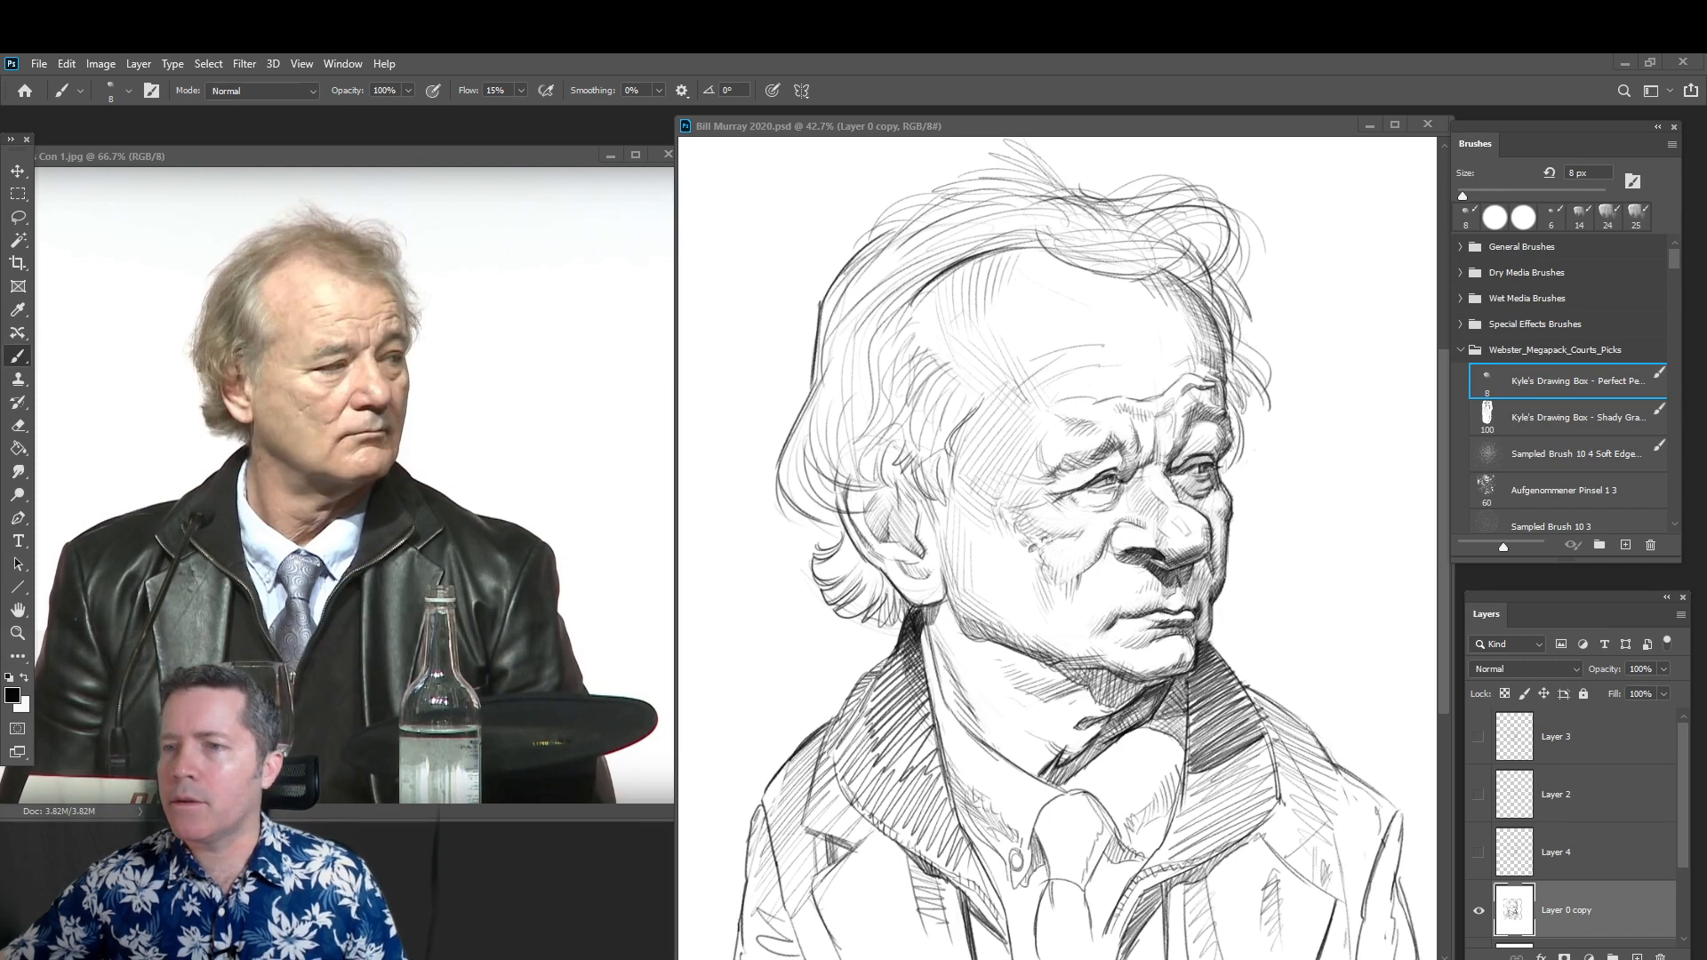
Play the Bill Murray Rough Sketch cropped 2 video from the beginning to review the sketching process, and close the player
left_click_drag(0, 355, 997, 200)
left_click_drag(579, 811, 554, 819)
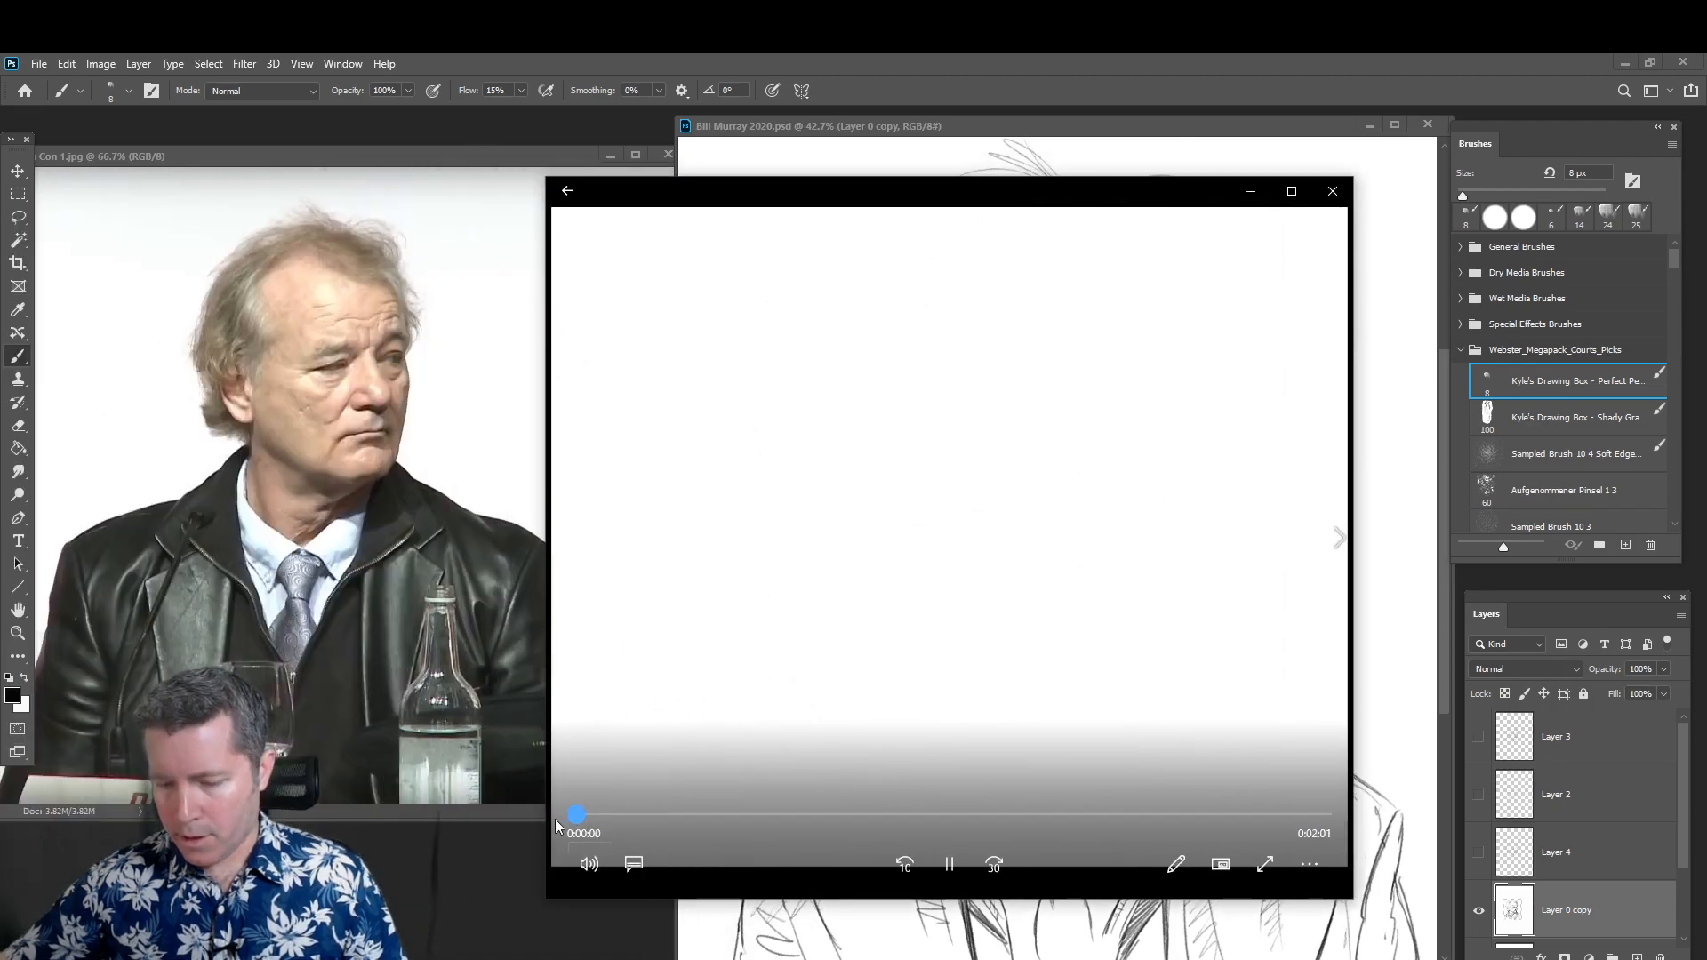
left_click_drag(796, 190, 846, 196)
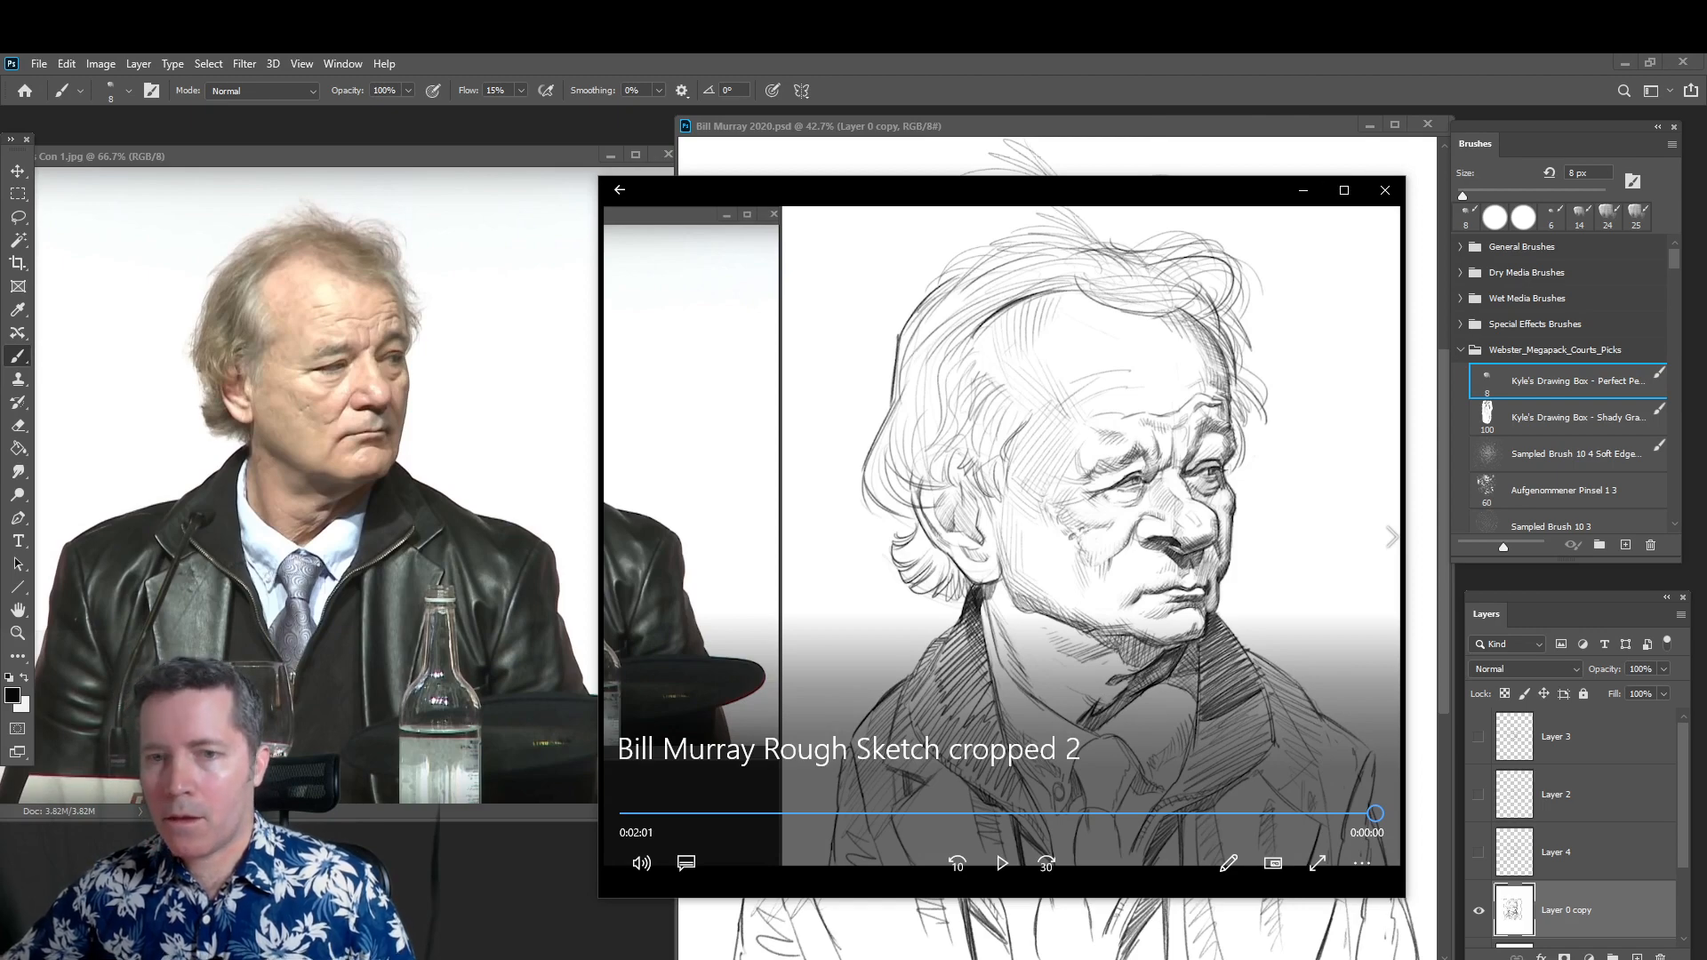
left_click(1392, 202)
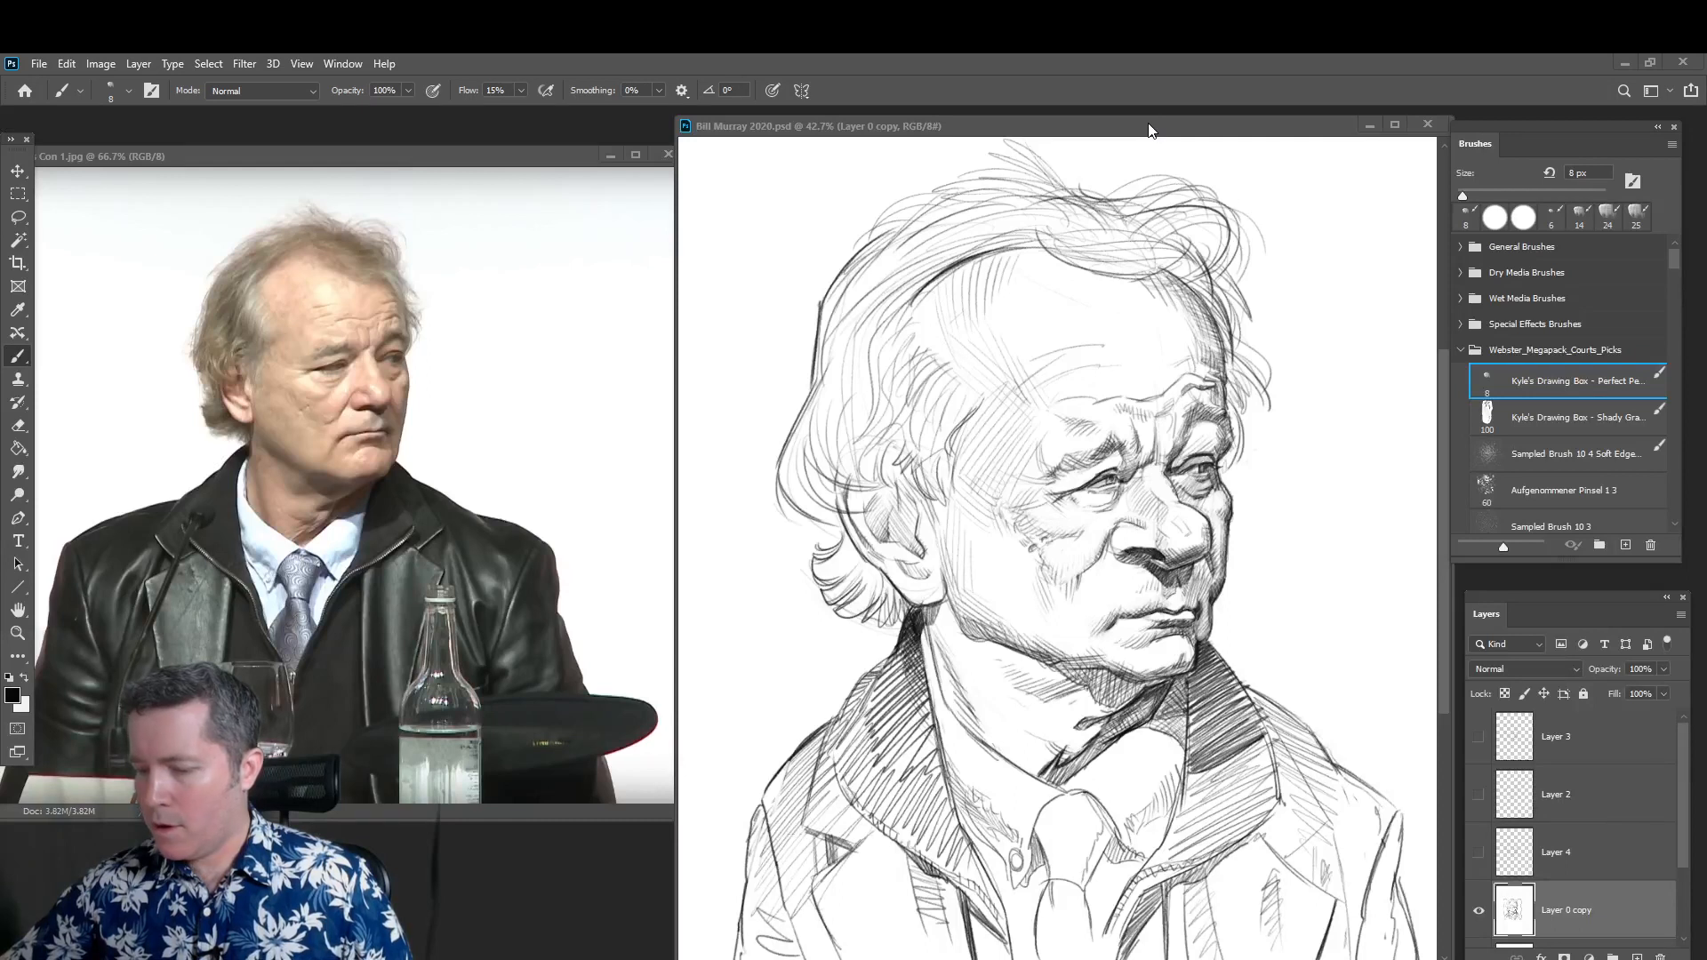
Widen the Bill Murray 2020.psd window, reposition it beside the reference photo, and center the portrait sketch in view
left_click(1149, 127)
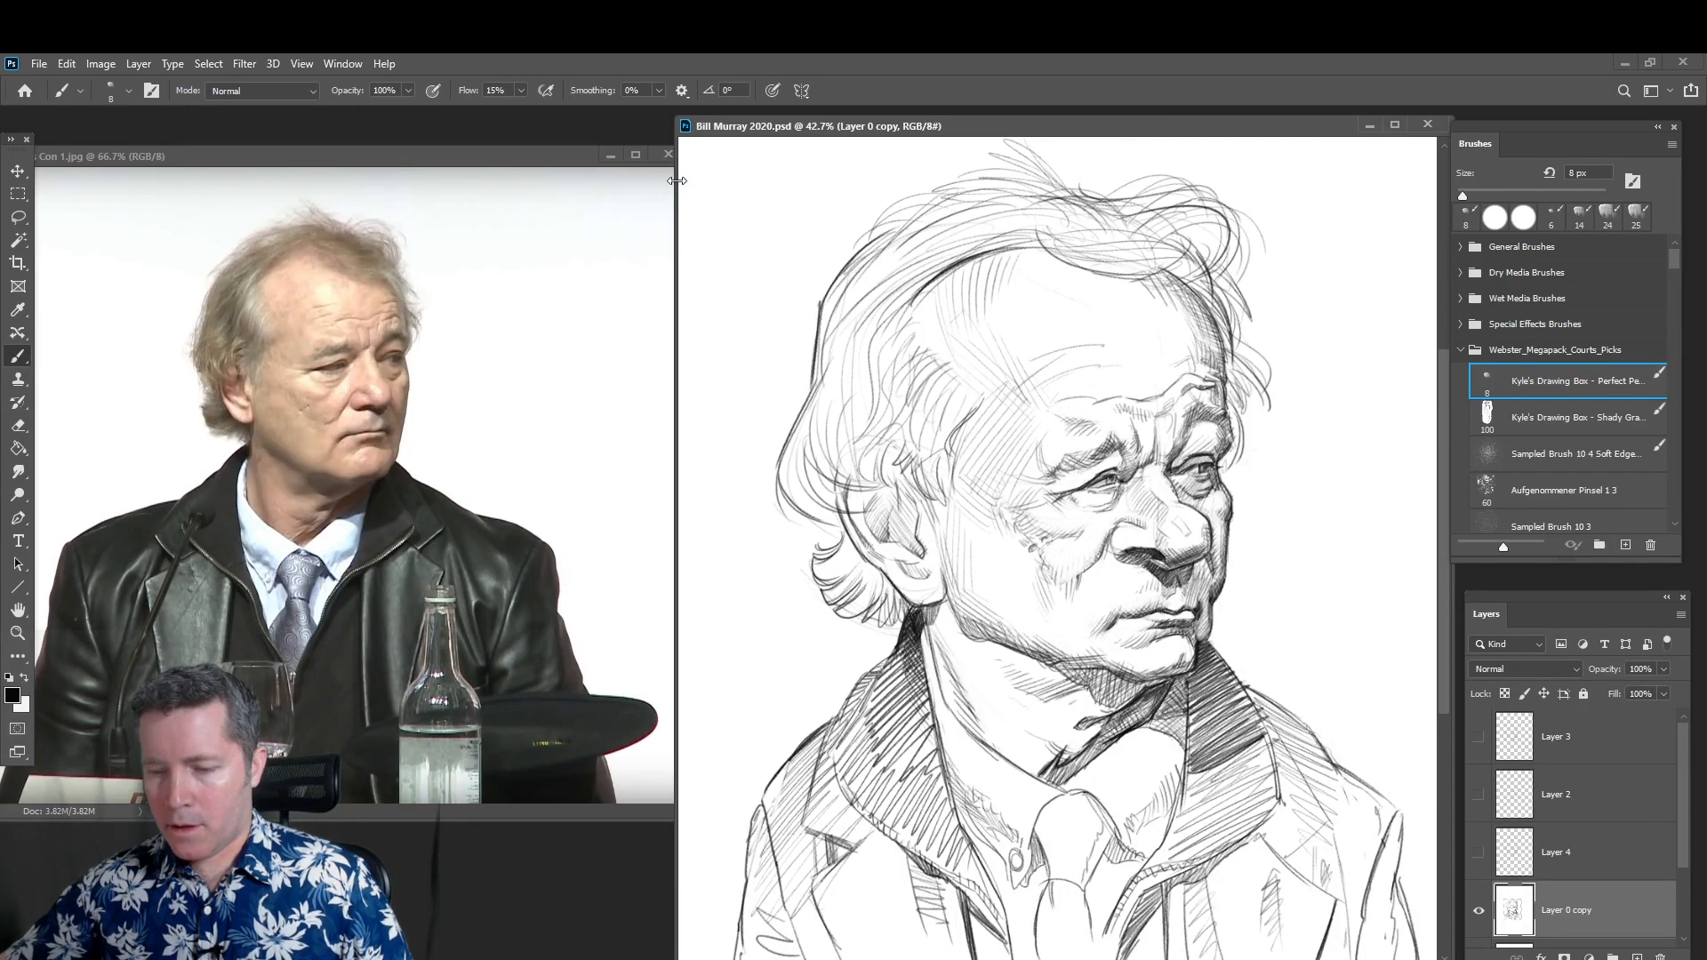
left_click_drag(678, 187, 481, 200)
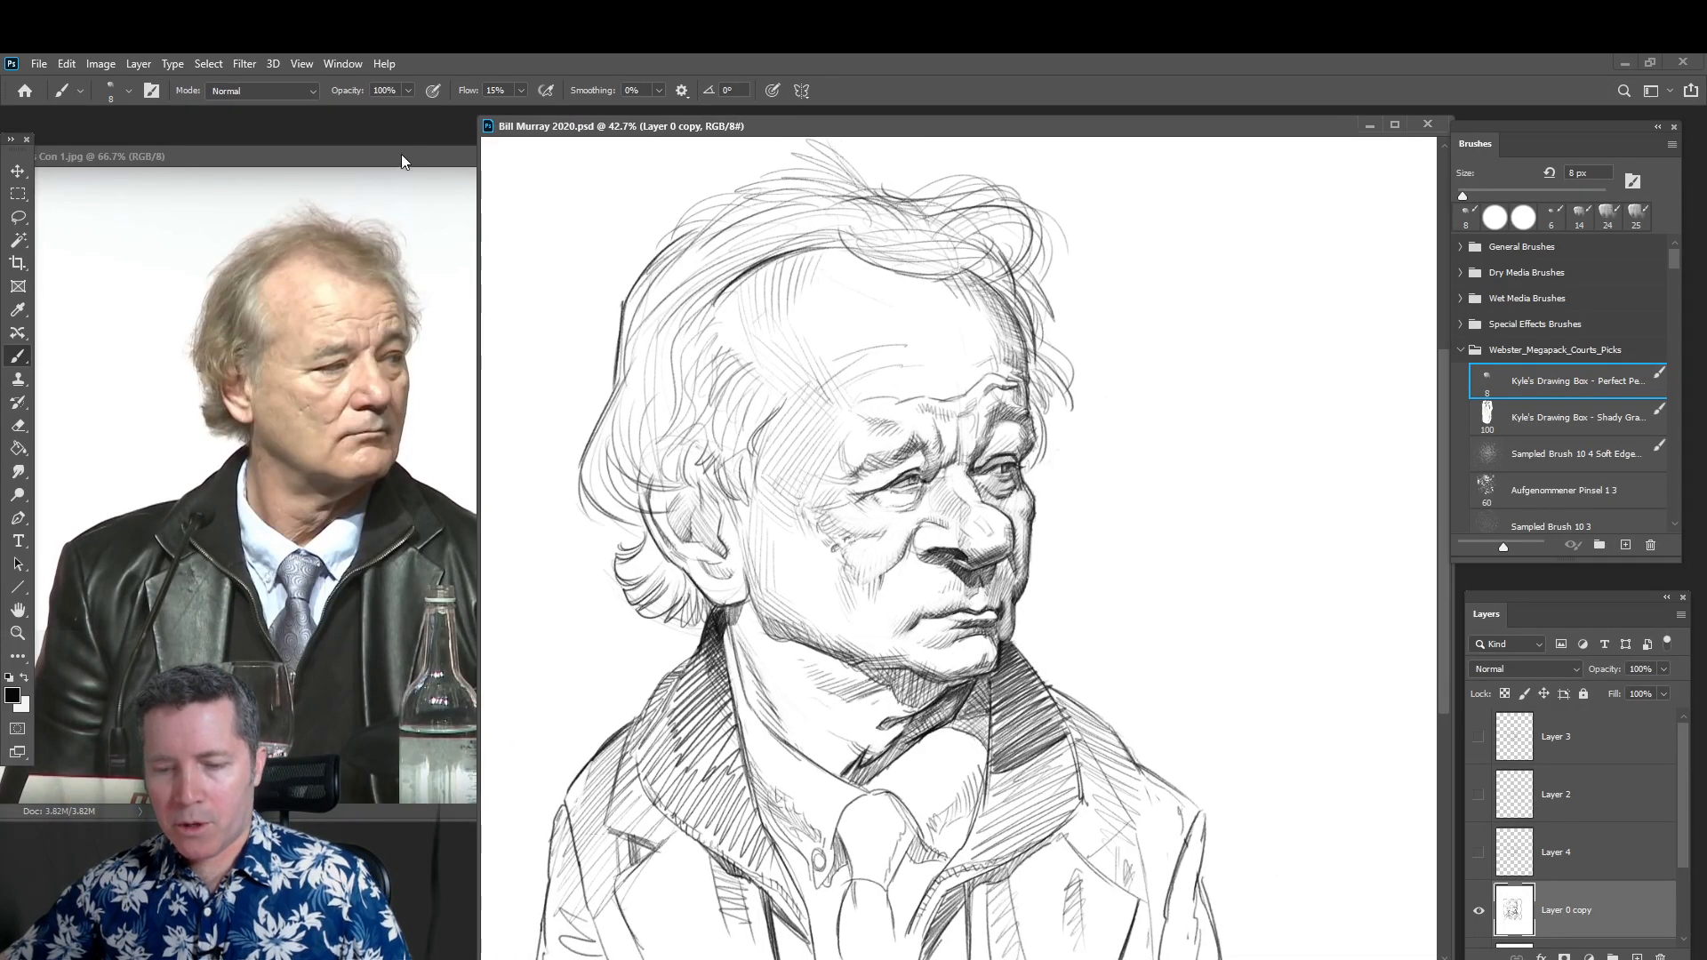
left_click_drag(402, 153, 315, 137)
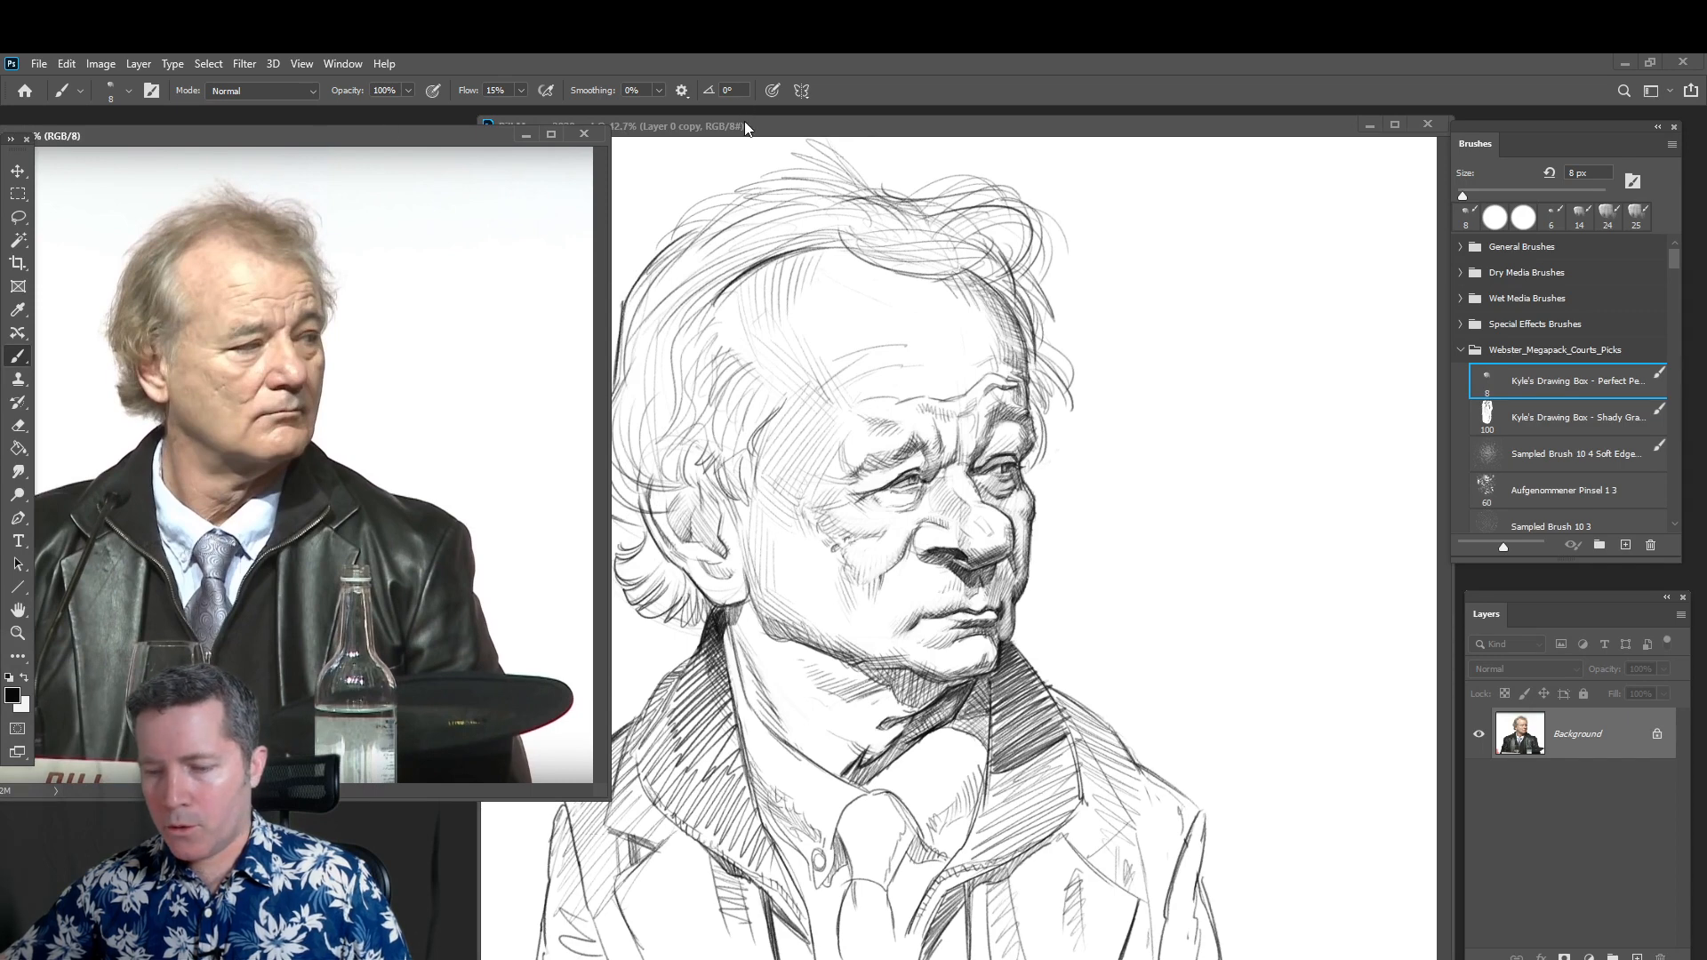
left_click_drag(741, 126, 696, 124)
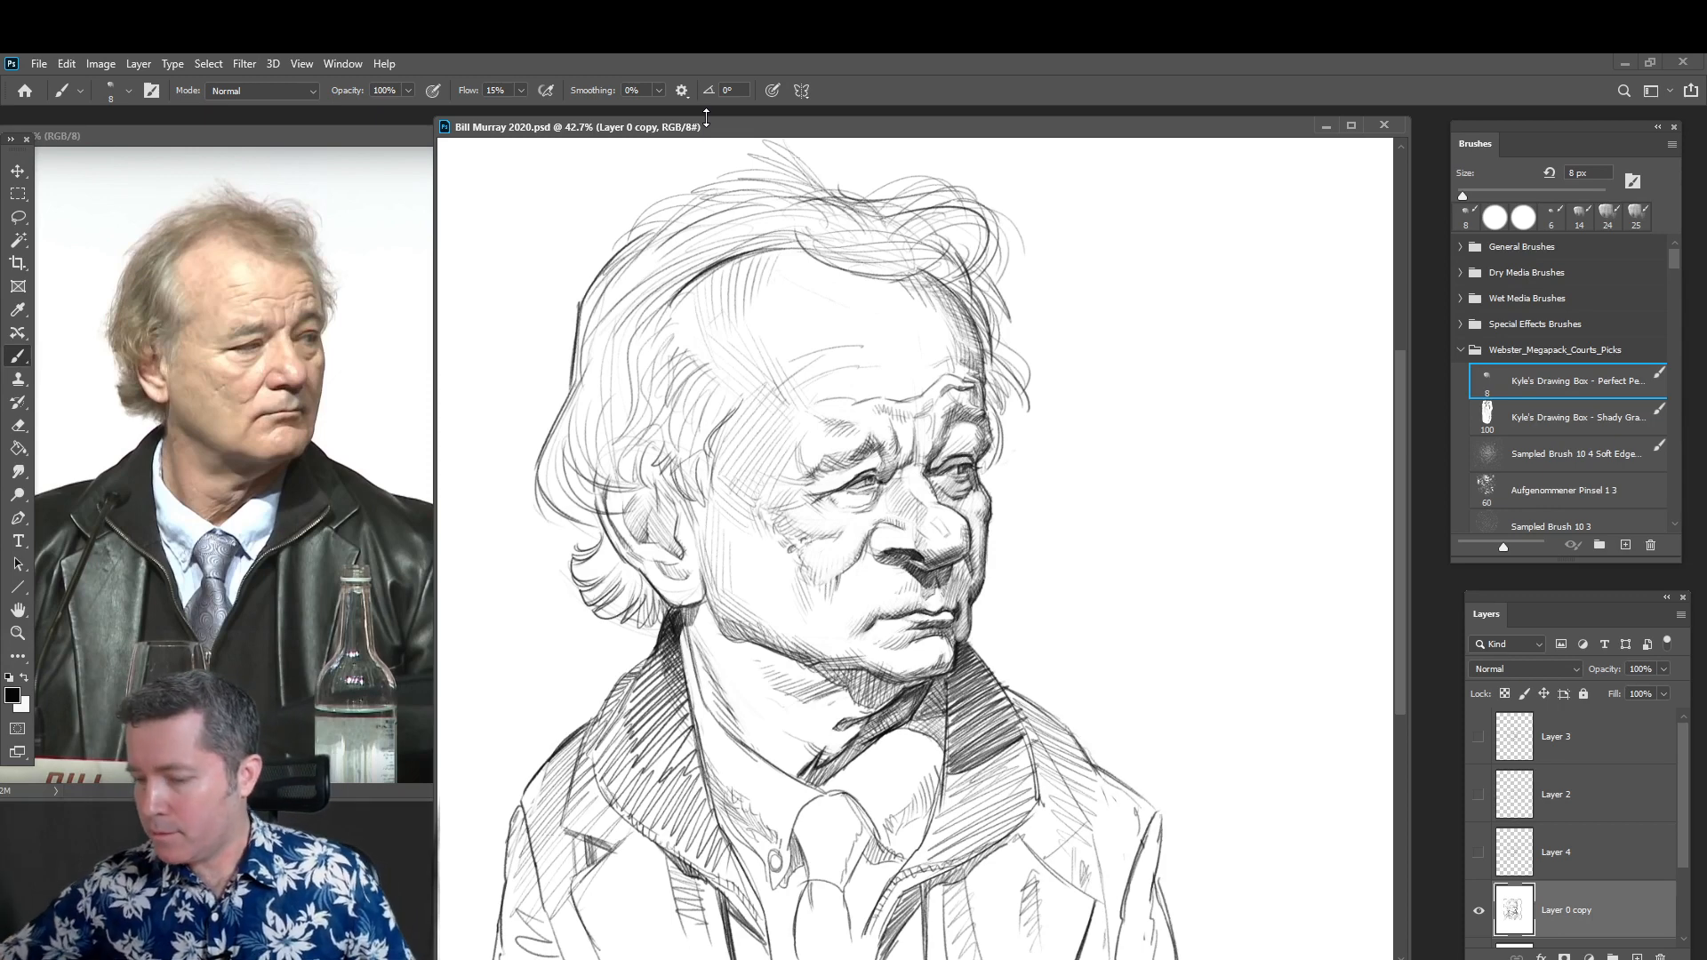
left_click_drag(976, 216, 1092, 211)
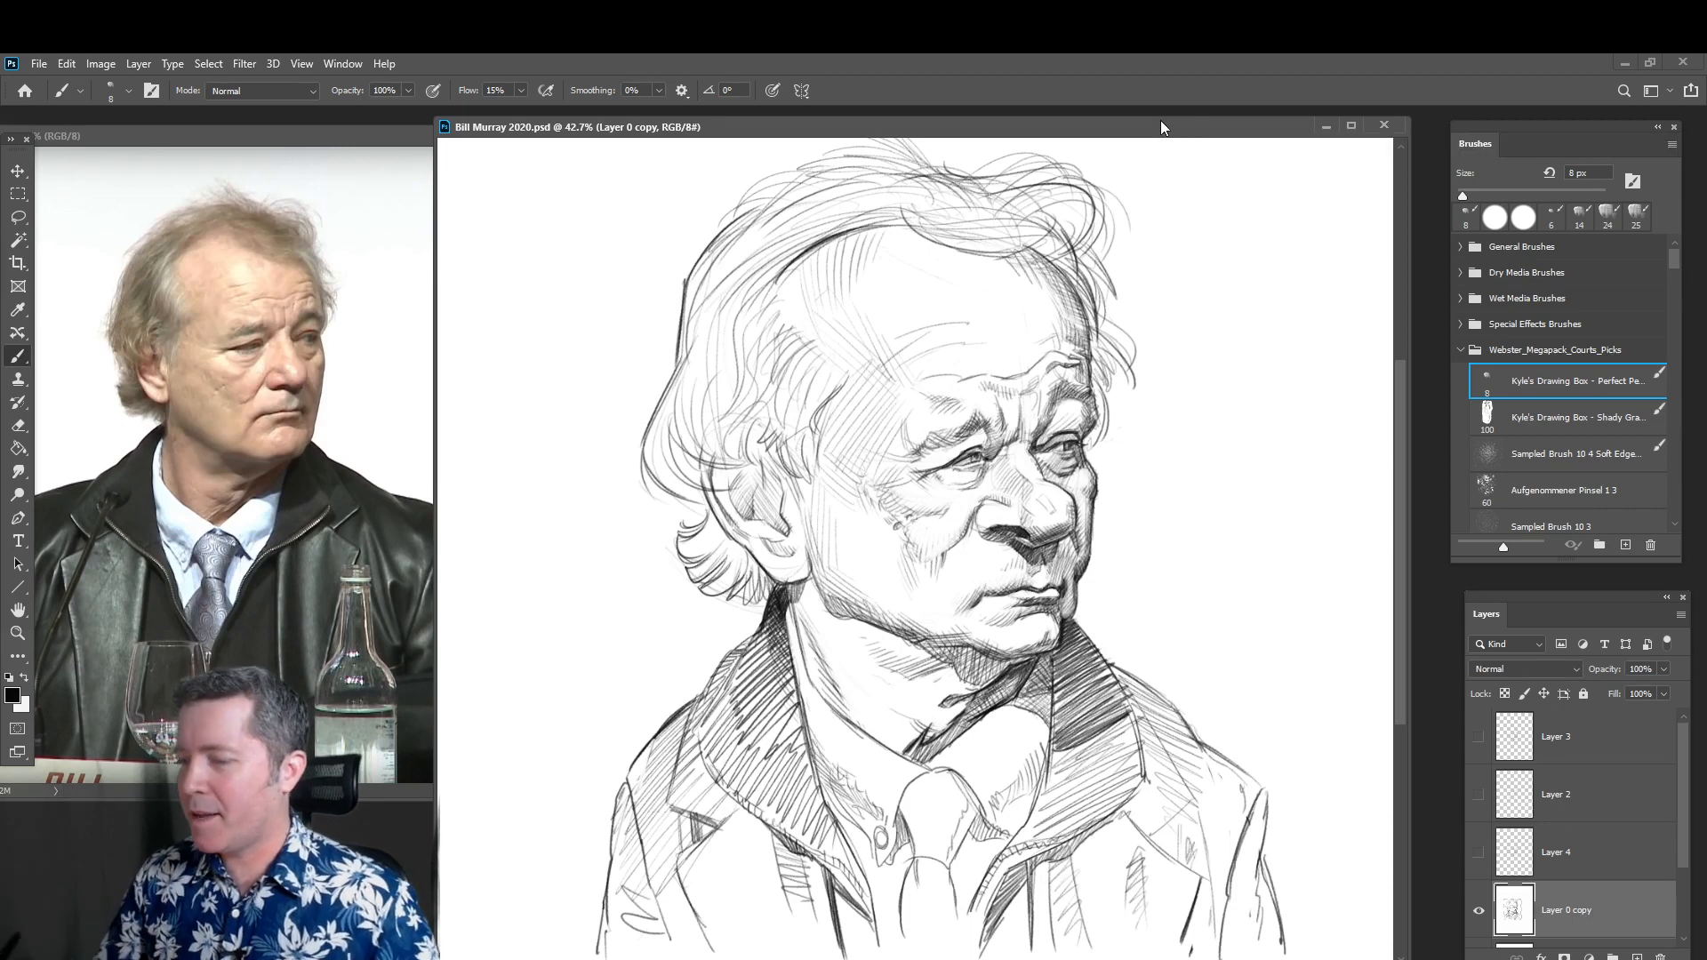
left_click_drag(1185, 134, 1183, 130)
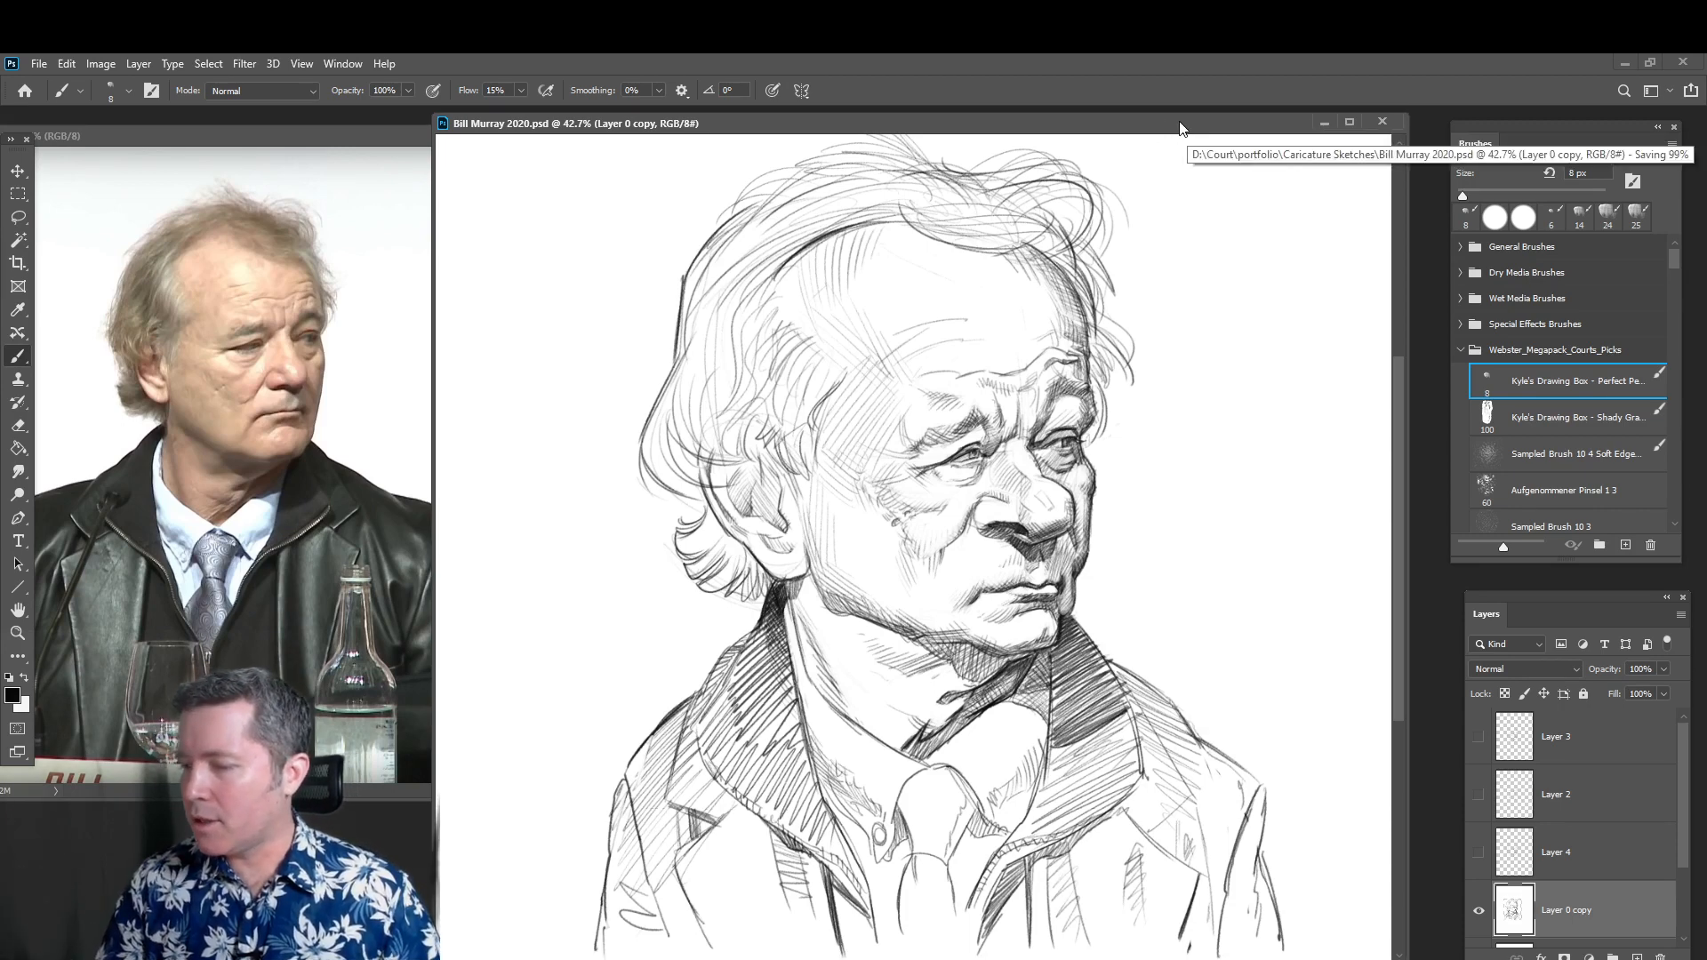
left_click_drag(1183, 131, 1193, 125)
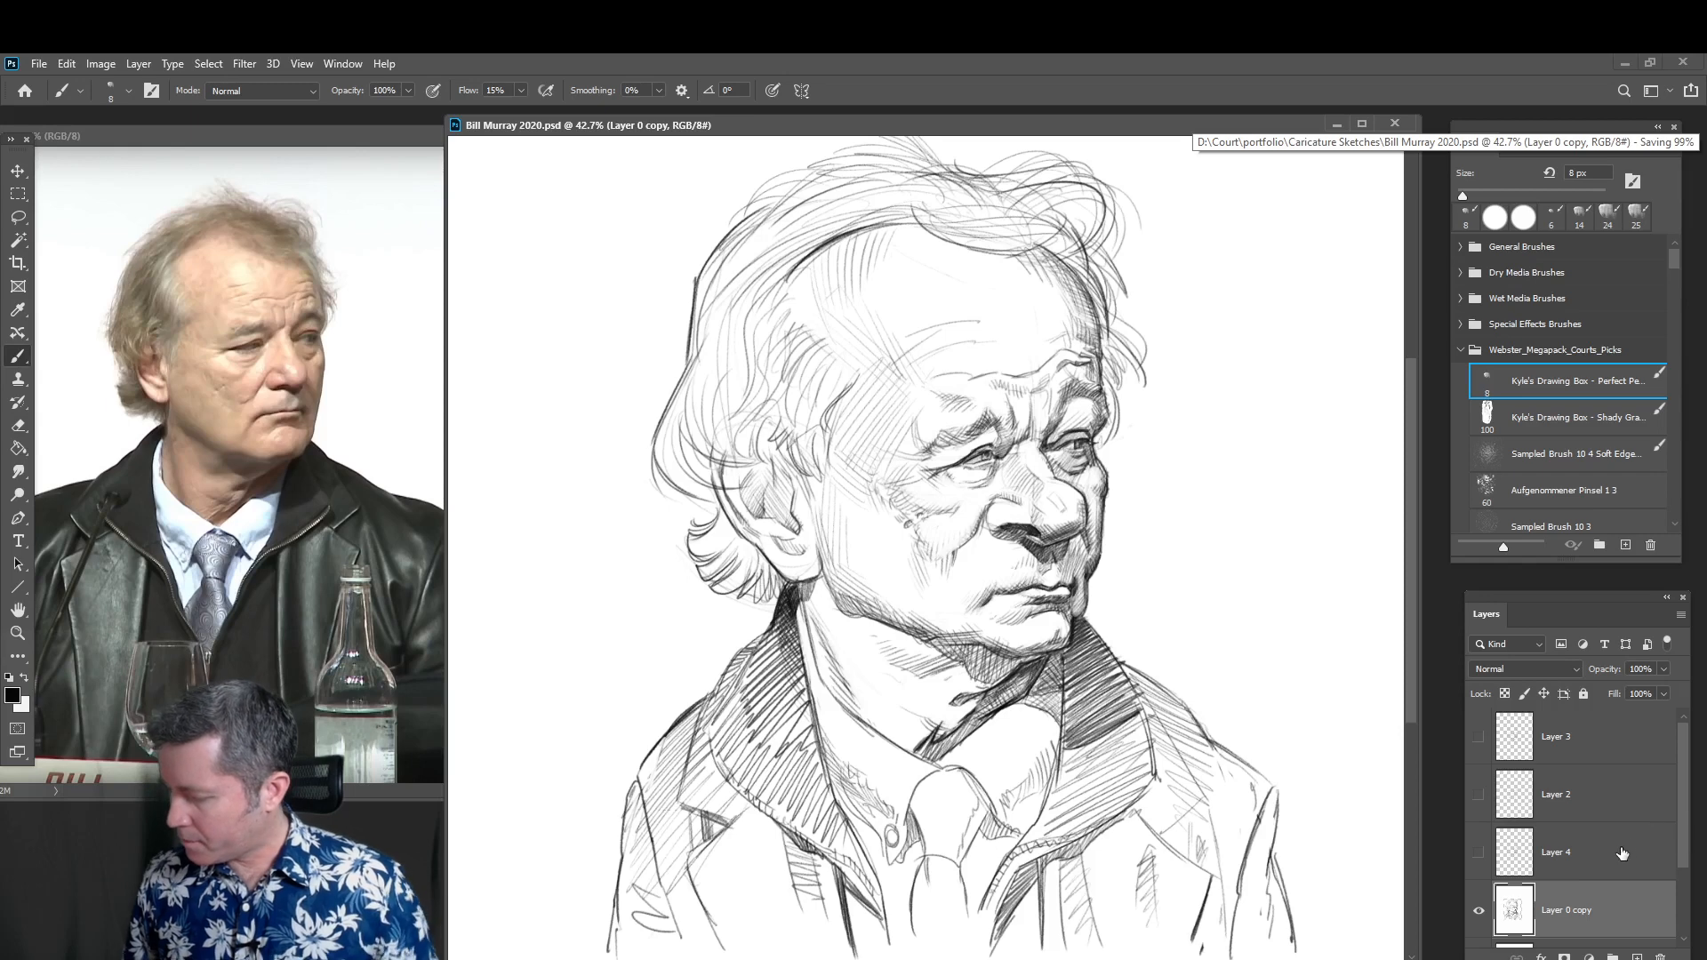
Delete the empty Layers 2, 3 and 4 and the hidden Layer 0, keeping Layer 0 copy and Layer 1
left_click(1617, 754, "shift")
left_click(1660, 956)
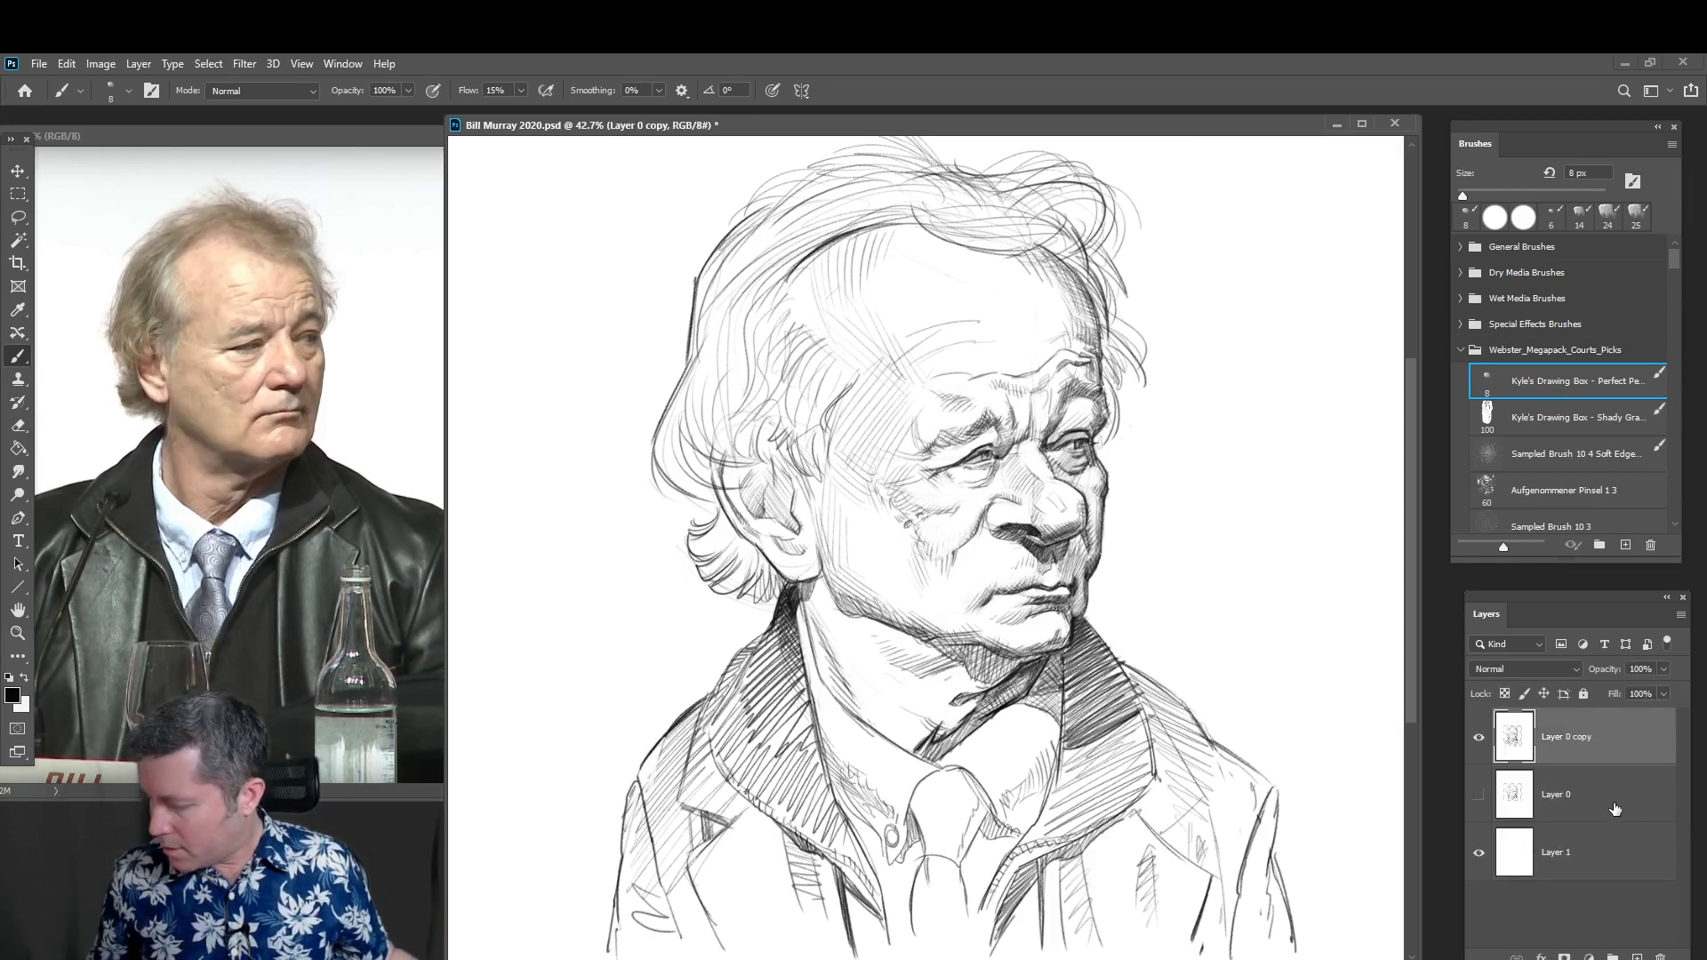
left_click(1598, 811)
left_click(1660, 956)
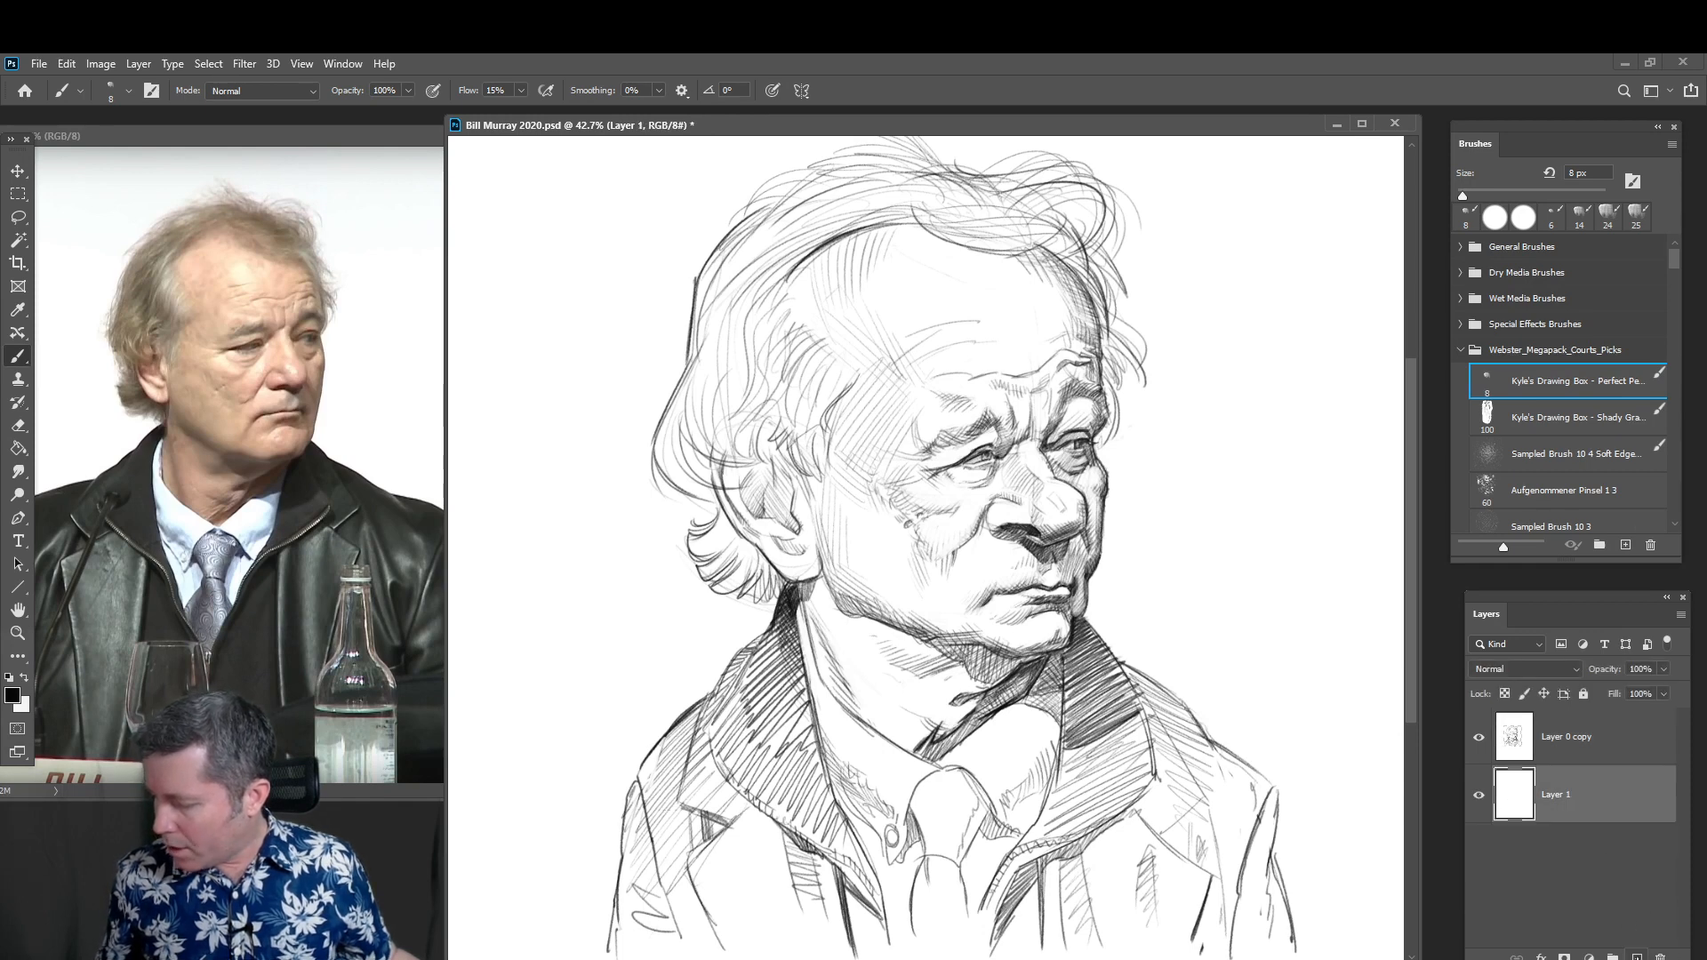
Add two empty layers, placing one beneath the Layer 0 copy sketch and the other above it
left_click(1637, 956)
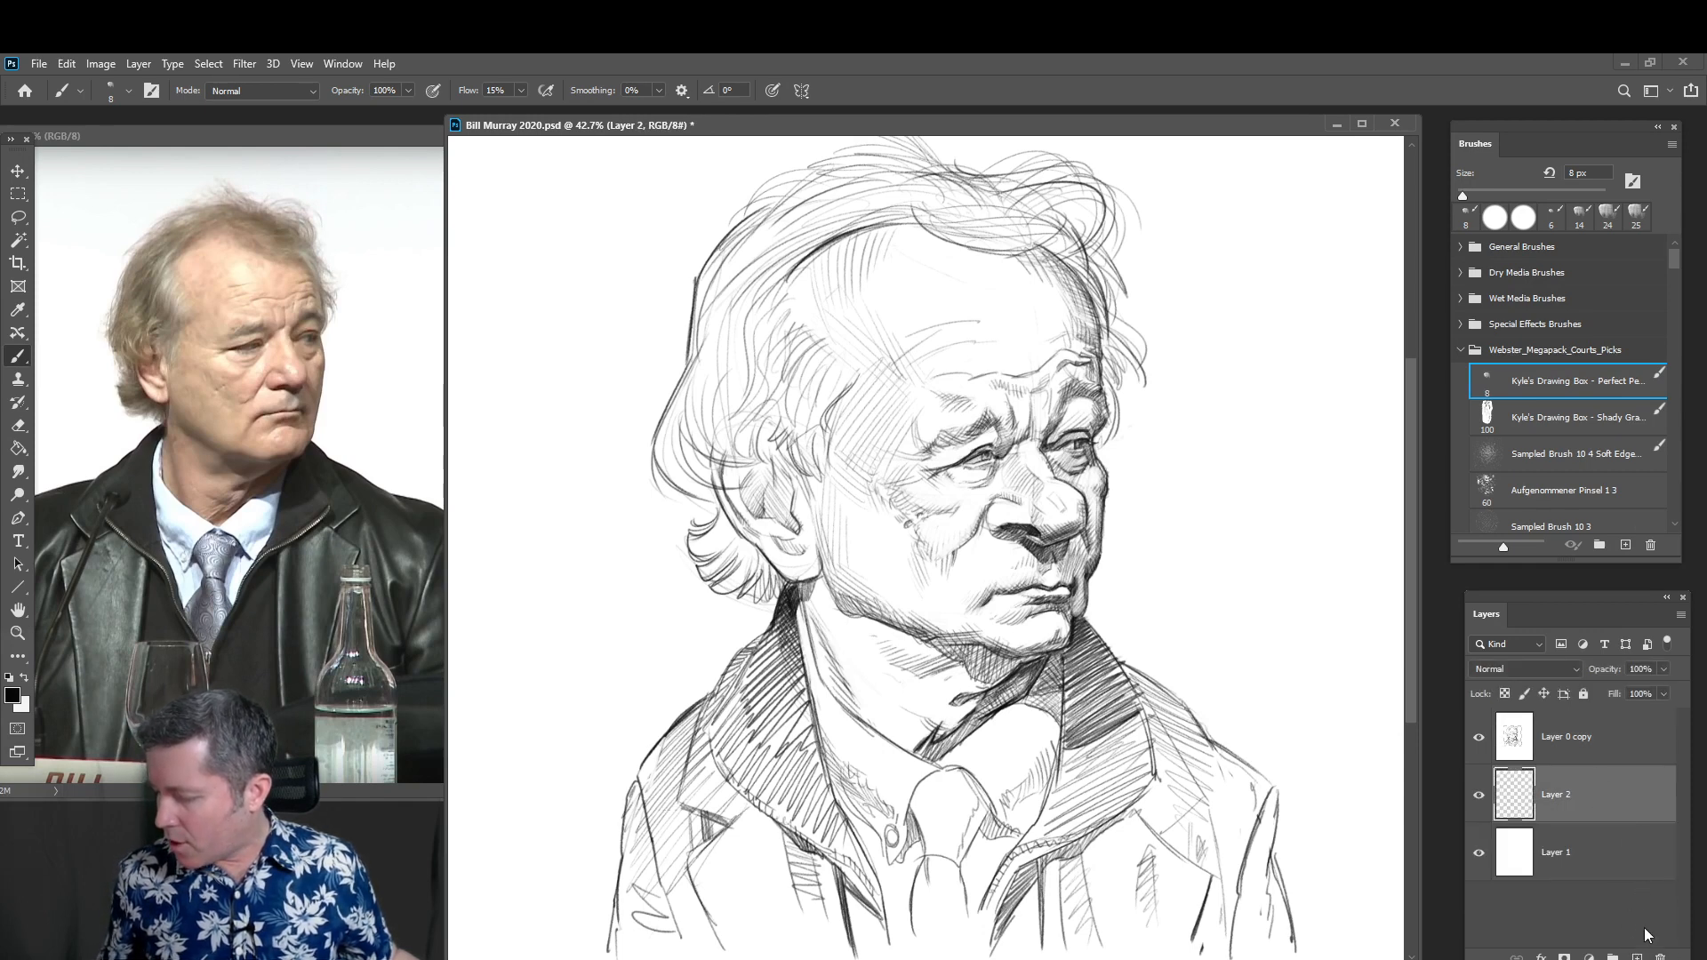
left_click(1637, 956)
left_click_drag(1600, 800, 1596, 722)
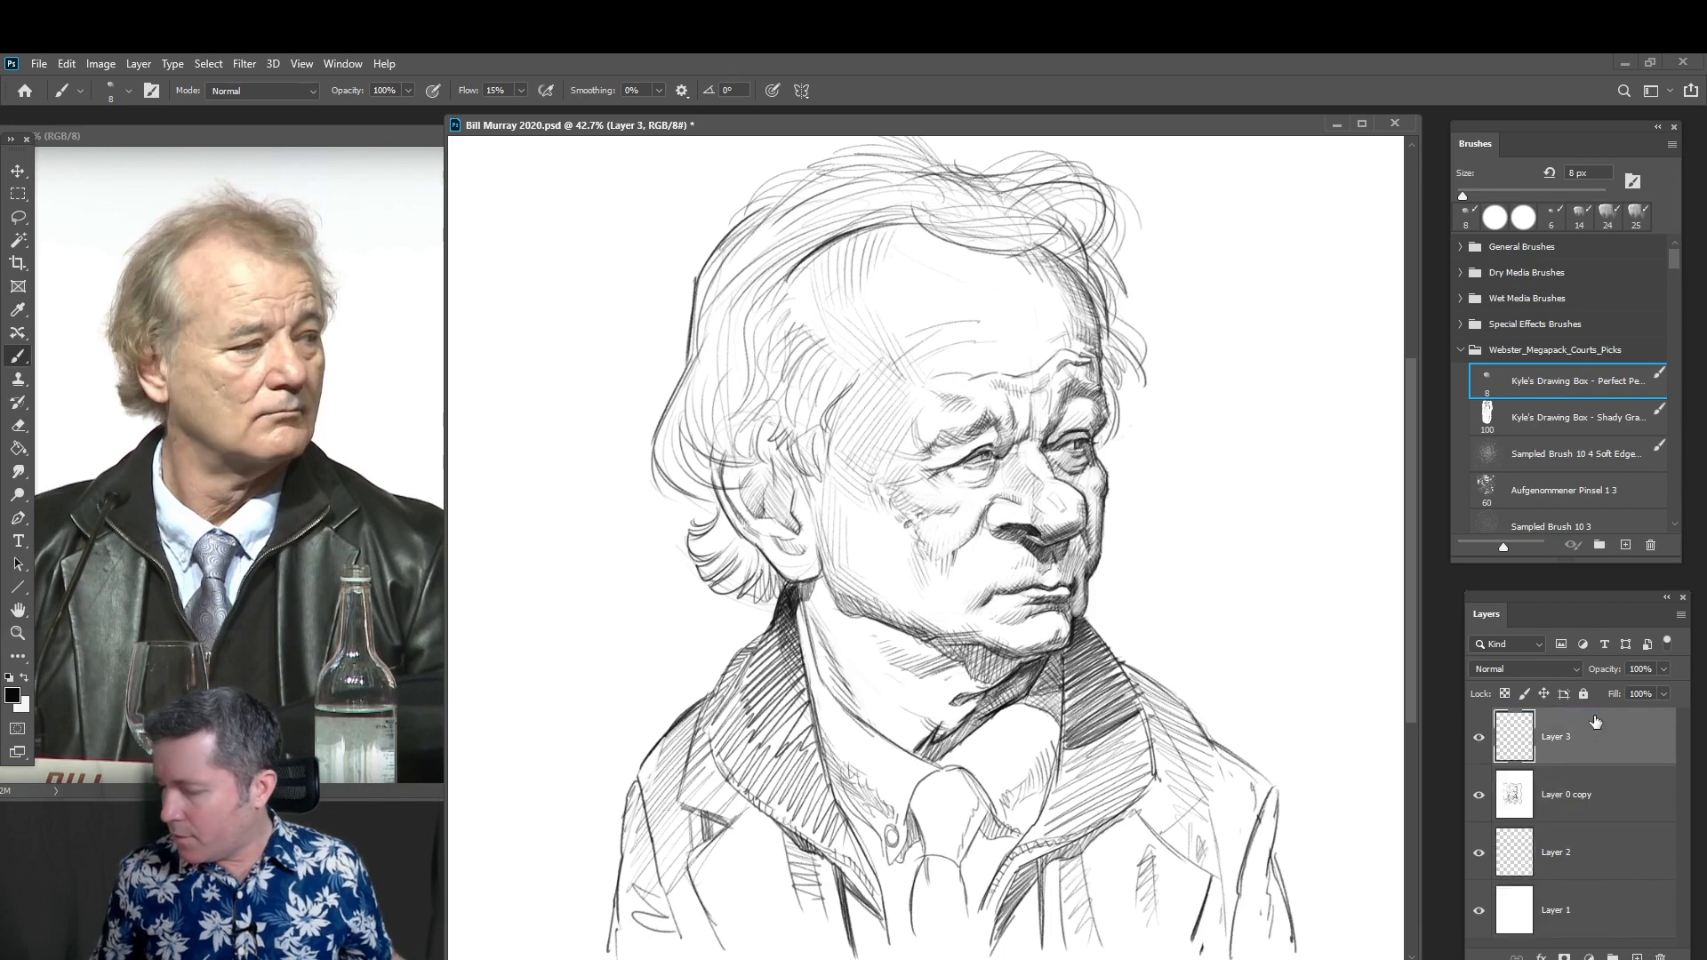
Make Layer 2 active for the Paint Bucket and set the foreground color to a warm brown, #a0856e
left_click(1562, 829)
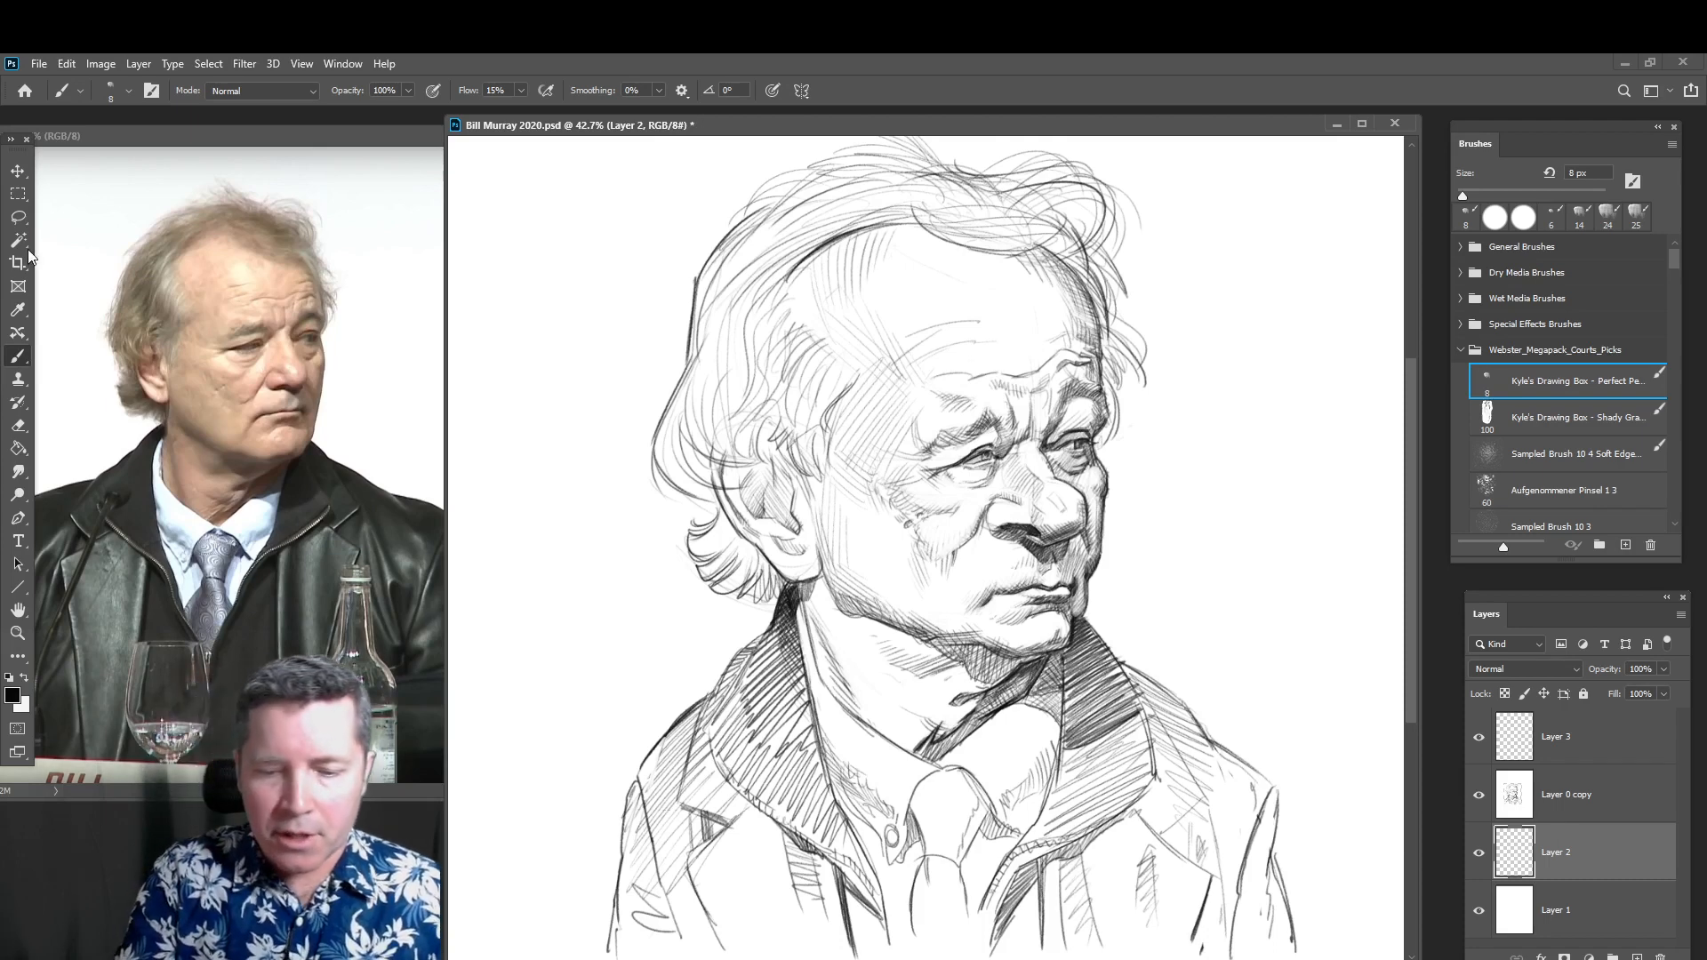
left_click(18, 448)
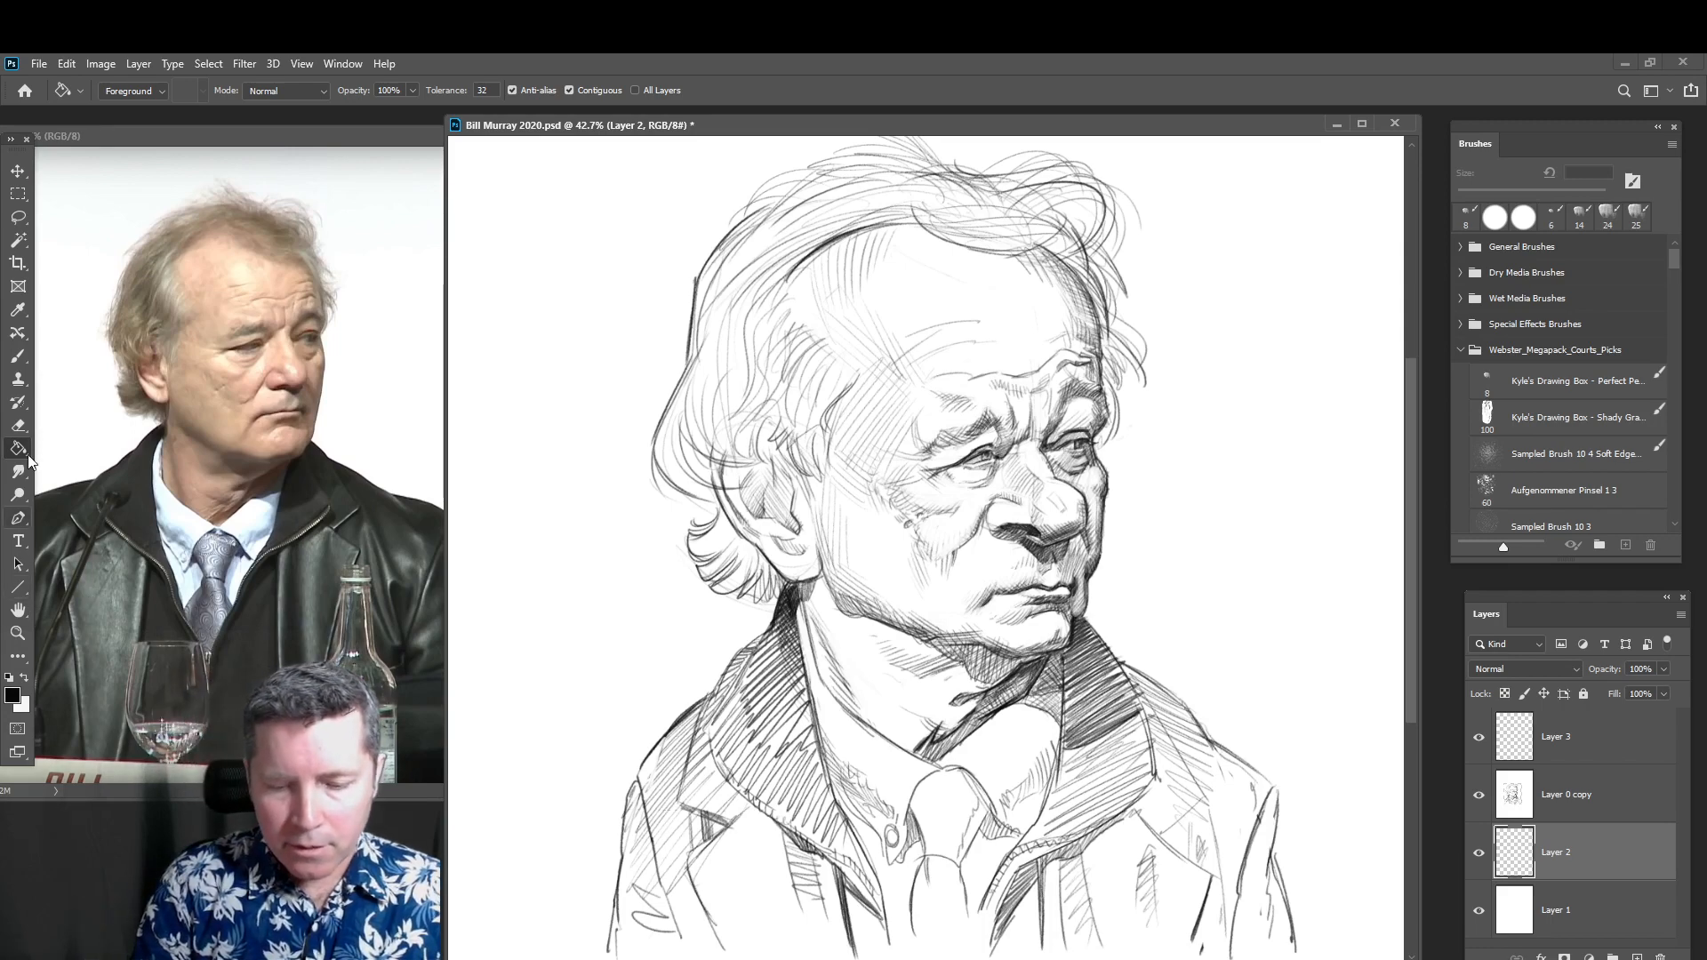
left_click(12, 695)
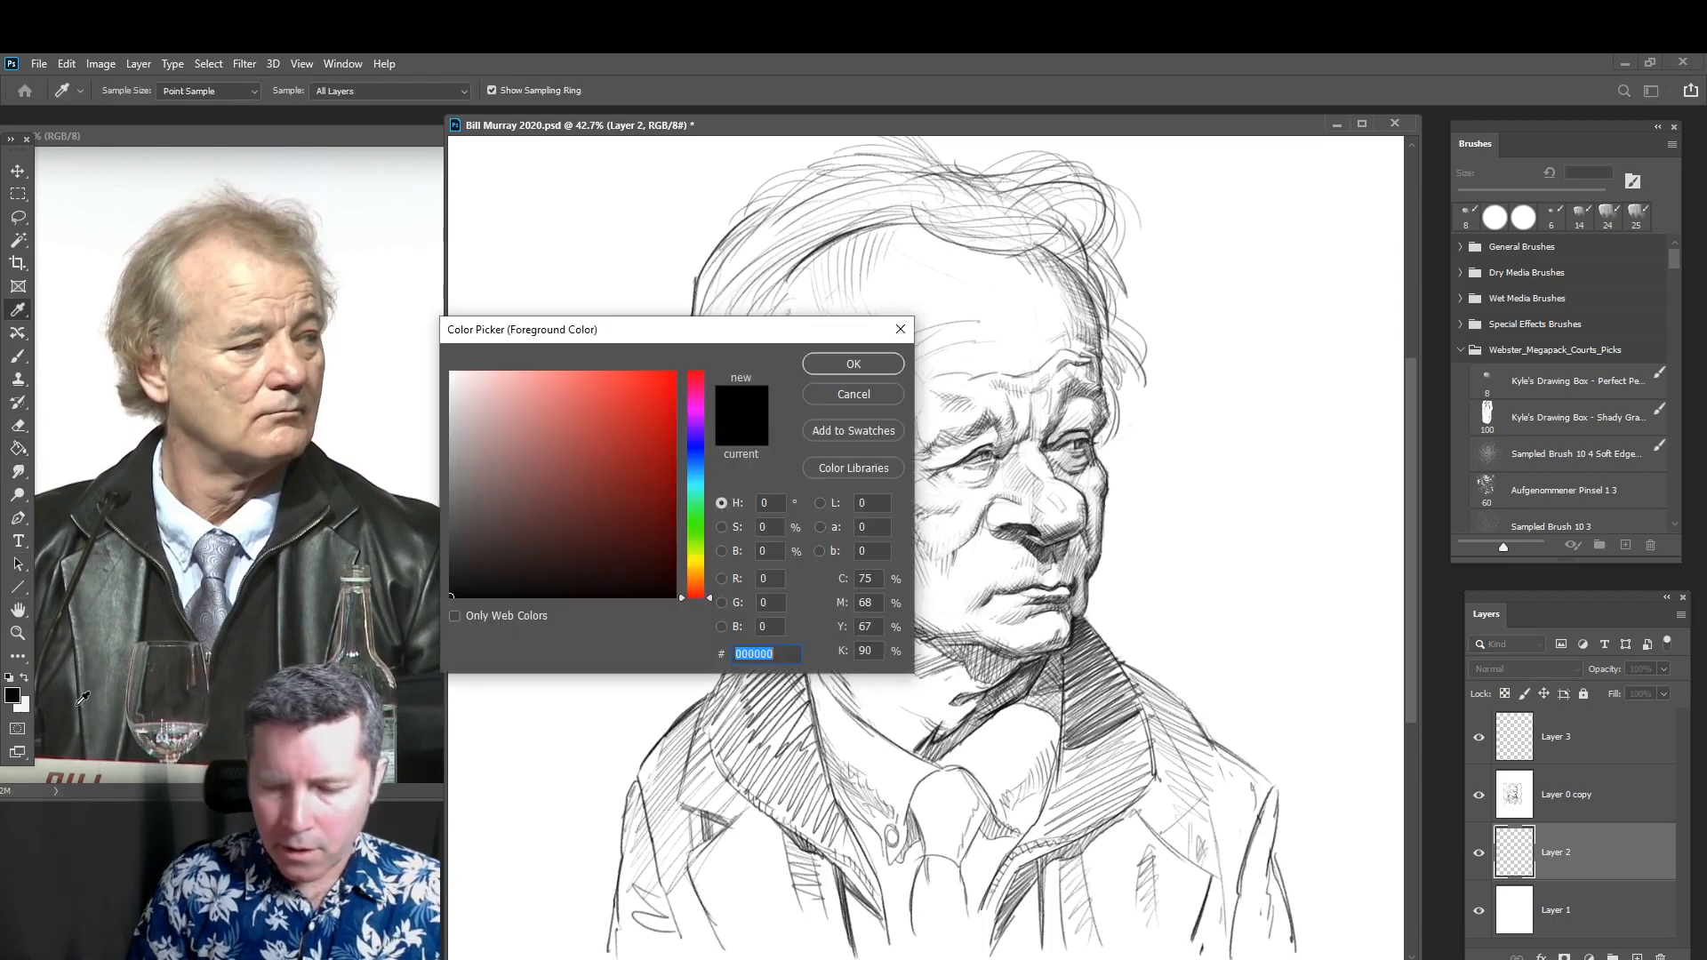
left_click_drag(736, 331, 819, 319)
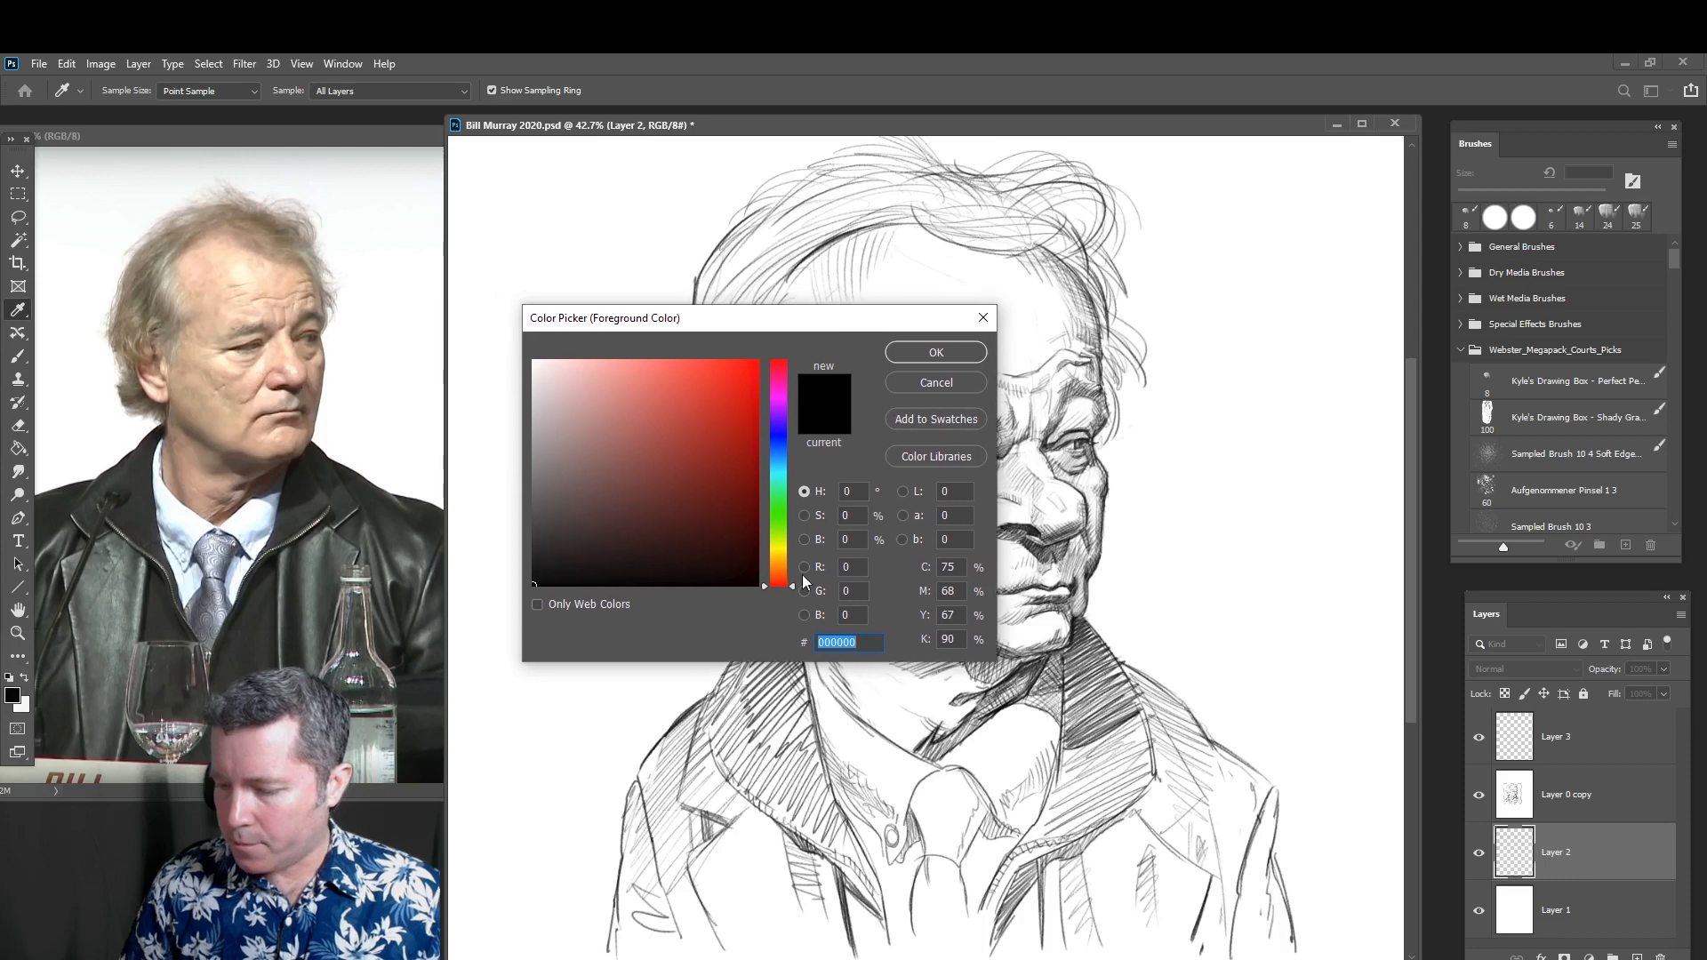
left_click_drag(791, 587, 787, 565)
left_click(586, 453)
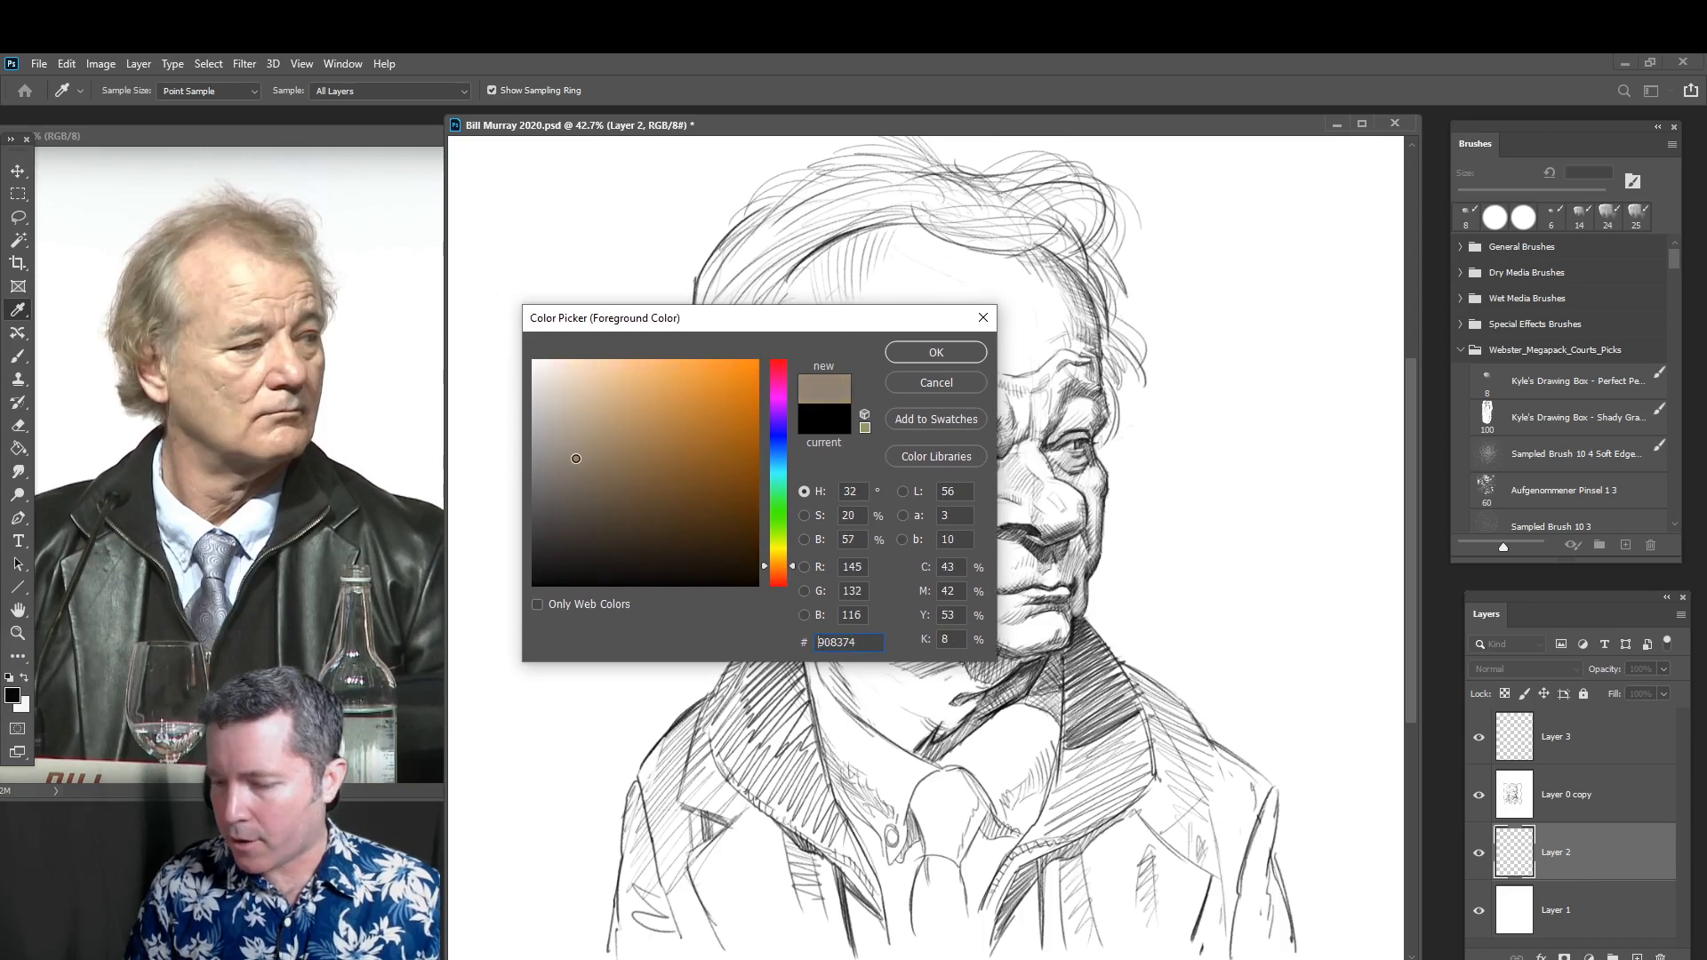
left_click_drag(576, 458, 578, 453)
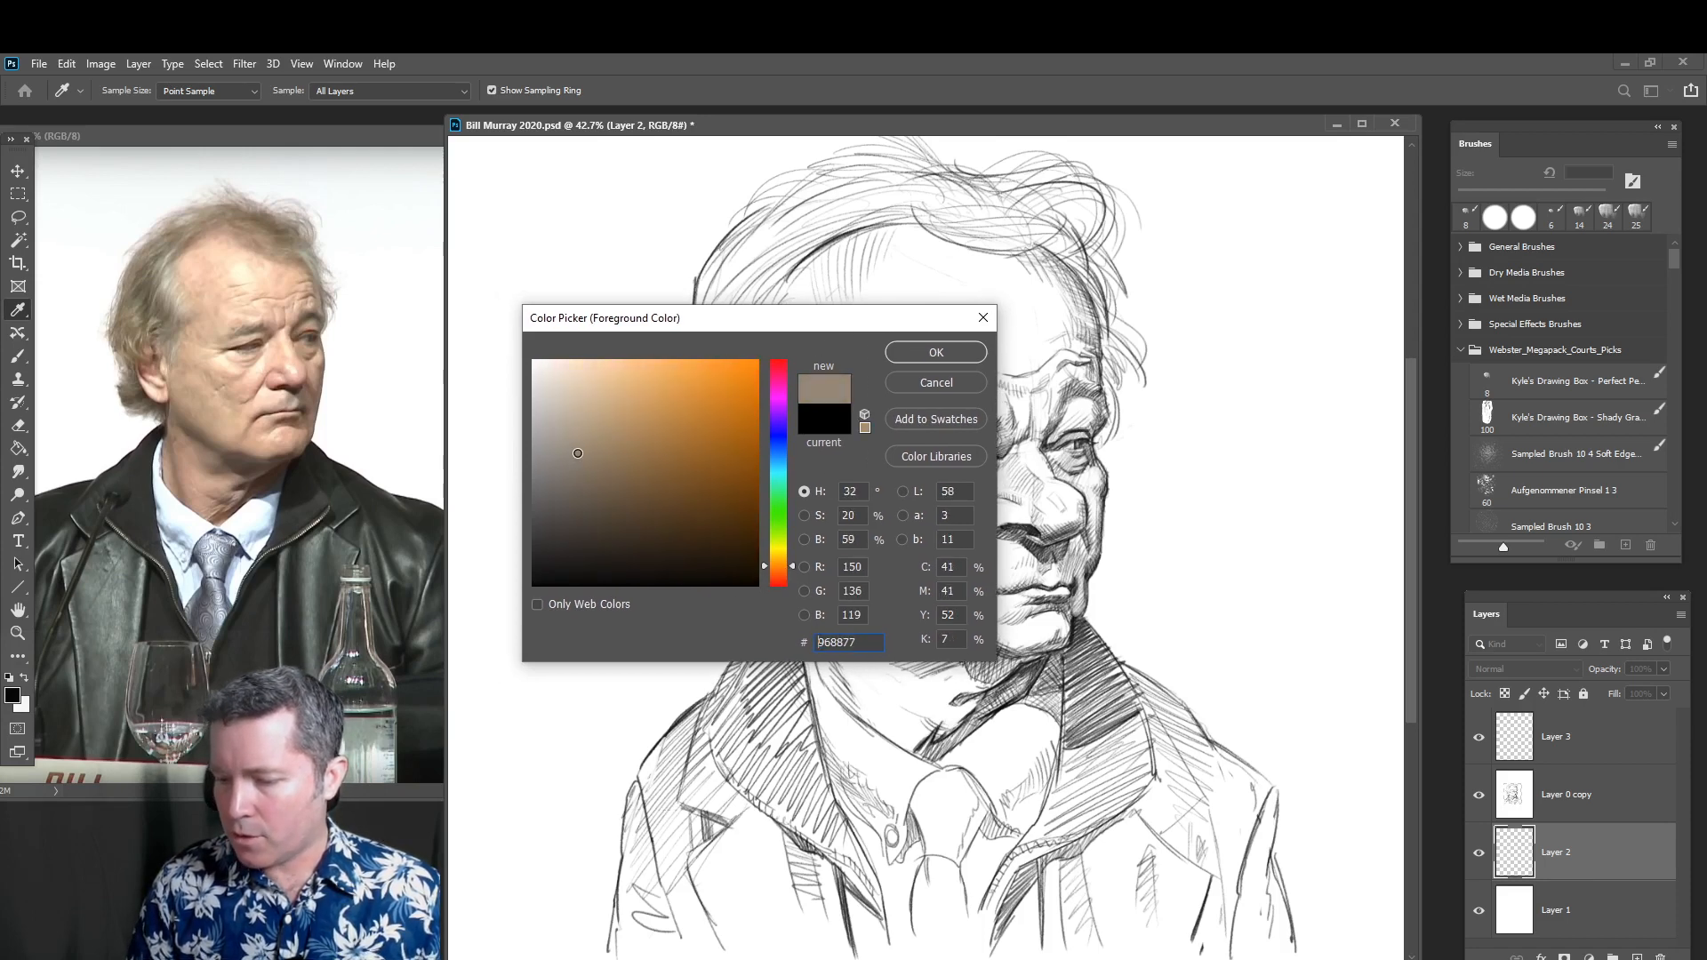
left_click_drag(791, 567, 791, 570)
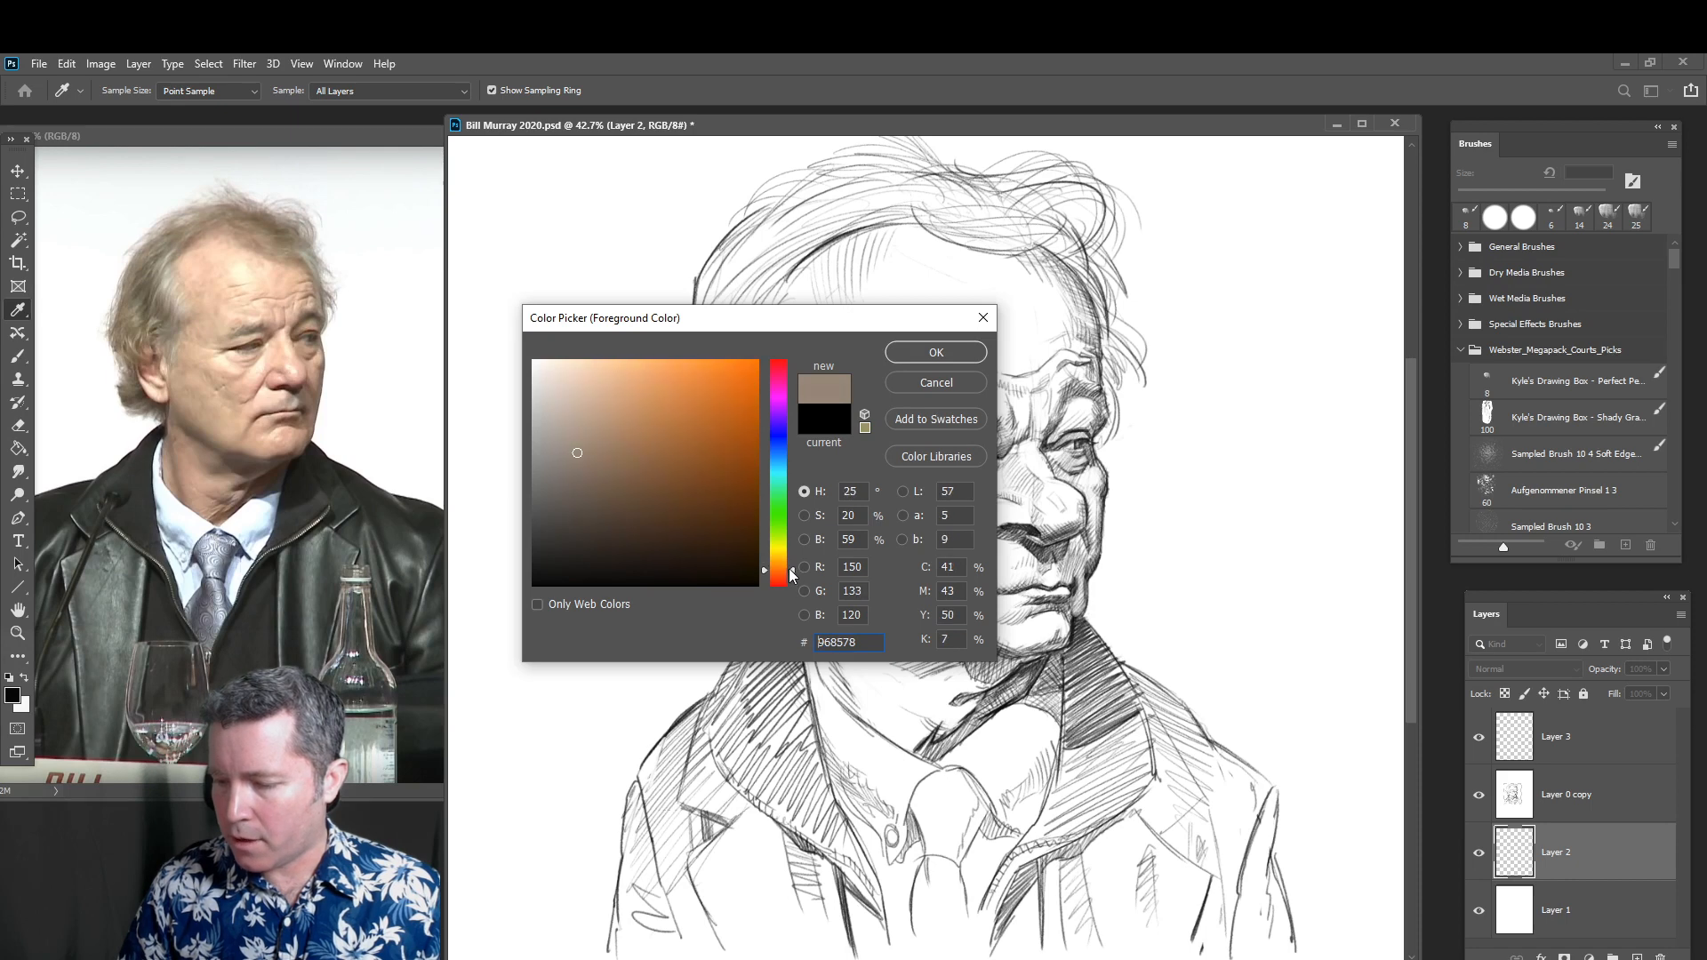
left_click(592, 443)
left_click_drag(593, 442, 602, 444)
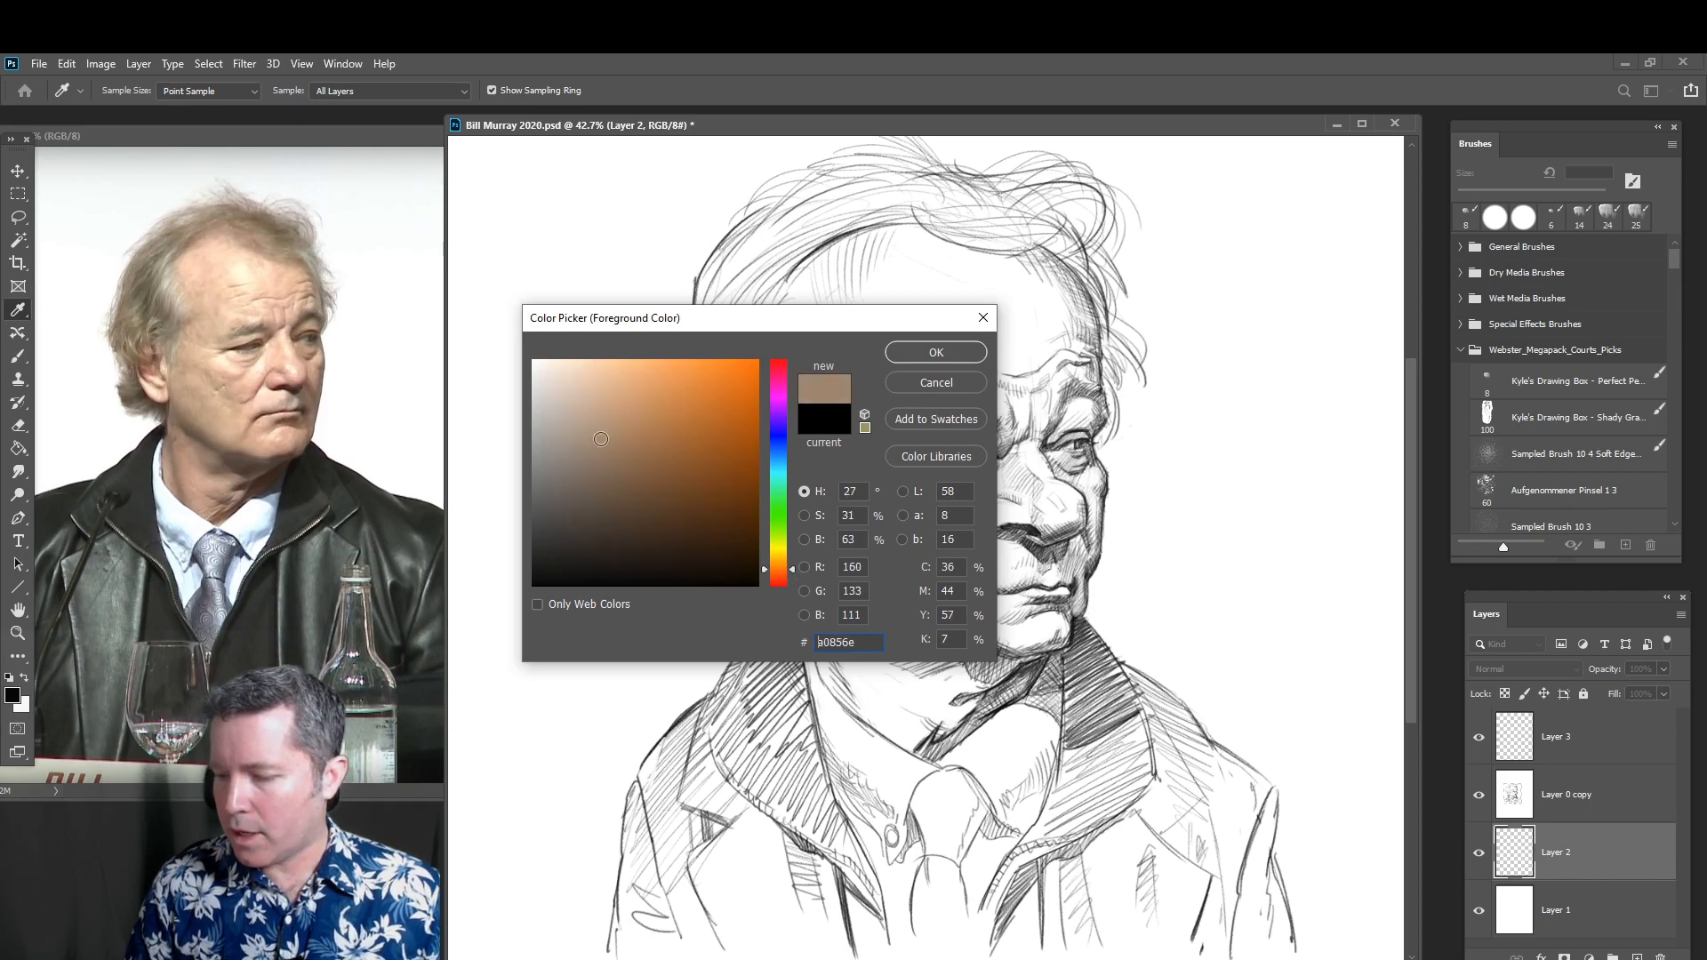
left_click(934, 352)
Try to fill Layer 2 with the brown color using the Paint Bucket, and undo the fill
key("g")
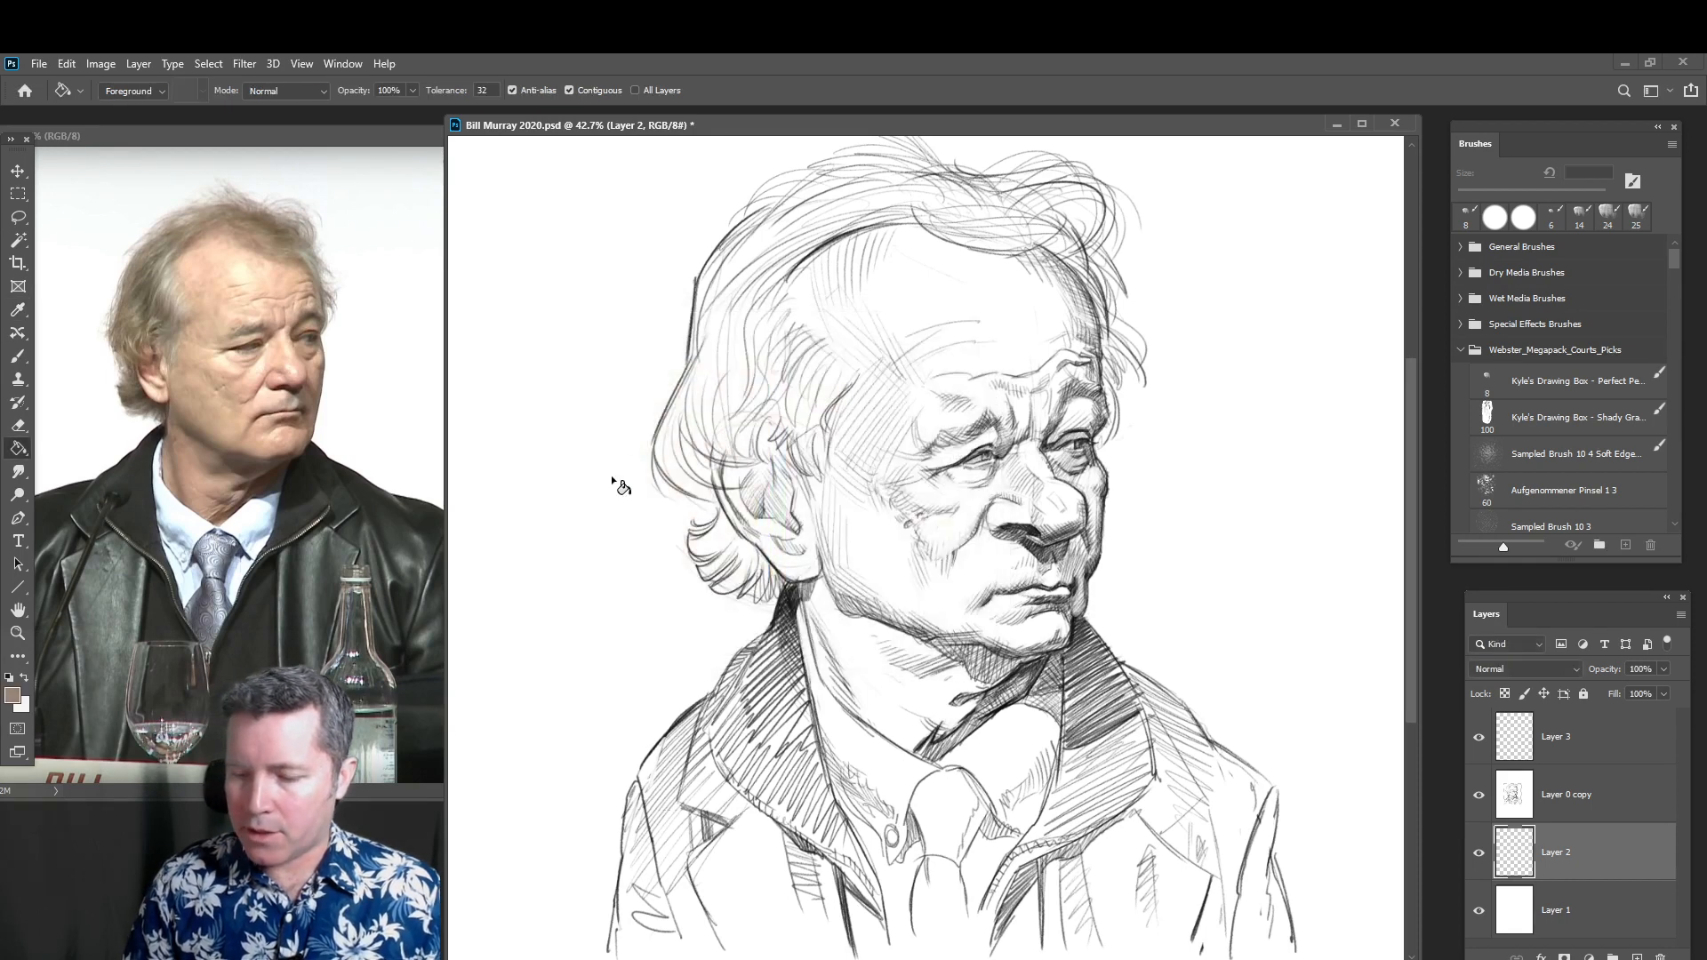
left_click(608, 502)
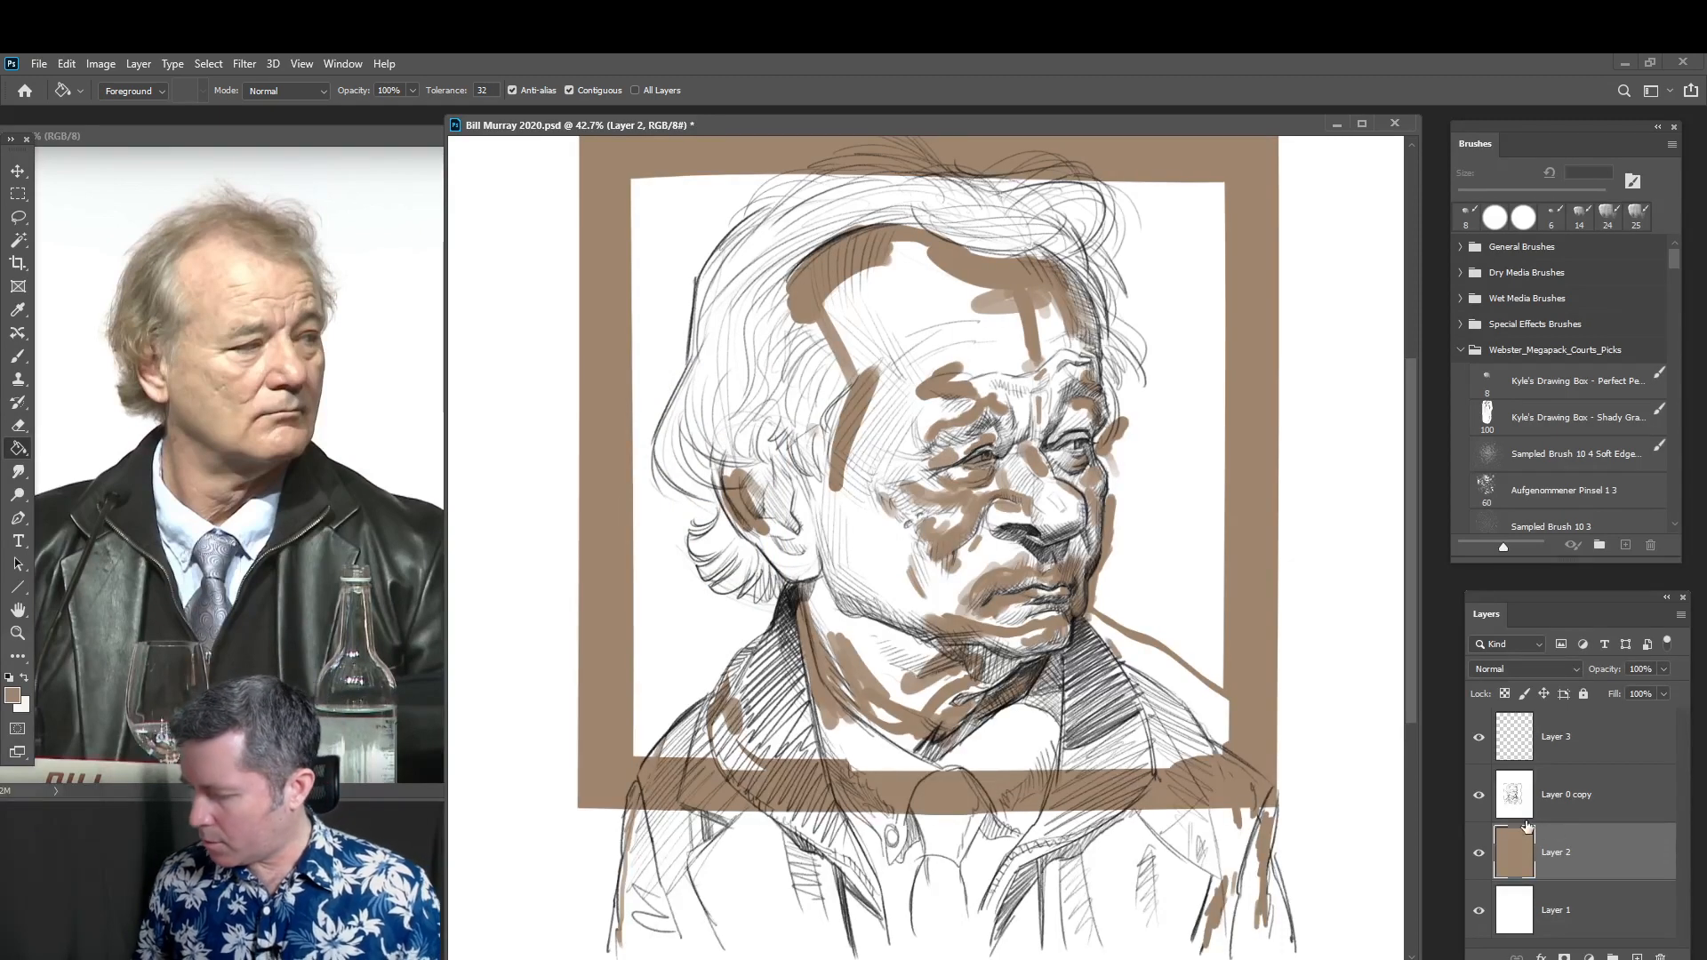
key("ctrl+z")
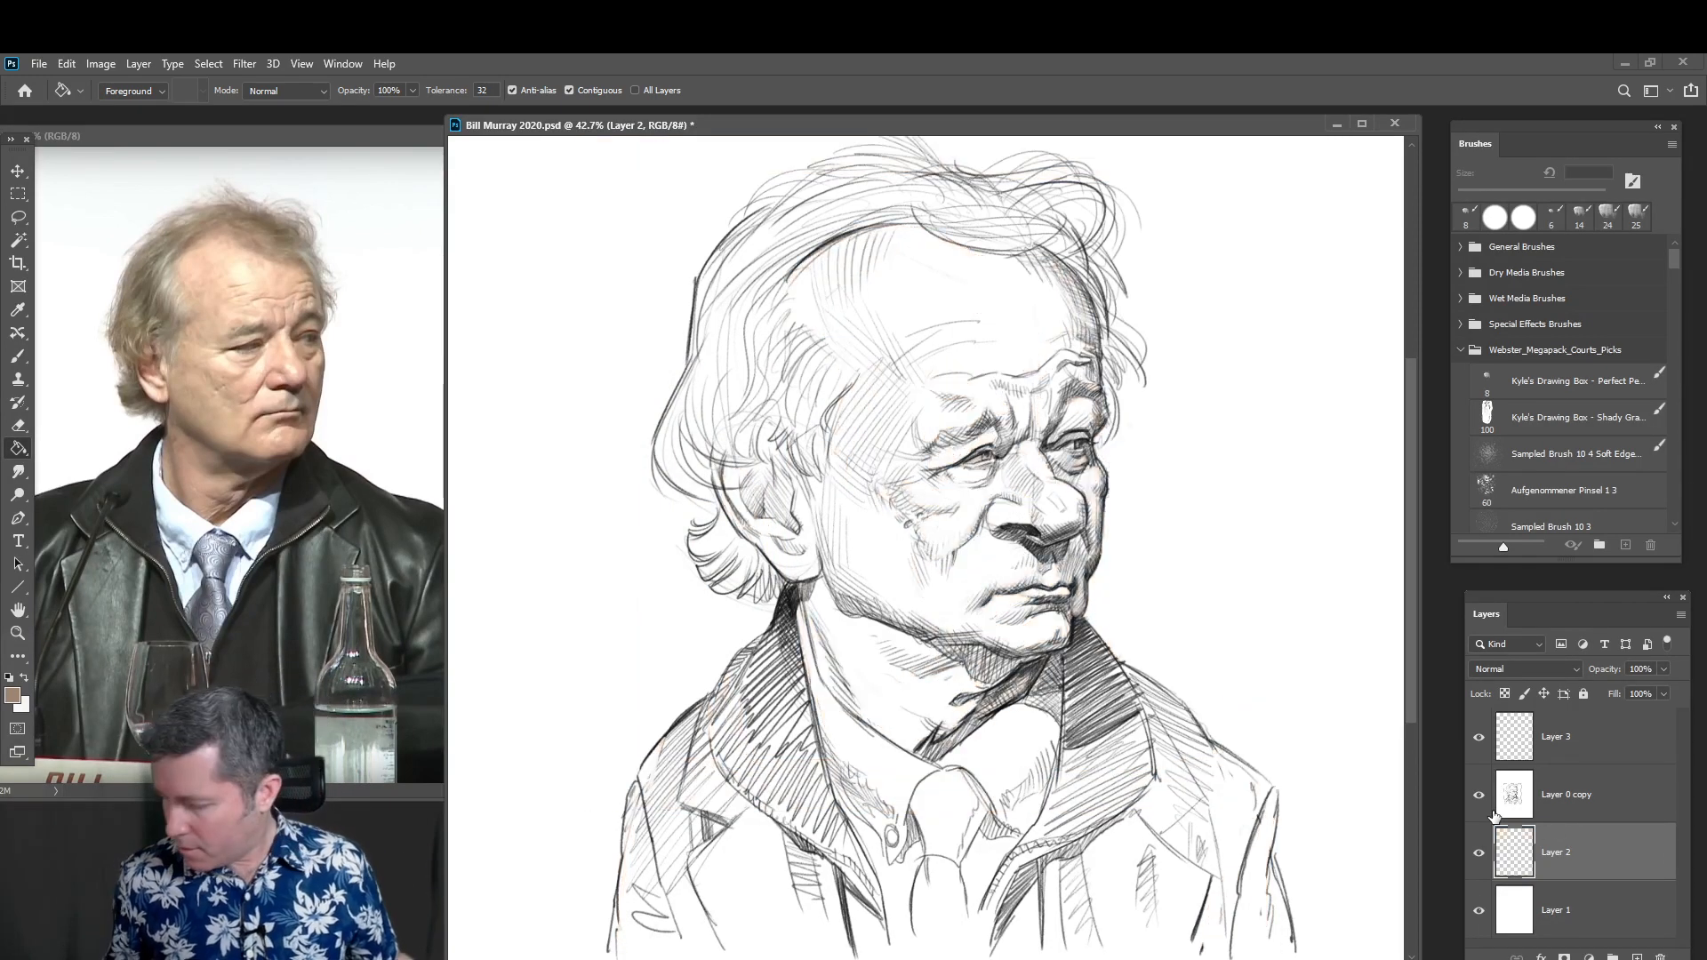
Load a selection of the sketch's linework from the channels of Layer 0 copy and move the Channels panel off the drawing
left_click(1587, 805)
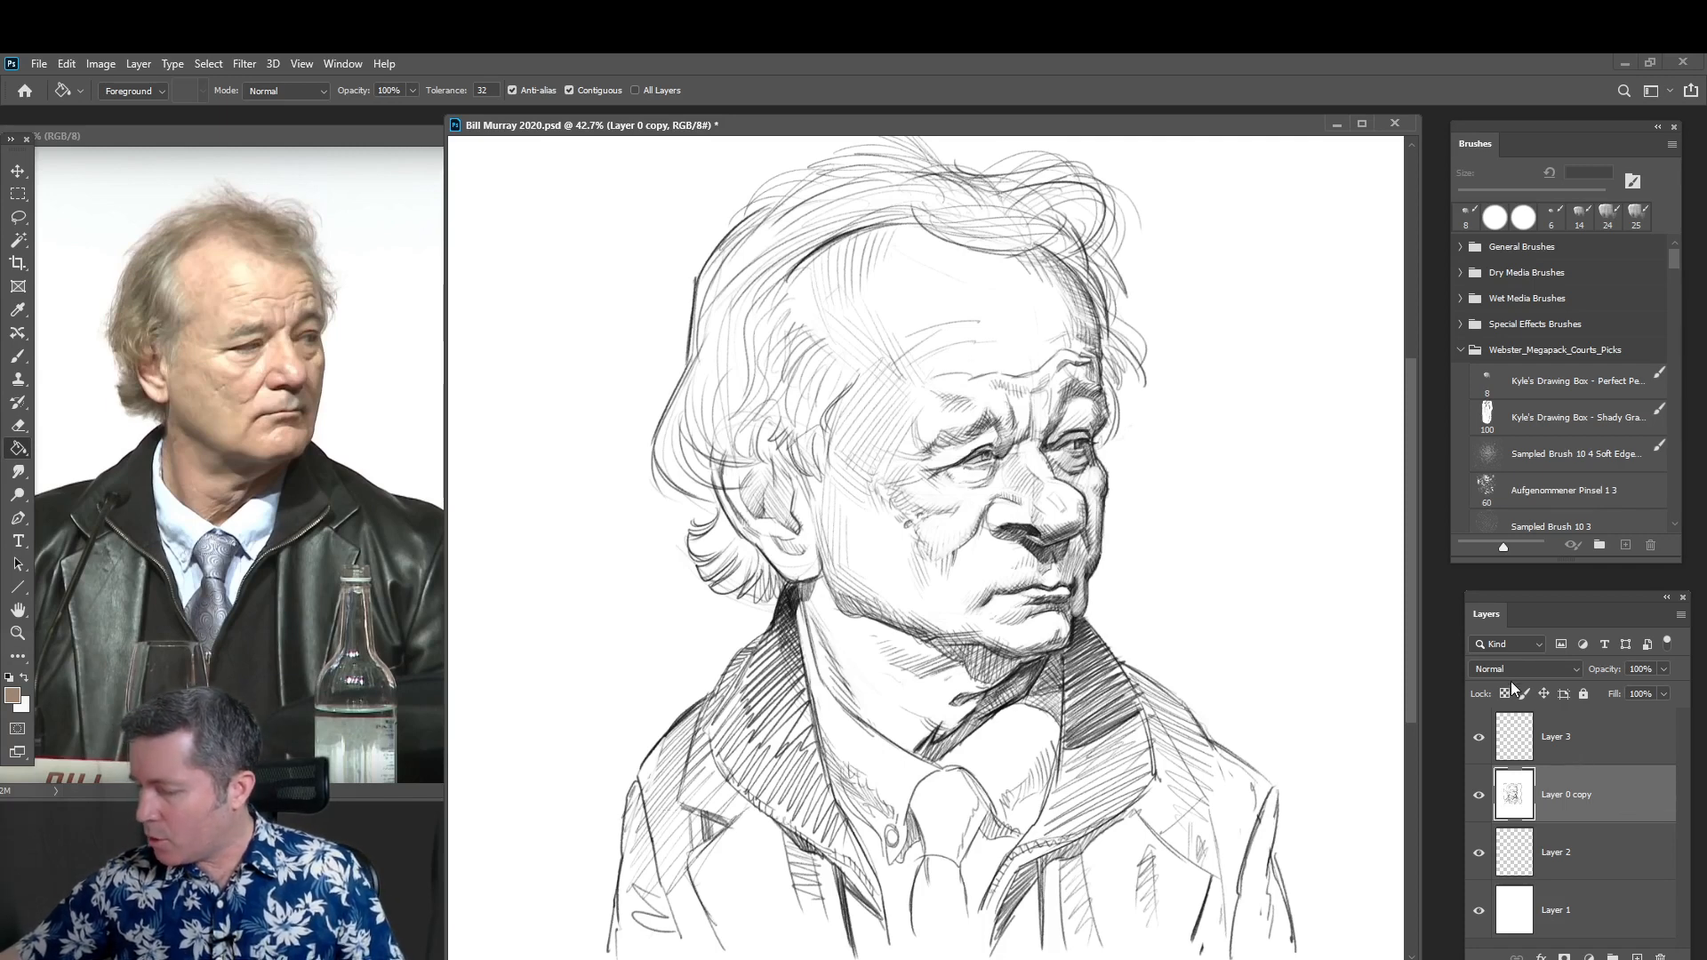
left_click(331, 68)
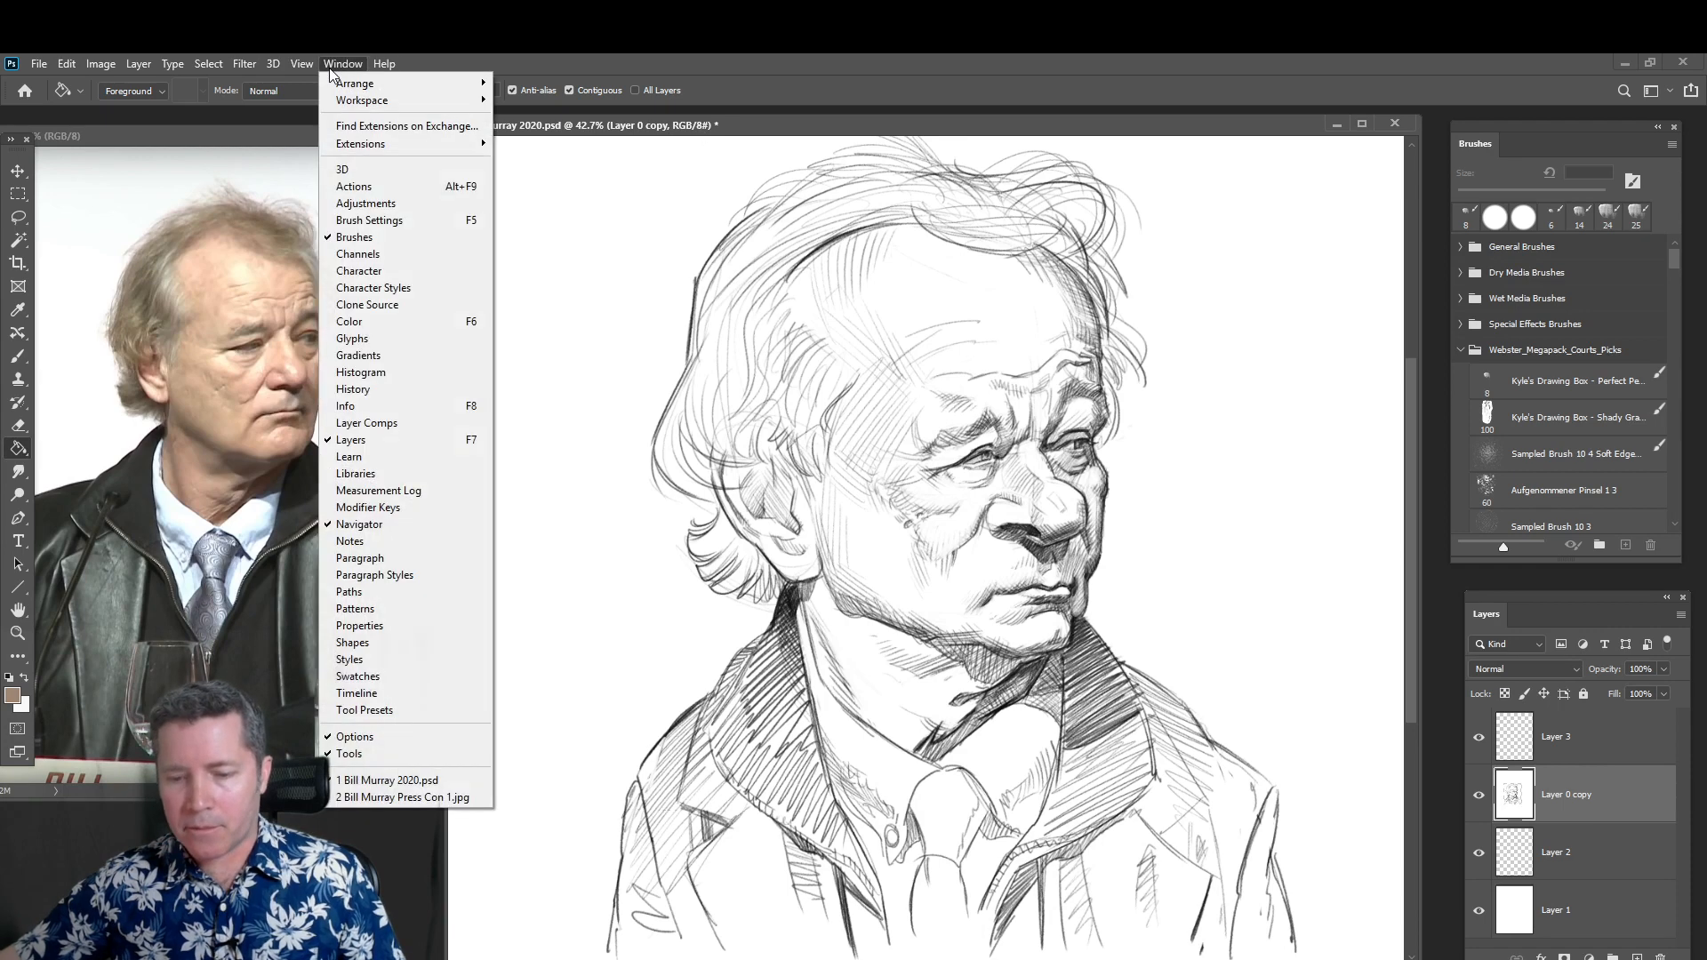
left_click(357, 255)
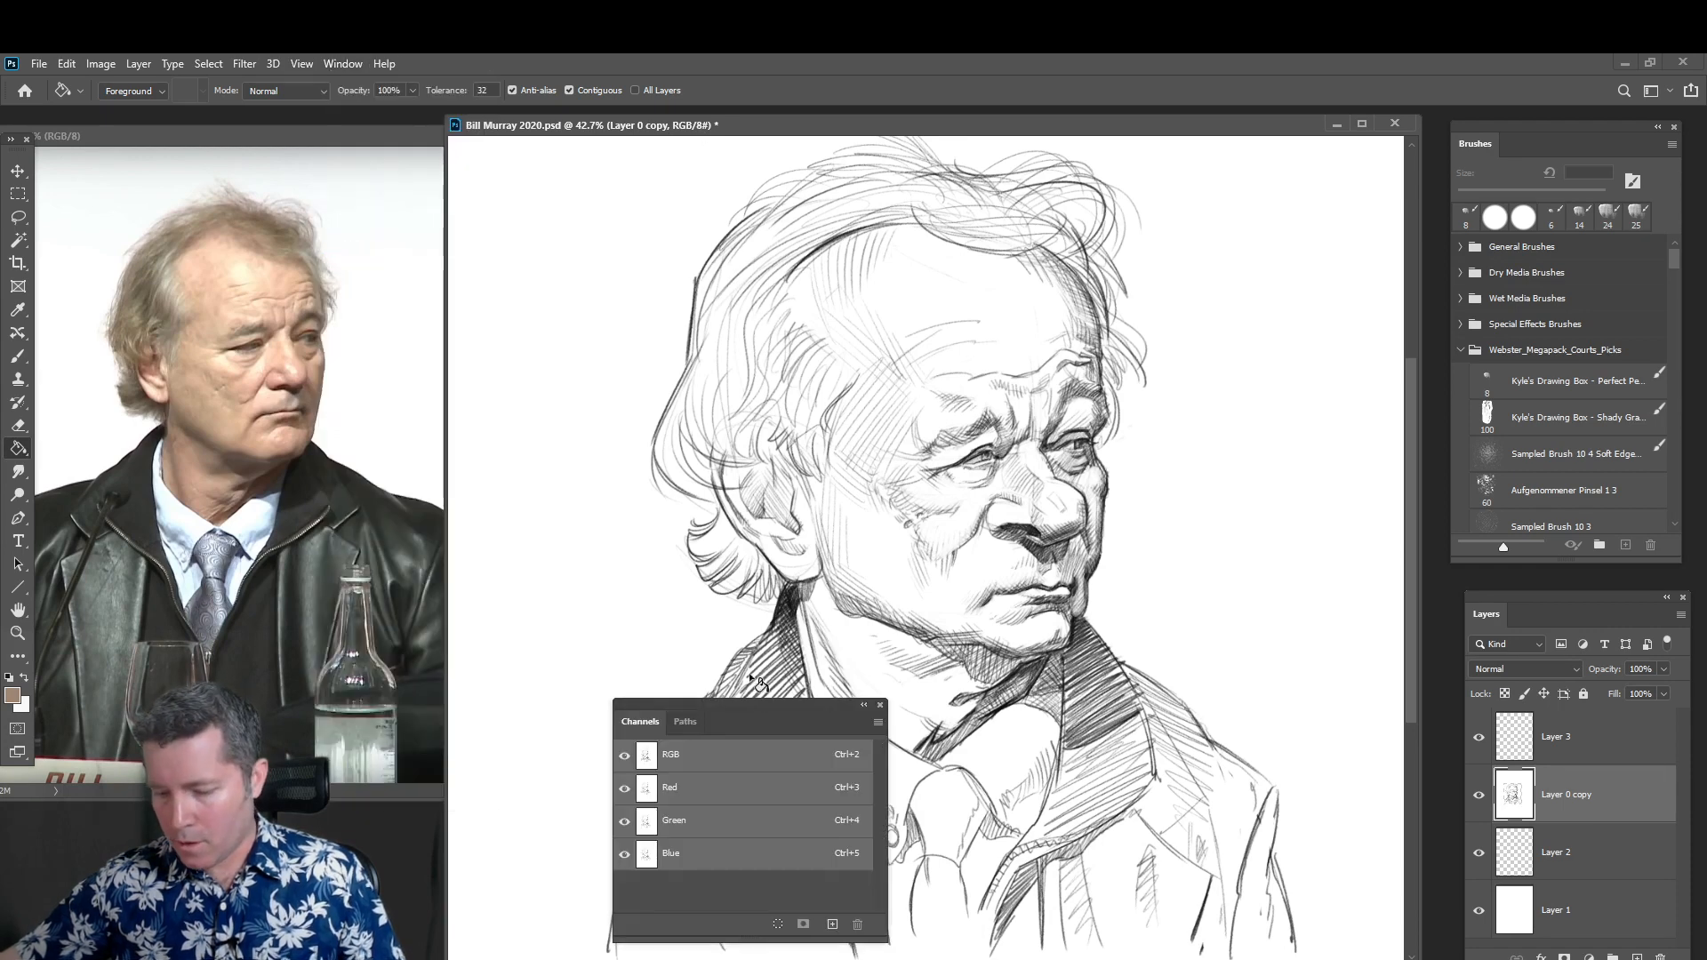
left_click(777, 926)
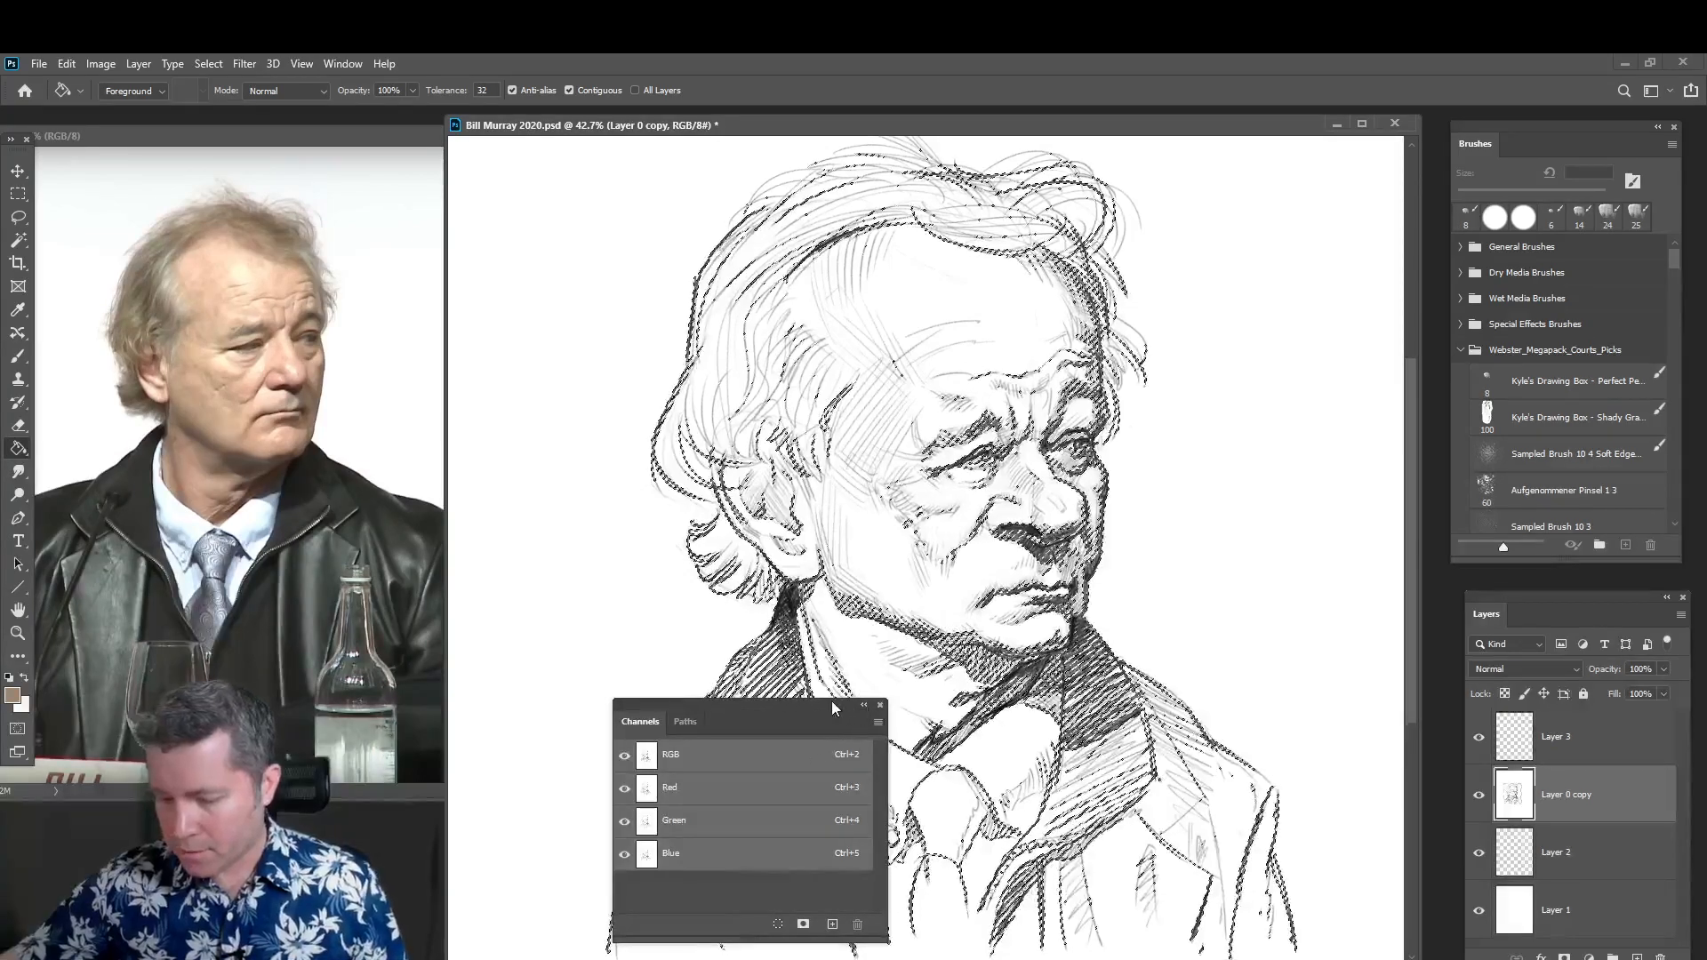
left_click_drag(831, 702, 395, 703)
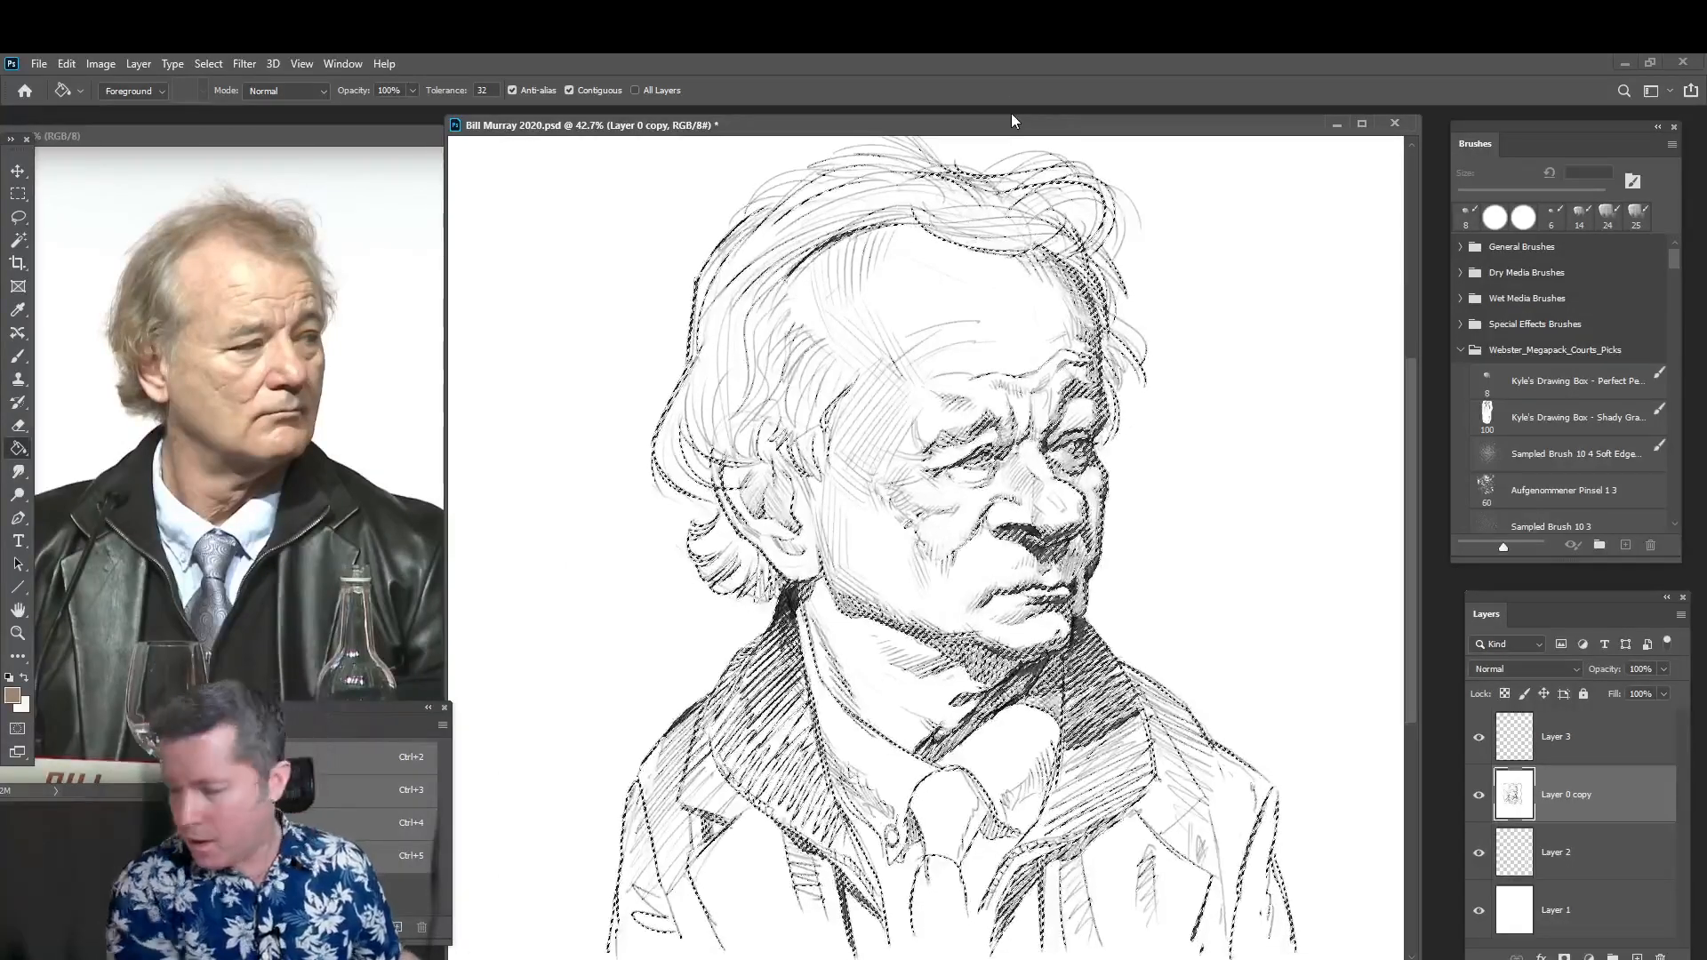
Fill the selected linework with default black on a new layer above Layer 0 copy, and hide Layer 0 copy
left_click(1636, 957)
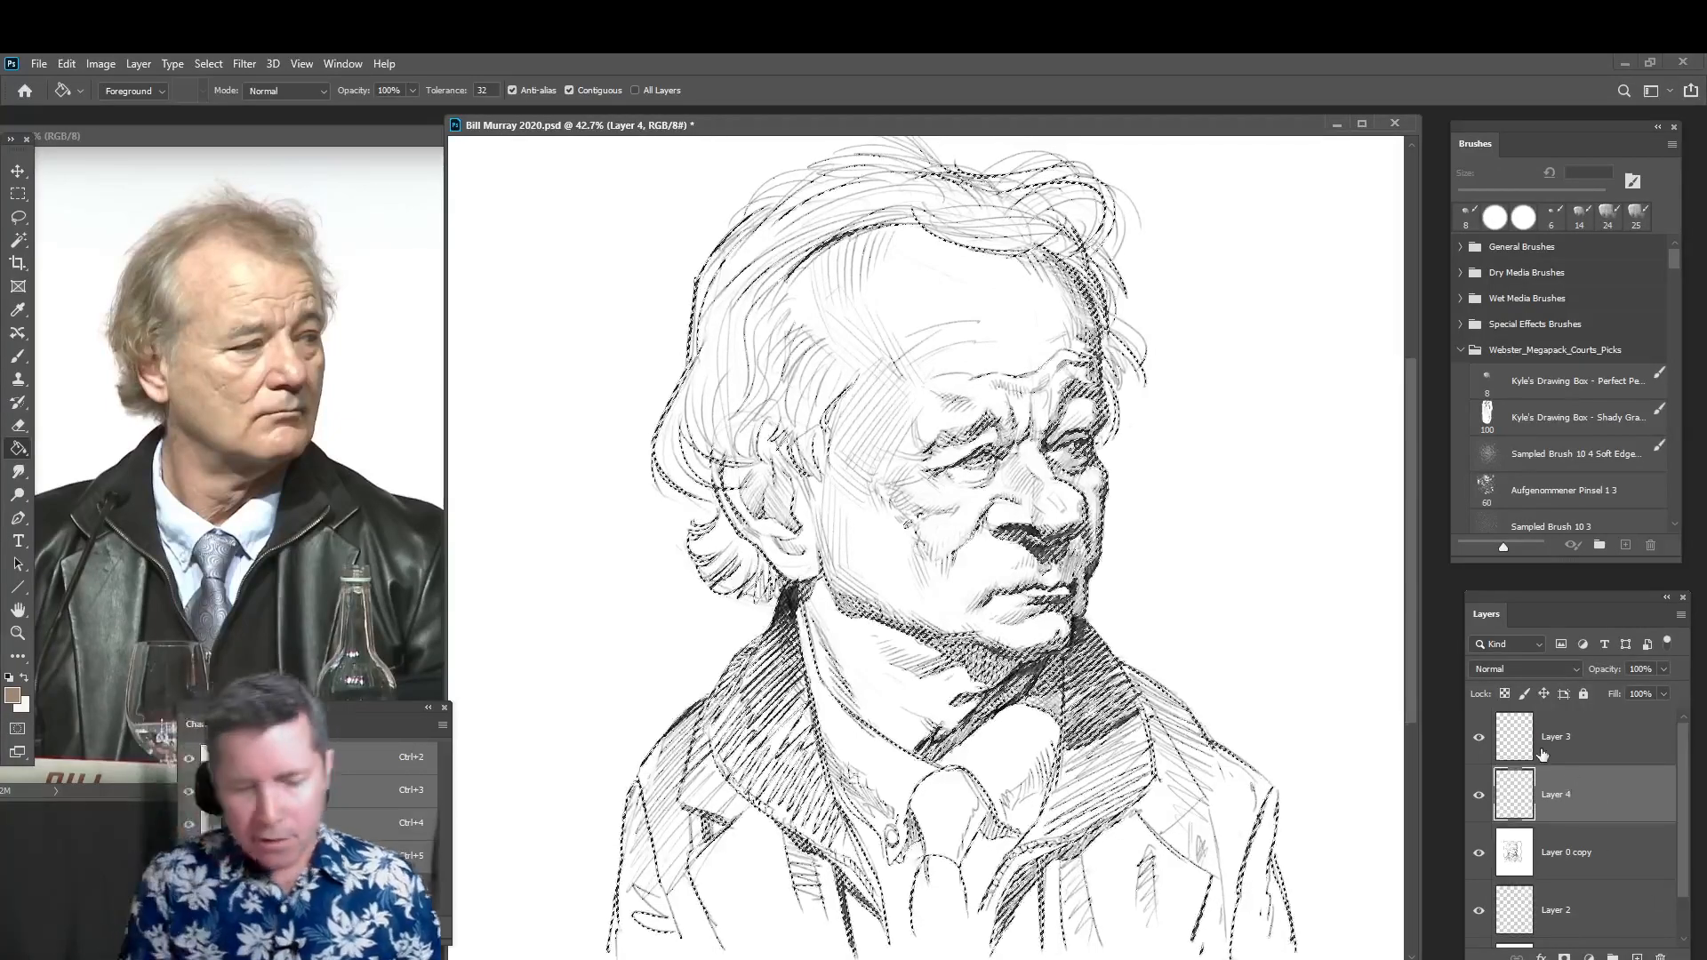
left_click(10, 679)
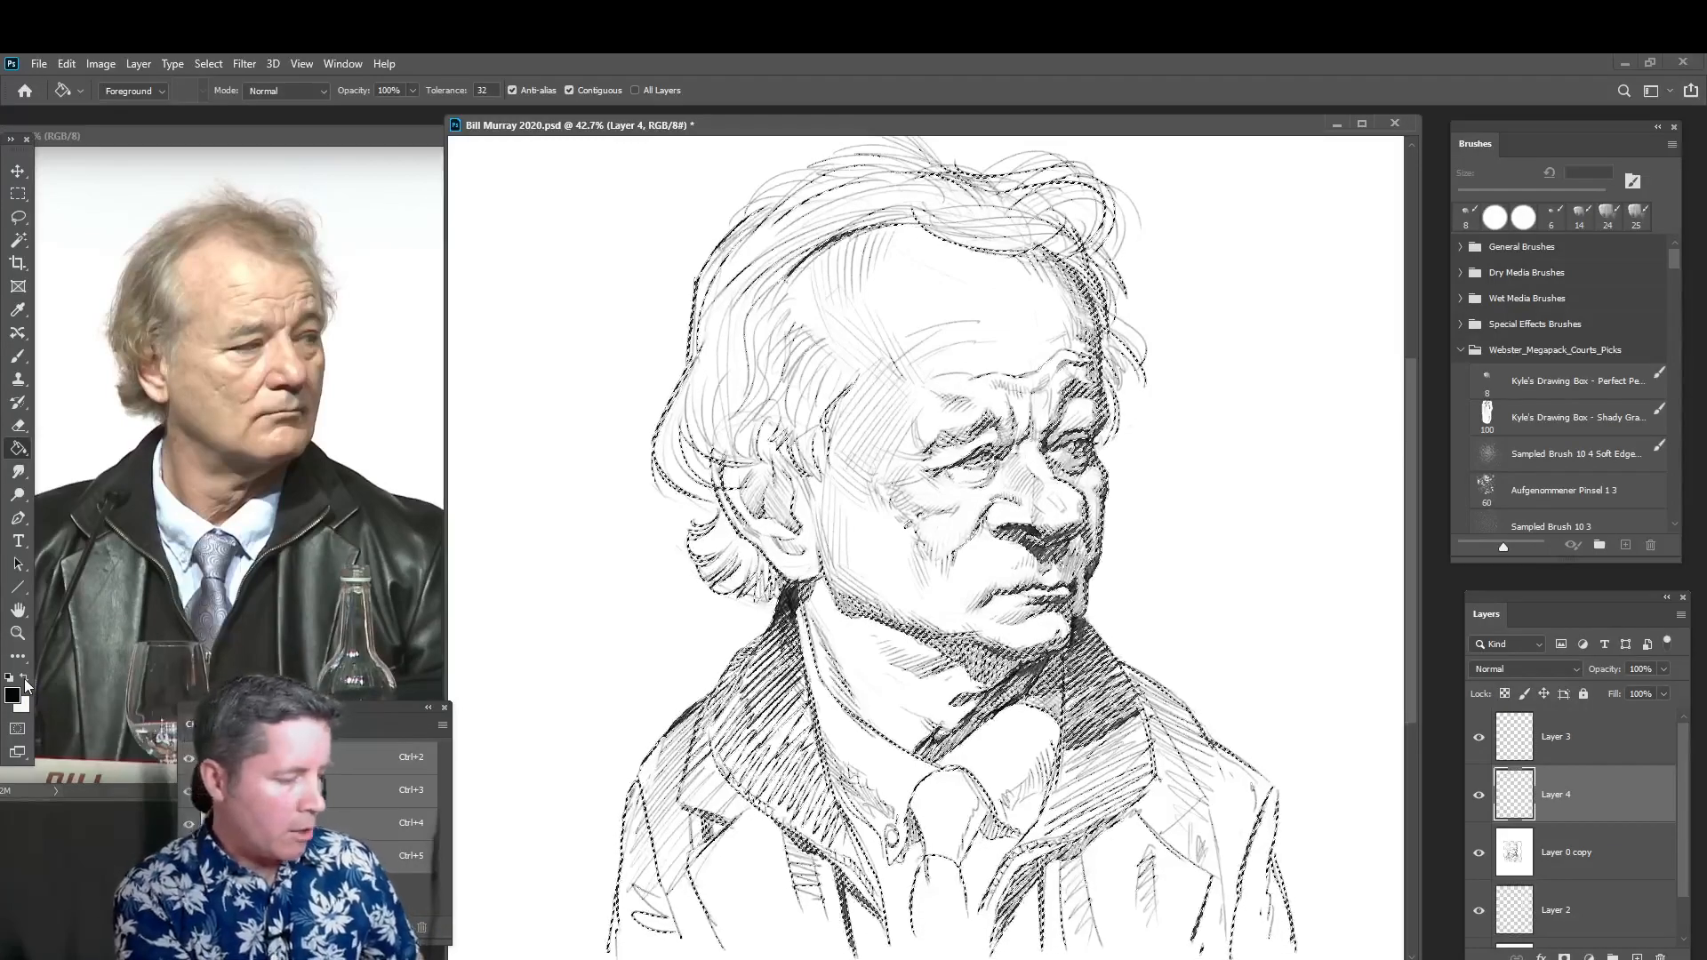
key("alt+BackSpace")
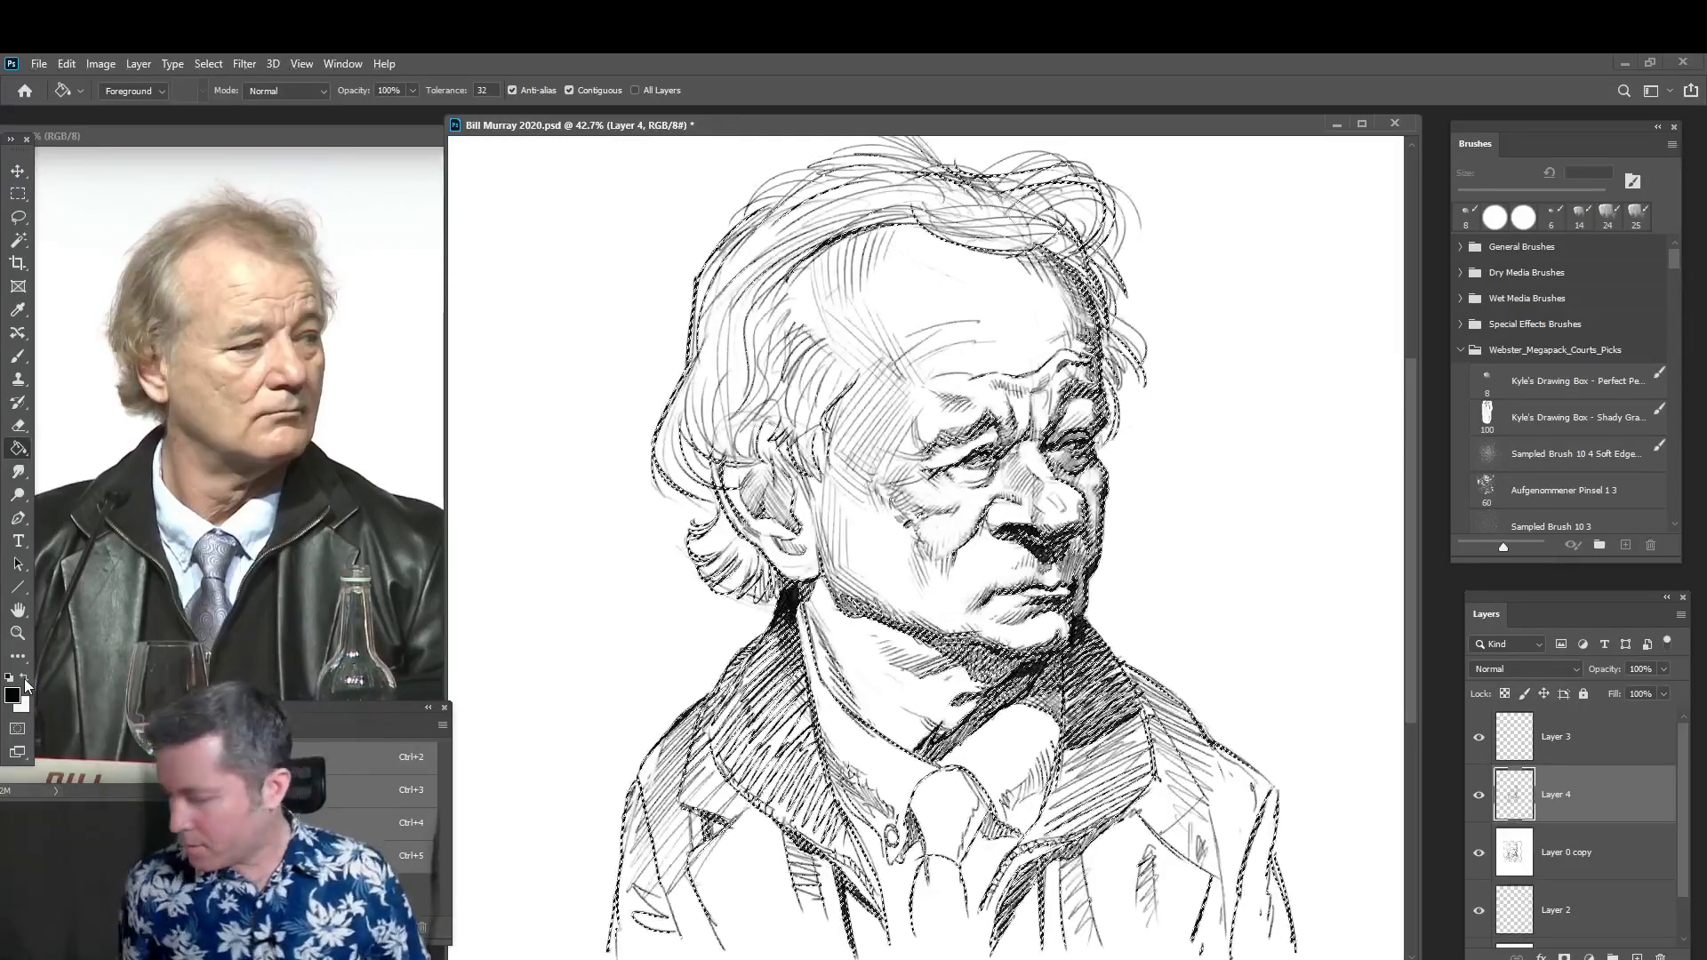
left_click(1478, 852)
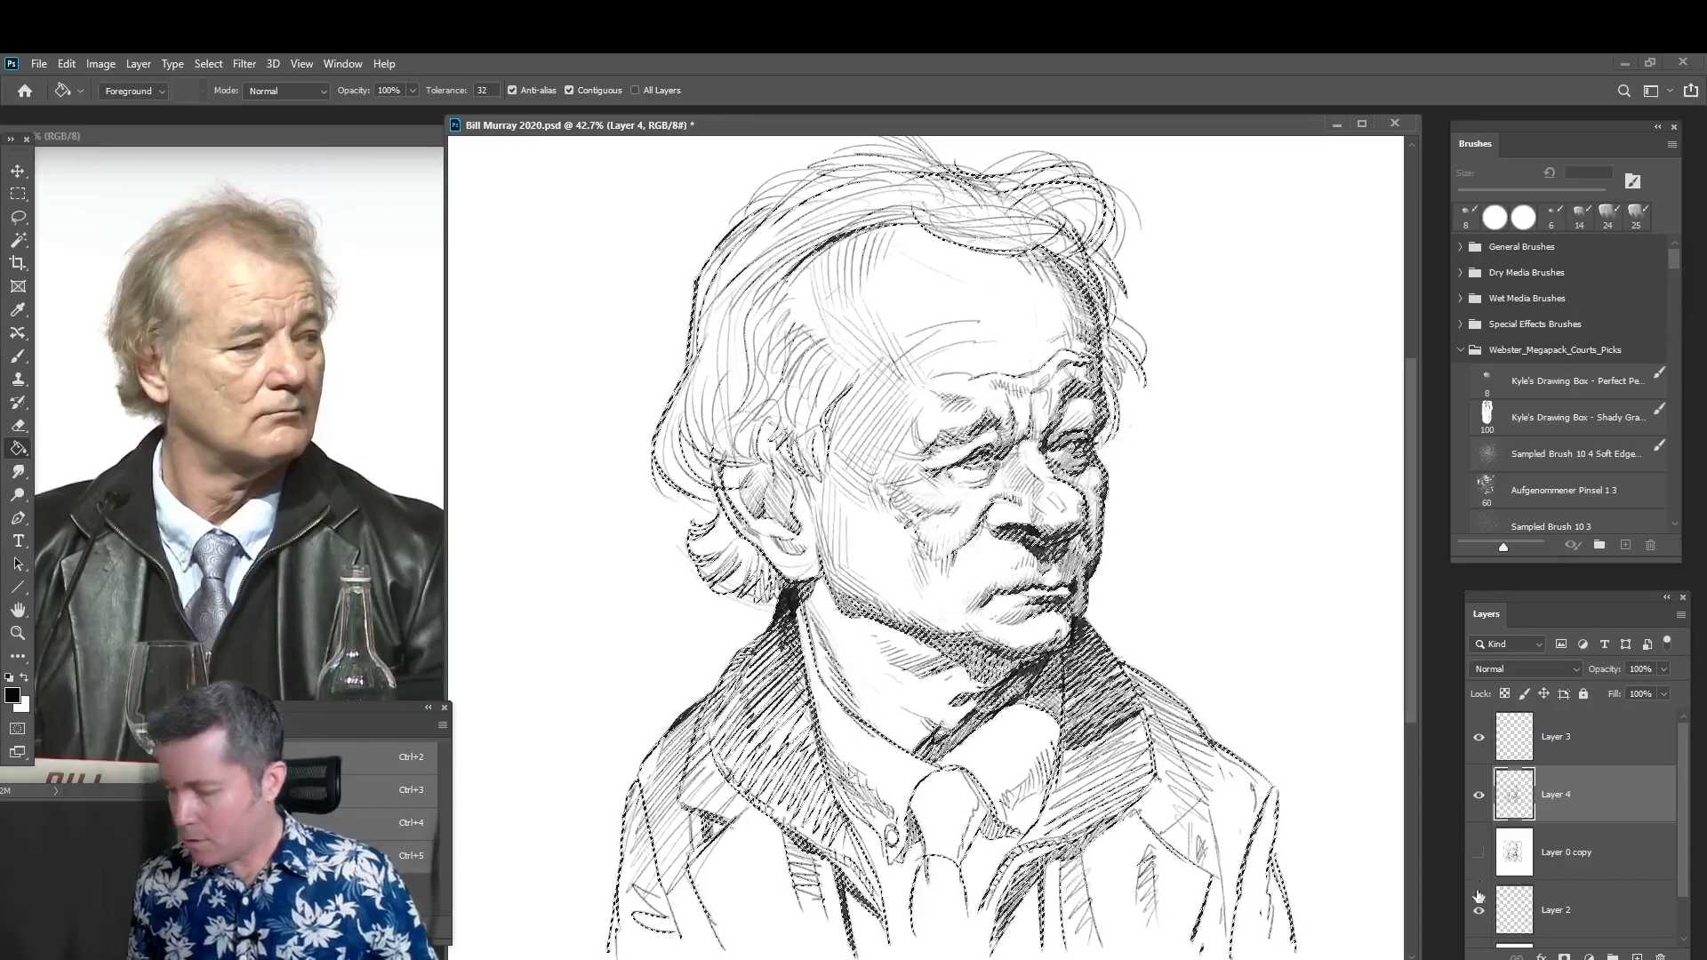
scroll(1672, 866, "down", 2)
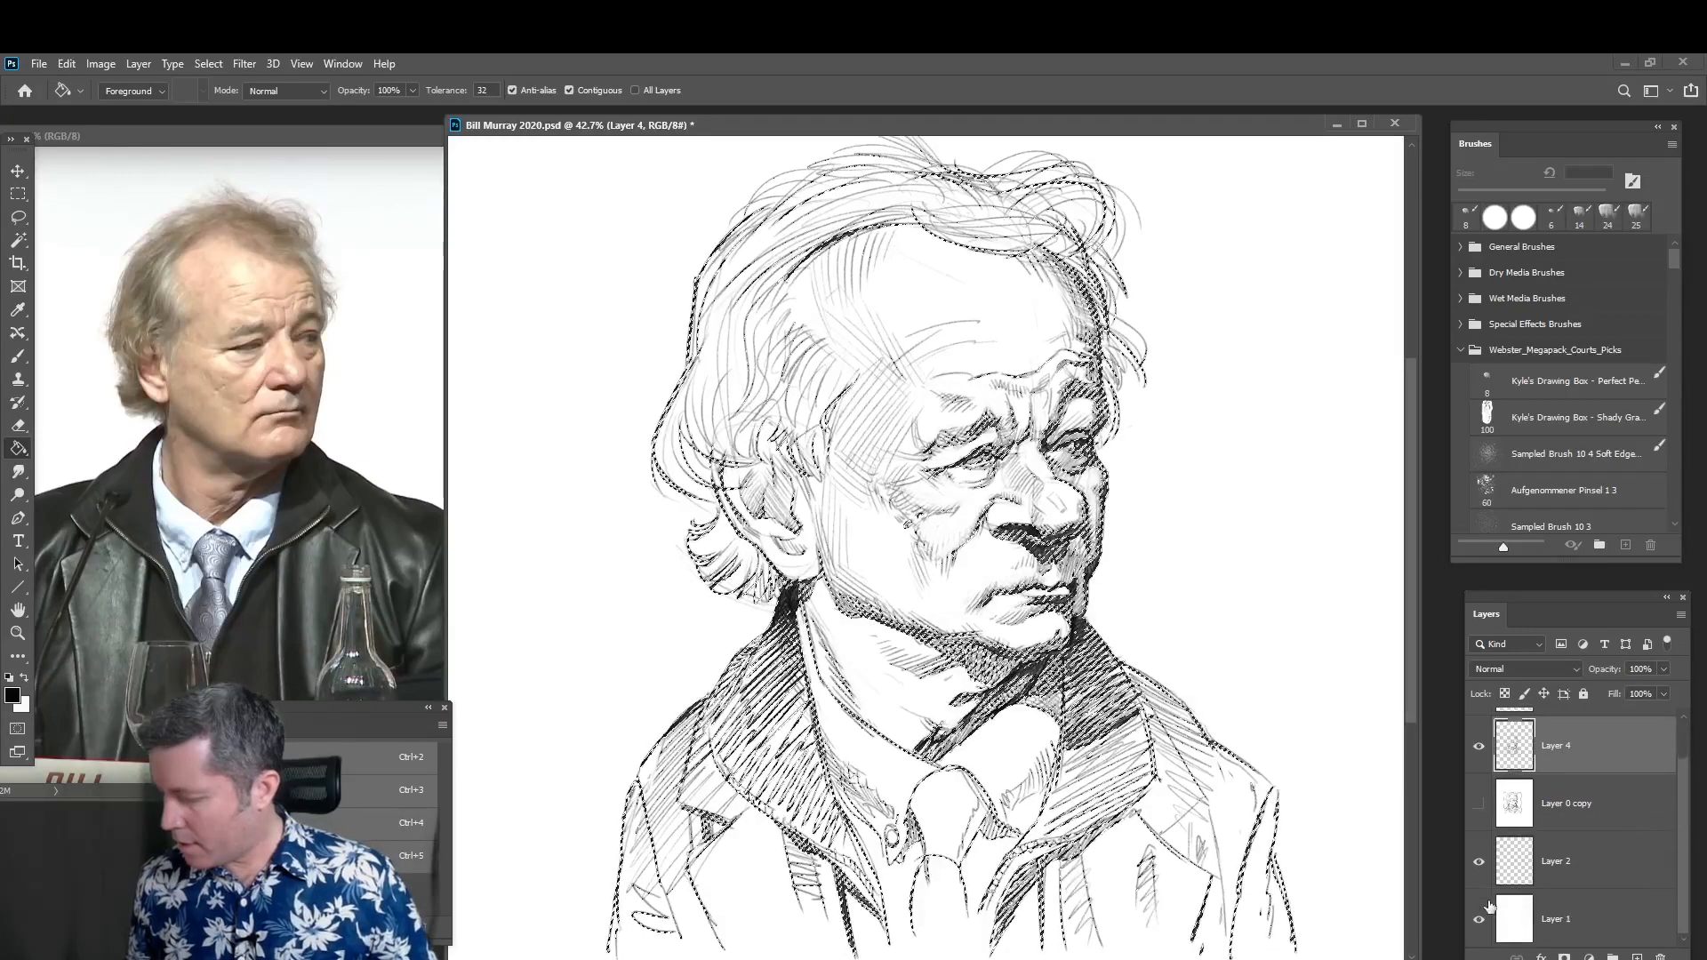
Deselect the linework and check it on a transparent background by temporarily hiding Layer 1
left_click(1479, 921)
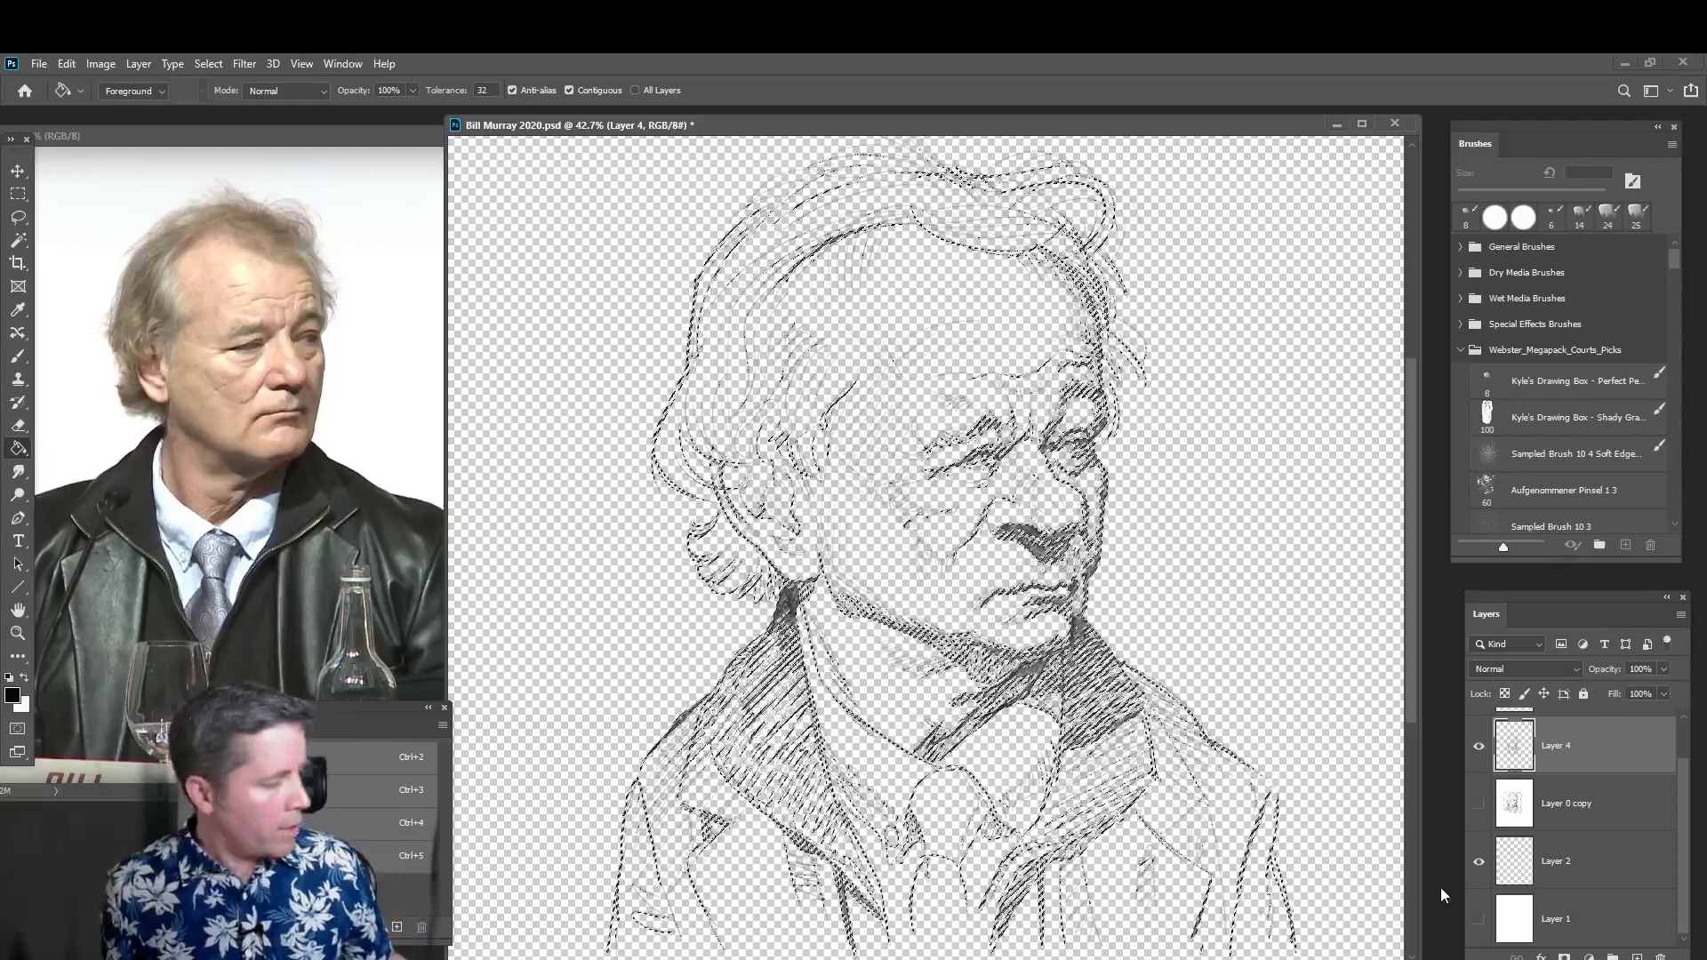
key("ctrl+d")
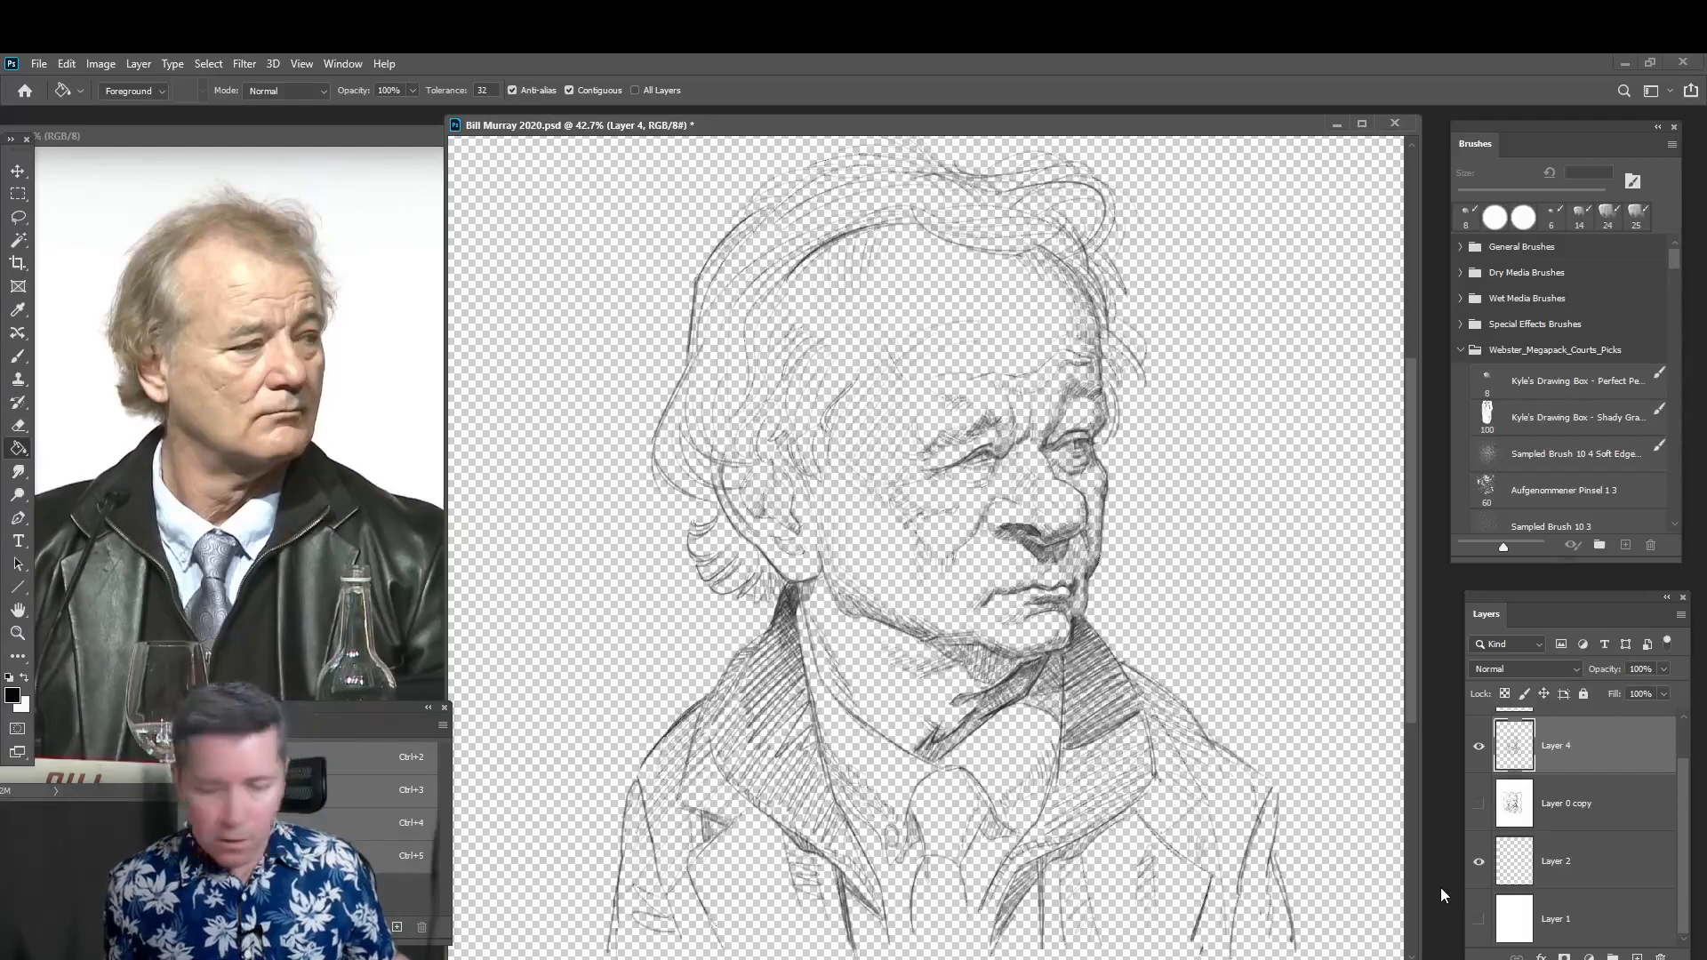
left_click(1480, 917)
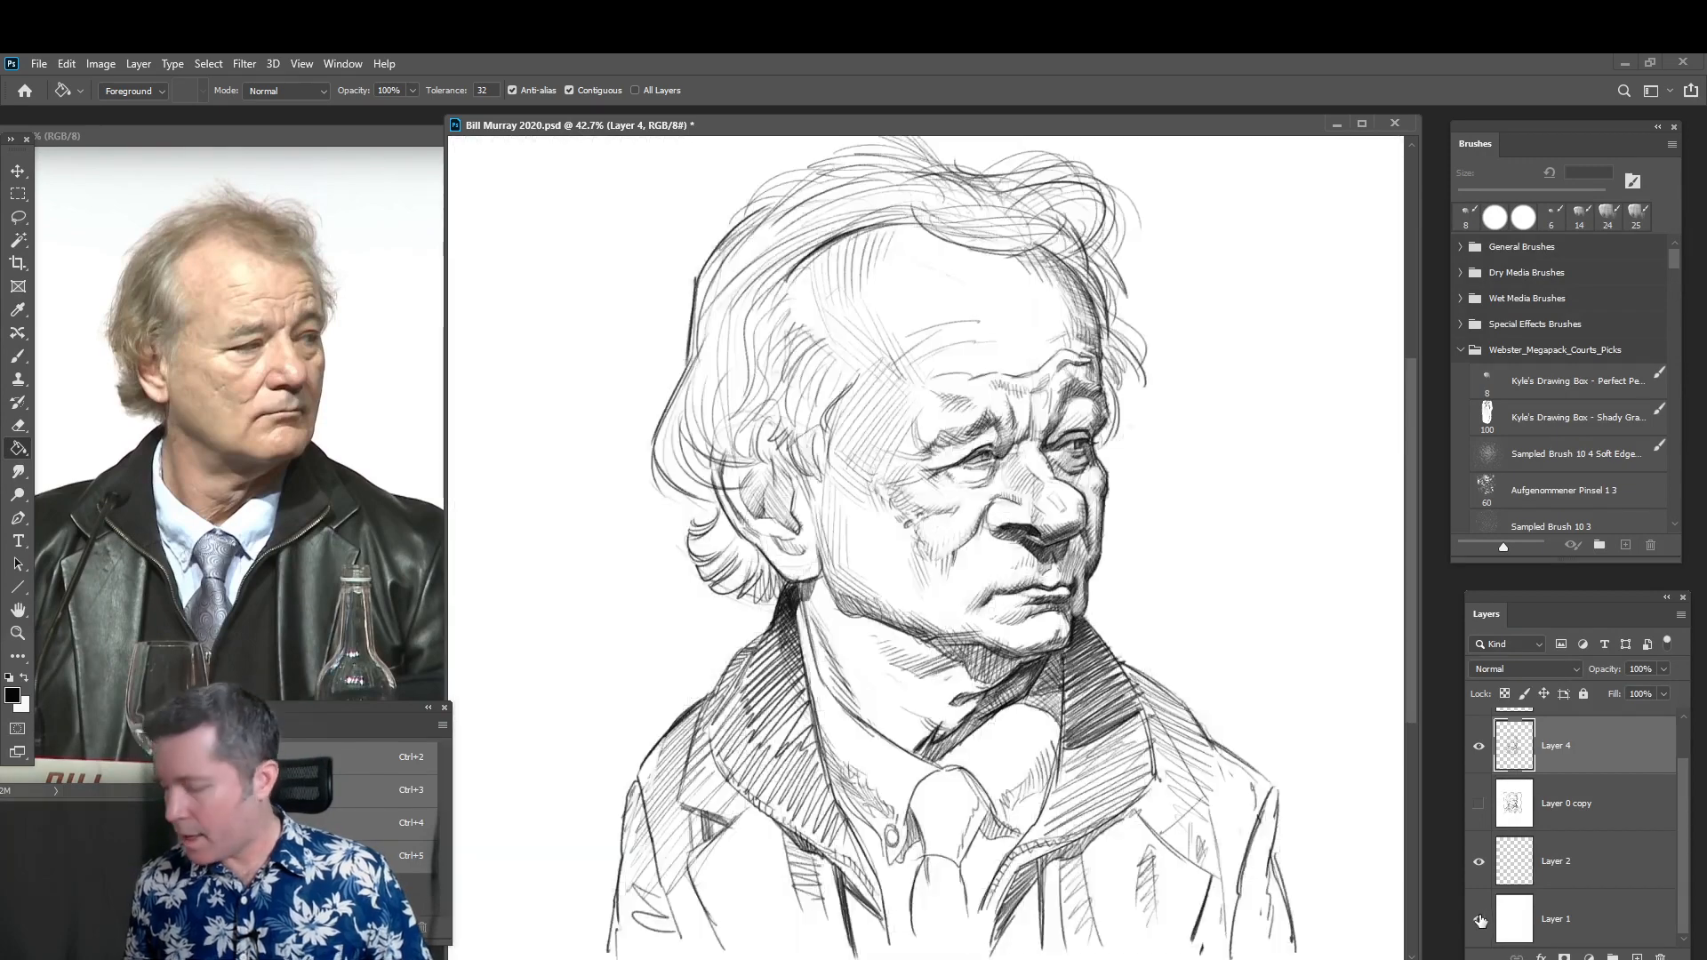
Fill Layer 2 with a warm brown, #9f8575, using the Paint Bucket
left_click(1574, 863)
left_click(12, 695)
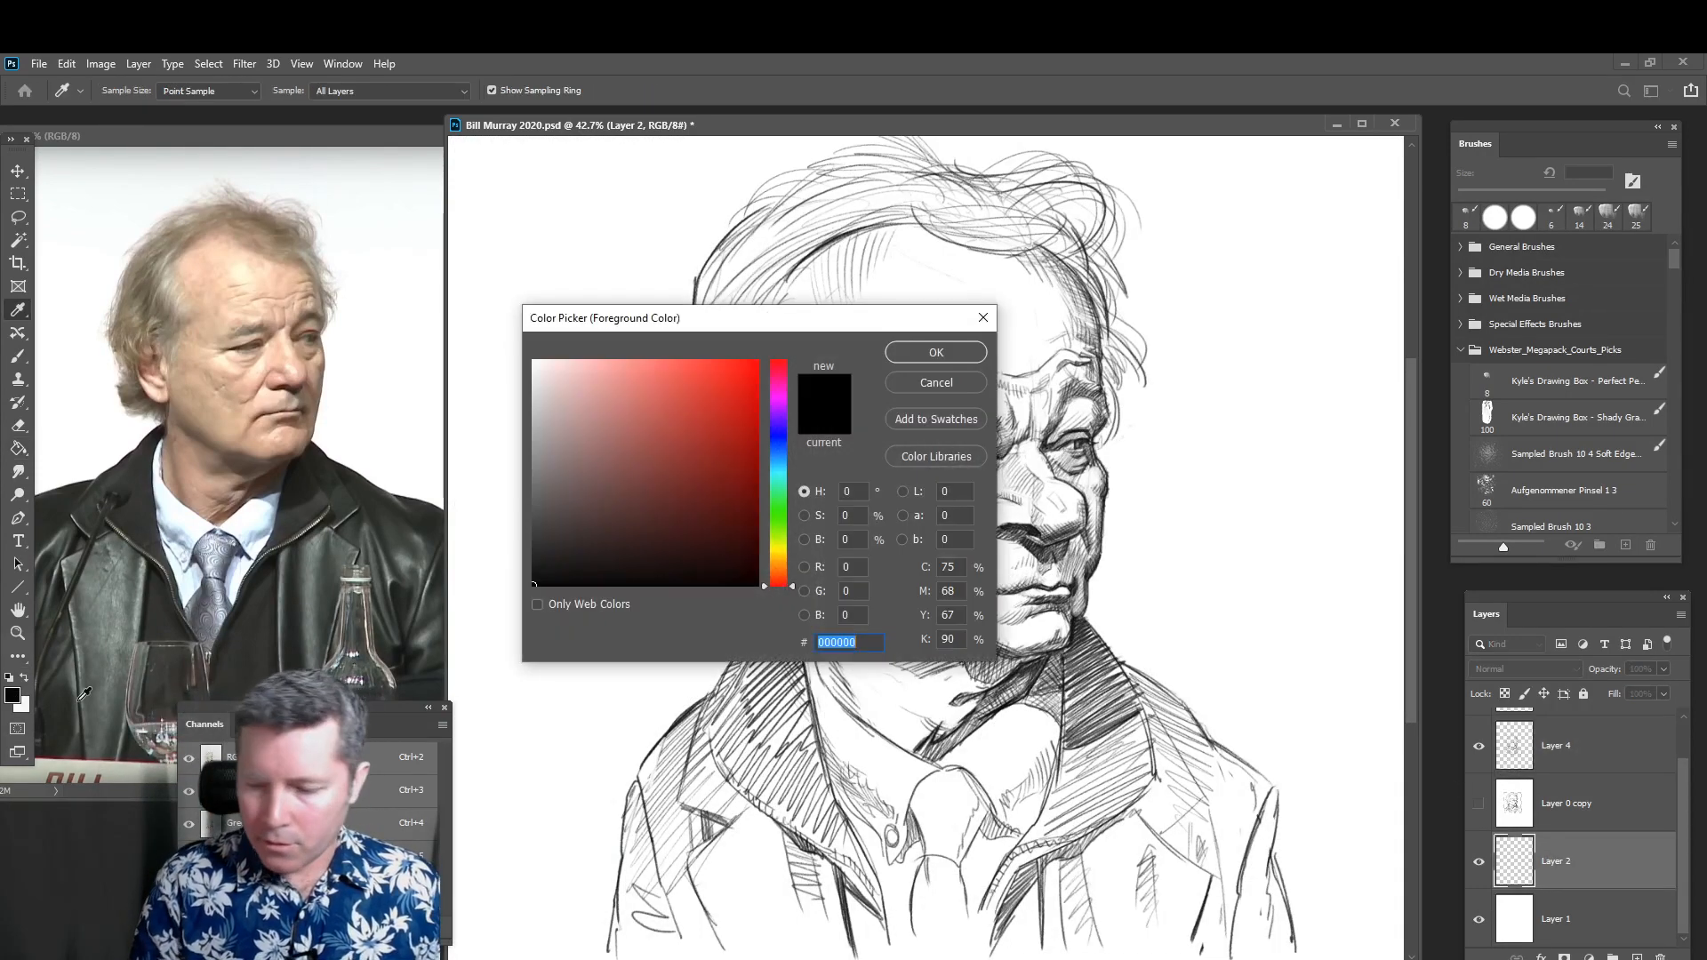
left_click(779, 572)
left_click_drag(614, 421, 592, 445)
left_click(603, 454)
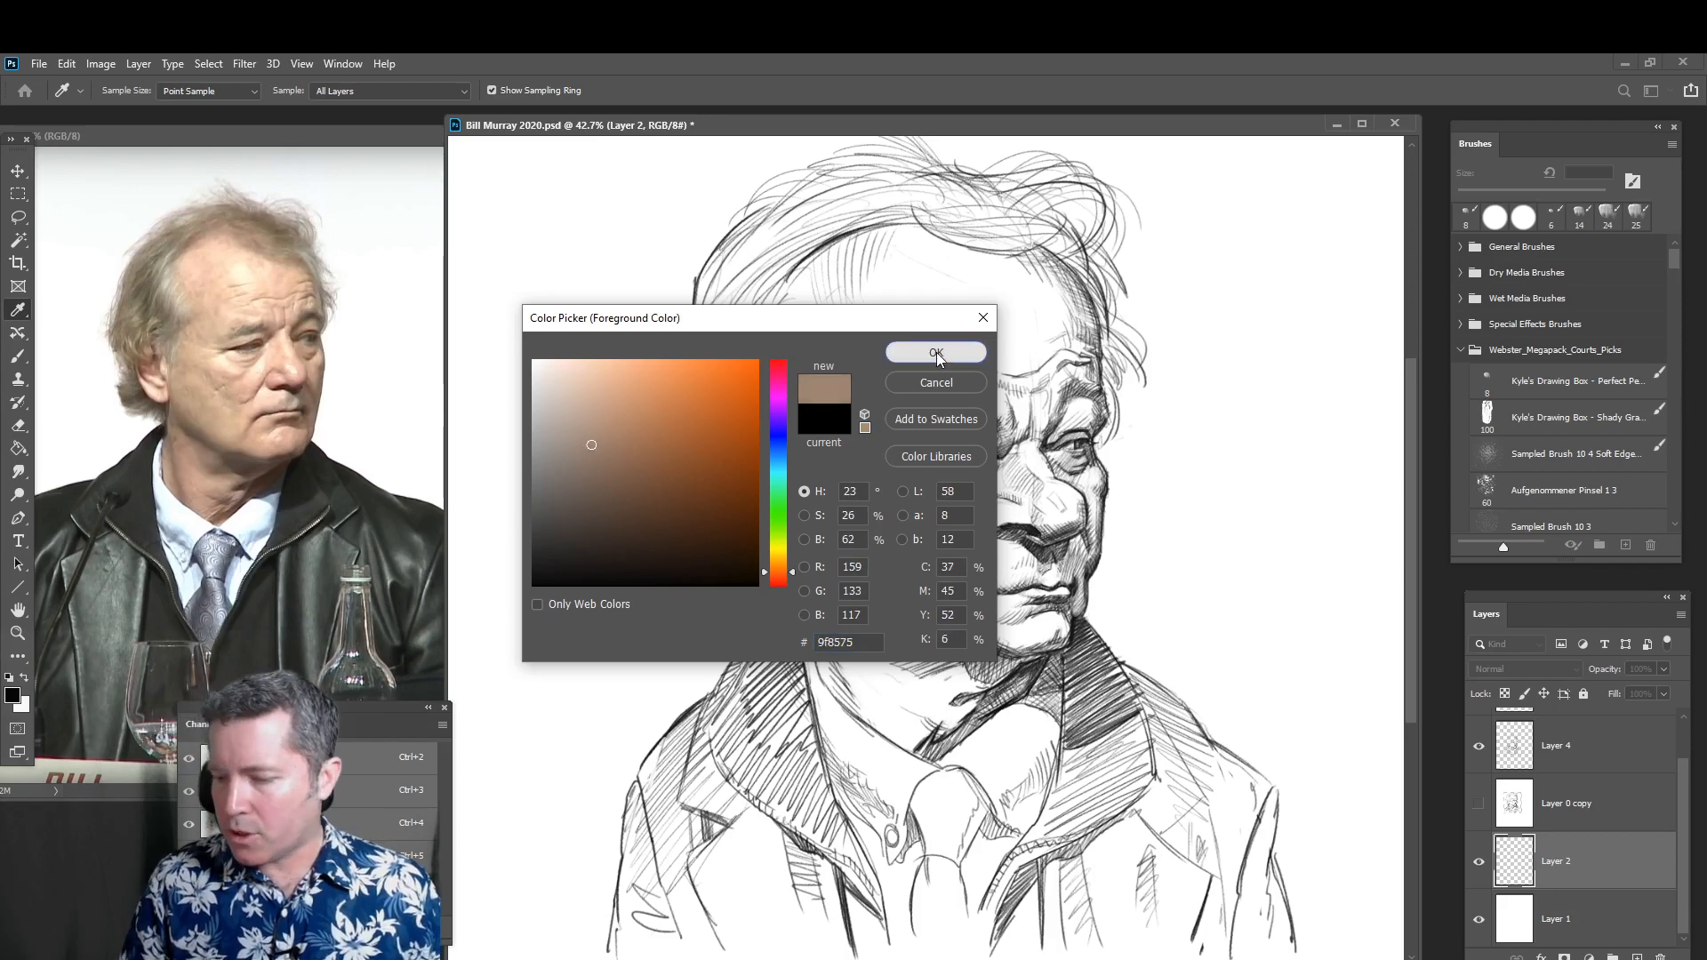
left_click(936, 352)
key("g")
left_click(651, 574)
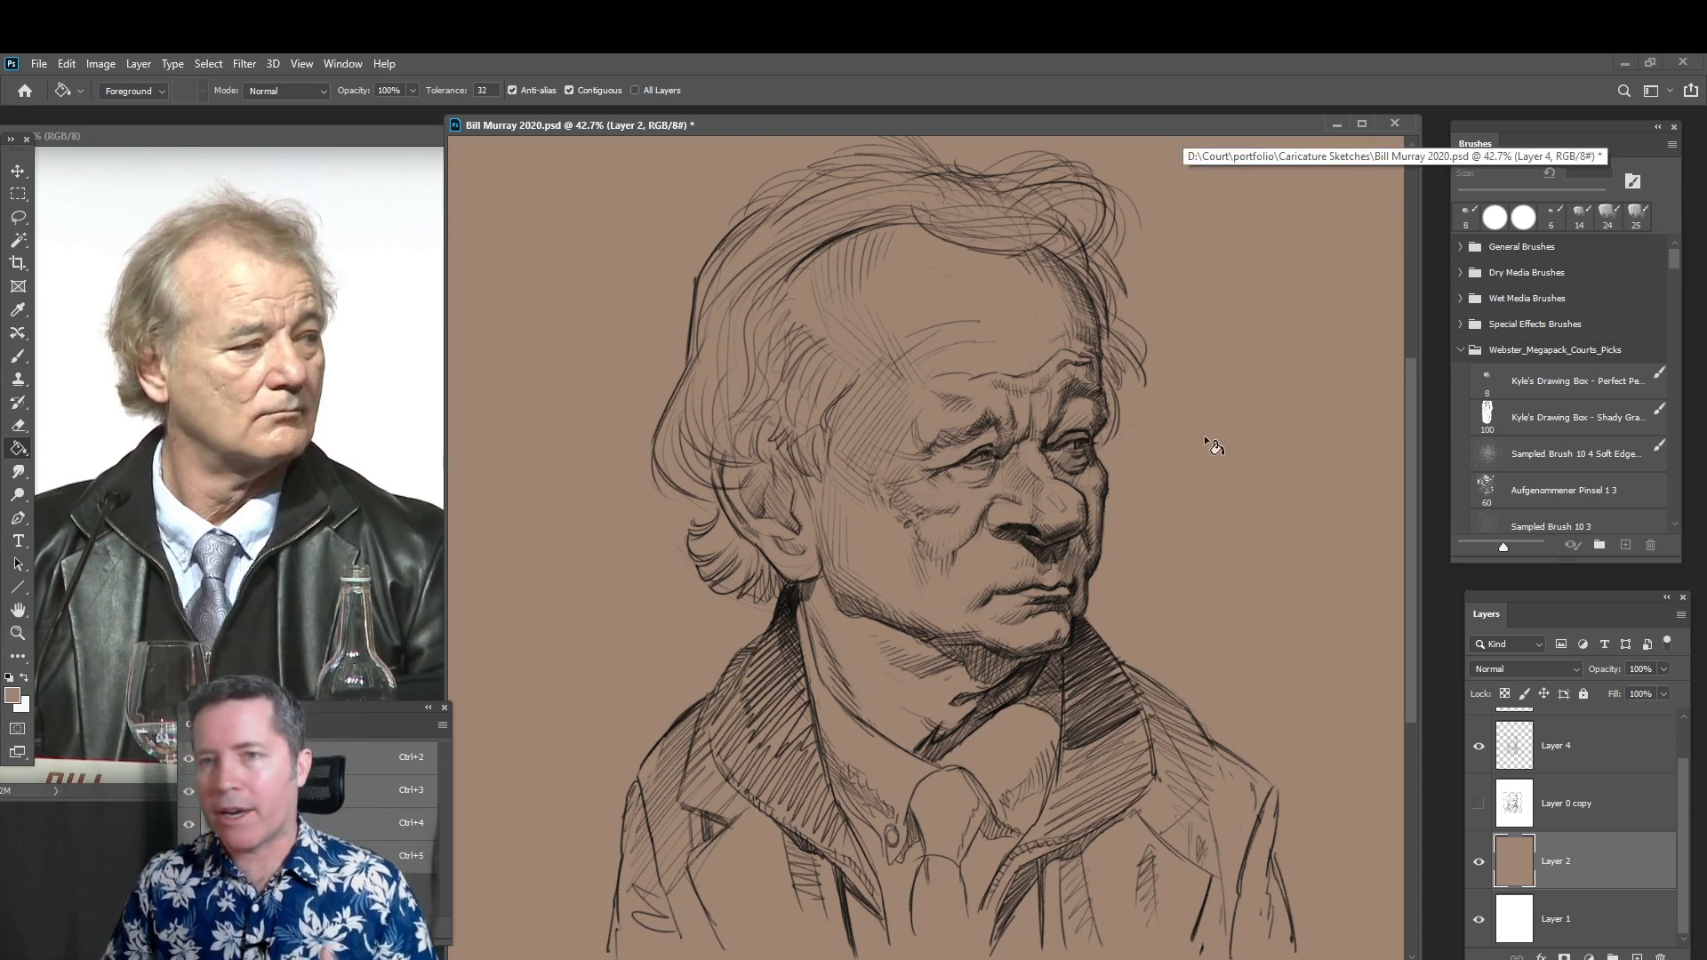
Examine the black linework over the brown background, both close up around the nose and face and as a whole figure
left_click(18, 357)
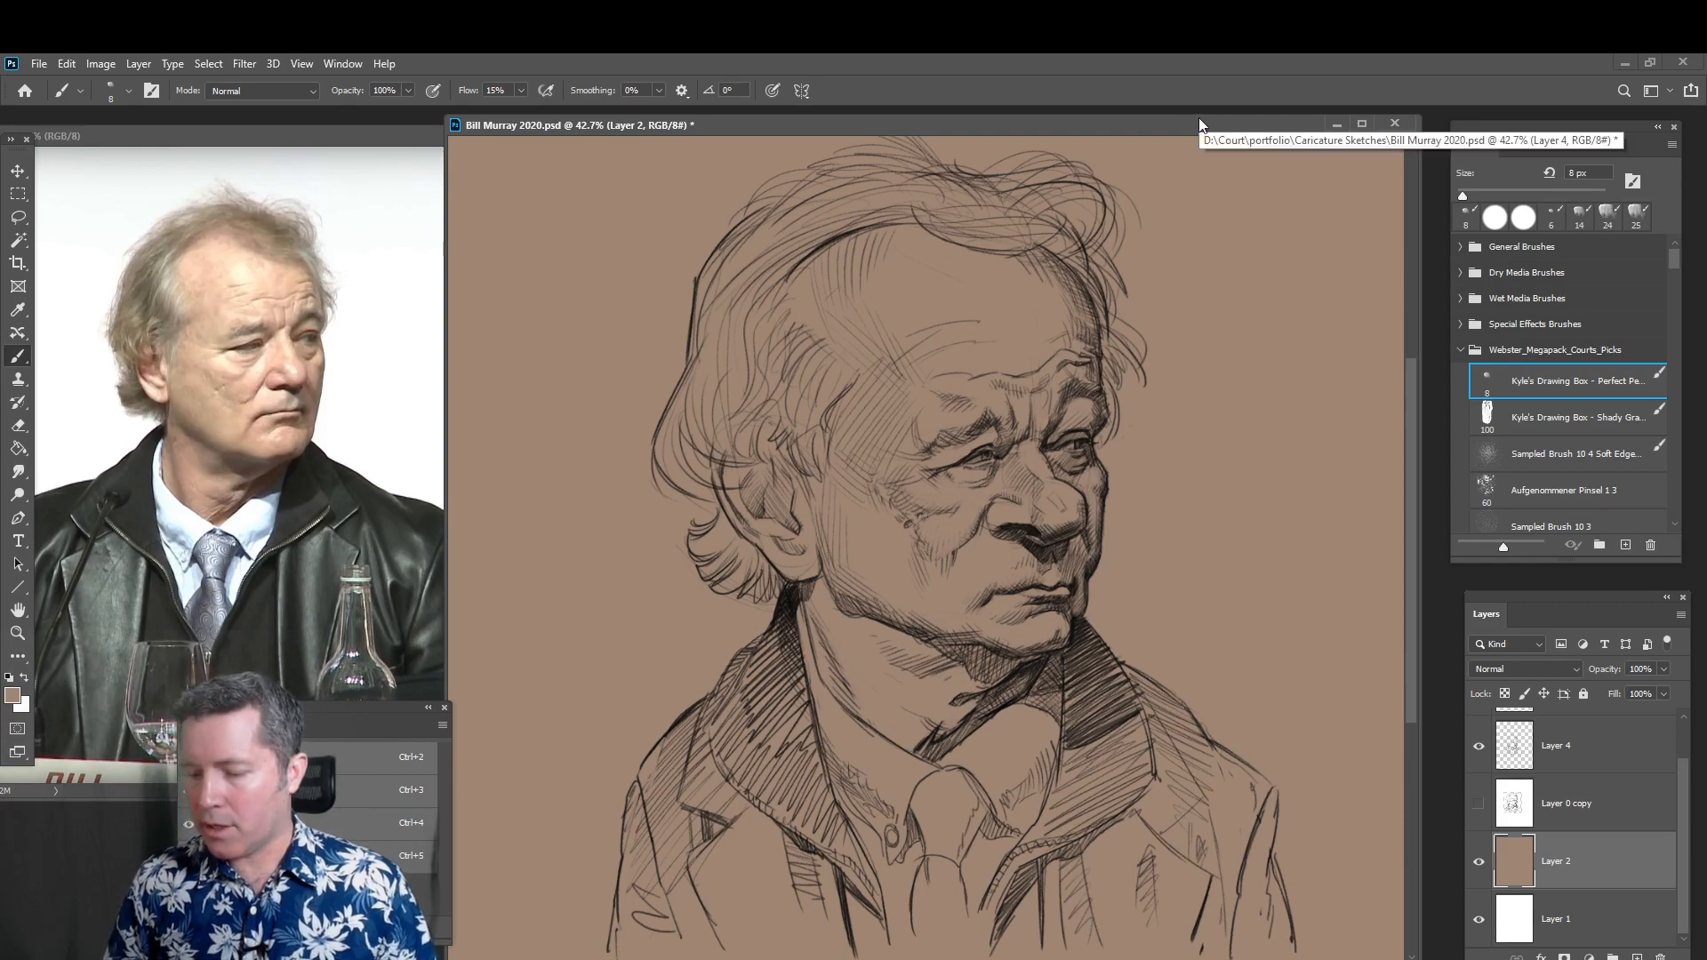
left_click(17, 633)
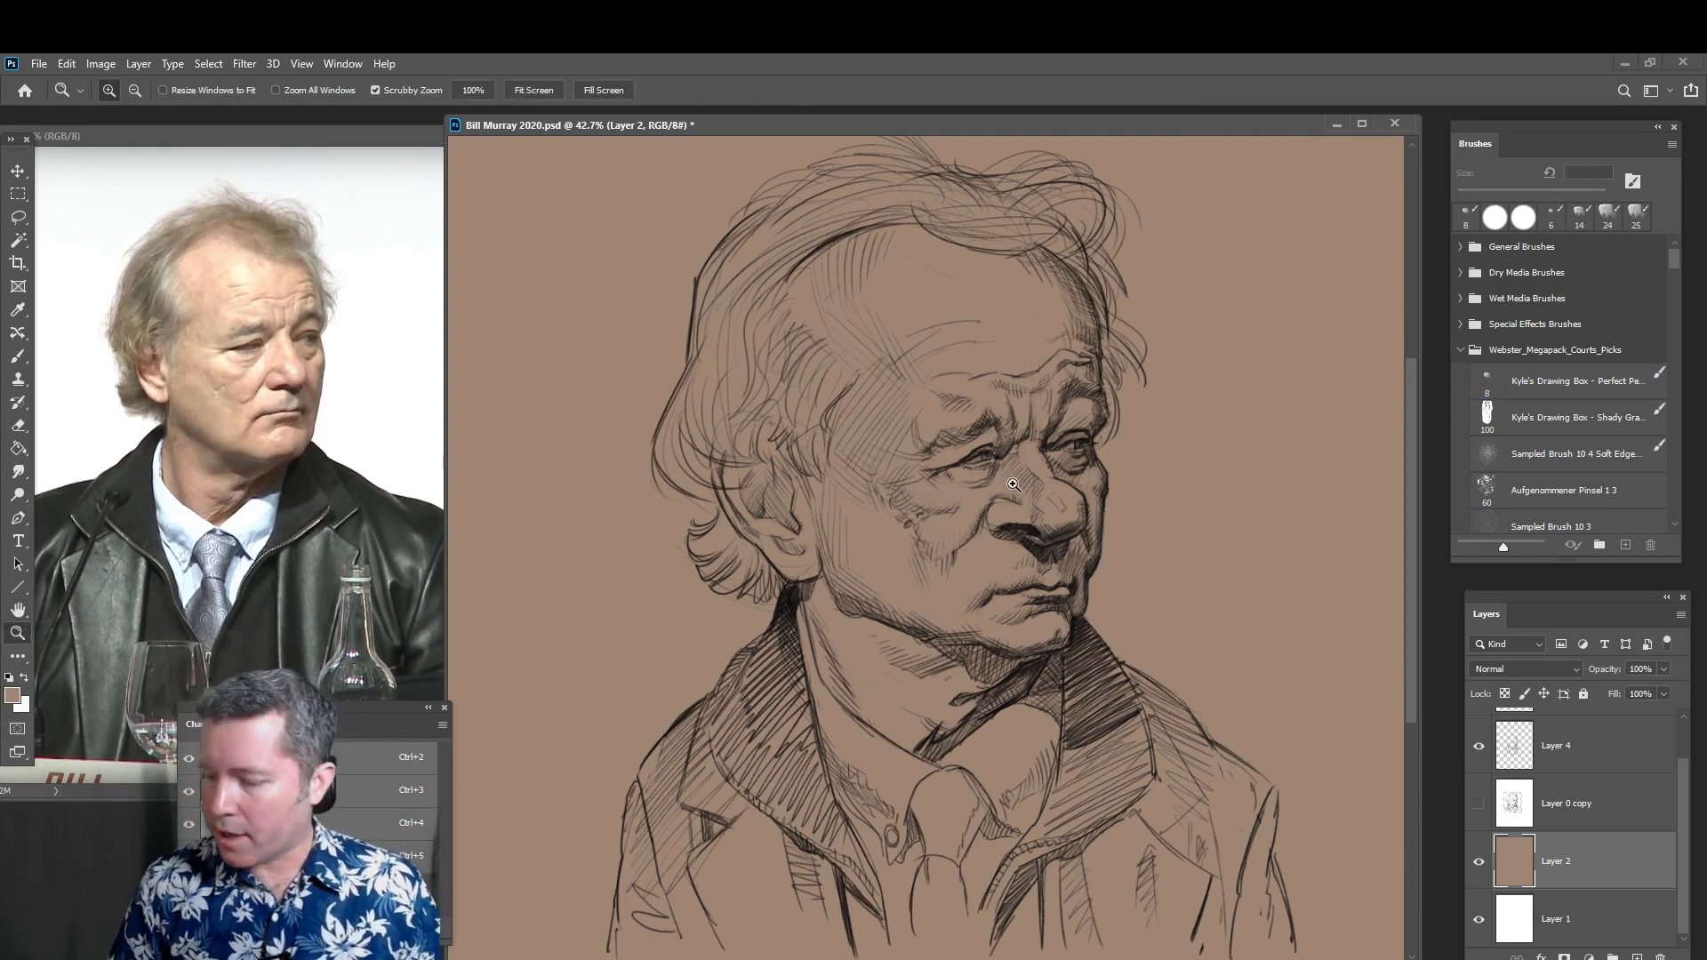
left_click_drag(1013, 484, 1074, 472)
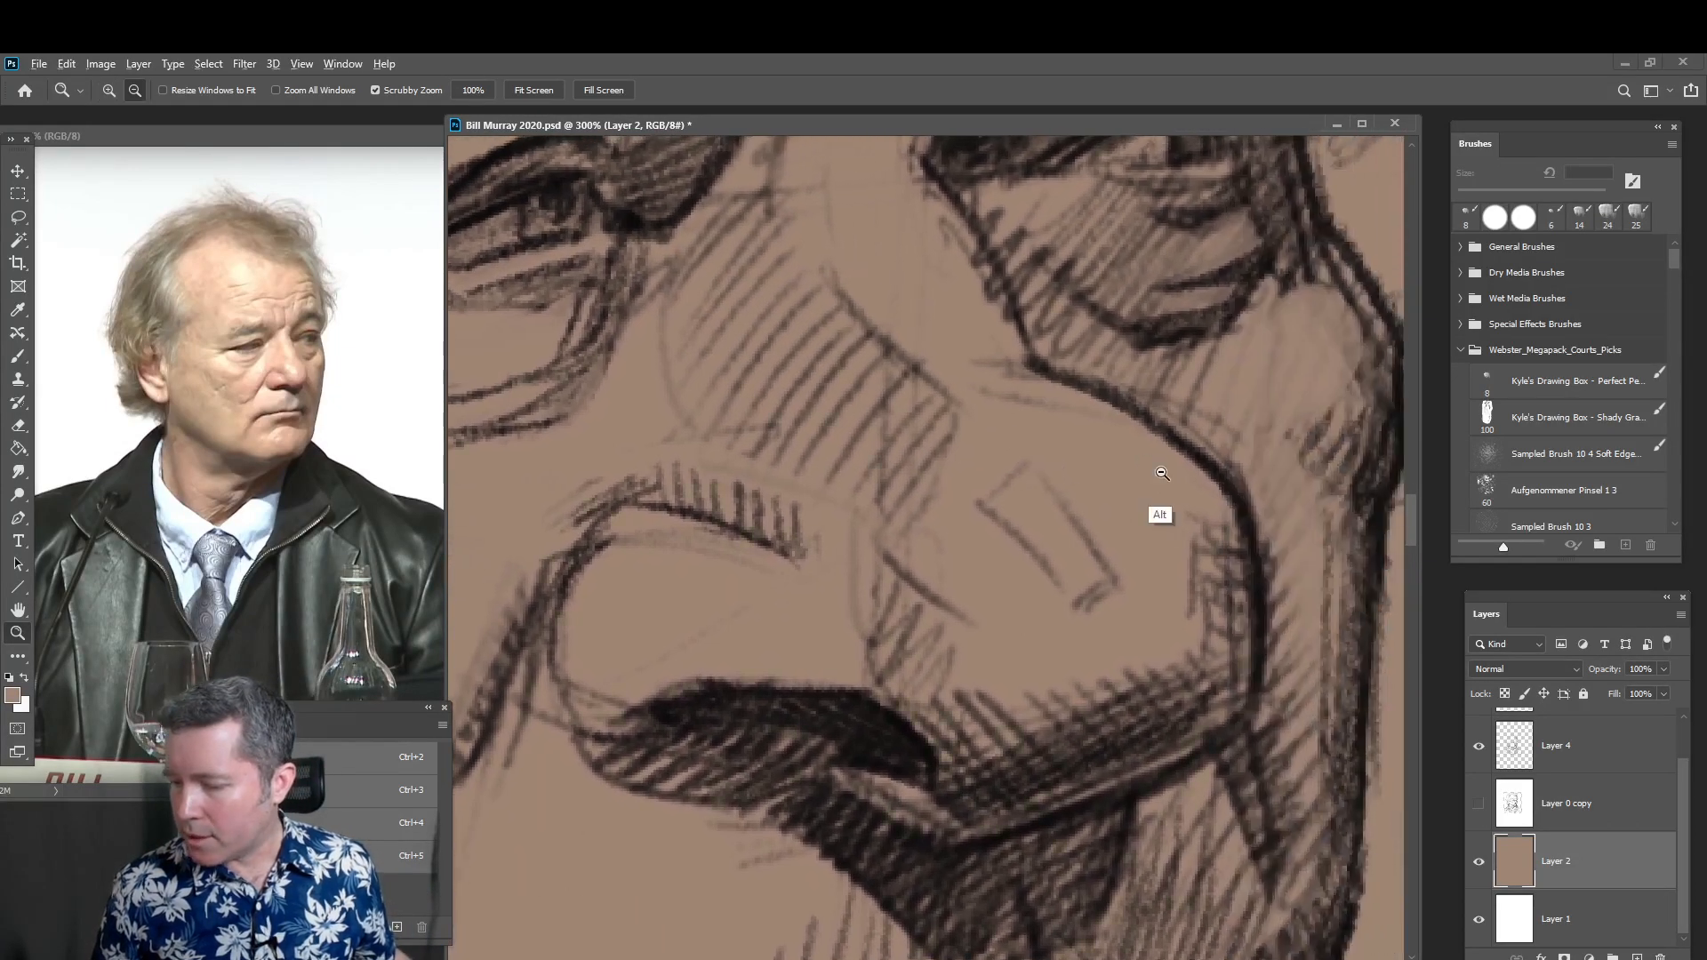
left_click(1161, 474, "alt")
left_click(1157, 512, "alt")
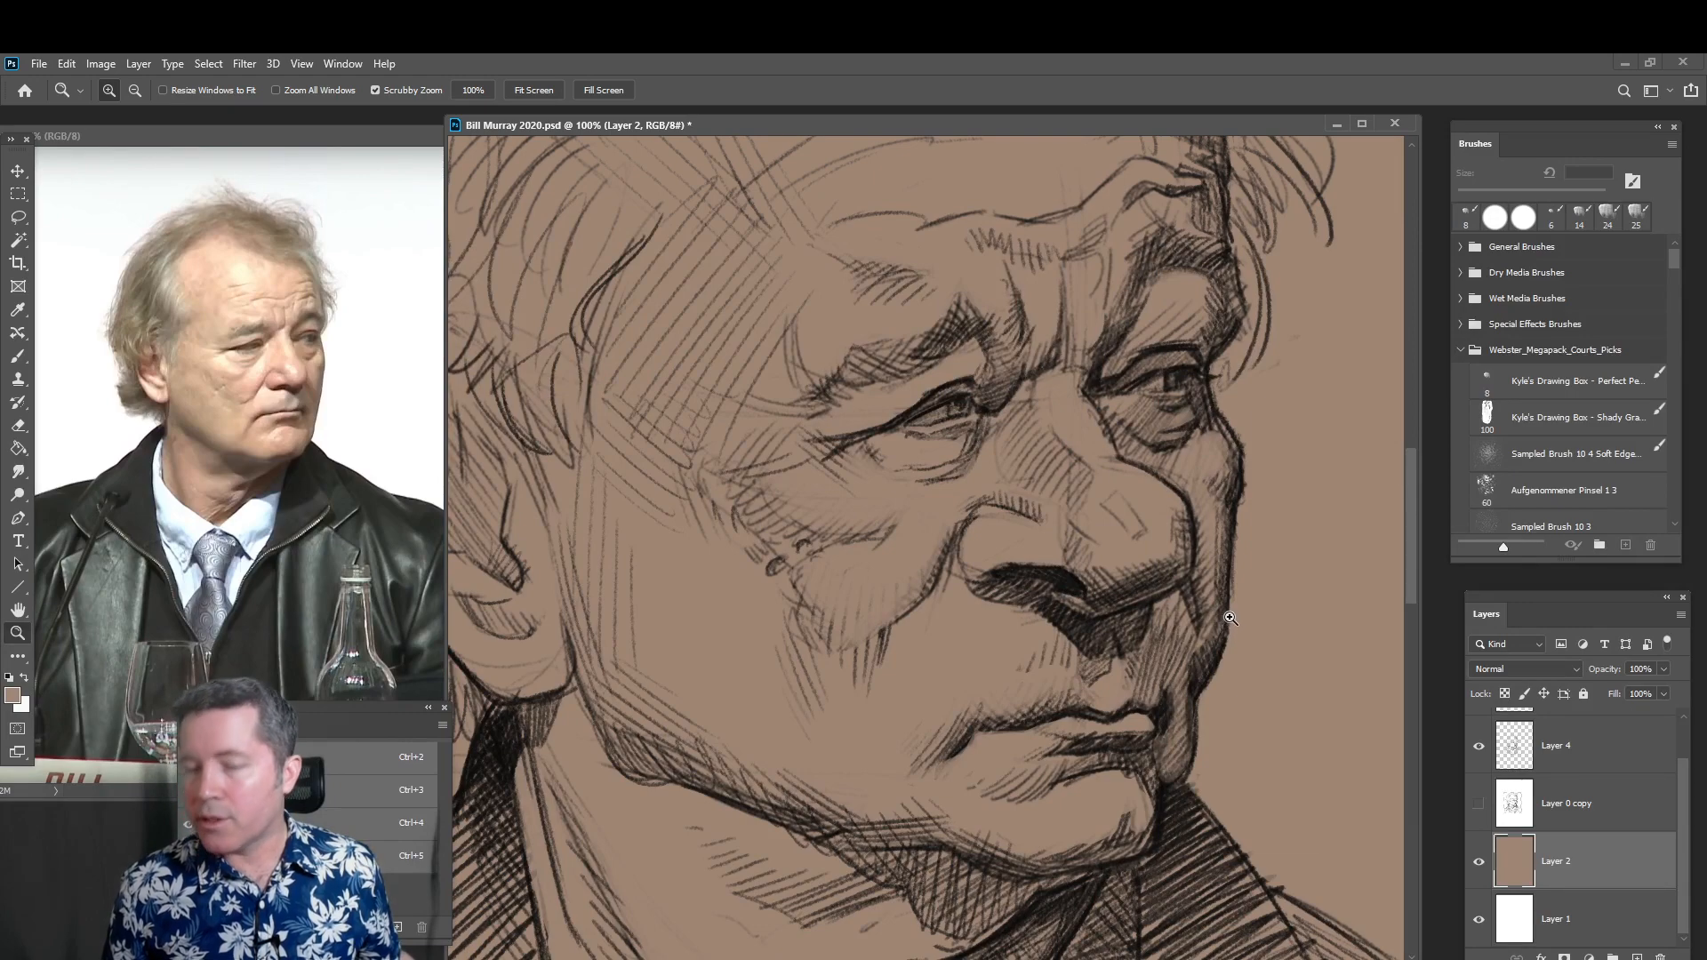
left_click(920, 502, "alt")
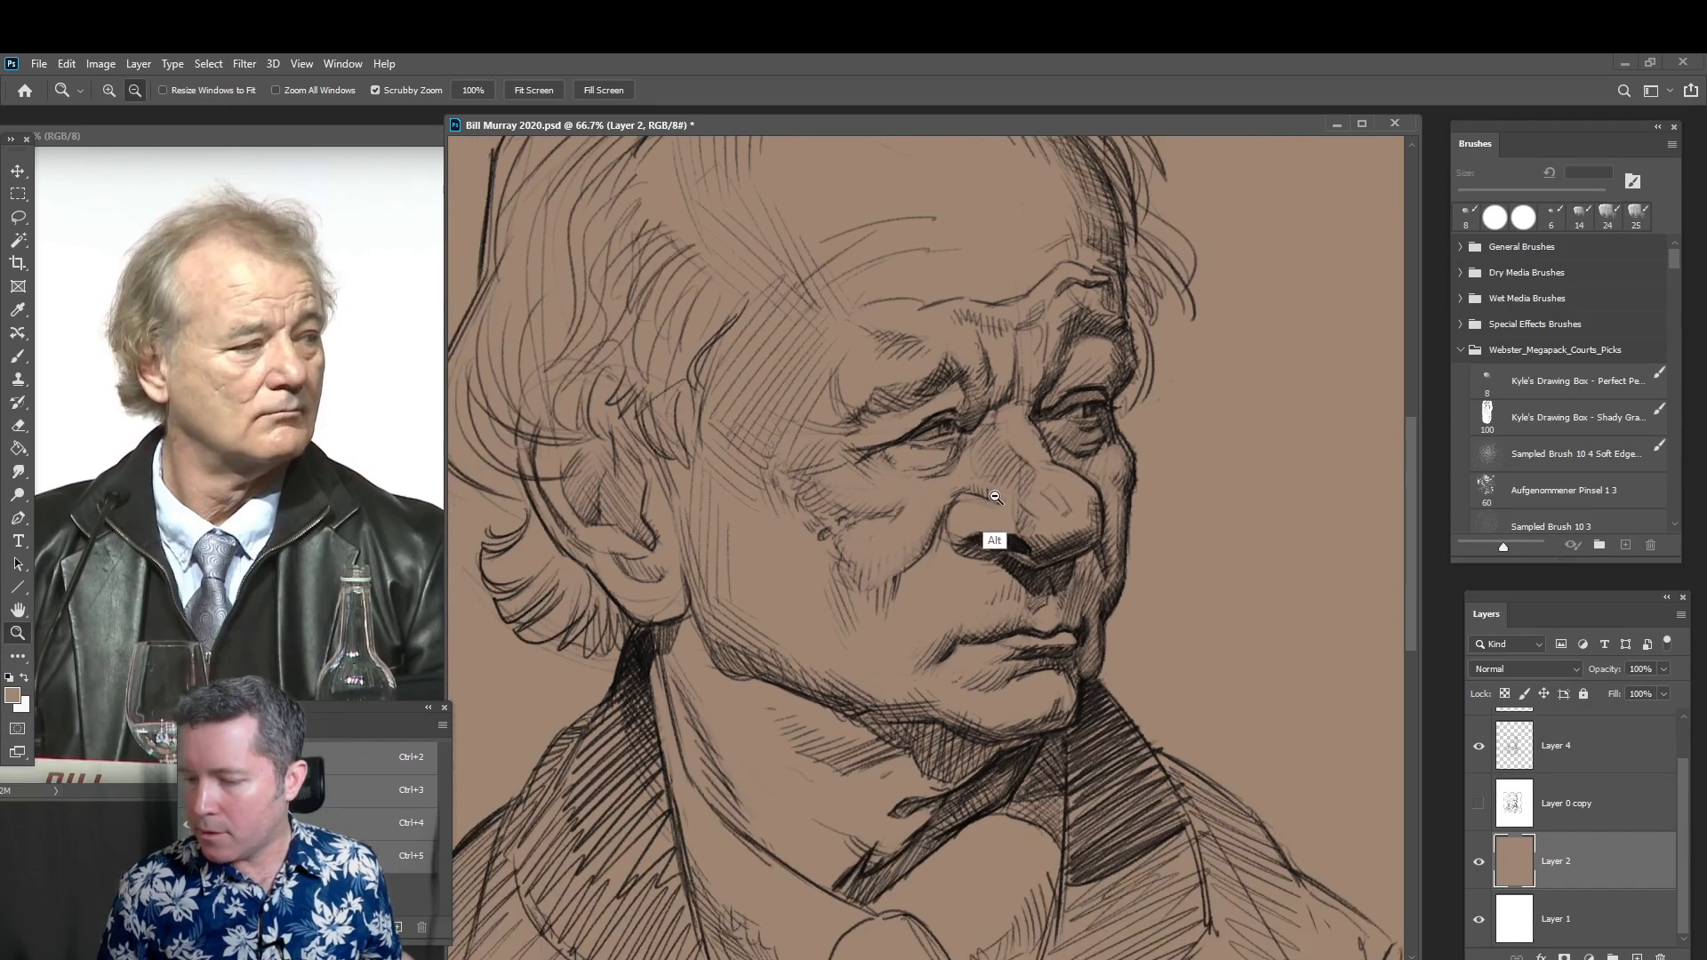
left_click(978, 556, "alt")
left_click(1037, 494, "alt")
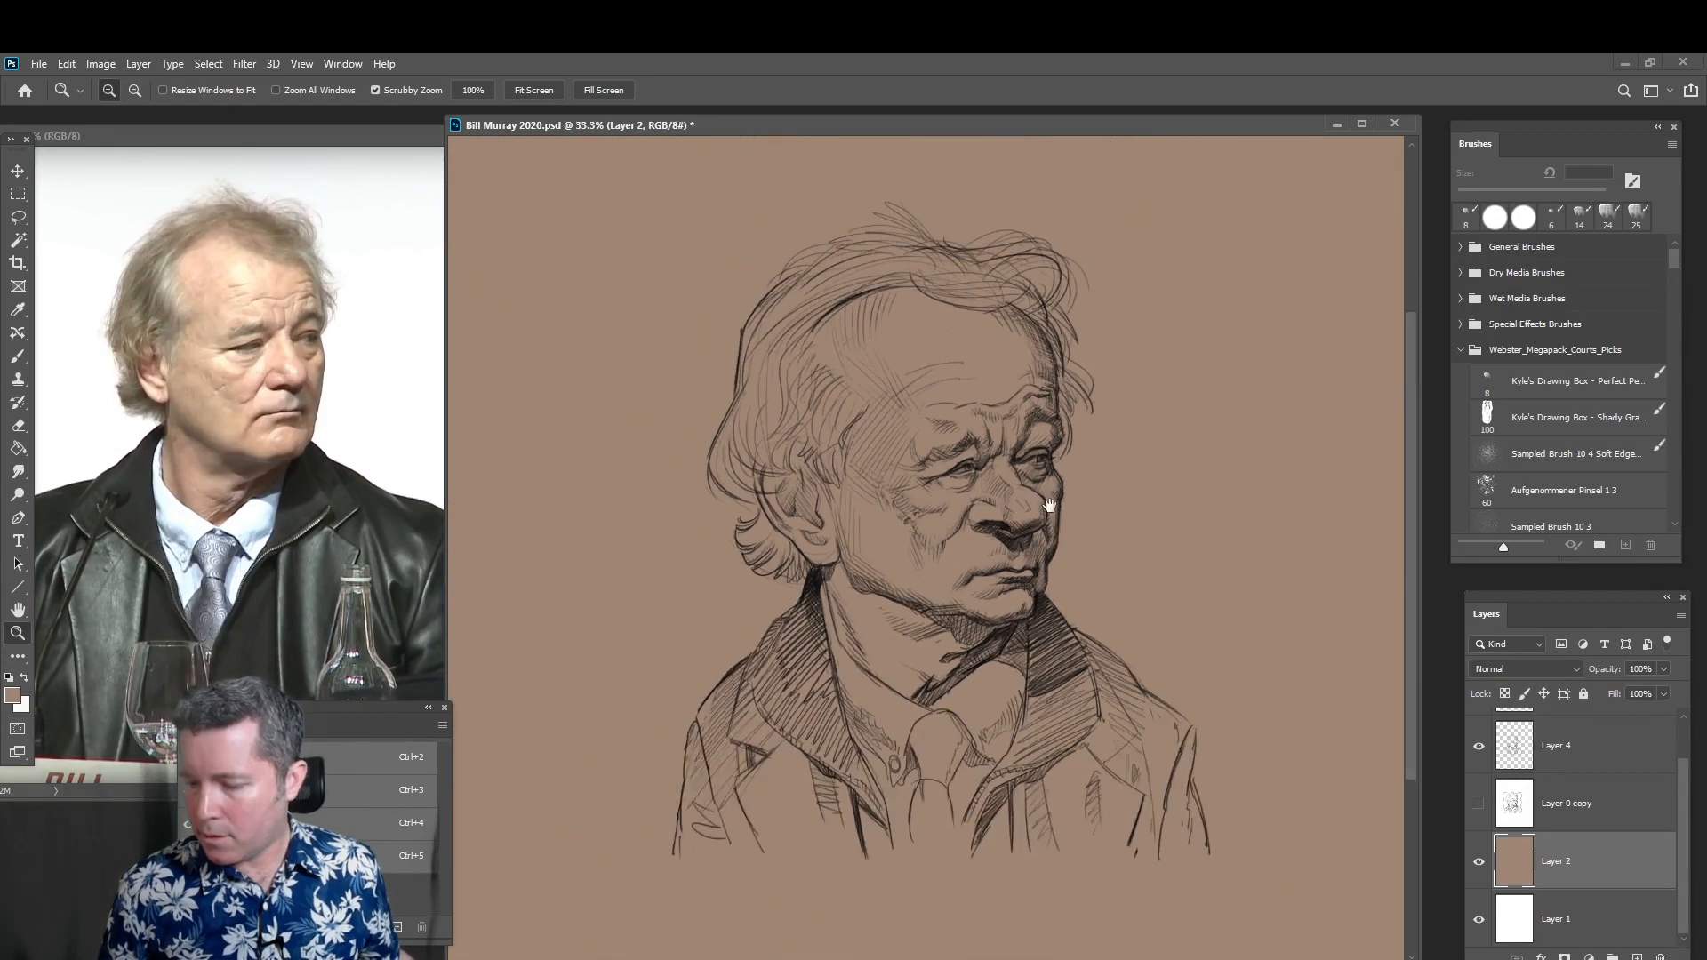
left_click_drag(1046, 501, 1052, 515)
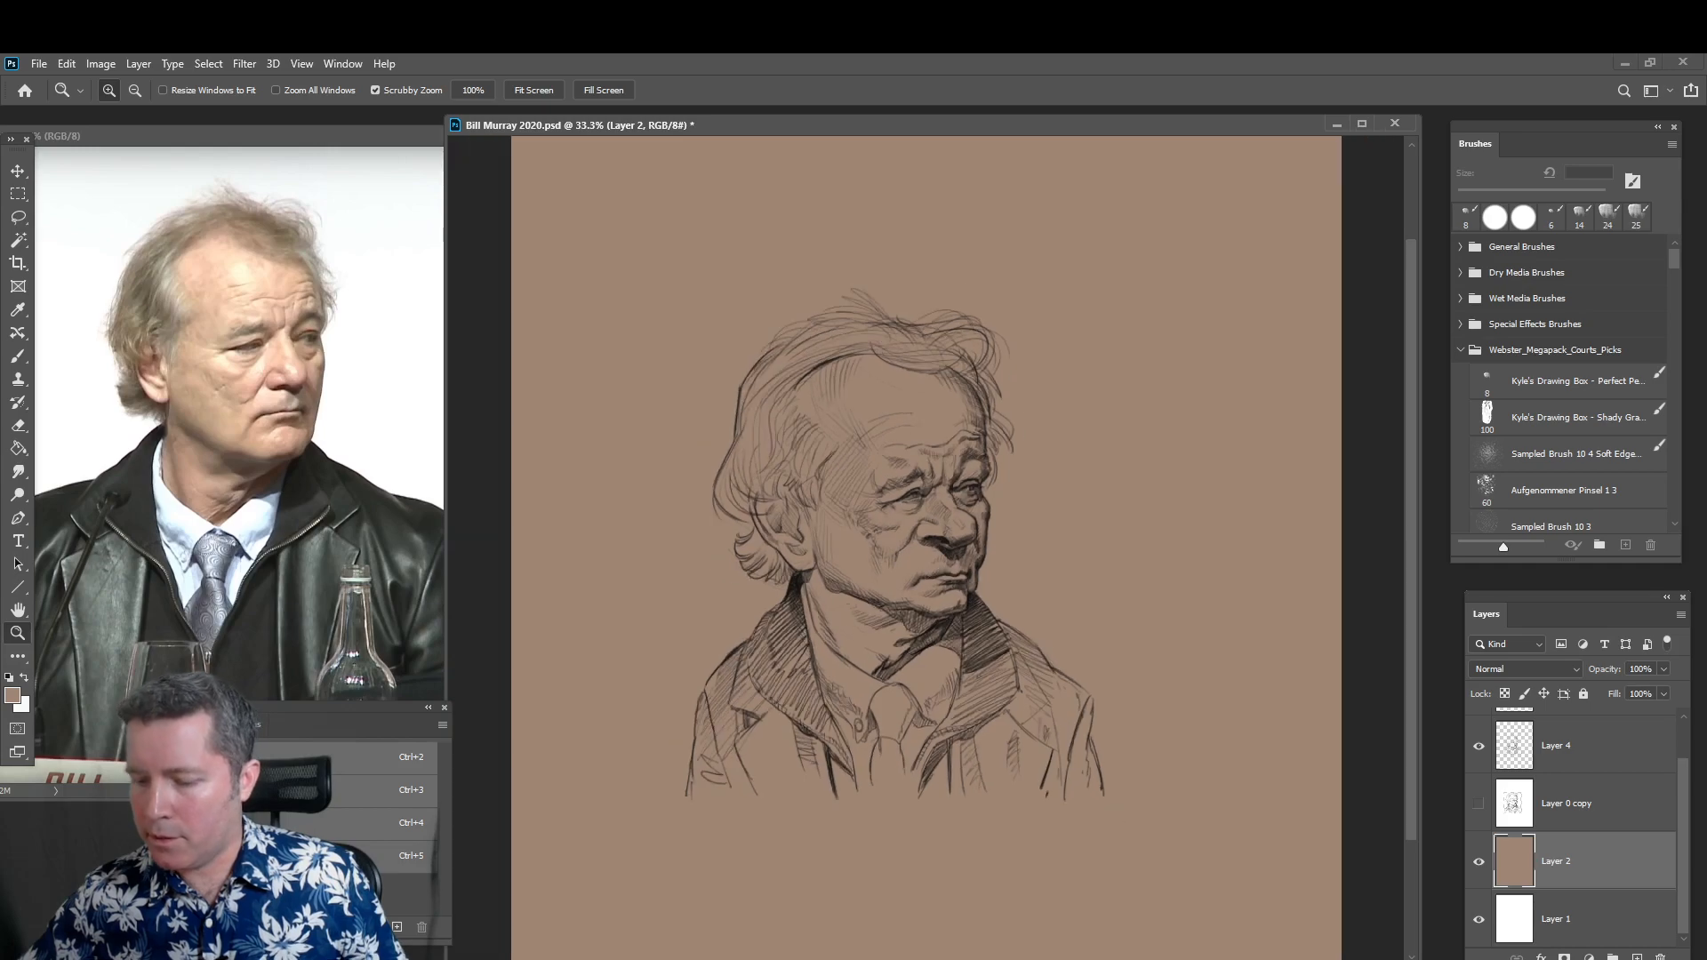
key("ctrl+minus")
key("ctrl+minus")
key("ctrl+minus")
key("ctrl+plus")
key("ctrl+plus")
key("ctrl+plus")
left_click_drag(925, 549, 1001, 550)
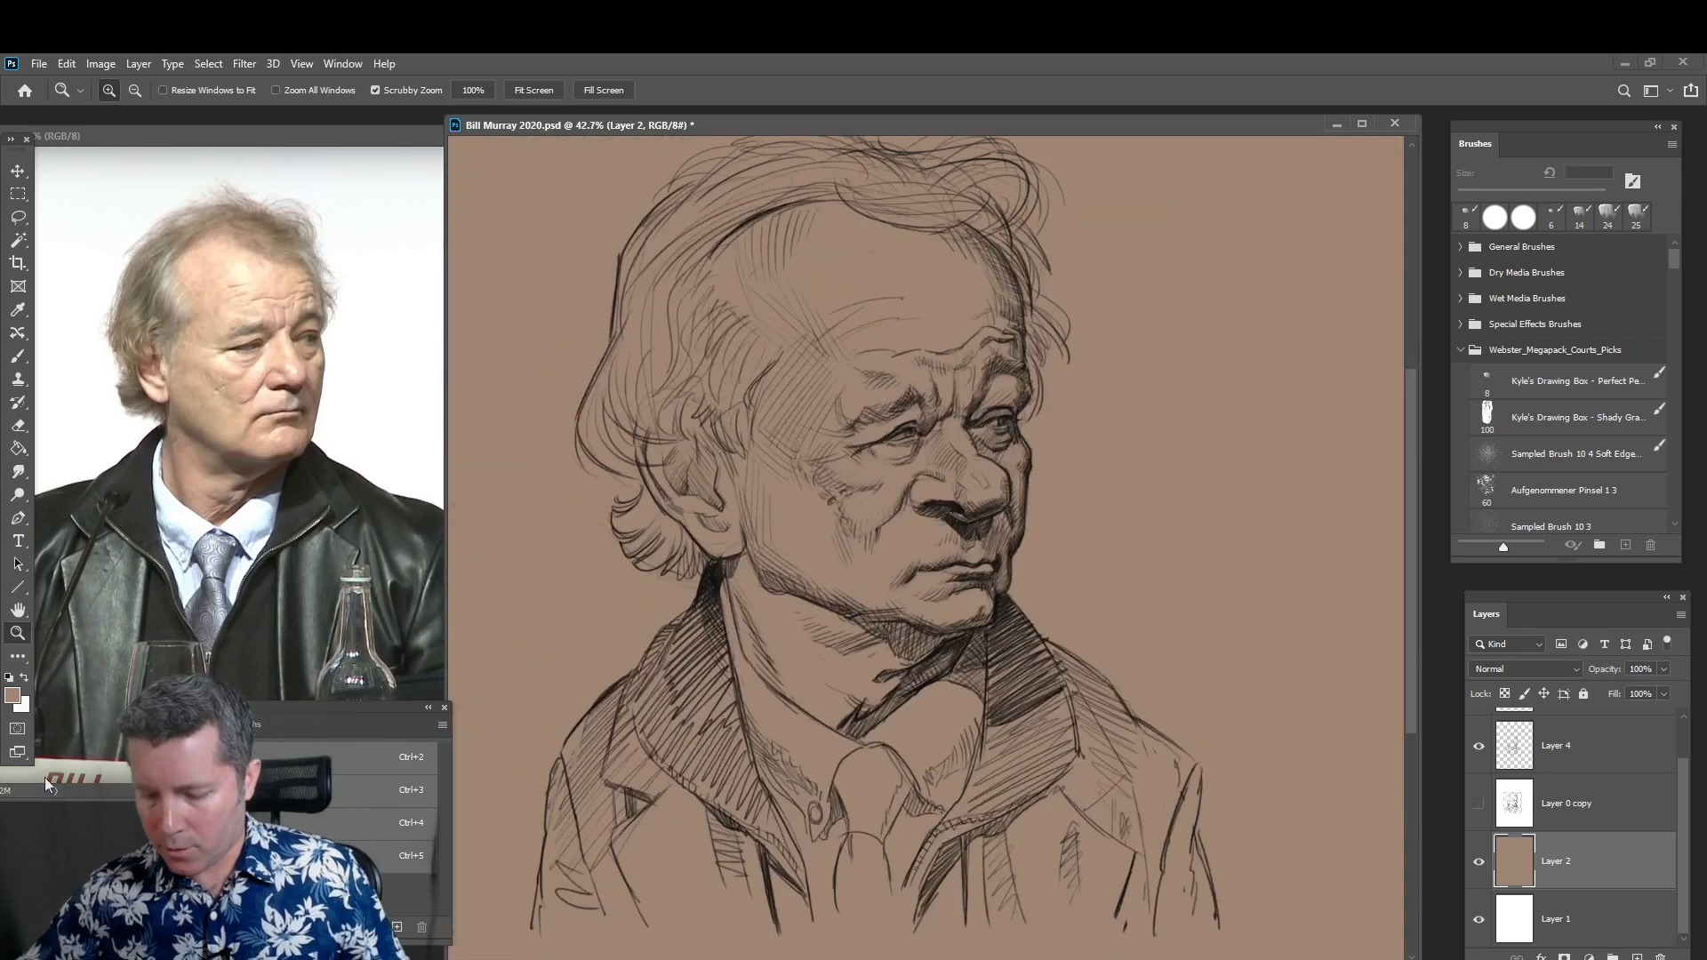
left_click_drag(771, 613, 782, 659)
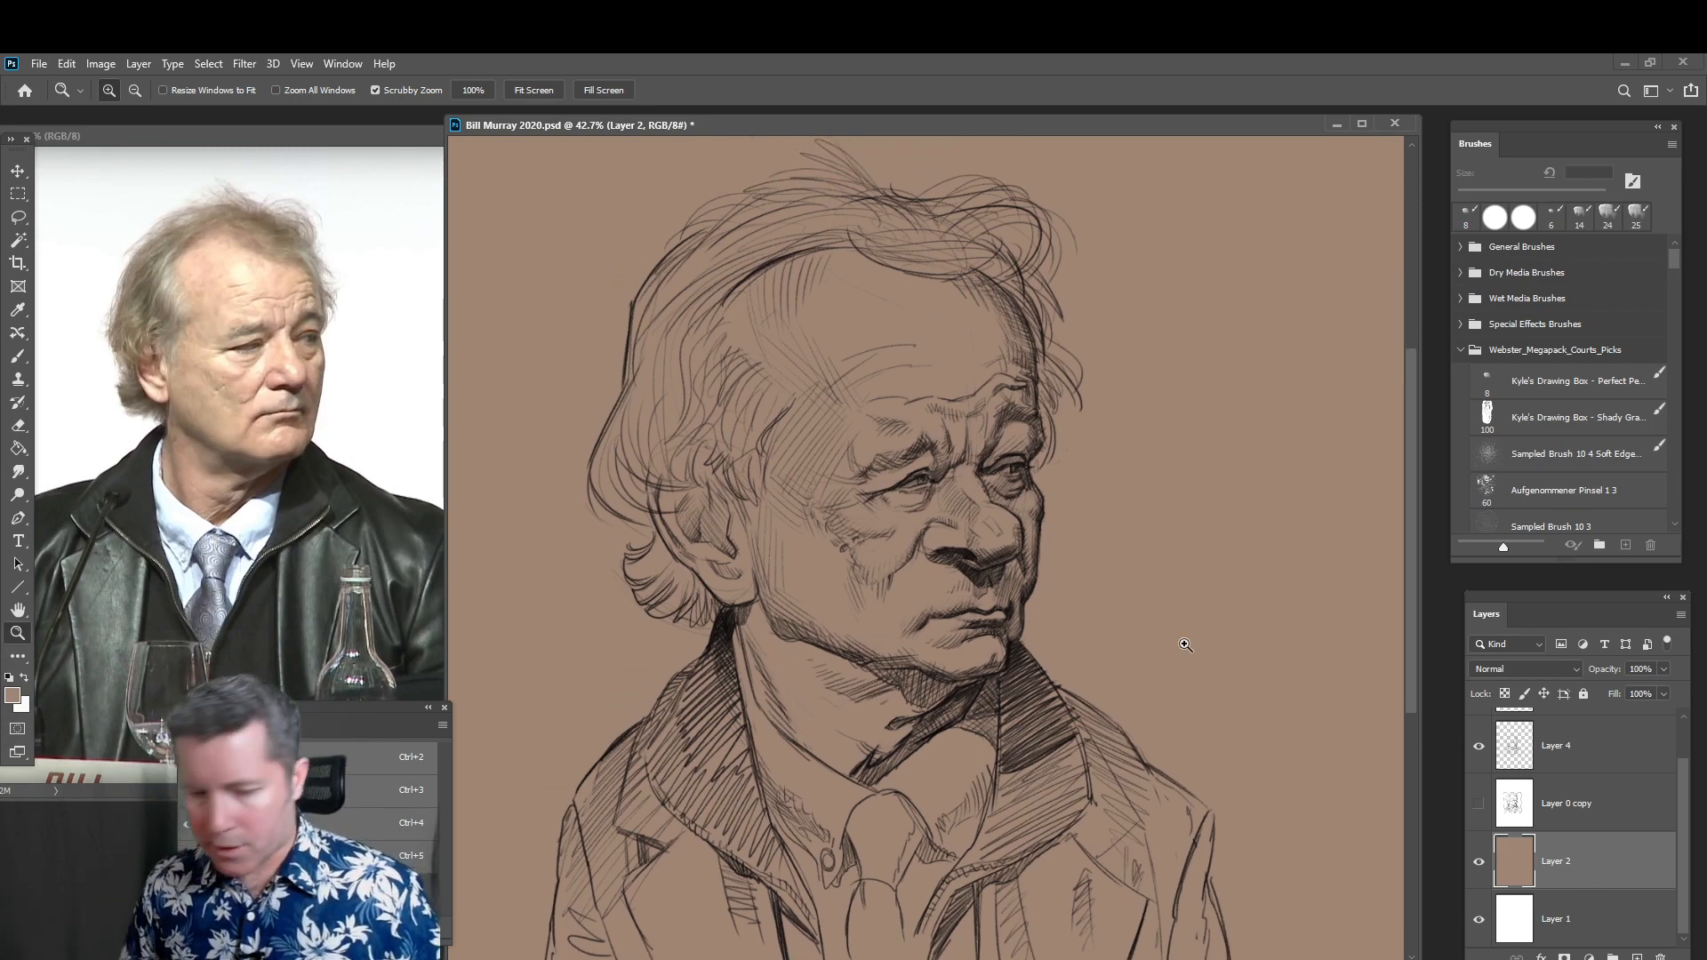
Set the Brush tool's foreground color to a dark brown, #695245
left_click(25, 358)
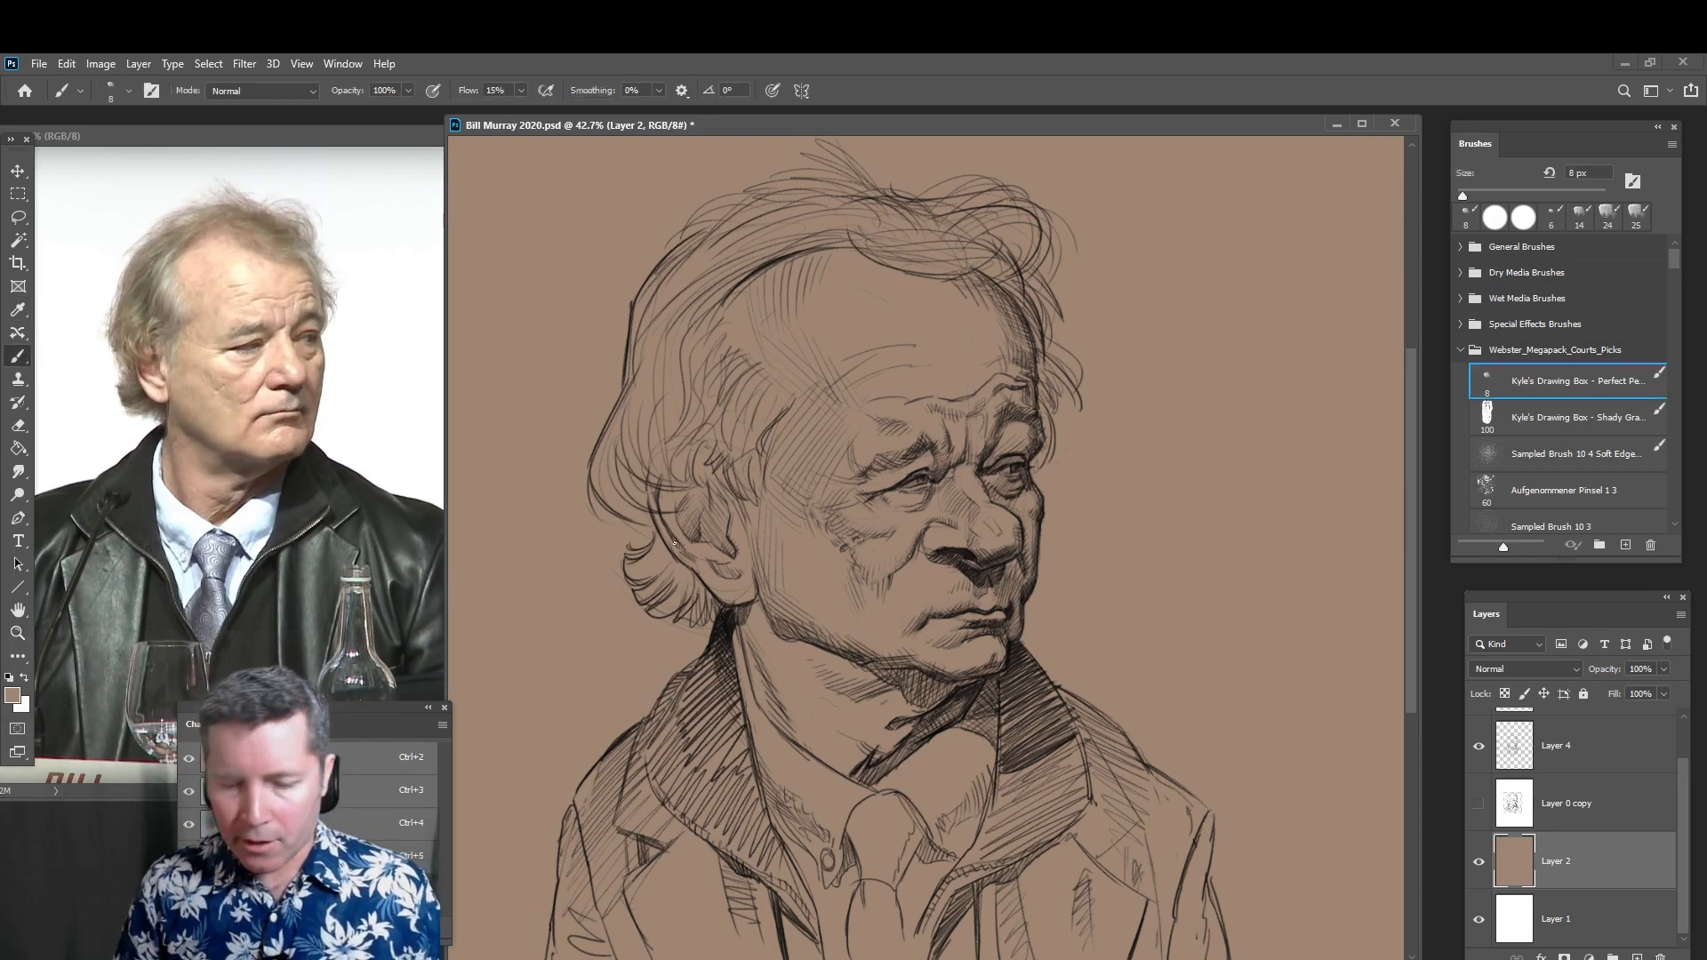
left_click(14, 699)
mouse_move(702, 451)
left_mouse_down()
mouse_move(645, 509)
mouse_move(613, 490)
left_mouse_up()
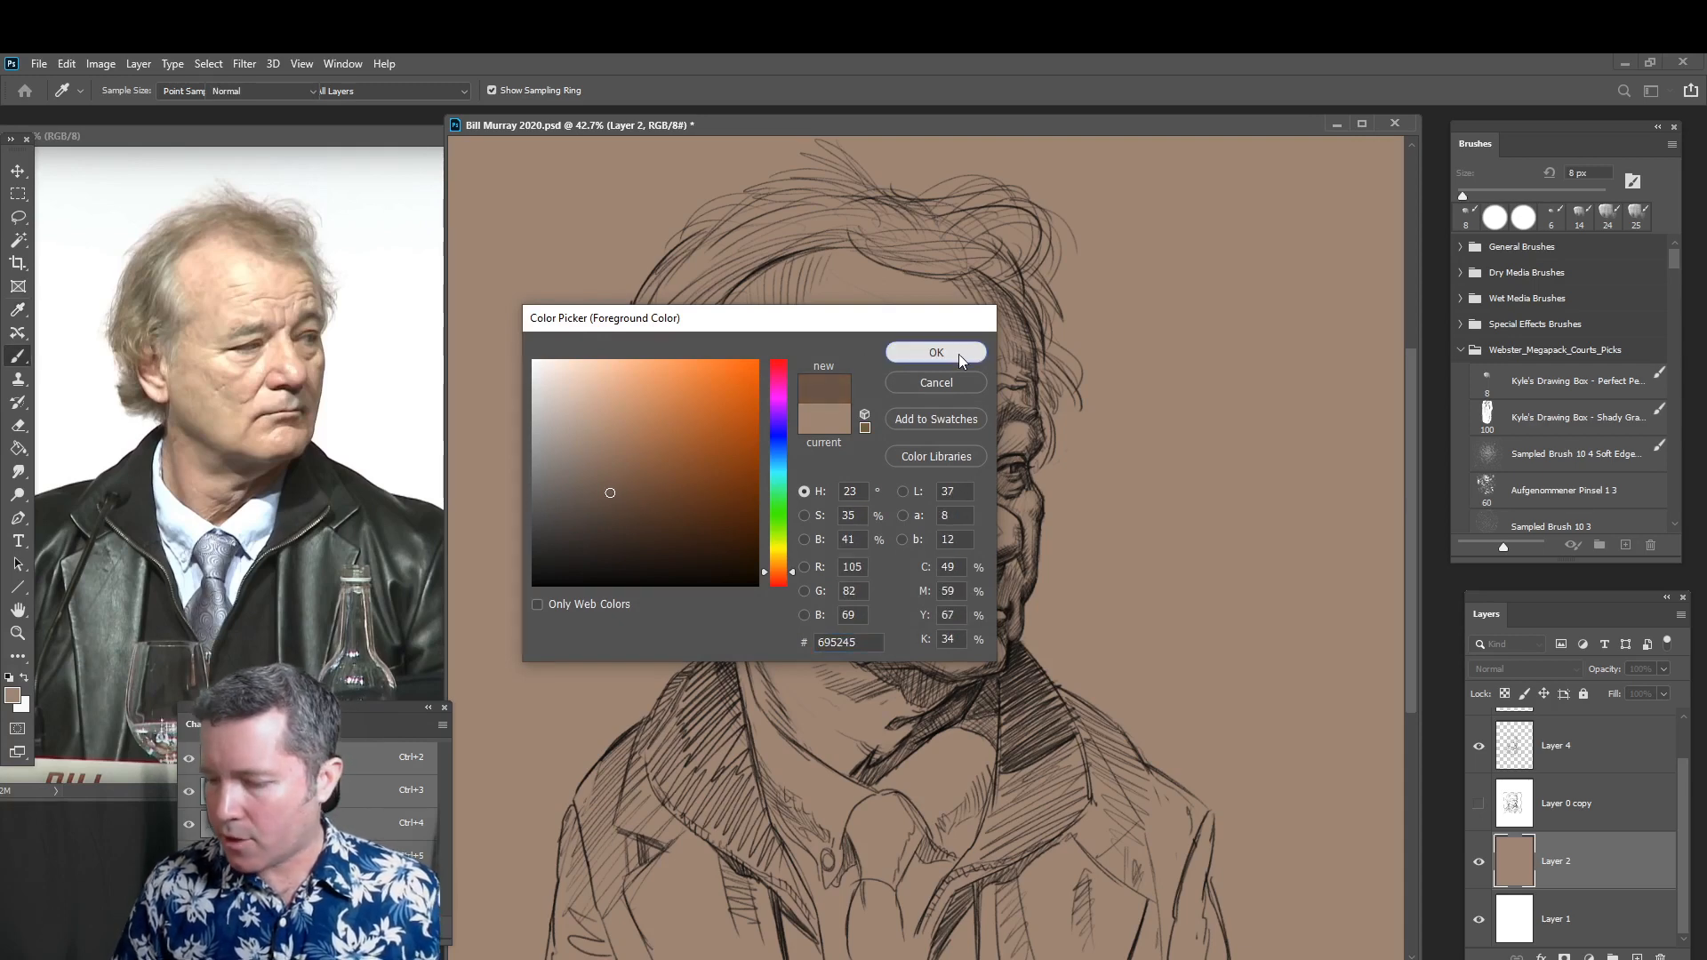
left_click(938, 353)
key("b")
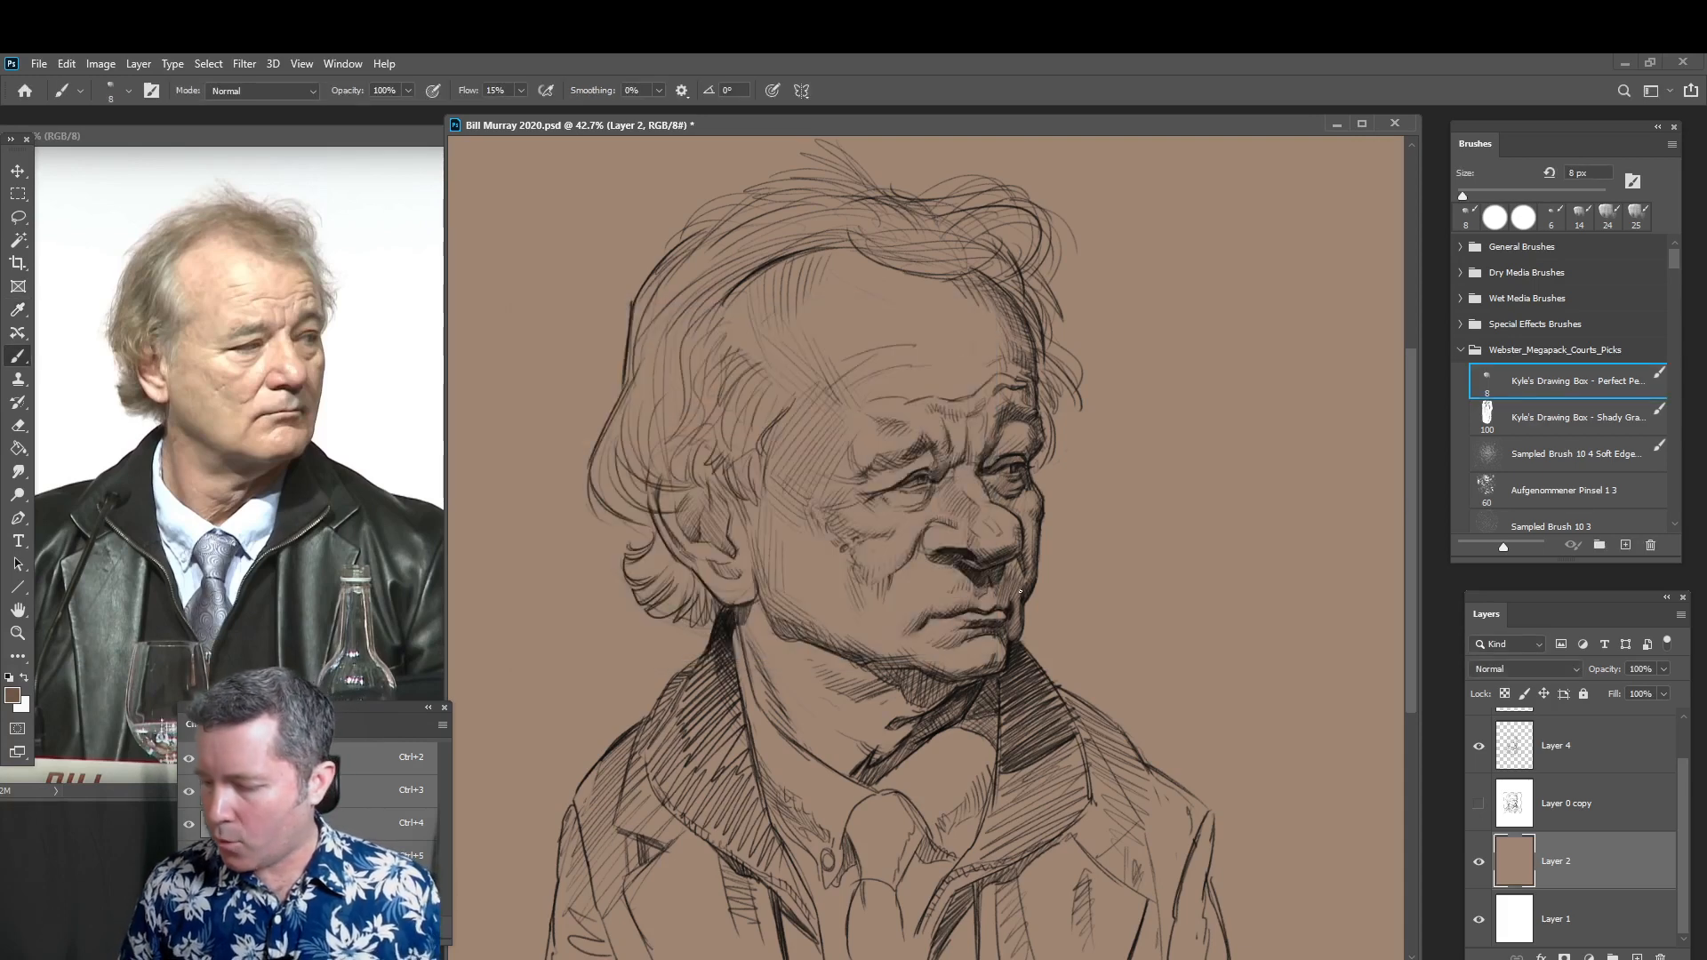
Choose the MyBroosh brush from the CJ Brushes April 2018 set and enlarge it to 70 px
left_click(128, 91)
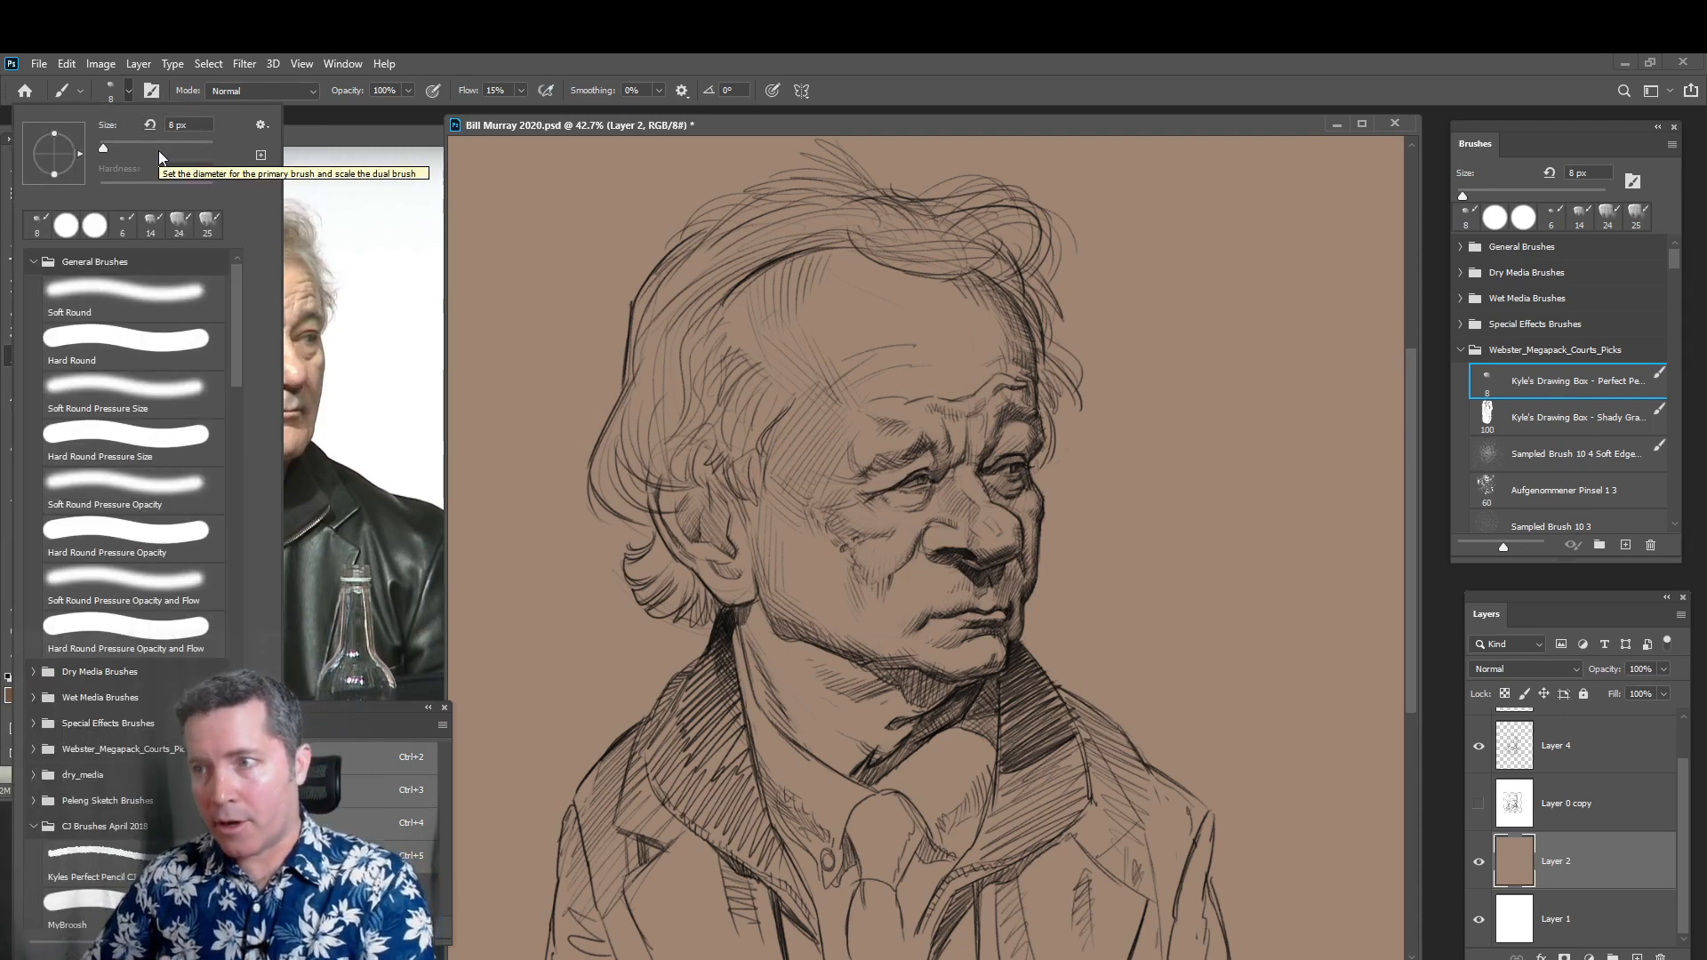
left_click_drag(232, 361, 244, 479)
left_click(181, 317)
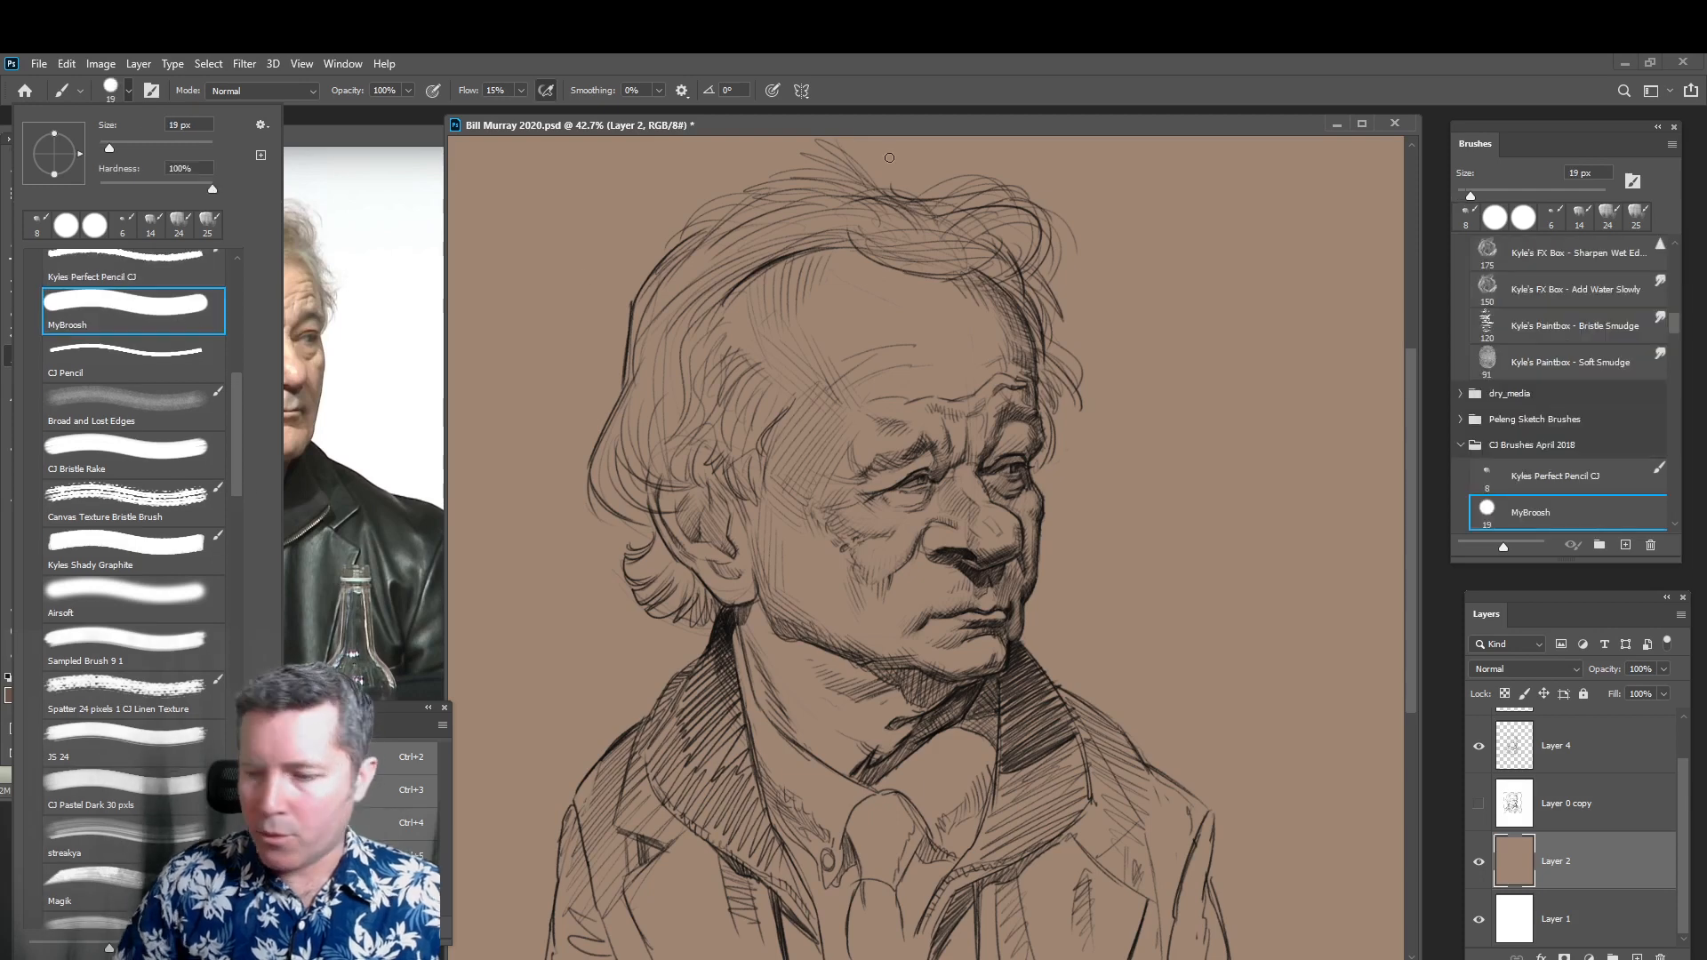
left_click(952, 133)
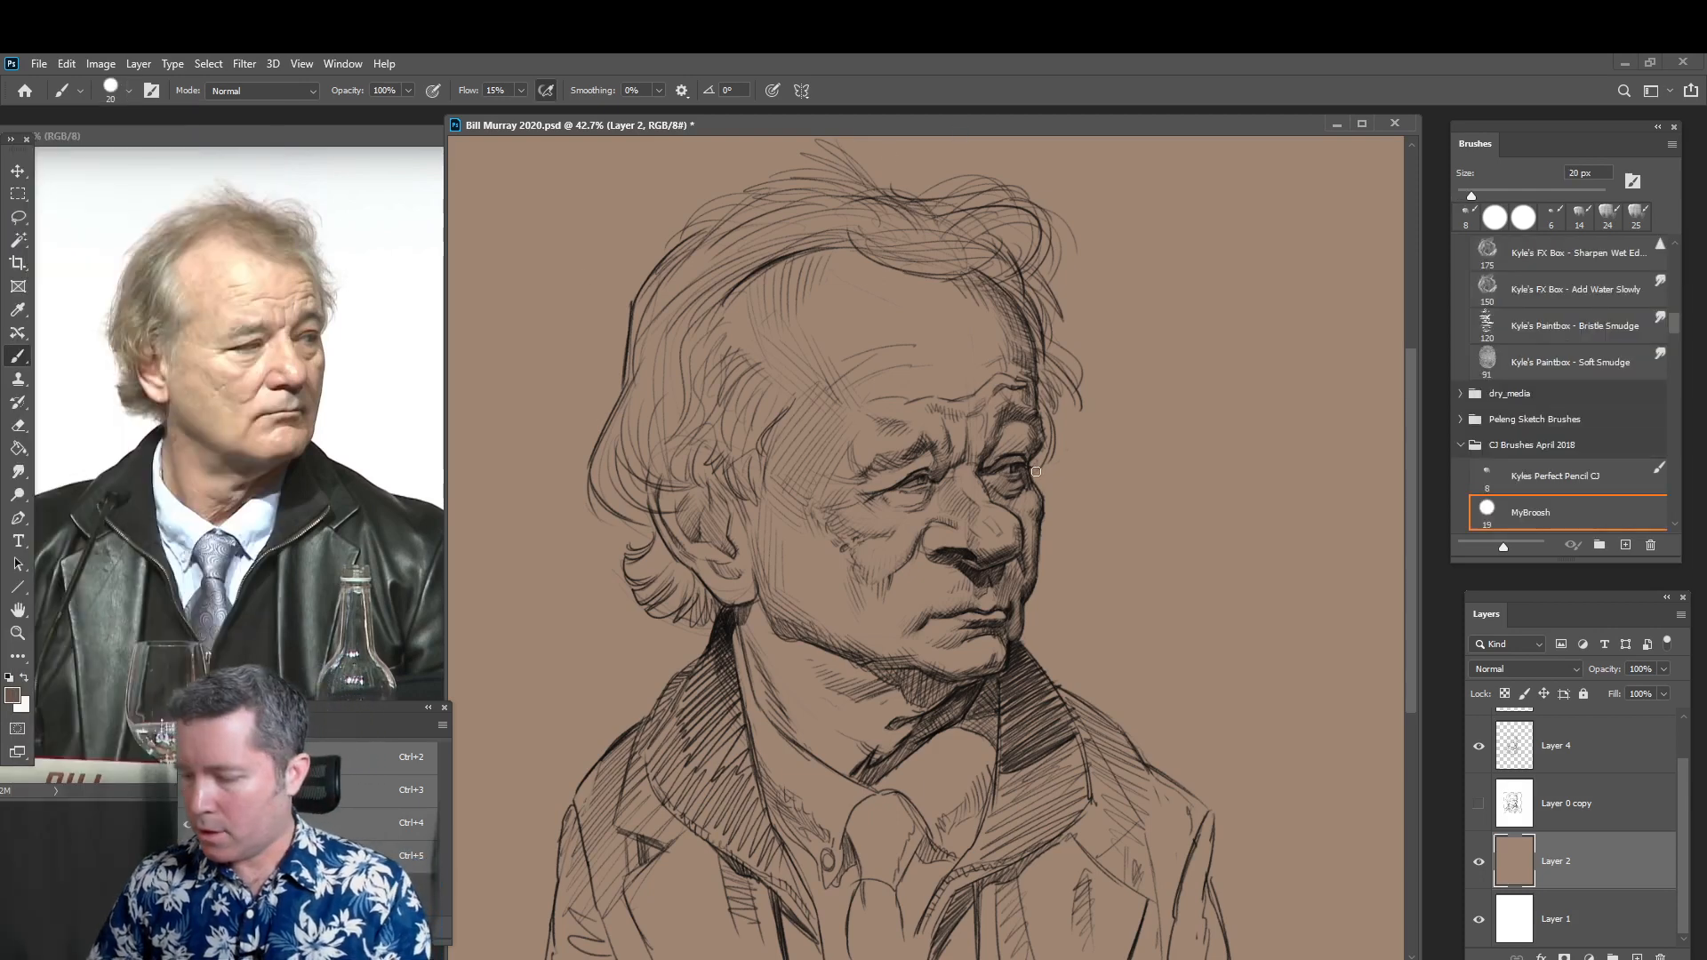
key("bracketright")
key("bracketright")
key("bracketright")
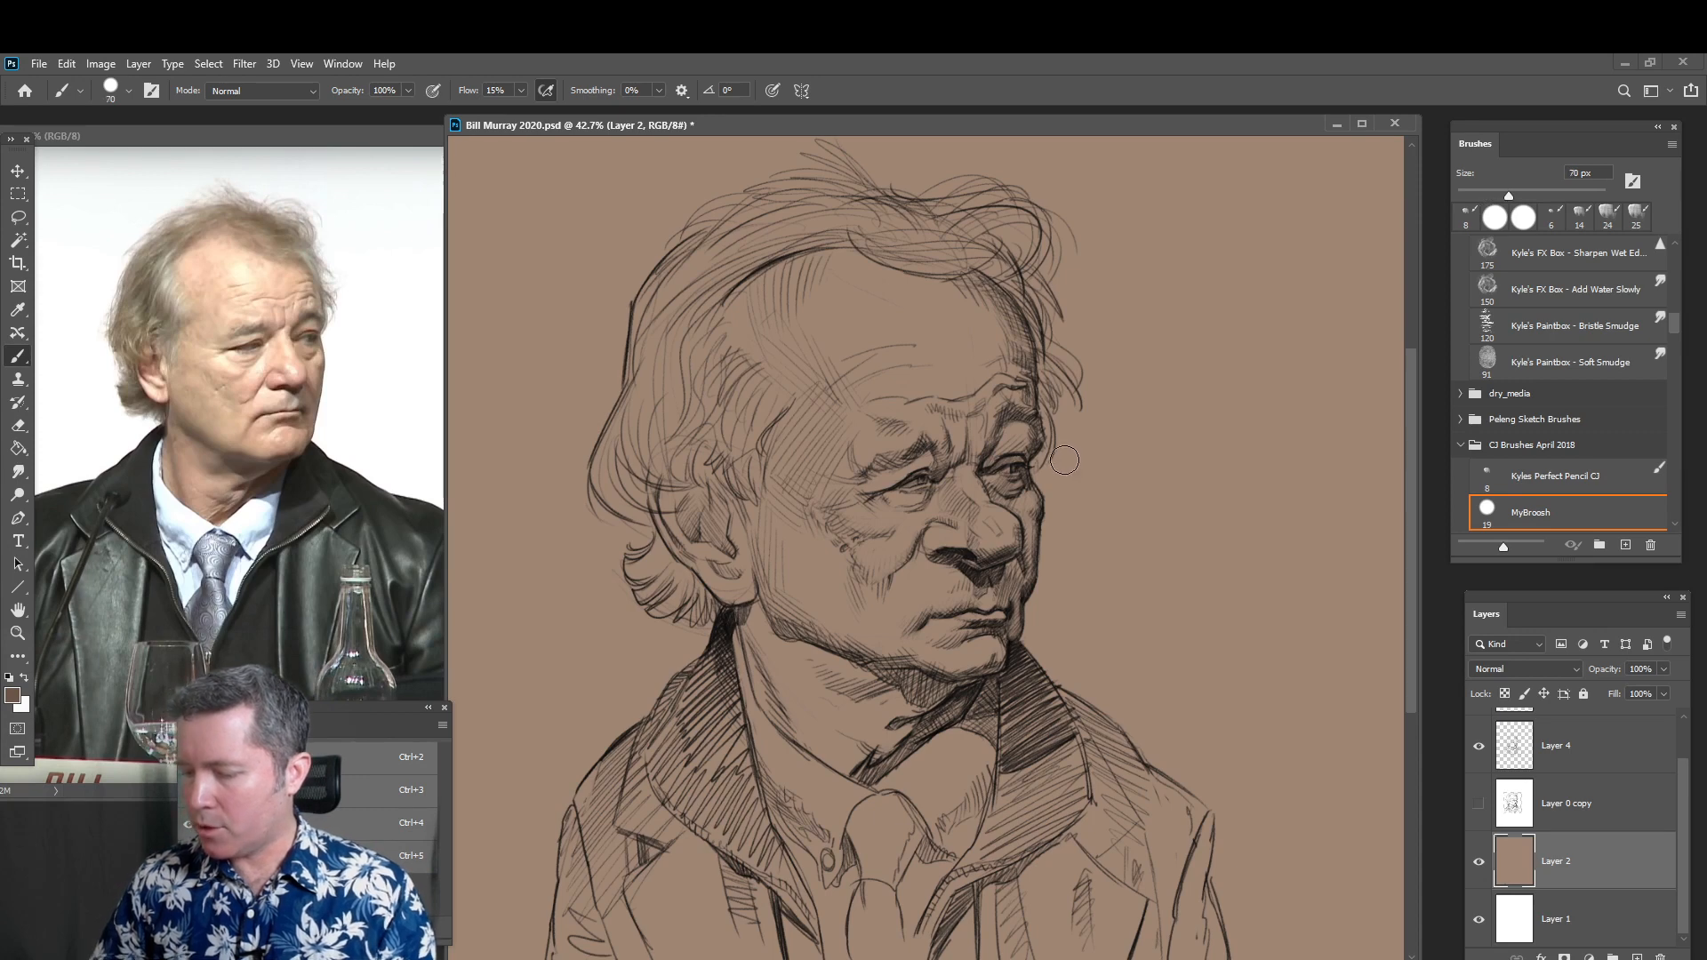
Shade the shadow side of the face, eye area and nose in dark brown, enlarging the brush to 100 px for the forehead
mouse_move(1021, 348)
left_mouse_down()
mouse_move(975, 297)
mouse_move(995, 371)
mouse_move(973, 328)
mouse_move(955, 415)
mouse_move(1009, 342)
mouse_move(1009, 401)
mouse_move(1039, 441)
mouse_move(1021, 374)
mouse_move(1024, 436)
mouse_move(995, 458)
mouse_move(1015, 433)
mouse_move(996, 480)
mouse_move(1023, 499)
mouse_move(1024, 546)
mouse_move(1023, 493)
mouse_move(1015, 594)
mouse_move(1010, 609)
mouse_move(1010, 571)
mouse_move(996, 595)
mouse_move(947, 601)
mouse_move(917, 640)
mouse_move(999, 619)
mouse_move(988, 656)
mouse_move(990, 637)
mouse_move(965, 637)
mouse_move(919, 654)
left_mouse_up()
mouse_move(944, 474)
left_mouse_down()
mouse_move(894, 470)
mouse_move(976, 446)
mouse_move(948, 462)
mouse_move(968, 383)
mouse_move(982, 405)
mouse_move(971, 354)
left_mouse_up()
key("bracketright")
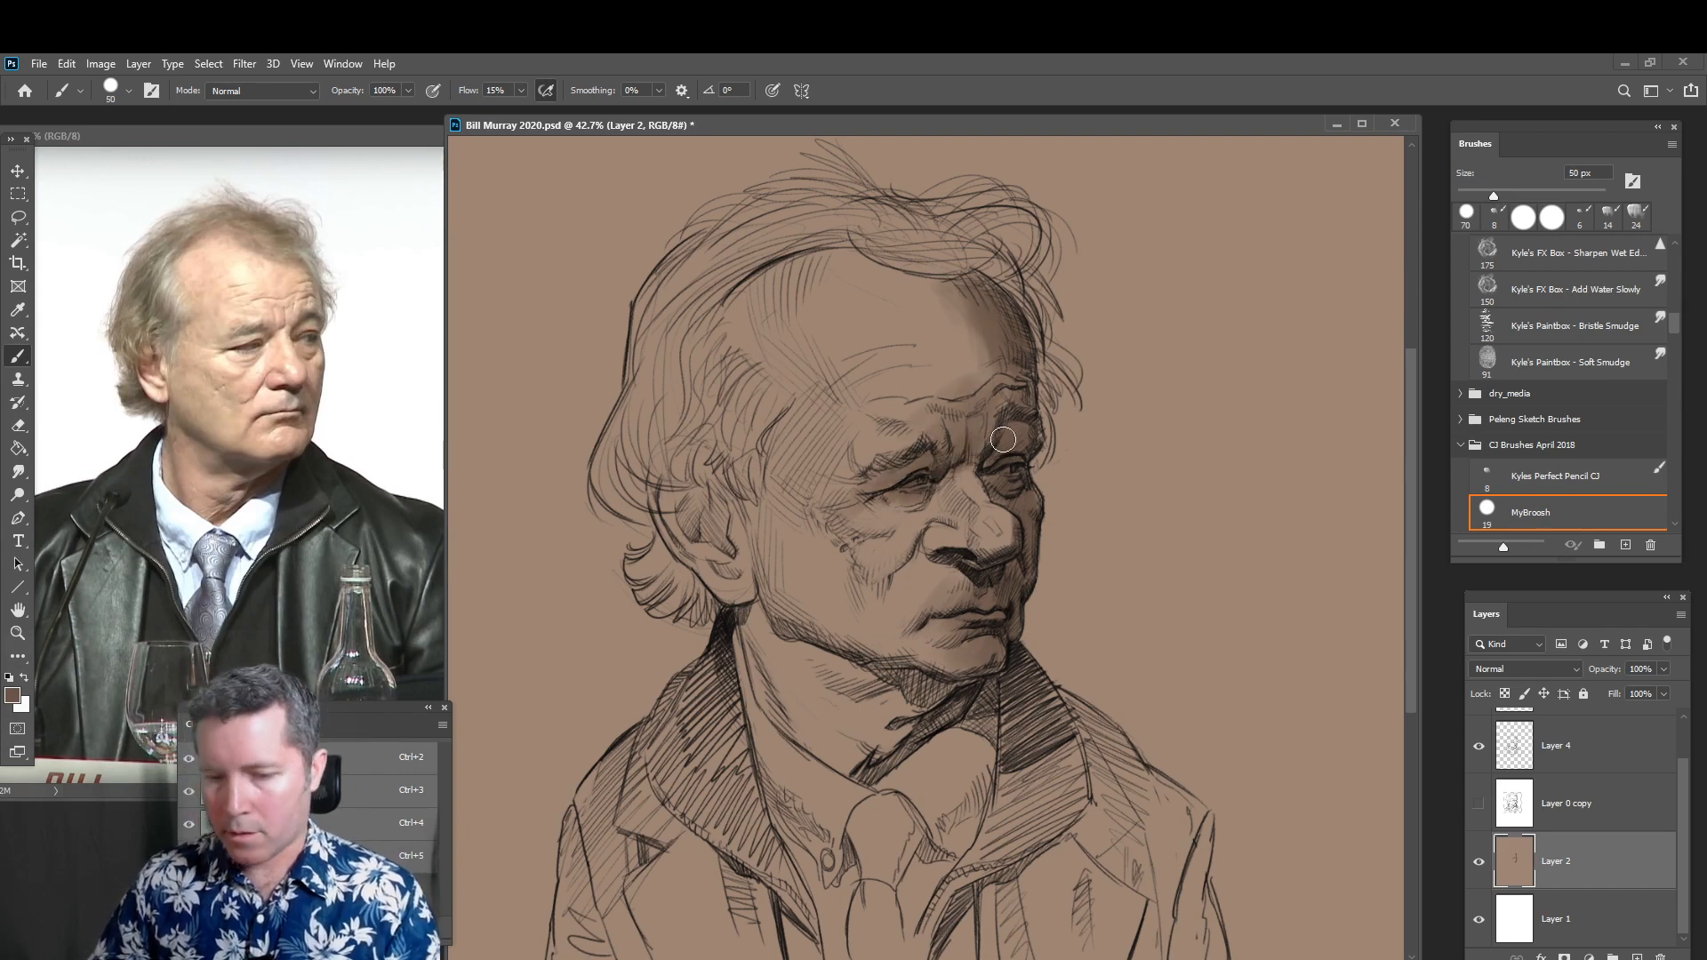
key("bracketright")
key("bracketright")
mouse_move(970, 276)
left_mouse_down()
mouse_move(959, 308)
mouse_move(911, 286)
left_mouse_up()
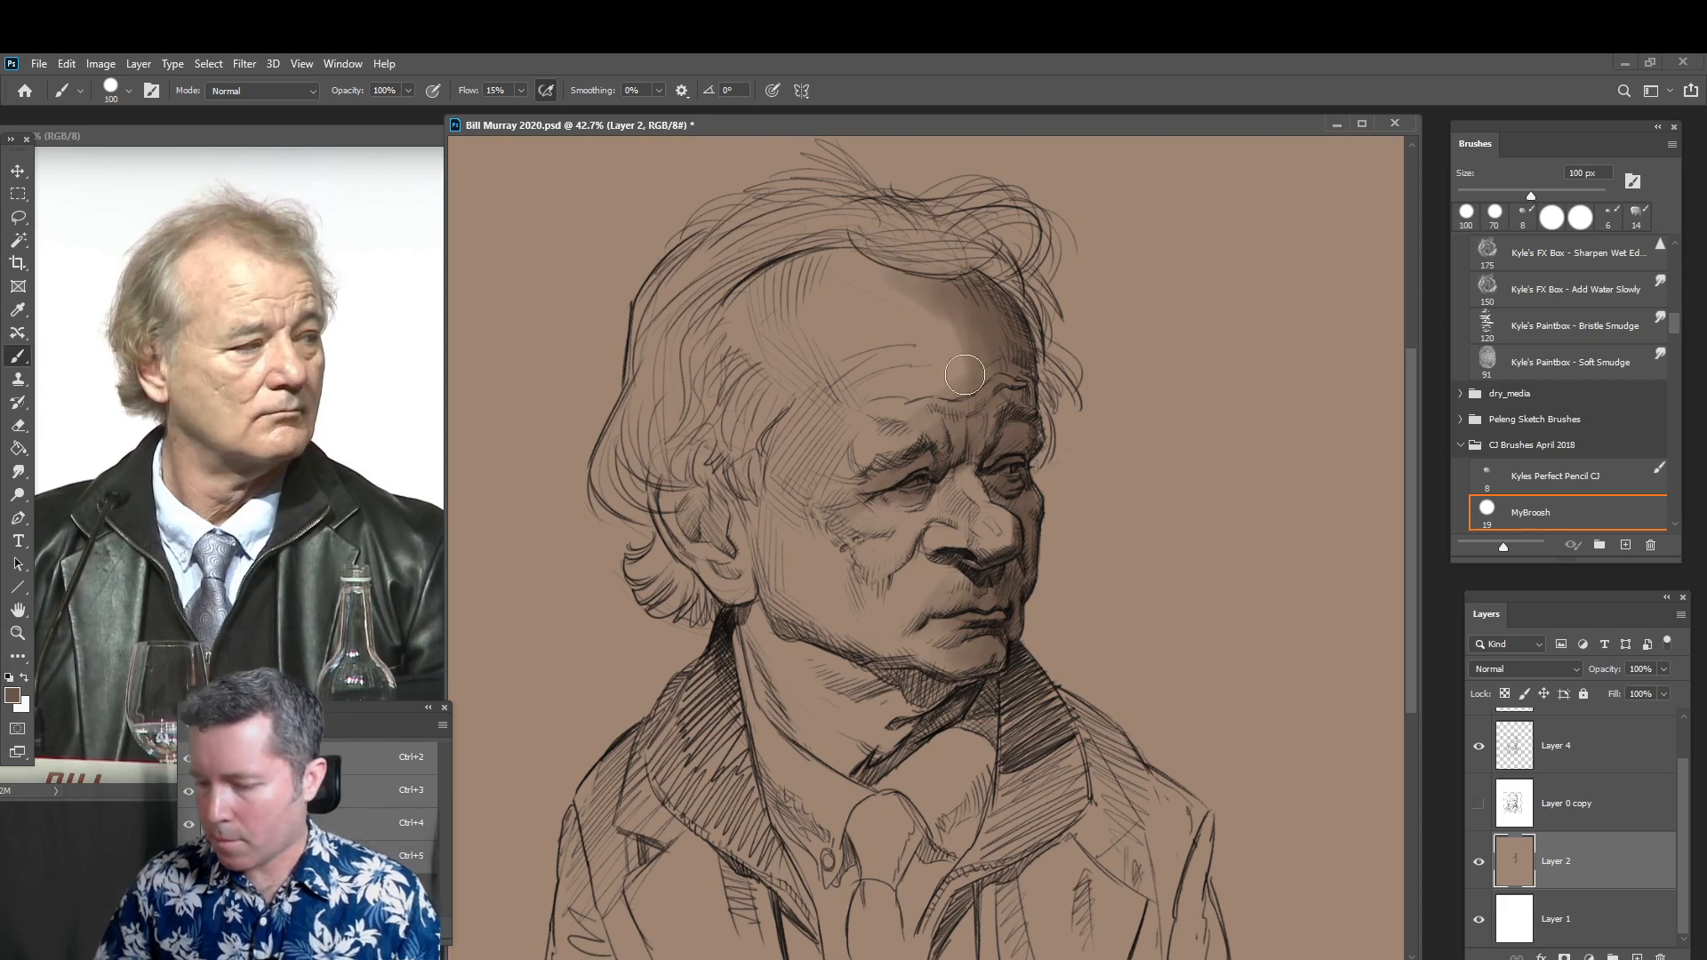
Block in dark brown tone over the chin, neck, jacket, shirt, tie and hair on Layer 2
mouse_move(947, 694)
left_mouse_down()
mouse_move(875, 771)
mouse_move(933, 697)
mouse_move(783, 627)
mouse_move(902, 672)
mouse_move(916, 719)
mouse_move(864, 723)
mouse_move(859, 682)
mouse_move(905, 744)
mouse_move(877, 760)
mouse_move(893, 685)
mouse_move(989, 648)
mouse_move(953, 597)
left_mouse_up()
mouse_move(731, 552)
left_mouse_down()
mouse_move(748, 567)
mouse_move(727, 522)
left_mouse_up()
mouse_move(735, 621)
left_mouse_down()
mouse_move(760, 680)
mouse_move(733, 604)
mouse_move(726, 656)
mouse_move(712, 650)
mouse_move(688, 691)
mouse_move(717, 695)
mouse_move(734, 822)
mouse_move(612, 788)
mouse_move(569, 923)
mouse_move(702, 847)
mouse_move(728, 825)
mouse_move(727, 785)
mouse_move(760, 902)
left_mouse_up()
mouse_move(1054, 738)
left_mouse_down()
mouse_move(1028, 665)
mouse_move(1093, 706)
mouse_move(1095, 777)
mouse_move(1172, 800)
mouse_move(1173, 932)
mouse_move(1166, 871)
mouse_move(1091, 849)
mouse_move(940, 938)
mouse_move(1027, 747)
mouse_move(992, 747)
mouse_move(855, 887)
mouse_move(780, 781)
mouse_move(810, 781)
mouse_move(866, 935)
mouse_move(1148, 906)
mouse_move(1190, 923)
mouse_move(1159, 808)
mouse_move(1019, 677)
mouse_move(1036, 595)
mouse_move(954, 675)
mouse_move(889, 594)
mouse_move(841, 635)
mouse_move(793, 643)
mouse_move(766, 588)
mouse_move(716, 587)
mouse_move(561, 914)
mouse_move(575, 945)
mouse_move(756, 665)
mouse_move(769, 607)
mouse_move(717, 580)
mouse_move(652, 504)
mouse_move(659, 601)
mouse_move(684, 612)
mouse_move(635, 496)
mouse_move(629, 441)
mouse_move(662, 522)
mouse_move(652, 389)
mouse_move(603, 476)
mouse_move(653, 478)
mouse_move(749, 397)
mouse_move(773, 481)
mouse_move(795, 434)
mouse_move(758, 432)
mouse_move(758, 458)
mouse_move(730, 401)
mouse_move(701, 394)
mouse_move(702, 342)
mouse_move(665, 321)
mouse_move(636, 359)
mouse_move(844, 225)
mouse_move(676, 256)
mouse_move(1032, 211)
mouse_move(1062, 400)
mouse_move(1053, 418)
mouse_move(1046, 352)
mouse_move(1040, 418)
mouse_move(974, 349)
mouse_move(880, 323)
left_mouse_up()
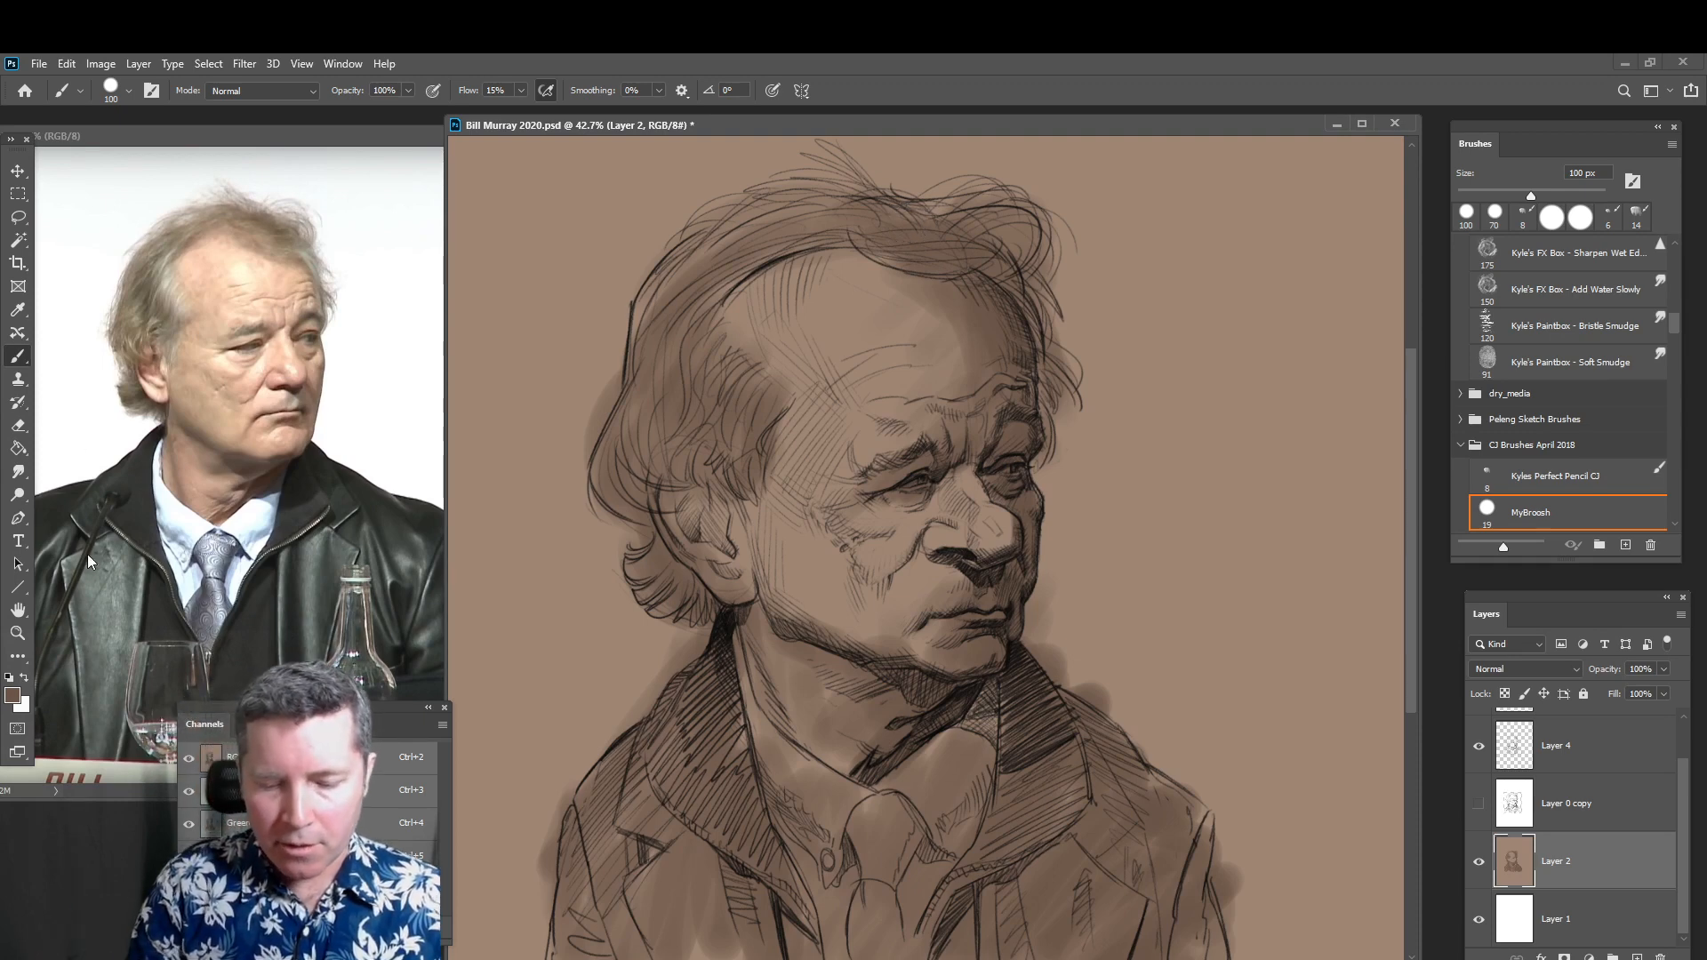
Set the foreground color to a reddish orange, #af5a3c, and brush it over the forehead, nose, cheeks, ear and neck
left_click(12, 695)
left_click_drag(782, 568, 783, 560)
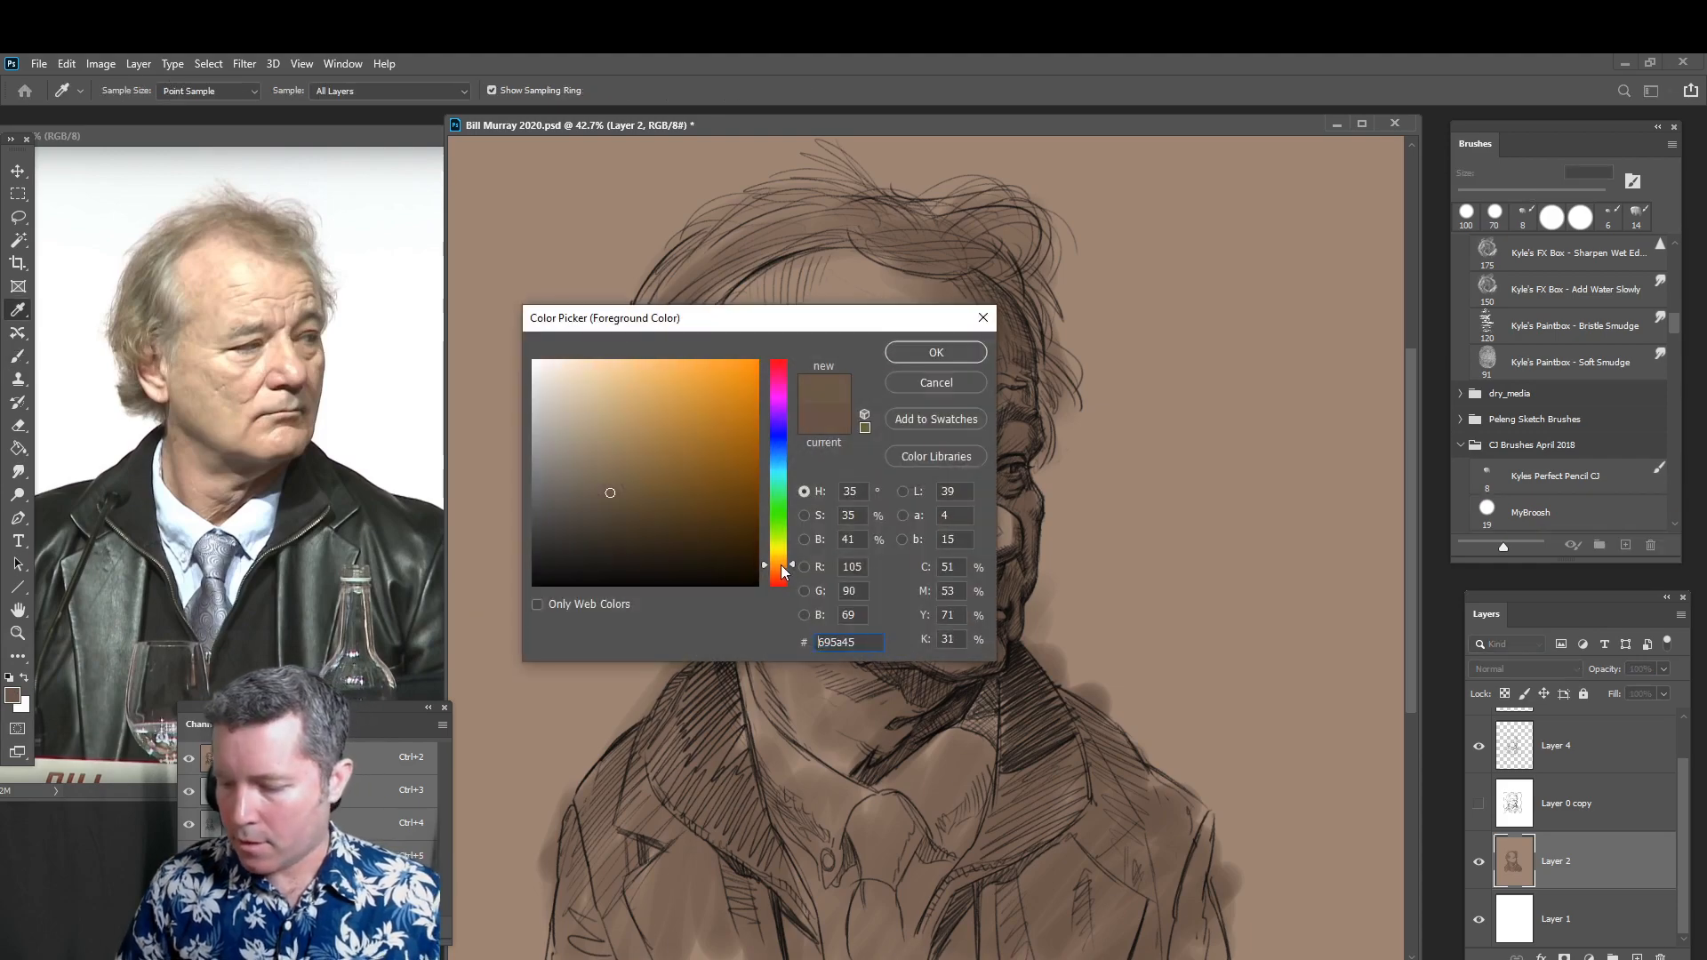
left_click_drag(633, 440, 643, 443)
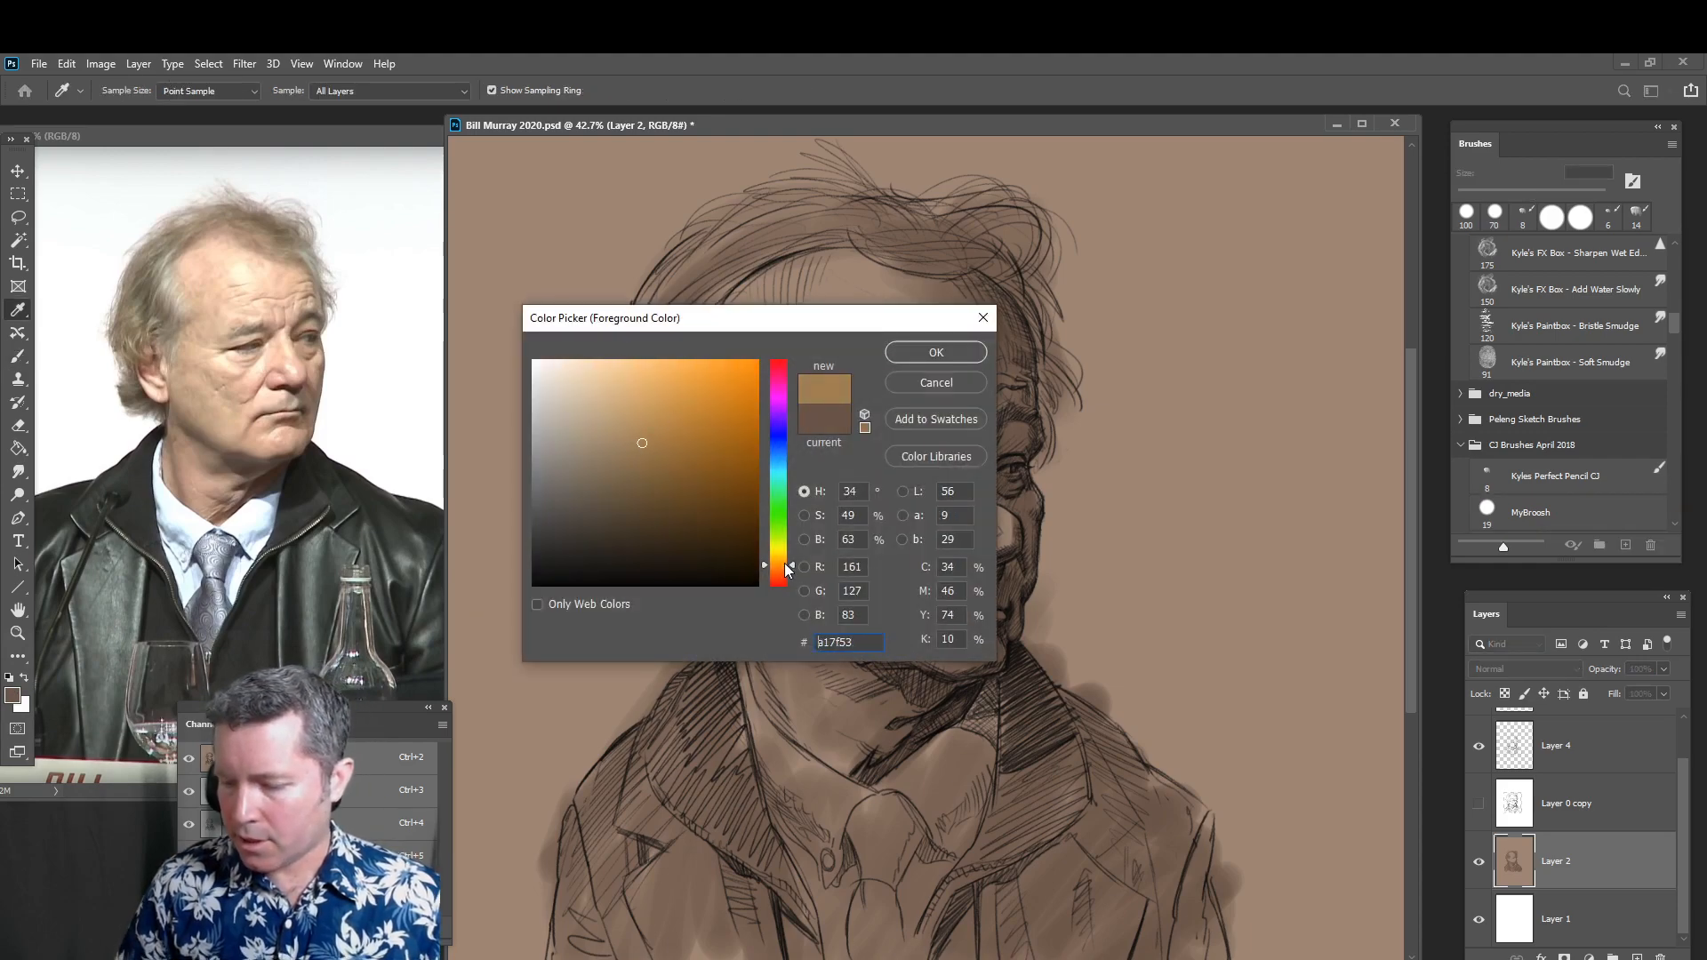
left_click_drag(785, 567, 784, 574)
left_click_drag(663, 440, 681, 441)
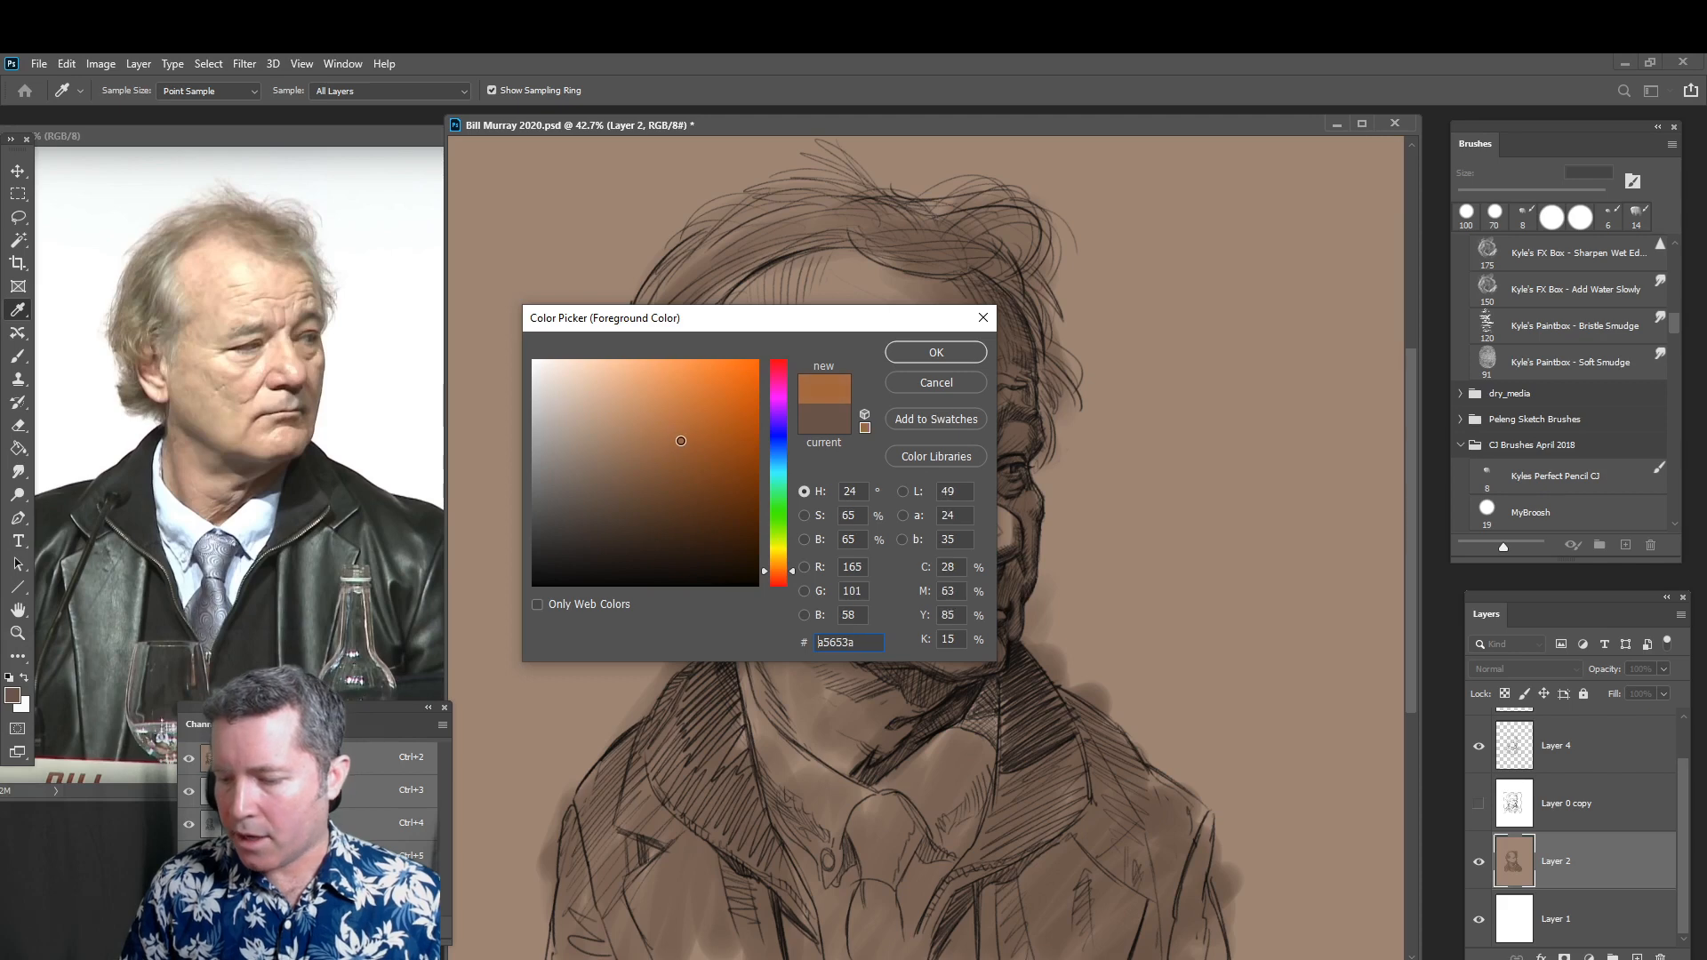
left_click_drag(792, 574, 792, 577)
left_click(681, 431)
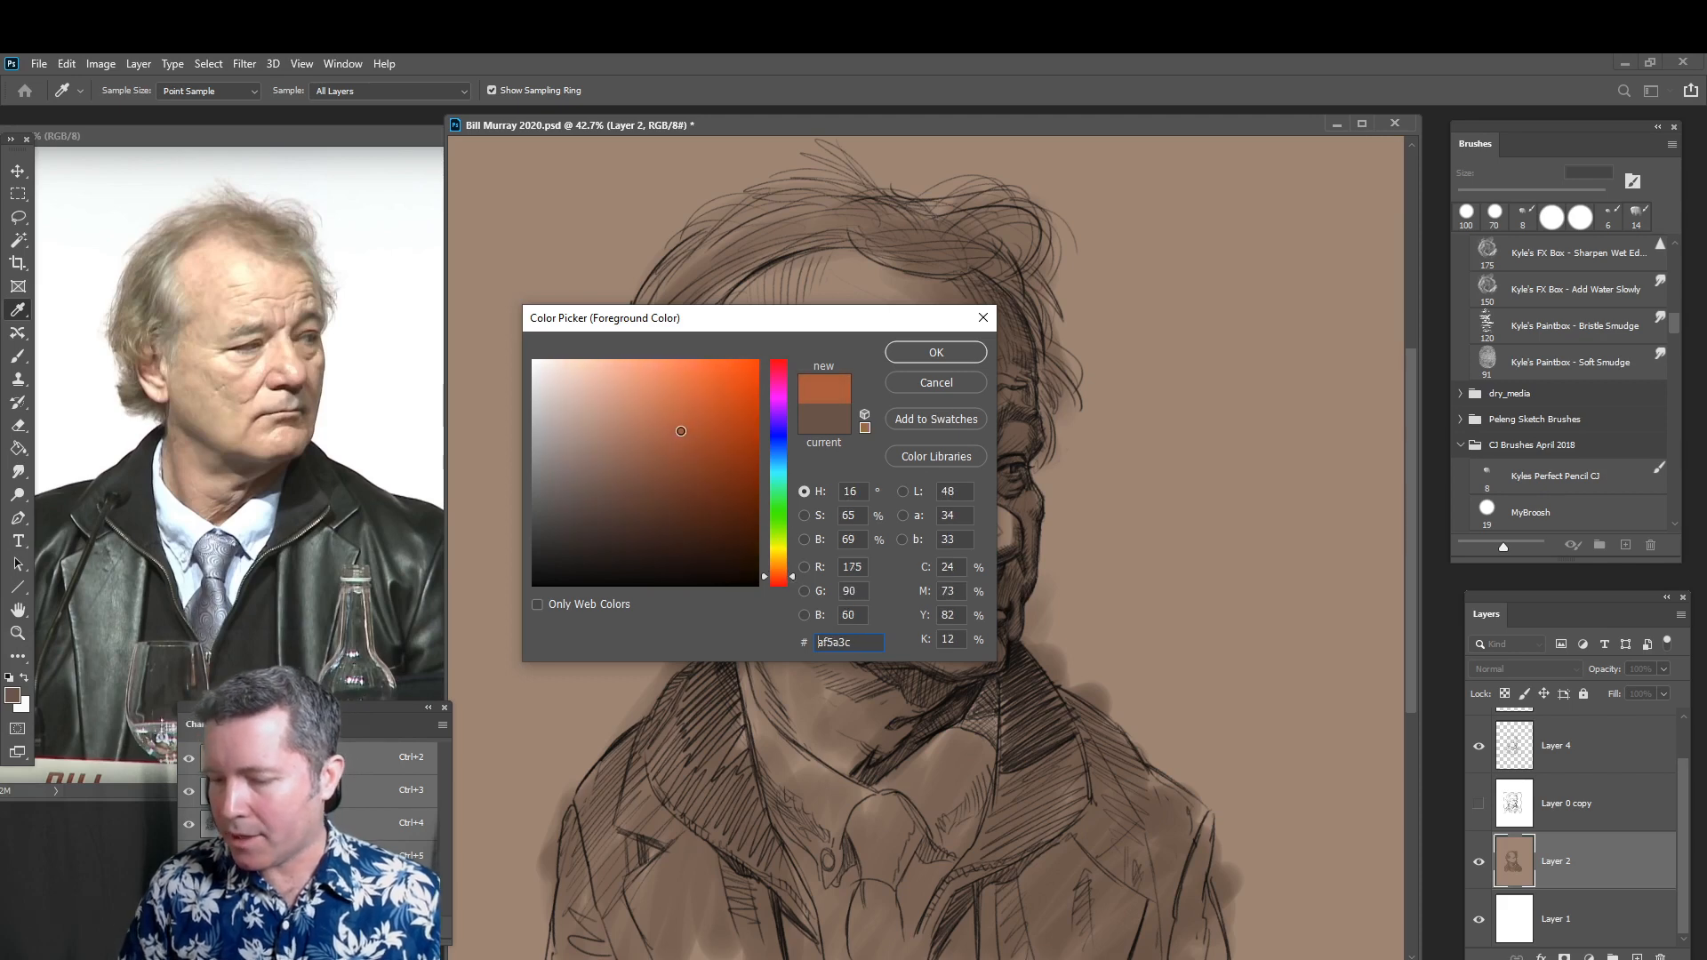
left_click(936, 352)
key("b")
mouse_move(1005, 533)
left_mouse_down()
mouse_move(940, 530)
mouse_move(931, 498)
mouse_move(864, 562)
mouse_move(828, 509)
mouse_move(770, 479)
mouse_move(832, 543)
mouse_move(900, 564)
mouse_move(841, 590)
mouse_move(775, 539)
mouse_move(789, 508)
mouse_move(839, 520)
mouse_move(820, 445)
mouse_move(852, 489)
mouse_move(877, 476)
mouse_move(840, 353)
mouse_move(789, 409)
mouse_move(745, 343)
mouse_move(785, 251)
mouse_move(717, 316)
mouse_move(836, 268)
mouse_move(963, 314)
mouse_move(976, 369)
mouse_move(914, 433)
mouse_move(964, 315)
mouse_move(987, 321)
mouse_move(973, 314)
mouse_move(928, 371)
mouse_move(901, 323)
mouse_move(844, 378)
mouse_move(949, 363)
mouse_move(909, 402)
mouse_move(936, 519)
mouse_move(918, 575)
mouse_move(936, 630)
mouse_move(982, 614)
mouse_move(939, 628)
mouse_move(978, 653)
mouse_move(891, 622)
mouse_move(770, 644)
mouse_move(841, 698)
mouse_move(844, 734)
mouse_move(767, 669)
mouse_move(761, 554)
mouse_move(720, 573)
mouse_move(682, 499)
left_mouse_up()
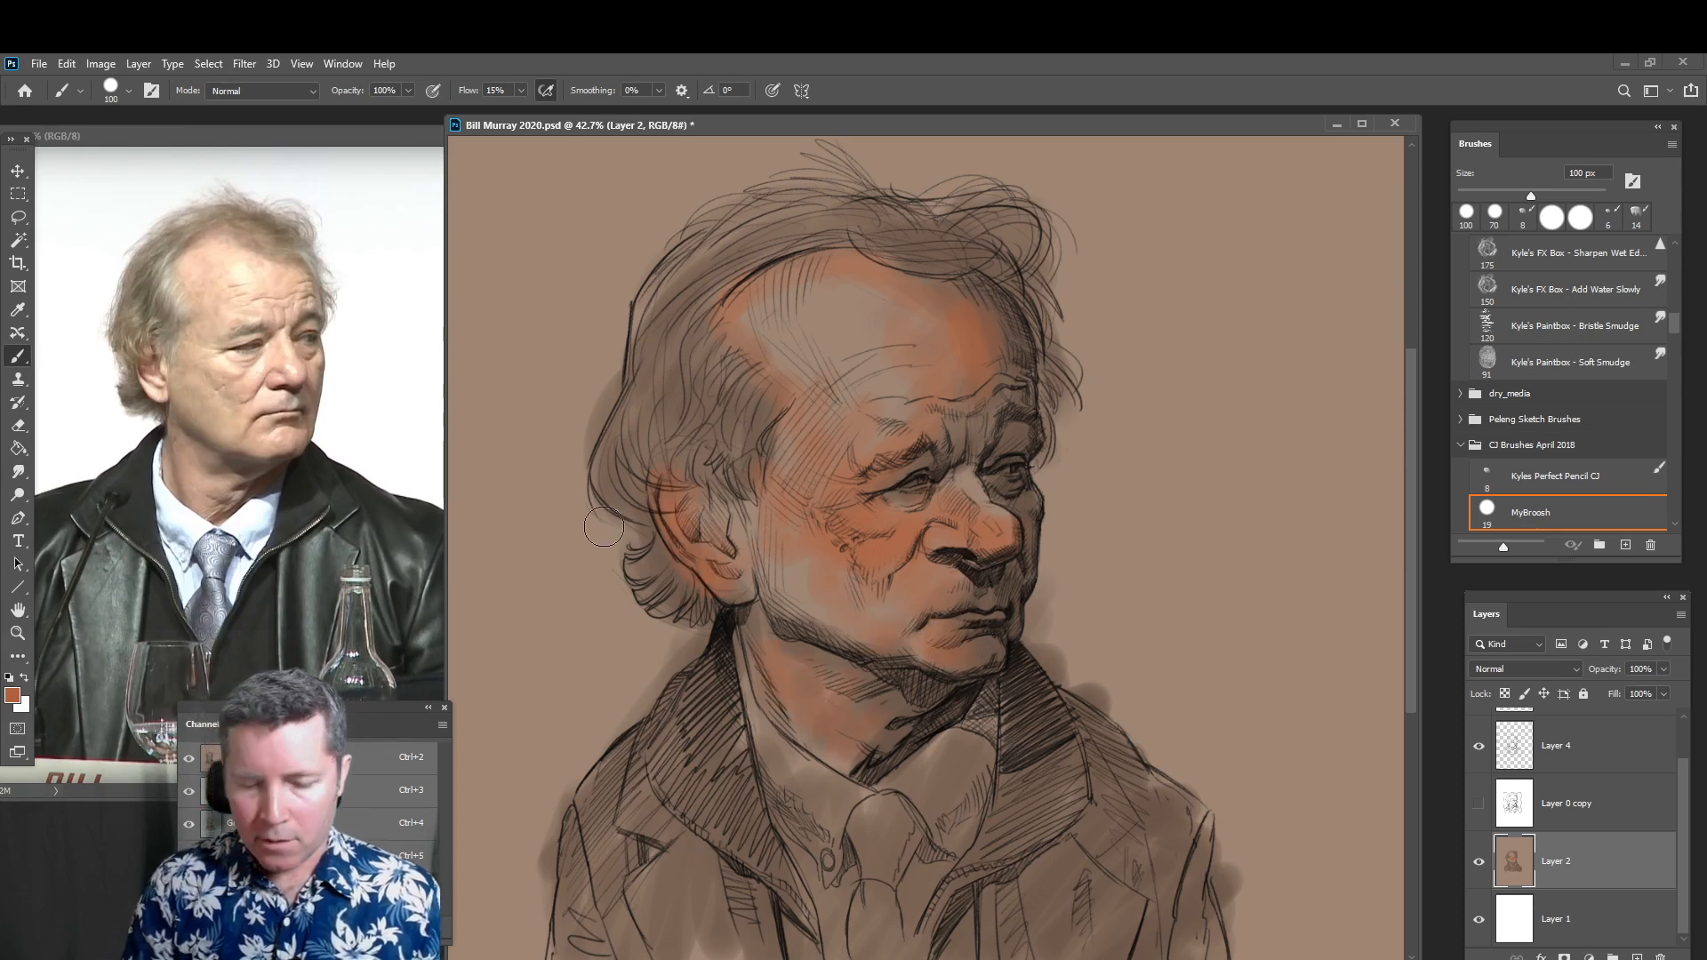
Set the foreground color to a deeper red, #a0341e, and paint it over the nose, cheeks, ear and forehead
left_click(13, 696)
left_click_drag(713, 431, 716, 446)
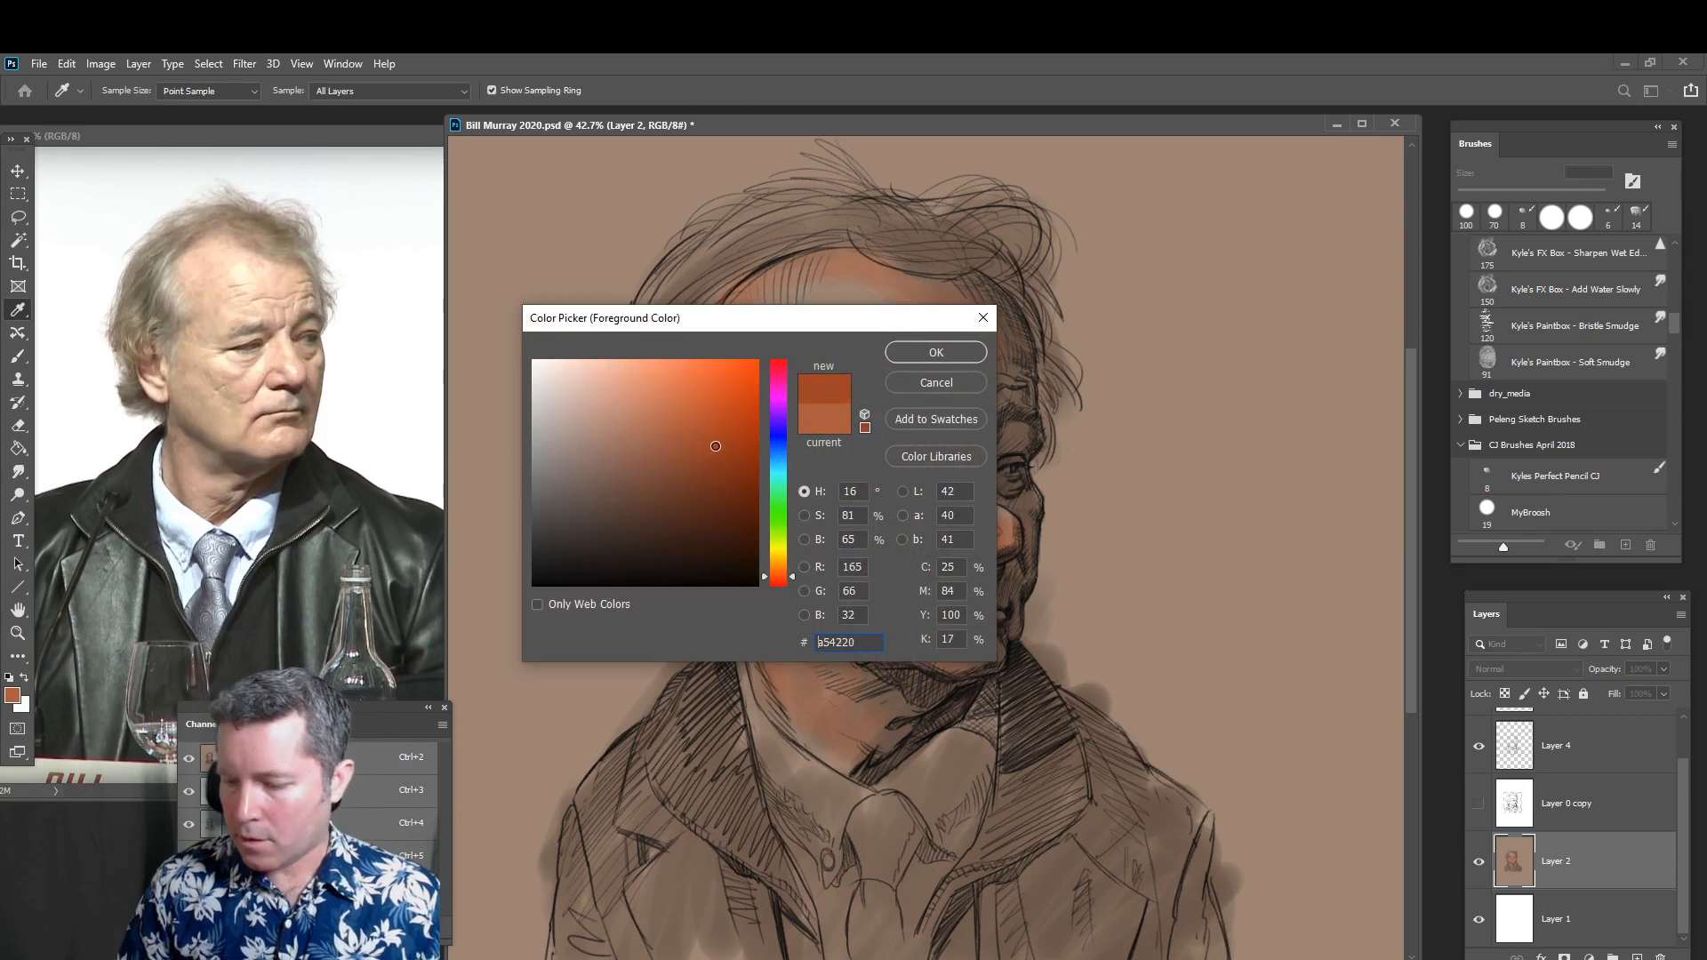
left_click(936, 352)
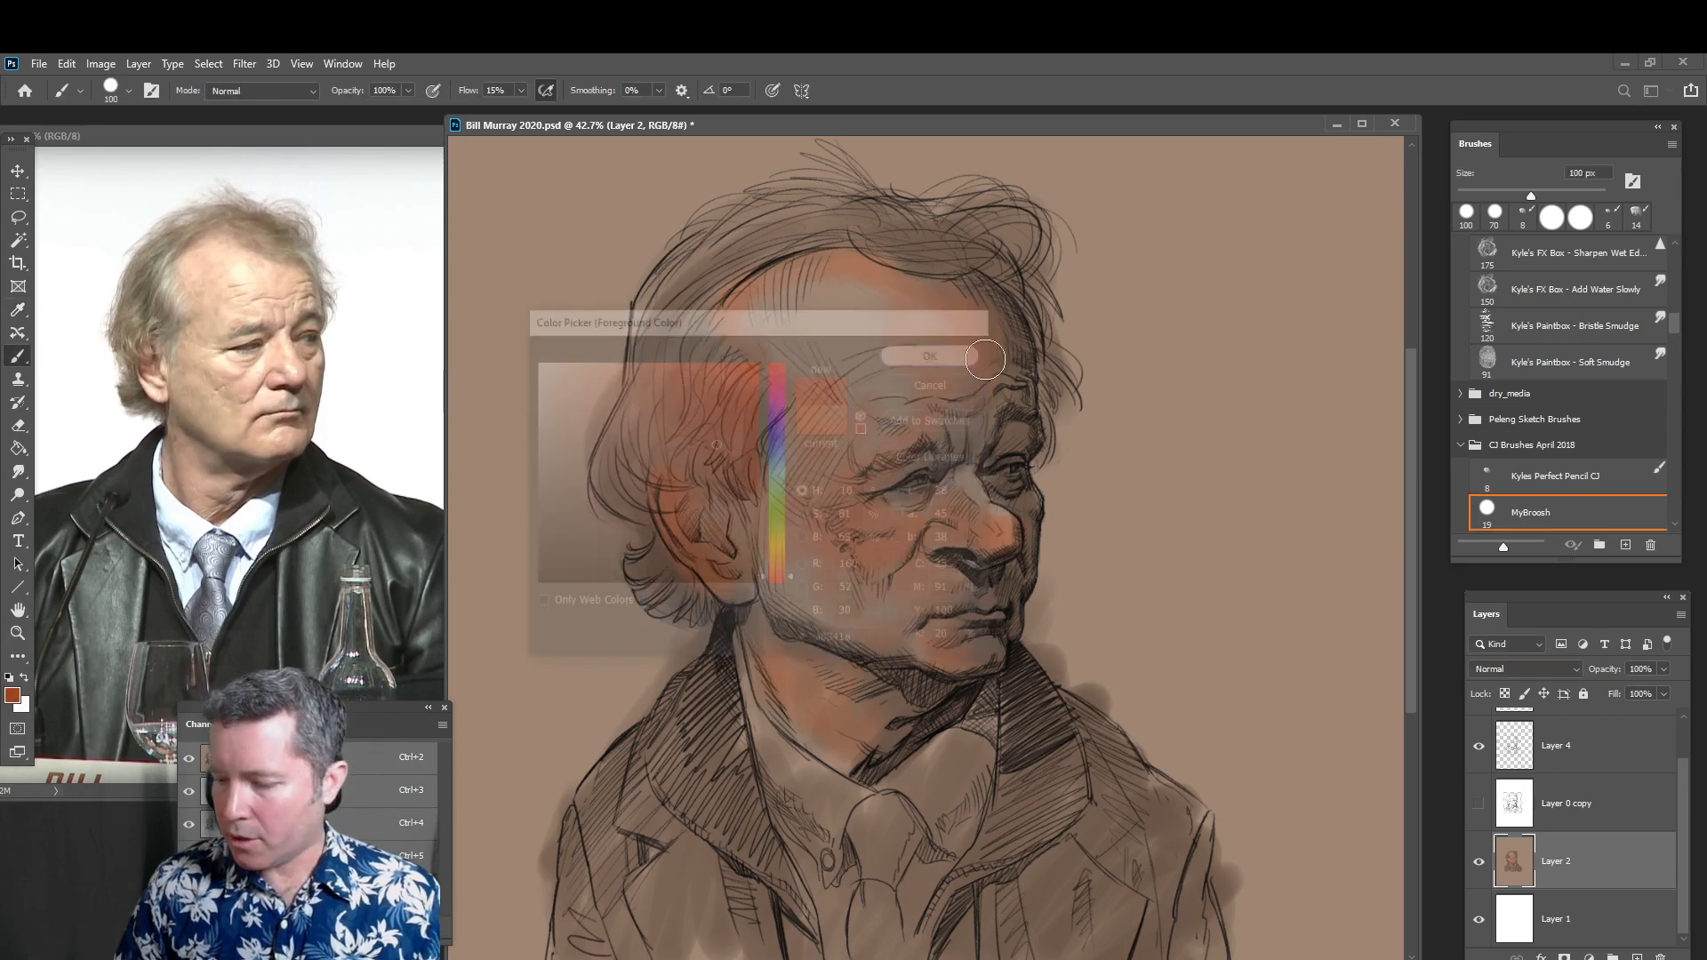
mouse_move(990, 552)
left_mouse_down()
mouse_move(930, 517)
mouse_move(988, 490)
mouse_move(987, 511)
mouse_move(982, 488)
mouse_move(1009, 509)
mouse_move(864, 555)
mouse_move(802, 542)
mouse_move(847, 555)
mouse_move(757, 513)
mouse_move(851, 532)
mouse_move(823, 497)
mouse_move(677, 524)
mouse_move(659, 486)
mouse_move(669, 522)
mouse_move(722, 503)
mouse_move(703, 516)
mouse_move(684, 497)
mouse_move(702, 472)
mouse_move(697, 530)
mouse_move(726, 550)
mouse_move(733, 533)
mouse_move(715, 577)
left_mouse_up()
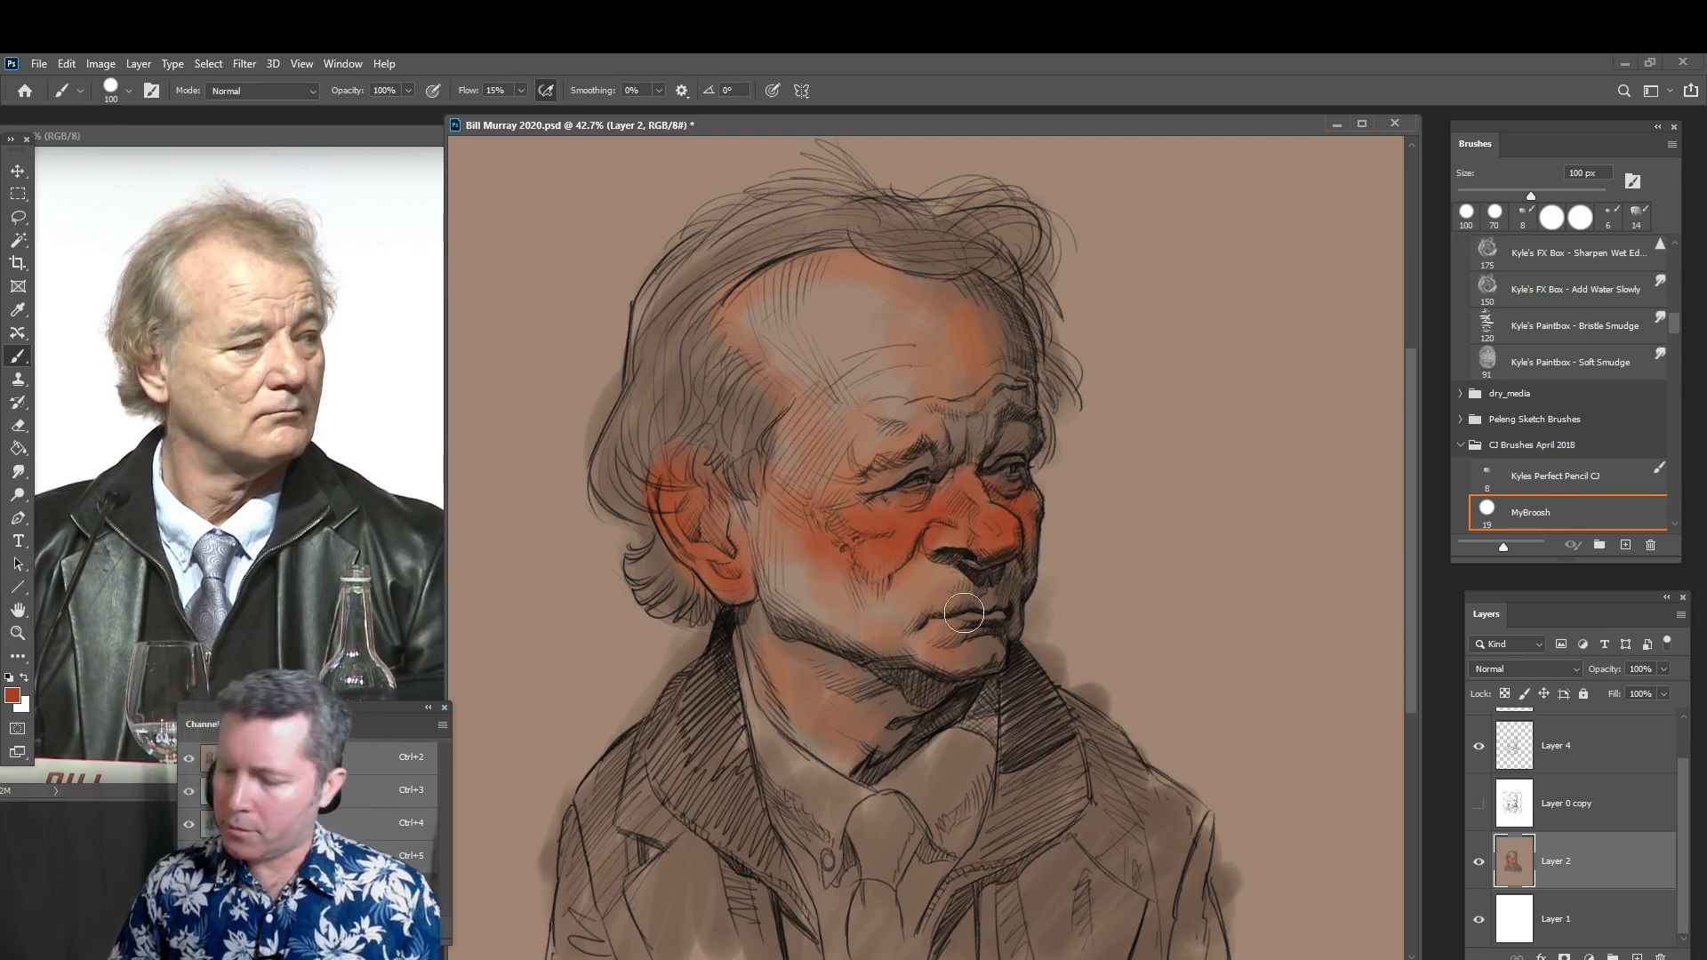
mouse_move(902, 306)
left_mouse_down()
mouse_move(832, 263)
mouse_move(763, 303)
mouse_move(801, 275)
mouse_move(887, 260)
mouse_move(830, 281)
mouse_move(889, 304)
mouse_move(918, 351)
mouse_move(1003, 375)
left_mouse_up()
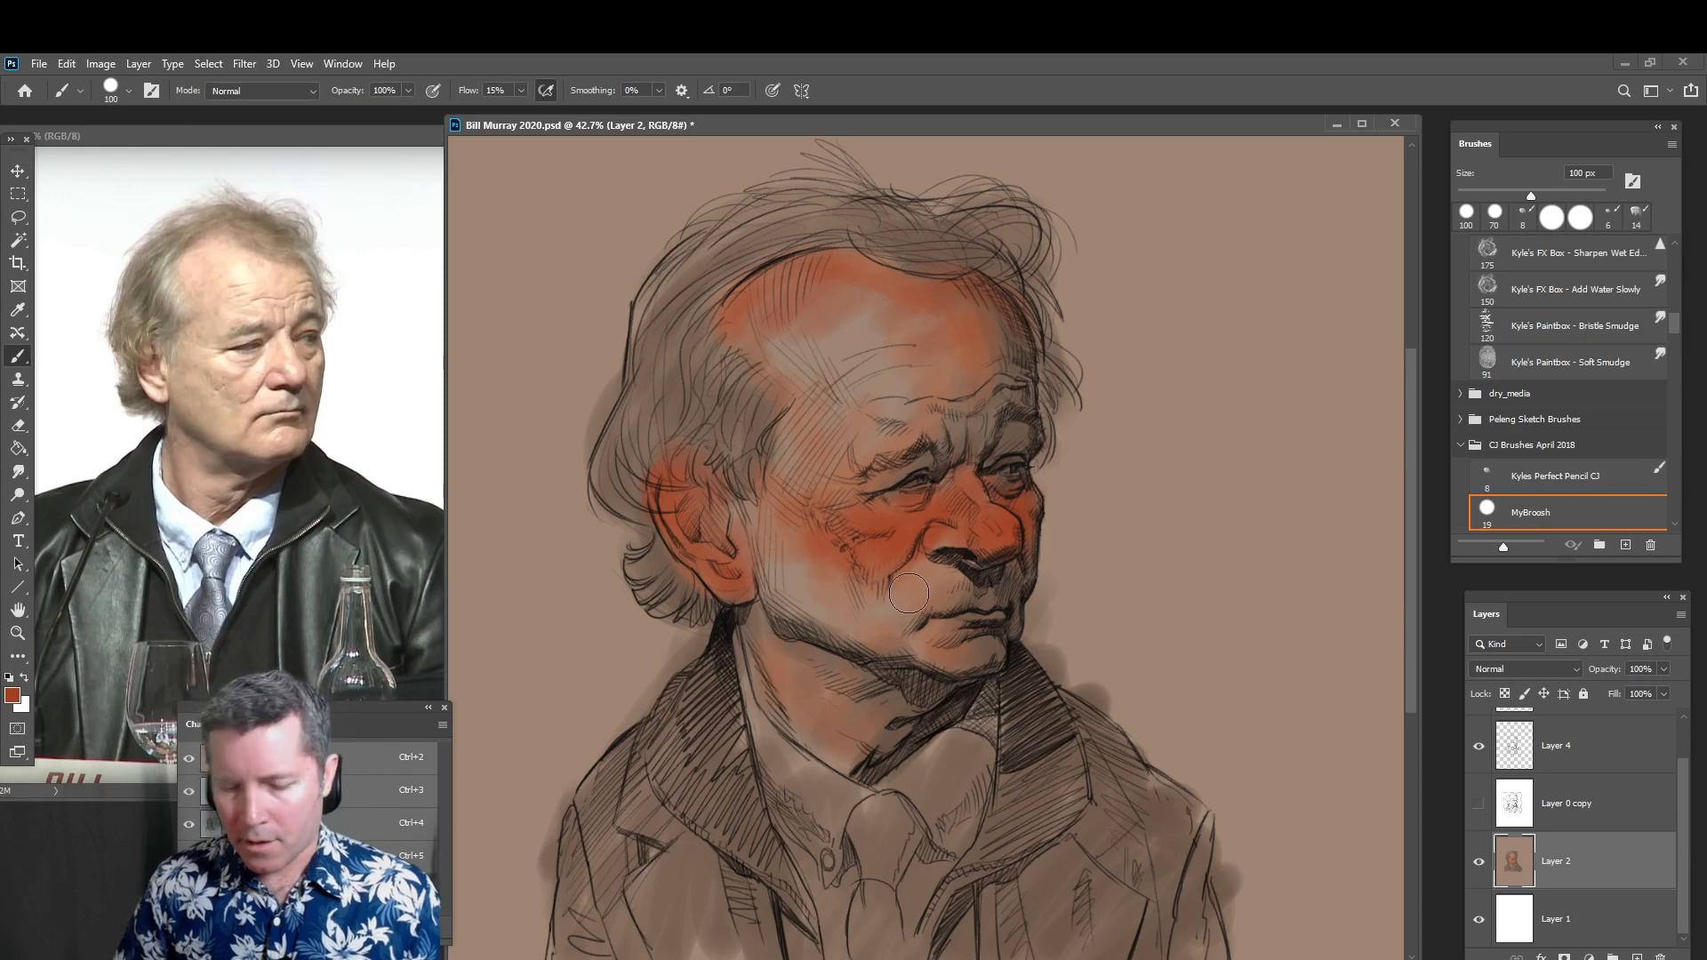
Set the foreground color to a muted green, #6e7946, and brush it over the jaw, chin, neck, hair and shirt collar
left_click(13, 694)
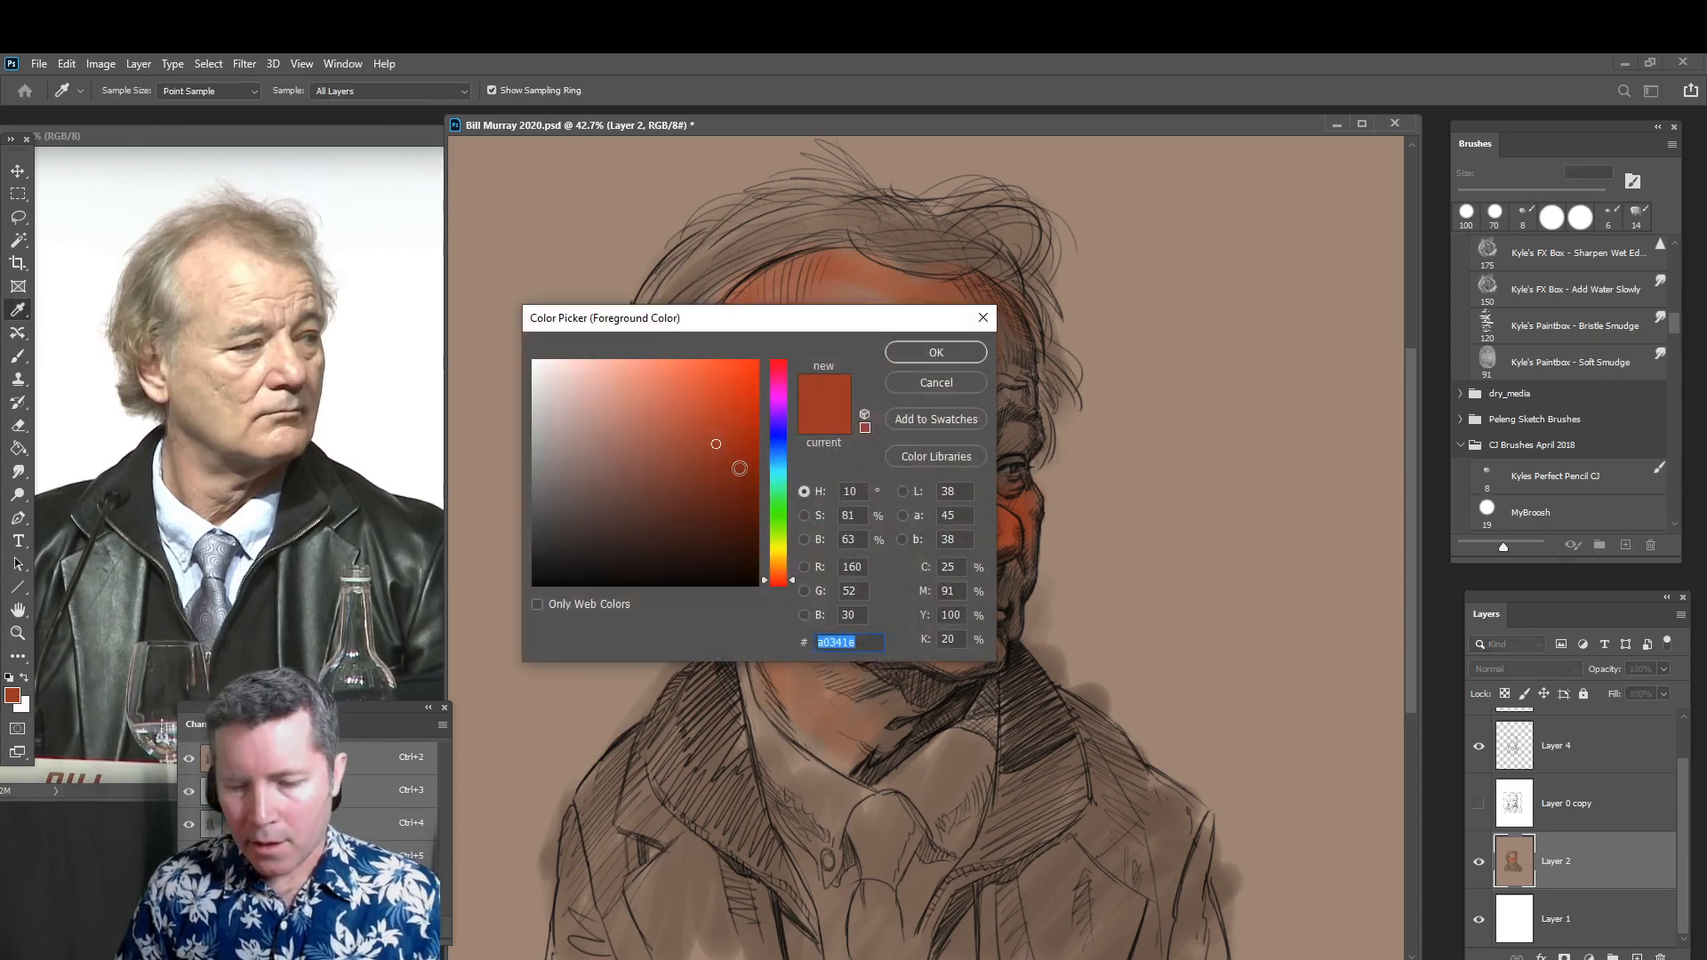
left_click(779, 537)
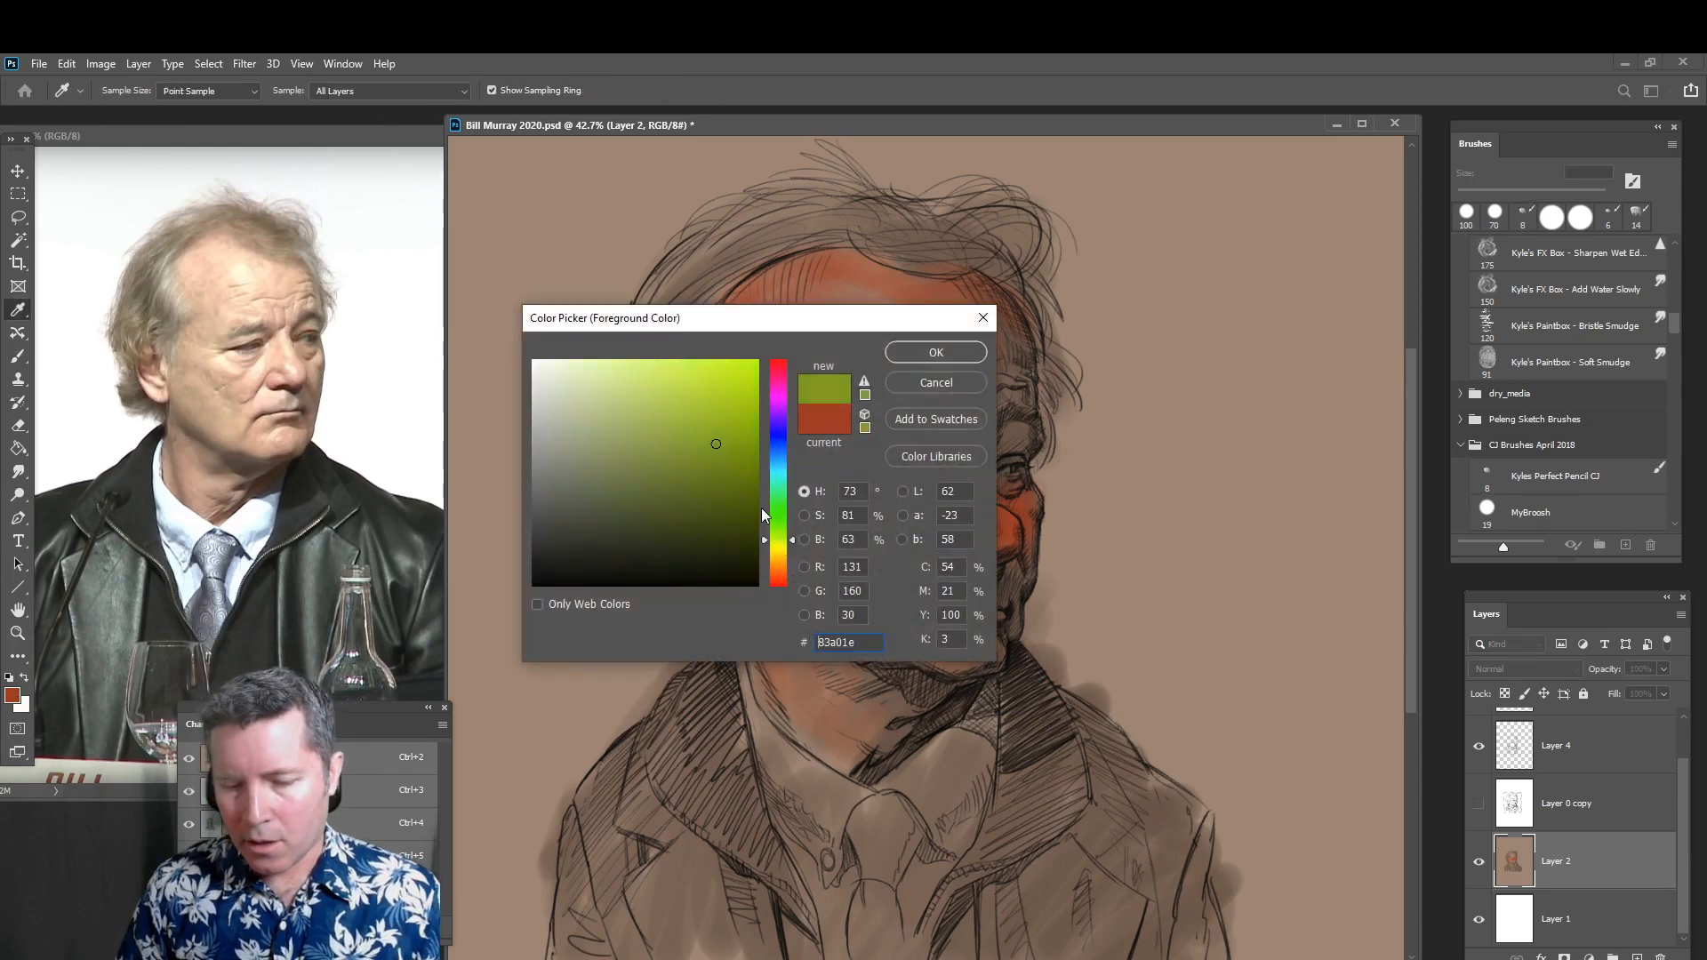
left_click(658, 480)
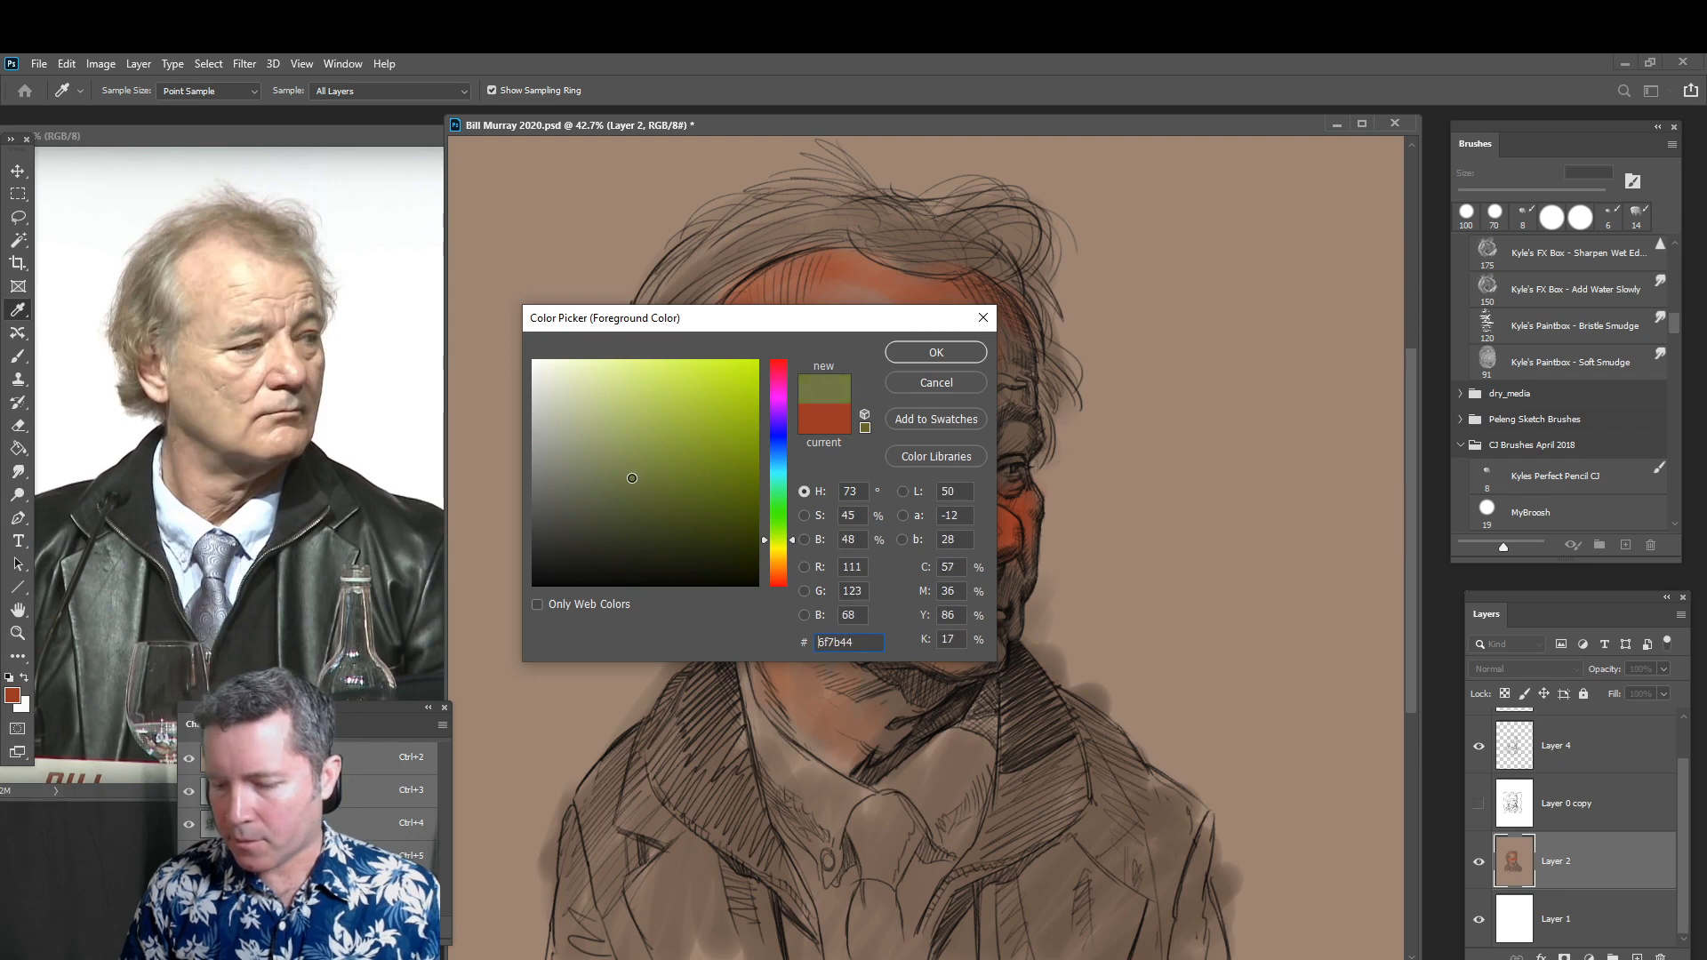
left_click(937, 353)
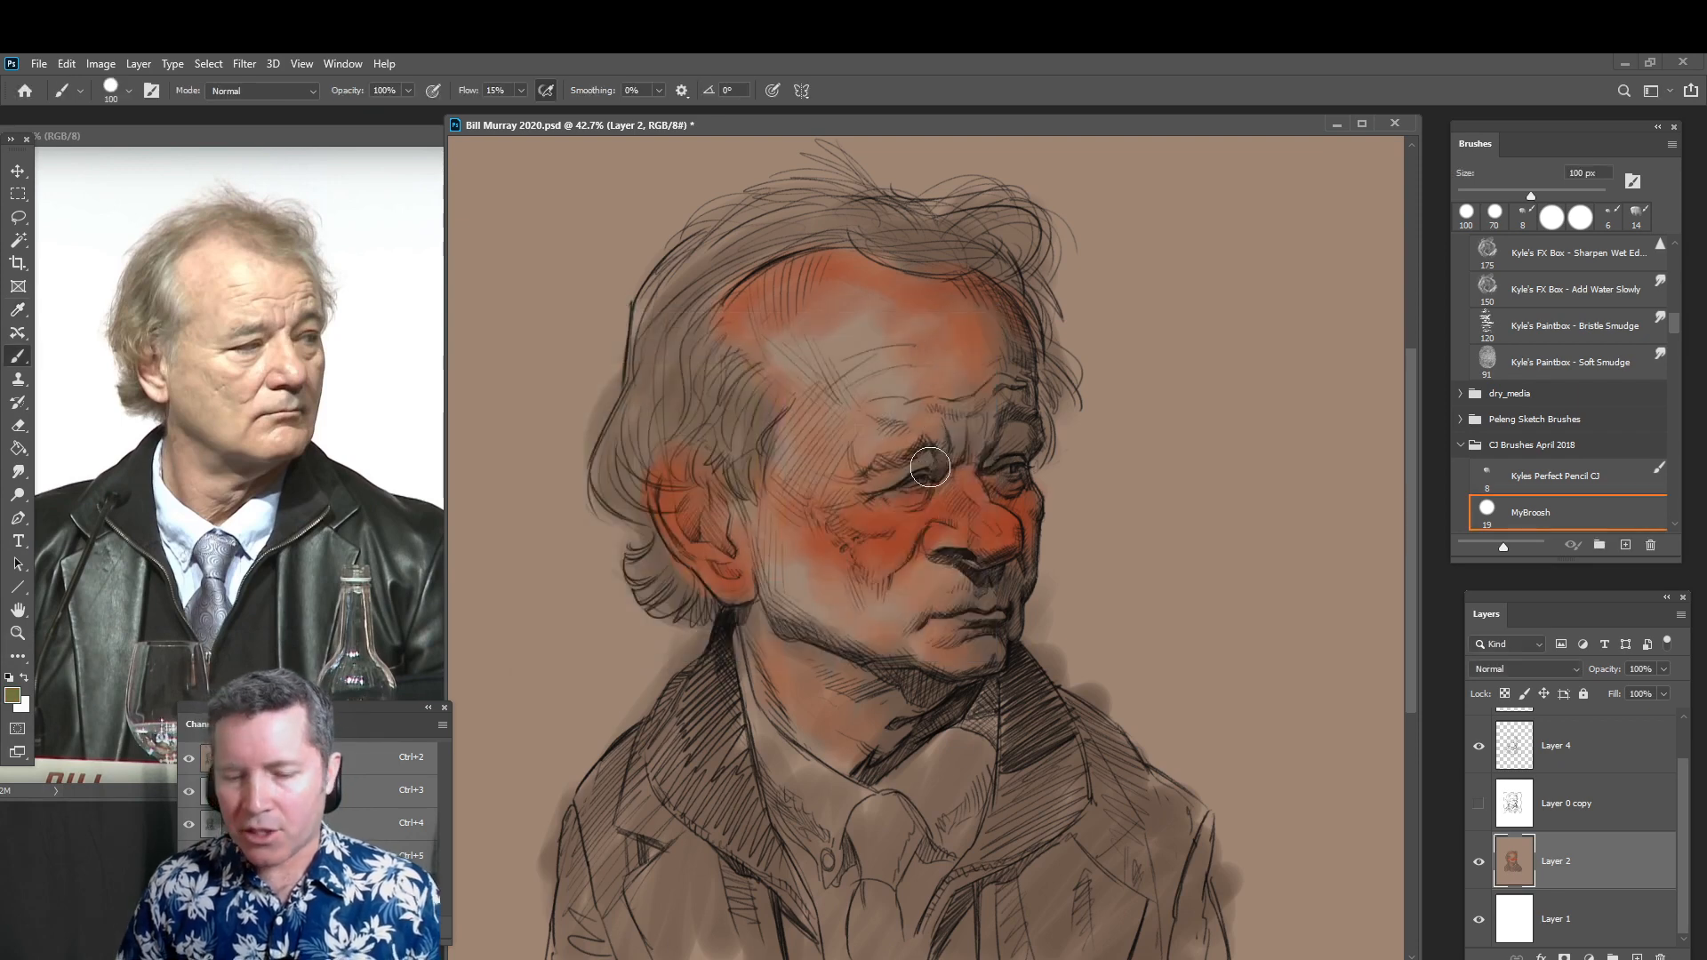
mouse_move(785, 549)
left_mouse_down()
mouse_move(787, 615)
mouse_move(840, 581)
mouse_move(844, 618)
mouse_move(822, 586)
left_mouse_up()
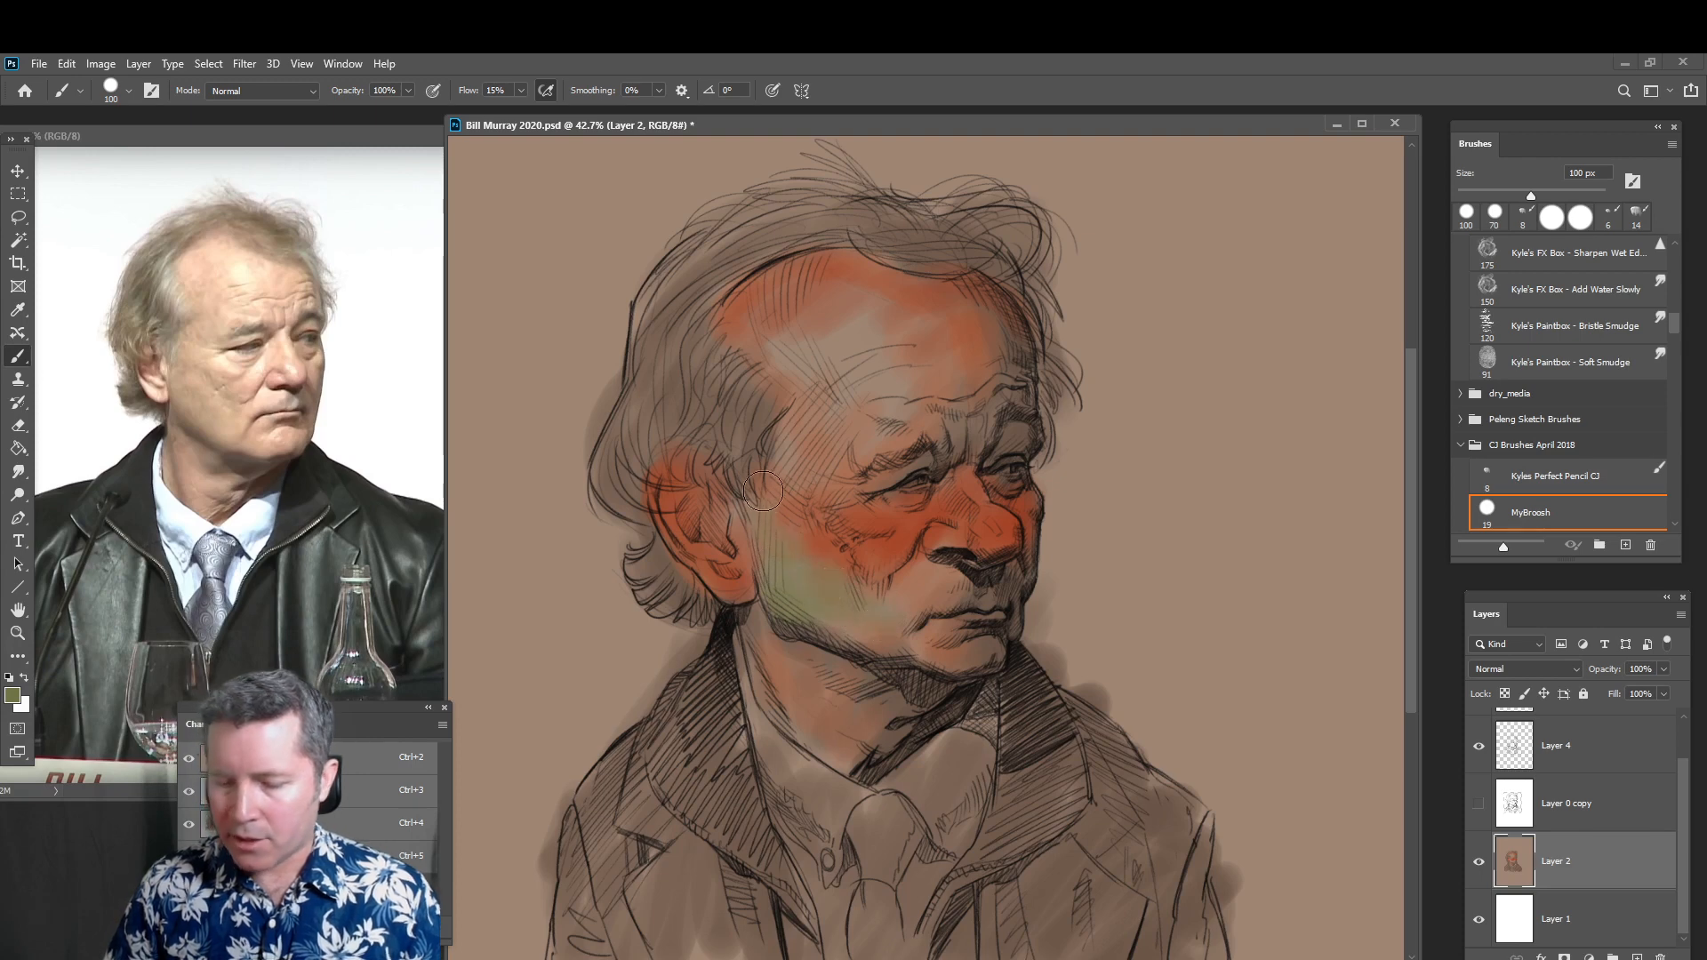
mouse_move(763, 491)
left_mouse_down()
mouse_move(810, 528)
mouse_move(836, 586)
mouse_move(788, 571)
mouse_move(798, 534)
mouse_move(863, 590)
mouse_move(813, 649)
mouse_move(817, 719)
mouse_move(893, 581)
mouse_move(851, 617)
mouse_move(892, 638)
mouse_move(820, 572)
mouse_move(873, 535)
mouse_move(905, 602)
mouse_move(943, 573)
left_mouse_up()
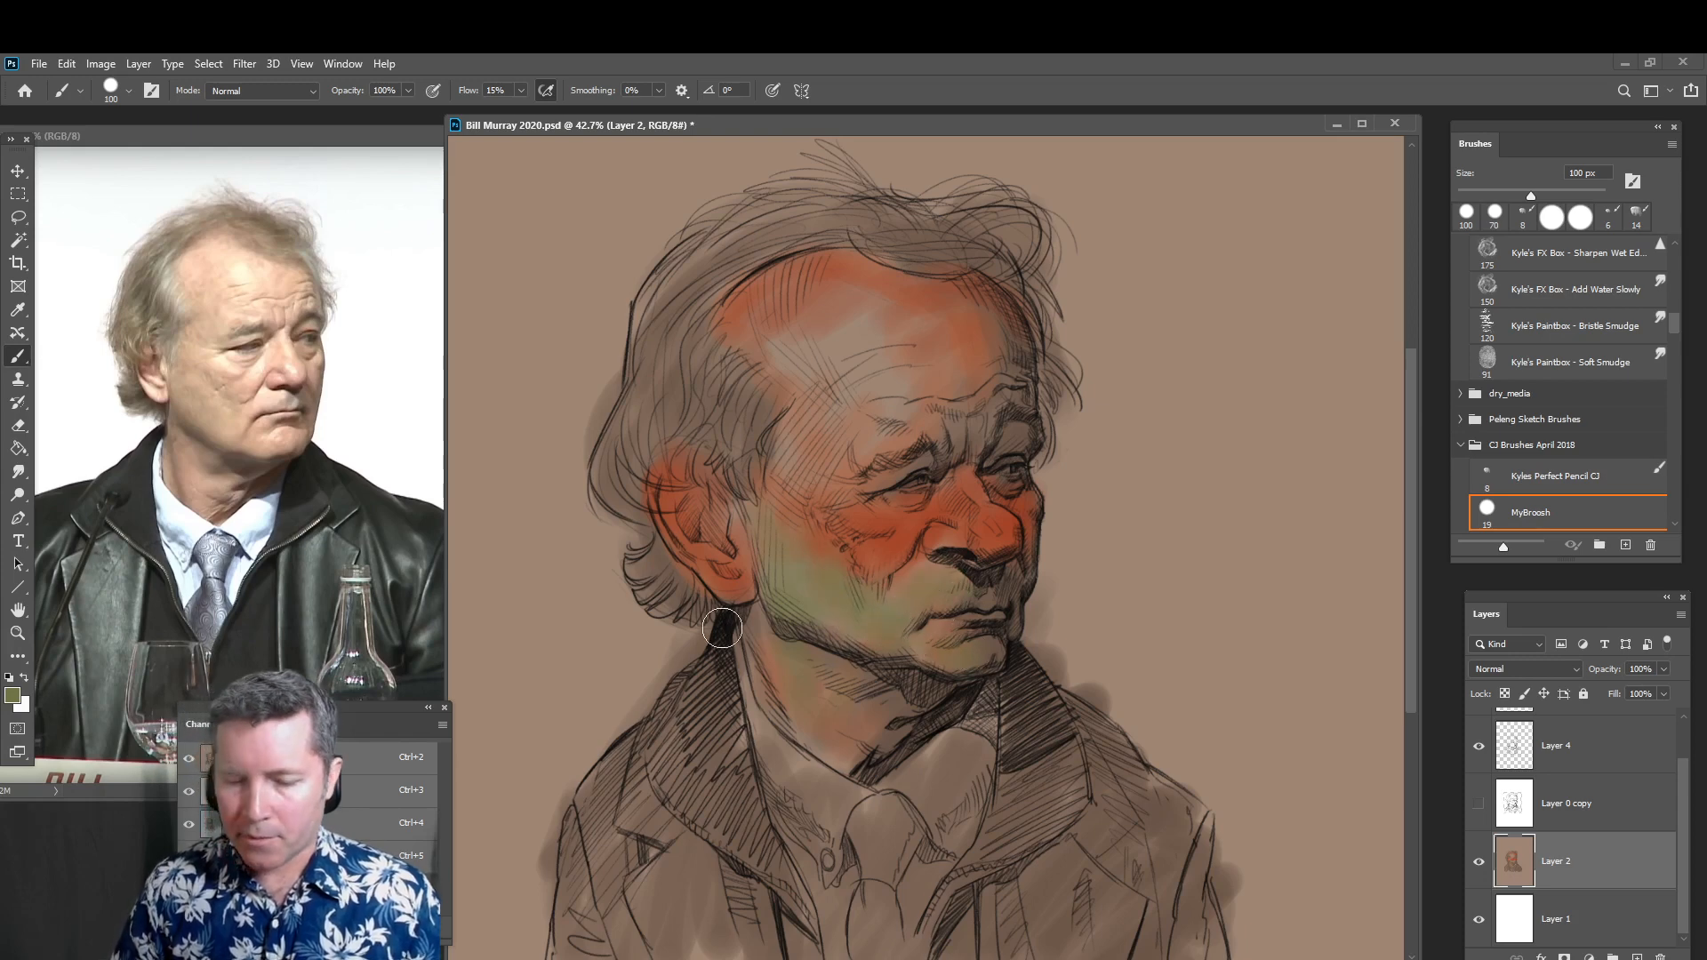
mouse_move(785, 521)
left_mouse_down()
mouse_move(755, 546)
mouse_move(798, 556)
mouse_move(755, 494)
mouse_move(792, 589)
left_mouse_up()
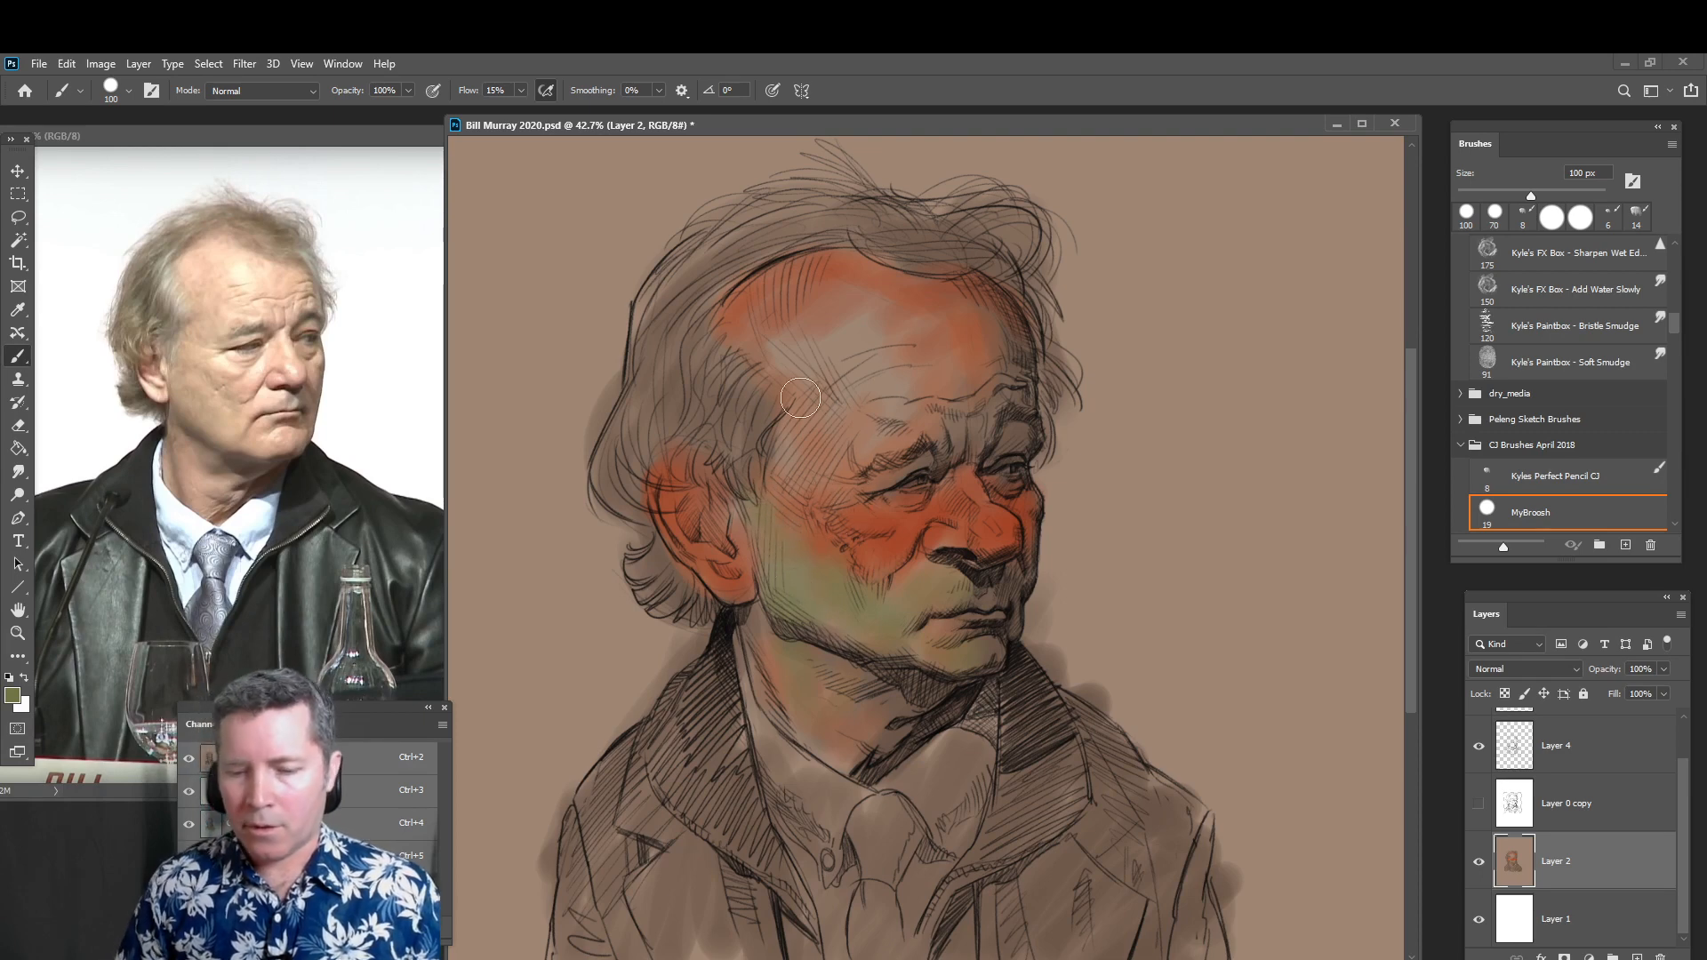
mouse_move(660, 450)
left_mouse_down()
mouse_move(671, 300)
mouse_move(658, 339)
mouse_move(737, 394)
mouse_move(734, 459)
mouse_move(700, 424)
mouse_move(616, 429)
mouse_move(635, 495)
mouse_move(668, 310)
mouse_move(756, 216)
mouse_move(709, 294)
mouse_move(818, 241)
mouse_move(787, 217)
mouse_move(885, 244)
mouse_move(1002, 241)
left_mouse_up()
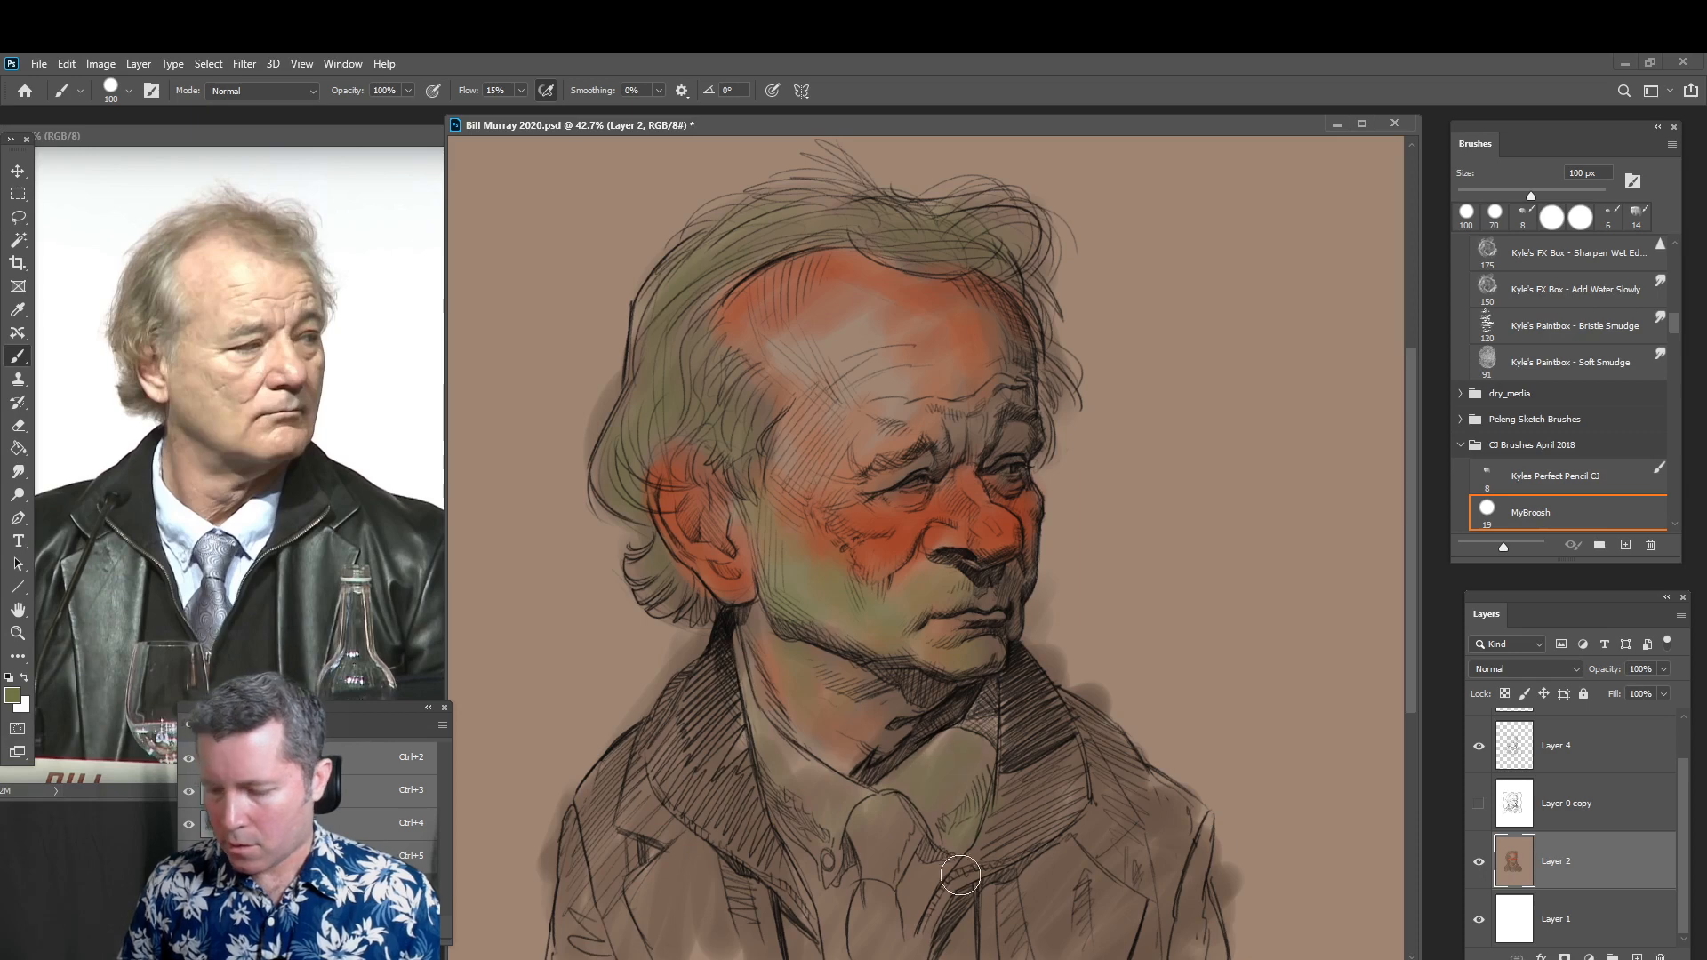
Set the foreground color to a medium blue, #6386b2, and paint it over the shirt collar and tie
left_click(14, 696)
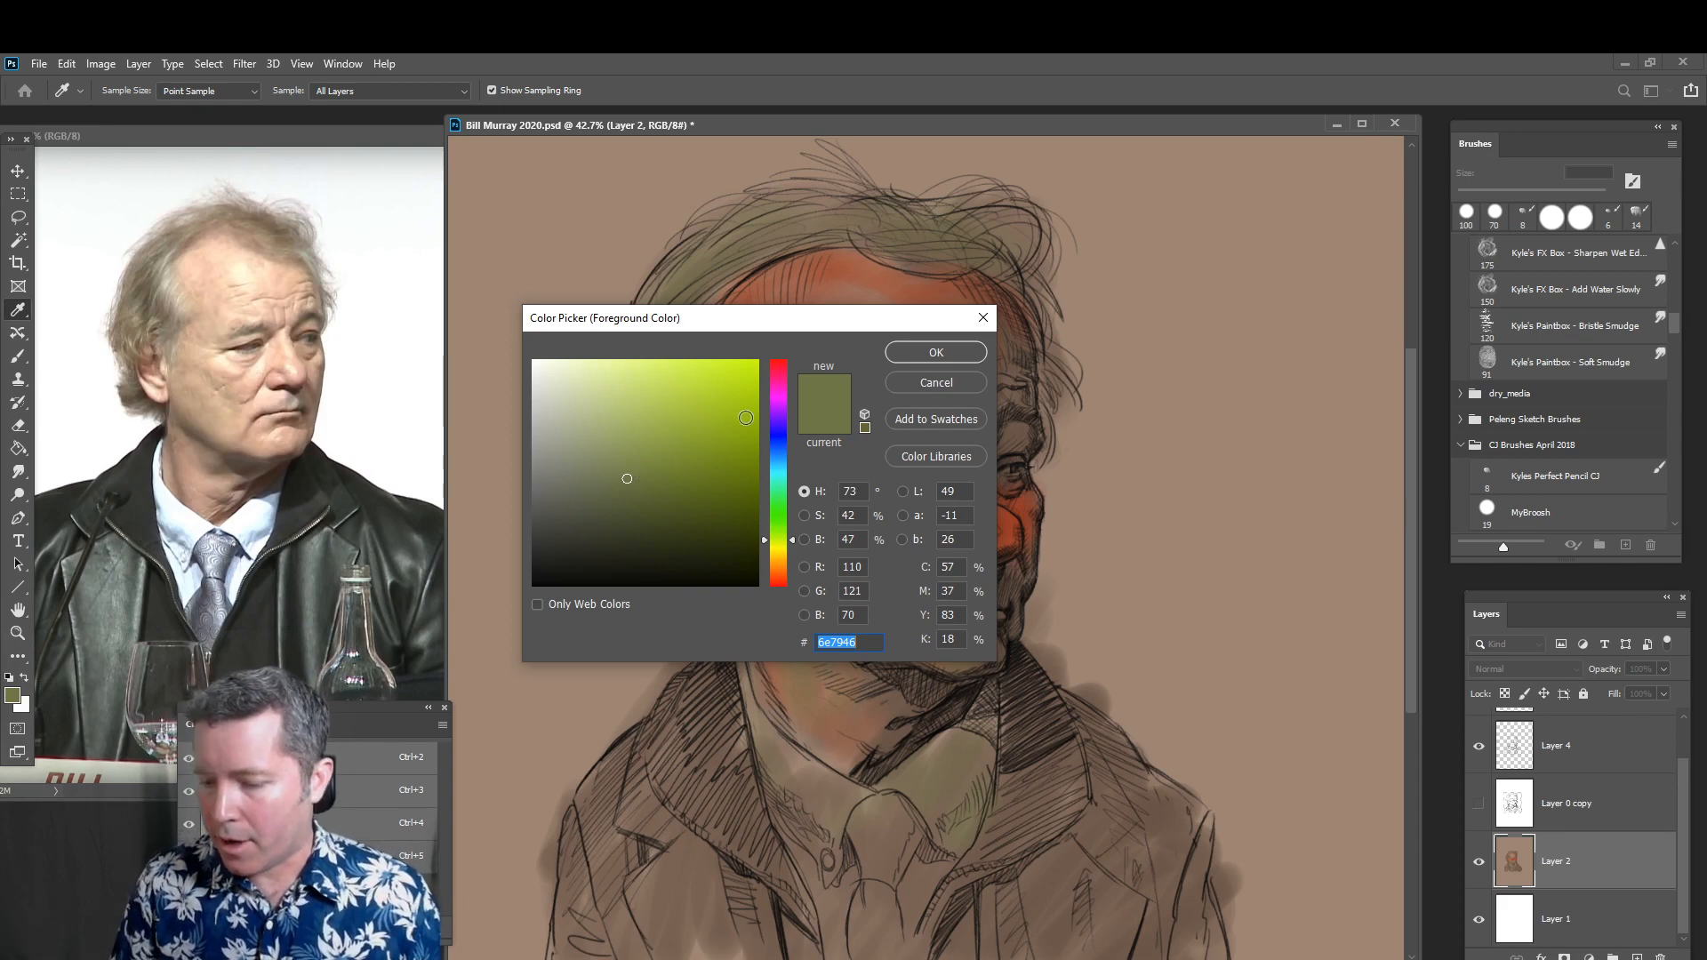
left_click(610, 476)
left_click_drag(778, 460, 777, 452)
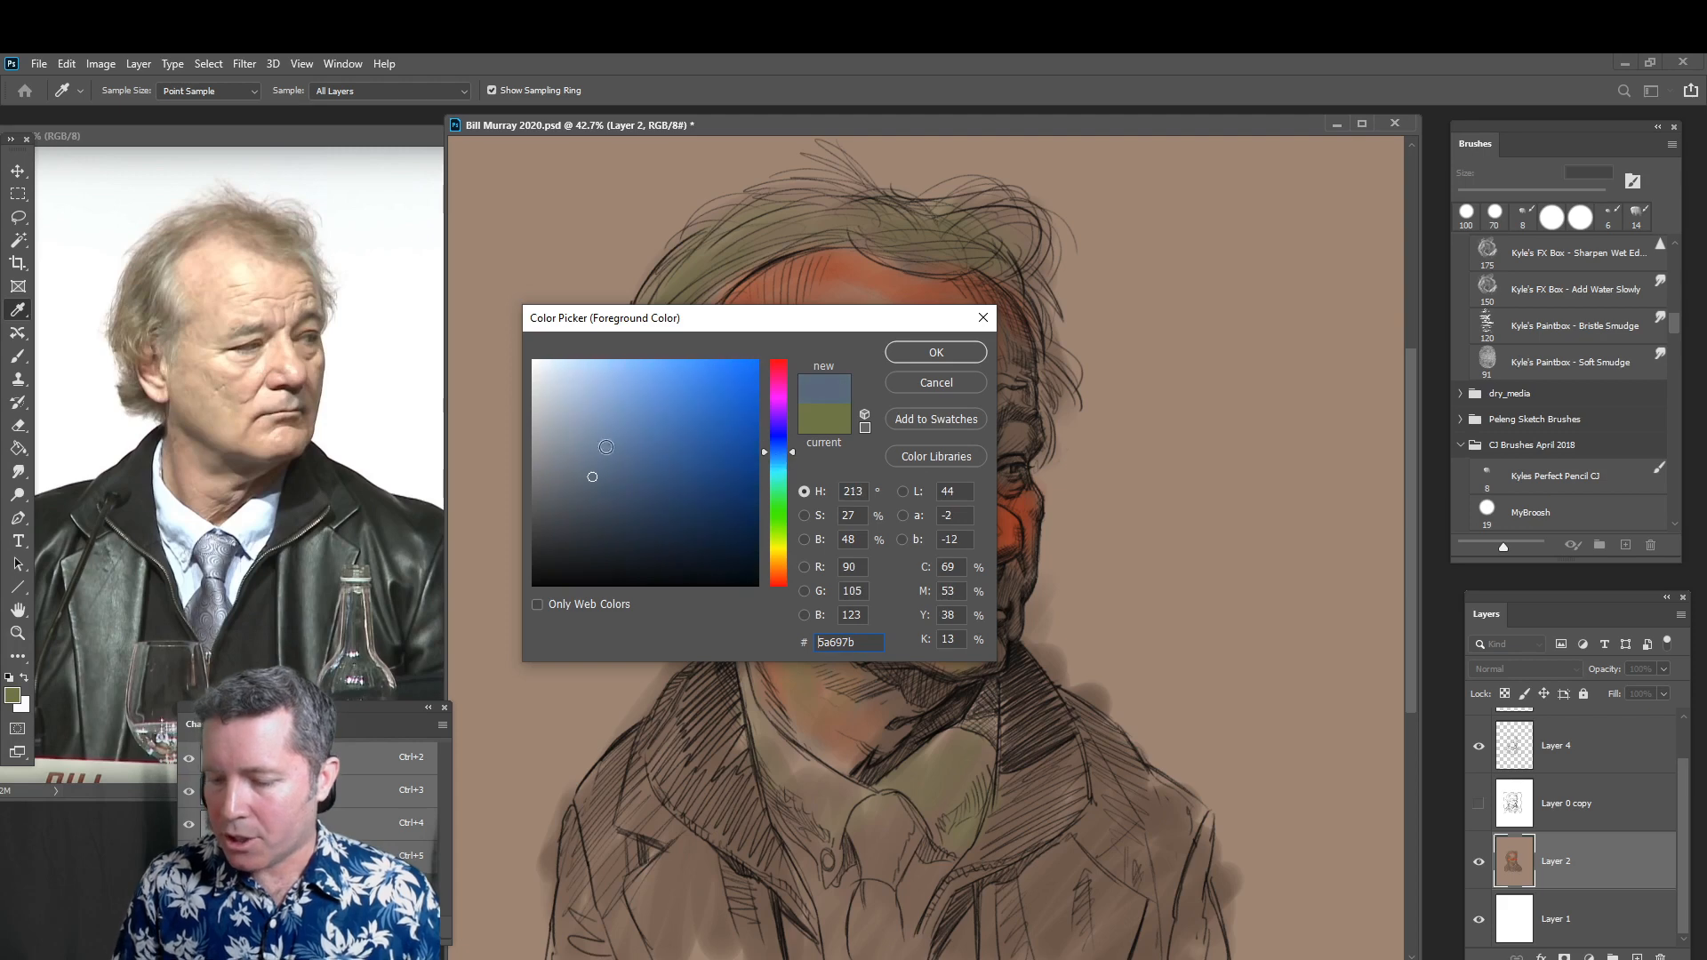
mouse_move(606, 447)
left_mouse_down()
mouse_move(573, 457)
mouse_move(596, 454)
left_mouse_up()
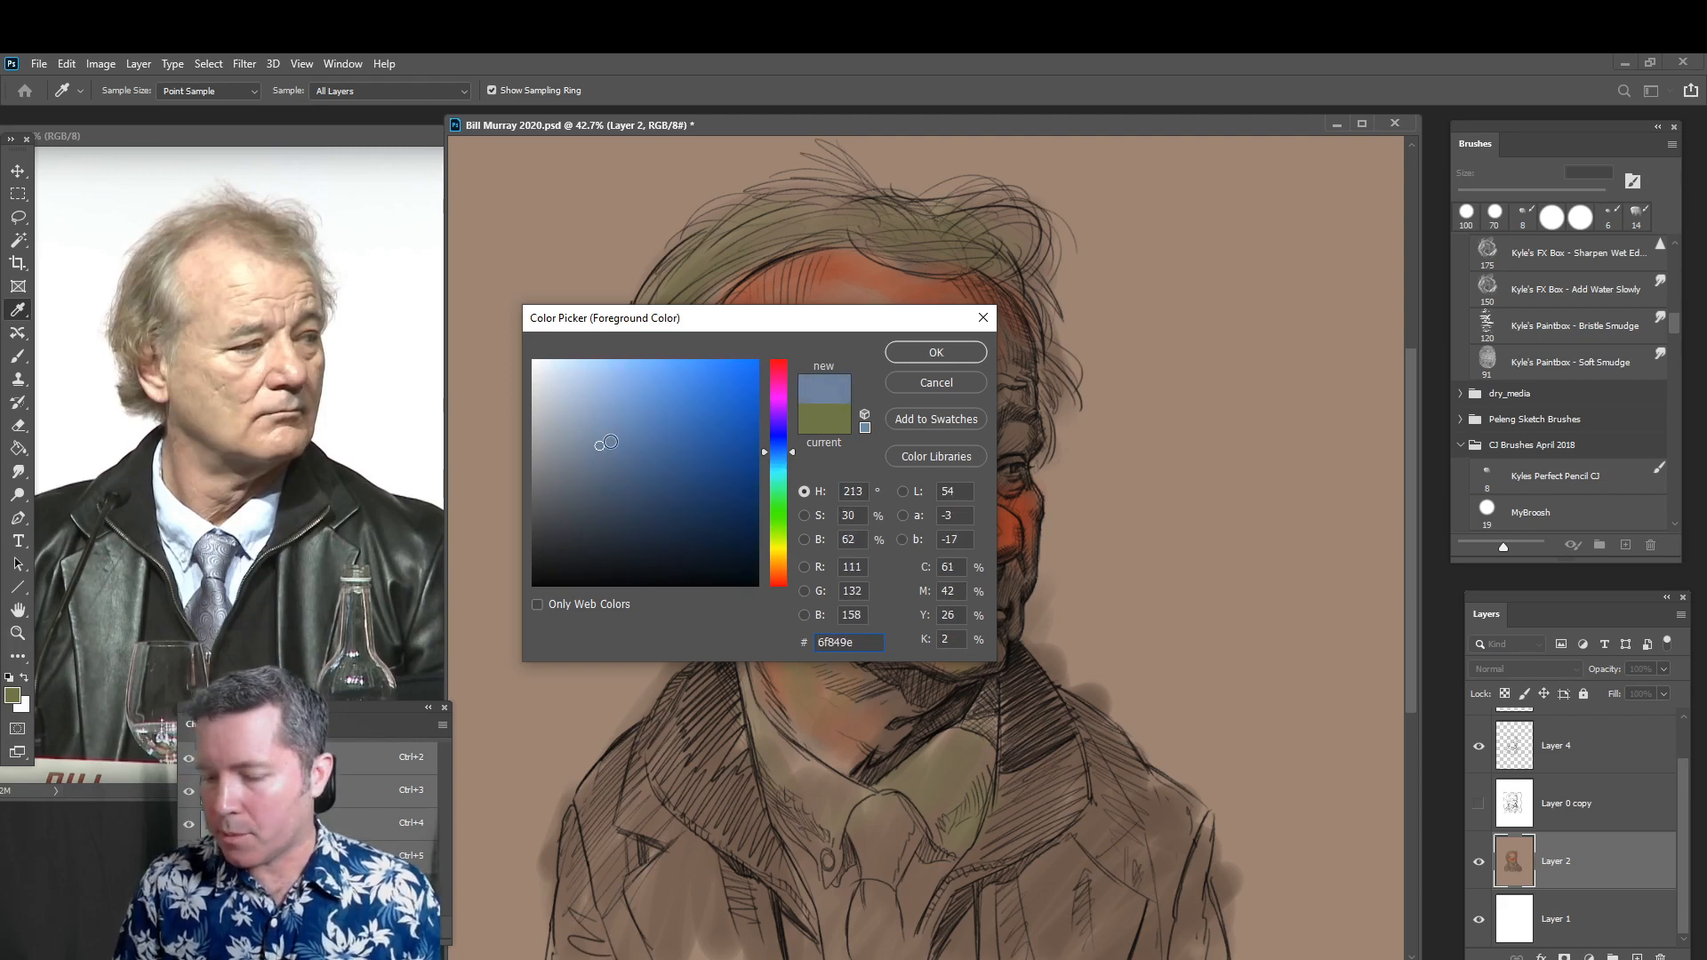
left_click(610, 444)
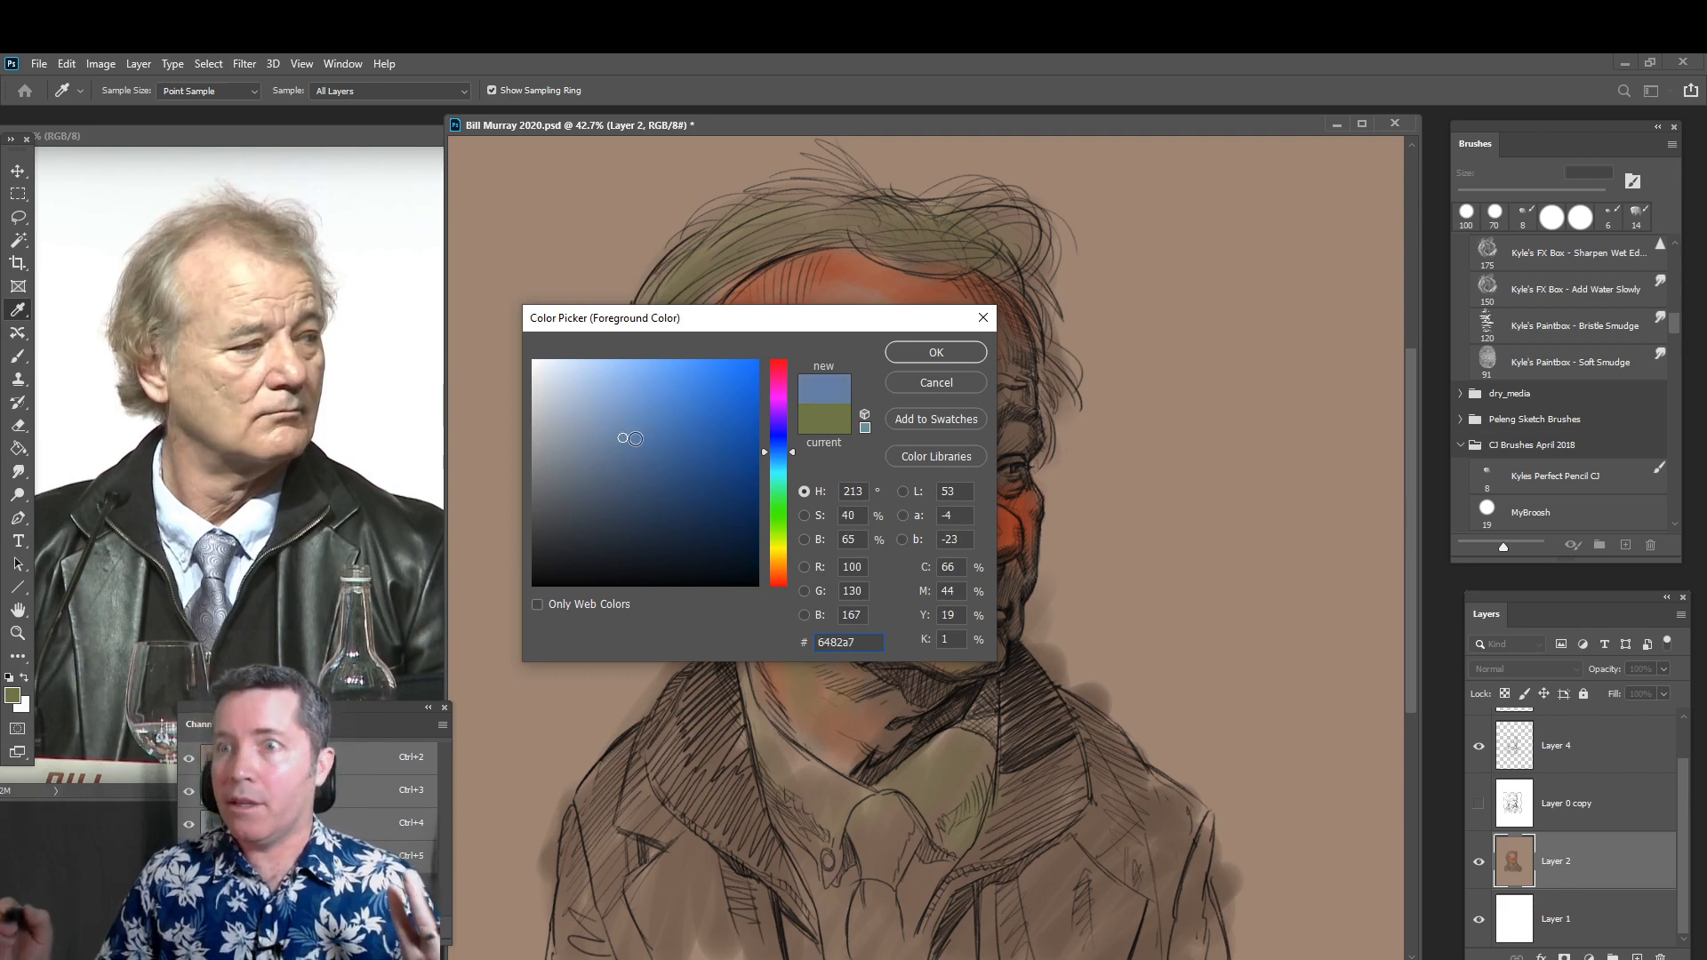
left_click_drag(626, 439, 634, 429)
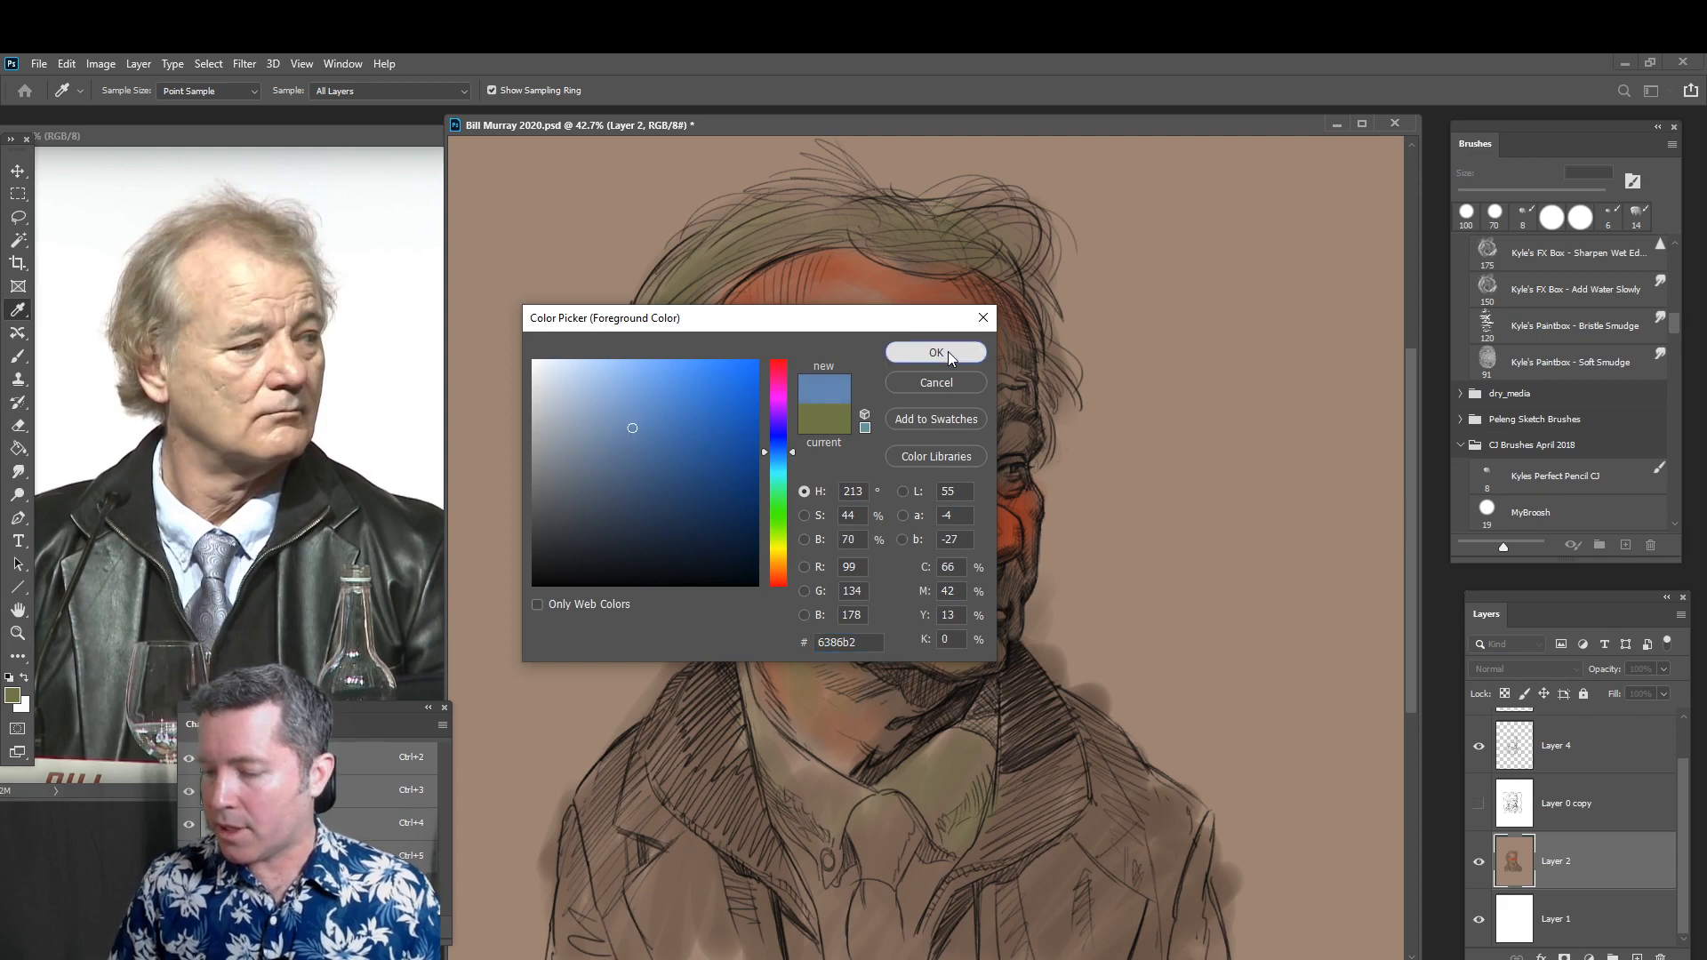
left_click(950, 352)
key("b")
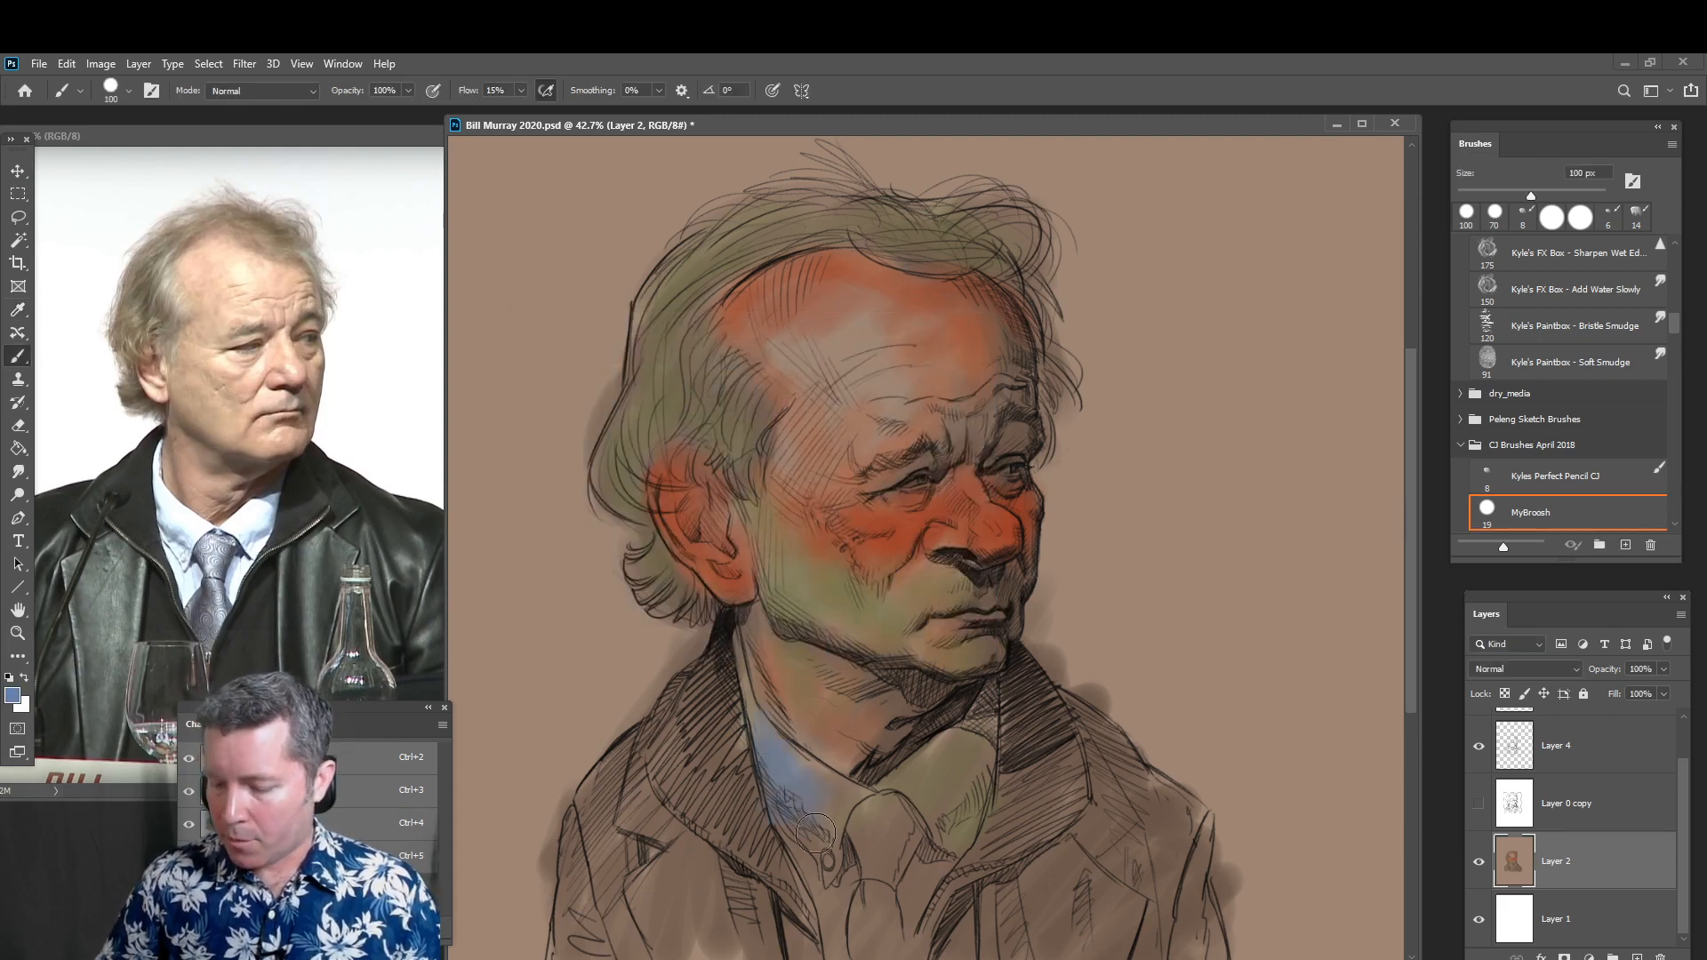
mouse_move(808, 776)
left_mouse_down()
mouse_move(926, 781)
mouse_move(912, 792)
mouse_move(952, 767)
mouse_move(968, 787)
mouse_move(916, 895)
mouse_move(816, 860)
mouse_move(839, 951)
mouse_move(879, 799)
mouse_move(895, 887)
mouse_move(865, 912)
left_mouse_up()
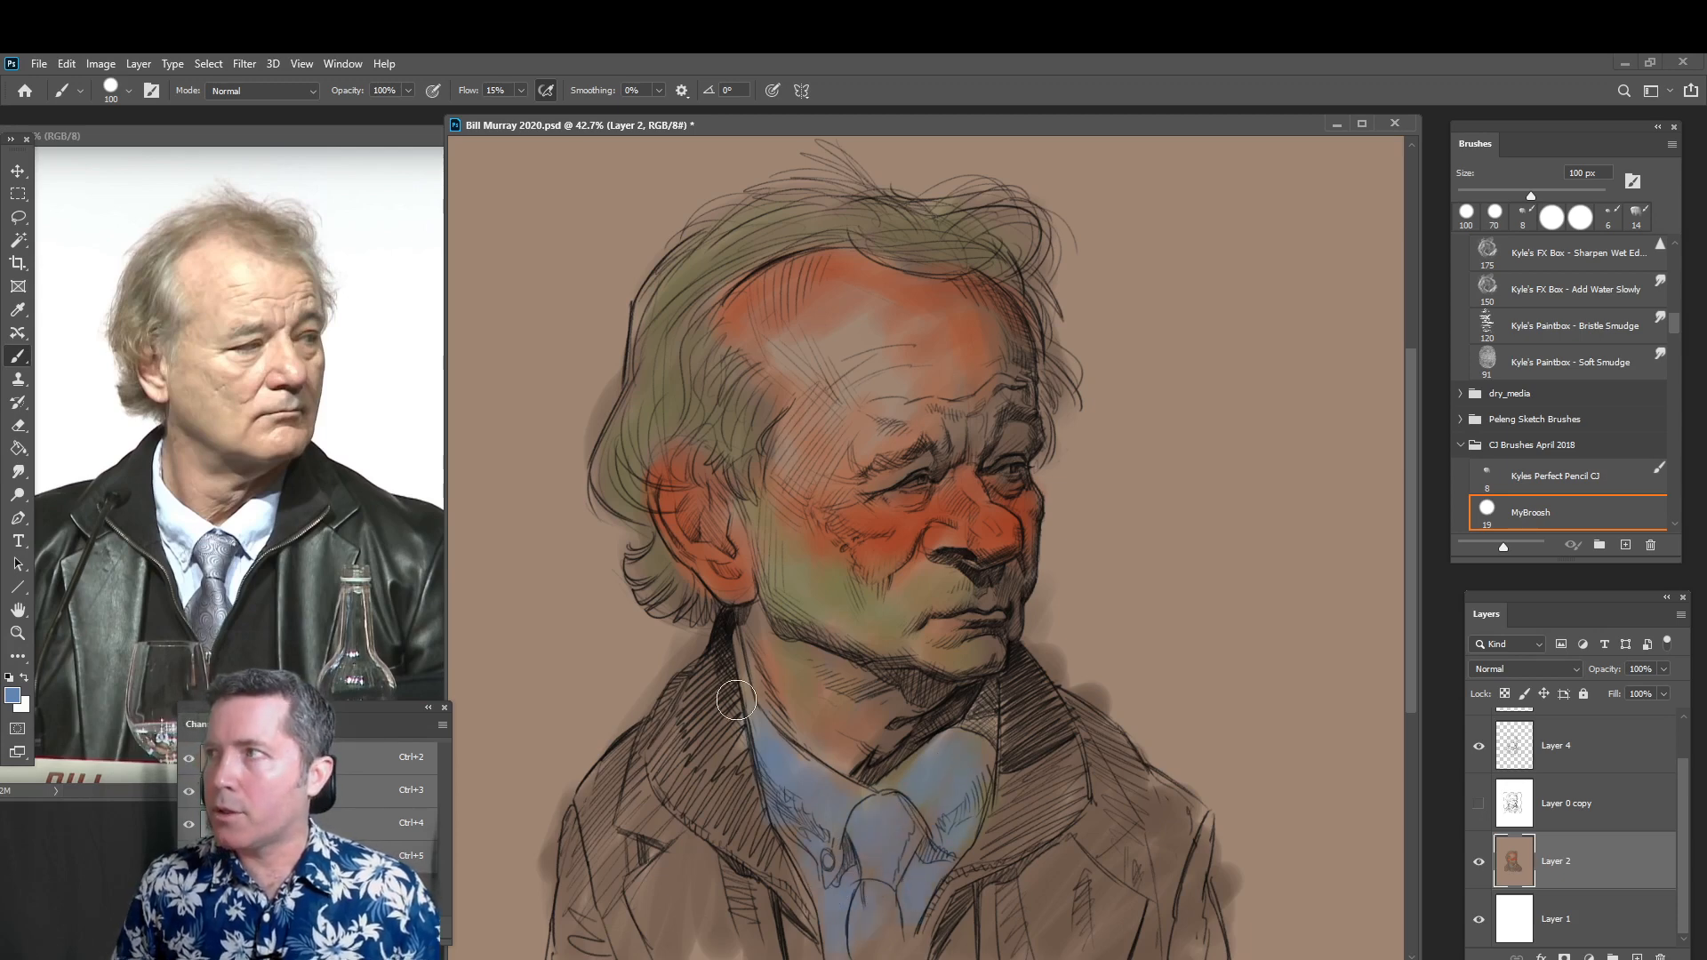
Brush loose blue patches into the background on both sides of the head, enlarging the brush to 150 px
mouse_move(731, 614)
left_mouse_down()
mouse_move(651, 672)
mouse_move(621, 641)
mouse_move(566, 731)
mouse_move(640, 666)
mouse_move(616, 528)
mouse_move(532, 591)
mouse_move(584, 510)
mouse_move(542, 409)
mouse_move(519, 497)
mouse_move(601, 368)
mouse_move(521, 568)
left_mouse_up()
mouse_move(1077, 556)
left_mouse_down()
mouse_move(1058, 616)
mouse_move(1082, 667)
mouse_move(1102, 669)
left_mouse_up()
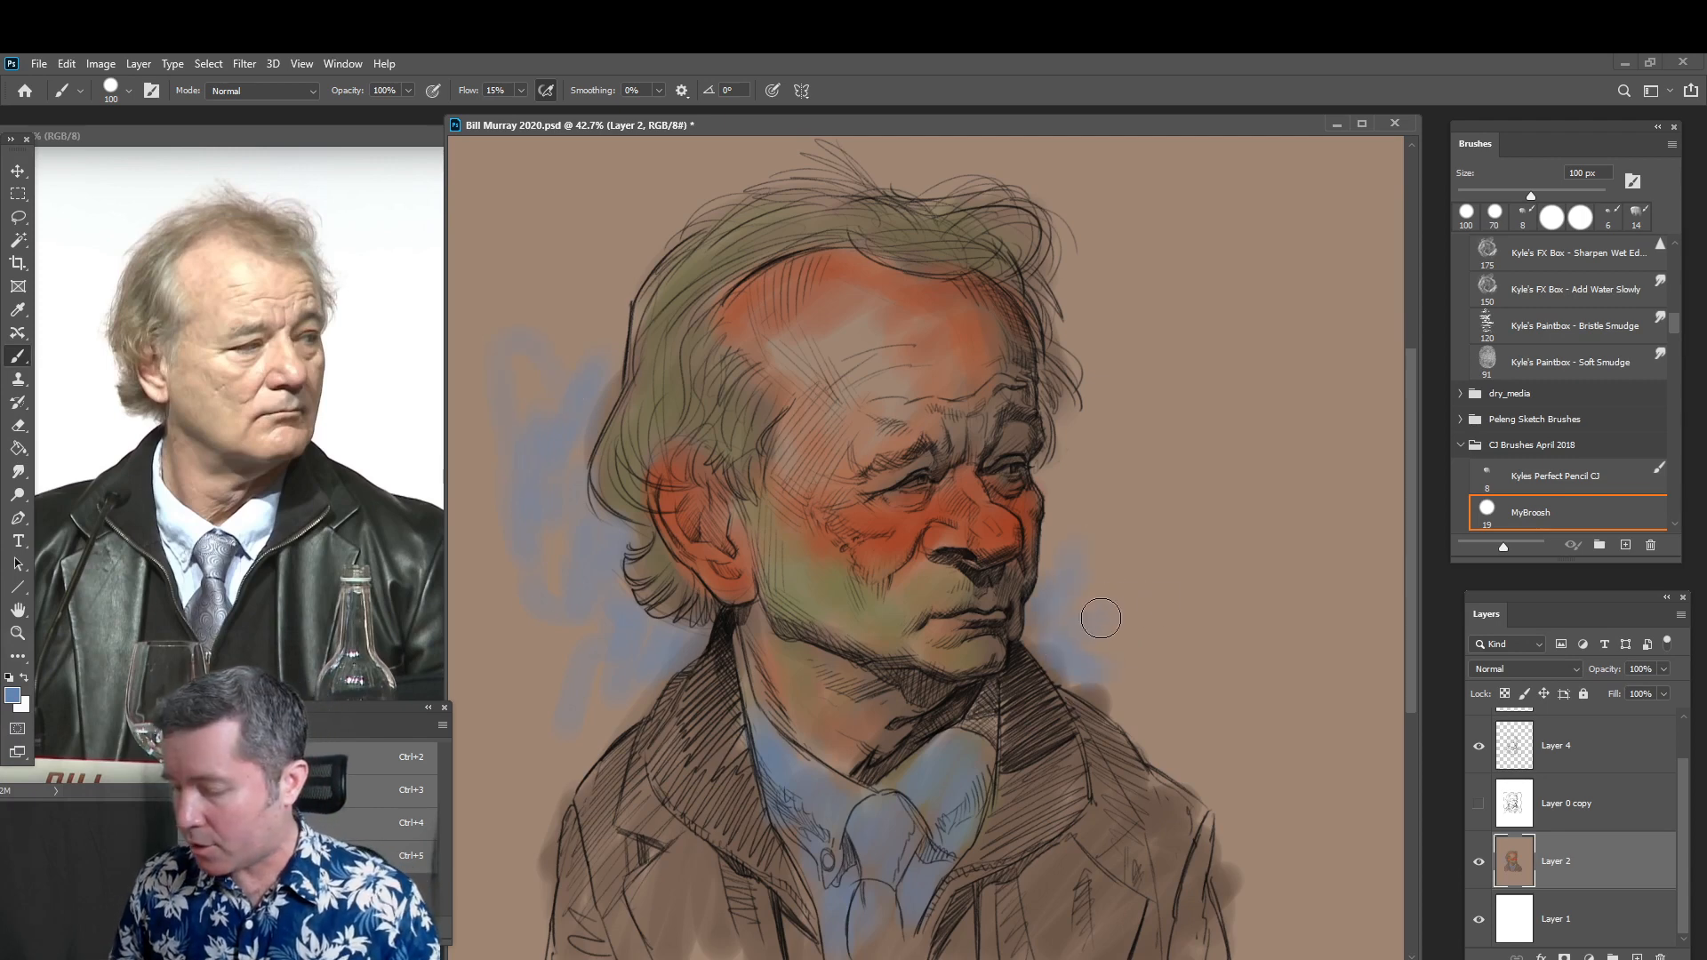
key("bracketright")
key("bracketright")
mouse_move(1076, 609)
left_mouse_down()
mouse_move(1092, 501)
mouse_move(1064, 465)
mouse_move(1102, 398)
mouse_move(1090, 503)
mouse_move(1133, 481)
mouse_move(1079, 270)
mouse_move(1189, 349)
mouse_move(1159, 441)
mouse_move(1163, 420)
mouse_move(1191, 590)
mouse_move(1219, 623)
mouse_move(1166, 591)
mouse_move(1208, 769)
mouse_move(1102, 667)
left_mouse_up()
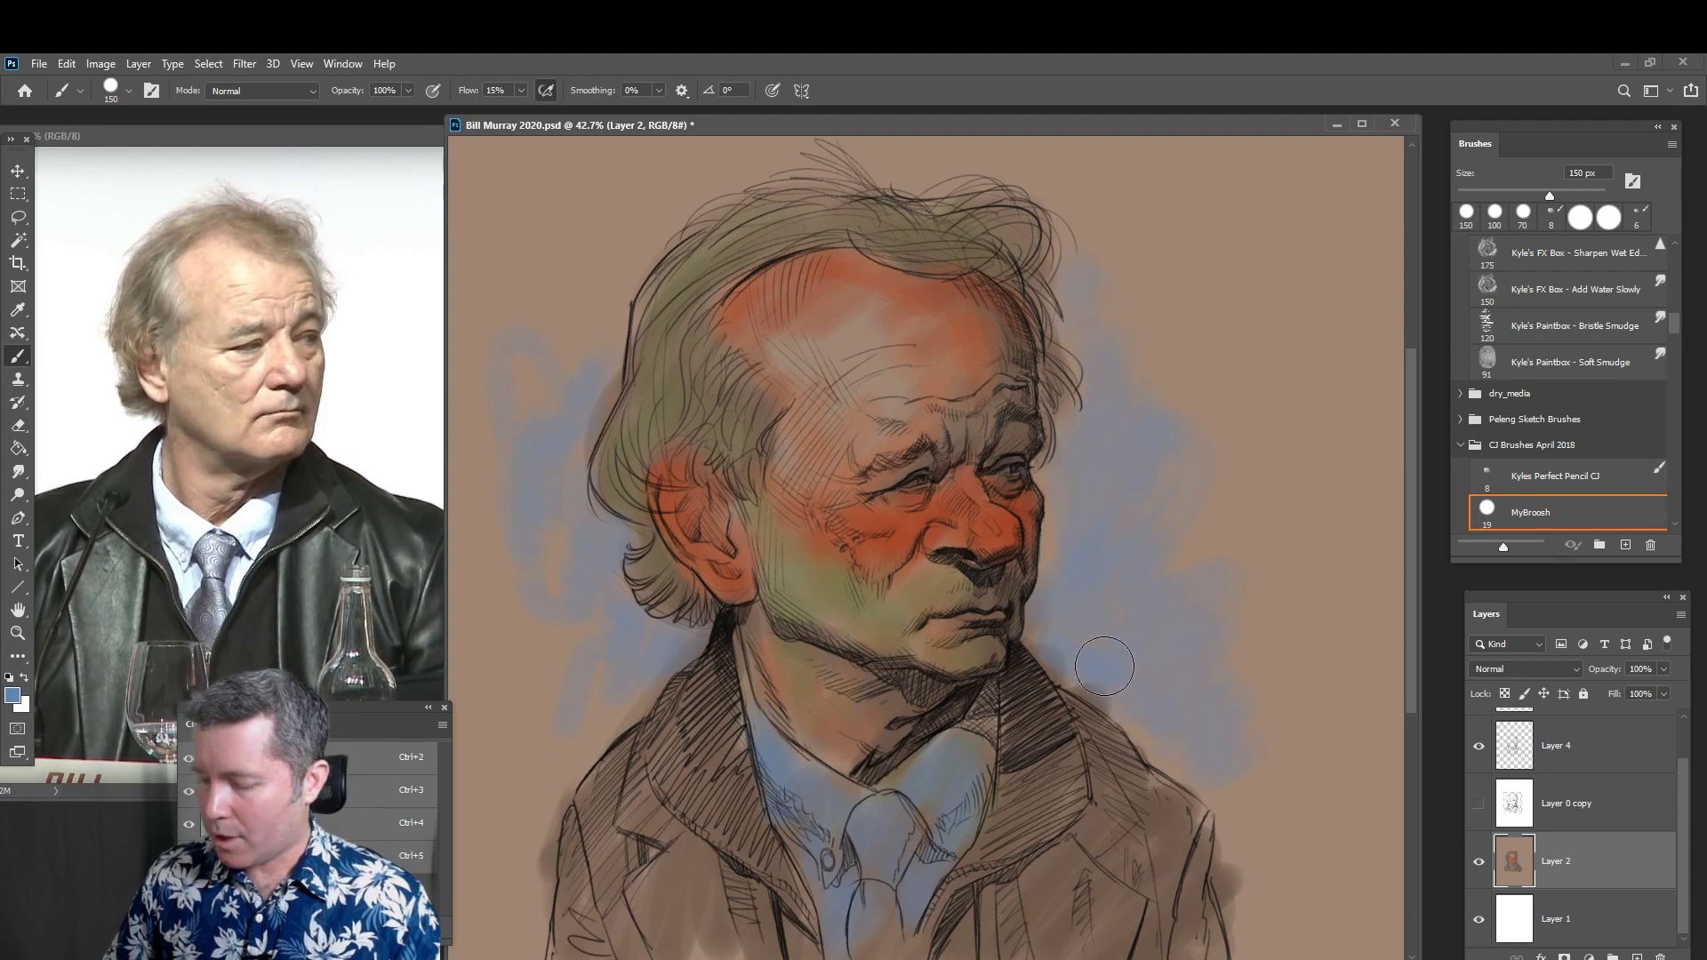
Set the foreground color to a dark green-gray, #3a4d48, and paint it over the jacket
left_click(13, 694)
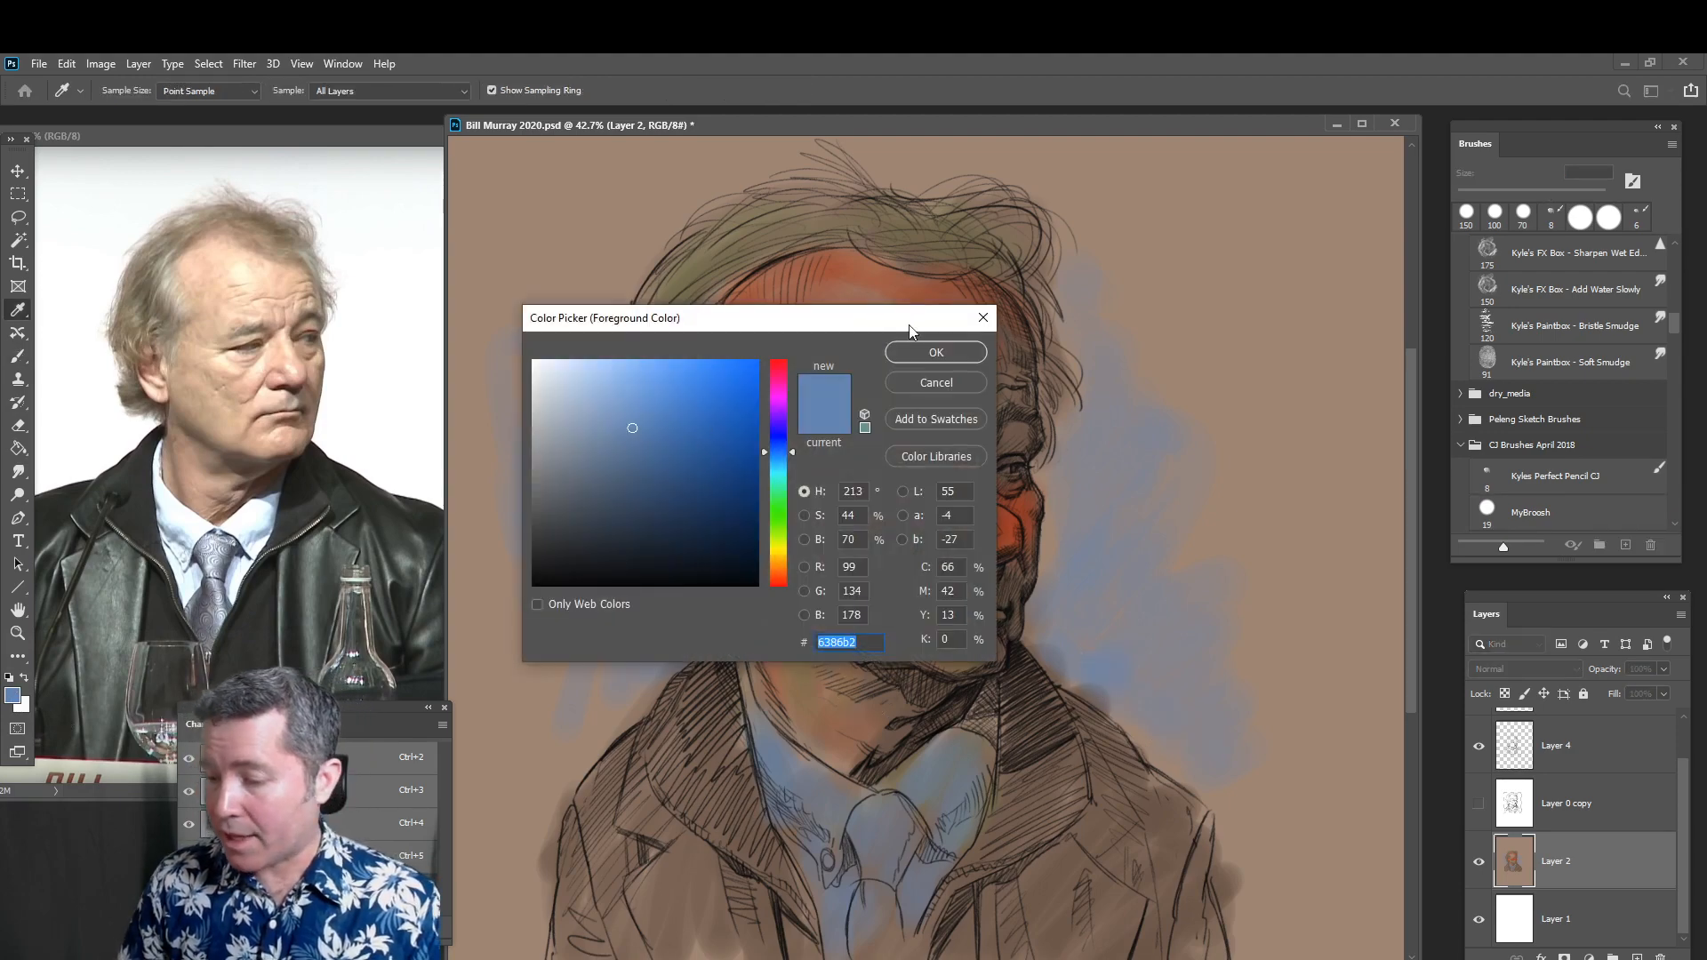
left_click_drag(910, 331, 933, 251)
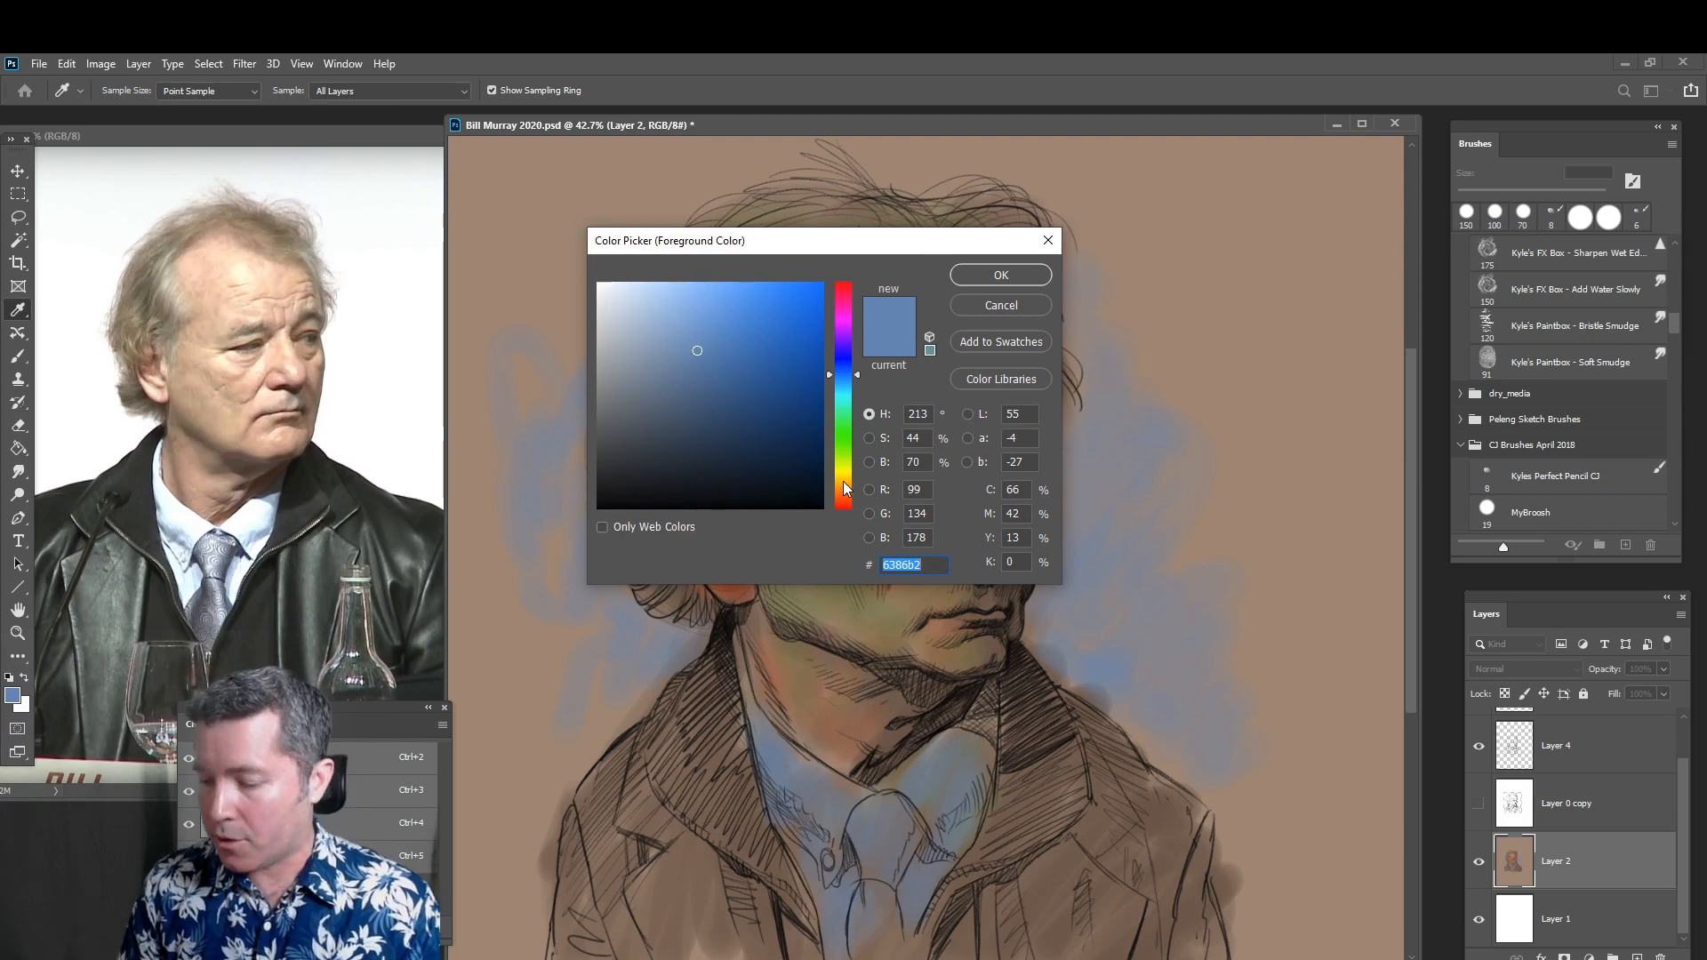
left_click_drag(687, 412, 662, 428)
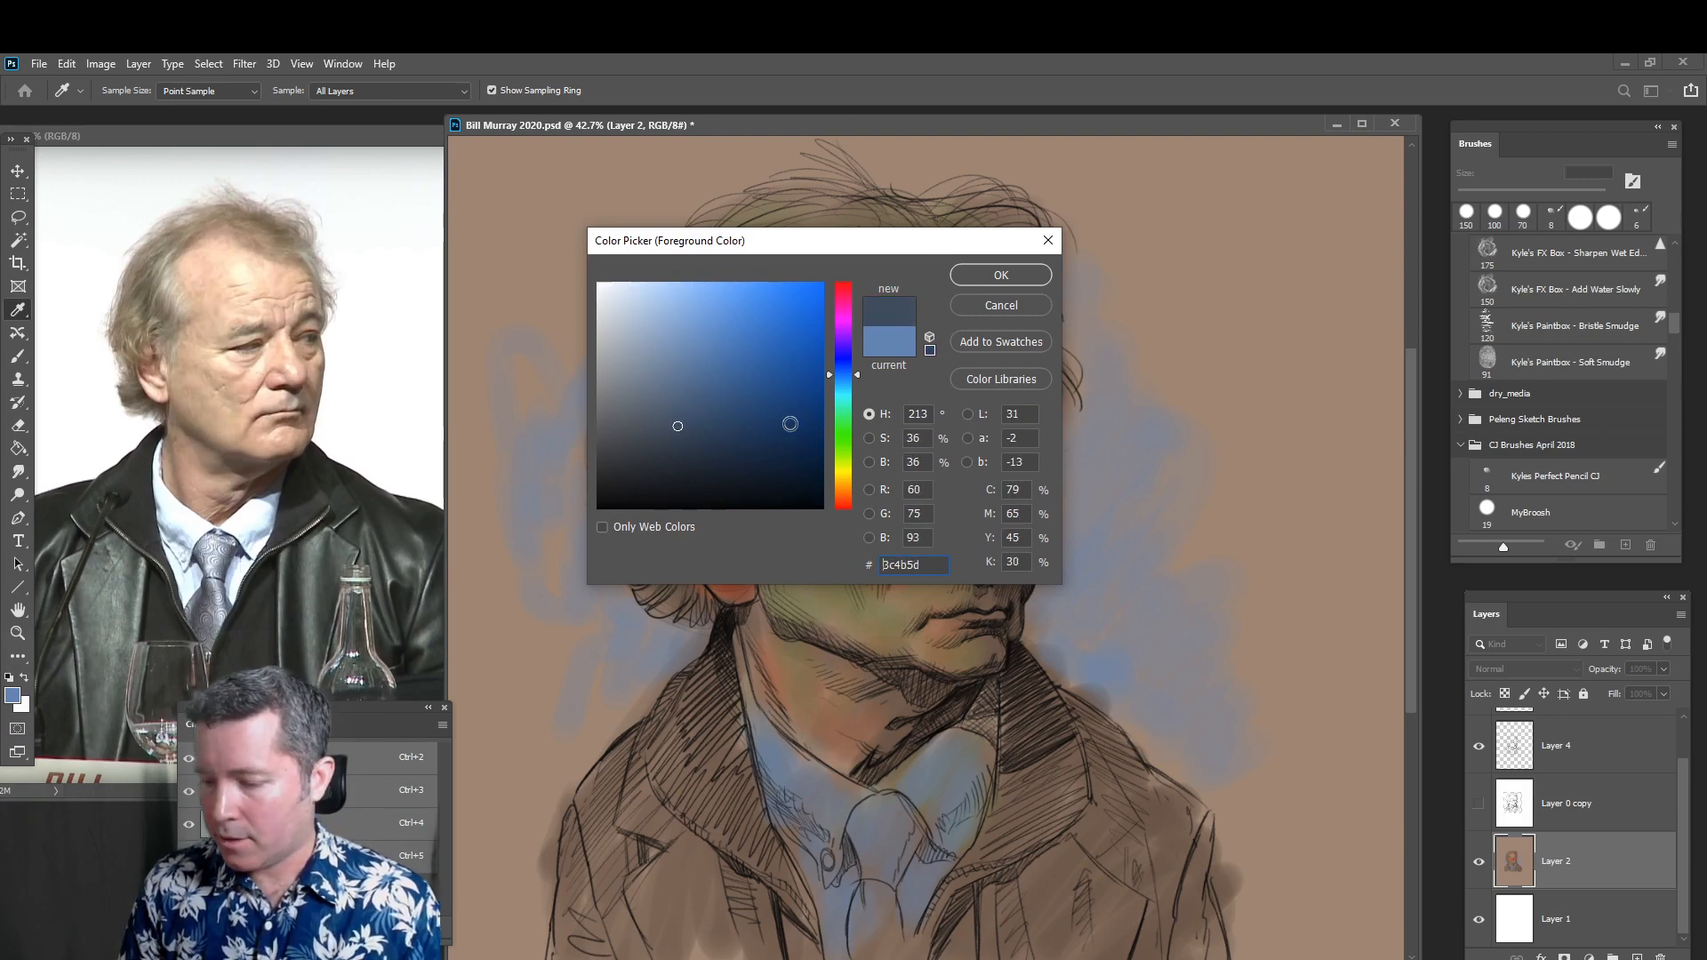
left_click(839, 406)
left_click(650, 442)
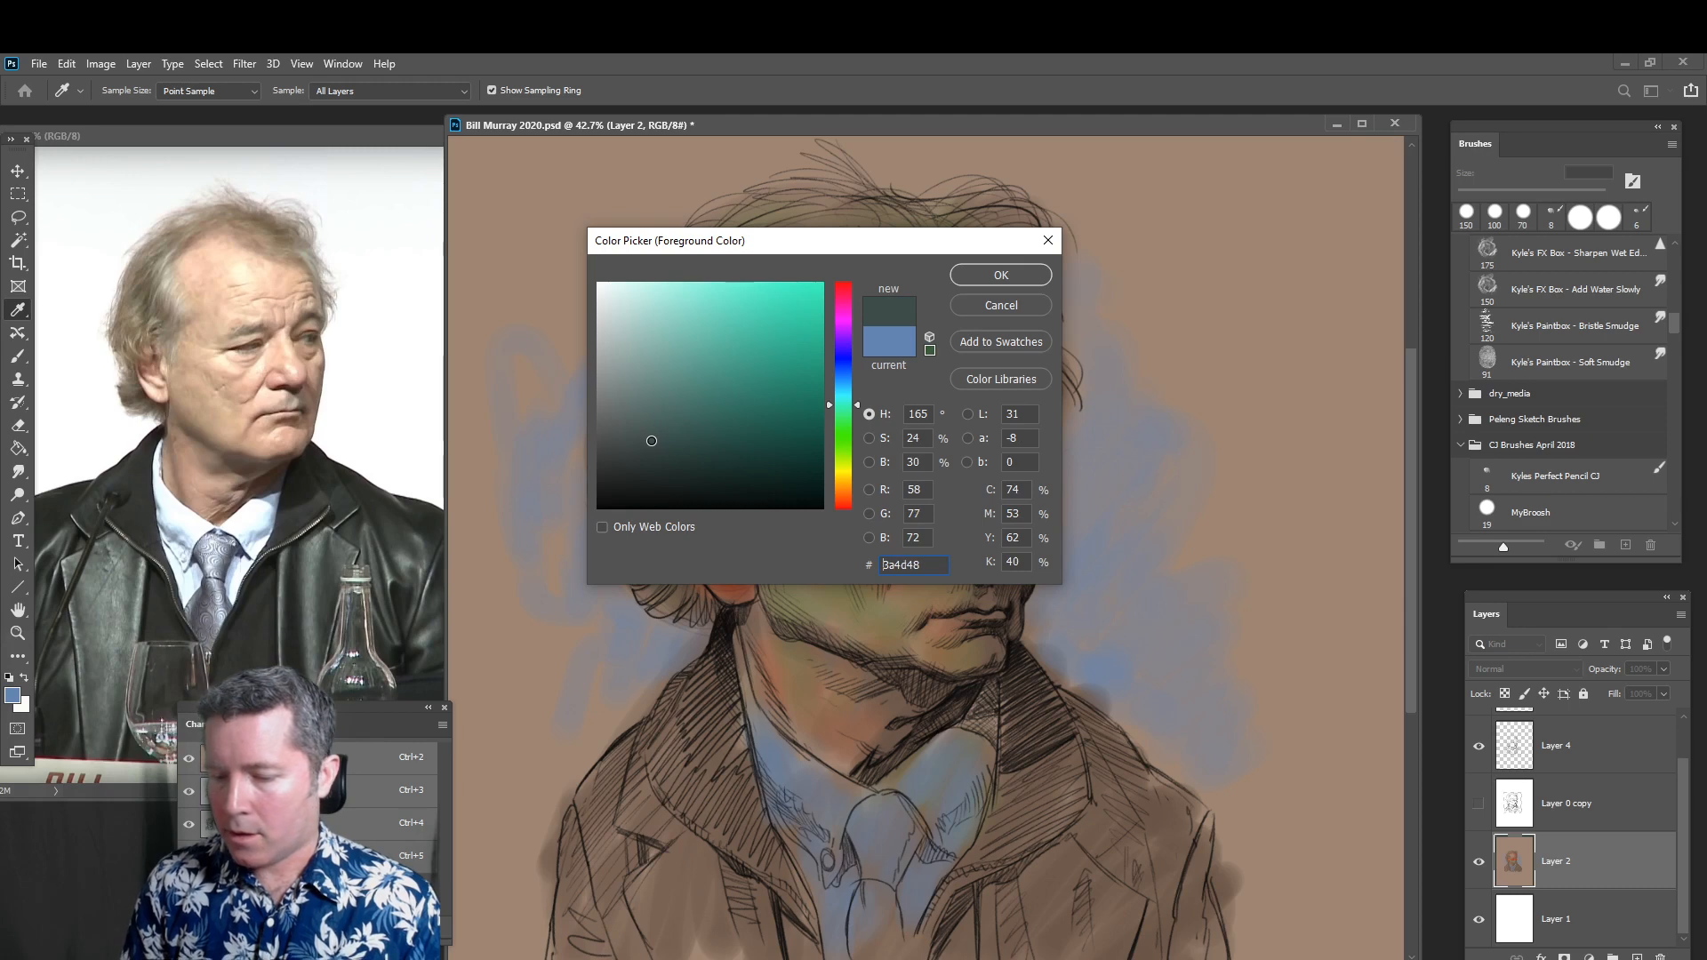
left_click(1000, 275)
mouse_move(675, 756)
left_mouse_down()
mouse_move(687, 881)
mouse_move(729, 901)
mouse_move(683, 950)
mouse_move(651, 906)
mouse_move(591, 884)
mouse_move(597, 821)
mouse_move(671, 770)
mouse_move(771, 955)
mouse_move(684, 698)
mouse_move(714, 858)
mouse_move(720, 764)
mouse_move(778, 947)
mouse_move(721, 941)
mouse_move(1018, 884)
mouse_move(997, 868)
mouse_move(990, 908)
mouse_move(1031, 711)
mouse_move(1046, 848)
mouse_move(1087, 912)
mouse_move(1172, 849)
mouse_move(1138, 955)
mouse_move(1046, 950)
mouse_move(1052, 803)
mouse_move(1021, 754)
mouse_move(1041, 793)
mouse_move(901, 728)
mouse_move(847, 673)
mouse_move(891, 675)
mouse_move(829, 664)
mouse_move(952, 698)
mouse_move(985, 685)
left_mouse_up()
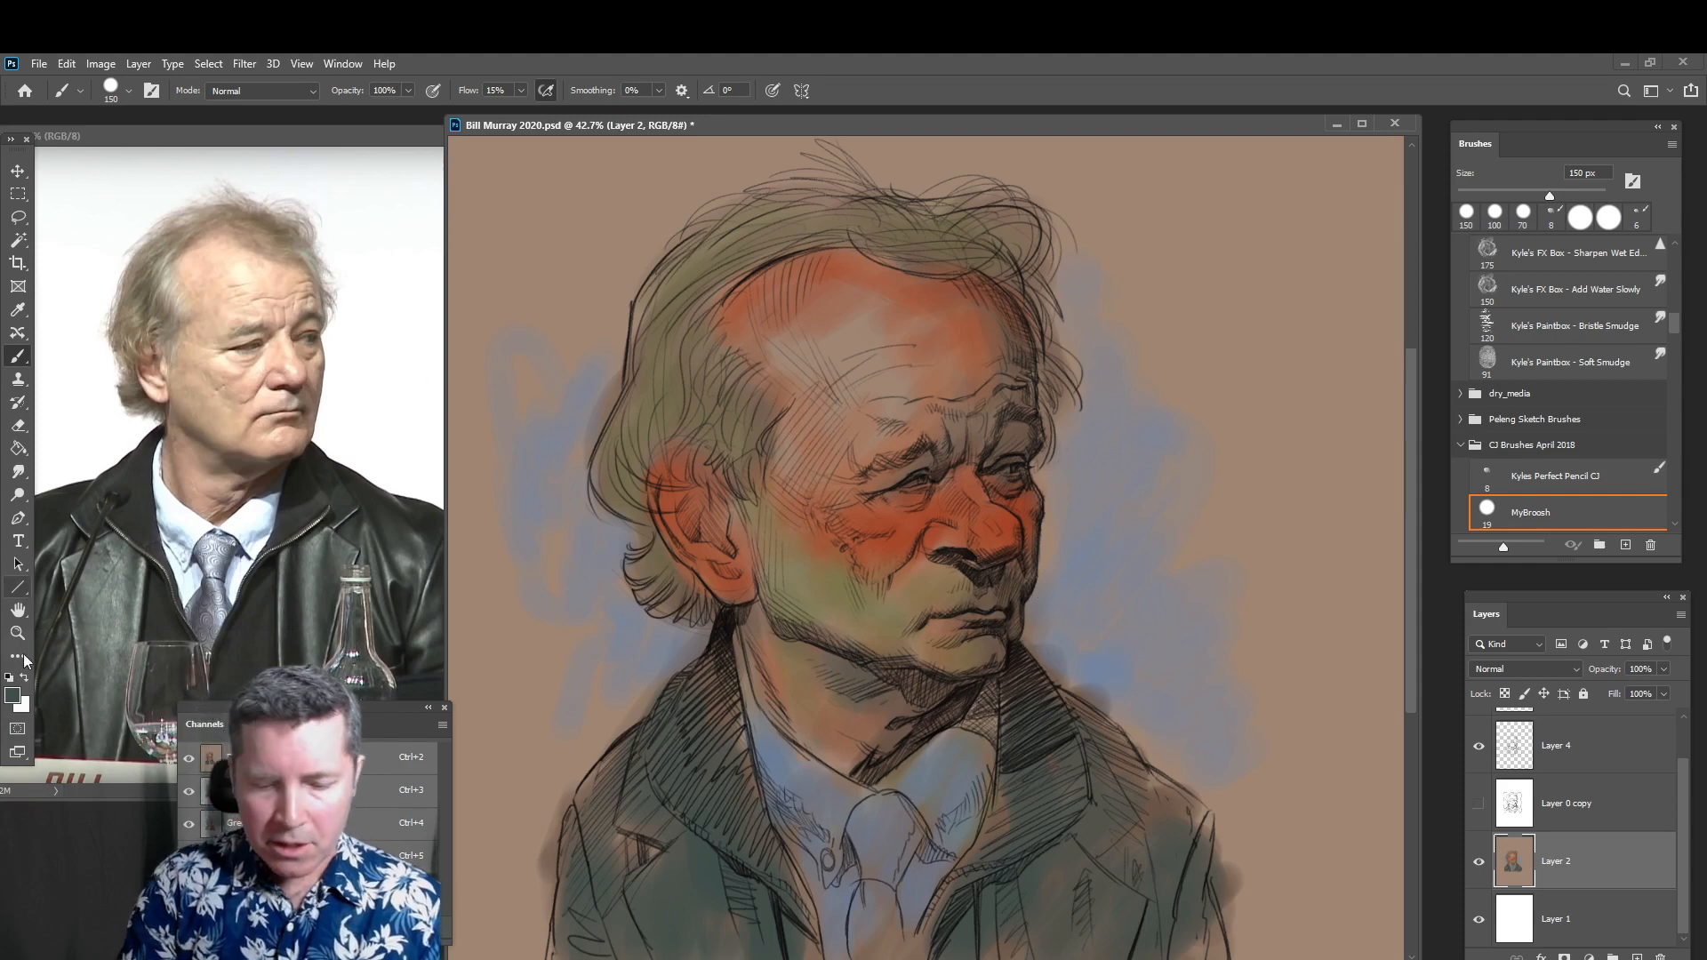
Set the foreground color to a yellow ochre, #b3995b, and brush it over the hair, forehead, face and neck
left_click(13, 695)
left_click(841, 482)
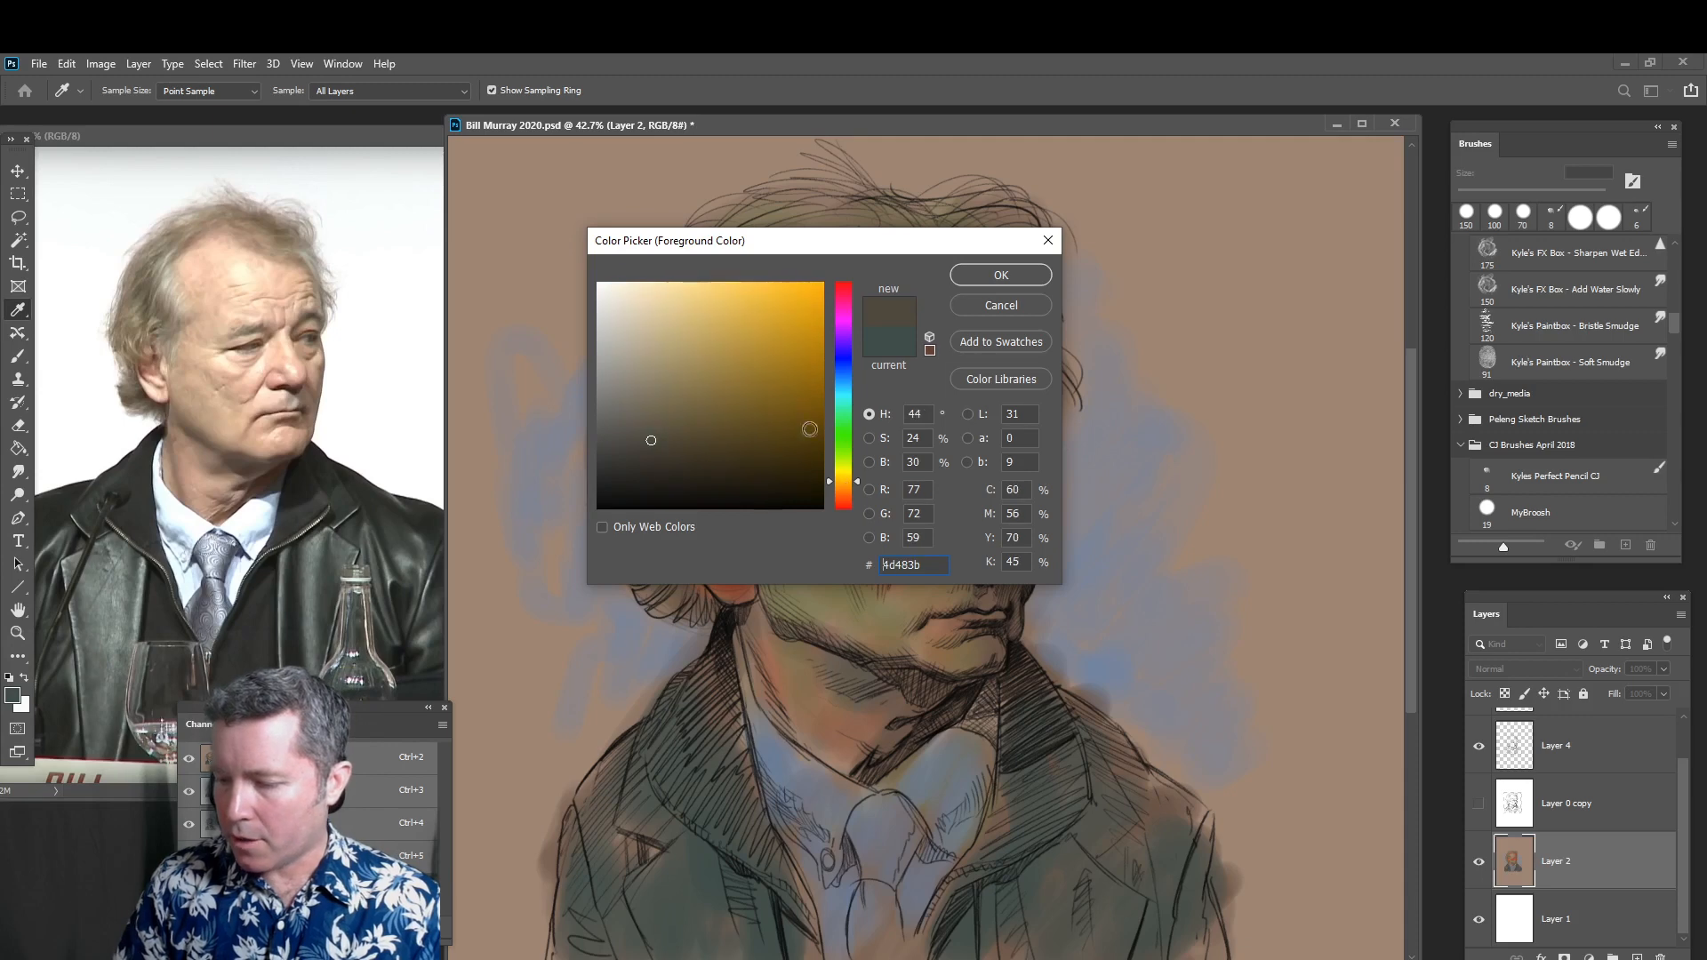
left_click_drag(686, 318, 704, 329)
left_click(847, 483)
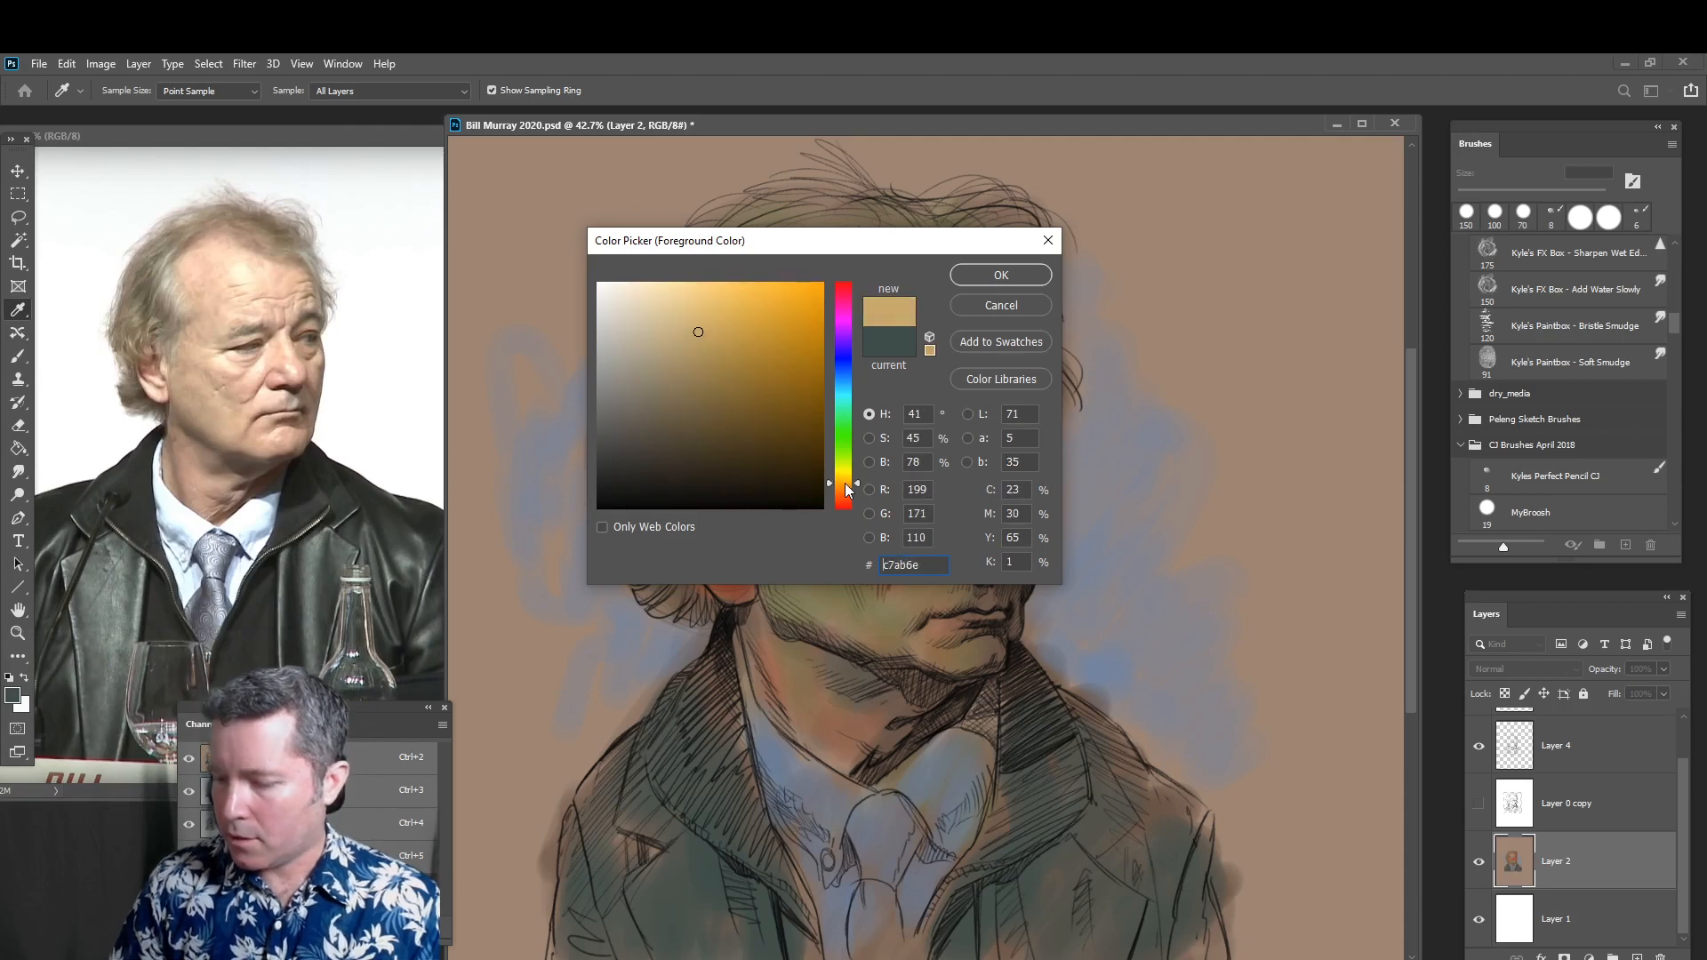
left_click(687, 322)
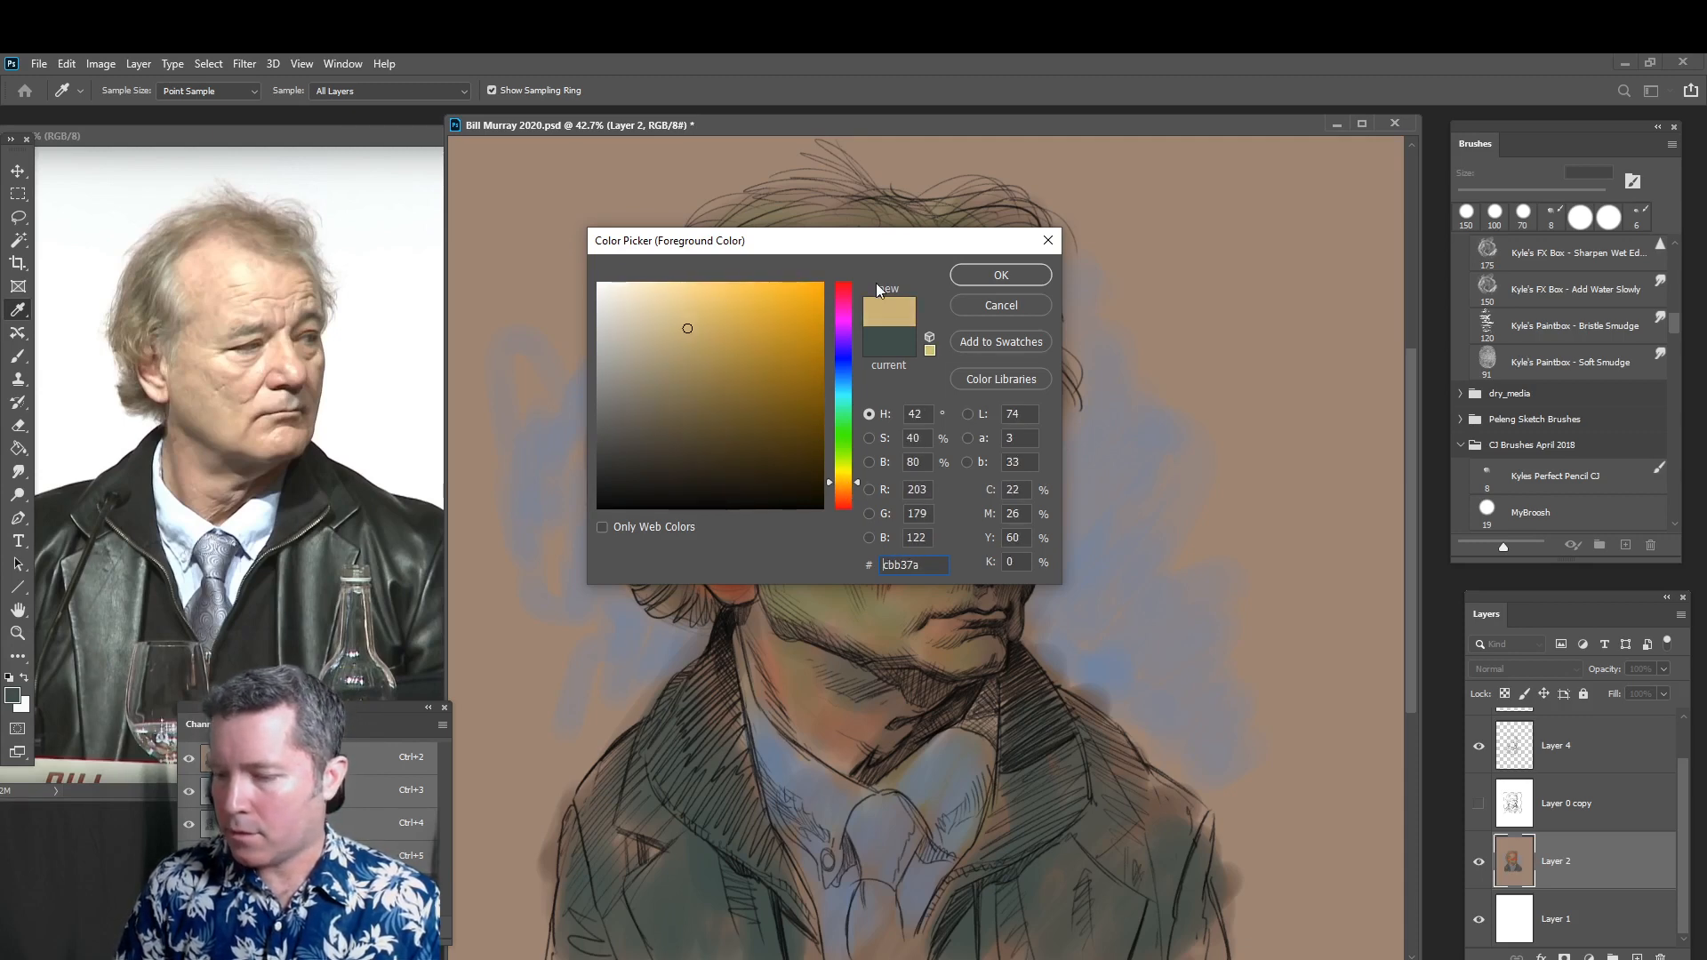
mouse_move(898, 356)
left_mouse_down()
mouse_move(899, 320)
mouse_move(797, 320)
mouse_move(831, 322)
left_mouse_up()
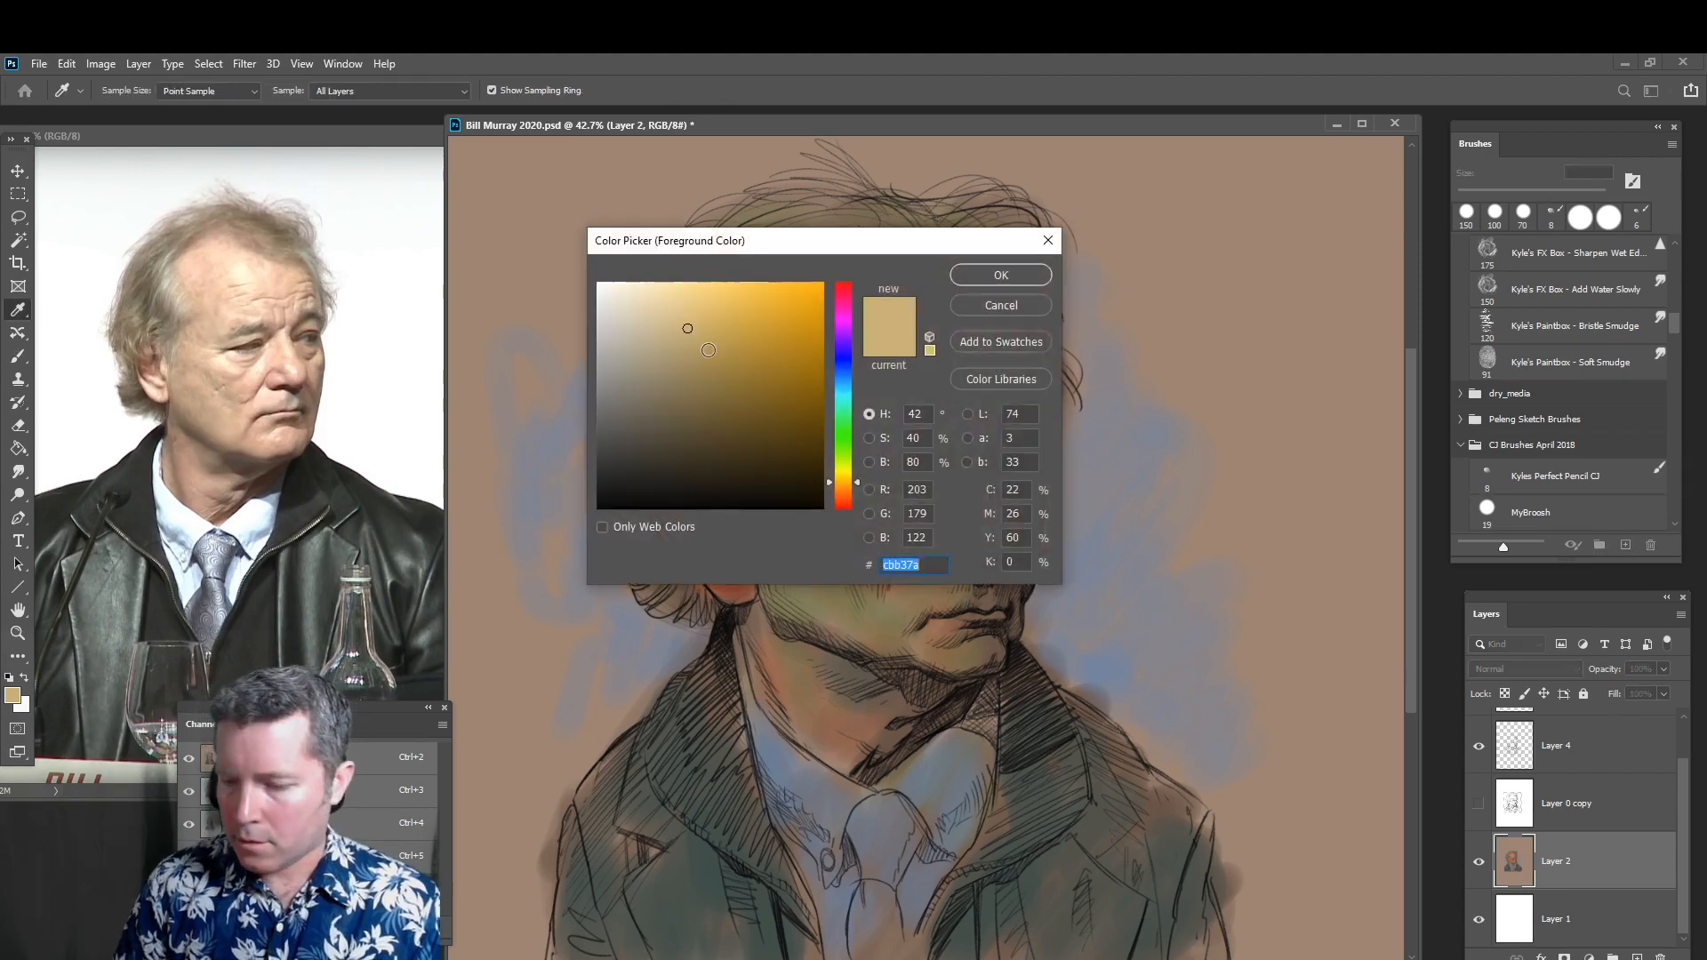
left_click(708, 349)
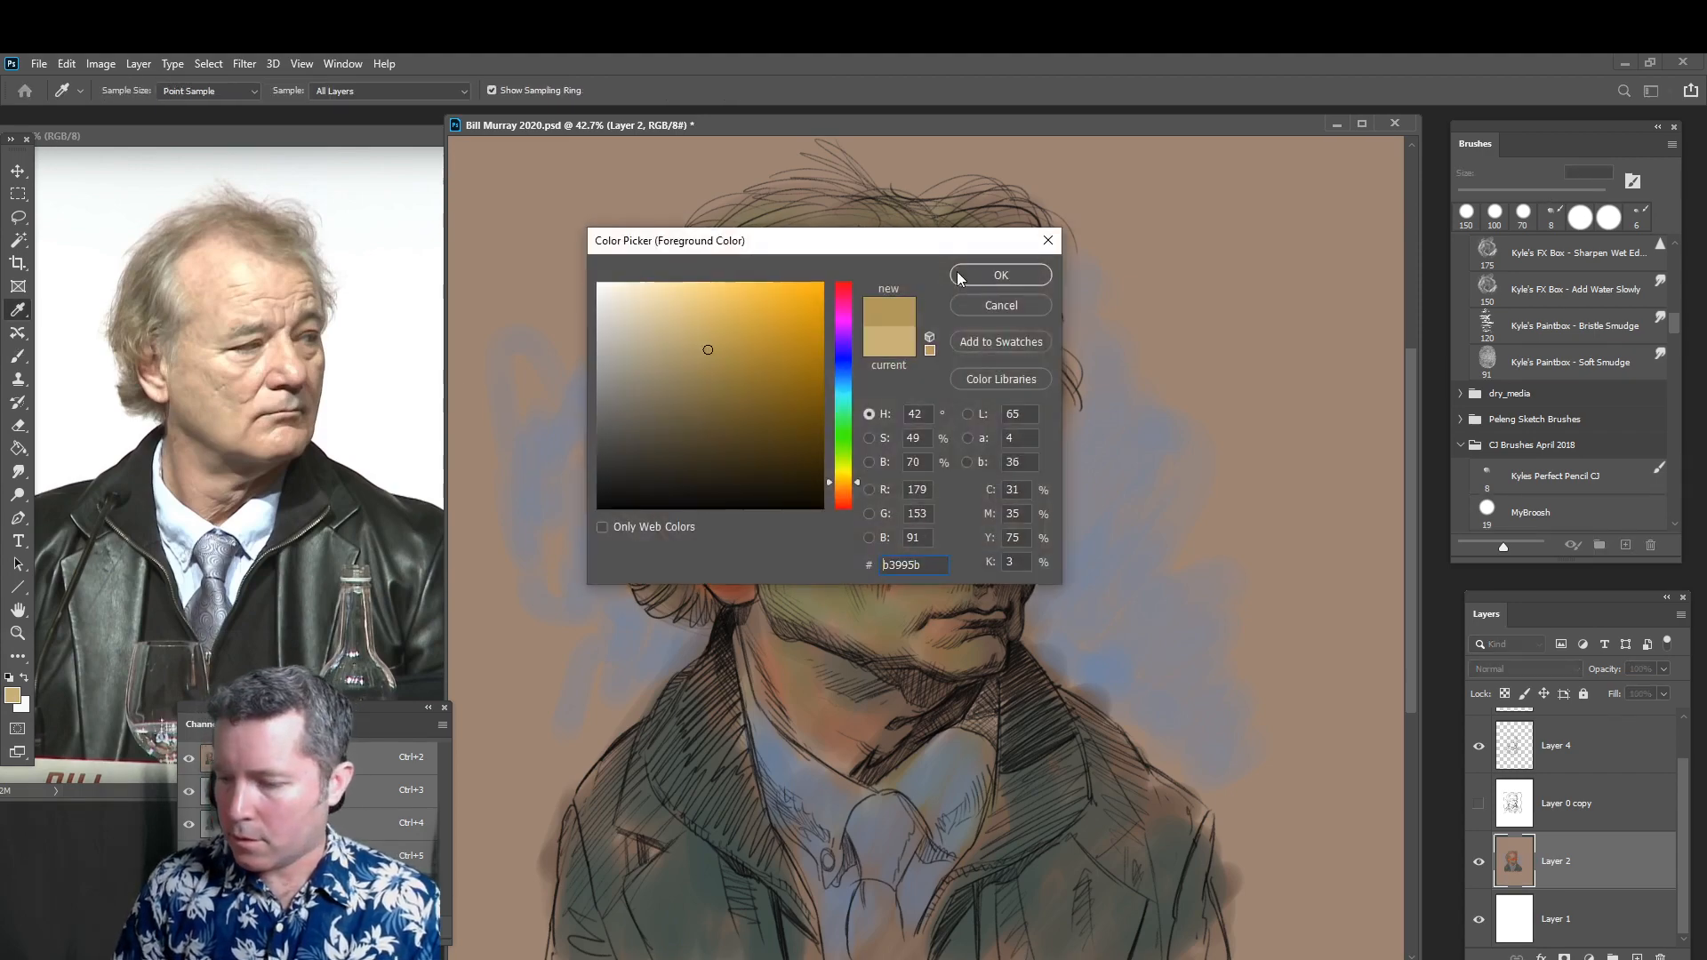
left_click(1001, 275)
key("b")
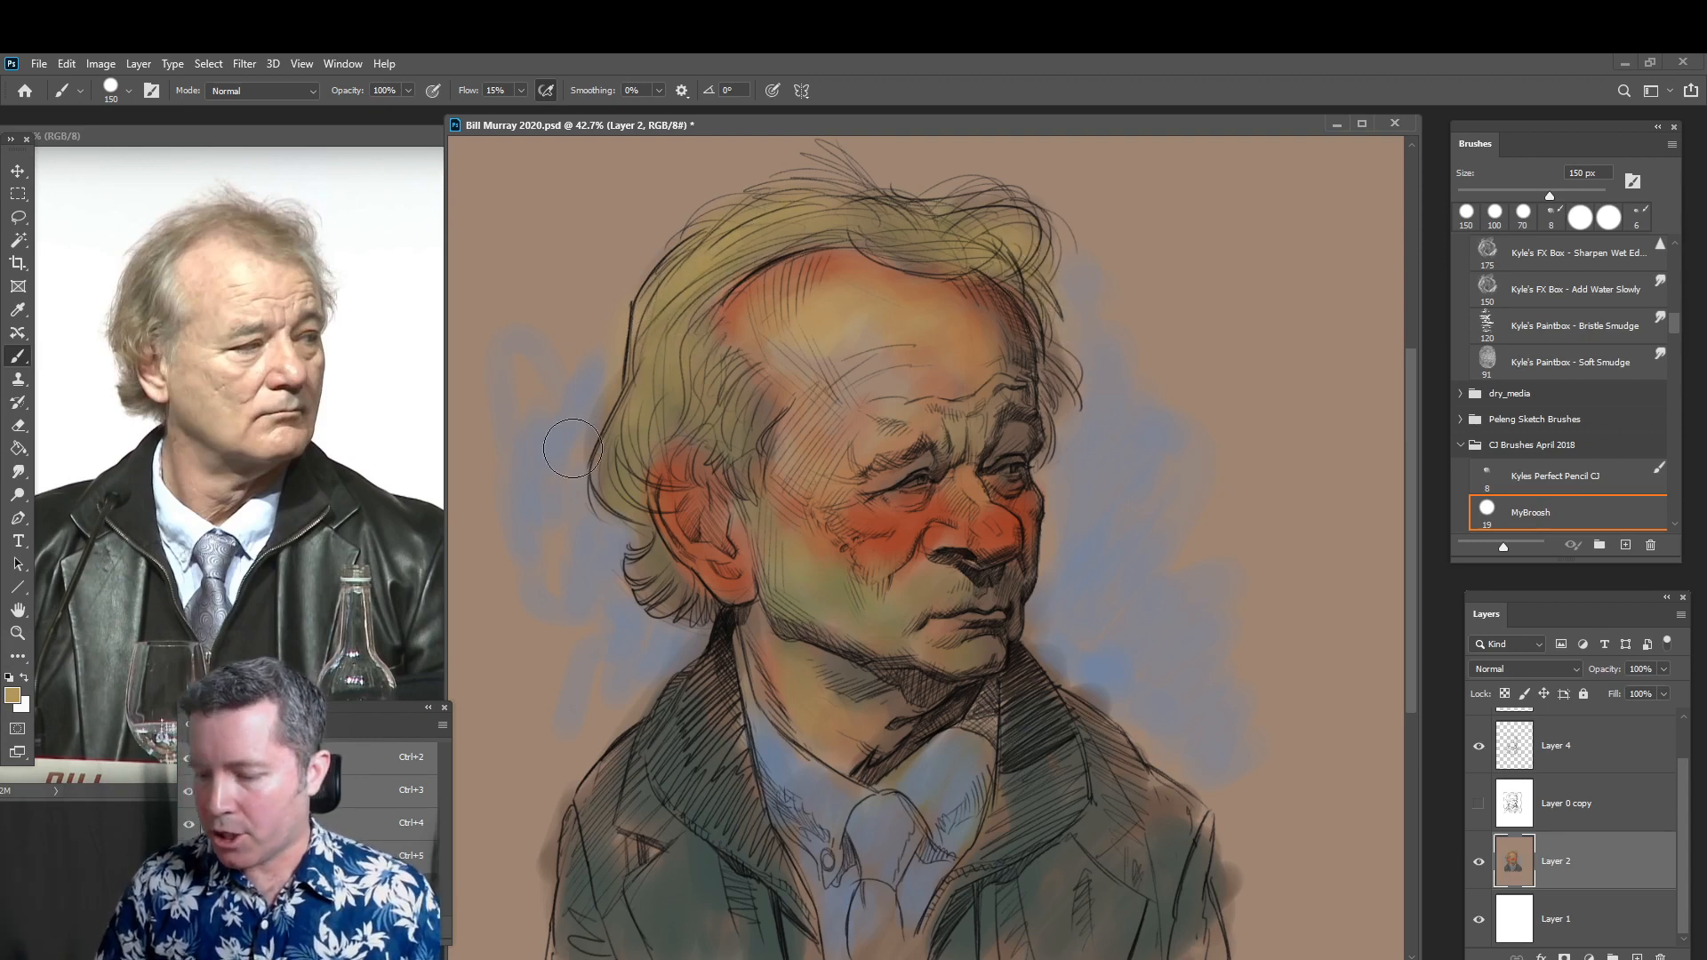
Set the foreground color to a dark olive brown, #59503b, and shade the hair and the background beside the cheek and chin
left_click(12, 694)
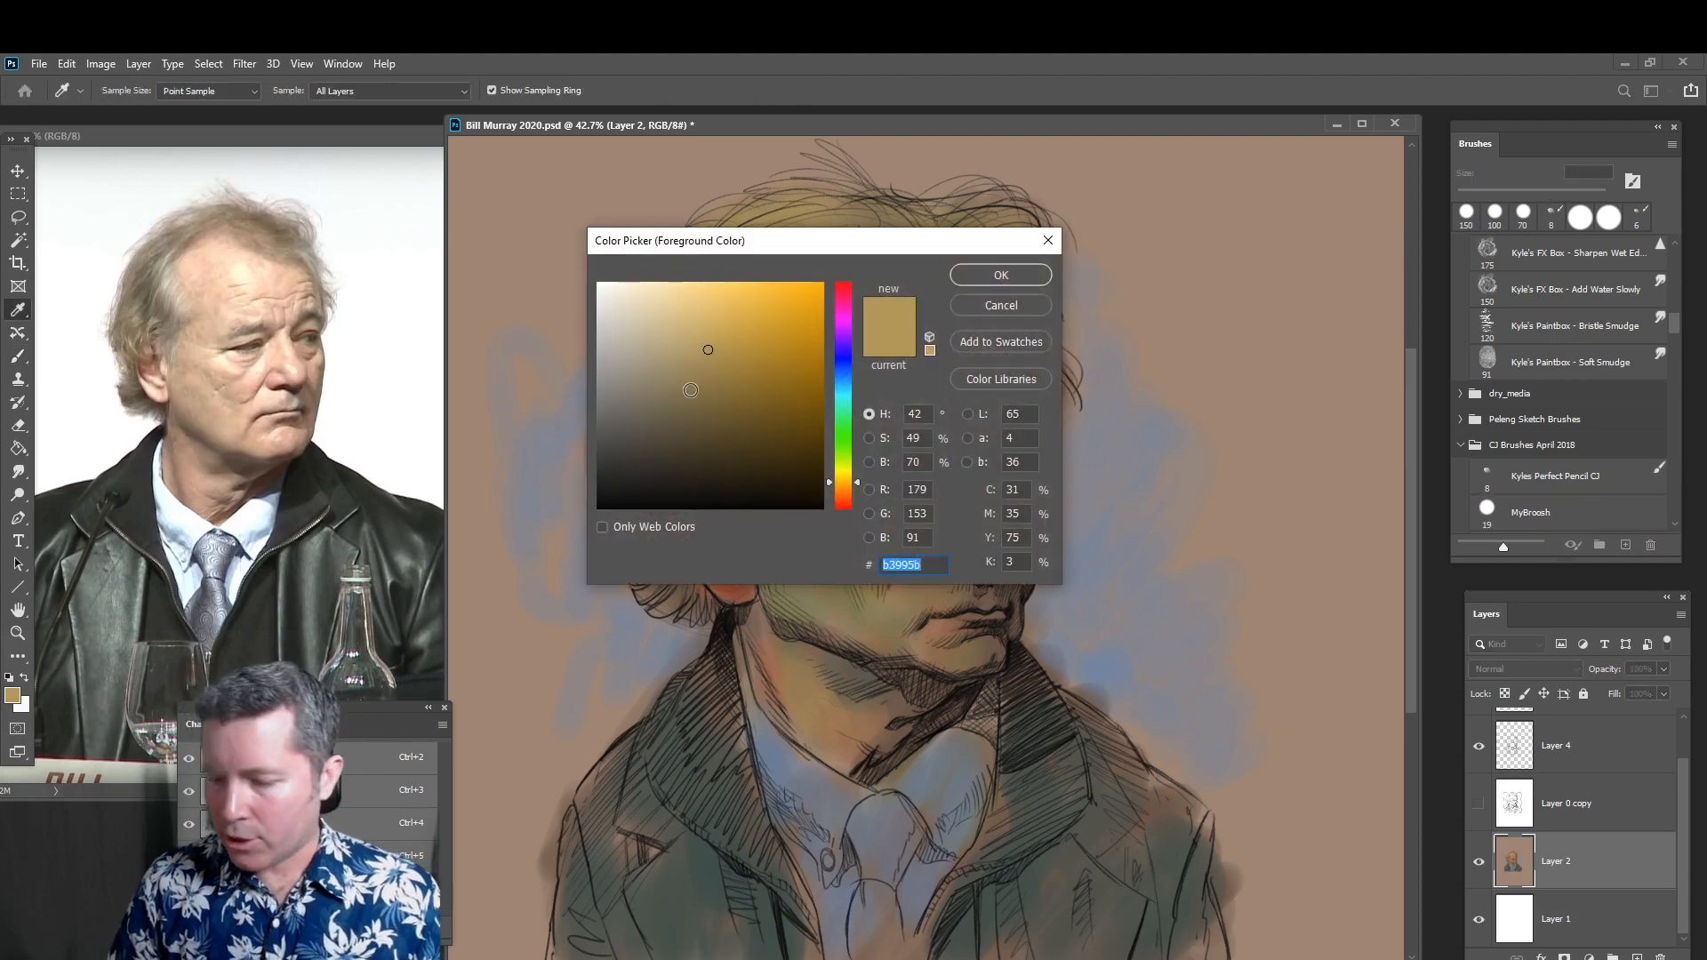
left_click(662, 387)
left_click(998, 272)
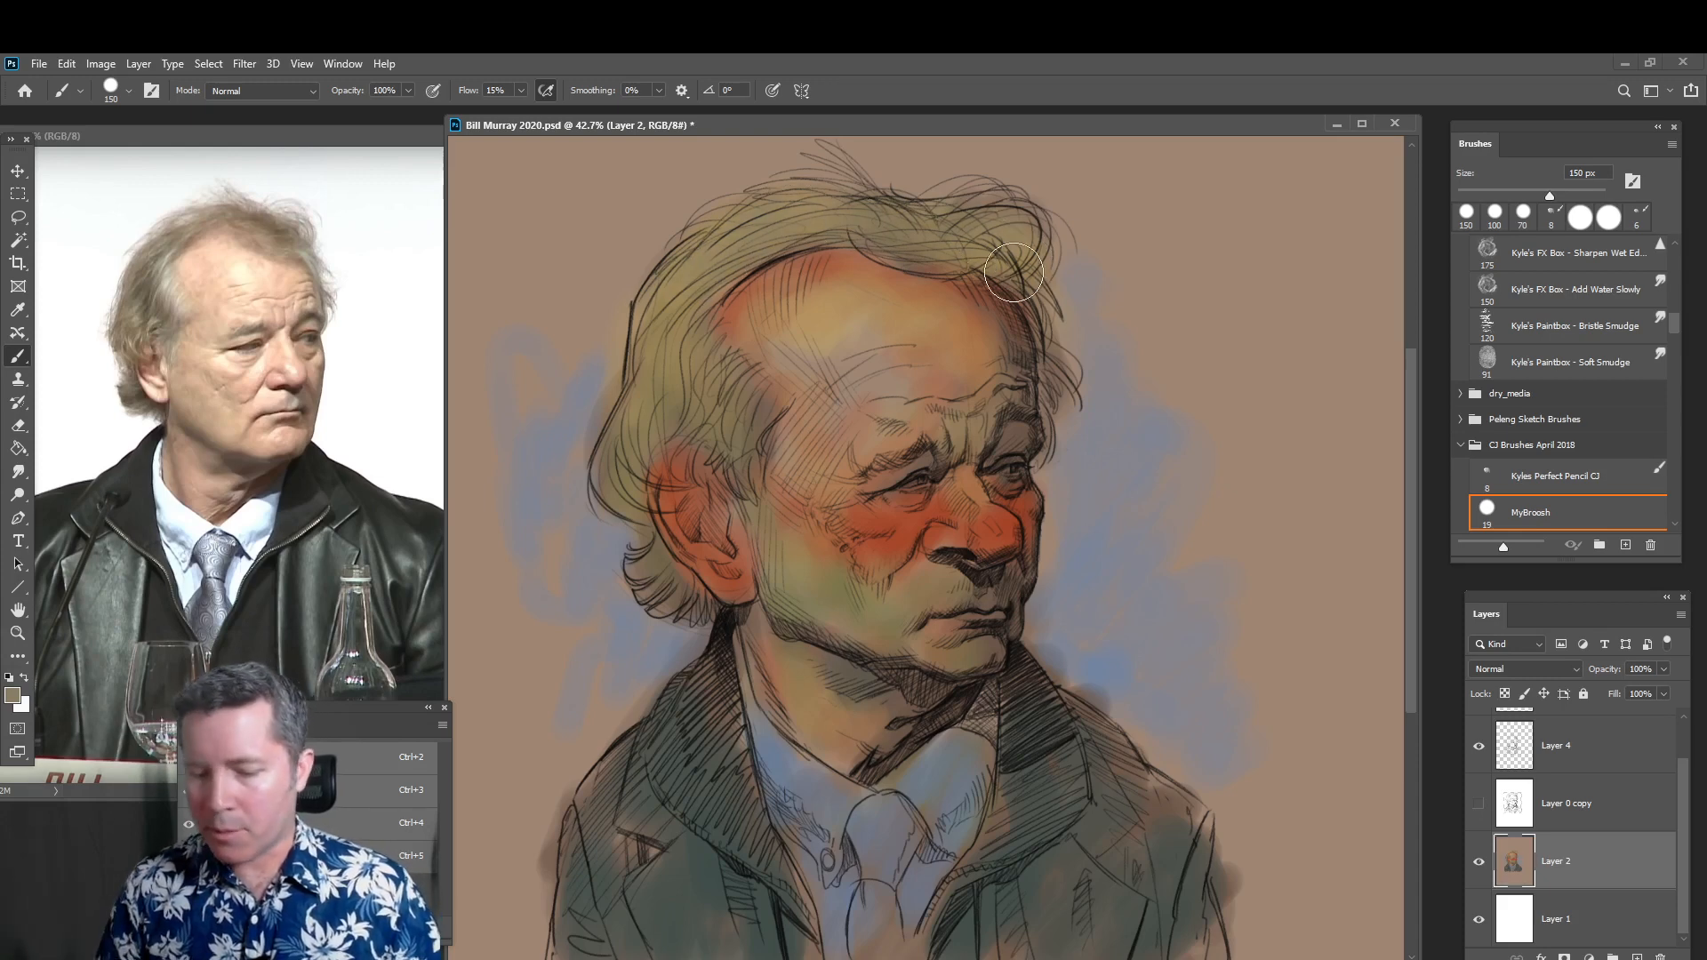
left_click(13, 695)
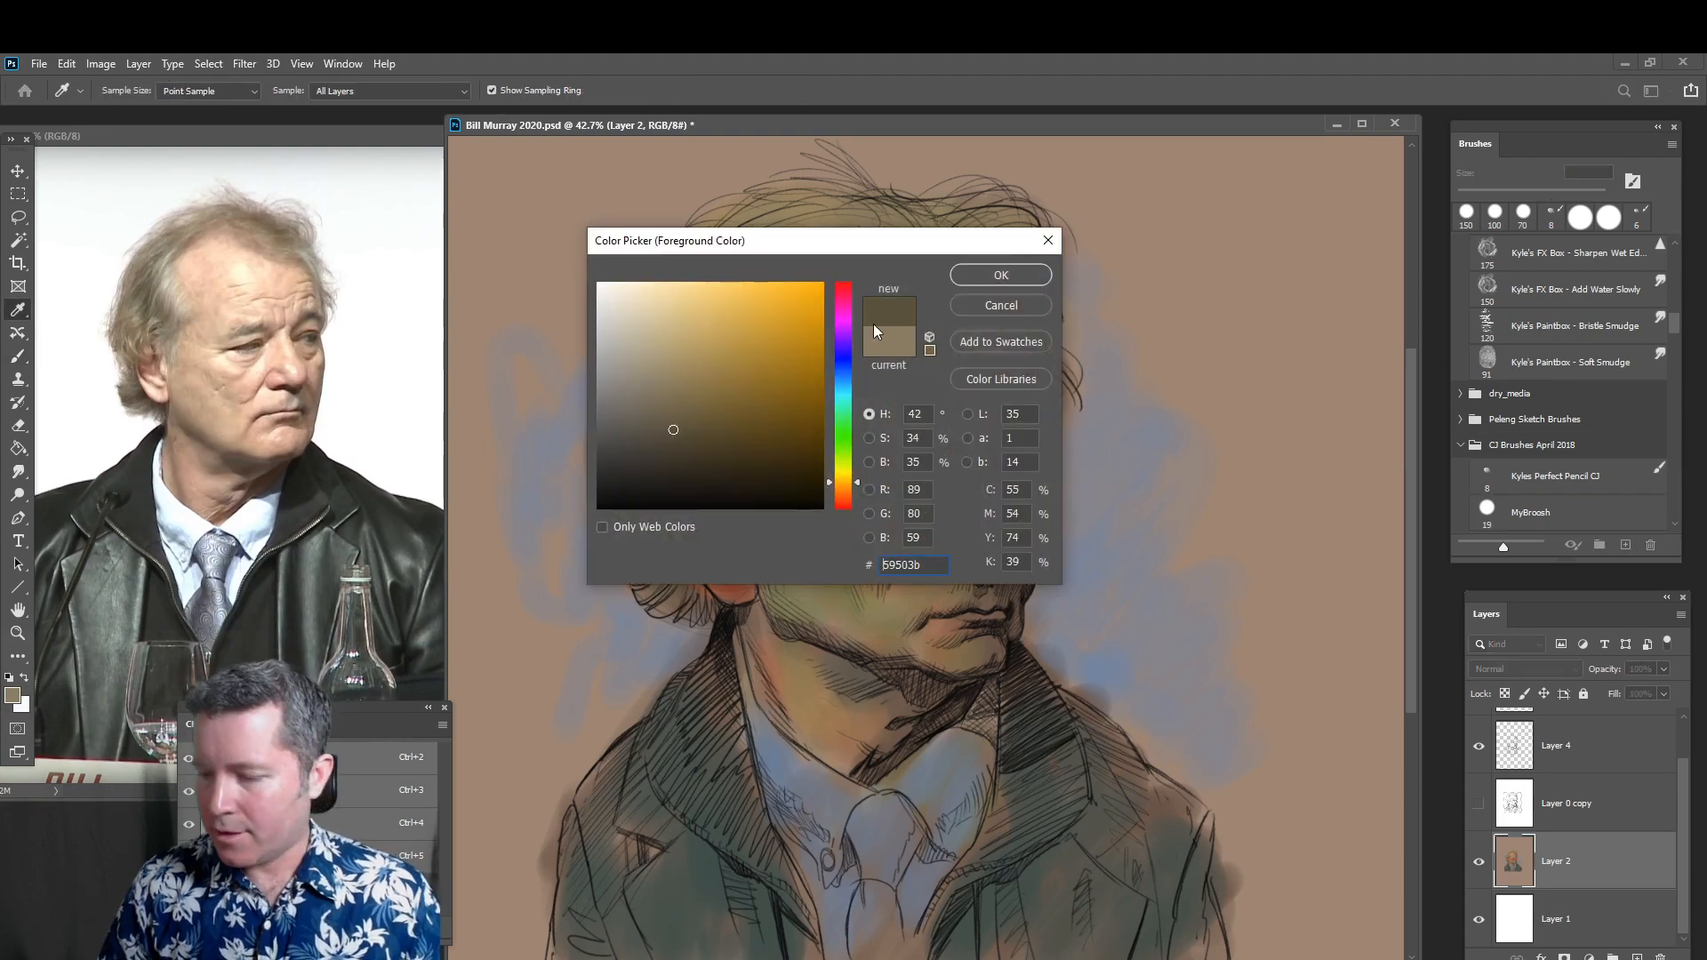
left_click(1001, 275)
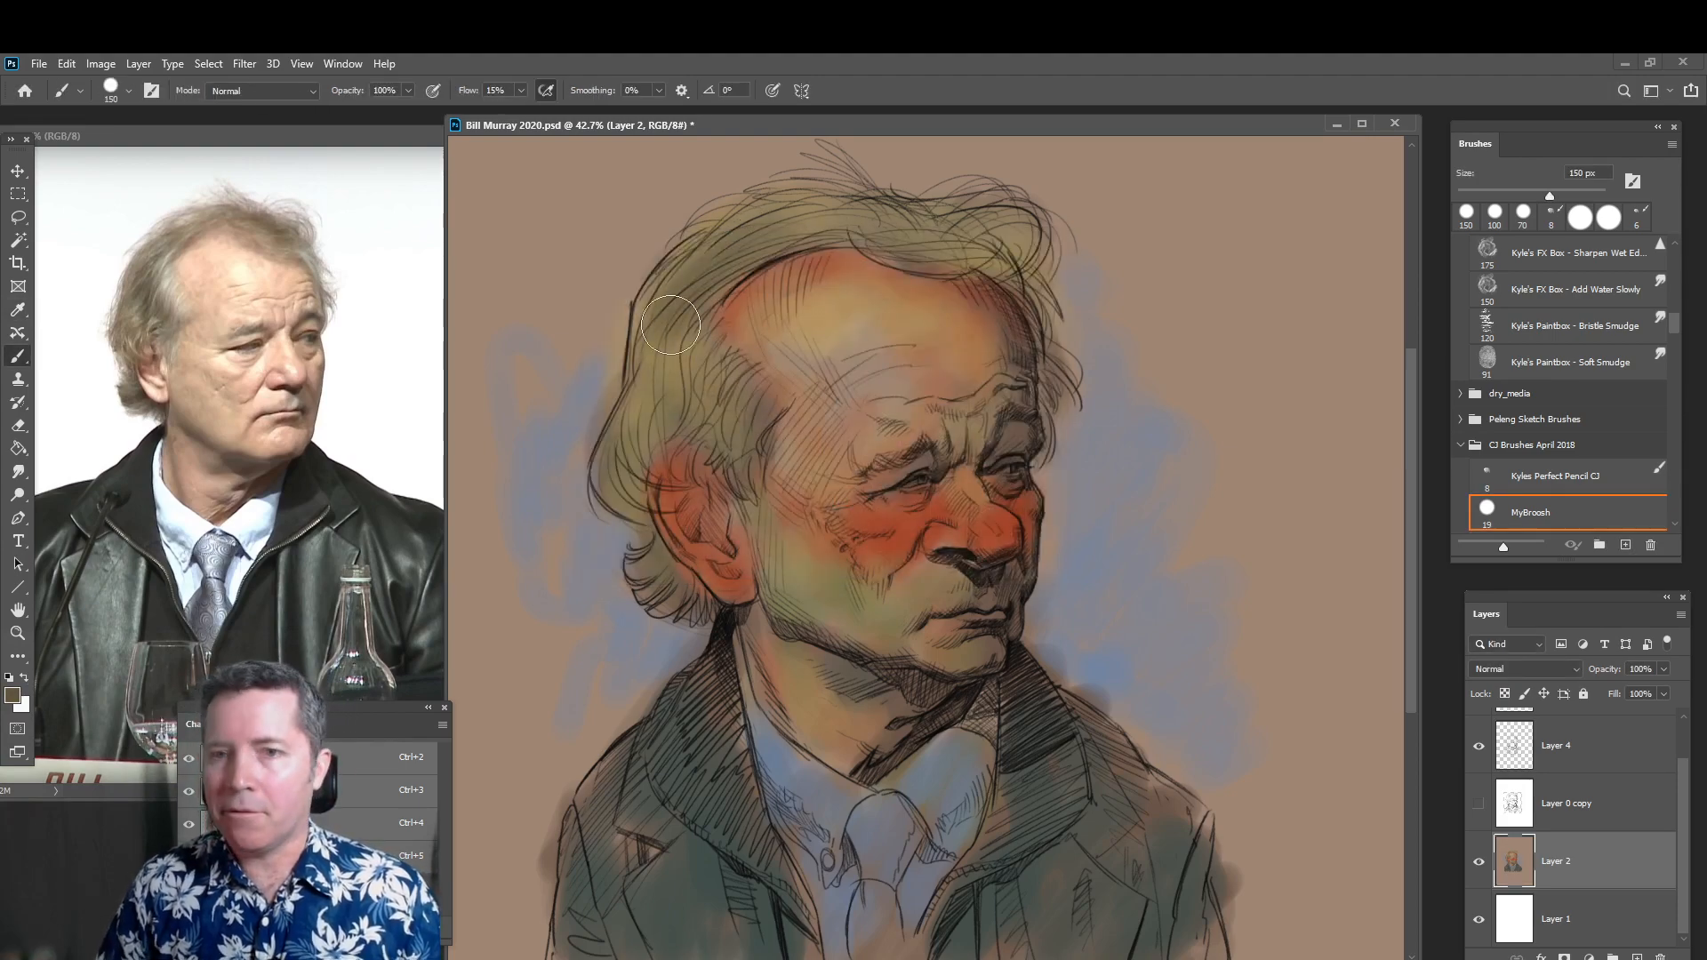
left_click_drag(835, 212, 998, 257)
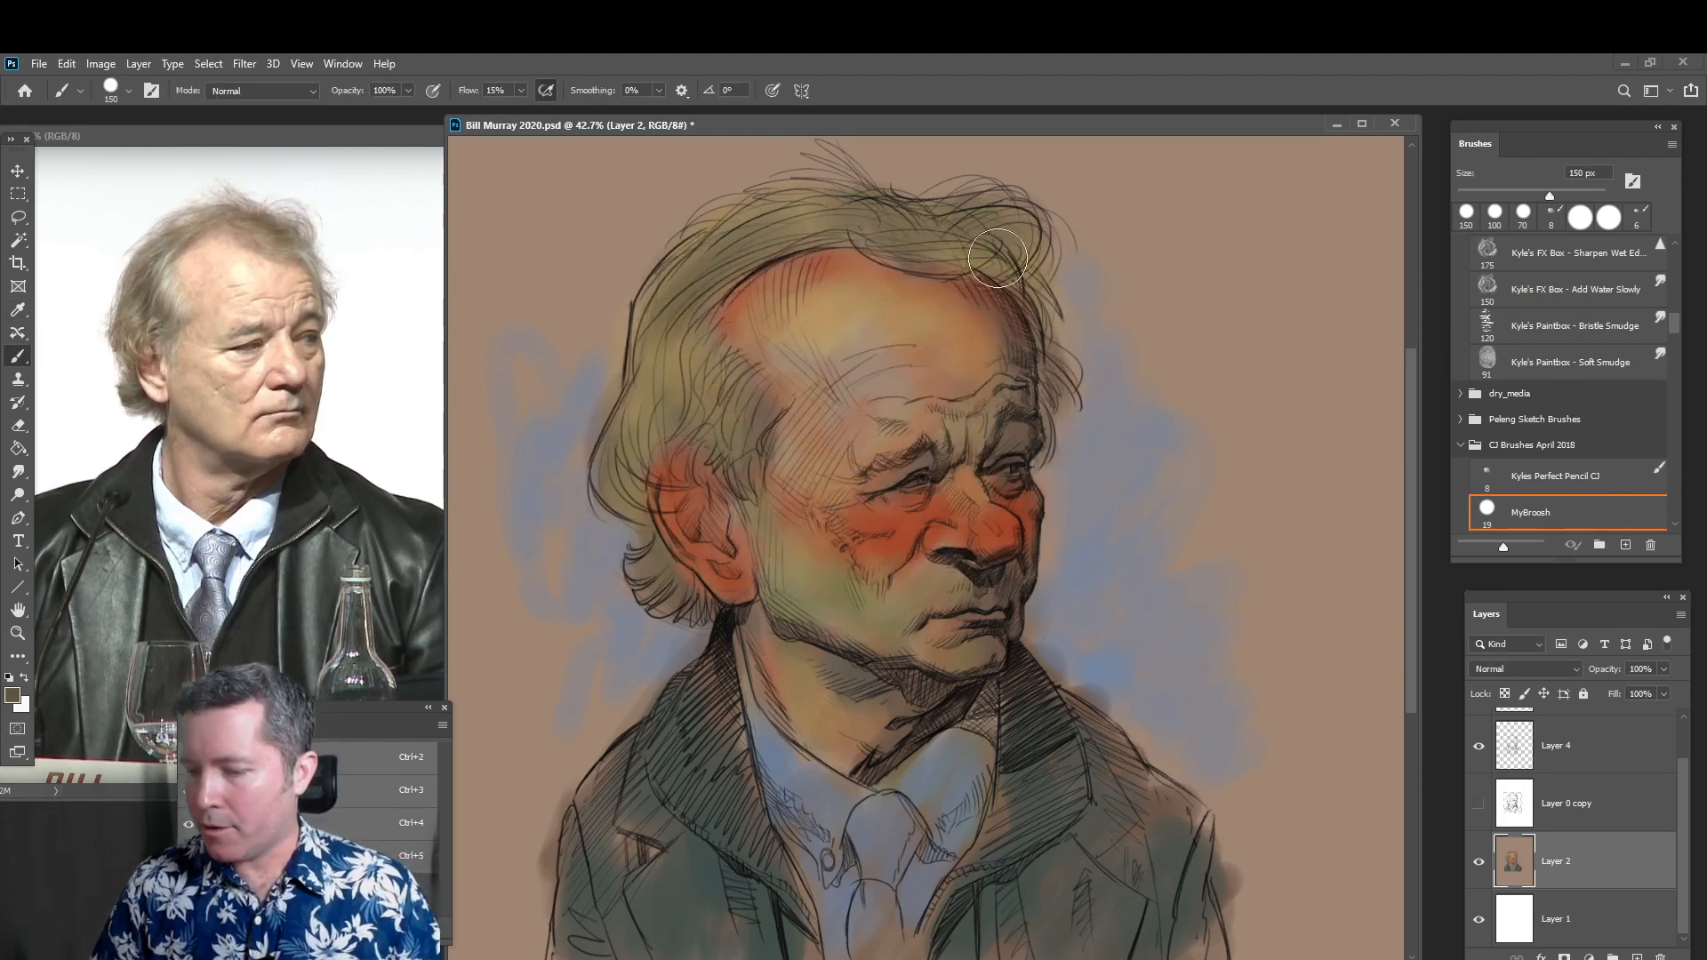
left_click_drag(682, 347, 641, 445)
left_click_drag(678, 386, 714, 429)
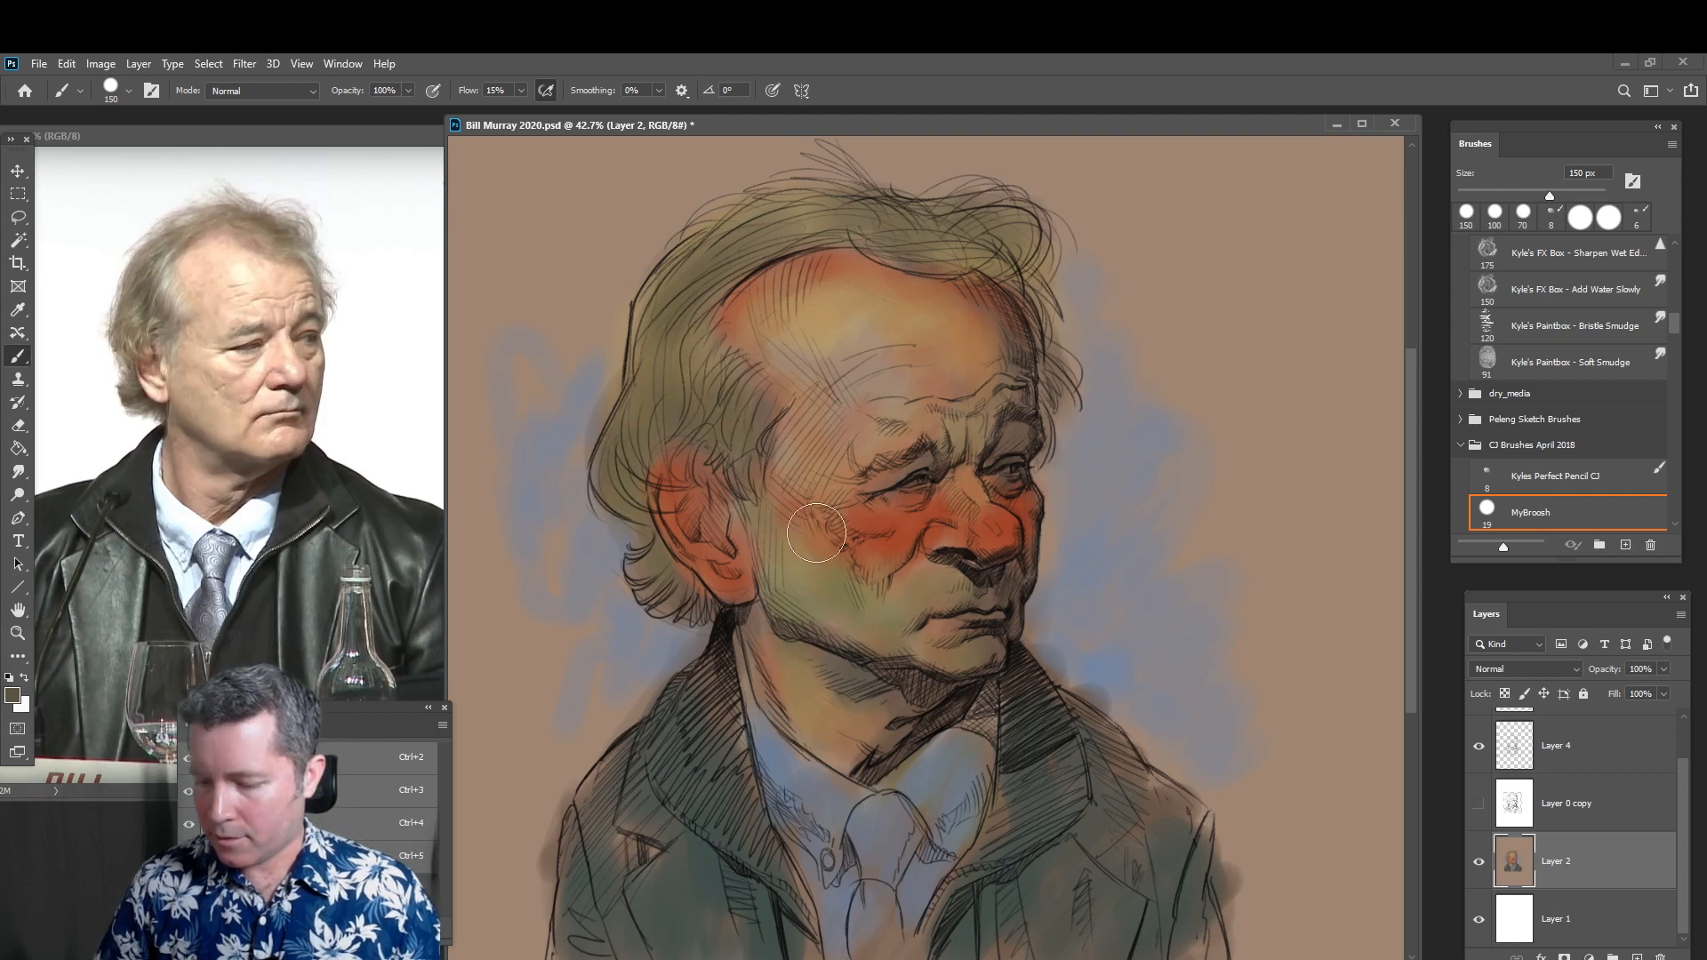
mouse_move(1037, 636)
left_mouse_down()
mouse_move(1111, 518)
mouse_move(1053, 514)
mouse_move(1075, 619)
mouse_move(1080, 537)
left_mouse_up()
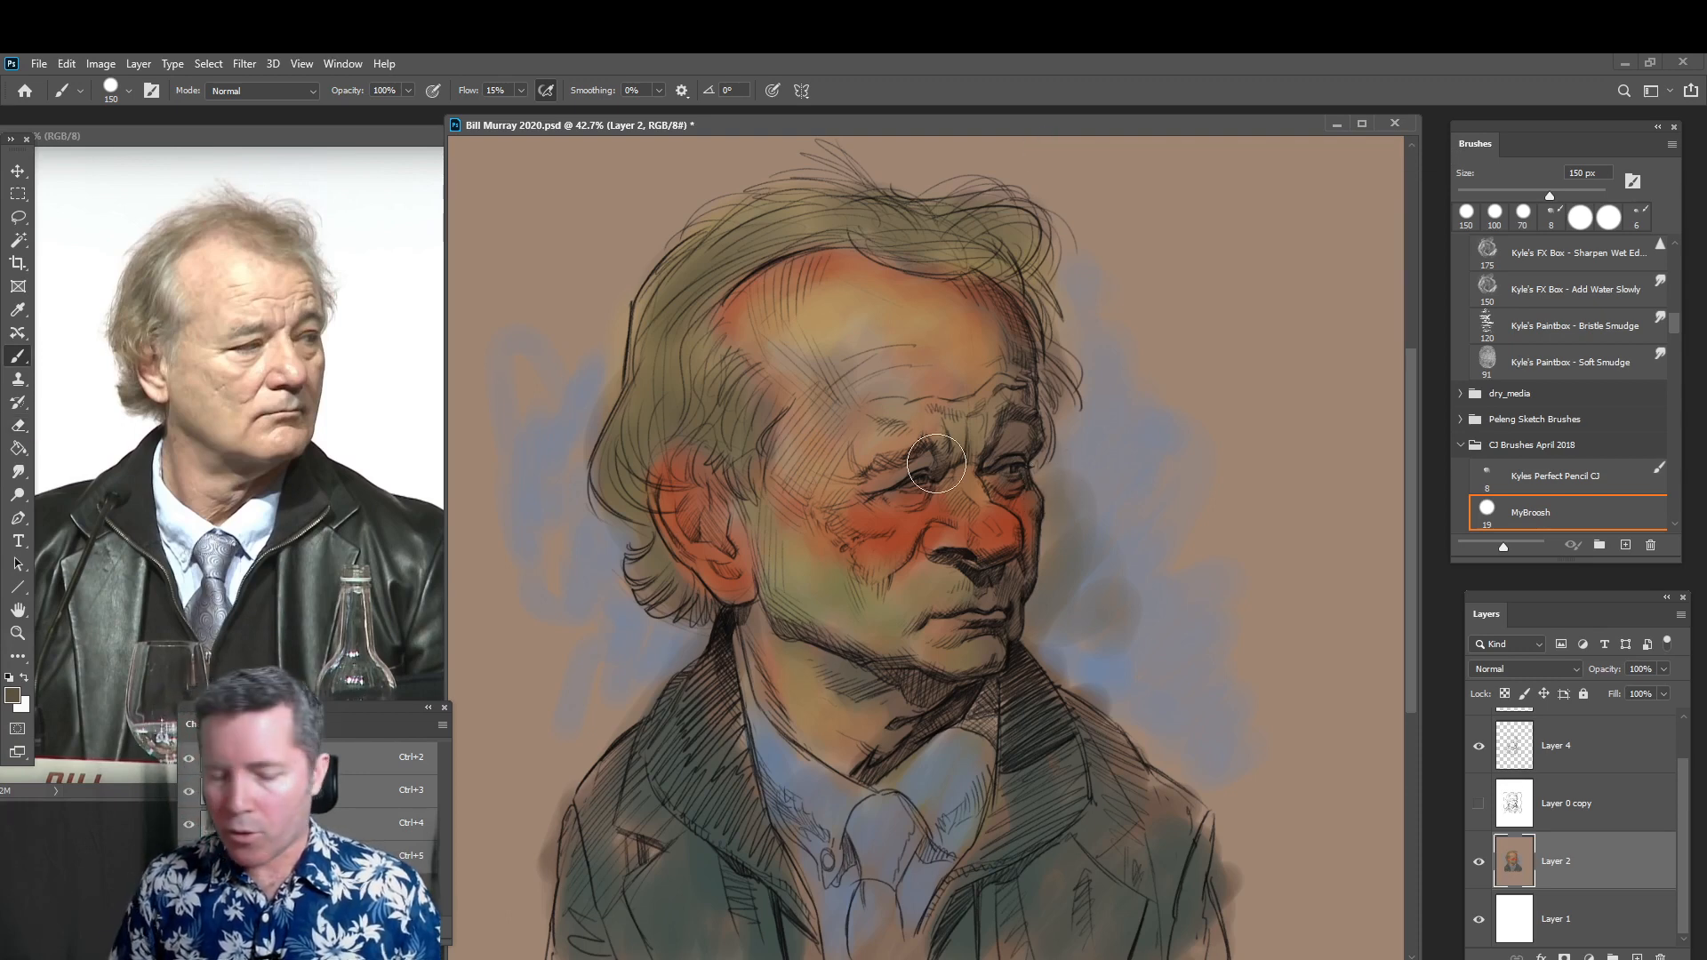
Switch to the Spatter 24 pixels 1 CJ Linen Texture brush and enlarge it to 175 px
left_click(126, 91)
left_click_drag(239, 404, 233, 456)
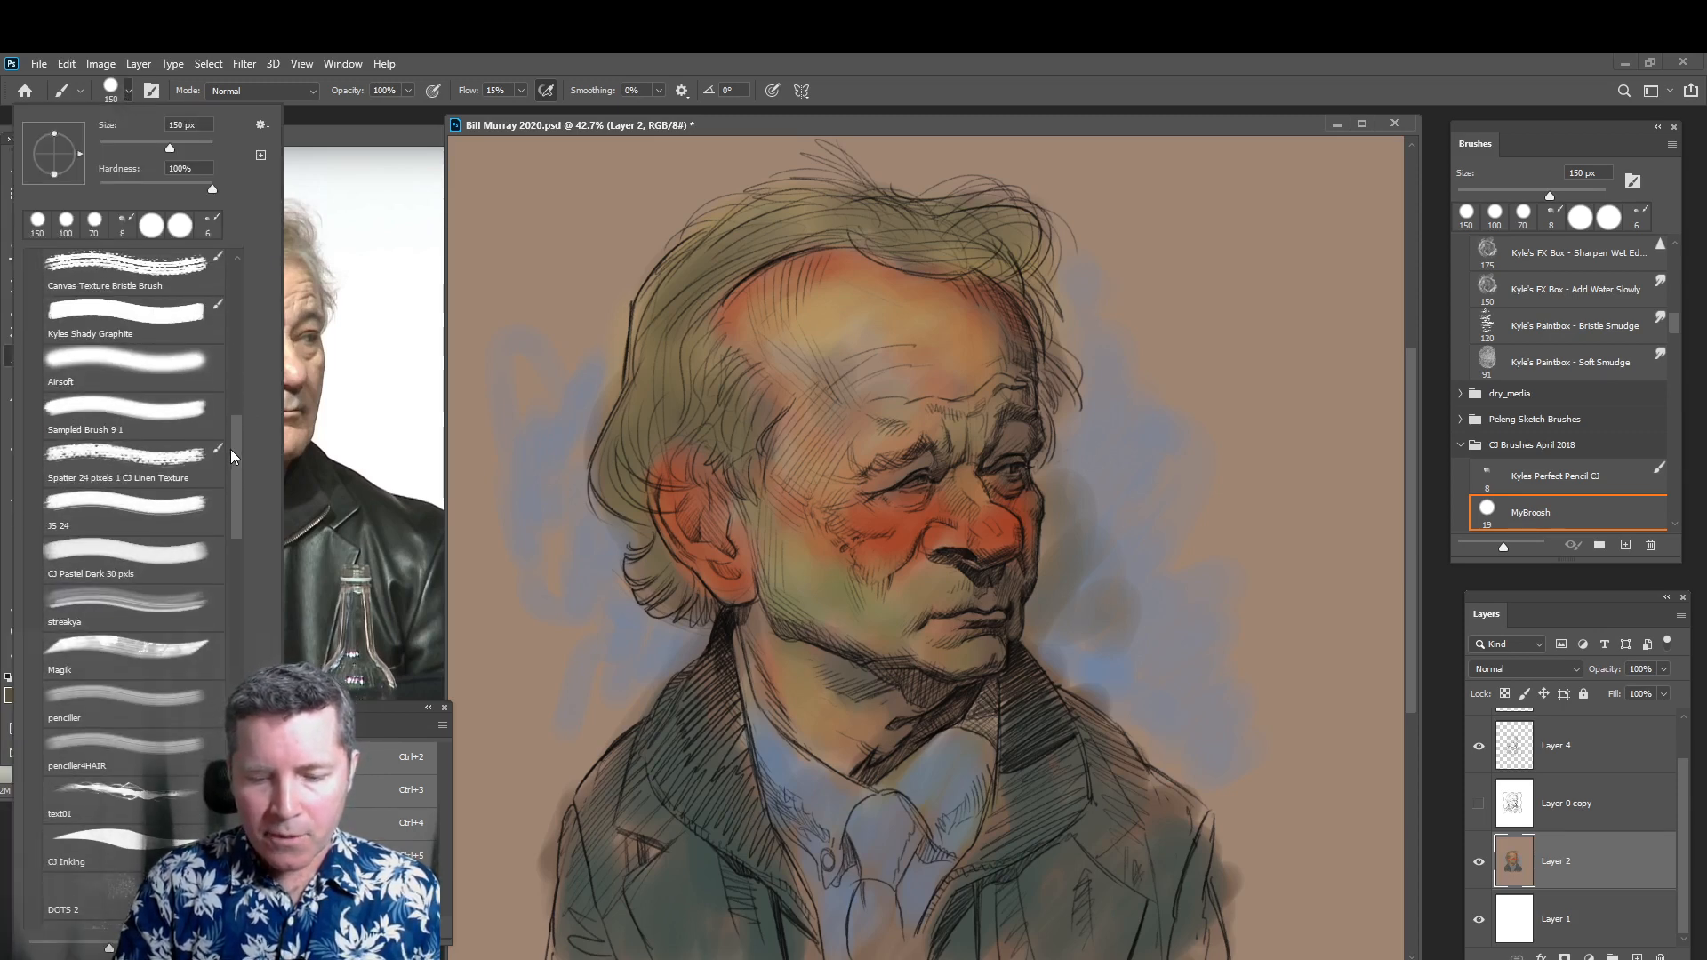
left_click(182, 457)
left_click(891, 132)
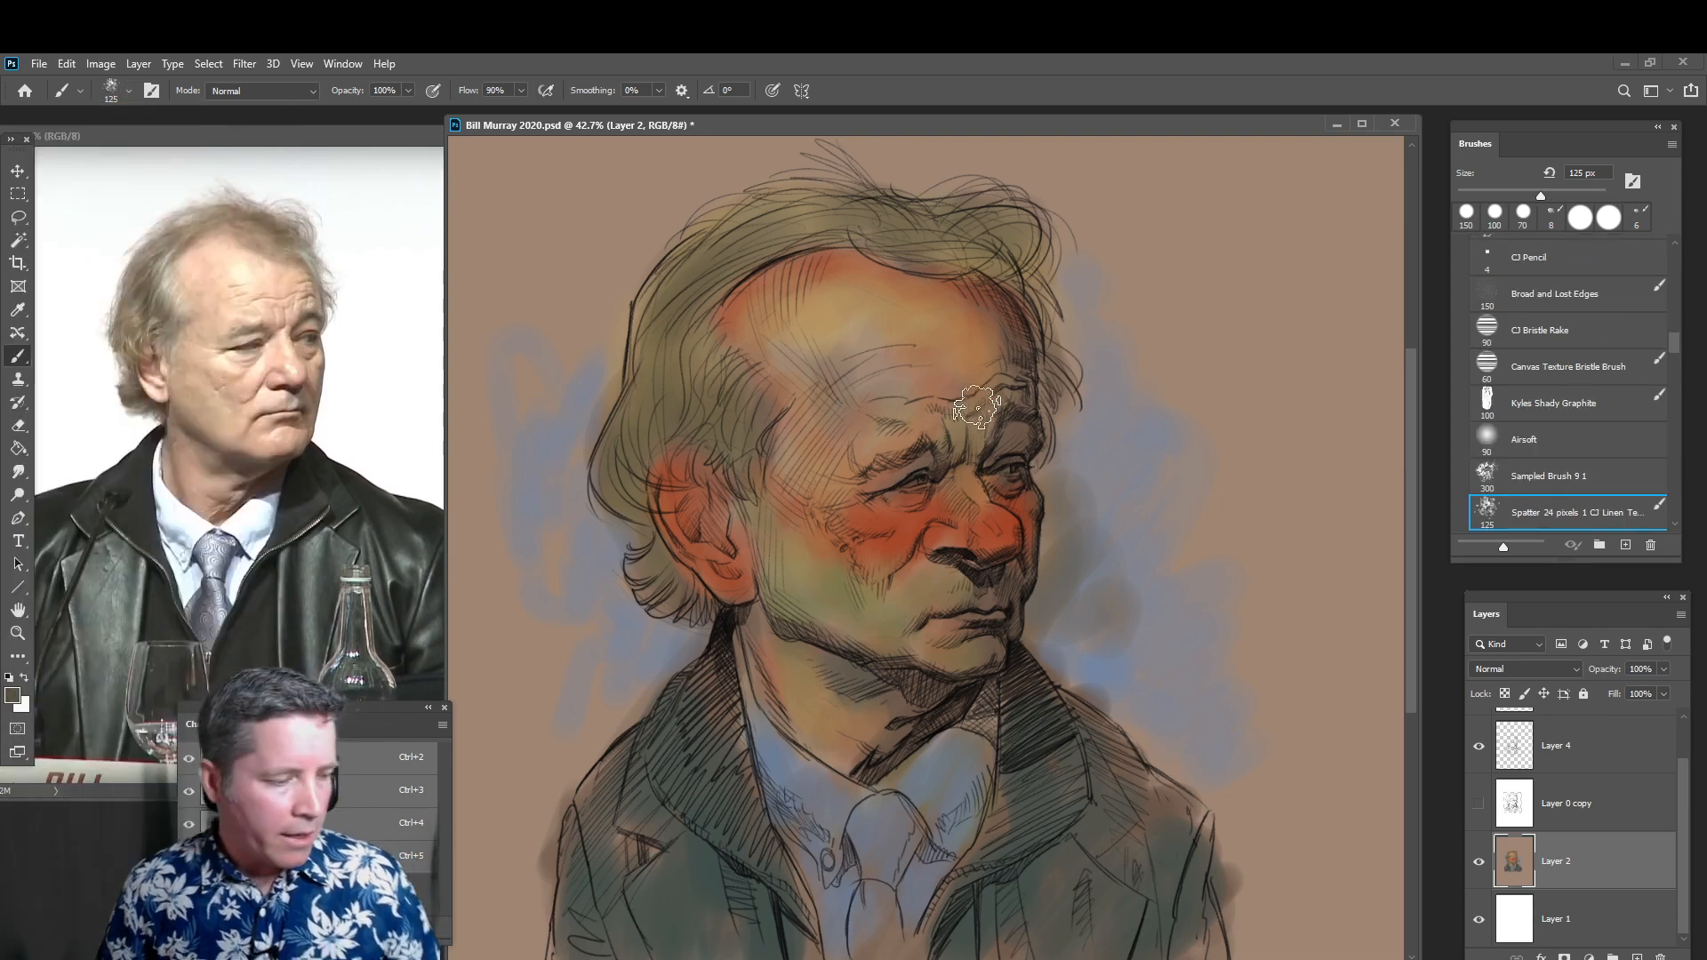
key("bracketright")
key("bracketright")
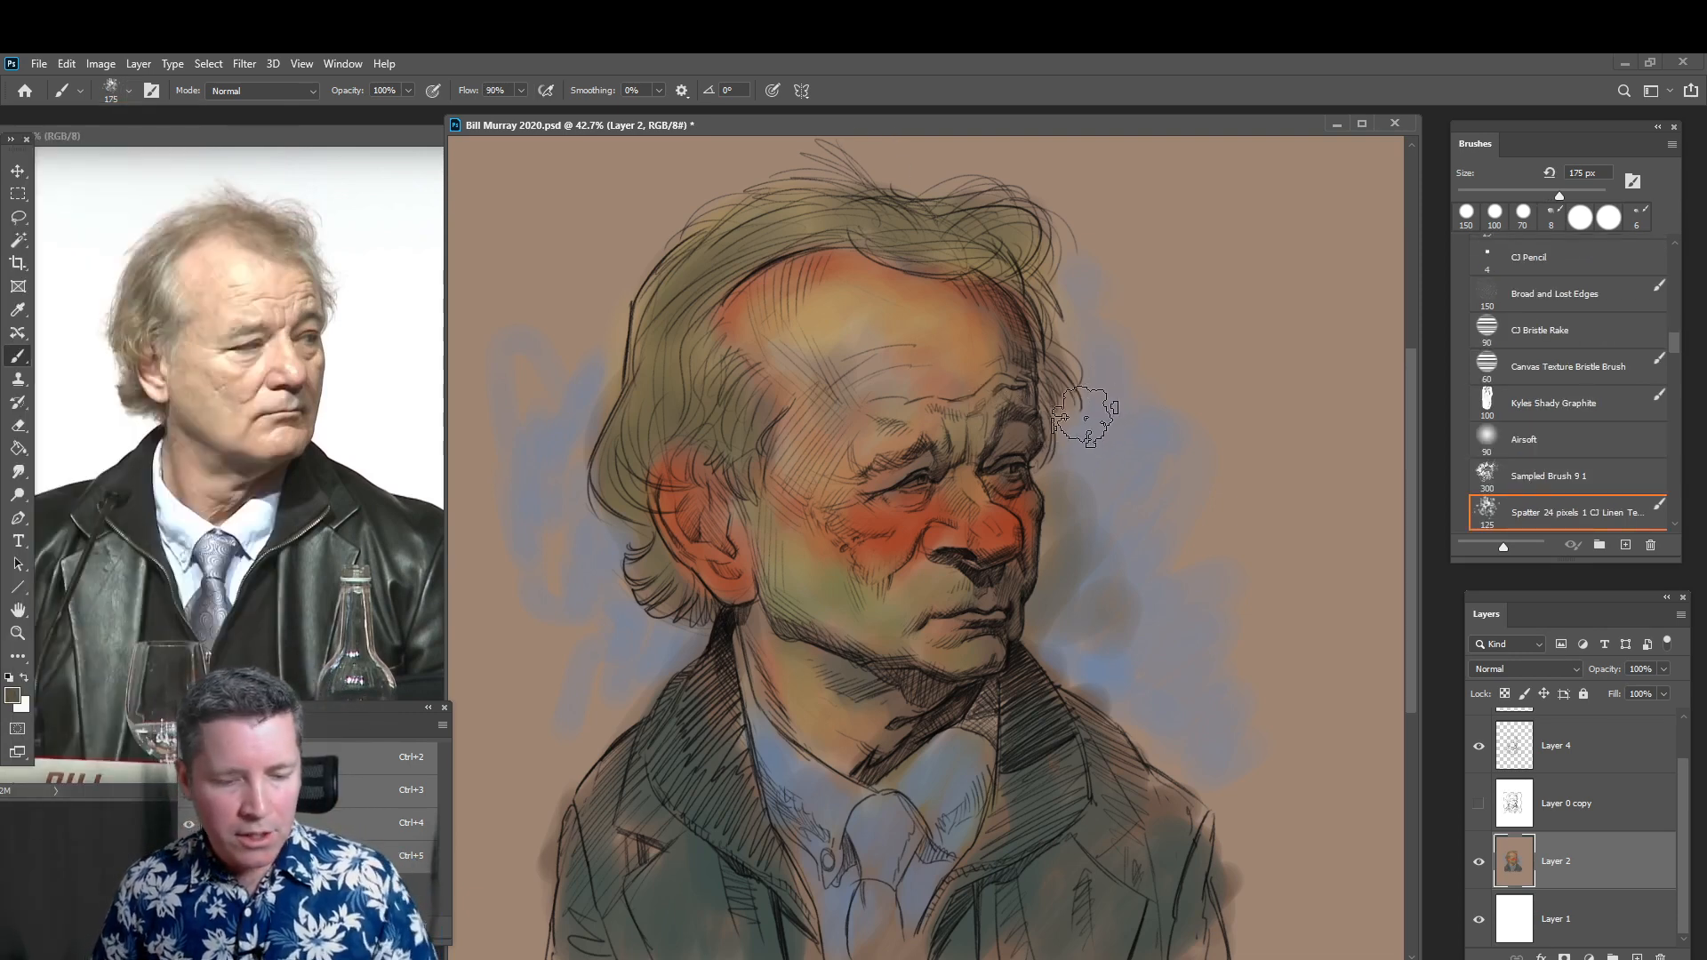
Try broad olive-brown textured strokes in the background on both sides of the head, enlarging the brush to 500 px
mouse_move(1054, 351)
left_mouse_down()
mouse_move(1200, 278)
mouse_move(1196, 565)
mouse_move(1103, 667)
mouse_move(1058, 774)
mouse_move(1177, 720)
mouse_move(1274, 647)
mouse_move(1301, 498)
mouse_move(1331, 471)
left_mouse_up()
key("bracketright")
key("bracketright")
key("bracketright")
key("bracketright")
key("bracketright")
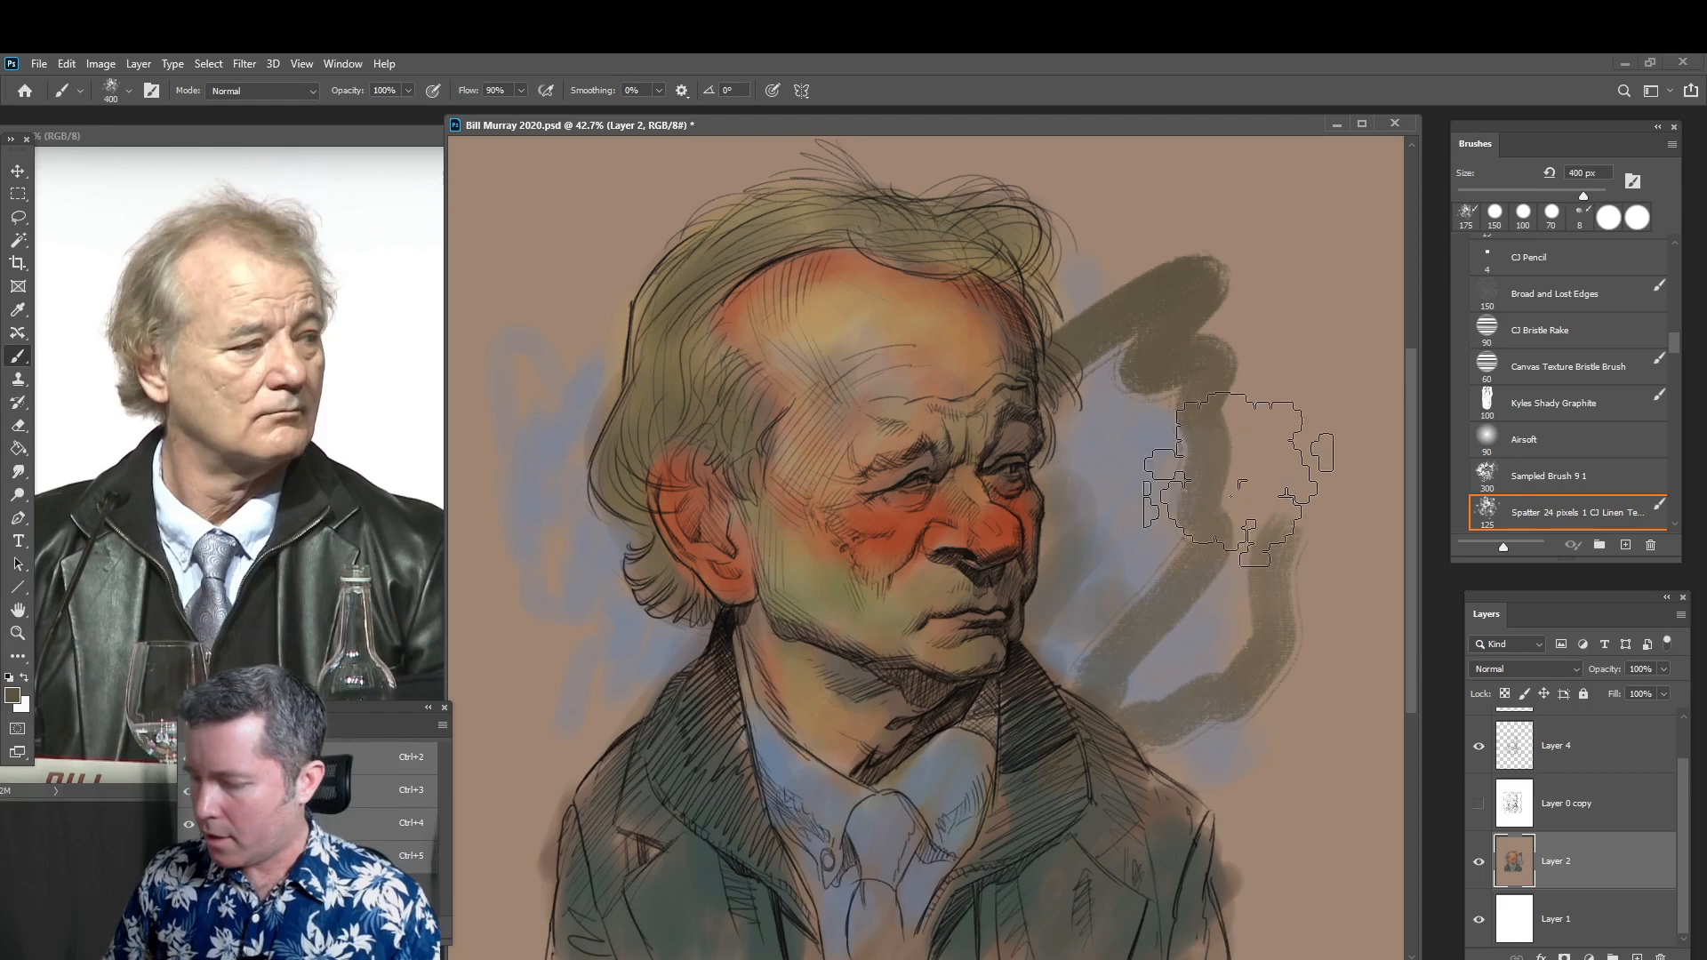
mouse_move(645, 328)
left_mouse_down()
mouse_move(564, 323)
mouse_move(657, 396)
mouse_move(549, 577)
mouse_move(556, 885)
left_mouse_up()
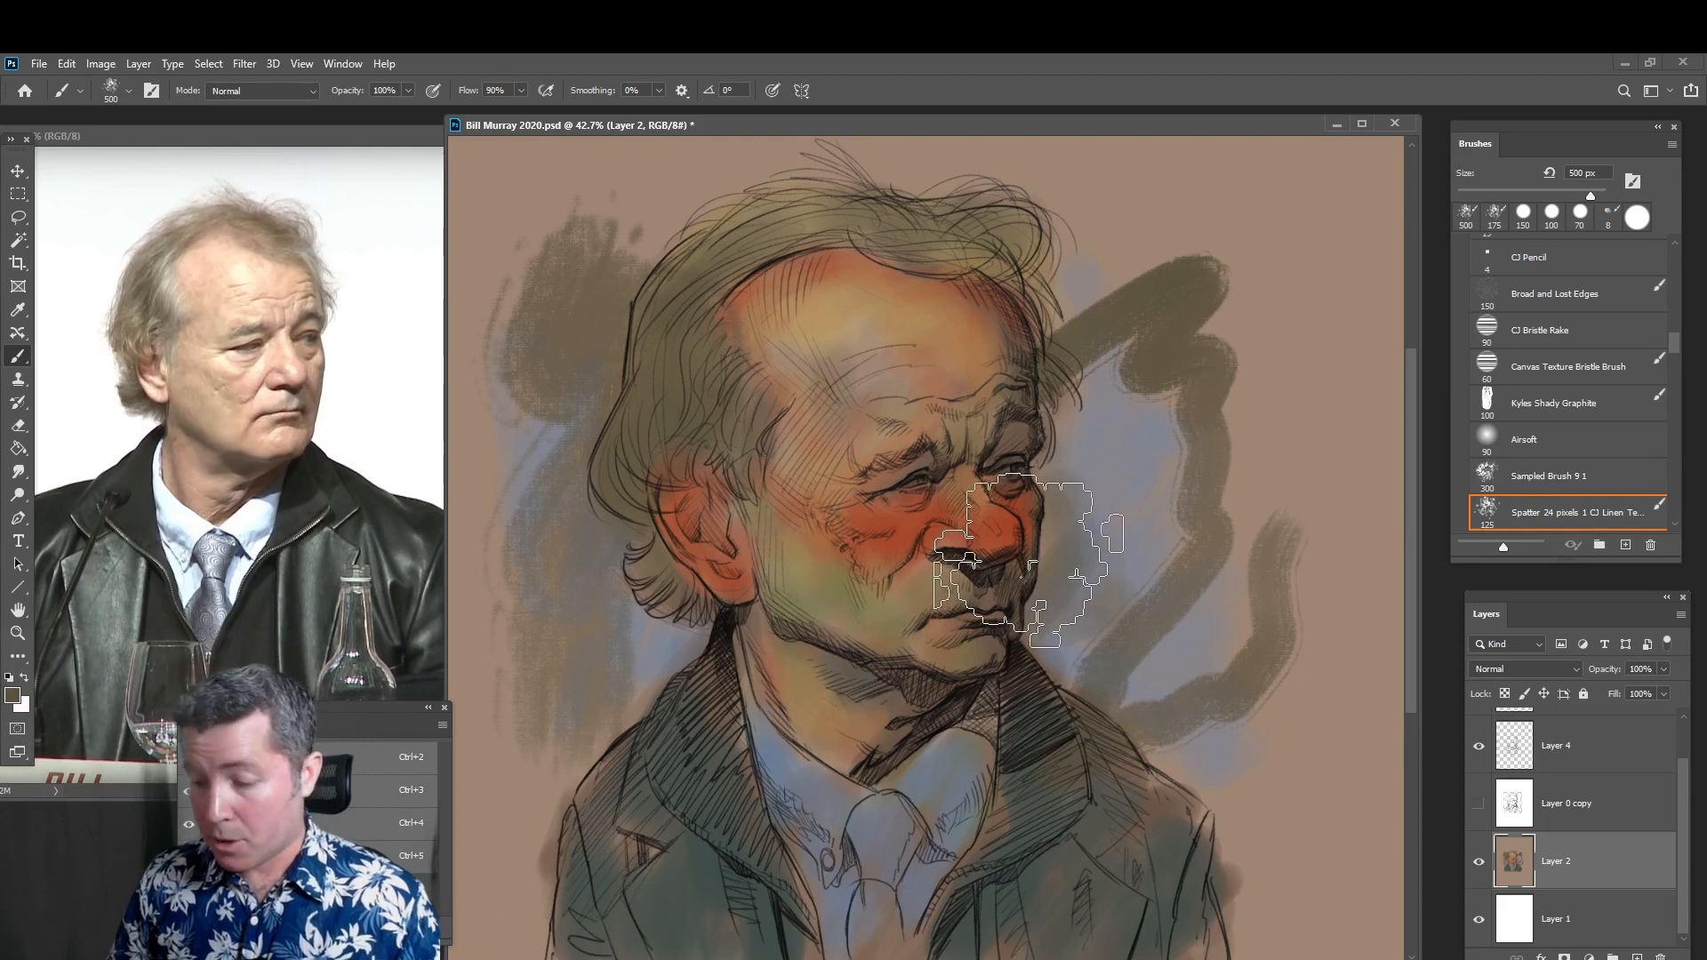
Reduce the brush to 125 px and undo the textured strokes in the background
key("bracketleft")
key("bracketleft")
key("bracketleft")
key("bracketleft")
key("bracketleft")
key("bracketleft")
key("bracketleft")
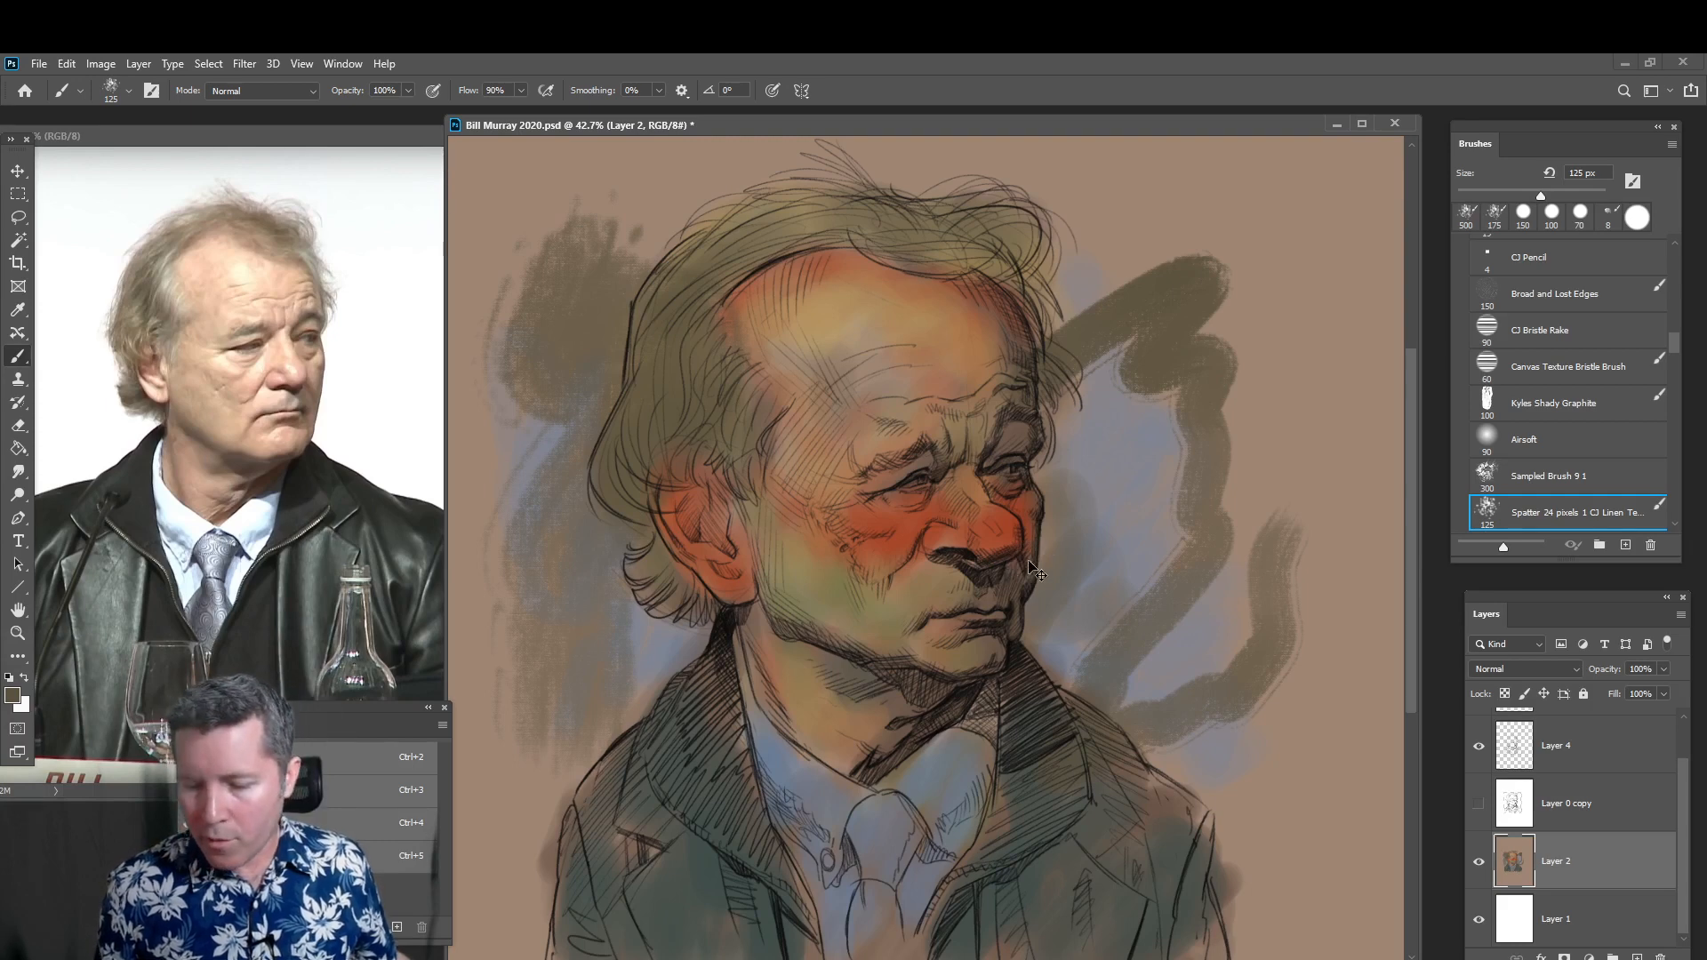
key("ctrl+z")
key("ctrl+z")
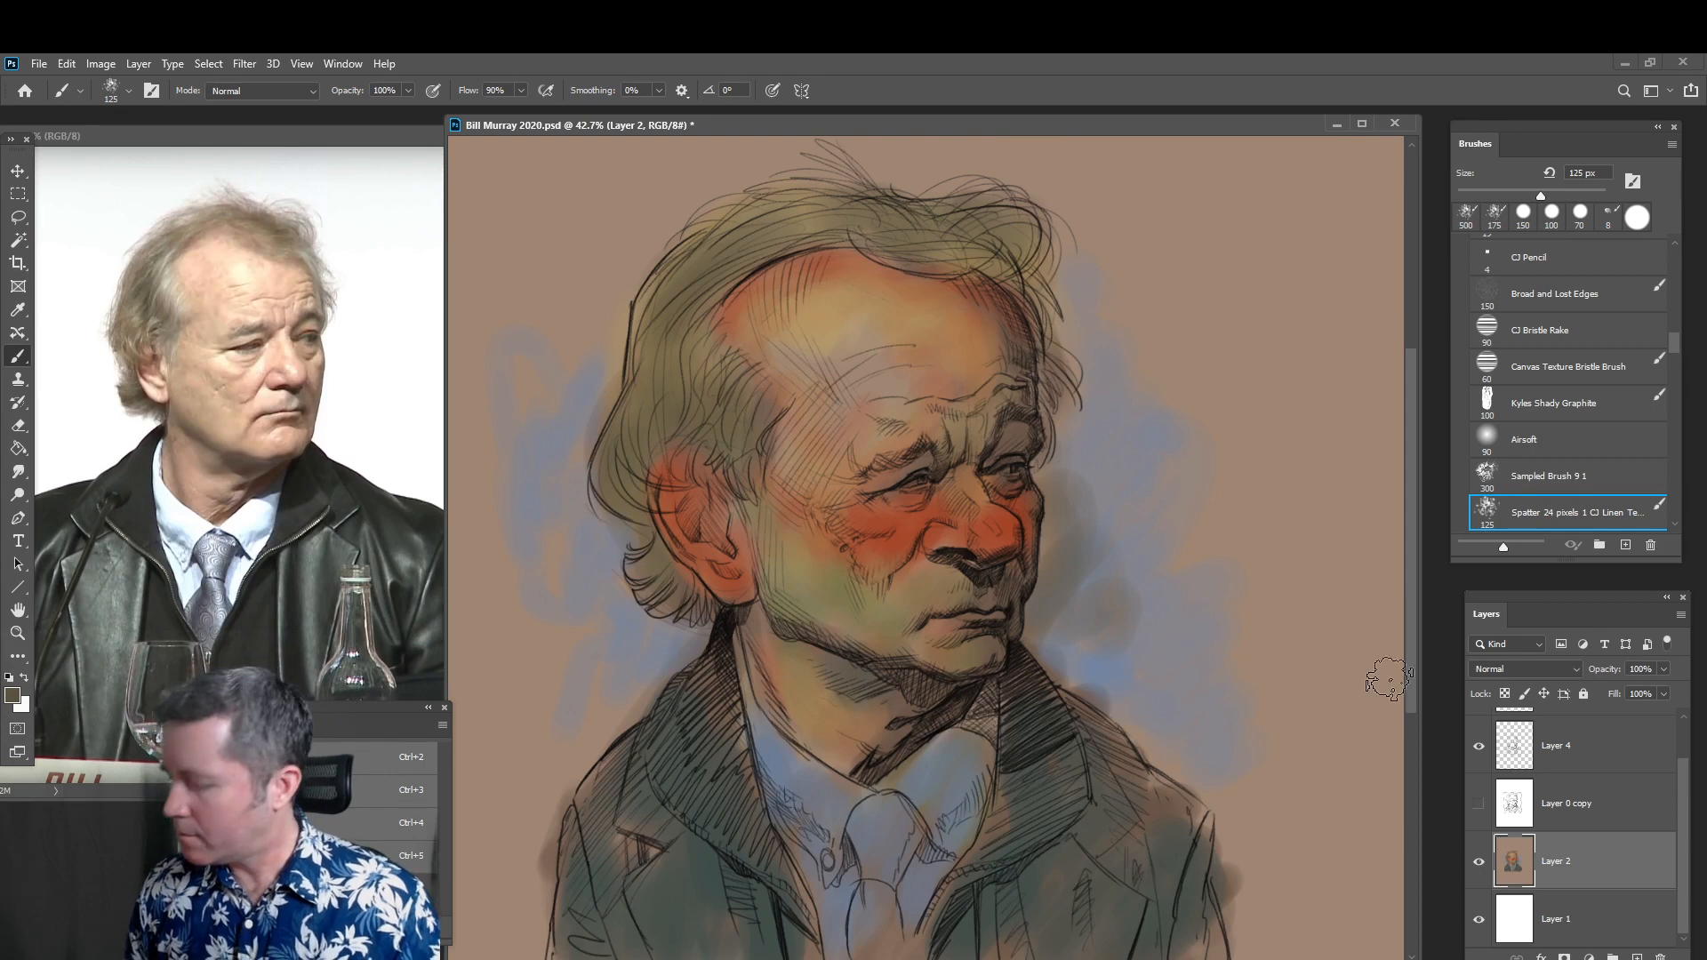
Make Layer 3 active above the linework and set the foreground color to a very dark brown, #2d1404
left_click(1578, 802)
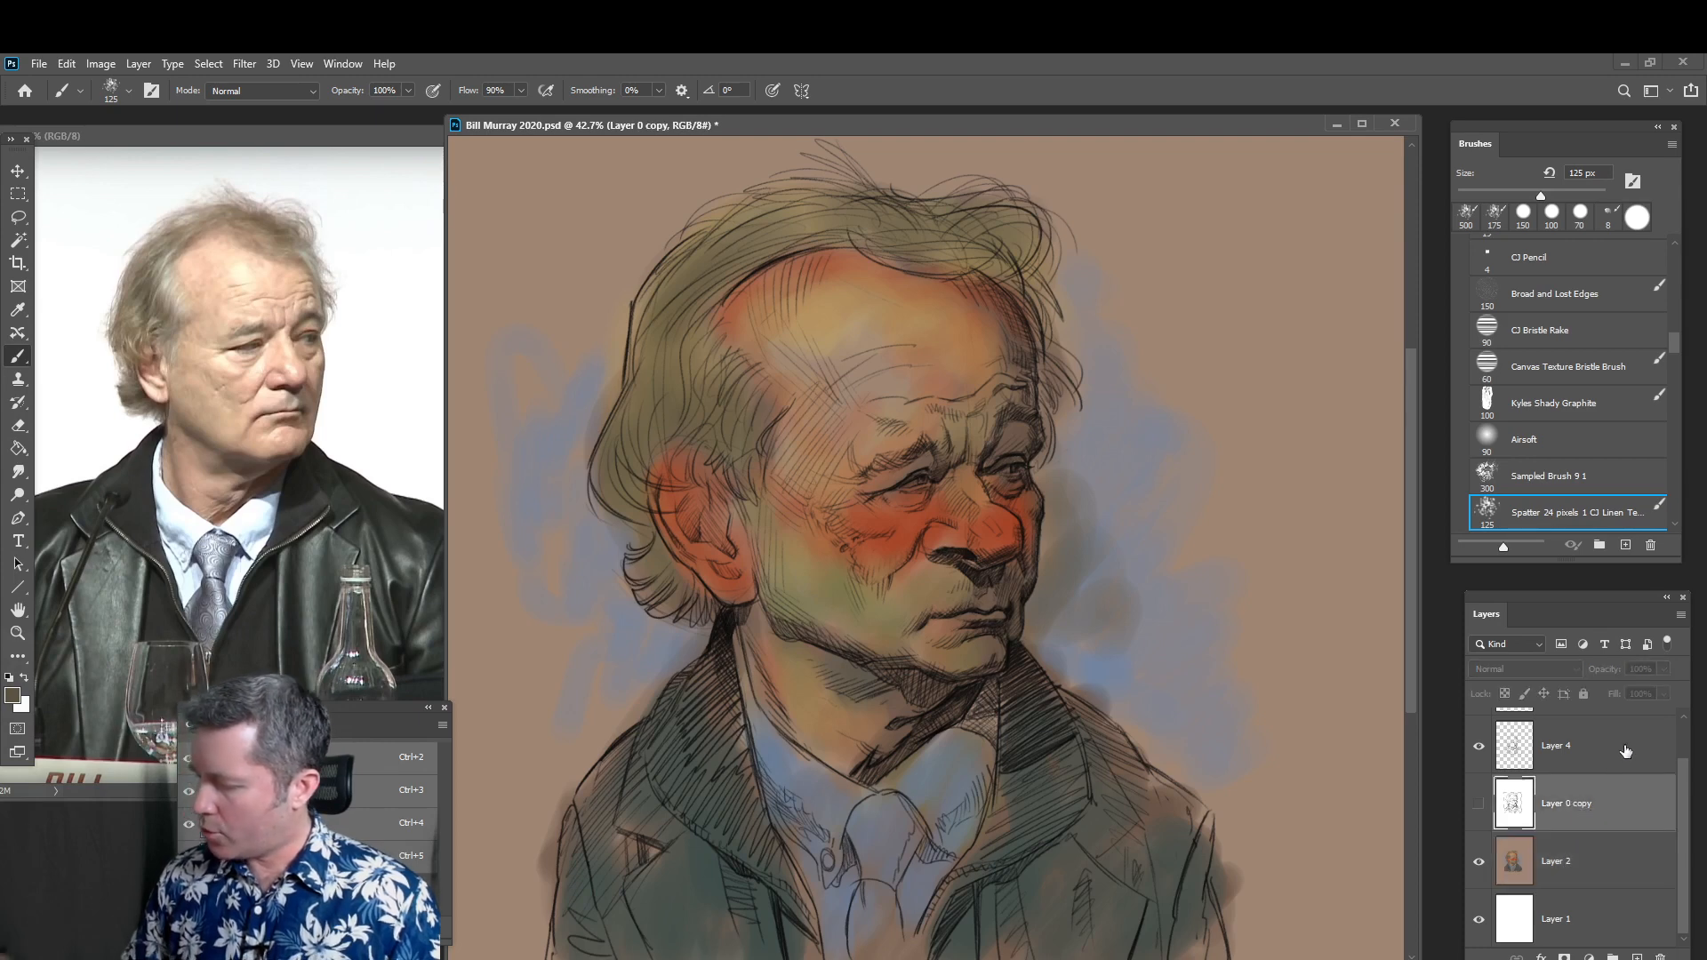
left_click_drag(1683, 805, 1689, 770)
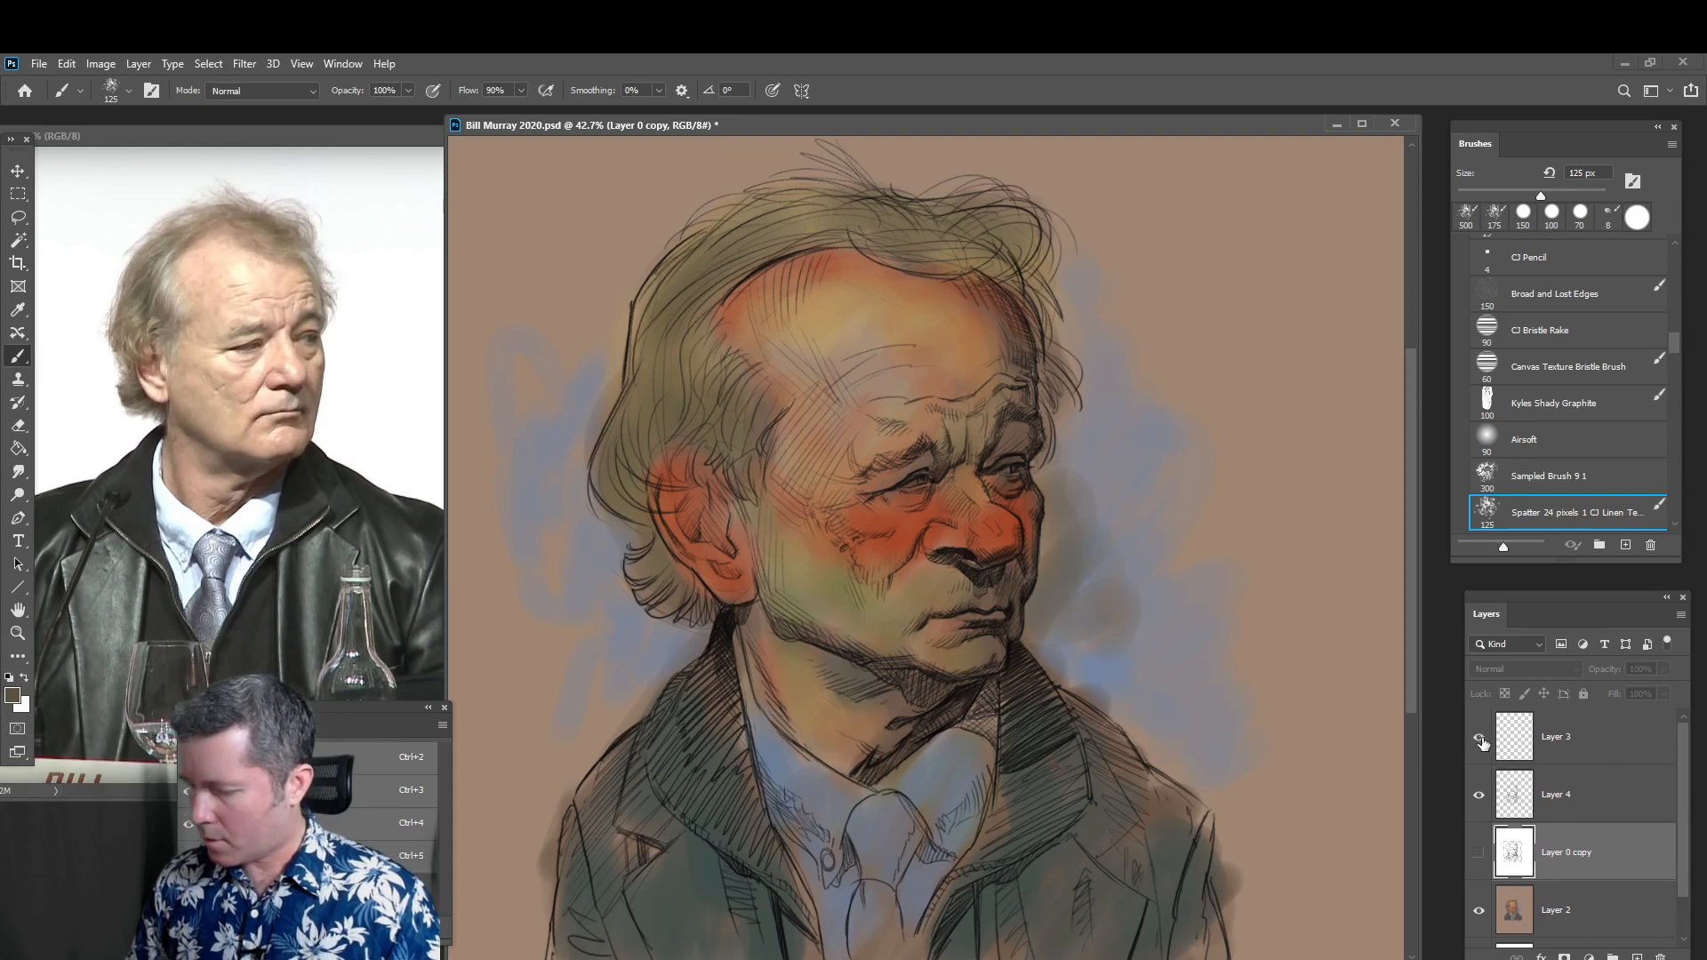
left_click(1583, 745)
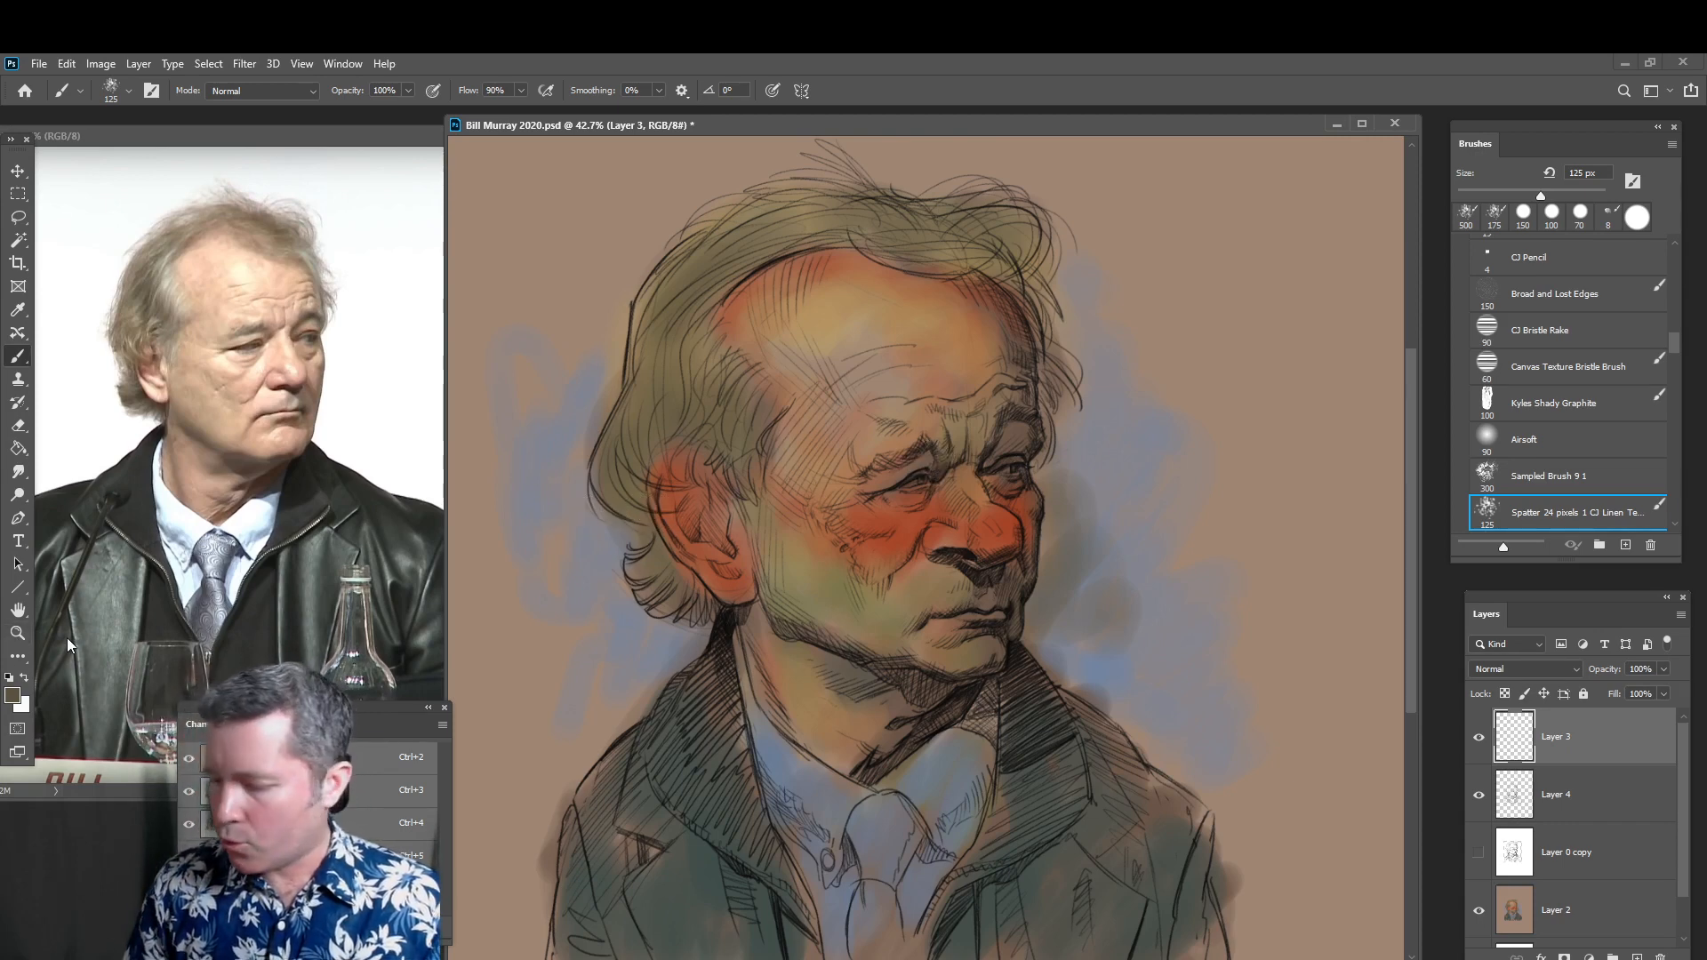
left_click(13, 696)
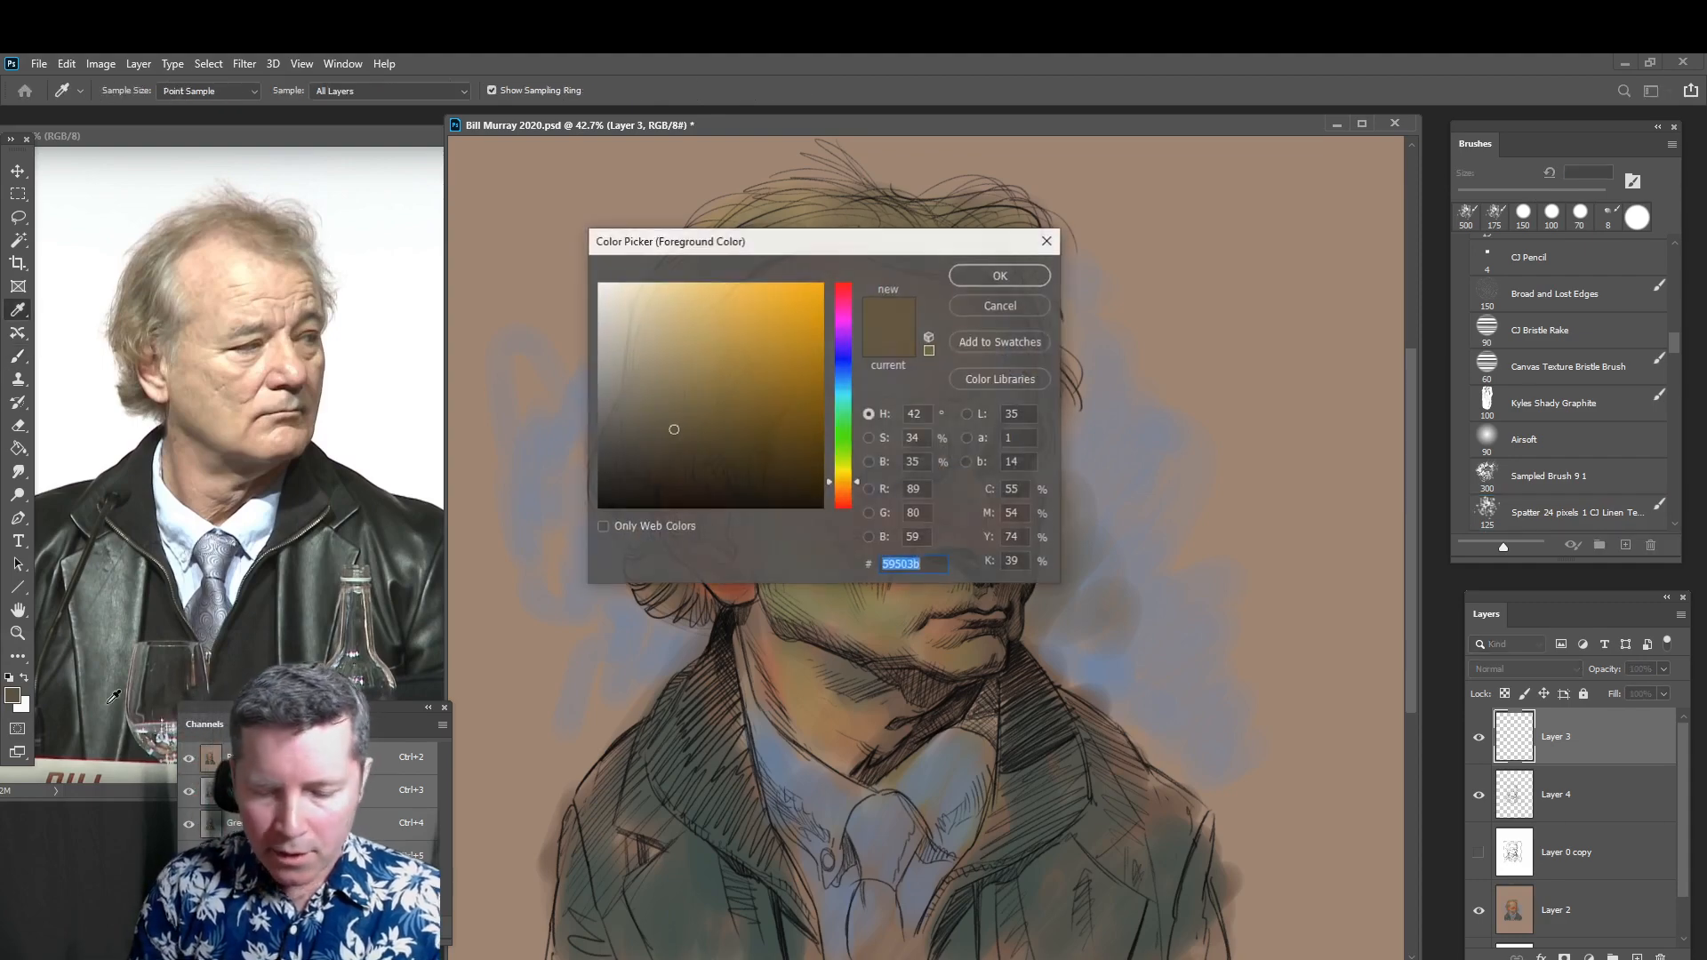
left_click_drag(855, 496, 796, 472)
left_click(771, 457)
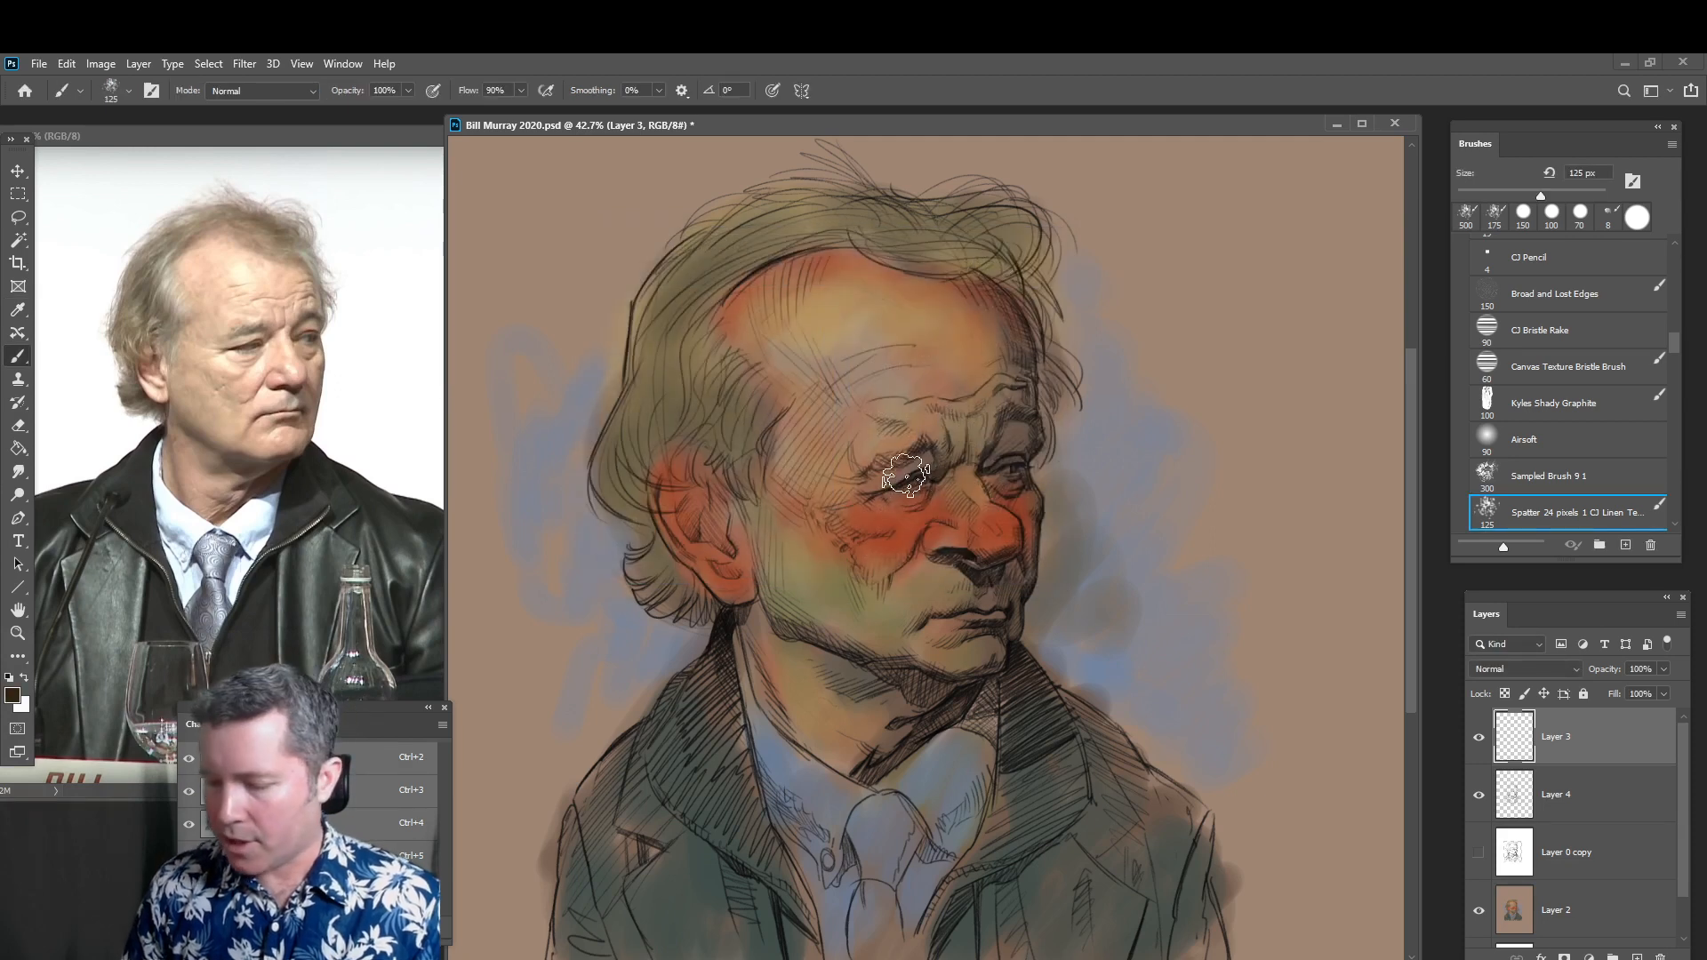
Reduce the linen-texture brush to 10 px for detail work on the eyes
key("bracketleft")
key("bracketleft")
key("bracketleft")
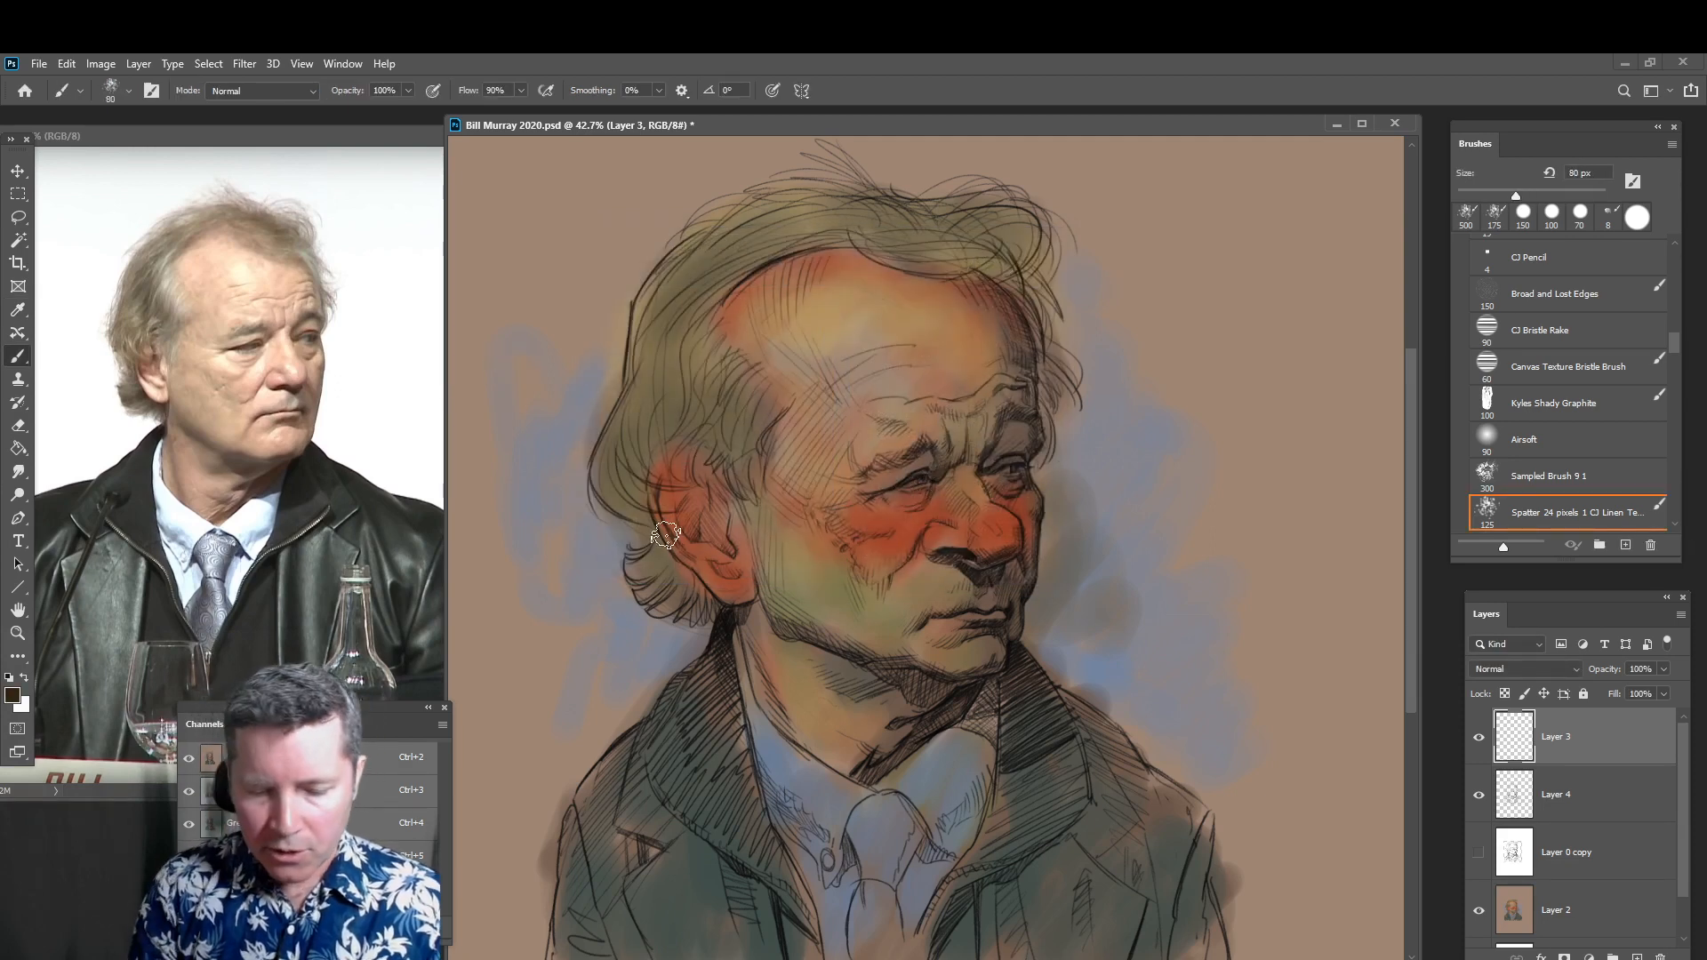
left_click(18, 633)
left_click(922, 498)
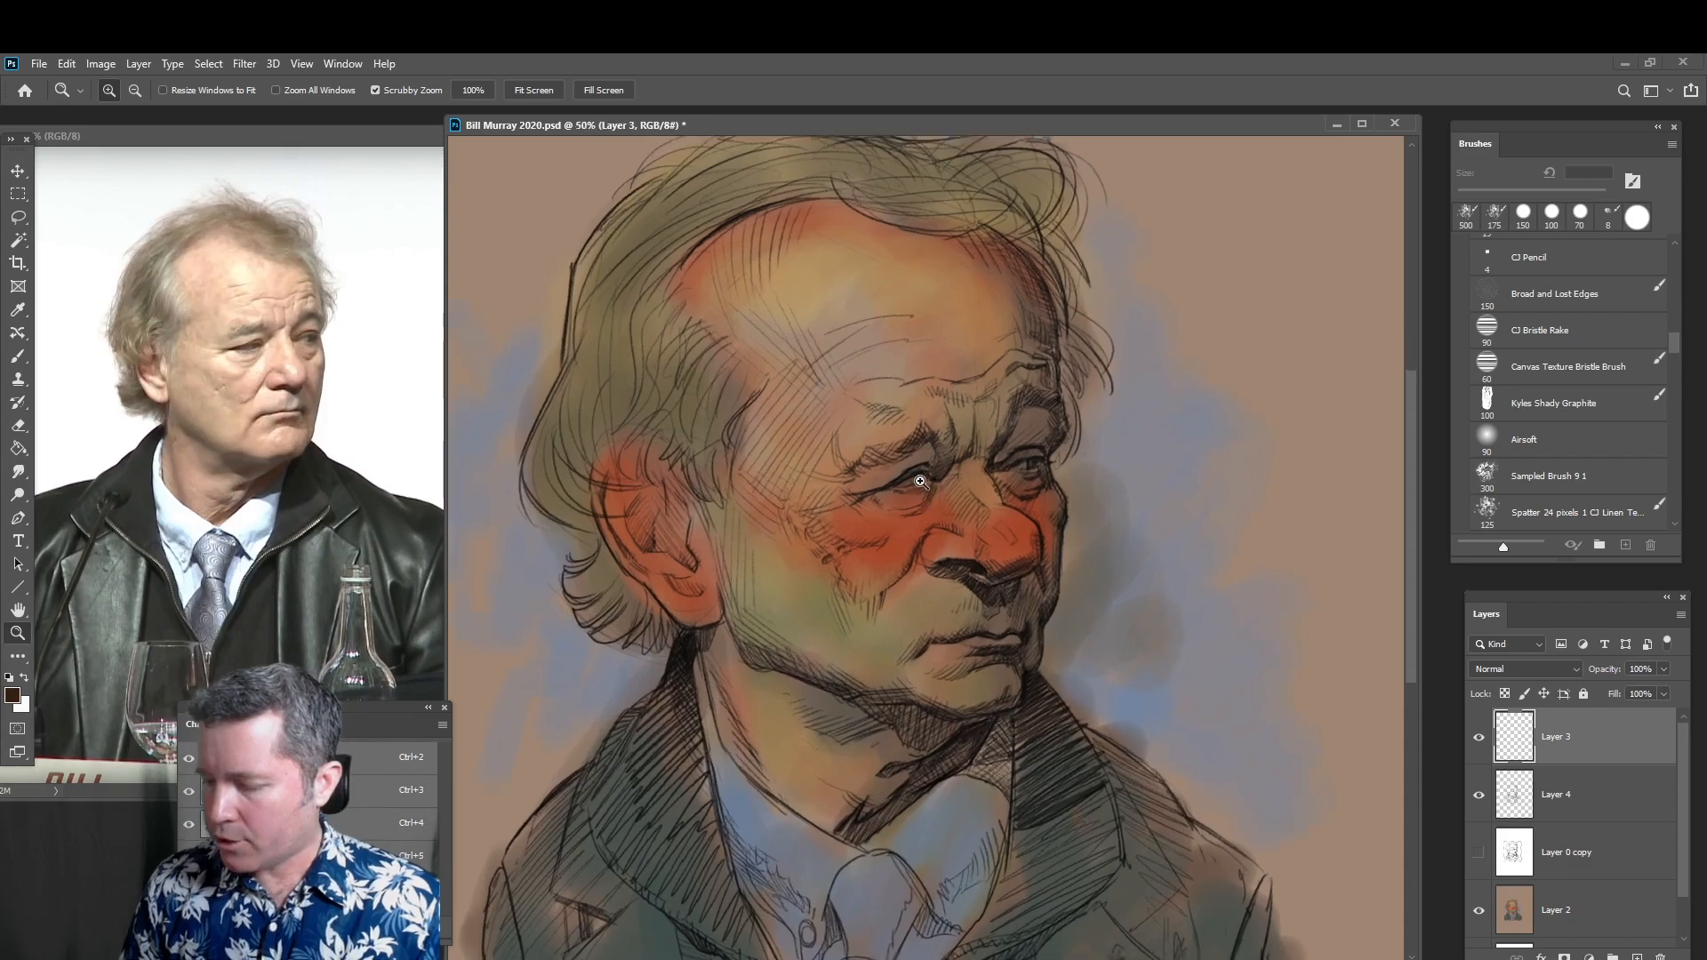
left_click(922, 497)
left_click(922, 498)
key("b")
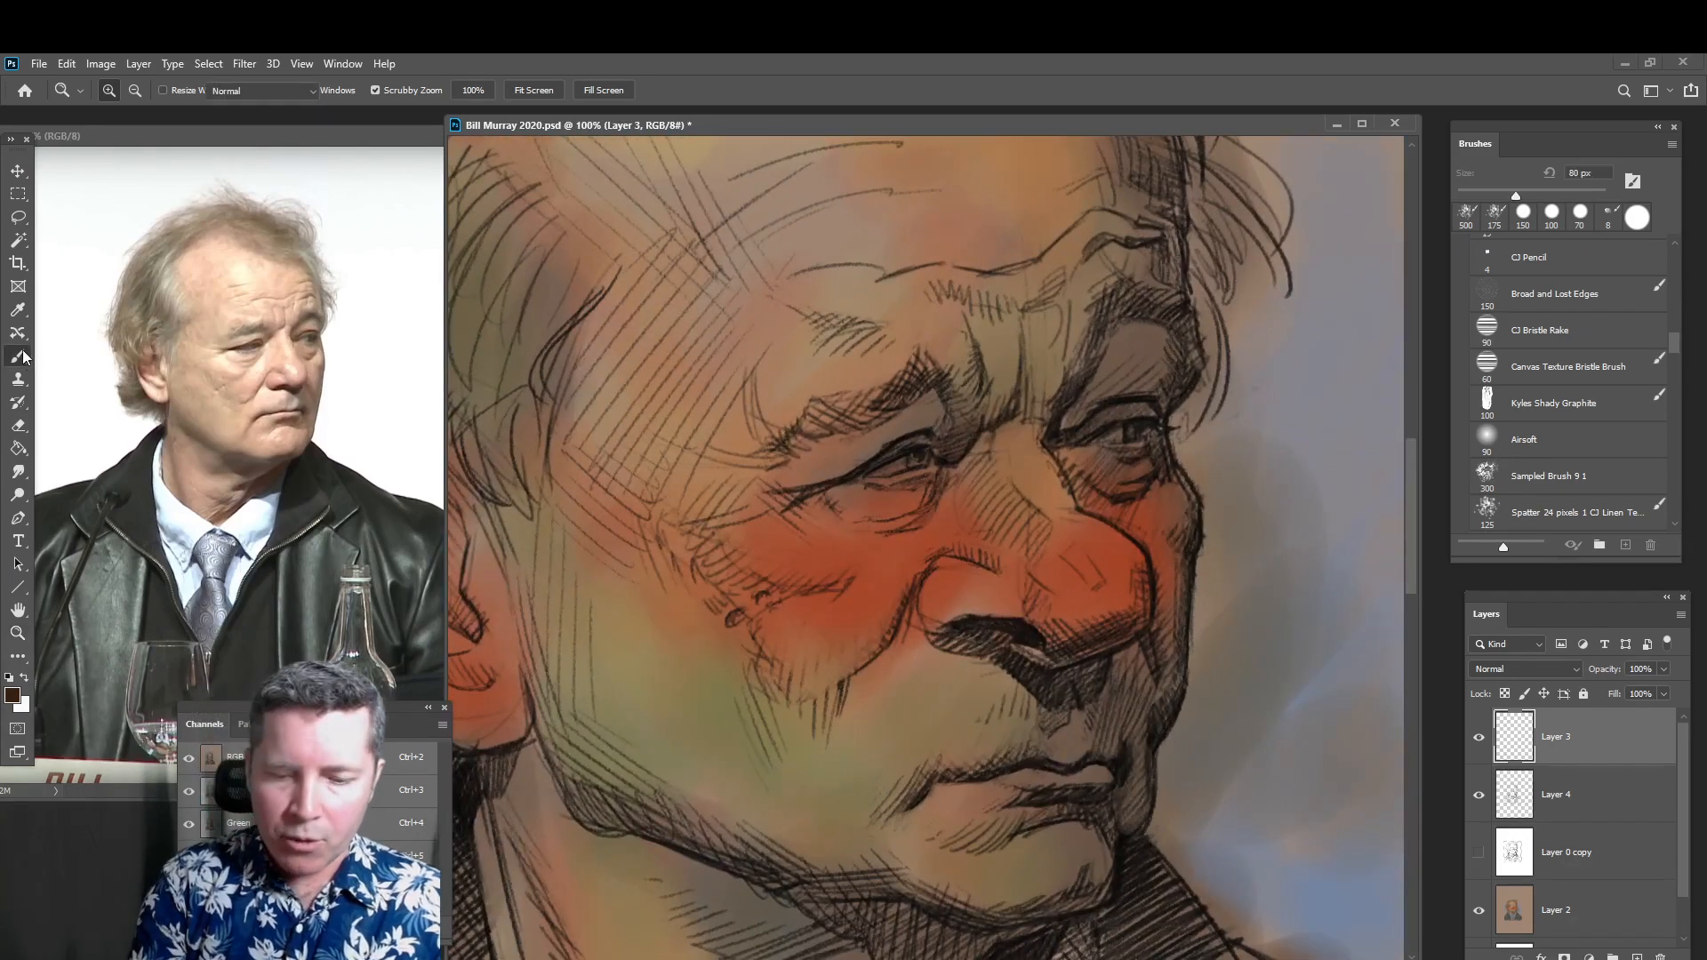
key("bracketleft")
key("bracketleft")
key("bracketleft")
key("bracketleft")
key("bracketleft")
key("bracketleft")
key("bracketleft")
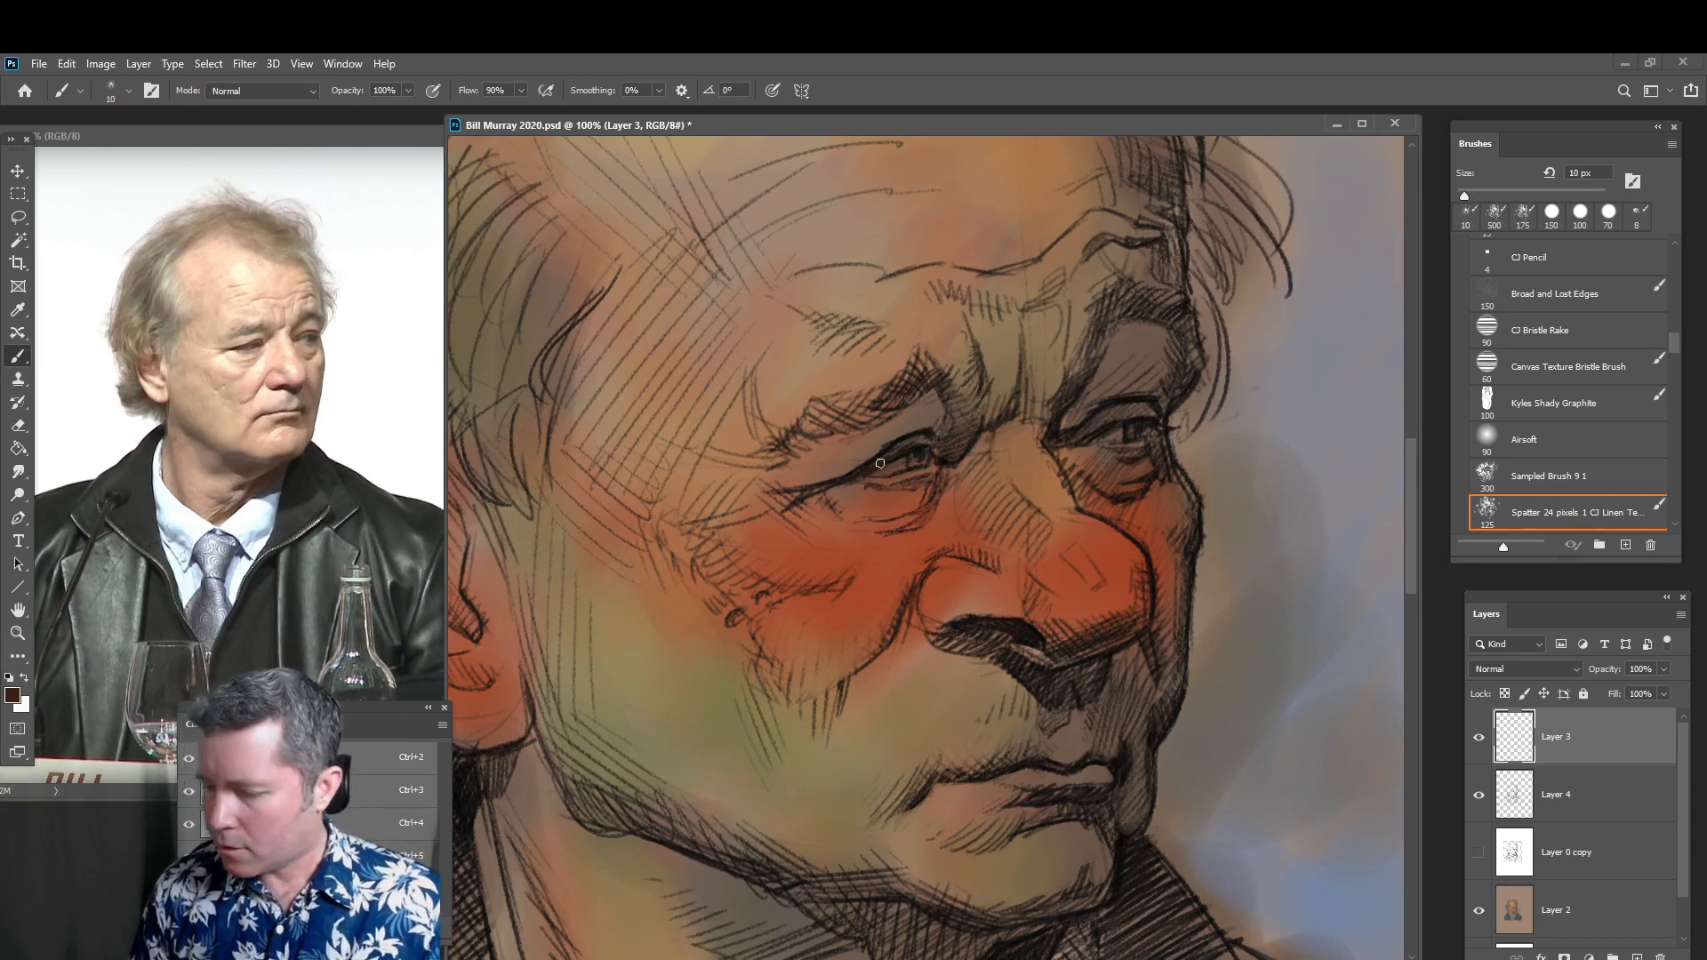
Adjust the foreground color to #2c1404 and start darkening the iris of the near eye
left_click(13, 696)
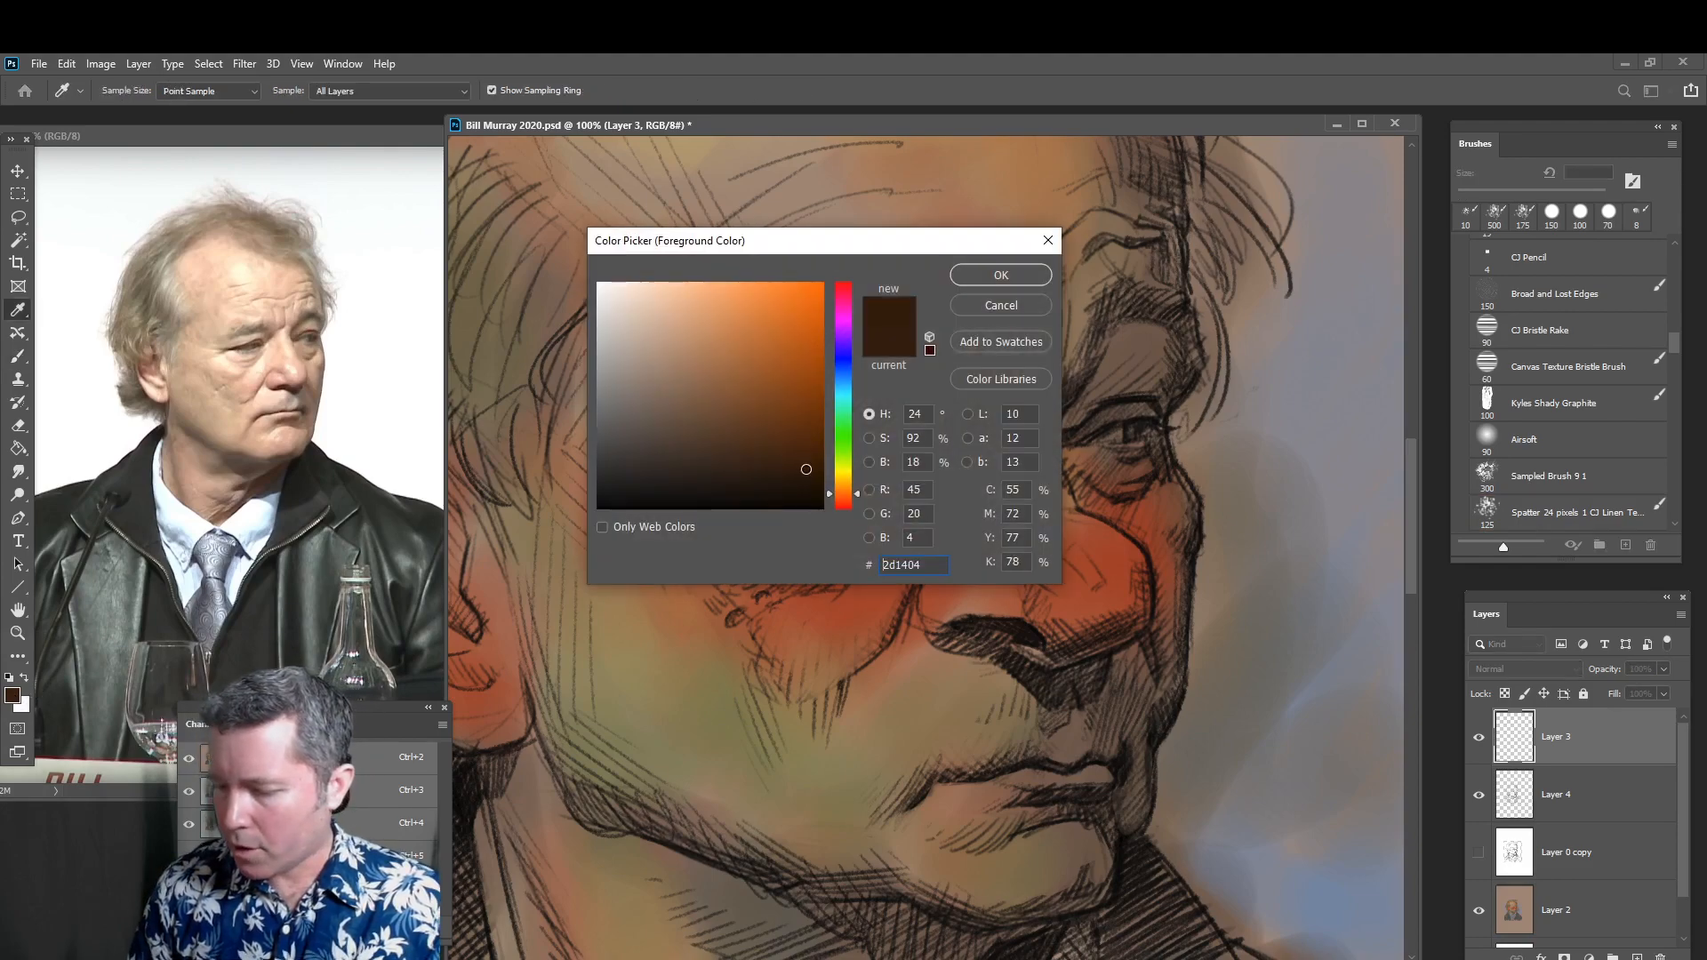
left_click(808, 468)
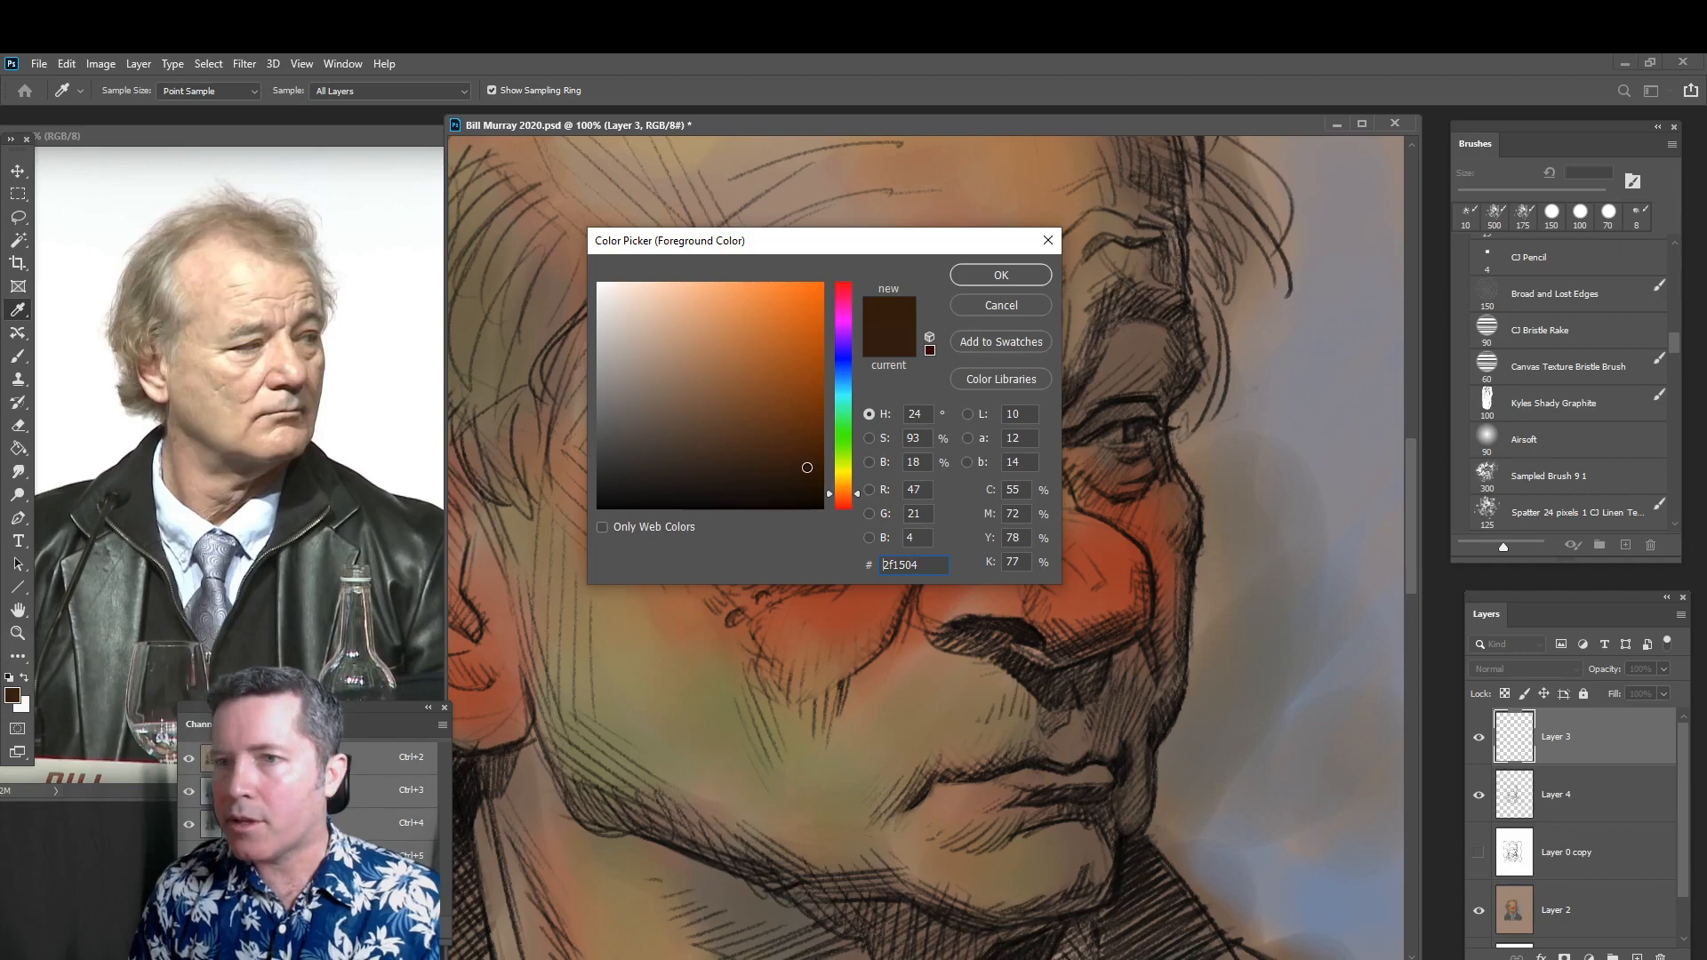
left_click(806, 465)
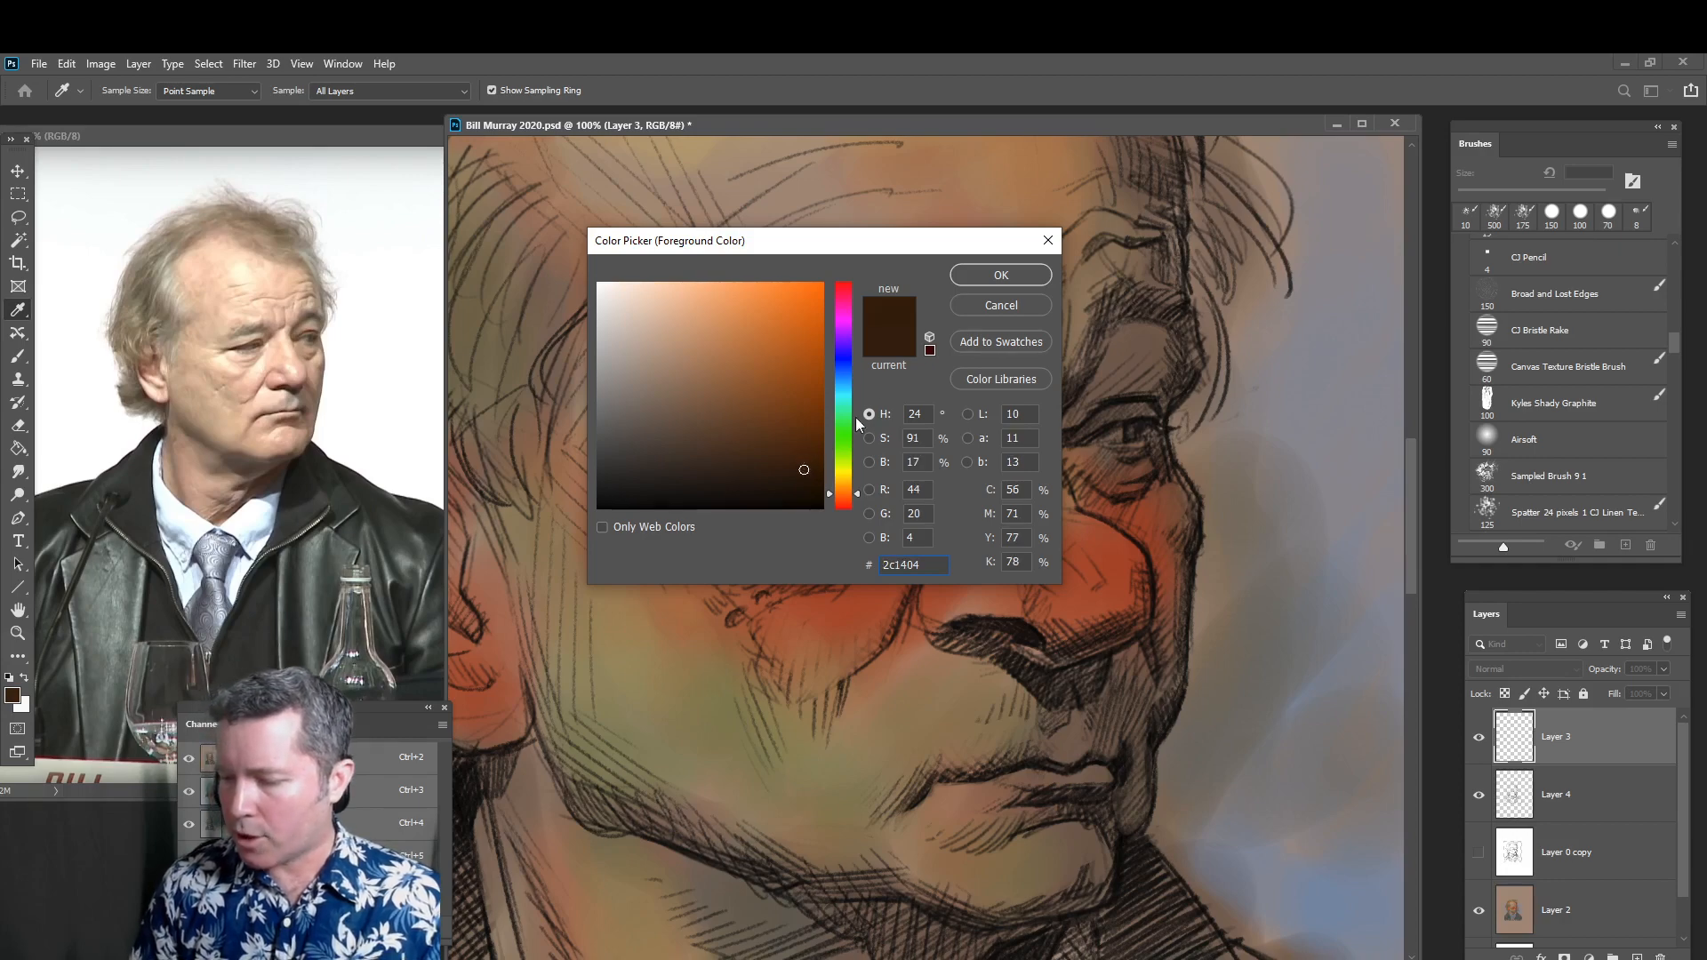
left_click(991, 276)
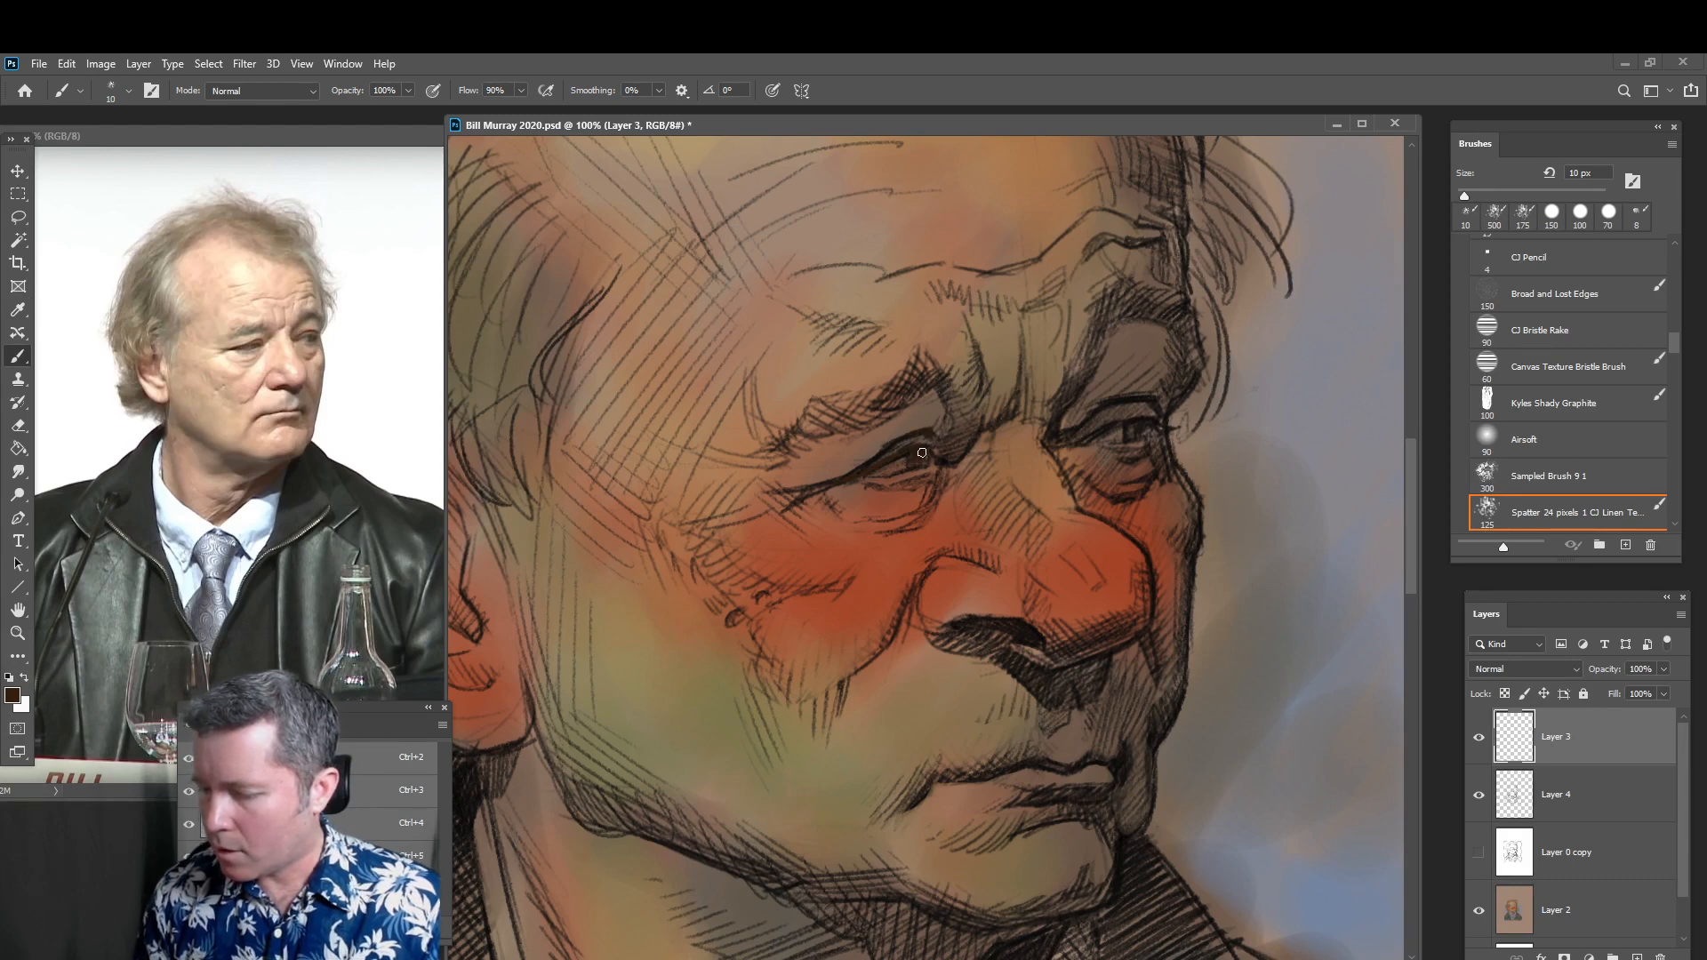
Switch to the JS 24 brush and reduce it to 9 px
left_click(129, 92)
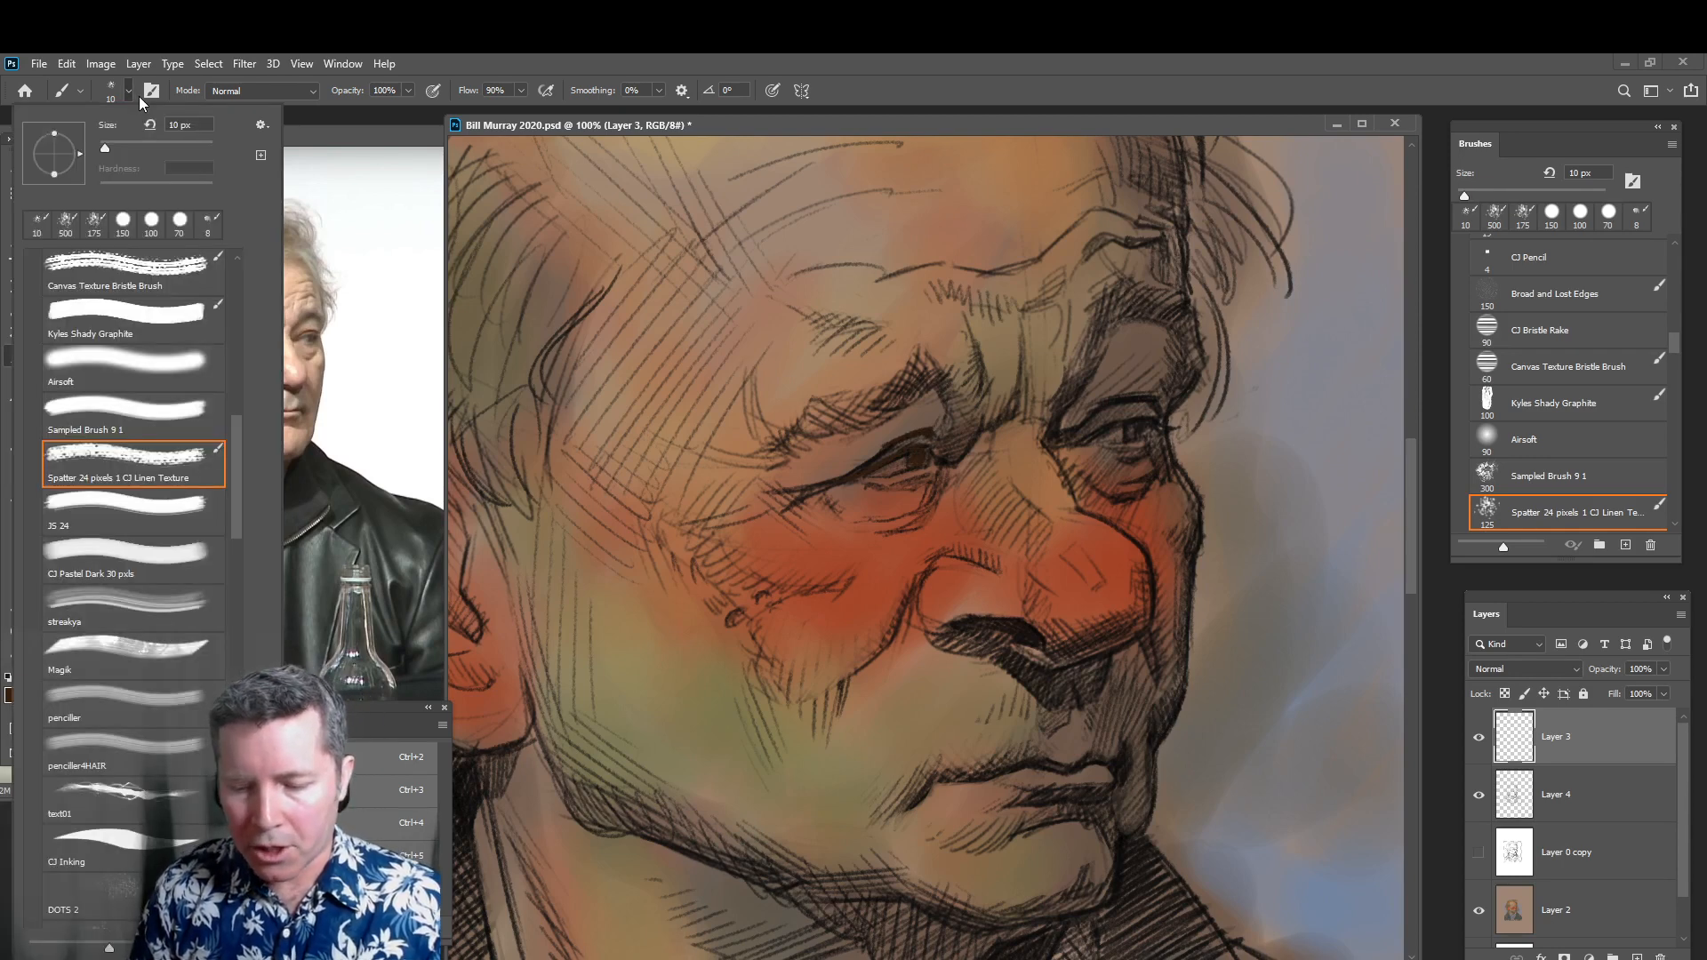
left_click(189, 502)
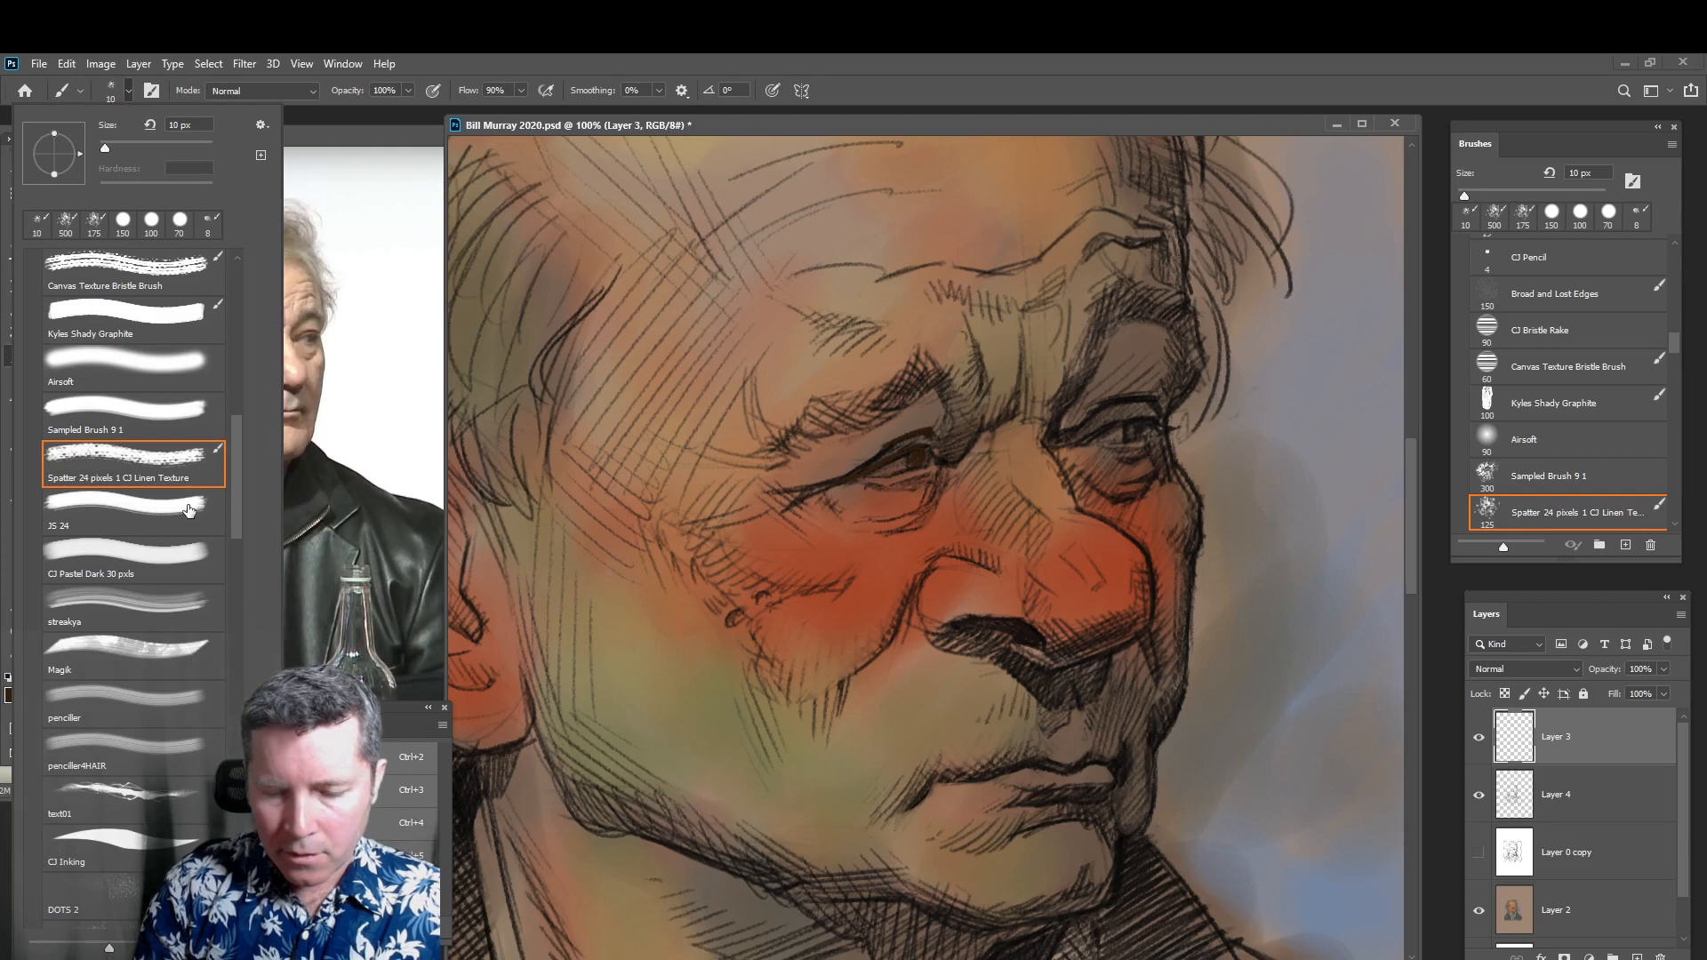
left_click(820, 130)
key("bracketleft")
key("bracketleft")
key("bracketleft")
key("bracketleft")
key("bracketleft")
key("bracketleft")
key("bracketleft")
key("bracketleft")
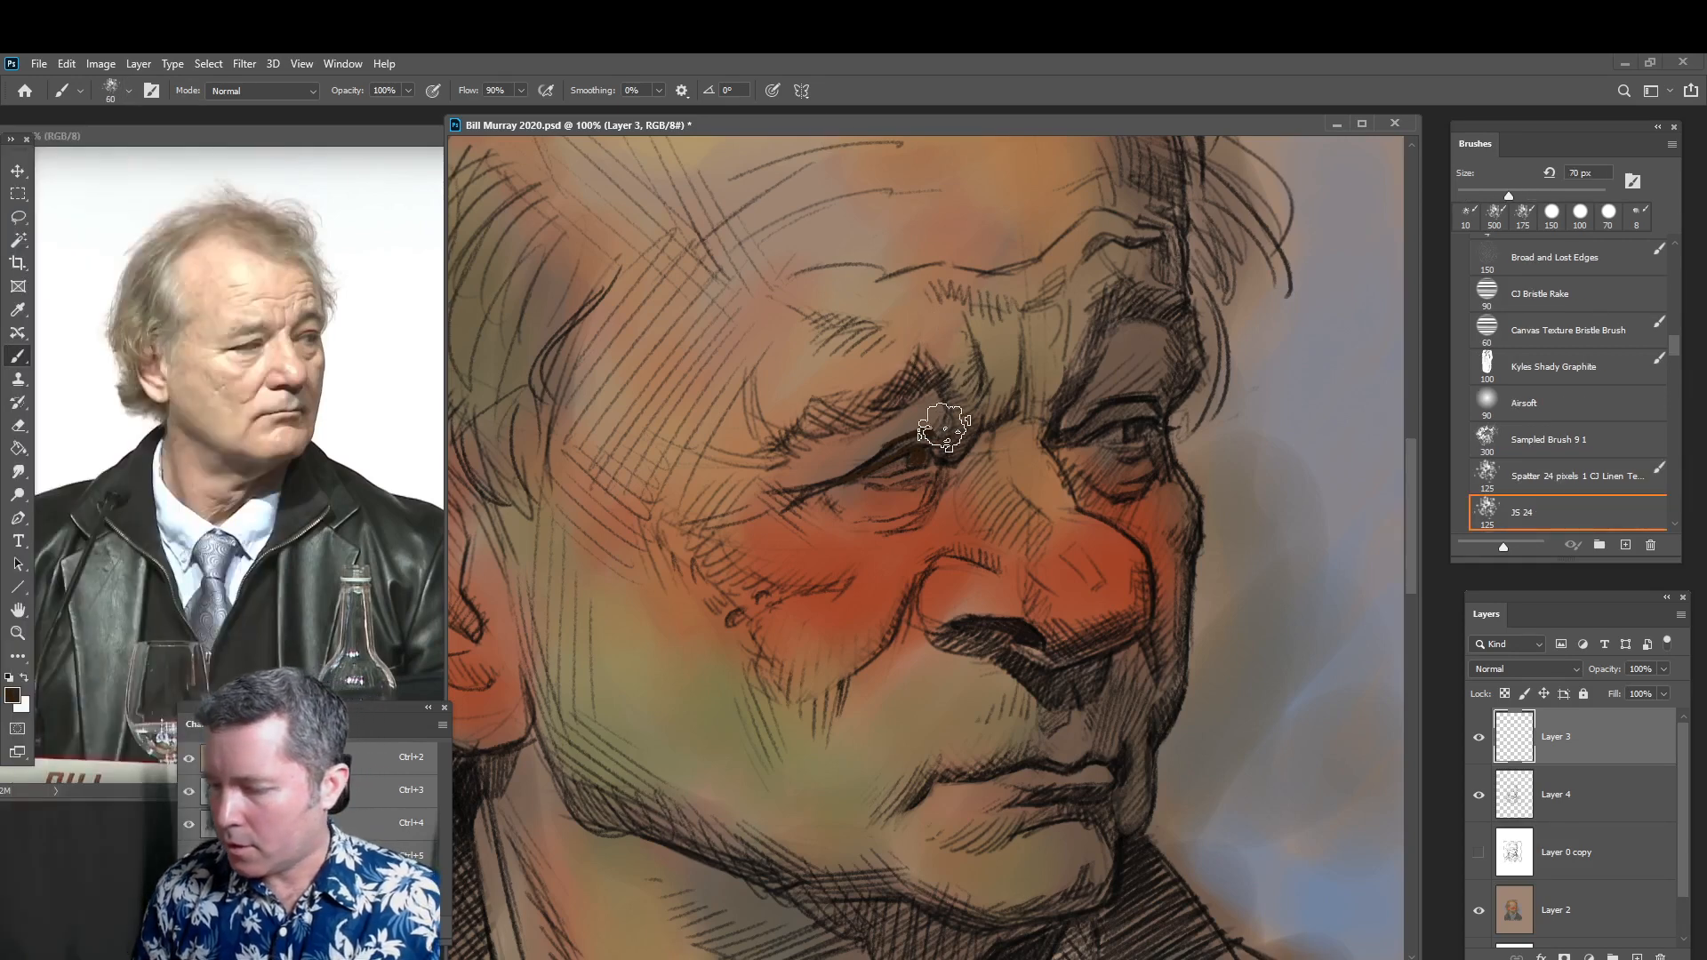
key("bracketleft")
key("bracketleft")
key("bracketleft")
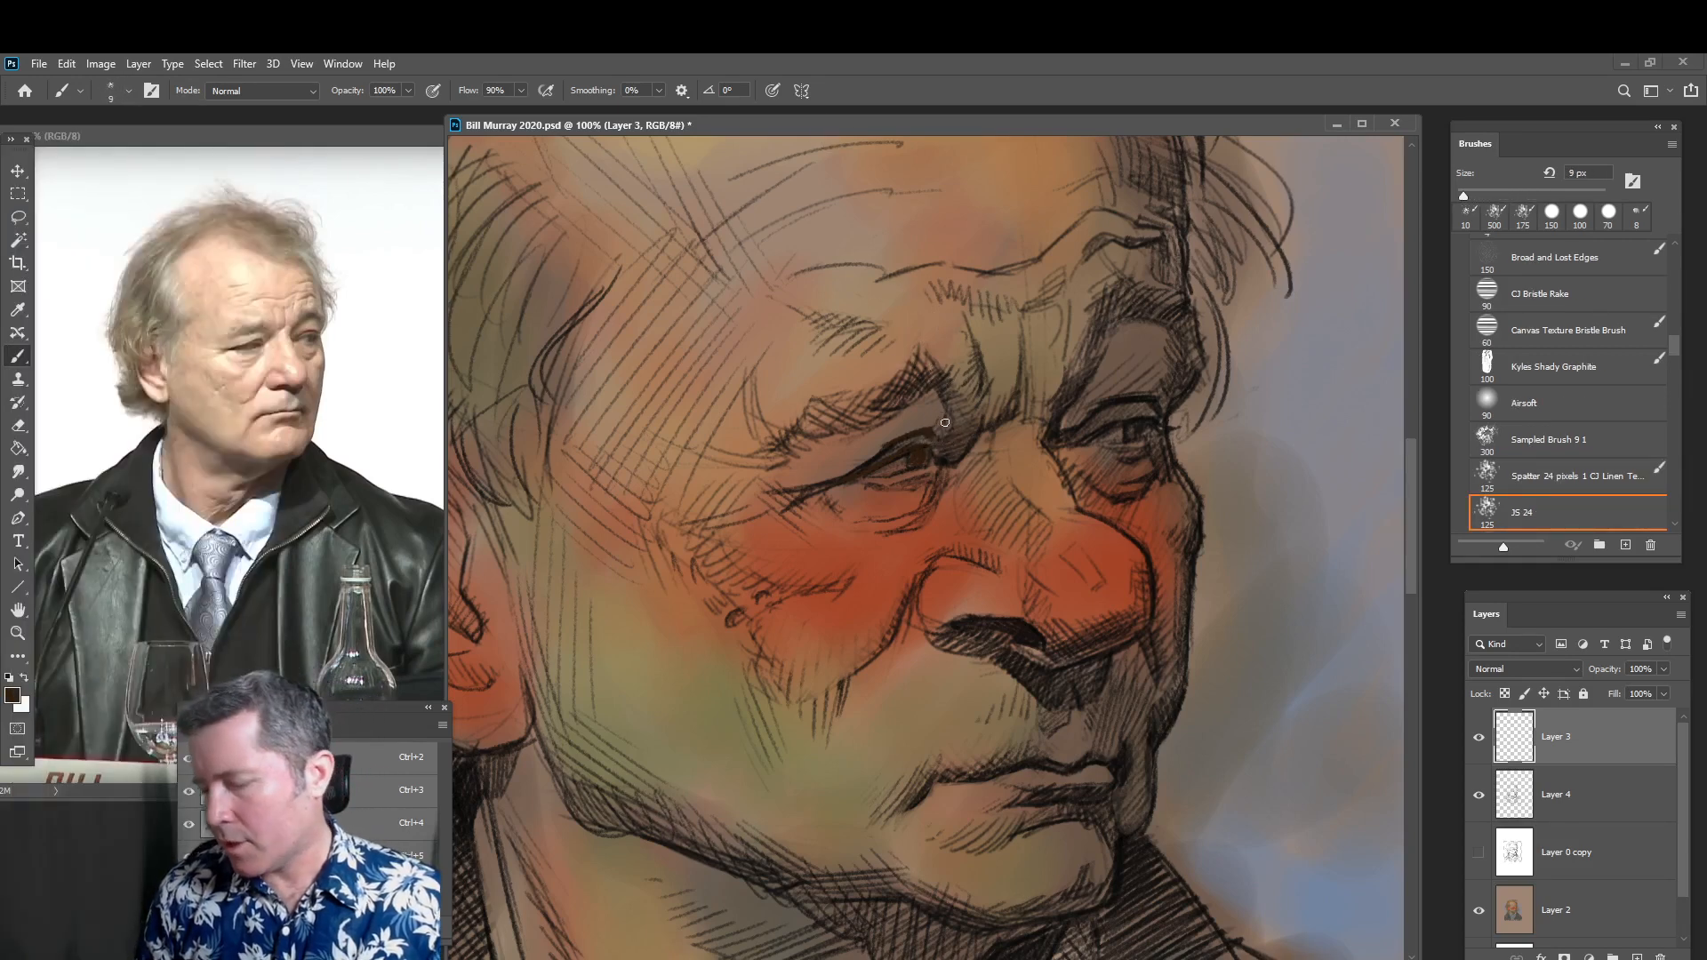
Paint the irises, lid lines and inner corners of both eyes in dark brown with an 8 to 10 px brush
left_click_drag(928, 431, 923, 432)
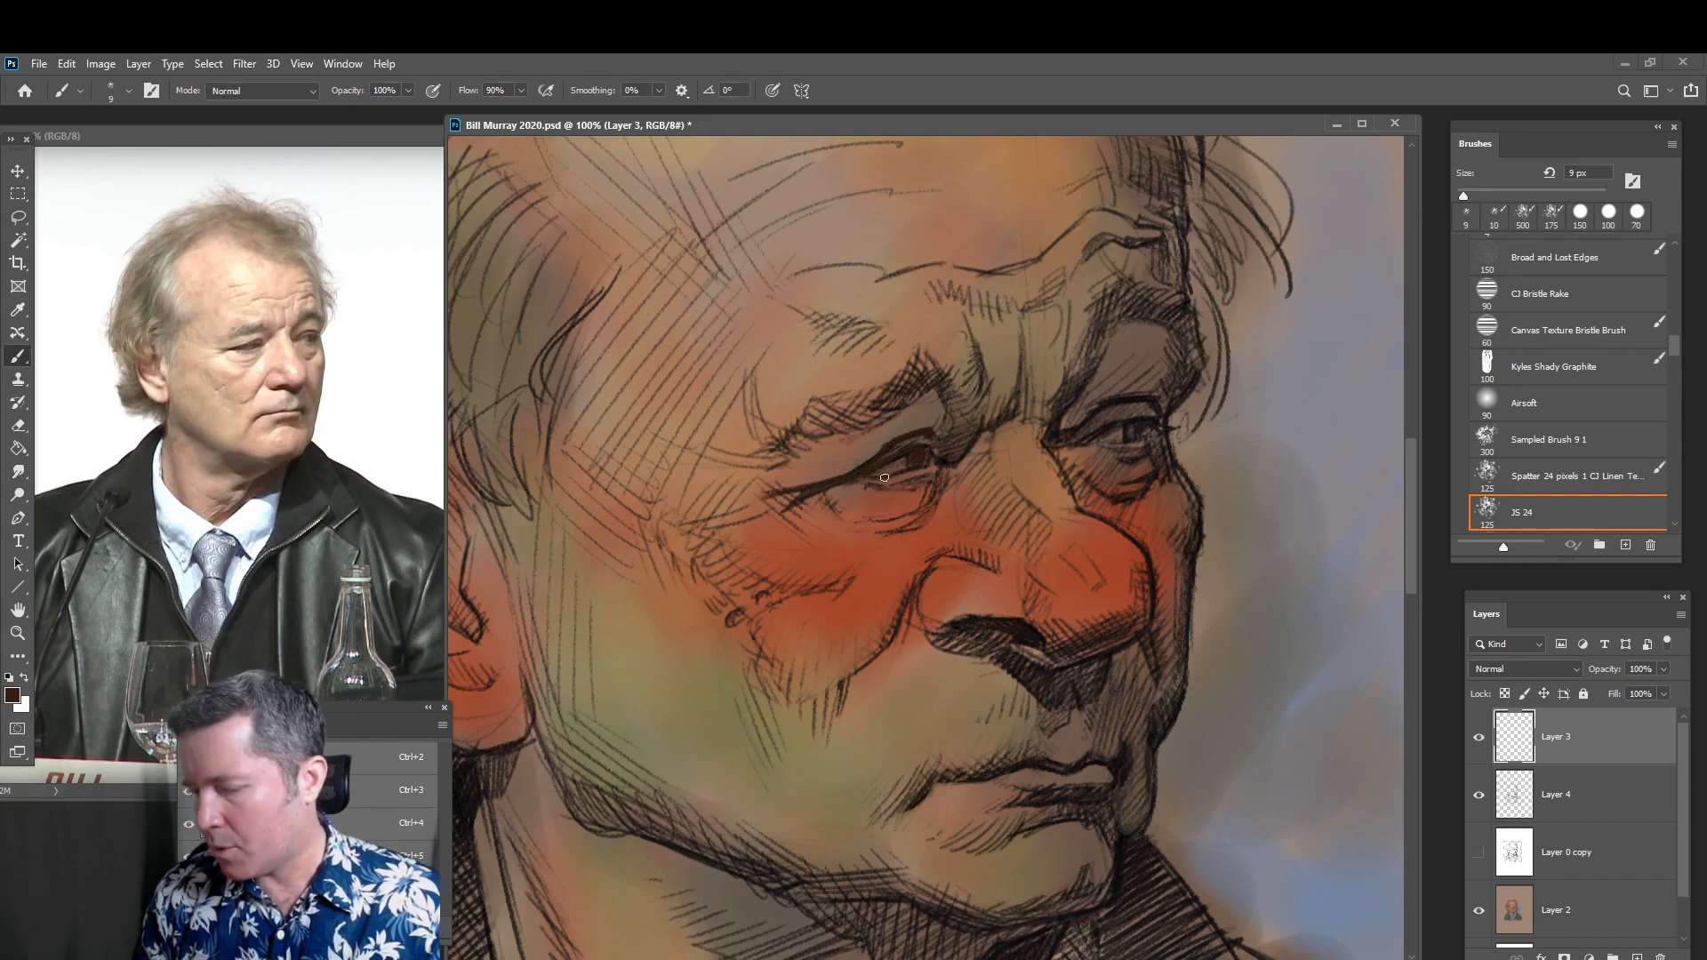
left_click_drag(885, 478, 937, 468)
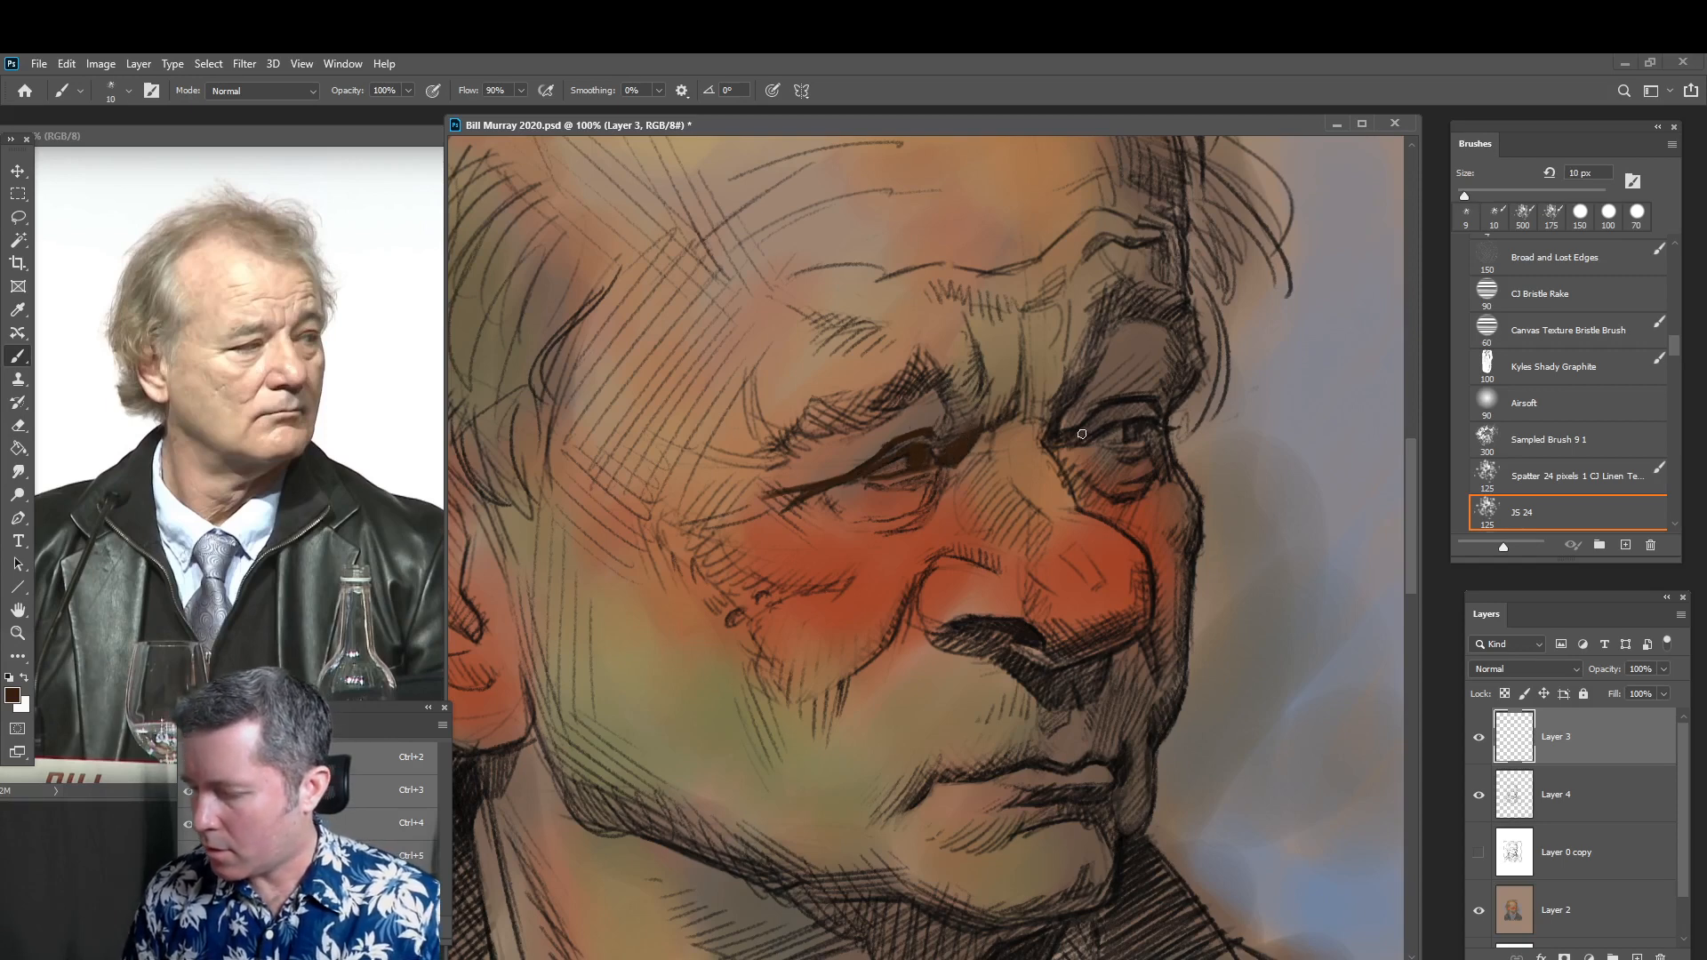
left_click_drag(1057, 416, 1063, 442)
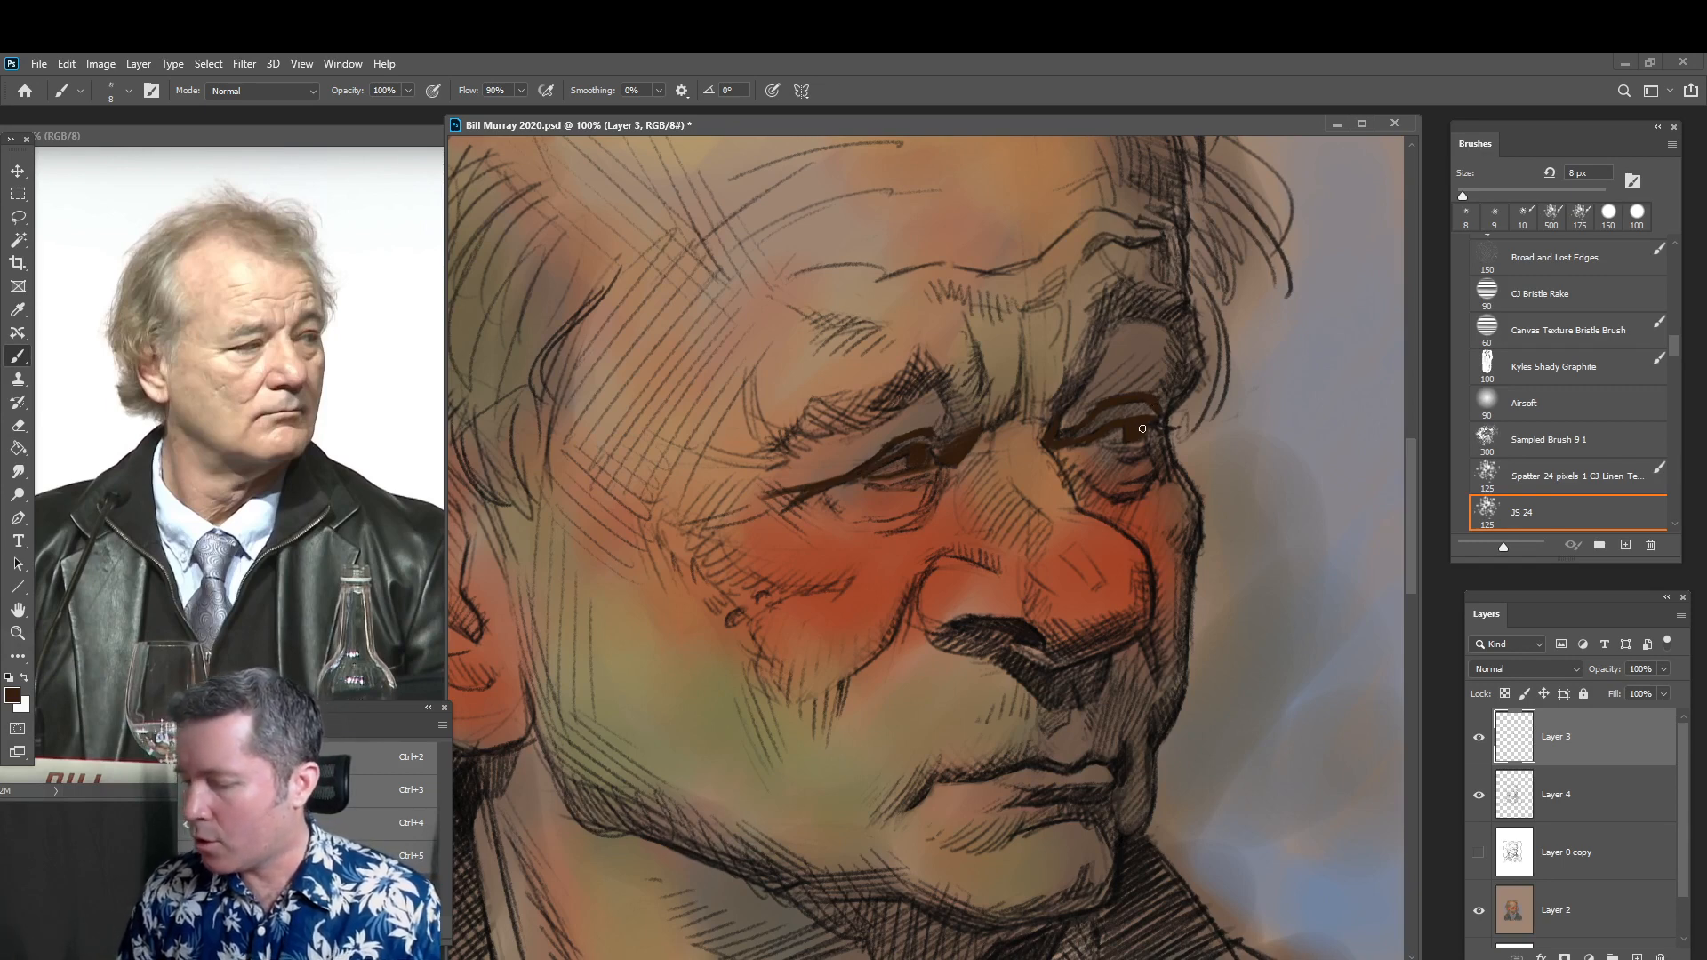
Enlarge the brush to 20 px and paint both eyebrows and the shadow beside the far eye in dark brown
key("bracketright")
key("bracketright")
key("bracketright")
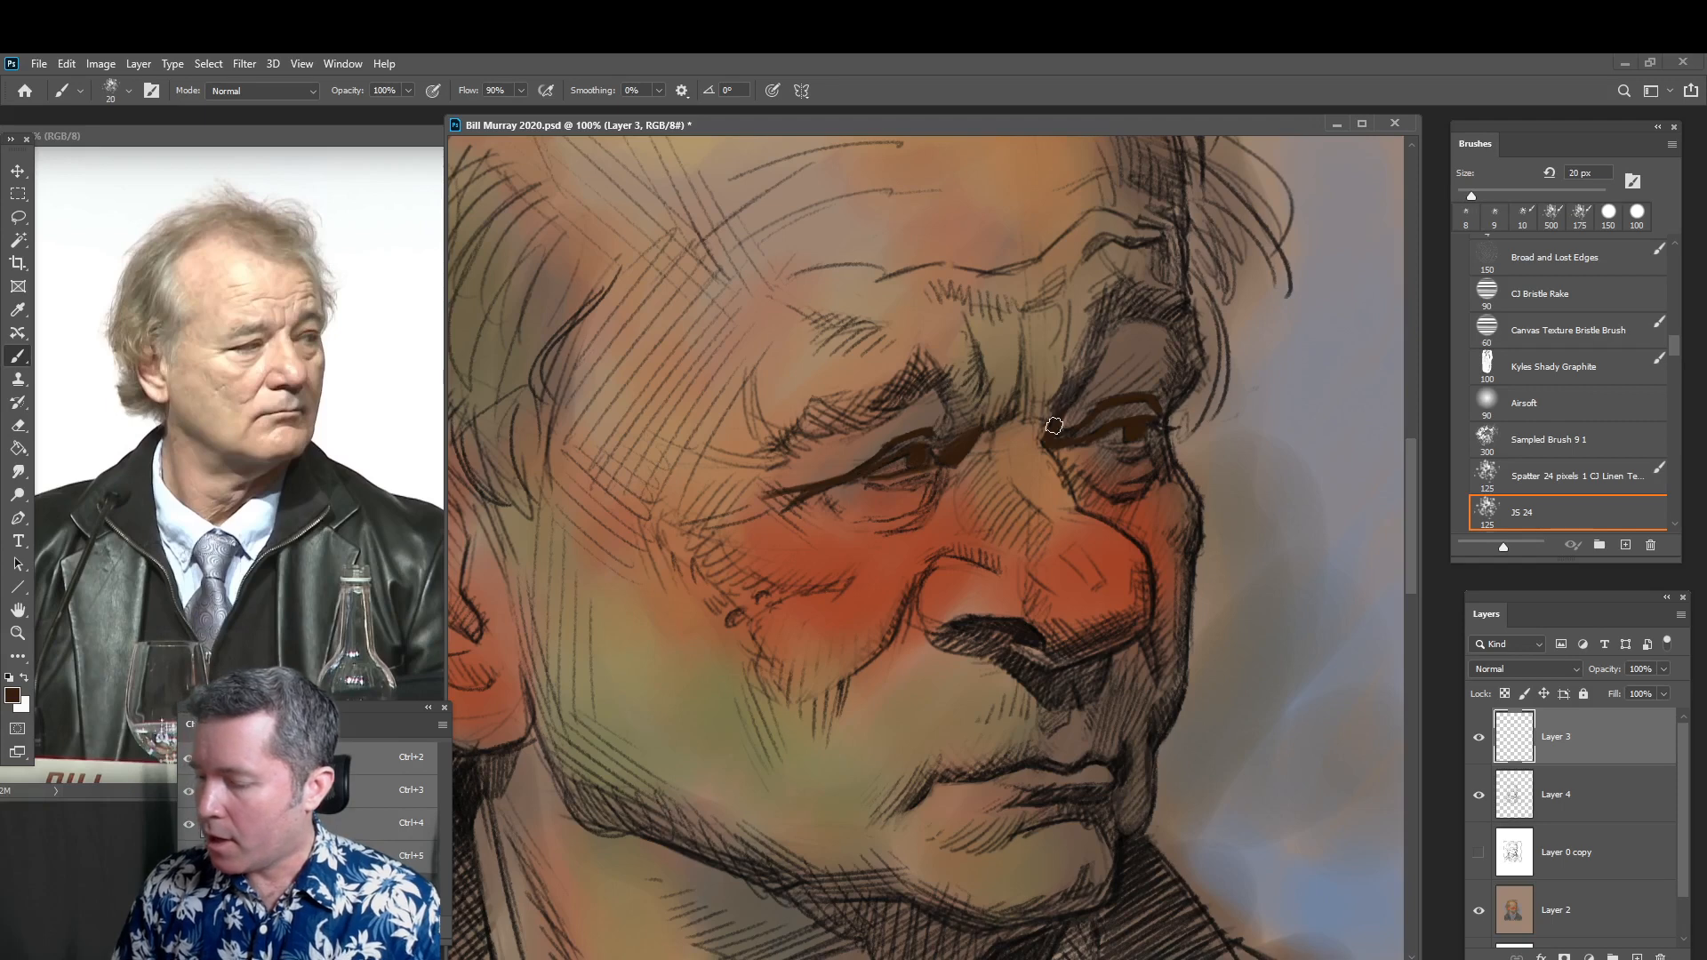
left_click_drag(1055, 424, 1071, 398)
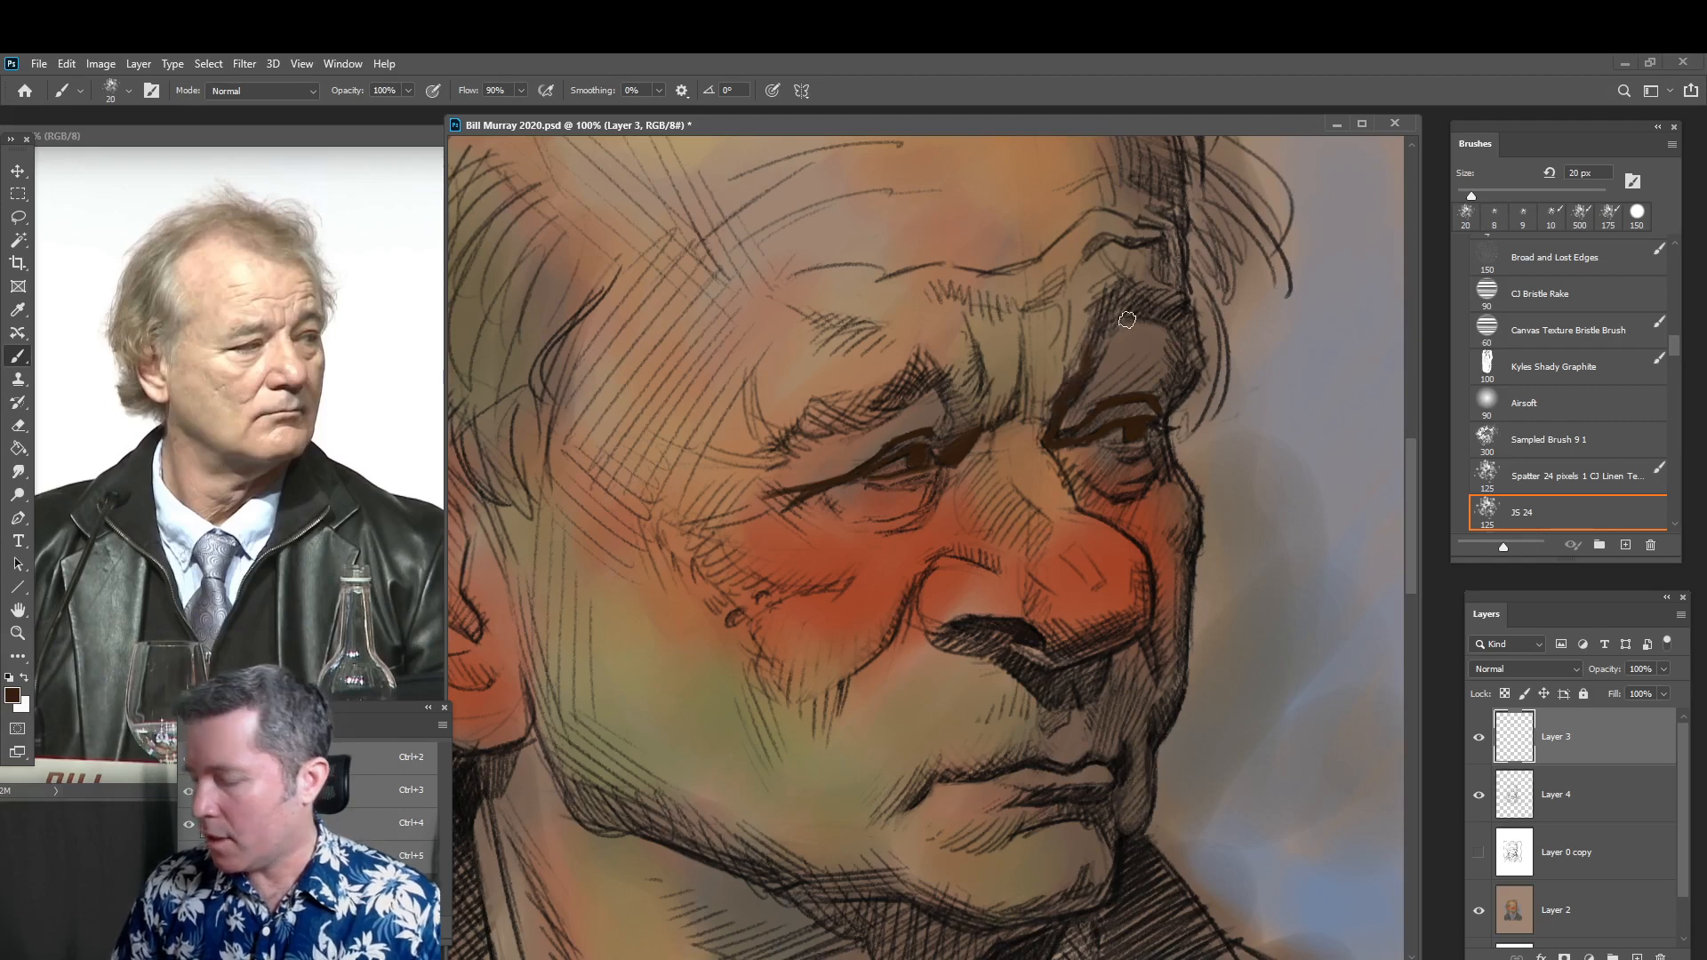
mouse_move(1095, 354)
left_mouse_down()
mouse_move(1123, 301)
mouse_move(1096, 310)
mouse_move(1162, 305)
mouse_move(1196, 360)
left_mouse_up()
mouse_move(921, 377)
left_mouse_down()
mouse_move(882, 412)
mouse_move(862, 377)
mouse_move(885, 390)
mouse_move(853, 391)
mouse_move(867, 418)
mouse_move(841, 416)
mouse_move(885, 408)
left_mouse_up()
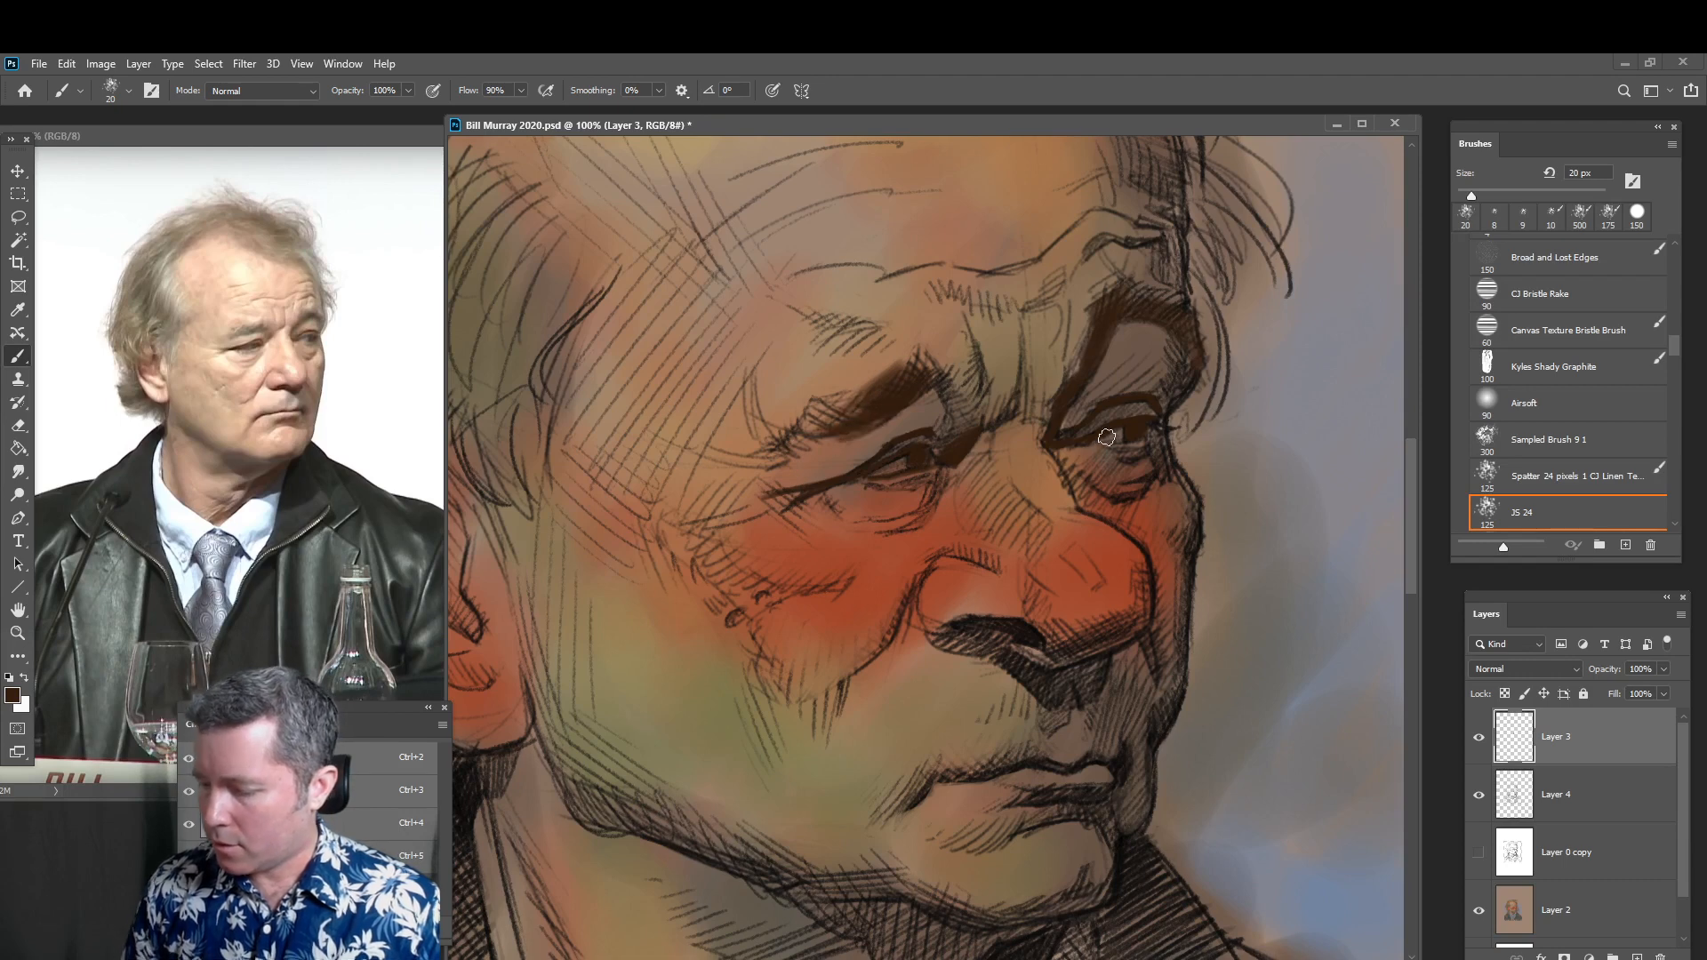
Paint the nostril, the nose wing contour and the shadow under the nose in dark brown with an 8 to 15 px brush
key("bracketleft")
left_click_drag(973, 620, 1007, 626)
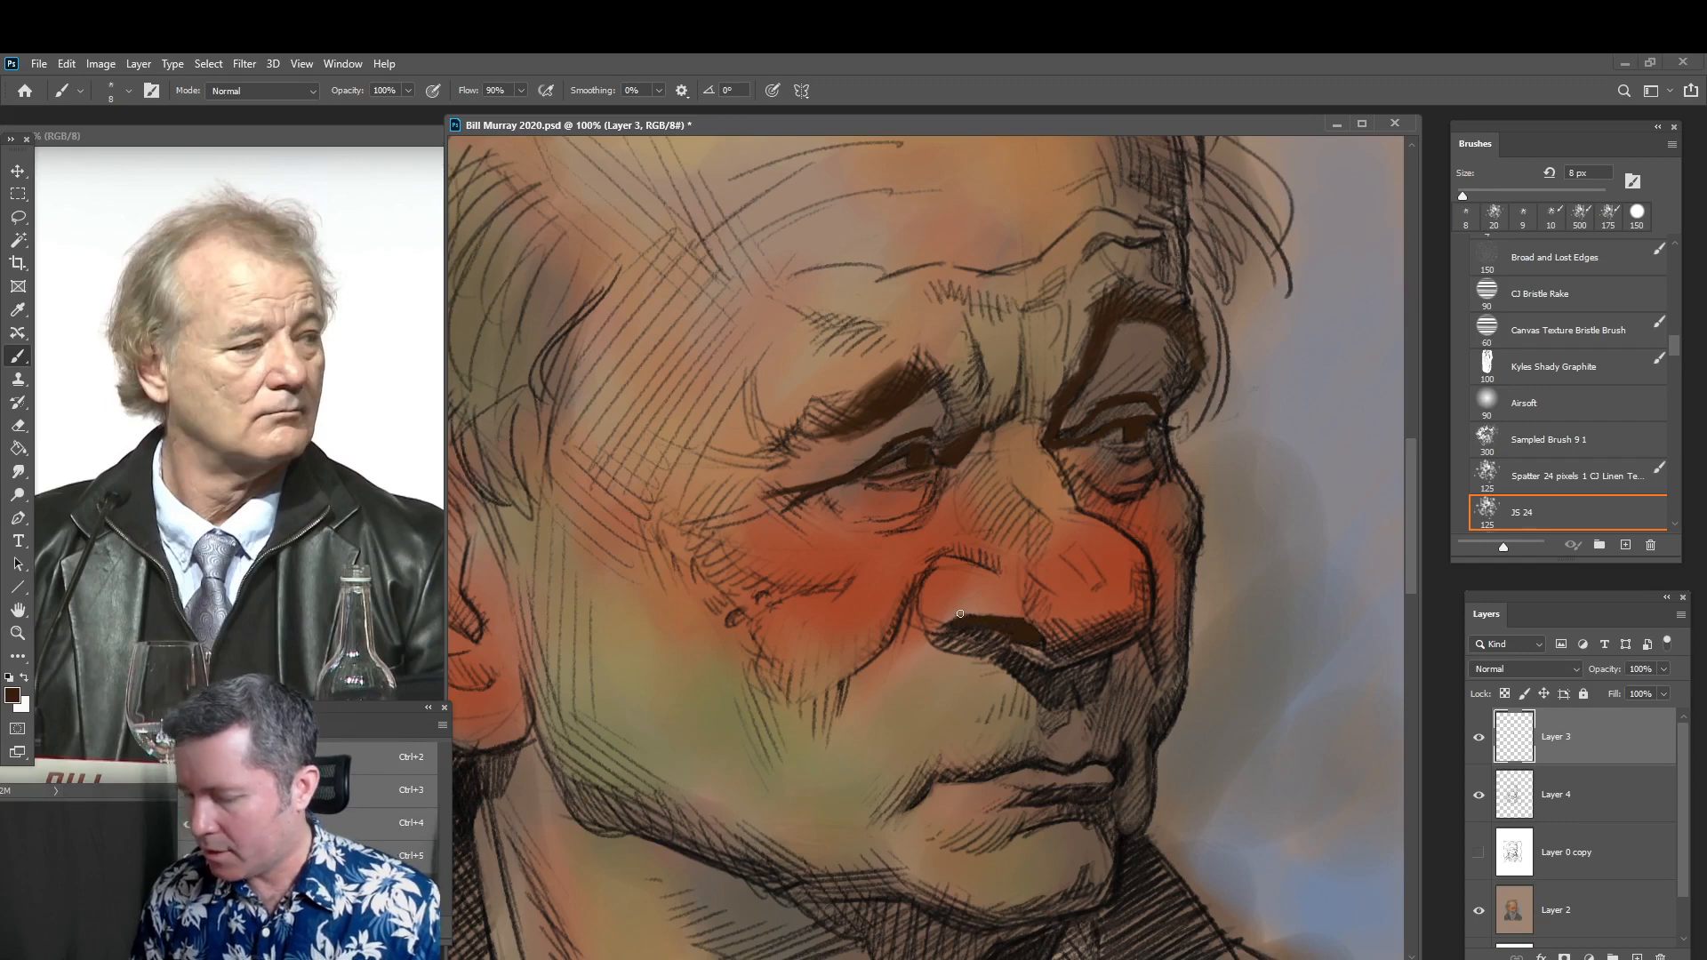
left_click_drag(924, 620, 923, 575)
key("bracketright")
key("bracketright")
key("bracketright")
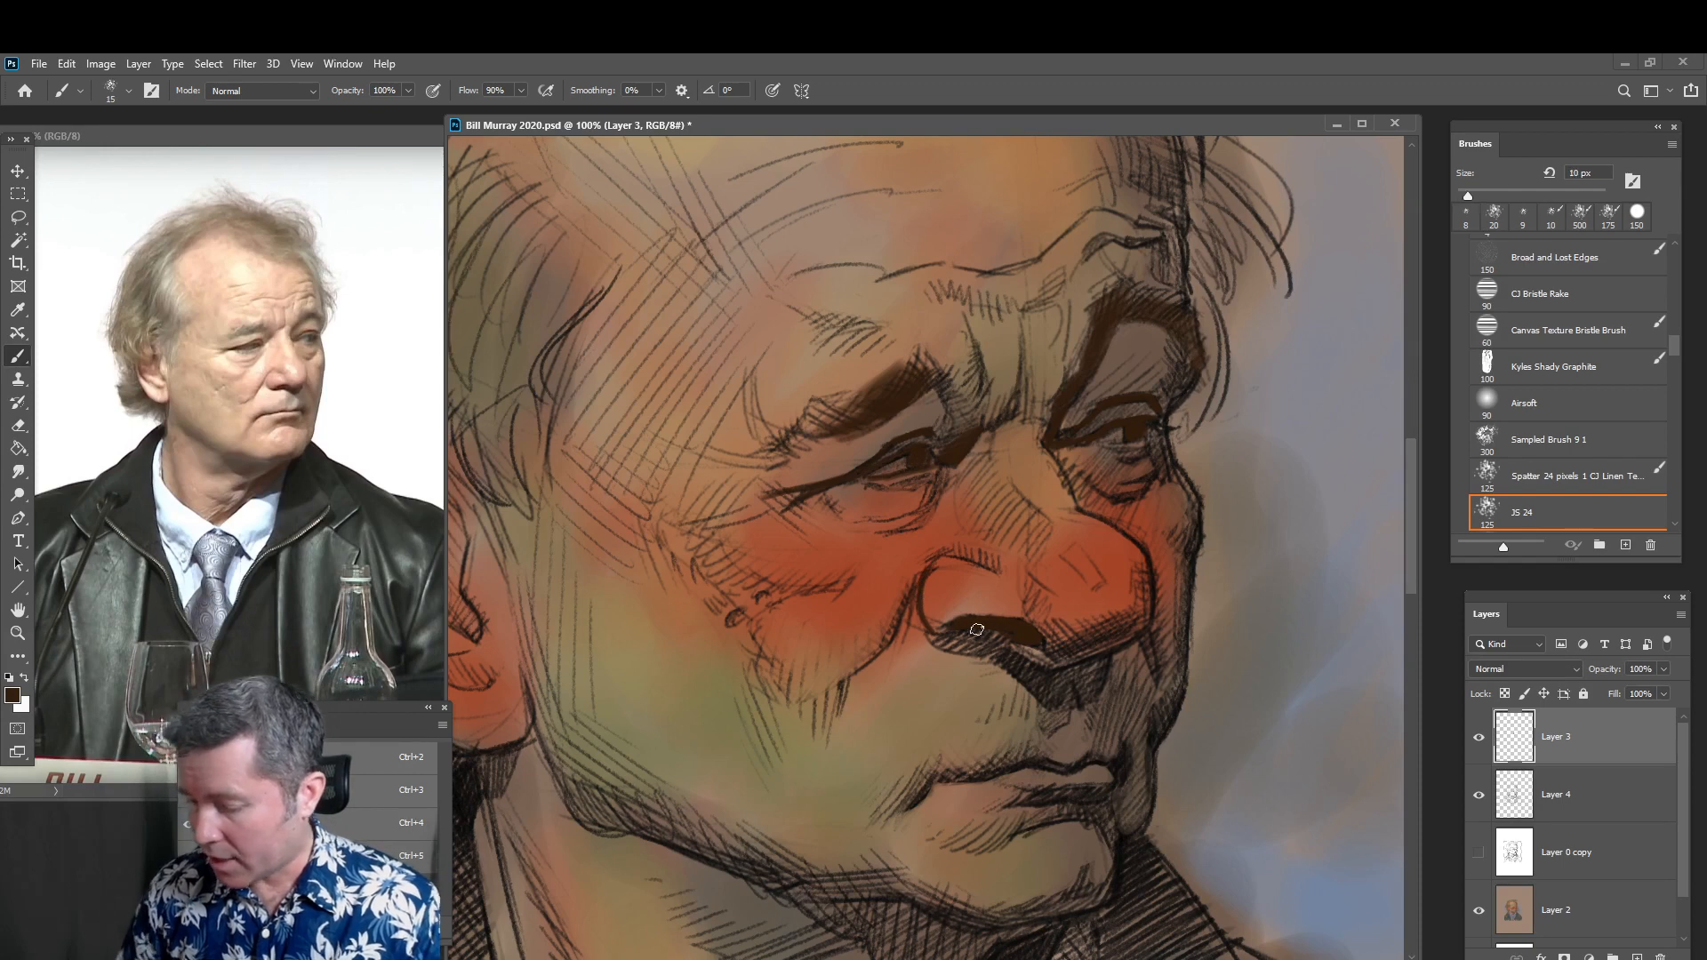
mouse_move(941, 638)
left_mouse_down()
mouse_move(1046, 644)
mouse_move(1020, 664)
mouse_move(1063, 624)
mouse_move(1062, 671)
mouse_move(1099, 662)
mouse_move(1095, 686)
mouse_move(1048, 699)
mouse_move(1047, 682)
mouse_move(950, 646)
mouse_move(1003, 644)
mouse_move(928, 632)
left_mouse_up()
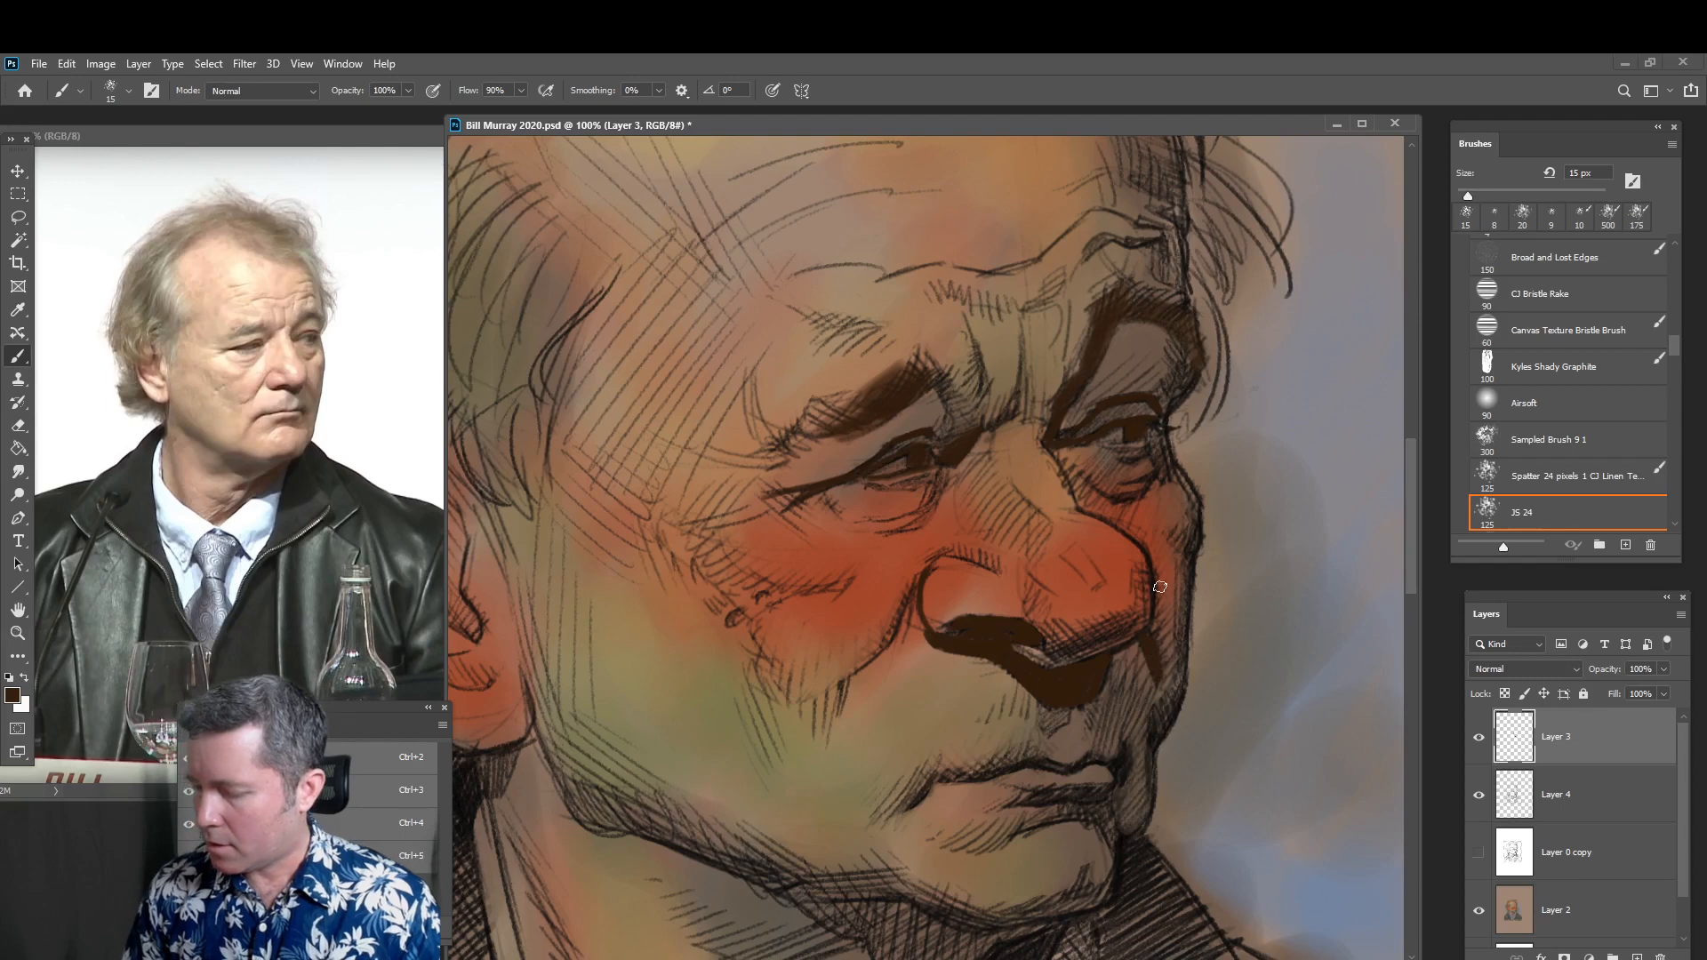
Paint the line between the lips and the near mouth corner in dark brown with an 8 to 20 px brush
key("bracketleft")
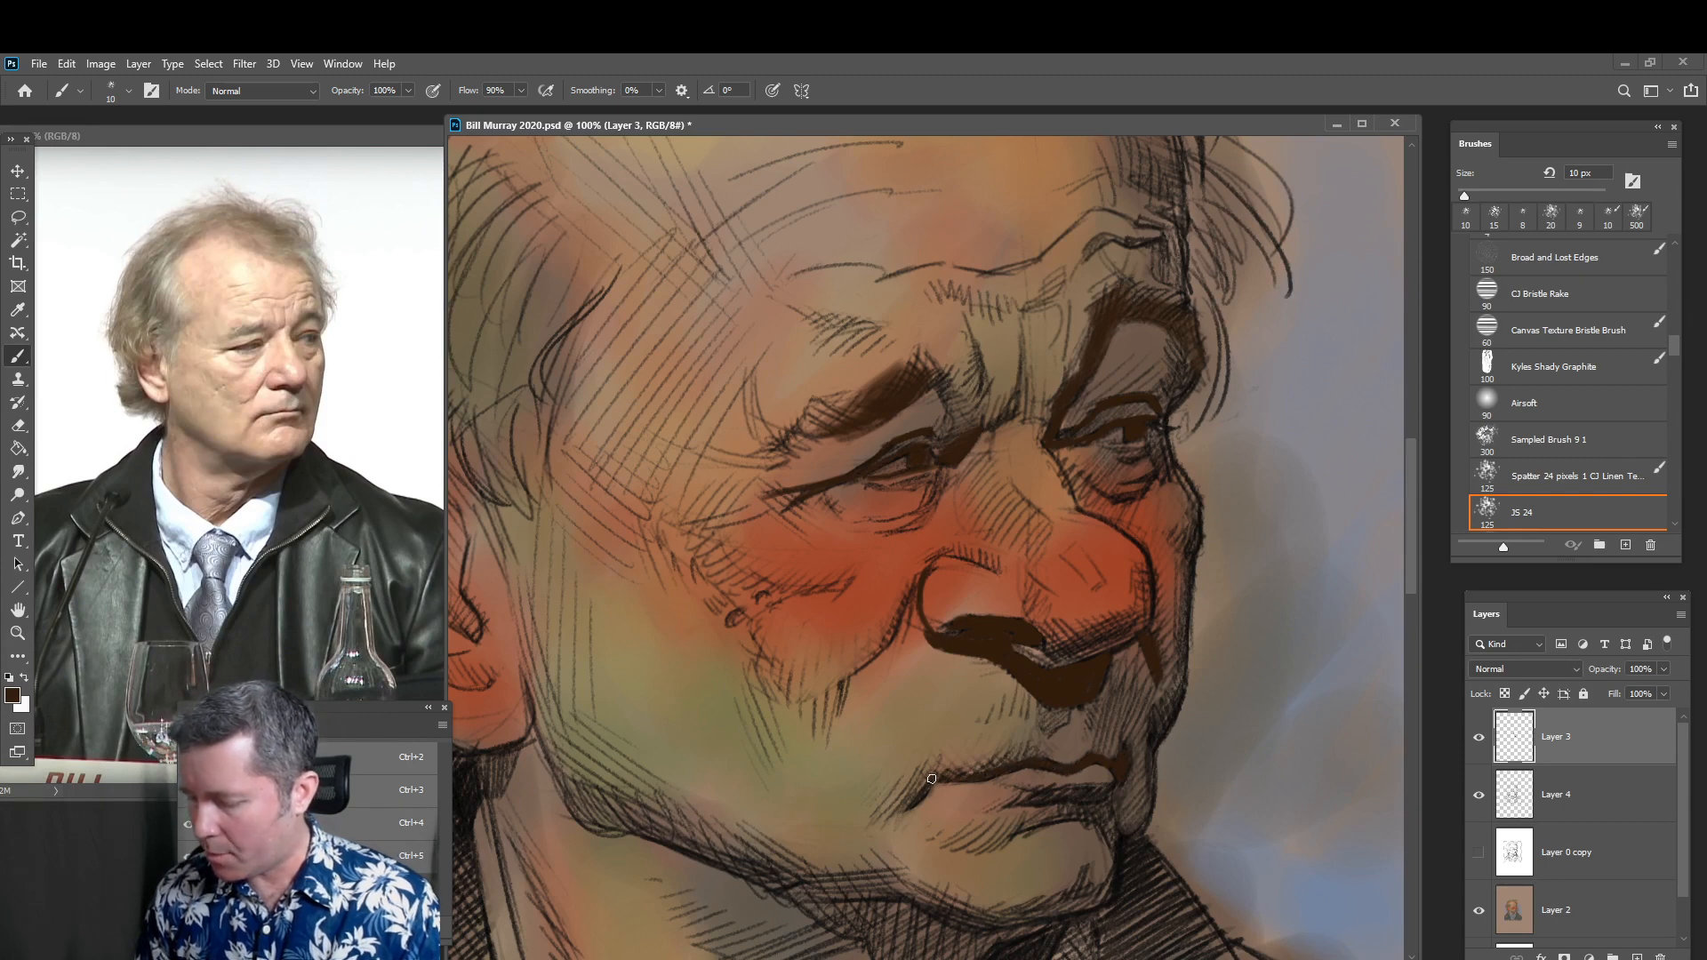
key("bracketright")
key("bracketright")
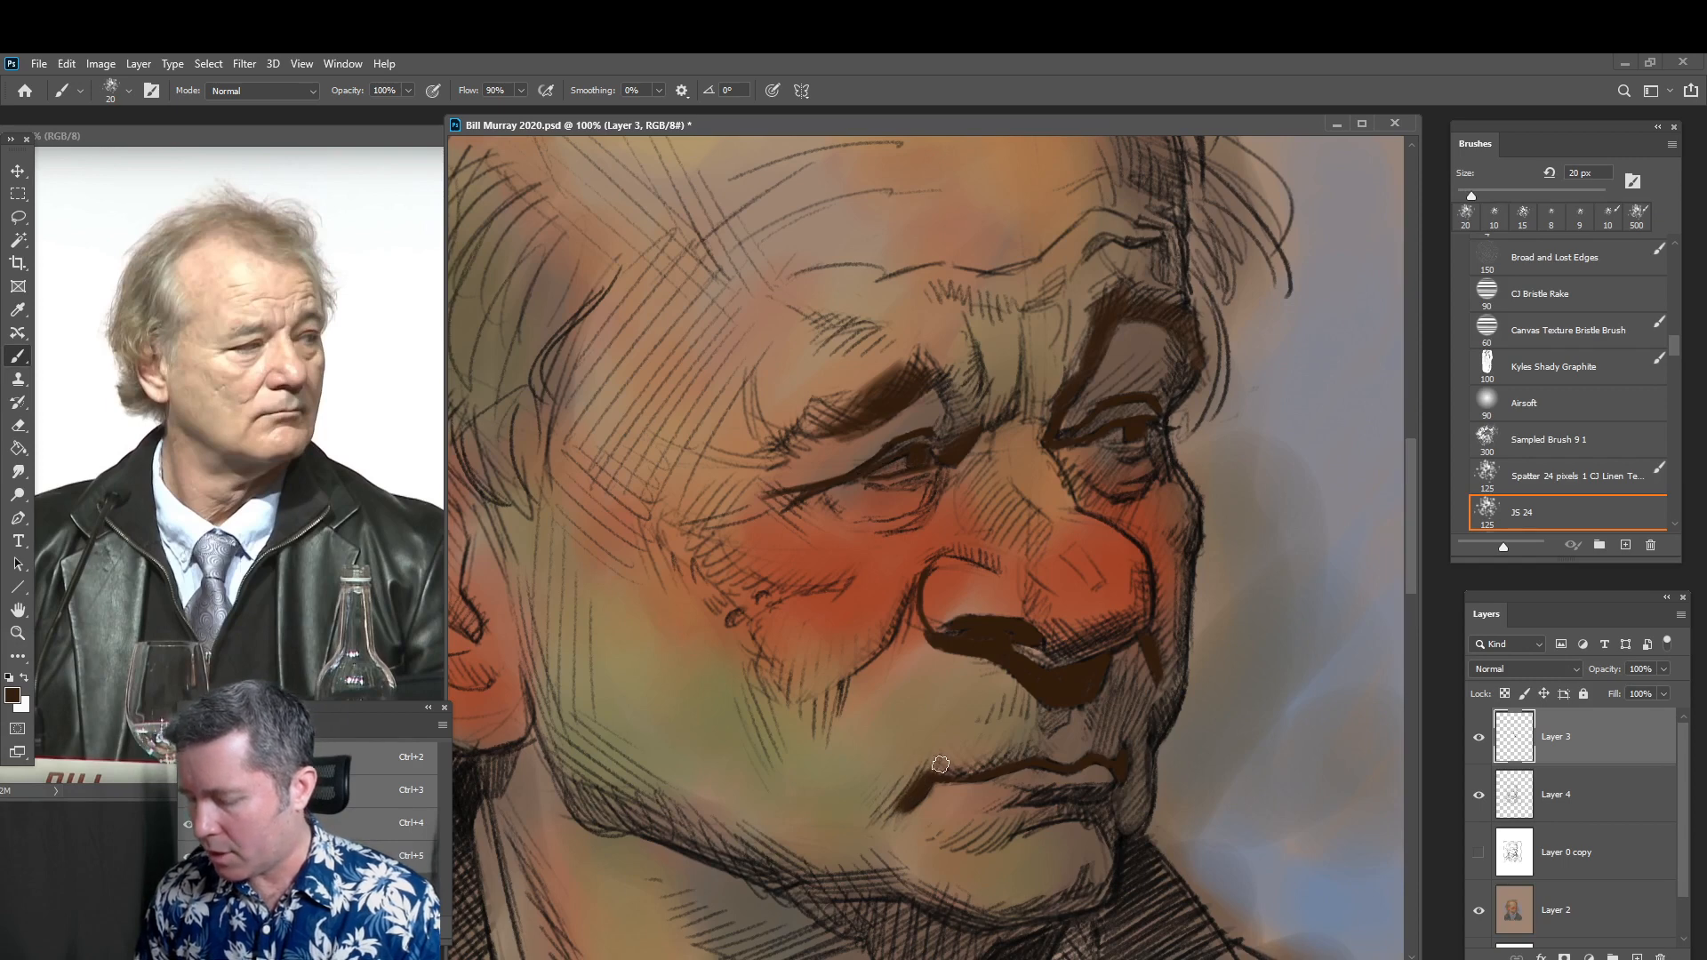
key("bracketleft")
key("bracketleft")
left_click_drag(937, 777, 957, 777)
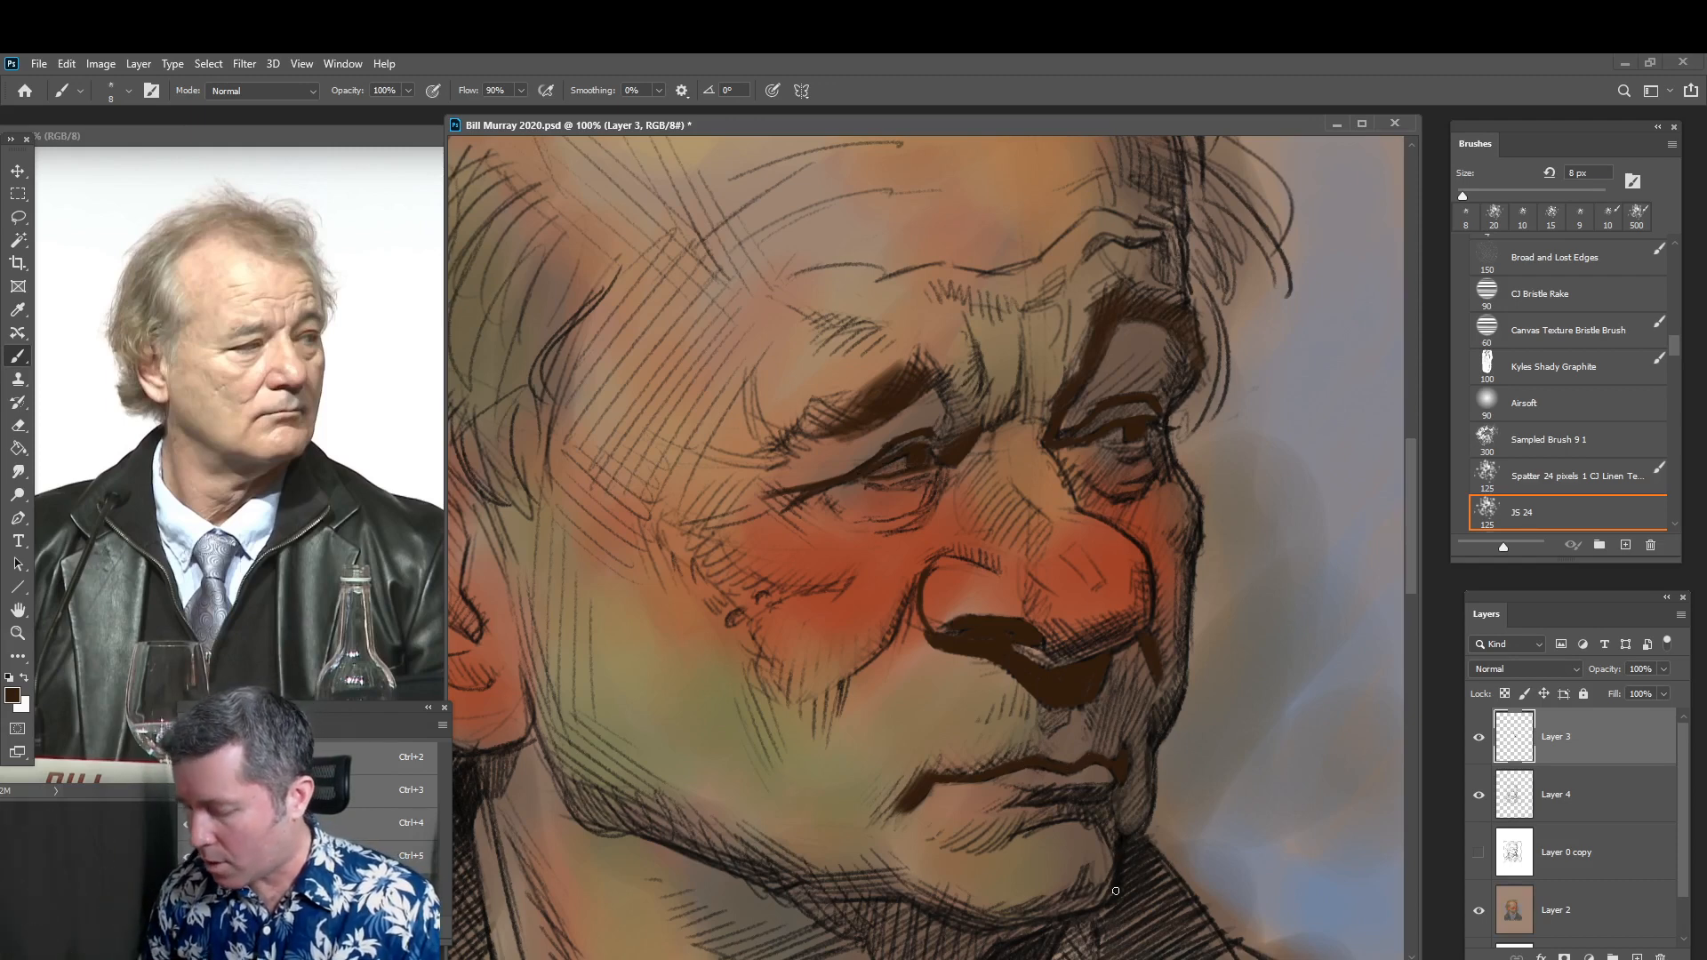
Paint the chin and jaw contour in dark brown at 15 px and the shadow beneath the lower lip at 20 px
key("bracketright")
key("bracketright")
key("bracketright")
left_click_drag(1115, 891, 1066, 914)
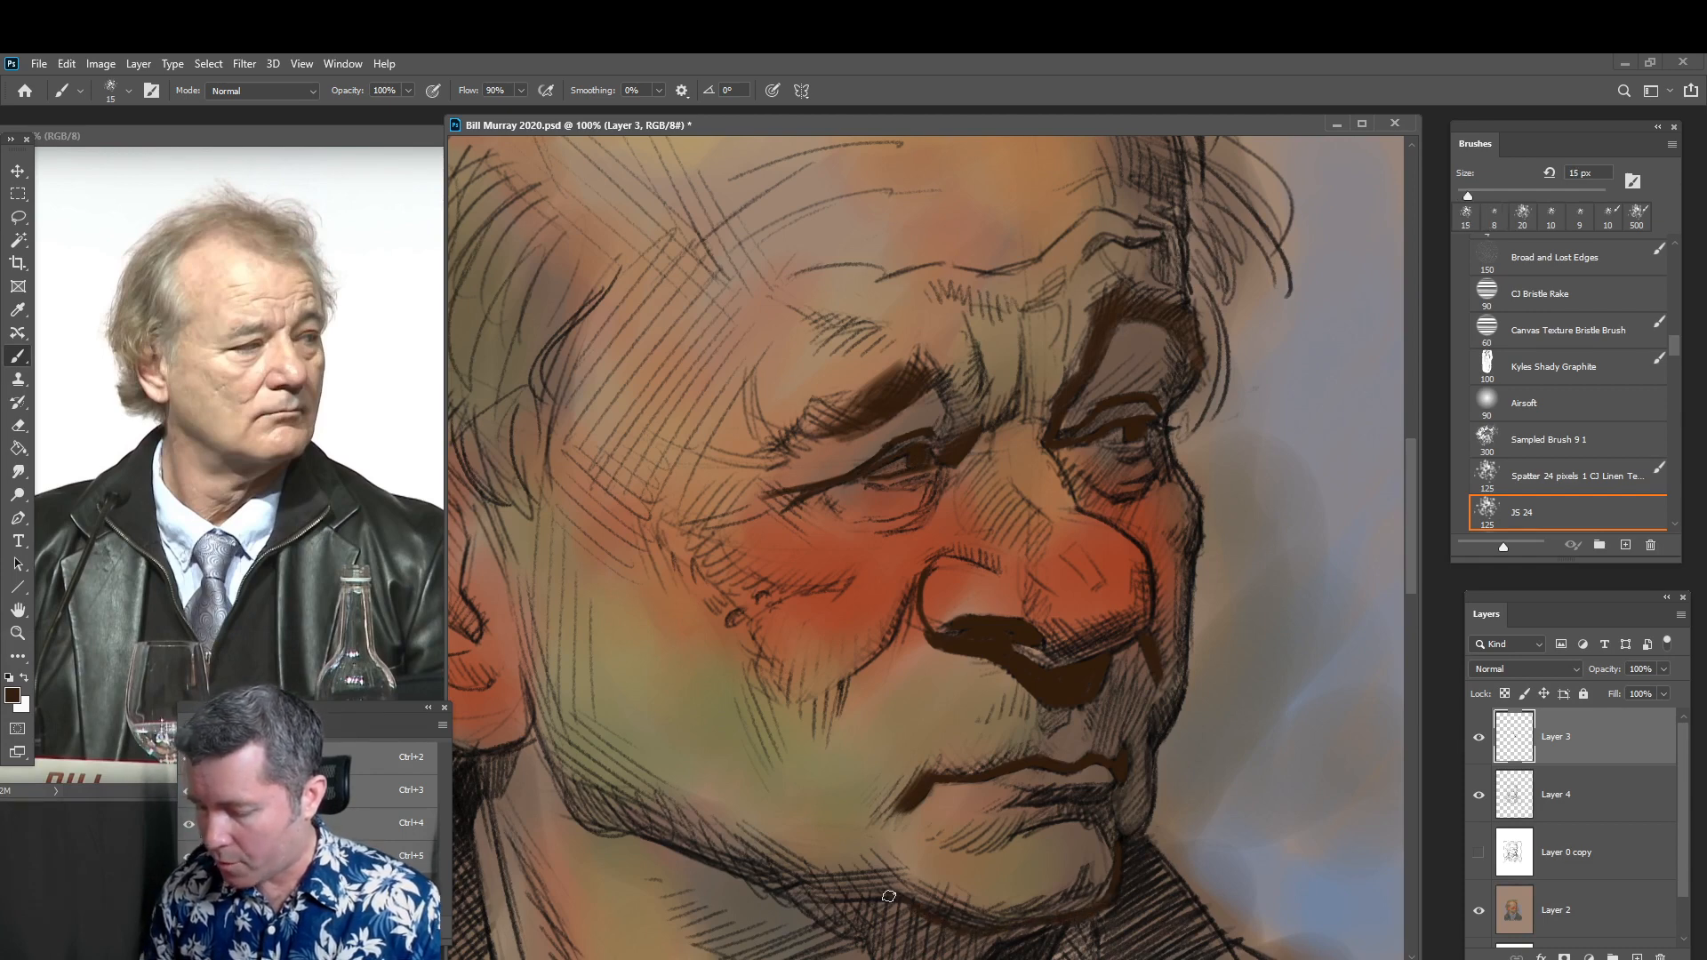
mouse_move(820, 896)
left_mouse_down()
mouse_move(874, 897)
mouse_move(712, 859)
left_mouse_up()
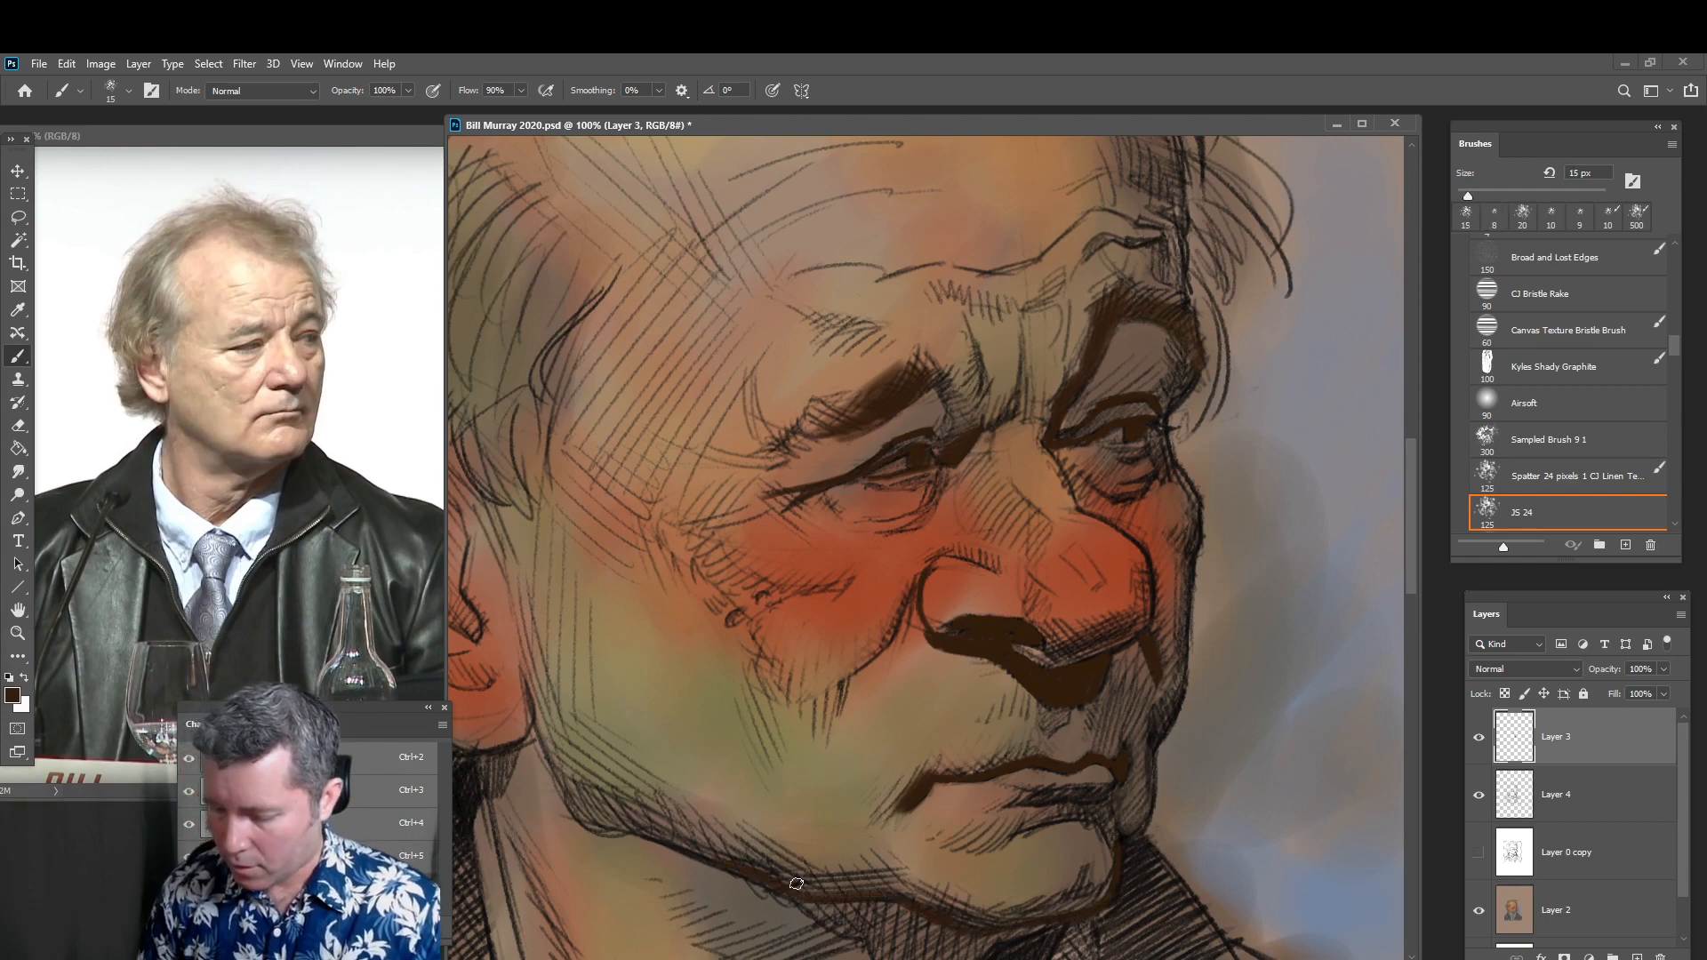
key("bracketright")
left_click_drag(1037, 799, 1098, 791)
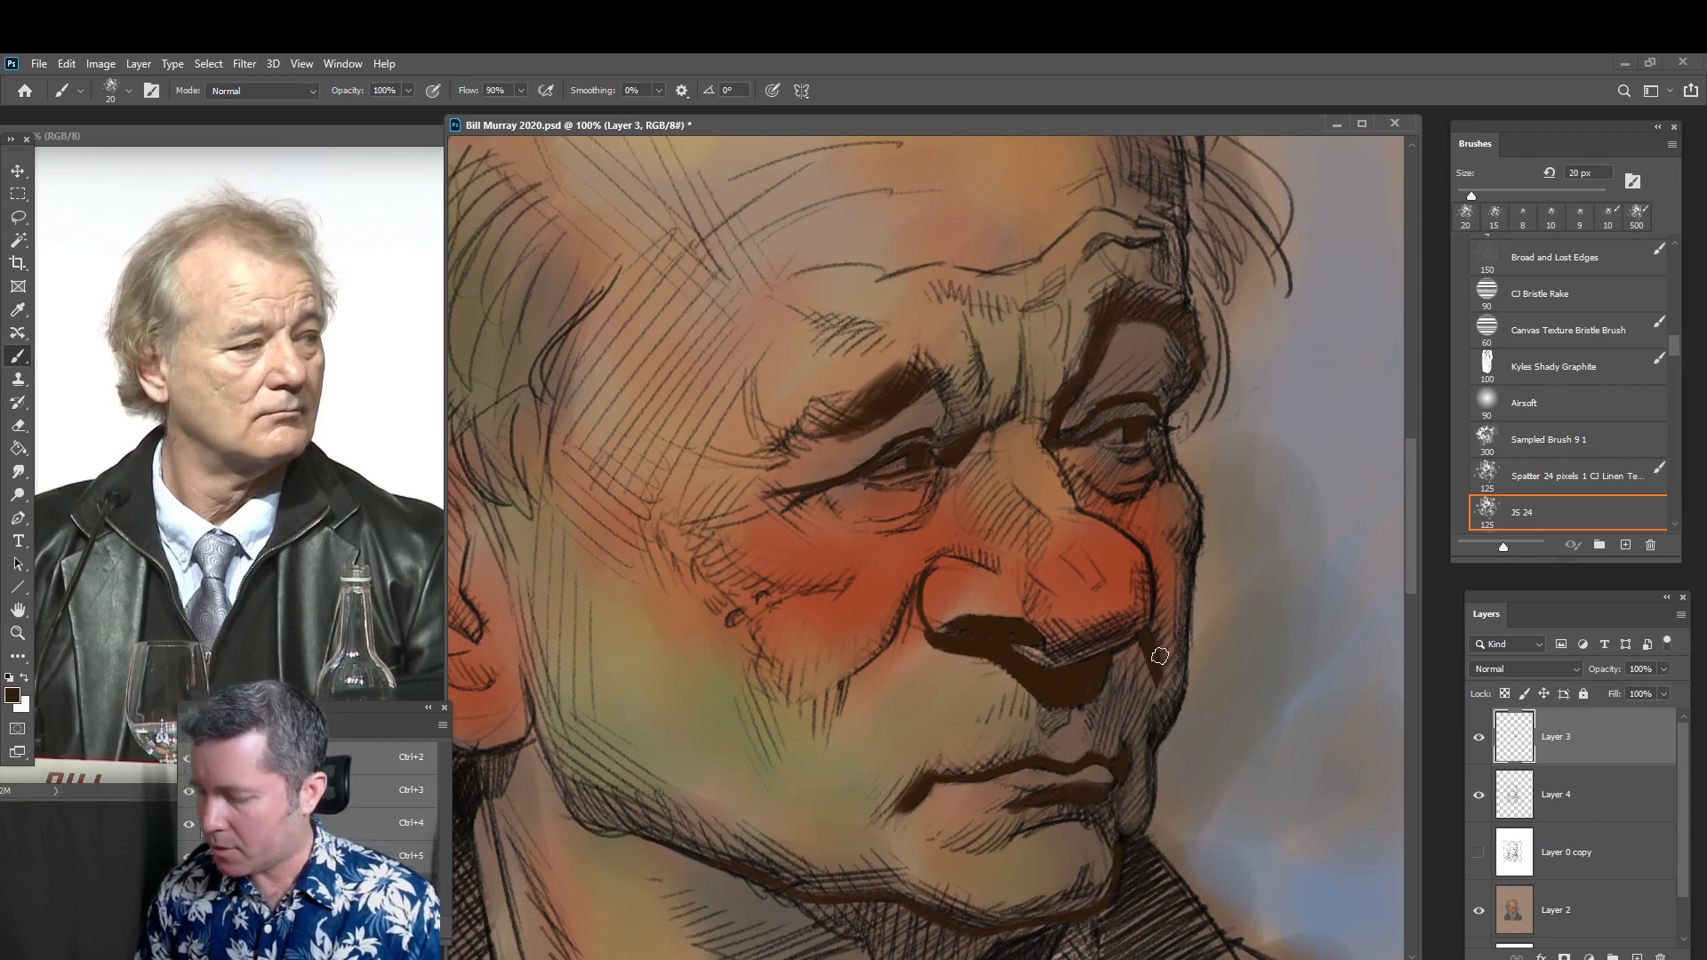
Darken the far eye's iris and lid with a 9 px brush and the outer edge of its socket with a 25 px brush
key("bracketleft")
key("bracketleft")
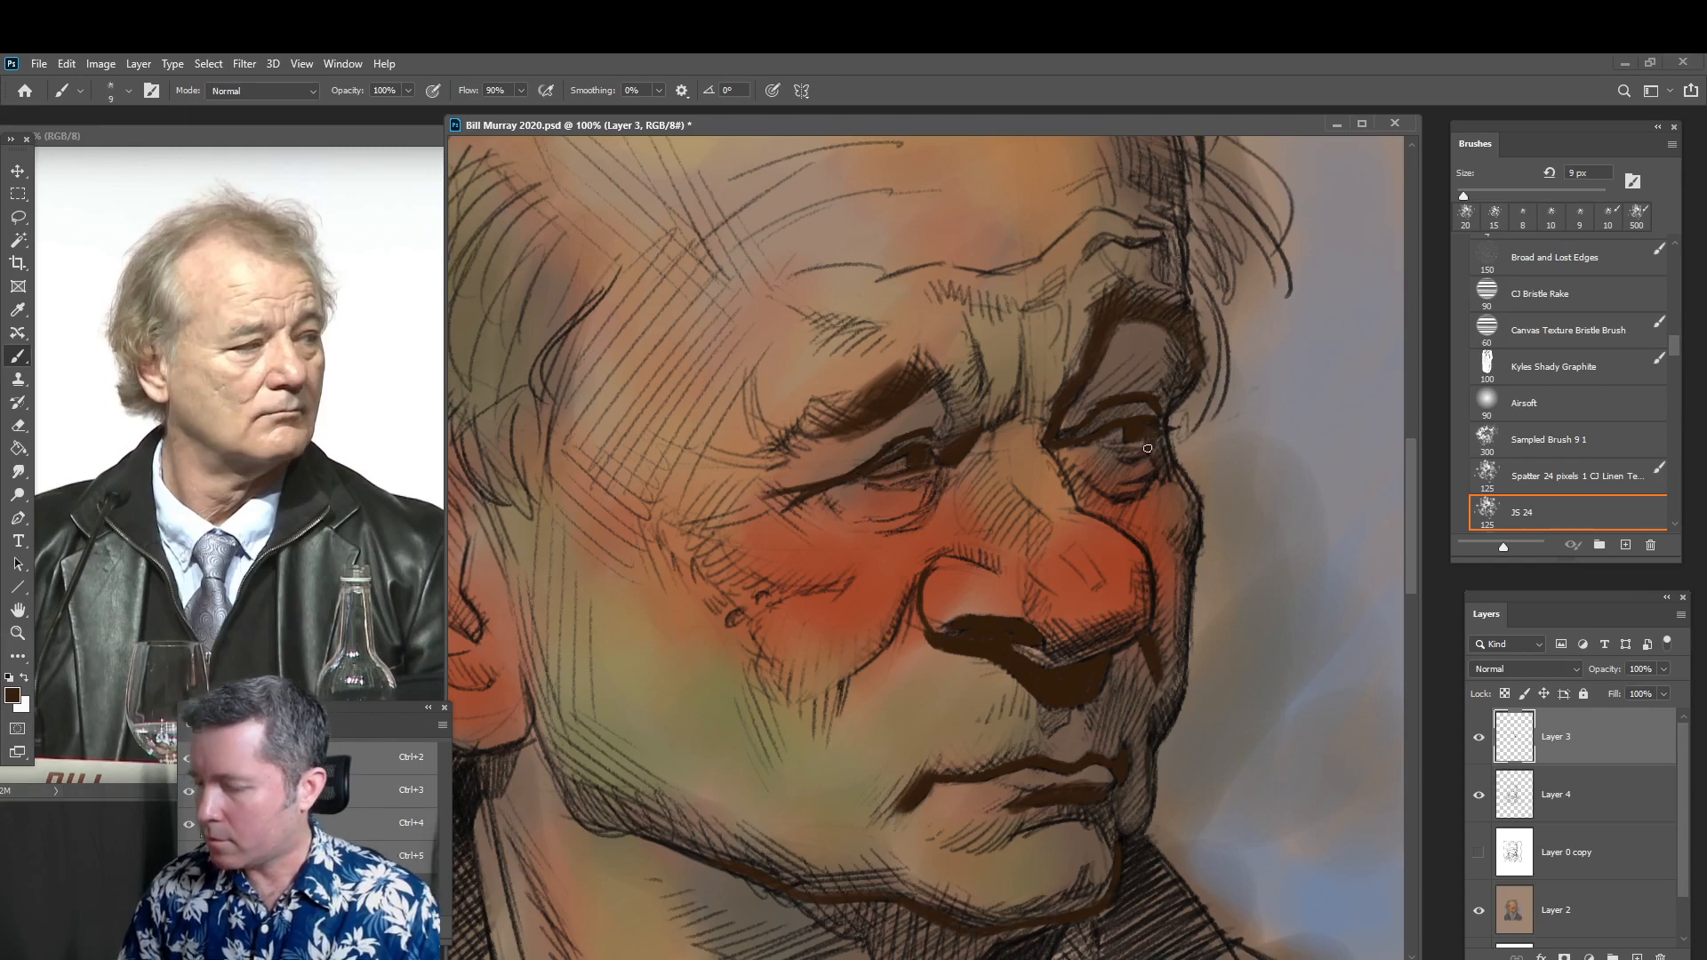
left_click_drag(1147, 421, 1150, 425)
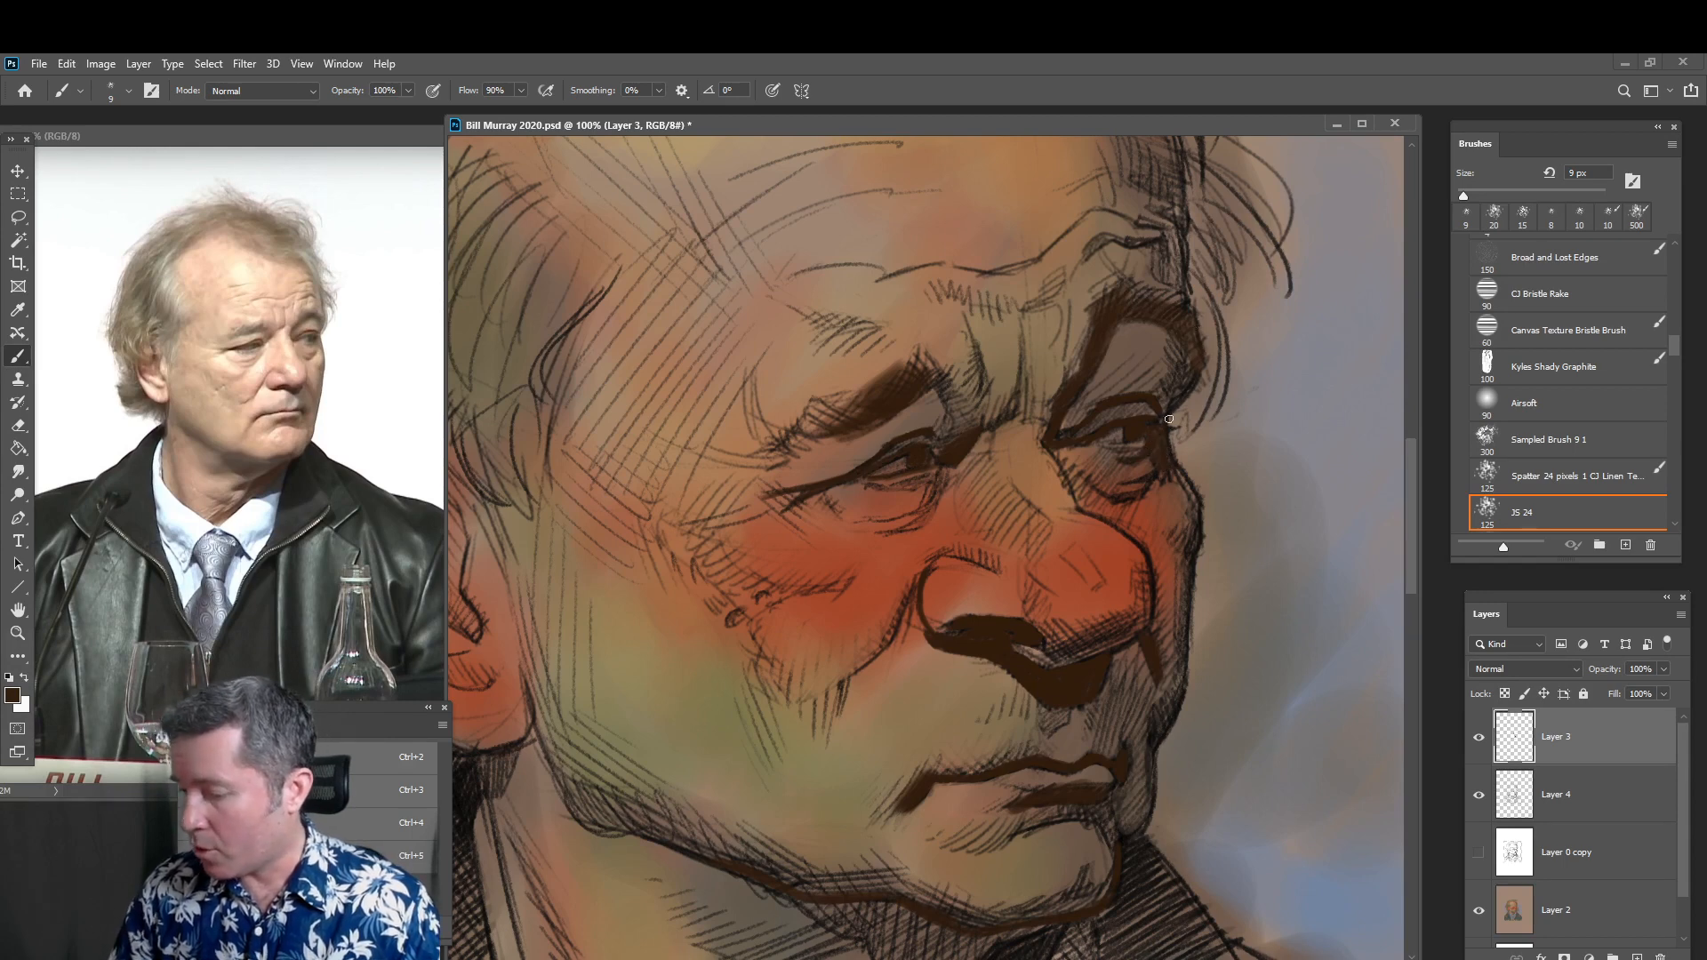
key("bracketright")
key("bracketright")
key("bracketright")
key("bracketright")
mouse_move(1165, 413)
left_mouse_down()
mouse_move(1184, 377)
mouse_move(1167, 388)
mouse_move(1162, 356)
mouse_move(1153, 373)
left_mouse_up()
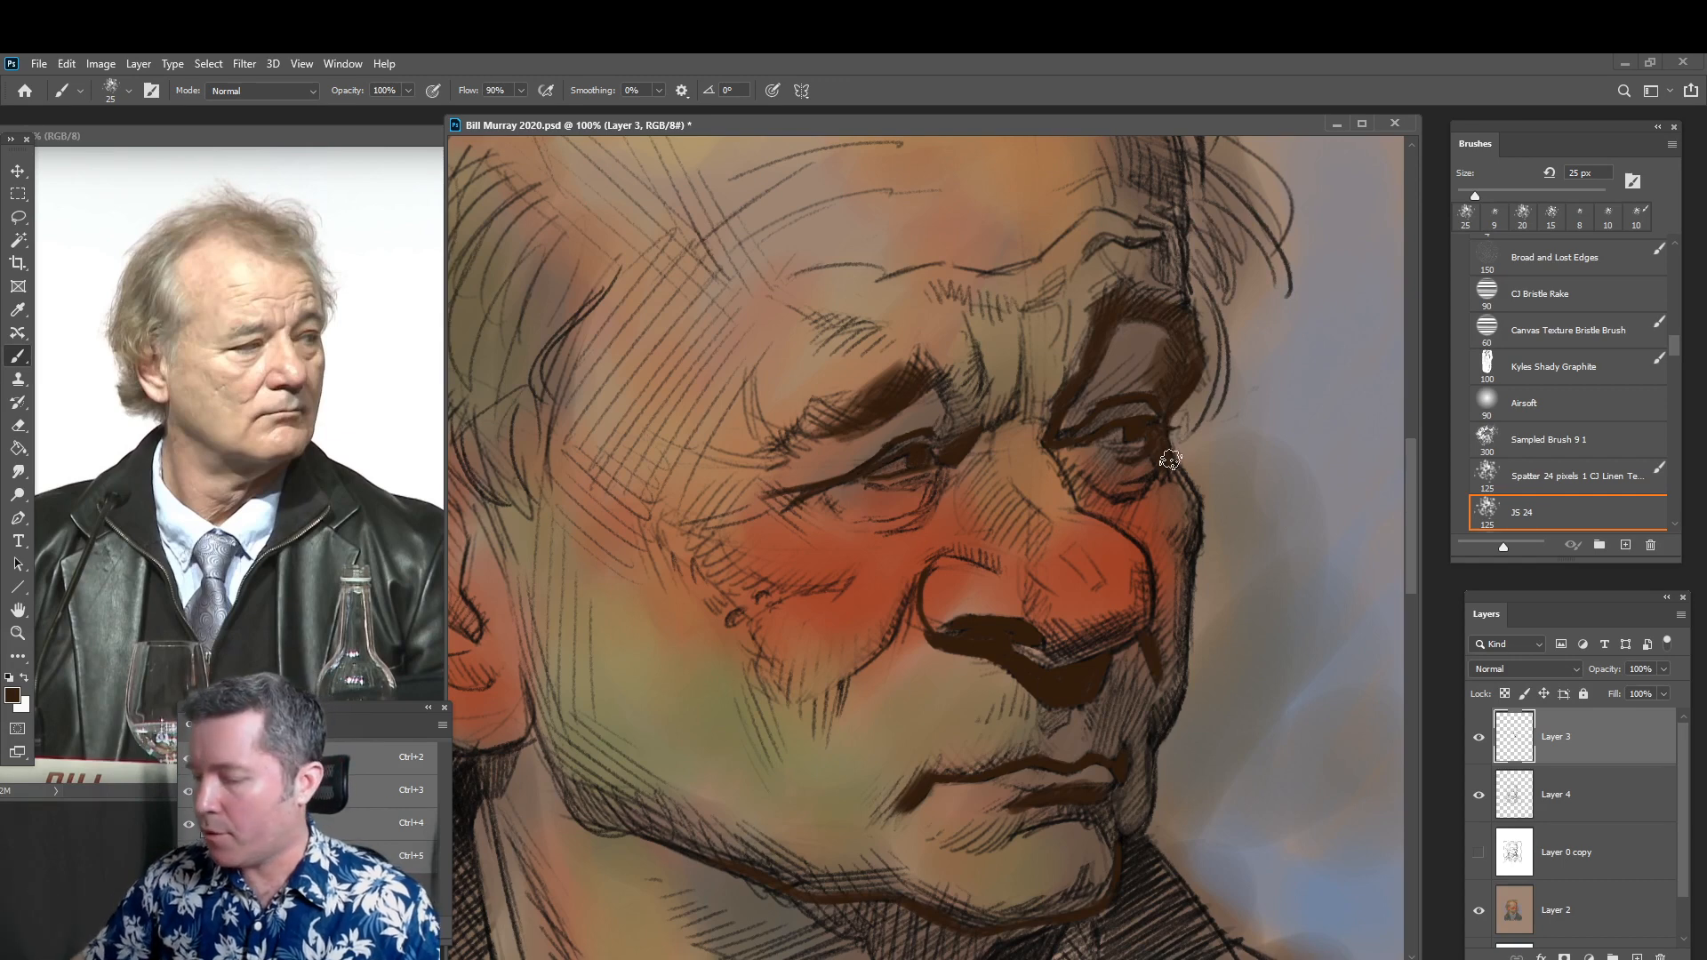
Paint the far side contour of the face from cheekbone to chin in dark brown with a 20 px brush
key("bracketleft")
mouse_move(1178, 467)
left_mouse_down()
mouse_move(1203, 516)
mouse_move(1197, 500)
mouse_move(1182, 554)
mouse_move(1172, 521)
mouse_move(1205, 543)
mouse_move(1187, 548)
mouse_move(1183, 646)
mouse_move(1186, 552)
mouse_move(1184, 660)
left_mouse_up()
mouse_move(1186, 576)
left_mouse_down()
mouse_move(1176, 715)
mouse_move(1151, 746)
left_mouse_up()
left_click_drag(1176, 673, 1166, 700)
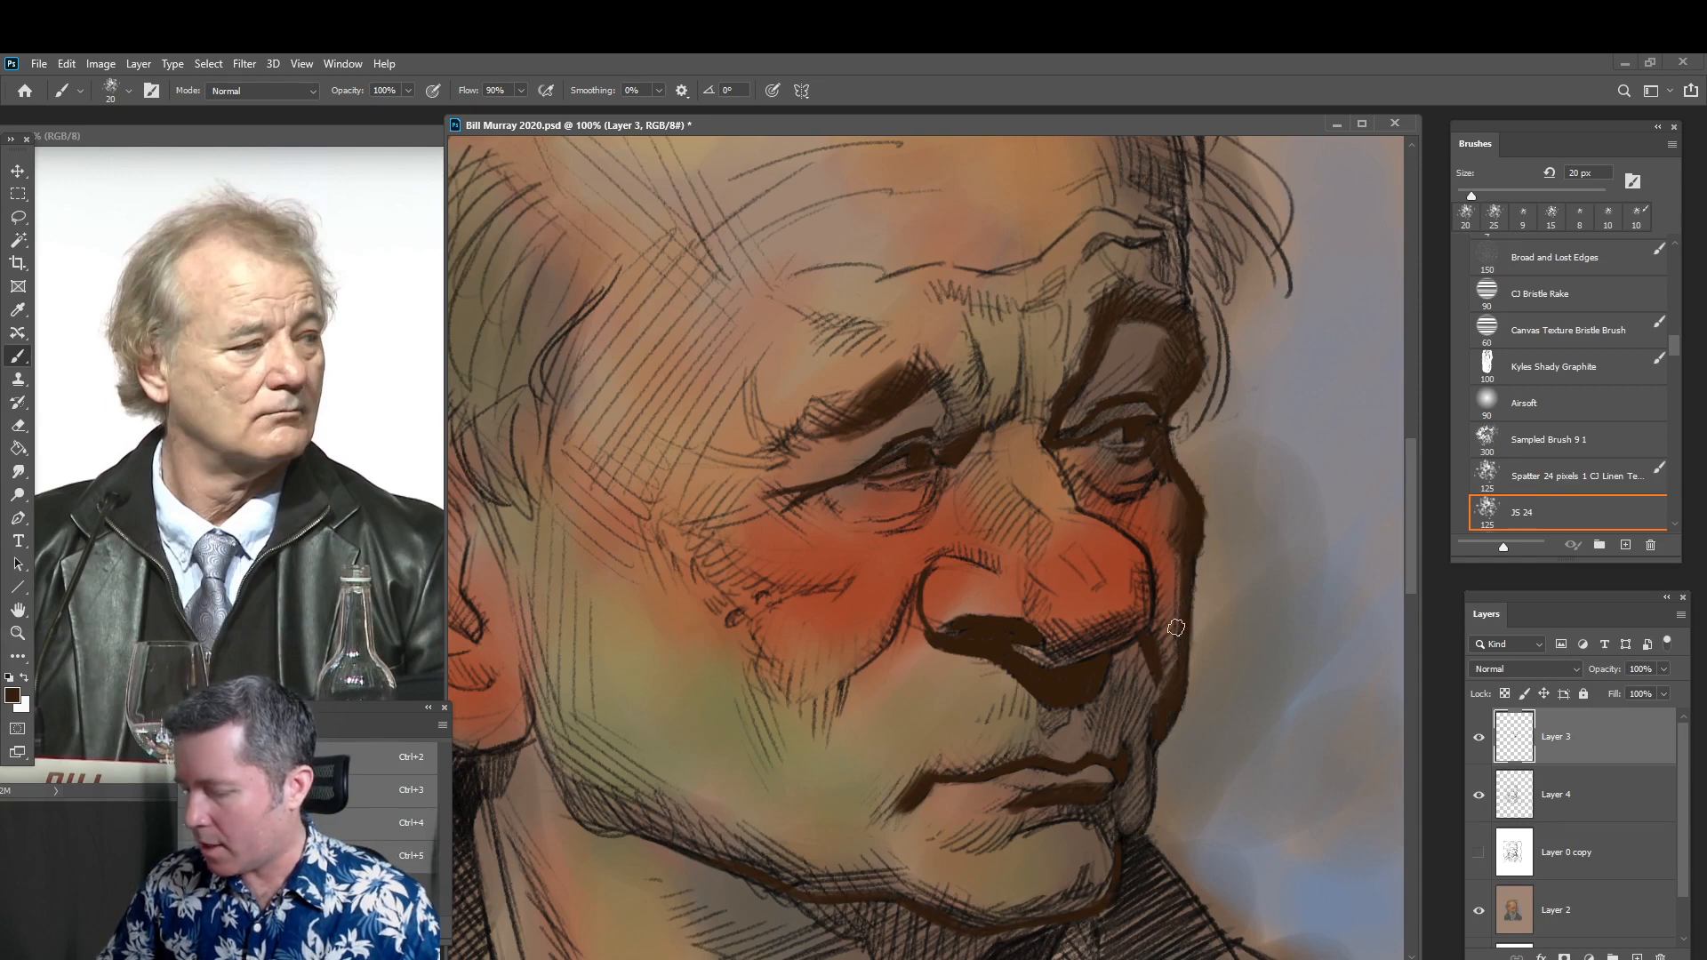
left_click_drag(1174, 629, 1176, 656)
left_click_drag(1178, 547, 1182, 574)
left_click_drag(1173, 649, 1177, 667)
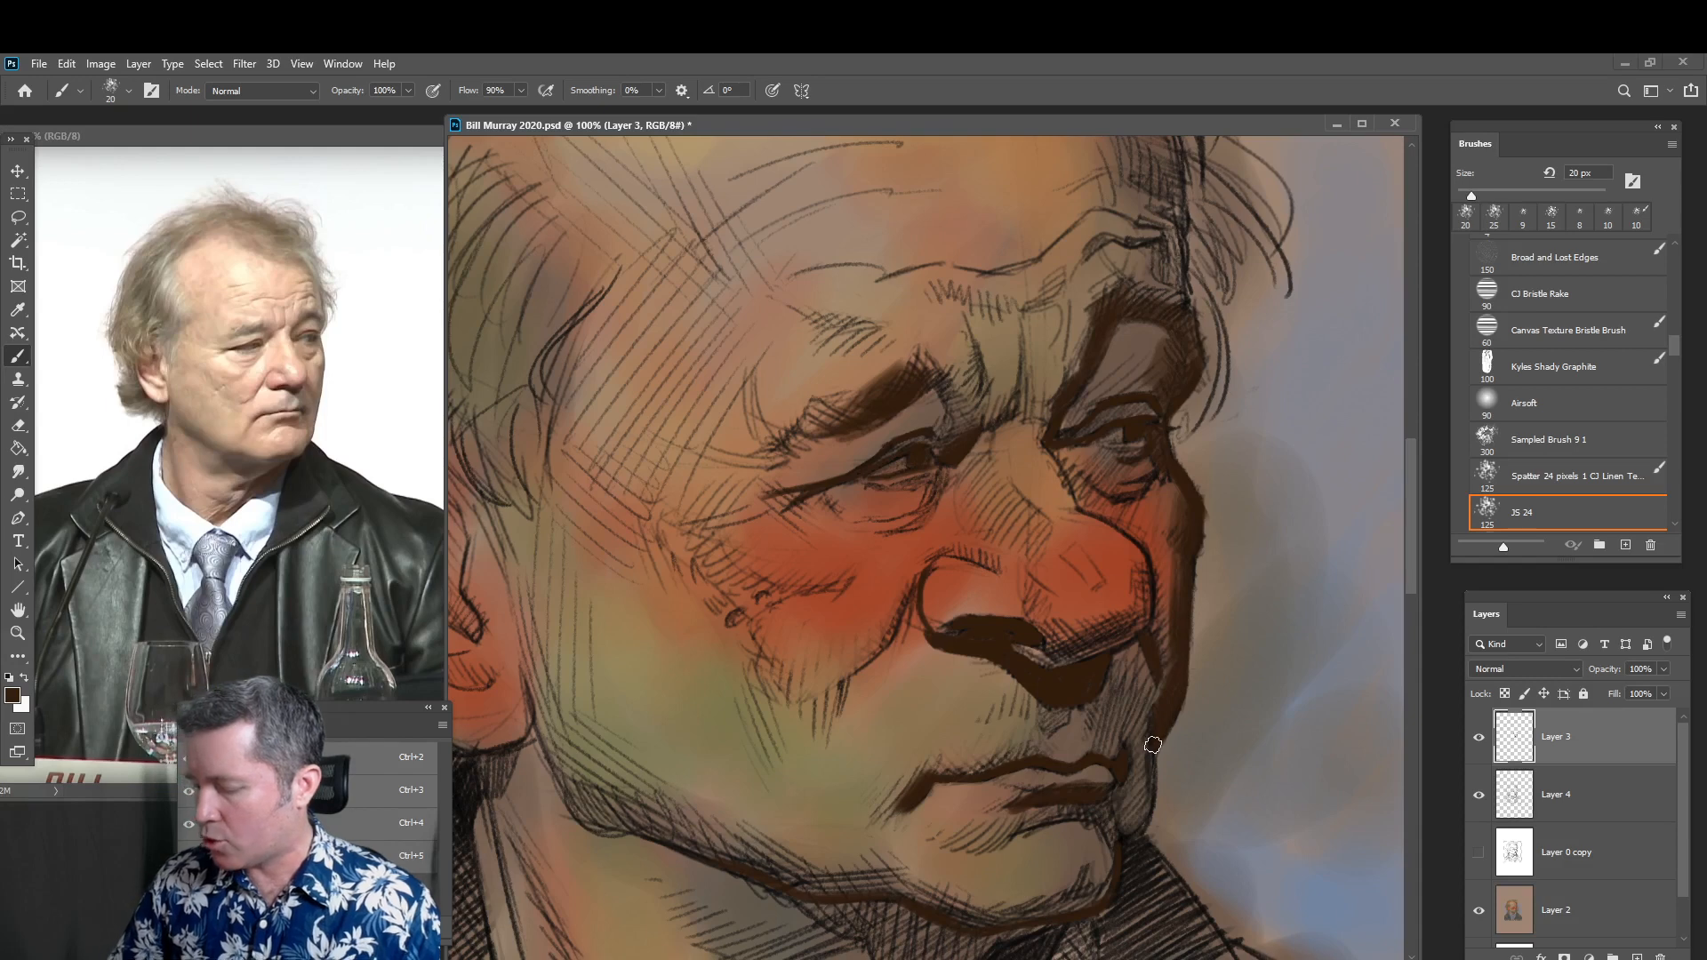
left_click_drag(1155, 745, 1143, 822)
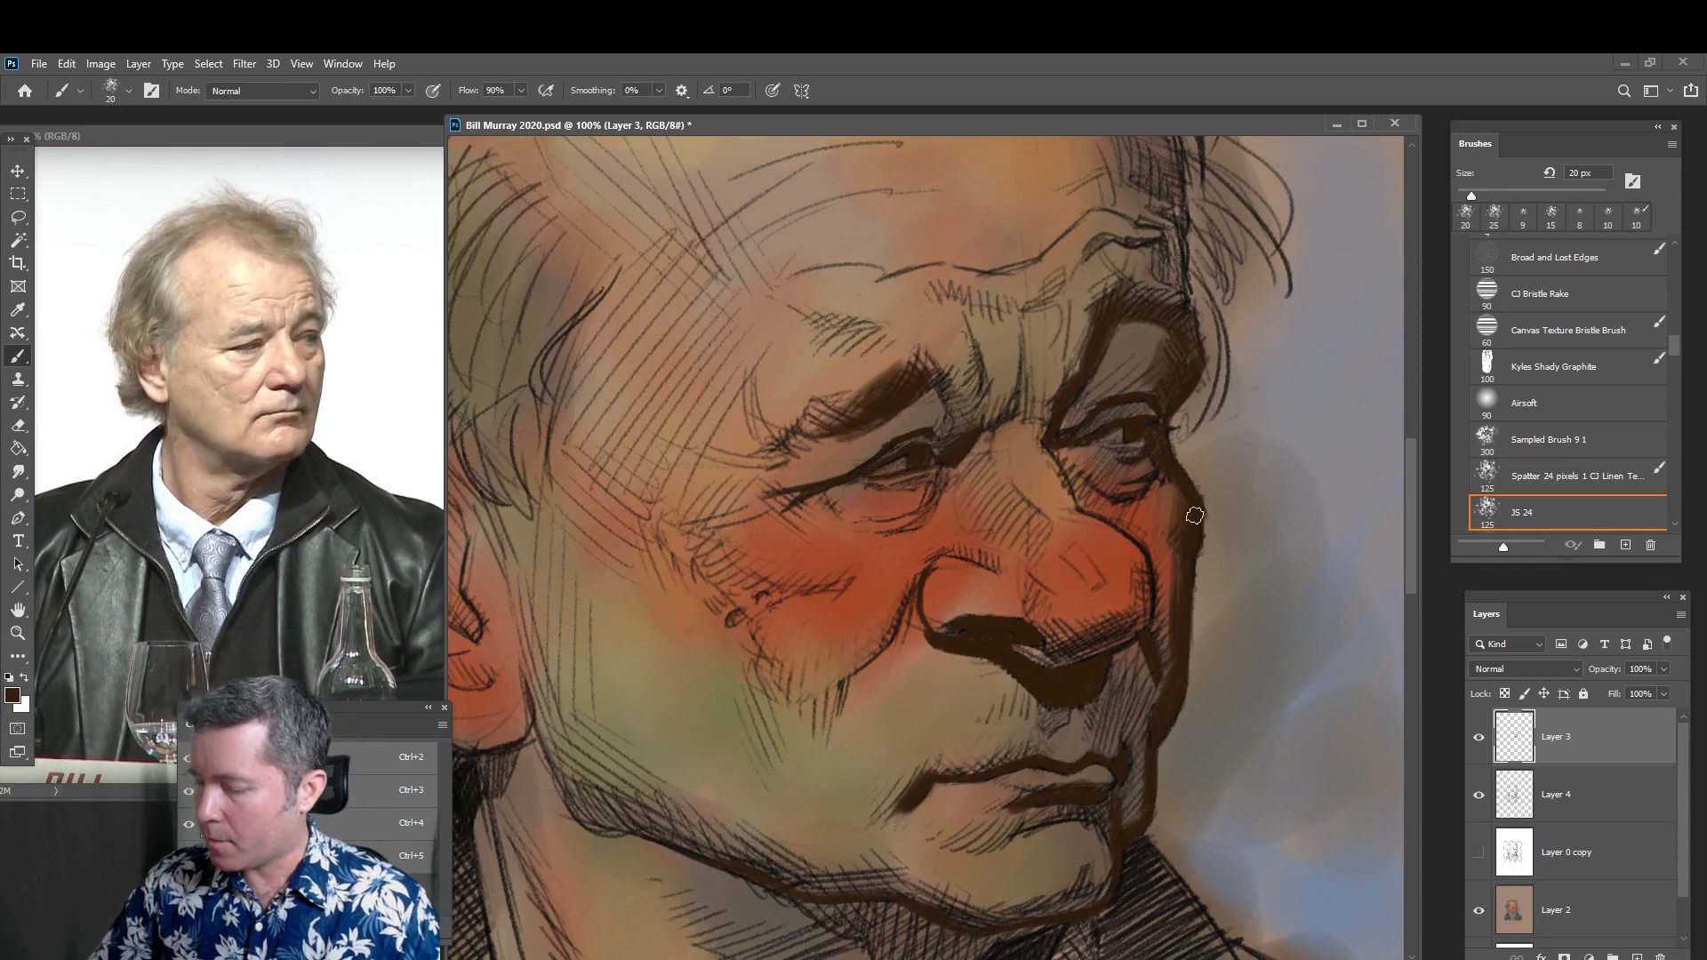
Shade the far eye socket with a 30 px brush and the nose underside, nose wing and smile fold with a 20 px brush
key("bracketright")
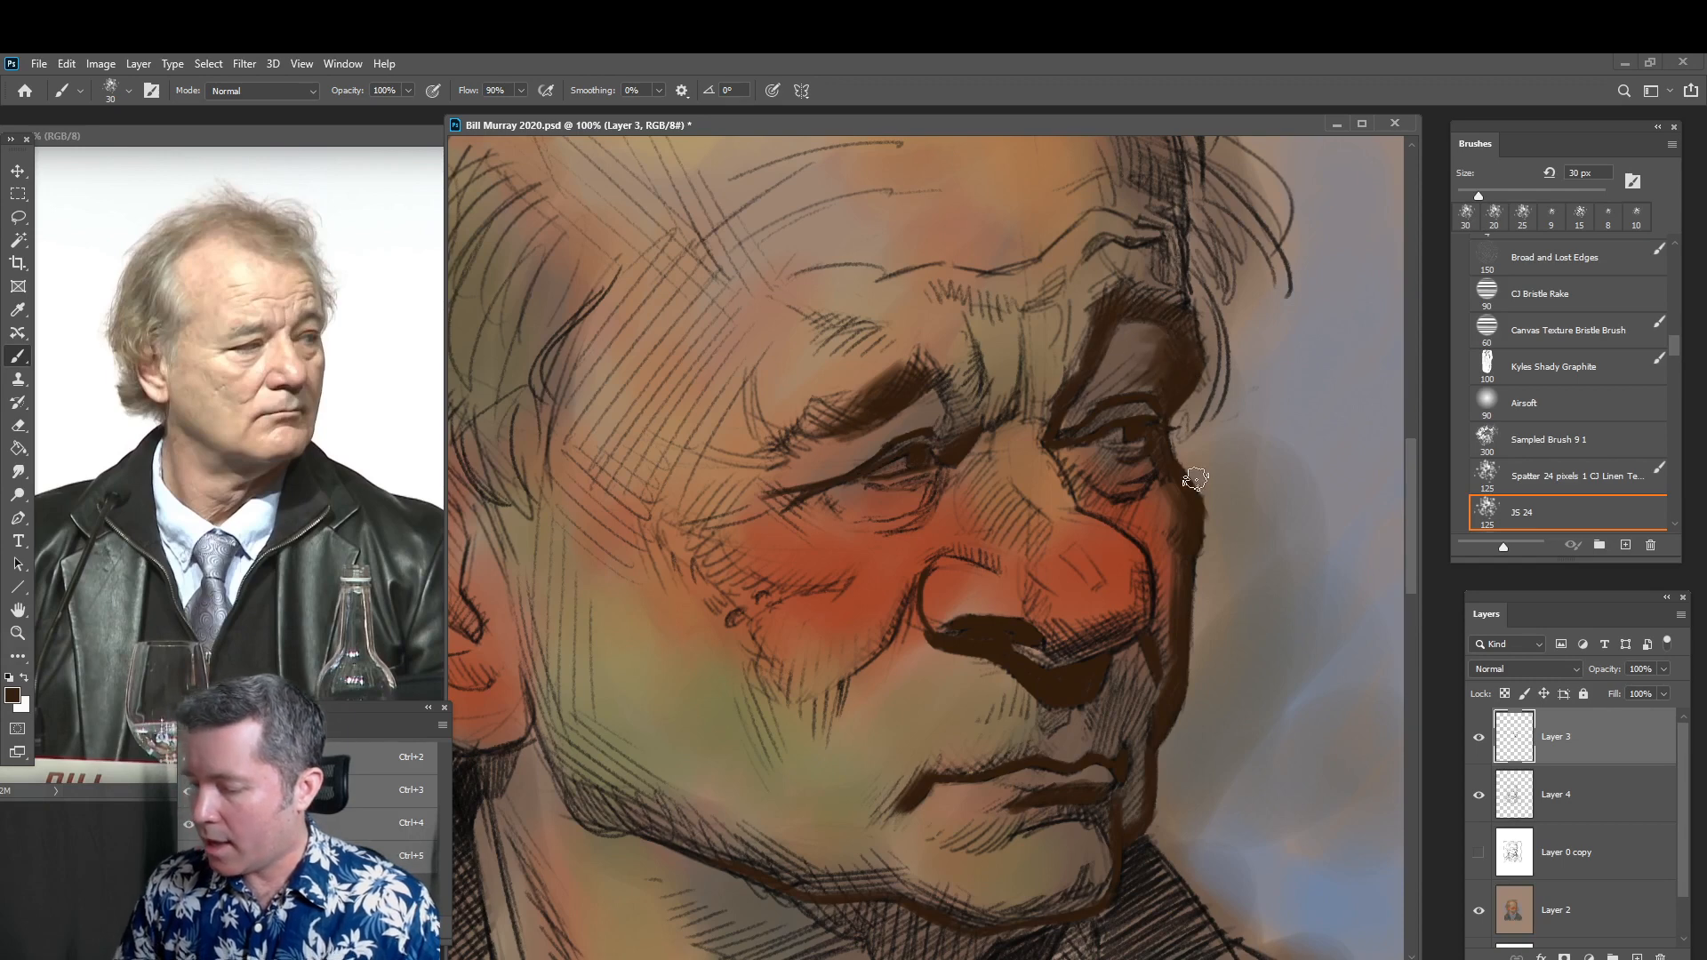
key("bracketleft")
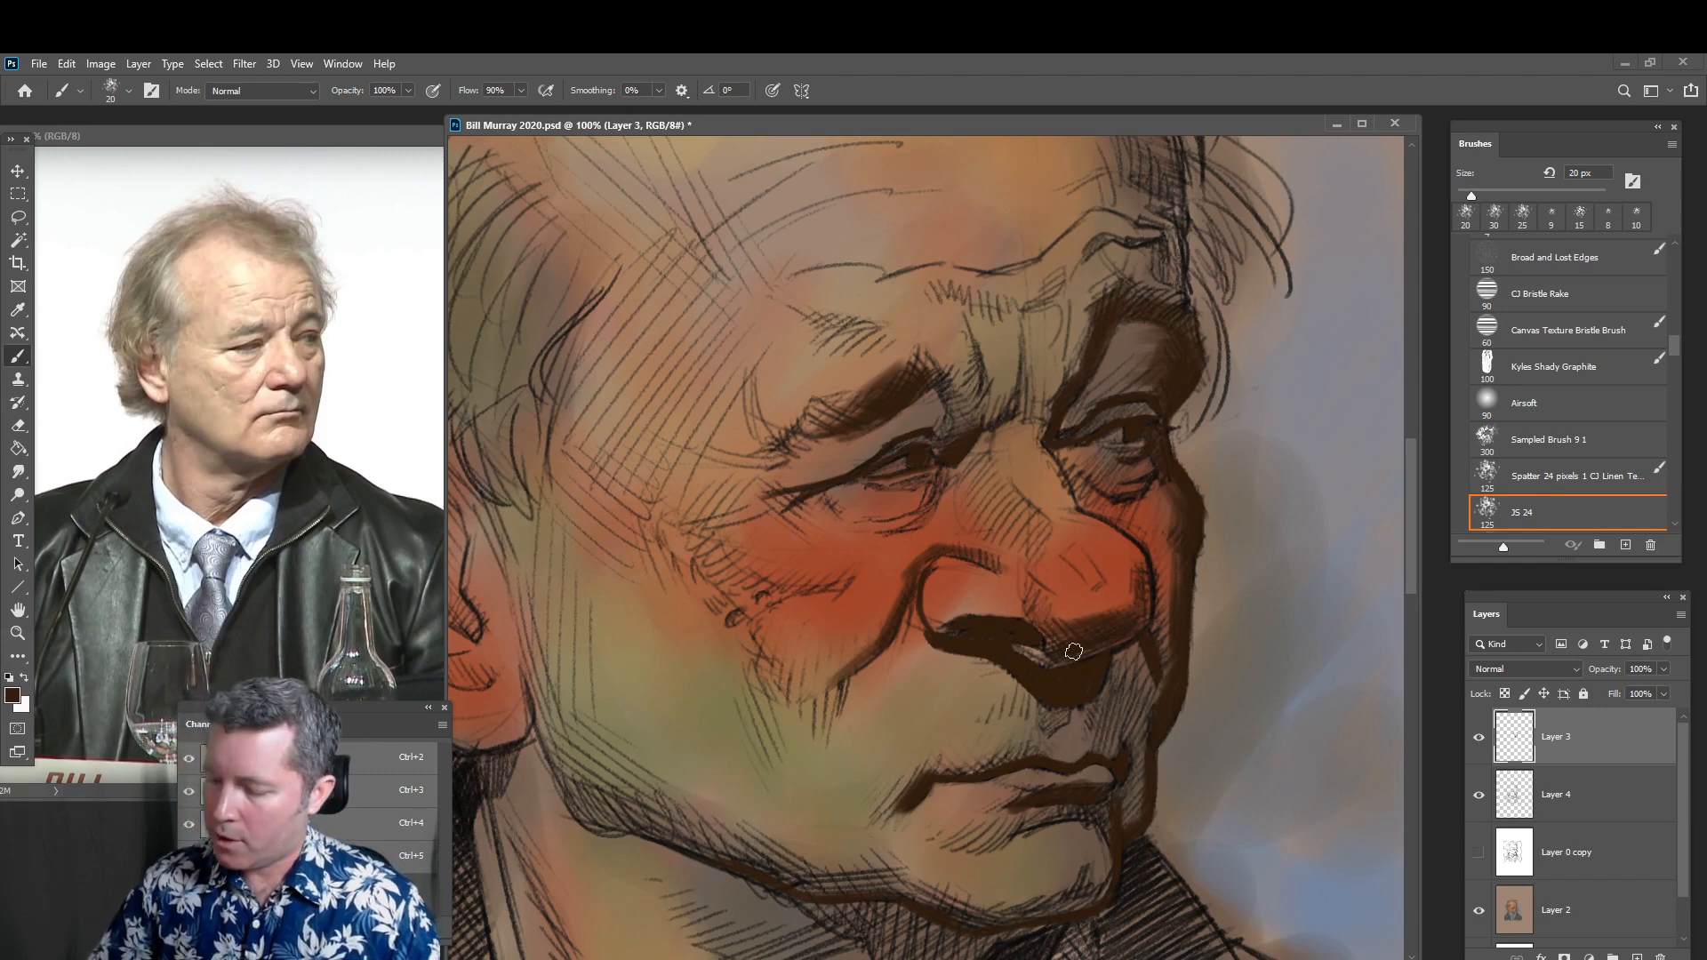
mouse_move(1033, 648)
left_mouse_down()
mouse_move(1075, 652)
mouse_move(962, 612)
mouse_move(986, 610)
mouse_move(936, 623)
mouse_move(923, 581)
mouse_move(942, 565)
left_mouse_up()
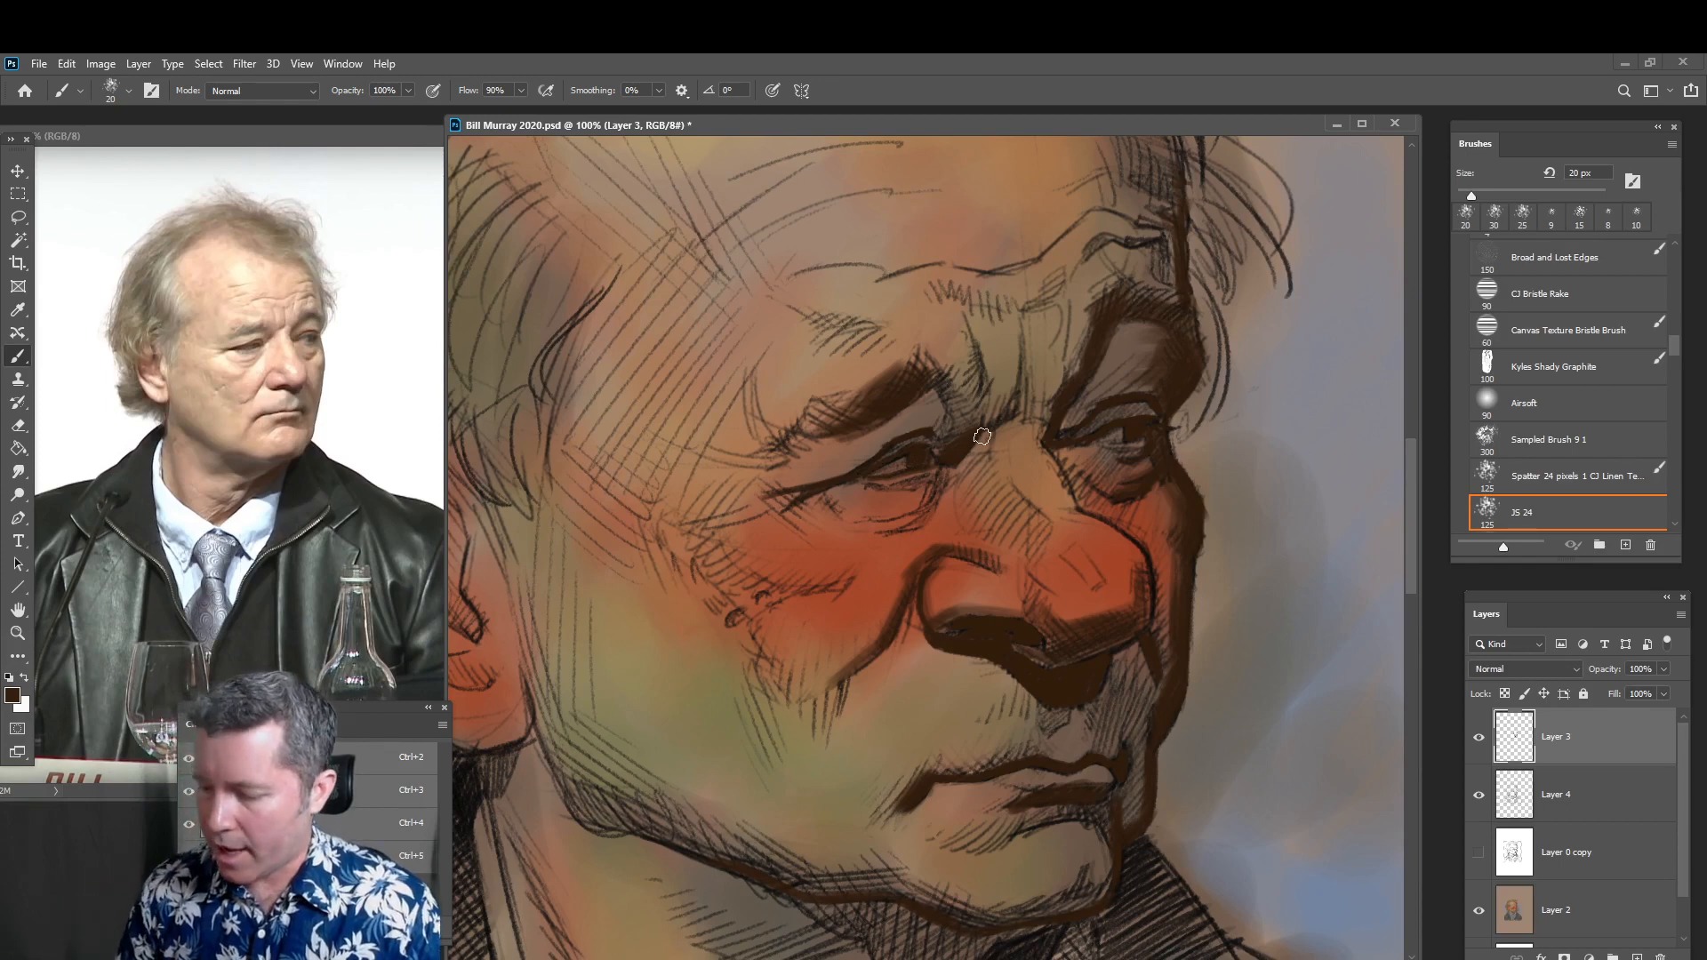
Shade the near eye's inner corner and the frown creases between the eyebrows with a 30 to 35 px brush
key("bracketright")
key("bracketright")
key("bracketright")
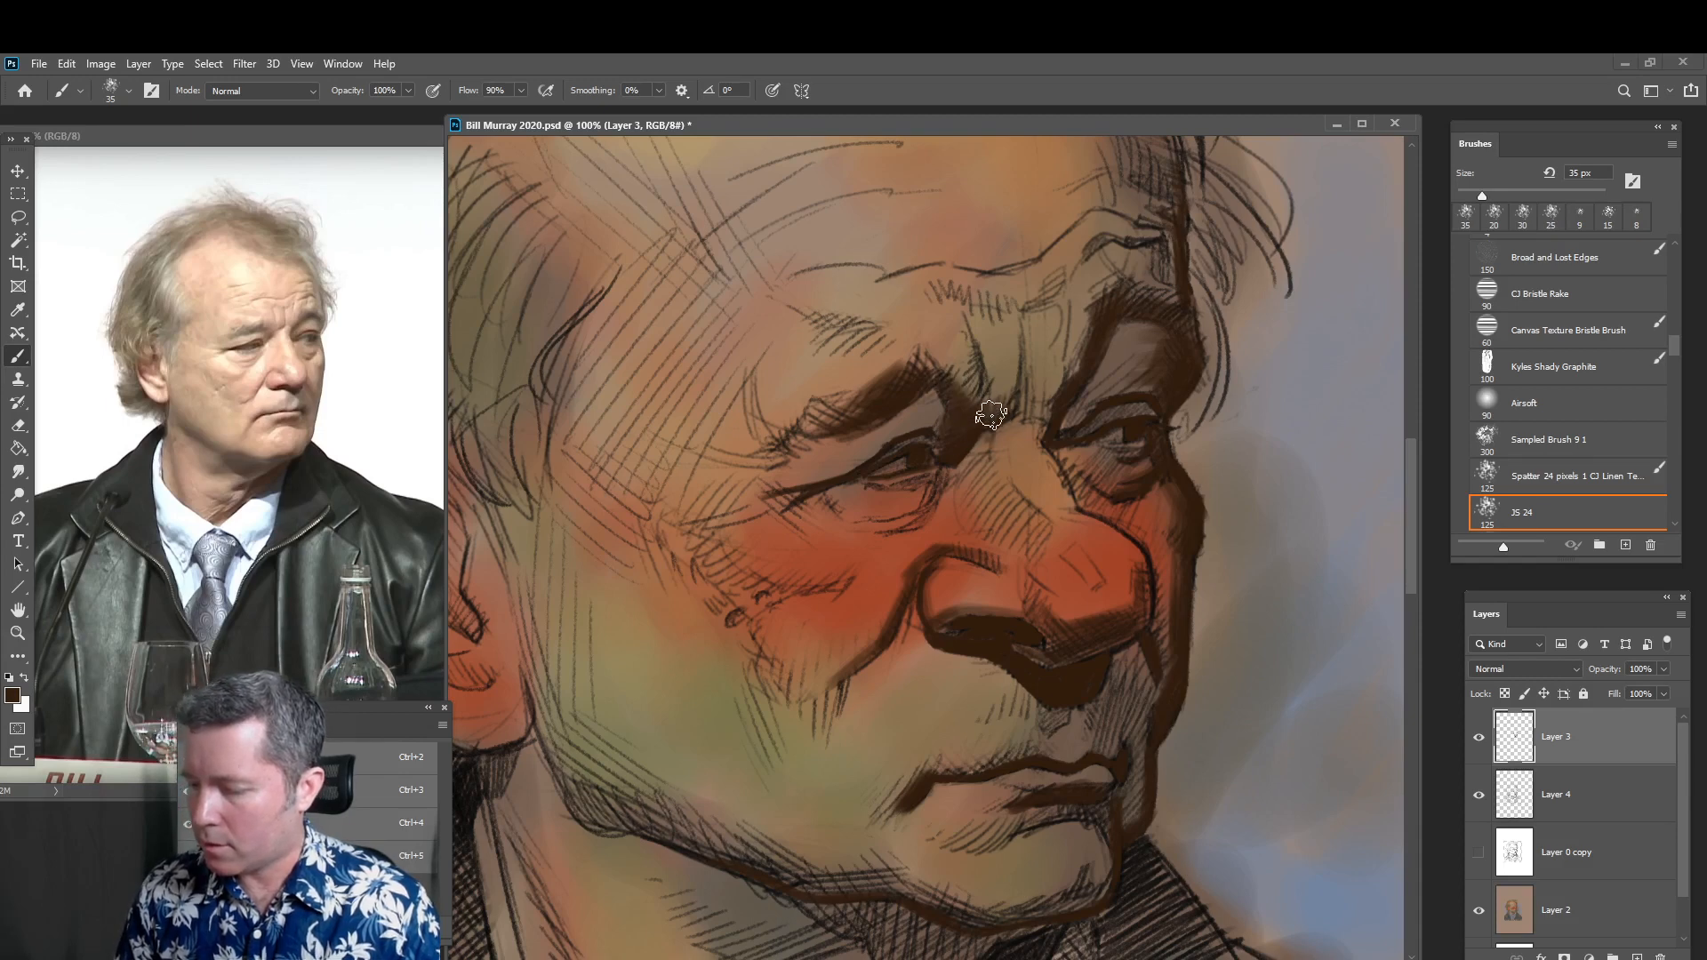
key("bracketleft")
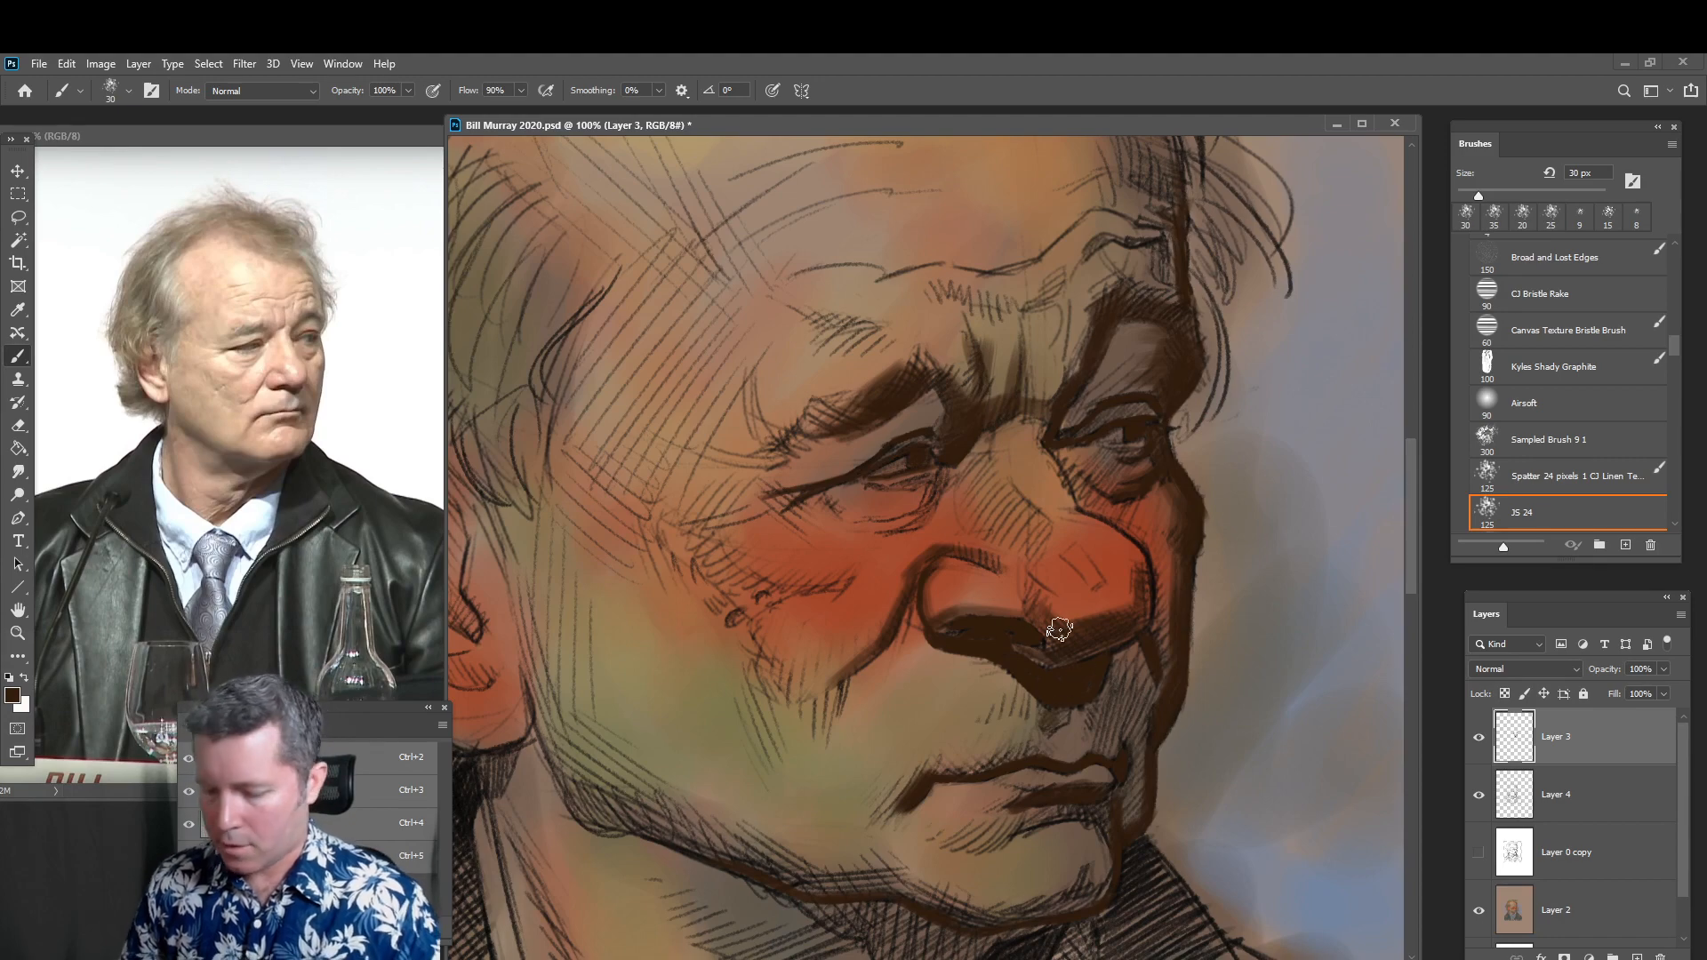
Block in the dark brown shadow on the neck beneath the chin at 35 px and refine it with a 15 px brush
key("z")
left_click(880, 523, "alt")
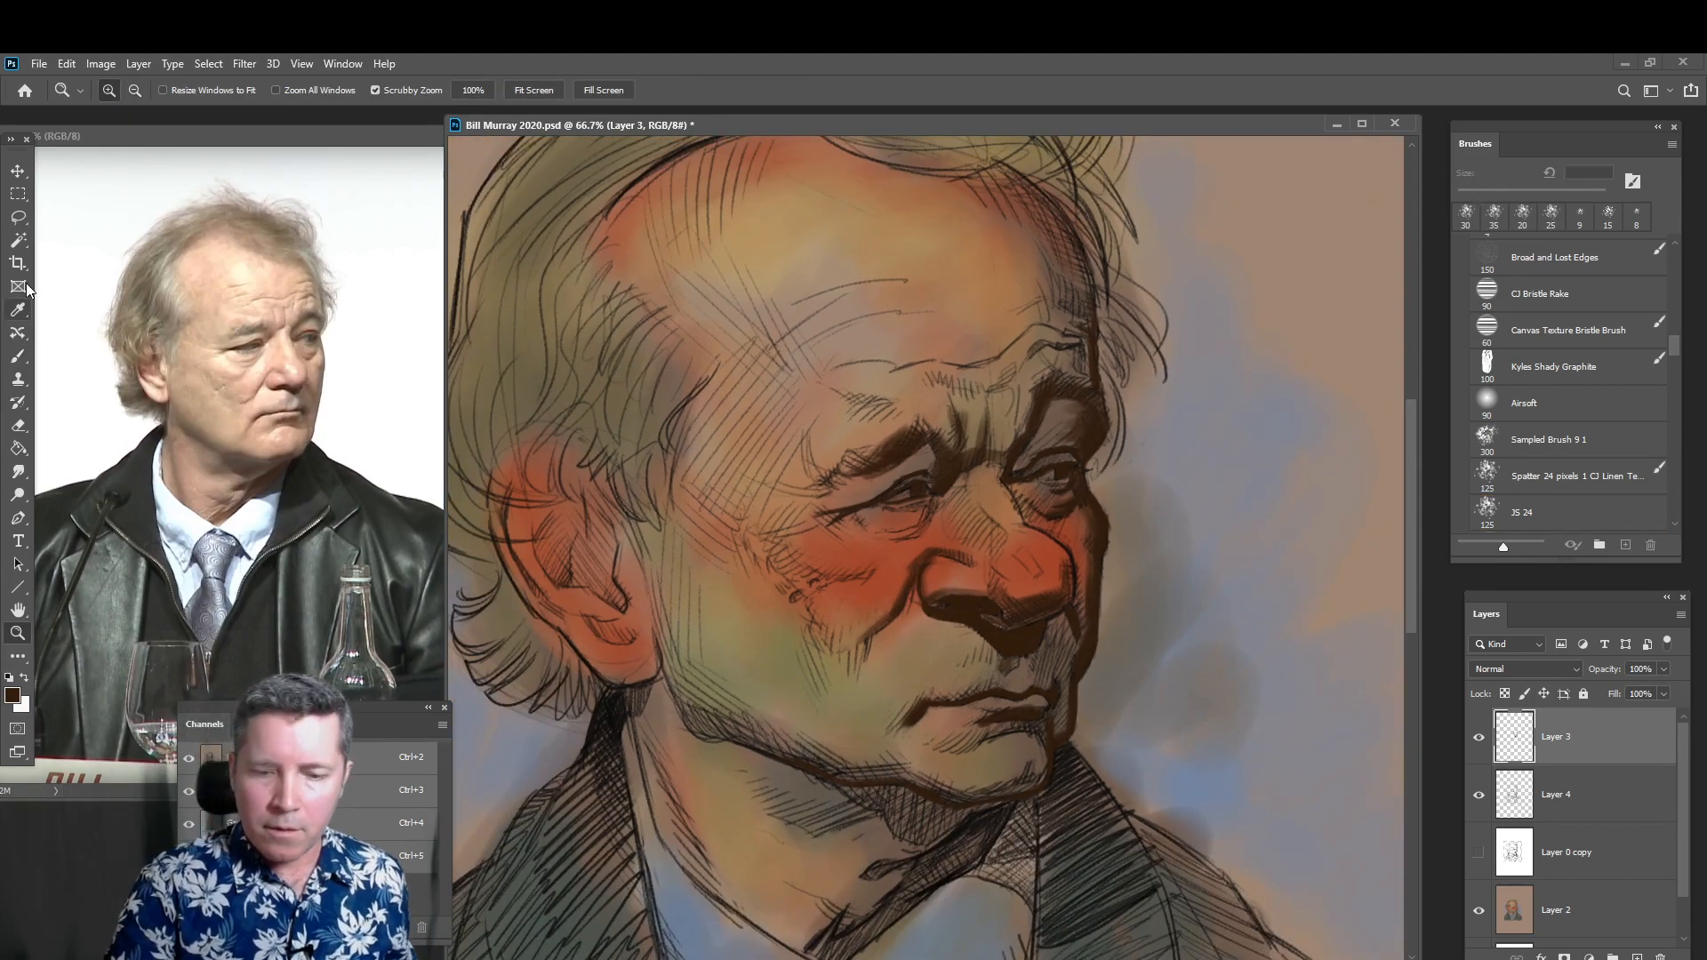
left_click(29, 356)
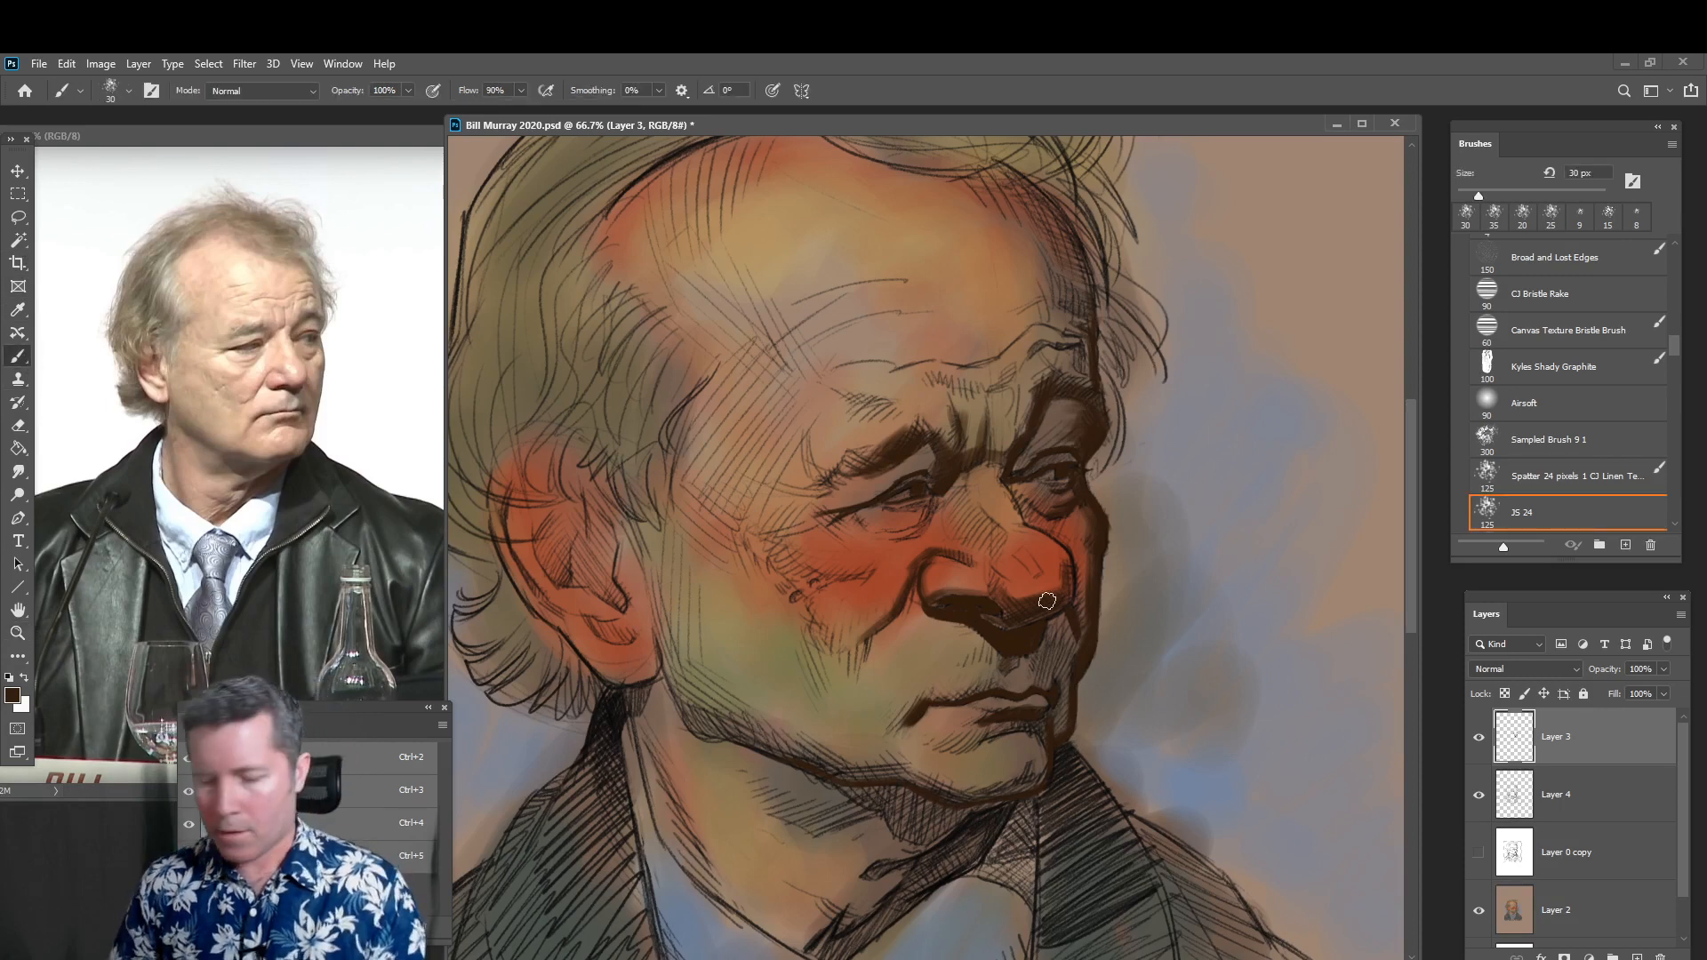
key("]")
mouse_move(987, 811)
left_mouse_down()
mouse_move(949, 842)
mouse_move(999, 814)
mouse_move(992, 827)
mouse_move(904, 892)
mouse_move(926, 862)
mouse_move(862, 936)
left_mouse_up()
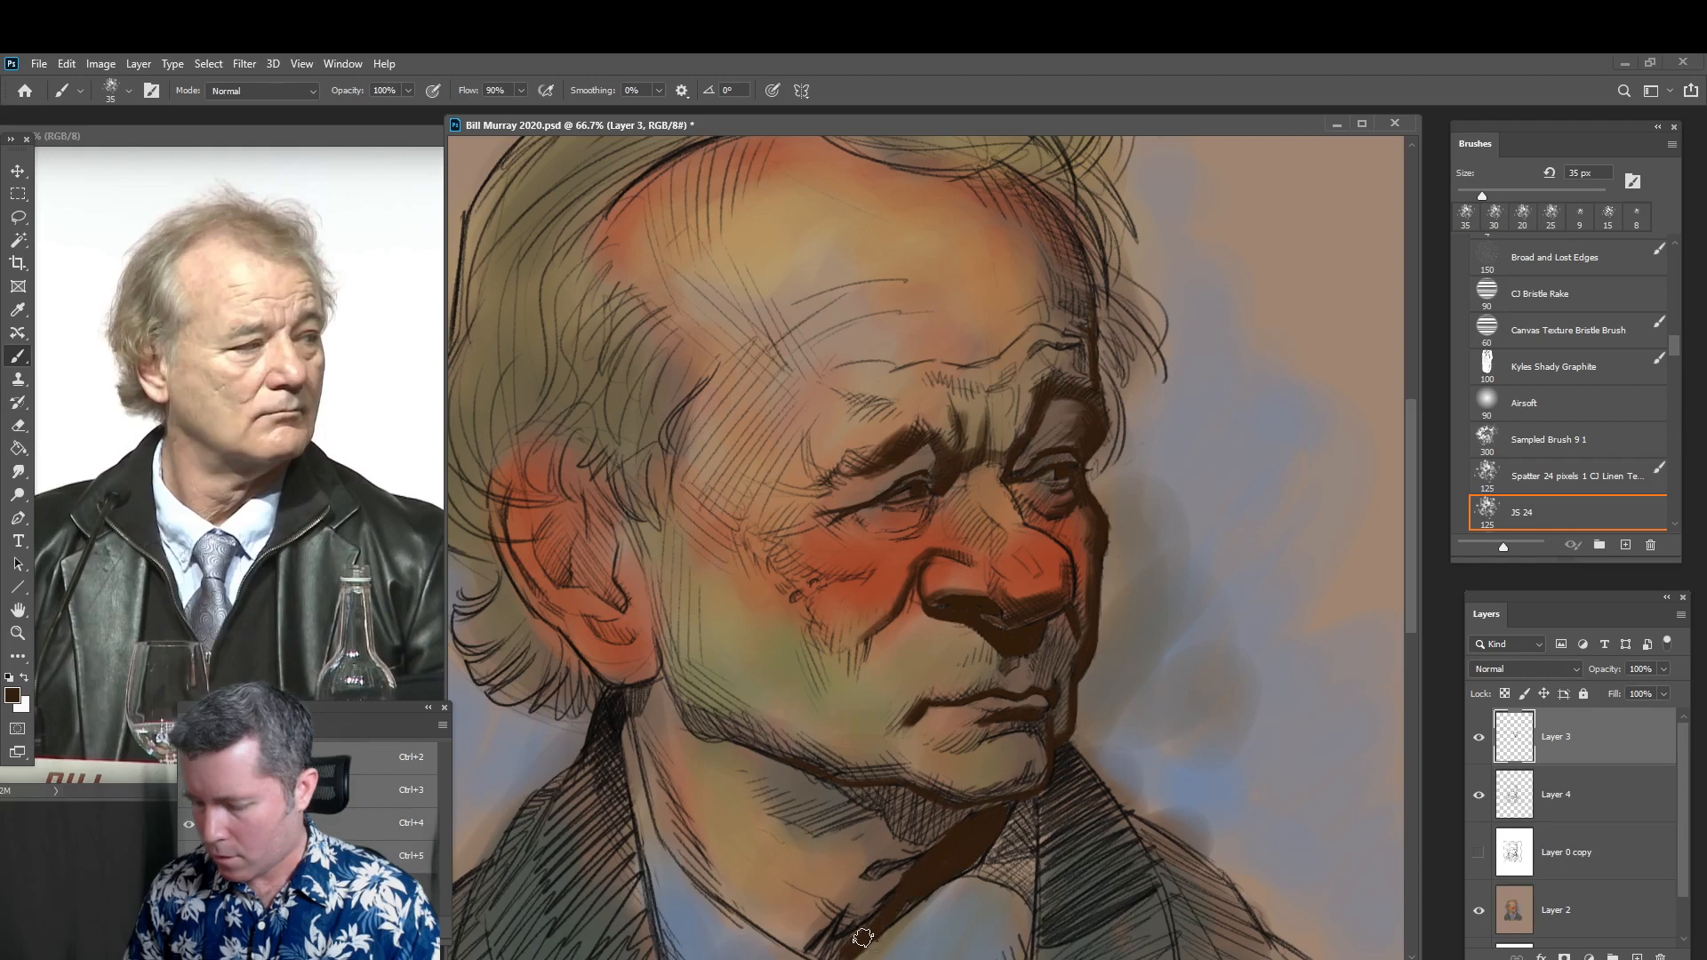
mouse_move(958, 848)
left_mouse_down()
mouse_move(1022, 783)
mouse_move(1036, 791)
left_mouse_up()
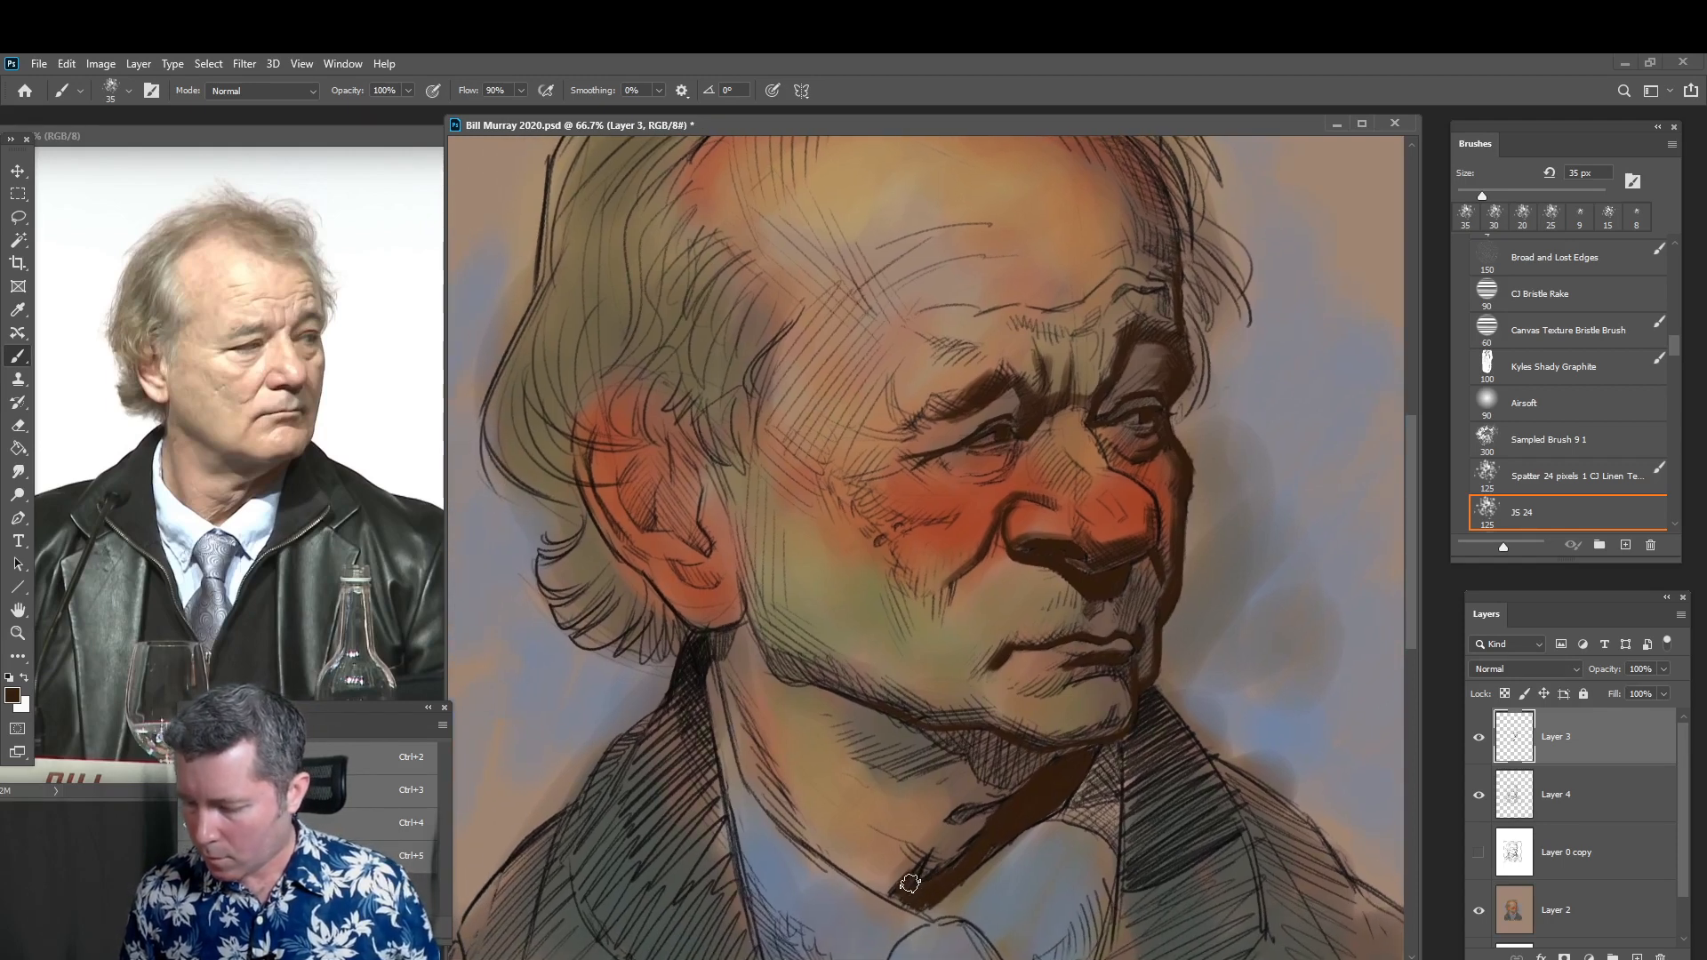
key("bracketleft")
key("bracketleft")
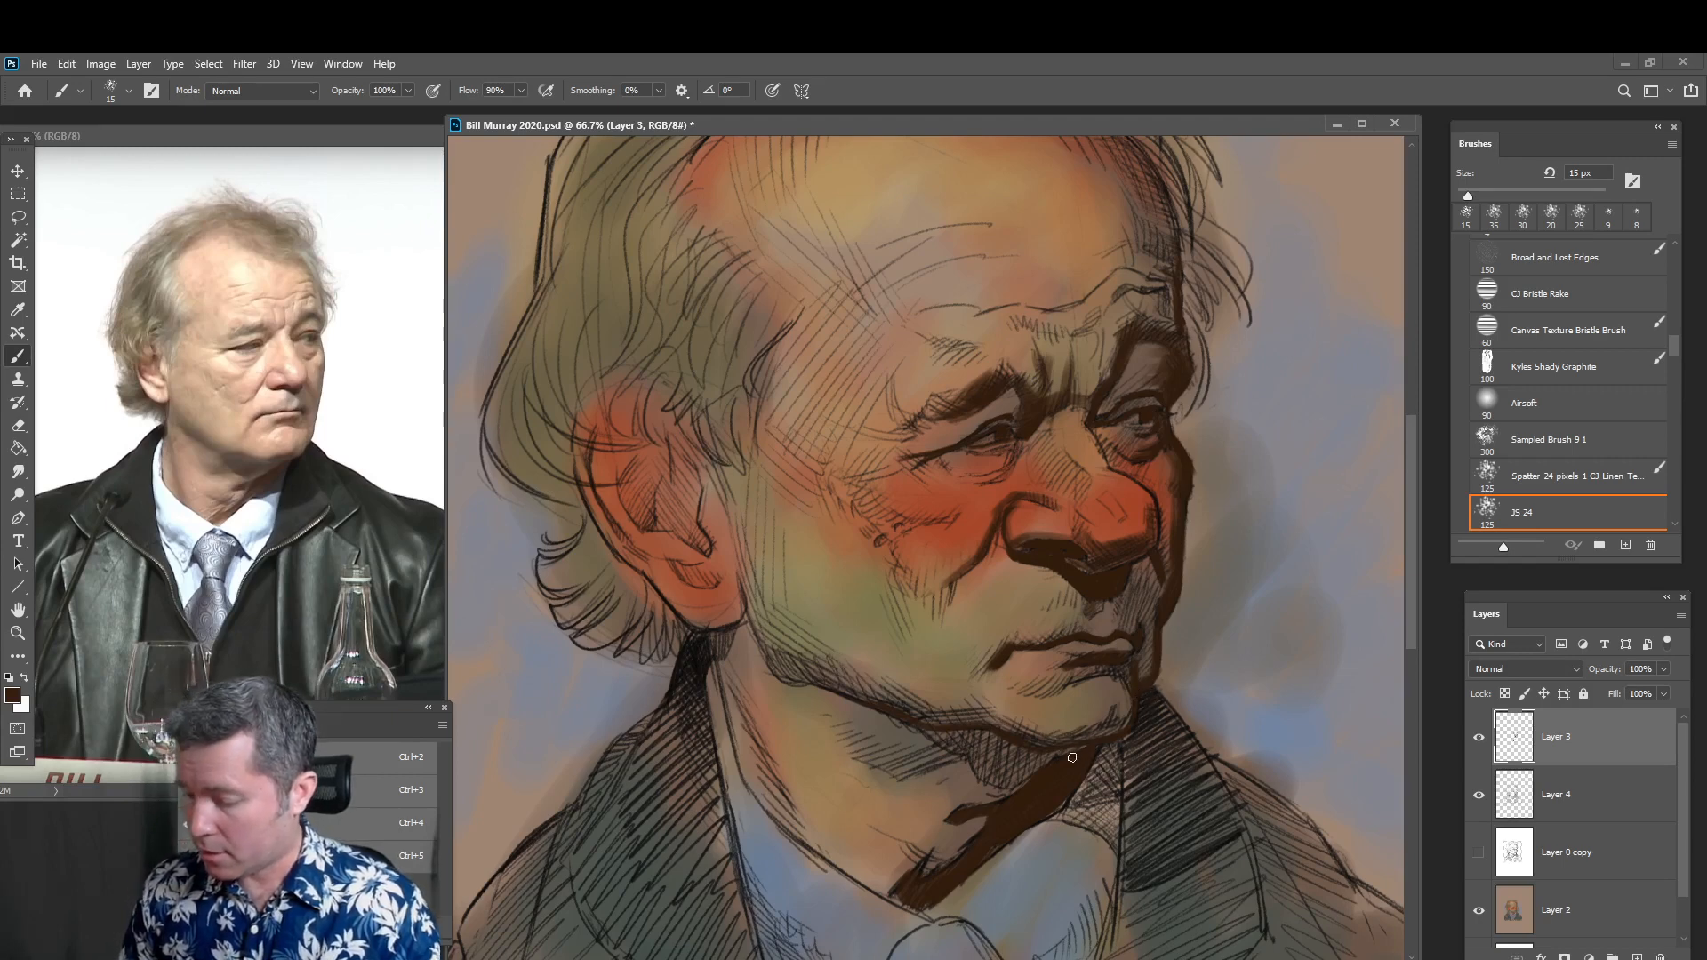
Shade the underside of the chin and the length of the jawline in dark brown with a 35 px brush
key("bracketright")
key("bracketright")
key("bracketright")
key("bracketright")
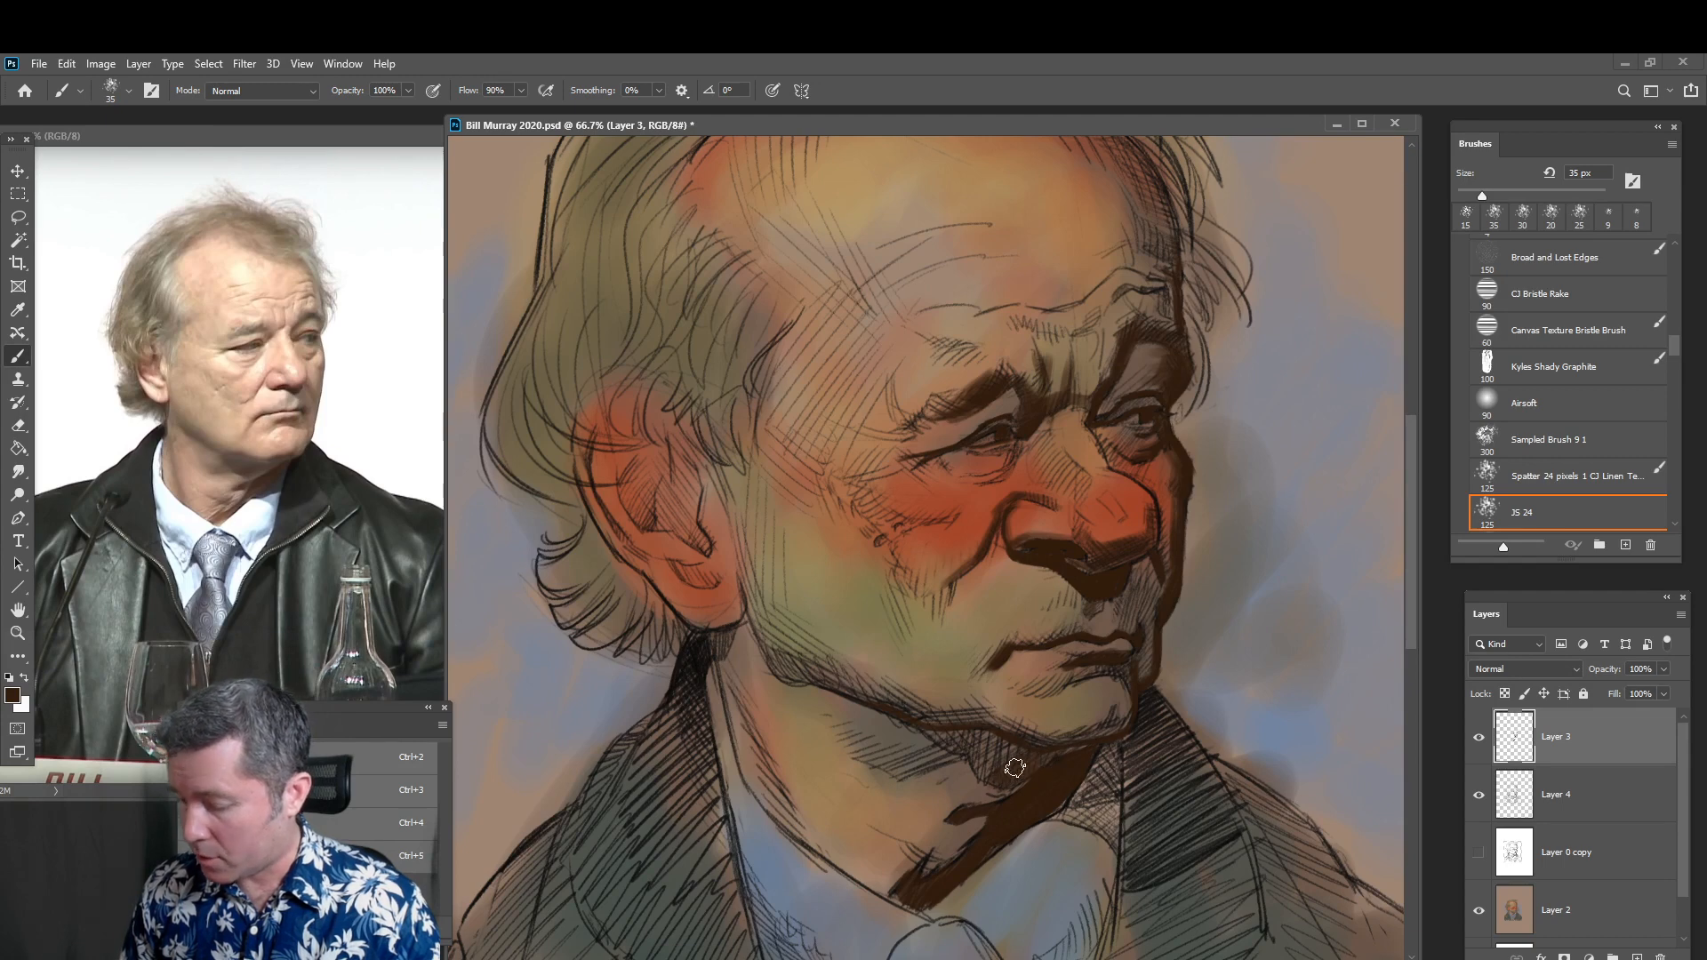
mouse_move(1015, 768)
left_mouse_down()
mouse_move(983, 738)
mouse_move(934, 733)
mouse_move(987, 739)
mouse_move(1012, 780)
mouse_move(1039, 762)
mouse_move(1005, 752)
mouse_move(1065, 746)
left_mouse_up()
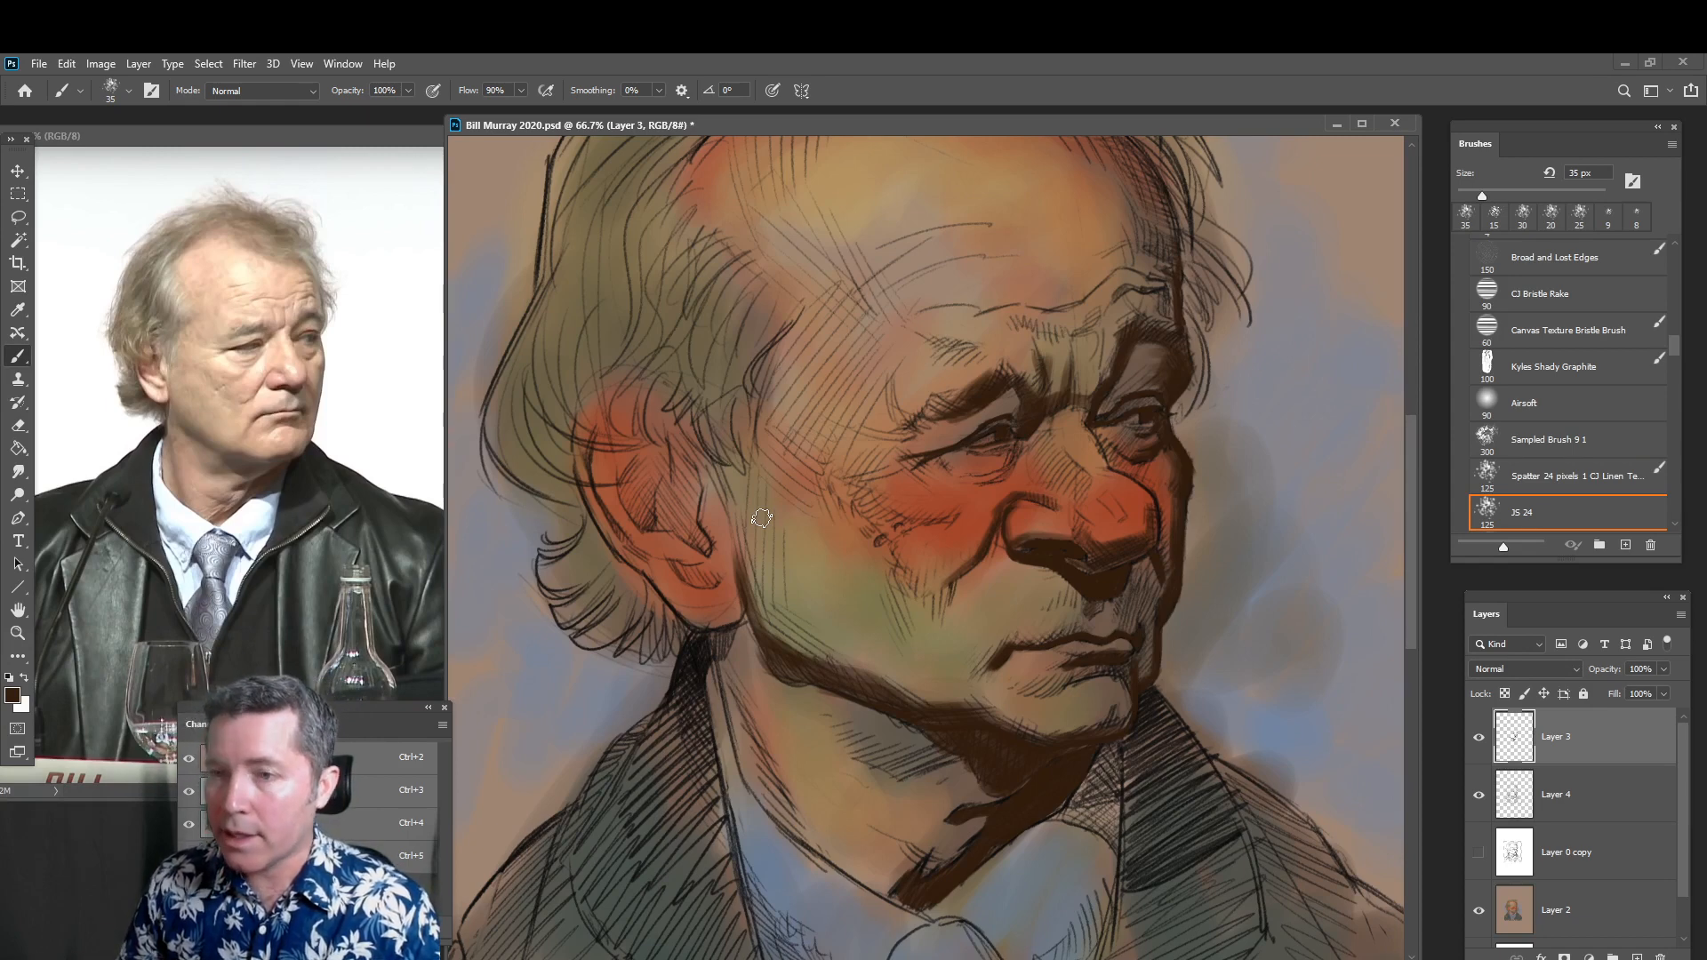
Paint the ear's inner hollow in dark brown at 25 px and its rim, folds and lobe shadow at 15 px
key("bracketleft")
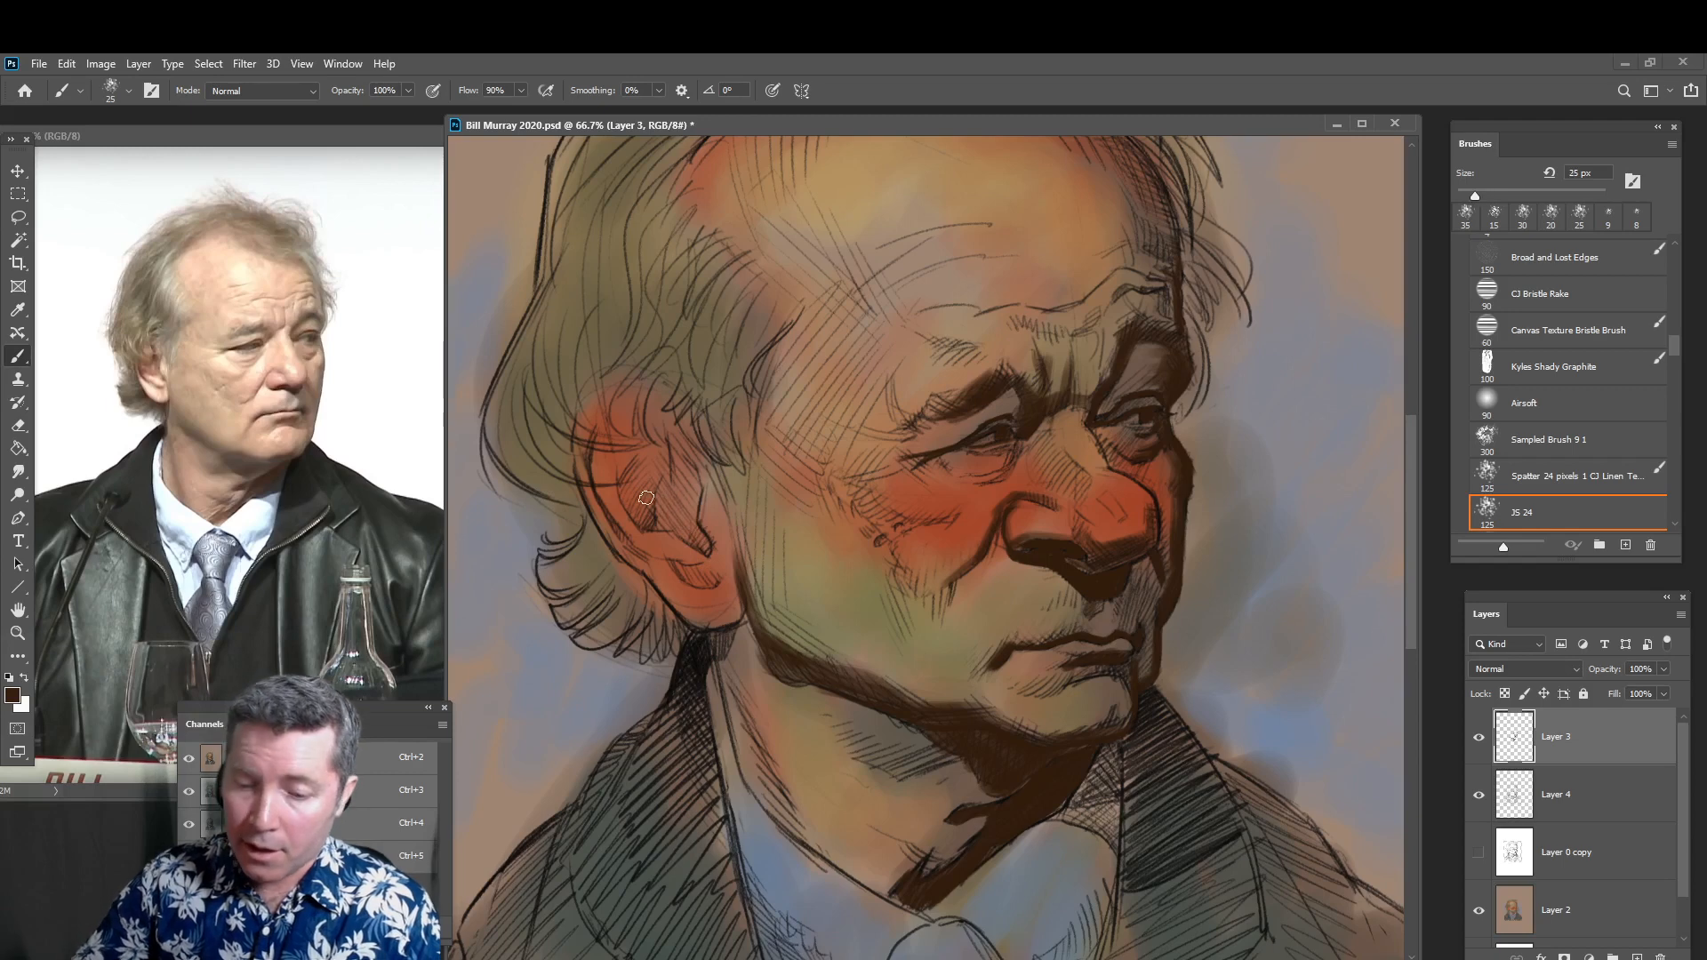
mouse_move(651, 524)
left_mouse_down()
mouse_move(624, 502)
mouse_move(639, 451)
mouse_move(639, 480)
mouse_move(667, 444)
left_mouse_up()
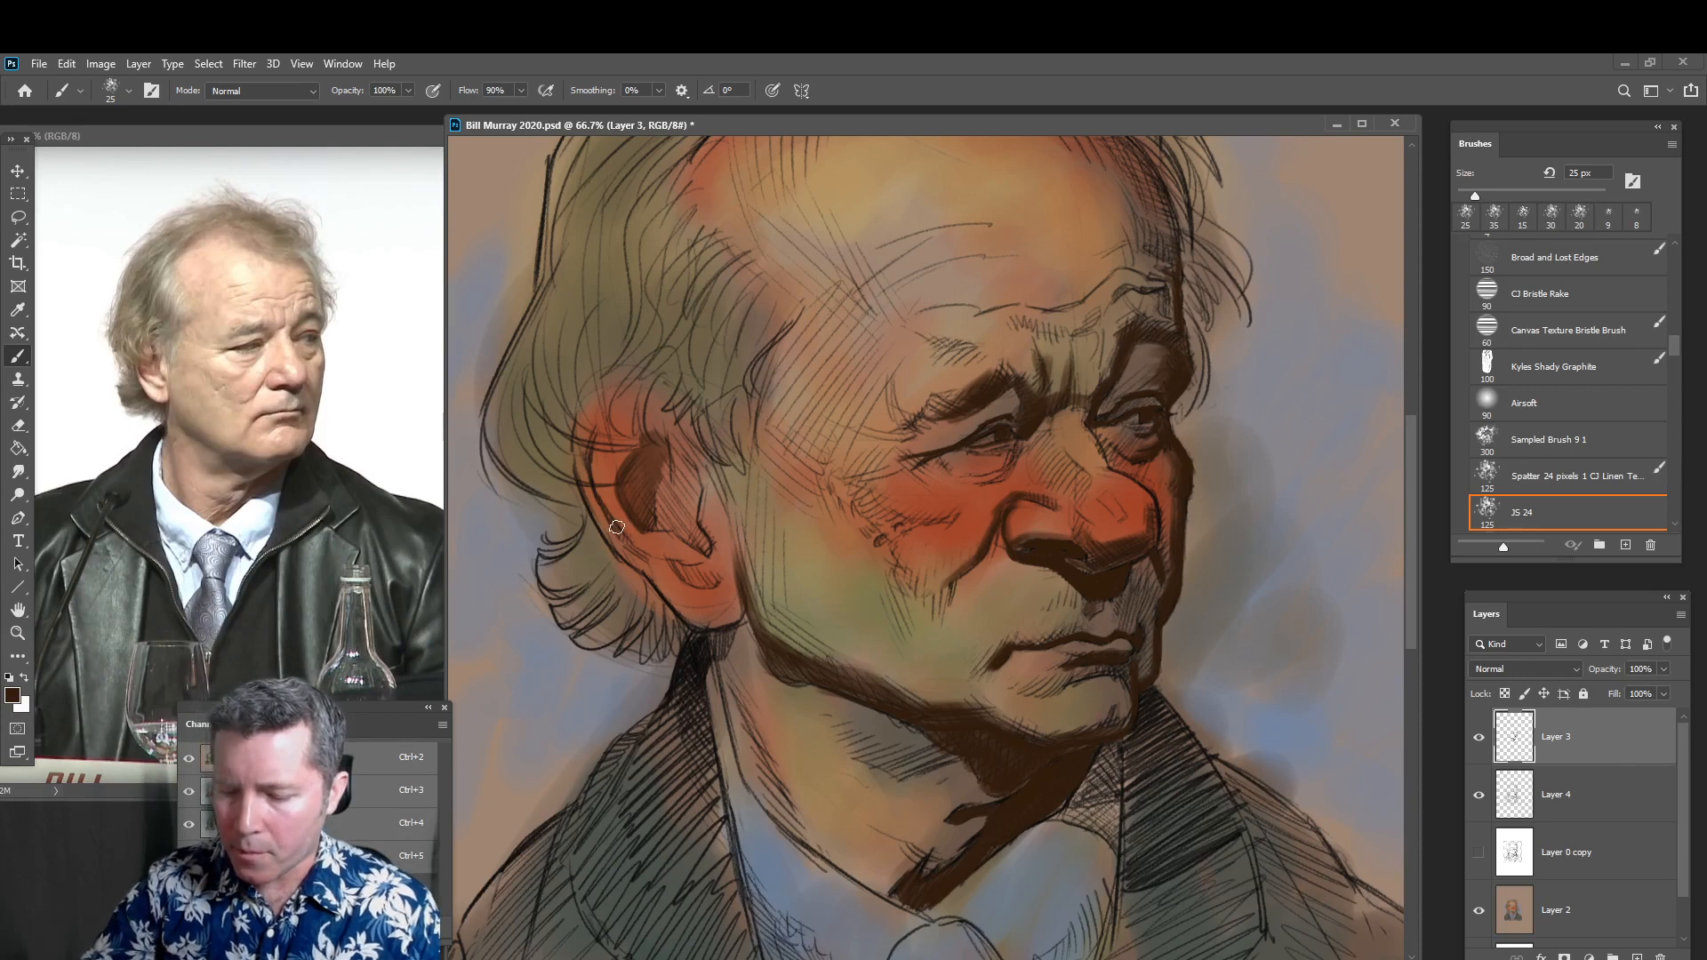
key("bracketleft")
mouse_move(626, 540)
left_mouse_down()
mouse_move(593, 487)
mouse_move(594, 430)
left_mouse_up()
mouse_move(622, 538)
left_mouse_down()
mouse_move(649, 570)
mouse_move(646, 550)
mouse_move(711, 596)
mouse_move(722, 583)
mouse_move(687, 453)
left_mouse_up()
left_click_drag(711, 550, 648, 529)
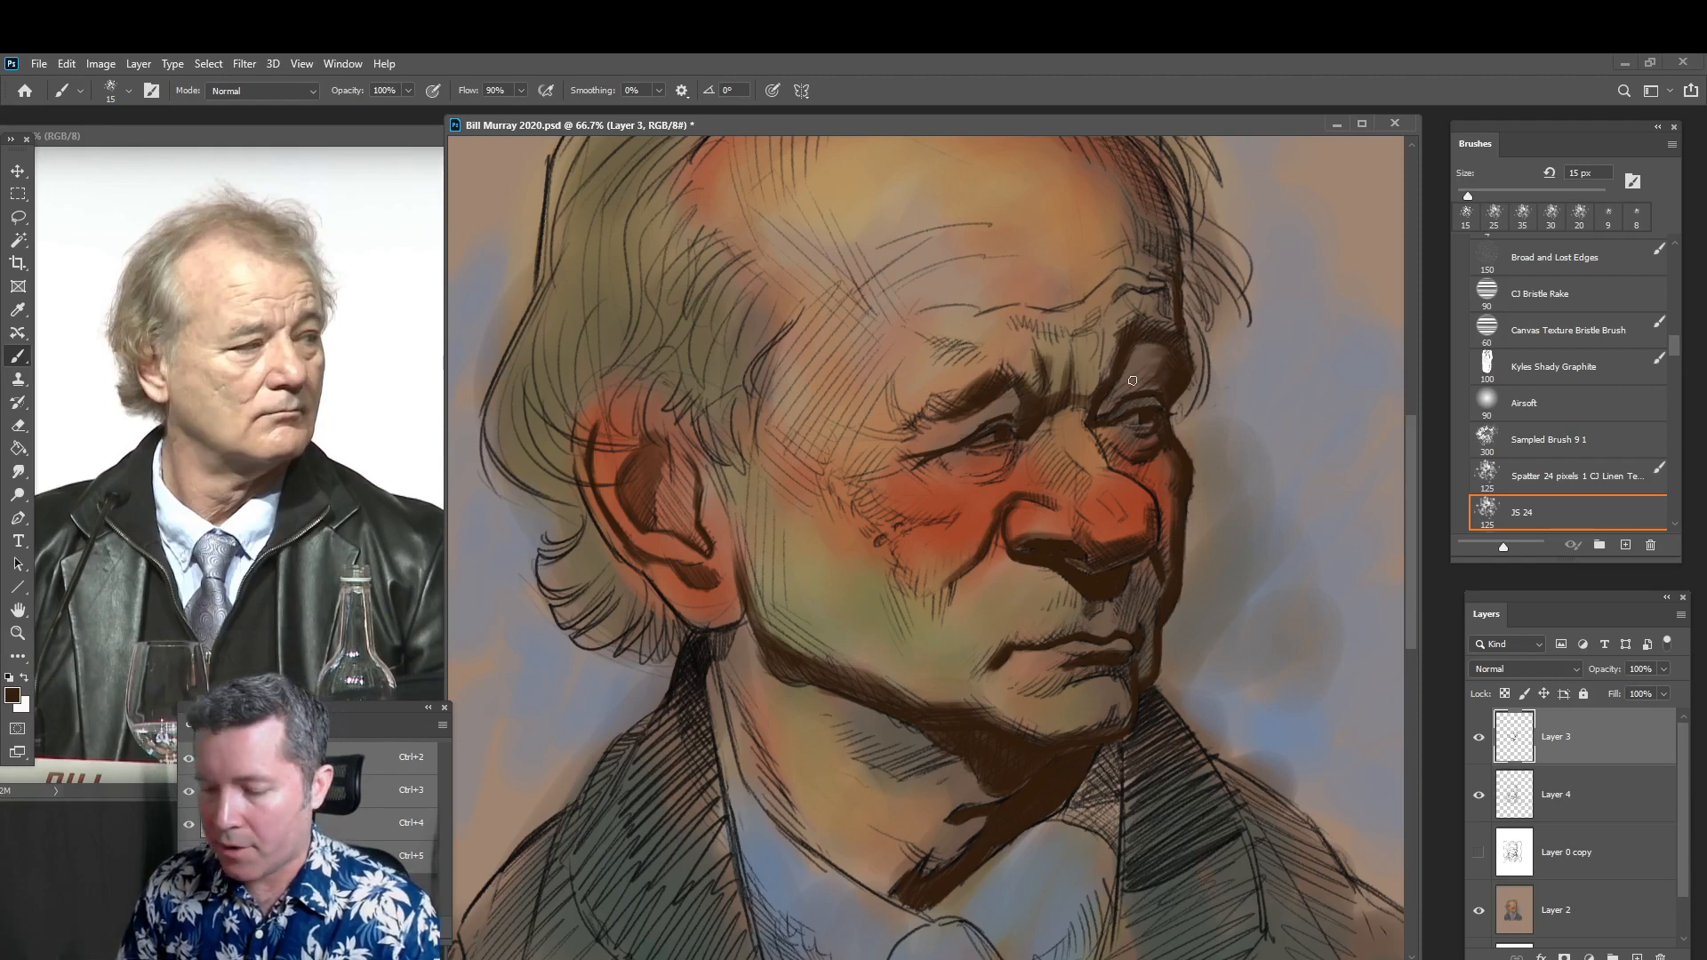
Shade the near eye's upper lid and the area below the eye with a 20 to 40 px brush
key("bracketright")
key("bracketright")
key("bracketright")
key("bracketright")
key("bracketright")
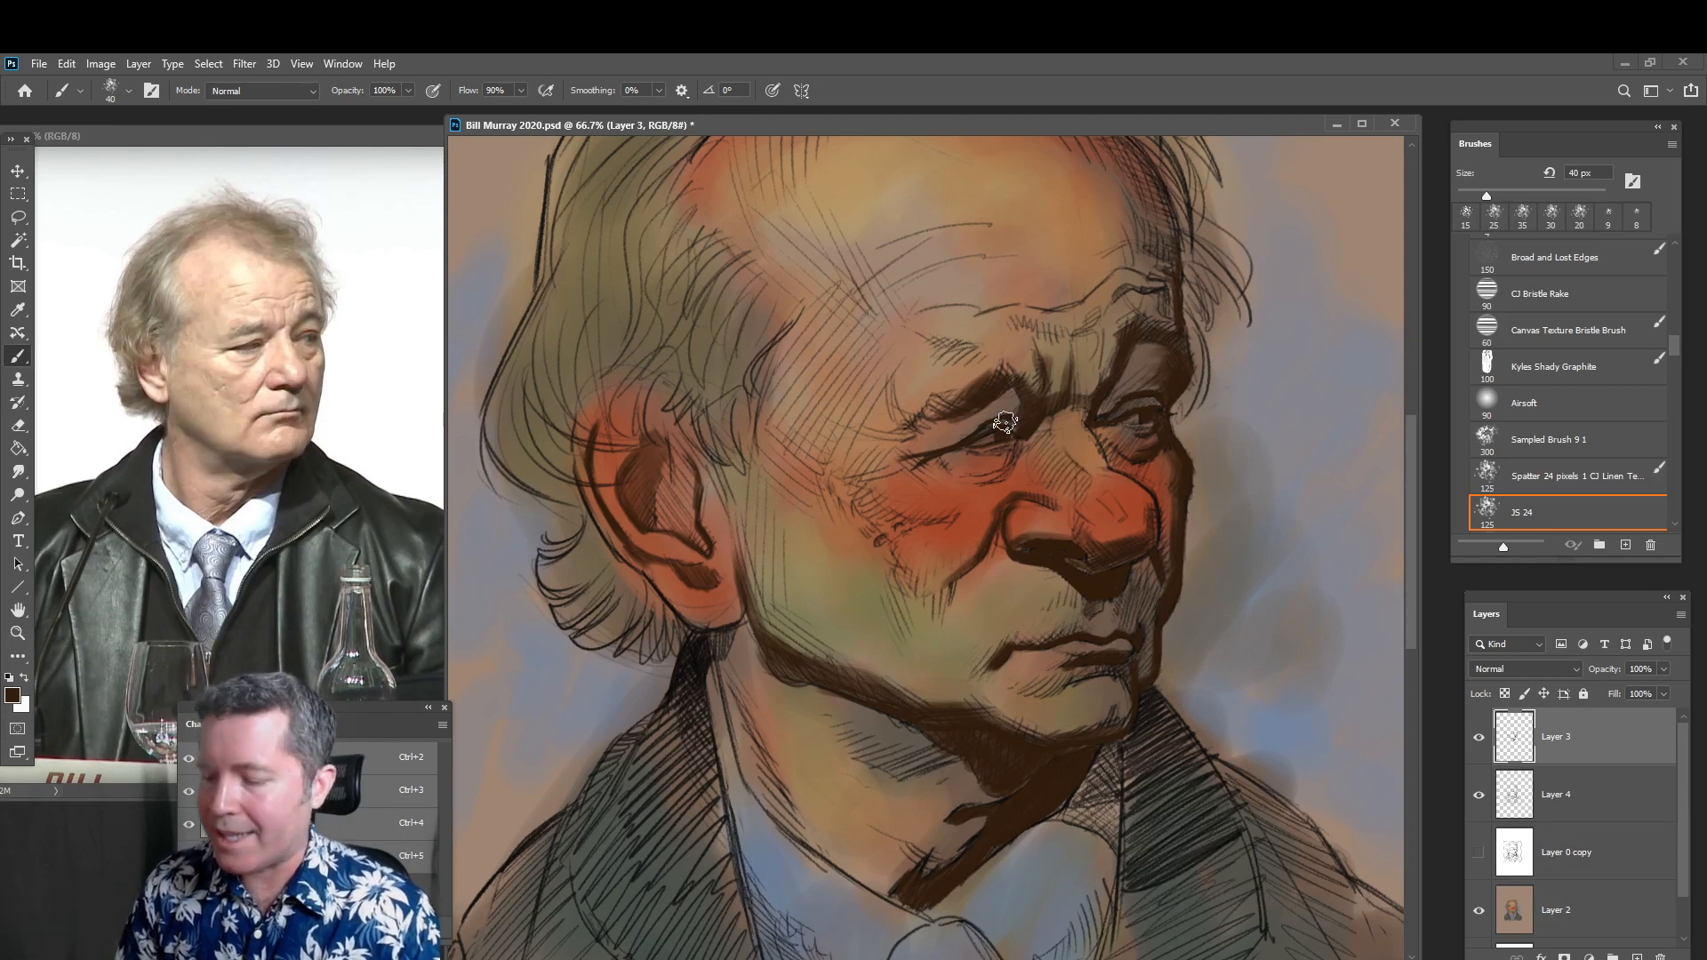
key("bracketleft")
key("bracketleft")
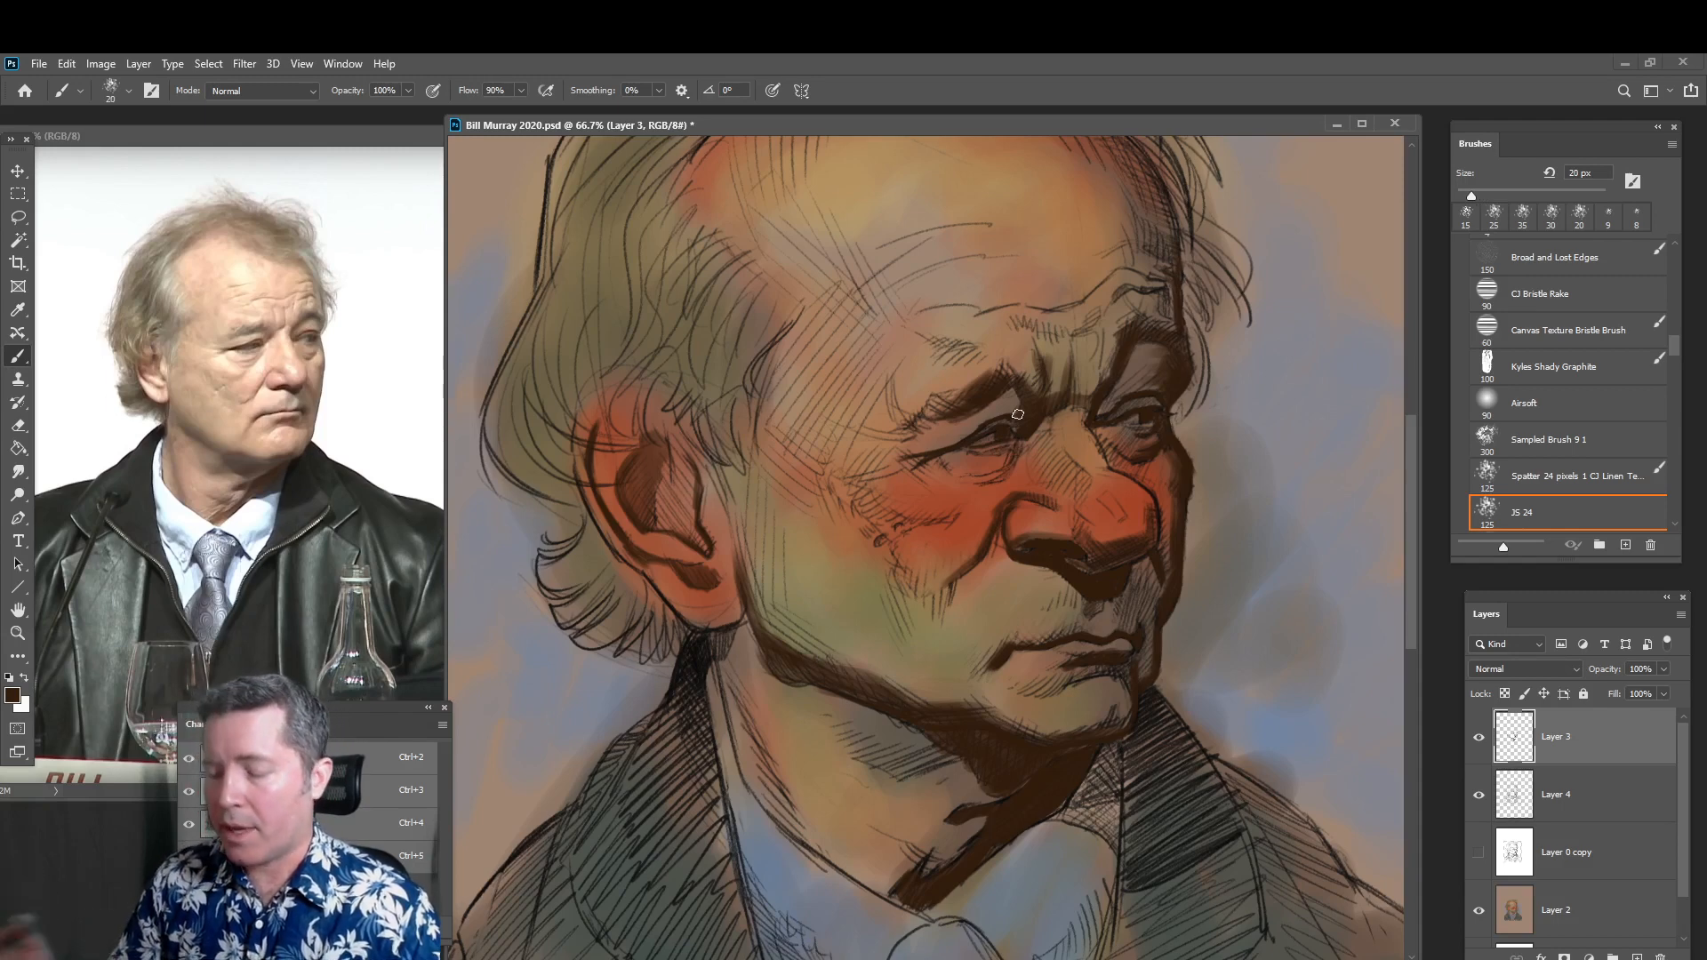
mouse_move(992, 453)
left_mouse_down()
mouse_move(1023, 437)
mouse_move(973, 477)
left_mouse_up()
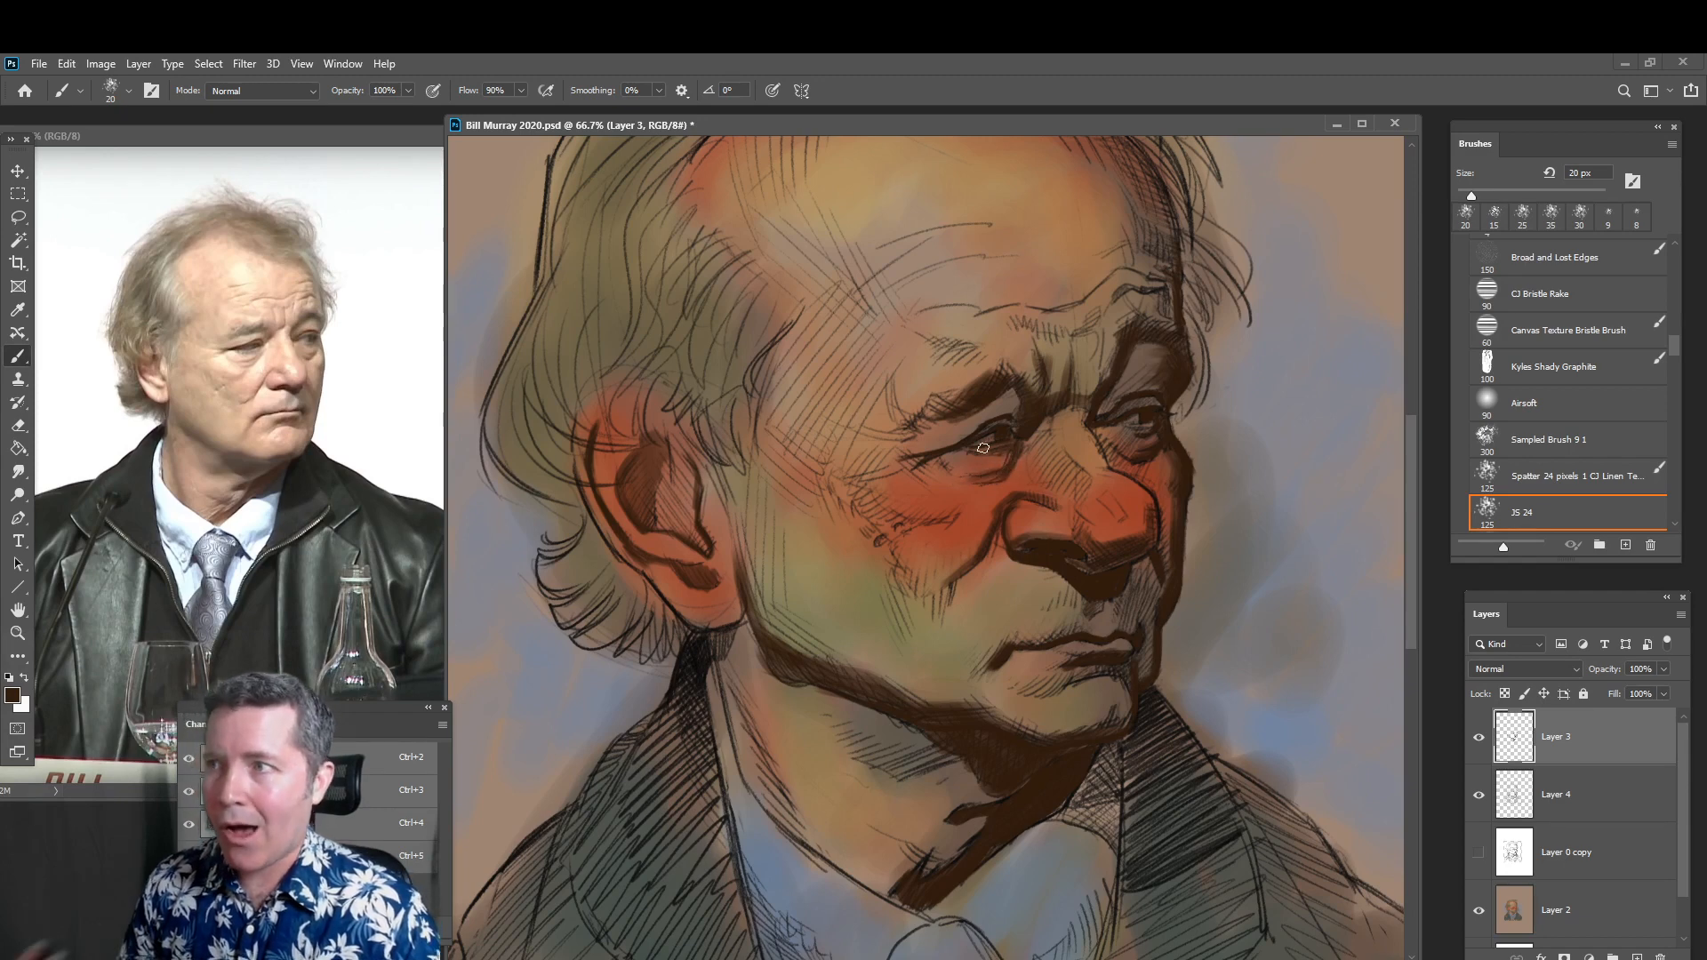
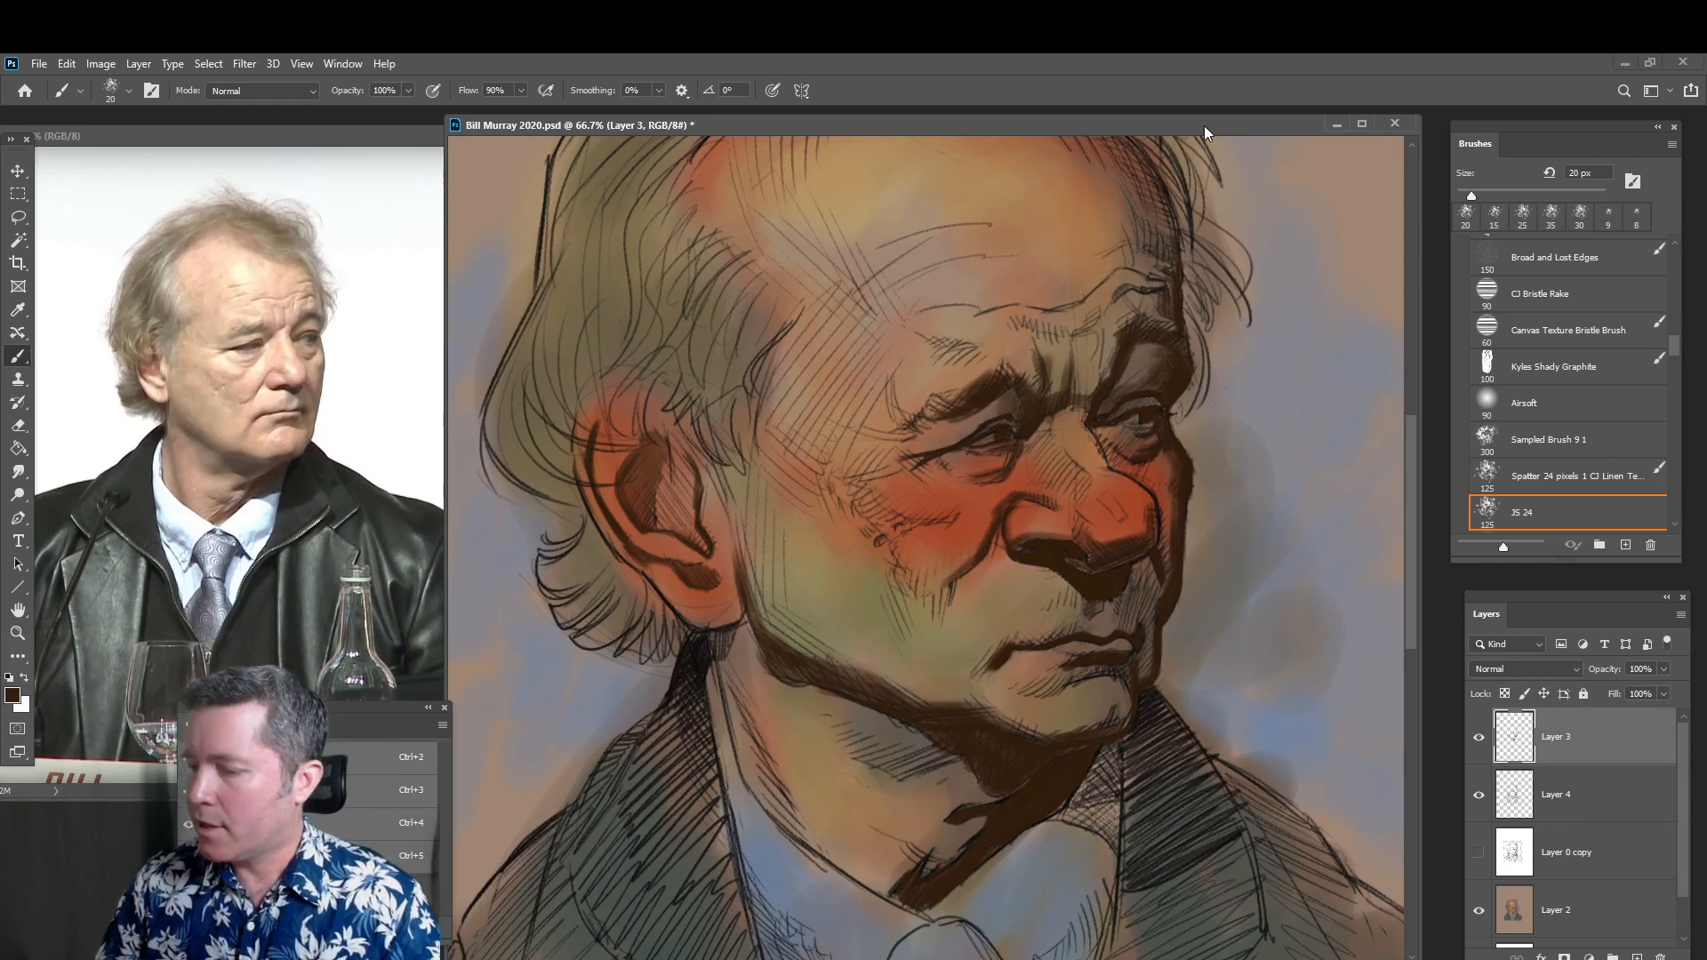
Shift the portrait's document window slightly, widen it and bring the top of the head into view
left_click_drag(1204, 125, 1212, 121)
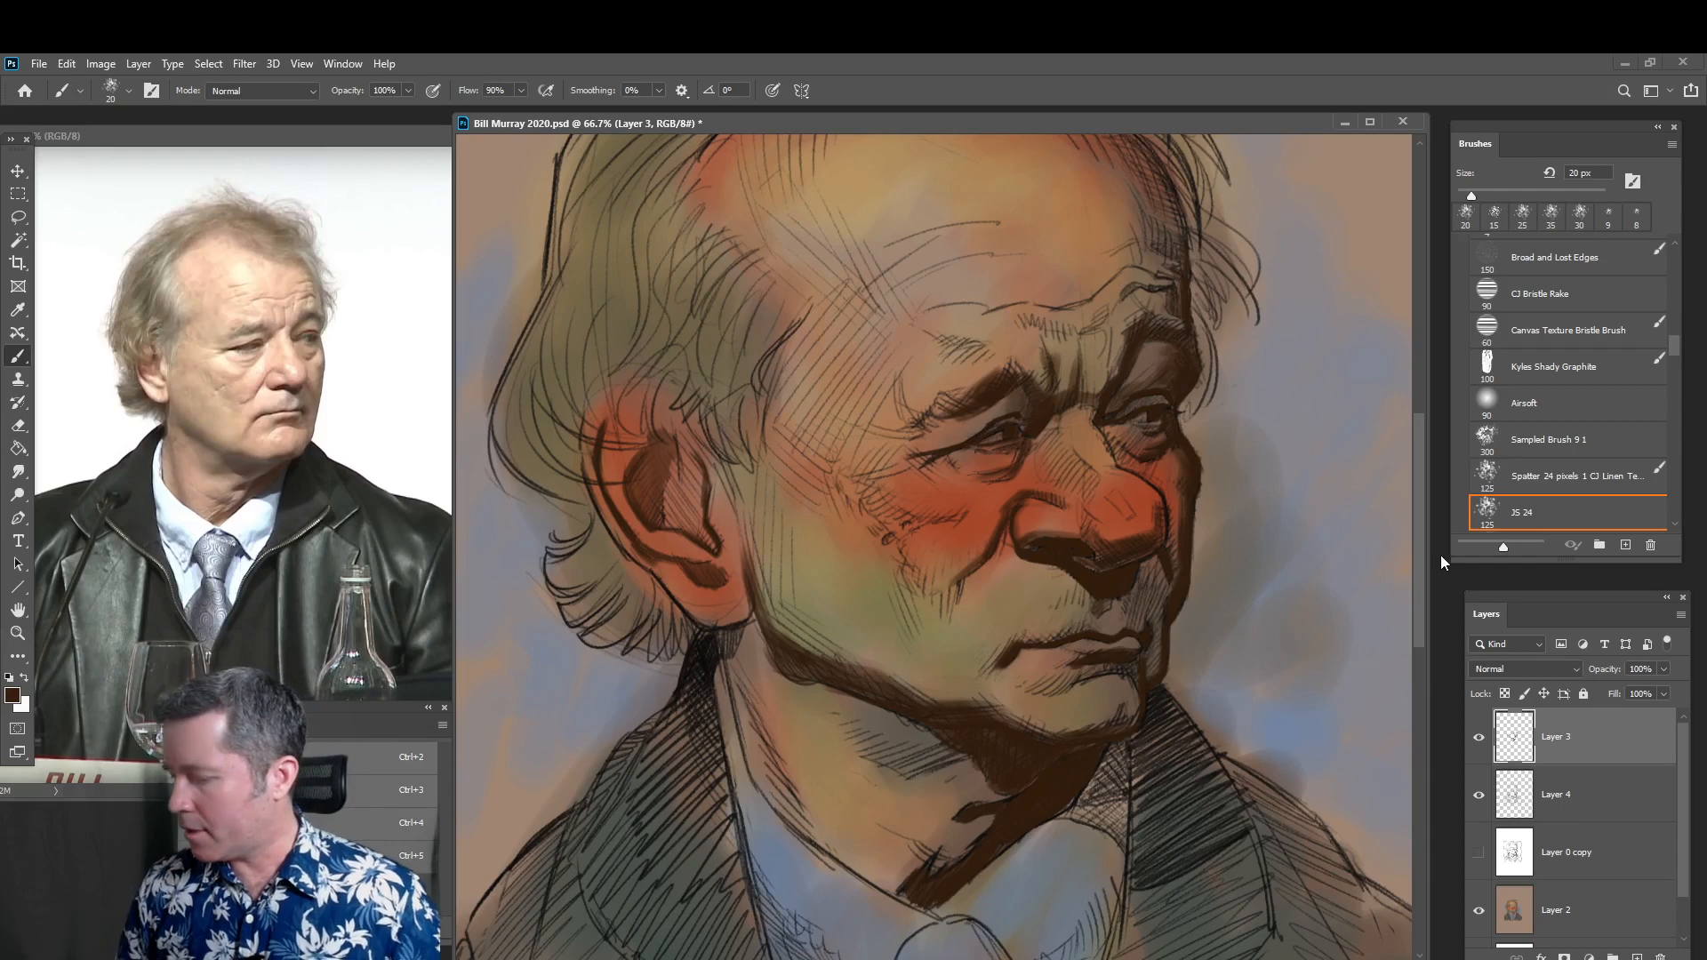
left_click_drag(1428, 570, 1435, 569)
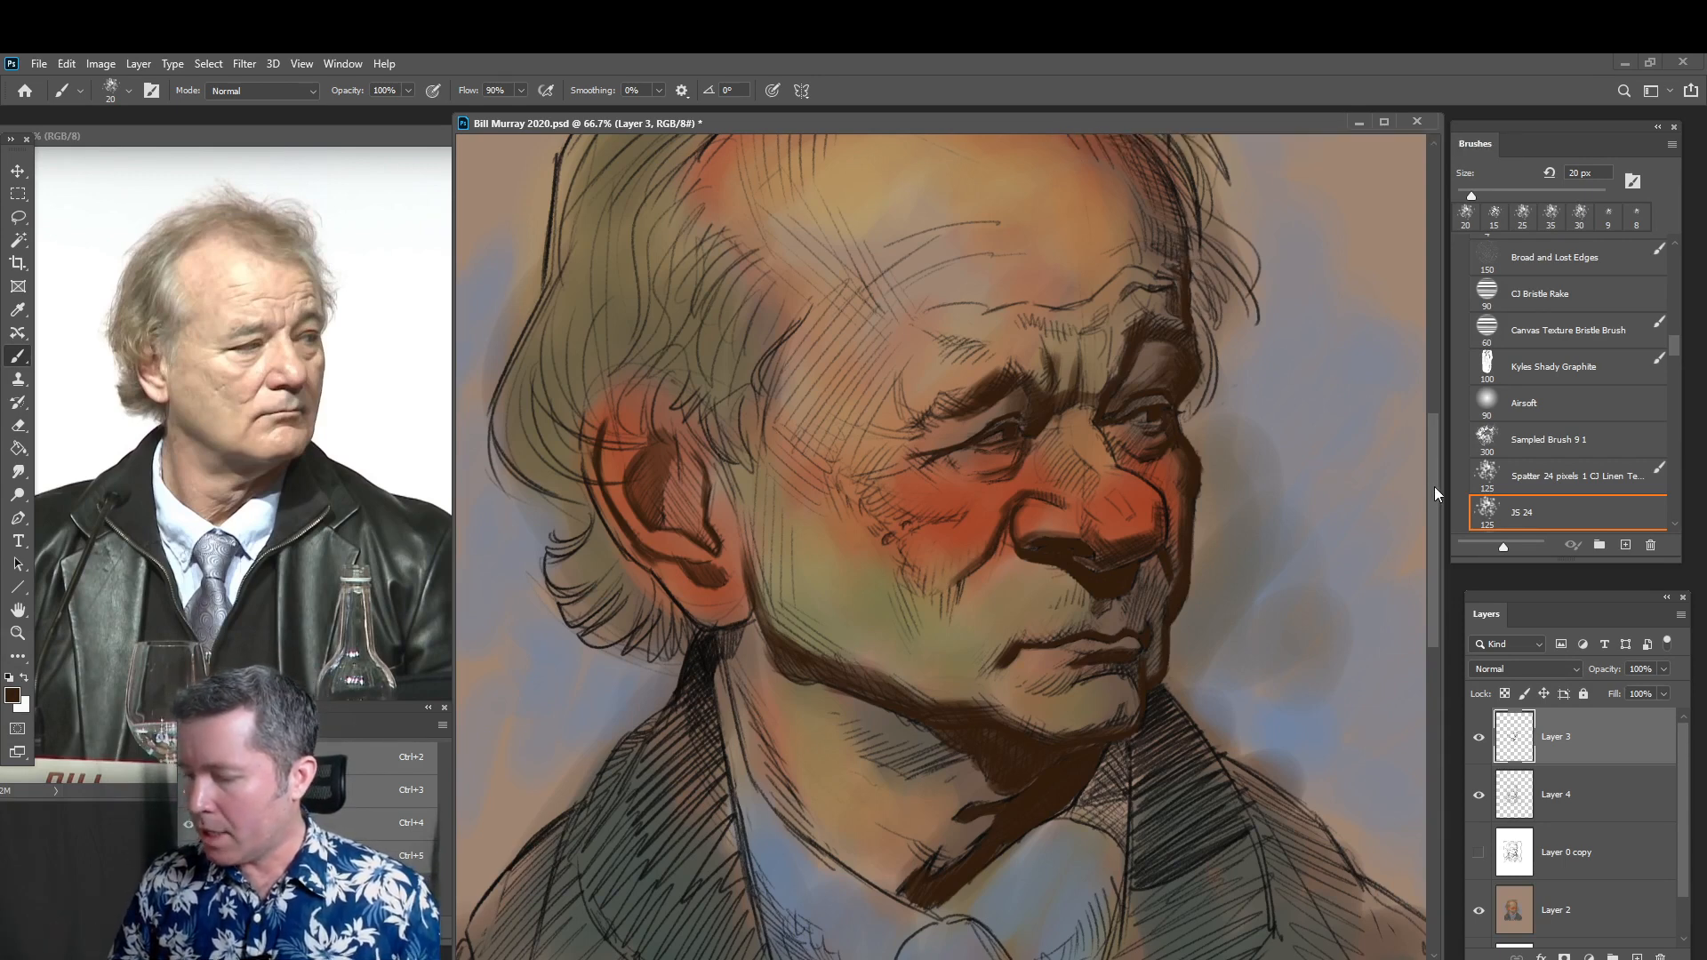
left_click_drag(1433, 487, 1433, 466)
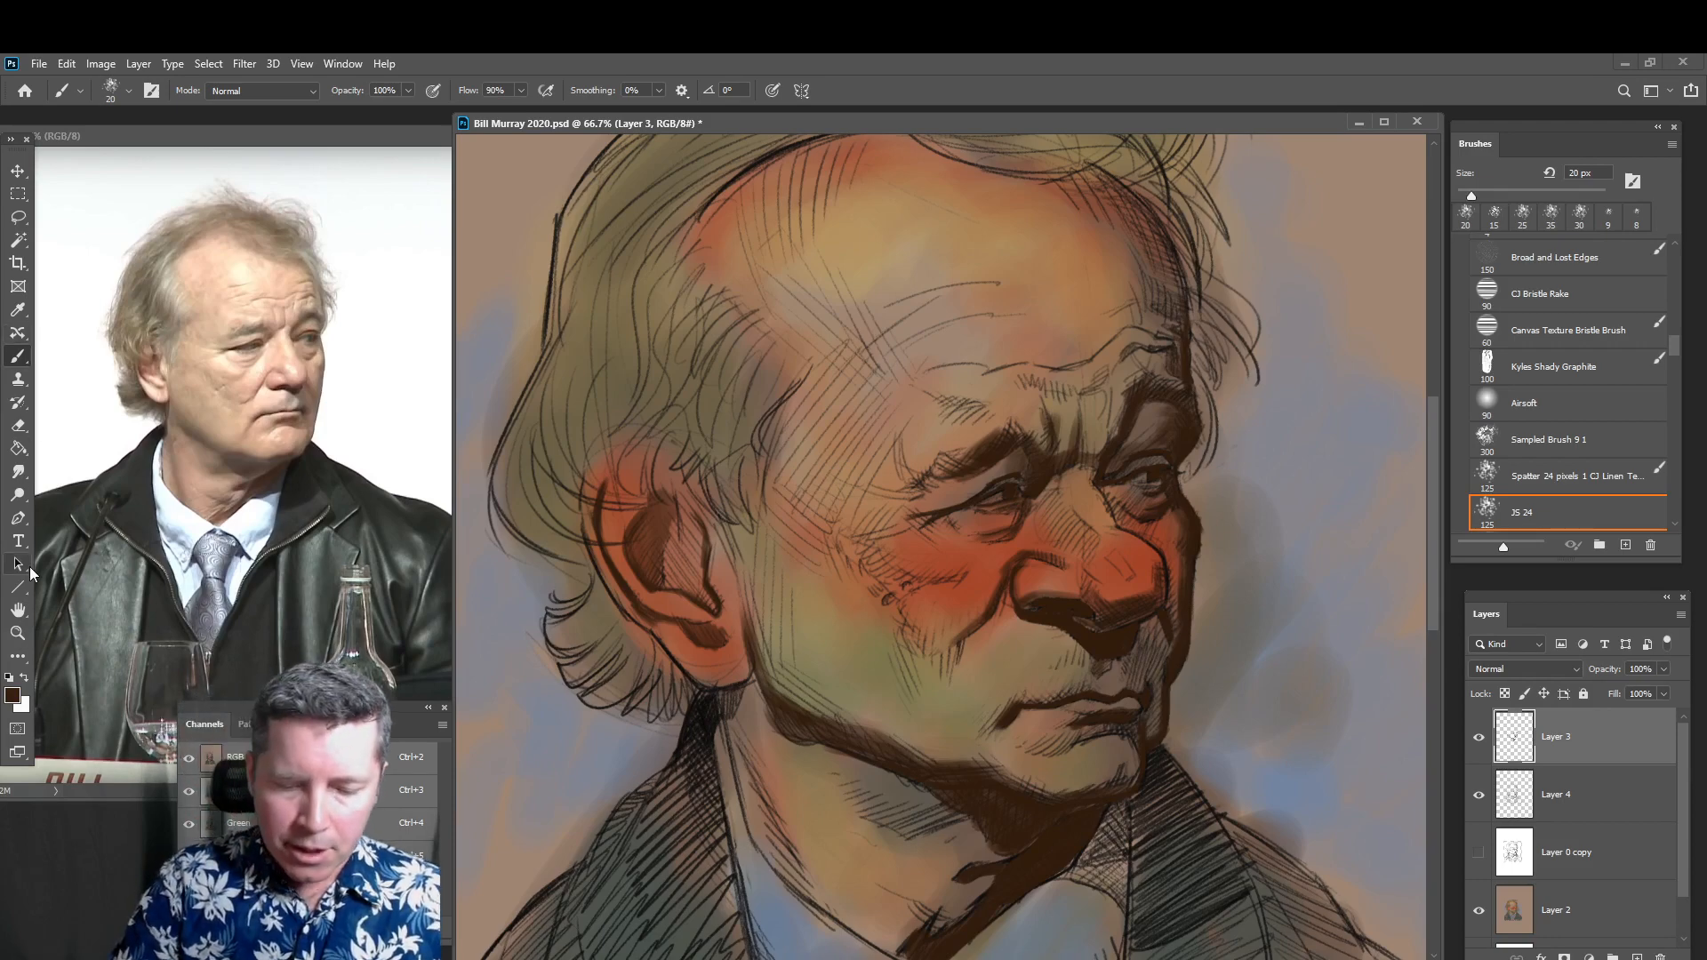
Set the foreground color to a muted medium brown, hex 7b5e49
left_click(12, 697)
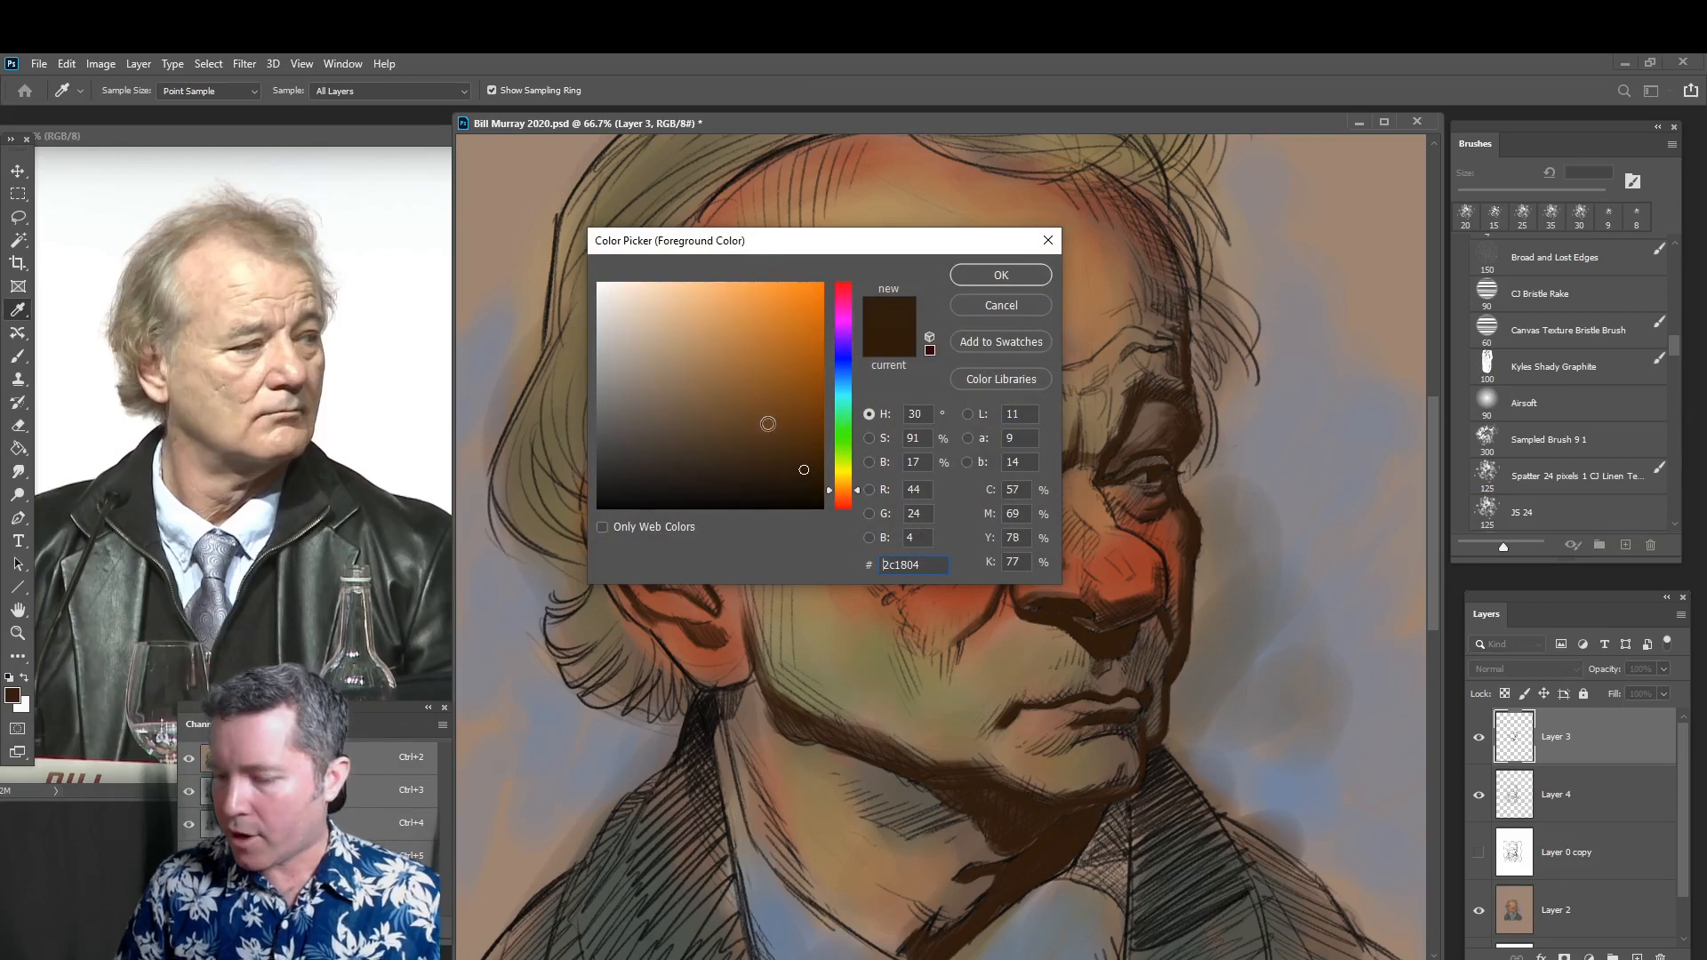
left_click(763, 426)
left_click_drag(763, 426, 696, 402)
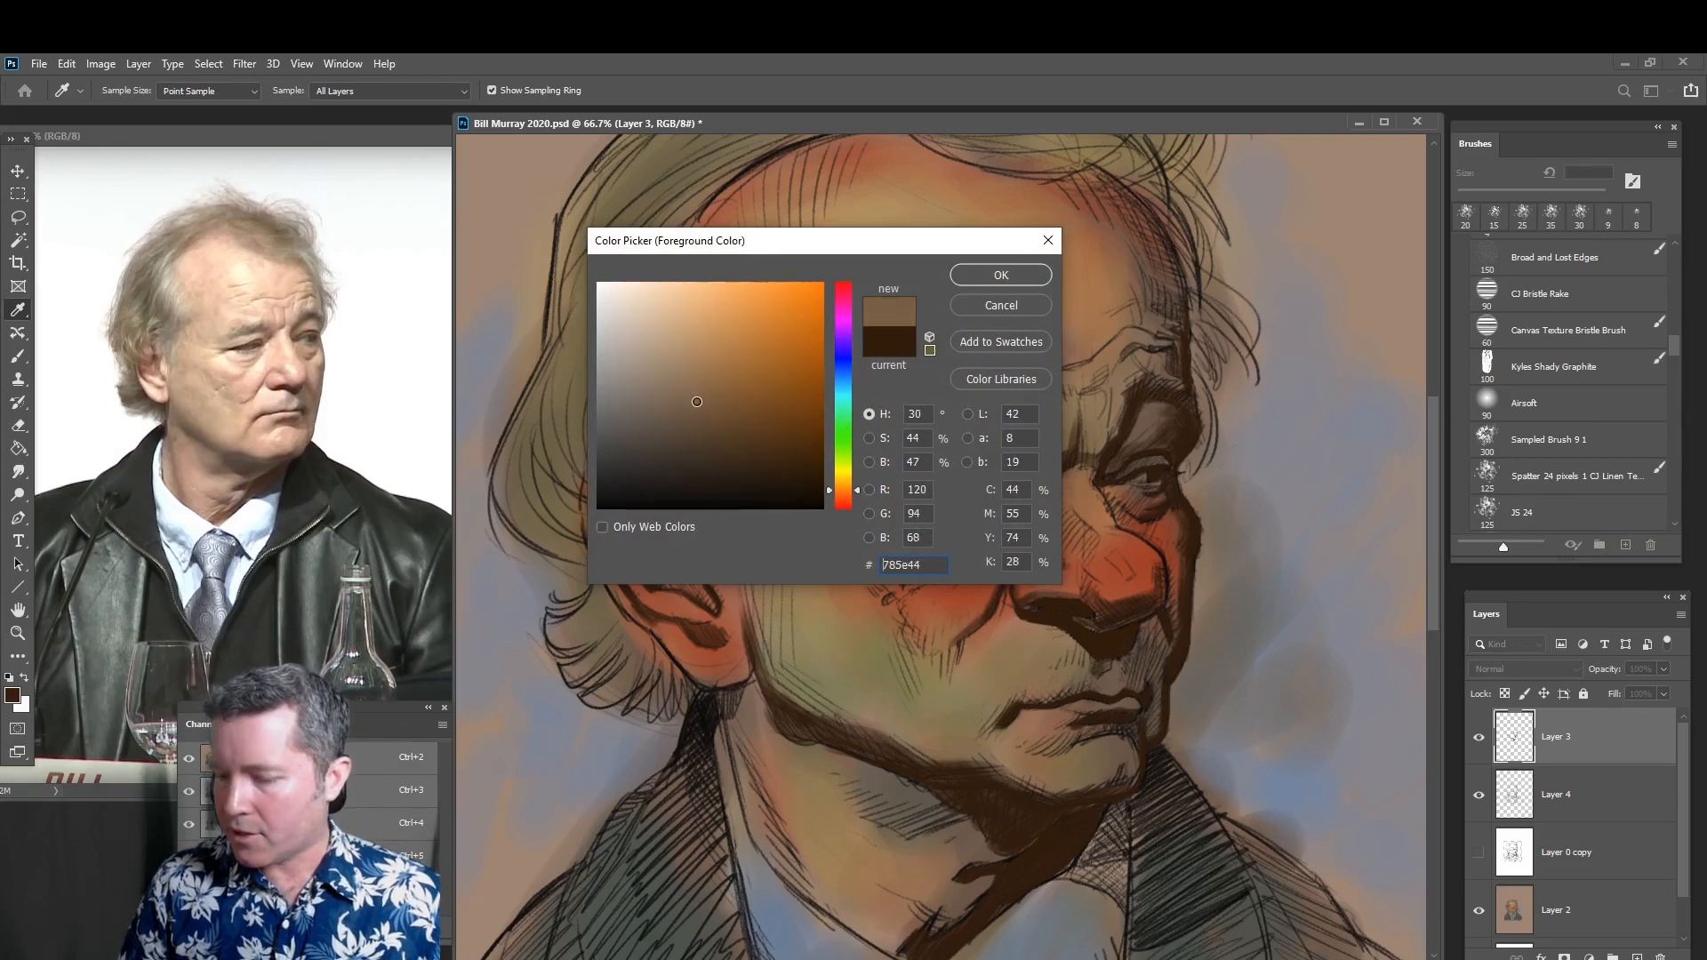
left_click(856, 488)
left_click_drag(856, 487, 856, 490)
left_click_drag(681, 393, 691, 402)
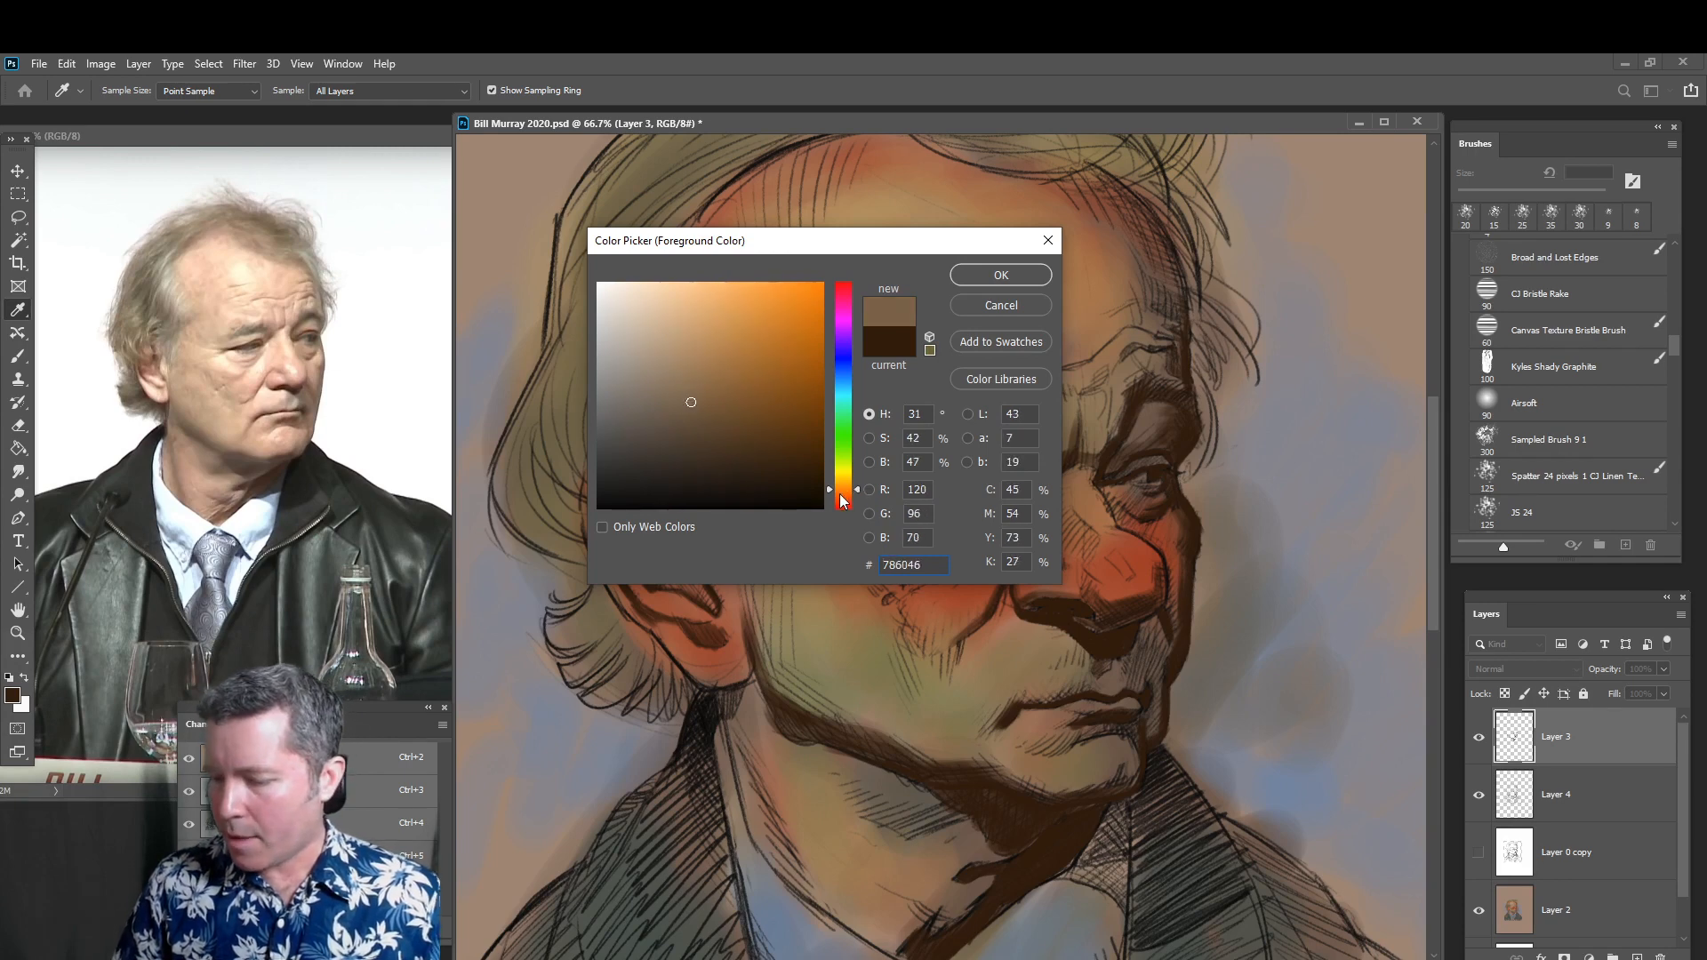
left_click_drag(856, 489, 856, 492)
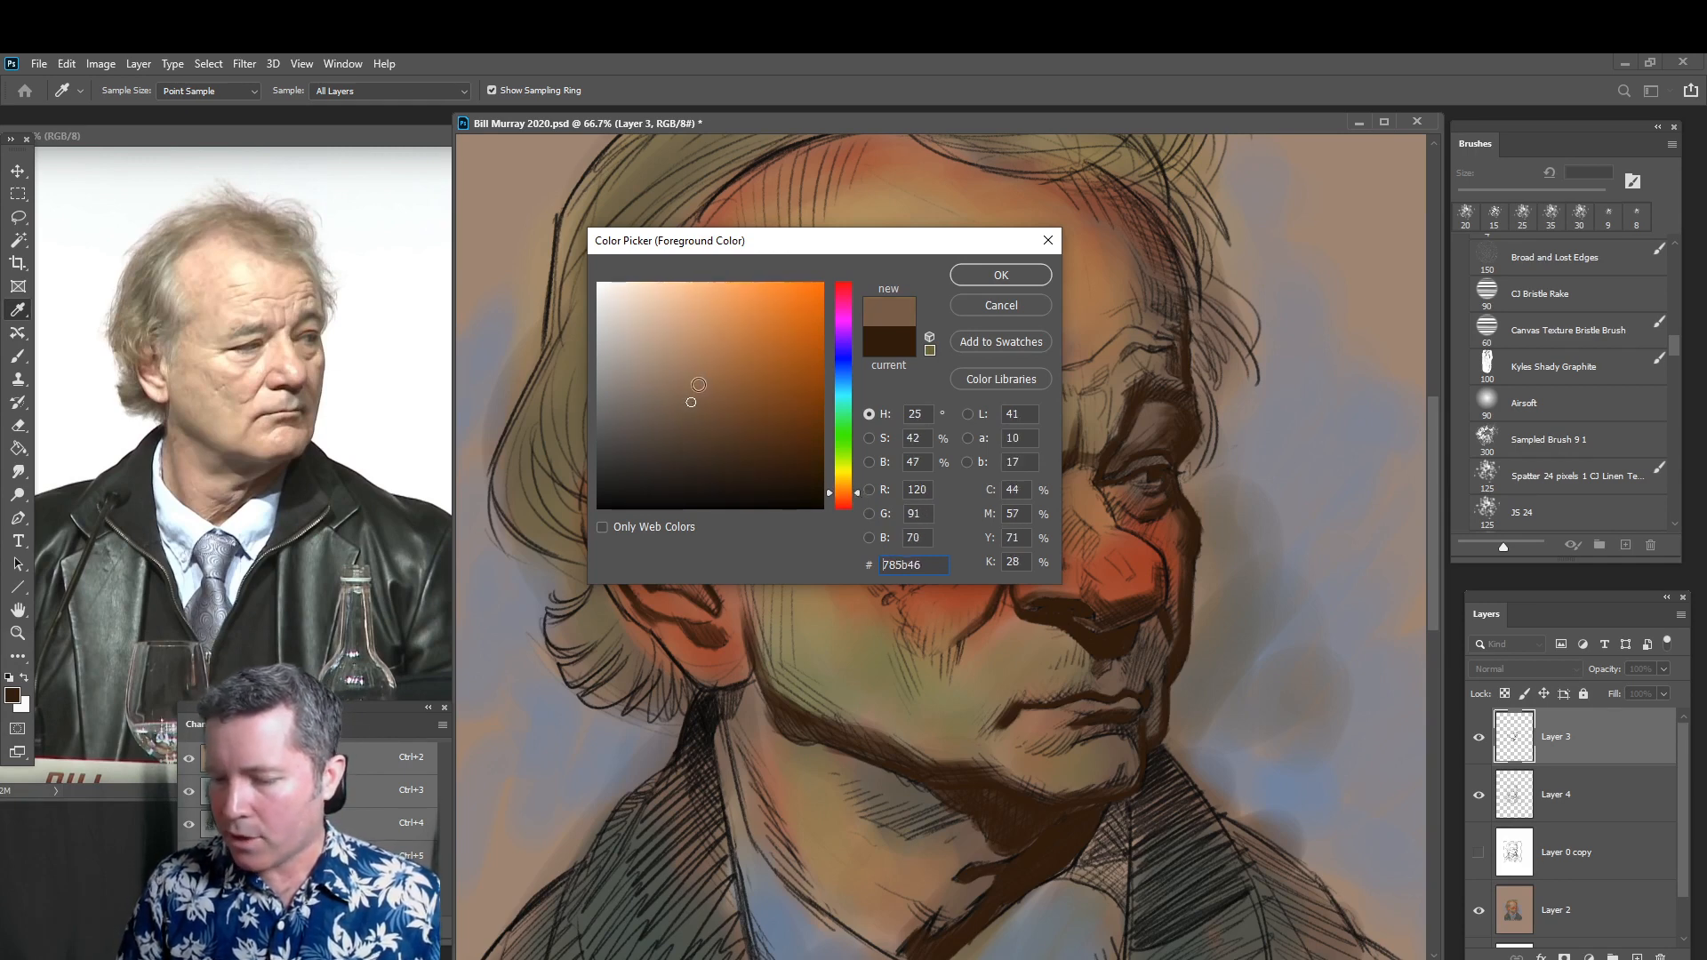
left_click_drag(699, 385, 689, 399)
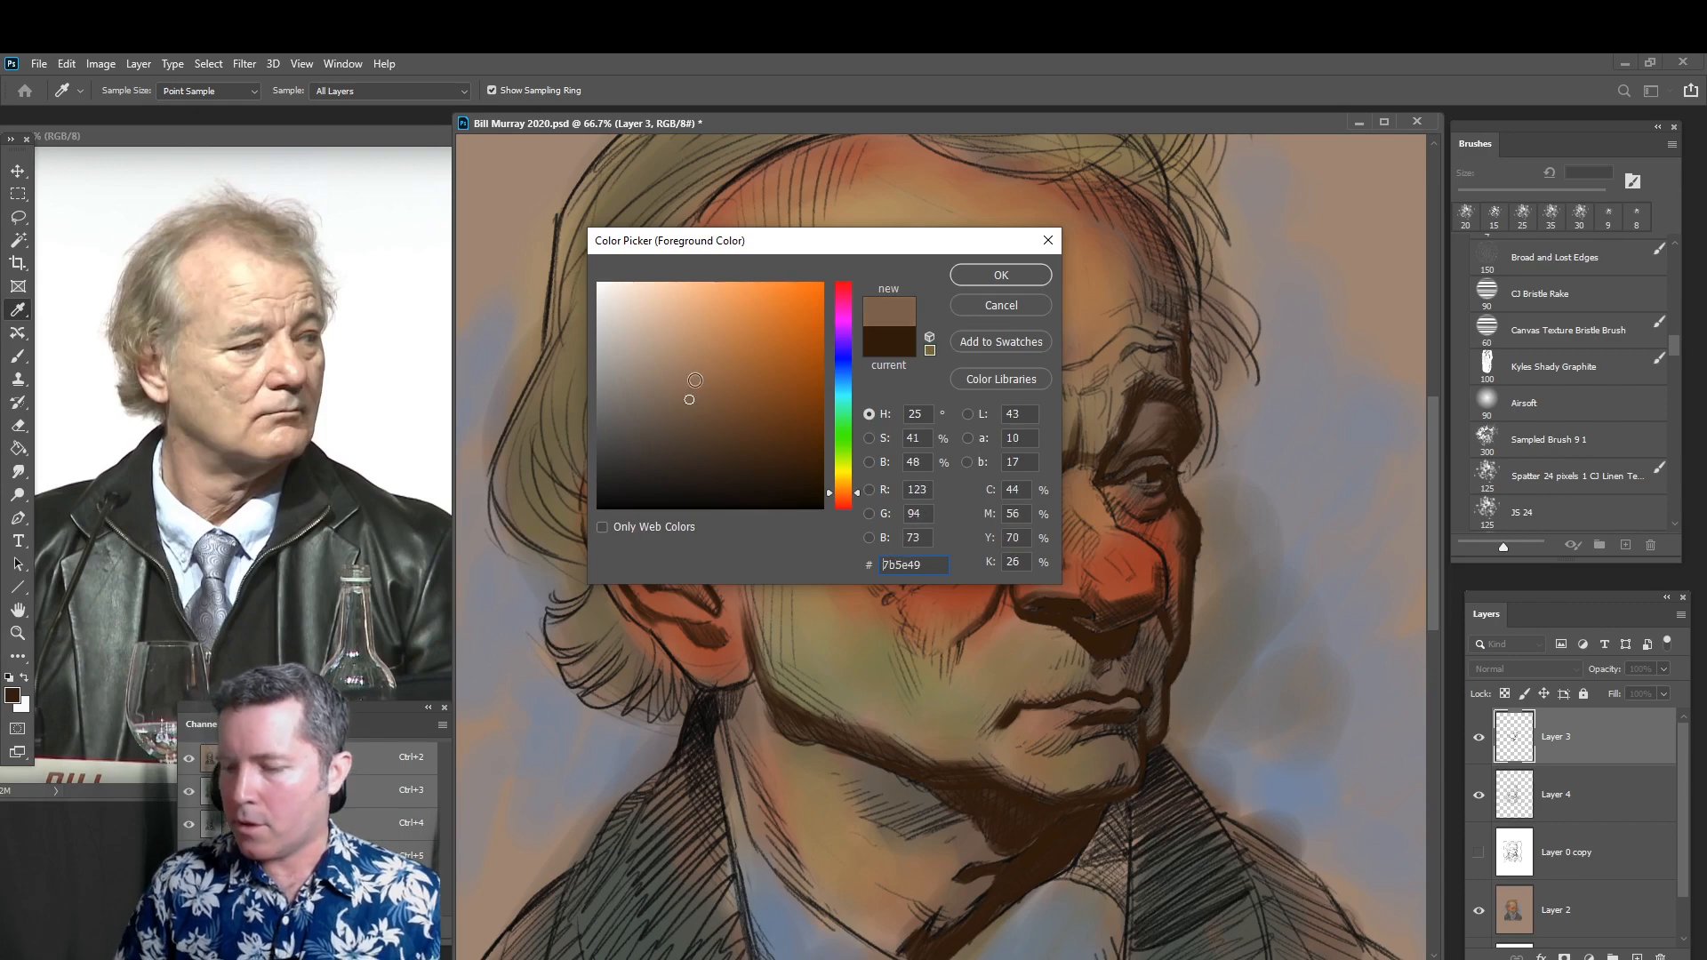
left_click(1008, 274)
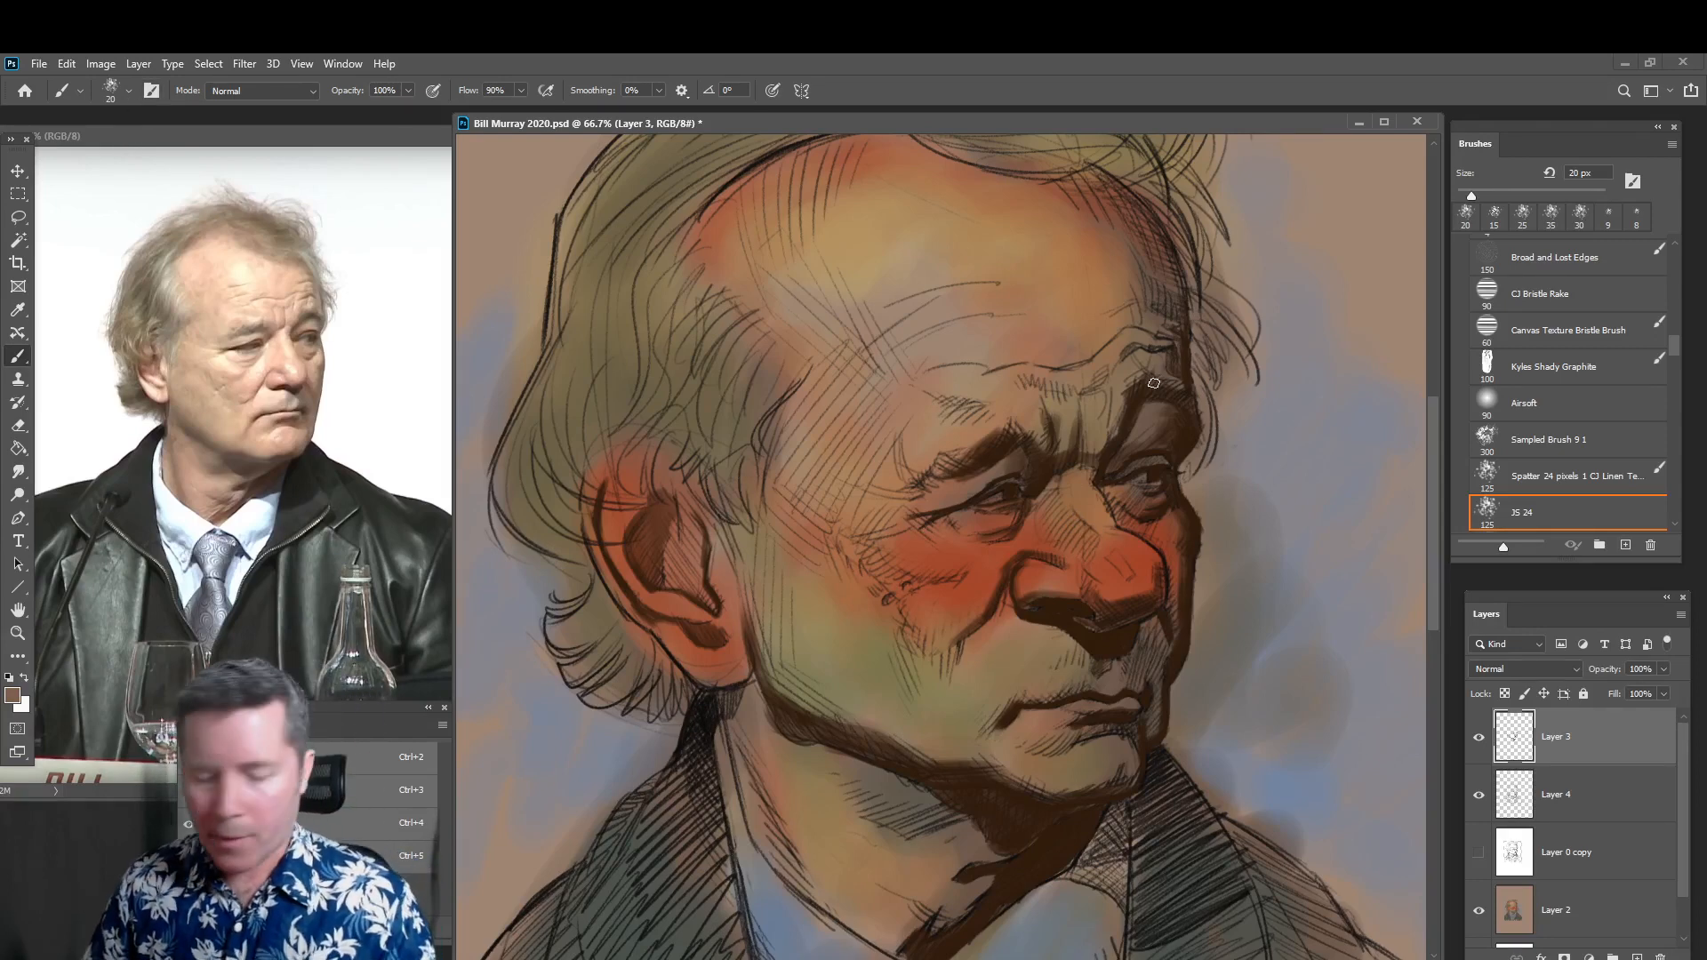
Paint a first medium-brown shadow down the far side of the forehead with a 35 px brush
key("bracketright")
key("bracketright")
key("bracketright")
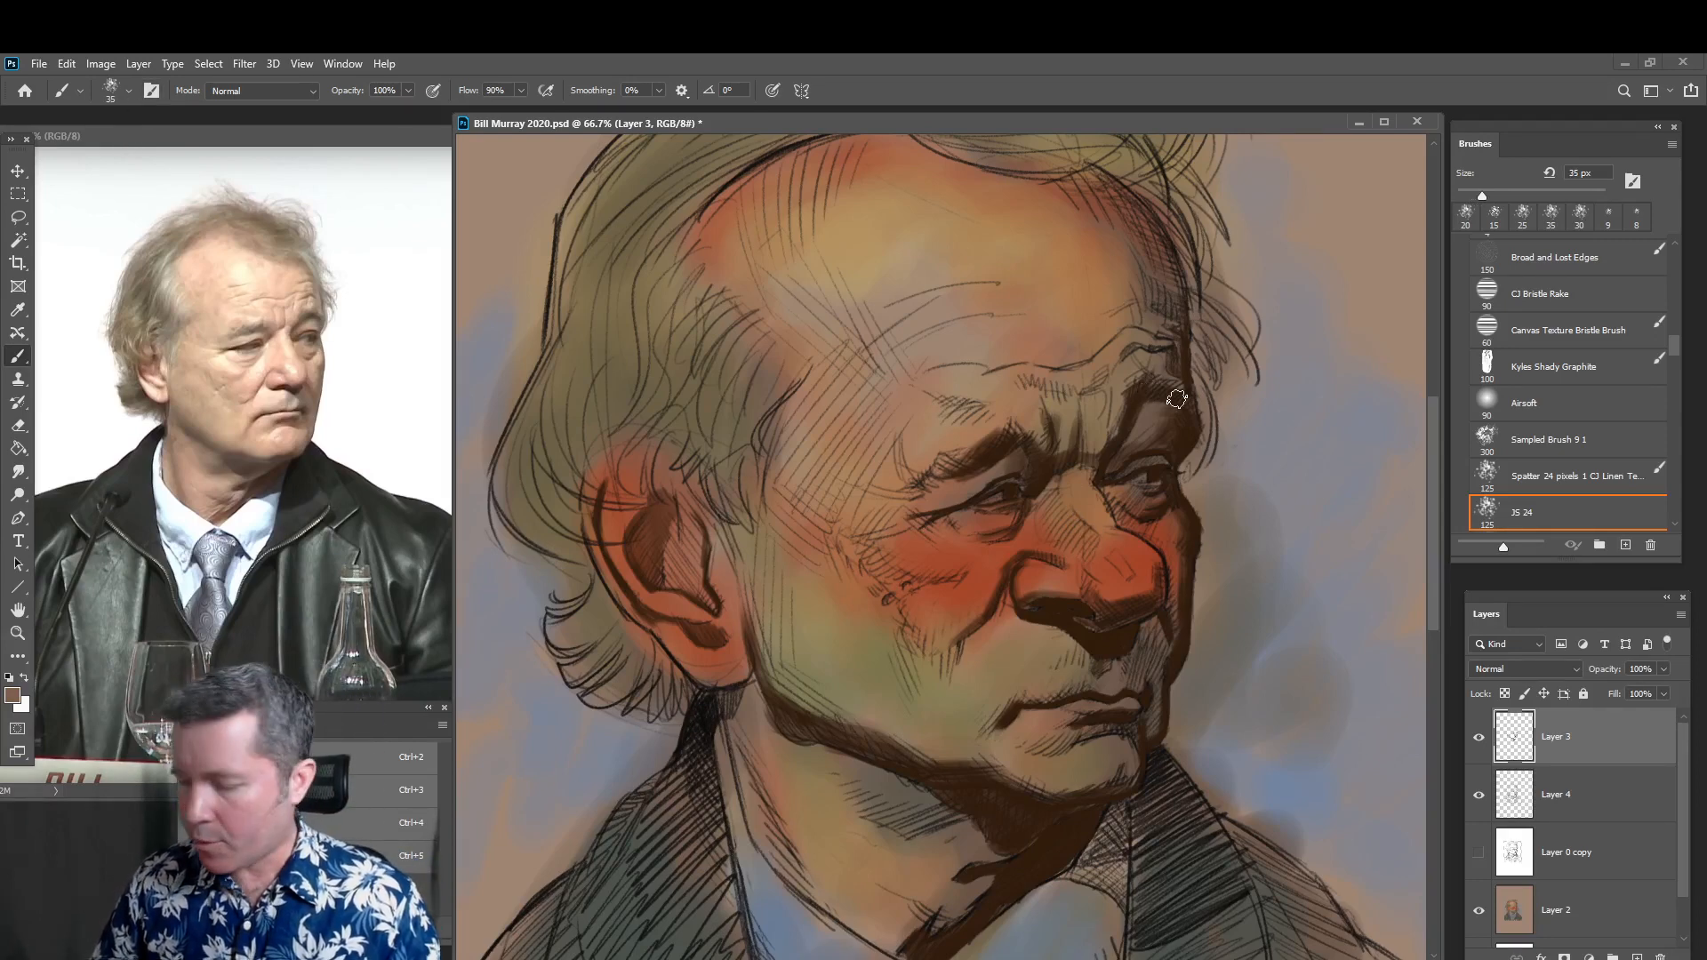
mouse_move(1147, 229)
left_mouse_down()
mouse_move(1156, 258)
mouse_move(1132, 229)
mouse_move(1144, 286)
left_mouse_up()
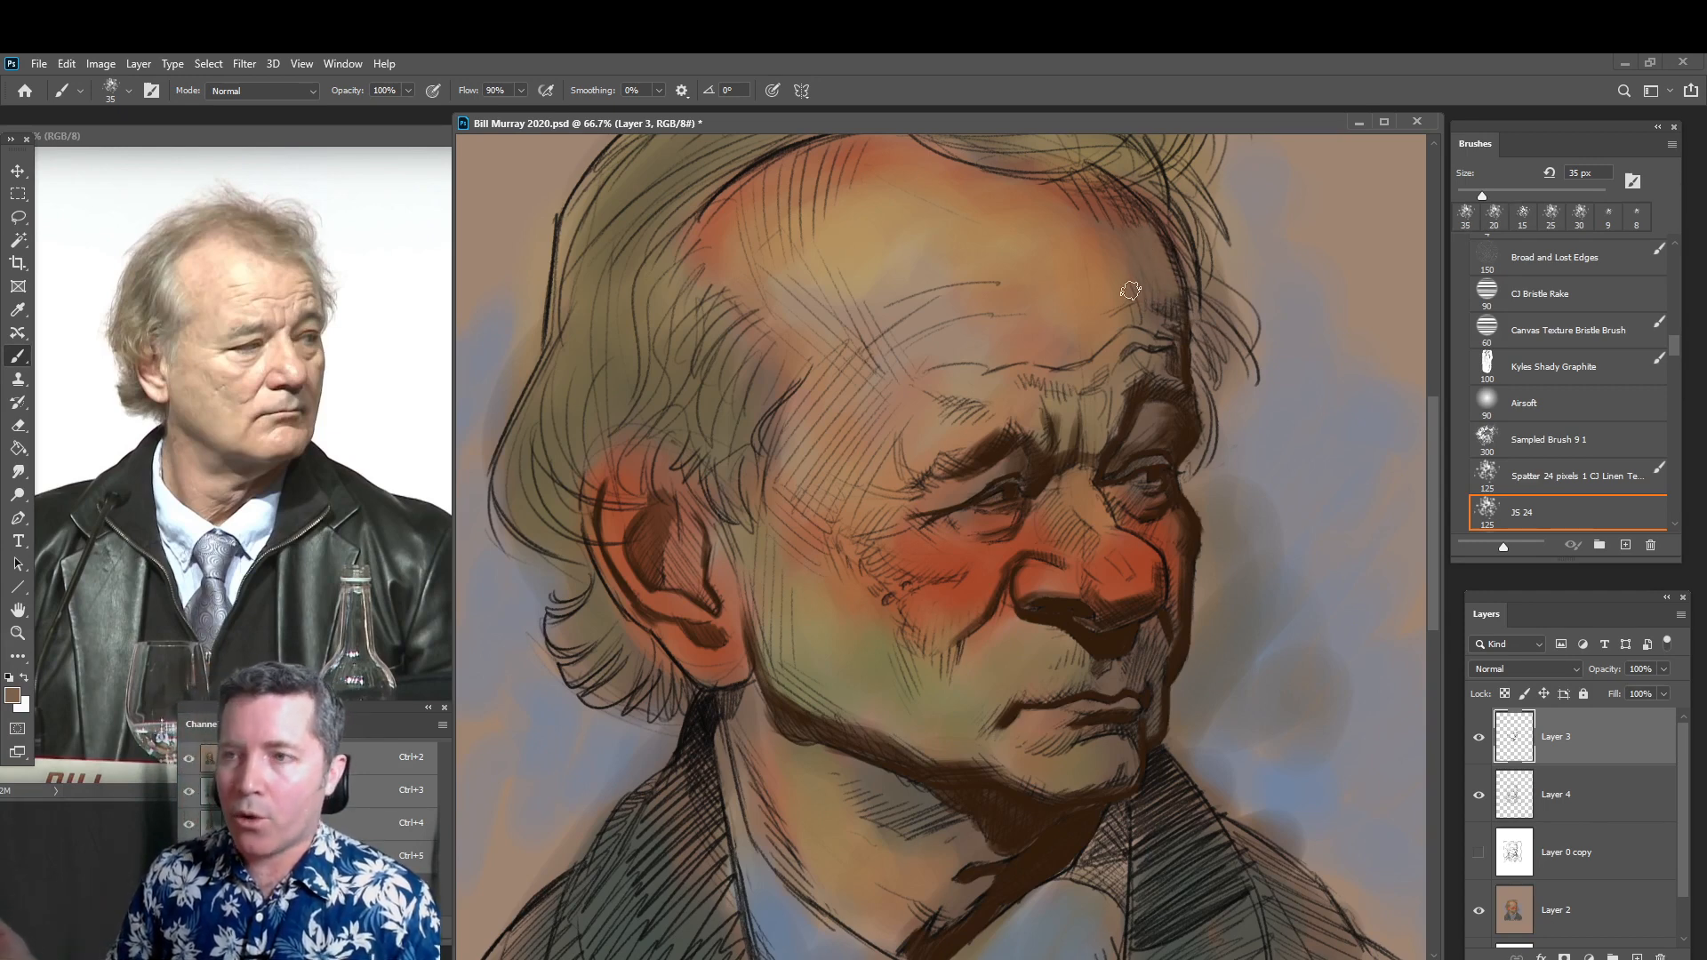
Darken the foreground color to hex 654833 and deepen the shadow along the far forehead and hairline at 45 to 50 px
left_click(12, 697)
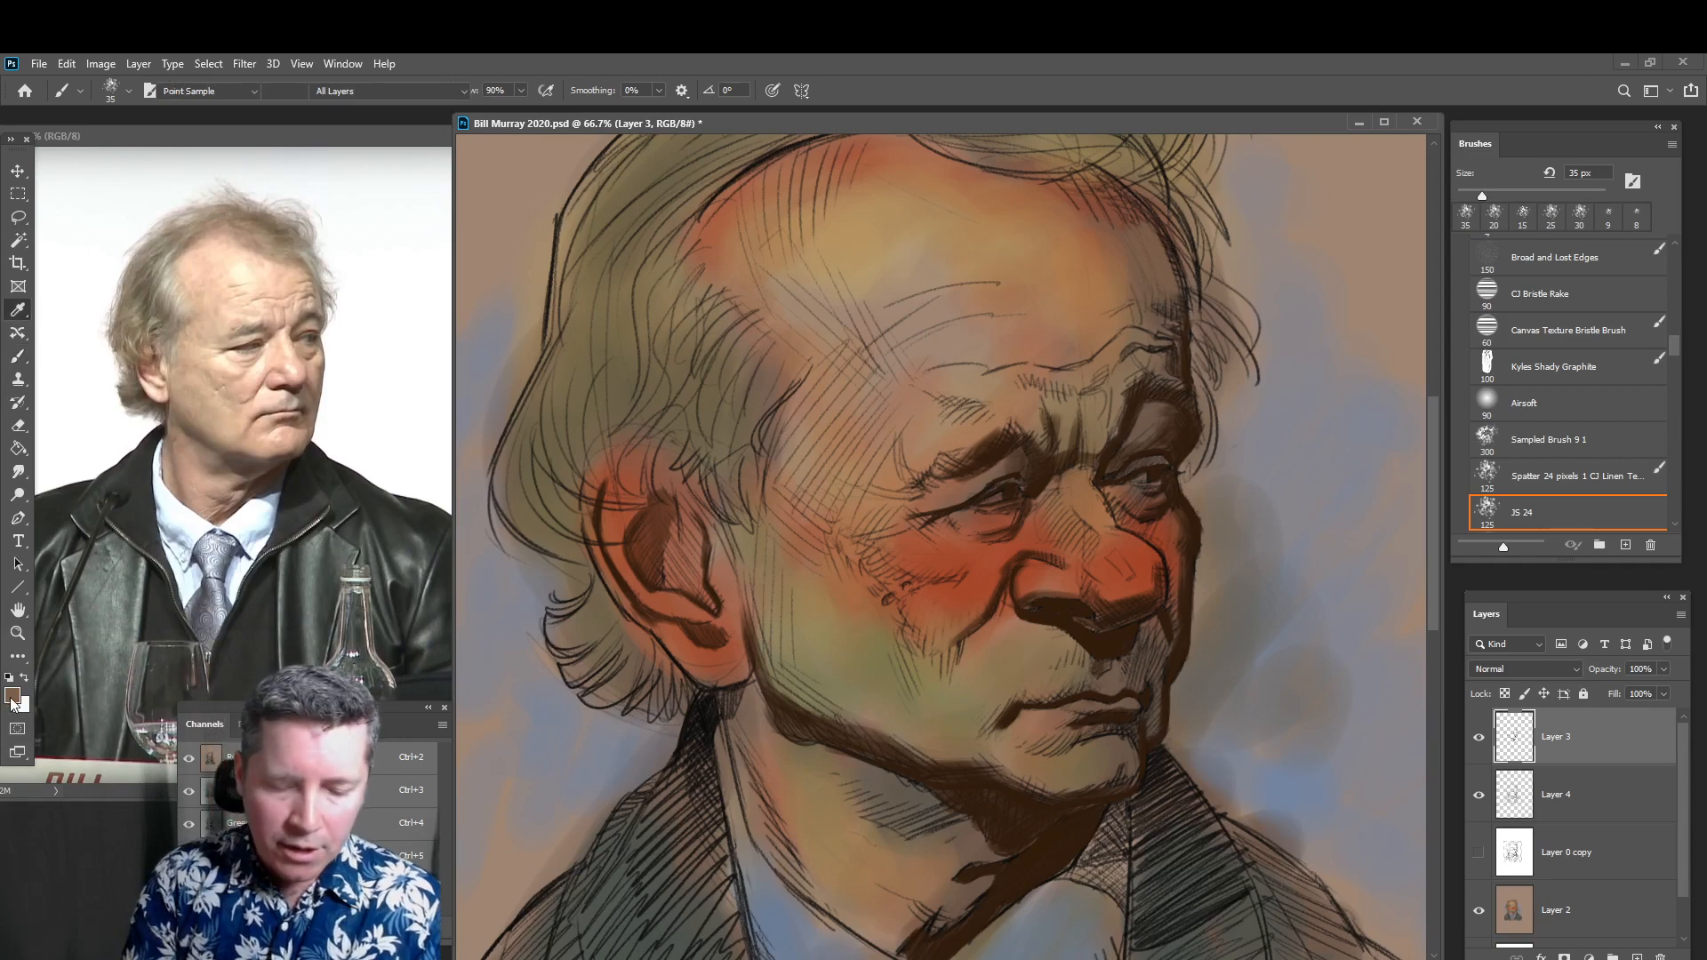
left_click(714, 413)
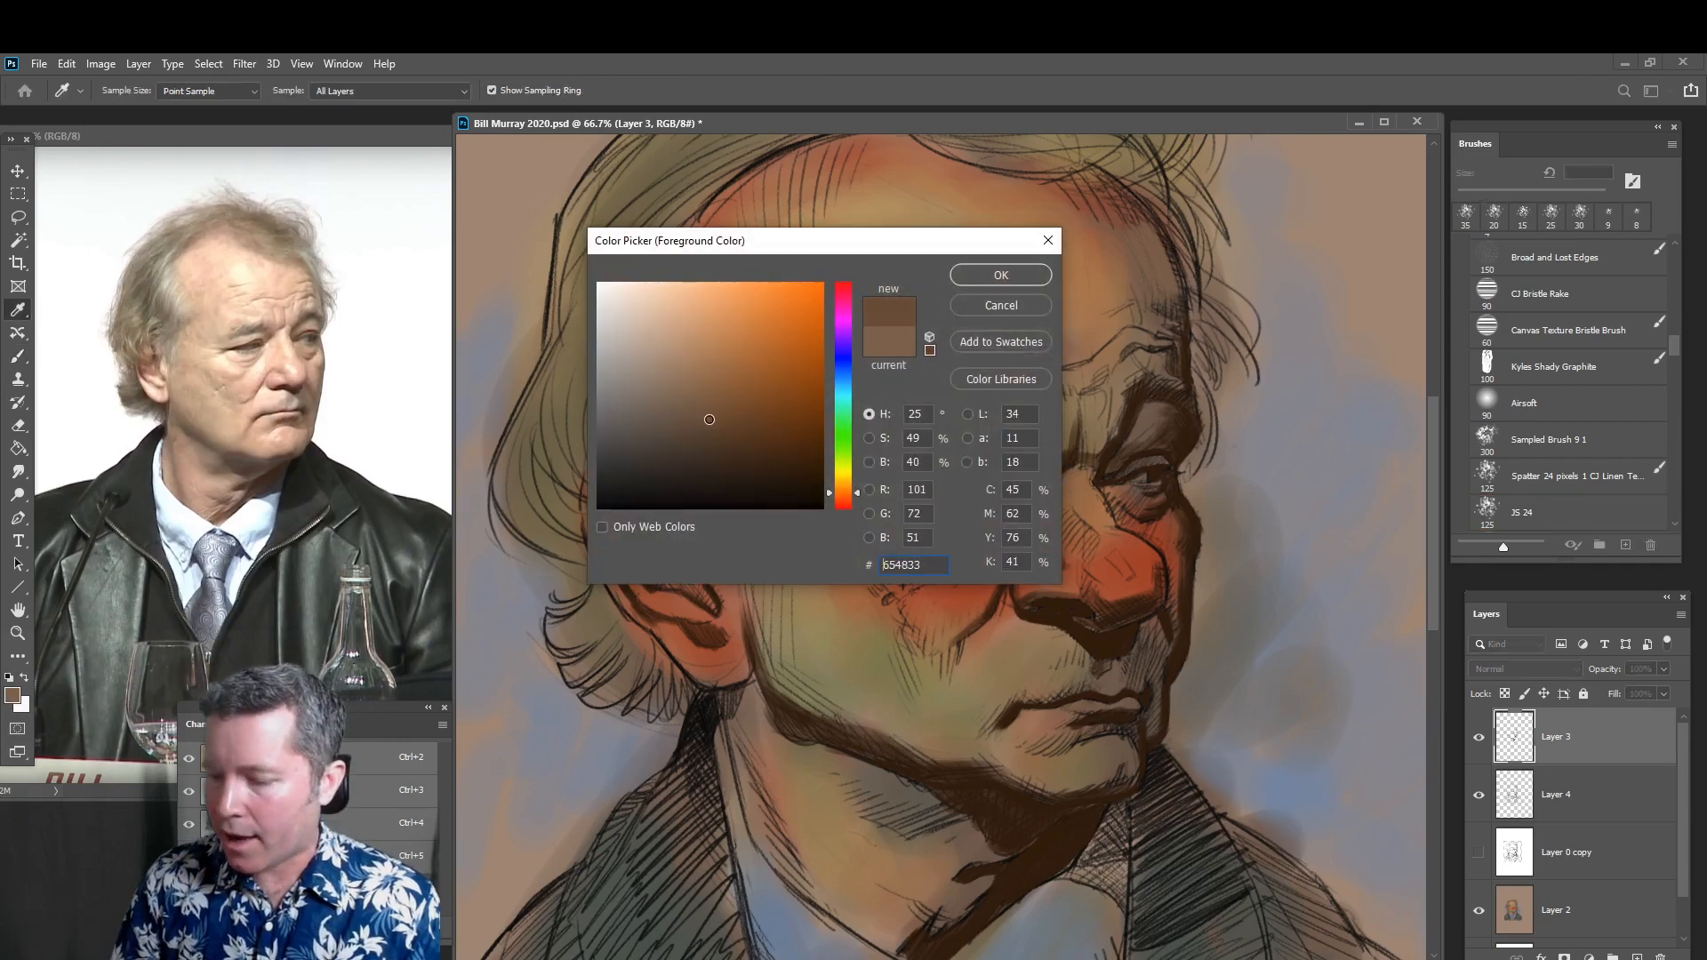
left_click(1001, 275)
key("b")
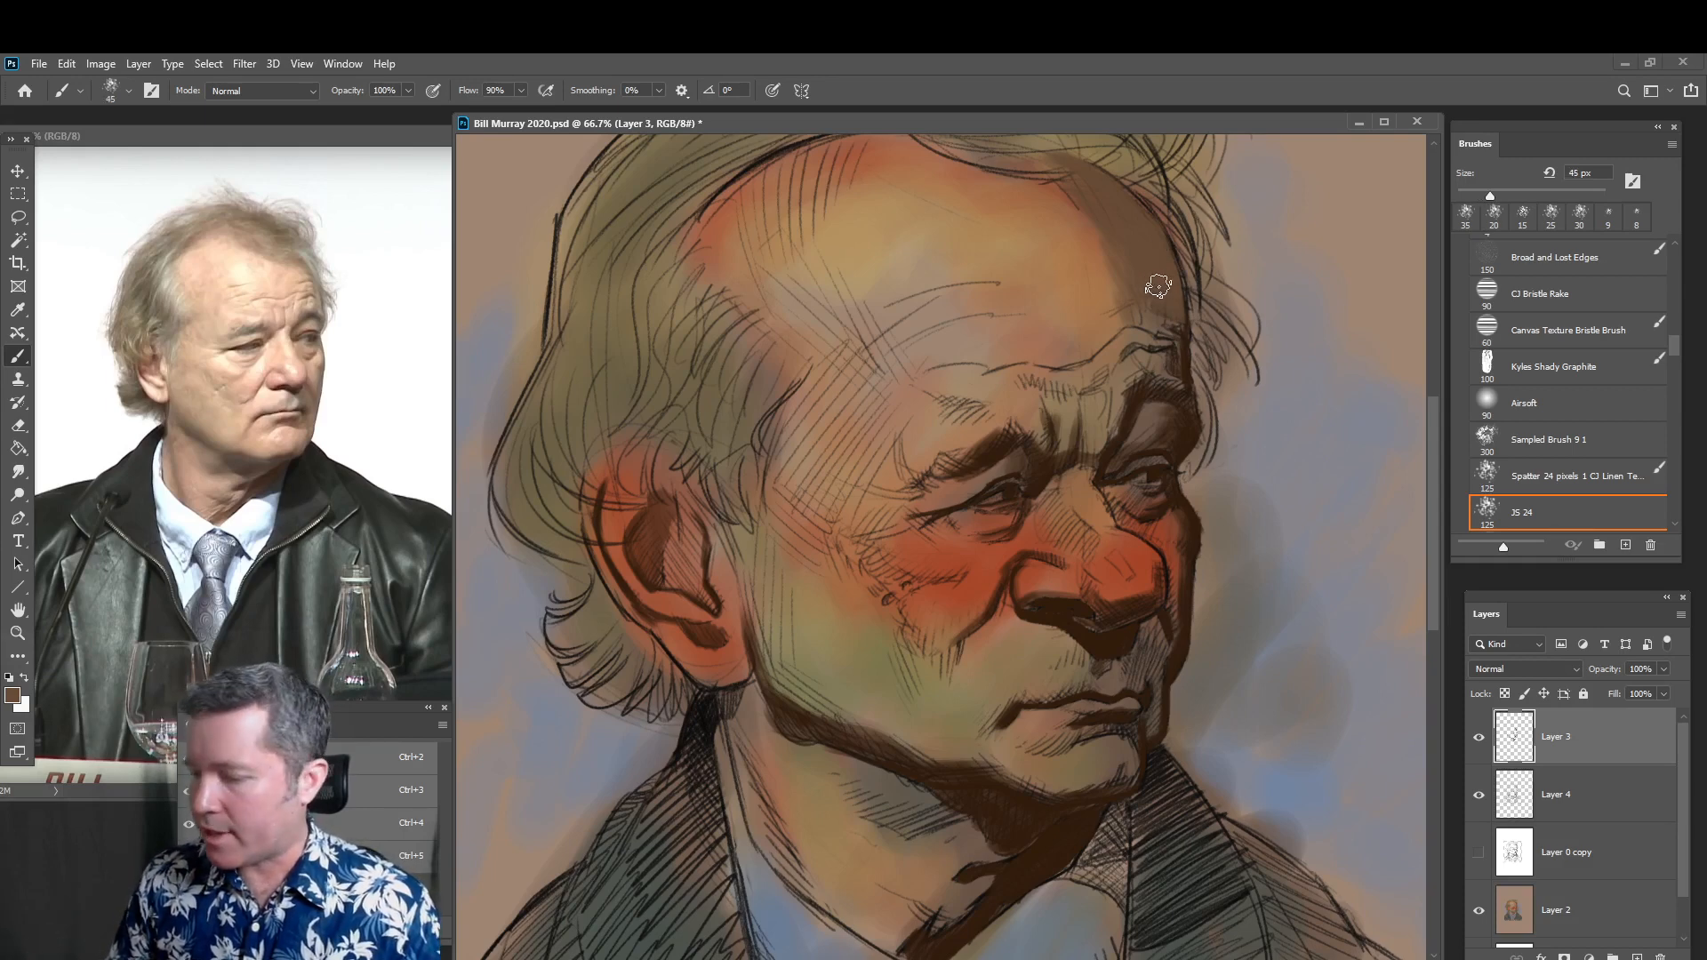
key("]")
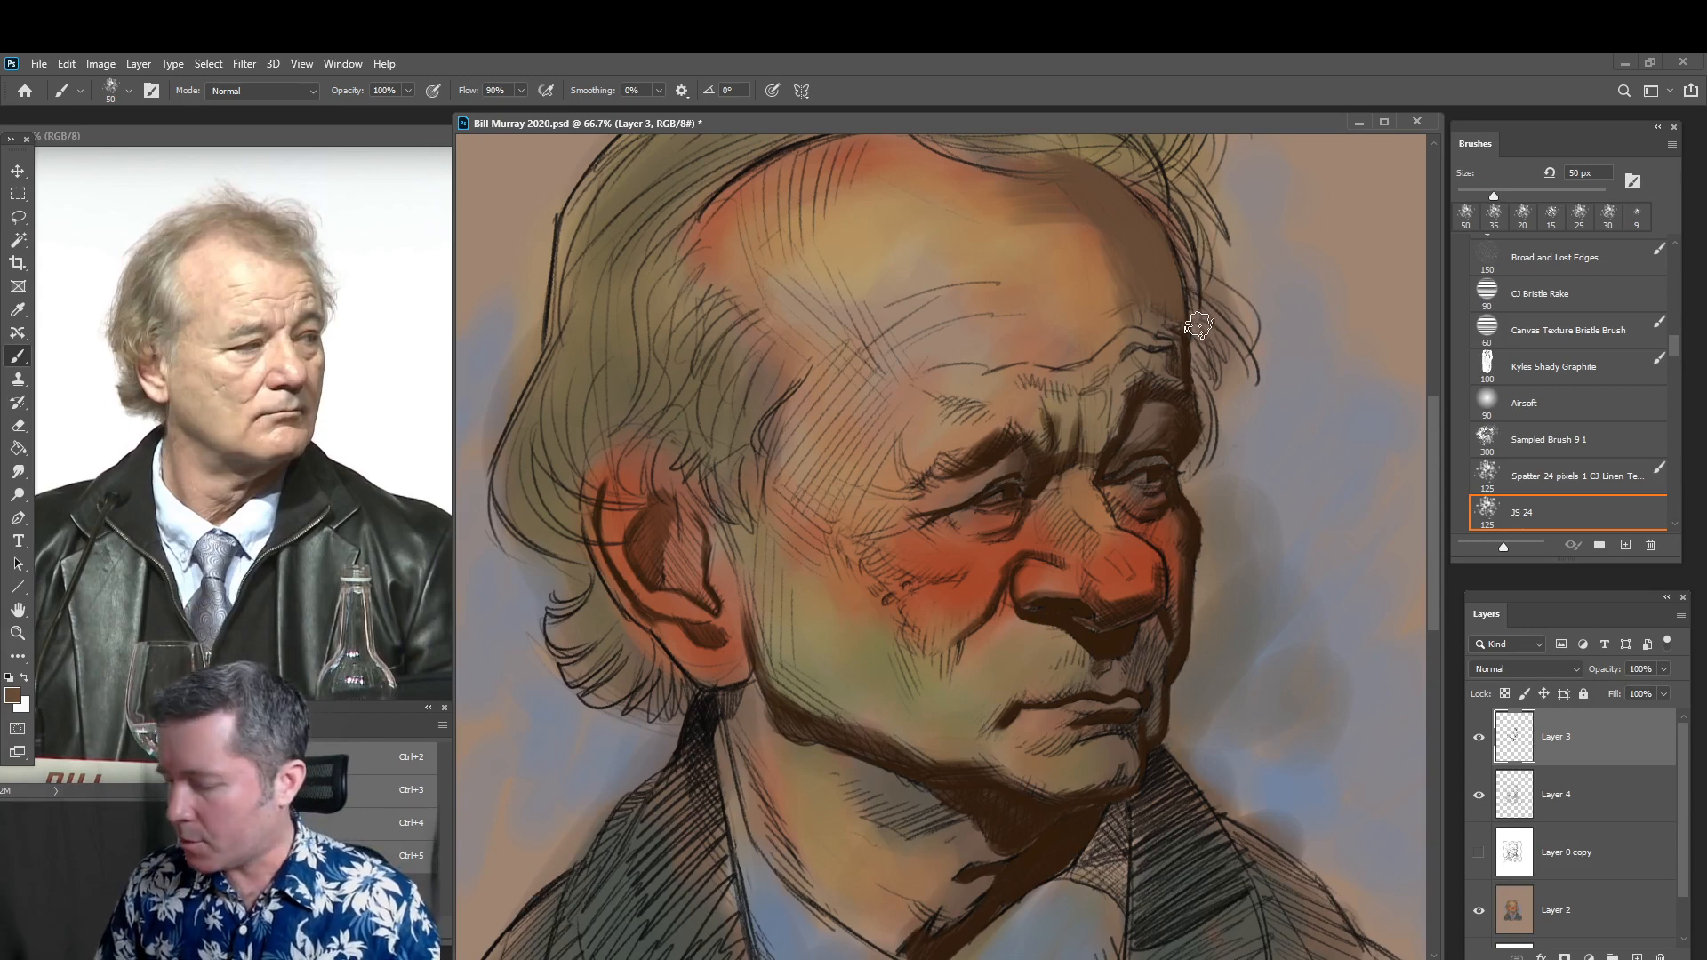
Blend reddish brown between the forehead's far-side shadow and the lit skin with a 40 to 60 px brush
key("bracketleft")
key("bracketleft")
key("bracketleft")
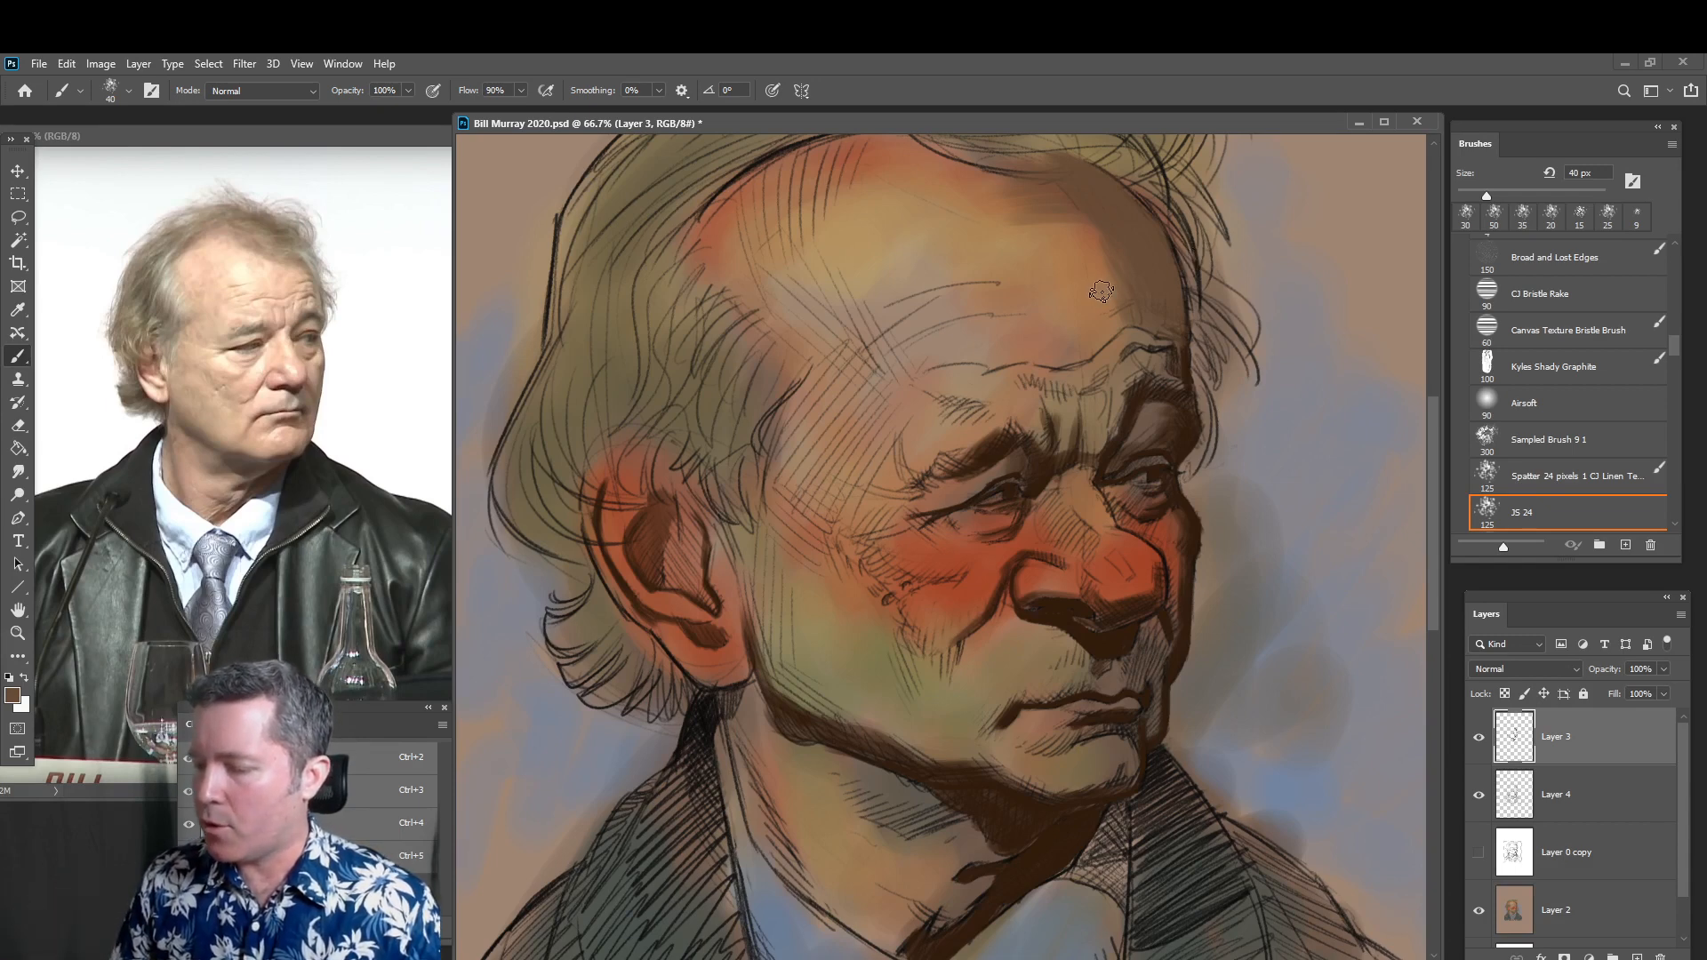
key("bracketright")
key("bracketright")
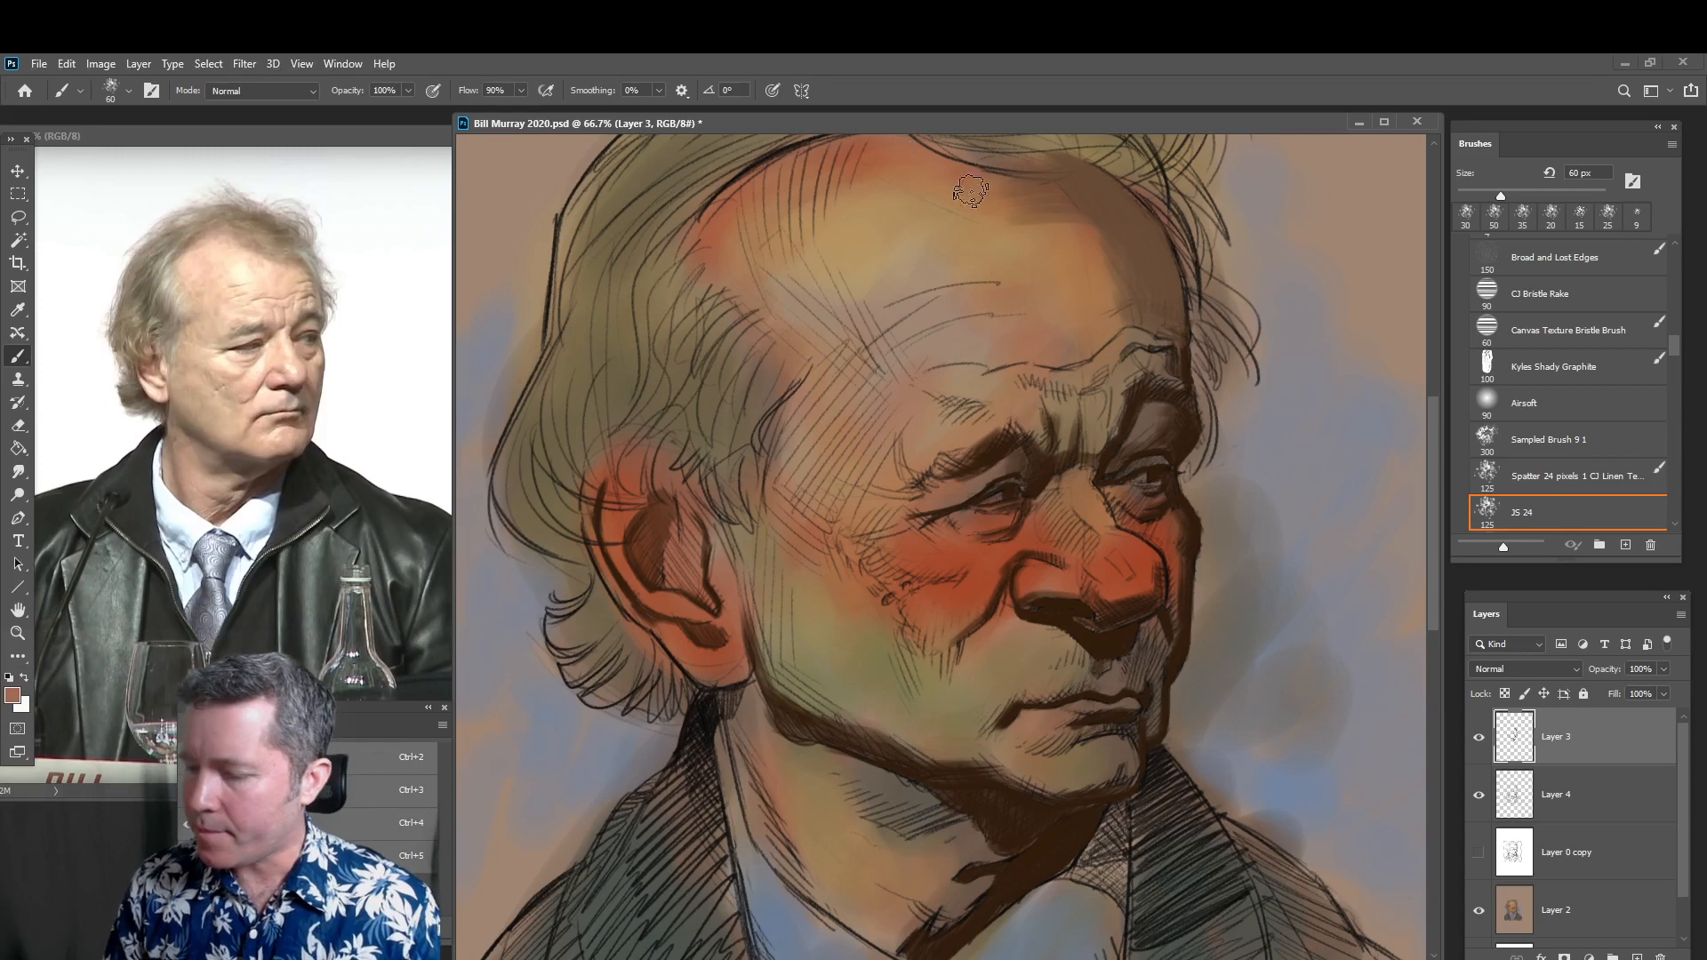
mouse_move(970, 189)
left_mouse_down()
mouse_move(1078, 206)
mouse_move(1120, 277)
mouse_move(1057, 193)
mouse_move(1137, 262)
mouse_move(1061, 184)
mouse_move(1115, 252)
left_mouse_up()
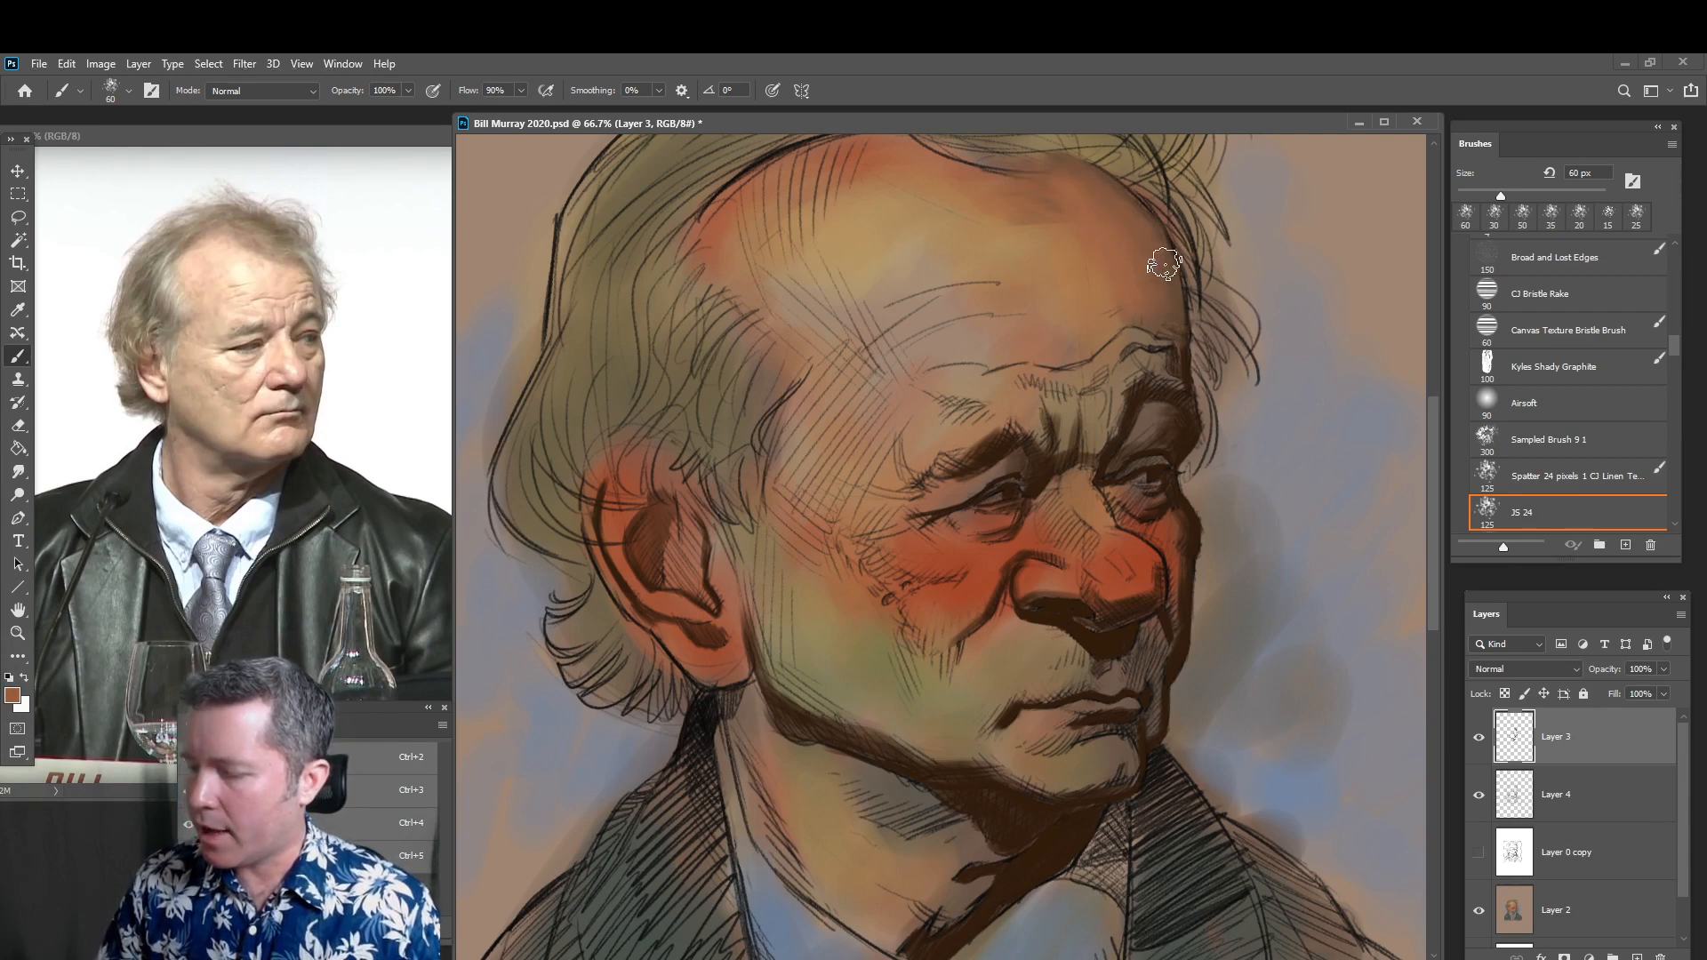
key("alt")
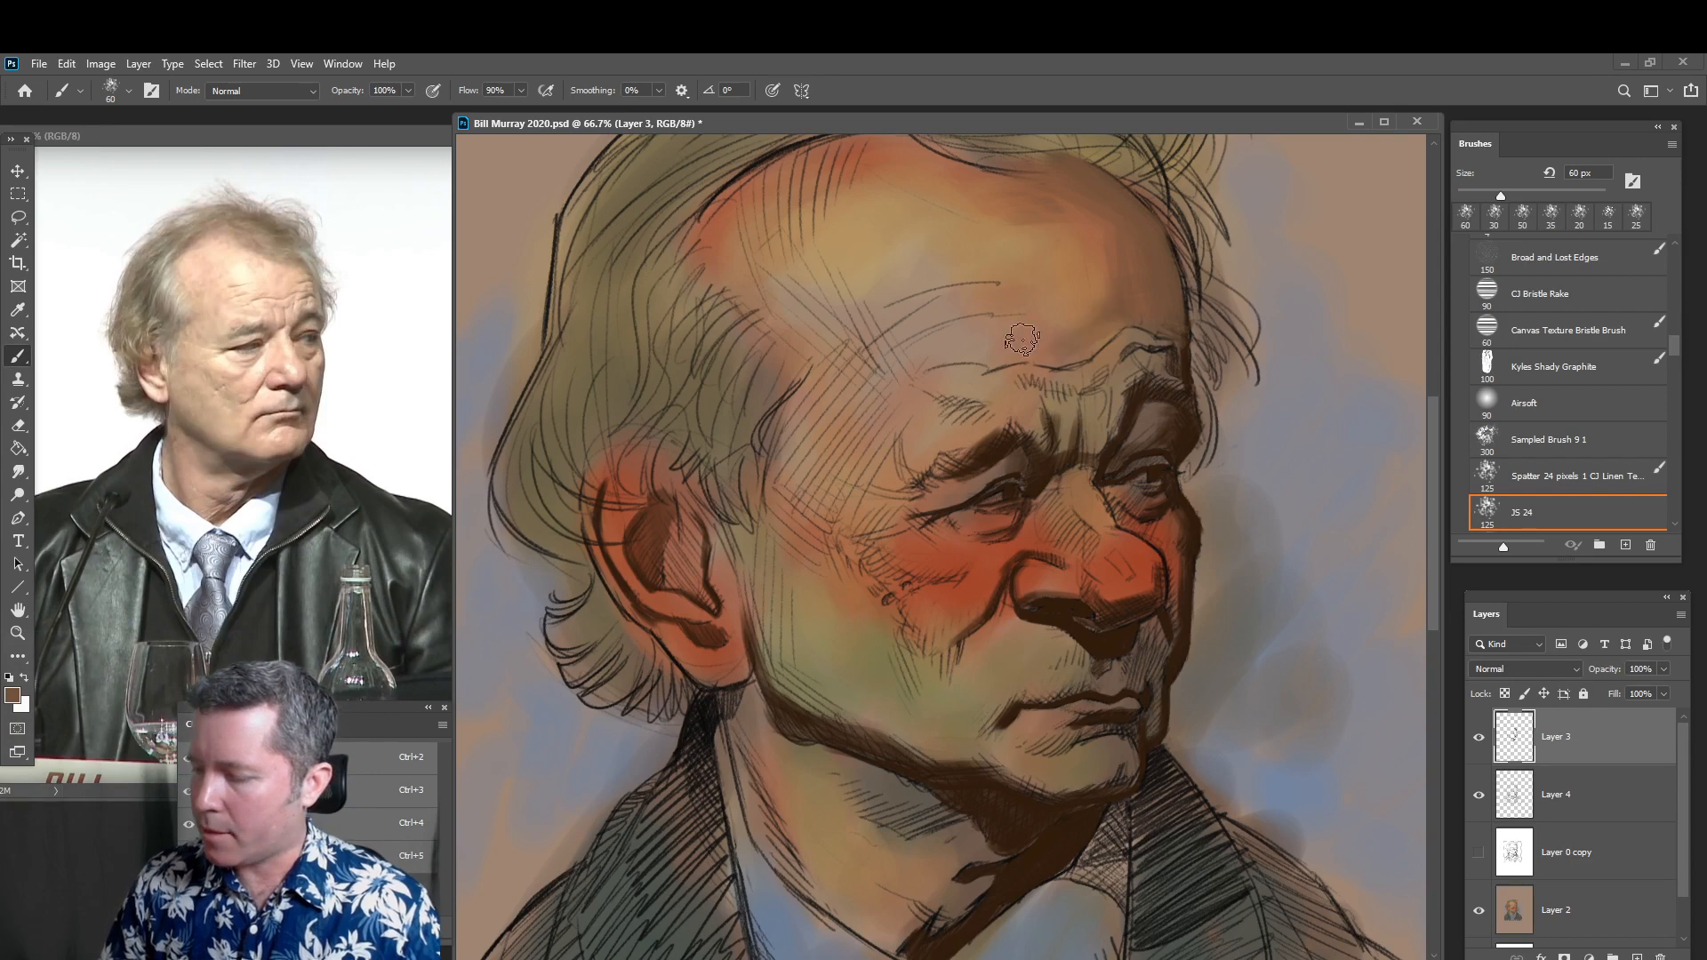
Sample the reddish skin tone from the forehead and cover the forehead, temple and side of the face at 90 px
left_click(1097, 235, "alt")
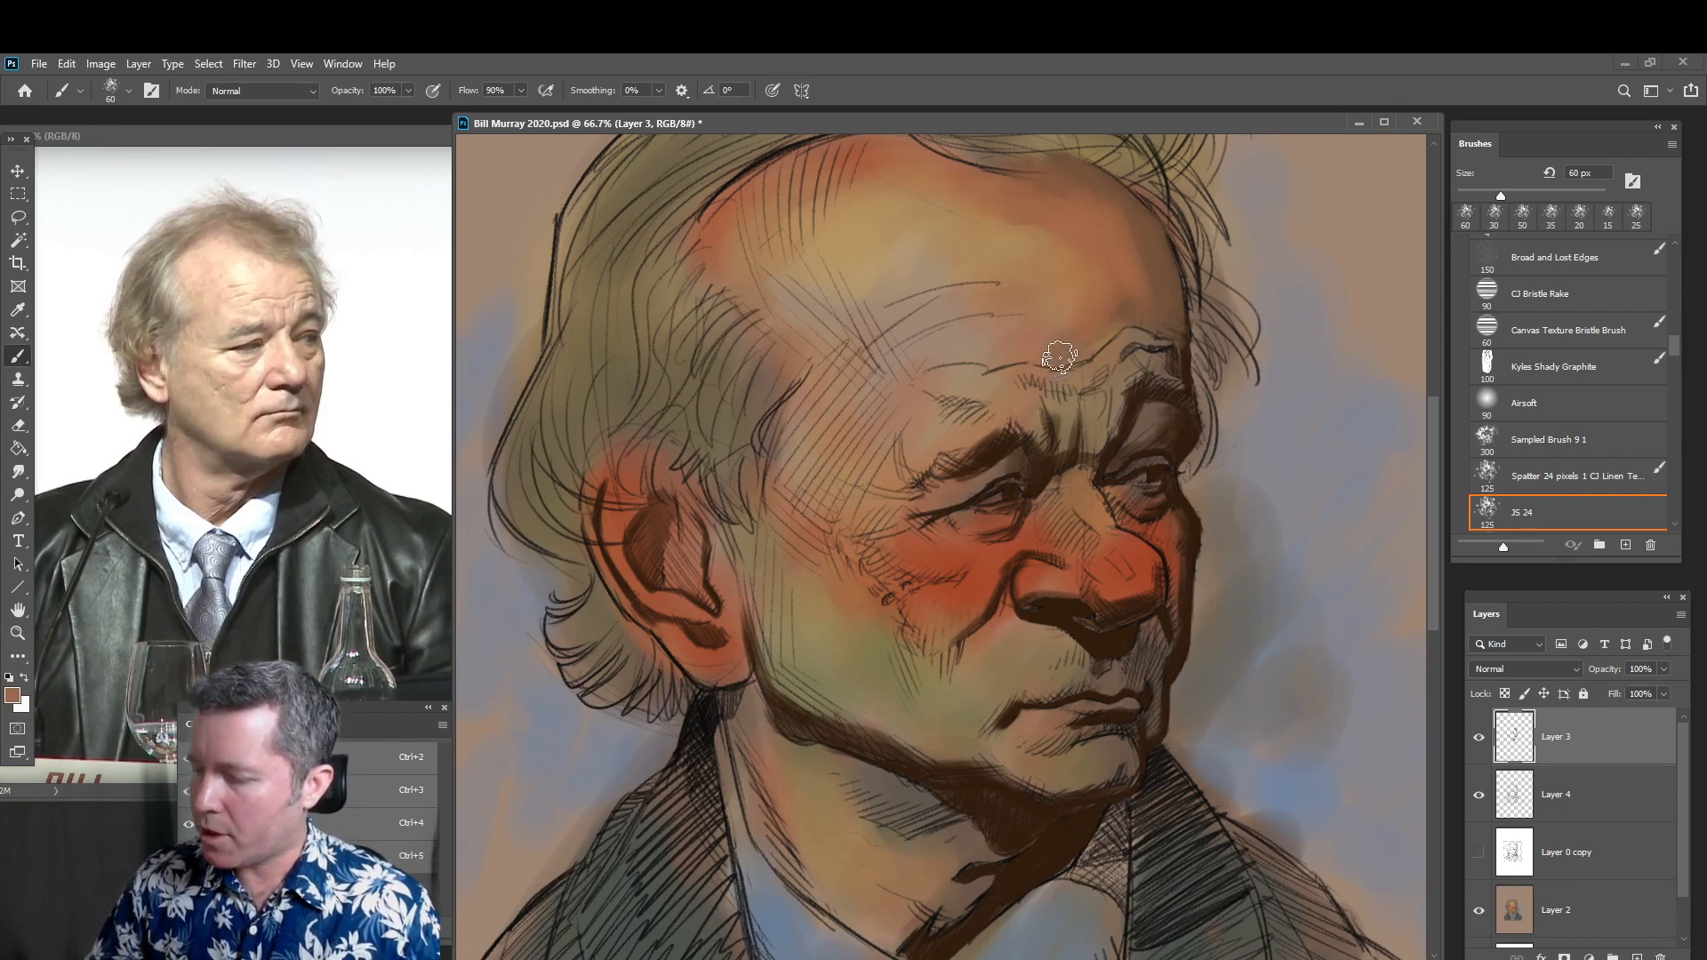
key("bracketright")
key("bracketright")
key("bracketright")
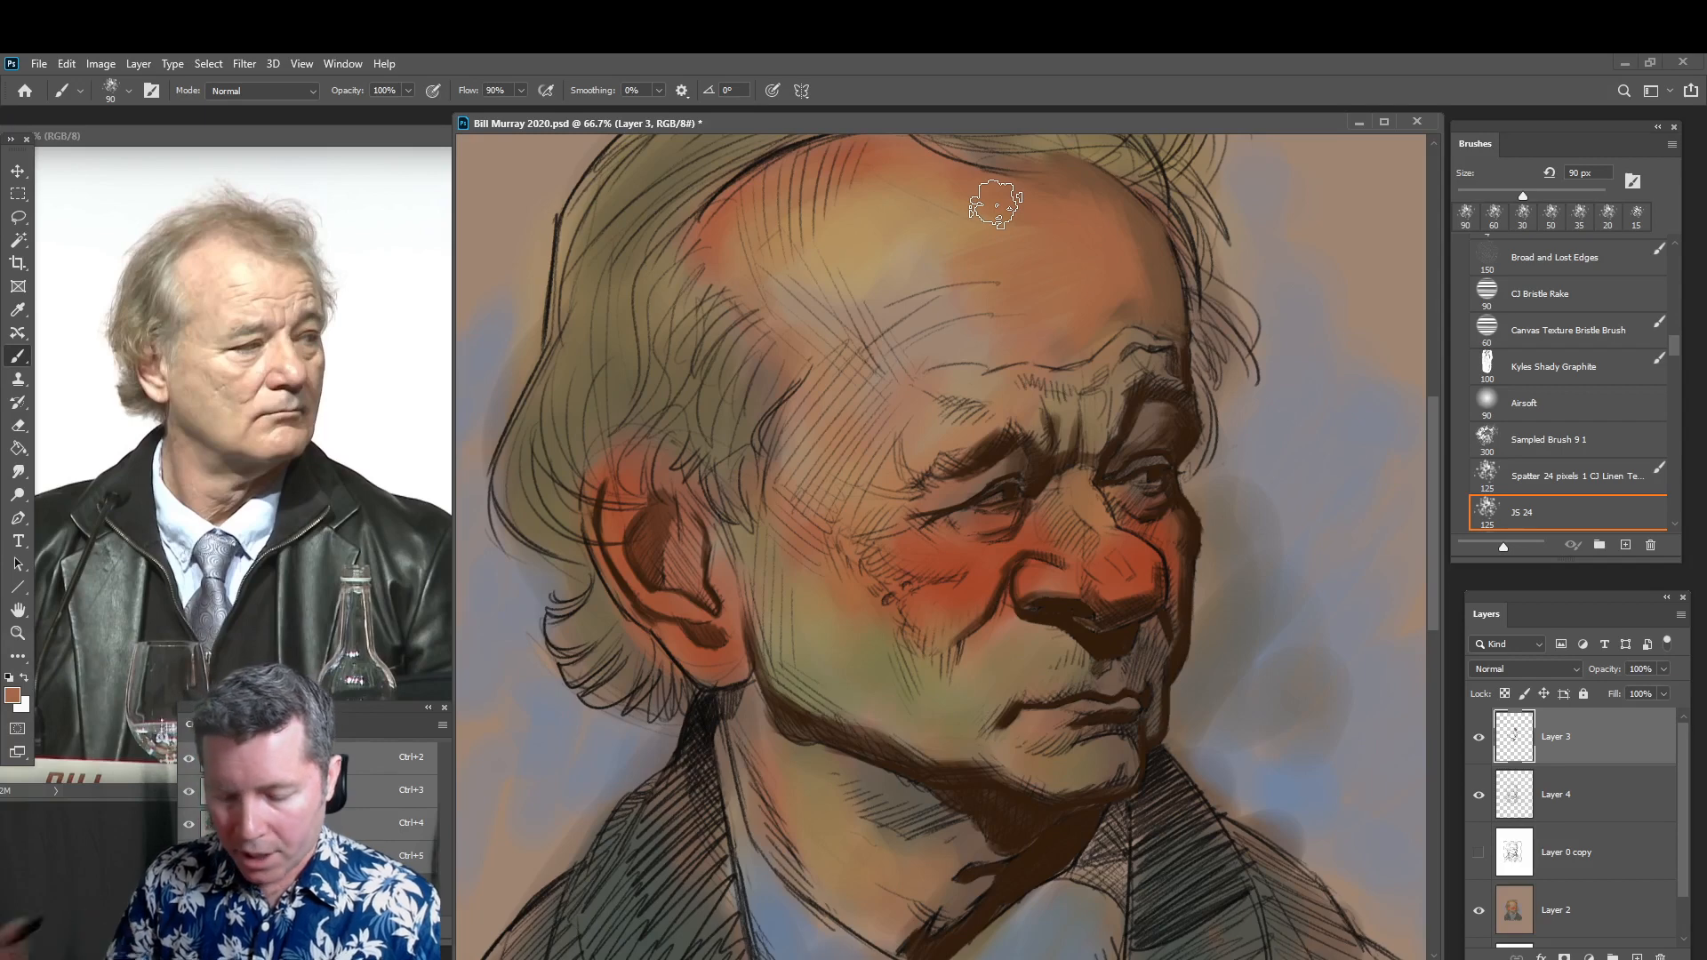
mouse_move(933, 229)
left_mouse_down()
mouse_move(823, 244)
mouse_move(872, 169)
mouse_move(751, 237)
mouse_move(858, 149)
mouse_move(807, 179)
mouse_move(820, 326)
mouse_move(765, 218)
mouse_move(760, 307)
mouse_move(785, 226)
mouse_move(831, 400)
mouse_move(842, 309)
mouse_move(792, 263)
mouse_move(898, 375)
left_mouse_up()
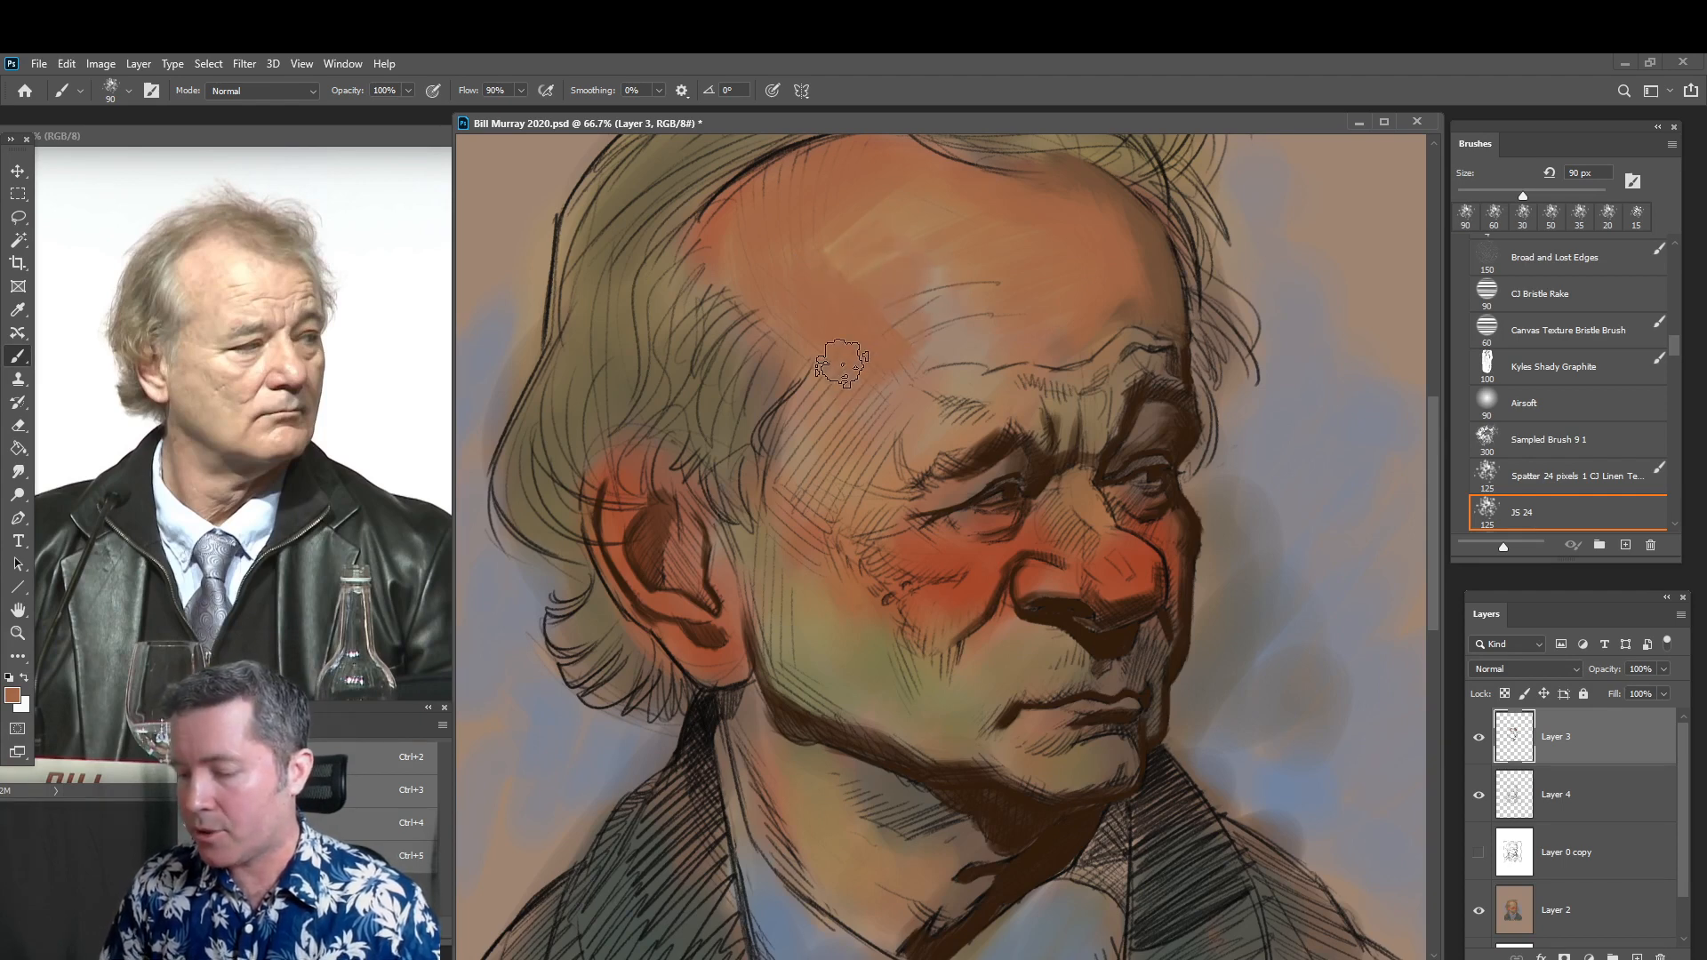
mouse_move(821, 318)
left_mouse_down()
mouse_move(739, 249)
mouse_move(704, 268)
mouse_move(837, 151)
mouse_move(729, 232)
left_mouse_up()
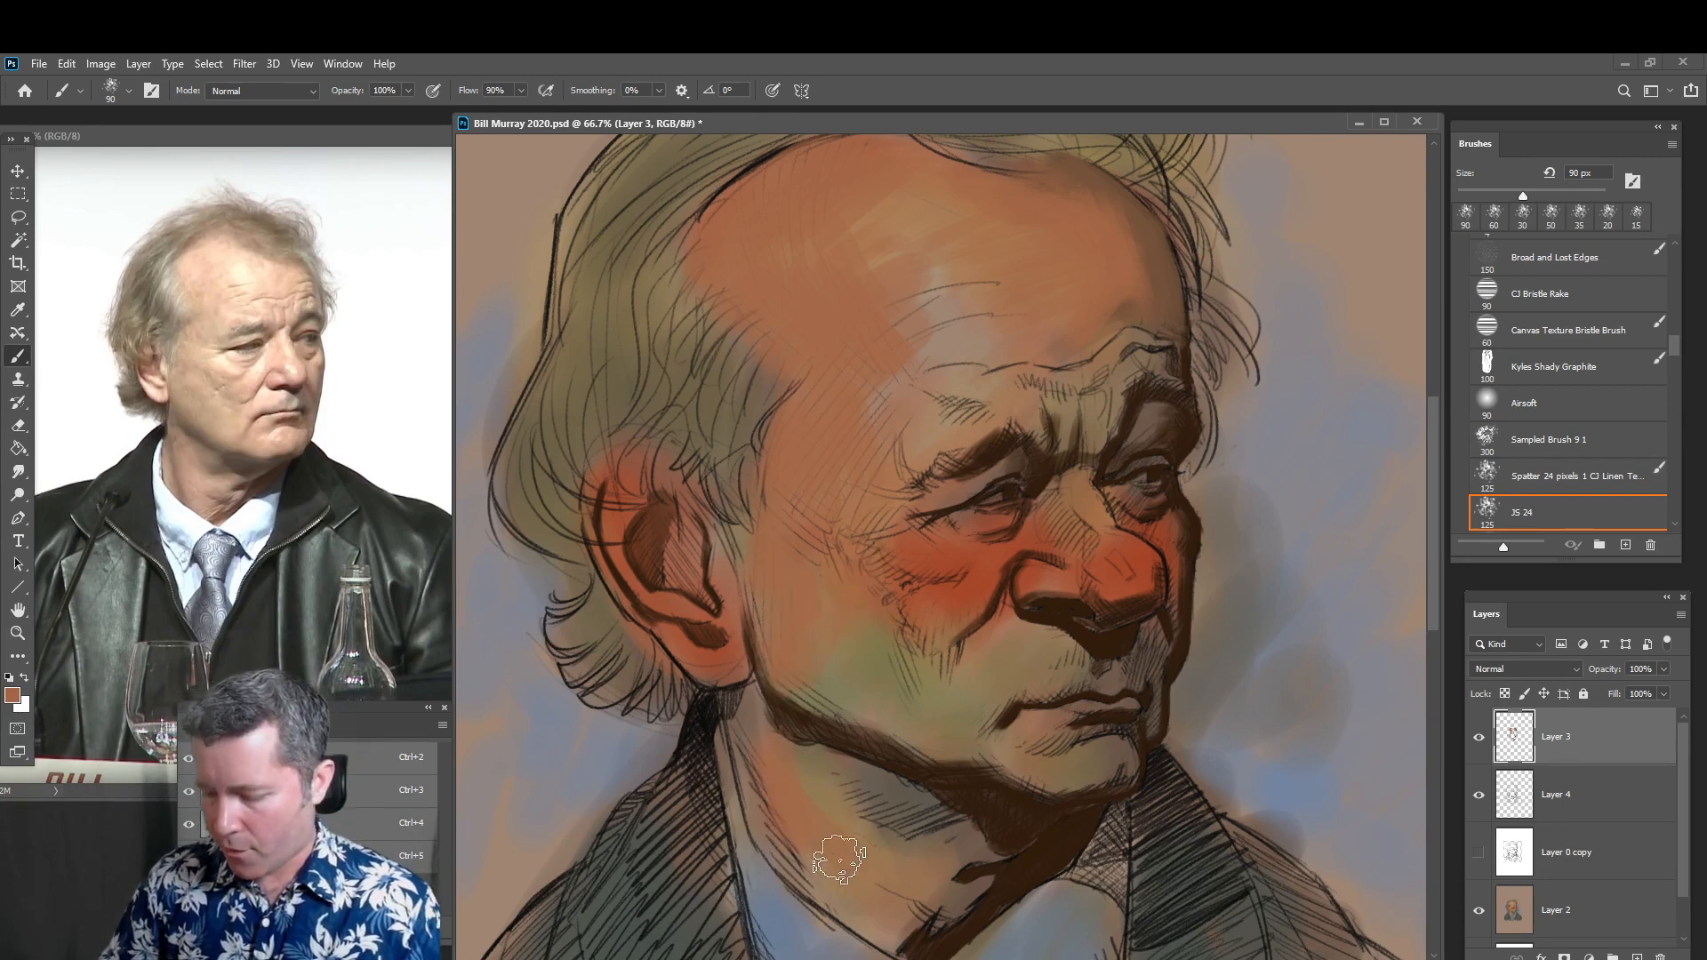
Reduce the brush to 50 px and lay the reddish skin tone over the neck and the area around the brow
key("bracketleft")
key("bracketleft")
key("bracketleft")
key("bracketleft")
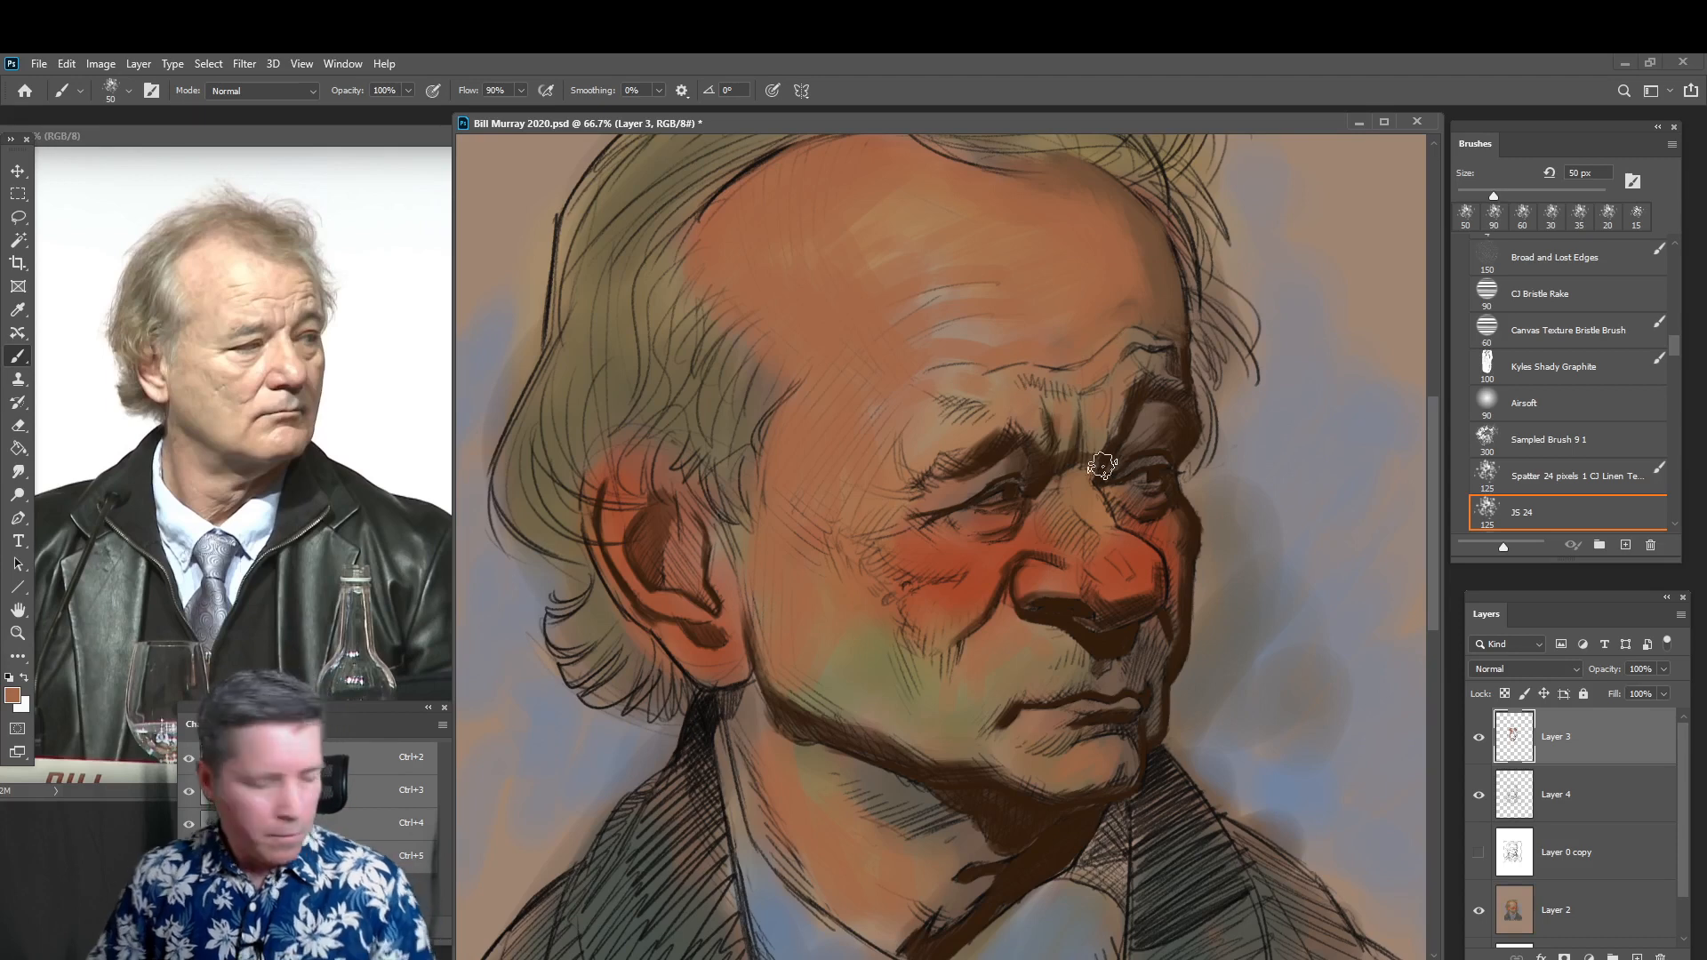
View the portrait at 50% and paint skin tone over the red cheek, nose bridge and brow with a 60 px brush
left_click_drag(1117, 461, 1152, 543)
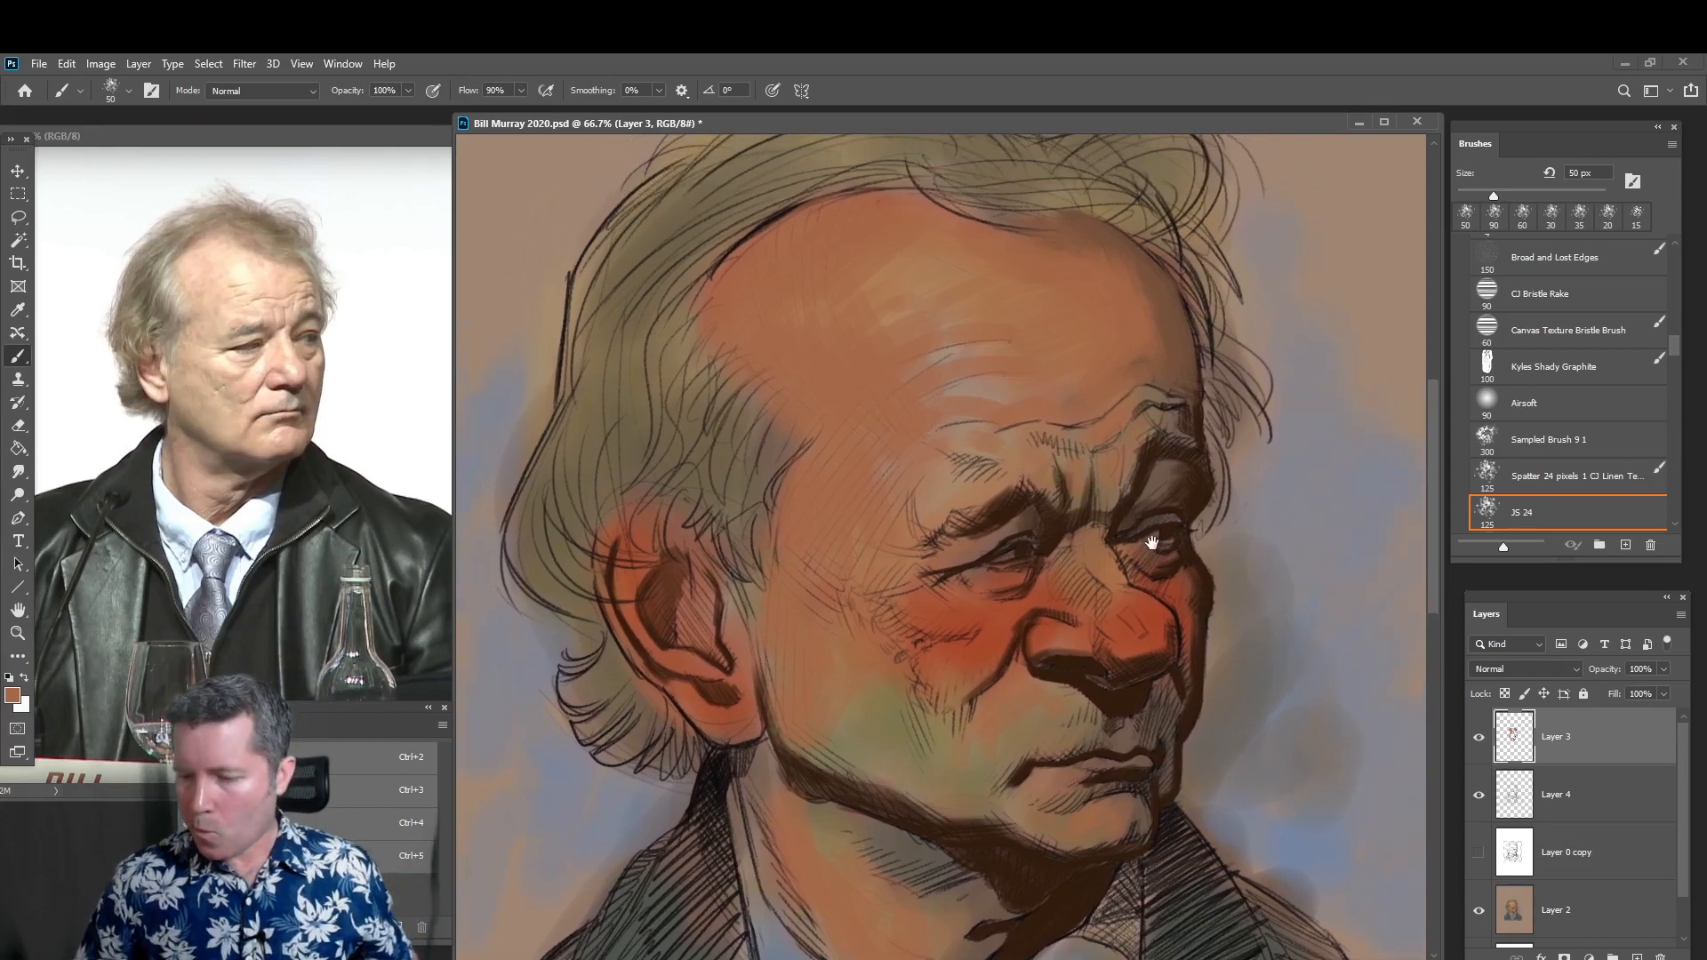
left_click(29, 632)
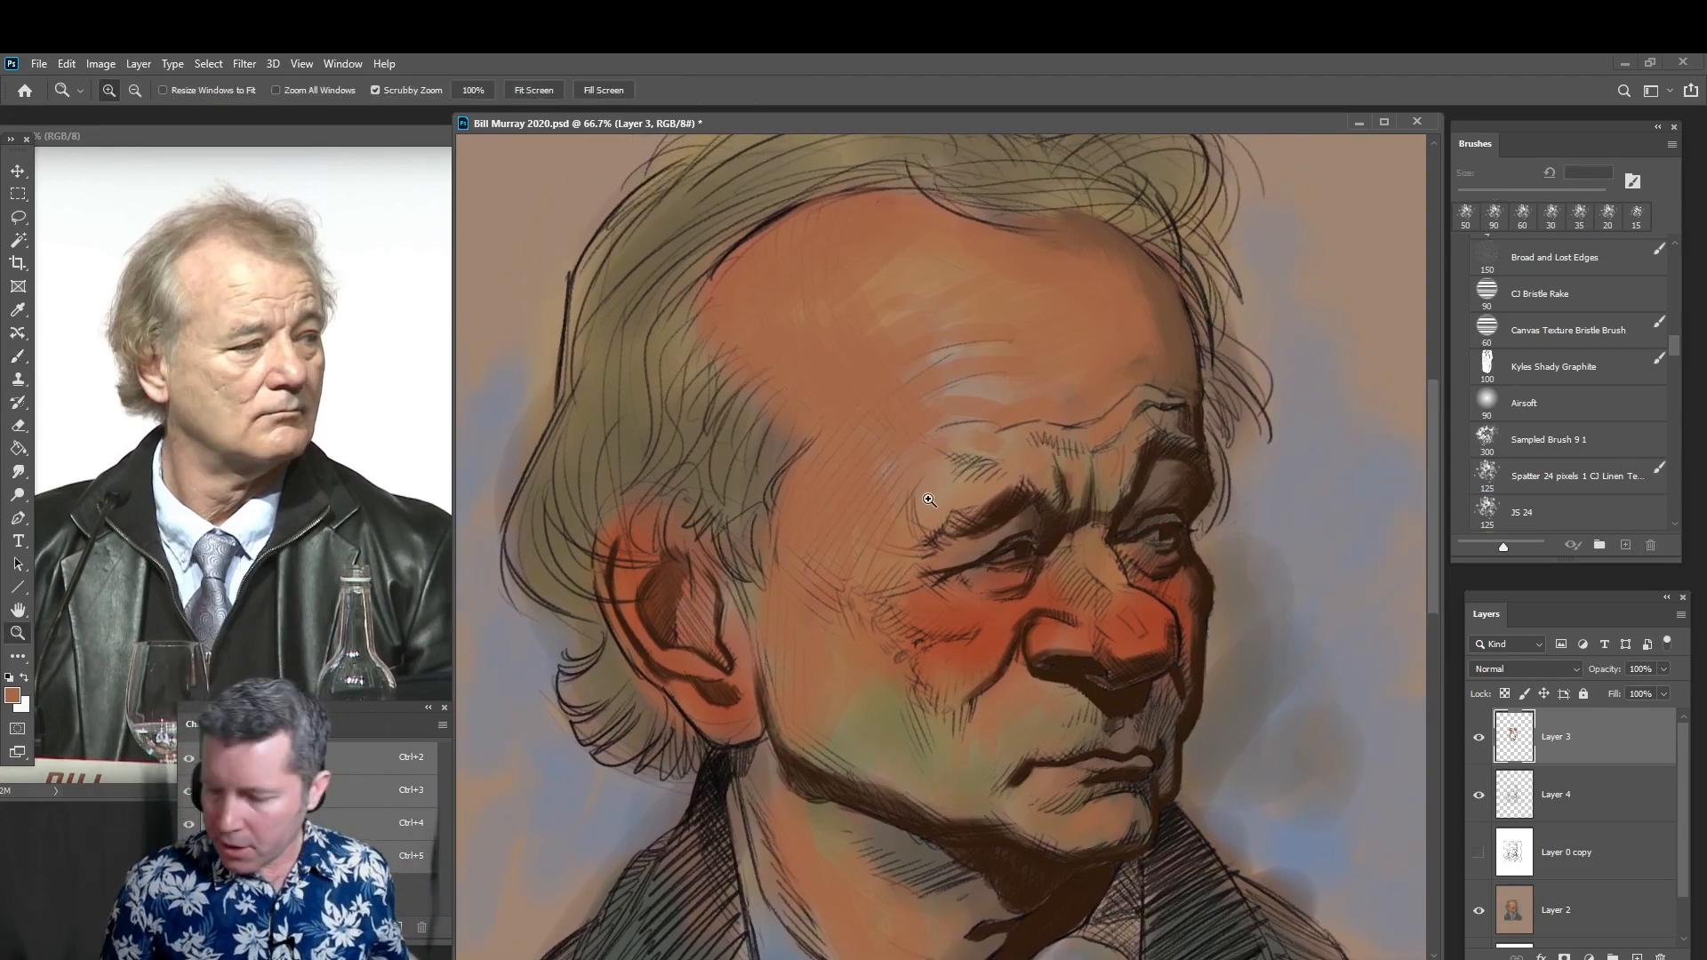
left_click(956, 540, "alt")
left_click_drag(1016, 489, 1010, 453)
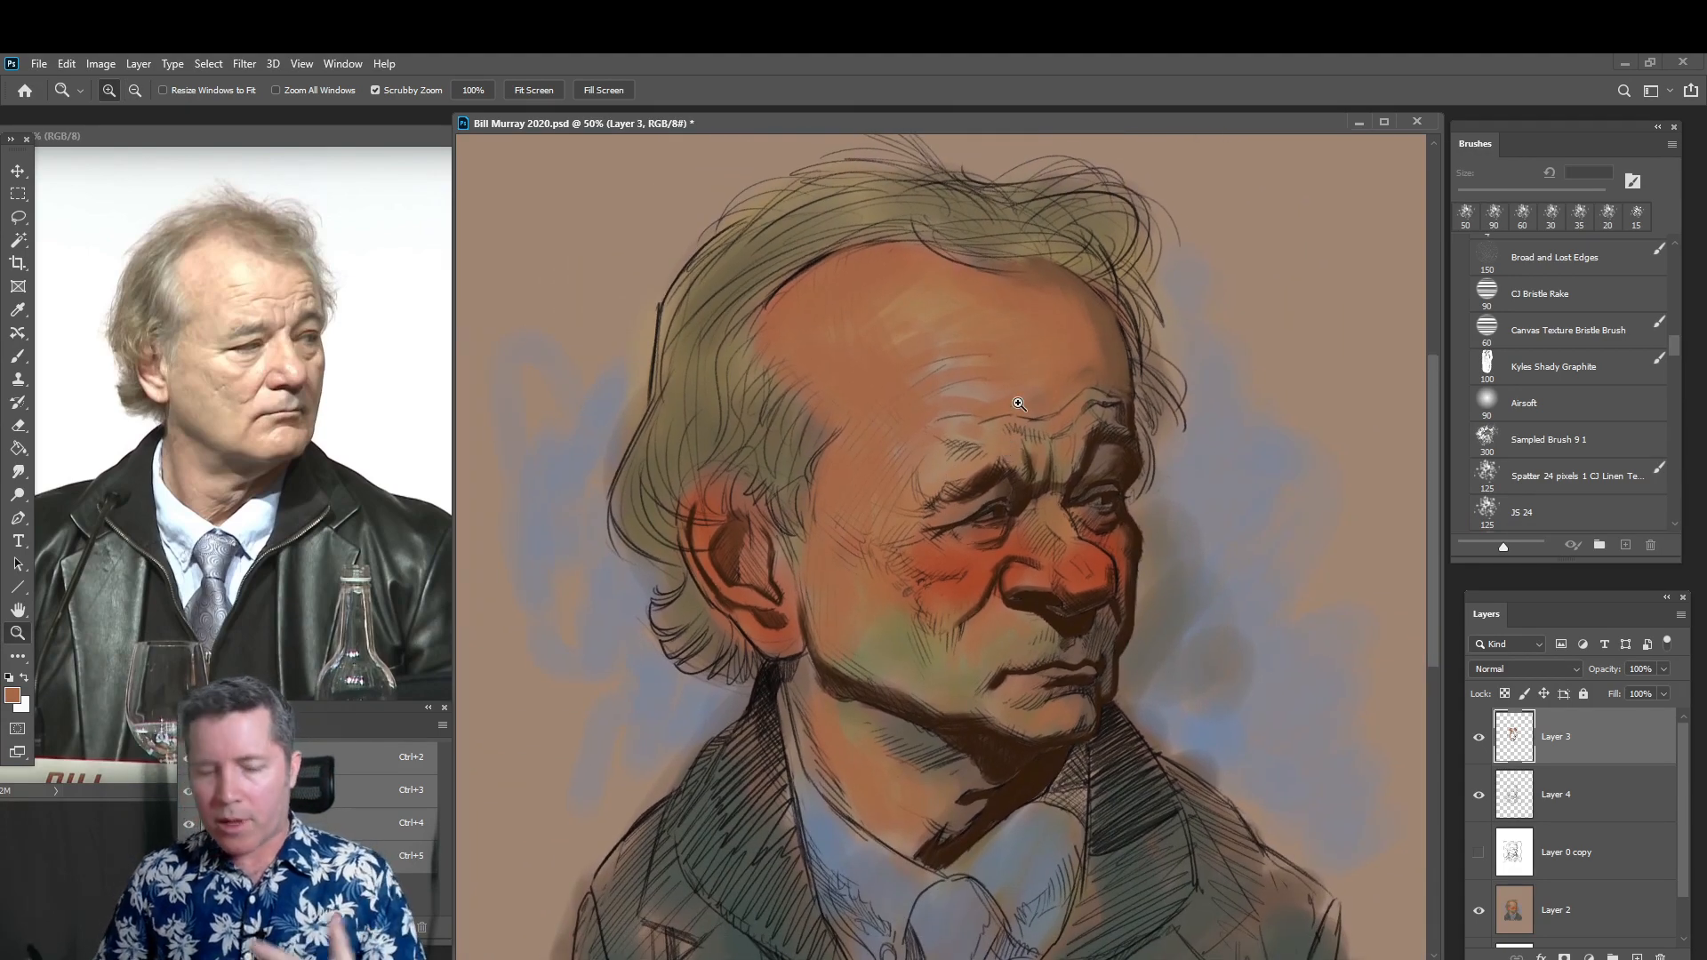
left_click(25, 363)
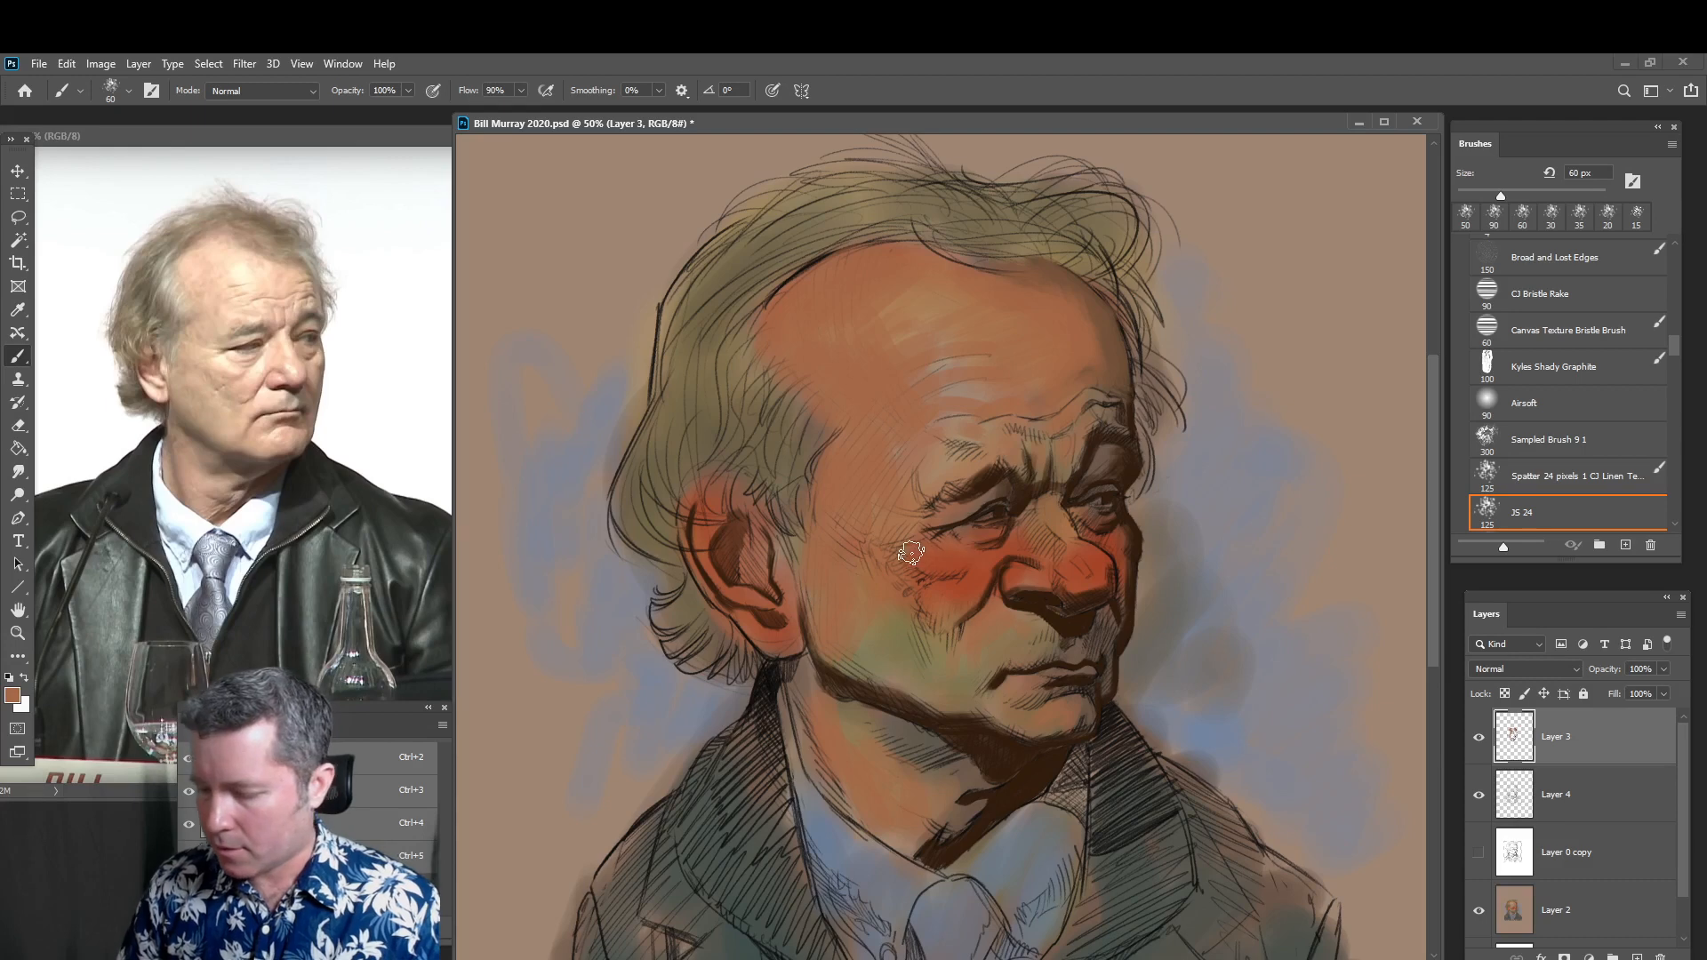
mouse_move(911, 553)
left_mouse_down()
mouse_move(990, 572)
mouse_move(945, 560)
mouse_move(983, 544)
mouse_move(956, 606)
mouse_move(1018, 535)
mouse_move(1097, 517)
mouse_move(1035, 539)
mouse_move(1047, 509)
mouse_move(1023, 530)
mouse_move(1039, 561)
mouse_move(1031, 528)
mouse_move(1062, 553)
mouse_move(1051, 571)
mouse_move(1074, 580)
mouse_move(1096, 556)
mouse_move(1096, 580)
mouse_move(1121, 553)
left_mouse_up()
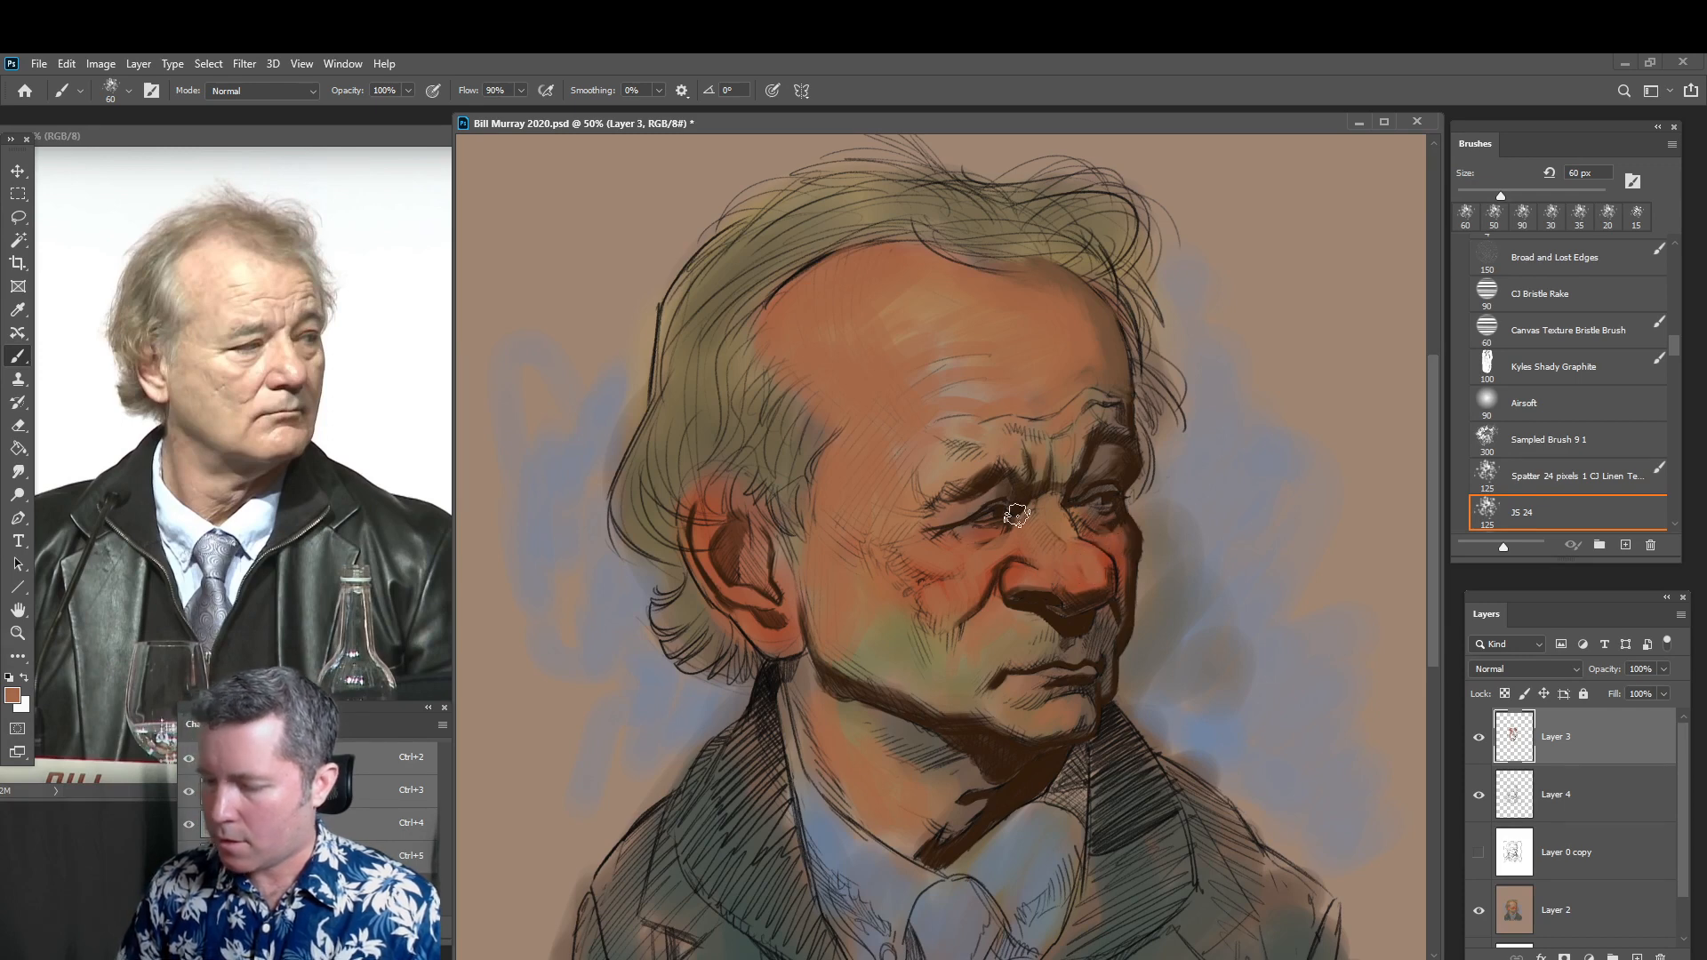
mouse_move(950, 464)
left_mouse_down()
mouse_move(929, 456)
mouse_move(962, 475)
left_mouse_up()
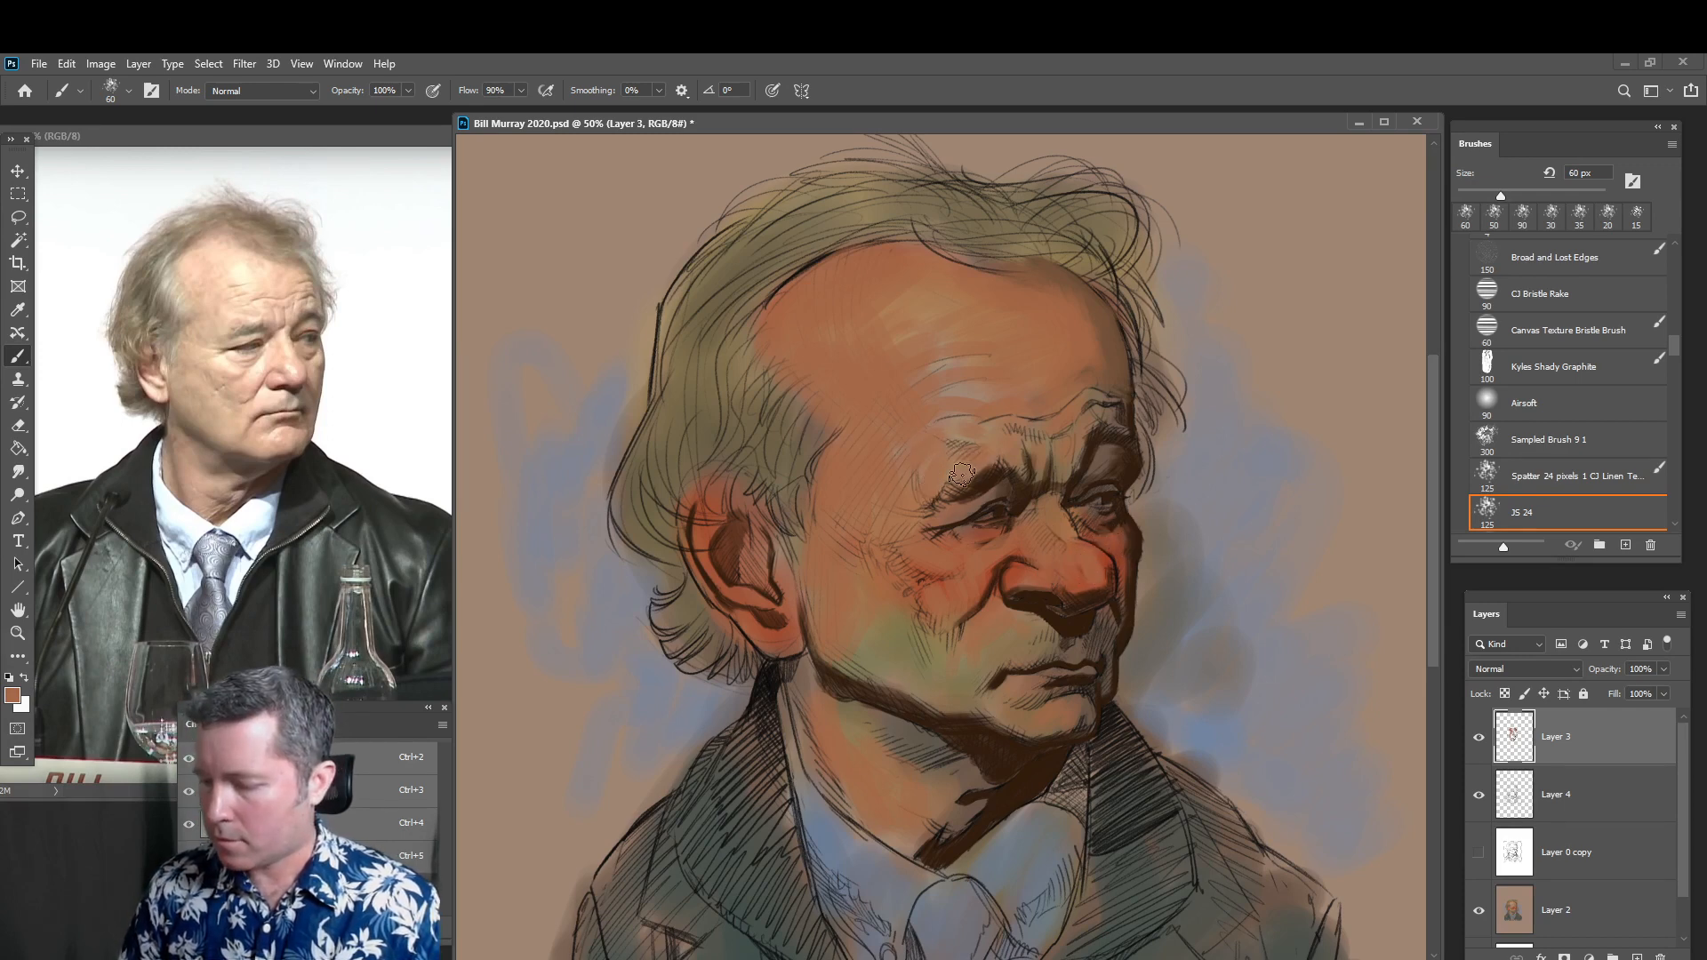
Sample tones from the lower cheek and blend muted olive-tan over the cheek and jaw at 60 px
left_click(880, 632, "alt")
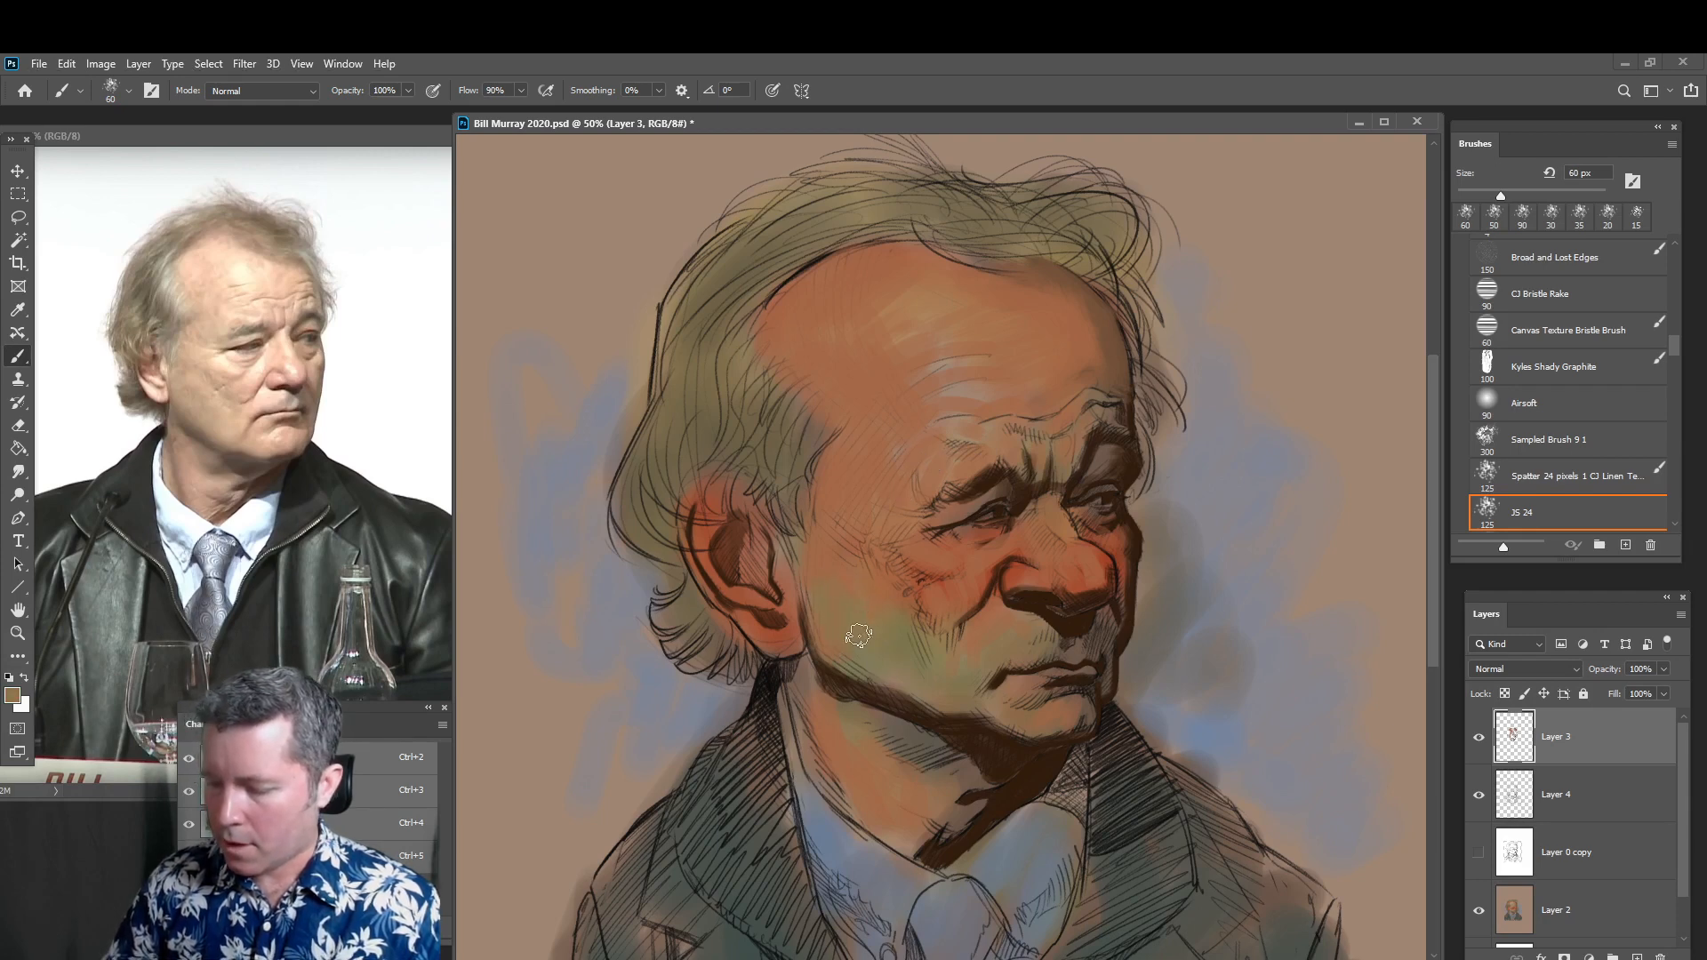
left_click(848, 568, "alt")
left_click_drag(853, 632, 837, 567)
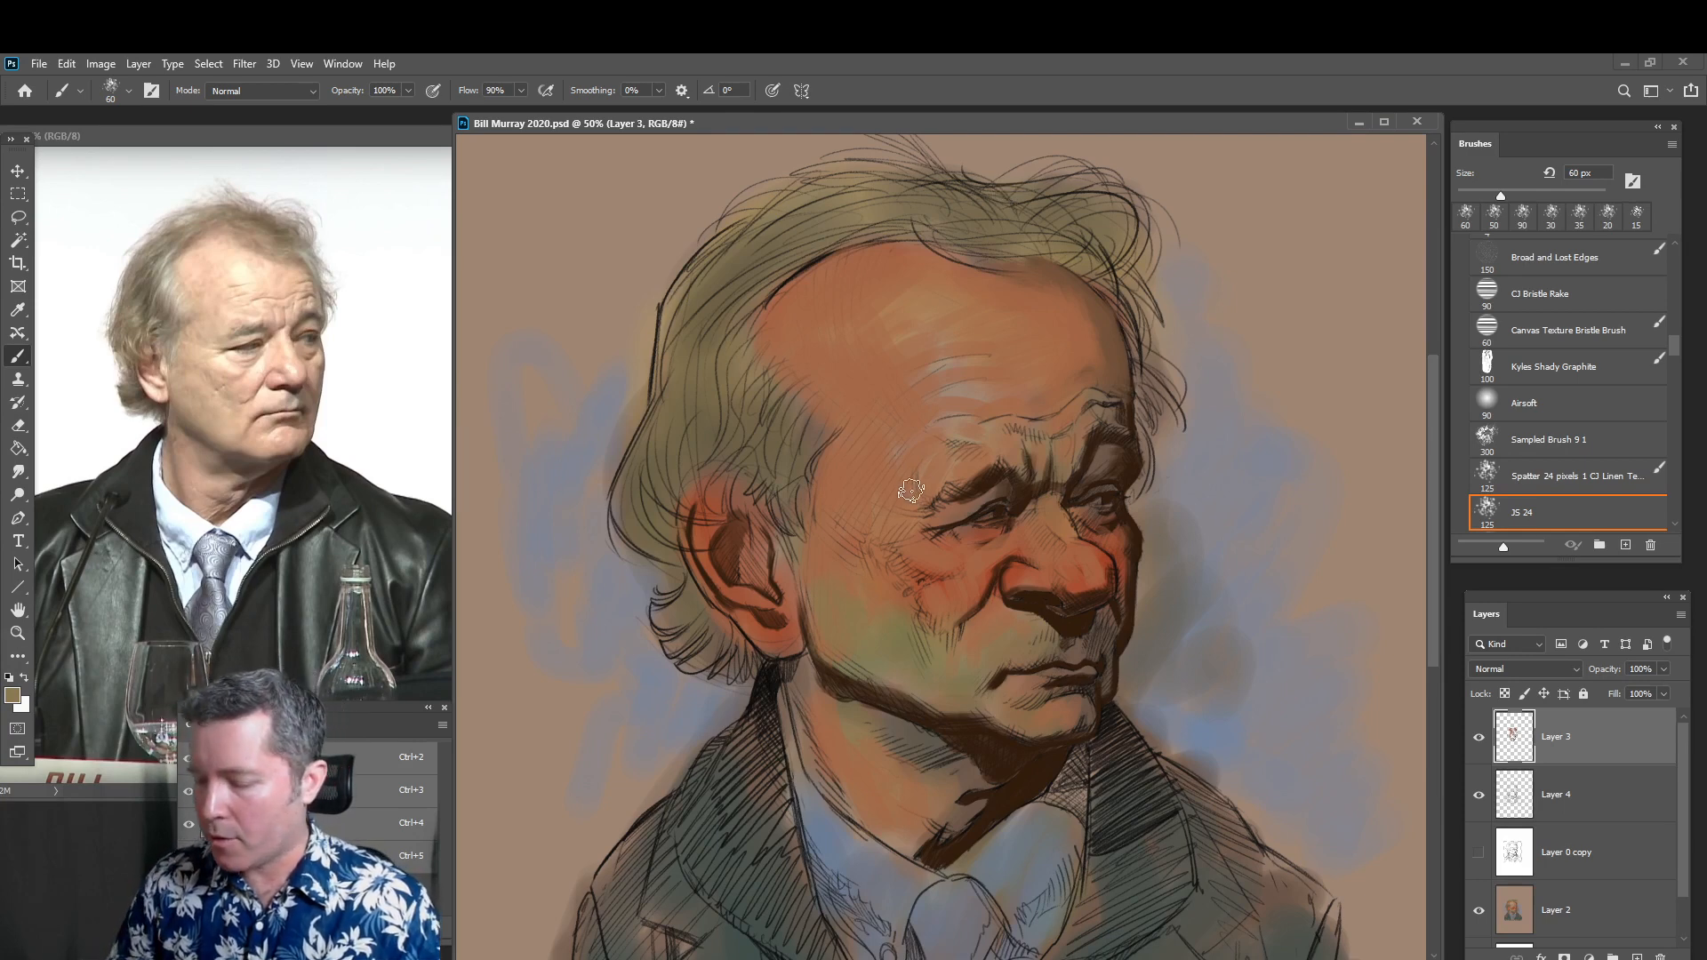
left_click(876, 595, "alt")
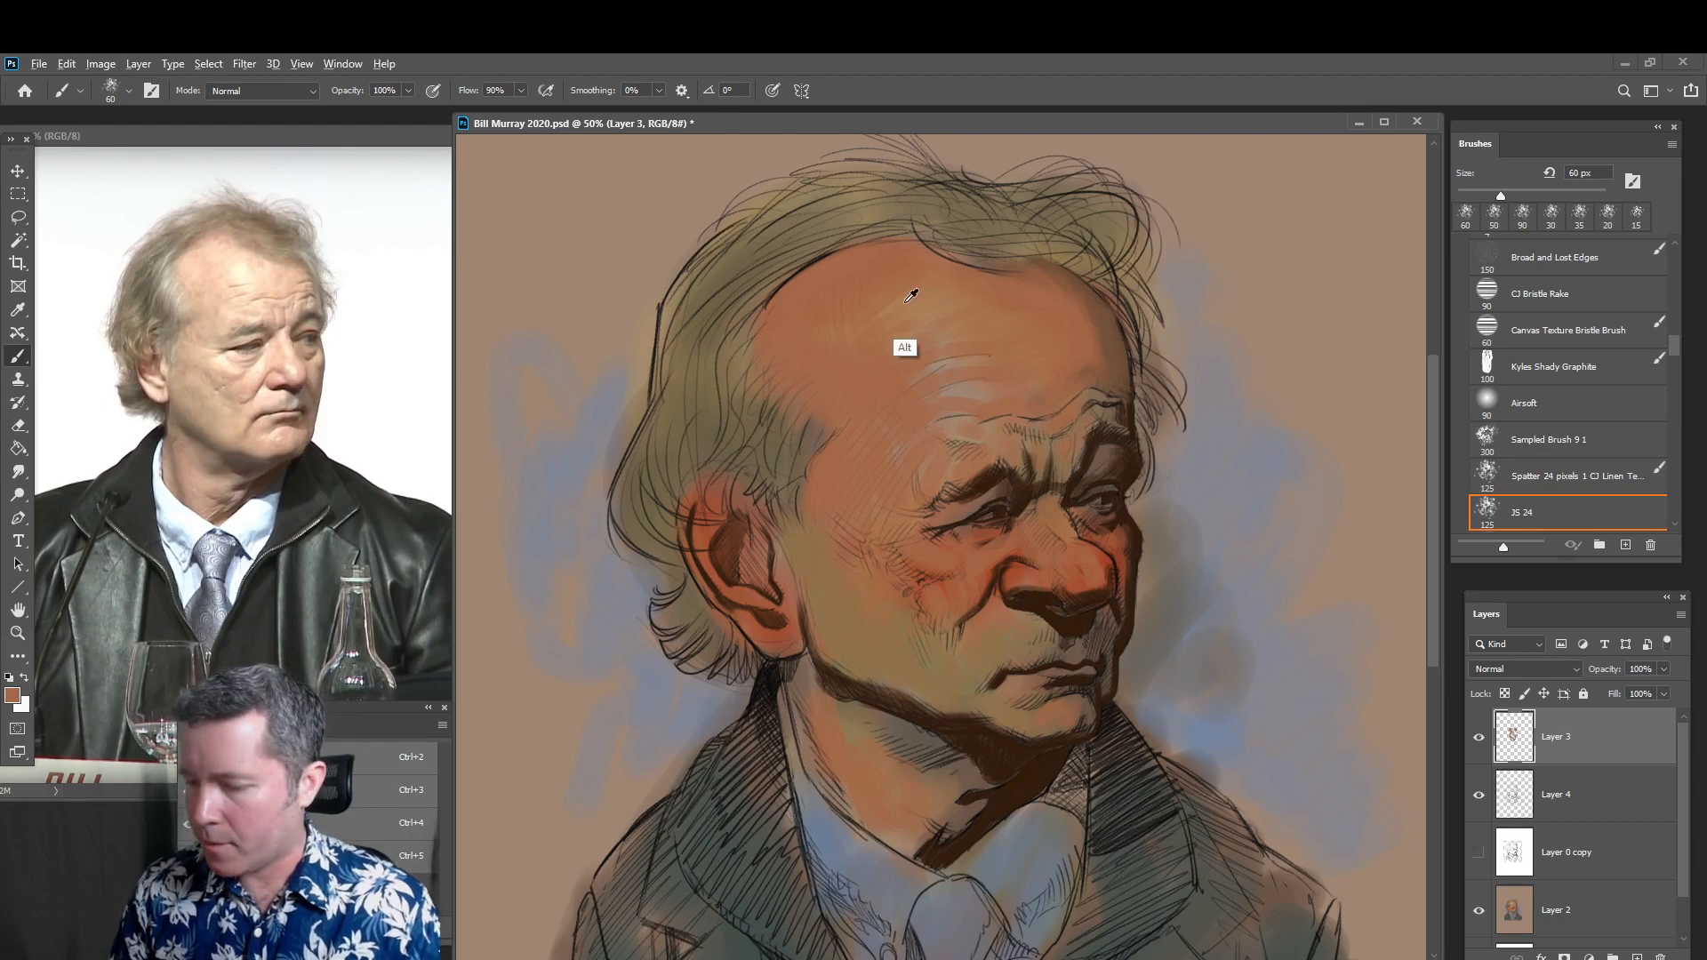
Set the foreground color to light peach, hex c09276, and lighten the near side of the forehead and the temple
left_click(12, 694)
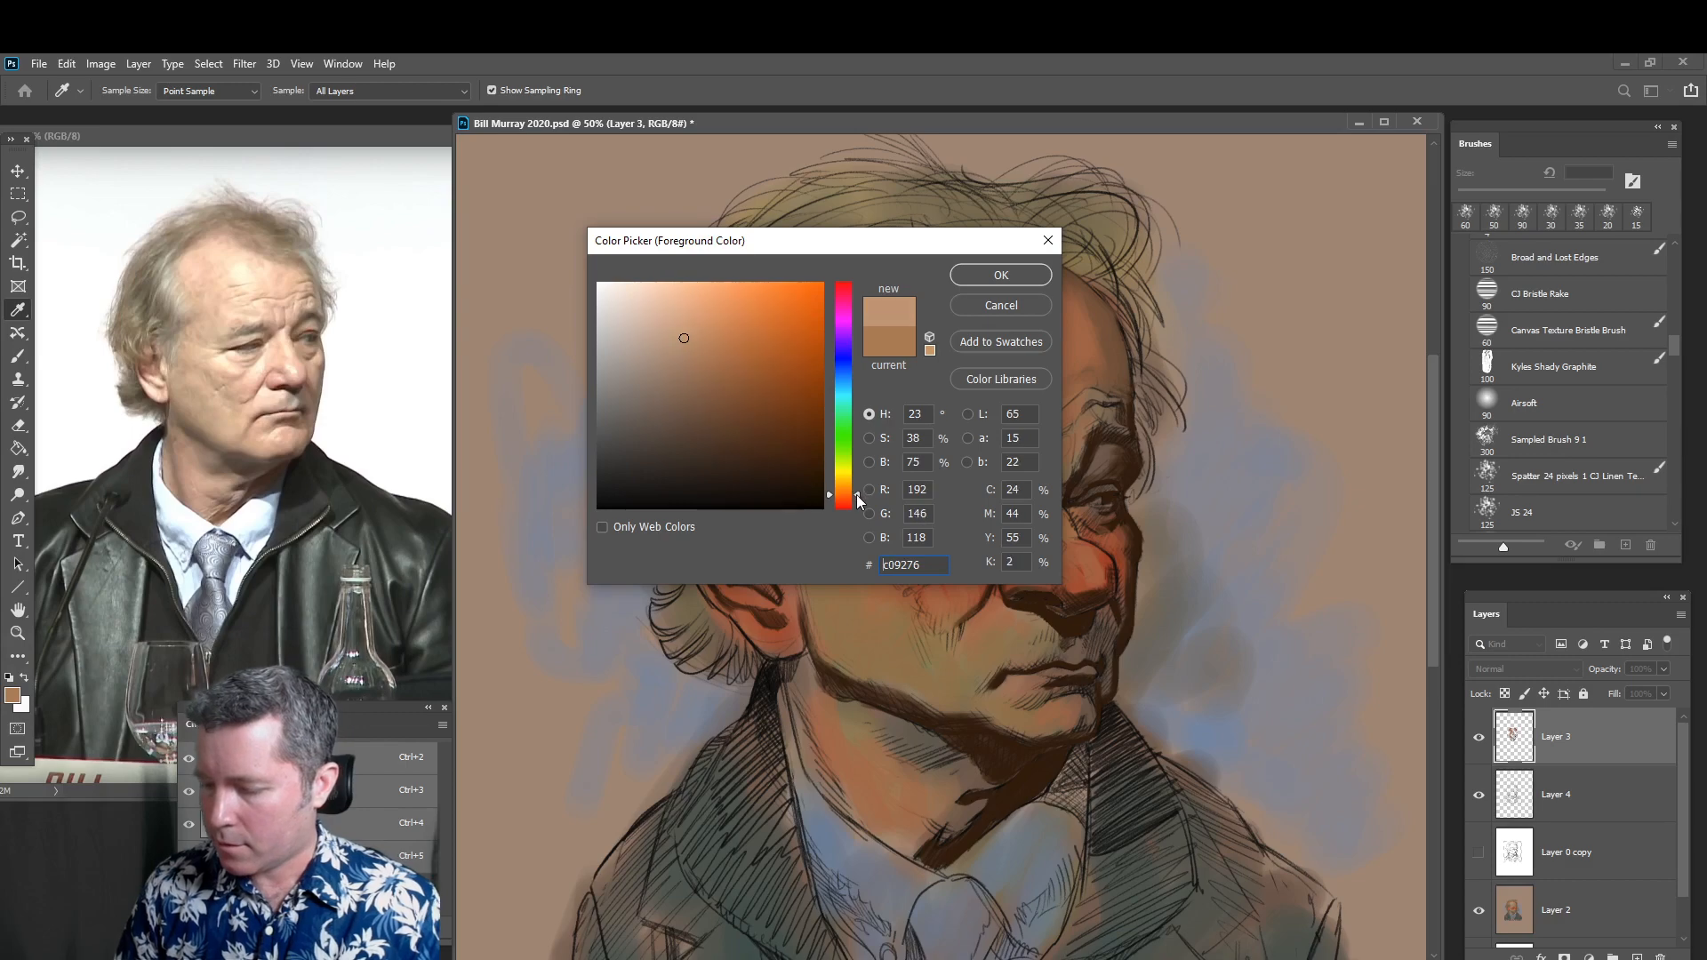
left_click(1001, 274)
mouse_move(903, 300)
left_mouse_down()
mouse_move(837, 336)
mouse_move(885, 286)
mouse_move(824, 321)
mouse_move(858, 287)
mouse_move(840, 278)
mouse_move(870, 359)
mouse_move(895, 287)
mouse_move(851, 289)
mouse_move(933, 293)
mouse_move(914, 314)
mouse_move(920, 290)
mouse_move(895, 279)
mouse_move(951, 312)
mouse_move(882, 263)
mouse_move(967, 307)
mouse_move(932, 279)
mouse_move(857, 357)
mouse_move(843, 307)
mouse_move(830, 368)
mouse_move(834, 315)
mouse_move(815, 359)
mouse_move(820, 294)
mouse_move(800, 316)
mouse_move(851, 267)
mouse_move(812, 296)
mouse_move(800, 377)
mouse_move(916, 348)
mouse_move(855, 344)
mouse_move(919, 308)
mouse_move(890, 367)
mouse_move(901, 388)
mouse_move(936, 380)
mouse_move(984, 336)
mouse_move(958, 318)
mouse_move(931, 343)
mouse_move(961, 410)
mouse_move(970, 380)
mouse_move(1014, 435)
mouse_move(974, 403)
mouse_move(939, 325)
mouse_move(963, 281)
mouse_move(988, 308)
mouse_move(900, 386)
mouse_move(973, 429)
mouse_move(978, 453)
mouse_move(903, 483)
mouse_move(885, 460)
mouse_move(928, 442)
mouse_move(894, 476)
left_mouse_up()
Build up the light area across the center of the forehead with a 100 px brush, resampling the peach skin tone
key("]")
key("]")
key("]")
key("]")
mouse_move(979, 379)
left_mouse_down()
mouse_move(977, 342)
mouse_move(1002, 405)
mouse_move(1019, 380)
left_mouse_up()
left_click(965, 314, "alt")
mouse_move(966, 300)
left_mouse_down()
mouse_move(1014, 387)
mouse_move(1018, 310)
left_mouse_up()
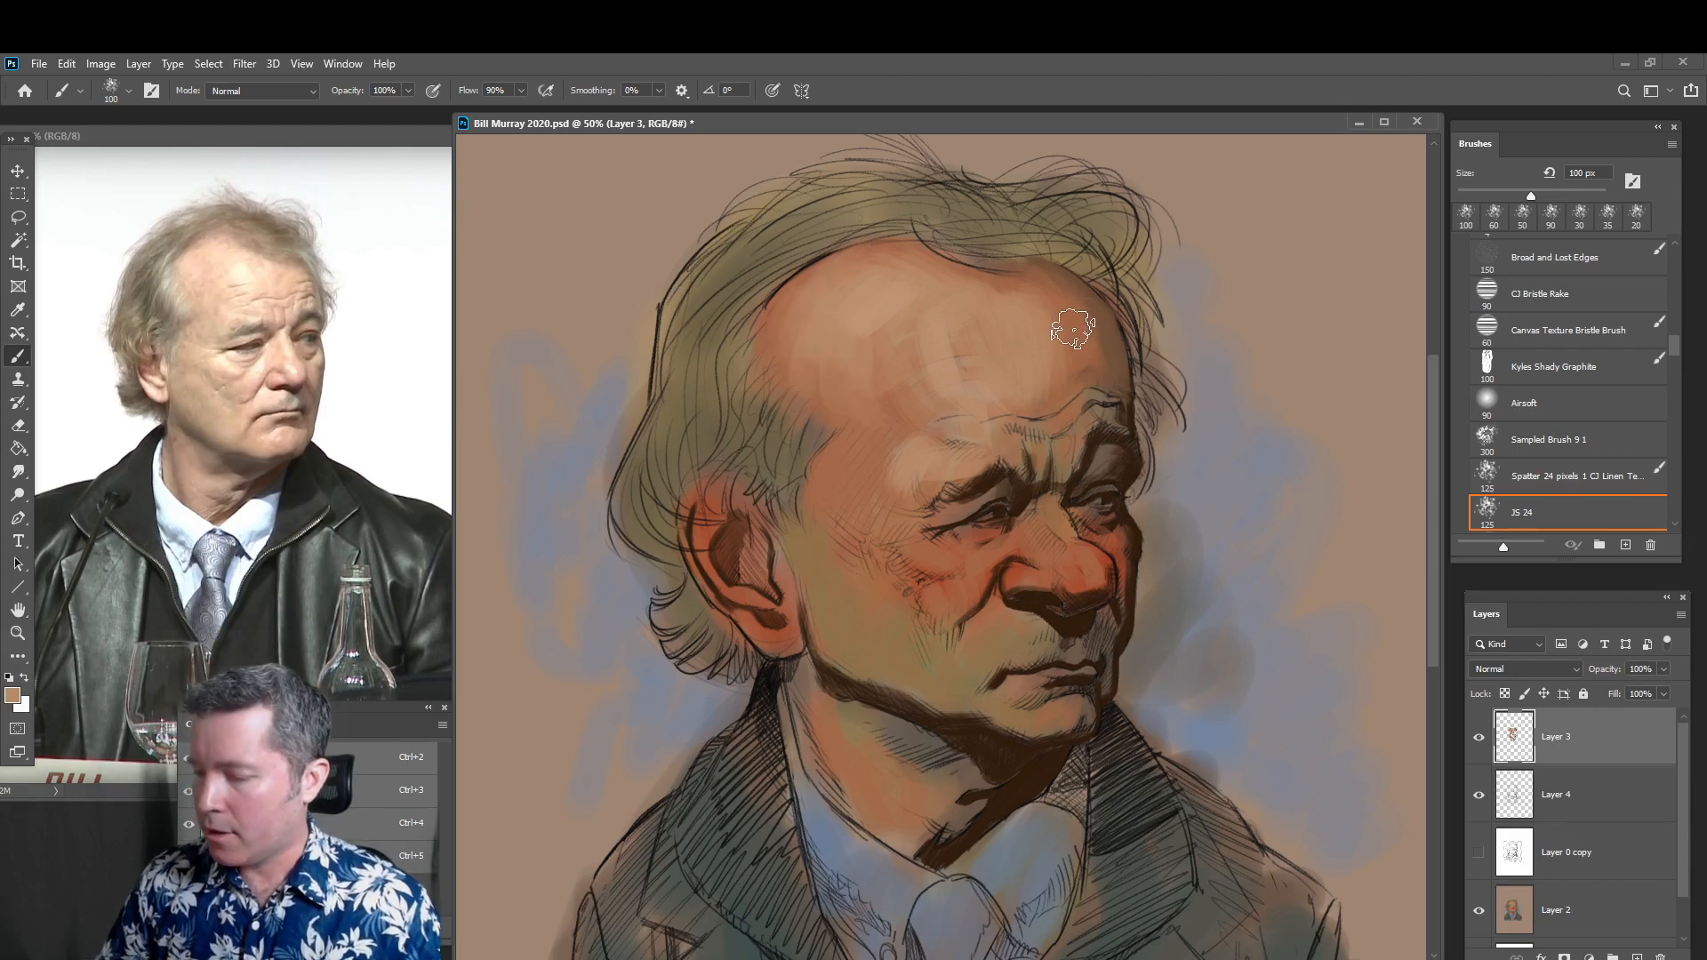
Sample brown tones from the far edge of the forehead and shade that side of the forehead with an 80 px brush
key("bracketleft")
key("bracketleft")
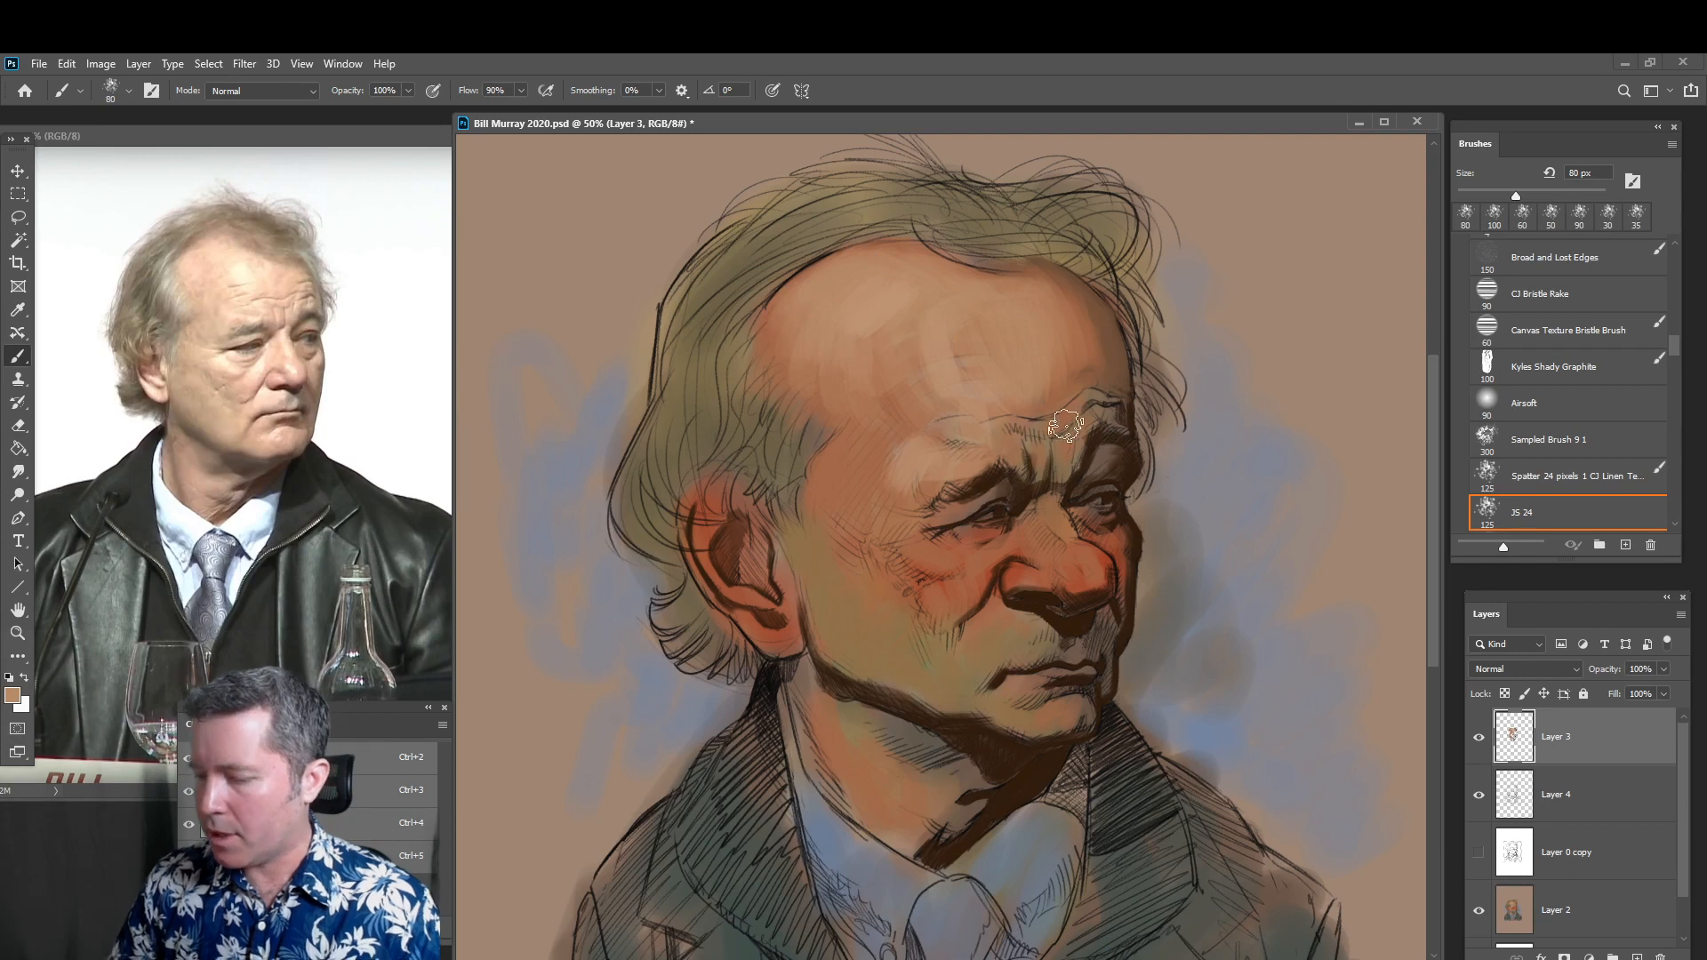
key("alt")
left_click(1103, 330, "alt")
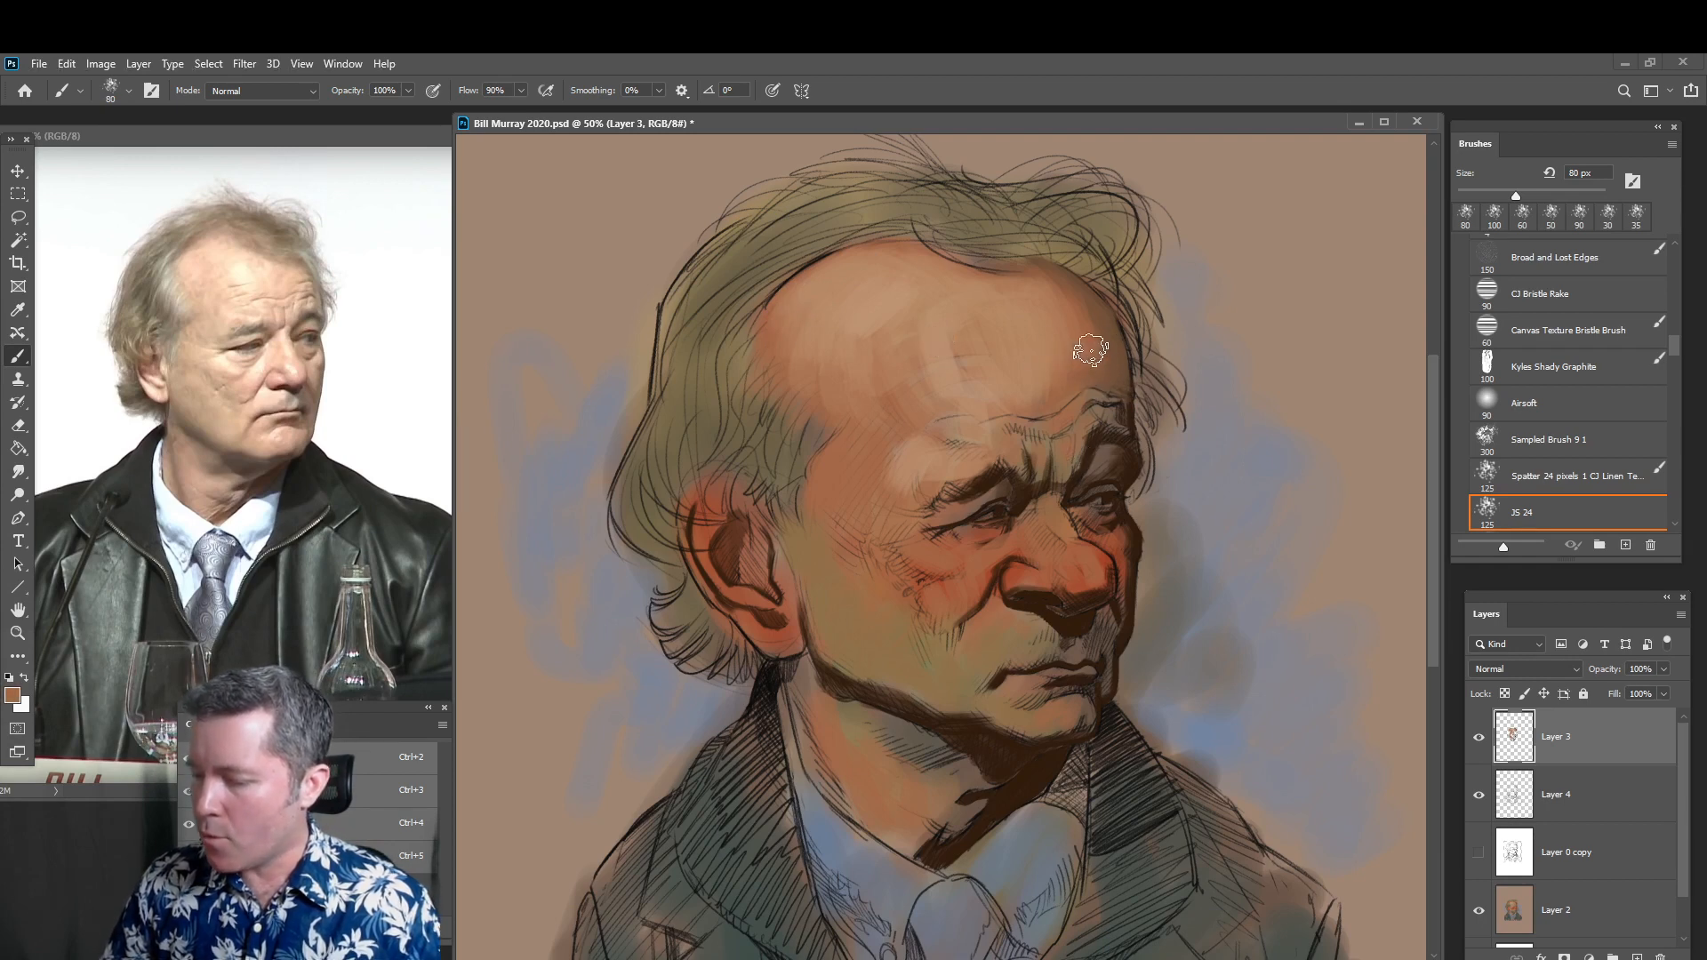
left_click(1113, 332, "alt")
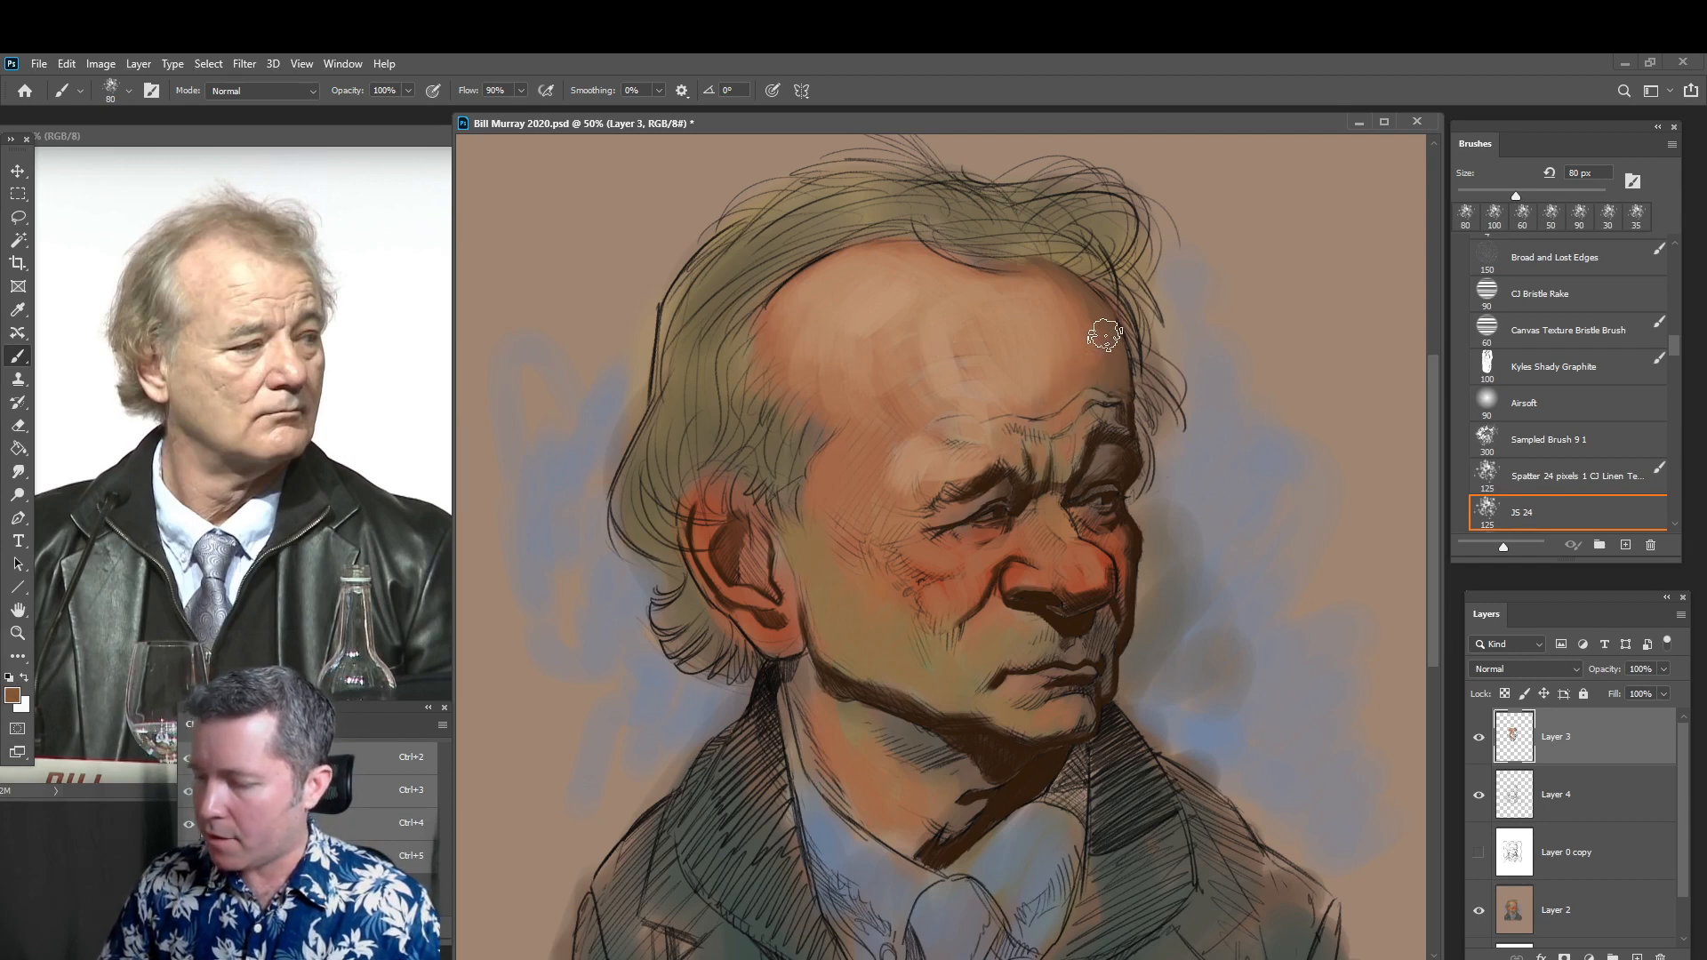
mouse_move(1104, 333)
left_mouse_down()
mouse_move(1081, 373)
mouse_move(1080, 354)
left_mouse_up()
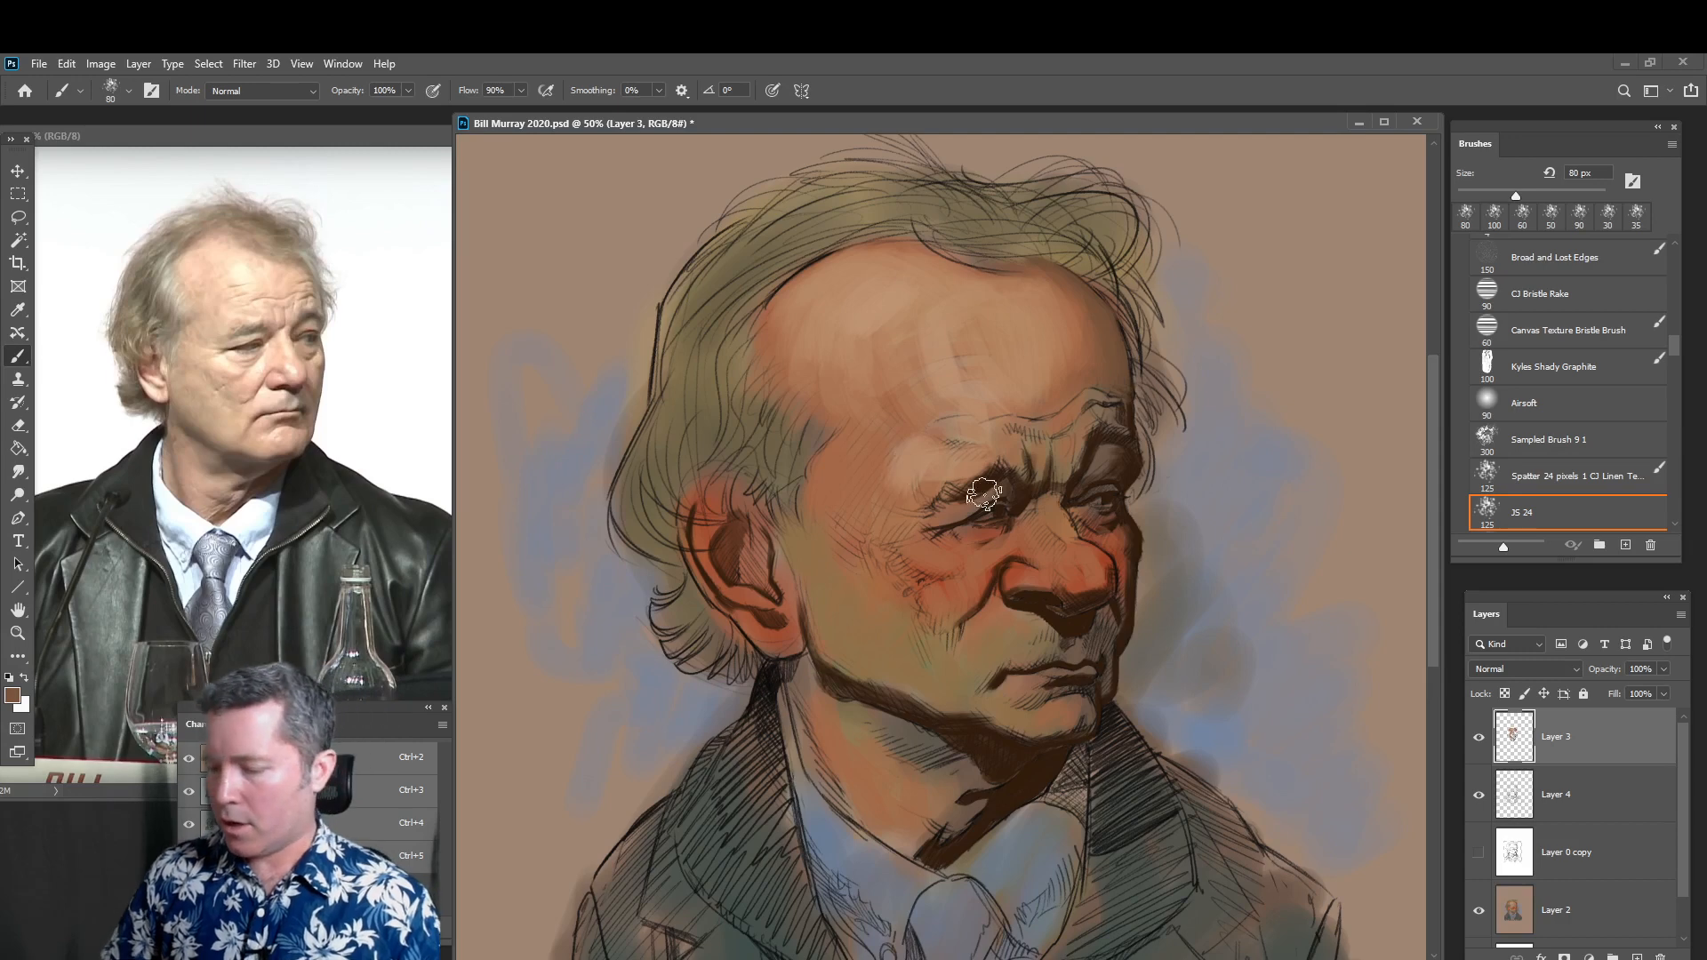
Sample skin tones from the temple, cheek and forehead and paint lighter skin over the red cheek below the near eye
left_click(900, 449, "alt")
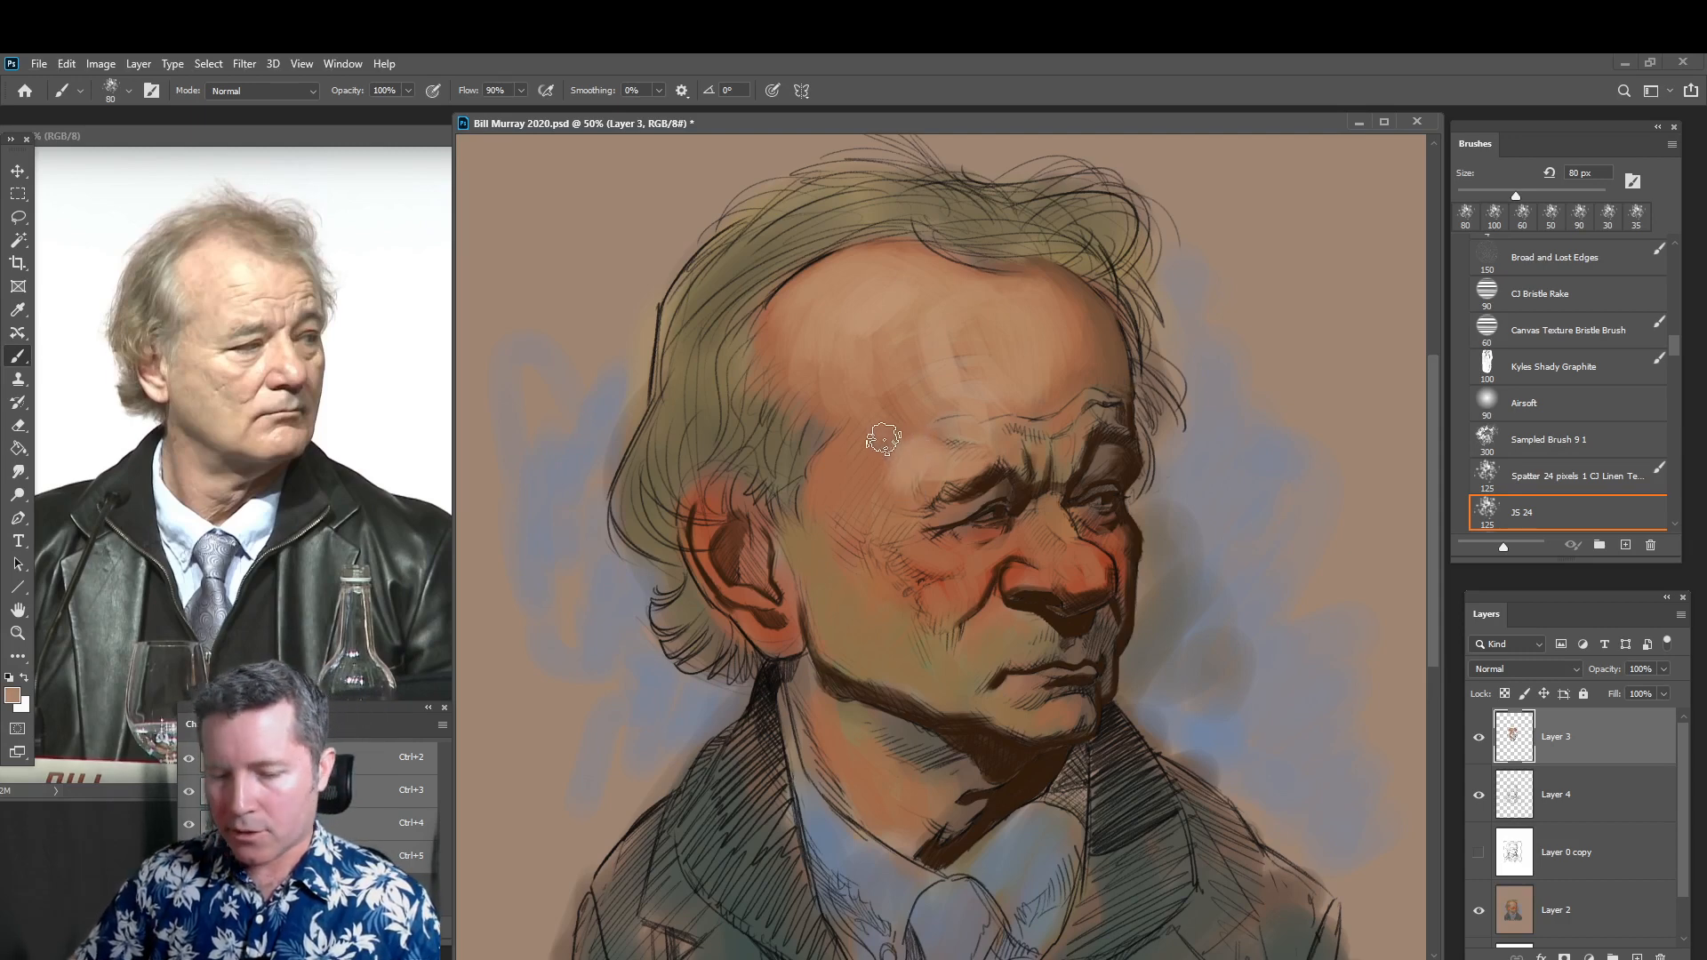
left_click(814, 583, "alt")
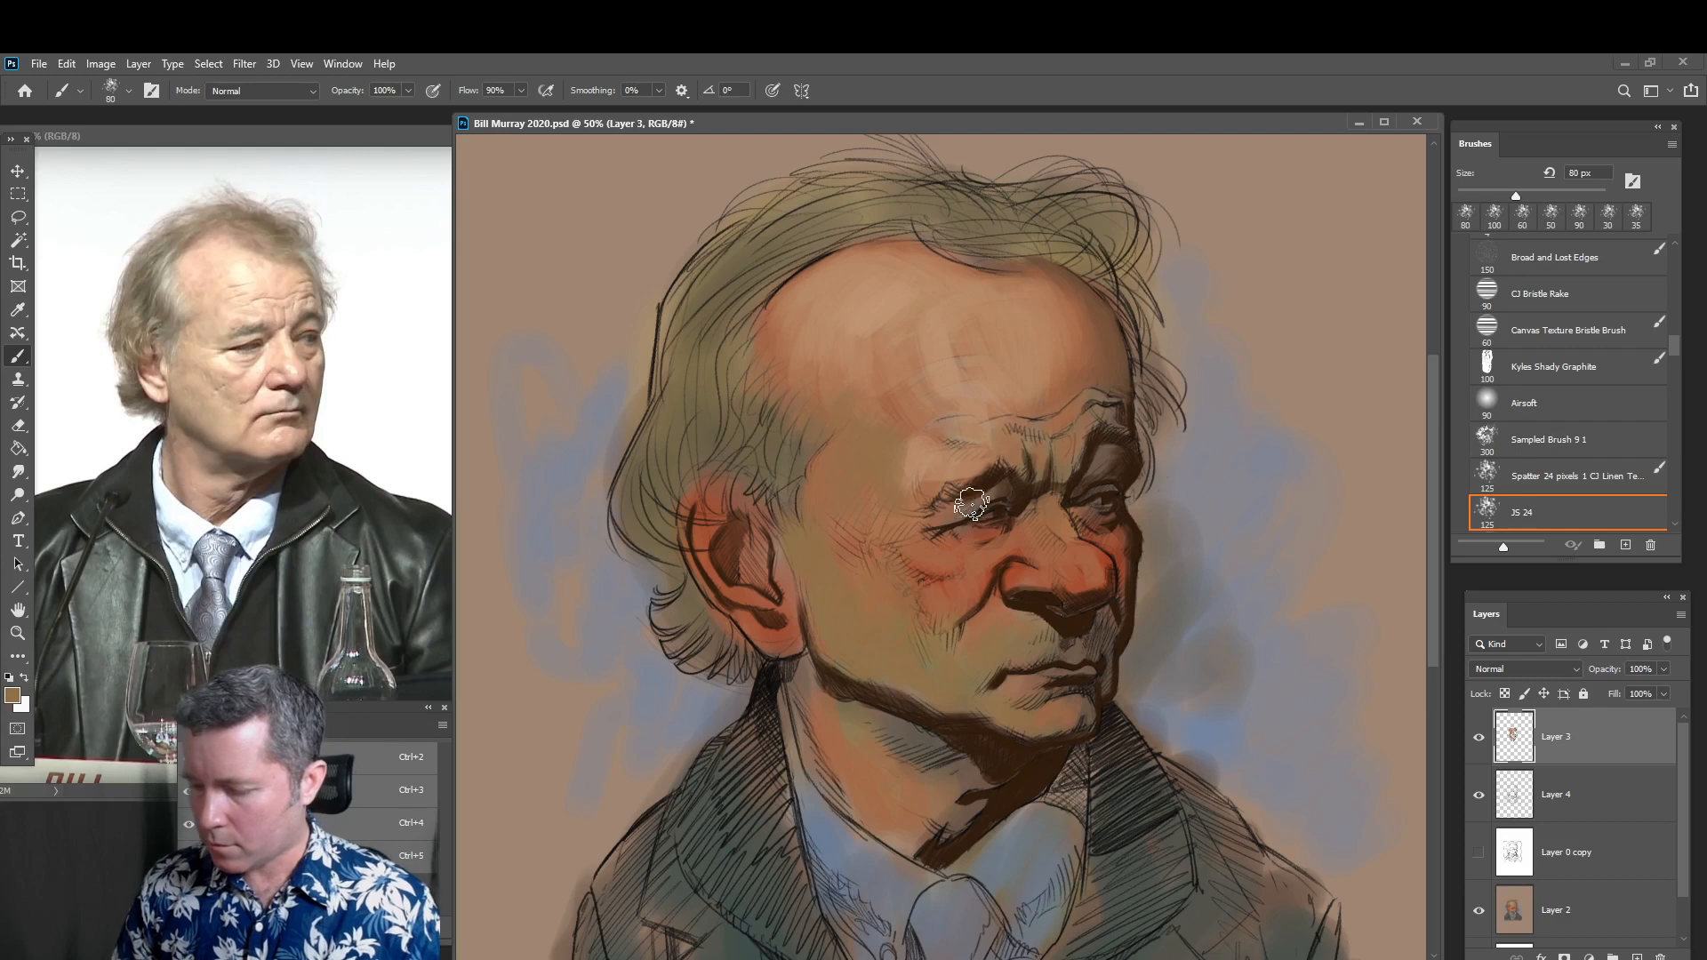
left_click(1001, 368, "alt")
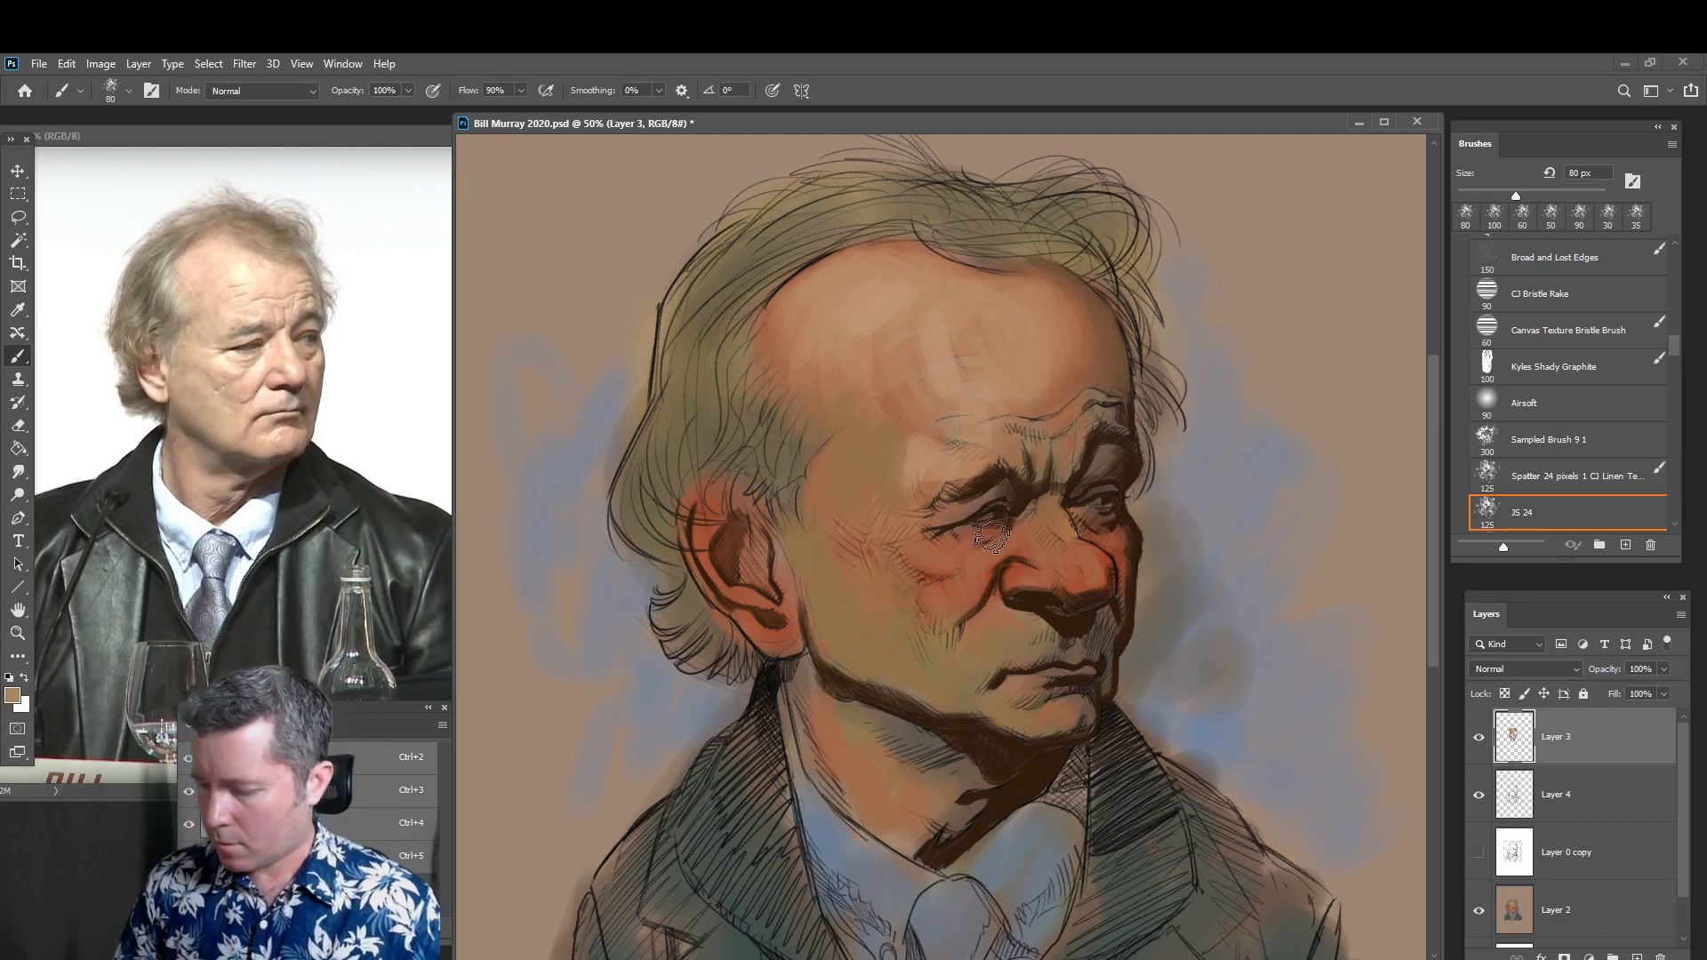
mouse_move(987, 539)
left_mouse_down()
mouse_move(946, 591)
mouse_move(950, 562)
mouse_move(897, 554)
mouse_move(870, 572)
mouse_move(961, 588)
mouse_move(1016, 636)
mouse_move(992, 607)
left_mouse_up()
Paint the neck at 50 px with a muted pink, hex aa877f, and a slightly darker shade of it
key("bracketleft")
key("bracketleft")
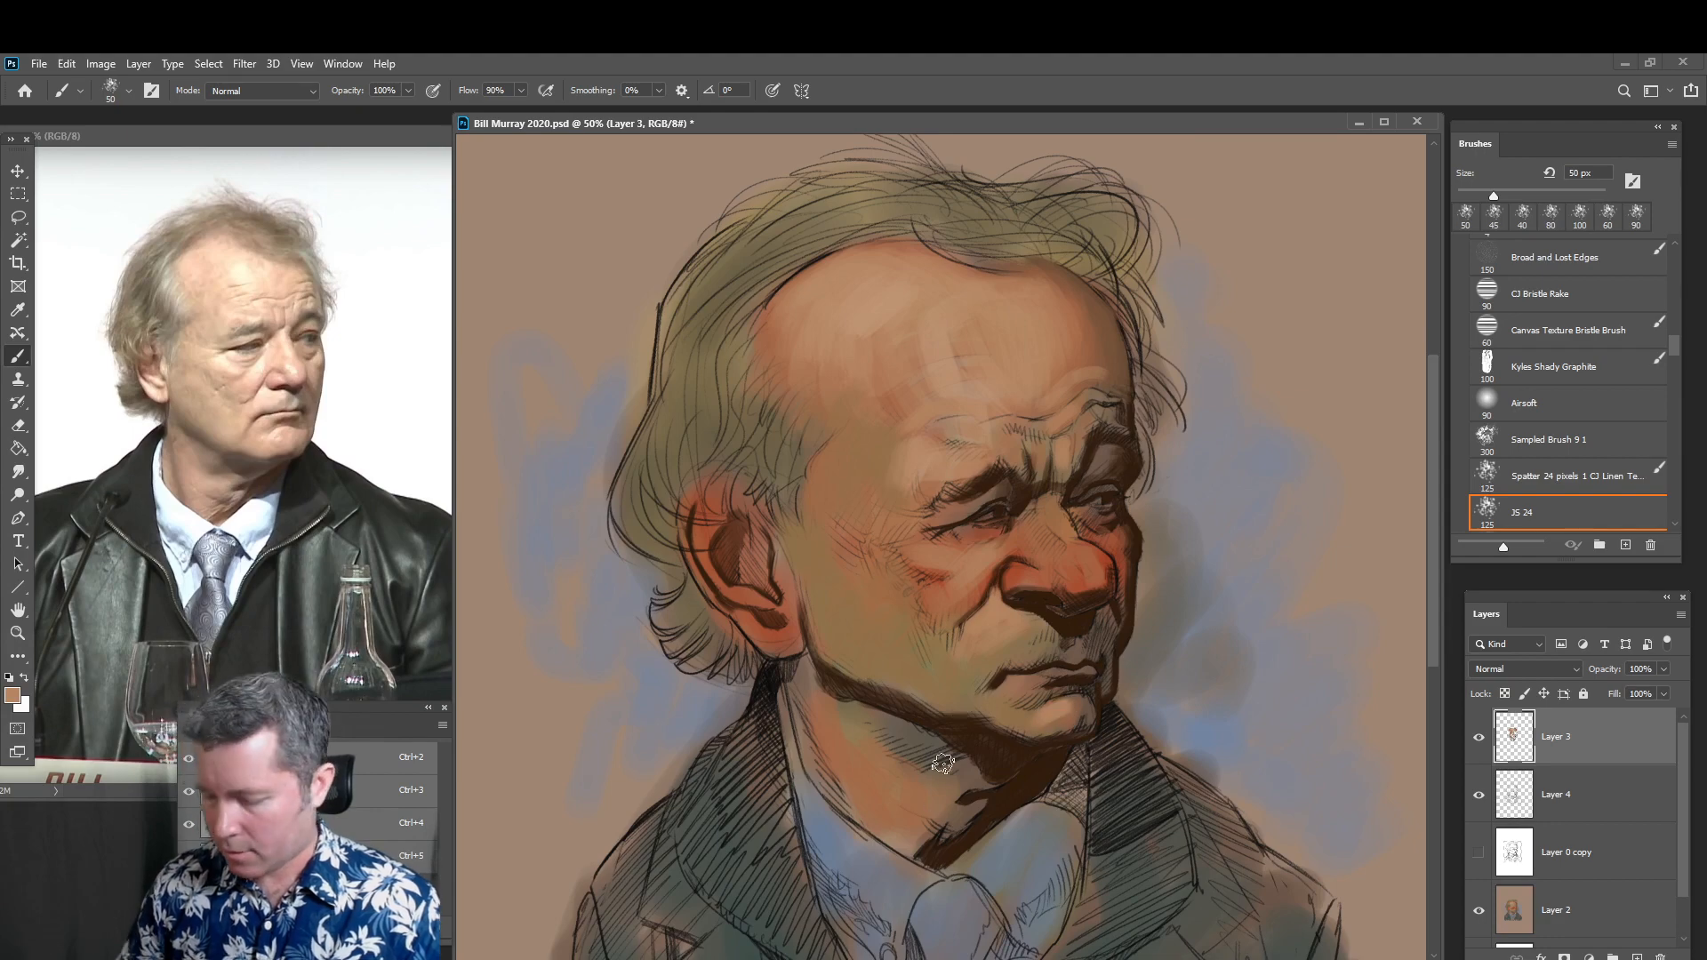
left_click(15, 698)
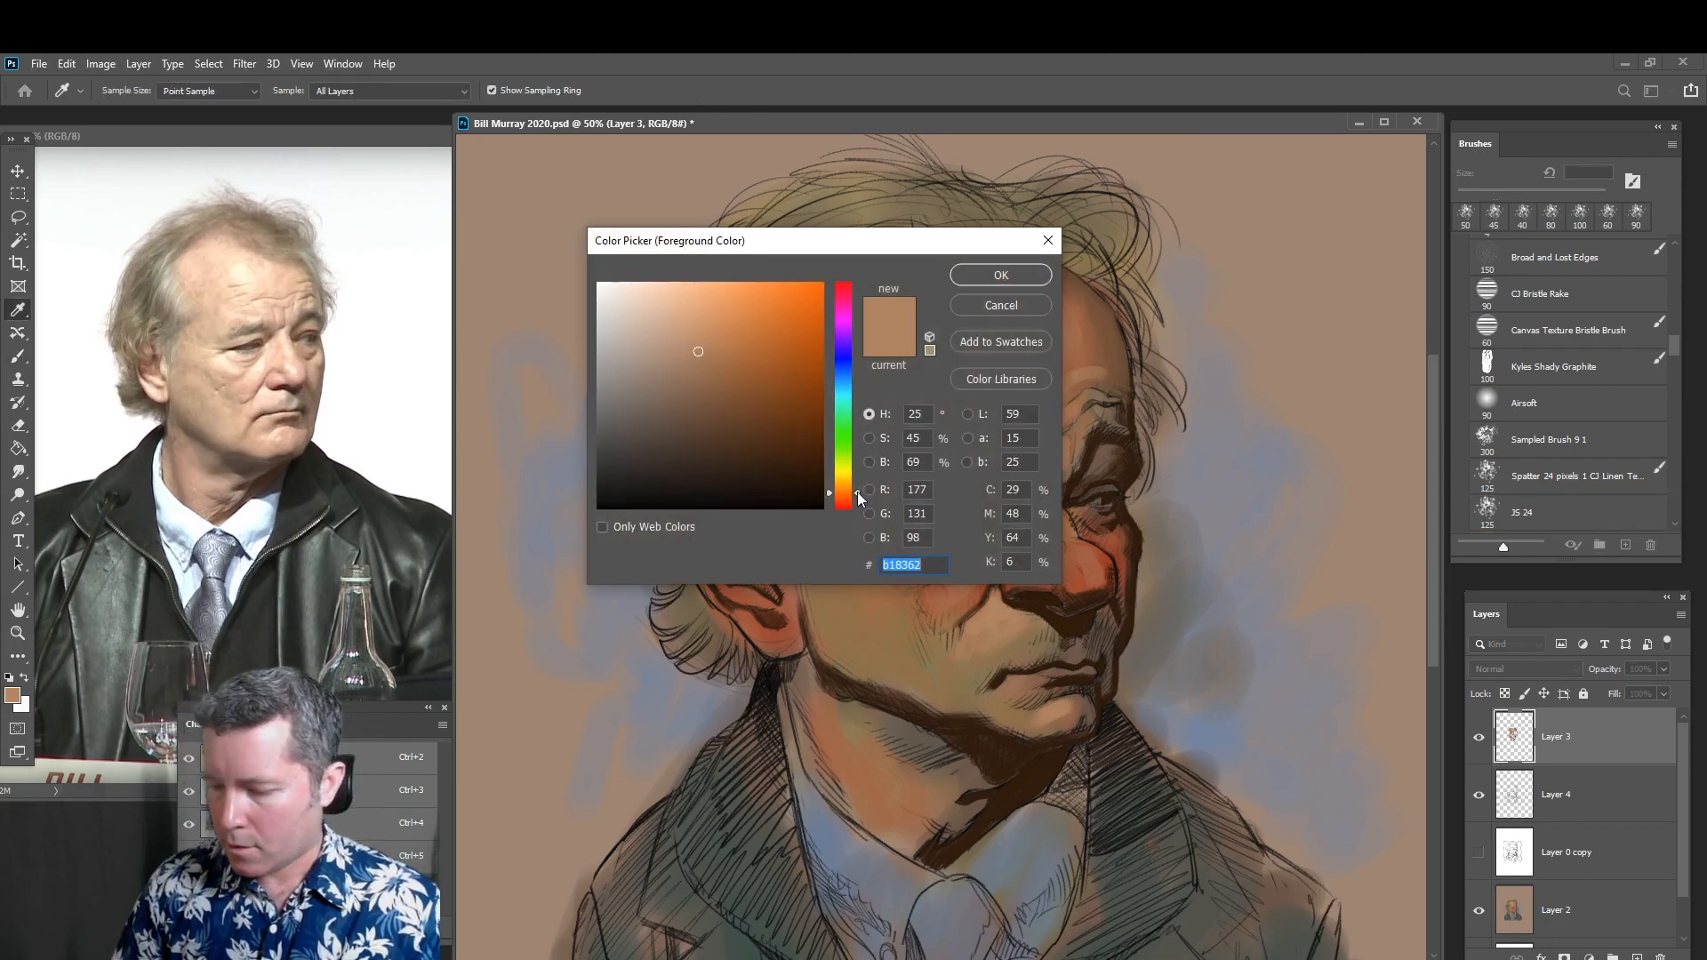
left_click_drag(857, 498, 858, 501)
left_click_drag(672, 351, 657, 361)
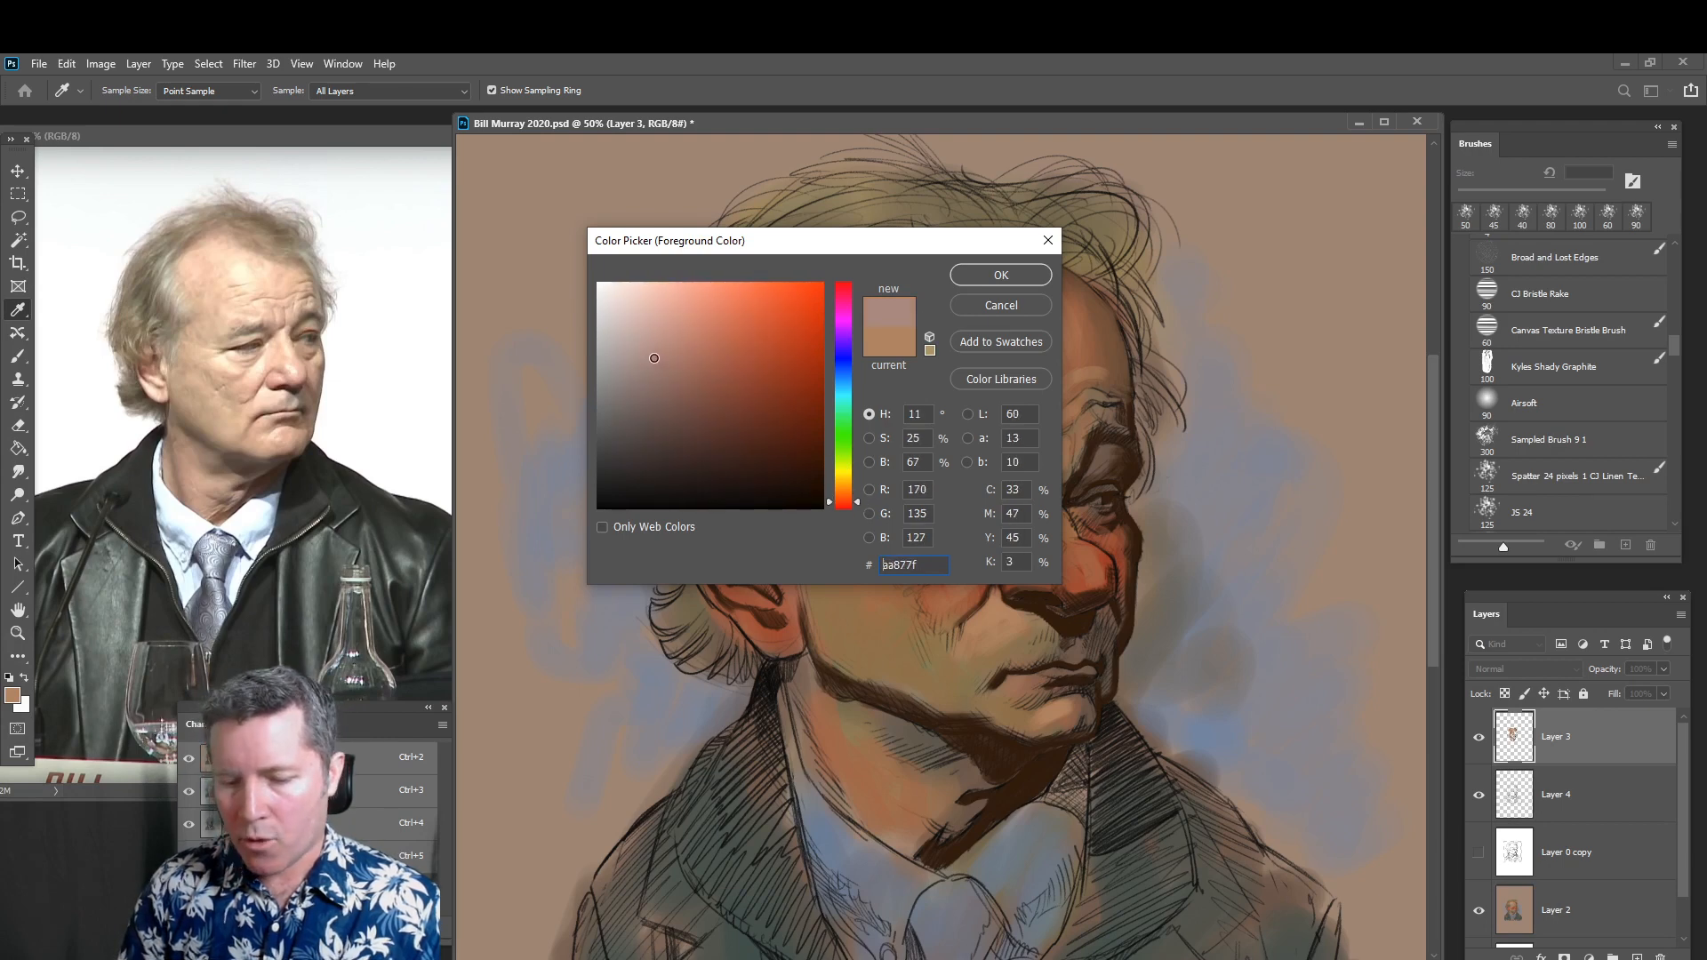
left_click(1010, 274)
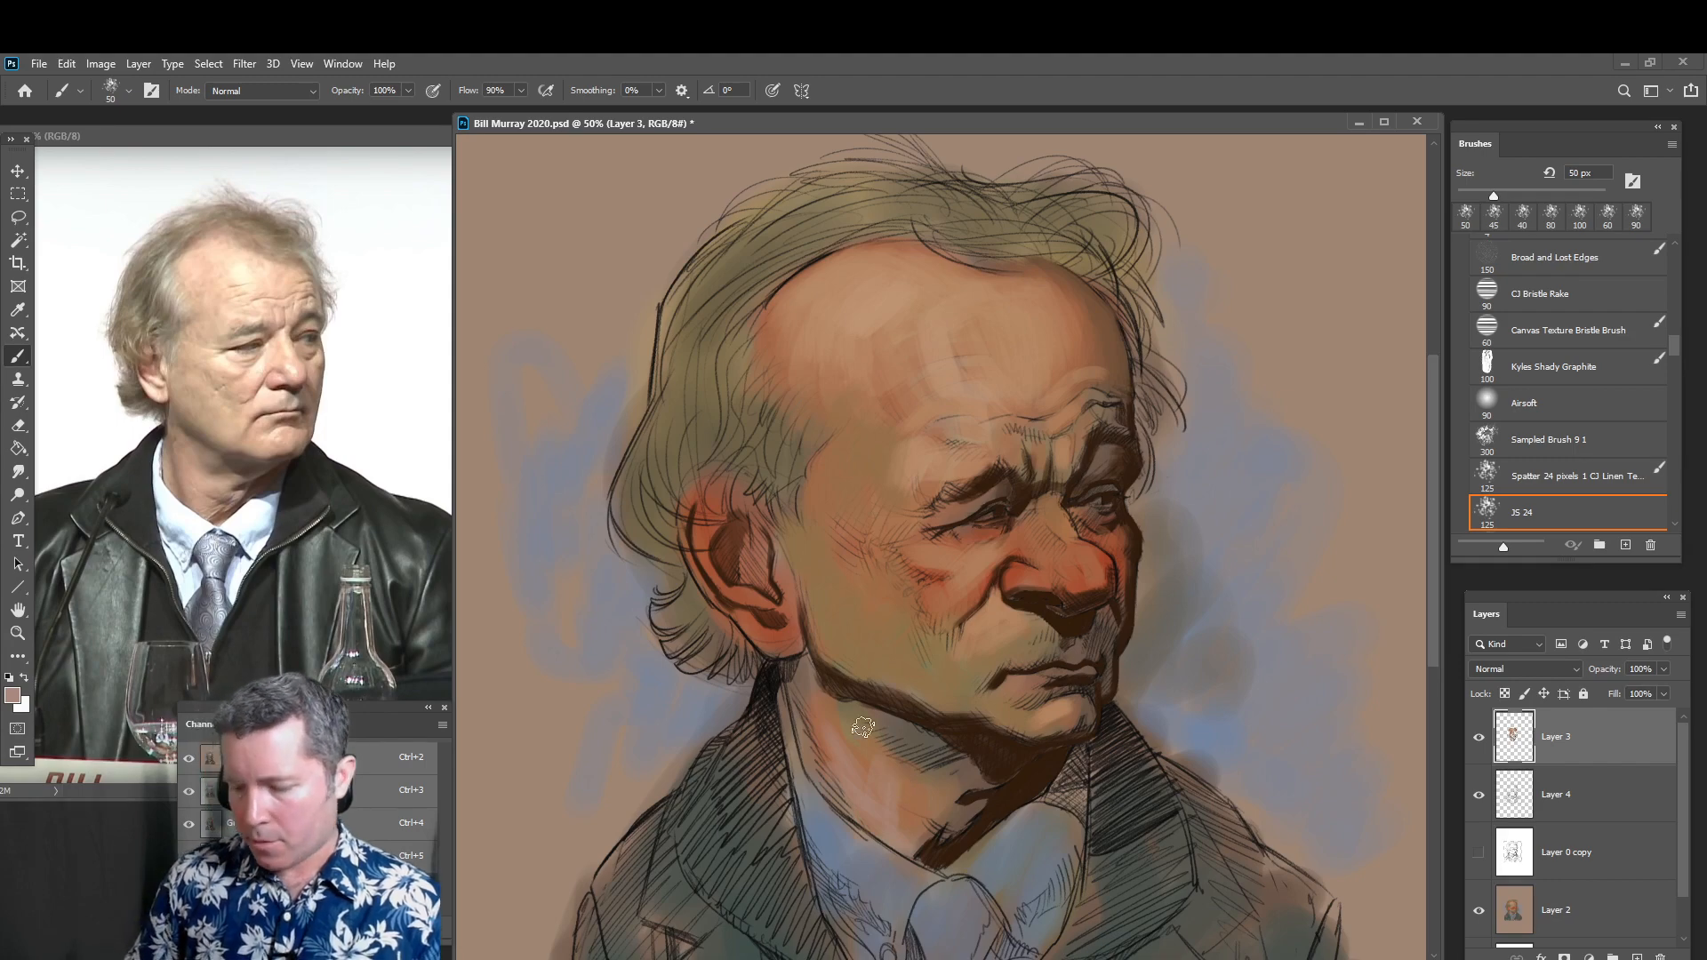
left_click(13, 696)
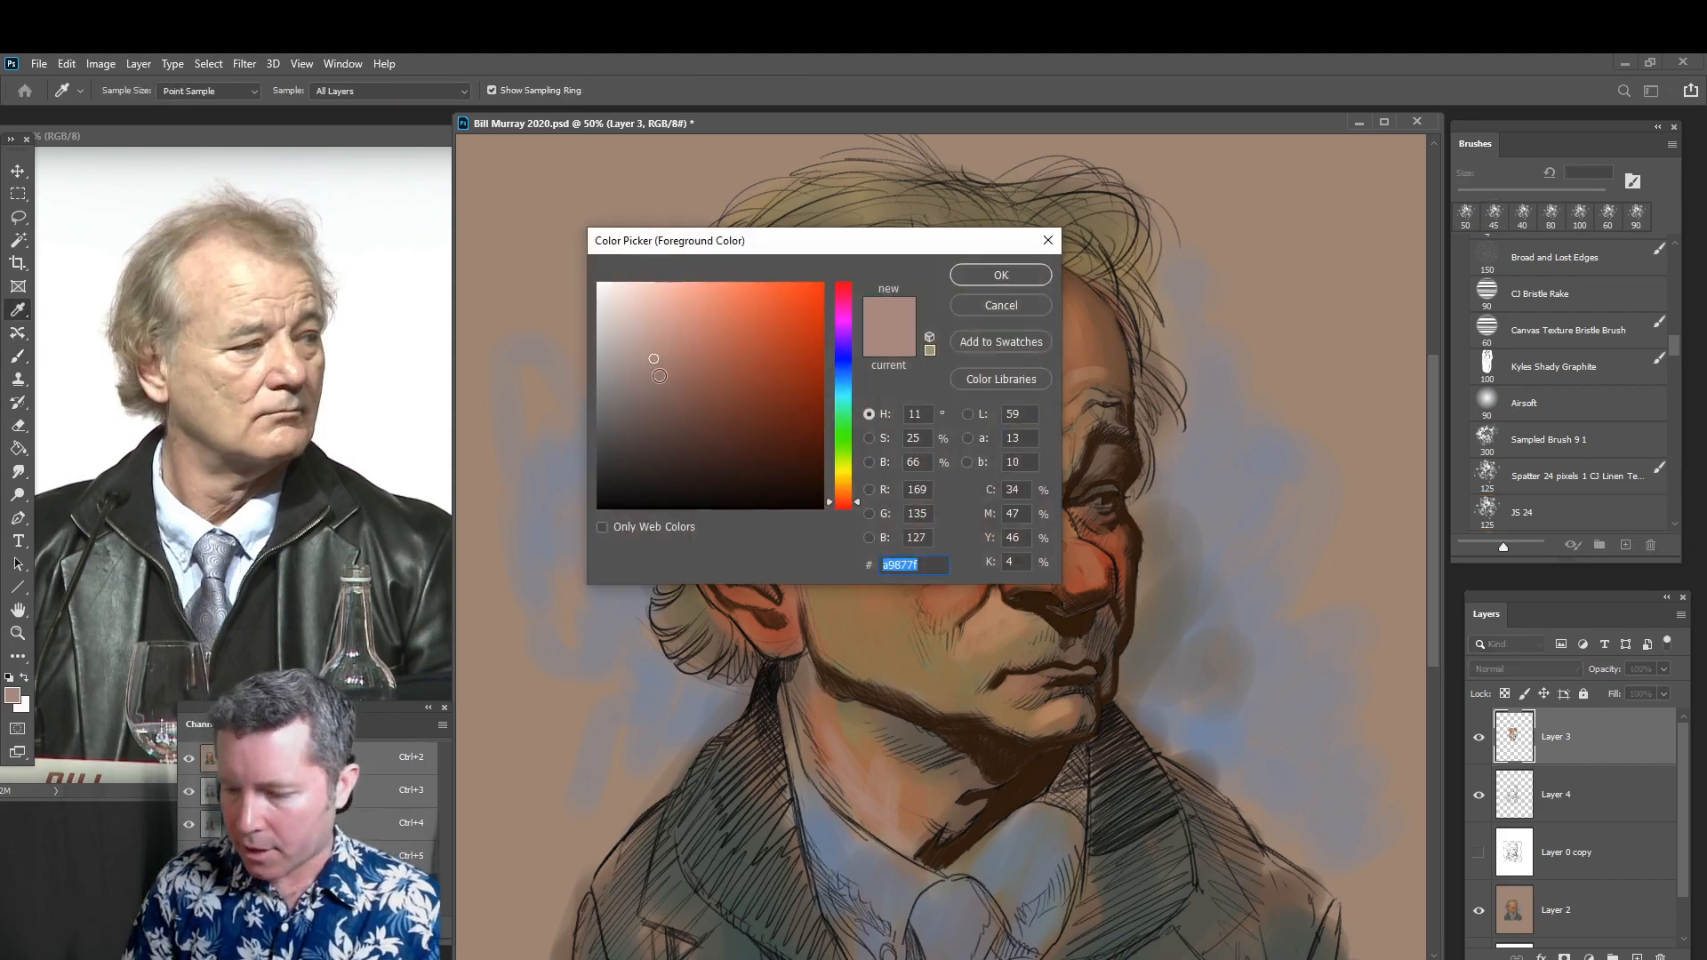
left_click(656, 380)
left_click(999, 276)
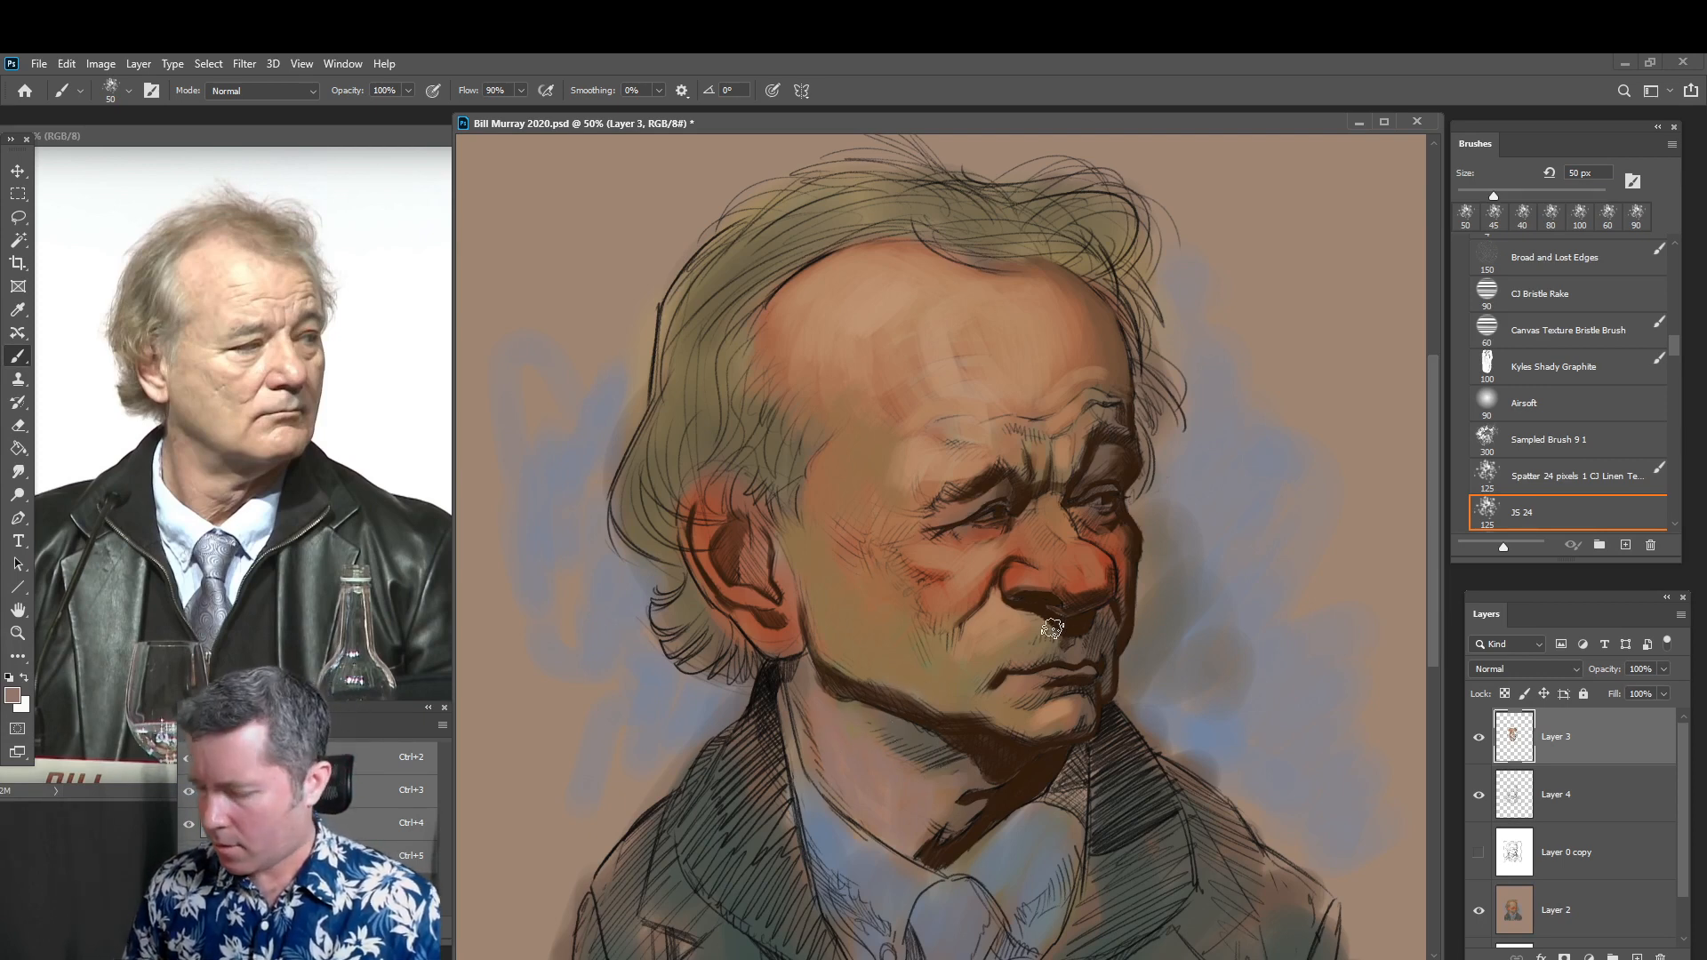
Sample the light skin tone near the brow and lighten the upper cheek, nose and earlobe with a 40 px brush
key("bracketleft")
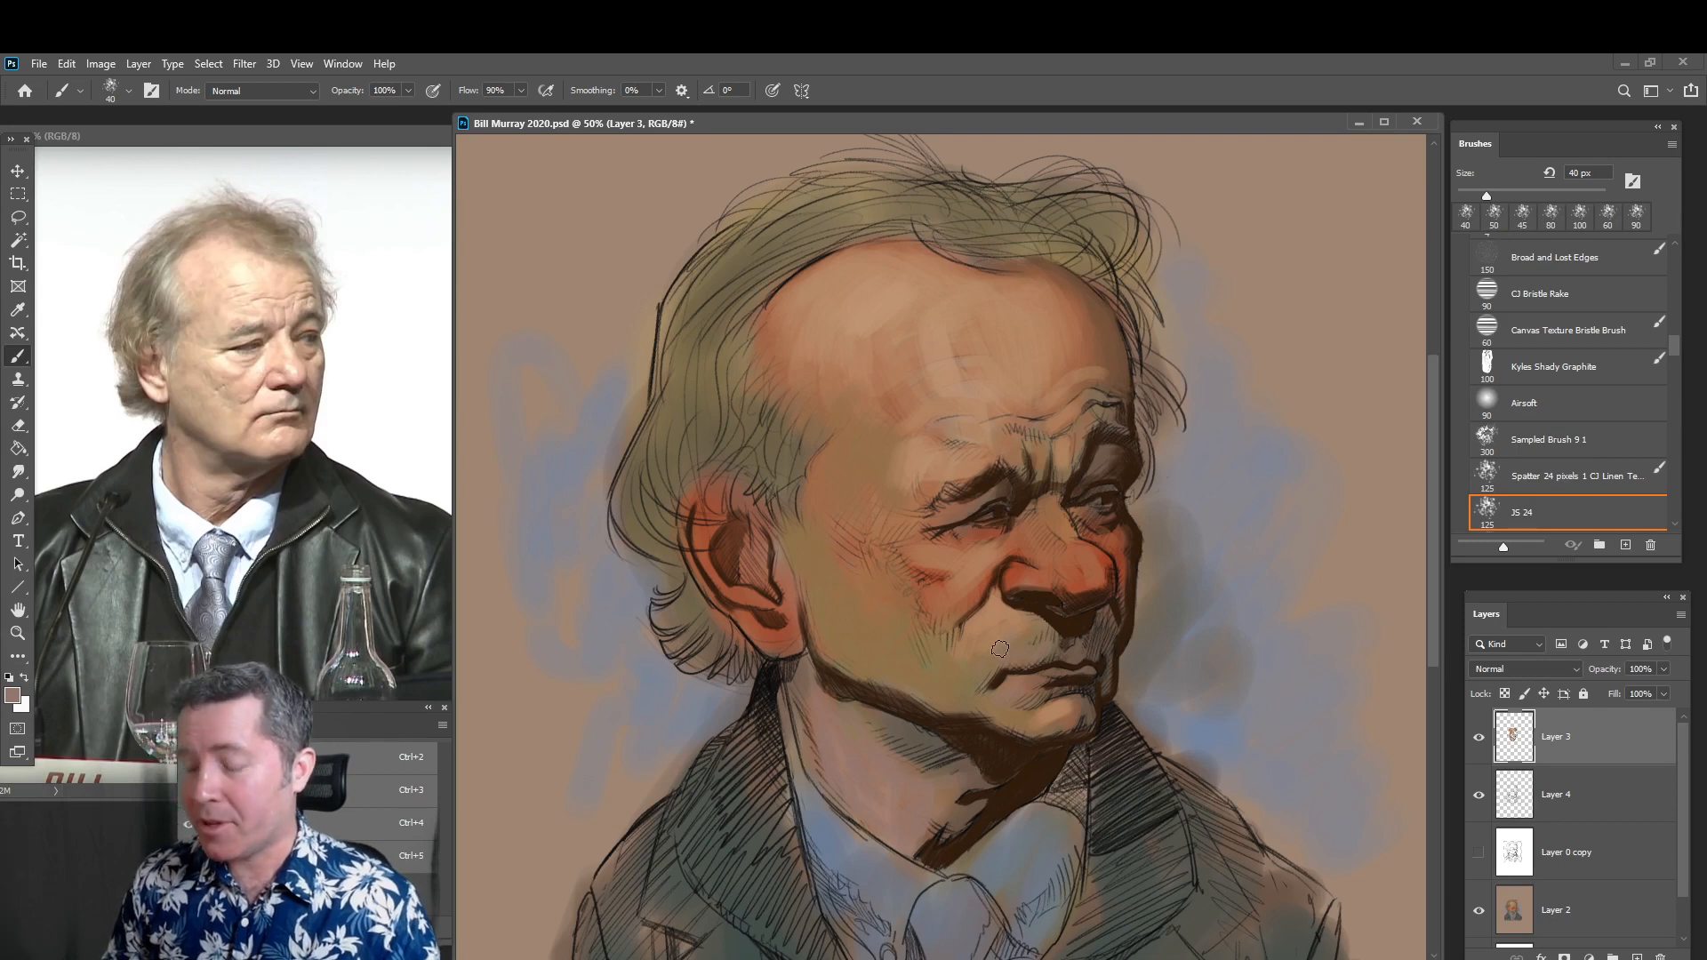
left_click(932, 463, "alt")
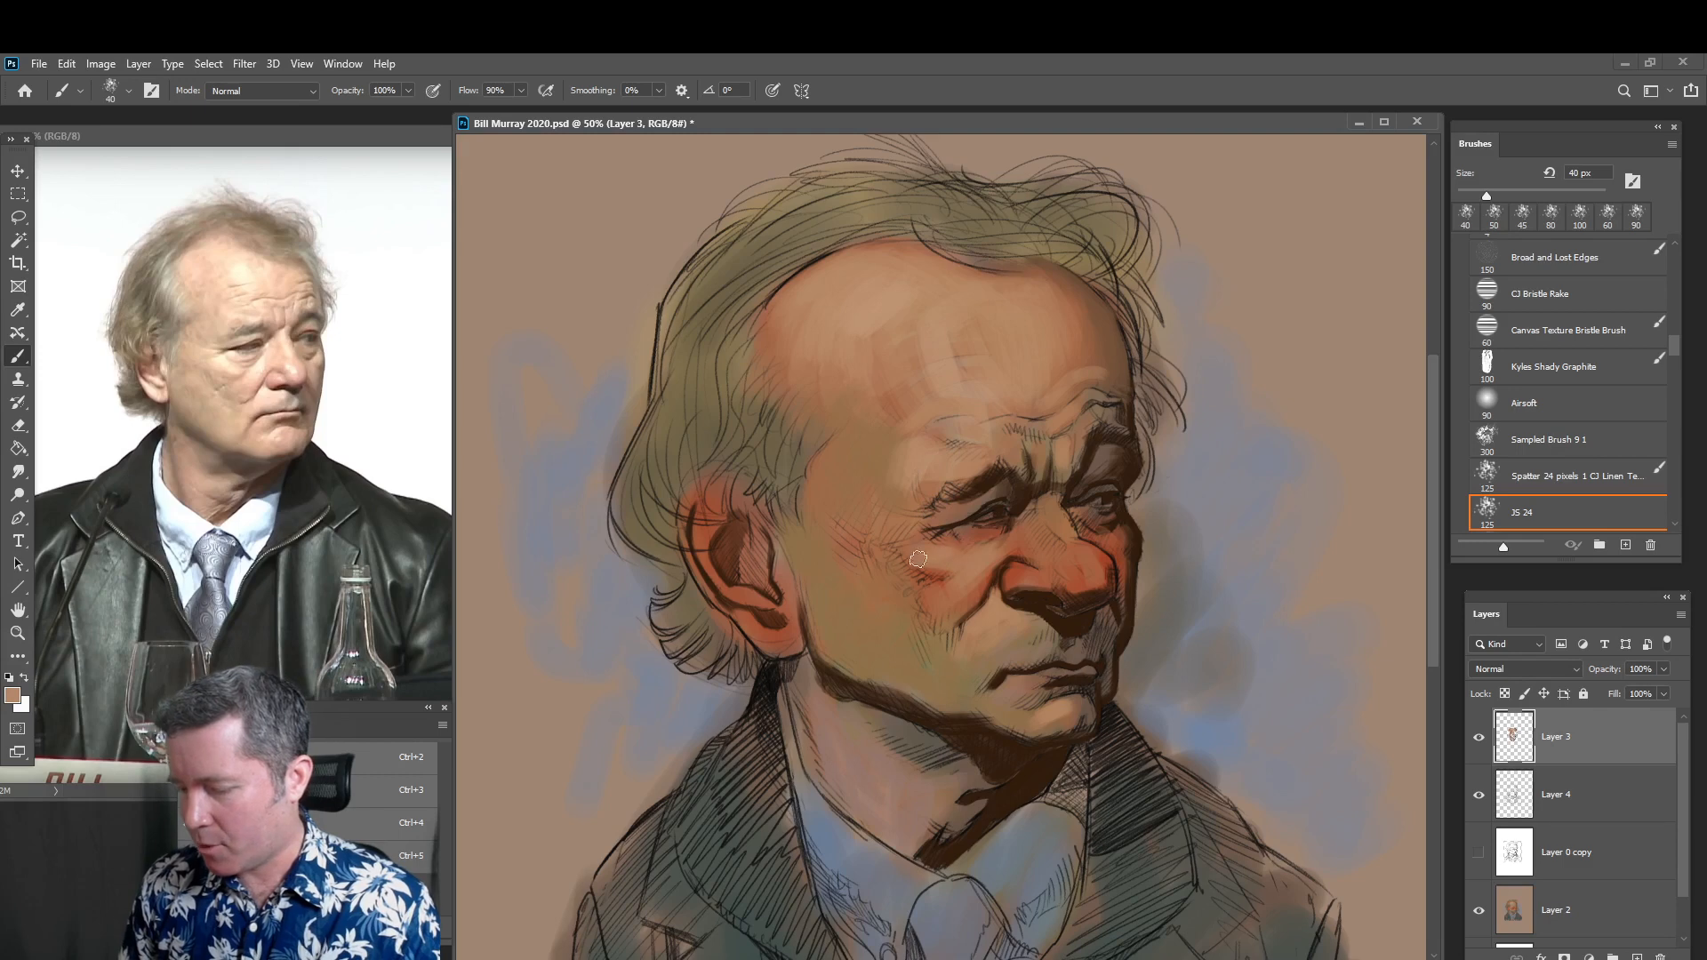
left_click_drag(939, 547, 915, 549)
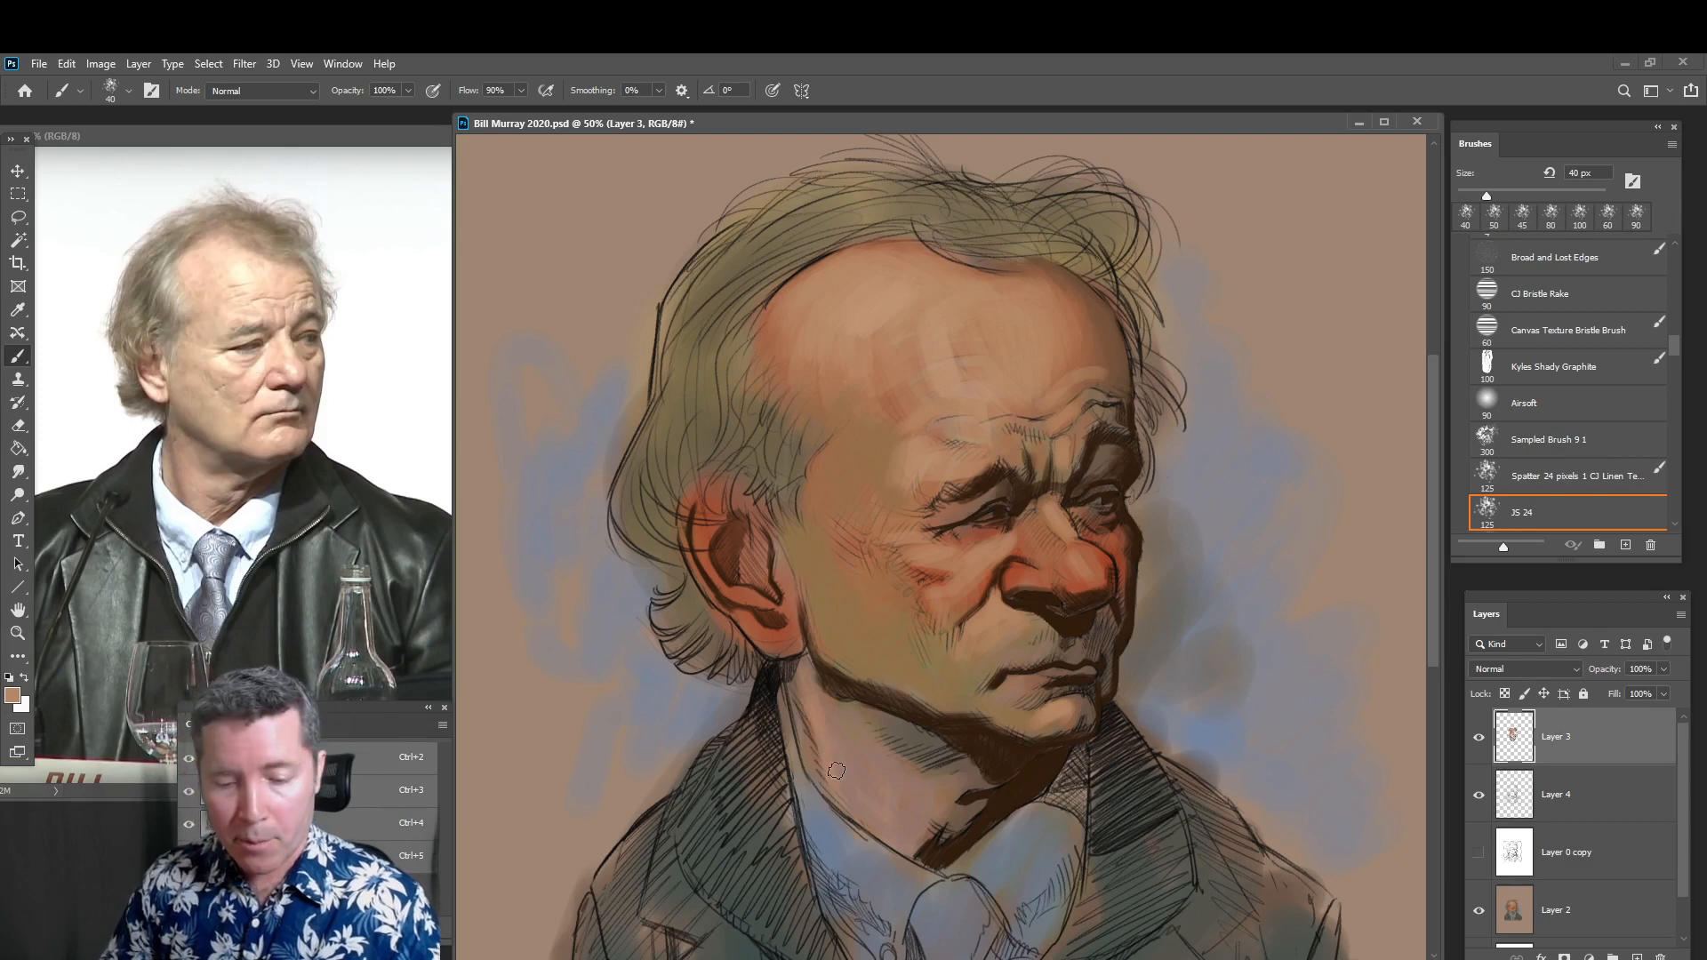
mouse_move(762, 626)
left_mouse_down()
mouse_move(789, 602)
mouse_move(780, 561)
left_mouse_up()
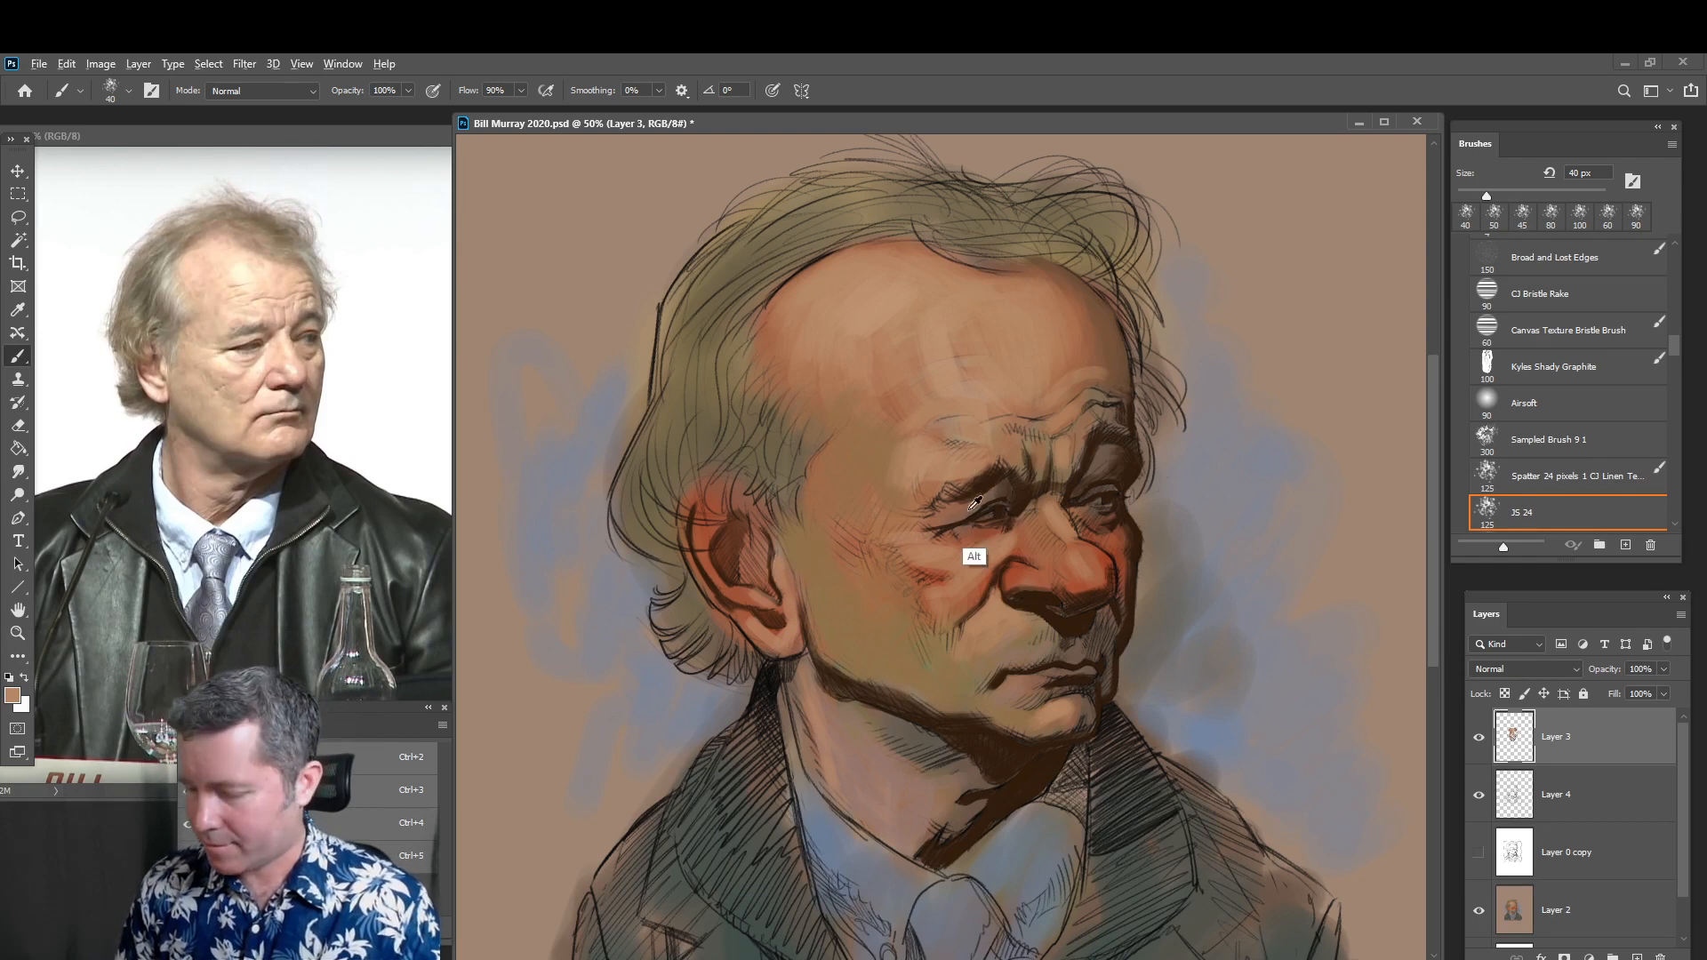
Set the foreground color to a darker shade of the sampled brown and refine the shading around the near eye
left_click(18, 702)
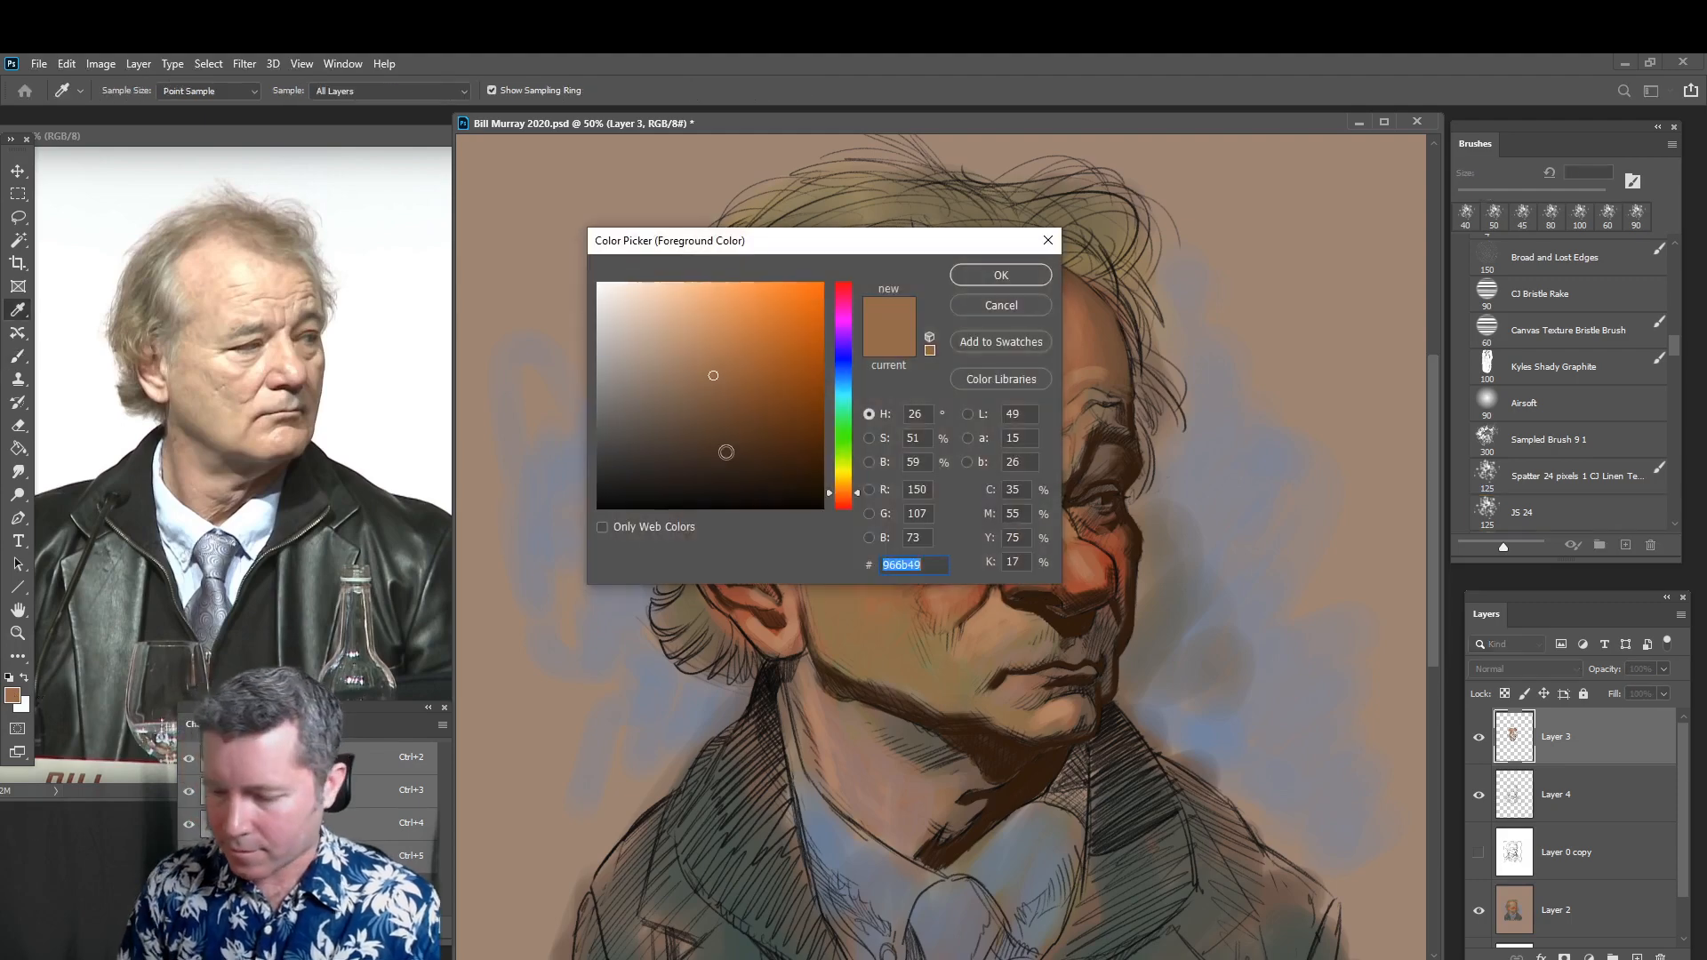
left_click(719, 404)
left_click(1003, 275)
key("b")
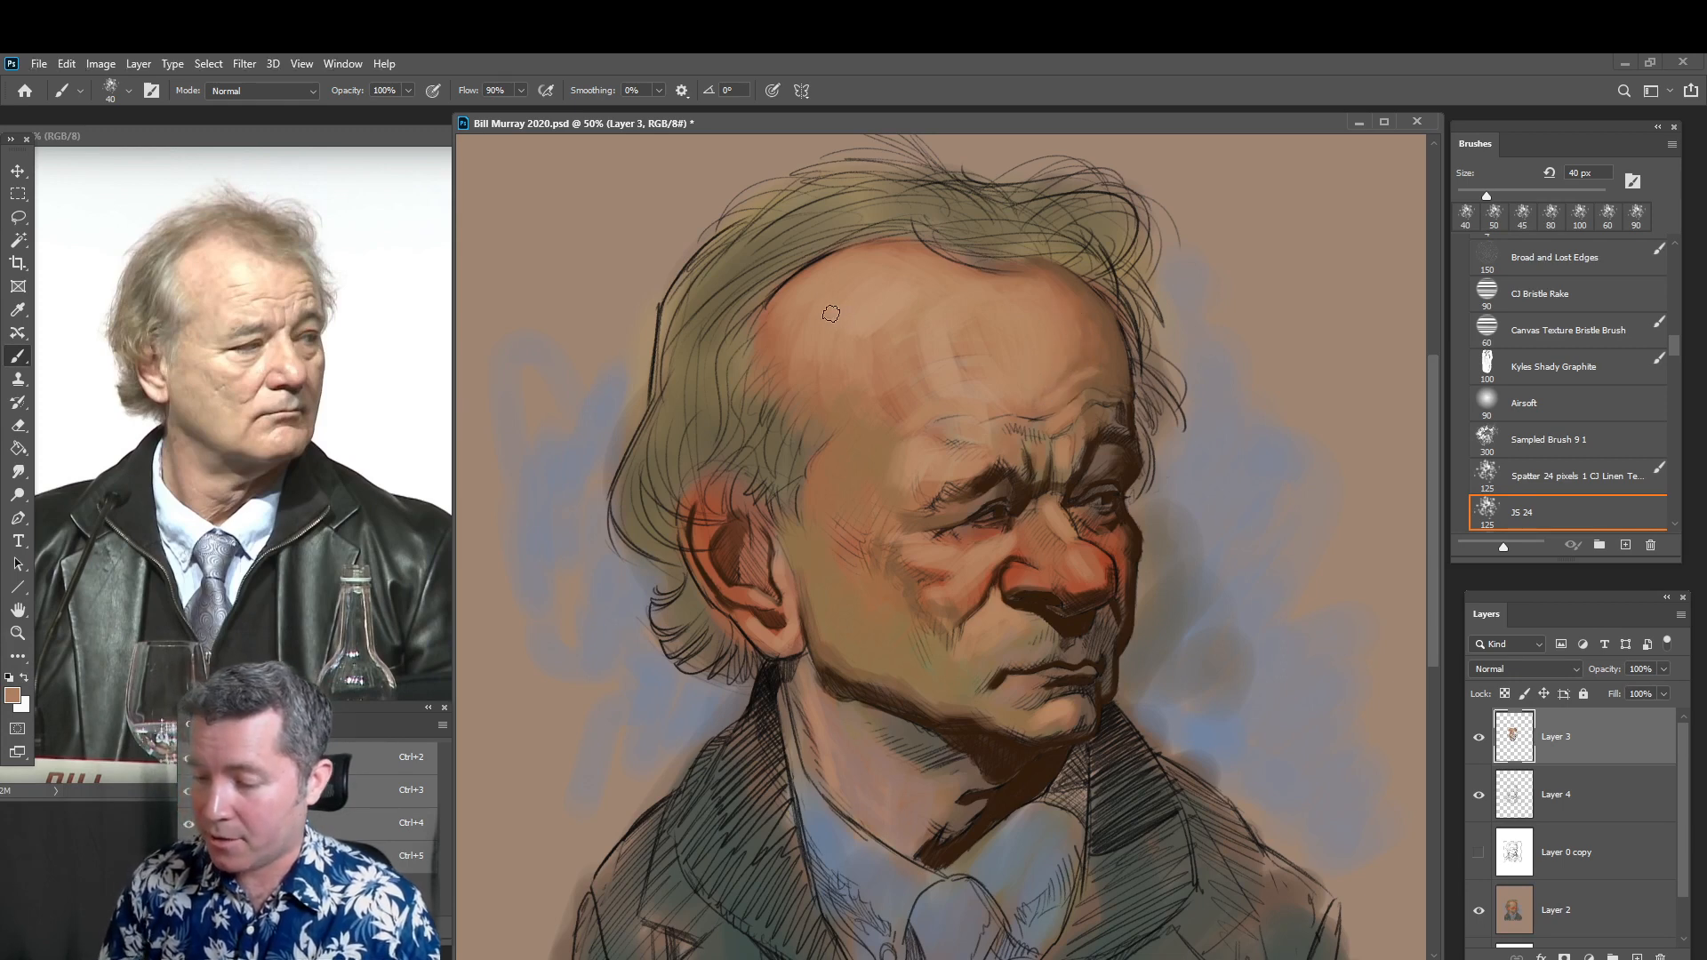
Blend peach skin tone over the near side of the forehead at 60 px, resample the forehead color and lighten the upper lip
key("bracketright")
key("bracketright")
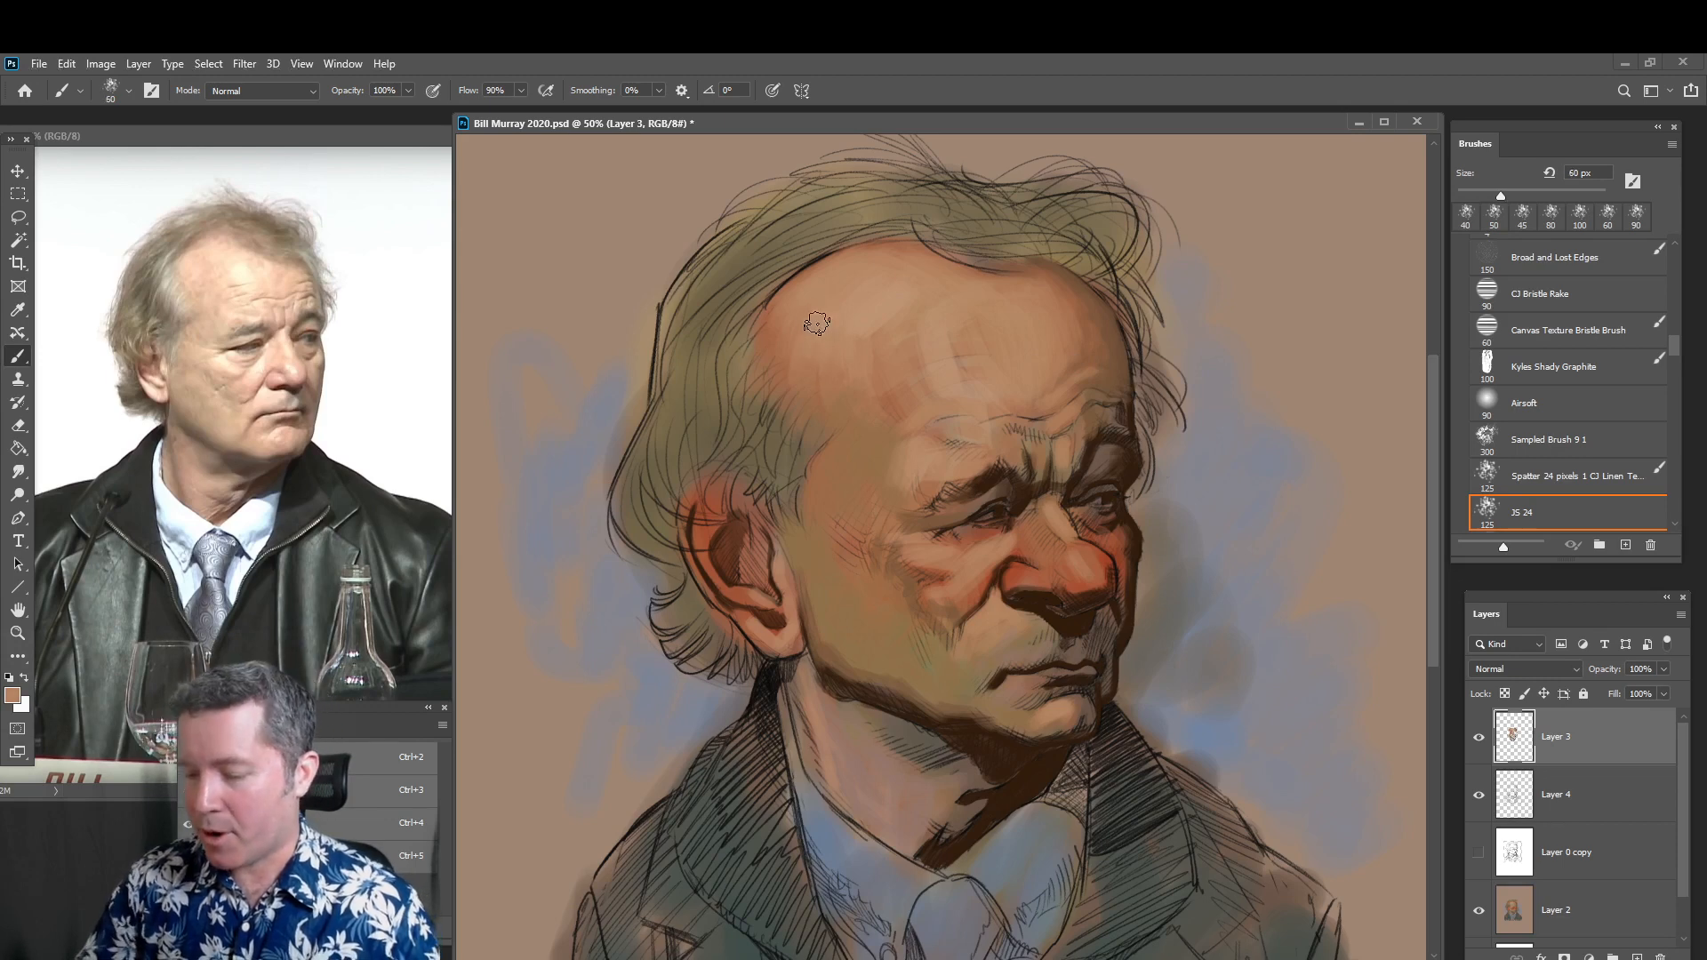
mouse_move(822, 358)
left_mouse_down()
mouse_move(783, 314)
mouse_move(775, 338)
mouse_move(788, 369)
mouse_move(796, 304)
mouse_move(777, 327)
mouse_move(787, 365)
mouse_move(835, 376)
left_mouse_up()
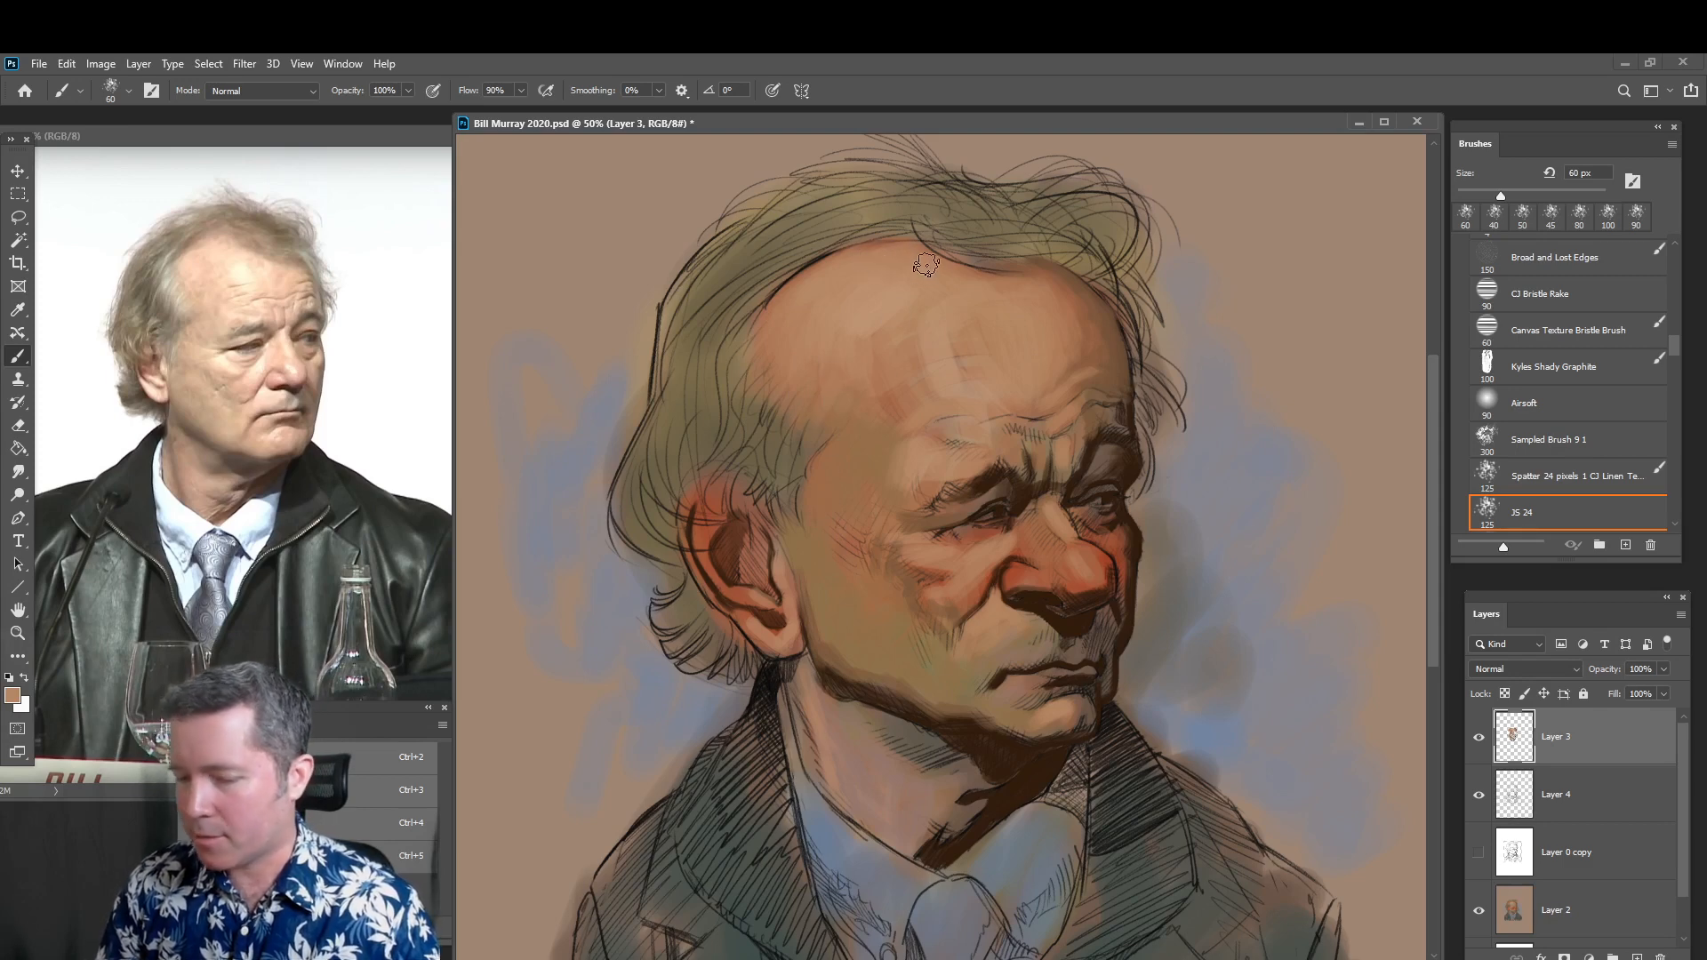
key("alt")
left_click(943, 343, "alt")
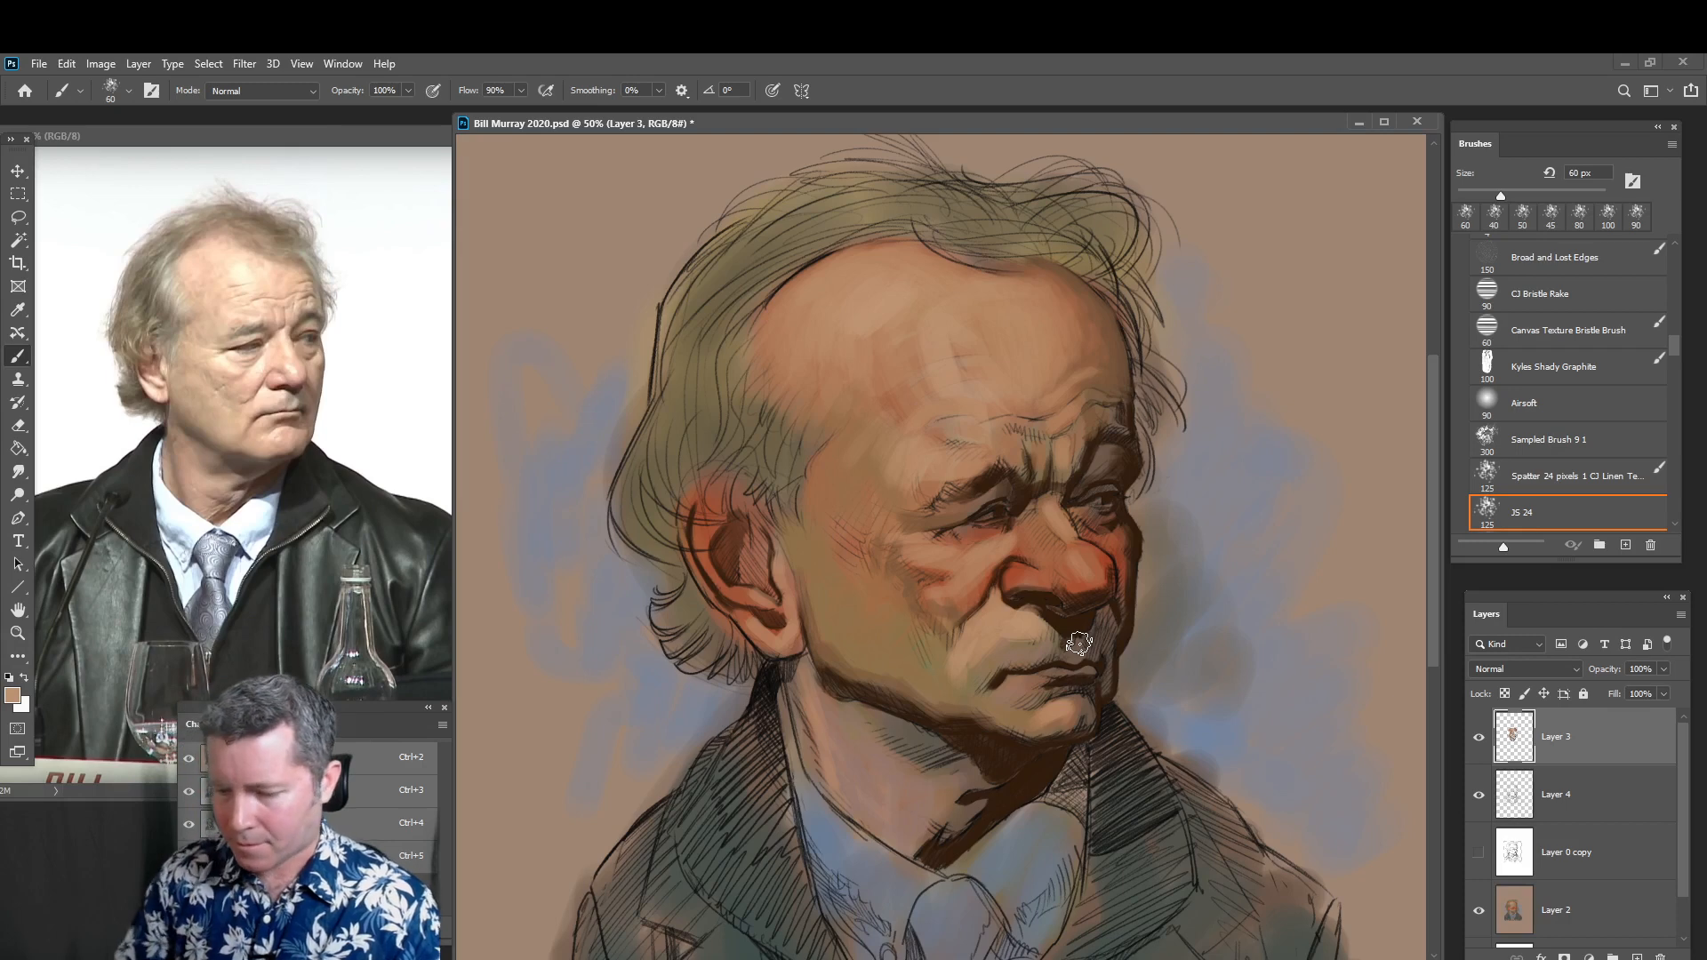
Sample the olive hair color at 50 px brush size and change the foreground to a muted dark brown, hex 5e4b3b
key("bracketleft")
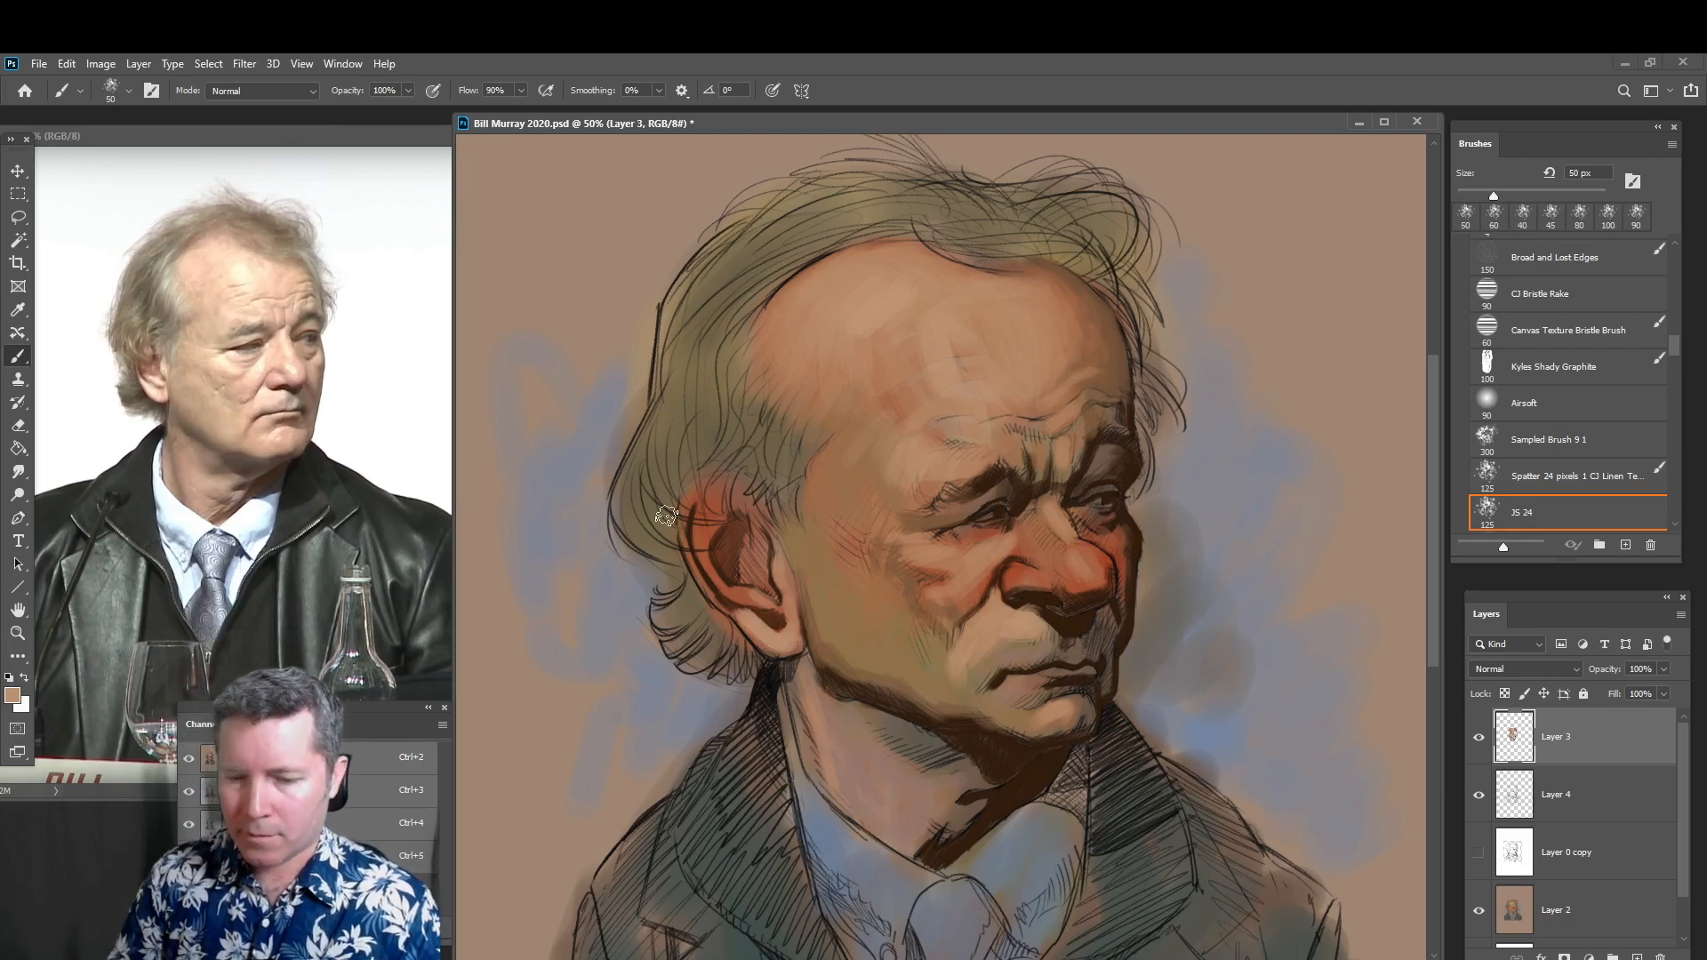
left_click(705, 407, "alt")
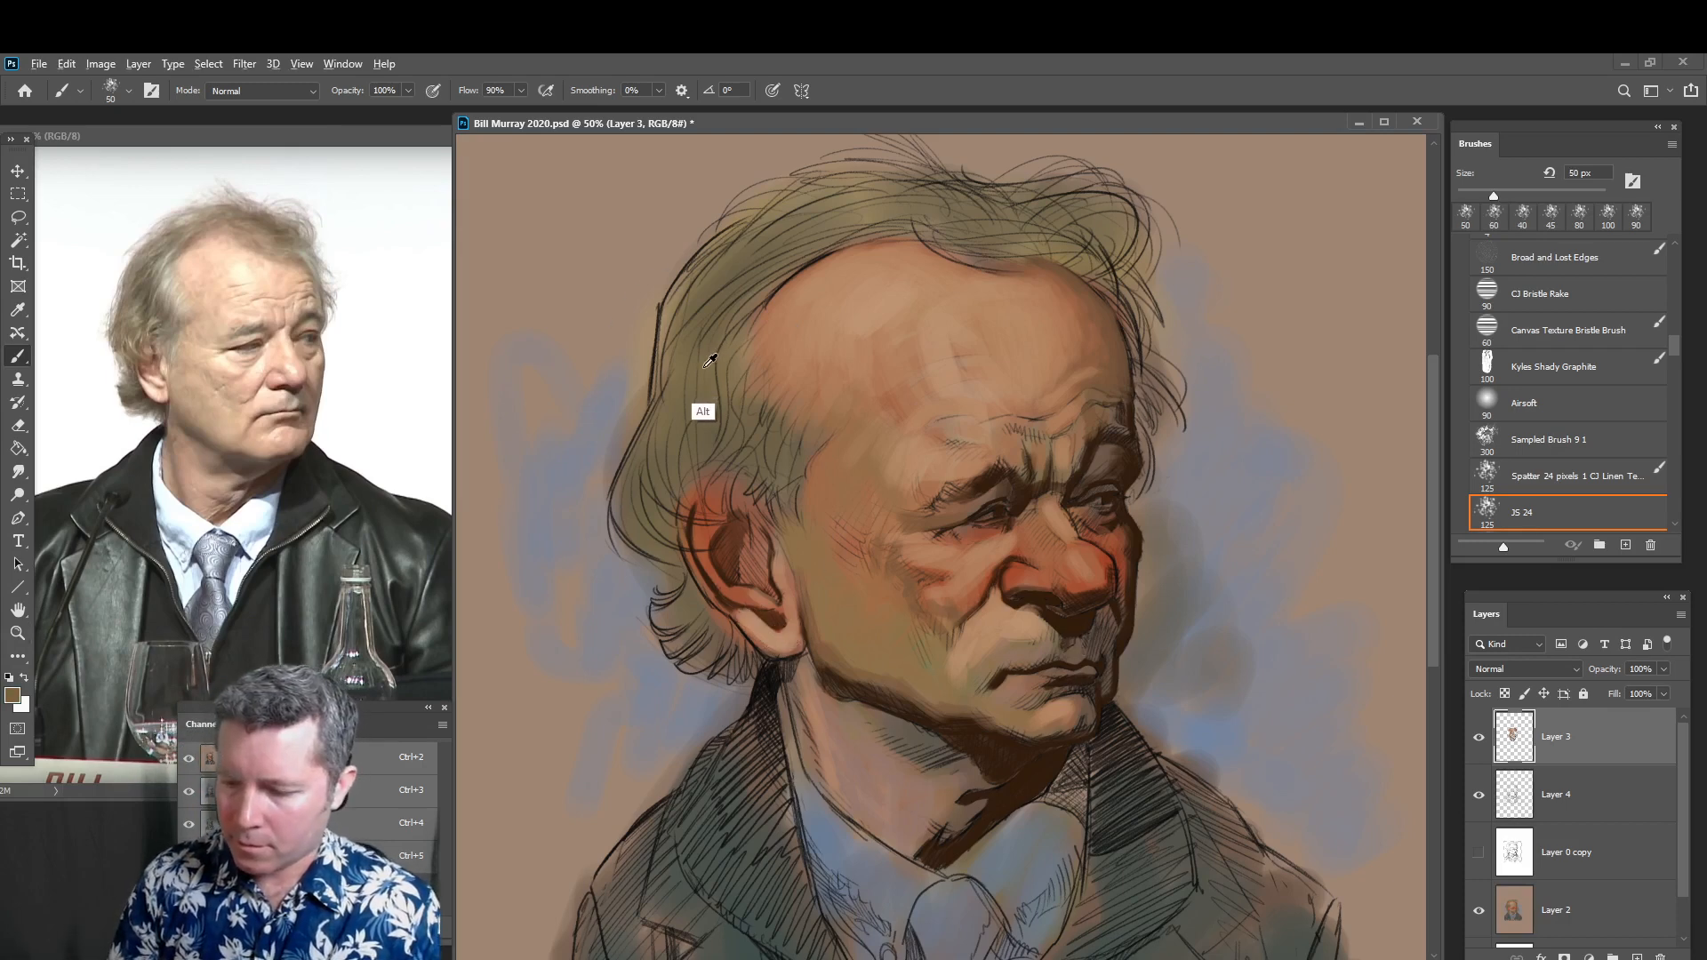
left_click(15, 701)
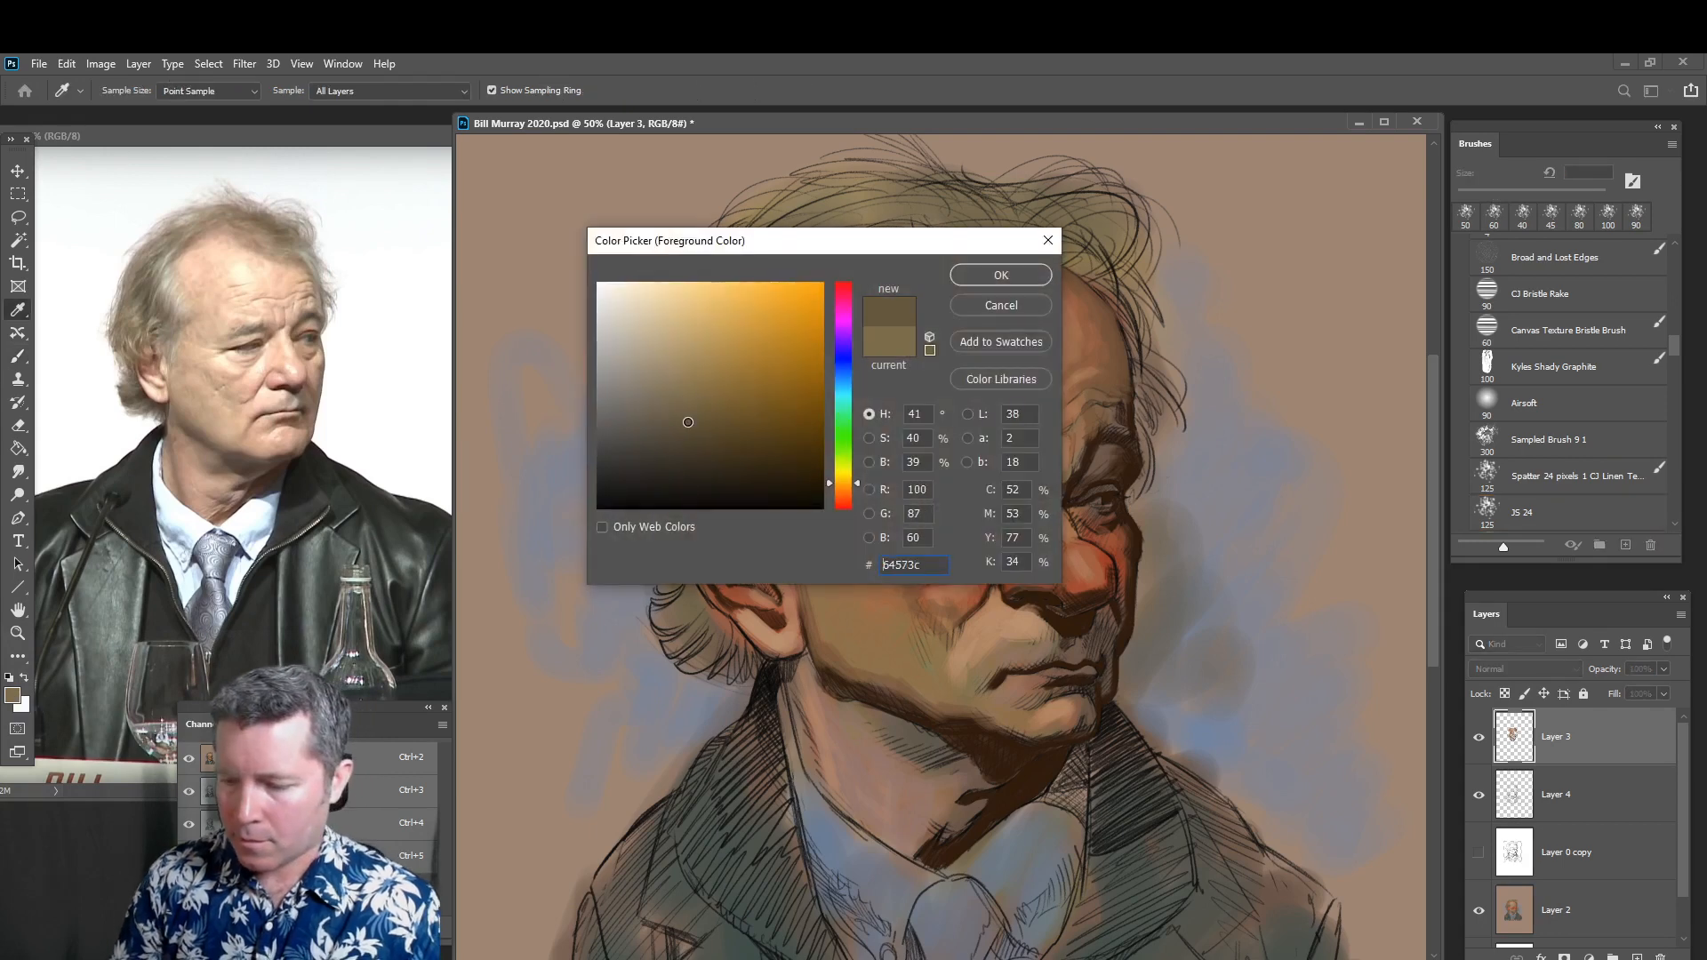
left_click_drag(974, 254, 1300, 431)
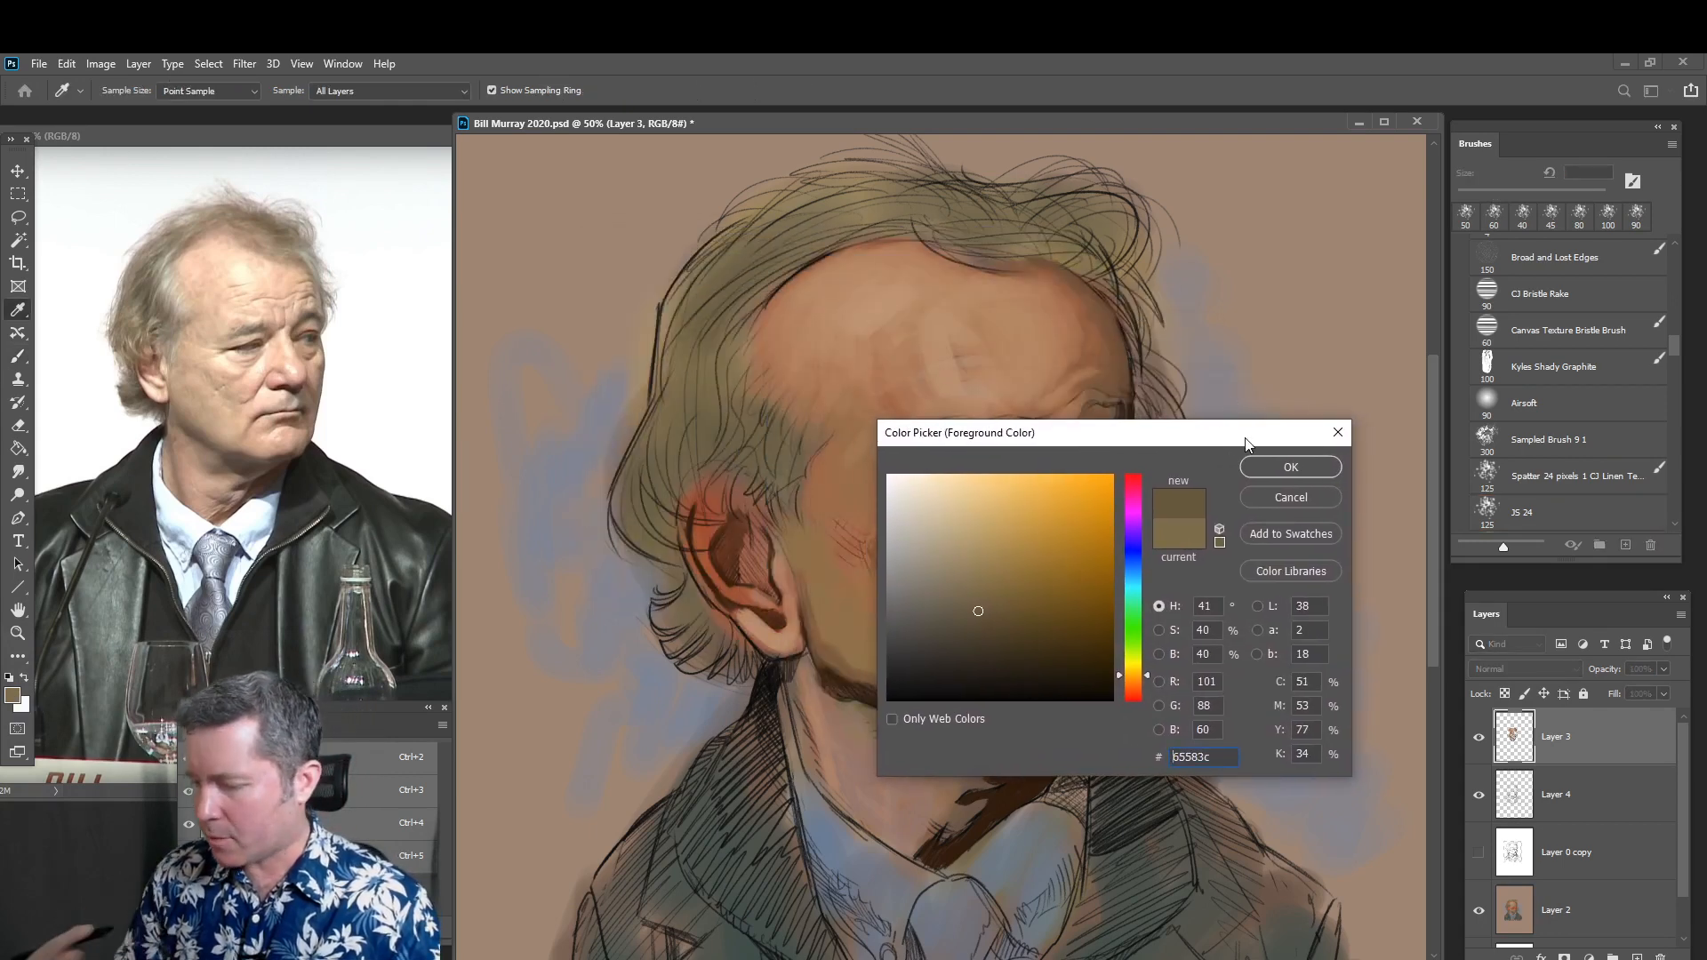
left_click_drag(1147, 675, 1147, 682)
left_click(994, 620)
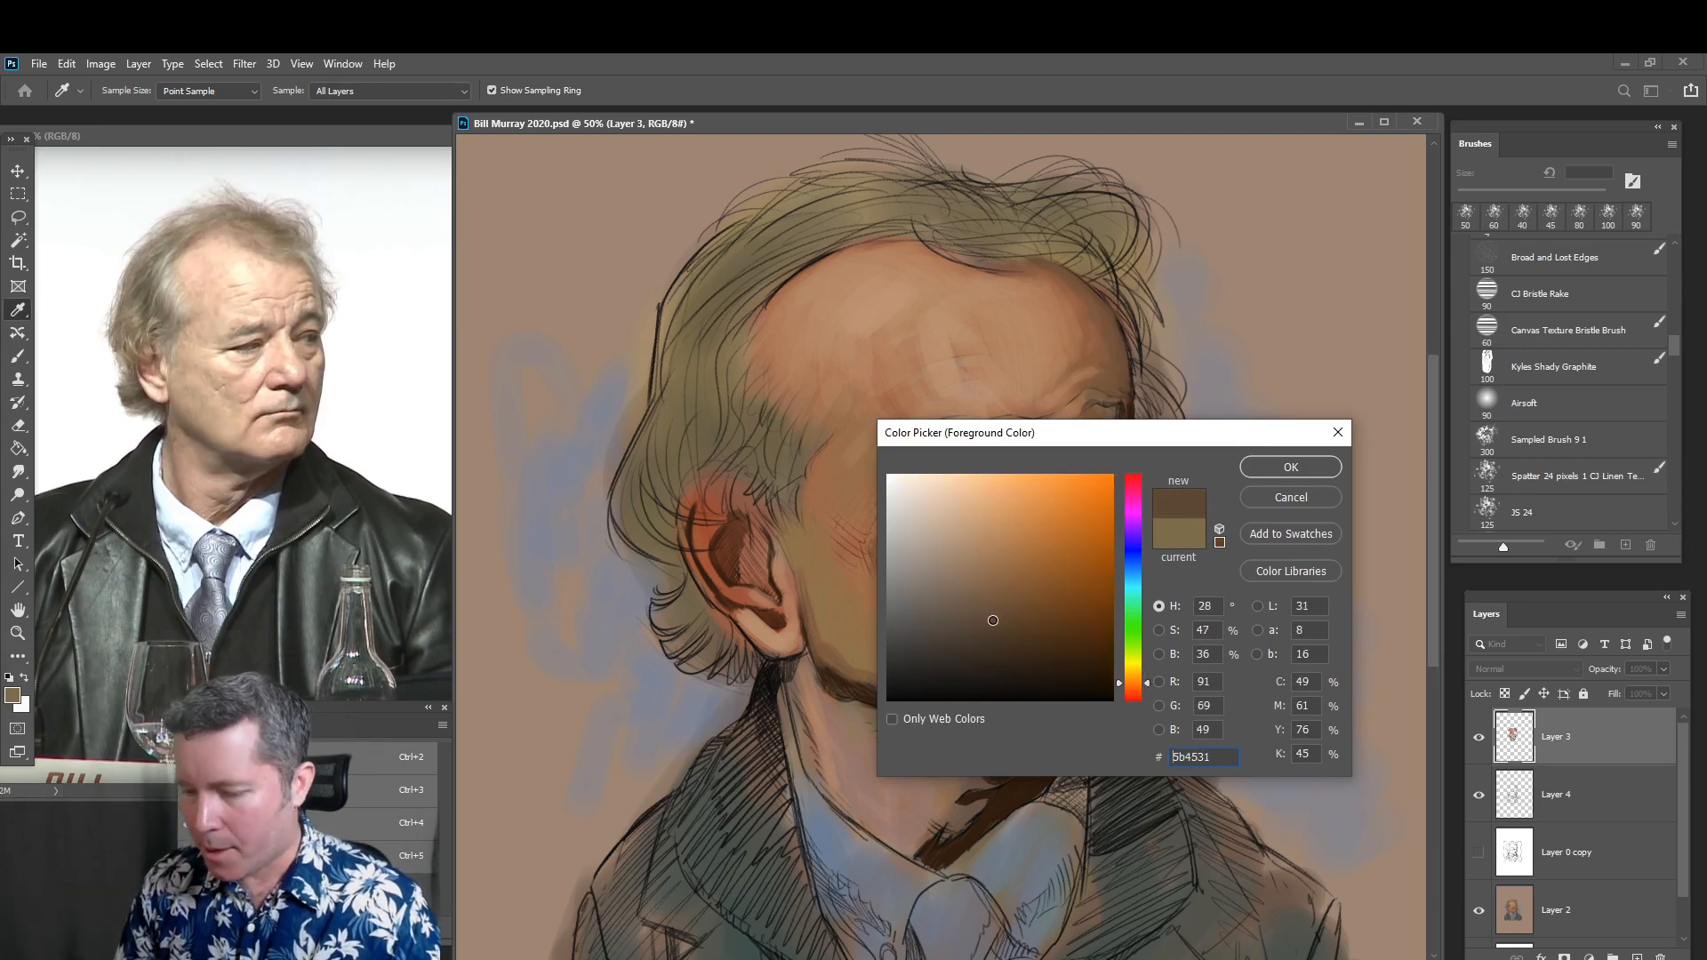
left_click(990, 626)
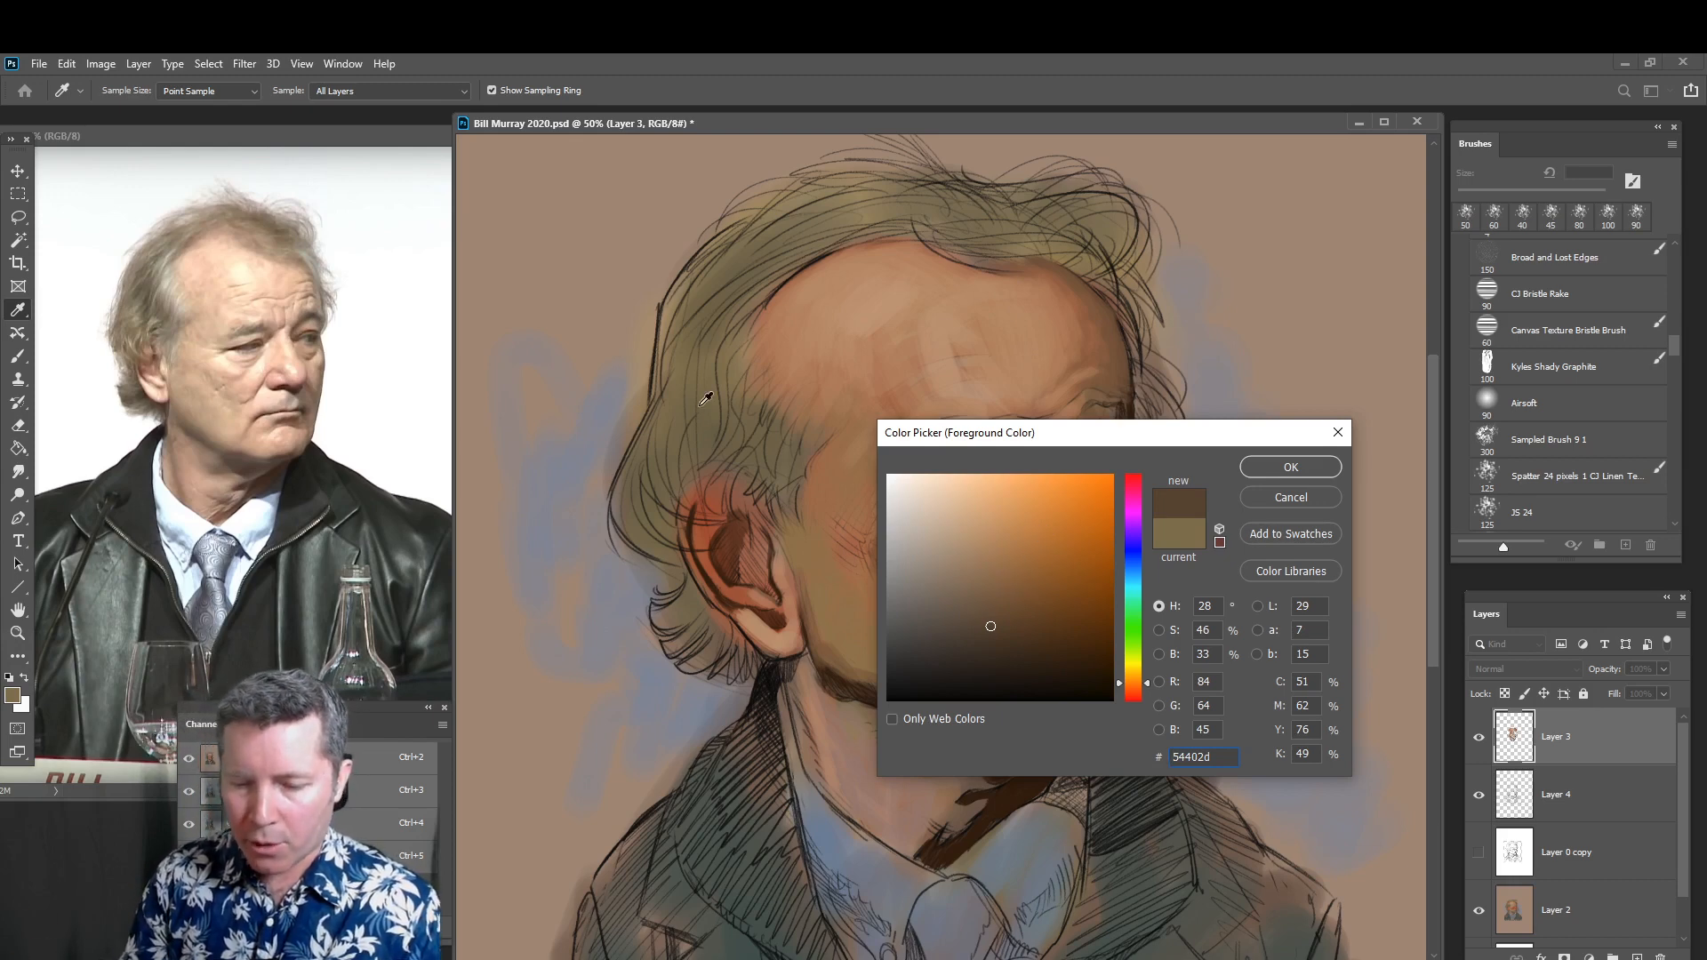
left_click(973, 616)
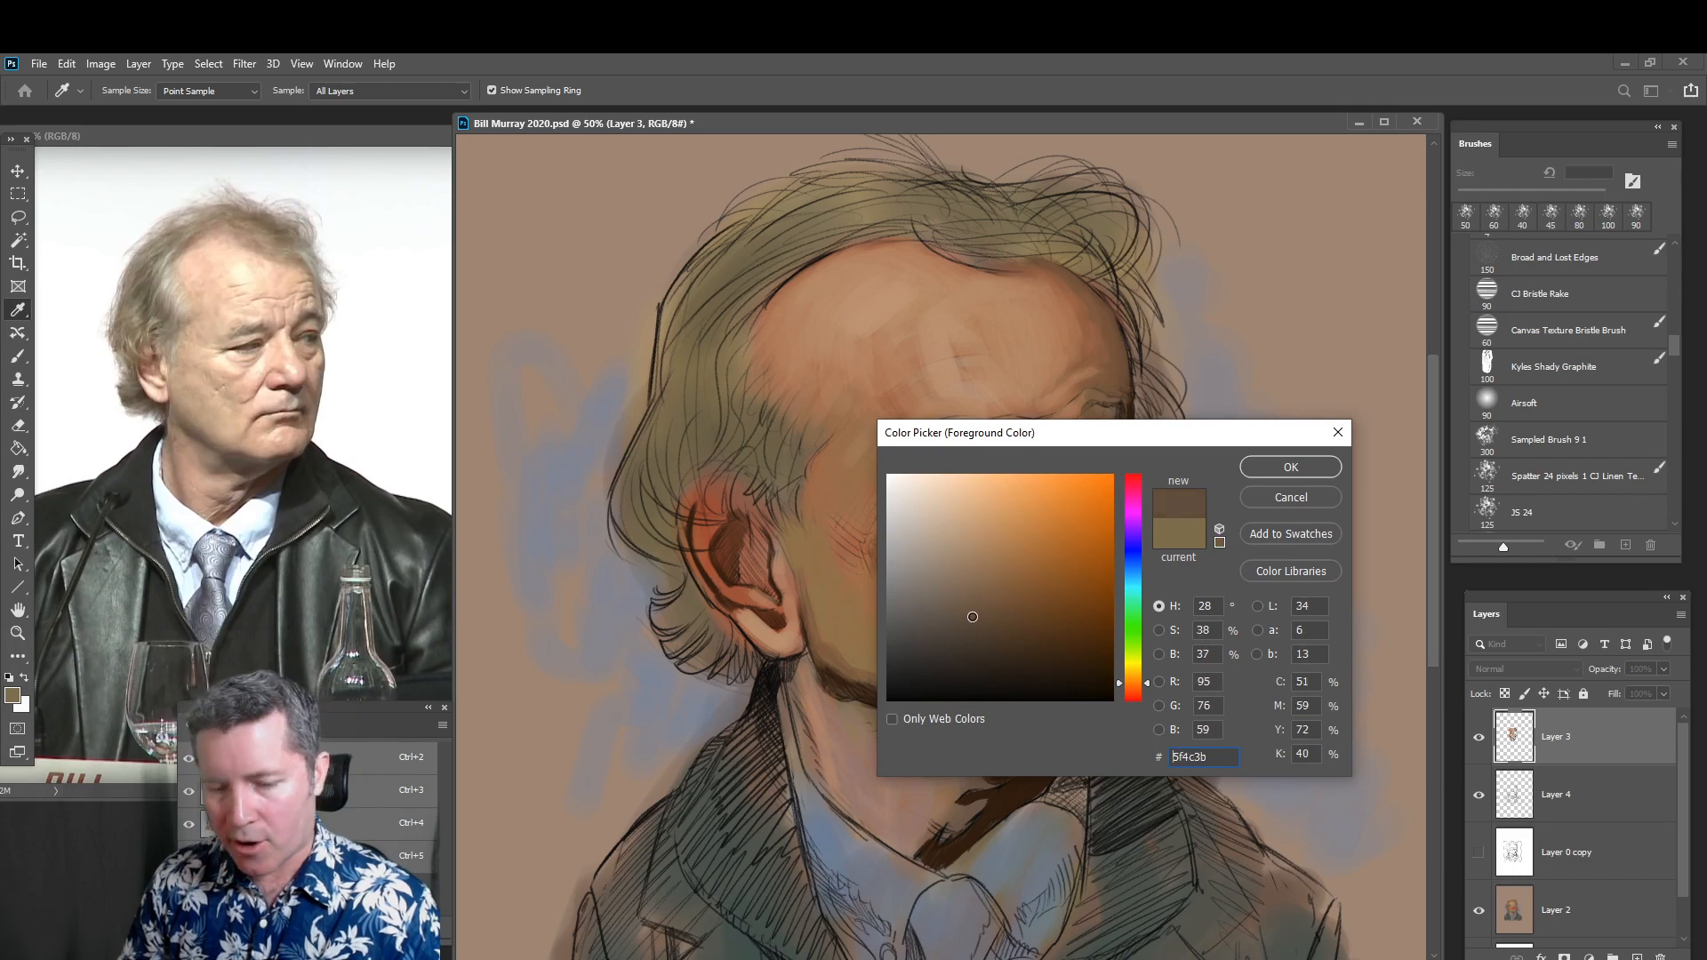
left_click_drag(973, 616, 971, 617)
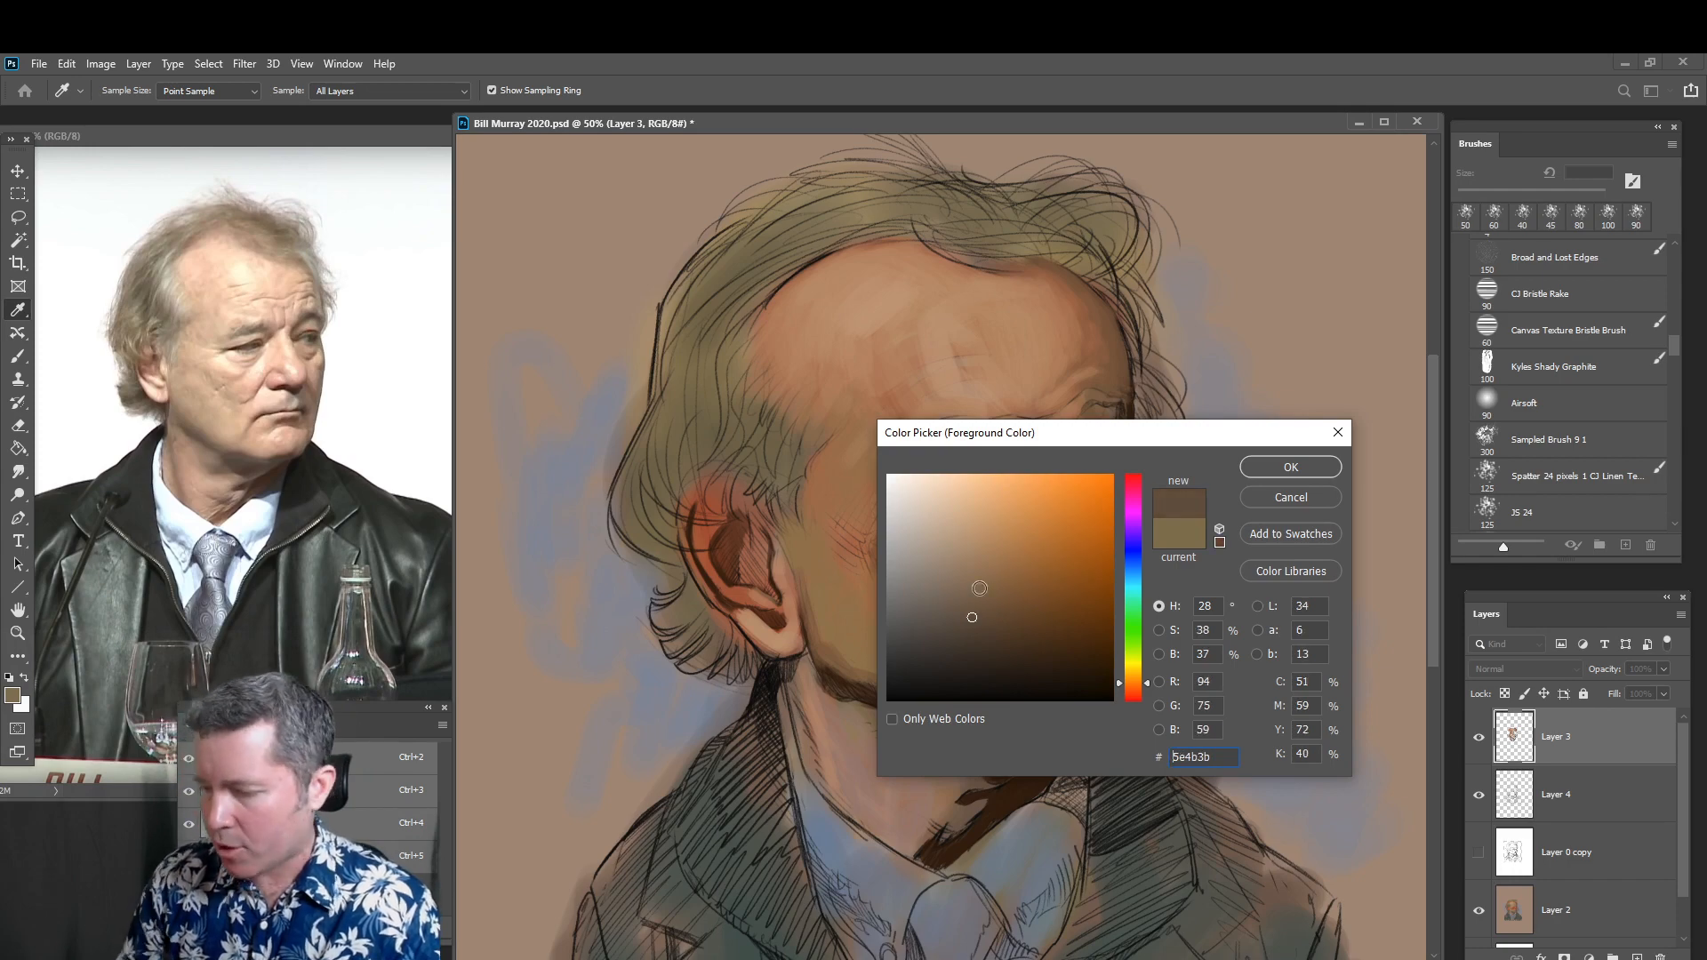
left_click(1278, 468)
key("b")
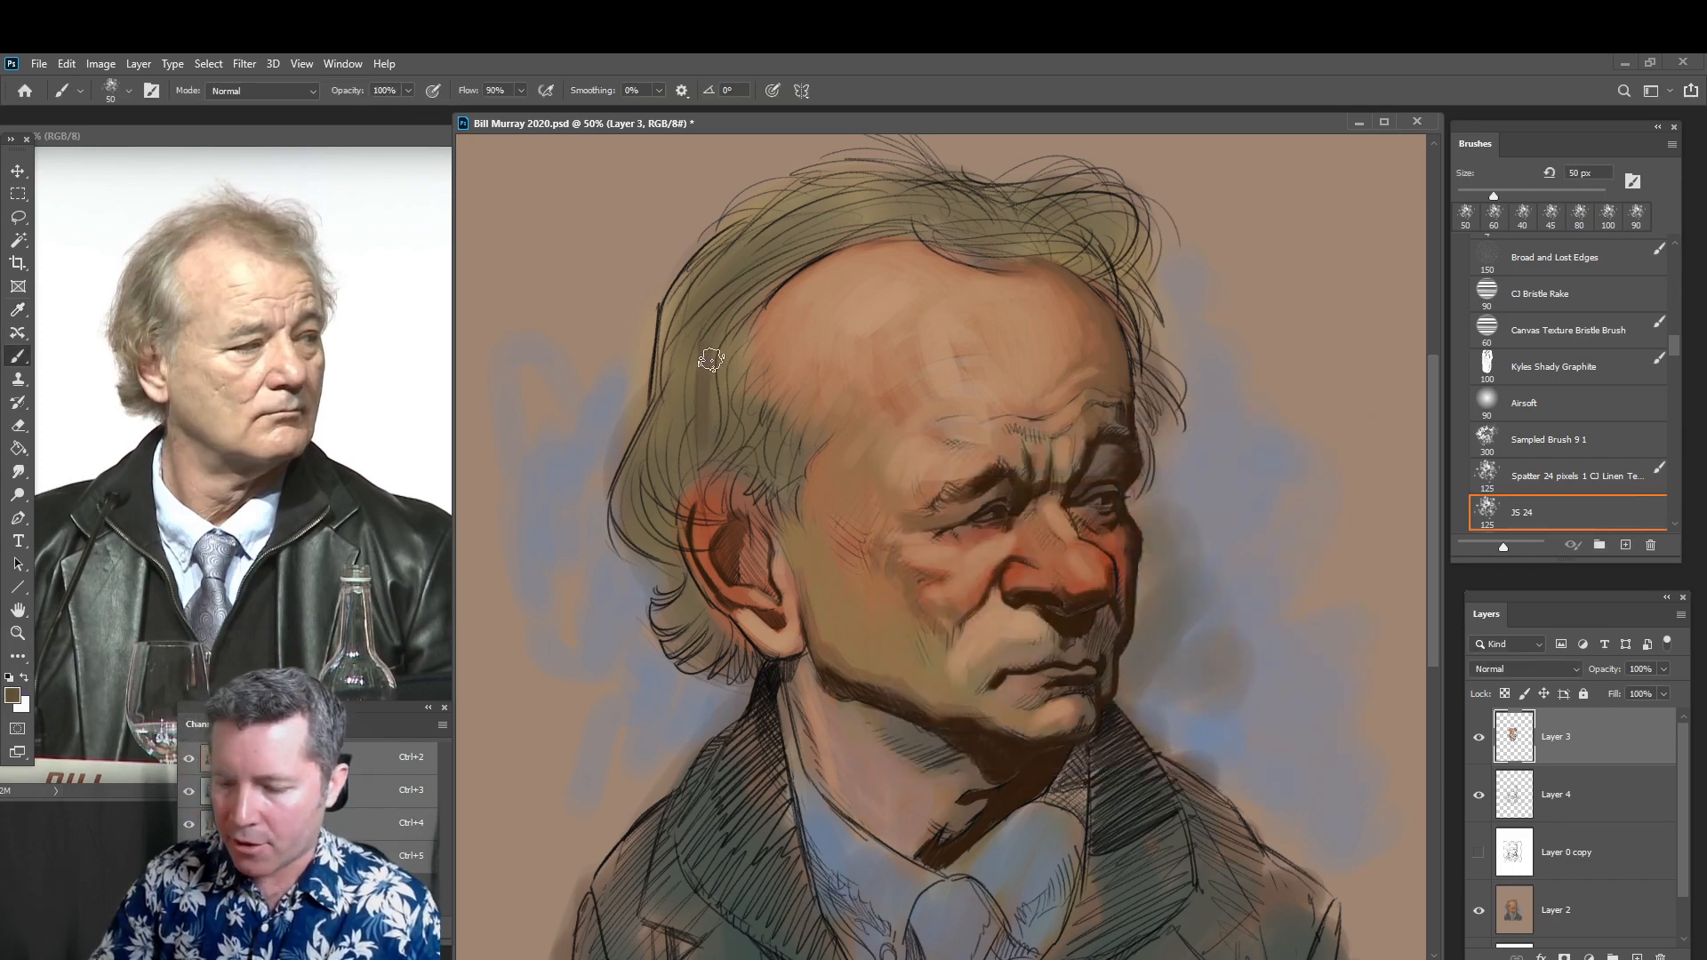
Paint muted brown over the hair on the side, behind the ear and across the top with a 70 px brush
key("bracketright")
key("bracketright")
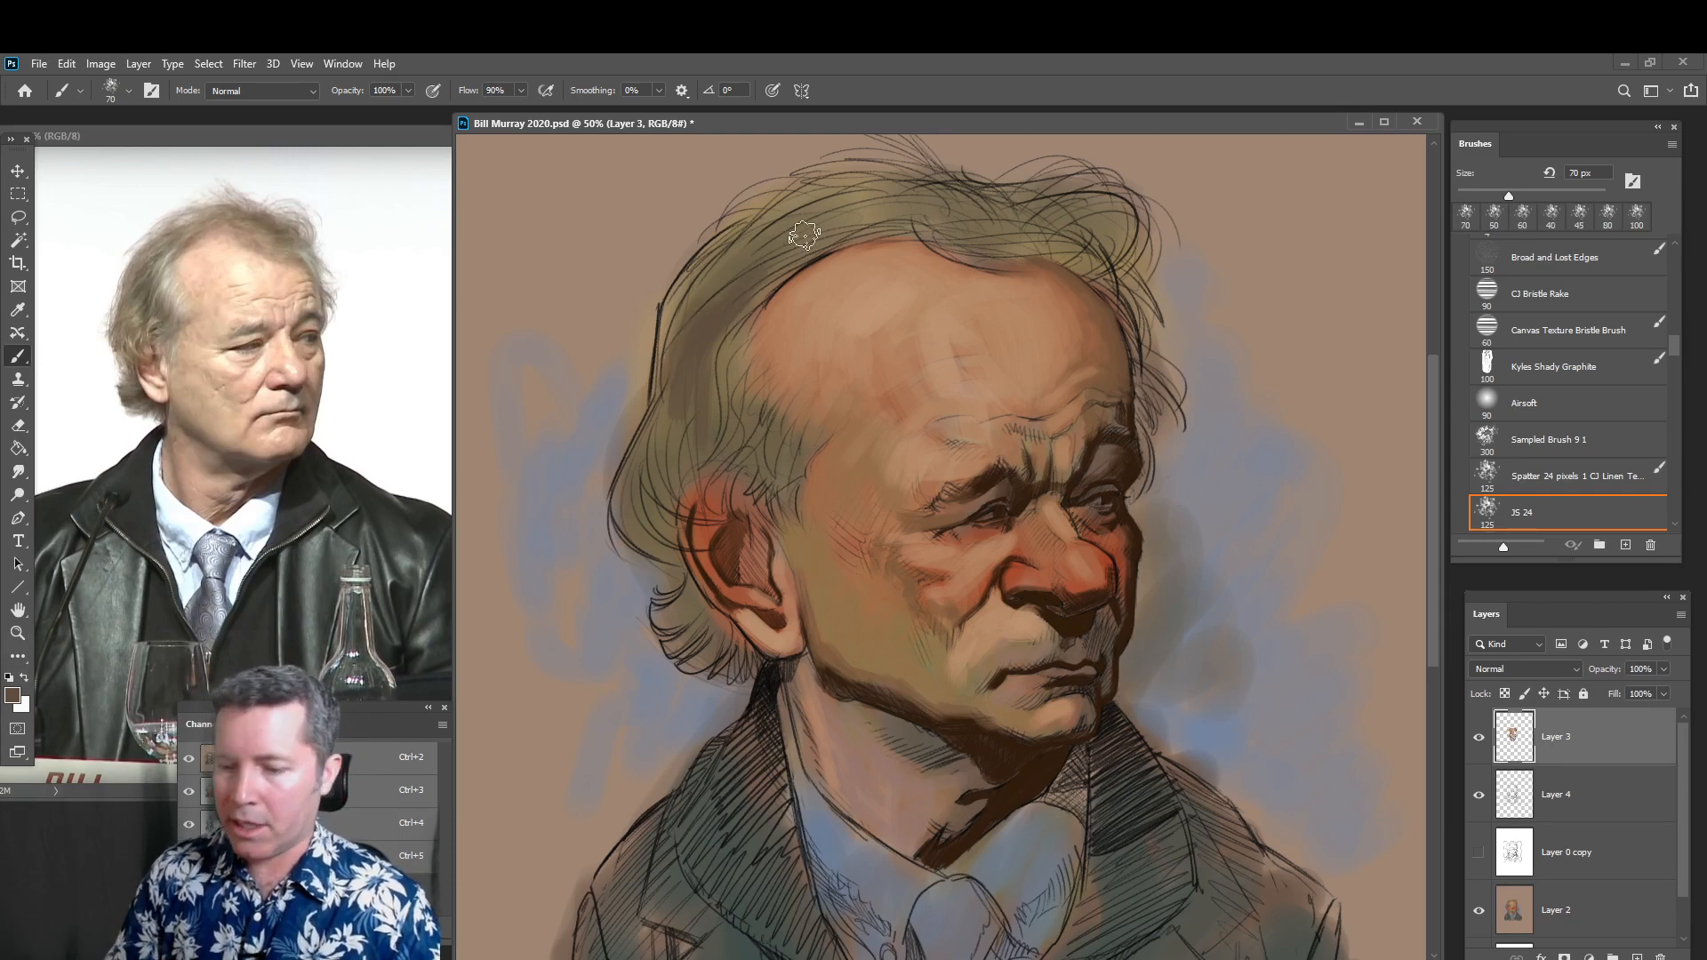
mouse_move(684, 317)
left_mouse_down()
mouse_move(751, 260)
mouse_move(705, 279)
mouse_move(752, 218)
mouse_move(753, 238)
mouse_move(831, 202)
left_mouse_up()
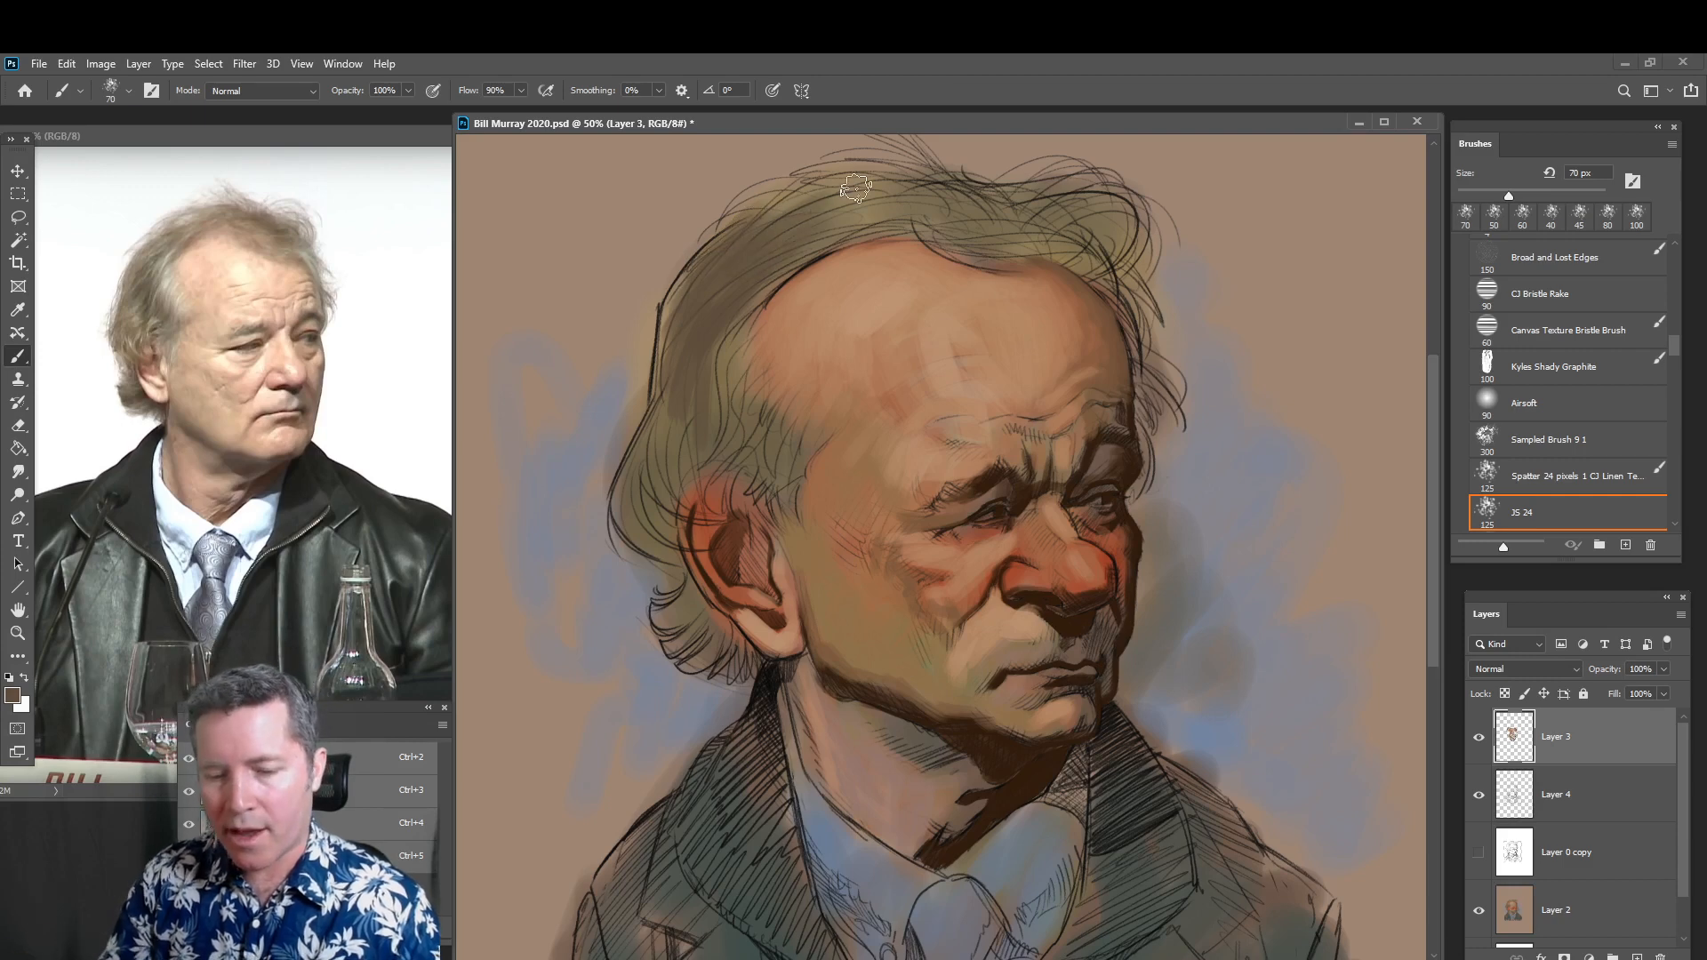
mouse_move(806, 226)
left_mouse_down()
mouse_move(866, 211)
mouse_move(766, 232)
mouse_move(813, 212)
mouse_move(846, 193)
left_mouse_up()
mouse_move(766, 202)
left_mouse_down()
mouse_move(811, 212)
mouse_move(836, 170)
left_mouse_up()
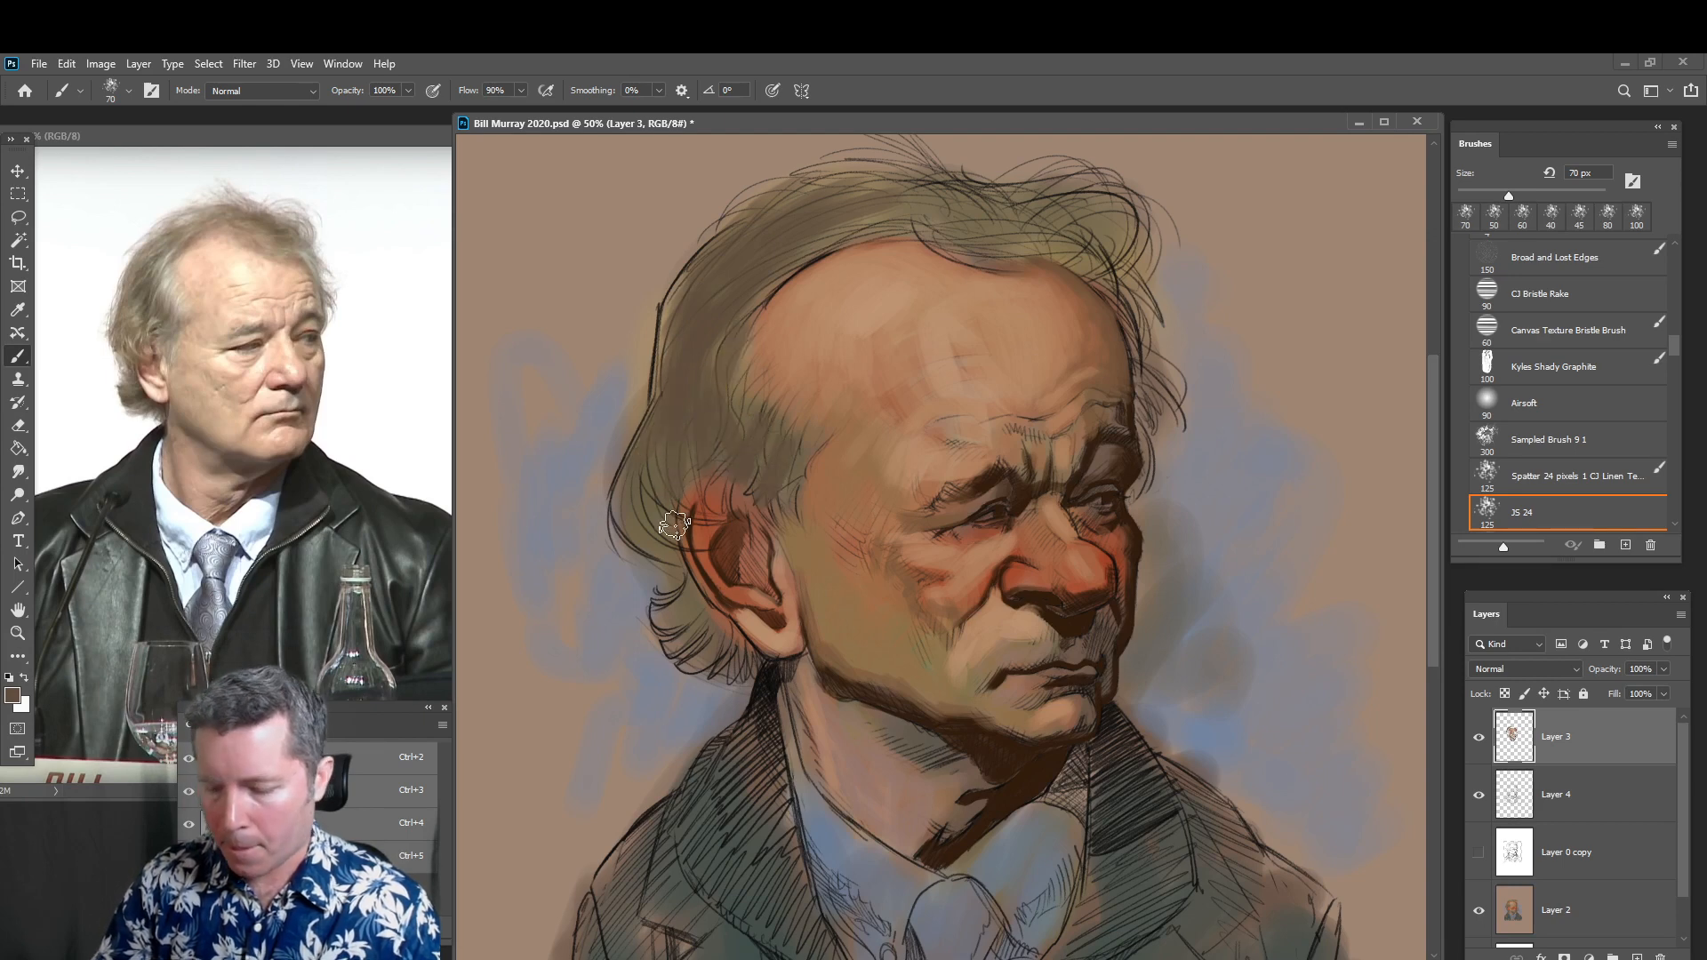
mouse_move(650, 499)
left_mouse_down()
mouse_move(637, 535)
mouse_move(647, 500)
mouse_move(677, 534)
mouse_move(702, 646)
mouse_move(736, 614)
left_mouse_up()
mouse_move(1058, 236)
left_mouse_down()
mouse_move(982, 193)
mouse_move(975, 231)
mouse_move(991, 237)
mouse_move(932, 219)
mouse_move(1055, 231)
mouse_move(1095, 216)
mouse_move(1118, 229)
mouse_move(1101, 249)
mouse_move(1066, 244)
mouse_move(1124, 275)
mouse_move(1113, 233)
mouse_move(1027, 222)
mouse_move(1081, 195)
mouse_move(1031, 225)
mouse_move(836, 201)
left_mouse_up()
left_click_drag(964, 208, 789, 198)
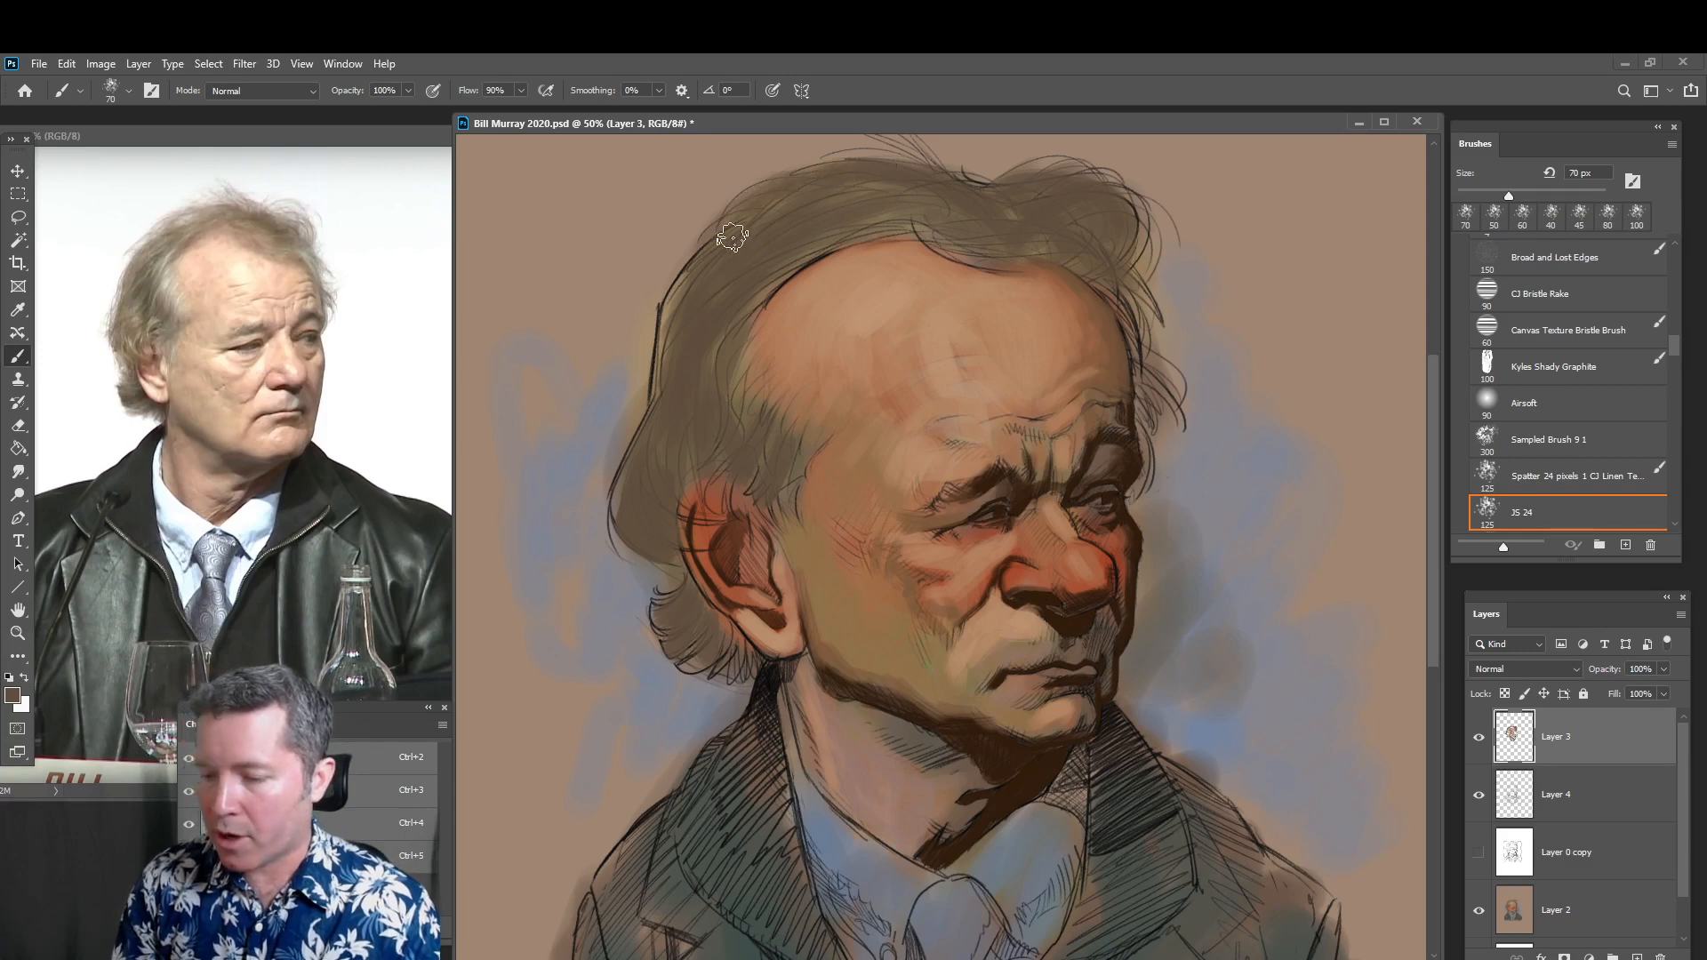
Sample a skin tone from the forehead and refine the forehead's far edge with the brush reduced to 35 px
left_click(899, 293, "alt")
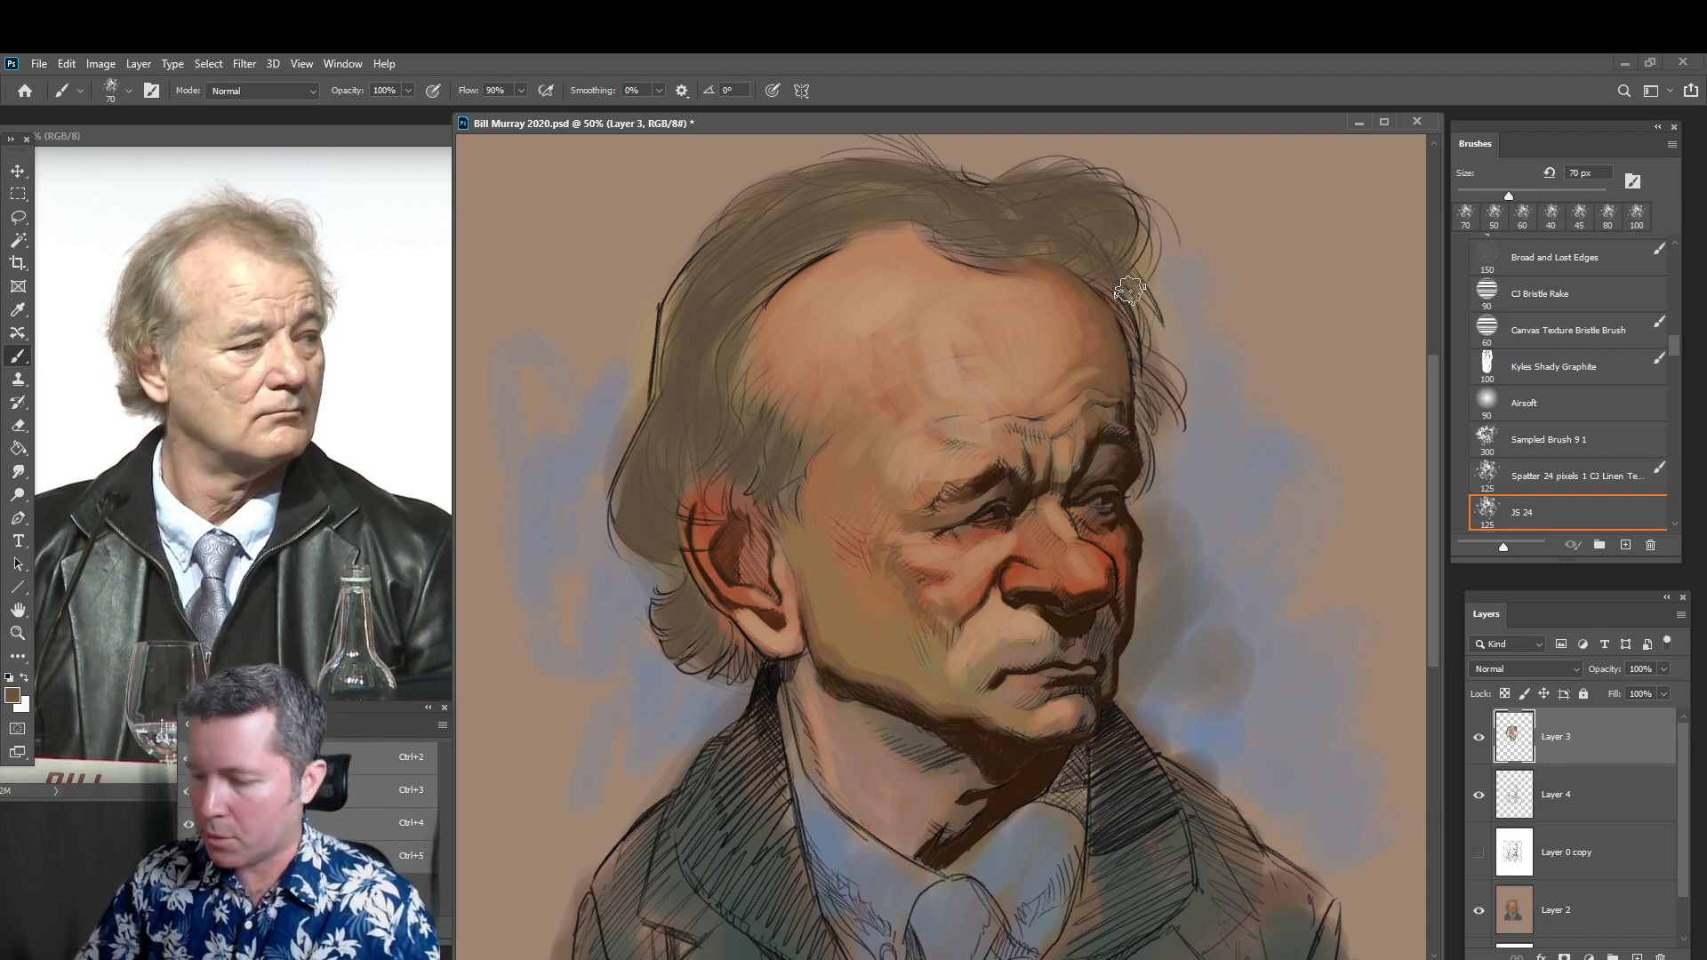
key("bracketleft")
key("bracketleft")
key("bracketleft")
key("bracketleft")
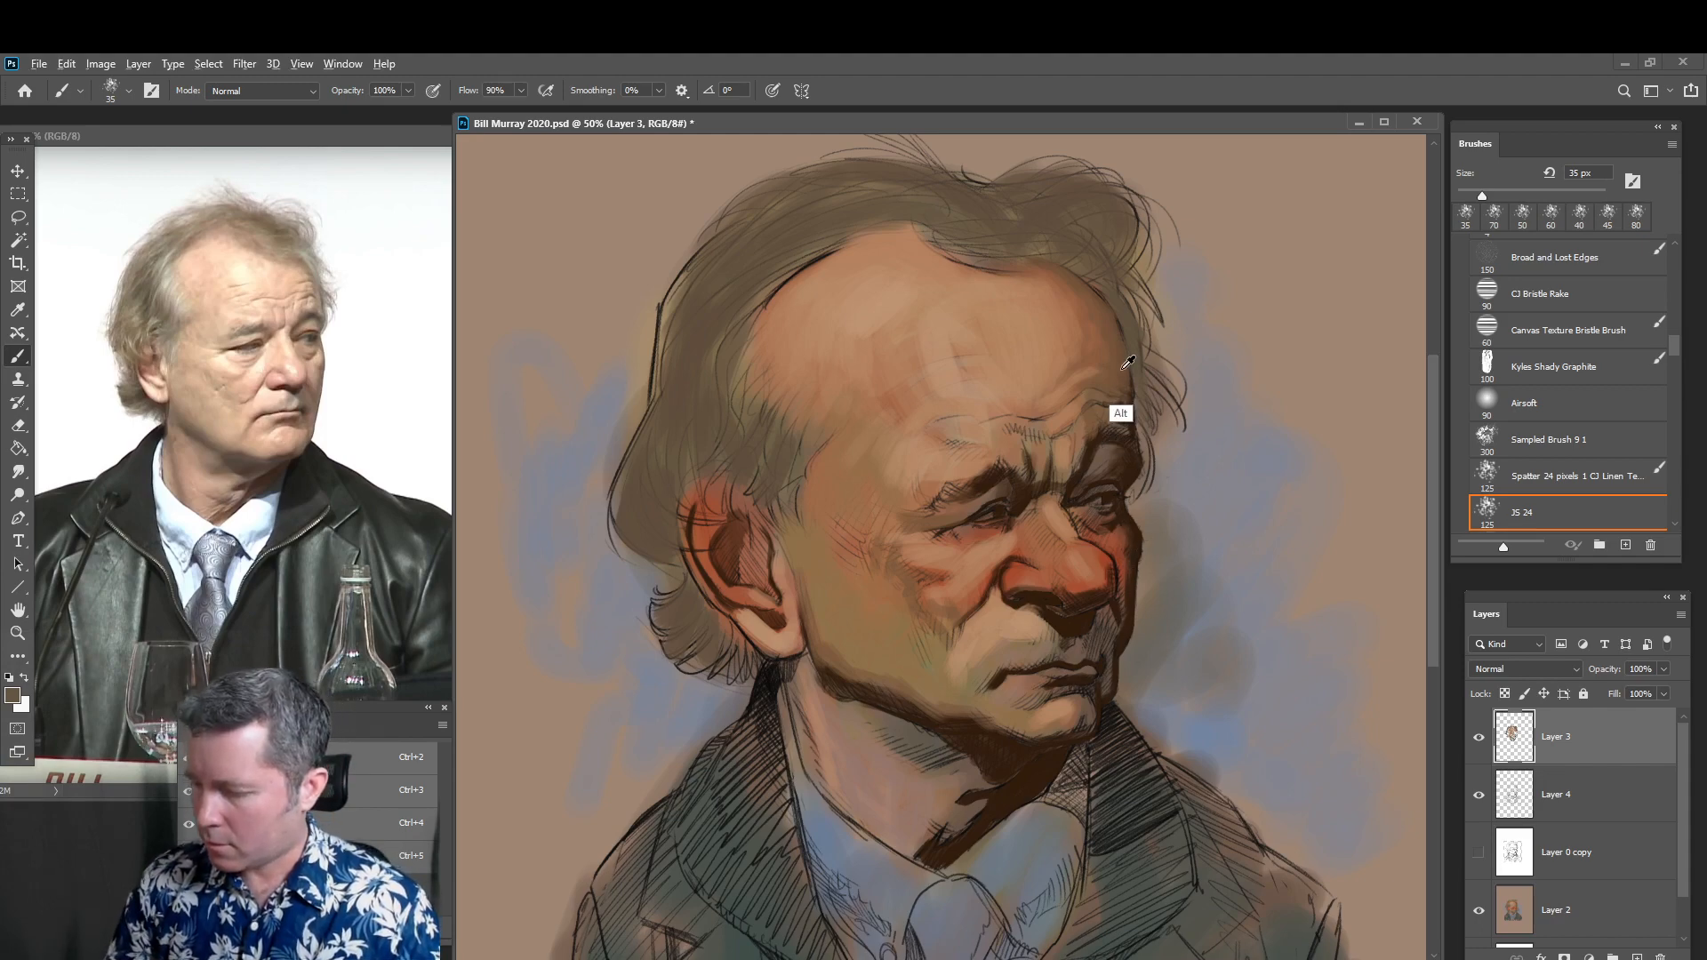
Set the foreground color to dark brown, hex 543825, and shade around the far eye and cheek edge with a 25 px brush
left_click(12, 702)
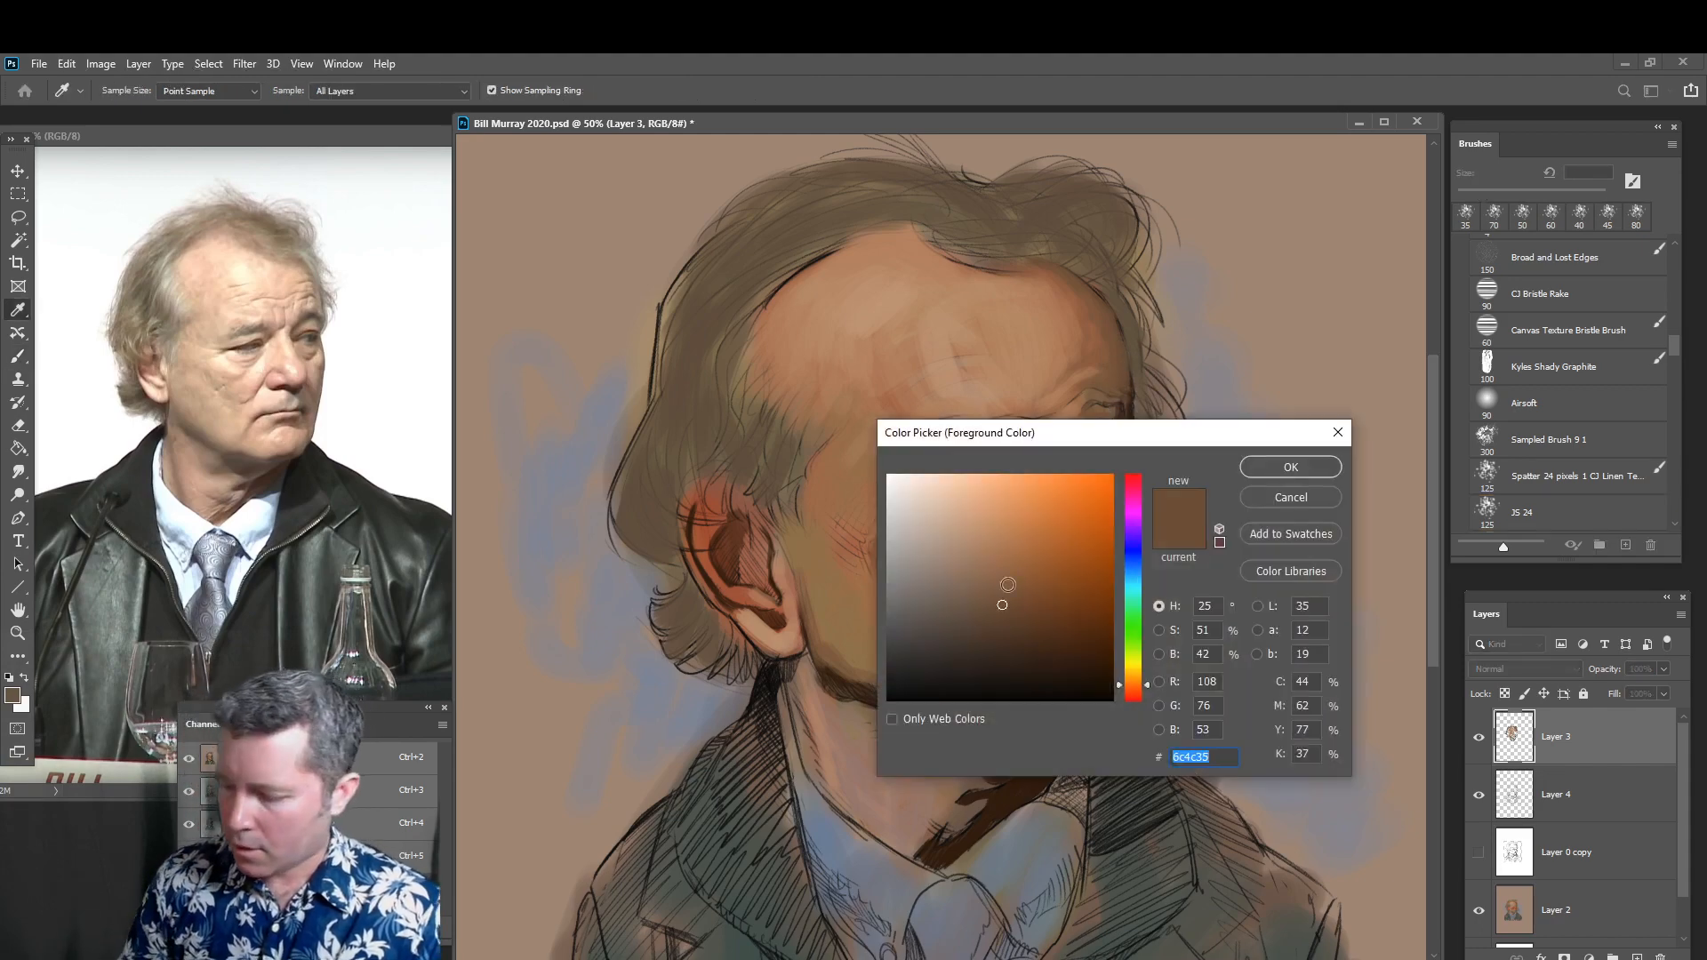
left_click(1016, 627)
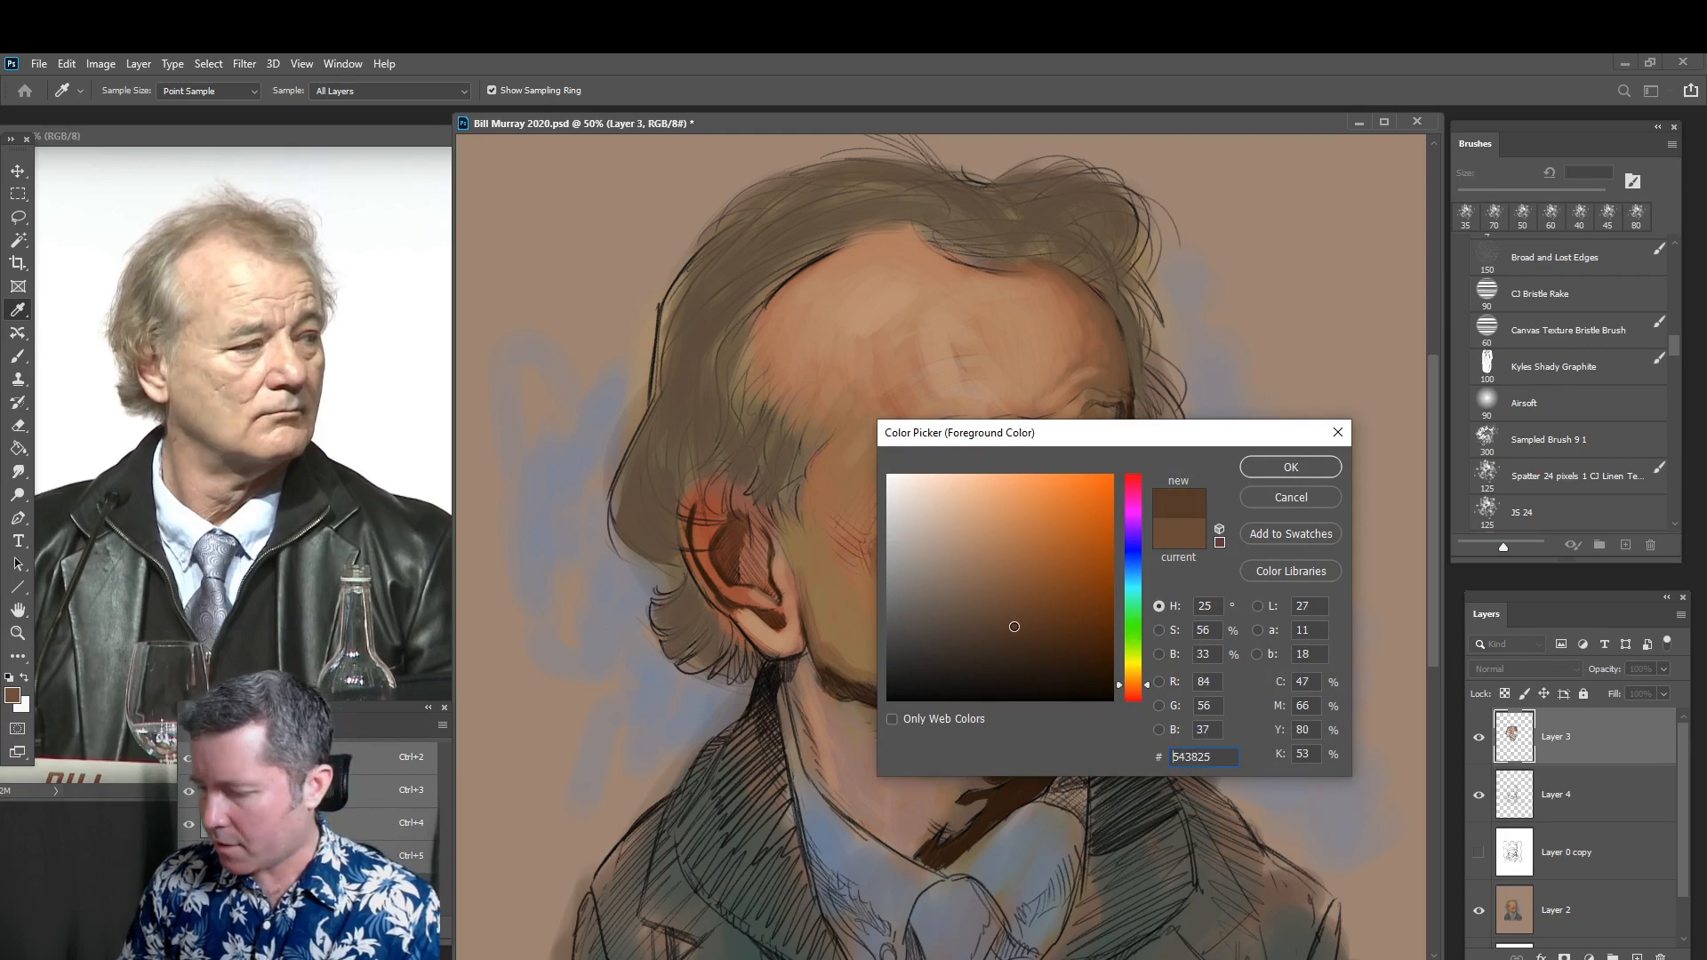
left_click(1267, 469)
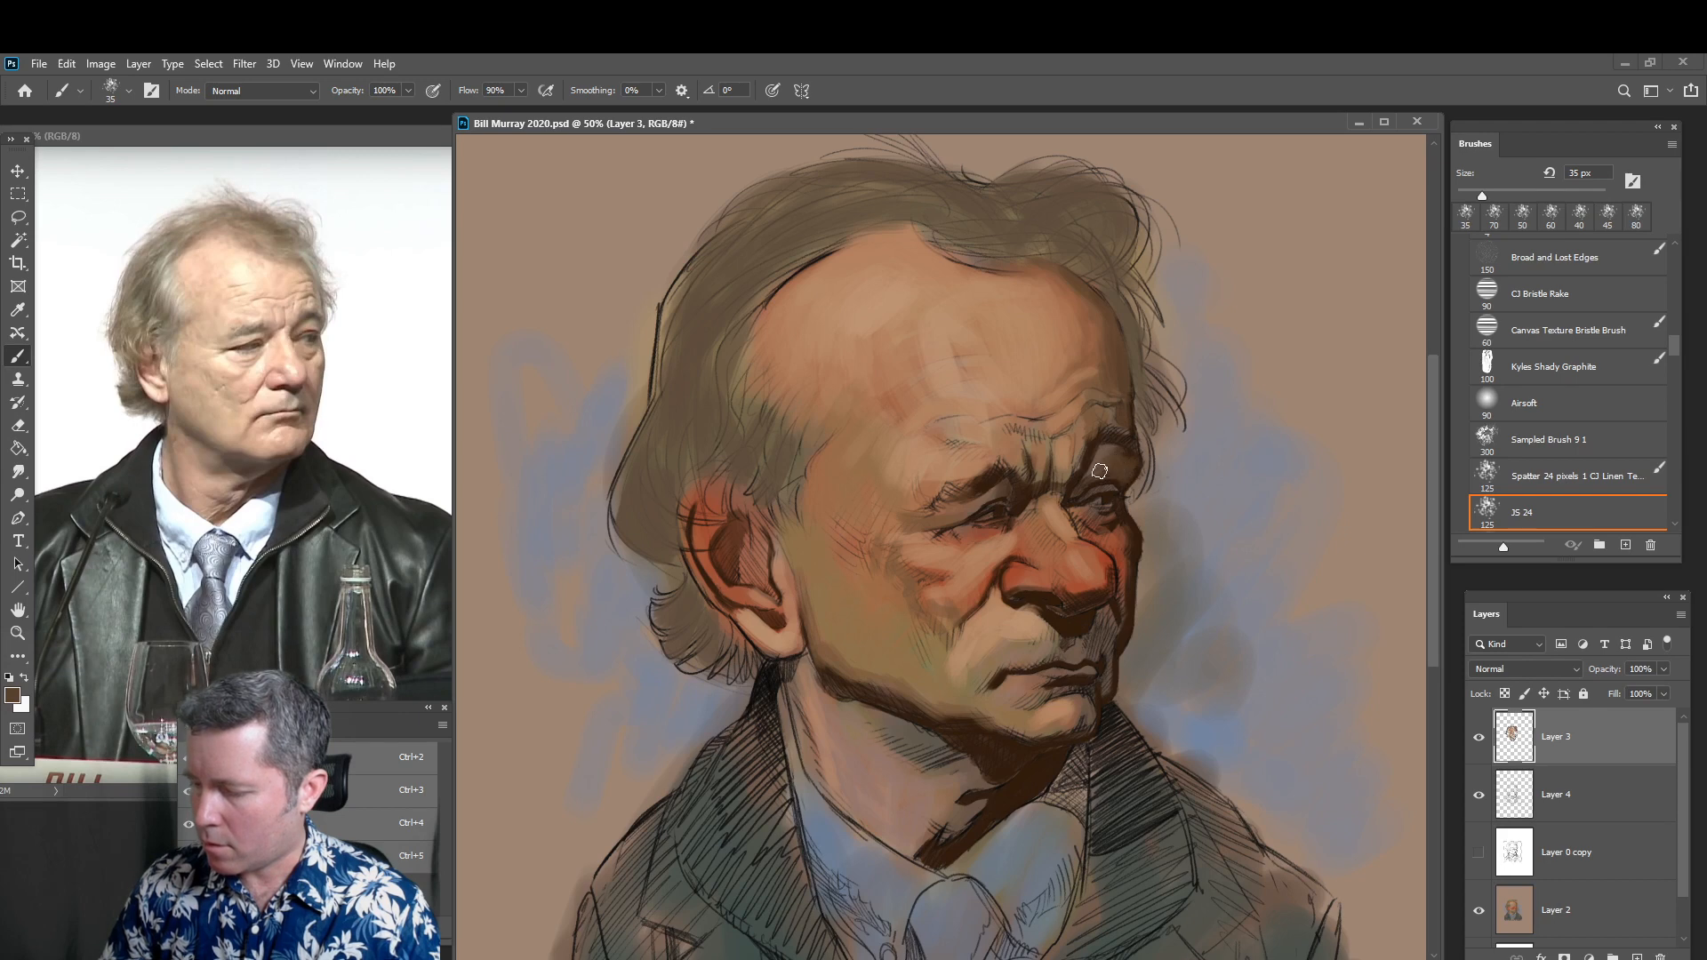
key("bracketleft")
key("bracketleft")
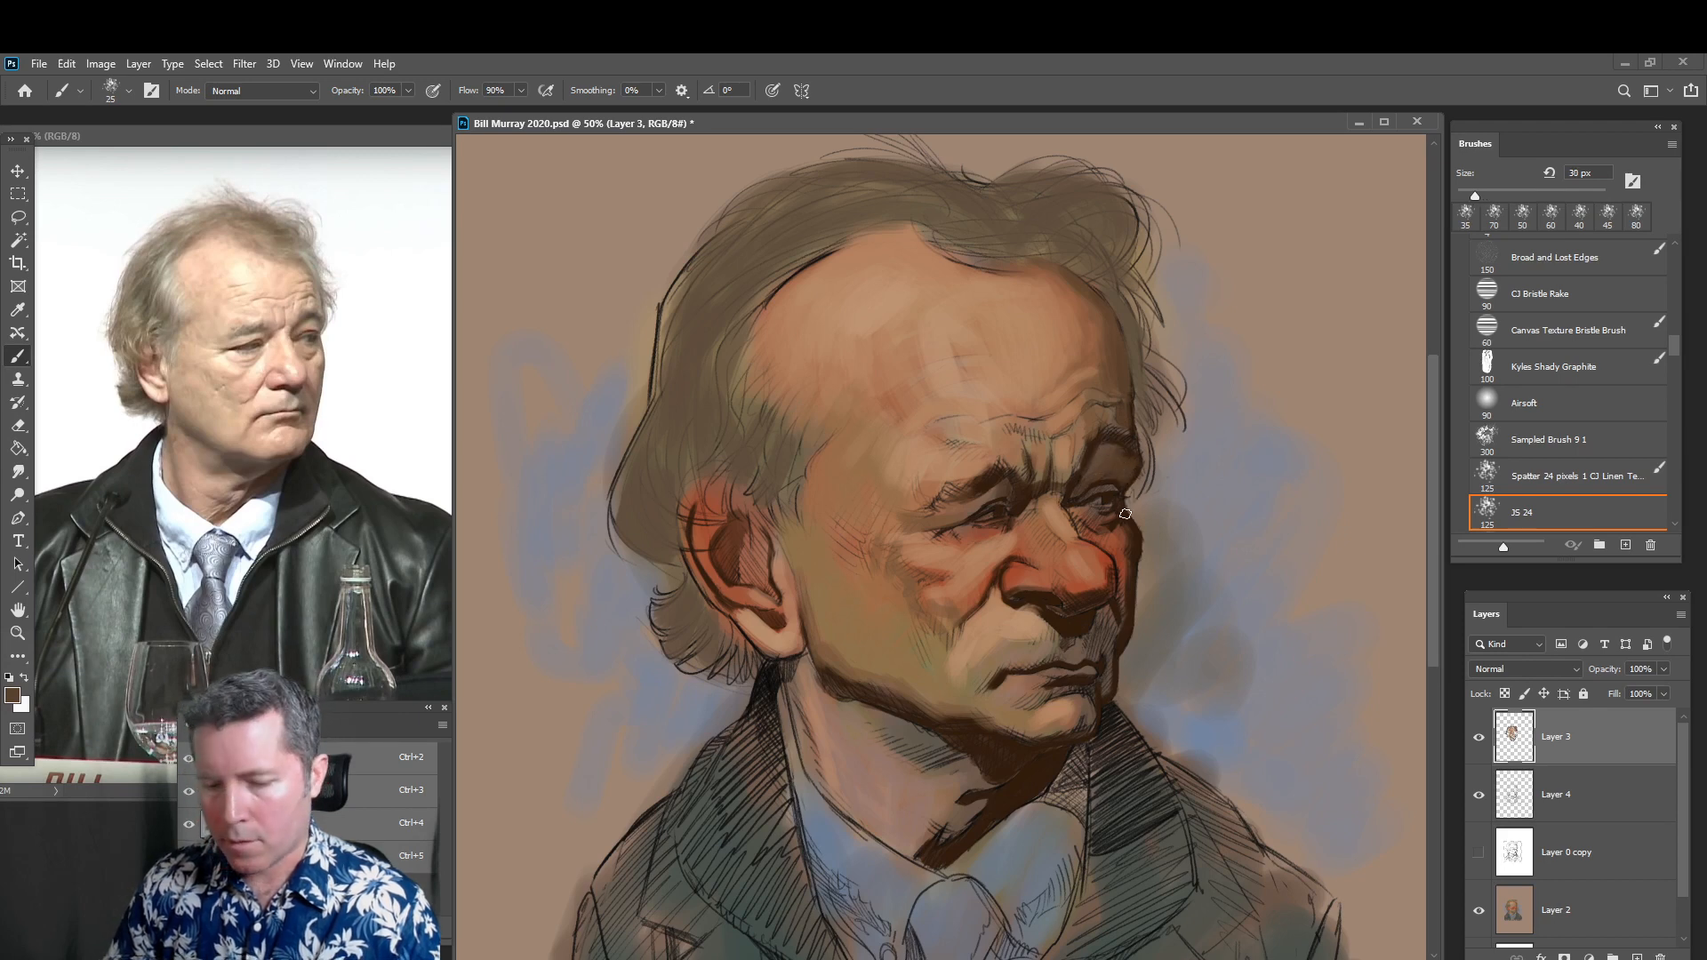
left_click_drag(1129, 526, 1133, 536)
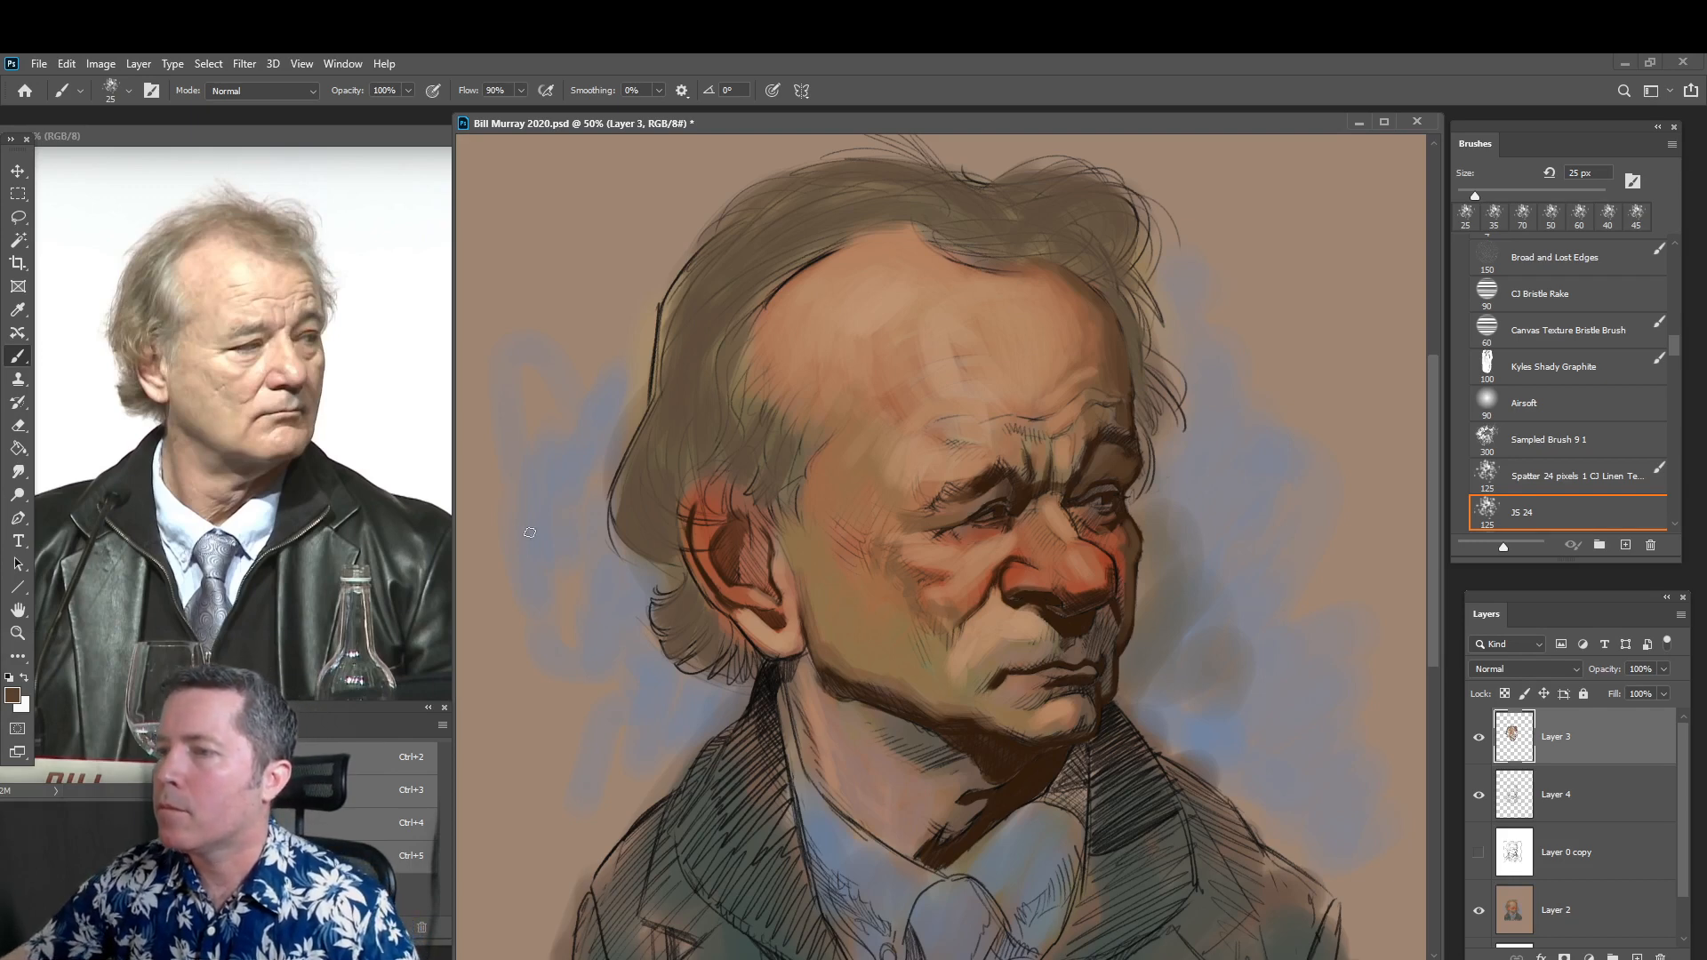
Shift the reference photo sideways in its window and return to the caricature document
left_click(182, 136)
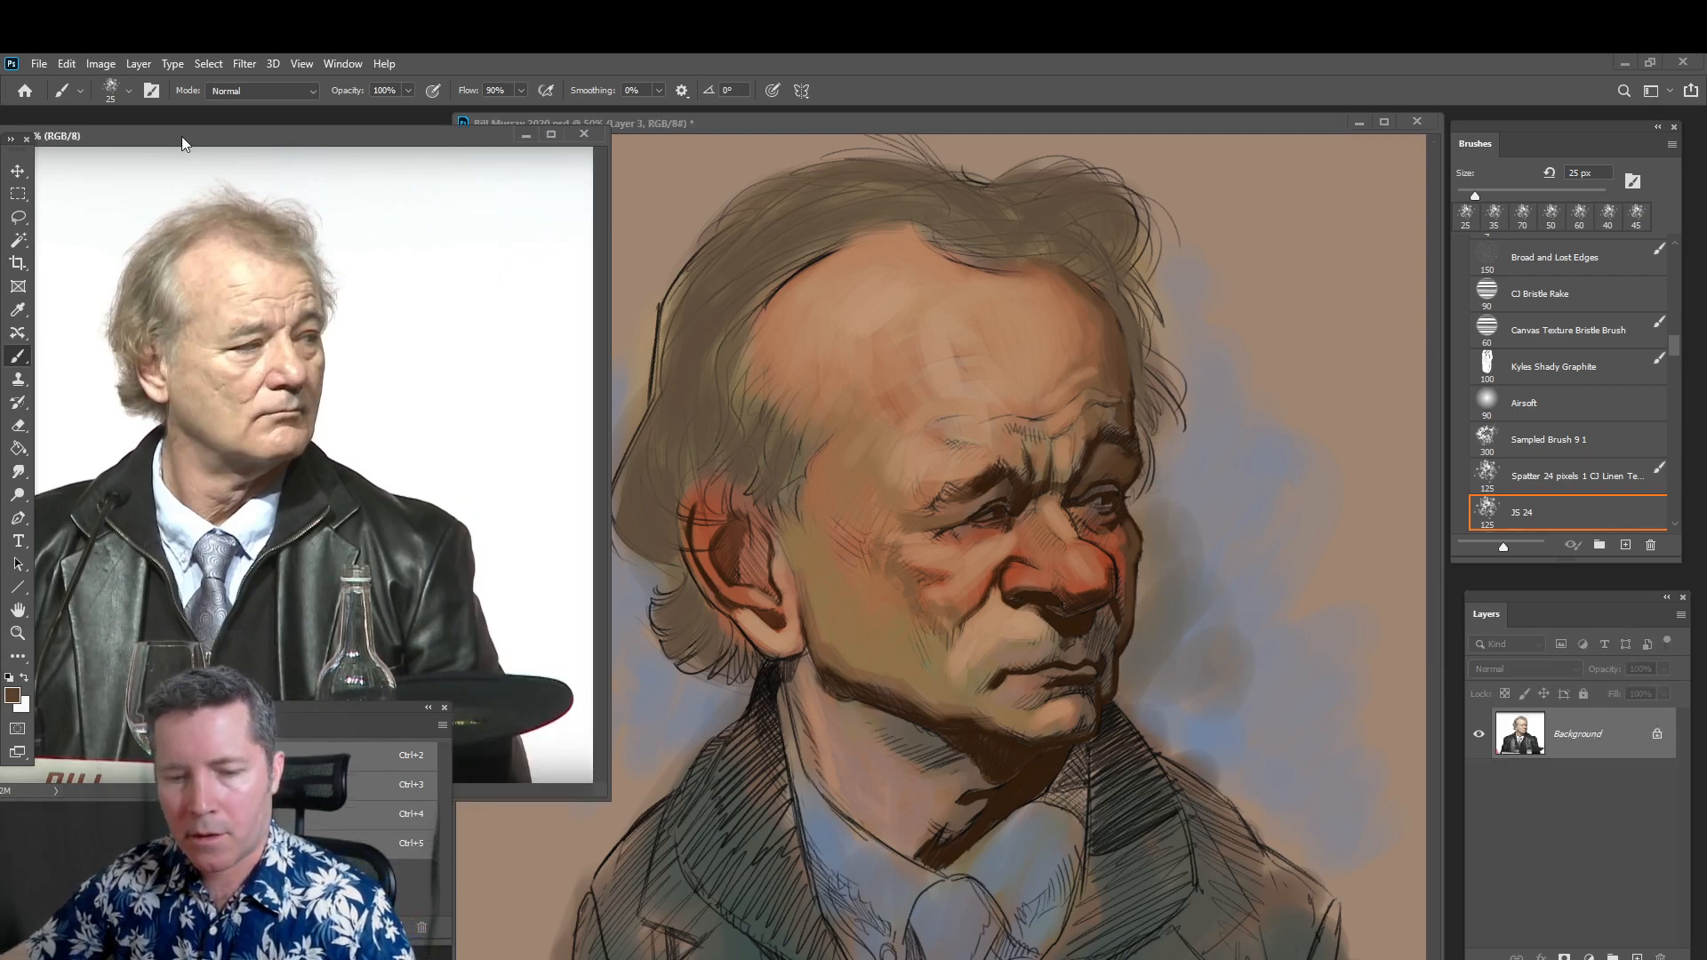
left_click_drag(0, 463, 1, 463)
left_click(822, 121)
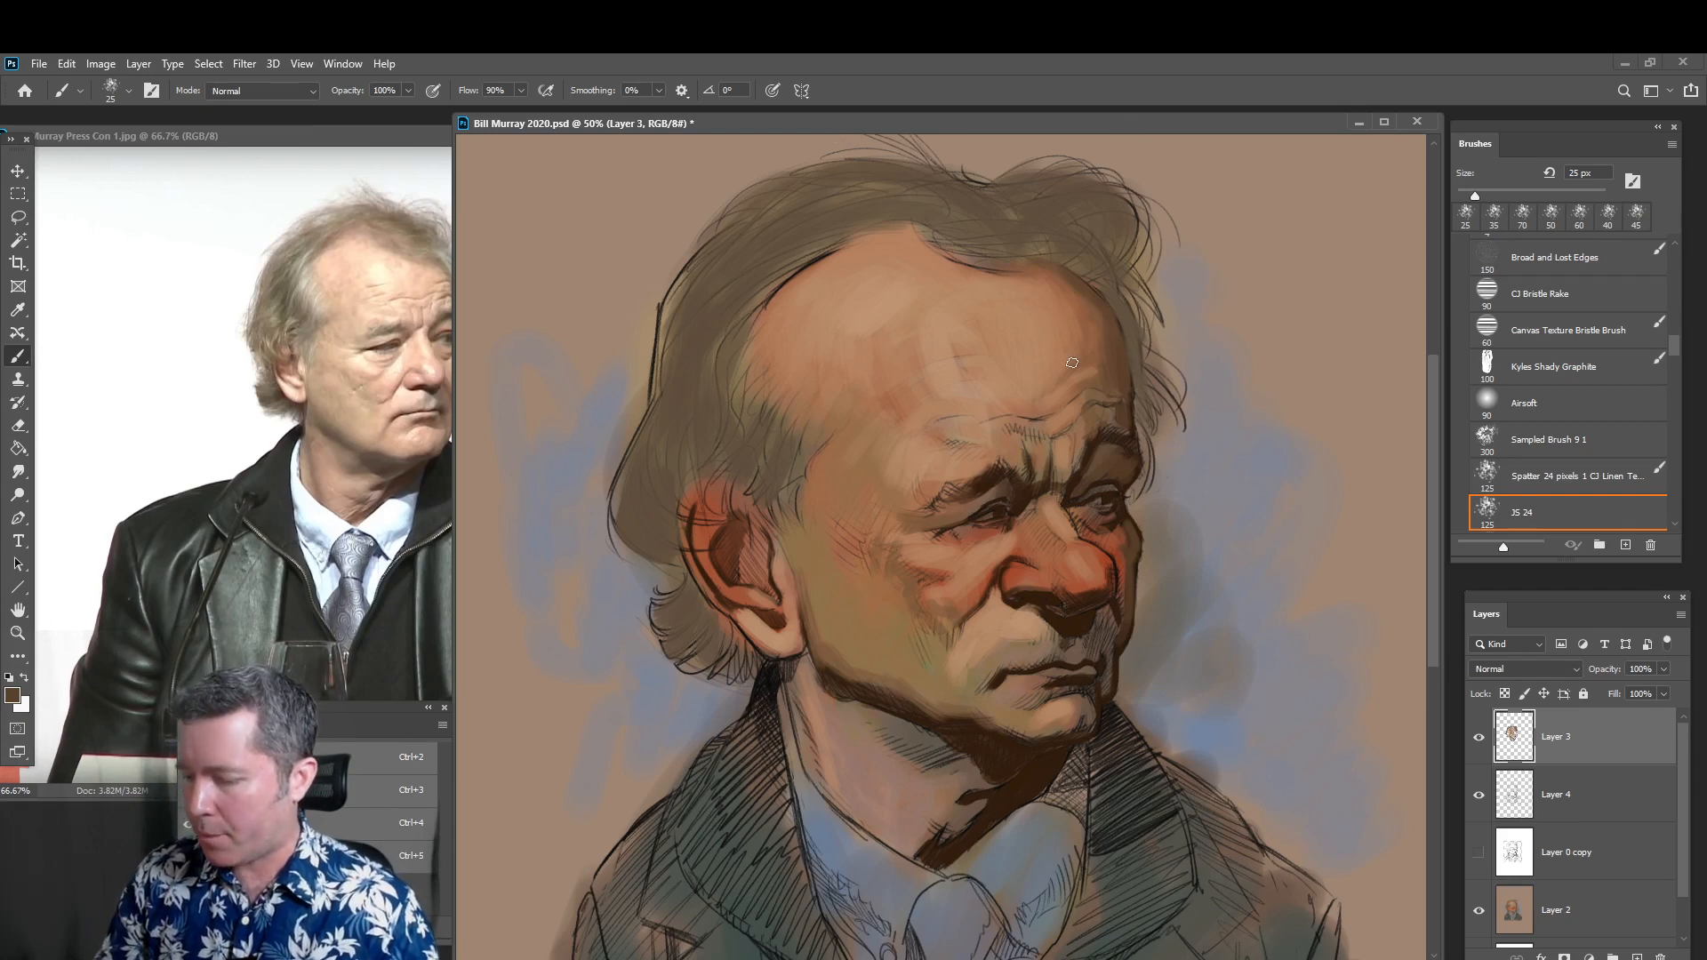
Move the Color Picker clear of the painting, keep the current brown and darken the near side of the hairline at 30 px
key("alt")
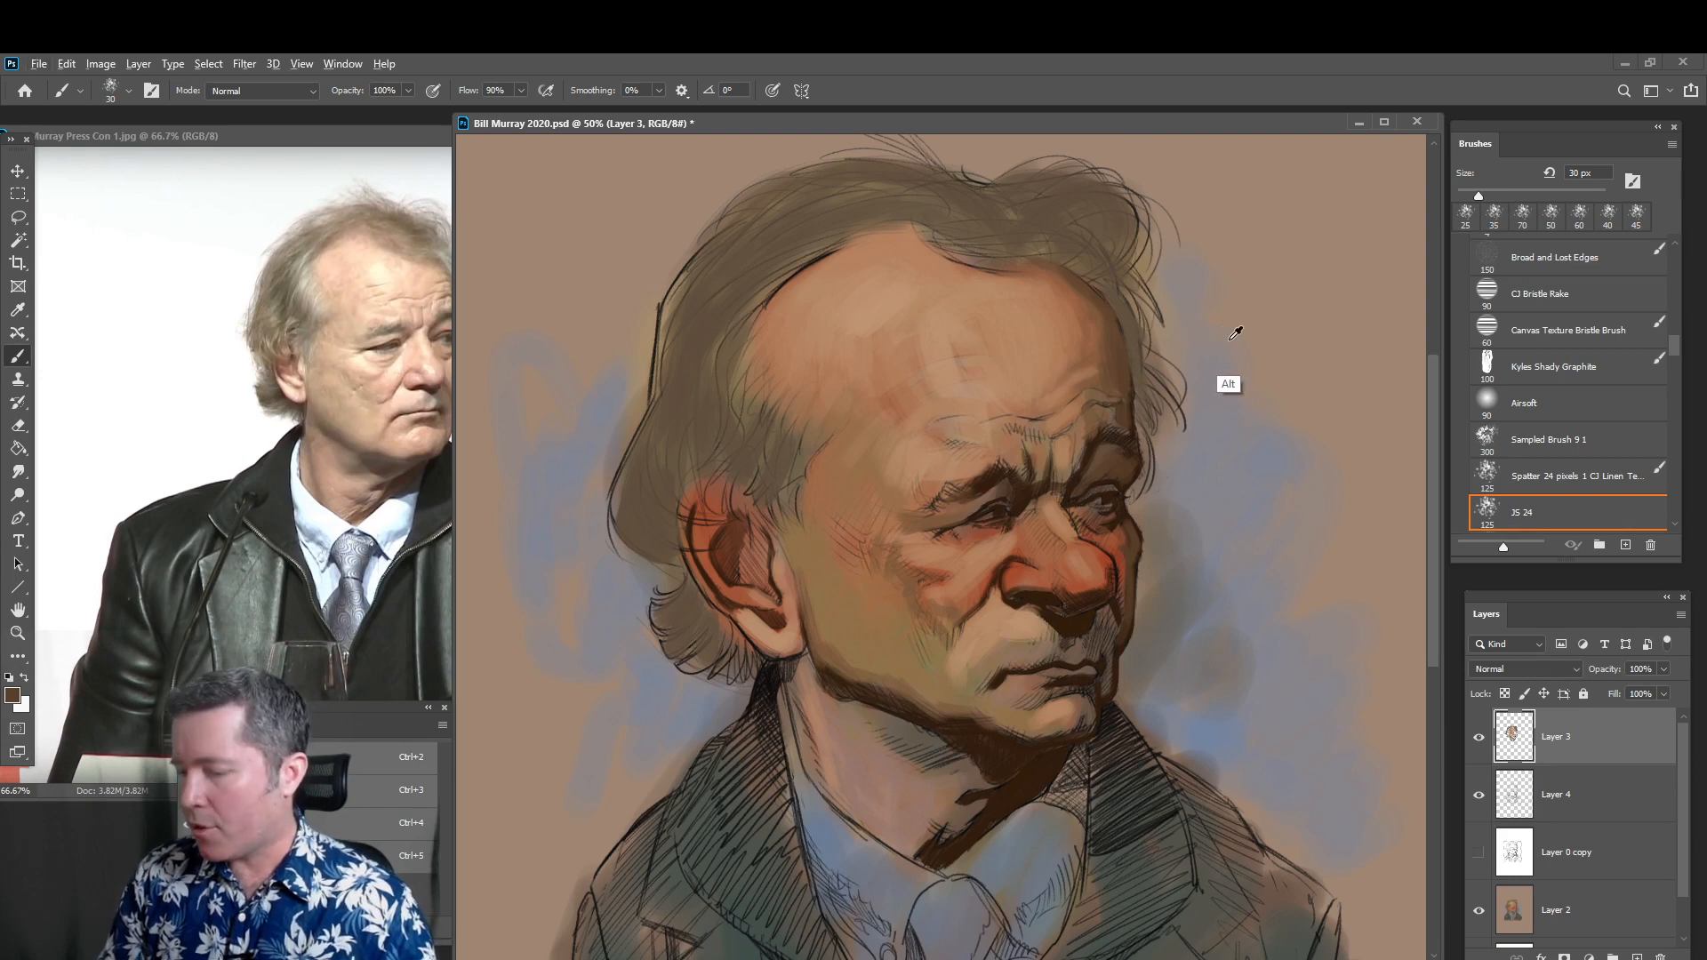
key("alt")
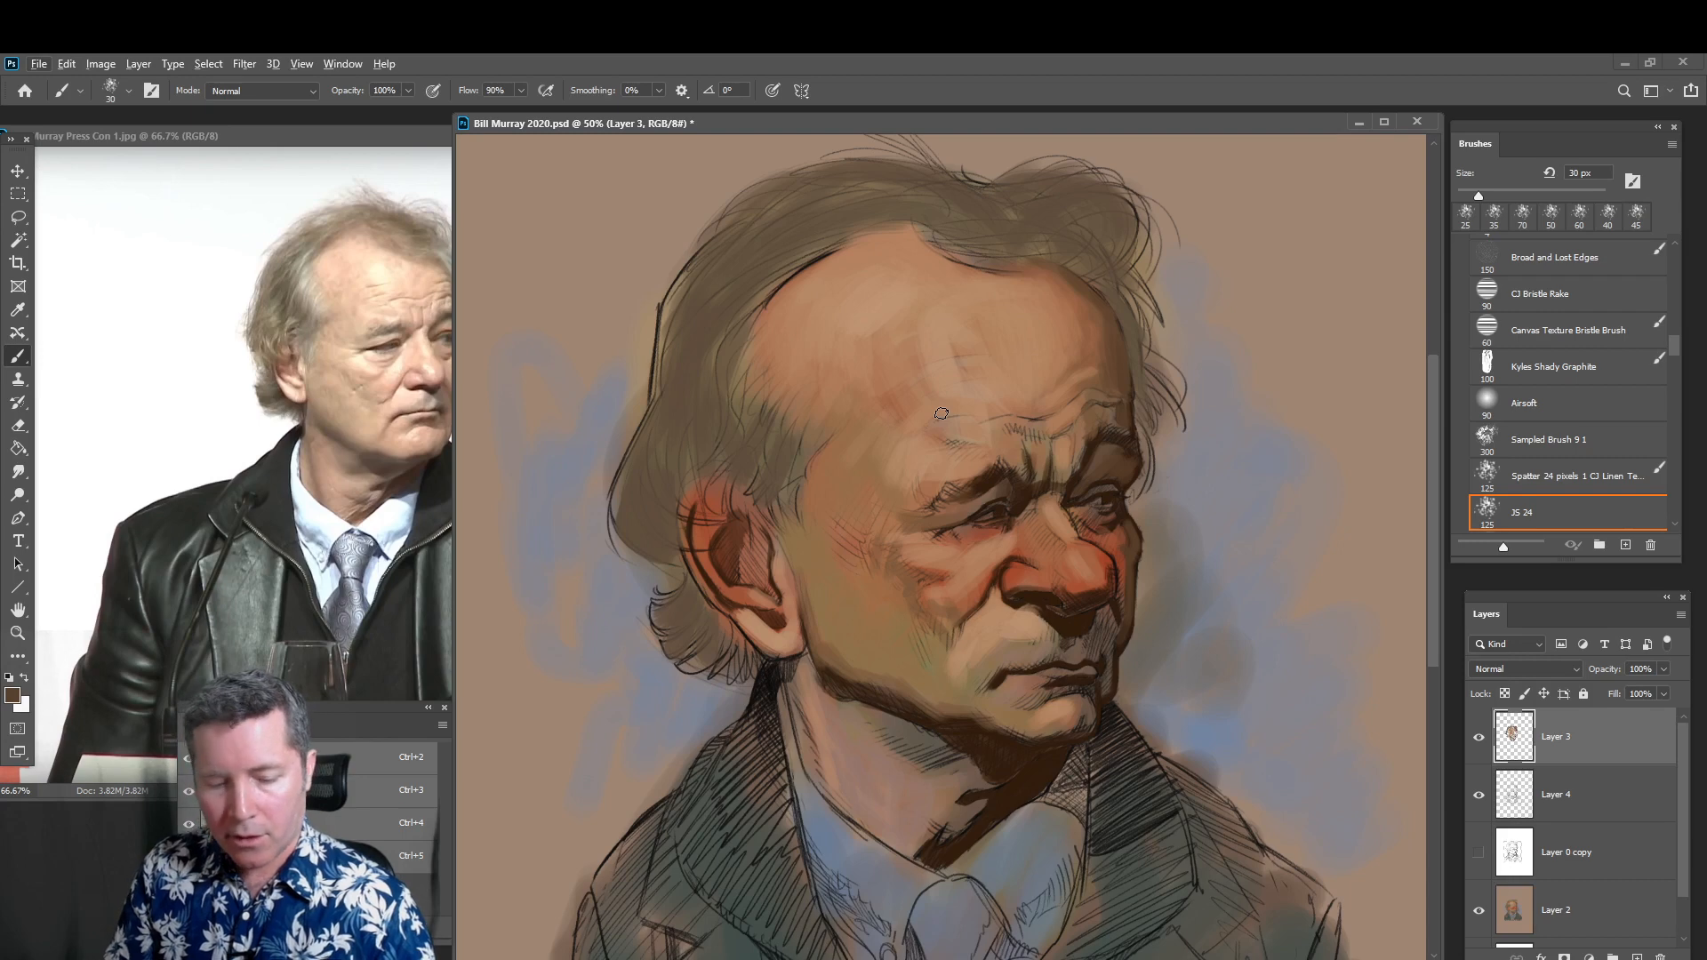
left_click(16, 696)
mouse_move(1153, 441)
left_mouse_down()
mouse_move(729, 399)
mouse_move(738, 501)
mouse_move(777, 488)
mouse_move(658, 309)
mouse_move(424, 615)
left_mouse_up()
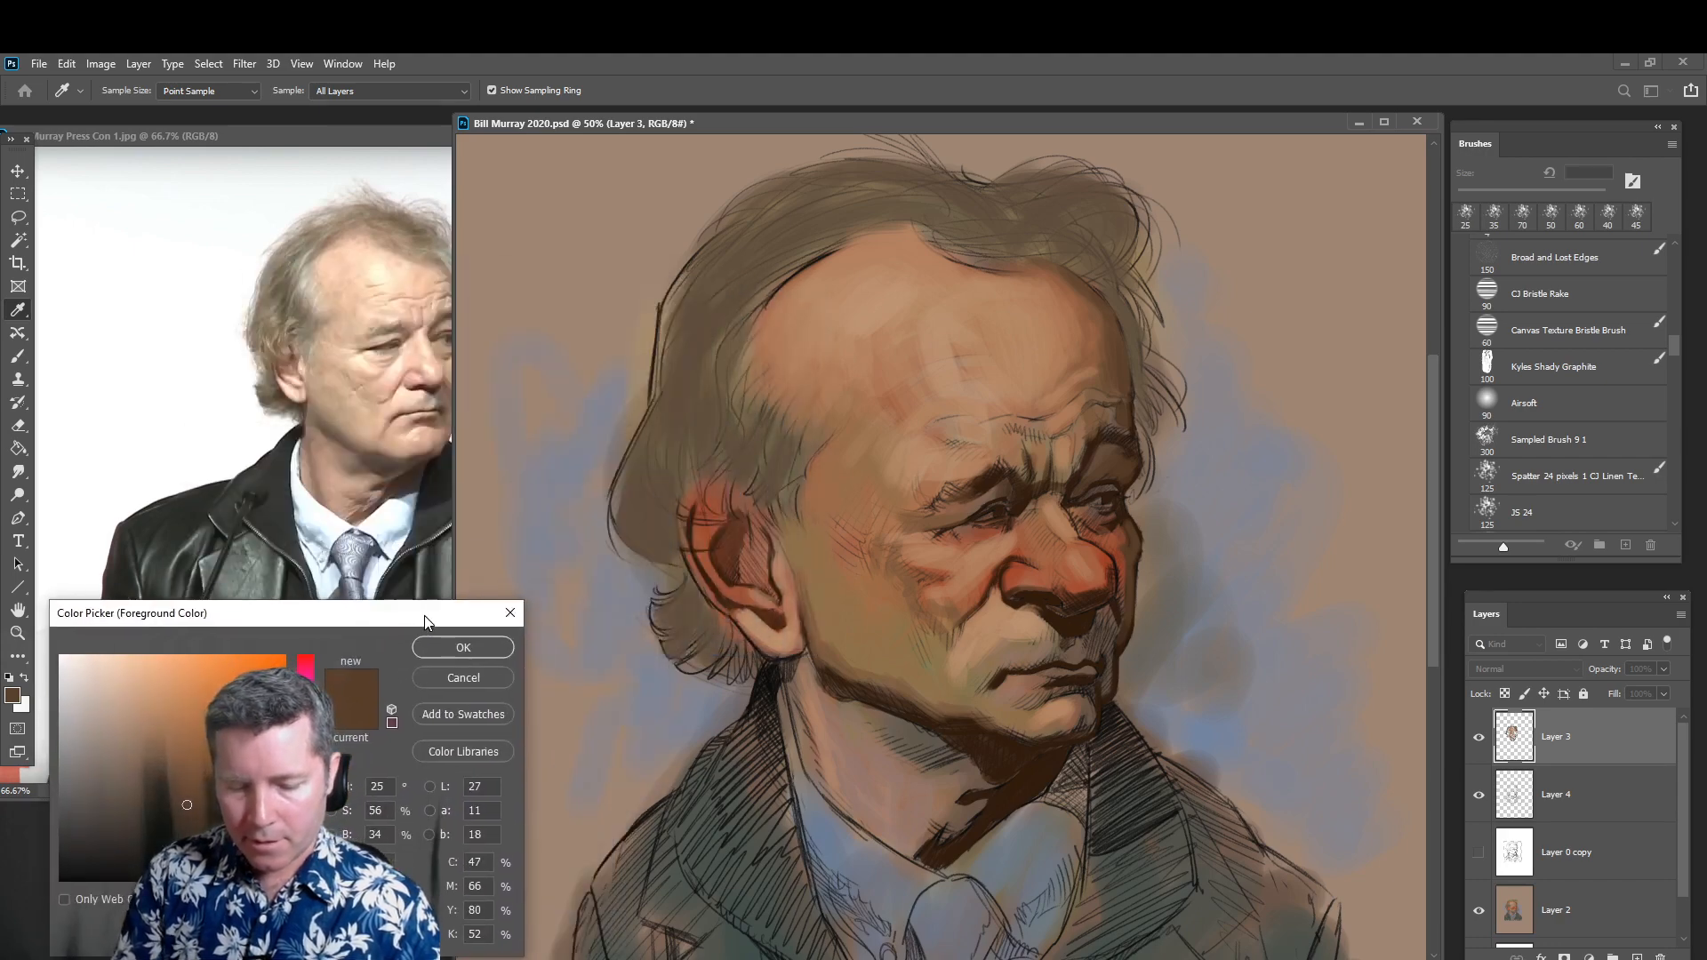
left_click(482, 679)
left_click_drag(784, 275, 856, 234)
left_click_drag(742, 295, 878, 221)
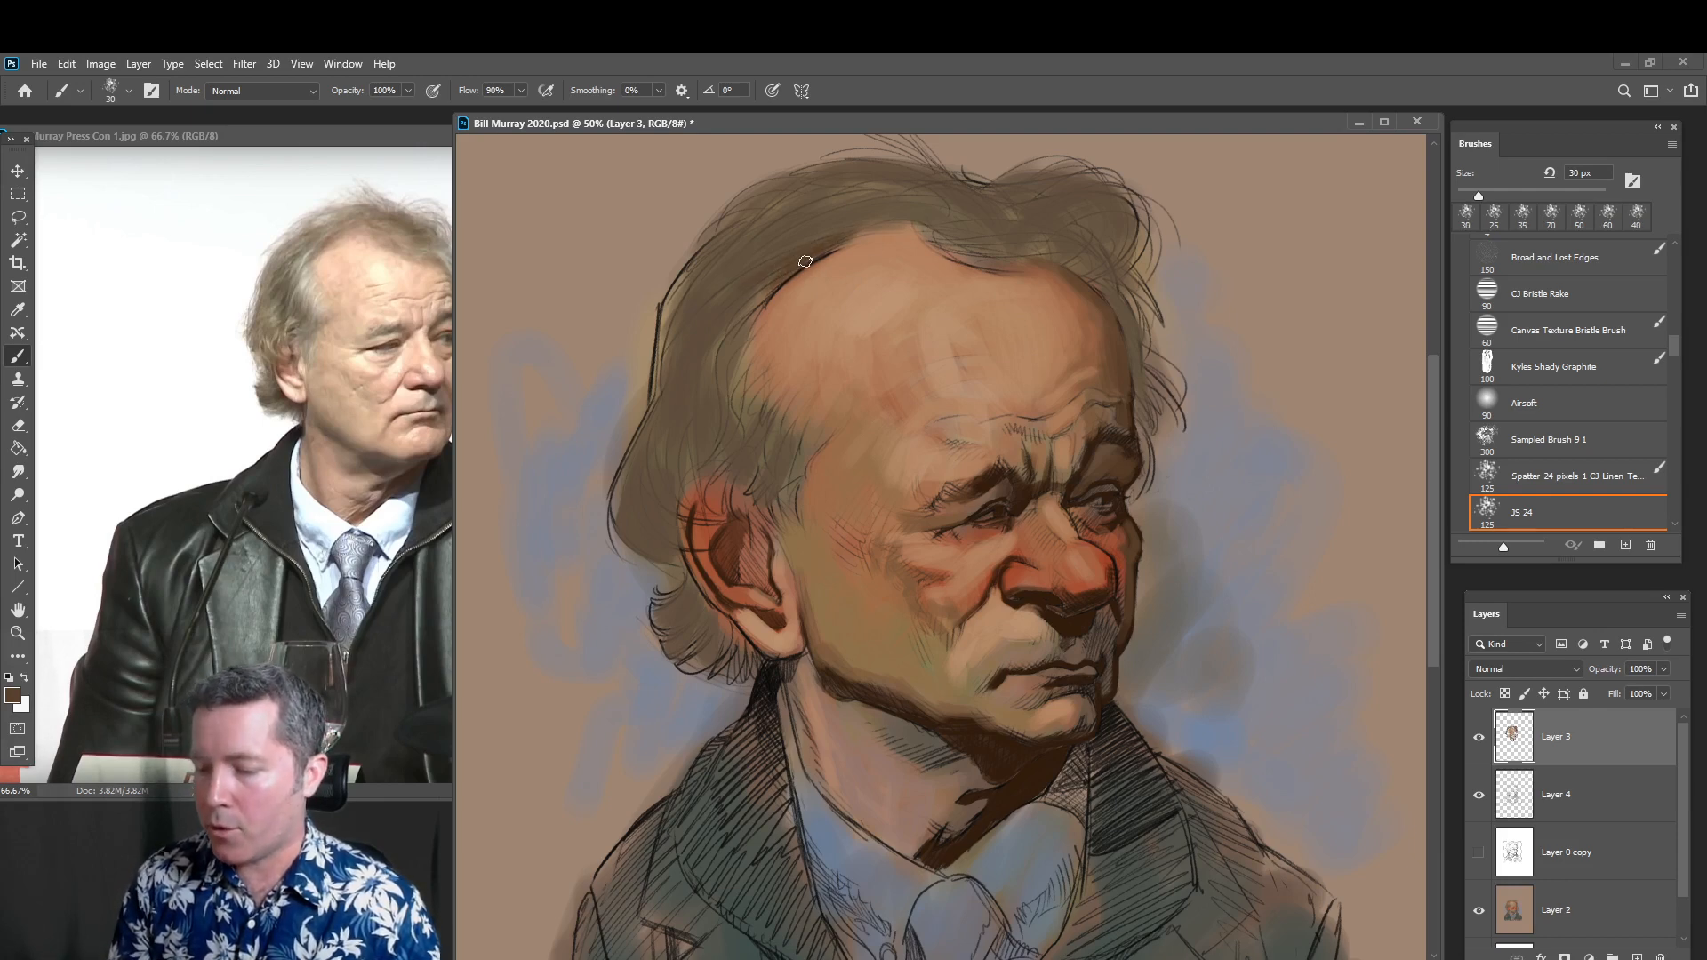
left_click_drag(836, 246, 739, 320)
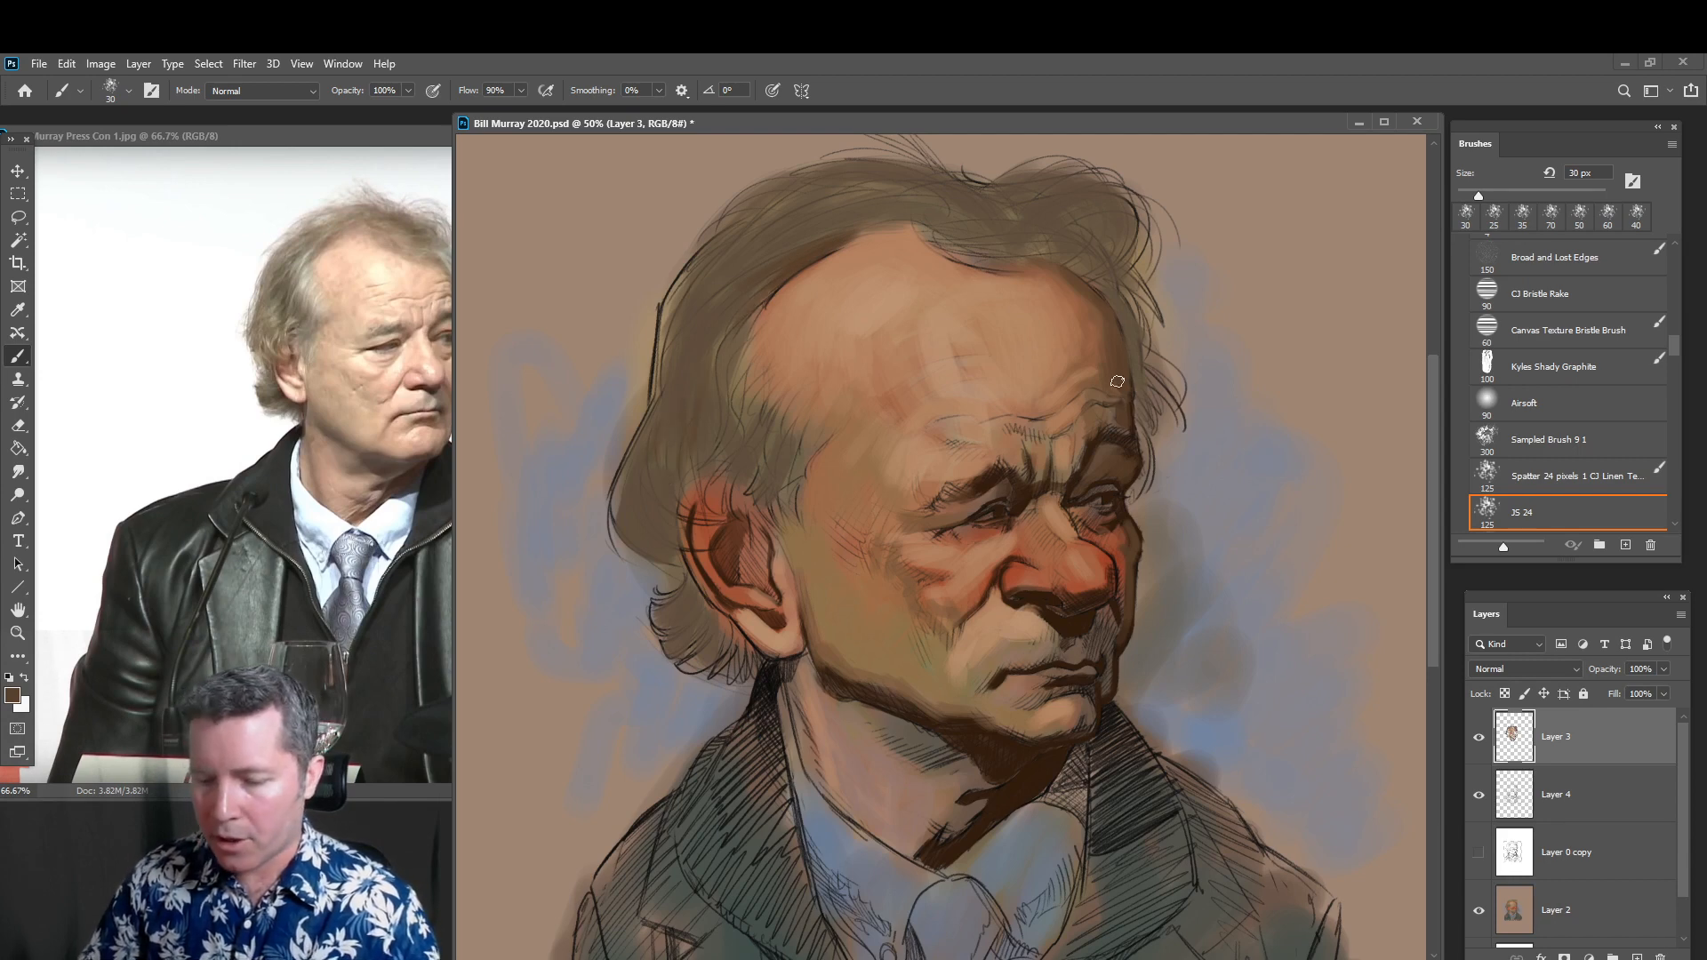
Narrow the caricature window, bring the whole face in the reference photo into view and return to the painting
mouse_move(455, 234)
left_mouse_down()
mouse_move(483, 236)
mouse_move(302, 275)
left_mouse_up()
left_click(420, 137)
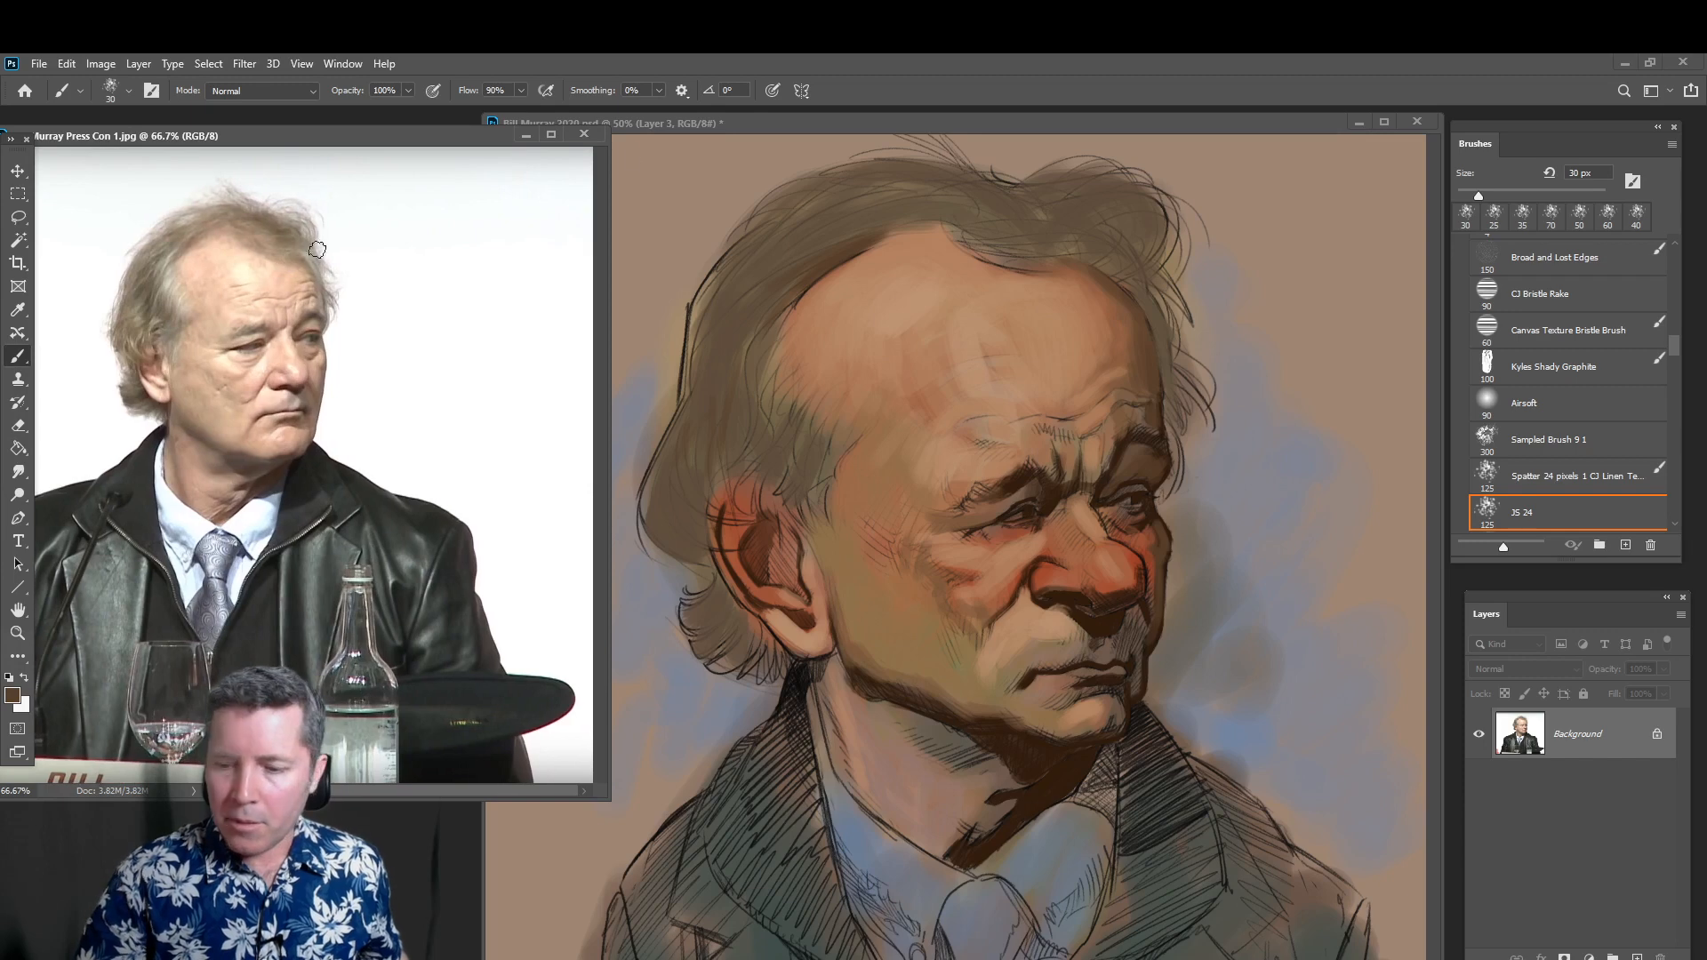
left_click(704, 122)
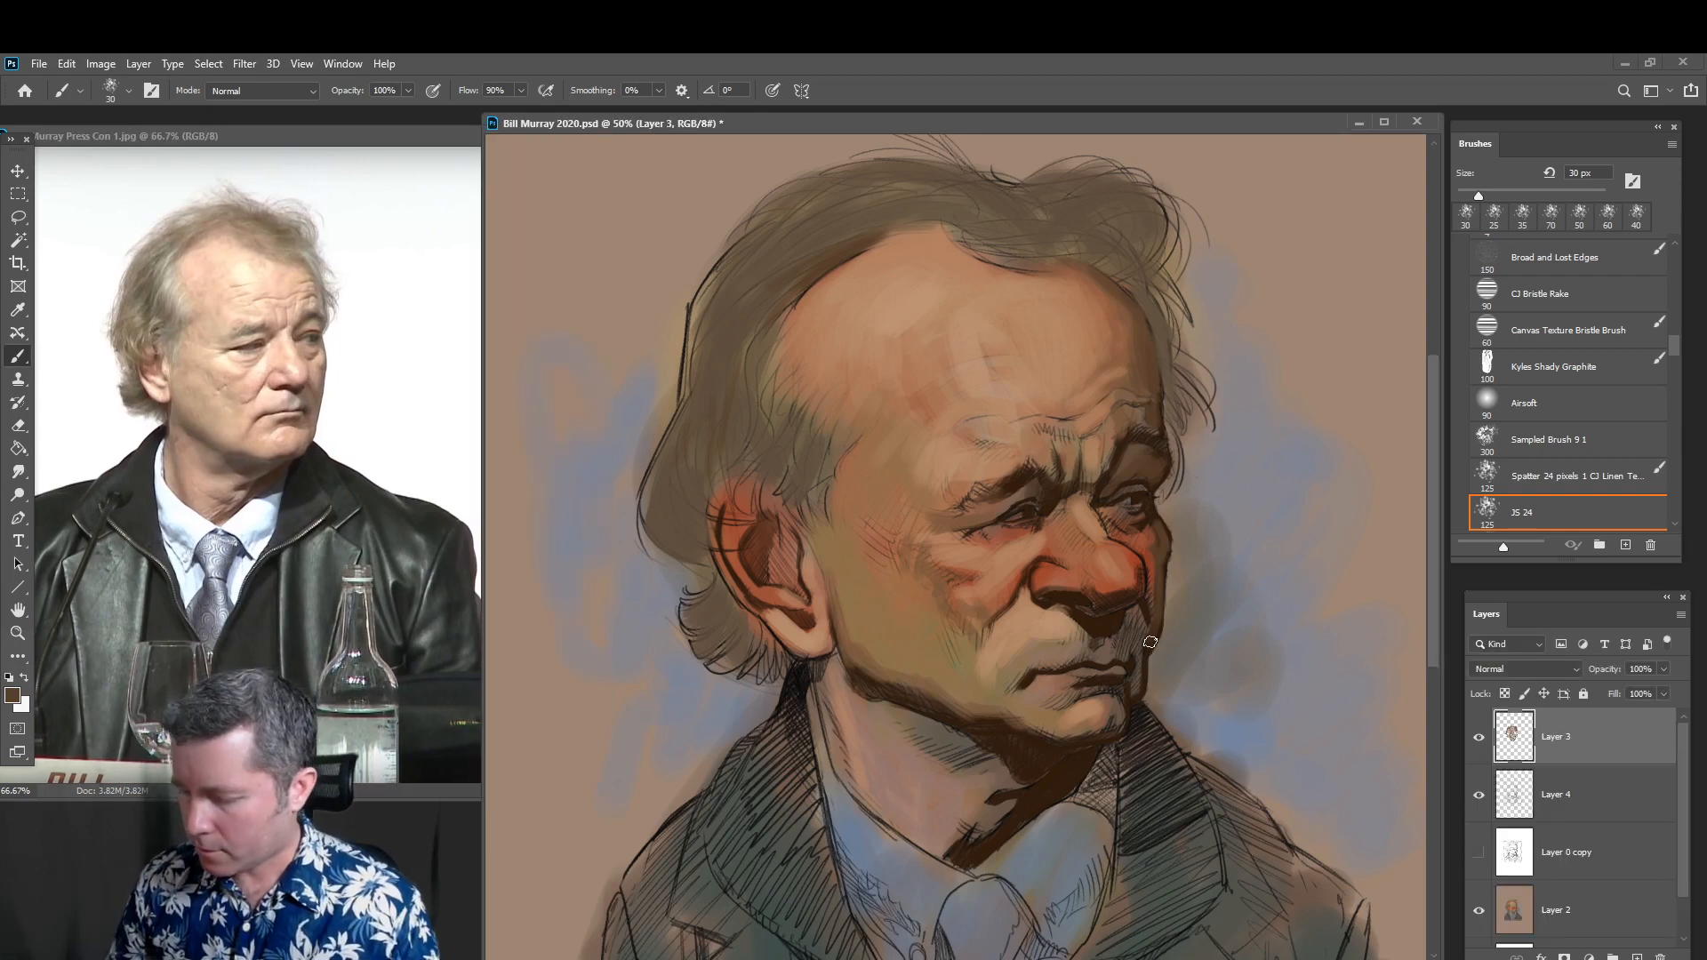
Sample the dark brown at the far cheek and shade the neck beneath the jaw with a 45 px brush
left_click(1154, 584, "alt")
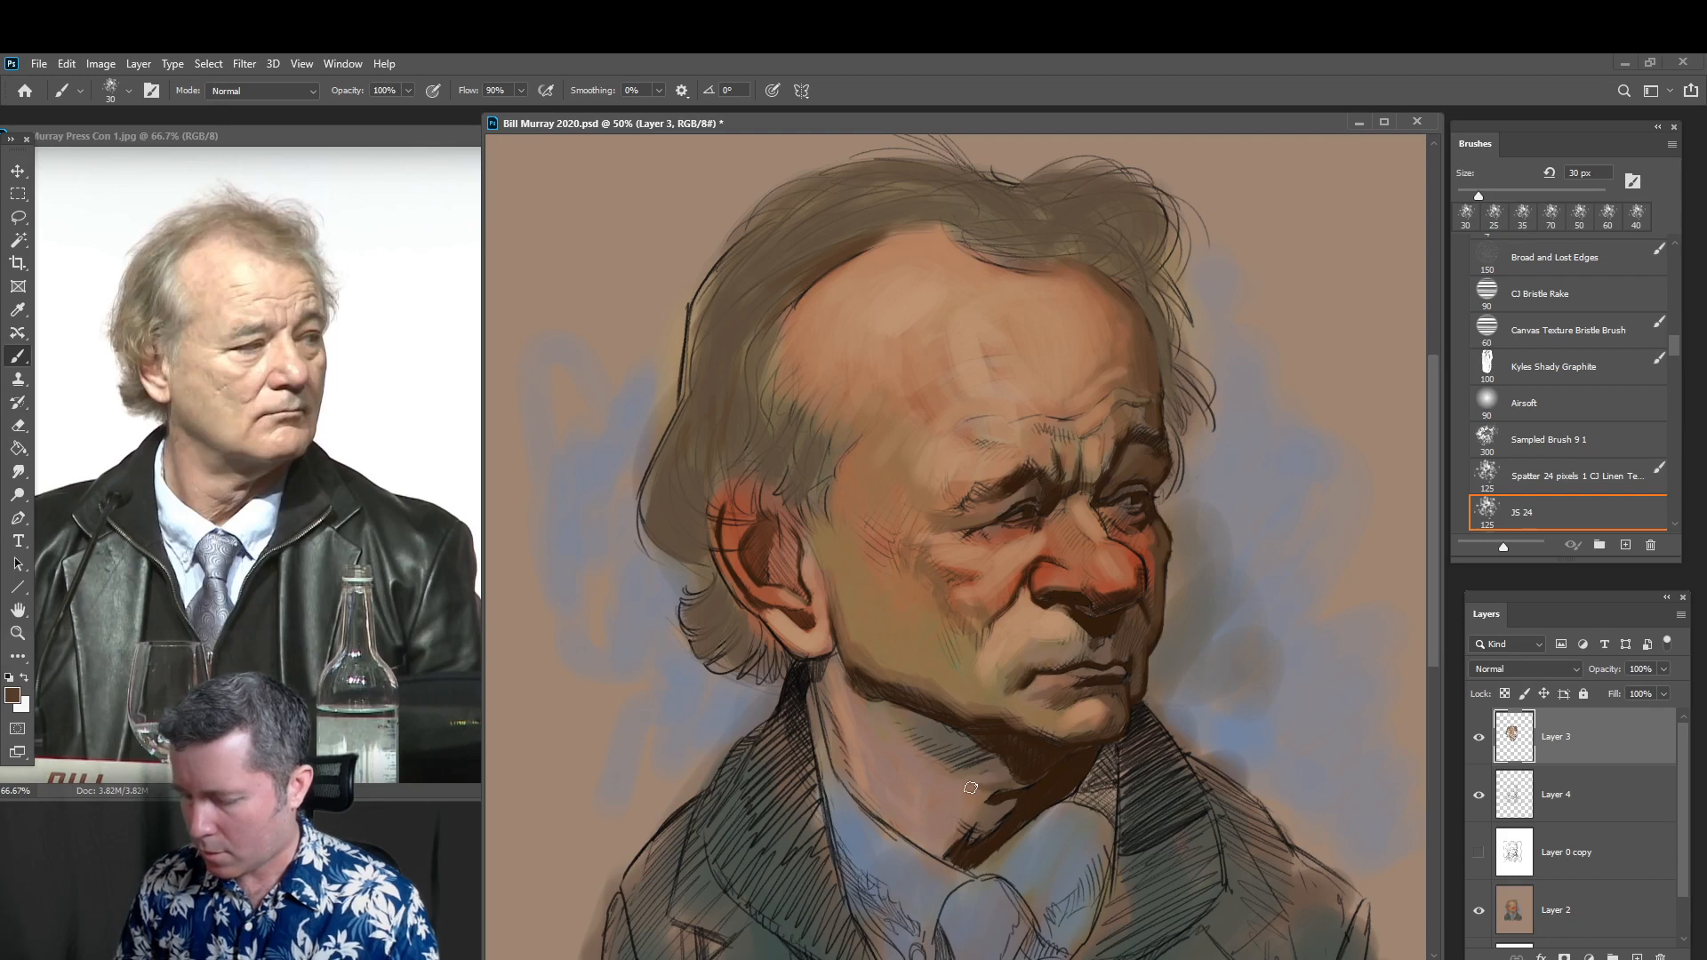
key("bracketright")
key("bracketright")
key("bracketright")
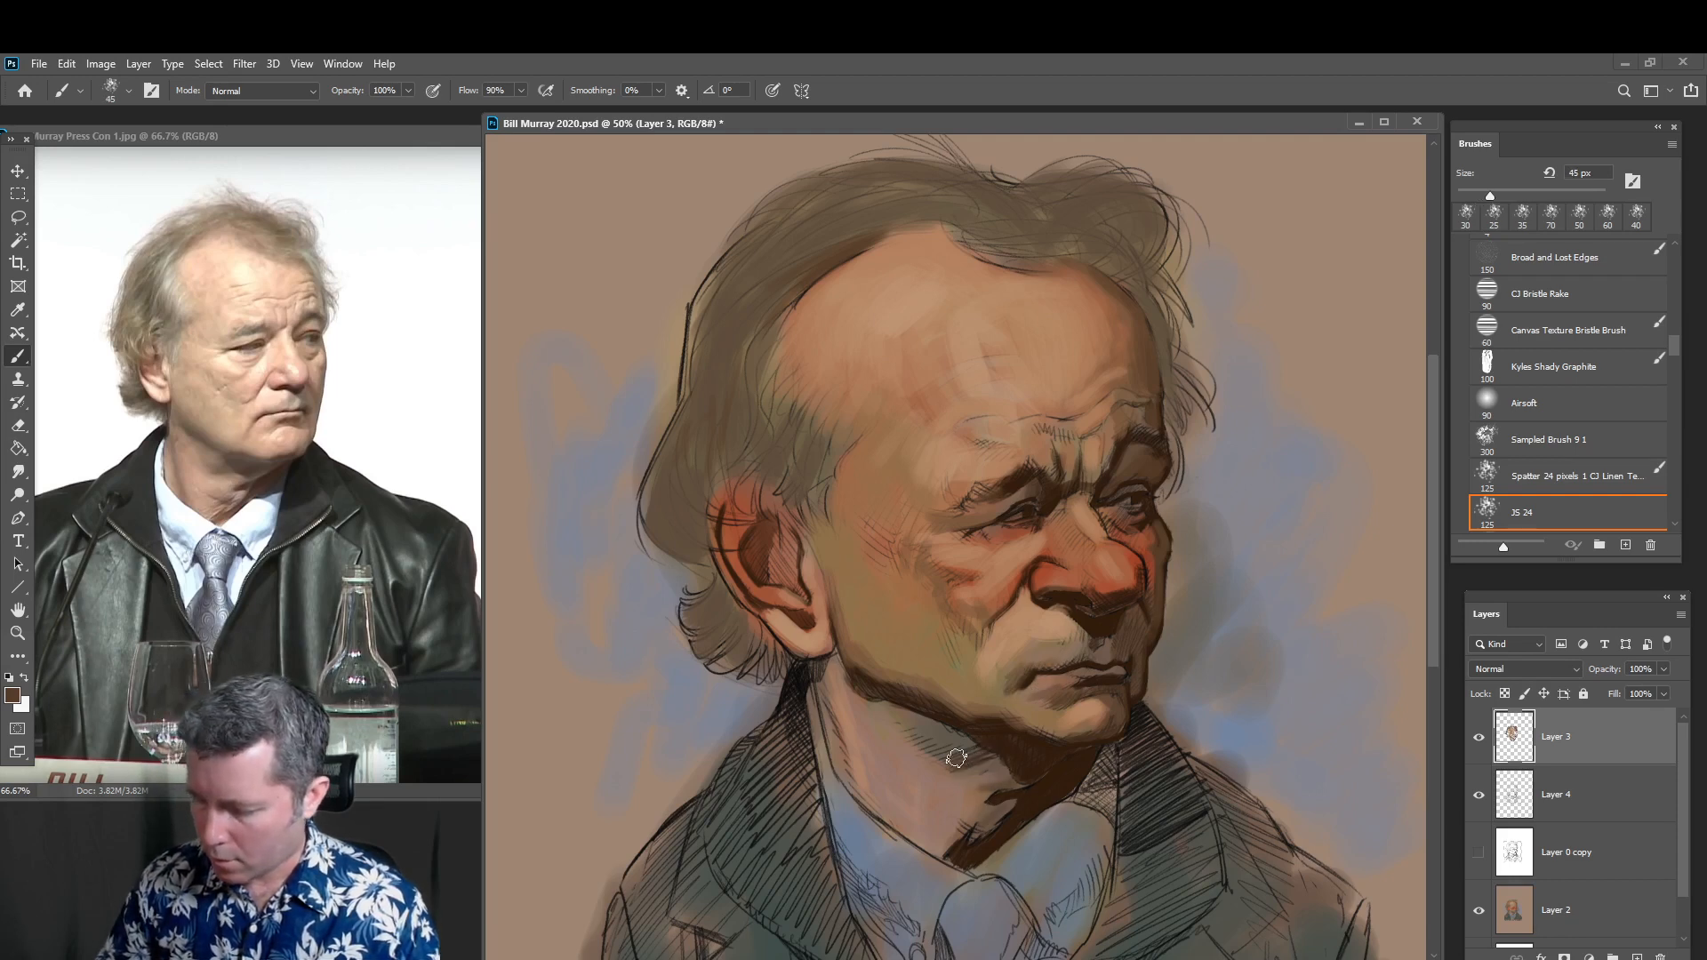
left_click_drag(922, 736, 907, 742)
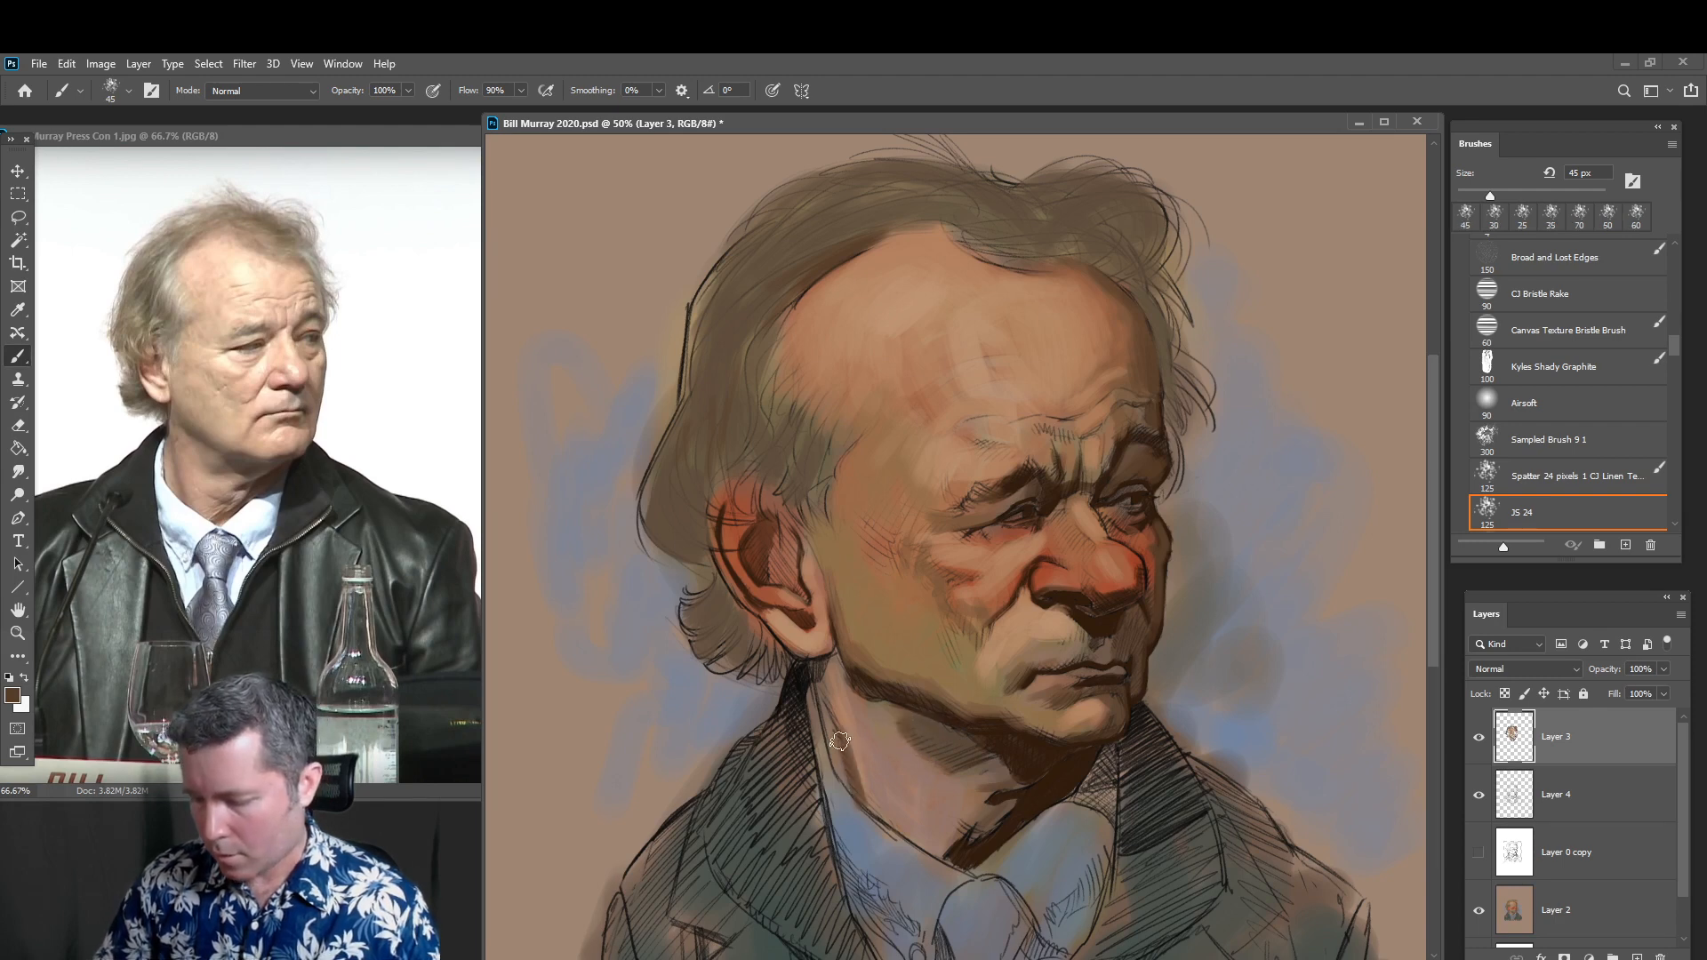
Deepen the neck shadow with an 80 px brush and darken the near jawline at 45 px
key("bracketright")
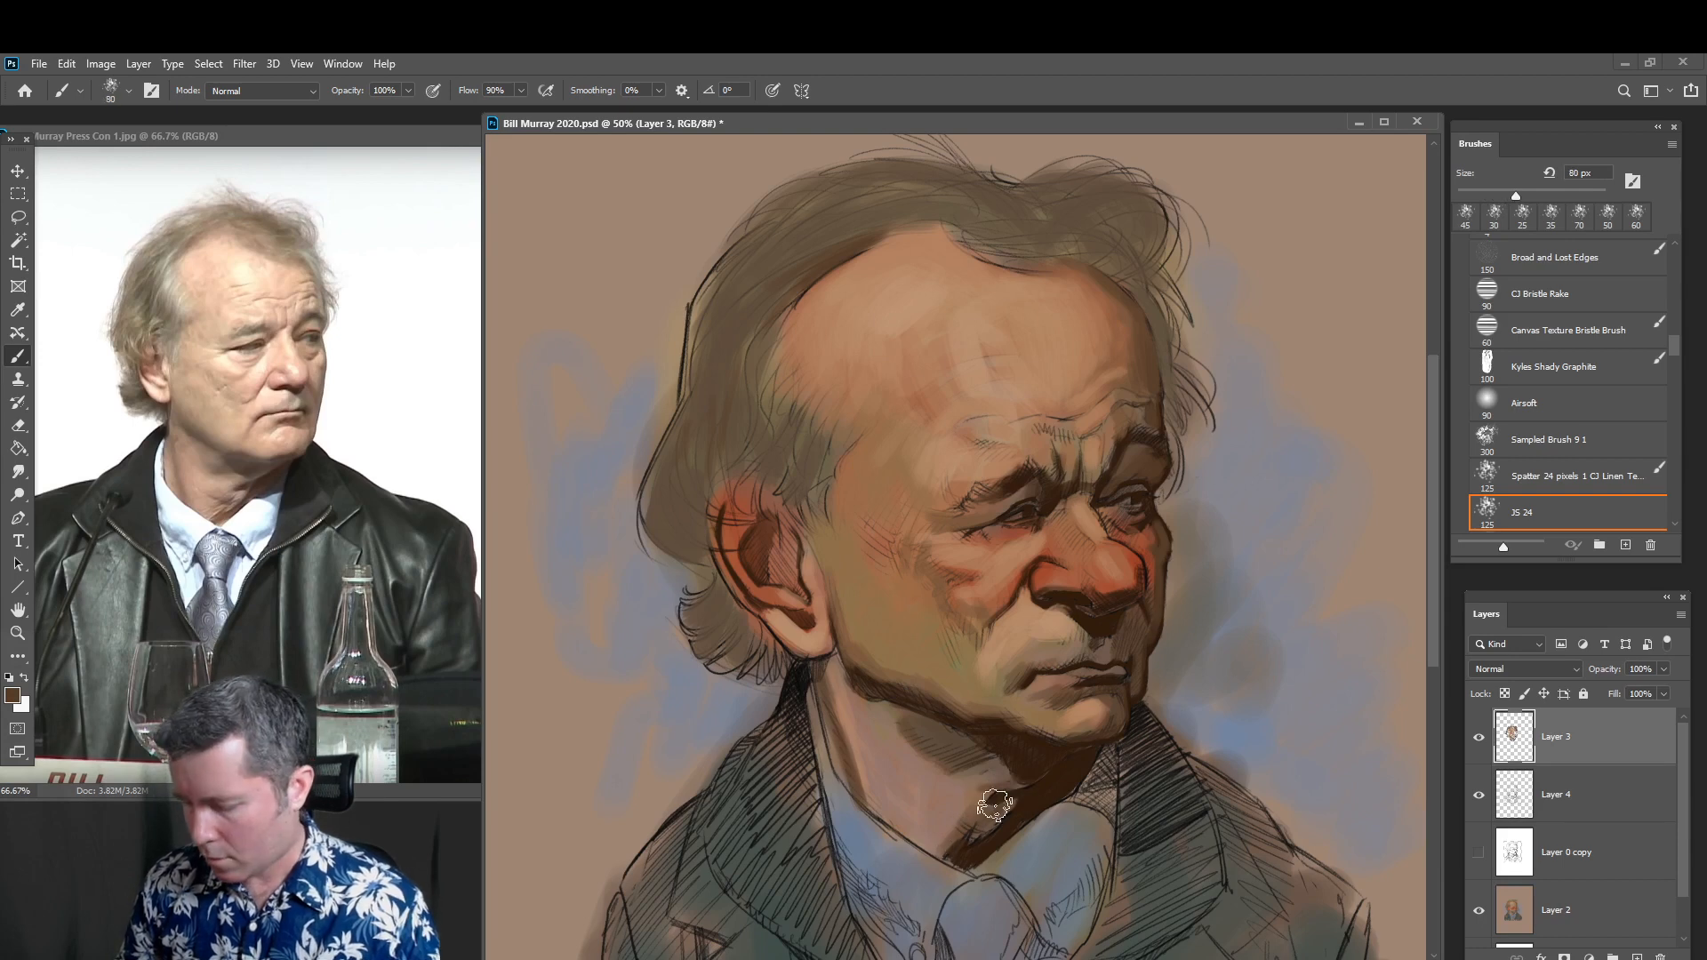
key("bracketright")
key("bracketright")
key("bracketright")
key("bracketleft")
key("bracketleft")
key("bracketleft")
key("bracketleft")
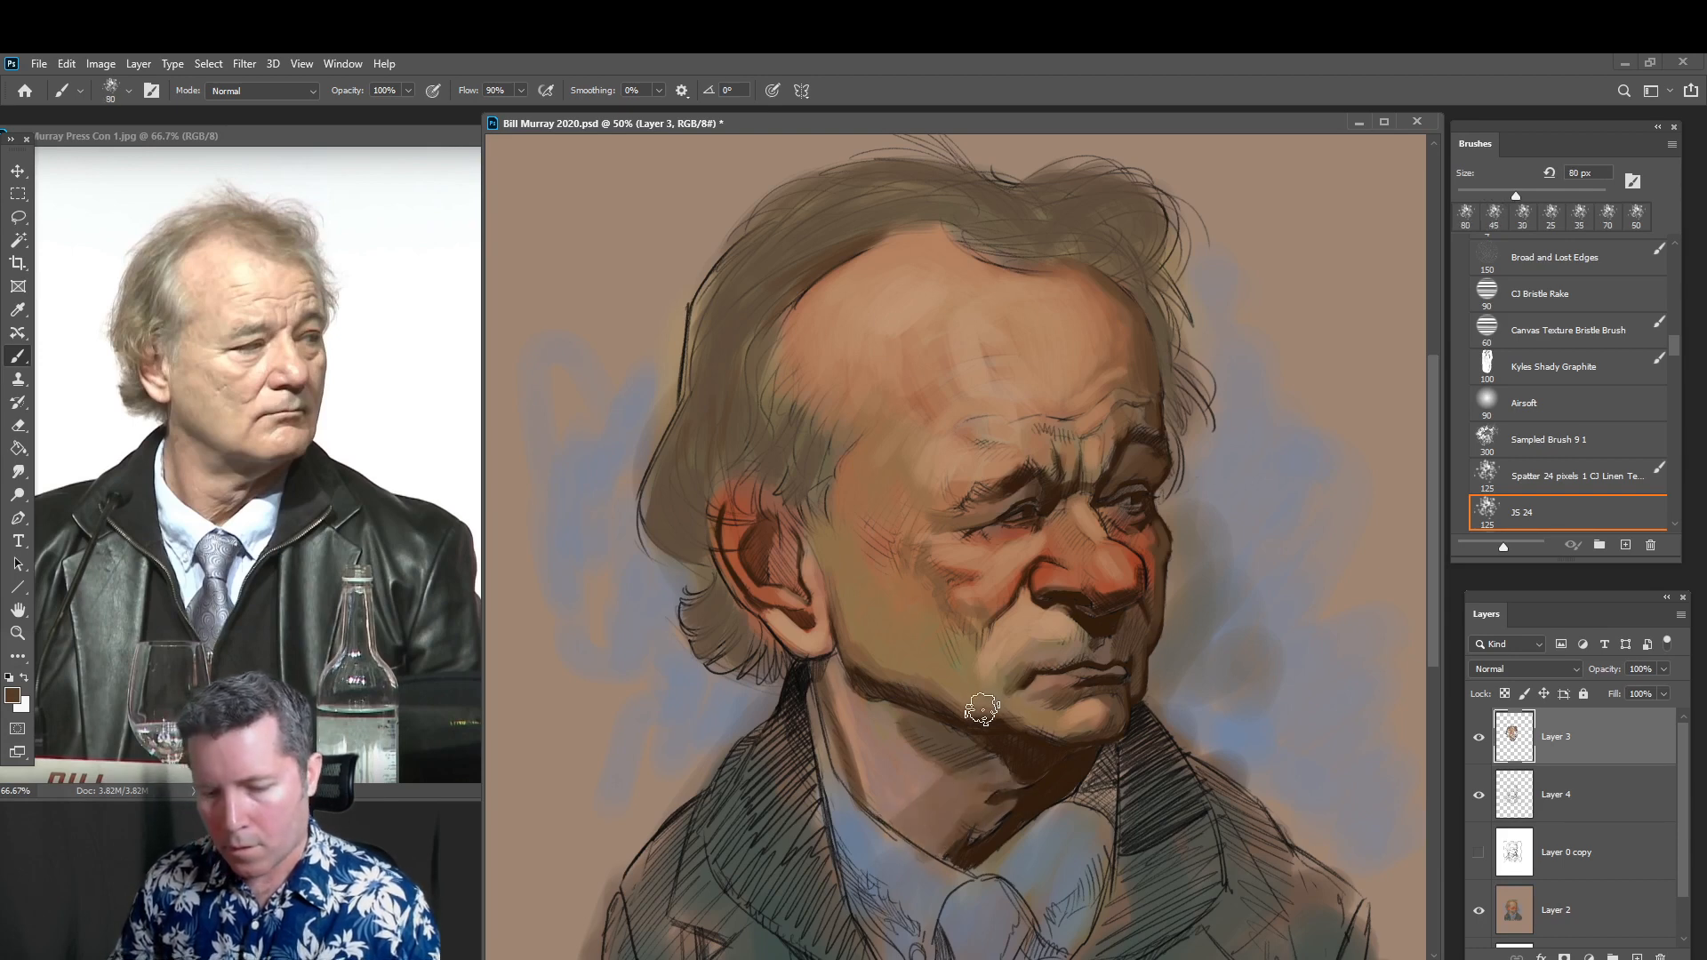
mouse_move(875, 667)
left_mouse_down()
mouse_move(920, 683)
mouse_move(849, 662)
mouse_move(938, 695)
mouse_move(856, 667)
mouse_move(932, 693)
mouse_move(916, 696)
mouse_move(964, 727)
mouse_move(930, 702)
left_mouse_up()
Set the foreground color to a more muted brown with hue 25°, saturation 43% and brightness 32%
left_click(13, 695)
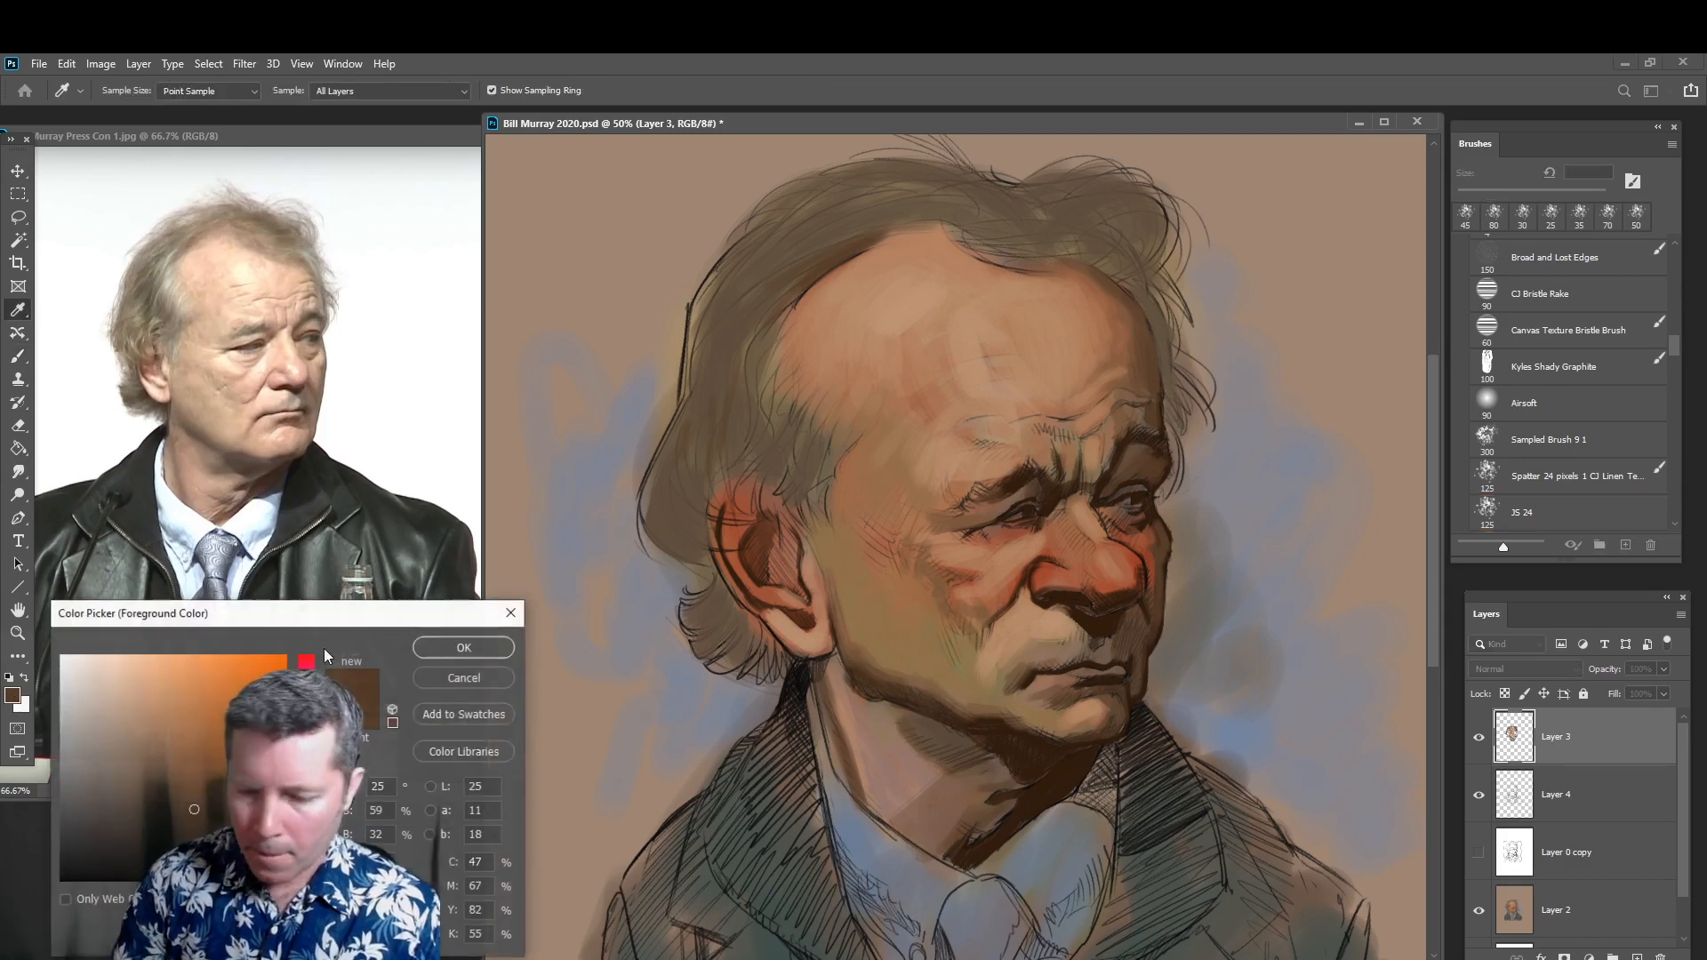
left_click(159, 809)
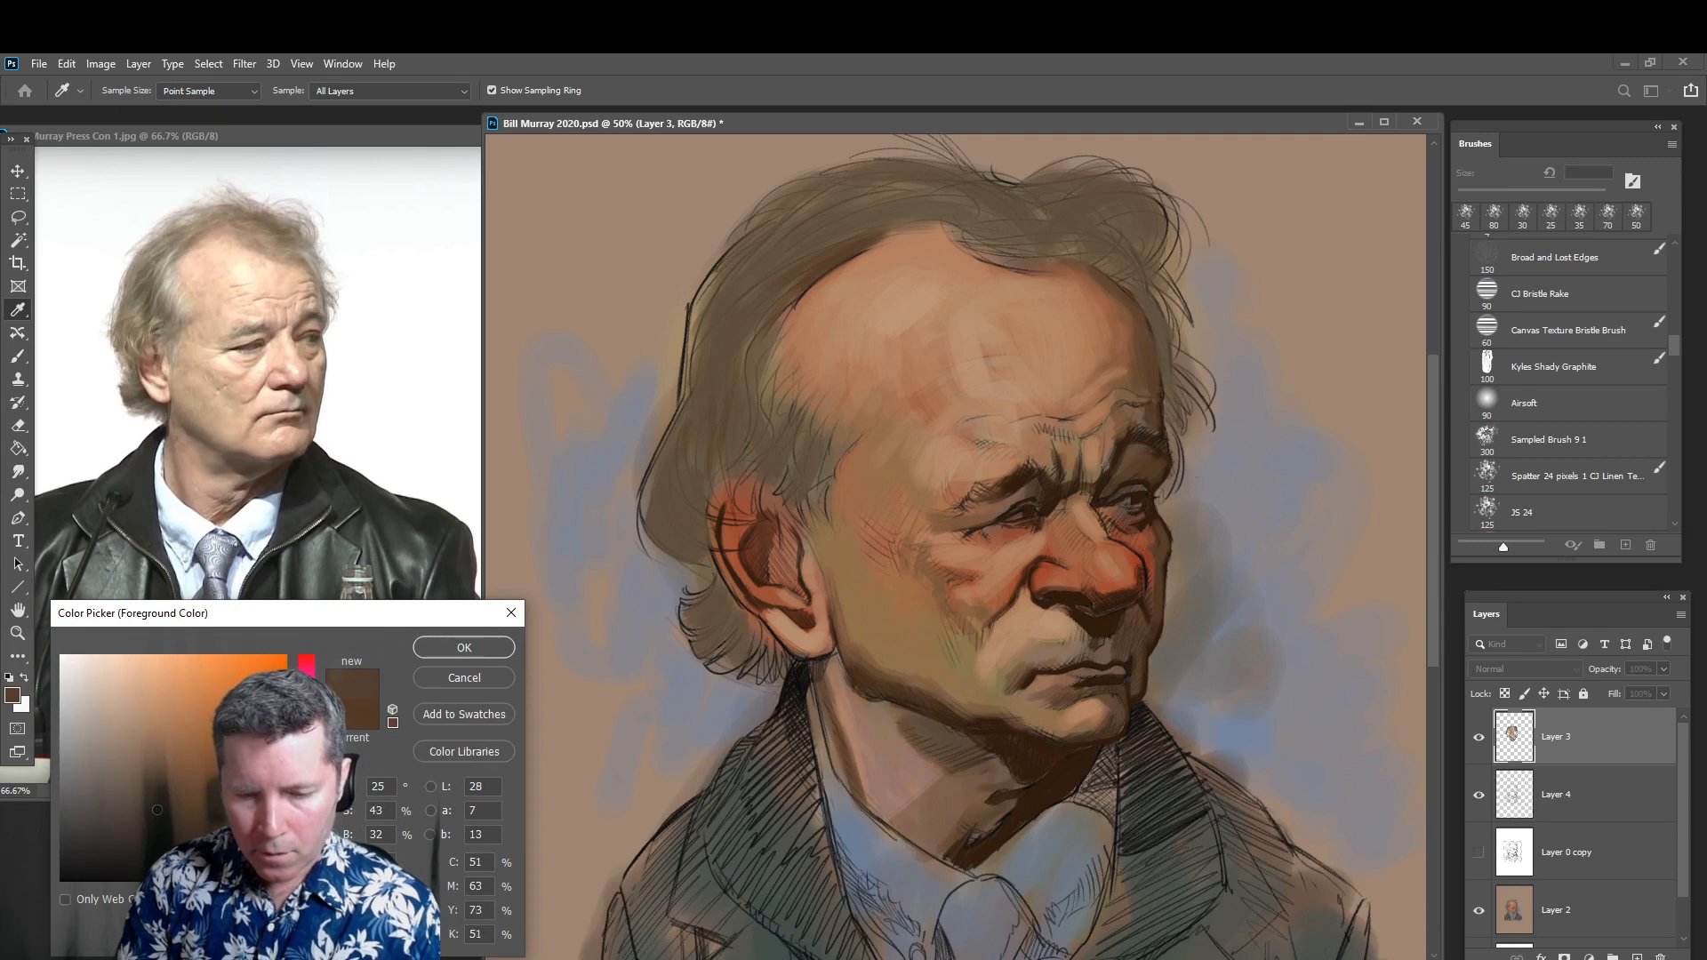
left_click(157, 809)
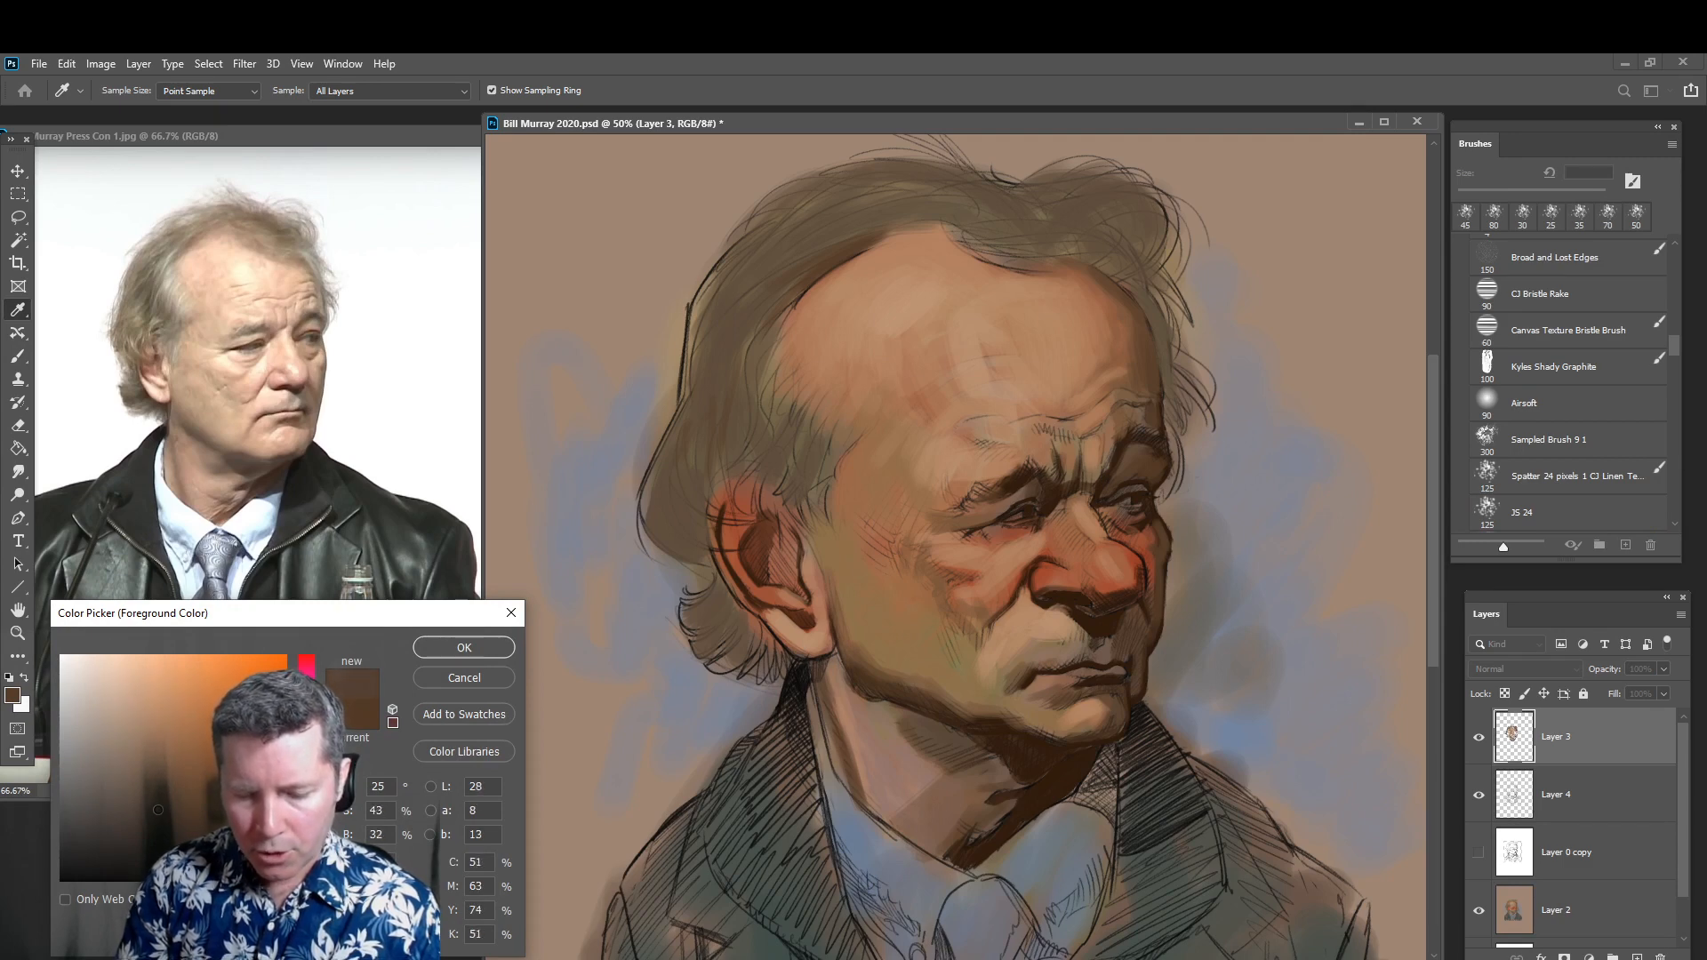
left_click(465, 647)
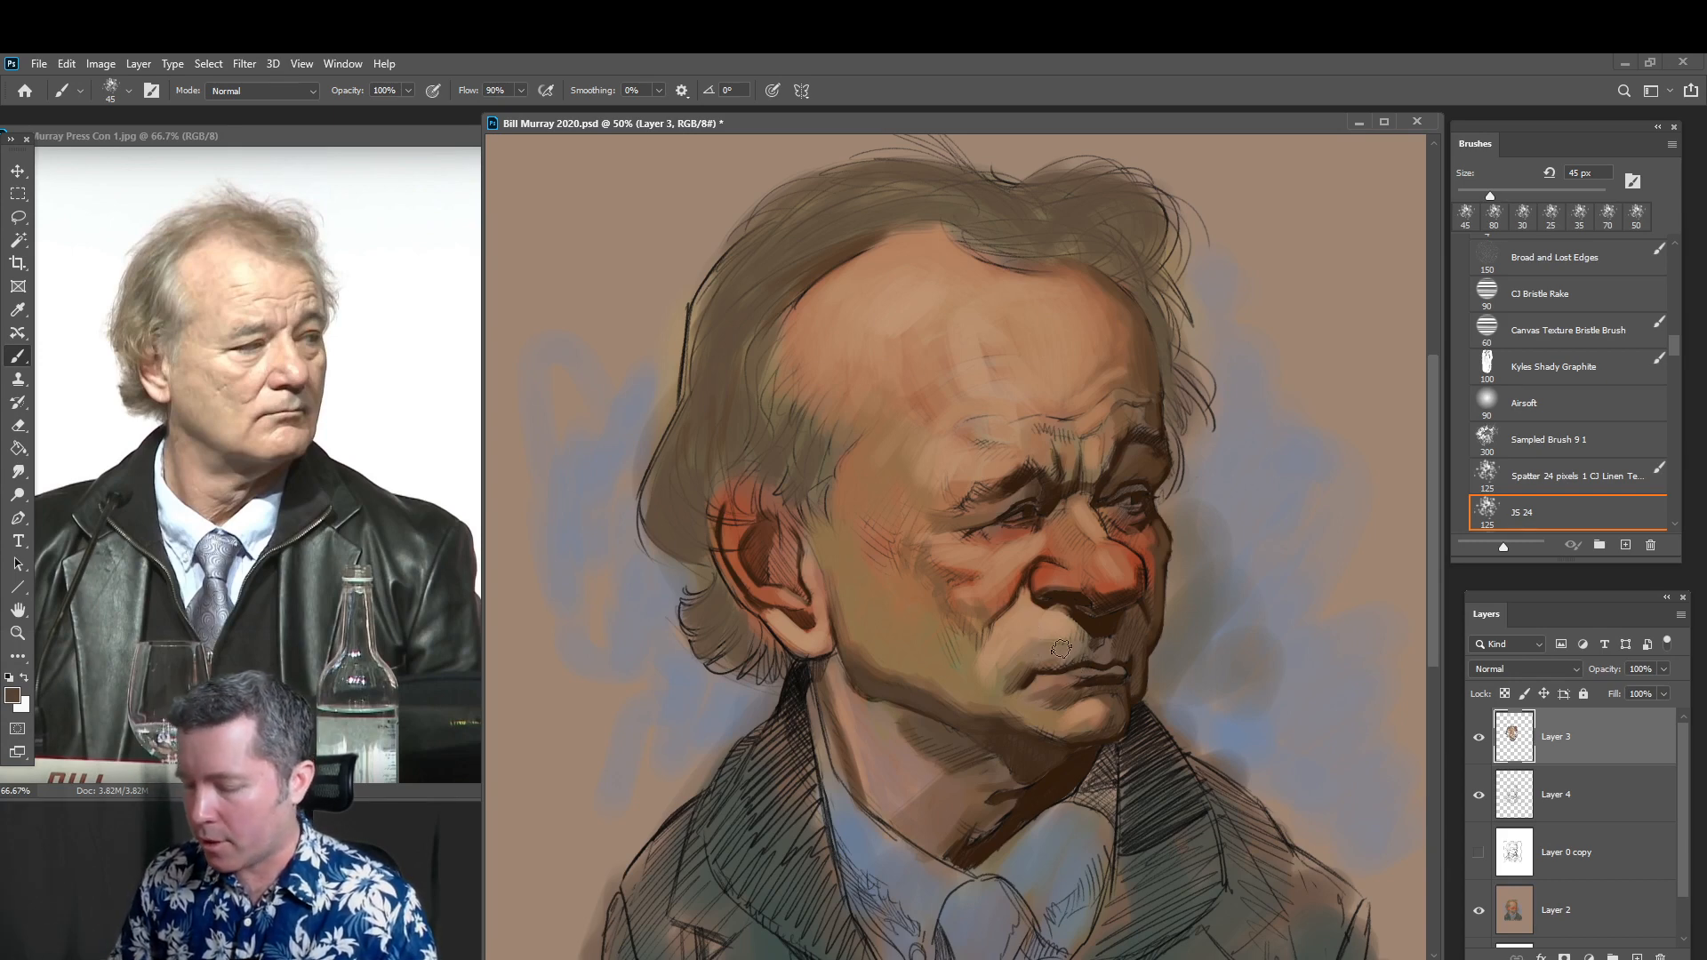
Sample the skin tone above the mouth corner, blend it over the lower cheek at 45 px and resample the cheek color
key("alt")
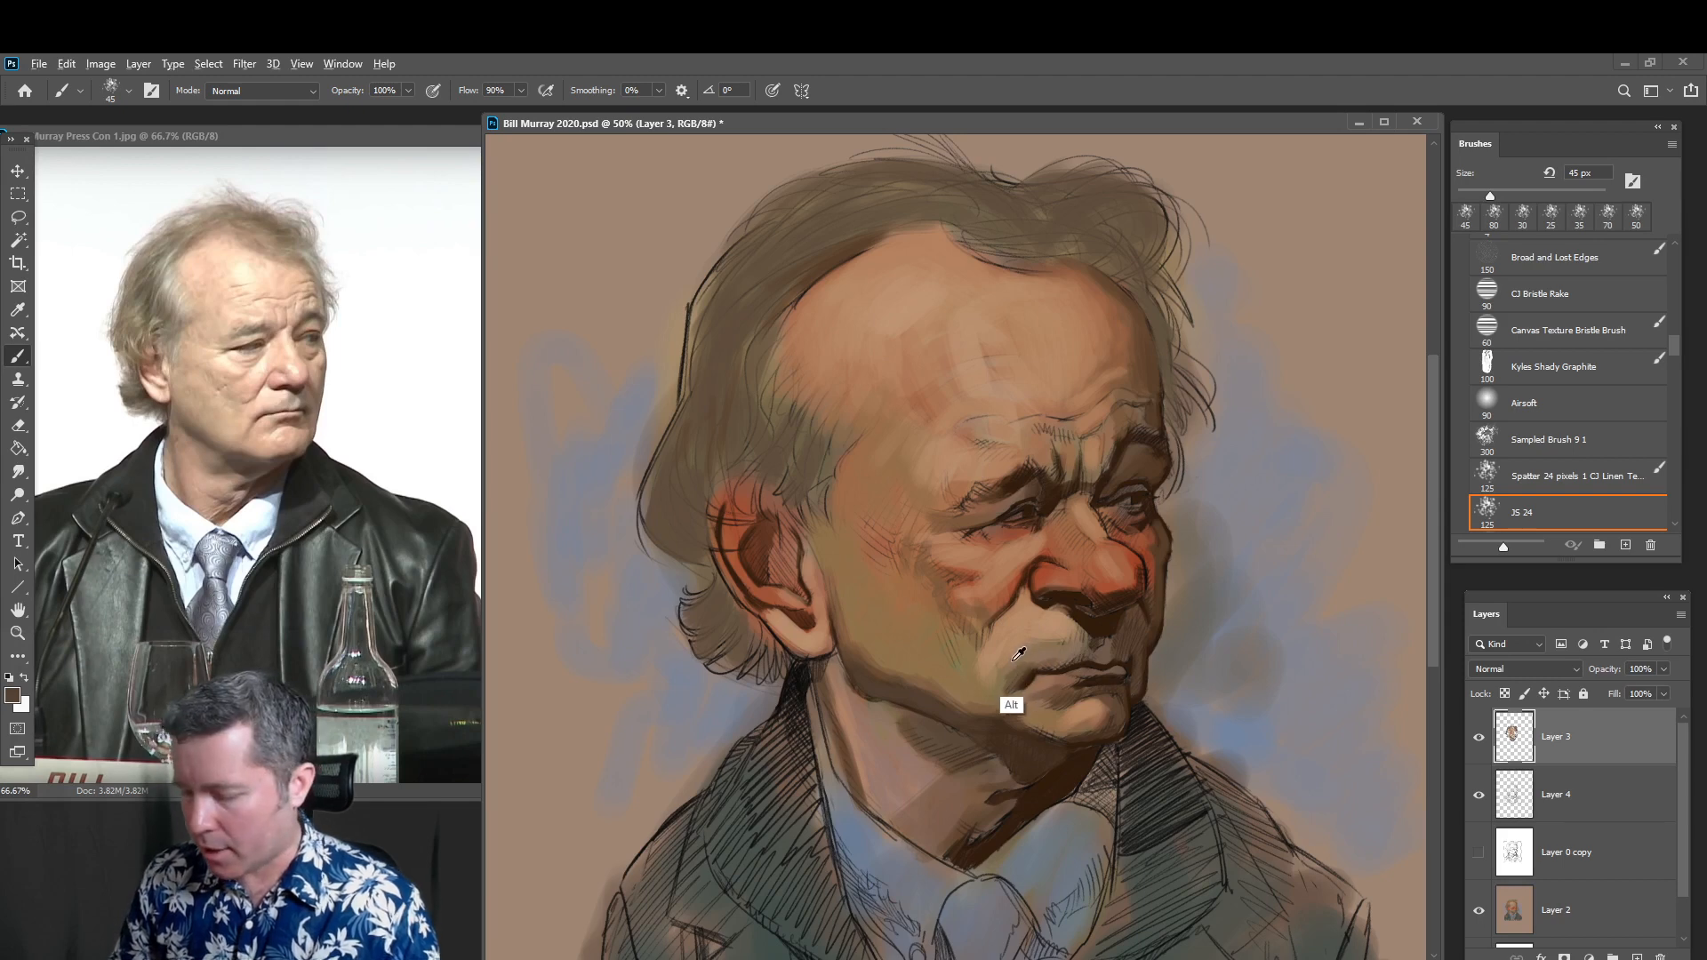
left_click(1025, 644, "alt")
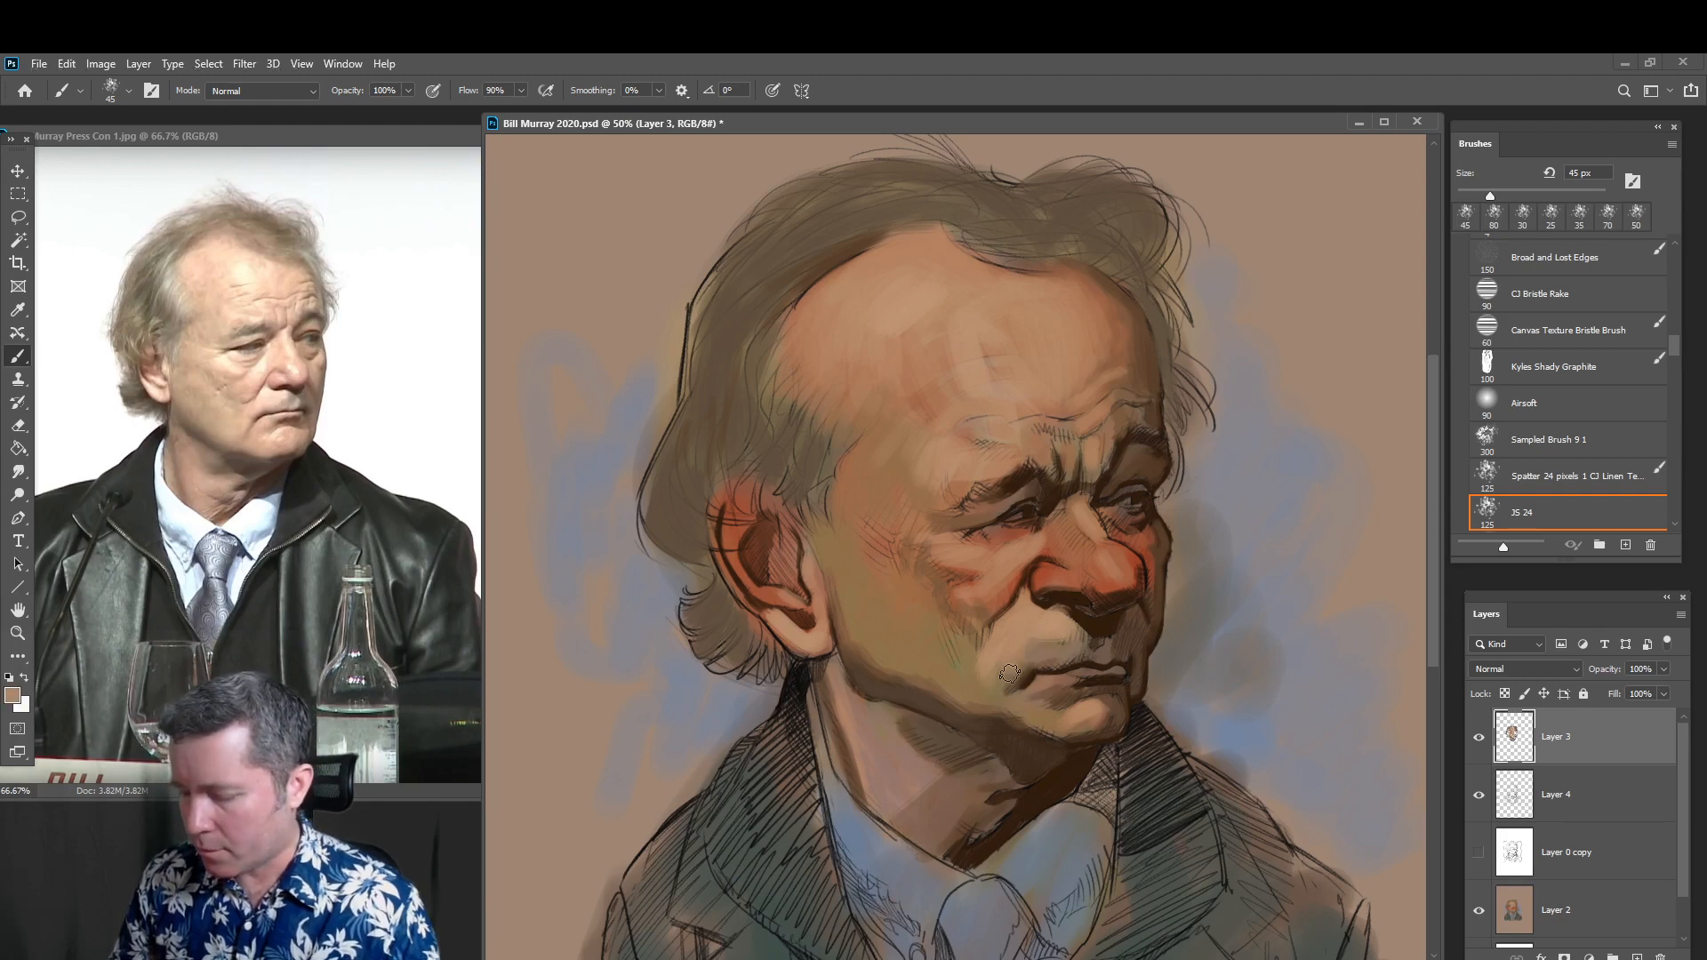
left_click_drag(1010, 674, 962, 690)
left_click(965, 662, "alt")
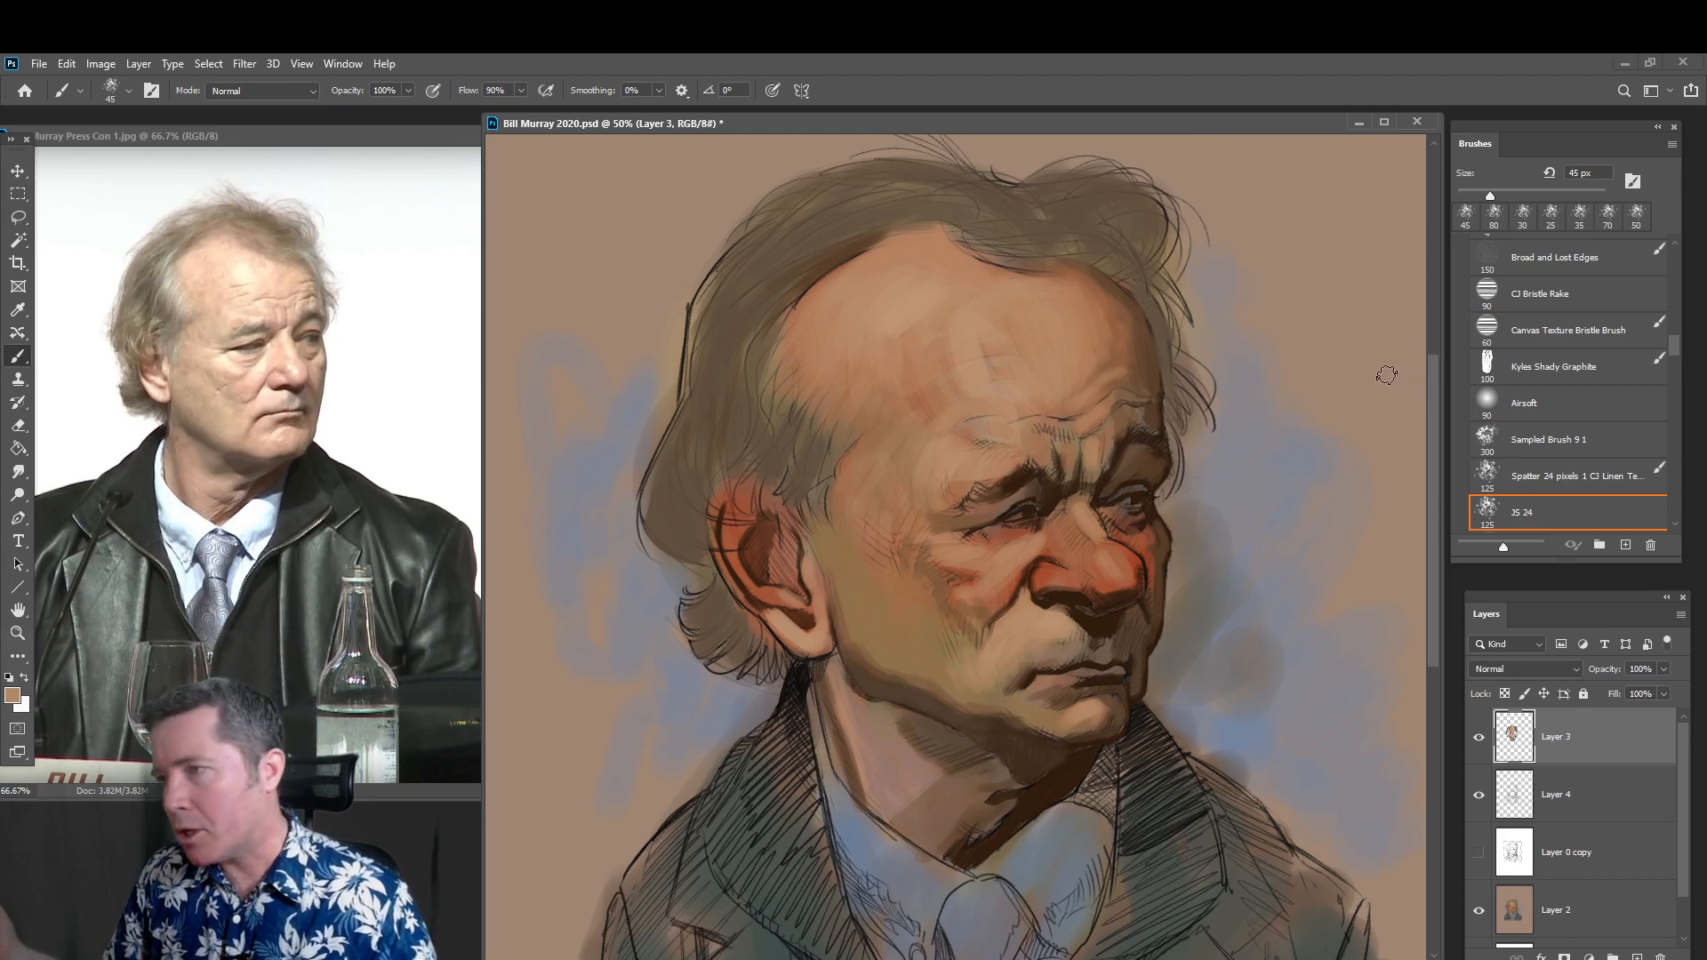
Refine the brow area above the nose with a 30 px brush and sample the skin tone of the lower forehead
left_click_drag(1432, 438, 1431, 434)
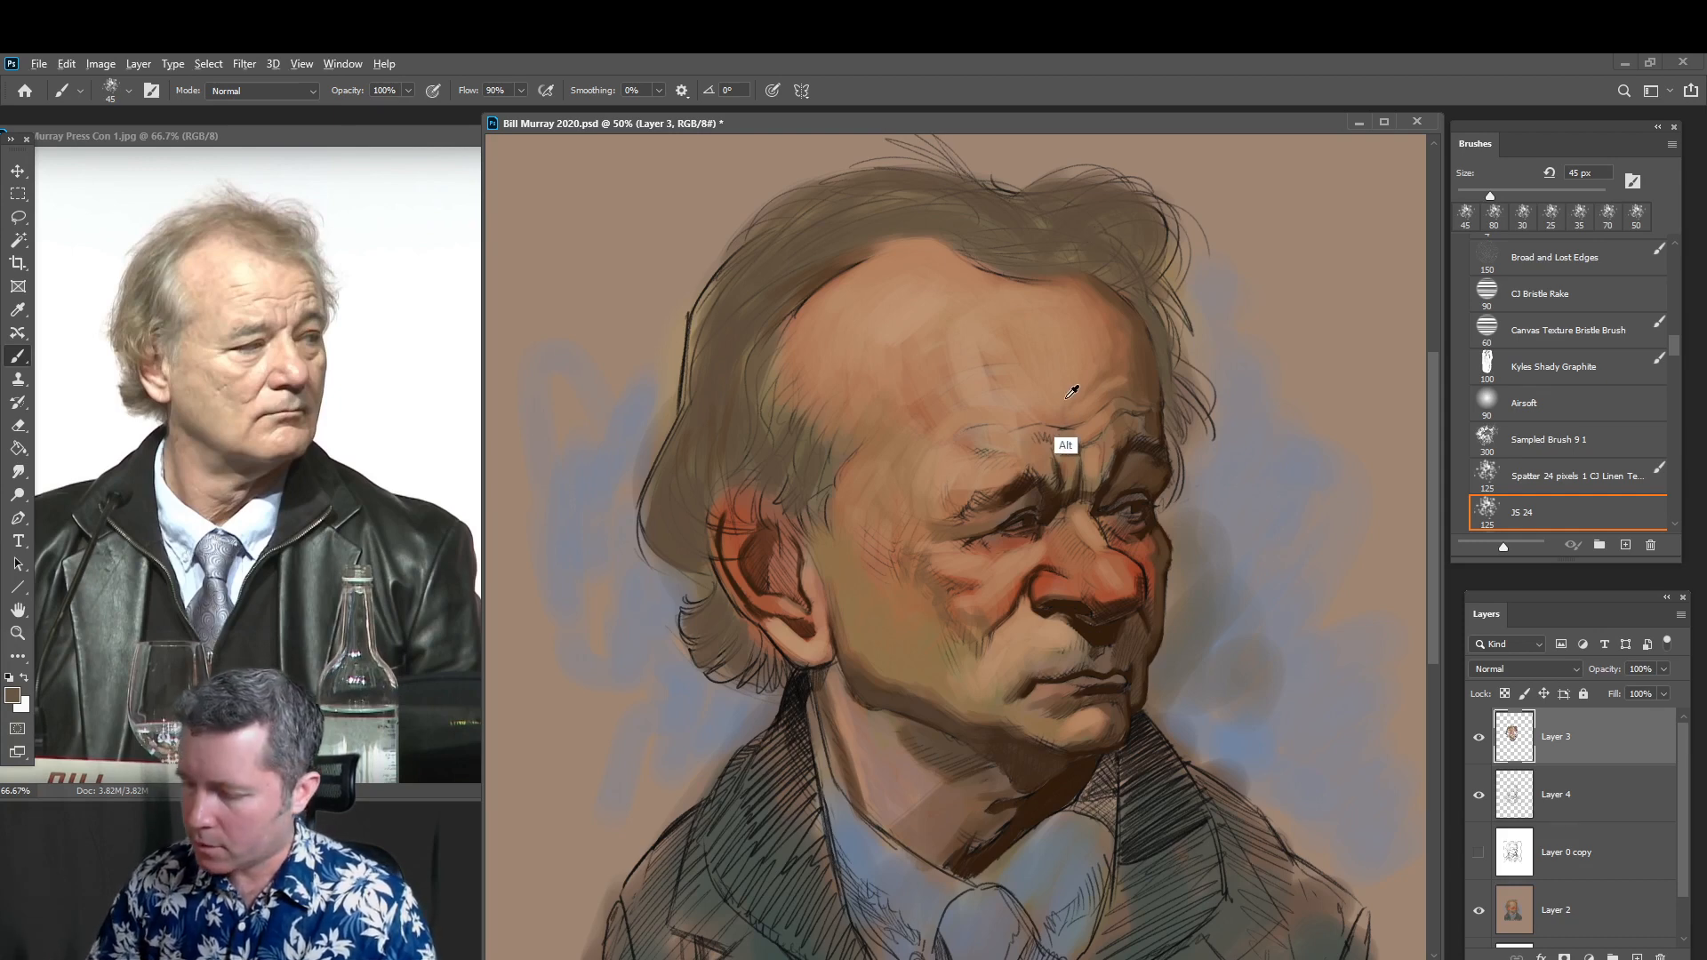
key("bracketleft")
key("bracketleft")
mouse_move(1066, 456)
left_mouse_down()
mouse_move(1065, 481)
mouse_move(1045, 471)
mouse_move(1071, 446)
left_mouse_up()
left_click(1031, 430, "alt")
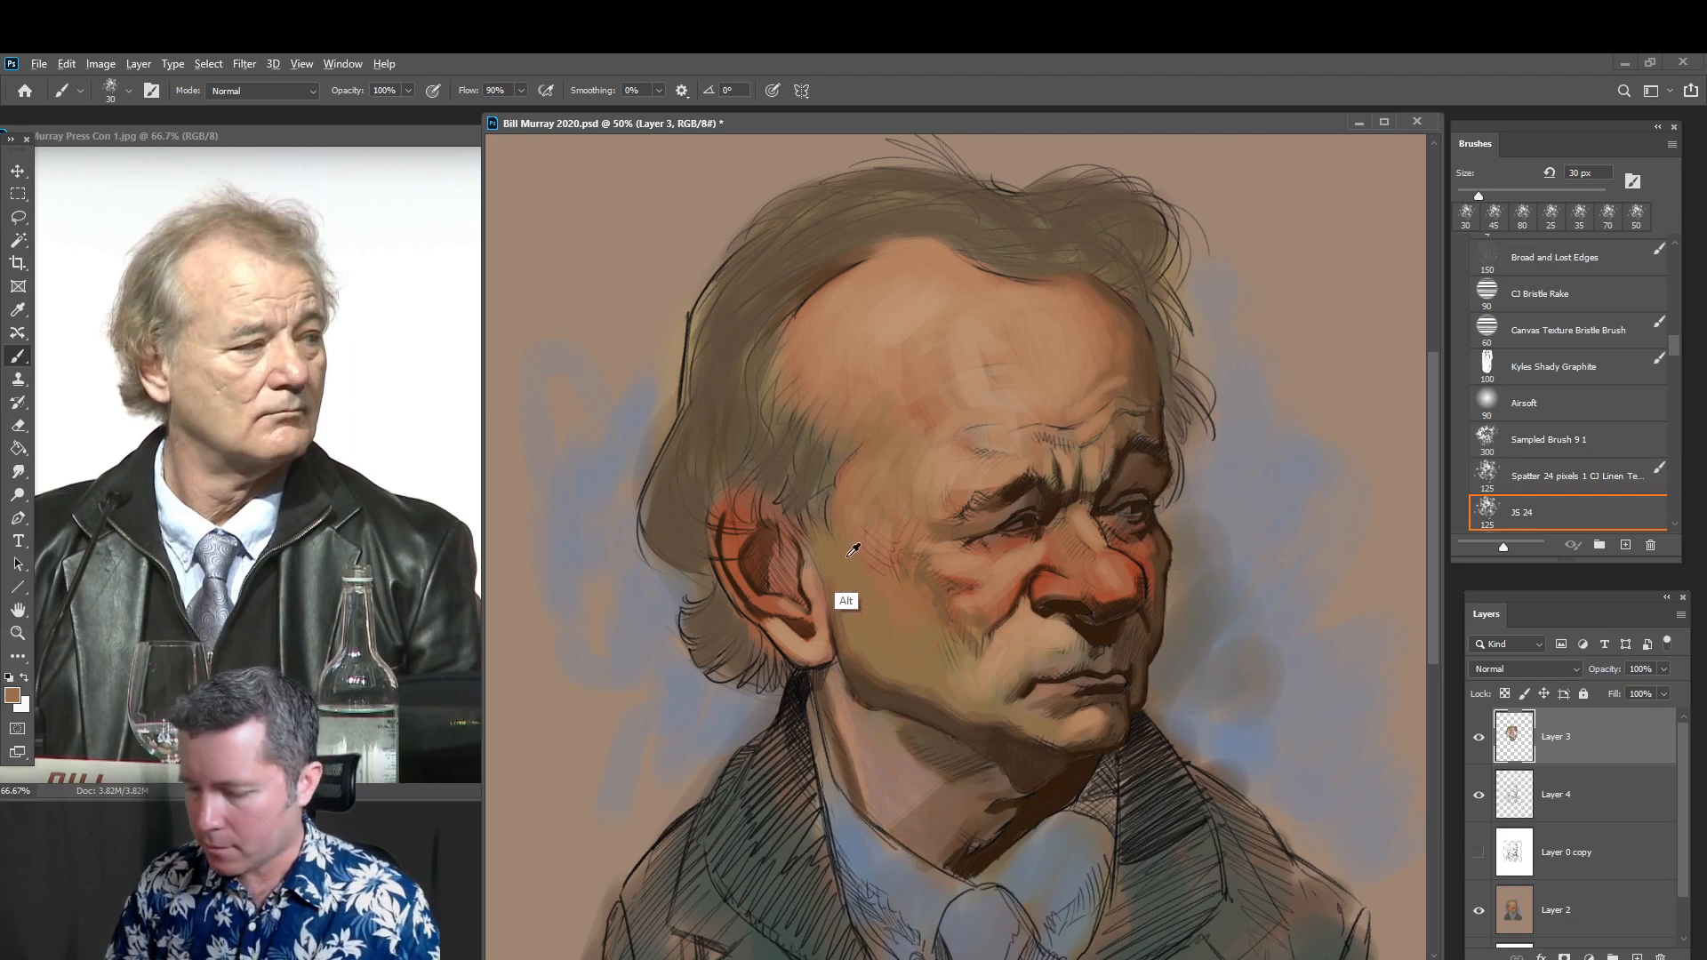
Sample the brown cheek tone and blend it over the outer cheek in front of the ear with a 70 px brush
left_click(973, 349, "alt")
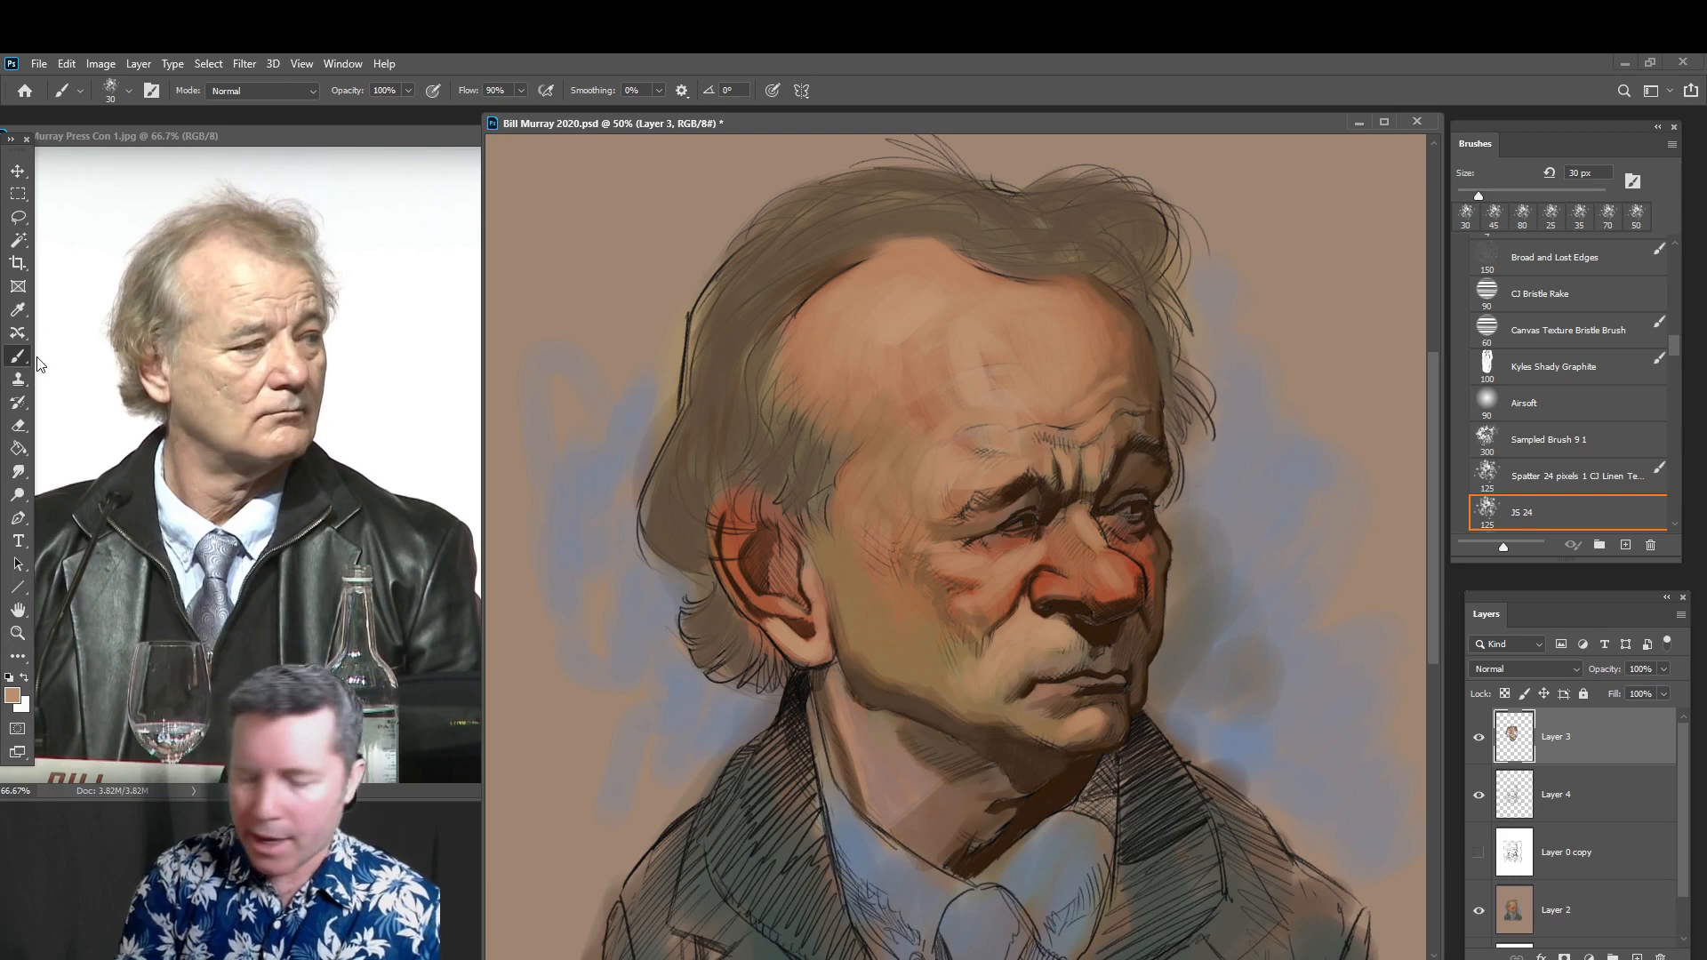
key("bracketright")
key("bracketright")
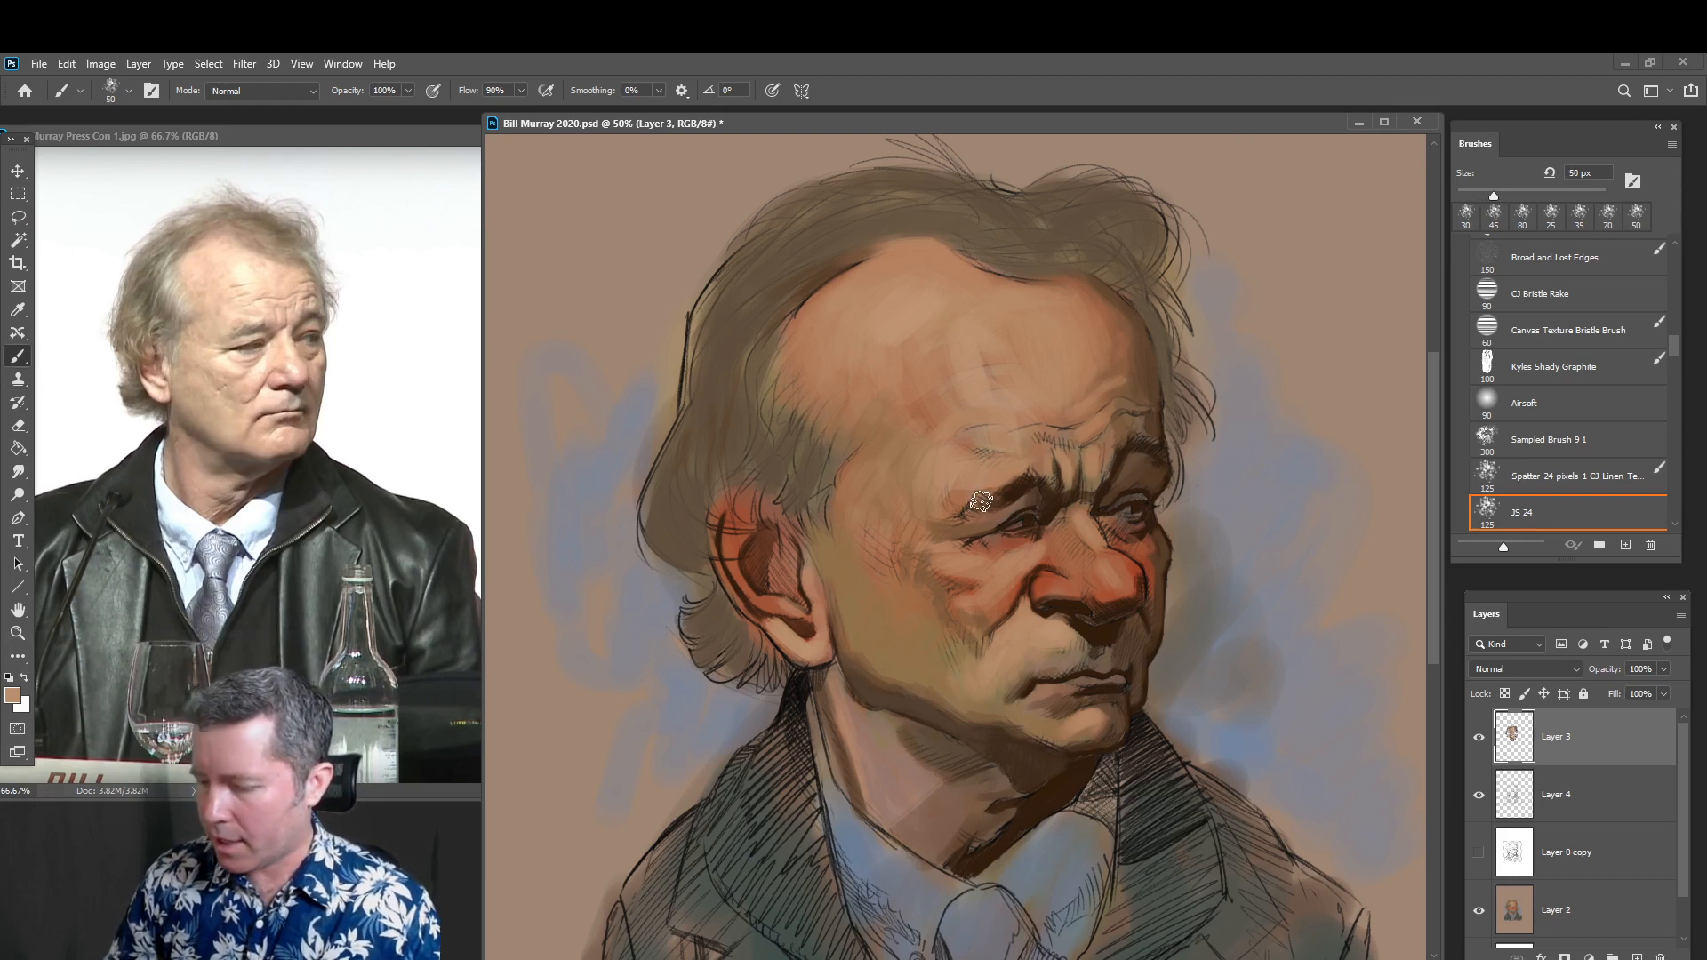
key("bracketright")
key("bracketright")
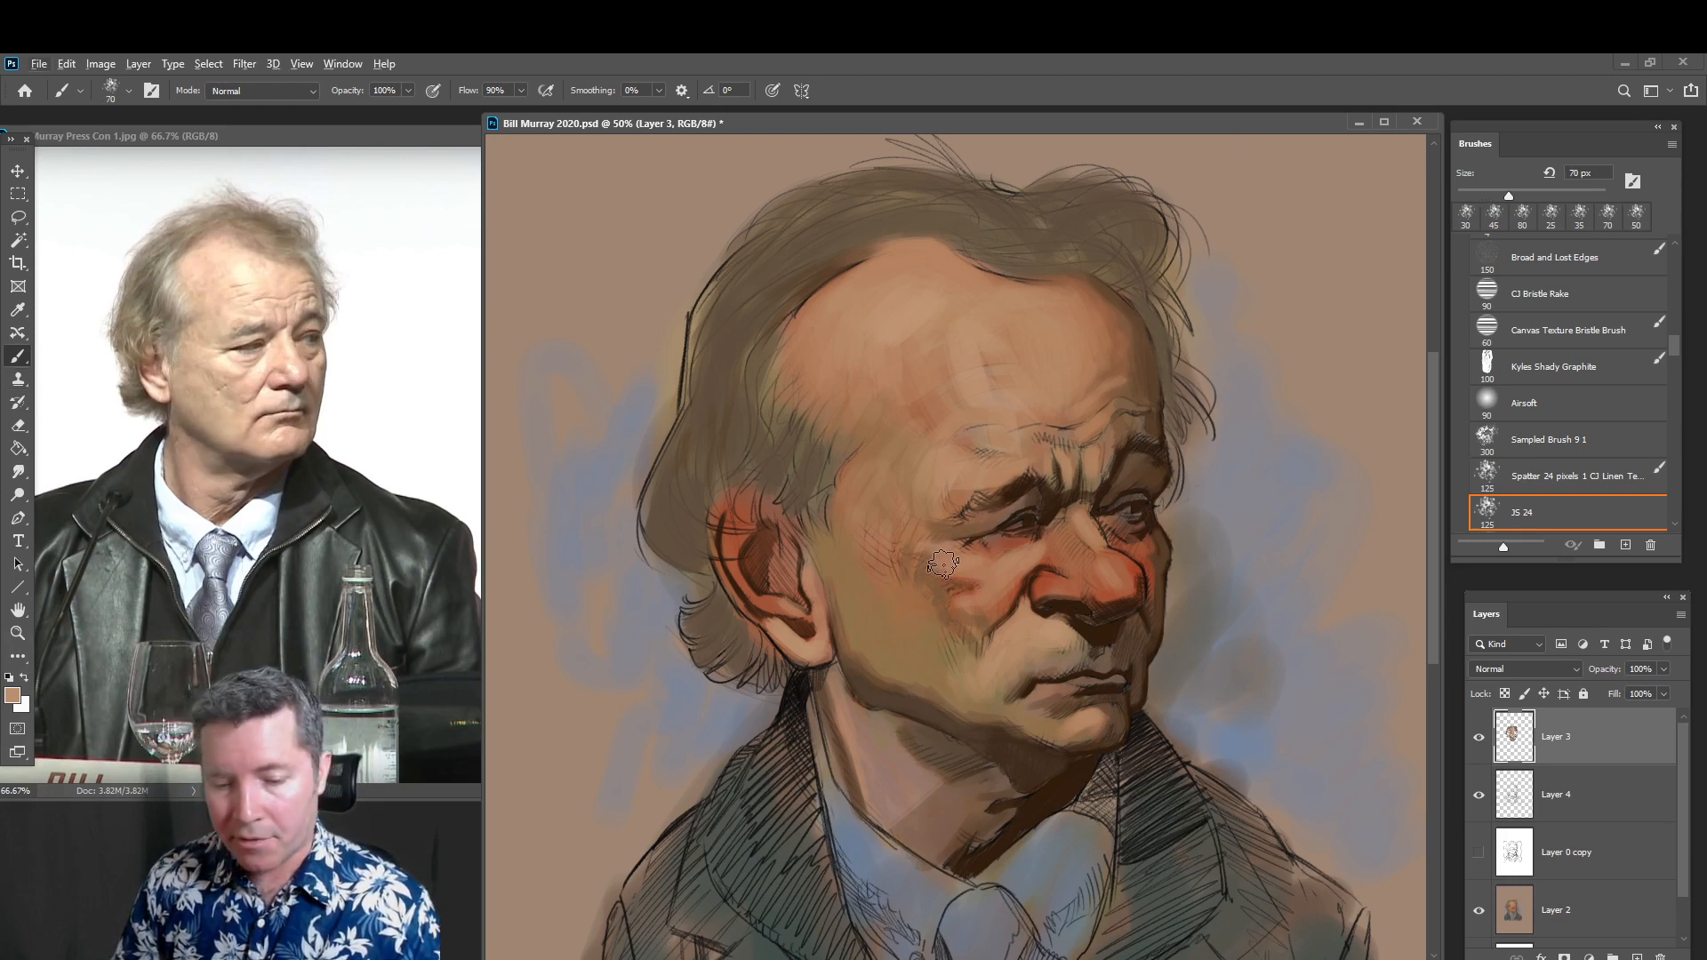
left_click(936, 560, "alt")
mouse_move(923, 562)
left_mouse_down()
mouse_move(924, 608)
mouse_move(886, 594)
left_mouse_up()
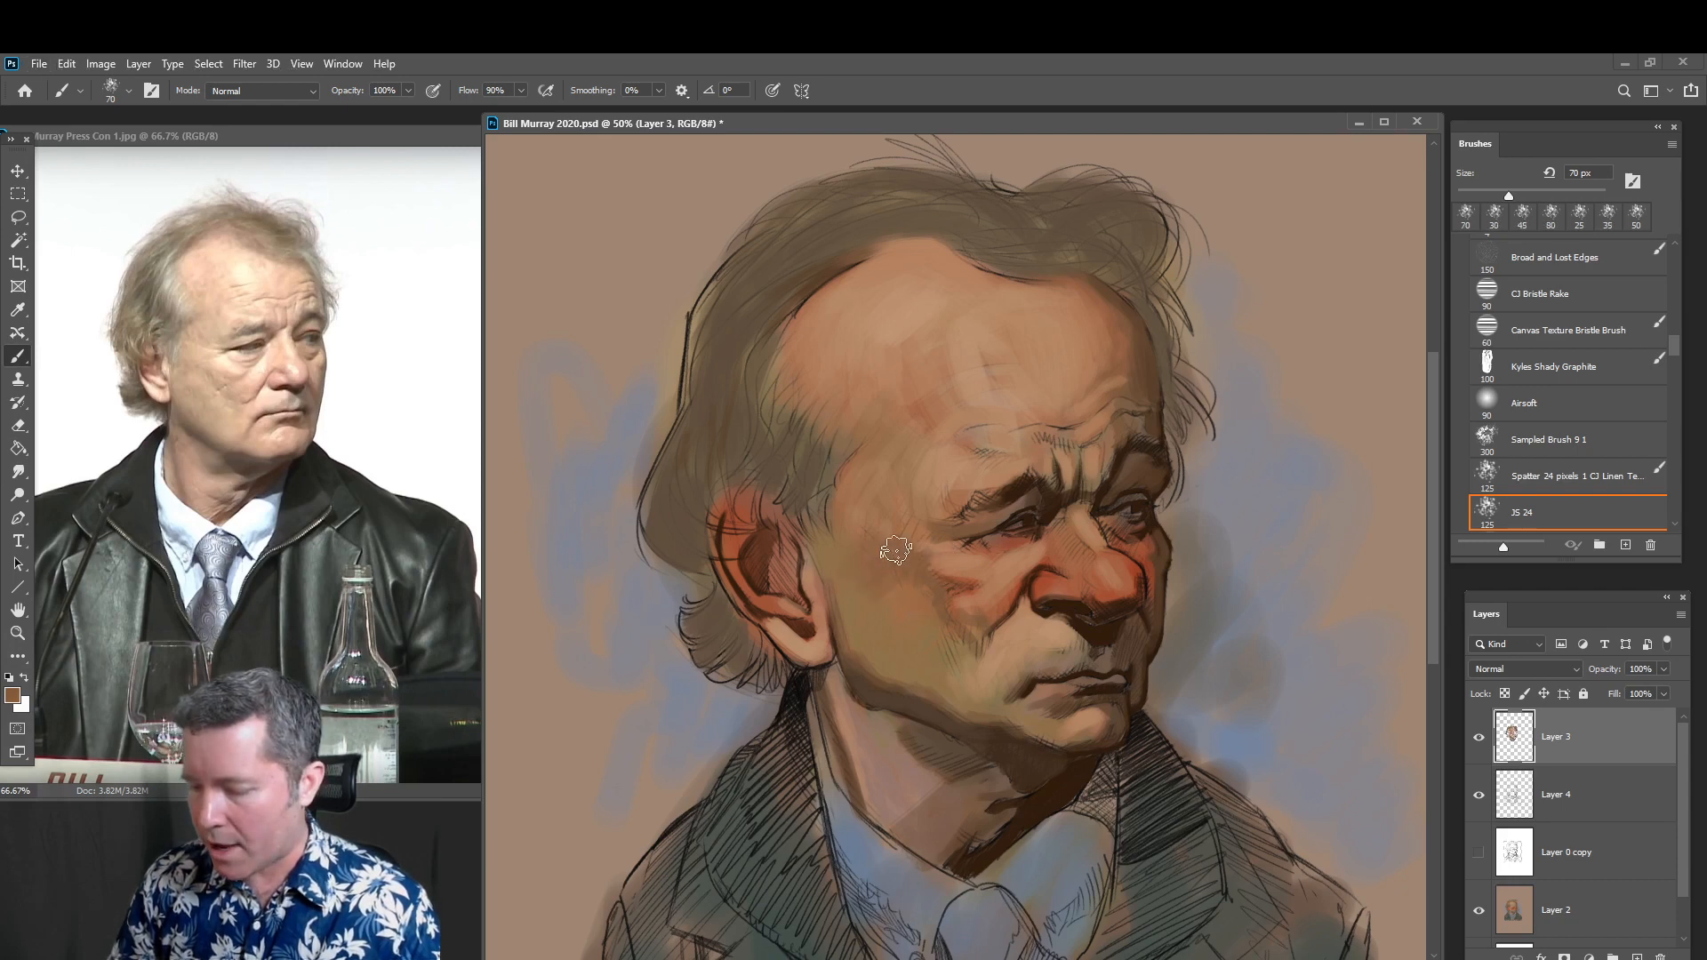
Sample a dark brown beside the far eye and refine the shadow under the near eye with a 30 px brush
left_click(996, 559, "alt")
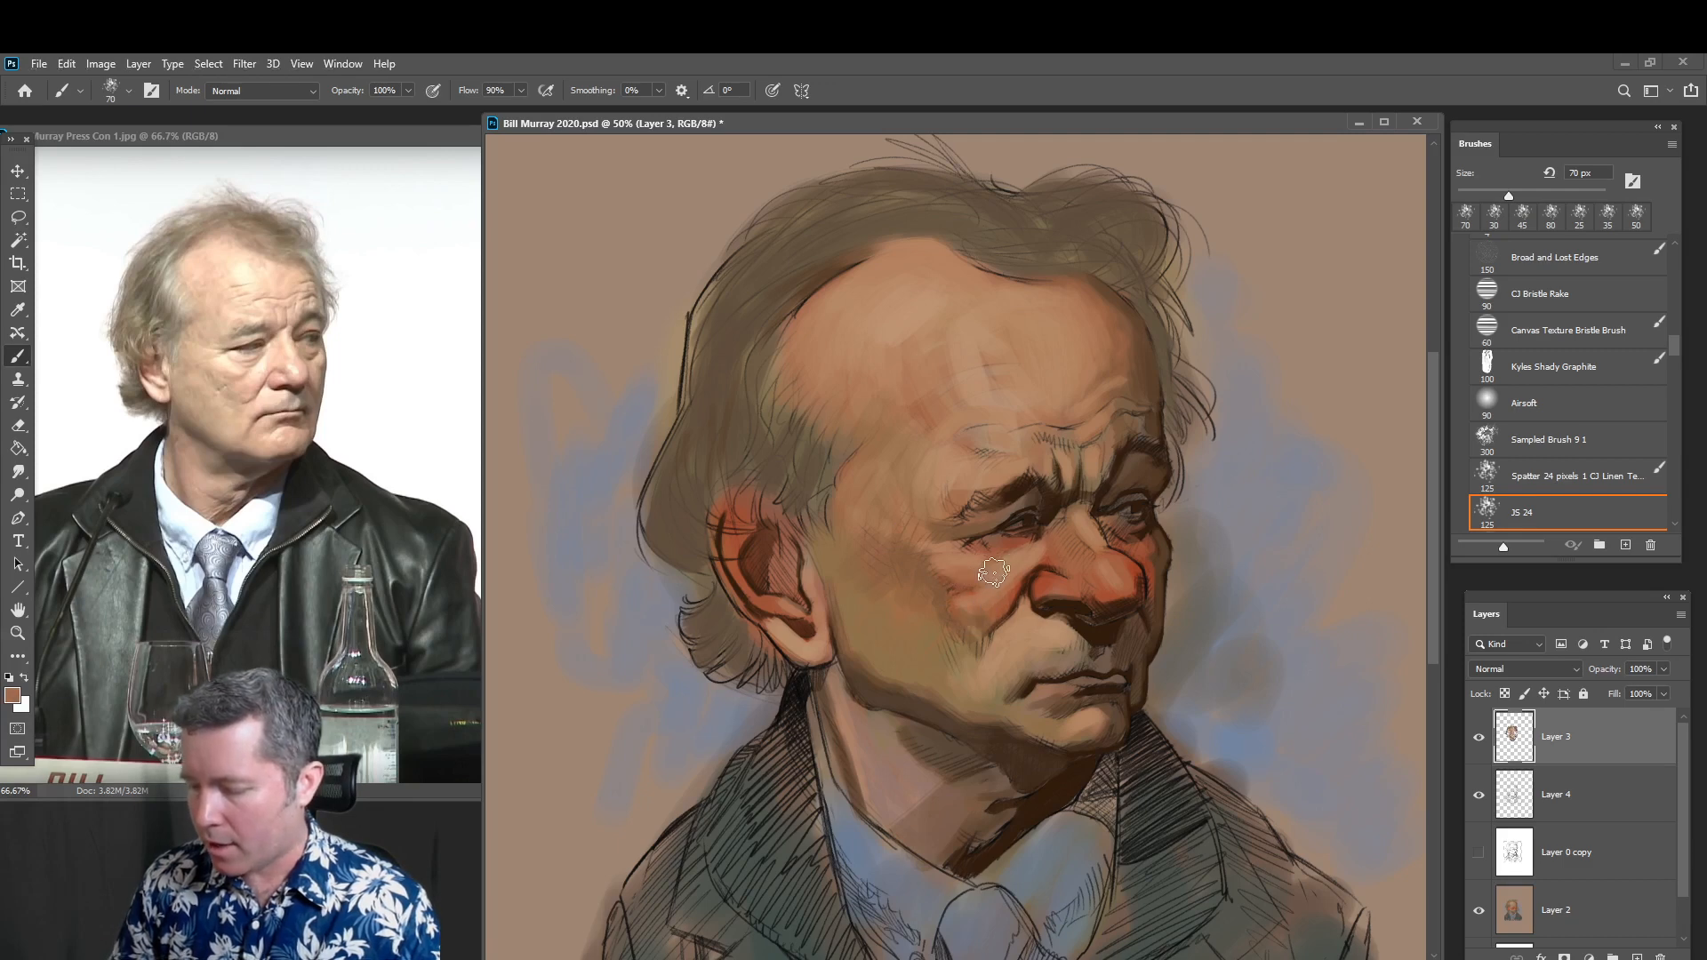
key("bracketleft")
key("bracketleft")
key("bracketleft")
left_click(1150, 539, "alt")
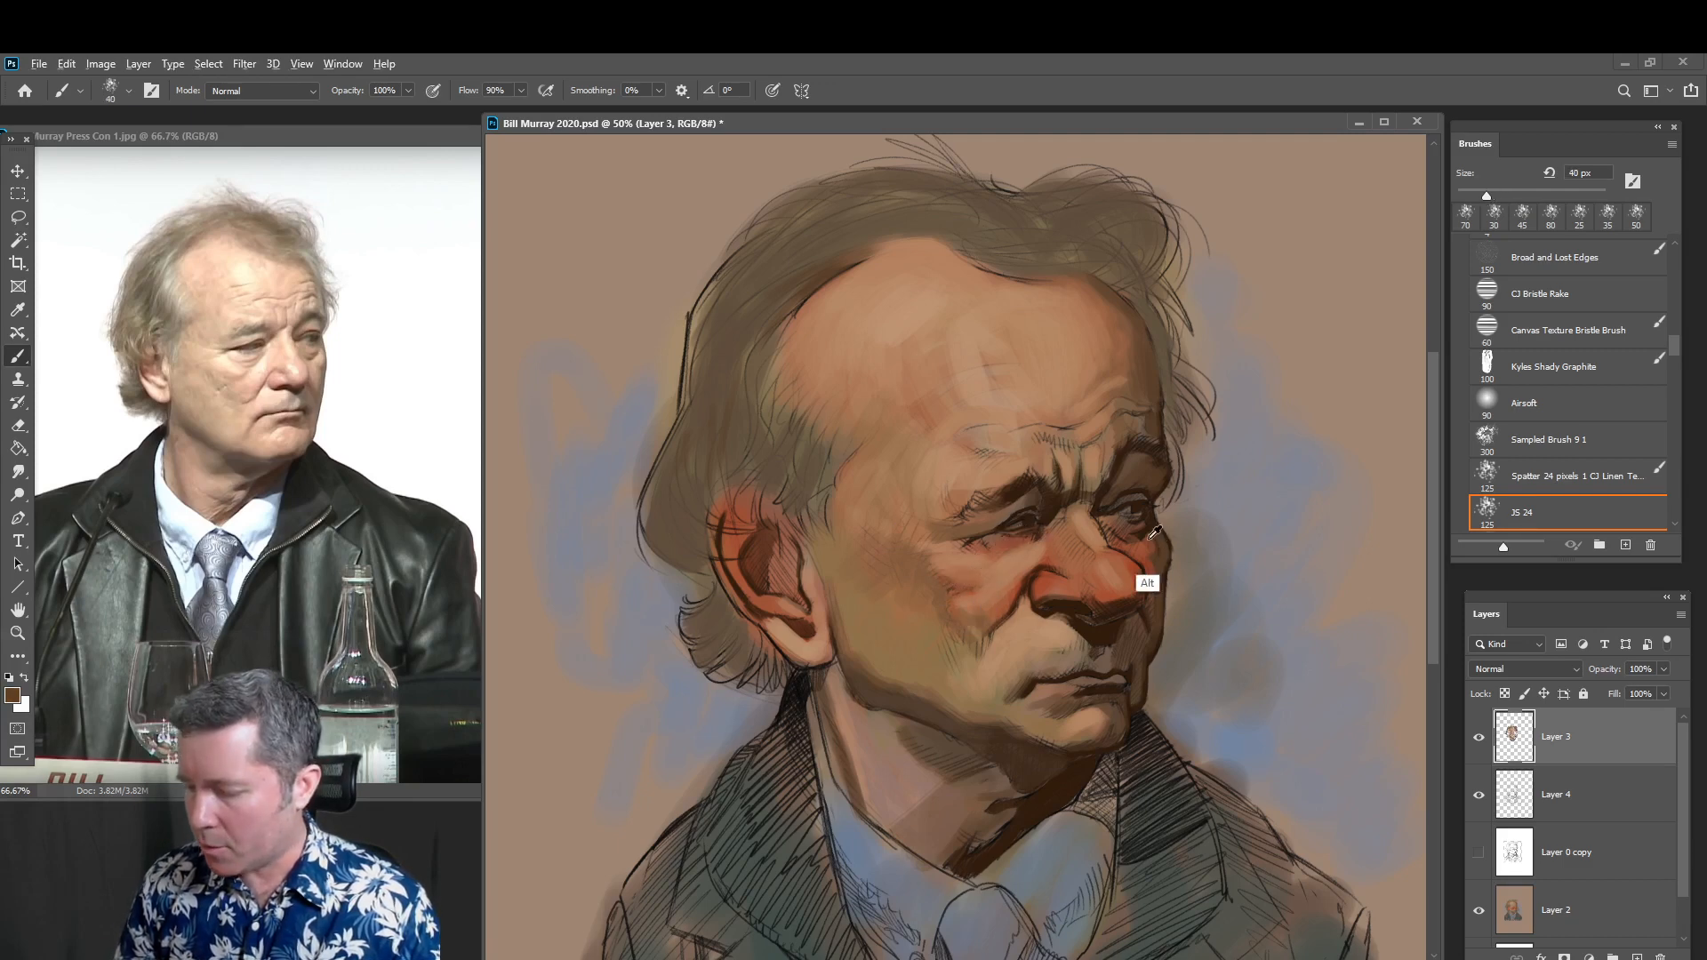
key("bracketleft")
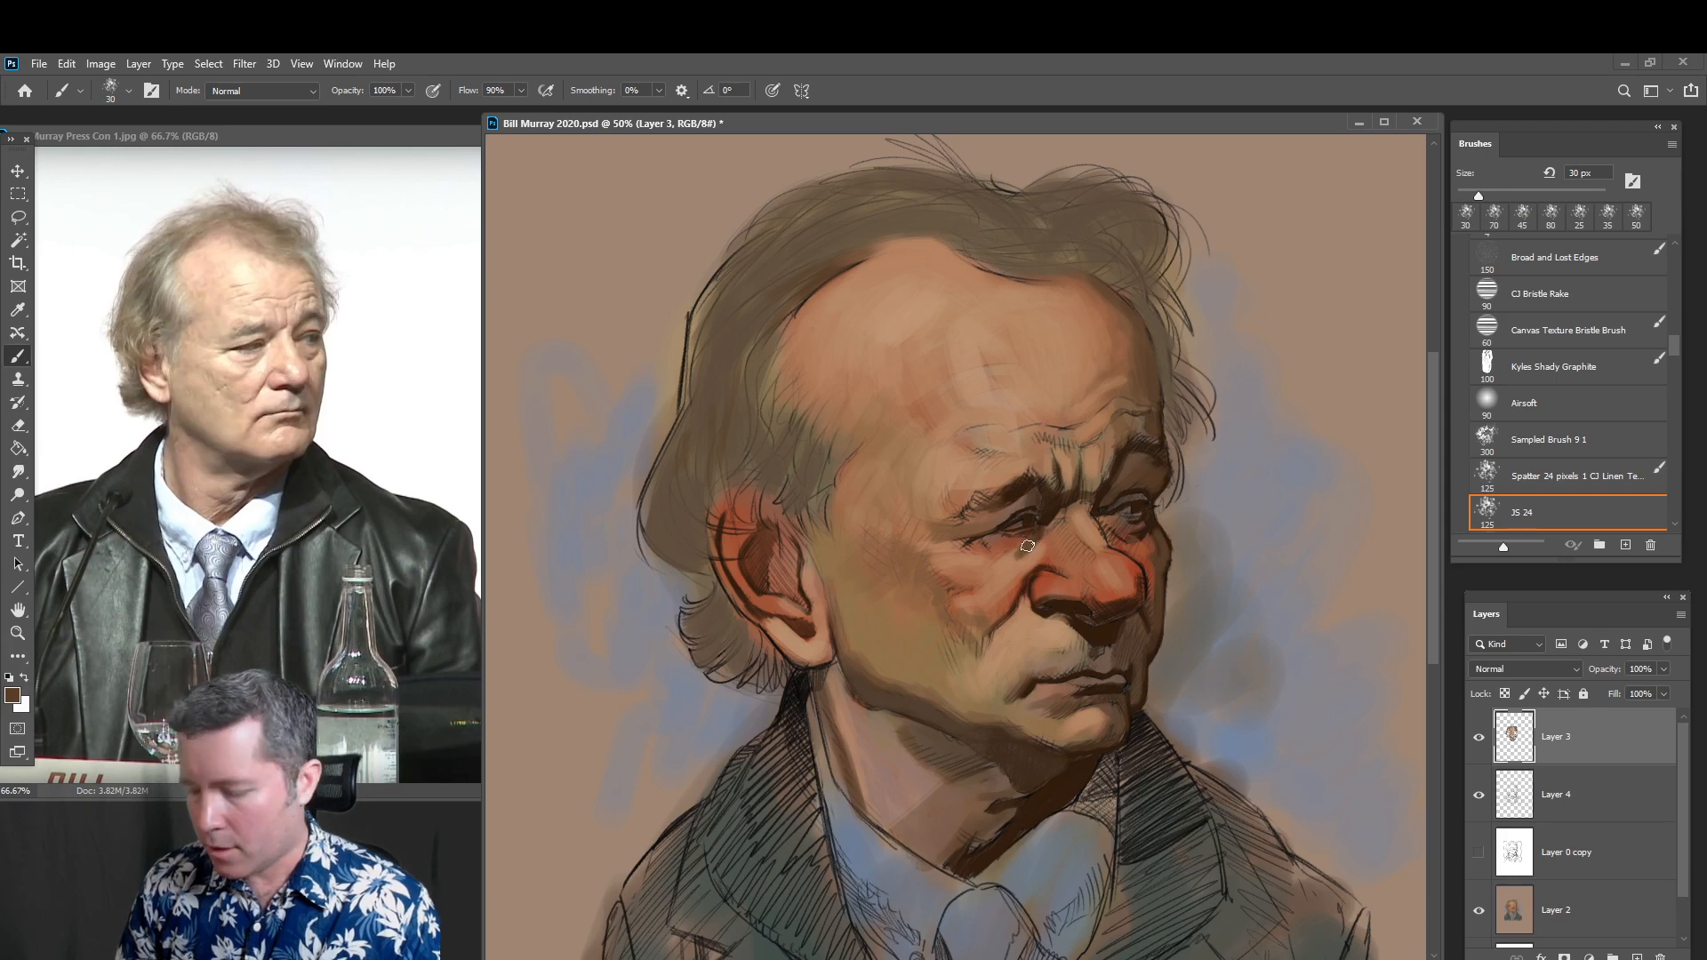
mouse_move(1028, 546)
left_mouse_down()
mouse_move(1006, 562)
mouse_move(1027, 547)
left_mouse_up()
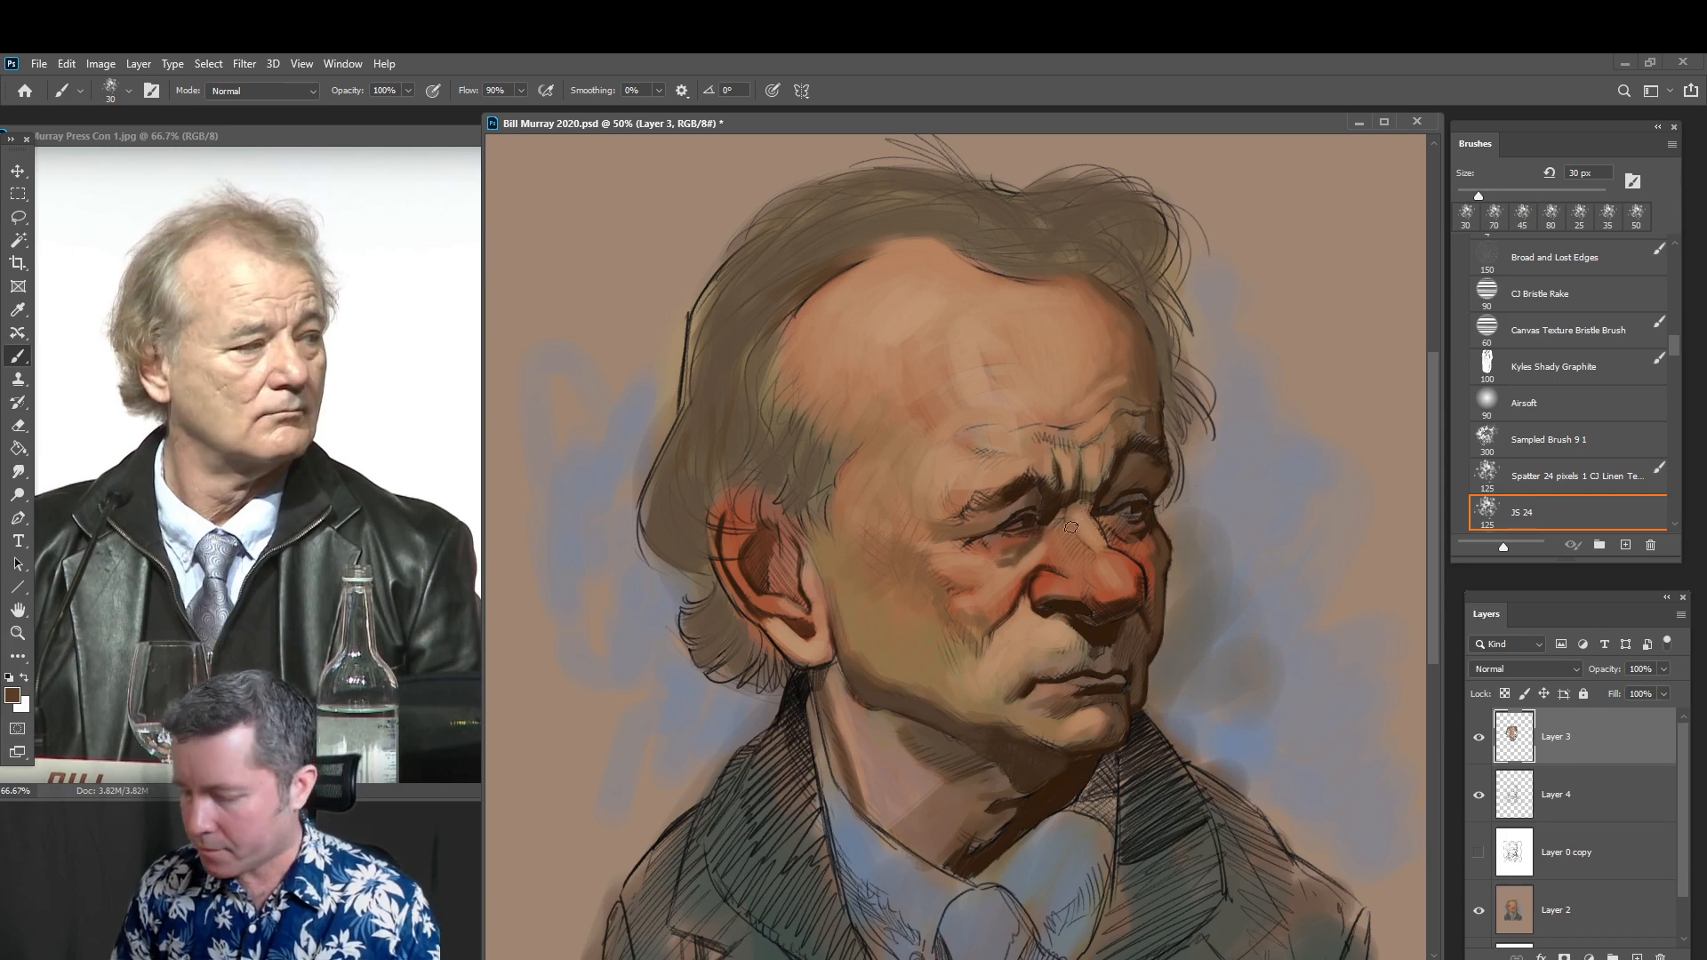
Sample the skin tone beside the nose, enlarge the brush to 100 px and blend the far side of the forehead
left_click(1045, 591, "alt")
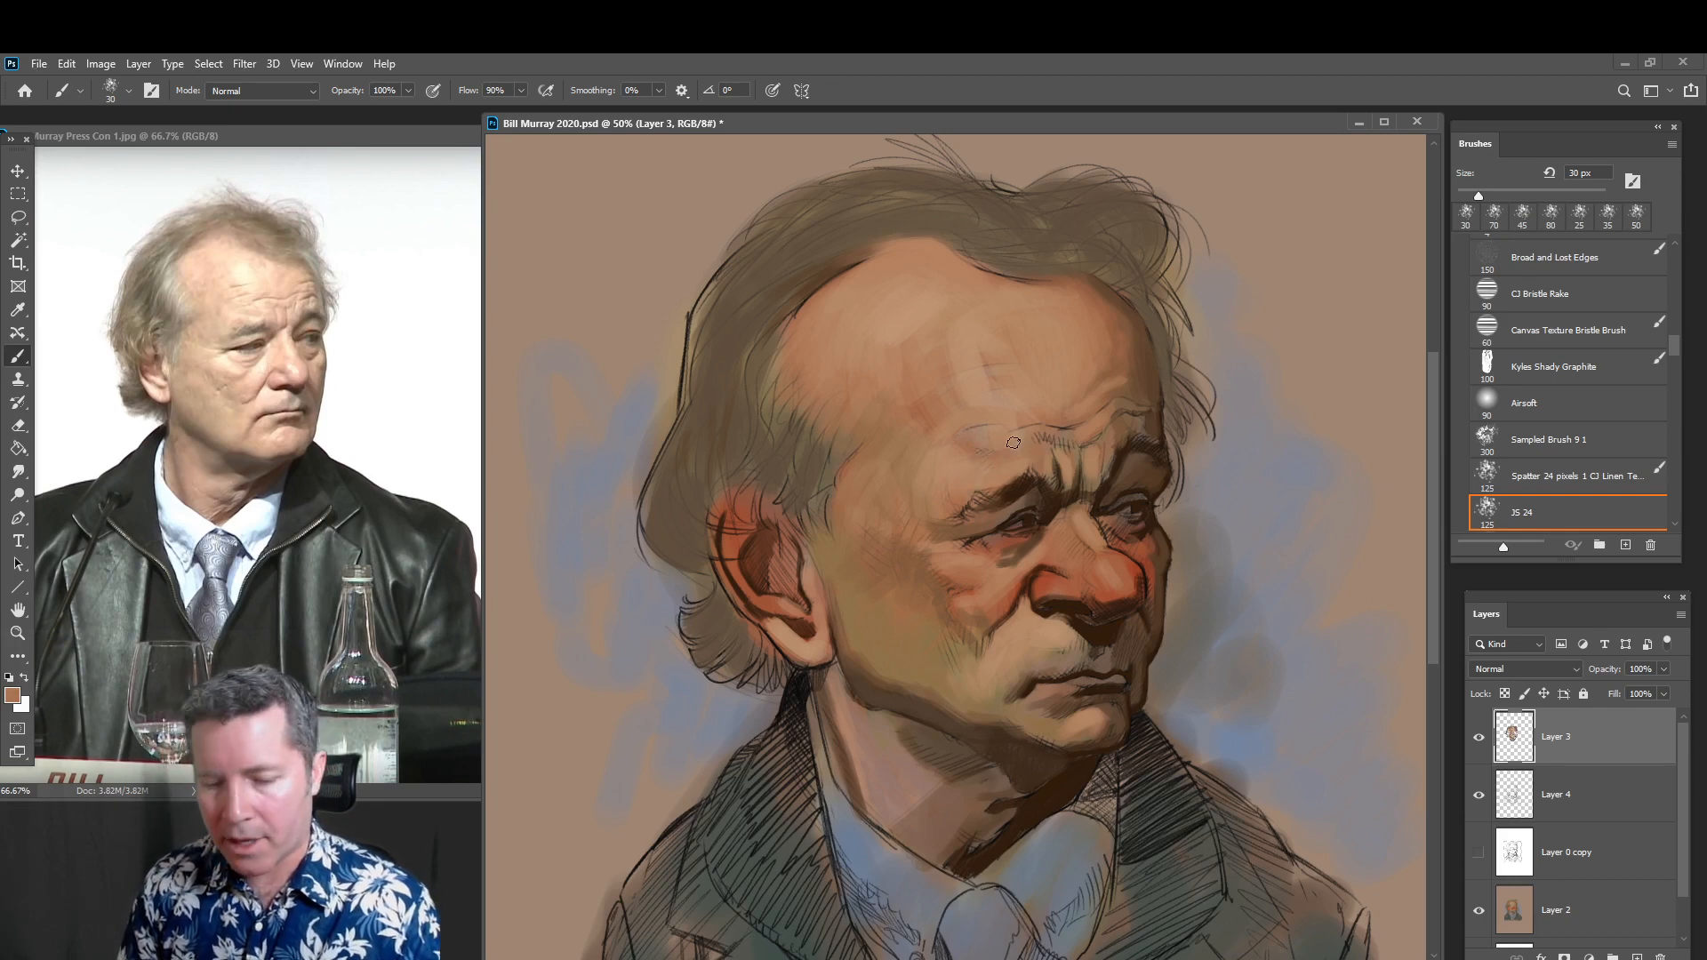
key("bracketright")
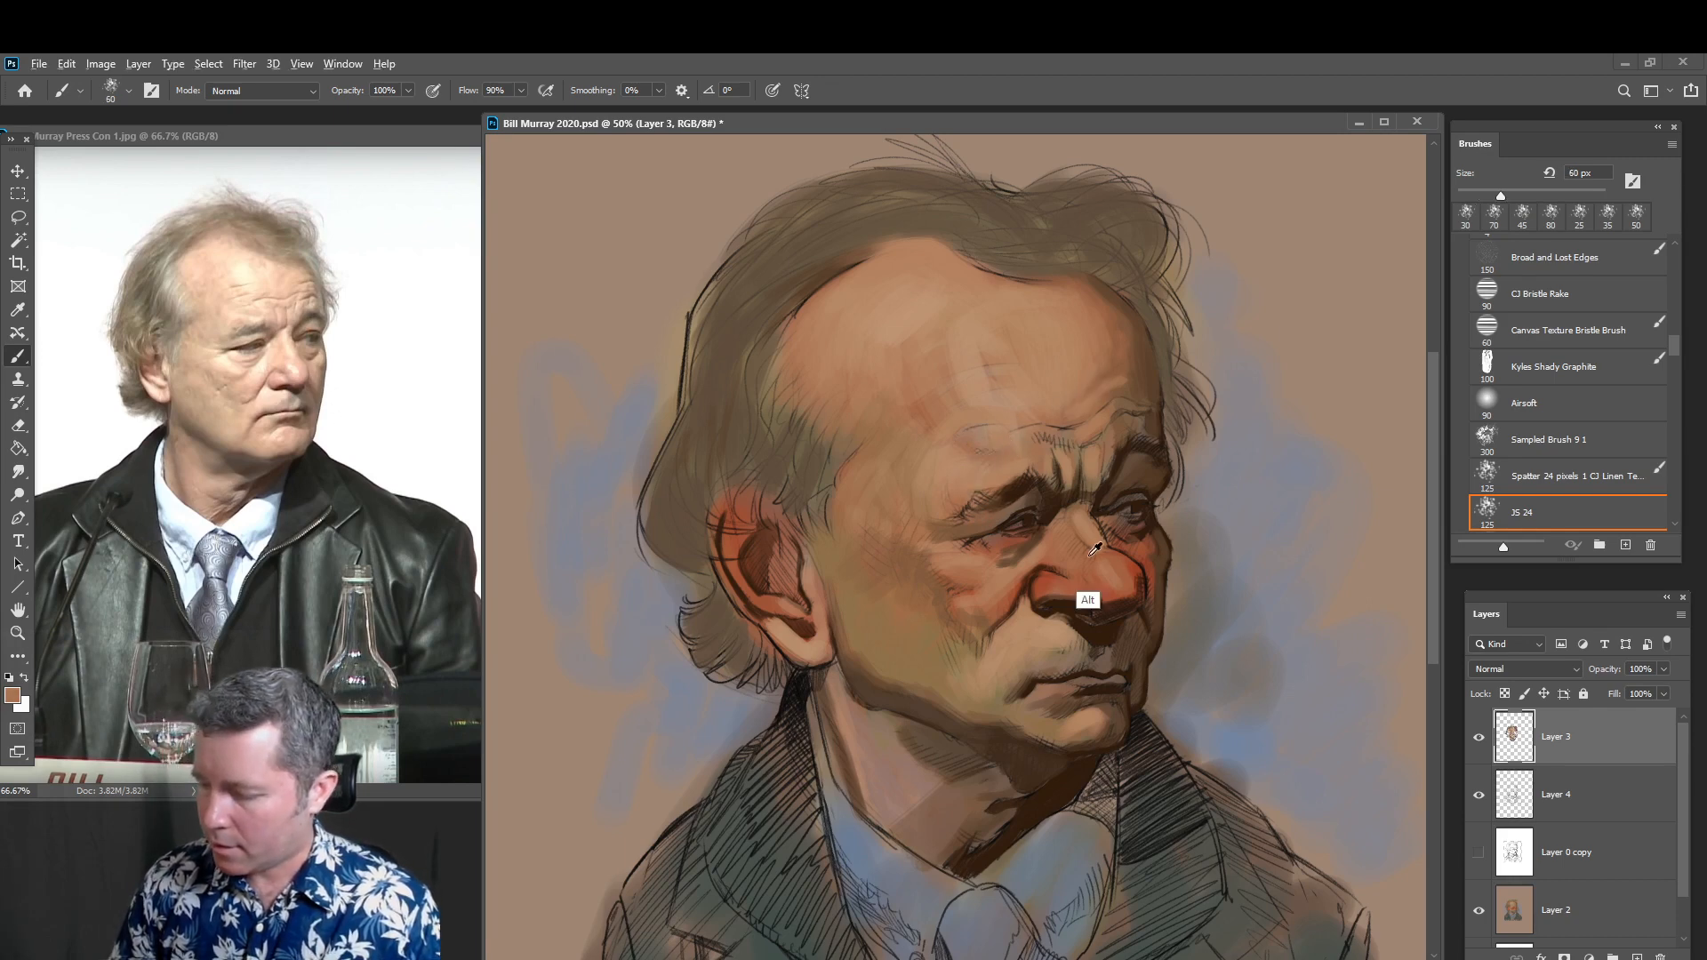
key("bracketright")
key("bracketright")
key("bracketright")
key("bracketright")
key("bracketright")
key("bracketright")
mouse_move(1135, 362)
left_mouse_down()
mouse_move(1096, 316)
mouse_move(1086, 388)
mouse_move(1072, 335)
mouse_move(1060, 399)
mouse_move(1100, 359)
left_mouse_up()
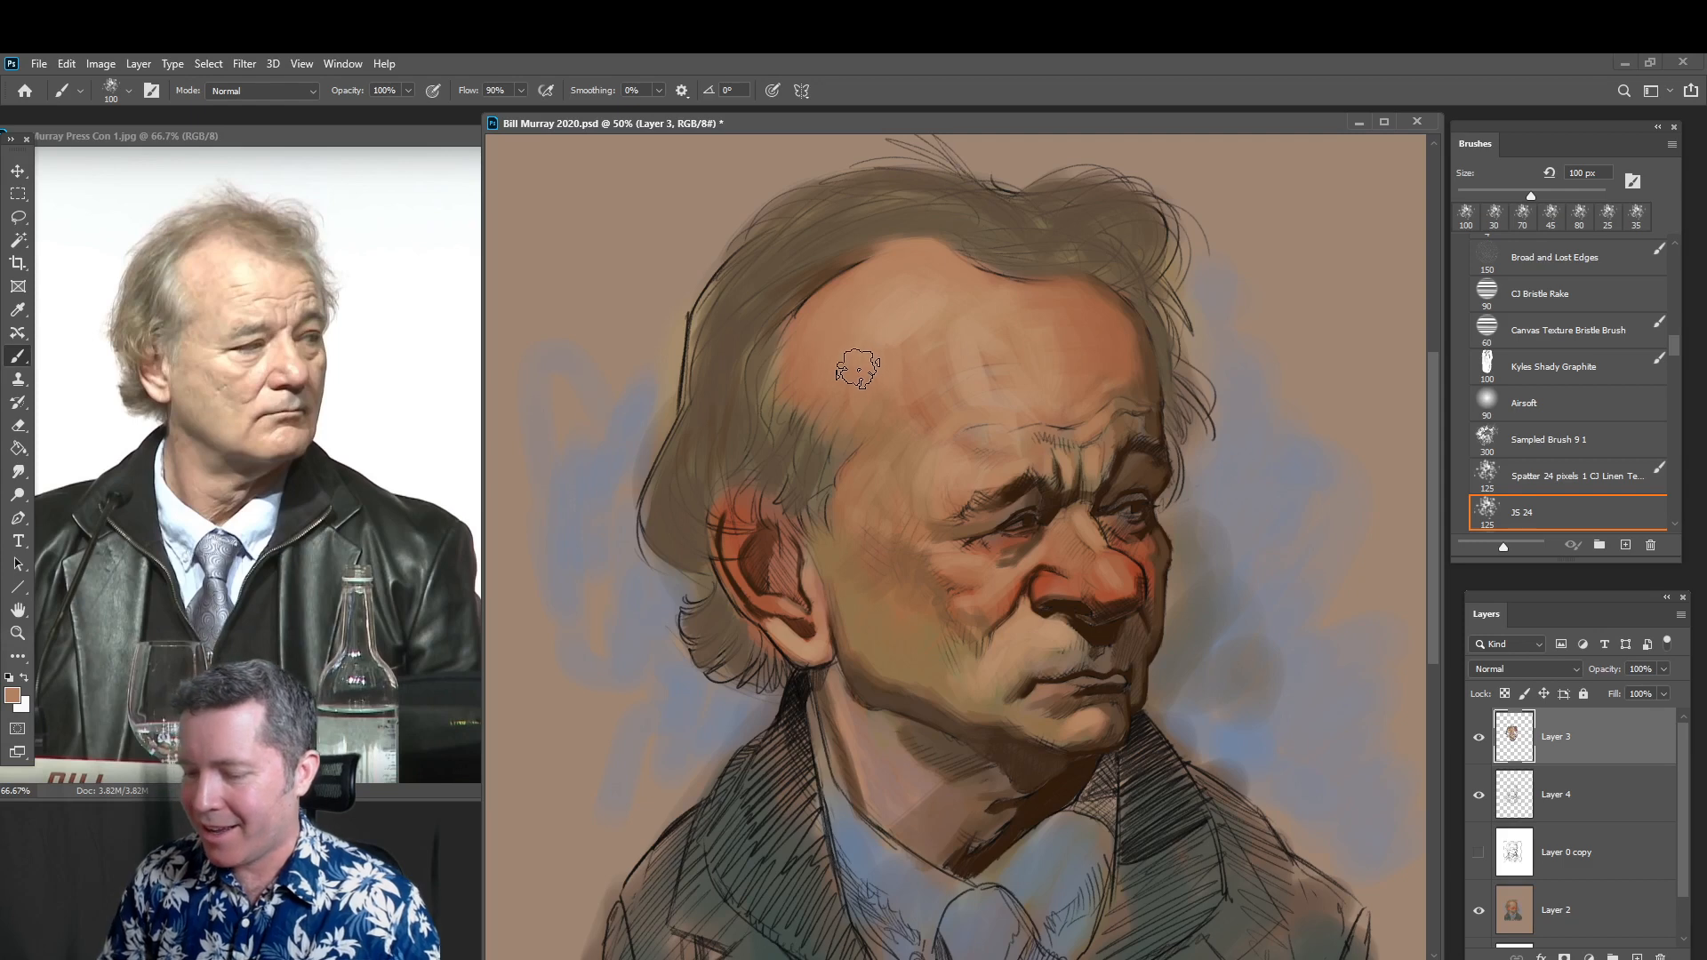
Smooth the temple and upper forehead up to the hairline at 100 px, resampling the skin tone from the mid-forehead
mouse_move(857, 369)
left_mouse_down()
mouse_move(867, 360)
mouse_move(848, 414)
mouse_move(914, 338)
mouse_move(869, 343)
mouse_move(929, 429)
left_mouse_up()
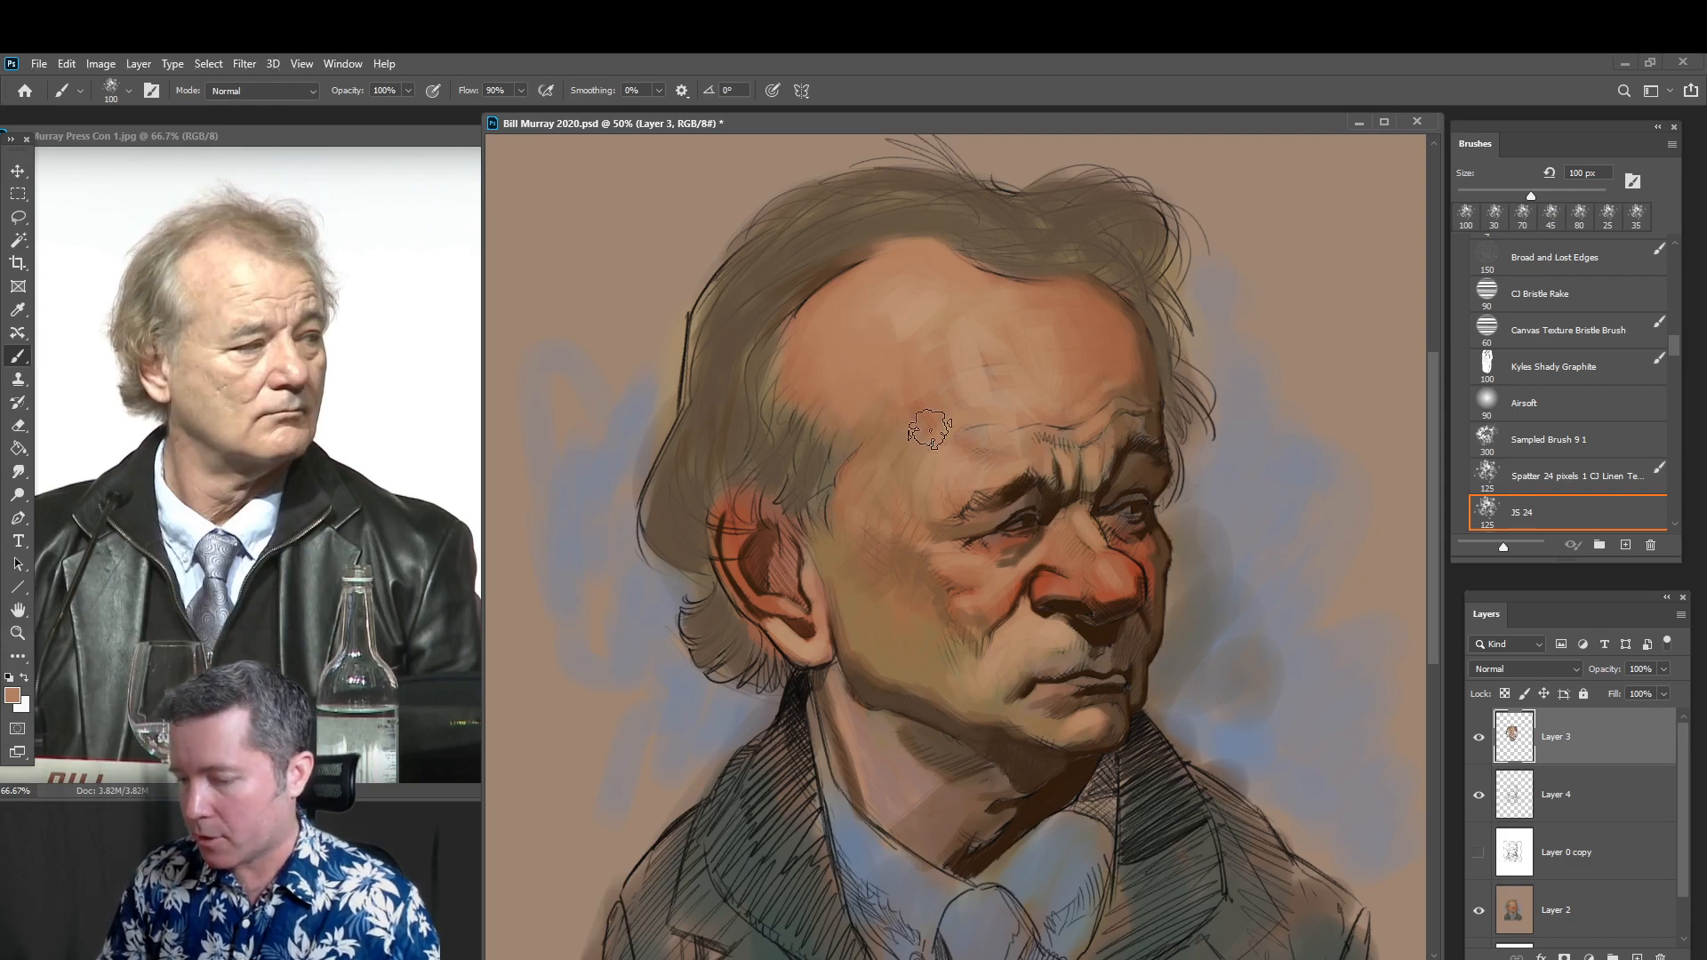
left_click(1022, 325, "alt")
mouse_move(1014, 301)
left_mouse_down()
mouse_move(1065, 317)
mouse_move(1077, 388)
mouse_move(1013, 343)
mouse_move(960, 413)
mouse_move(986, 407)
mouse_move(895, 415)
left_mouse_up()
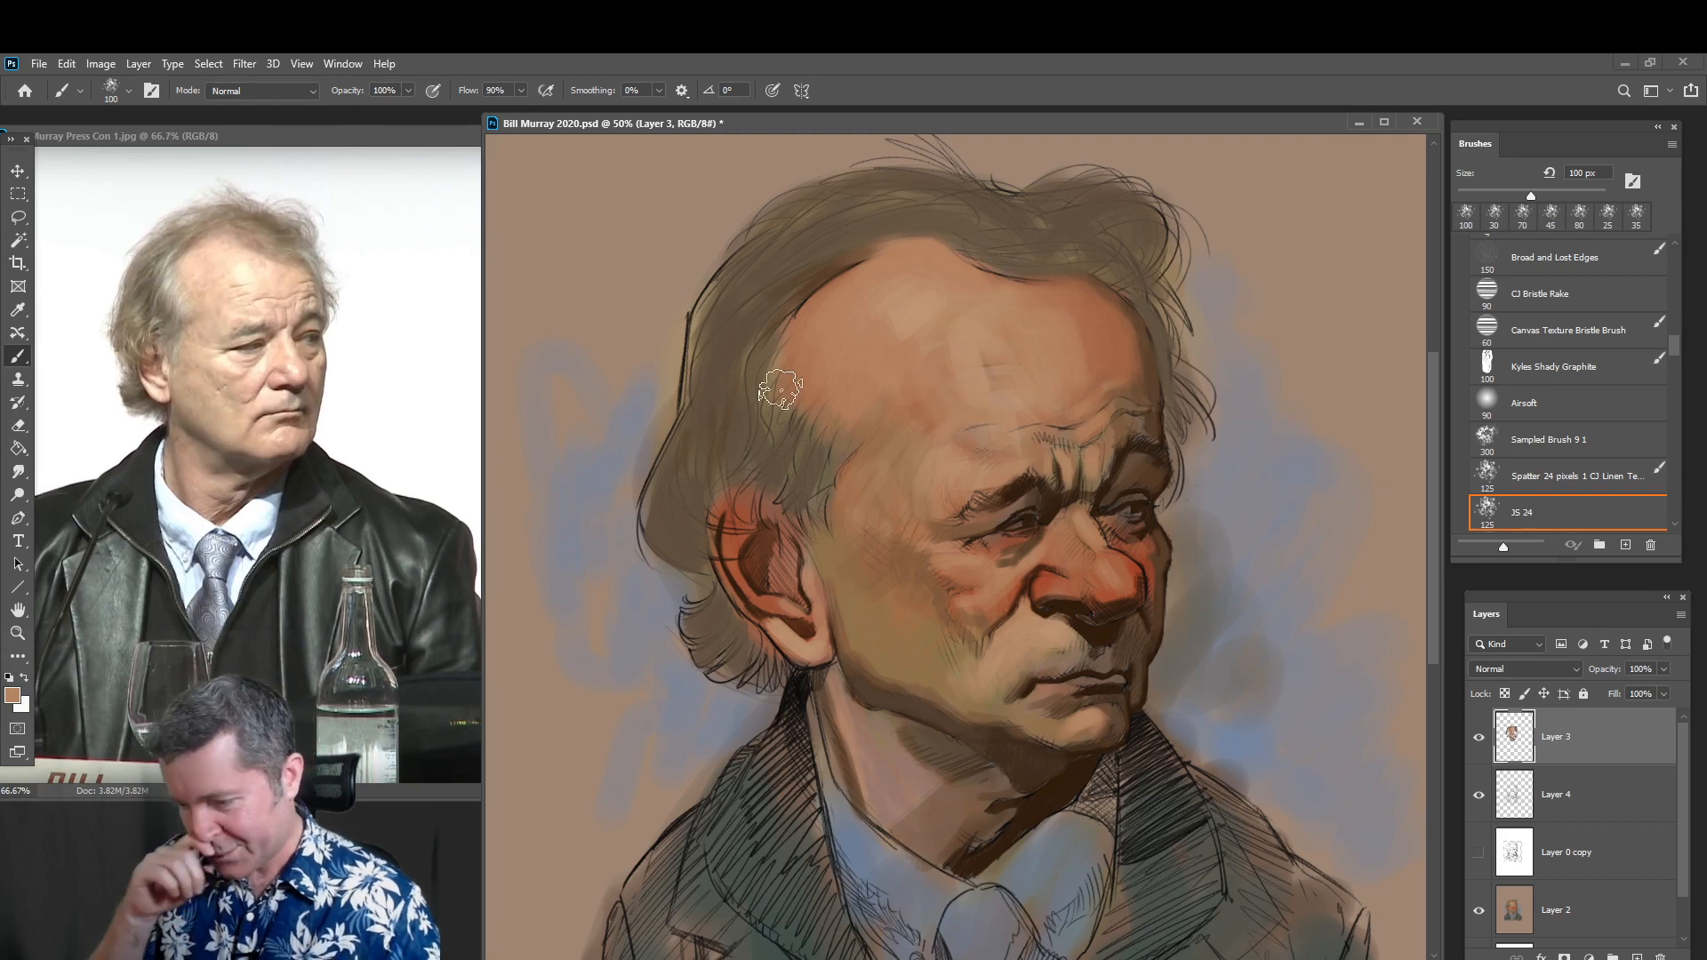
mouse_move(780, 388)
left_mouse_down()
mouse_move(1094, 377)
mouse_move(1105, 293)
mouse_move(1071, 286)
left_mouse_up()
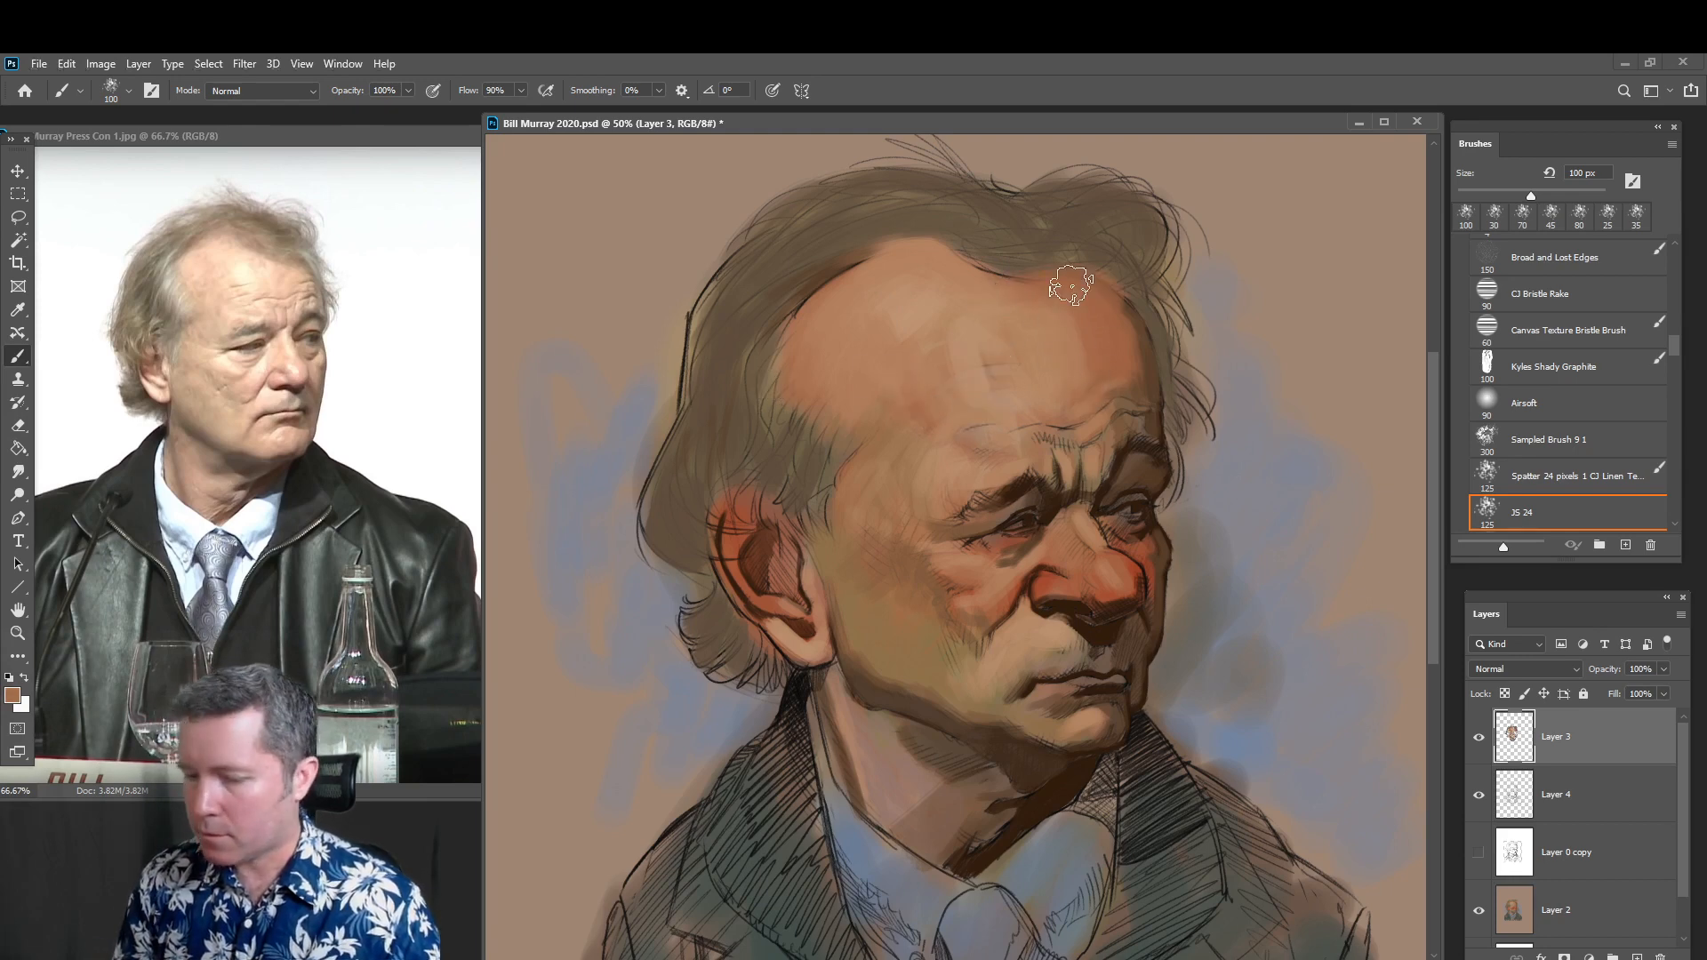
Sample the tan background color and paint over the stray sketch lines around the outer hair contour at 100 px
left_click(733, 238, "alt")
left_click_drag(780, 194, 722, 261)
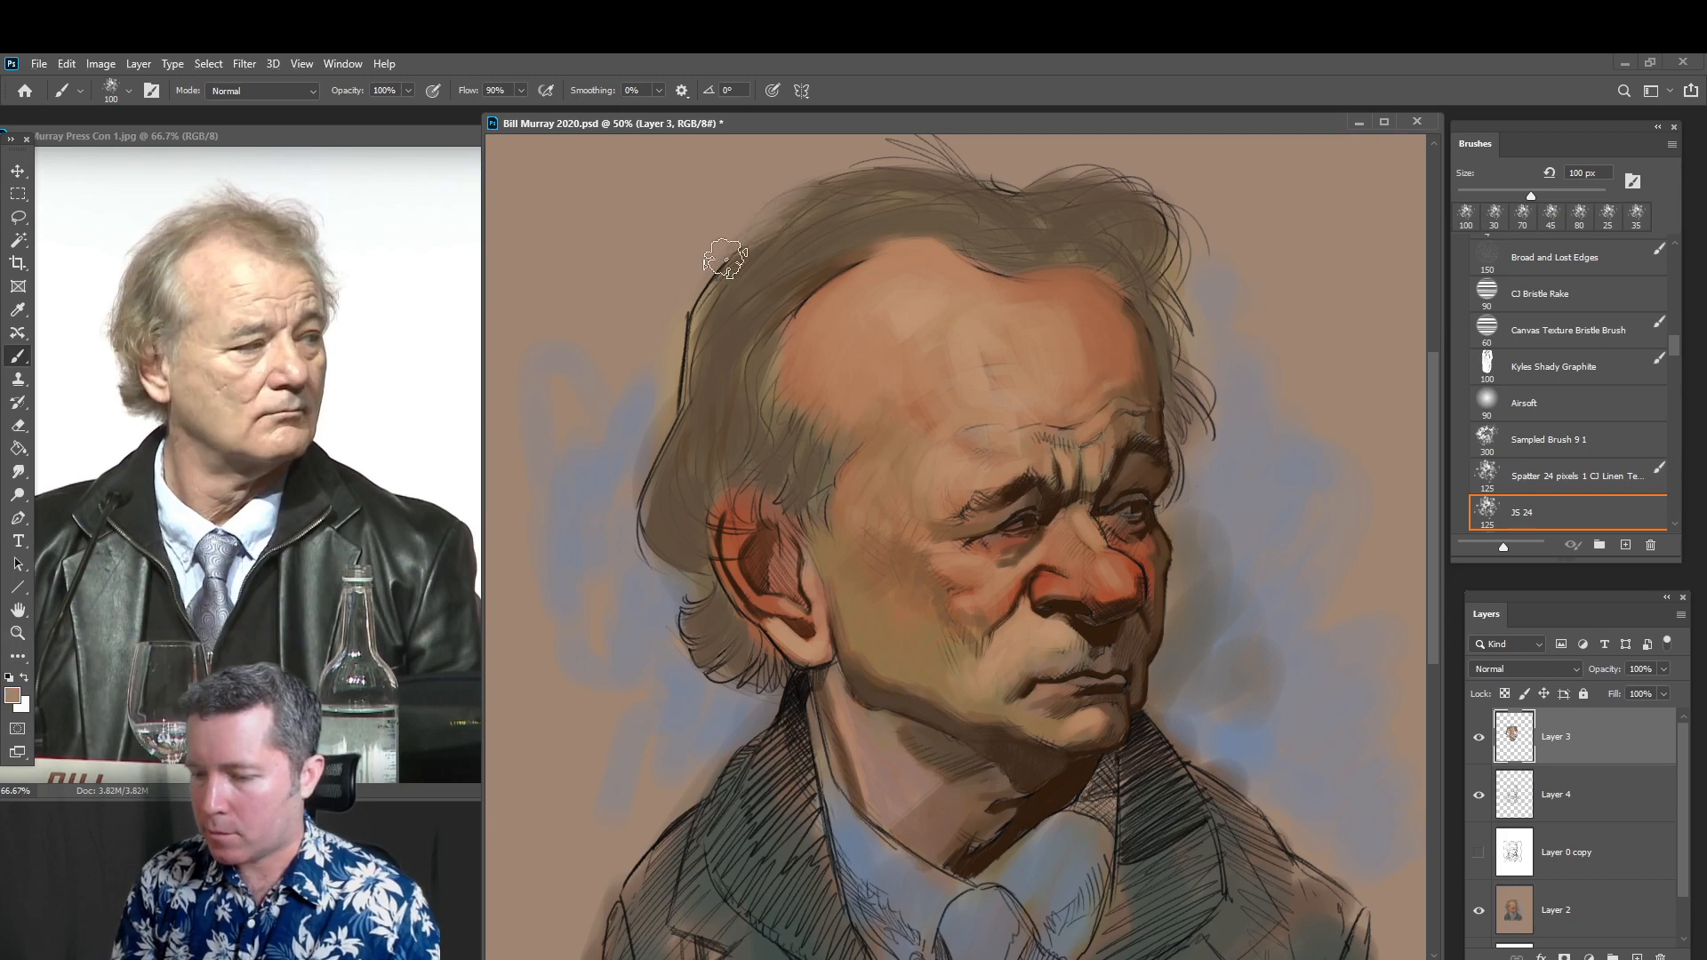
mouse_move(944, 145)
left_mouse_down()
mouse_move(1068, 170)
mouse_move(997, 176)
mouse_move(1132, 165)
mouse_move(1058, 185)
mouse_move(1164, 201)
mouse_move(1048, 193)
mouse_move(1177, 210)
mouse_move(1117, 171)
mouse_move(1187, 244)
left_mouse_up()
mouse_move(1152, 184)
left_mouse_down()
mouse_move(1170, 288)
mouse_move(1182, 232)
left_mouse_up()
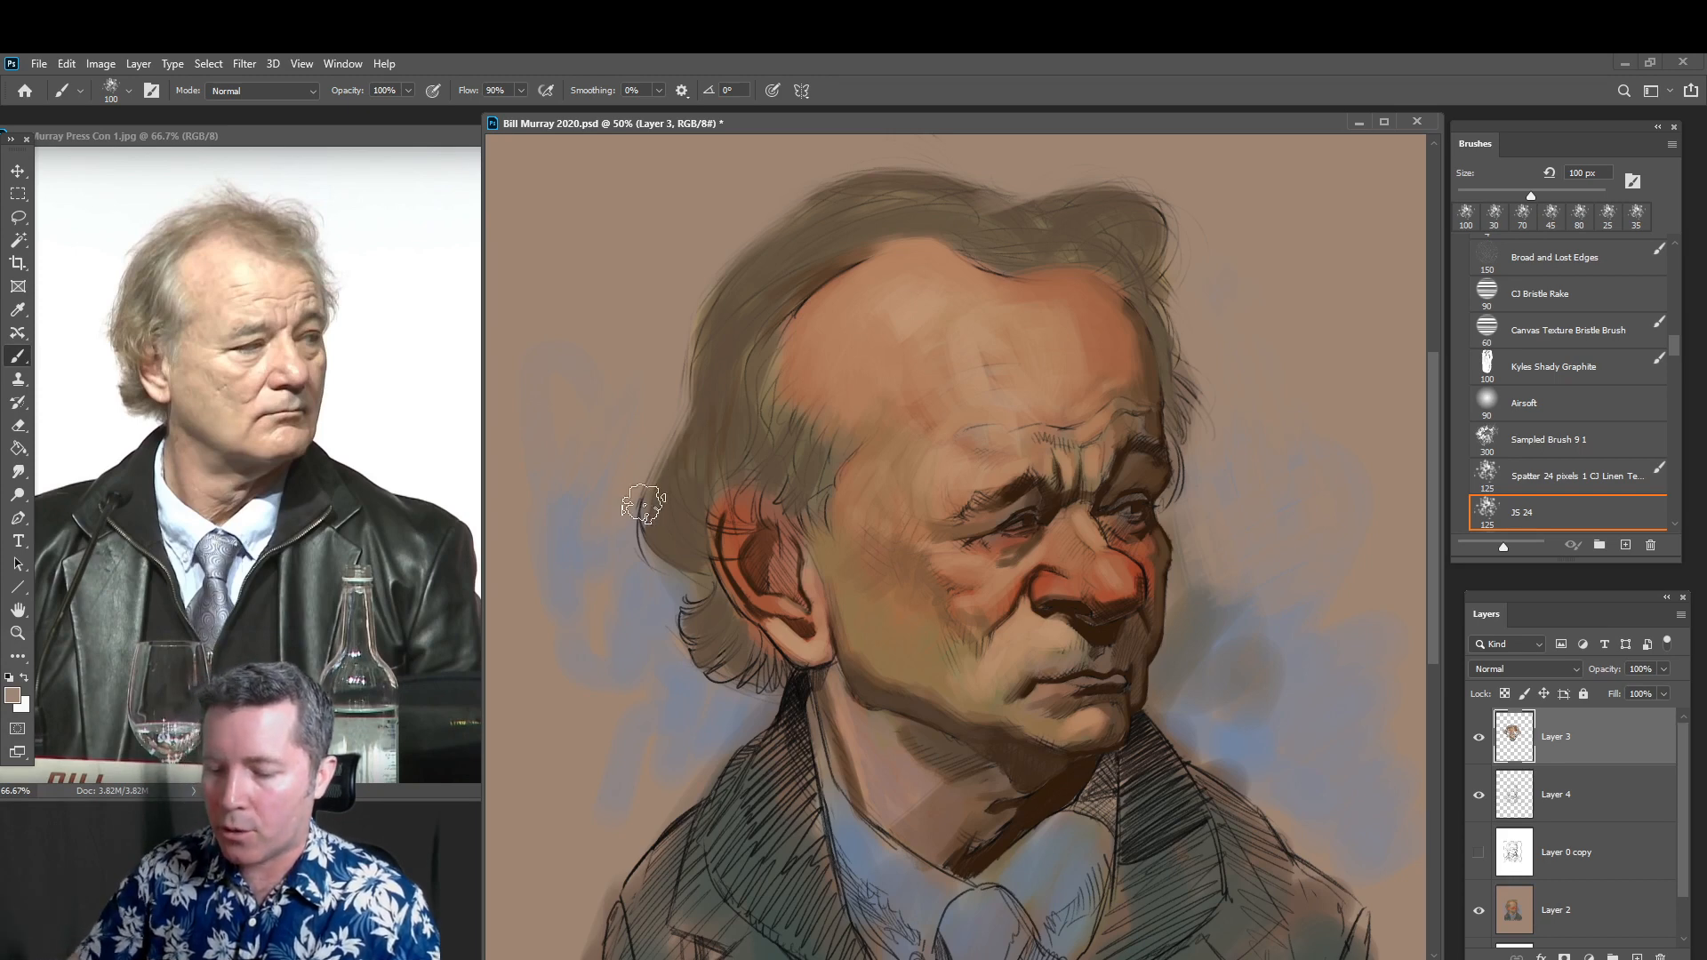
mouse_move(632, 462)
left_mouse_down()
mouse_move(630, 526)
mouse_move(664, 571)
left_mouse_up()
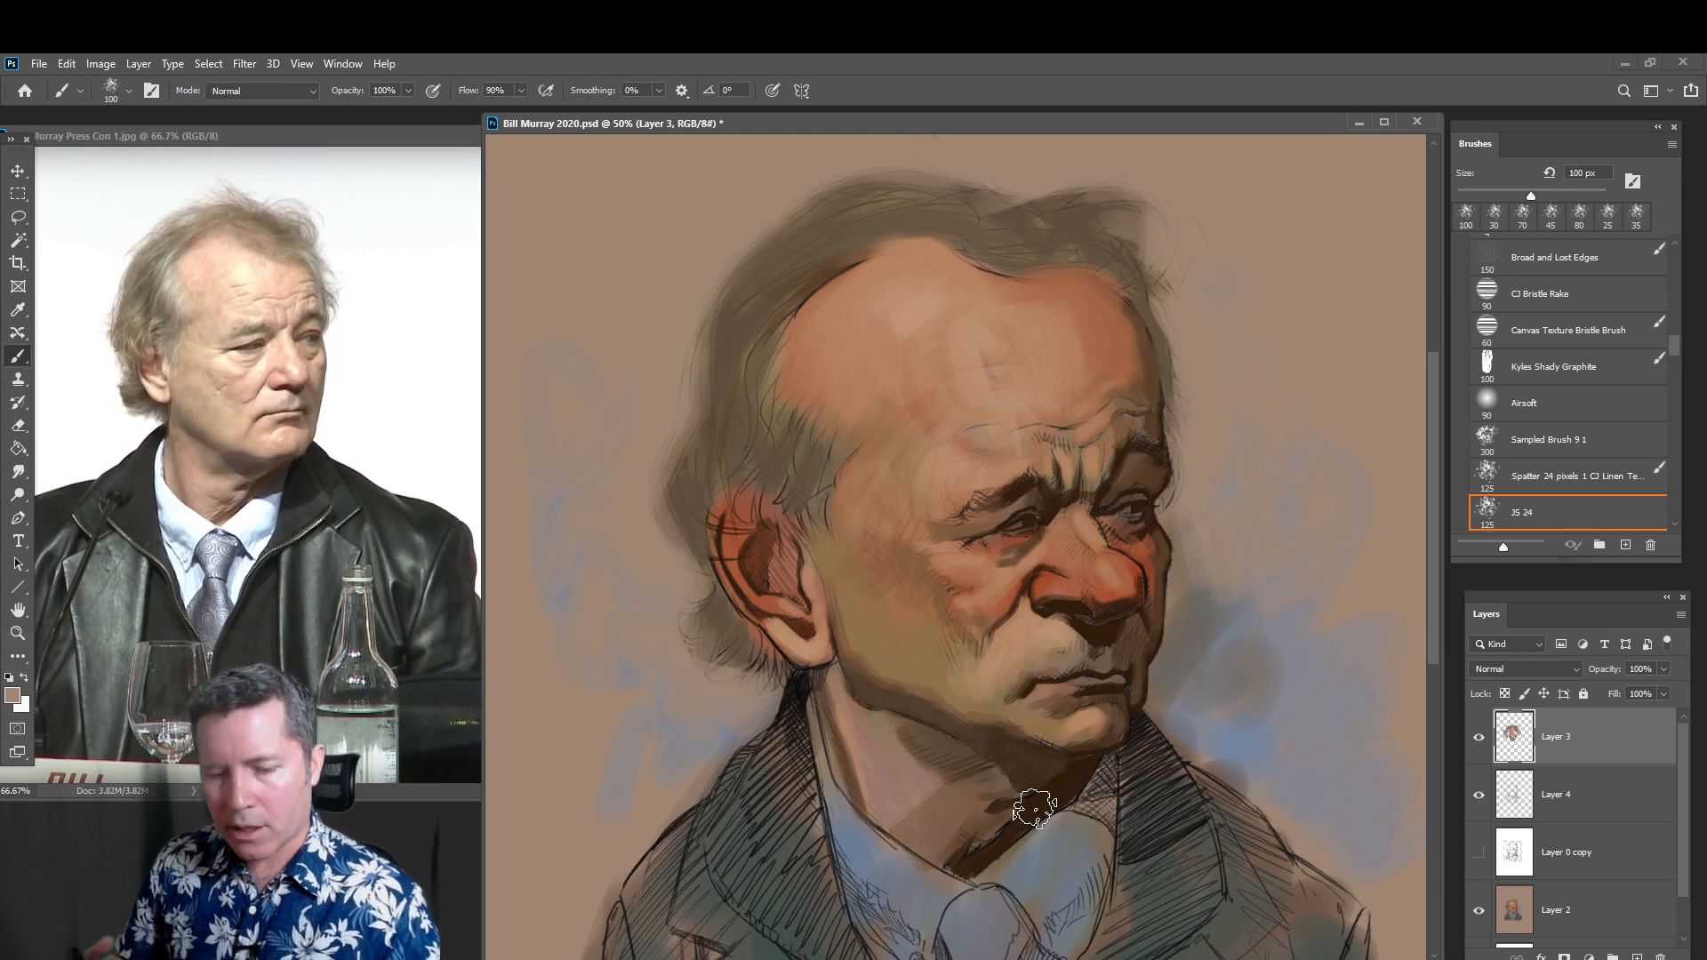
Set the foreground color to a light cream with hue 44°, saturation 14% and brightness 89%, ready for brush painting
left_click(13, 695)
left_click_drag(414, 619, 780, 438)
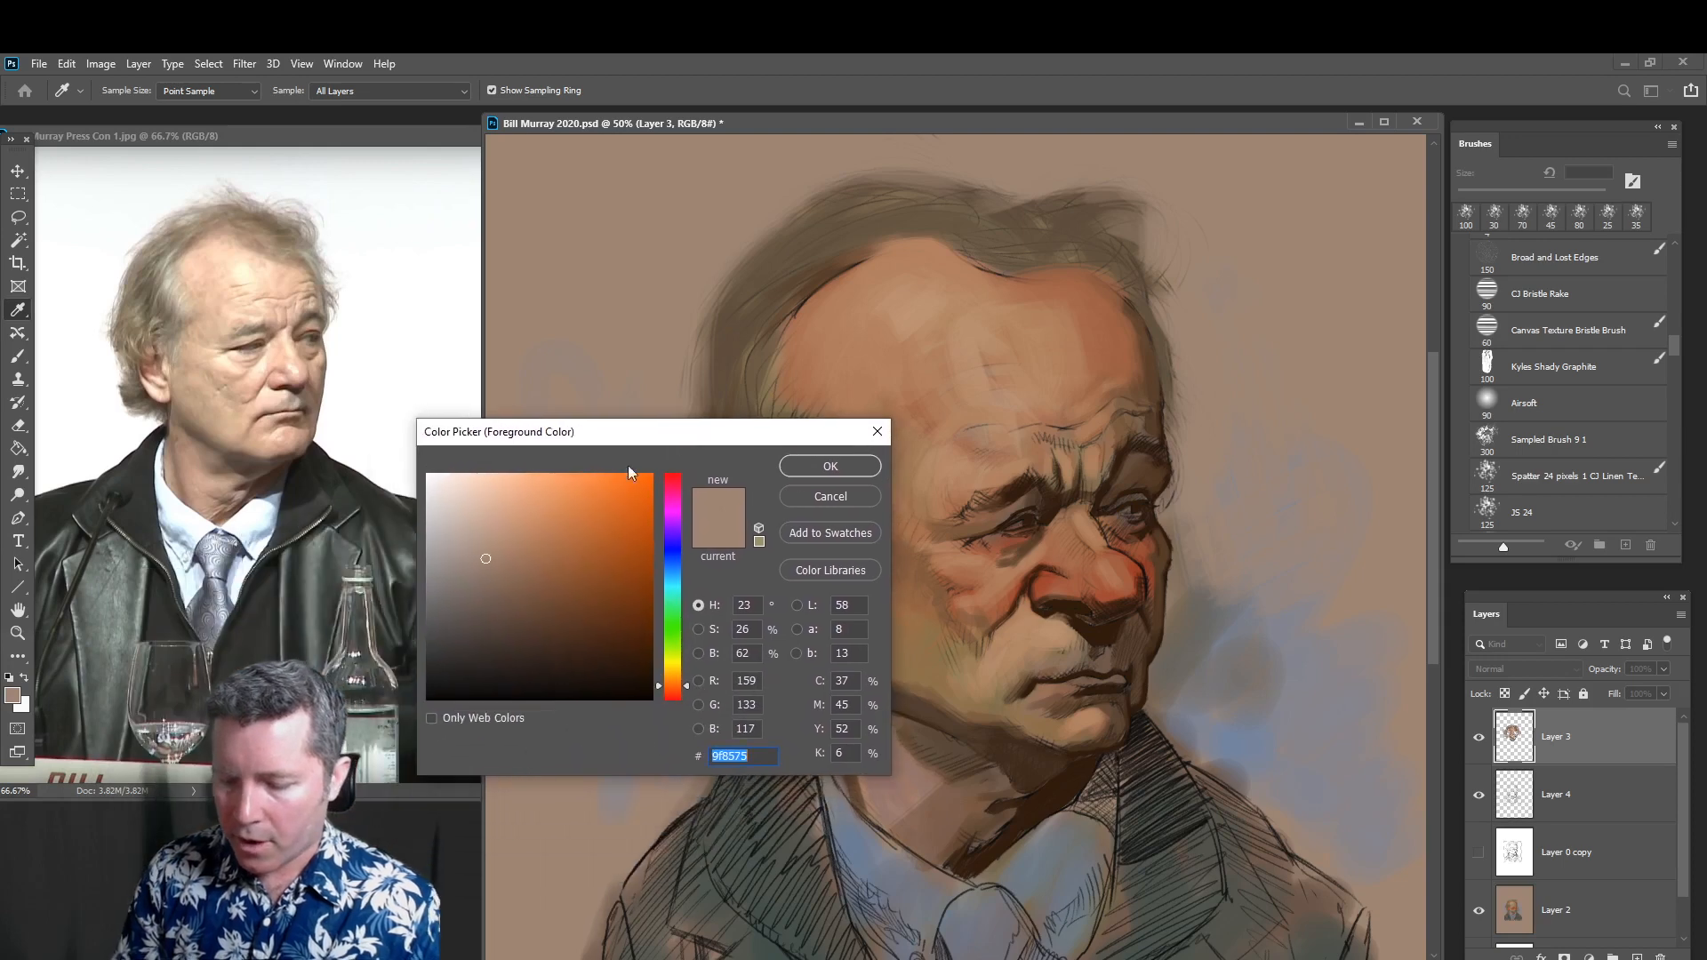
left_click(673, 672)
left_click_drag(504, 482, 459, 499)
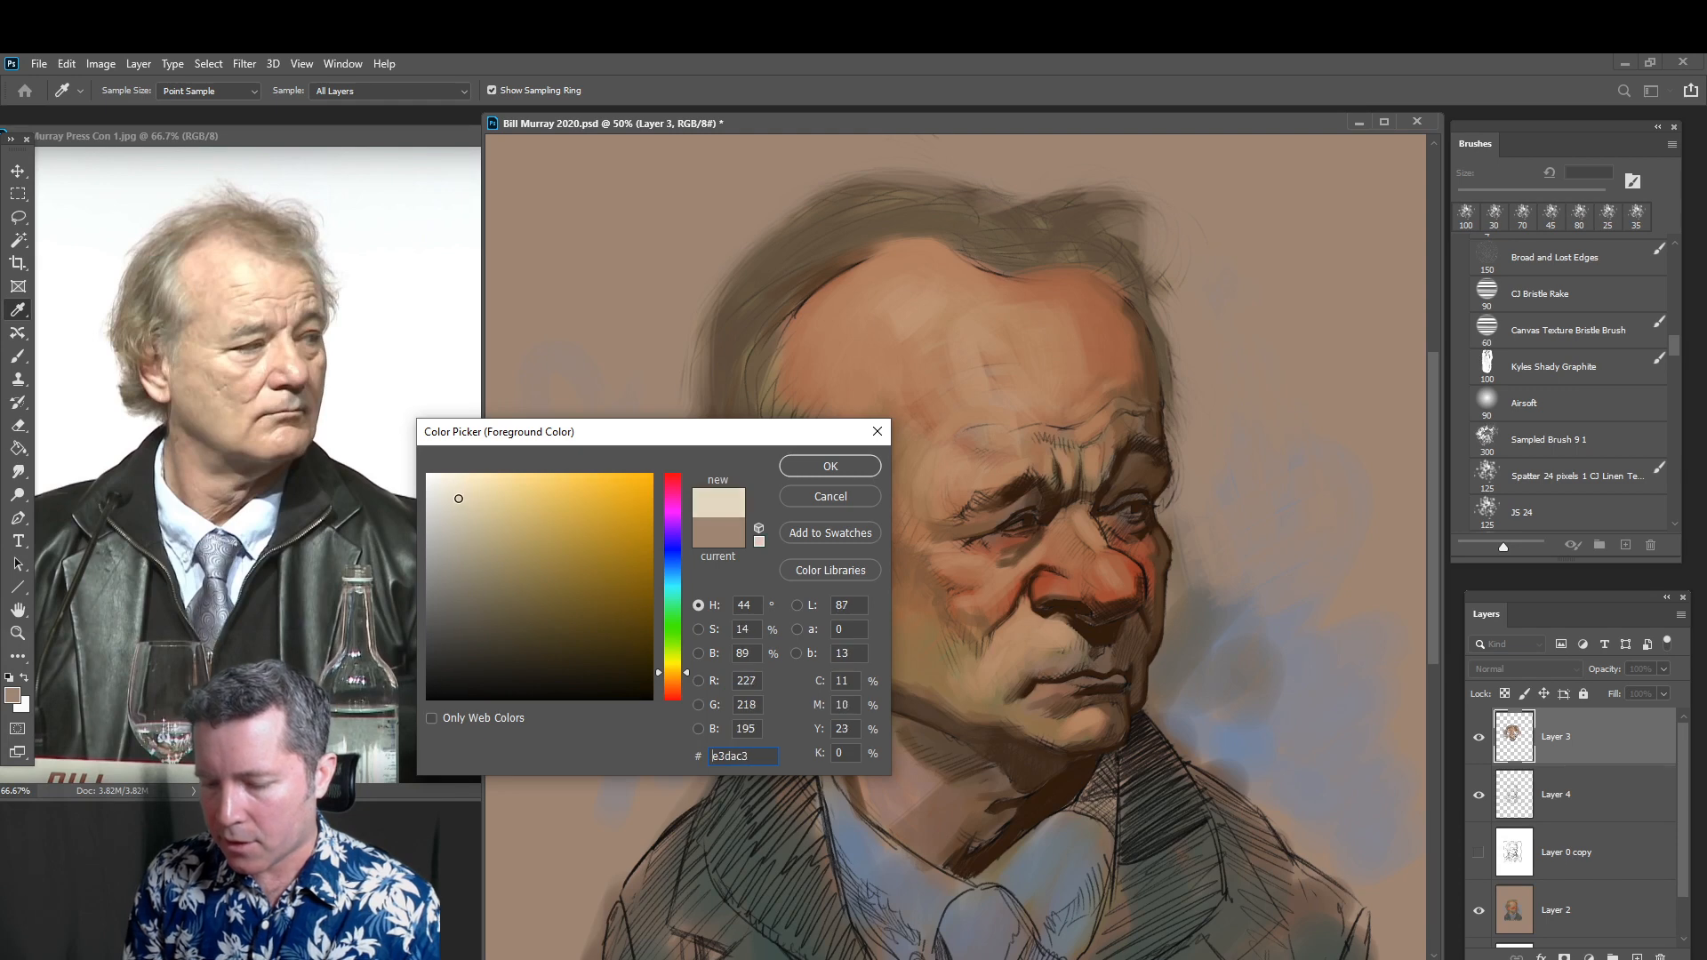
left_click(831, 465)
key("b")
Block in the cream background beside the face and behind the back of the head with a 100 px brush
mouse_move(1214, 483)
left_mouse_down()
mouse_move(1224, 430)
mouse_move(1214, 477)
mouse_move(1195, 428)
mouse_move(1210, 373)
mouse_move(1201, 357)
mouse_move(1207, 388)
mouse_move(1159, 291)
mouse_move(1186, 315)
mouse_move(1206, 256)
mouse_move(1165, 209)
left_mouse_up()
mouse_move(1280, 297)
left_mouse_down()
mouse_move(1223, 325)
mouse_move(1261, 423)
mouse_move(1239, 314)
mouse_move(1271, 333)
mouse_move(1226, 272)
mouse_move(1320, 371)
mouse_move(1255, 275)
mouse_move(1301, 309)
mouse_move(1312, 373)
mouse_move(1240, 532)
mouse_move(1291, 551)
mouse_move(1201, 495)
mouse_move(1182, 514)
mouse_move(1192, 609)
mouse_move(1193, 574)
mouse_move(1196, 605)
mouse_move(1259, 533)
mouse_move(1203, 616)
mouse_move(1308, 580)
mouse_move(1301, 651)
mouse_move(1249, 700)
mouse_move(1209, 693)
left_mouse_up()
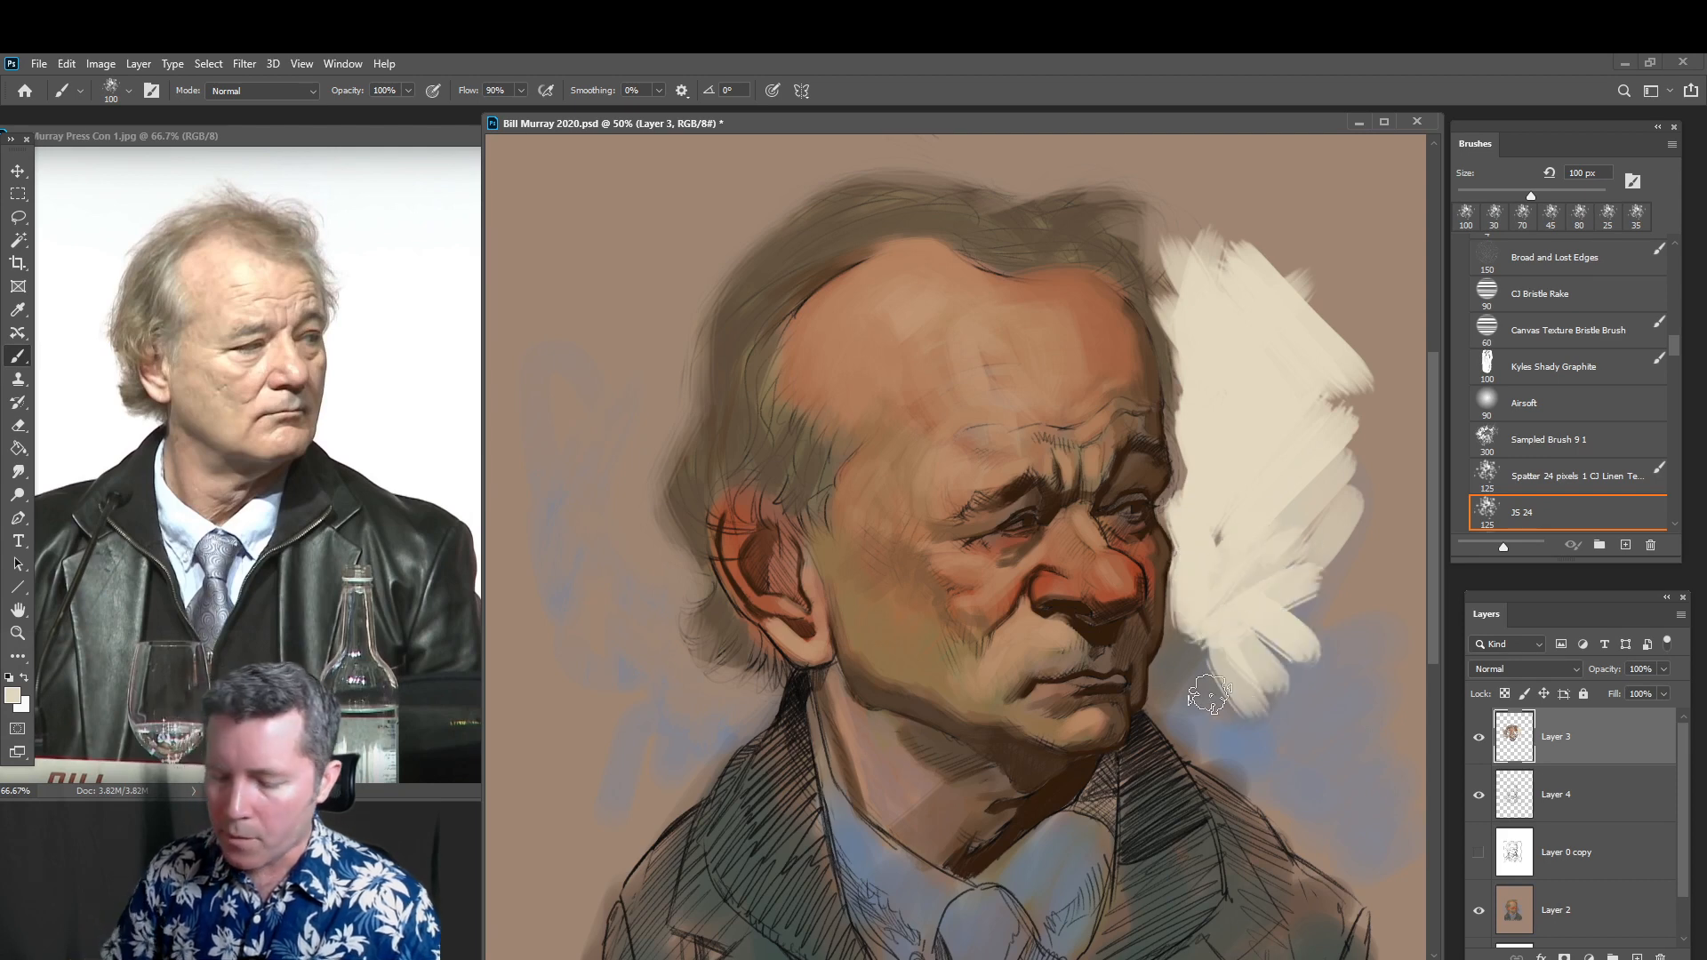
mouse_move(663, 422)
left_mouse_down()
mouse_move(686, 359)
mouse_move(677, 394)
mouse_move(647, 336)
mouse_move(634, 385)
mouse_move(556, 449)
left_mouse_up()
mouse_move(679, 297)
left_mouse_down()
mouse_move(669, 364)
mouse_move(675, 263)
mouse_move(671, 344)
mouse_move(670, 293)
mouse_move(741, 206)
mouse_move(596, 344)
mouse_move(703, 212)
mouse_move(676, 217)
mouse_move(544, 366)
left_mouse_up()
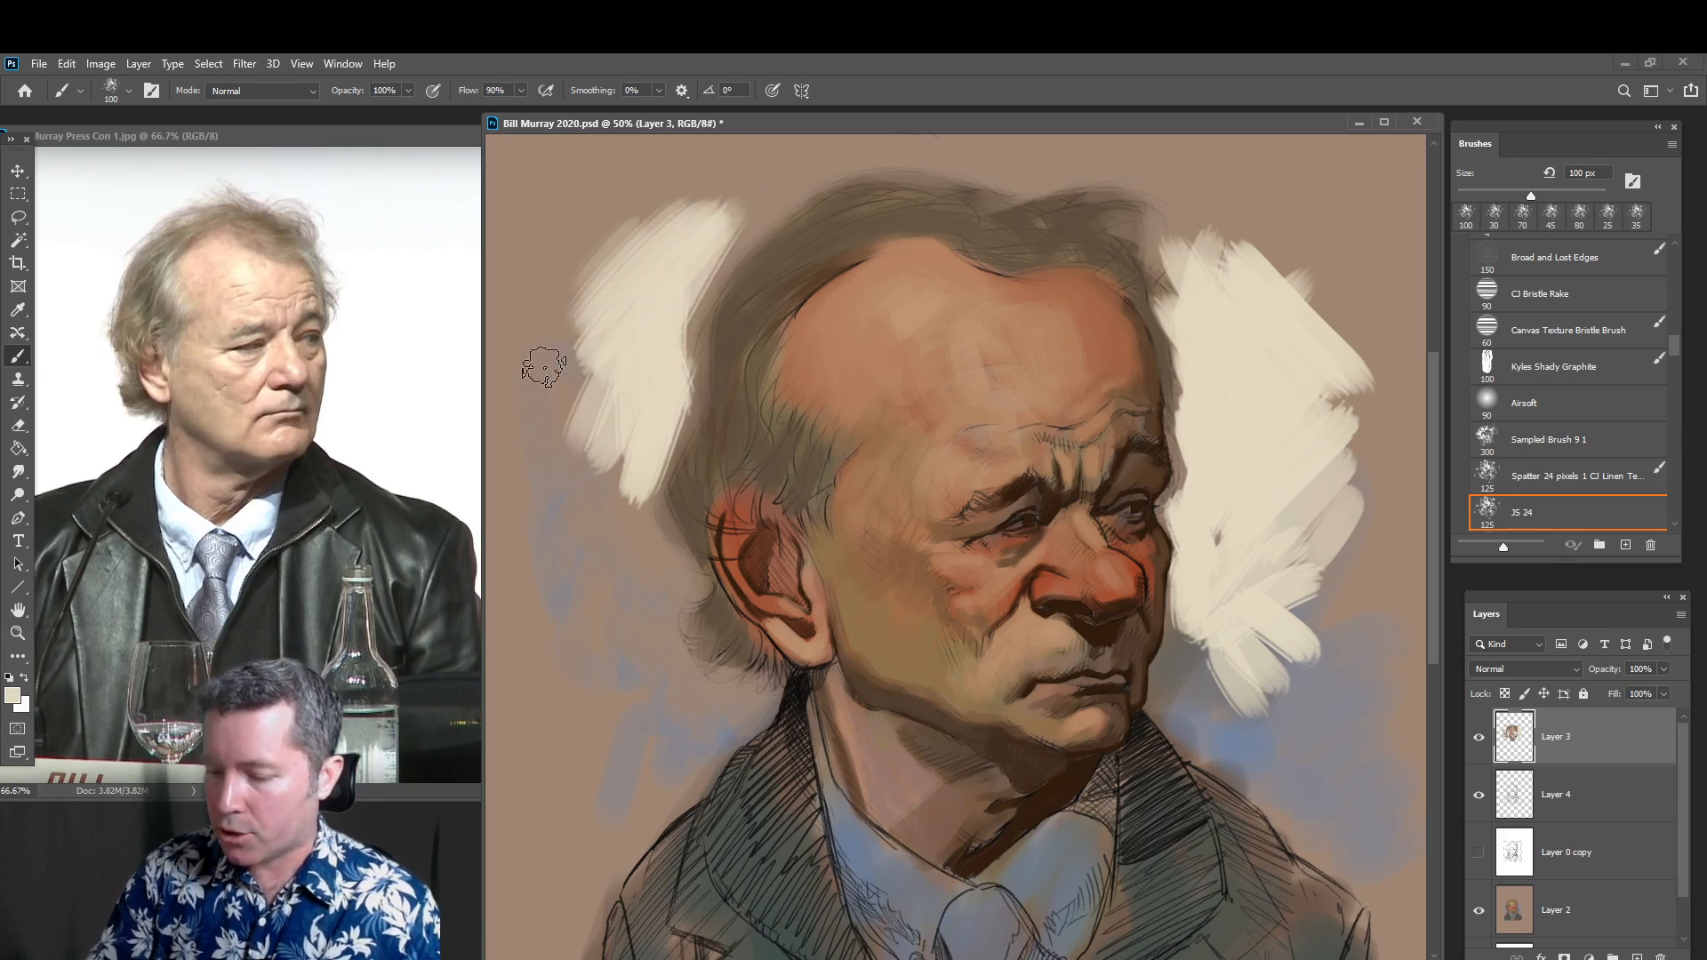
mouse_move(637, 479)
left_mouse_down()
mouse_move(670, 579)
mouse_move(632, 545)
mouse_move(583, 552)
mouse_move(558, 518)
mouse_move(593, 663)
left_mouse_up()
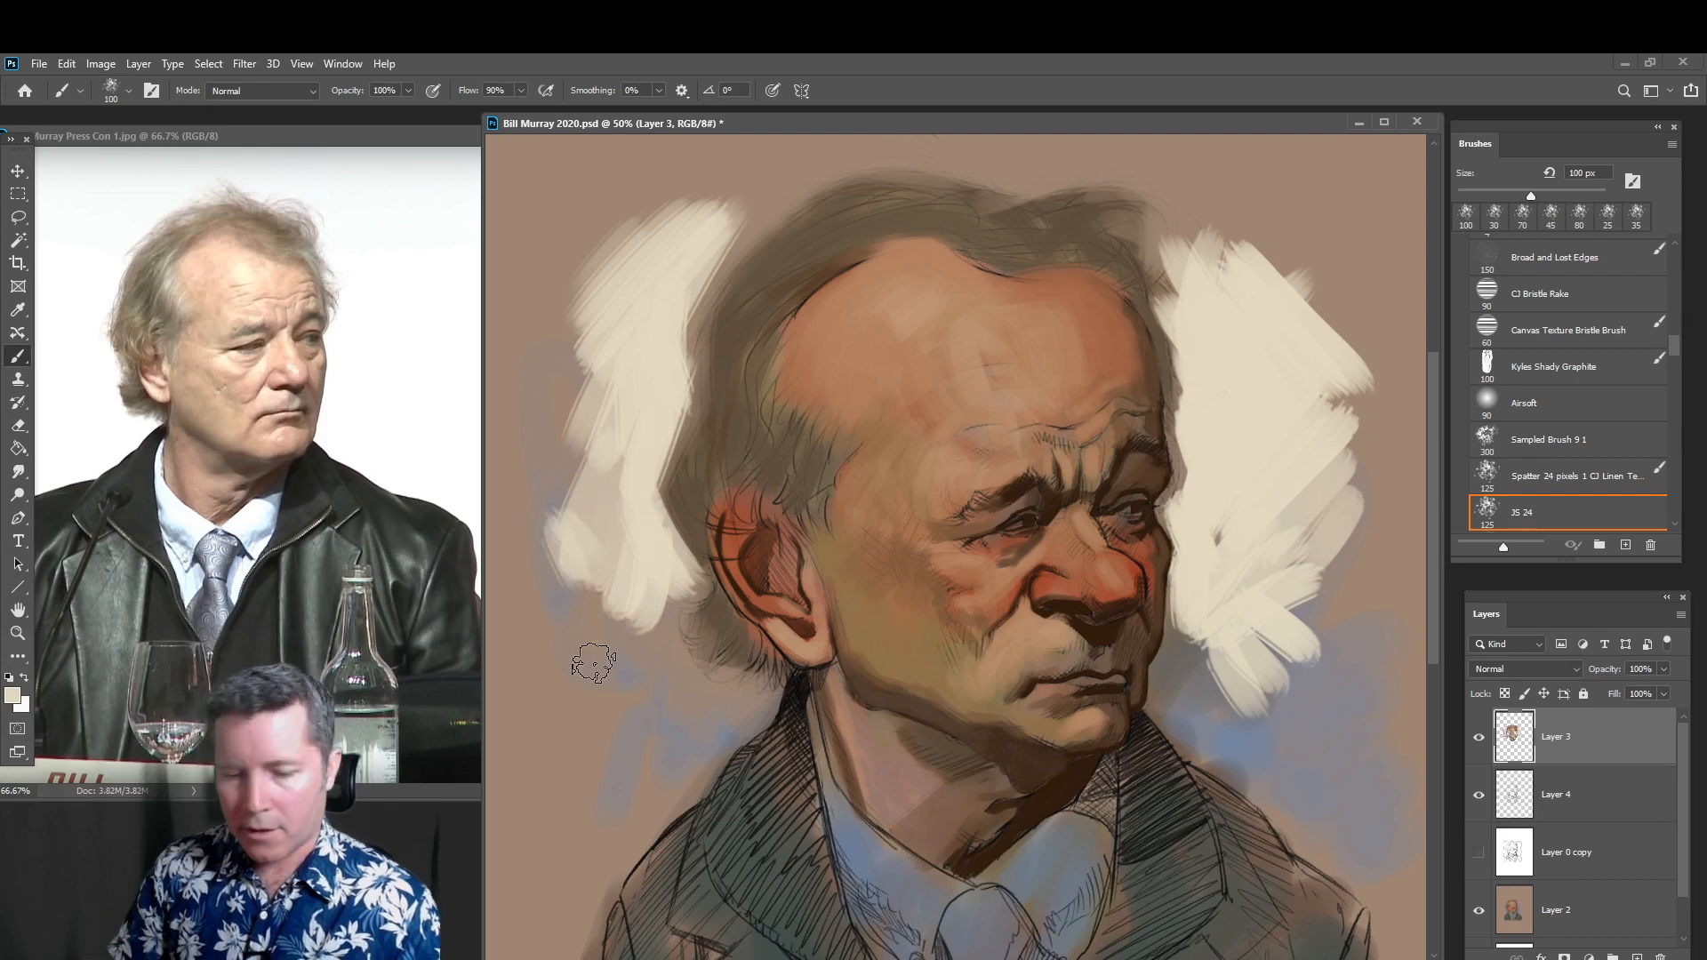
Switch to the Spatter 24 pixels 1 CJ Linen Texture brush and paint textured cream around the hair and above the head at 175 px
left_click(128, 91)
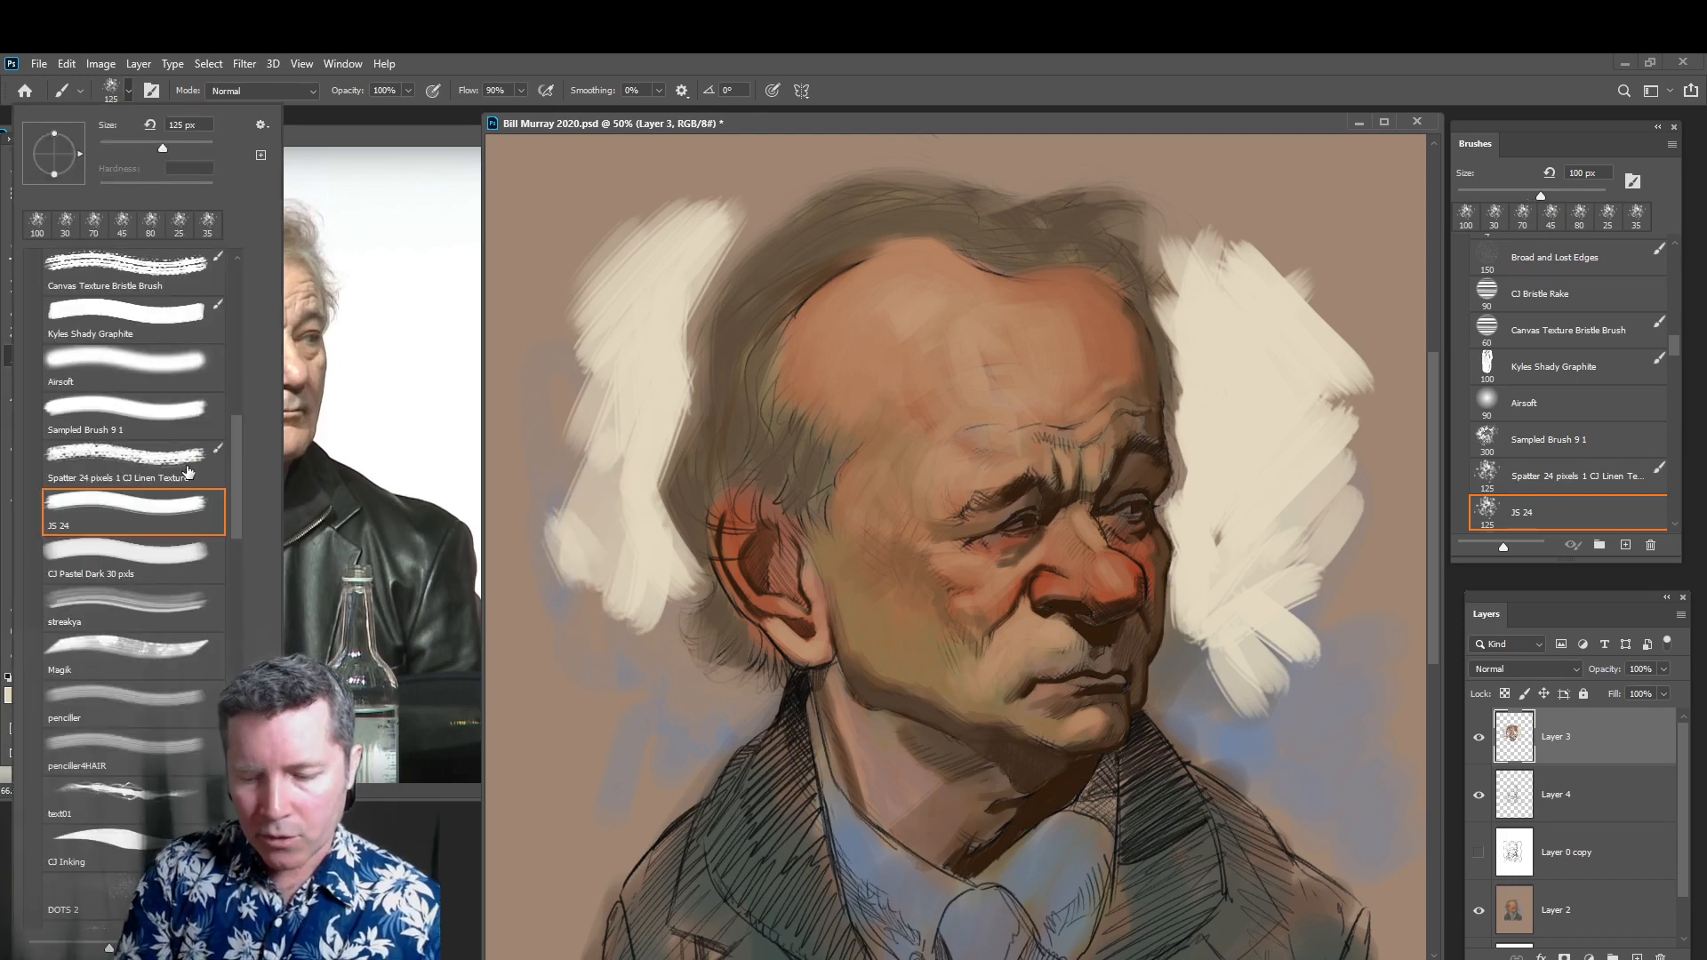
double_click(187, 471)
key("bracketright")
key("bracketright")
mouse_move(629, 534)
left_mouse_down()
mouse_move(659, 582)
mouse_move(643, 602)
mouse_move(650, 670)
mouse_move(591, 611)
mouse_move(619, 715)
mouse_move(691, 671)
left_mouse_up()
mouse_move(731, 715)
left_mouse_down()
mouse_move(693, 691)
mouse_move(729, 713)
mouse_move(675, 765)
mouse_move(694, 723)
mouse_move(643, 724)
mouse_move(598, 828)
mouse_move(582, 599)
mouse_move(551, 647)
mouse_move(601, 496)
mouse_move(548, 491)
mouse_move(559, 316)
mouse_move(617, 211)
mouse_move(644, 298)
mouse_move(714, 231)
mouse_move(750, 216)
mouse_move(710, 245)
mouse_move(810, 184)
mouse_move(743, 196)
mouse_move(788, 170)
mouse_move(918, 152)
mouse_move(1062, 196)
mouse_move(1004, 176)
mouse_move(1124, 176)
mouse_move(1140, 235)
mouse_move(1165, 241)
mouse_move(1175, 269)
mouse_move(1150, 181)
mouse_move(1193, 251)
mouse_move(1127, 208)
mouse_move(1178, 280)
mouse_move(1200, 269)
mouse_move(1200, 205)
mouse_move(1182, 270)
mouse_move(1235, 299)
mouse_move(1218, 217)
mouse_move(1172, 192)
mouse_move(1285, 257)
mouse_move(1282, 206)
mouse_move(1311, 226)
mouse_move(1341, 439)
left_mouse_up()
Extend the textured cream background to the shoulders and canvas edges, working at 125 px and 175 px
key("bracketleft")
key("bracketleft")
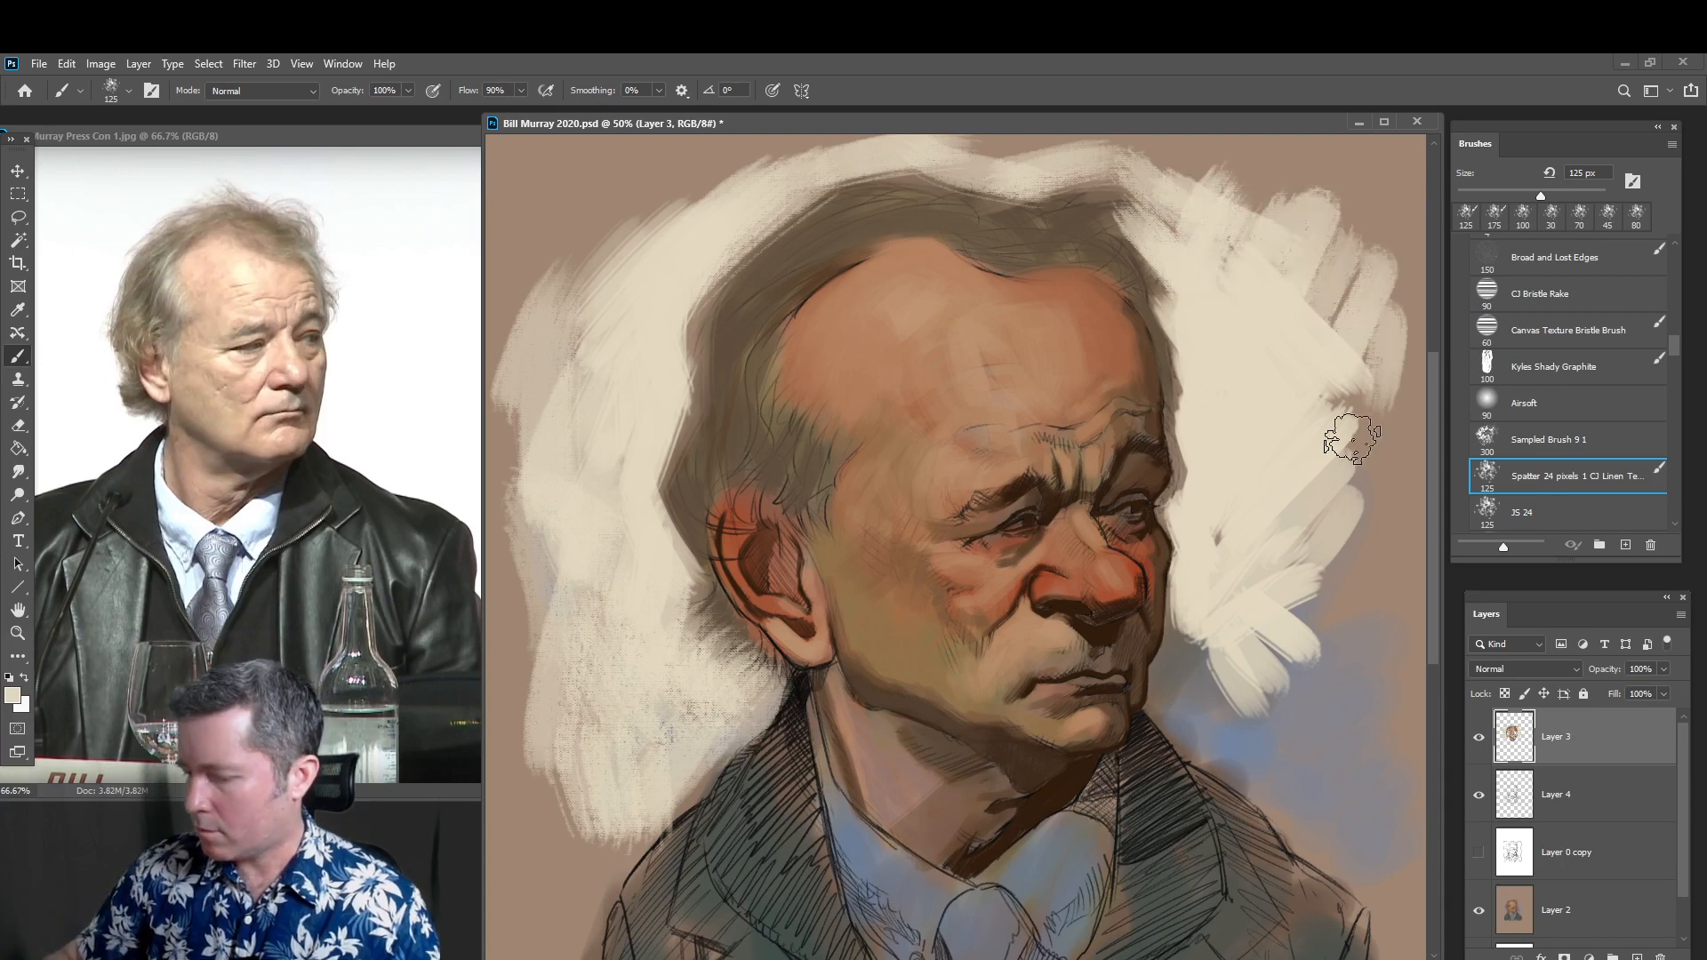
mouse_move(1175, 678)
left_mouse_down()
mouse_move(1173, 714)
mouse_move(1166, 701)
mouse_move(1194, 743)
mouse_move(1183, 728)
mouse_move(1278, 797)
mouse_move(1215, 683)
mouse_move(1248, 642)
mouse_move(1293, 799)
mouse_move(1283, 749)
mouse_move(1303, 692)
mouse_move(1404, 632)
mouse_move(1269, 653)
mouse_move(1300, 587)
mouse_move(1371, 535)
mouse_move(1353, 327)
mouse_move(1377, 518)
mouse_move(1363, 171)
mouse_move(1383, 276)
mouse_move(1312, 231)
mouse_move(1309, 200)
mouse_move(1141, 154)
mouse_move(1095, 170)
mouse_move(879, 152)
mouse_move(617, 243)
mouse_move(704, 190)
mouse_move(954, 152)
mouse_move(1131, 160)
mouse_move(585, 164)
mouse_move(530, 265)
mouse_move(554, 255)
mouse_move(541, 462)
mouse_move(512, 452)
mouse_move(640, 615)
mouse_move(634, 820)
mouse_move(692, 743)
mouse_move(545, 929)
mouse_move(525, 926)
mouse_move(552, 822)
mouse_move(545, 849)
mouse_move(543, 587)
left_mouse_up()
key("bracketright")
key("bracketright")
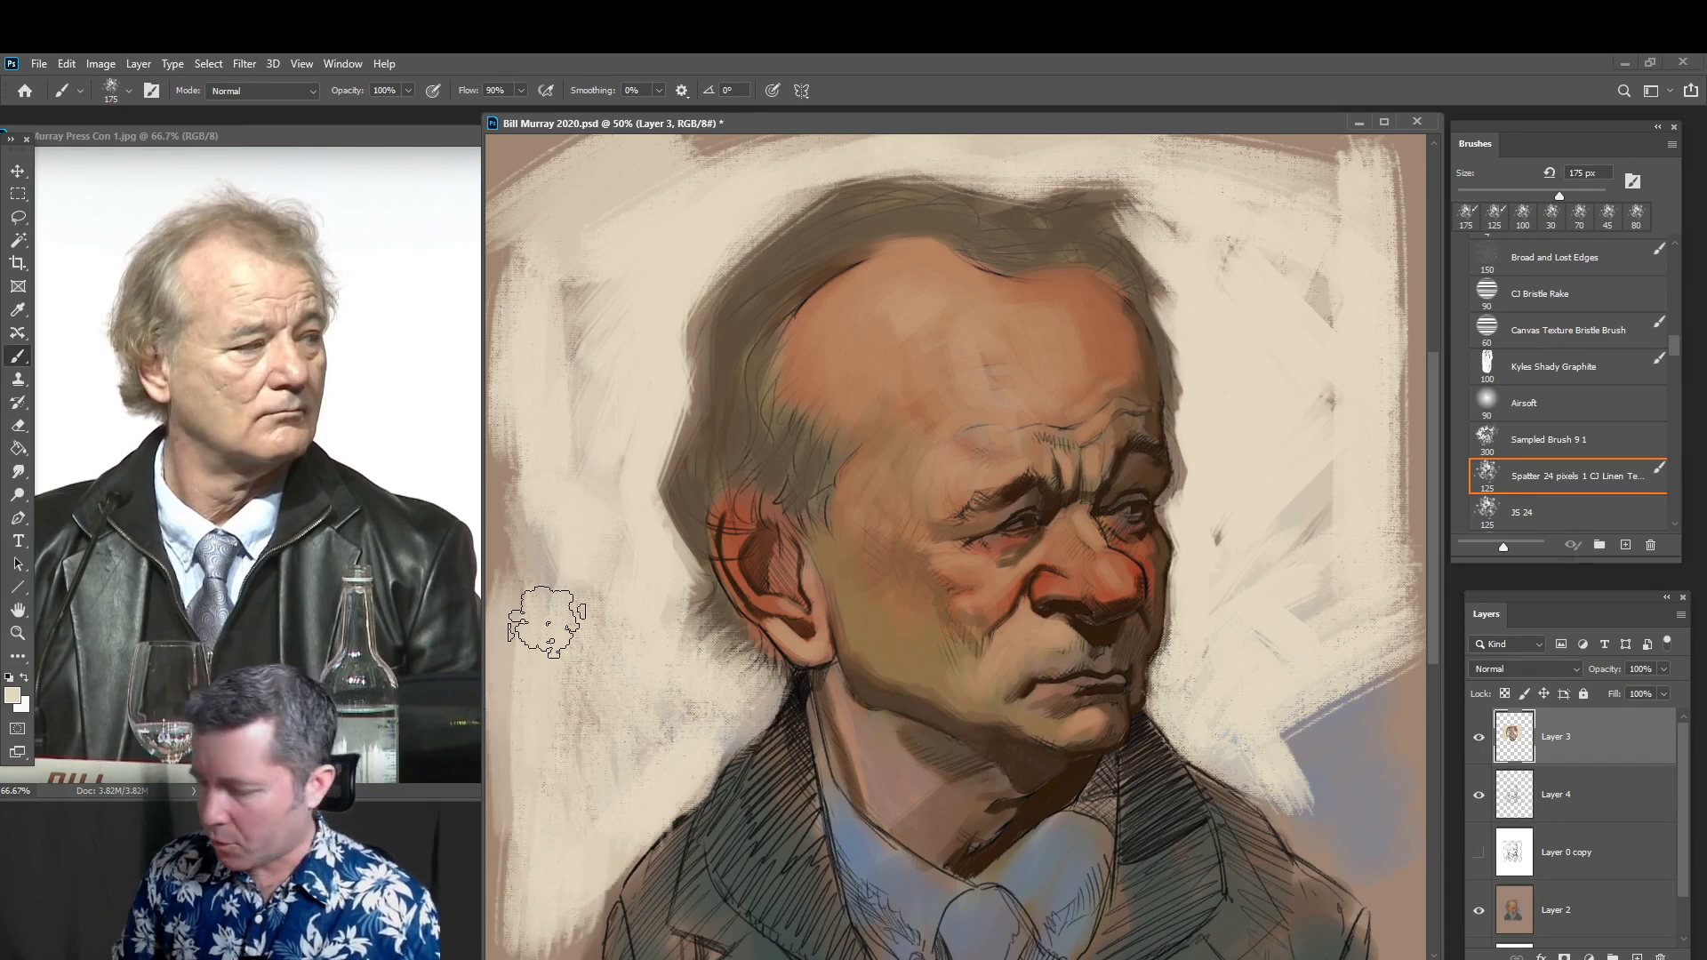
mouse_move(1334, 676)
left_mouse_down()
mouse_move(1369, 696)
mouse_move(1320, 754)
mouse_move(1374, 733)
mouse_move(1306, 807)
mouse_move(1343, 856)
mouse_move(1419, 816)
mouse_move(1369, 792)
mouse_move(1383, 769)
mouse_move(1389, 916)
left_mouse_up()
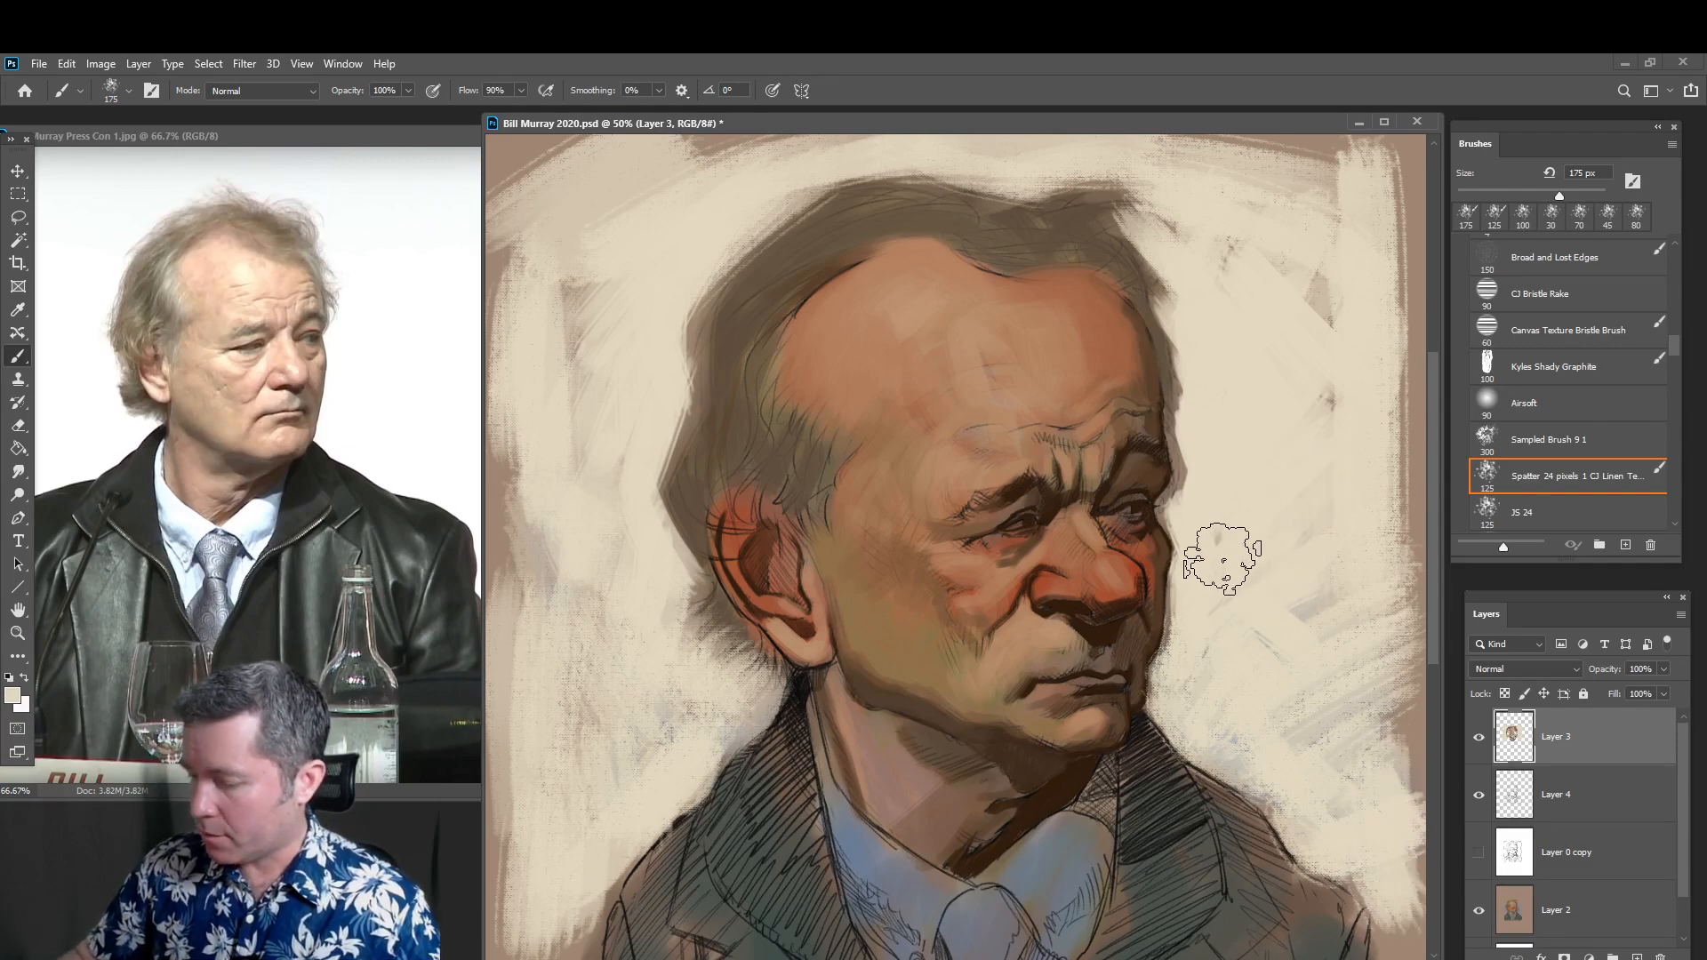
mouse_move(526, 514)
left_mouse_down()
mouse_move(511, 517)
mouse_move(529, 671)
left_mouse_up()
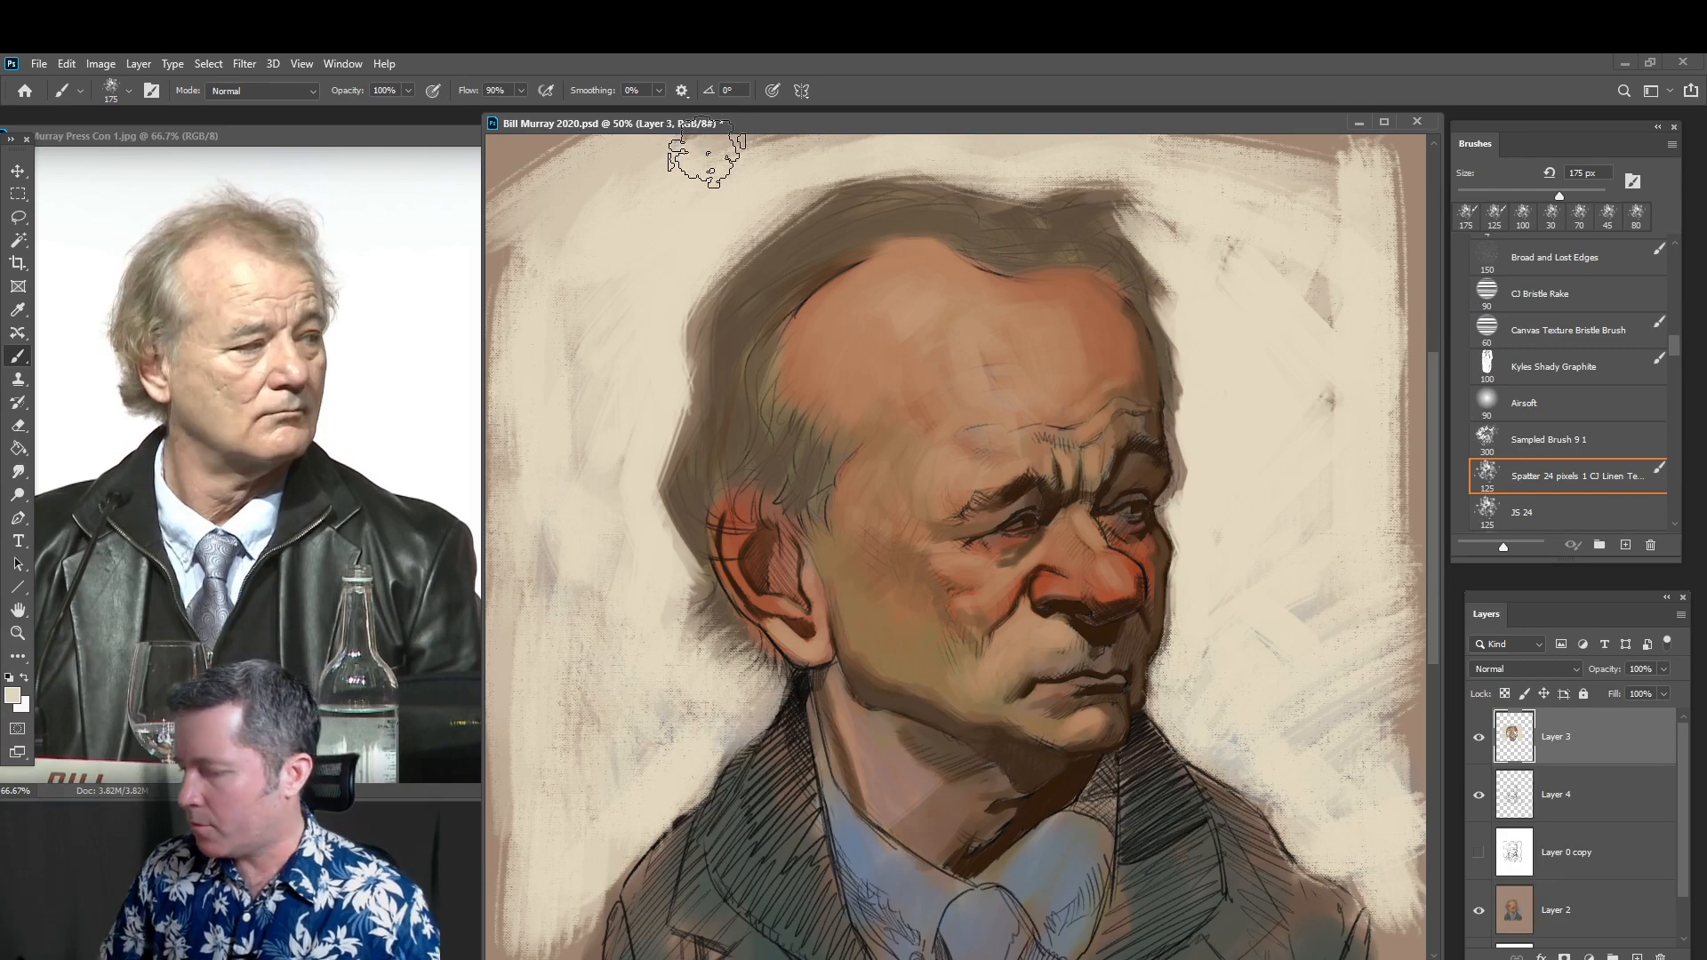
left_click_drag(1382, 382, 1341, 244)
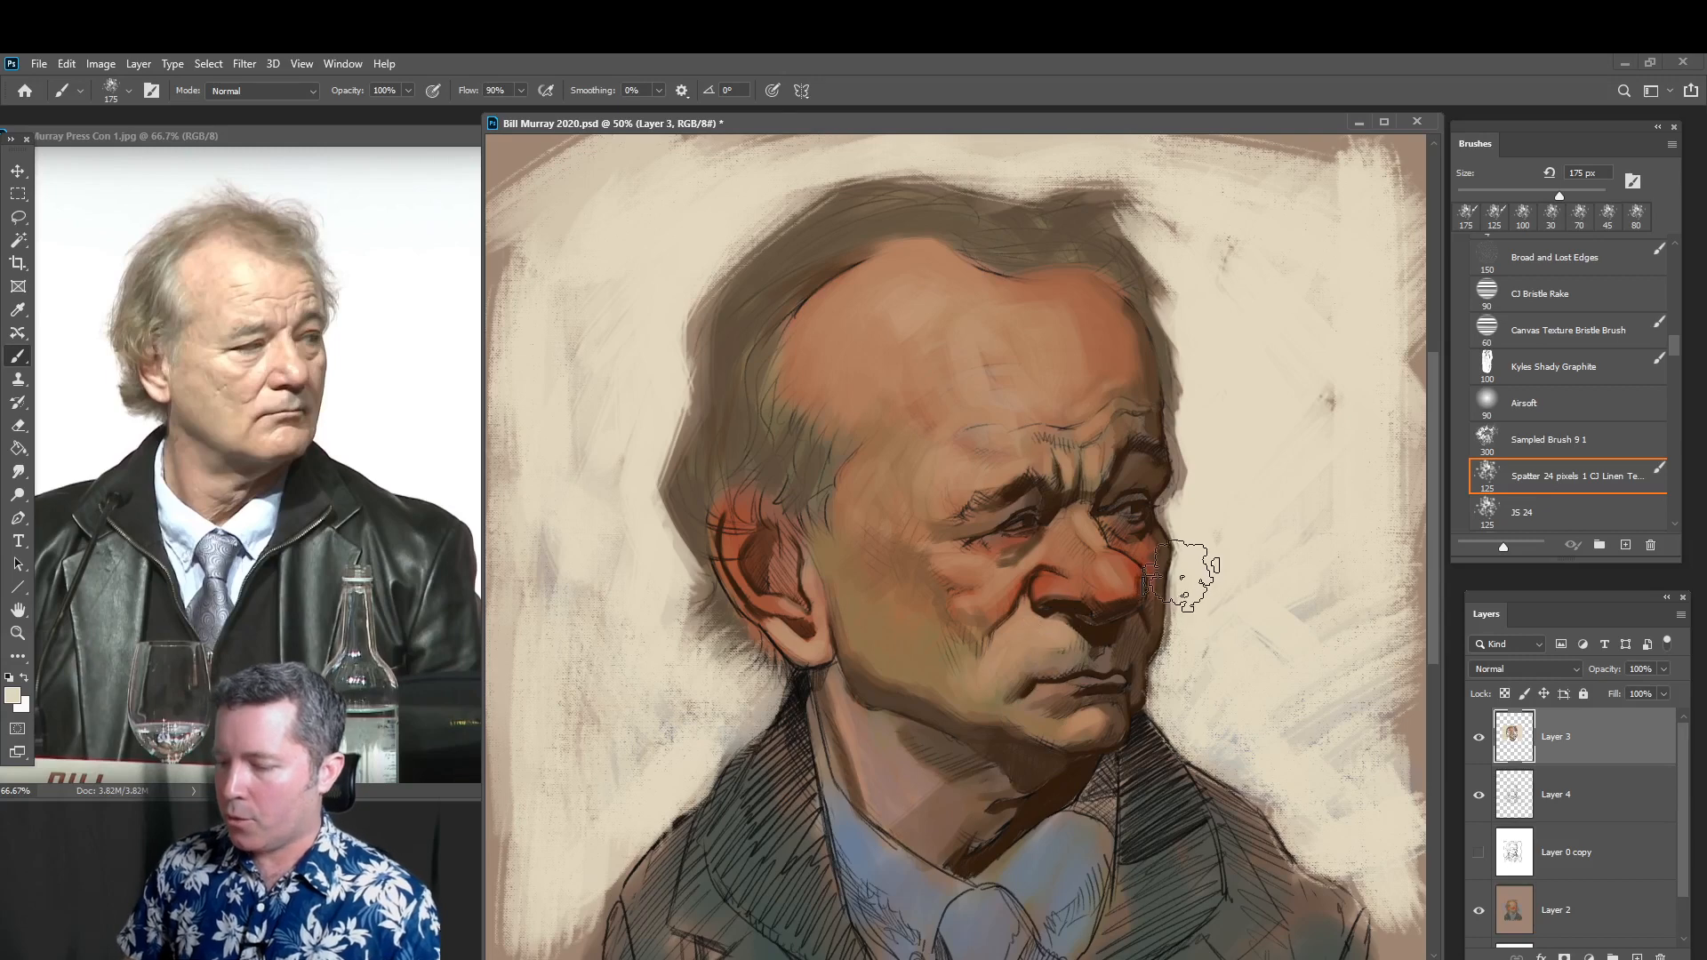
Reduce the brush to 70 px, sample the collar's black and set the foreground to hue 30°, saturation 64% and brightness 7%
key("bracketleft")
key("bracketleft")
key("bracketleft")
key("bracketleft")
key("bracketleft")
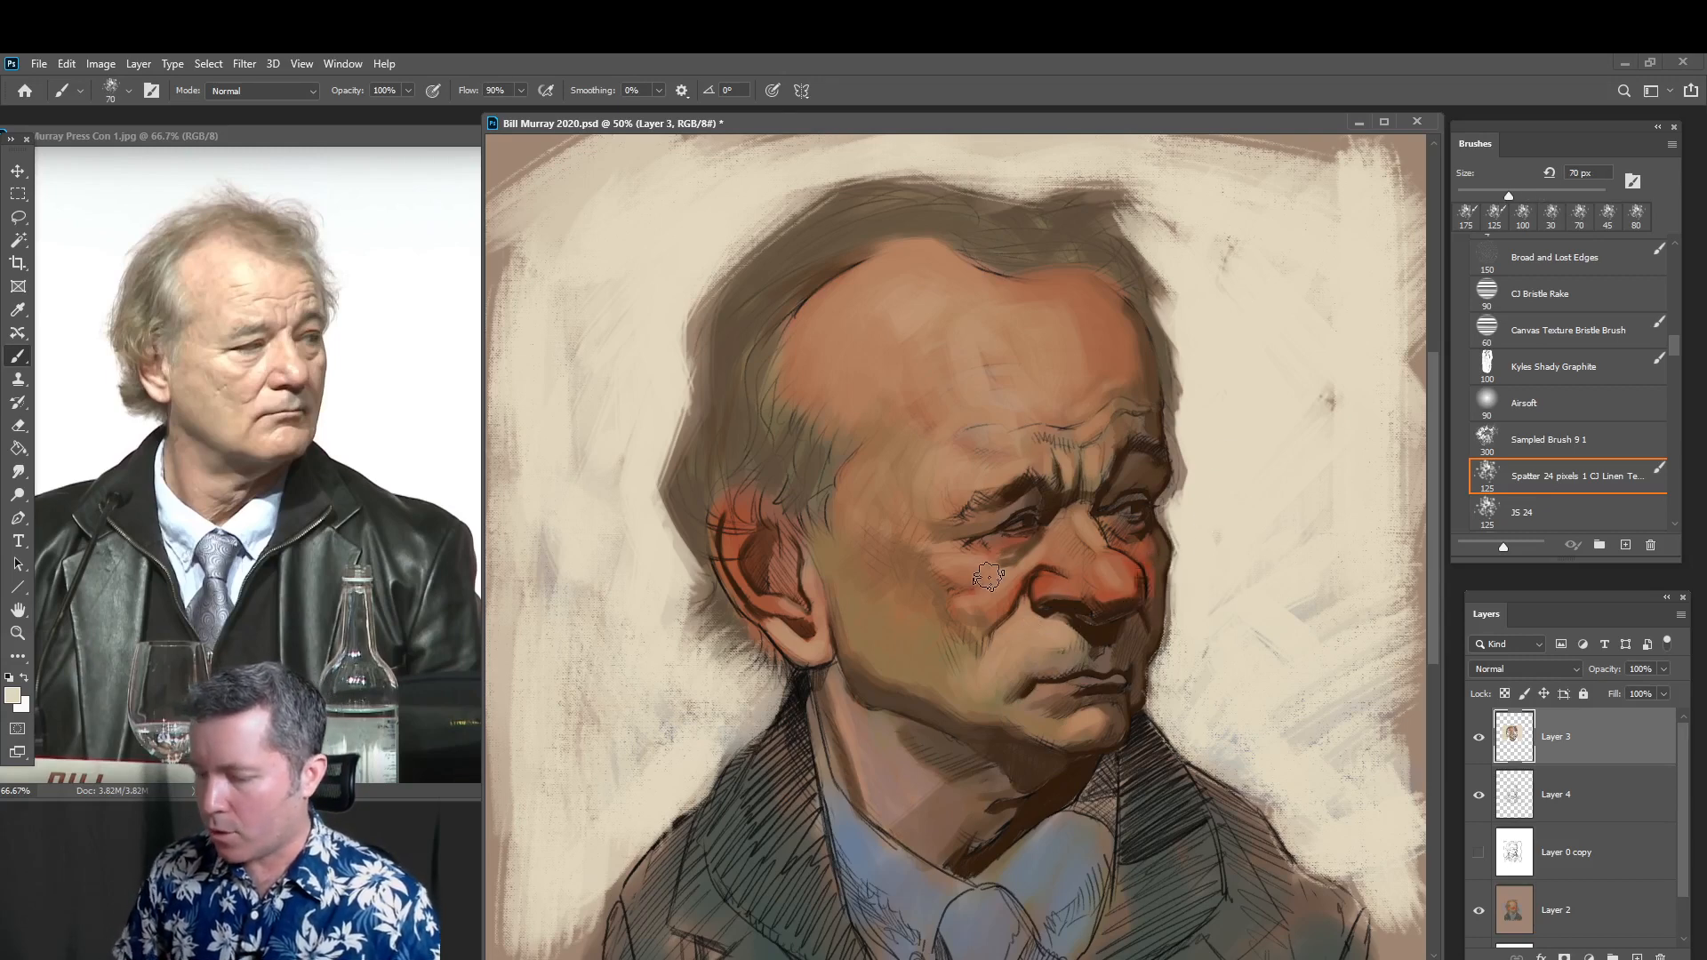
key("bracketleft")
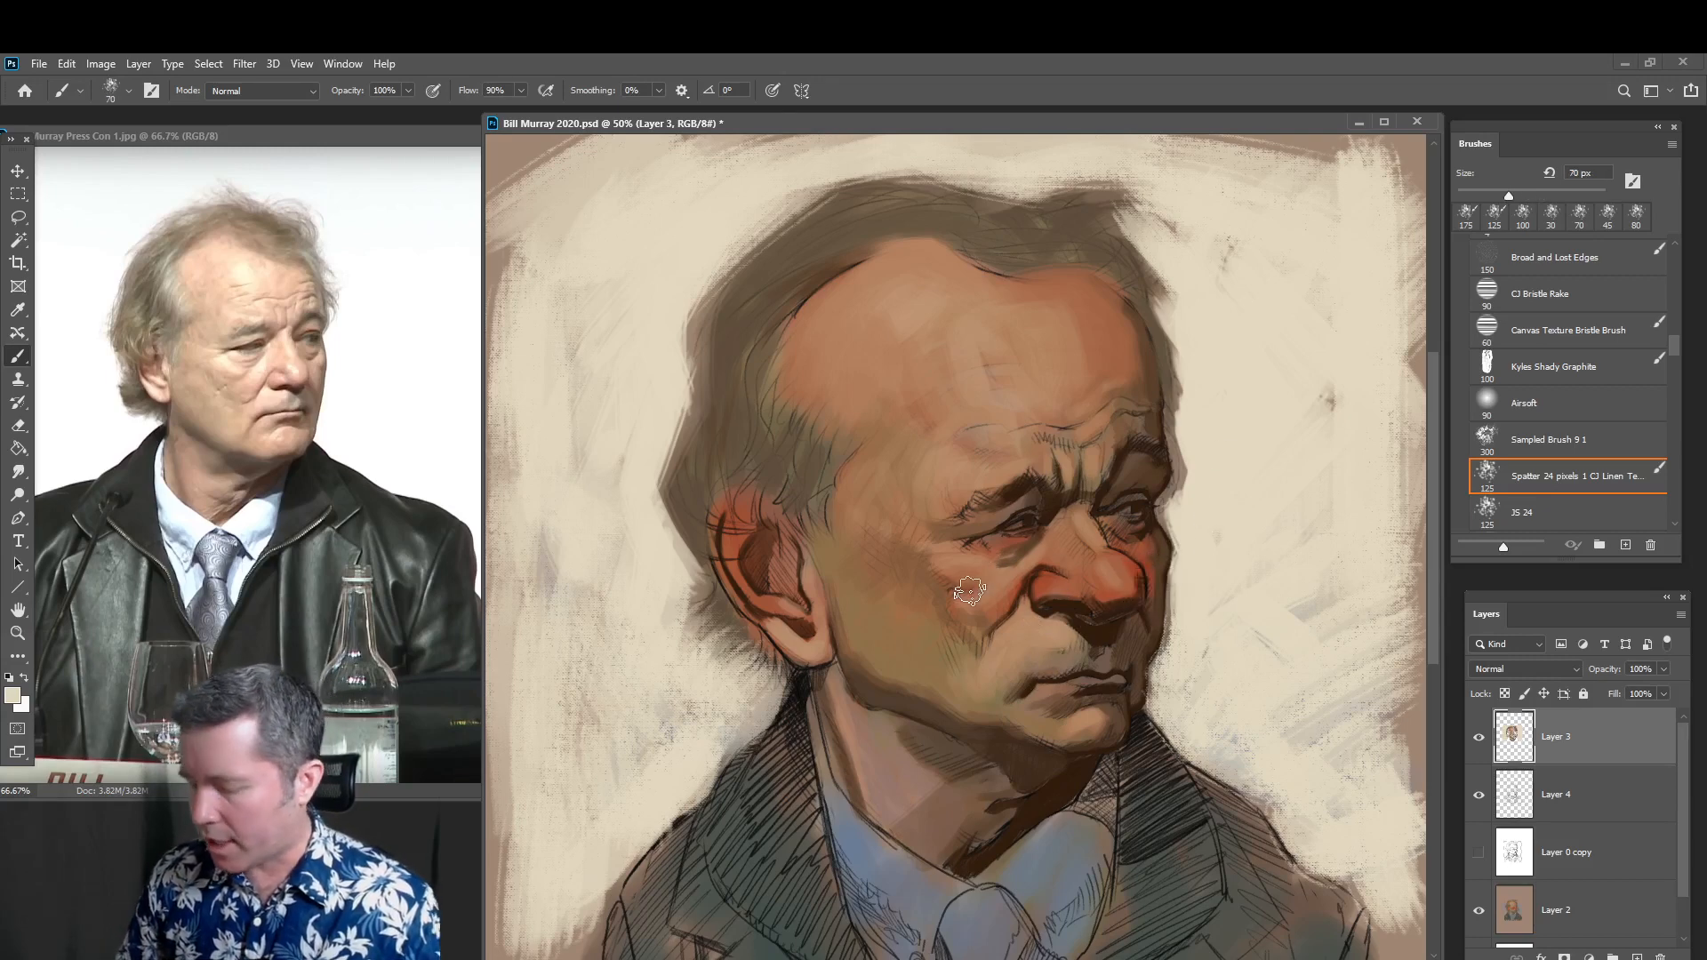
left_click(798, 698, "alt")
left_click(13, 695)
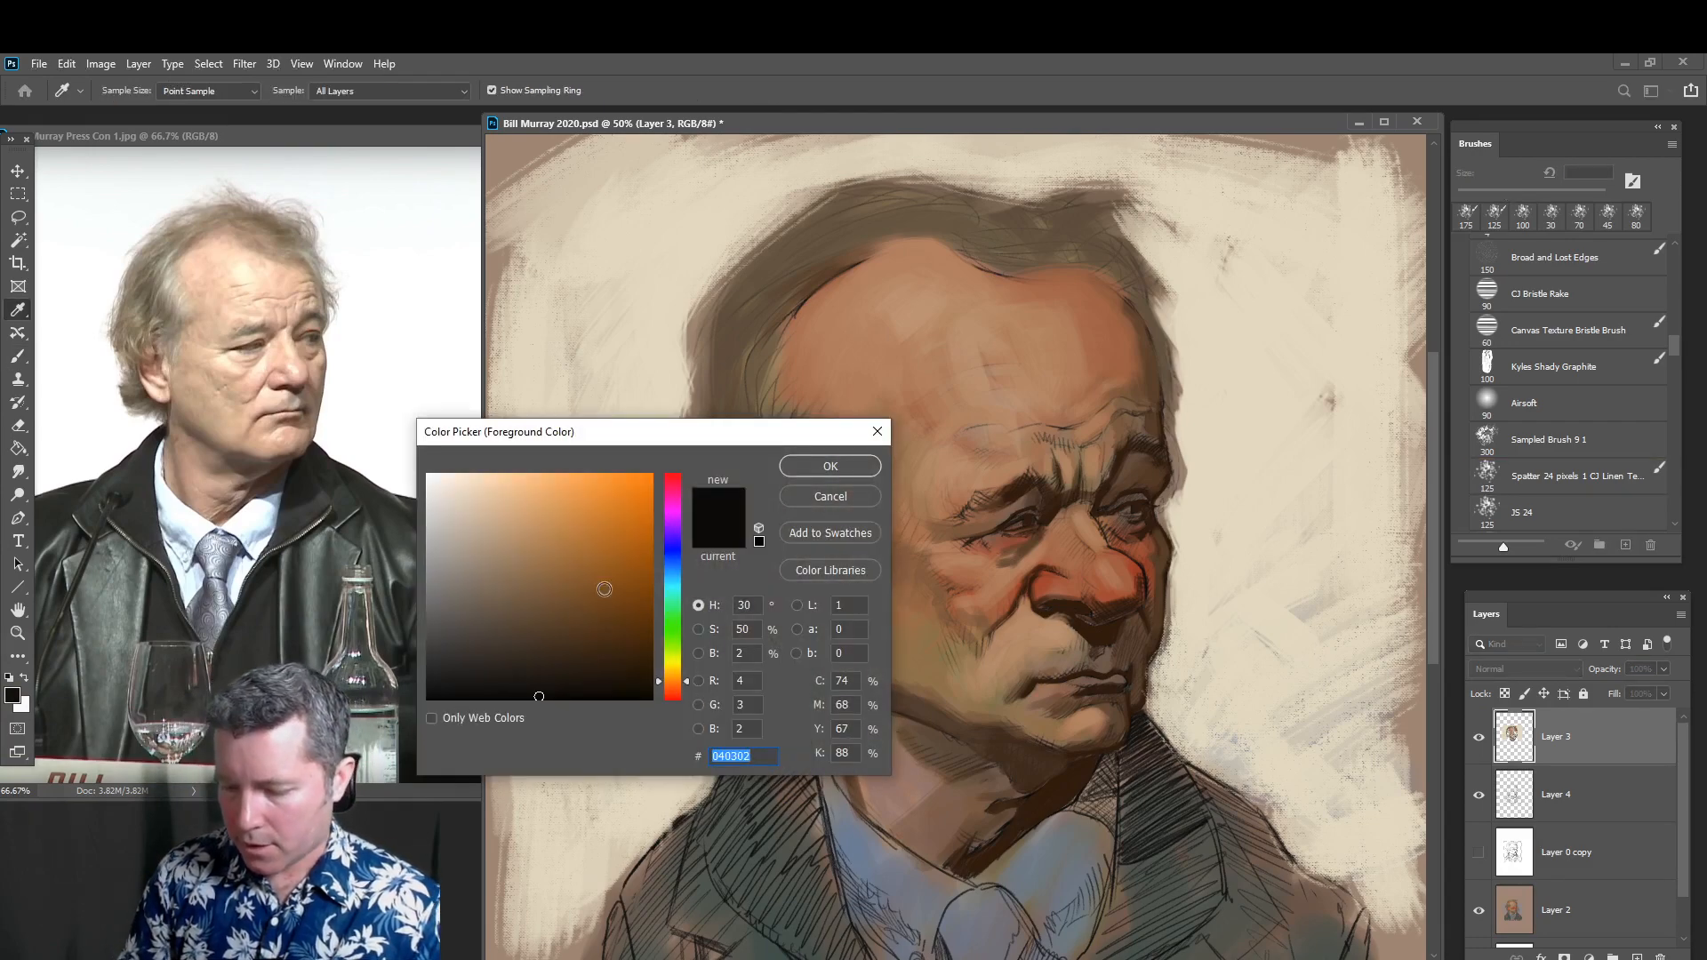
left_click(566, 681)
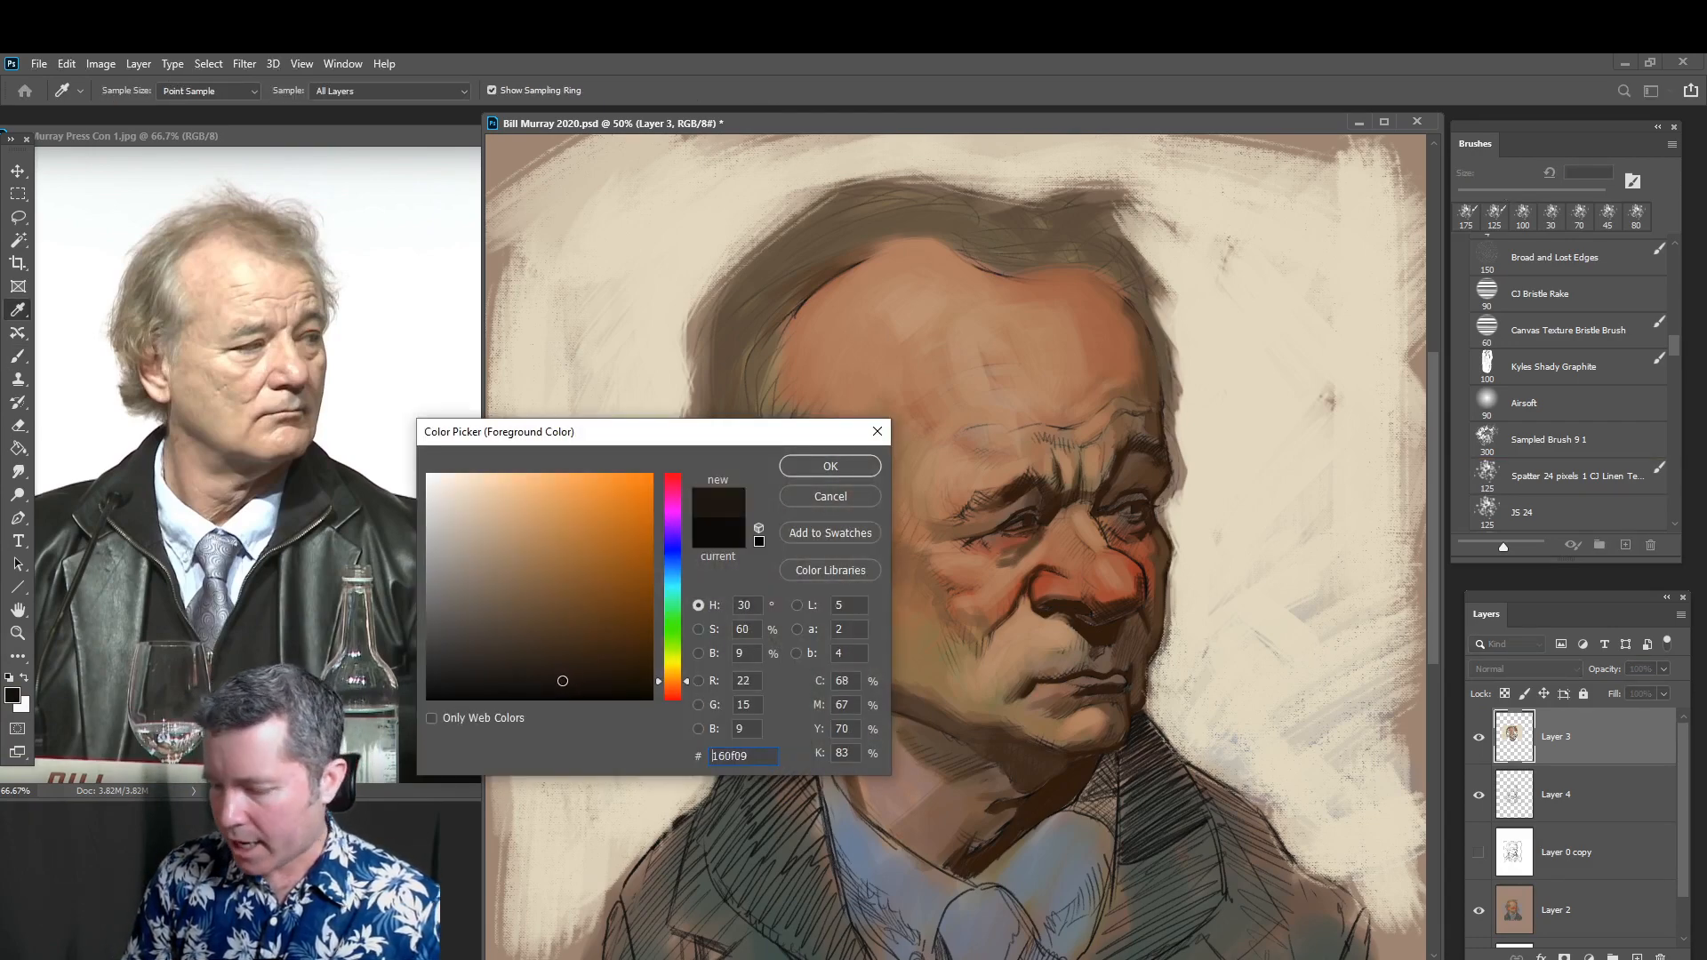
left_click_drag(562, 681, 565, 679)
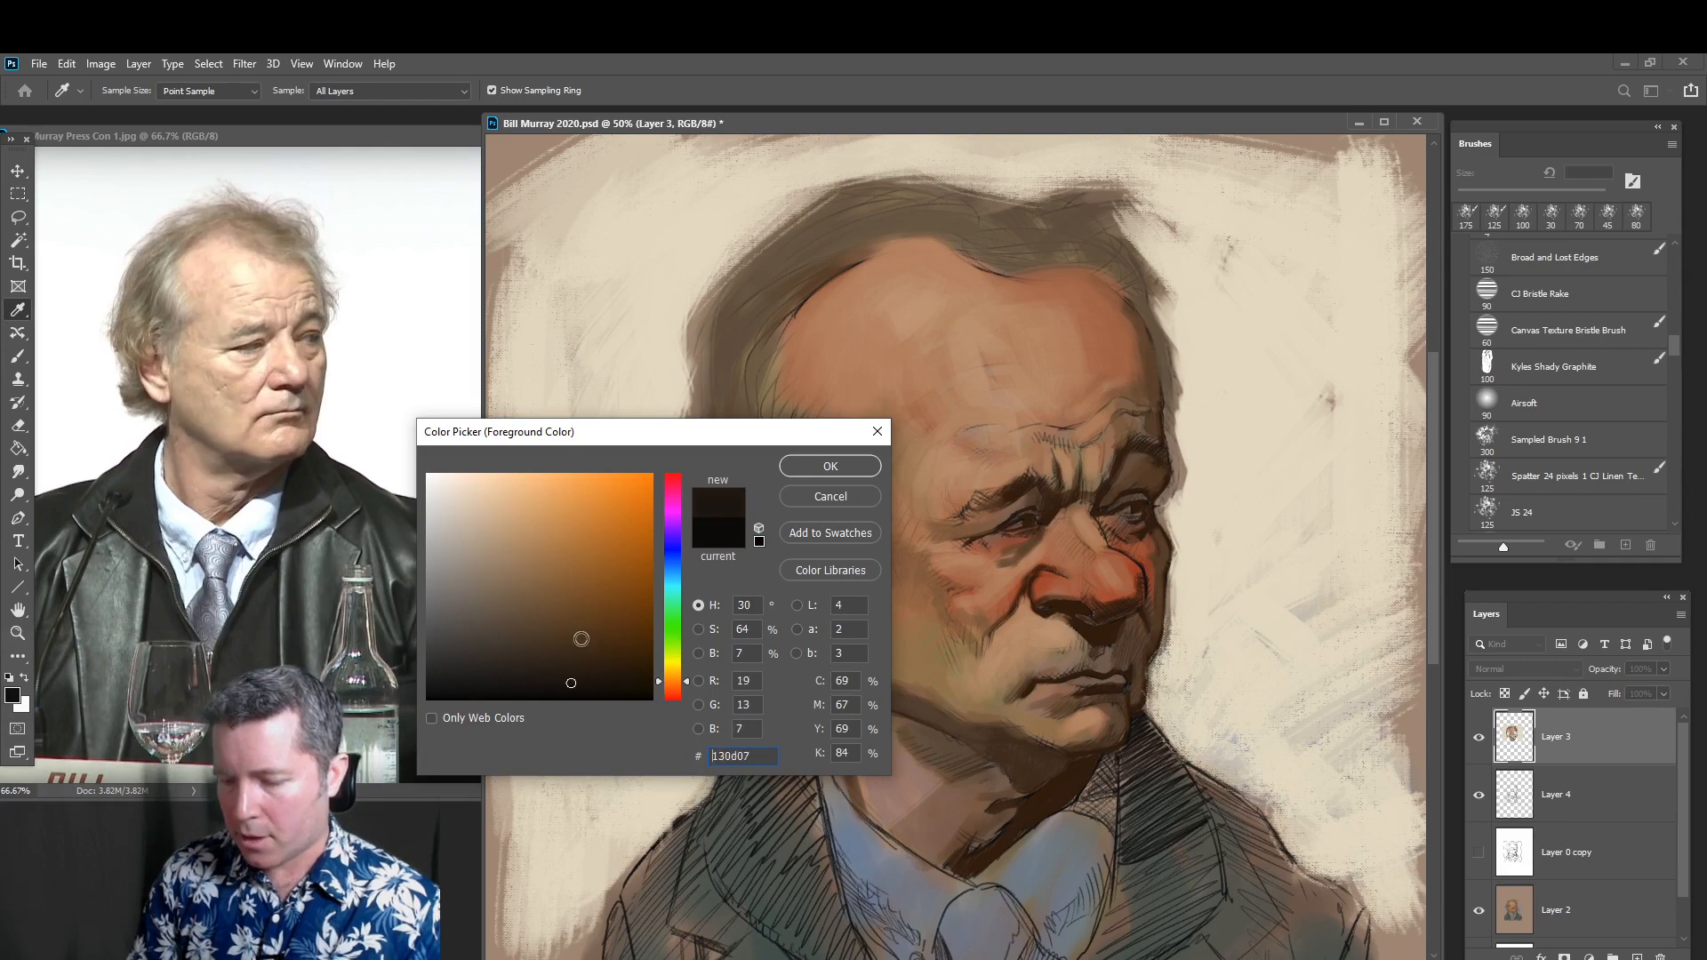
left_click(830, 466)
key("b")
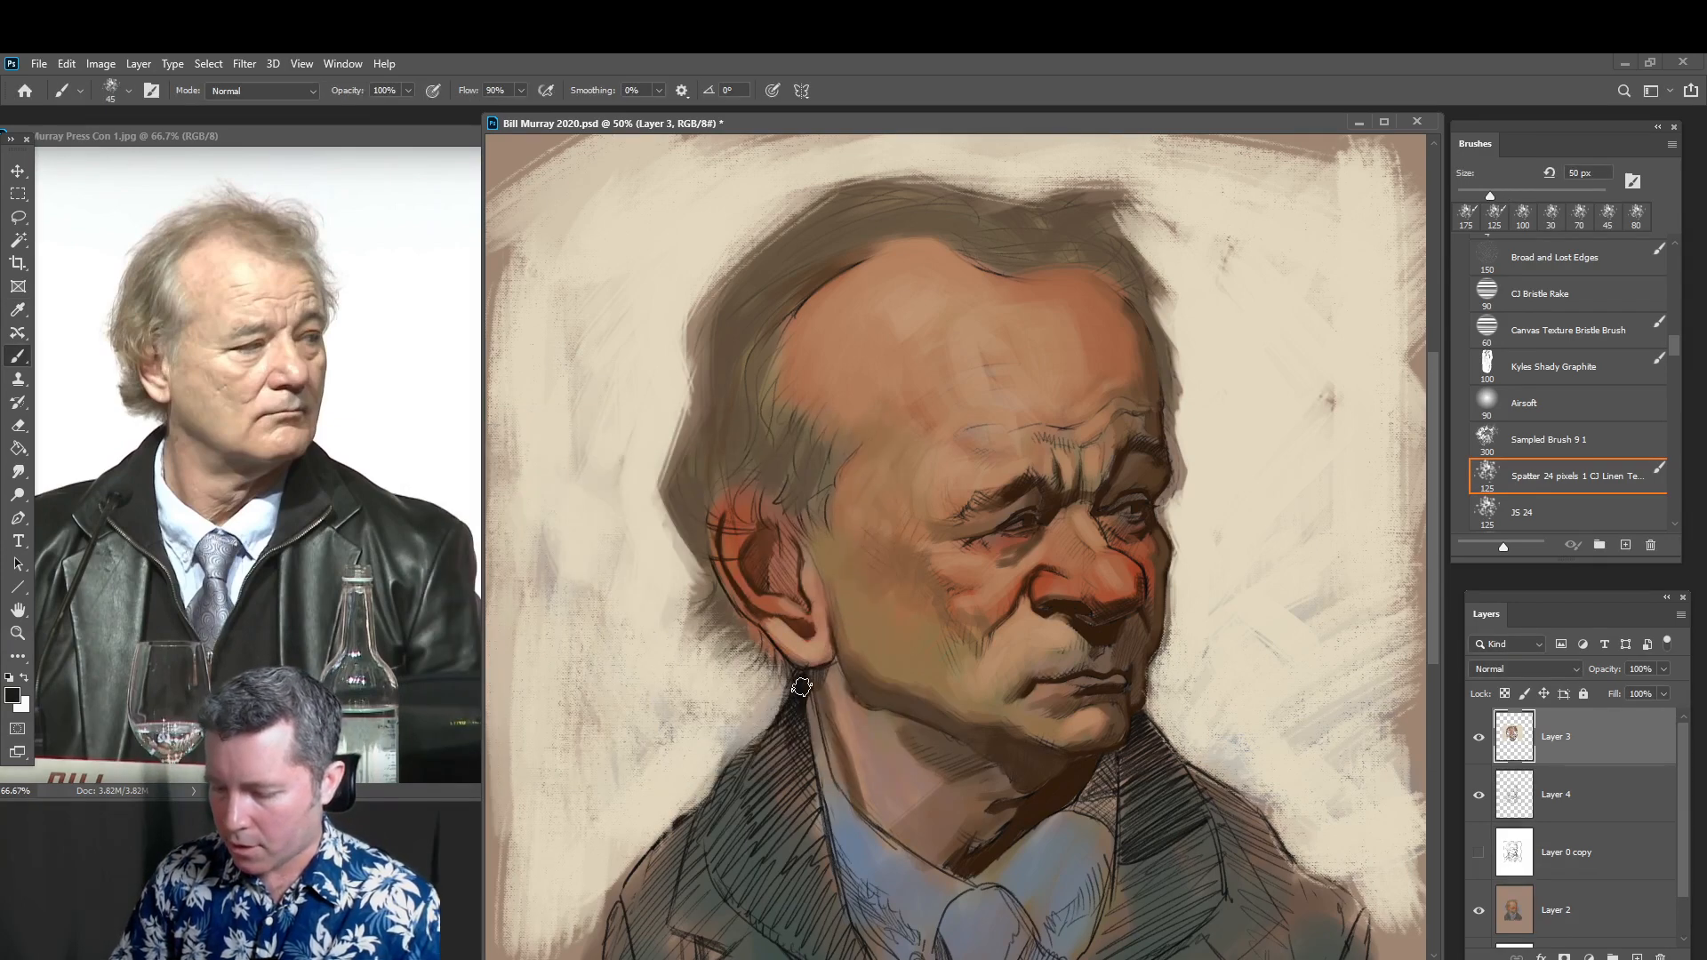
Paint the inner coat collar near-black on both sides of the neck, working at 50 px and 35 px
mouse_move(799, 700)
left_mouse_down()
mouse_move(807, 781)
mouse_move(791, 708)
mouse_move(757, 775)
mouse_move(781, 678)
mouse_move(730, 794)
mouse_move(790, 713)
mouse_move(783, 745)
mouse_move(815, 769)
mouse_move(827, 835)
mouse_move(812, 774)
mouse_move(821, 833)
left_mouse_up()
key("bracketleft")
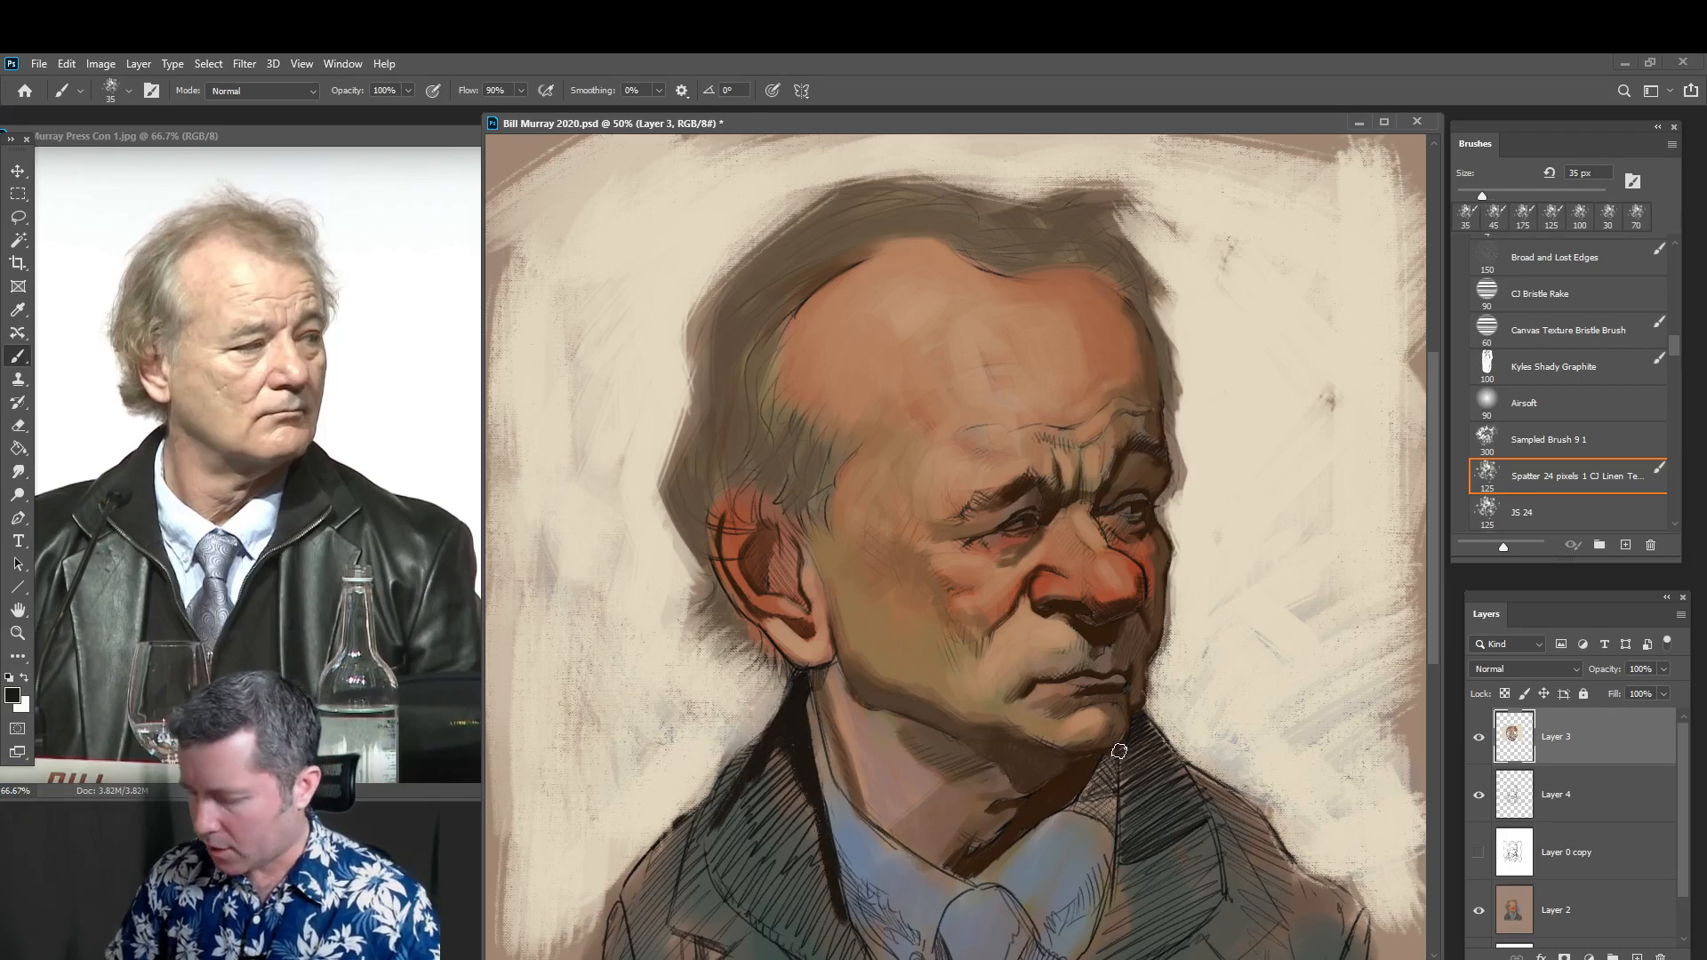
left_click_drag(1119, 752, 1123, 771)
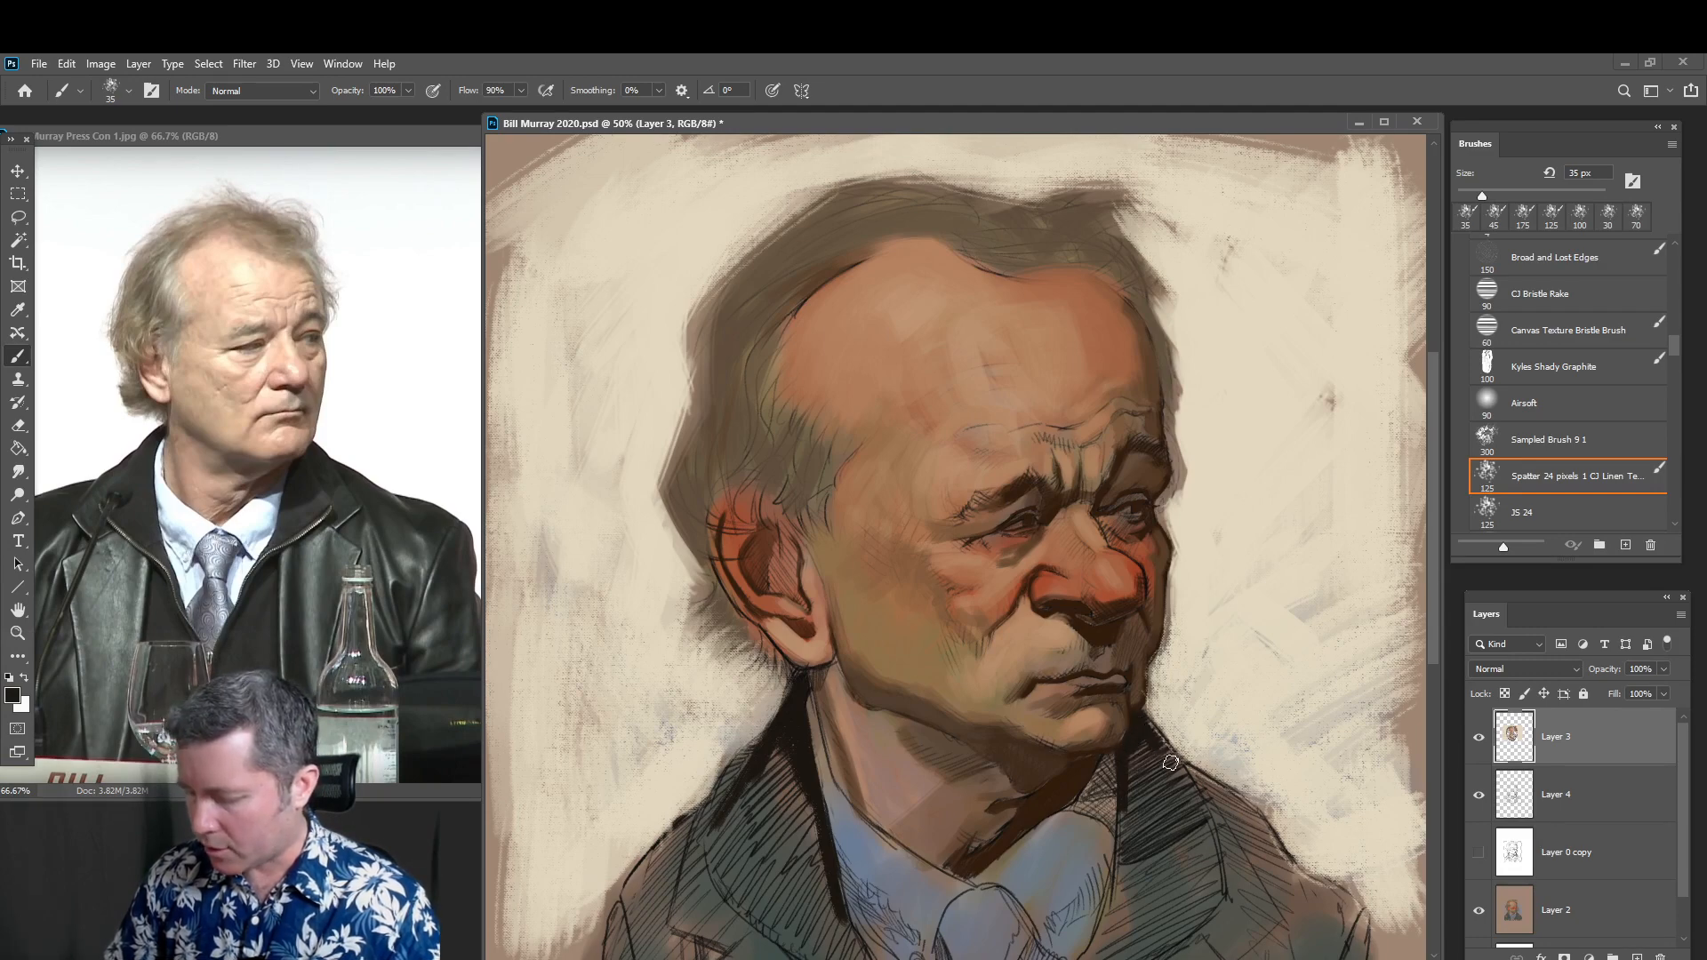
mouse_move(1156, 763)
left_mouse_down()
mouse_move(1145, 810)
mouse_move(1157, 735)
mouse_move(1187, 788)
mouse_move(1163, 754)
mouse_move(1161, 828)
mouse_move(1126, 852)
mouse_move(1133, 794)
left_mouse_up()
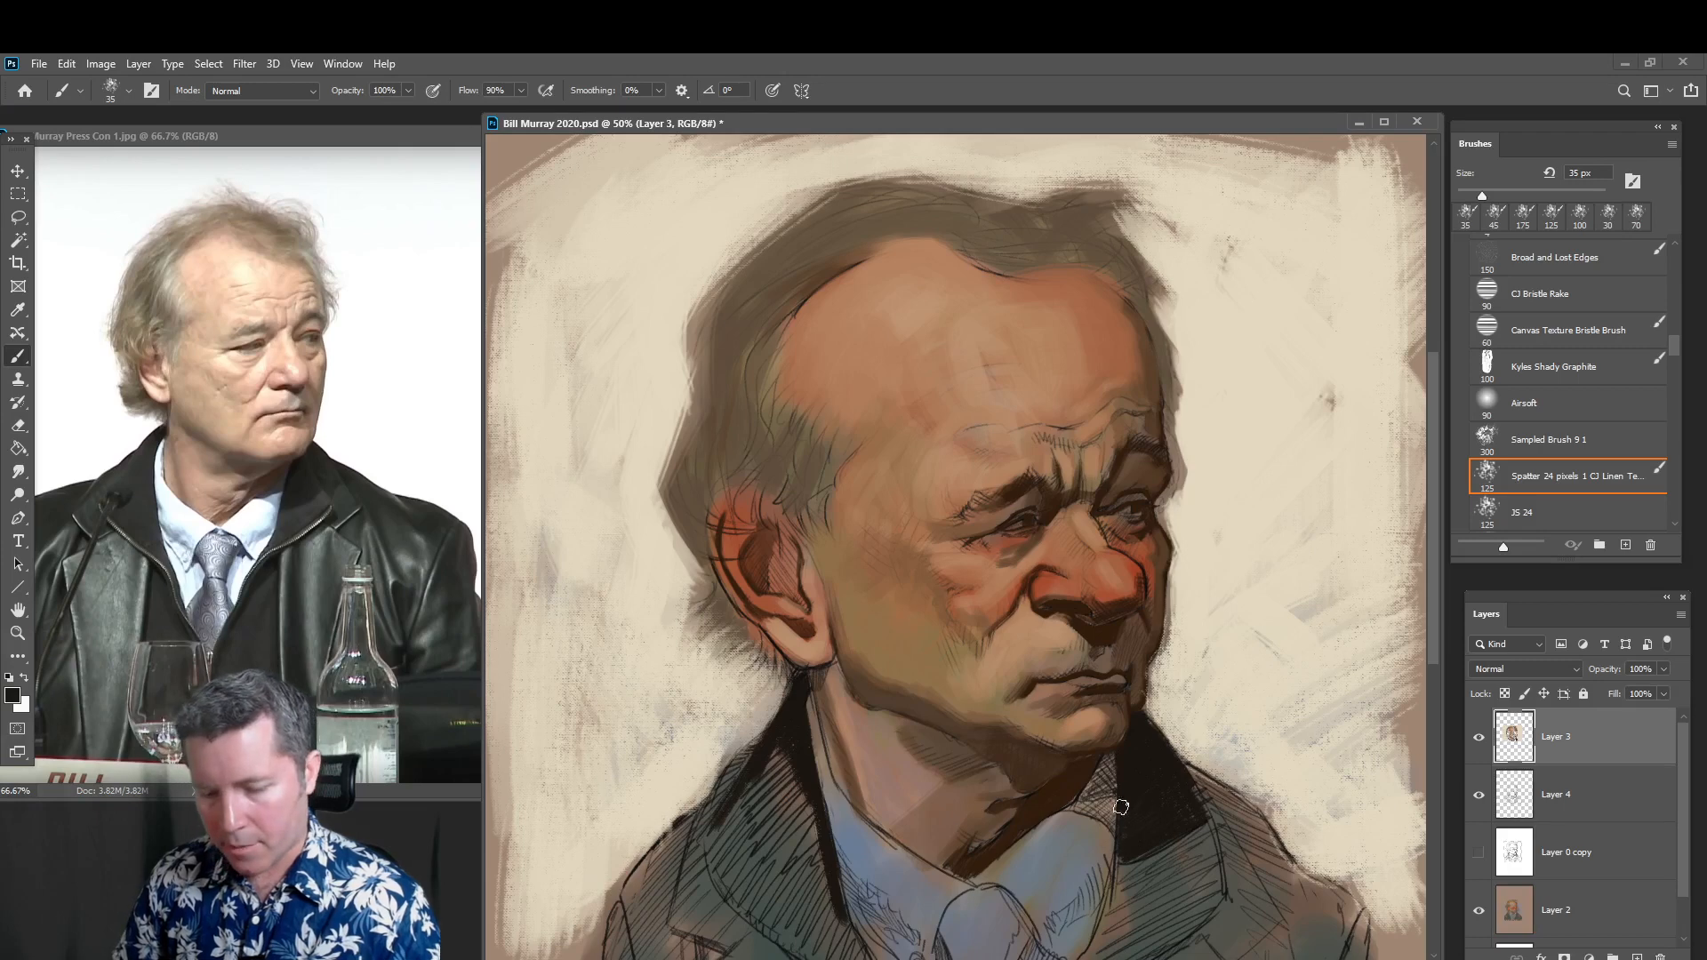
left_click_drag(1120, 852, 1105, 900)
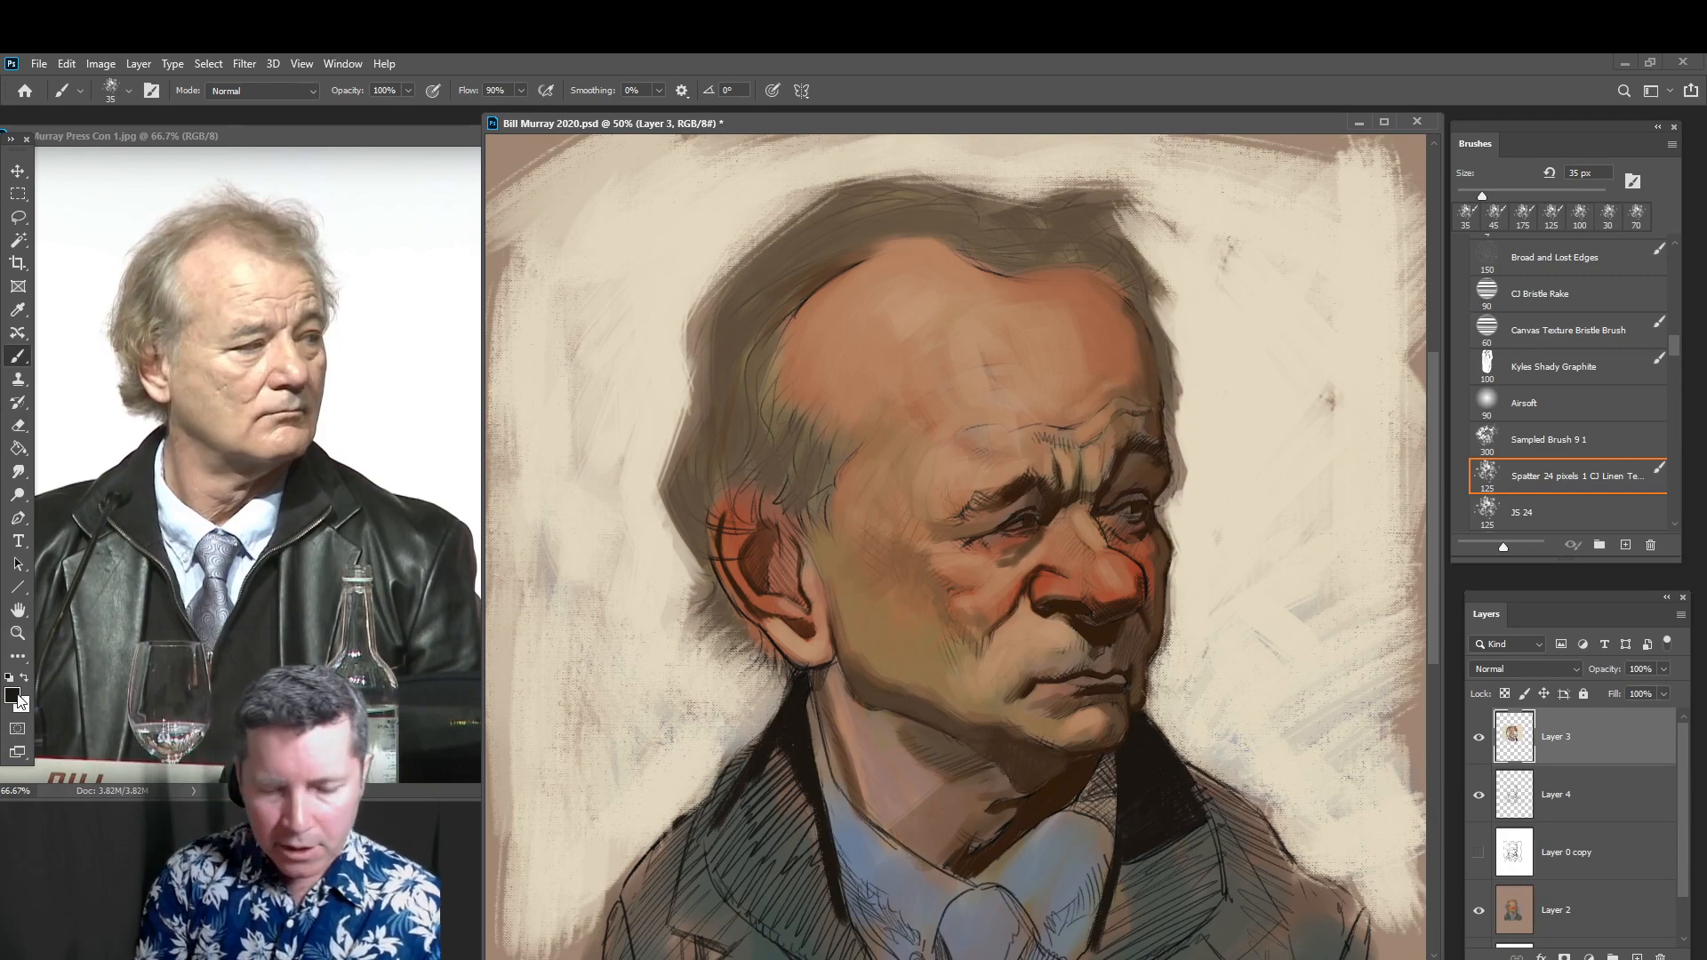
Set the foreground to hue 30°, saturation 35% and brightness 18%, and fill both coat collar flaps at 45 px
left_click(16, 699)
left_click(535, 661)
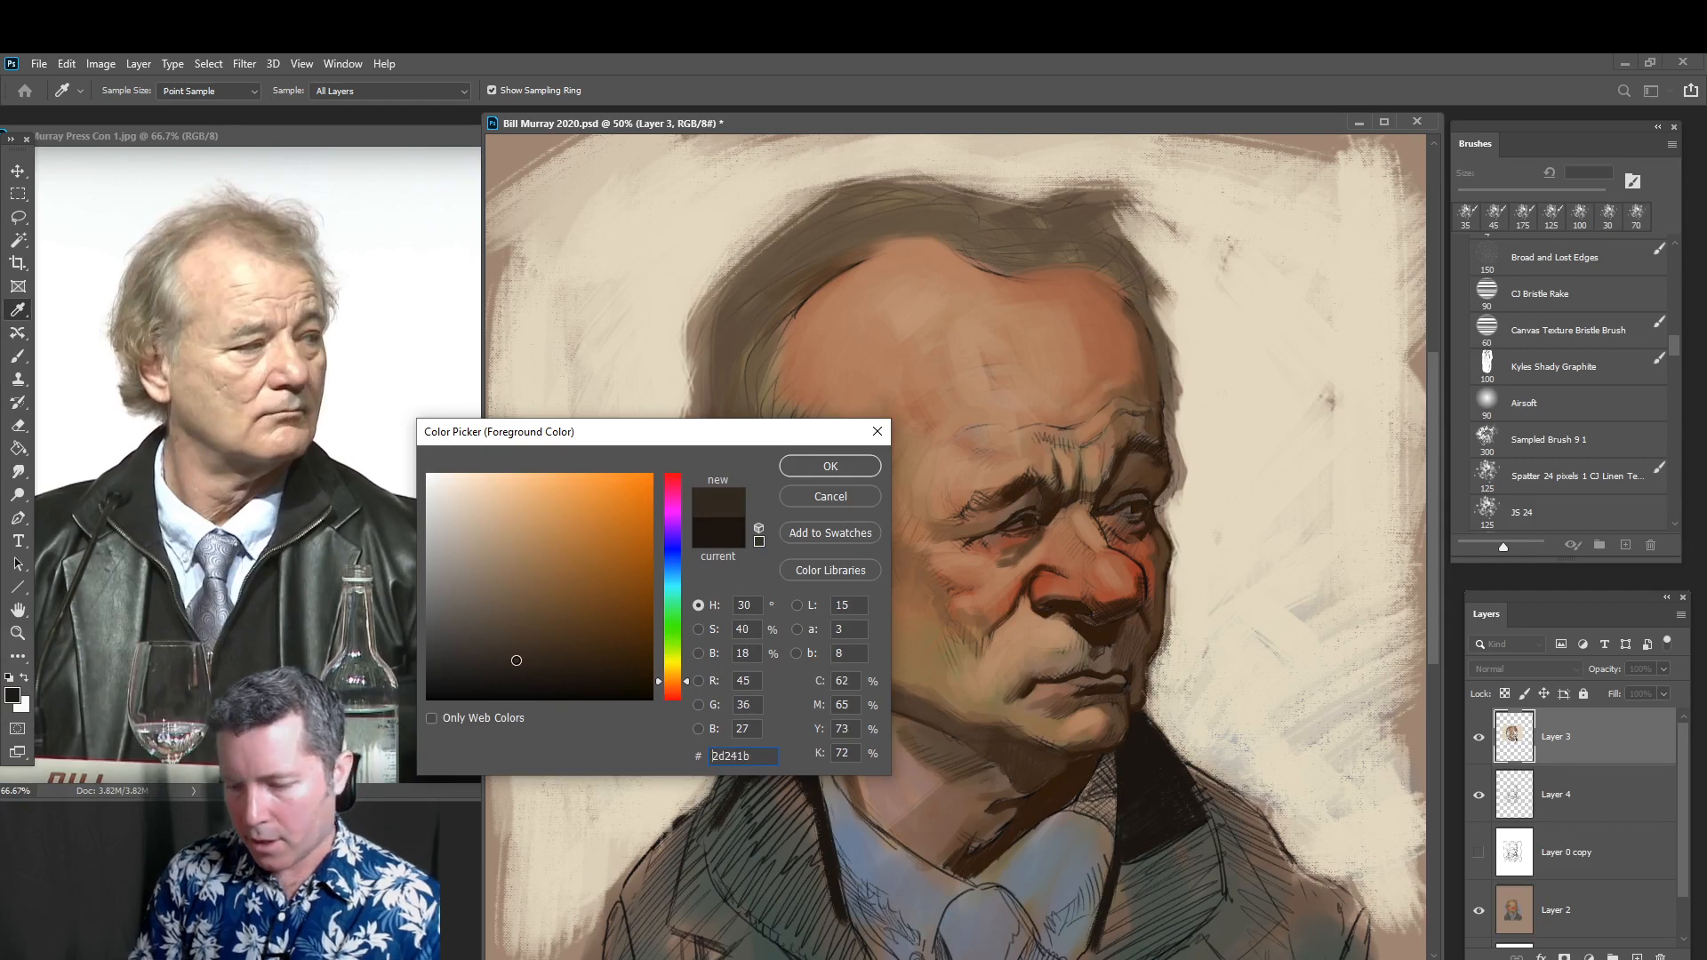
left_click_drag(513, 663, 508, 654)
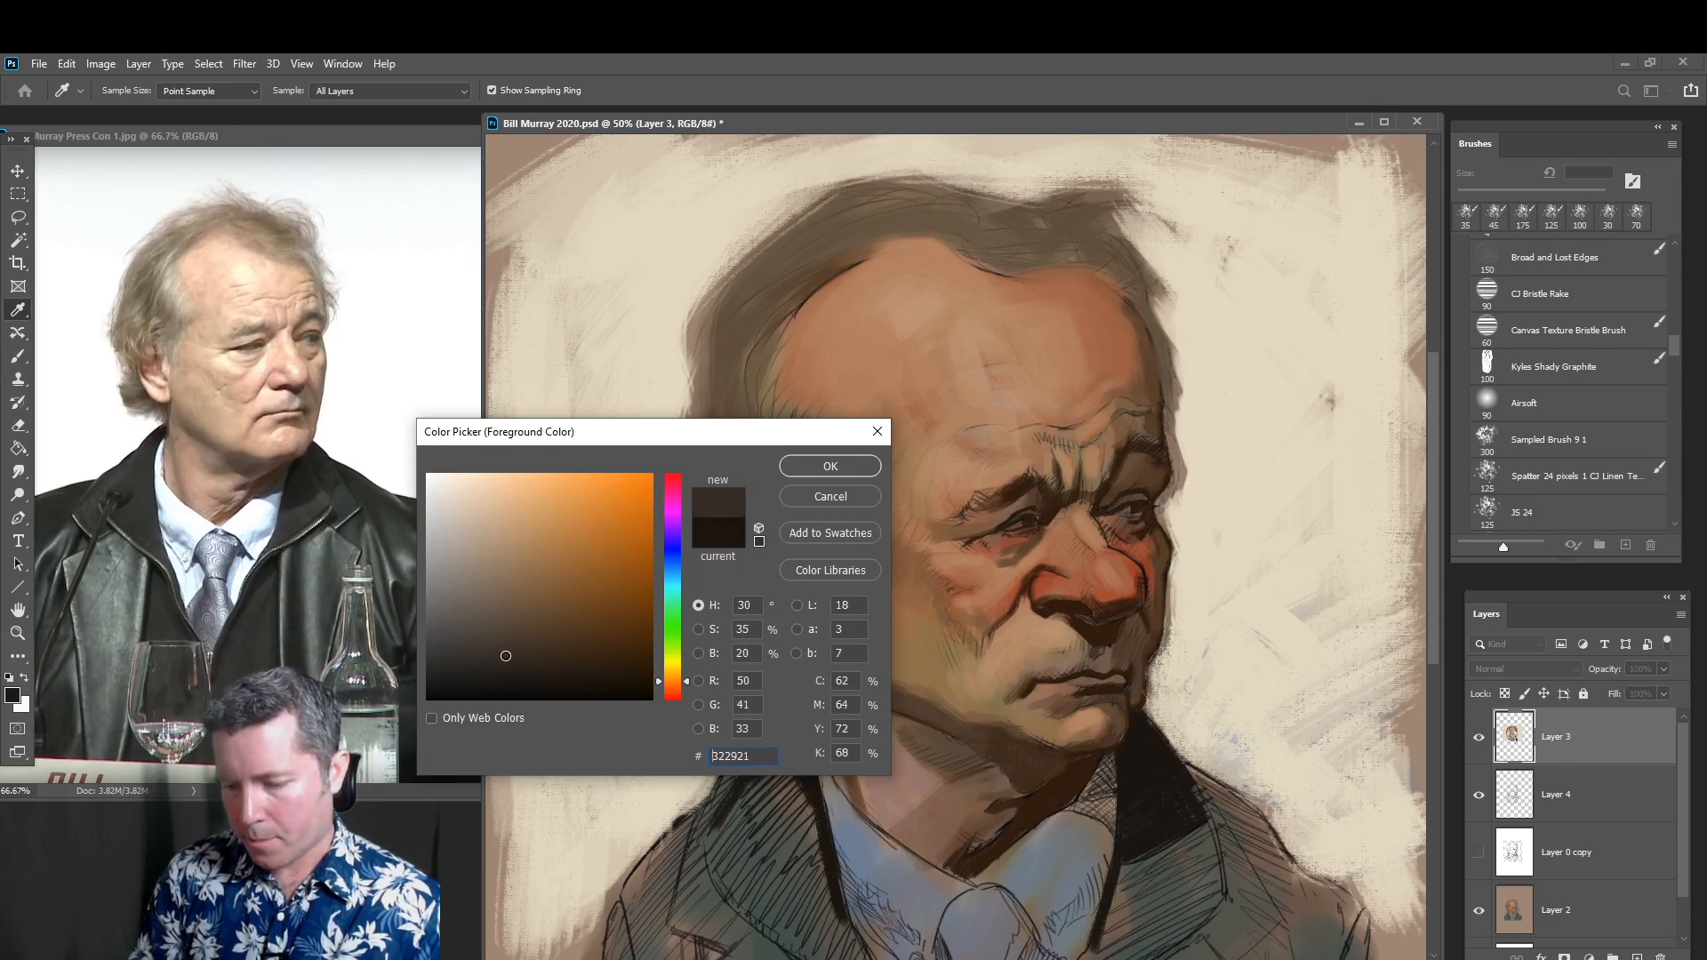
left_click(506, 658)
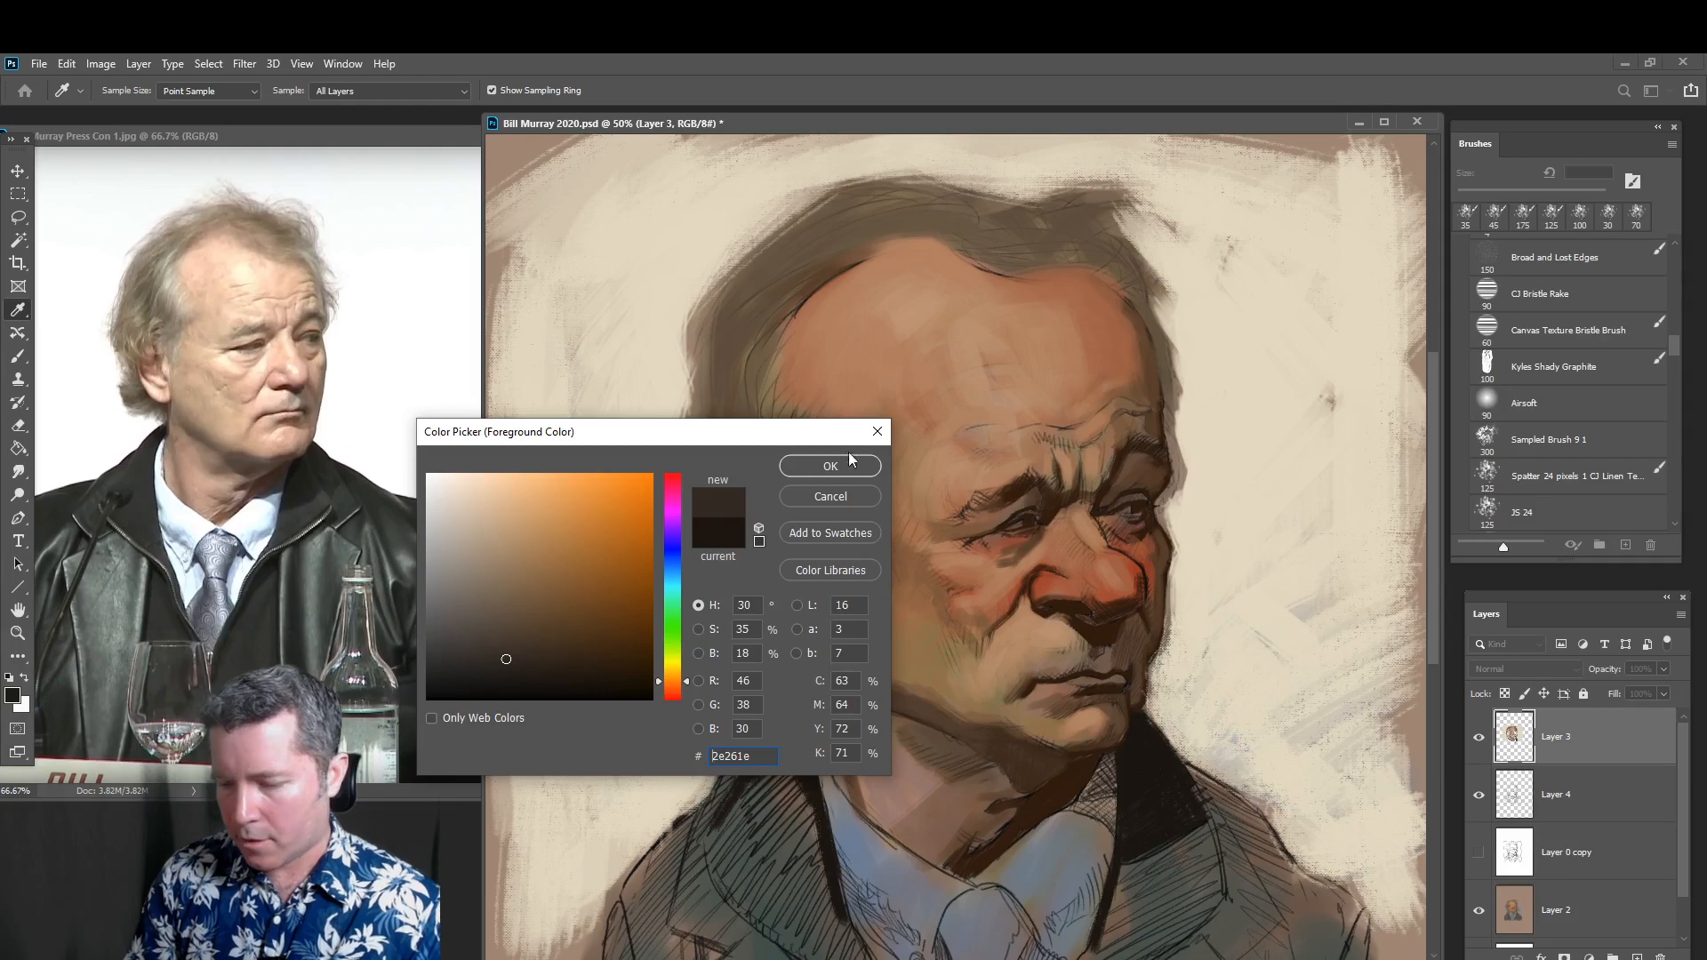
left_click(849, 465)
key("b")
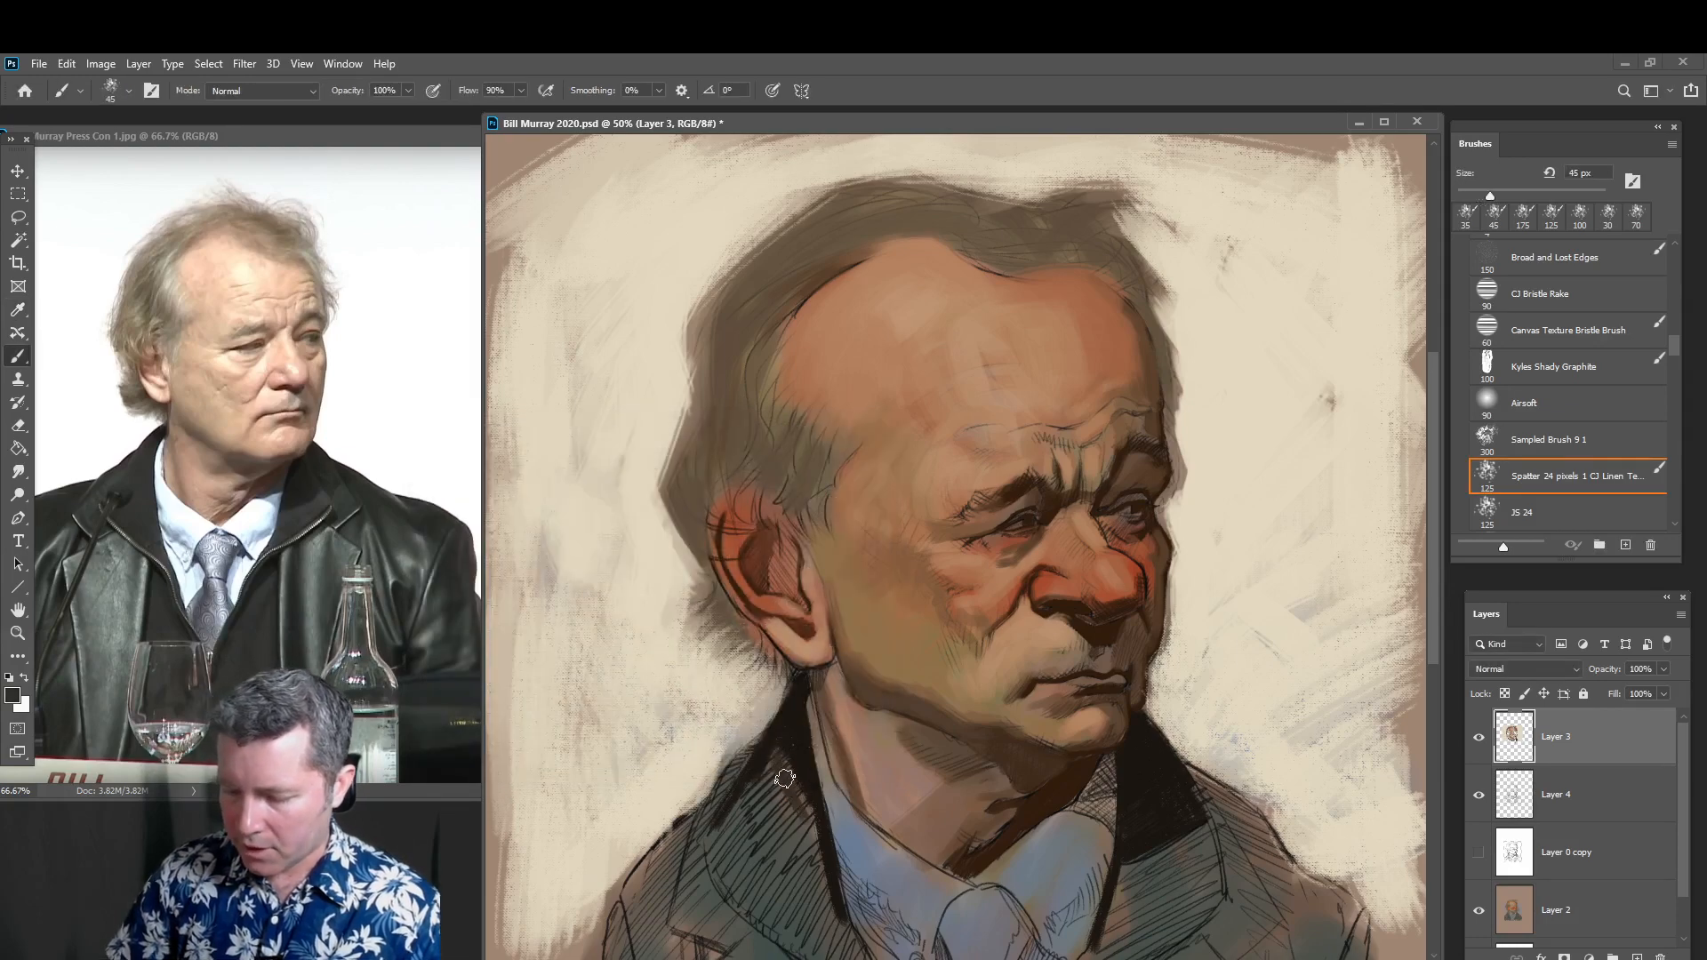
left_click_drag(784, 778, 798, 881)
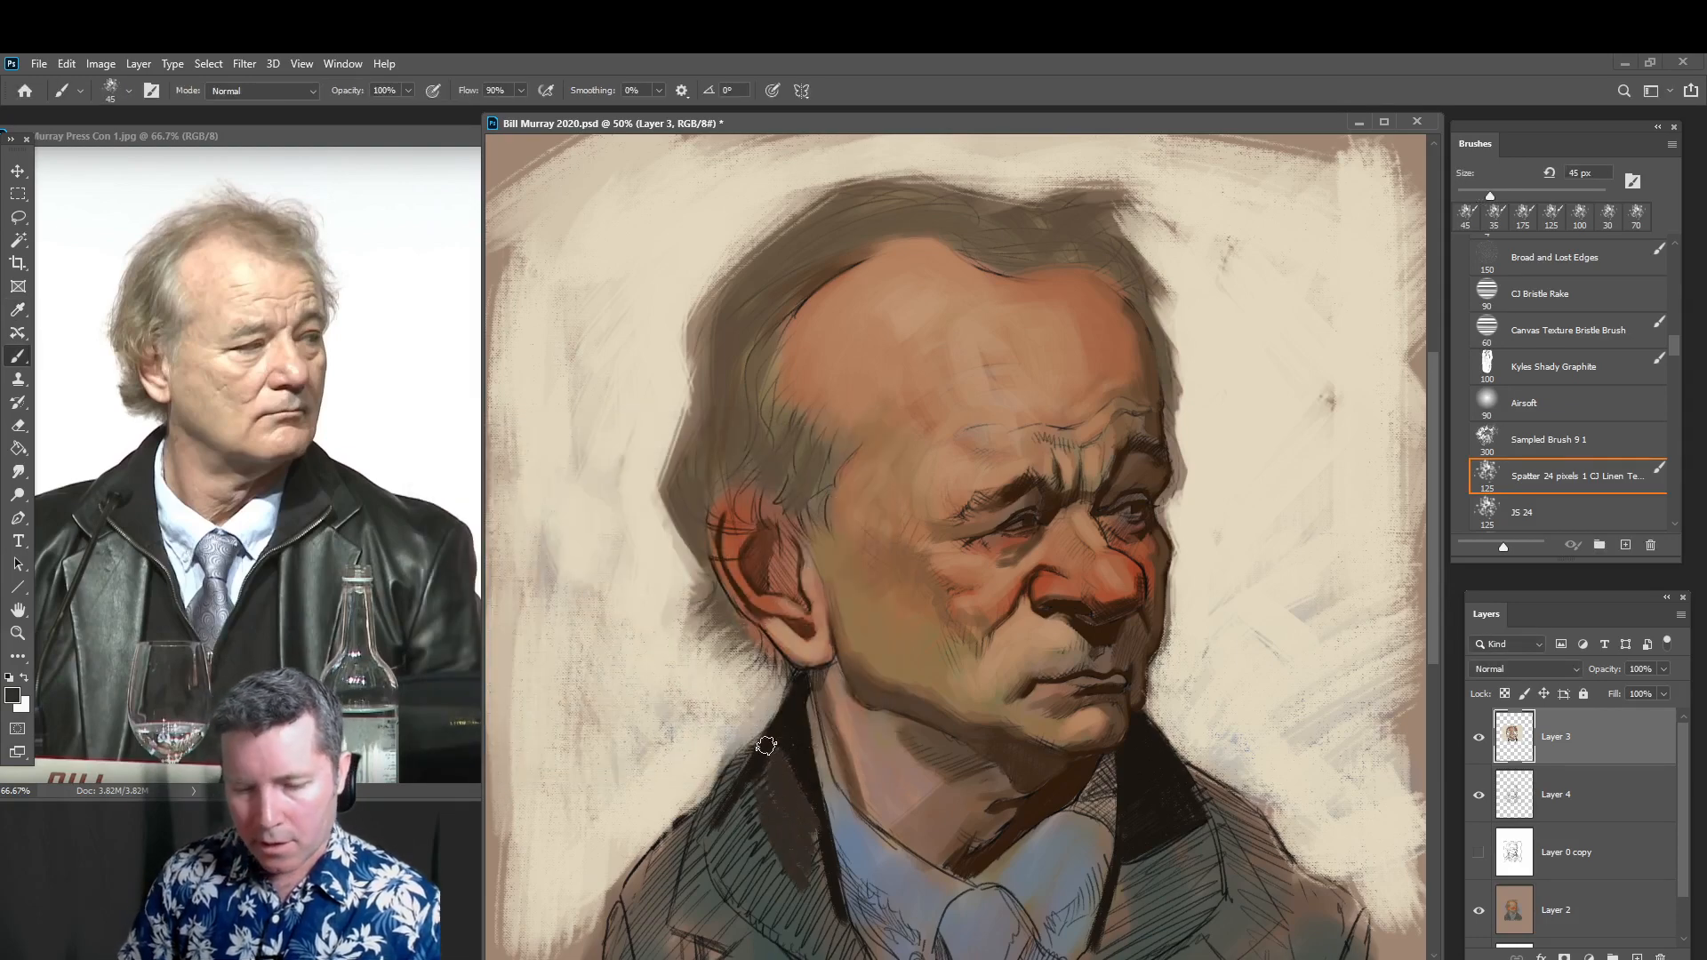
mouse_move(769, 773)
left_mouse_down()
mouse_move(713, 844)
mouse_move(726, 861)
mouse_move(775, 832)
mouse_move(774, 920)
mouse_move(814, 848)
mouse_move(834, 940)
mouse_move(783, 949)
left_mouse_up()
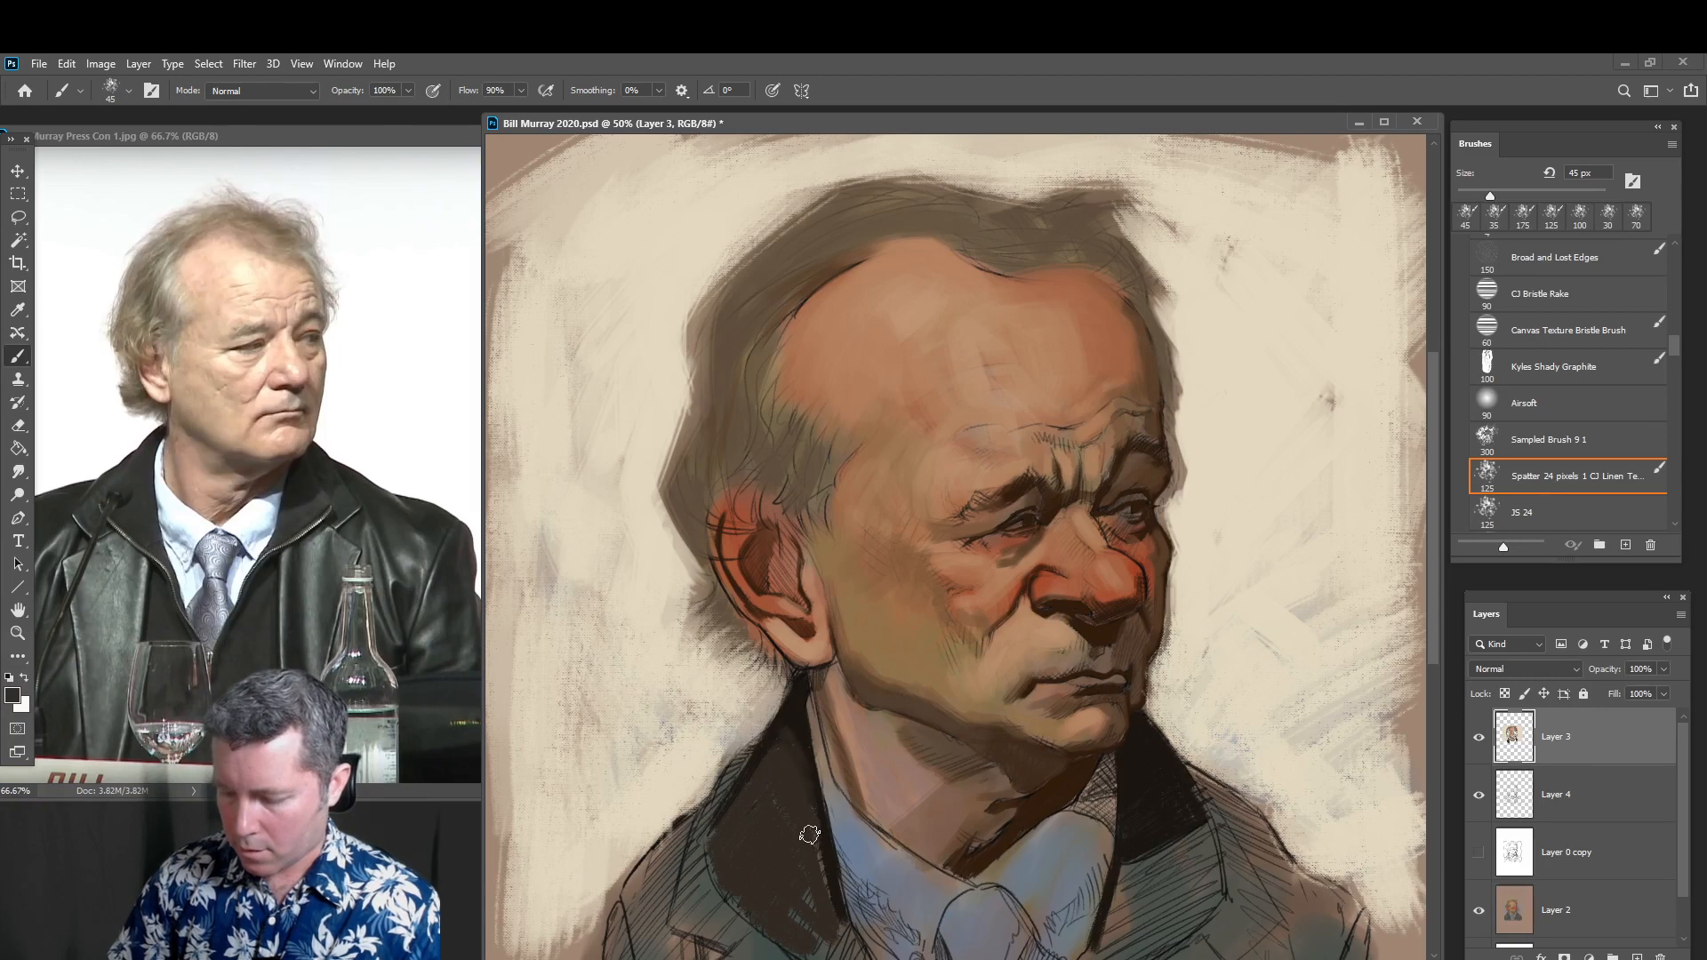
mouse_move(1143, 870)
left_mouse_down()
mouse_move(1207, 834)
mouse_move(1211, 900)
mouse_move(1187, 852)
mouse_move(1133, 873)
mouse_move(1107, 938)
mouse_move(1170, 864)
mouse_move(1110, 909)
mouse_move(1190, 875)
mouse_move(1170, 904)
mouse_move(1202, 885)
mouse_move(1192, 920)
mouse_move(1172, 915)
mouse_move(1202, 863)
mouse_move(1223, 893)
mouse_move(1149, 939)
mouse_move(1113, 938)
left_mouse_up()
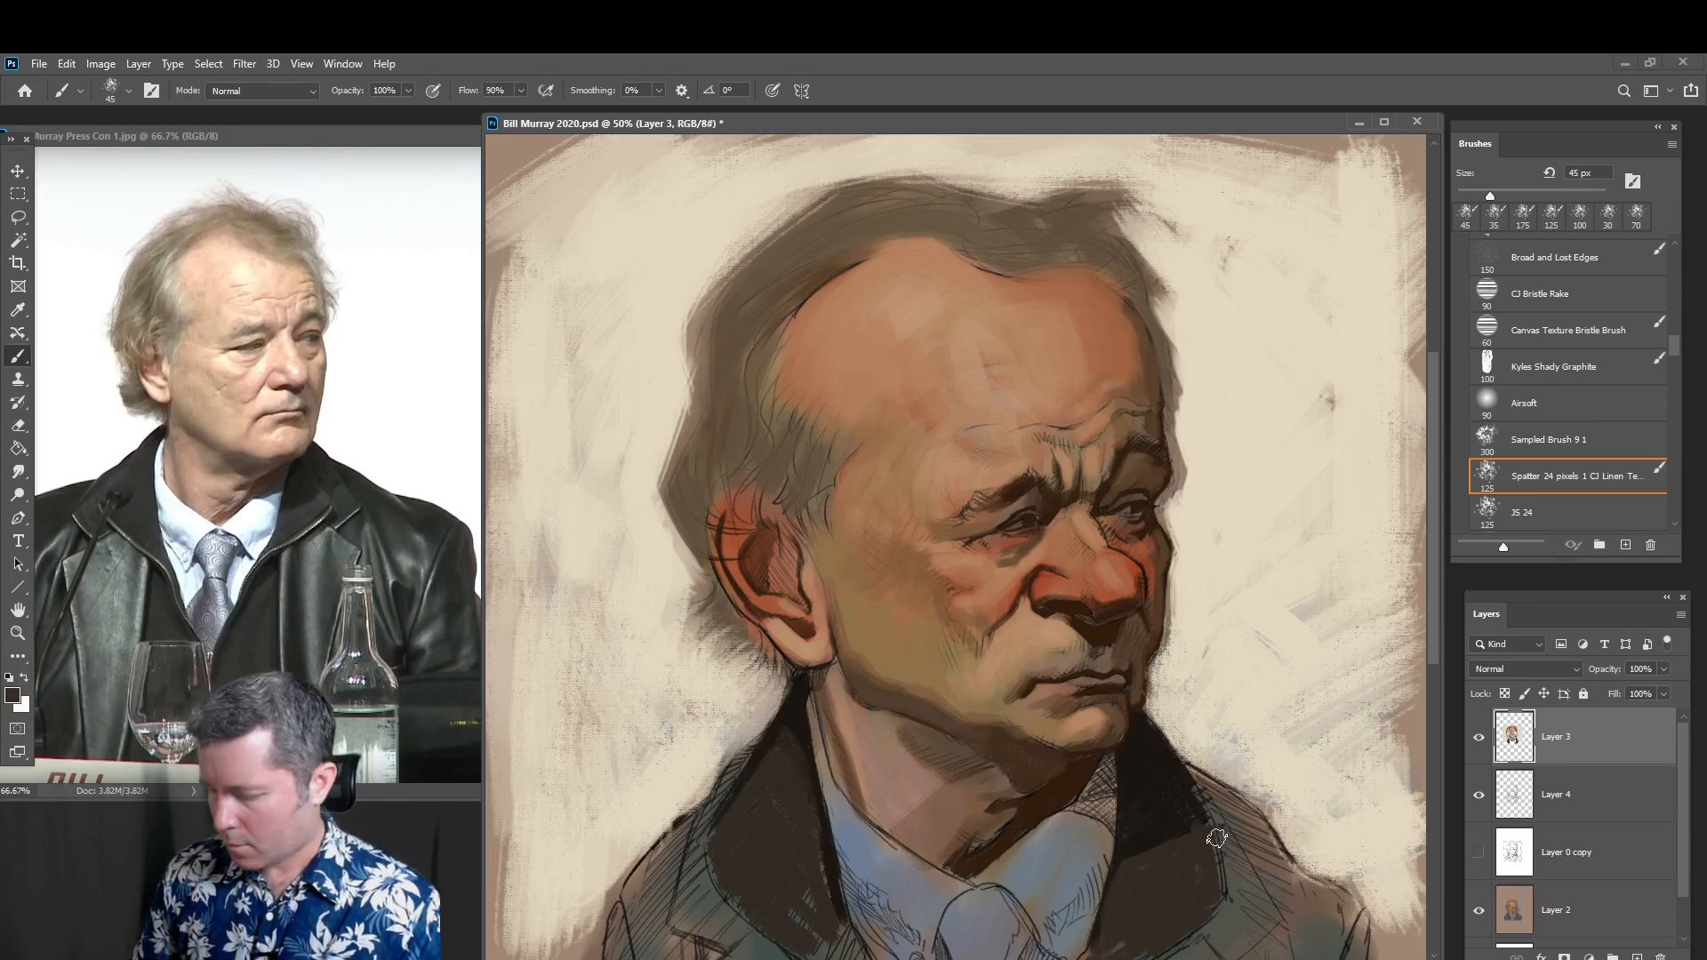
Mix a greyer, slightly lighter dark brown at hue 30° and work it over the coat collar, enlarging the brush to 60 px
left_click(13, 695)
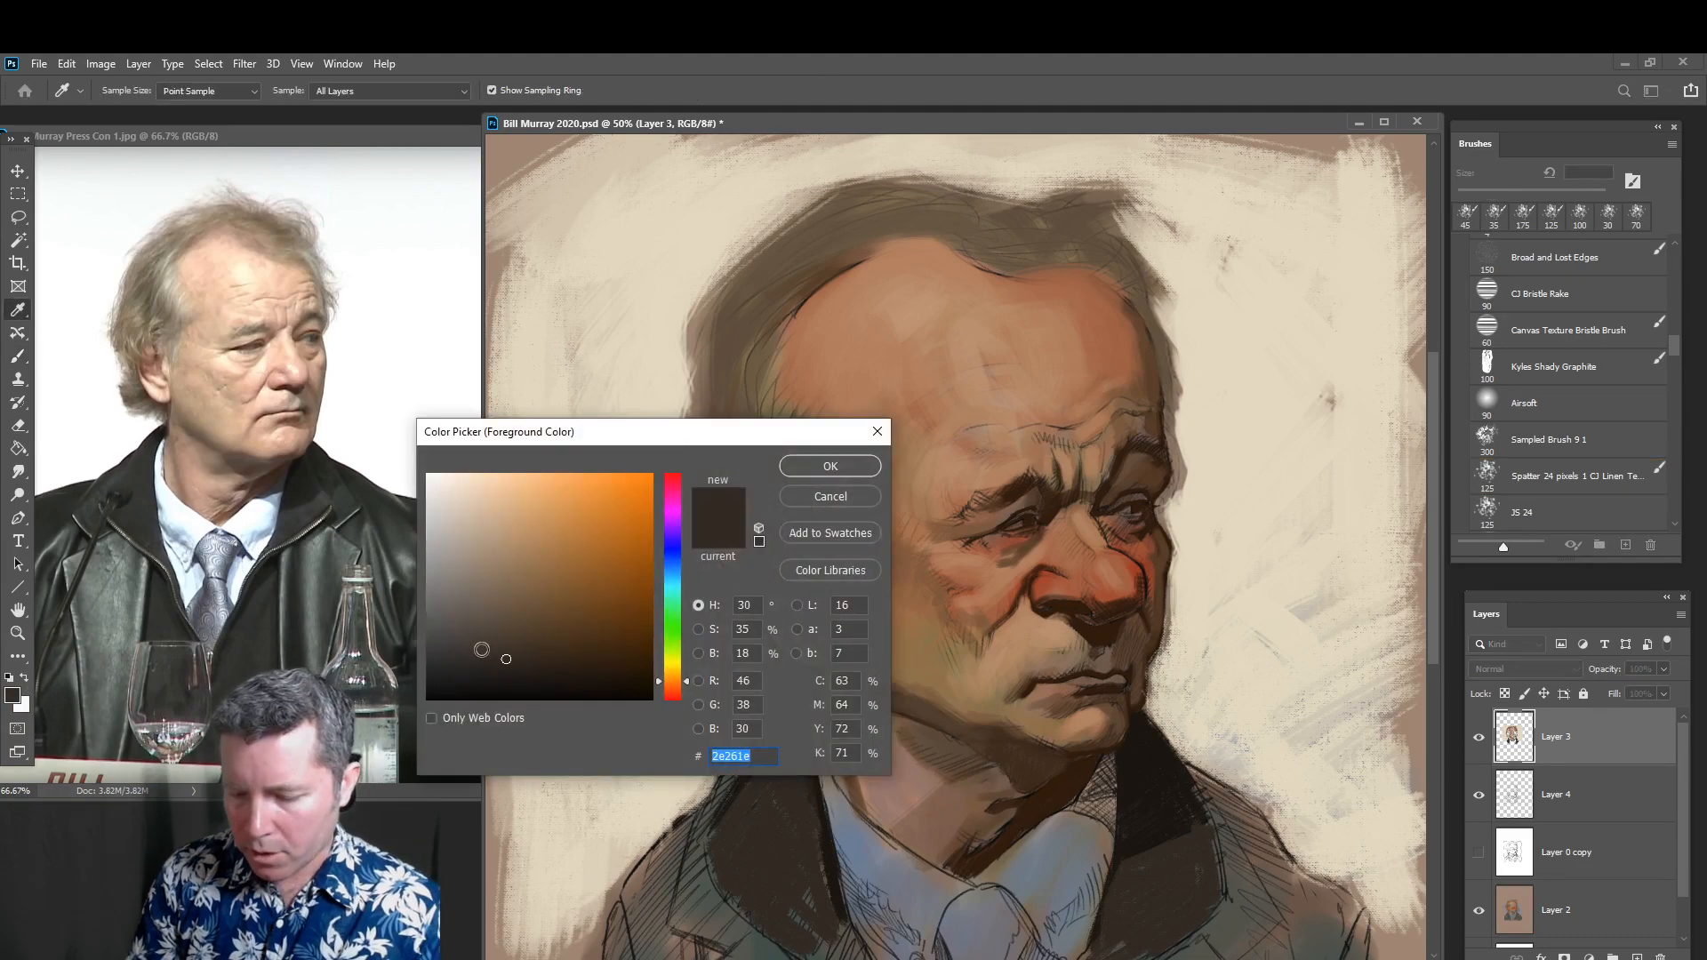
left_click_drag(482, 649, 474, 652)
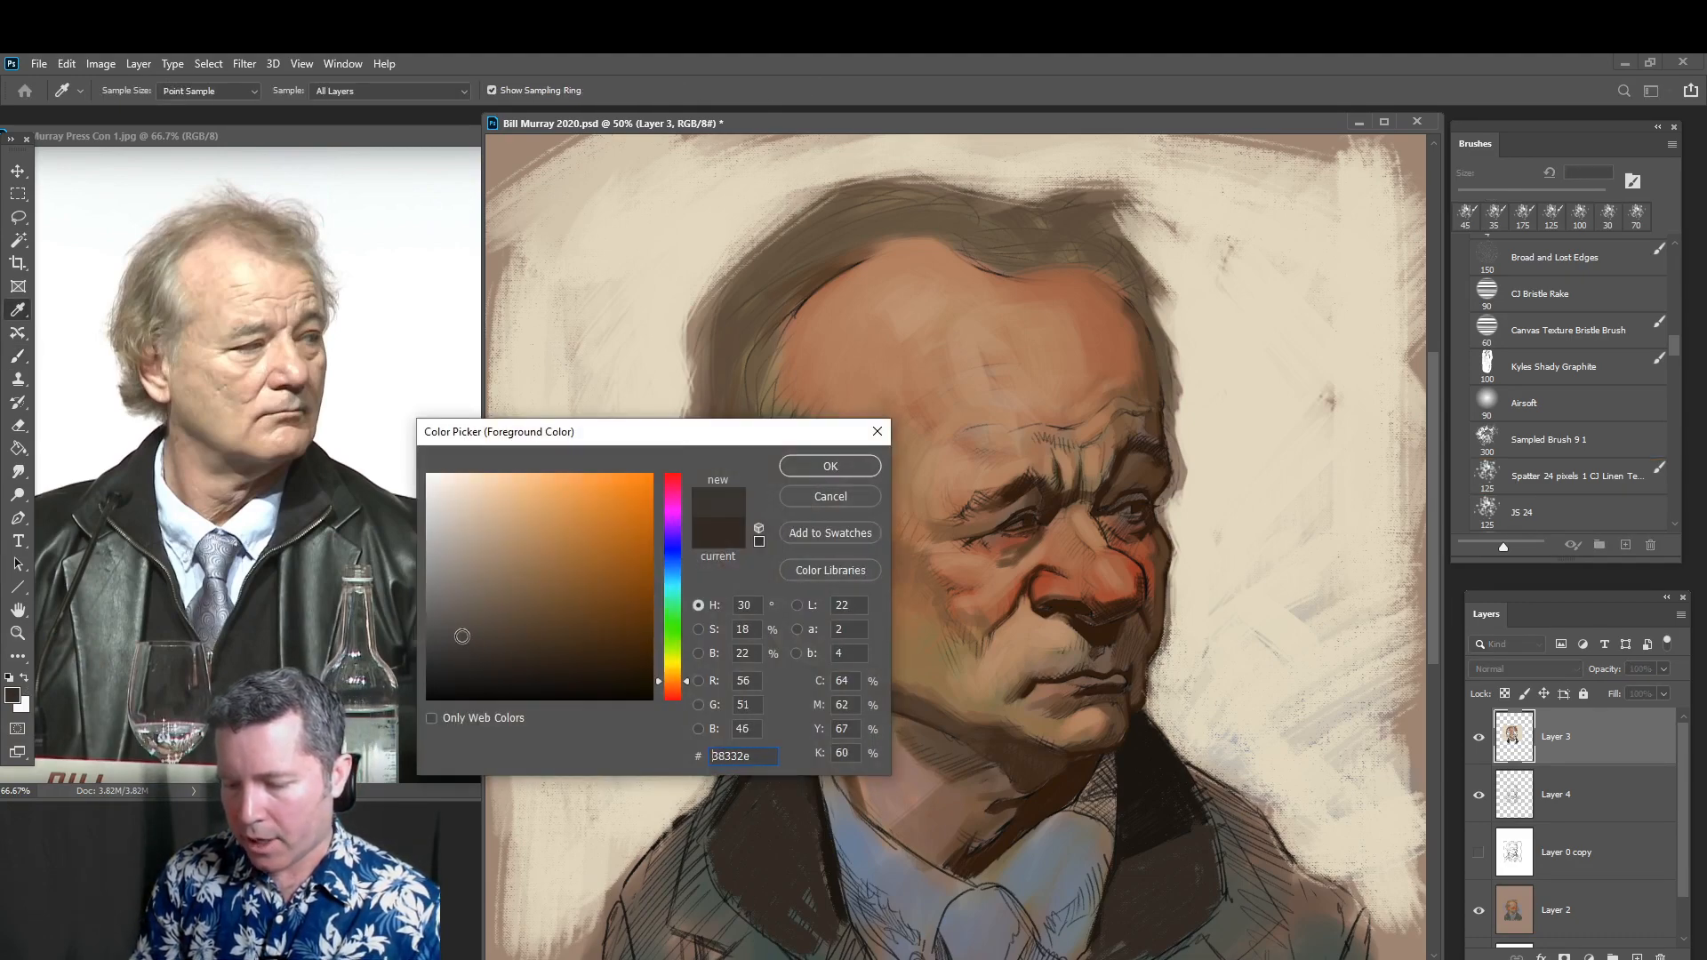
left_click(828, 469)
key("b")
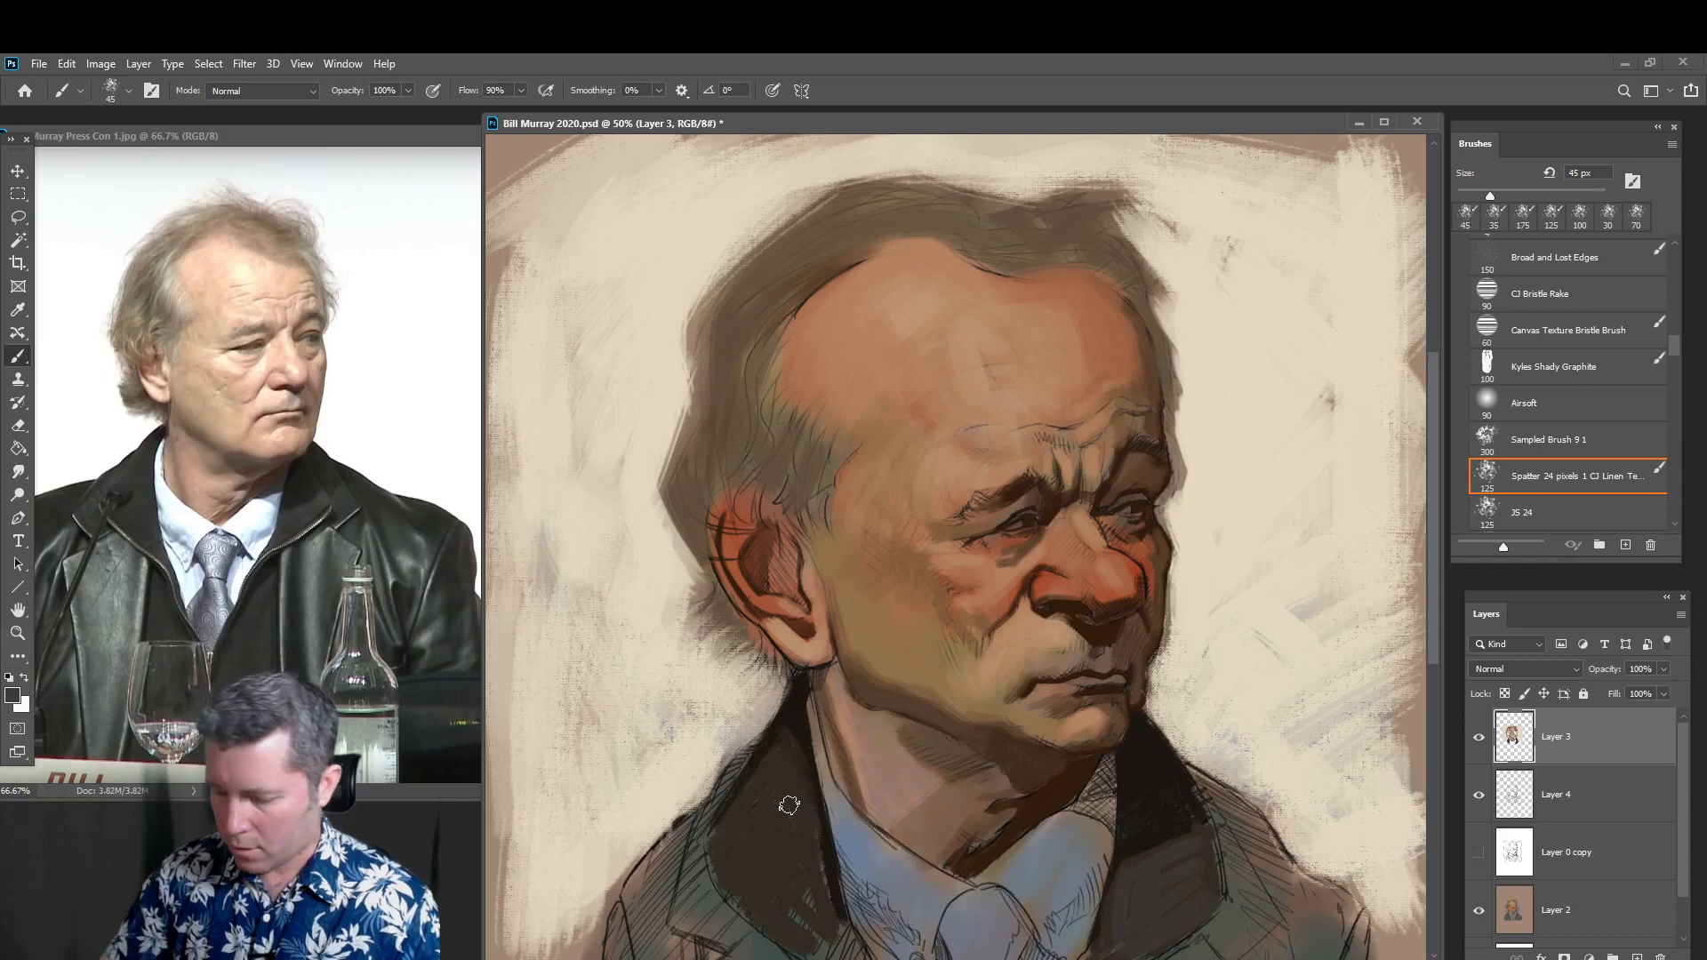
key("bracketright")
key("bracketright")
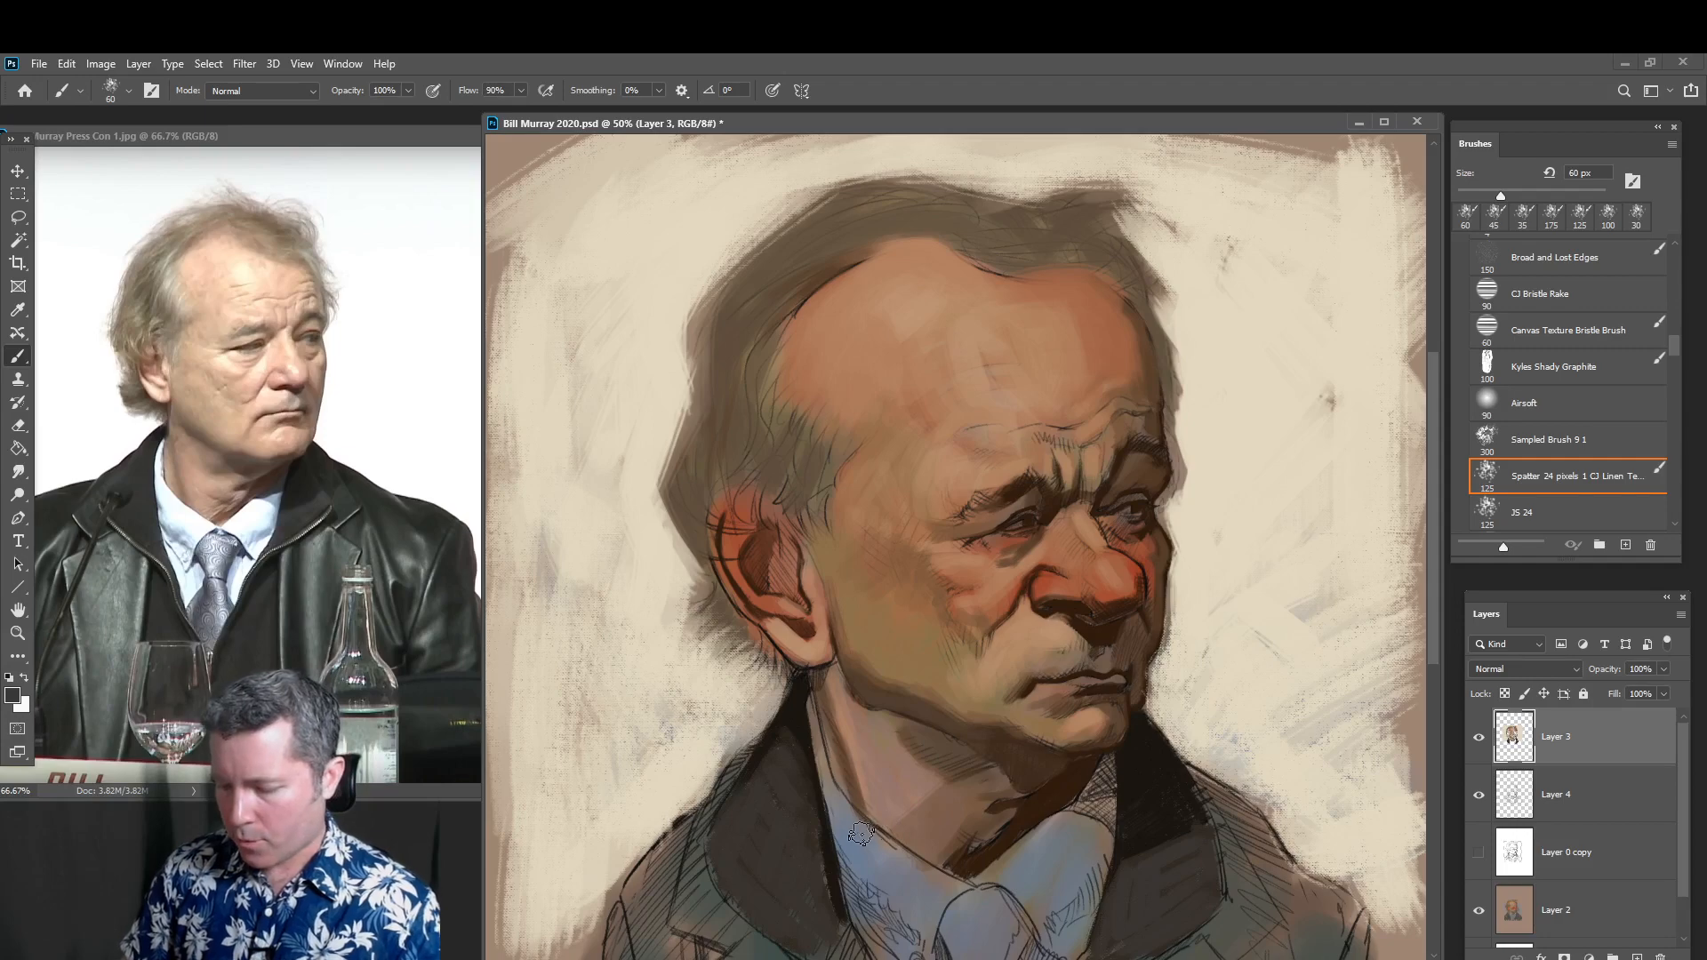
Sample the shirt collar's blue and set the foreground to a very pale, less saturated tint at hue 214°
left_click(856, 879, "alt")
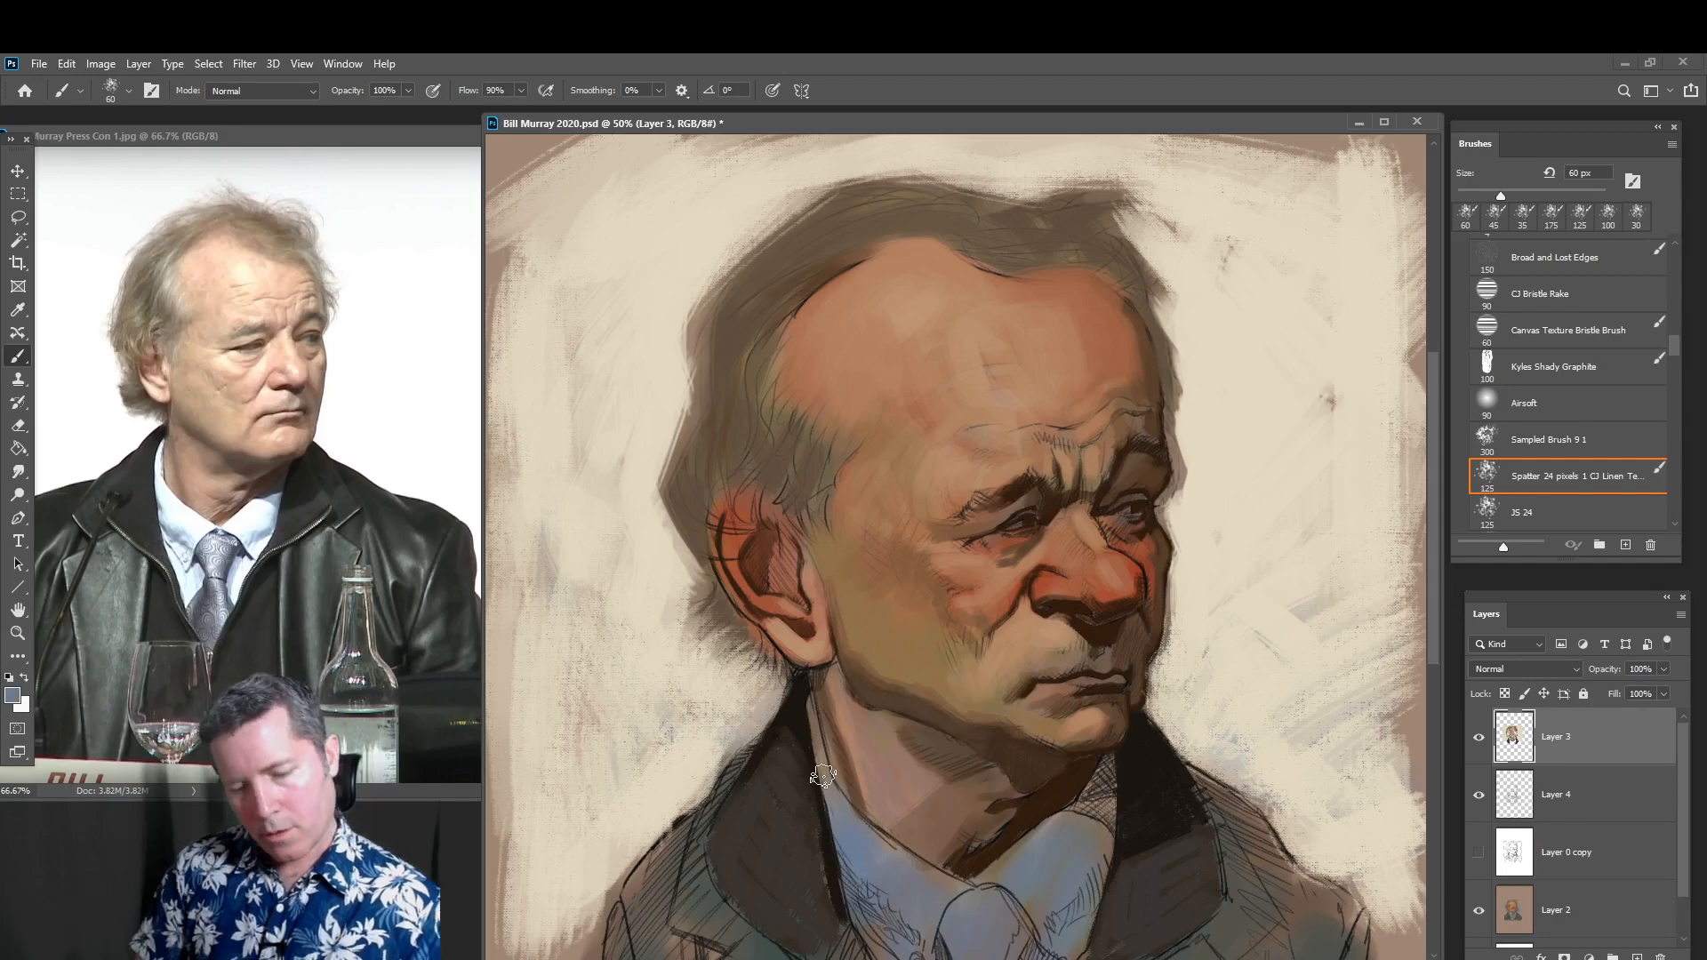
left_click(14, 696)
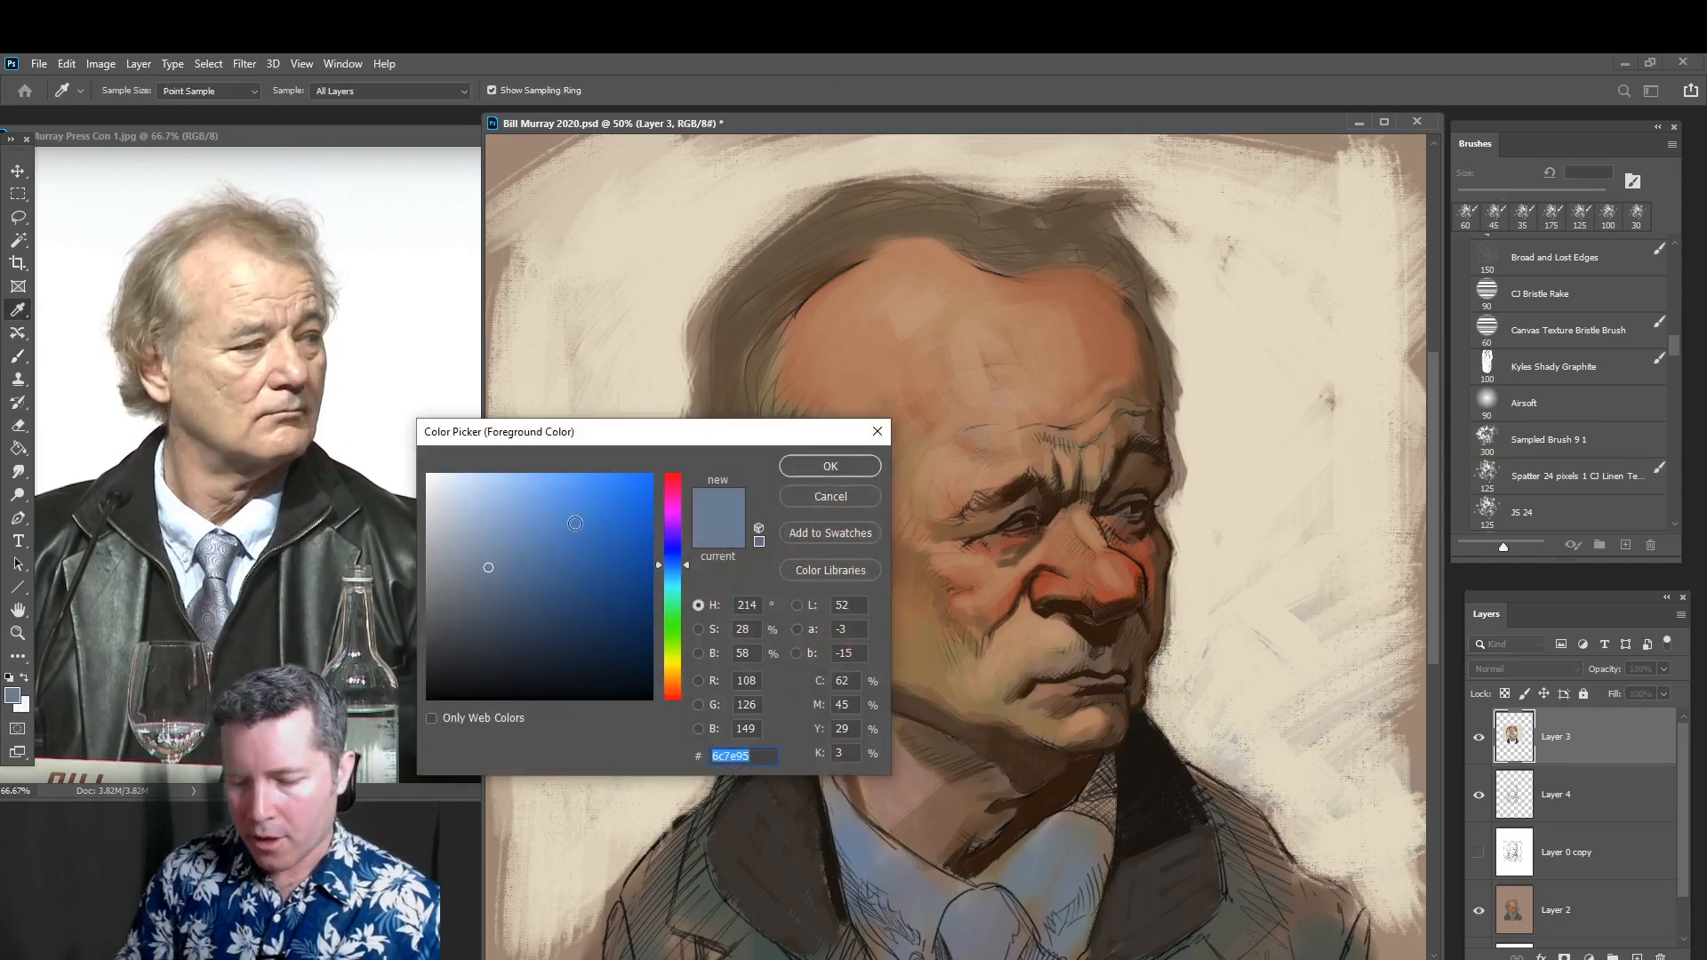
left_click(464, 506)
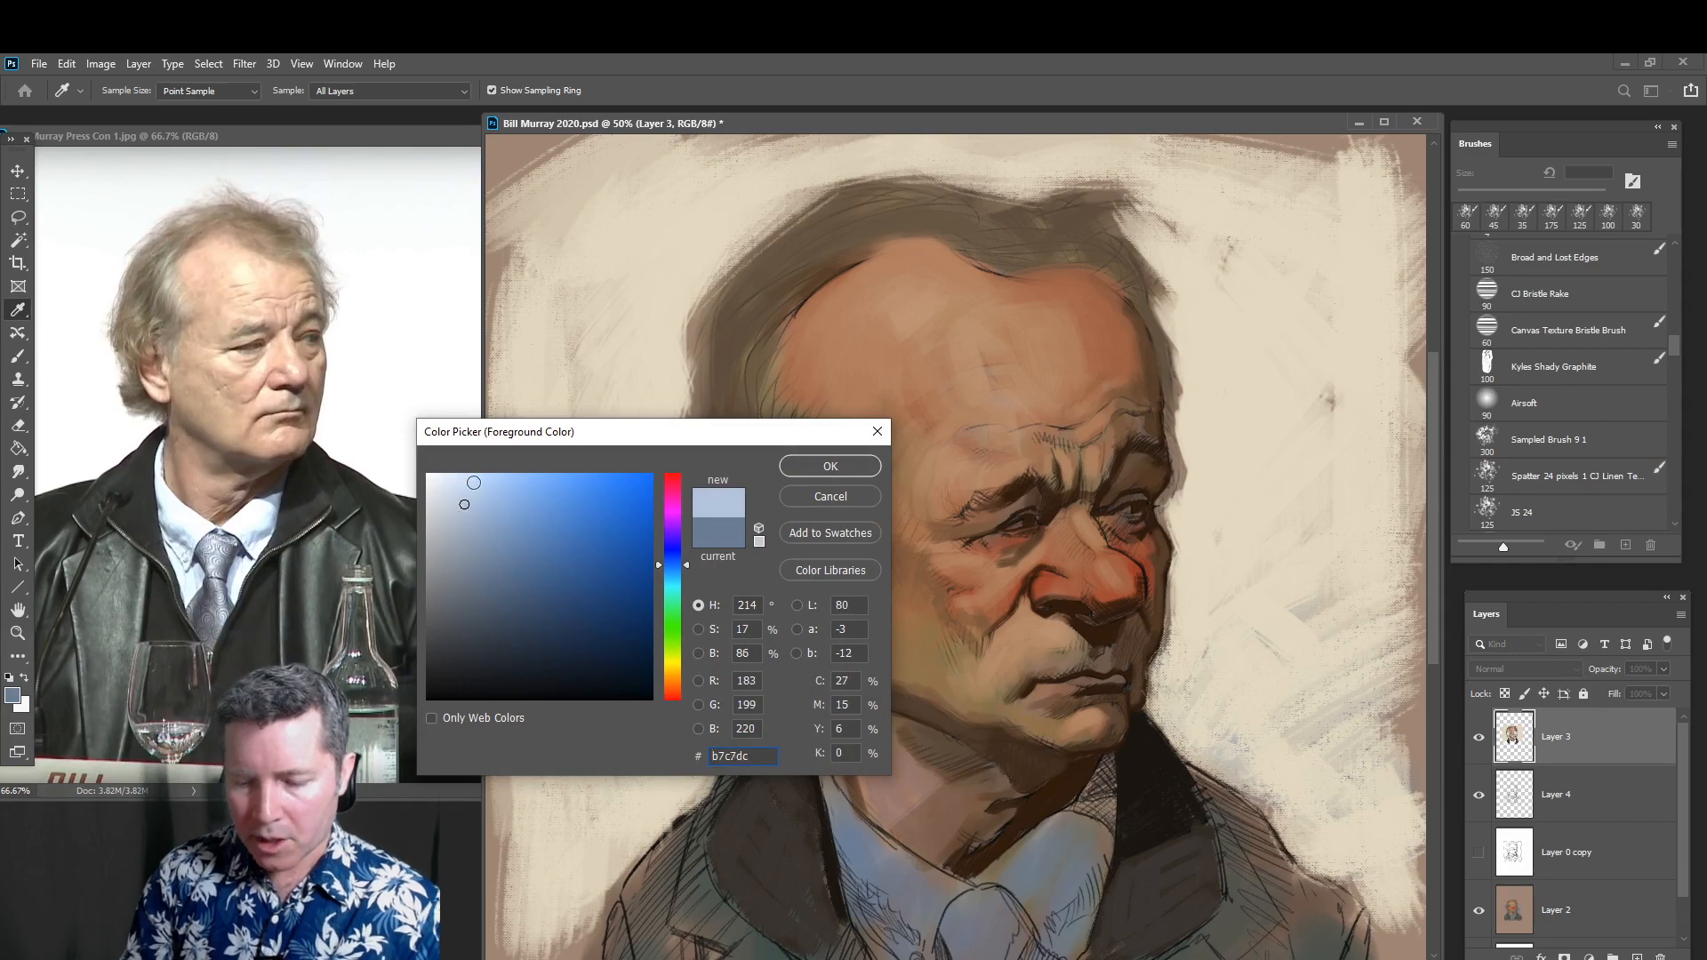
left_click(457, 496)
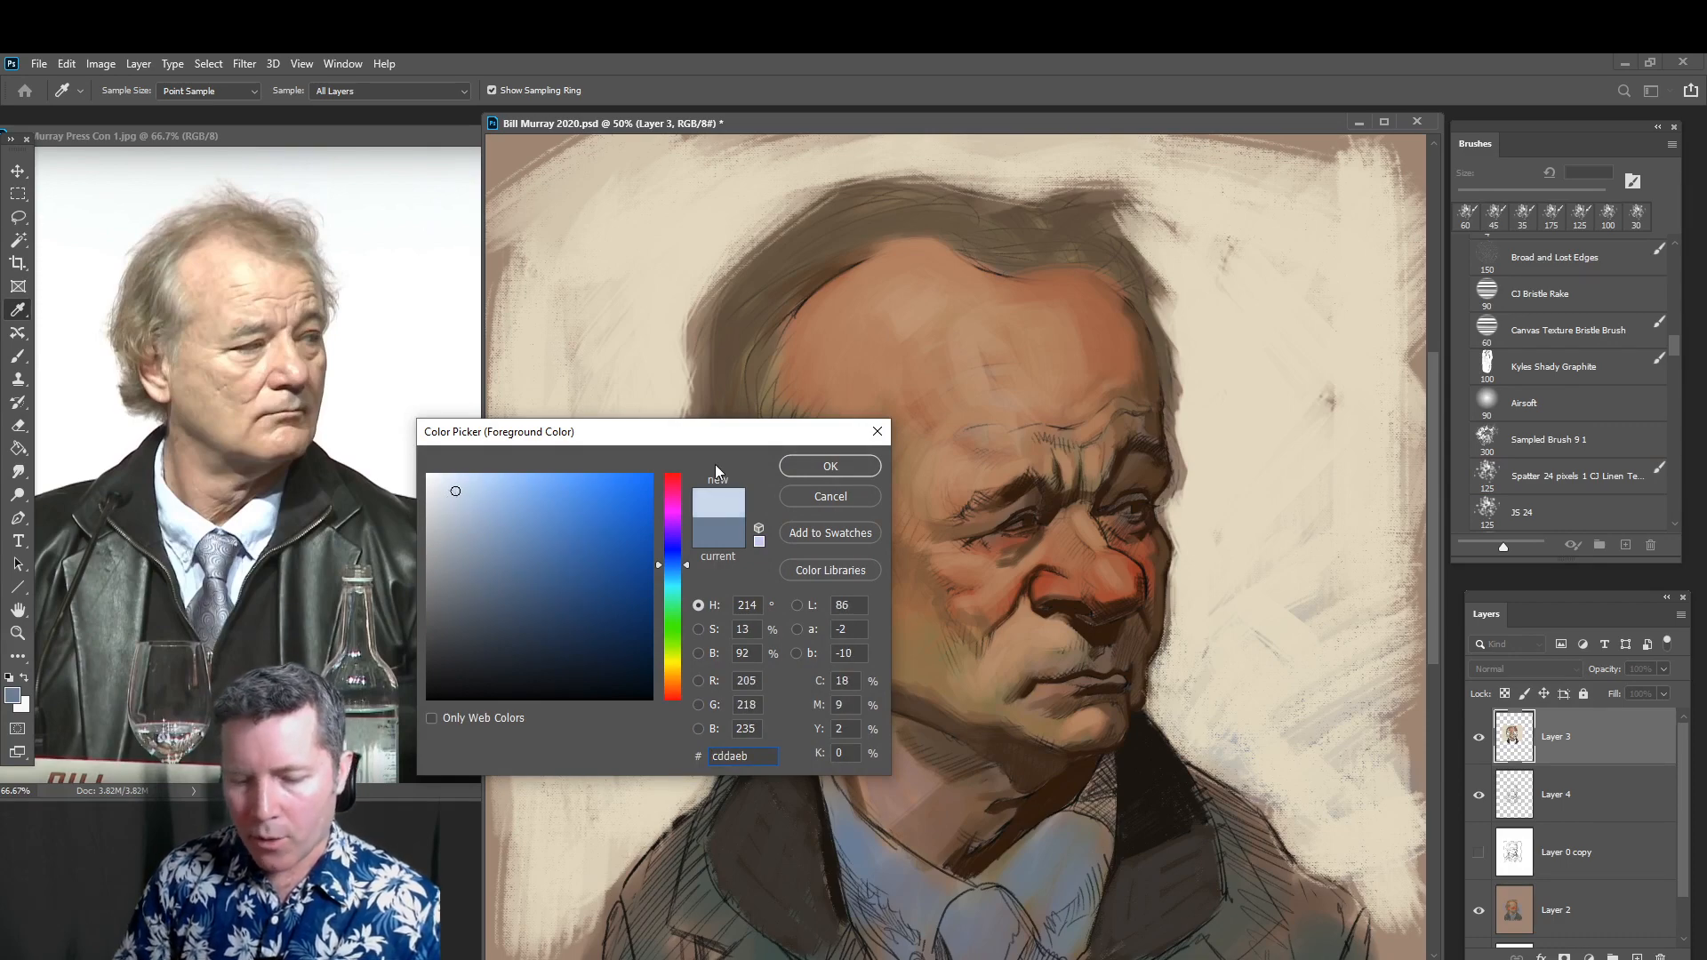
left_click(830, 466)
key("b")
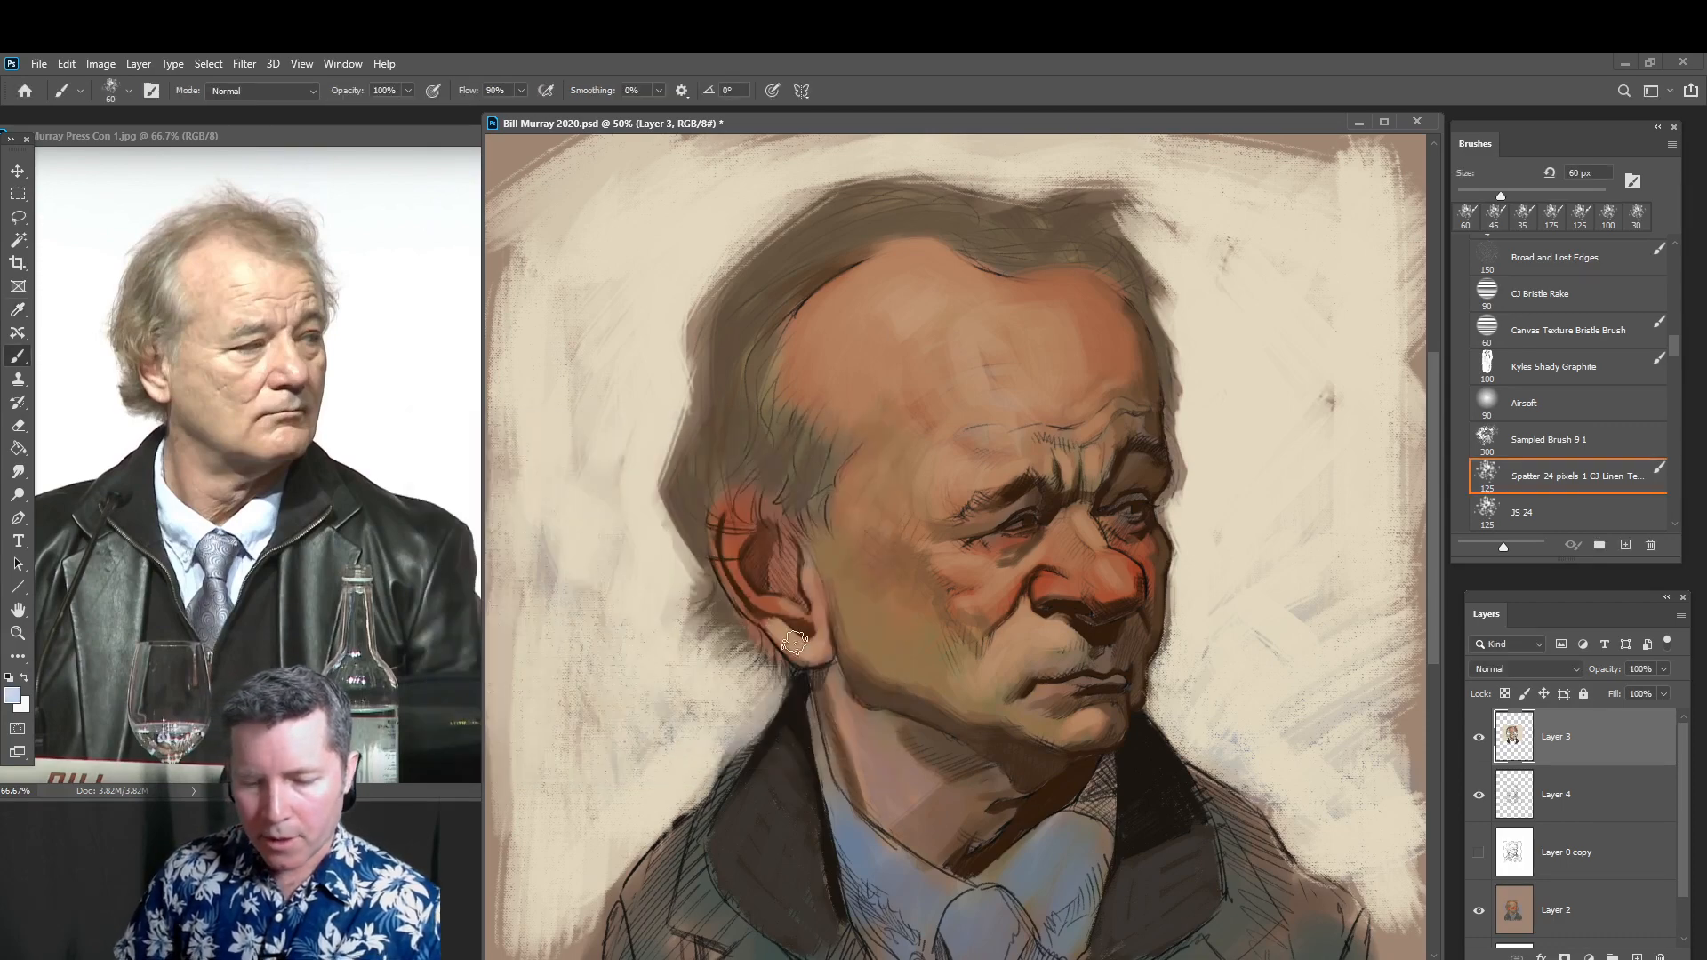
left_click(19, 698)
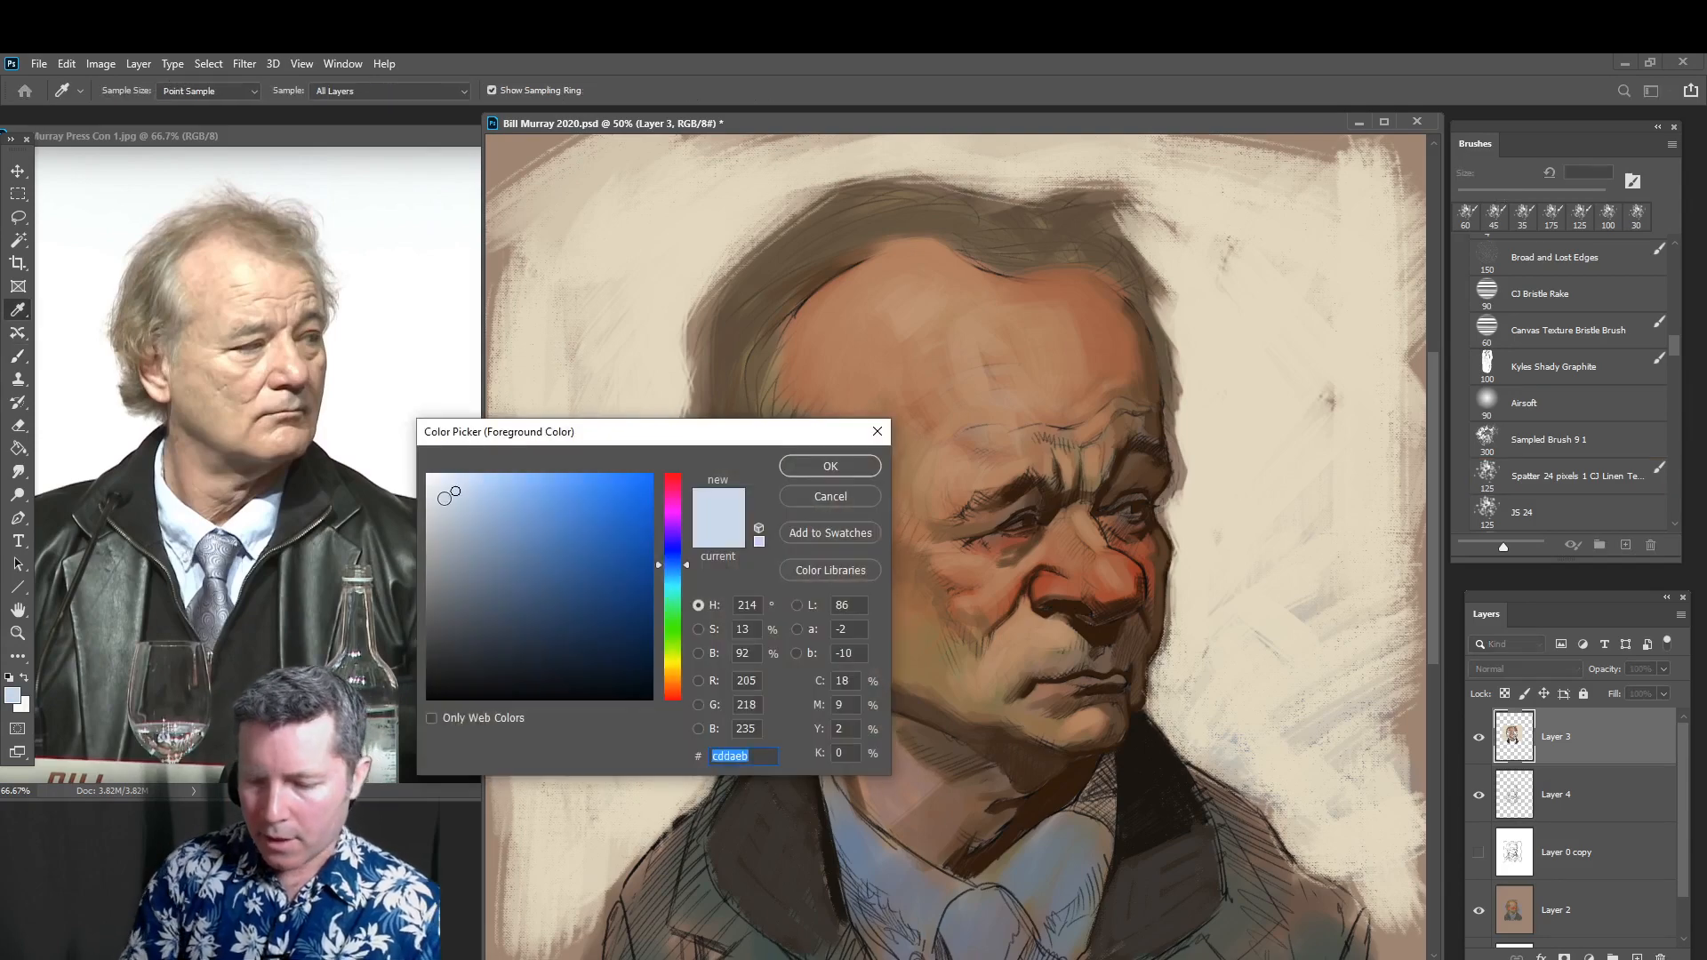
left_click(445, 494)
left_click(822, 469)
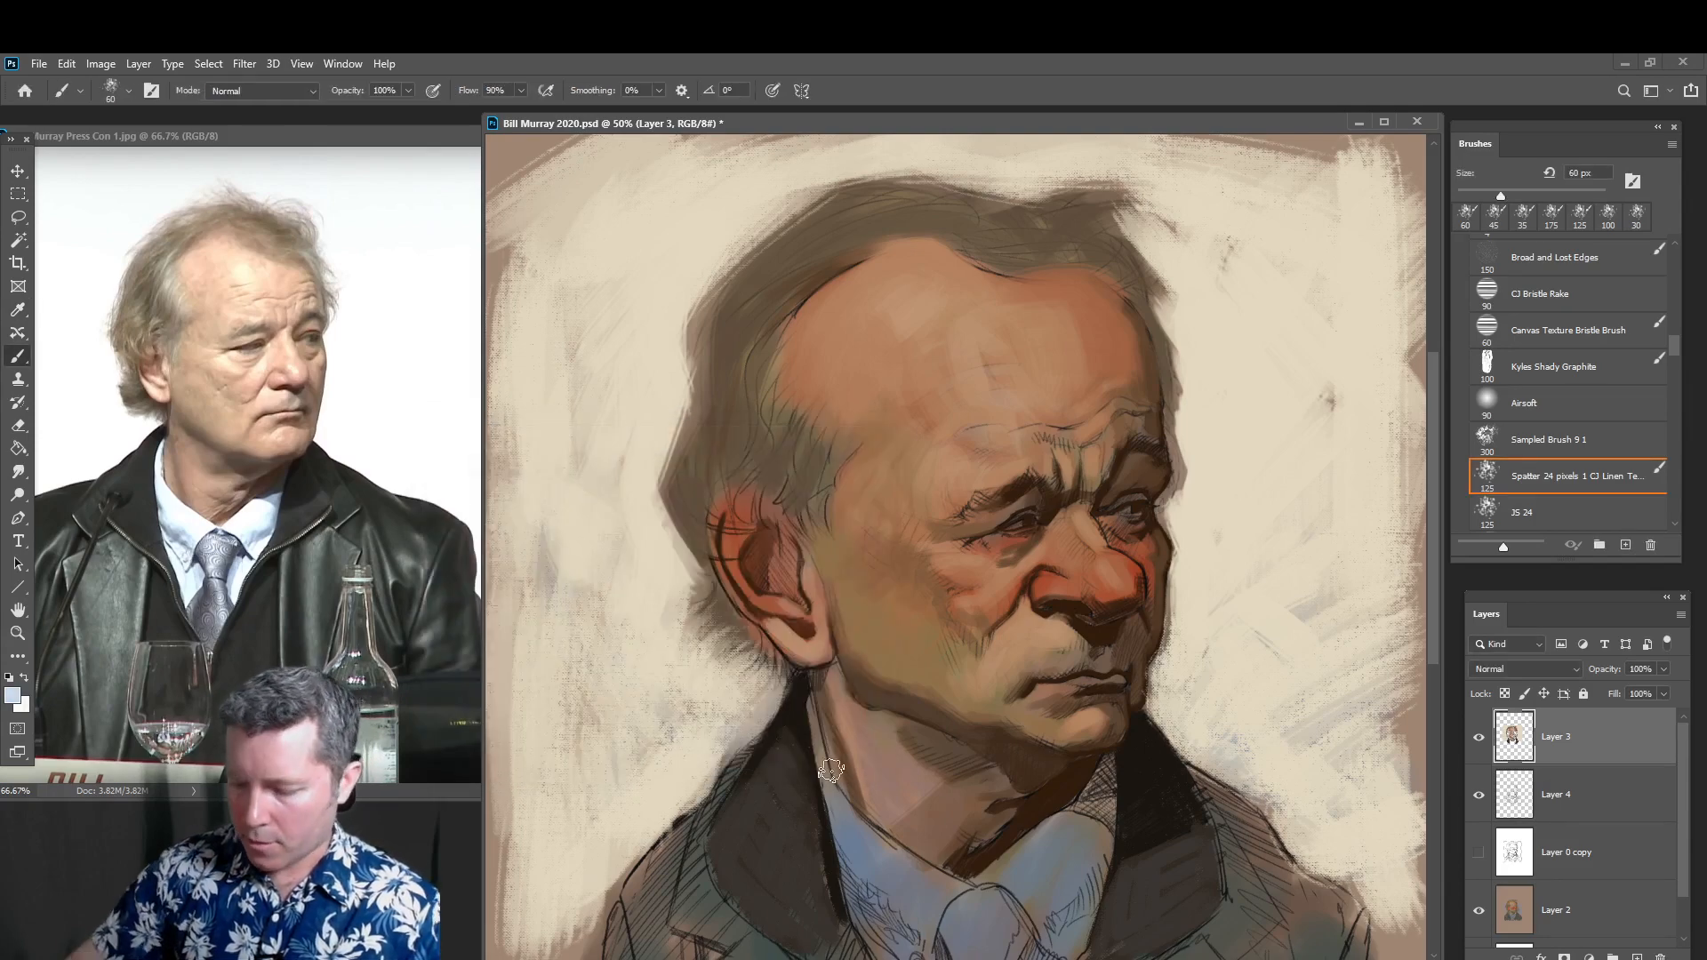
Paint both sides of the shirt collar in the pale blue, starting at 60 px and reducing the brush to 40–45 px
mouse_move(811, 700)
left_mouse_down()
mouse_move(840, 823)
mouse_move(830, 786)
mouse_move(887, 859)
left_mouse_up()
mouse_move(841, 800)
left_mouse_down()
mouse_move(936, 877)
mouse_move(893, 830)
mouse_move(971, 866)
mouse_move(928, 948)
left_mouse_up()
mouse_move(859, 839)
left_mouse_down()
mouse_move(943, 898)
mouse_move(875, 848)
mouse_move(909, 906)
mouse_move(855, 854)
mouse_move(855, 848)
left_mouse_up()
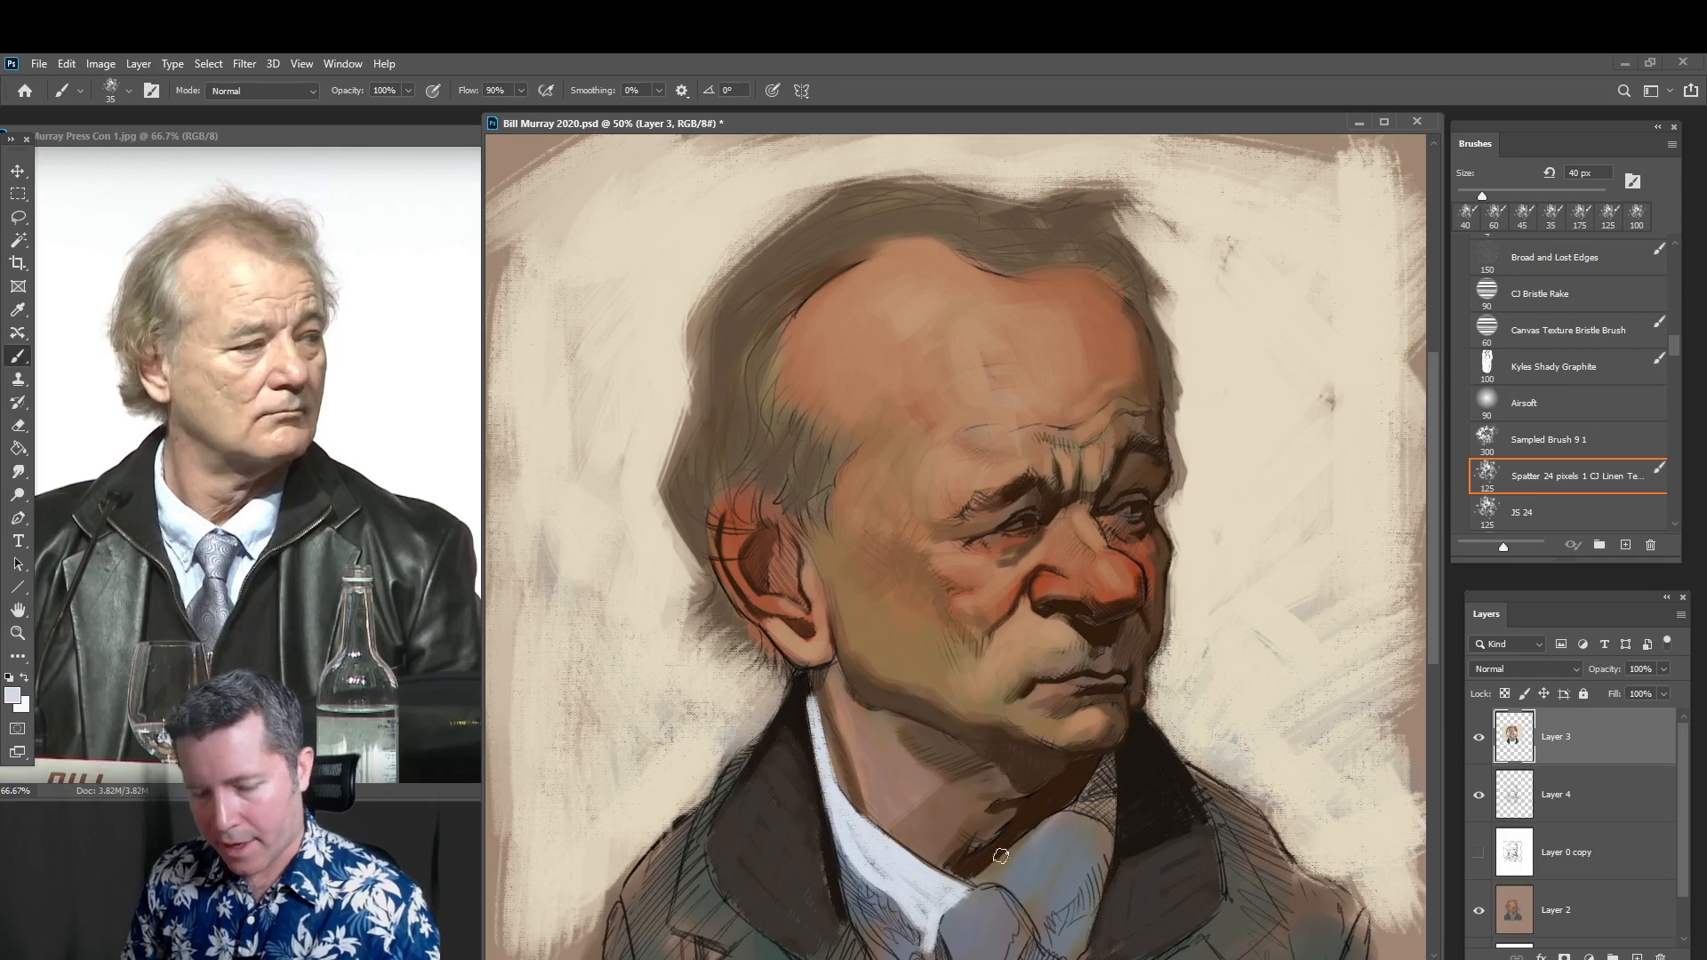
mouse_move(988, 884)
left_mouse_down()
mouse_move(1075, 801)
mouse_move(1063, 848)
mouse_move(1067, 821)
mouse_move(1084, 834)
mouse_move(995, 883)
mouse_move(1022, 882)
mouse_move(1045, 863)
mouse_move(1010, 867)
mouse_move(1069, 825)
mouse_move(1026, 875)
mouse_move(1074, 830)
mouse_move(1029, 911)
mouse_move(1087, 833)
mouse_move(1041, 924)
left_mouse_up()
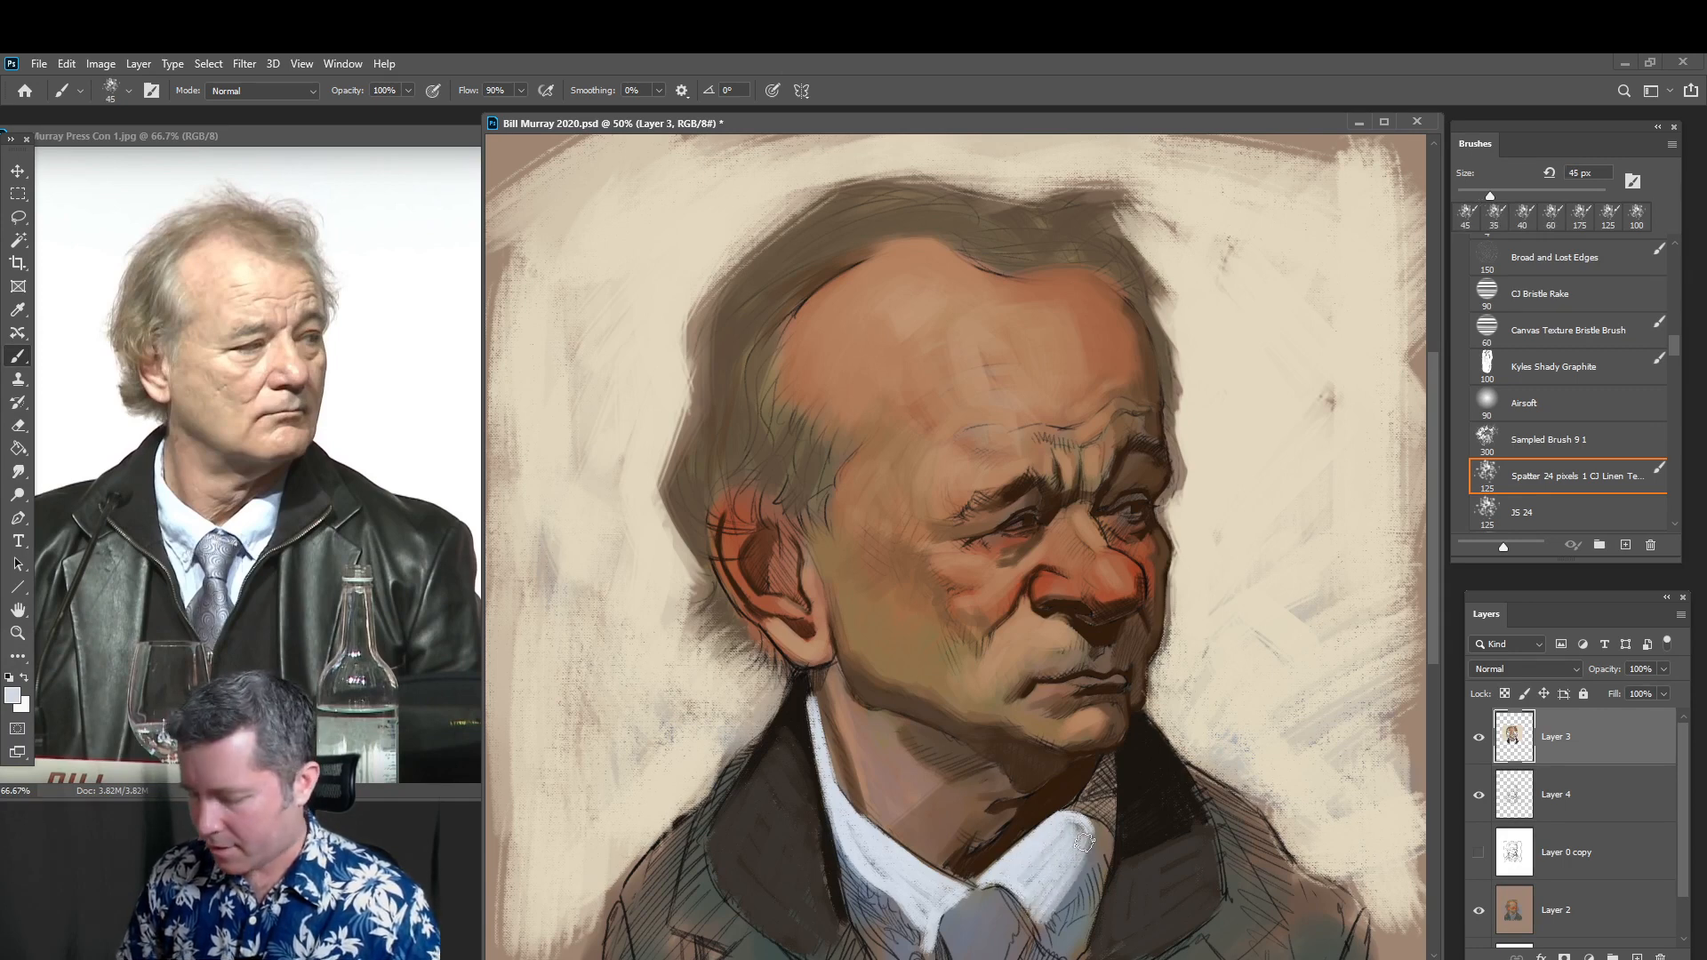
left_click_drag(1084, 841, 1074, 876)
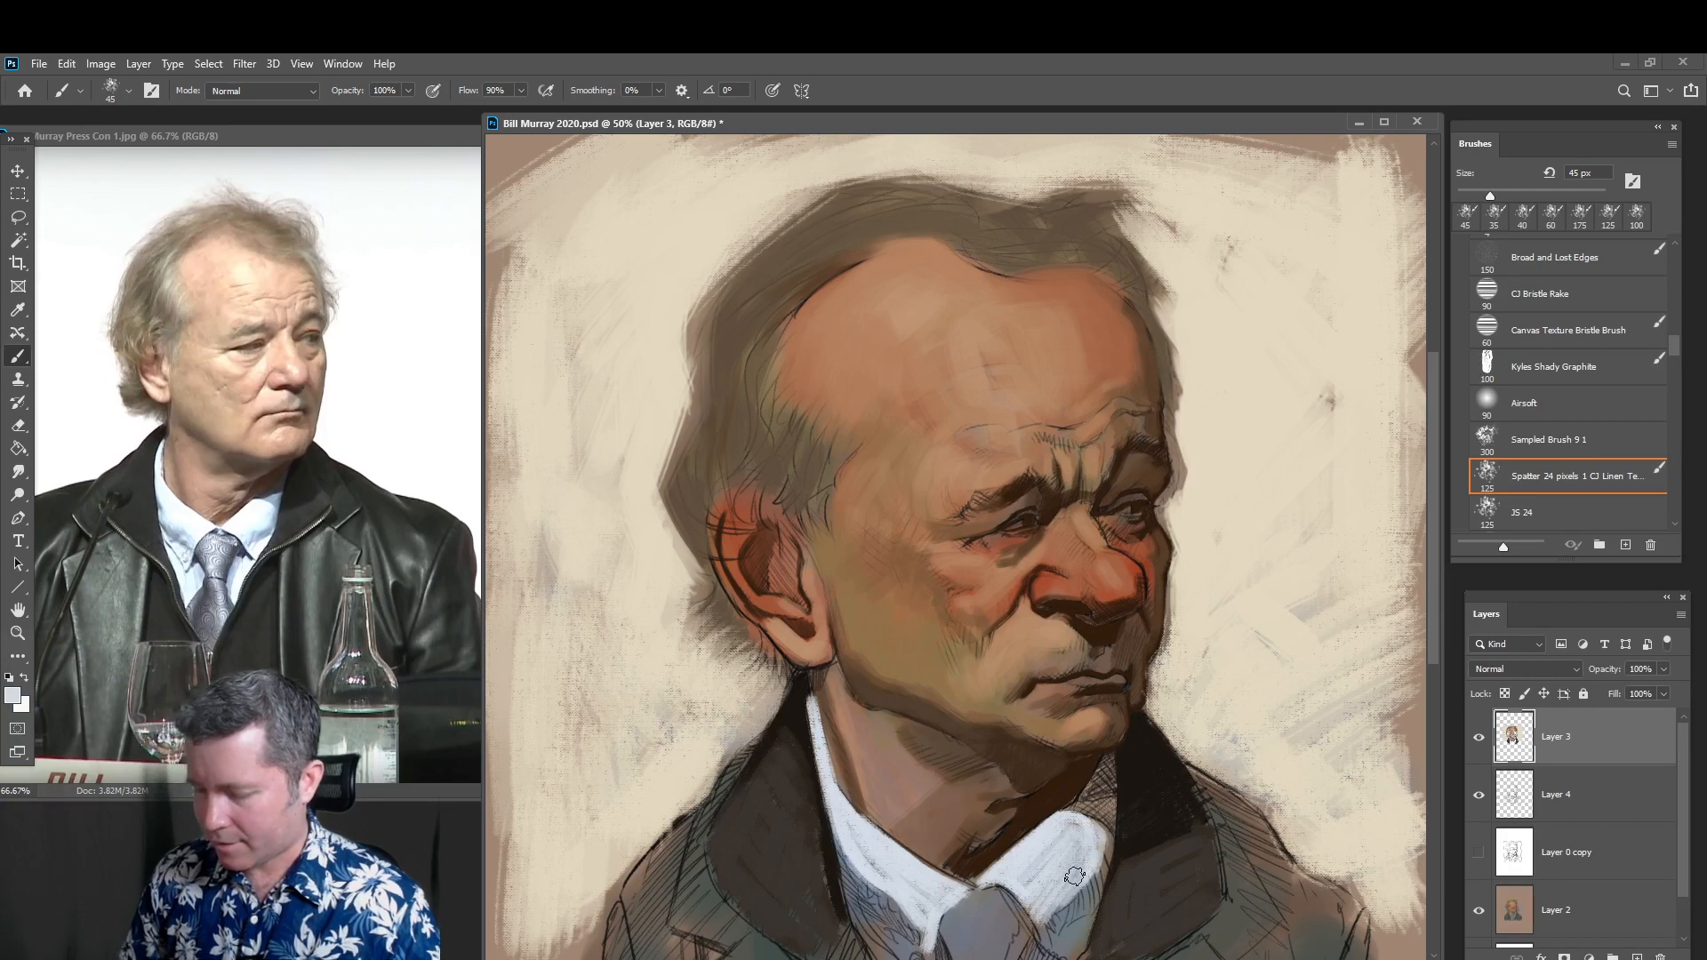
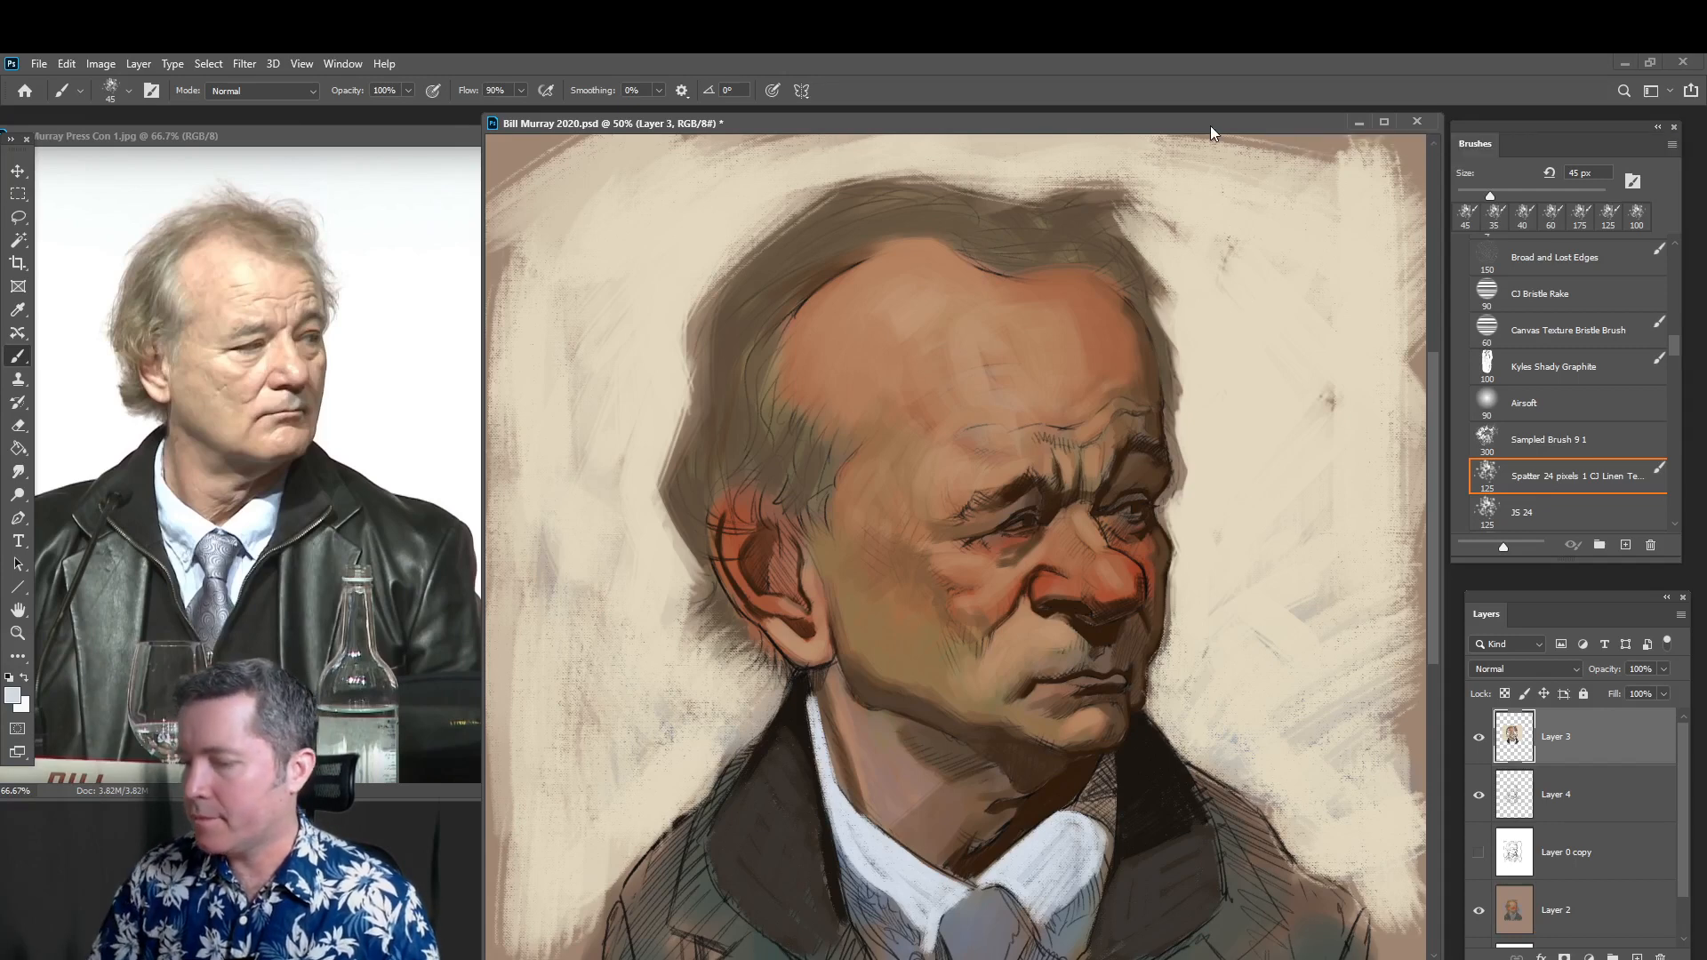
Sample the forehead skin, set the foreground to hue 25°, saturation 20% and brightness 89%, and paint a forehead highlight at 80 px
left_click(929, 354, "alt")
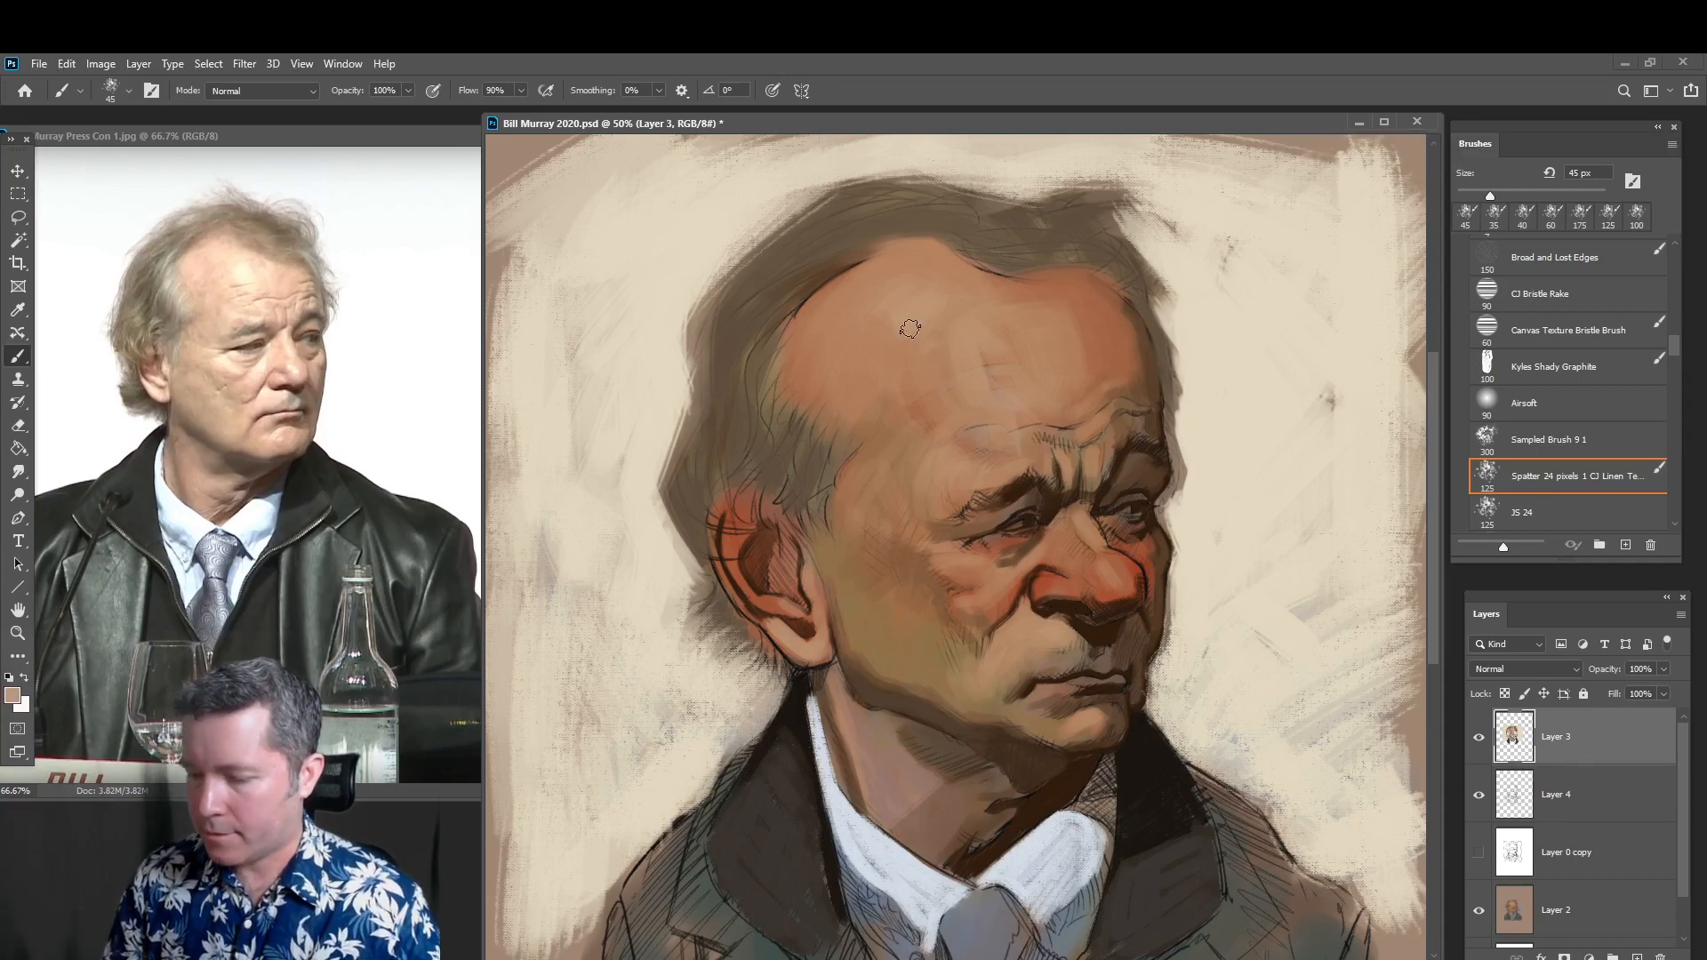
left_click(13, 696)
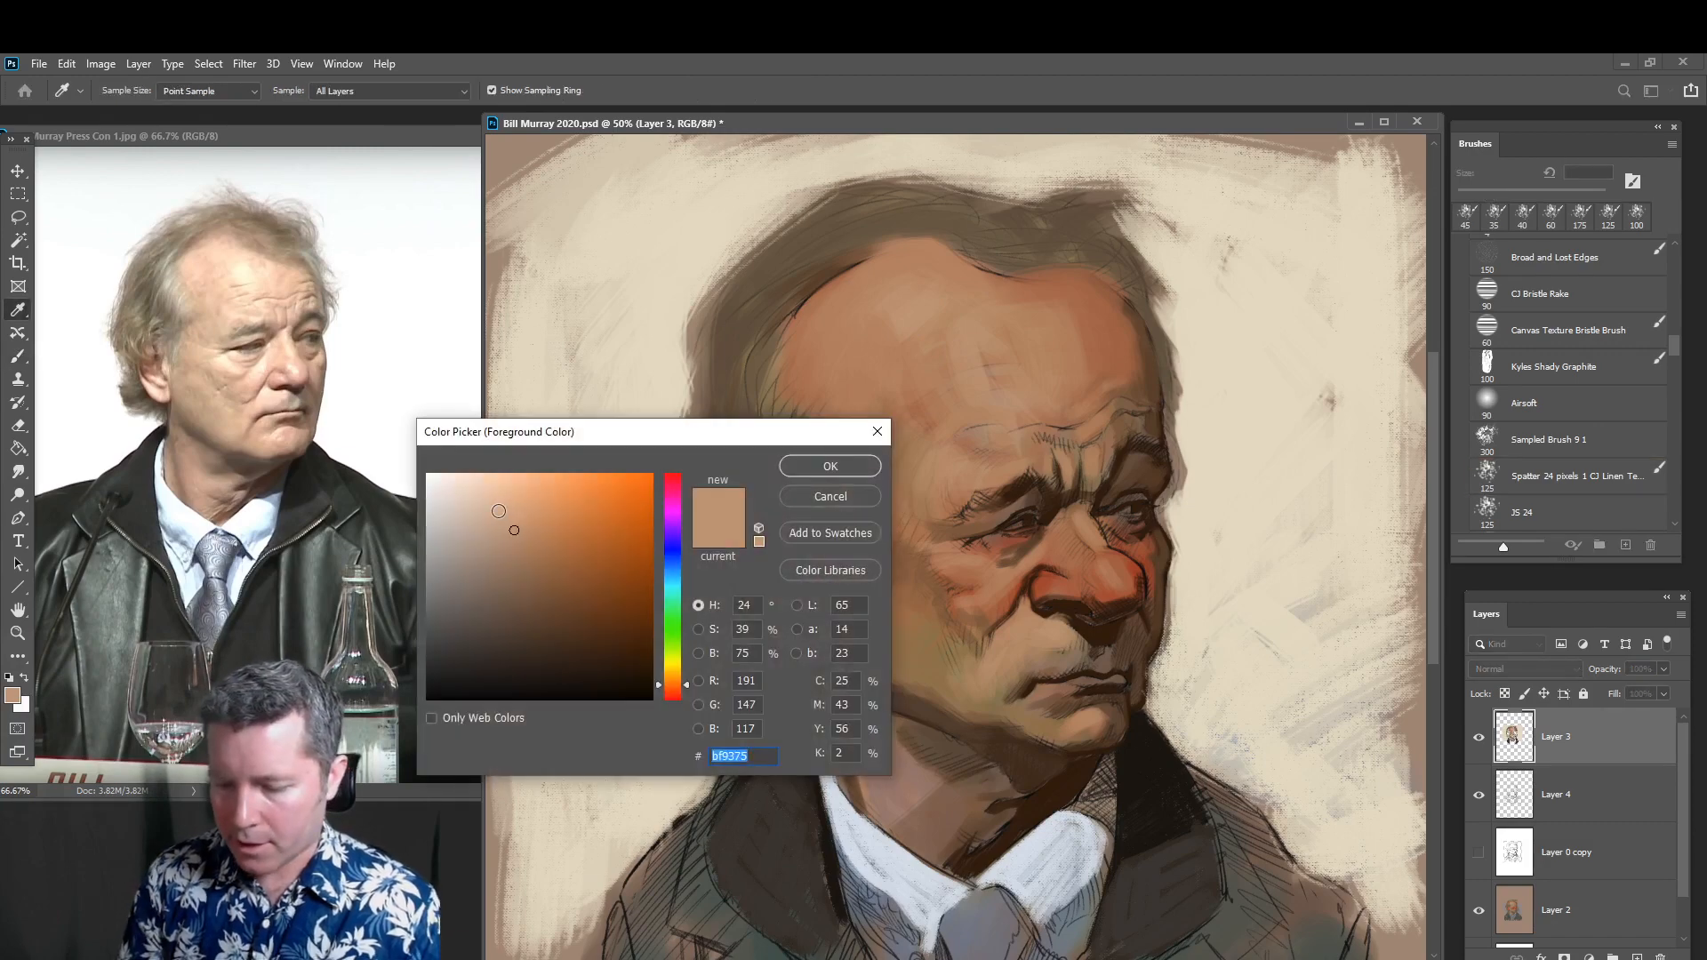
left_click(493, 514)
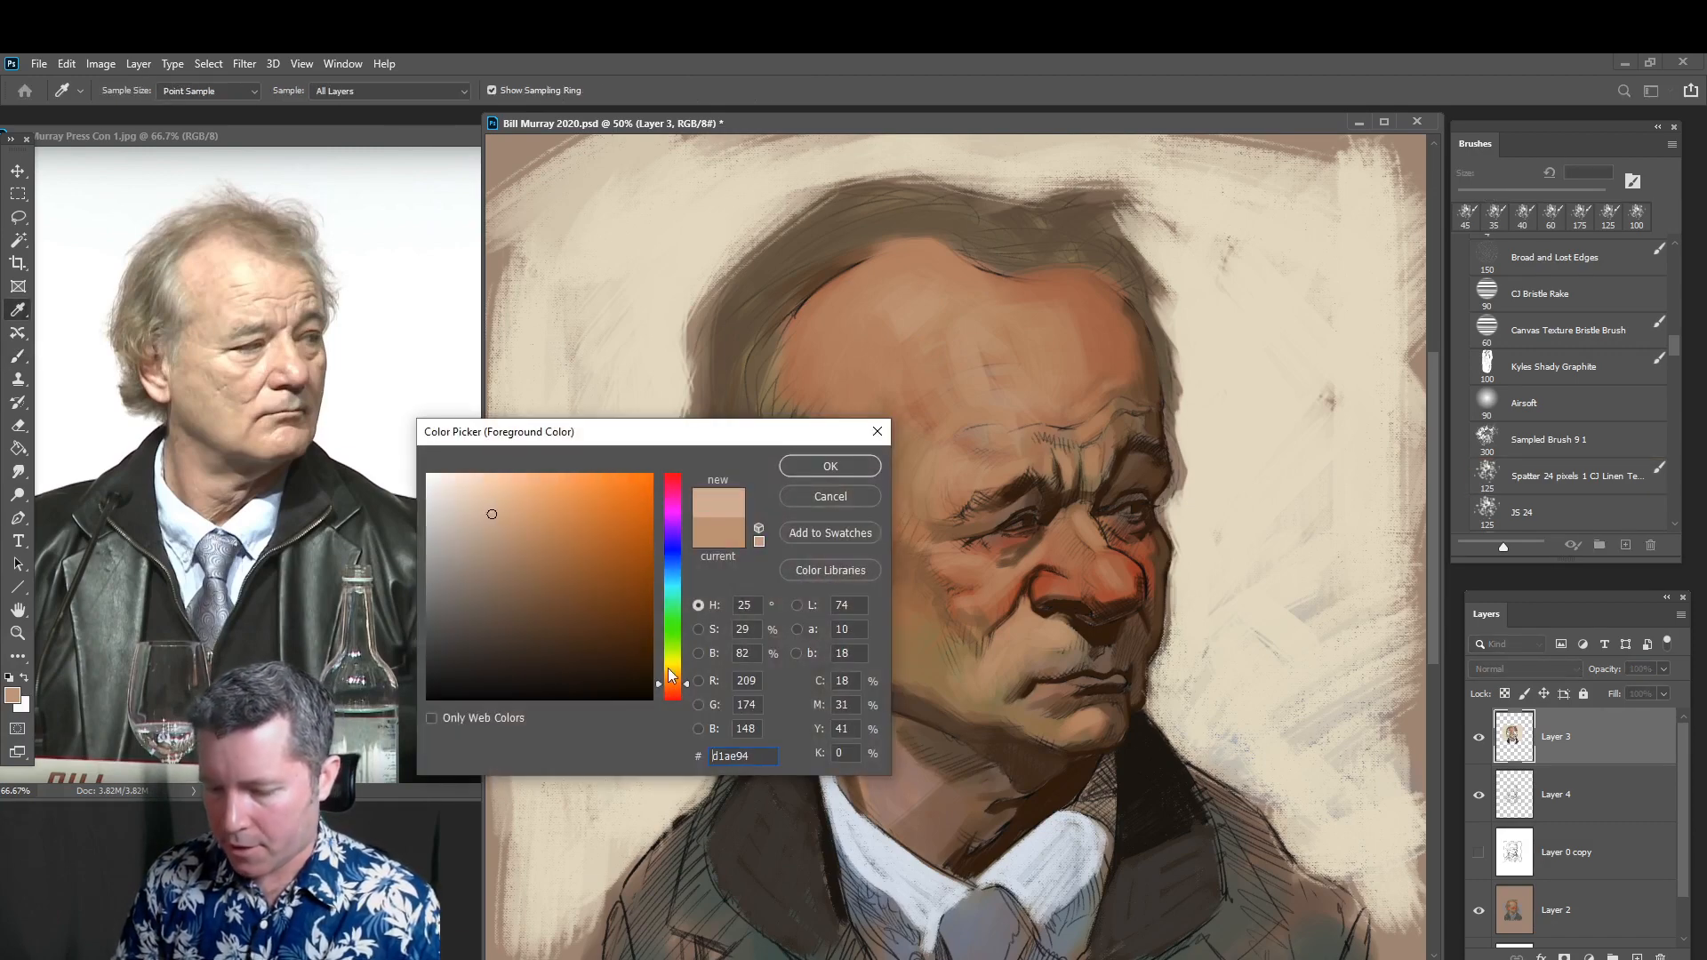
left_click(472, 499)
left_click(827, 472)
key("b")
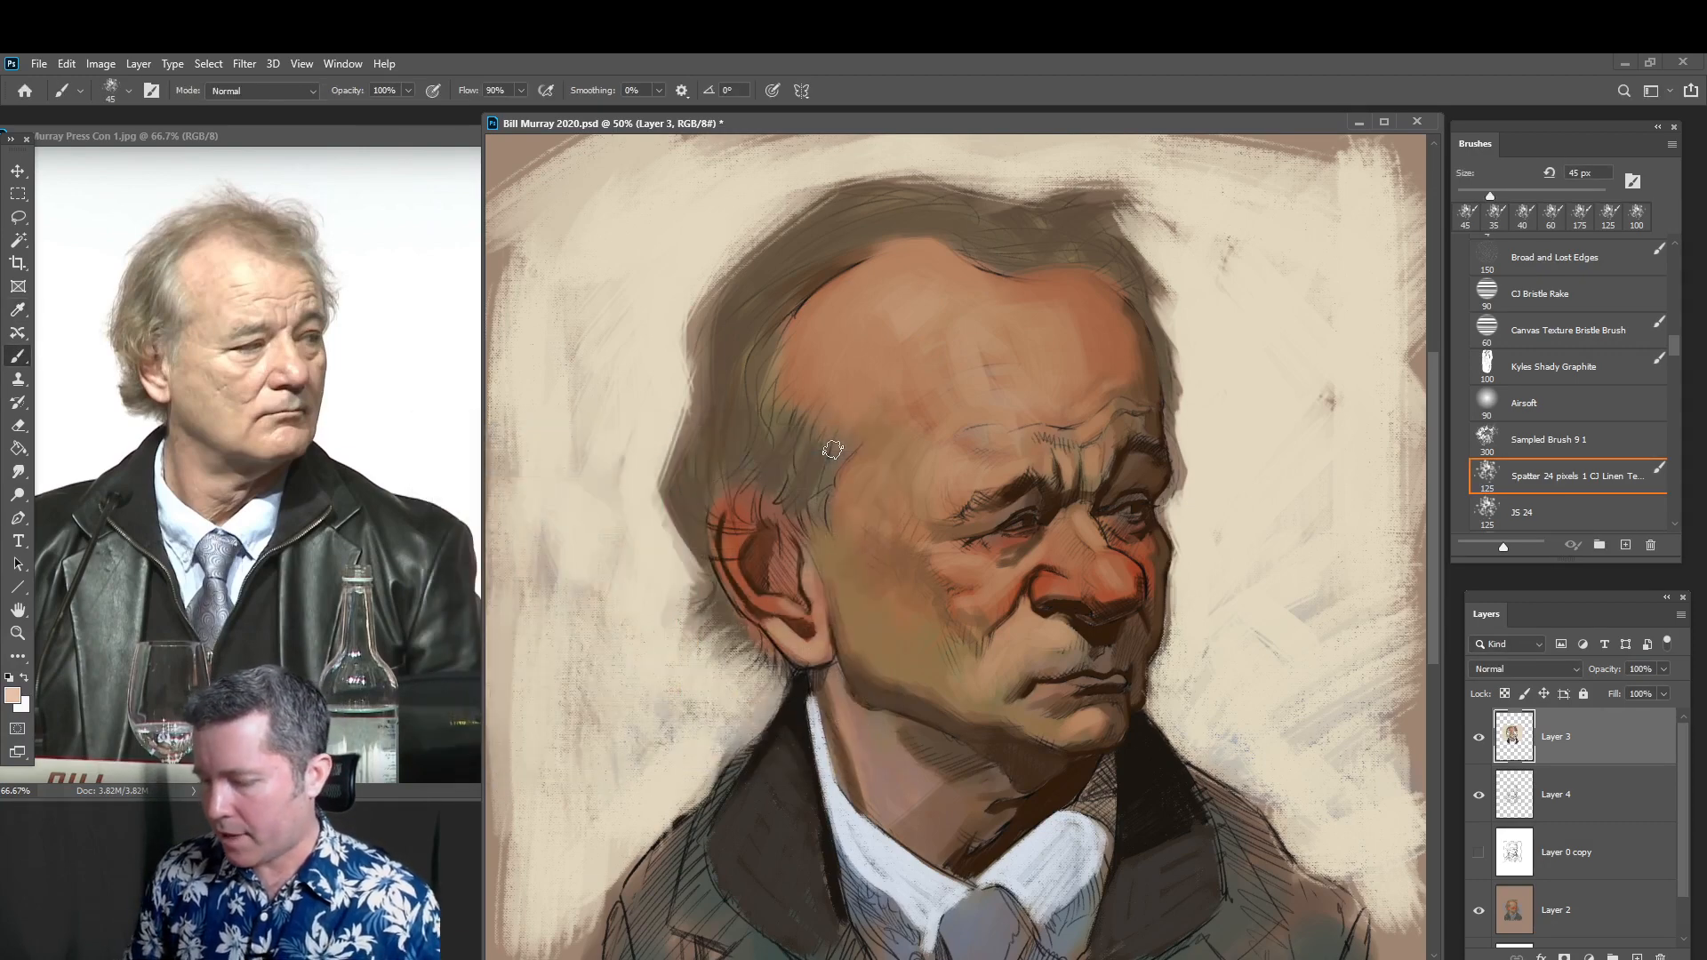
key("bracketright")
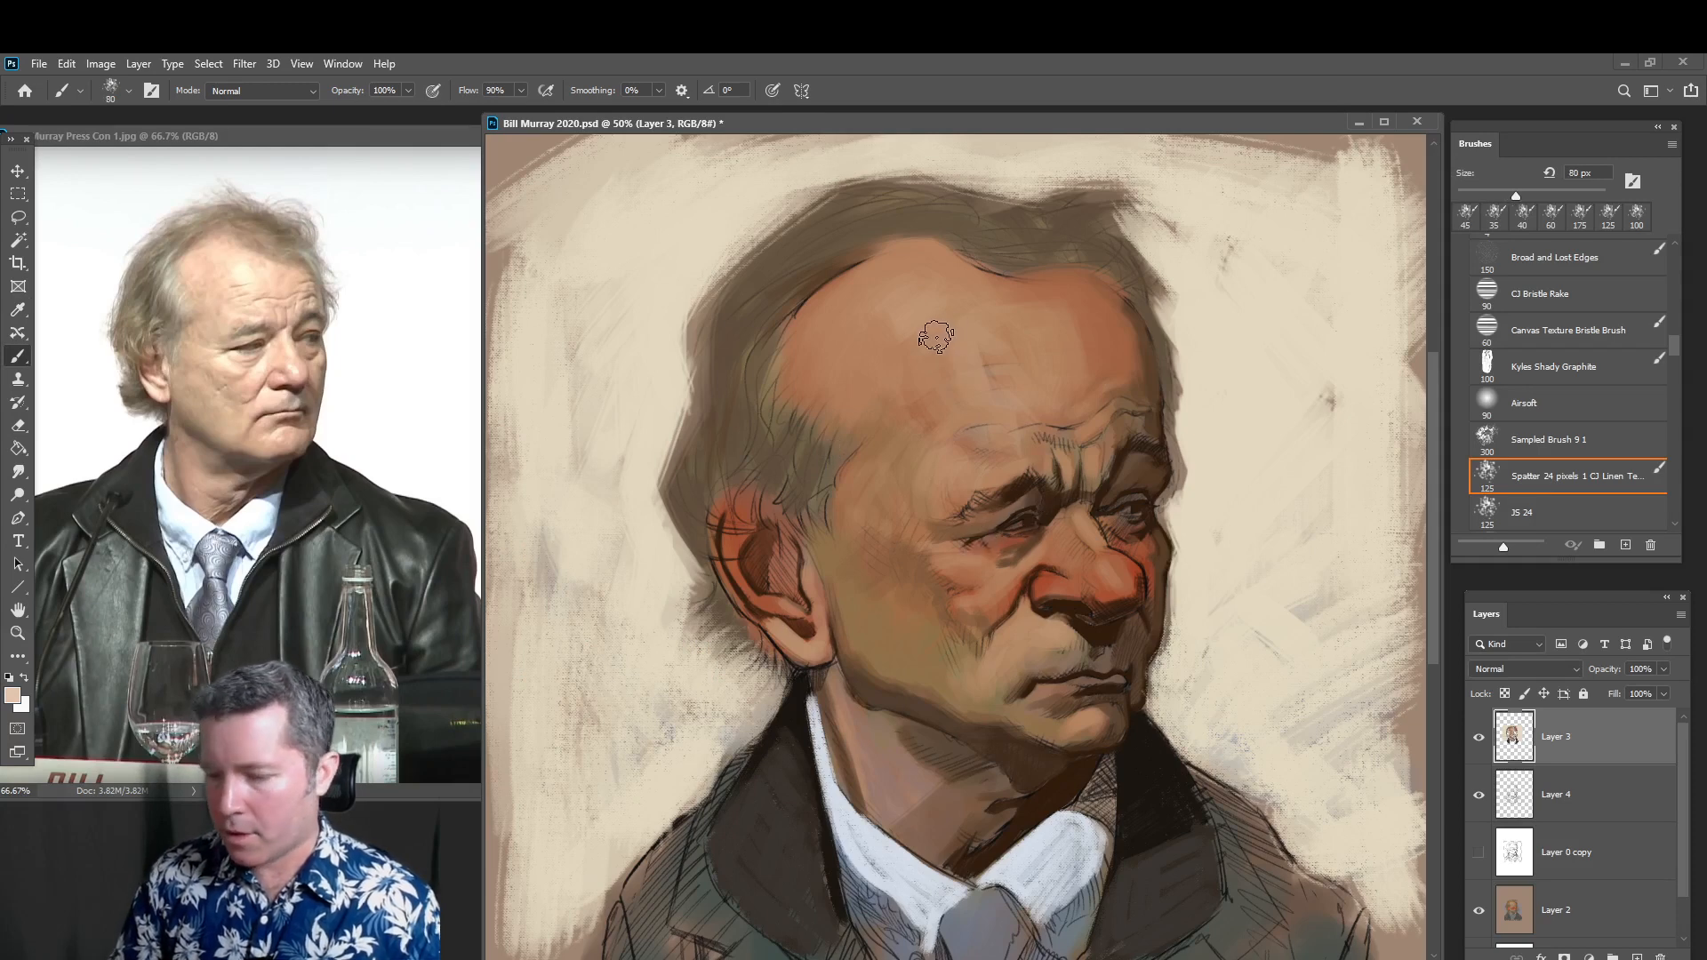
mouse_move(900, 359)
left_mouse_down()
mouse_move(934, 313)
mouse_move(914, 315)
mouse_move(915, 281)
mouse_move(948, 302)
left_mouse_up()
Set the foreground to a darker skin highlight tone of hue 27°, saturation 27% and brightness 81% for the forehead
left_click(18, 698)
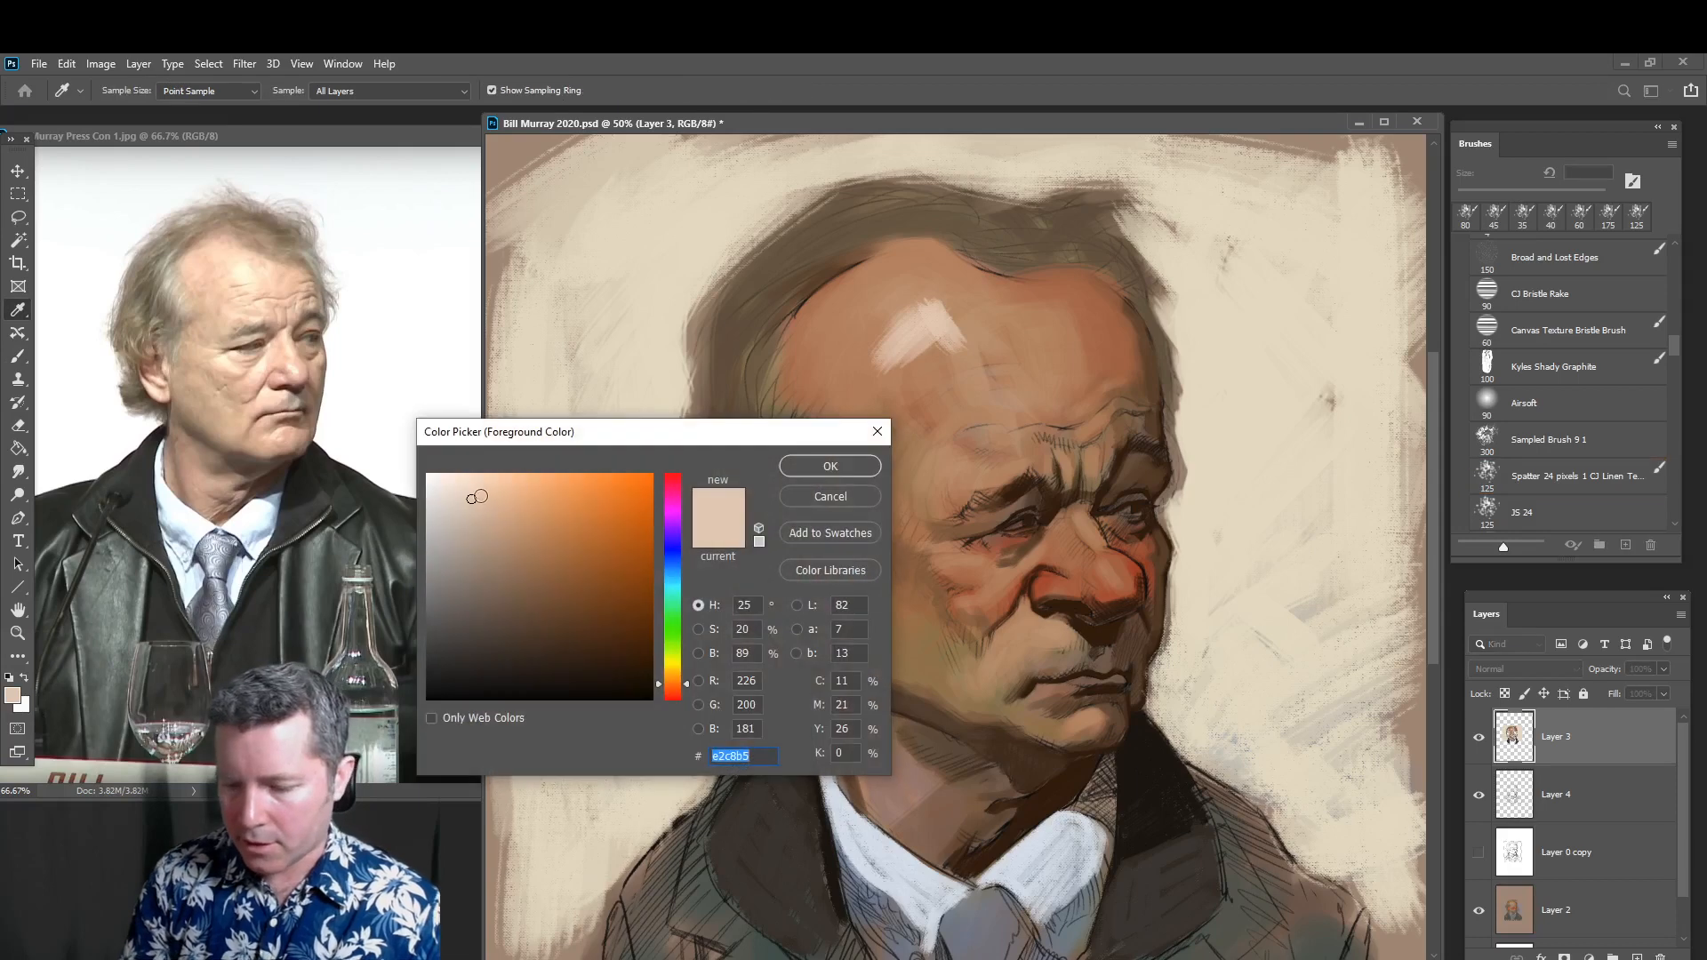
left_click(479, 509)
left_click(677, 682)
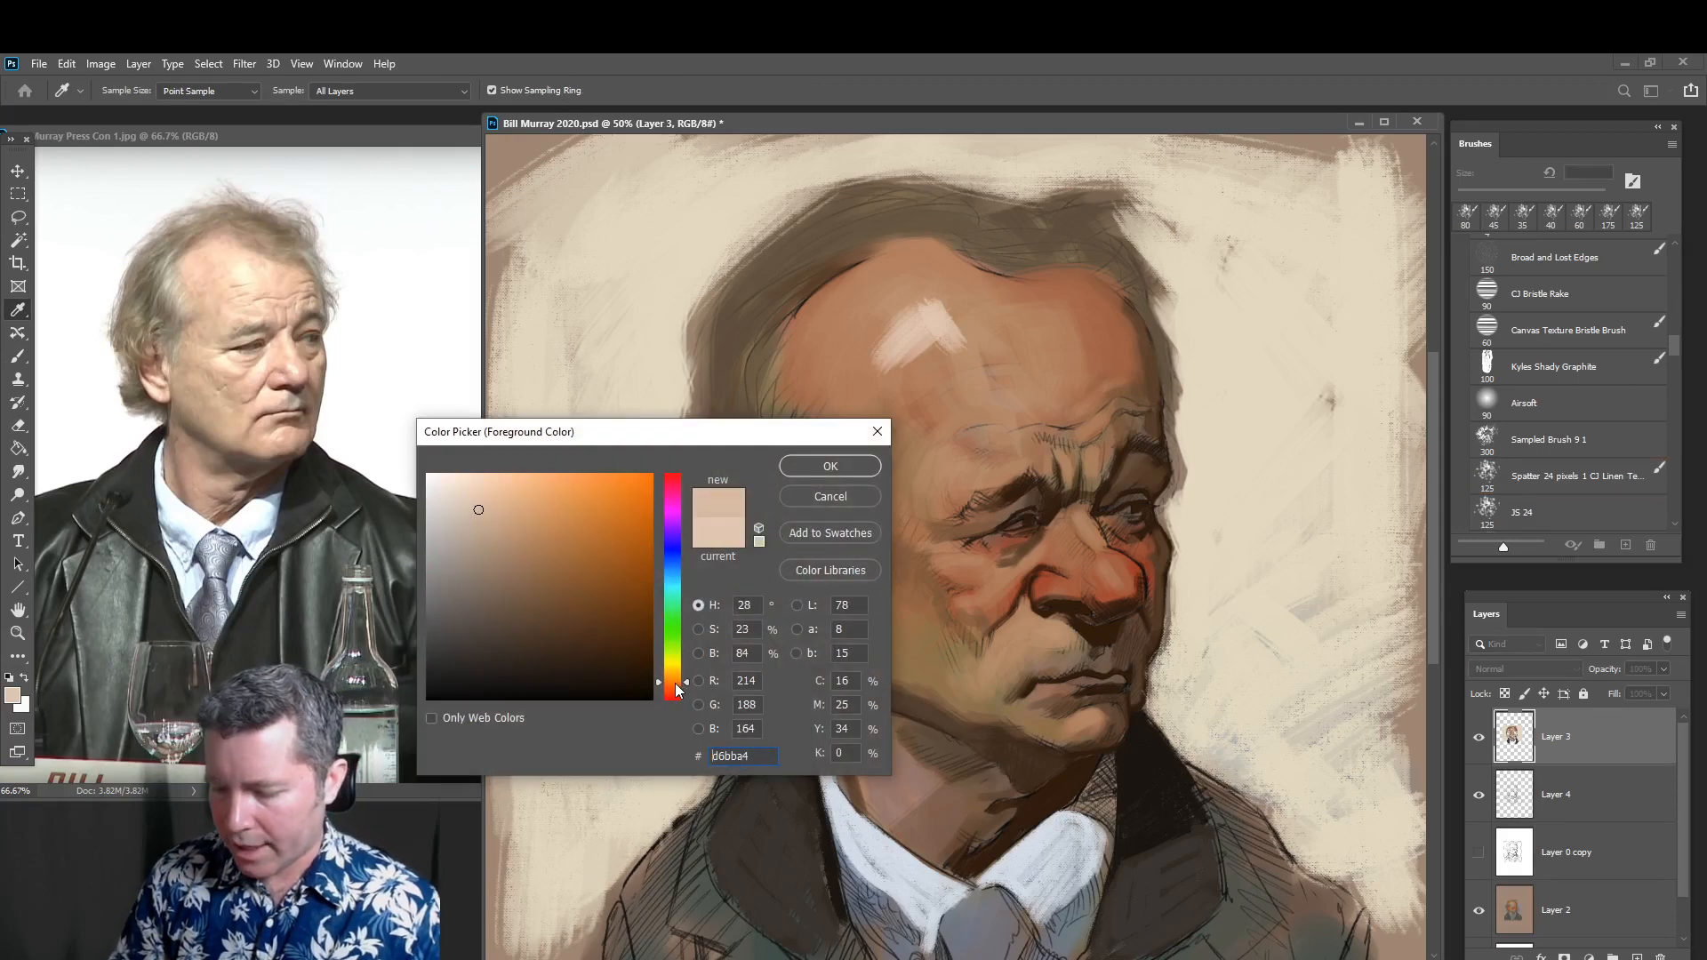
left_click_drag(481, 514, 487, 518)
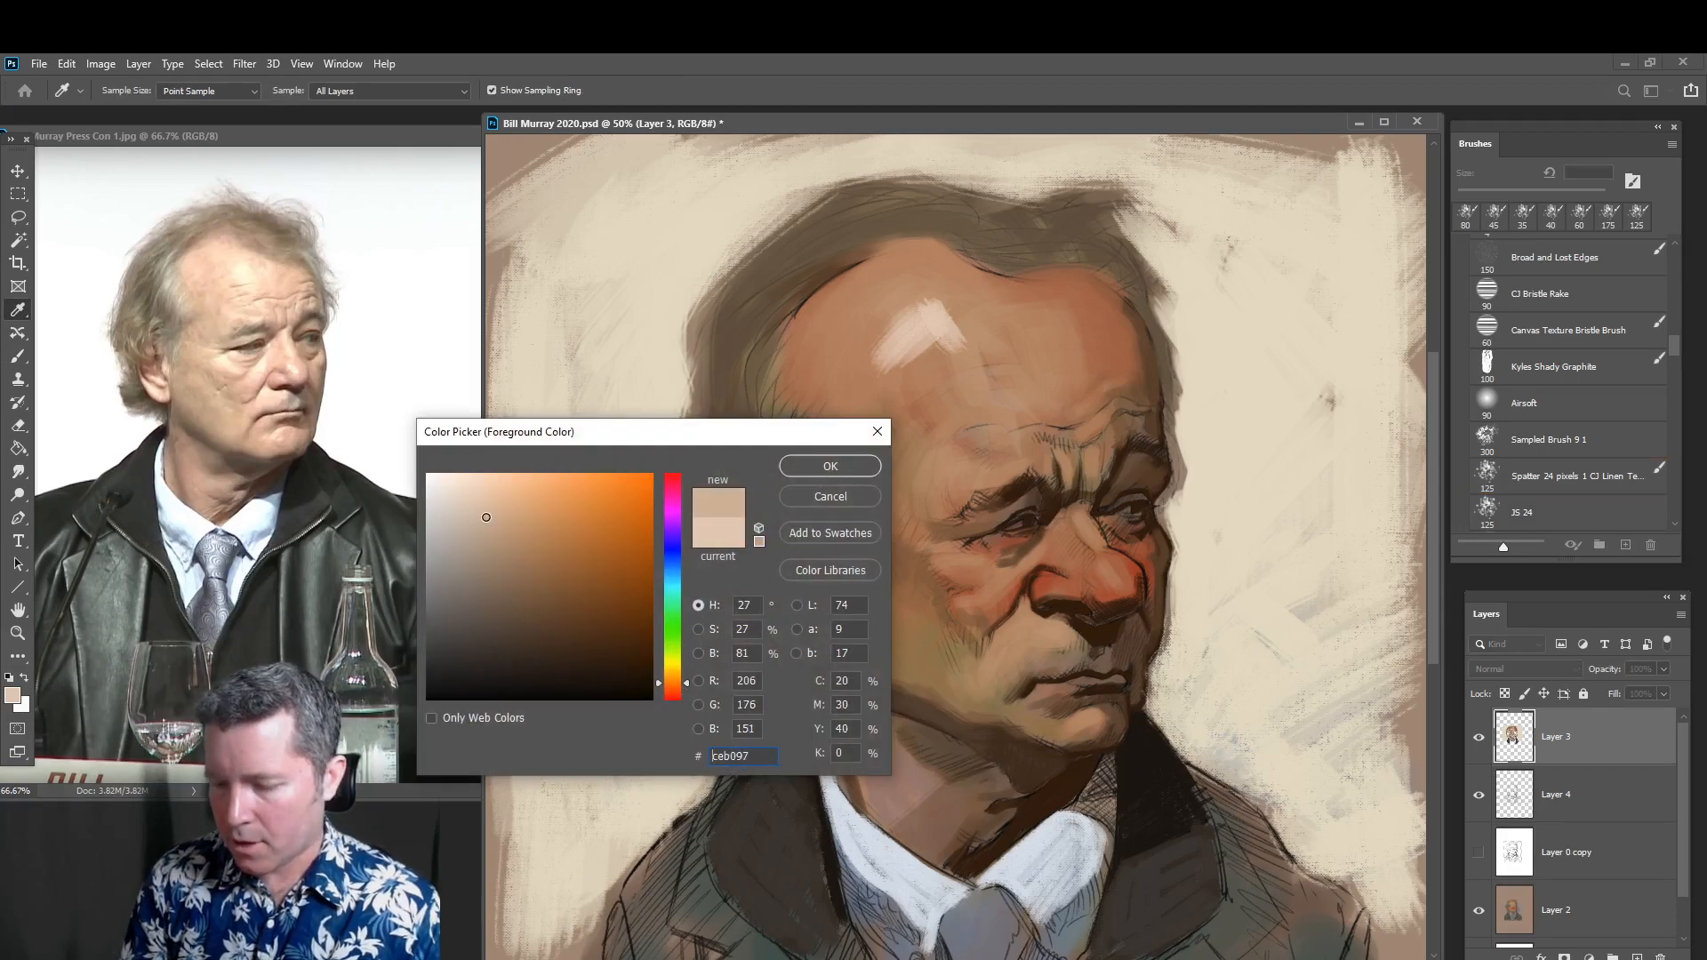
left_click(805, 461)
key("b")
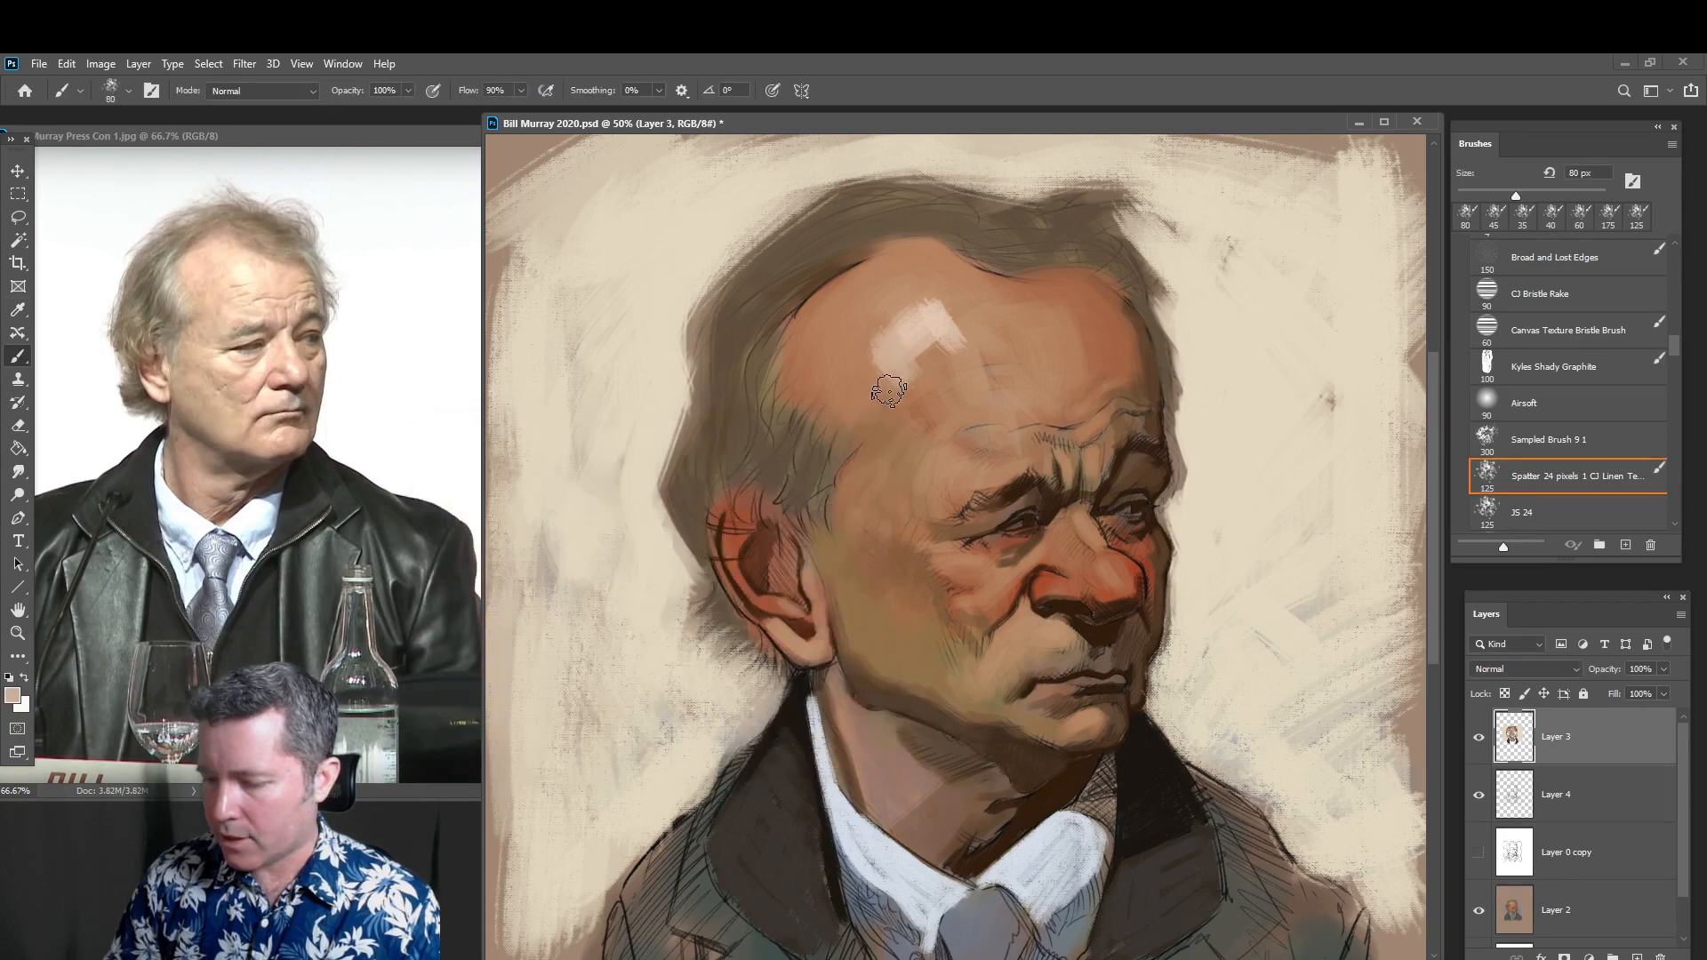
Set the foreground to hue 27°, saturation 34% and brightness 80%, and blend the edge of the forehead highlight
left_click(14, 698)
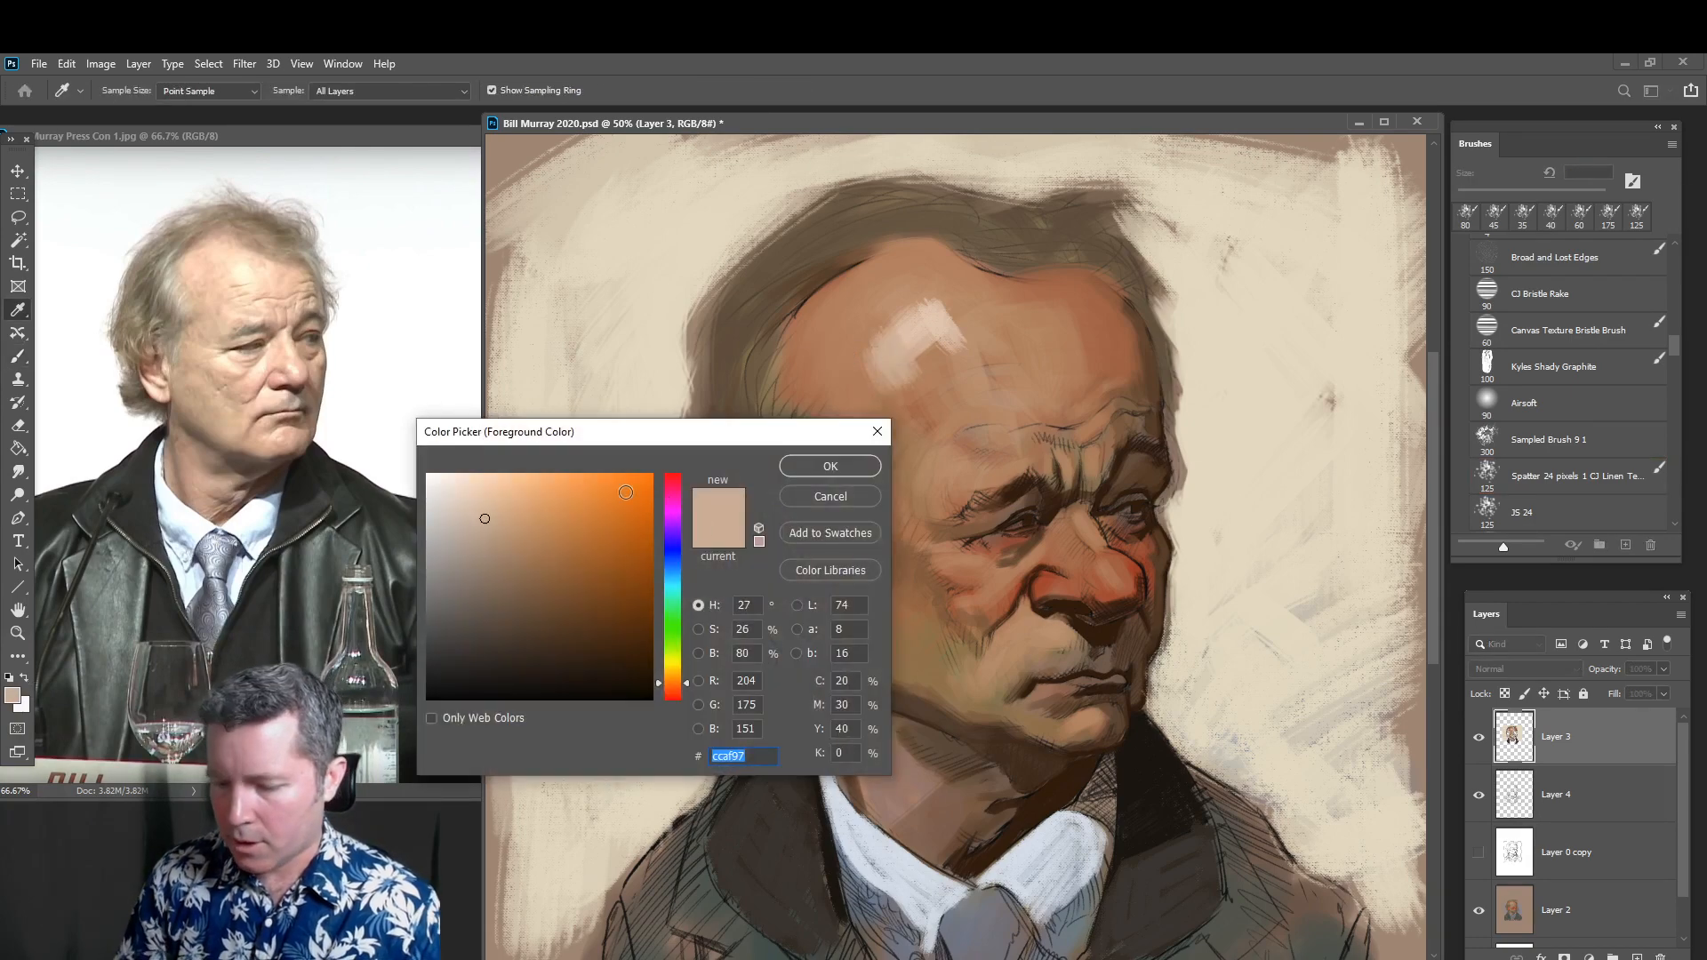
left_click(501, 519)
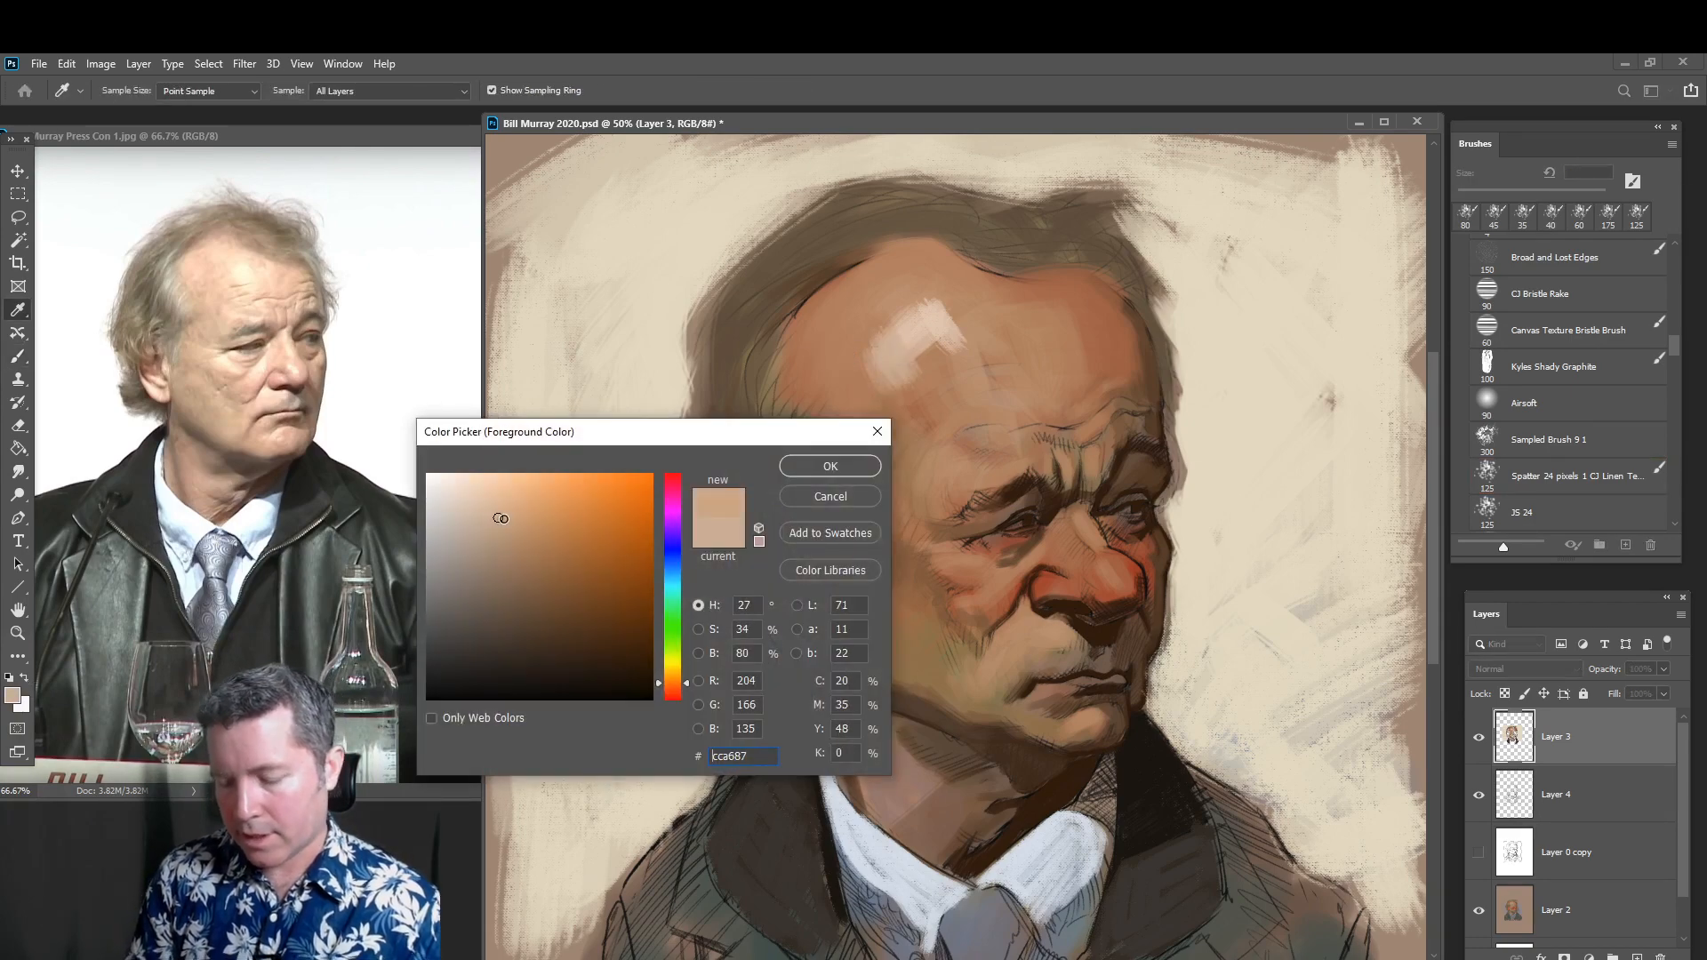
left_click(827, 465)
mouse_move(880, 347)
left_mouse_down()
mouse_move(907, 381)
mouse_move(902, 319)
mouse_move(864, 348)
mouse_move(870, 296)
left_mouse_up()
Set the foreground to a redder skin tone at hue 21° and paint the upper forehead up to the hairline at 80–90 px
left_click(14, 697)
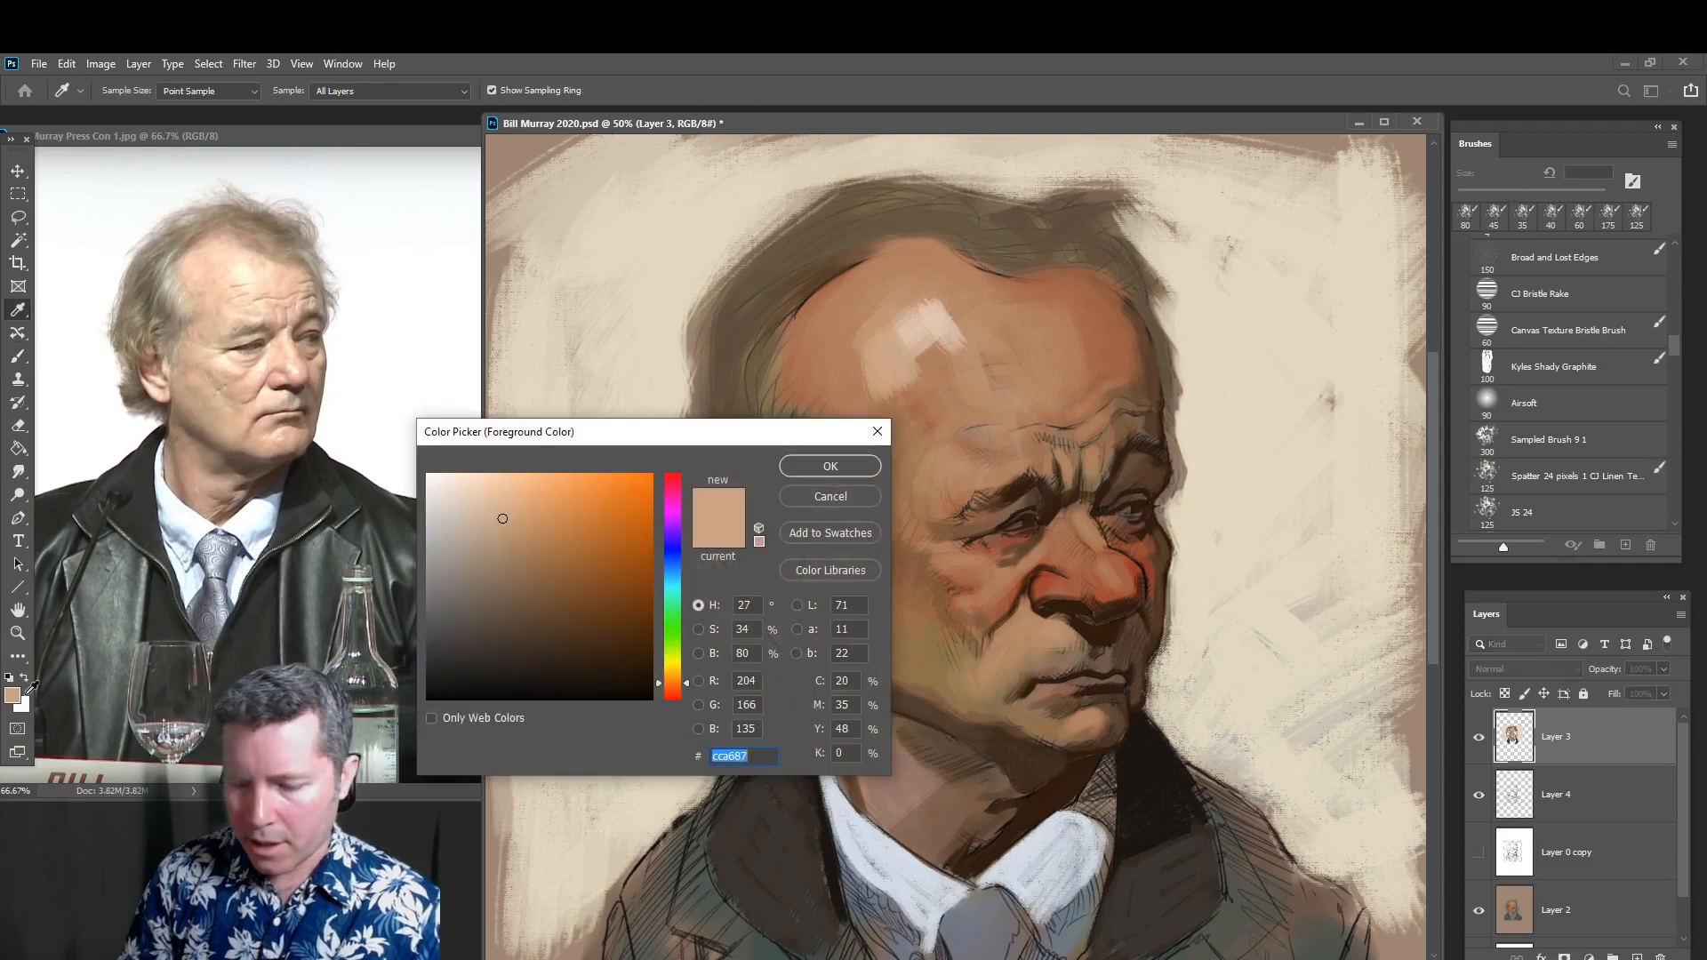
left_click_drag(687, 683, 681, 687)
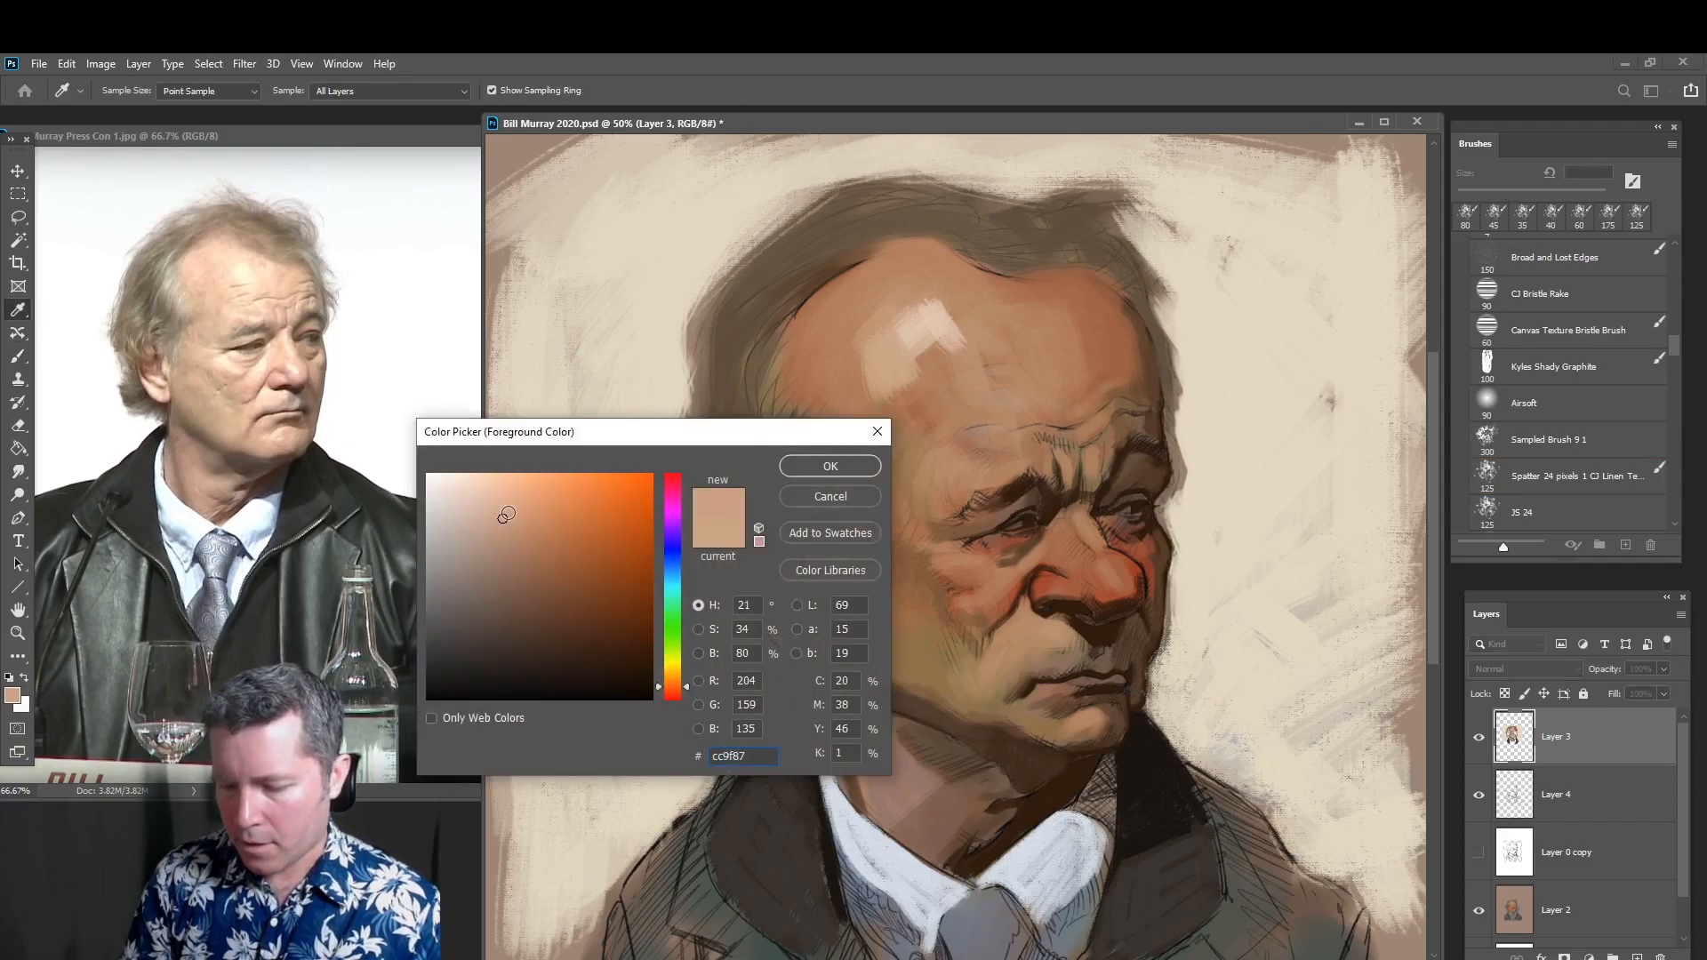
left_click_drag(505, 517, 511, 516)
key("b")
left_click(831, 465)
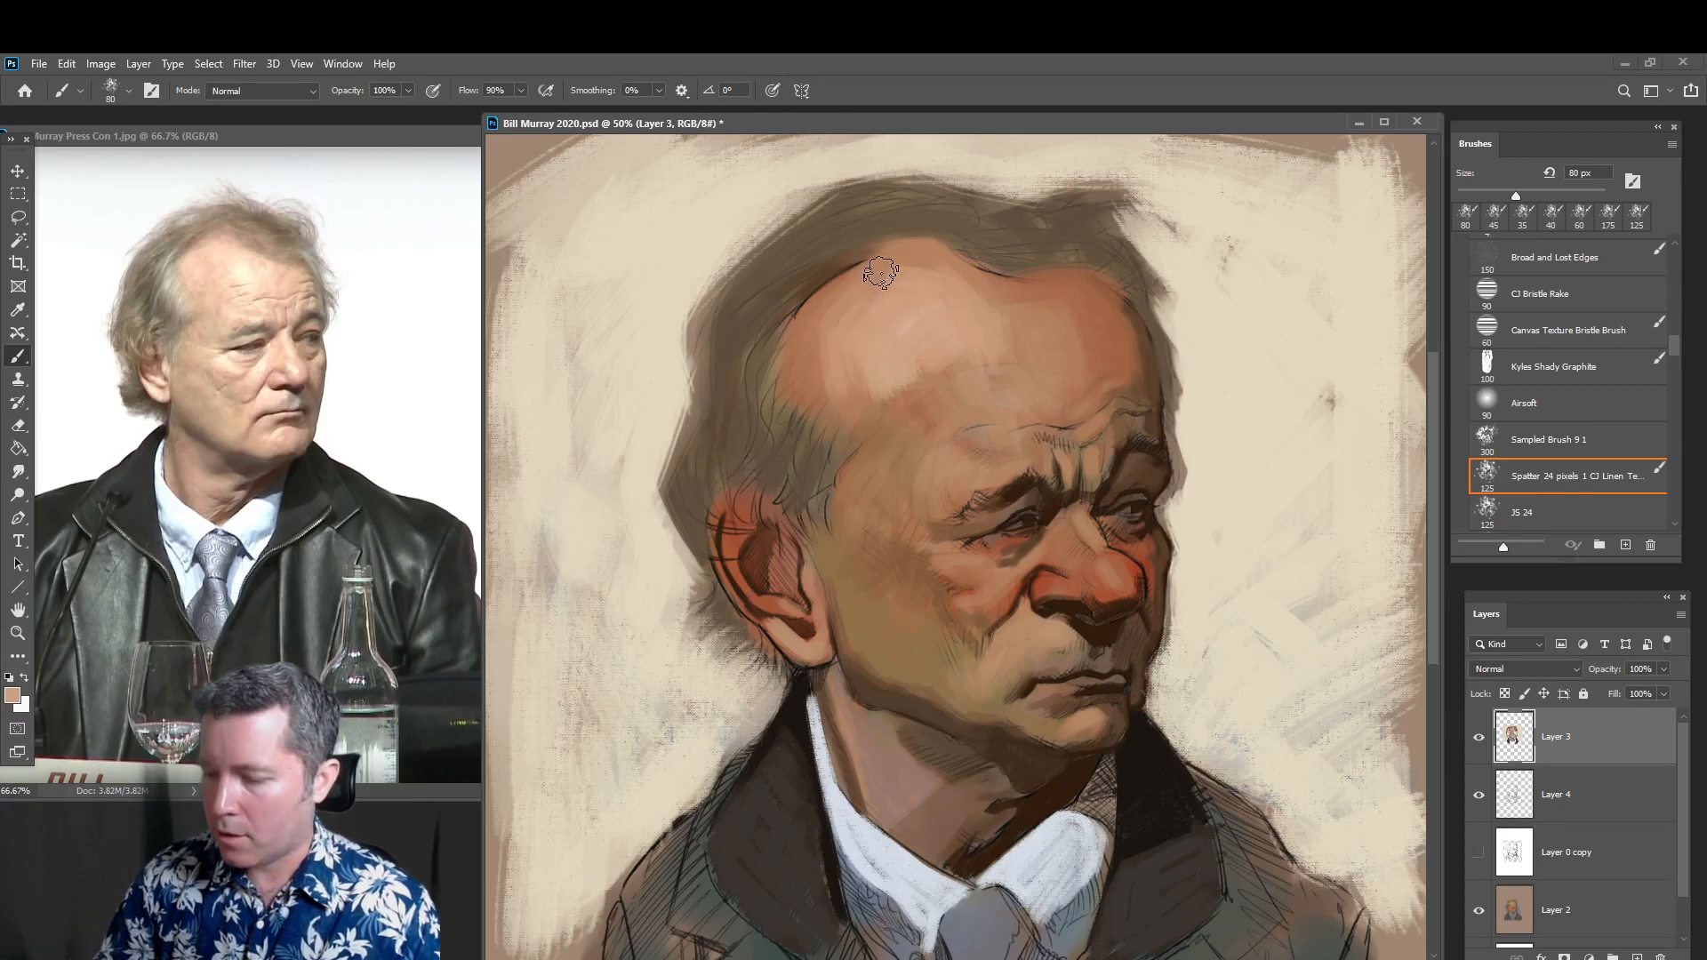
key("bracketright")
mouse_move(891, 266)
left_mouse_down()
mouse_move(978, 281)
mouse_move(897, 261)
mouse_move(963, 271)
mouse_move(860, 284)
left_mouse_up()
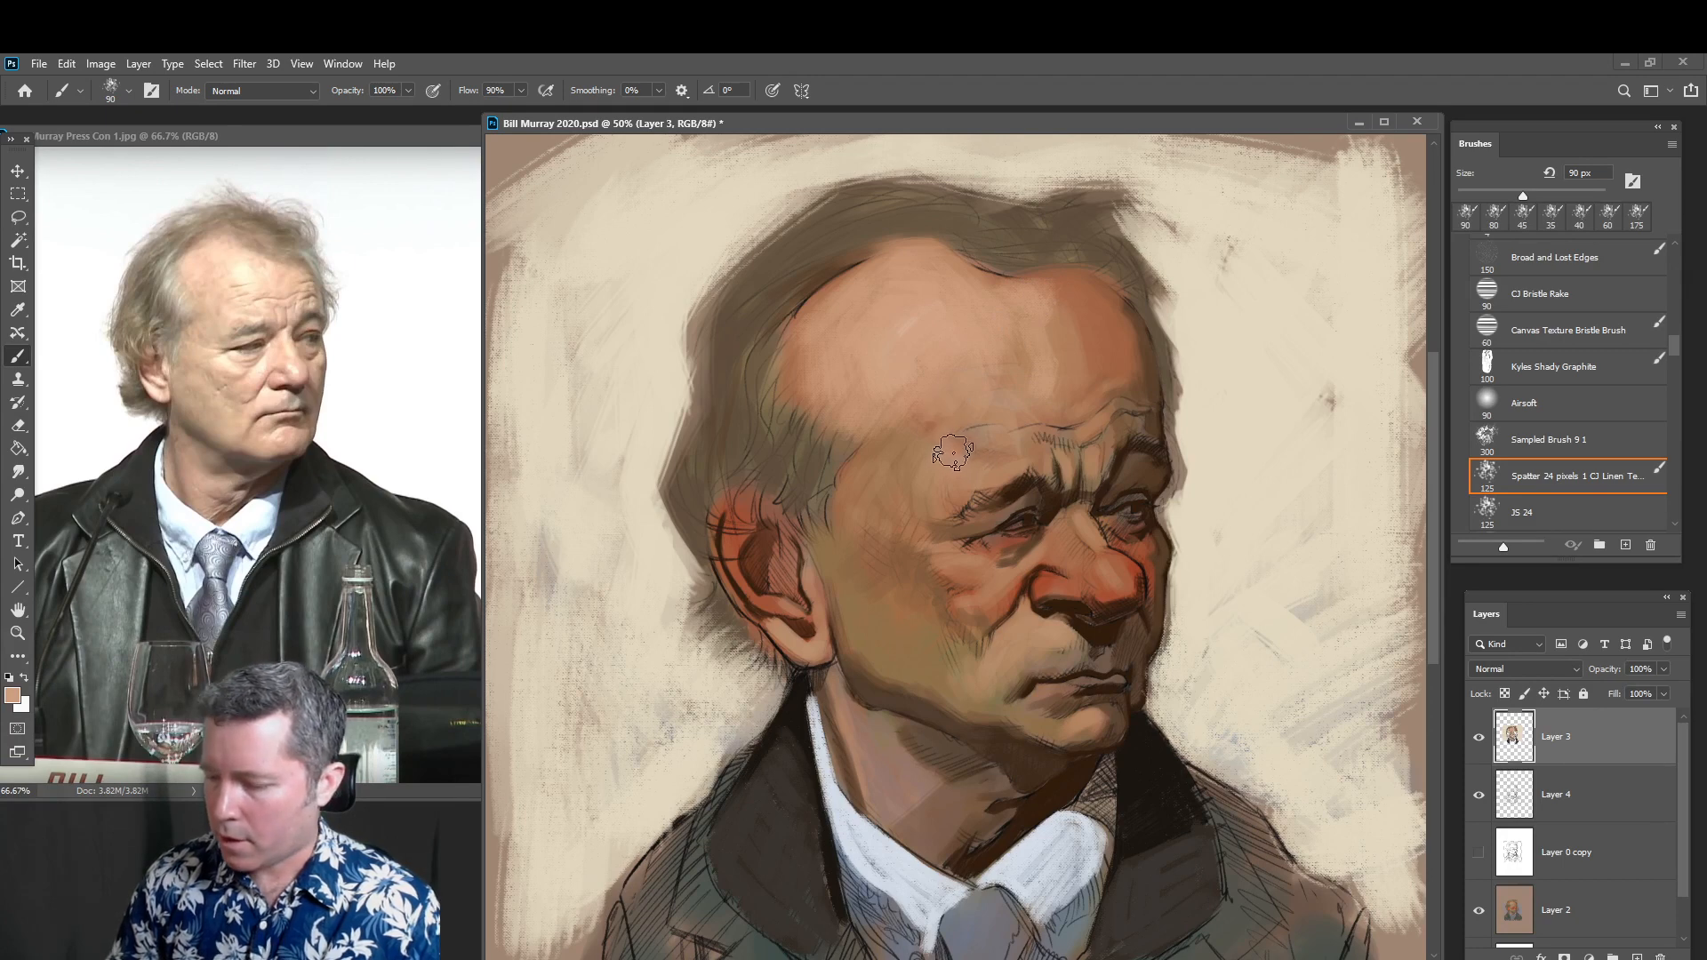
Reduce the brush to 70 px and lighten the far side of the forehead with skin tone strokes
key("bracketleft")
key("bracketleft")
key("bracketleft")
key("bracketleft")
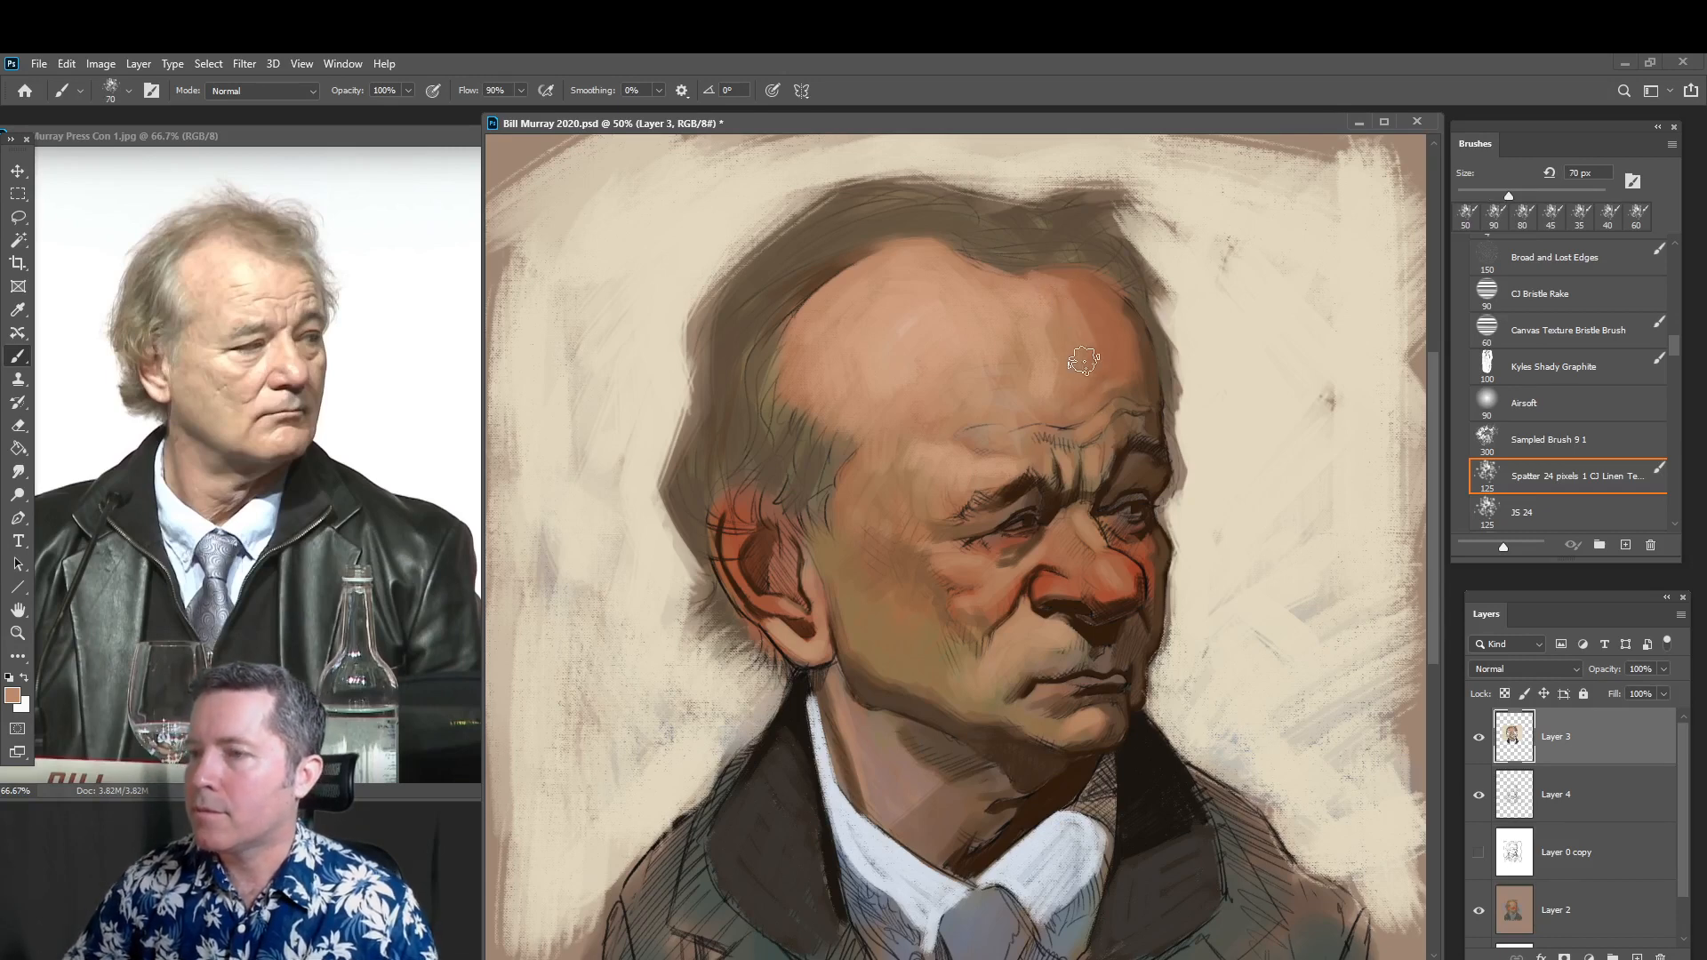
left_click_drag(1083, 360, 1092, 349)
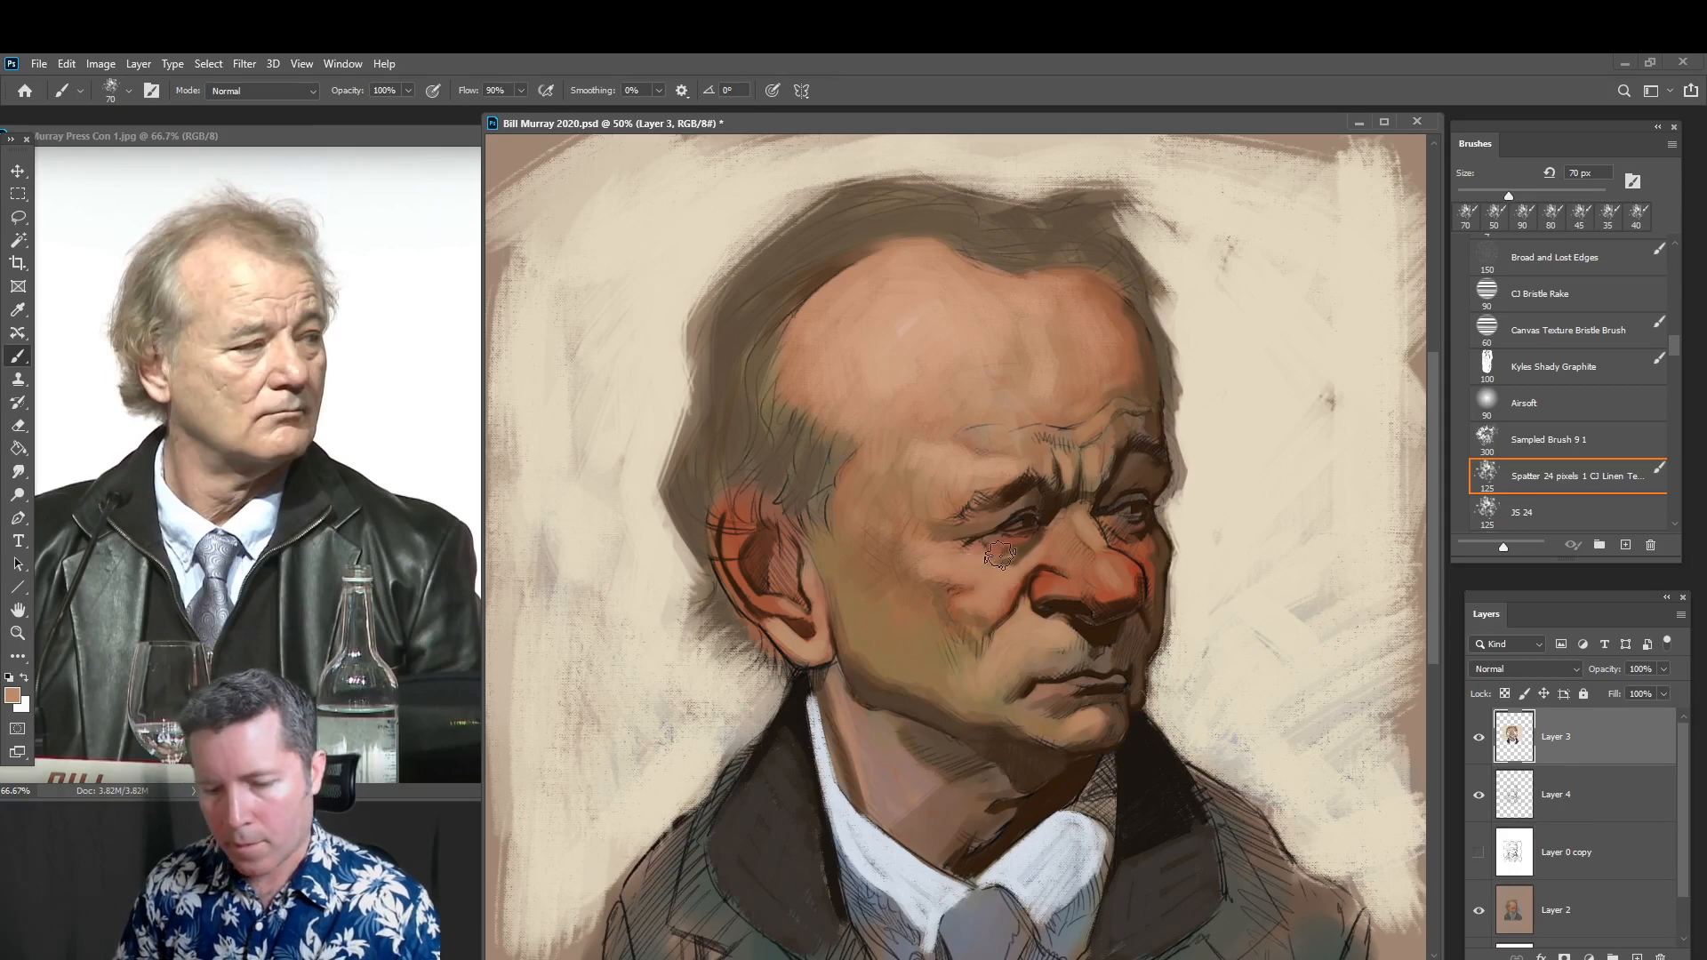
Reduce the brush to 45 px and paint the skin beneath the near eye
key("bracketleft")
key("bracketleft")
key("bracketleft")
left_click_drag(1029, 550, 1010, 576)
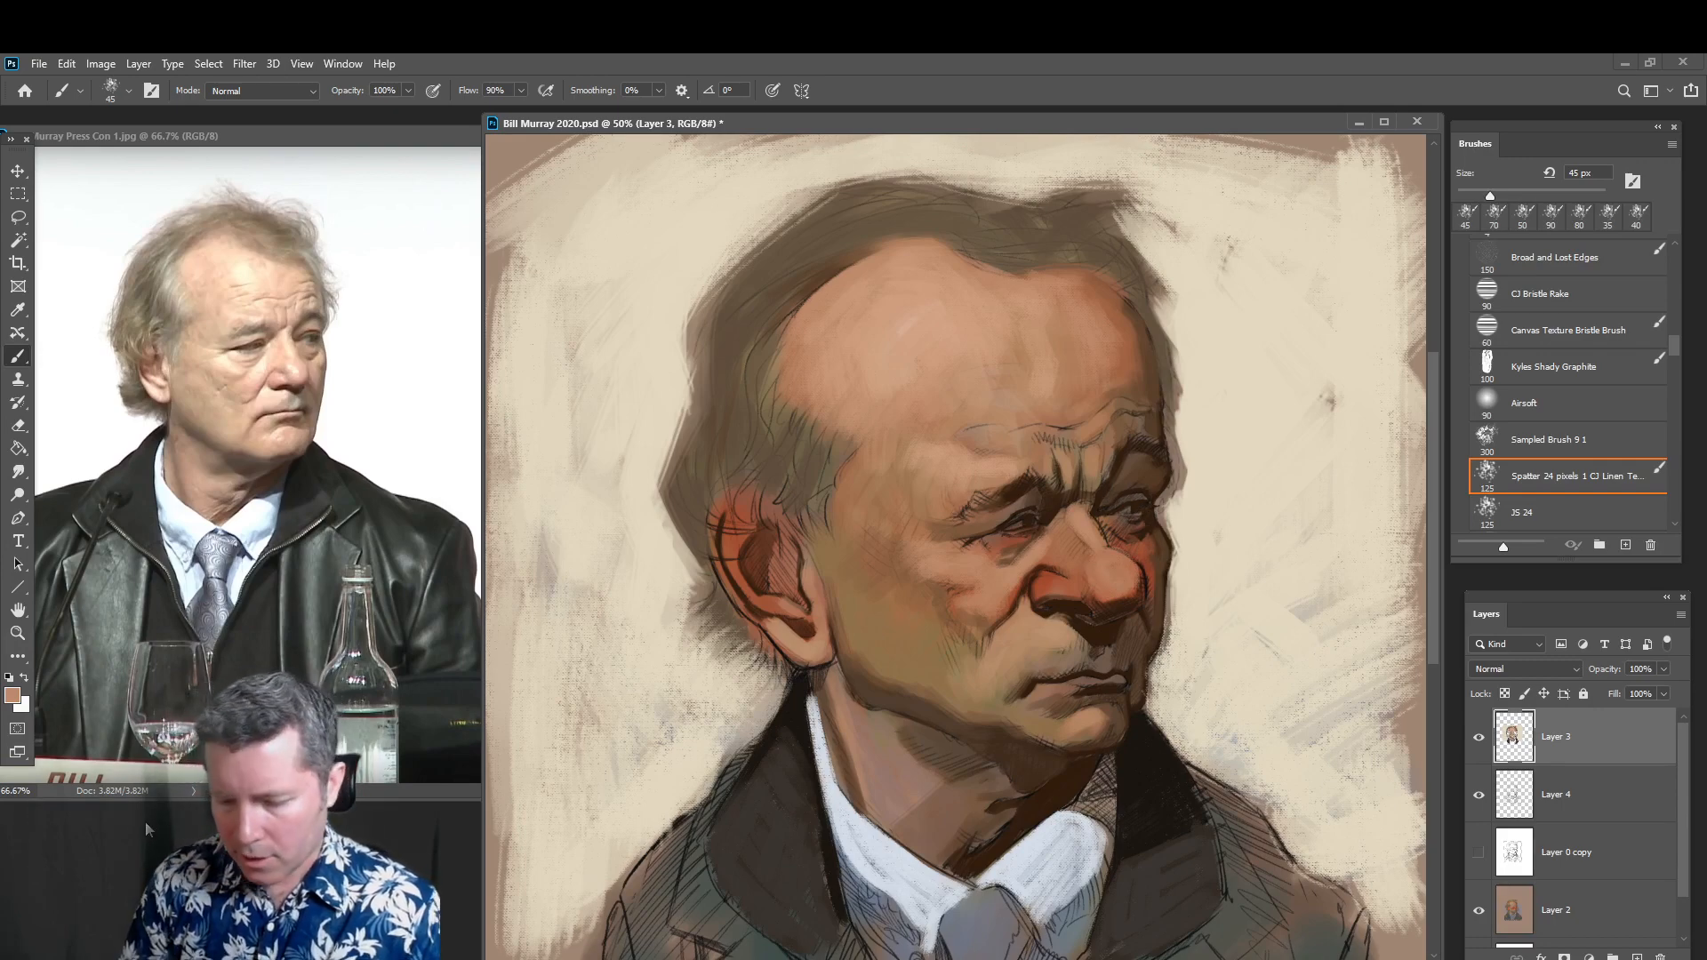
Set the foreground to hue 14°, saturation 55% and brightness 71%, and paint the nose at 45 px
left_click(13, 694)
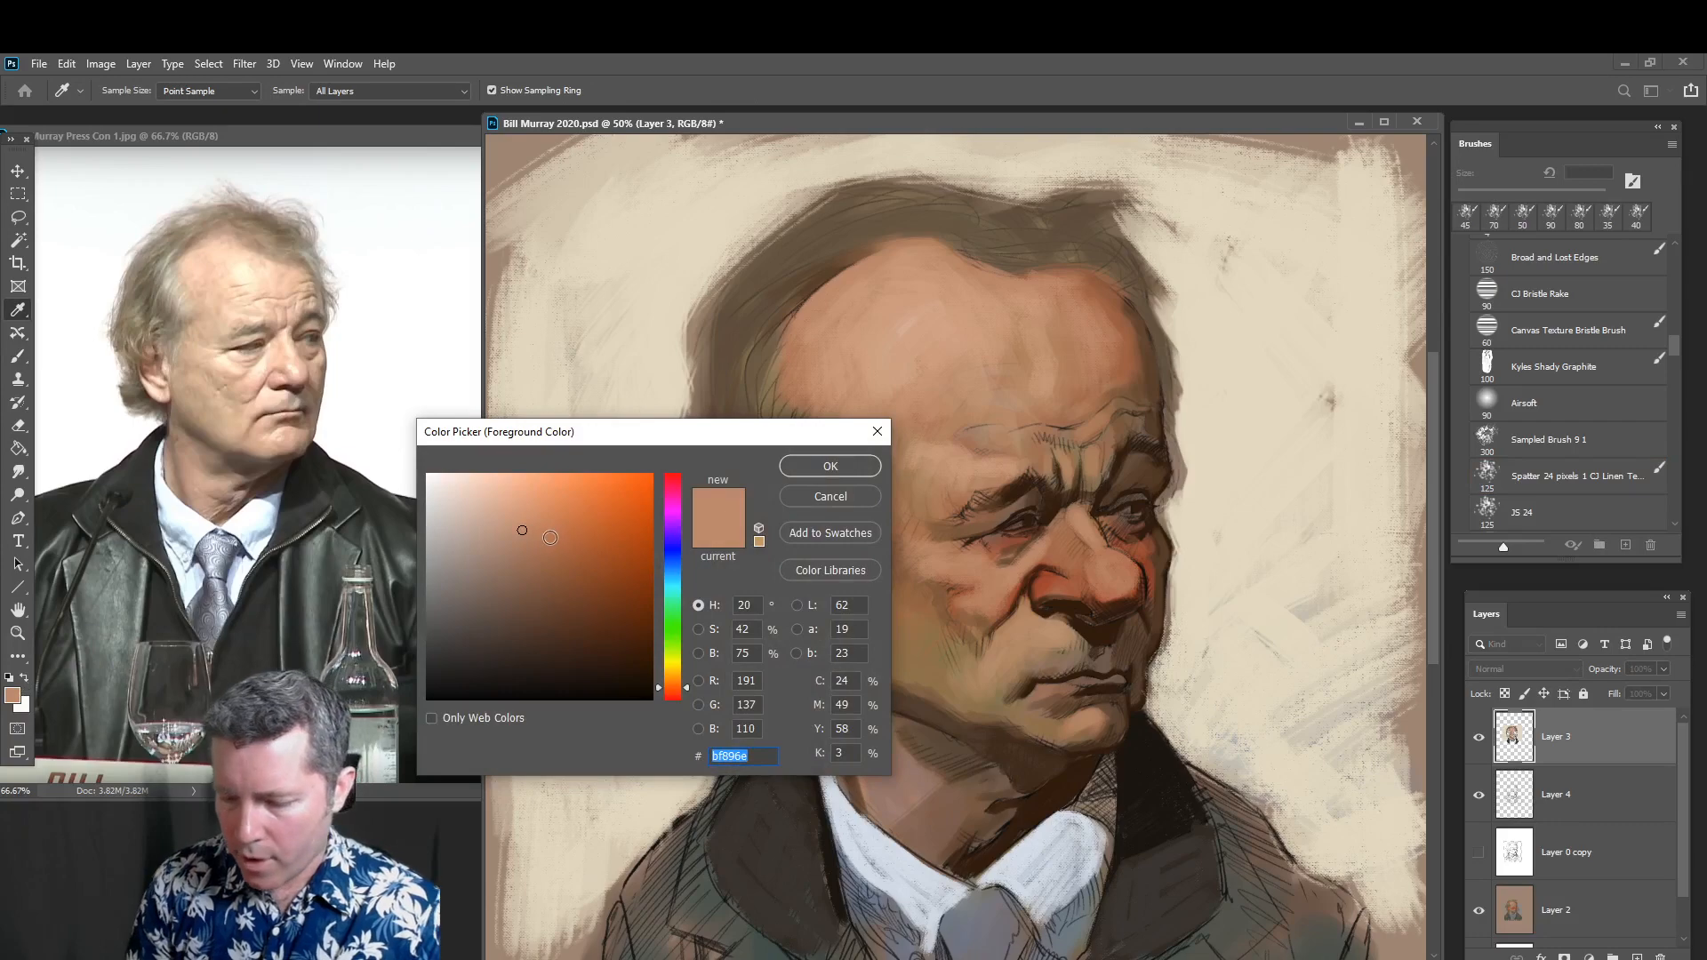
left_click(549, 538)
left_click(686, 691)
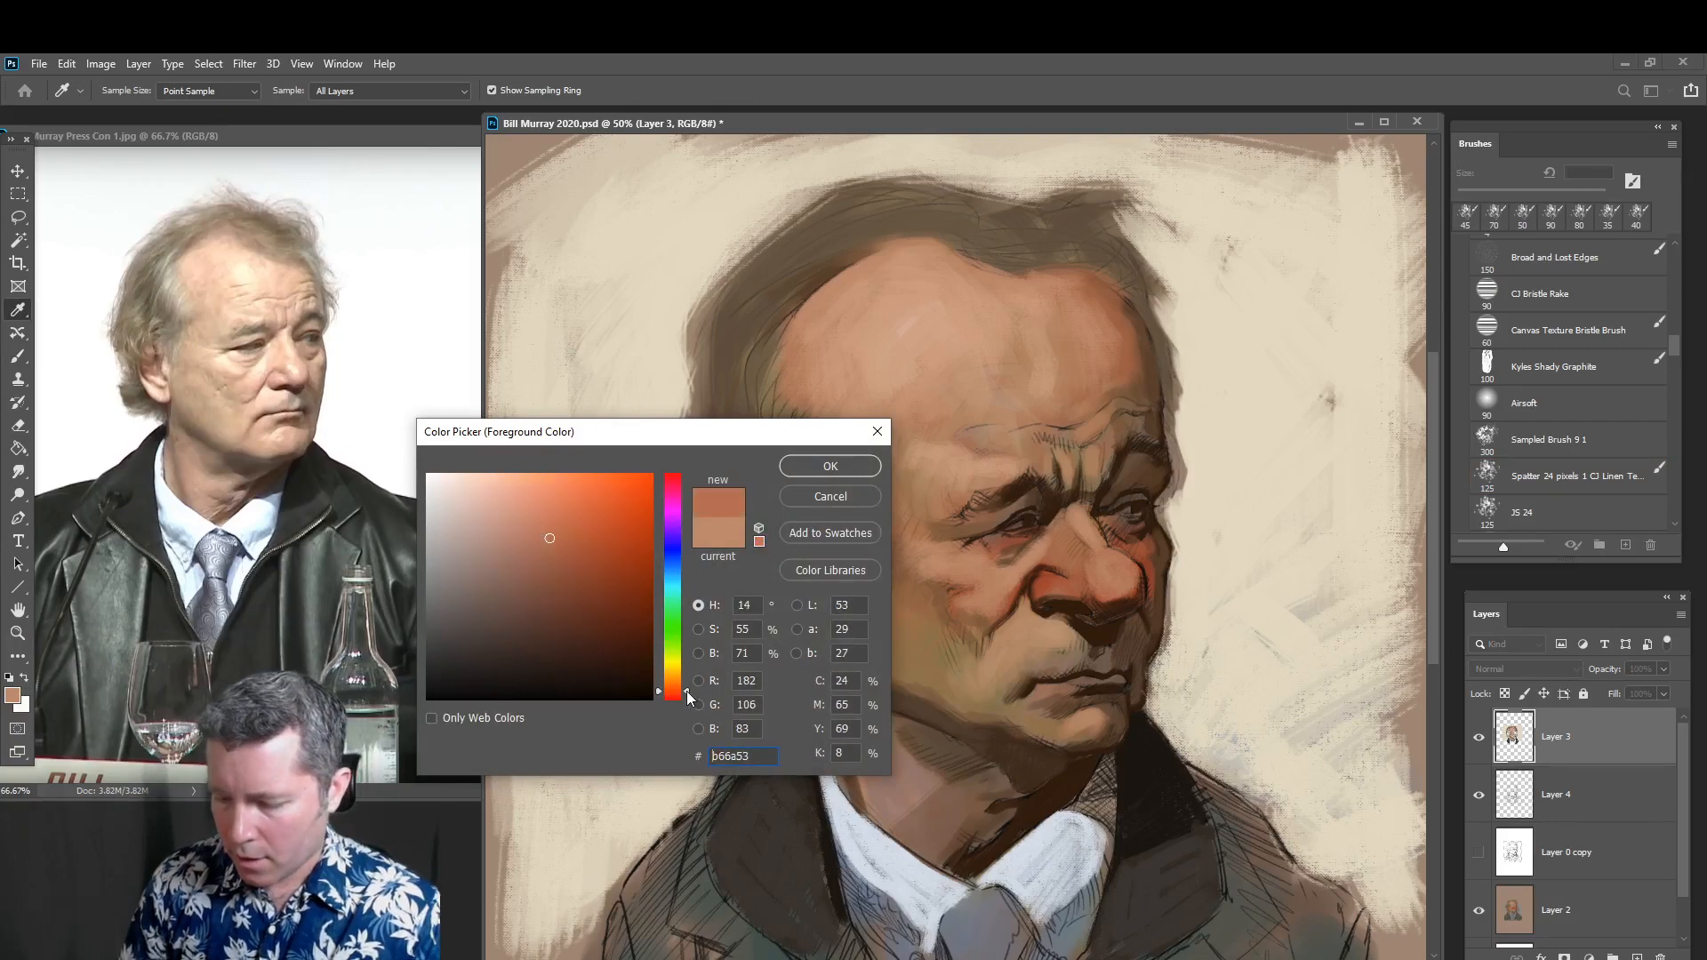
left_click(834, 464)
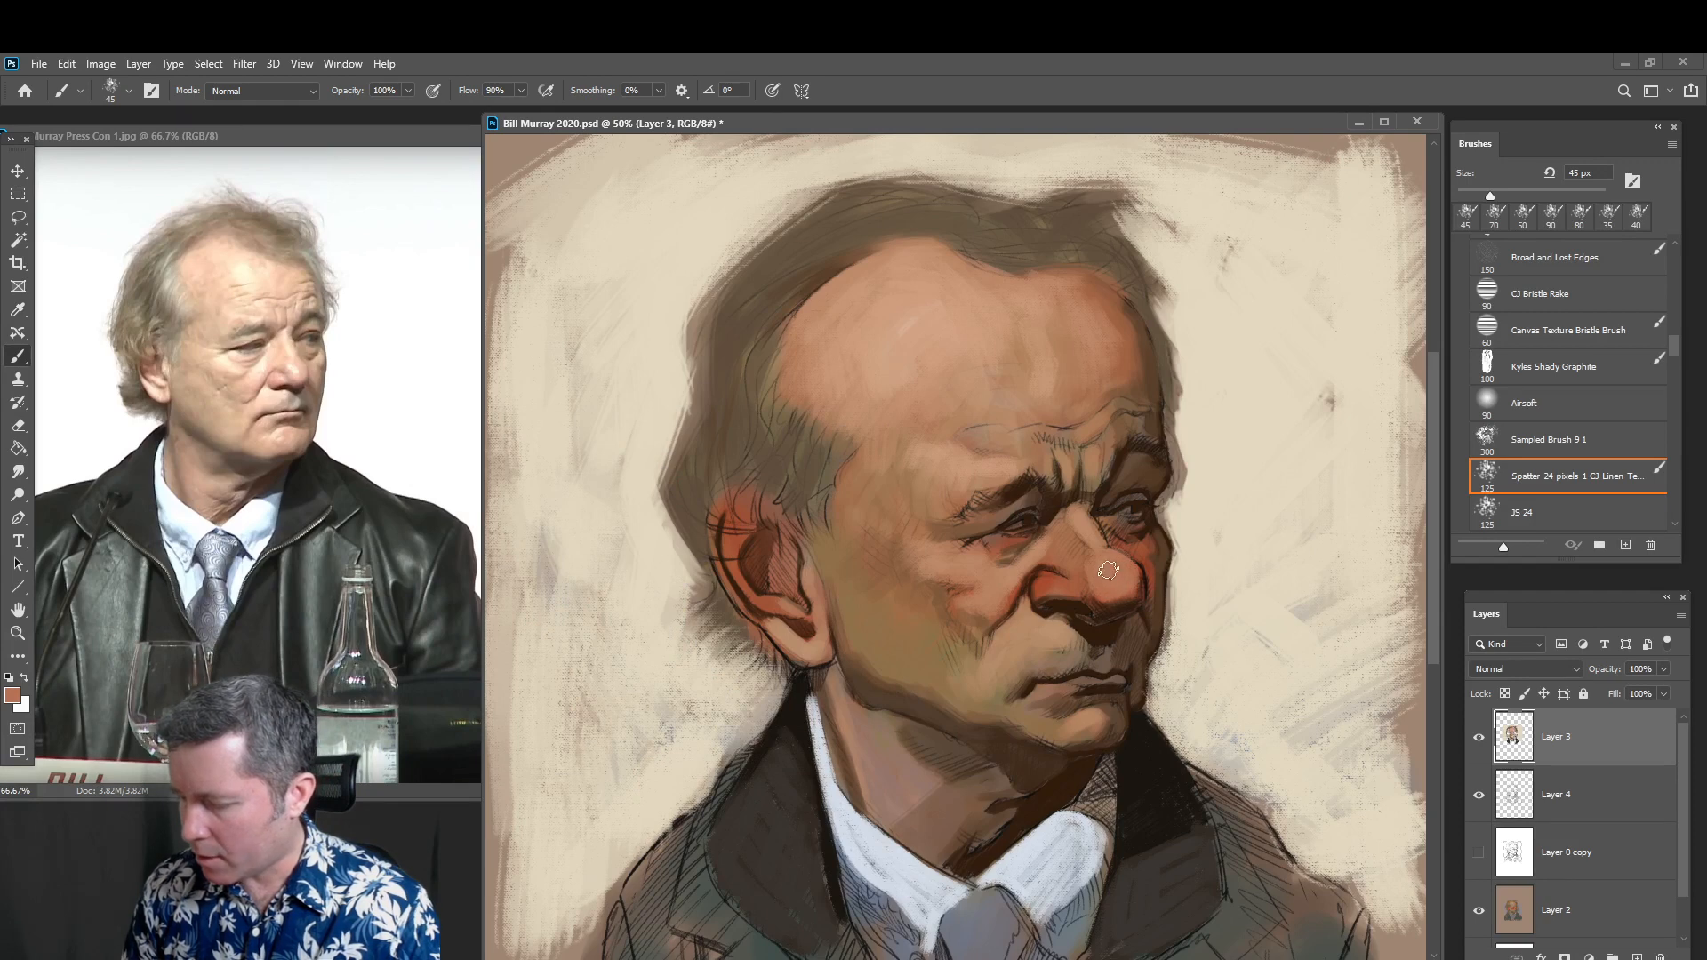
mouse_move(1109, 570)
left_mouse_down()
mouse_move(1089, 569)
mouse_move(1128, 575)
left_mouse_up()
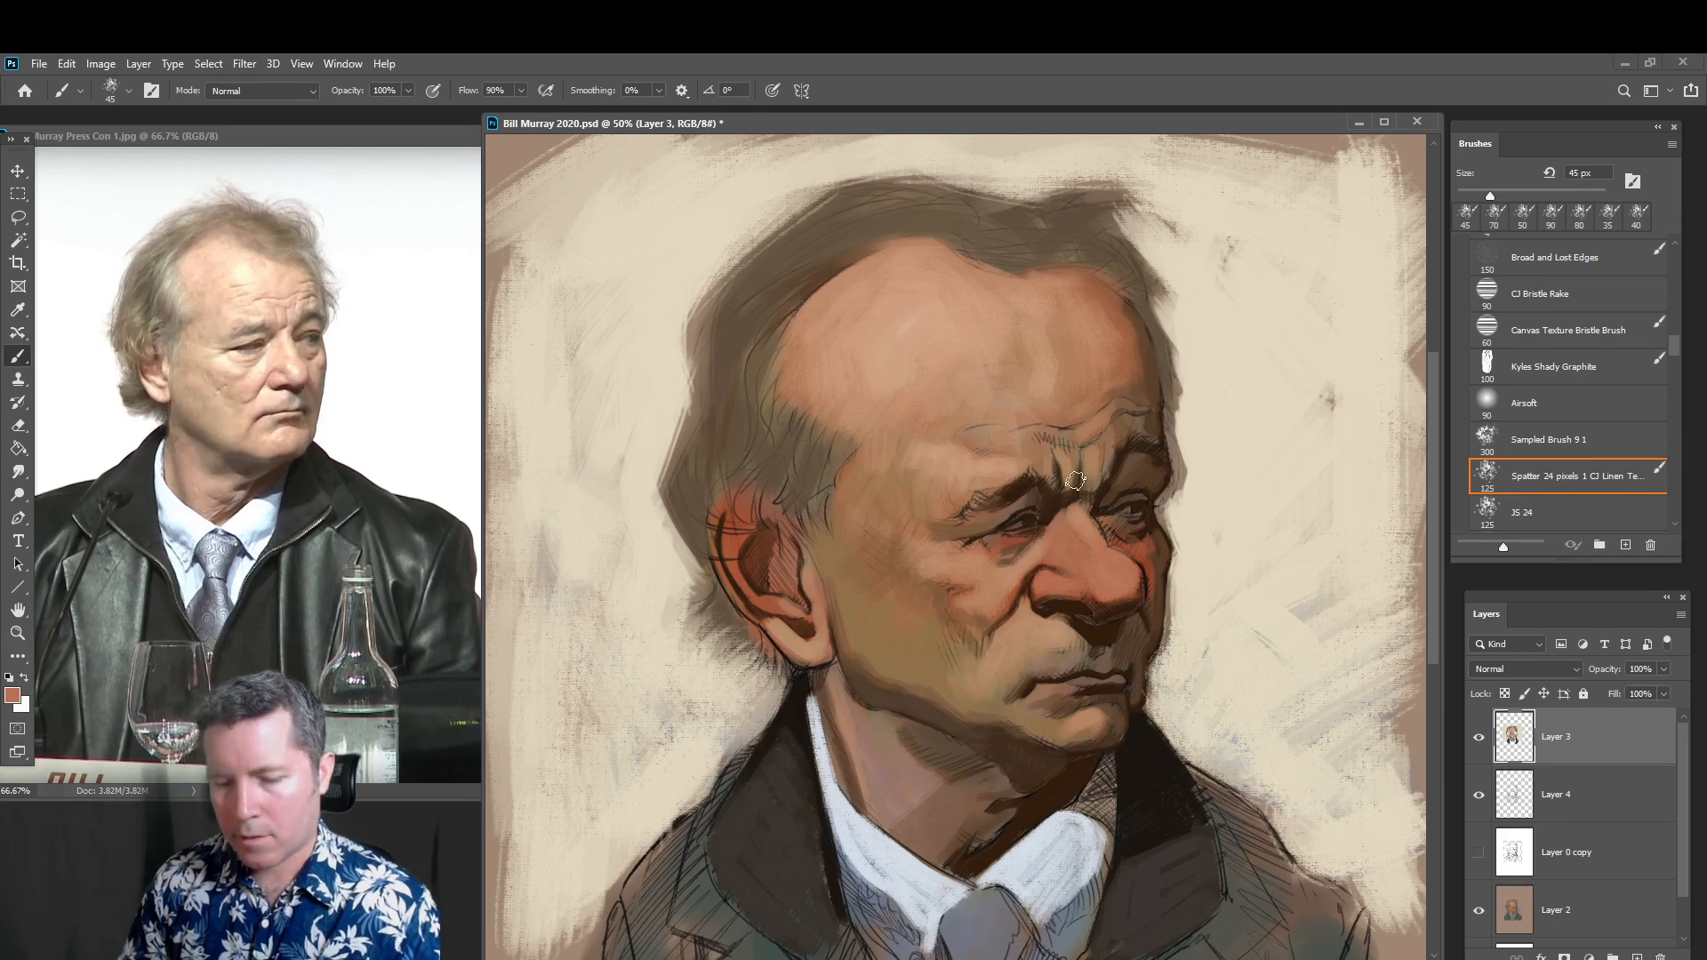
Paint skin tones between the eyebrows and around the brow creases with the brush at 25–35 px
key("[")
mouse_move(1071, 457)
left_mouse_down()
mouse_move(1067, 486)
mouse_move(1051, 481)
mouse_move(1051, 457)
mouse_move(1102, 451)
left_mouse_up()
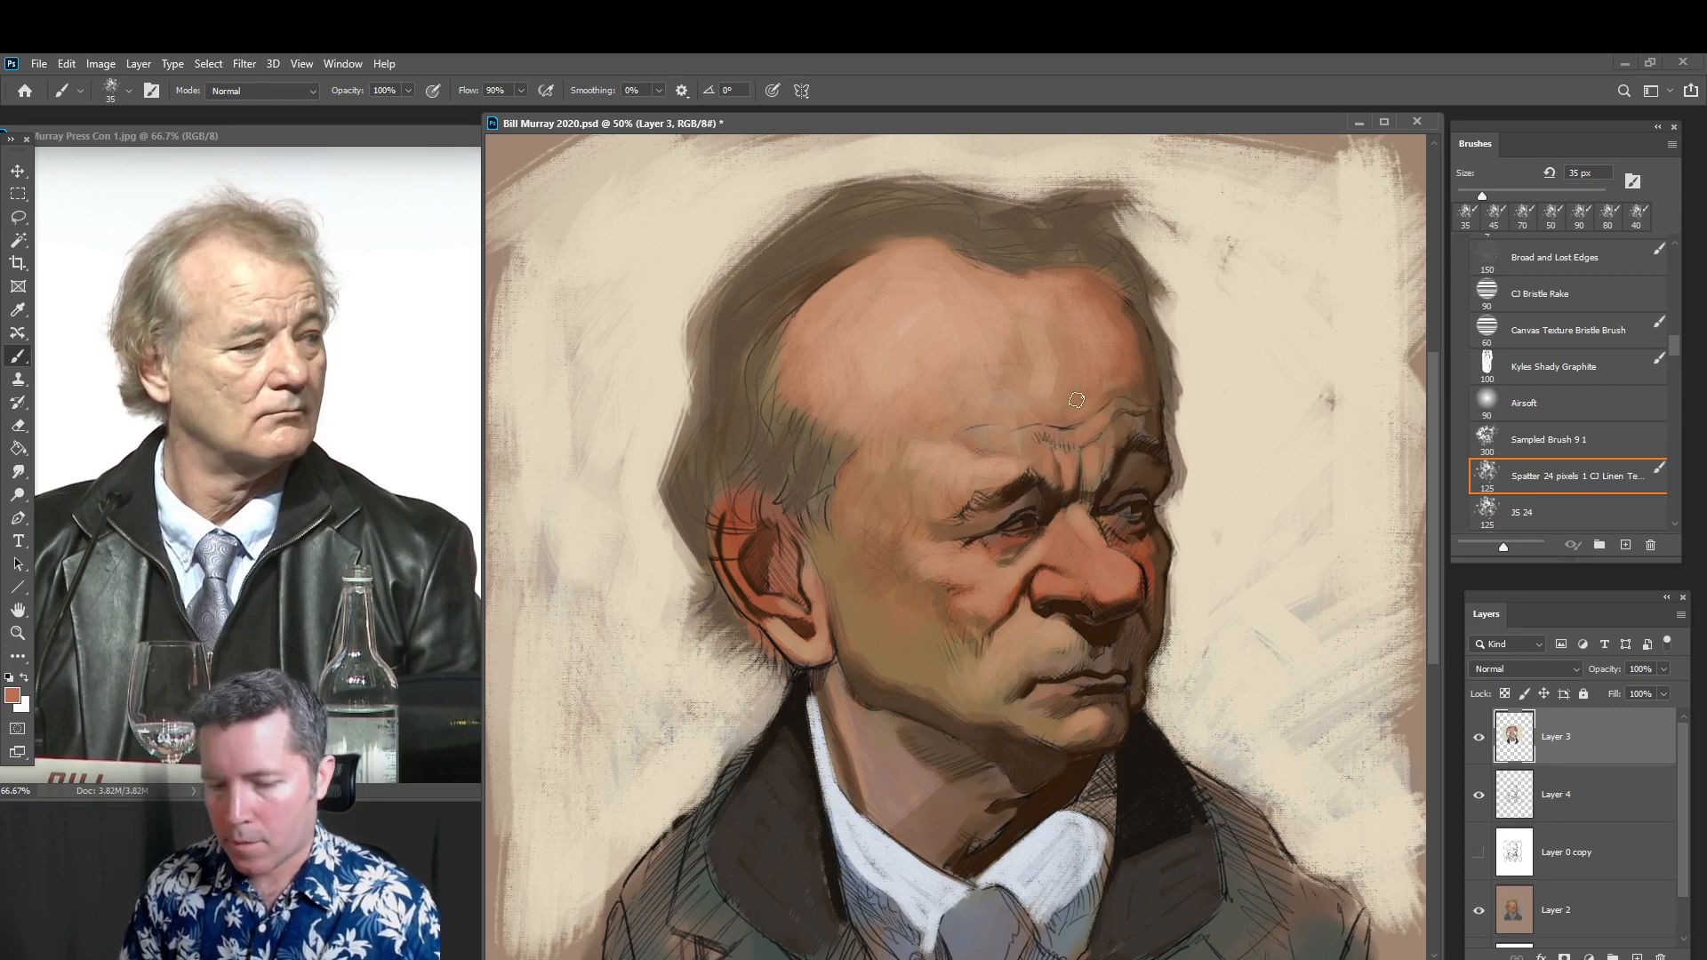
key("[")
key("[")
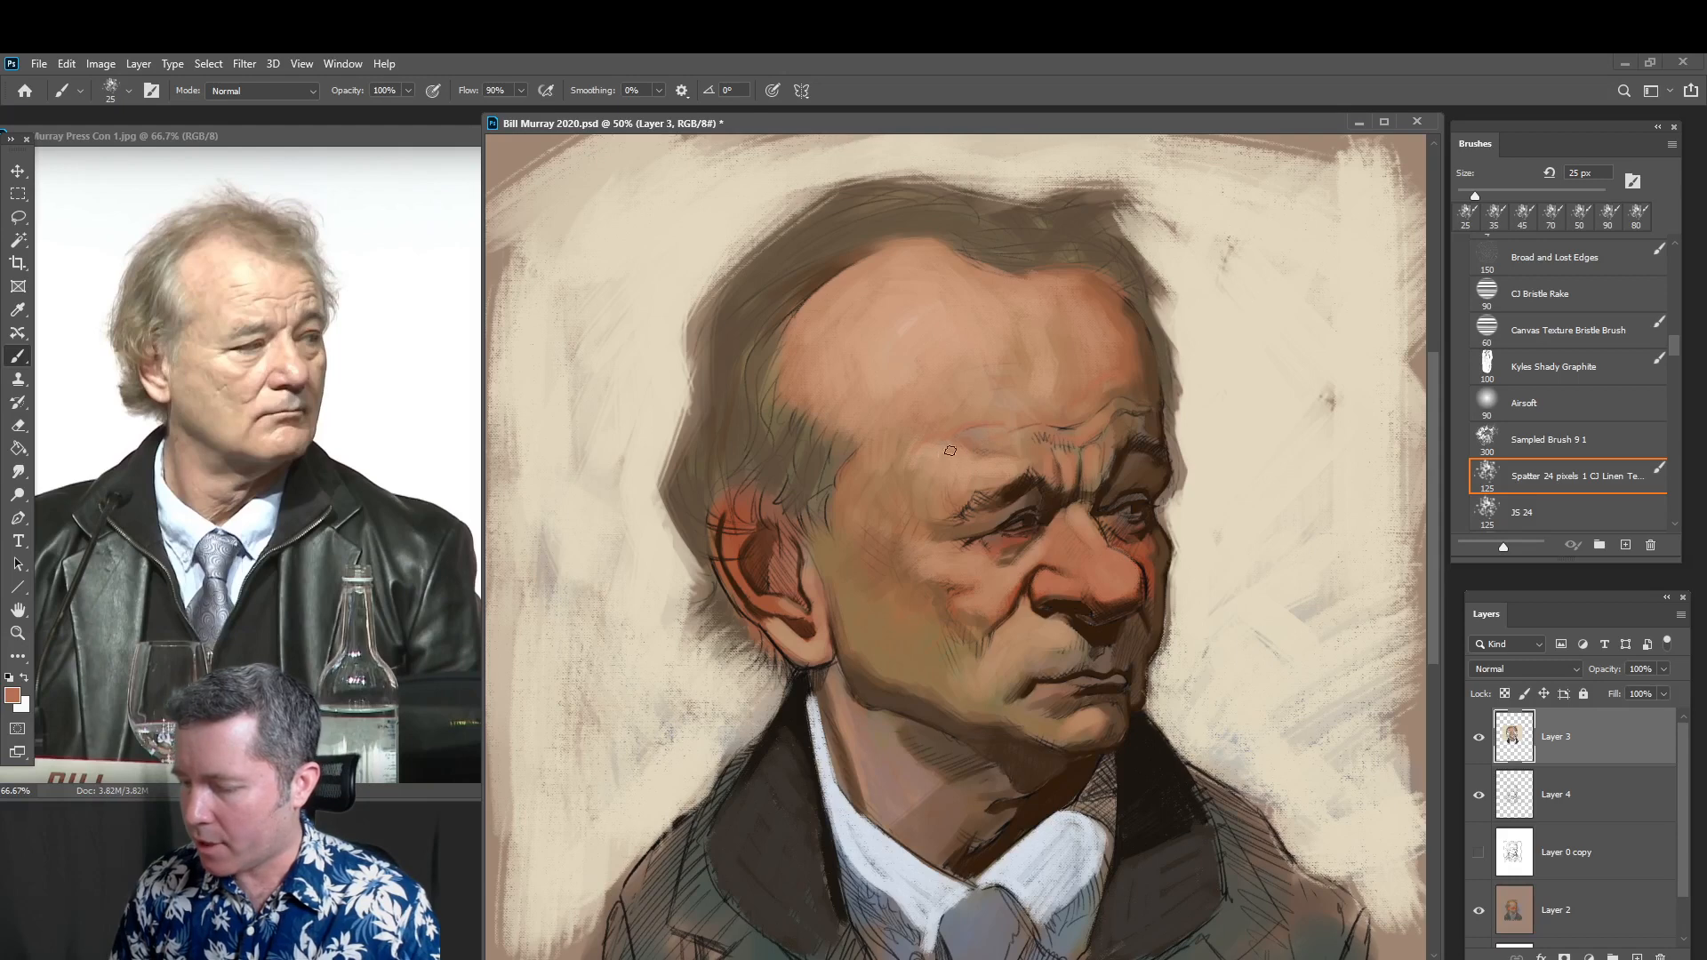
key("bracketright")
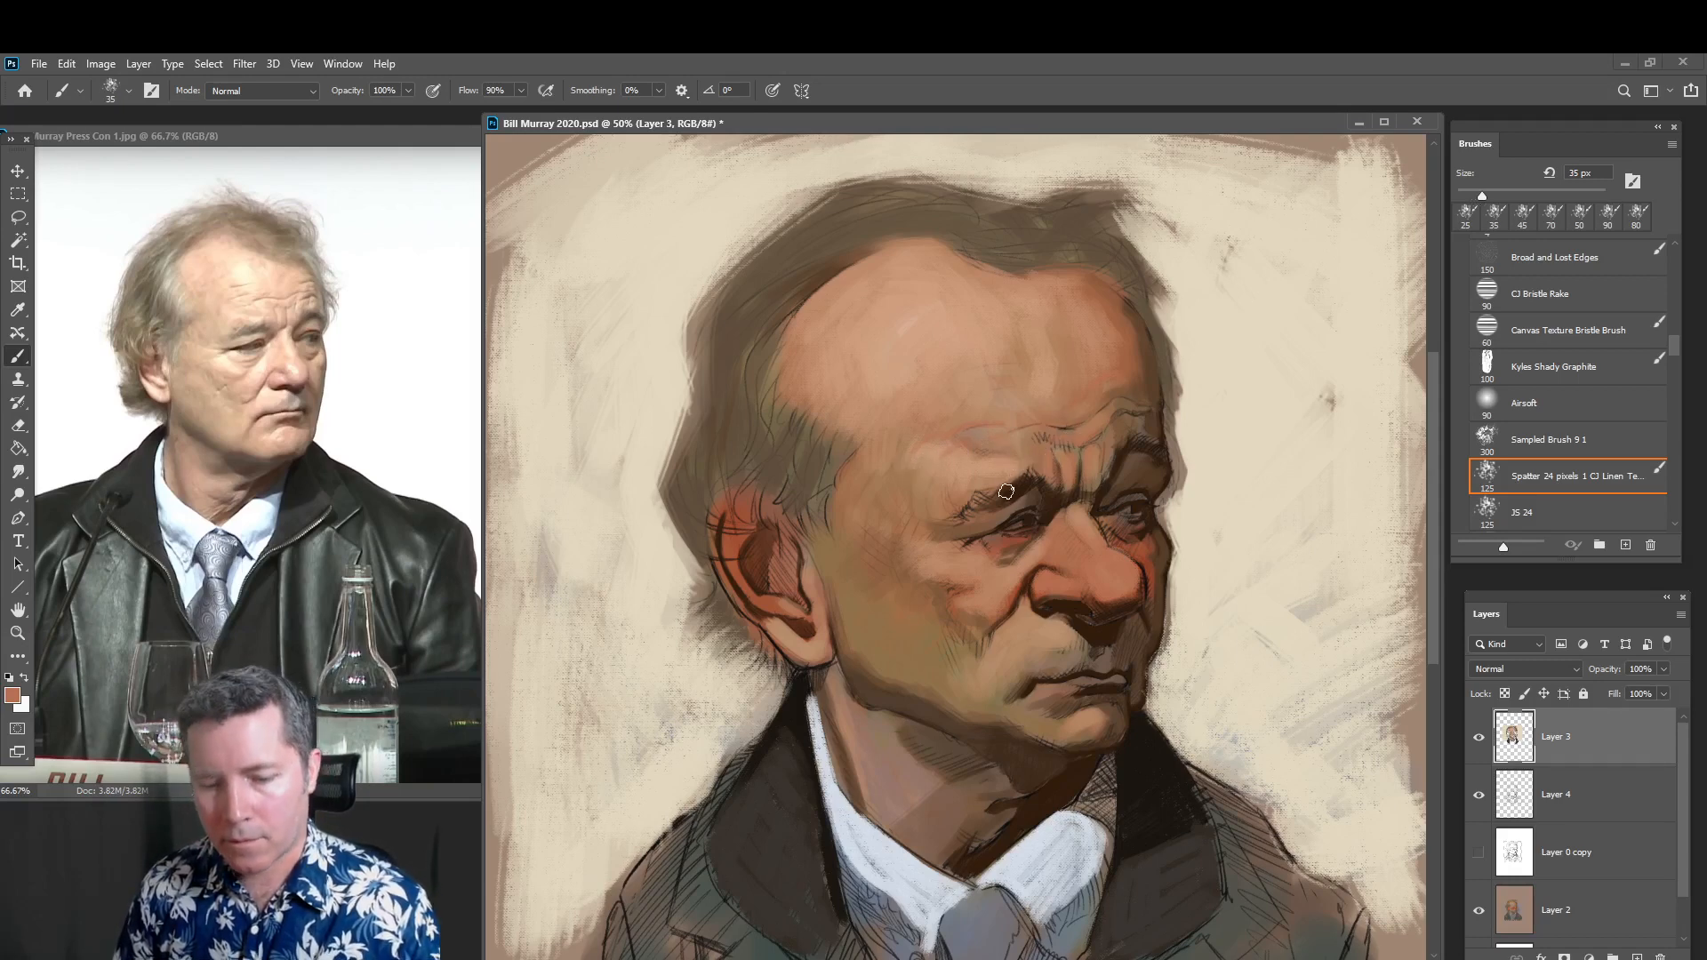
key("bracketleft")
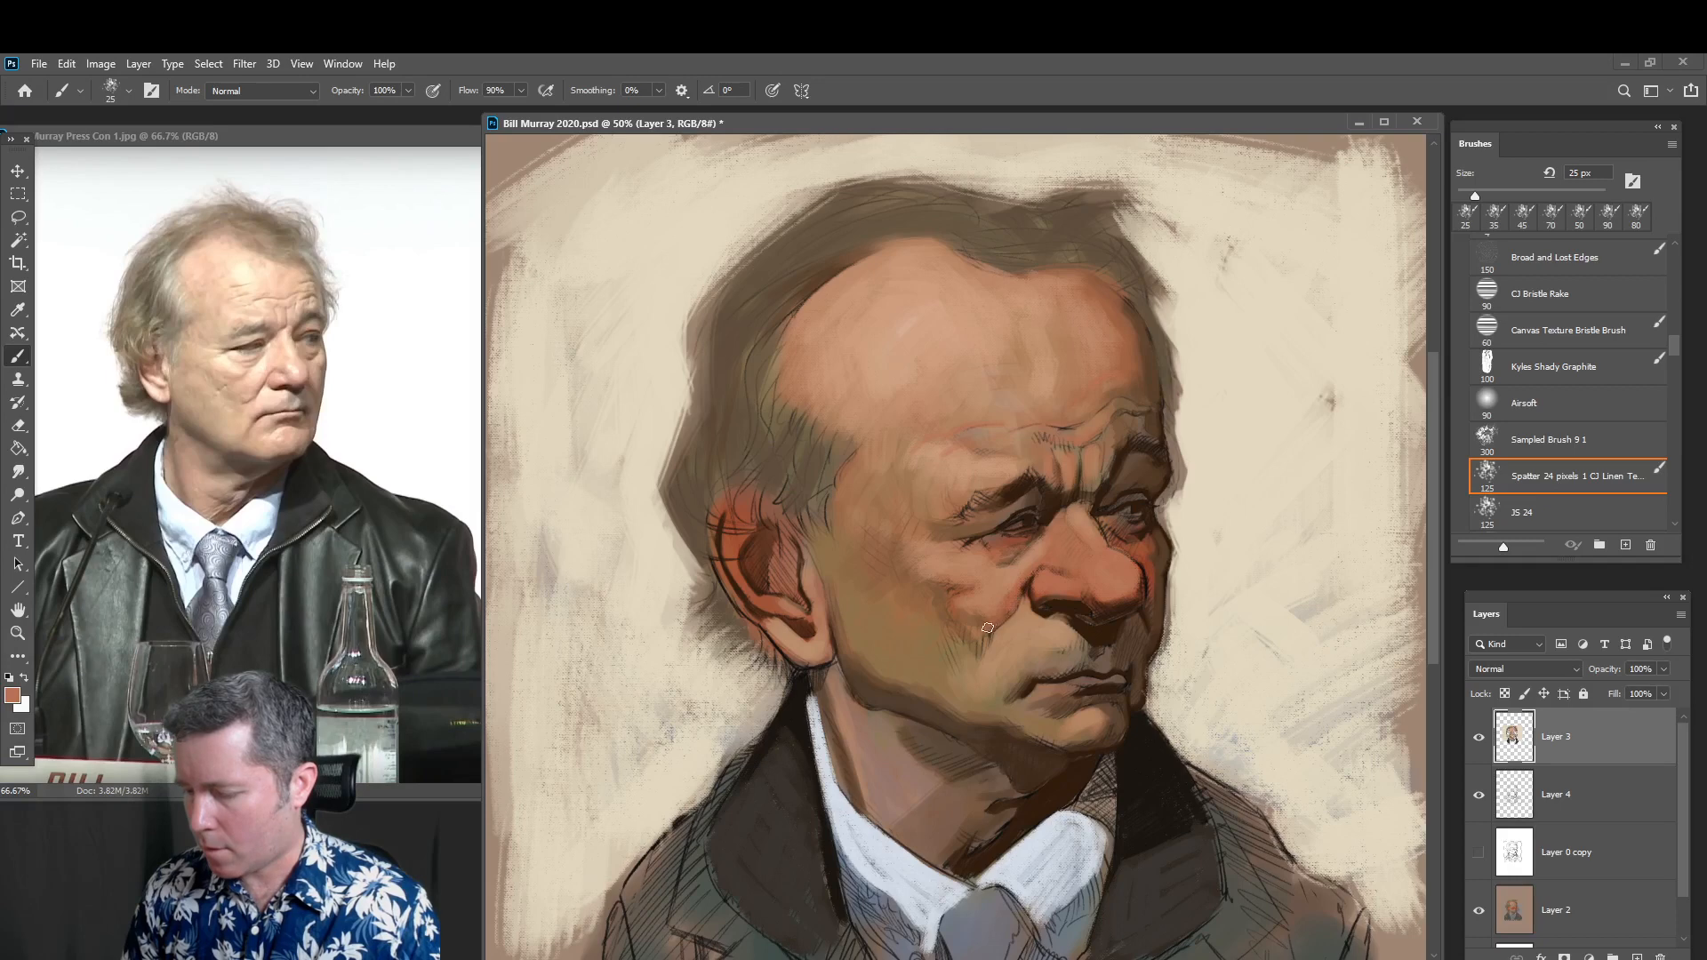
Refine the skin tones on the near cheek and around the mouth, enlarging the brush from 30 to 60 px
key("bracketright")
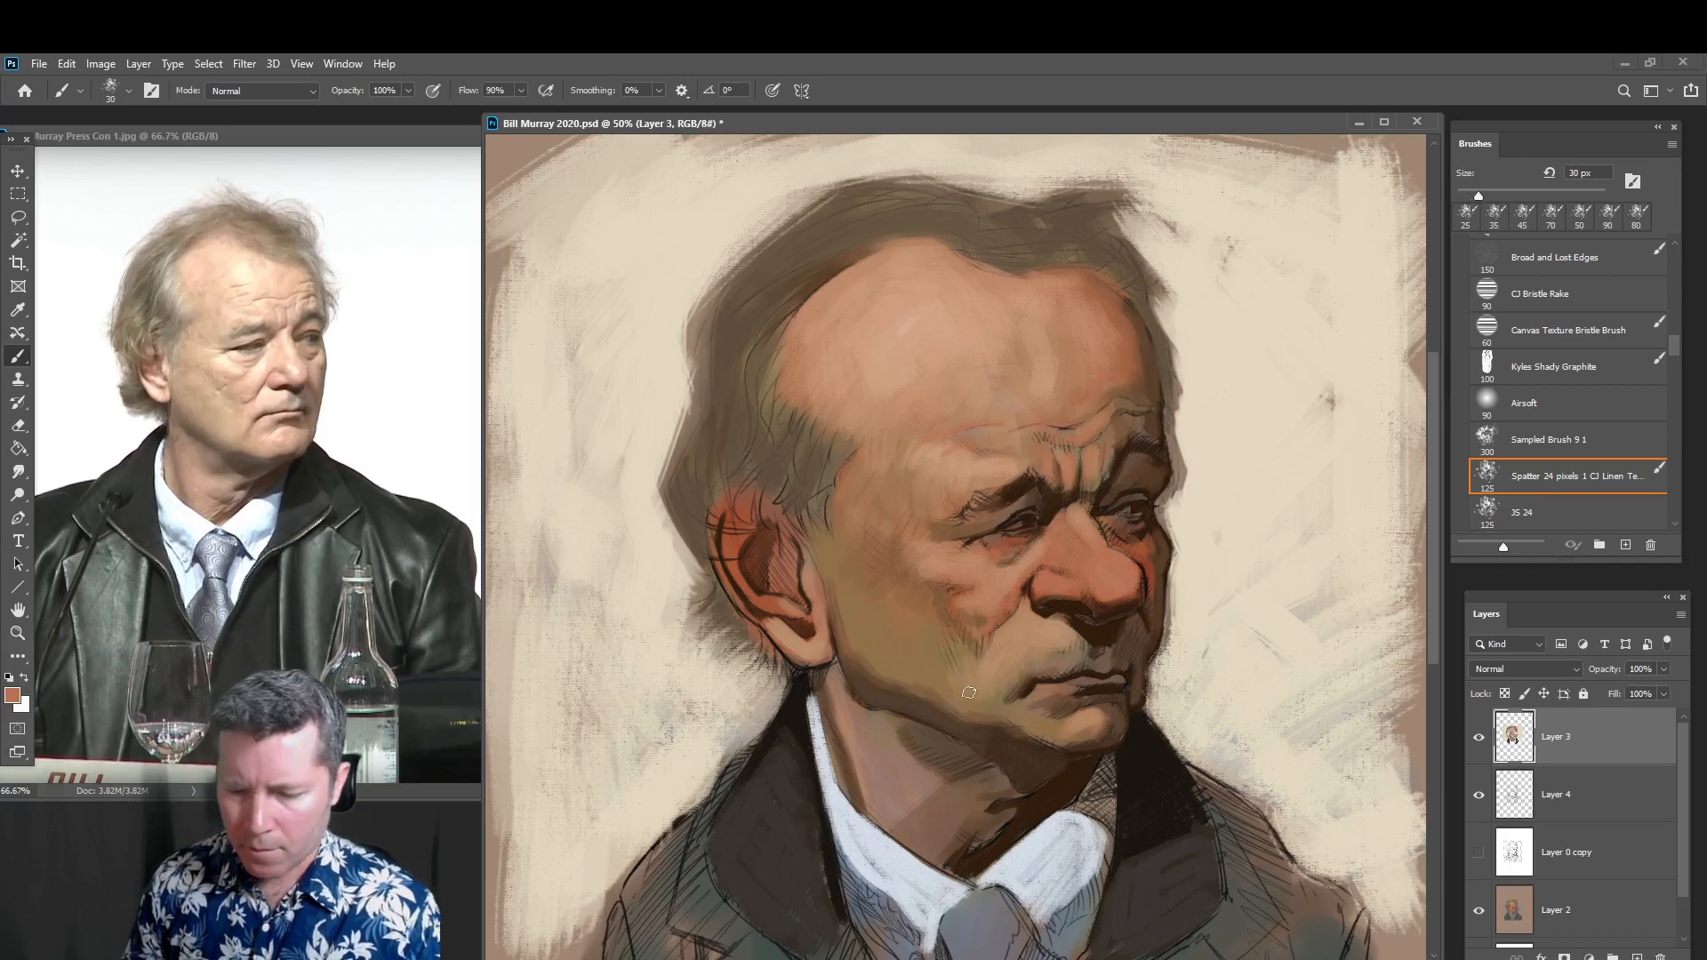
key("bracketright")
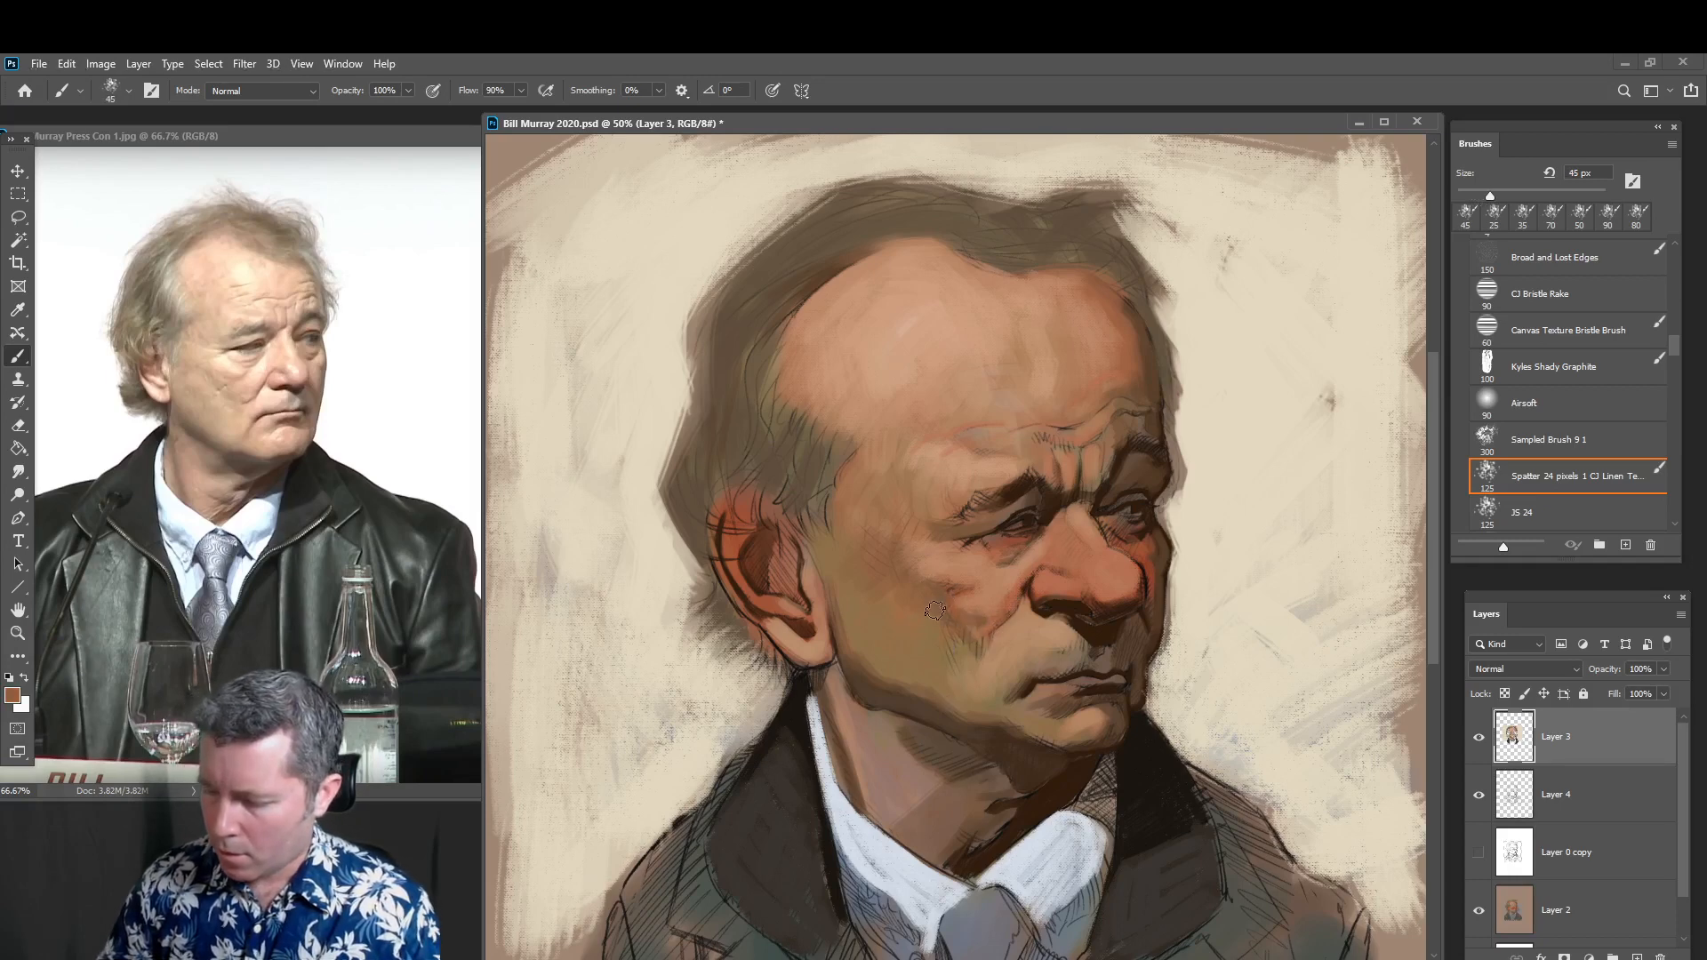
key("bracketright")
key("bracketright")
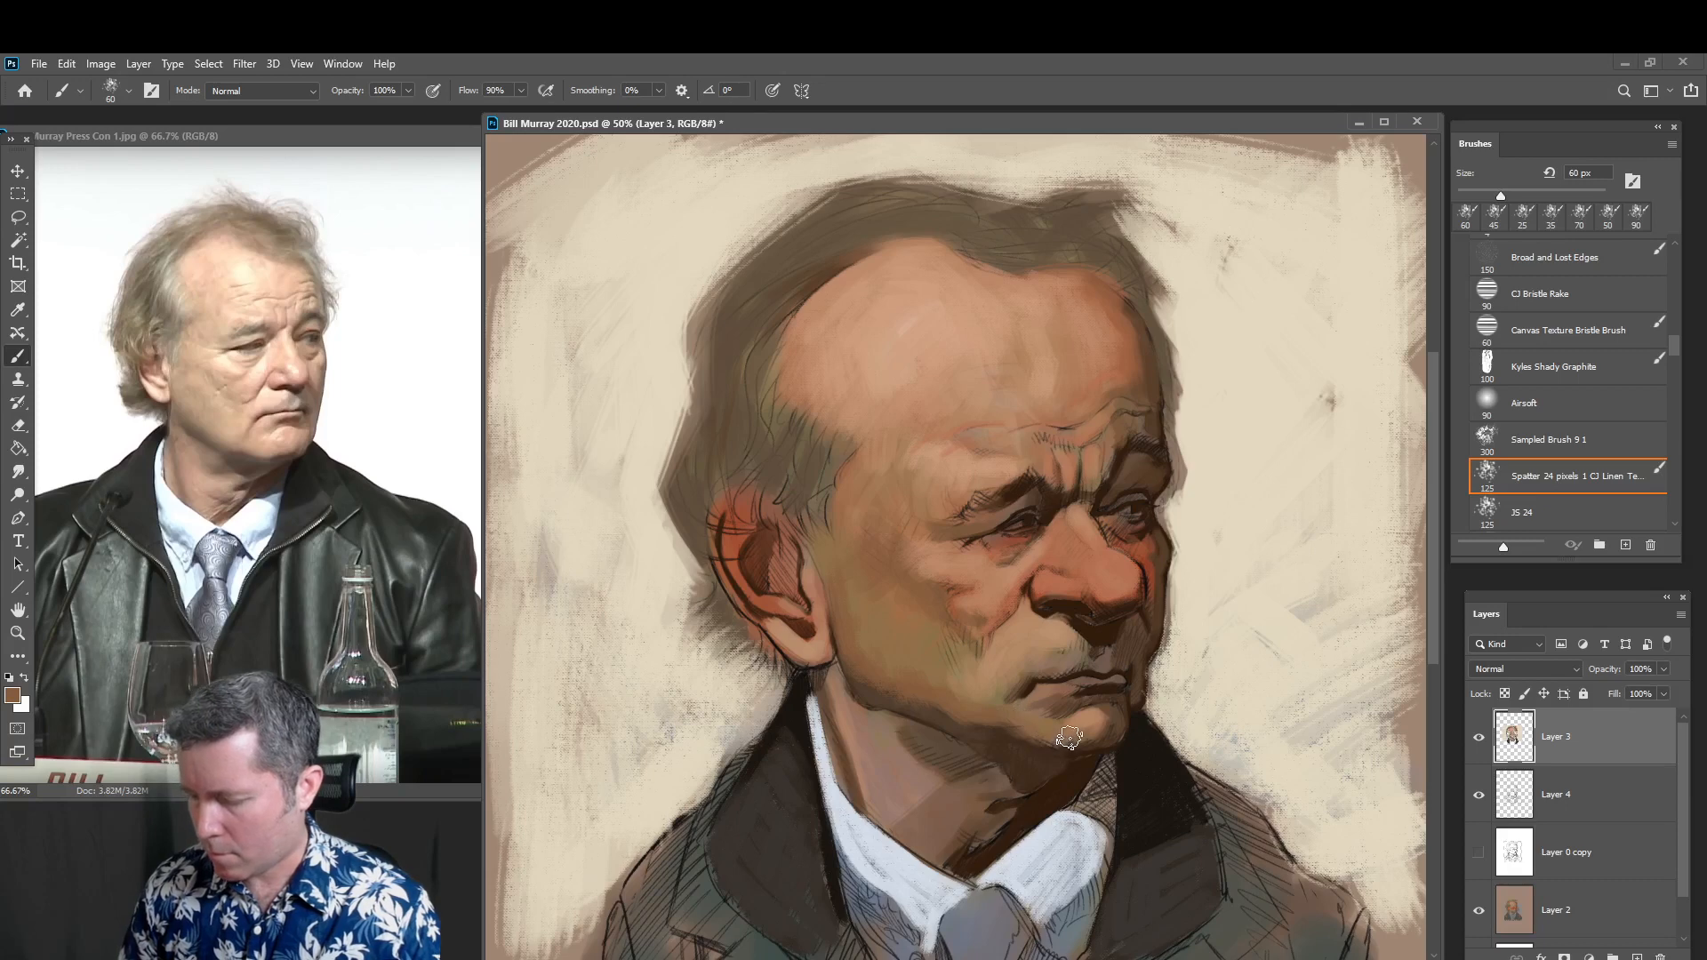
Sample the reddish nose tone and paint the chin and lower lip, reducing the brush from 45 to 25 px
left_click(1134, 586, "alt")
key("bracketleft")
key("bracketleft")
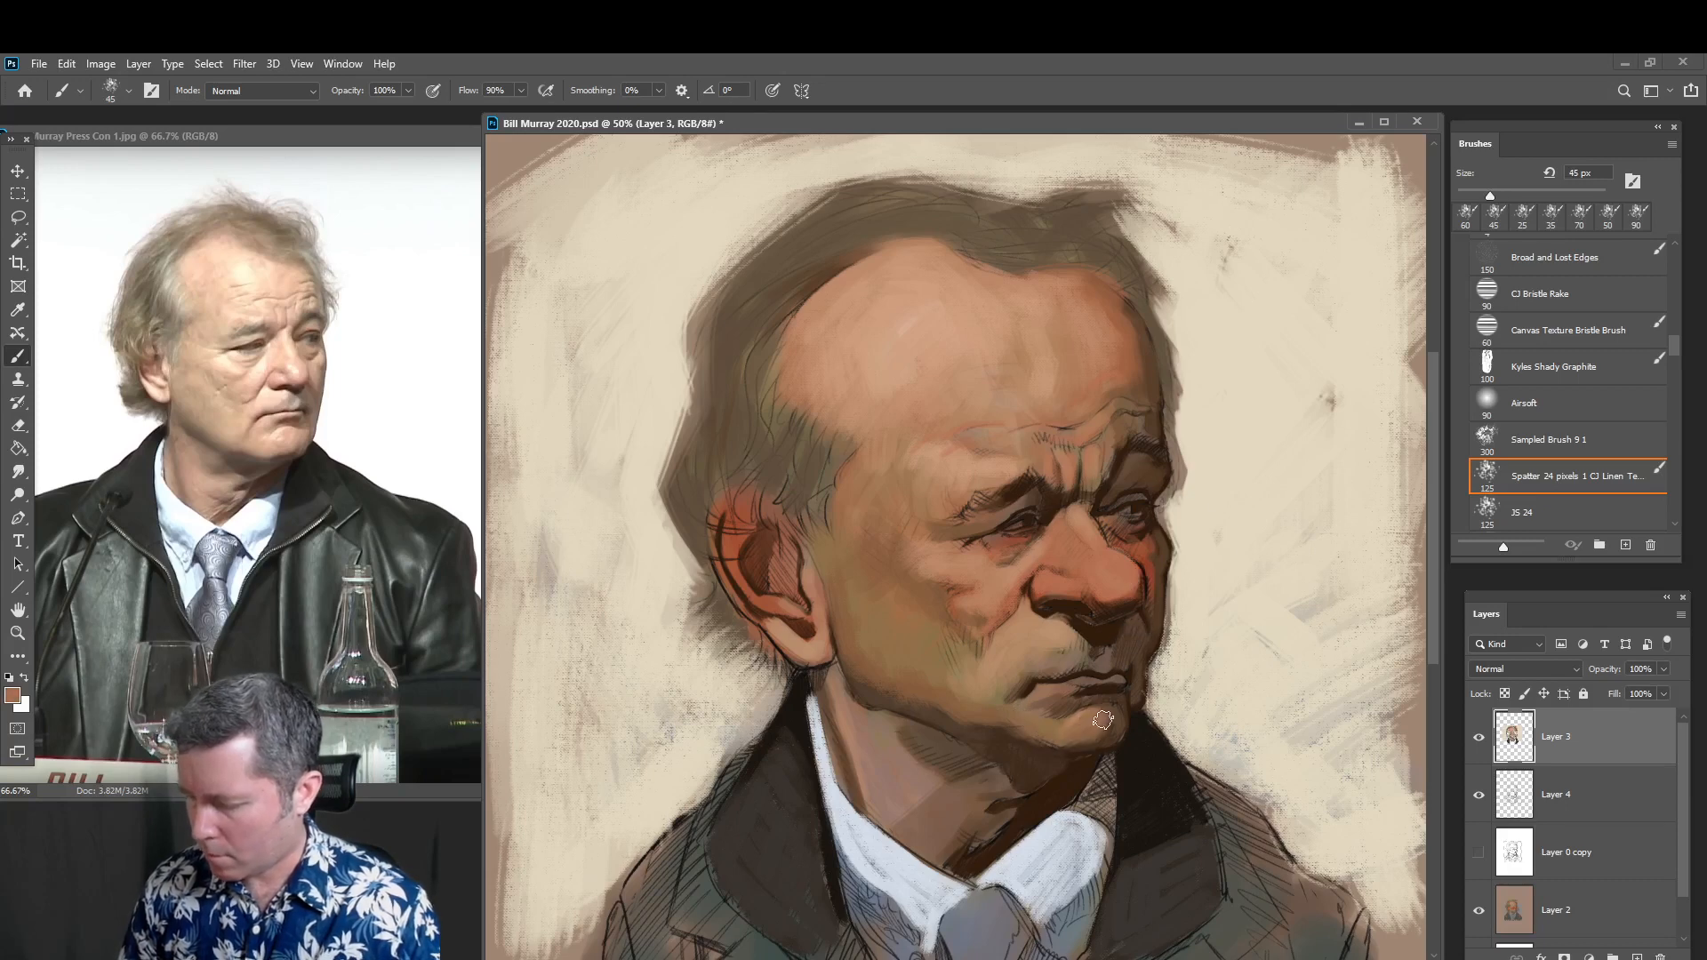
key("bracketleft")
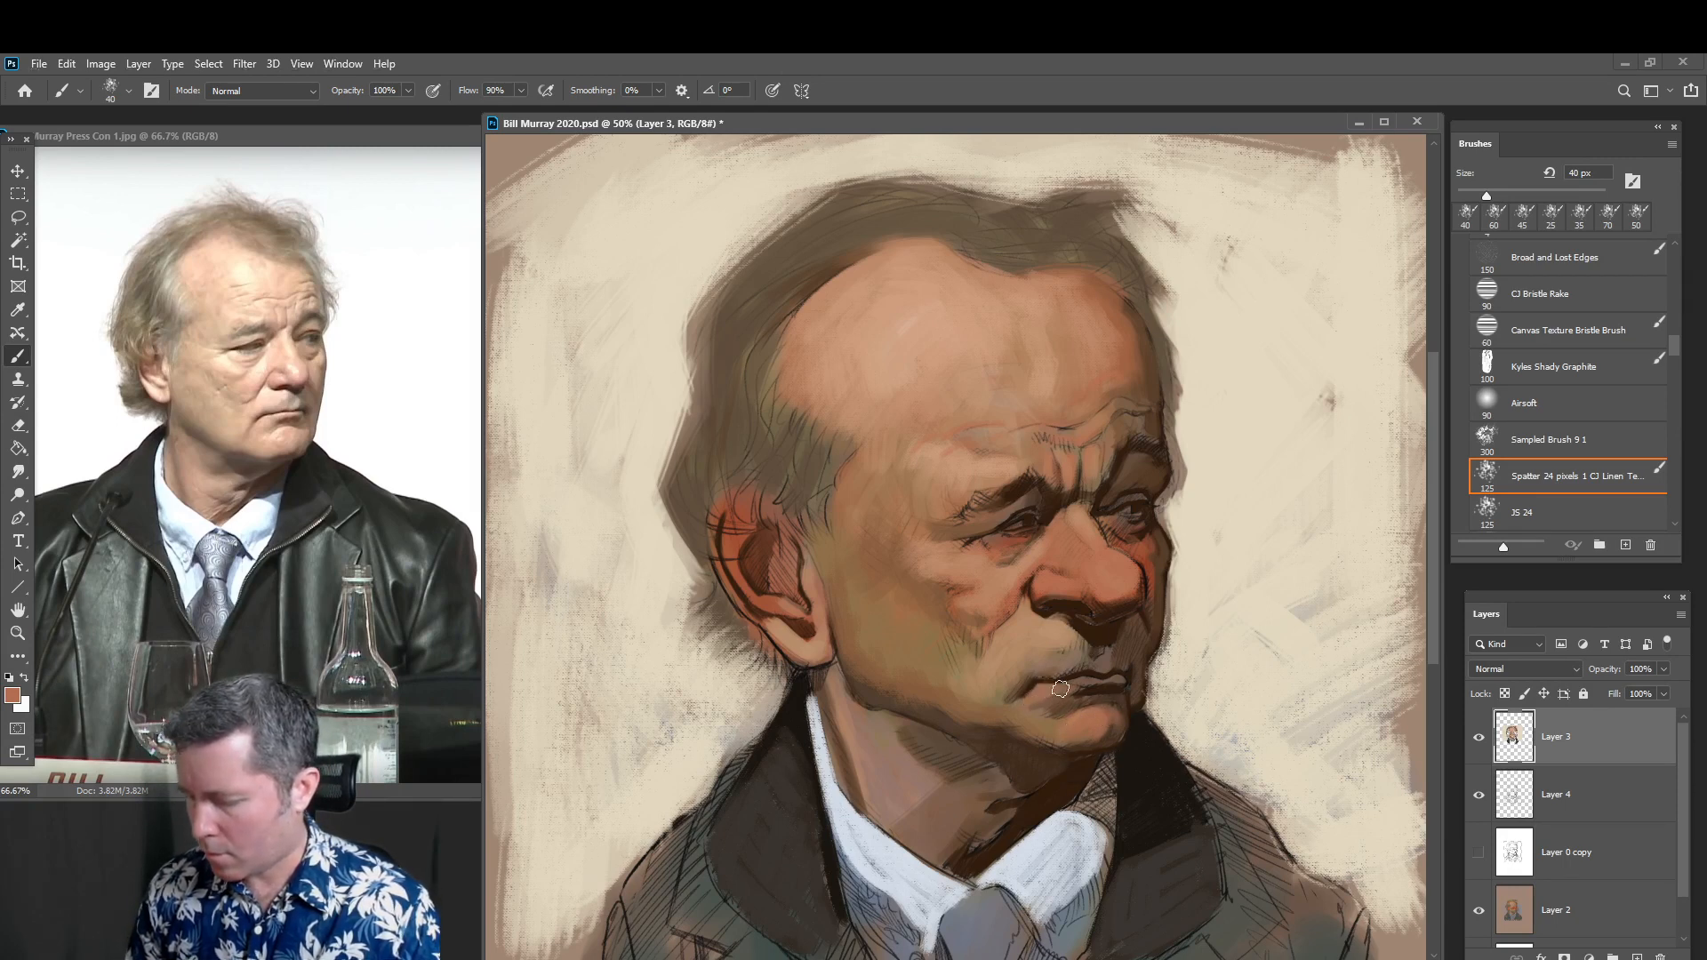
key("bracketleft")
key("bracketleft")
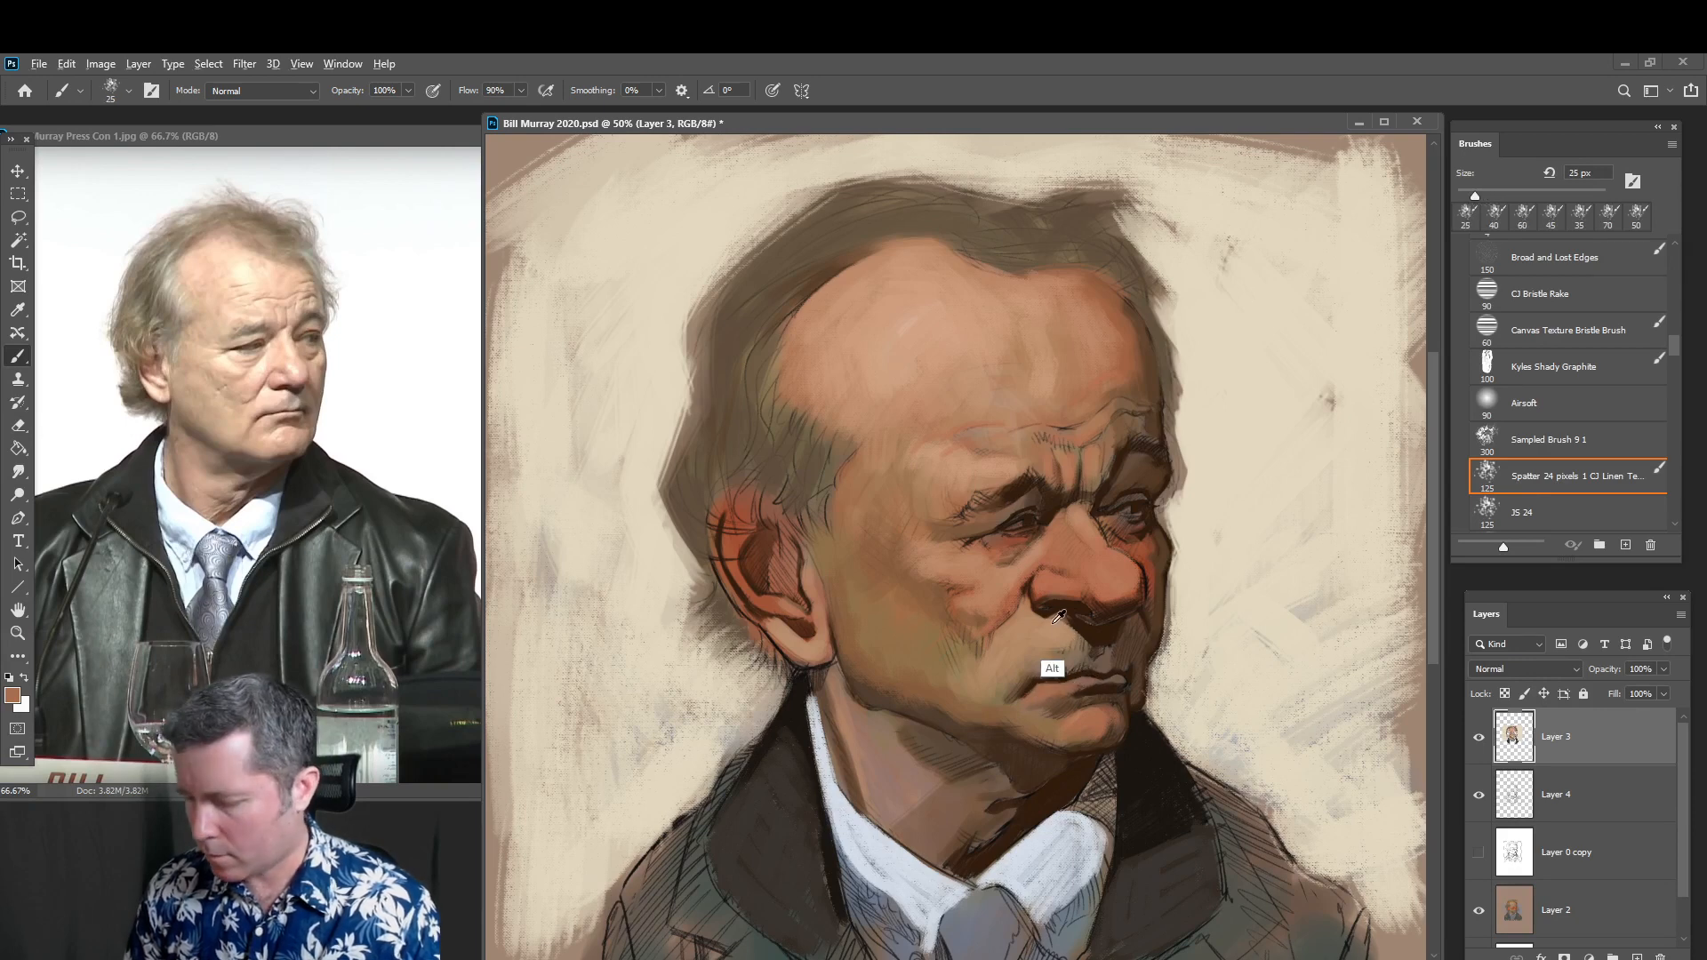
Paint lighter skin tones on the nose and the area above the upper lip at 35–40 px
key("bracketright")
key("bracketright")
key("bracketright")
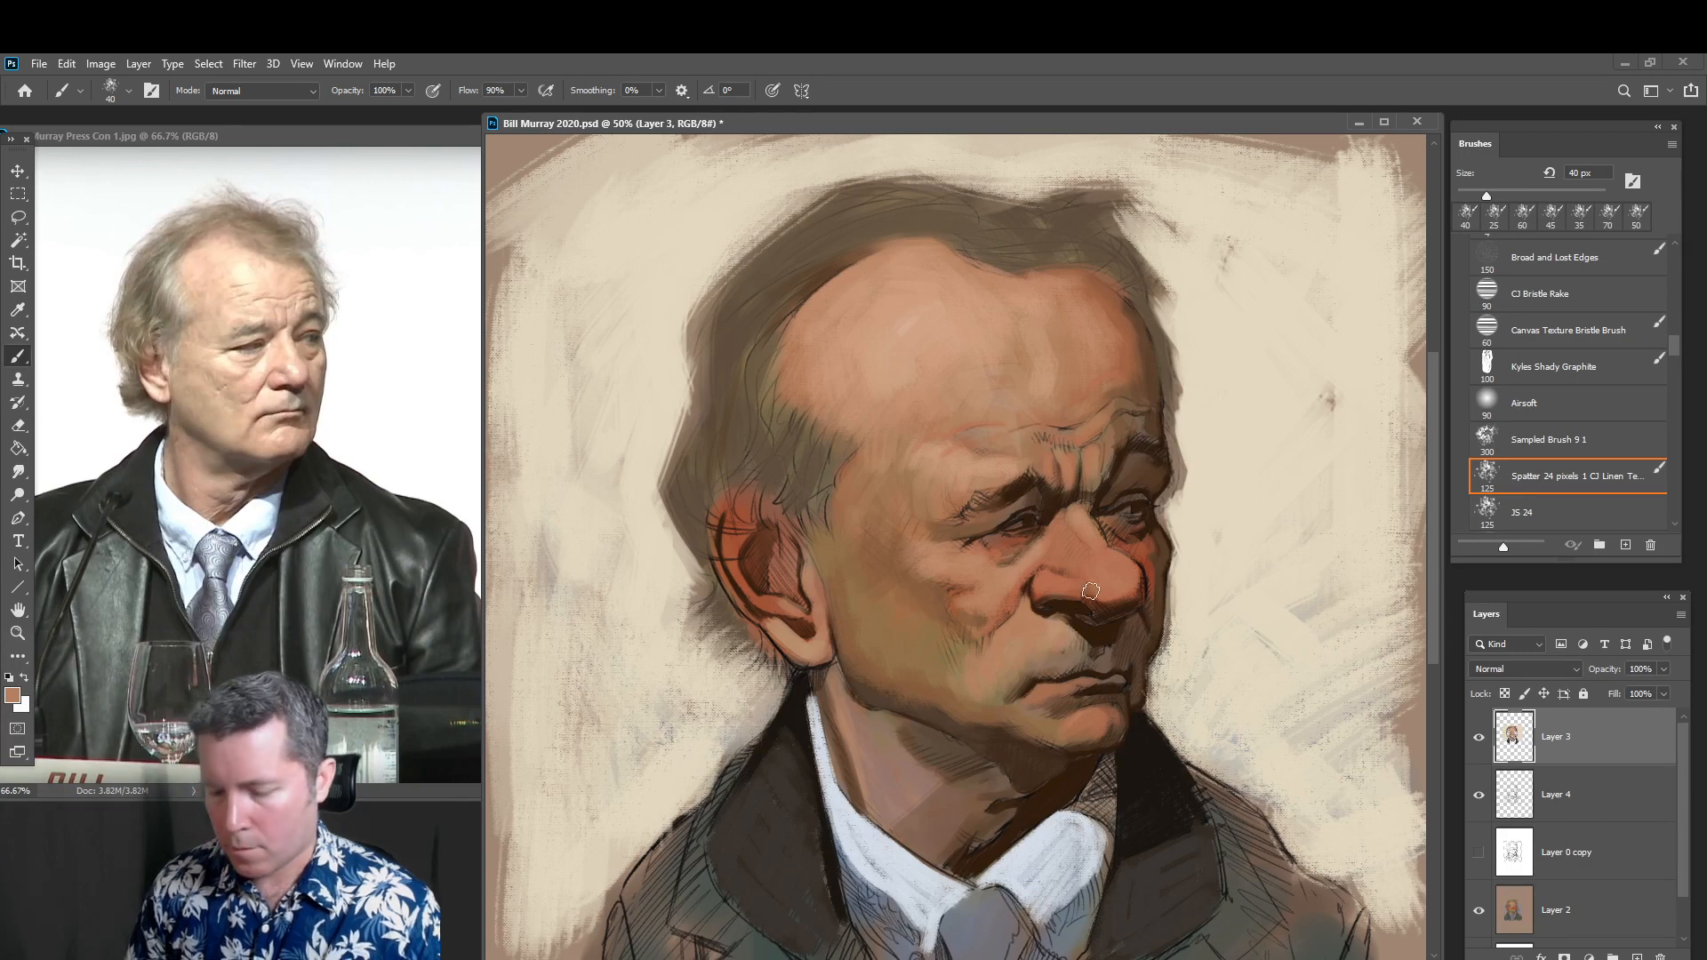
key("[")
left_click_drag(1103, 651, 1107, 656)
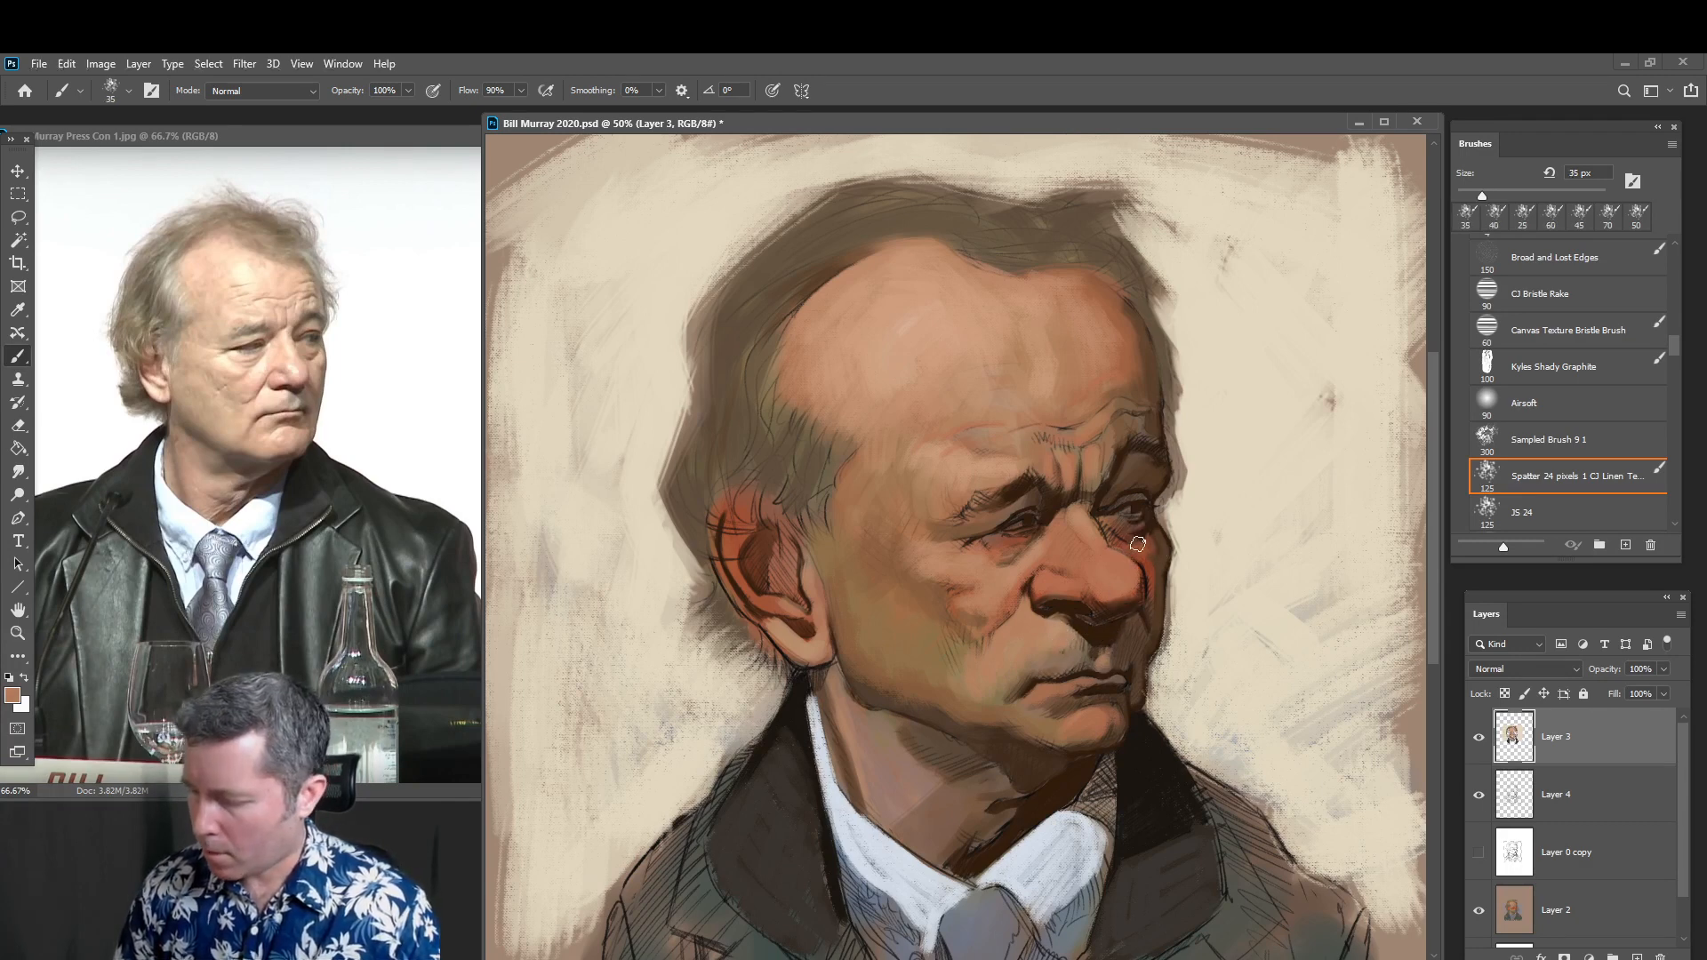
Reduce the brush to 20 px and set the foreground to hue 21°, saturation 46% and brightness 75%
key("[")
key("bracketleft")
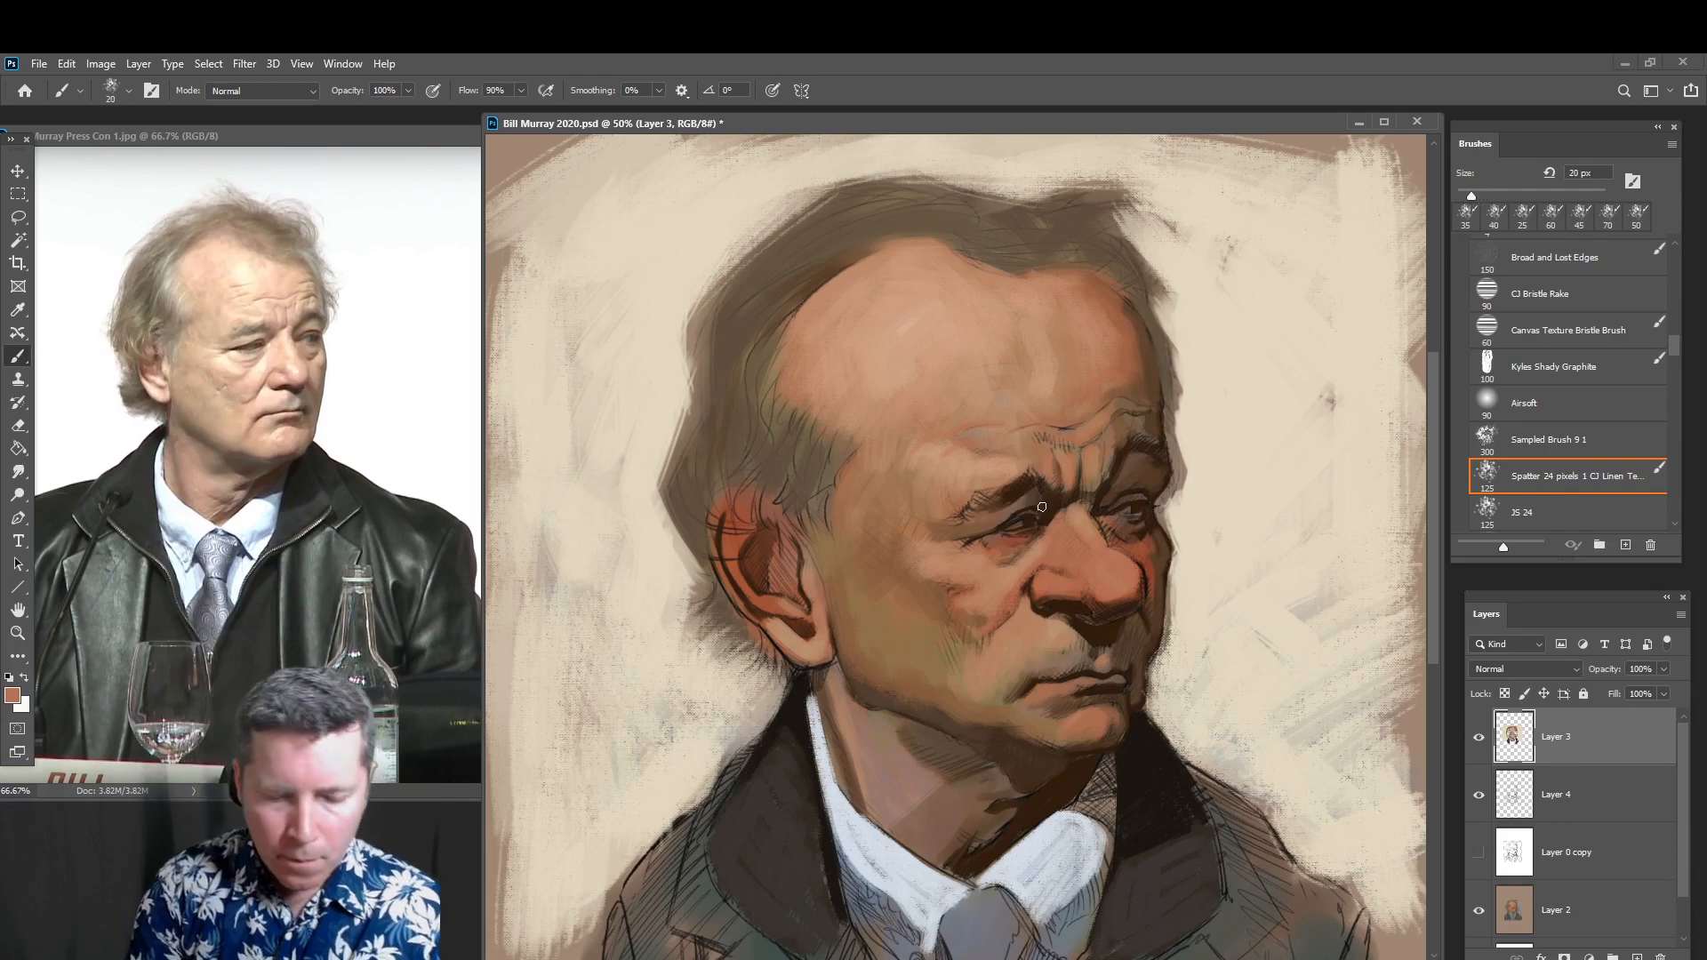
left_click(12, 696)
left_click(530, 531)
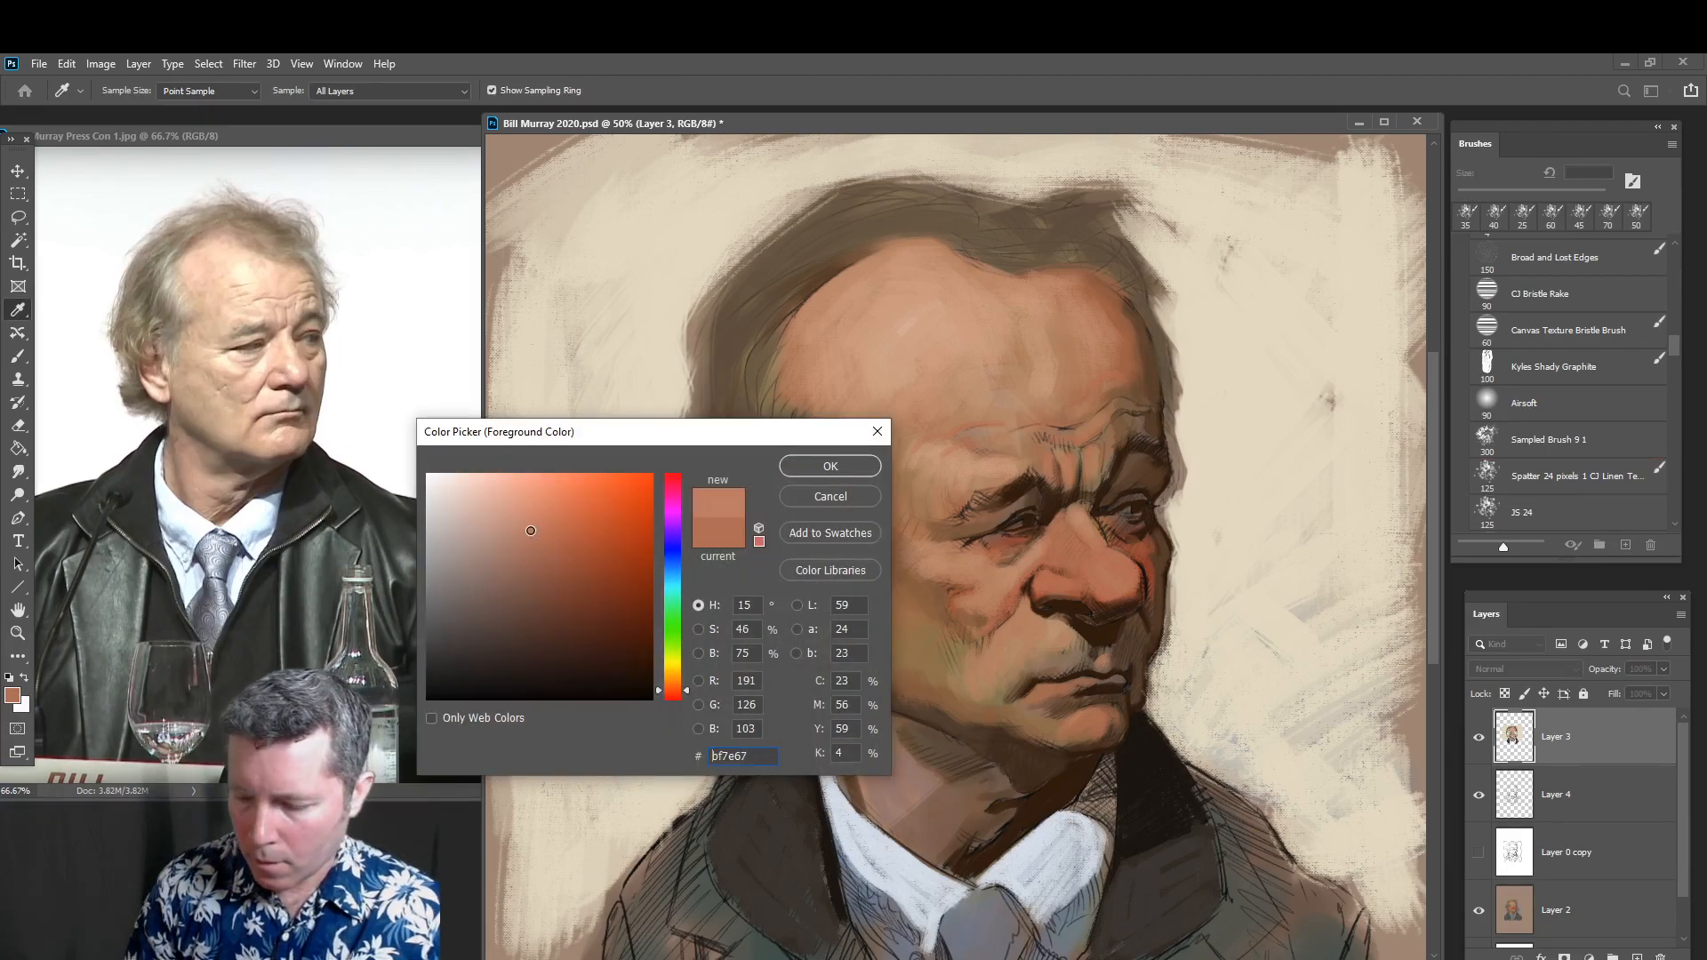
left_click(685, 686)
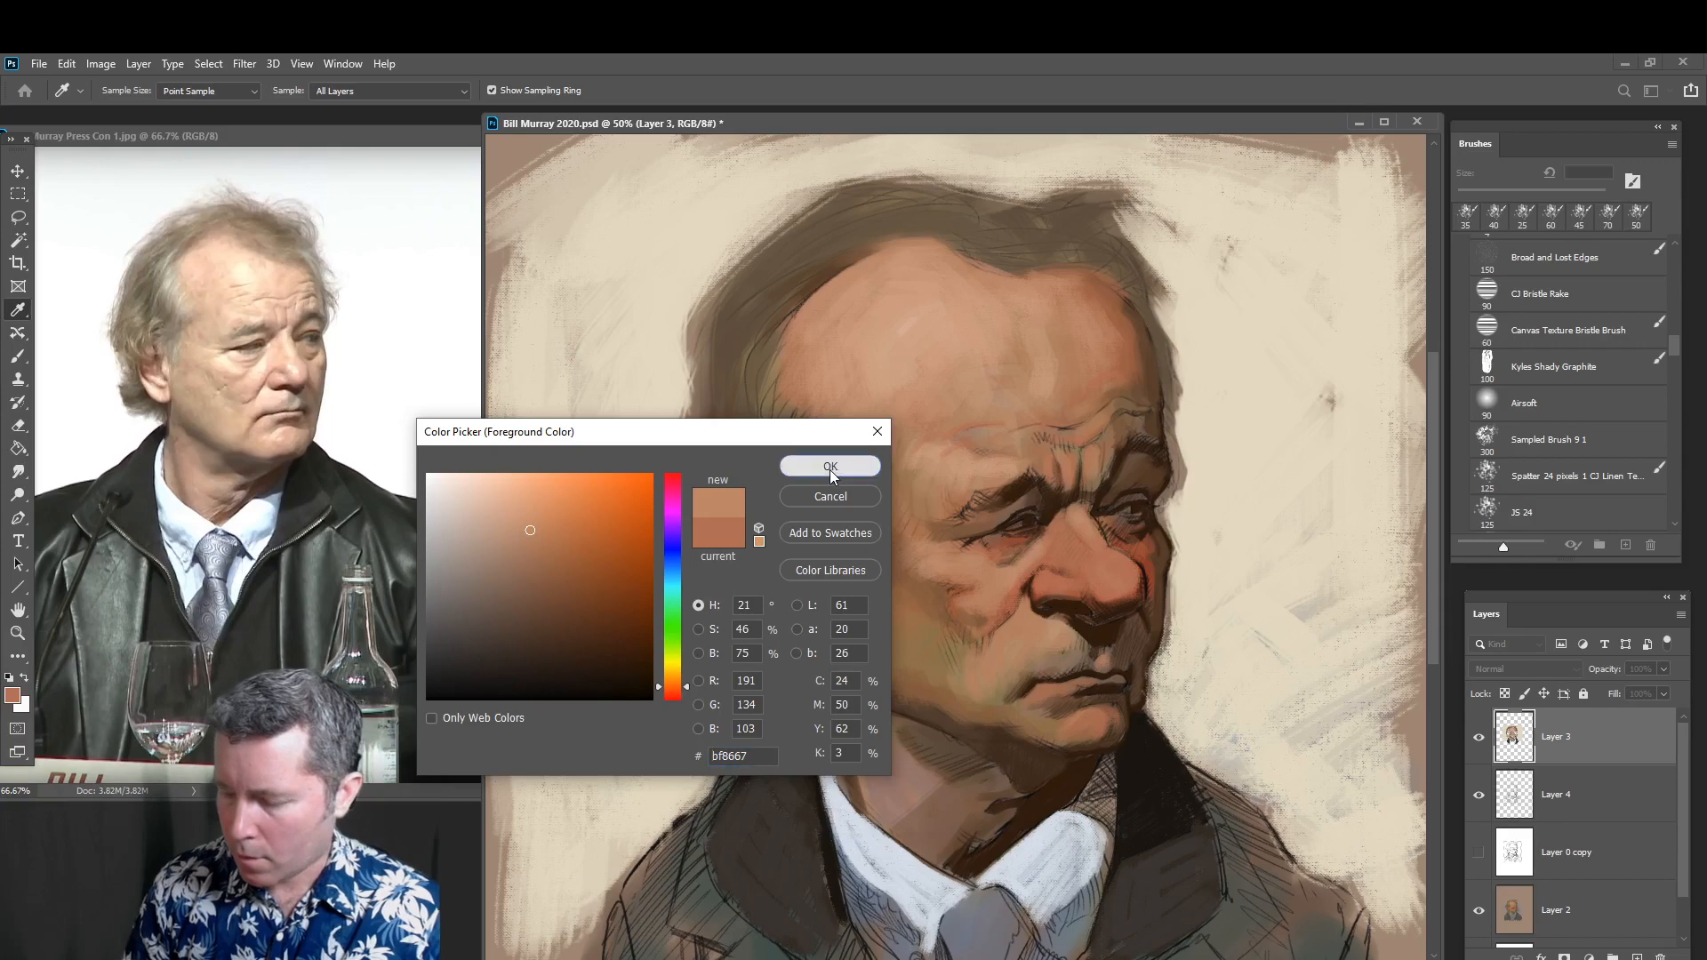
left_click(829, 466)
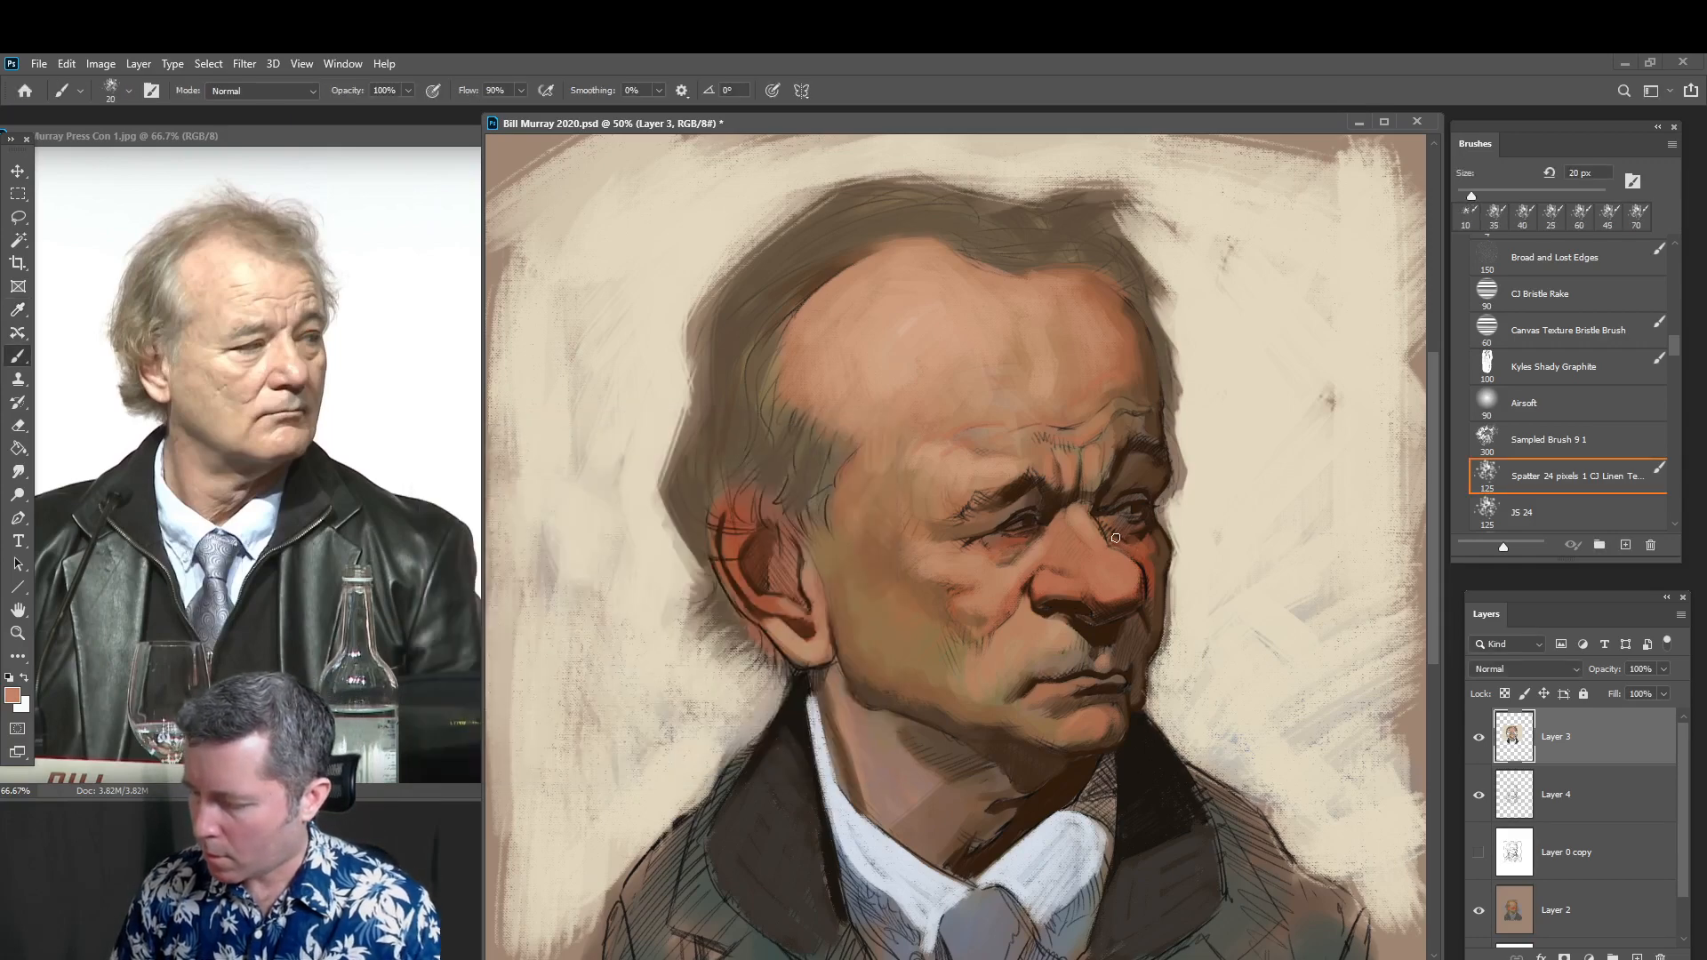
Paint the cheek beneath the far eye at 20–30 px, and sample a darker skin tone near the far eyebrow
left_click_drag(1116, 538, 1140, 556)
key("bracketright")
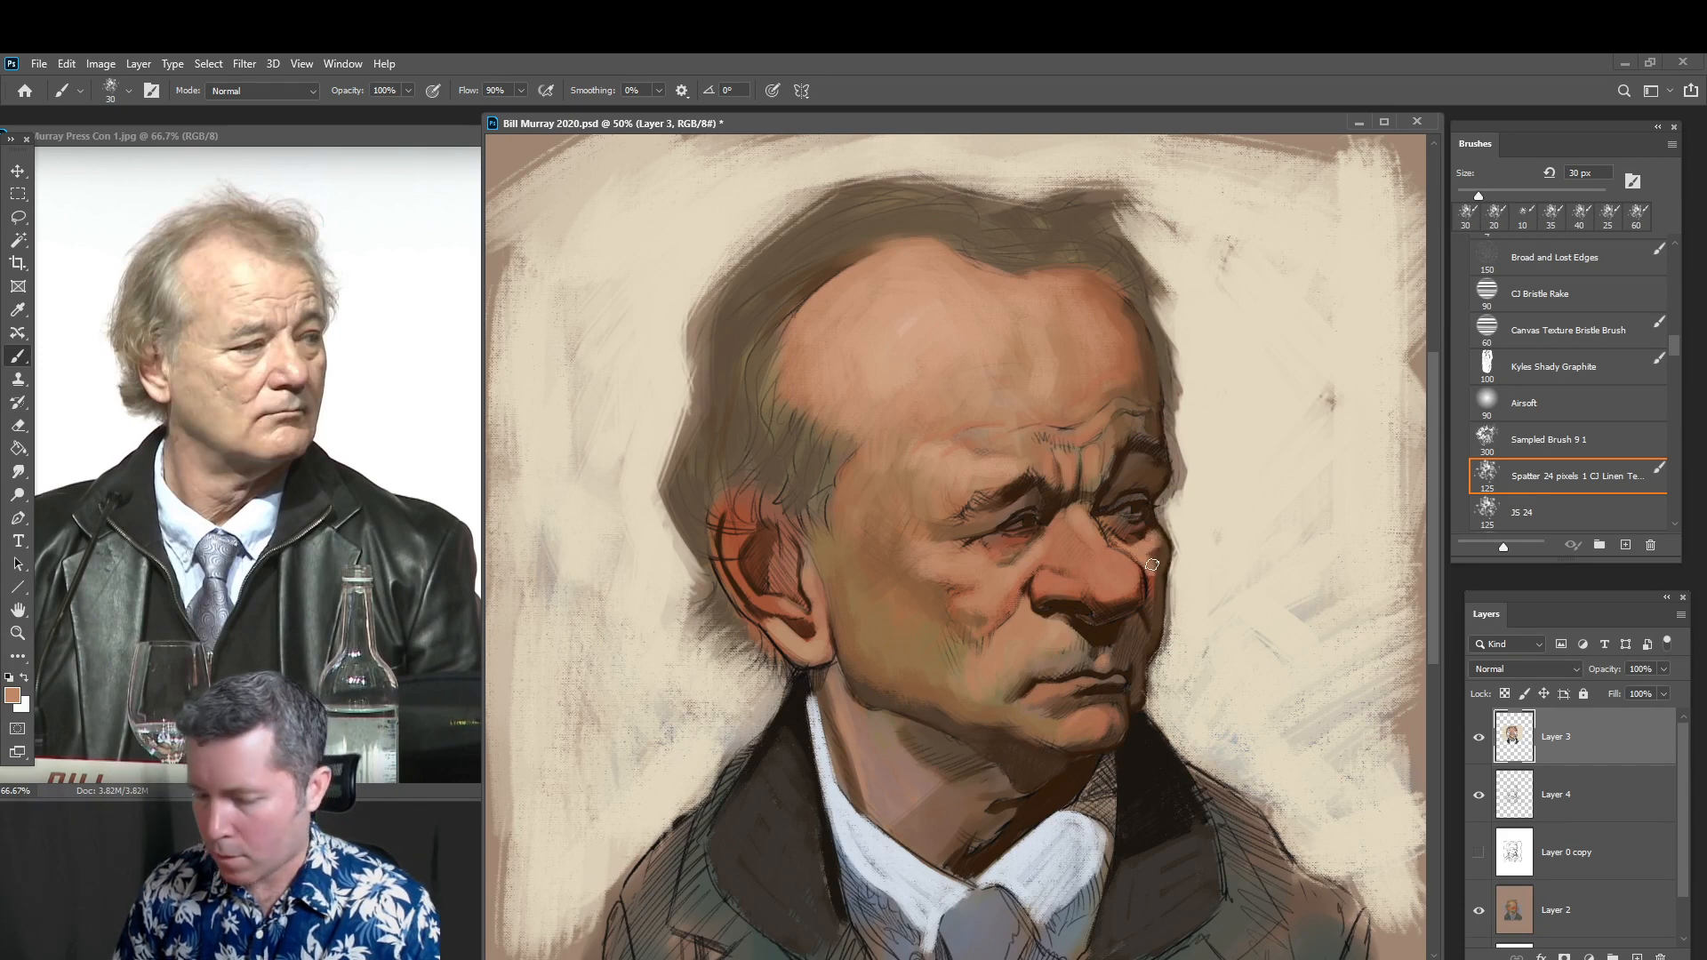
left_click(1141, 464, "alt")
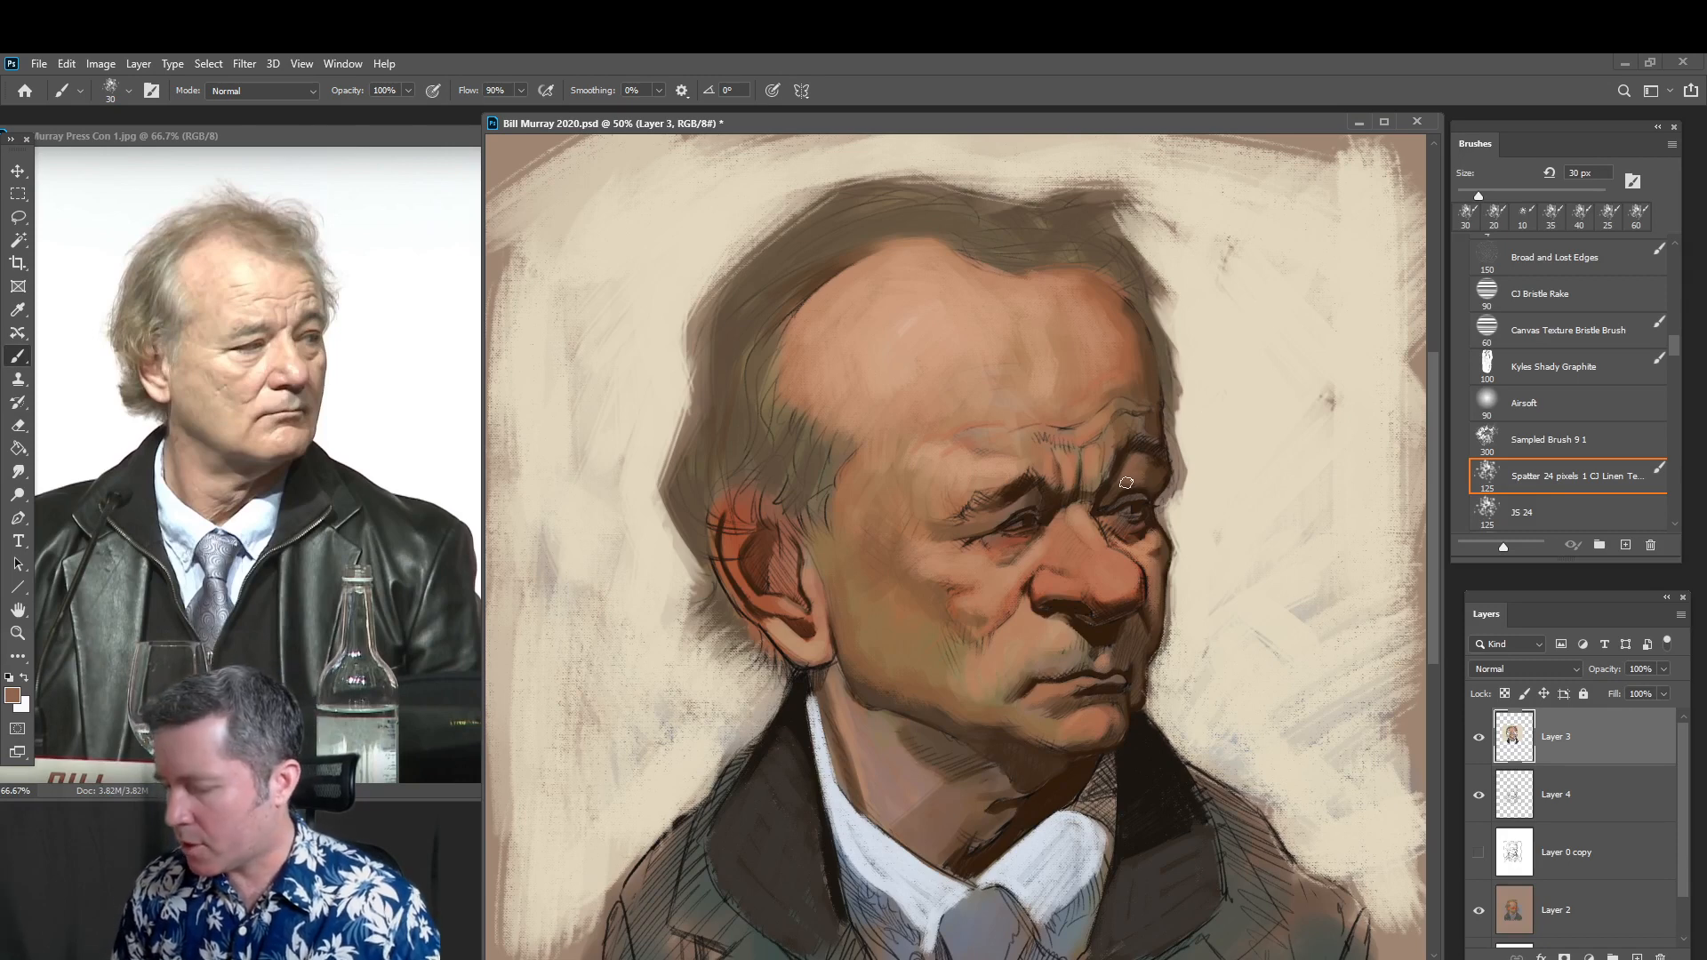
Shade around the far eye with a 25 px brush, and work the far side of the forehead at 35 px
key("bracketleft")
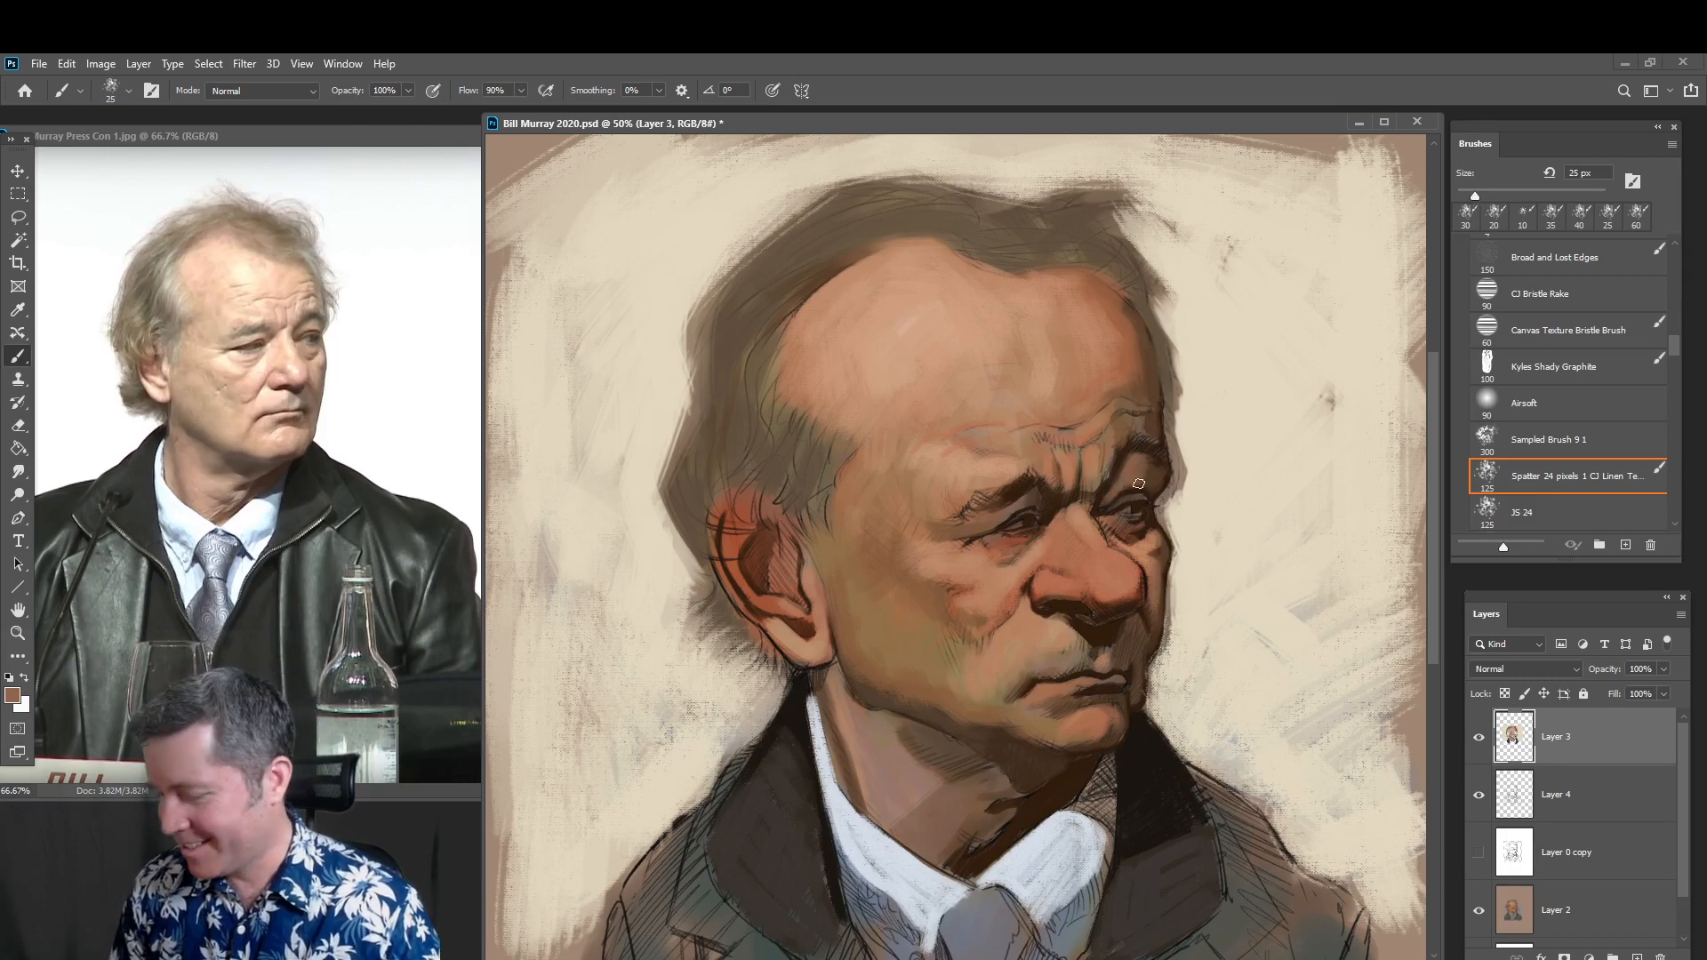
left_click_drag(1149, 484, 1157, 485)
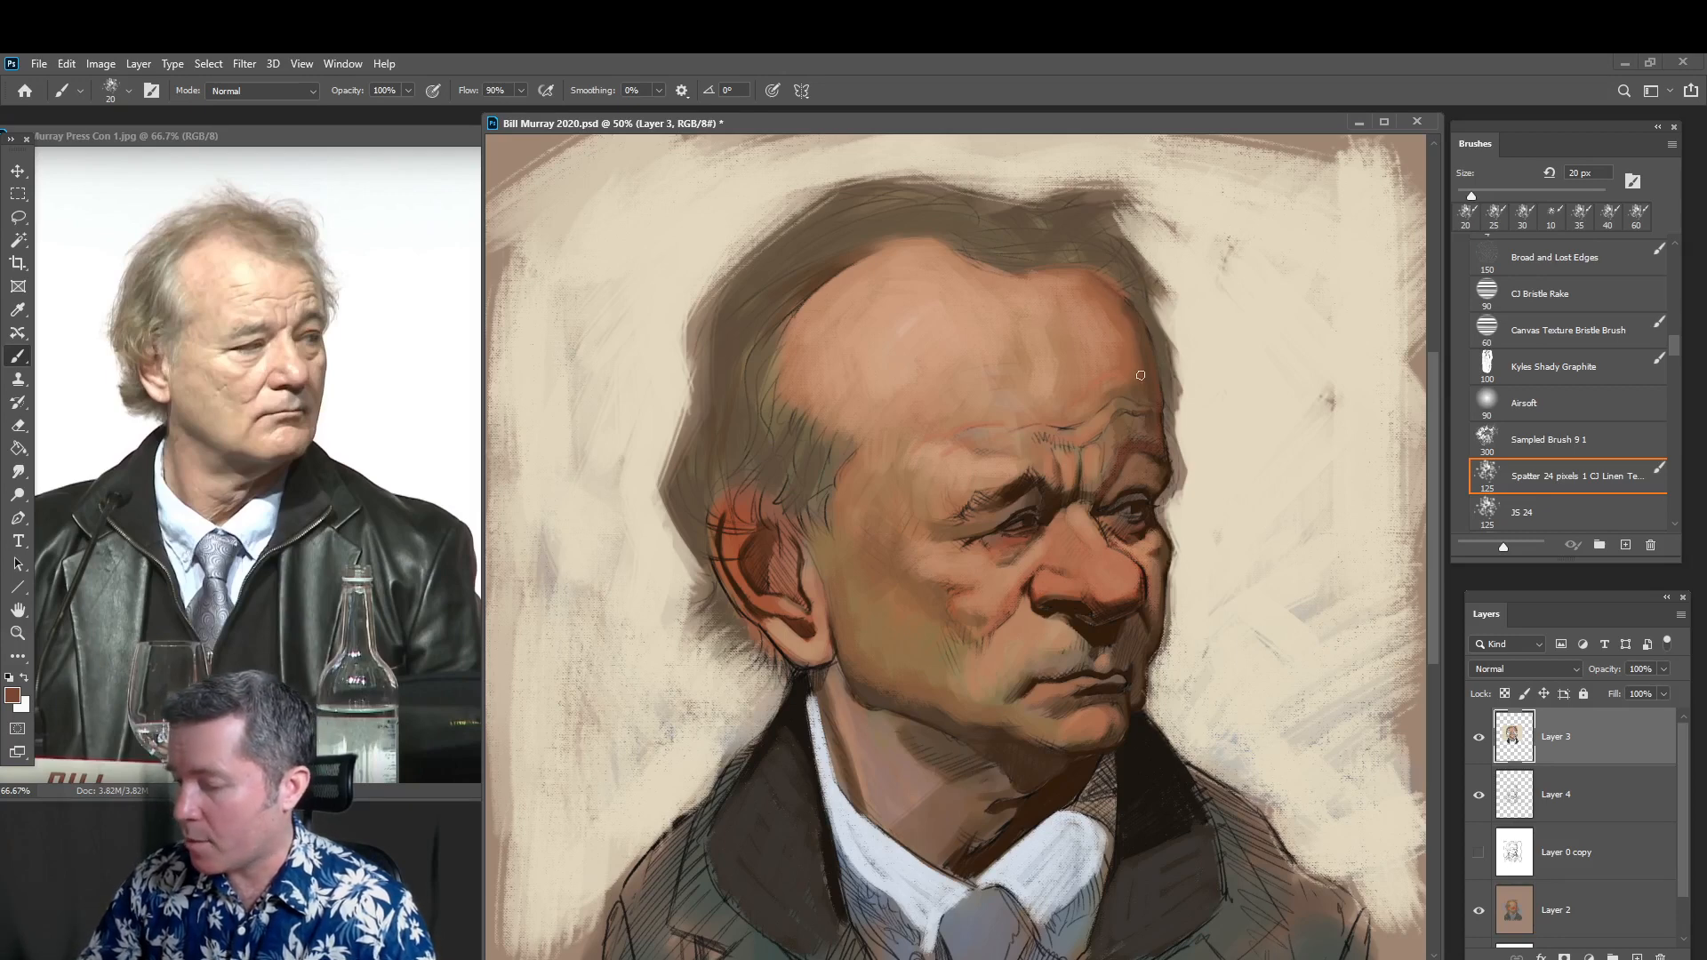
key("bracketright")
key("bracketright")
key("bracketright")
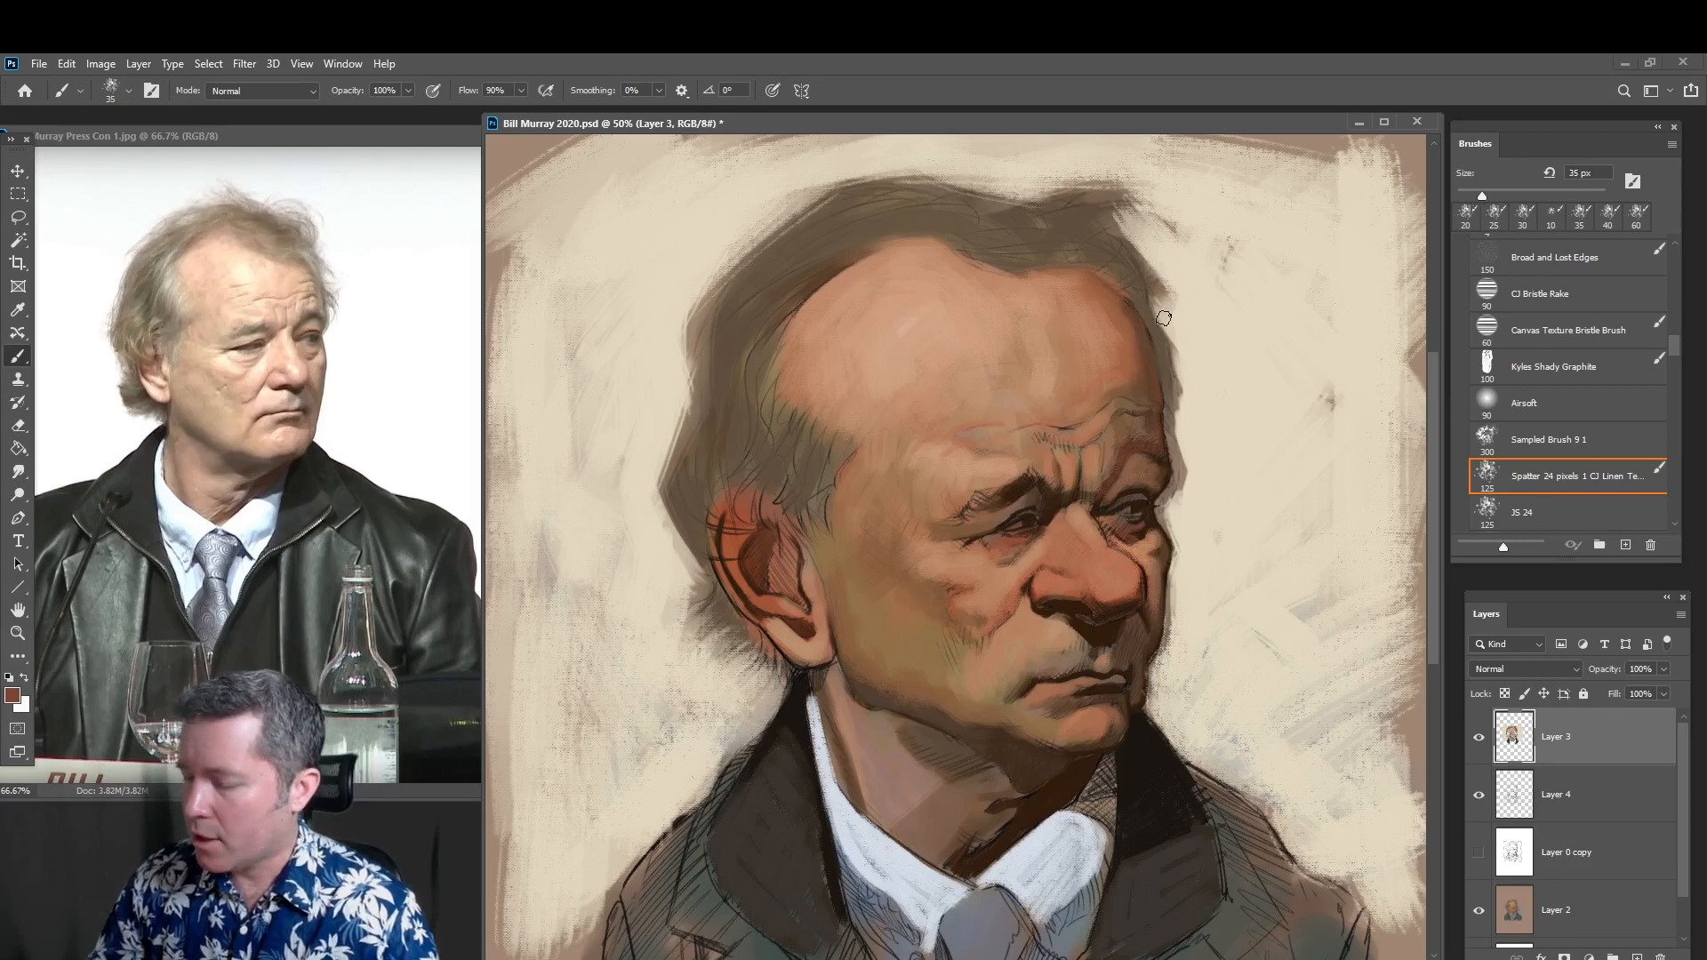
left_click(1113, 298)
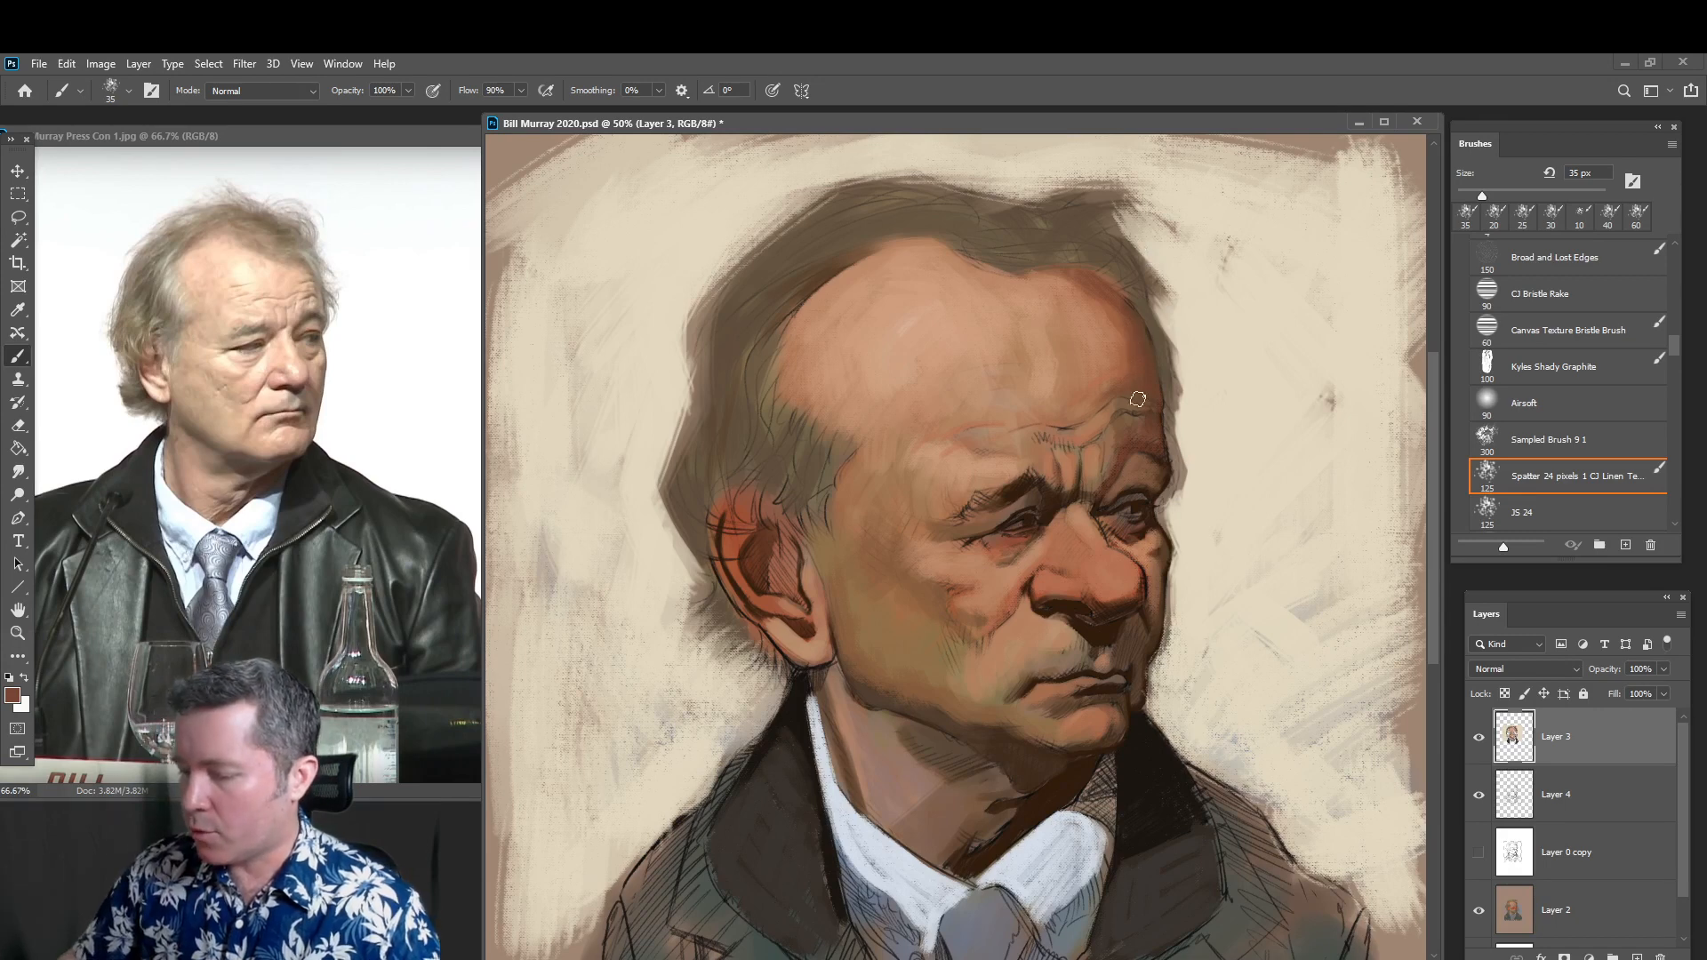
Blend a sampled orange-brown skin tone over the far side of the forehead with a 45 px brush
key("alt")
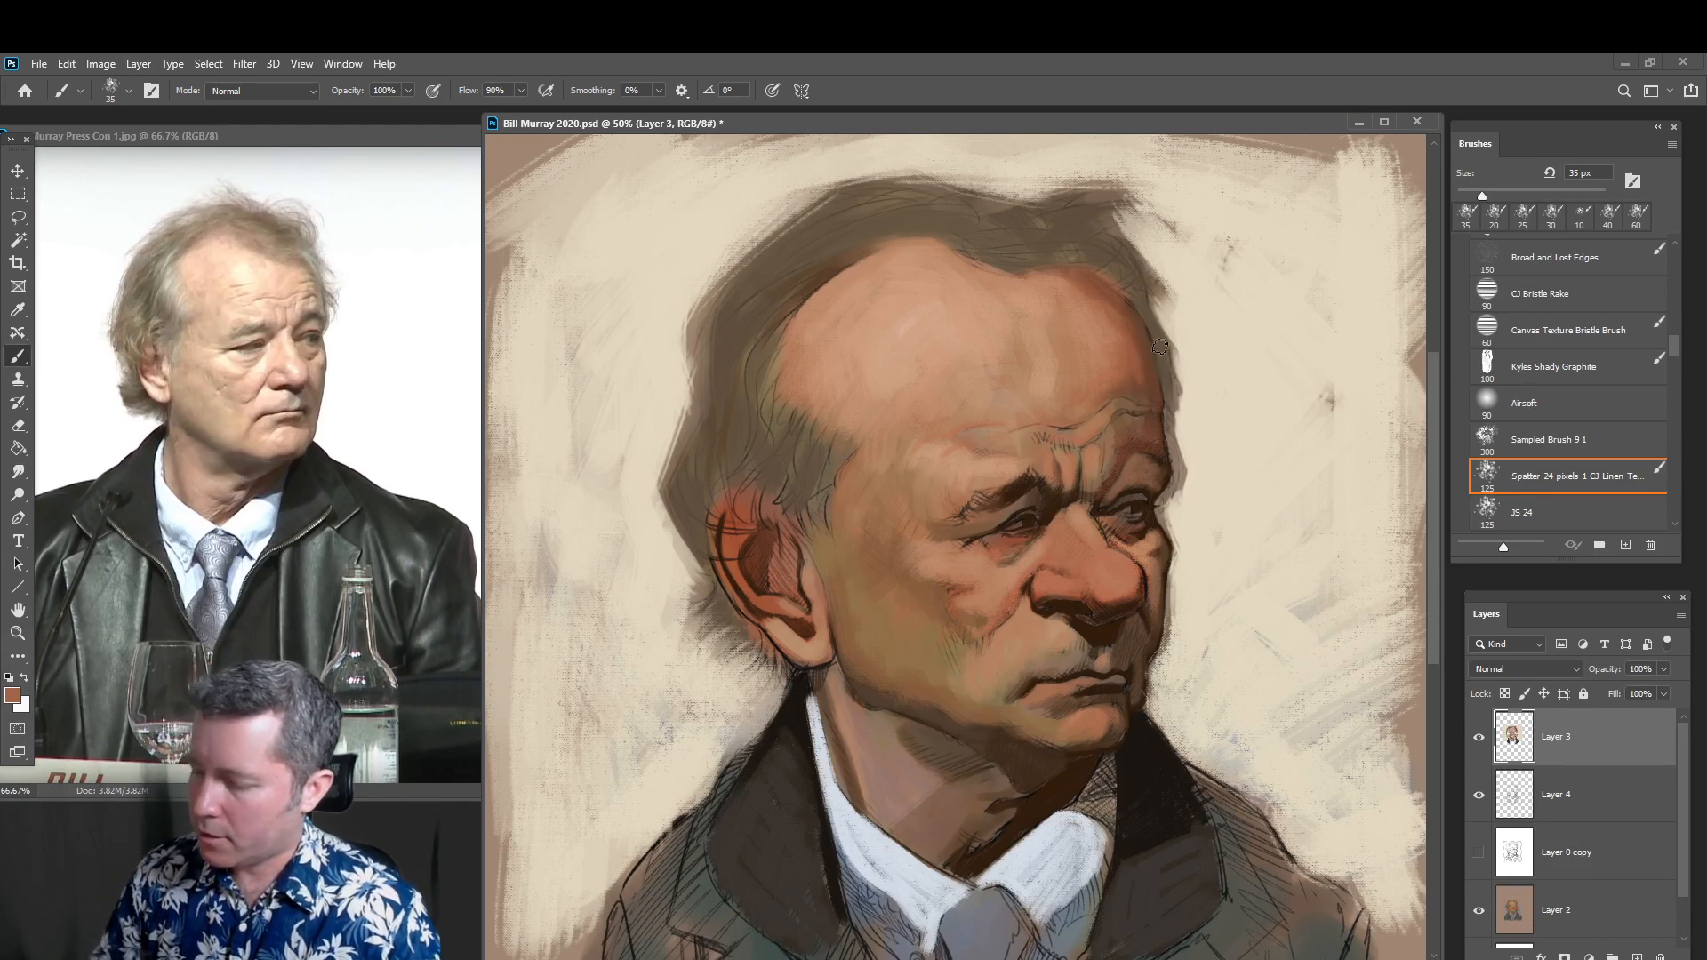
key("bracketright")
left_click_drag(1127, 334, 1092, 298)
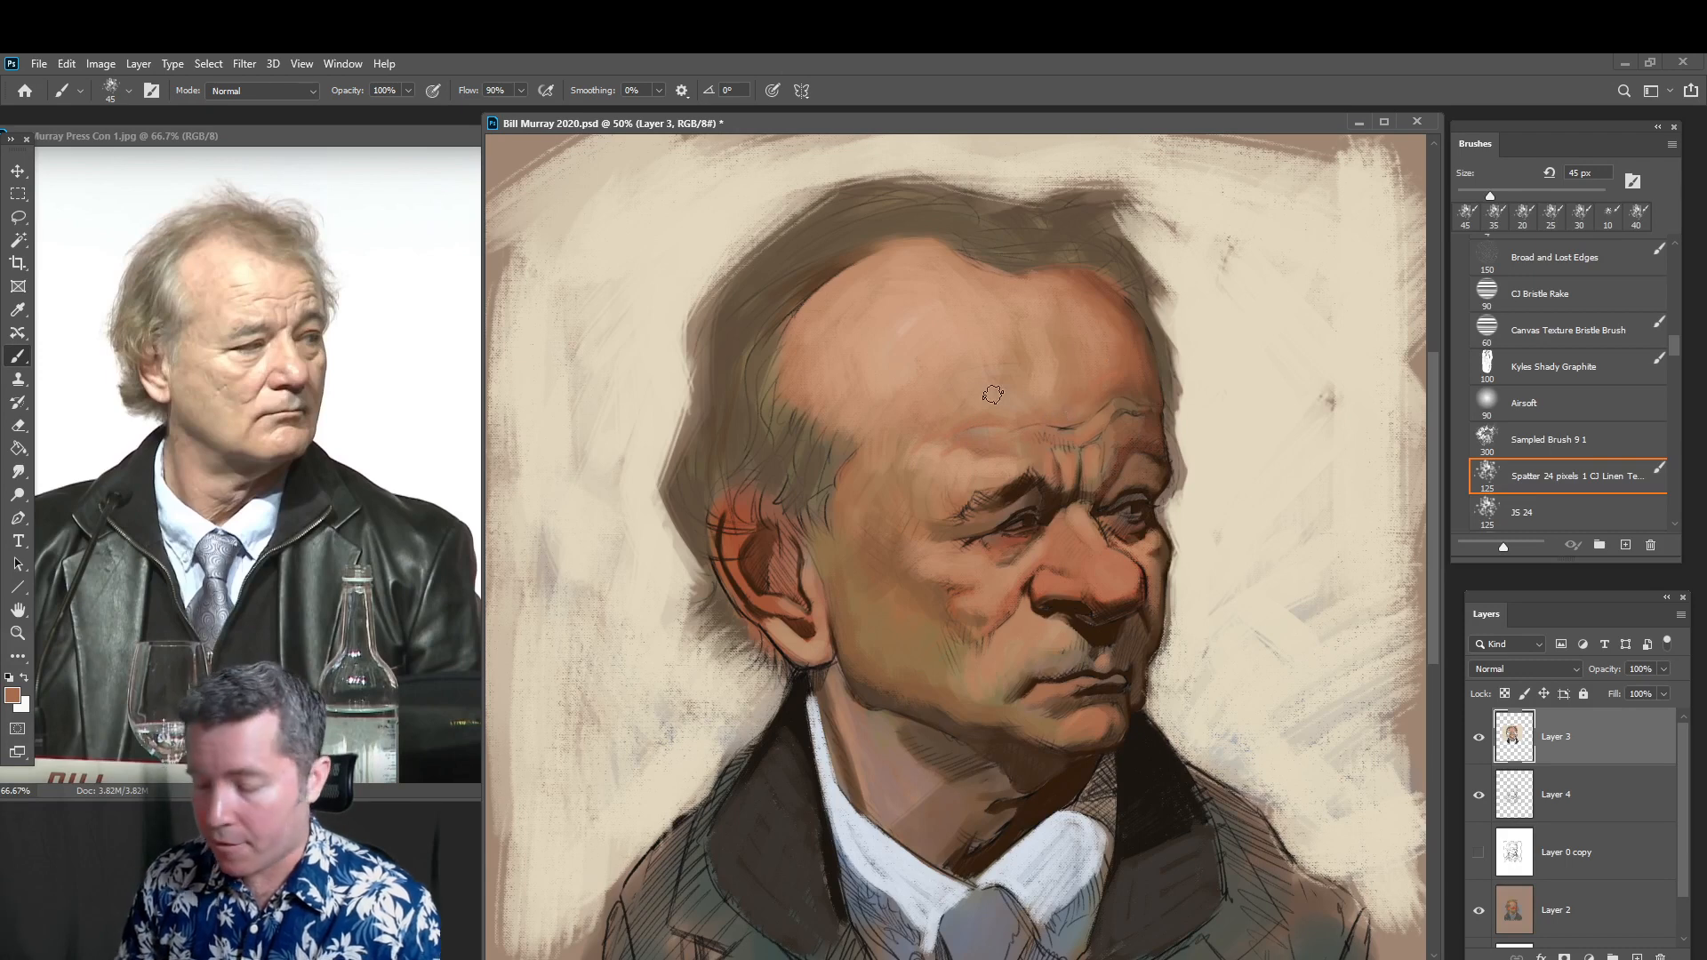
Darken the far eyebrow with a sampled dark brown using a 40 px brush
key("bracketleft")
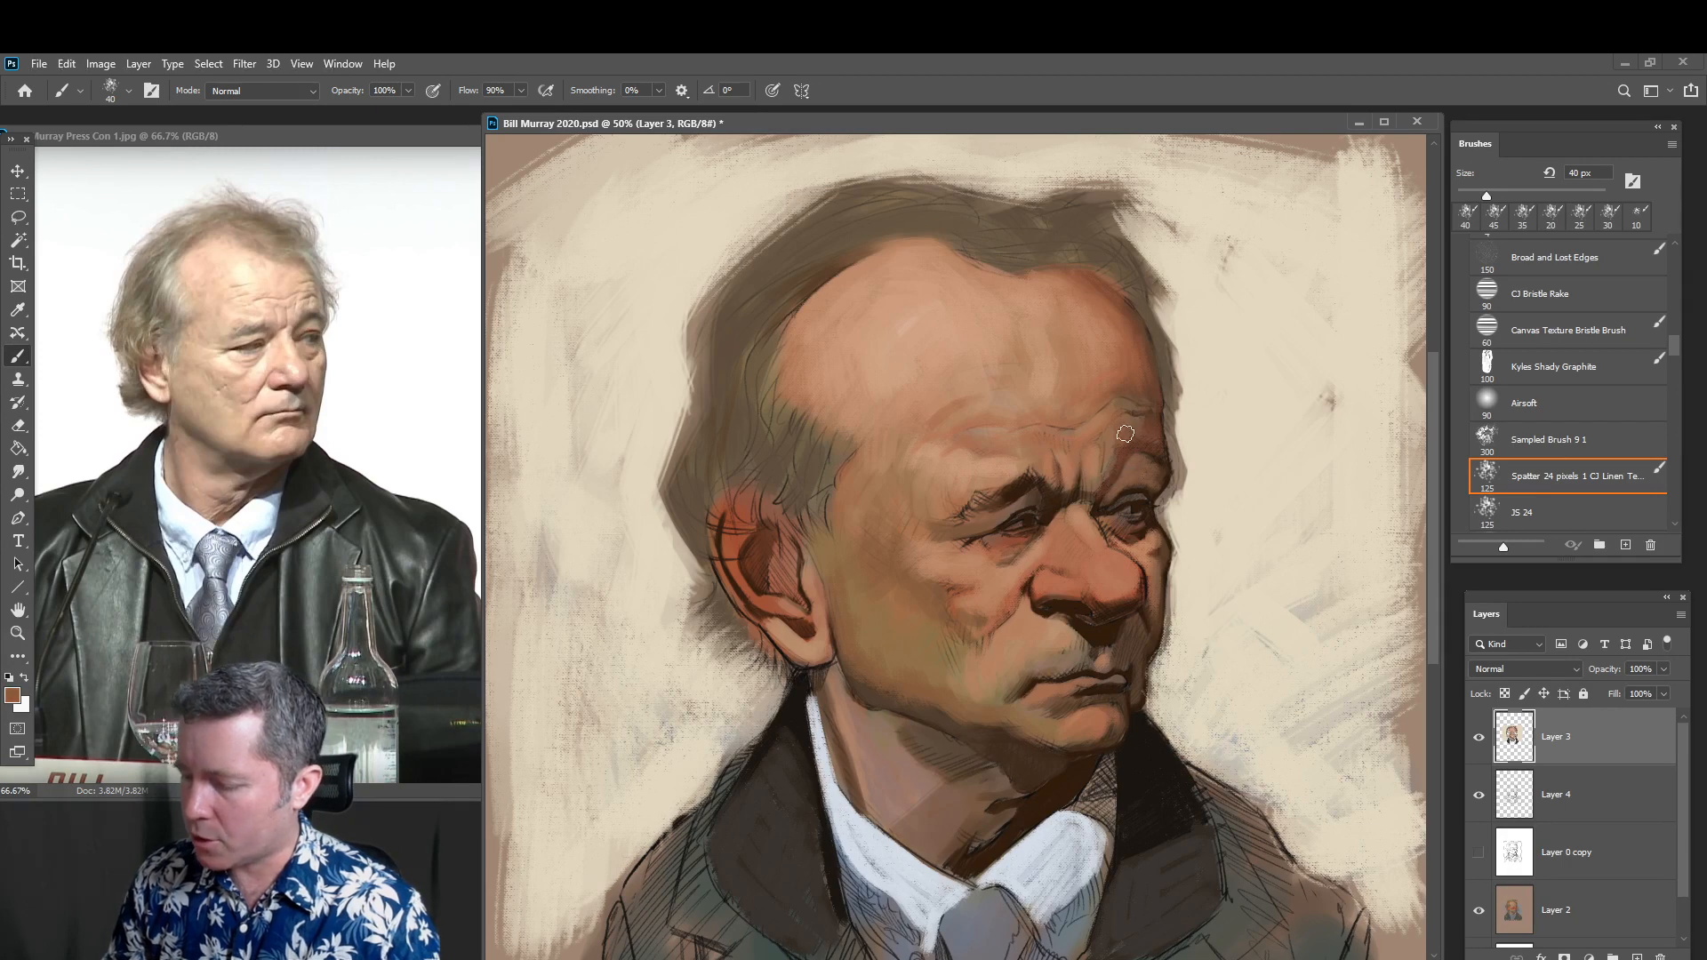
key("alt")
left_click(1031, 478, "alt")
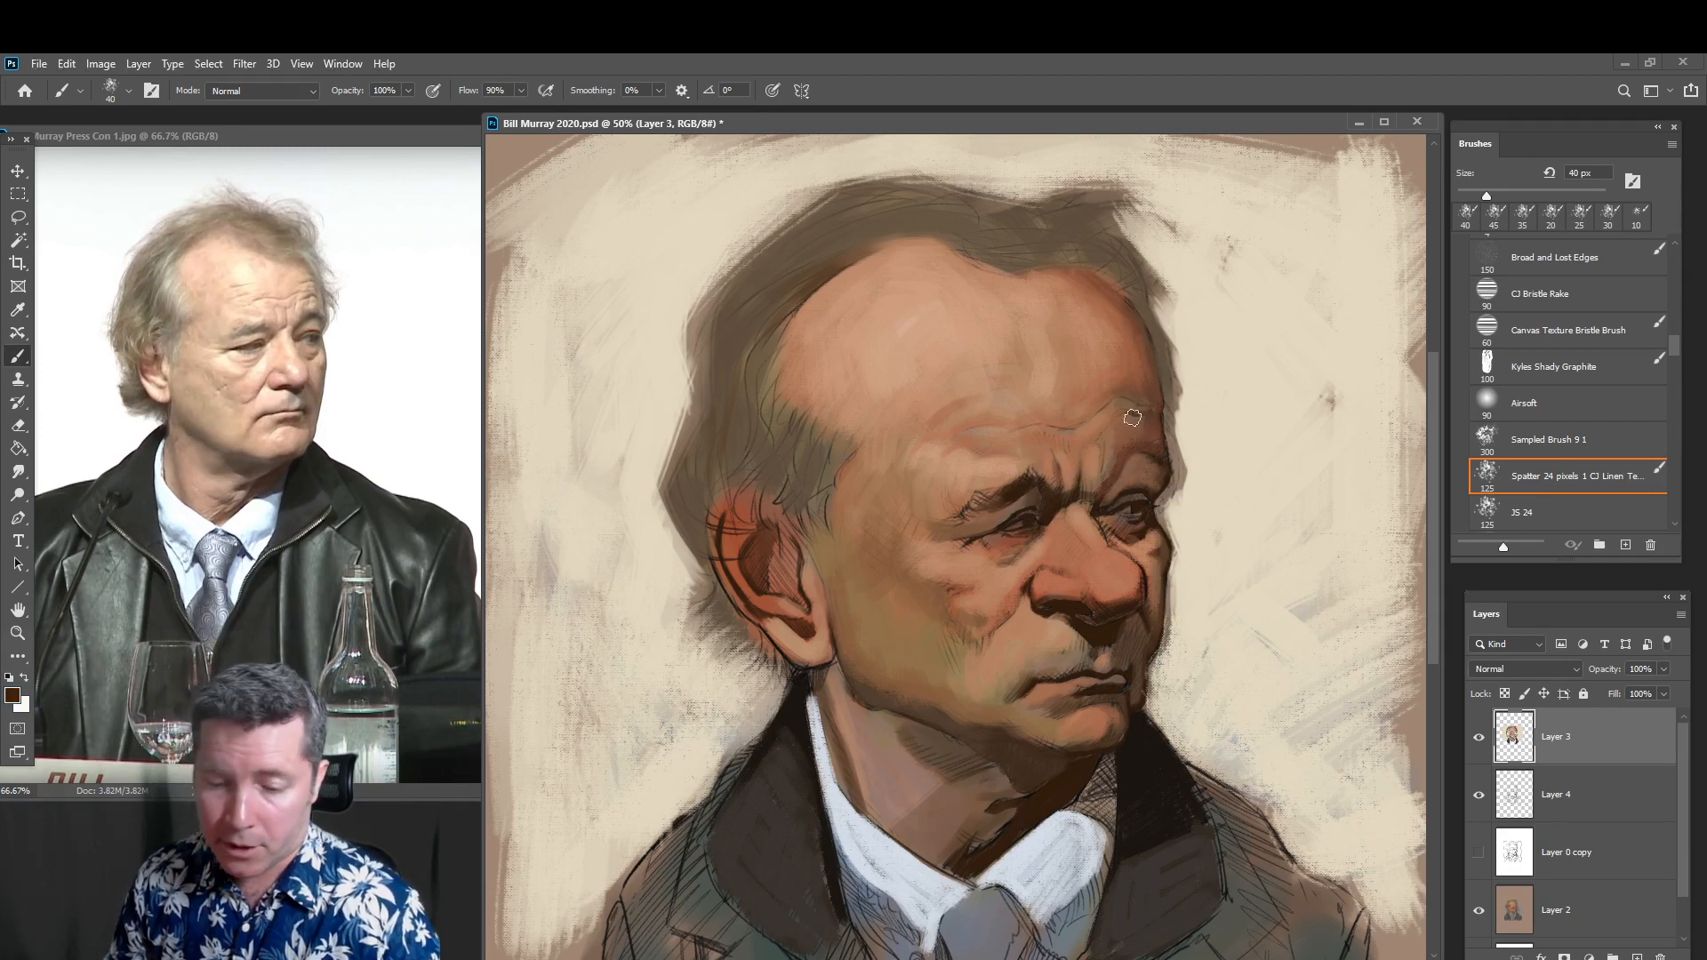
left_click_drag(1145, 454, 1164, 463)
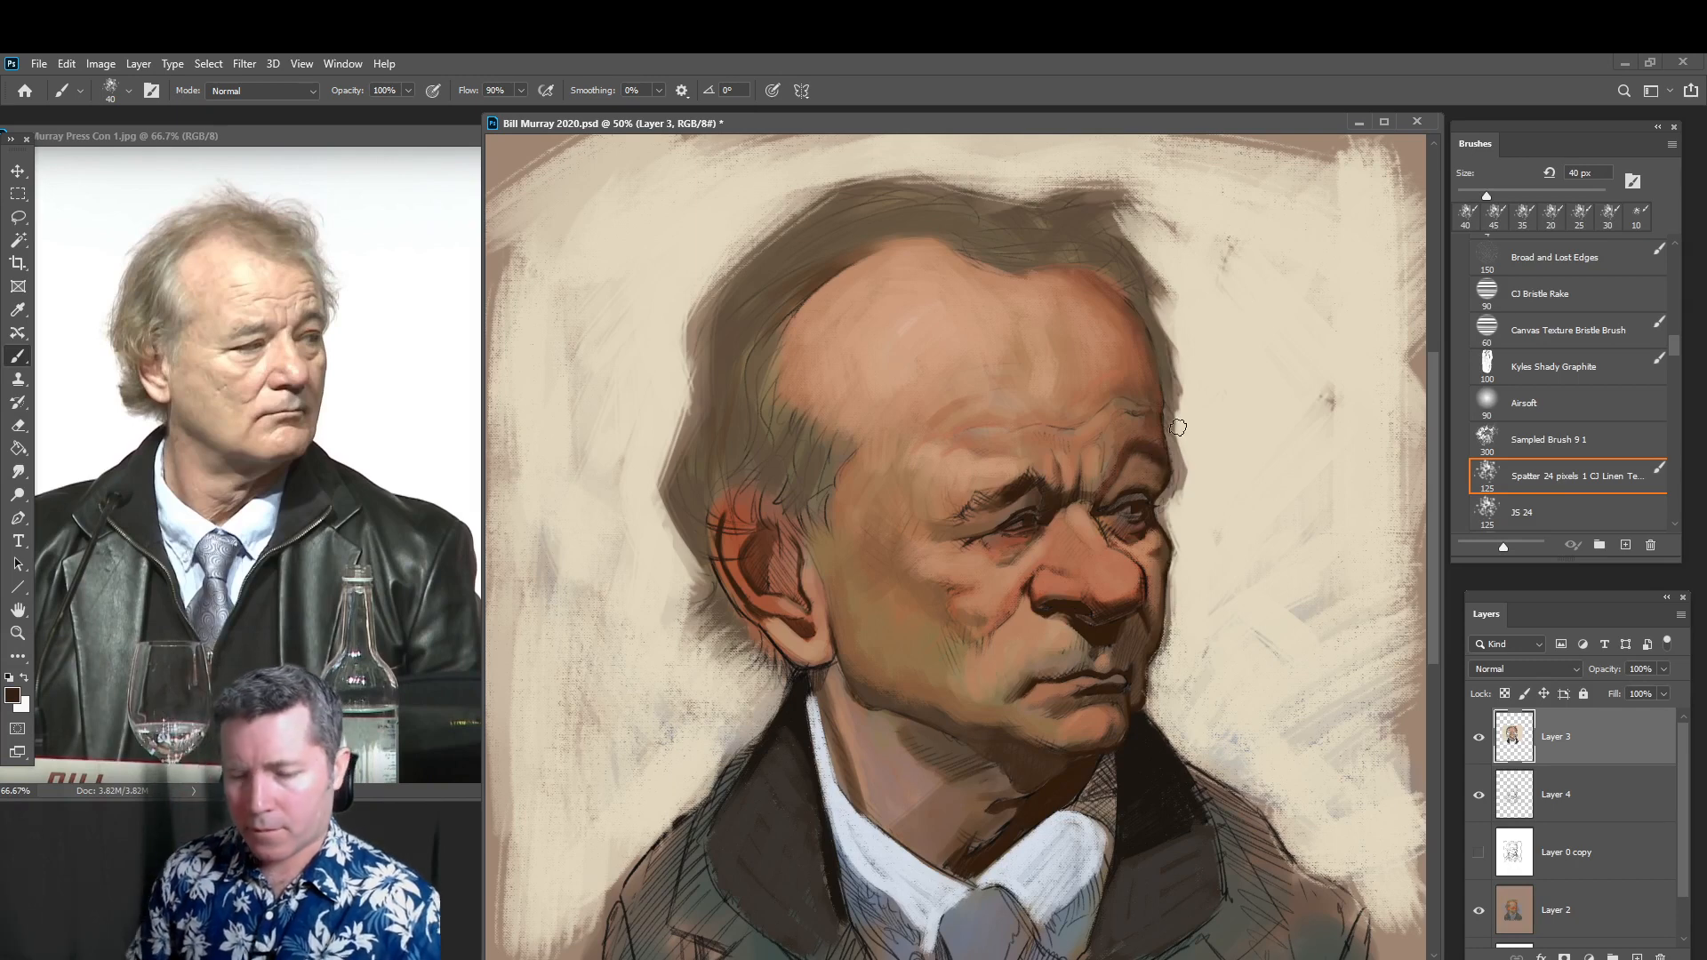
Paint over the near eyebrow with the grey-brown sampled from the hair, using the 40 px brush
key("alt")
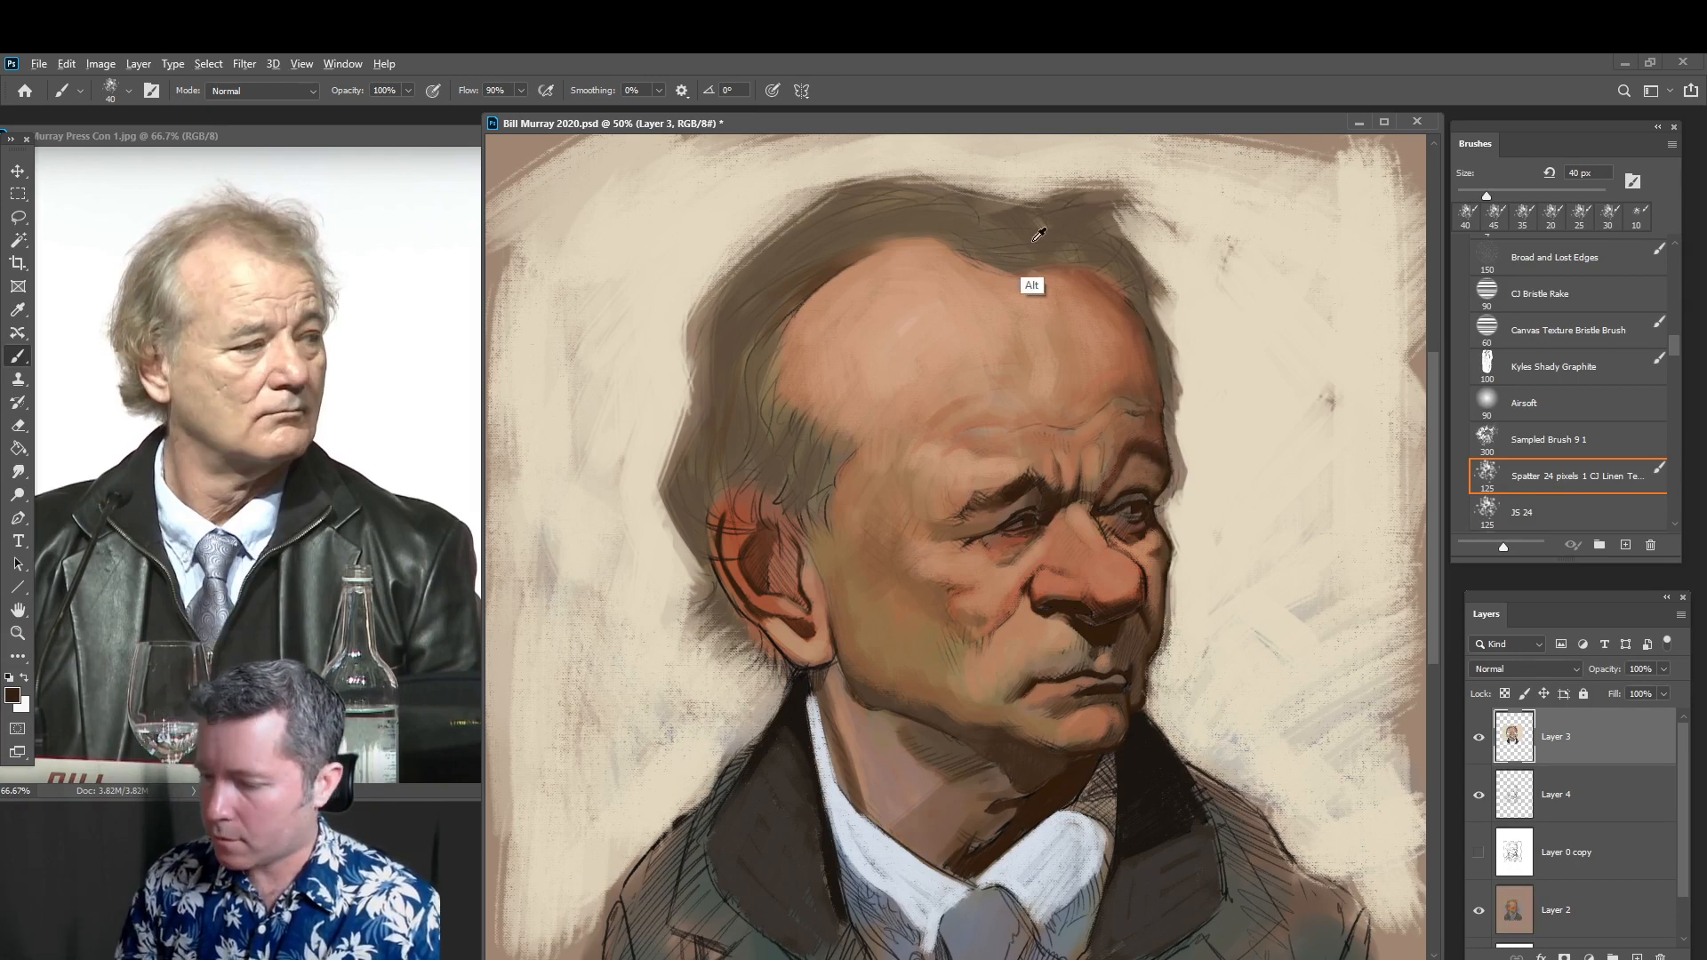
left_click(1037, 236, "alt")
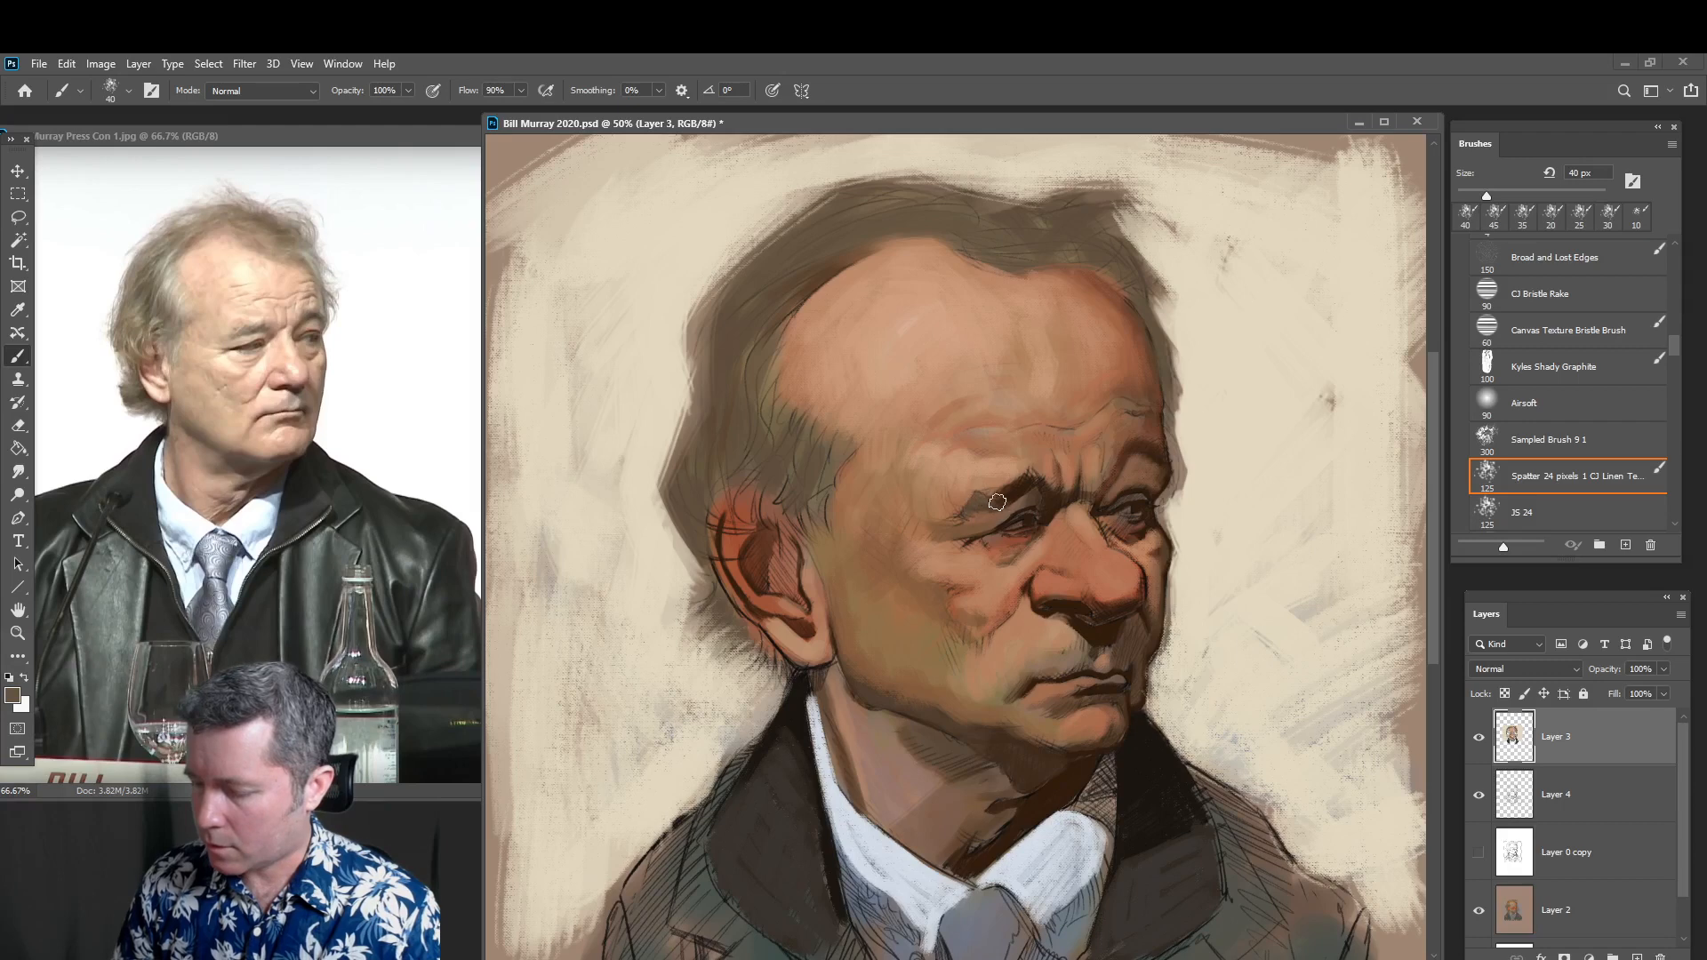
mouse_move(998, 503)
left_mouse_down()
mouse_move(1022, 487)
mouse_move(963, 509)
mouse_move(1023, 483)
left_mouse_up()
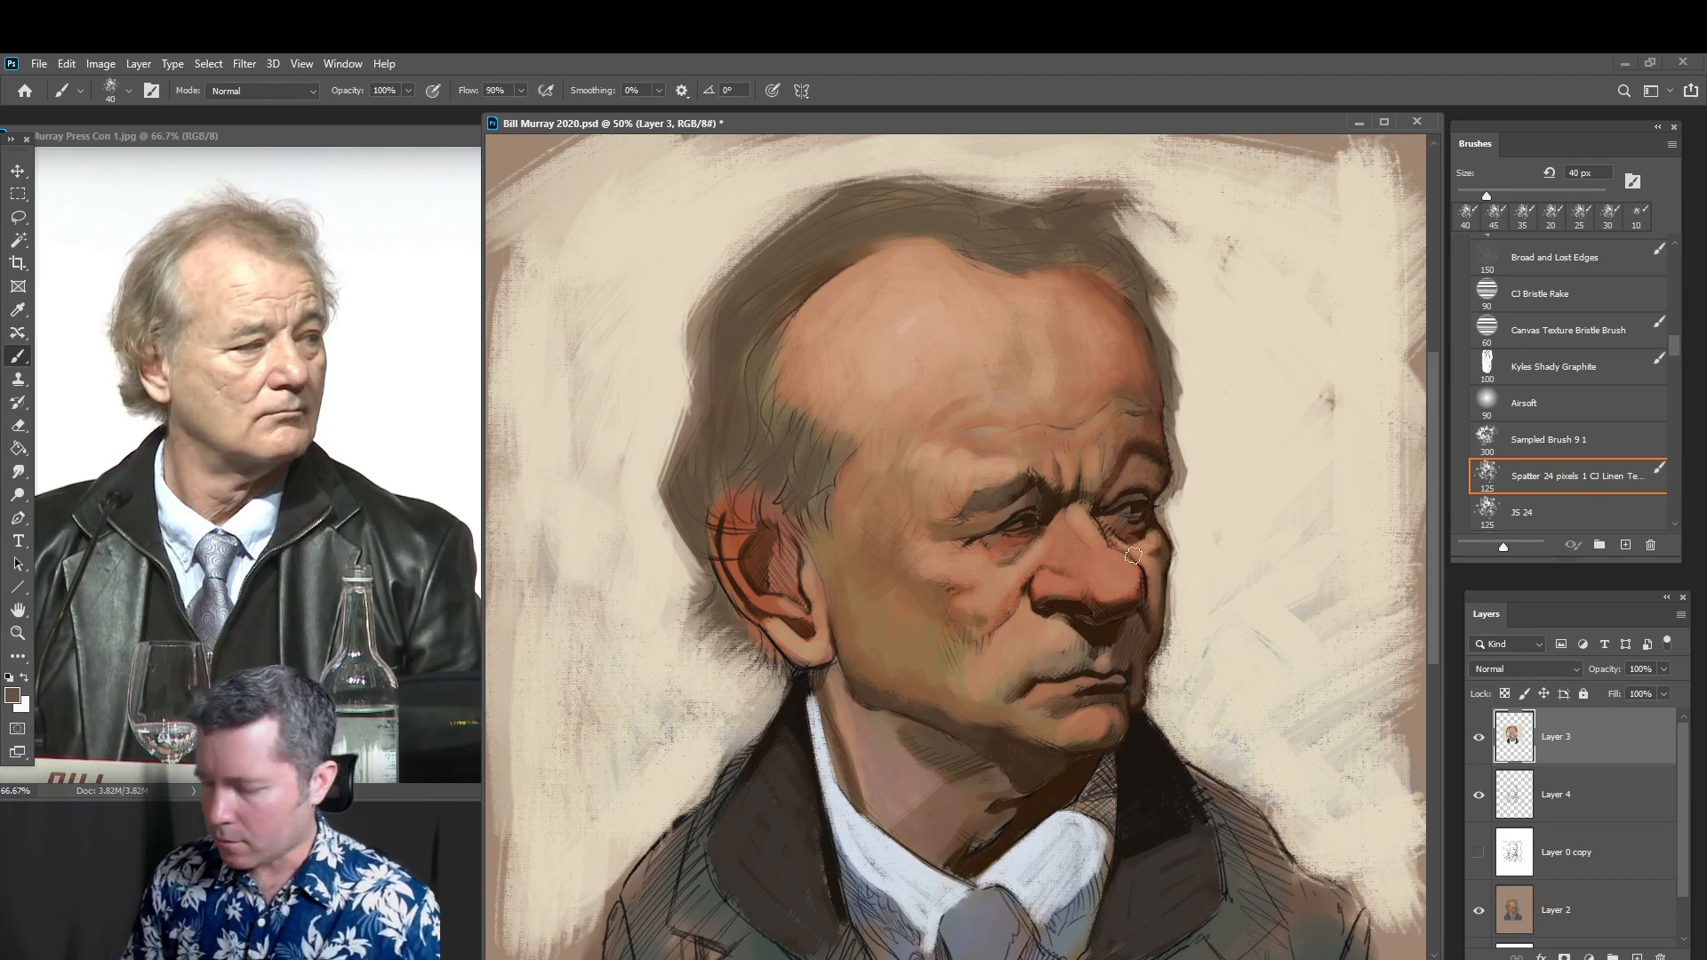
Sample skin tones from the face and paint light folds along the lower forehead wrinkles with a 30 px brush
key("alt")
left_click(1038, 555, "alt")
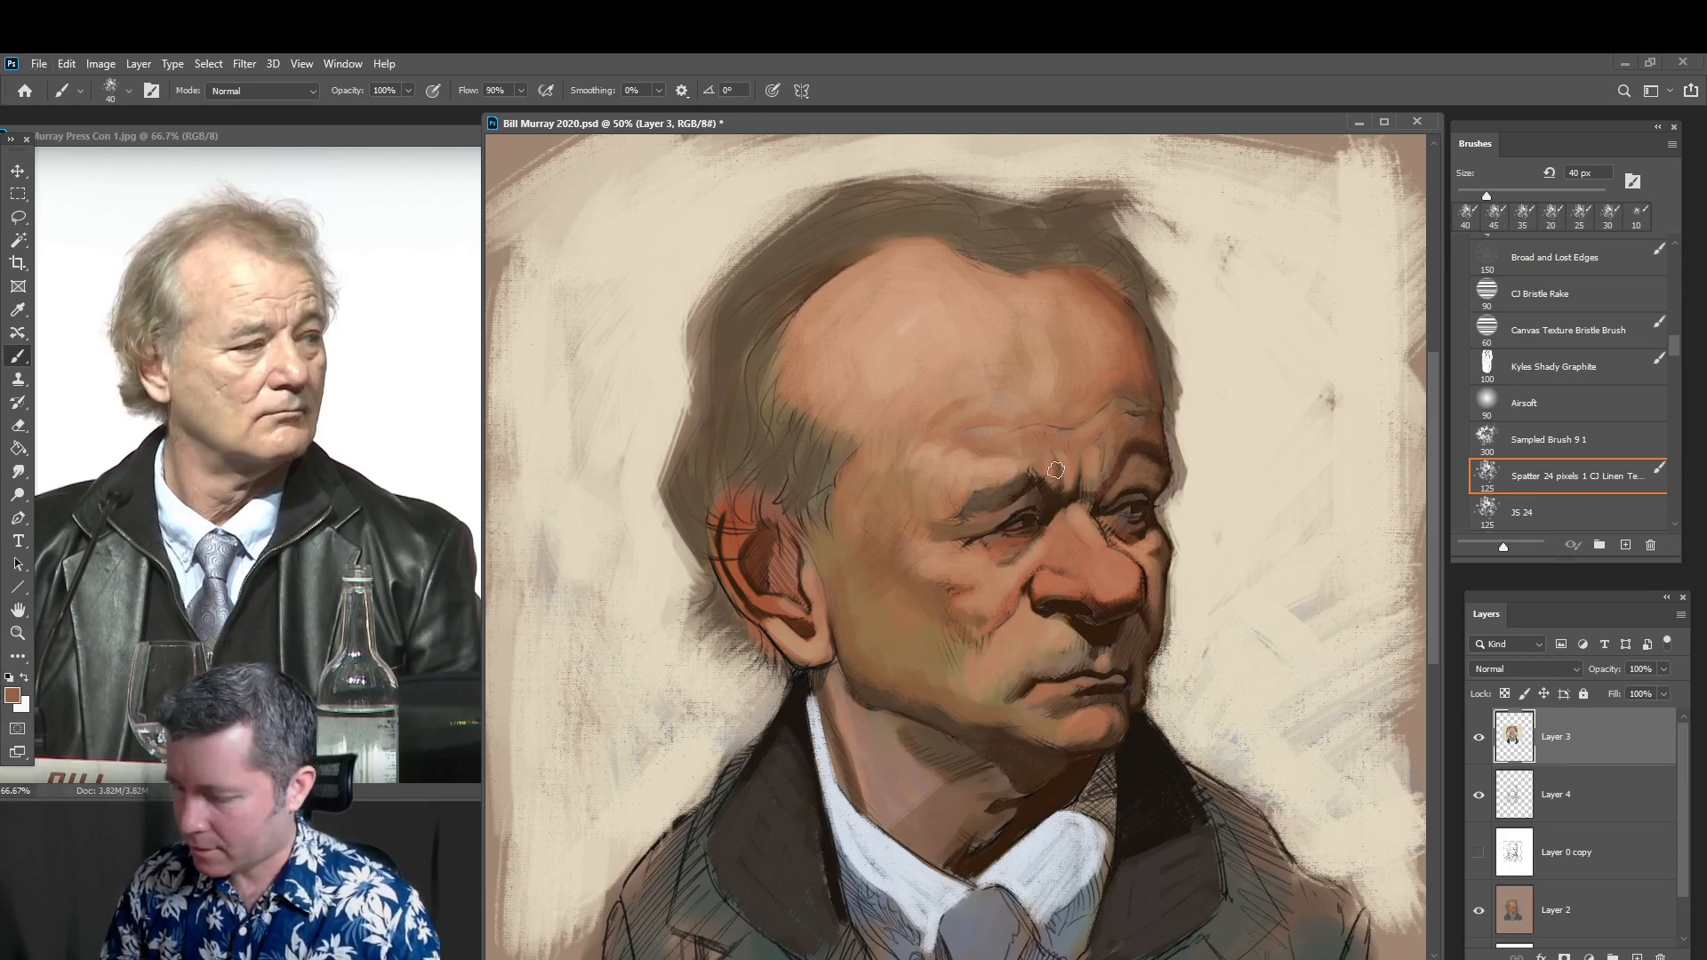
key("bracketleft")
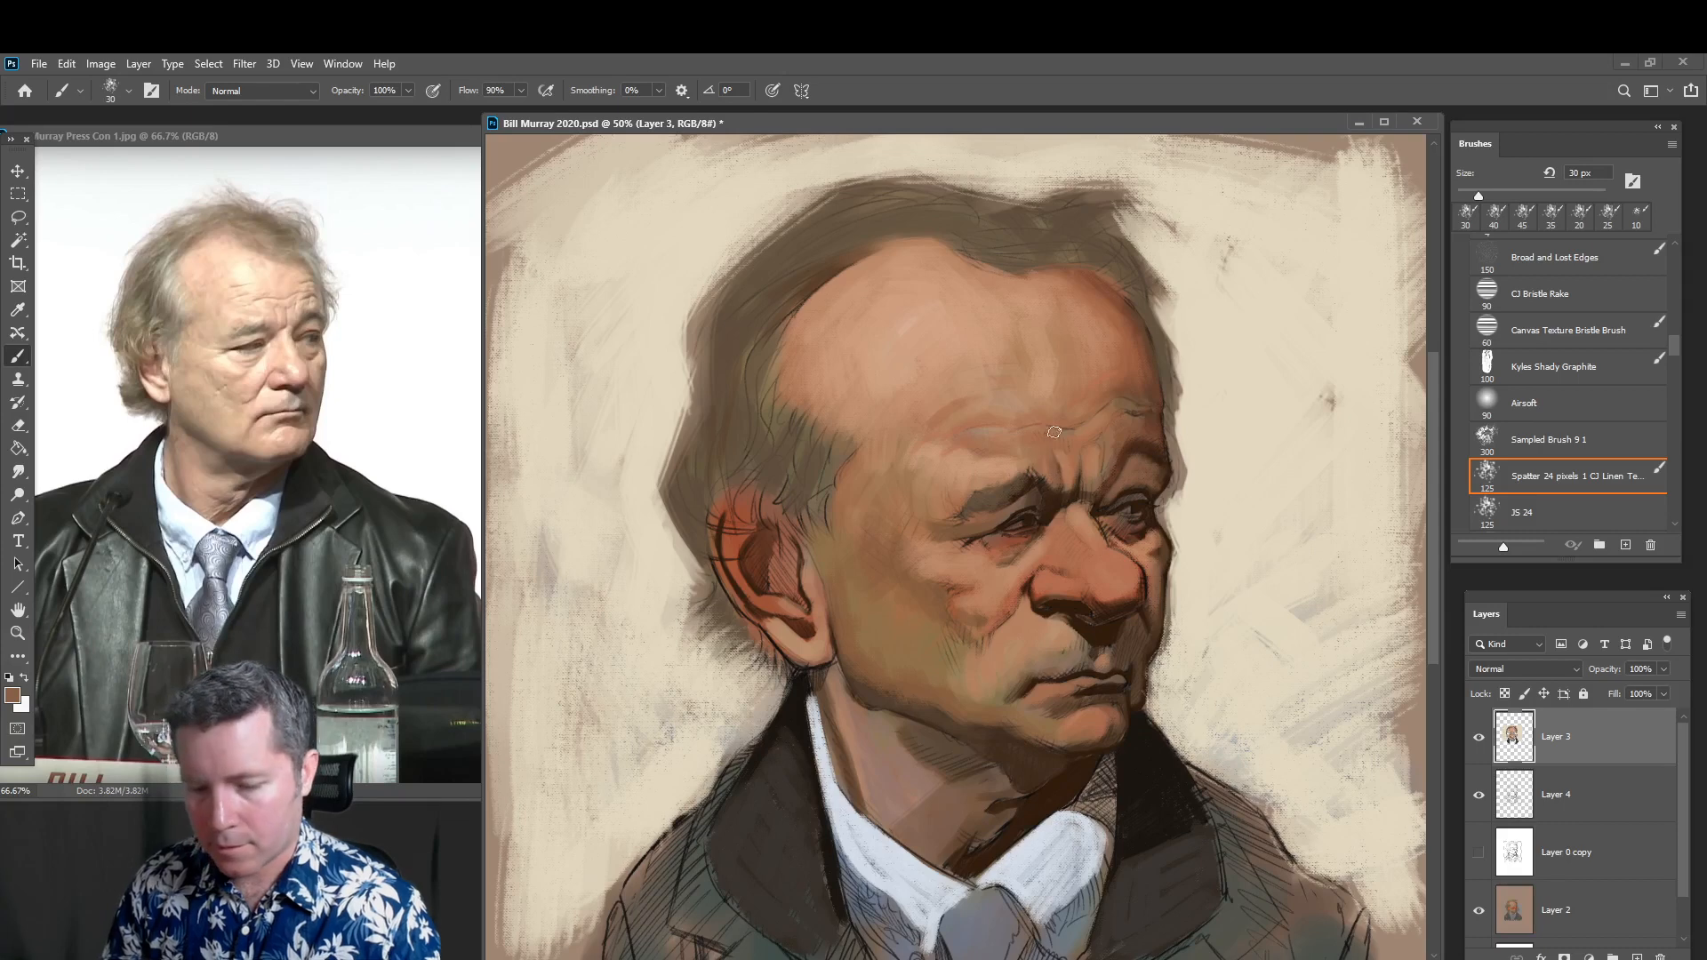
key("alt")
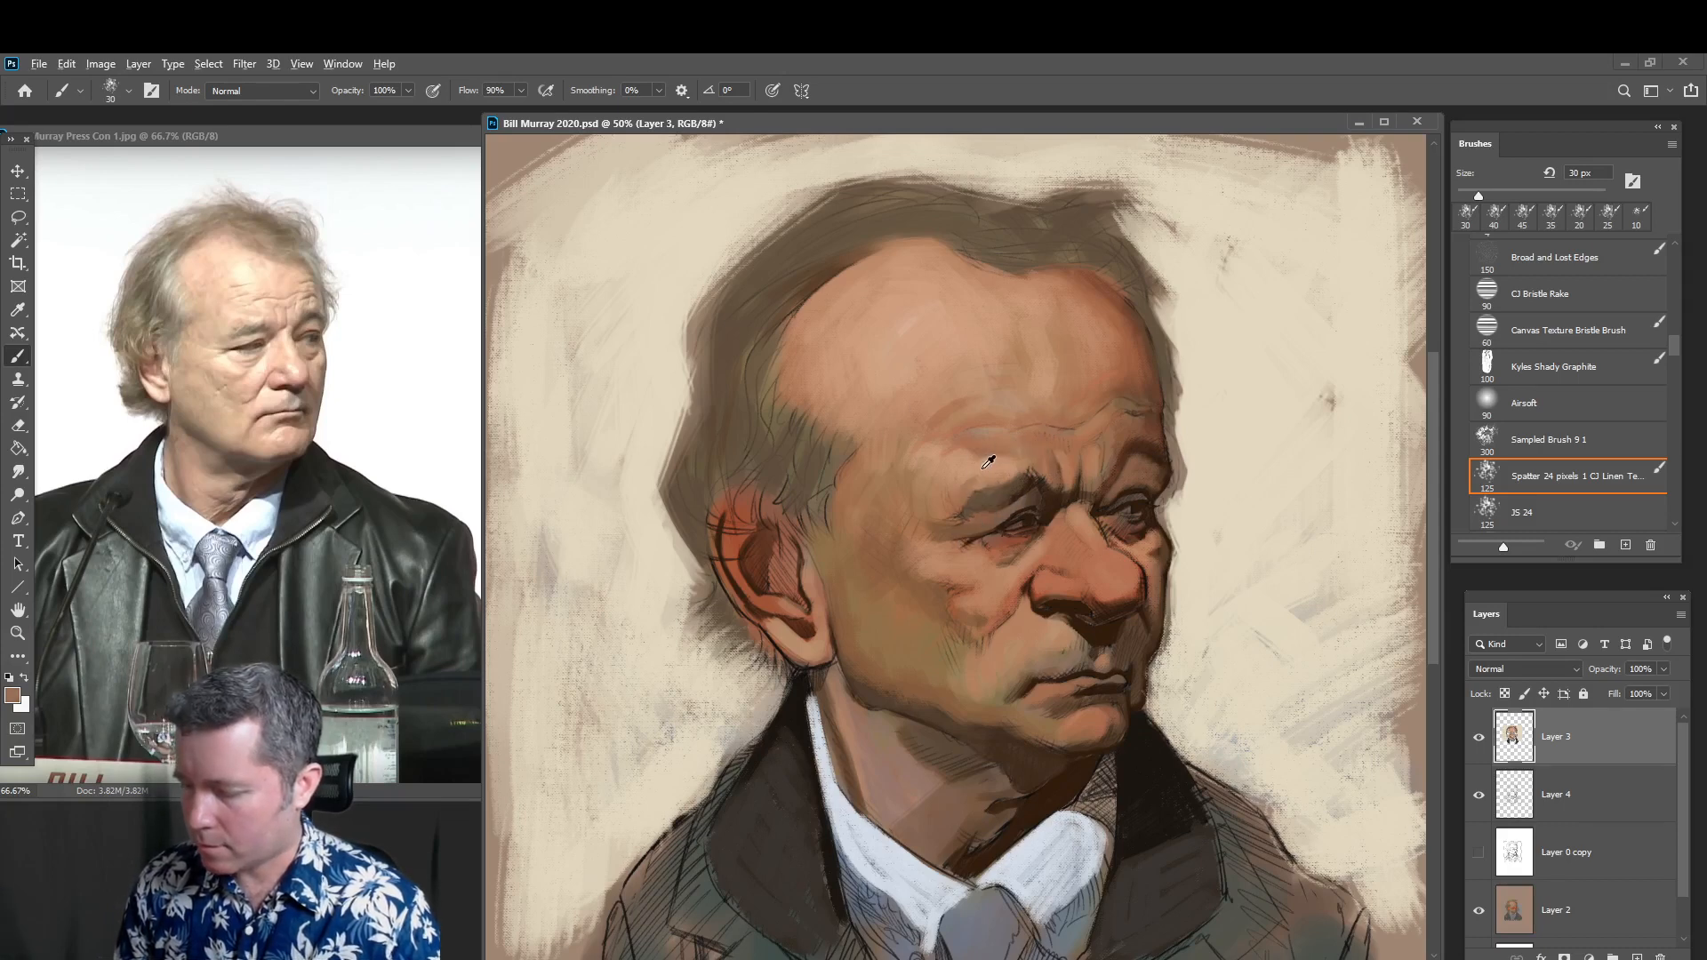
left_click(991, 460, "alt")
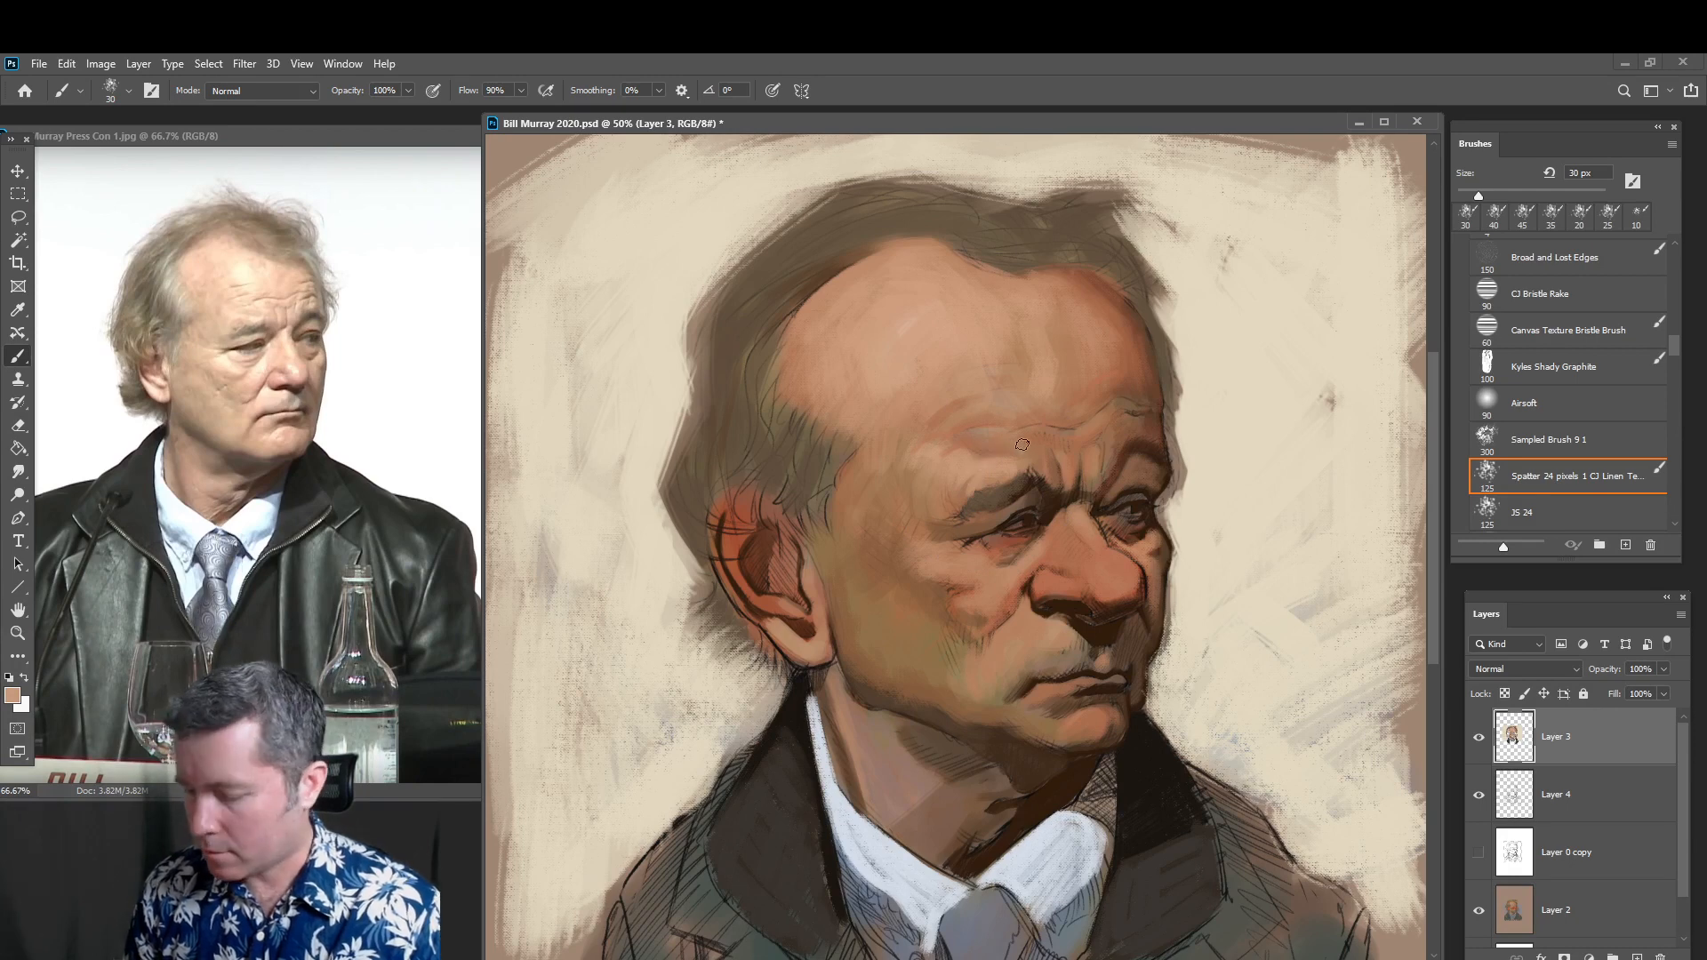
mouse_move(1000, 437)
left_mouse_down()
mouse_move(1032, 431)
mouse_move(958, 441)
mouse_move(1111, 389)
mouse_move(1119, 407)
left_mouse_up()
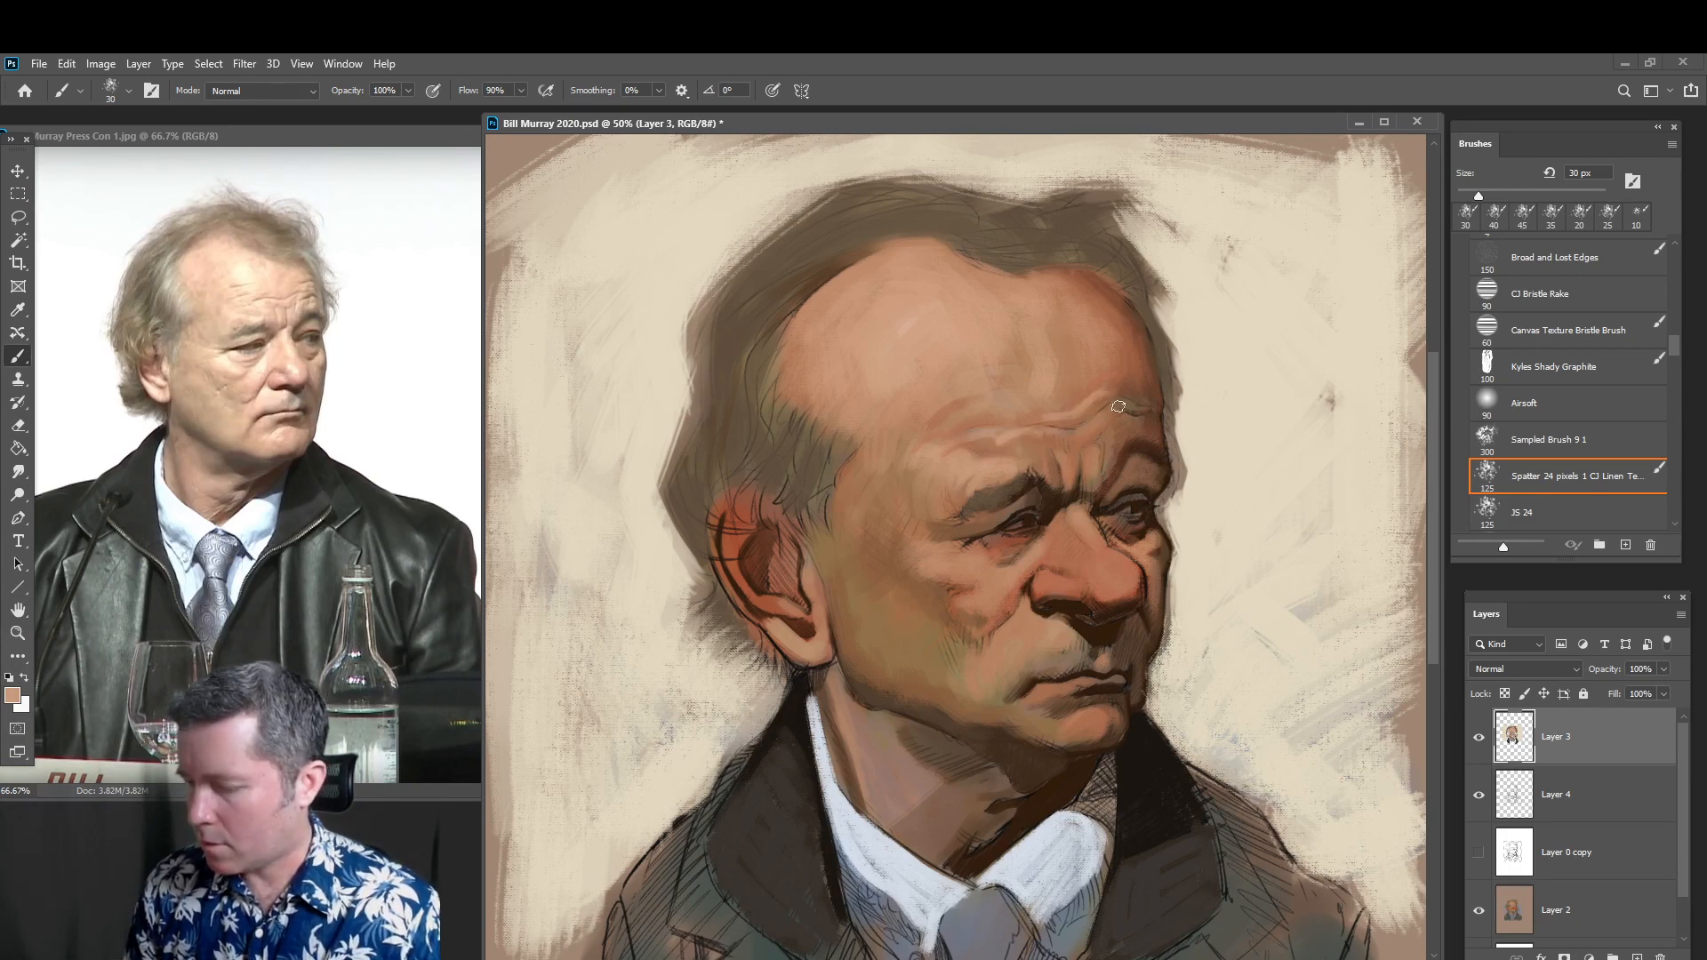
Paint light skin-tone highlights on the bridge of the nose with a 35 px brush
key("bracketright")
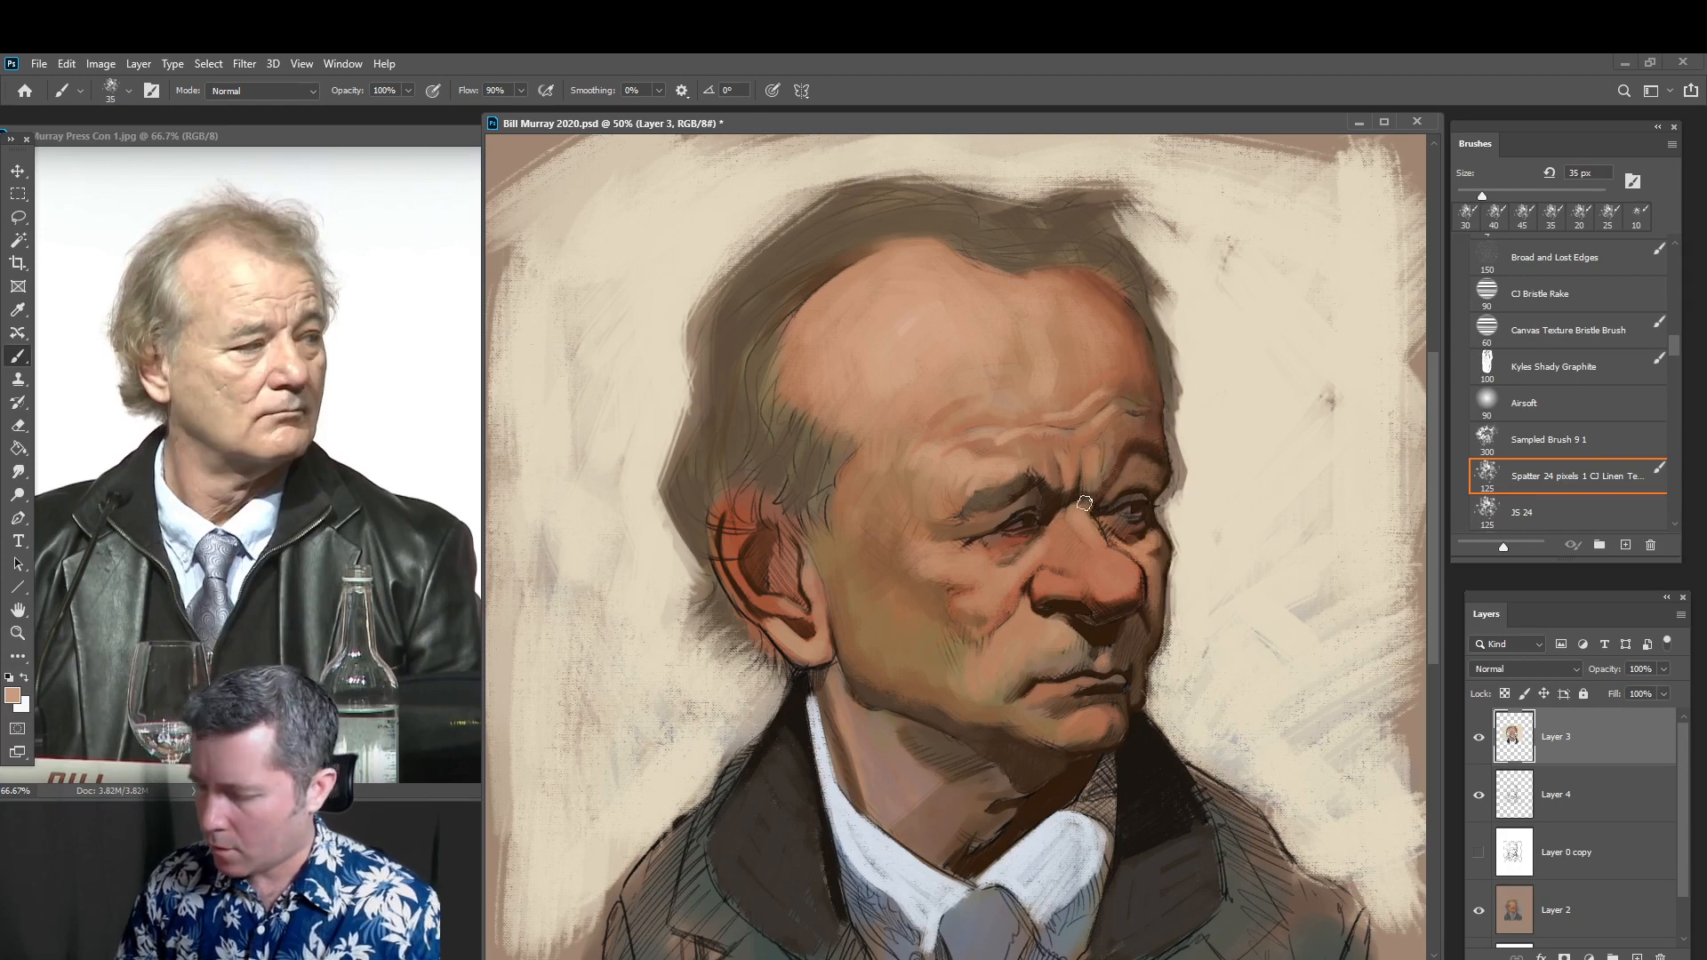
left_click_drag(1088, 489, 1079, 509)
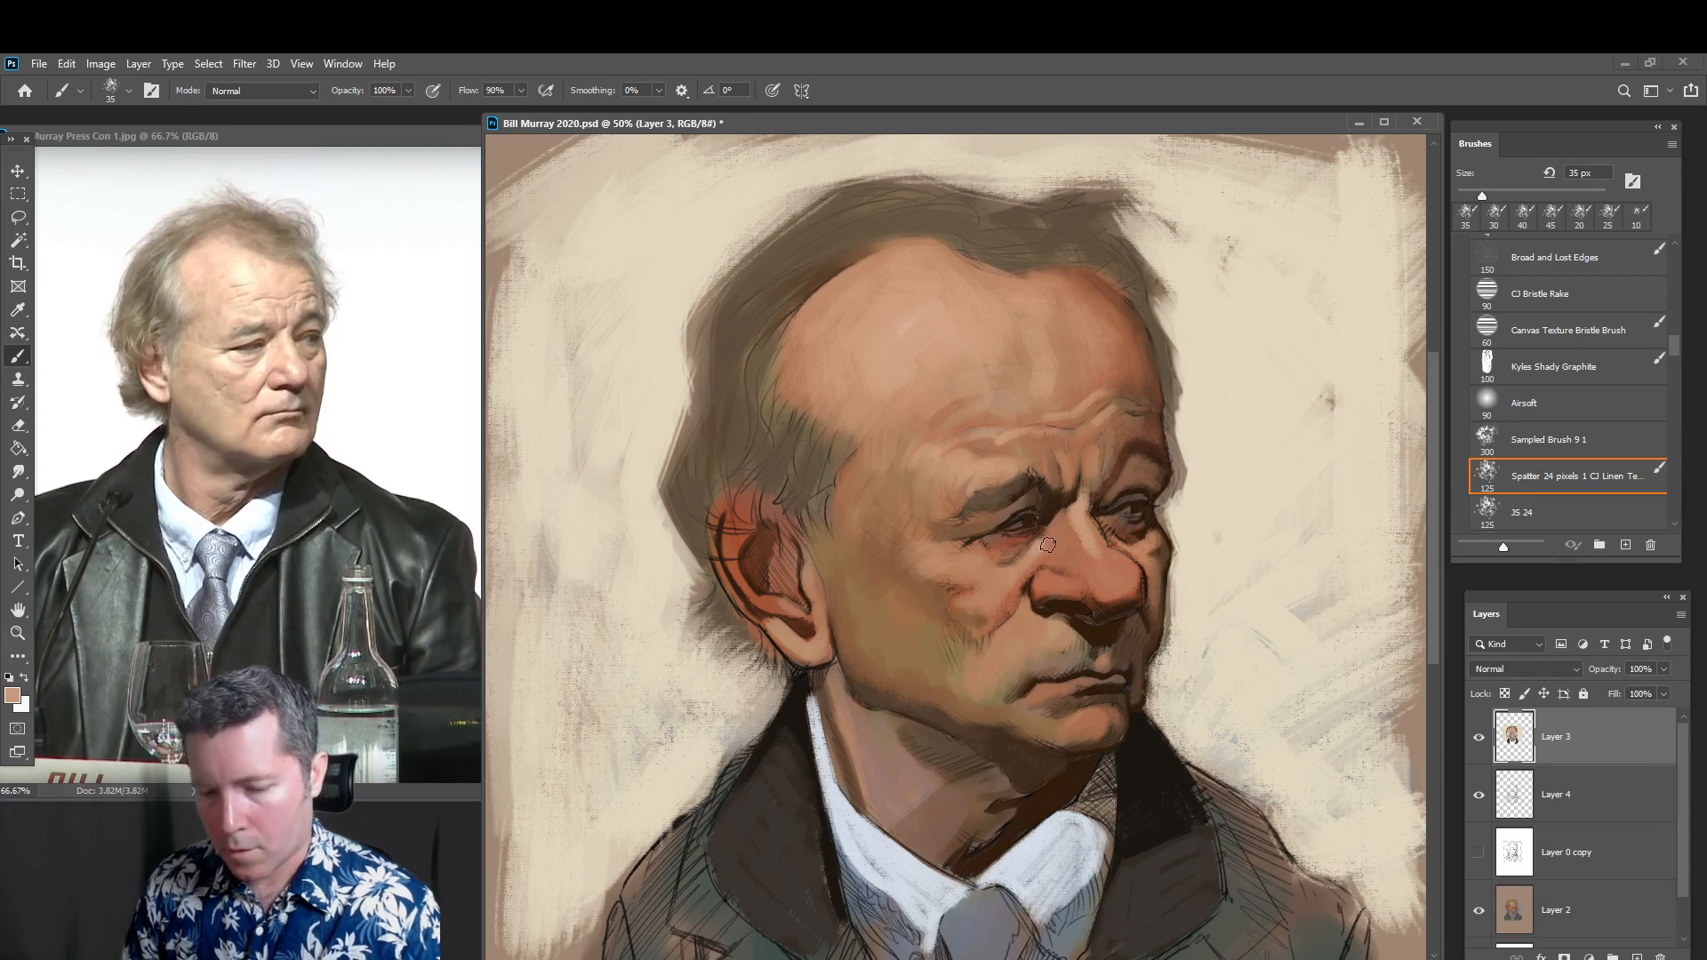
key("bracketleft")
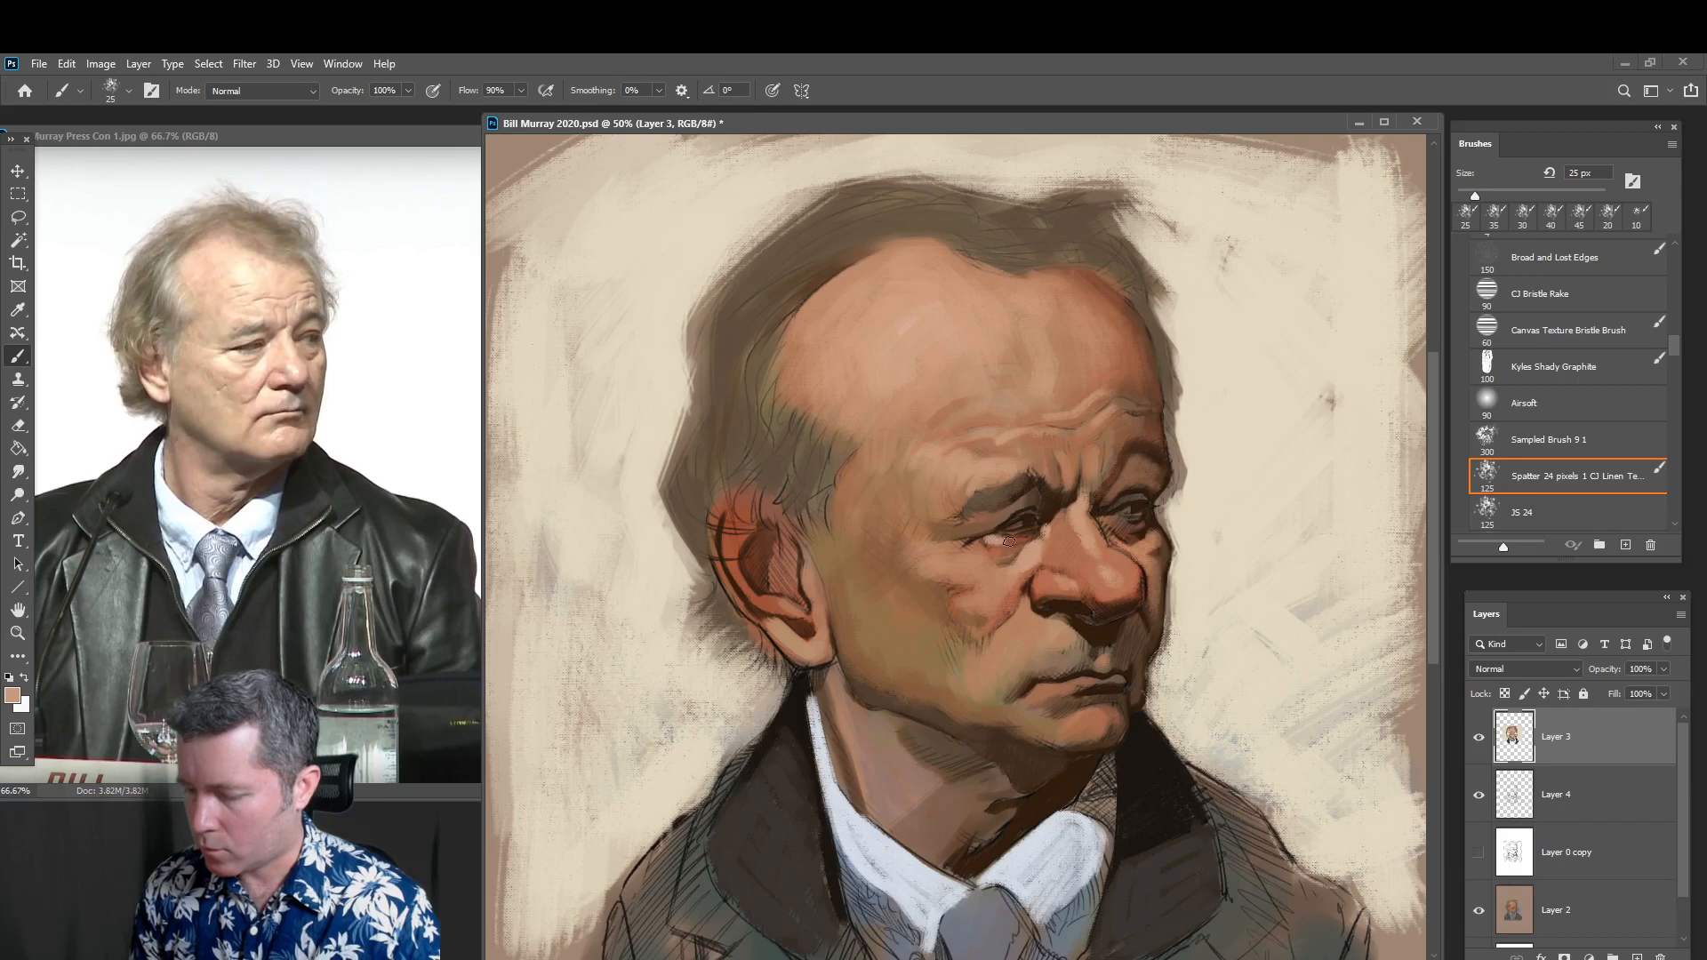
Refine the light skin tone on the lower forehead above the near brow with a 35 px brush
key("bracketright")
key("bracketright")
key("bracketright")
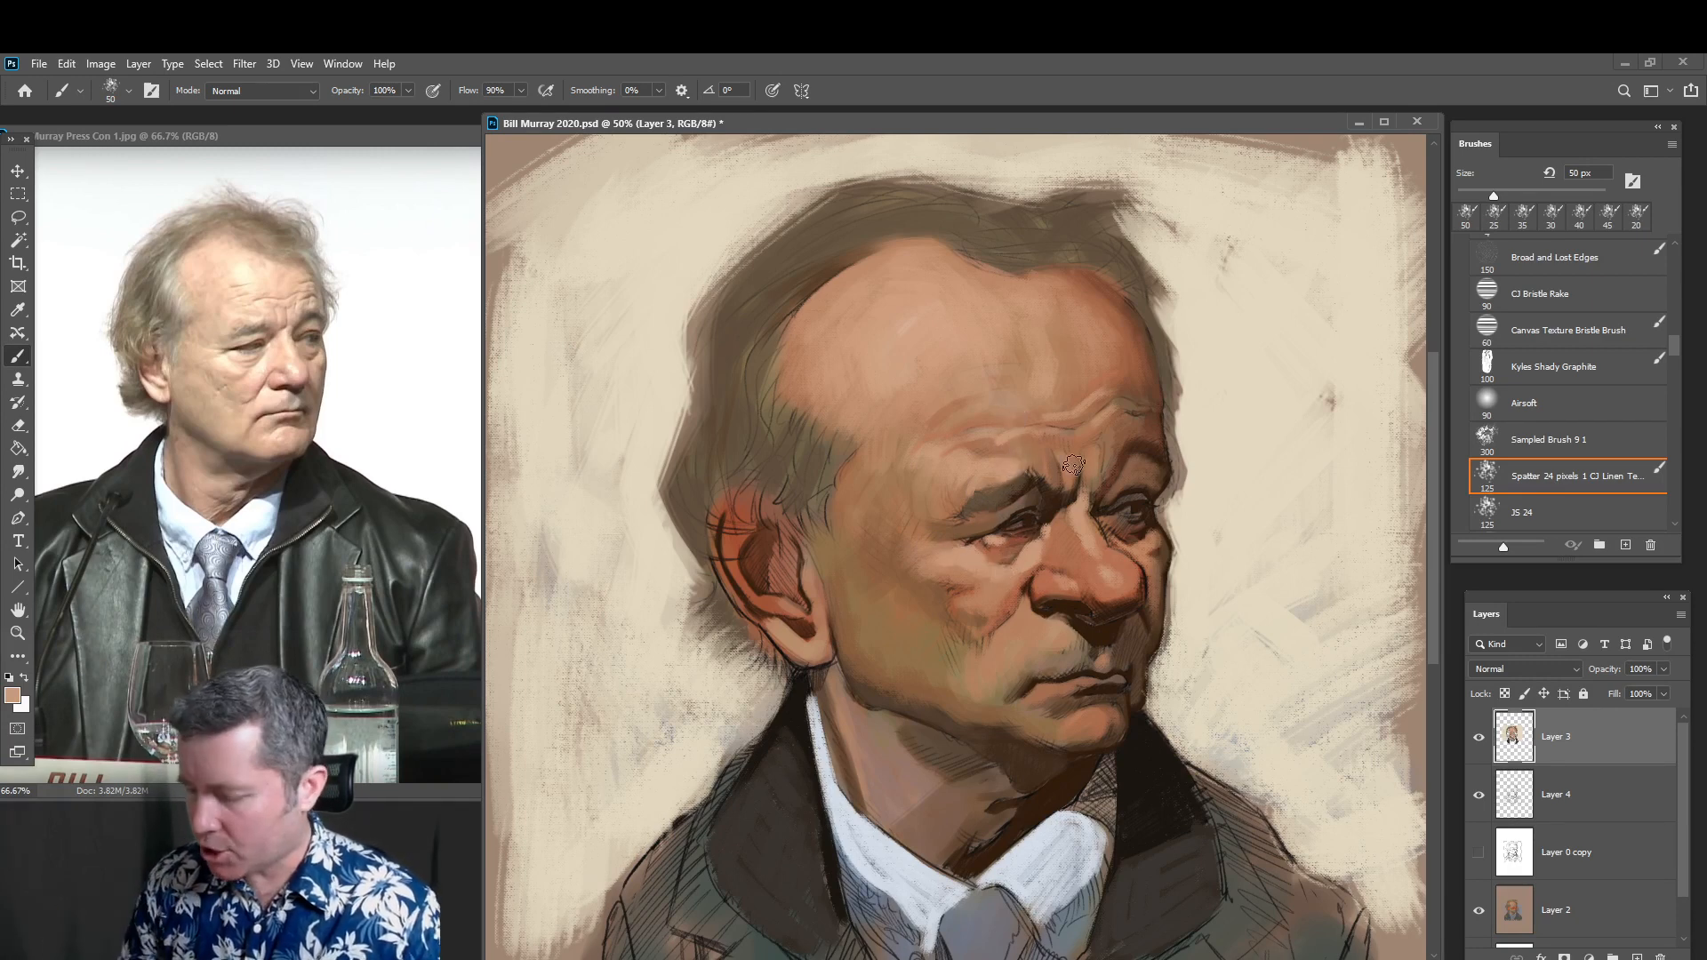
key("bracketleft")
key("bracketleft")
key("bracketleft")
left_click_drag(1023, 439, 1022, 438)
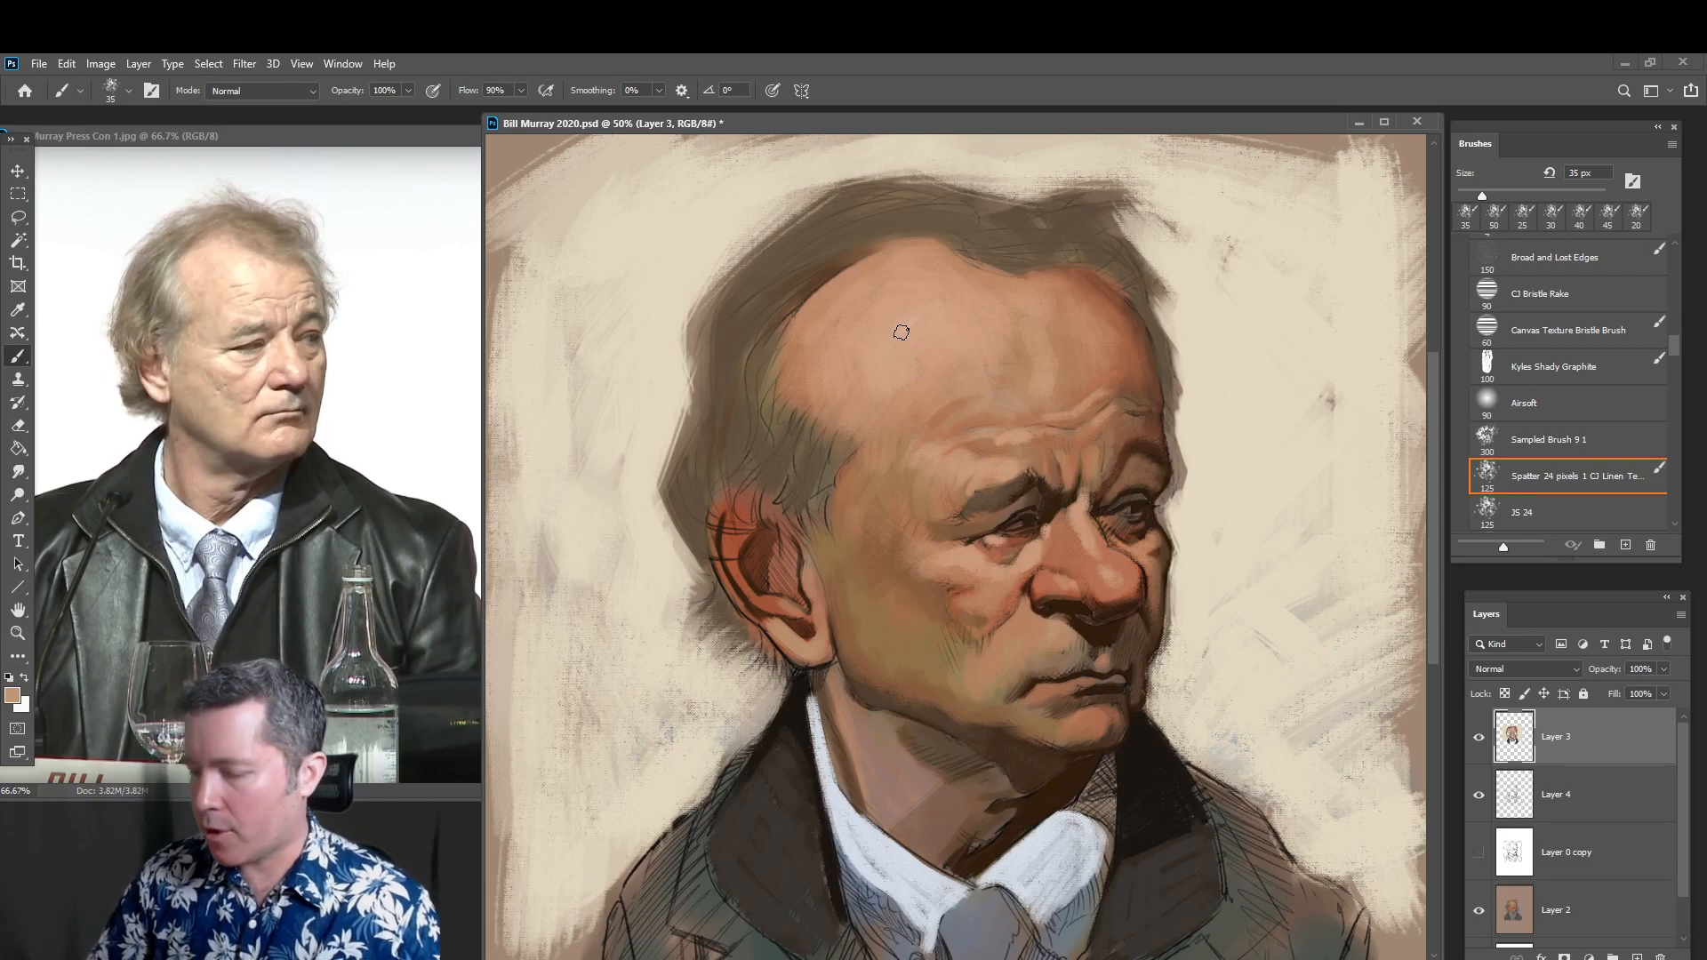
Smooth the upper forehead with broad strokes of sampled light skin tone, enlarging the brush to 80 and 100 px
key("alt")
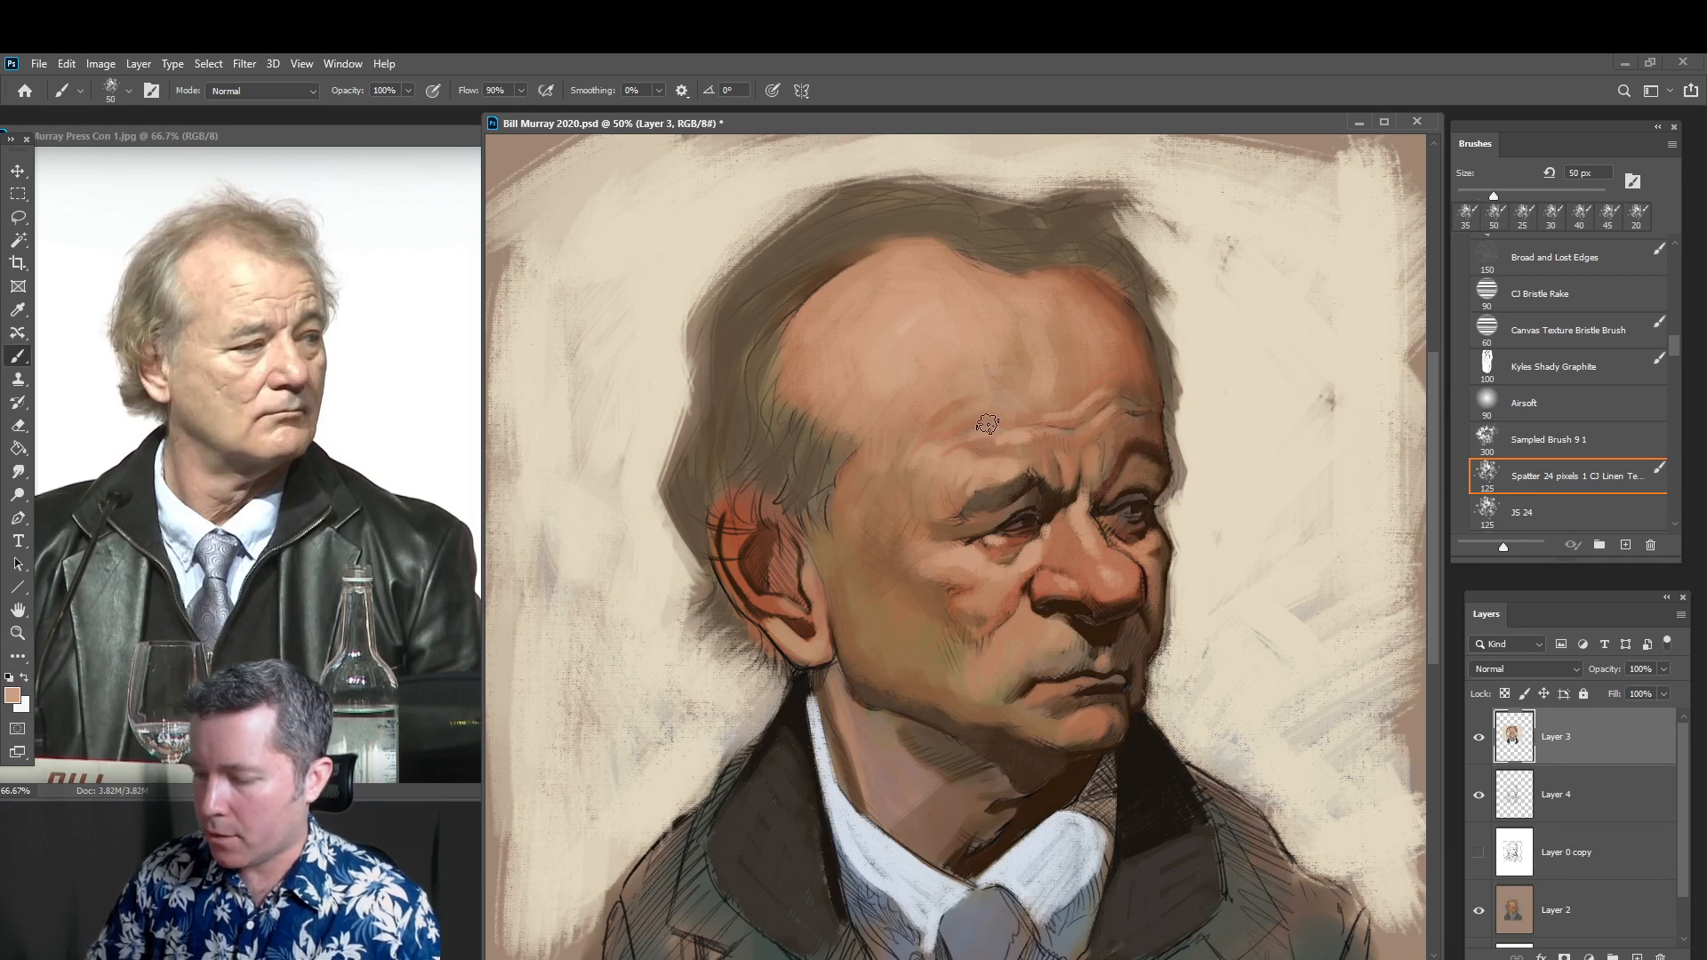
left_click_drag(910, 317, 929, 335)
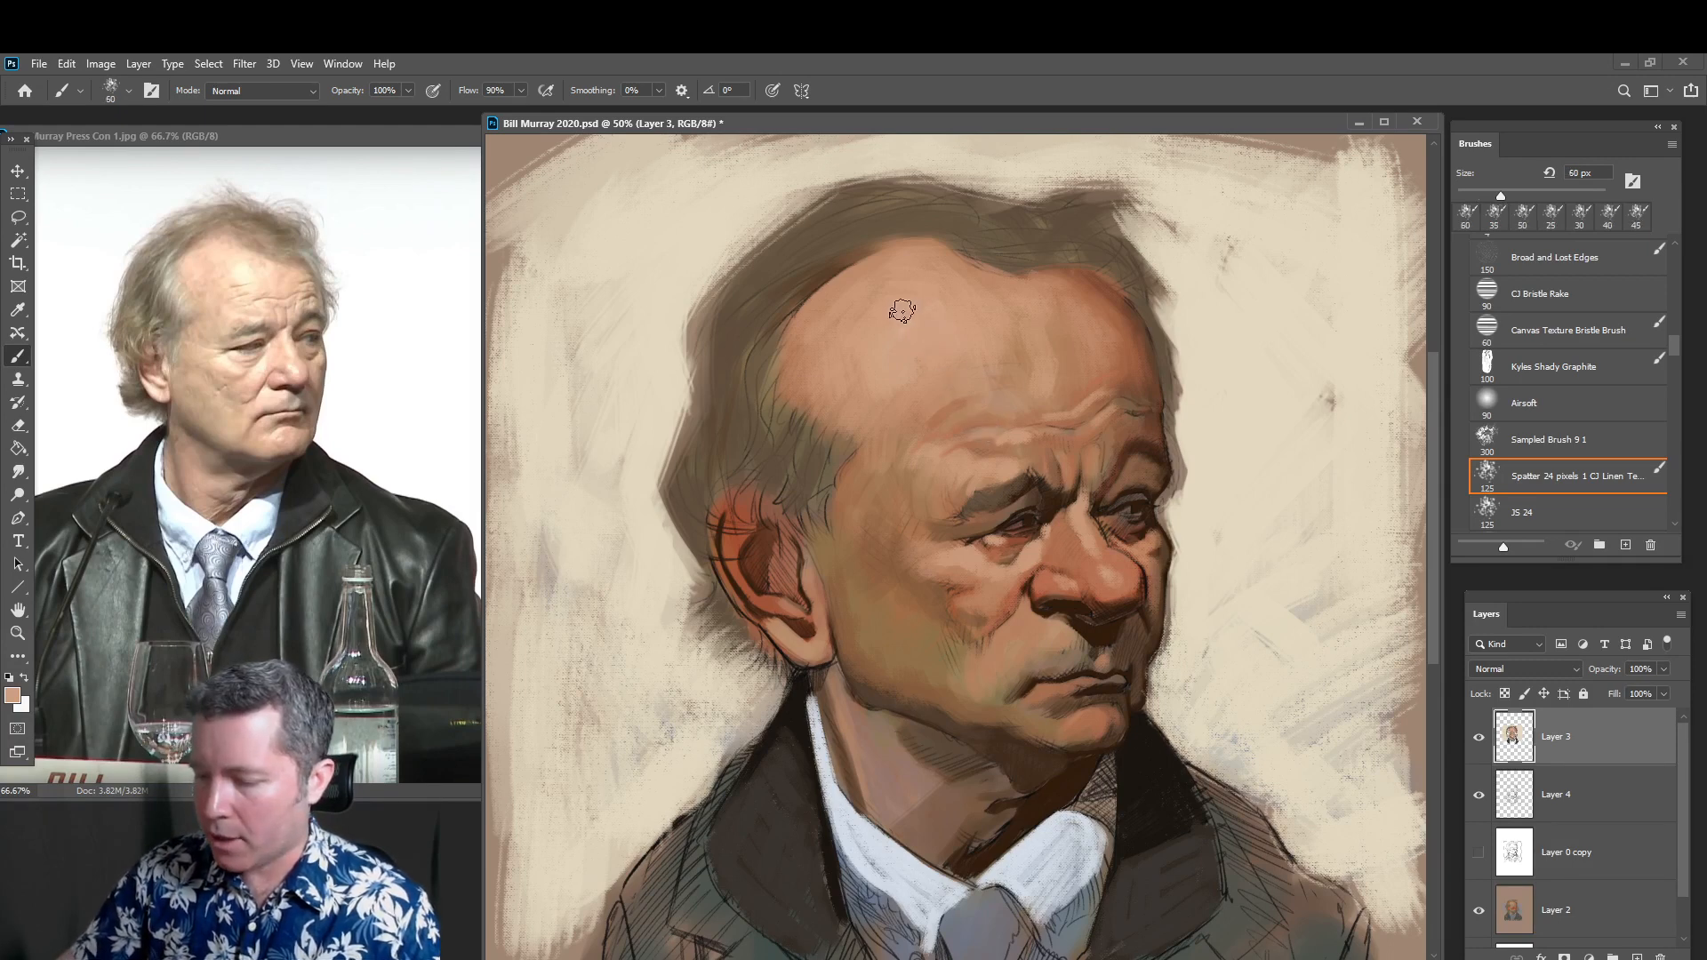
key("bracketright")
key("bracketright")
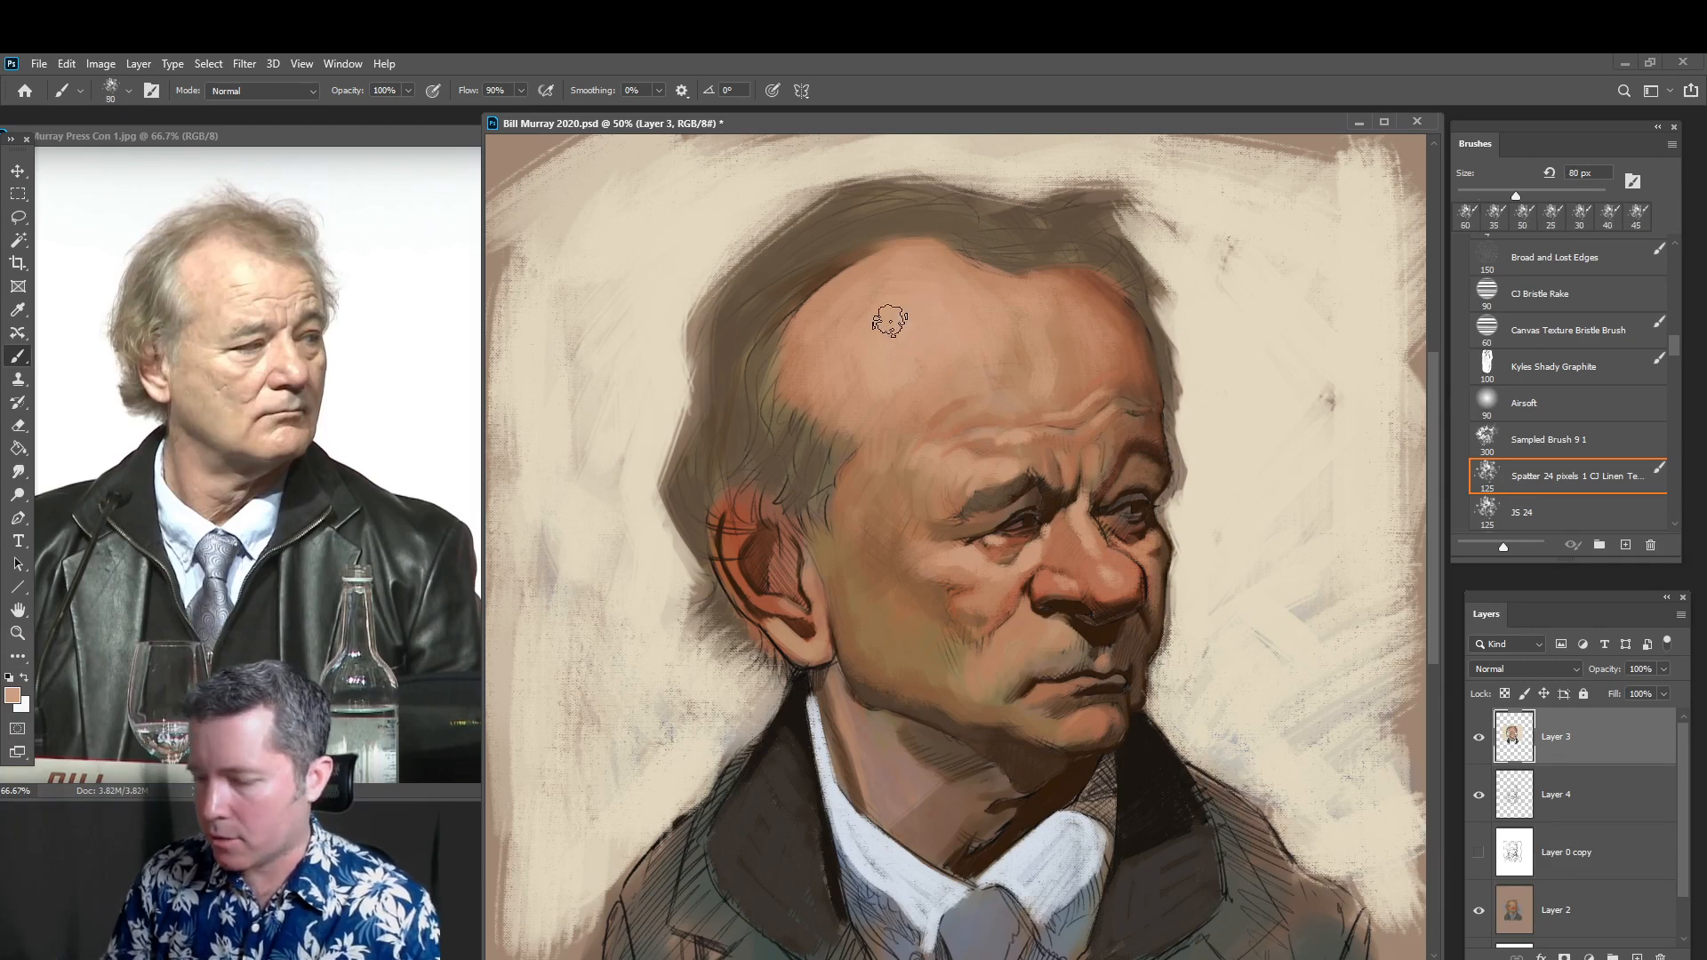
mouse_move(889, 320)
left_mouse_down()
mouse_move(923, 285)
mouse_move(820, 350)
mouse_move(892, 277)
mouse_move(954, 323)
left_mouse_up()
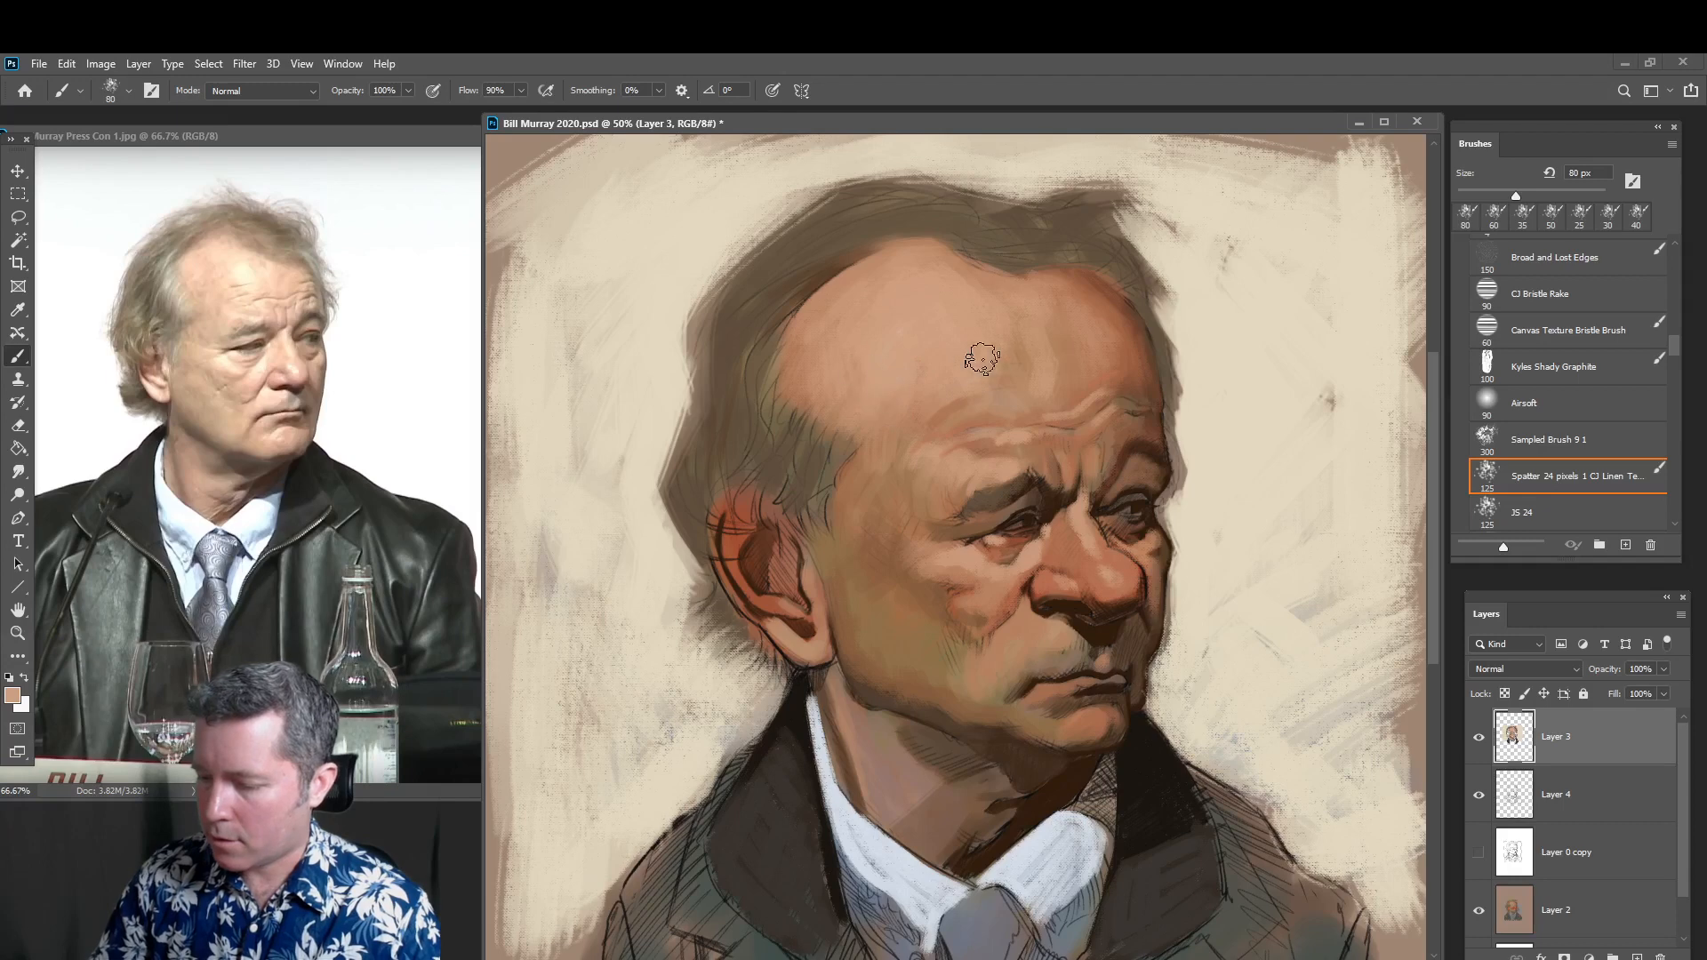
key("bracketright")
key("bracketright")
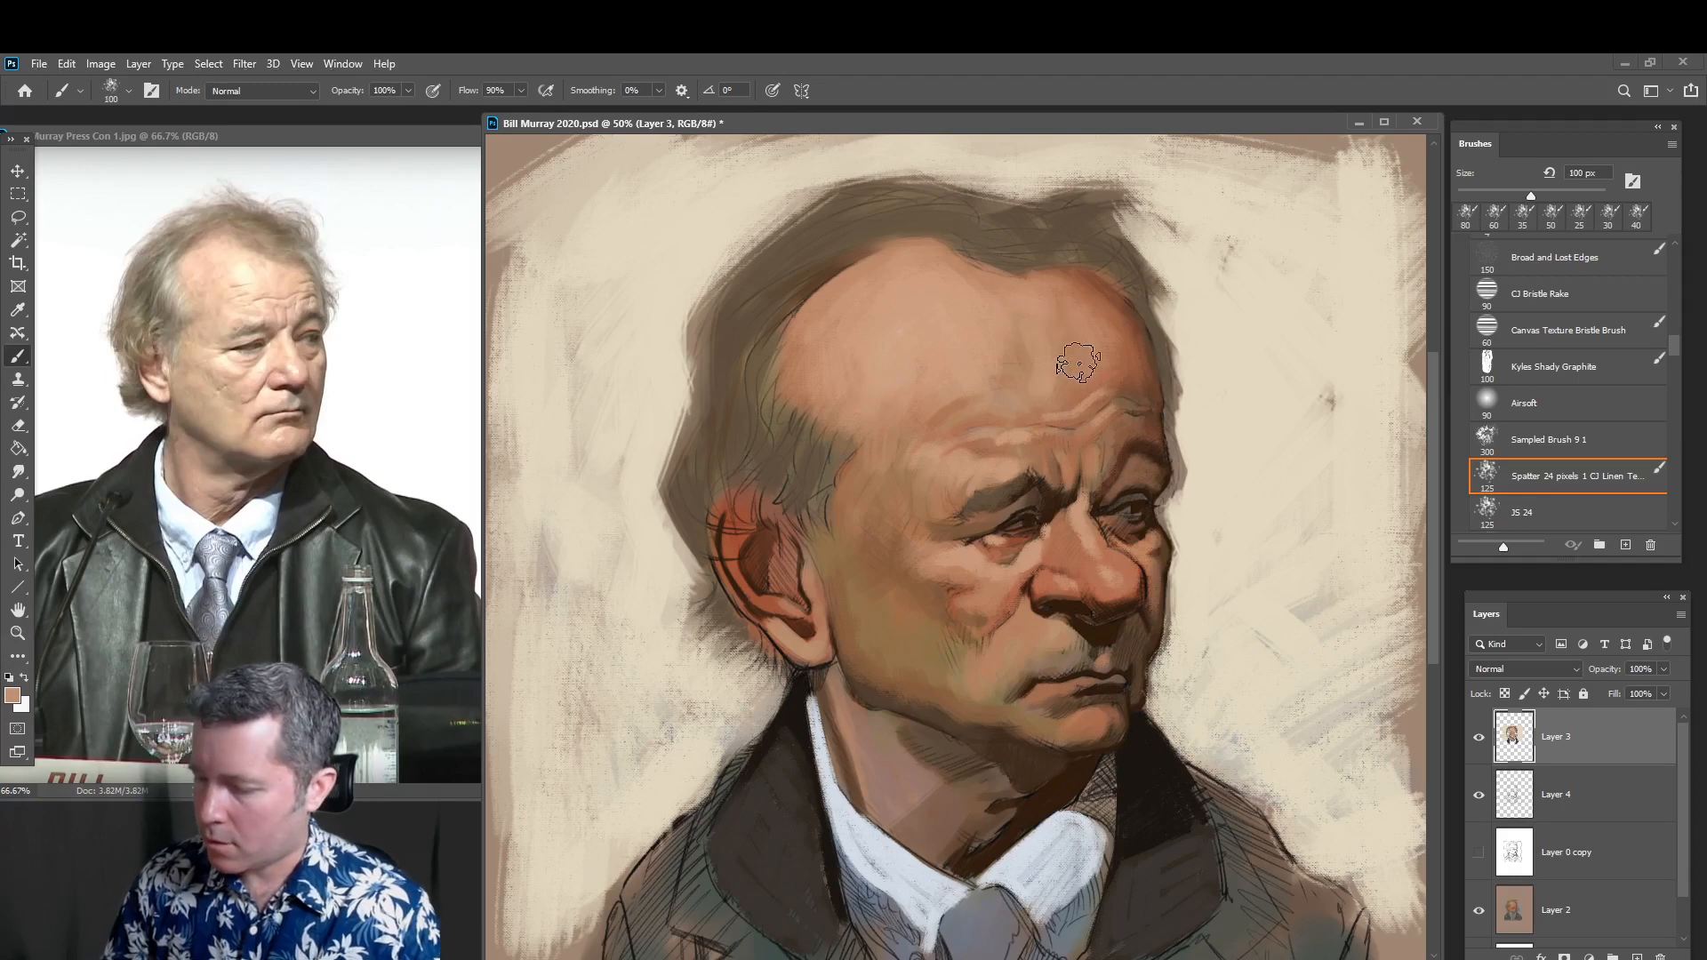
left_click_drag(1079, 363, 1076, 312)
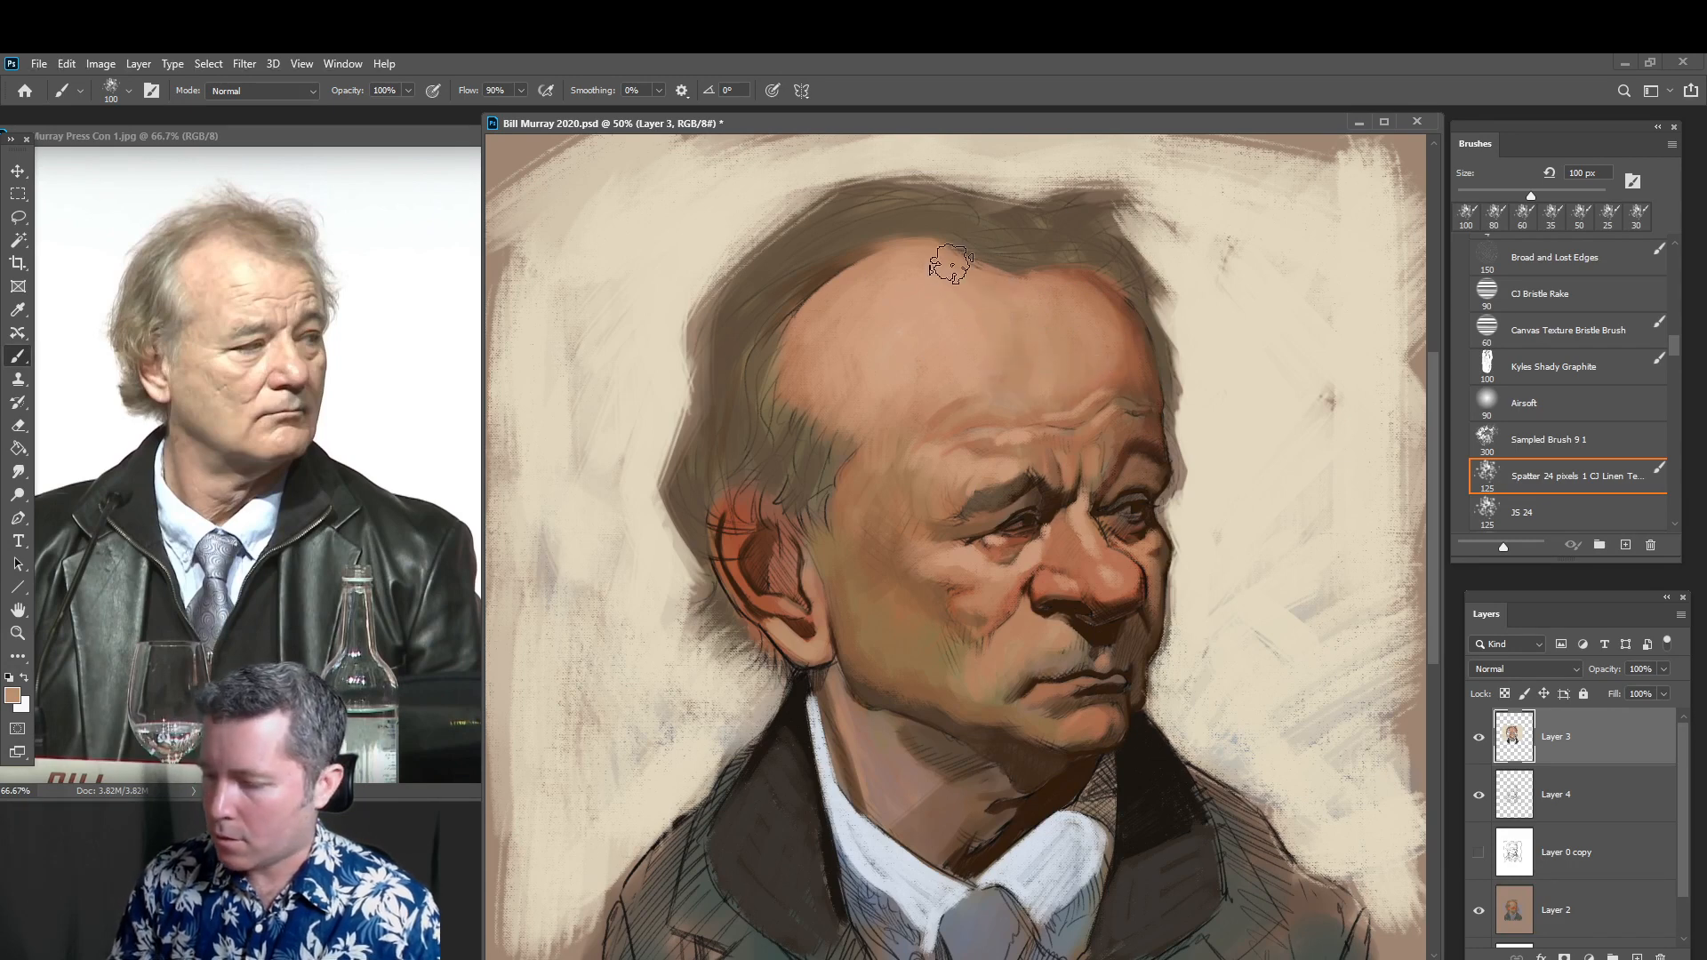
Set the foreground colour to grey-brown #887a67, based on the hair colour, and paint the temple hair at 80 px
left_click(765, 352, "alt")
left_click(15, 699)
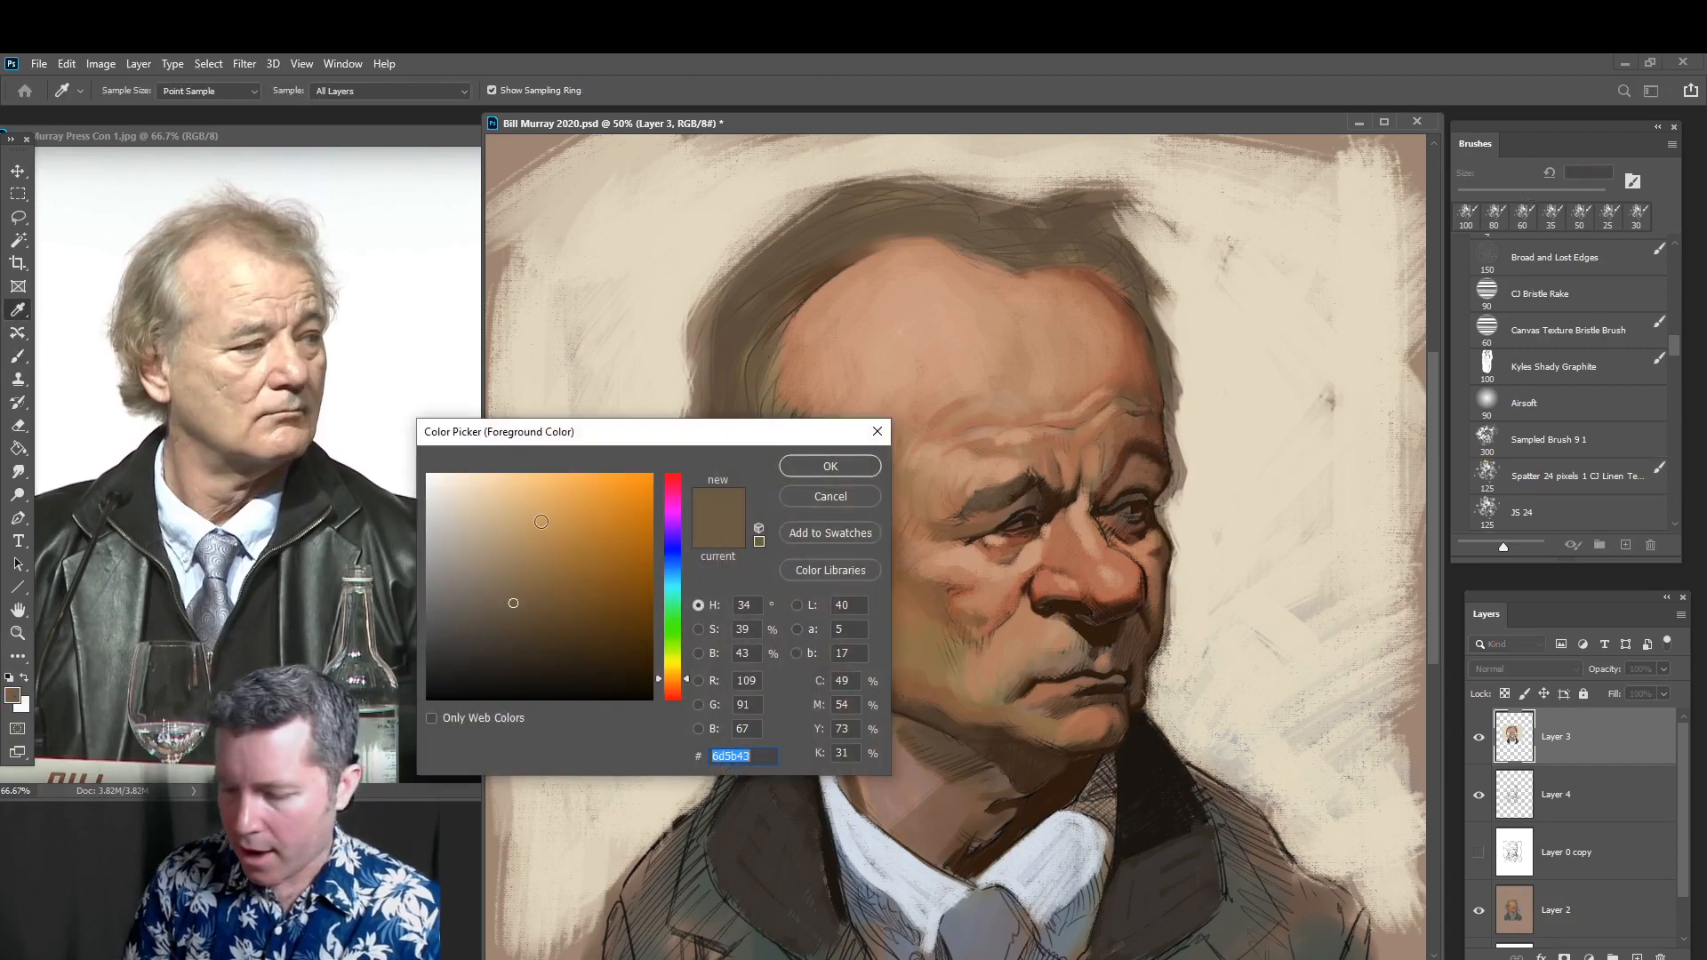
left_click_drag(497, 569, 483, 578)
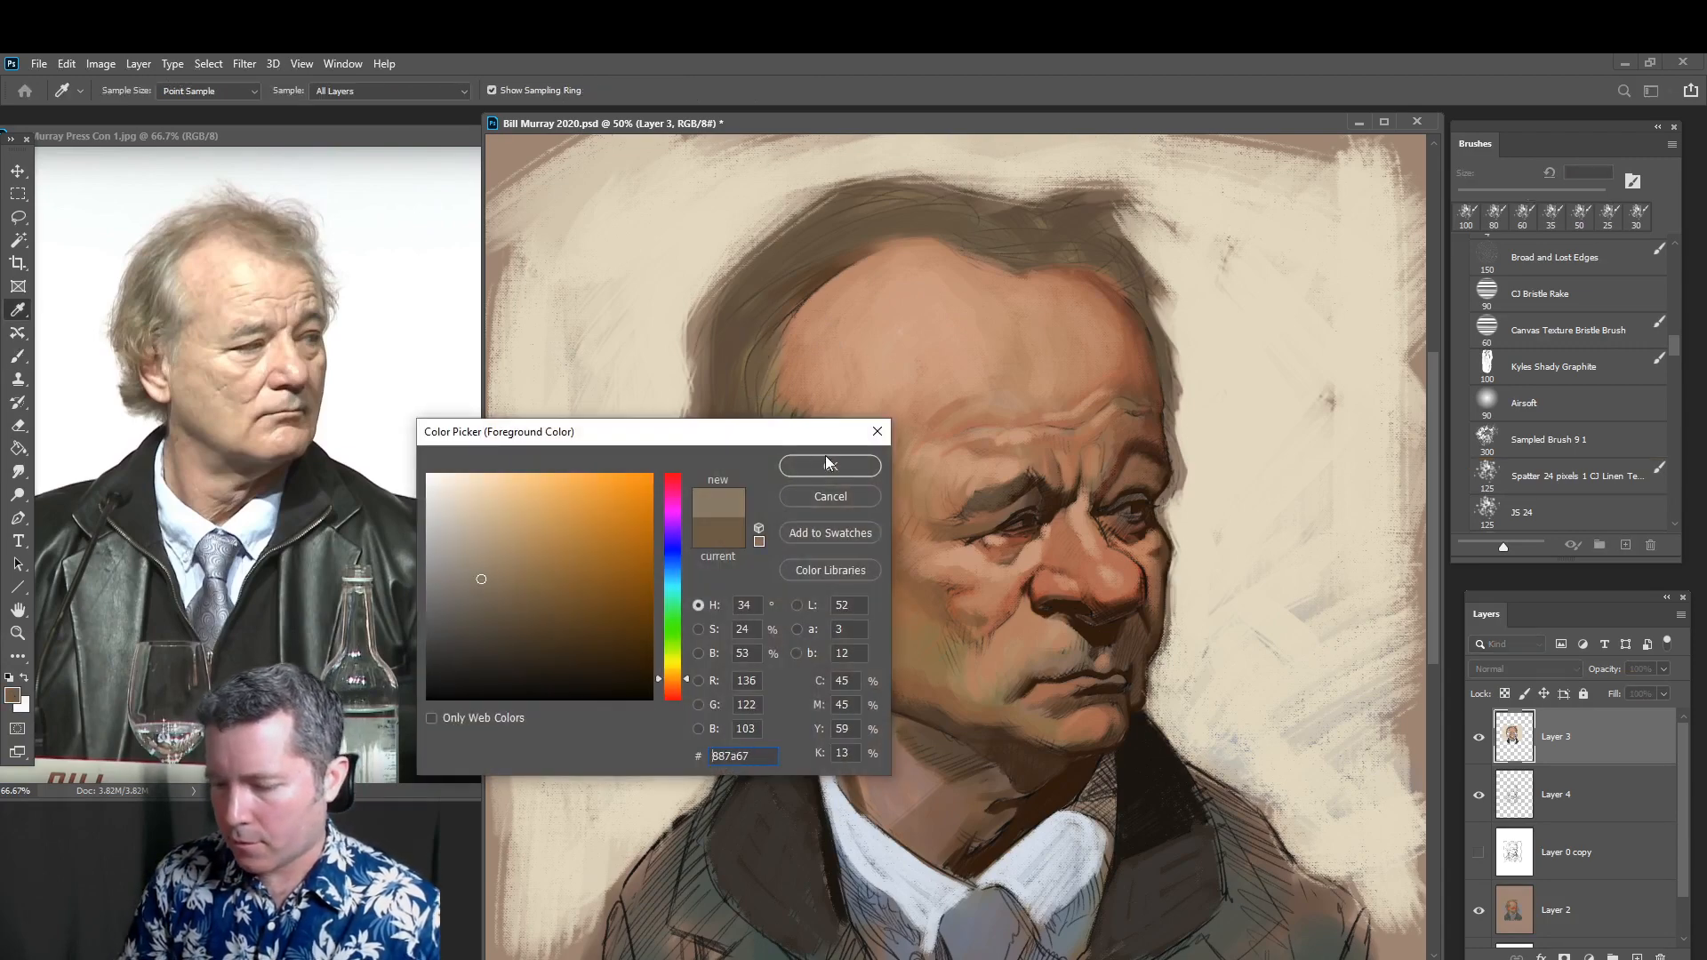
left_click(827, 464)
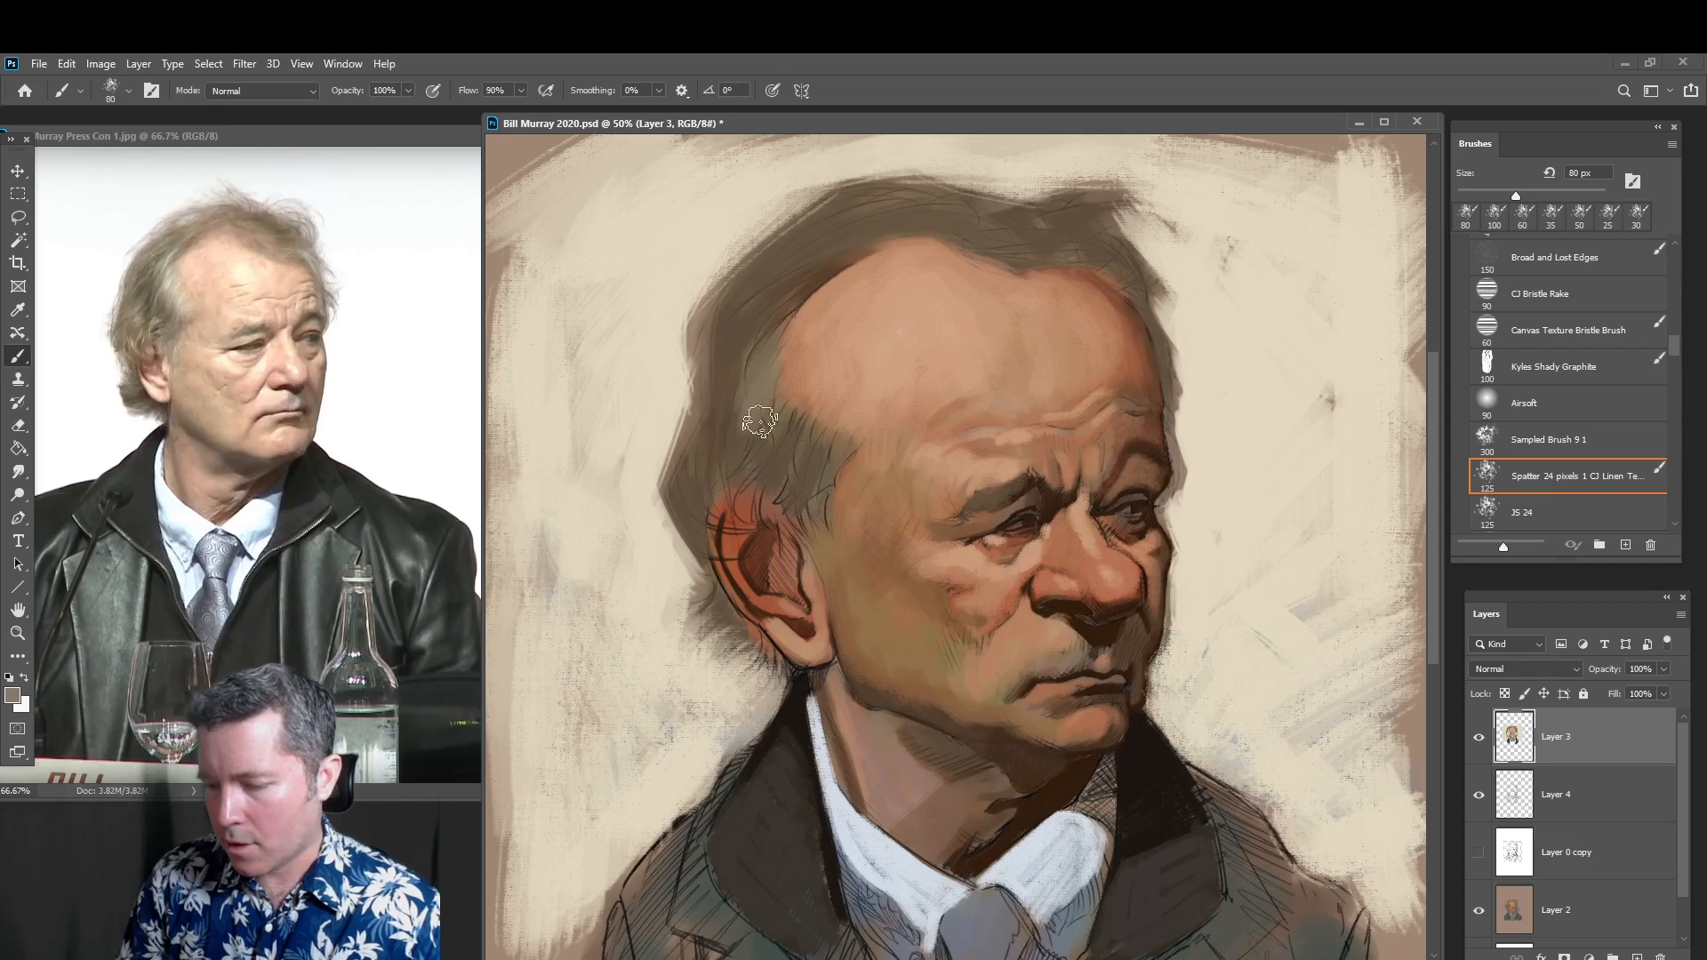
mouse_move(786, 403)
left_mouse_down()
mouse_move(772, 447)
mouse_move(781, 472)
mouse_move(802, 464)
left_mouse_up()
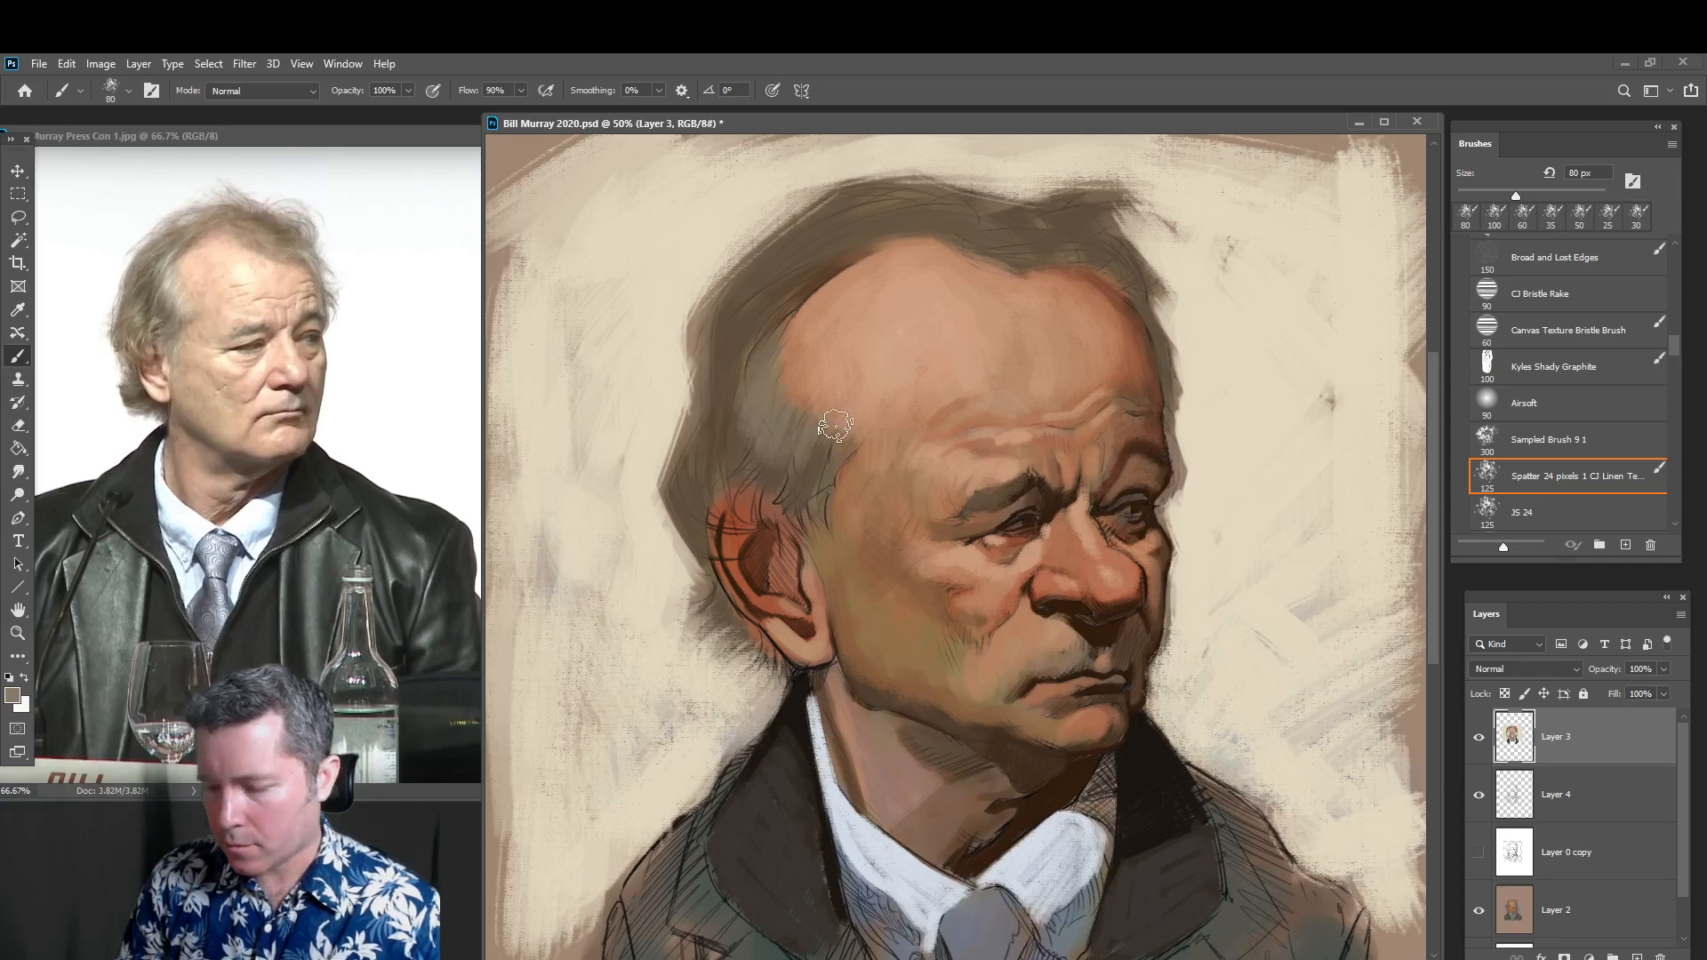
Paint the lighter grey-brown over the side and top hair along the hairline with a 60 px brush
key("bracketleft")
key("bracketleft")
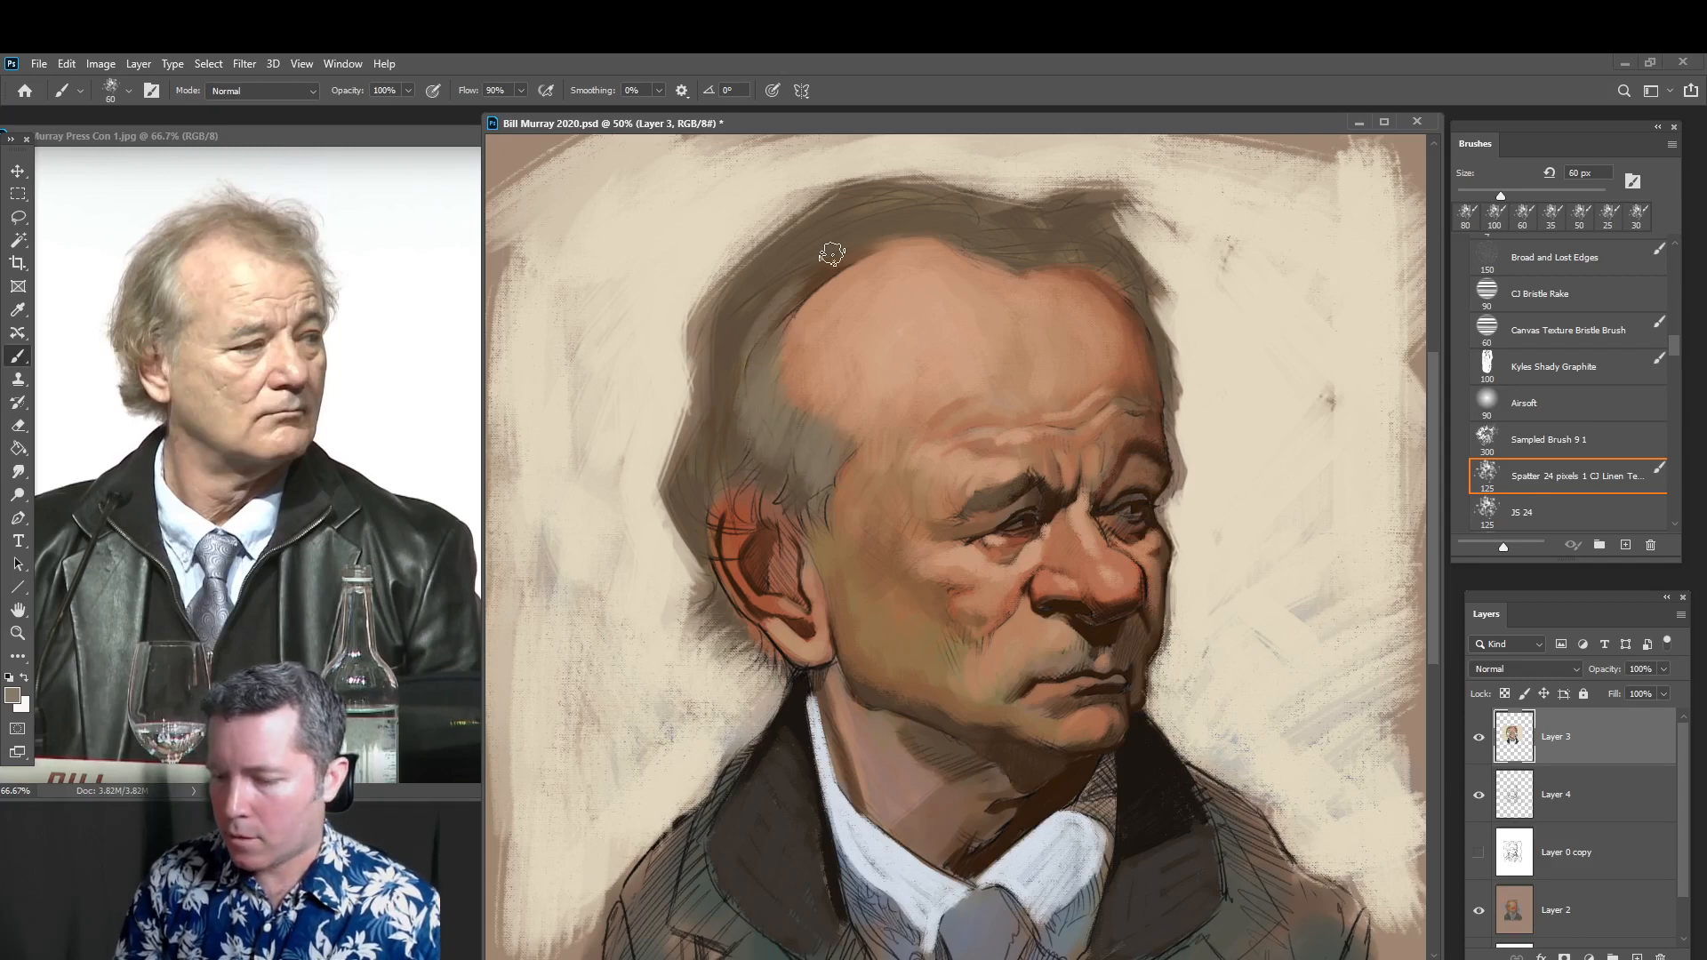
mouse_move(749, 337)
left_mouse_down()
mouse_move(832, 256)
mouse_move(760, 325)
mouse_move(880, 222)
mouse_move(896, 236)
mouse_move(765, 302)
mouse_move(881, 241)
mouse_move(769, 290)
mouse_move(879, 238)
mouse_move(801, 251)
mouse_move(918, 230)
mouse_move(829, 238)
mouse_move(966, 246)
left_mouse_up()
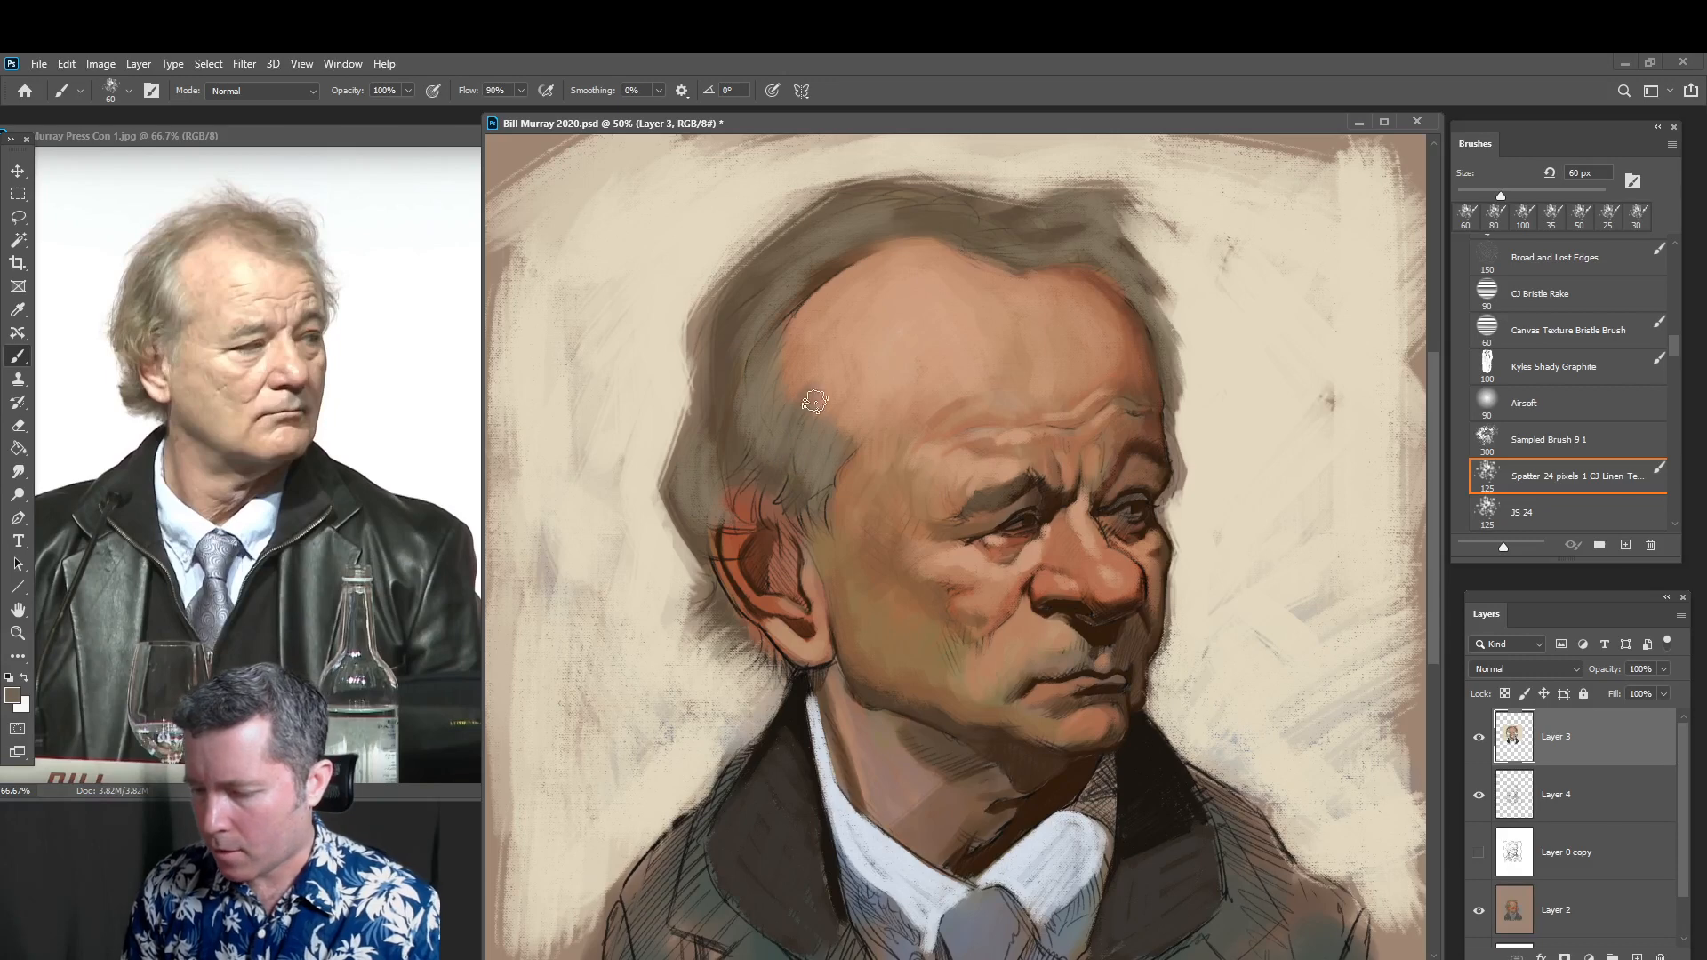
Soften the temple hairline with grey-brown hair colour and sampled light skin tone, enlarging the brush to 80 px
mouse_move(816, 447)
left_mouse_down()
mouse_move(841, 421)
mouse_move(792, 382)
mouse_move(830, 362)
left_mouse_up()
left_click(838, 357, "alt")
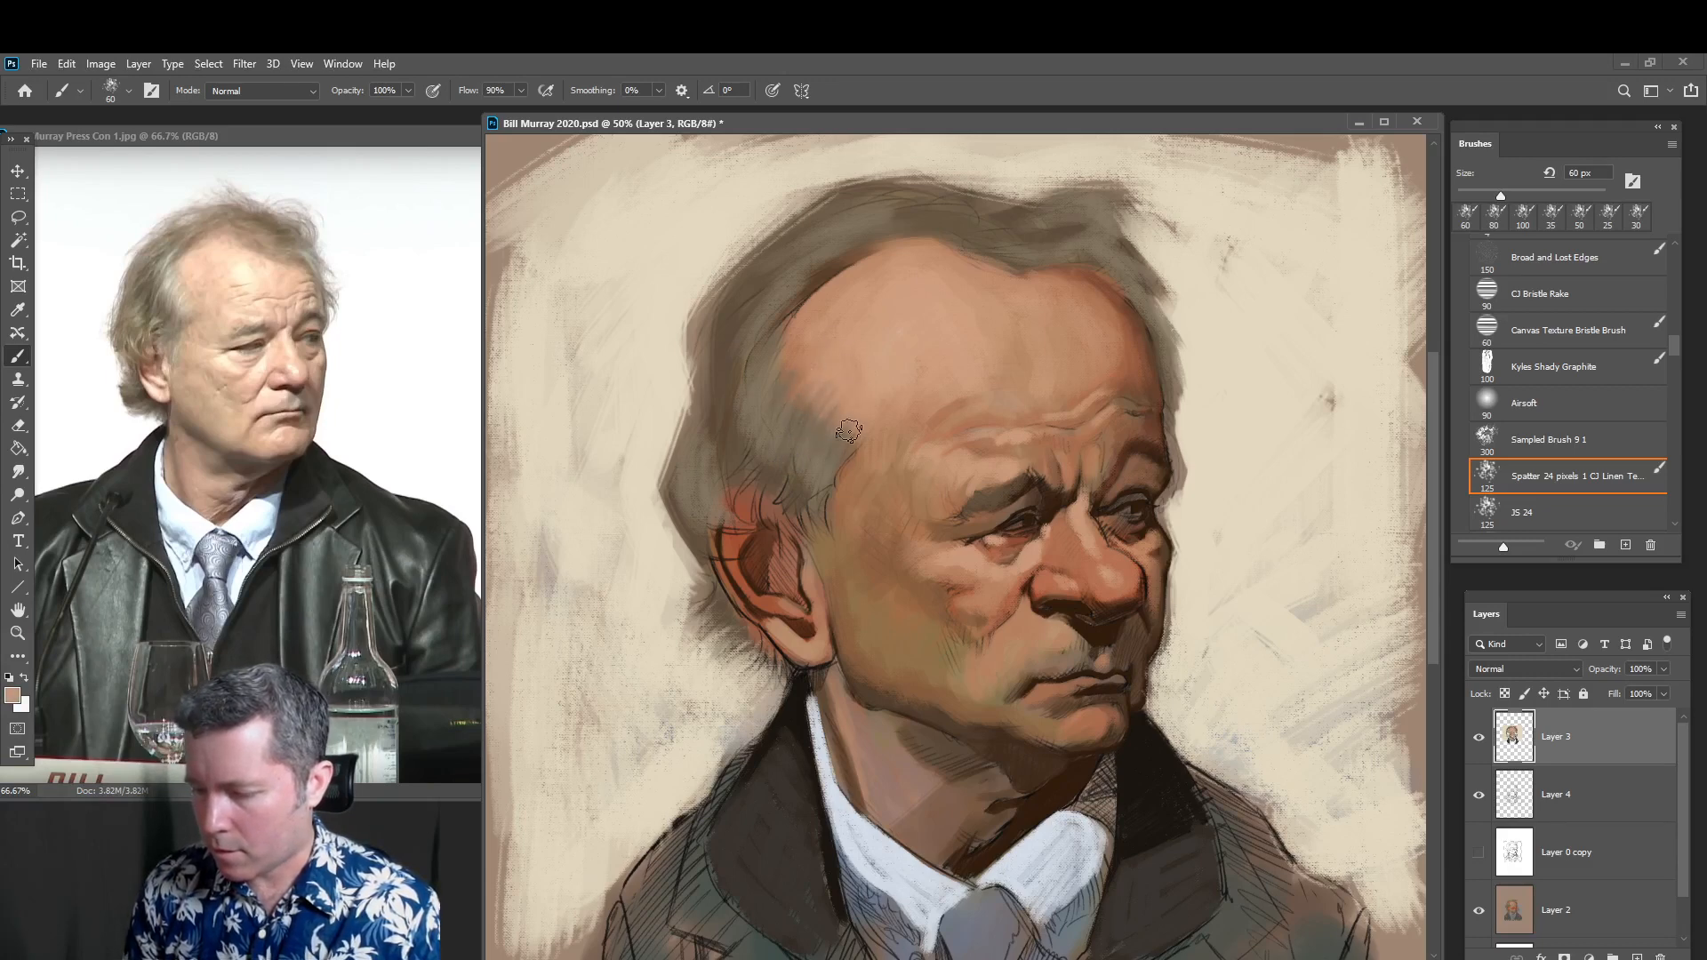
key("bracketright")
key("bracketright")
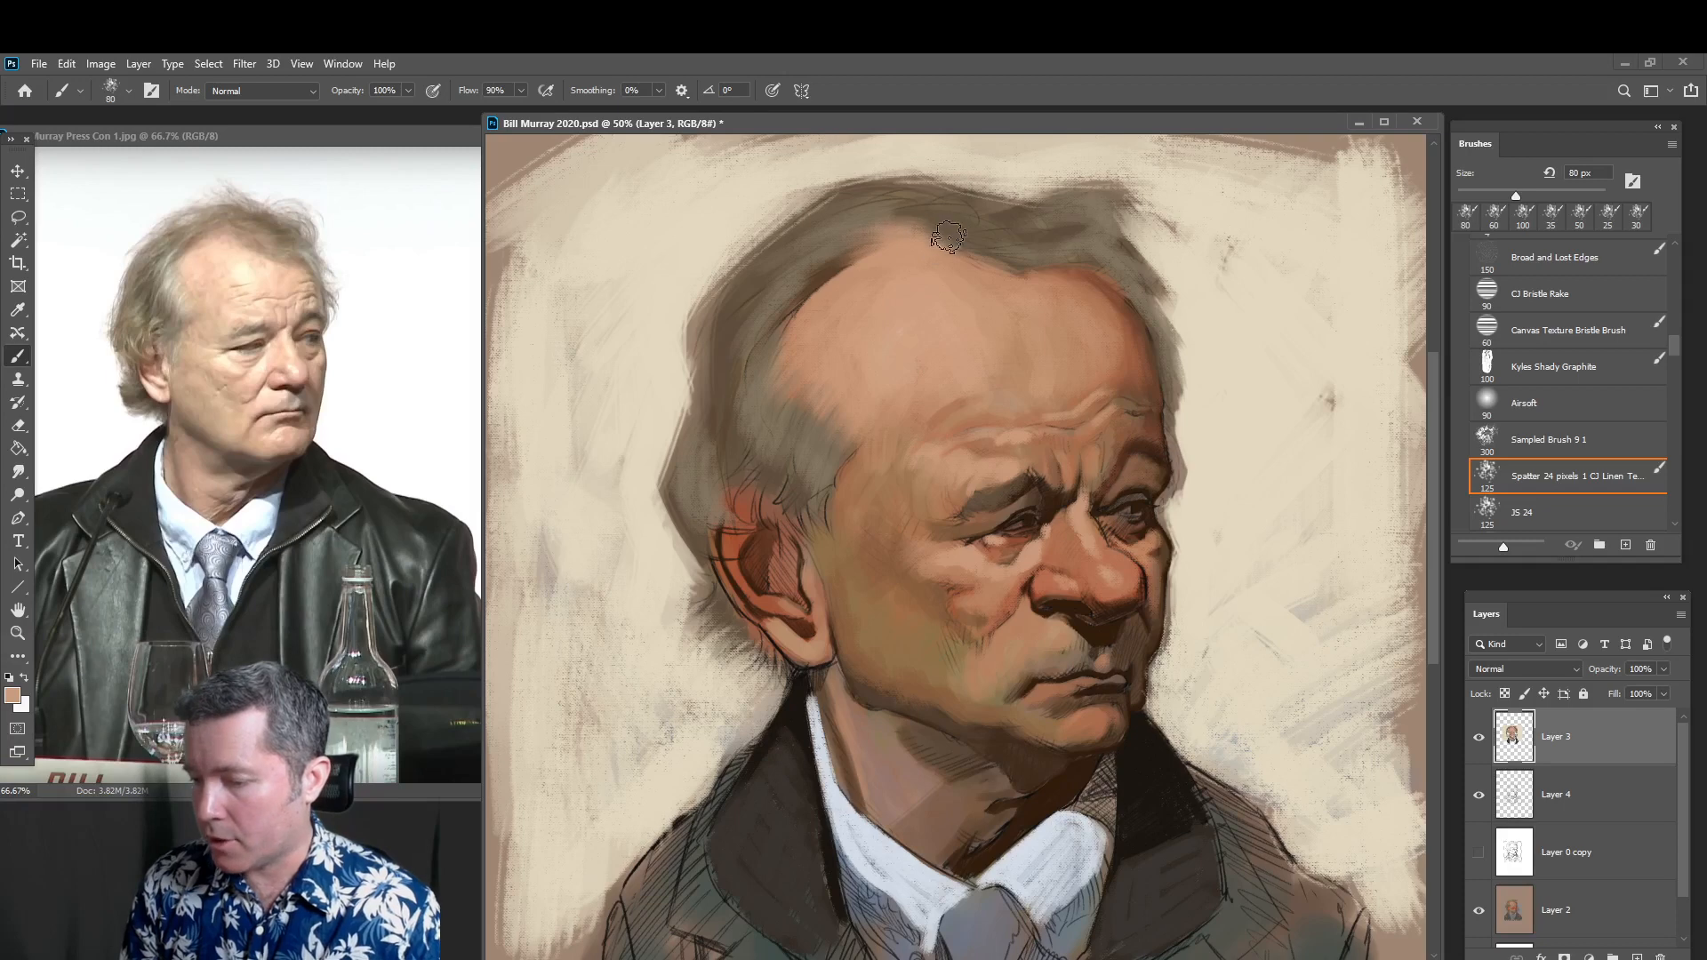
Blend the top hairline with sampled tones and brush loose hair wisps above the crown at 80 px
left_click(875, 202, "alt")
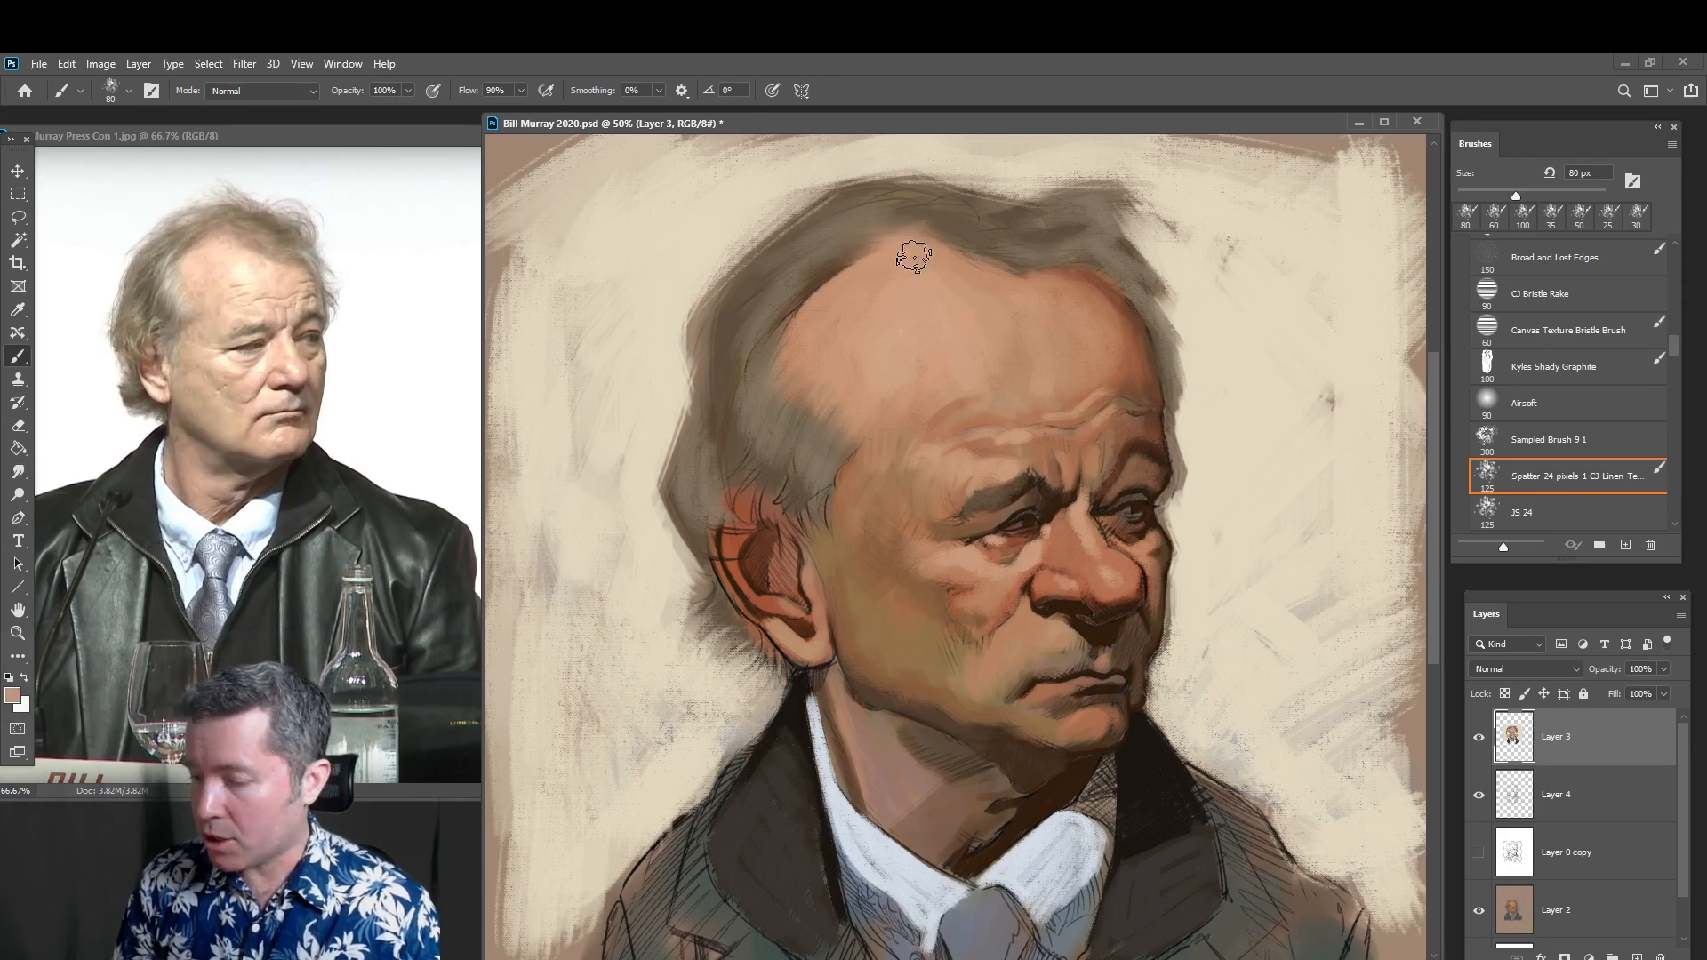
left_click(963, 212, "alt")
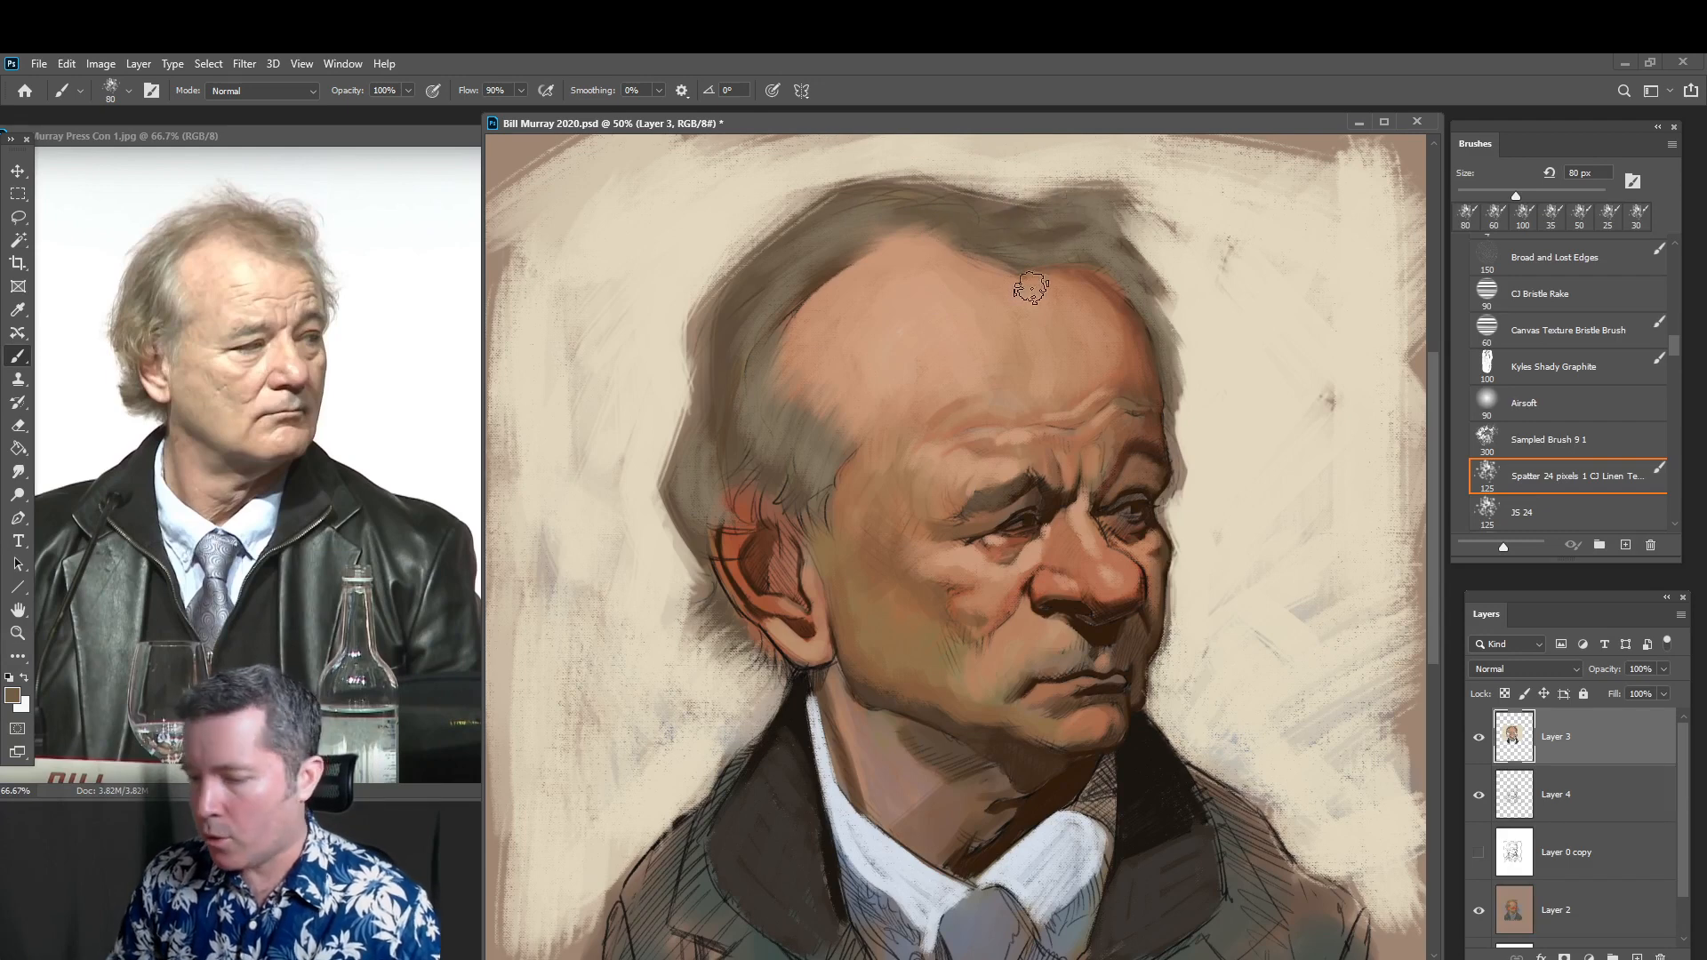
mouse_move(1032, 215)
left_mouse_down()
mouse_move(944, 153)
mouse_move(857, 159)
left_mouse_up()
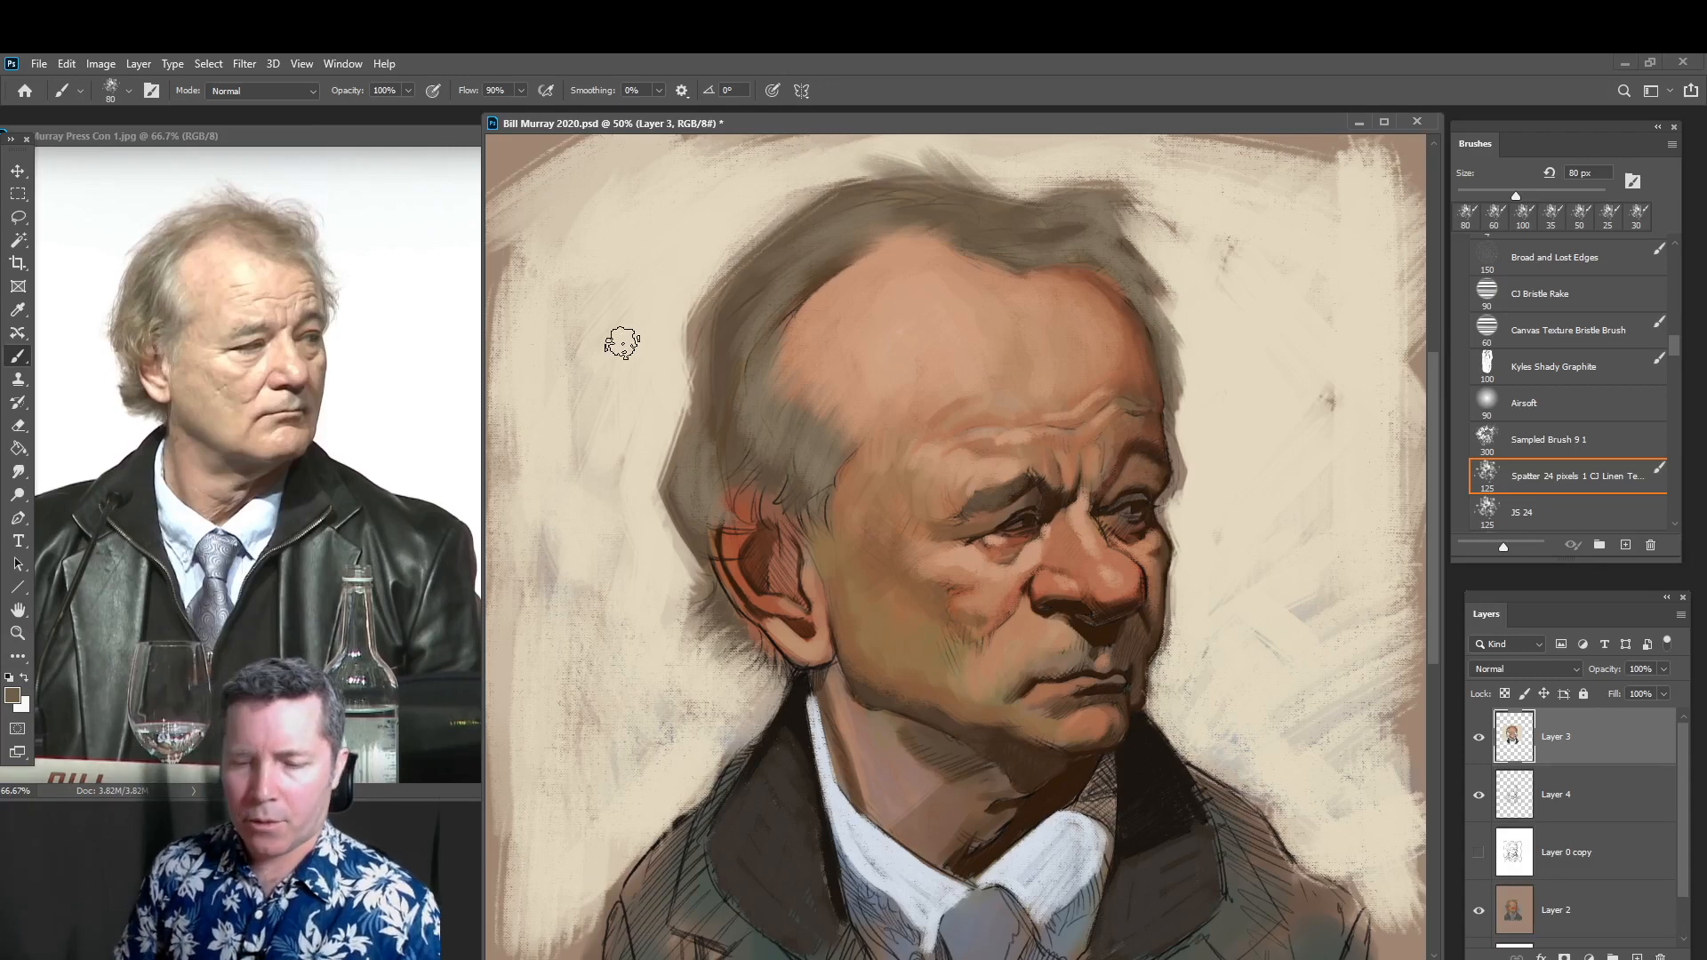
Rework the far forehead edge and near cheek with sampled skin and reddish tones, reducing the brush to 40 px
left_click(851, 279, "alt")
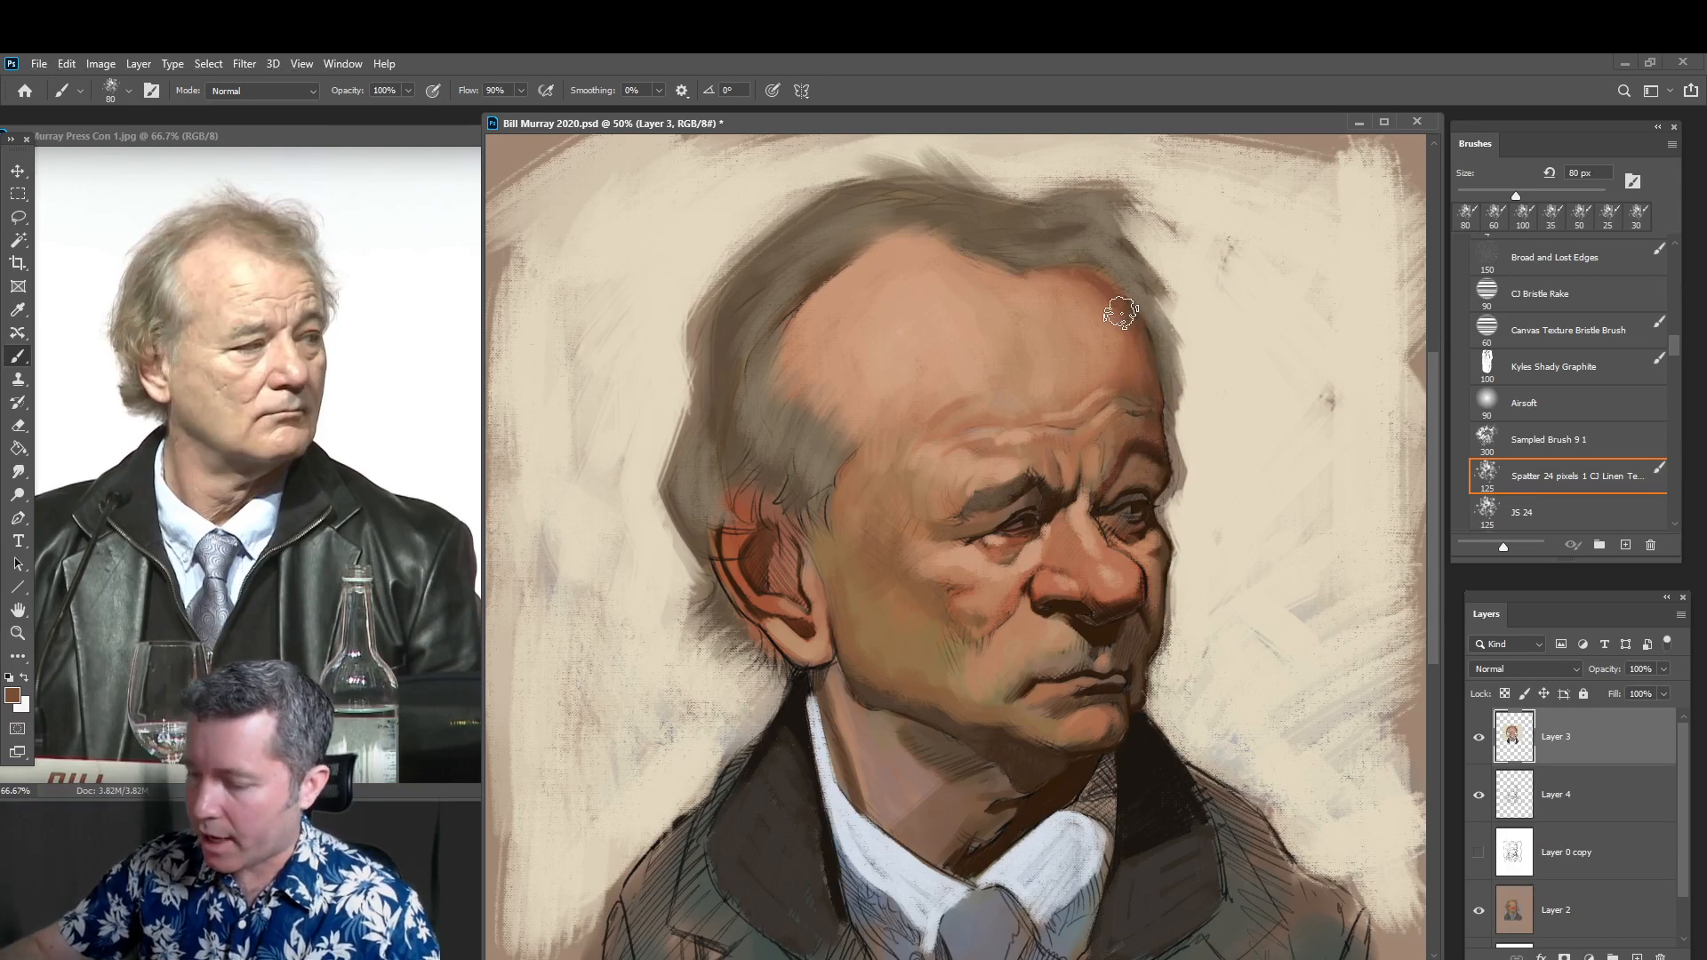
key("bracketleft")
key("bracketleft")
key("bracketleft")
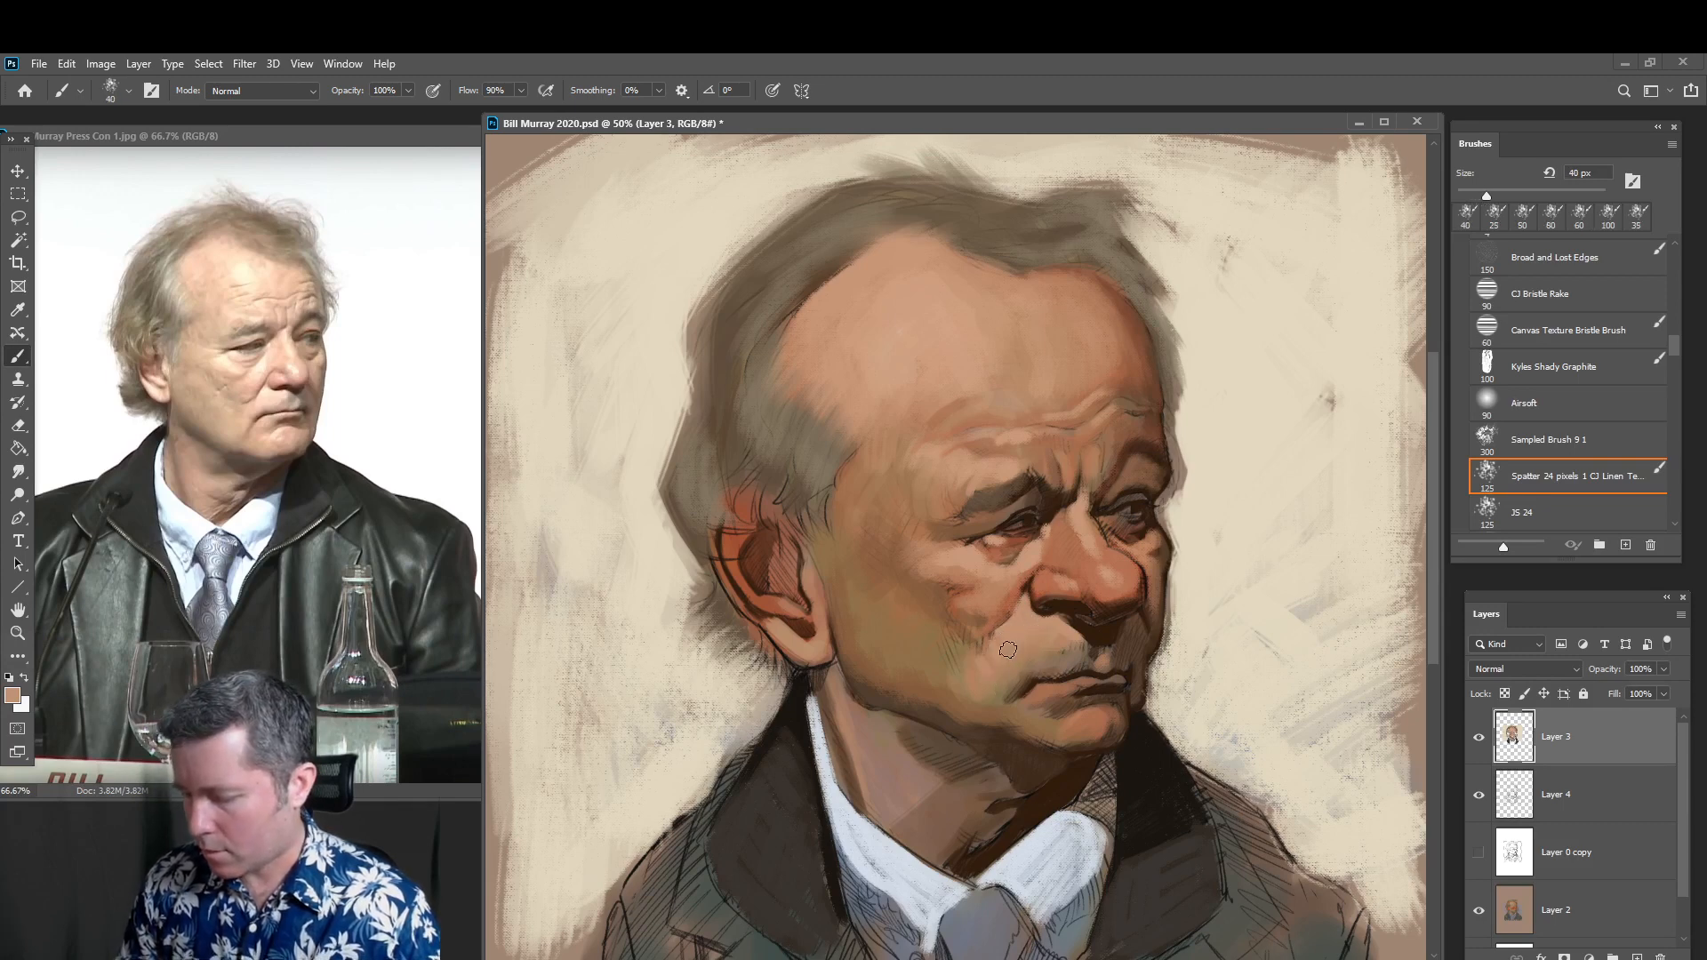
left_click(978, 597, "alt")
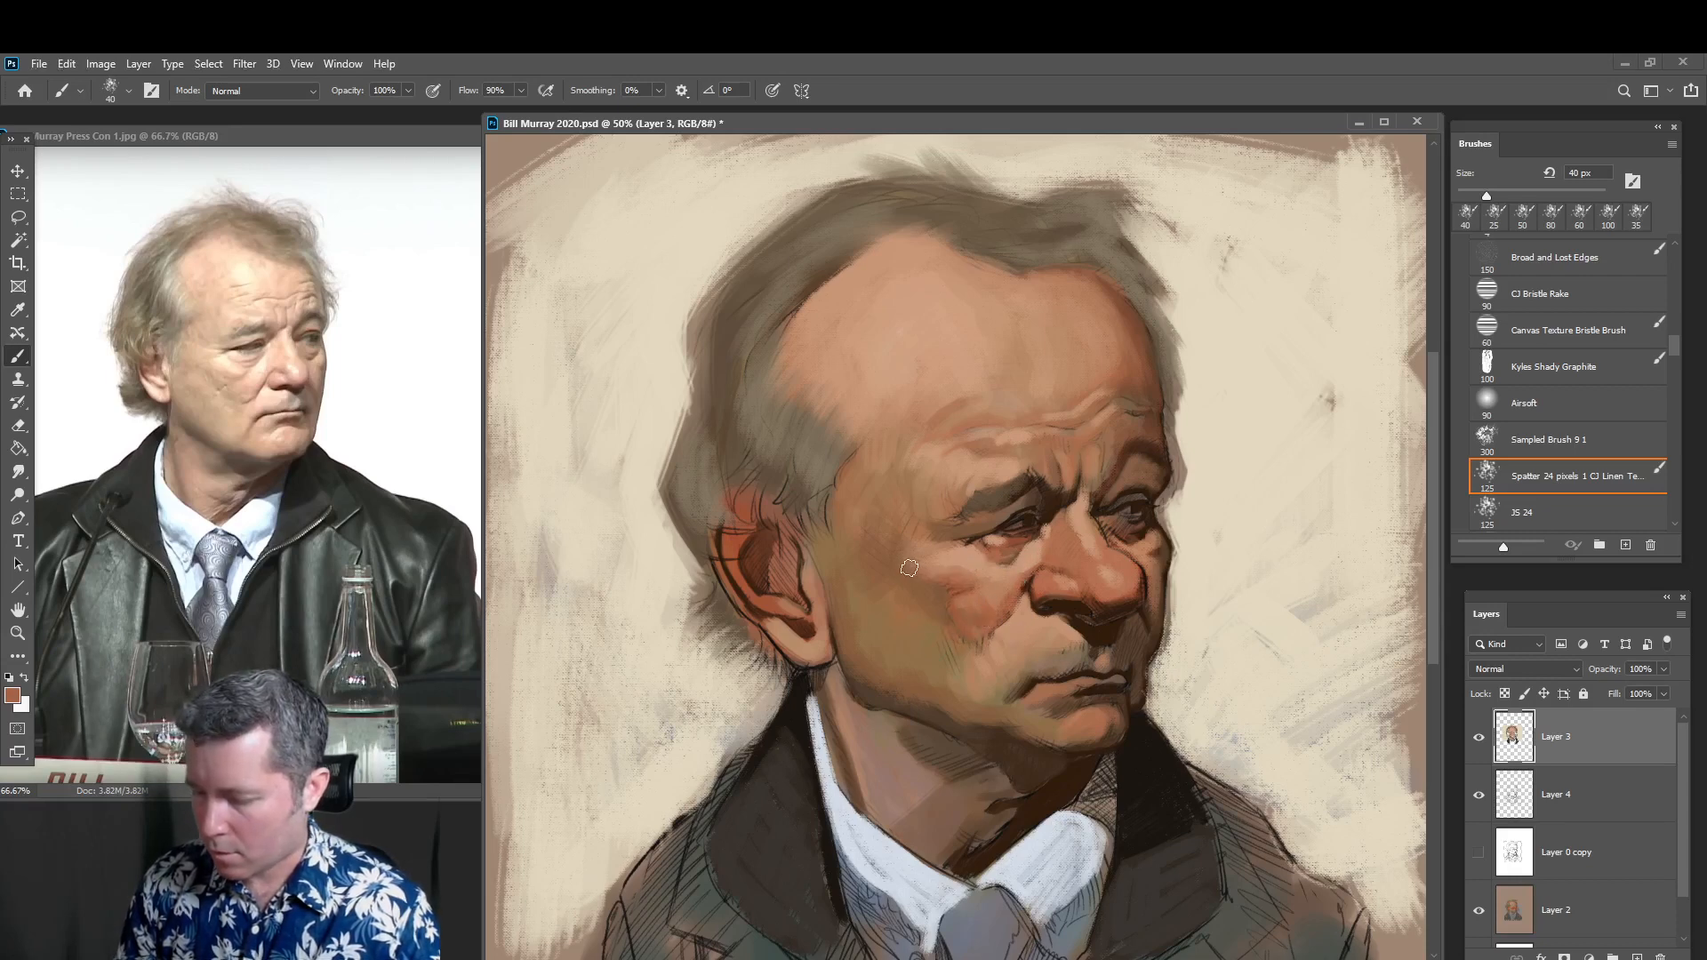
Set the foreground colour to dark brown #6e4c2f, based on the cheek shadow, and refine around the nose and far eye at 25 px
left_click(1135, 617, "alt")
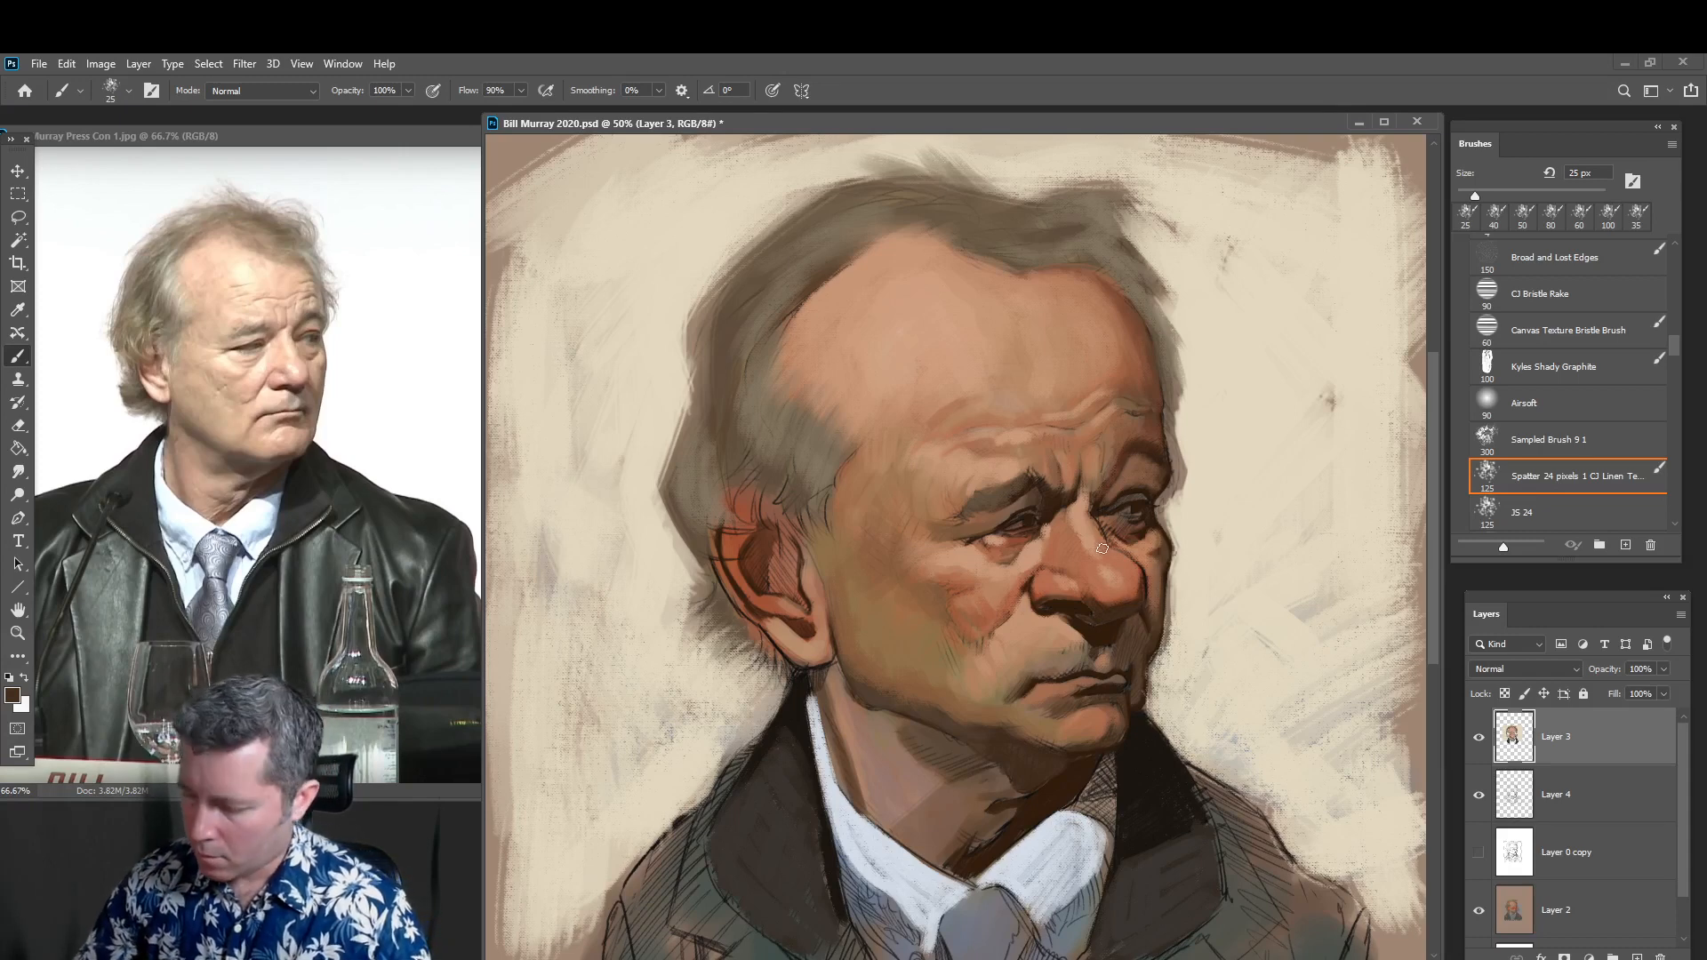
left_click(944, 654, "alt")
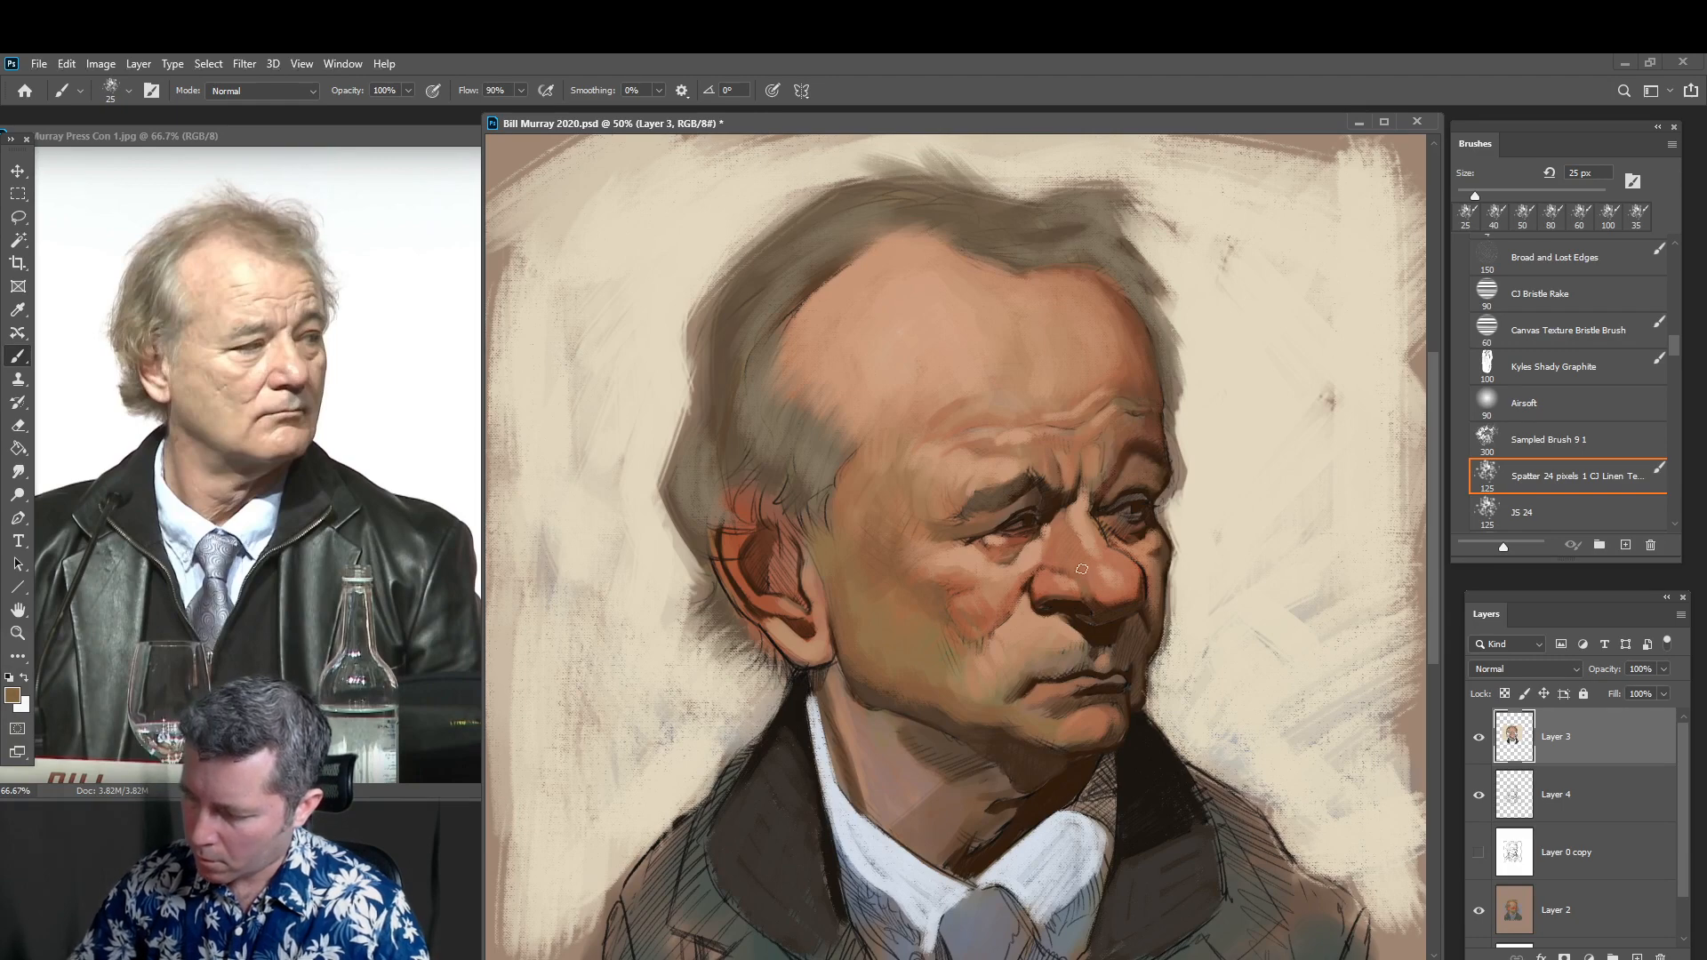
left_click(14, 701)
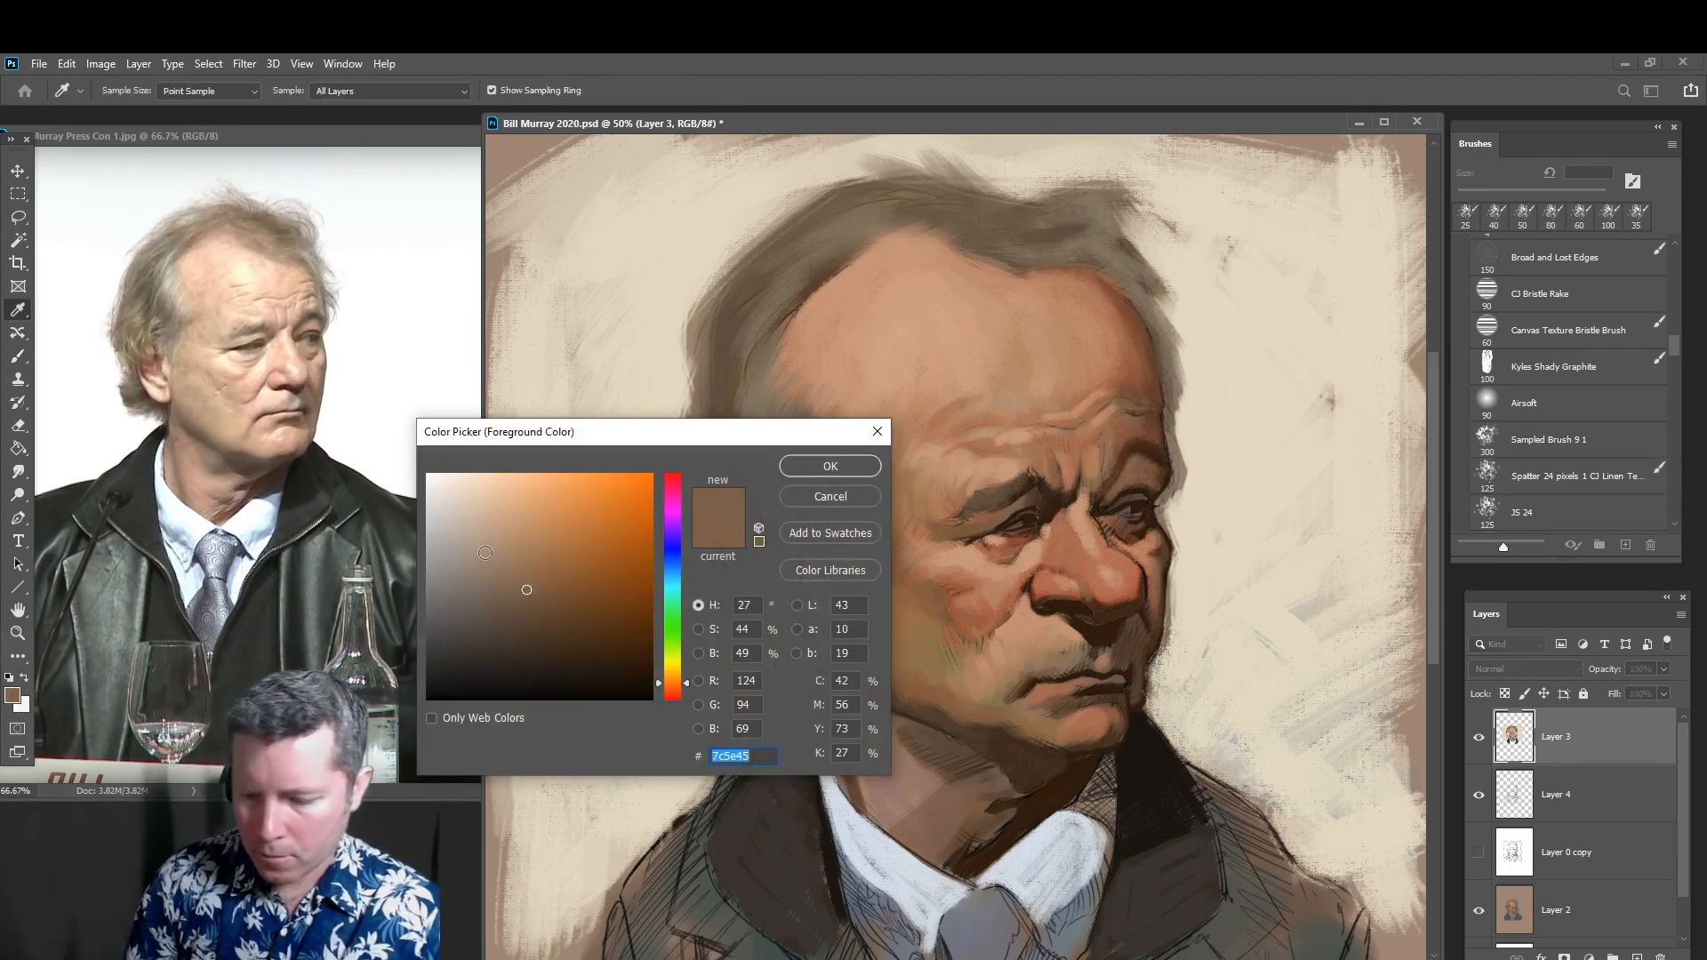
left_click(553, 601)
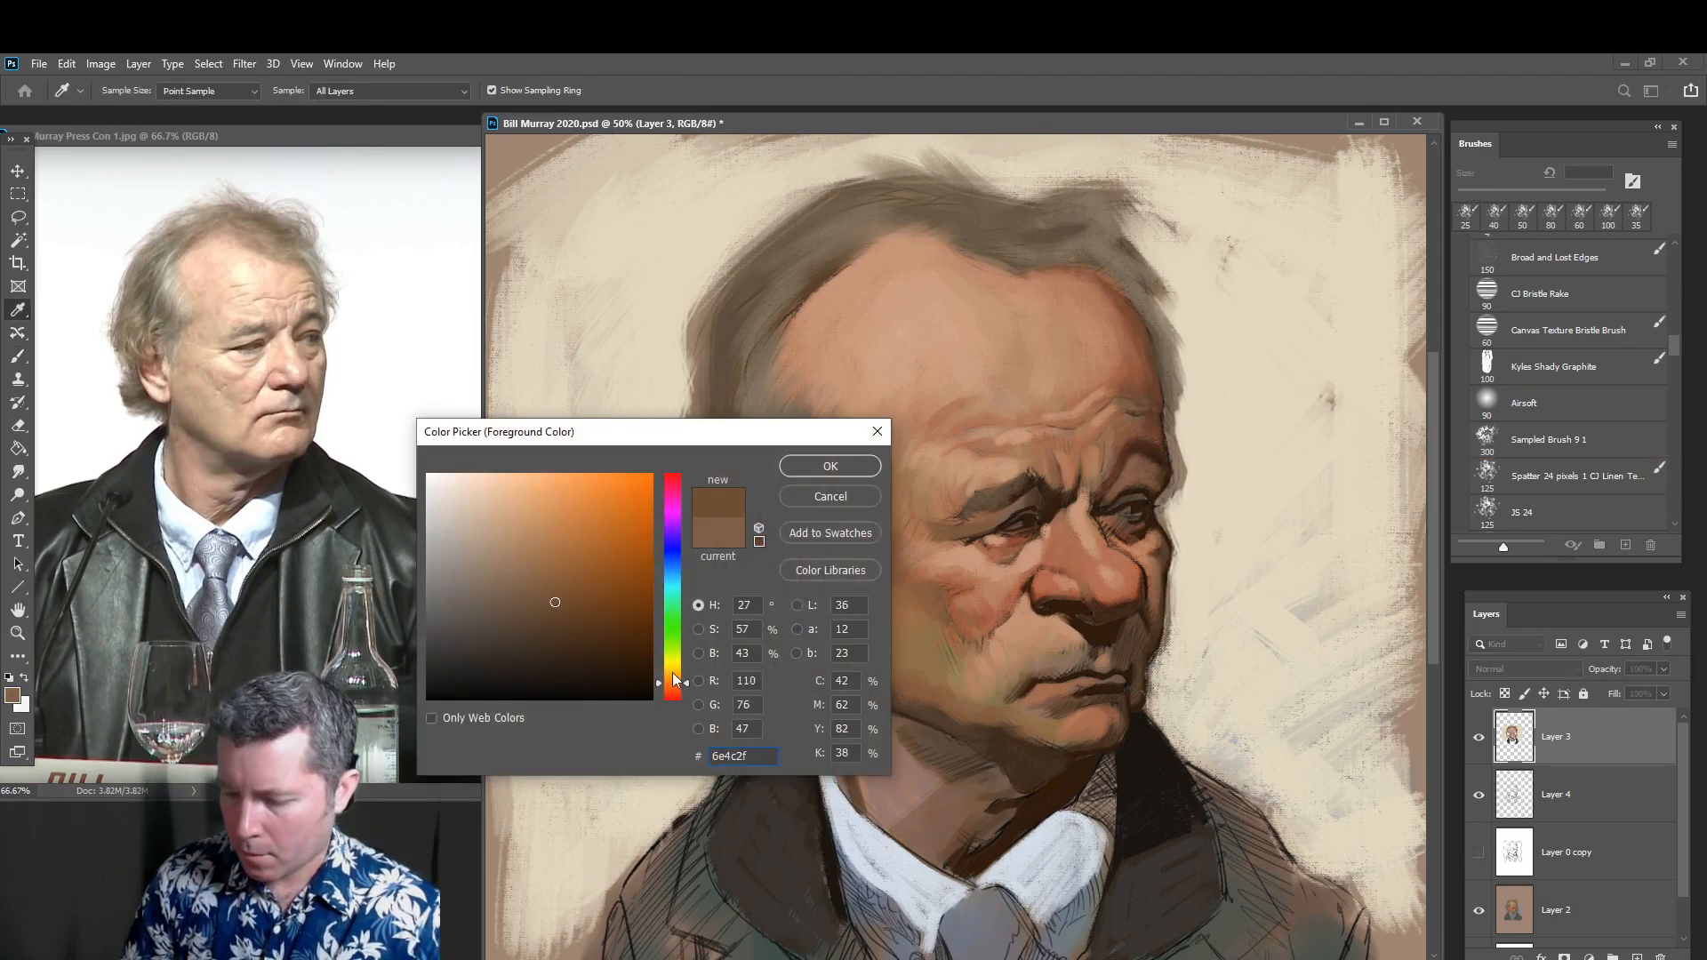
left_click(829, 465)
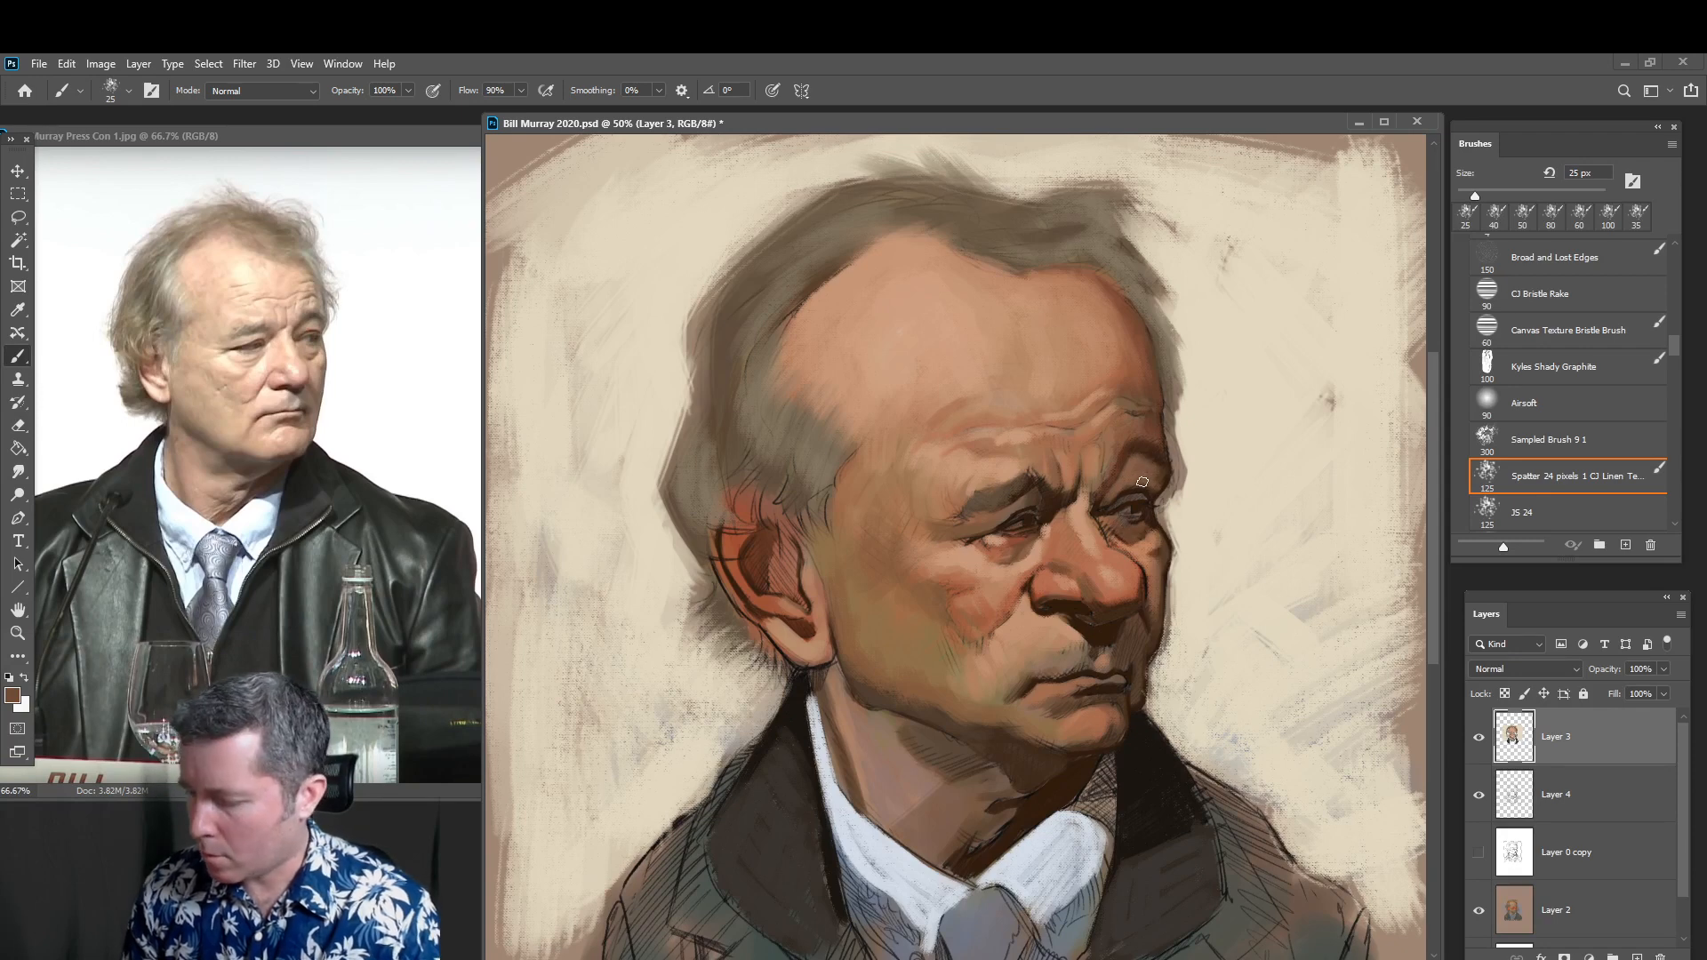
Refine the near eye area, far brow and forehead wrinkles with sampled browns and skin tones, using 20 to 35 px brushes
left_click(1145, 599, "alt")
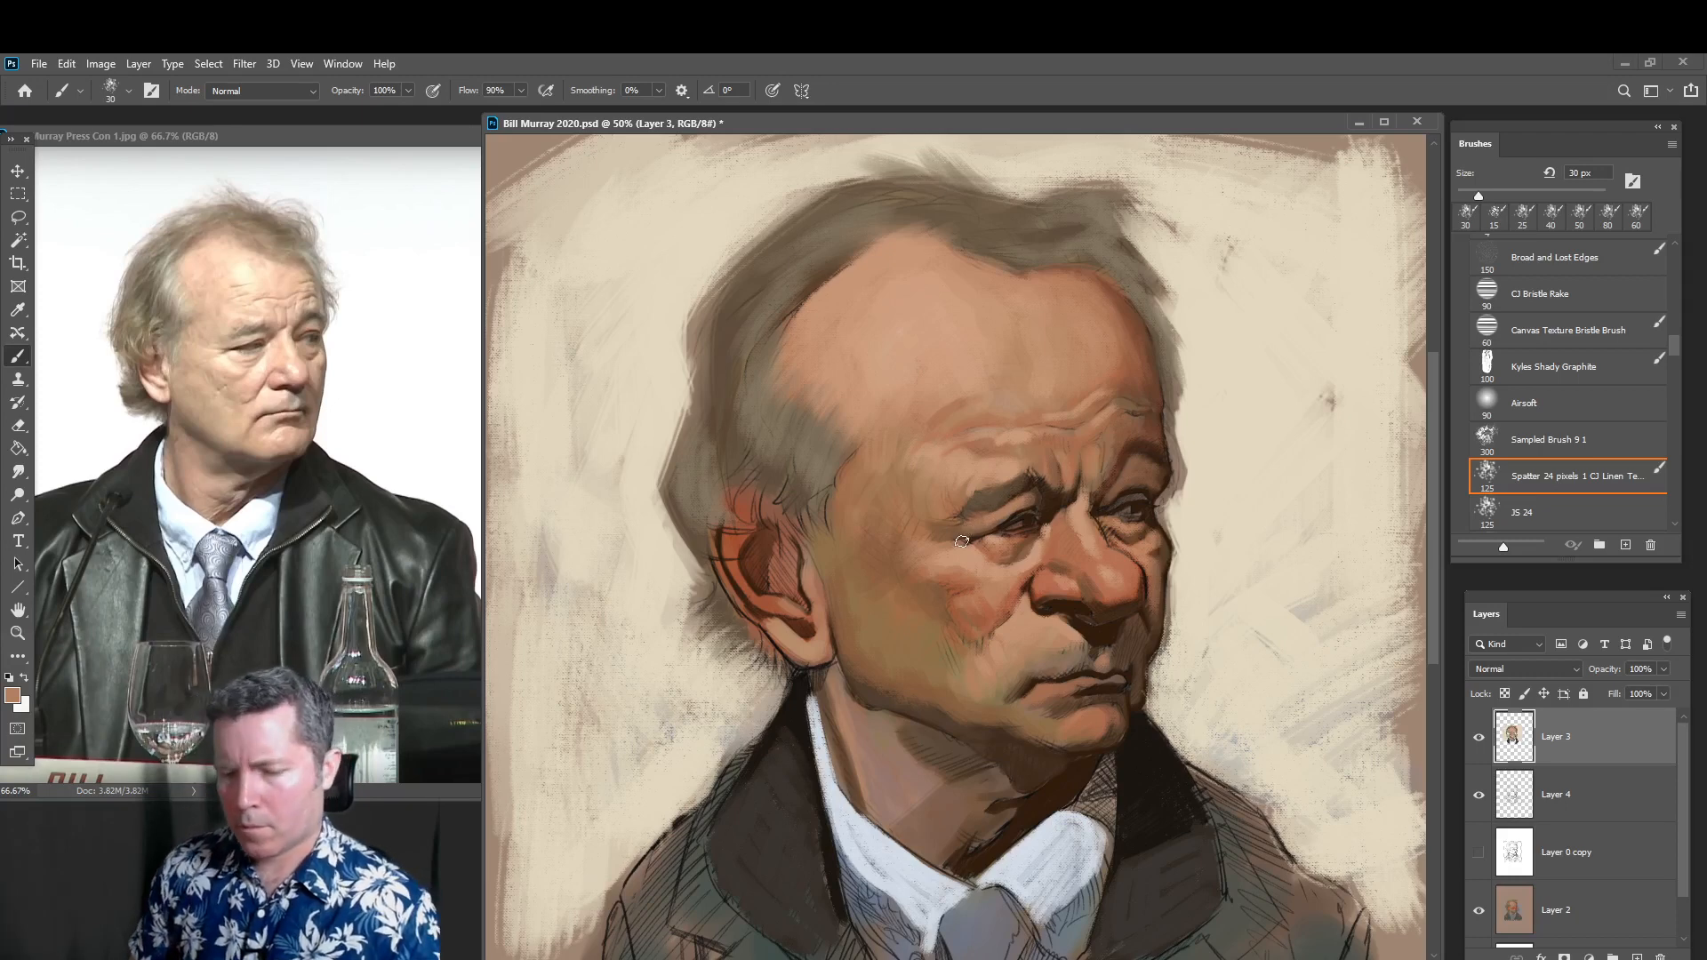
left_click(1165, 590, "alt")
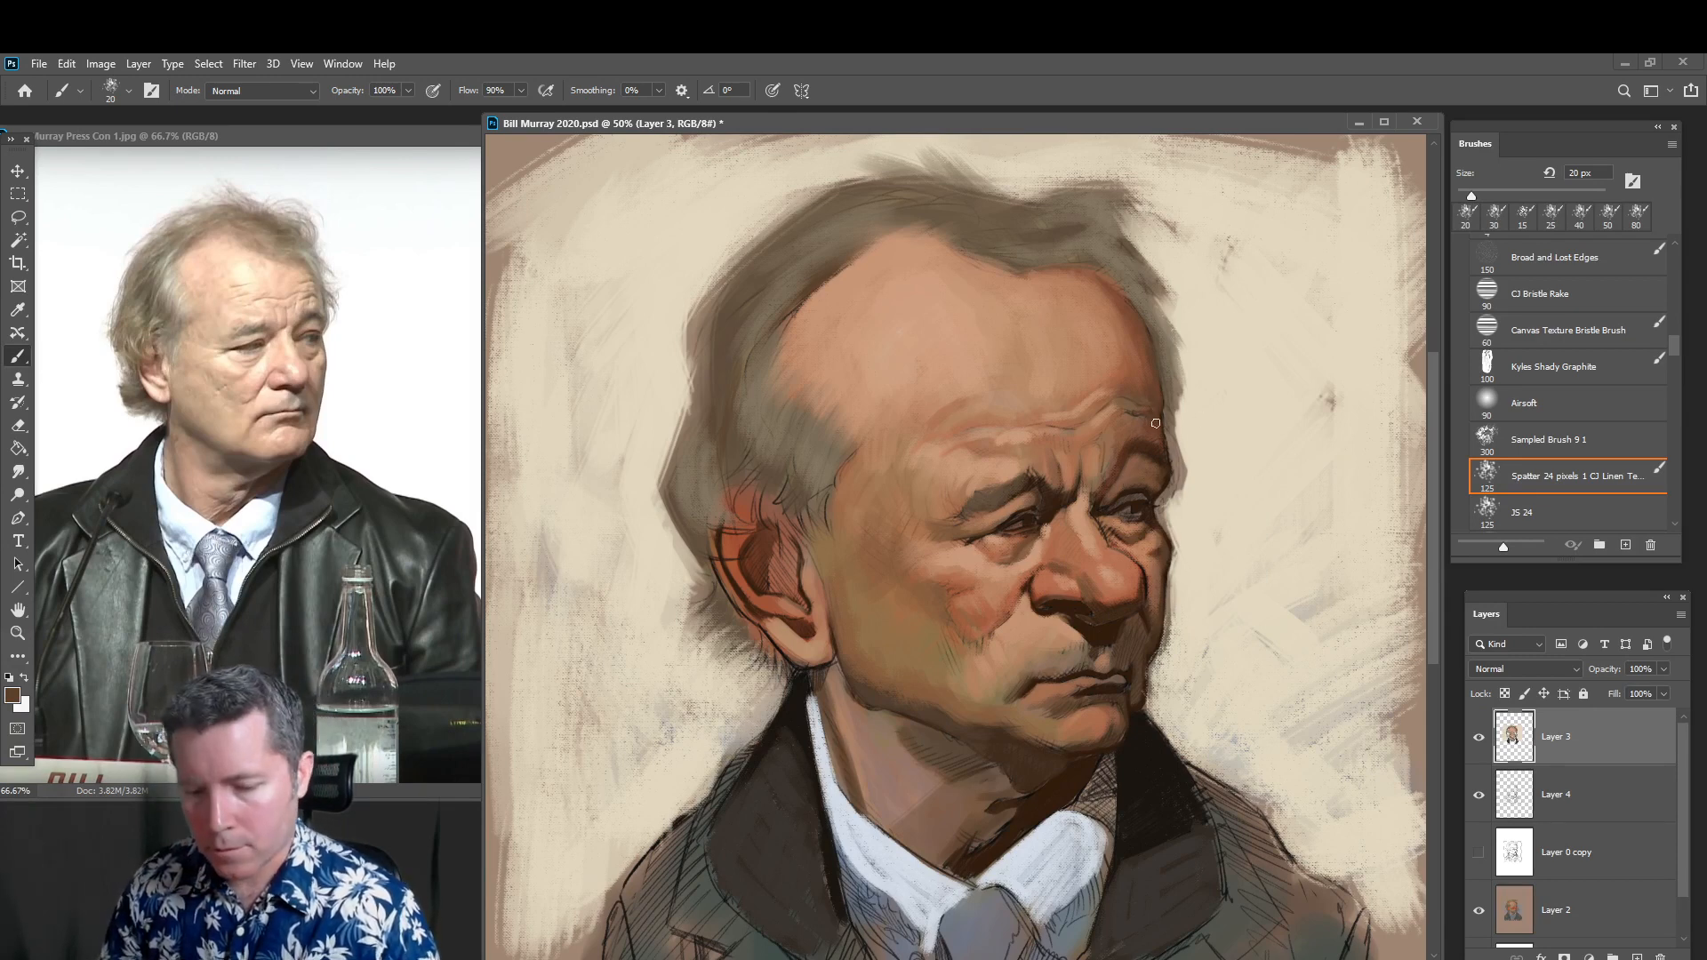
left_click(1113, 445, "alt")
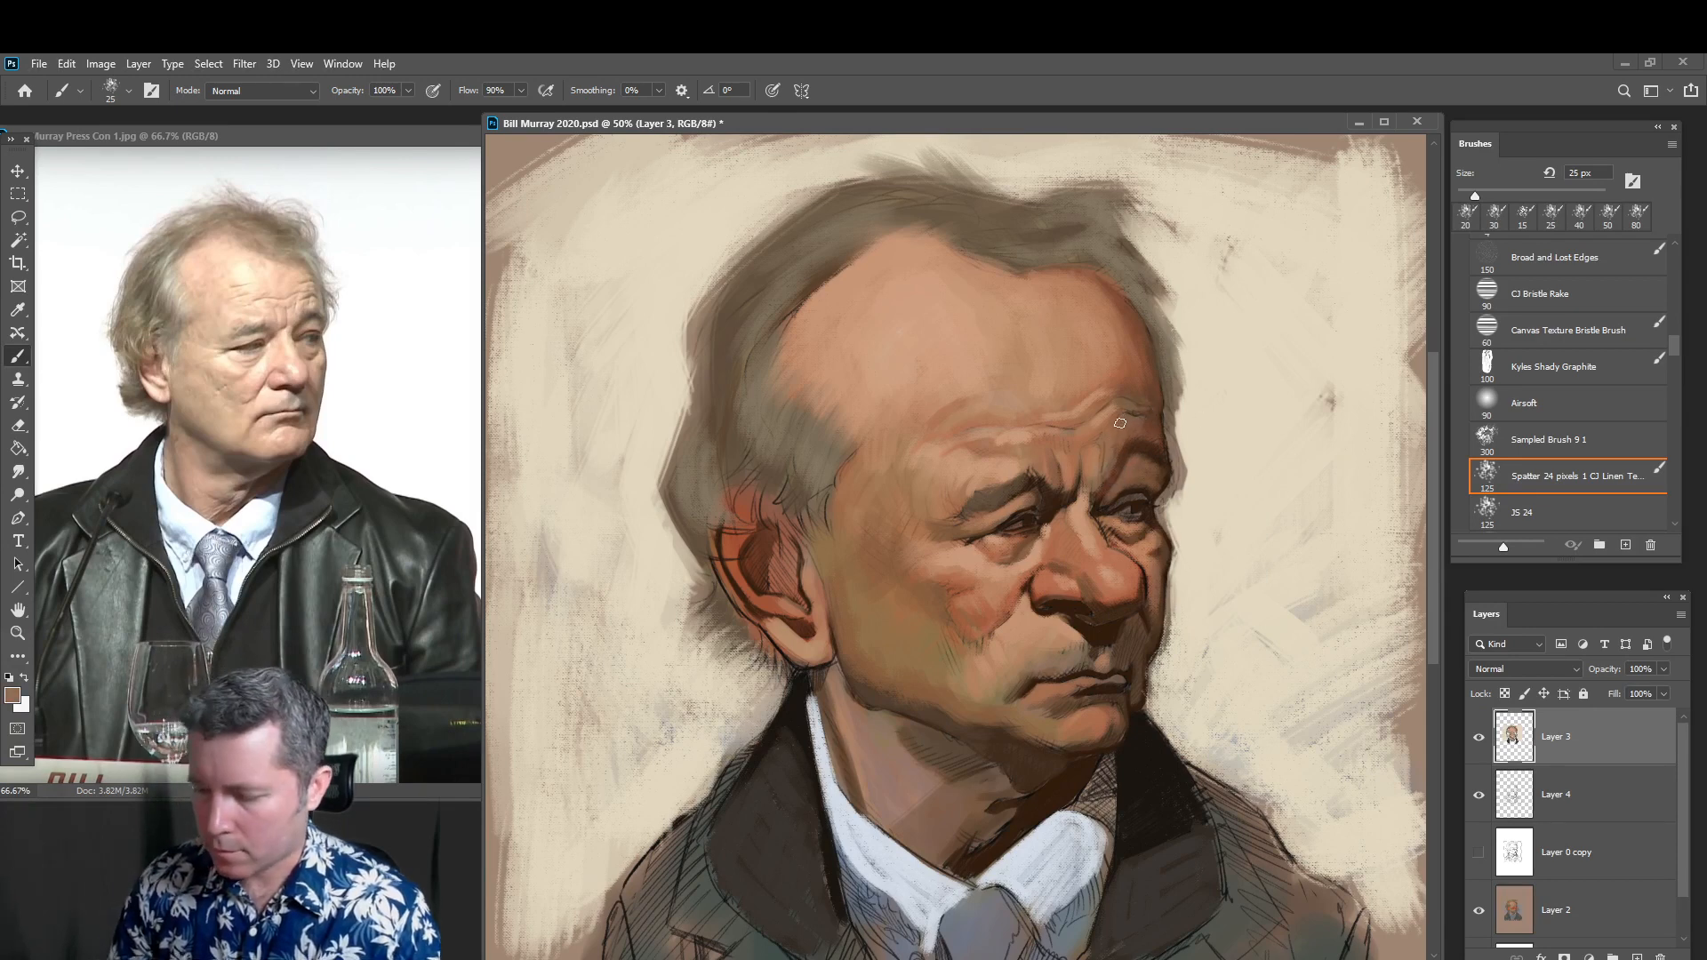
key("bracketright")
key("bracketright")
left_click(1099, 424, "alt")
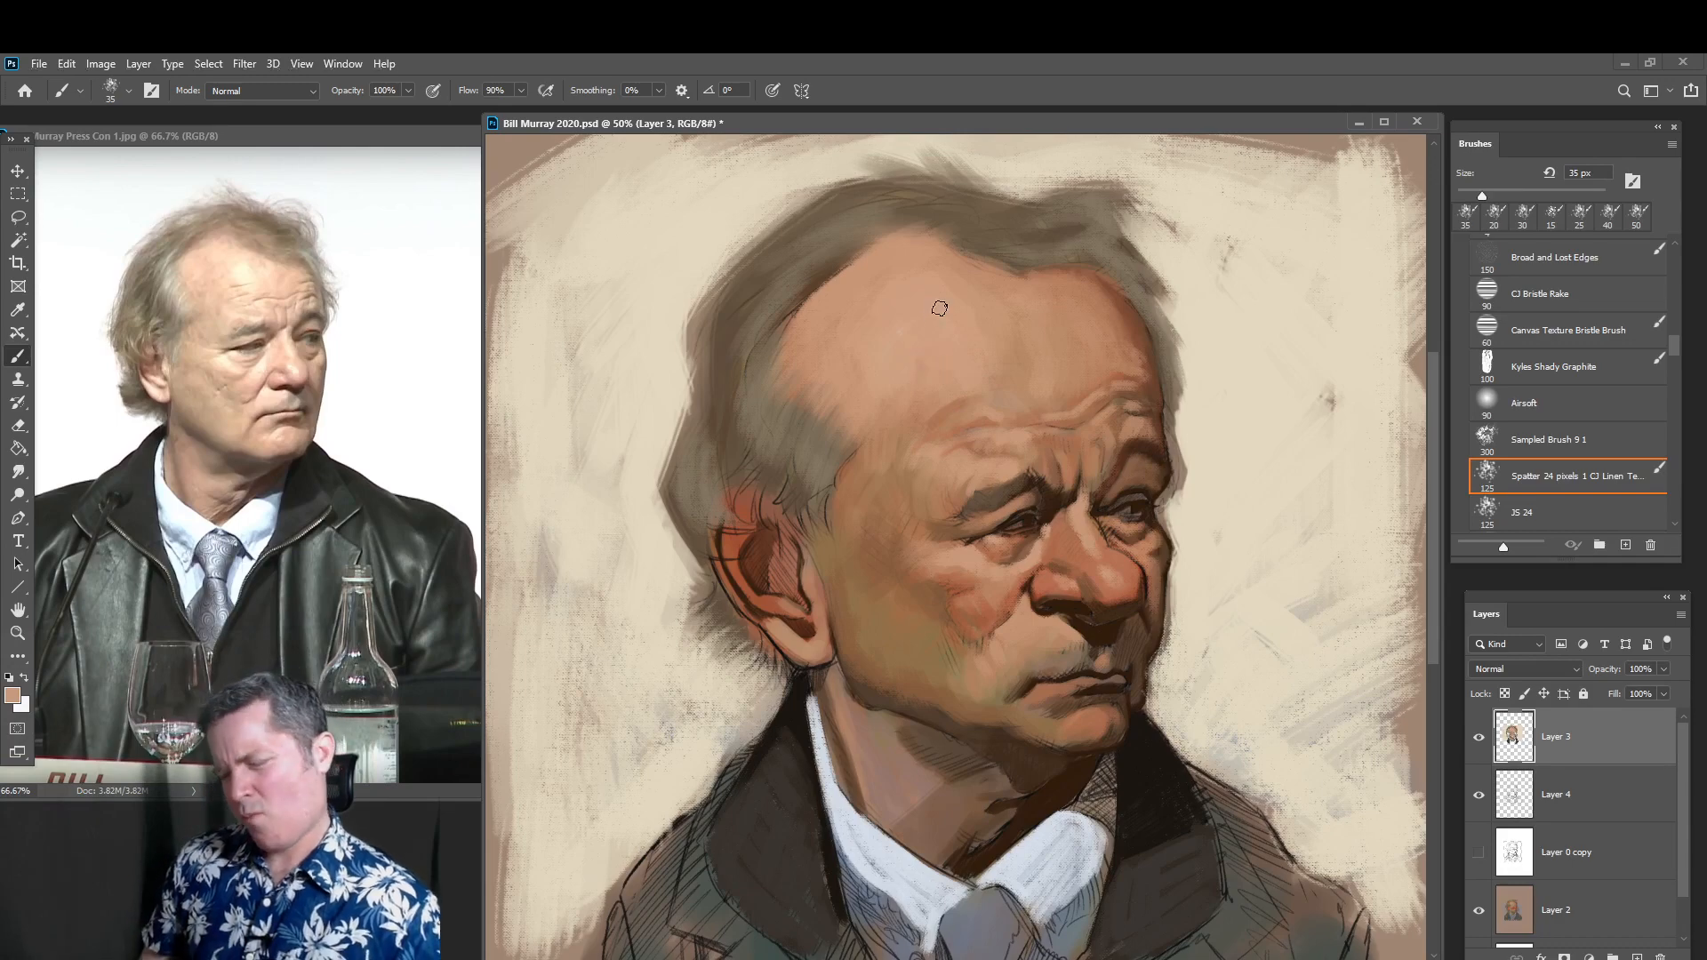
Set the foreground colour to light pinkish skin tone #d7ad94 and brighten the upper forehead with an 80 px brush
left_click(13, 698)
left_click(676, 684)
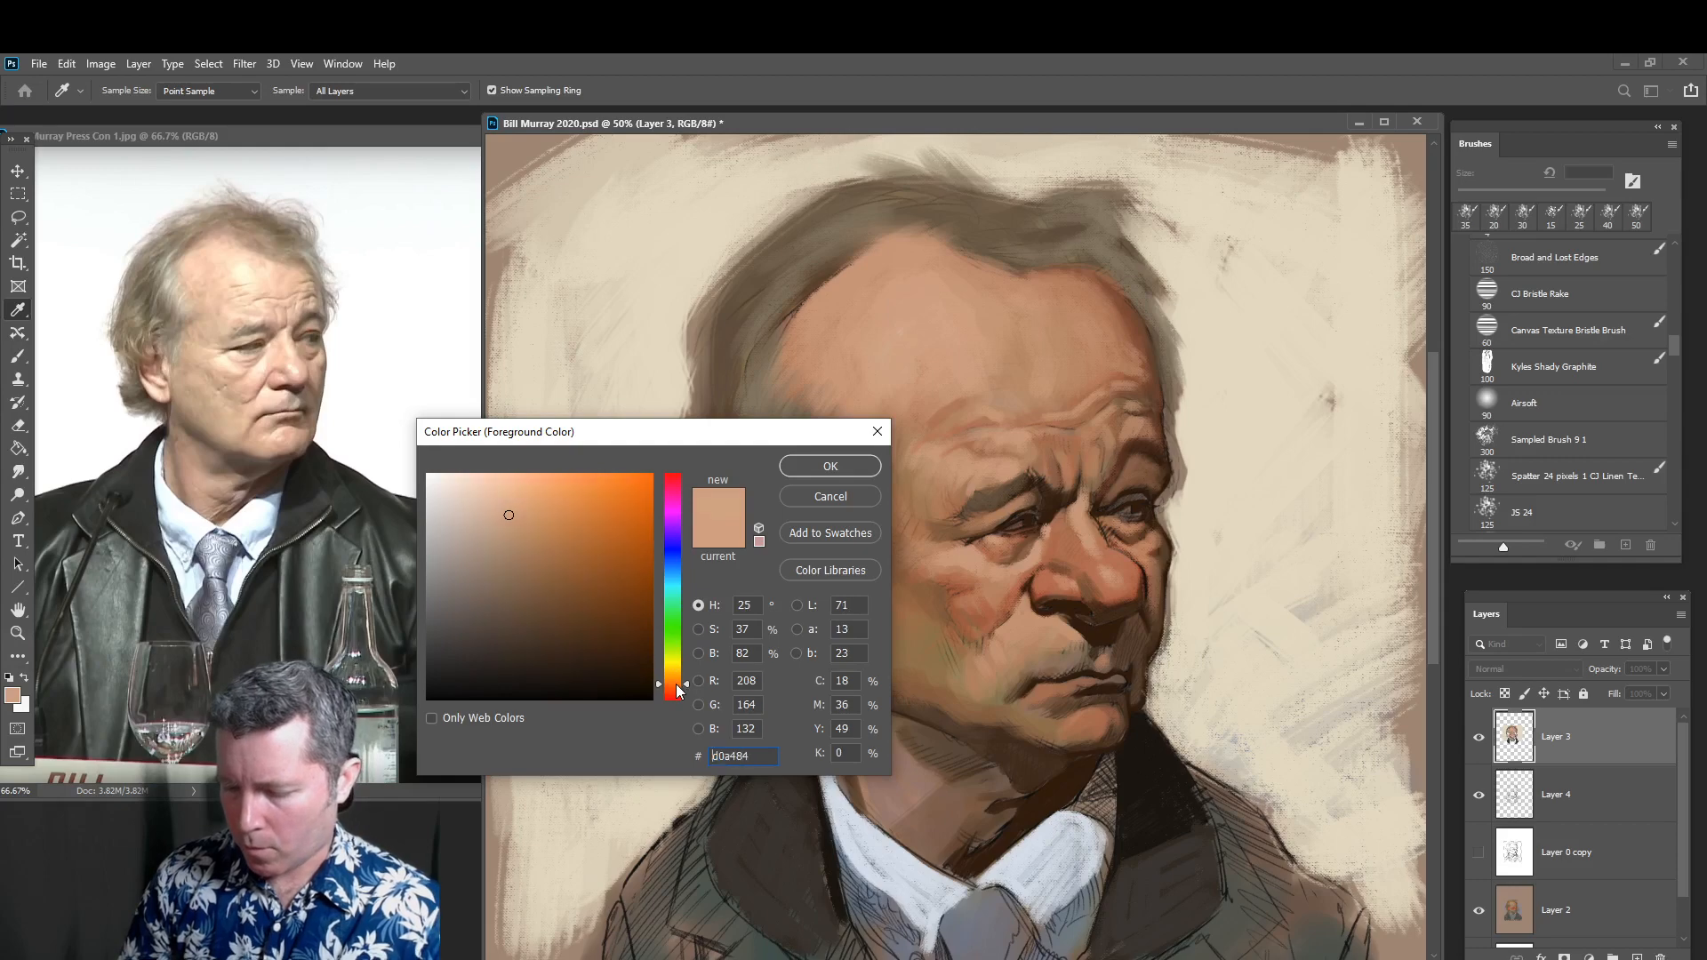
left_click(509, 514)
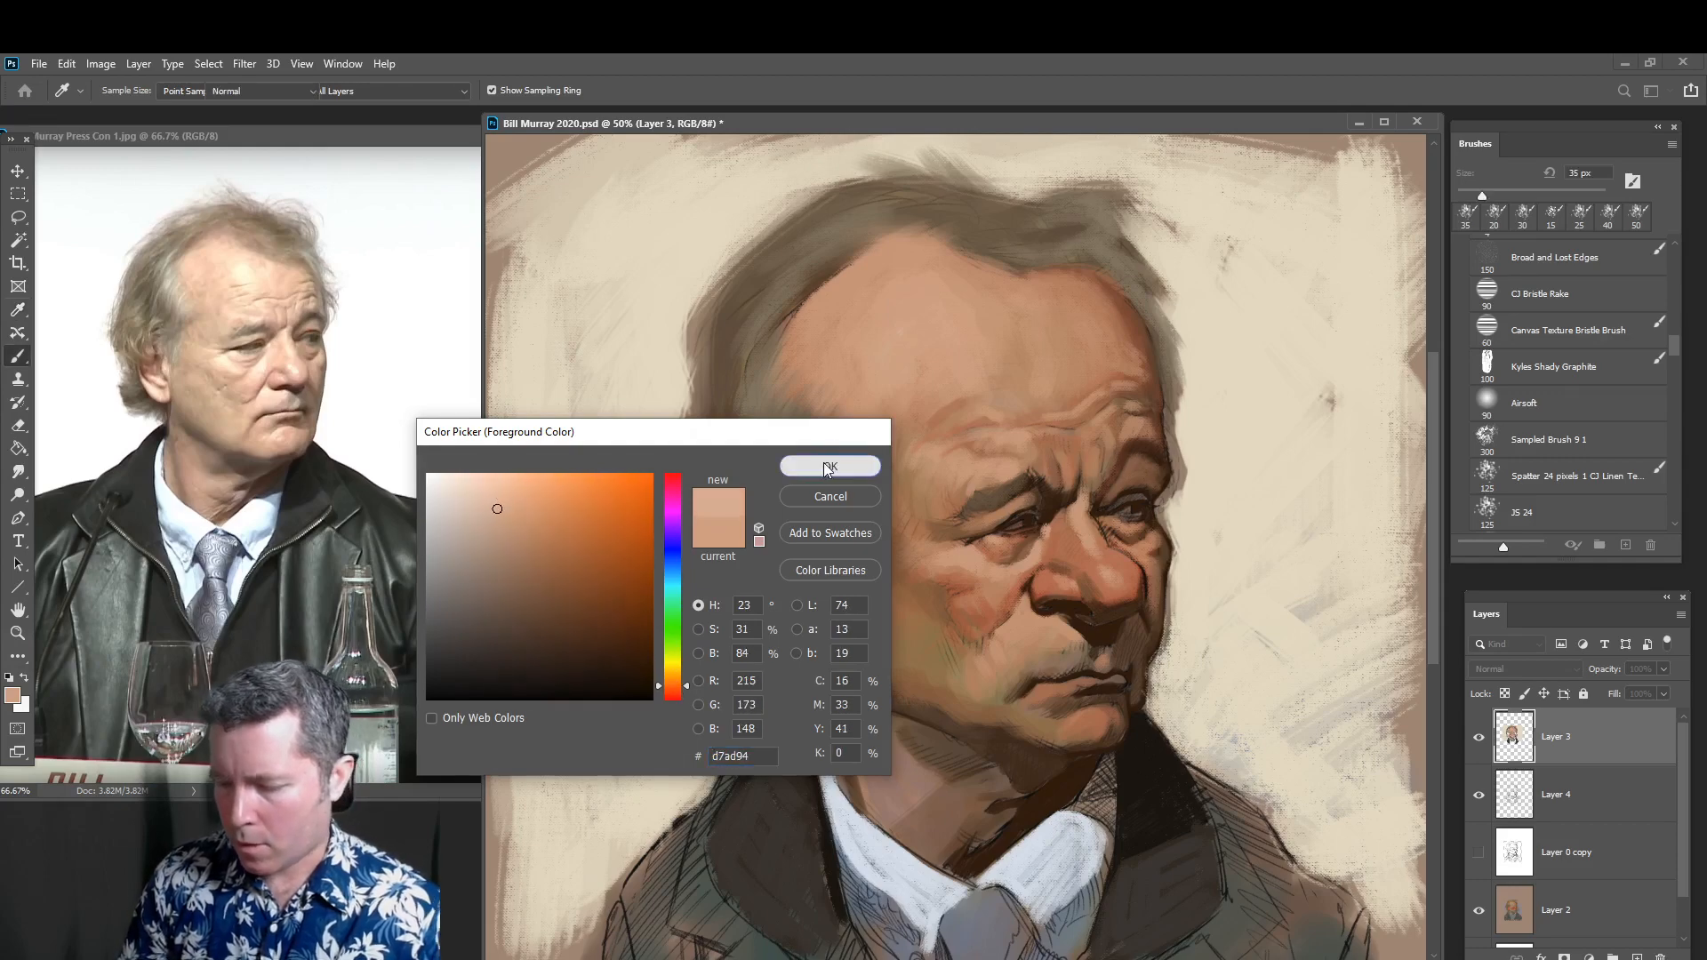
left_click(829, 465)
key("bracketright")
key("bracketright")
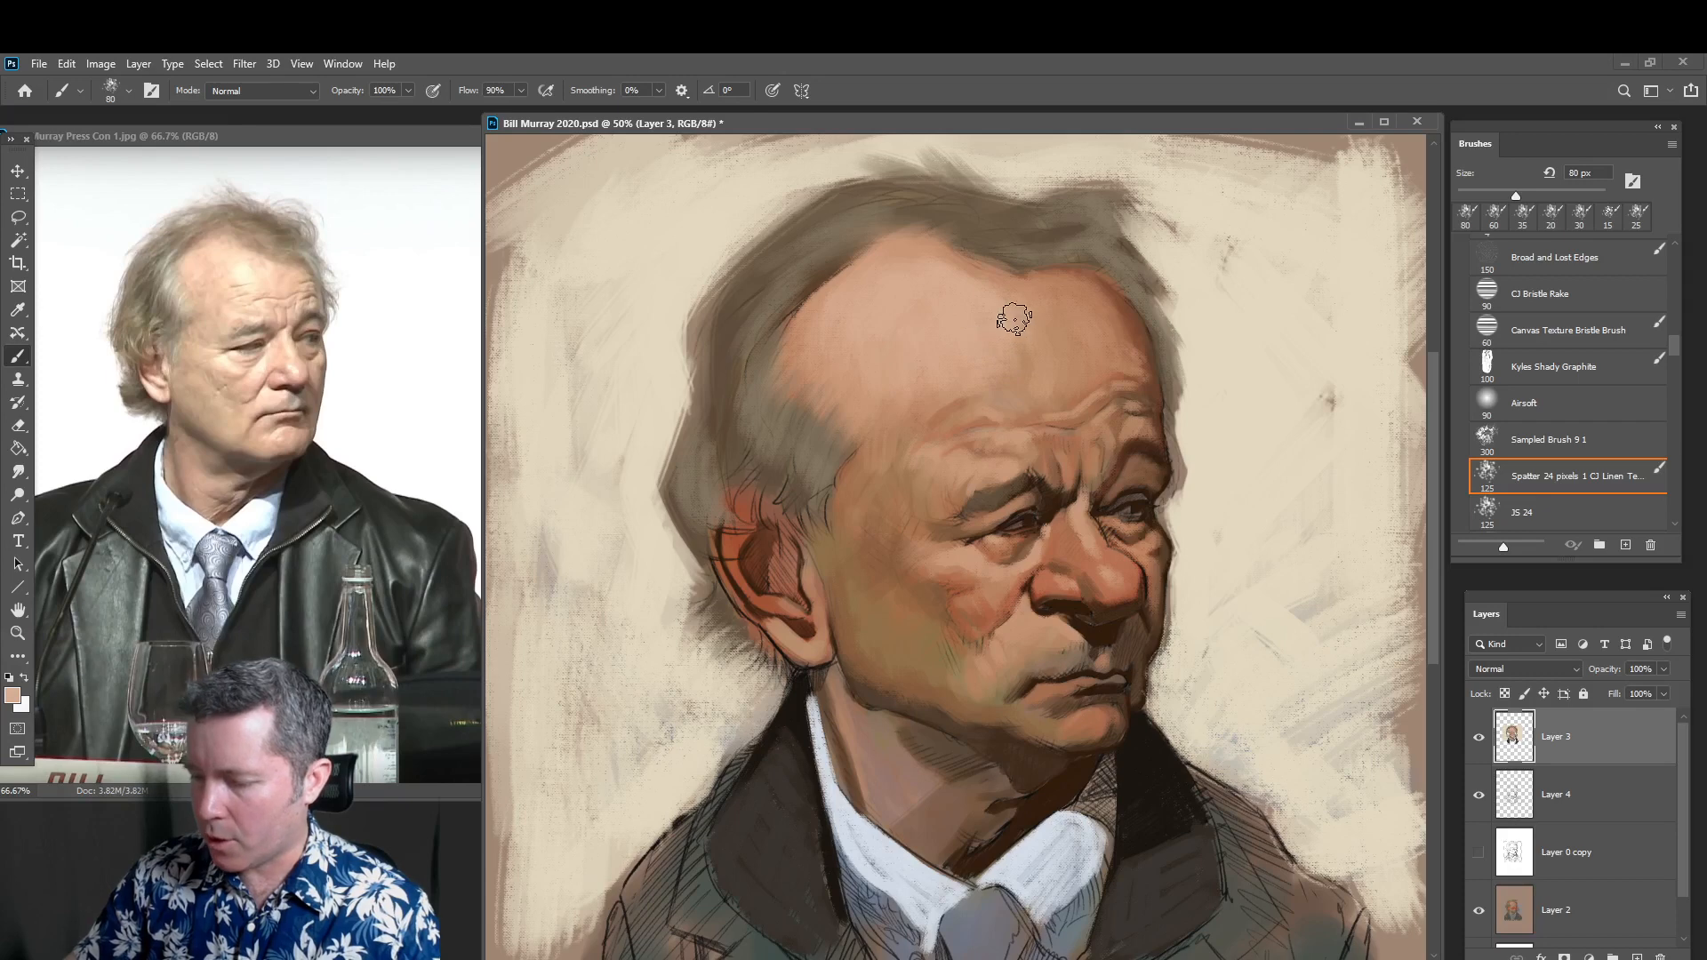
Mix a warmer, more saturated skin tone from the forehead colour and glaze it over the upper forehead with 100 and 80 px brushes
key("alt")
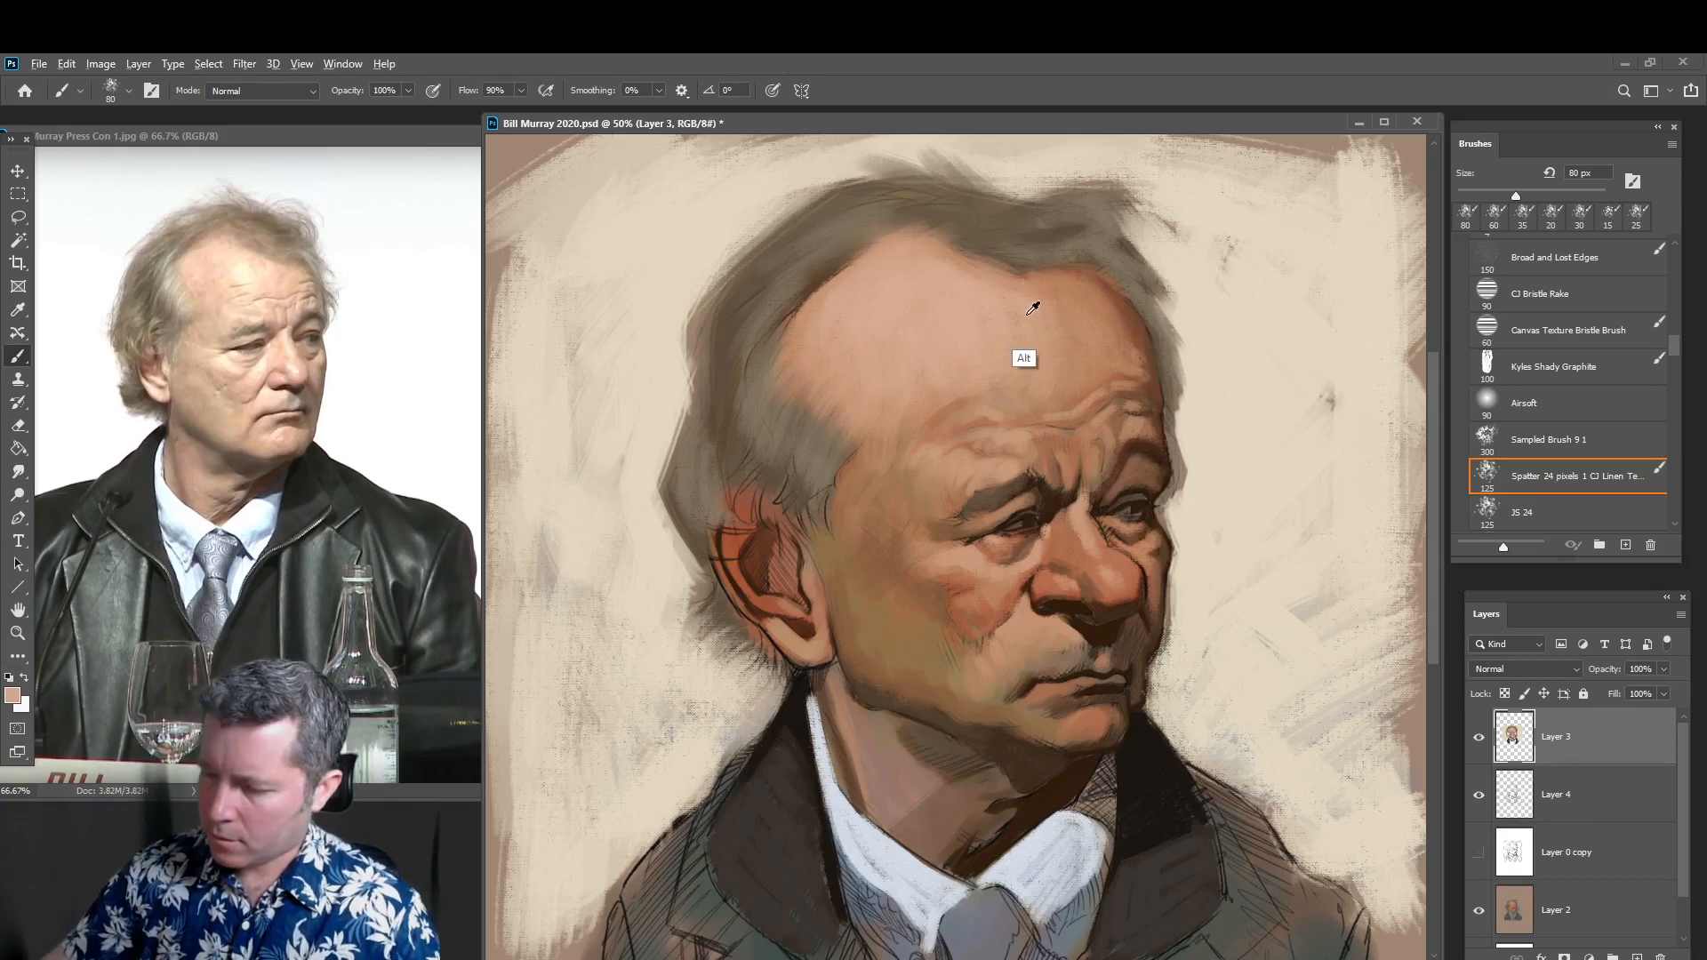
left_click(12, 696)
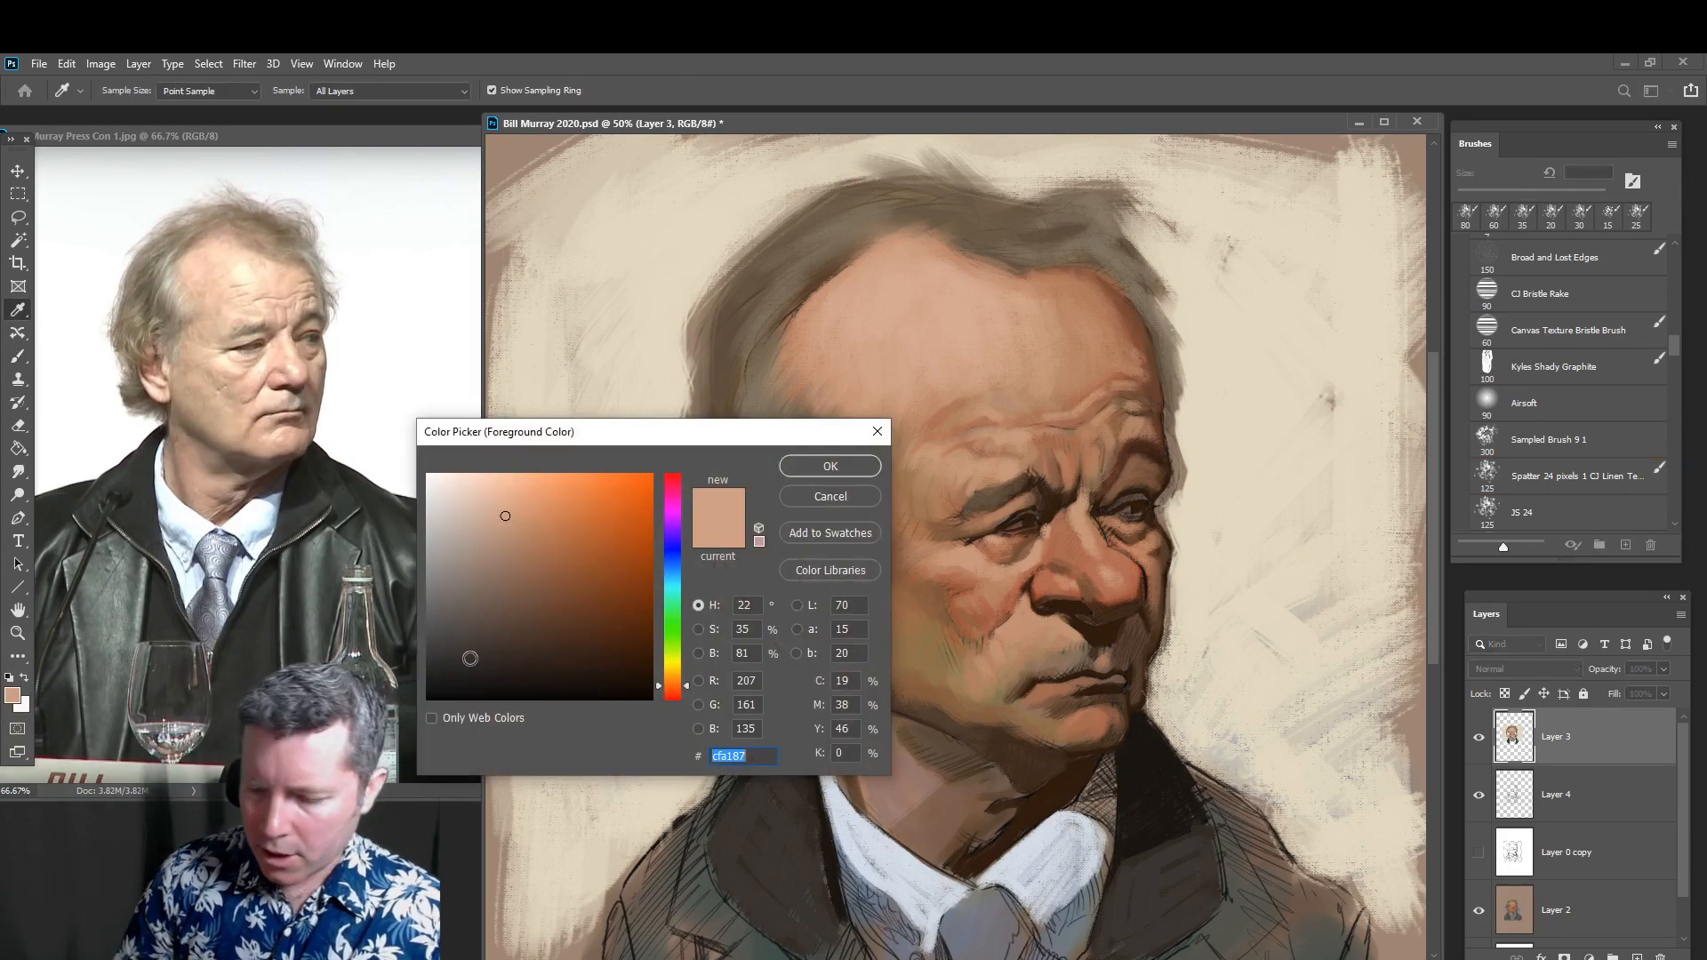
left_click_drag(687, 686, 687, 690)
left_click_drag(536, 521, 536, 521)
left_click(851, 466)
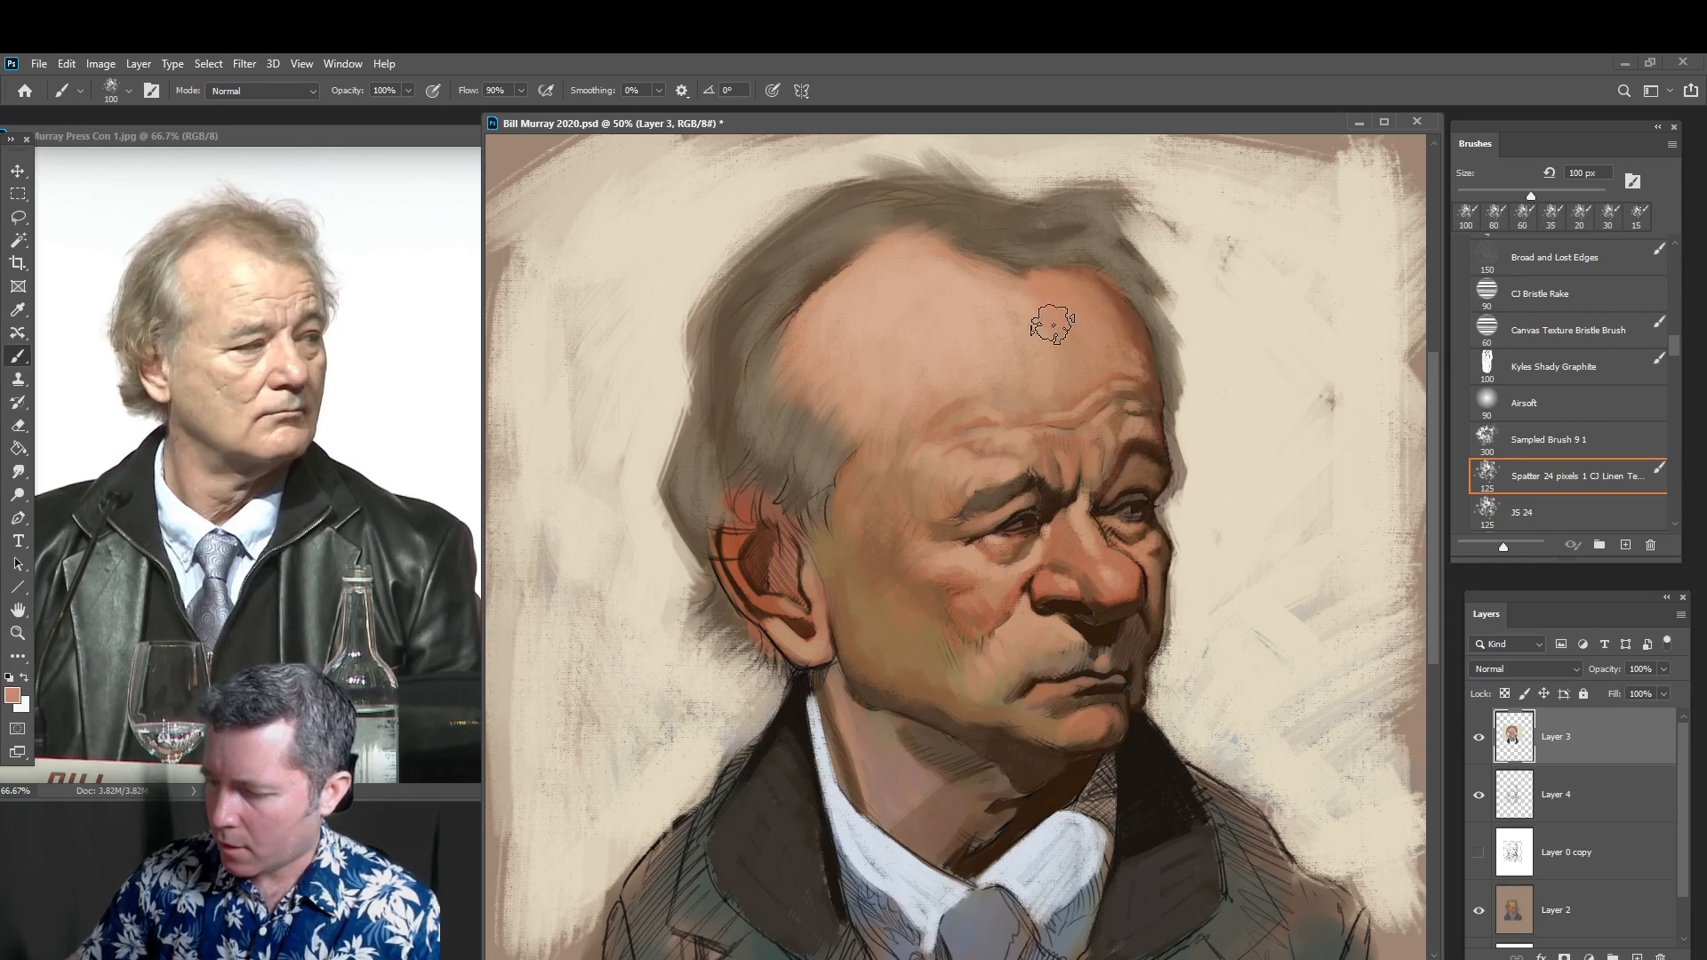
key("bracketleft")
key("bracketleft")
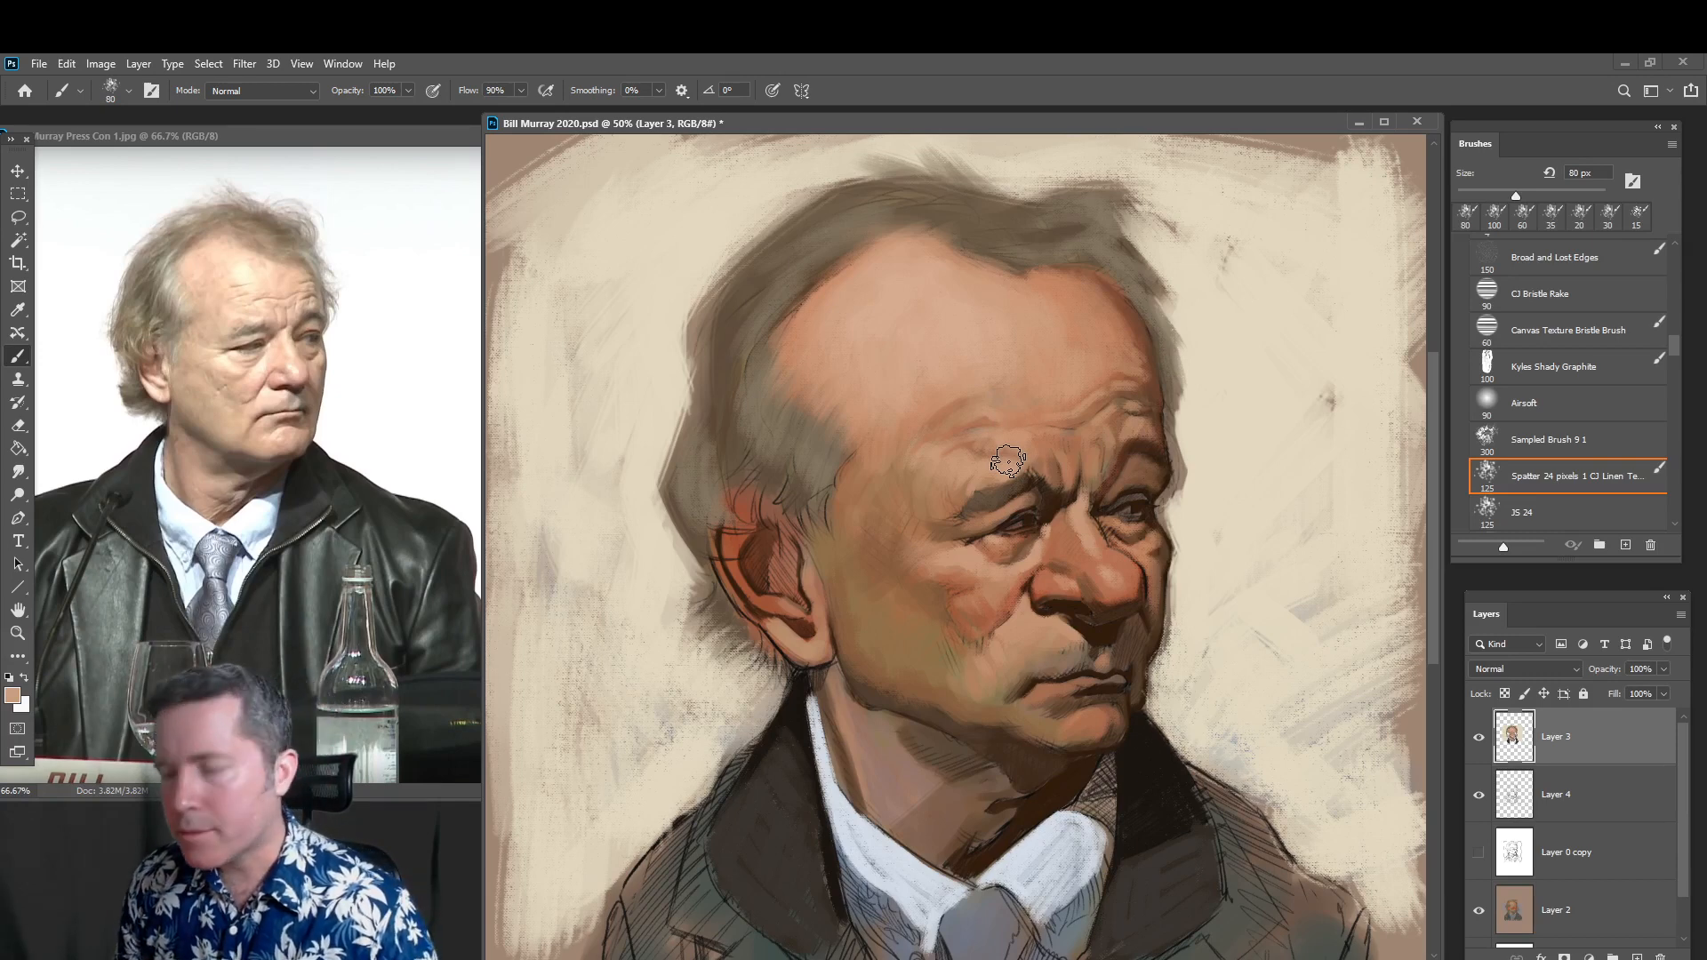
Blend sampled warm skin tone along the forehead just below the top hairline at 80 px
key("alt")
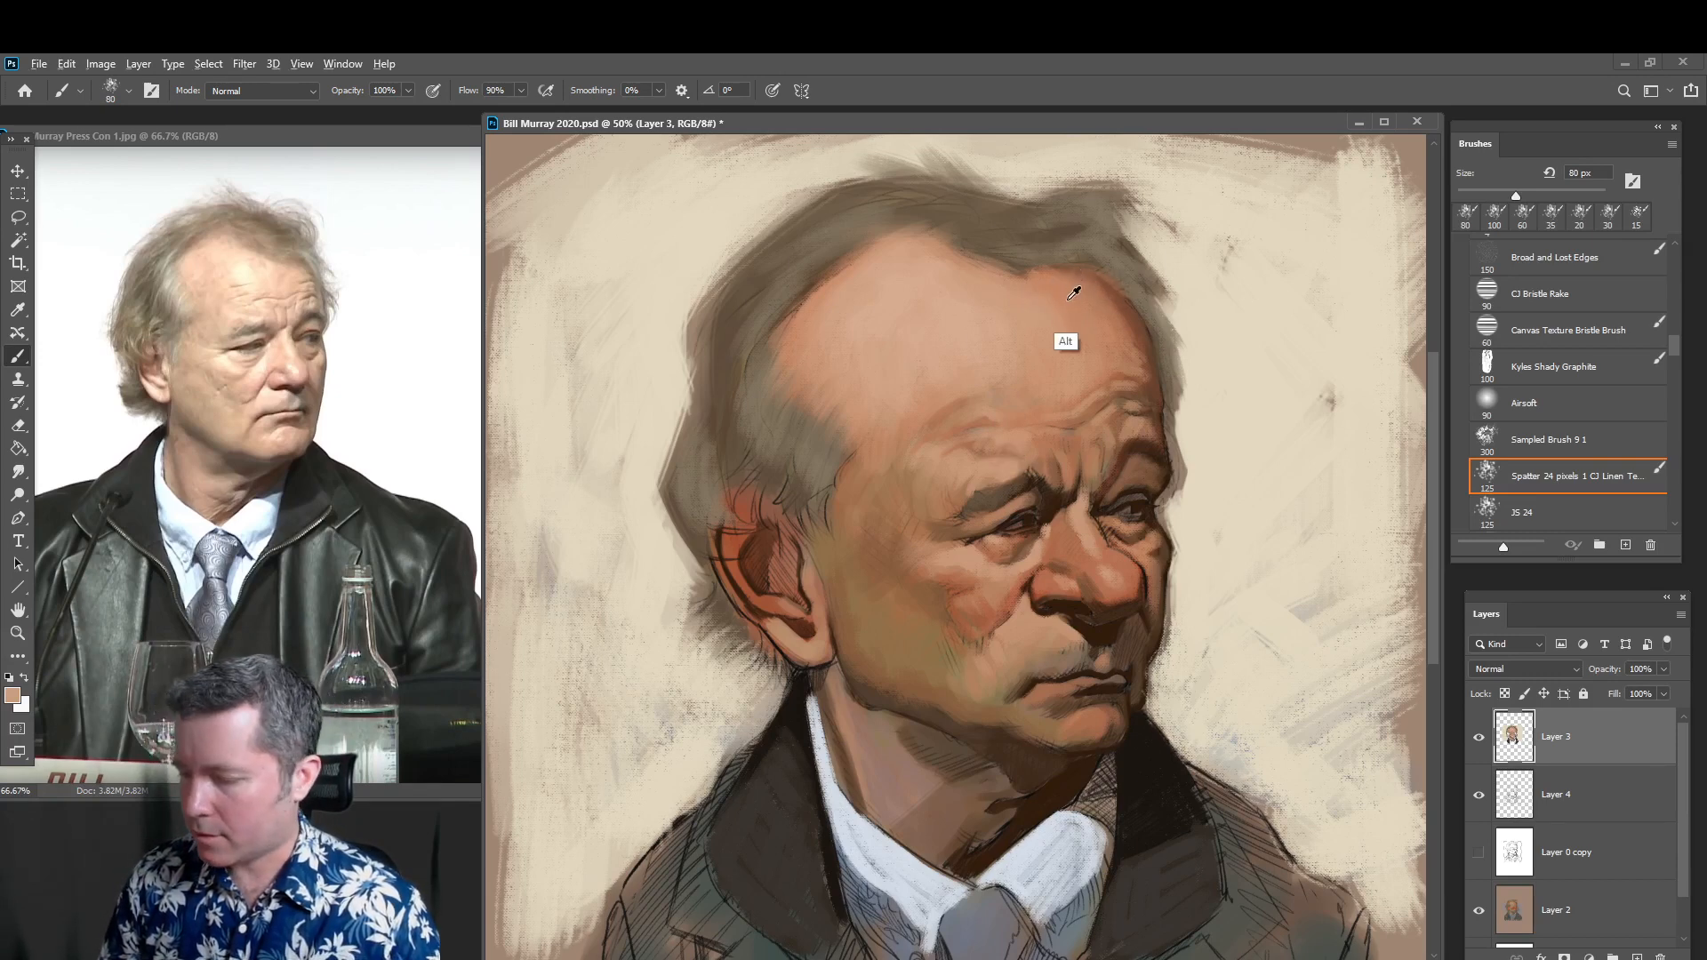
left_click(1068, 300, "alt")
mouse_move(1063, 289)
left_mouse_down()
mouse_move(947, 268)
mouse_move(973, 253)
left_mouse_up()
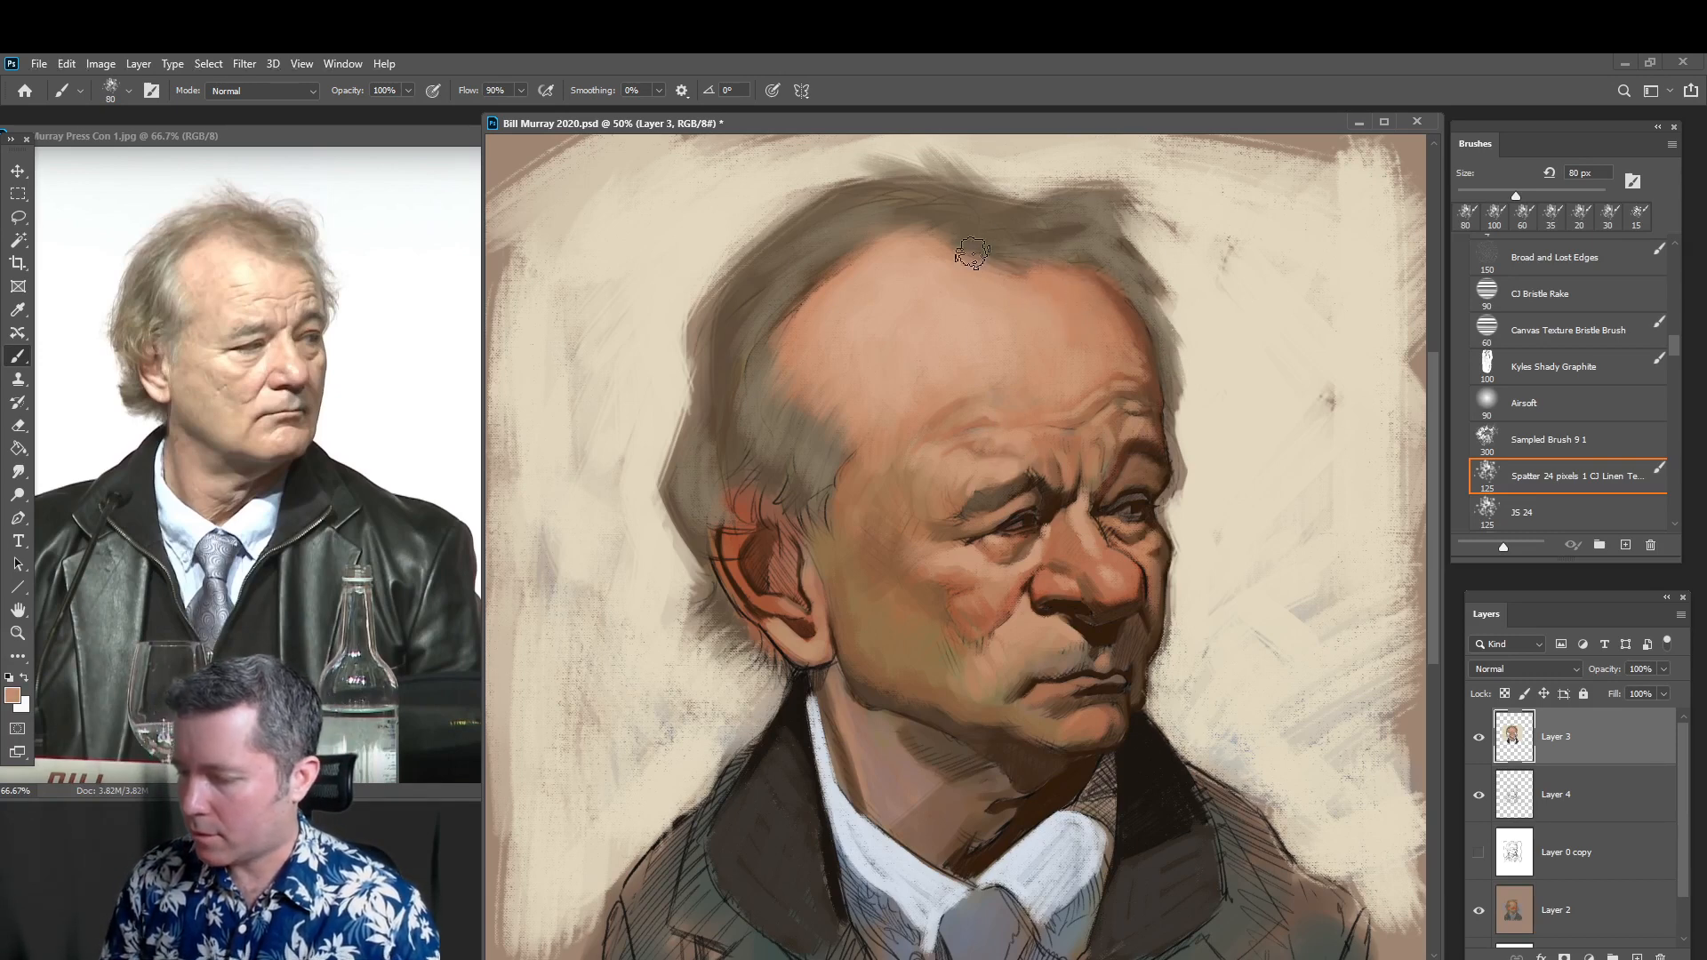
Paint sampled skin tones over the temple and the olive side of the cheek in front of the ear at 80 px
left_click(865, 464, "alt")
mouse_move(839, 496)
left_mouse_down()
mouse_move(834, 519)
mouse_move(849, 489)
mouse_move(867, 533)
mouse_move(859, 509)
left_mouse_up()
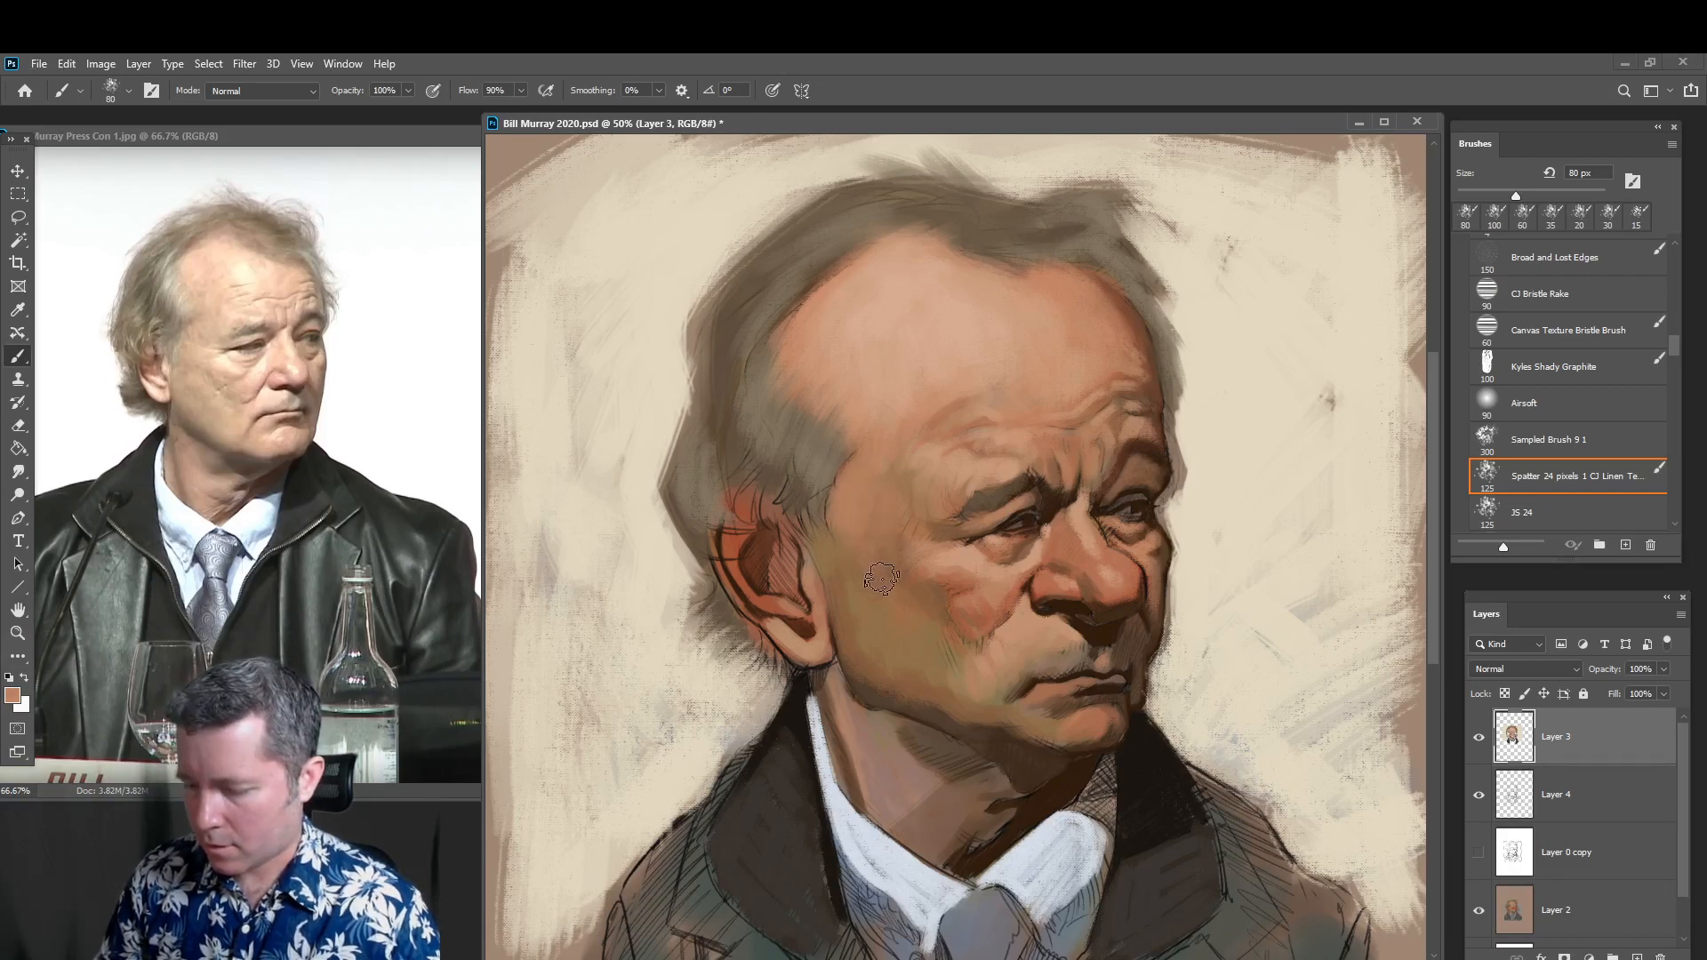
mouse_move(882, 579)
left_mouse_down()
mouse_move(909, 529)
mouse_move(894, 591)
mouse_move(879, 563)
mouse_move(927, 556)
mouse_move(924, 532)
mouse_move(870, 556)
mouse_move(894, 583)
mouse_move(873, 608)
mouse_move(852, 549)
mouse_move(886, 611)
mouse_move(851, 541)
mouse_move(852, 577)
left_mouse_up()
left_click(910, 533, "alt")
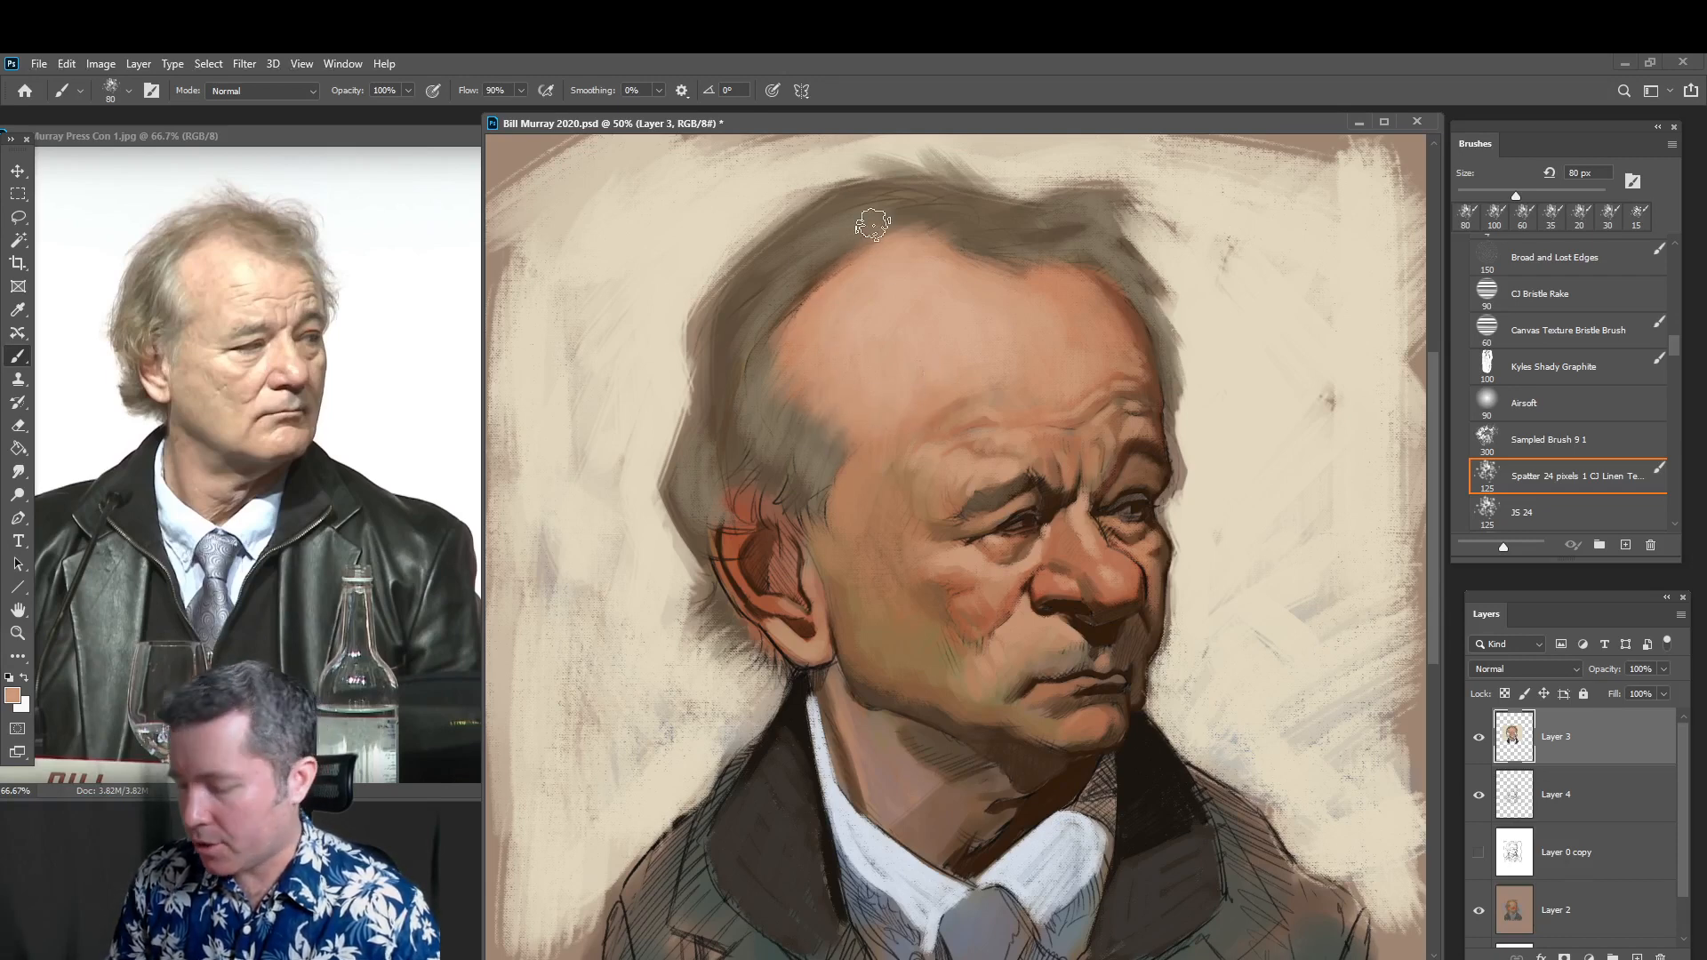
Blend the far side of the forehead near the hairline with sampled skin tones, reducing the brush to 50 px
key("alt")
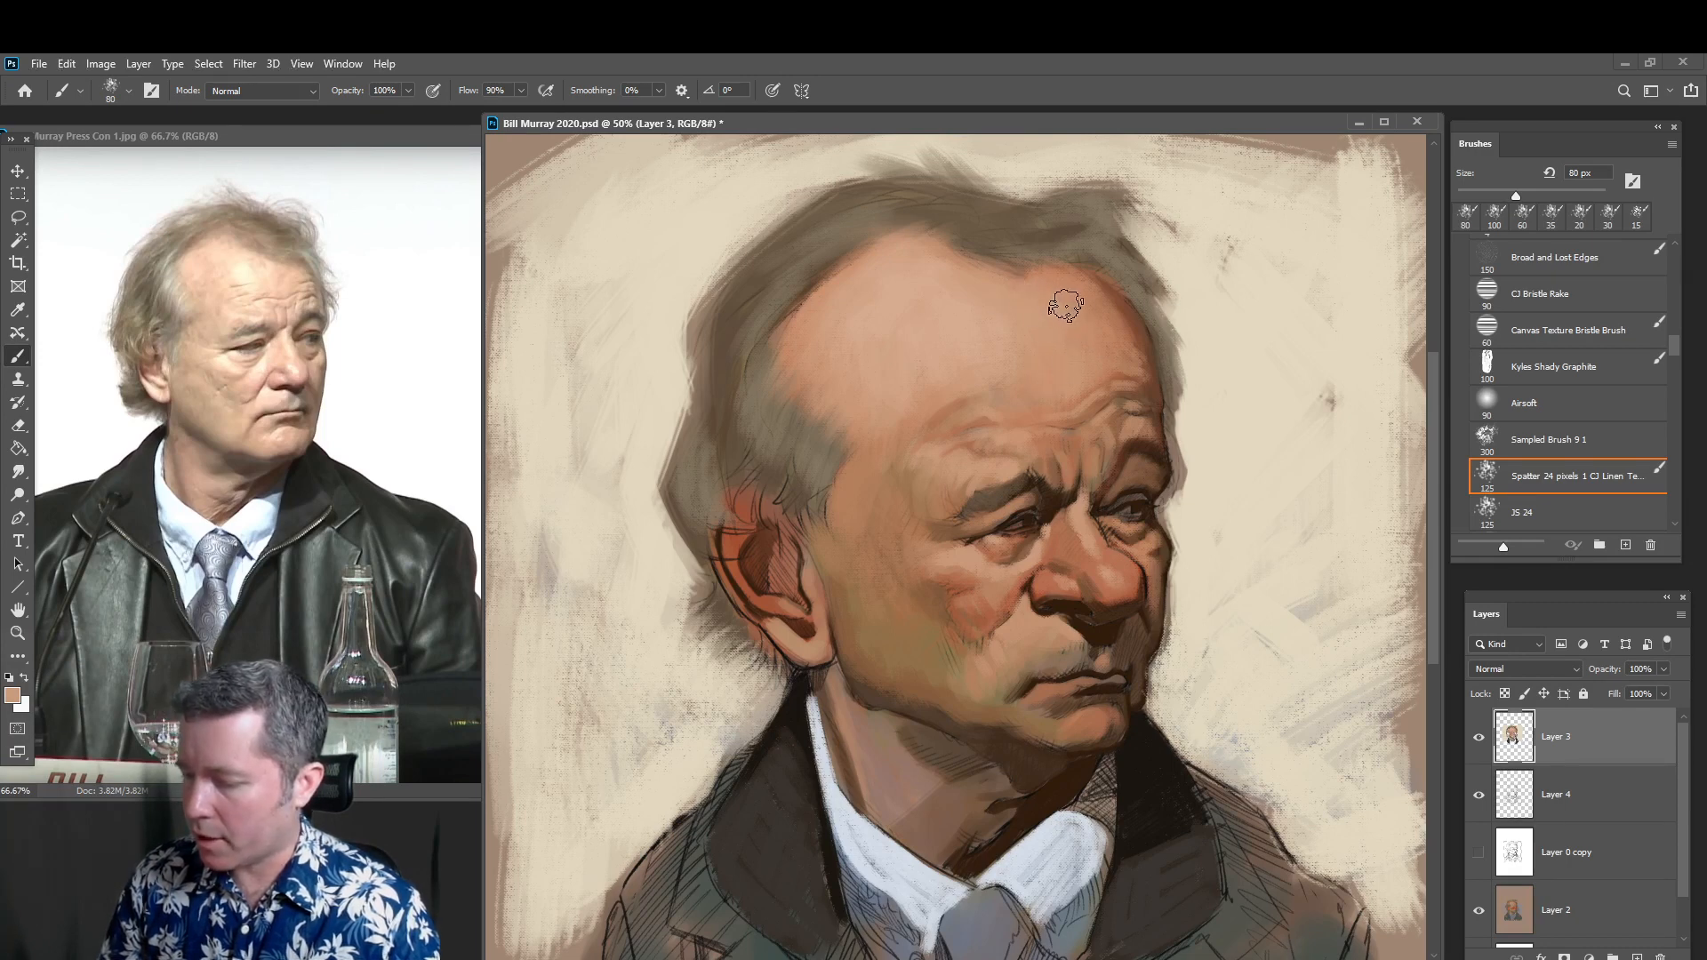
left_click(1134, 326, "alt")
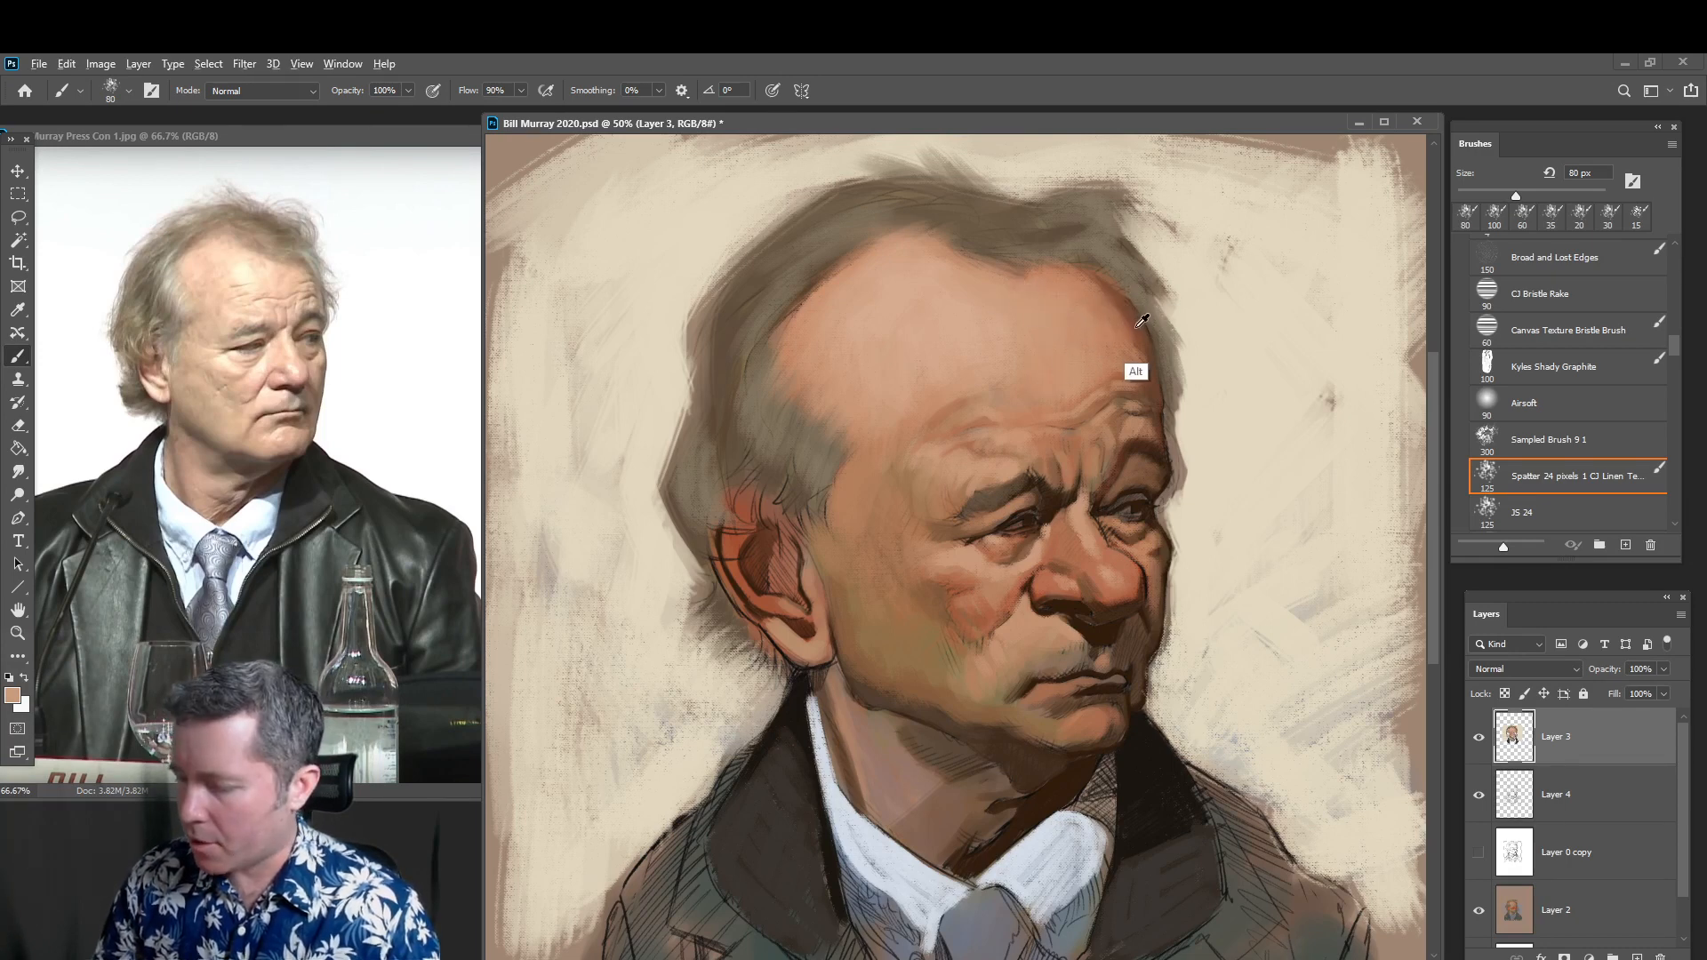
key("bracketleft")
key("bracketleft")
key("bracketleft")
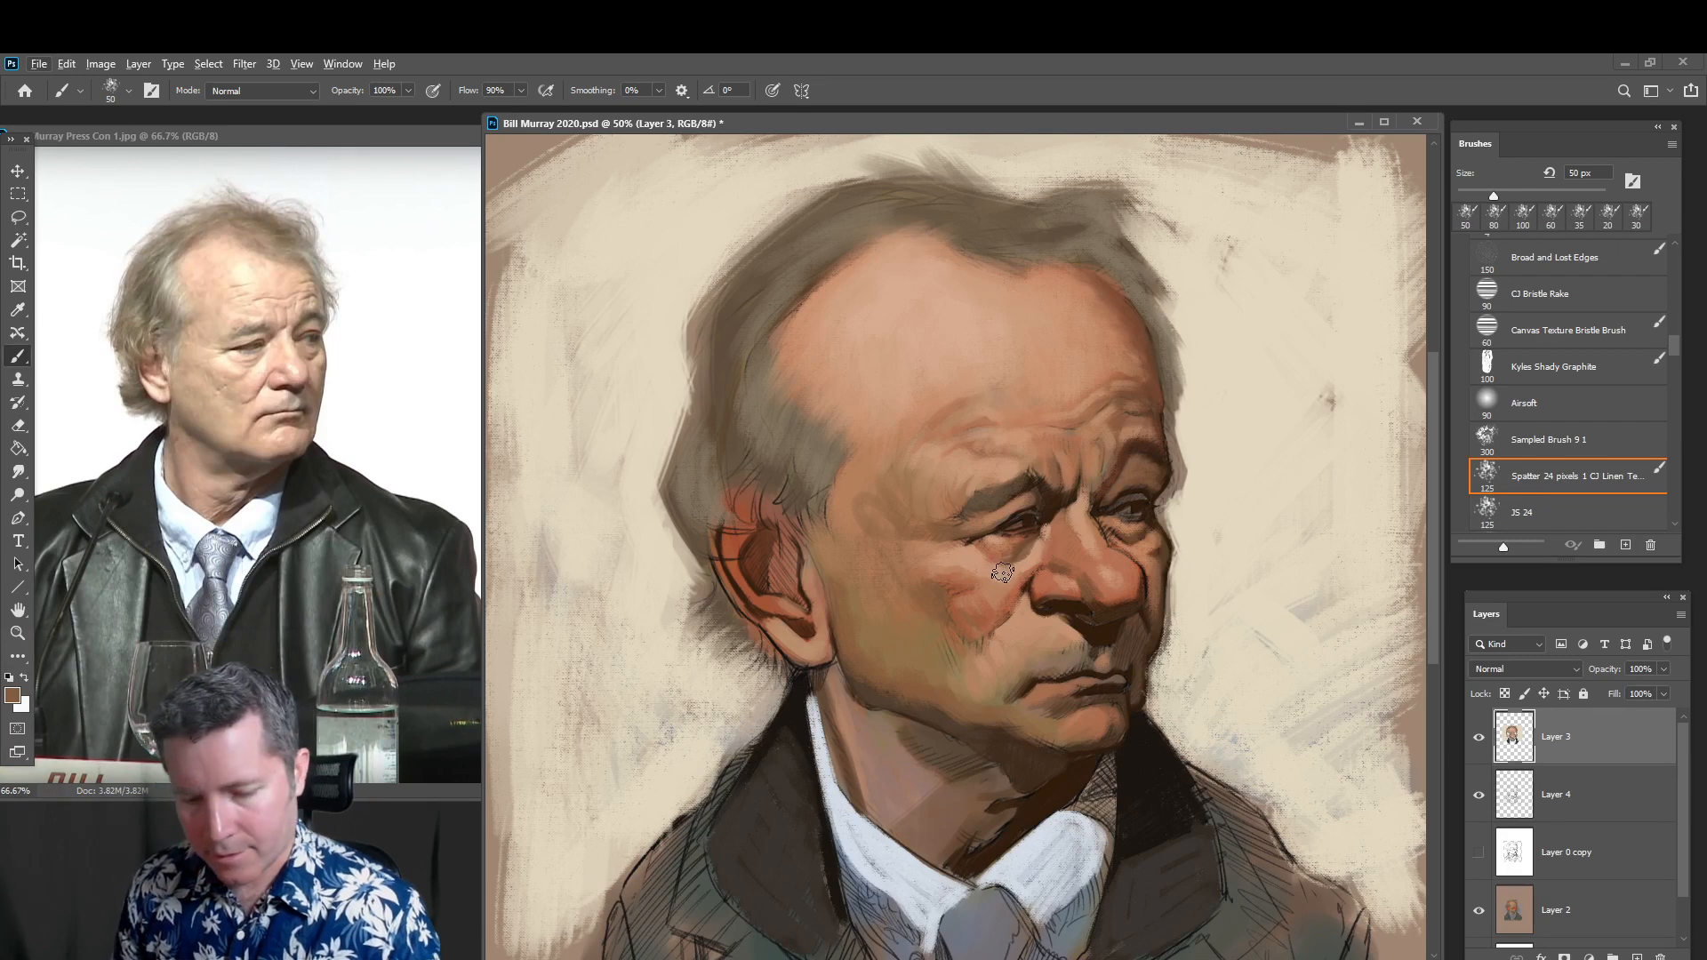
Smooth the near cheek below the eye with a sampled lighter skin tone and a 50 px brush
key("alt")
left_click(968, 566, "alt")
mouse_move(990, 561)
left_mouse_down()
mouse_move(964, 582)
mouse_move(910, 562)
left_mouse_up()
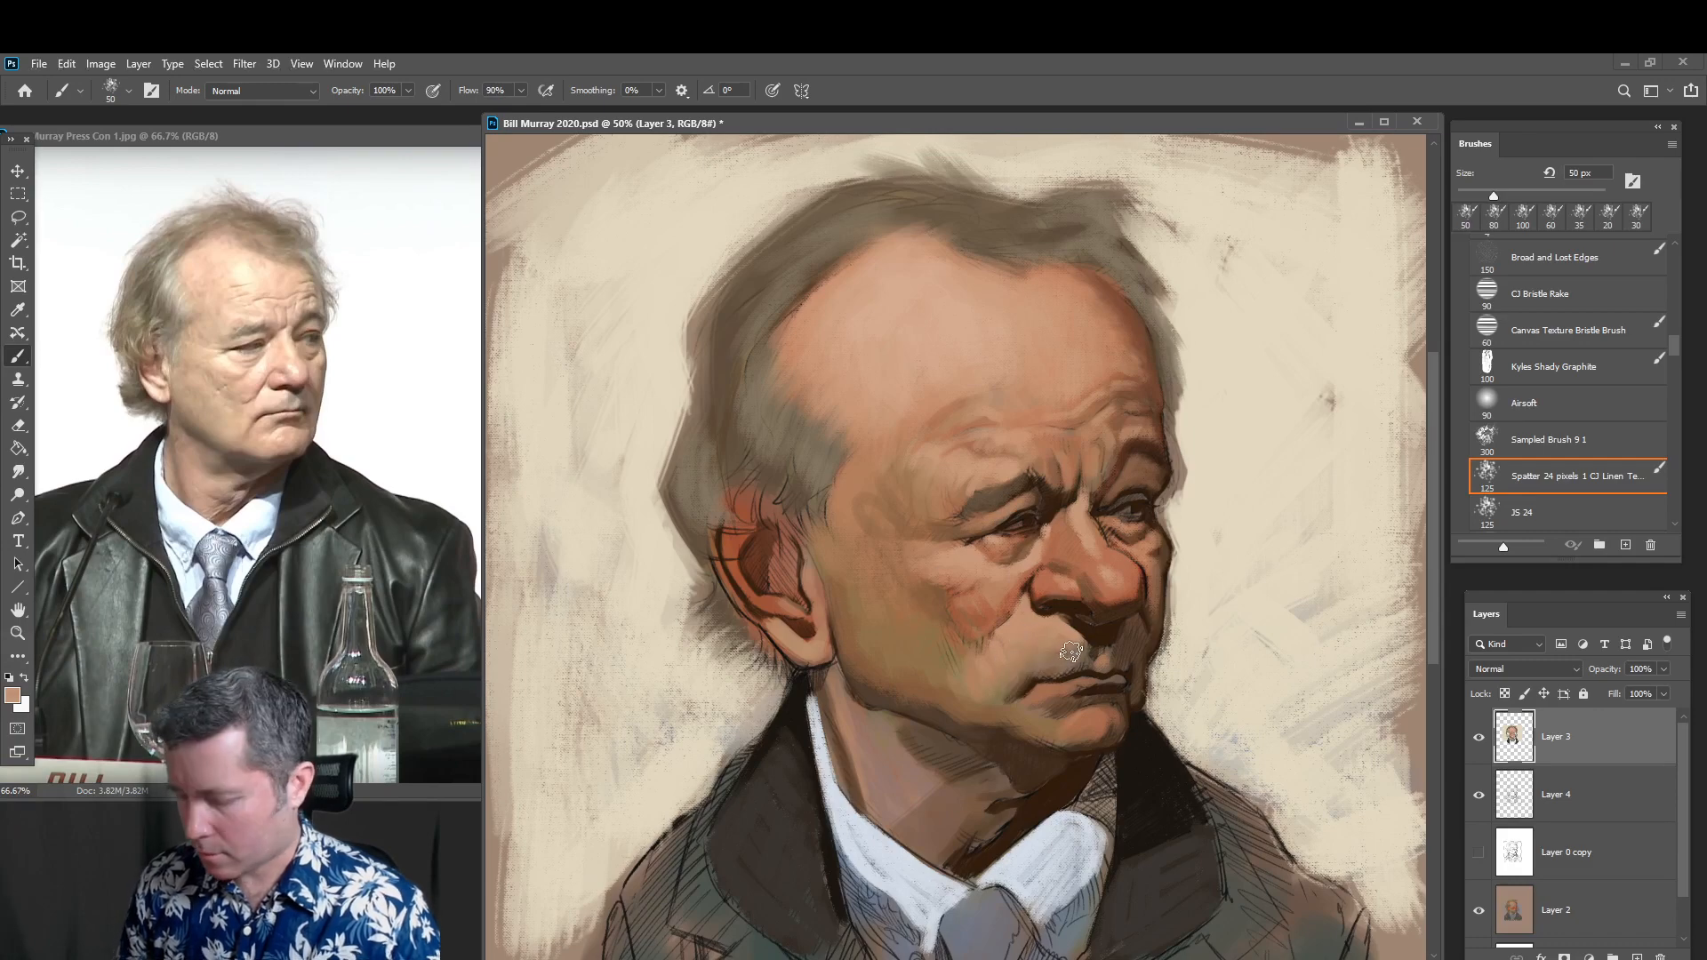
Set the foreground colour to muted grey-brown #7e7066 for the upper lip area
left_click(13, 694)
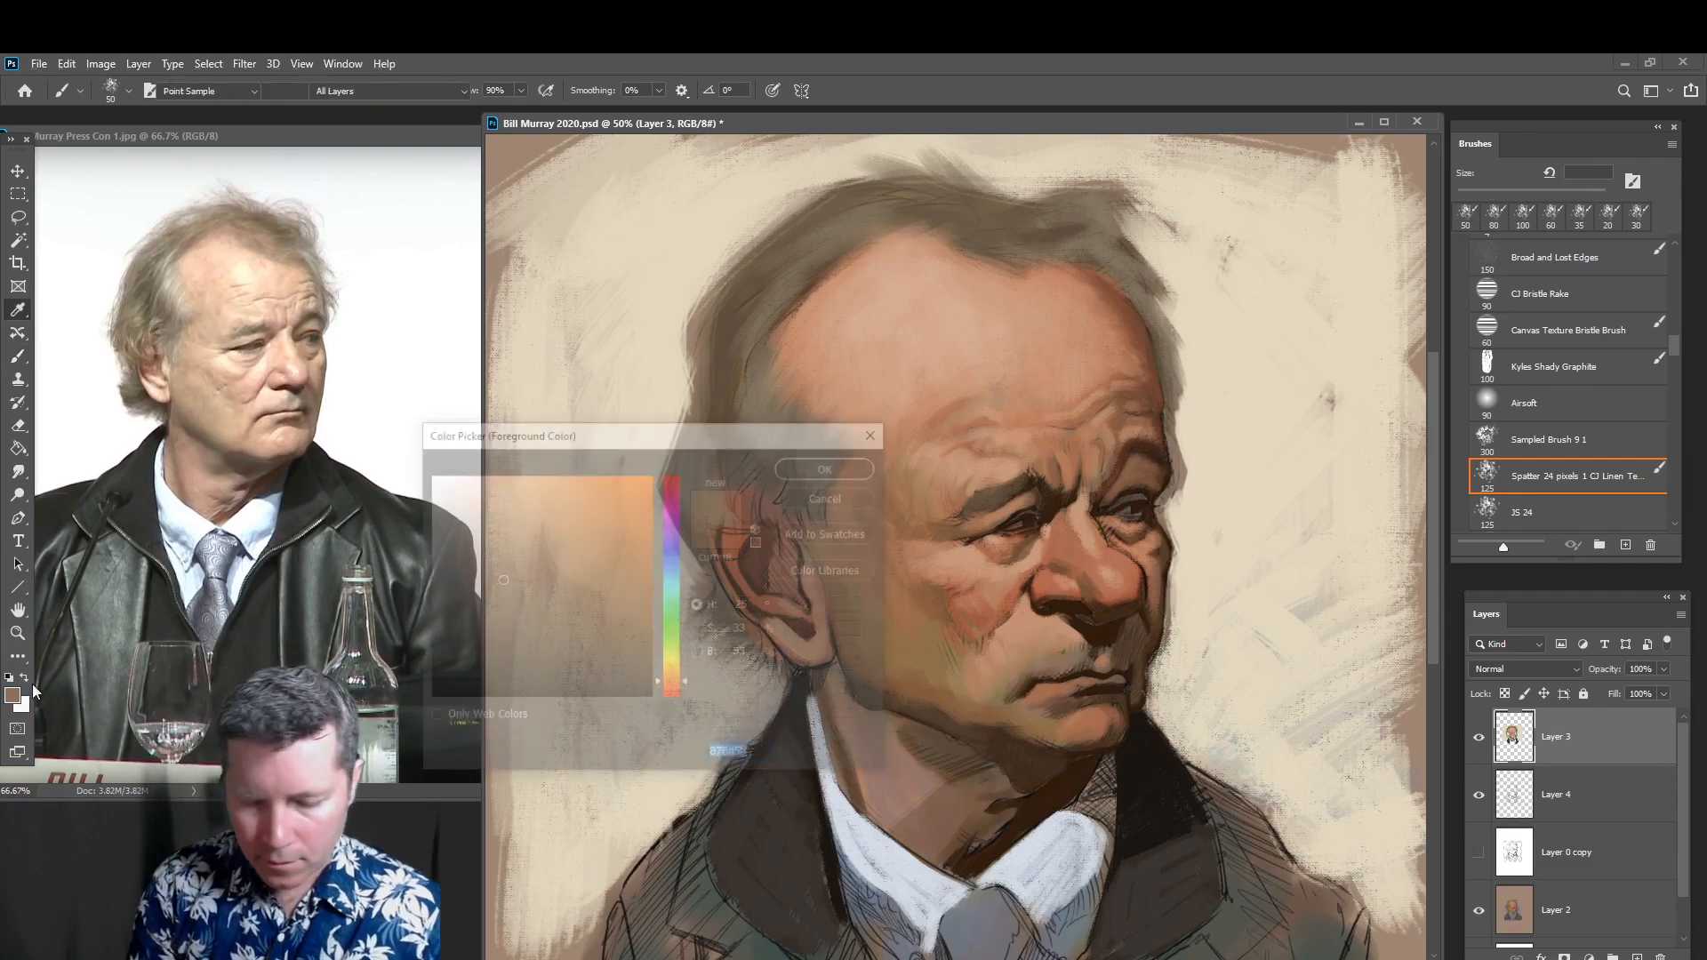
left_click_drag(477, 588, 470, 591)
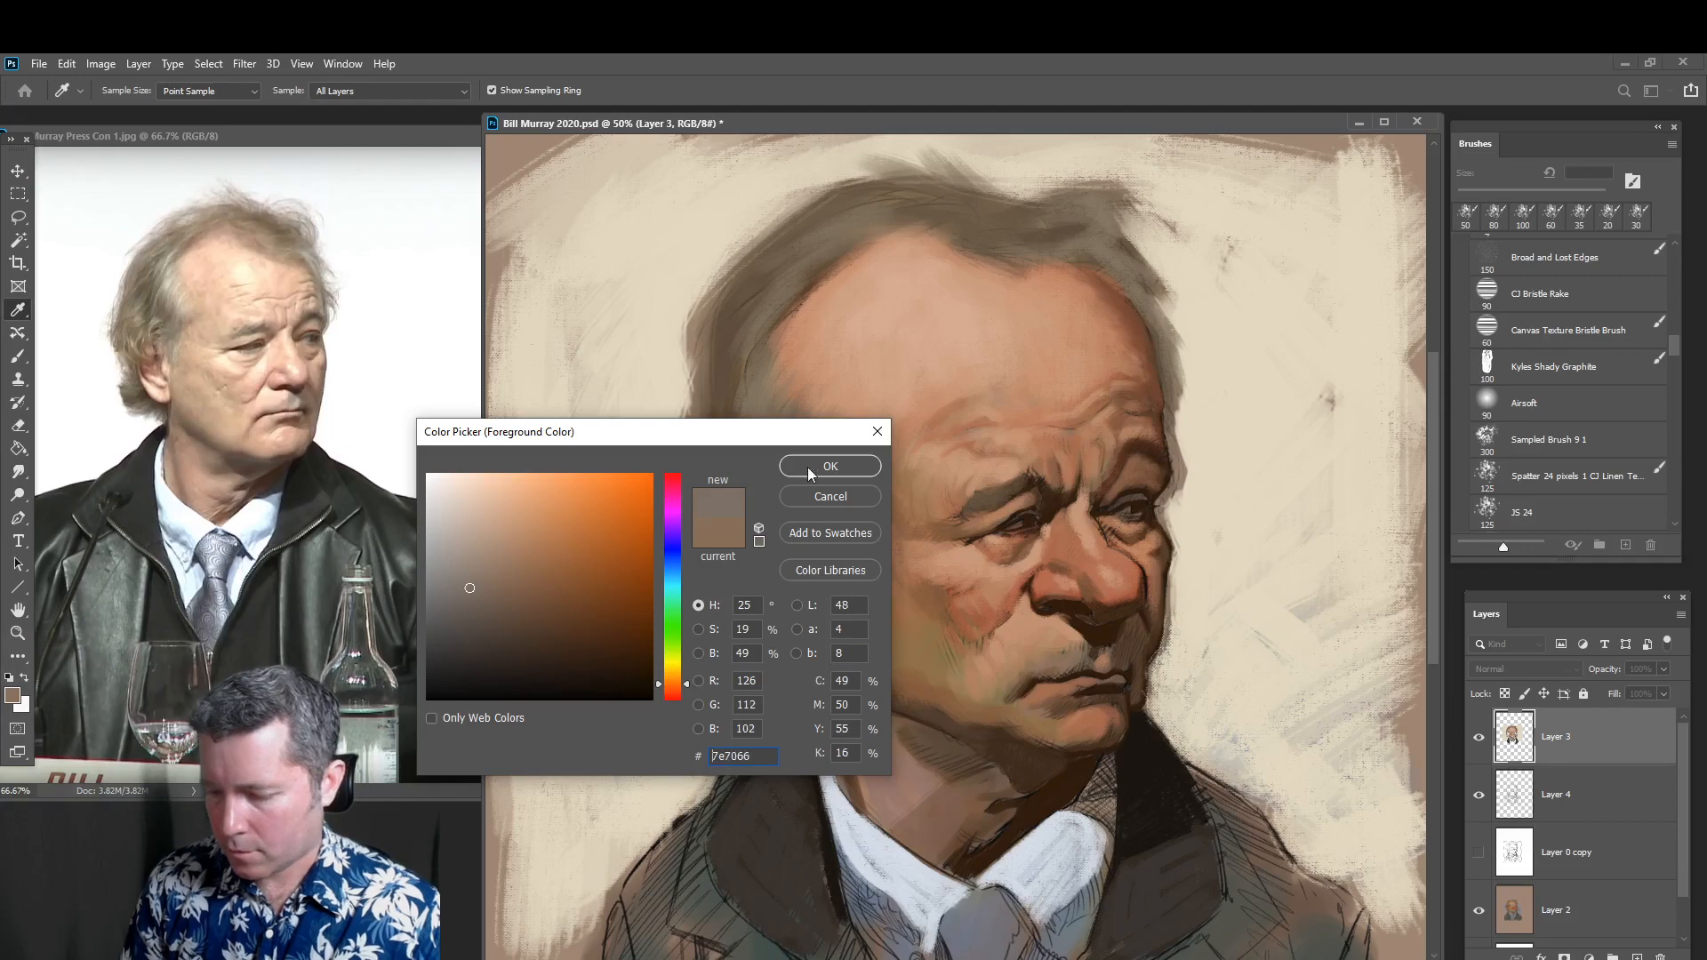
left_click(809, 468)
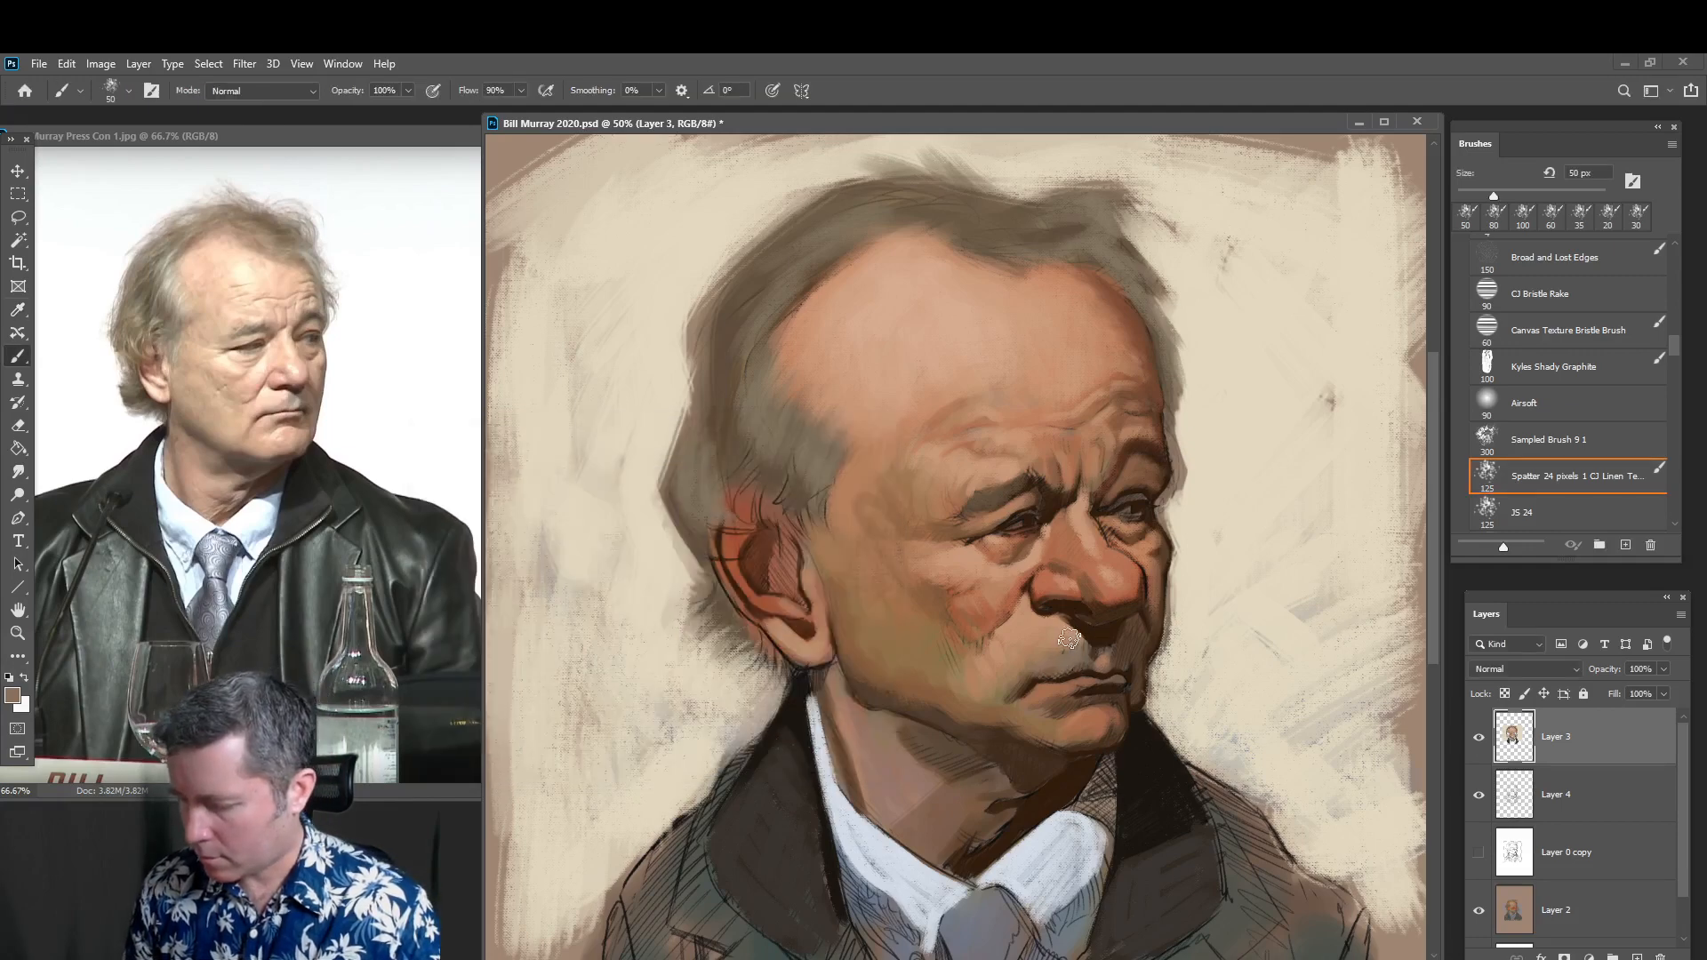
Paint the hair behind the ear and down to the nape in dark brown #493a2a with a 45 px brush
key("bracketleft")
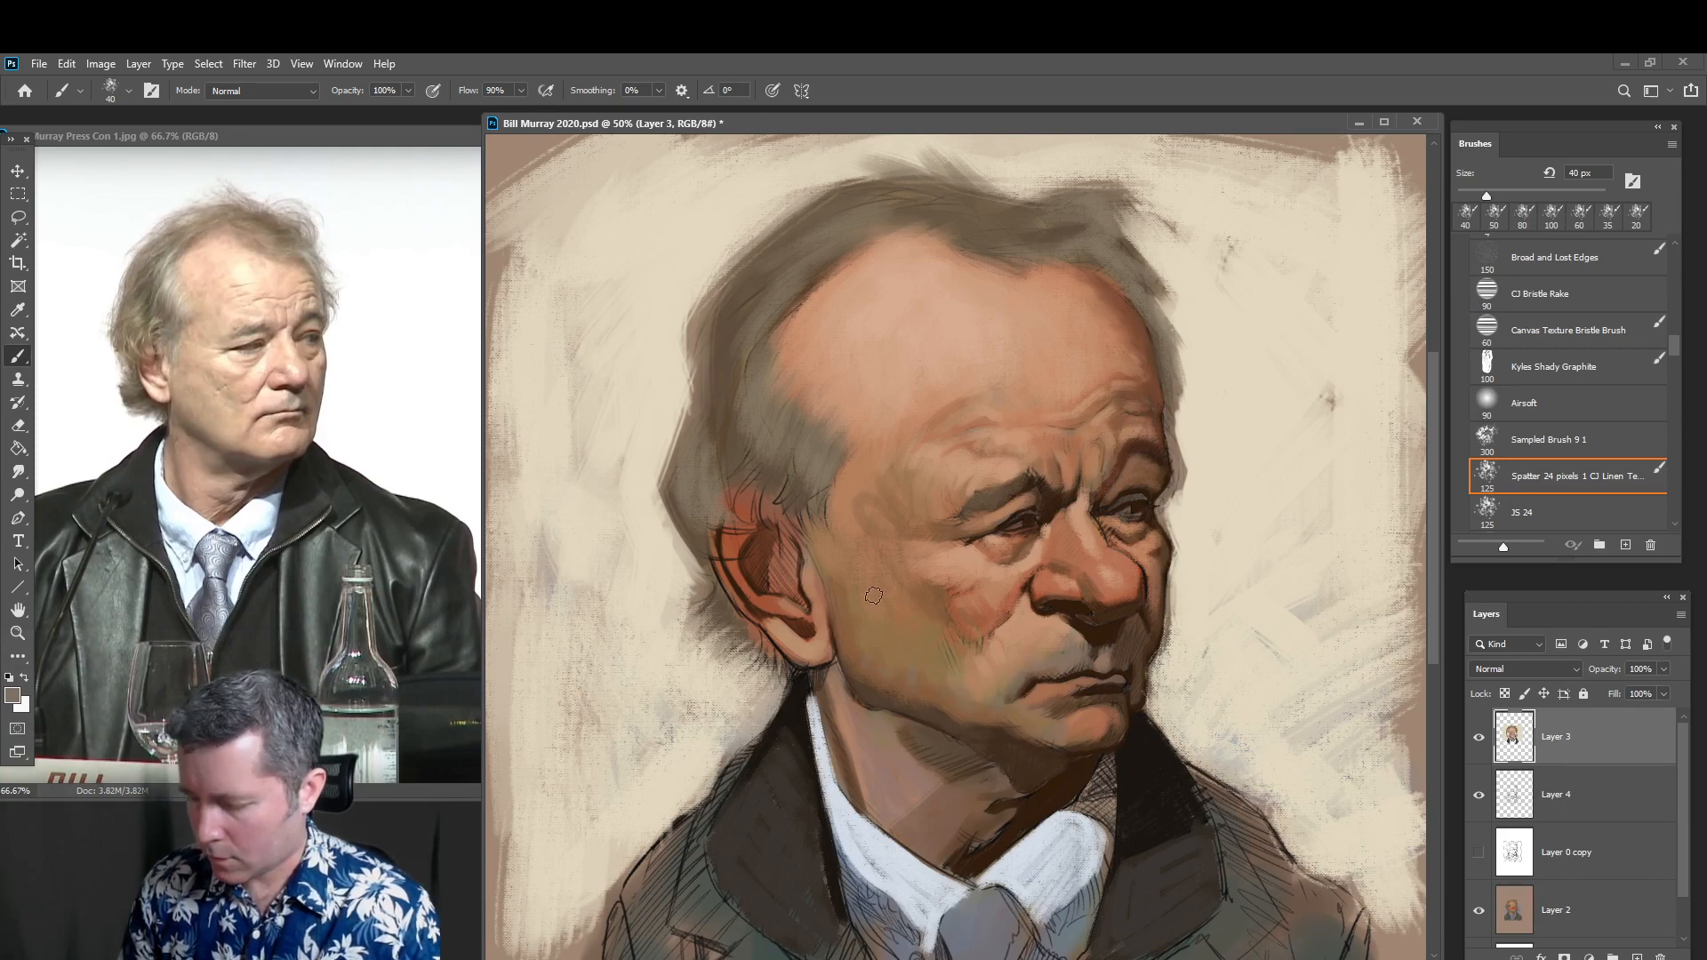
key("bracketright")
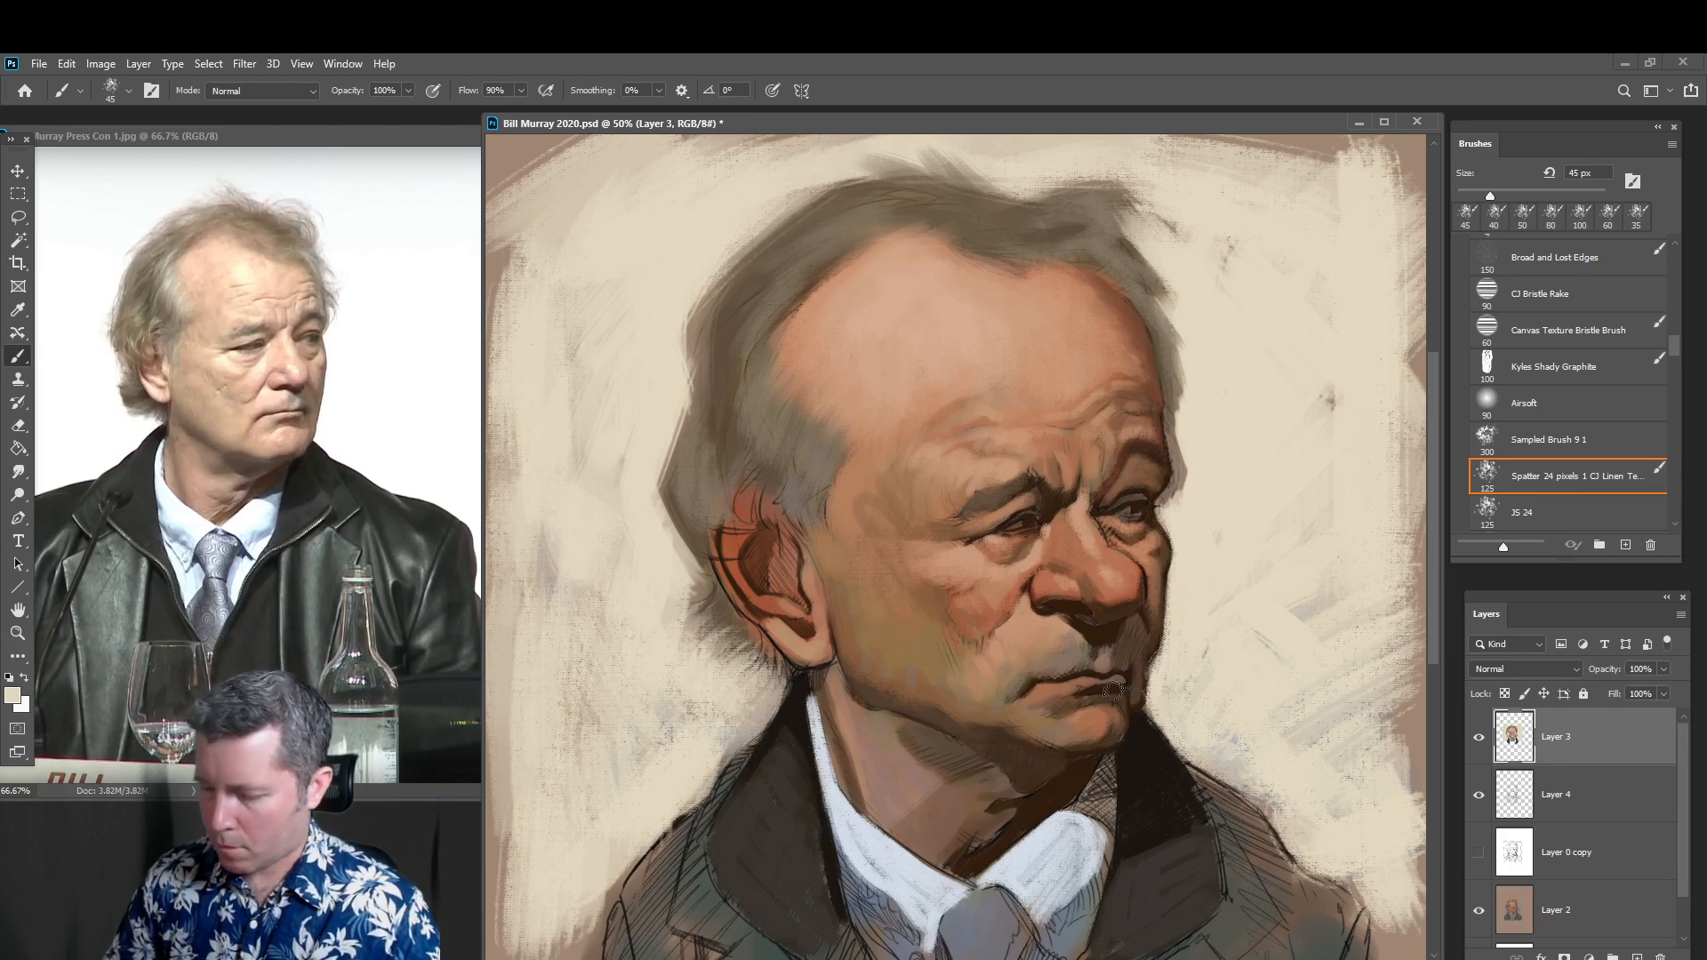
left_click(720, 596, "alt")
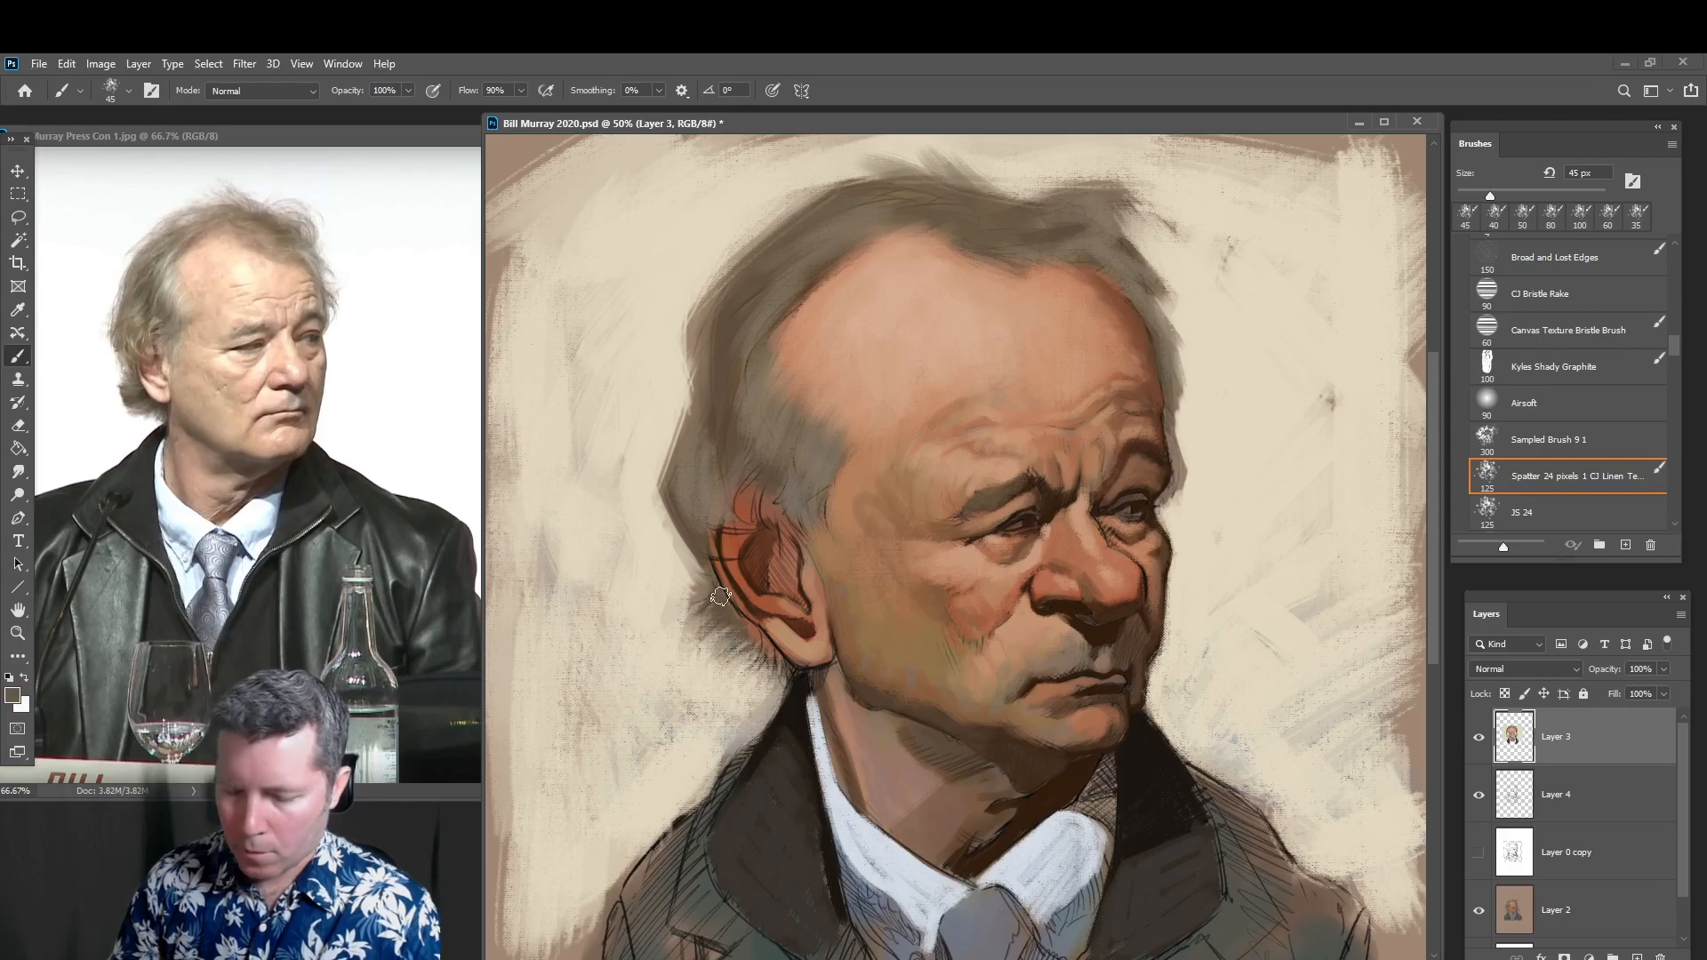
left_click(12, 697)
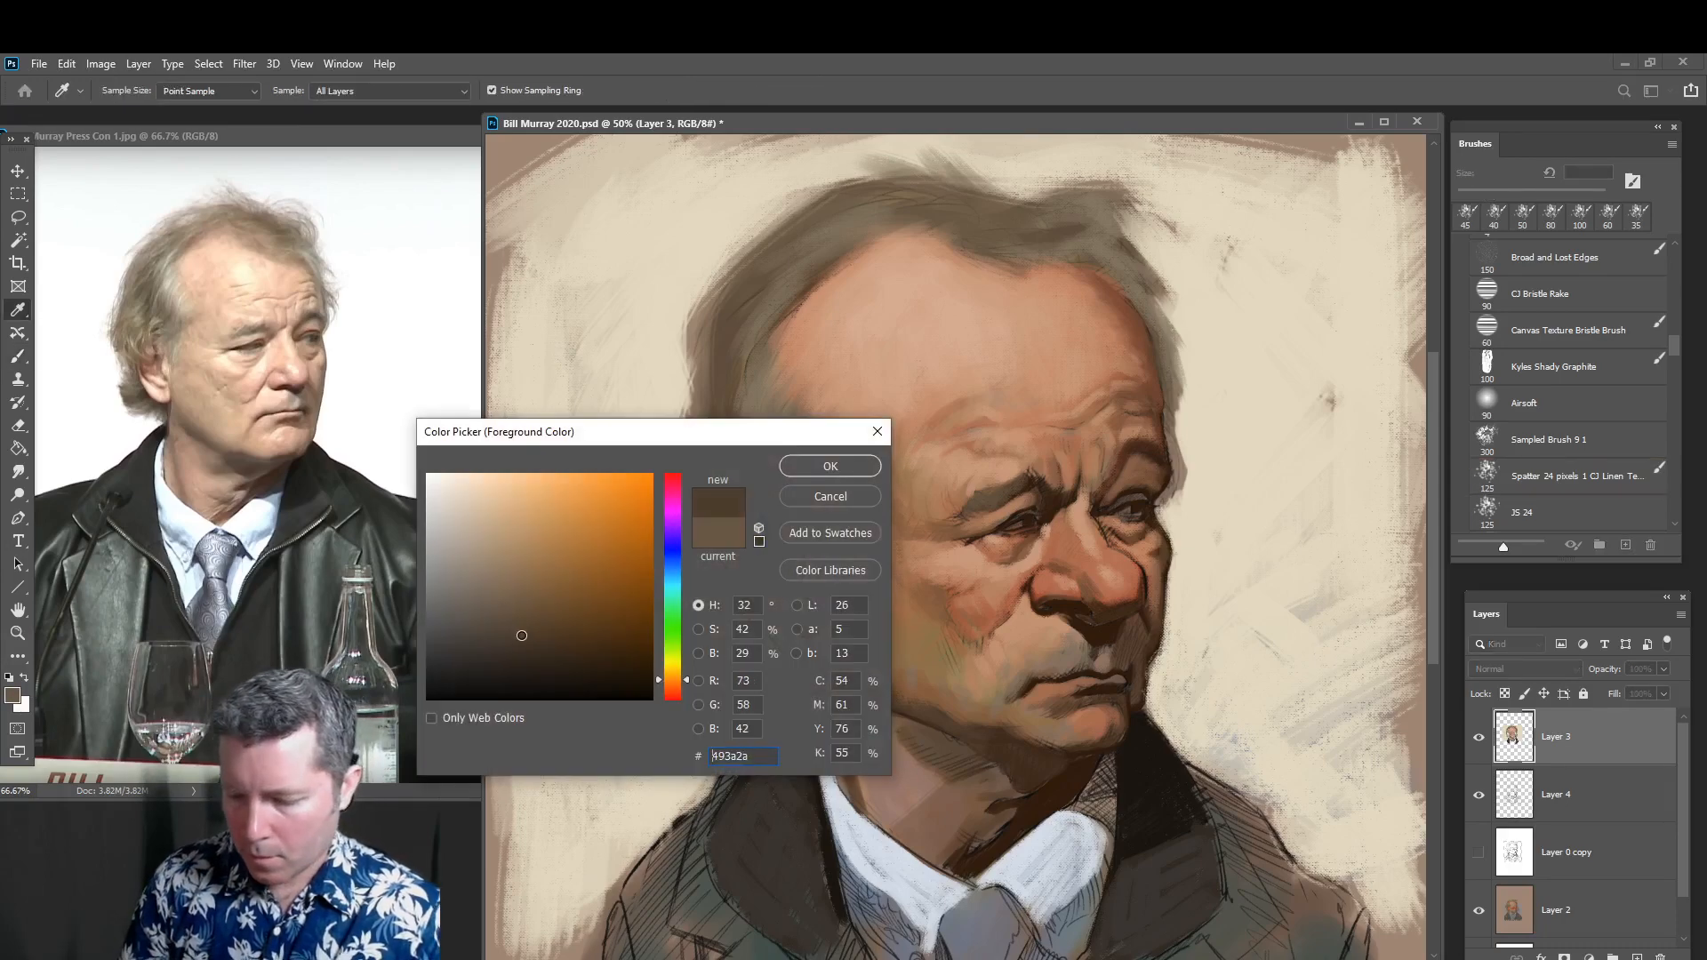
left_click(830, 466)
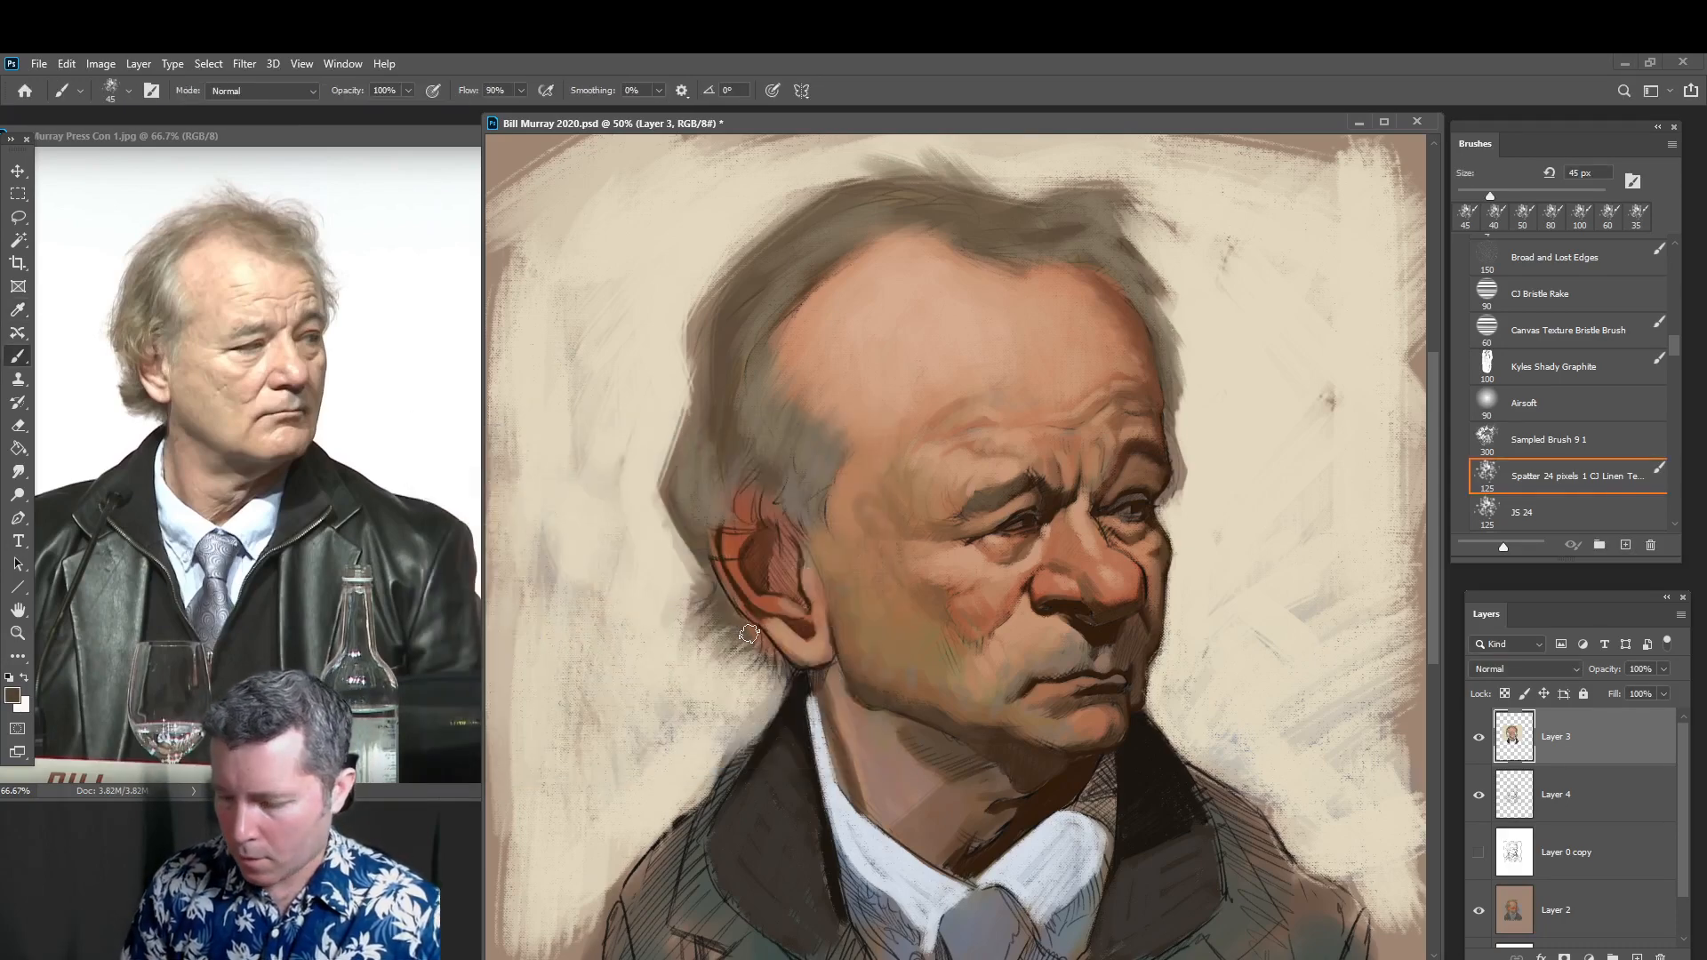
mouse_move(750, 633)
left_mouse_down()
mouse_move(706, 643)
mouse_move(724, 612)
mouse_move(766, 647)
mouse_move(775, 623)
mouse_move(701, 634)
mouse_move(715, 627)
mouse_move(696, 648)
mouse_move(679, 614)
mouse_move(708, 615)
mouse_move(692, 633)
mouse_move(716, 625)
mouse_move(716, 587)
mouse_move(671, 577)
mouse_move(712, 568)
mouse_move(753, 643)
mouse_move(742, 666)
mouse_move(681, 508)
mouse_move(726, 603)
mouse_move(693, 525)
mouse_move(706, 540)
mouse_move(705, 507)
mouse_move(709, 568)
mouse_move(673, 483)
mouse_move(707, 545)
mouse_move(714, 454)
left_mouse_up()
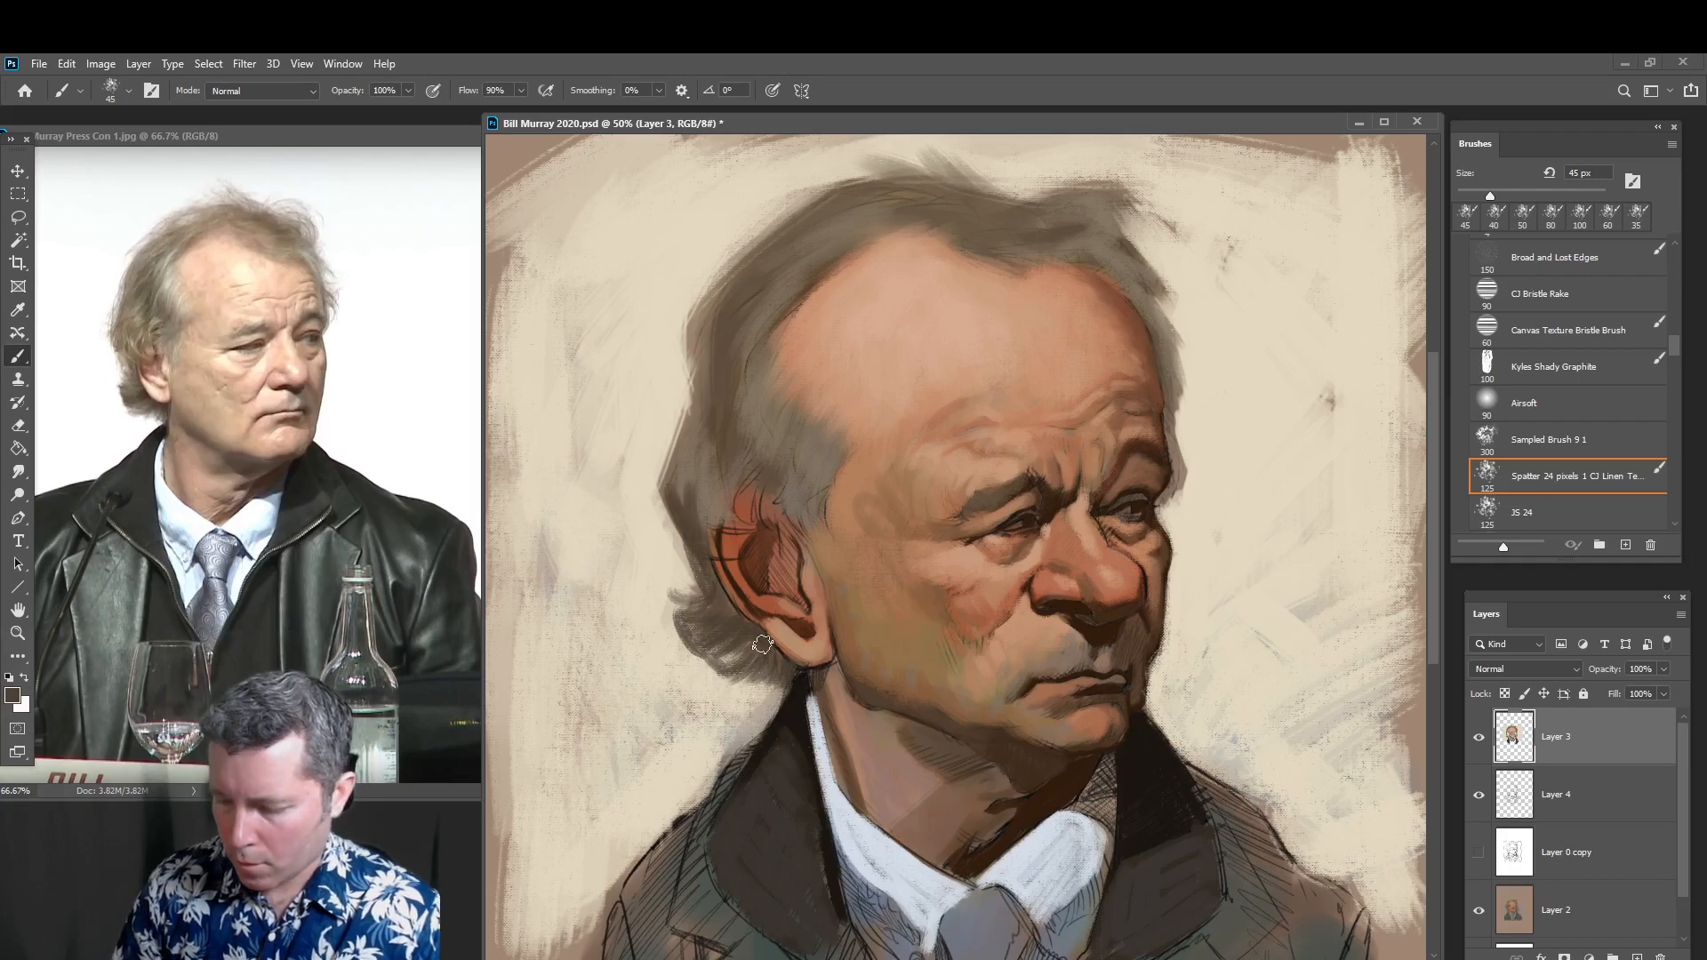
left_click_drag(739, 395, 730, 438)
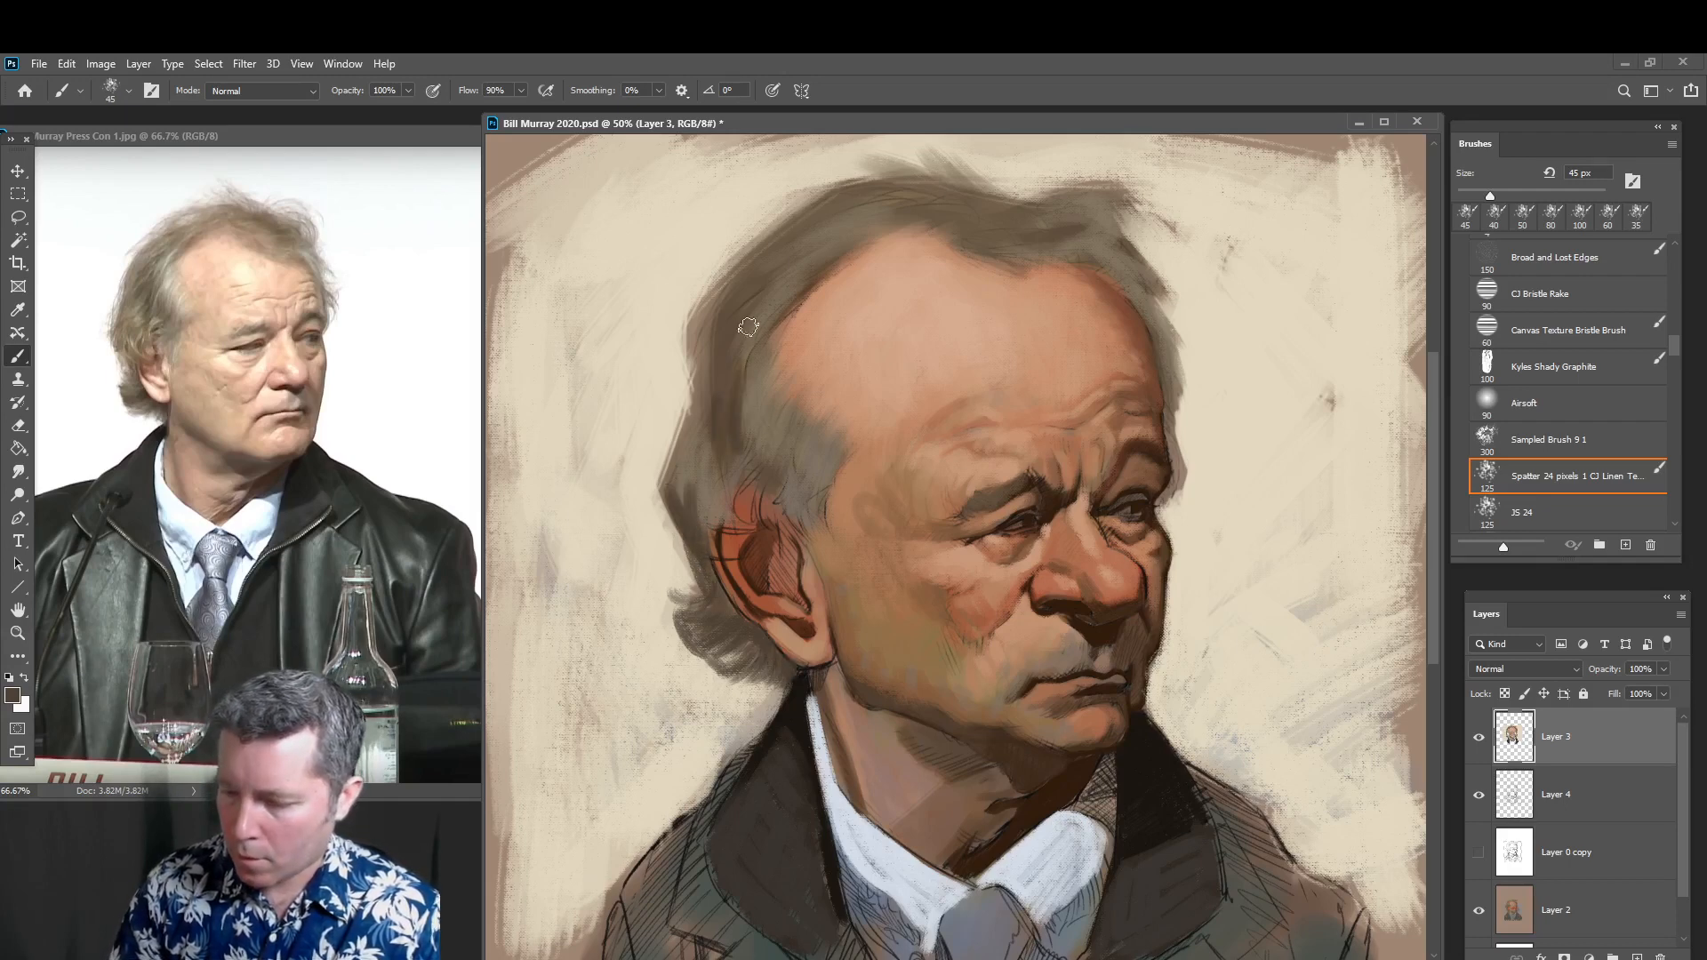
Add dark brown strands through the hair along the side, crown, front hairline and area above the ear
mouse_move(748, 326)
left_mouse_down()
mouse_move(717, 386)
mouse_move(706, 358)
mouse_move(775, 240)
left_mouse_up()
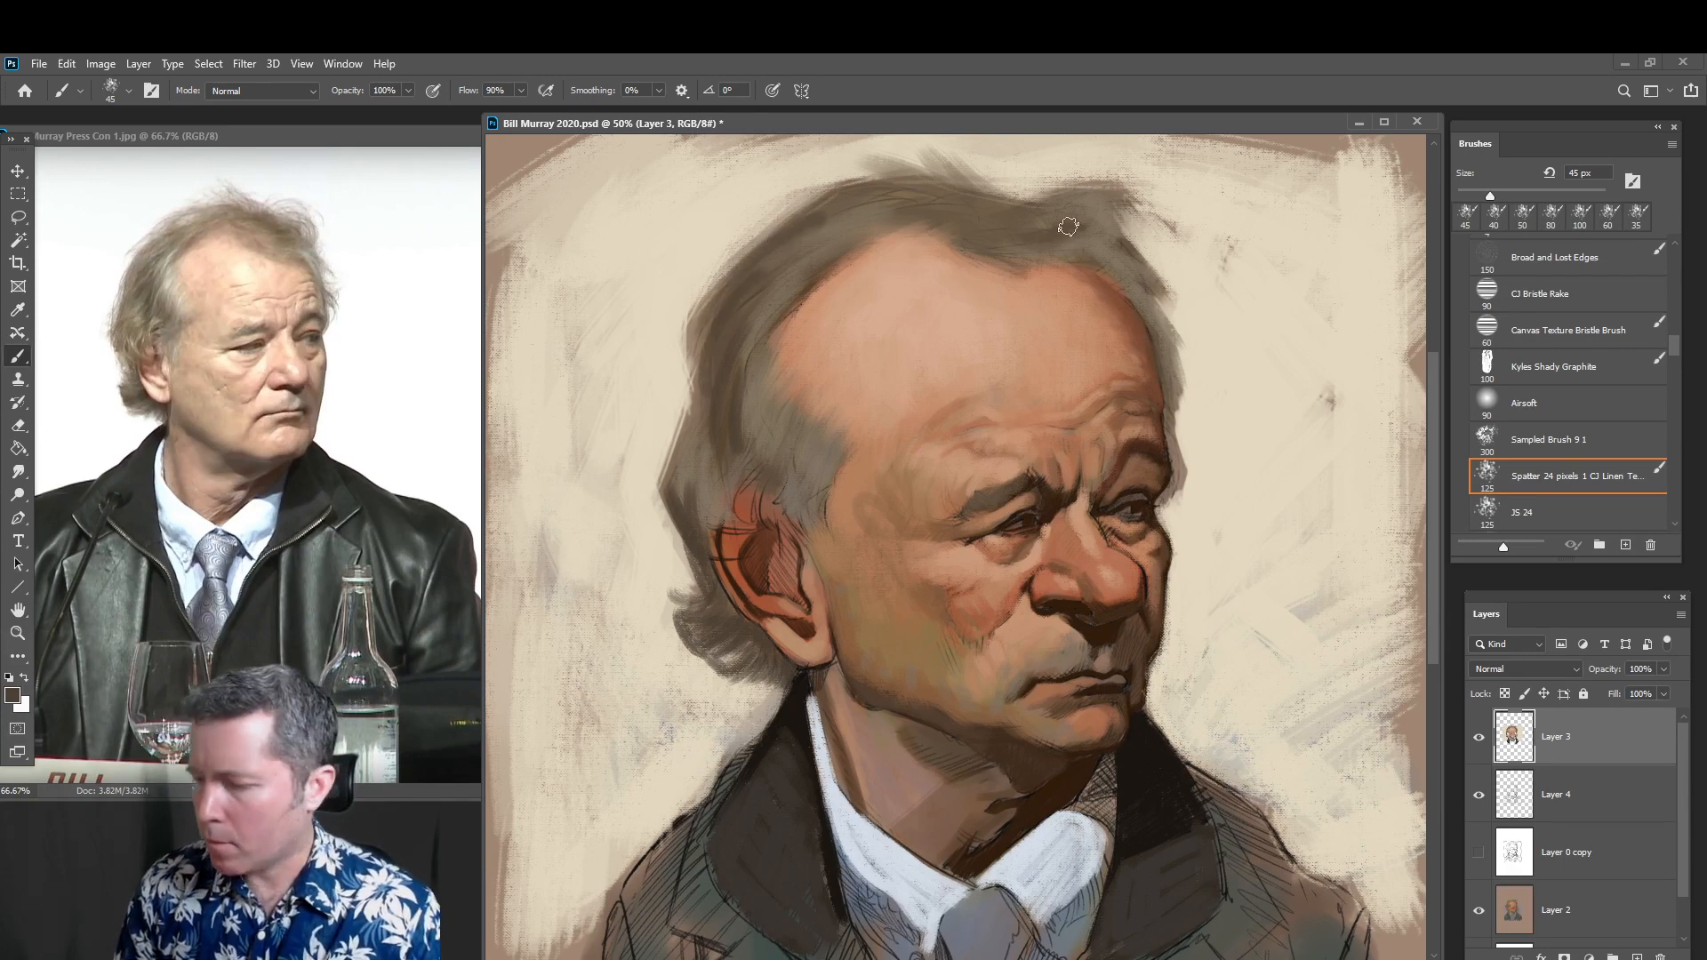
left_click_drag(985, 208, 1021, 222)
left_click_drag(918, 189, 944, 214)
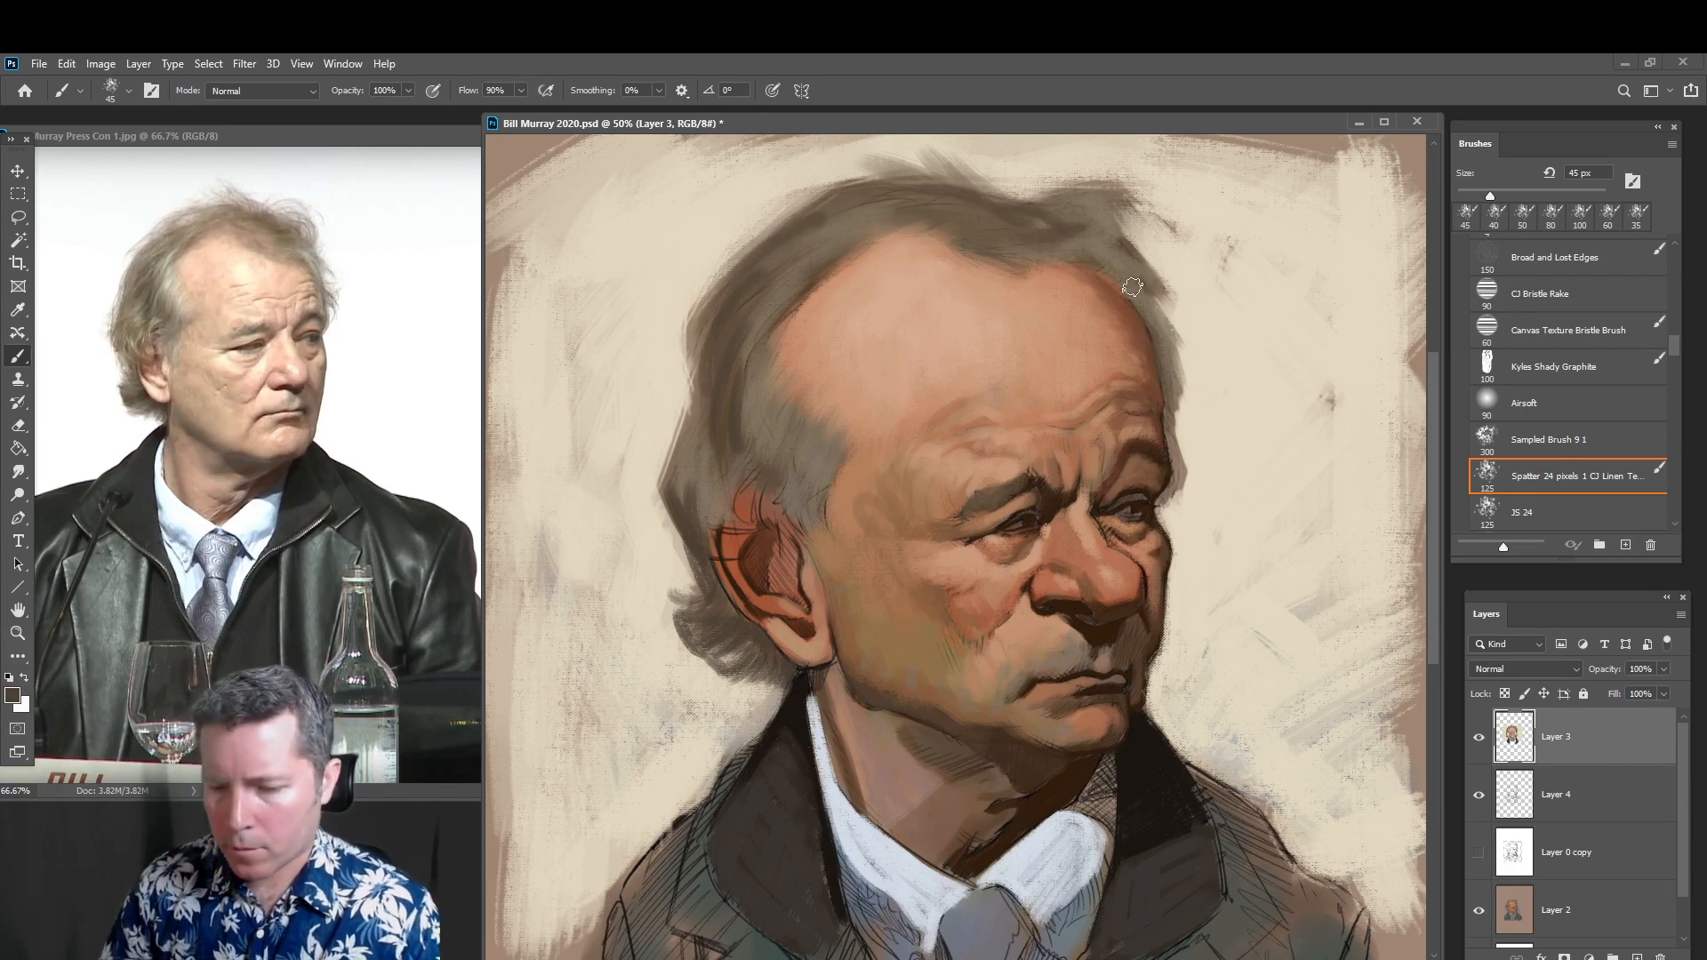
left_click_drag(1070, 268, 1134, 298)
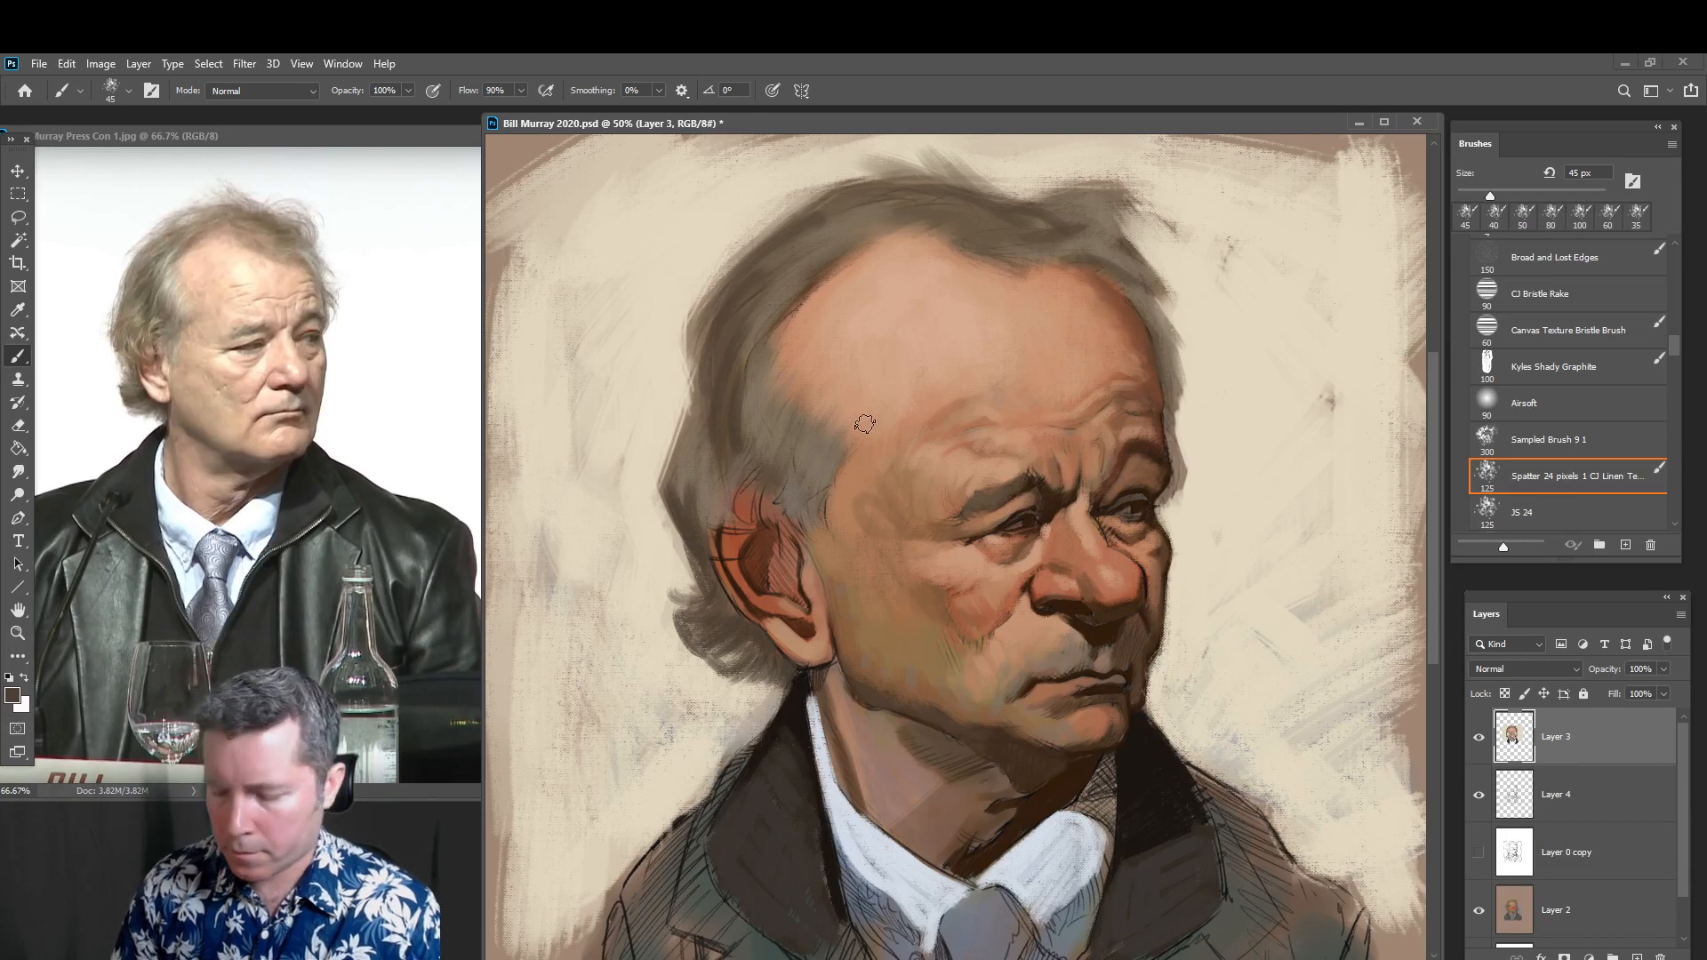
mouse_move(778, 443)
left_mouse_down()
mouse_move(794, 492)
mouse_move(731, 517)
left_mouse_up()
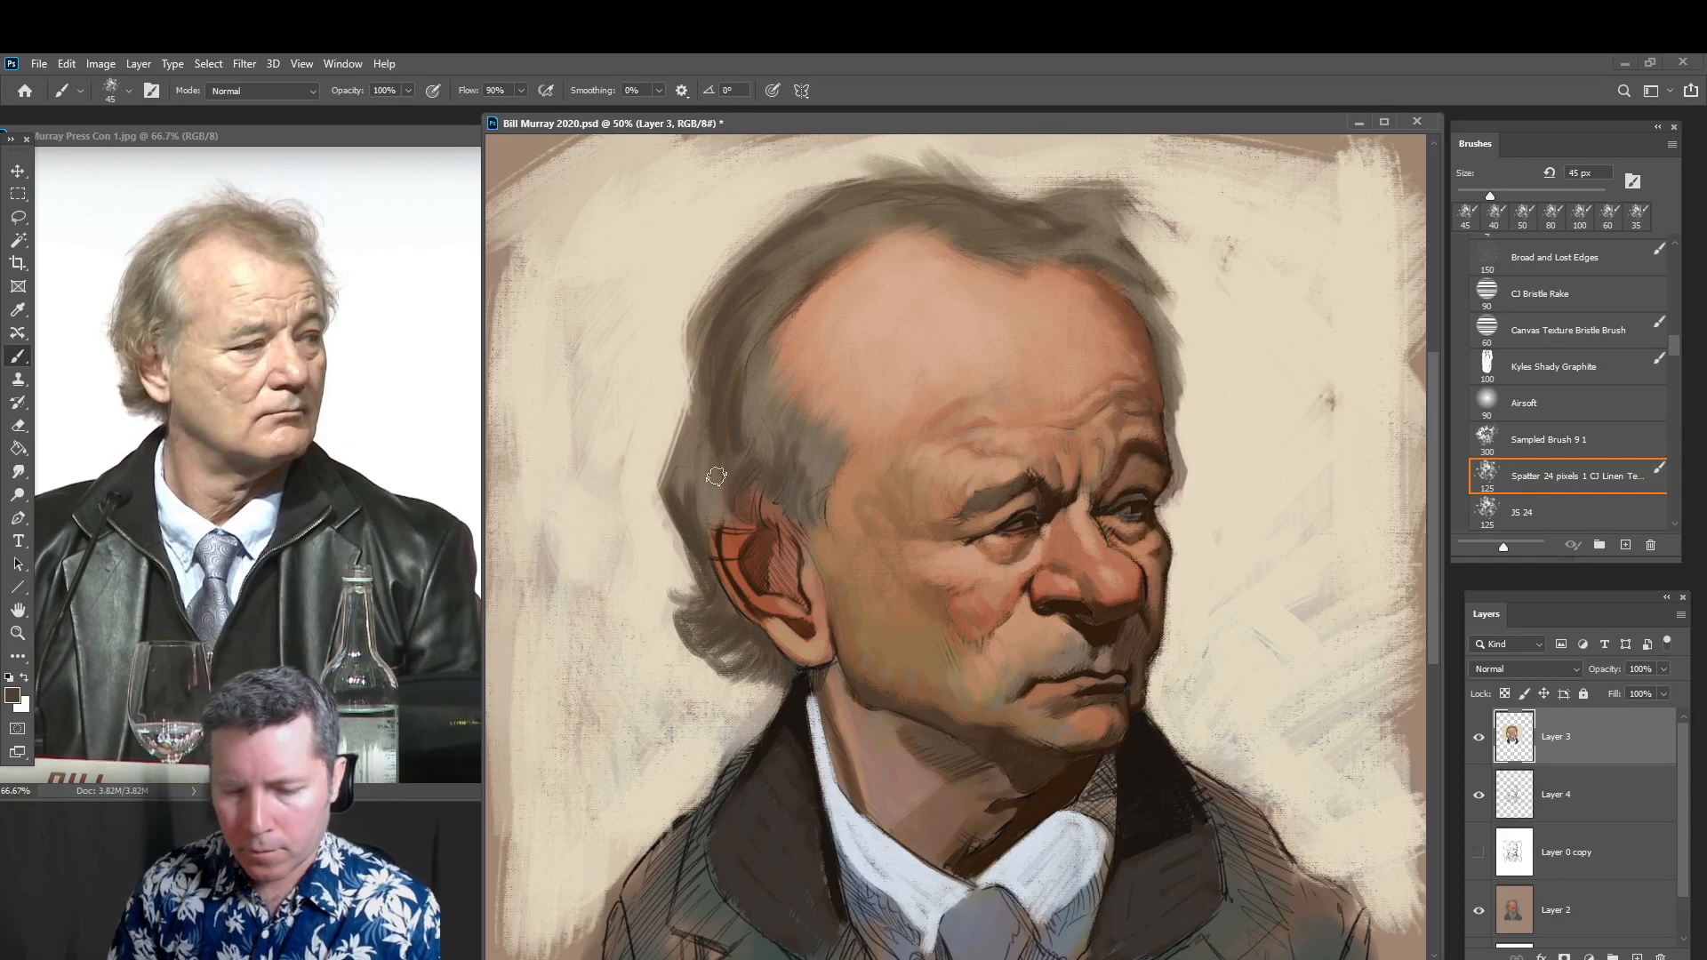
left_click_drag(703, 455, 716, 461)
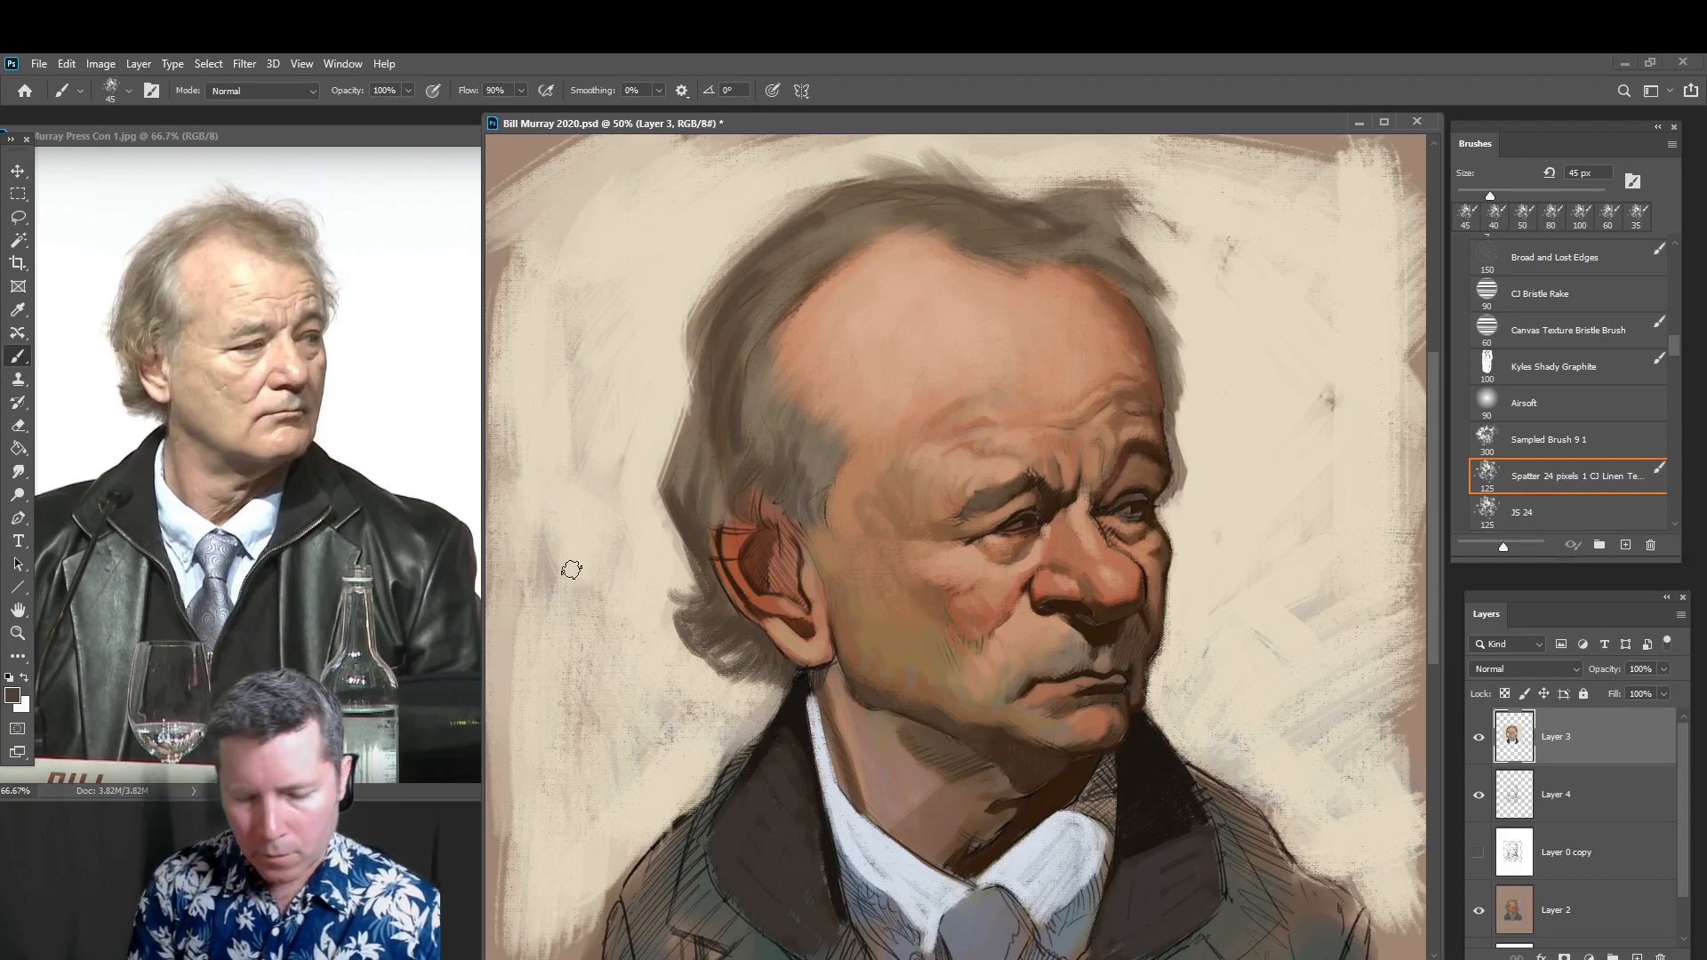
Deepen the hair below and behind the ear with darker brown #2f261d and a 40 px brush
left_click(14, 696)
left_click(514, 658)
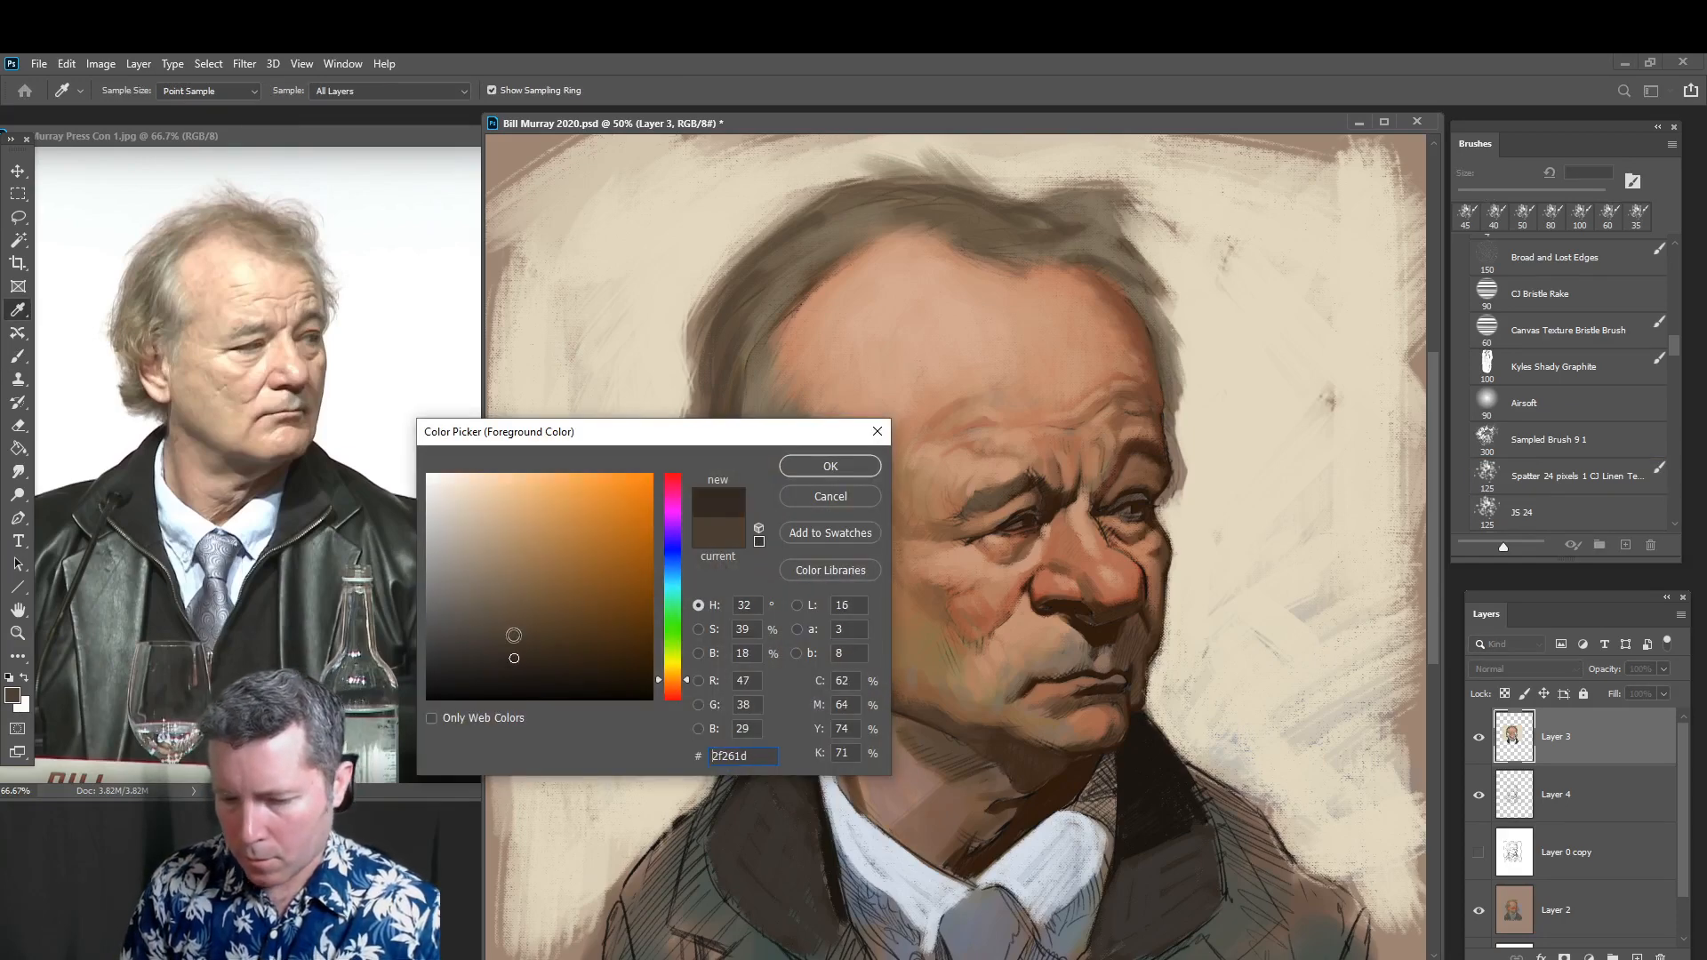
left_click(830, 468)
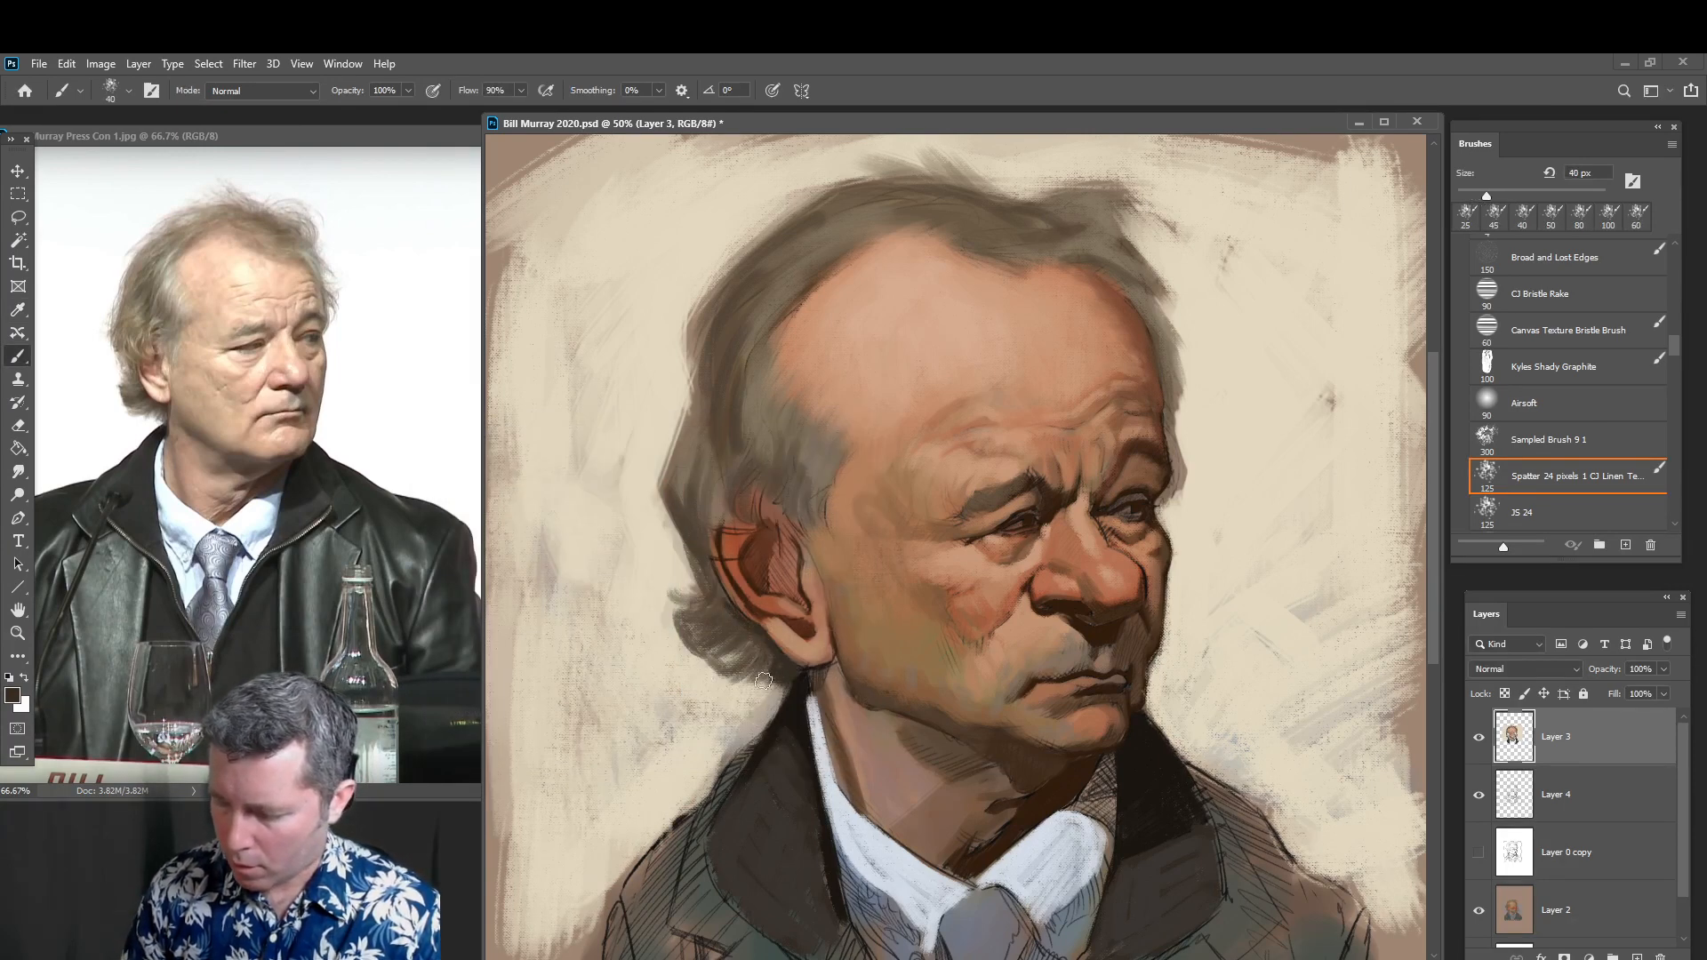
mouse_move(769, 655)
left_mouse_down()
mouse_move(757, 594)
mouse_move(765, 640)
mouse_move(722, 649)
mouse_move(727, 632)
mouse_move(703, 638)
mouse_move(729, 615)
mouse_move(708, 587)
left_mouse_up()
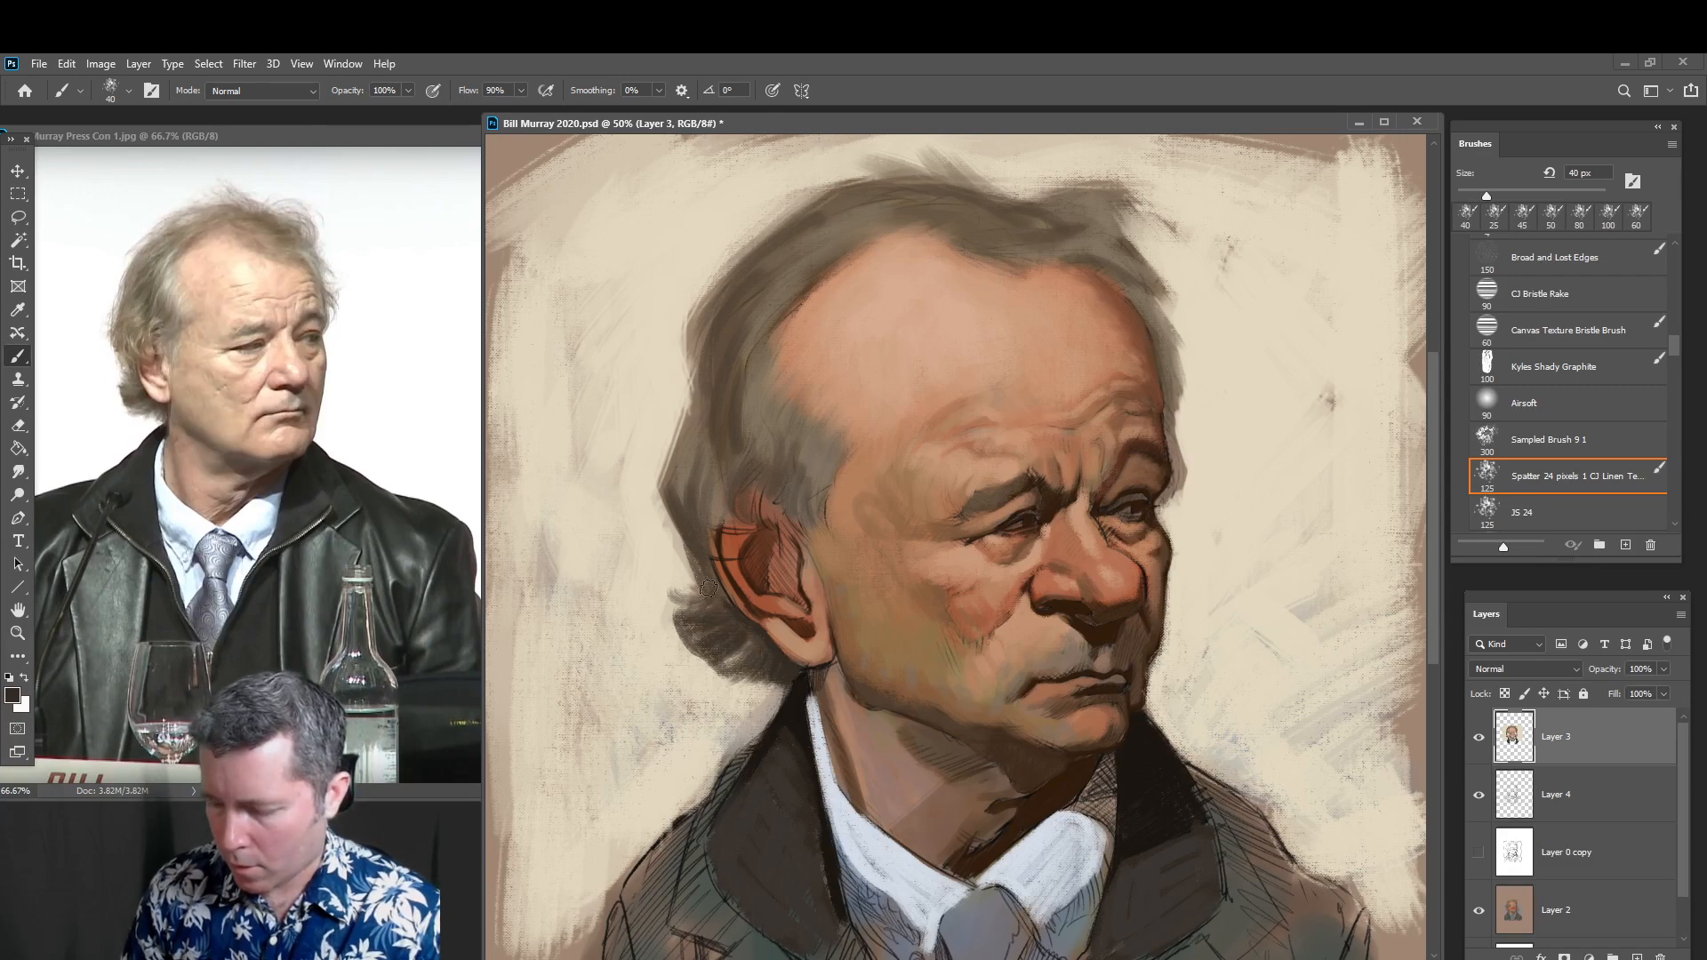
Shape the lower edge of the nape hair with sampled background cream and sampled dark hair colour, enlarging the brush to 80 px
left_click(686, 701, "alt")
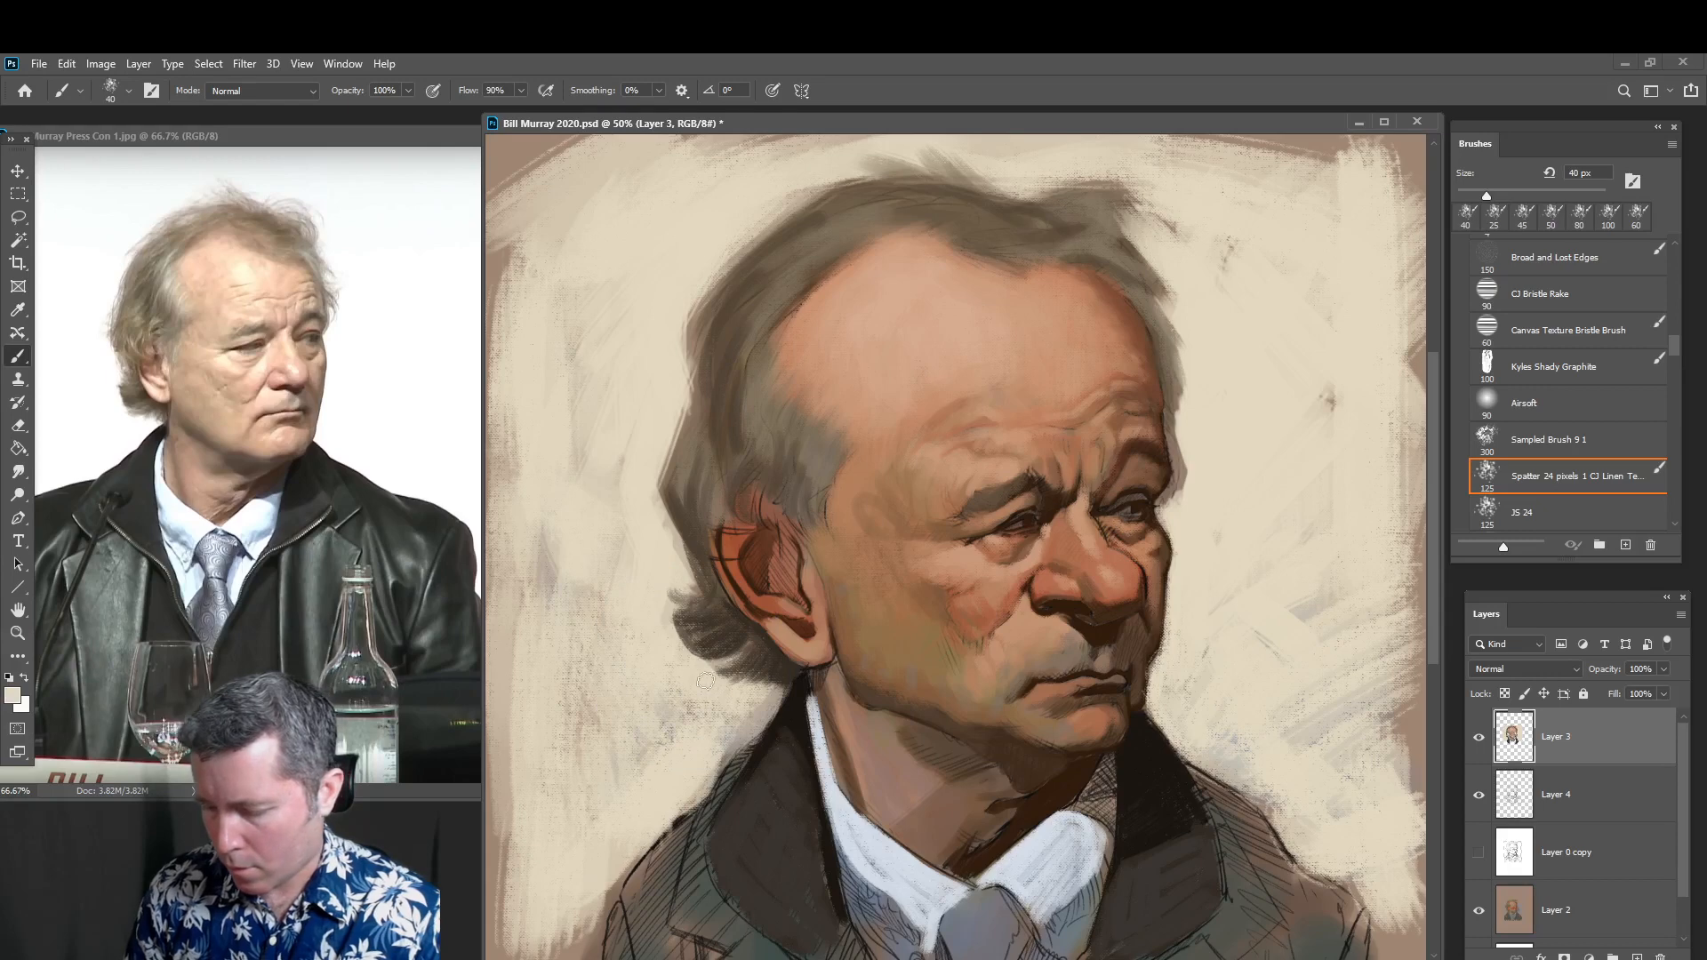
left_click_drag(705, 681, 734, 675)
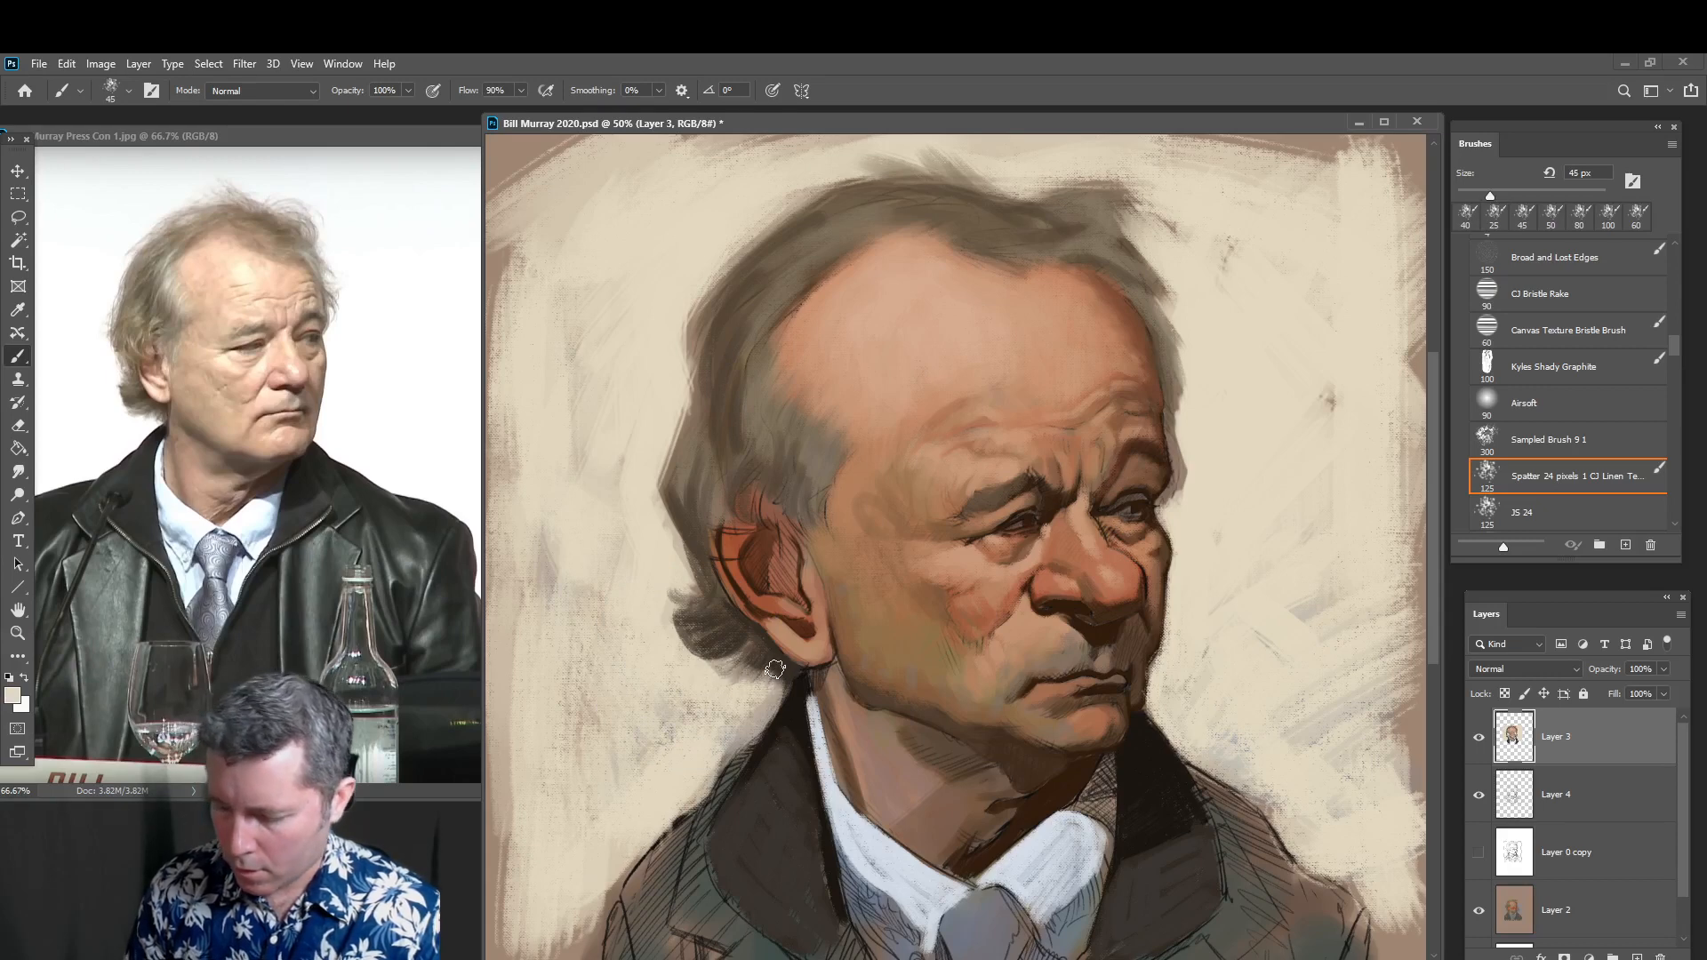
key("]")
key("]")
key("]")
key("]")
left_click(772, 660, "alt")
left_click_drag(776, 665, 728, 668)
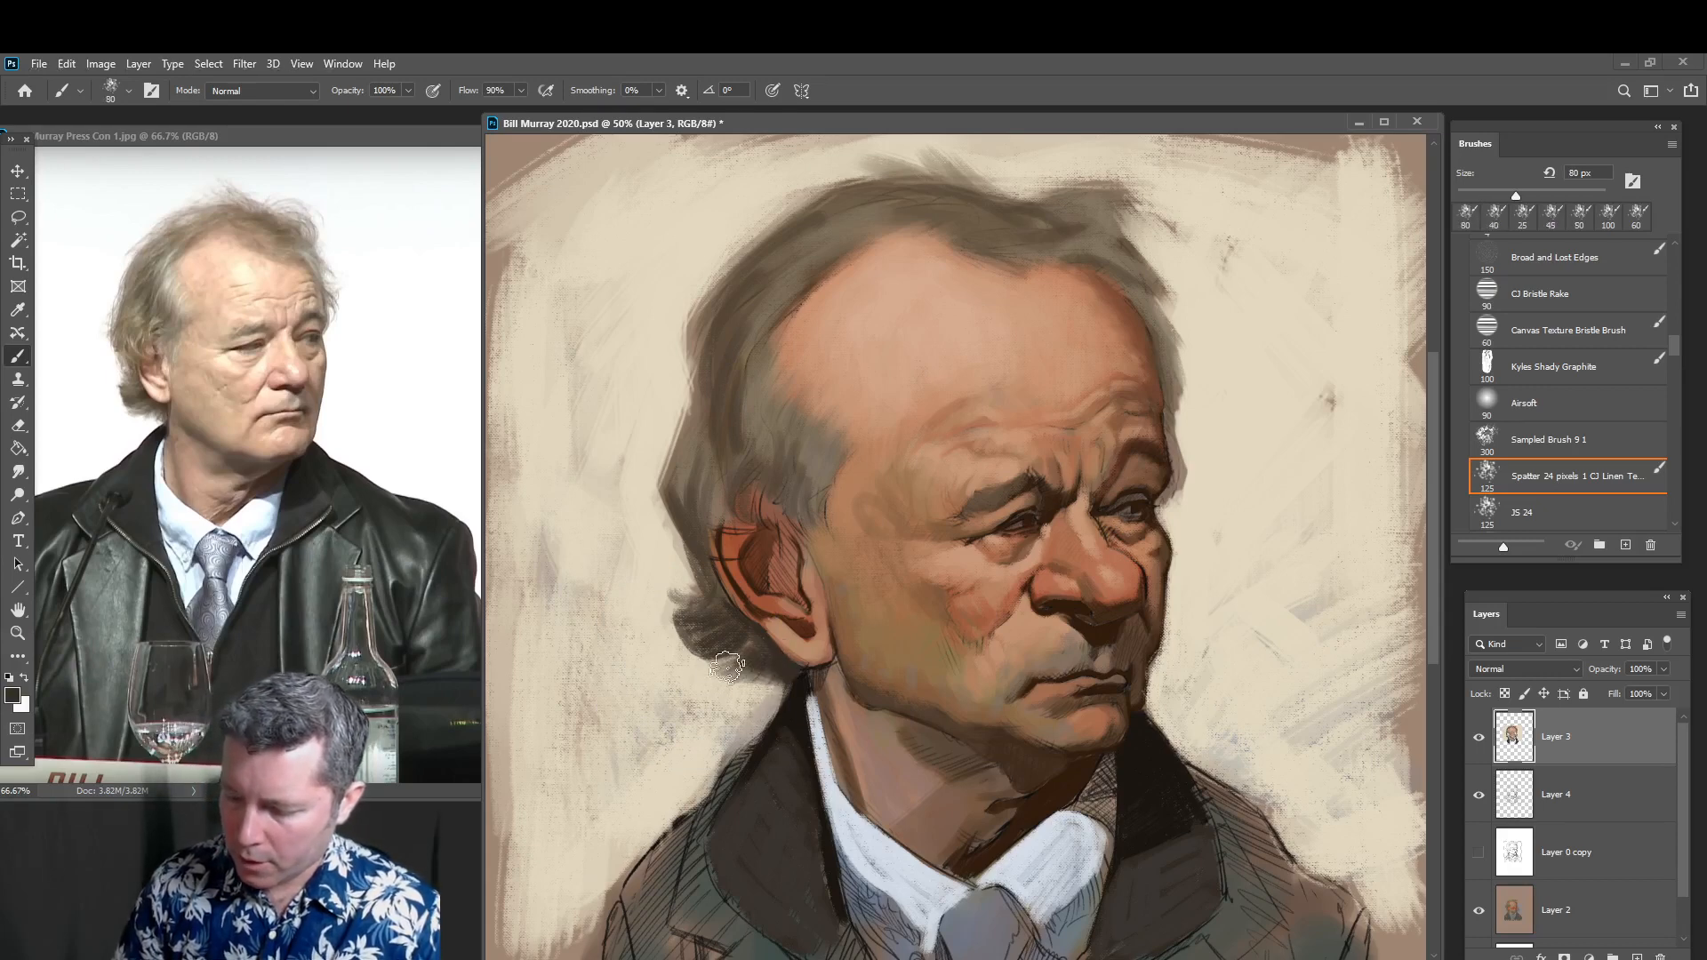
Clean up the outline of the nape hair above the collar with sampled background cream at 80 px
left_click(704, 697, "alt")
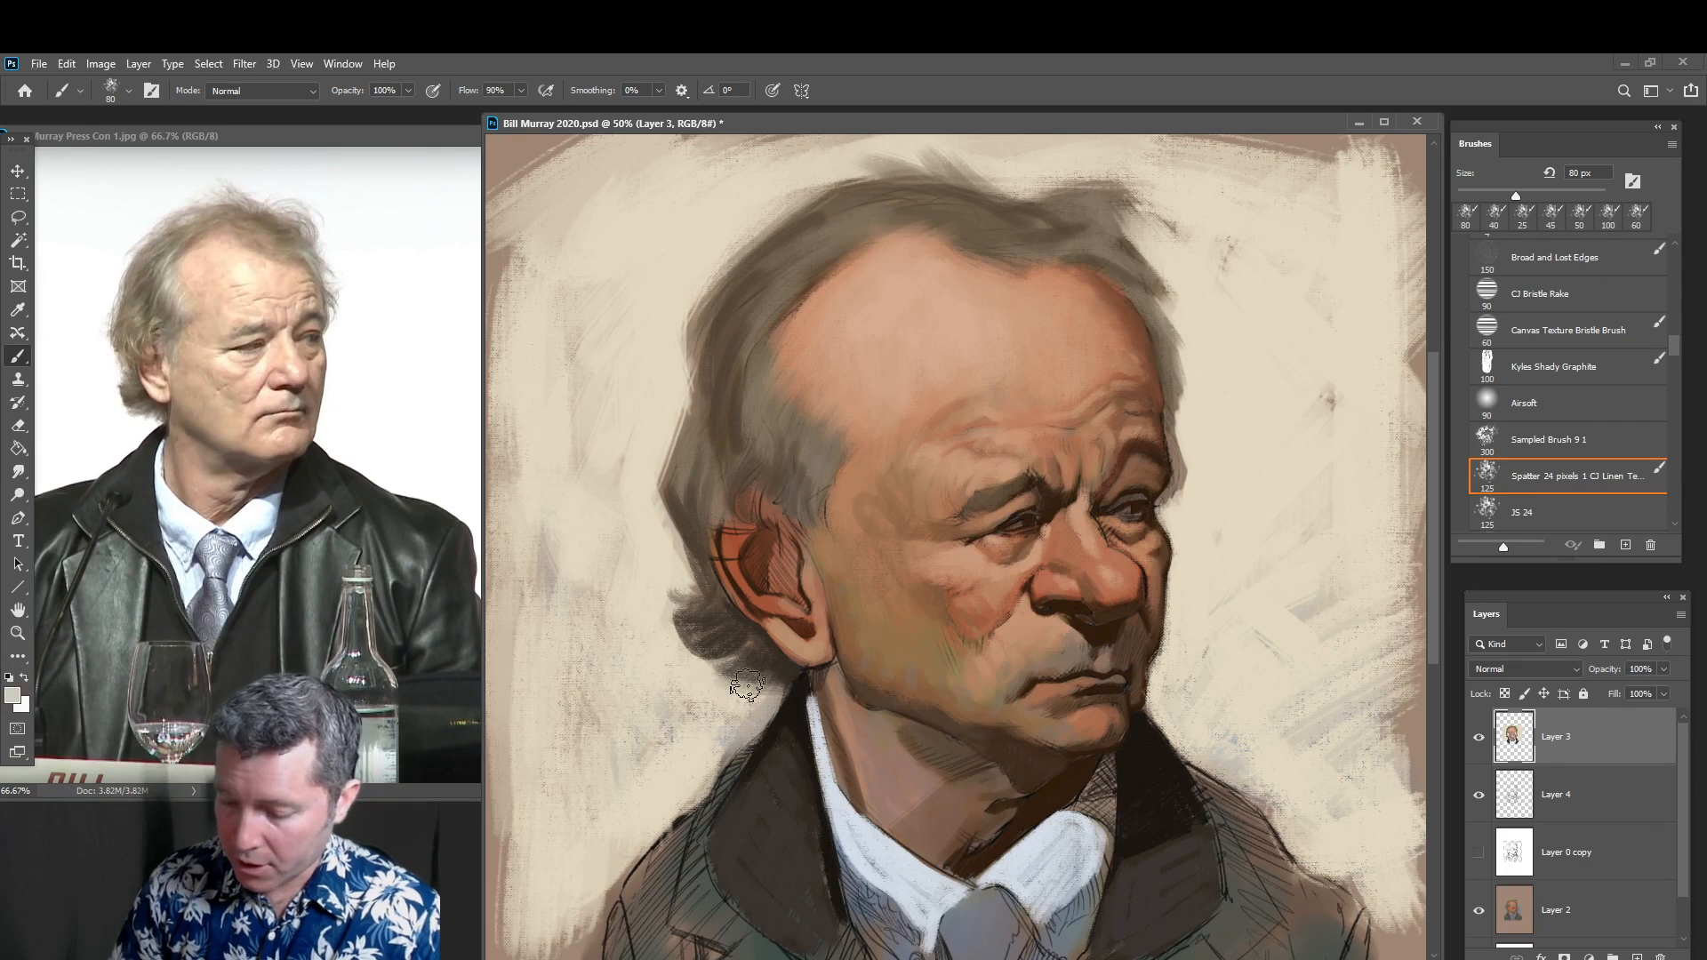
mouse_move(704, 665)
left_mouse_down()
mouse_move(793, 677)
mouse_move(713, 750)
left_mouse_up()
left_click(711, 698, "alt")
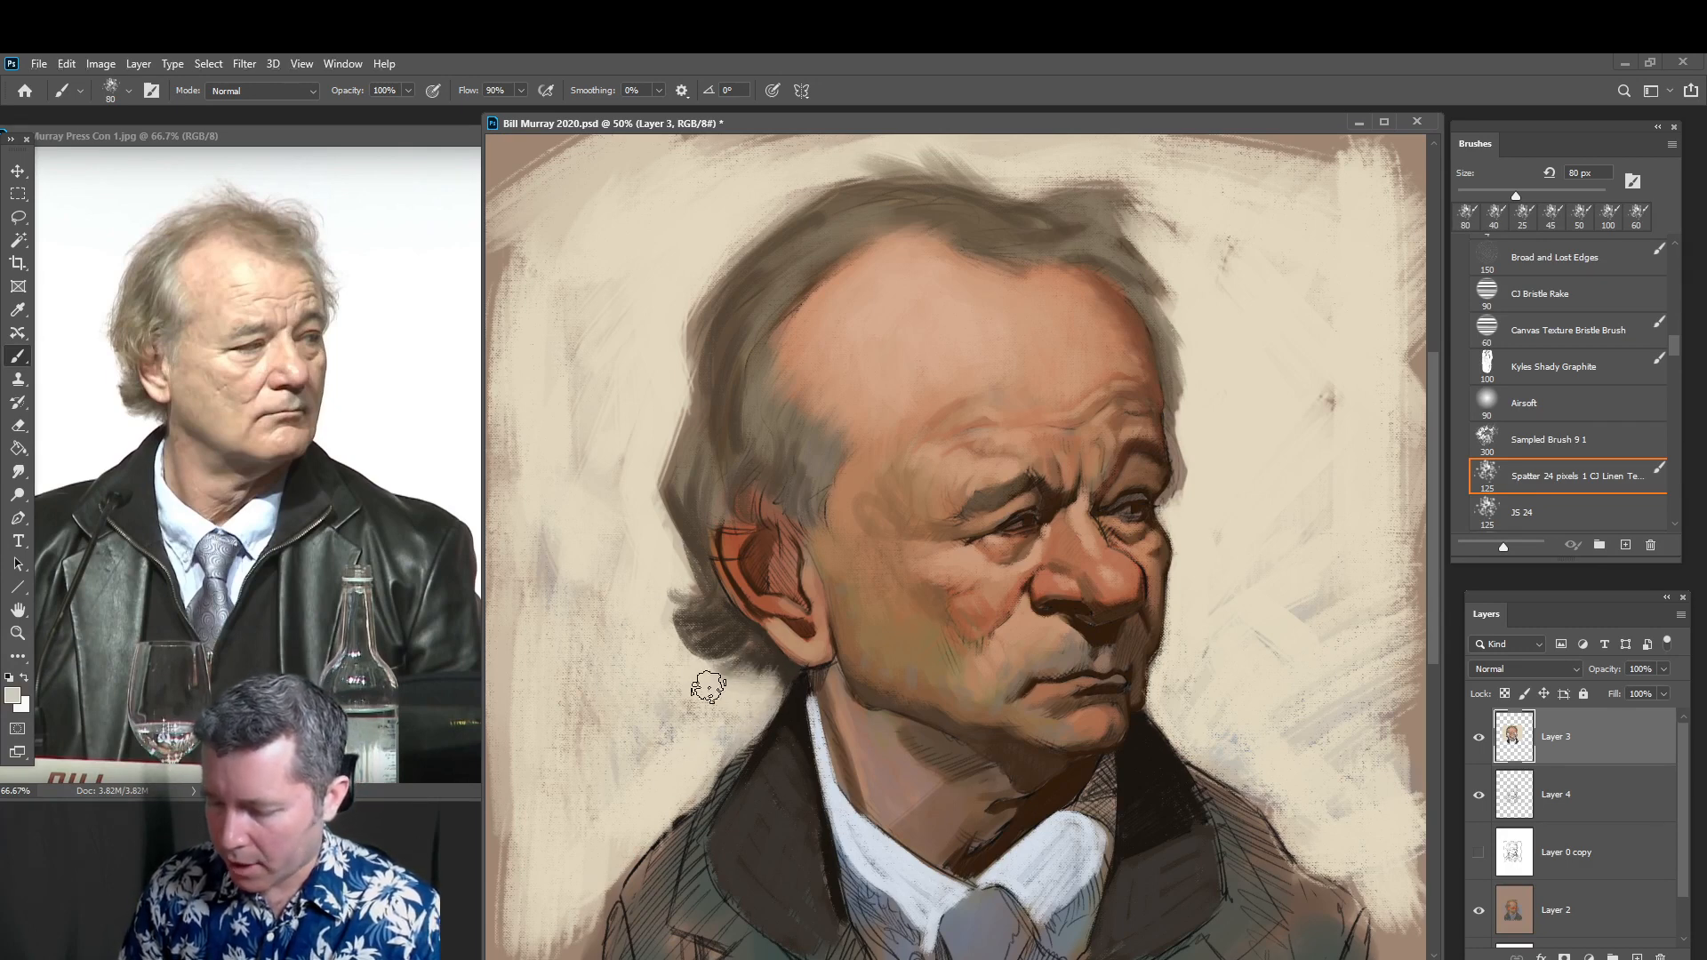
mouse_move(718, 669)
left_mouse_down()
mouse_move(680, 666)
mouse_move(690, 639)
mouse_move(631, 651)
mouse_move(762, 689)
left_mouse_up()
left_click(757, 656, "alt")
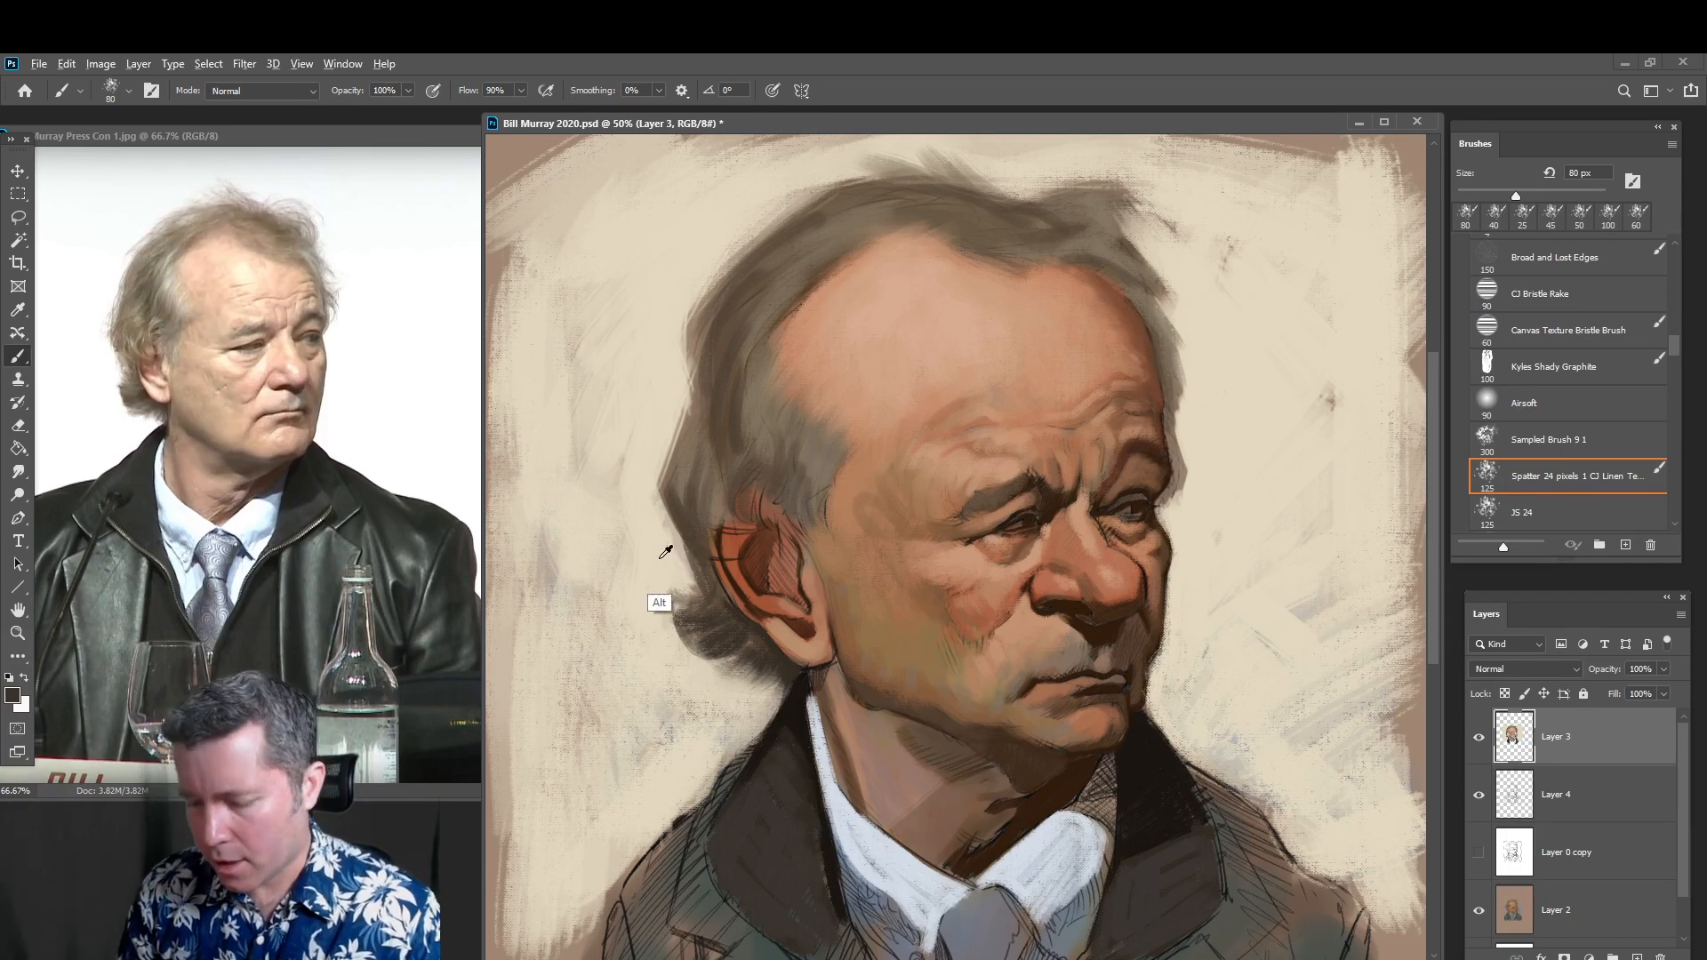
Carve the front tuft's edge with sampled background cream and repaint the swept hair above the forehead in sampled brown at 80 px
left_click(650, 498, "alt")
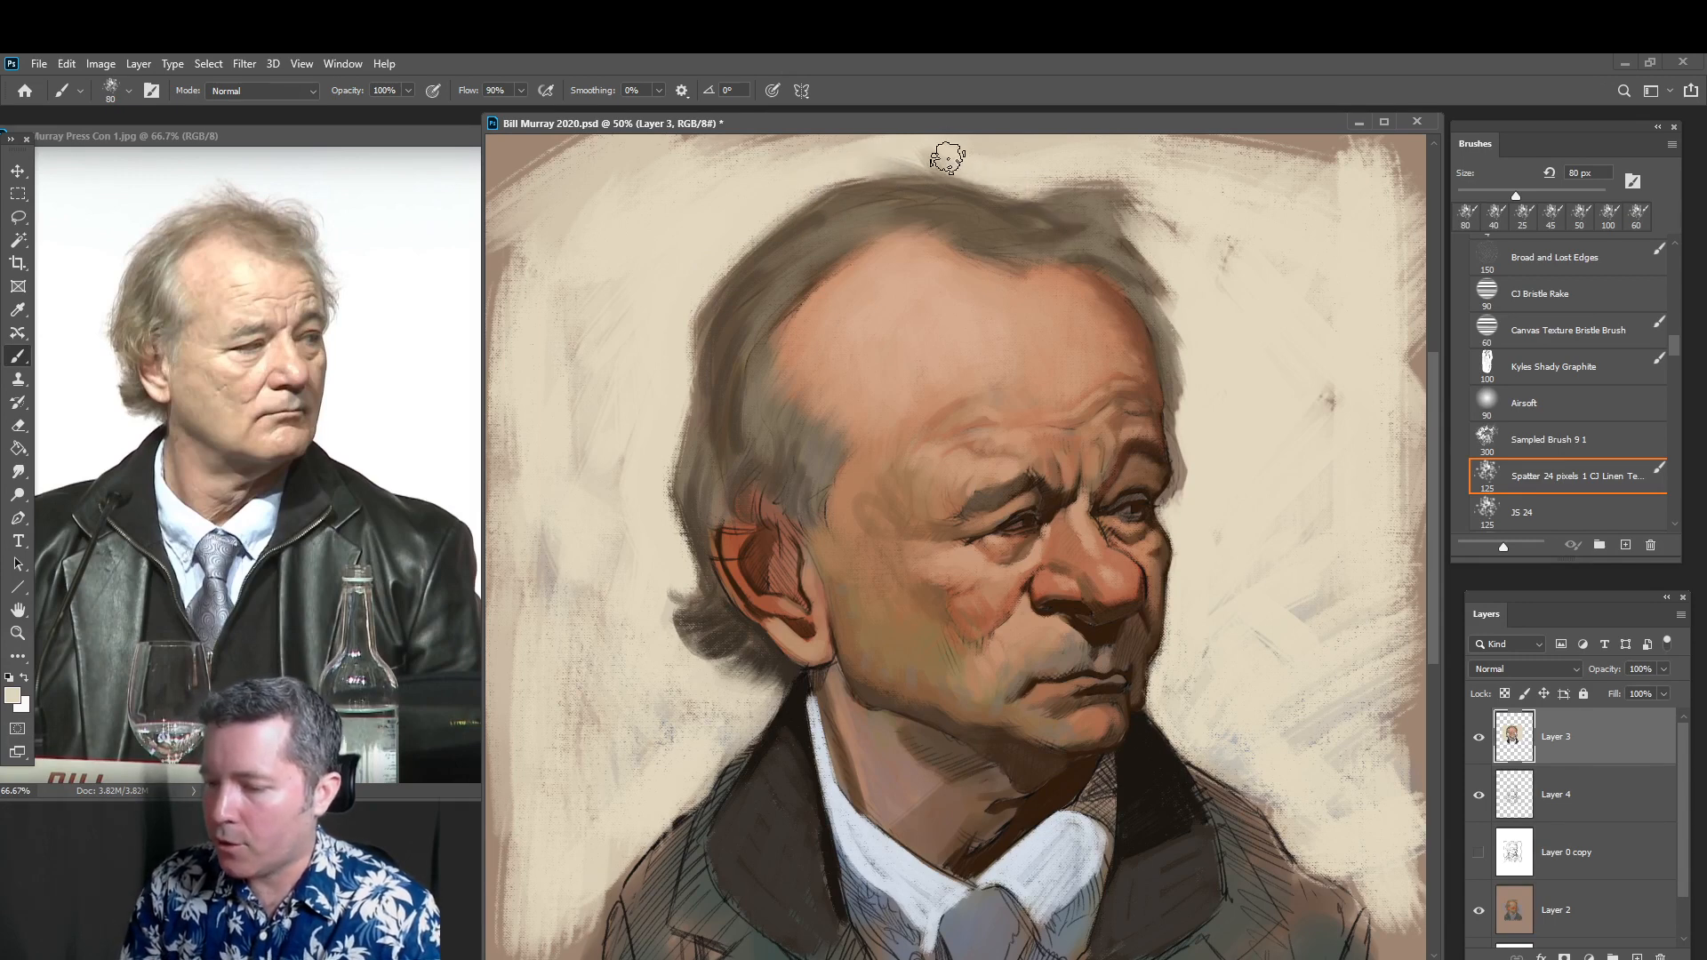
mouse_move(1161, 219)
left_mouse_down()
mouse_move(1074, 205)
mouse_move(1096, 207)
left_mouse_up()
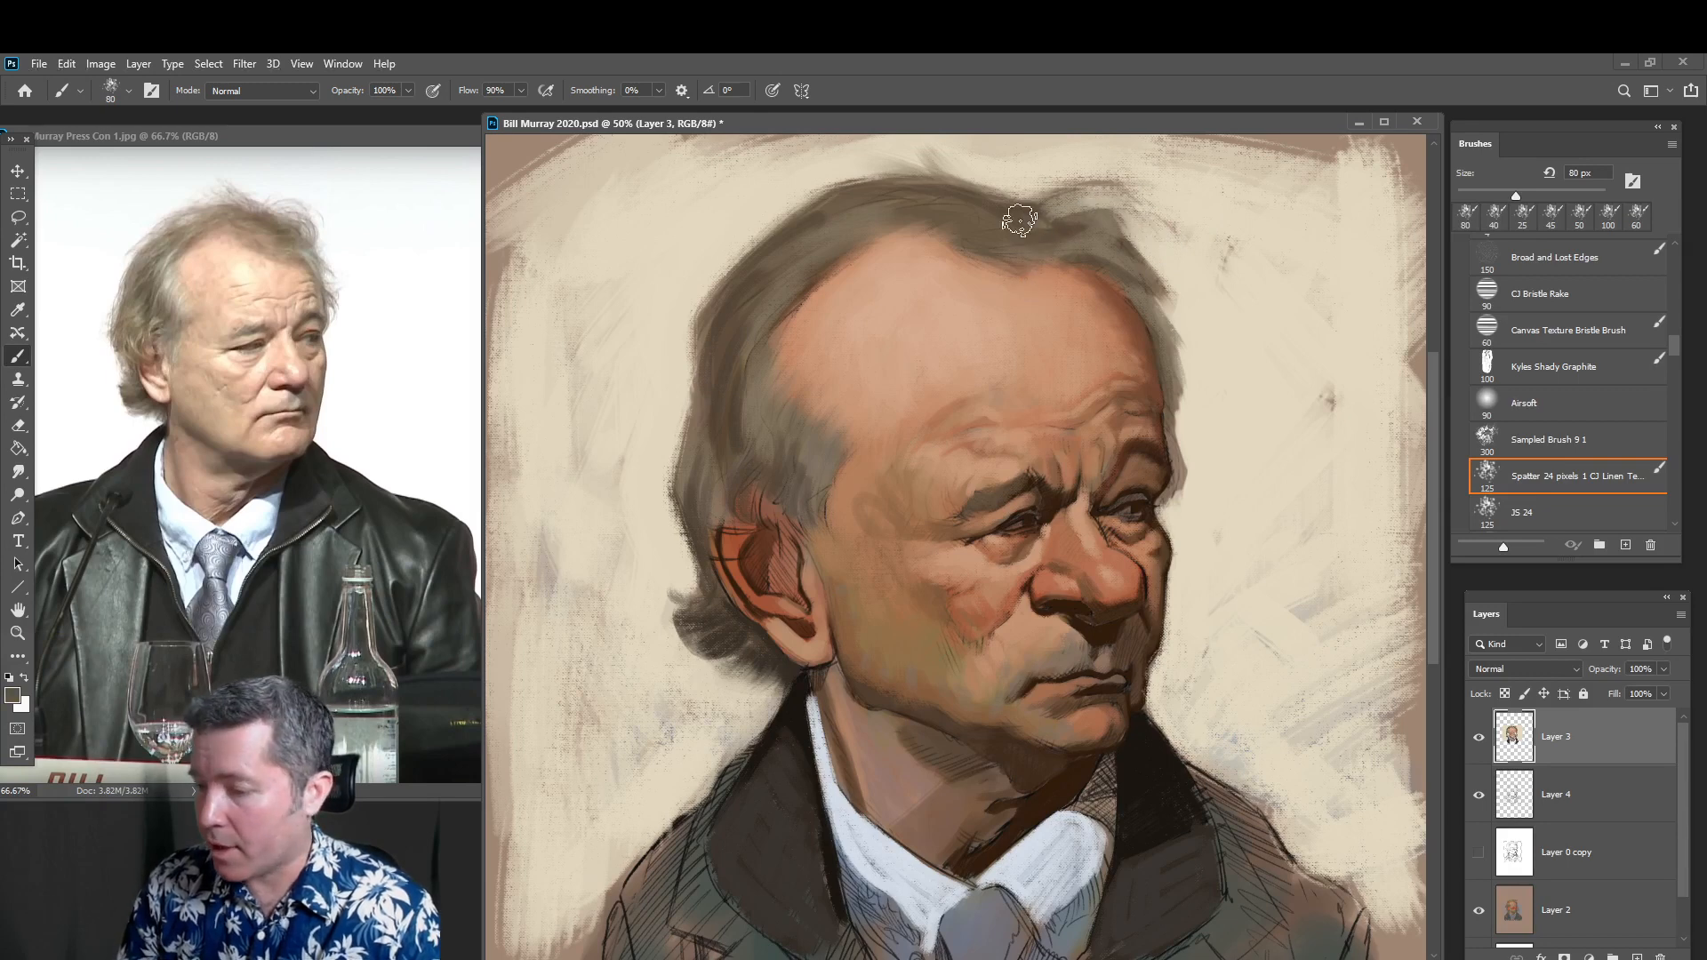
left_click(1047, 238, "alt")
mouse_move(1046, 233)
left_mouse_down()
mouse_move(1120, 204)
mouse_move(955, 185)
left_mouse_up()
left_click_drag(1072, 195, 953, 160)
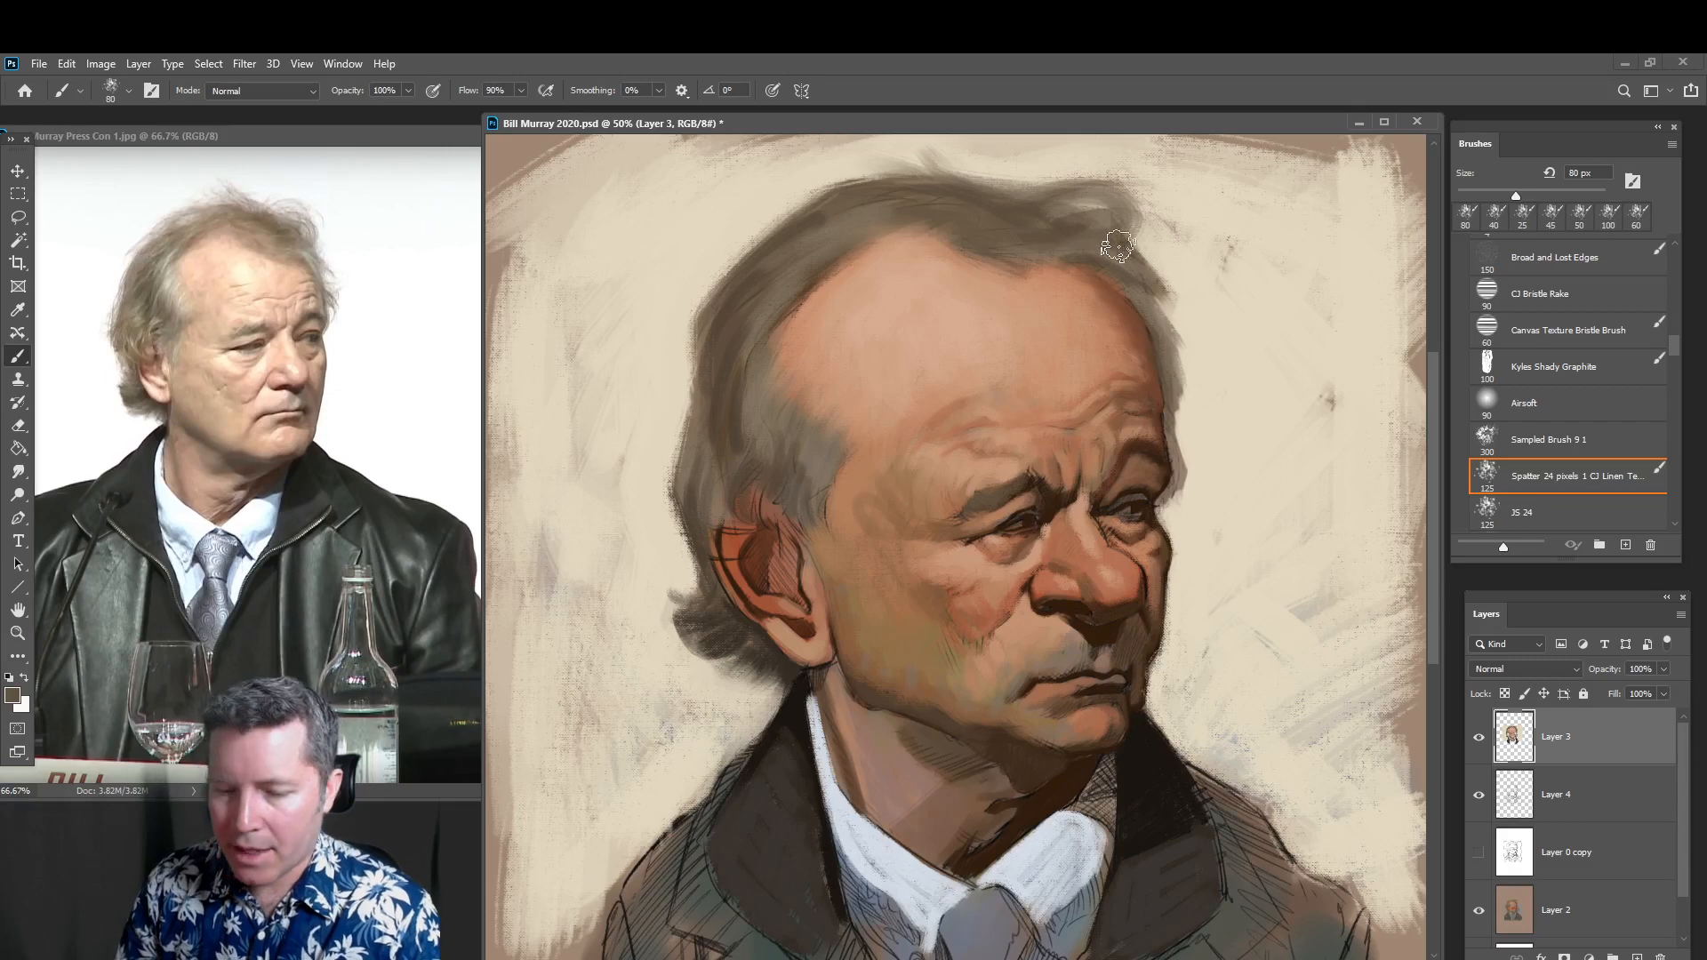
left_click_drag(1117, 237, 1190, 315)
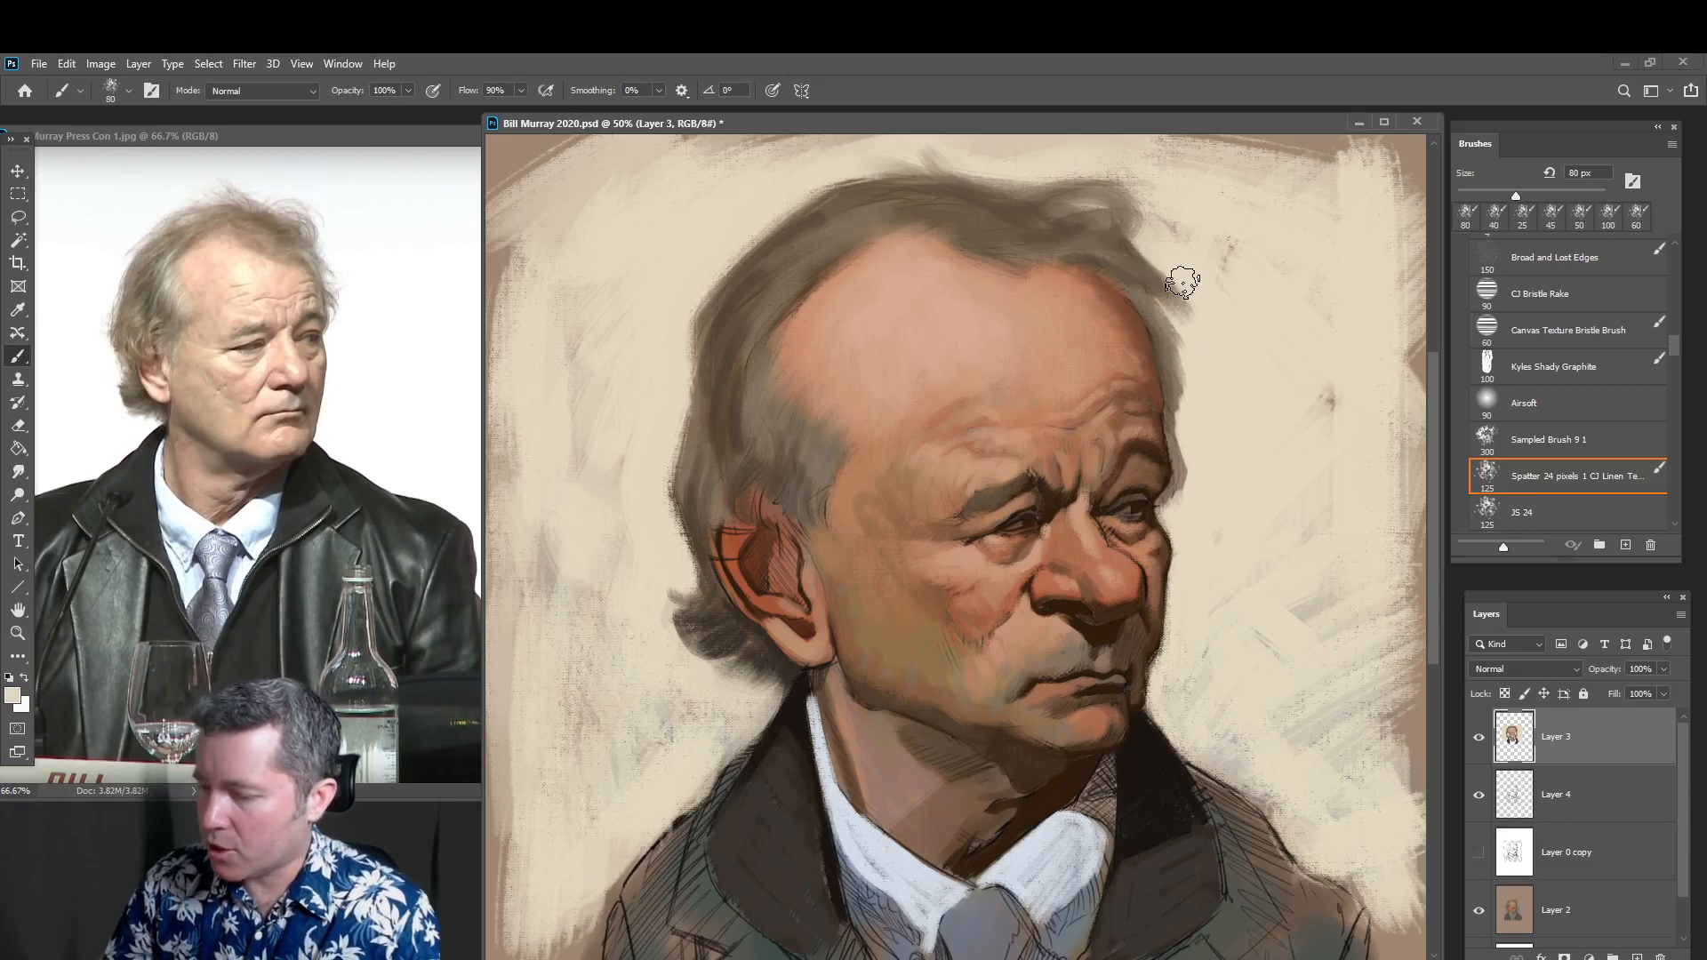
Trim the far-side hair edge with sampled background cream at 70 px and add a wispy tuft on top of the head
left_click(1172, 274, "alt")
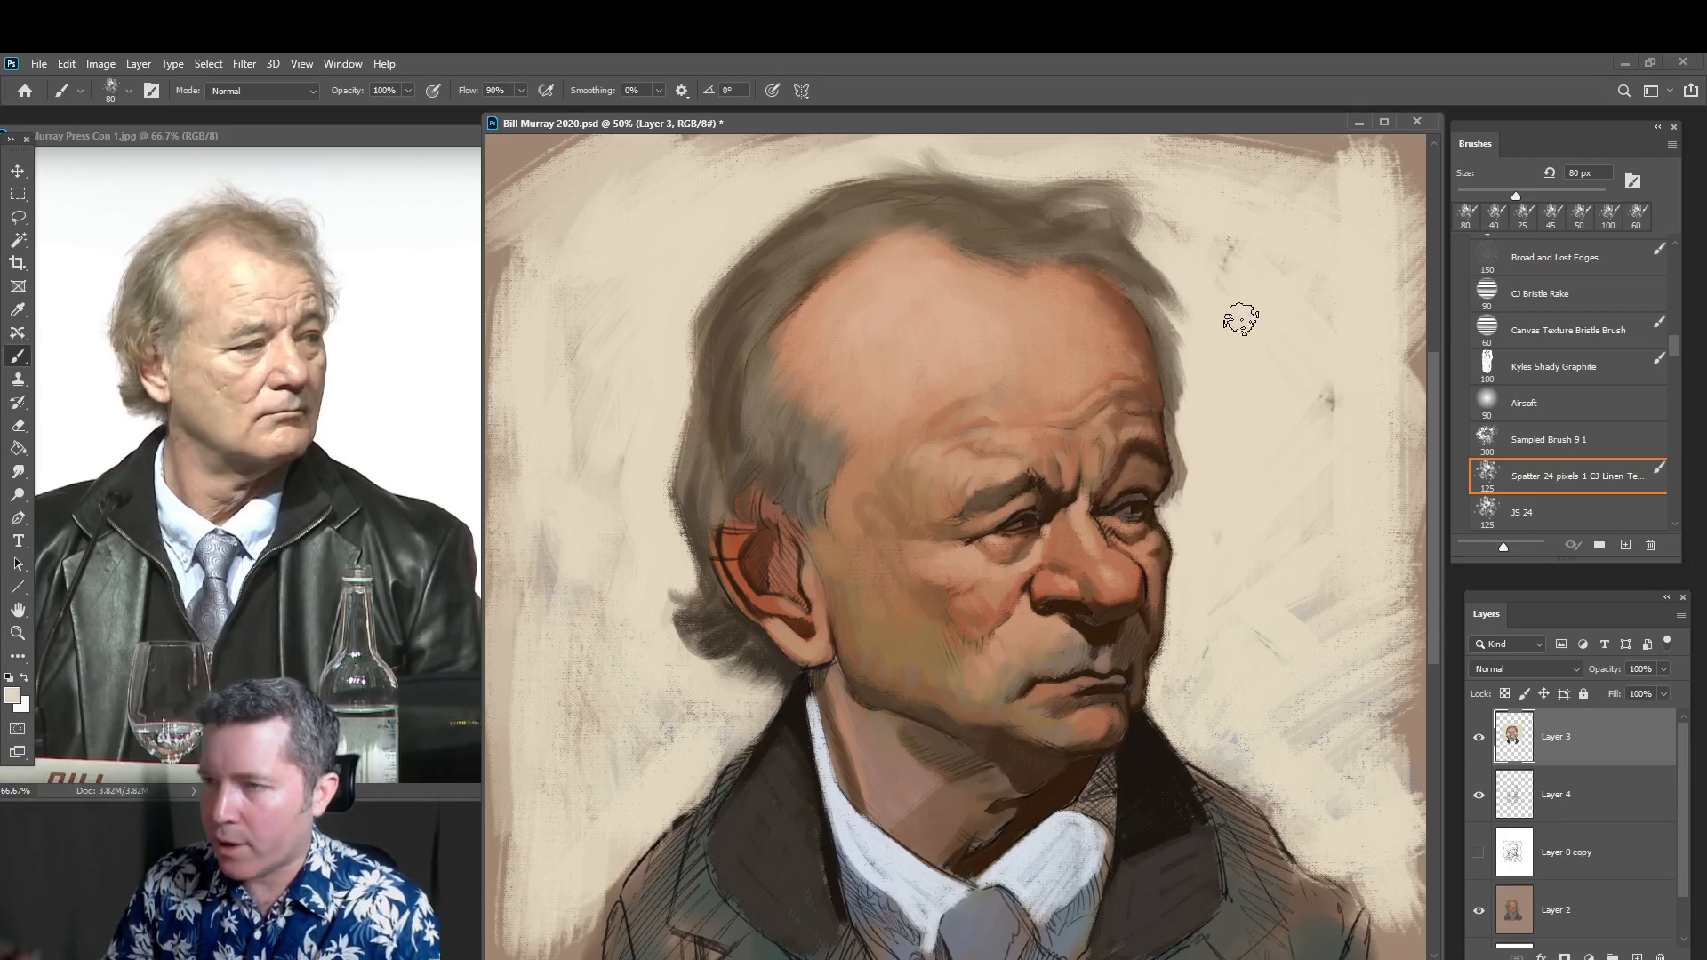
key("bracketleft")
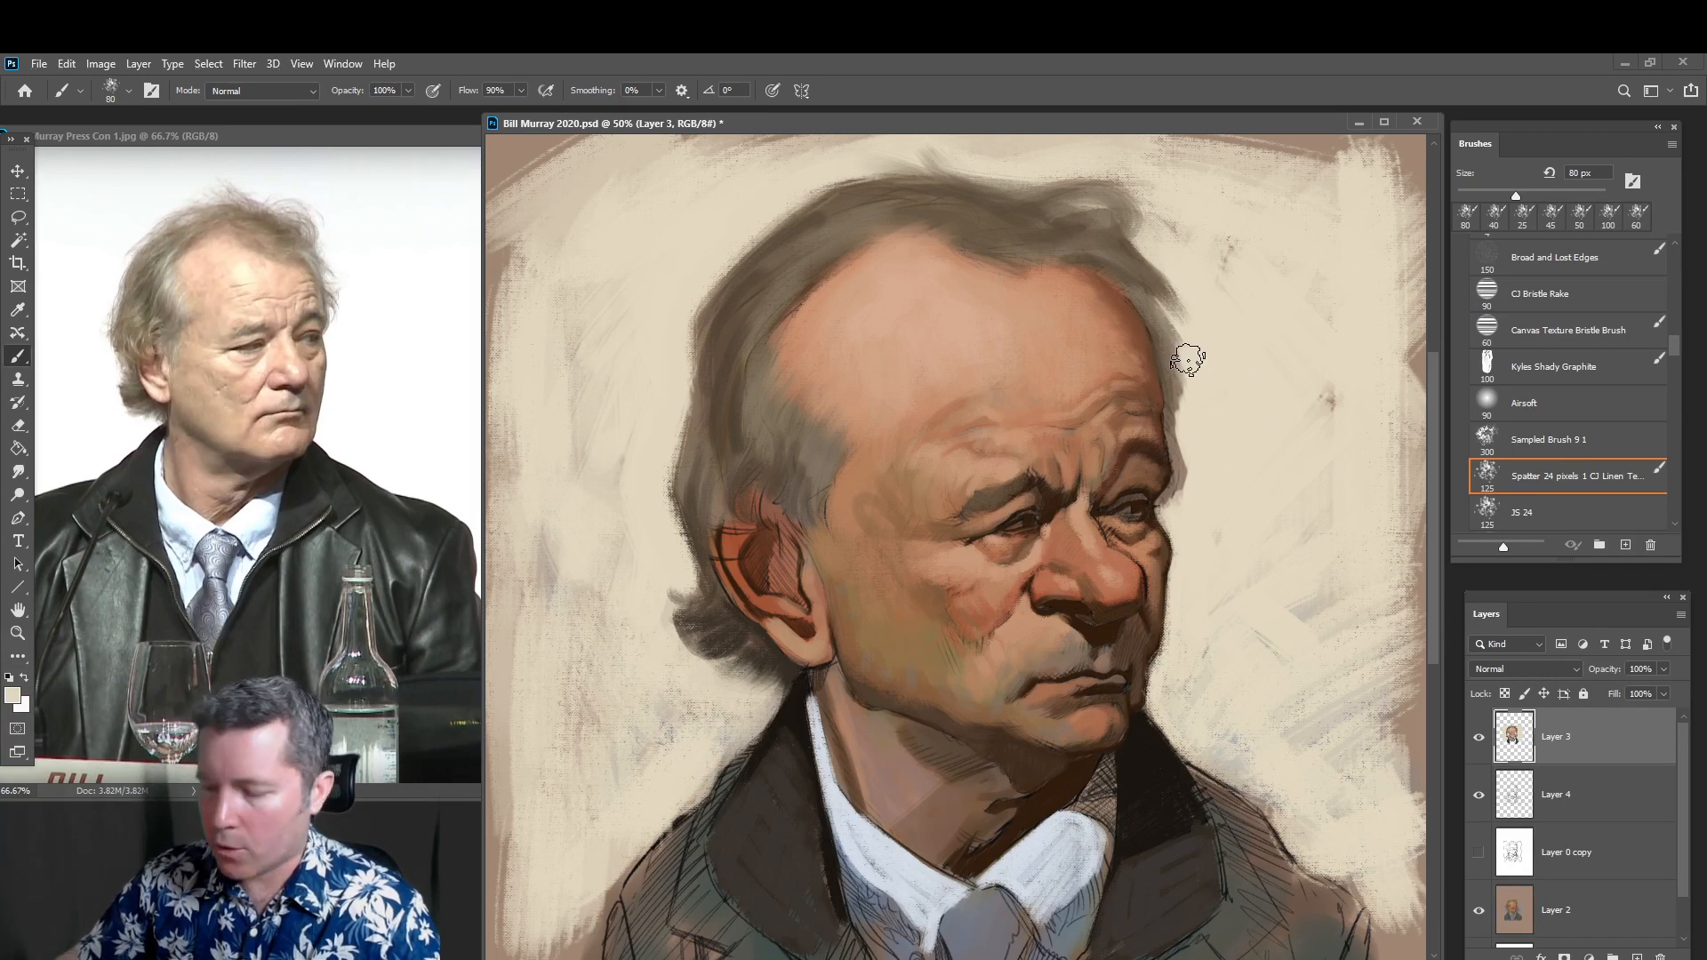
left_click_drag(1189, 355, 1202, 394)
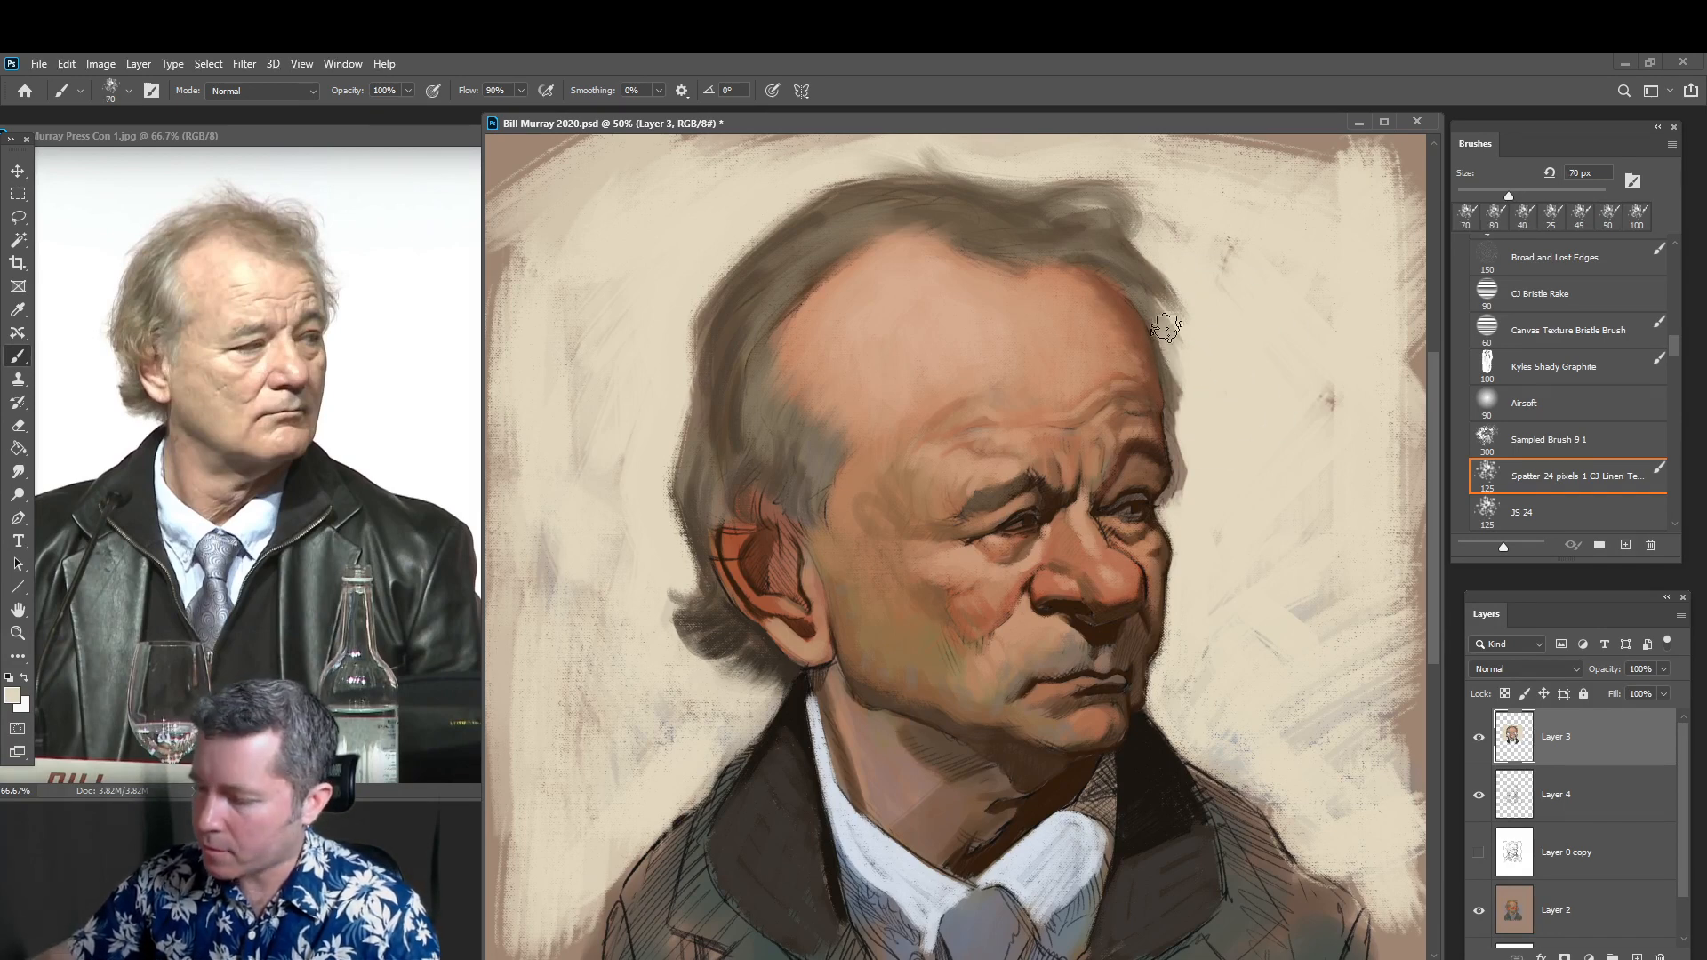
left_click_drag(1167, 328, 1185, 389)
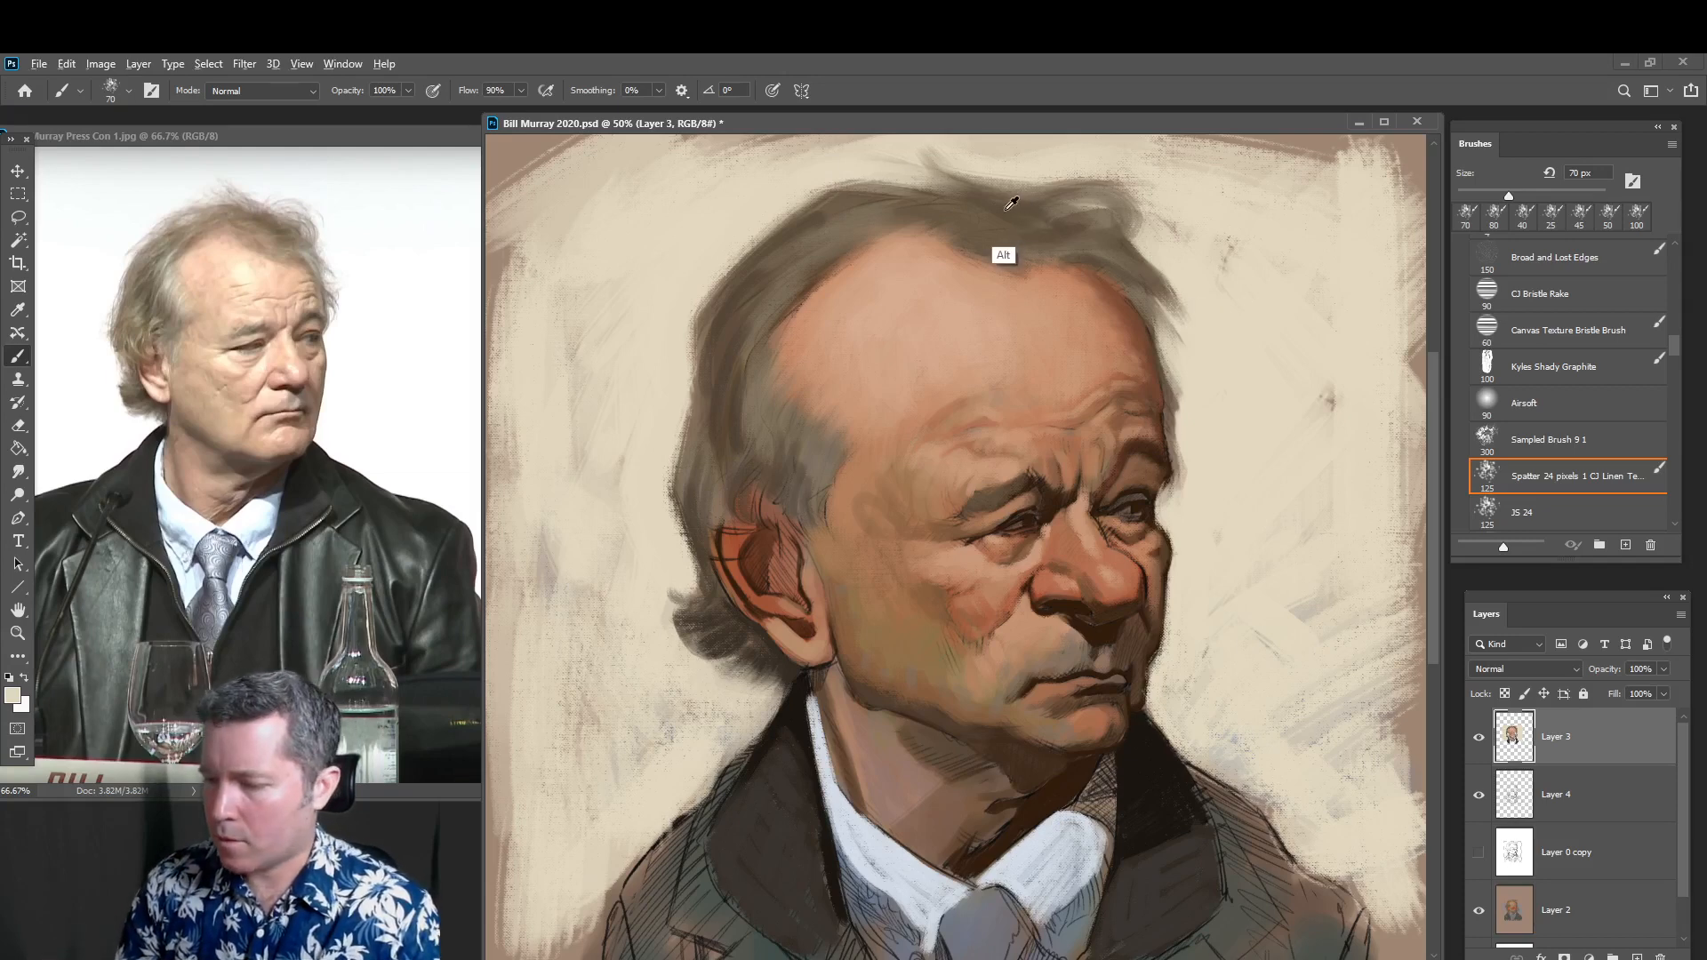
mouse_move(1002, 251)
left_mouse_down()
mouse_move(889, 156)
mouse_move(854, 188)
mouse_move(939, 187)
mouse_move(959, 153)
left_mouse_up()
left_click(908, 139, "alt")
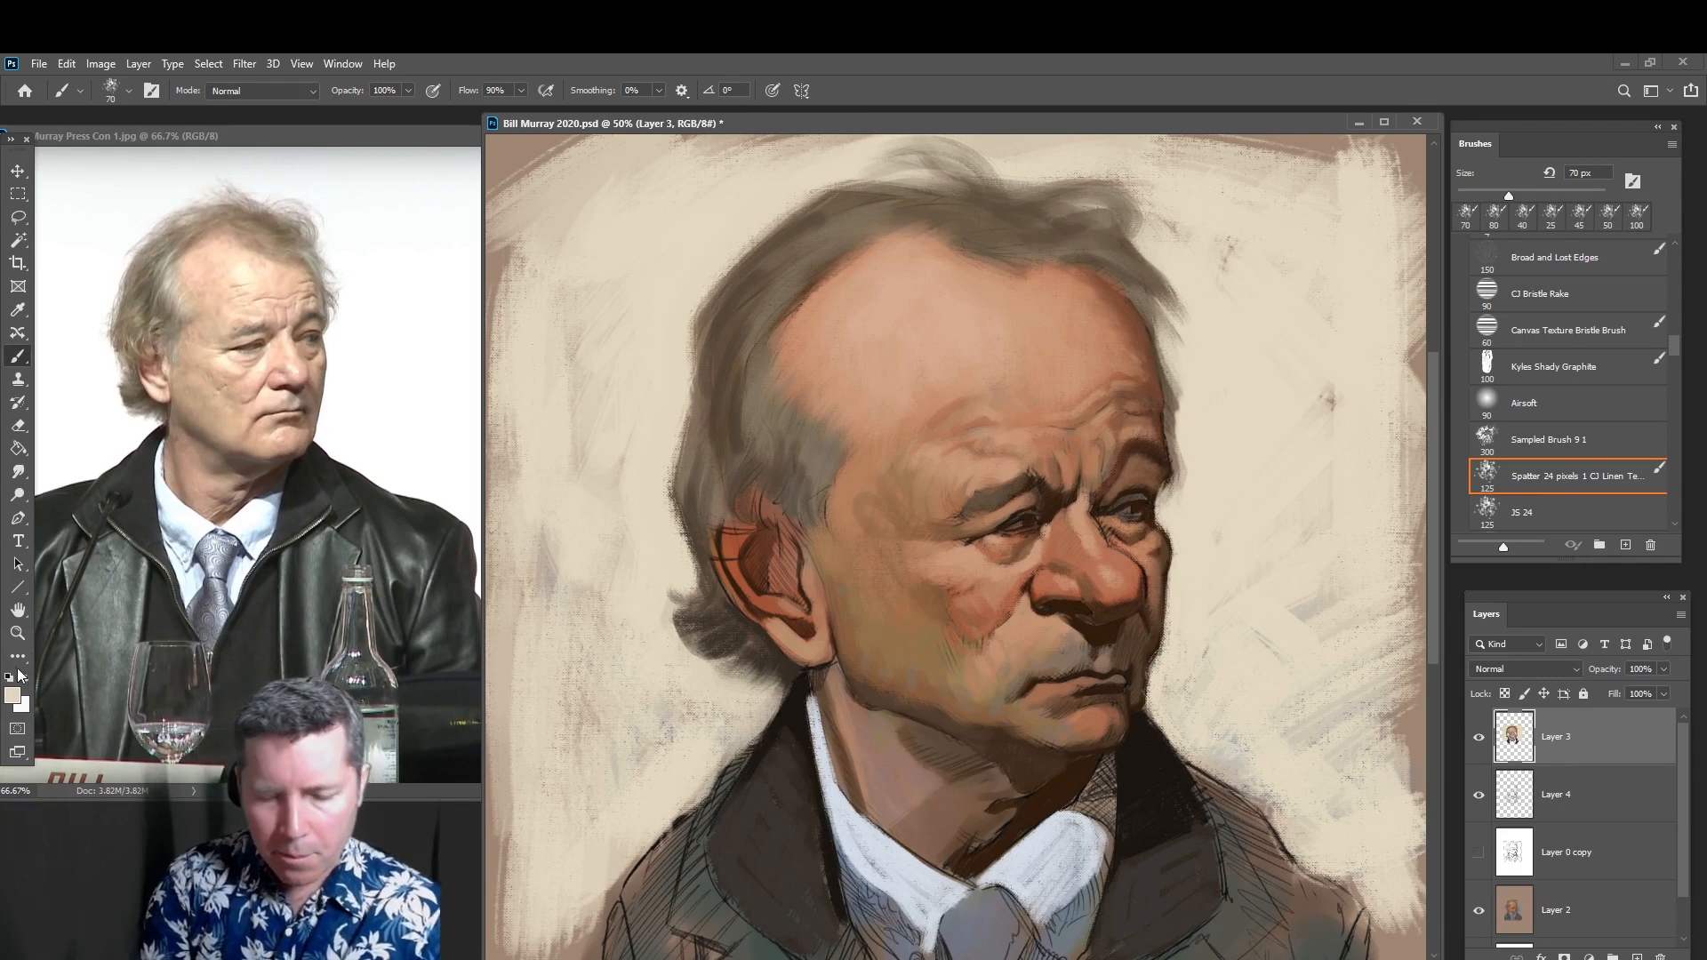
Repaint the outer end of the near eyebrow with sampled skin and grey-brown tones, using the textured brush at 25 px
left_click(18, 634)
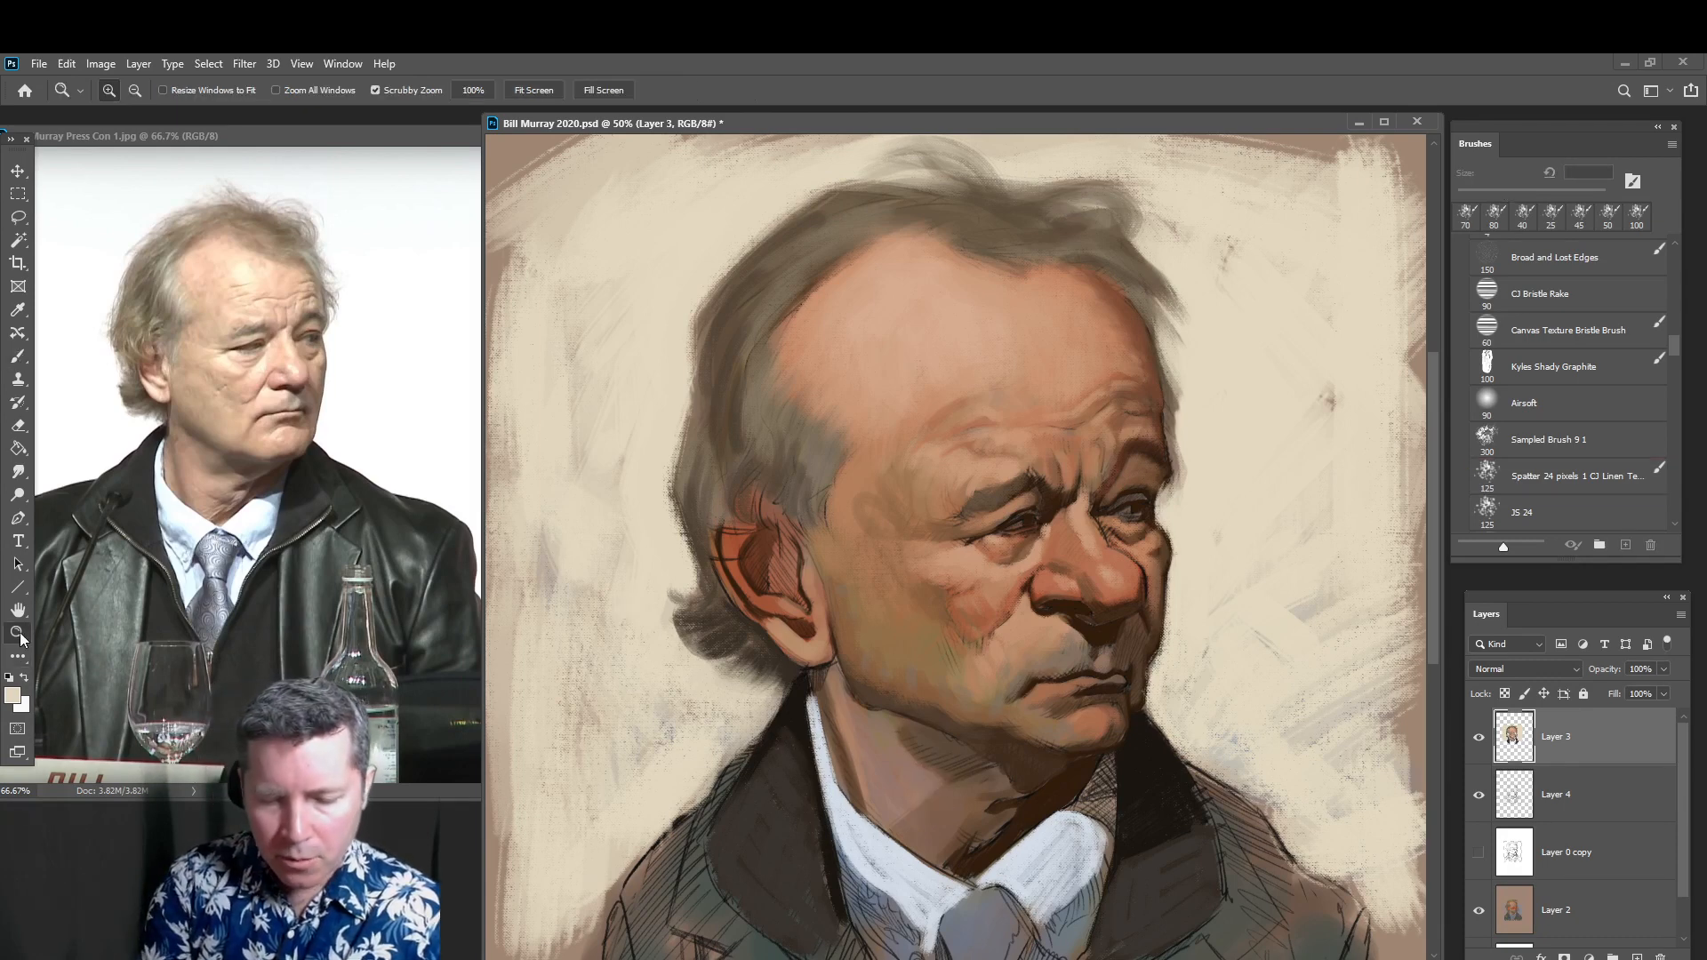
left_click(1058, 534)
left_click(1050, 555)
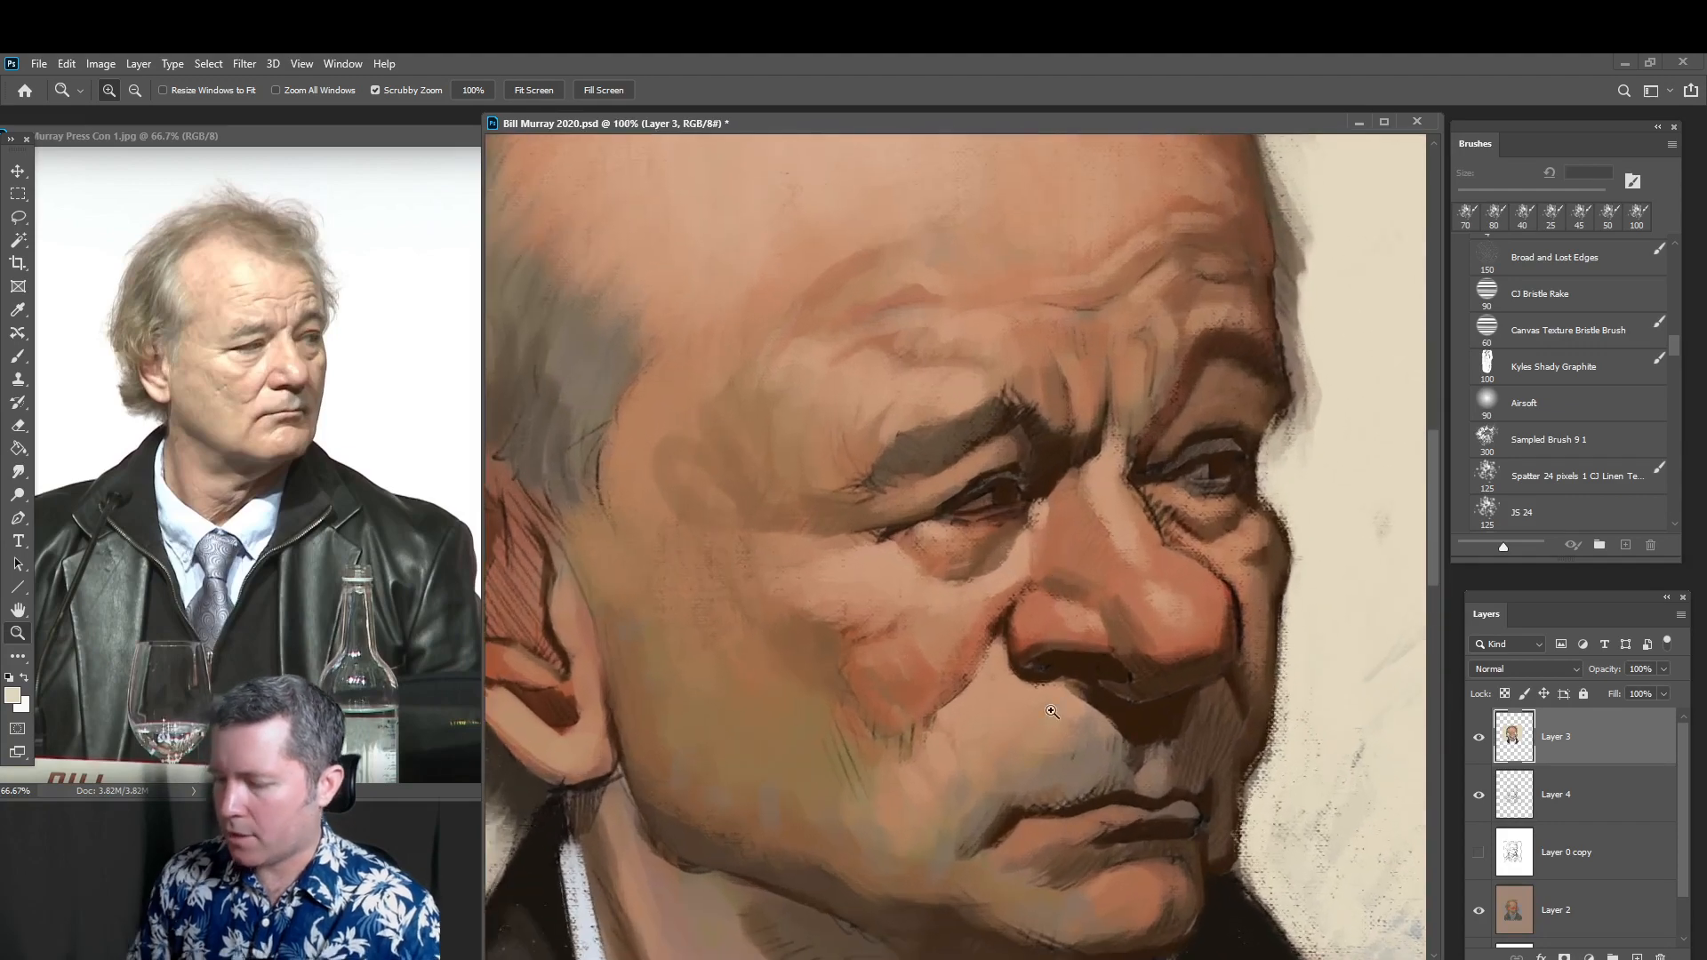
left_click(19, 358)
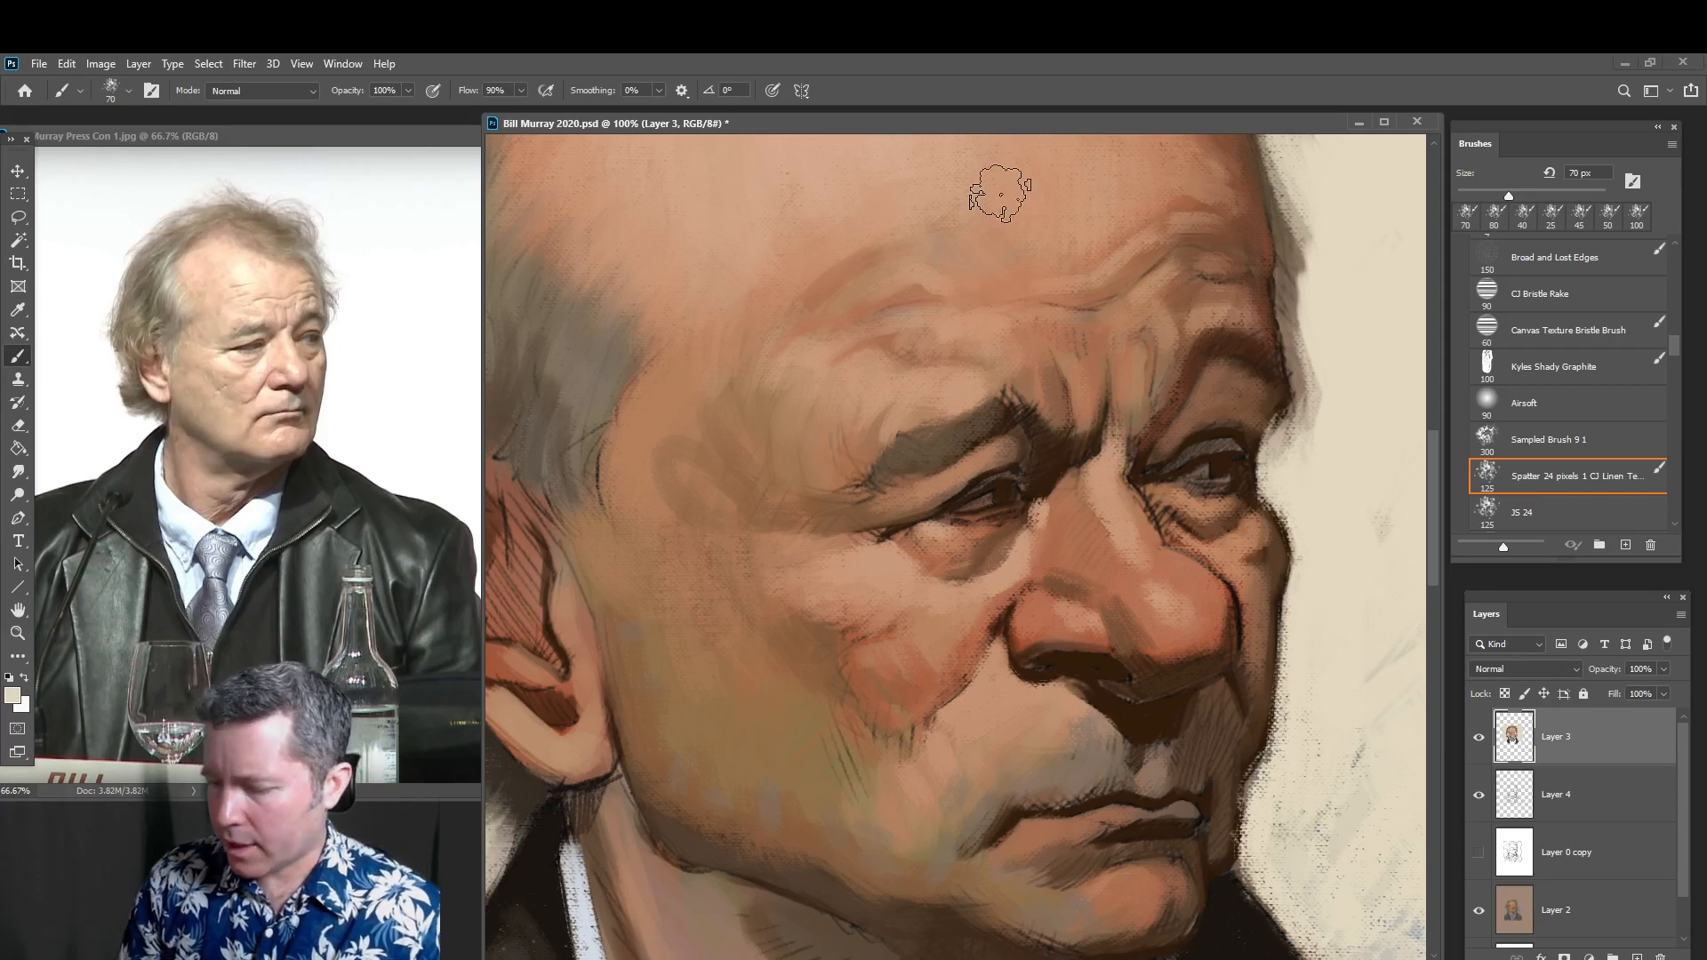
key("bracketleft")
key("bracketleft")
key("bracketleft")
key("bracketleft")
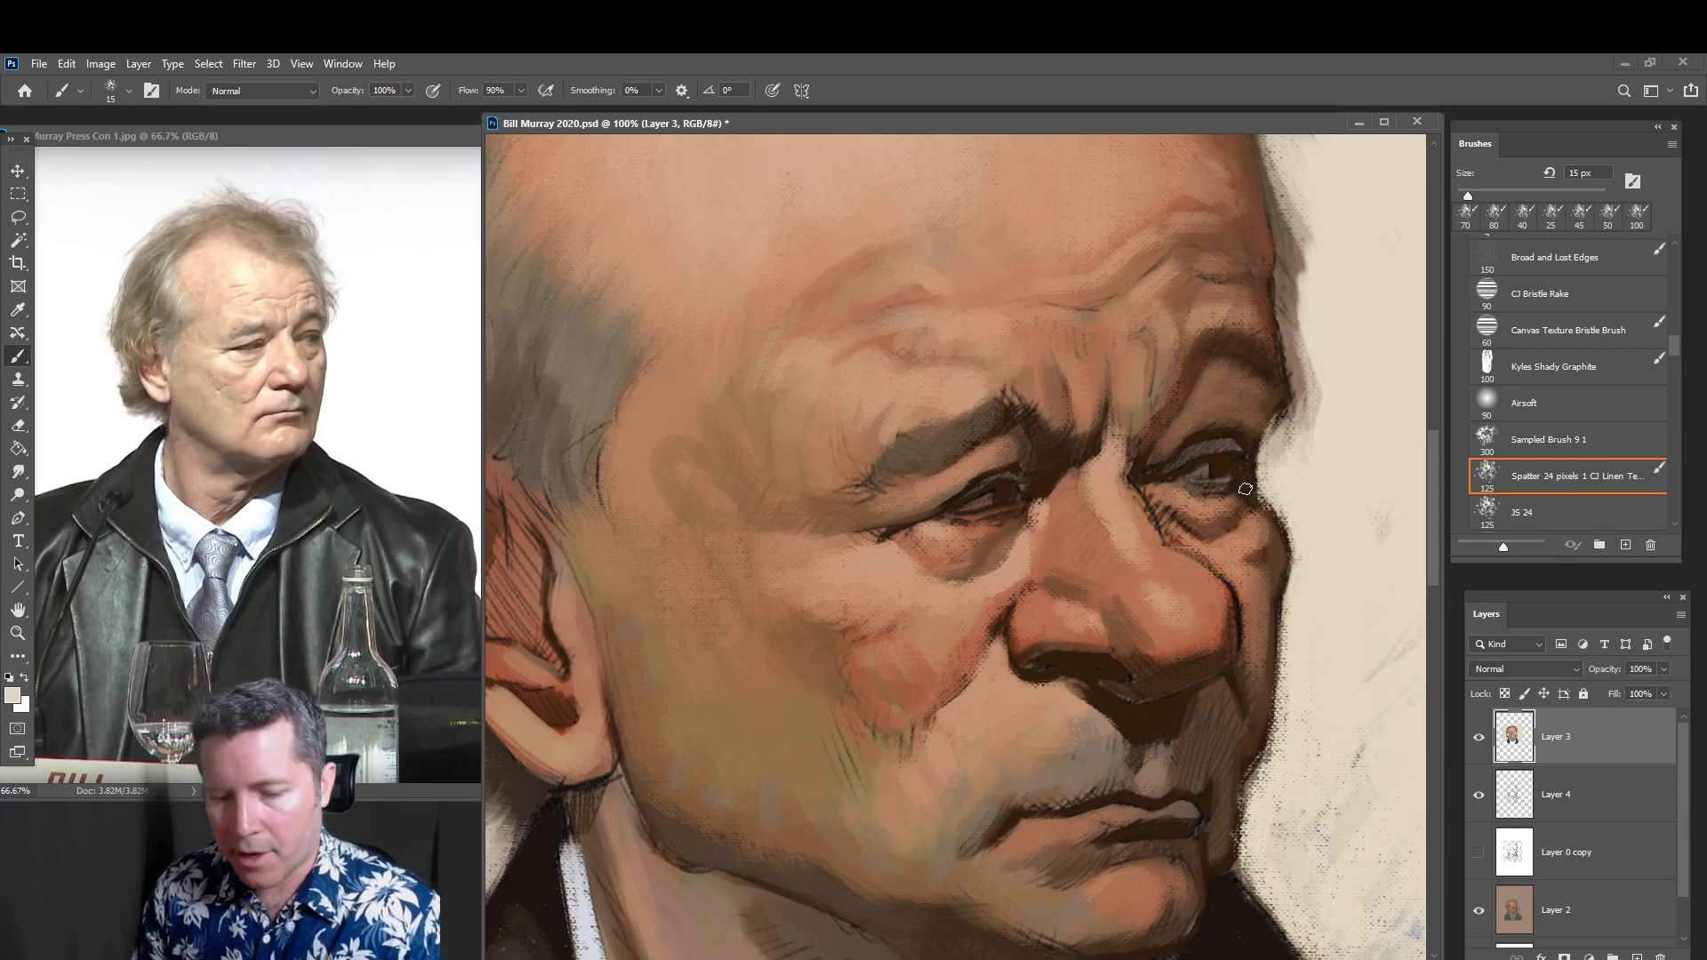
left_click(894, 441, "alt")
key("bracketright")
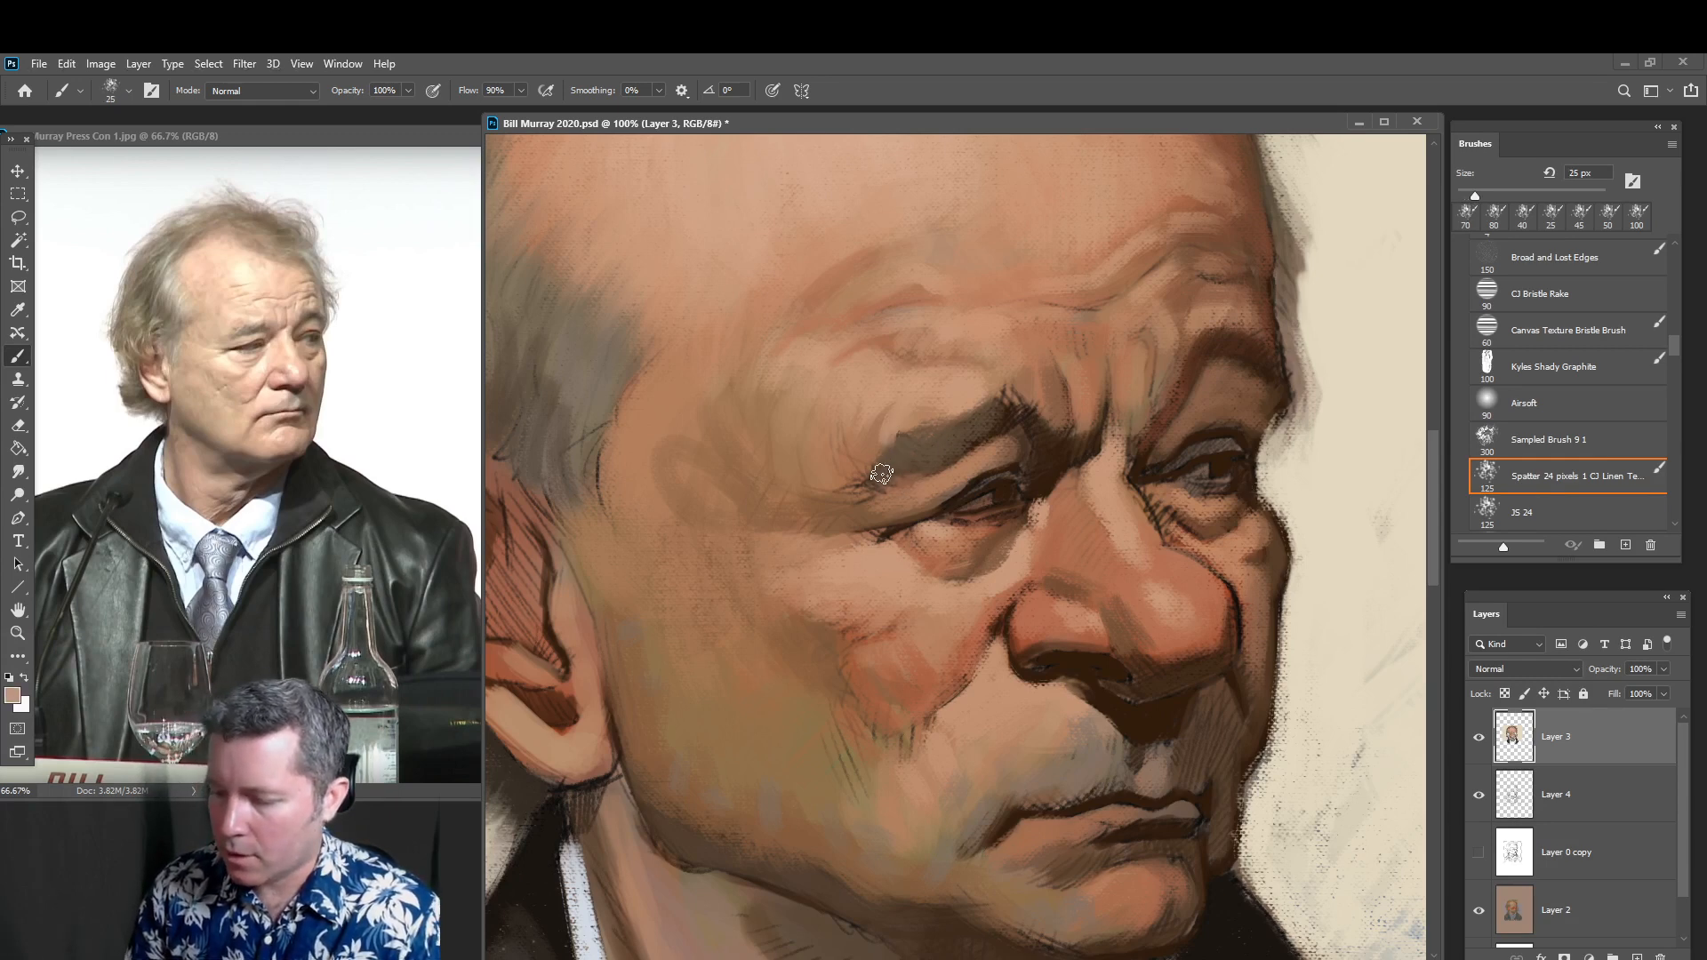
mouse_move(881, 474)
left_mouse_down()
mouse_move(925, 470)
mouse_move(899, 442)
mouse_move(941, 438)
left_mouse_up()
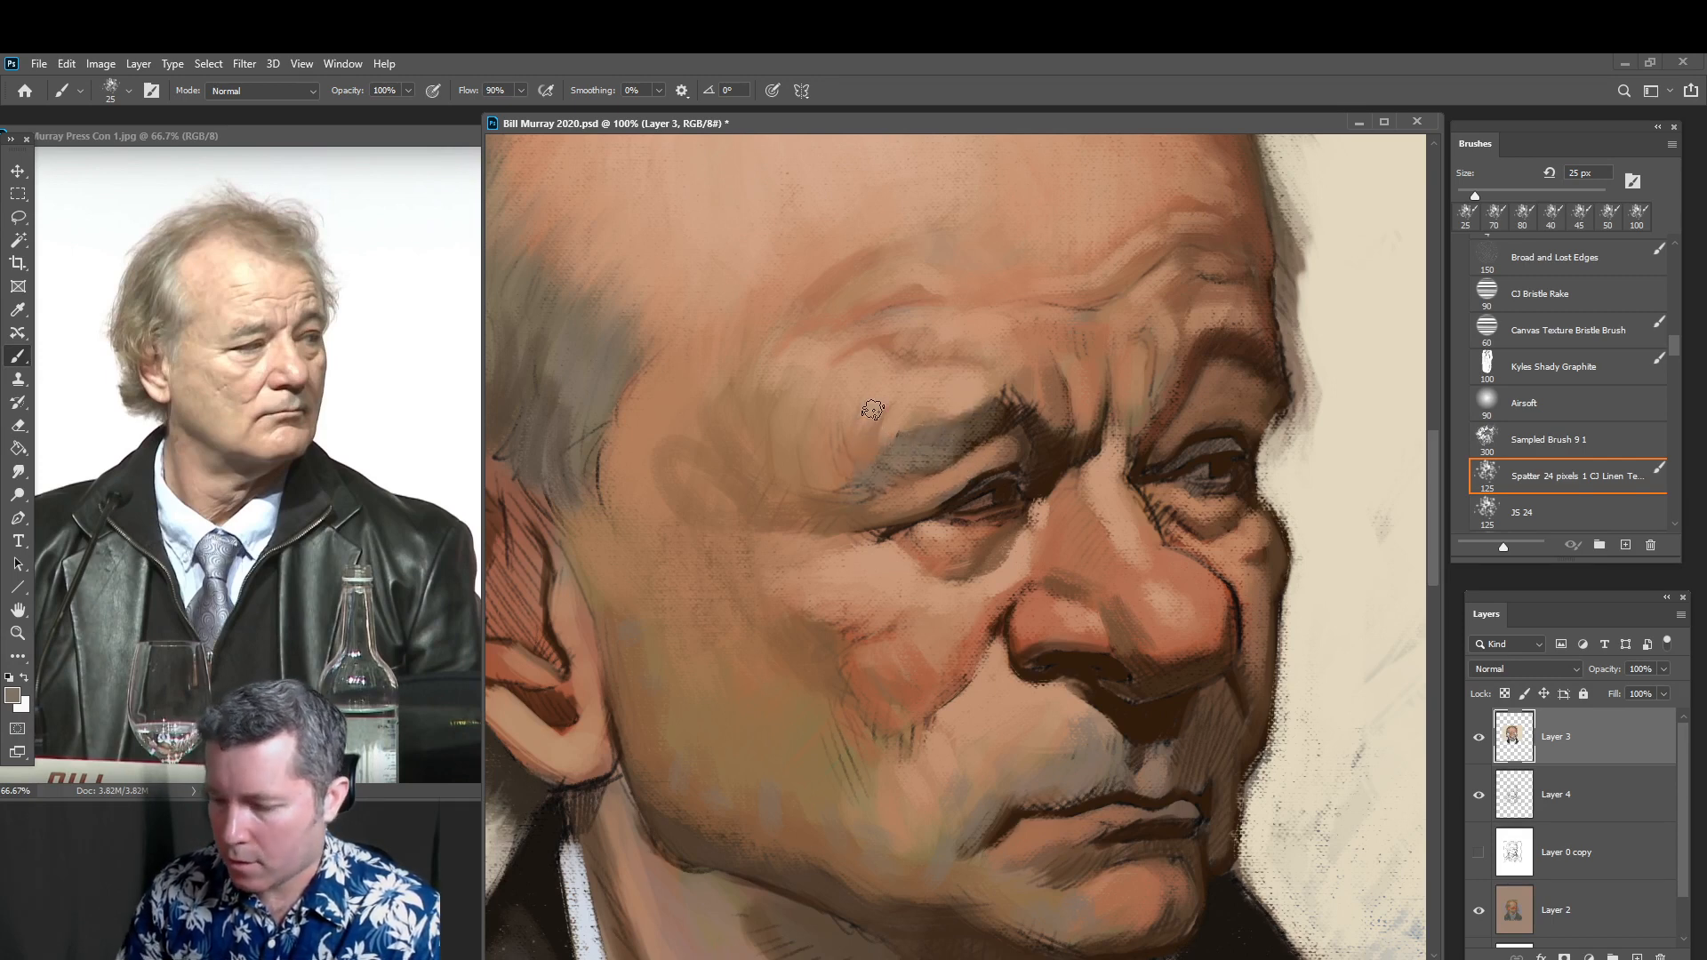
Refine the skin above the near eyebrow and the frown folds with sampled skin tones, working from 40 px to 25 px
key("bracketright")
key("bracketright")
key("bracketright")
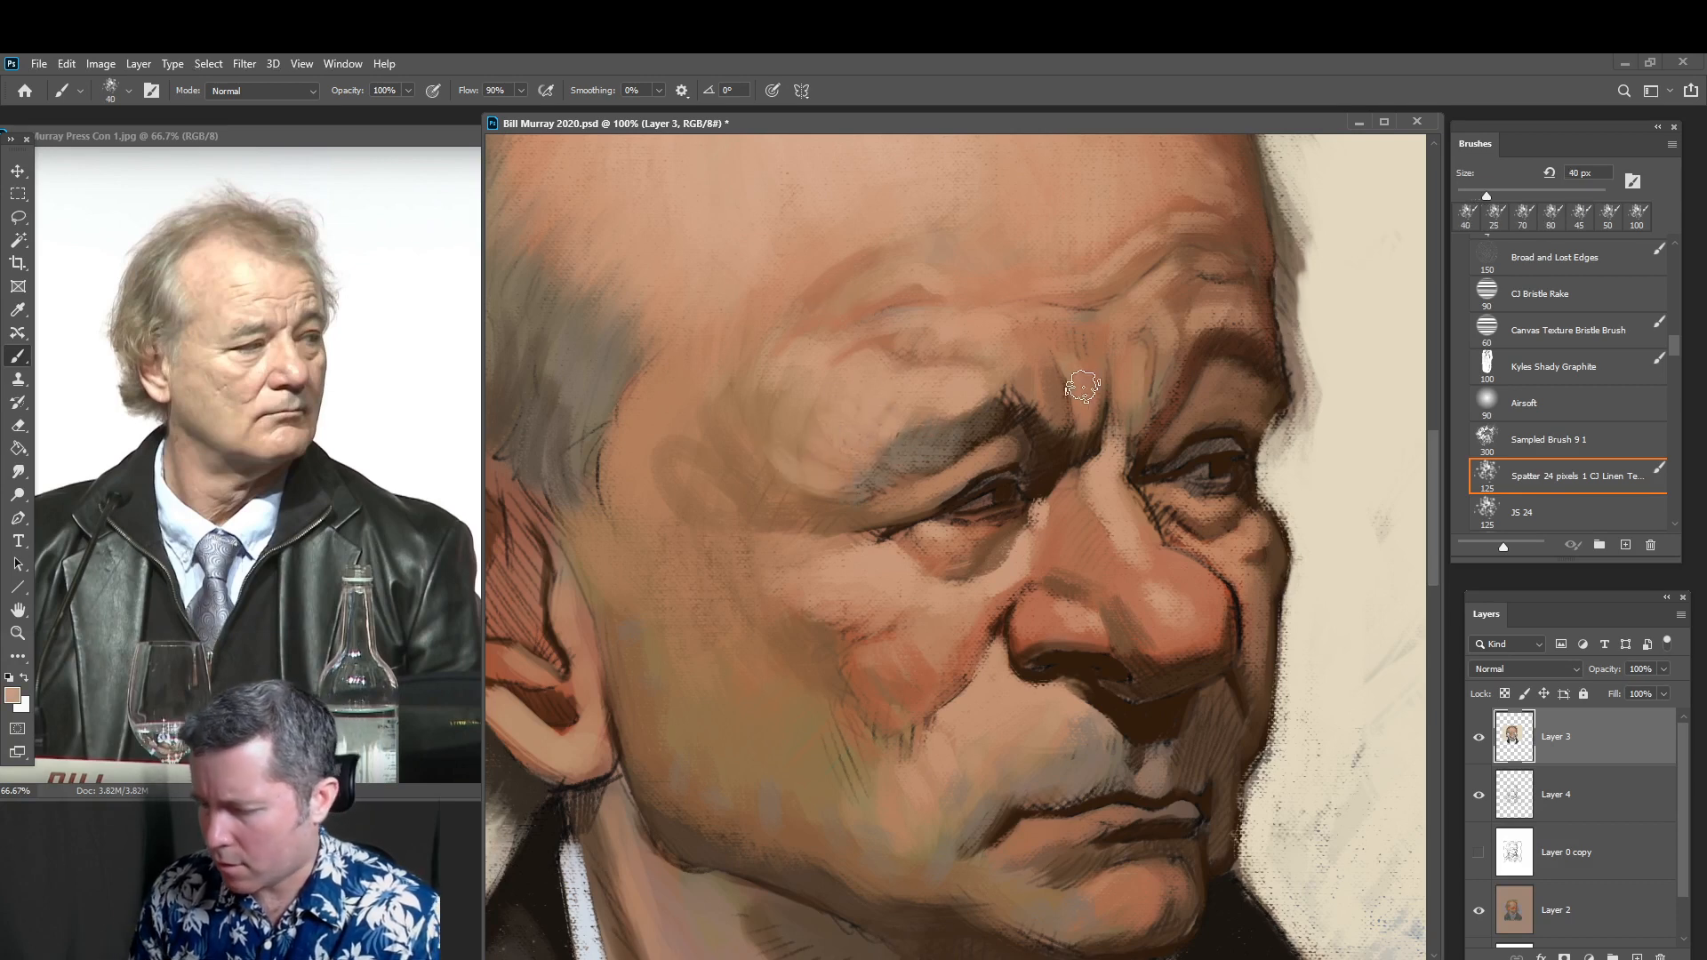
left_click(1034, 341, "alt")
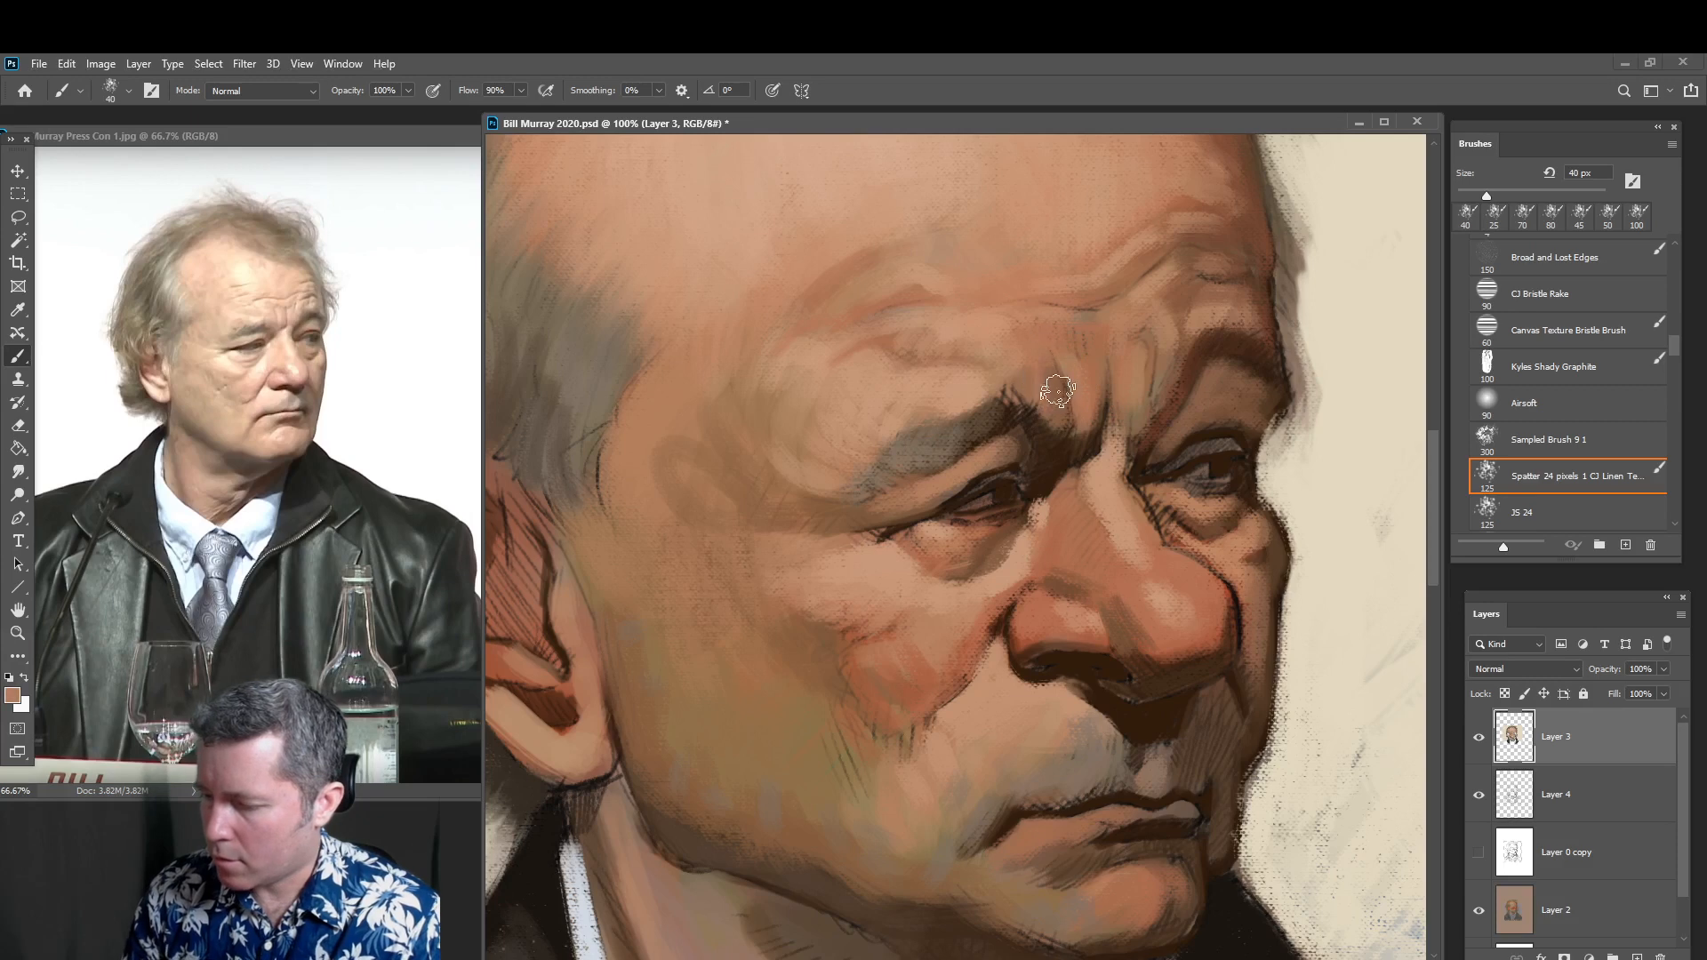
key("bracketleft")
key("bracketleft")
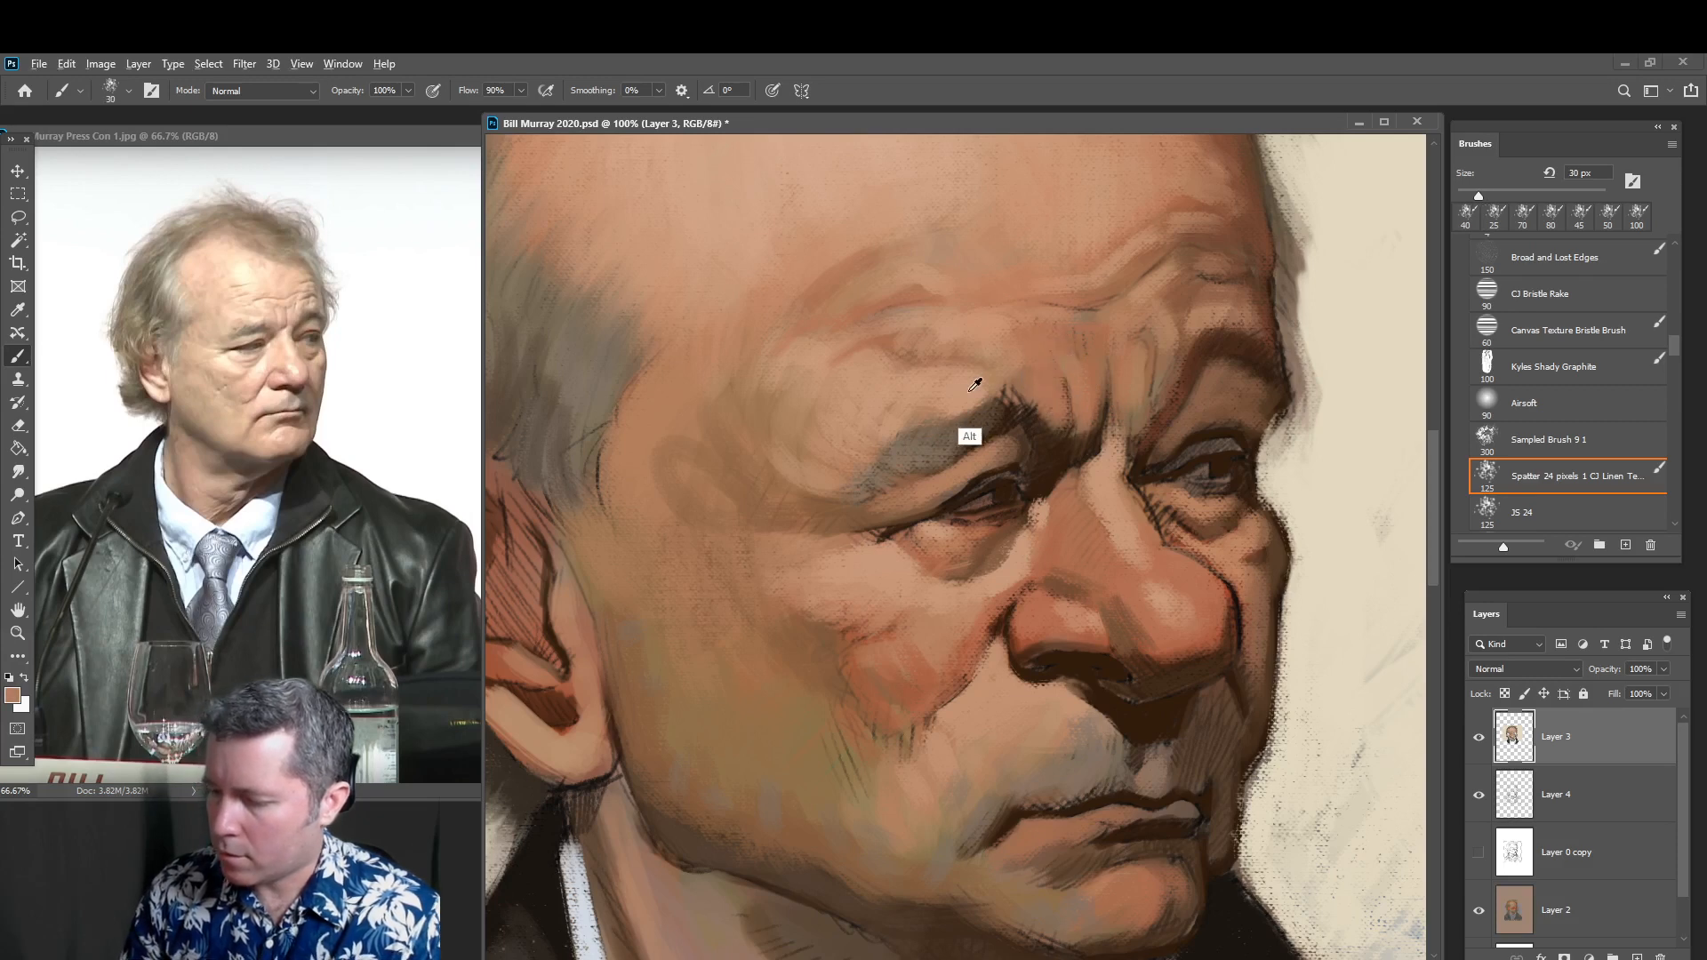
key("bracketleft")
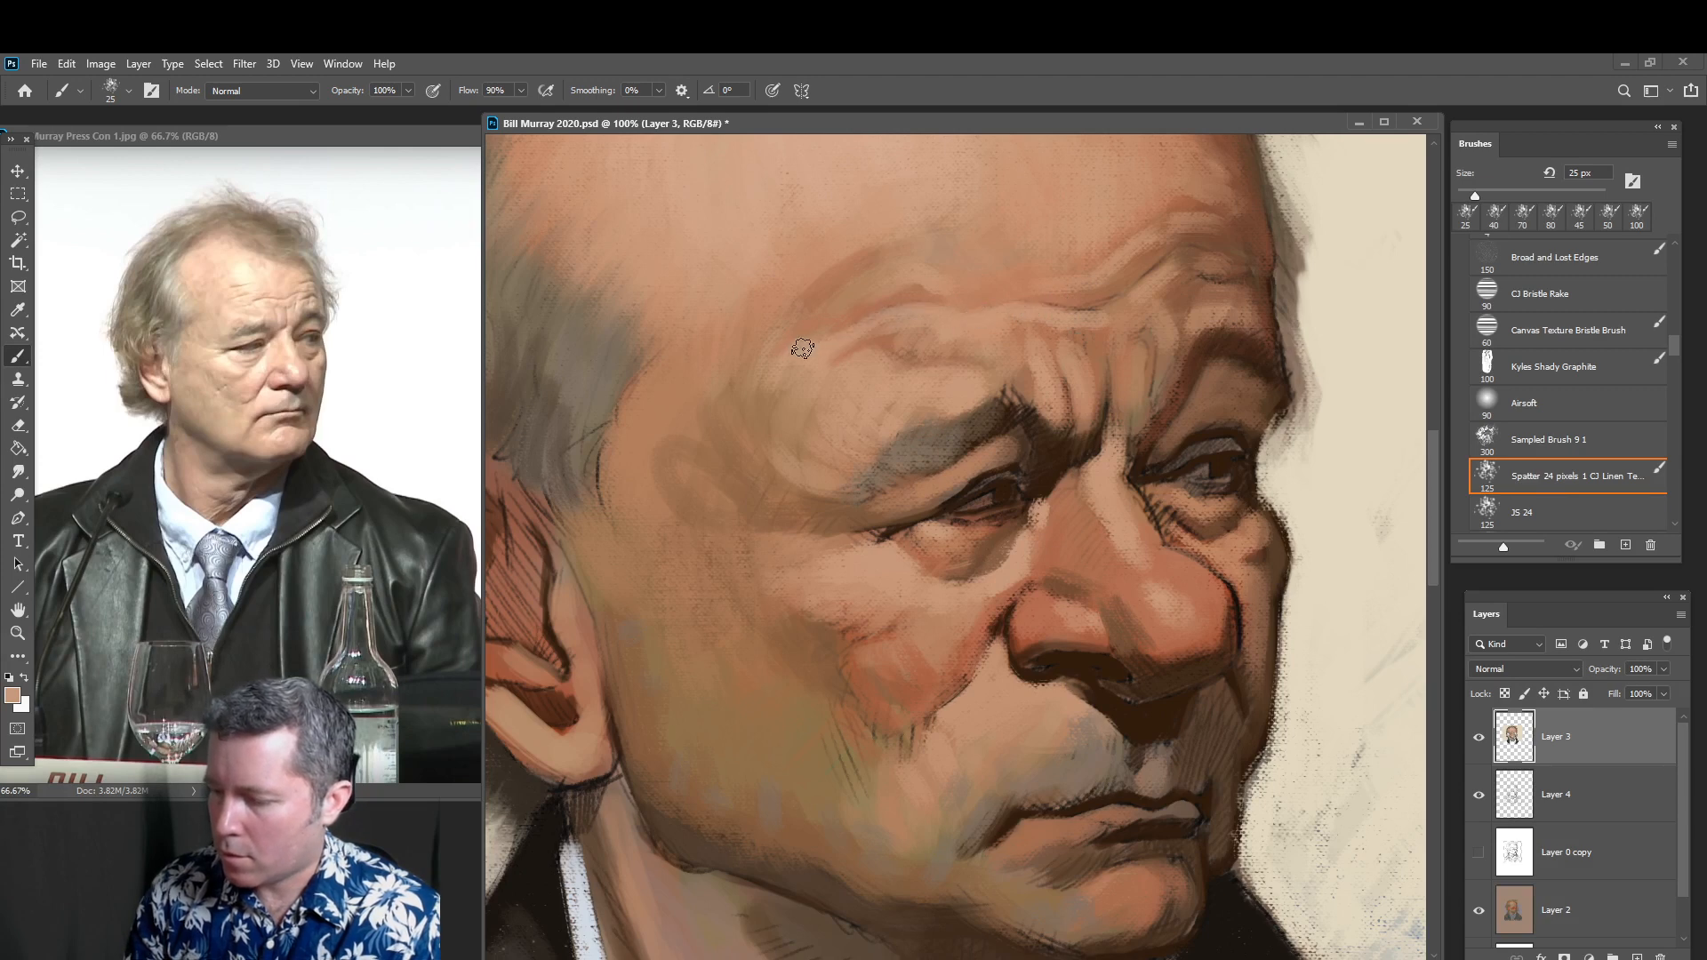
Shade the outer fold between the near eye and its eyebrow with sampled brown at 30 px
left_click(953, 491, "alt")
key("bracketright")
left_click_drag(853, 521, 896, 504)
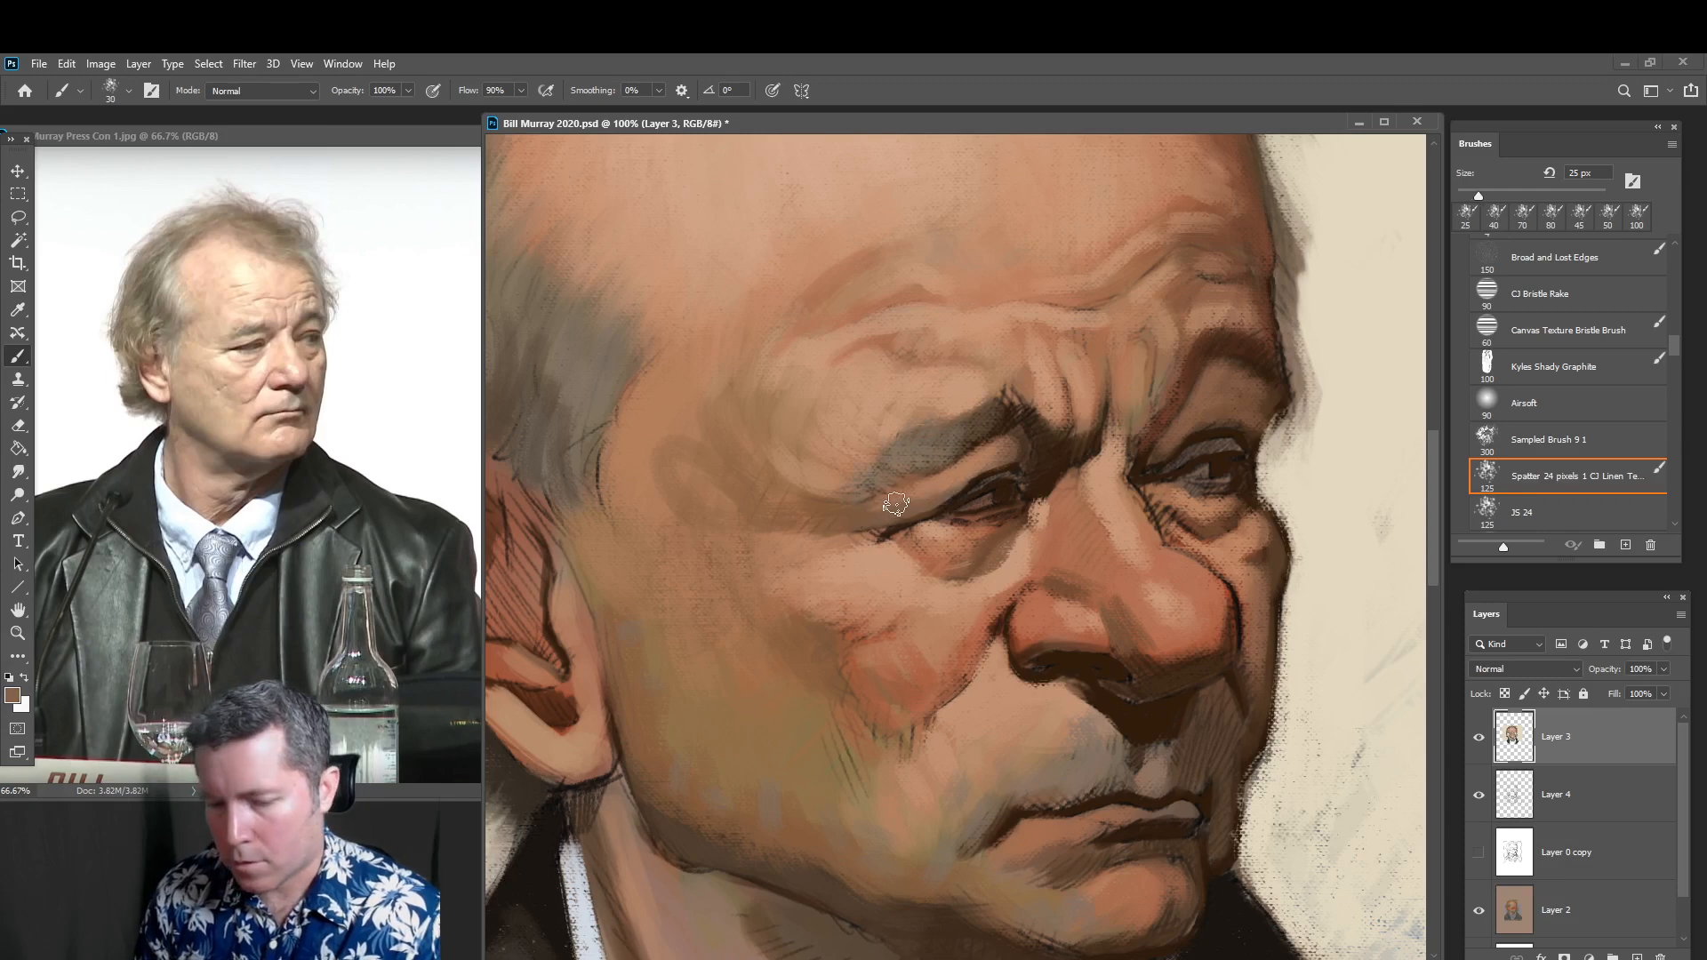
key("bracketright")
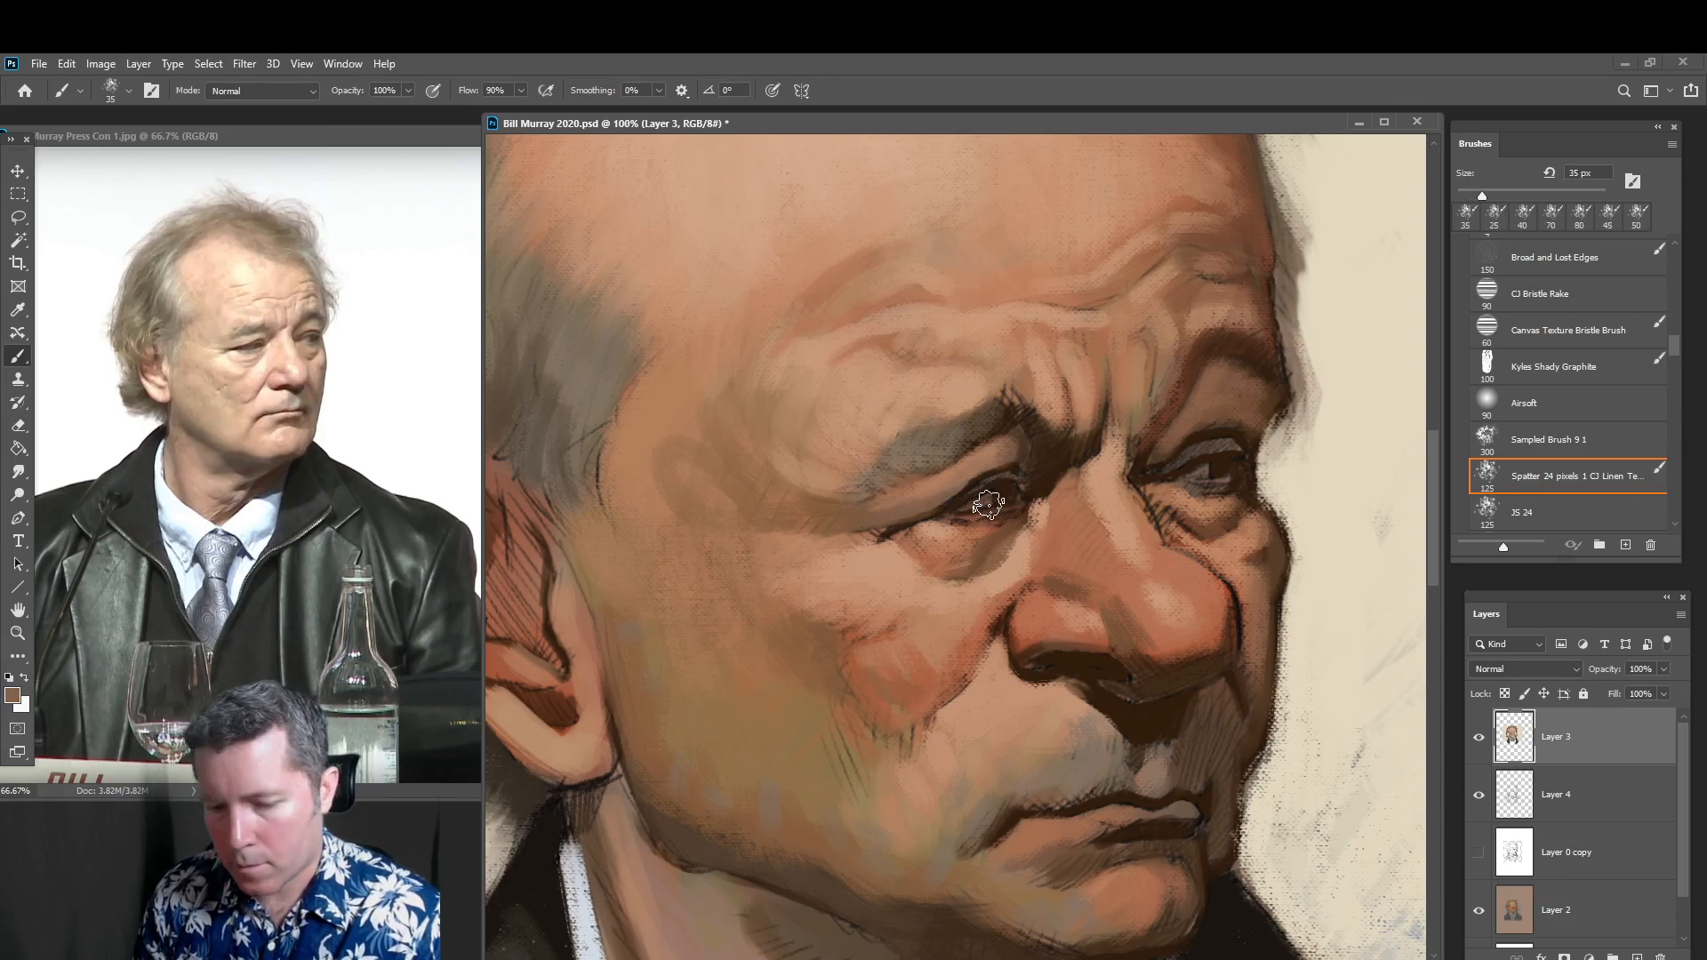
Set the foreground to a darker brown (H 22, S 60, B 38) and shade the inner part of the near eye bag at 15 px
key("bracketleft")
key("bracketleft")
key("bracketleft")
key("bracketleft")
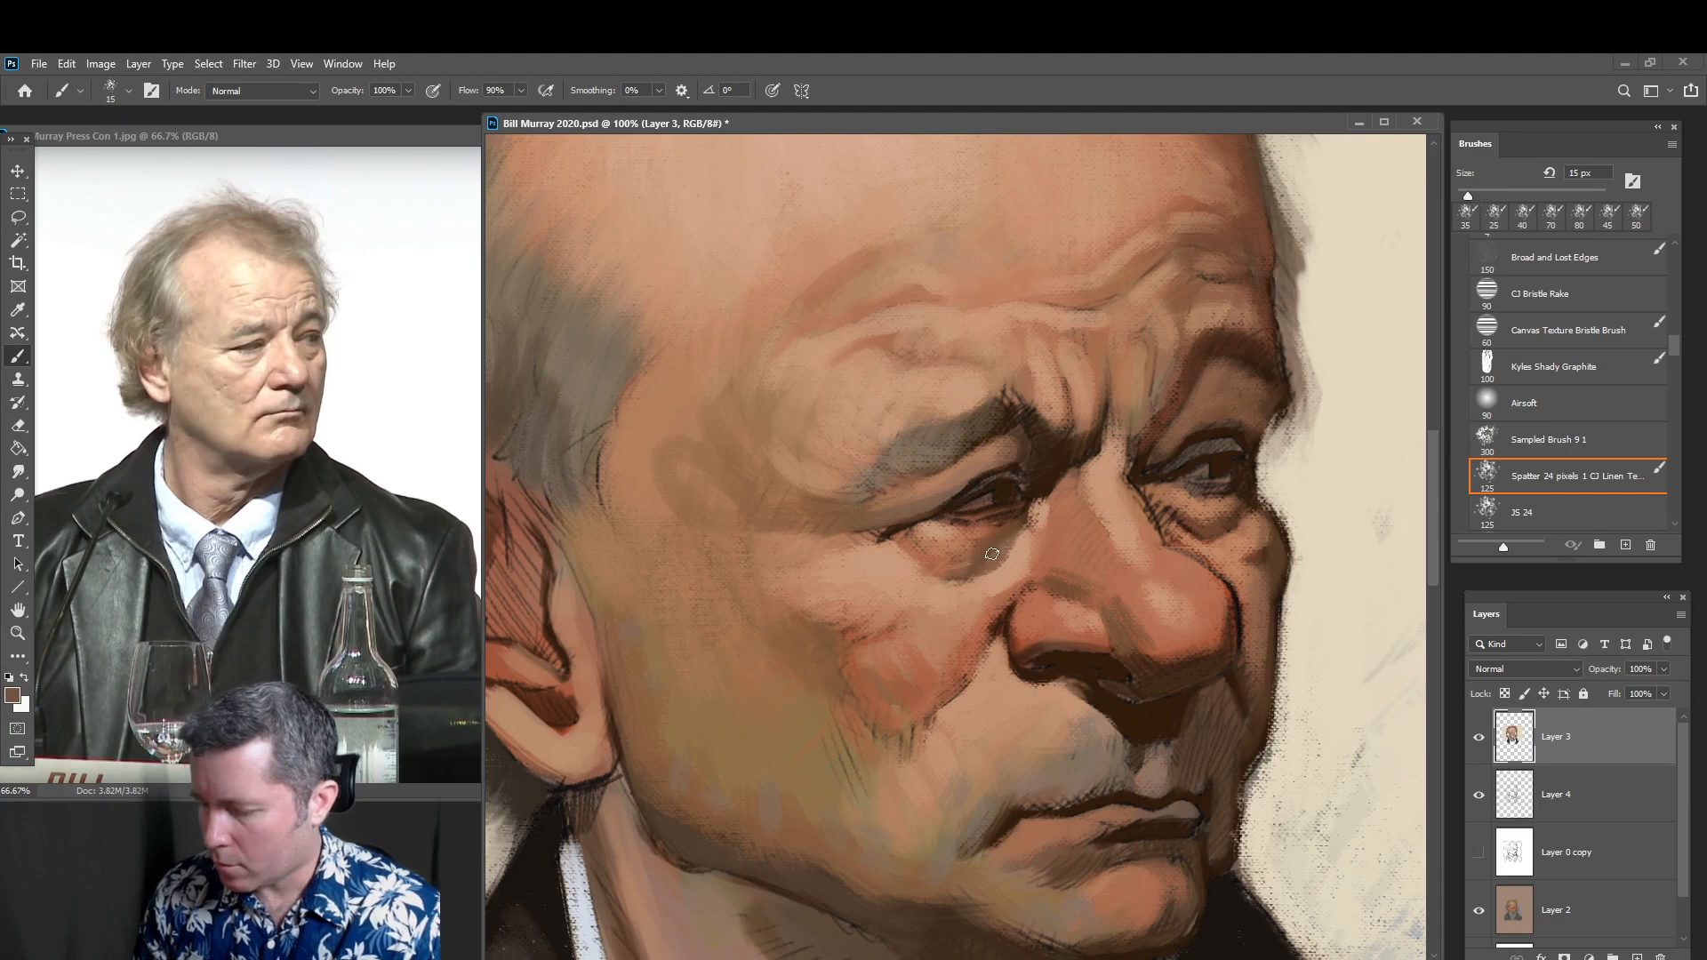
left_click(12, 696)
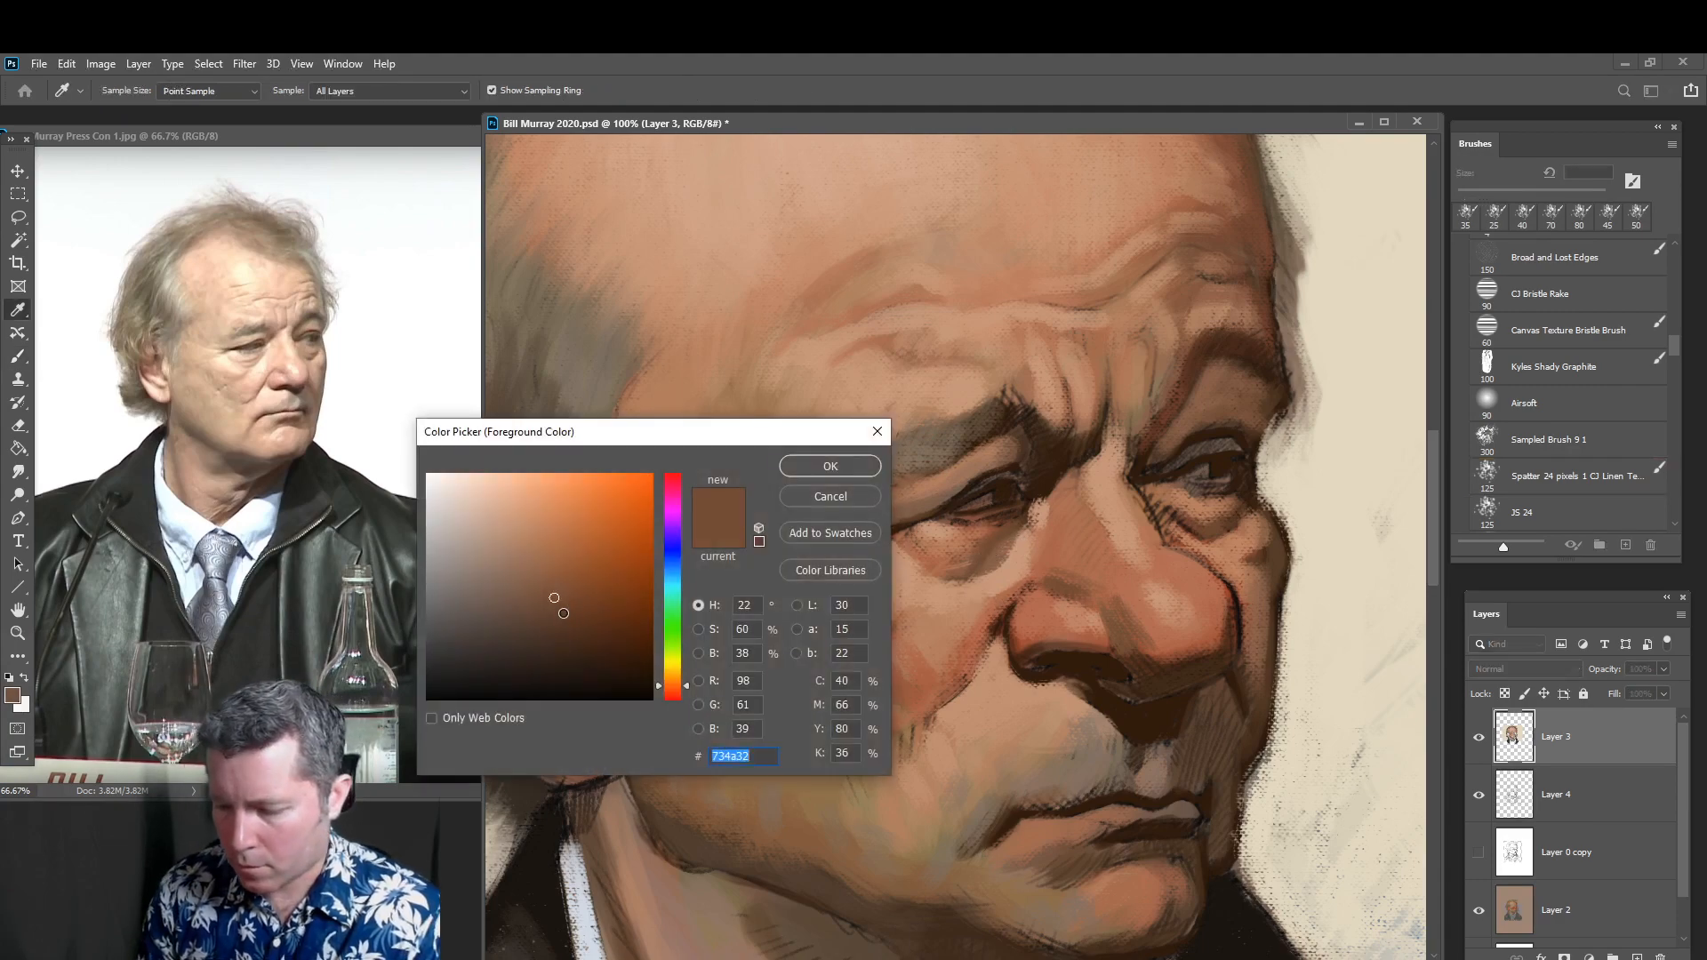
left_click(831, 466)
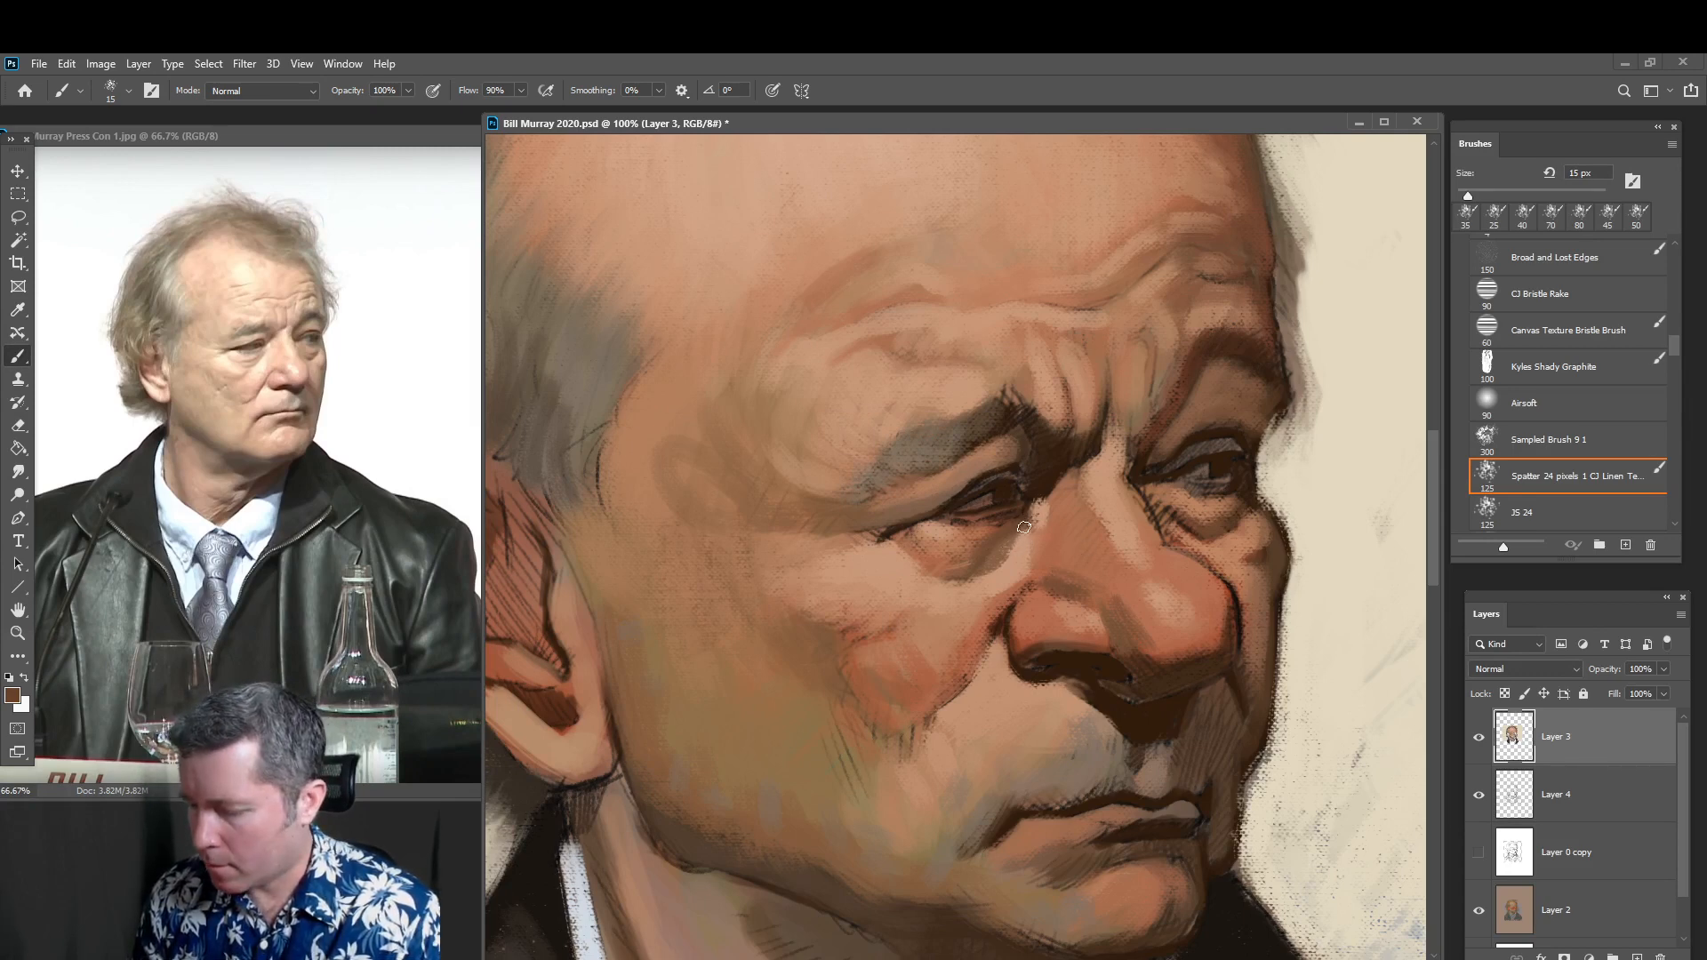
left_click_drag(1024, 527, 1006, 551)
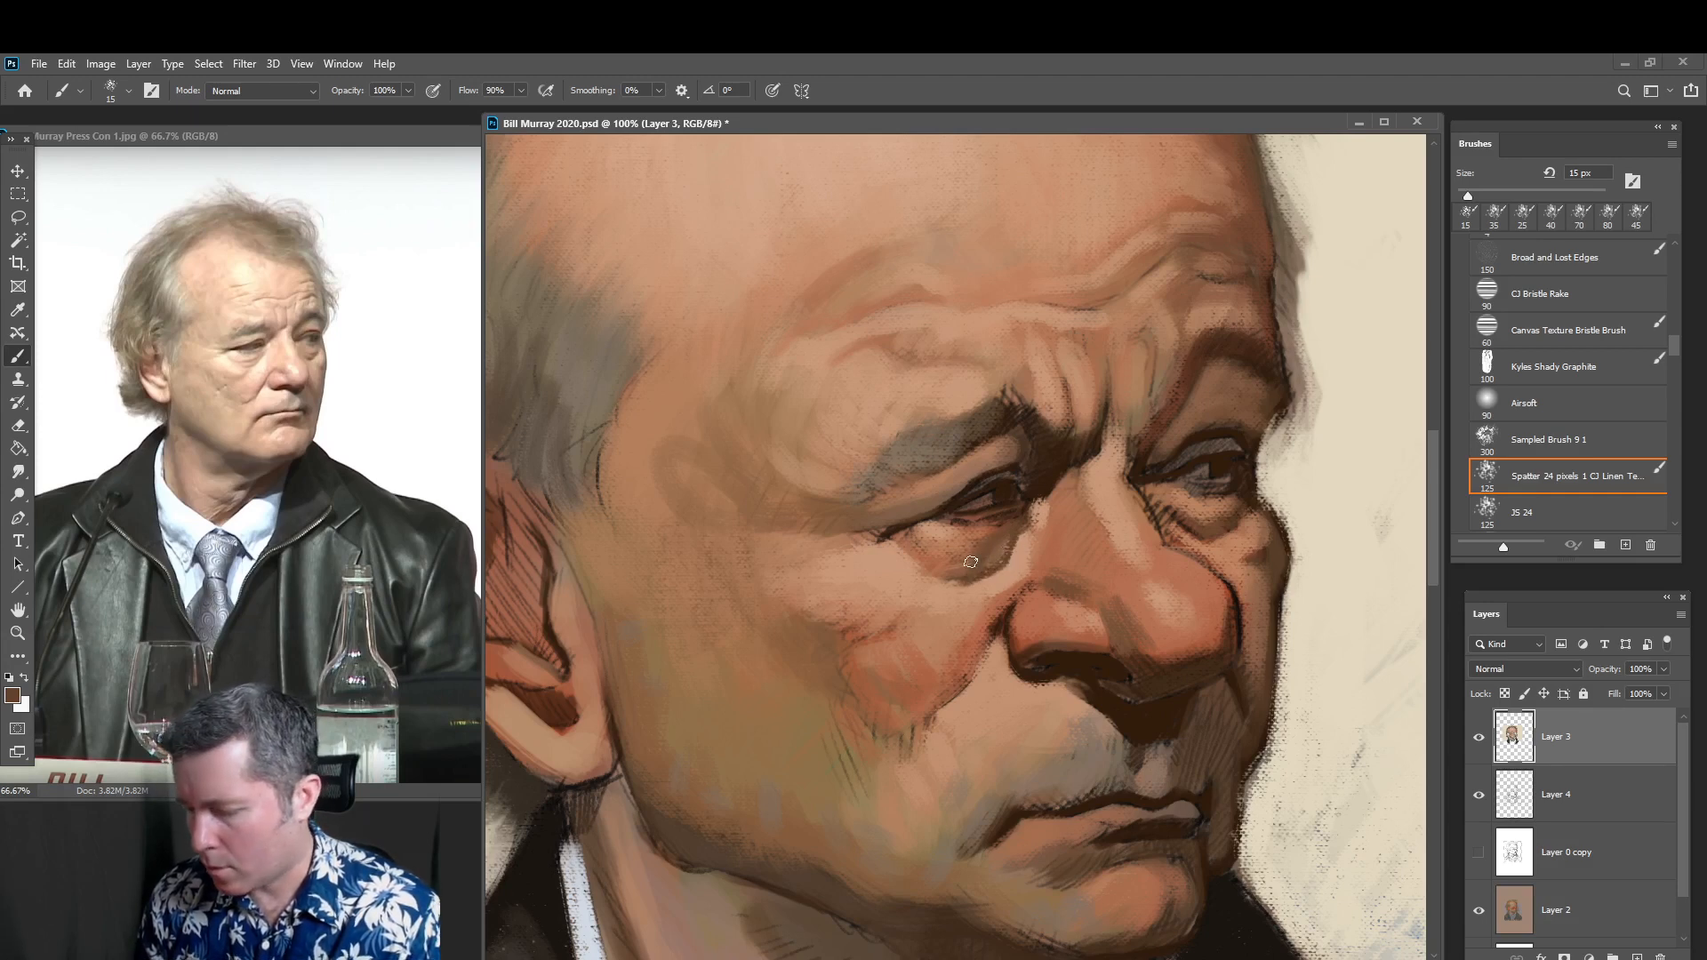
Blend the bag under the near eye and its outer corner with sampled skin tones at 20 to 30 px
left_click(937, 606, "alt")
key("bracketright")
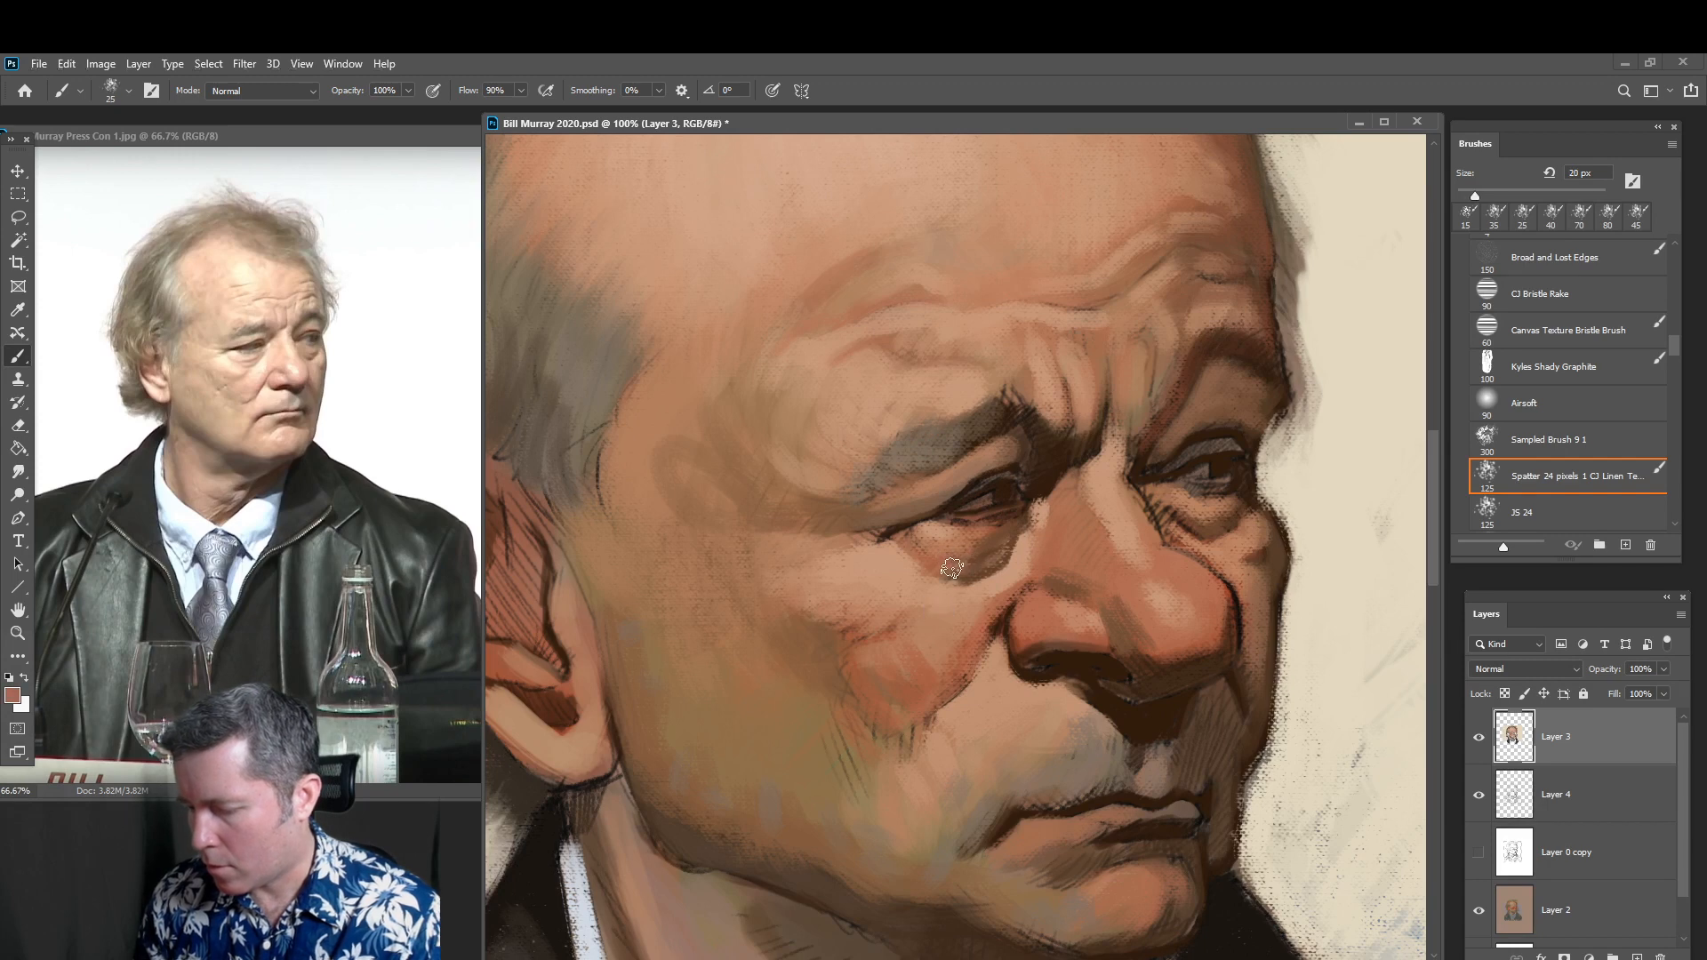
left_click_drag(958, 574, 986, 564)
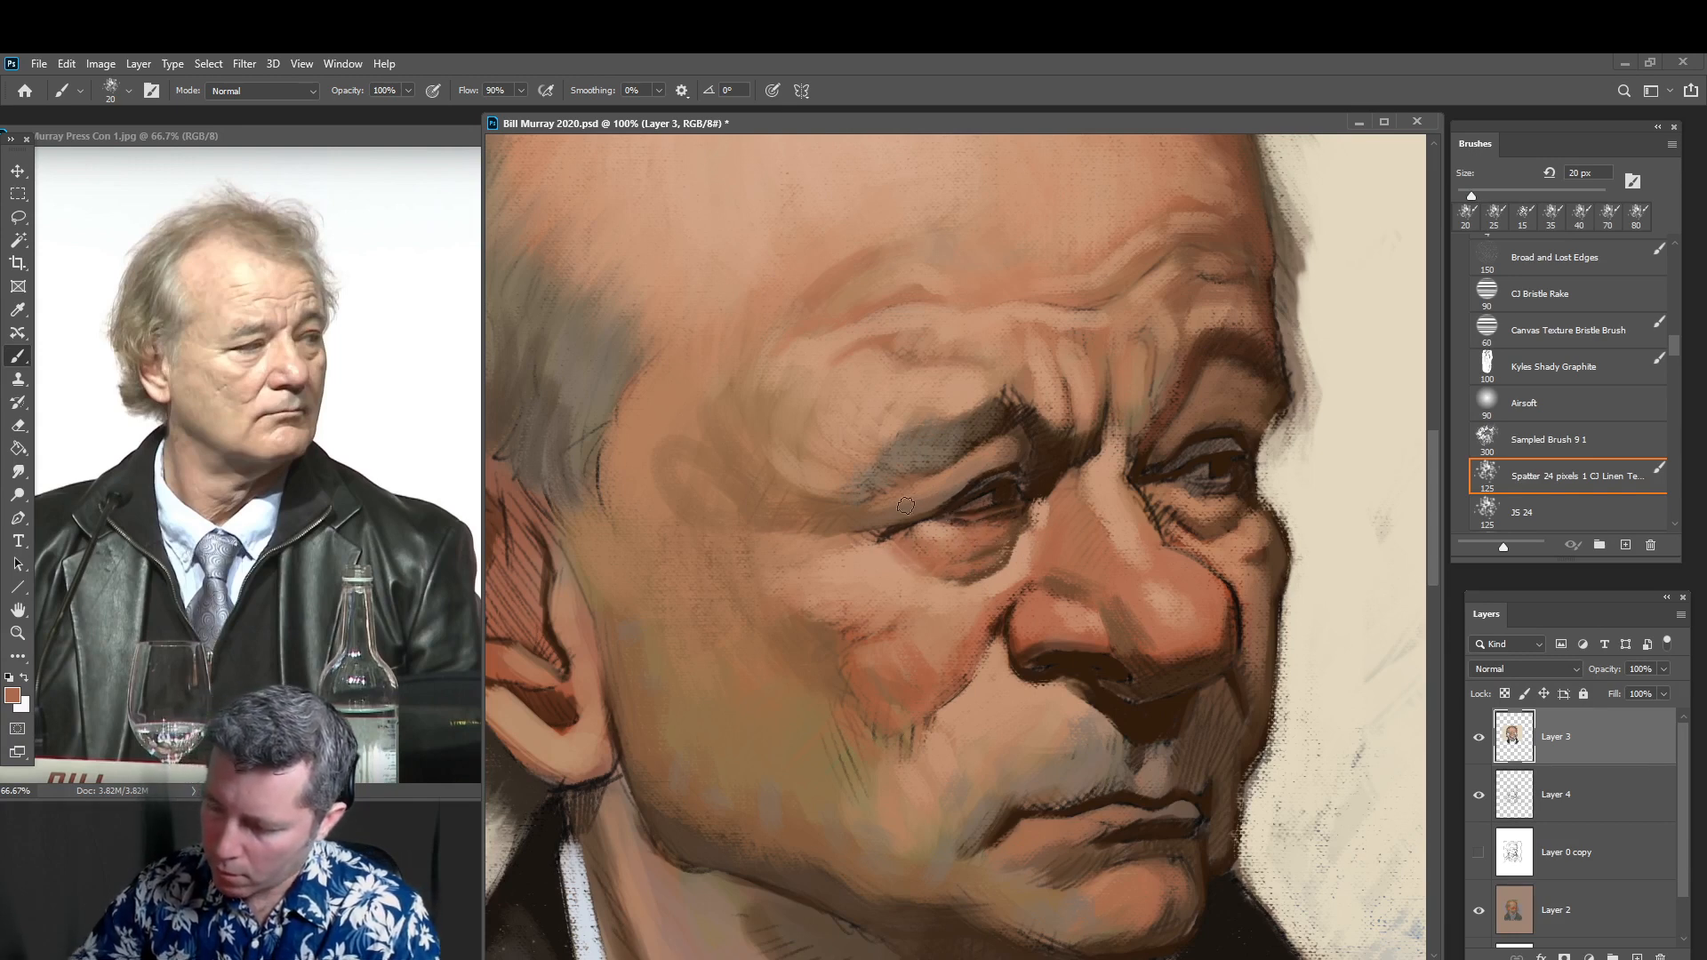
left_click_drag(900, 544, 884, 560)
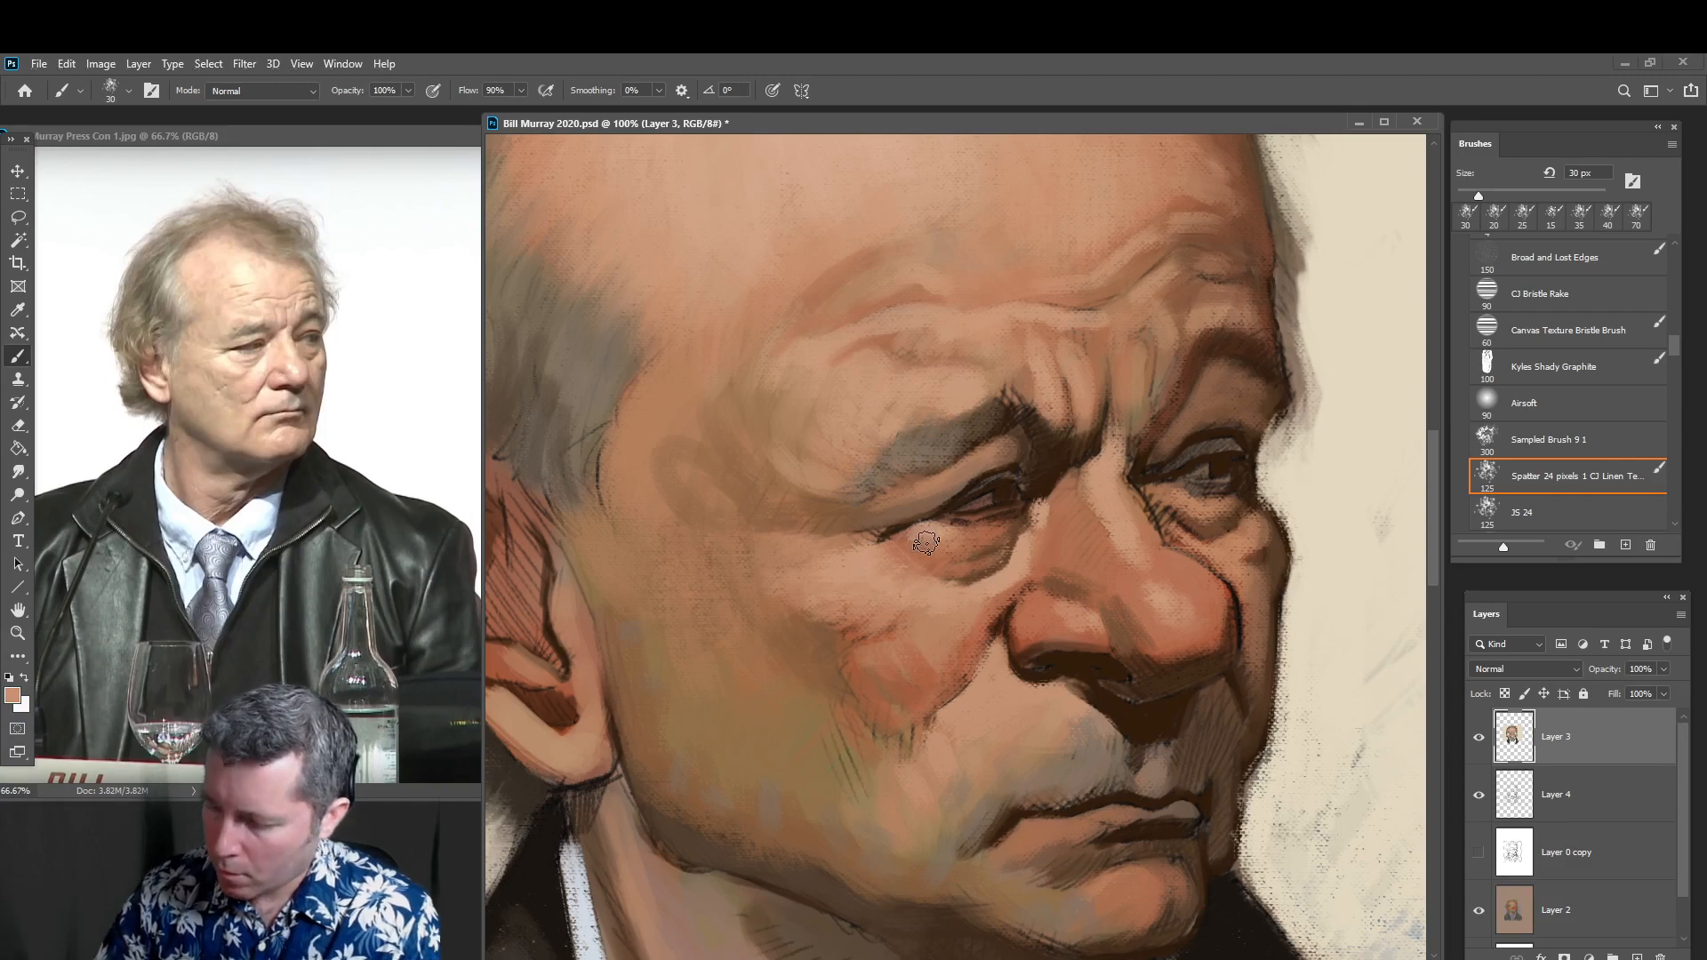
Touch up the skin around the near eye at 25 px and detail the eye with sampled dark brown at 9 px
key("bracketleft")
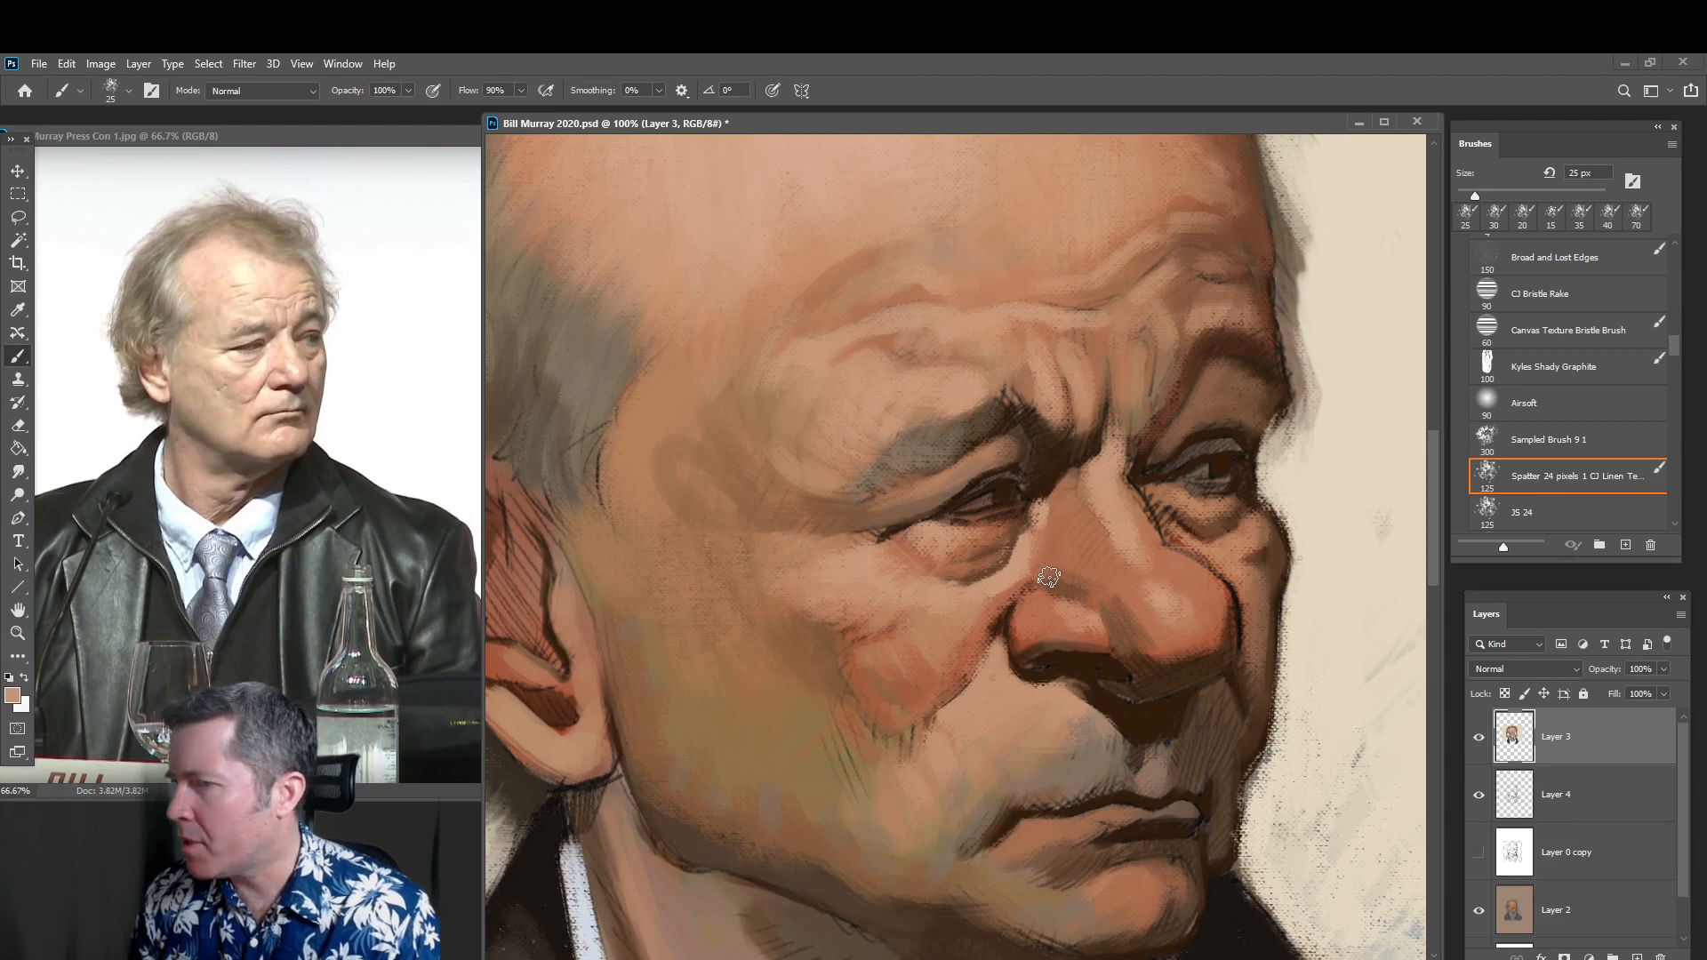
key("bracketleft")
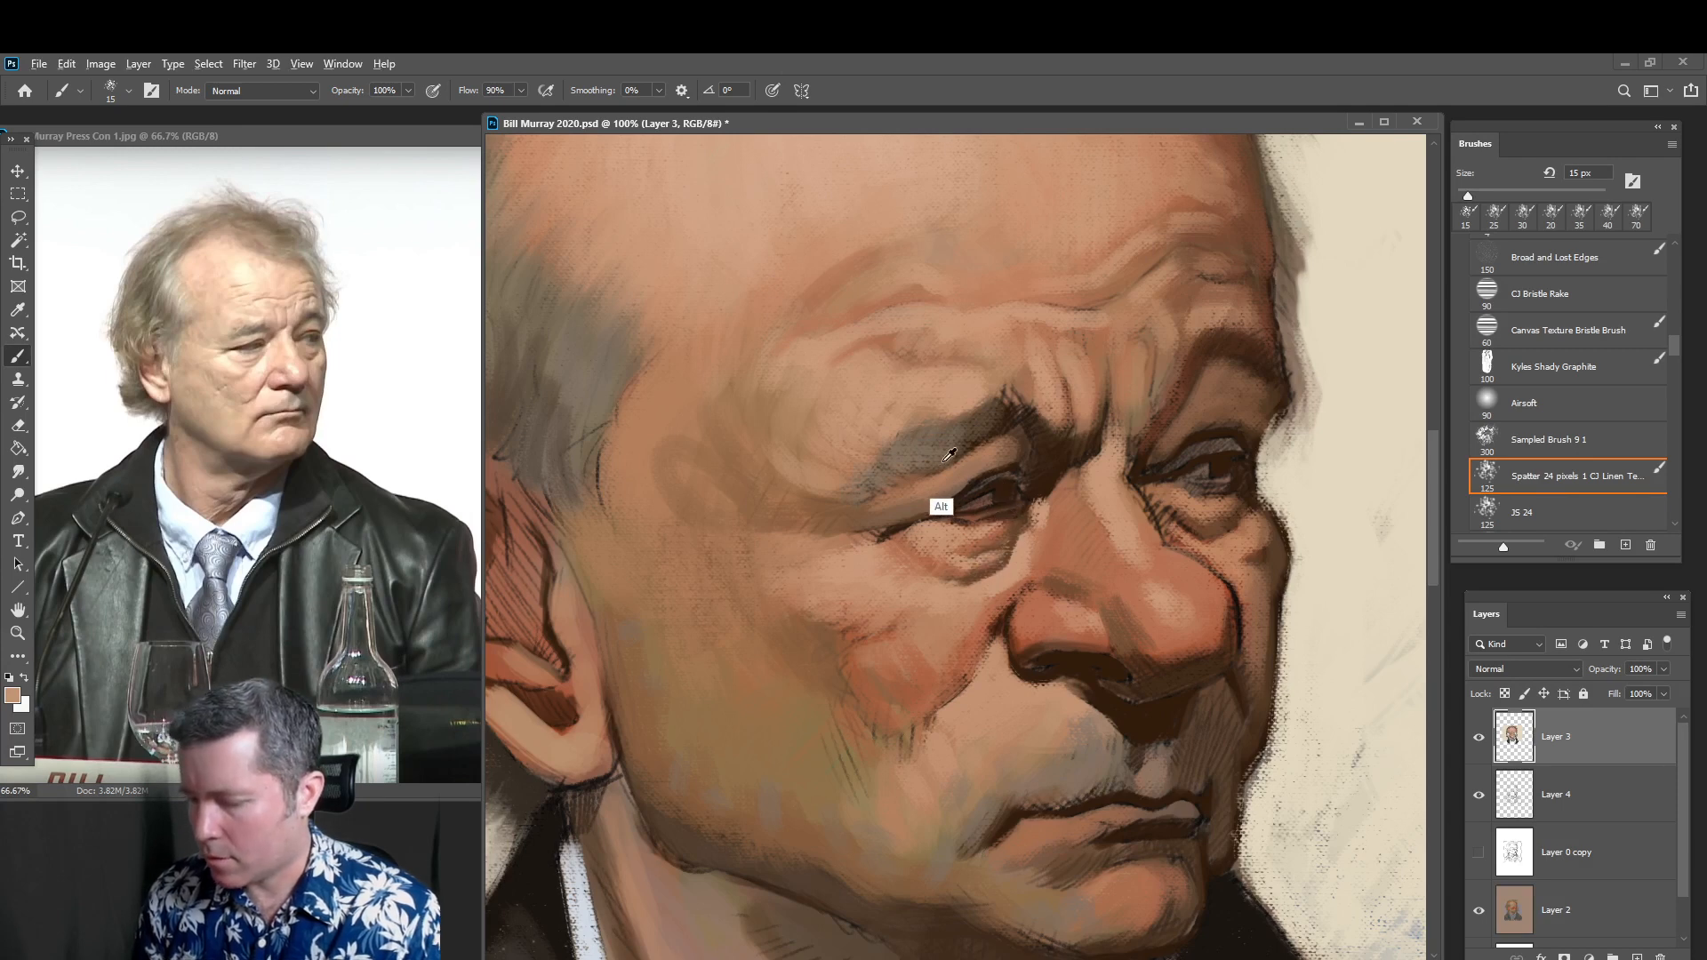
left_click(990, 488, "alt")
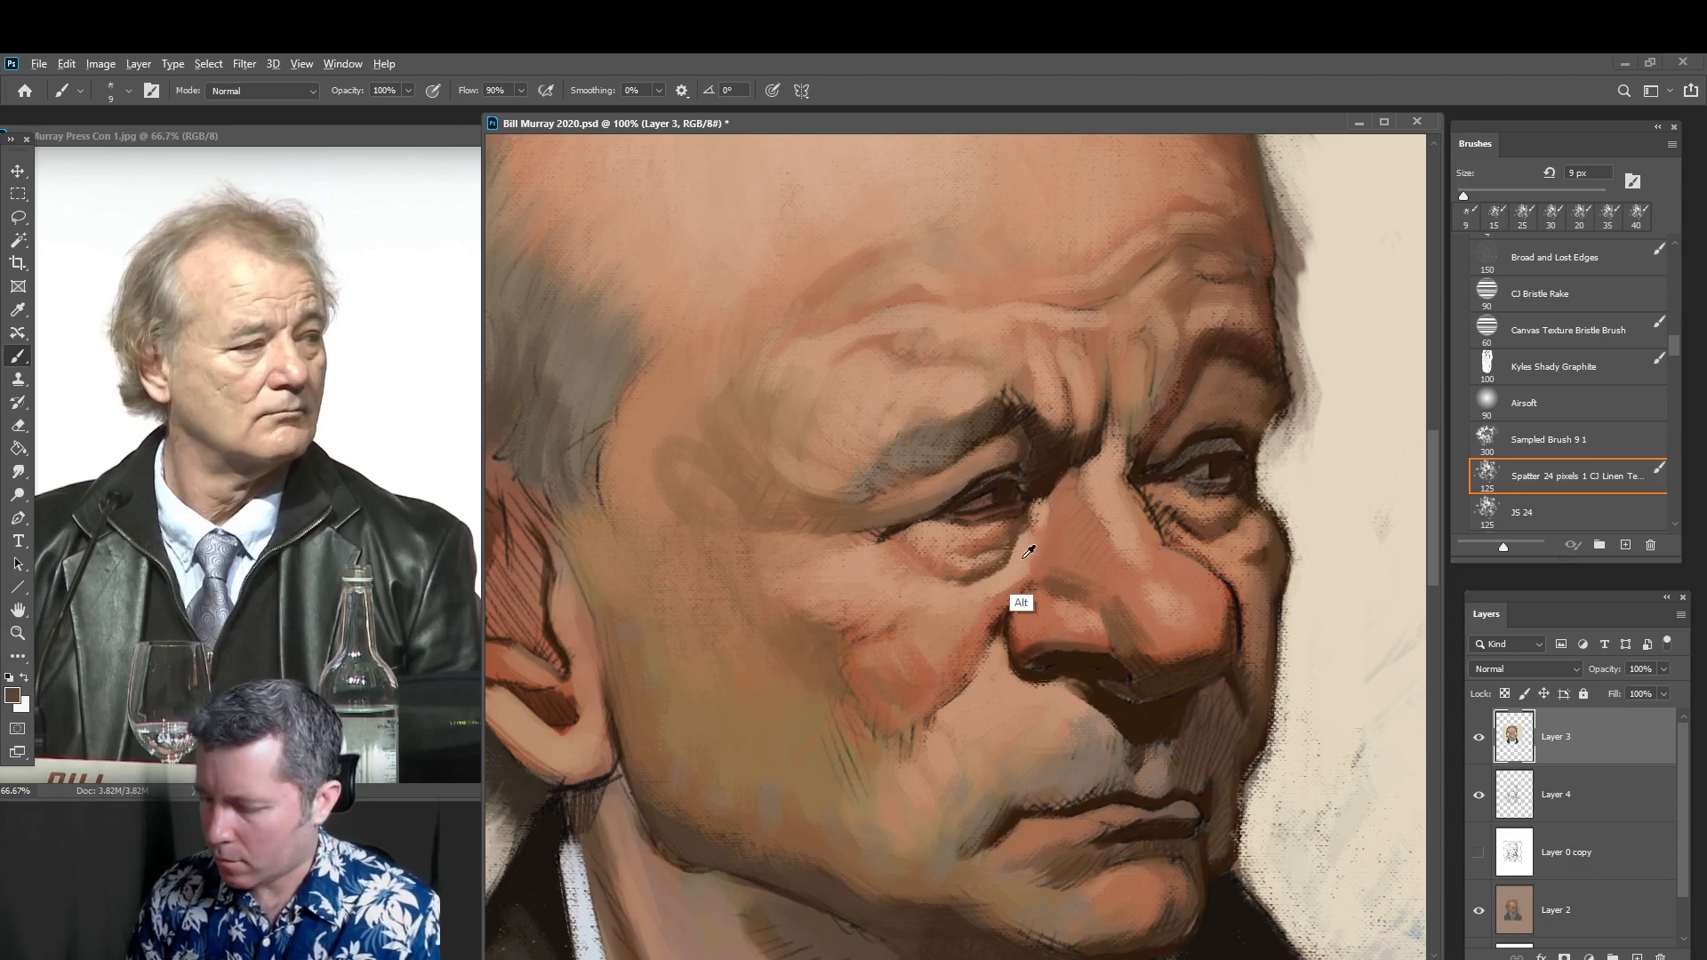
Lighten the skin from beside the nose bridge down across the near cheek with a sampled skin tone at 25 px
left_click(1016, 593, "alt")
key("bracketright")
key("bracketright")
key("bracketright")
key("bracketright")
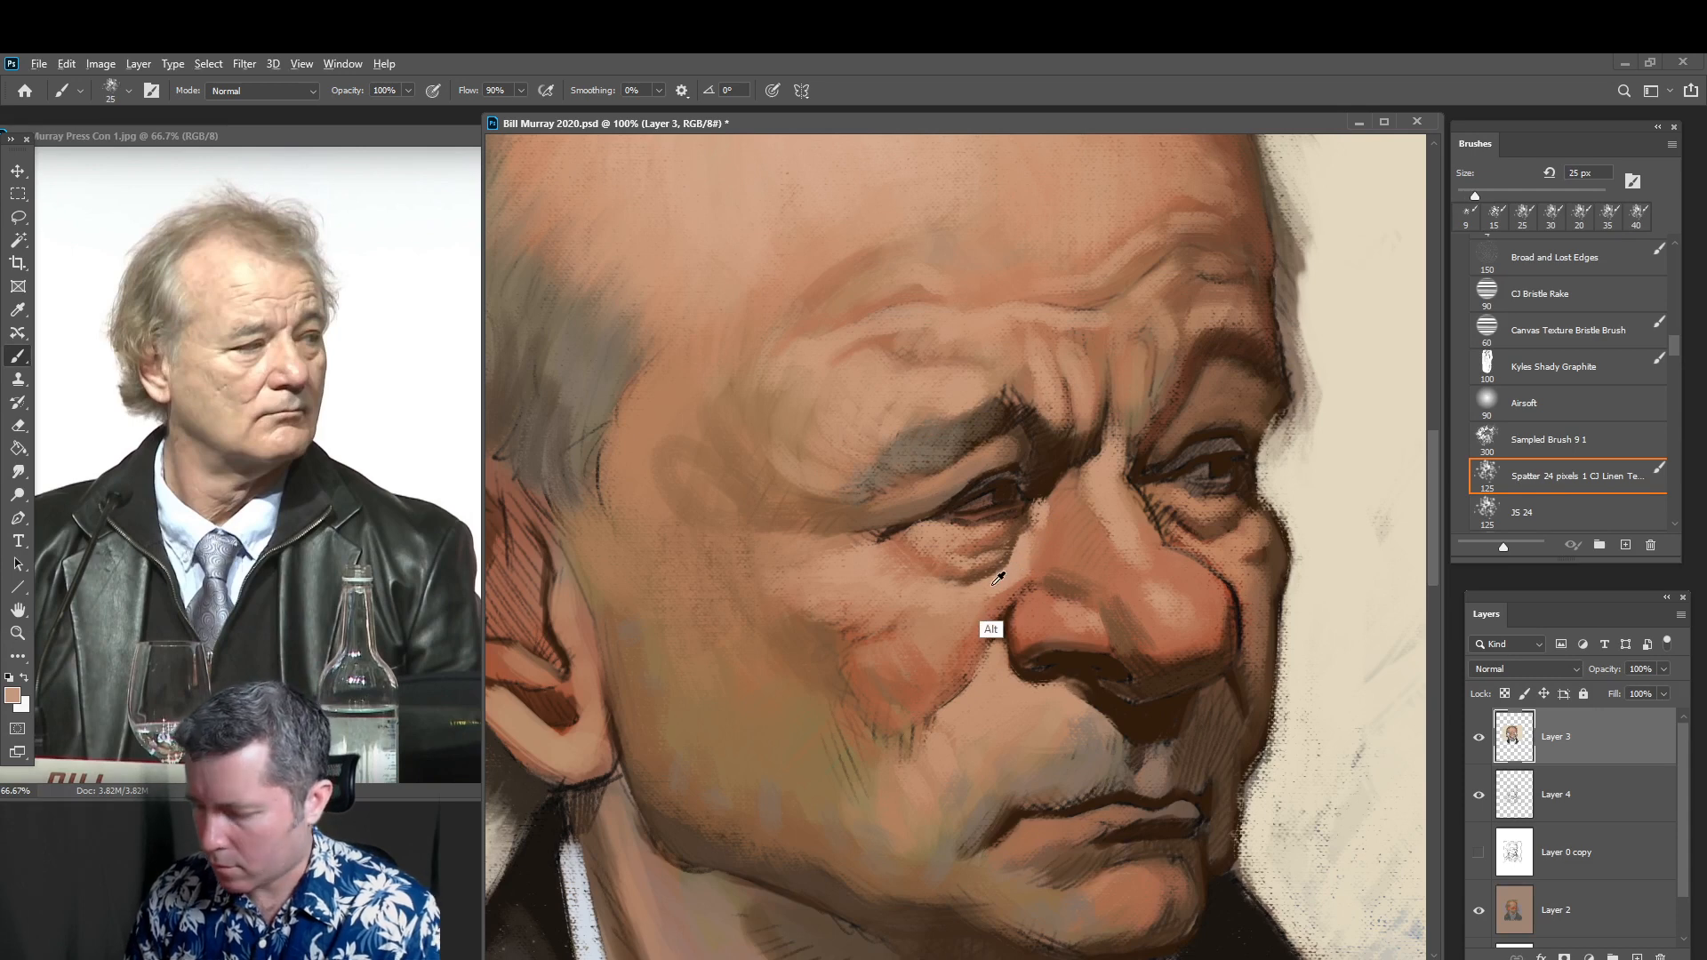
mouse_move(1016, 570)
left_mouse_down()
mouse_move(949, 650)
mouse_move(951, 614)
mouse_move(931, 612)
mouse_move(957, 595)
mouse_move(947, 626)
mouse_move(913, 633)
mouse_move(946, 670)
mouse_move(891, 641)
mouse_move(928, 692)
mouse_move(892, 684)
left_mouse_up()
key("bracketright")
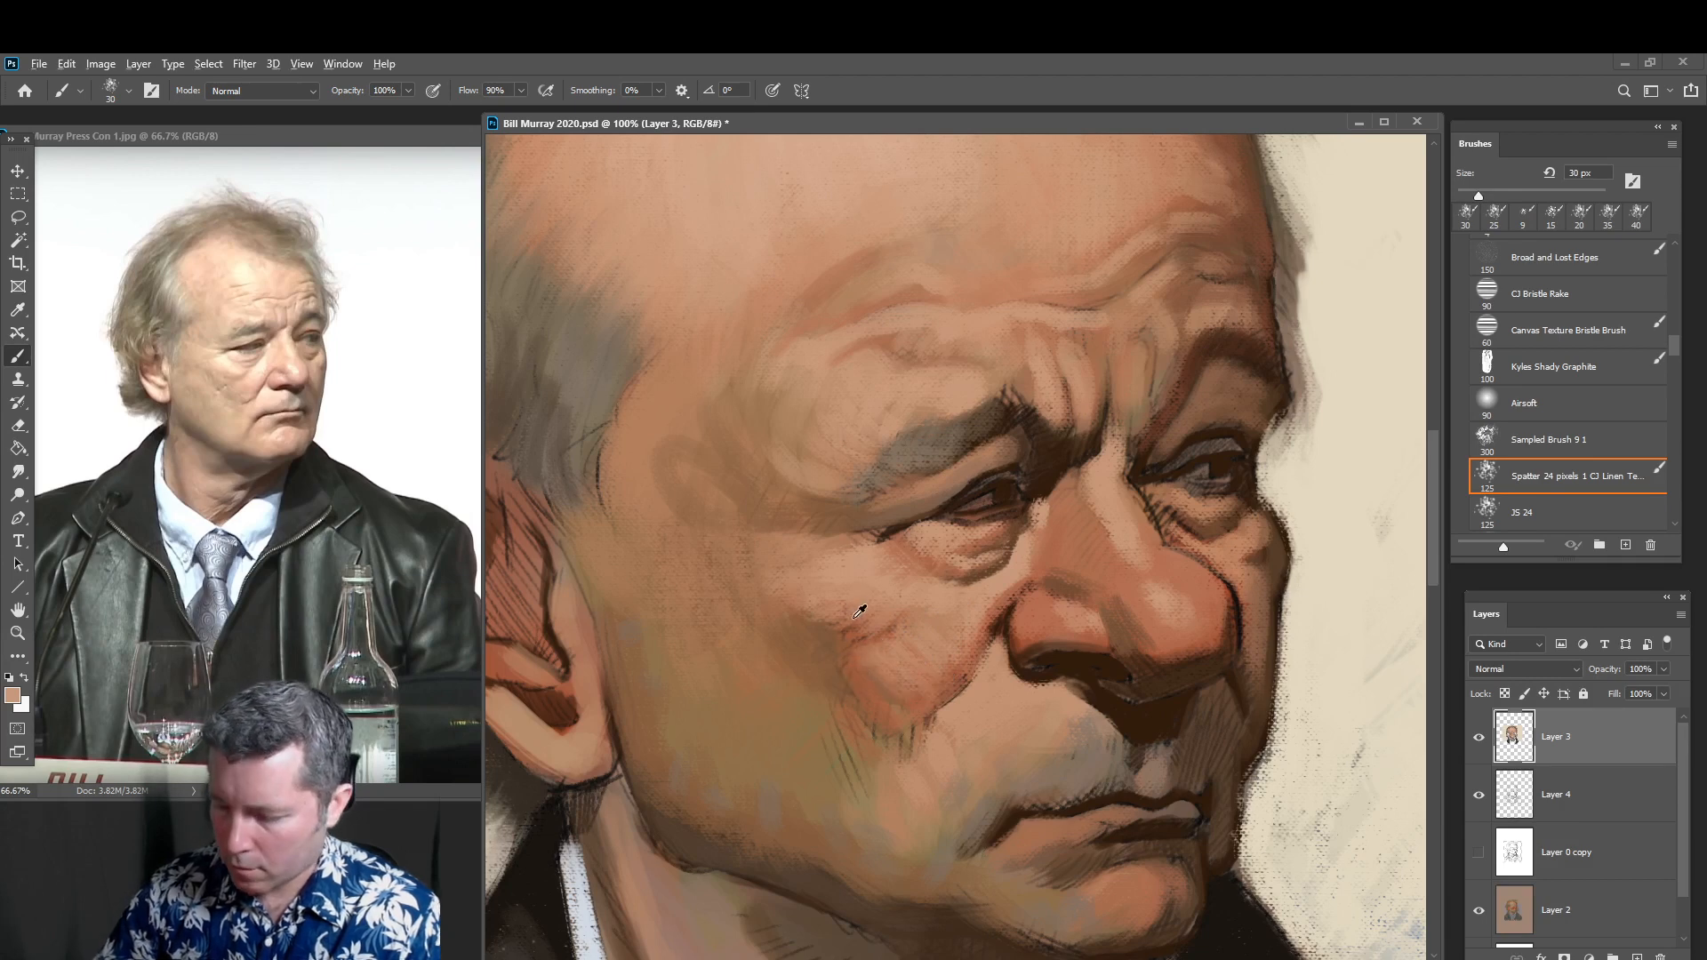
Glaze the side of the near cheek towards the temple with sampled reddish brown, enlarging the brush to 50 px
left_click(849, 664, "alt")
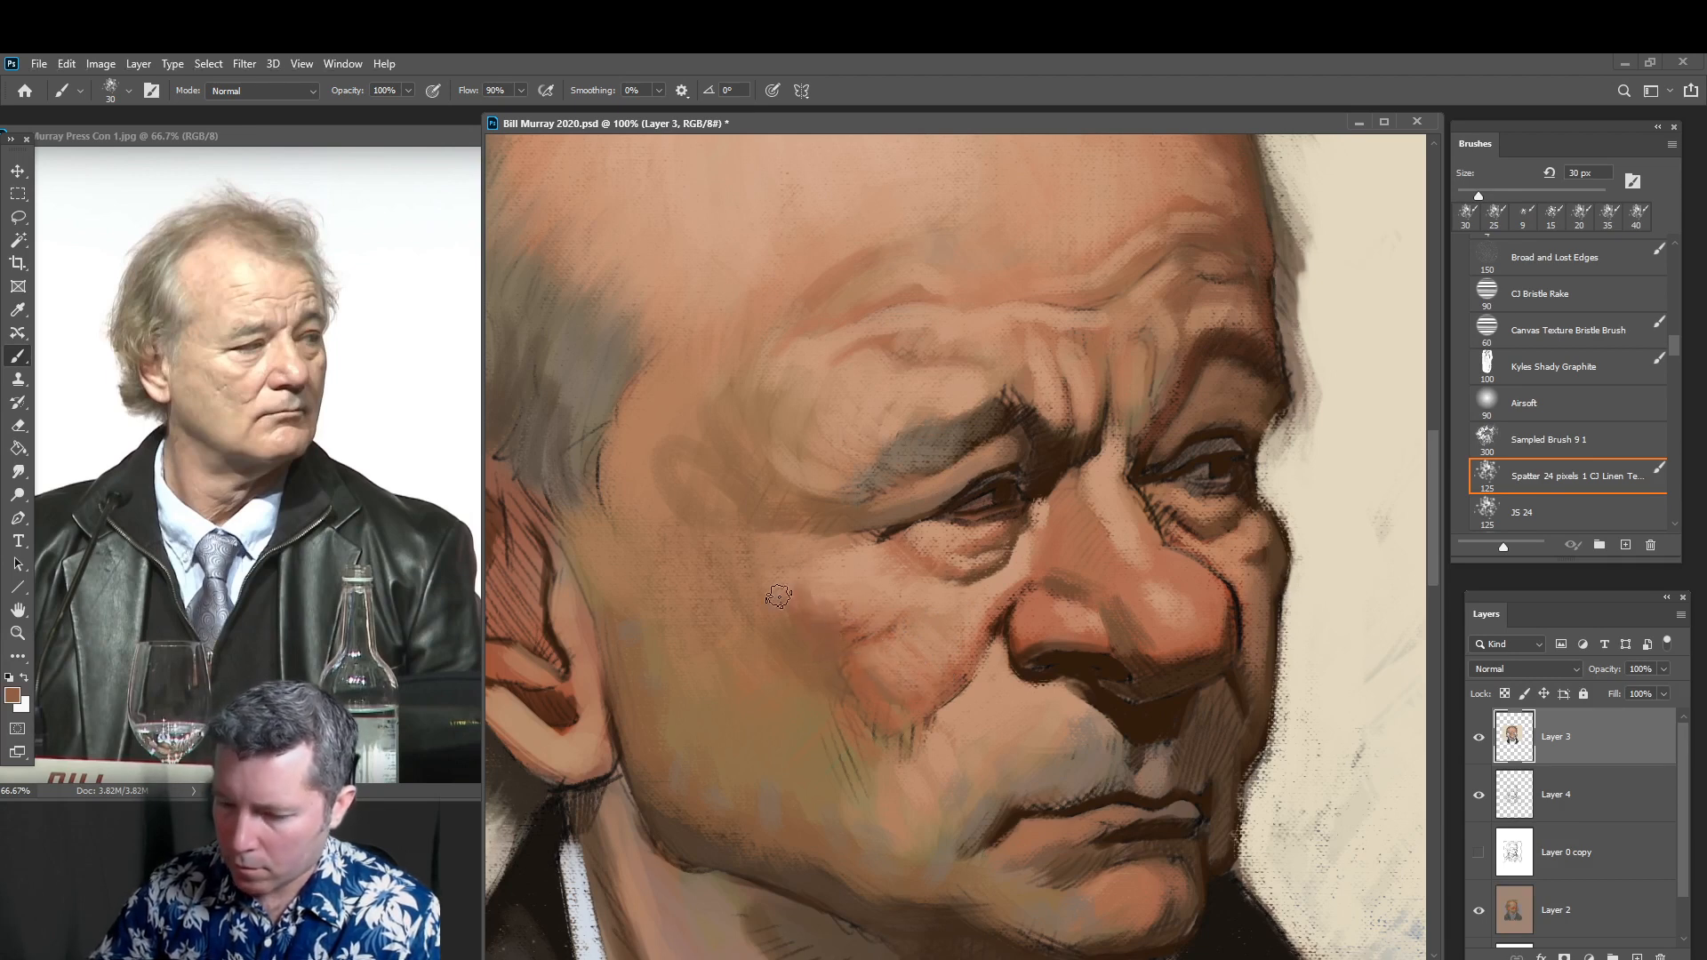
key("bracketright")
key("bracketright")
key("bracketright")
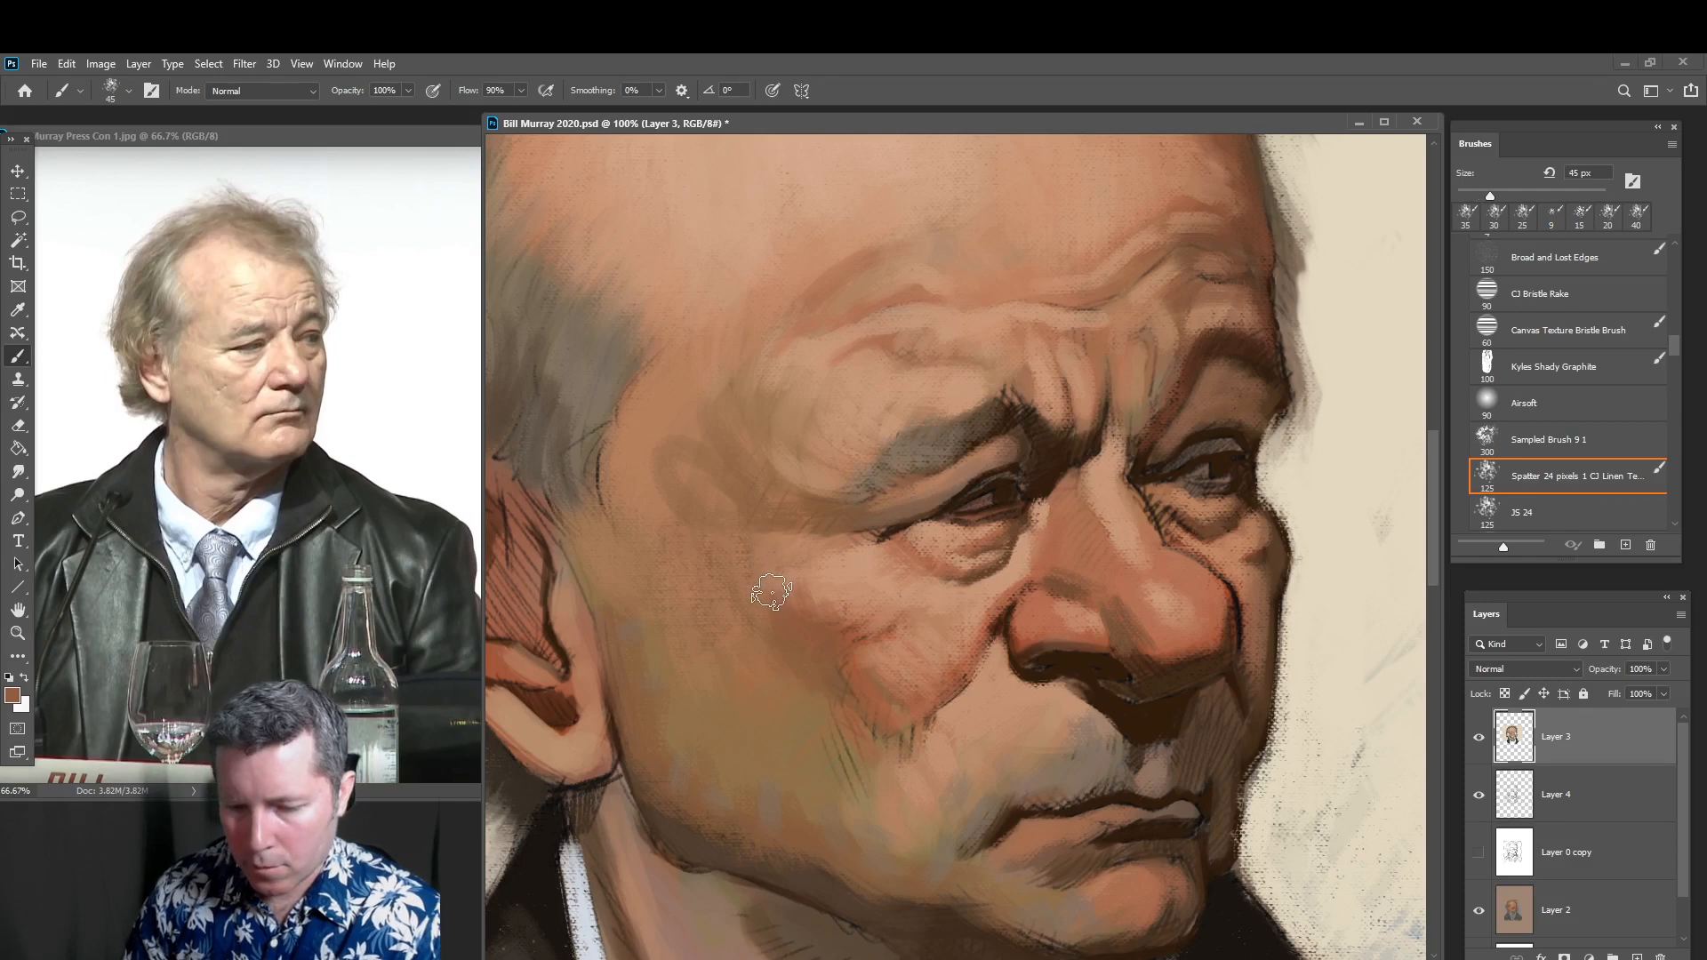
key("bracketright")
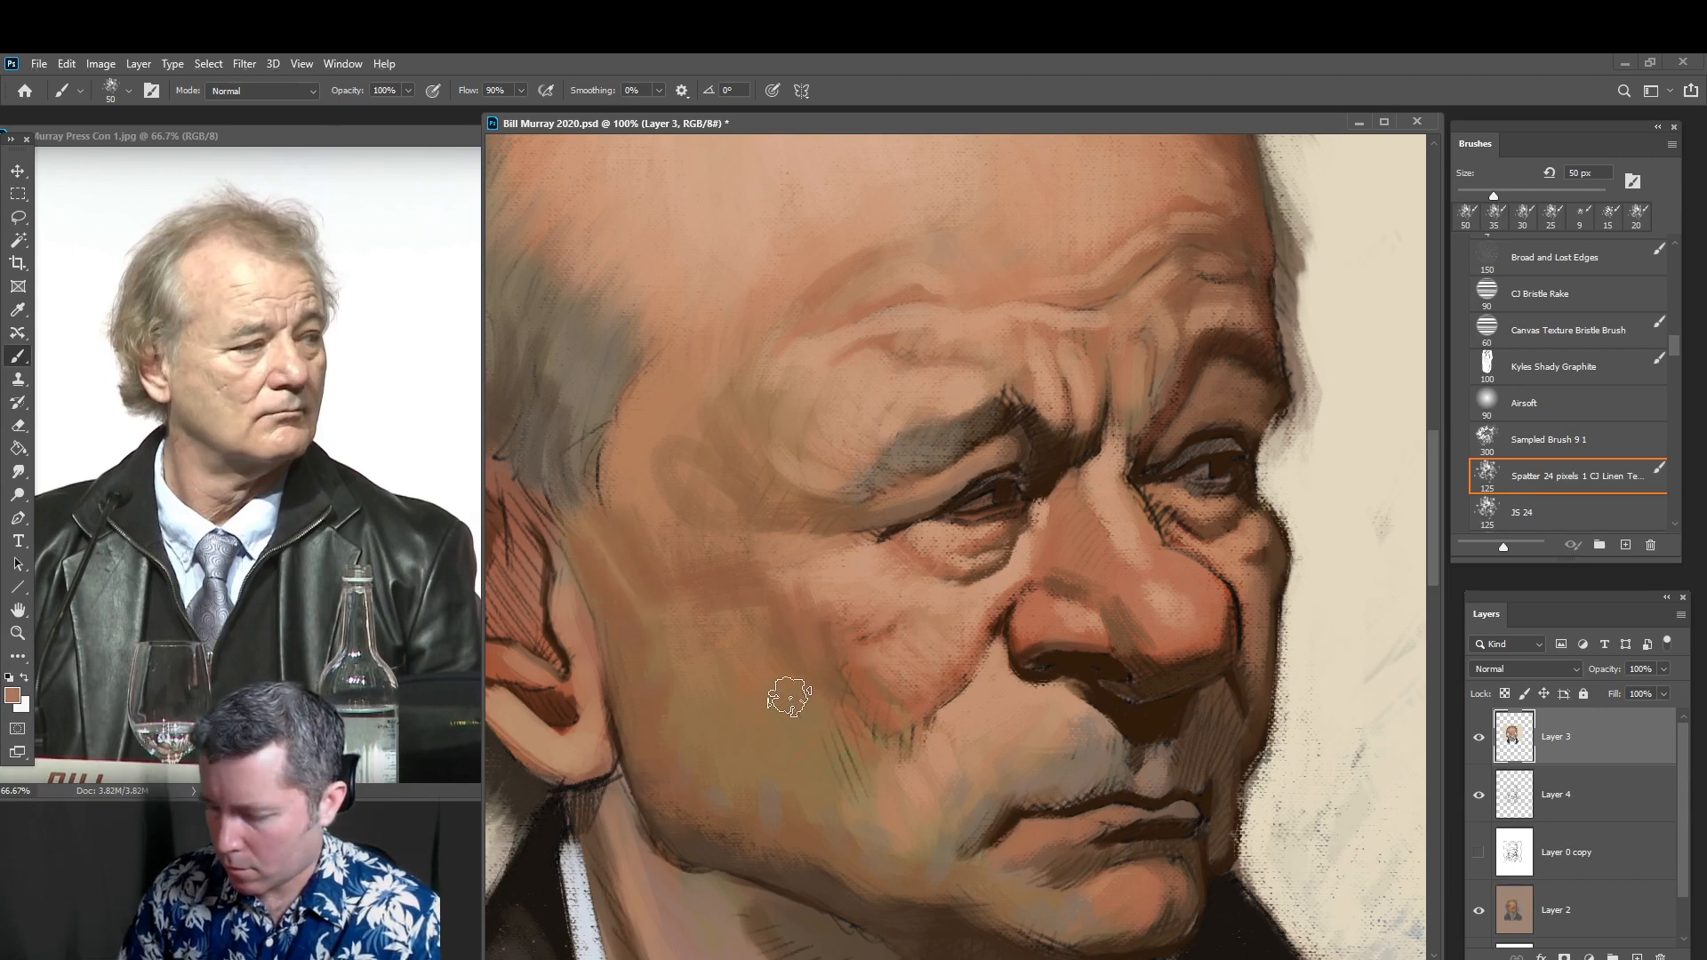
left_click(758, 629, "alt")
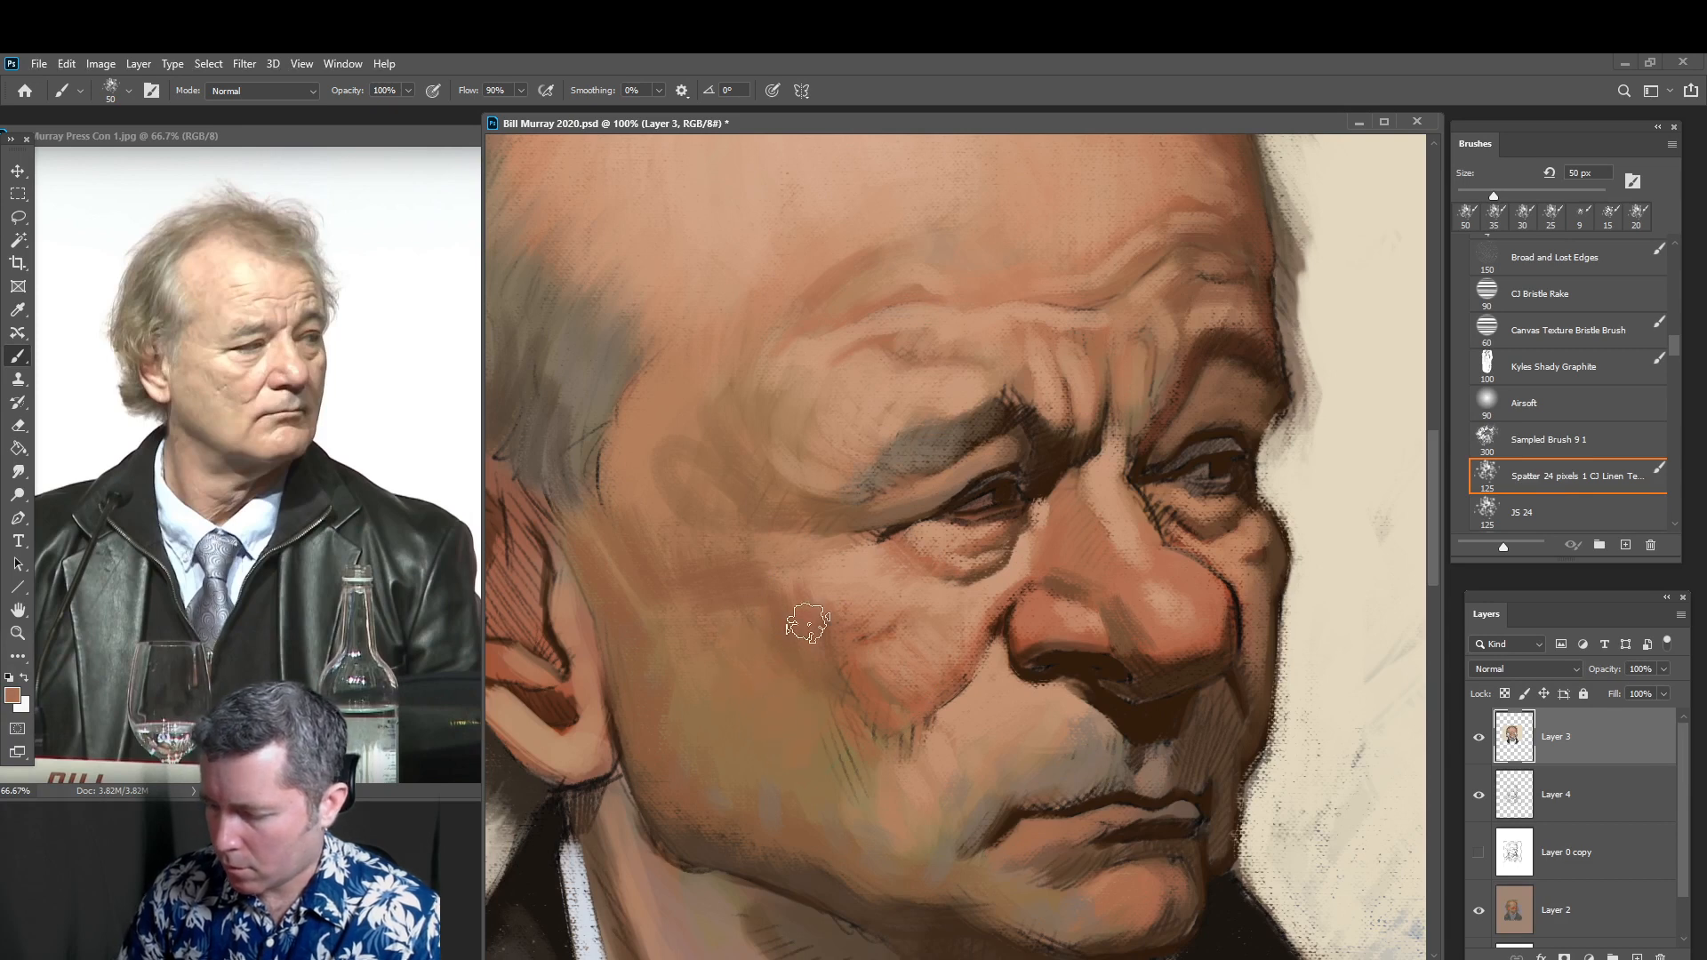
Model the near upper eyelid below the eyebrow on Layer 3 with sampled brown, reducing the brush from 40 to 20 px
key("bracketleft")
key("alt+bracketleft")
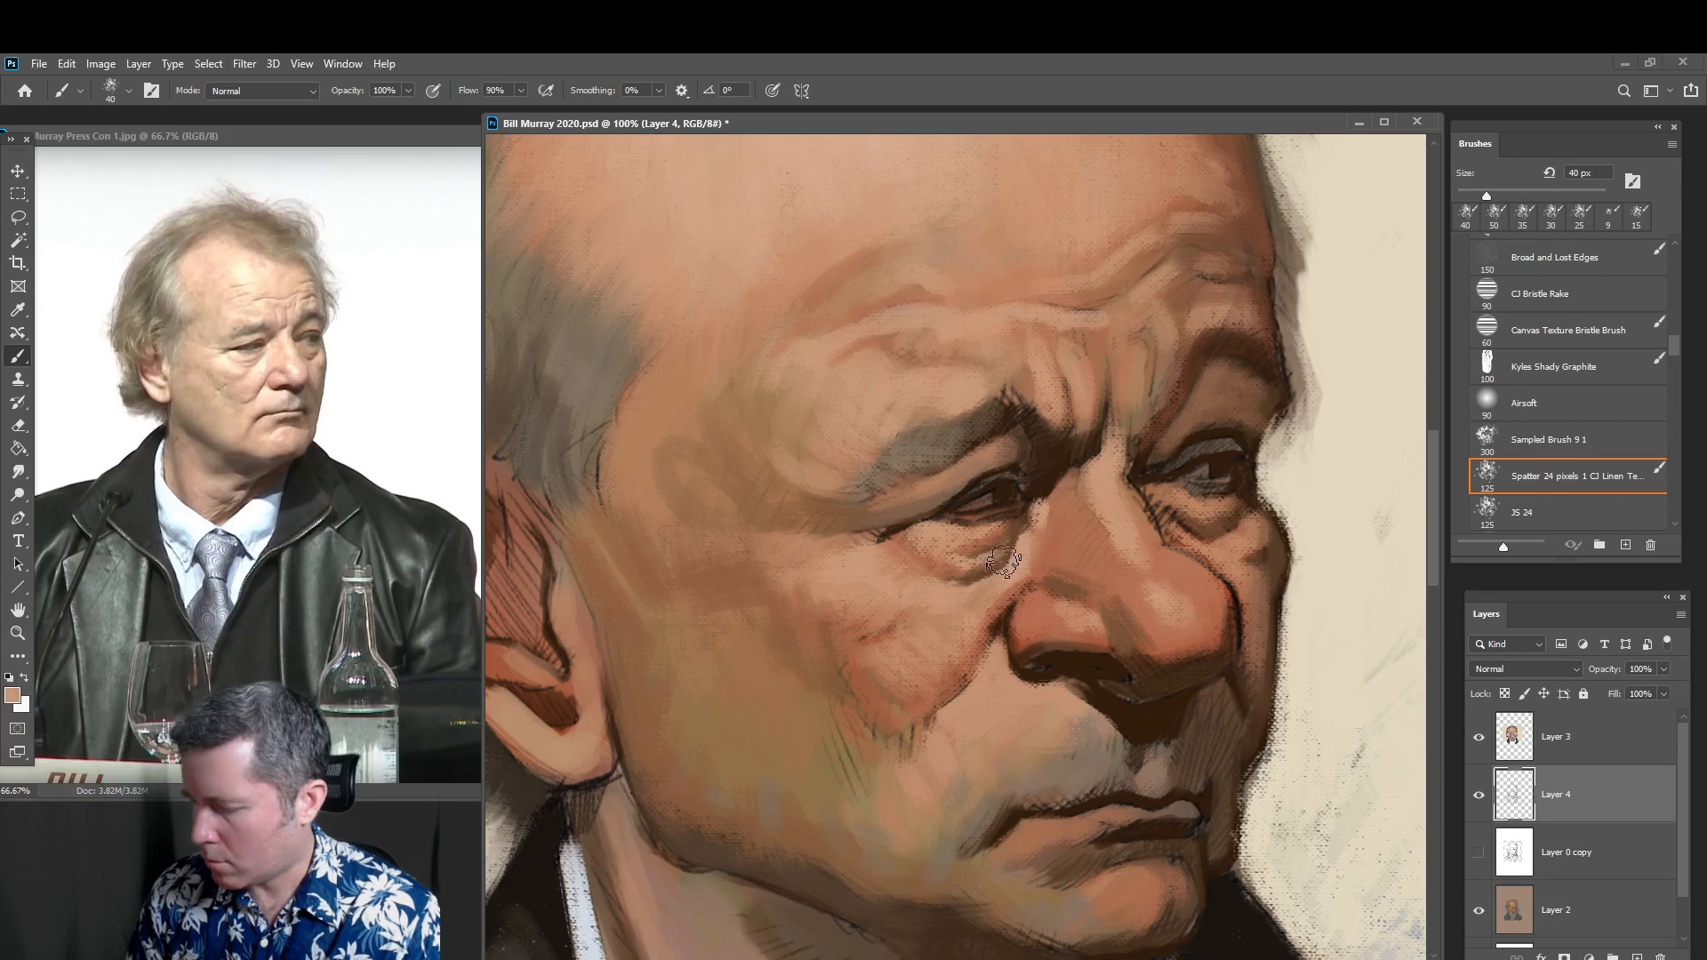
key("alt+bracketright")
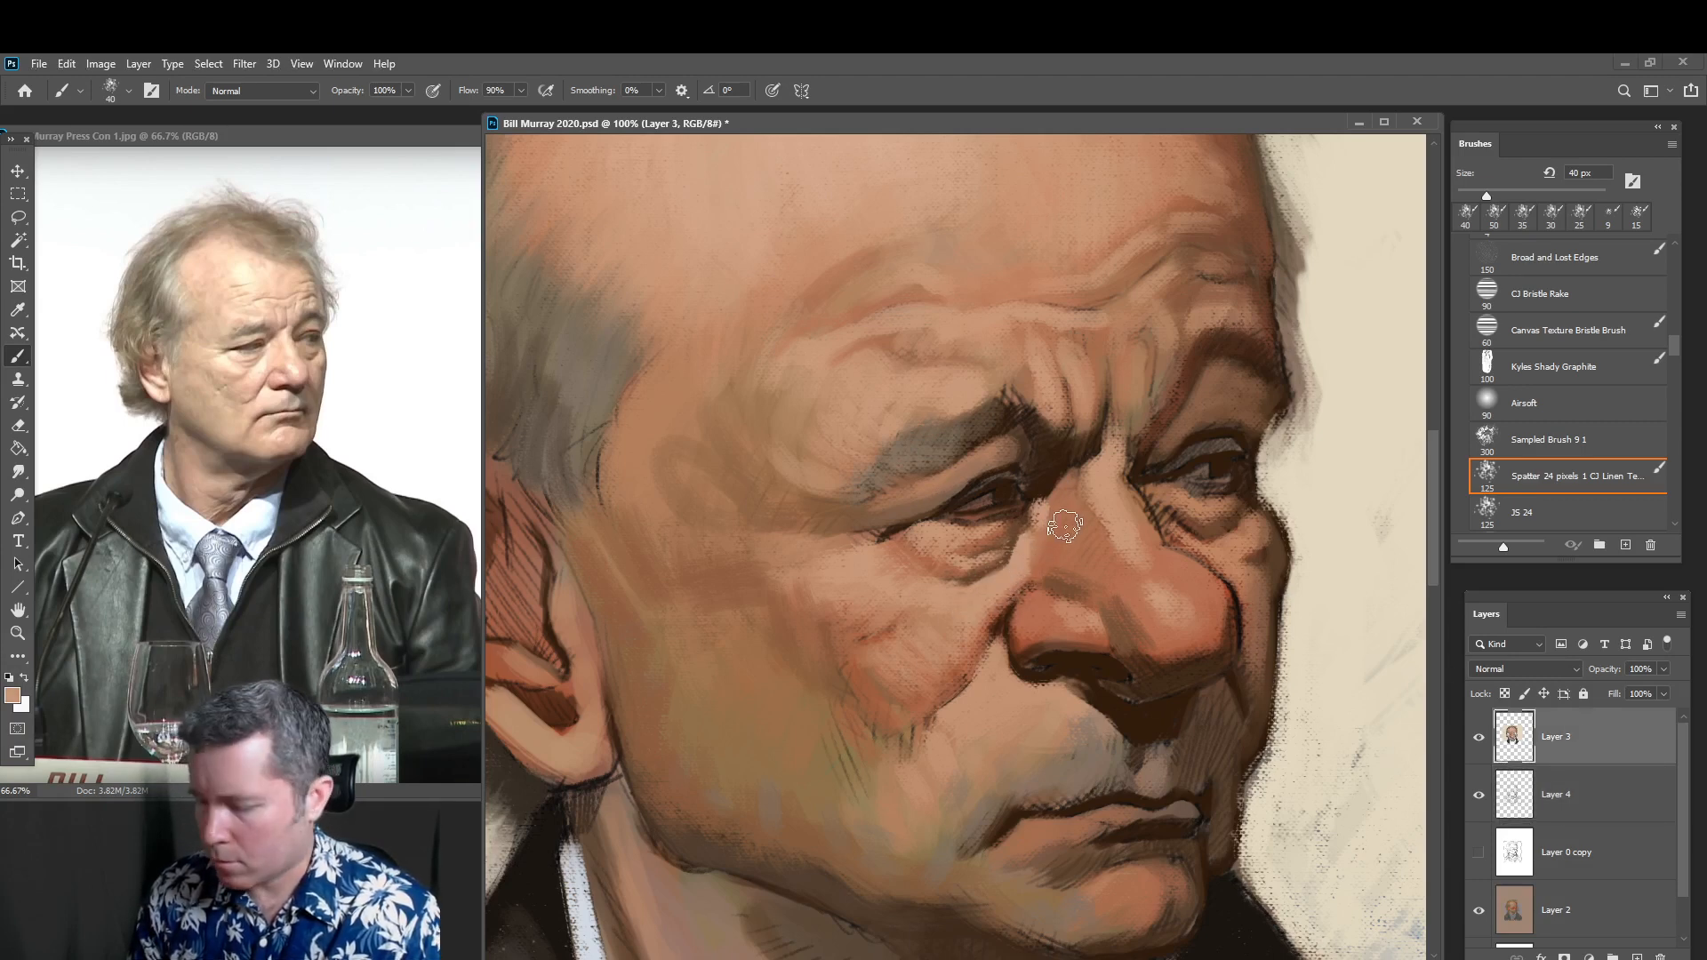
key("bracketleft")
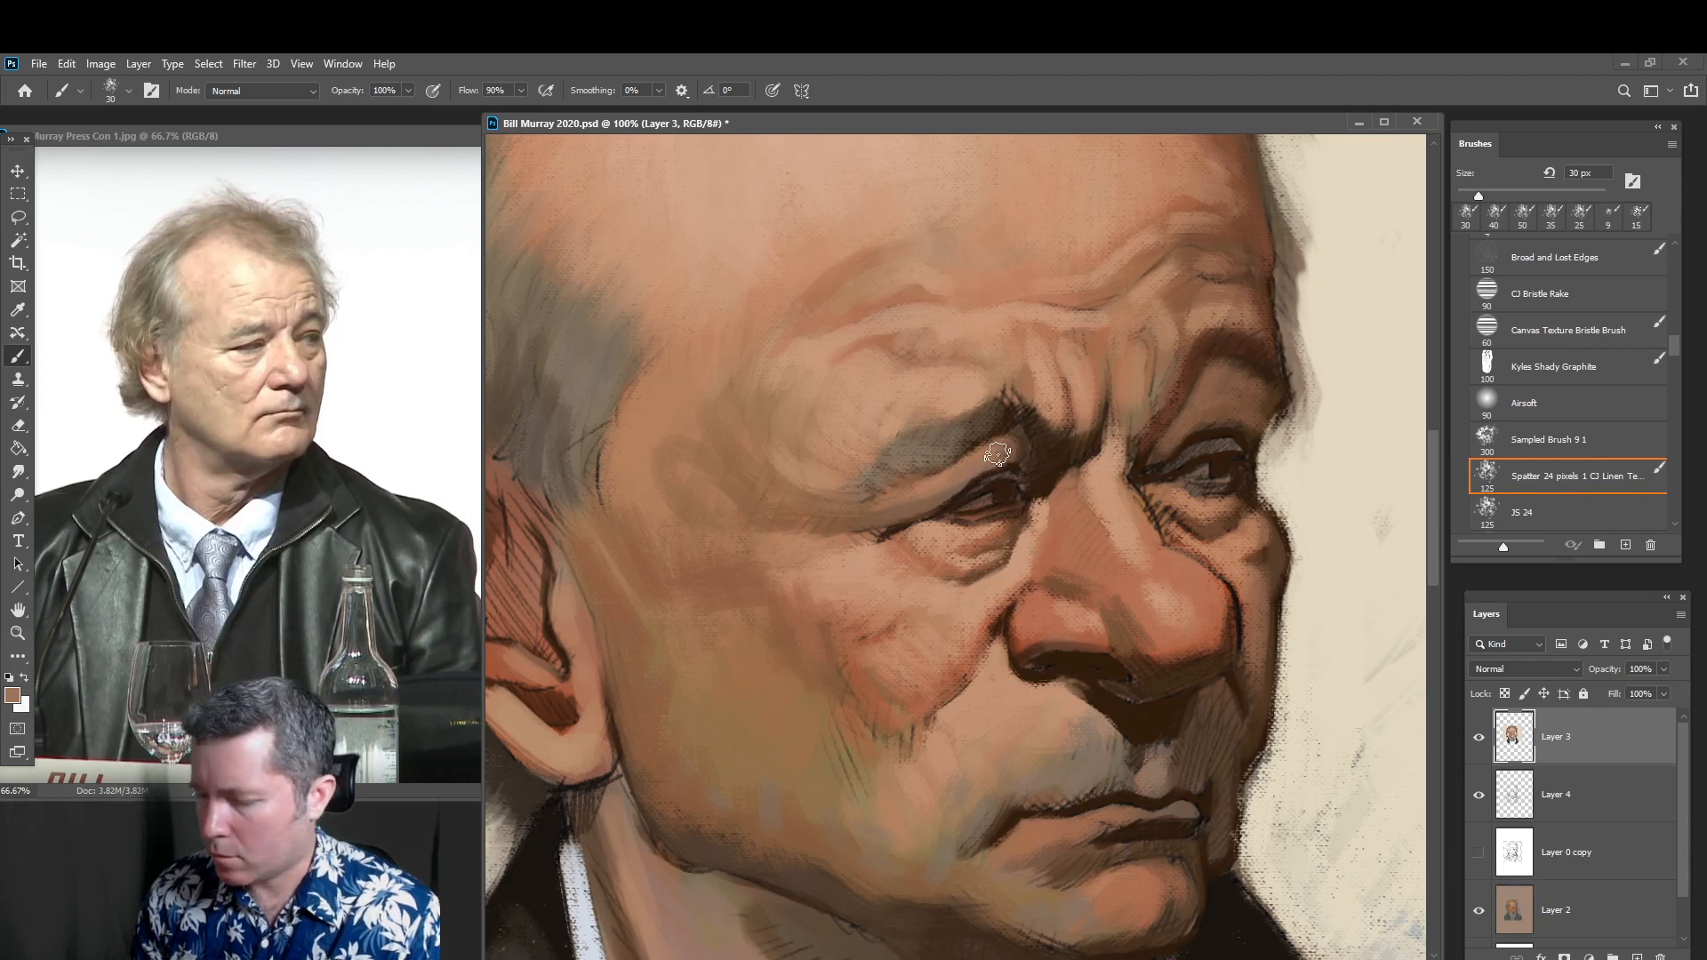
left_click(995, 485, "alt")
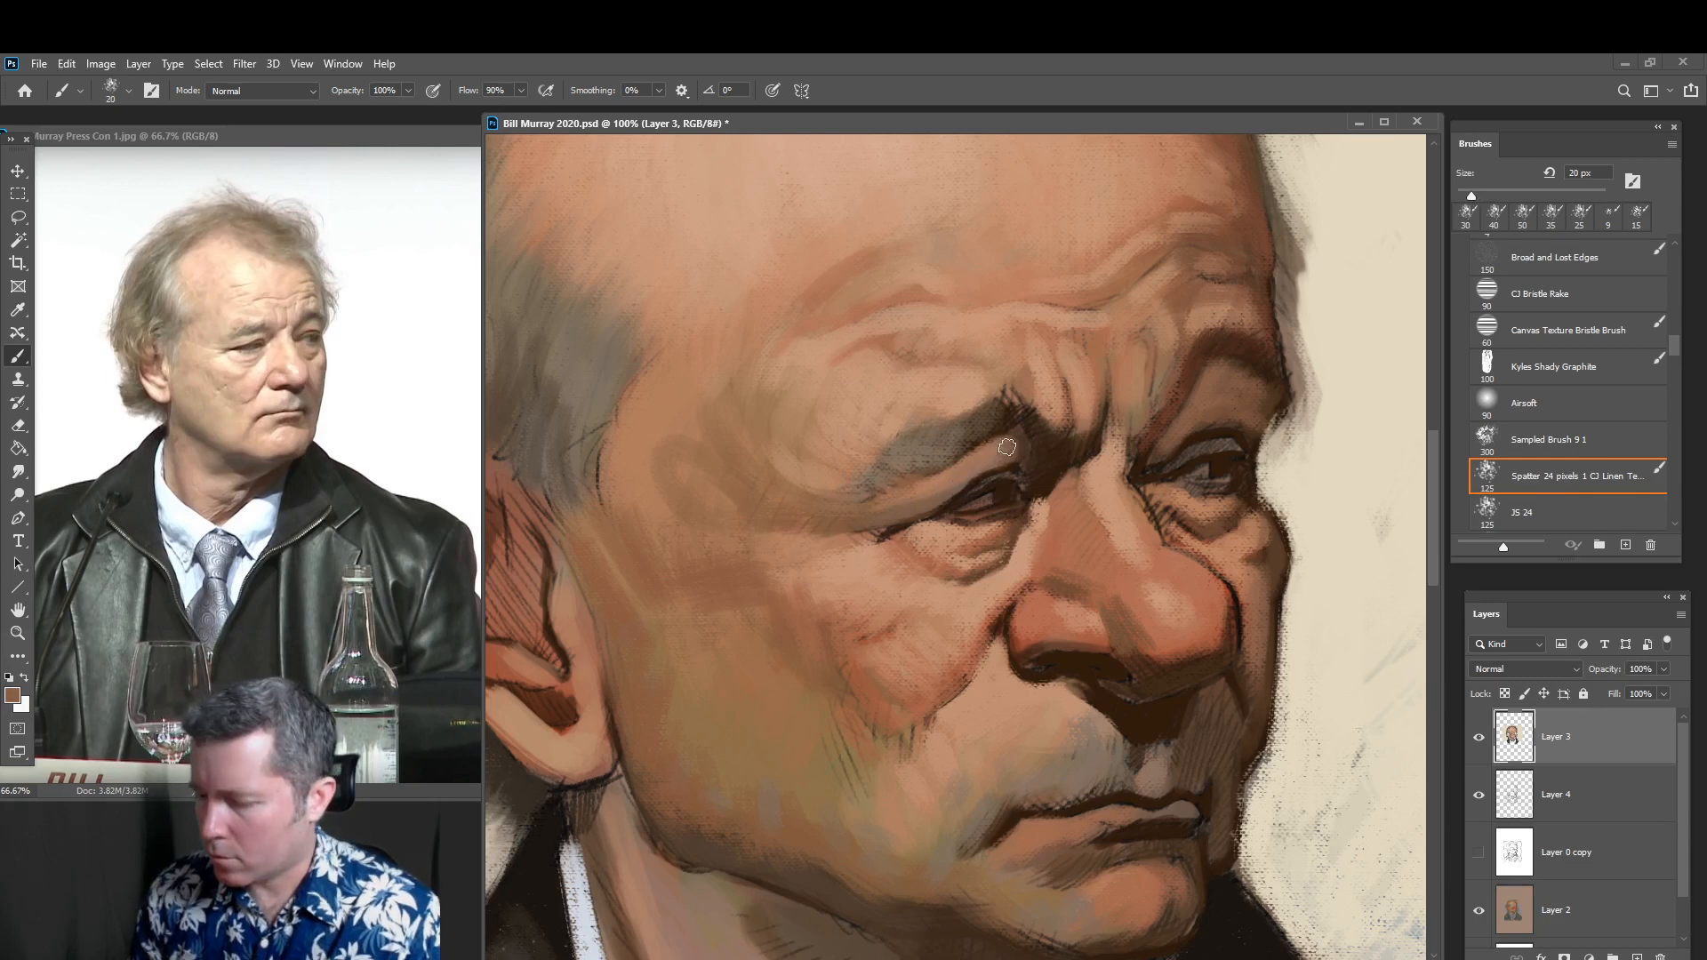
left_click_drag(1018, 459, 1008, 448)
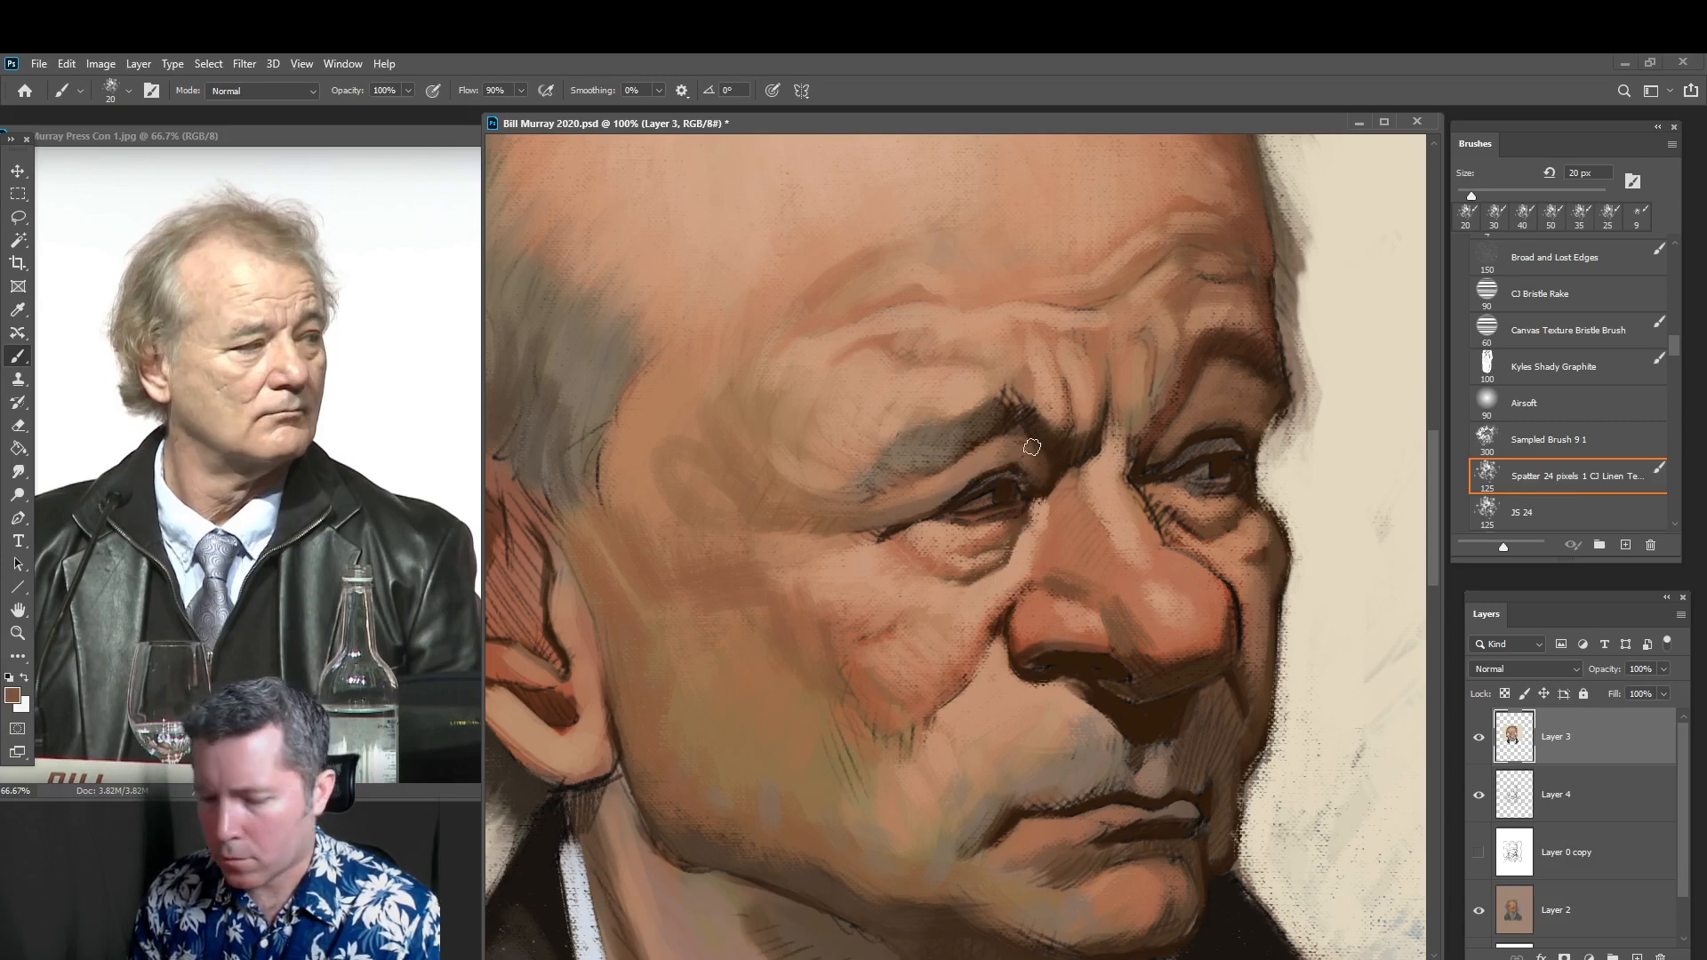
Darken the inner eyebrow and the frown crease above the nose bridge with sampled dark brown at 30 px
left_click(987, 471, "alt")
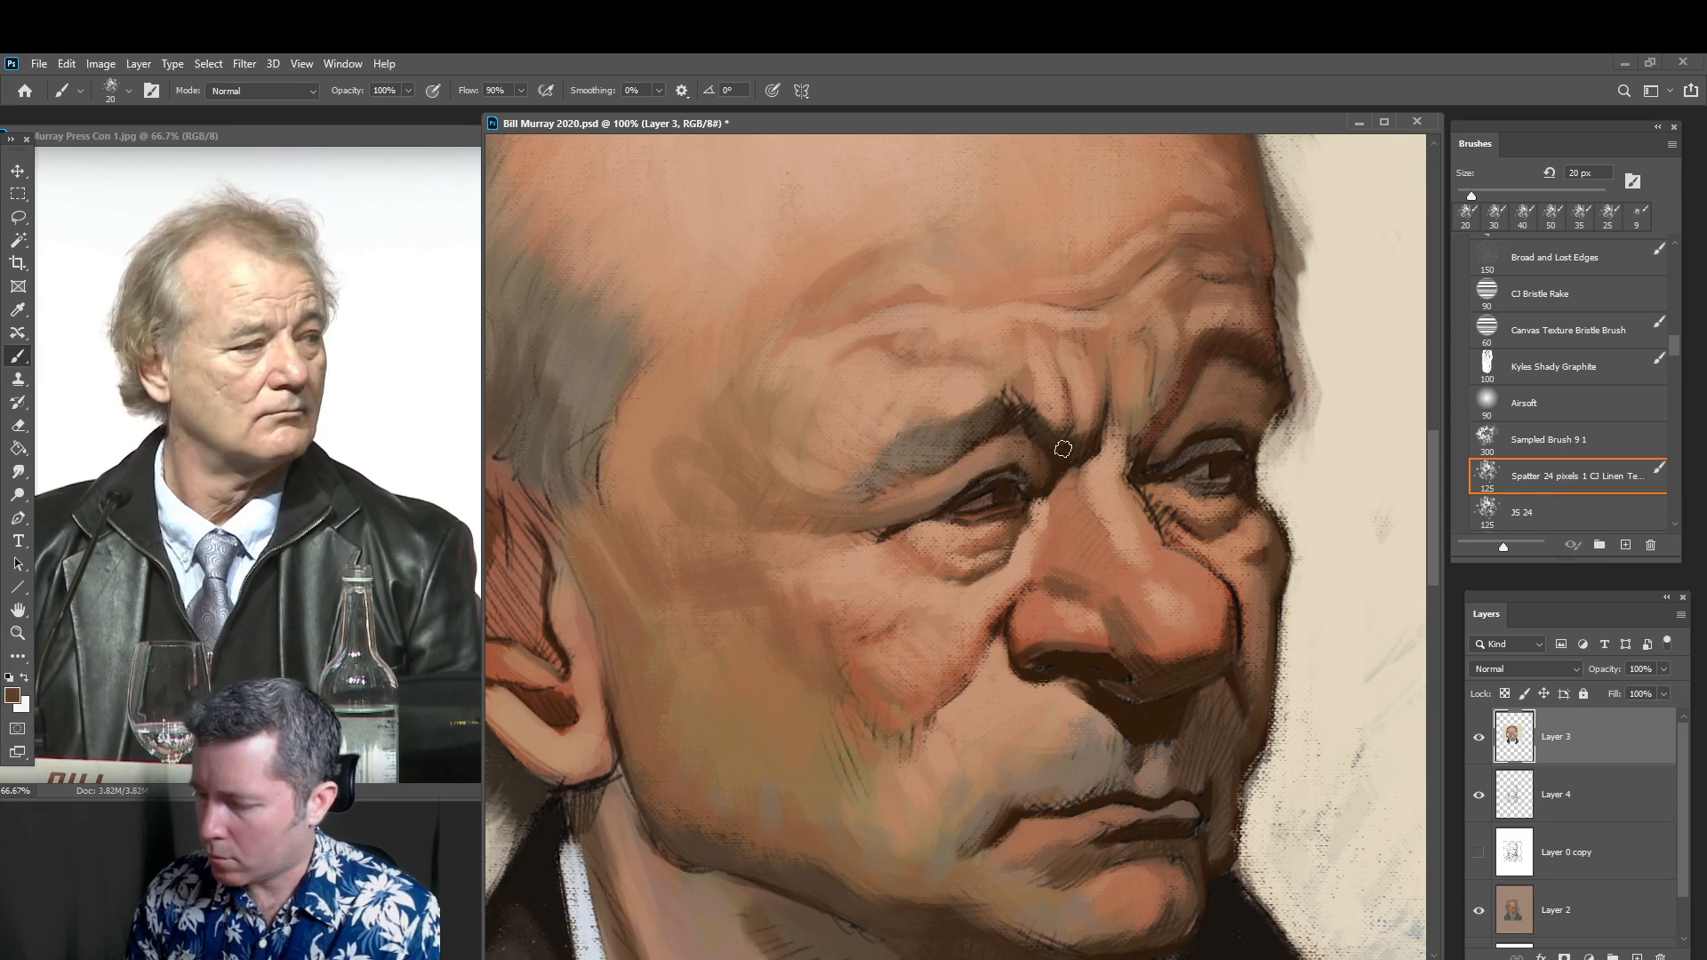
key("bracketright")
mouse_move(1032, 427)
left_mouse_down()
mouse_move(1083, 437)
mouse_move(1086, 452)
mouse_move(1066, 459)
mouse_move(1069, 413)
mouse_move(1095, 418)
mouse_move(1092, 446)
mouse_move(1050, 478)
mouse_move(1093, 446)
mouse_move(1092, 408)
mouse_move(1180, 384)
mouse_move(1138, 476)
mouse_move(1161, 424)
left_mouse_up()
left_click(1070, 414, "alt")
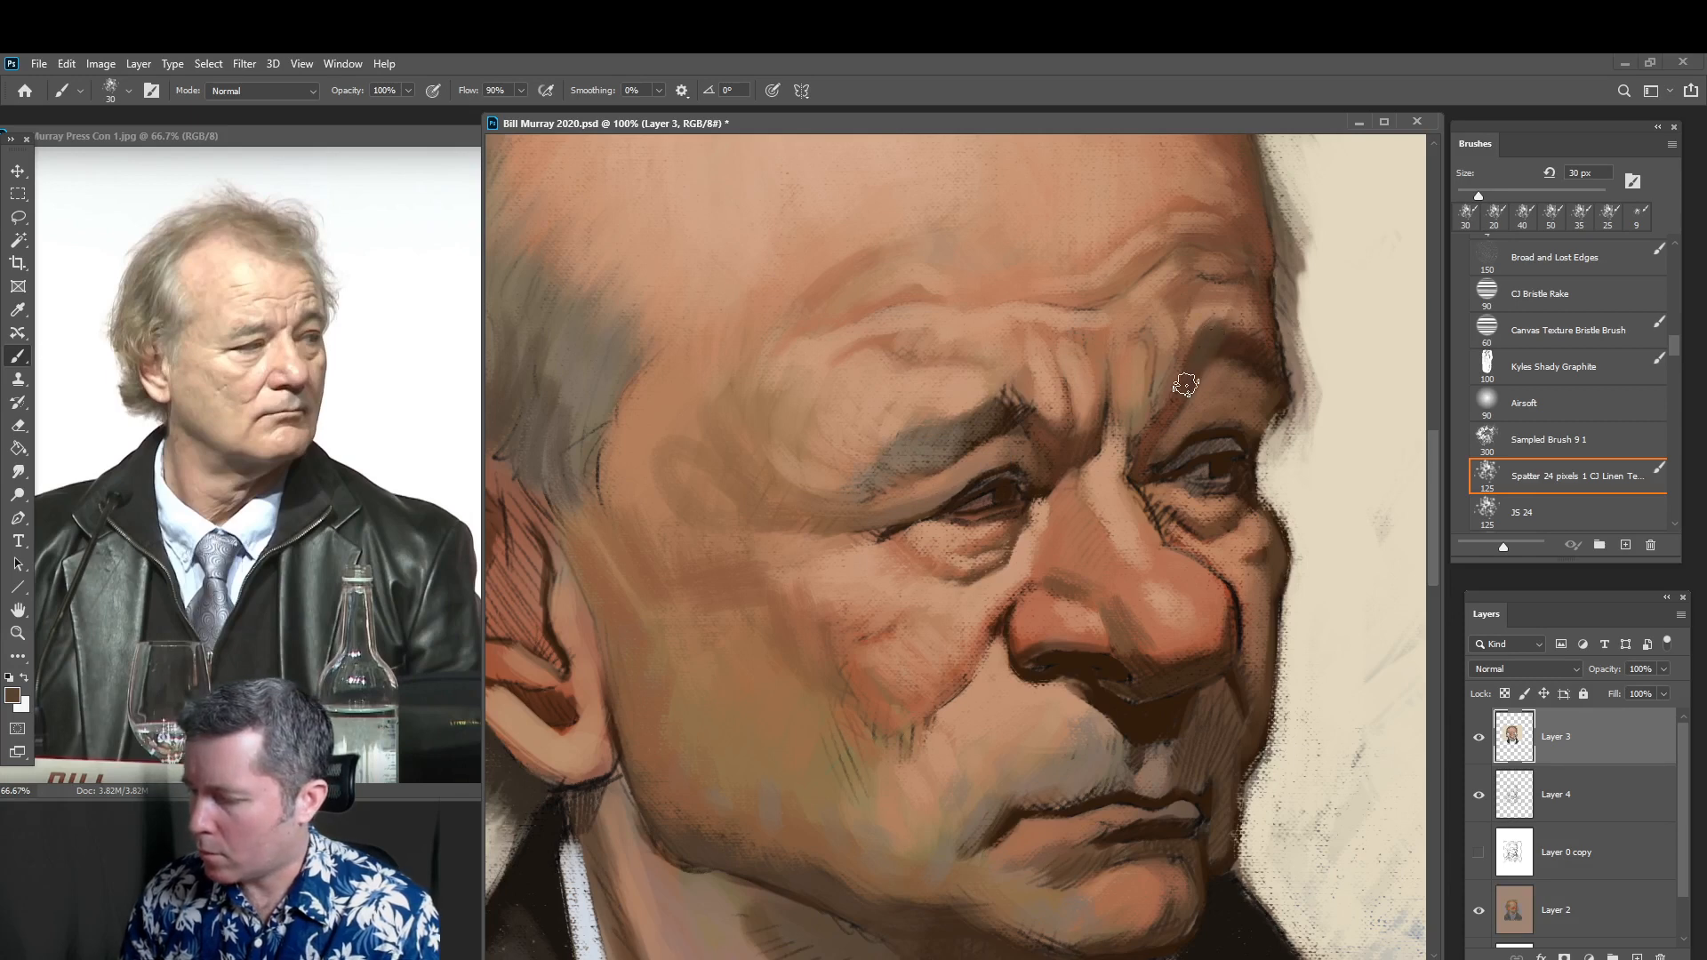
Refine the inner end of the far eyebrow and the nose bridge with sampled skin tones, reducing the brush from 30 to 15 px
mouse_move(1182, 382)
left_mouse_down()
mouse_move(1227, 331)
mouse_move(1225, 356)
mouse_move(1249, 361)
left_mouse_up()
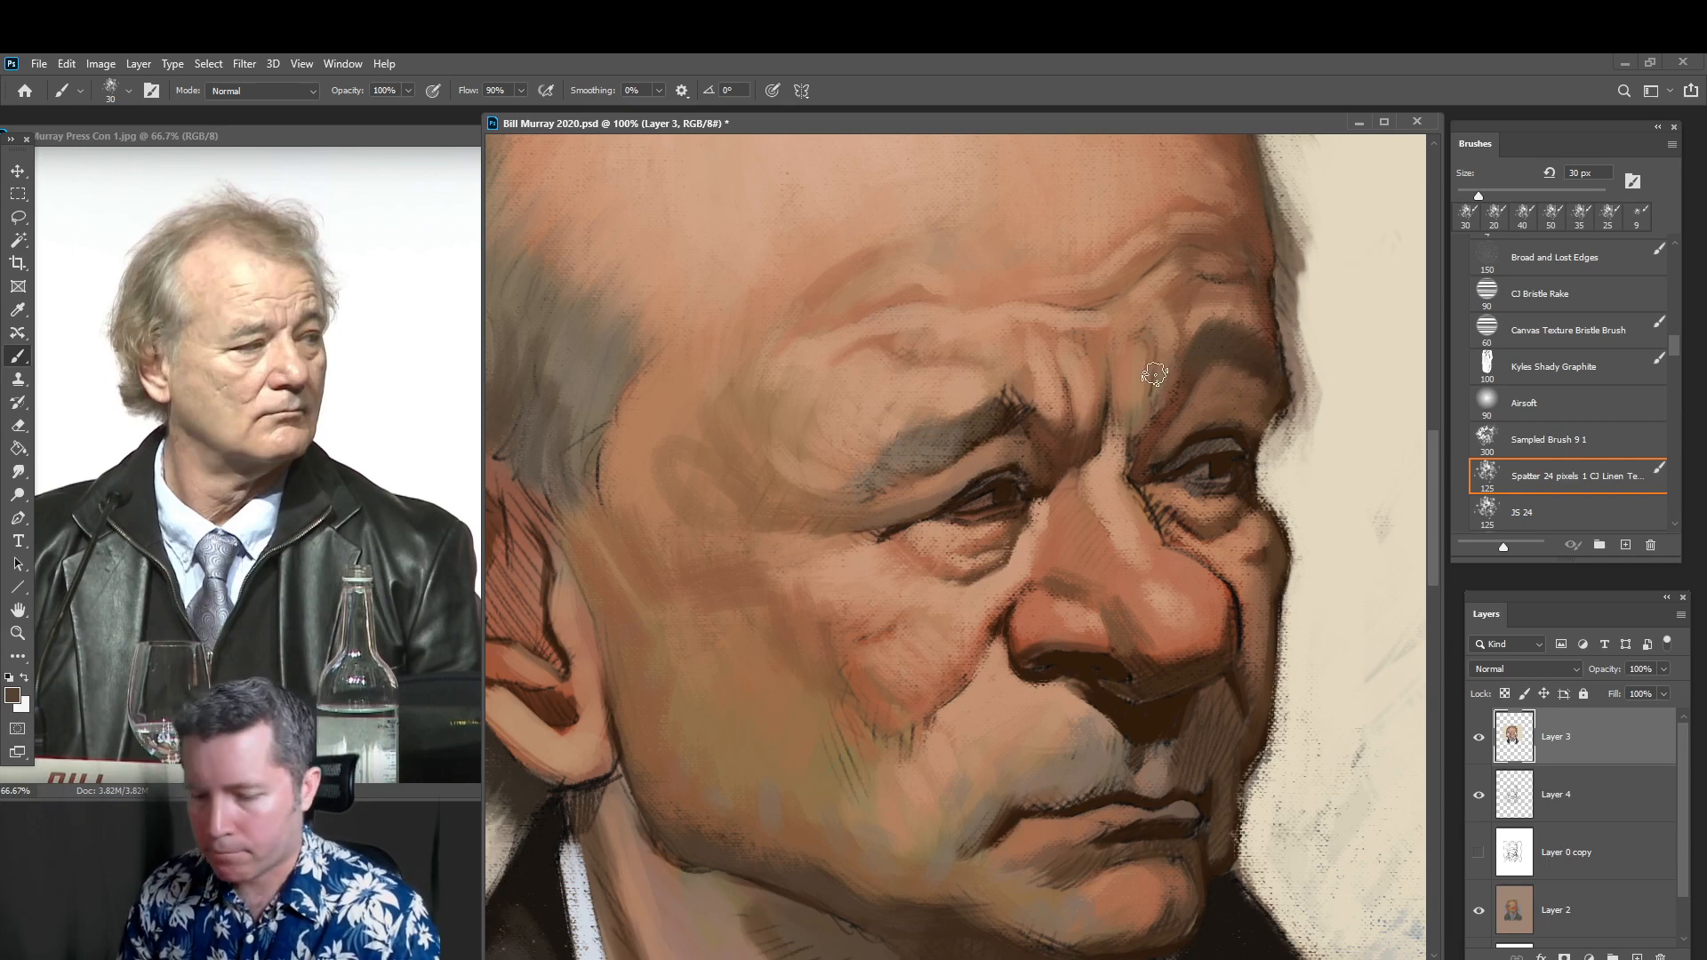
key("alt")
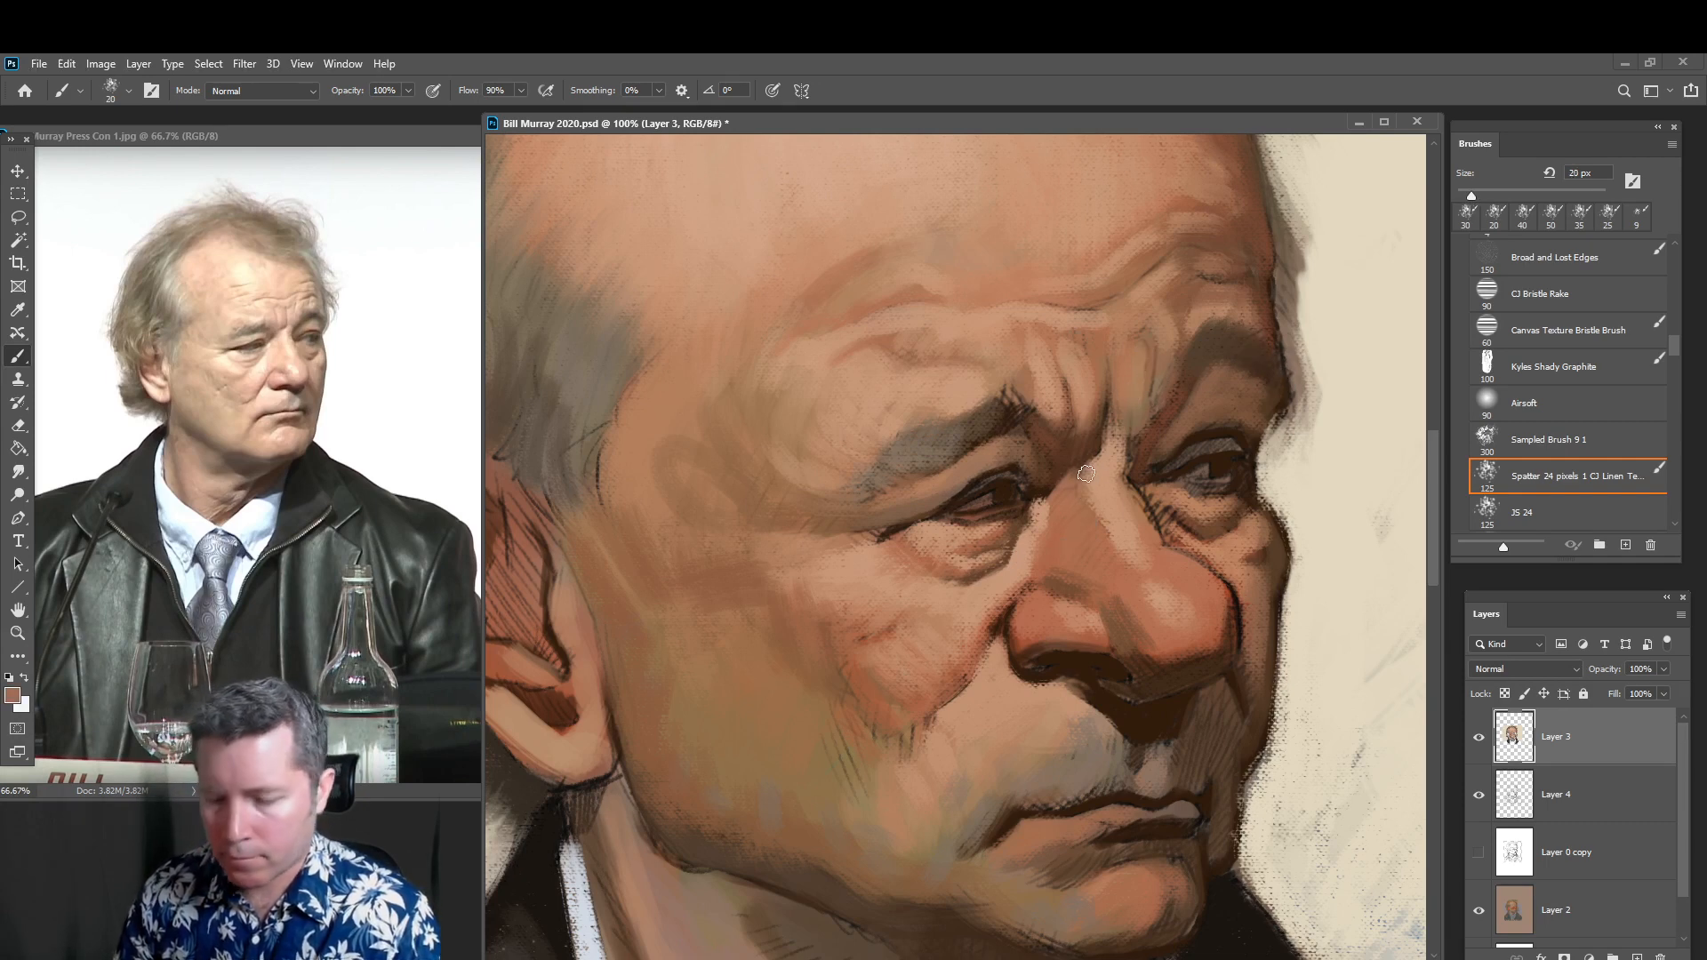
left_click(1103, 473, "alt")
left_click_drag(1110, 453, 1107, 449)
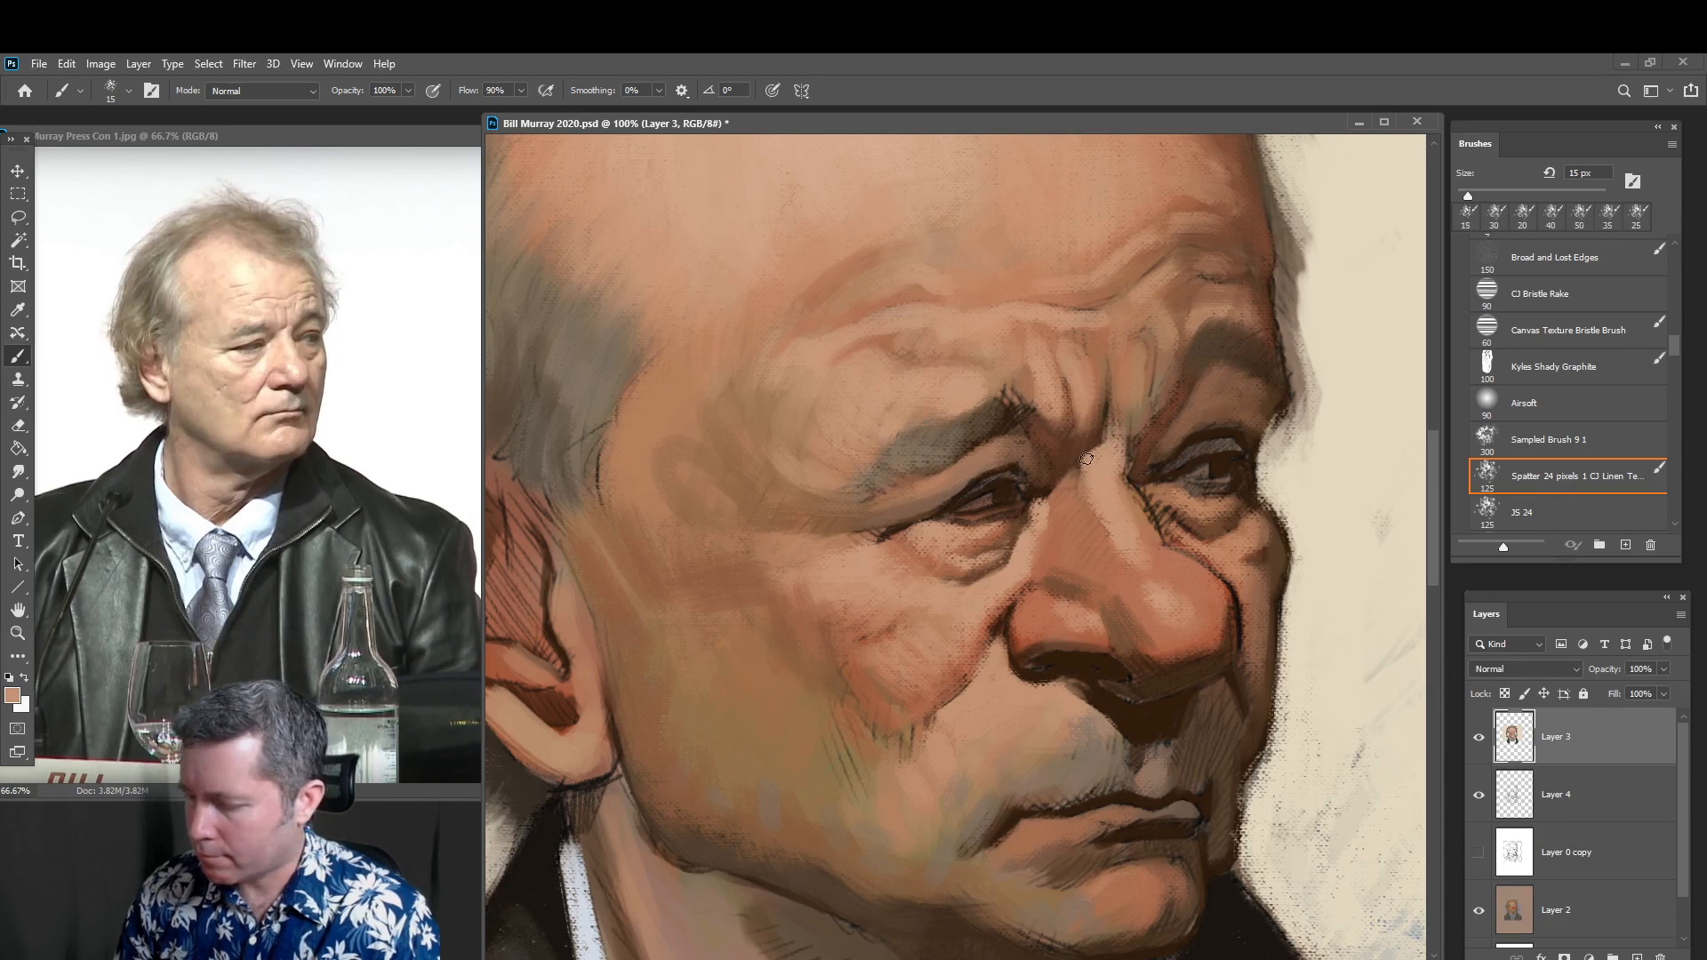
left_click(1072, 459, "alt")
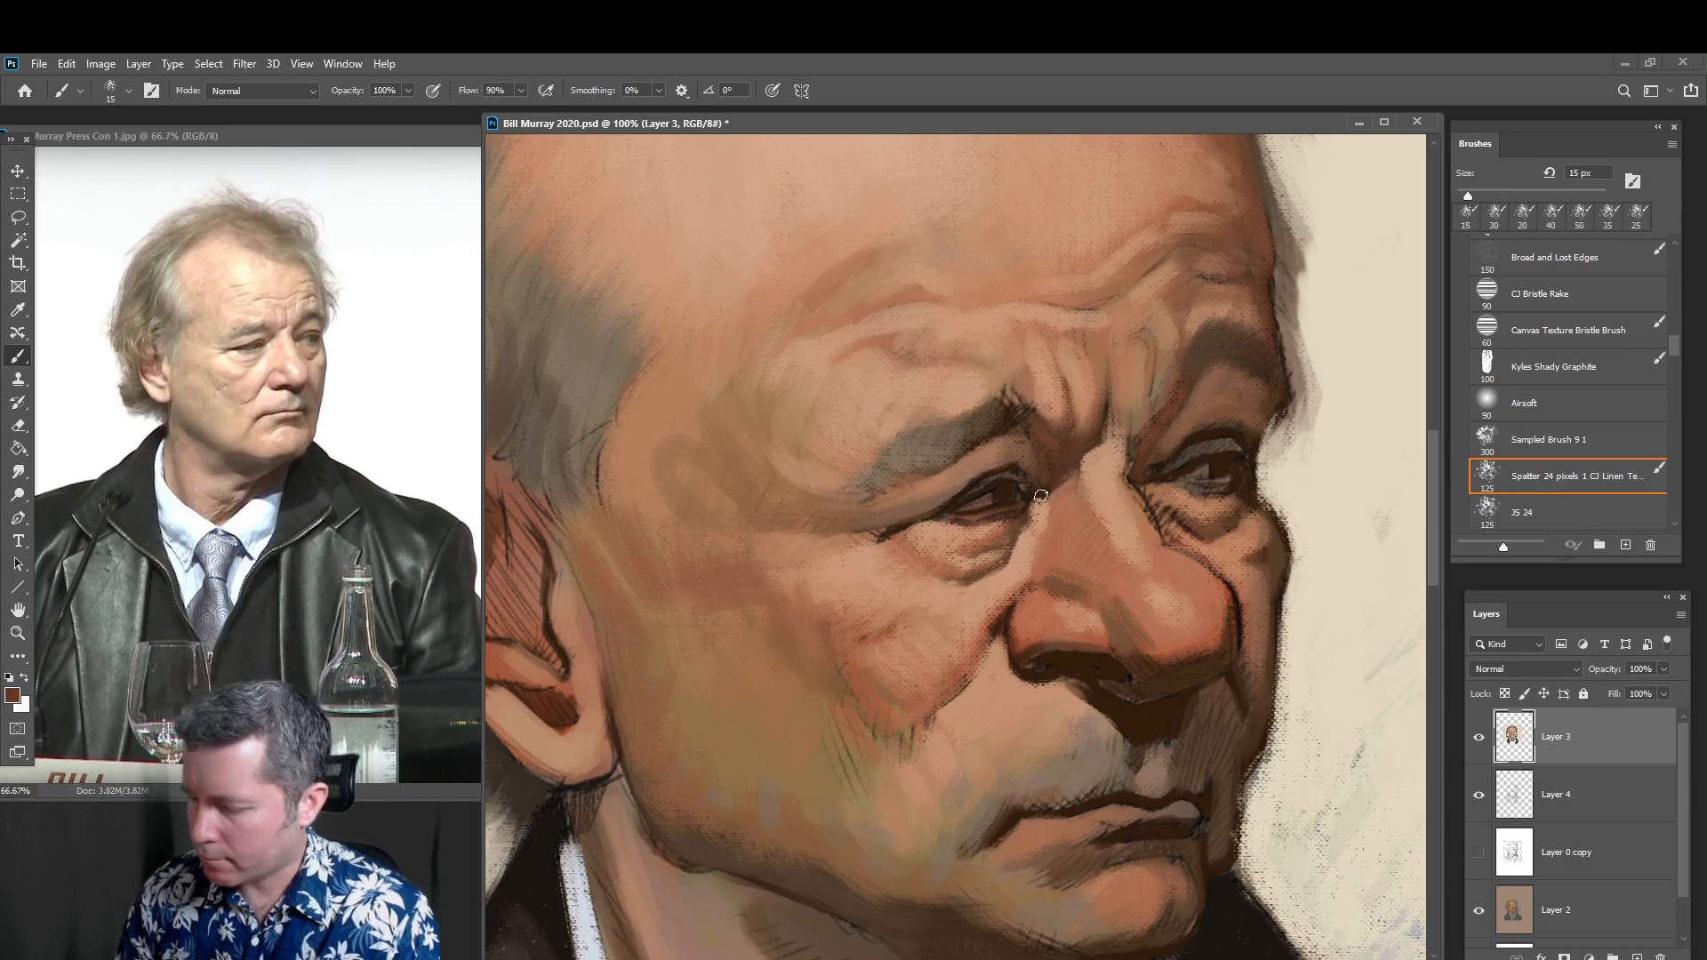
left_click(1111, 490, "alt")
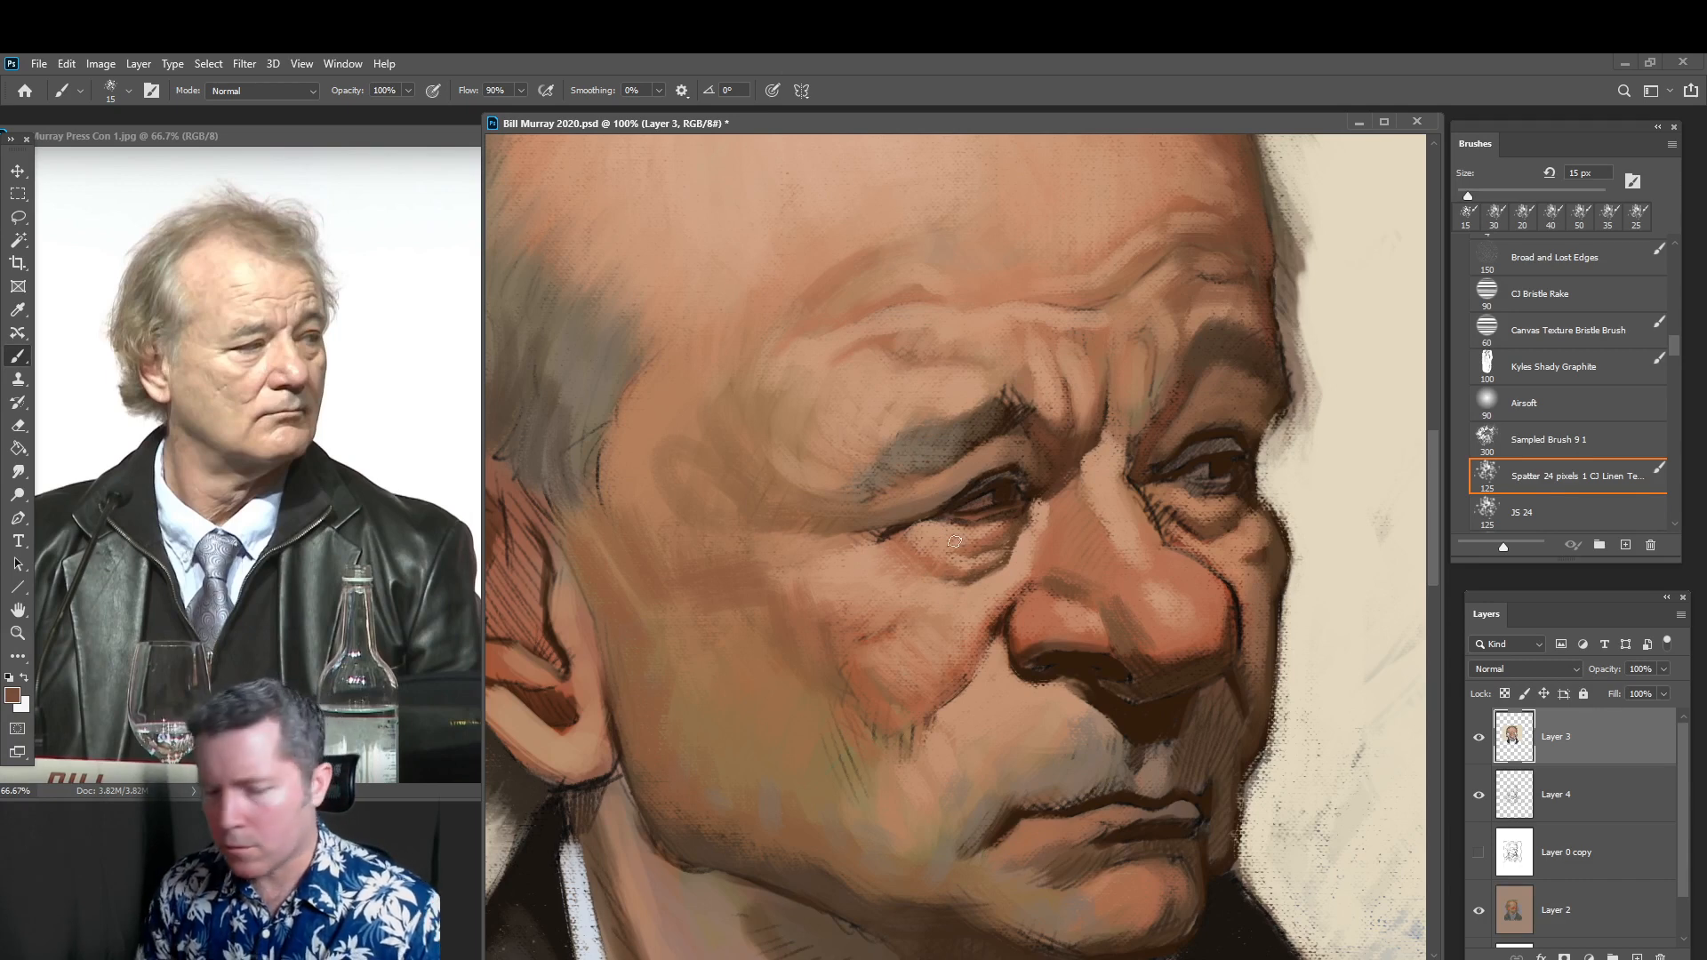
Switch to the Broad and Lost Edges brush and reduce its size to 50 px
left_click(128, 91)
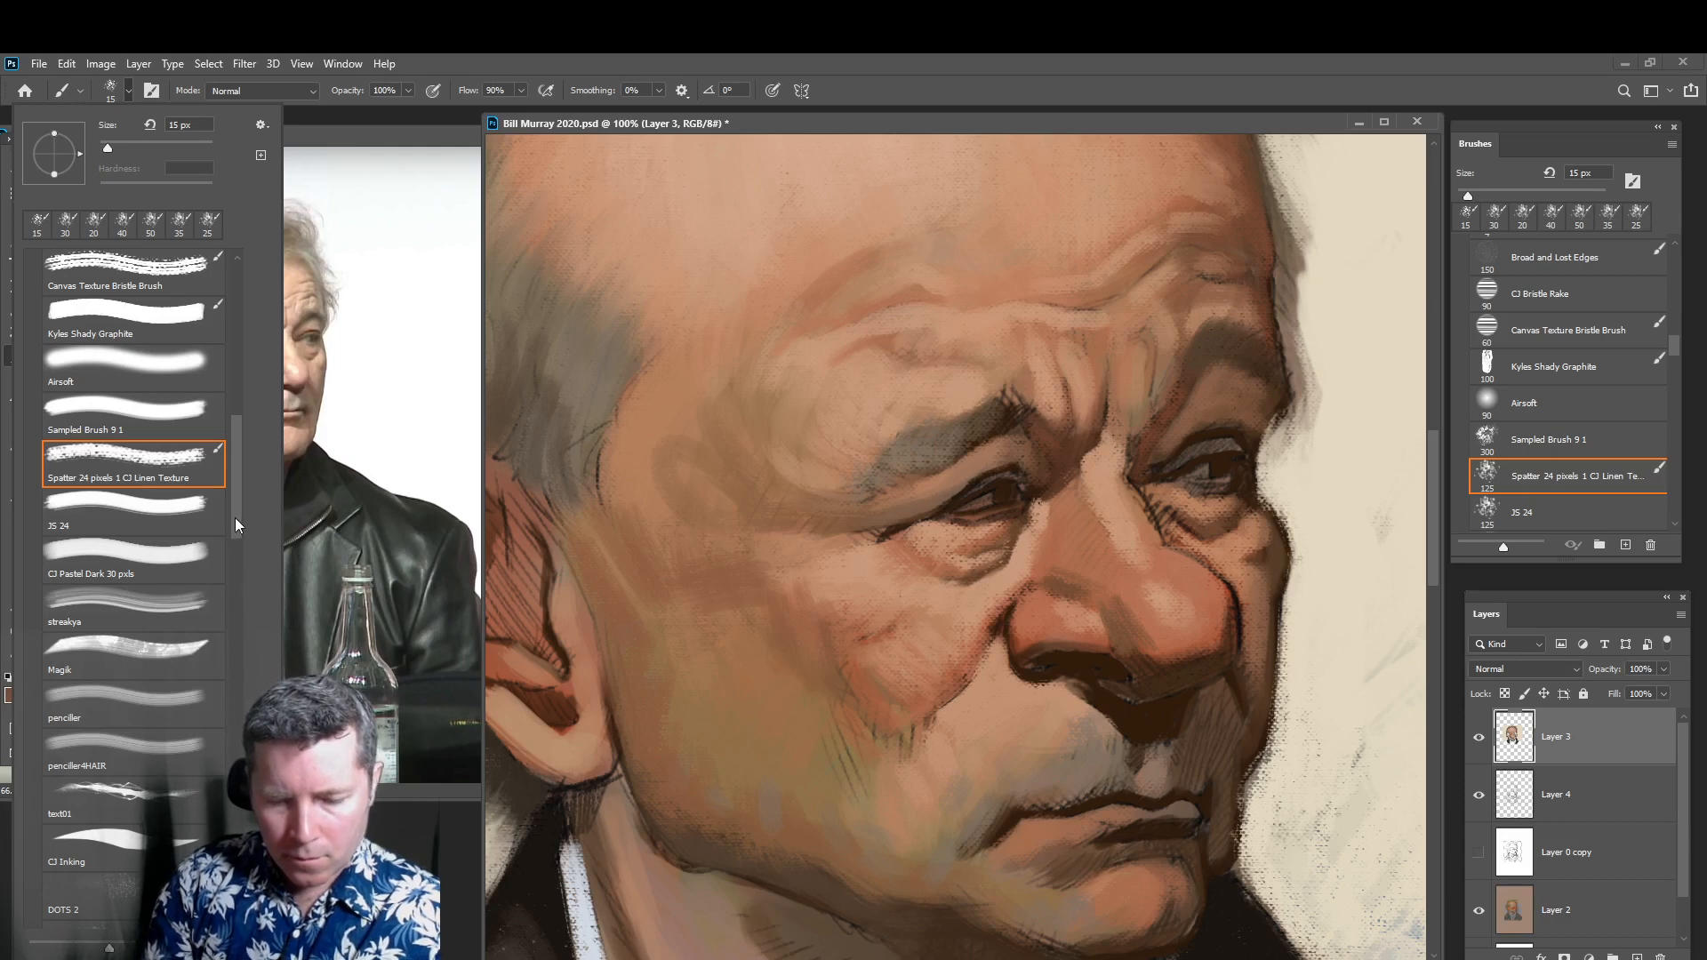
left_click_drag(236, 520, 236, 482)
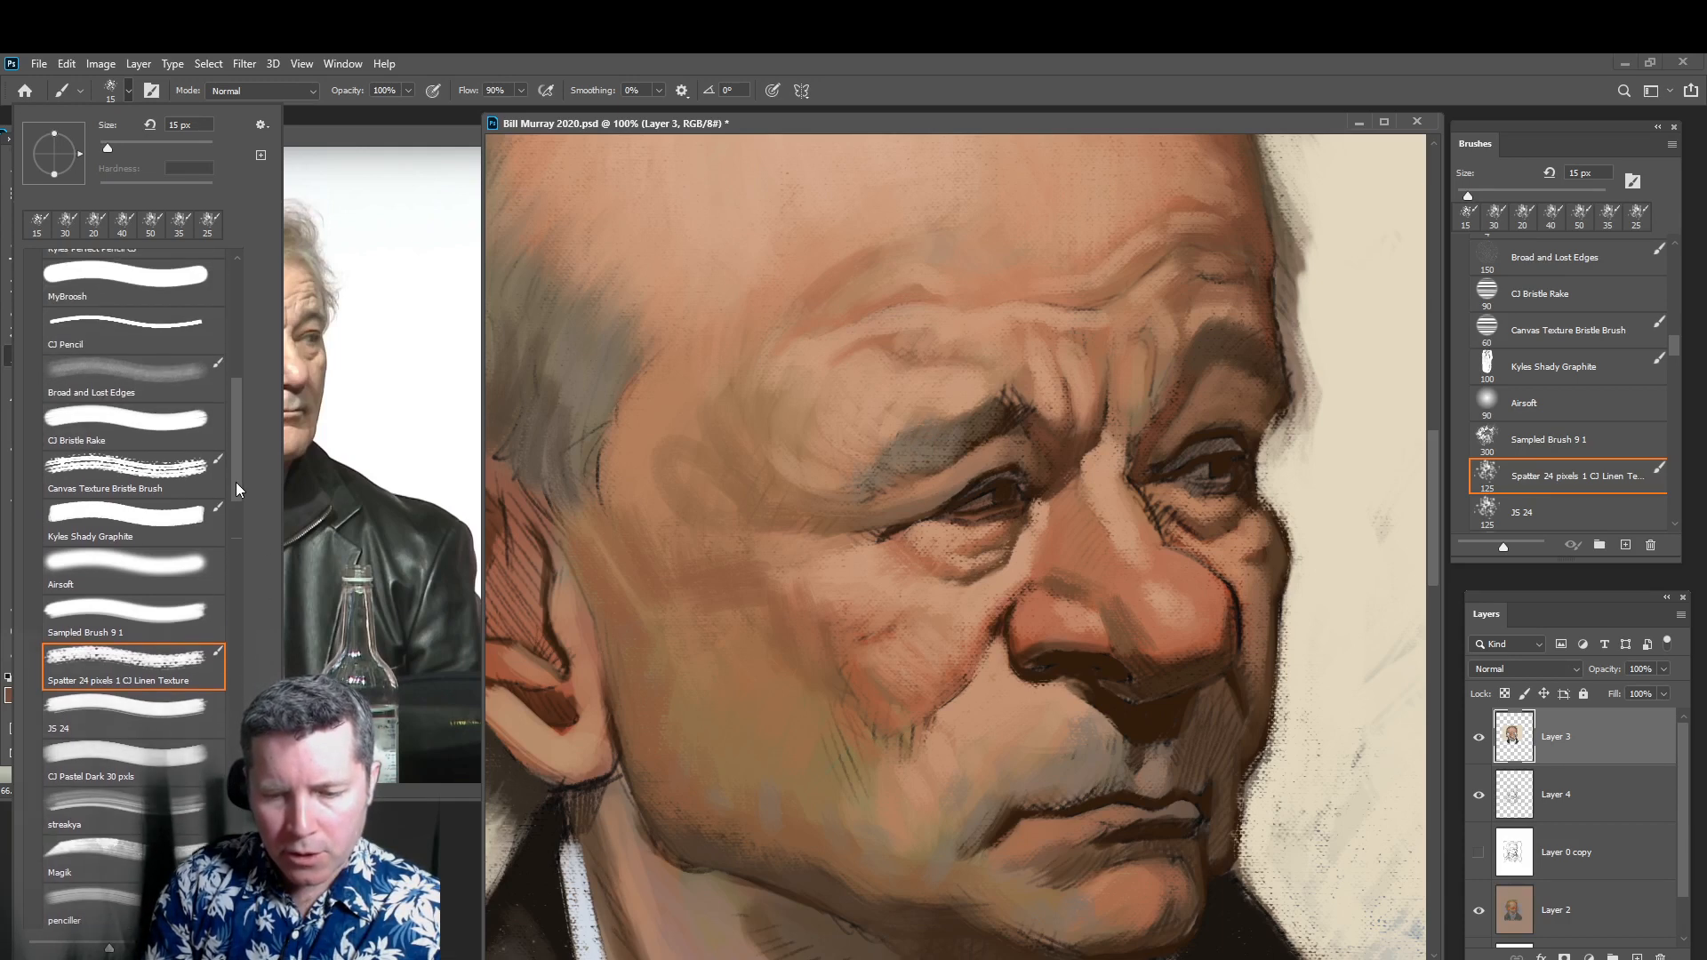
left_click(191, 376)
left_click(941, 123)
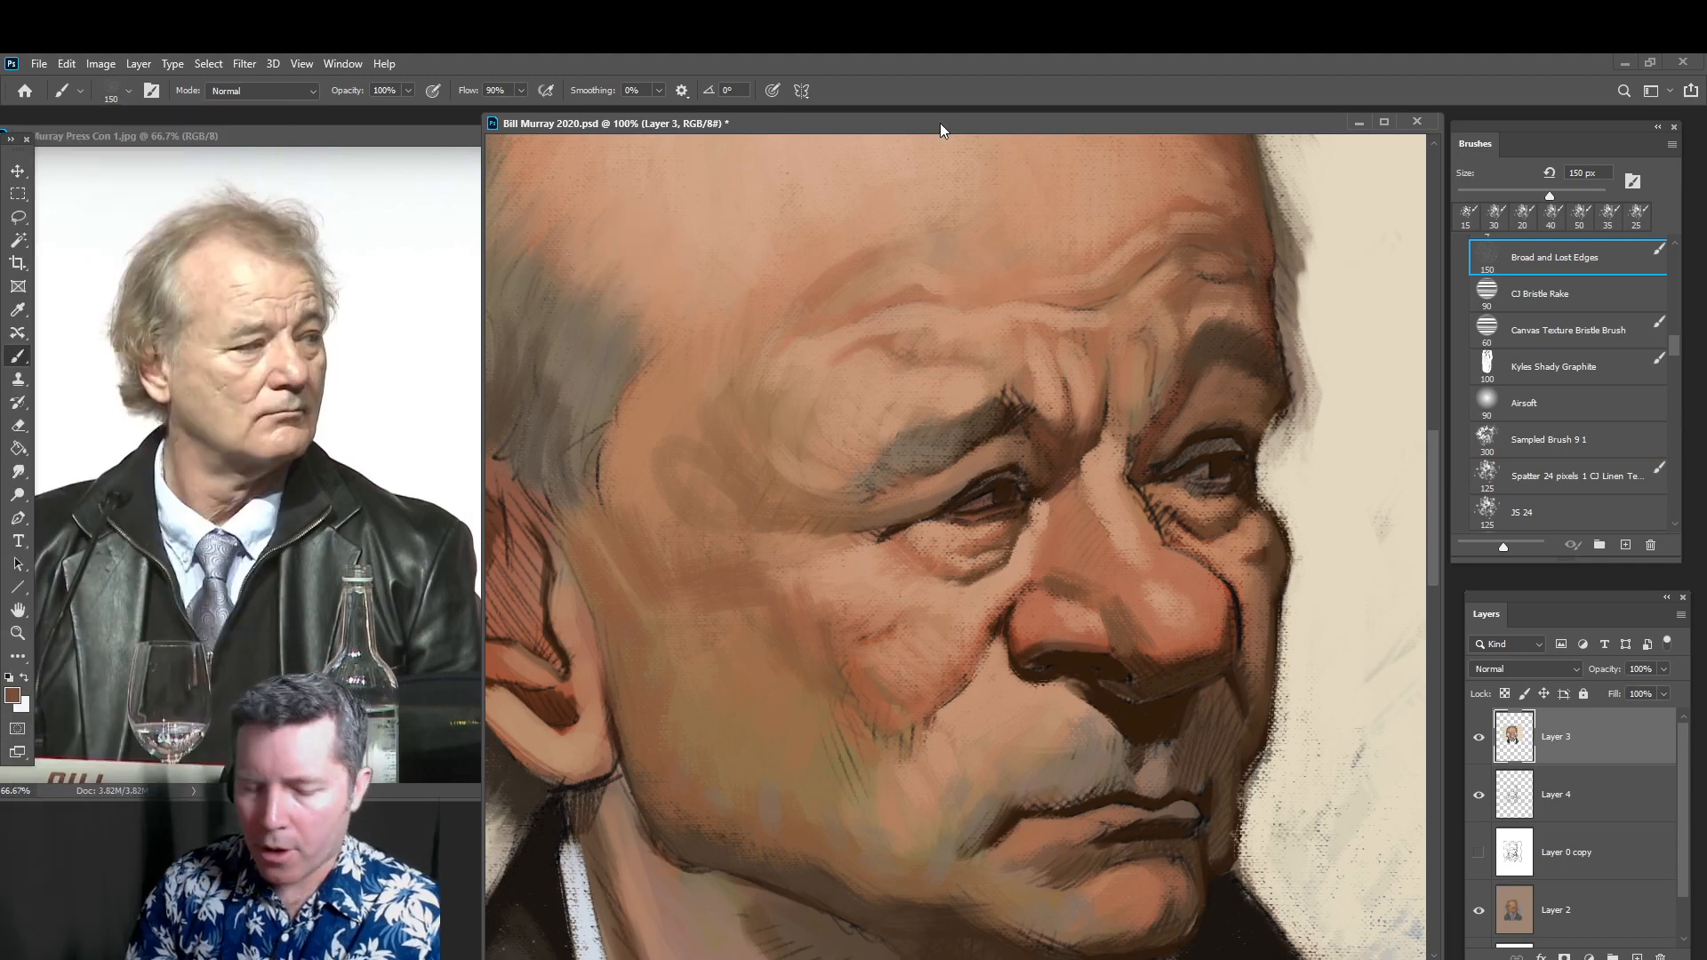
key("bracketleft")
key("bracketleft")
key("bracketleft")
key("bracketleft")
key("bracketleft")
key("bracketleft")
key("bracketleft")
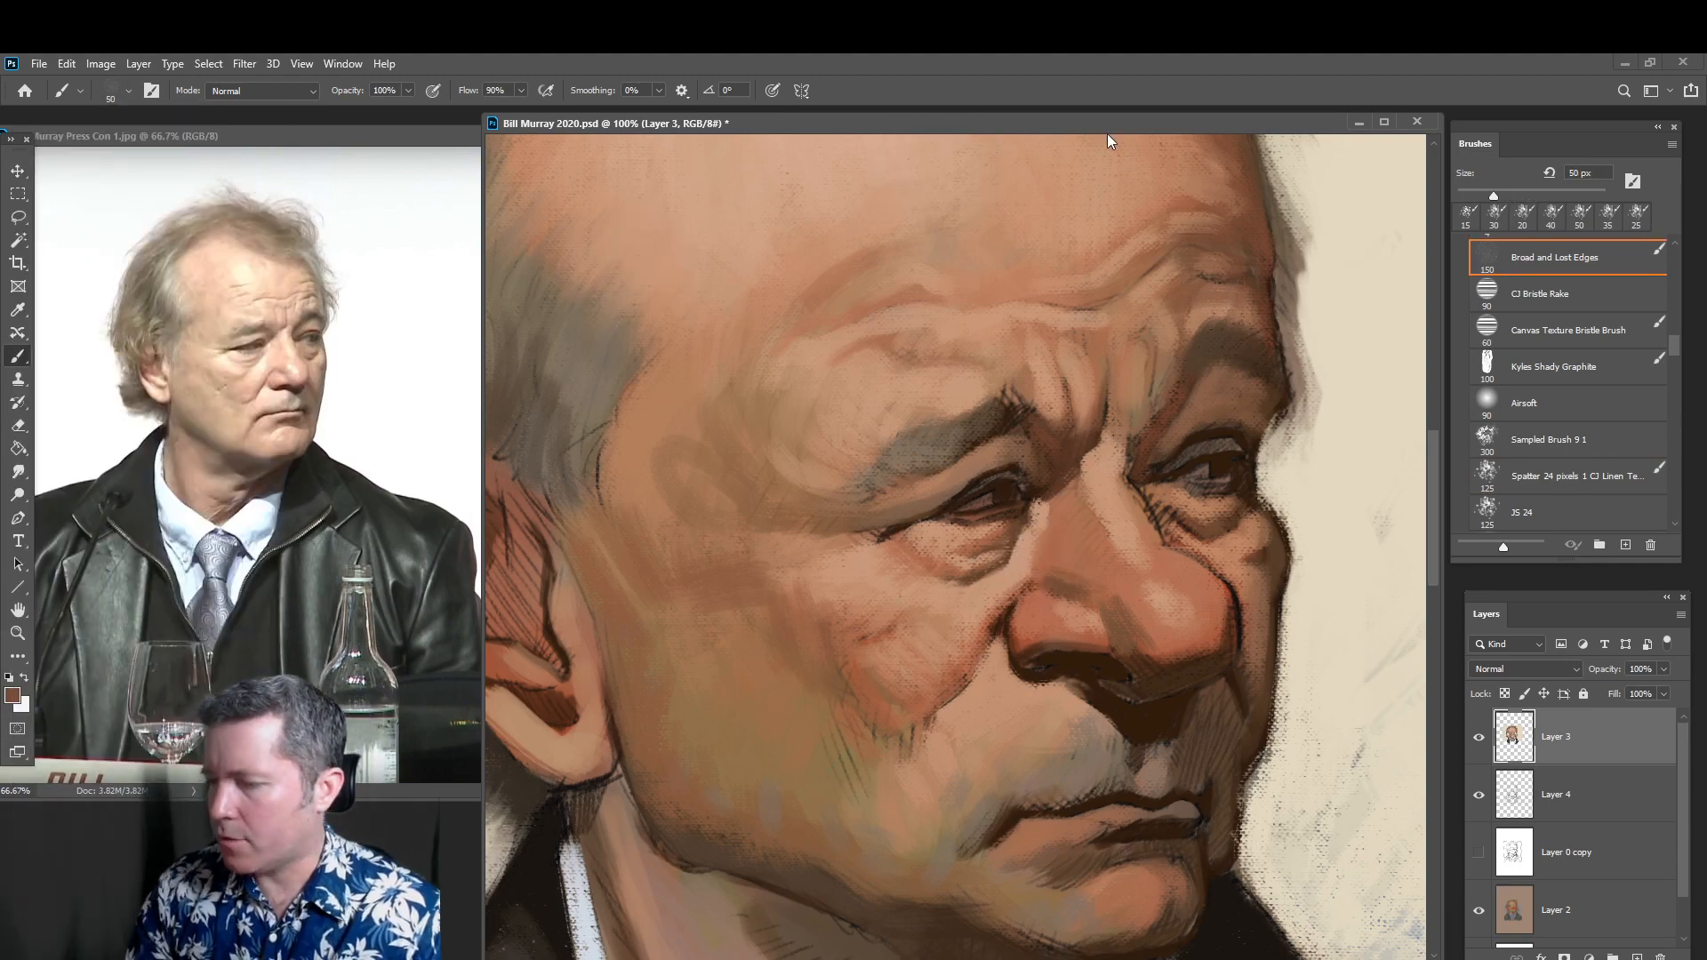
Glaze brown below the near eye at 45 px, try a zigzag test stroke on the background and undo it
left_click_drag(1029, 513, 1014, 508)
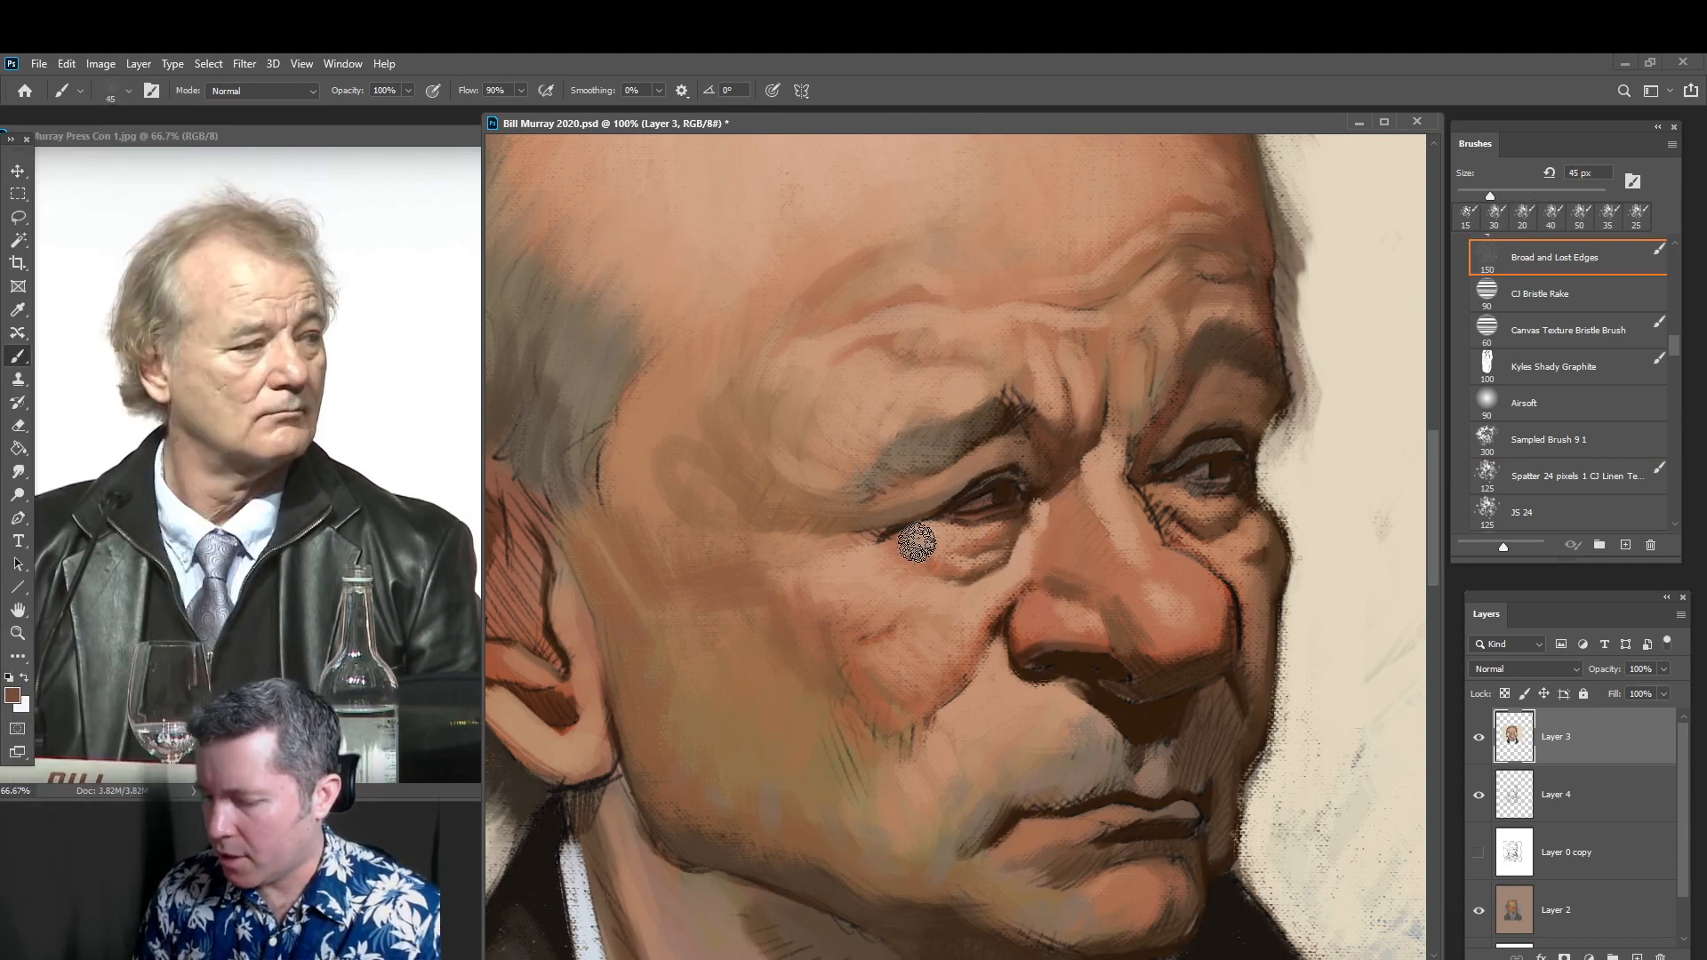
mouse_move(918, 542)
left_mouse_down()
mouse_move(980, 546)
mouse_move(955, 550)
left_mouse_up()
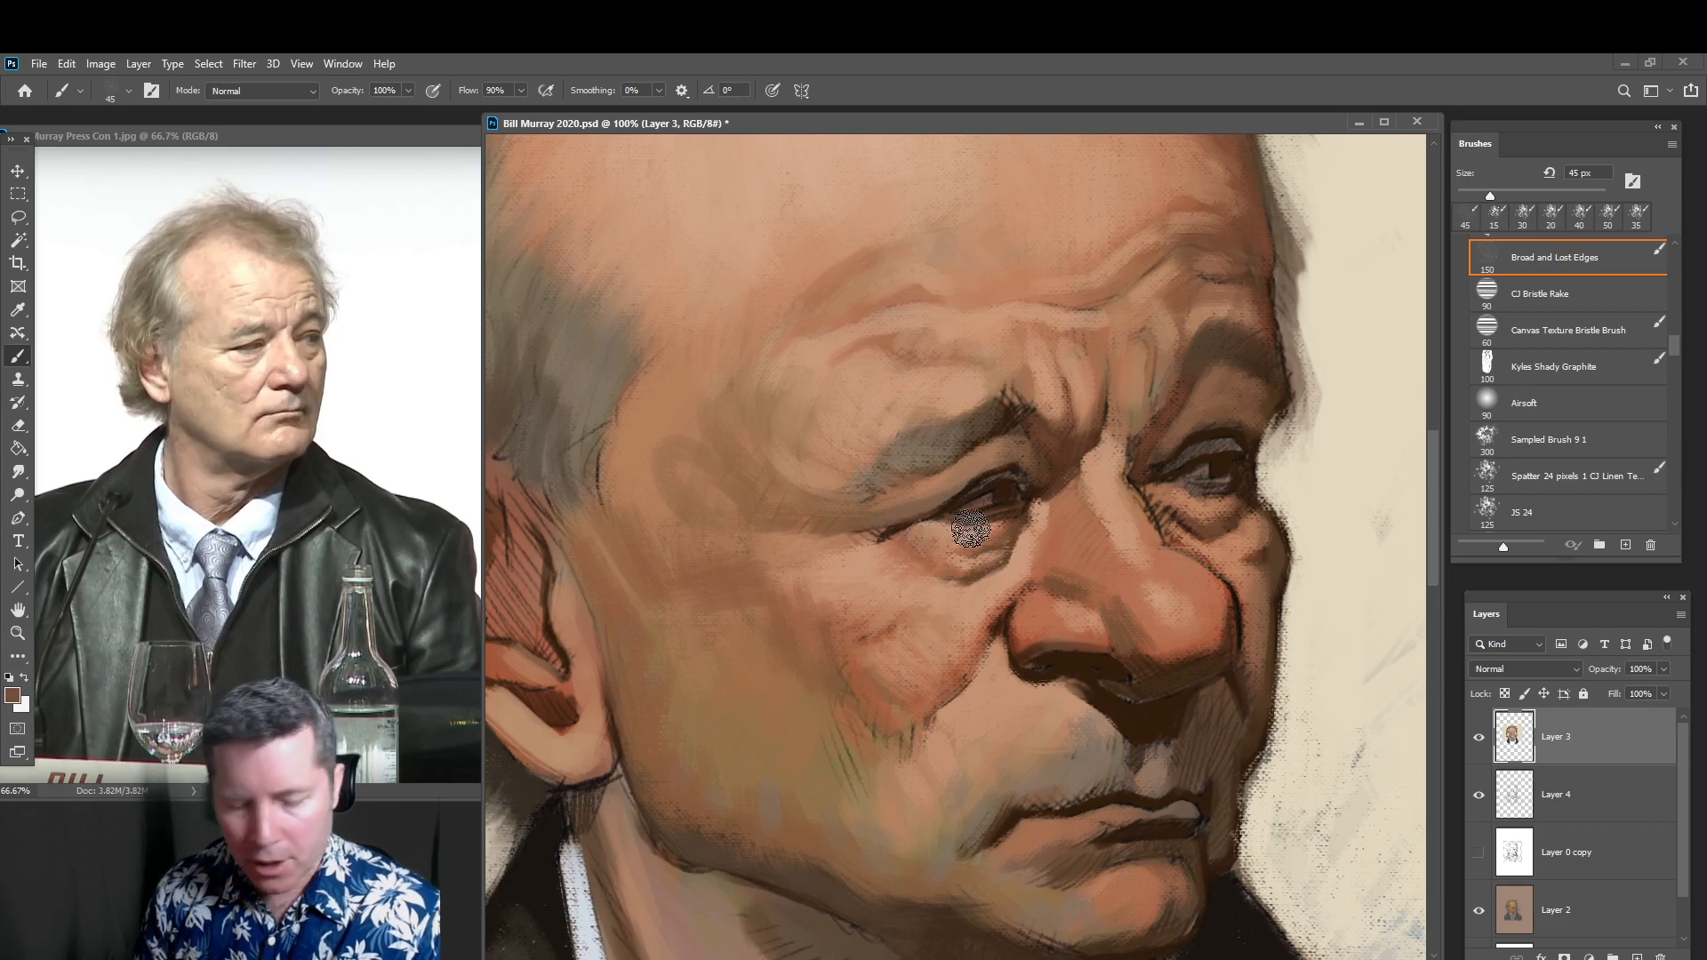
mouse_move(1389, 428)
left_mouse_down()
mouse_move(1346, 735)
mouse_move(1356, 884)
left_mouse_up()
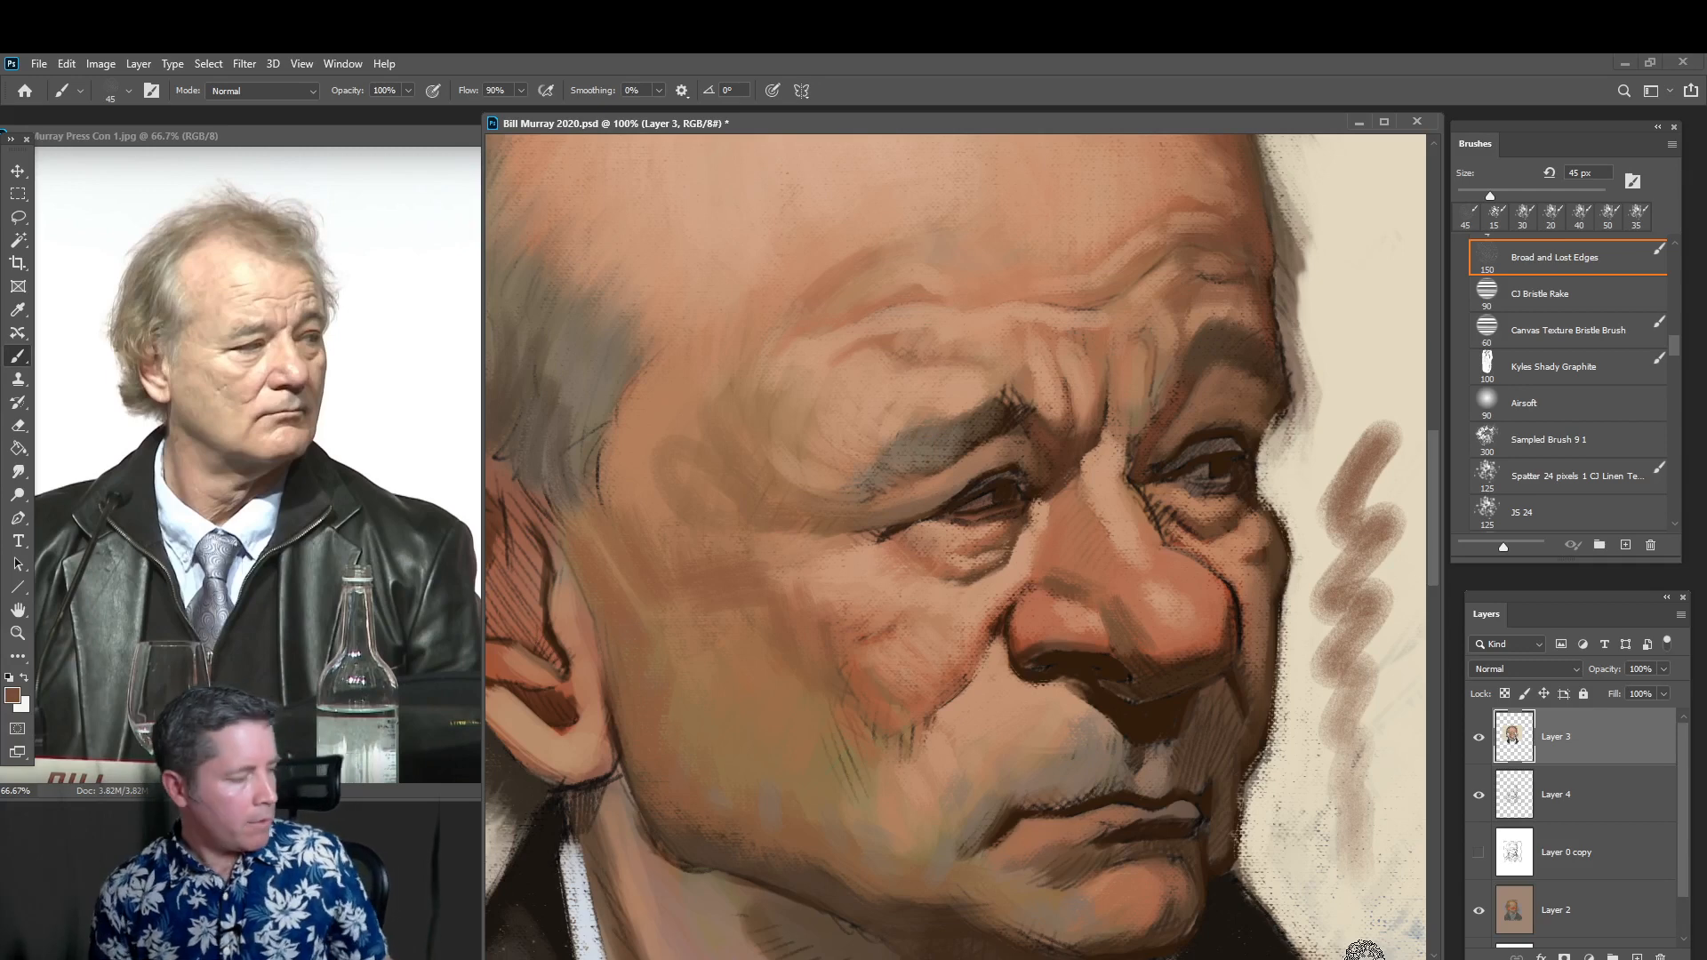
key("ctrl+z")
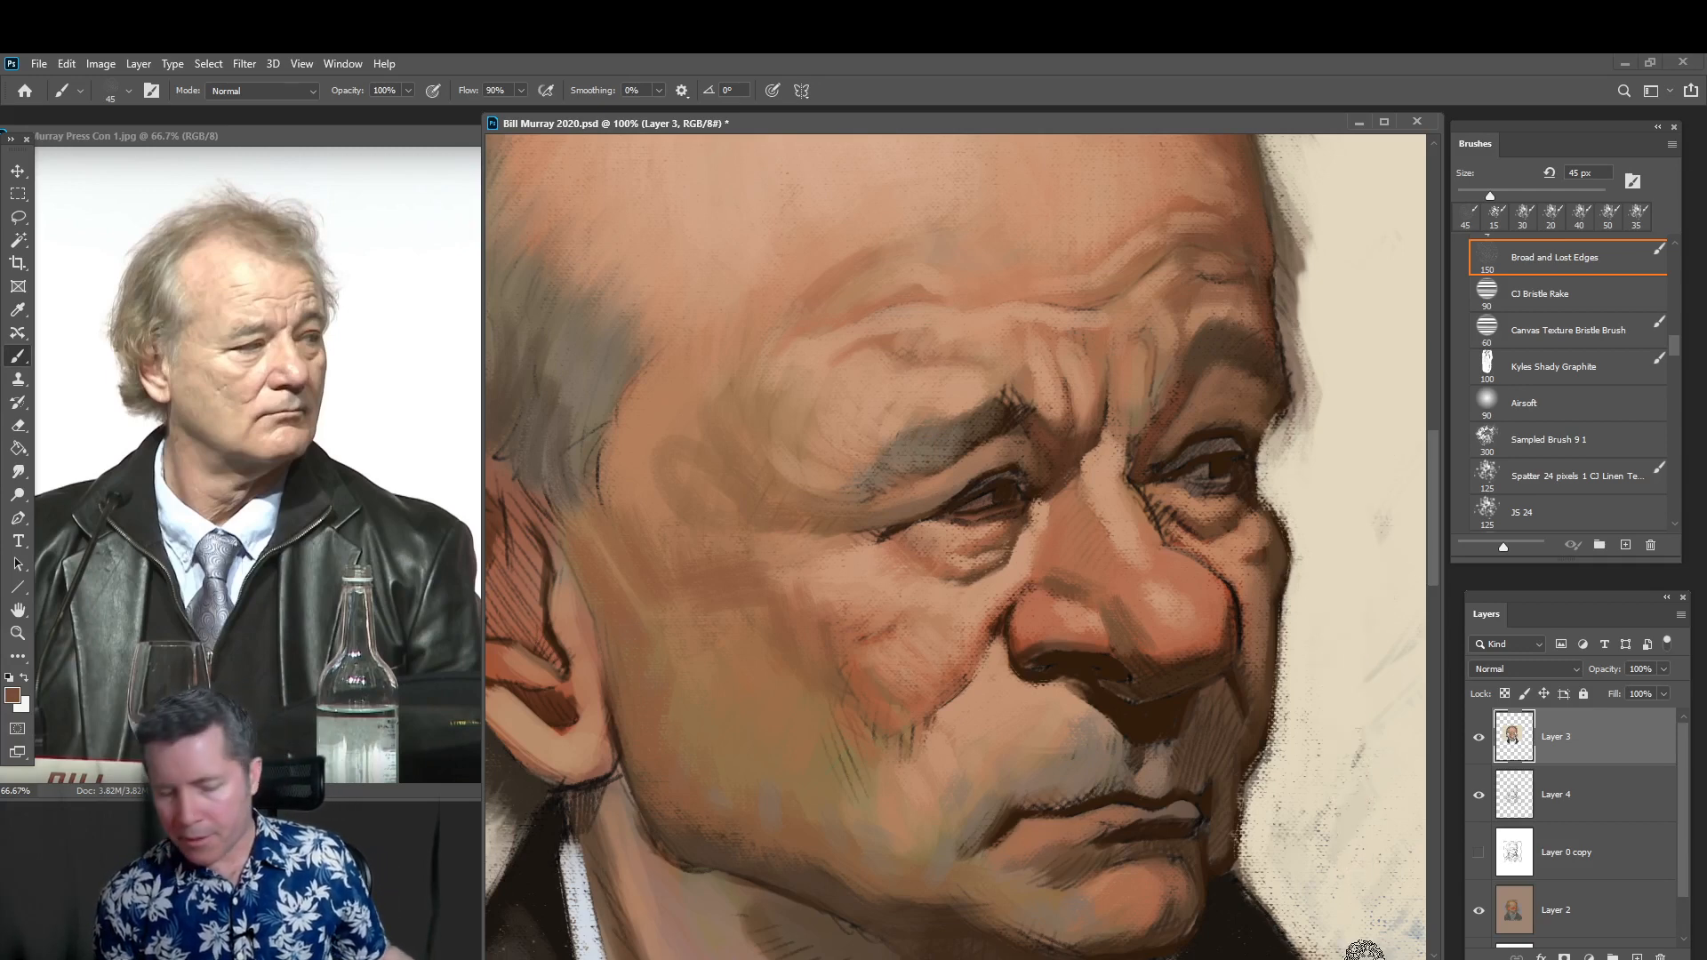
Model the lower lid and eye bag of the near eye with sampled skin tones, reducing the brush from 25 to 15 px
key("bracketleft")
key("bracketleft")
key("bracketleft")
key("bracketleft")
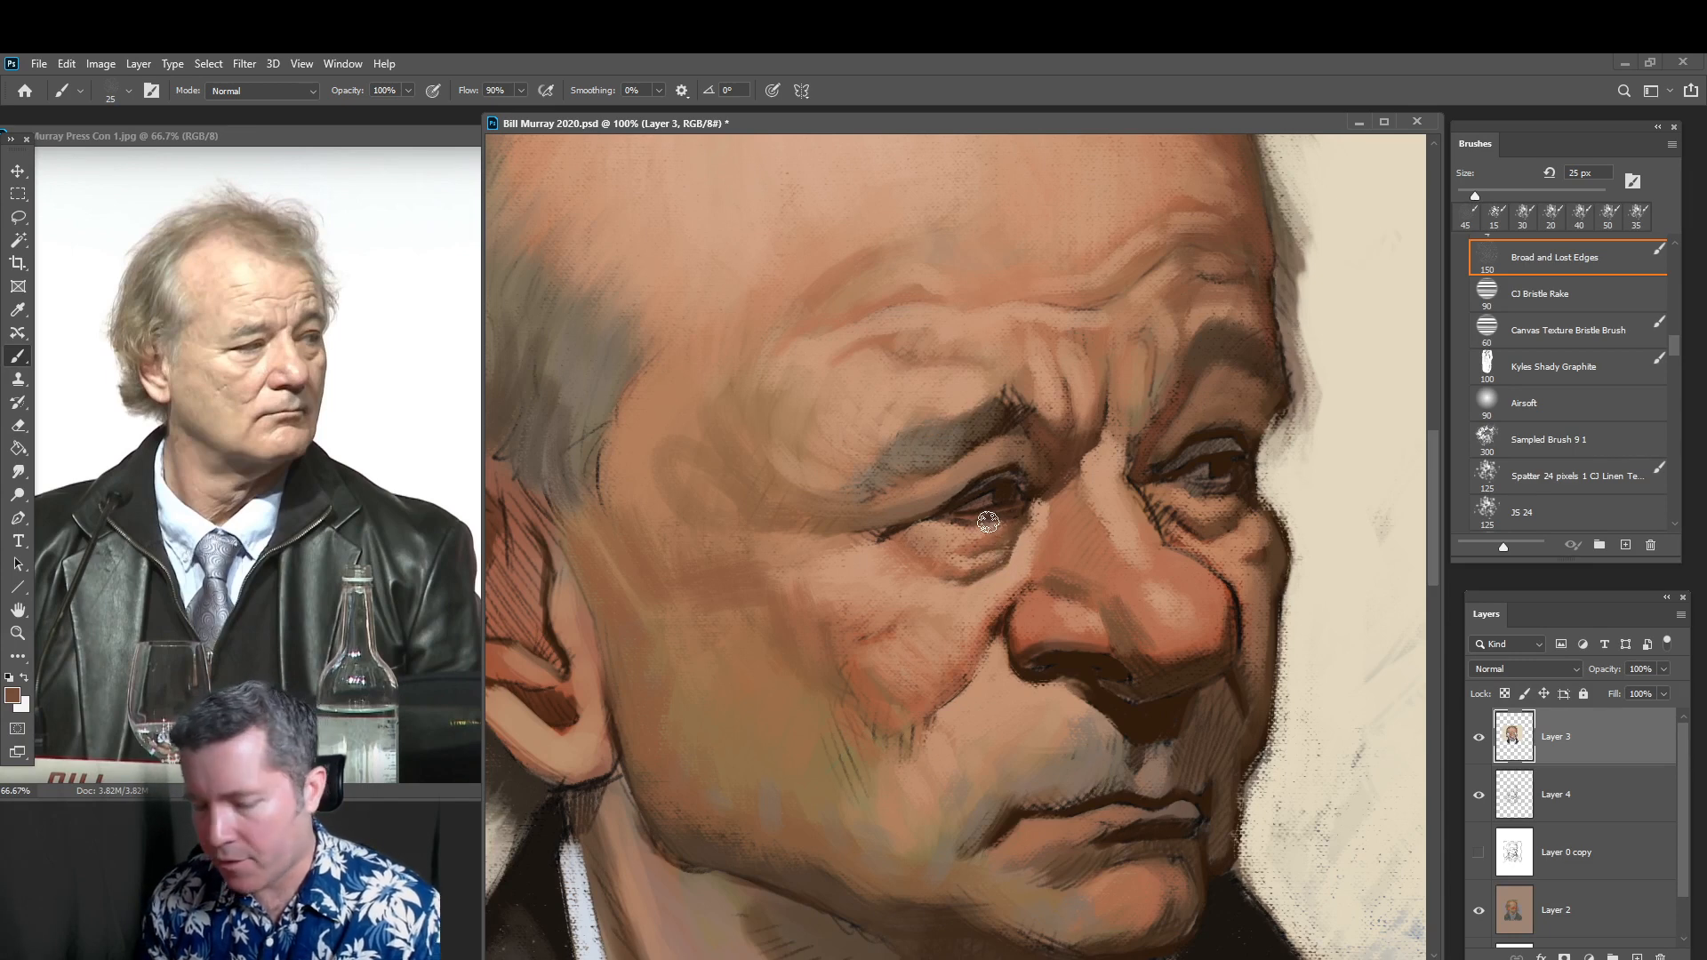
left_click_drag(995, 530, 953, 534)
left_click(941, 548, "alt")
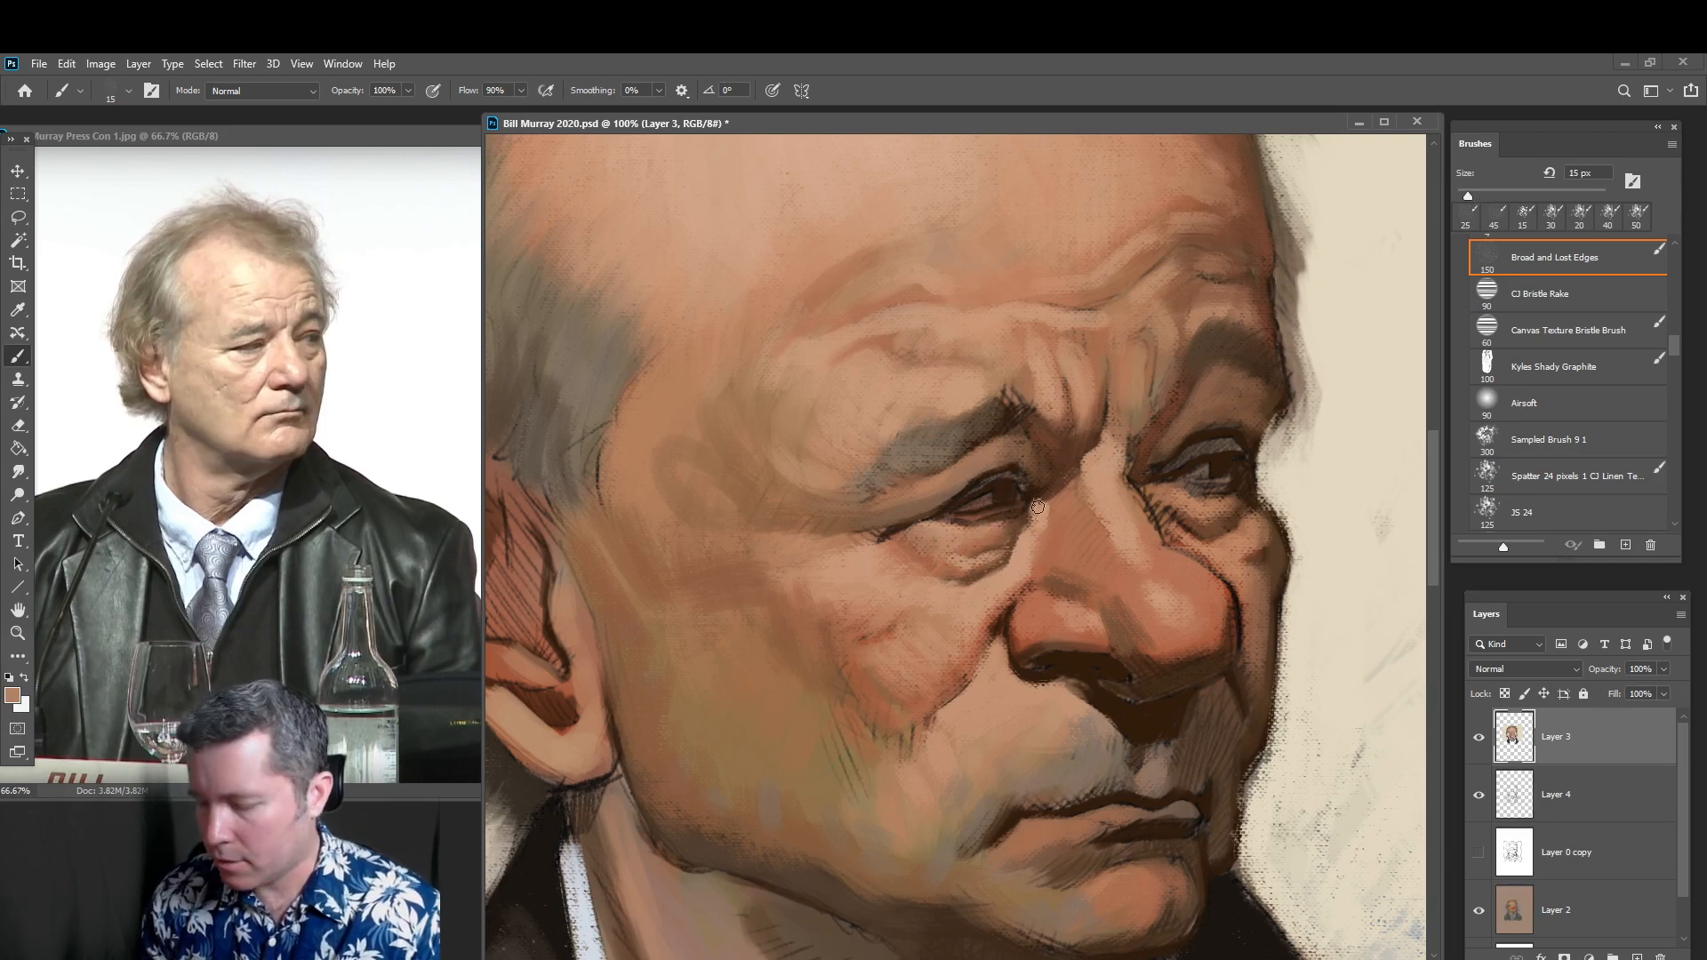
left_click(1022, 553, "alt")
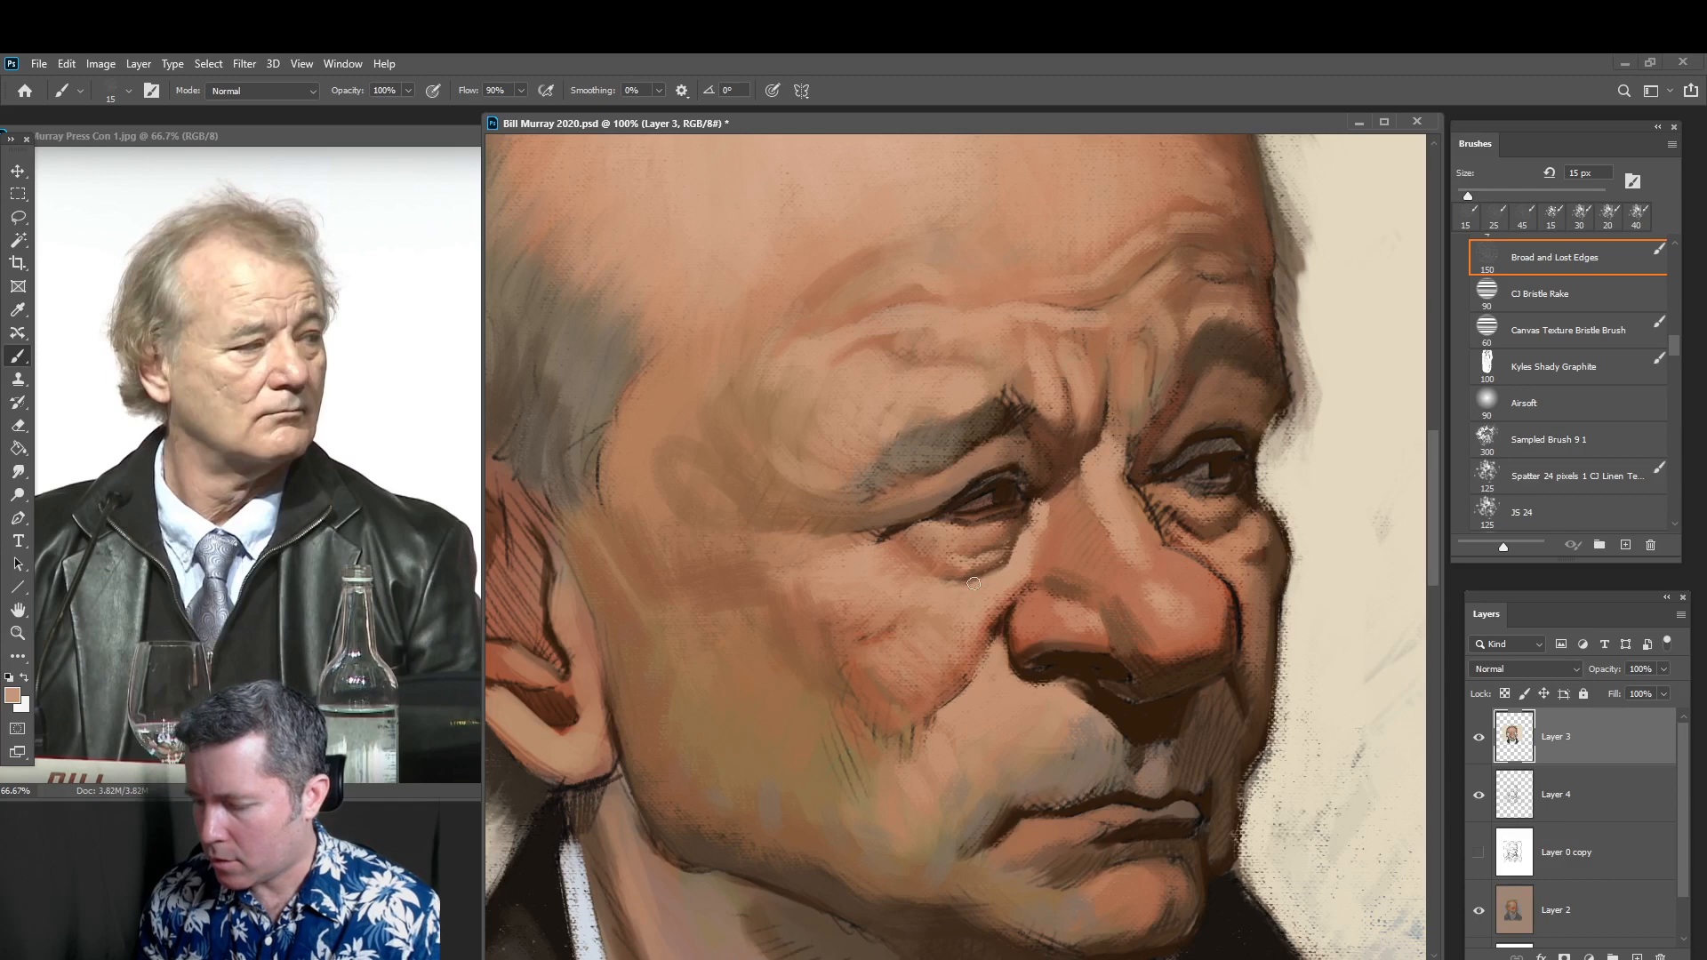
Blend the creases of the near cheek with a sampled reddish skin tone at 30 px
left_click(886, 679, "alt")
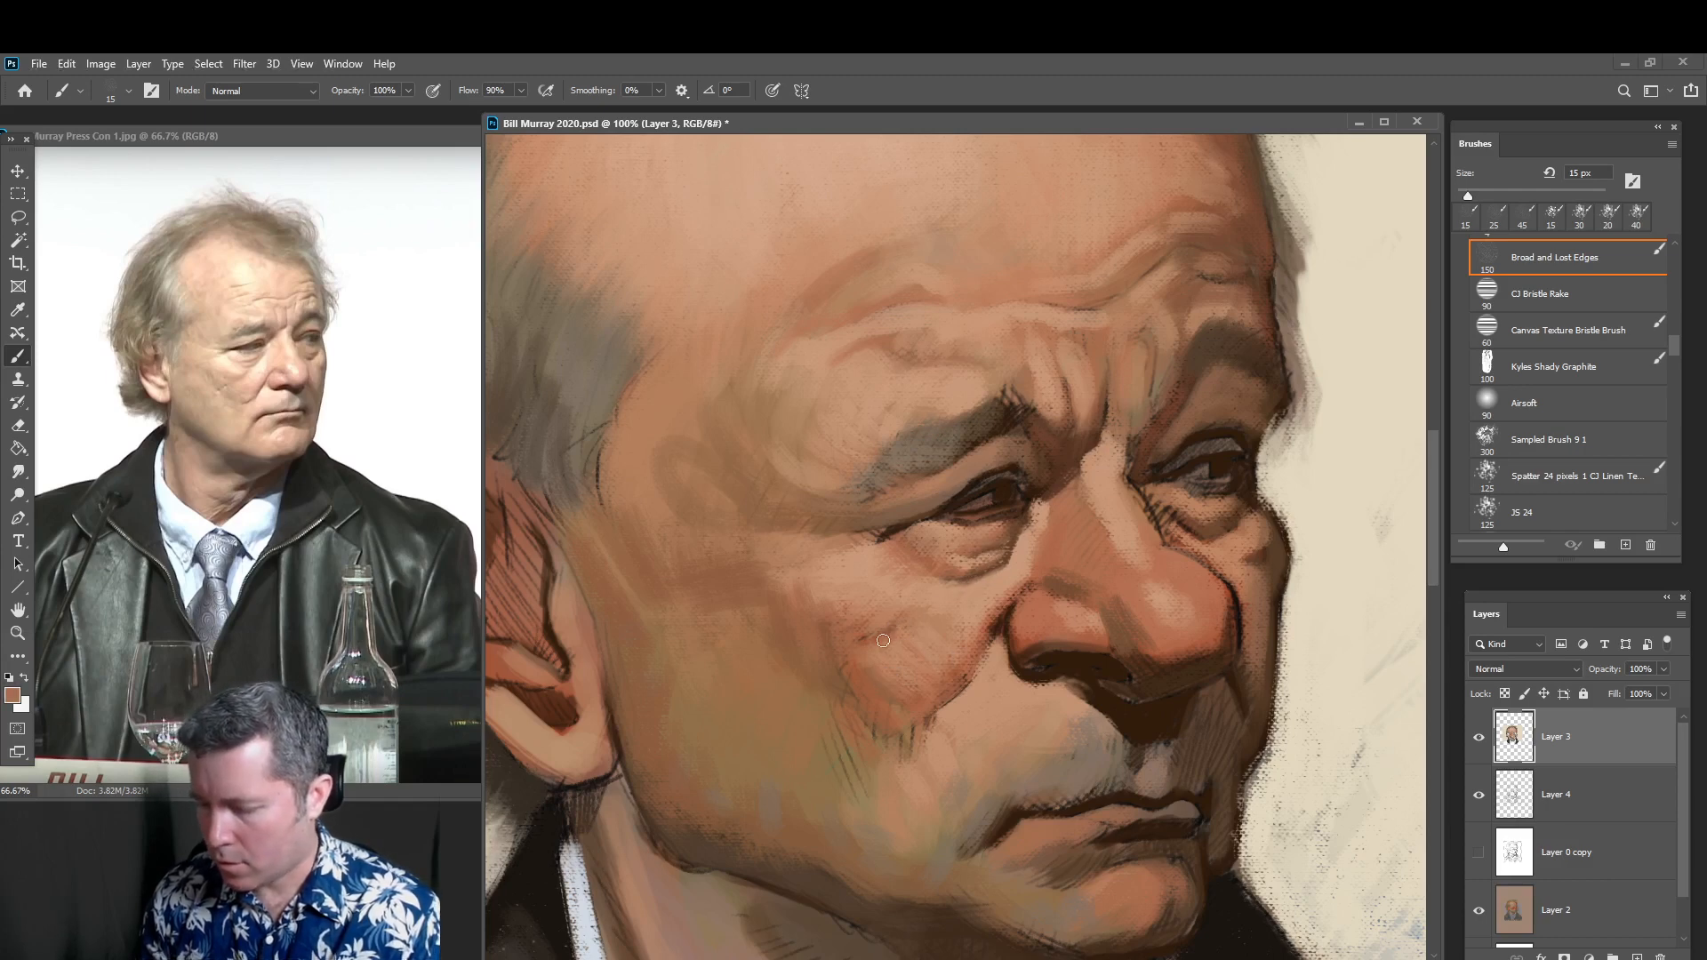
key("bracketright")
key("bracketright")
key("bracketright")
left_click_drag(868, 632, 908, 625)
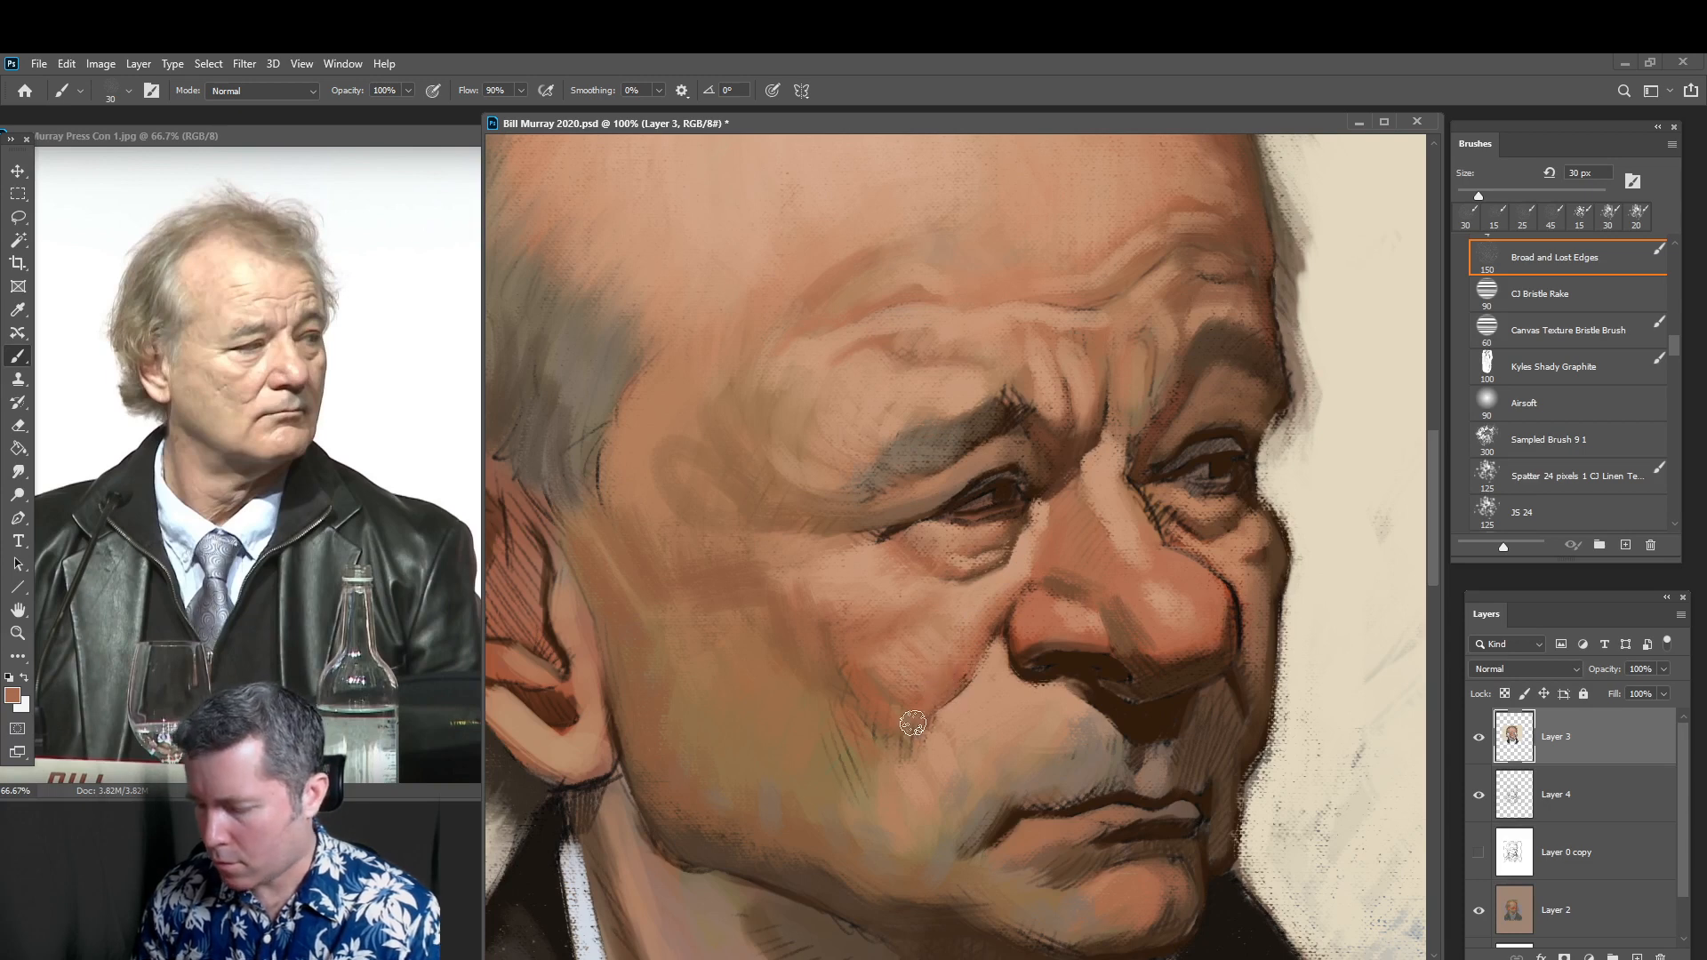
Highlight the lower lid and upper near cheek with light peach #dfb59e, enlarging the brush from 25 to 35 px
left_click(1007, 612, "alt")
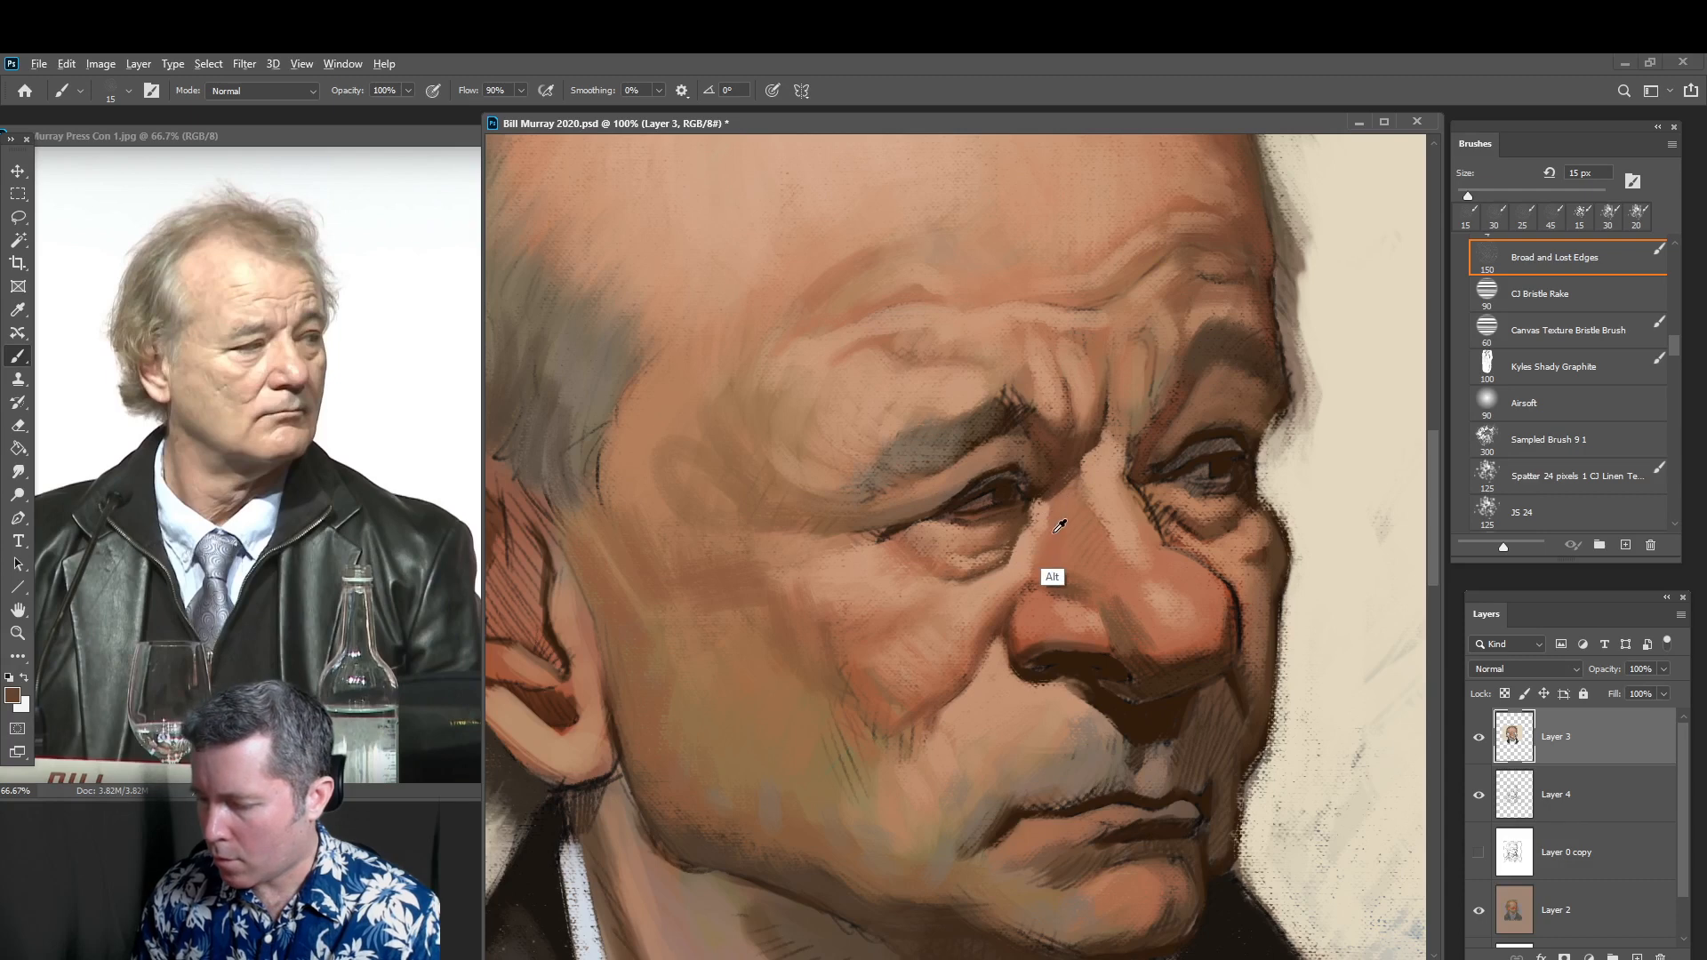
left_click(1043, 558, "alt")
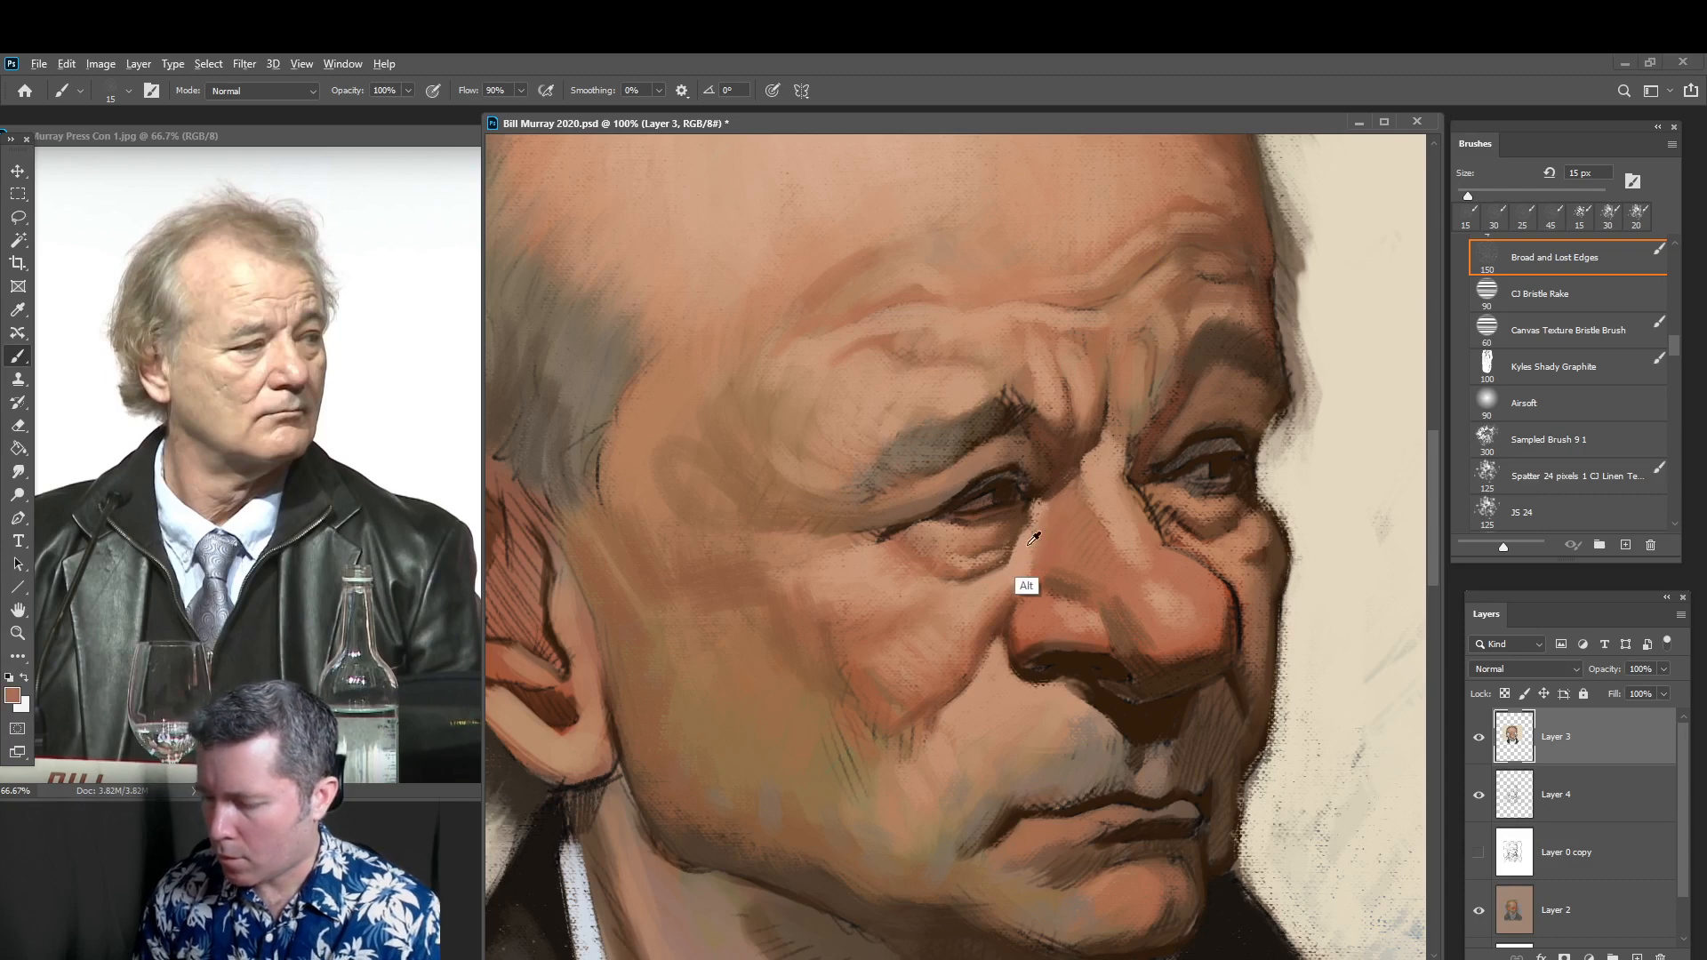
left_click(14, 696)
left_click(492, 503)
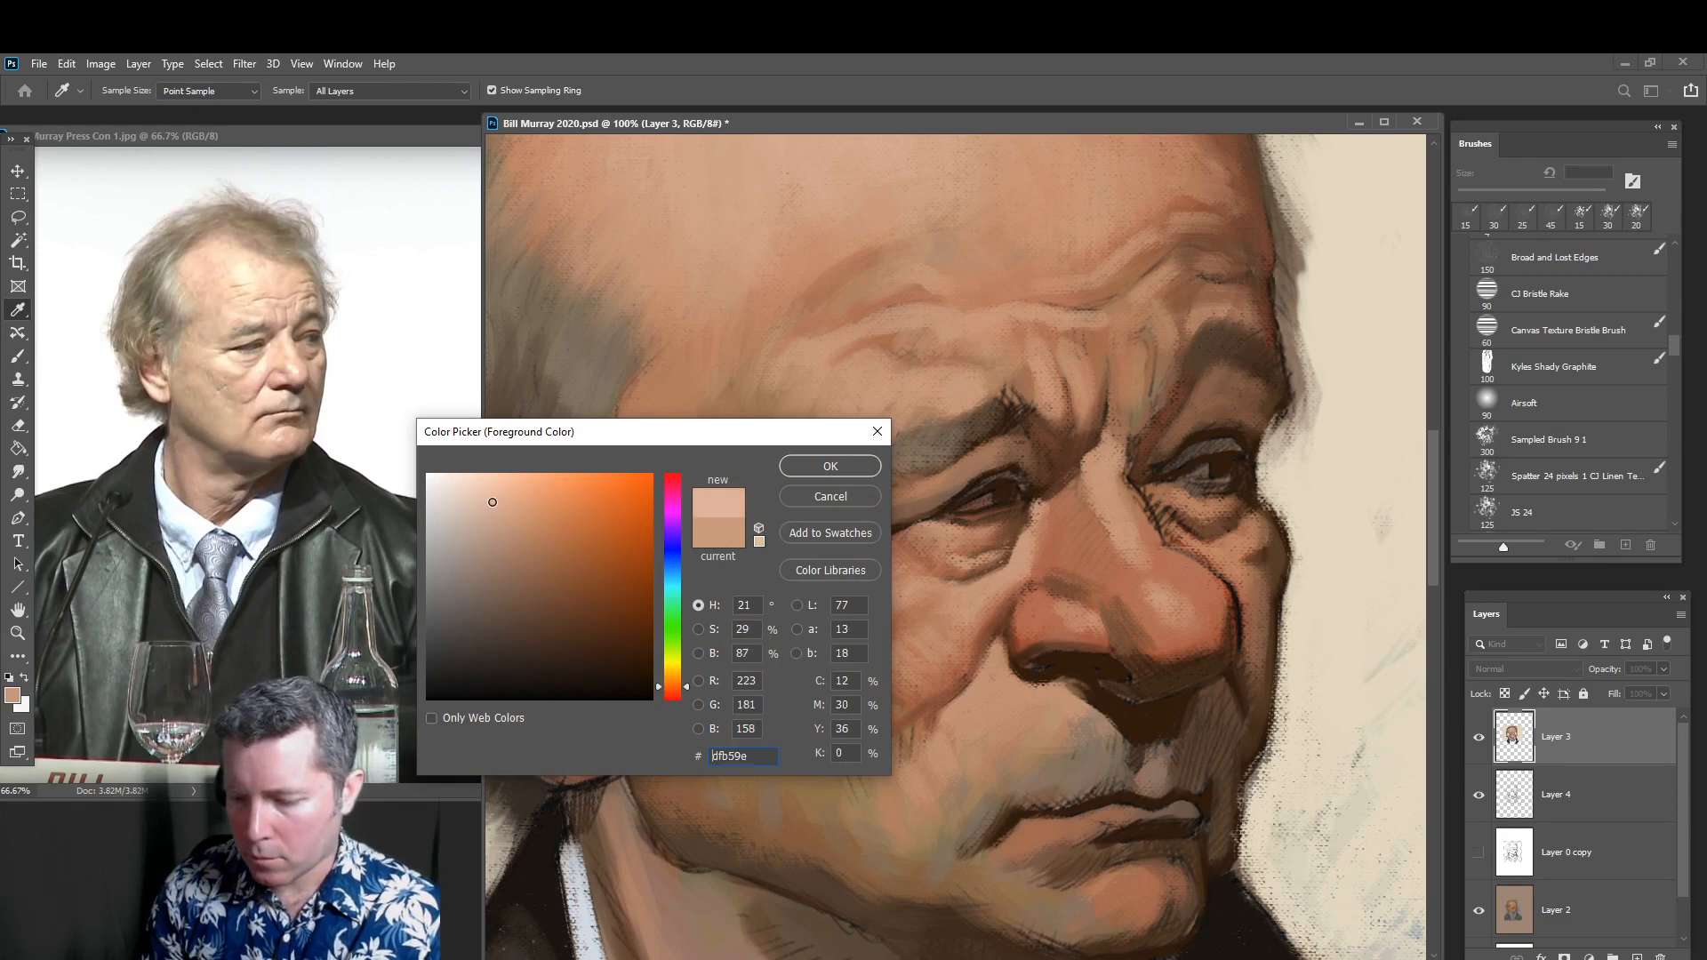
left_click(809, 462)
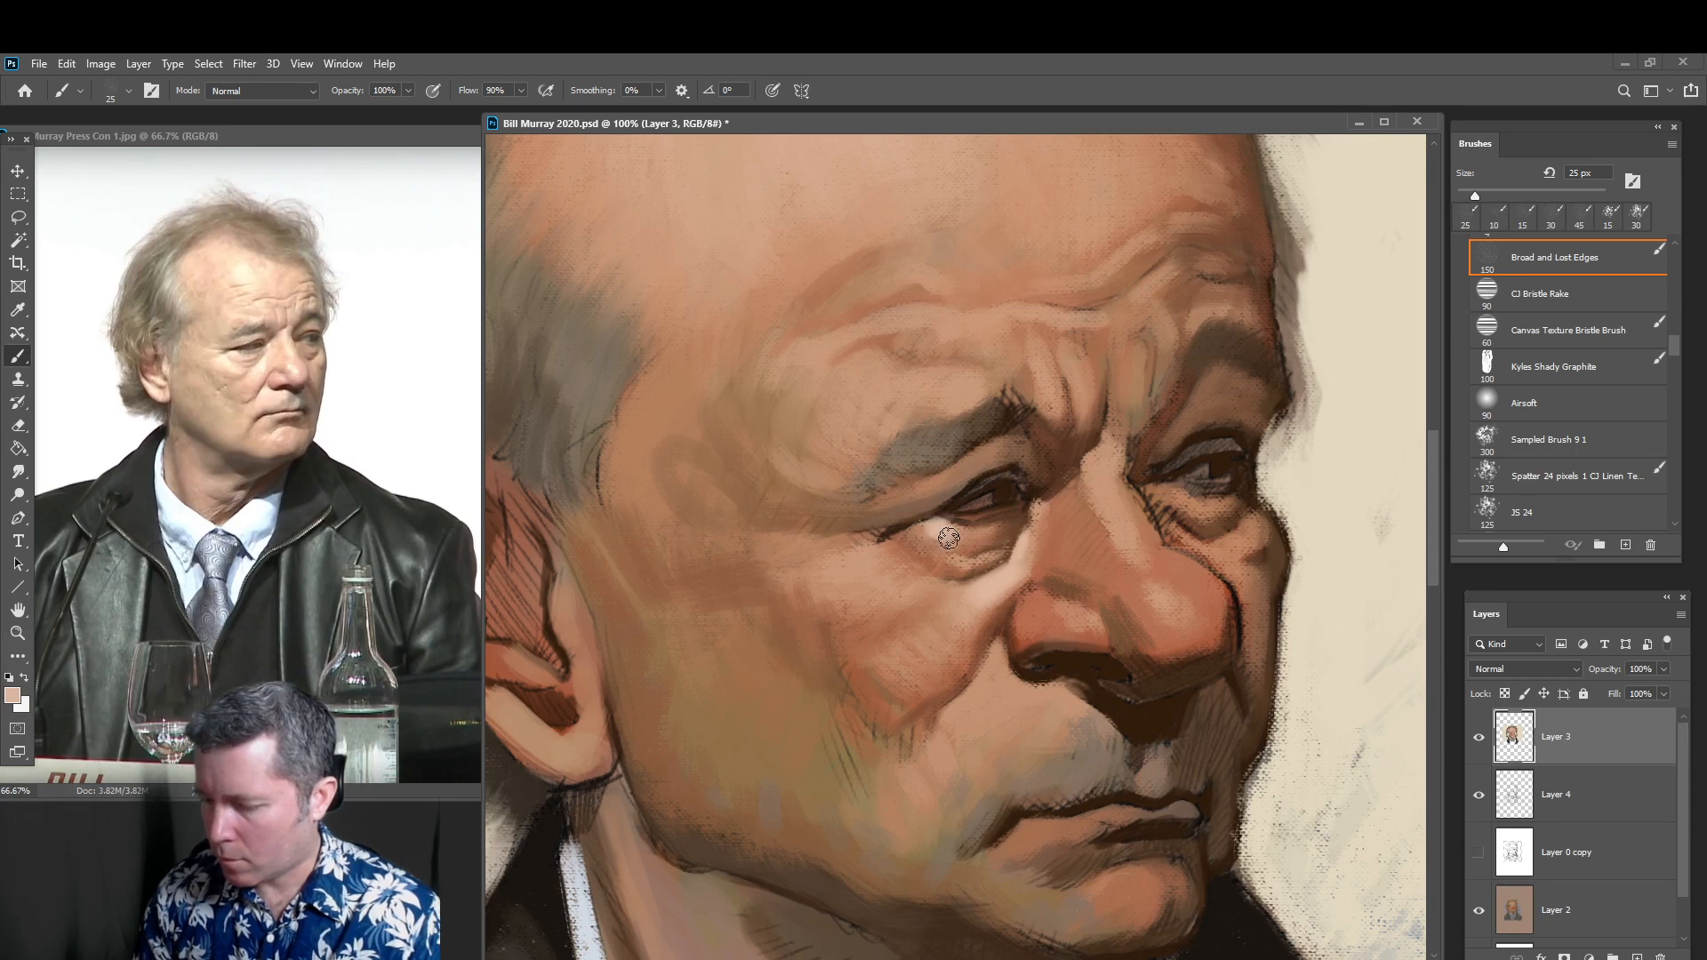
key("bracketright")
key("bracketright")
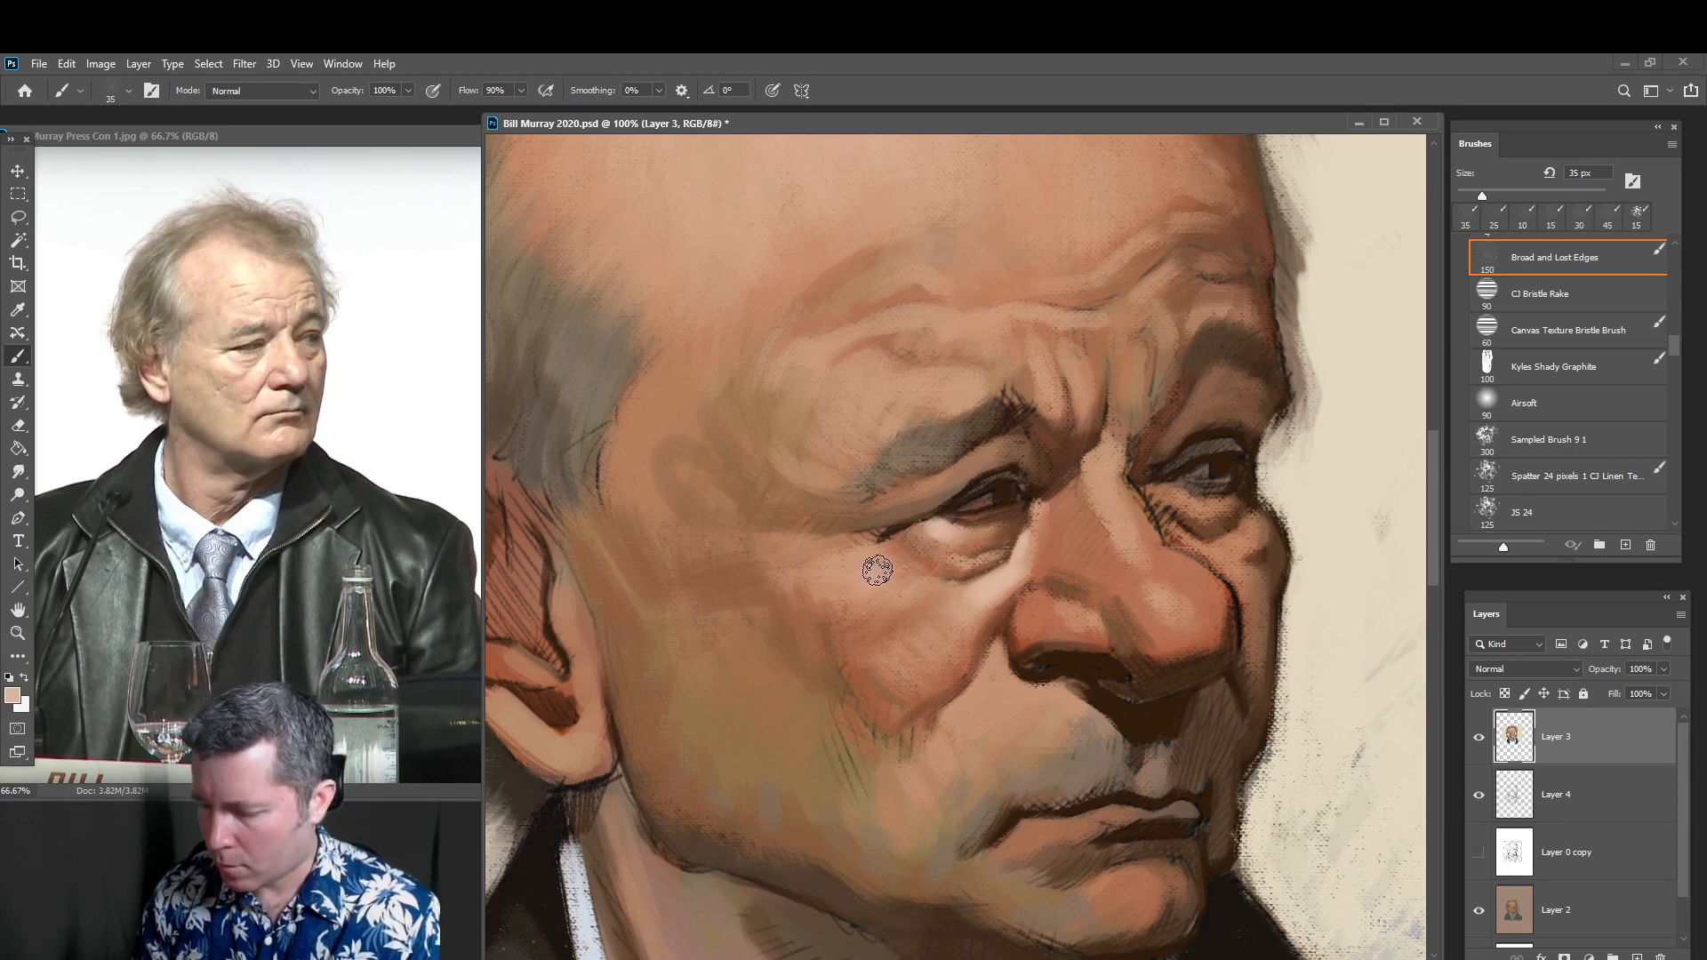
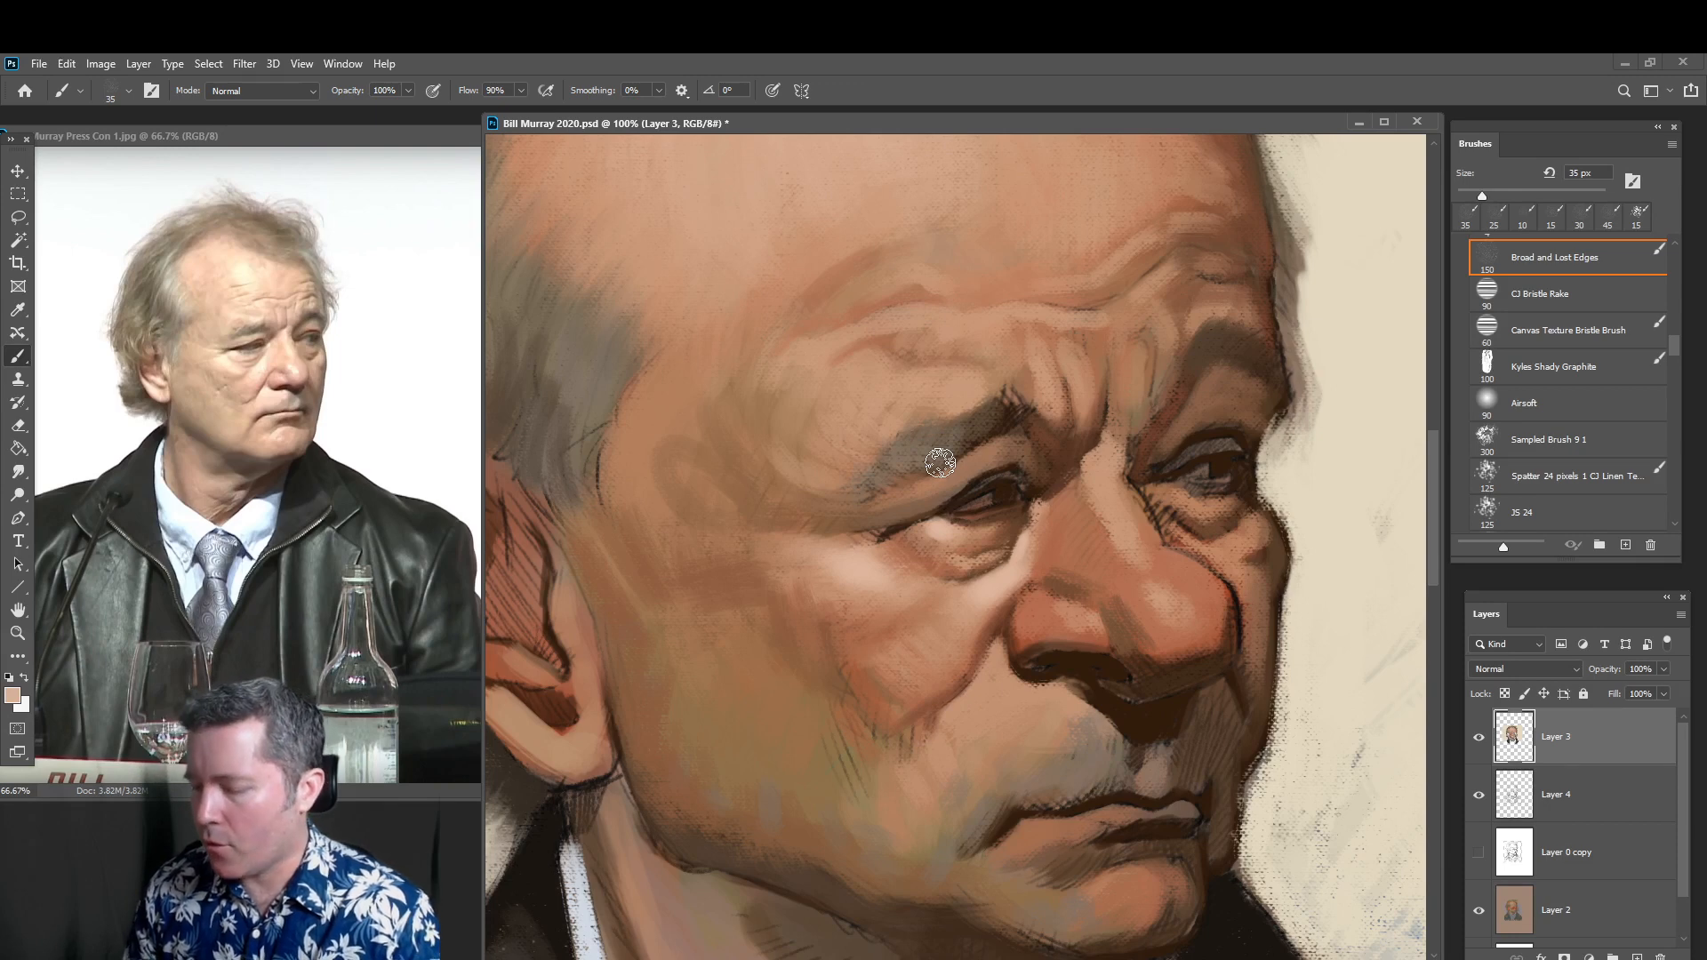
Model the skin around the near eyebrow and lower forehead with sampled skin tones, using brush sizes of 25 to 40 px
key("alt")
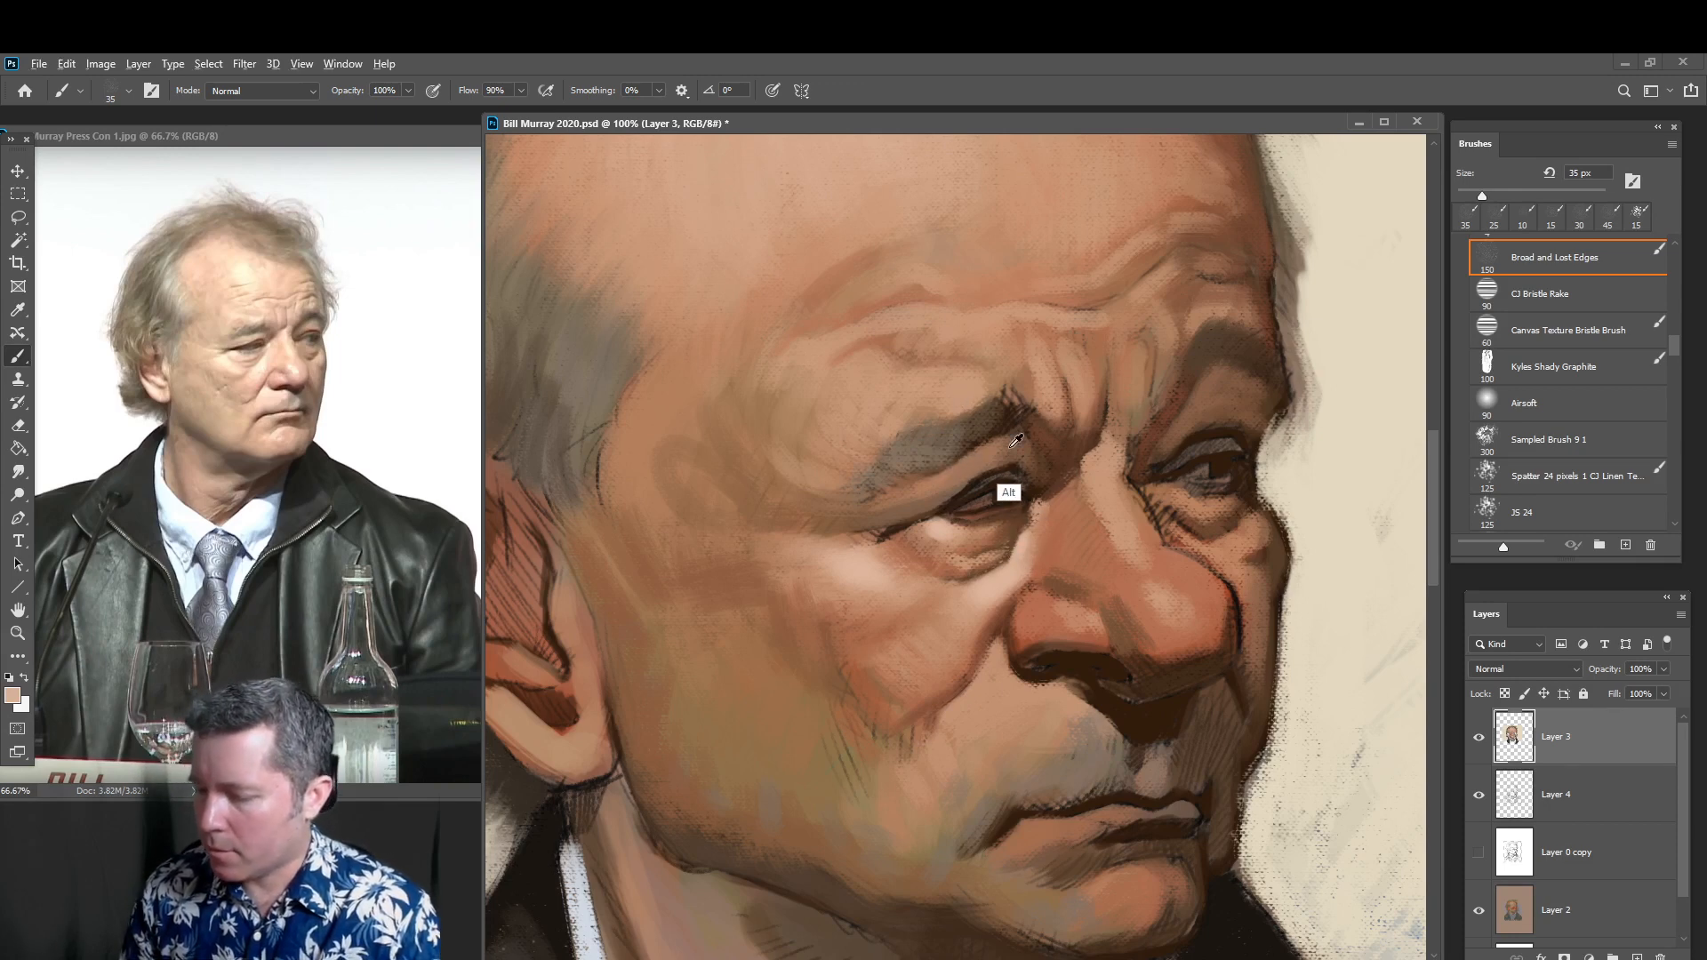
left_click(978, 449, "alt")
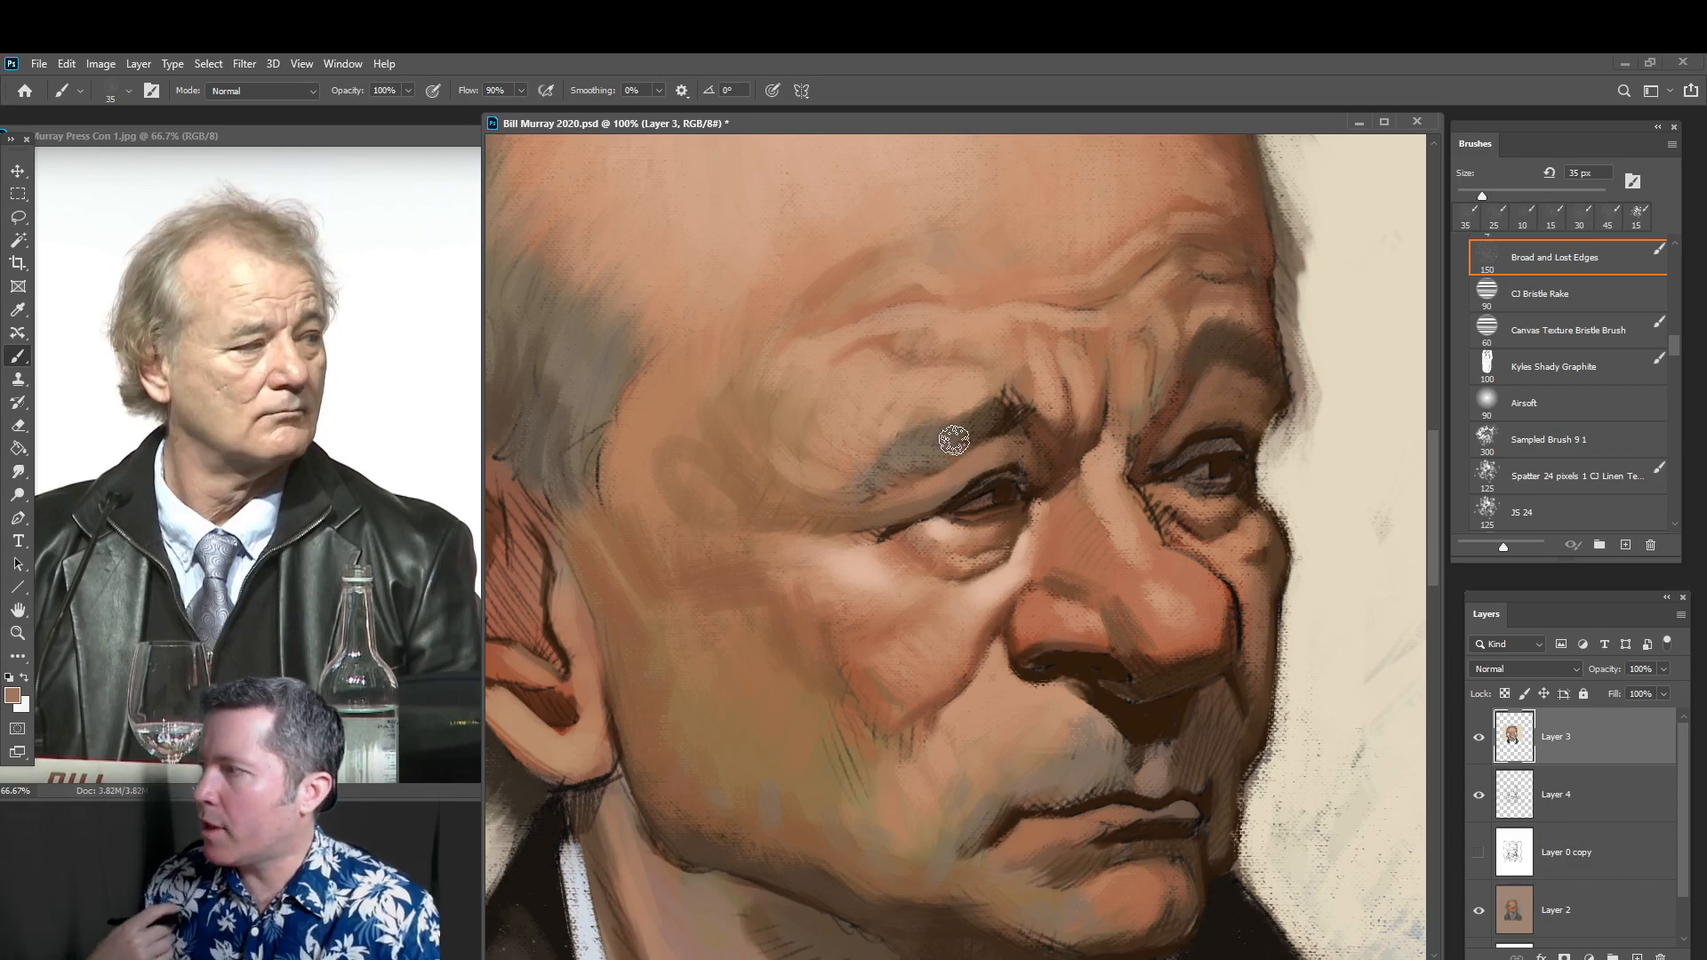
left_click(882, 562, "alt")
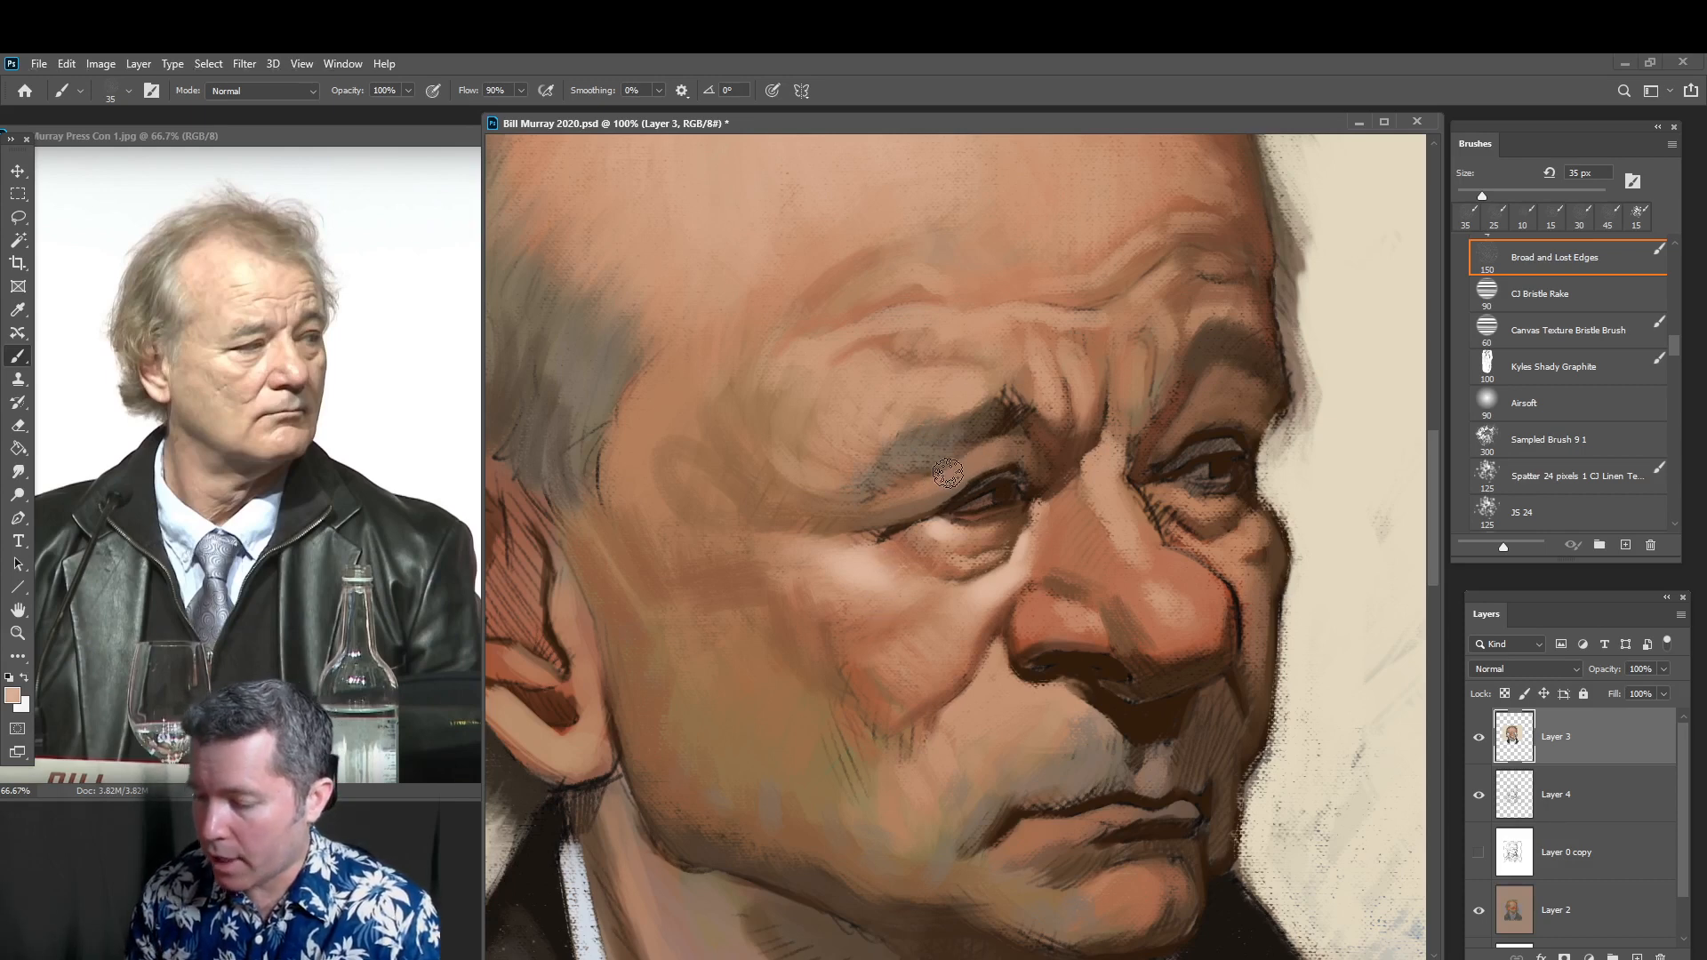
key("bracketleft")
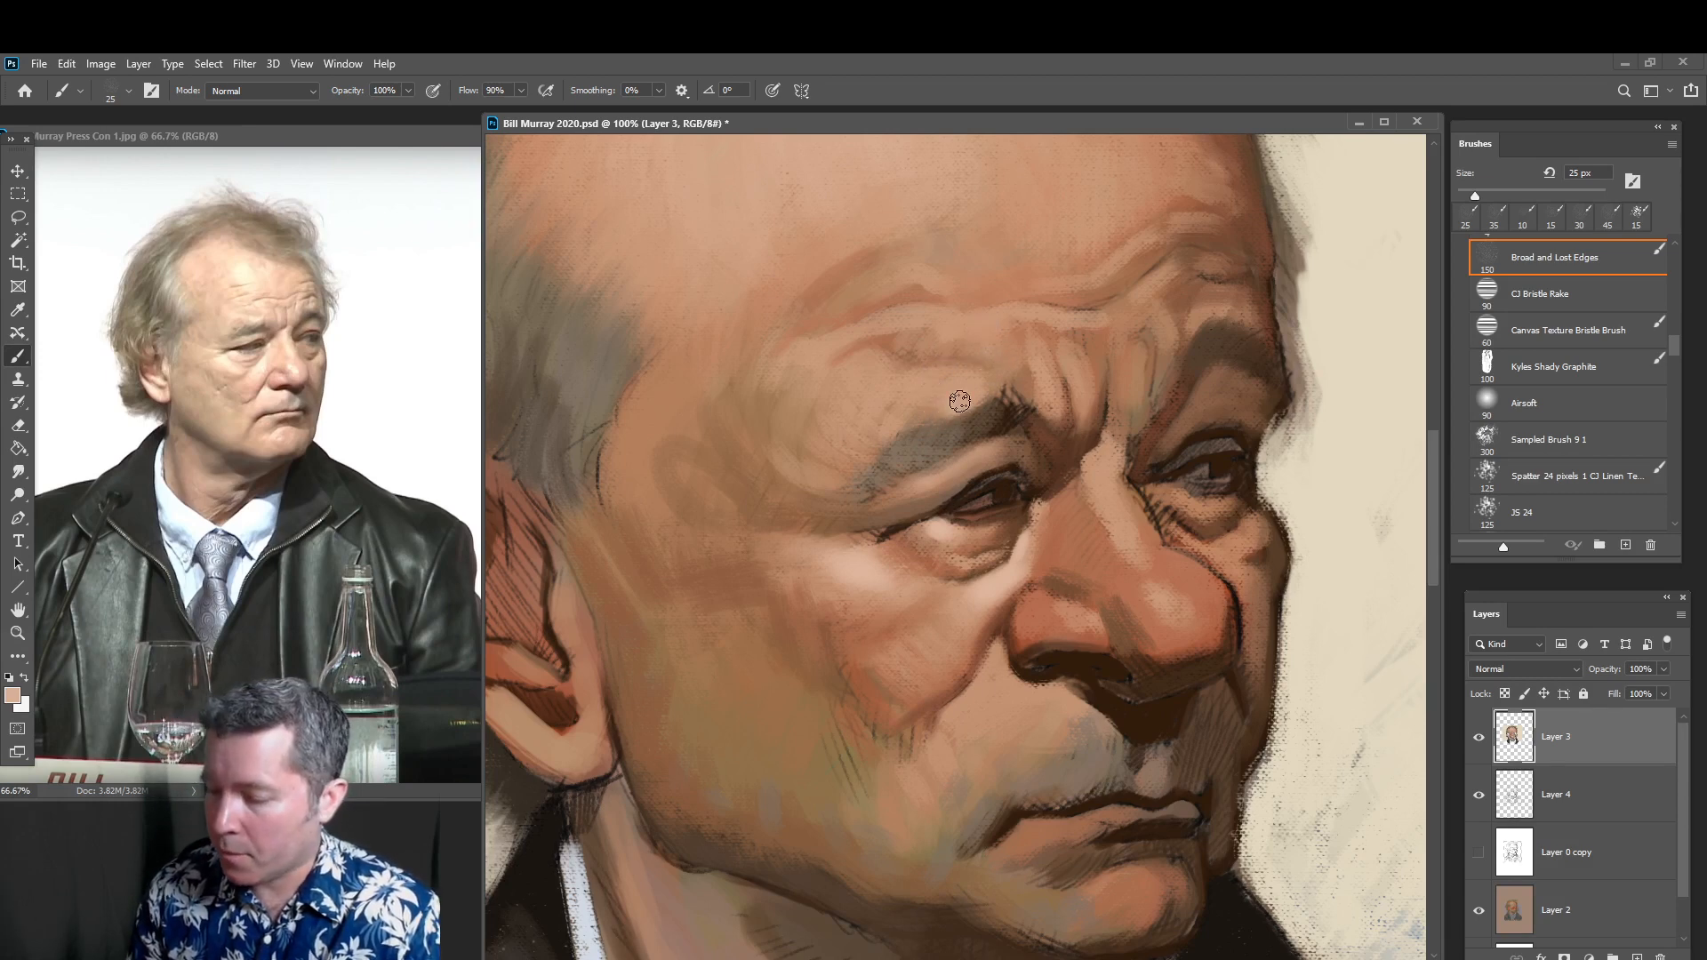
key("bracketright")
key("bracketright")
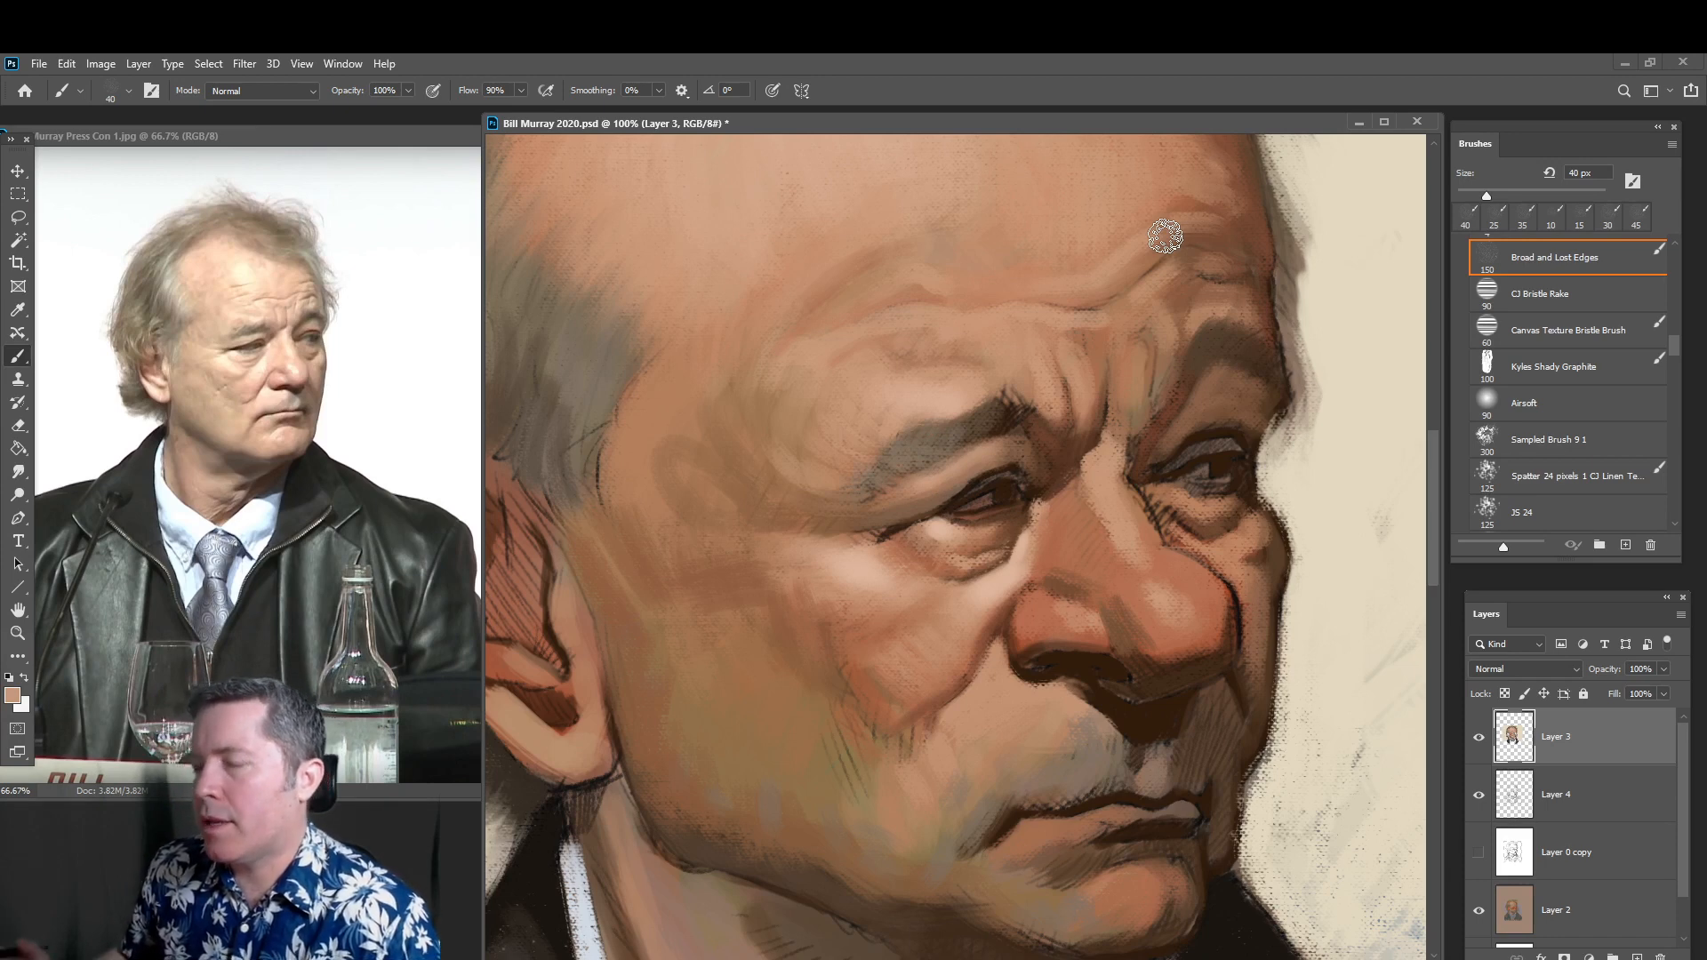
Soften the near eyebrow's edges and lighten the brow ridge above it with sampled browns and skin tones at 25 px
key("alt")
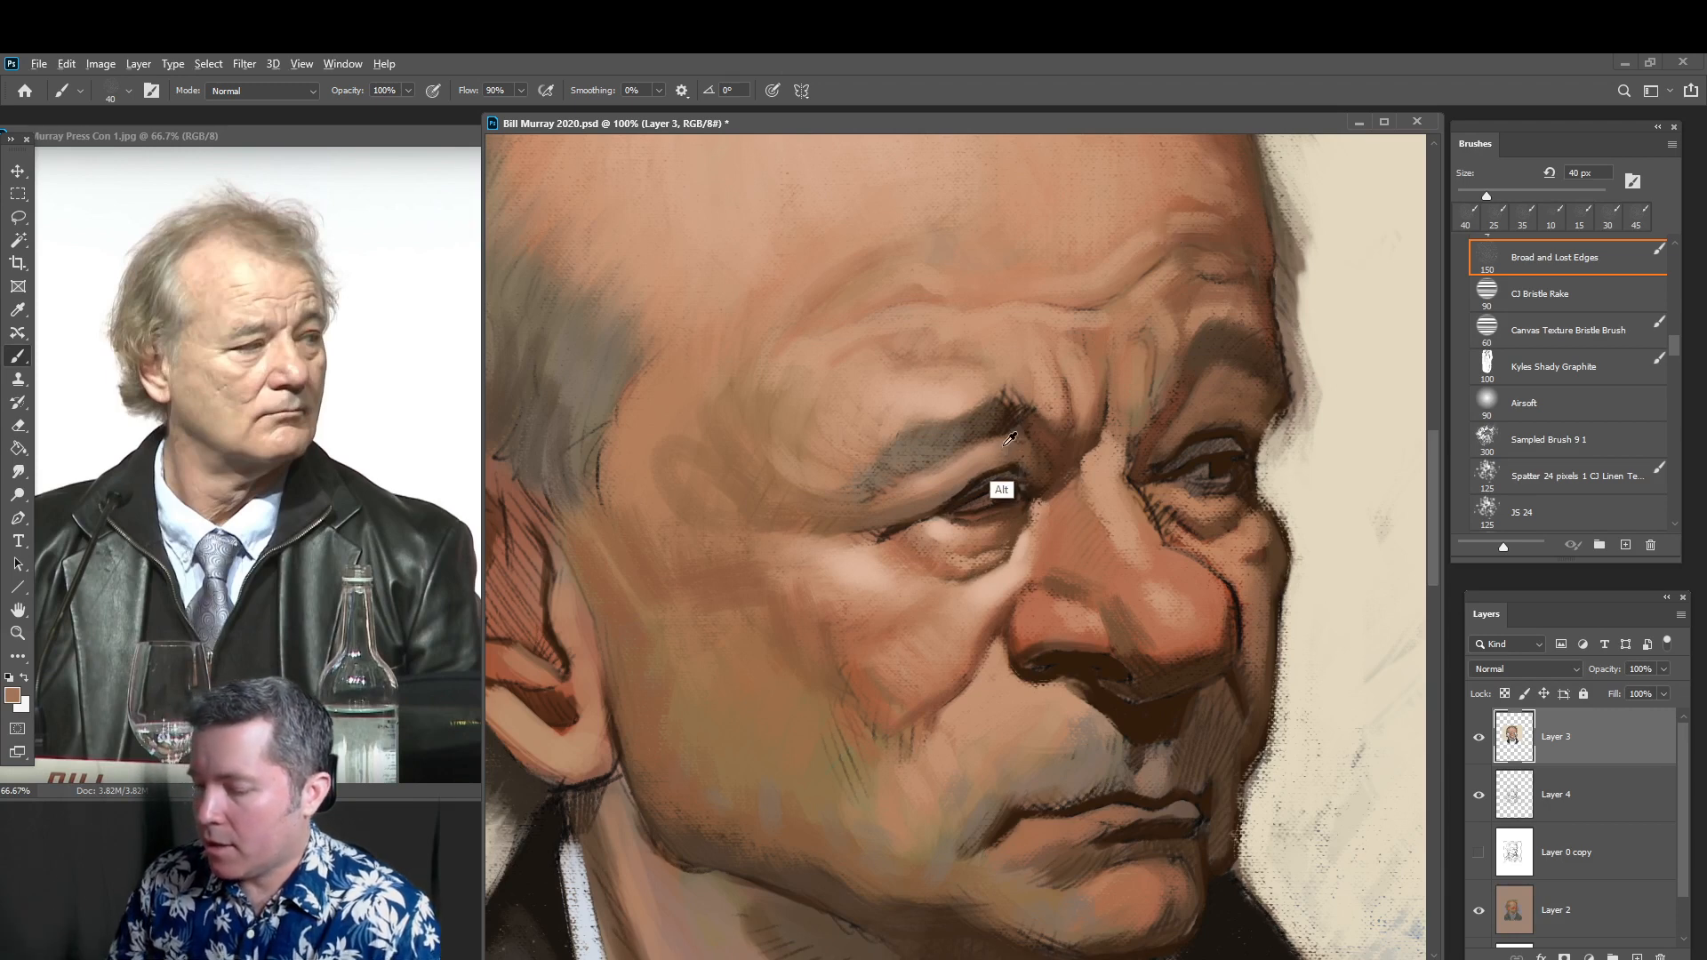
key("bracketleft")
key("bracketleft")
key("bracketleft")
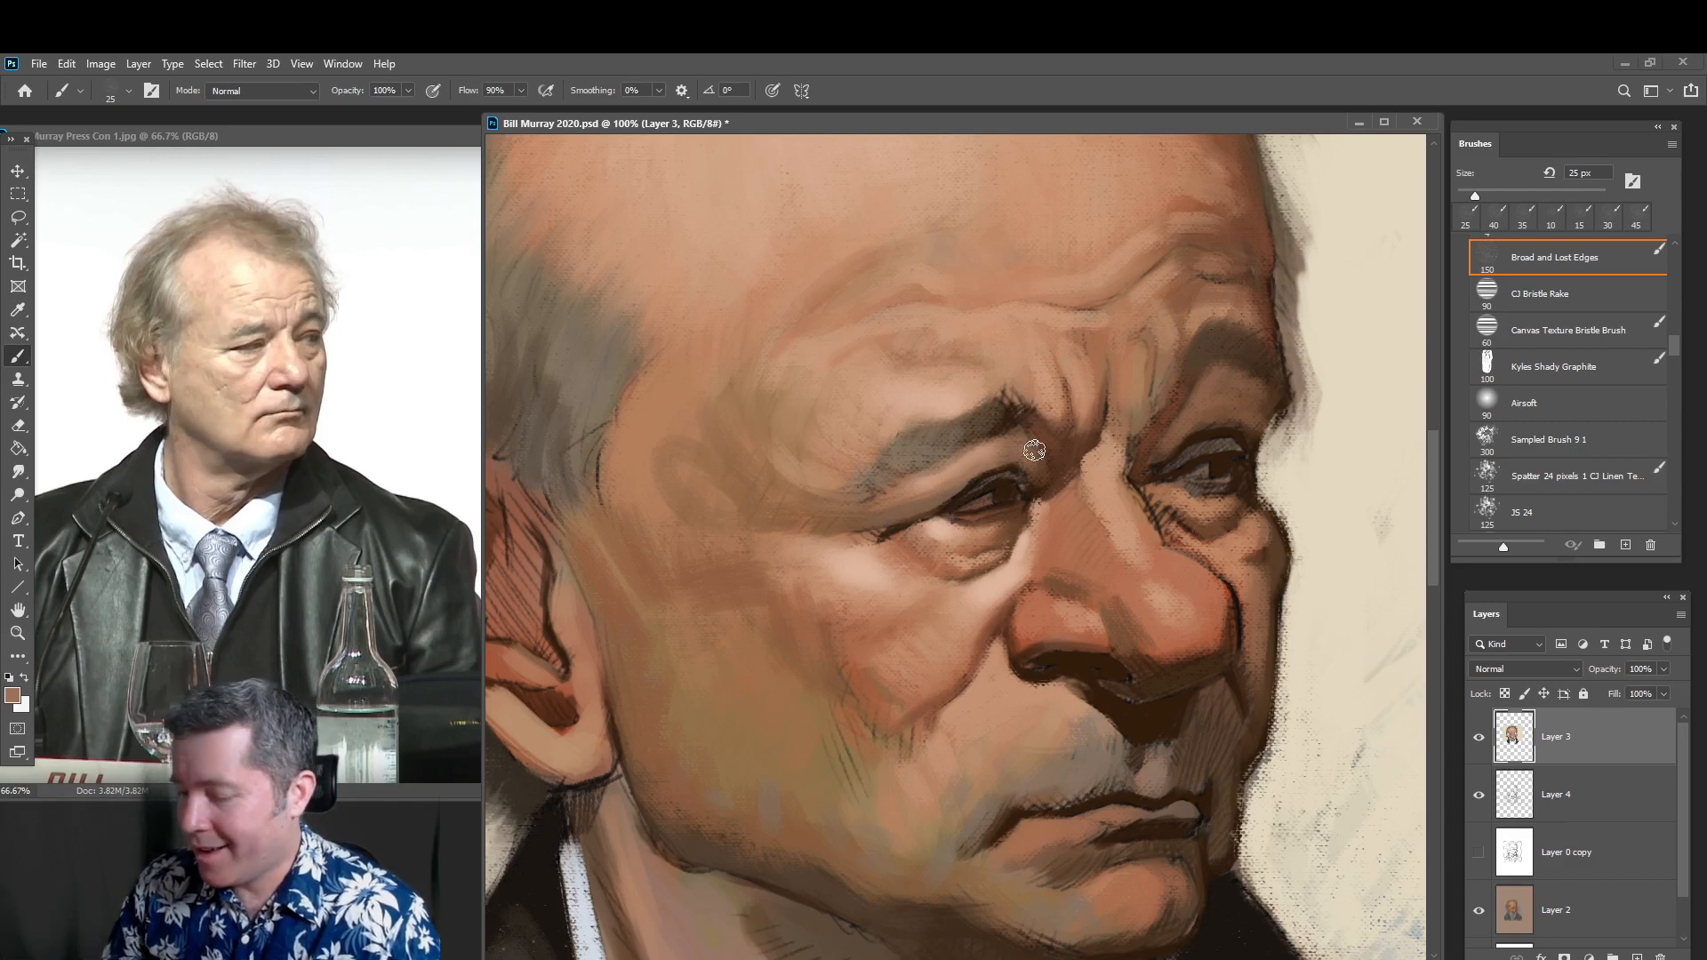
key("alt")
left_click(1038, 455, "alt")
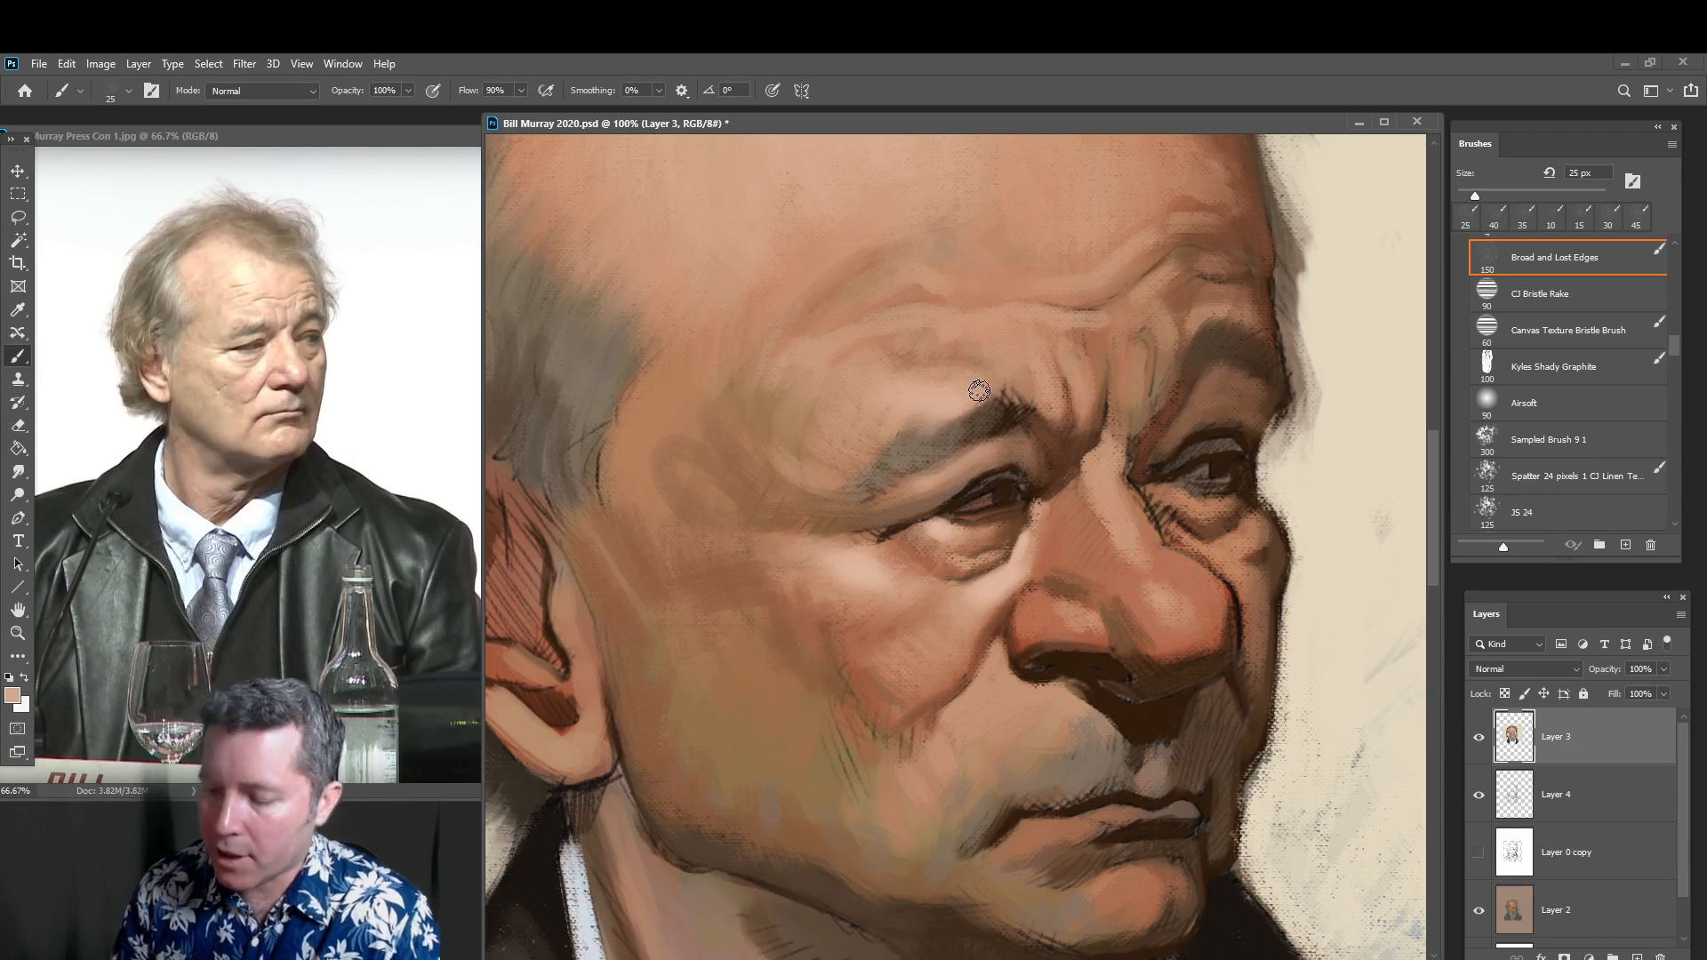
key("alt")
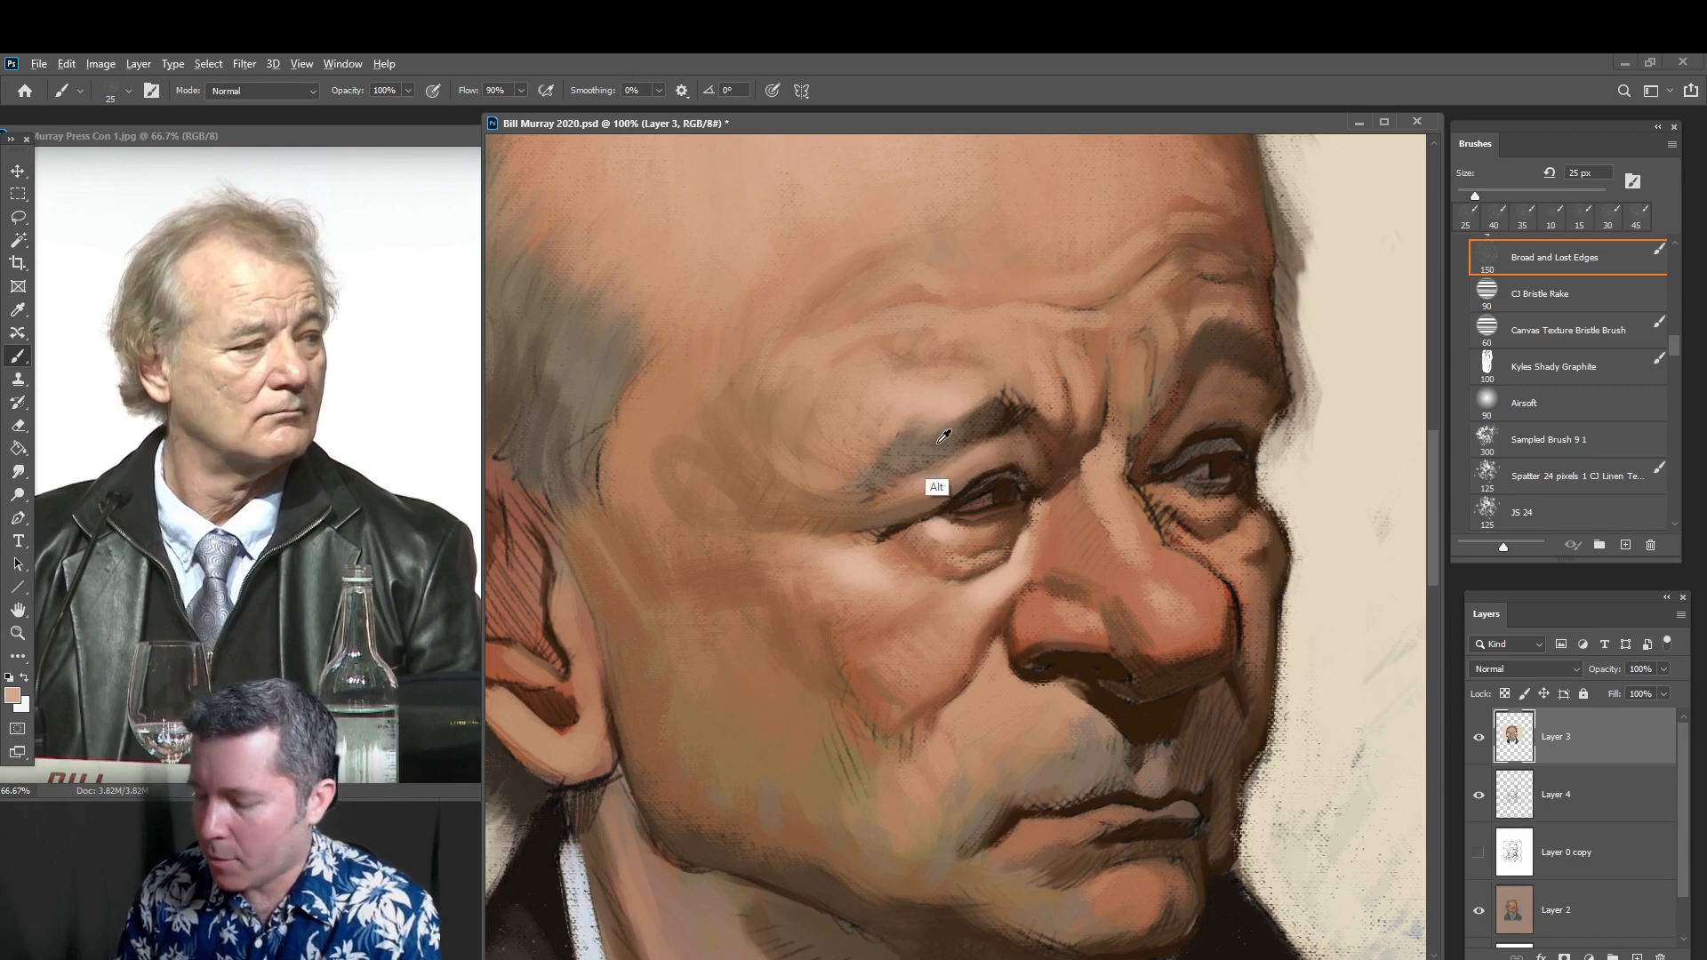
left_click(921, 437, "alt")
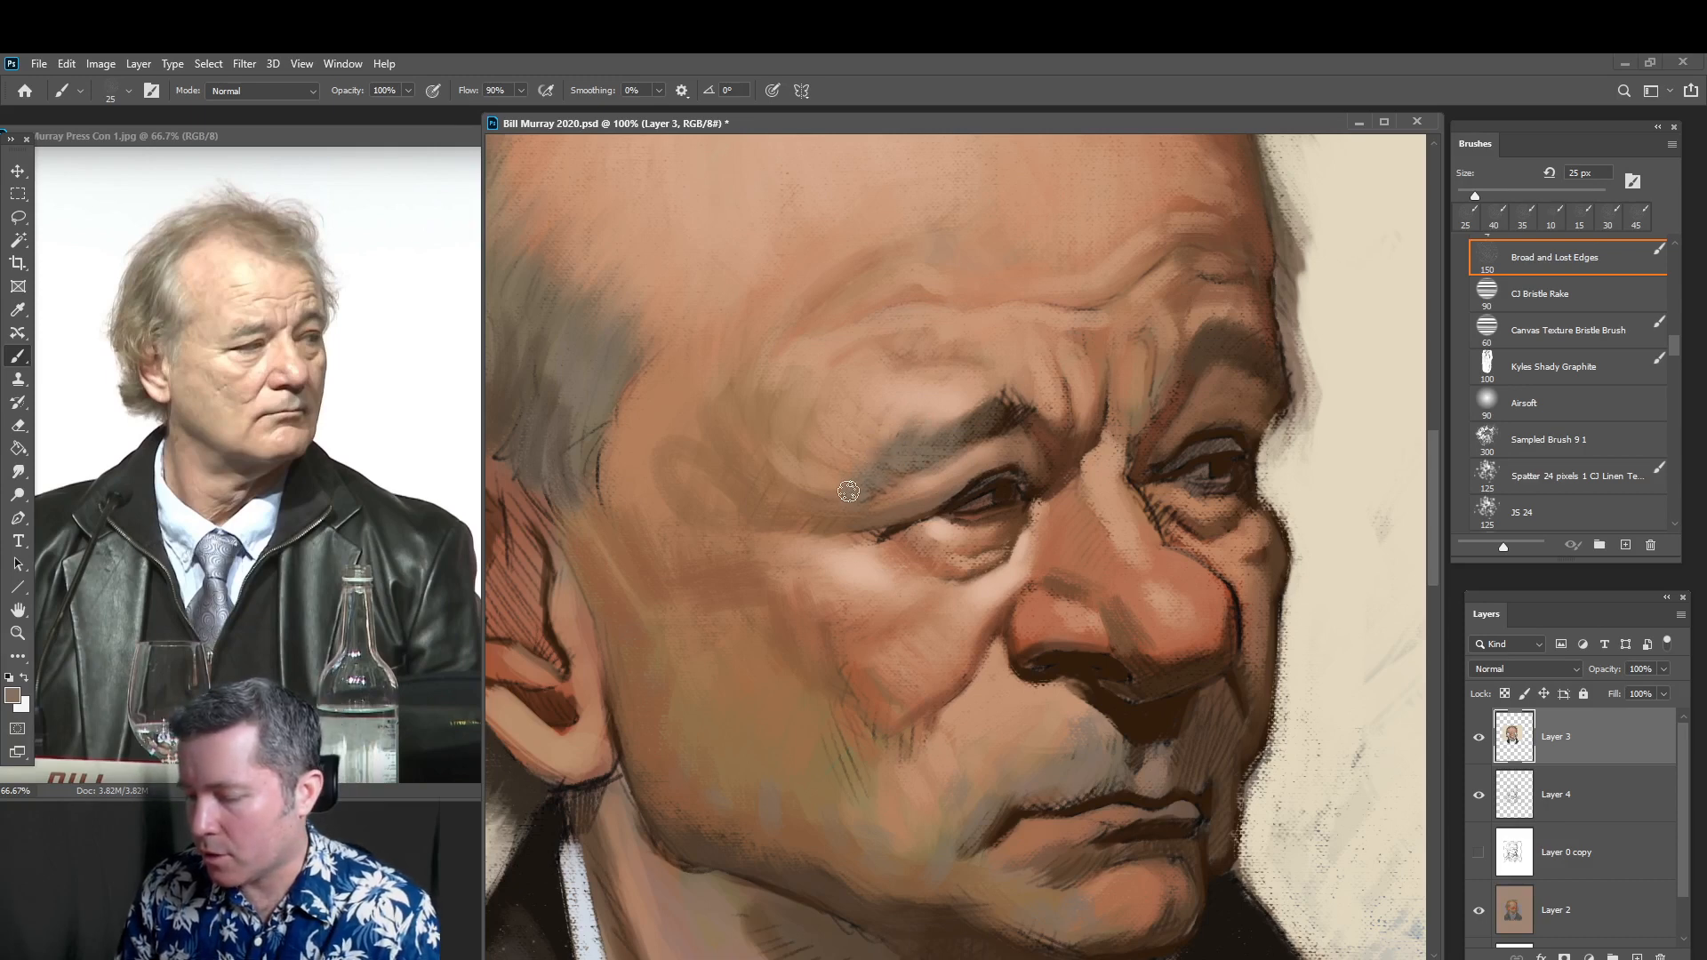
left_click(972, 464, "alt")
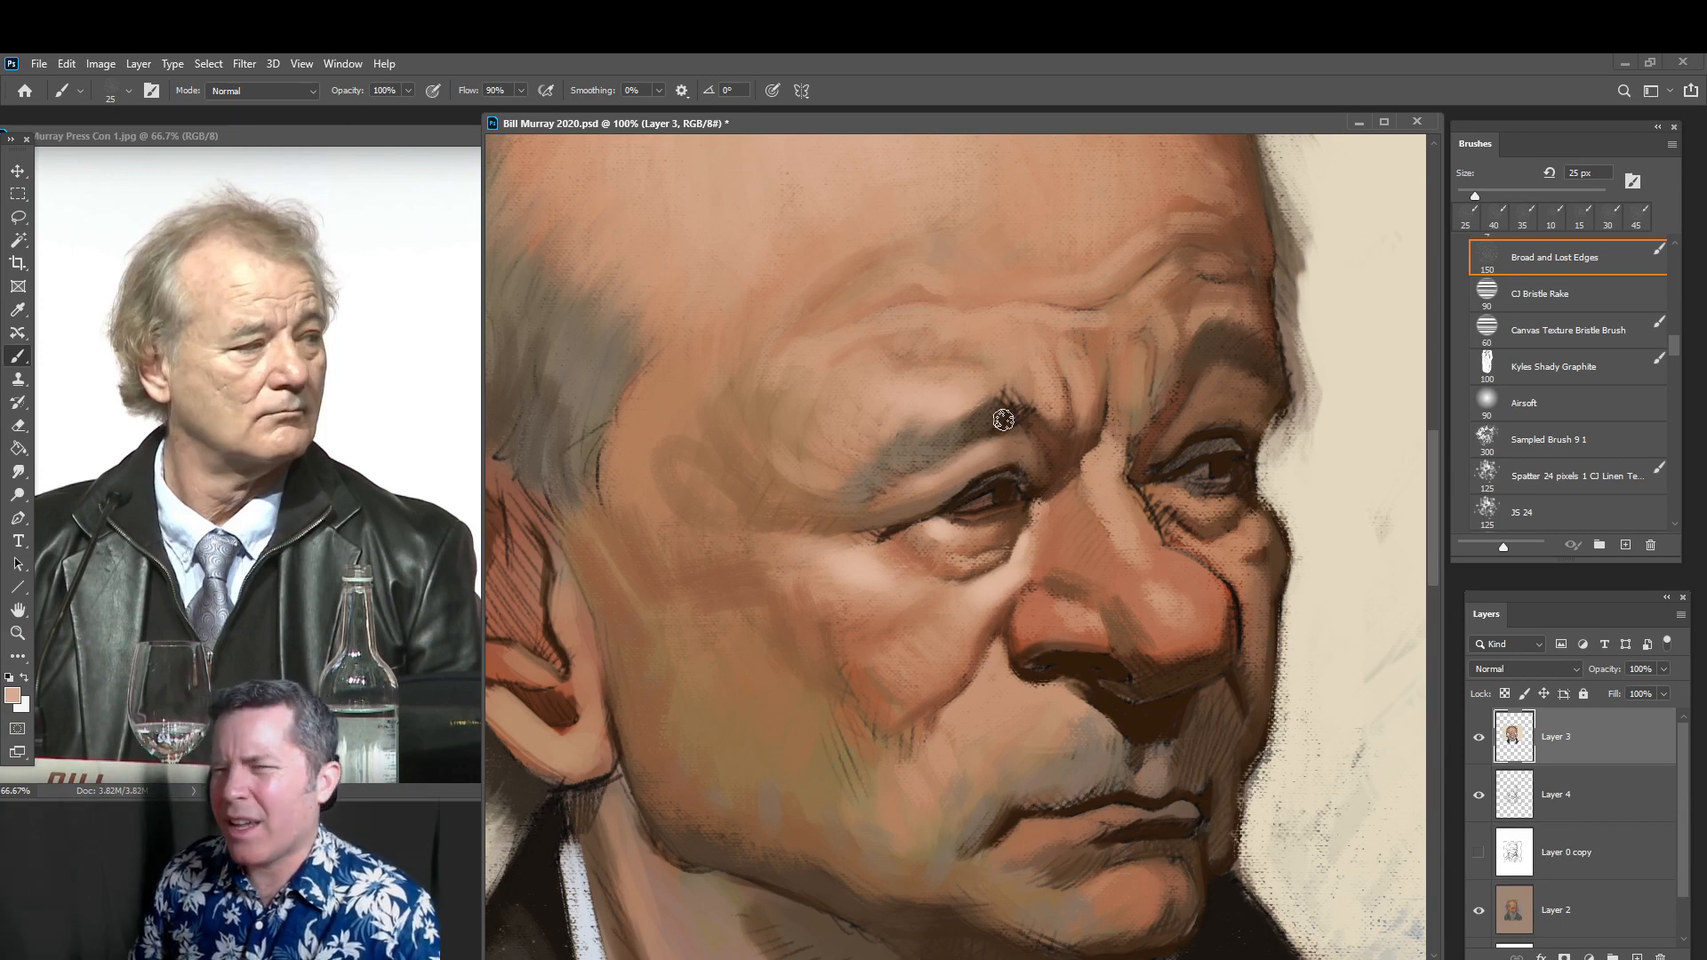
Define the near eye's upper lid and lash line with sampled dark browns, reducing the brush to 9 px
left_click(1050, 523, "alt")
key("bracketleft")
key("bracketleft")
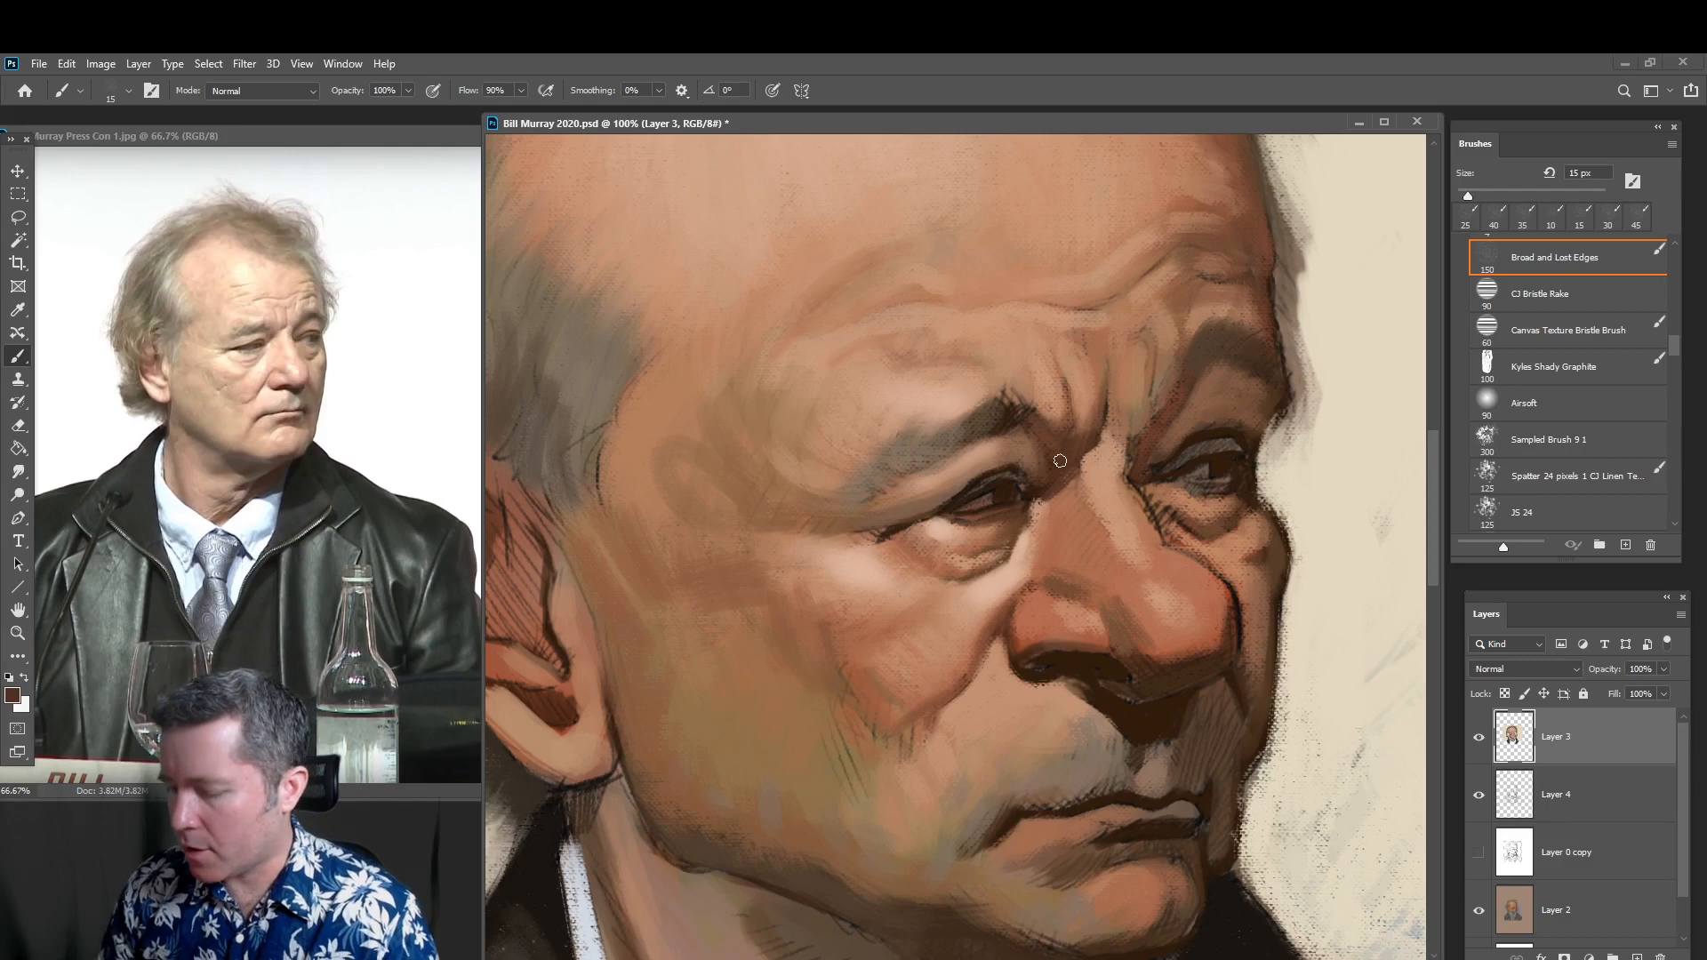
key("bracketleft")
key("bracketleft")
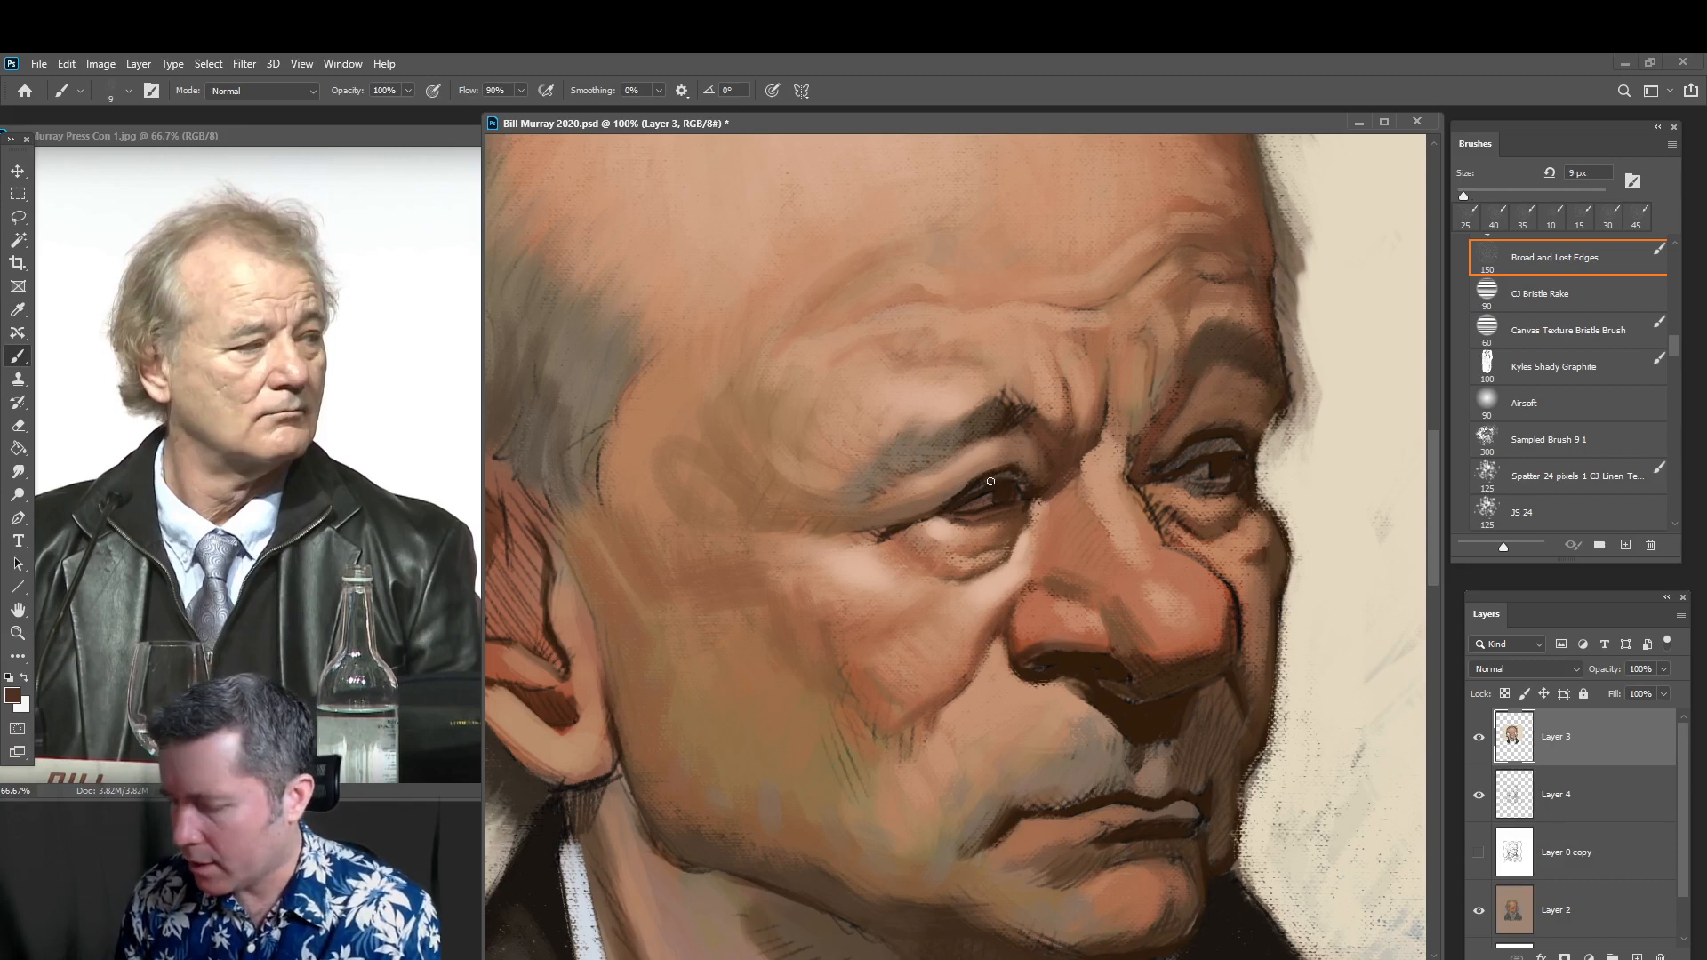
left_click(1040, 486, "alt")
left_click_drag(994, 475, 973, 485)
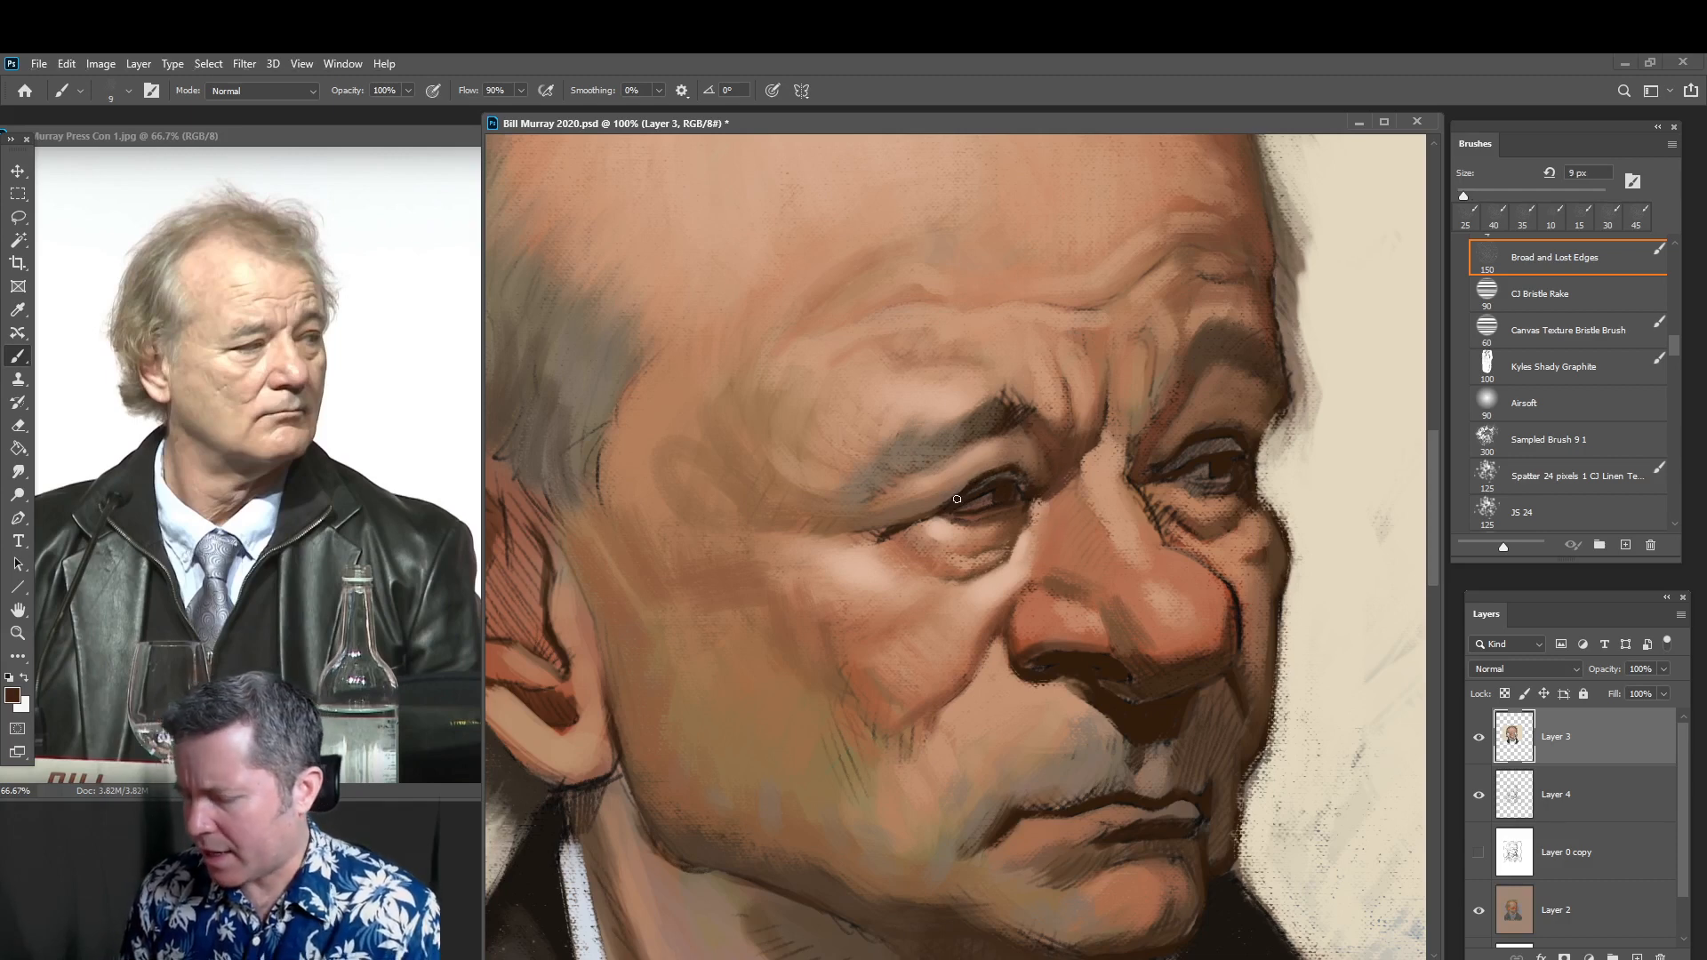
left_click(932, 517, "alt")
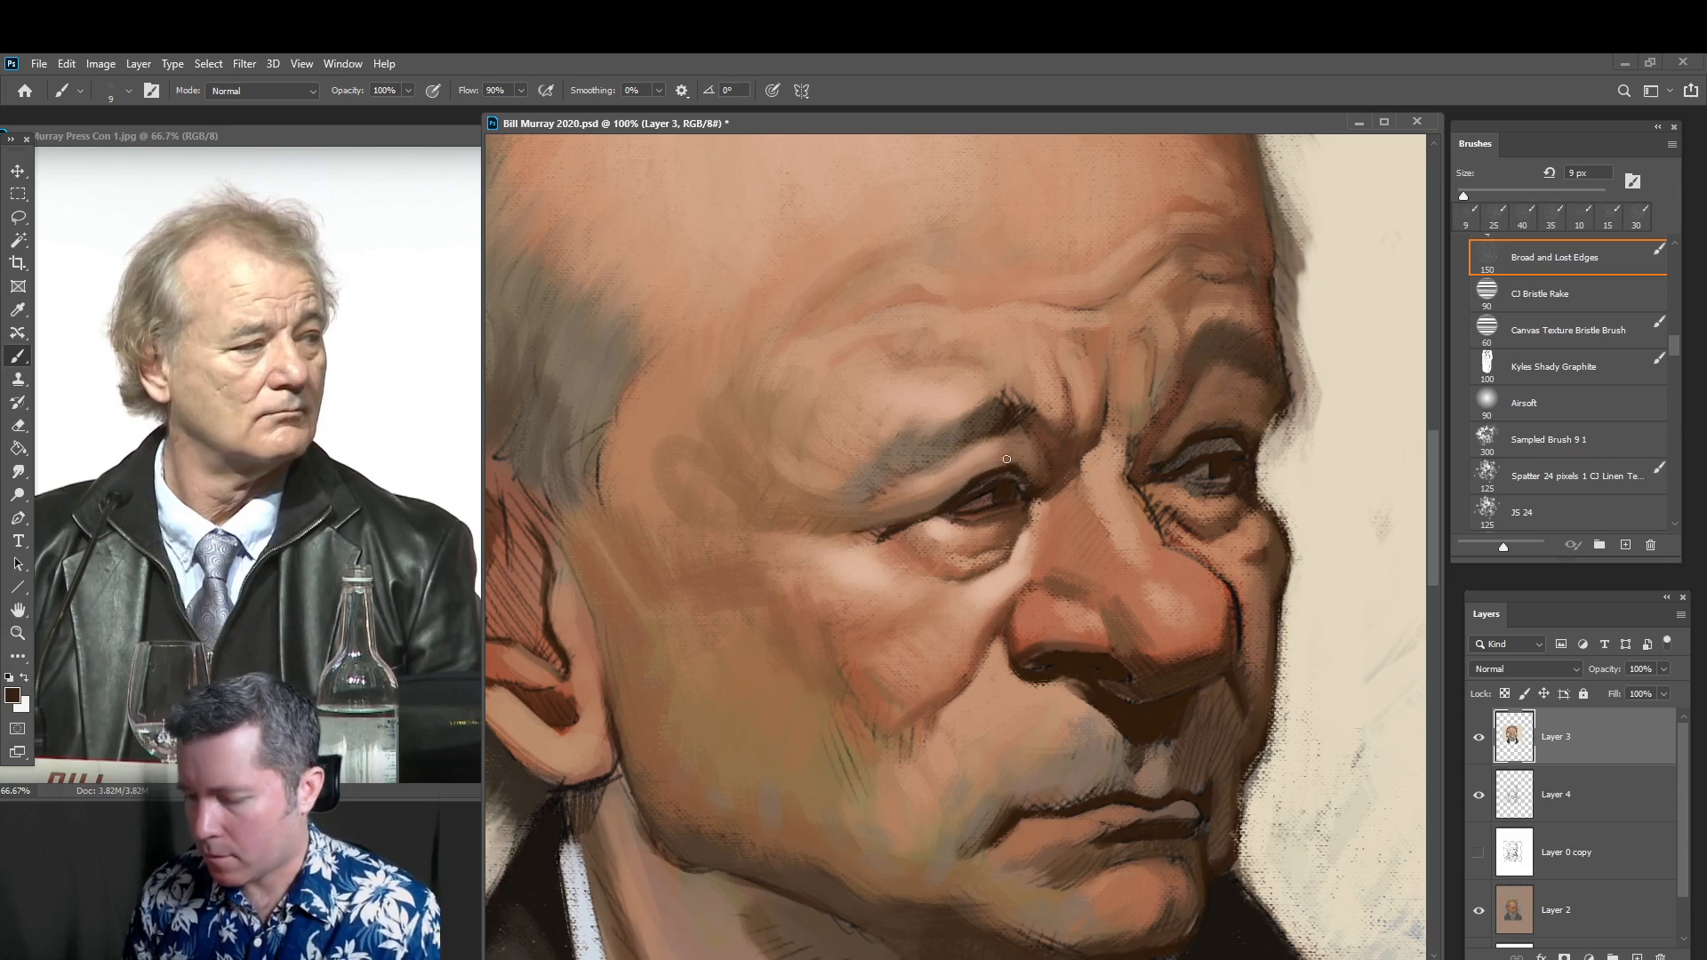
Refine the near eye's lid fold and iris with sampled brown tones, using brush sizes of 8 to 10 px
left_click(1001, 562, "alt")
key("bracketleft")
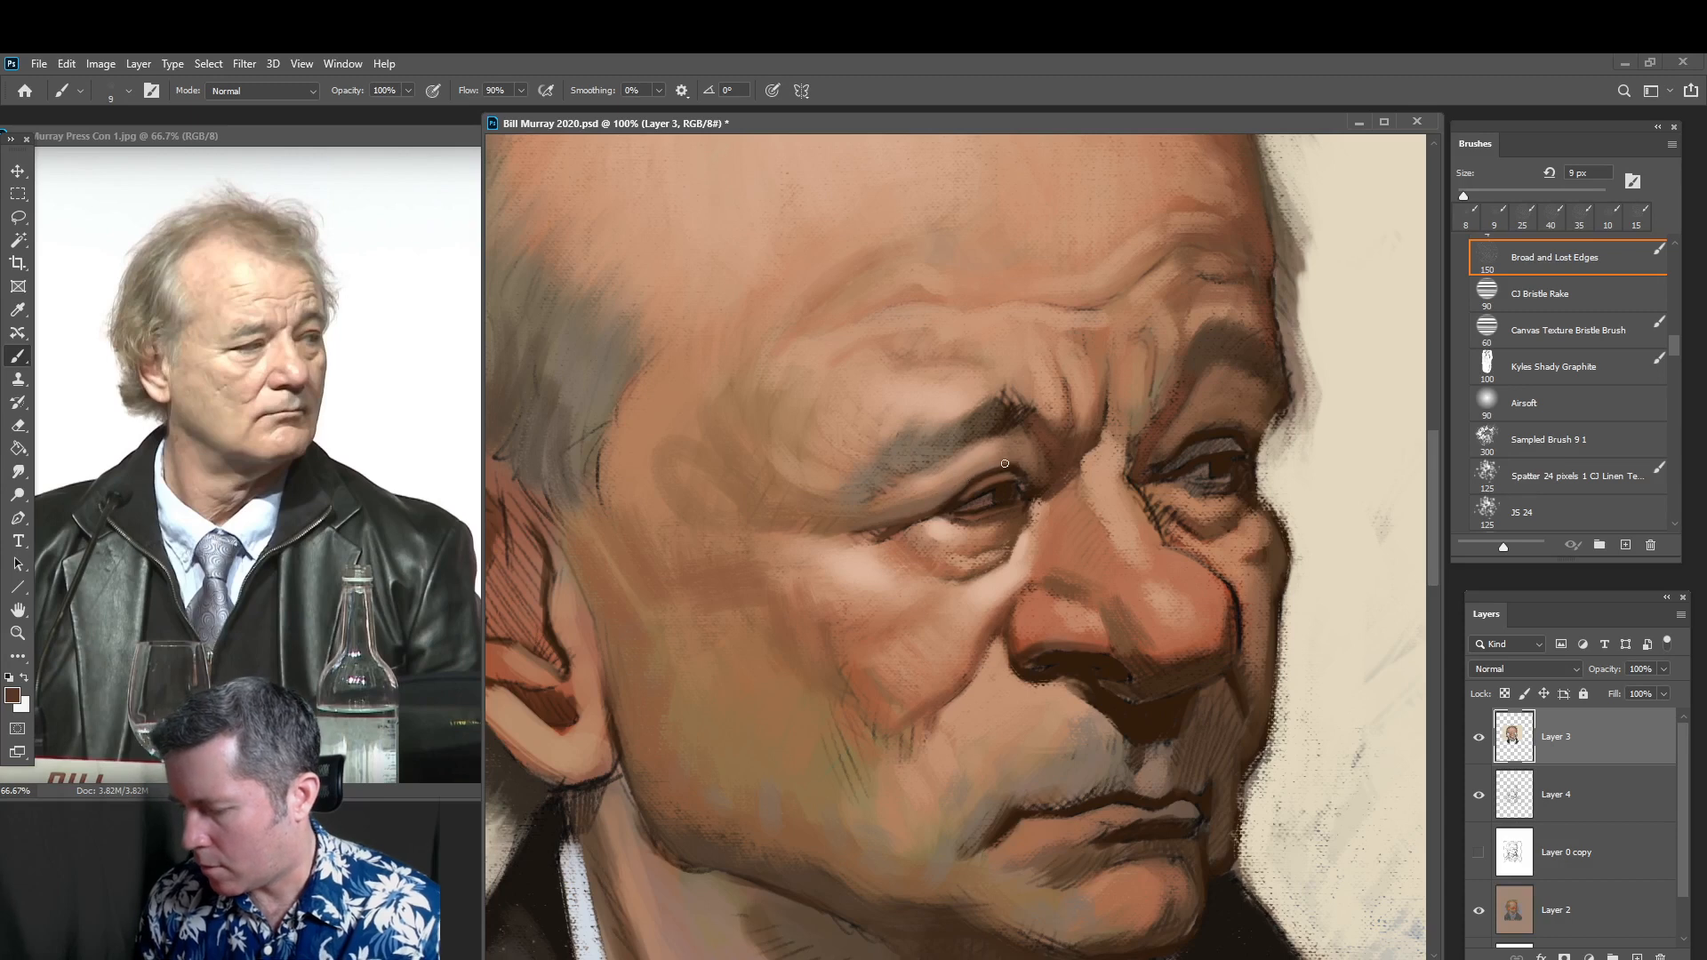
key("bracketright")
key("bracketright")
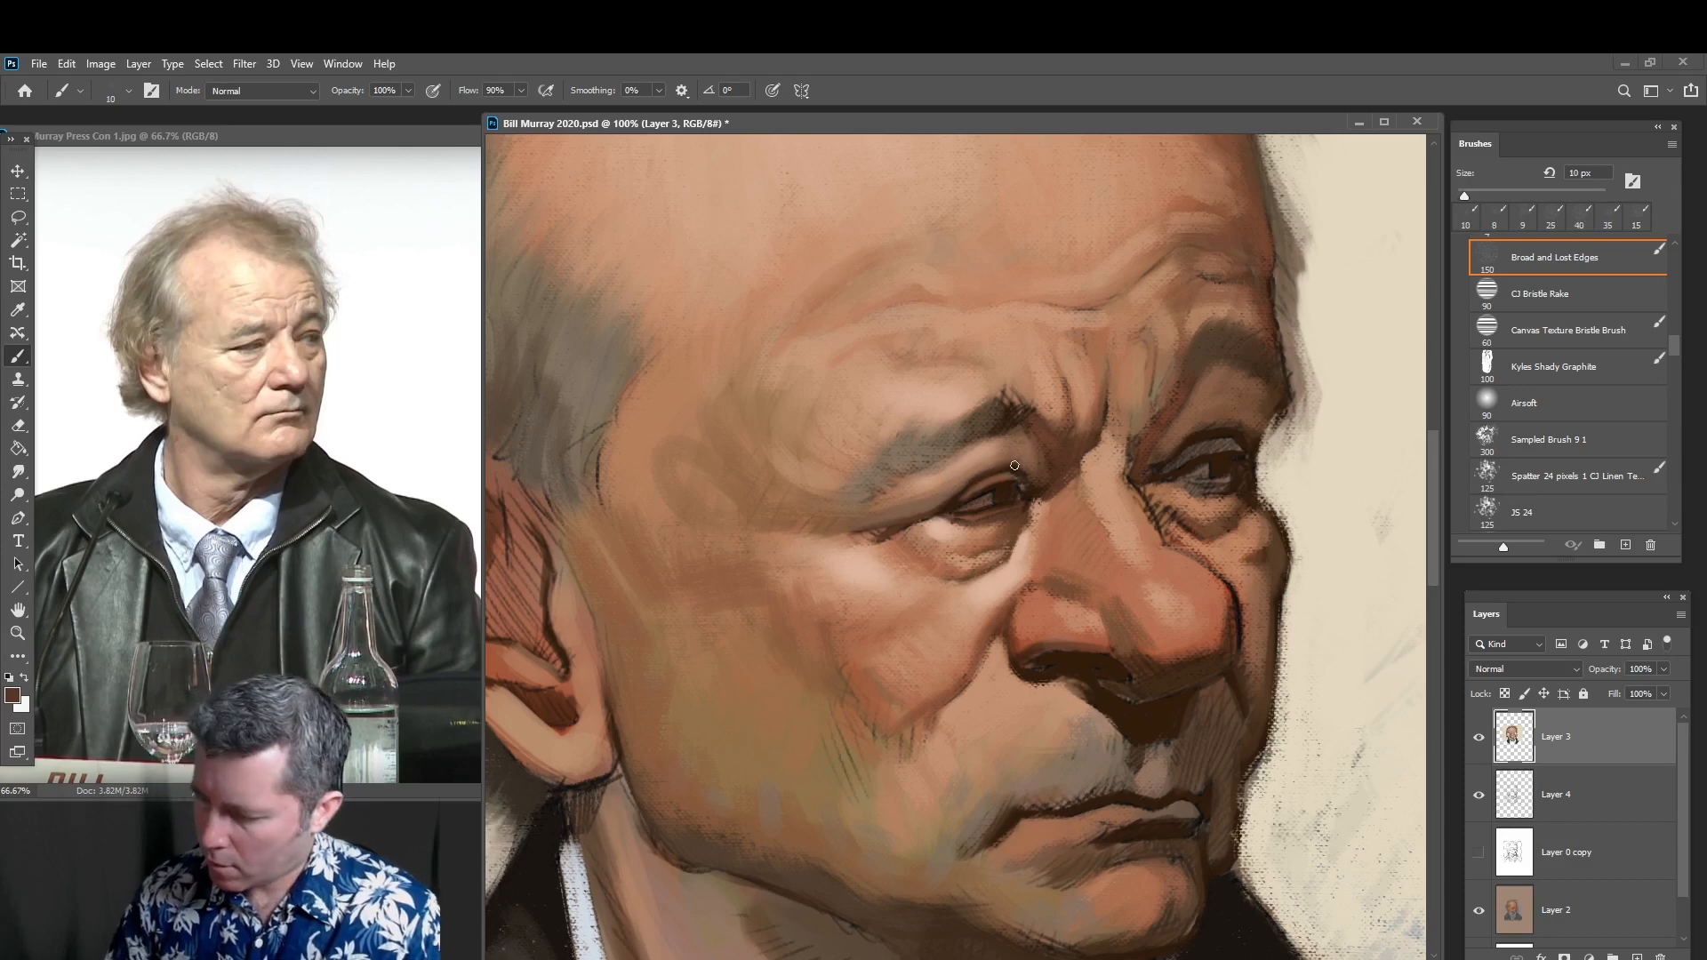
key("alt")
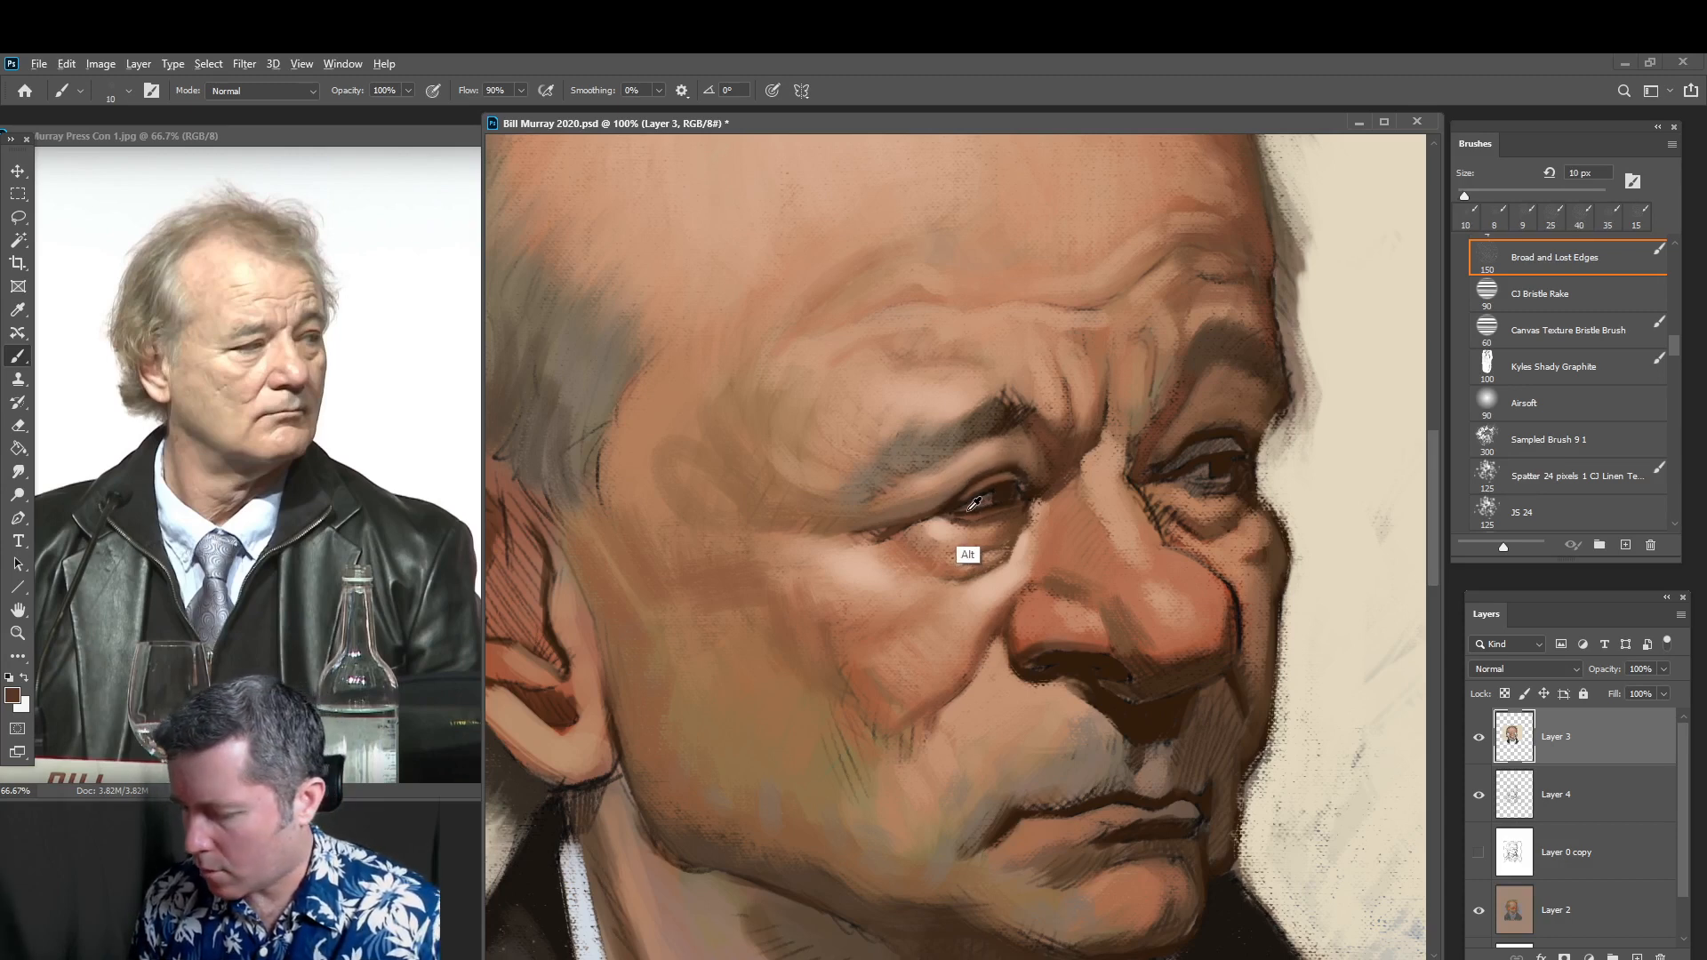
key("bracketleft")
key("bracketleft")
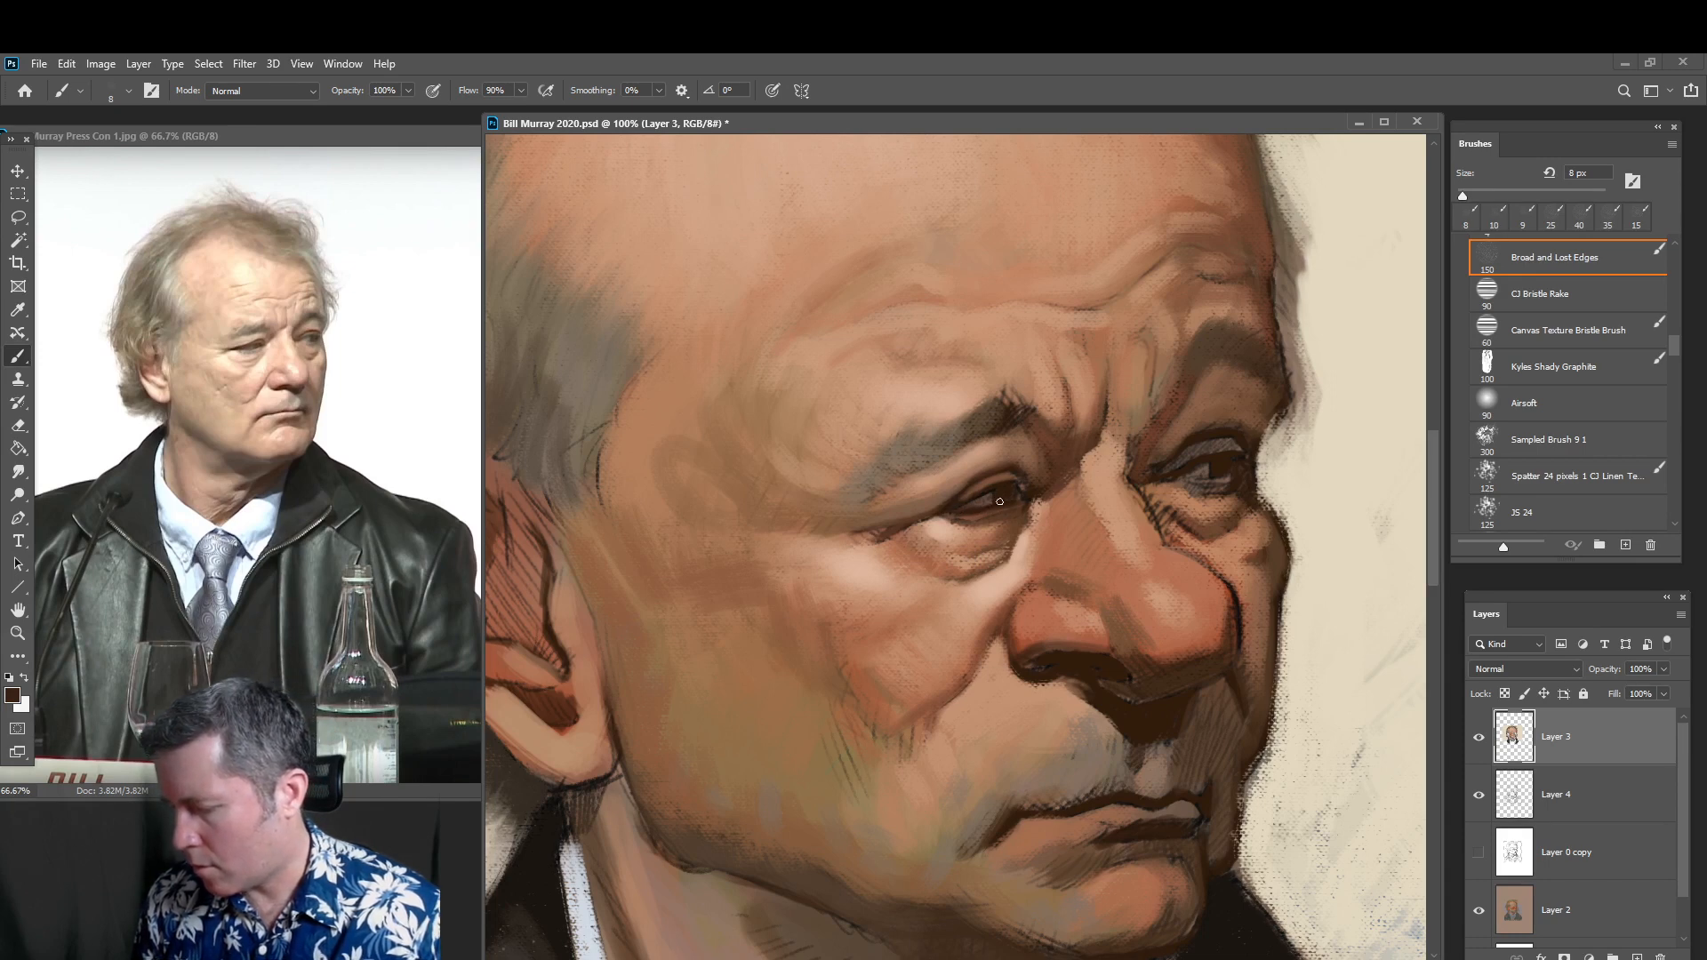
left_click(987, 498, "alt")
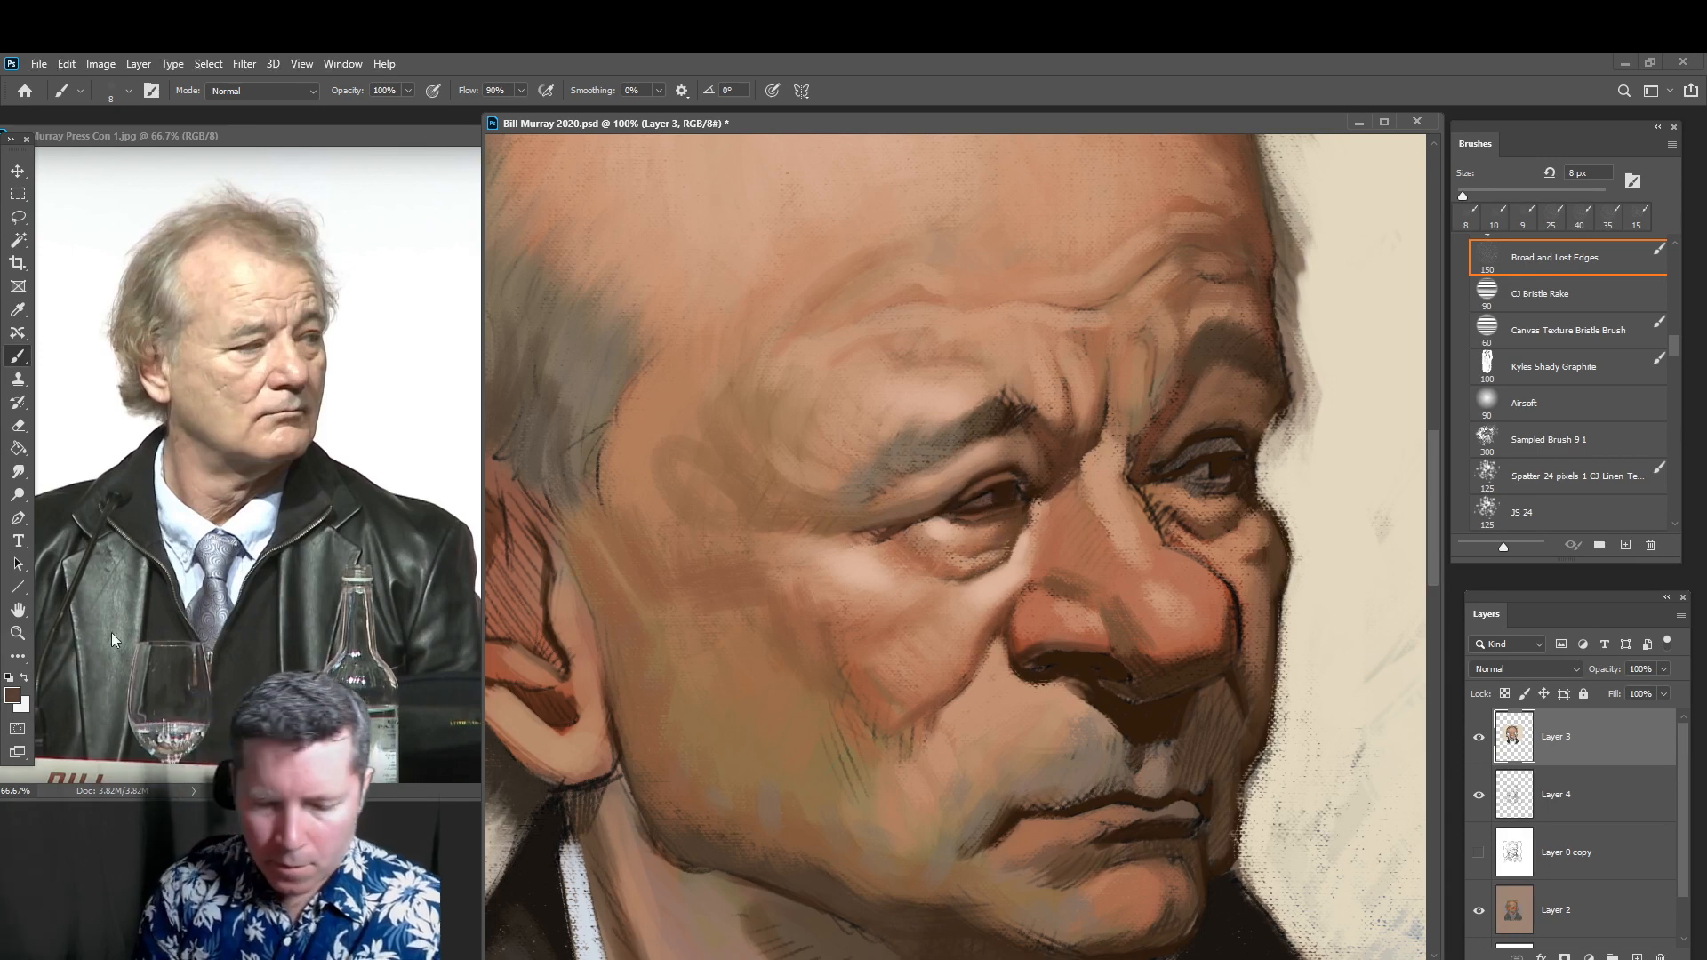
Mix a less saturated grey-brown and paint the white of the near eye with it at 8 px
left_click(16, 697)
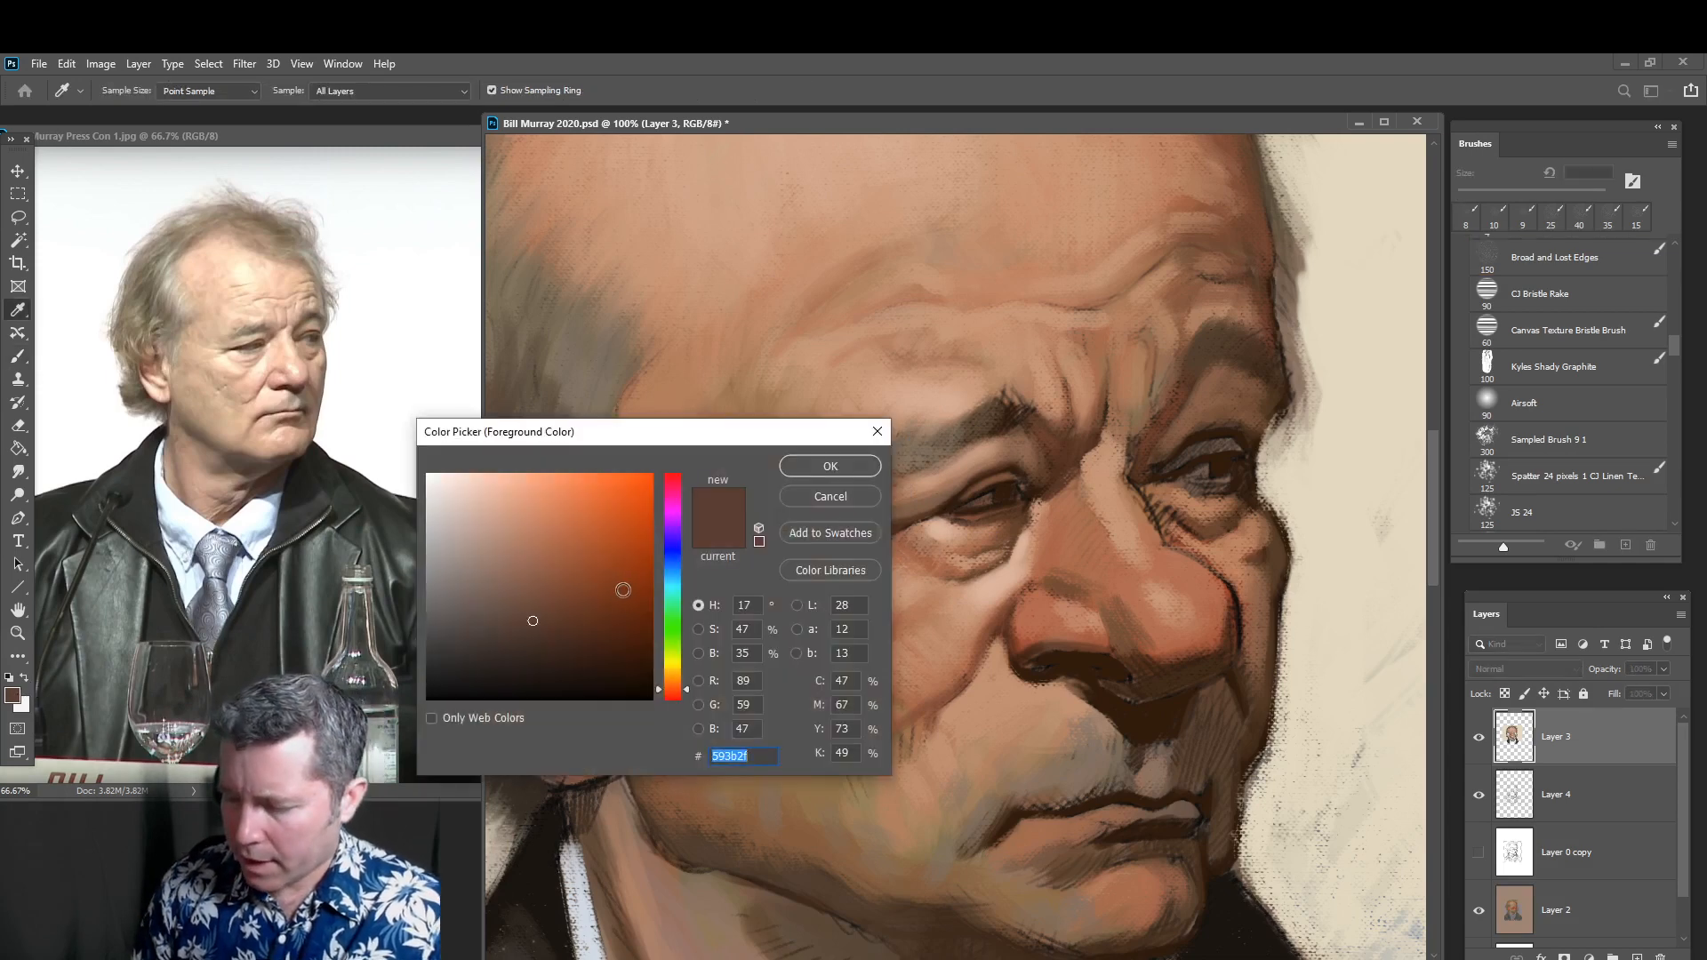
left_click(492, 625)
left_click_drag(492, 624, 476, 628)
left_click(830, 466)
key("b")
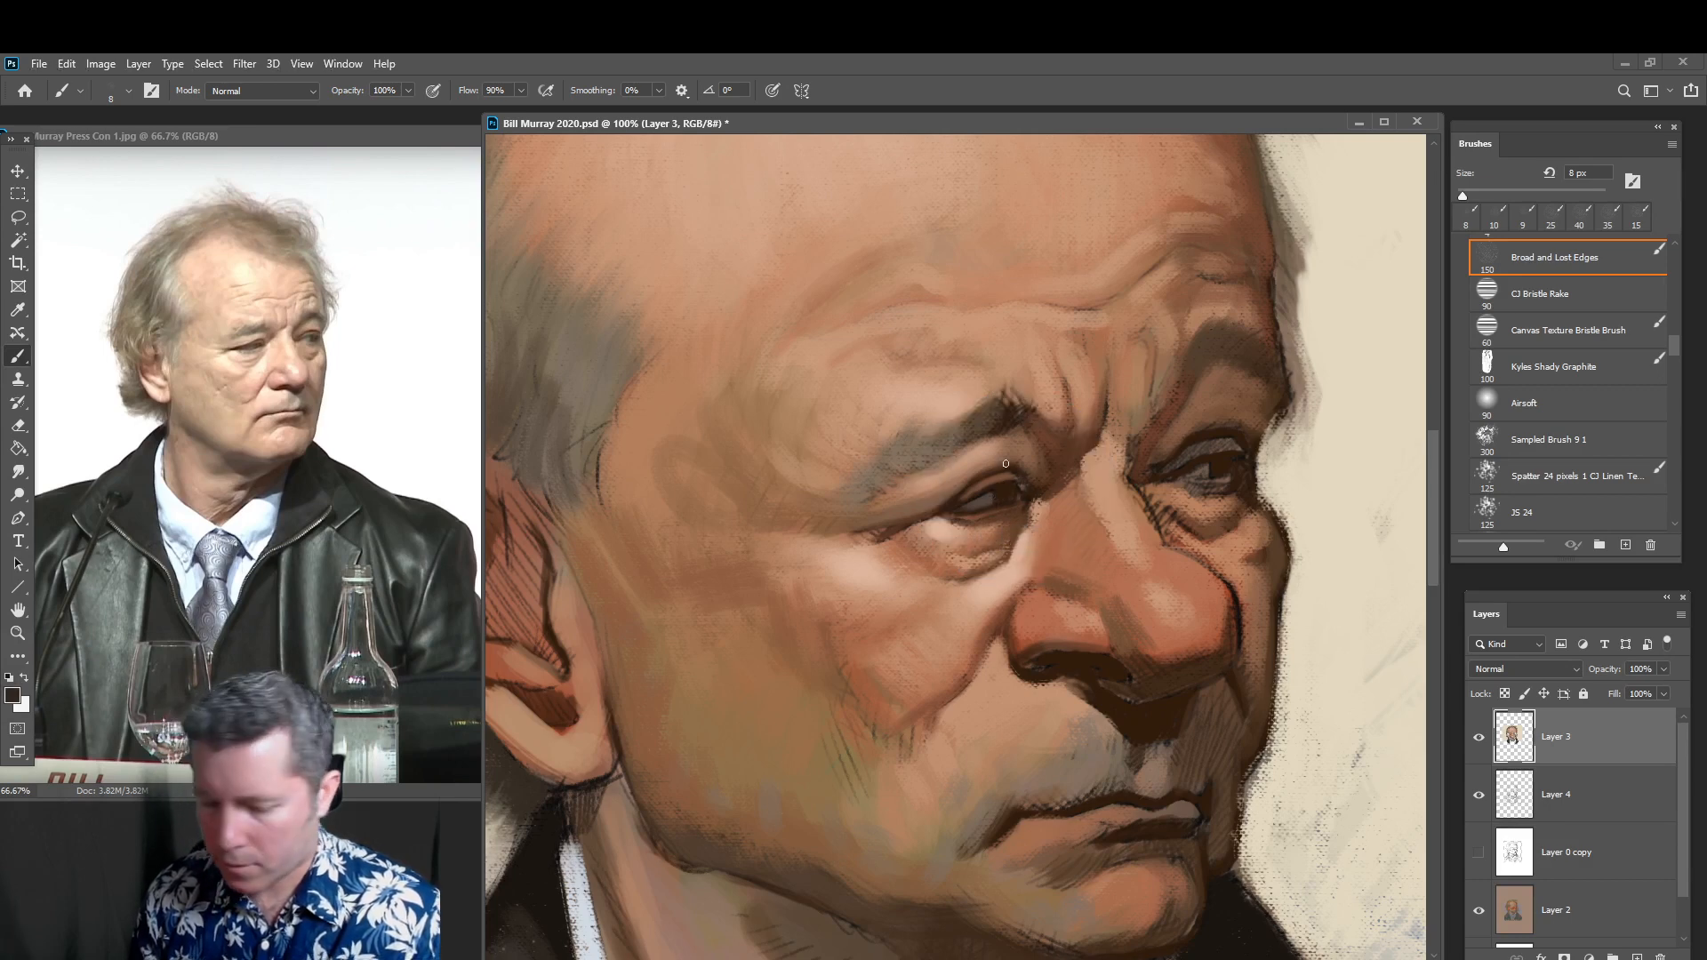
Deepen the near eye's lids and corners with dark brown #3d1d0c and a sampled eye tone at 8 px
left_click(15, 697)
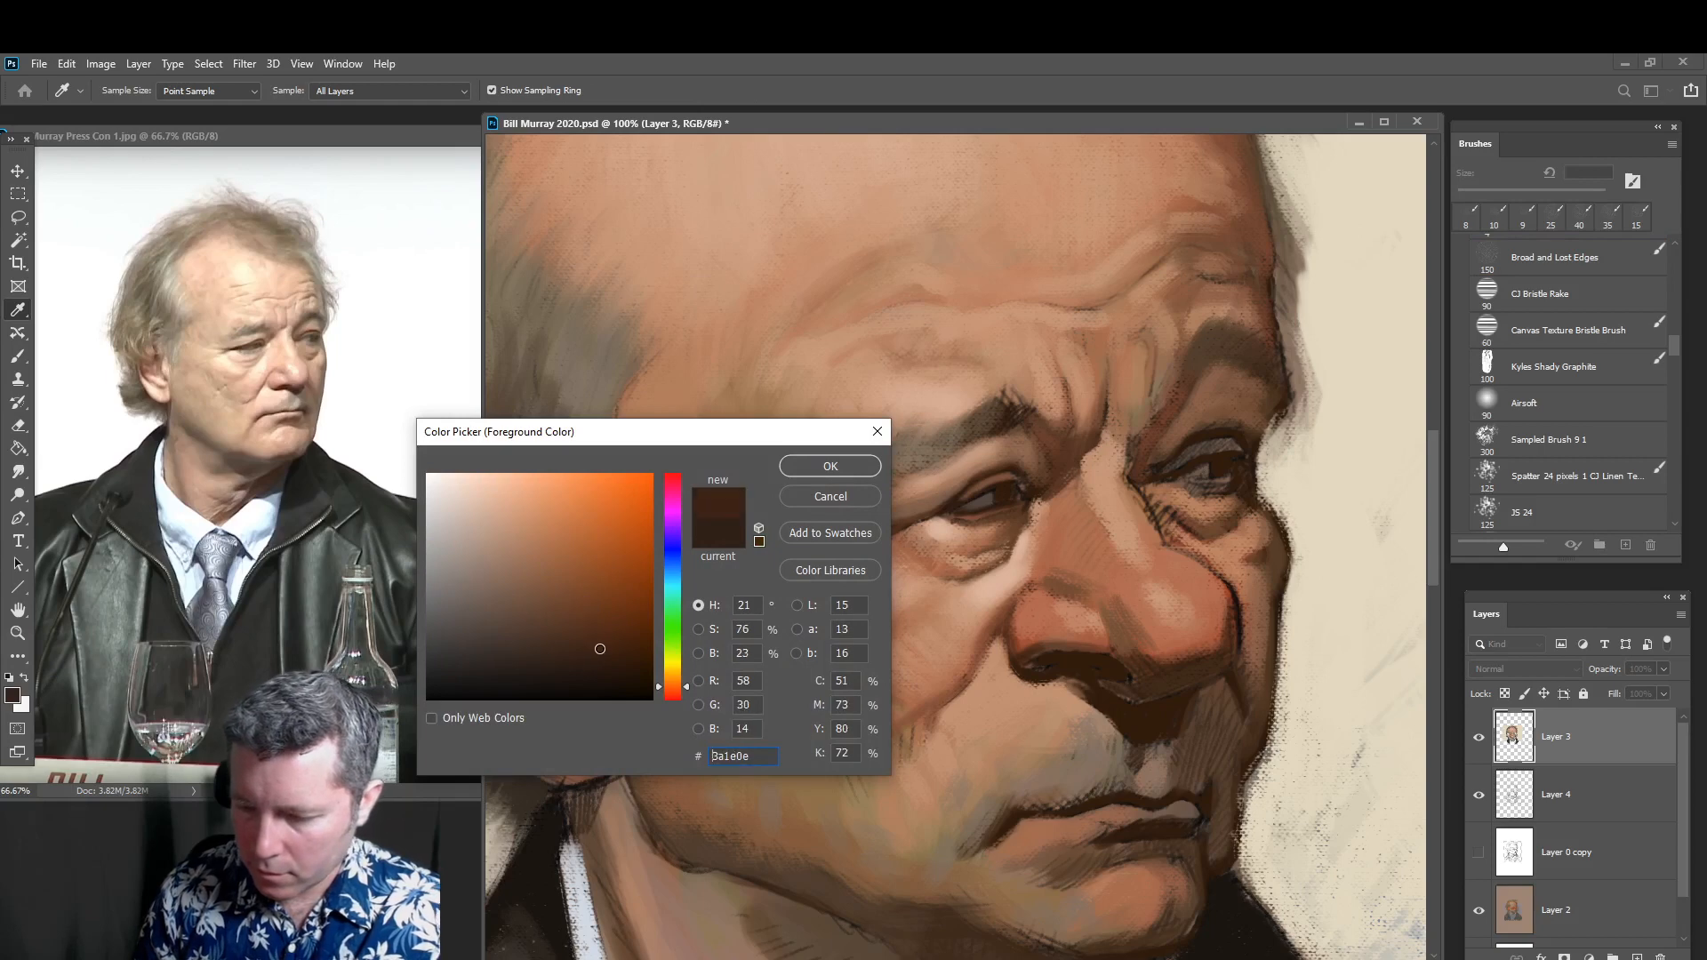
left_click_drag(603, 653, 609, 646)
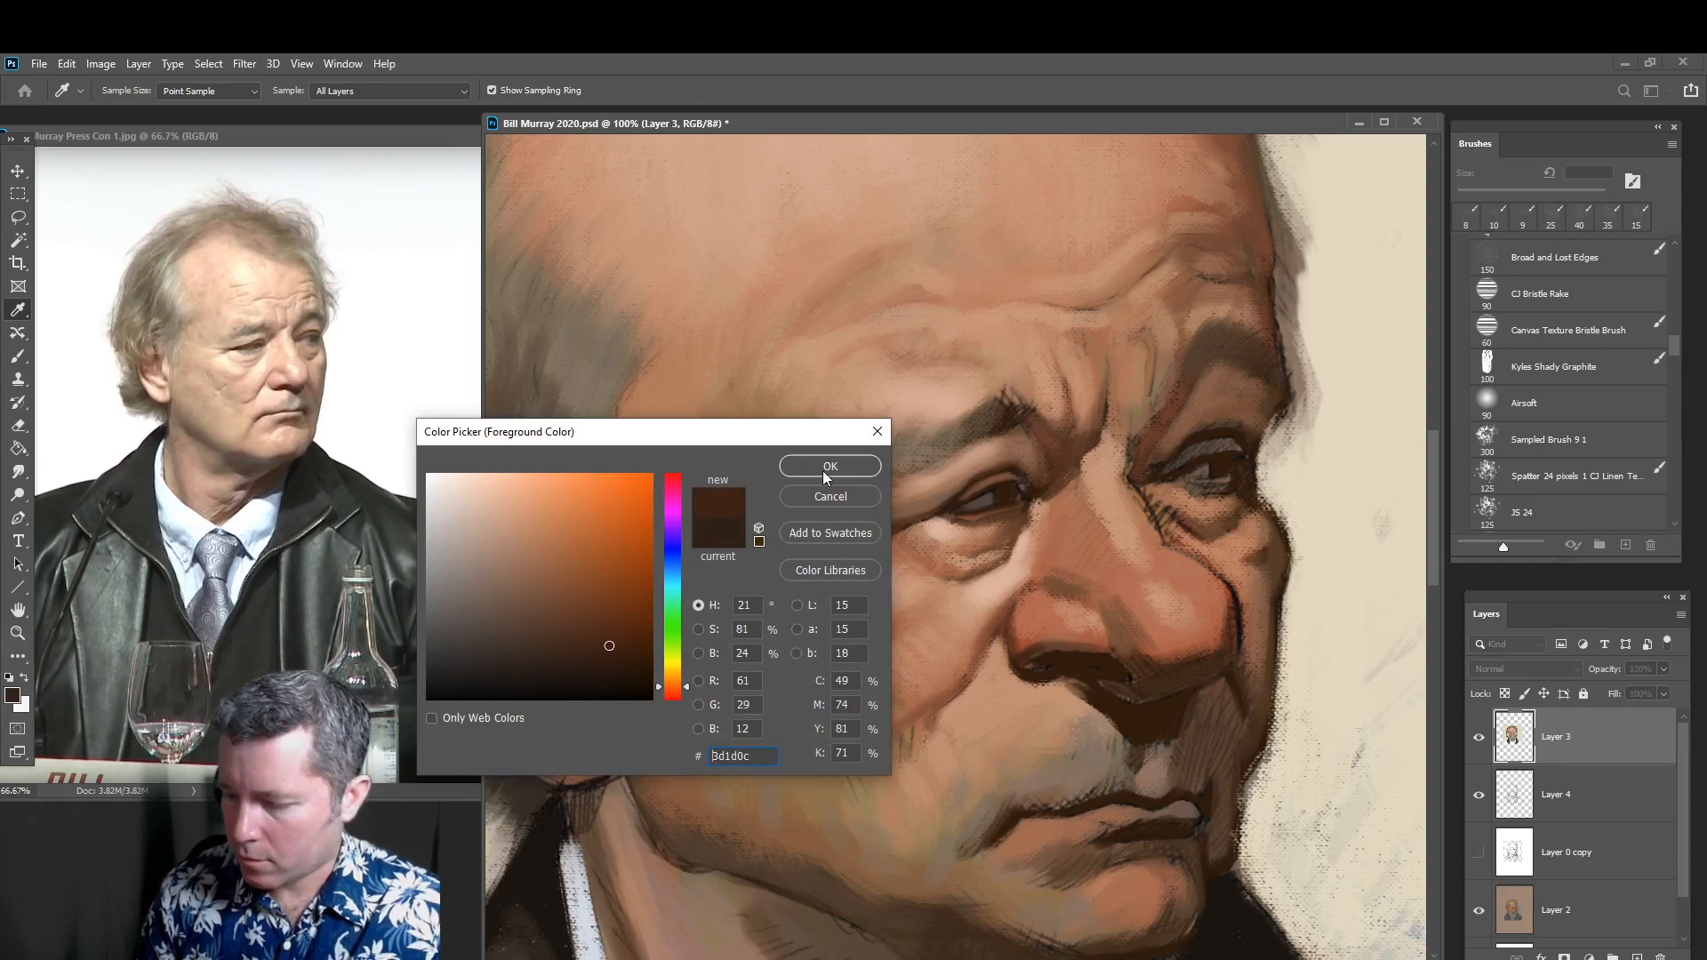
left_click(826, 471)
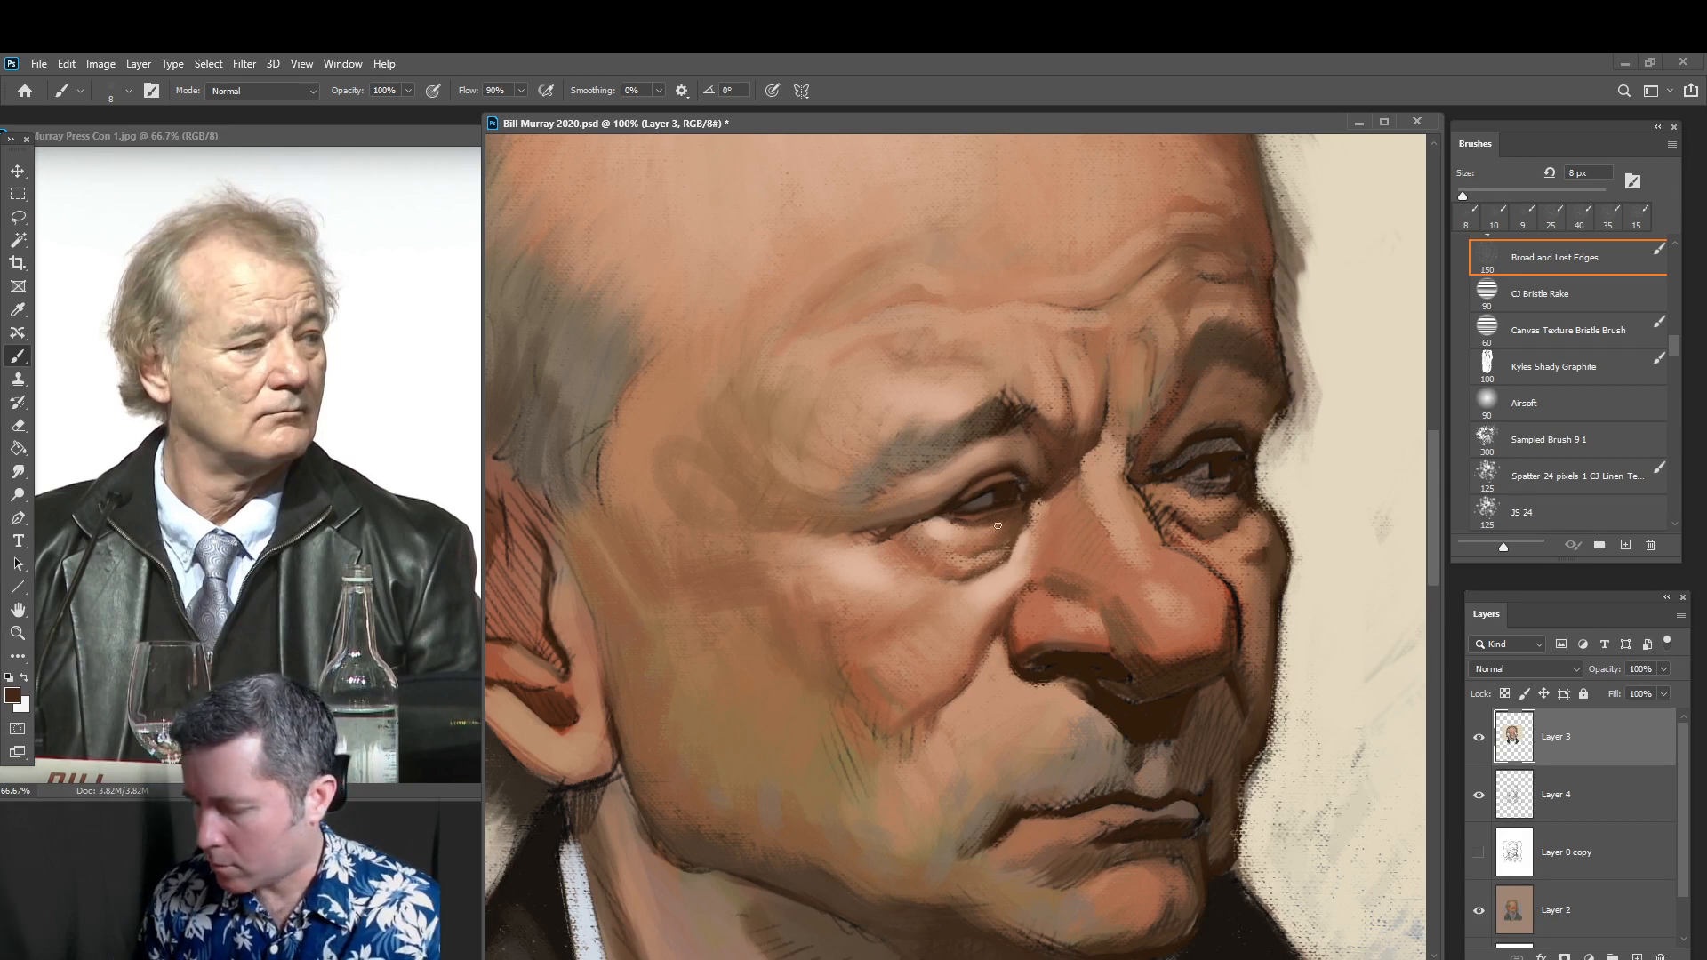
left_click(979, 503, "alt")
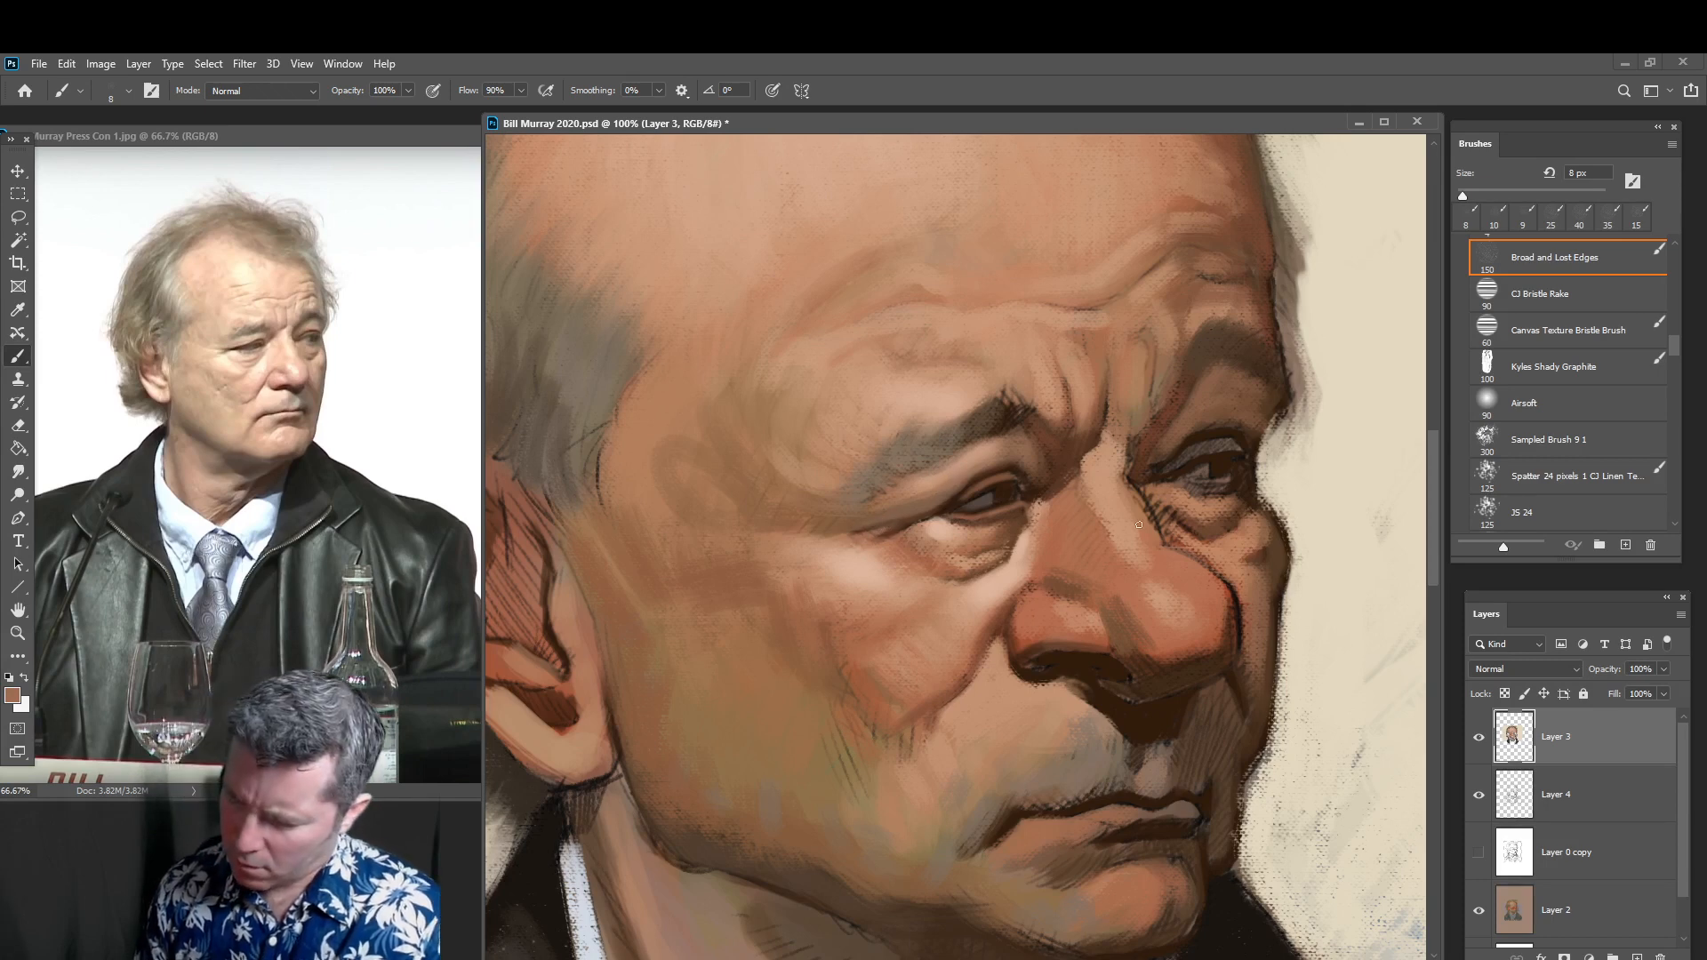
Soften the skin beneath the near eye's lower lid with a reddish brown tone, enlarging the brush to 20 px
key("bracketright")
key("bracketright")
key("bracketright")
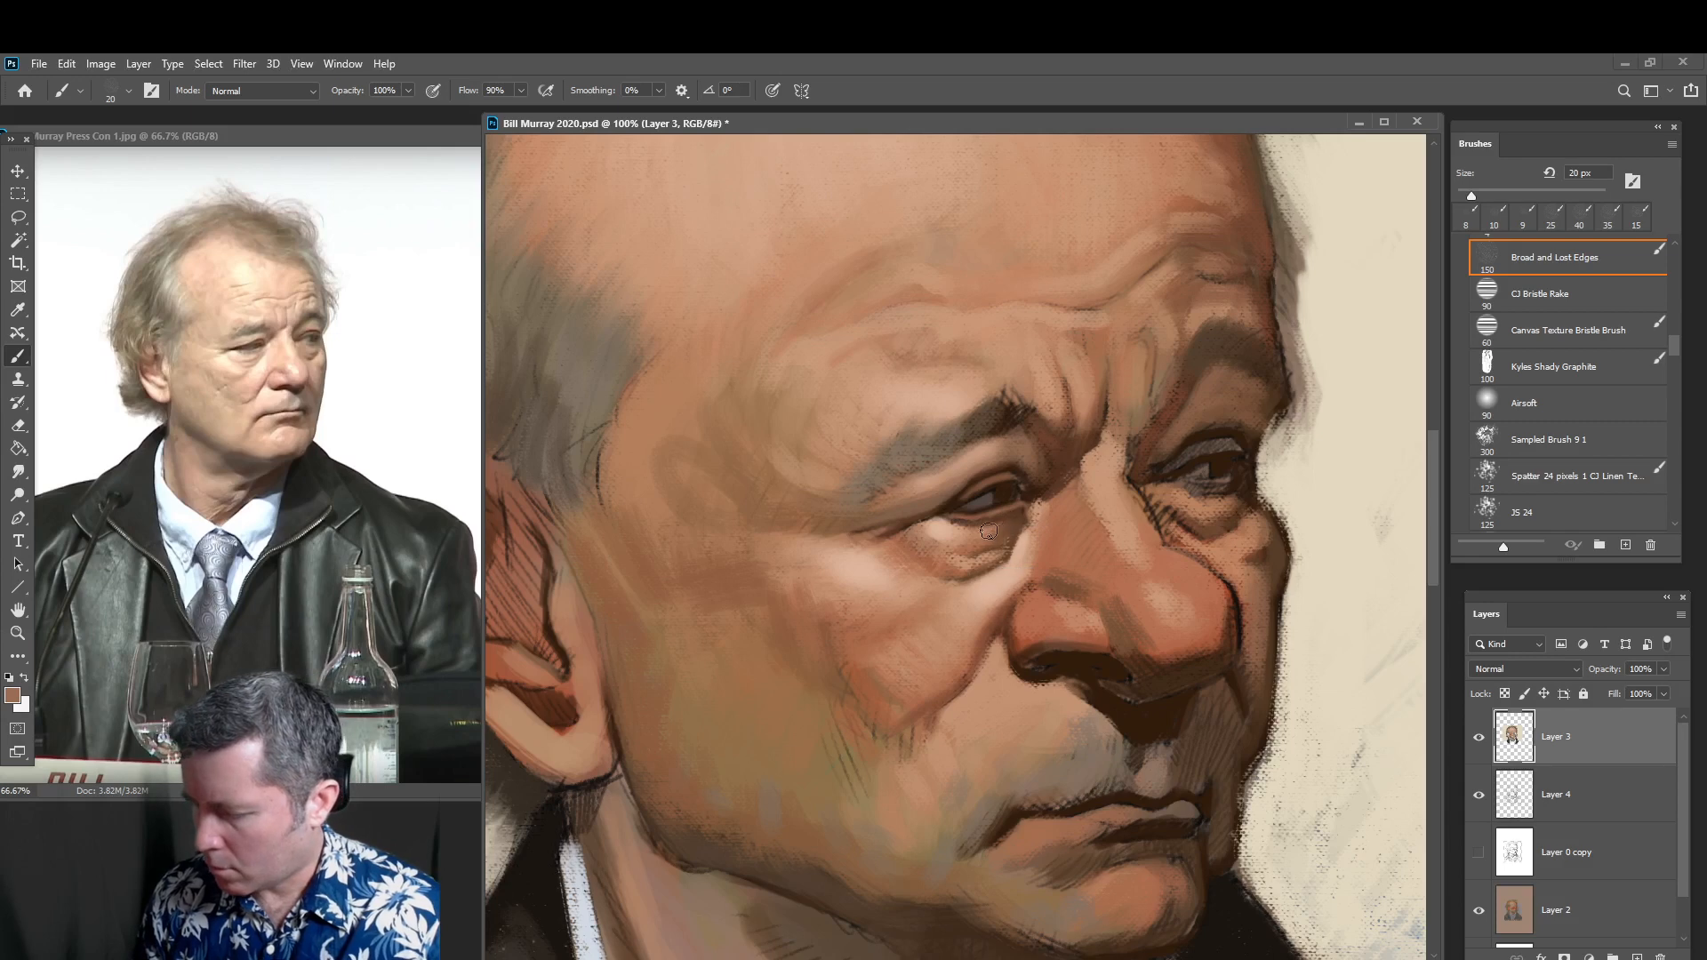
left_click_drag(999, 531, 1020, 517)
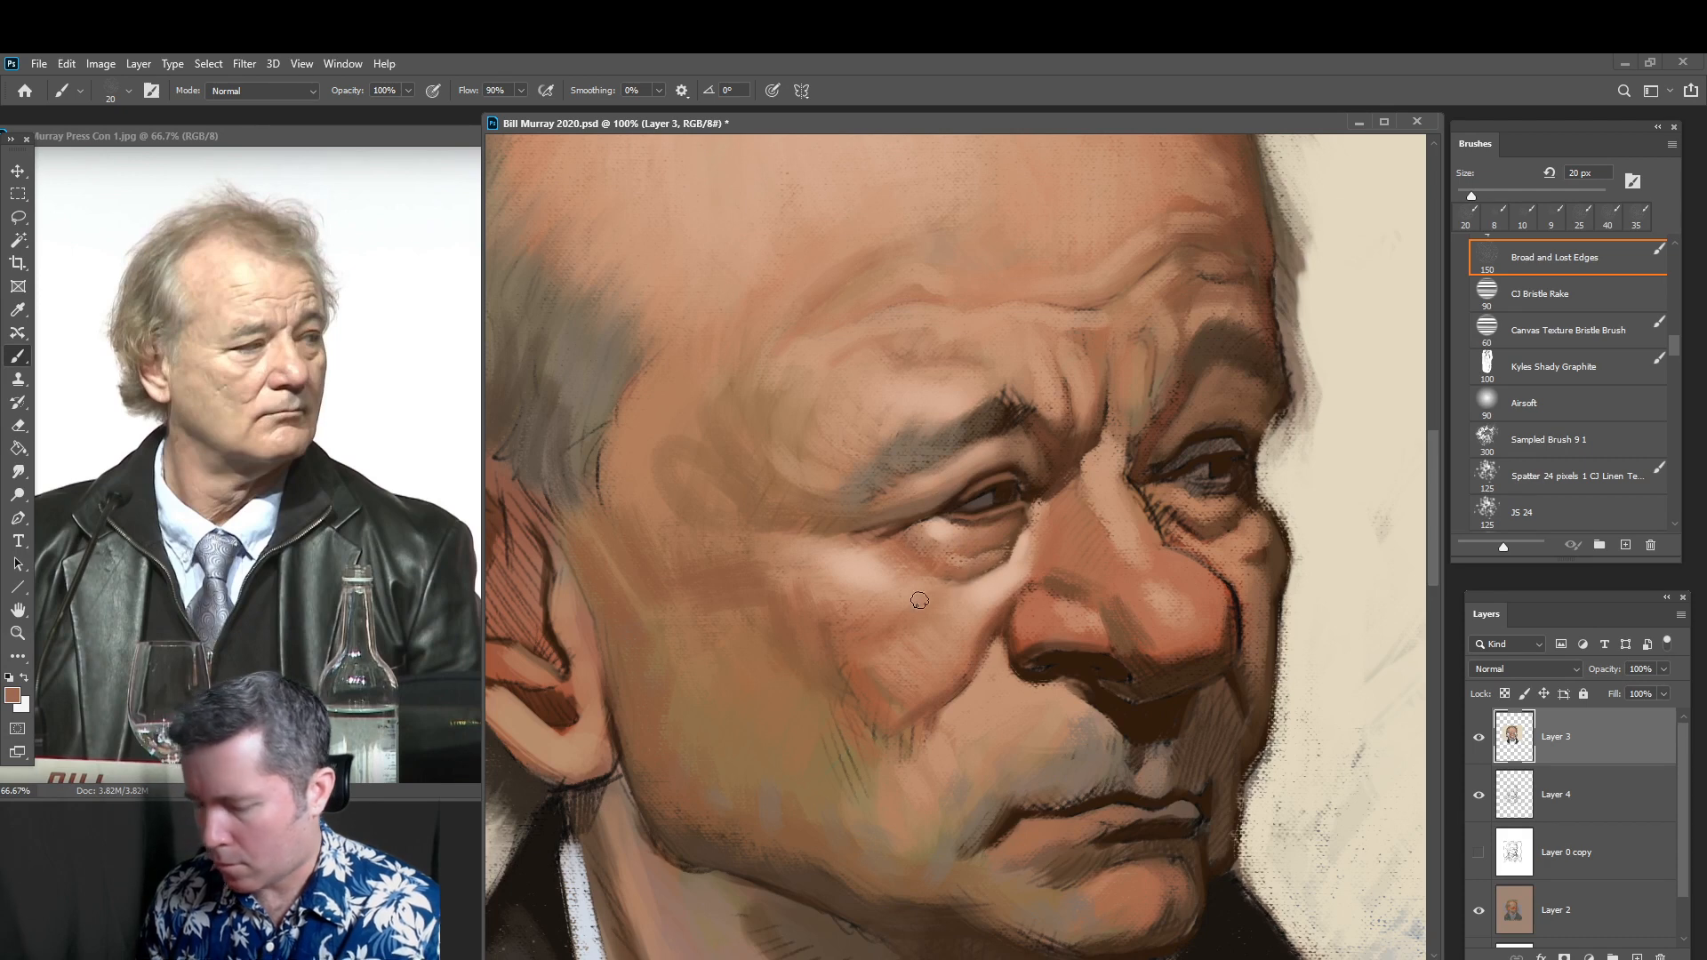
Blend the near cheek's highlight and the outlined crease below it with sampled skin tones at 30 px
left_click(899, 576, "alt")
key("bracketright")
key("bracketright")
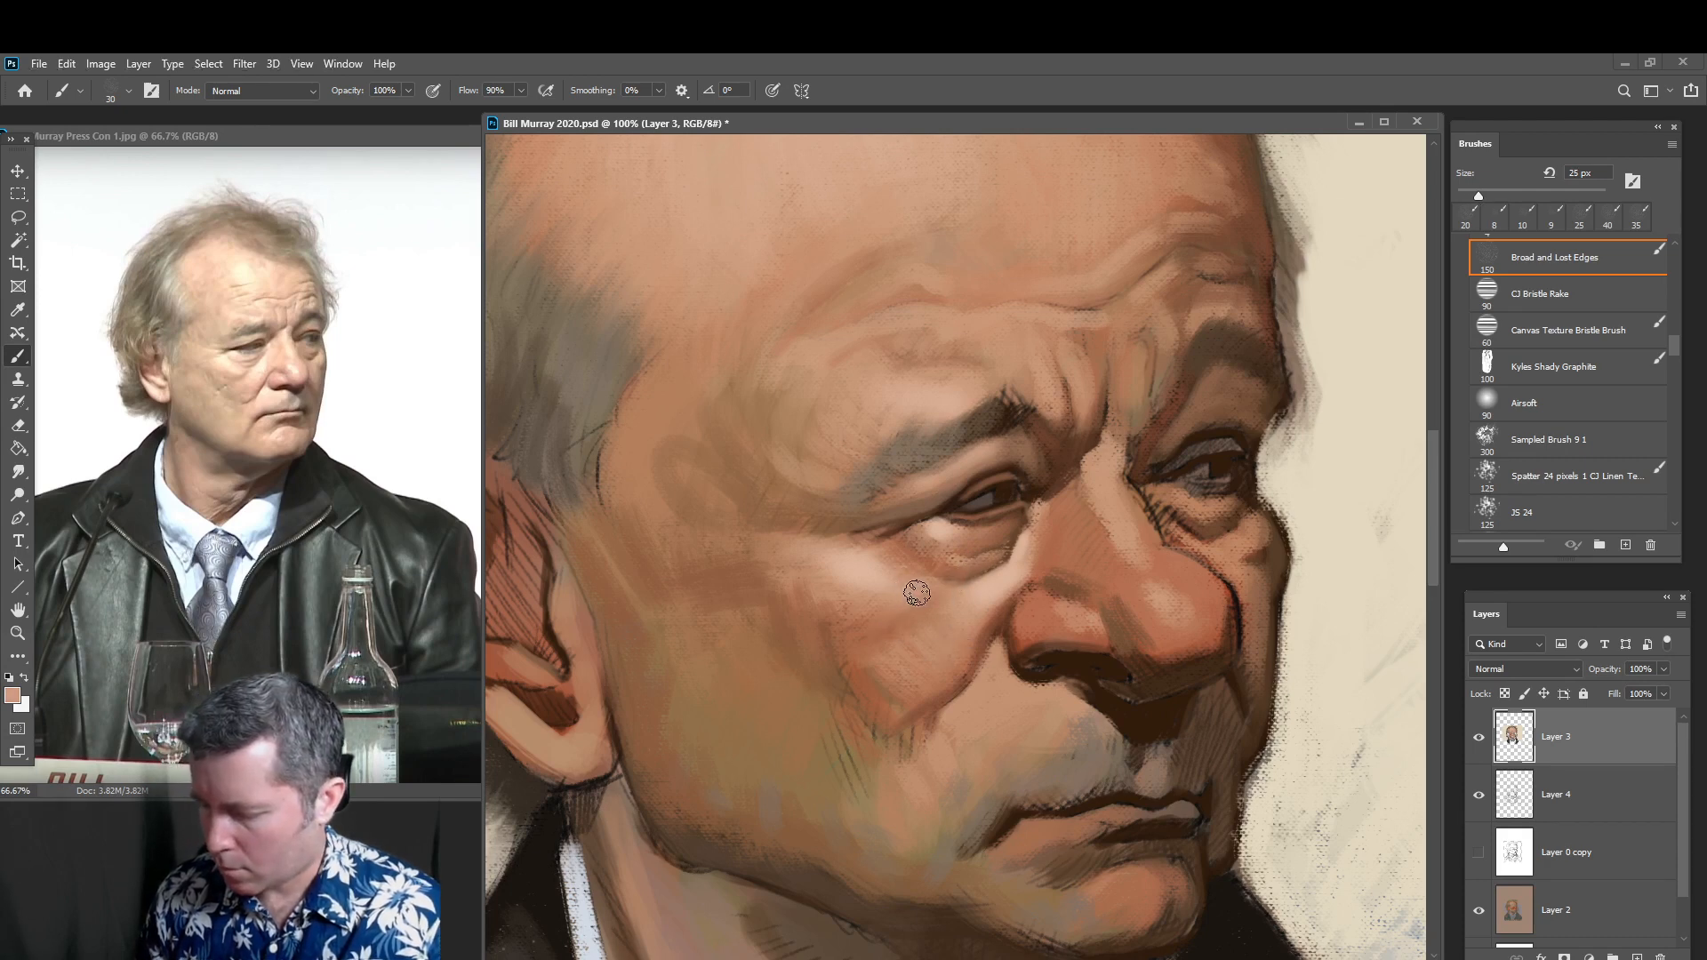
mouse_move(892, 600)
left_mouse_down()
mouse_move(862, 615)
mouse_move(825, 595)
mouse_move(863, 611)
left_mouse_up()
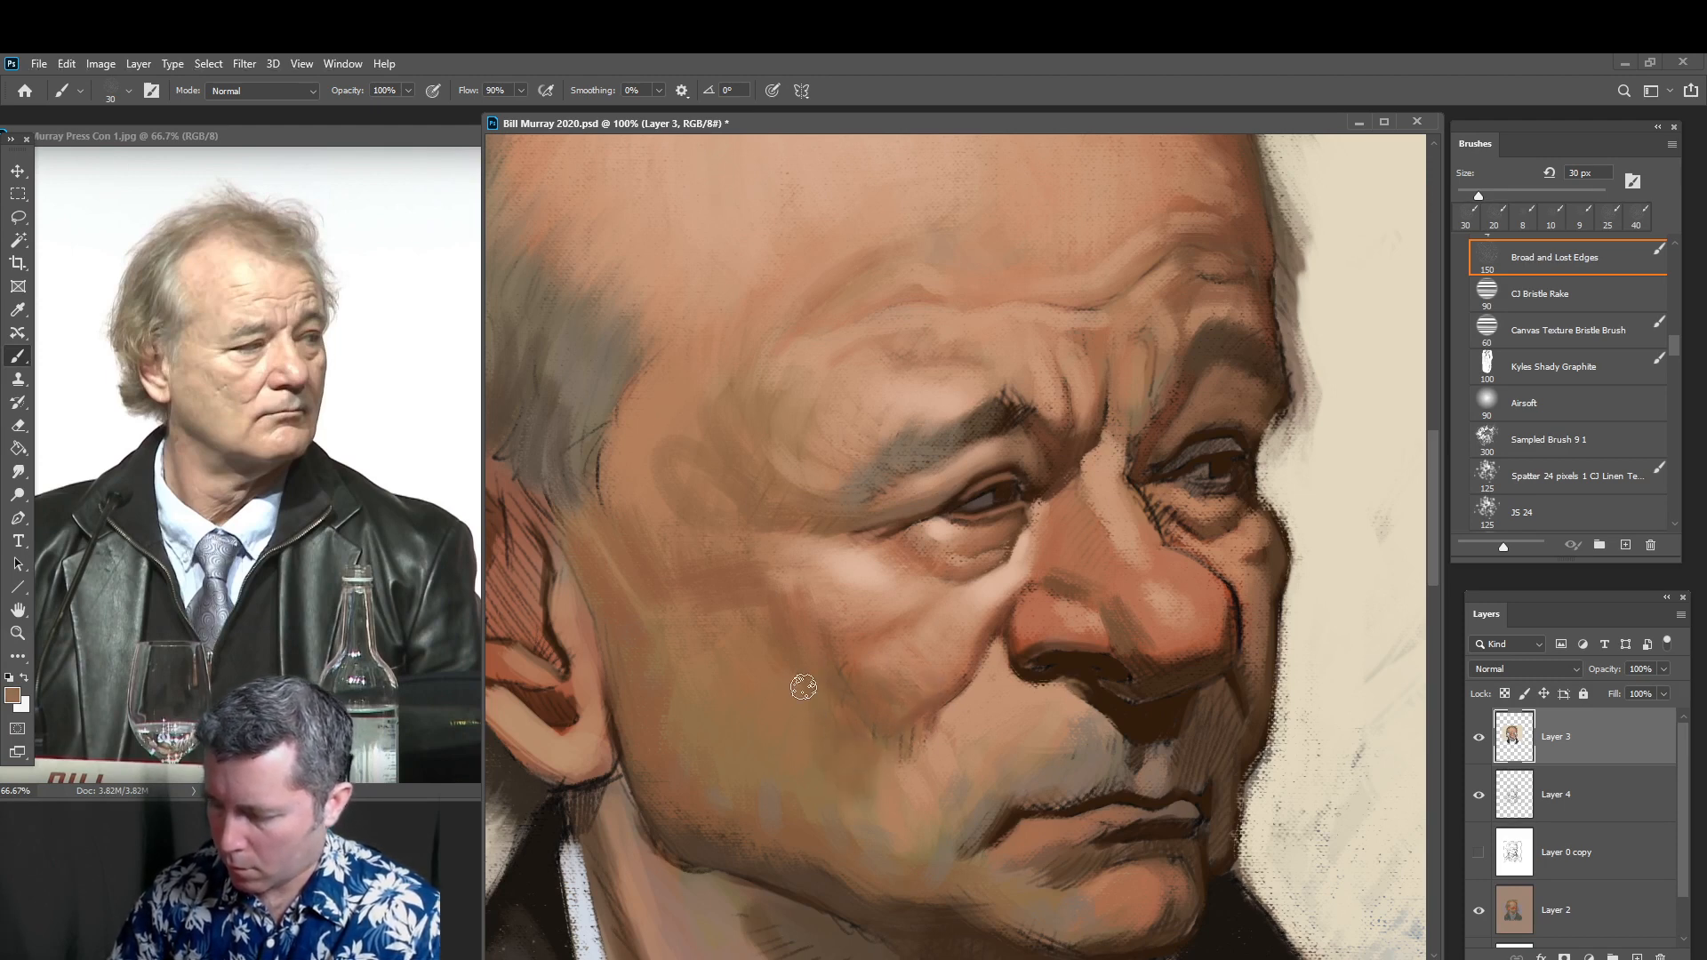
left_click(957, 645, "alt")
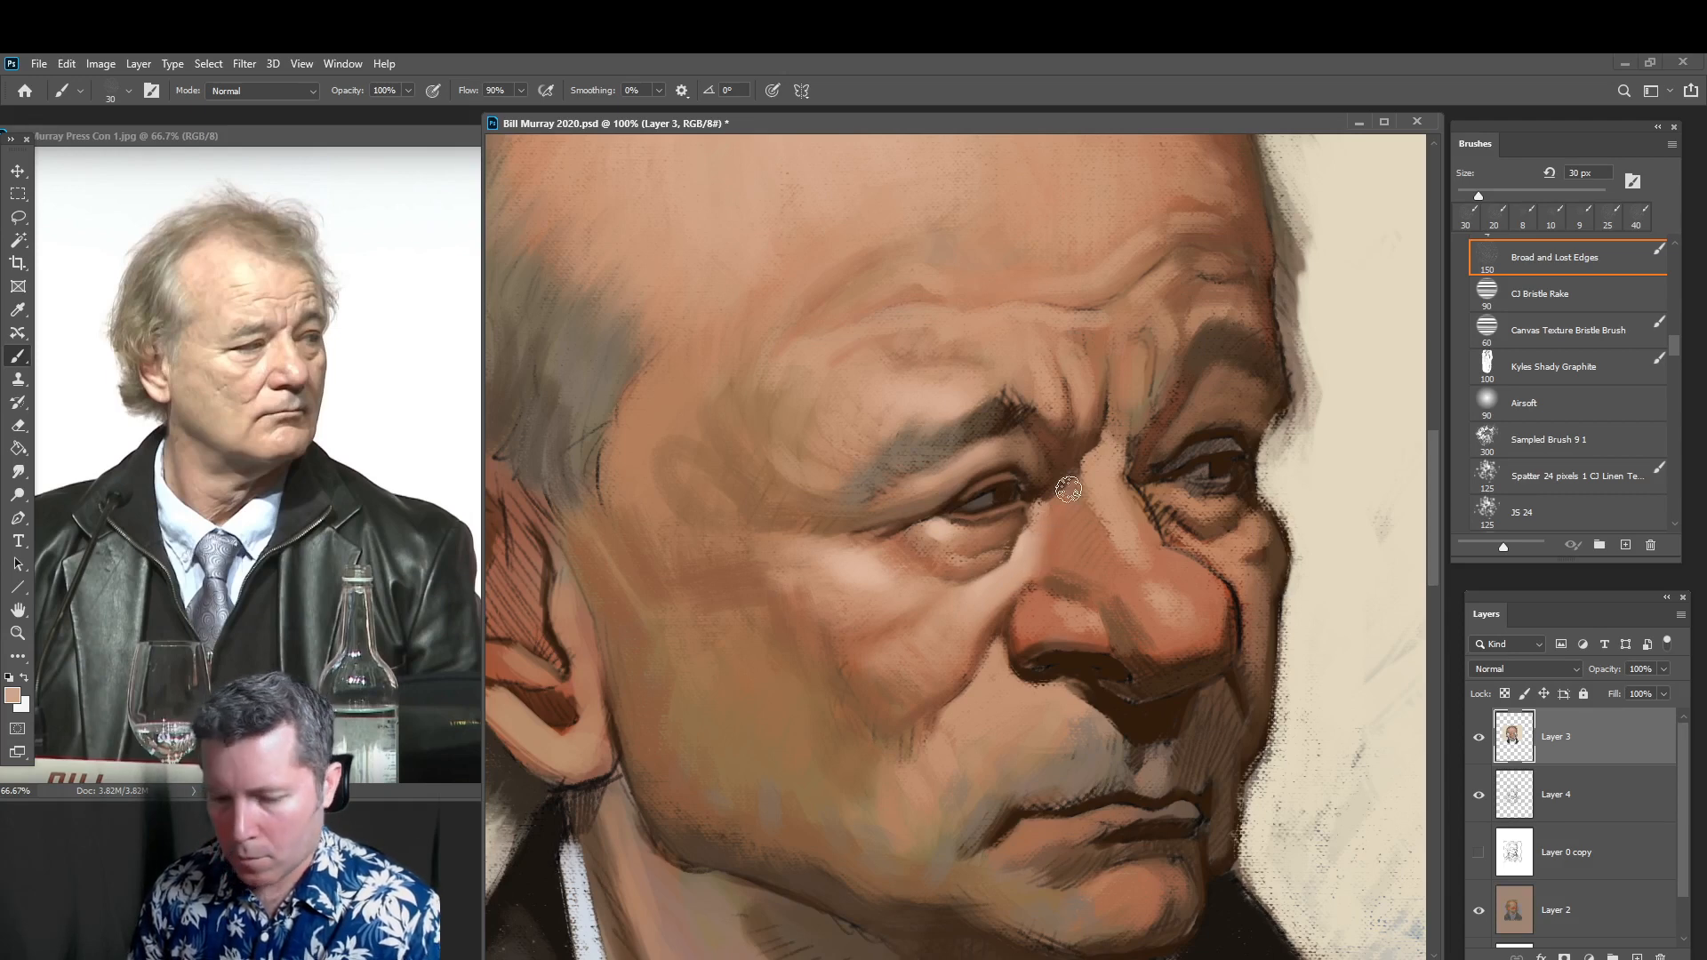
Model the nose's side plane and tip with sampled reddish and brown tones, reducing the brush from 30 to 15 px
left_click_drag(1060, 606, 1090, 619)
left_click(1070, 564, "alt")
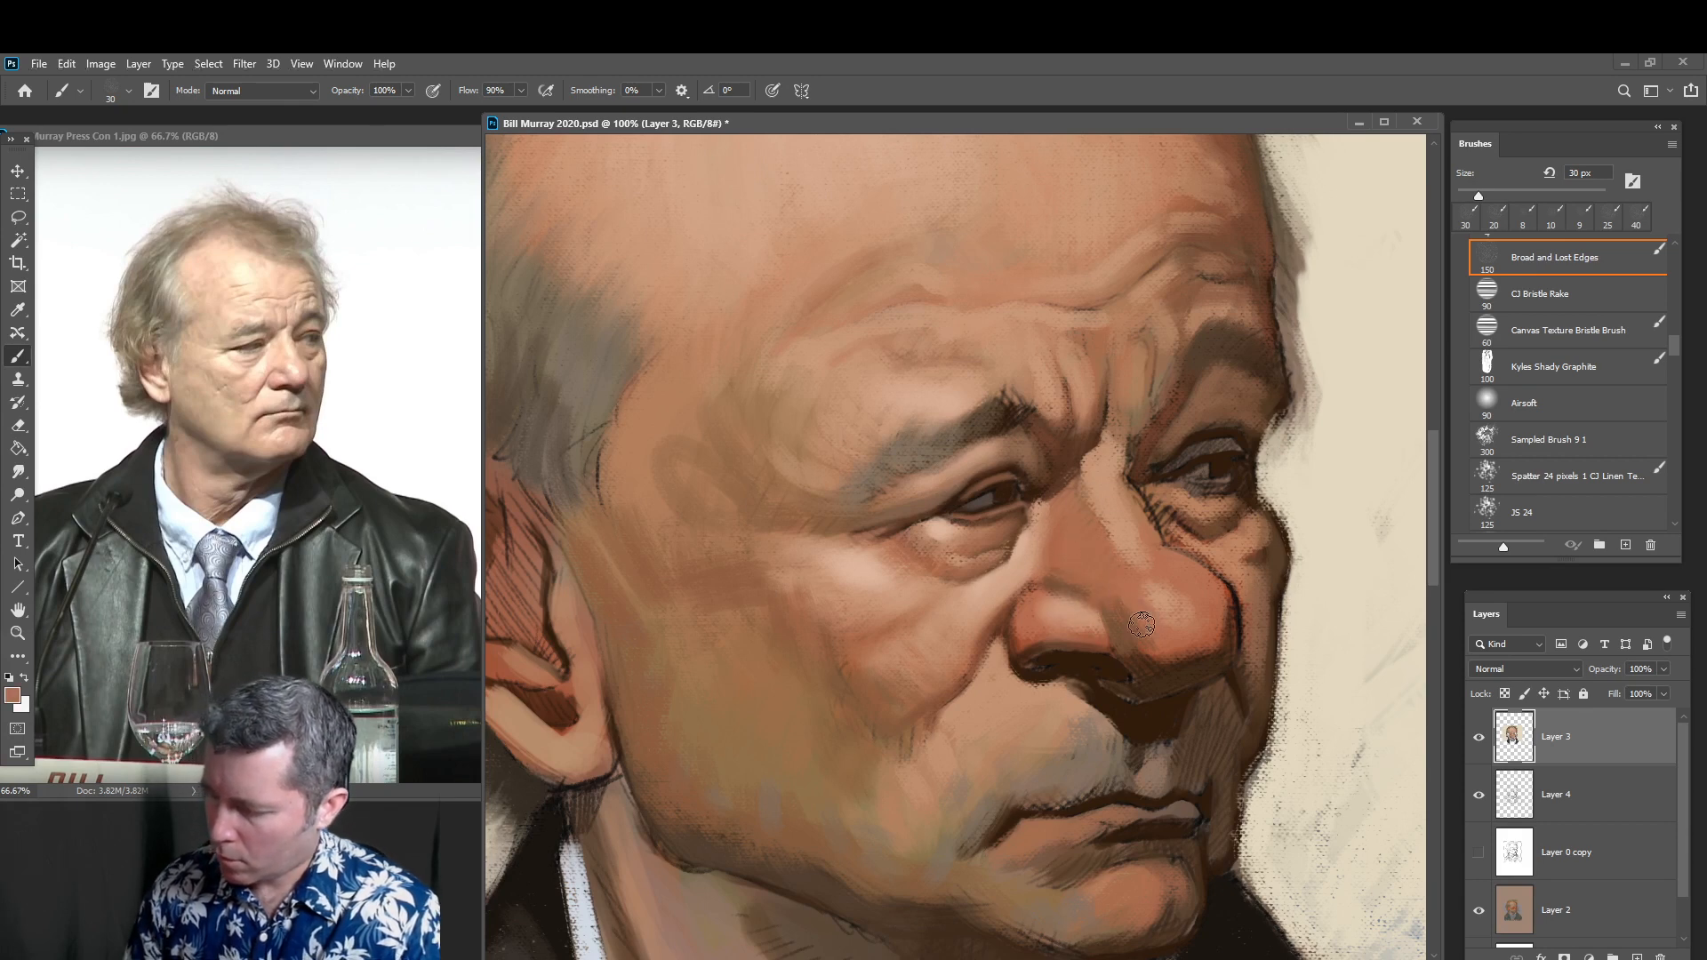
left_click(1071, 449, "alt")
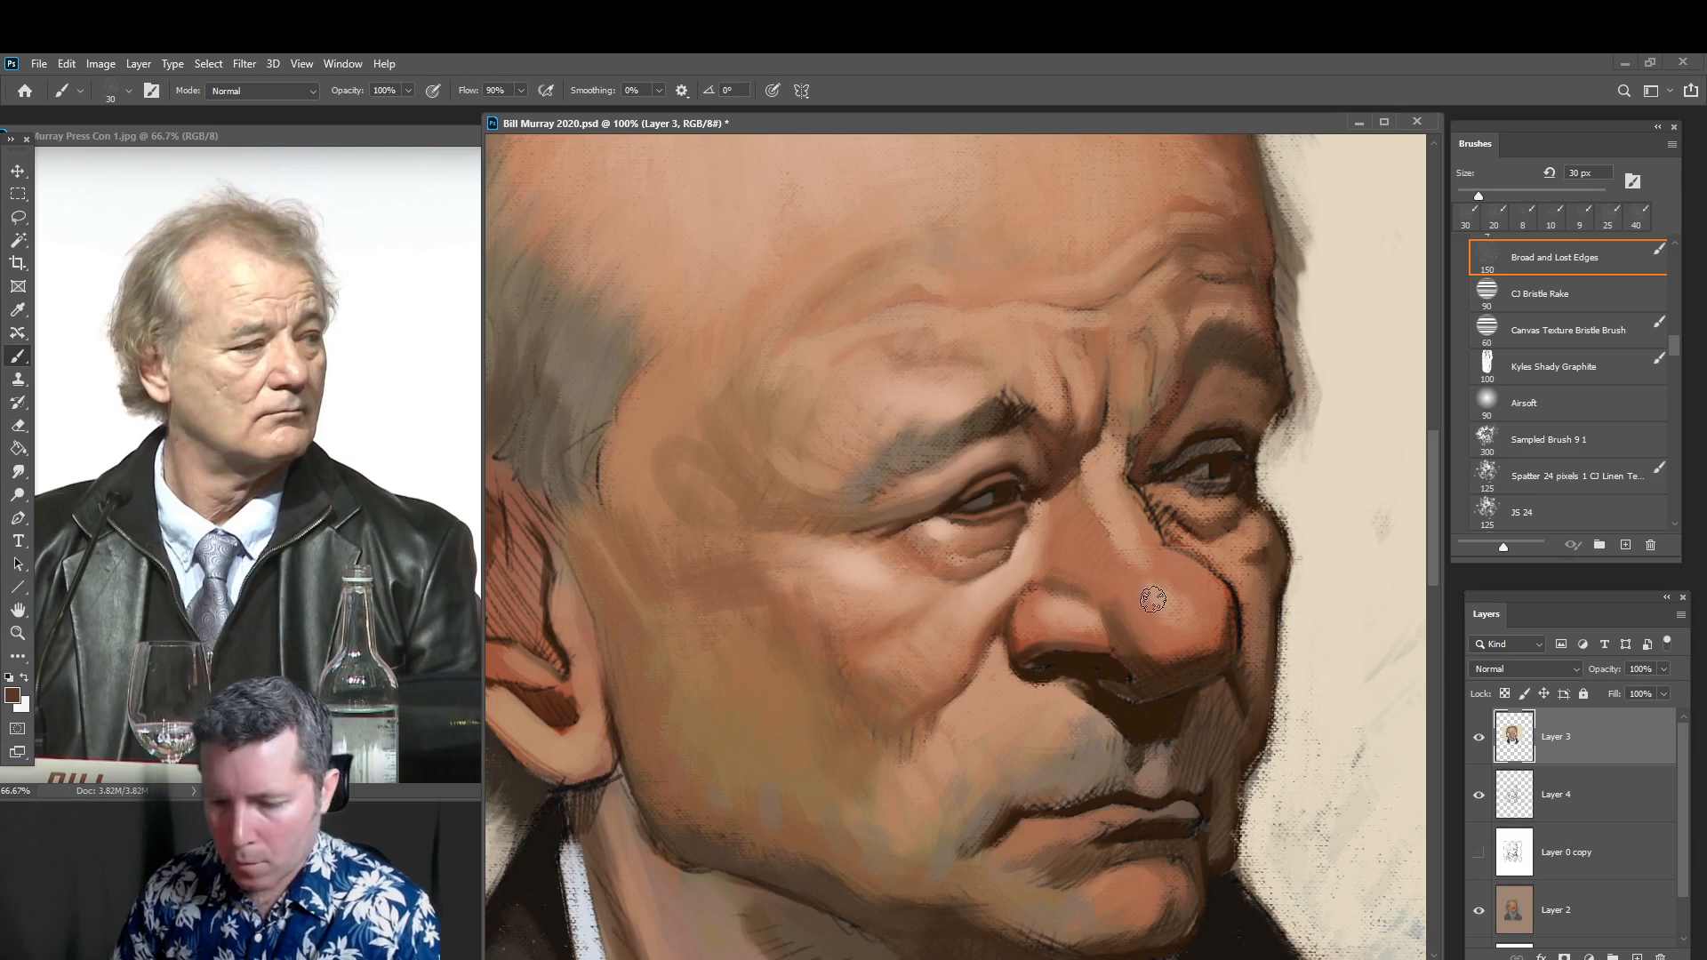
key("bracketleft")
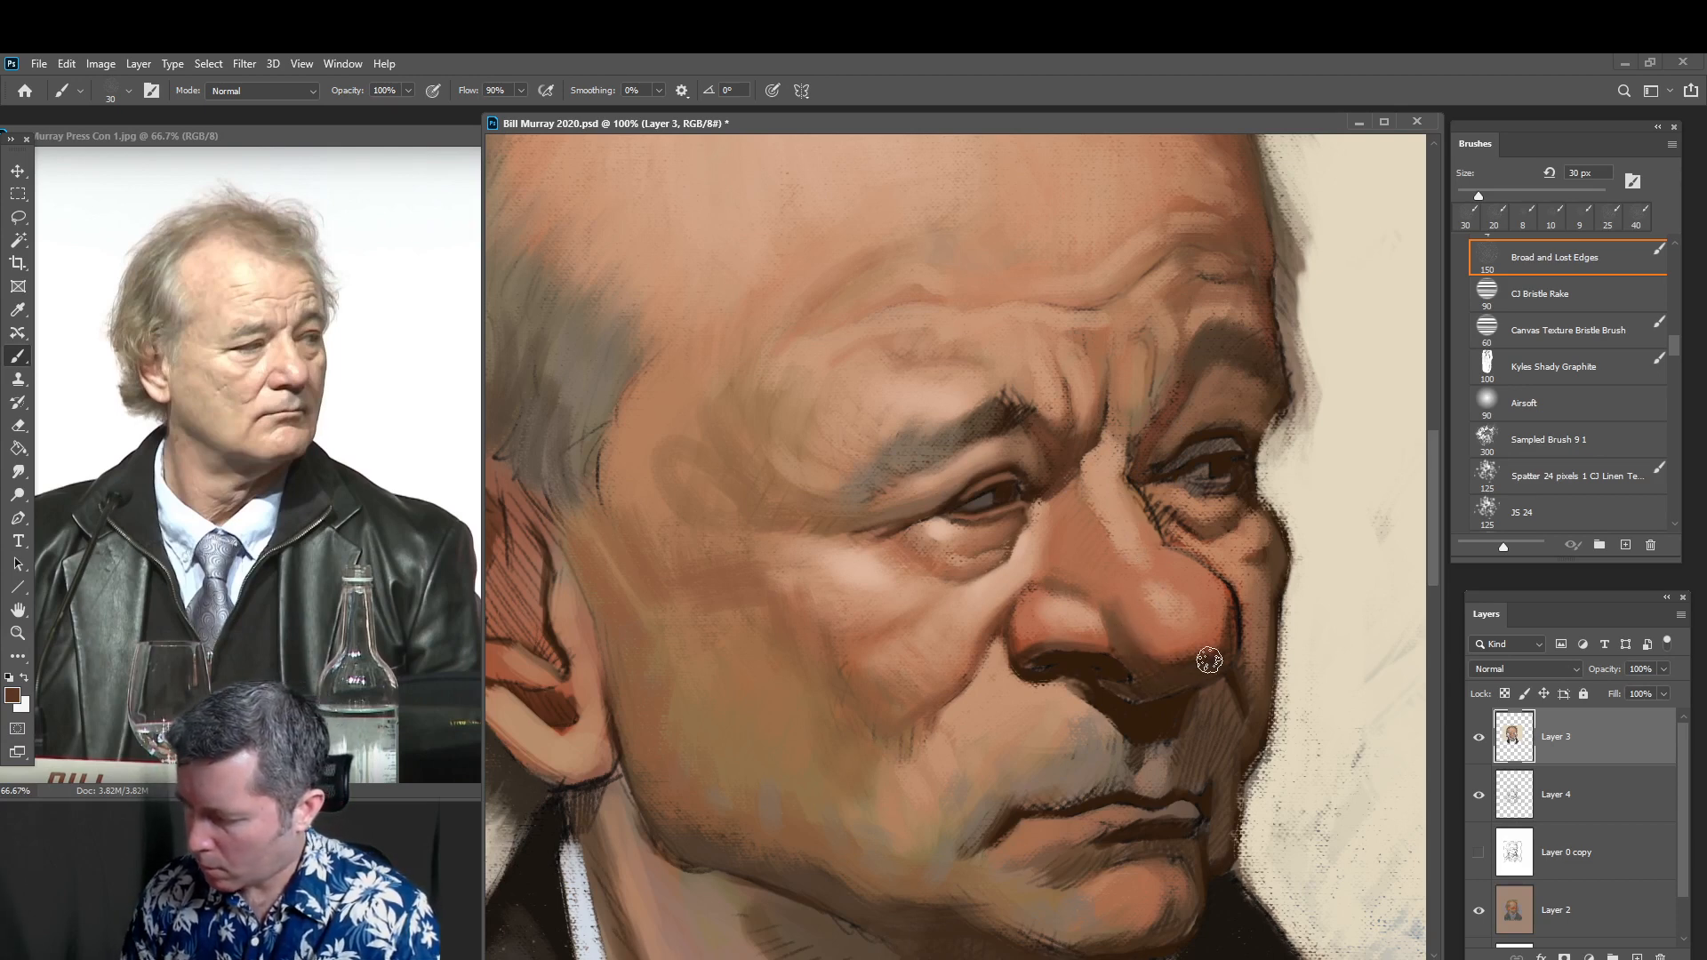
key("bracketleft")
key("bracketleft")
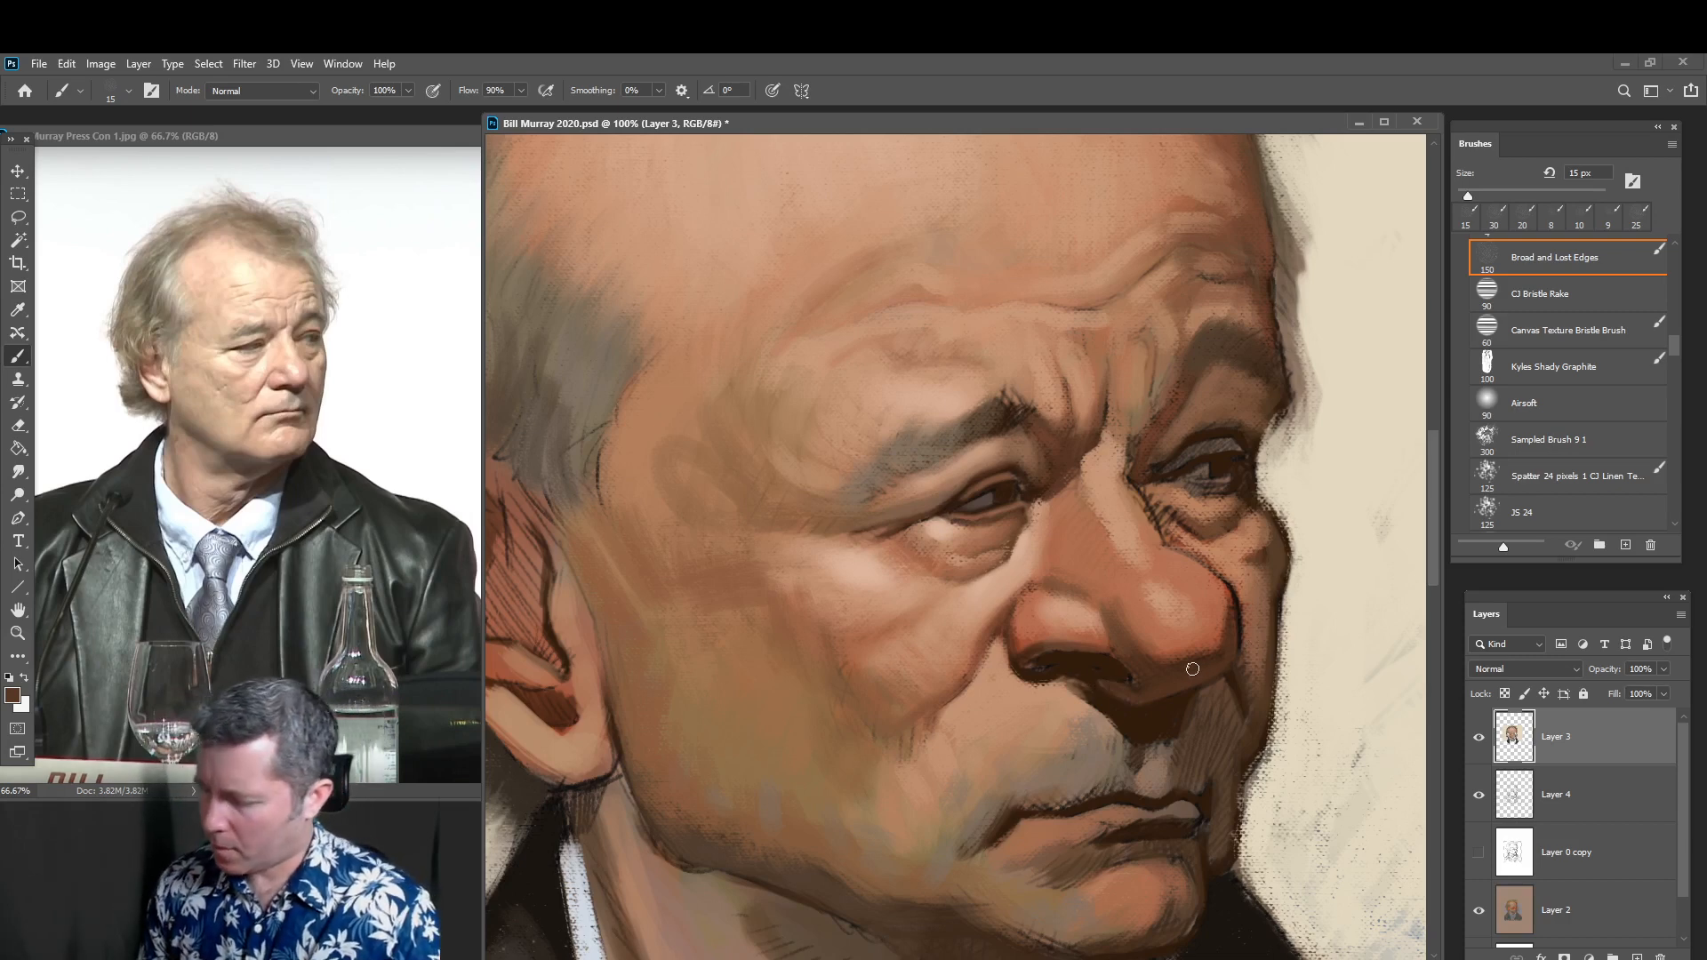
Darken the underside of the nose tip and the near nostril wing with a mixed dark reddish brown at 15 to 20 px
left_click(13, 694)
left_click(594, 653)
left_click_drag(595, 653, 601, 646)
left_click(832, 467)
key("b")
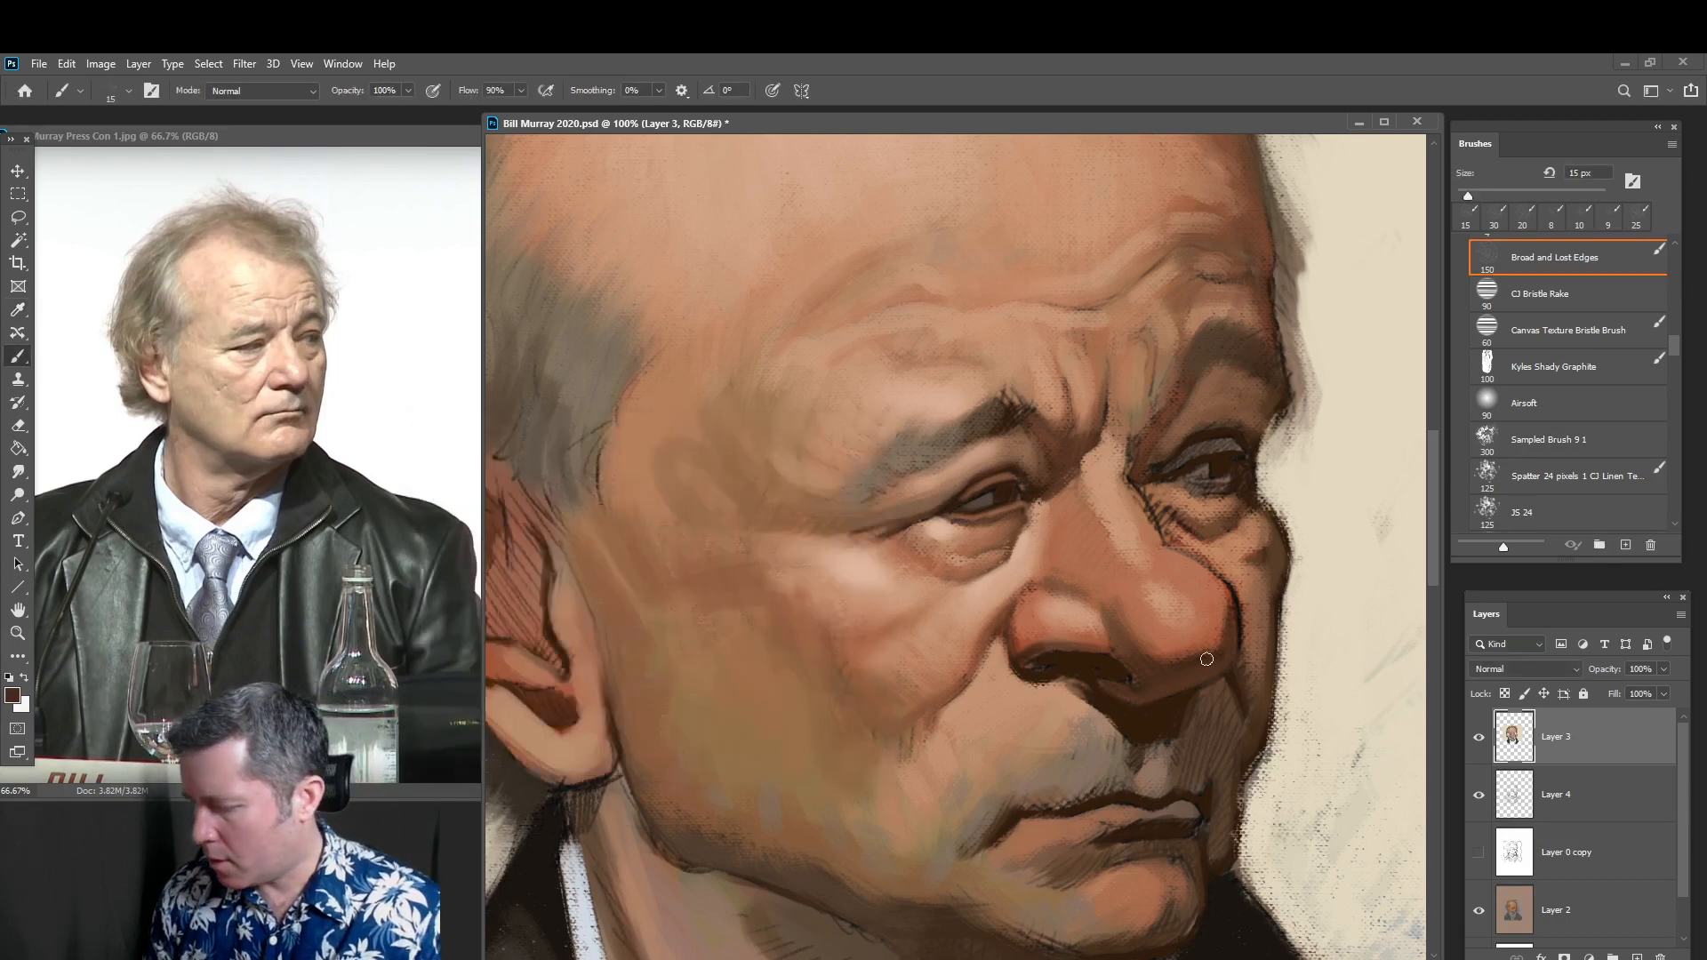
key("bracketright")
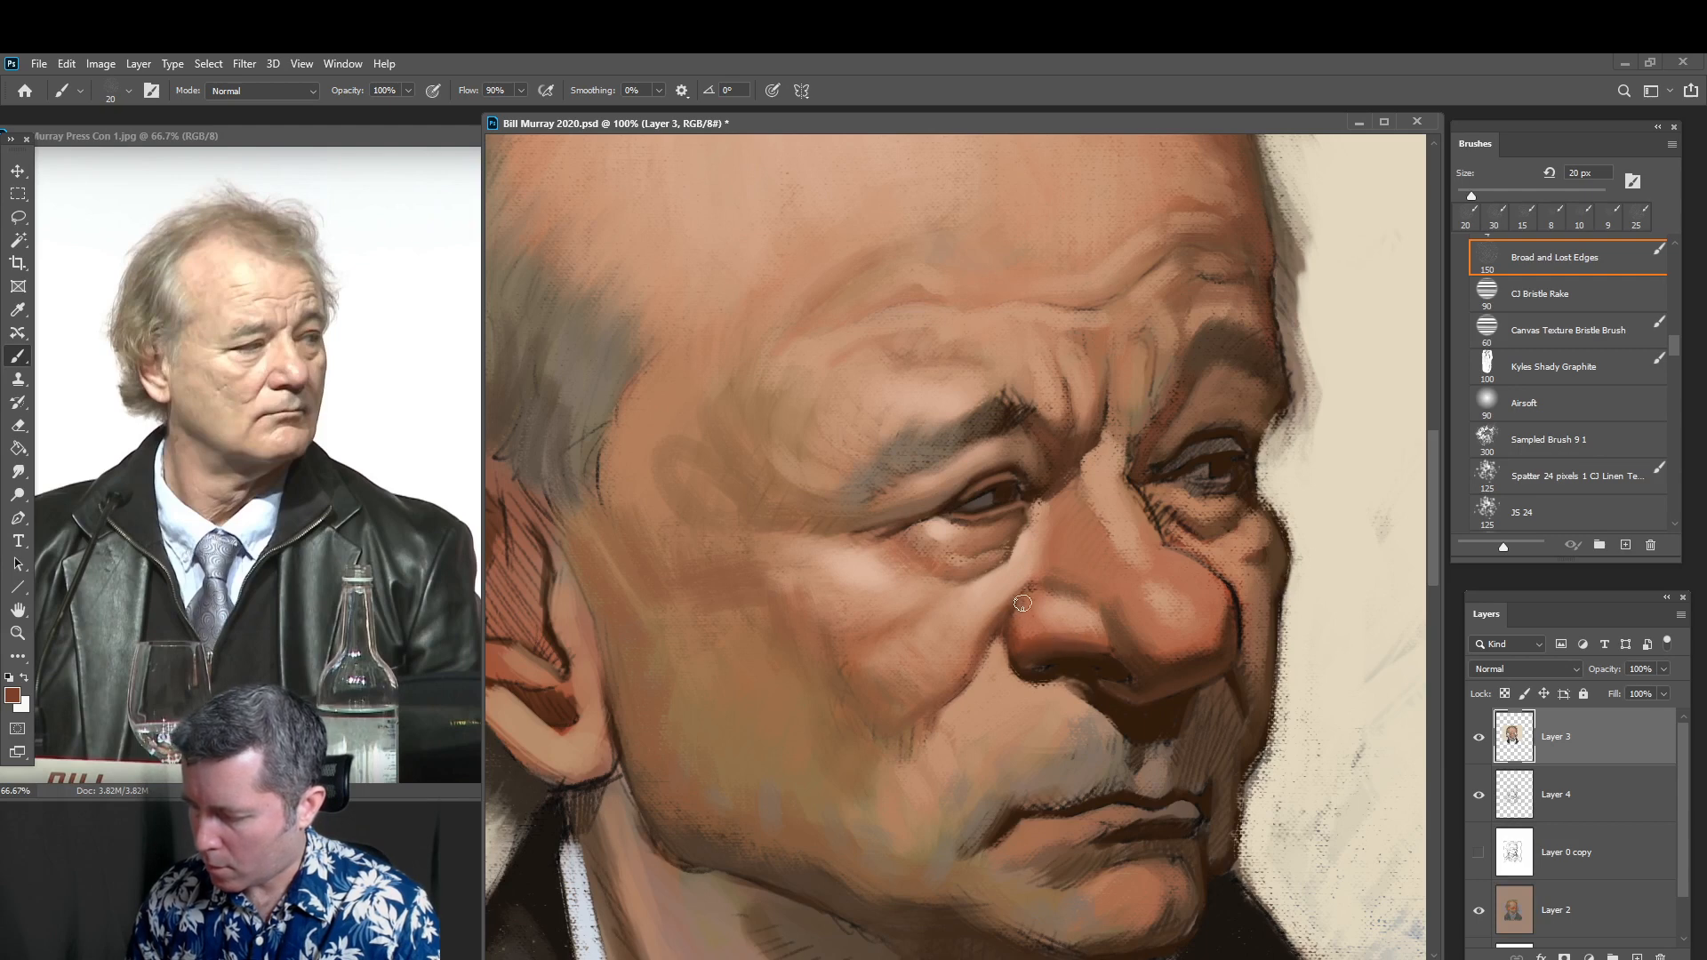
Shape the near nostril and the shadow beneath the nose with sampled skin tones and dark browns at 15 to 20 px
left_click(1072, 647, "alt")
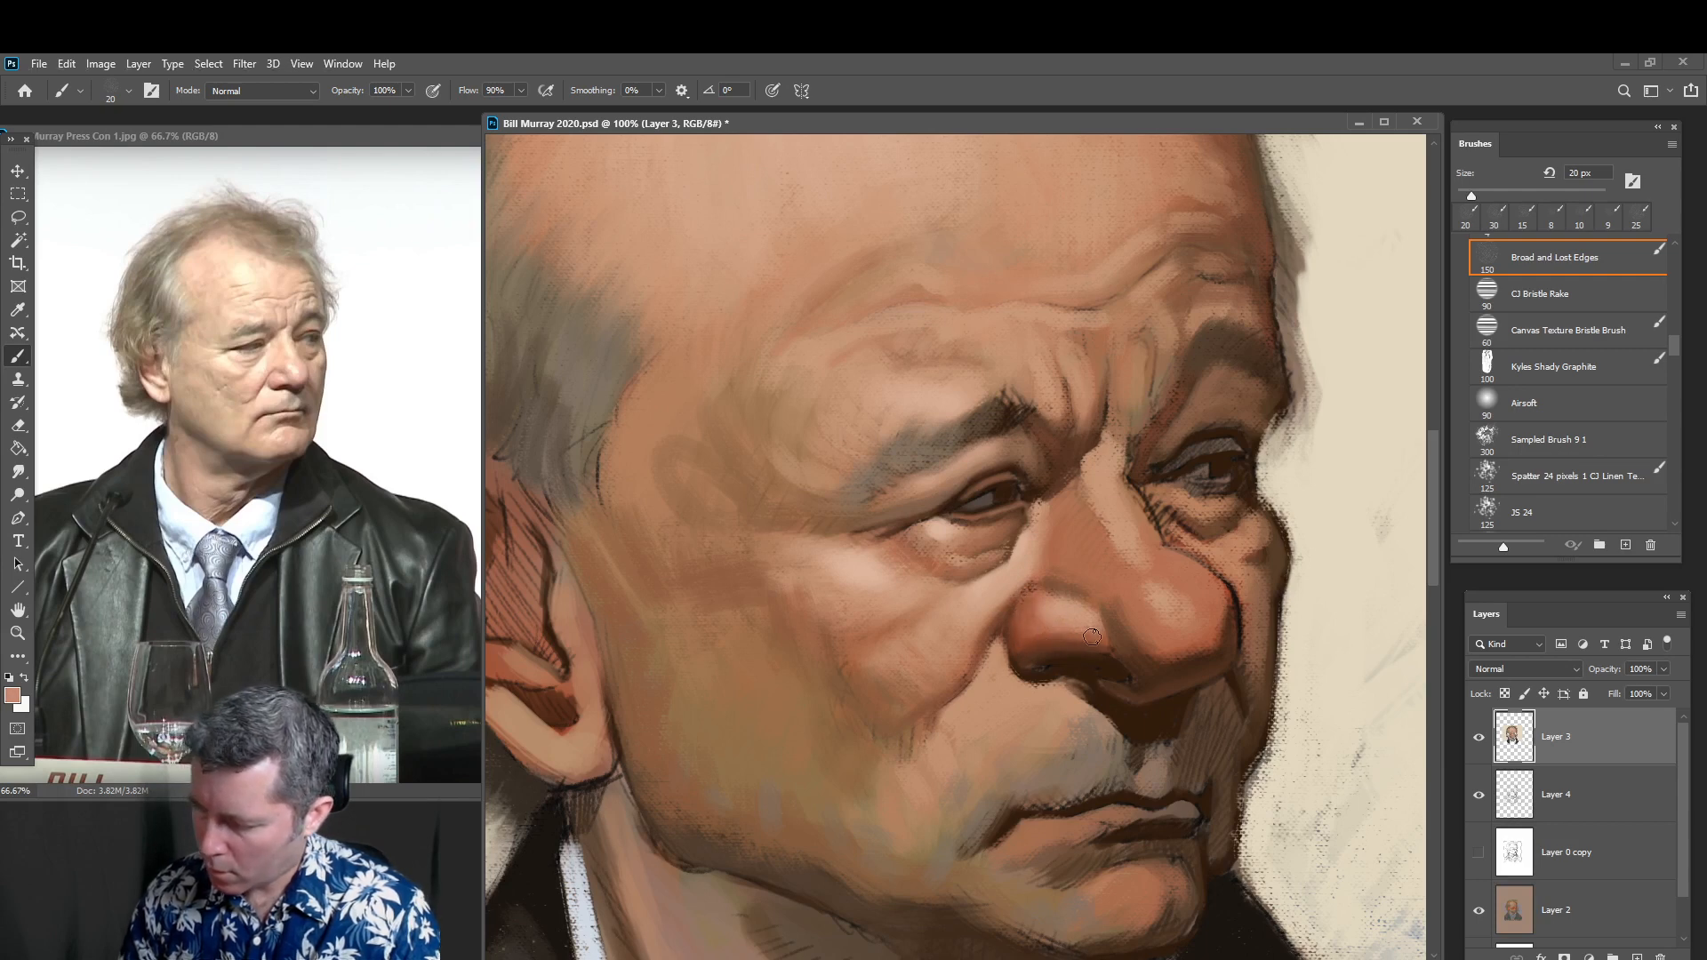
left_click(1035, 679, "alt")
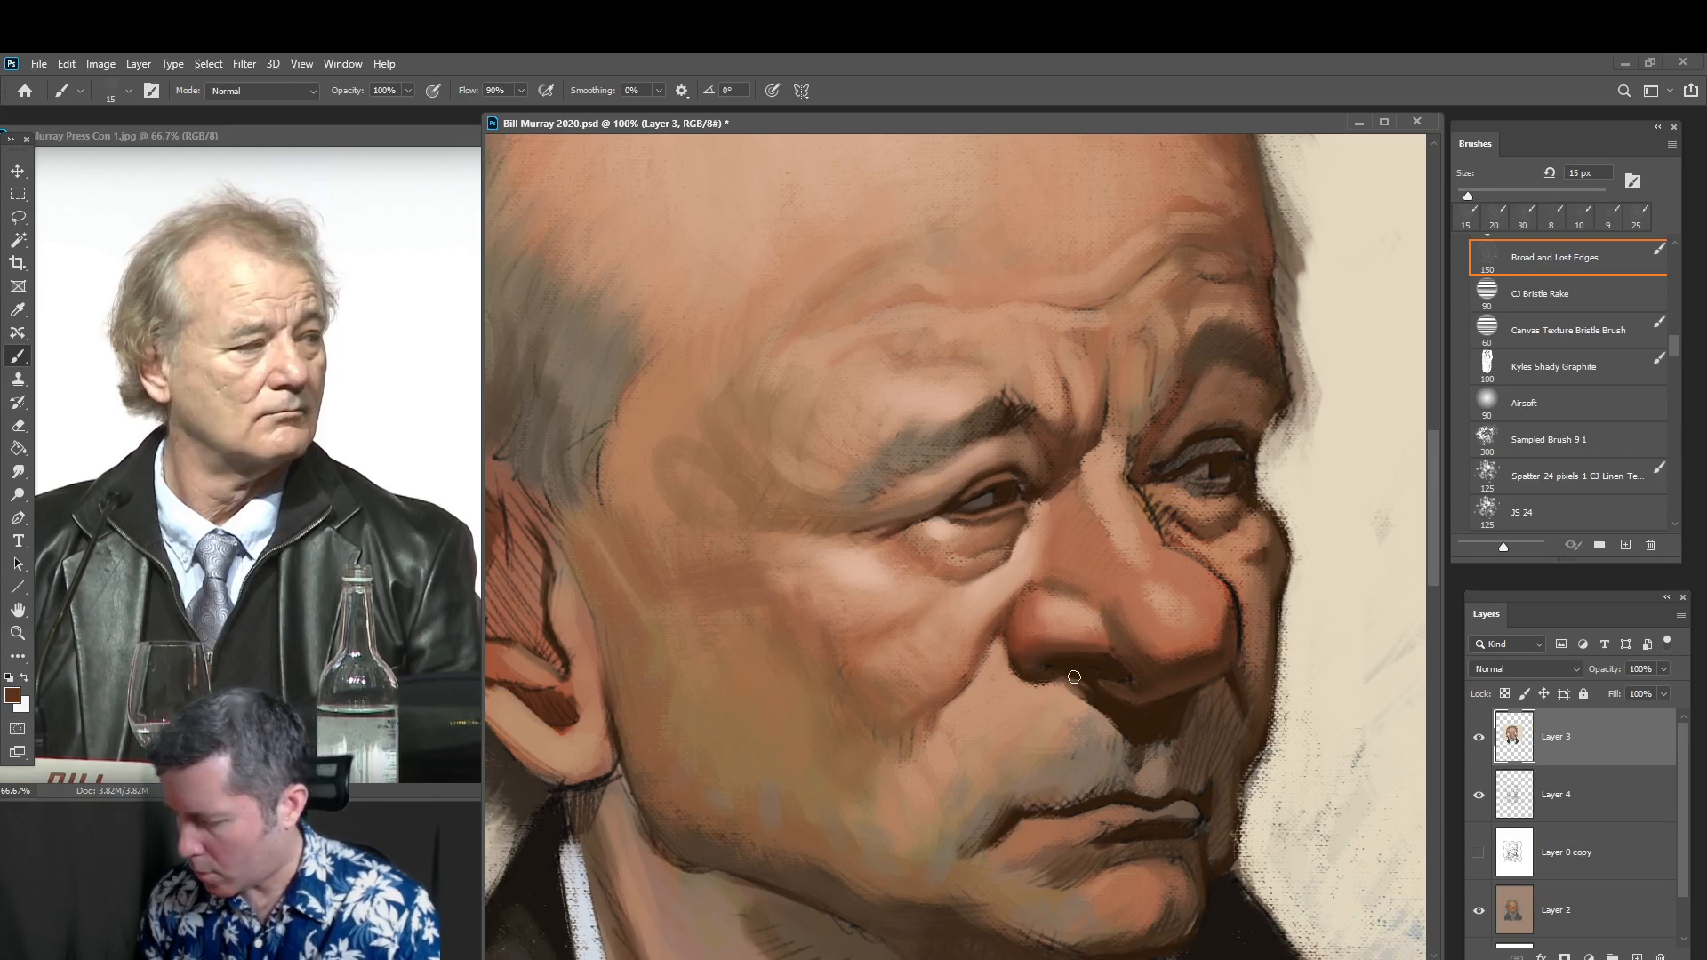
key("bracketright")
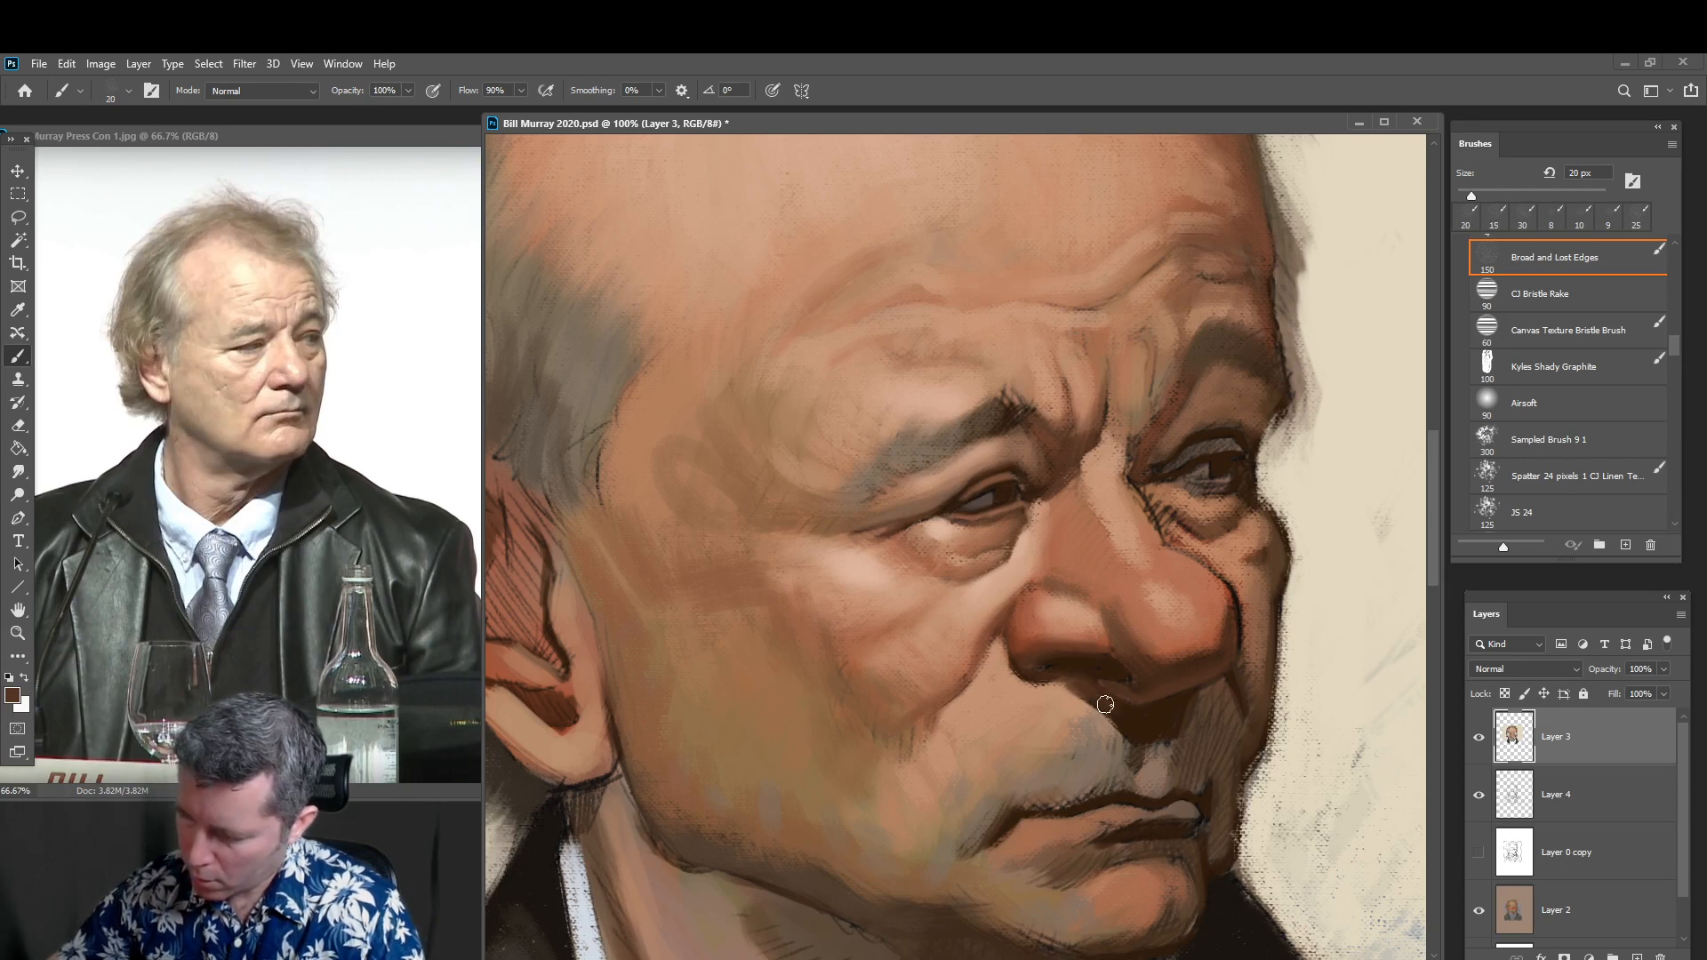
left_click(1062, 695, "alt")
left_click(1078, 719, "alt")
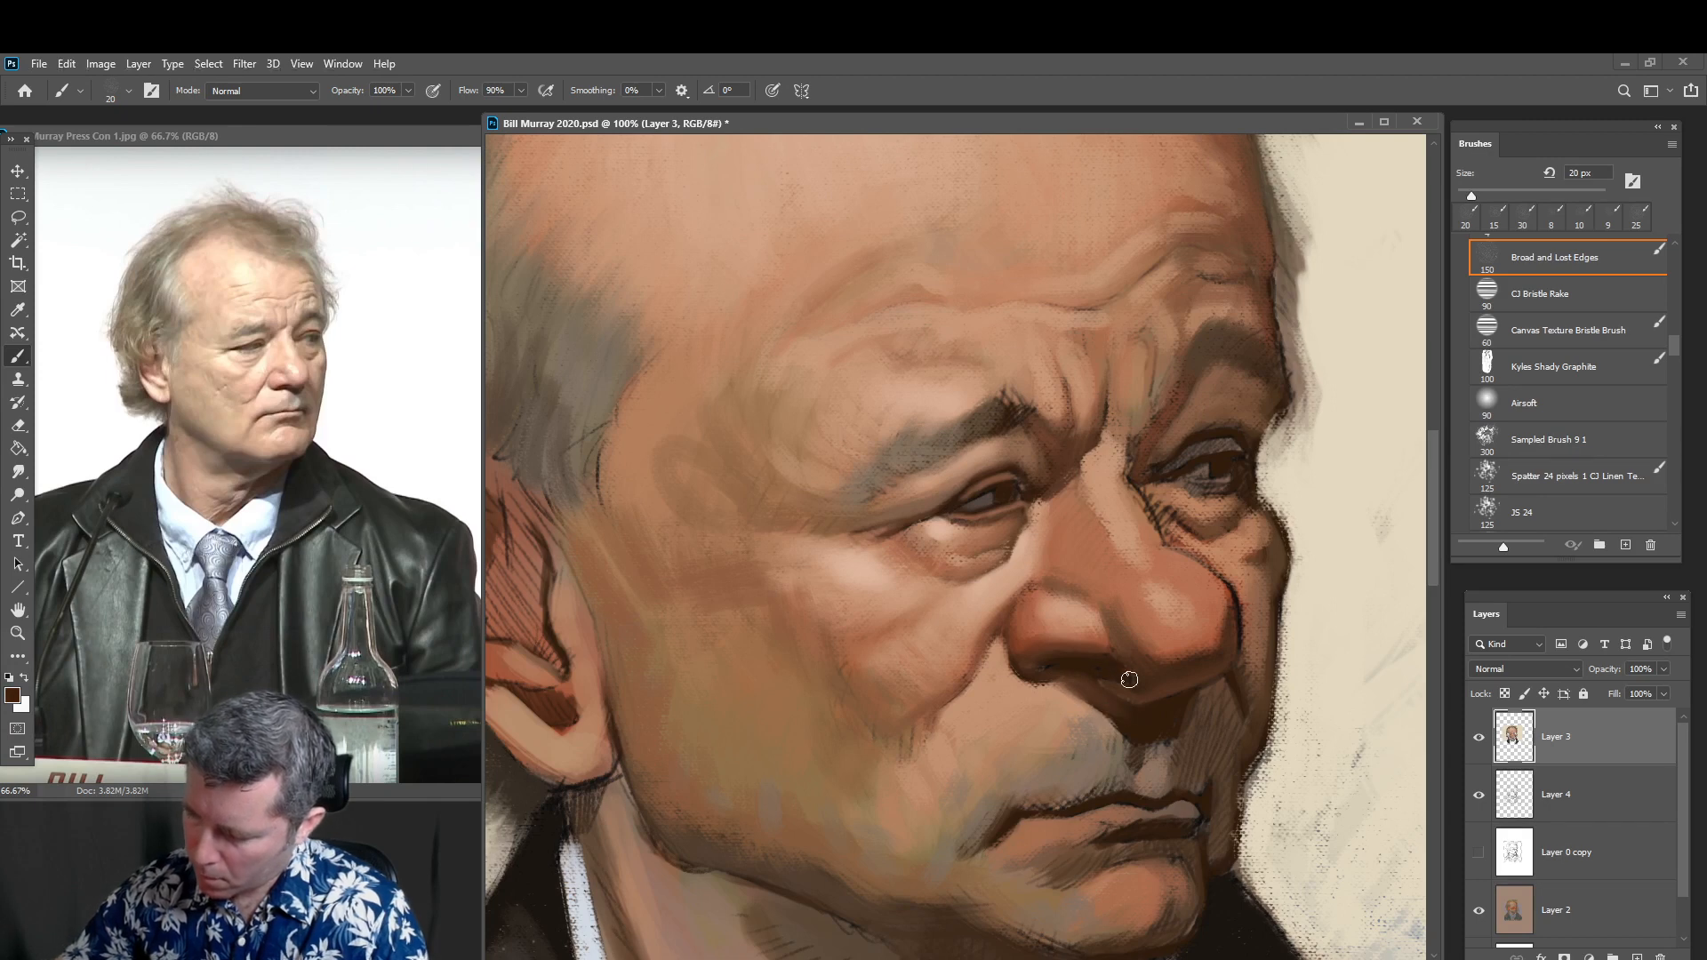
left_click(1146, 727, "alt")
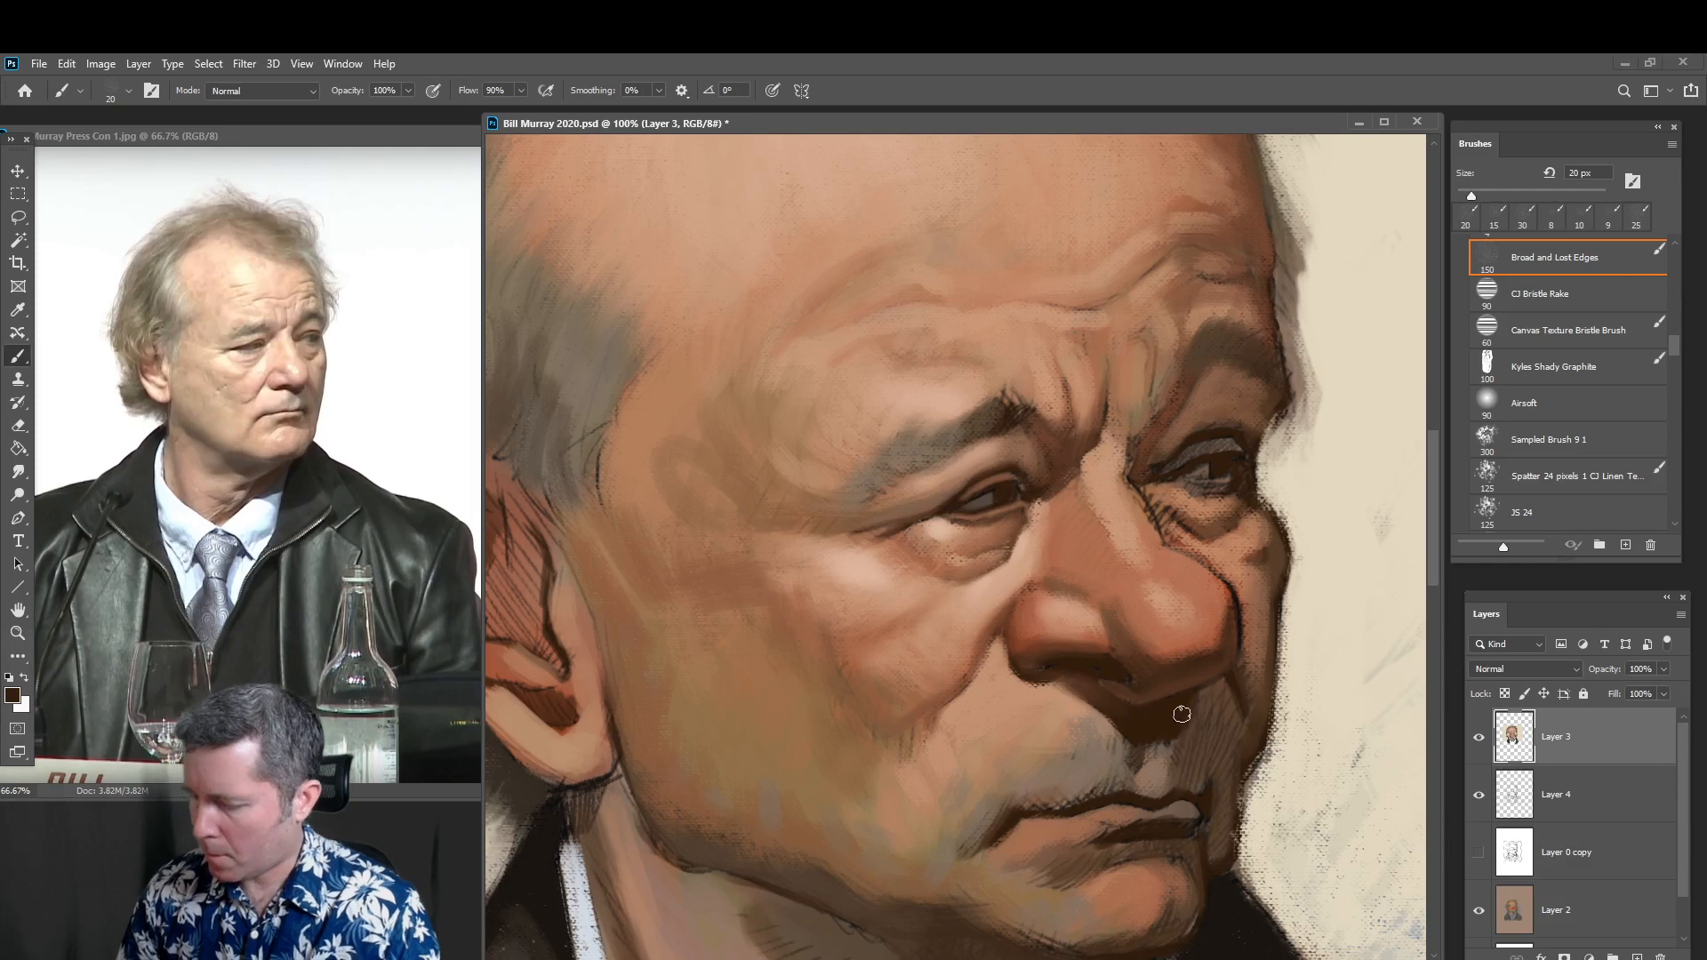
Refine the far edge of the nose and its transition into the far eye socket with sampled reddish and brown tones at 15 to 20 px
left_click(1200, 633, "alt")
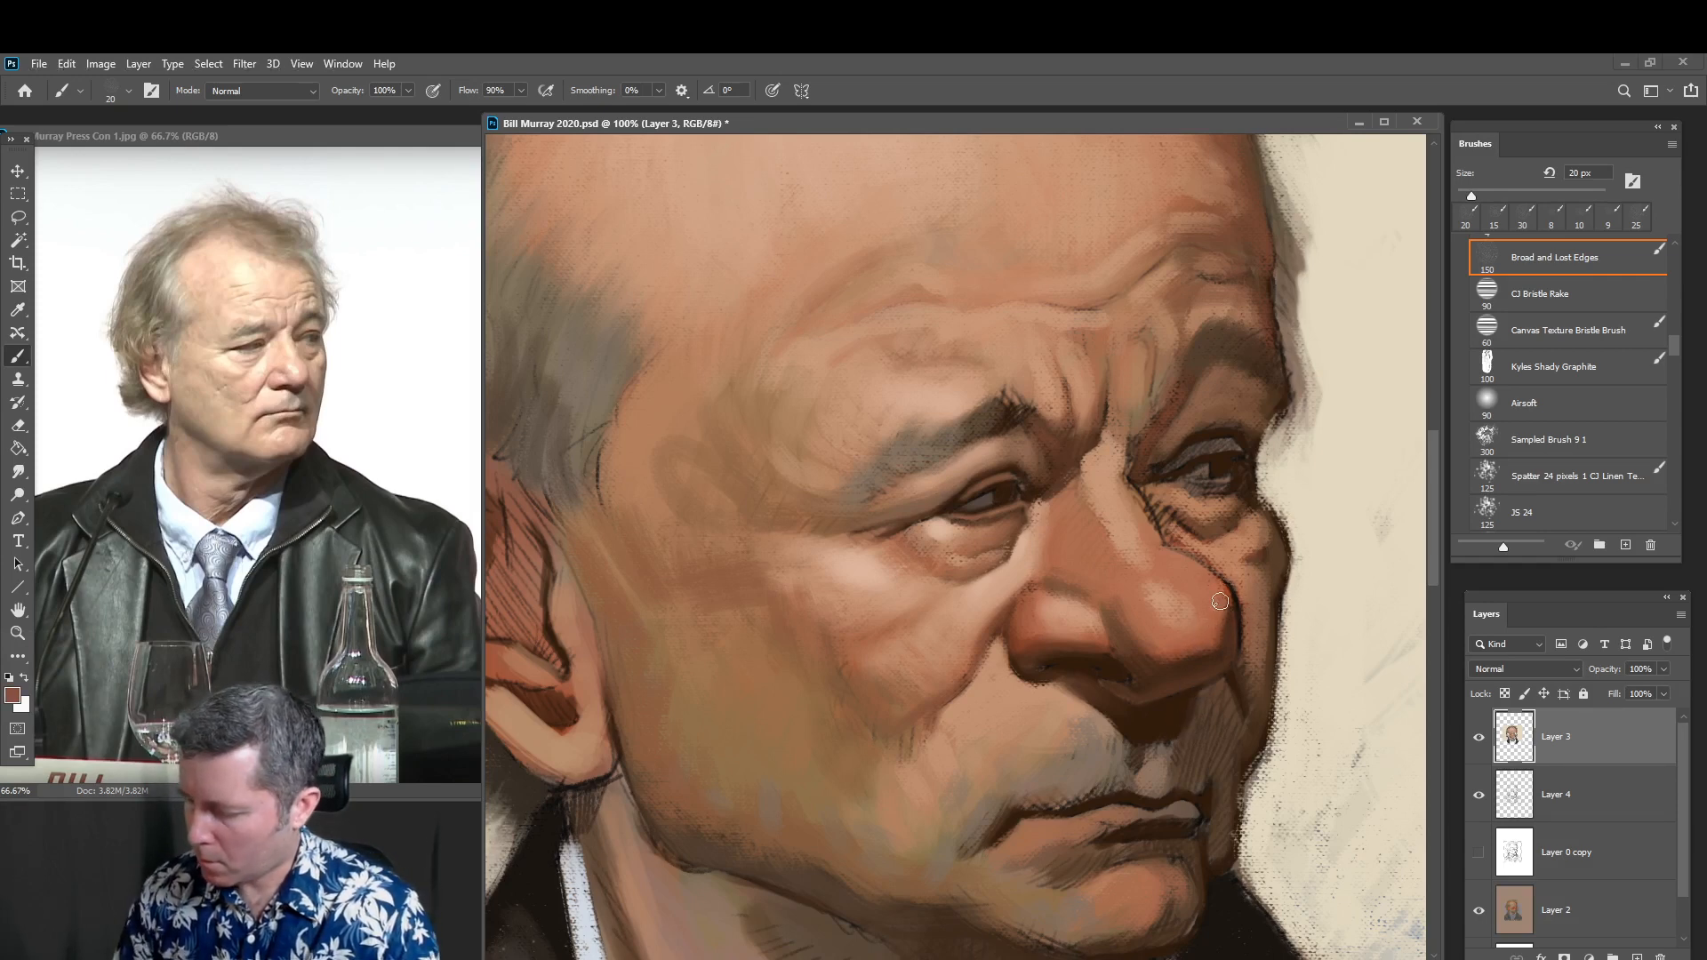
left_click(1260, 315, "alt")
key("[")
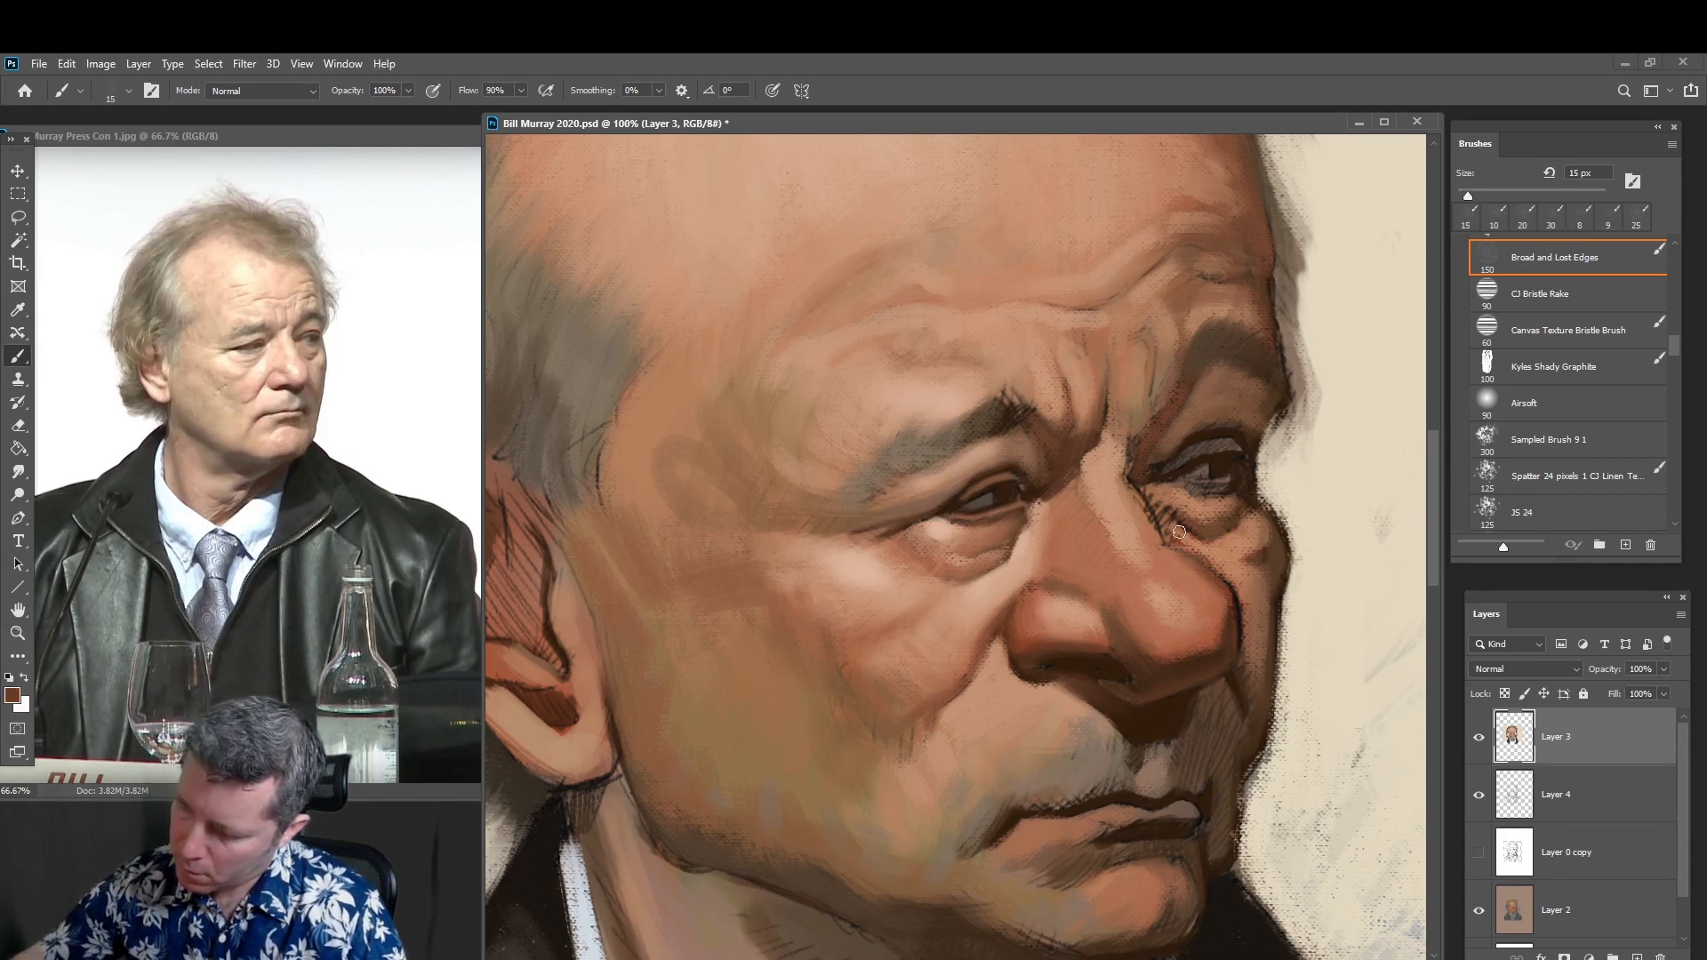
left_click(1133, 494, "alt")
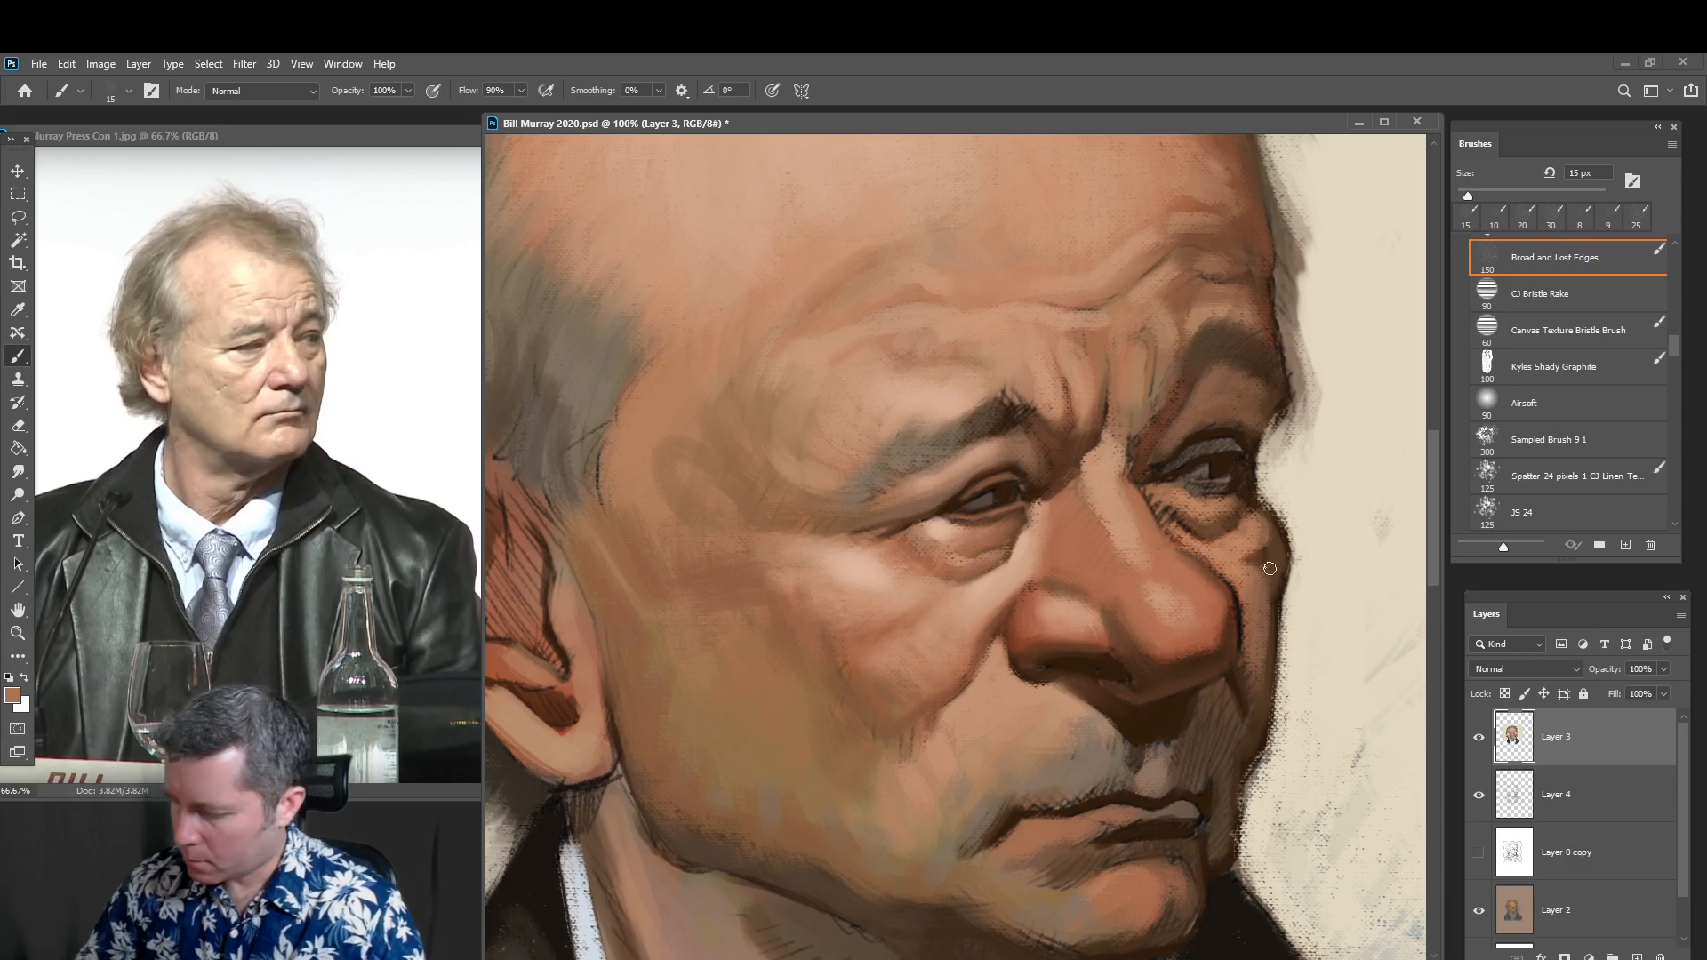
left_click(1207, 529, "alt")
key("]")
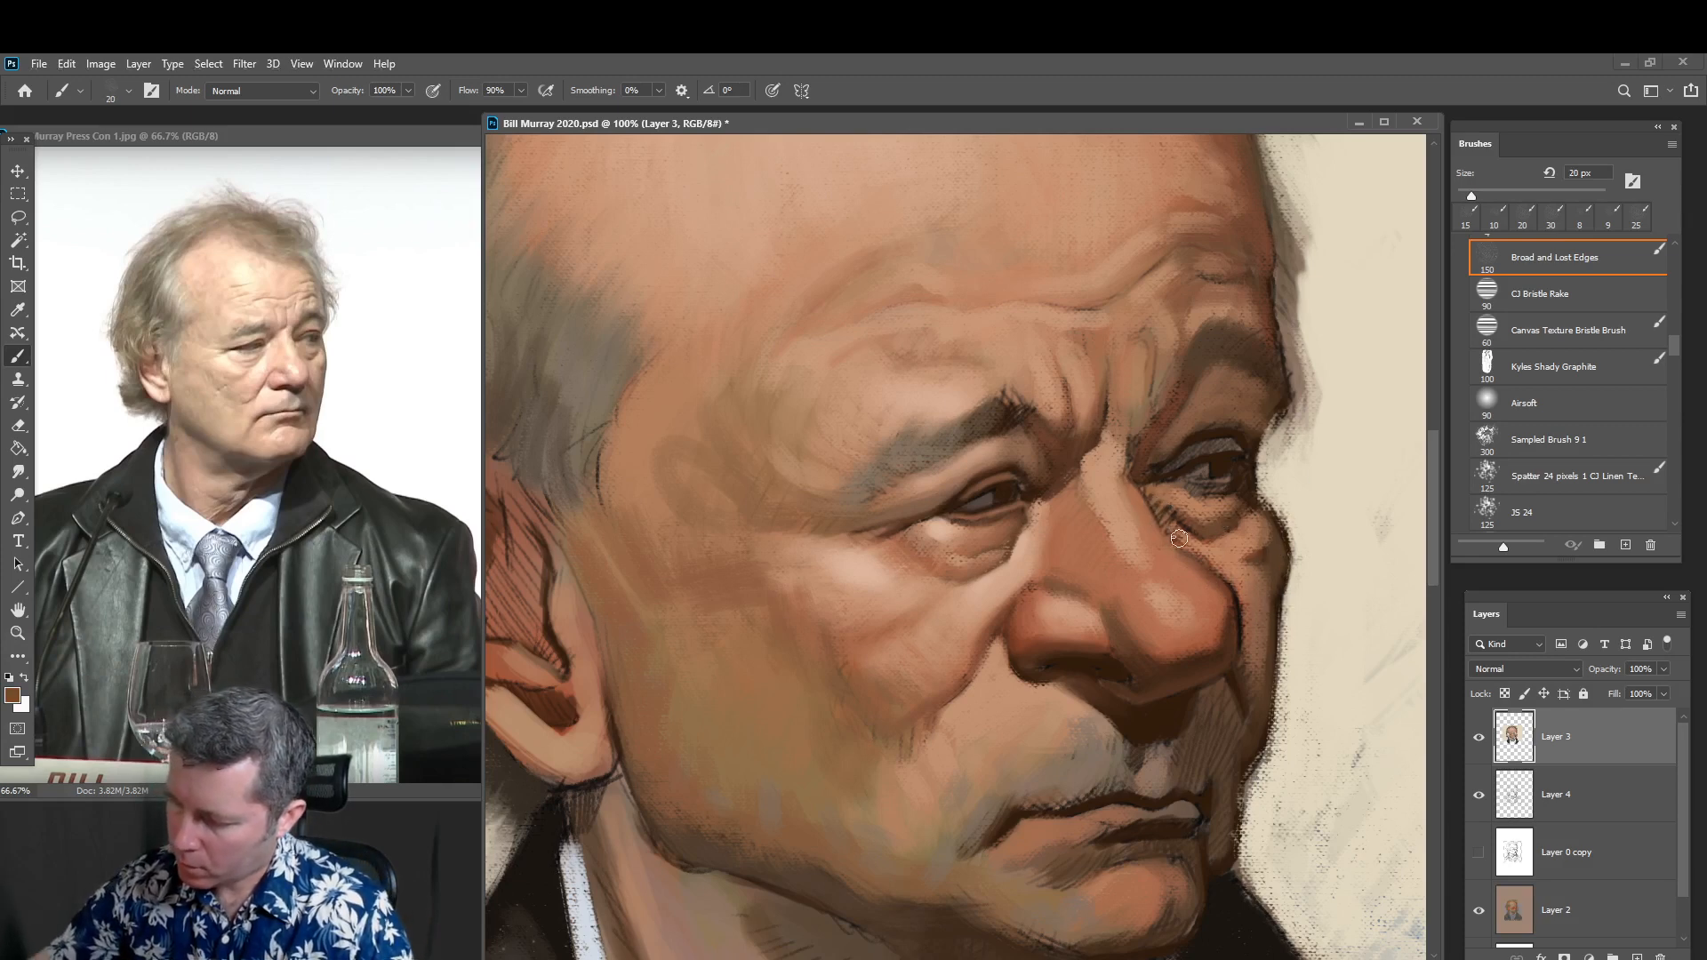
left_click_drag(1159, 490, 1188, 509)
left_click(1175, 534, "alt")
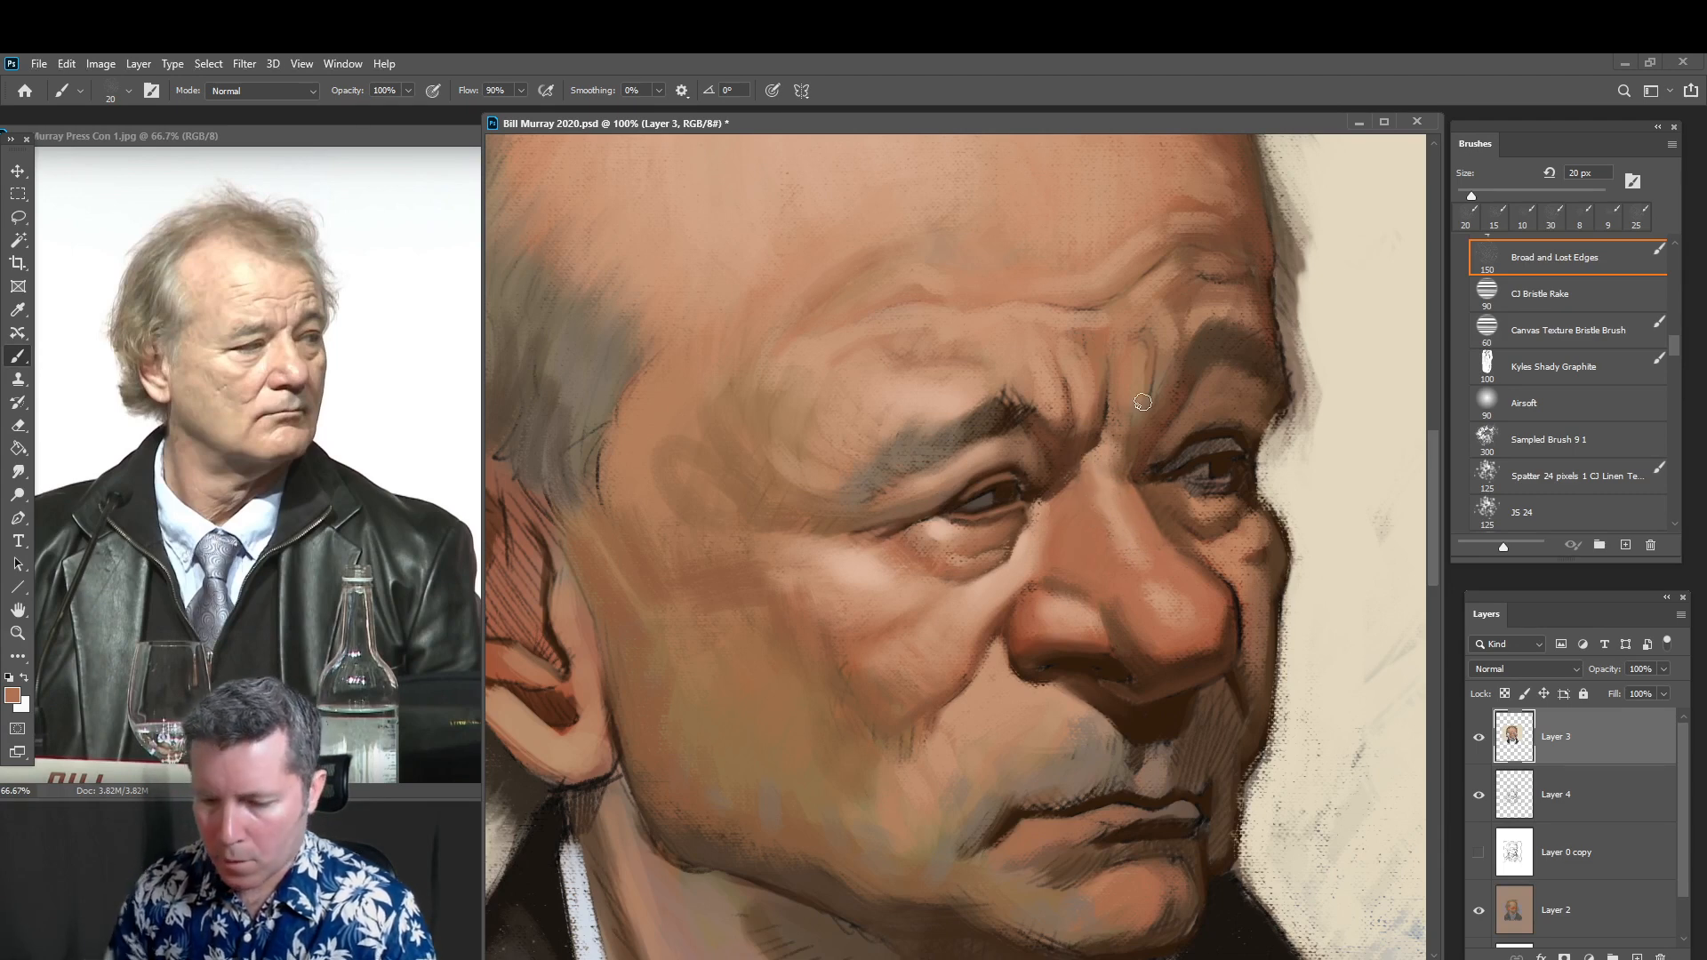
Deepen the nose's bridge and side plane with mixed reddish browns a55a41 and 934930, reducing the brush from 35 to 10 px
left_click(1198, 589, "alt")
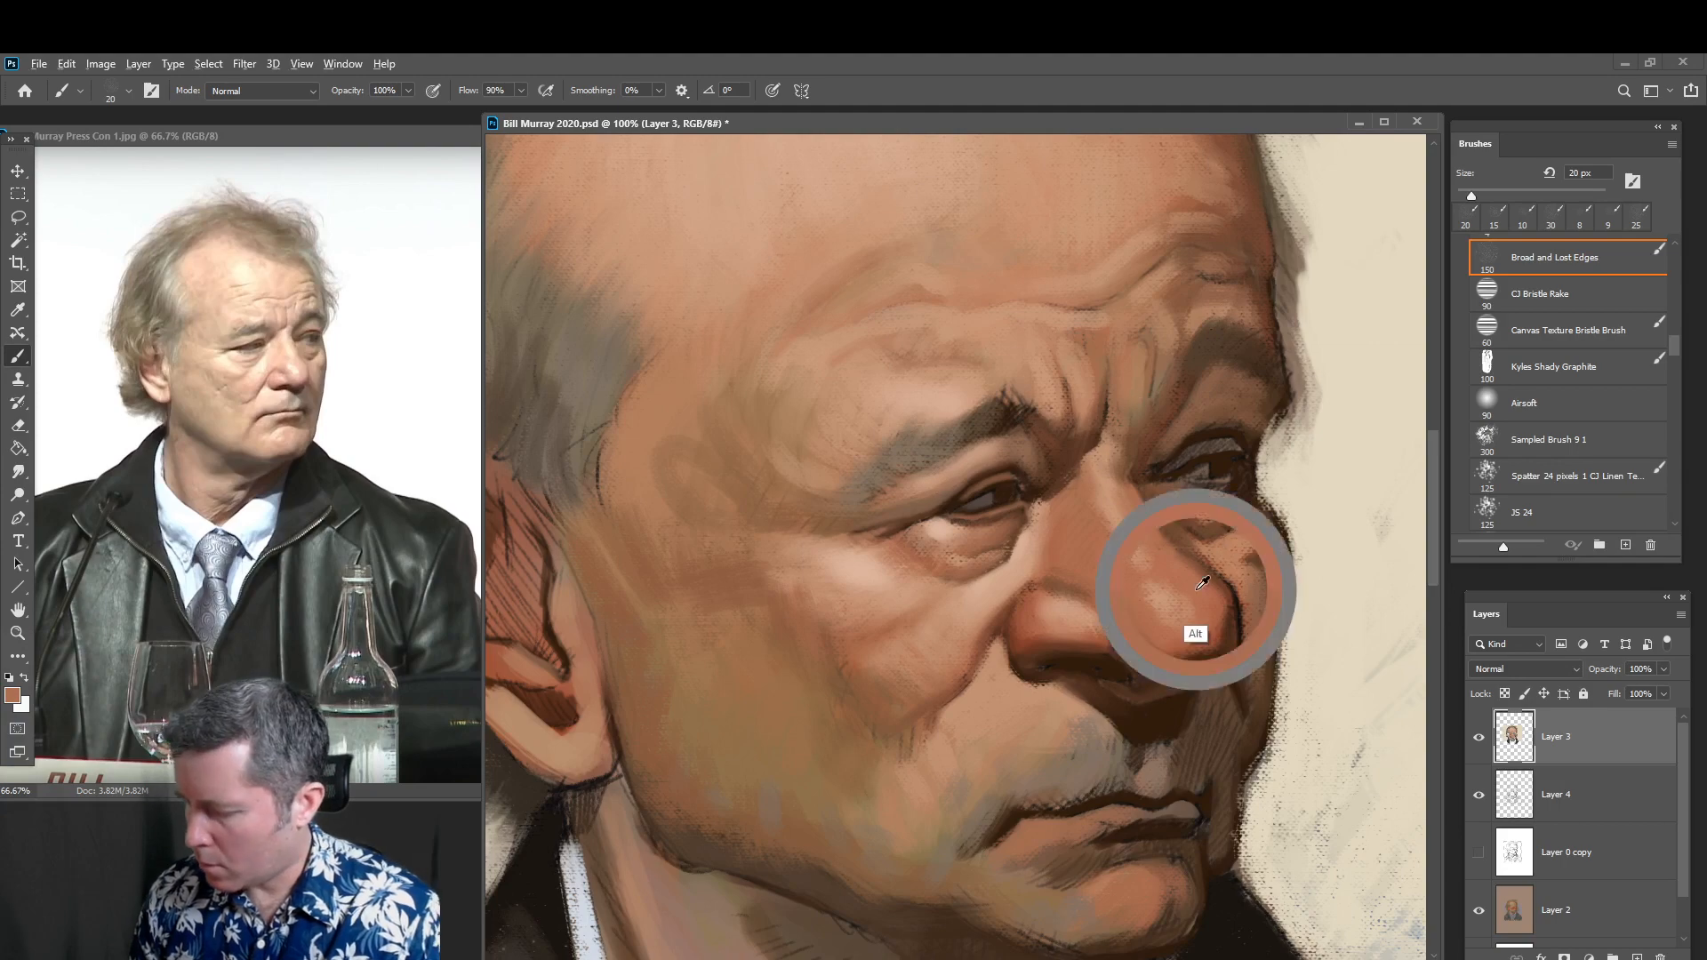
left_click(12, 696)
left_click(564, 553)
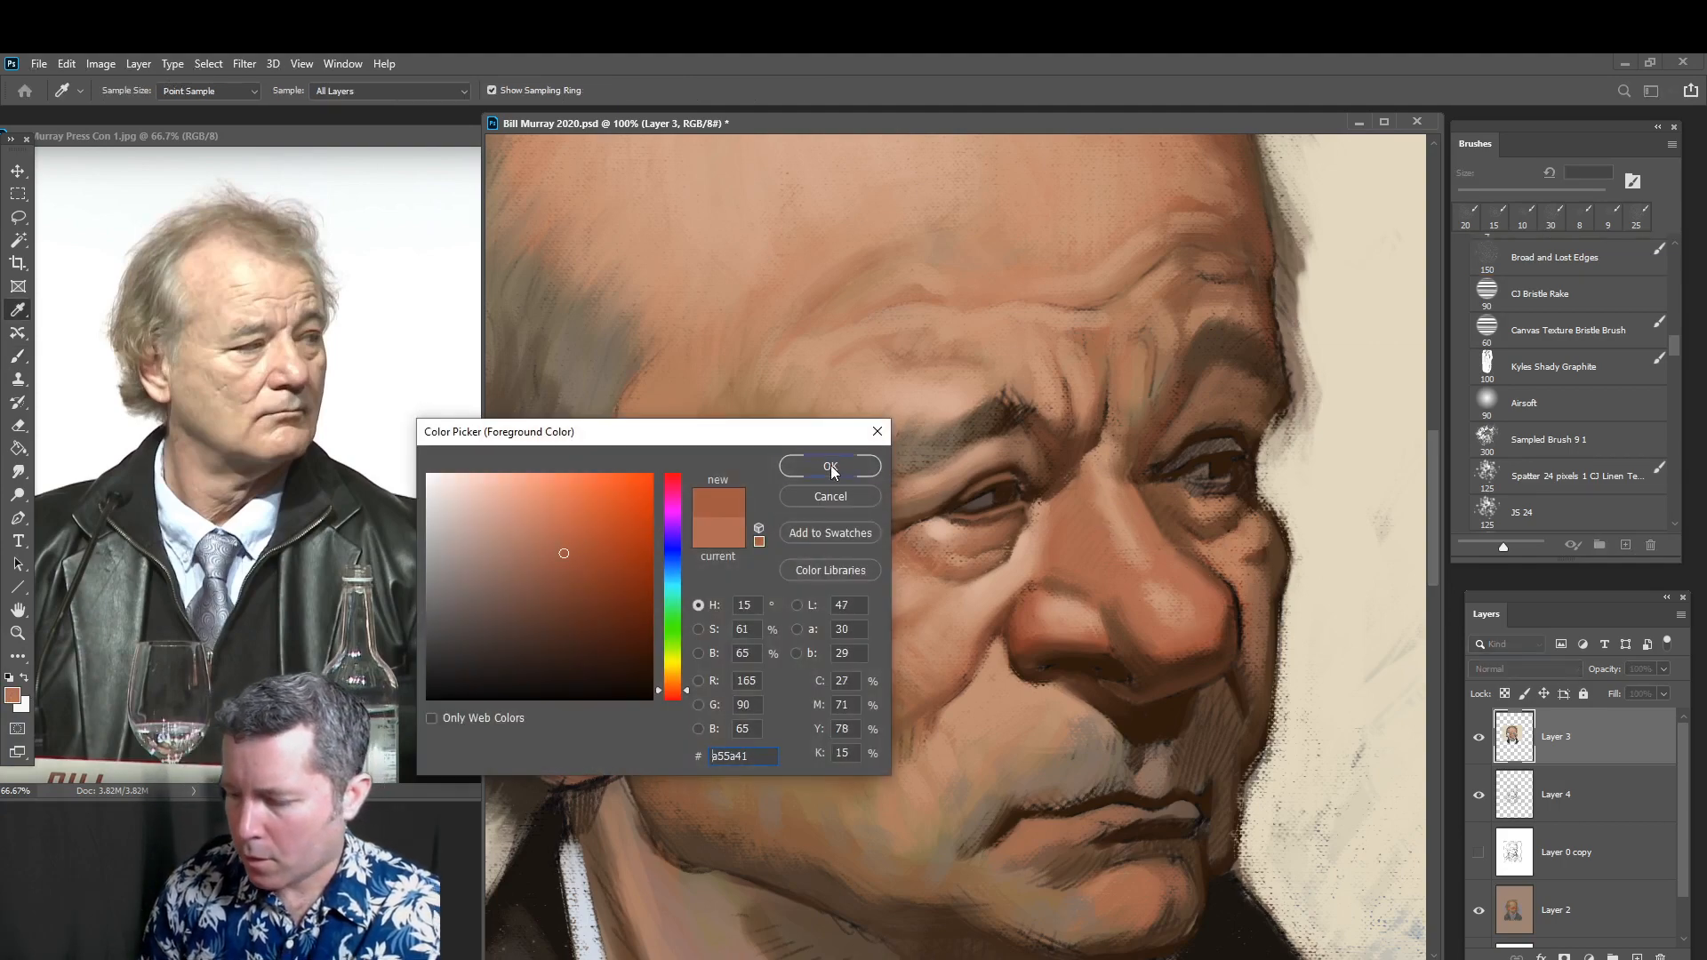
left_click(831, 466)
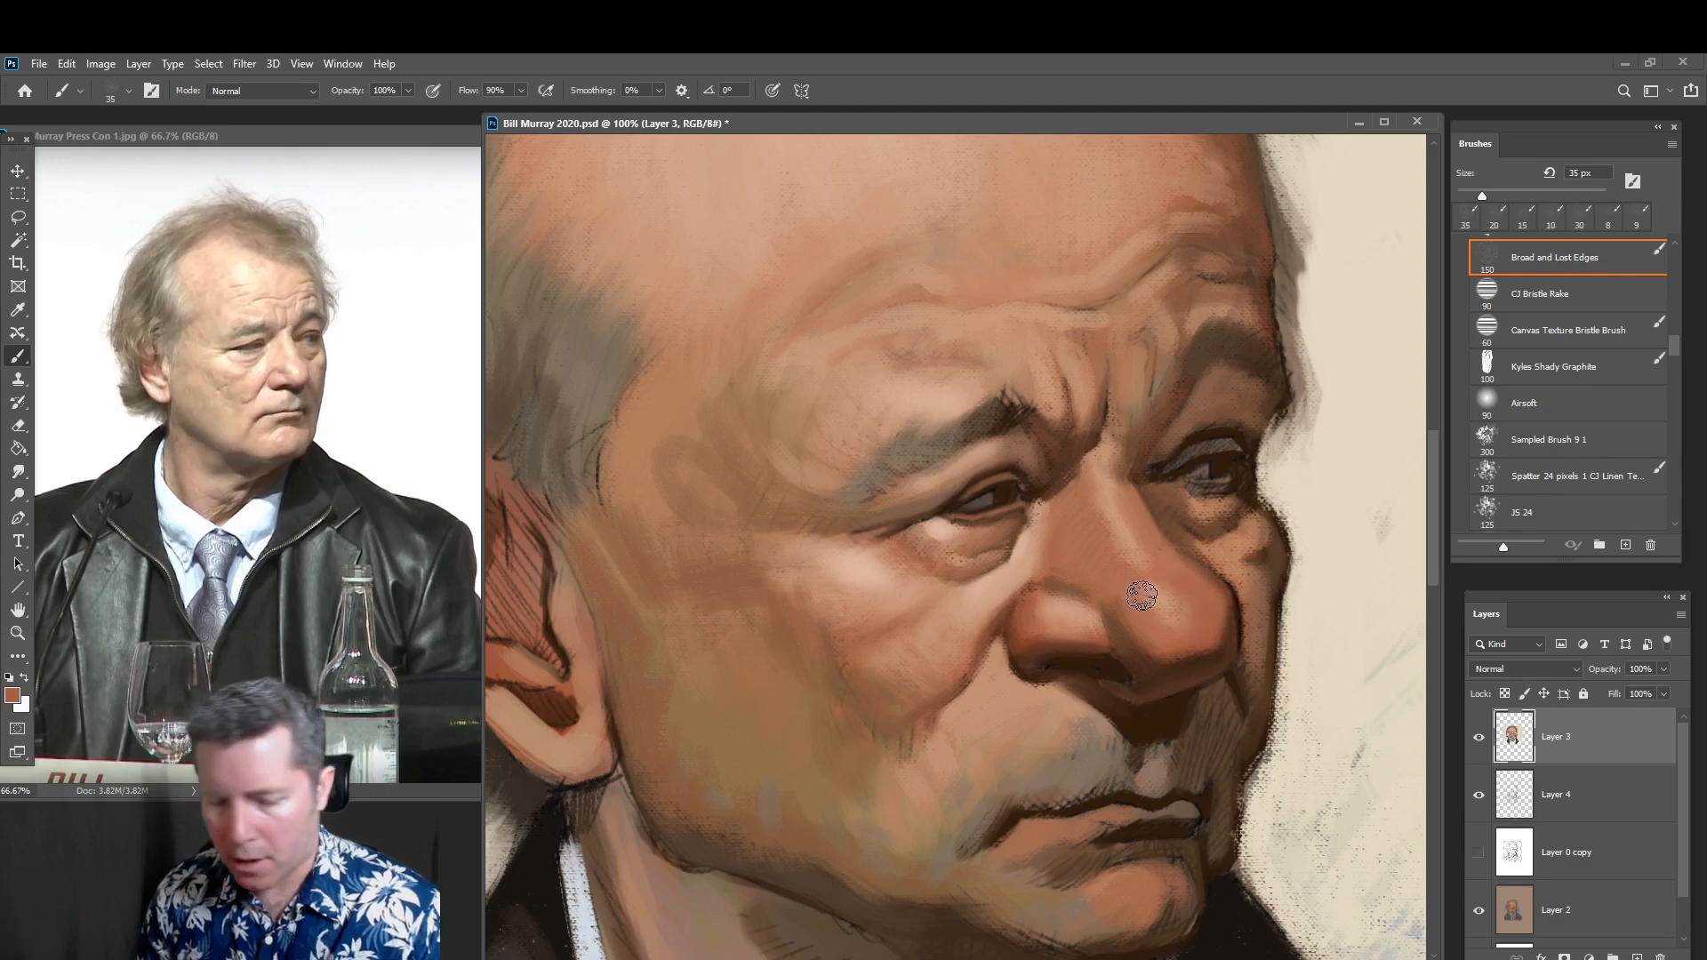
left_click(13, 696)
left_click(580, 569)
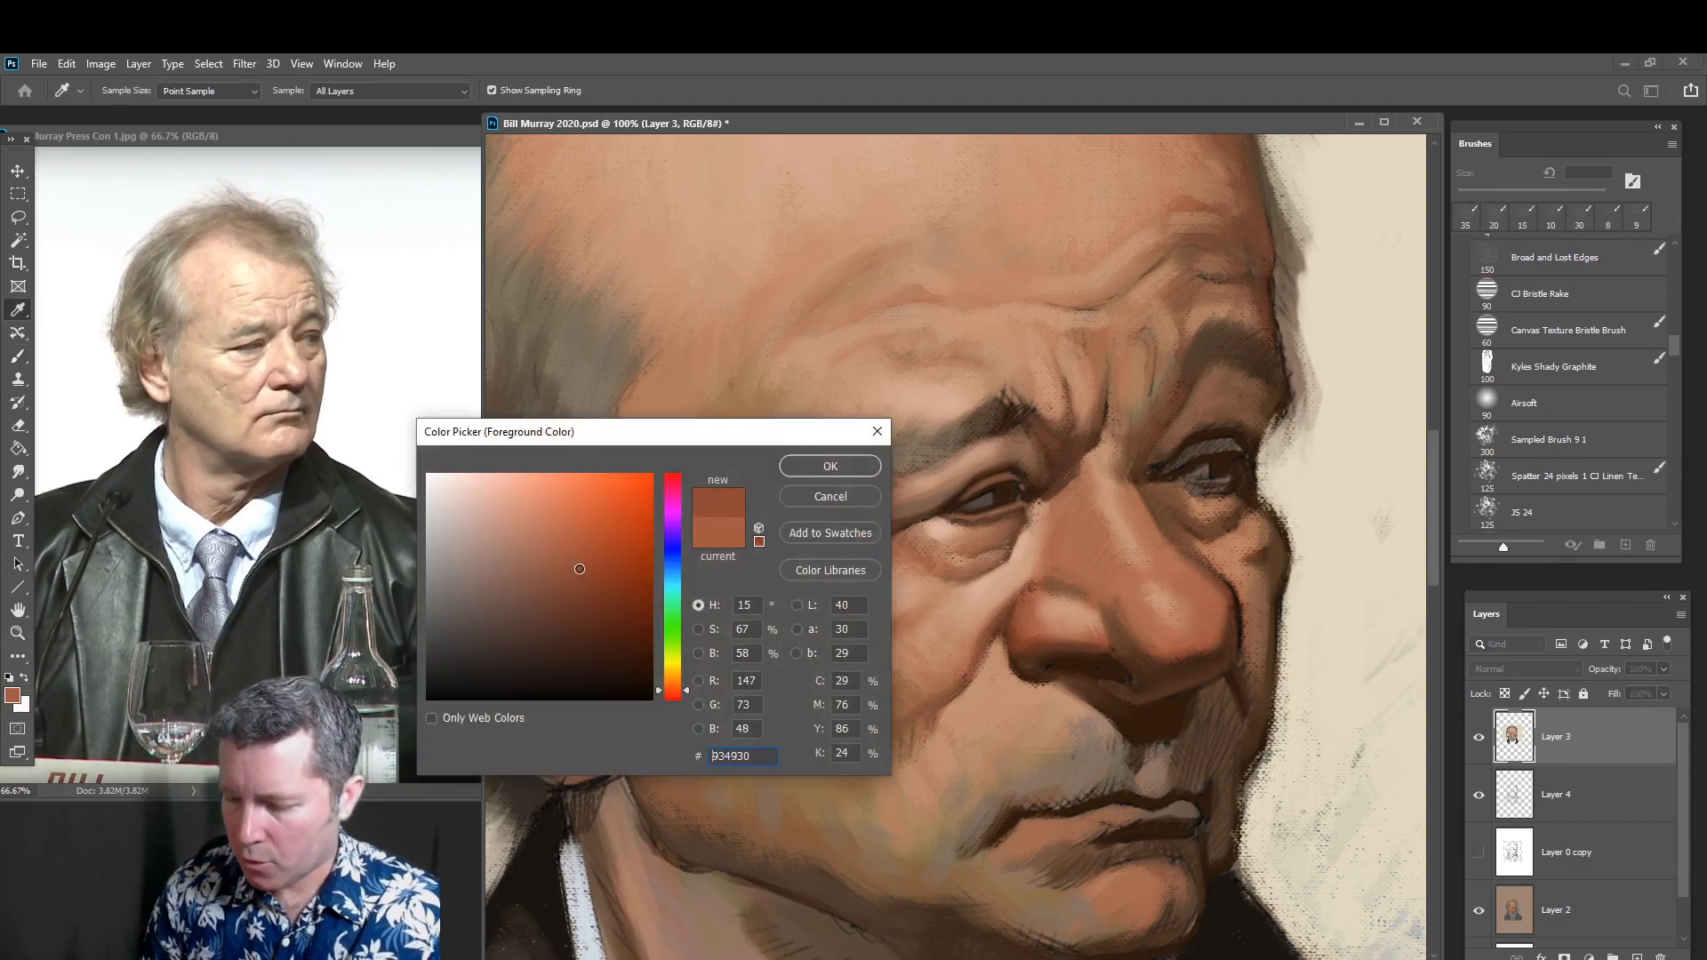
left_click(831, 465)
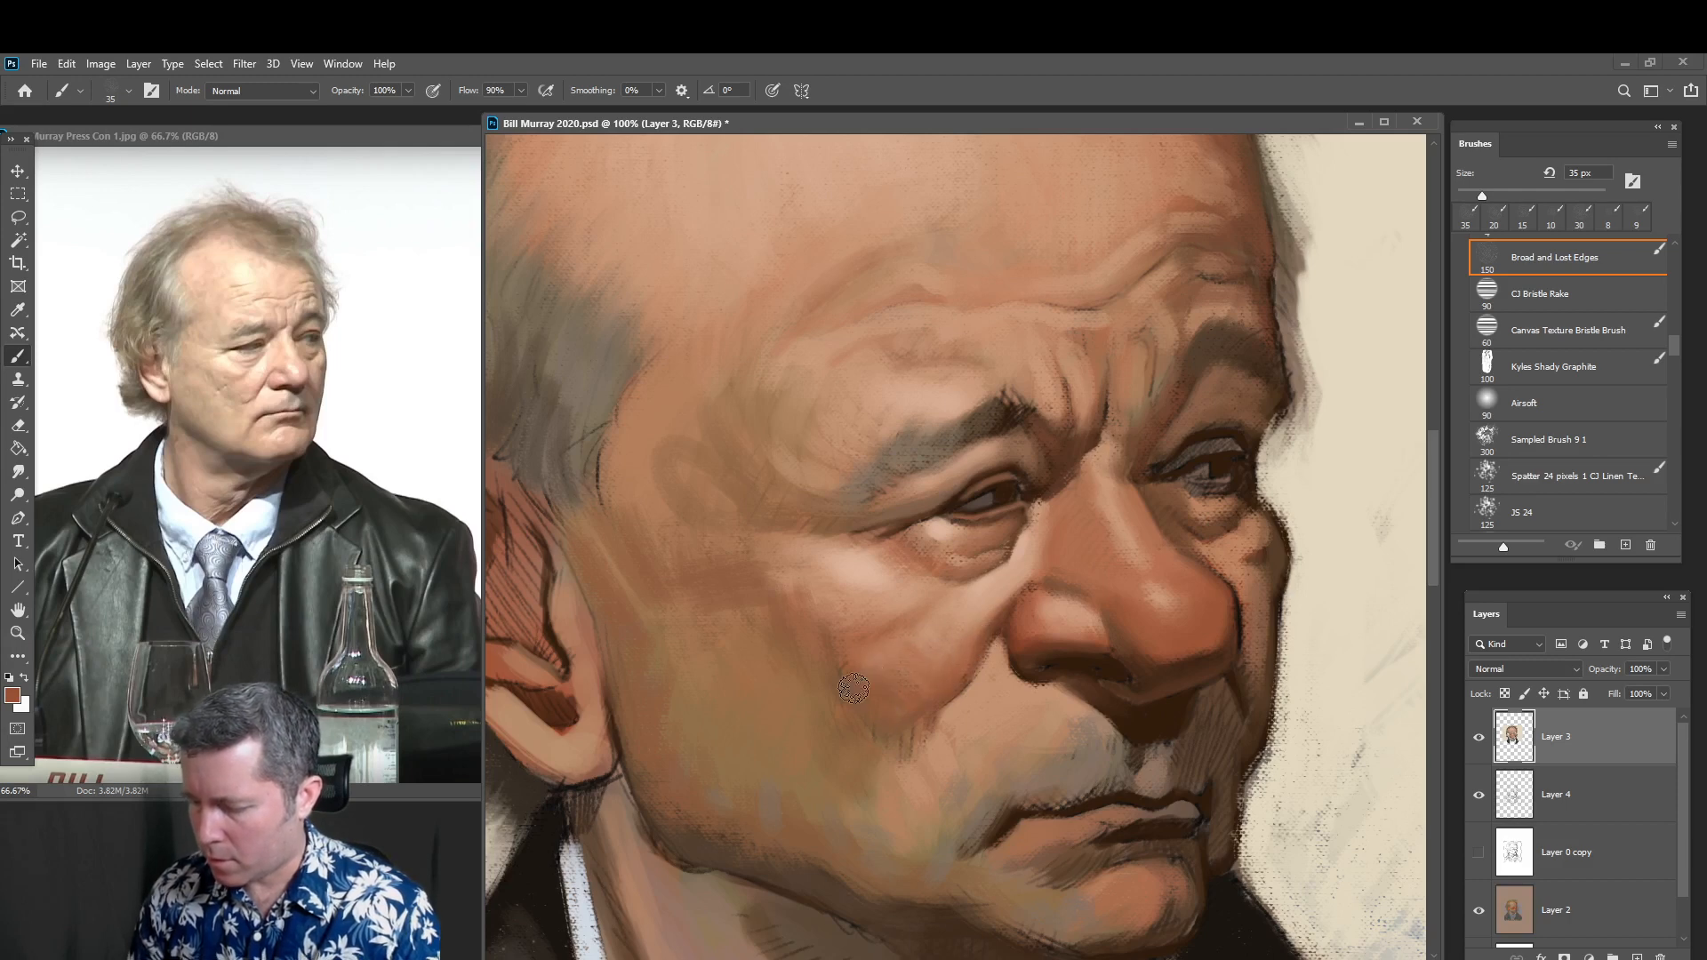
key("bracketleft")
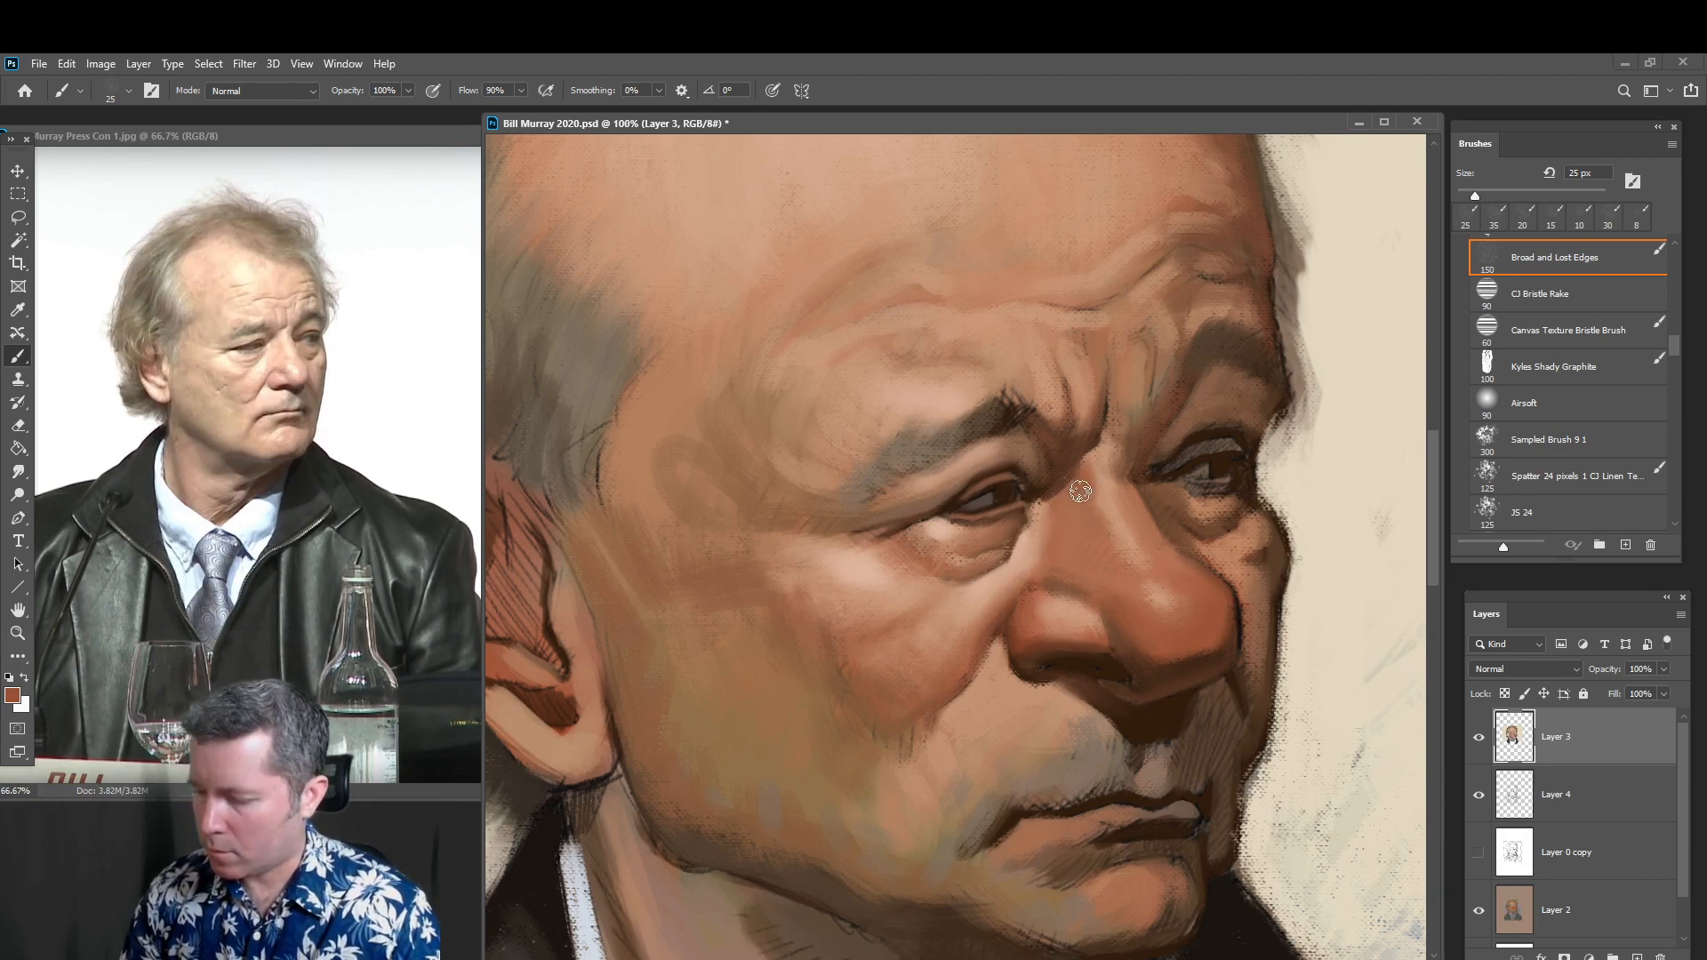
key("bracketleft")
key("bracketleft")
key("bracketleft")
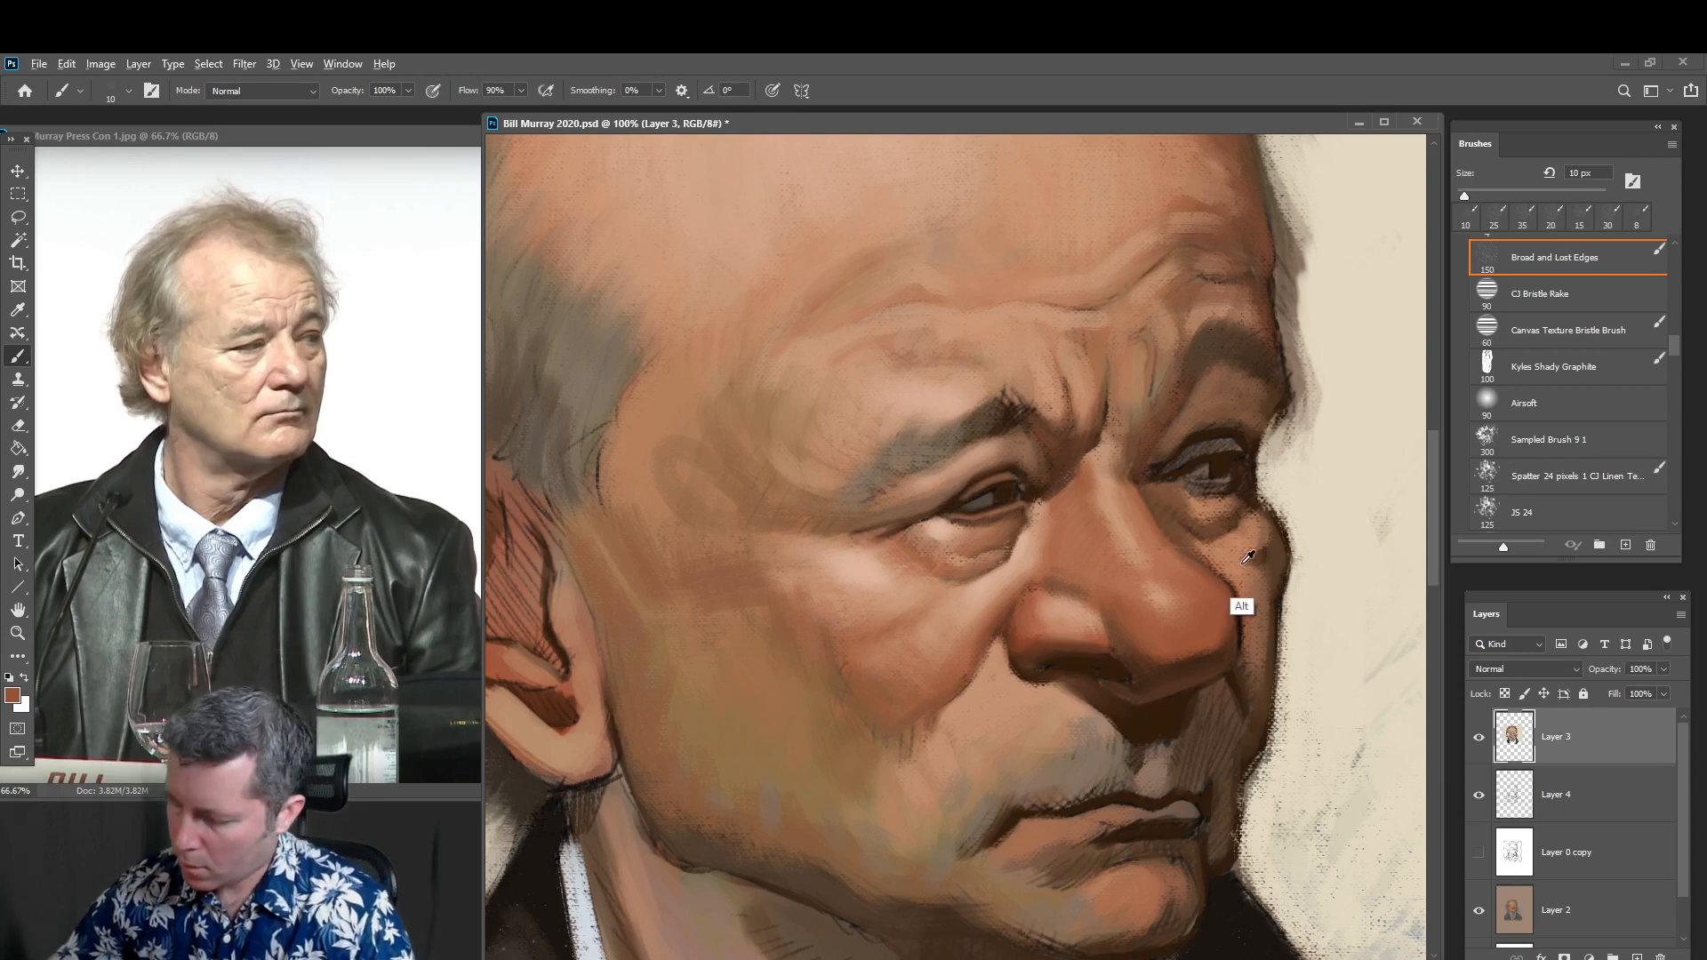
Blend the far cheek and the area beside the far end of the mouth with sampled skin tones and browns at 25 px
key("bracketright")
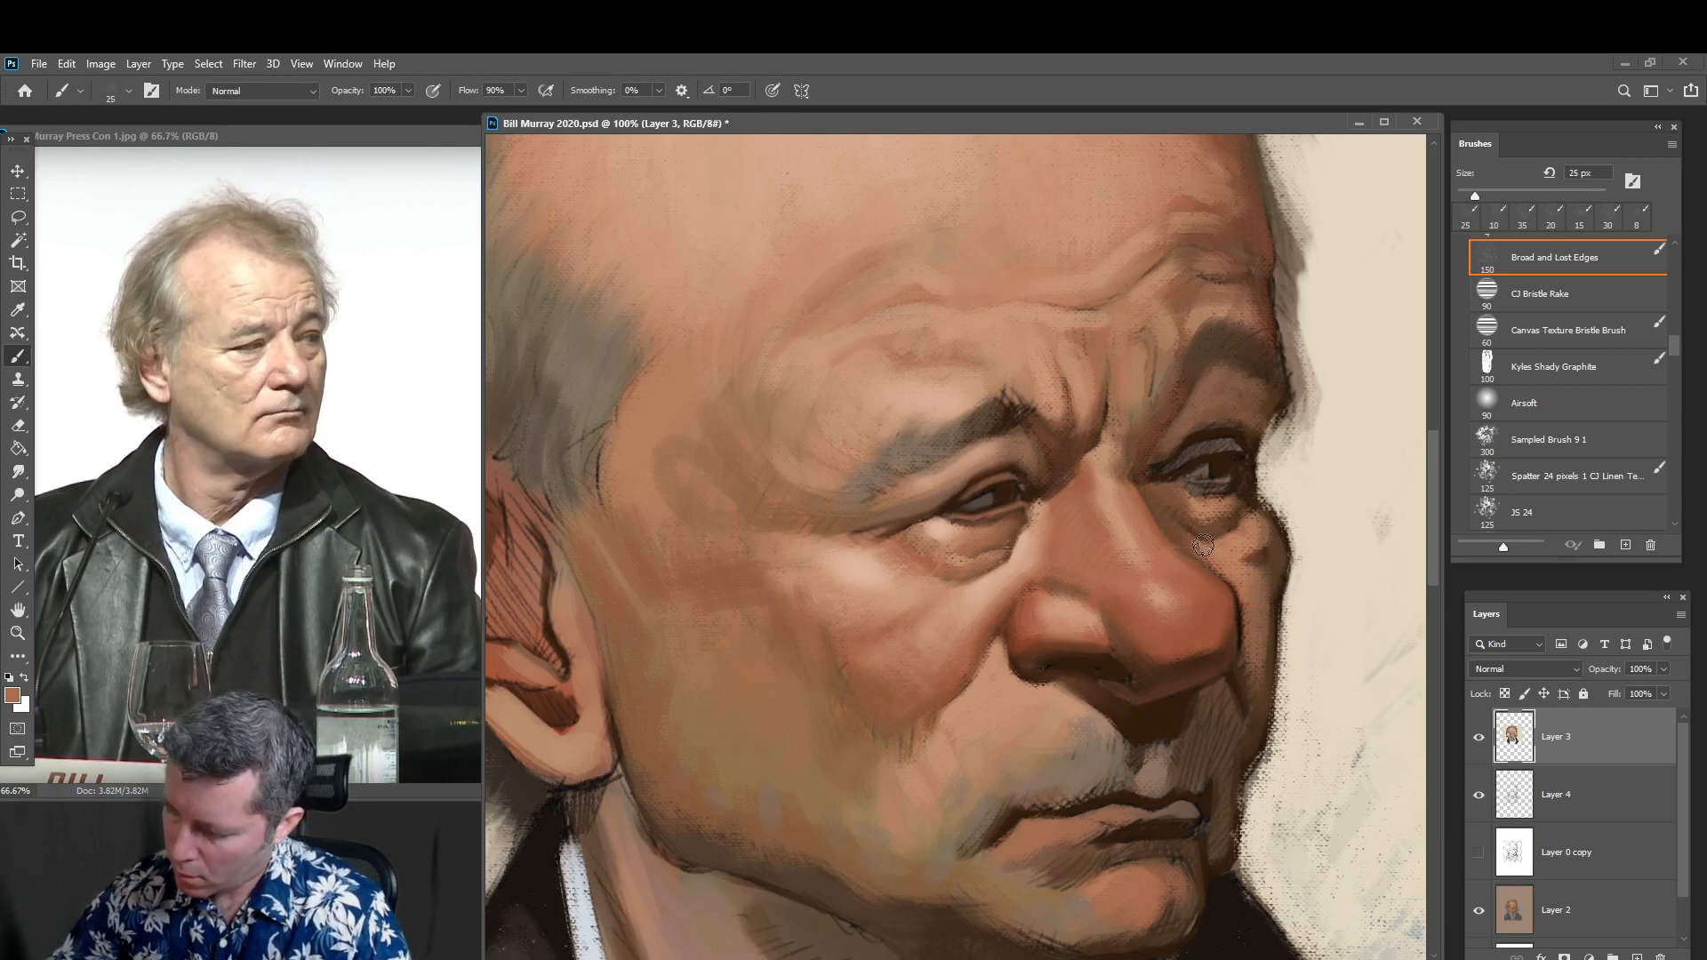
left_click(1277, 564, "alt")
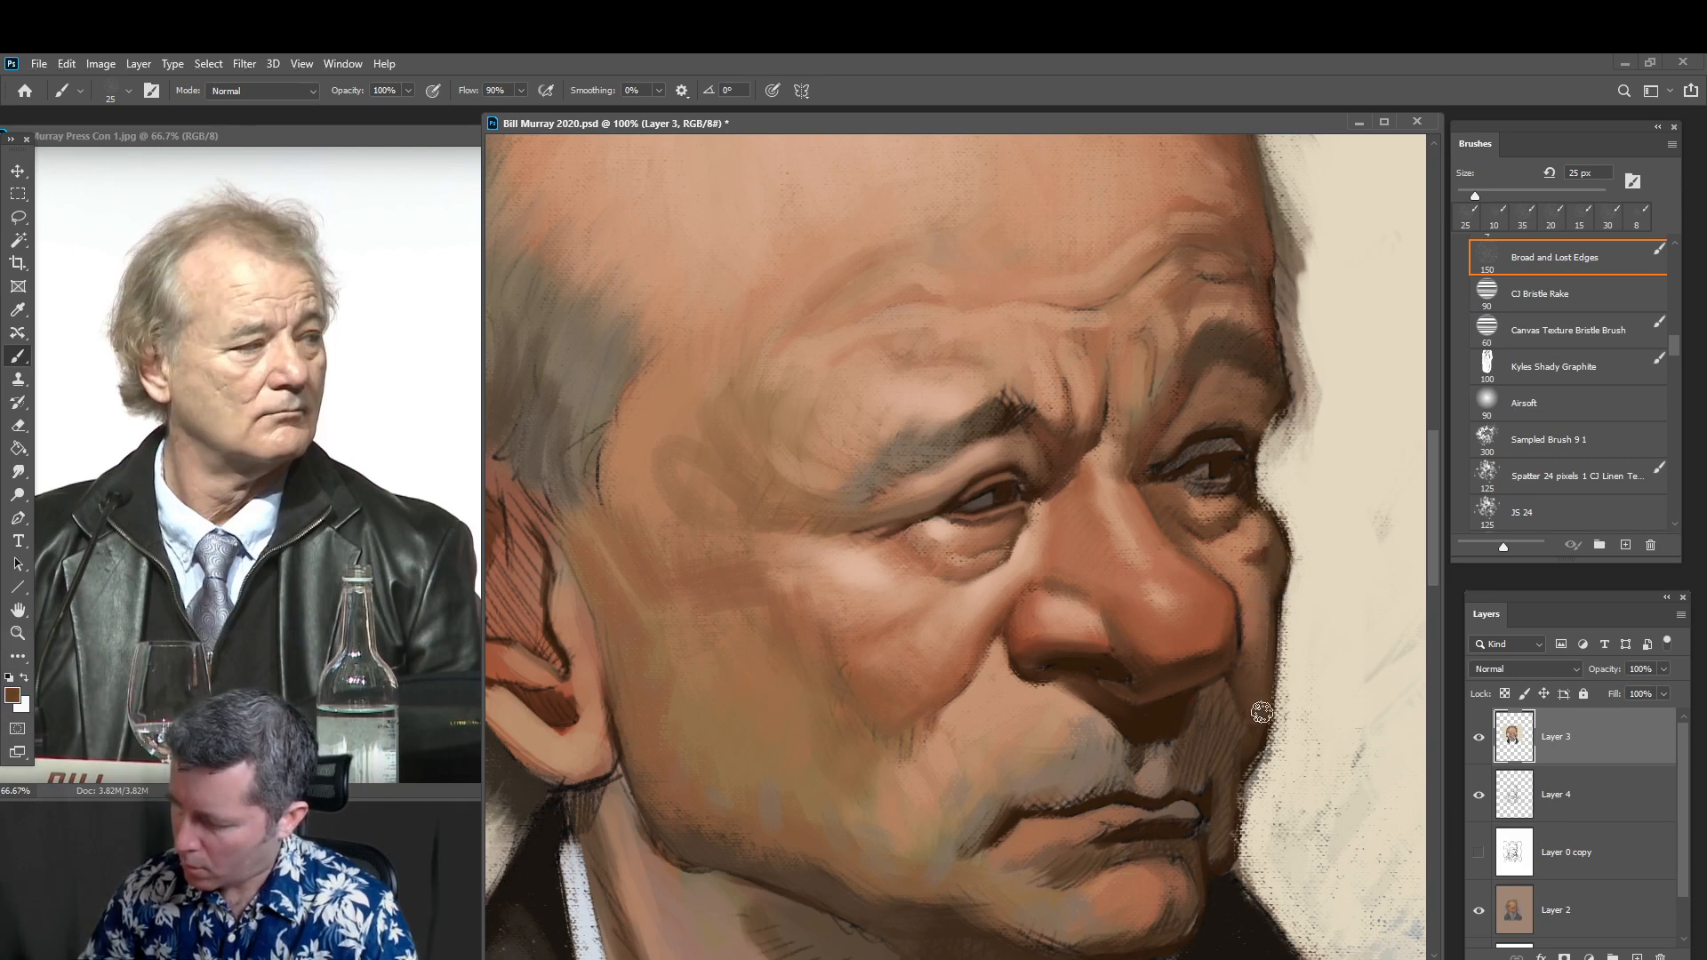
left_click(1188, 765, "alt")
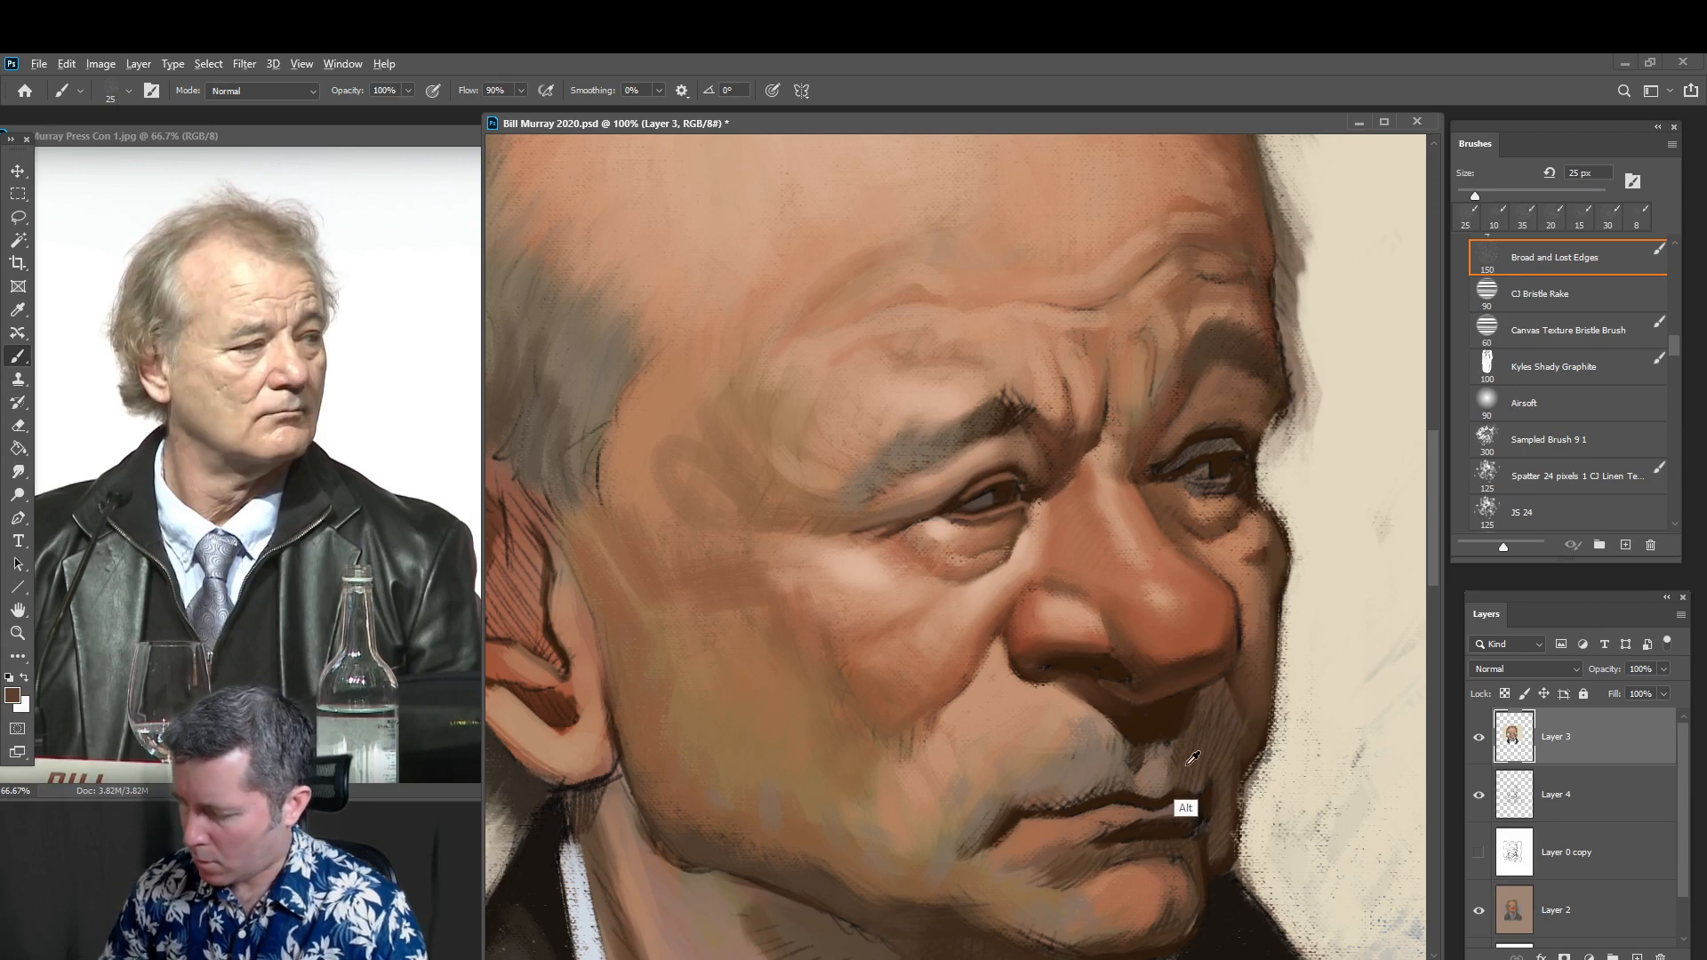
left_click(1180, 781, "alt")
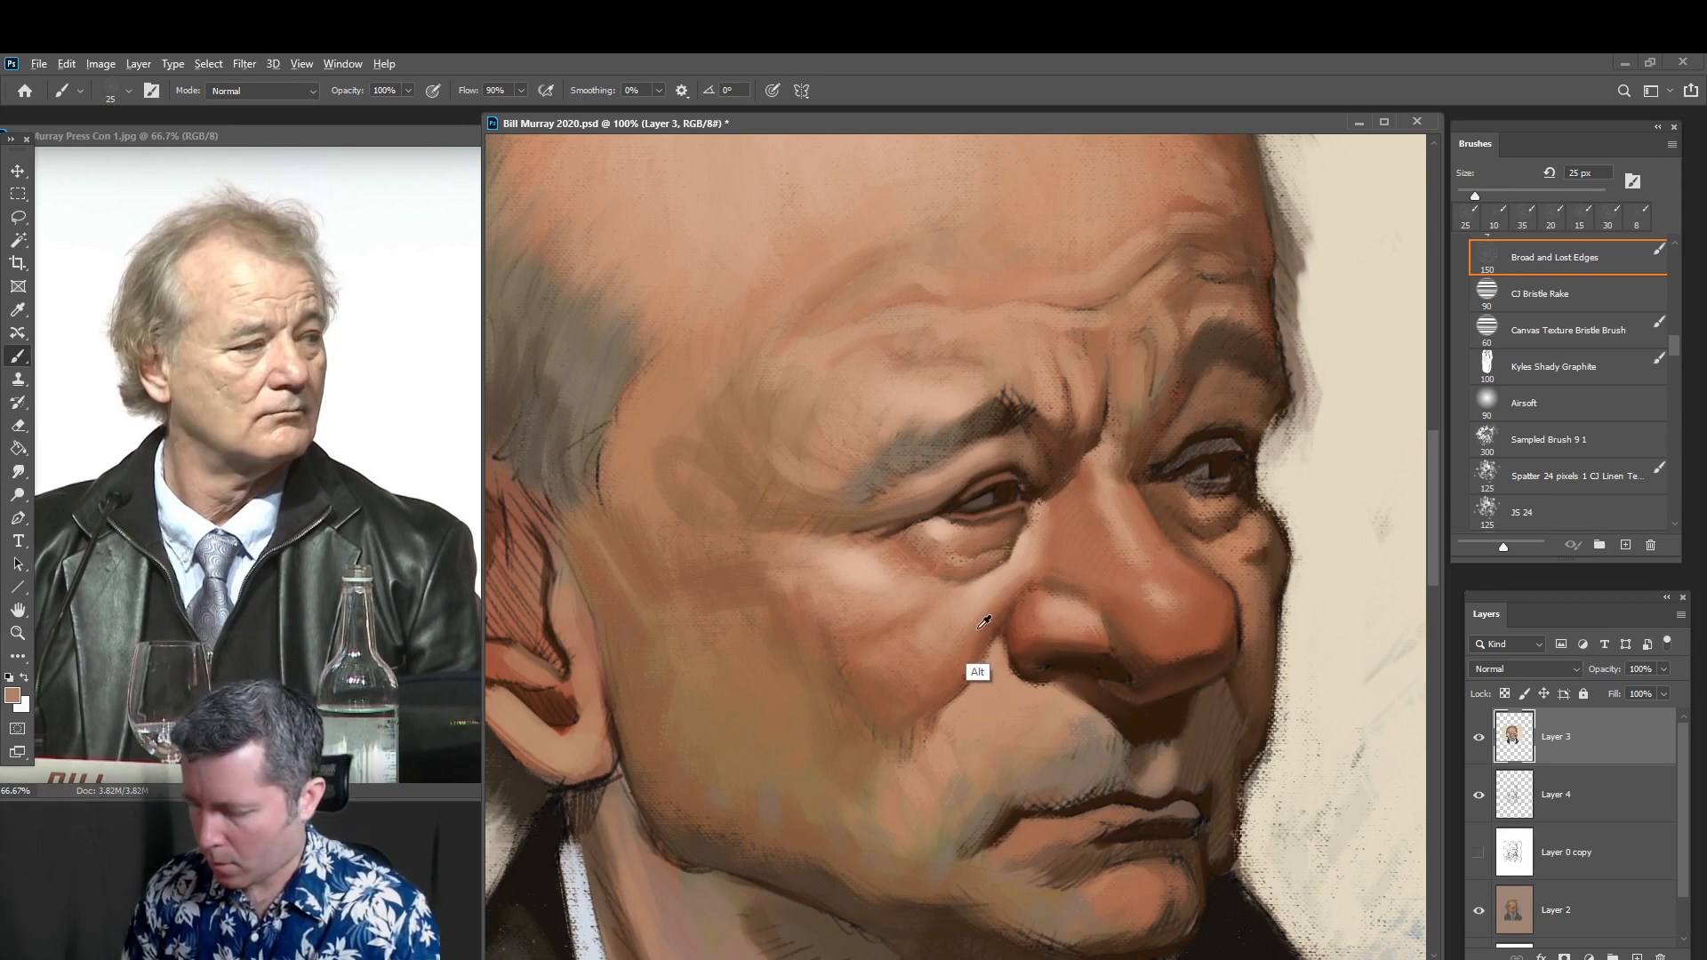
Lighten the near side of the upper lip and the adjoining cheek with a mixed lighter skin tone, reducing the brush from 50 to 25 px
left_click(12, 696)
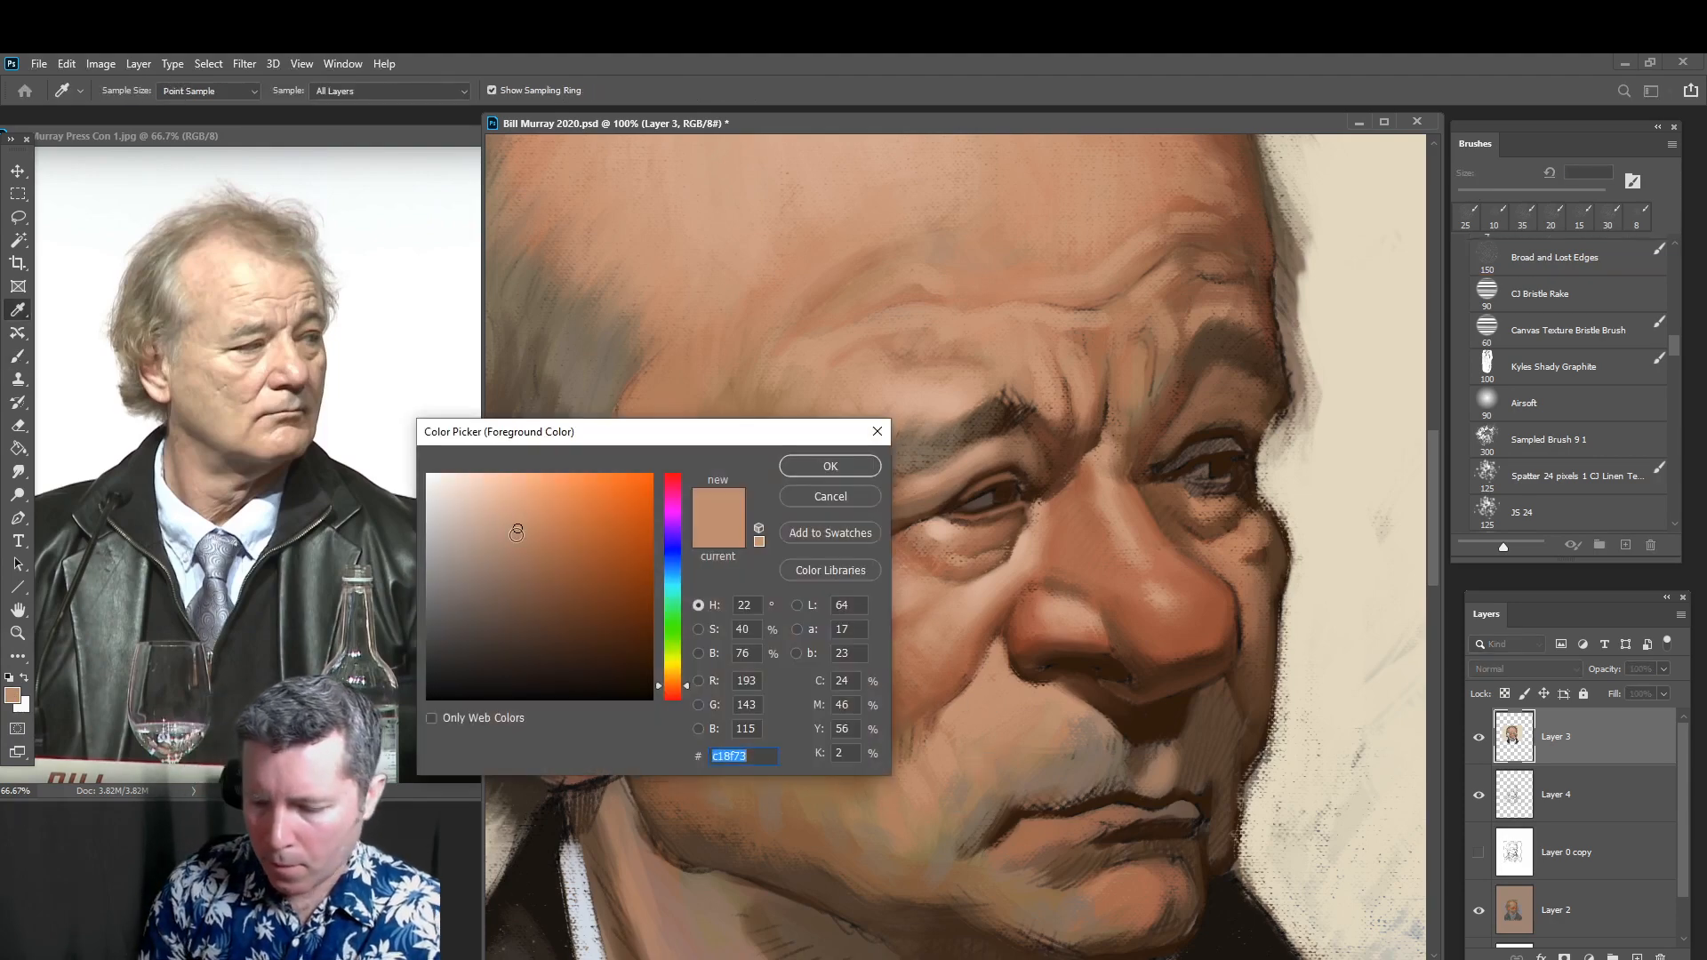
left_click(506, 514)
left_click(816, 480)
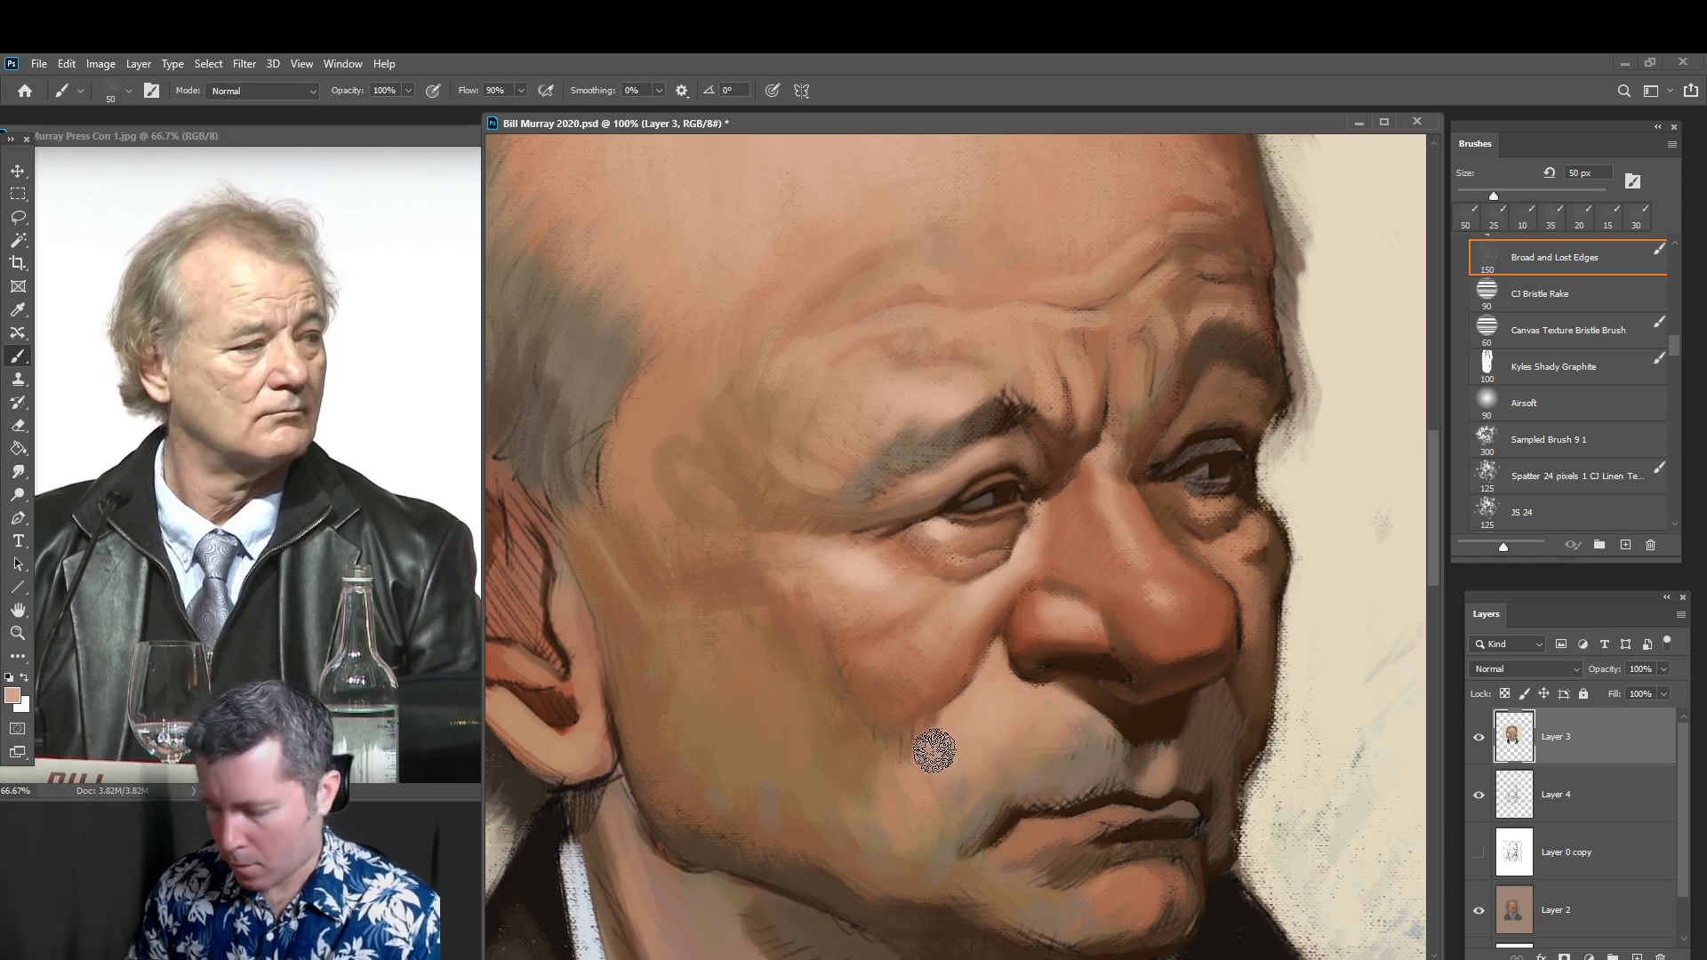
key("bracketleft")
key("bracketleft")
key("bracketleft")
key("bracketleft")
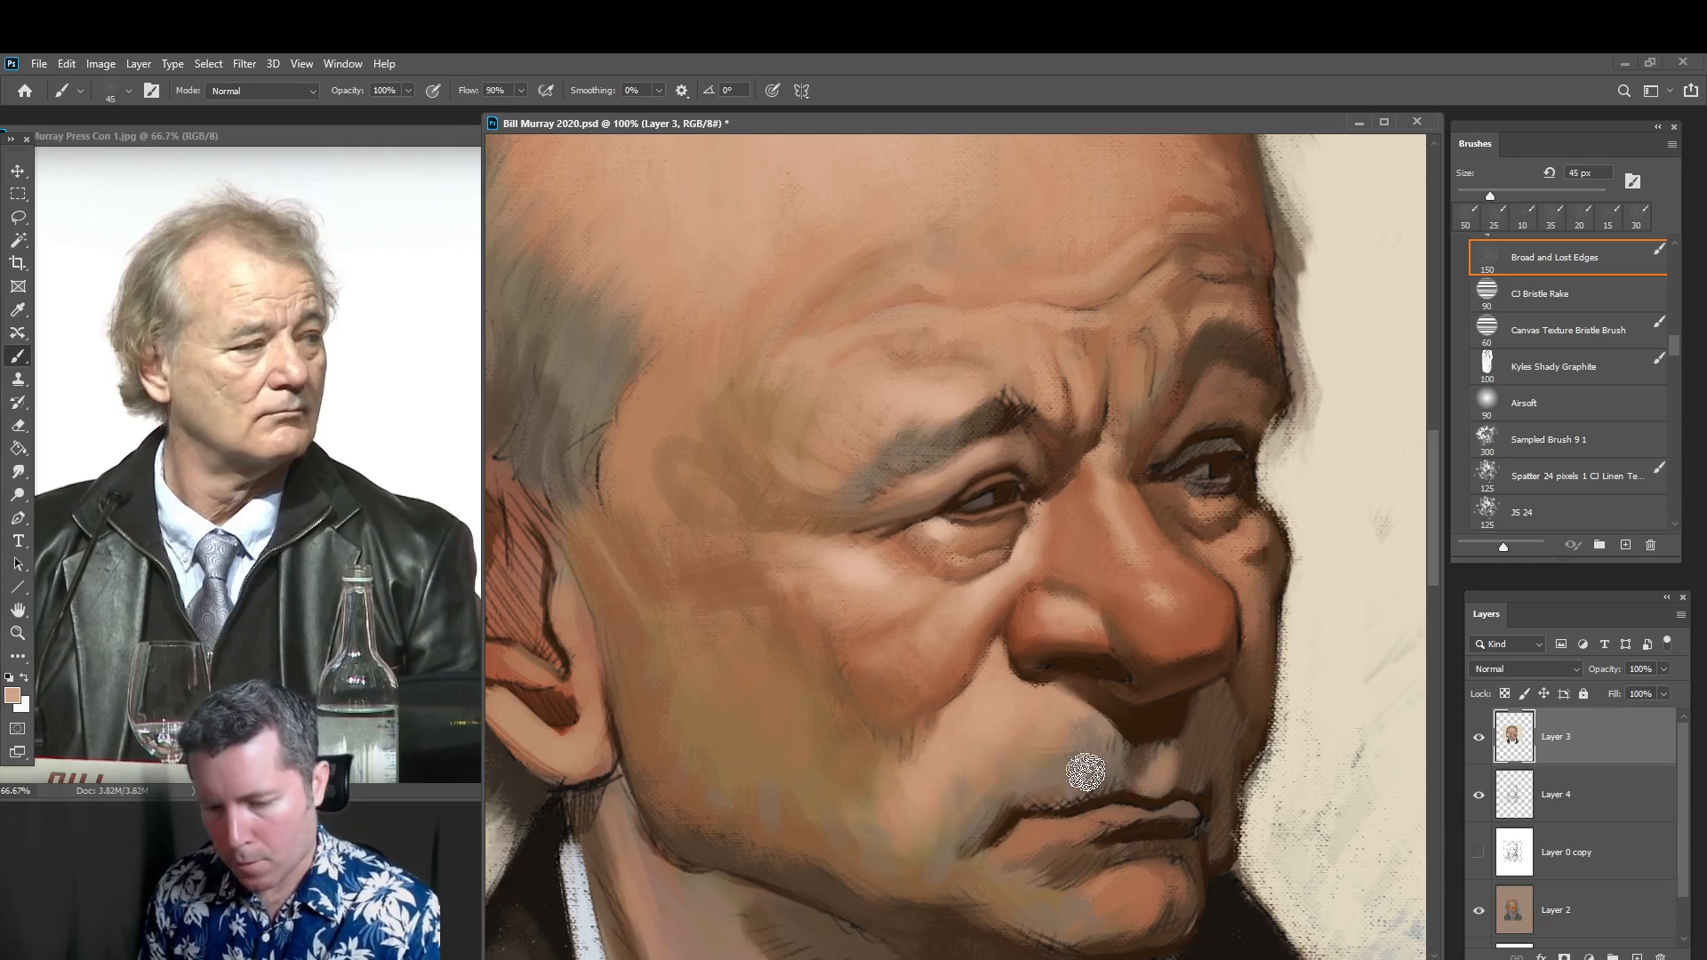
left_click_drag(1125, 811, 1078, 825)
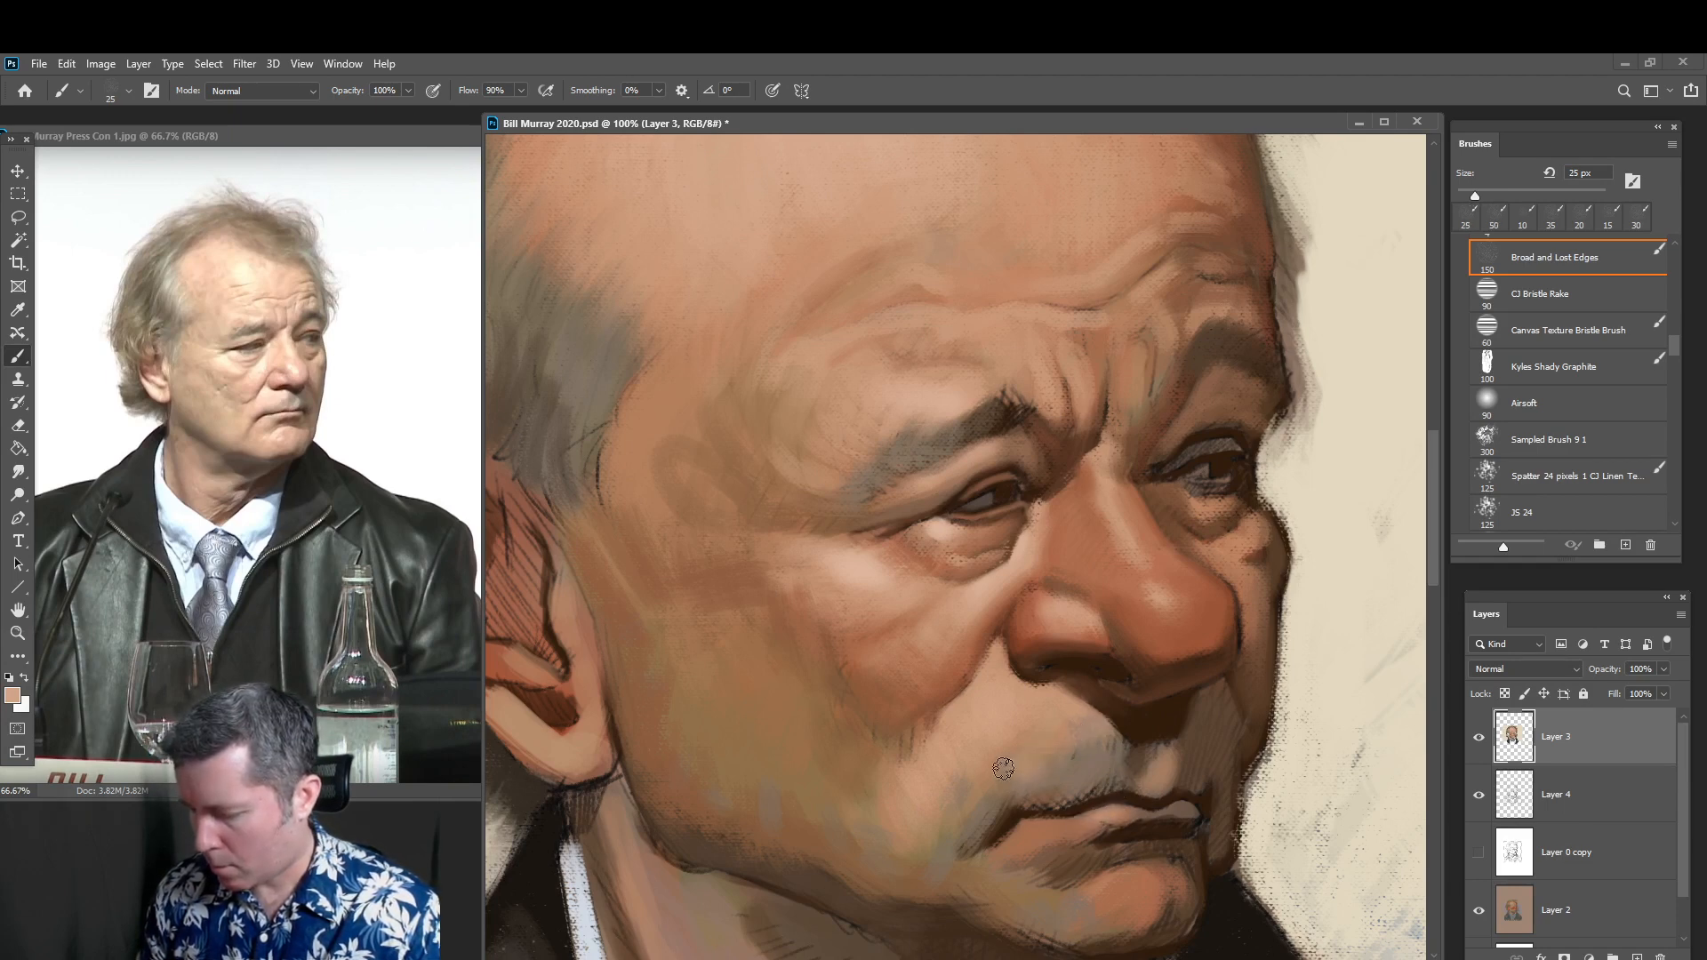
Shape the mouth's near corner and lip shadows with sampled reddish and dark browns at 25 px
key("alt")
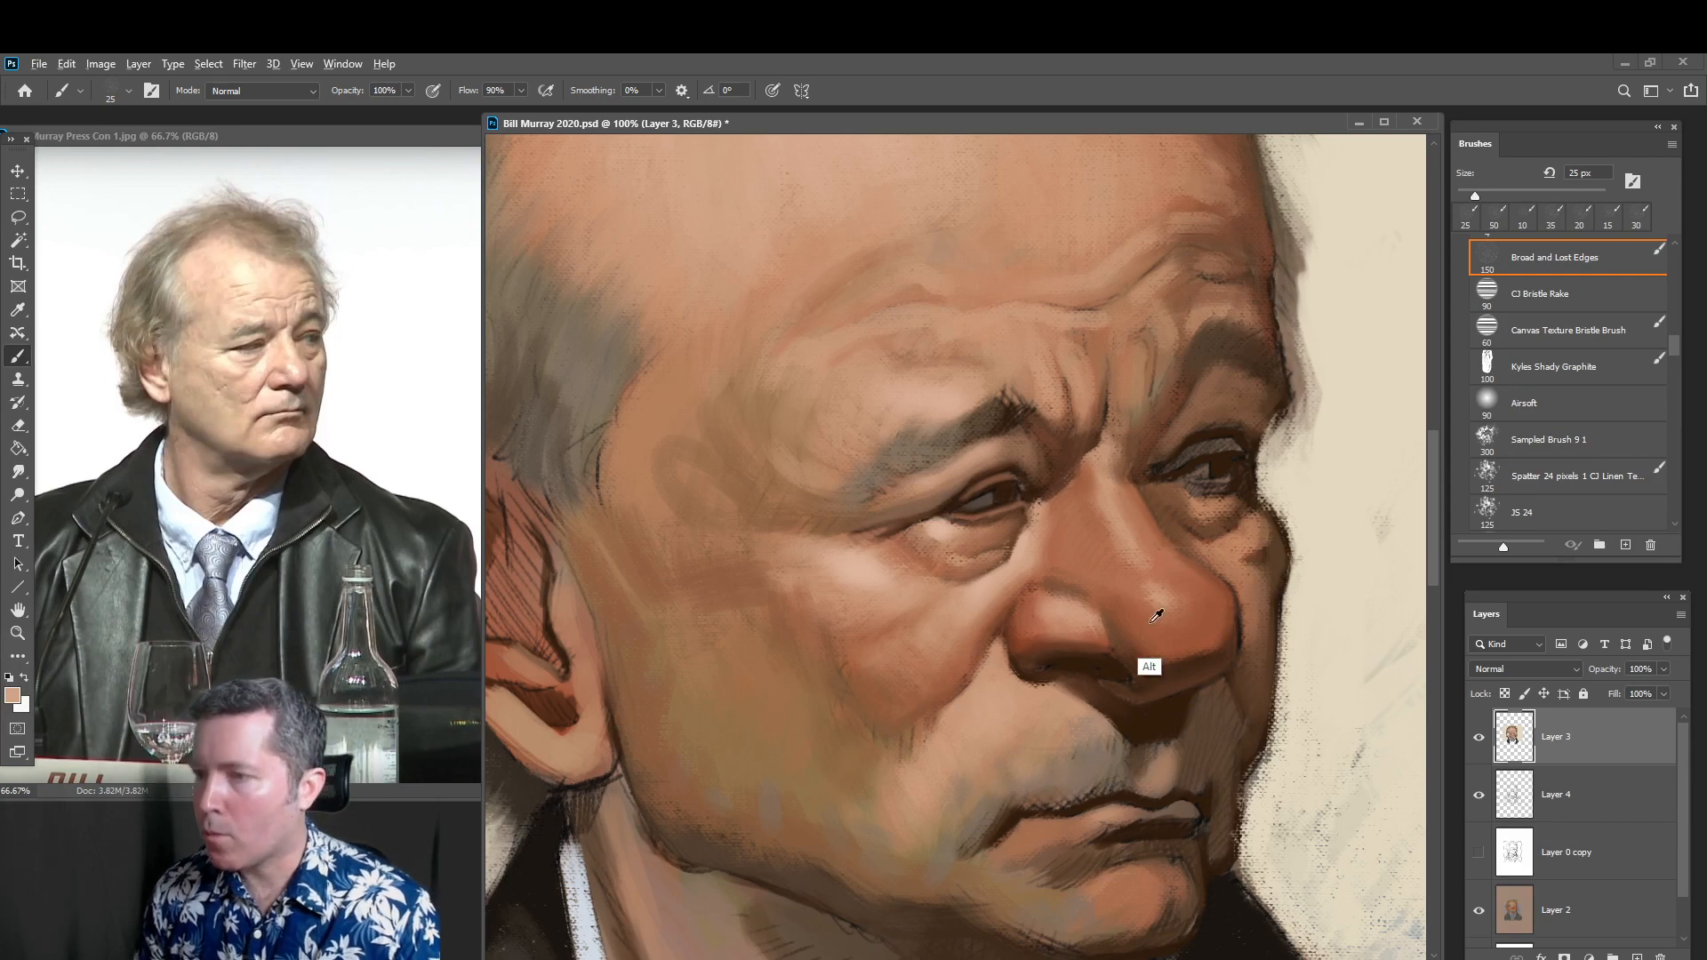
left_click(1200, 649, "alt")
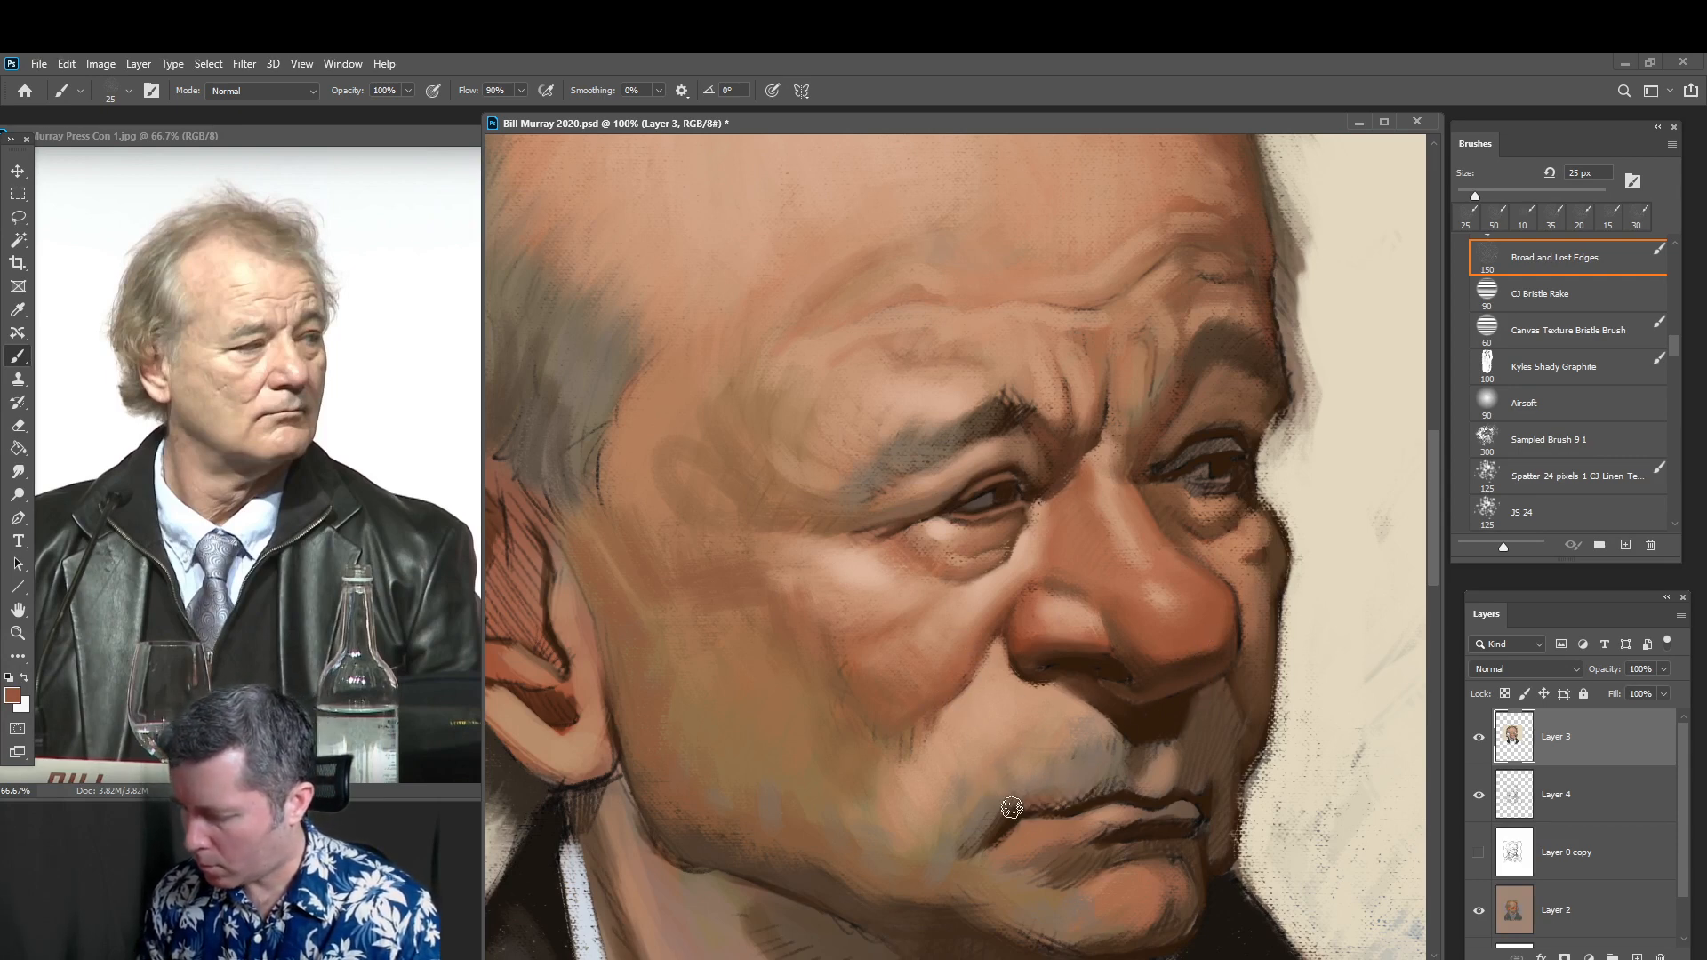
key("alt")
left_click(1094, 860, "alt")
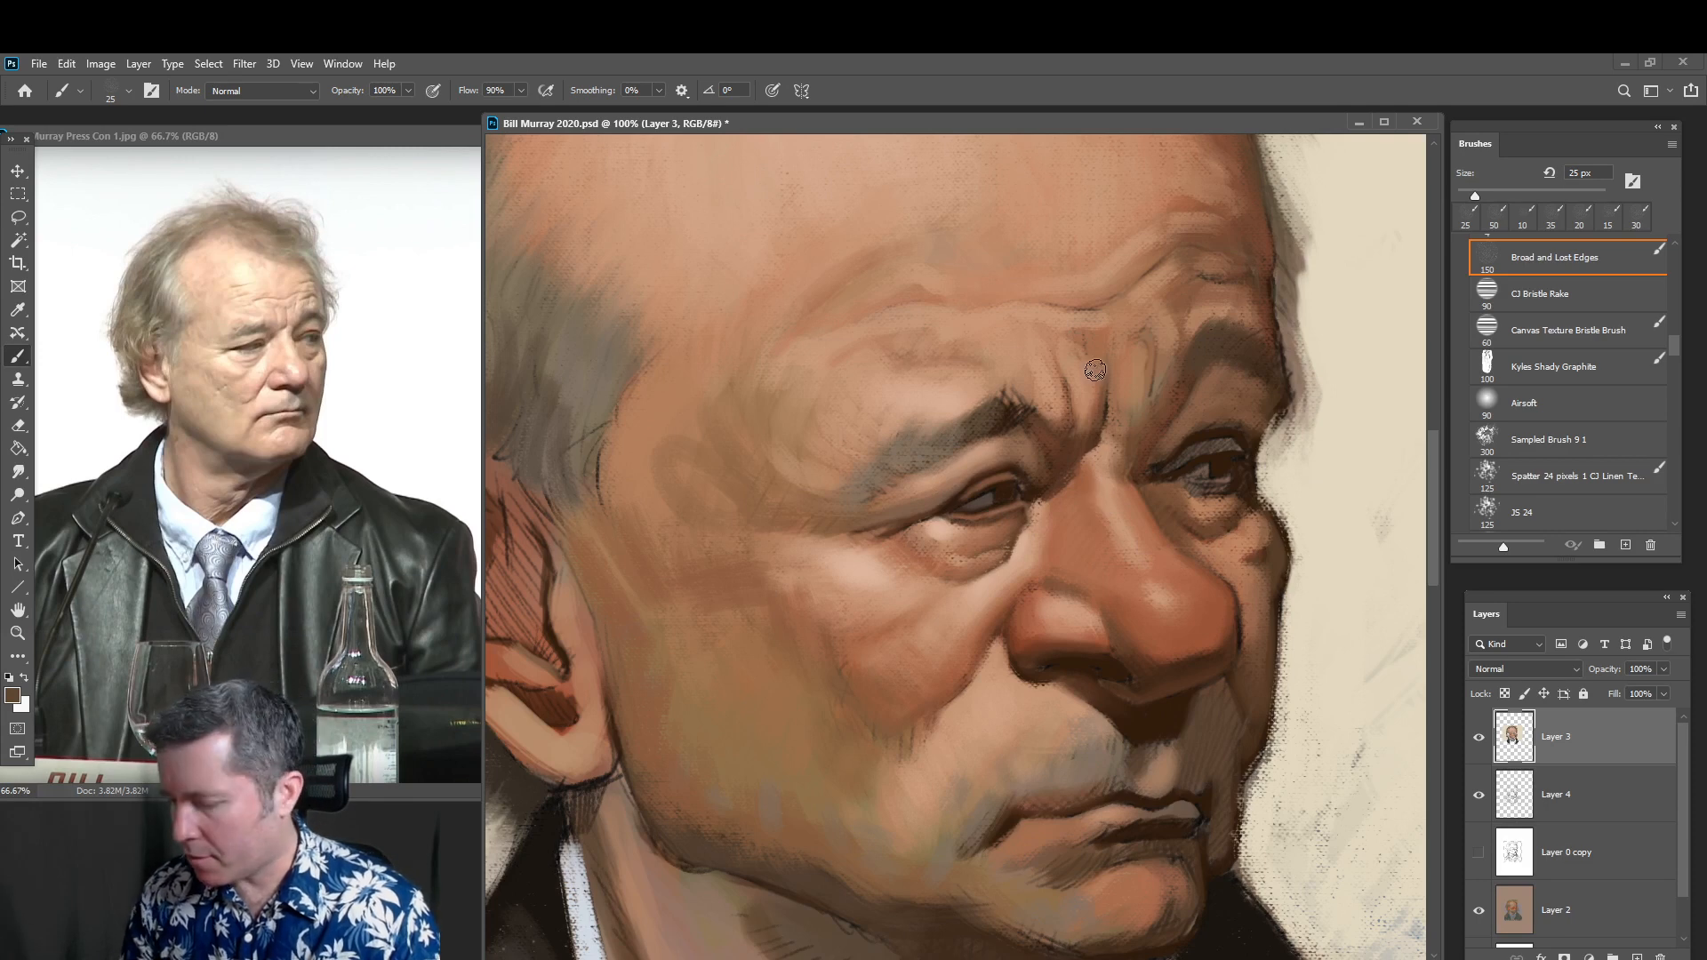
Model the near eye's upper lid and inner corner with sampled skin tones and dark brown, reducing the brush from 25 to 10 px
left_click(1015, 441, "alt")
left_click_drag(1024, 451, 1035, 446)
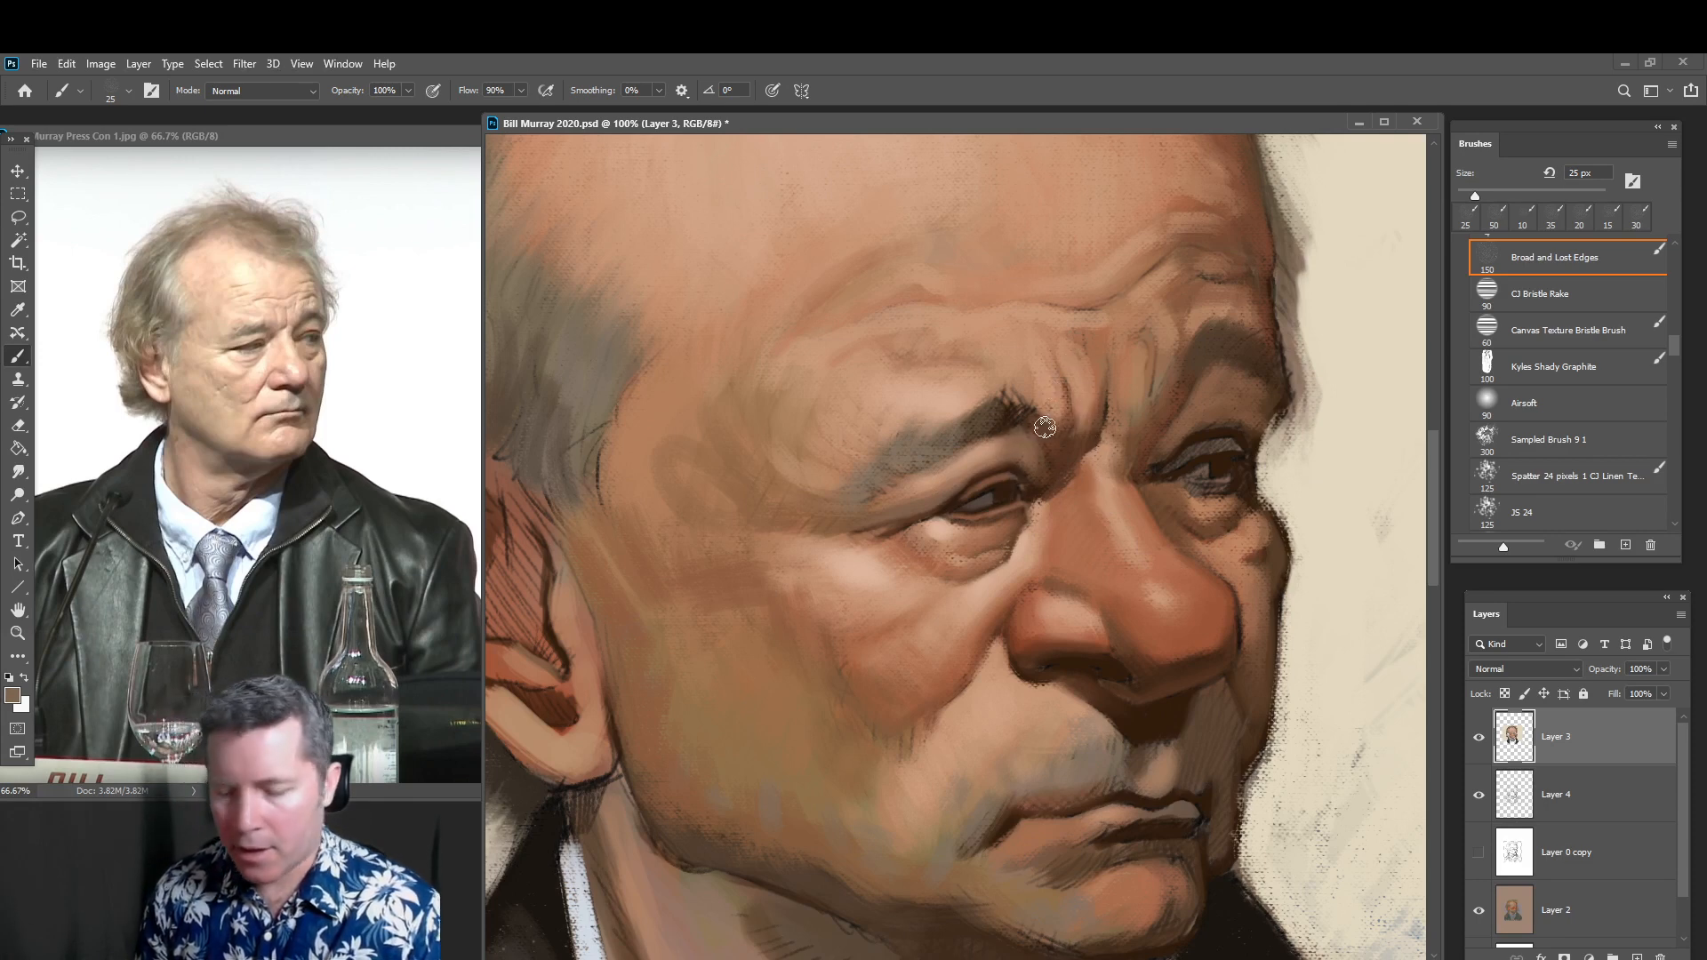
left_click(1001, 445, "alt")
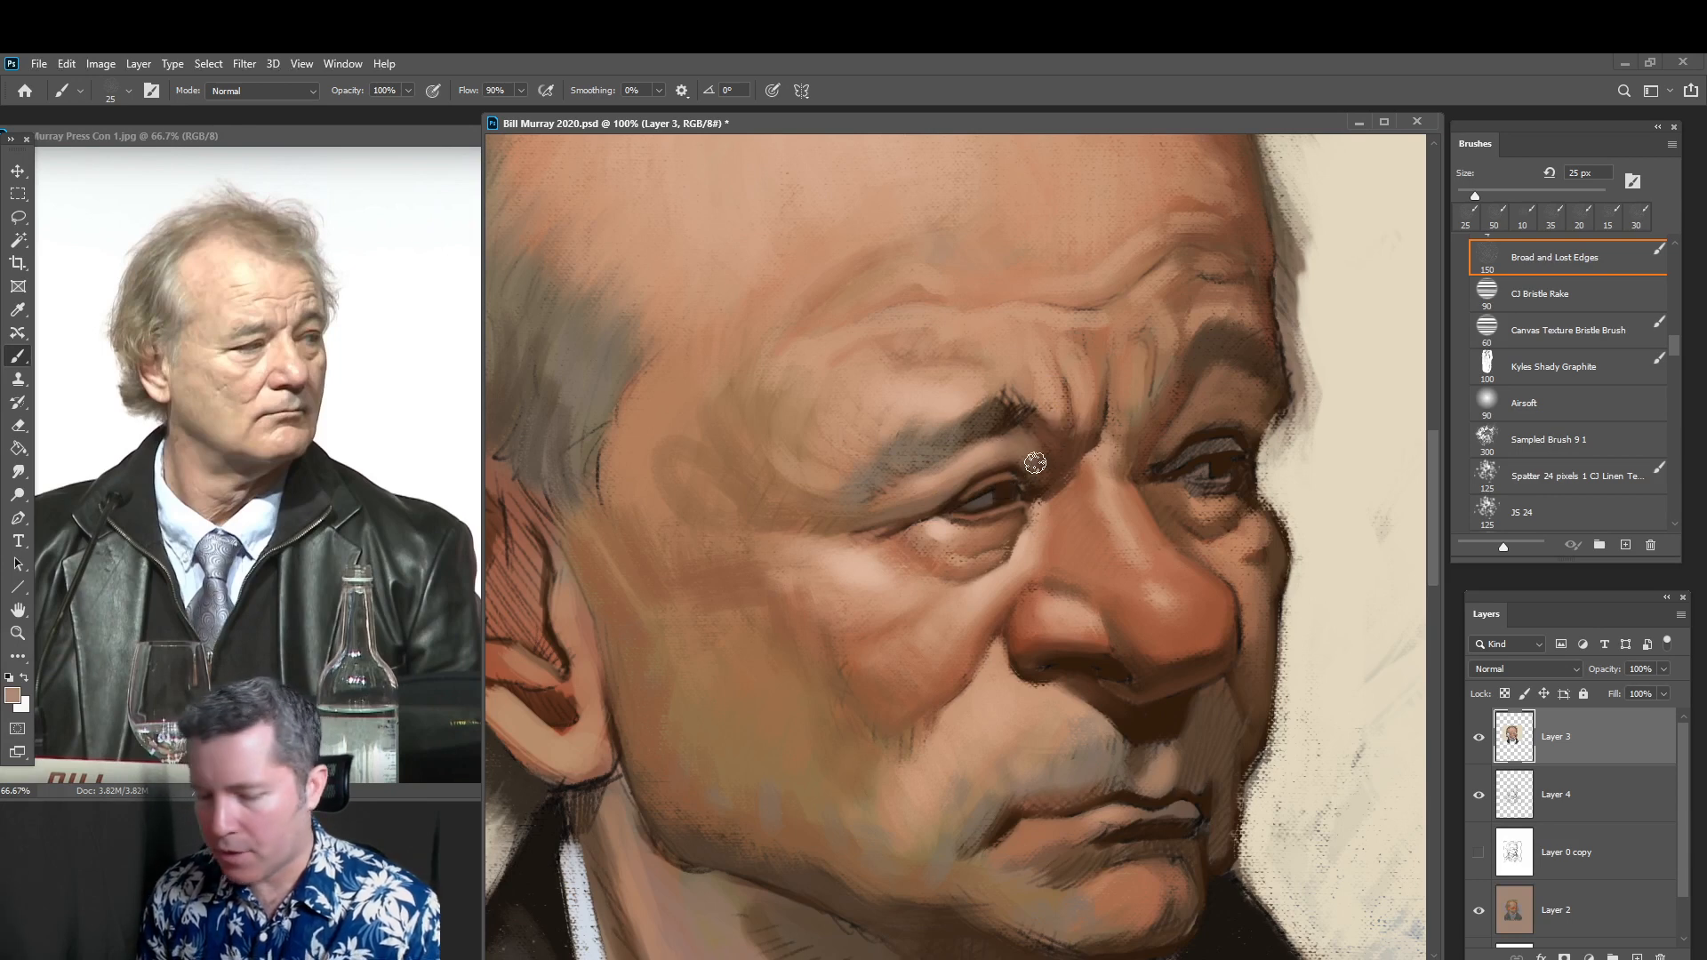
left_click(948, 534, "alt")
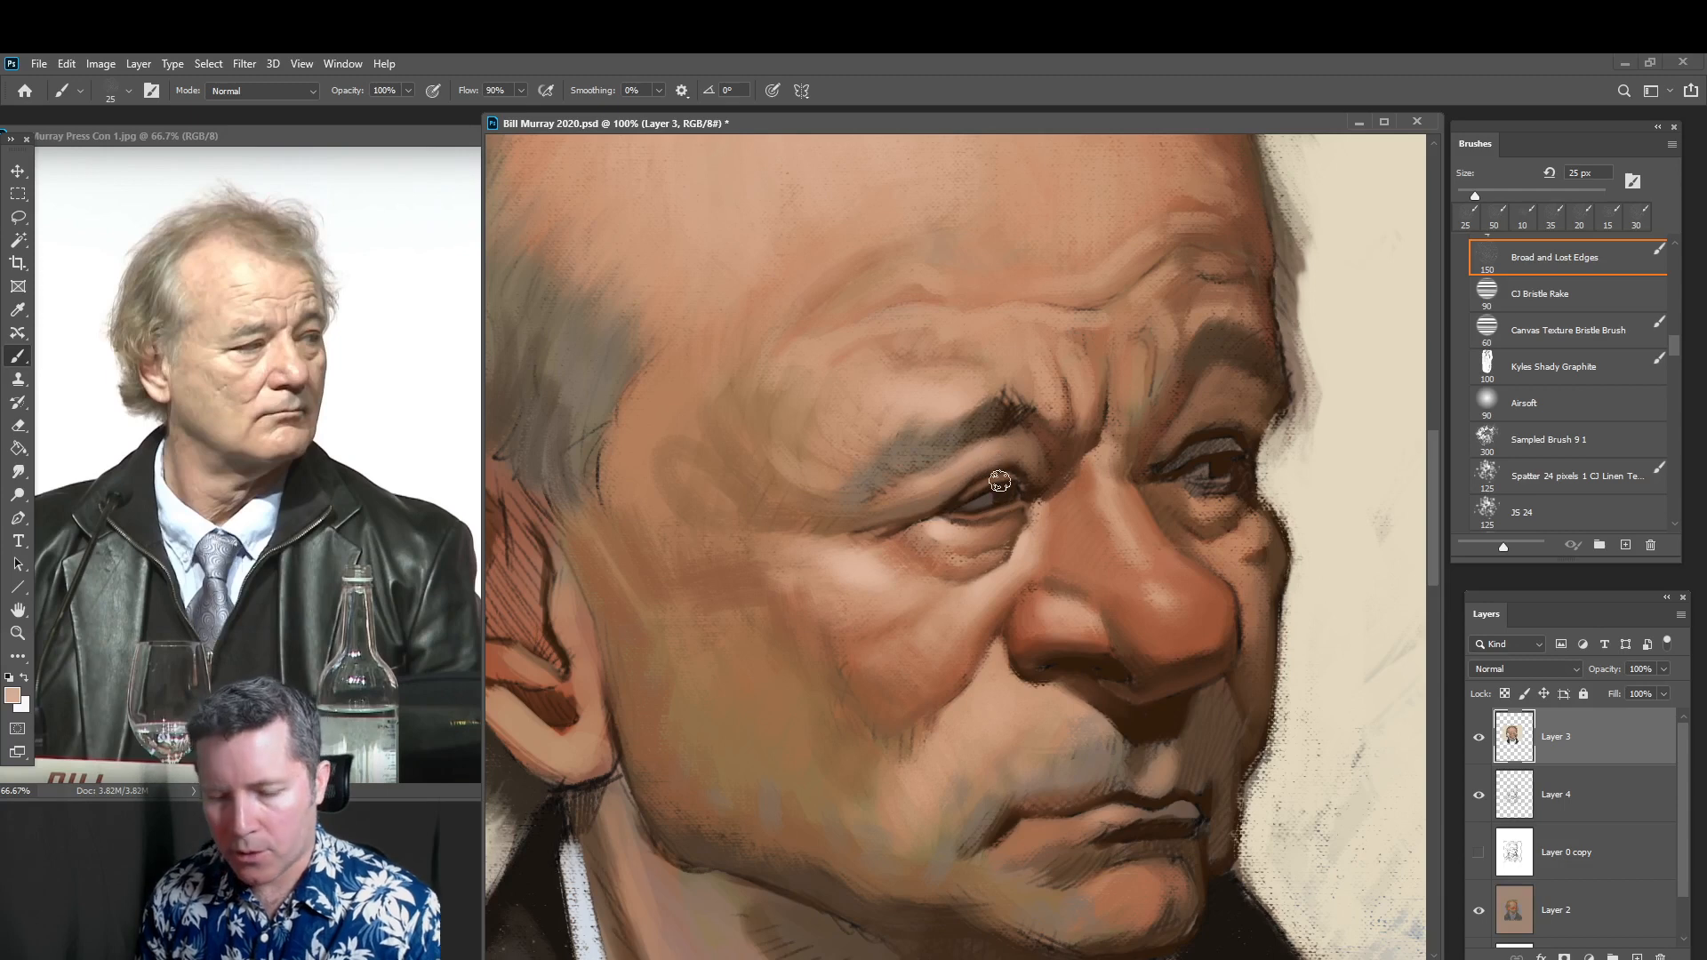
left_click(1058, 466, "alt")
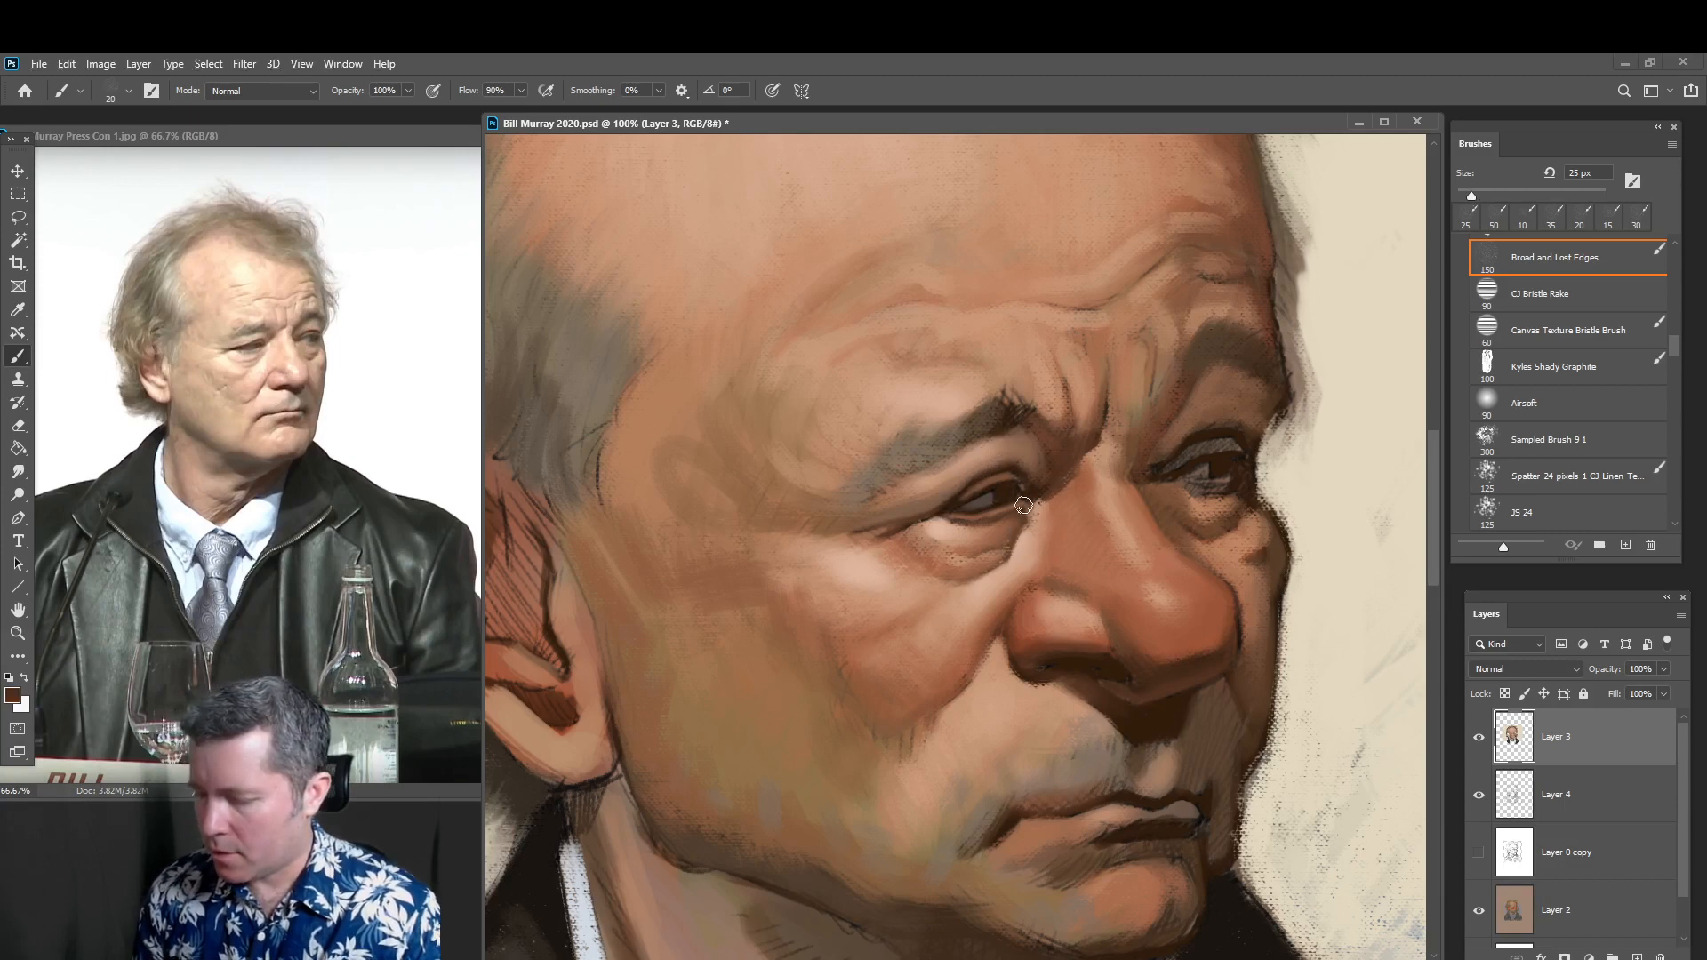
key("bracketleft")
key("bracketleft")
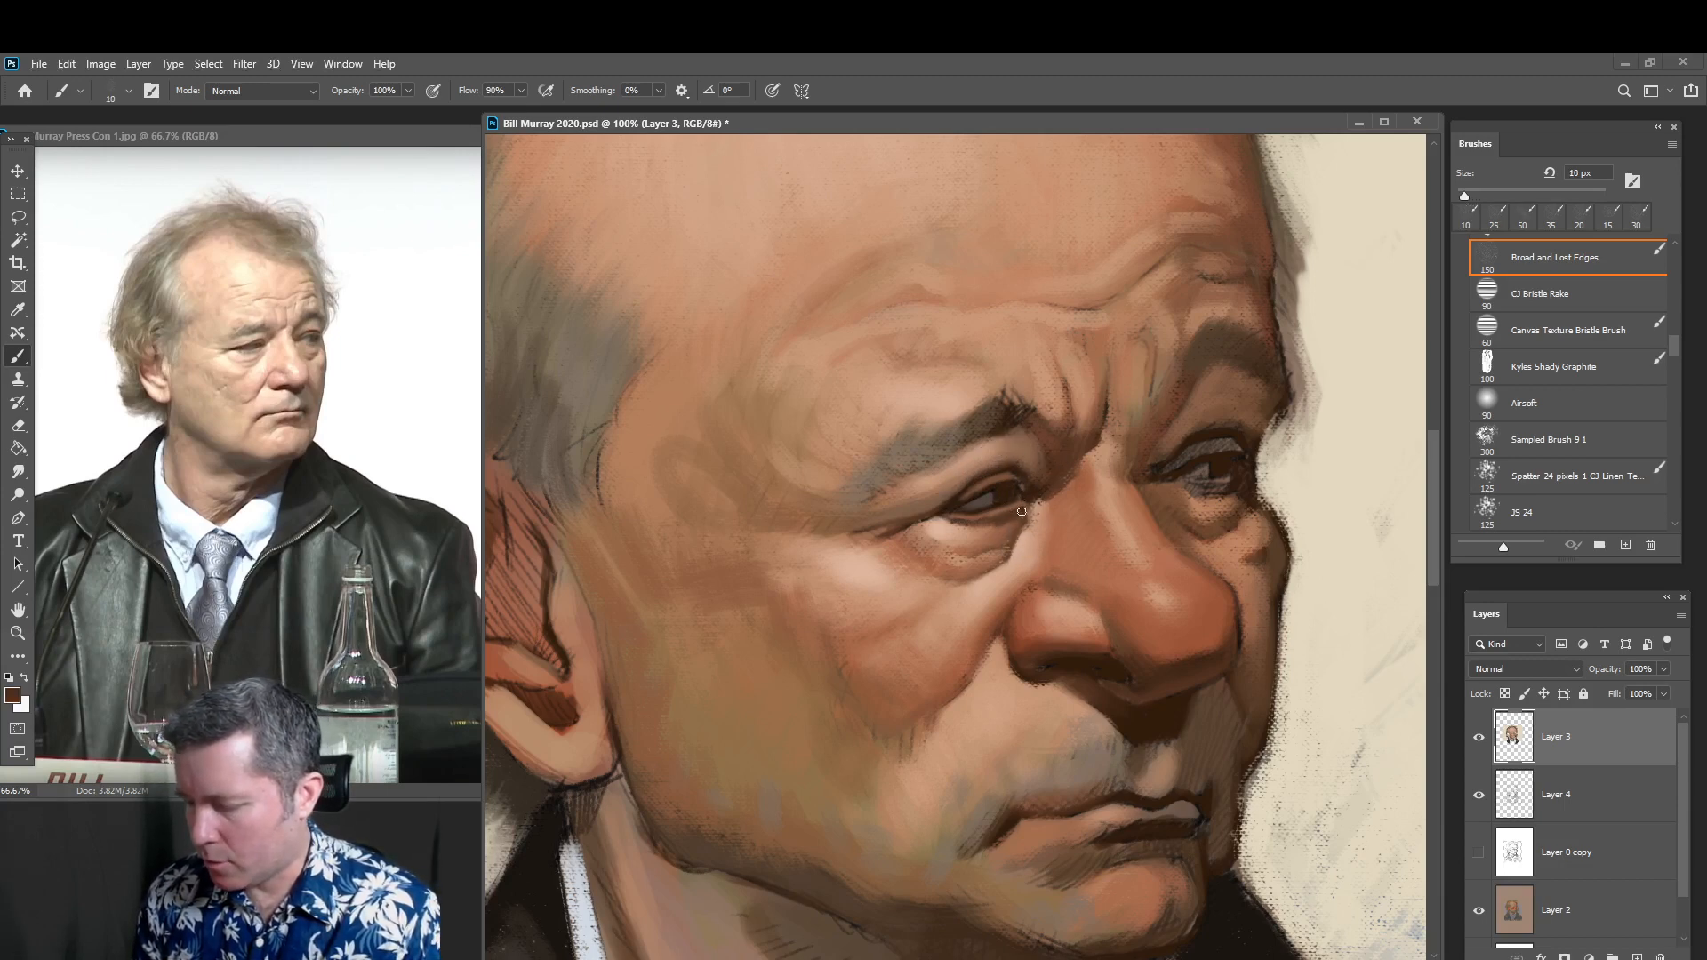
Add lighter sampled skin tones to the near eye's lower lid at 10 px and its upper lid at 25 px
left_click(955, 576, "alt")
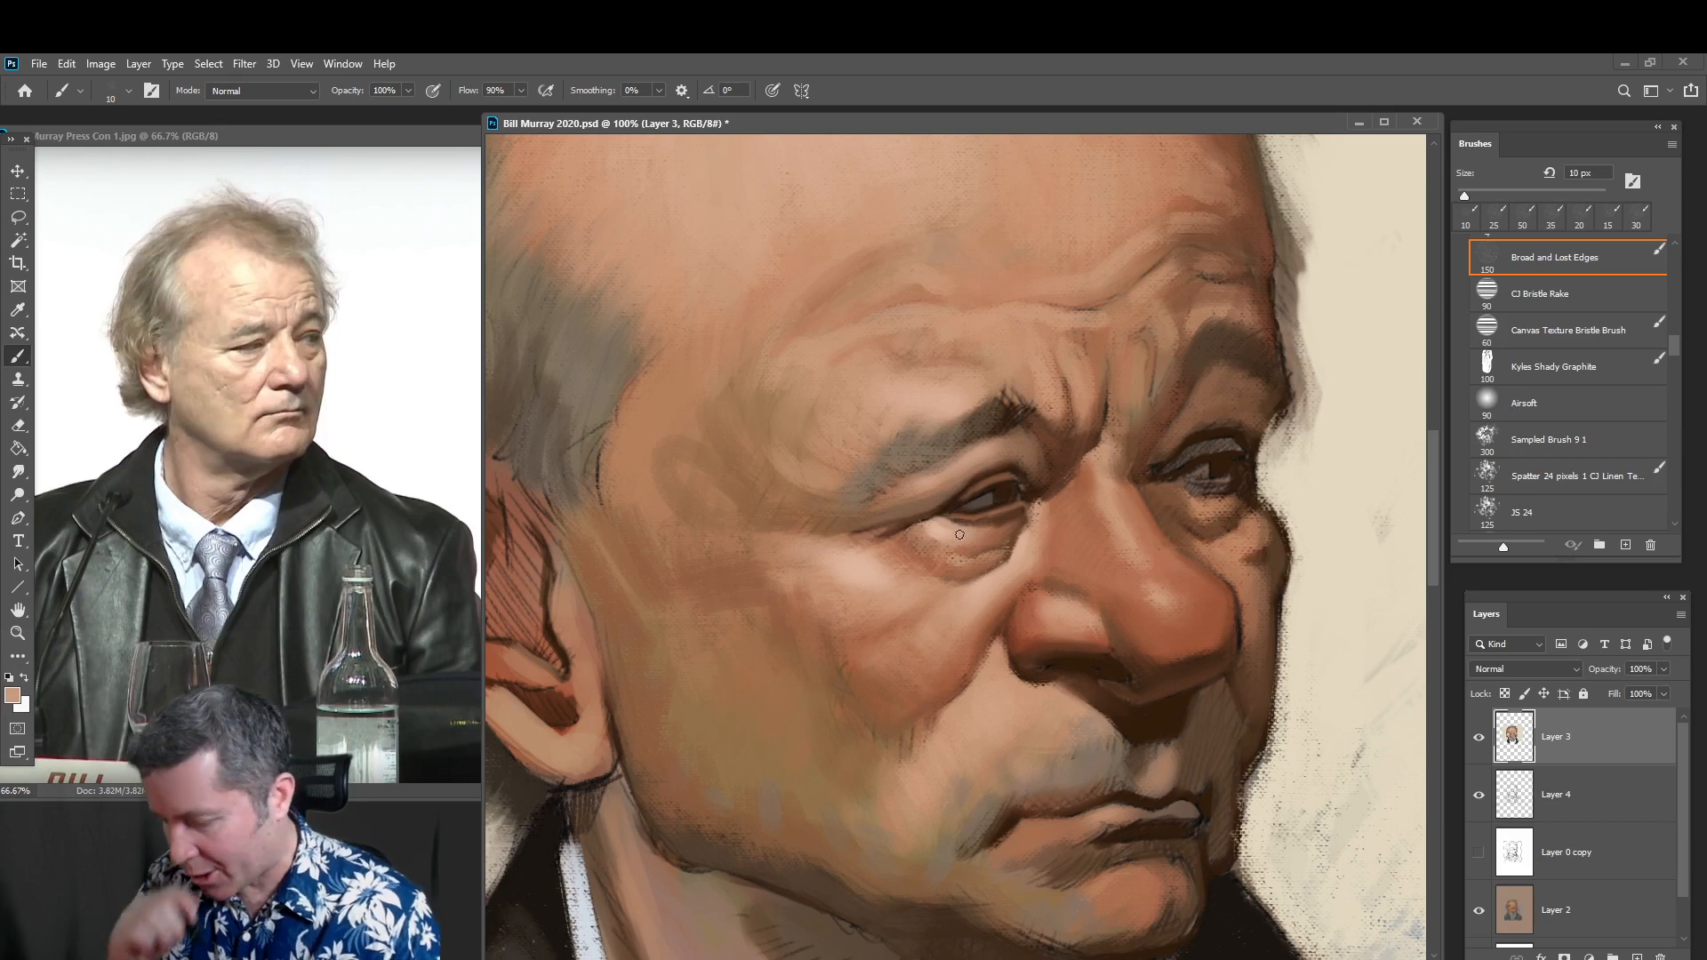
left_click(969, 462, "alt")
key("bracketright")
key("bracketright")
key("bracketright")
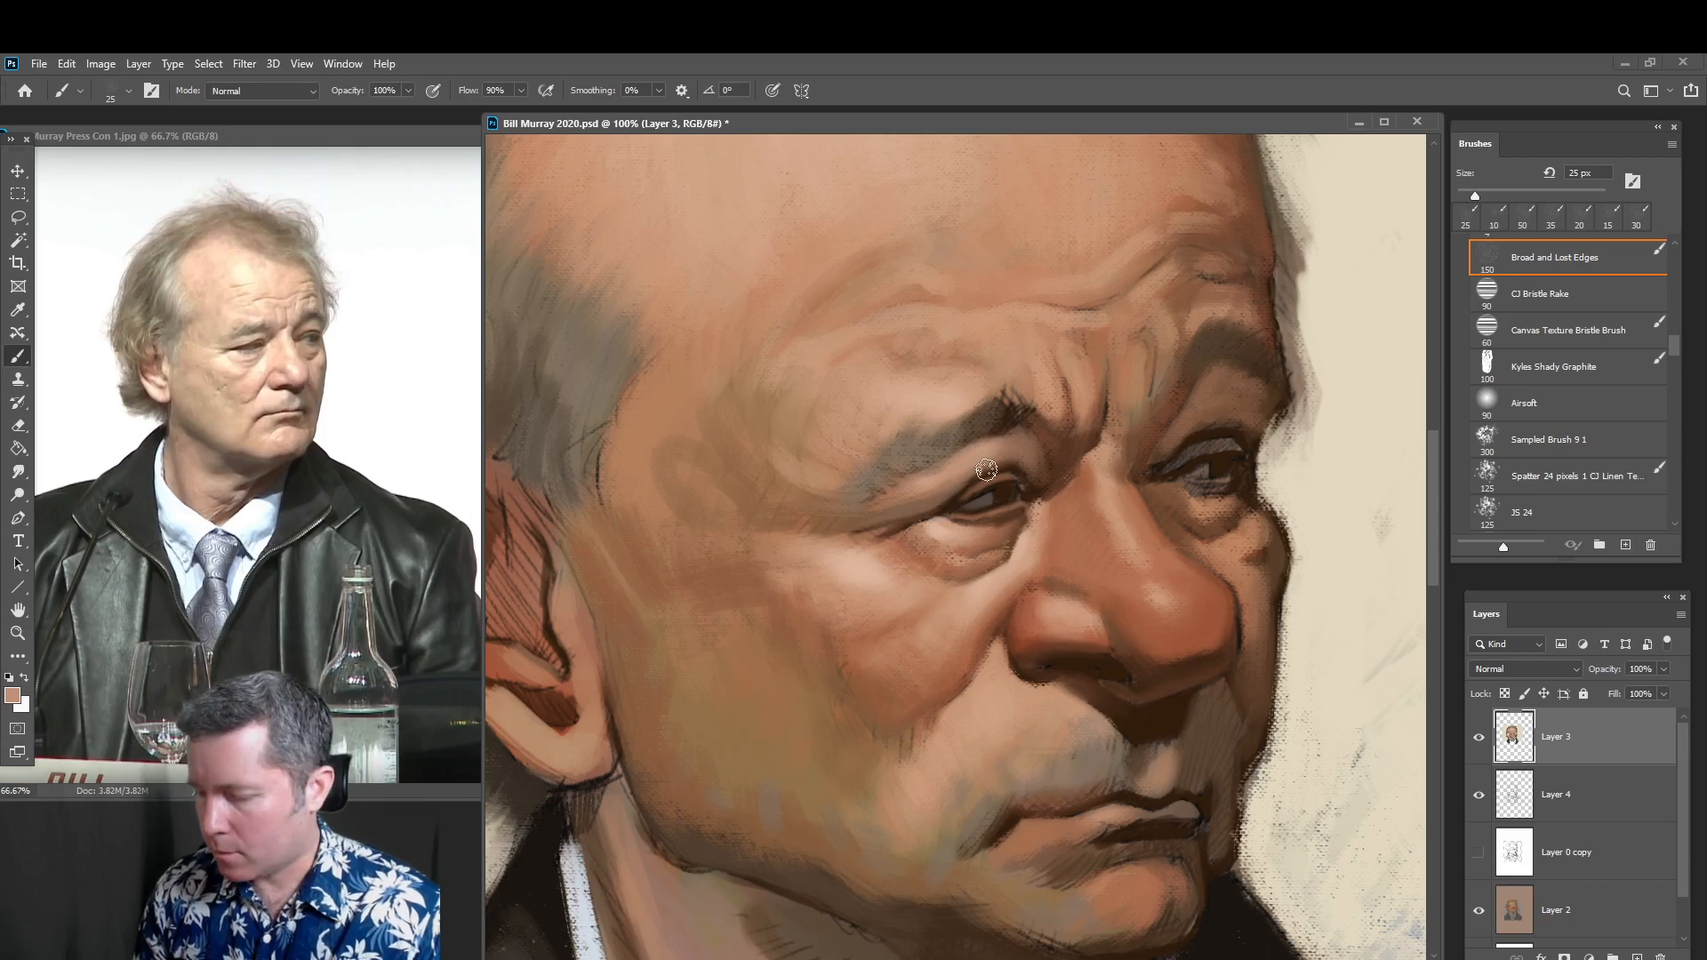
left_click(995, 574, "alt")
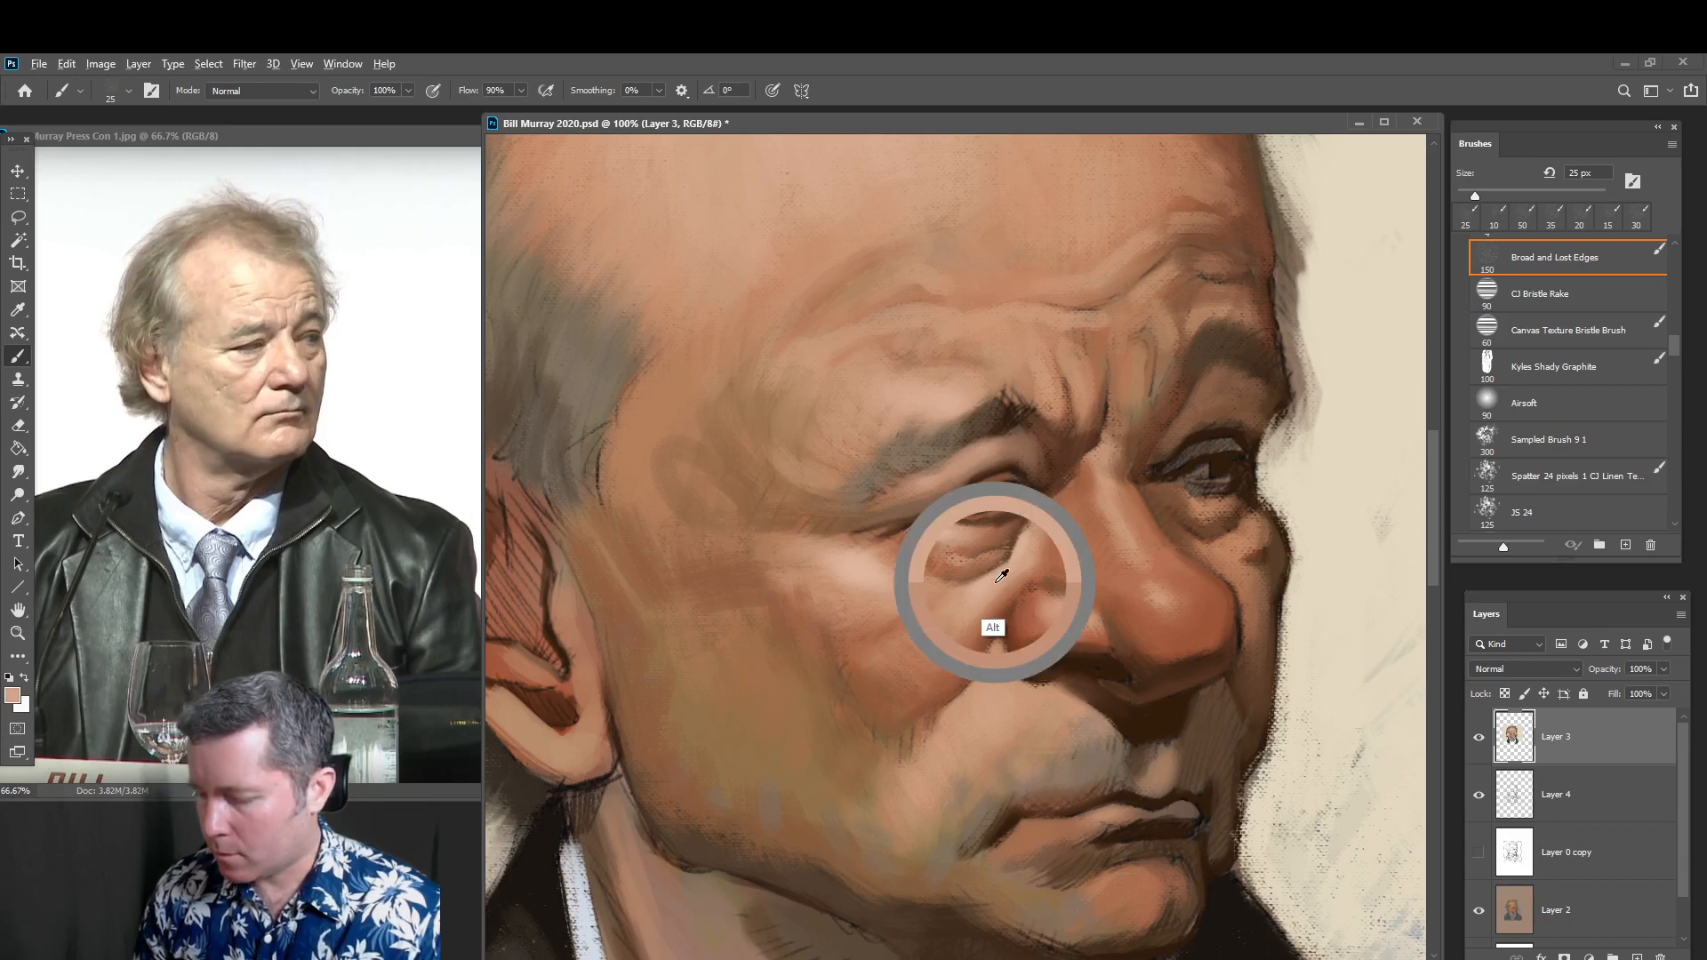
Soften and trim the outer end of the near eyebrow with sampled surrounding skin tones at 25 px
left_click(914, 454, "alt")
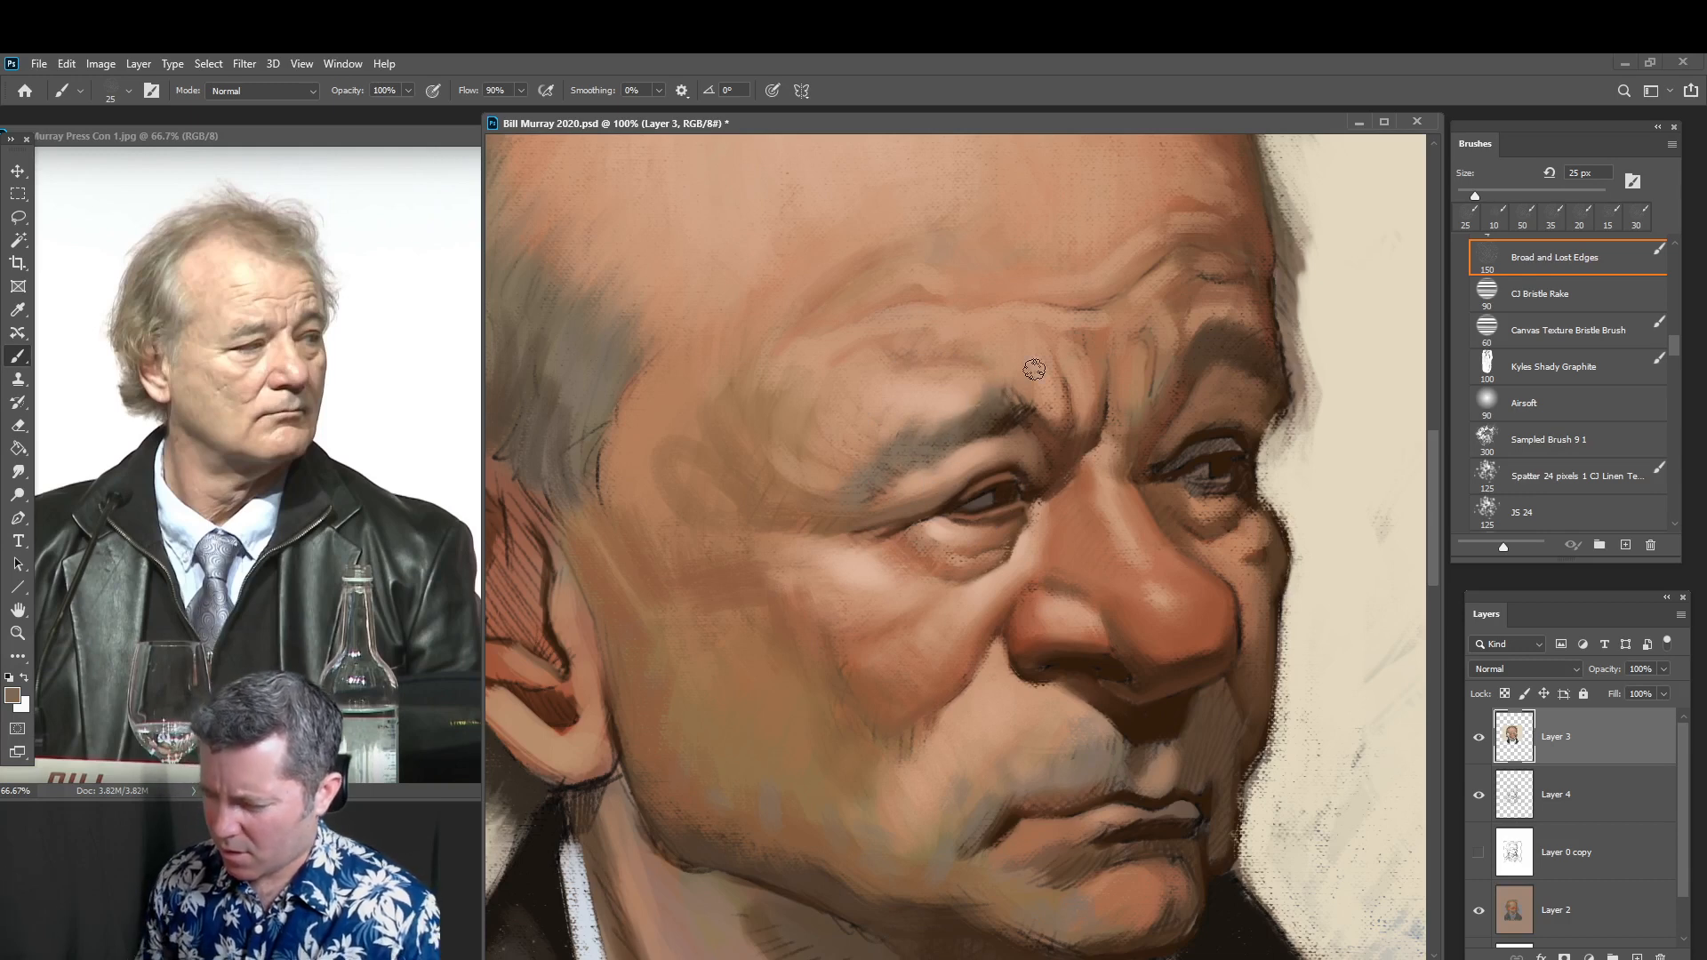
left_click(880, 427, "alt")
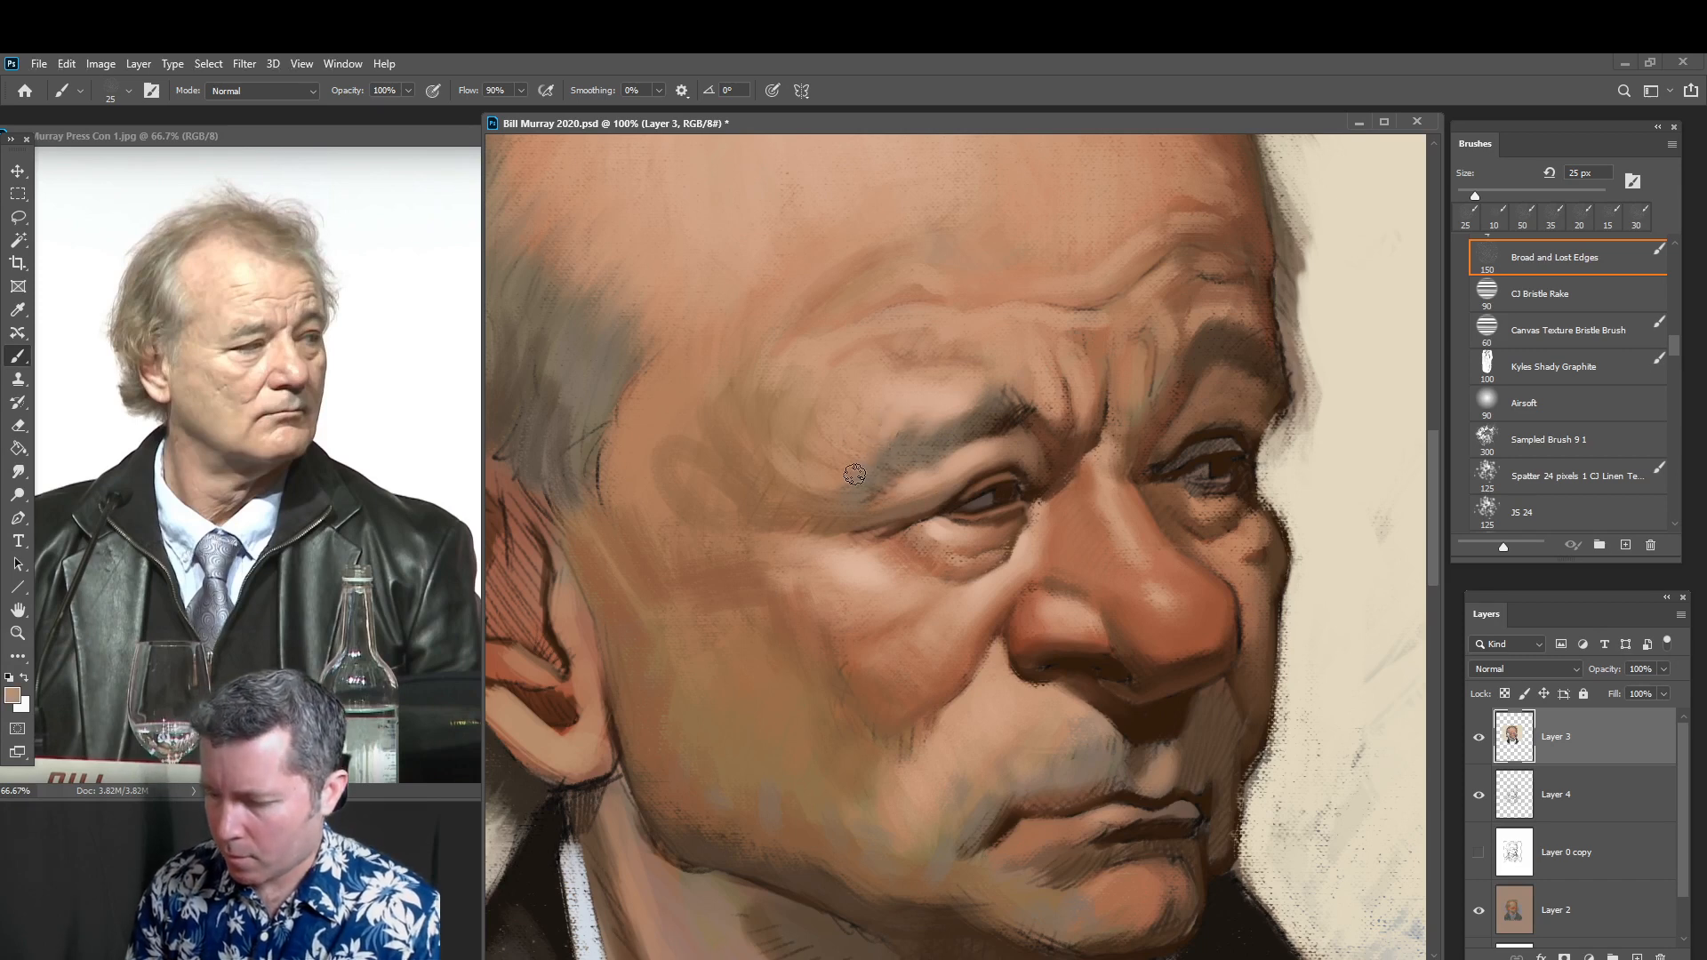
mouse_move(879, 433)
left_mouse_down()
mouse_move(842, 500)
mouse_move(866, 481)
mouse_move(868, 497)
mouse_move(879, 460)
mouse_move(874, 502)
left_mouse_up()
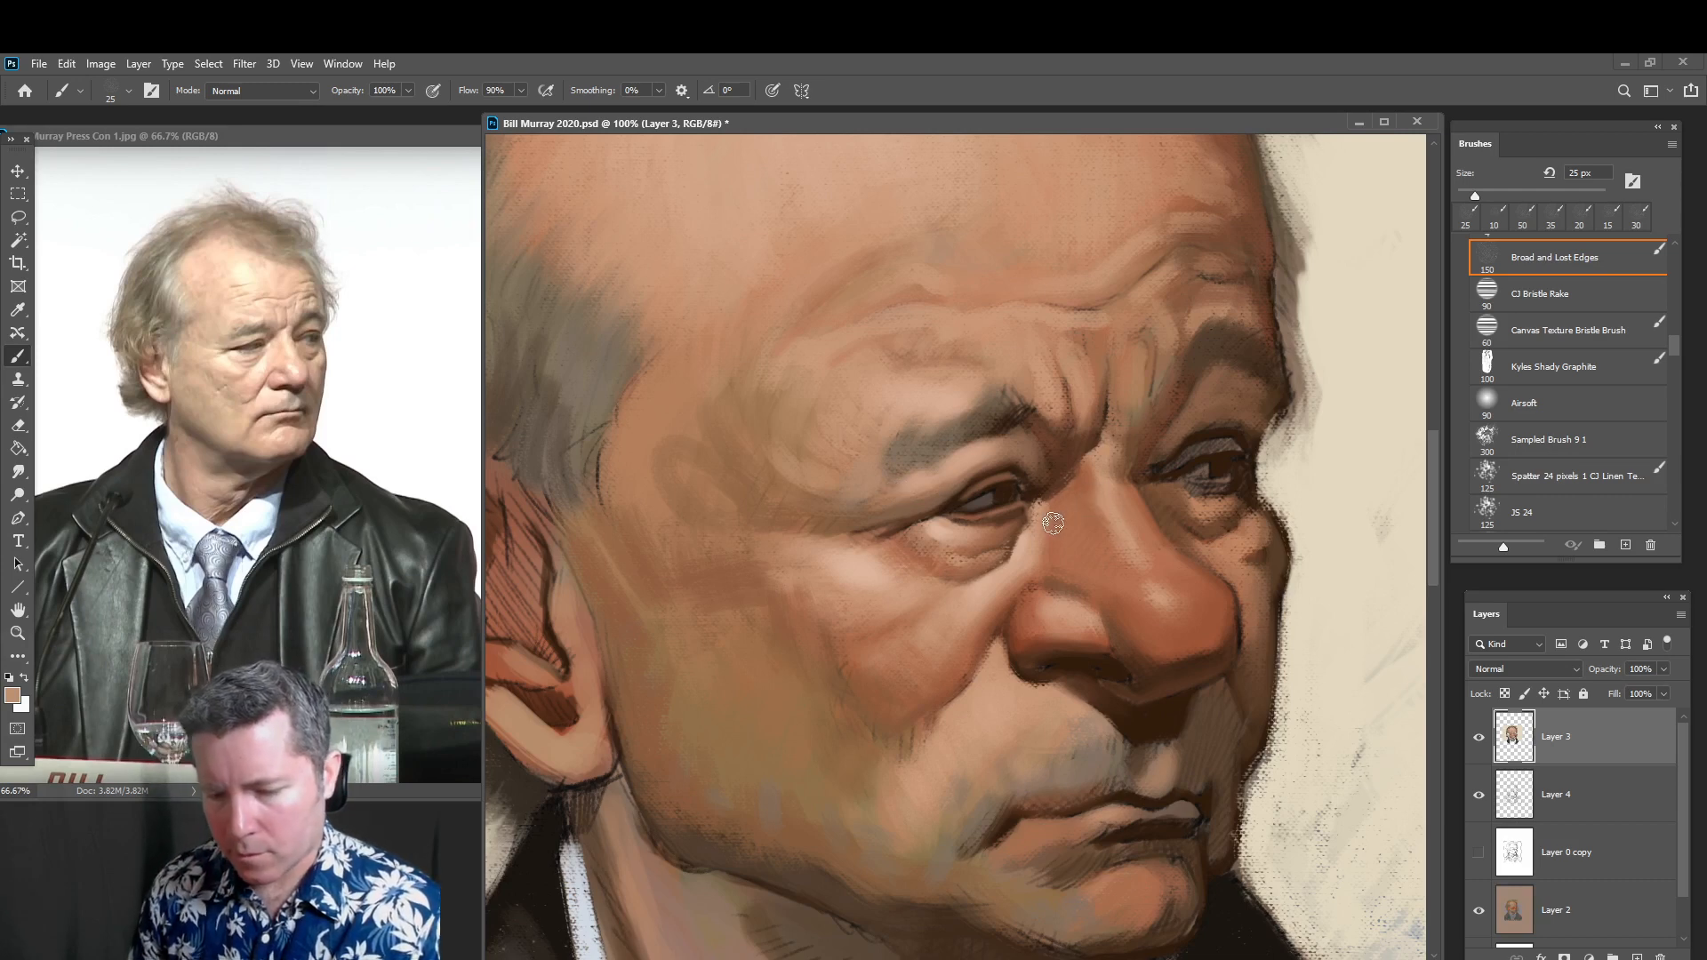
Mix a muted dark brown (#403228) from the near eye's sampled dark tone and reduce the brush to 9 px for eye detail
left_click(1002, 496, "alt")
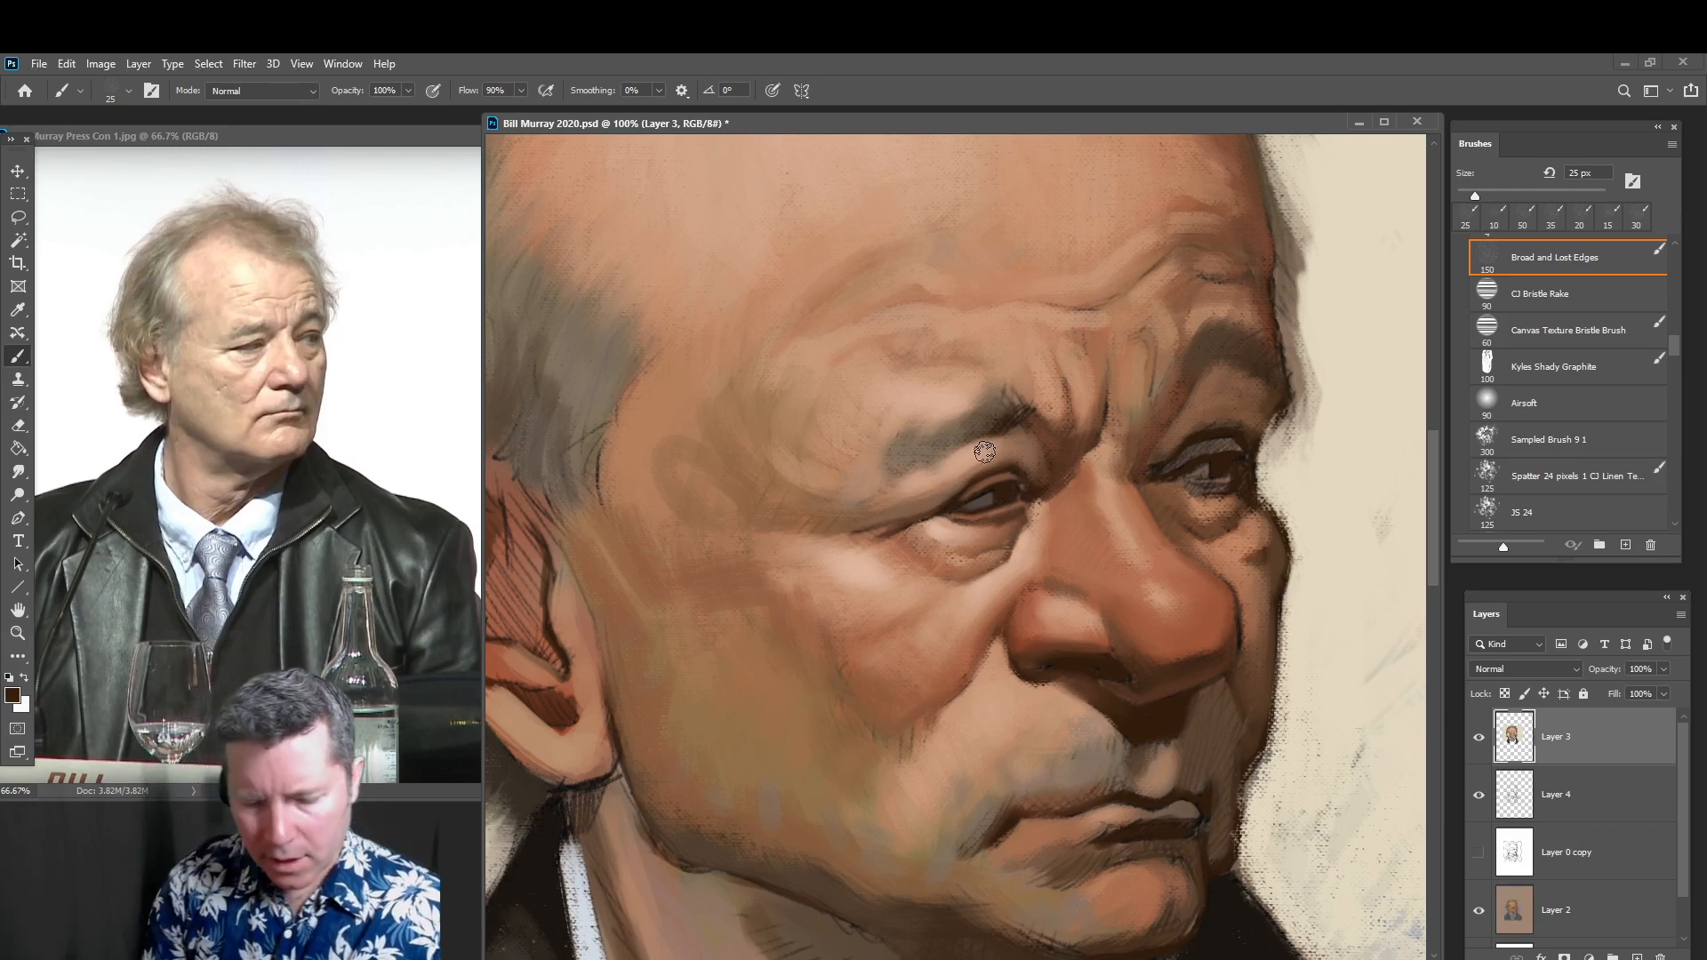
left_click(13, 695)
left_click(556, 632)
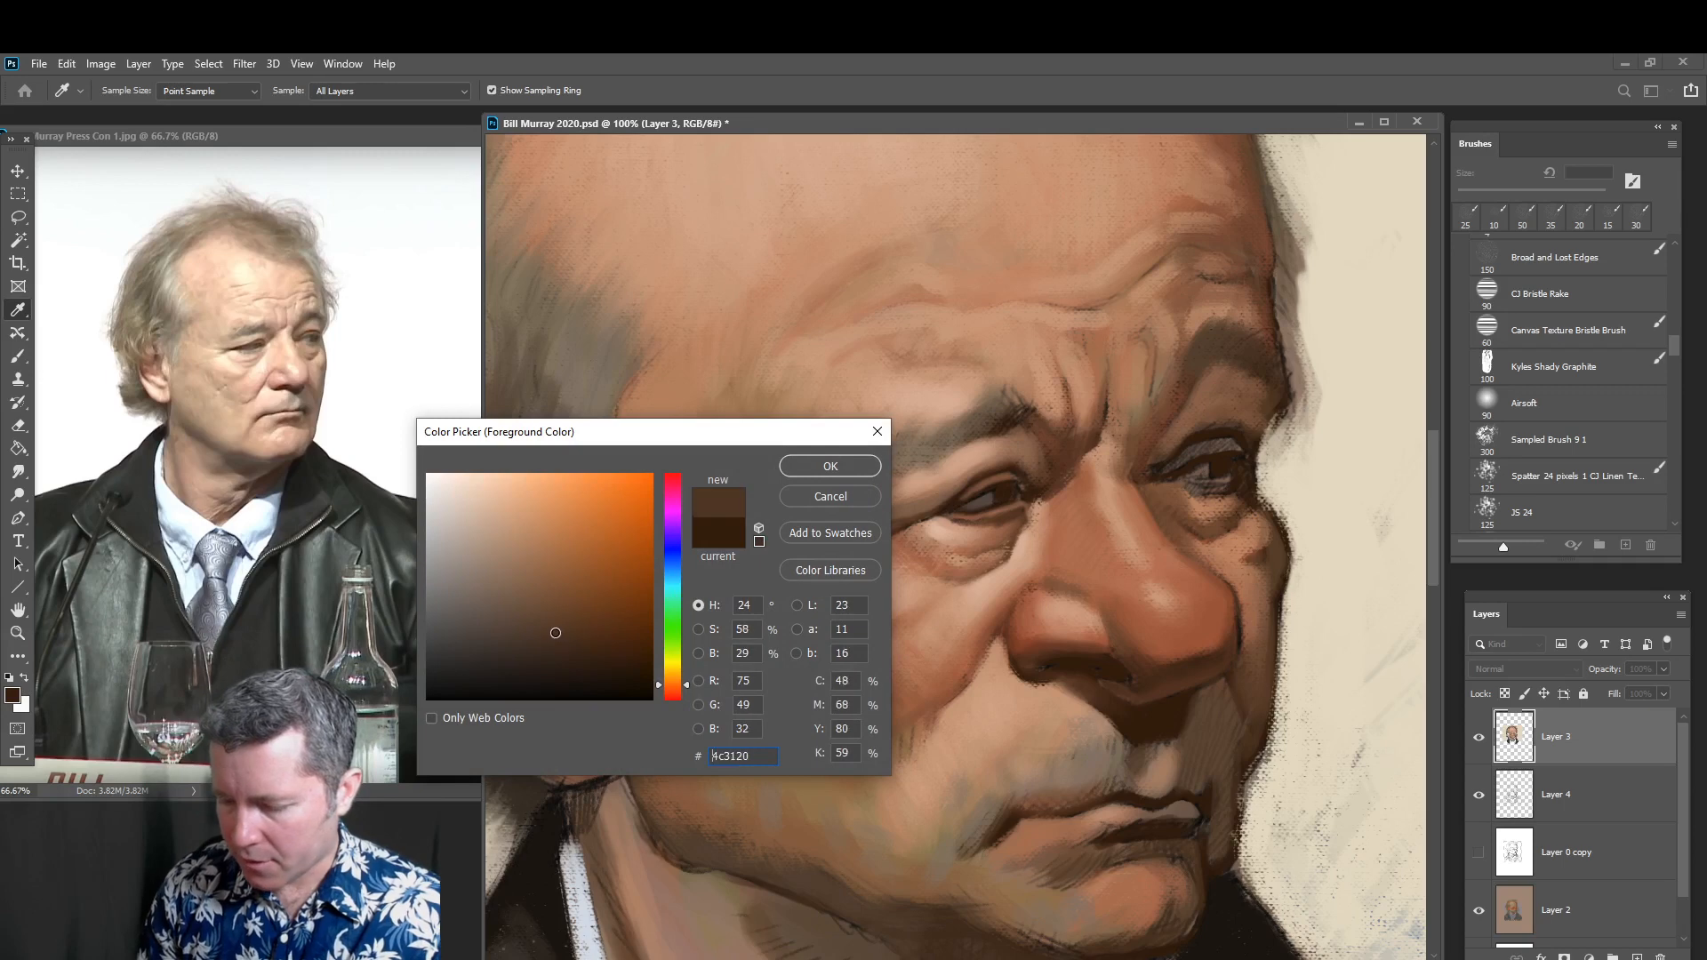
left_click_drag(552, 635, 510, 646)
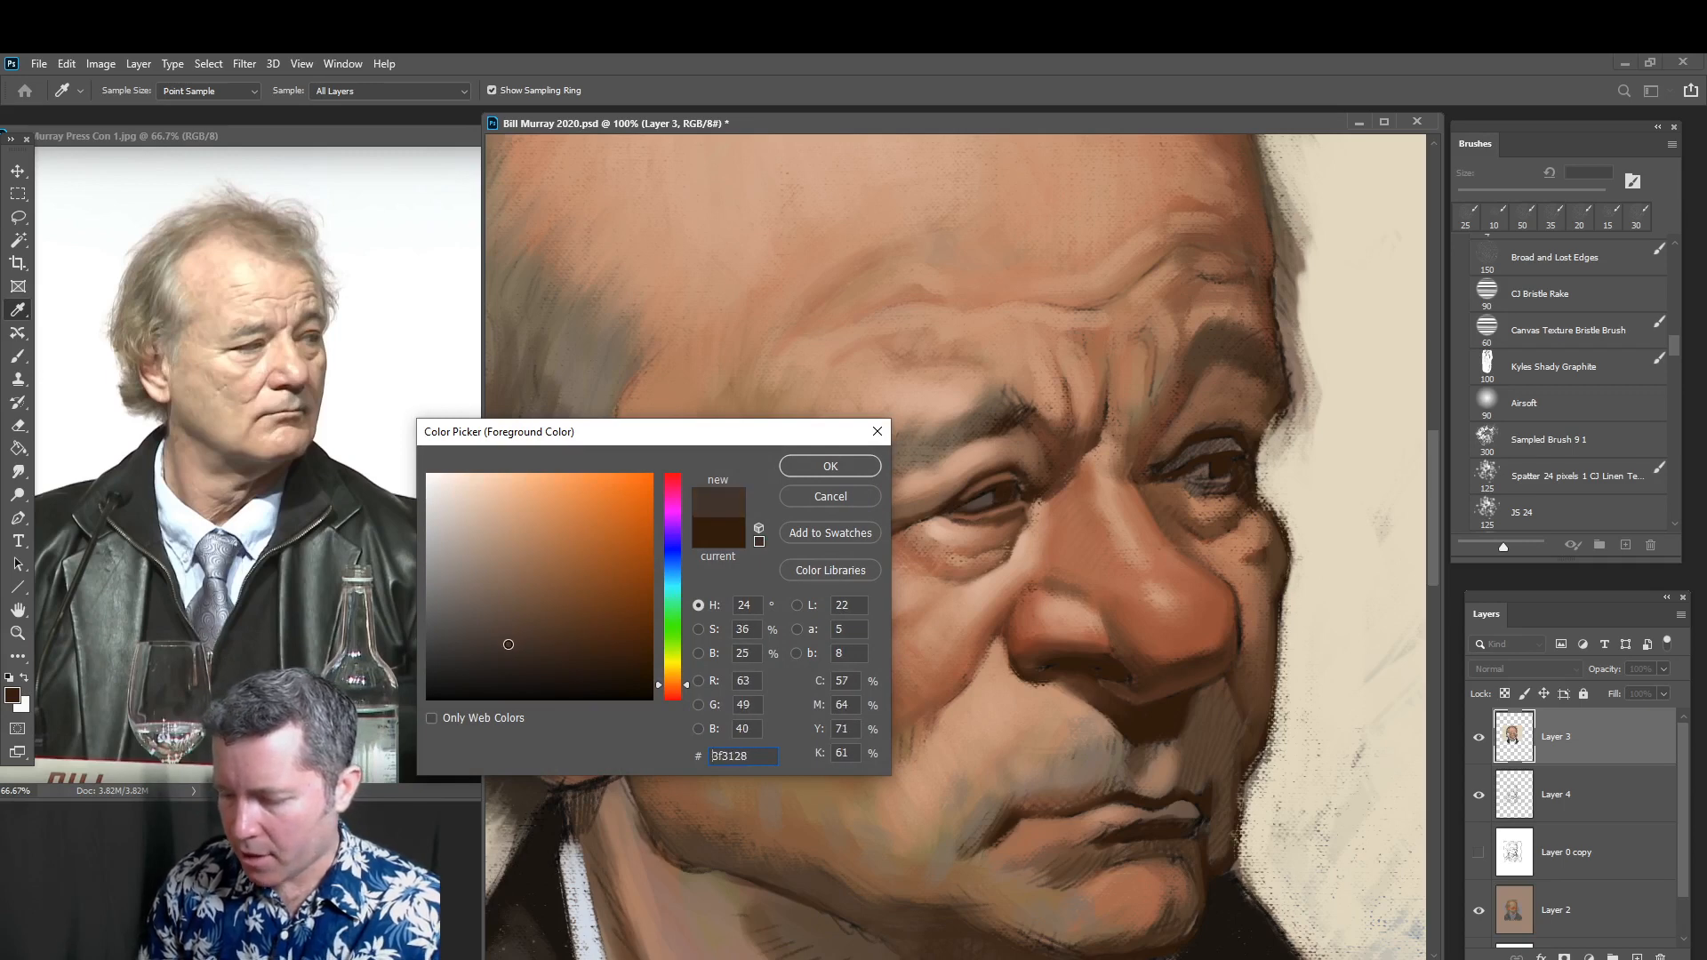
left_click(830, 466)
key("b")
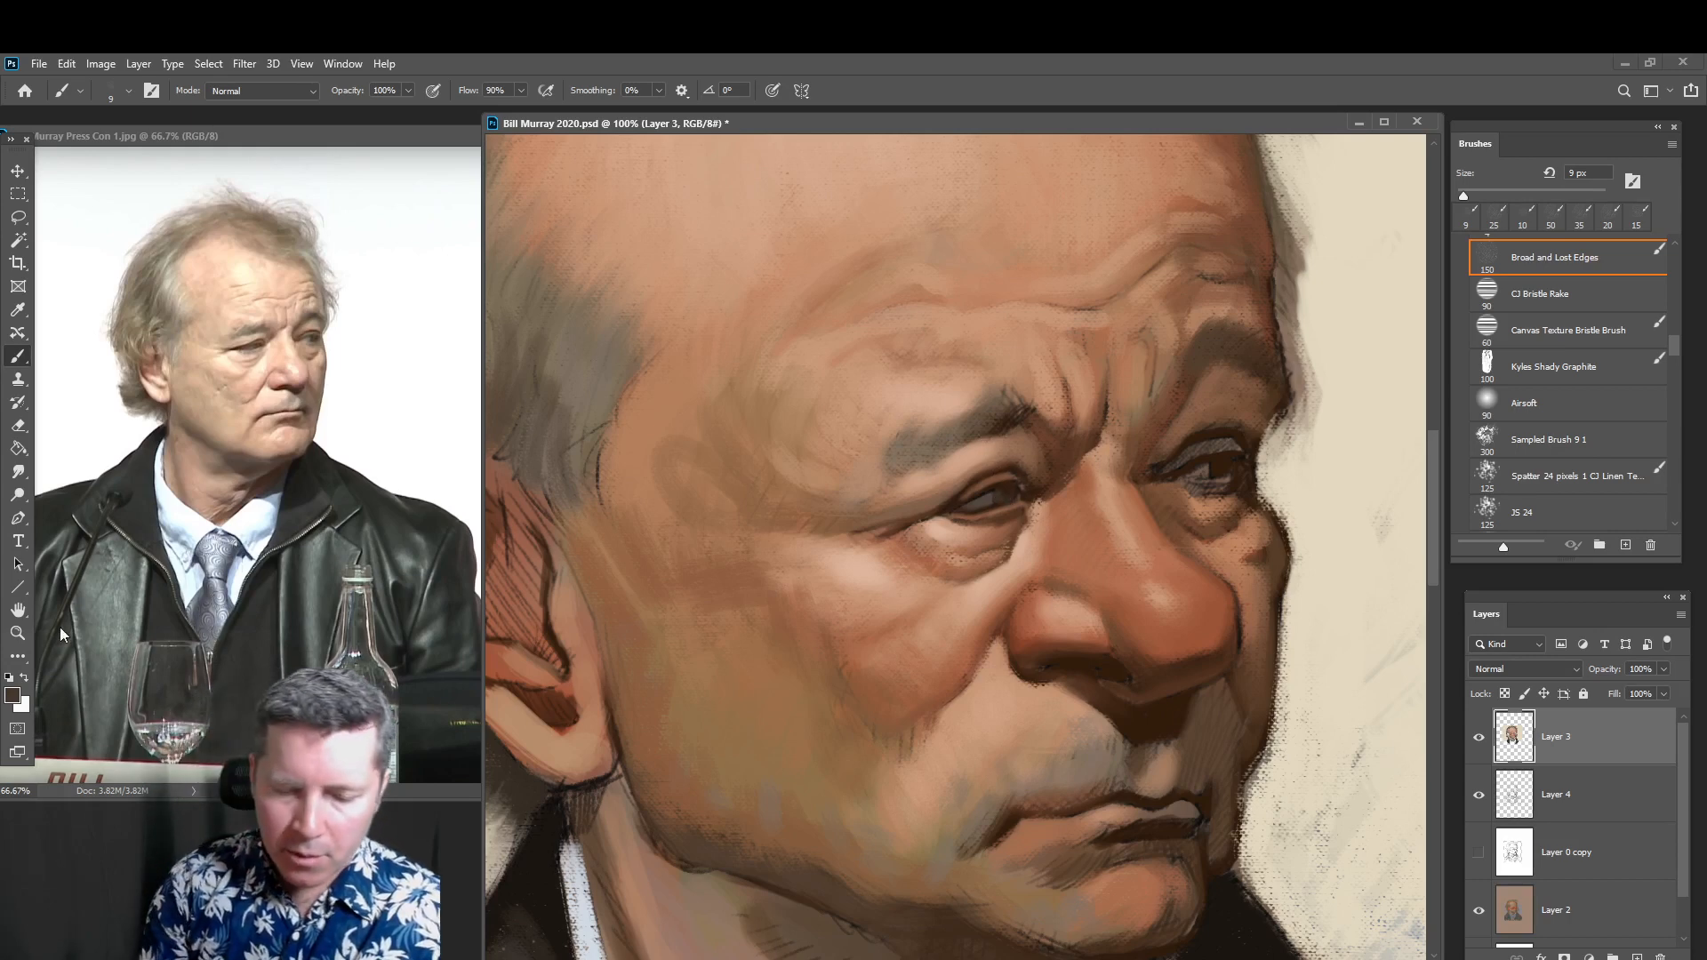
left_click(14, 696)
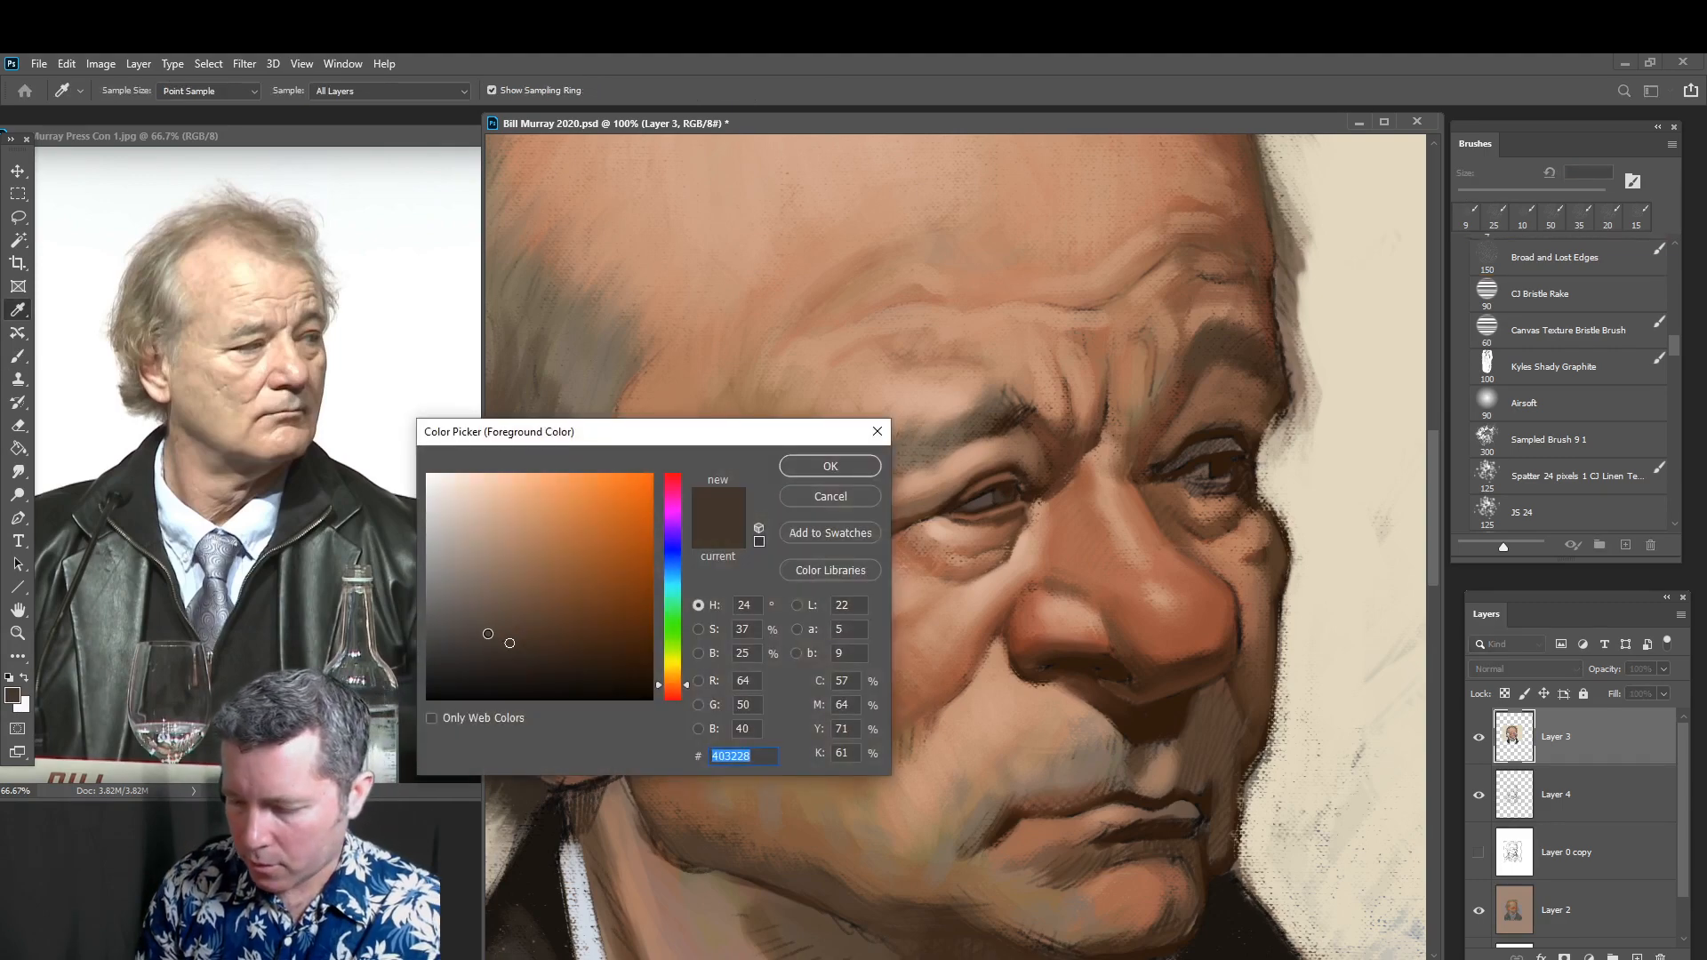
left_click(828, 468)
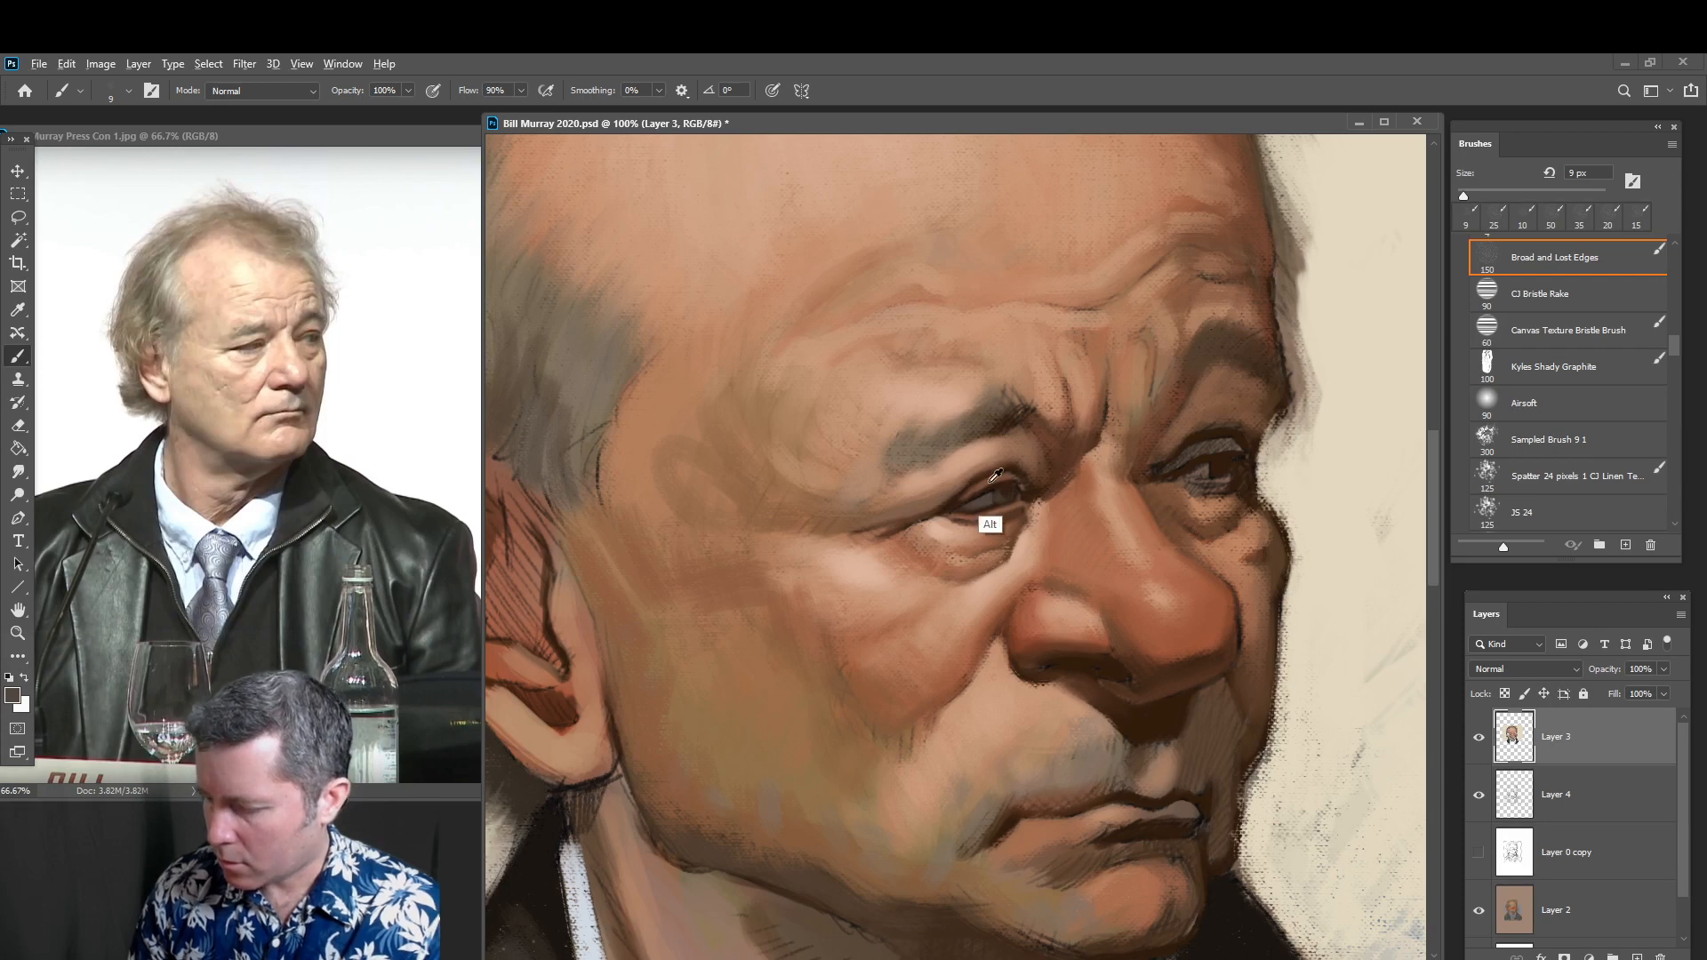
Refine the near eye's lid lines and upper-lid crease with sampled browns and skin tones, enlarging the brush from 9 to 20 px
left_click(954, 543, "alt")
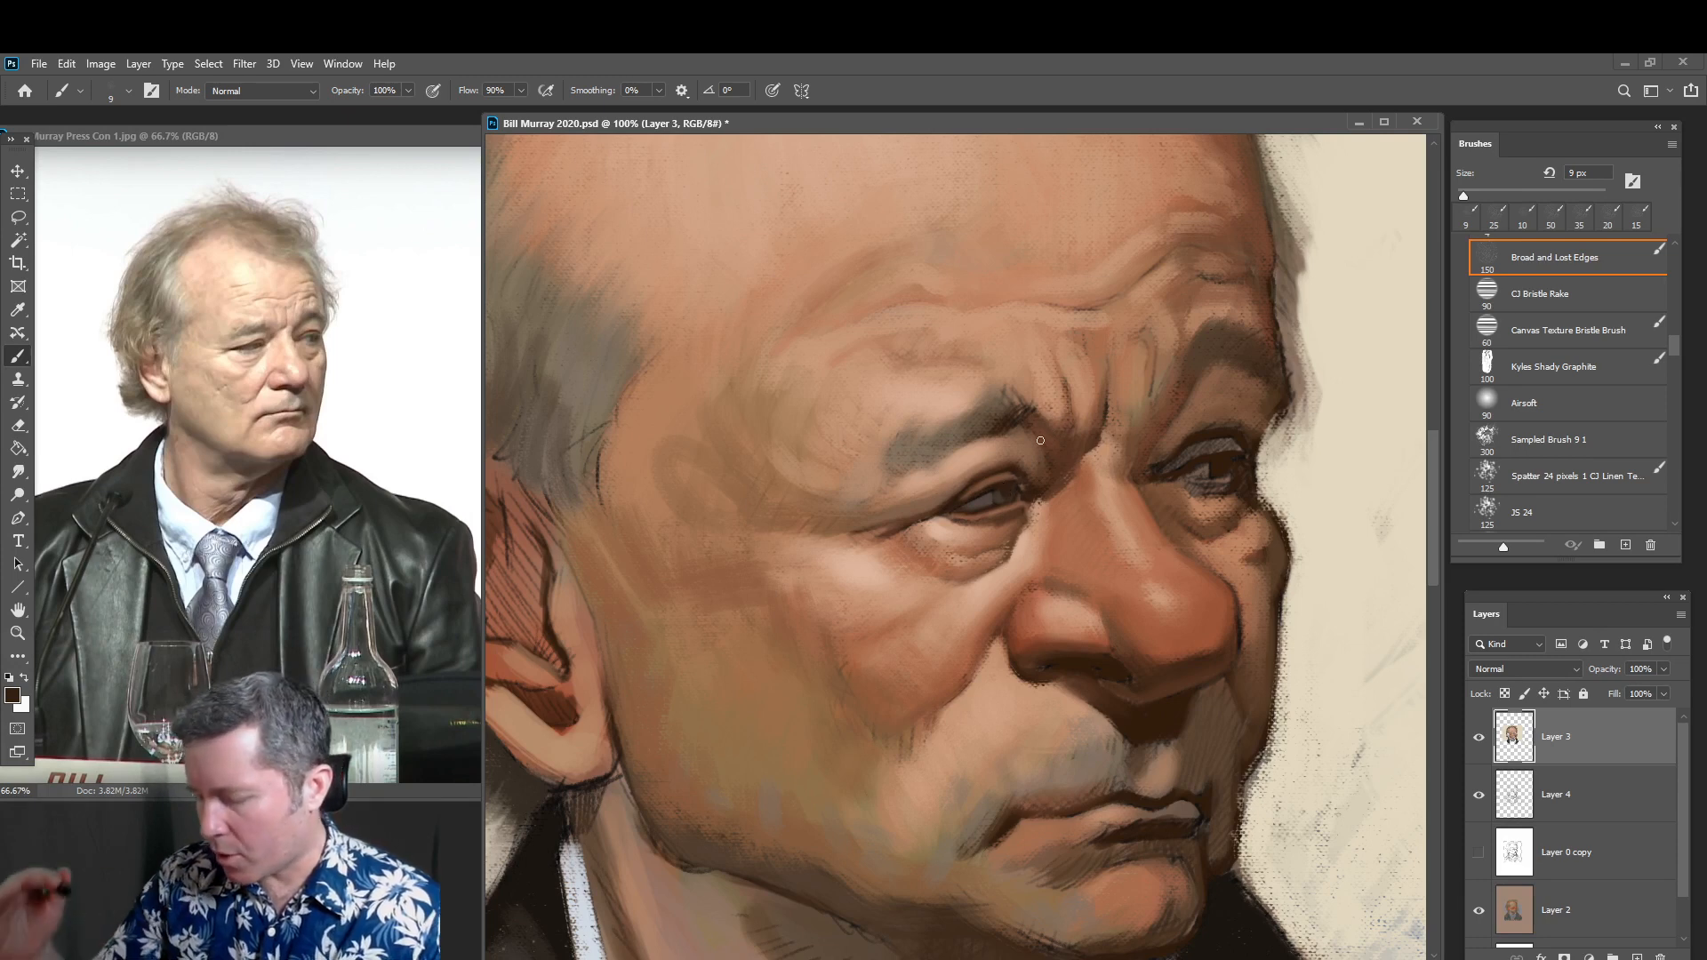
left_click(1010, 472, "alt")
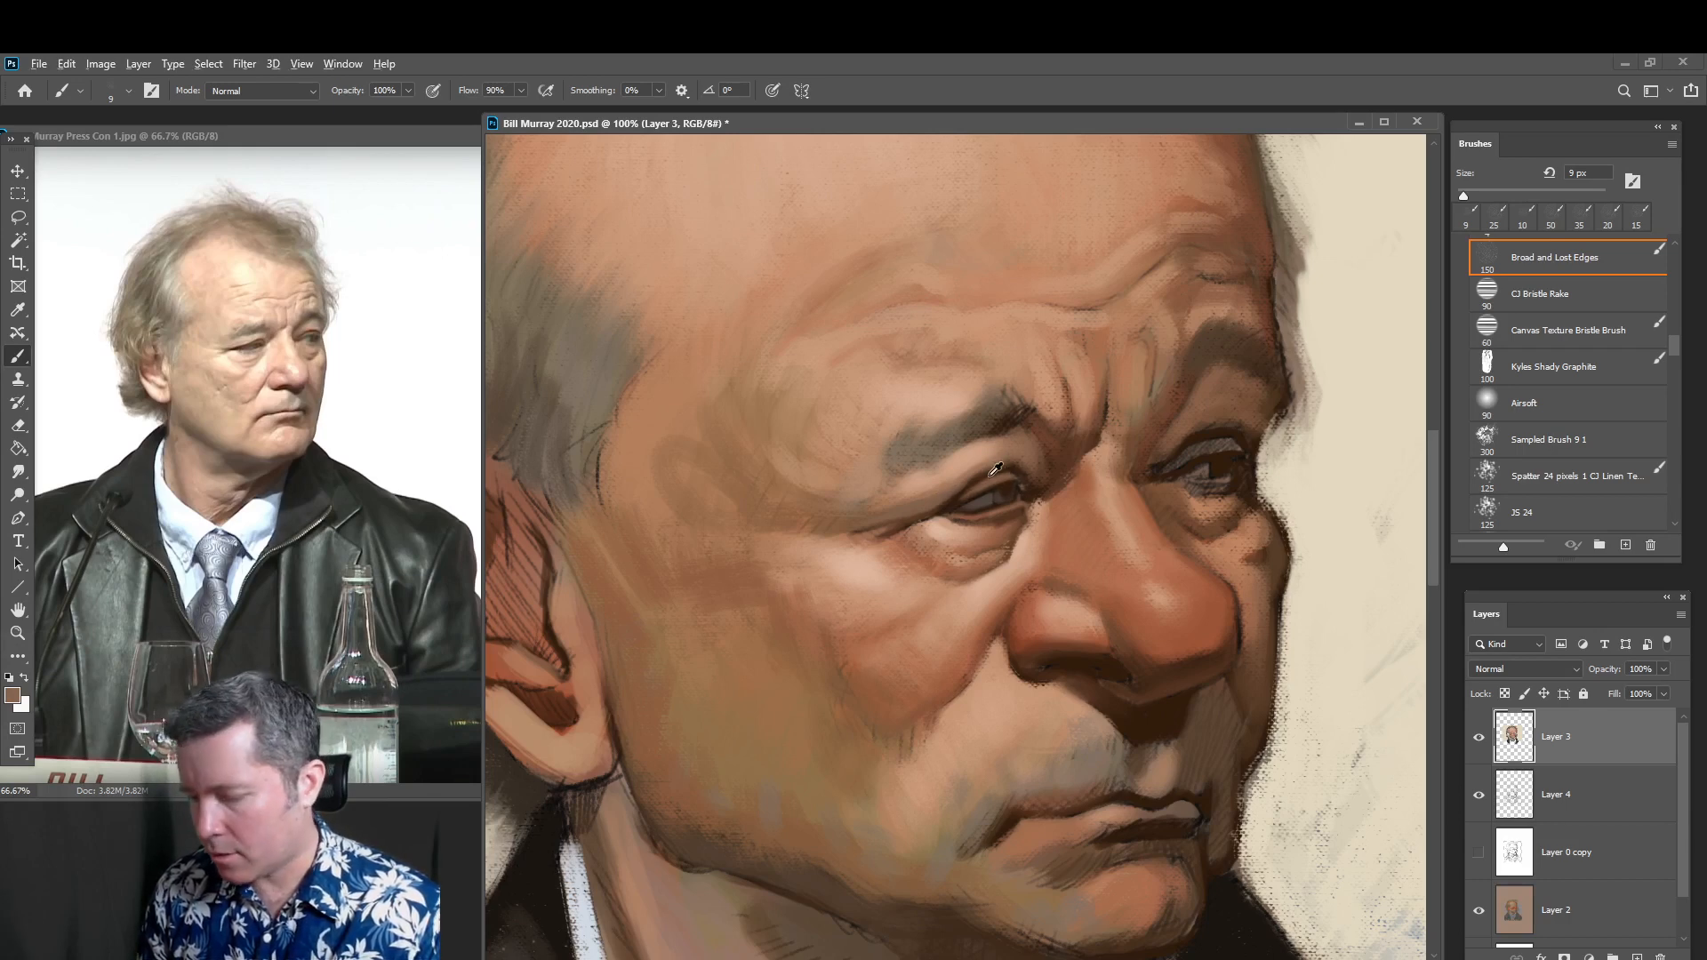
left_click(976, 542, "alt")
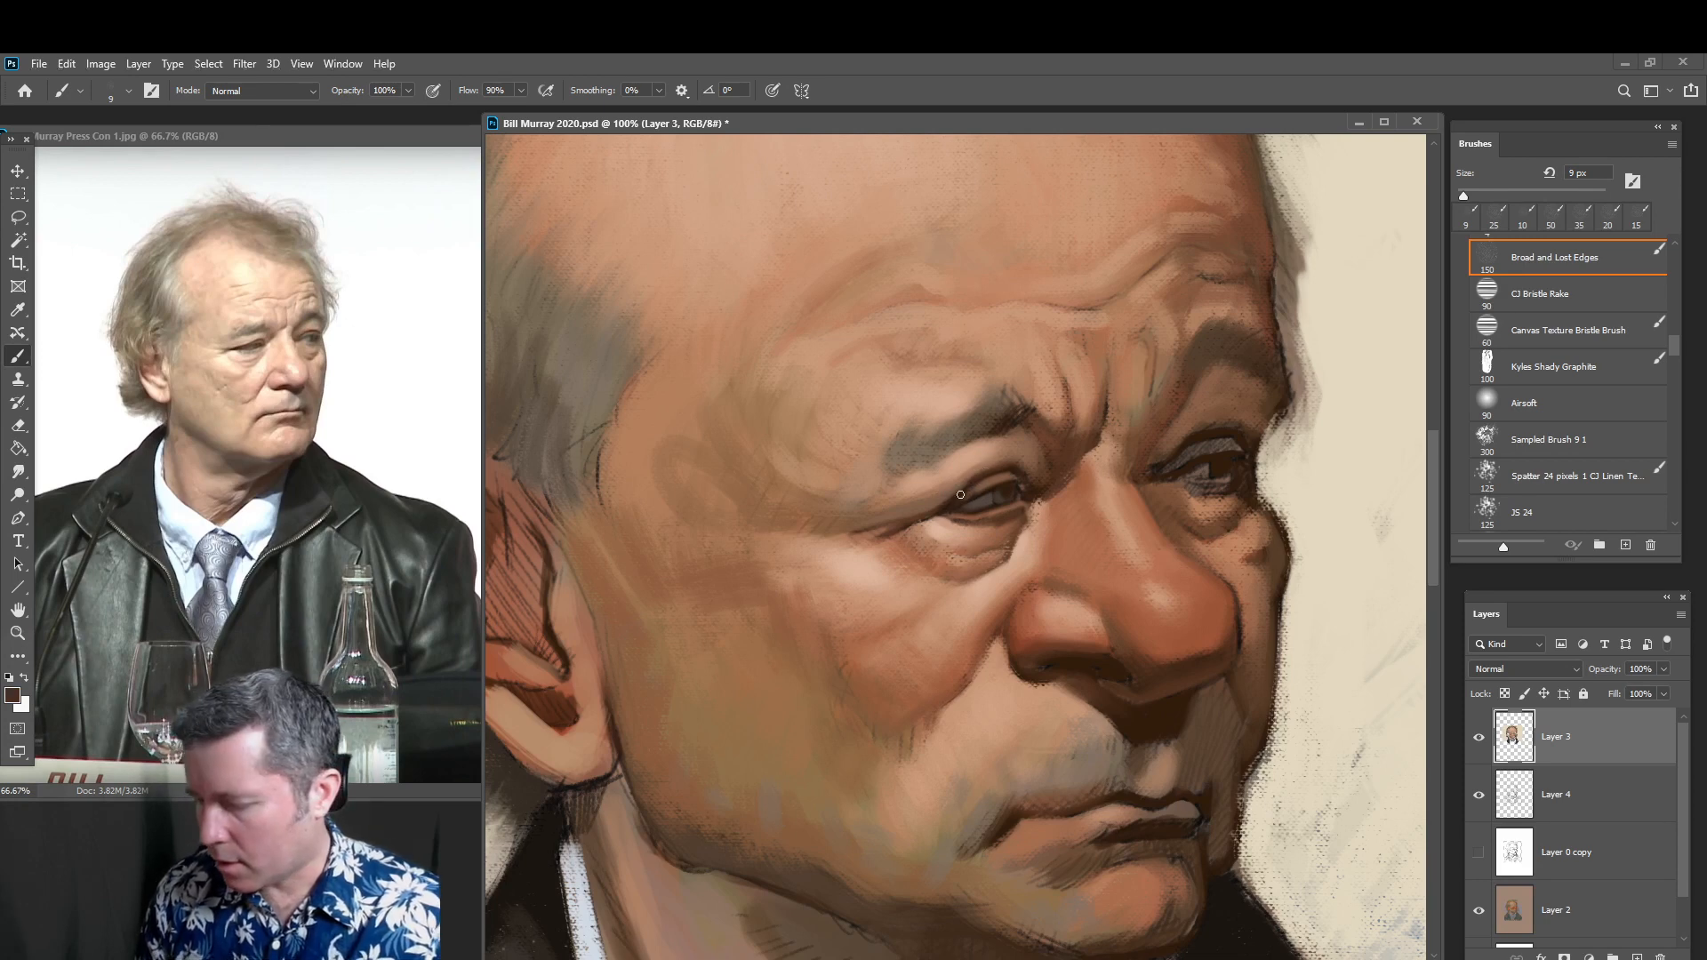
left_click(955, 499, "alt")
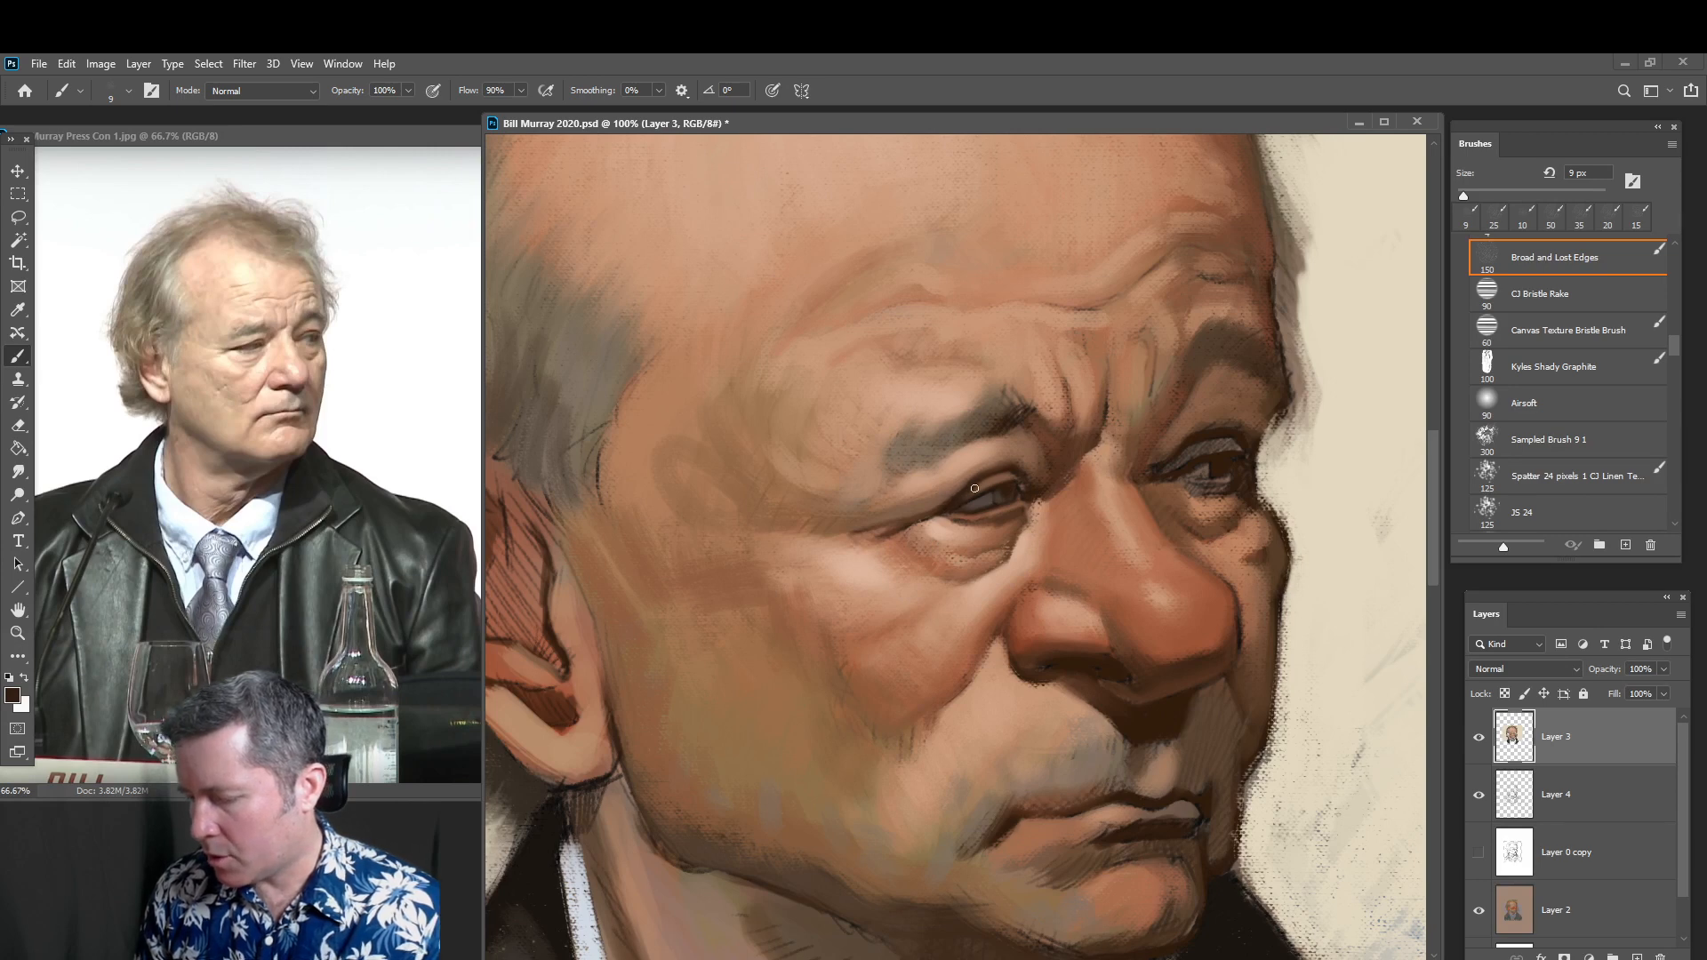
left_click(954, 493, "alt")
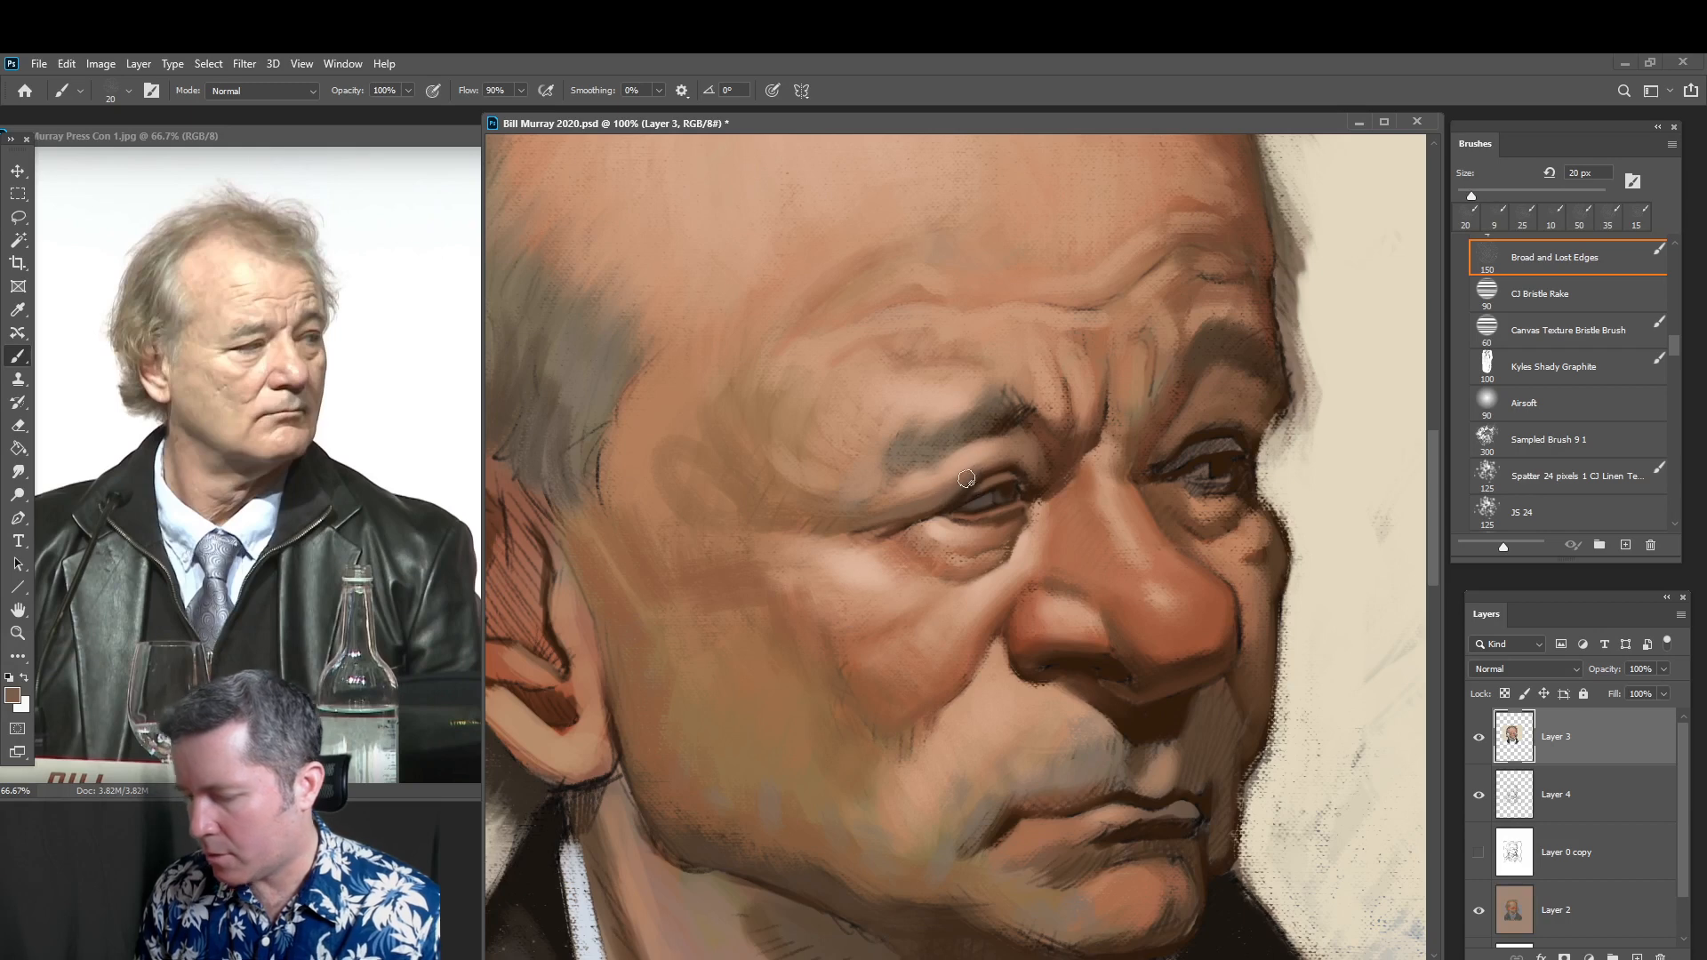
left_click(984, 465, "alt")
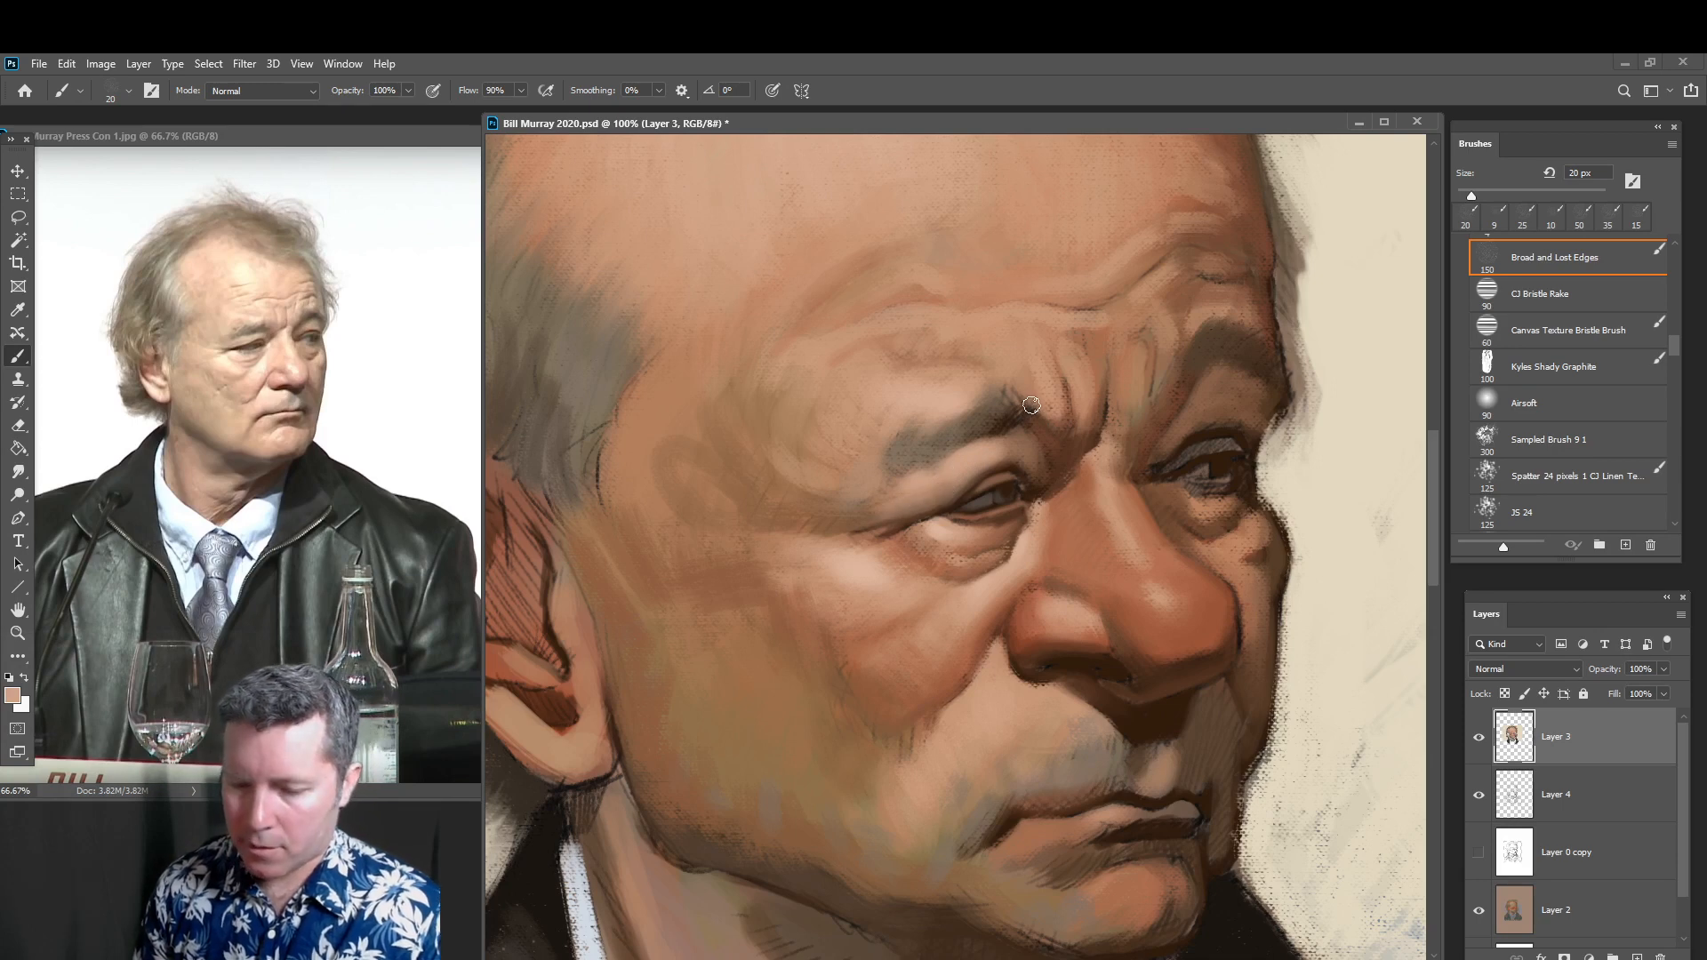
Blend the creases beyond the near eye's outer corner into the temple with sampled browns and skin tones at 20 px
left_click(865, 511, "alt")
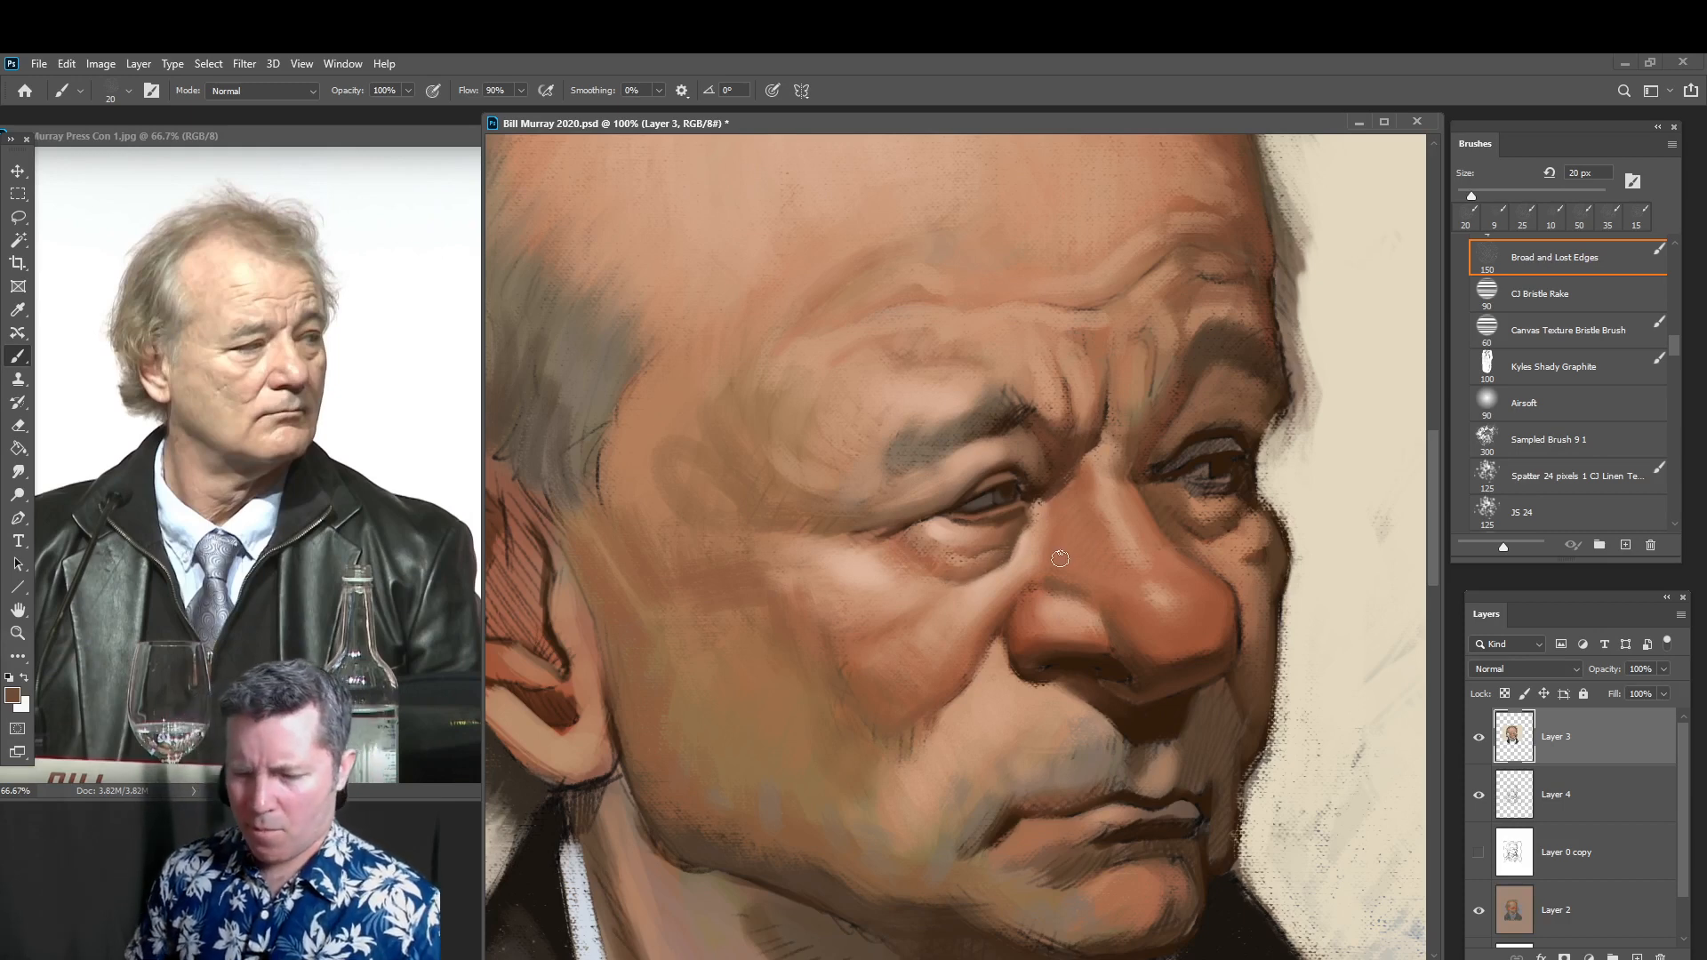
left_click(875, 569, "alt")
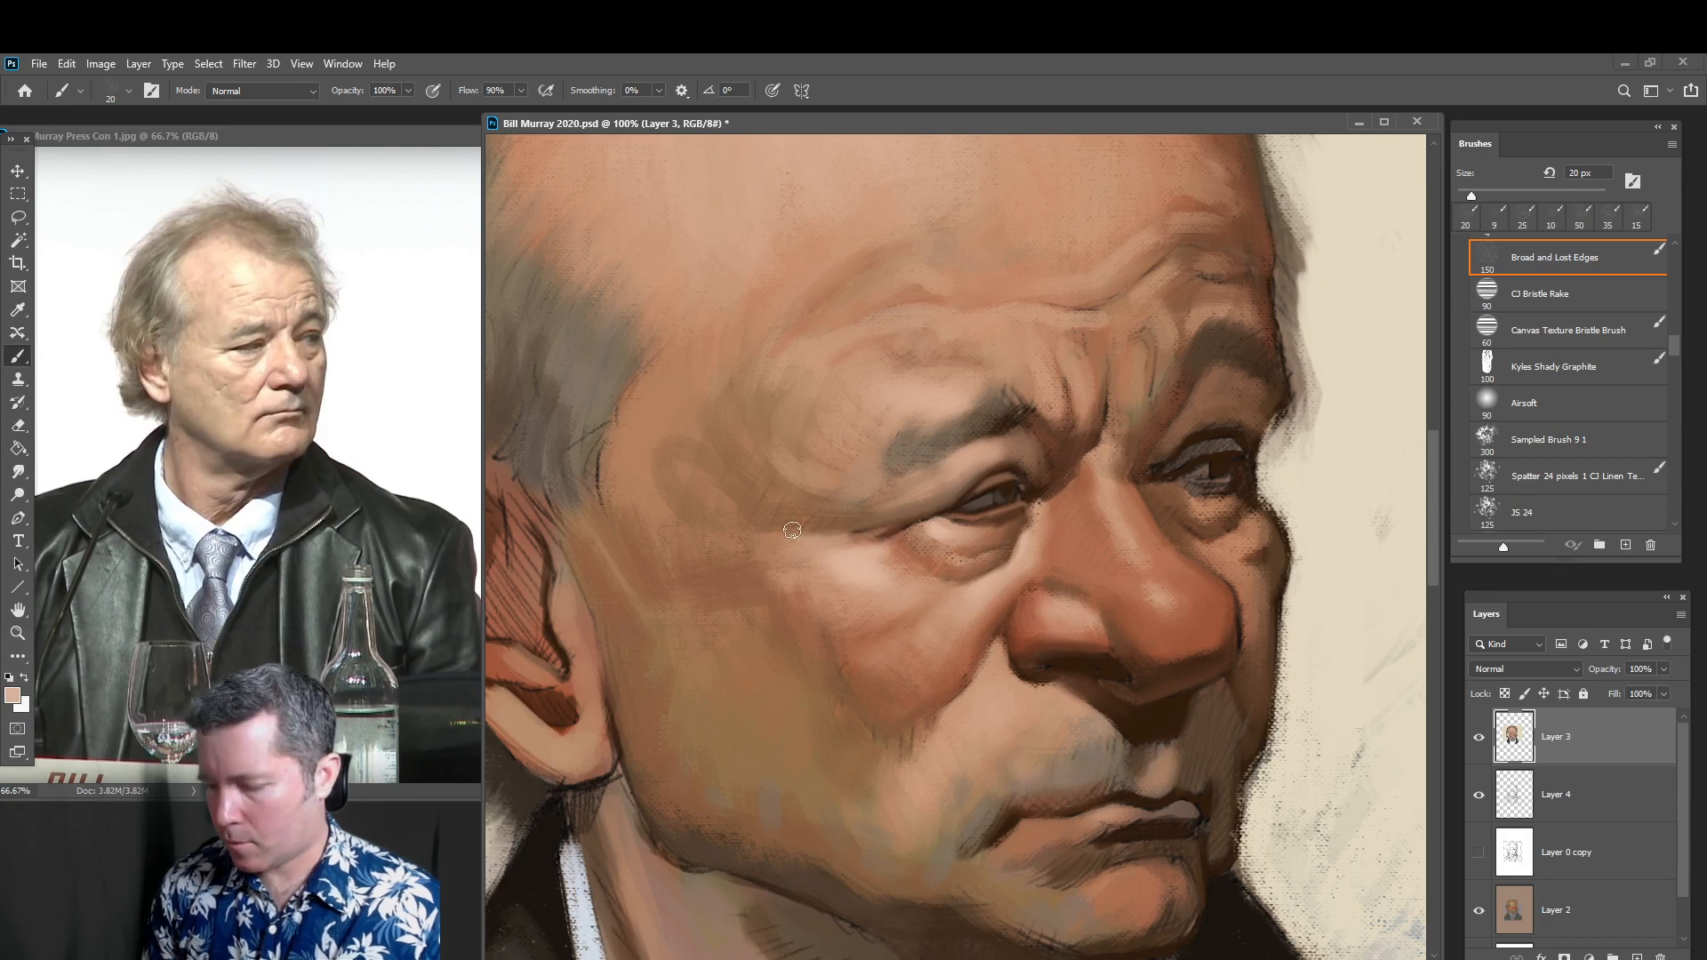
left_click(878, 538, "alt")
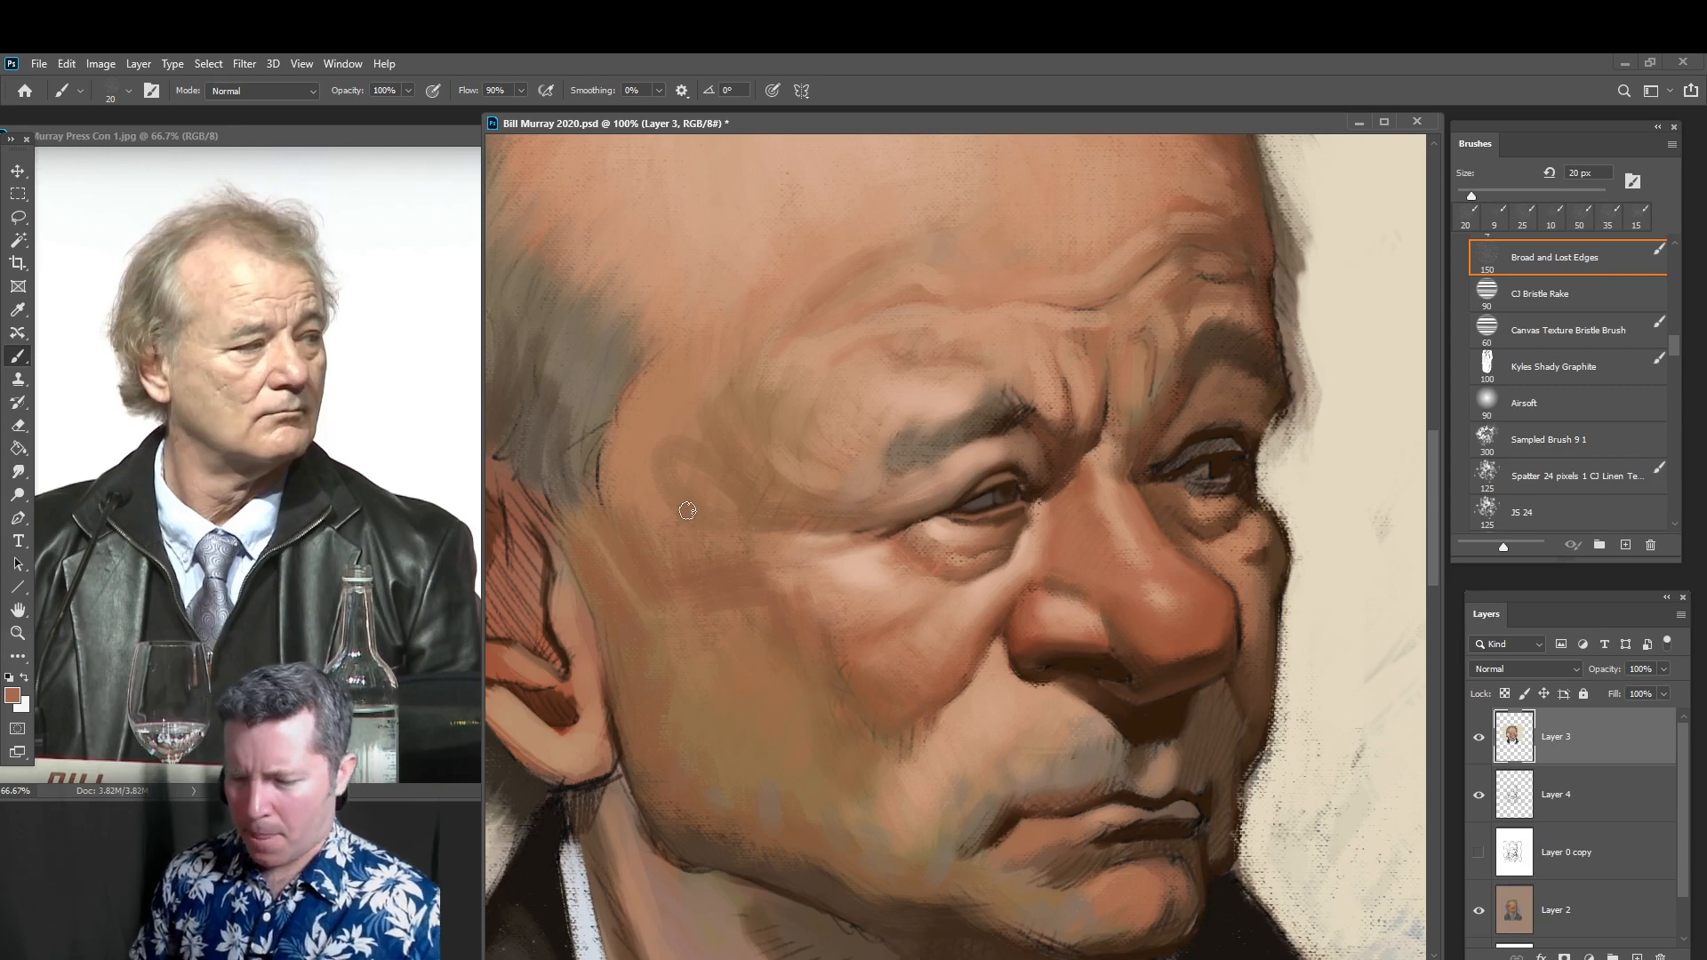
left_click(1160, 593, "alt")
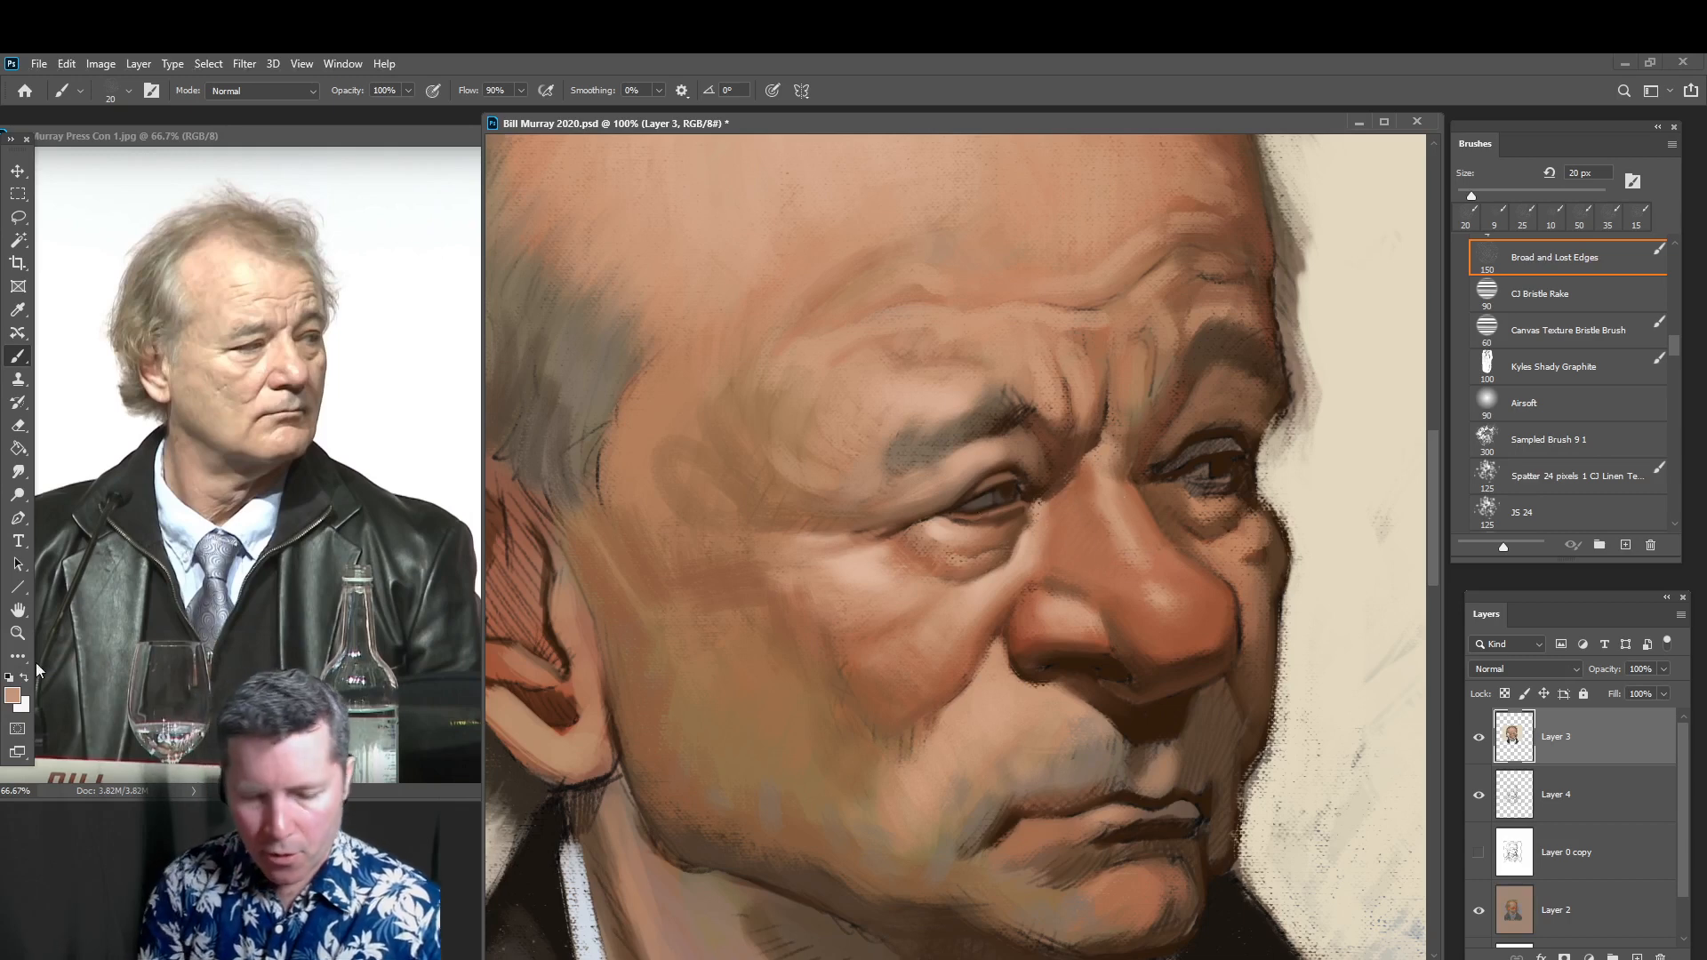
Mix a lighter peach skin tone and paint highlights along the nose bridge, enlarging the brush from 20 to 30 px
left_click(12, 695)
left_click(498, 504)
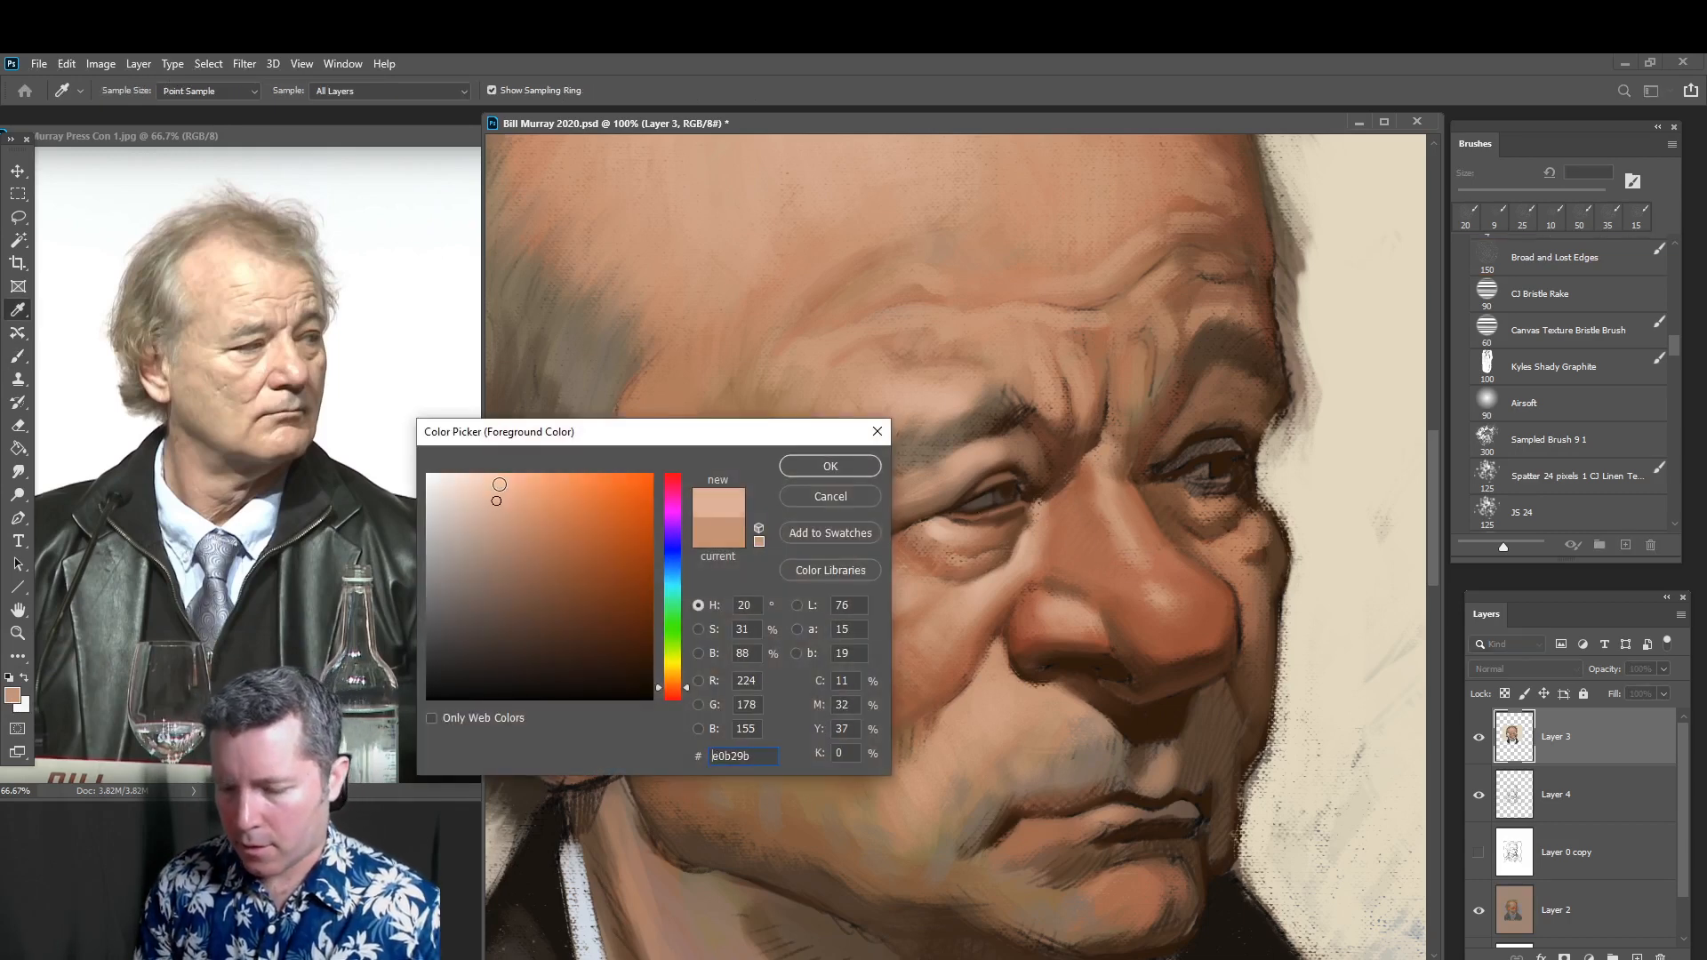
left_click(831, 467)
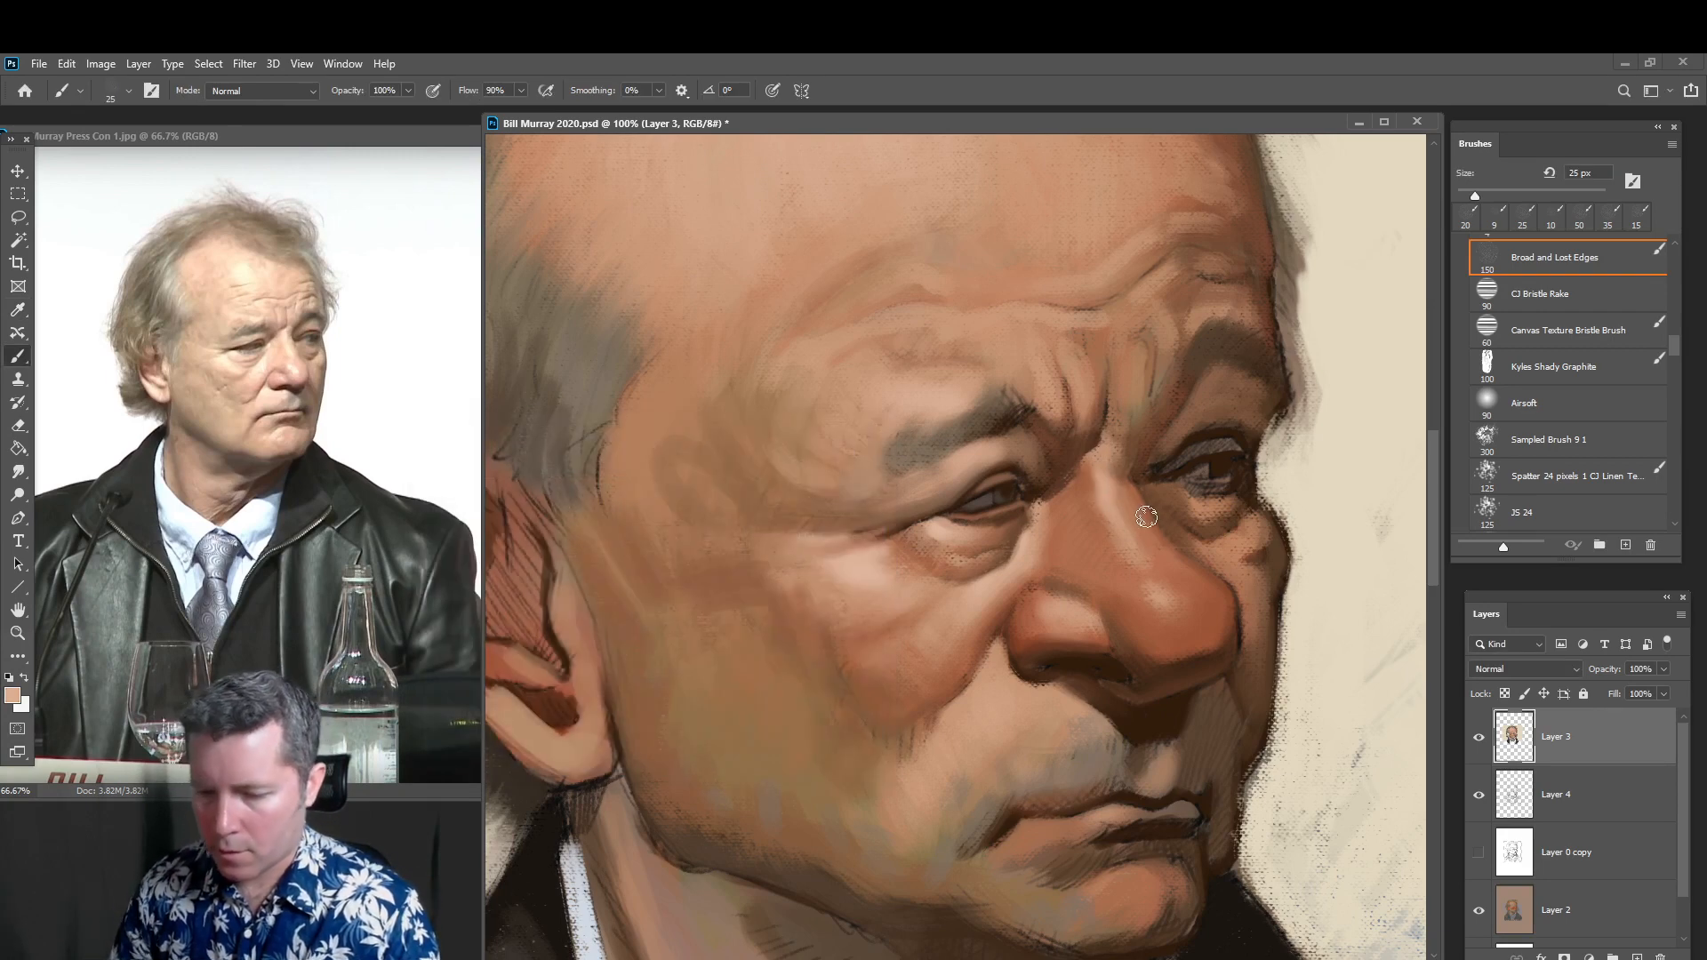
key("bracketright")
mouse_move(1104, 509)
left_mouse_down()
mouse_move(1114, 543)
mouse_move(1157, 553)
left_mouse_up()
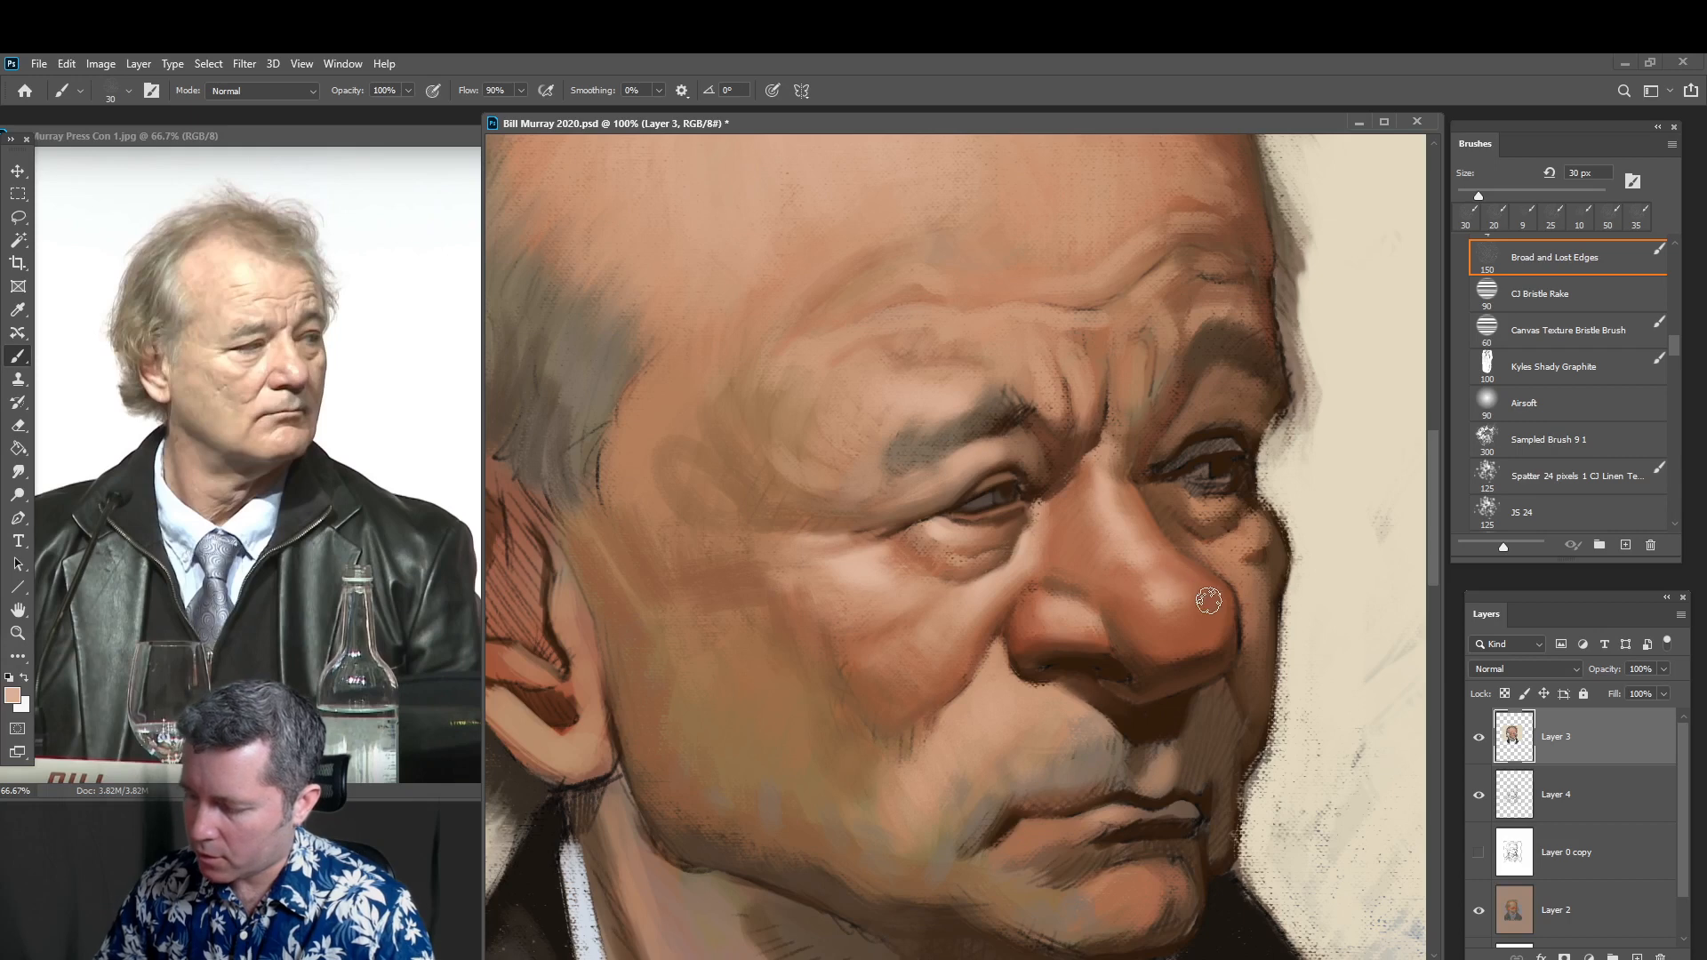
Blend the nose bridge highlight into the side and tip of the nose with sampled orange and light skin tones at 30 px
left_click(1112, 567, "alt")
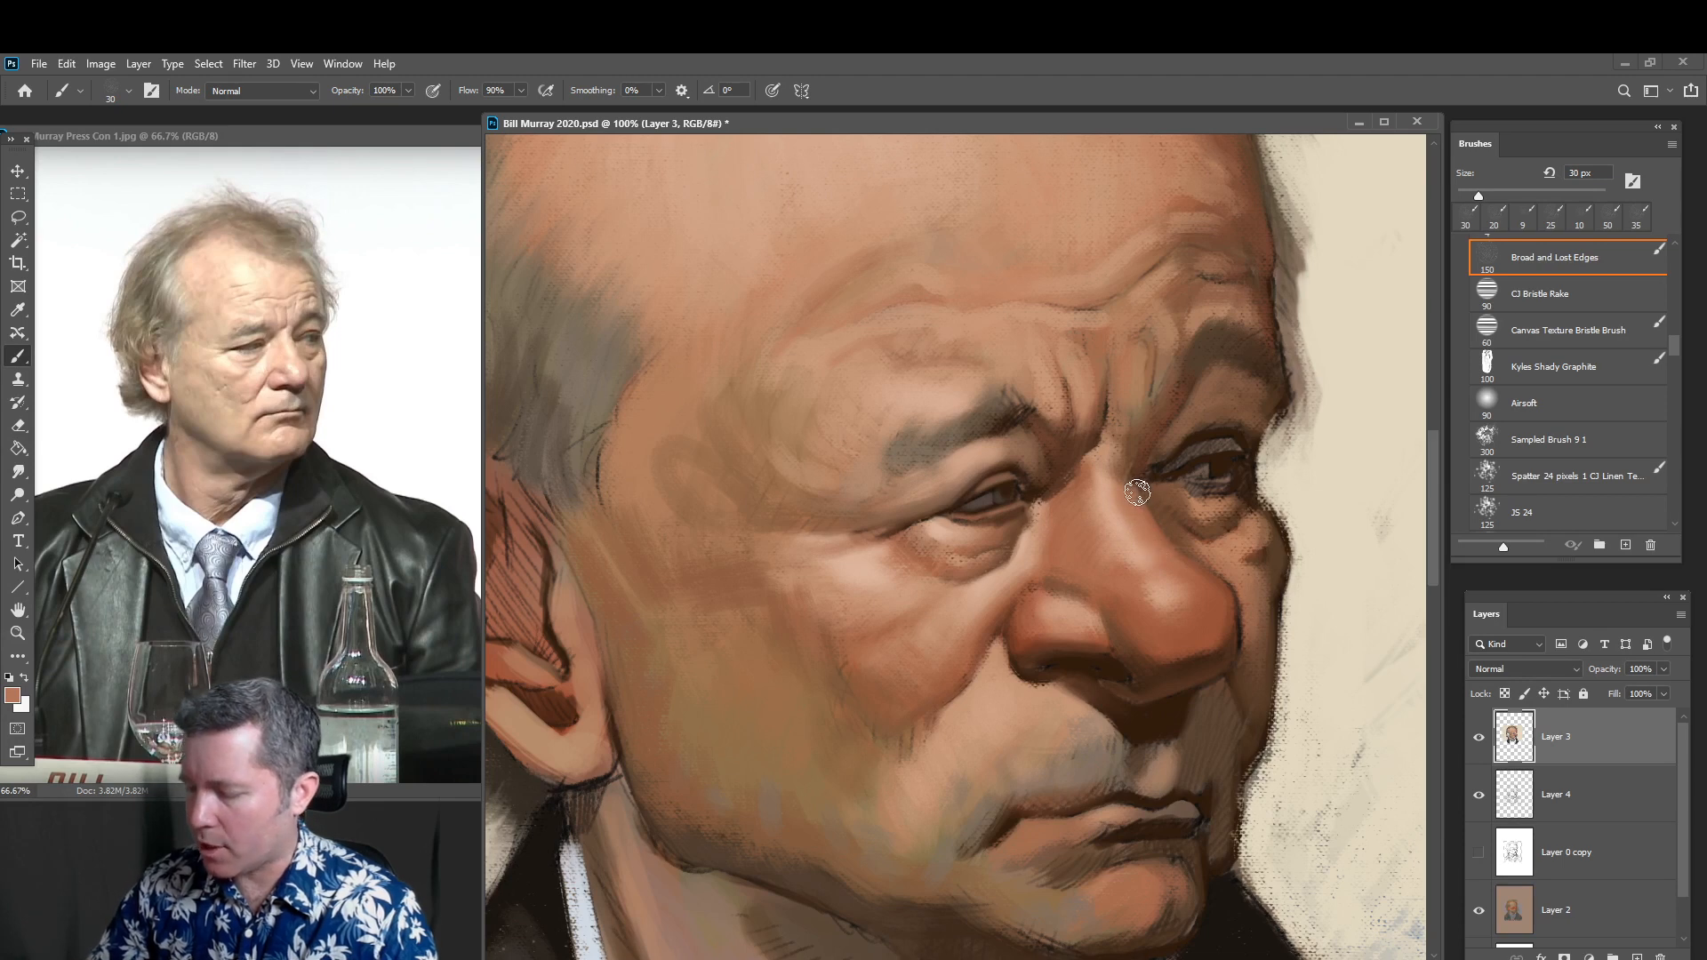
left_click(1127, 557, "alt")
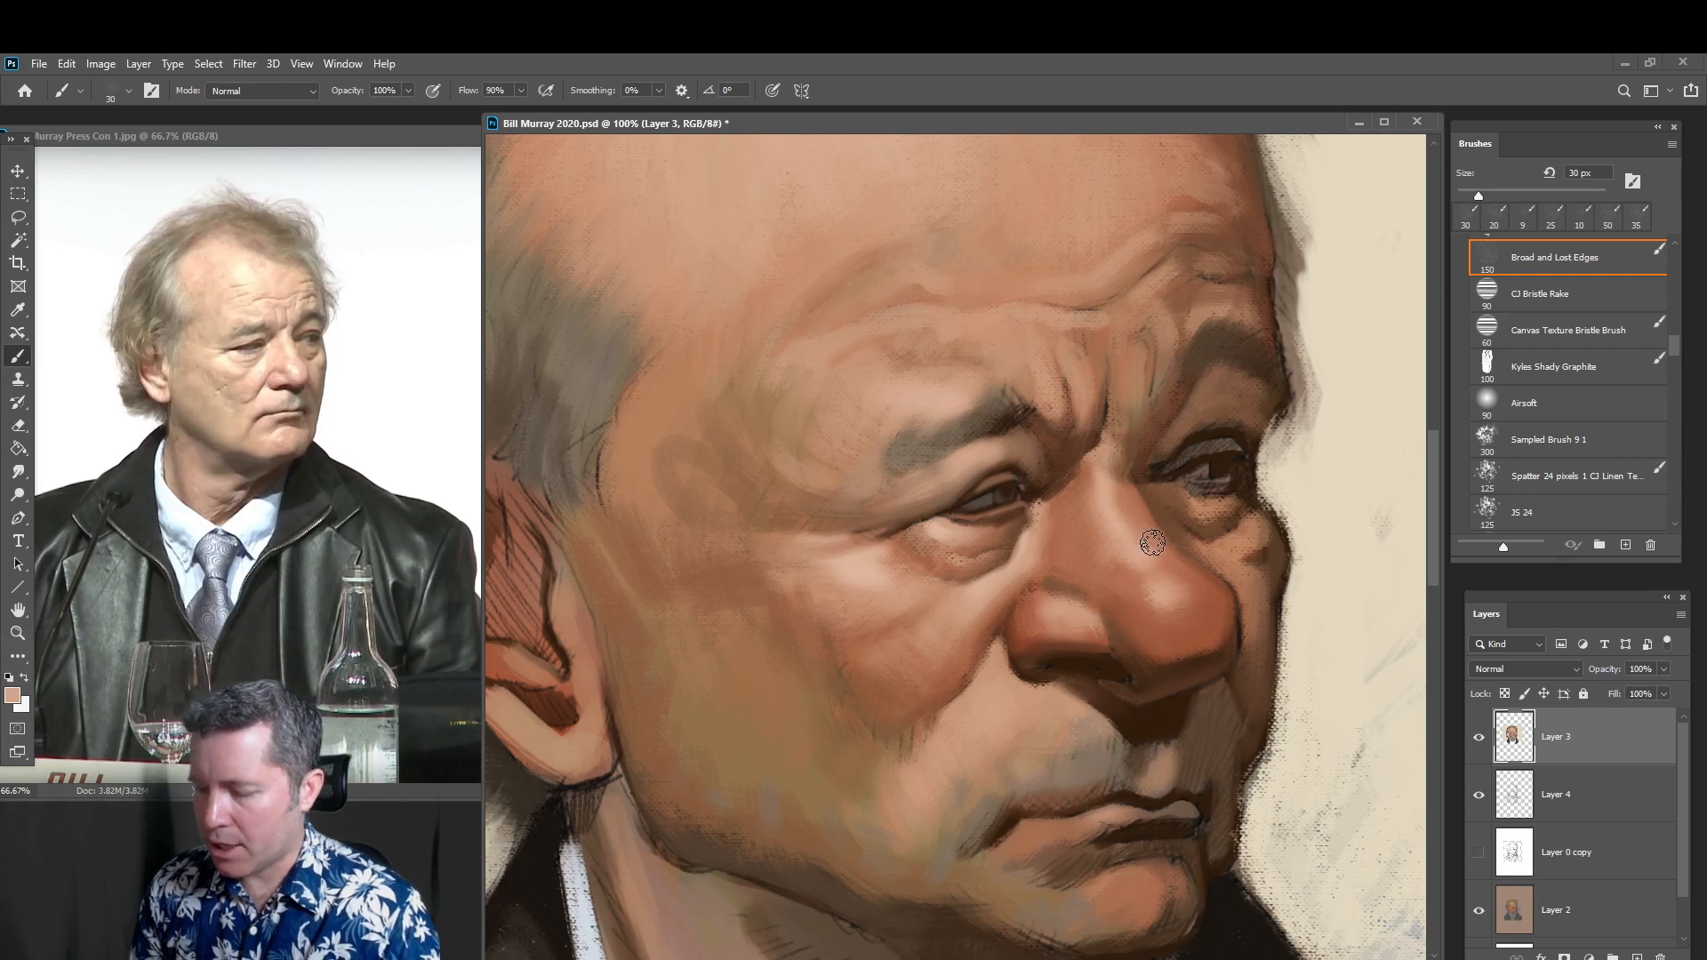
left_click(1172, 600, "alt")
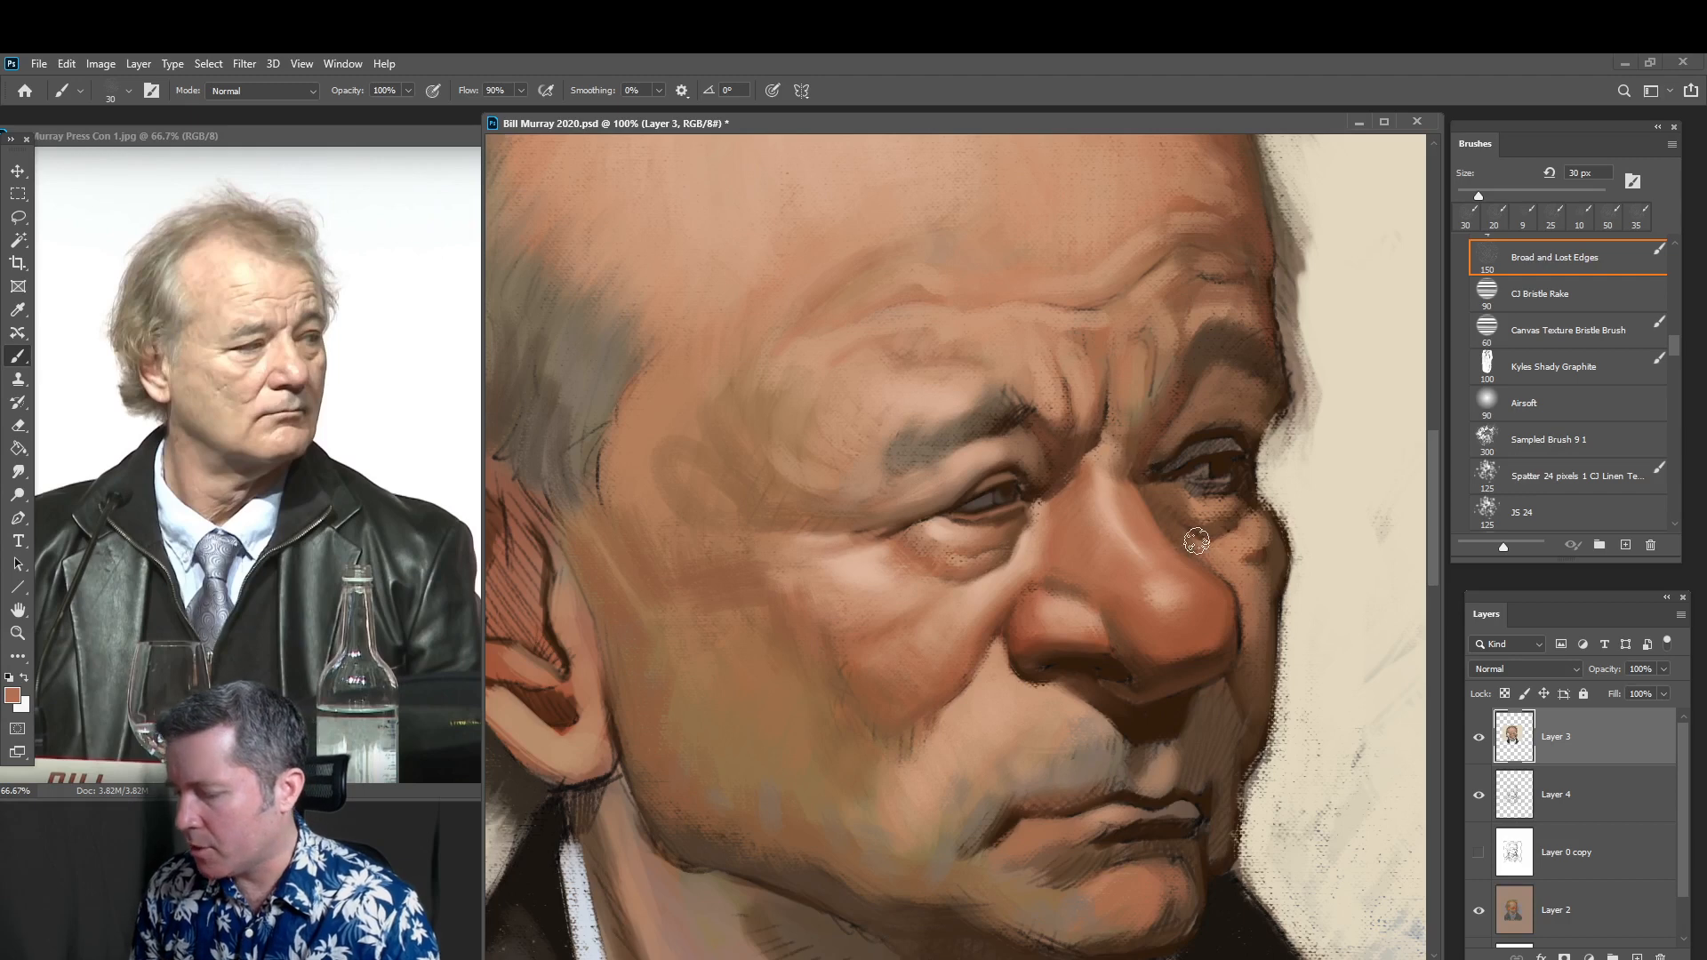
key("alt")
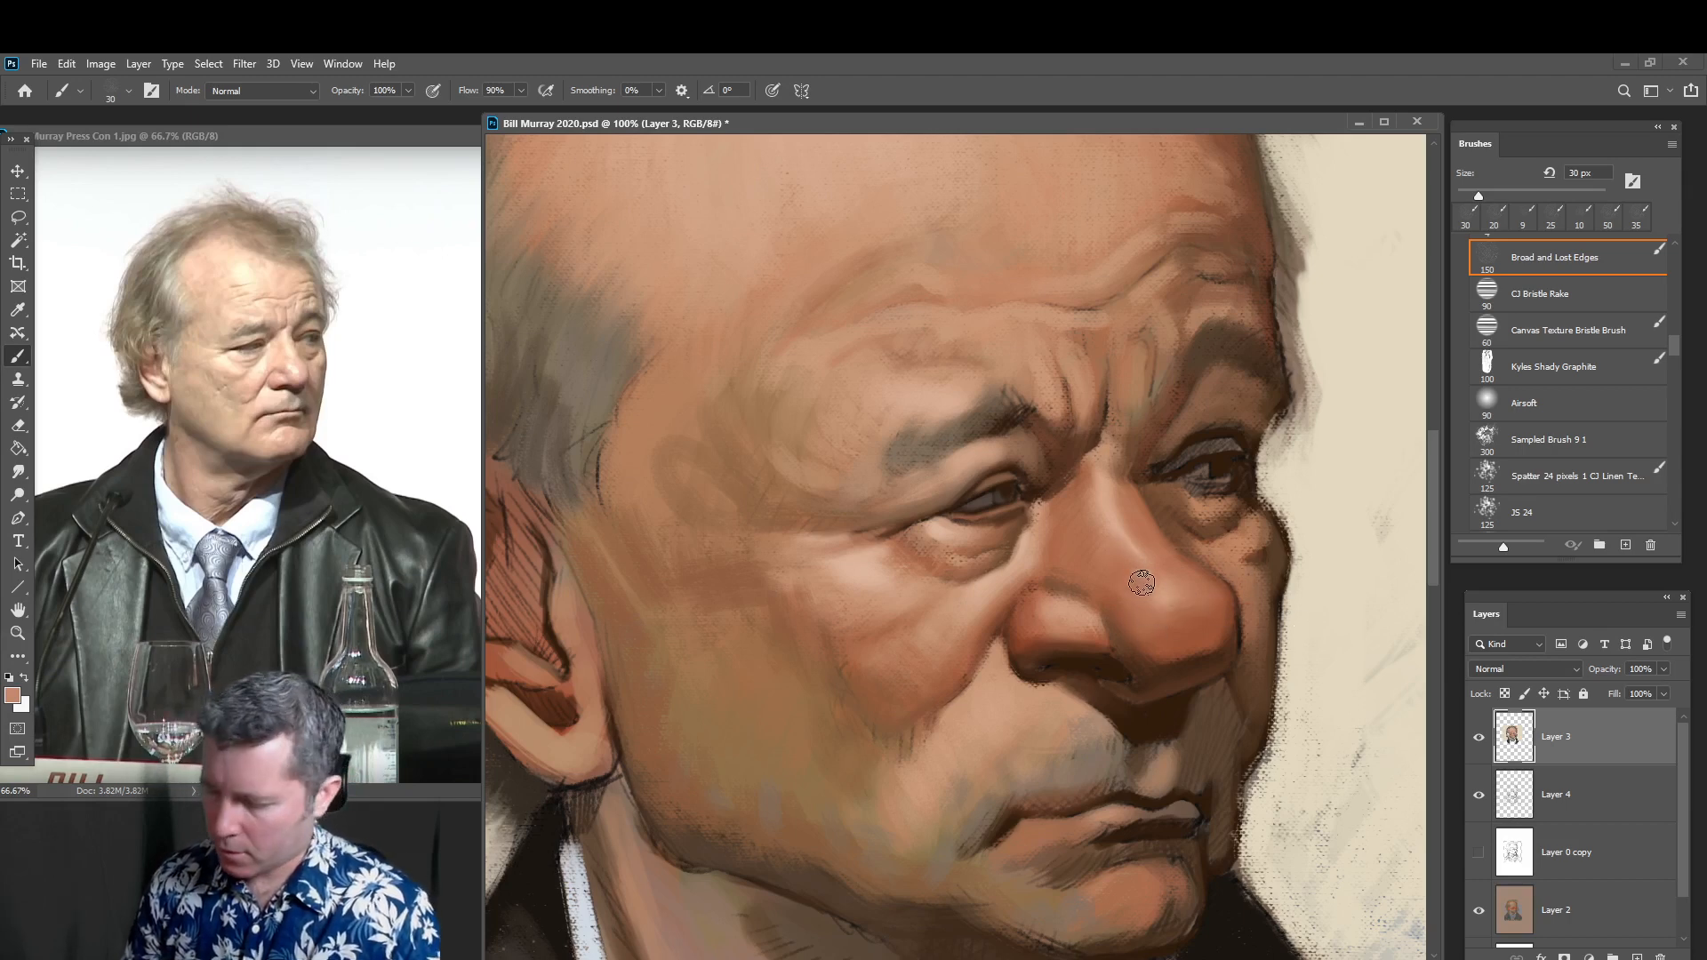
Refine the crease above the near nostril wing with sampled skin and reddish brown tones, reducing the brush from 30 to 15 px
key("bracketleft")
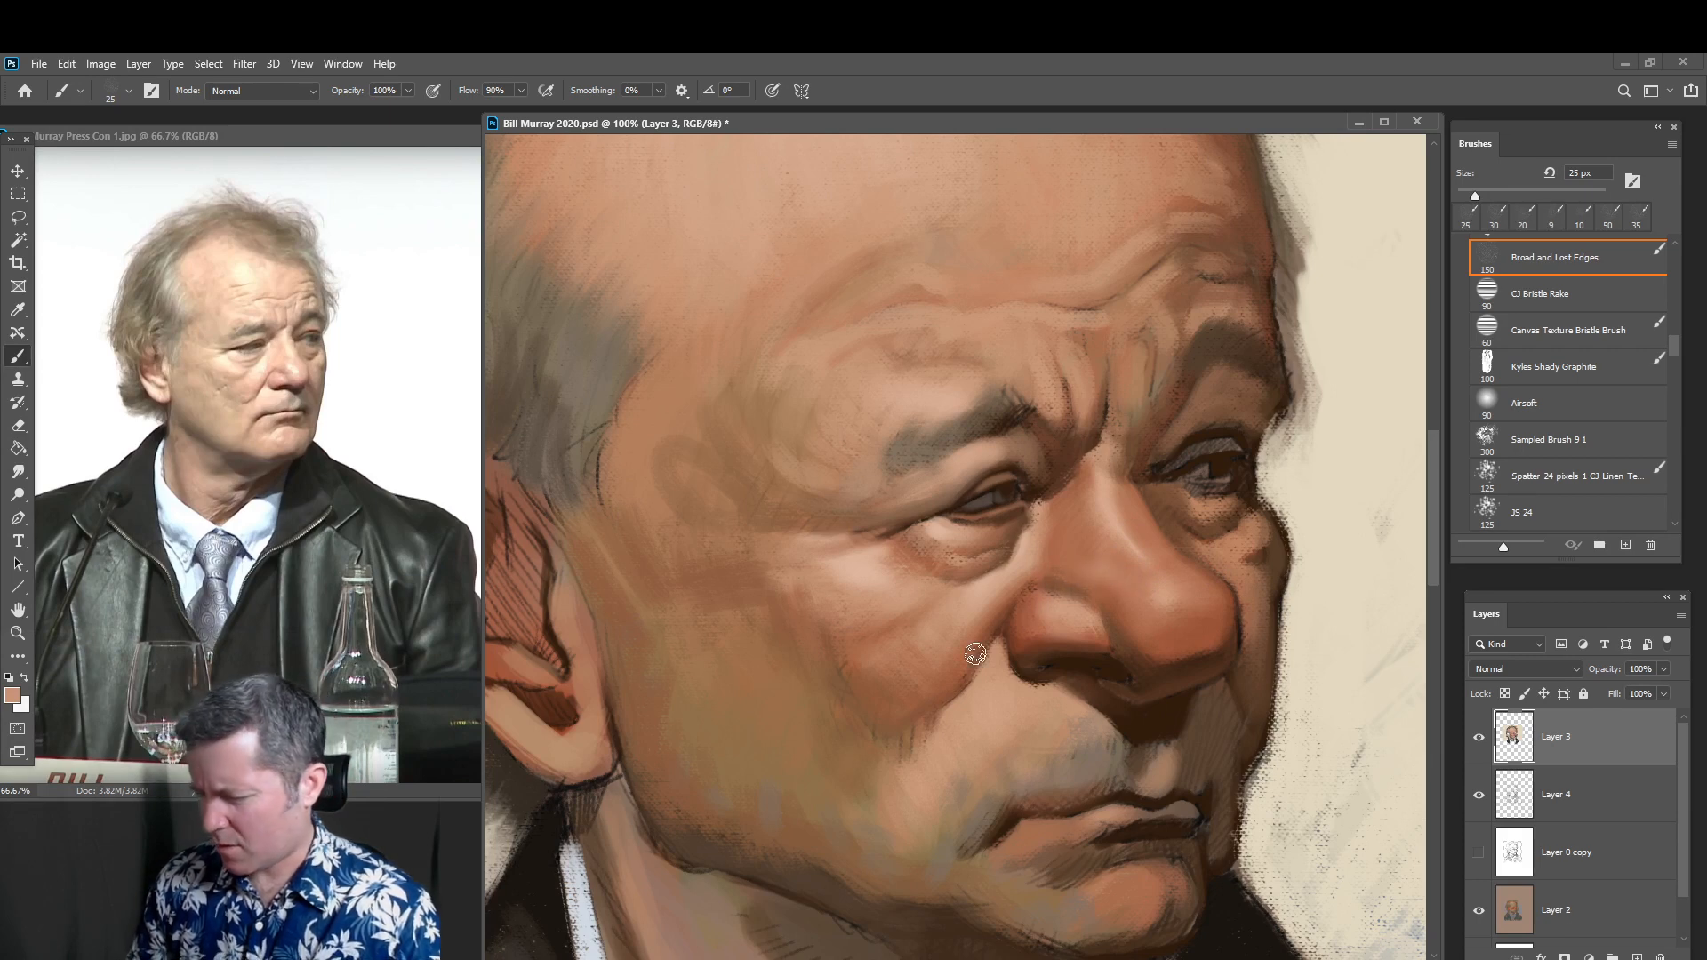
key("bracketleft")
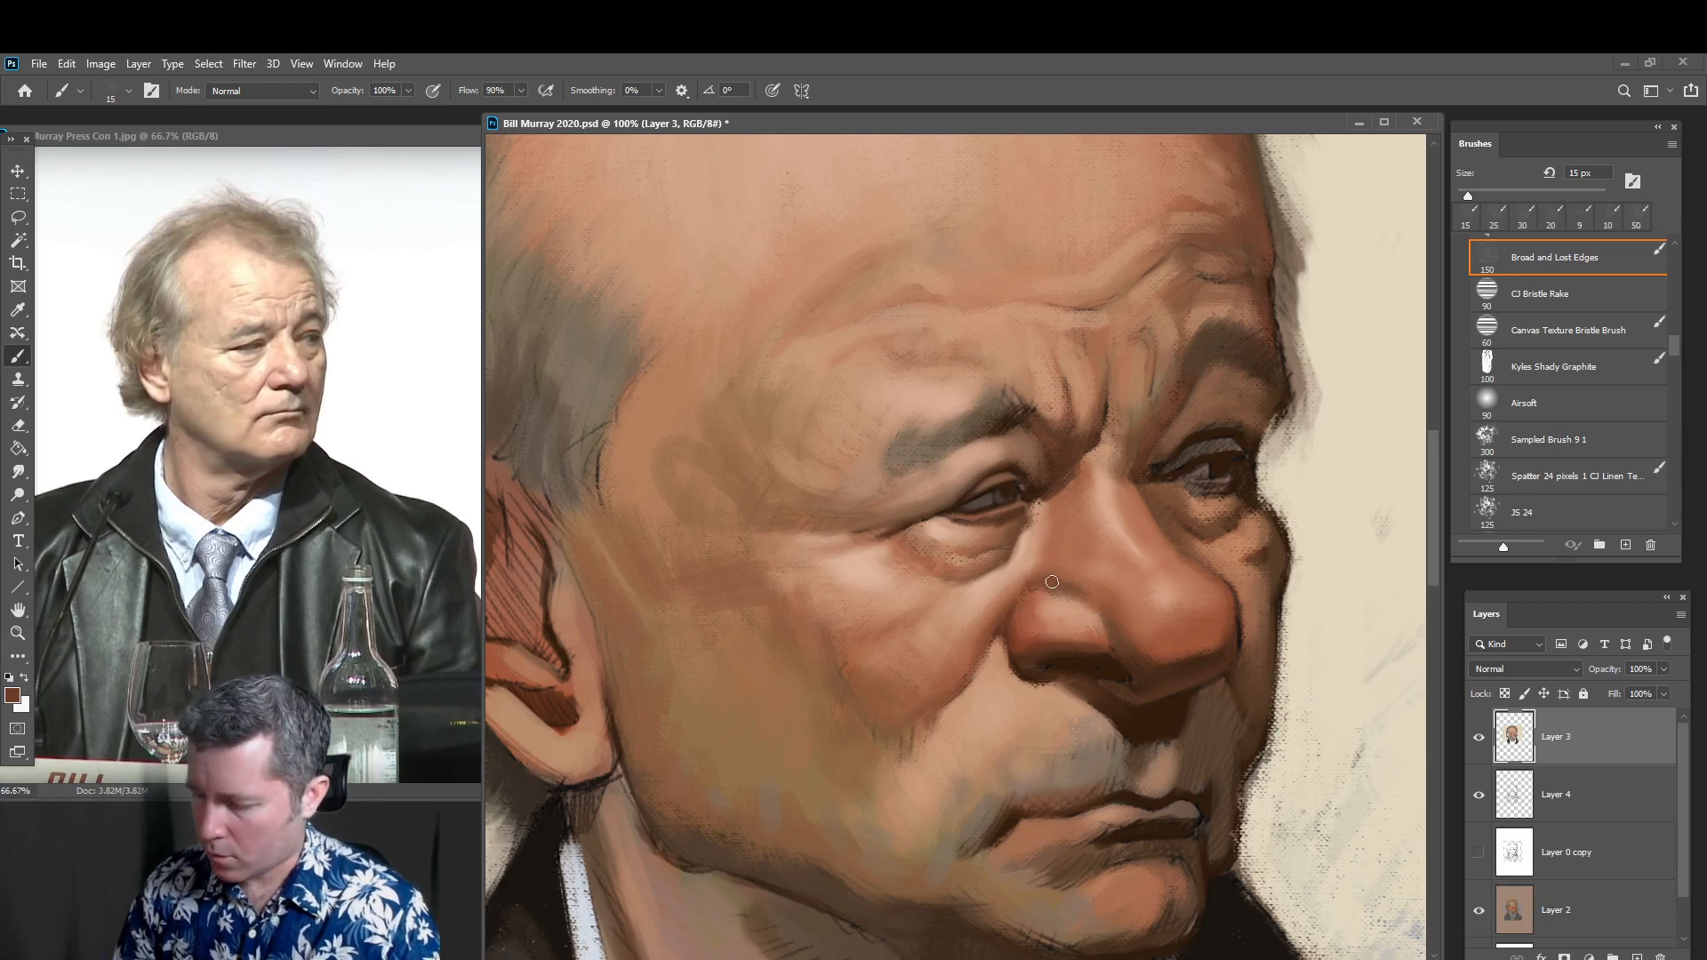
left_click(1045, 590, "alt")
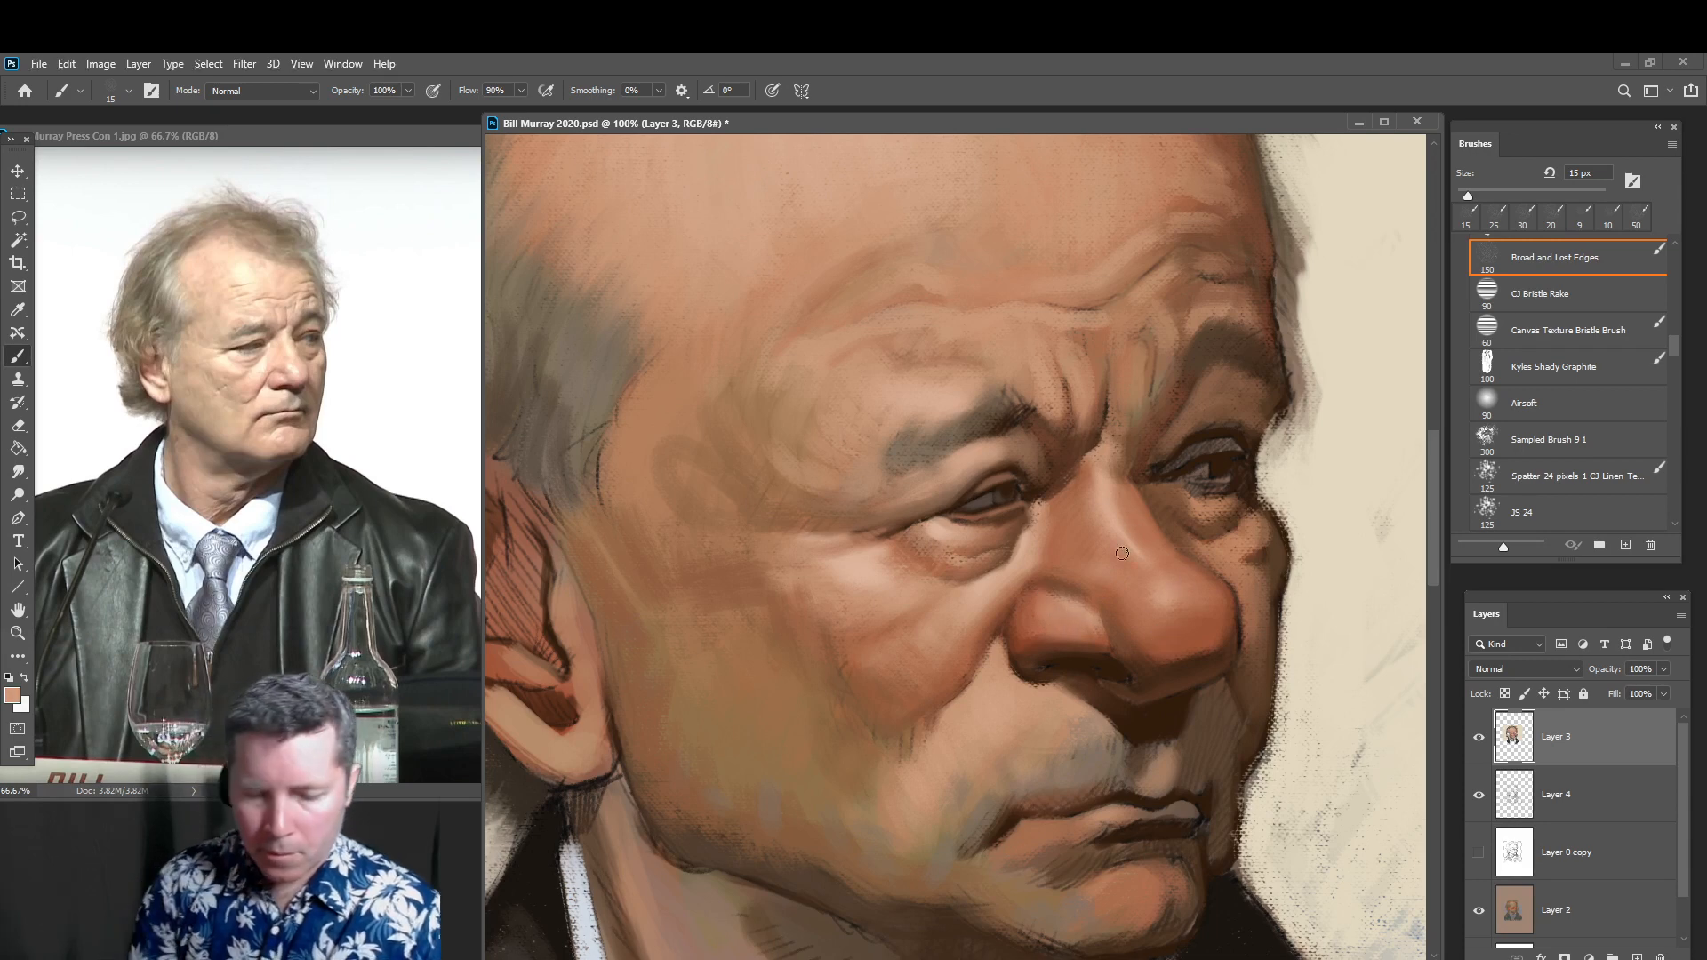
Mix a pale, yellower highlight color (#e3c7a8) by shifting the hue to 31° and lowering the saturation to 26%
left_click(15, 695)
left_click(484, 500)
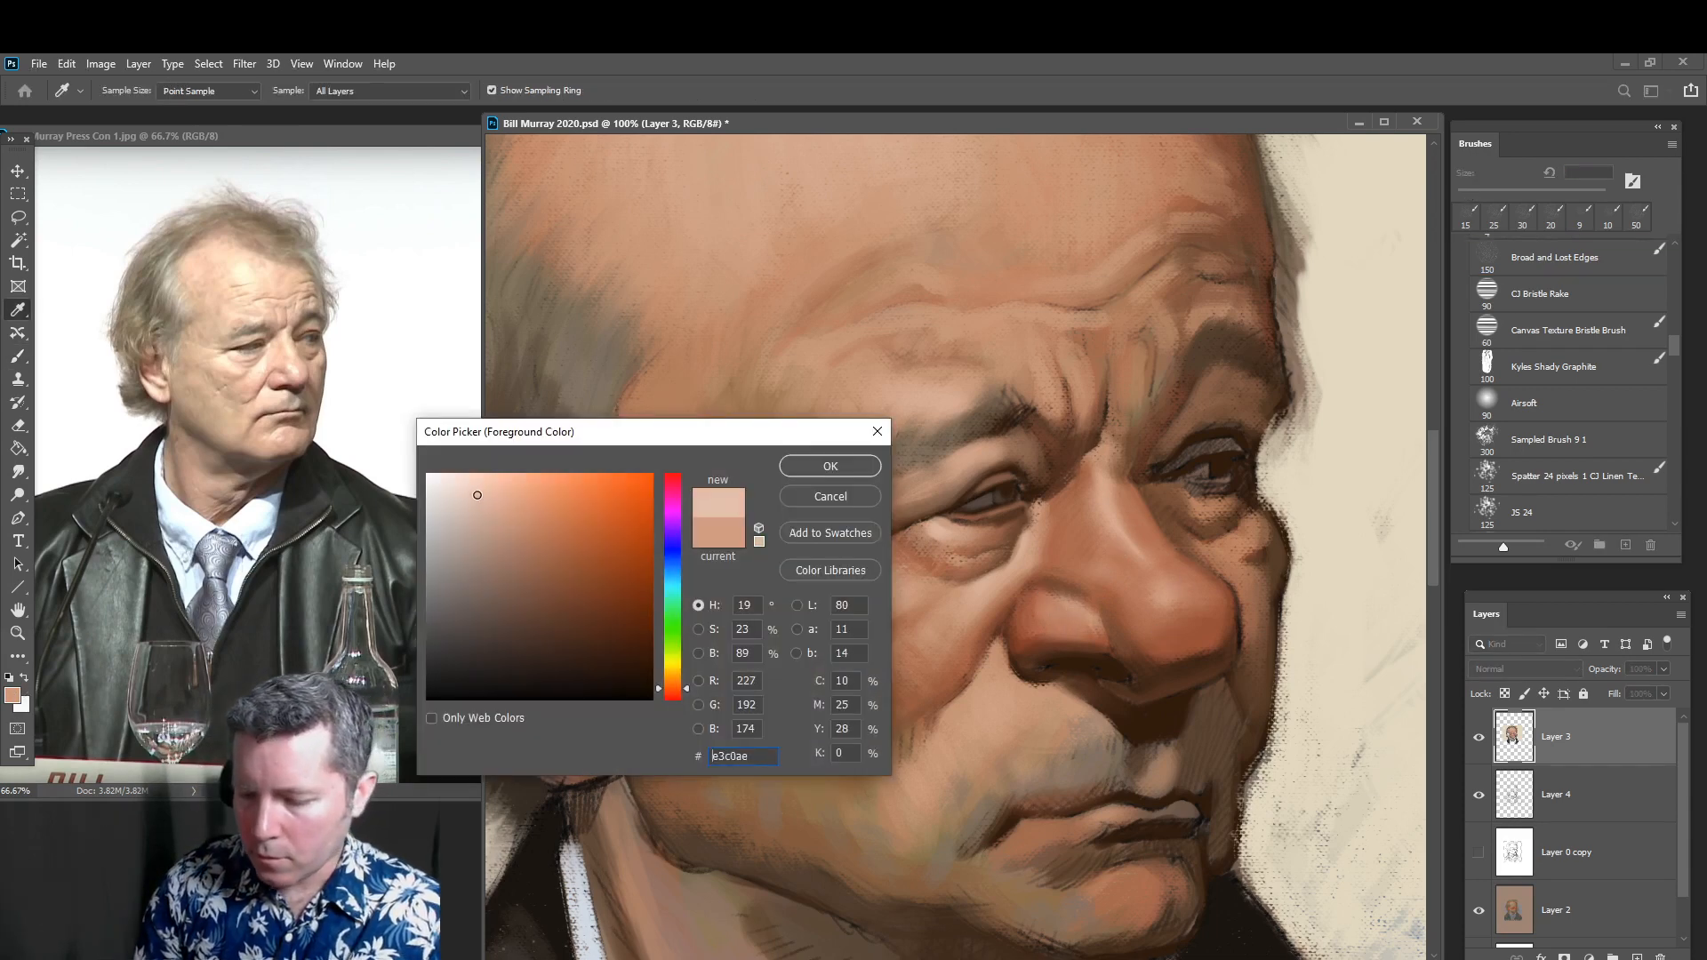
left_click(677, 686)
left_click_drag(675, 685, 679, 680)
left_click(486, 499)
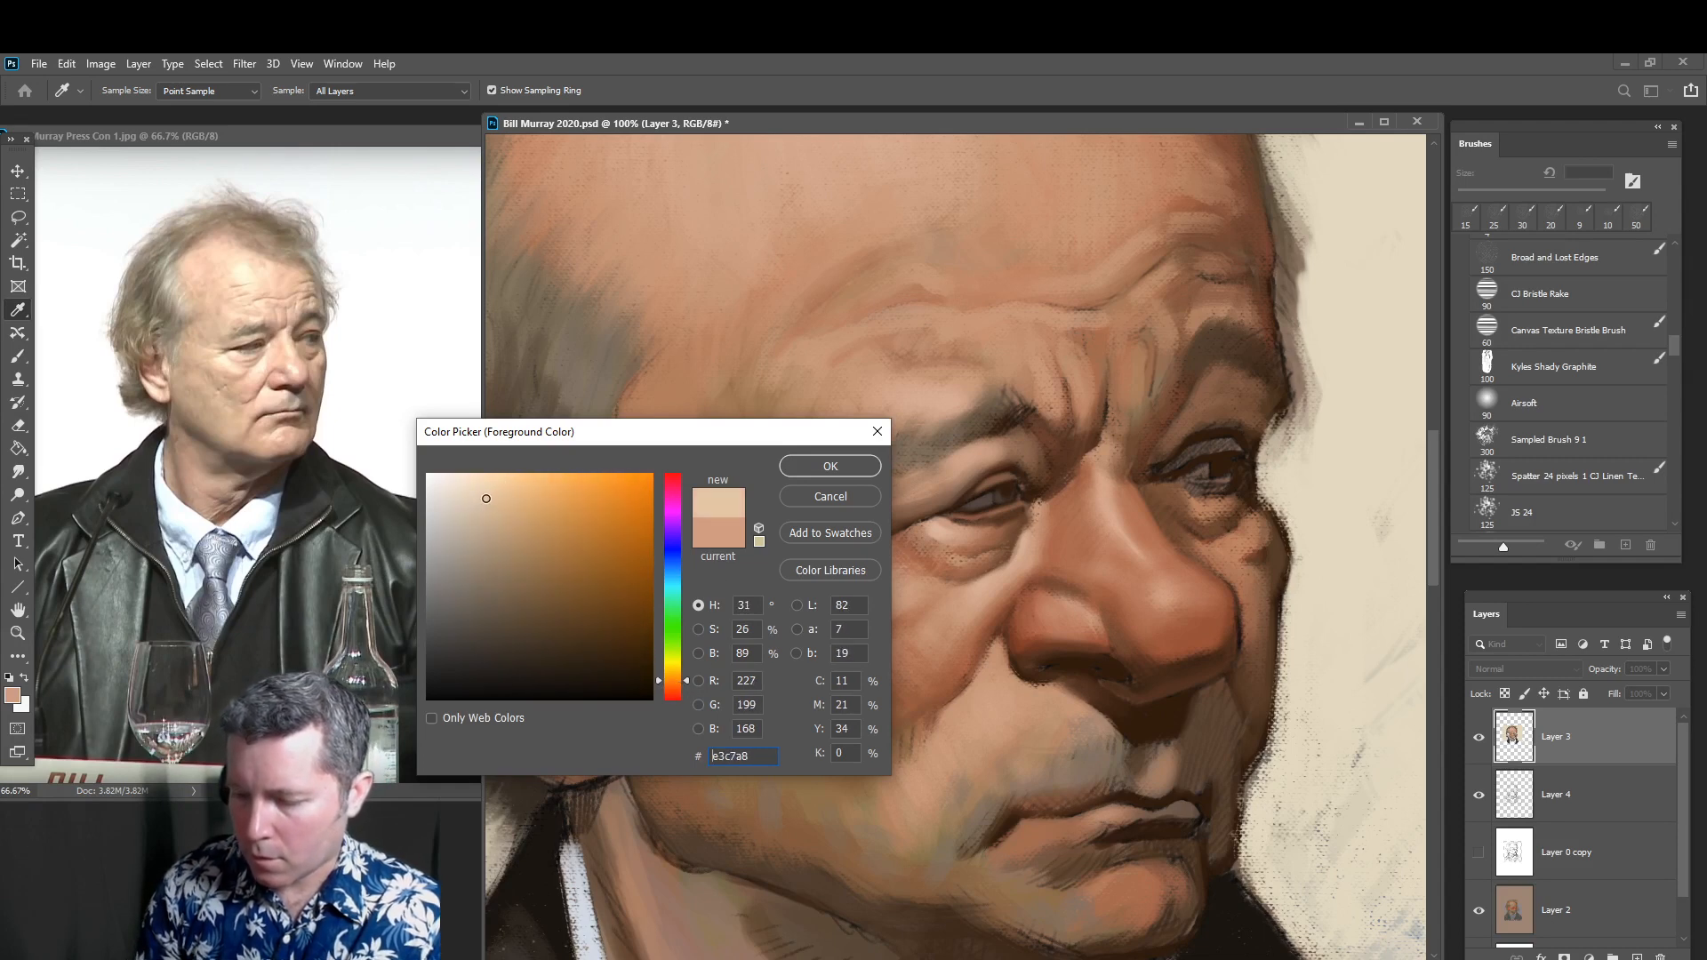
left_click(816, 468)
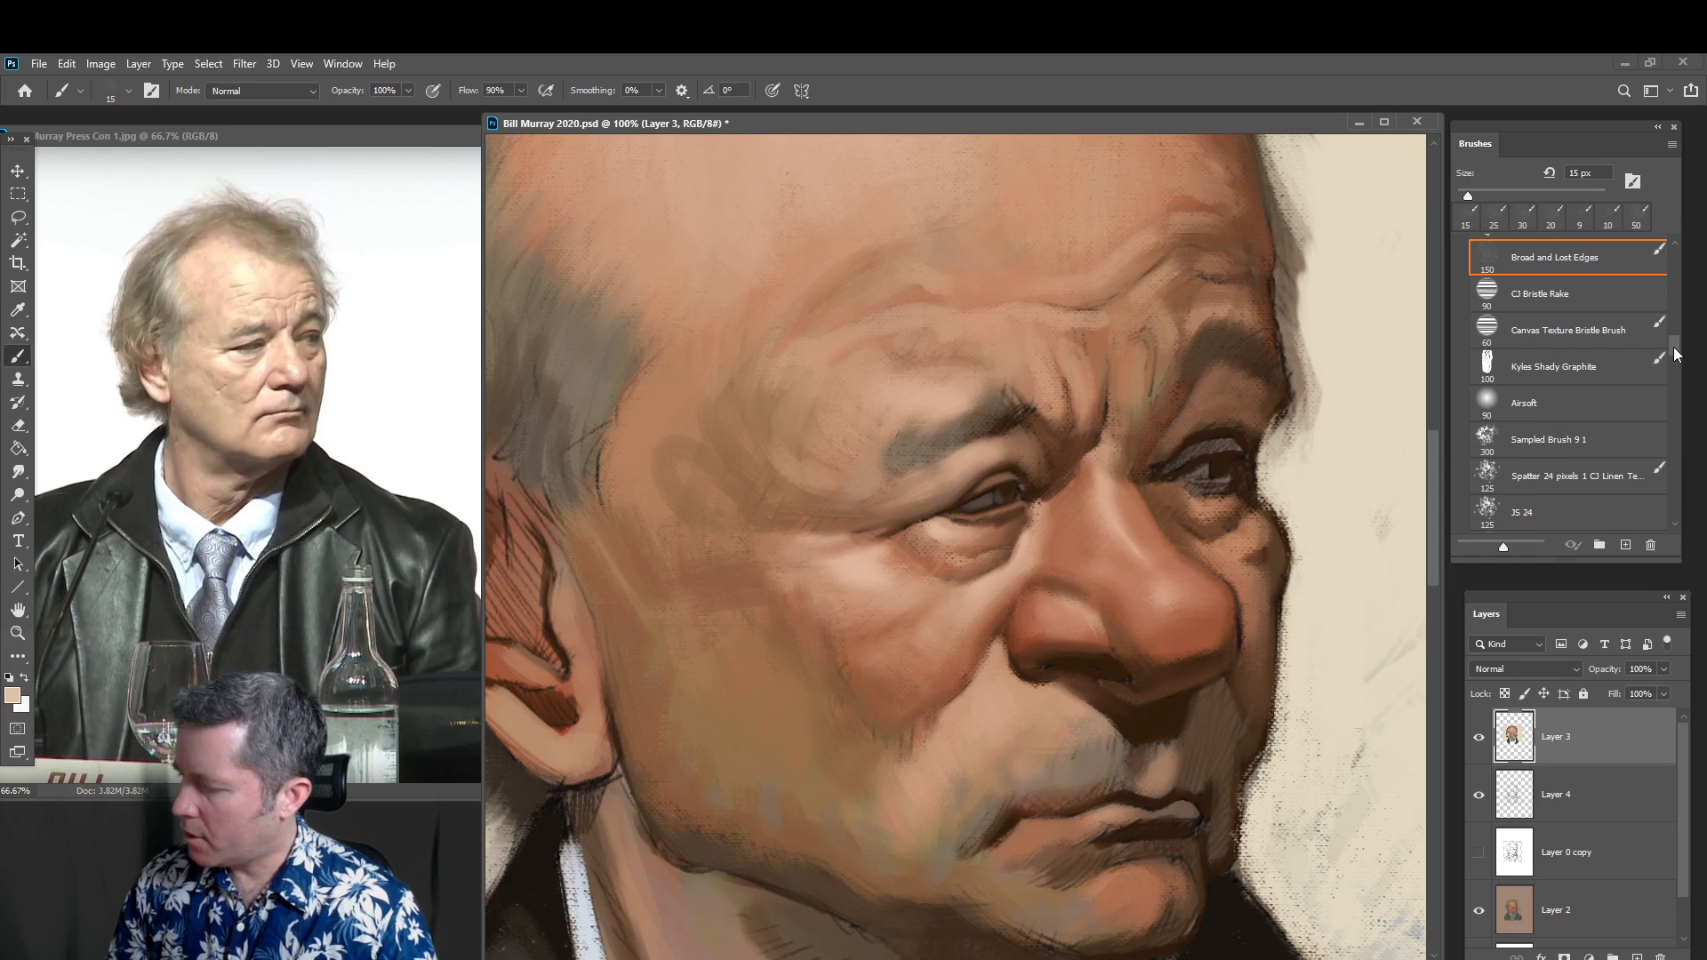
Switch to the Spatter 24 pixels brush with linen texture and reduce its size from 125 to 20 px
left_click_drag(1675, 348, 1679, 364)
left_click(1592, 417)
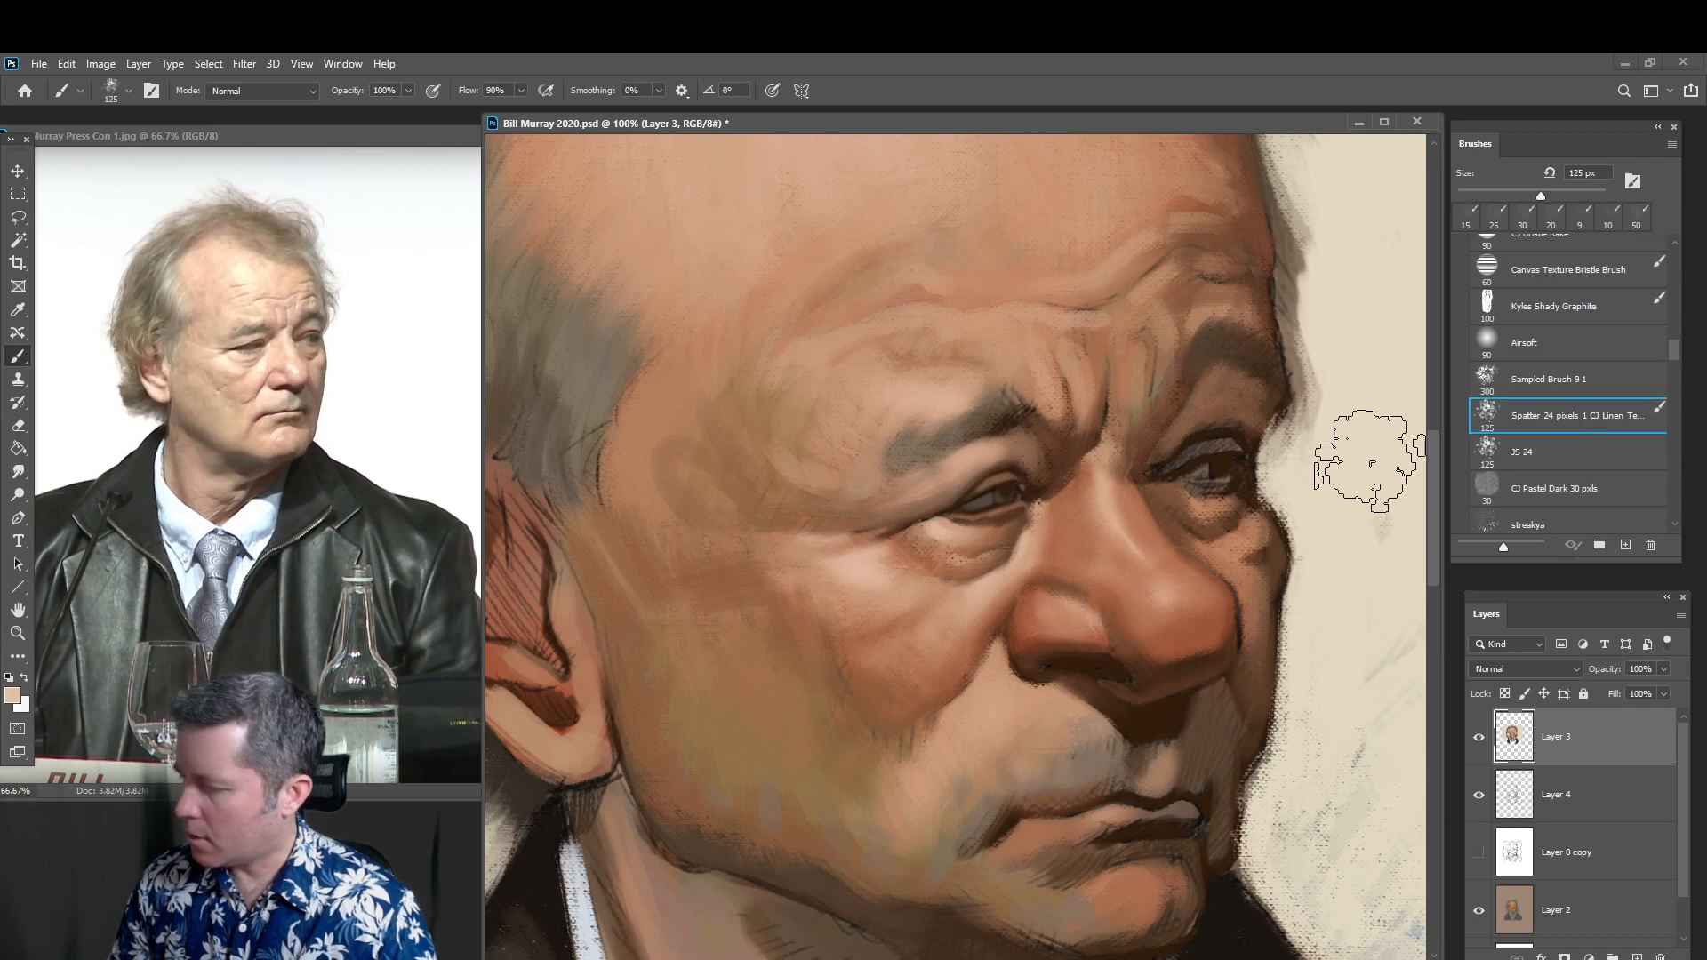
key("bracketleft")
key("bracketleft")
key("bracketleft")
key("bracketleft")
key("bracketleft")
key("bracketleft")
key("bracketleft")
key("bracketleft")
key("bracketleft")
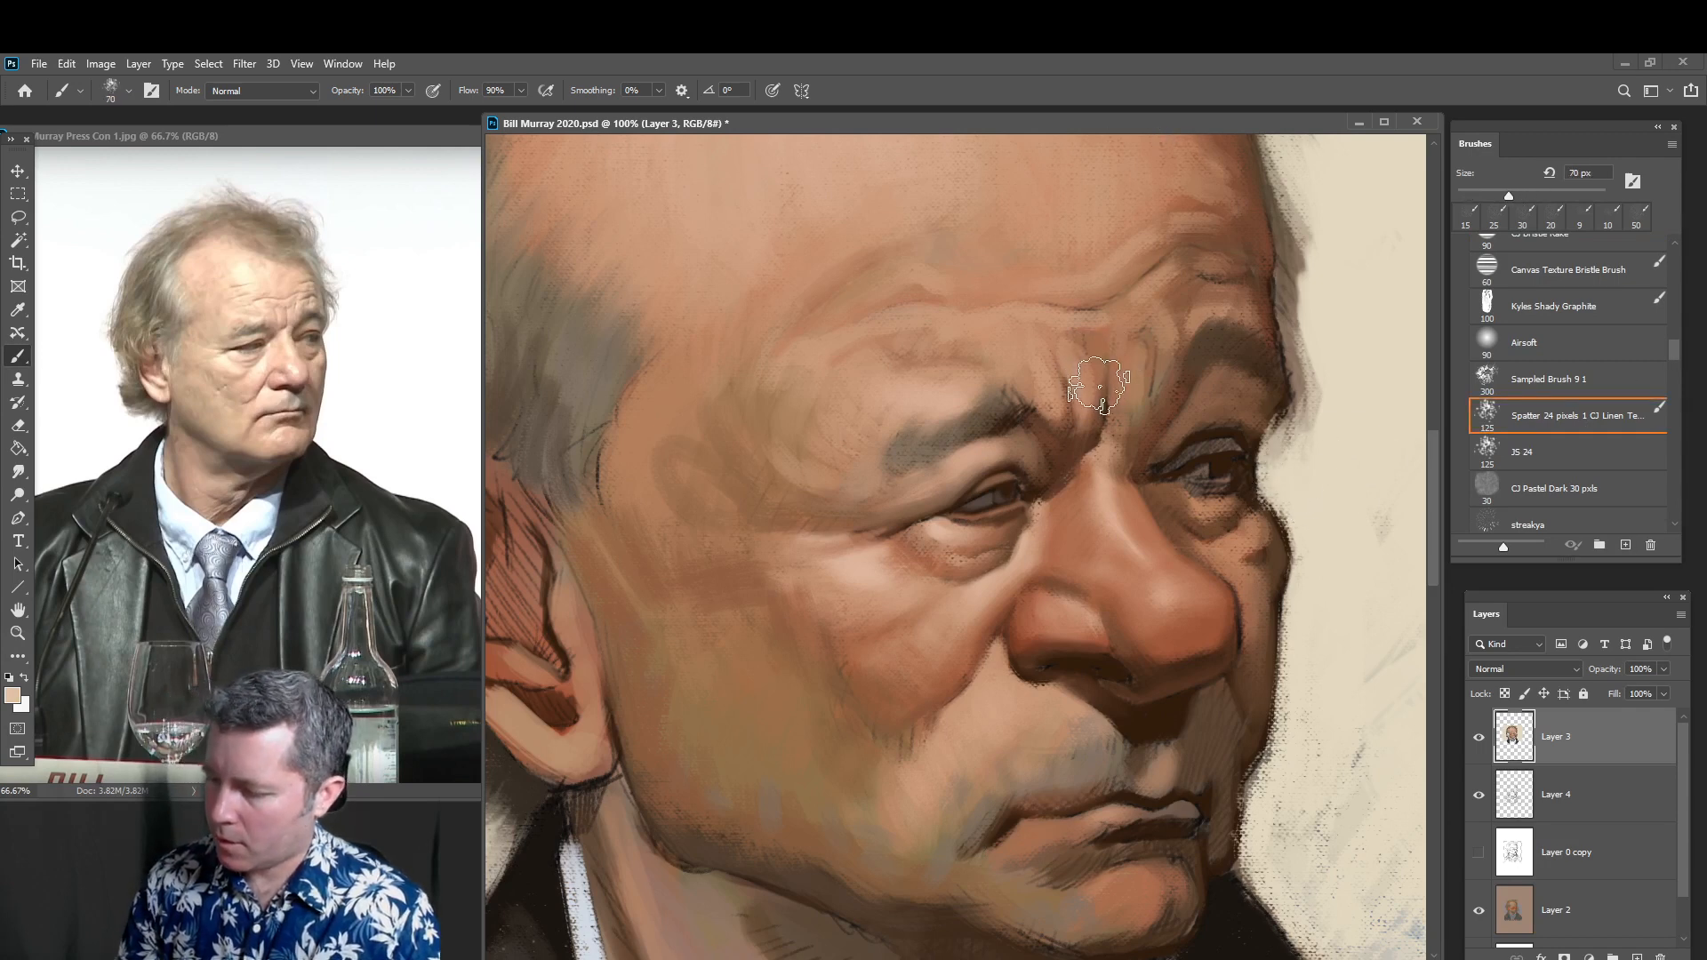
key("bracketleft")
key("bracketleft")
key("bracketleft")
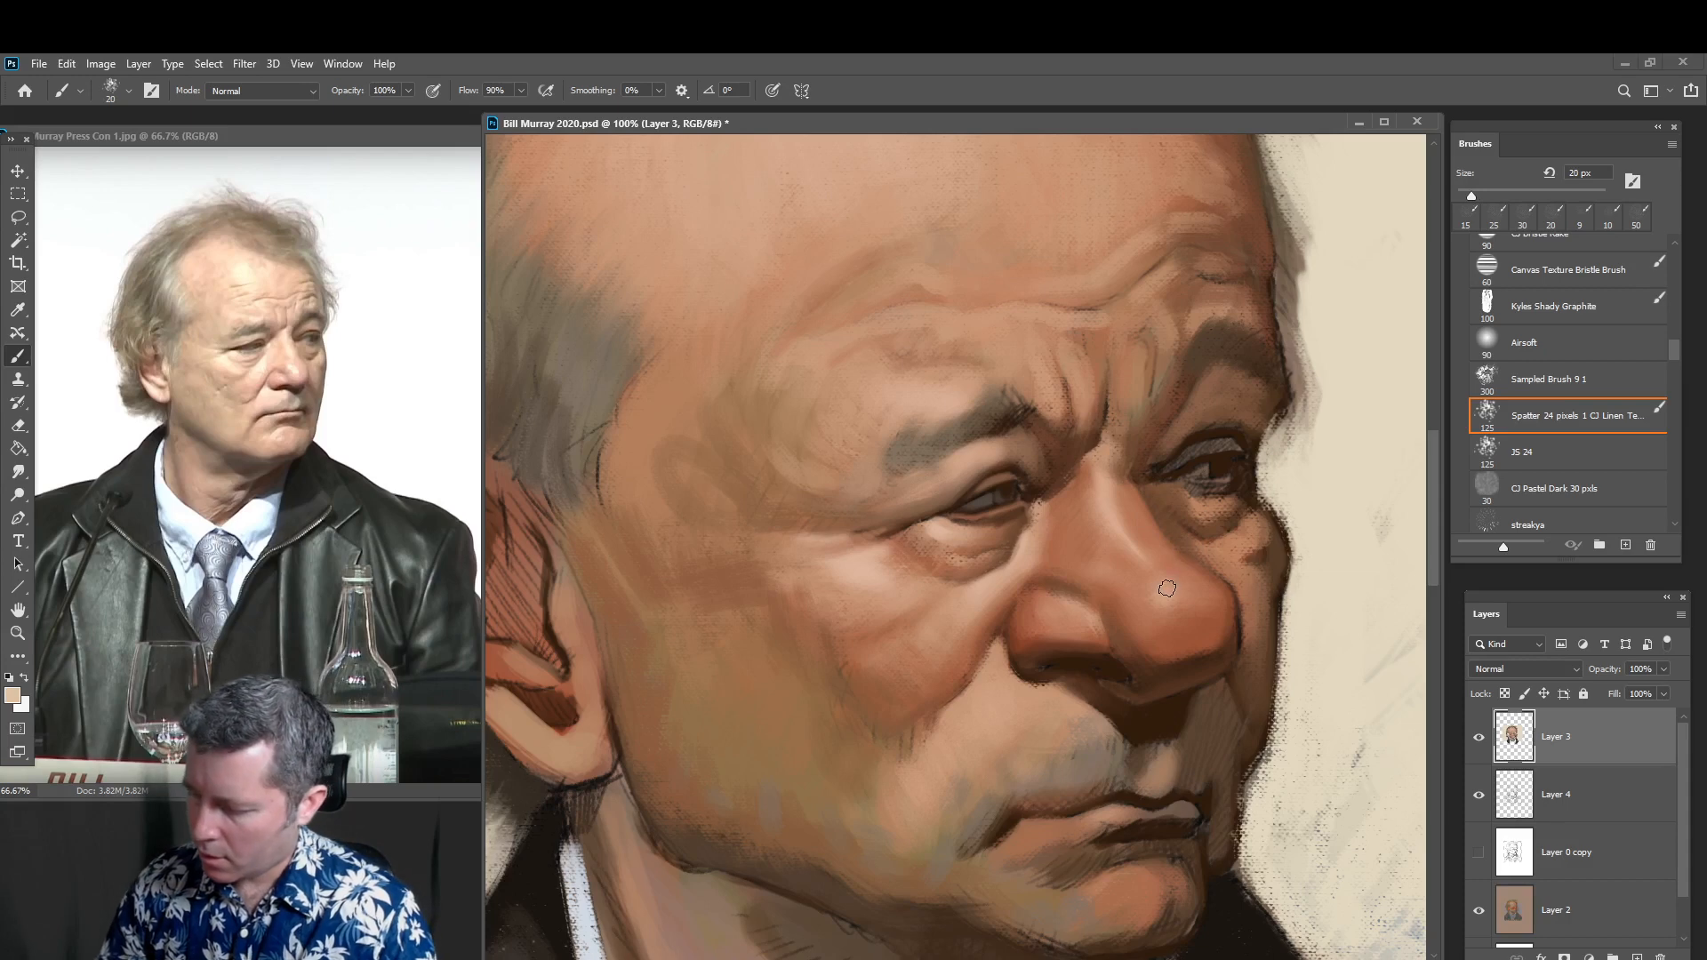
Add textured pale highlights to the nose tip and the inner corner of the near eye, varying the brush between 10 and 25 px
key("bracketleft")
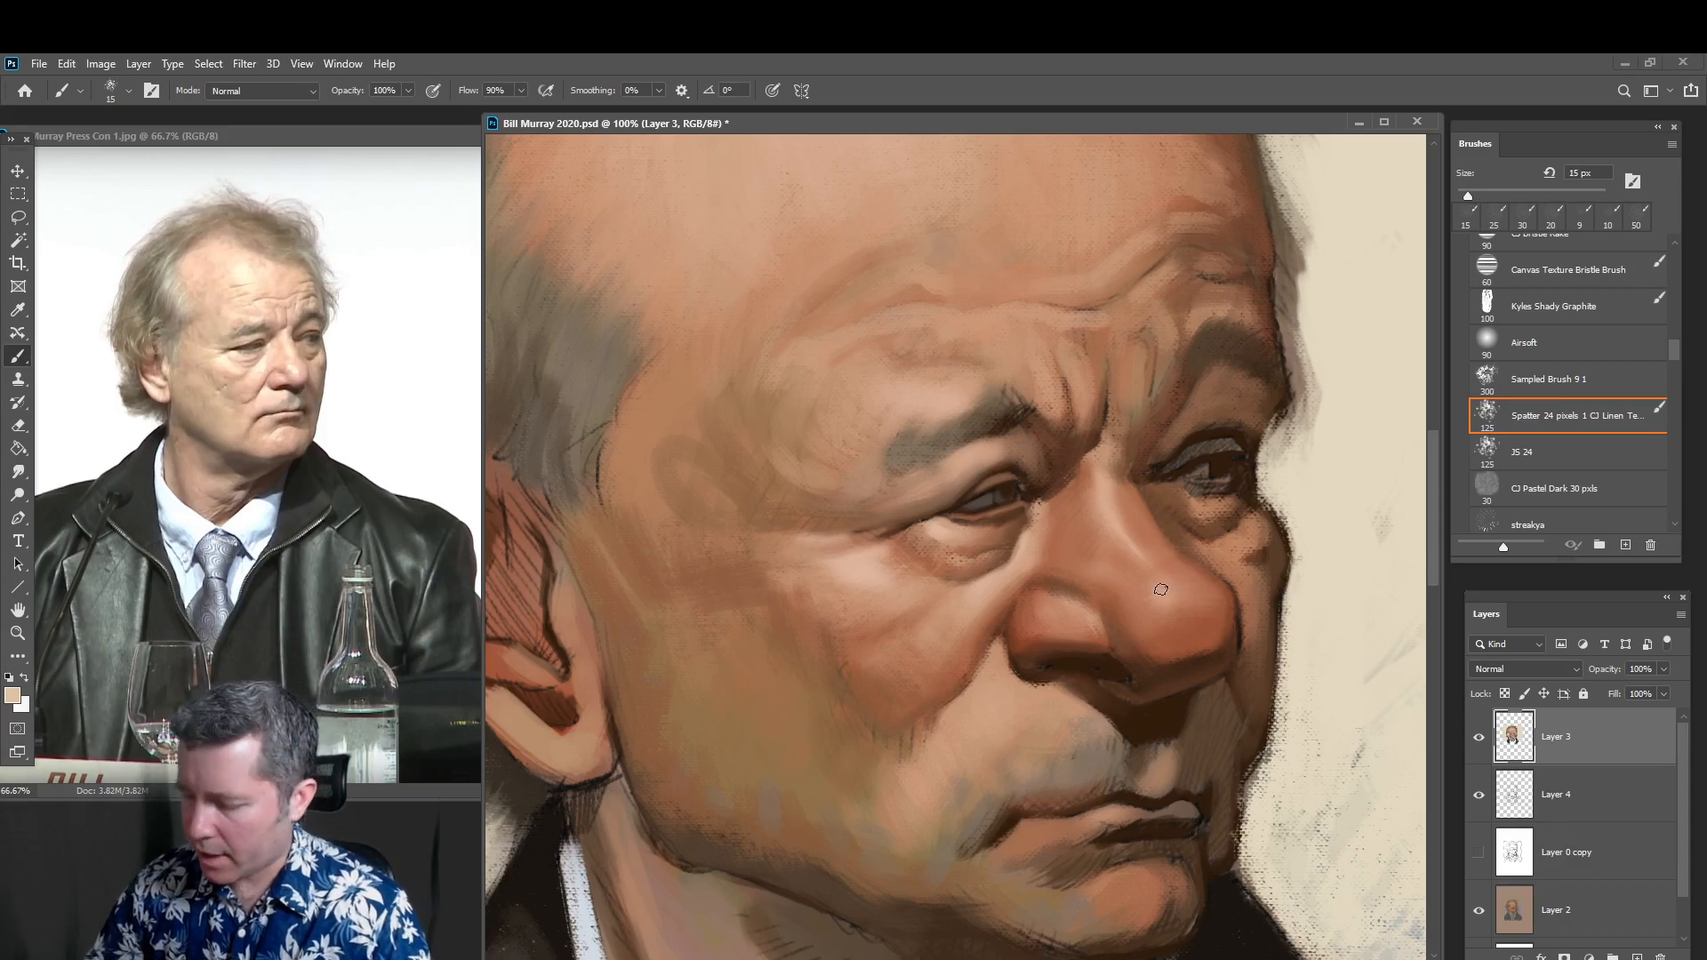
left_click_drag(1161, 590, 1171, 603)
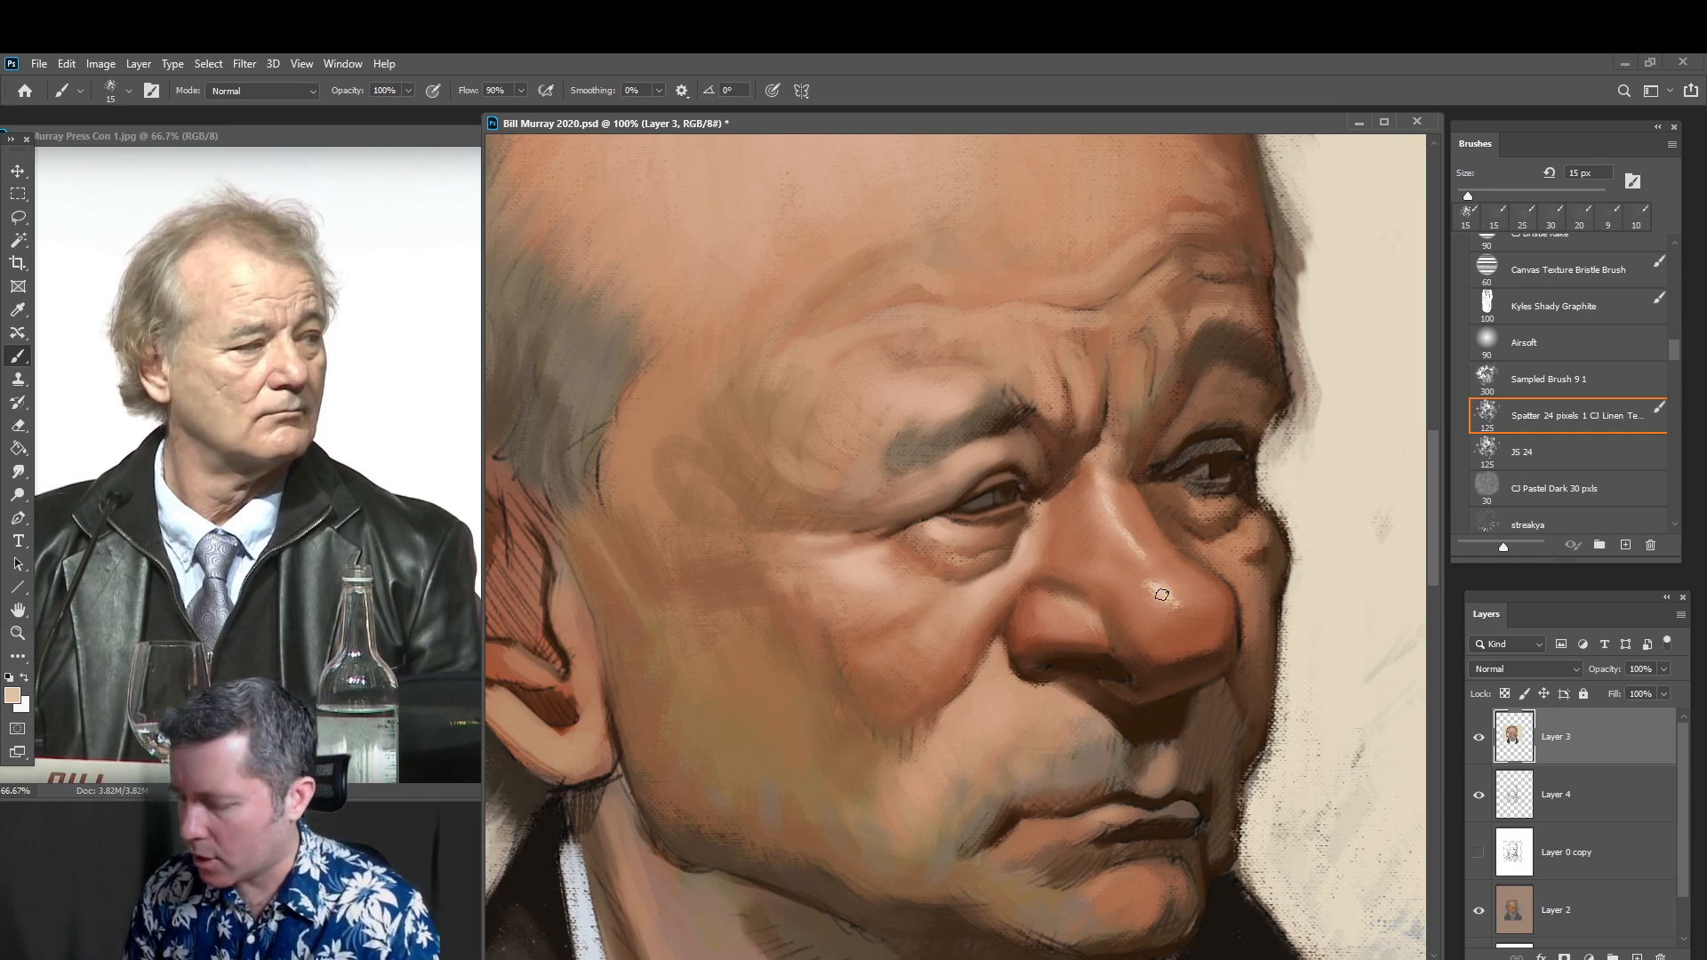
key("bracketright")
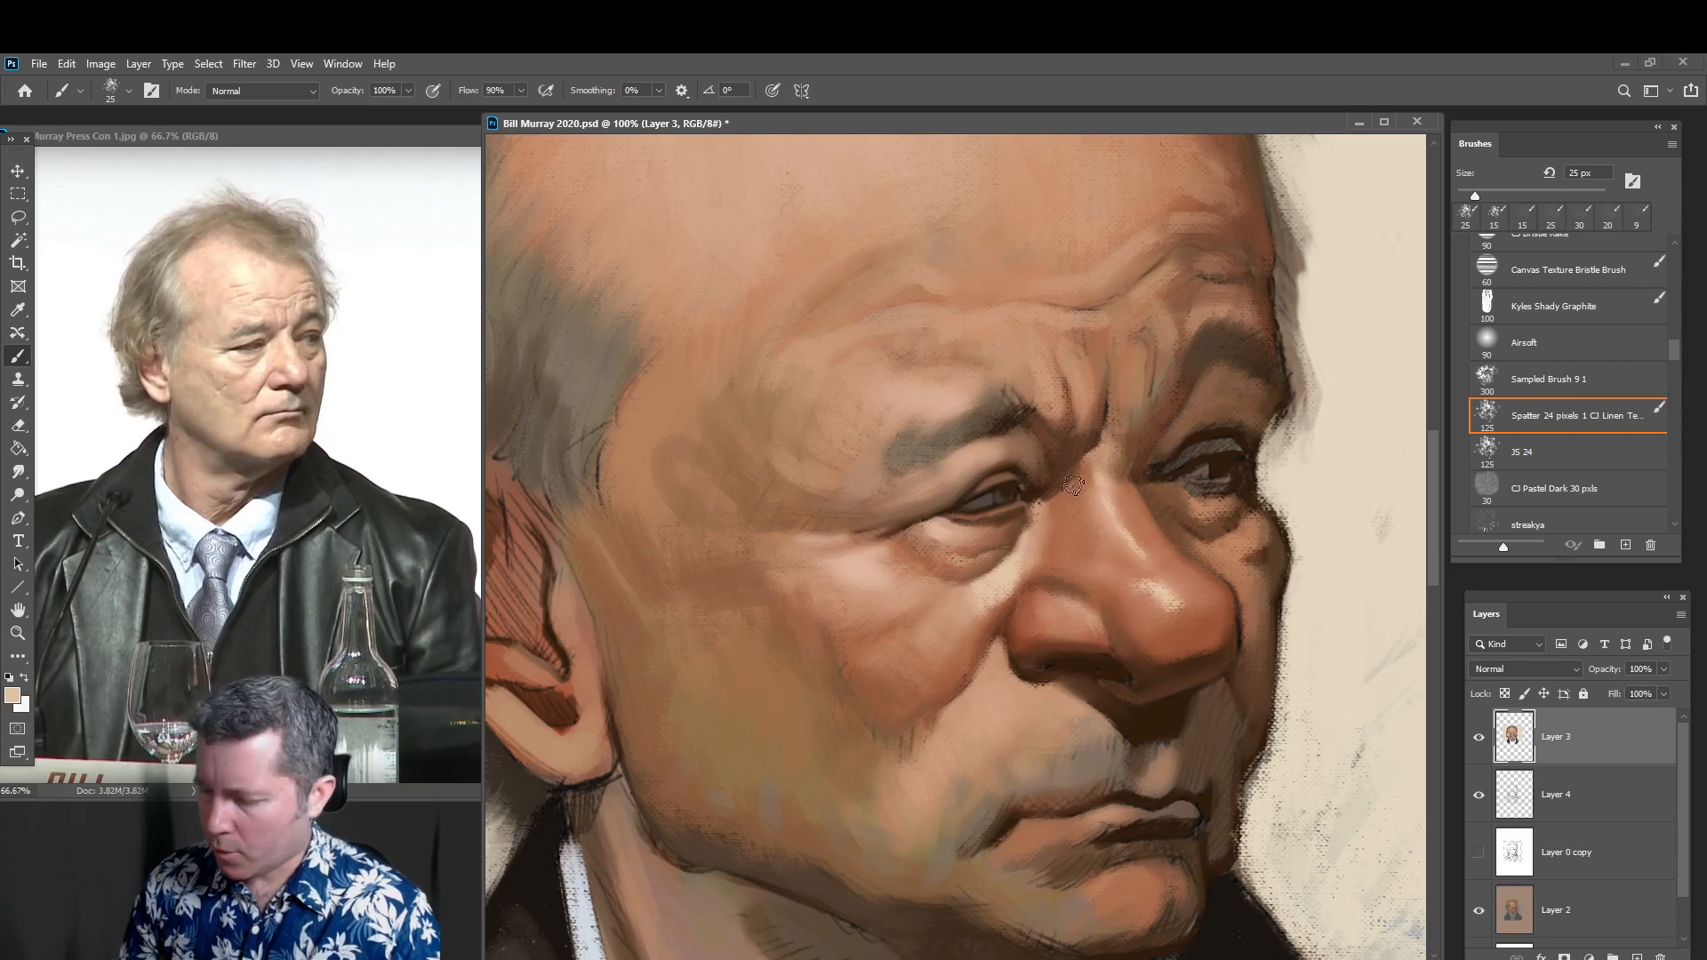
key("bracketleft")
key("bracketleft")
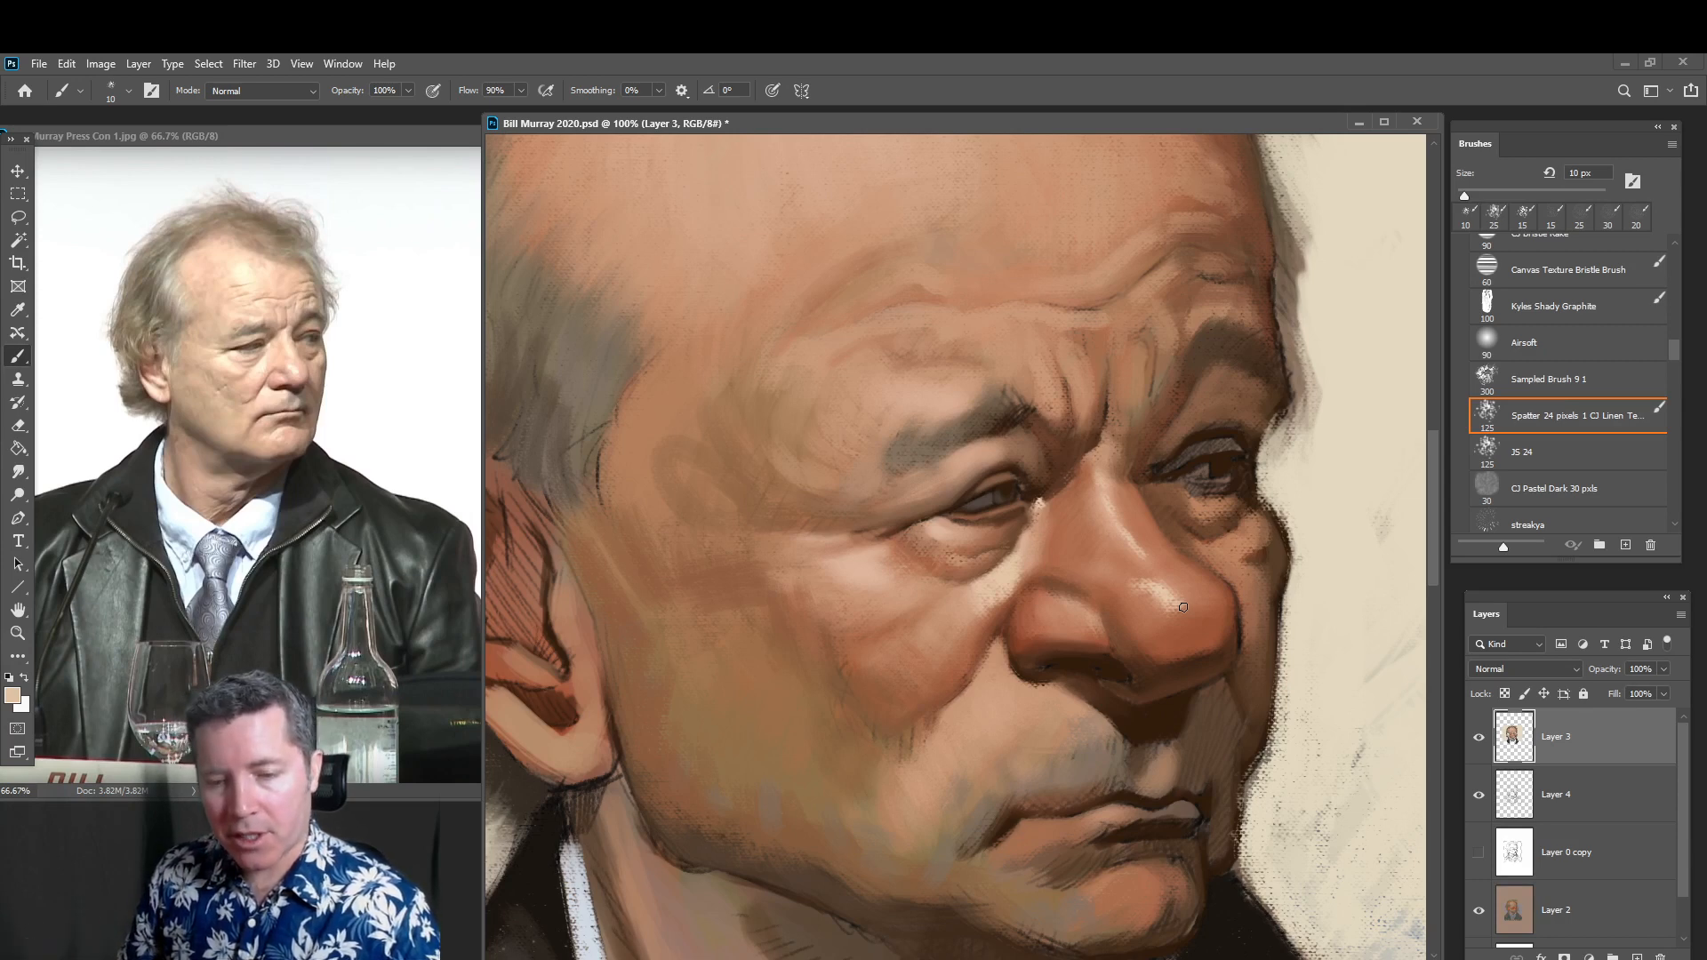
Enlarge the reference photo to 100%, center the face, and narrow its window so it clears the painting
left_click(413, 138)
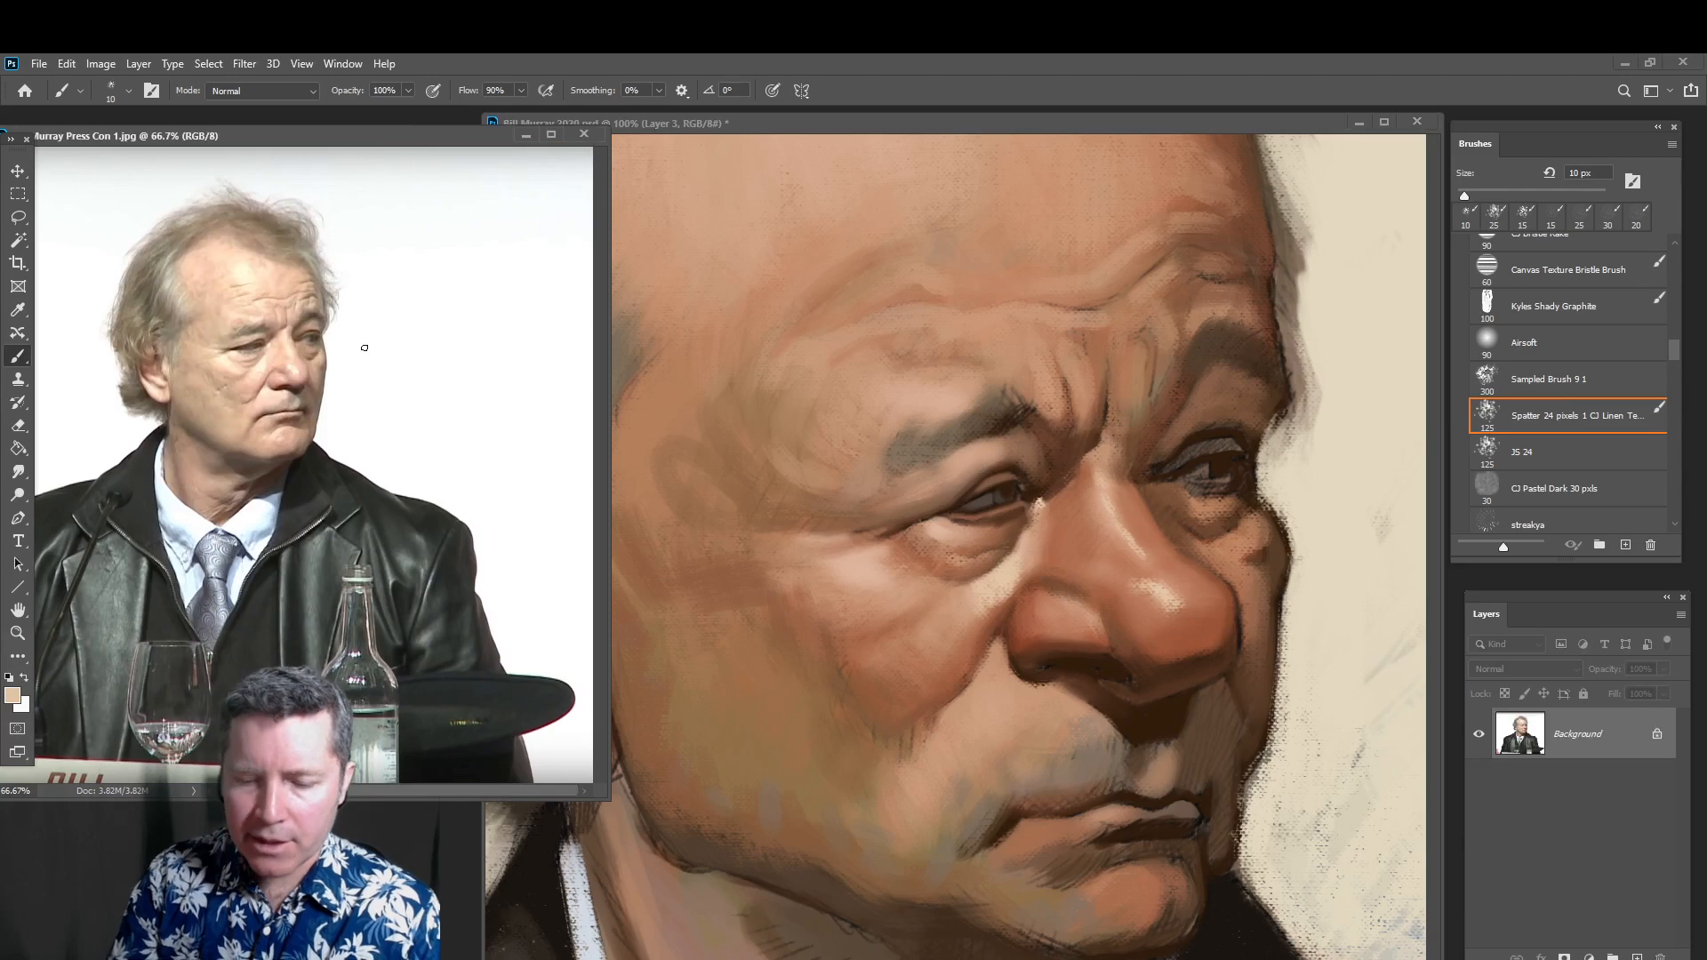
left_click(18, 633)
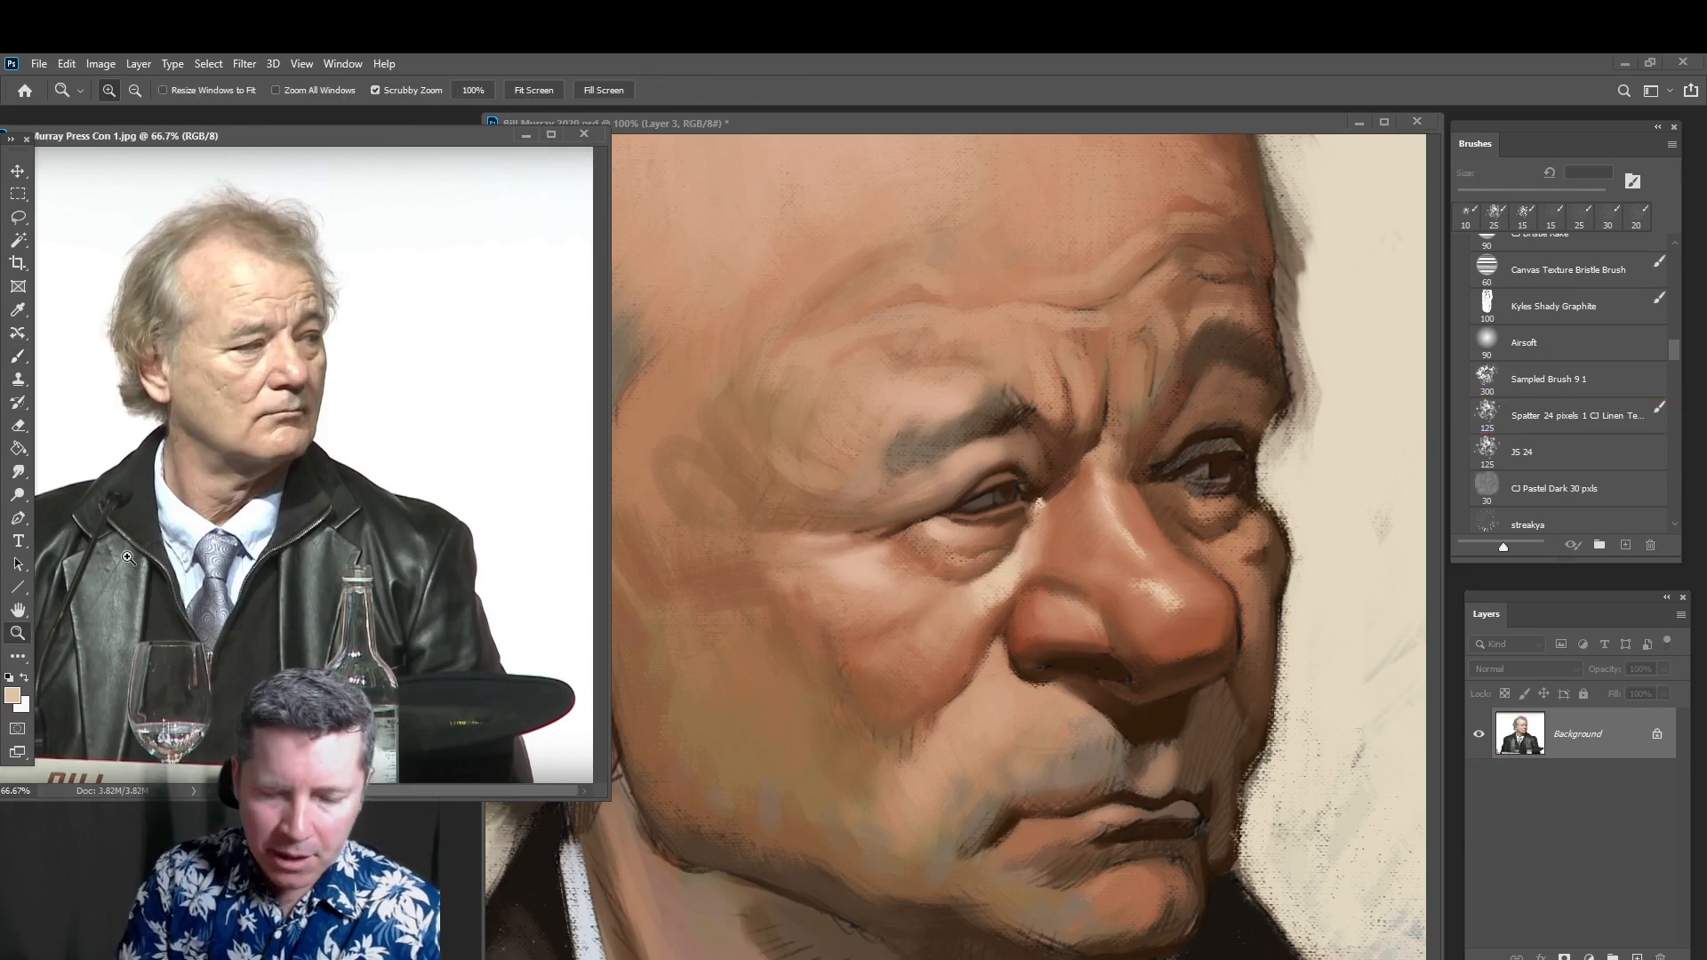
left_click(272, 365)
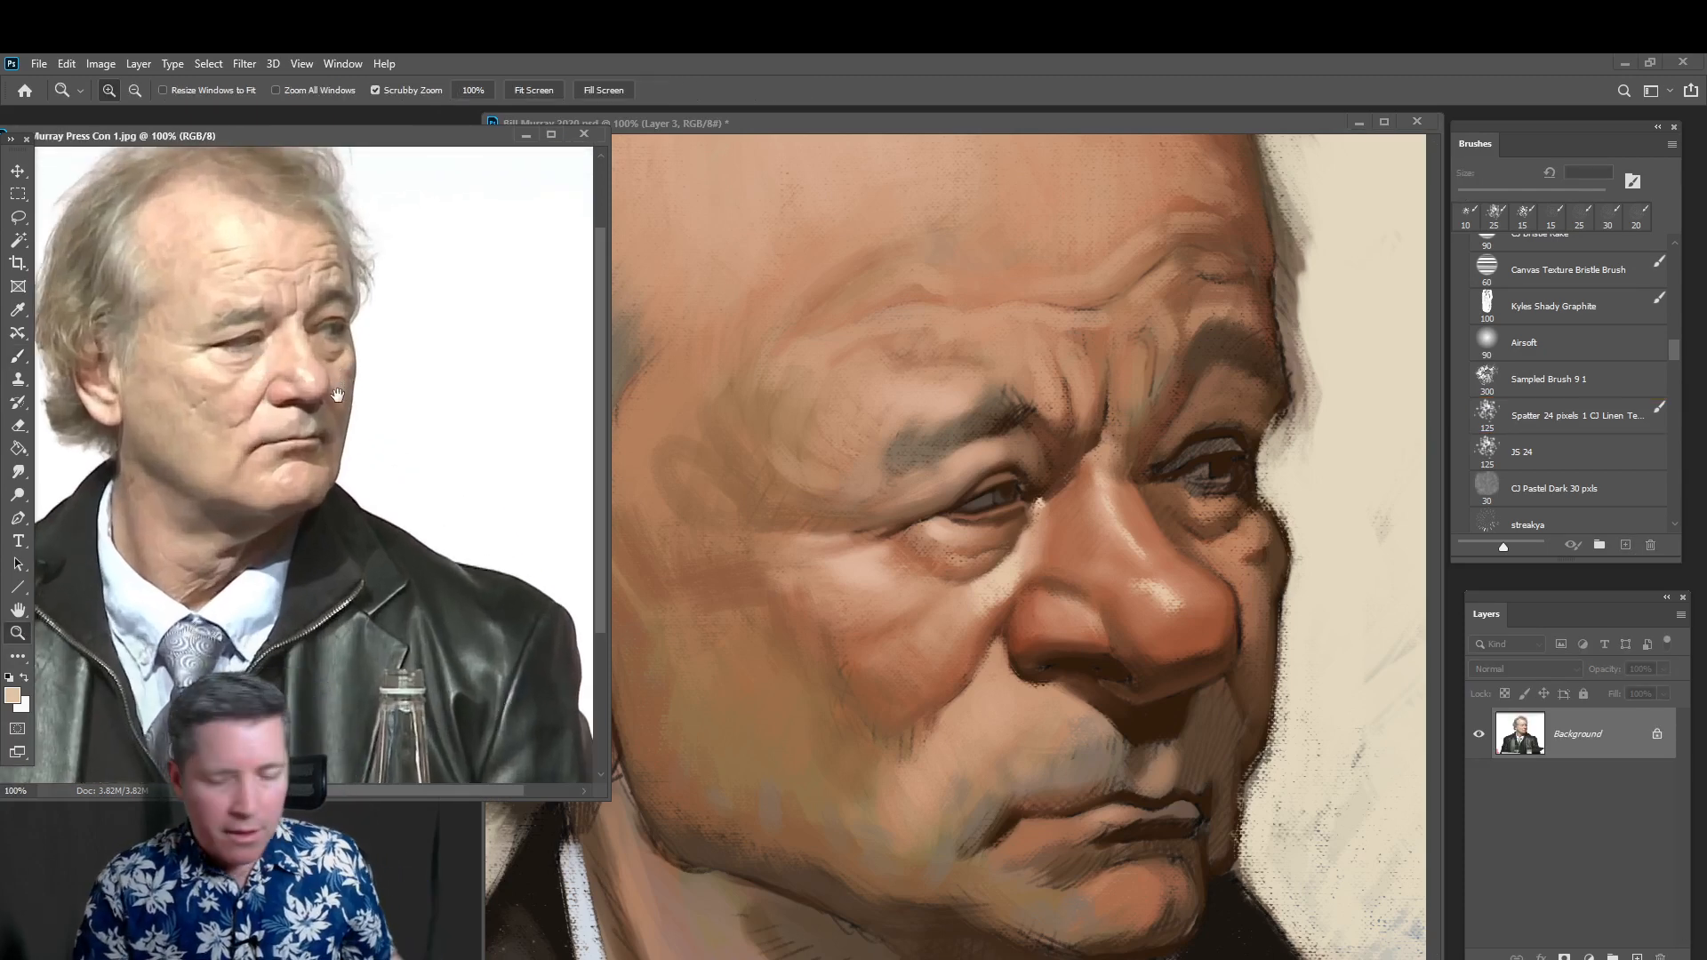
left_click_drag(339, 393, 388, 457)
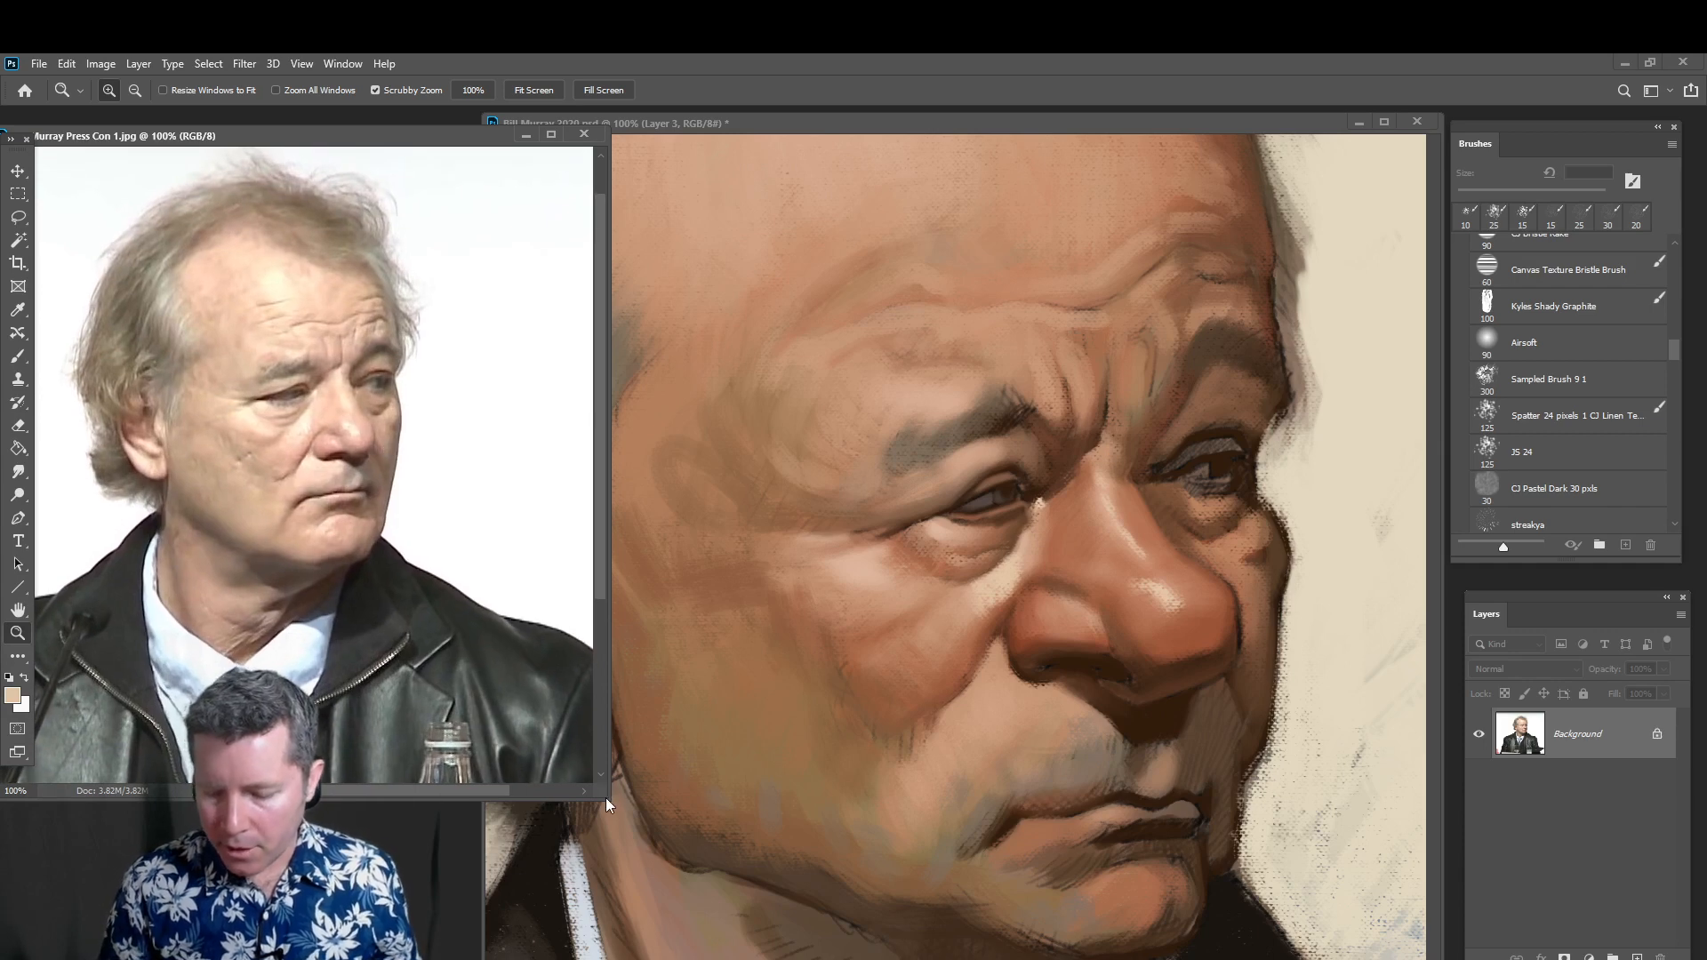
left_click_drag(601, 793, 480, 766)
left_click(1035, 126)
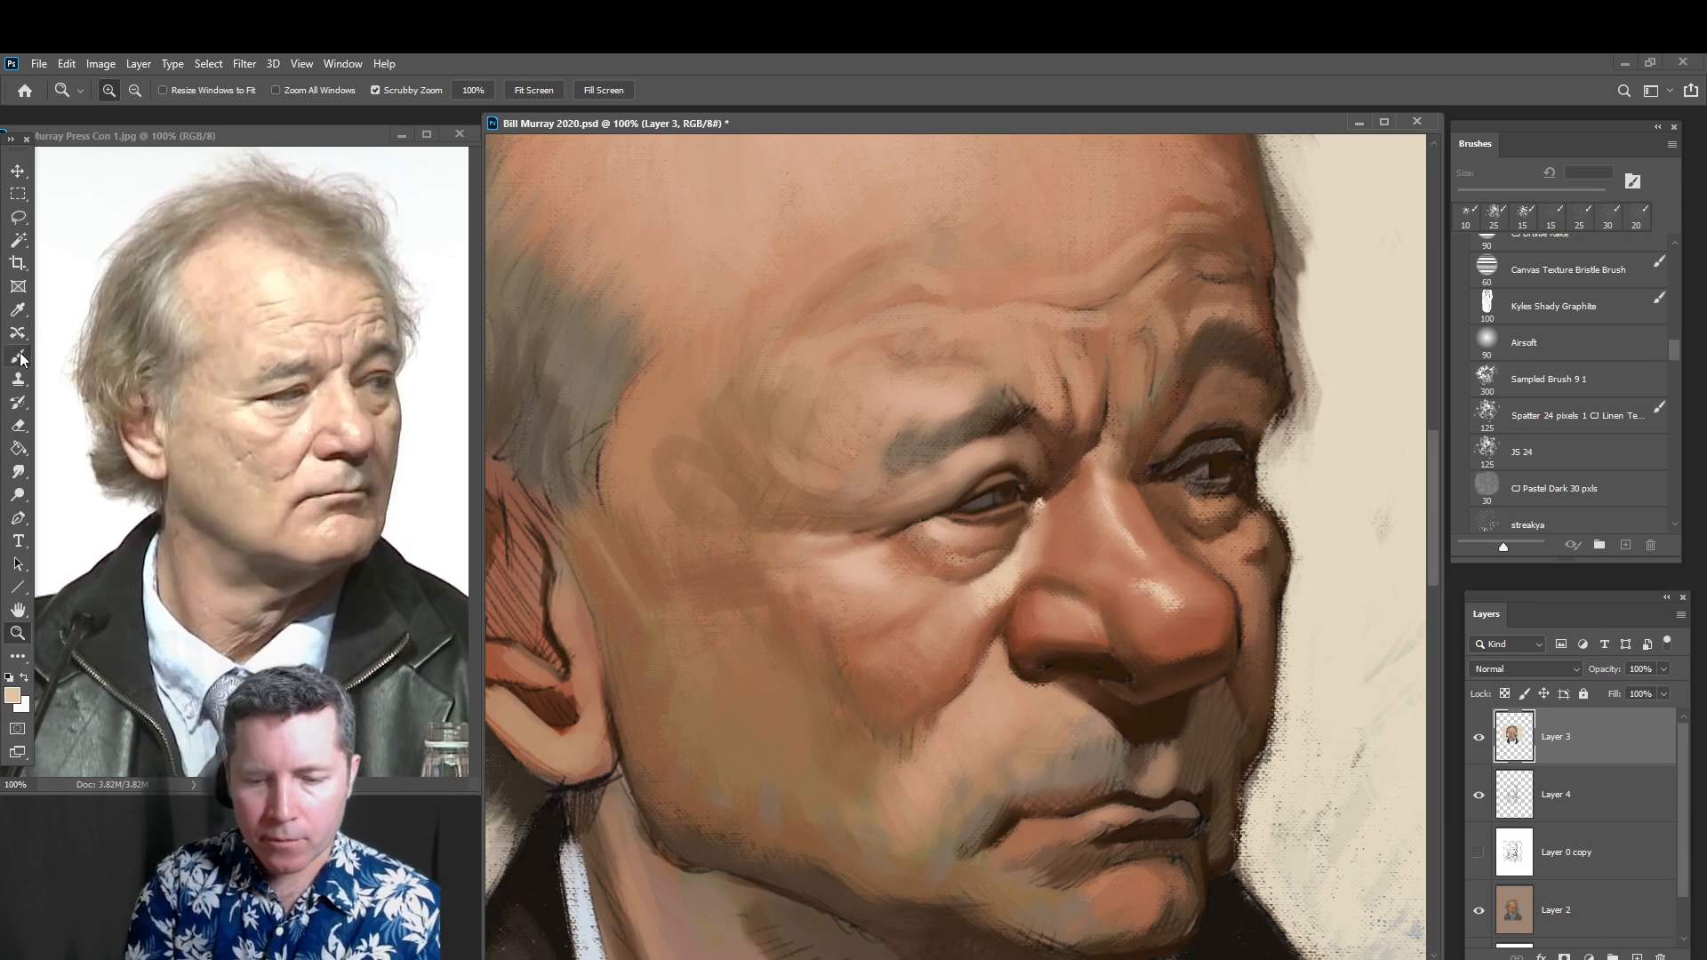
Soften the area below the far eye with the Brush tool at 25 px using sampled orange skin tones
key("b")
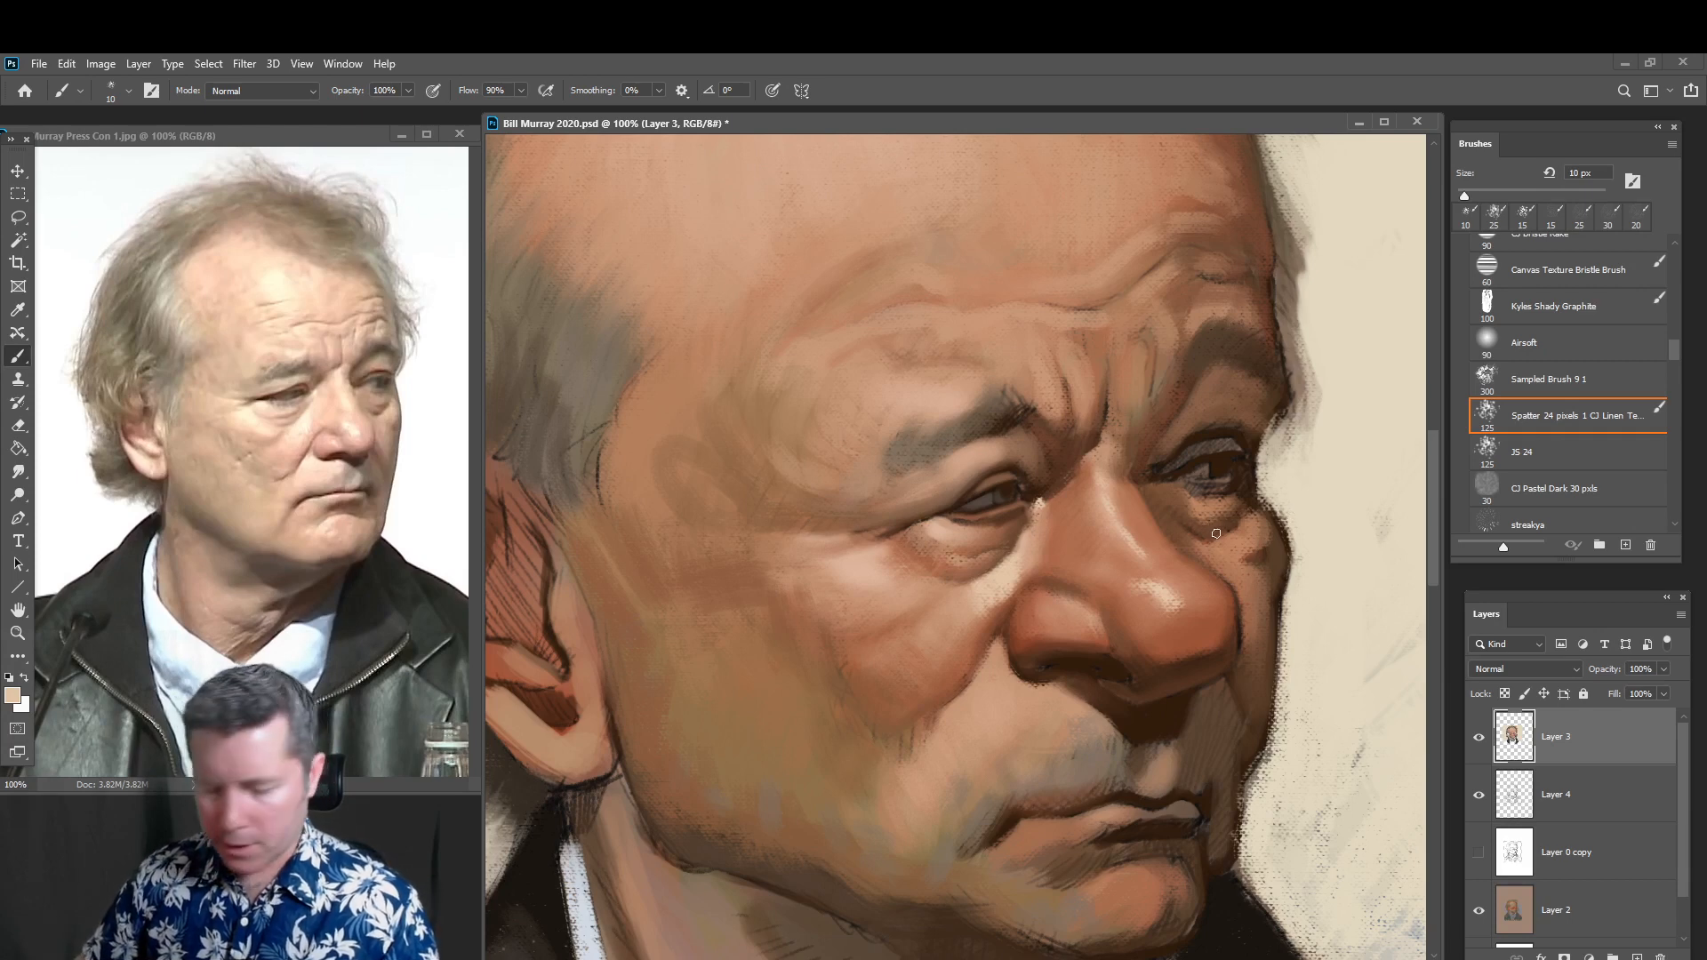
left_click(1217, 560, "alt")
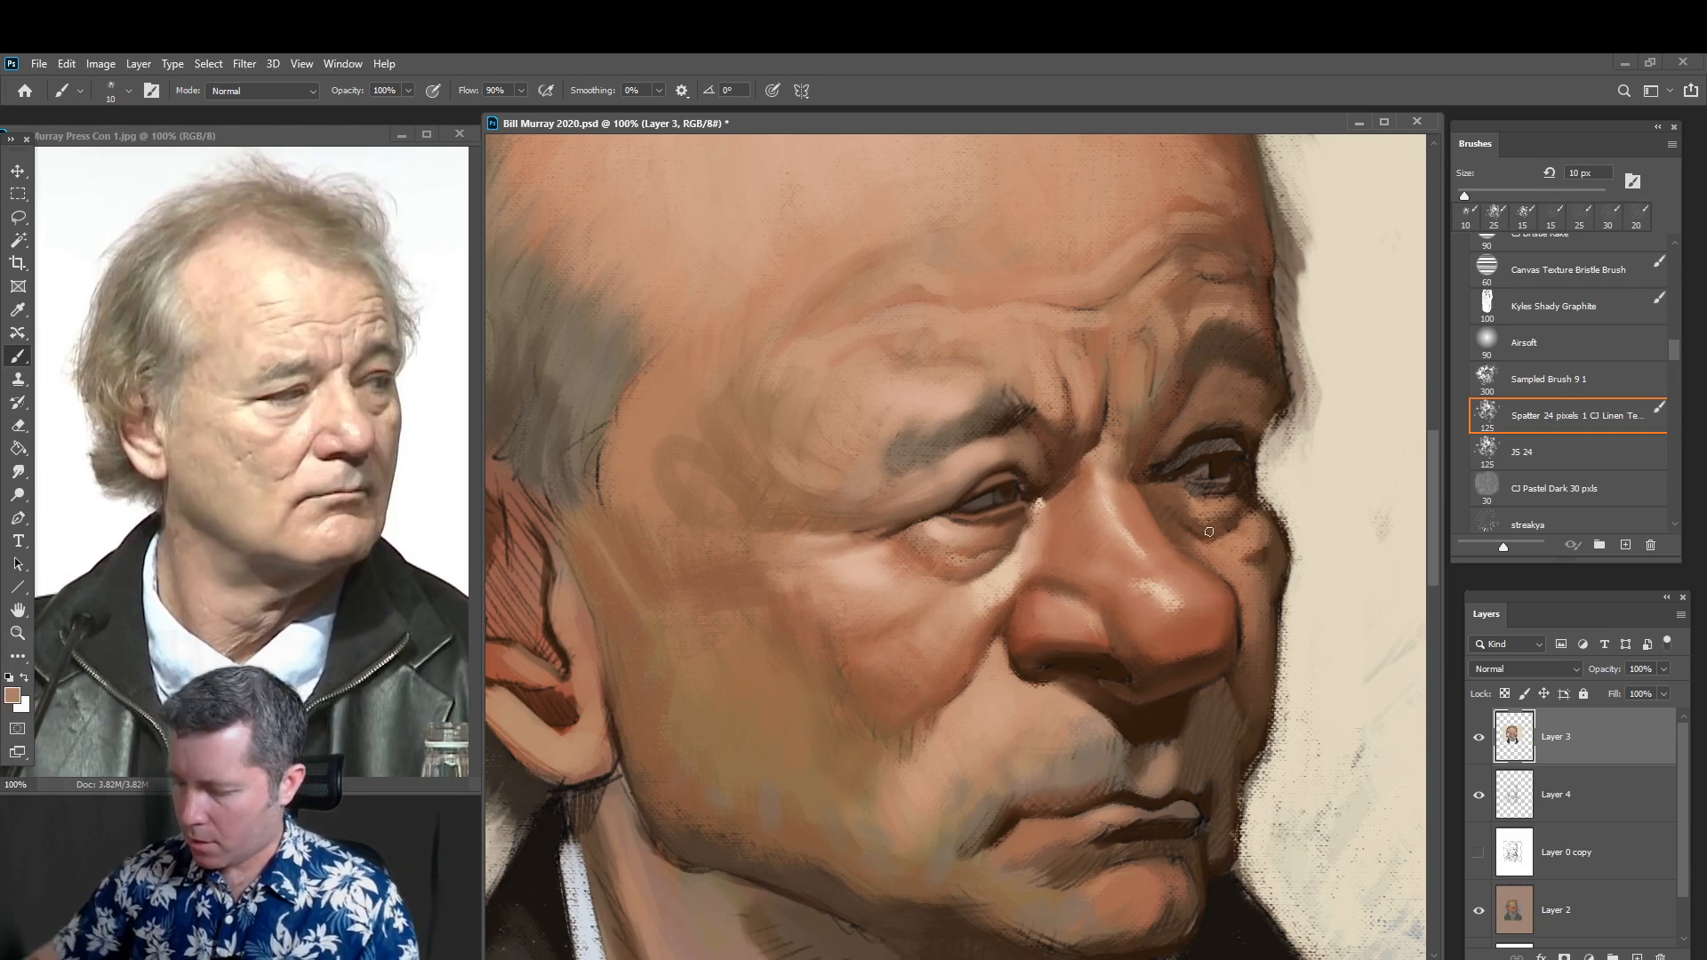
key("bracketright")
key("bracketright")
key("bracketright")
left_click_drag(1189, 534, 1209, 552)
left_click(1224, 561, "alt")
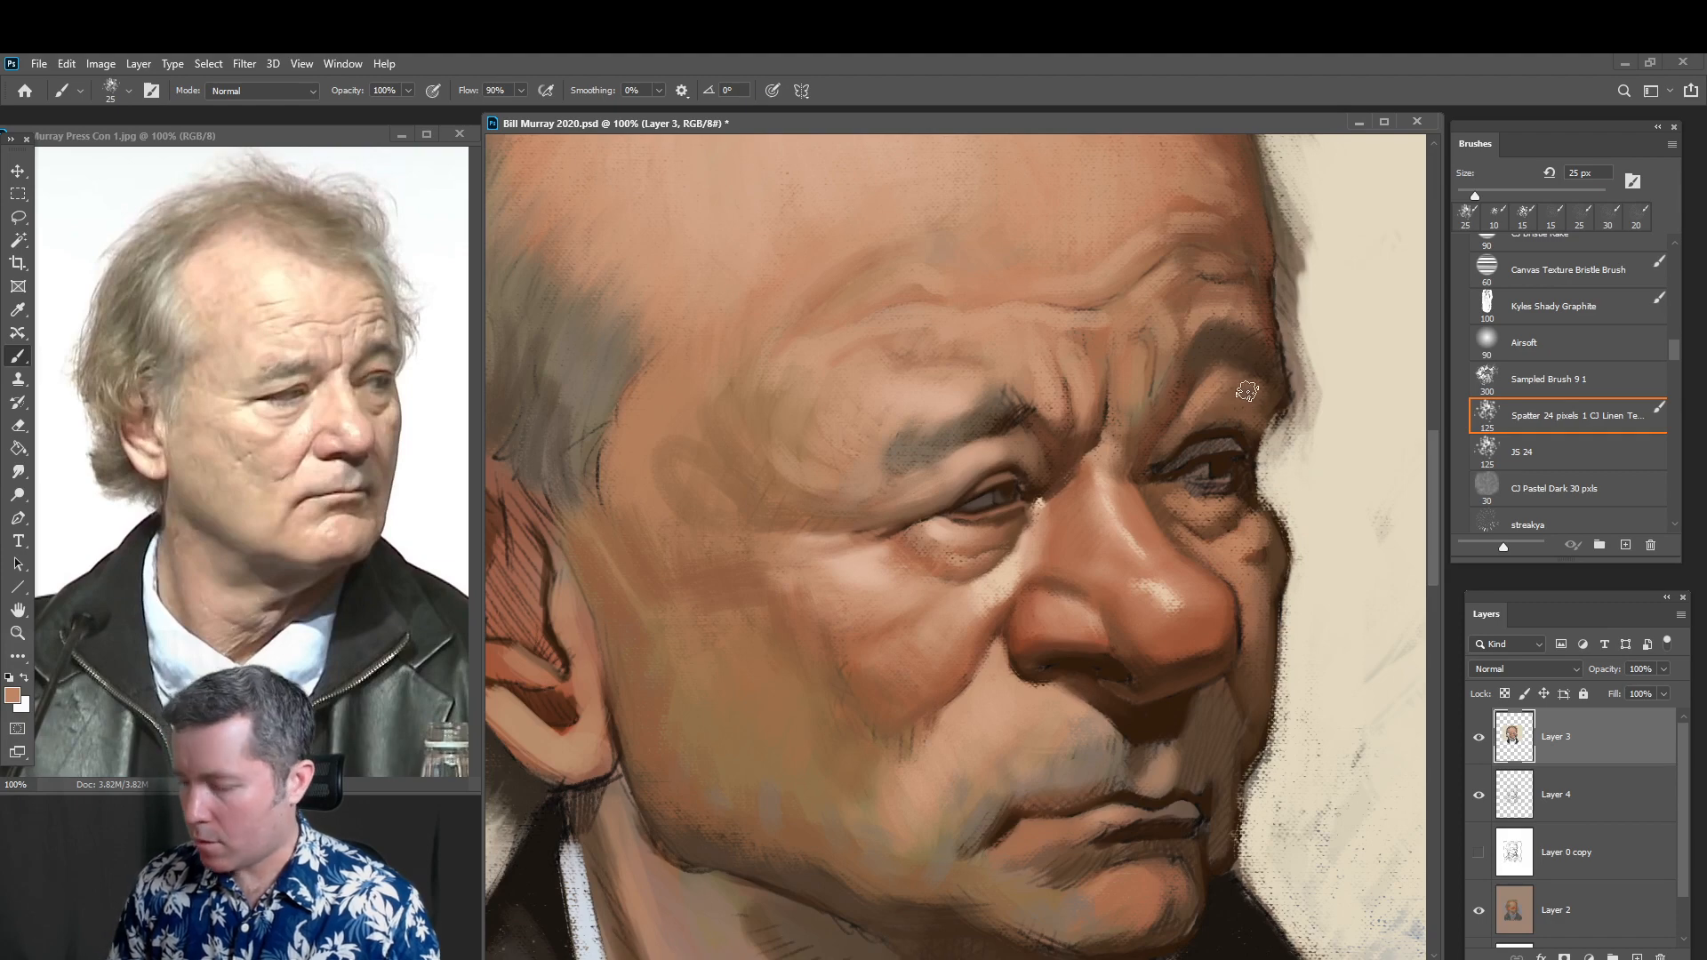
Model the skin between the far eye and its eyebrow with a mixed muted skin tone and sampled browns at 25 px
left_click(15, 696)
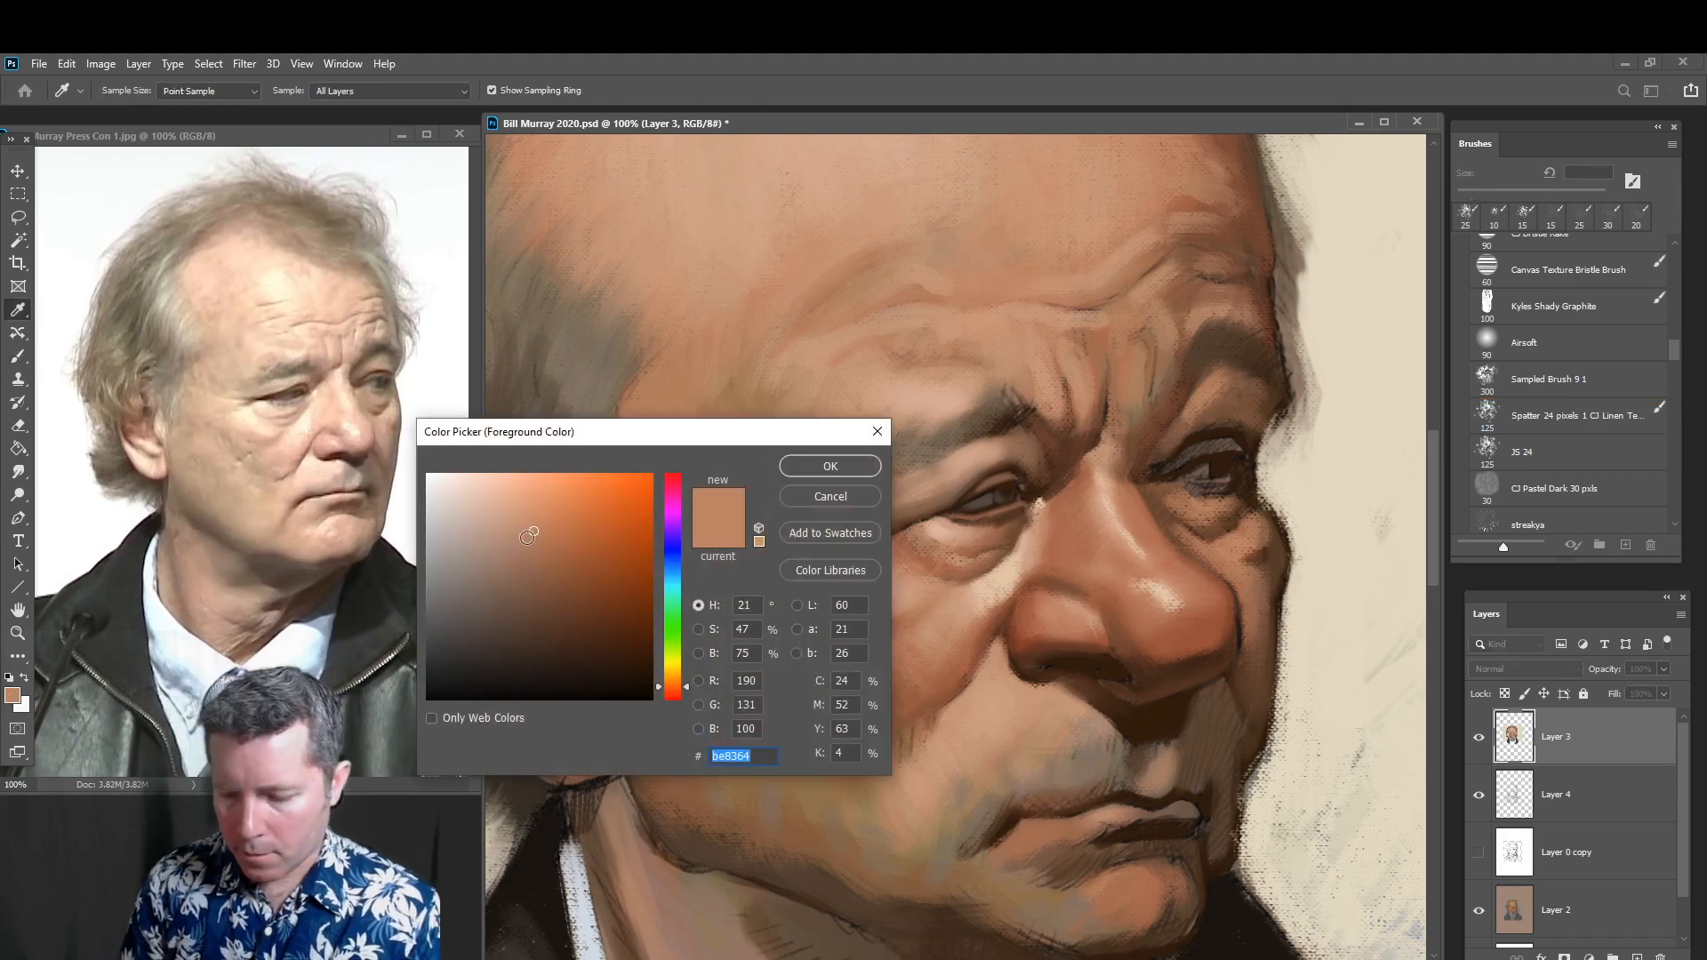
left_click(517, 539)
left_click(843, 472)
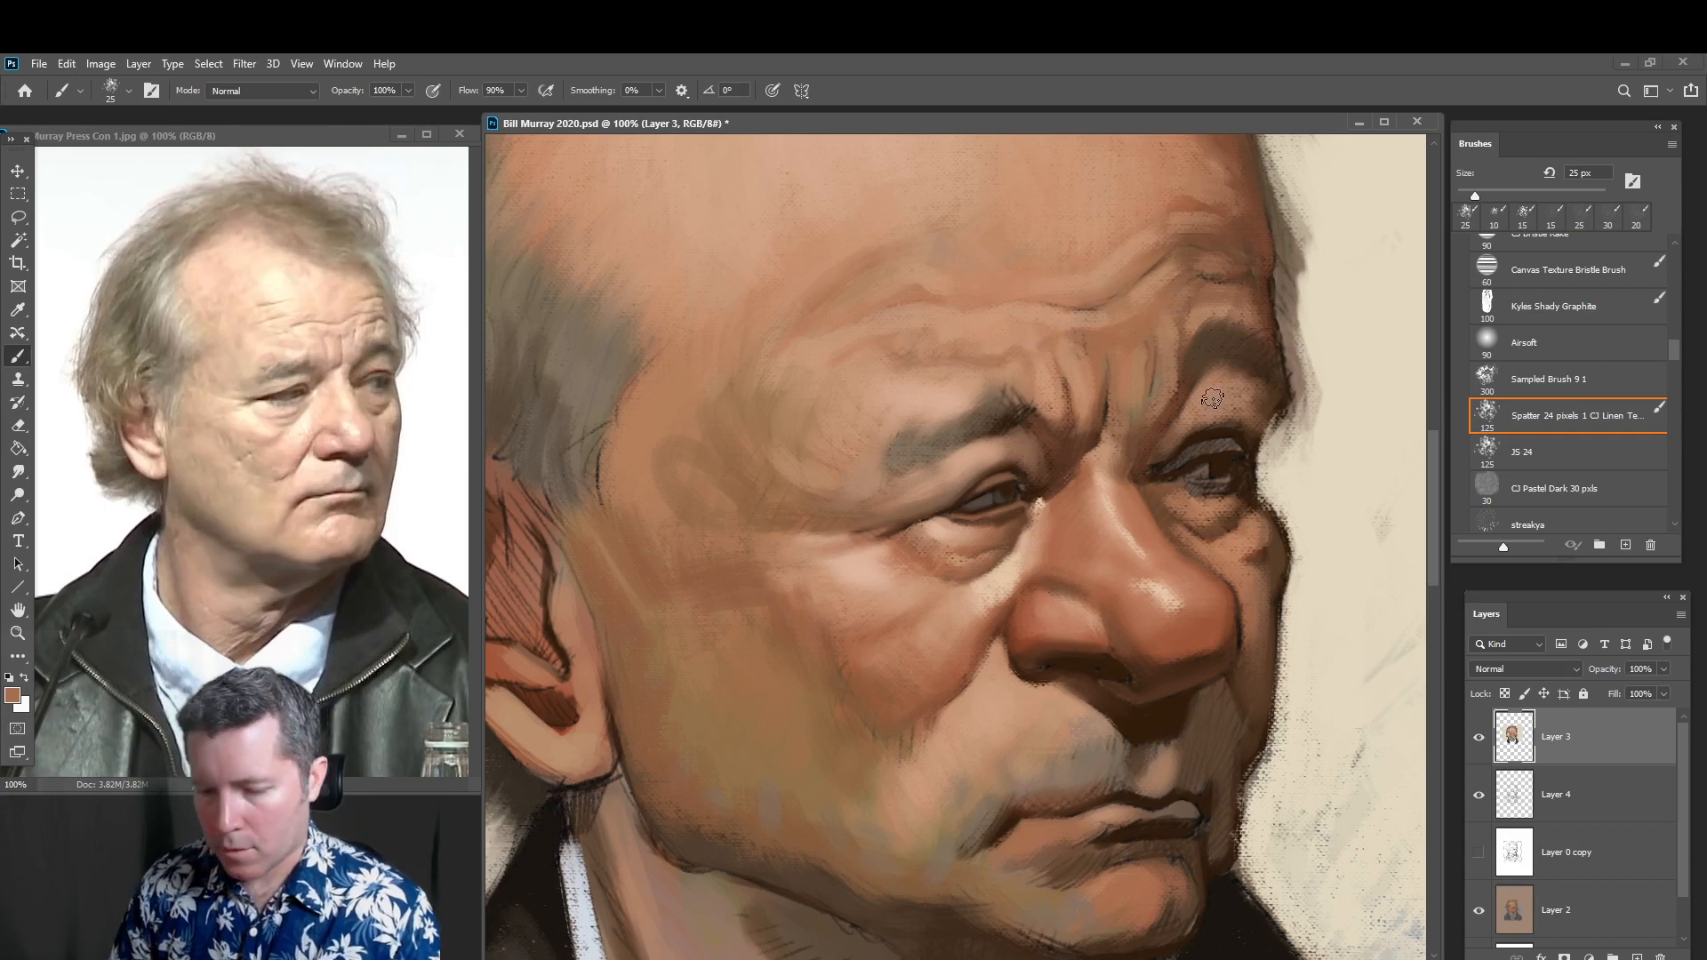
key("alt")
left_click(1154, 454, "alt")
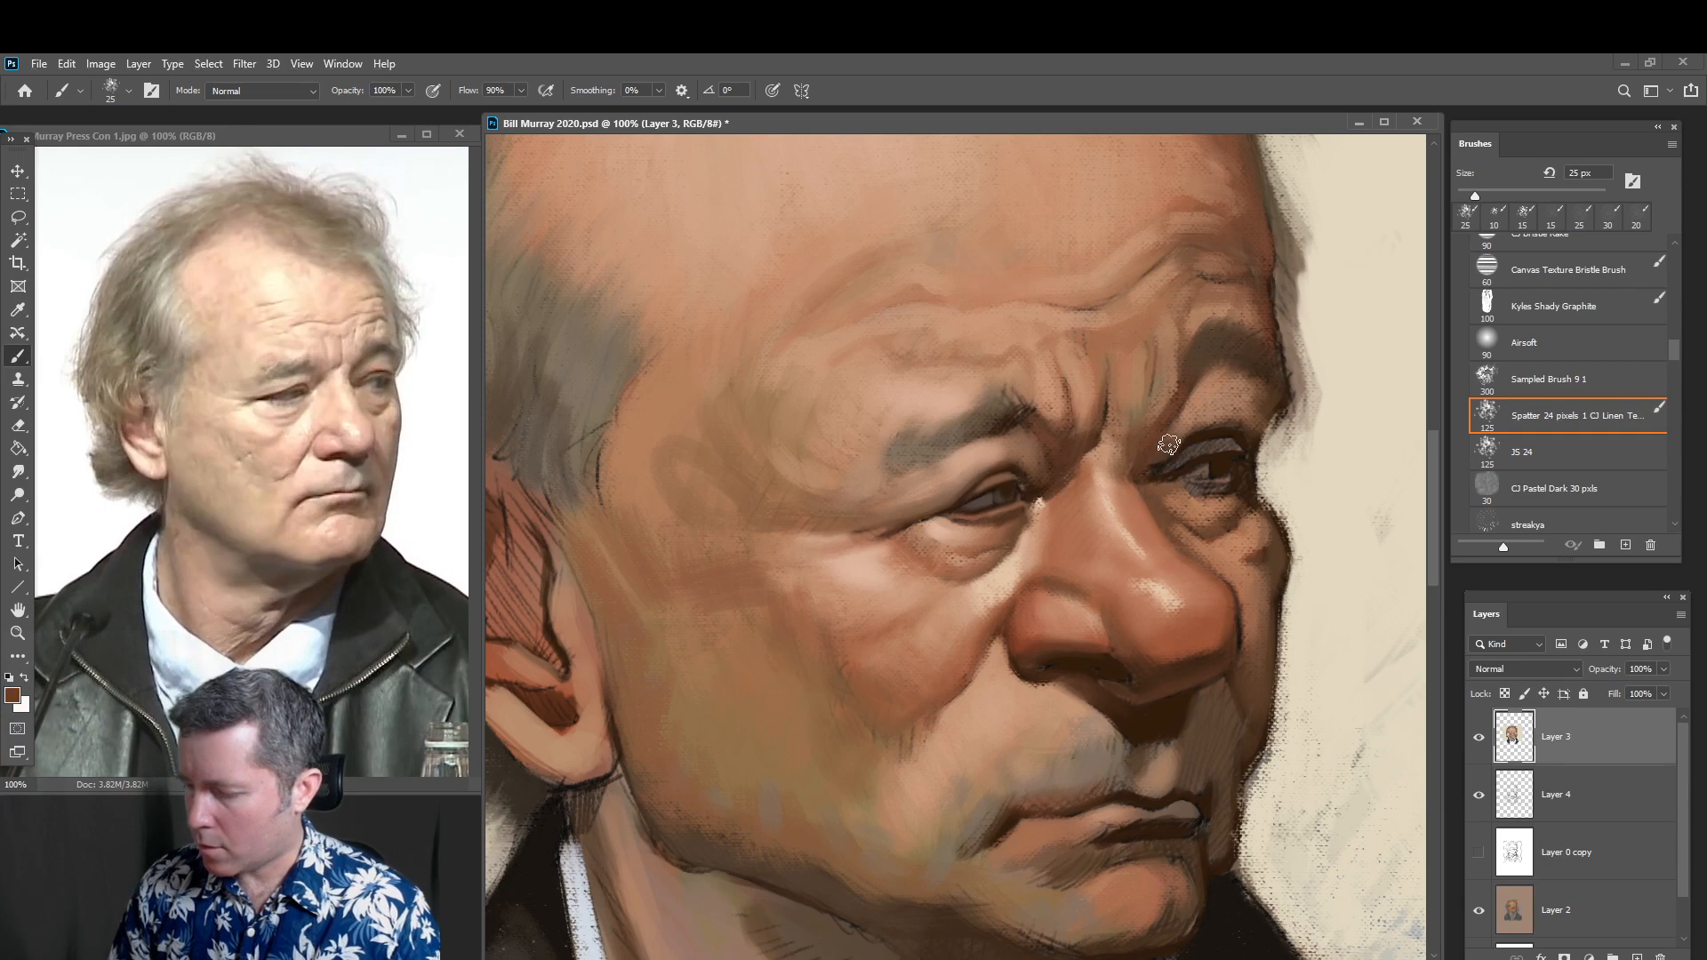
left_click(1192, 422, "alt")
Refine the details of the far eye with a brown sampled from the near eye, using a 10 px brush
left_click(1000, 498, "alt")
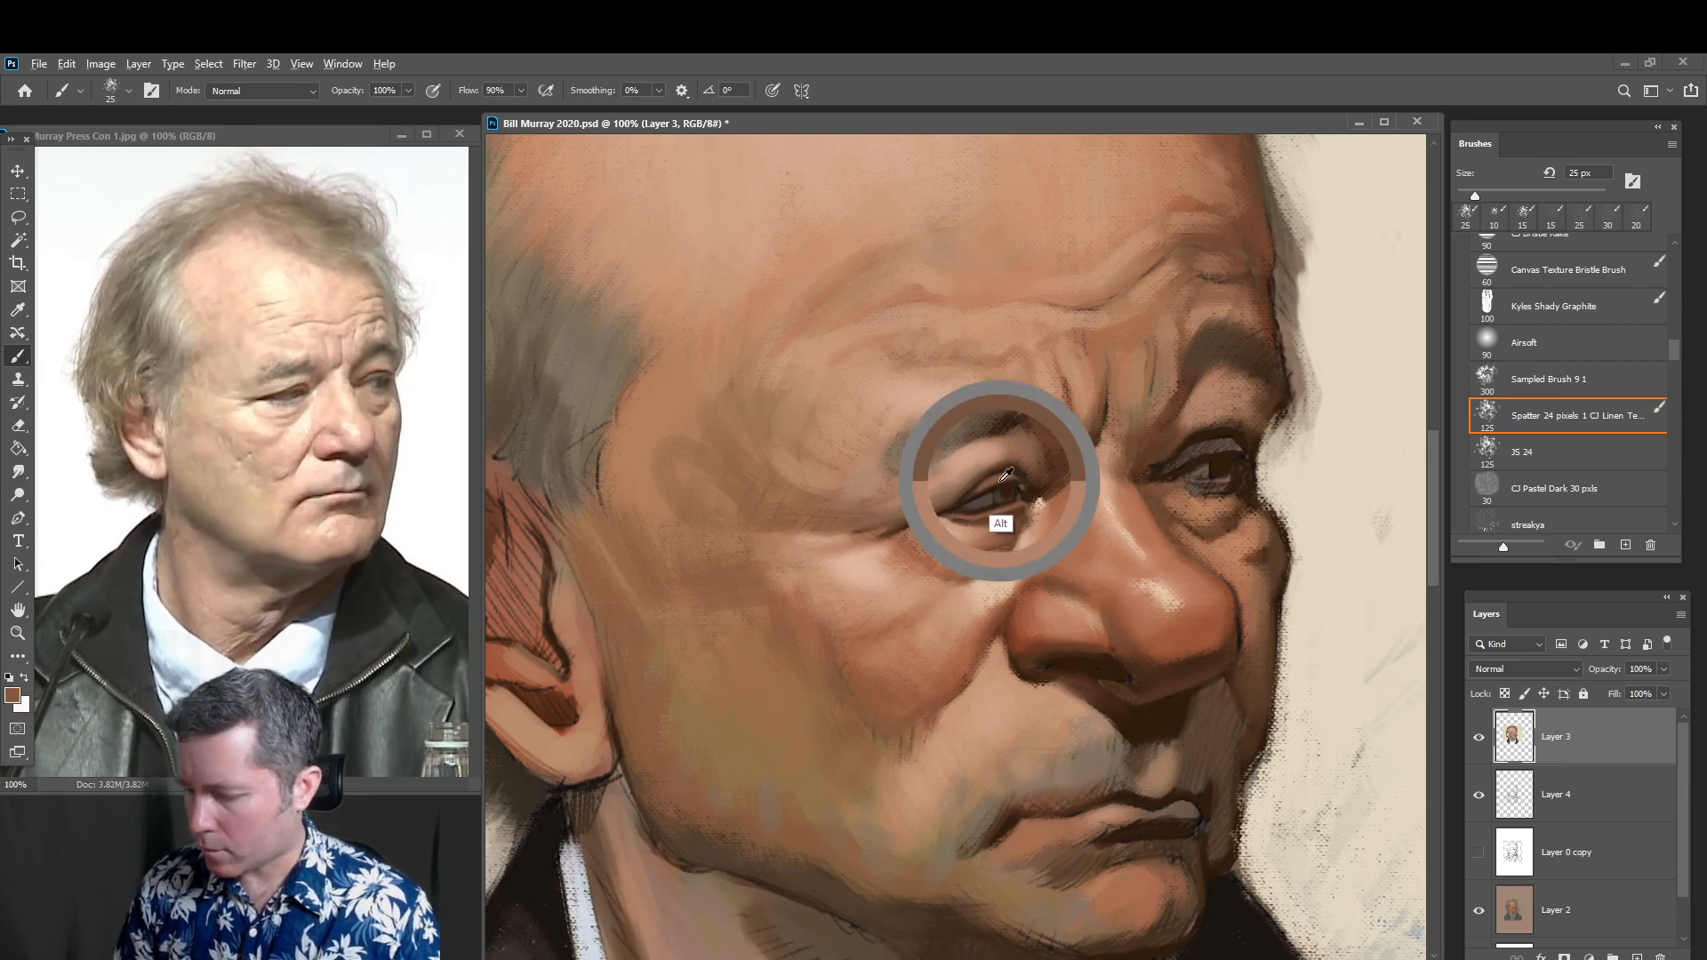
key("bracketleft")
key("bracketleft")
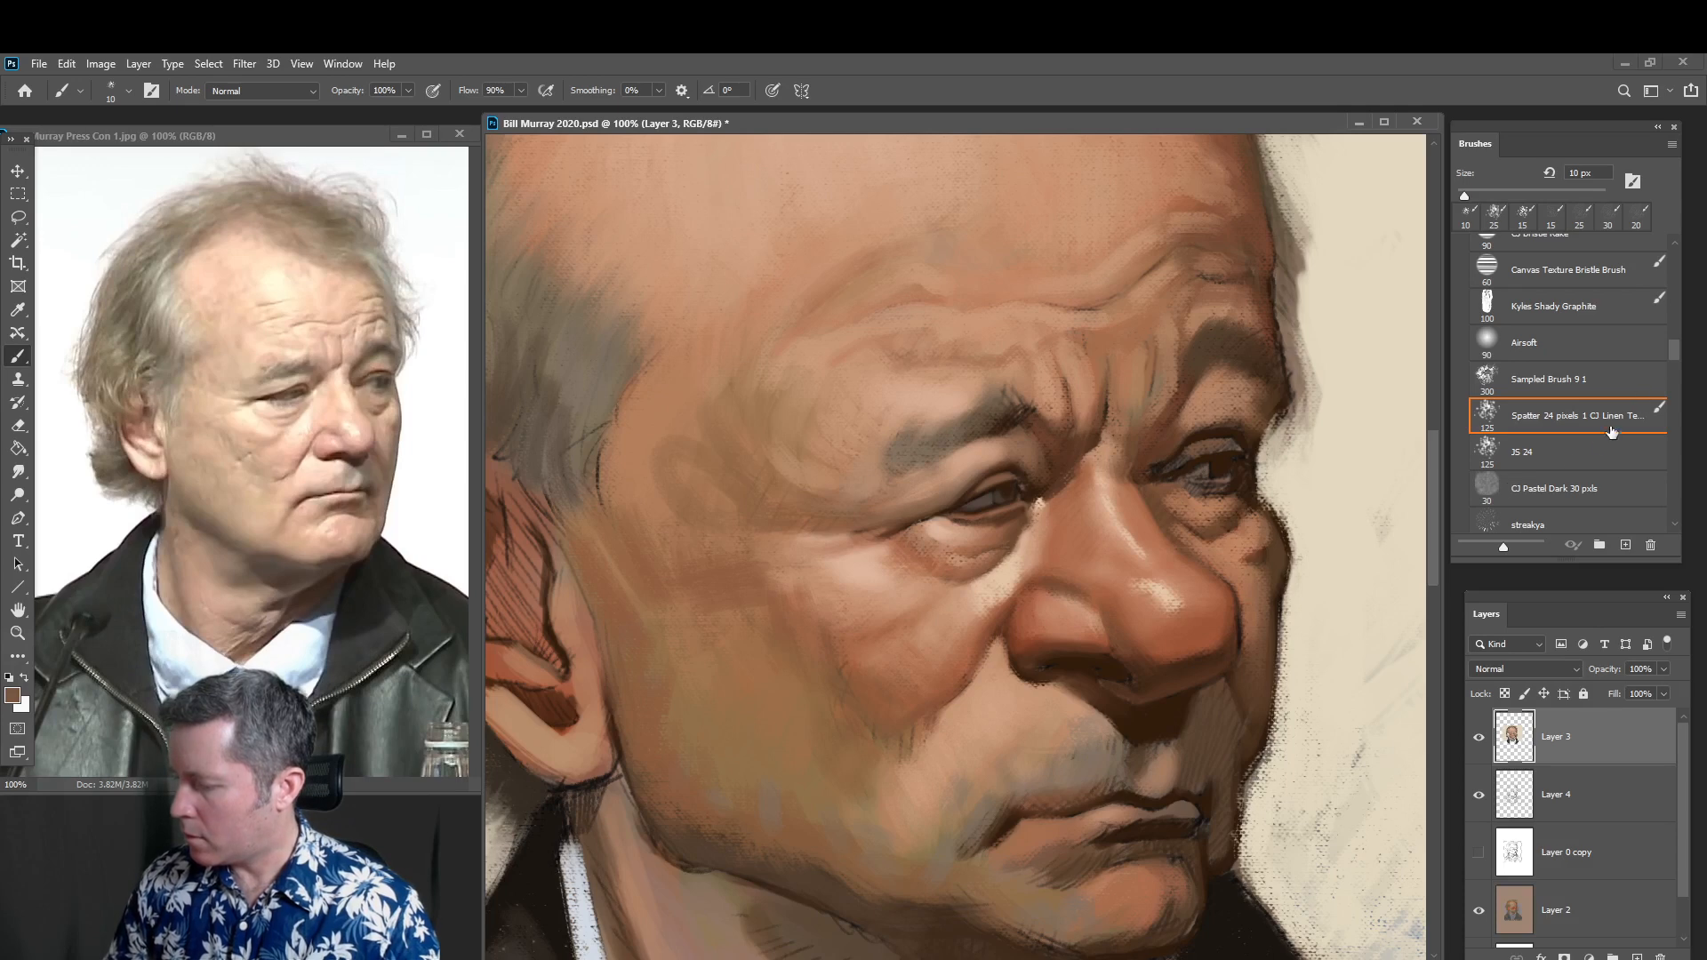
Switch to the CJ Pastel Dark 30 pxls brush and reduce its size to 9 px
mouse_move(1681, 361)
left_mouse_down()
mouse_move(1677, 390)
mouse_move(1680, 357)
left_mouse_up()
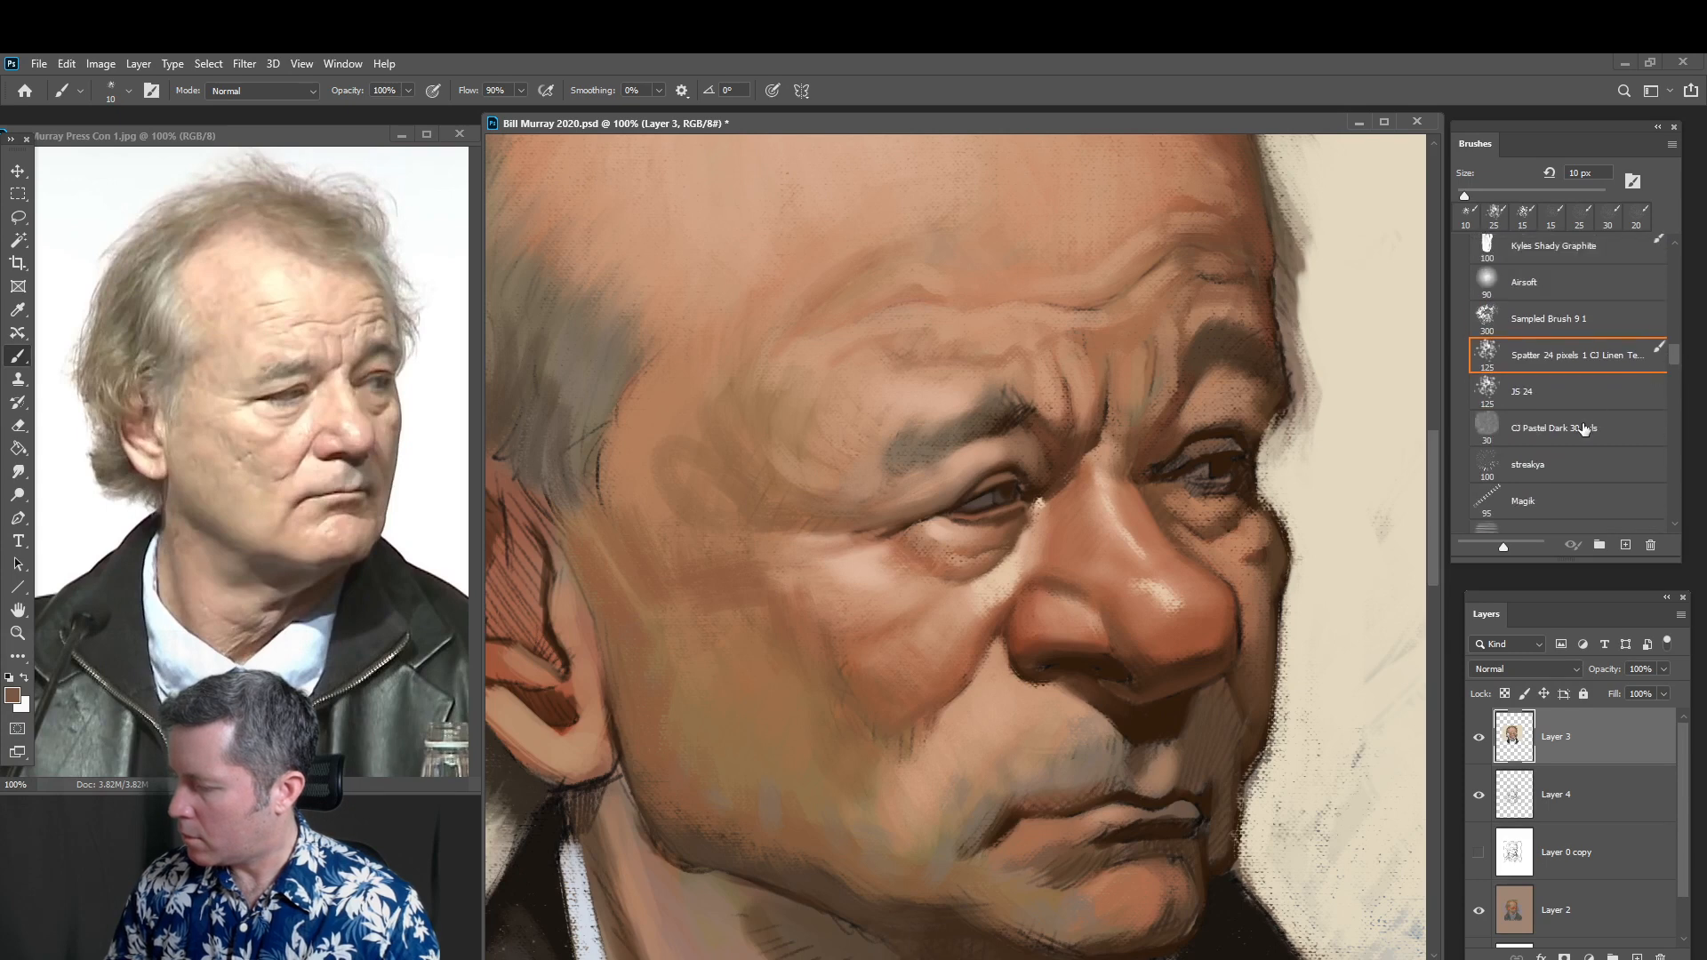
left_click(1556, 428)
key("bracketleft")
key("bracketleft")
key("bracketleft")
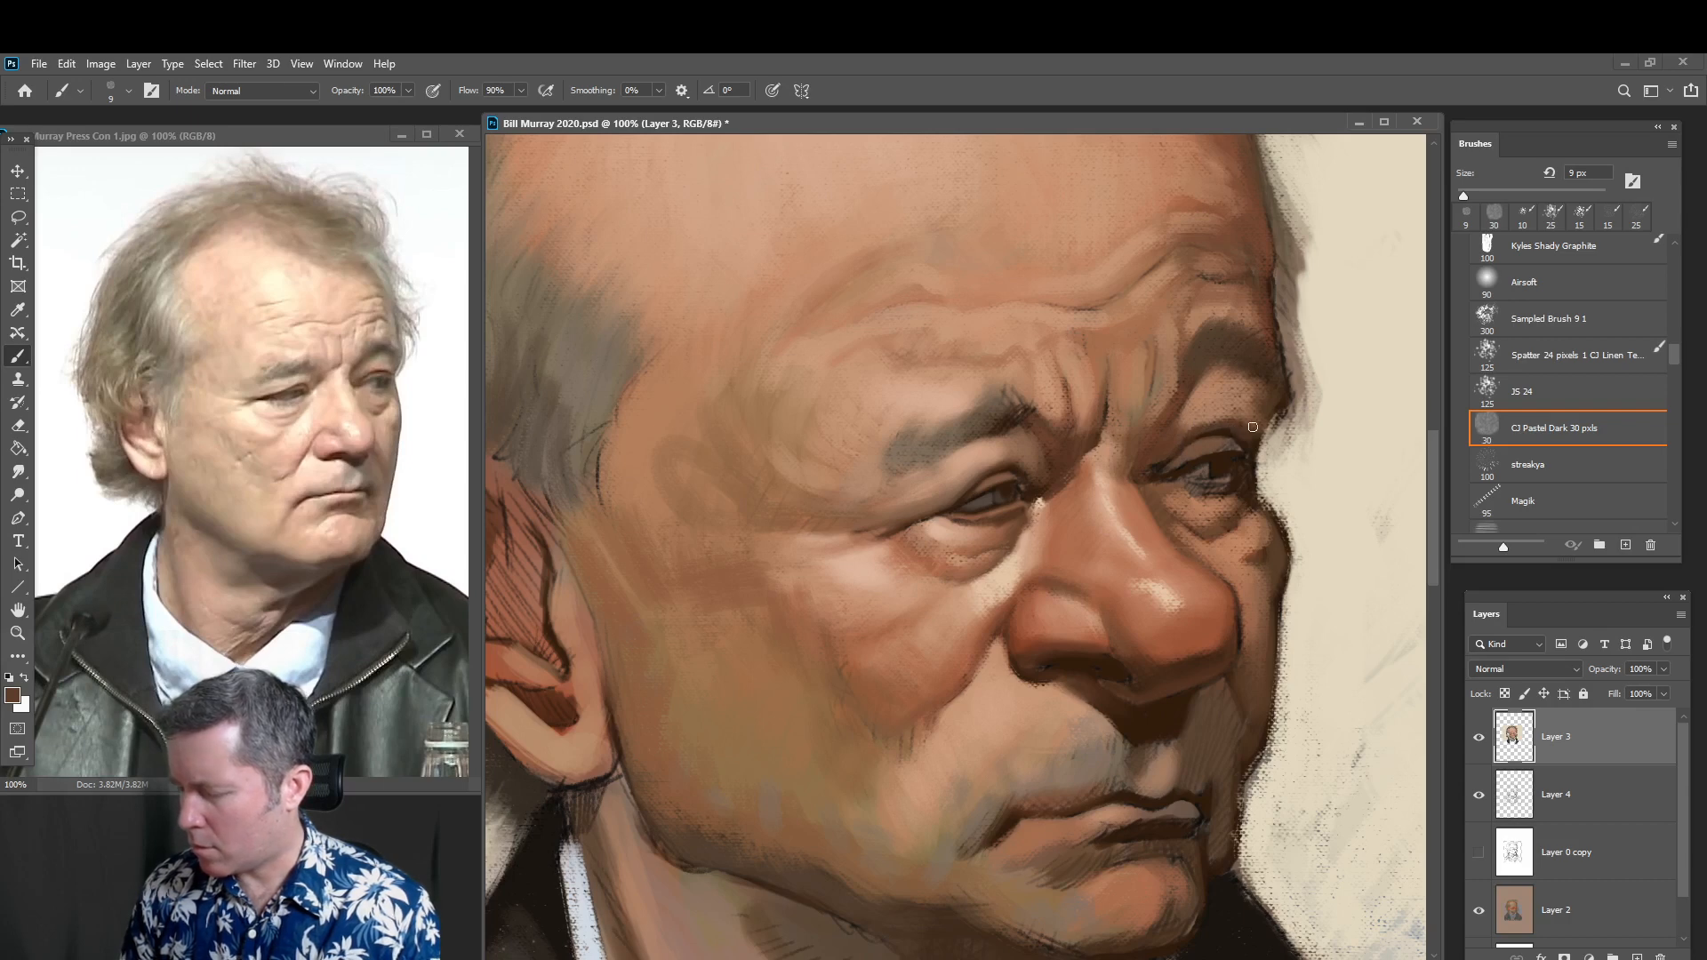
Define the far eye's lids and iris at 9 px with a mixed darker brown and sampled eye and eyelid tones
left_click(12, 694)
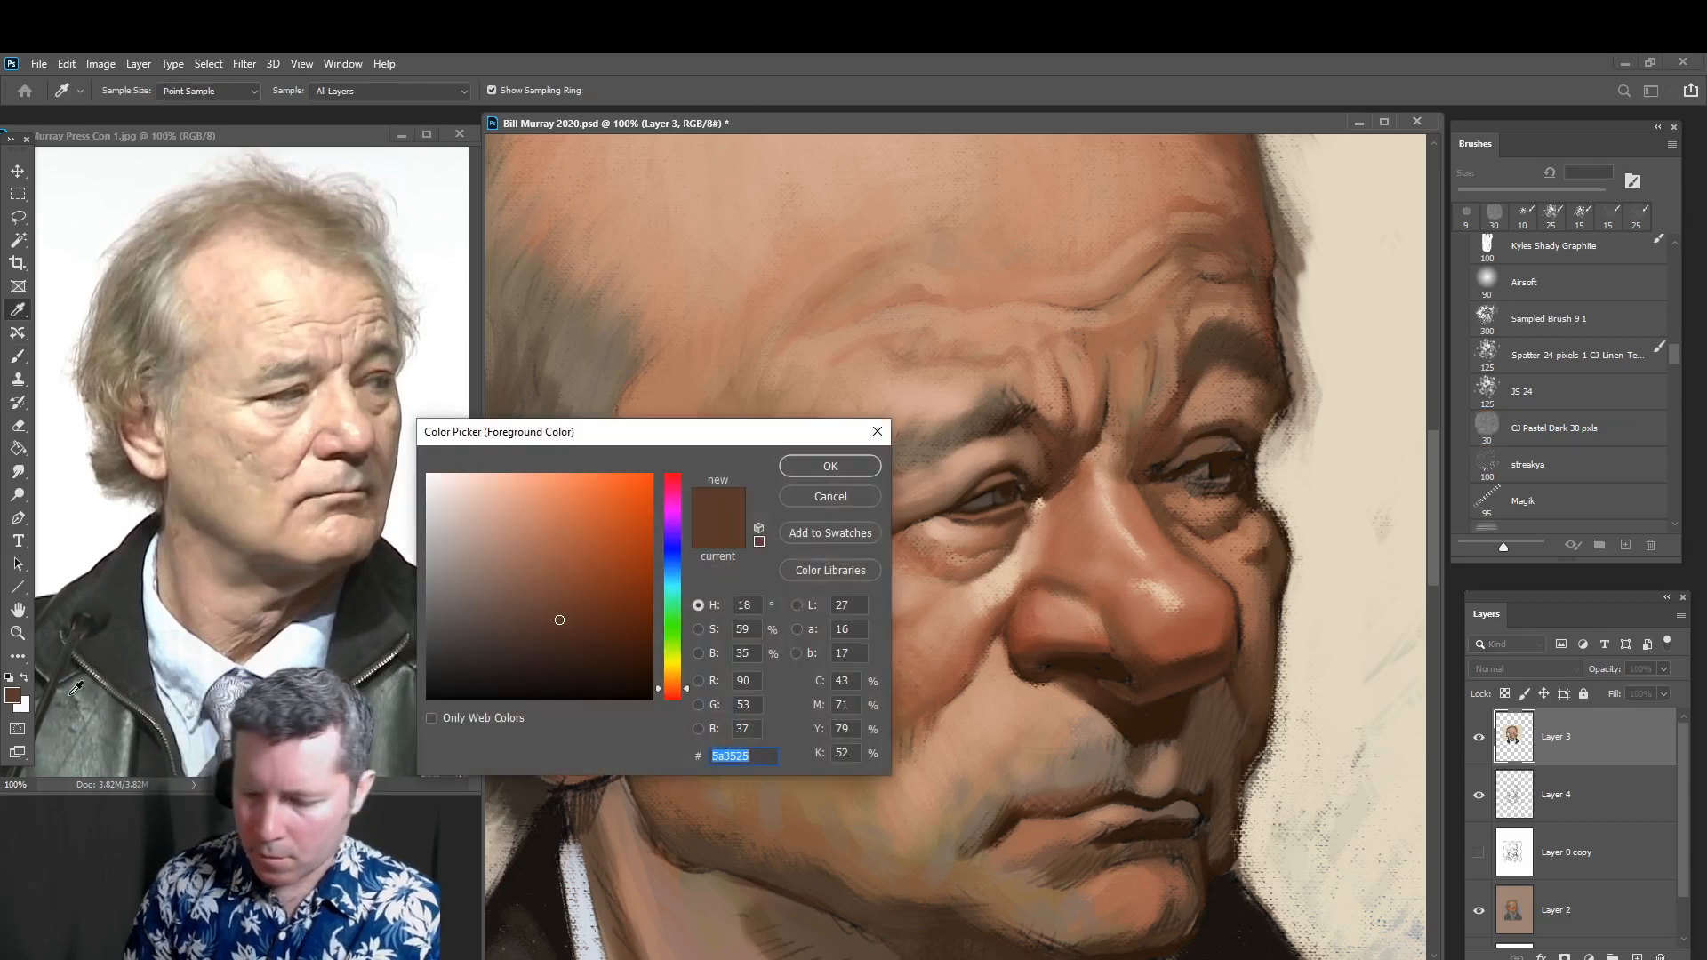
left_click(582, 639)
left_click(832, 467)
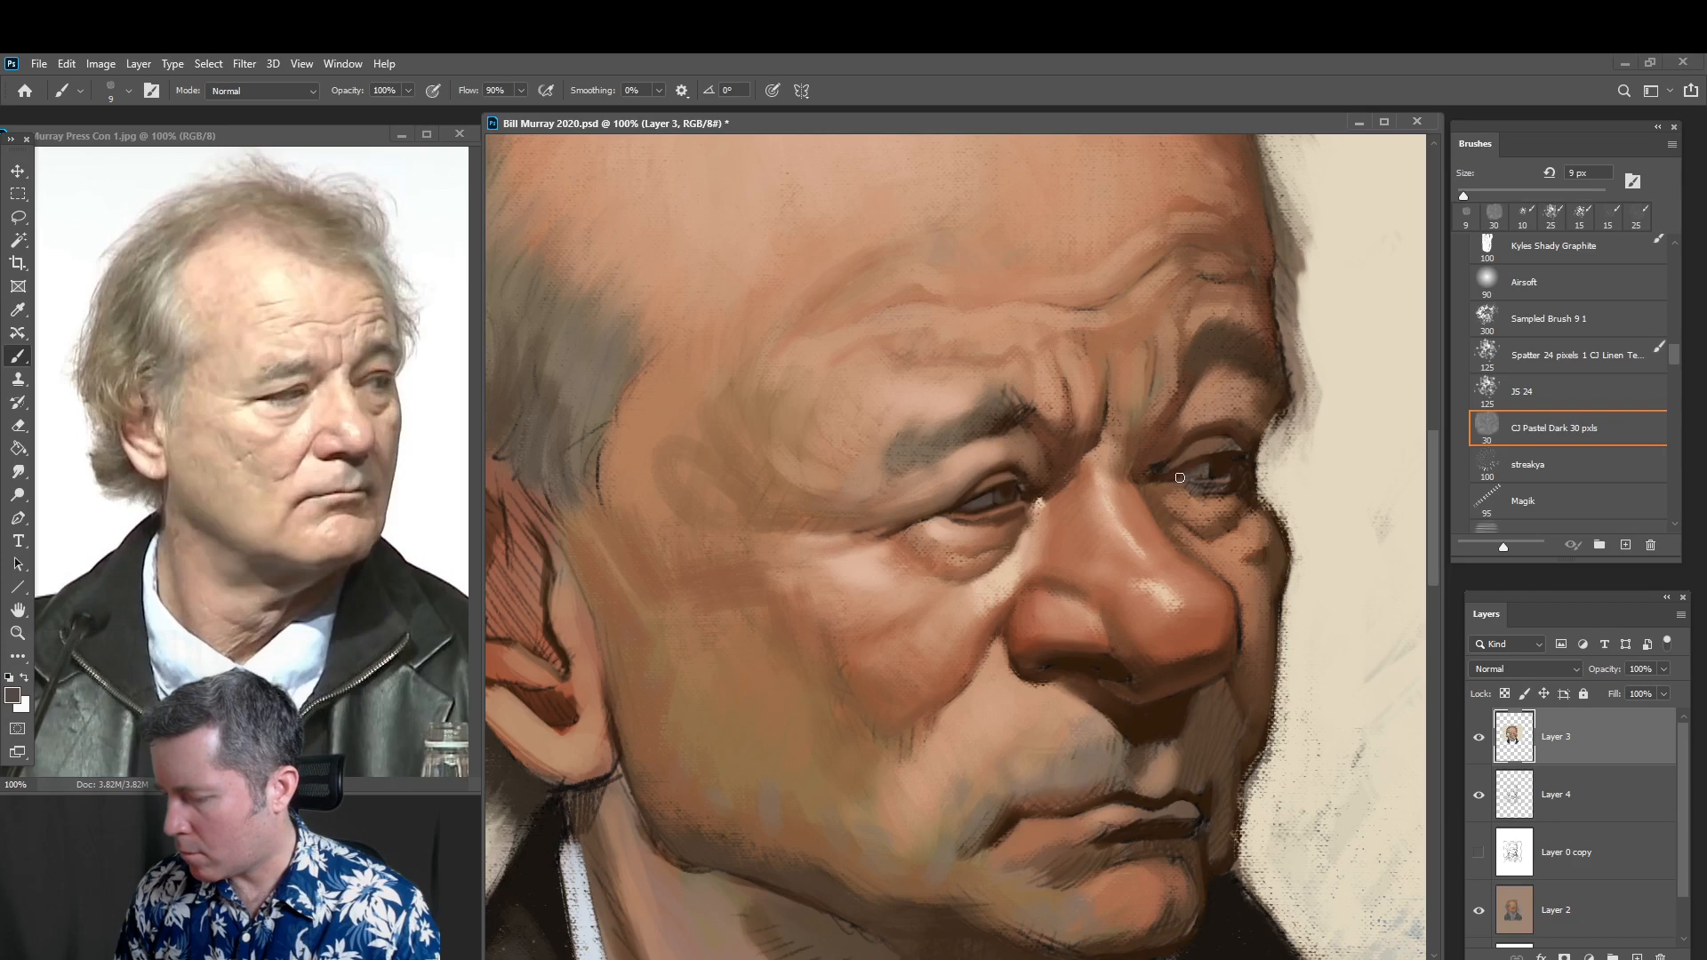
left_click(1222, 463, "alt")
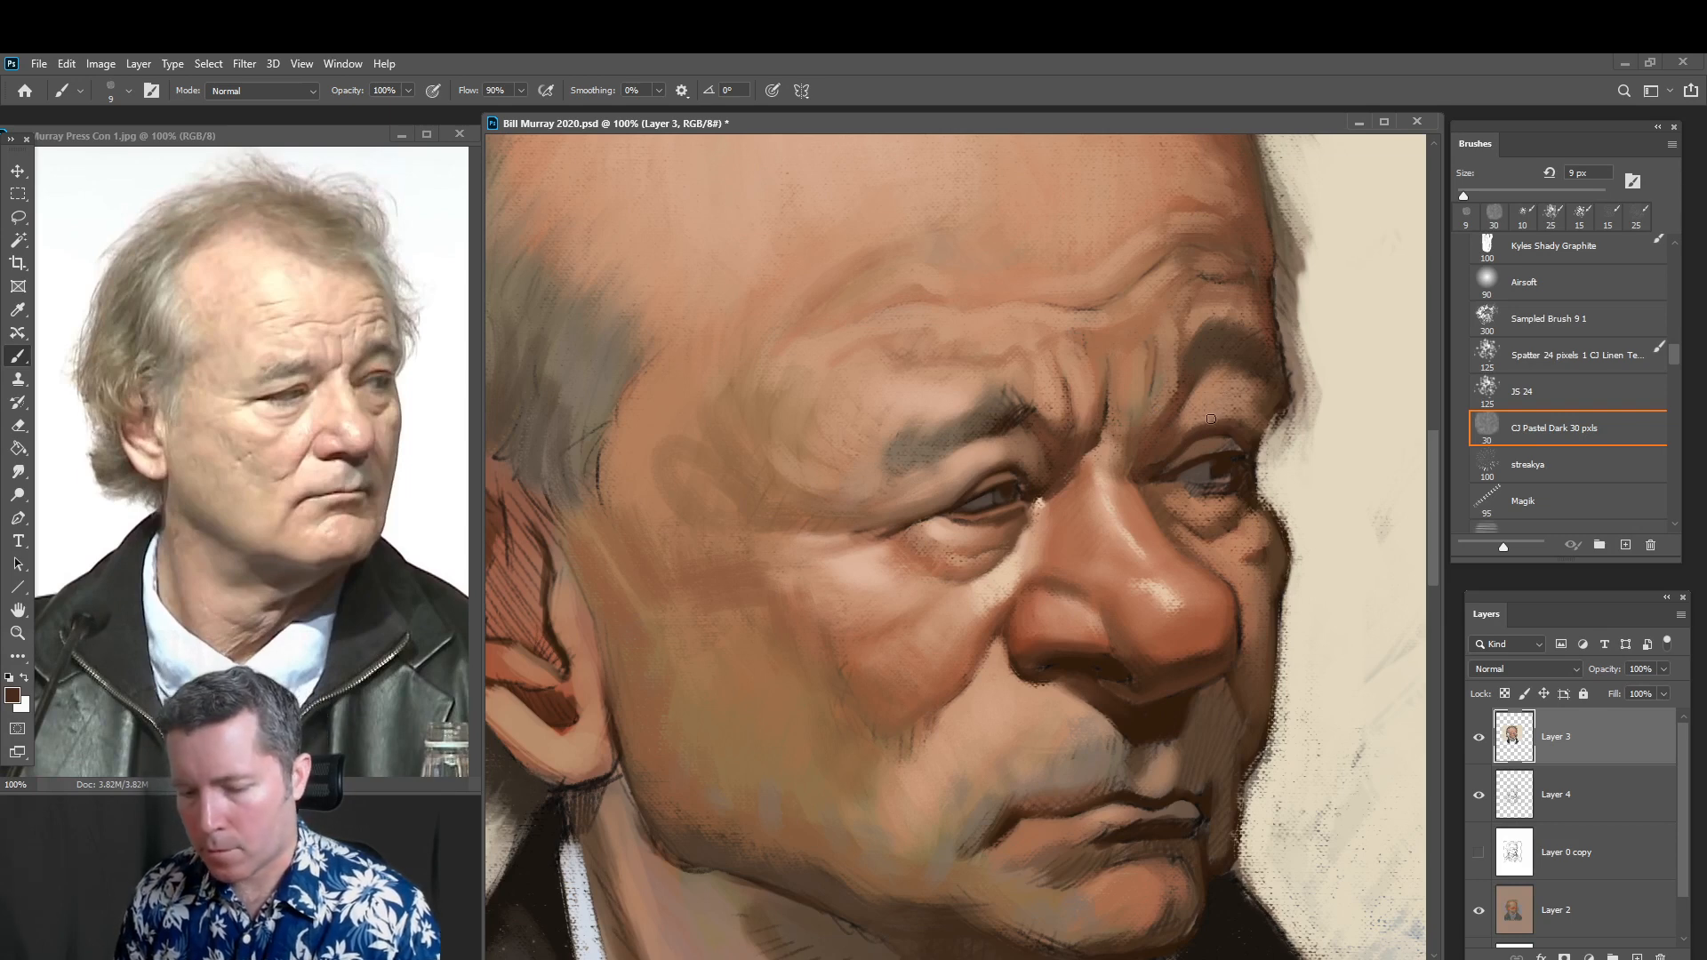
left_click(1197, 450, "alt")
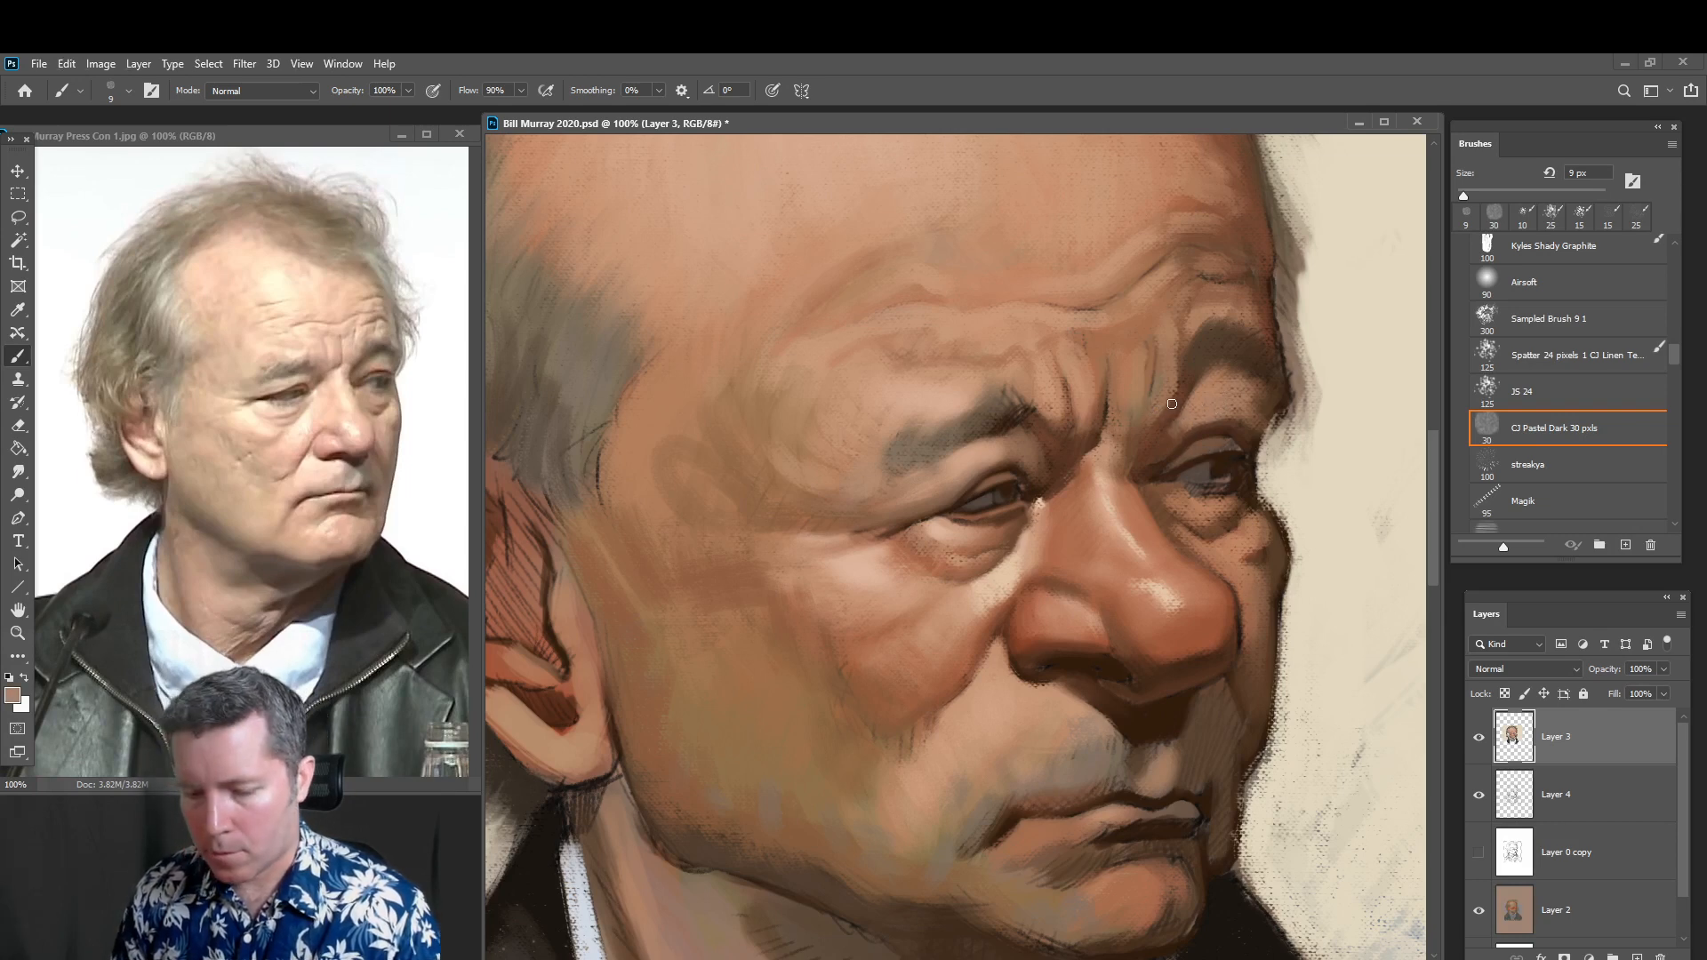
Rework the frown creases between the eyebrows in reddish brown, enlarging the brush from 9 to 15 px
mouse_move(1156, 433)
left_mouse_down()
mouse_move(1109, 507)
mouse_move(1122, 455)
left_mouse_up()
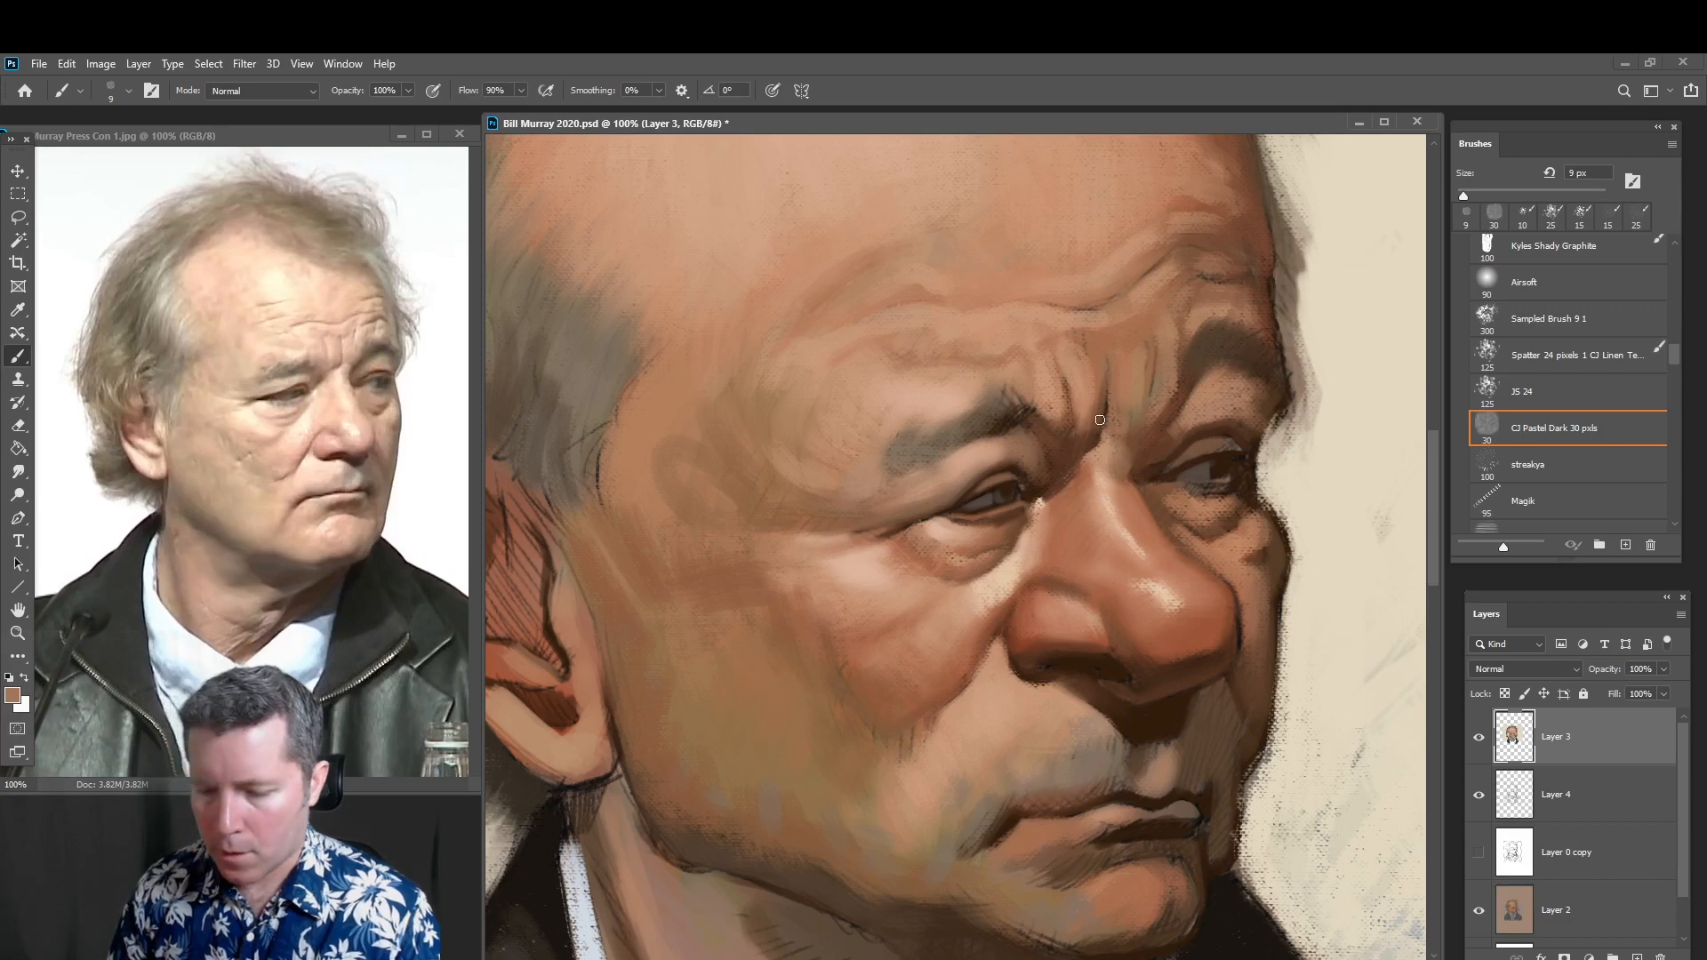
key("bracketright")
key("bracketright")
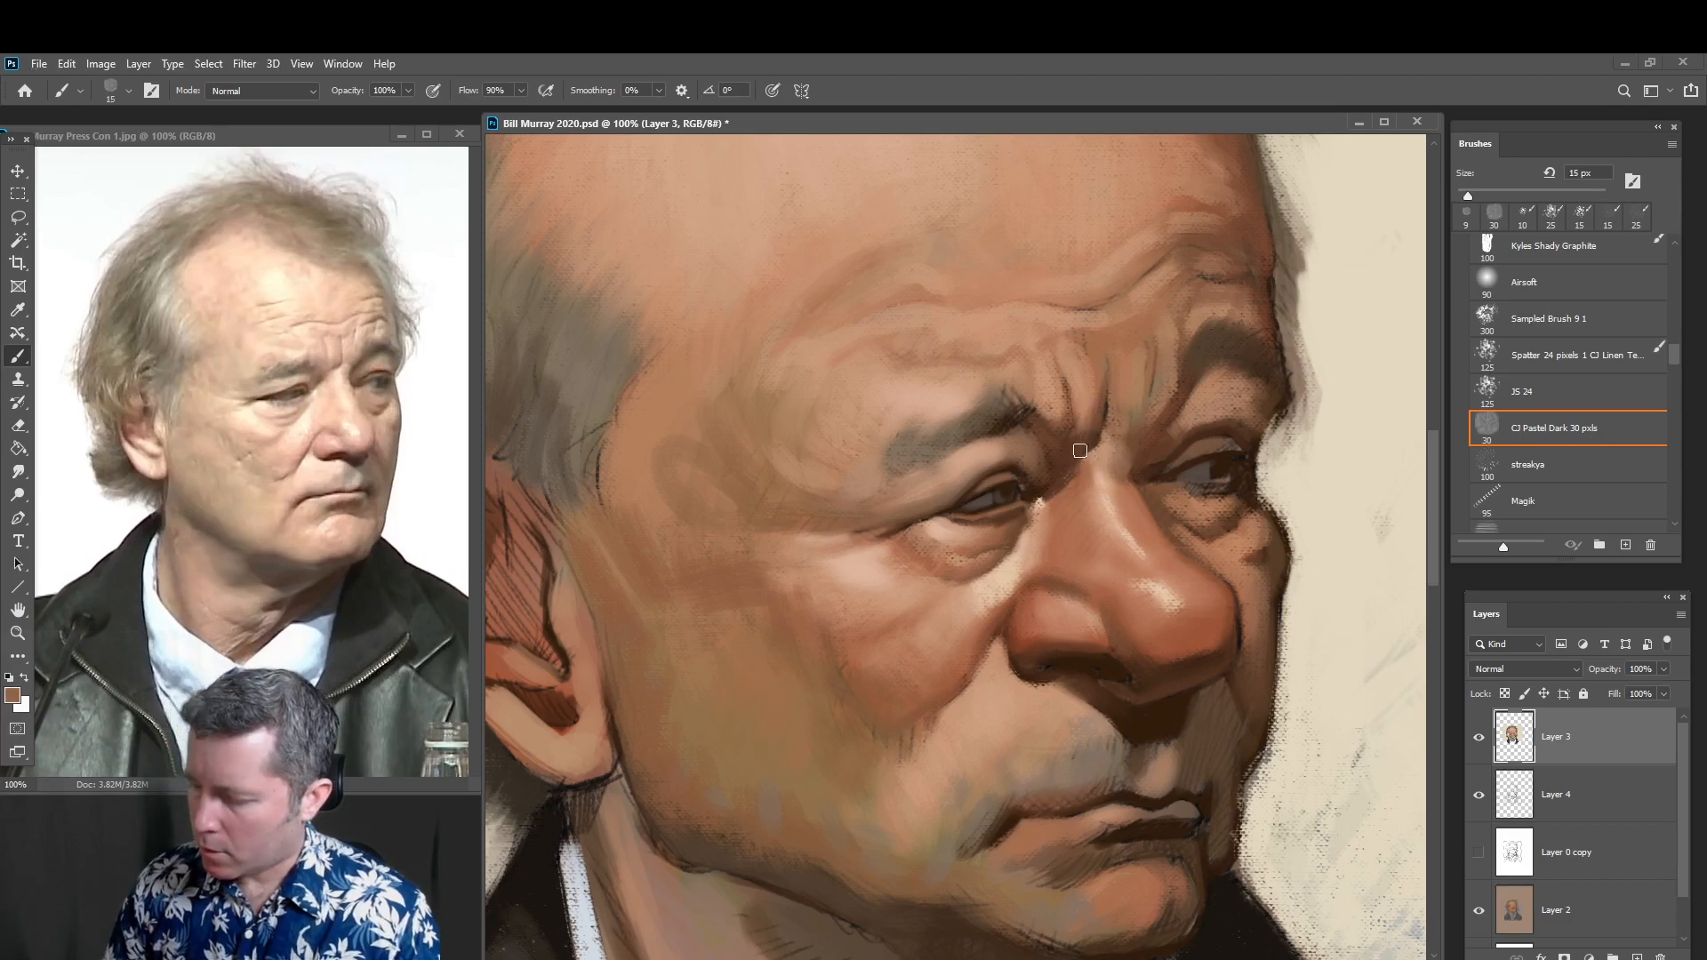
mouse_move(1080, 451)
left_mouse_down()
mouse_move(1114, 391)
mouse_move(1107, 347)
mouse_move(1102, 389)
mouse_move(1077, 331)
mouse_move(1104, 373)
mouse_move(1081, 346)
mouse_move(1088, 383)
mouse_move(1053, 351)
left_mouse_up()
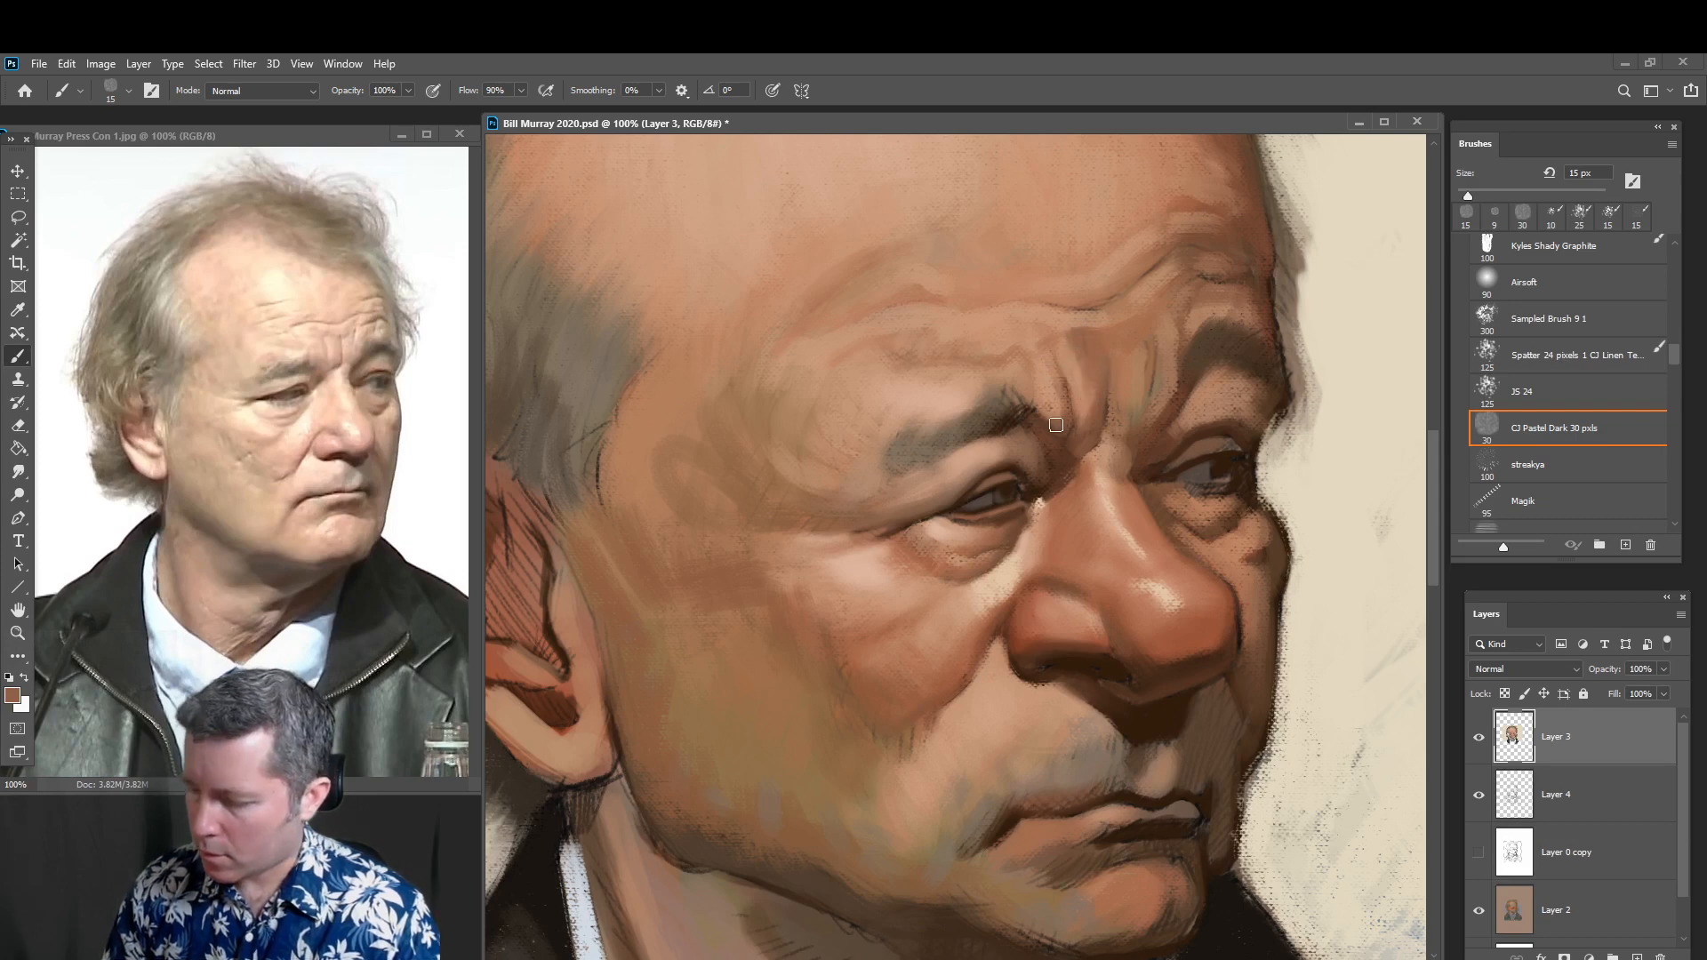
mouse_move(1058, 433)
left_mouse_down()
mouse_move(1058, 371)
mouse_move(1071, 419)
left_mouse_up()
left_click_drag(1055, 359, 1069, 421)
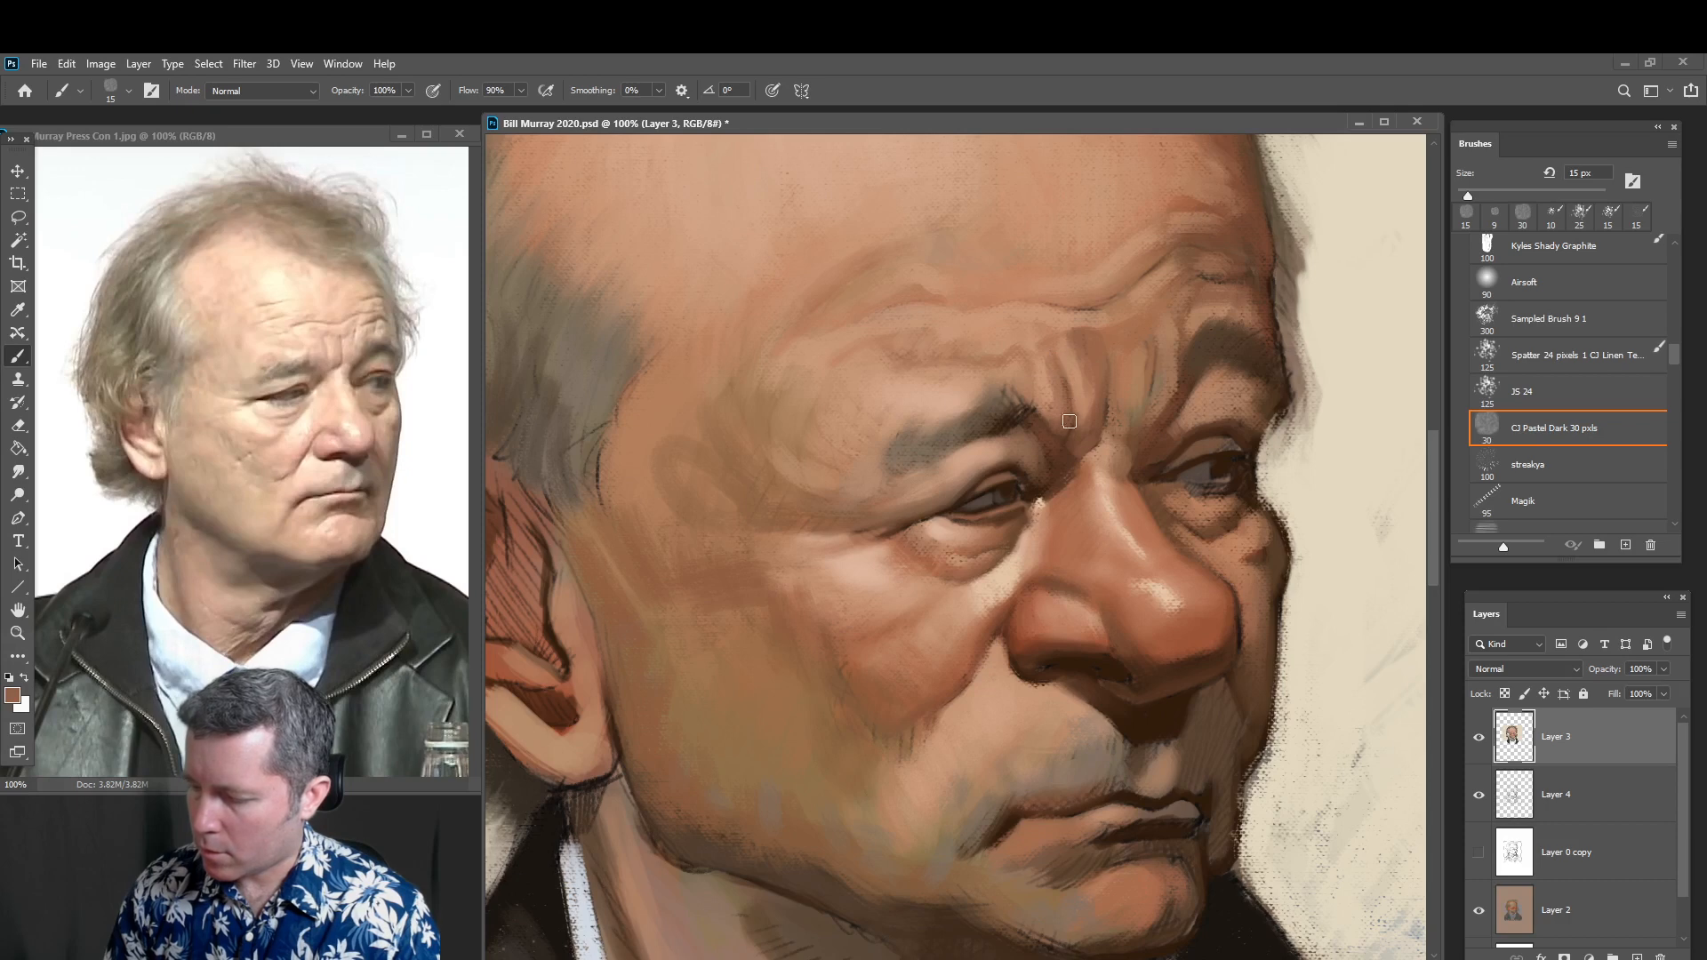
Shade the inner end of the far eyebrow and the wrinkles above it with sampled reddish brown at 15 px
left_click_drag(1180, 365, 1166, 409)
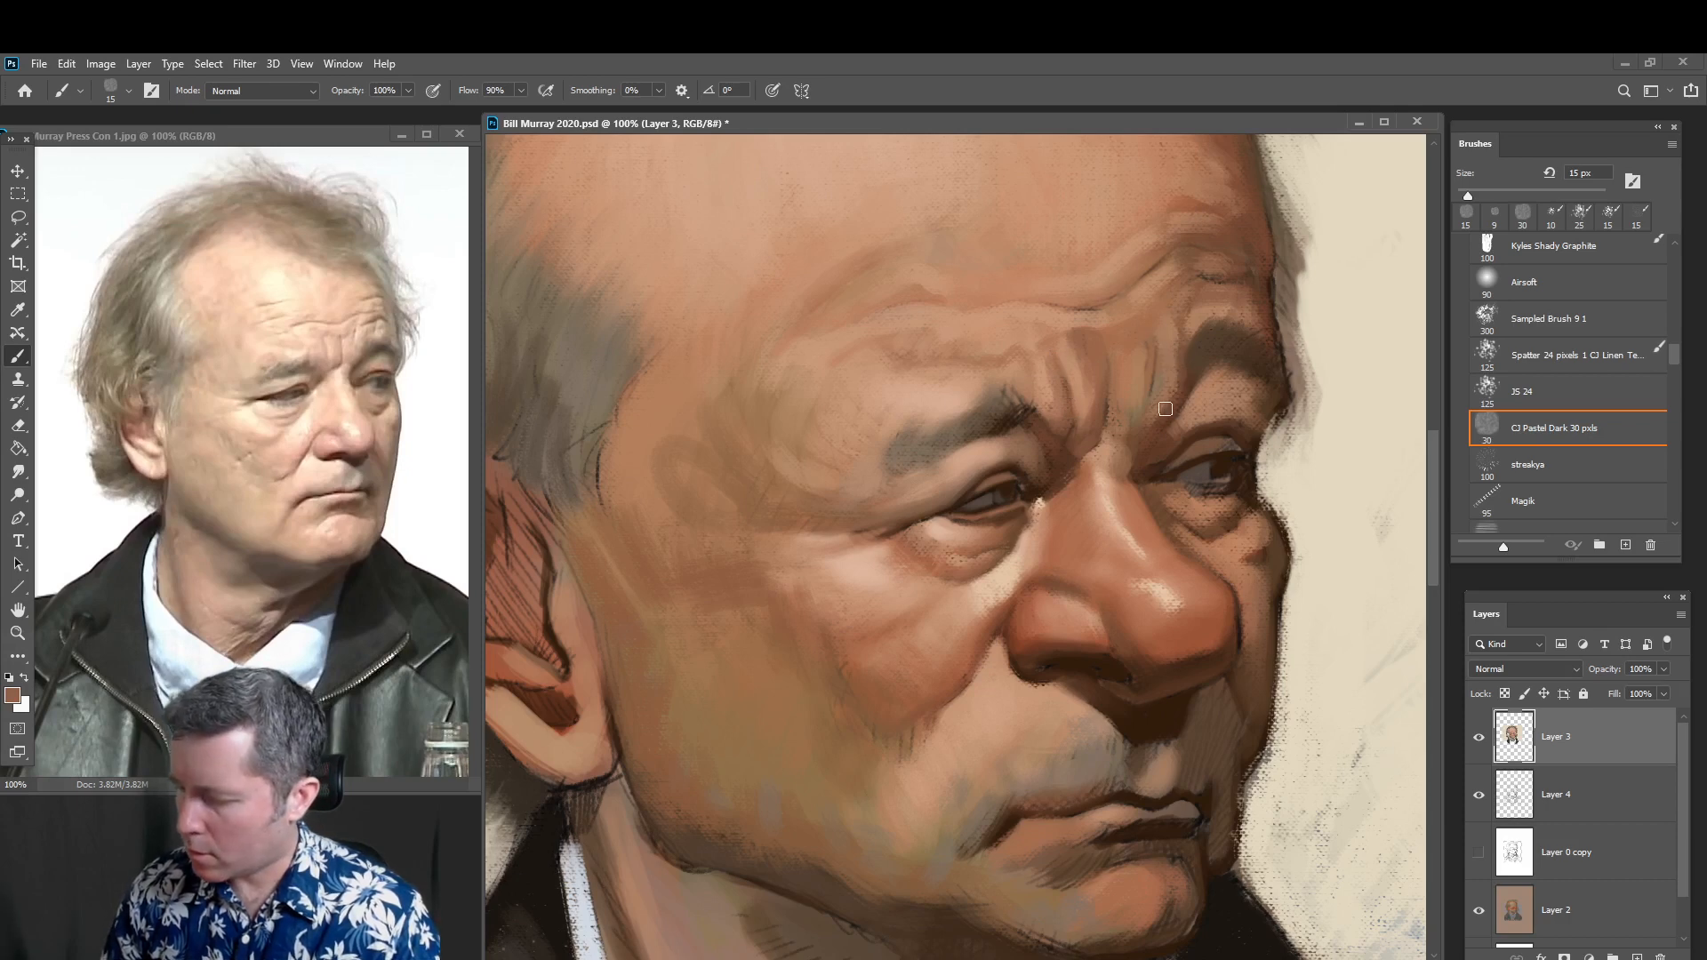
left_click(1256, 296, "alt")
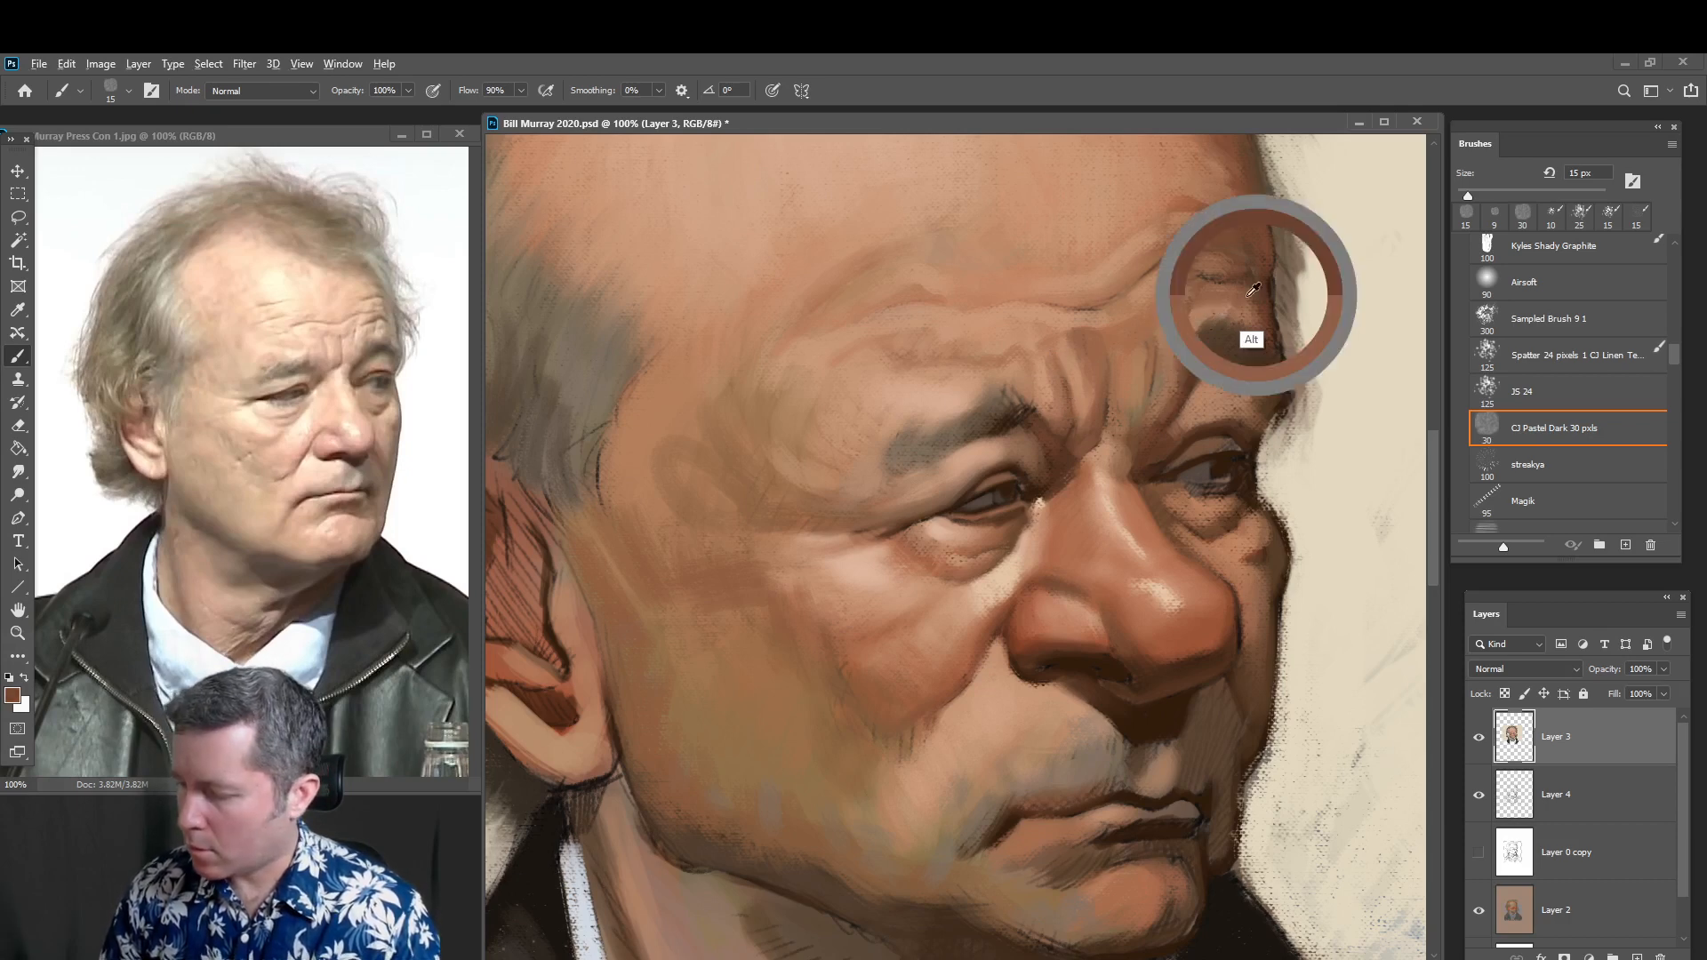
mouse_move(1186, 341)
left_mouse_down()
mouse_move(1197, 275)
mouse_move(1248, 272)
mouse_move(1179, 310)
left_mouse_up()
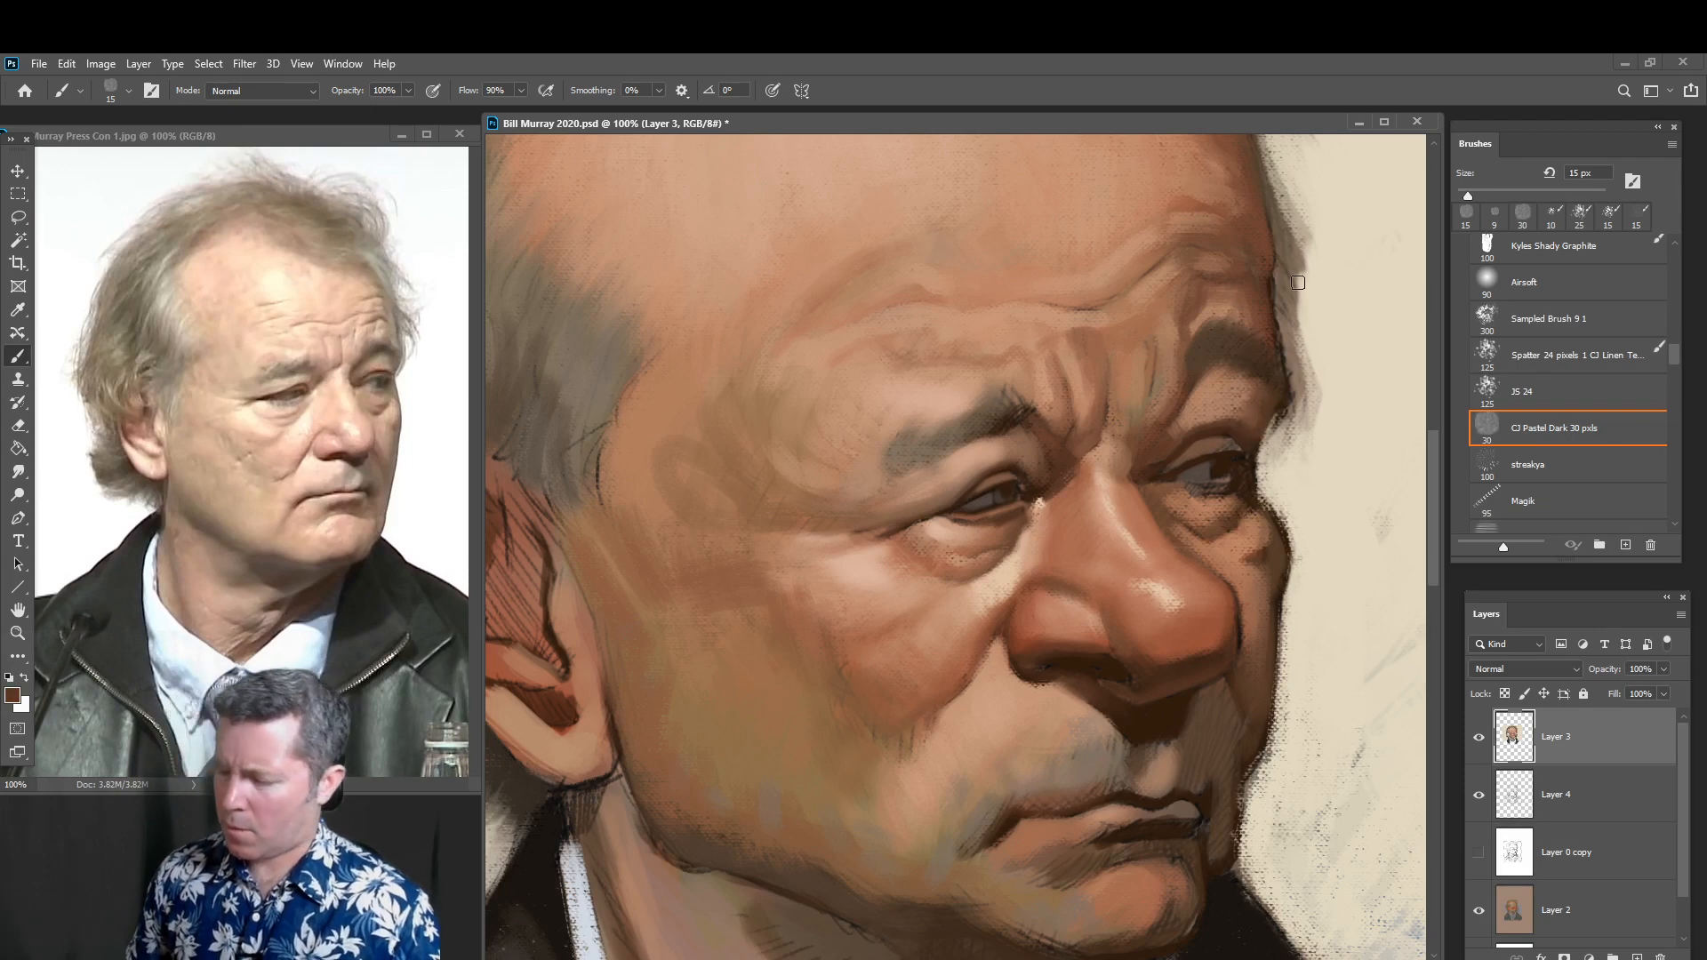
Switch to the Broad and Lost Edges brush at 35 px and sample skin tones around the far eye
left_click(1193, 422, "alt")
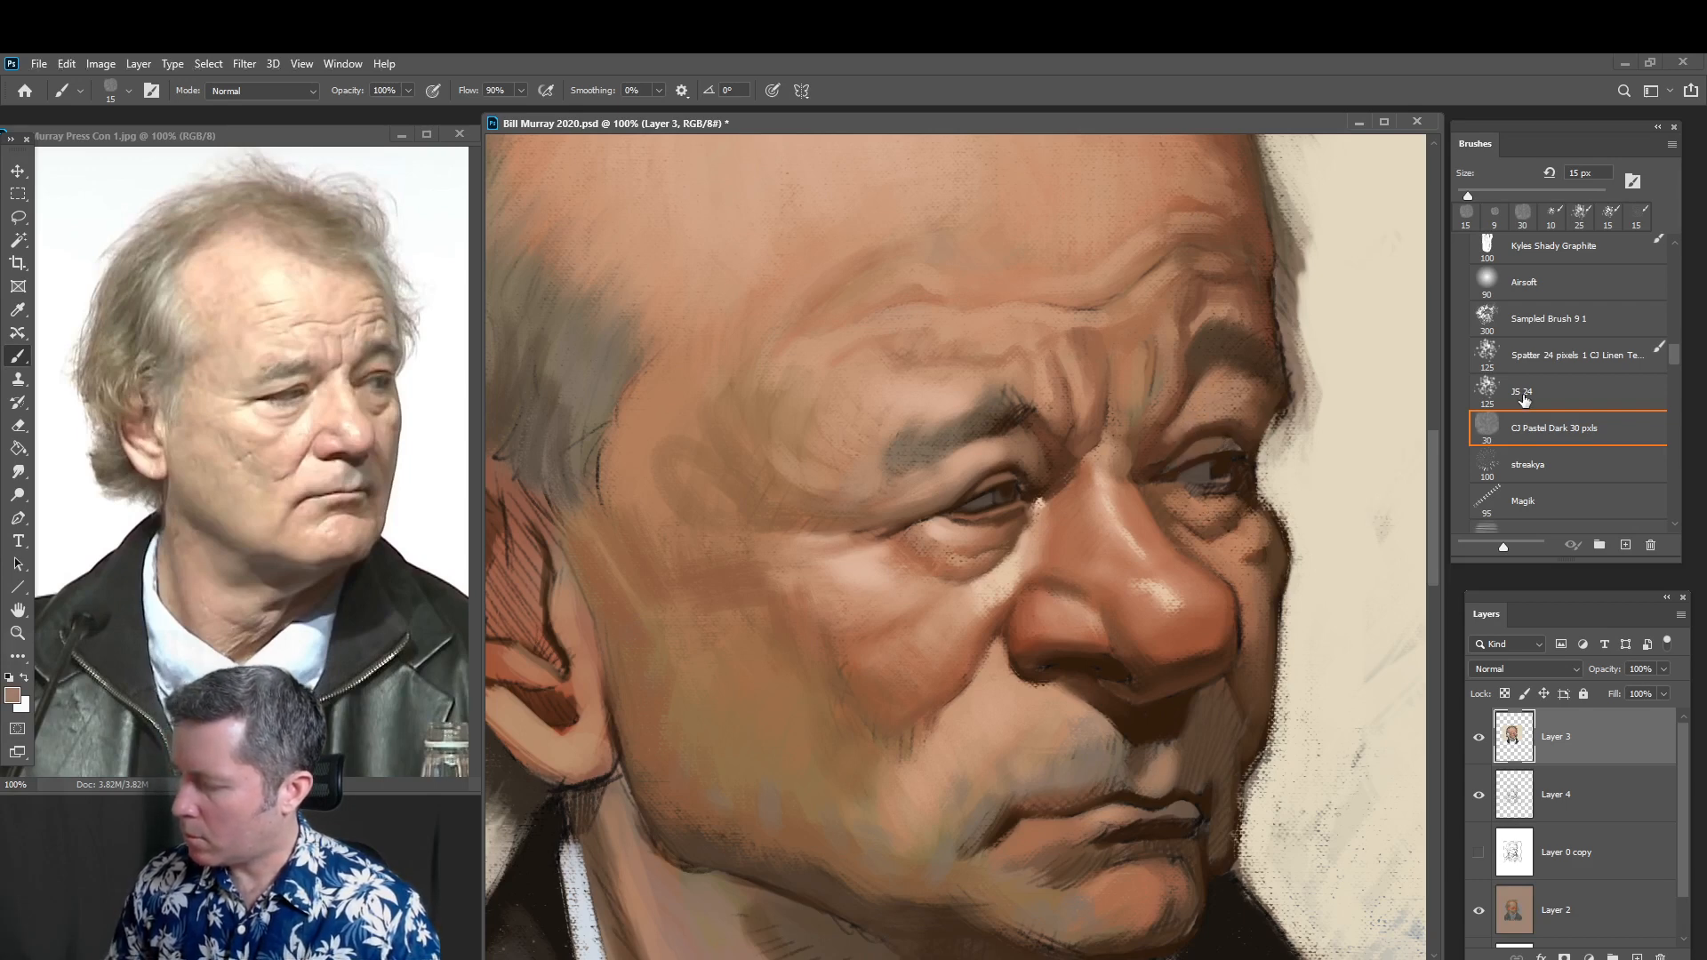
left_click(130, 92)
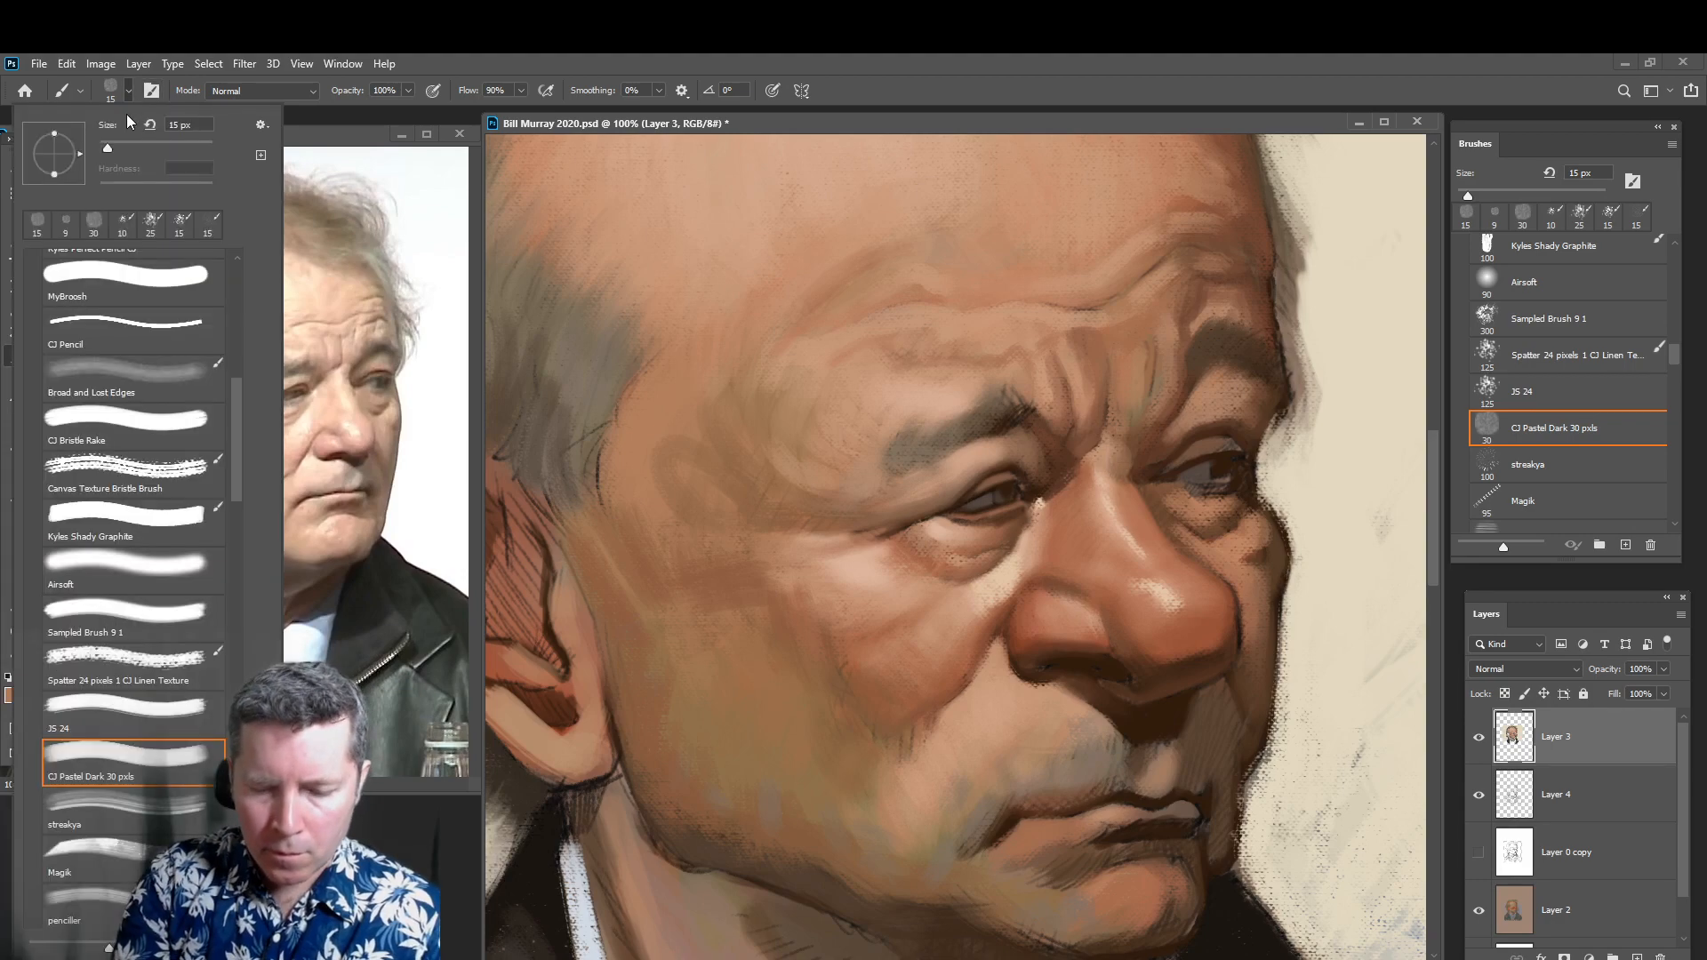
left_click(181, 379)
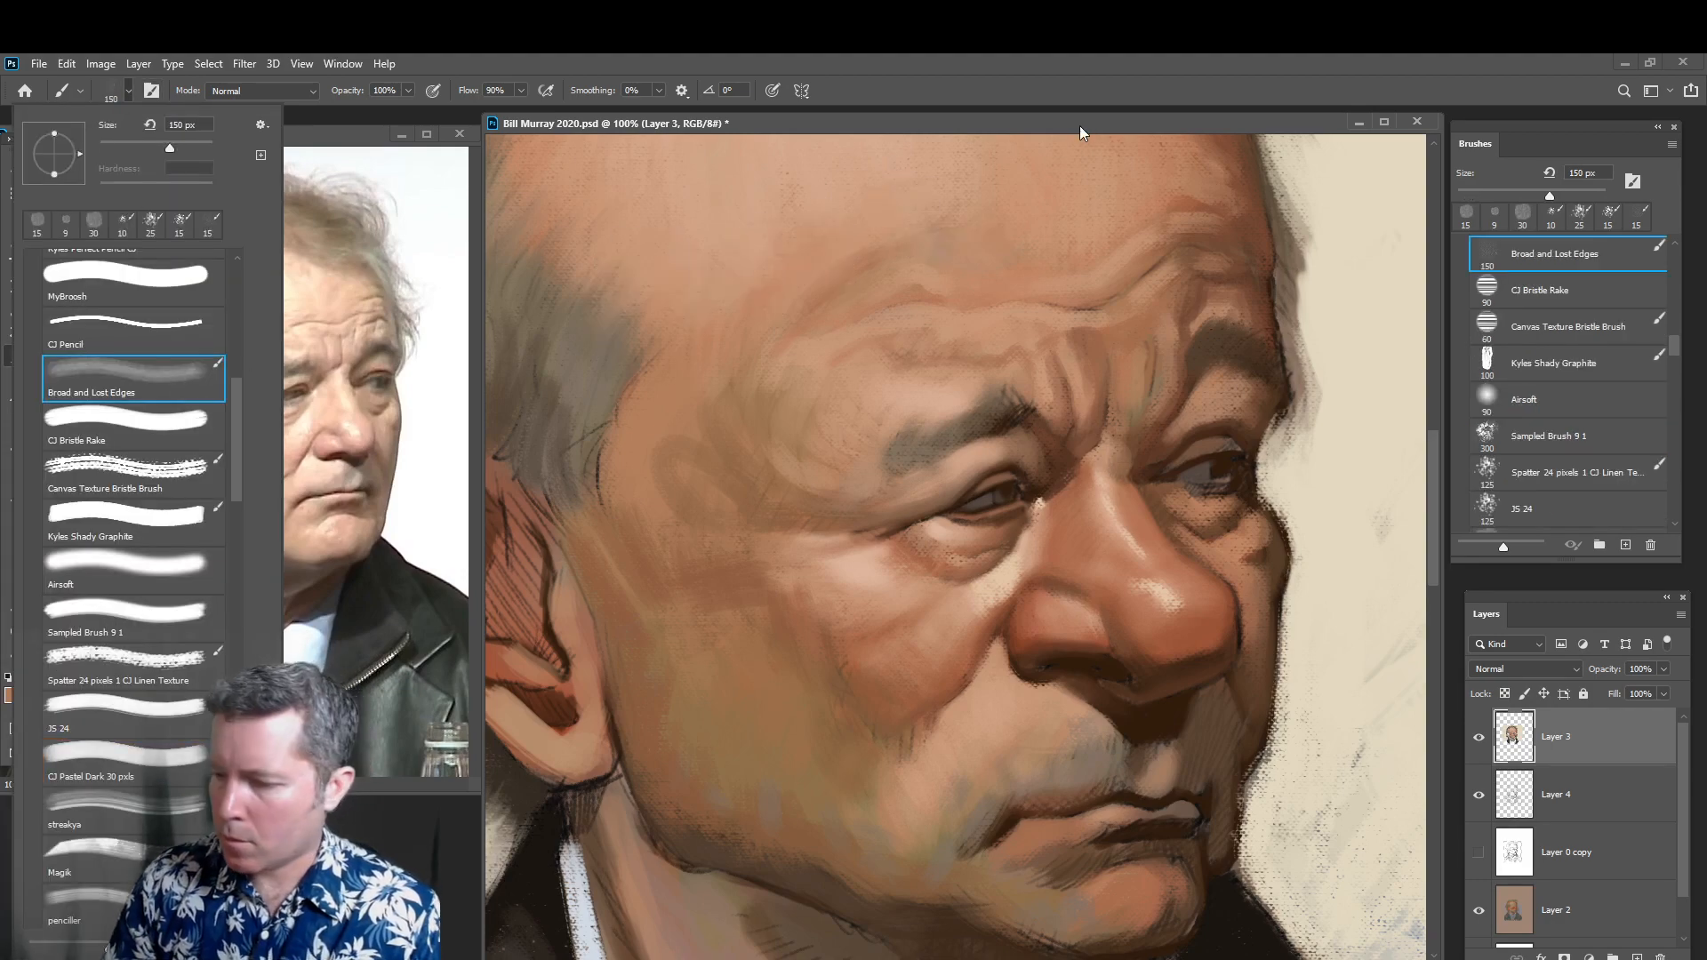
left_click(1092, 237)
key("bracketleft")
key("bracketleft")
key("bracketleft")
key("bracketleft")
key("bracketleft")
key("bracketleft")
key("bracketleft")
key("bracketleft")
key("bracketleft")
key("bracketleft")
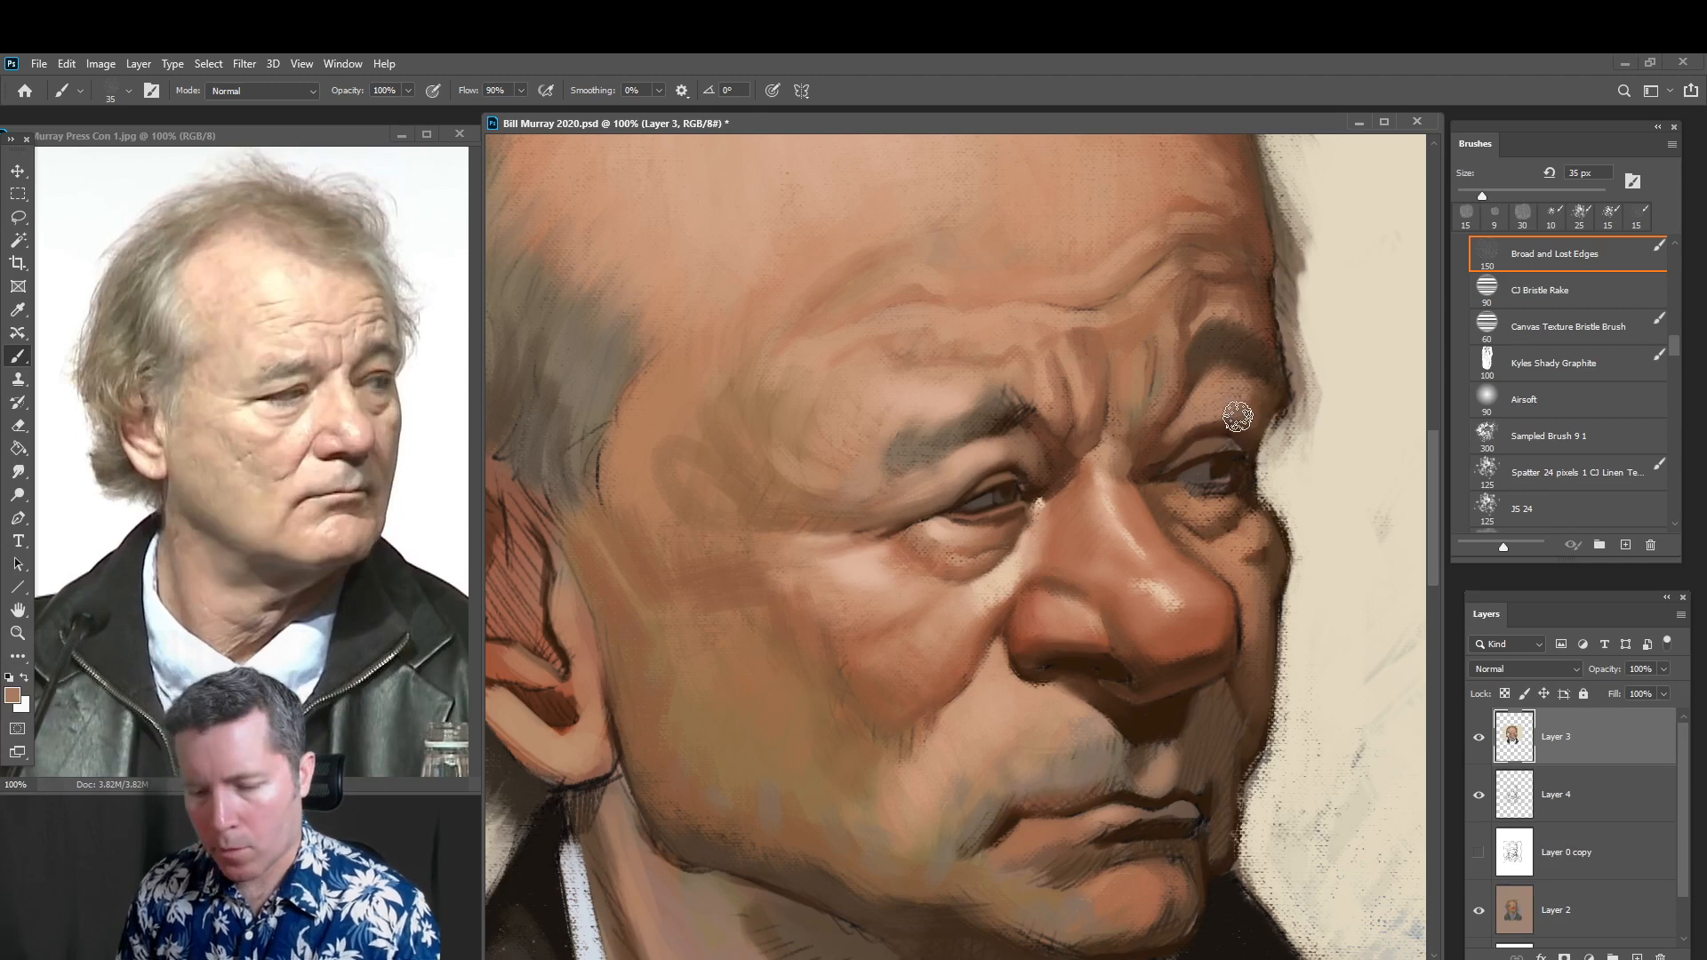
left_click(1184, 509, "alt")
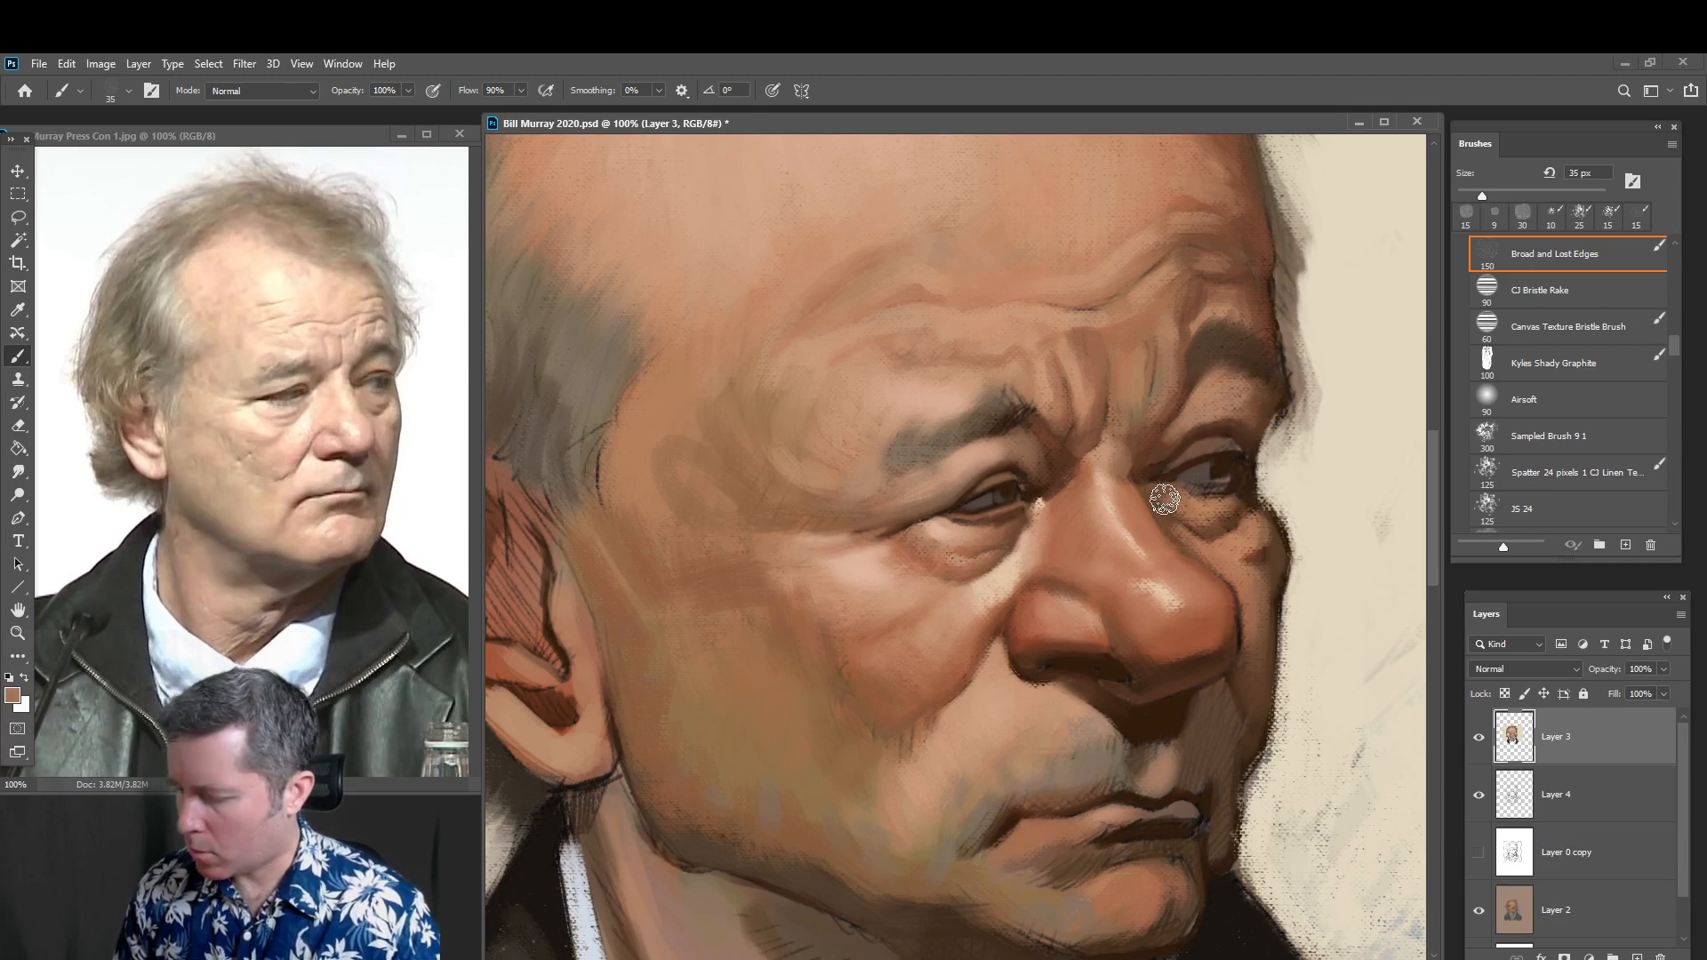
Model the far cheek and the area beneath the far eye with sampled skin tones, reducing the brush from 35 to 15 px
mouse_move(1165, 499)
left_mouse_down()
mouse_move(1233, 521)
mouse_move(1285, 607)
left_mouse_up()
left_click(1172, 523, "alt")
left_click(998, 553, "alt")
left_click(1277, 541, "alt")
key("bracketleft")
key("bracketleft")
key("bracketleft")
left_click_drag(1236, 527, 1235, 520)
key("bracketleft")
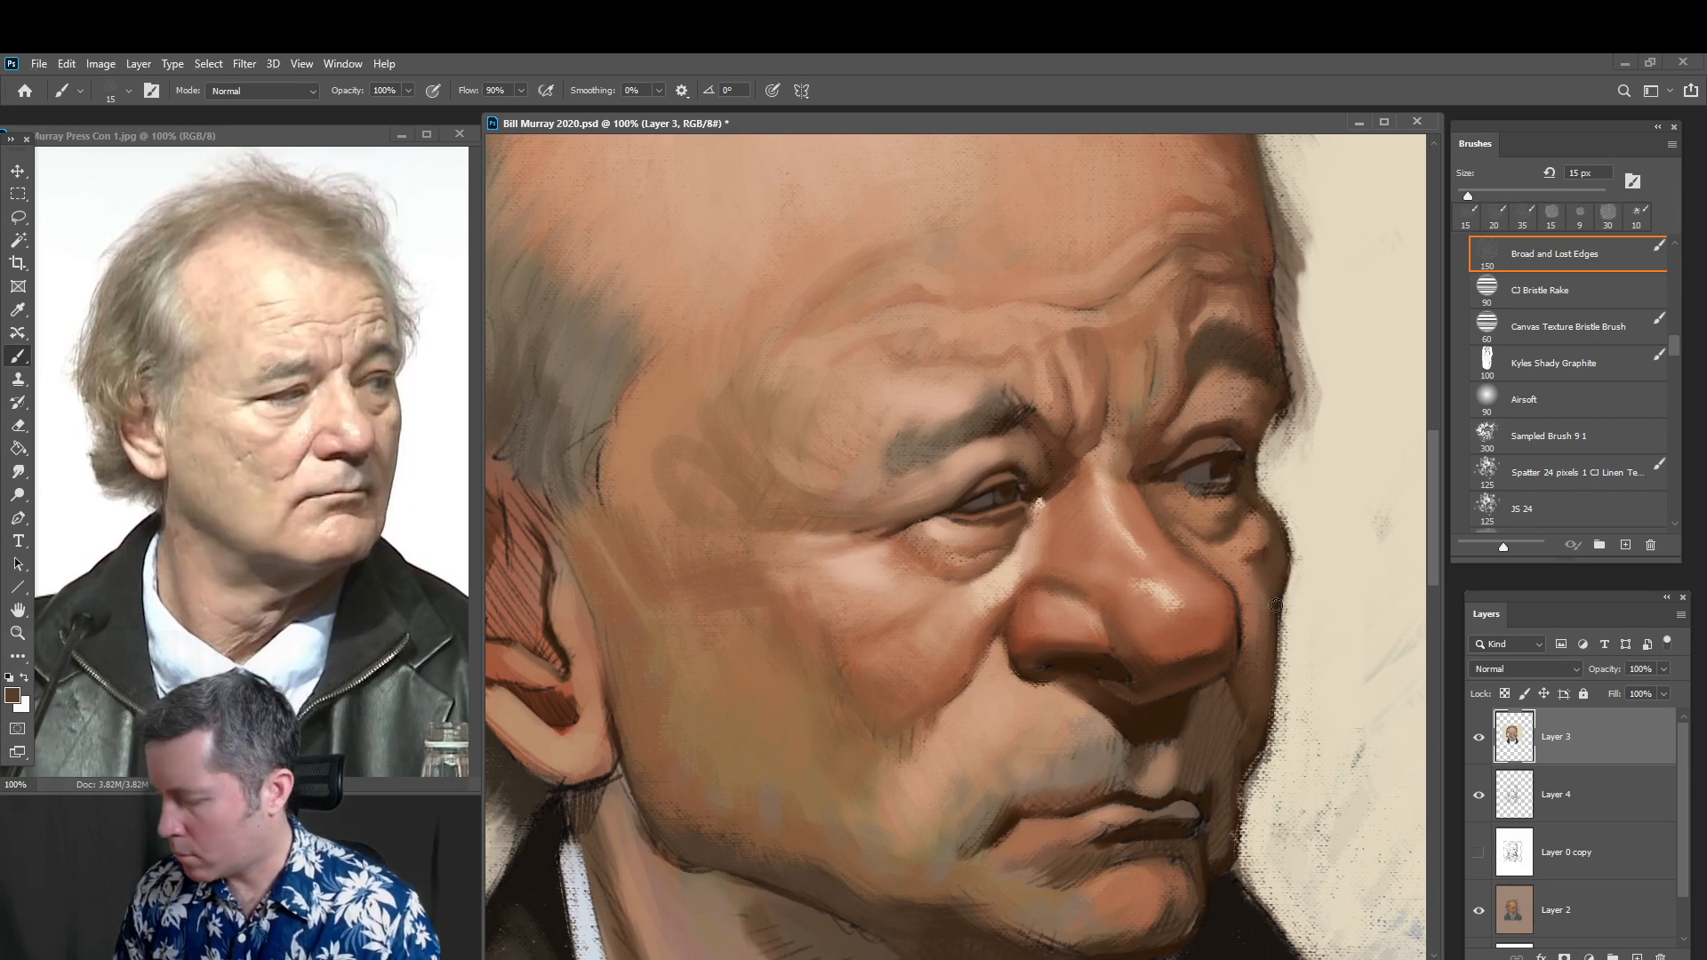
left_click(1251, 541, "alt")
left_click_drag(1257, 546, 1239, 569)
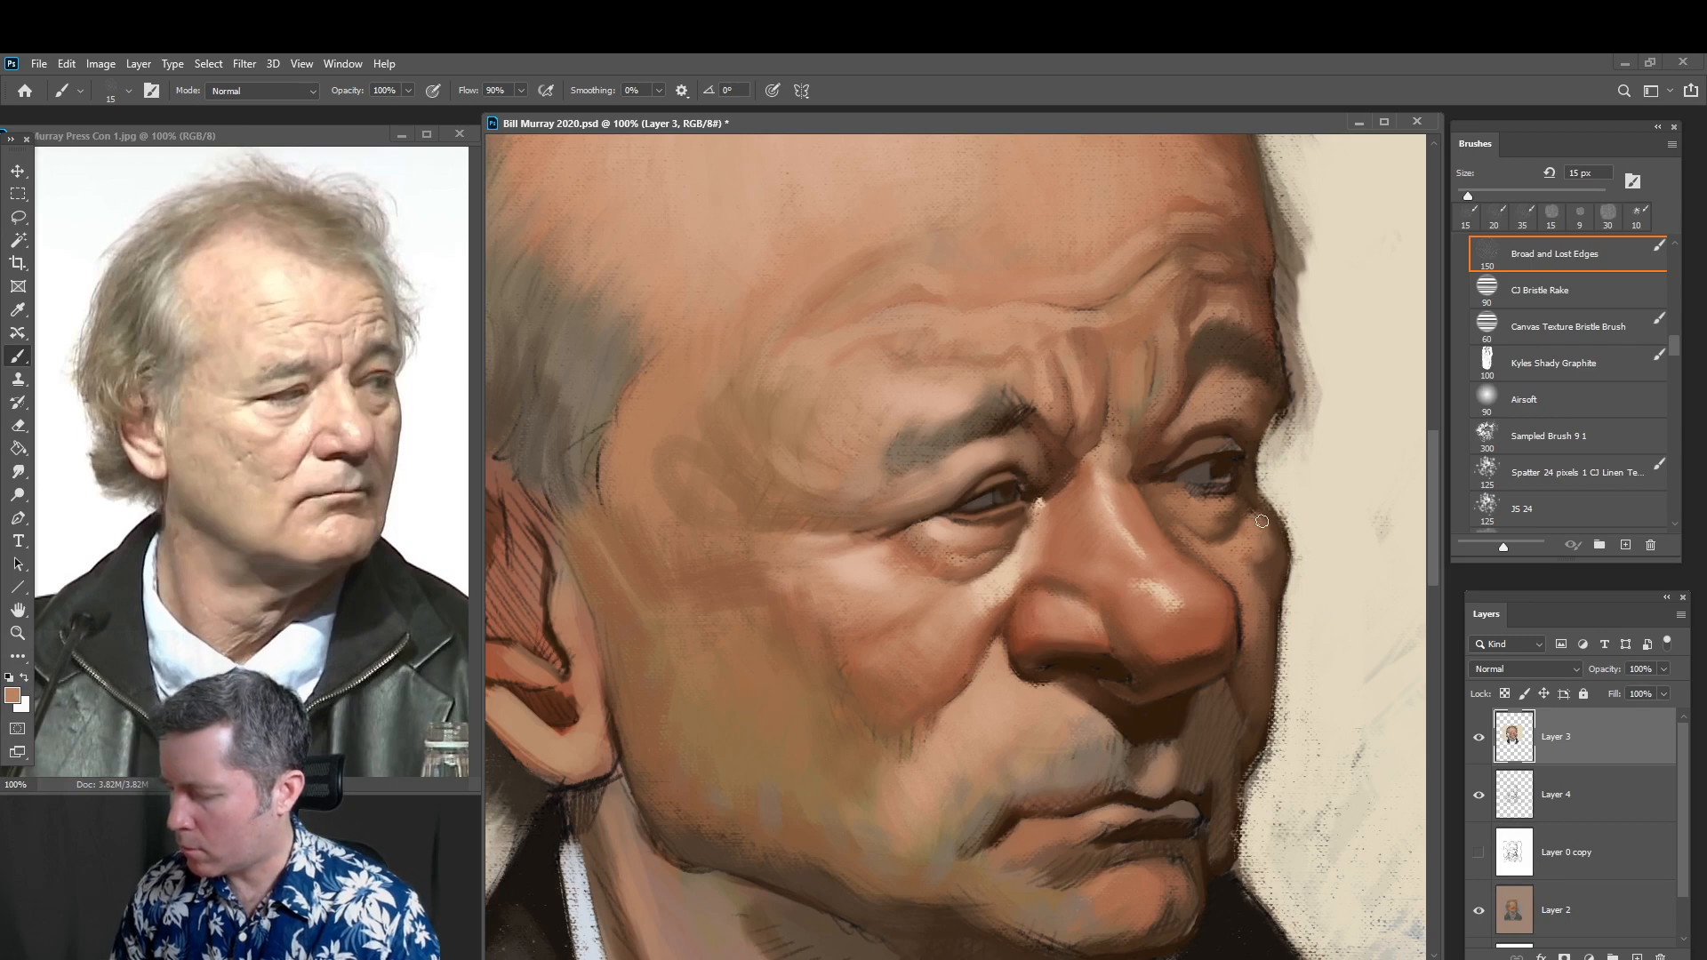
Soften the bag under the far eye with sampled muted skin tones, using the brush at 25 and 20 px
key("bracketright")
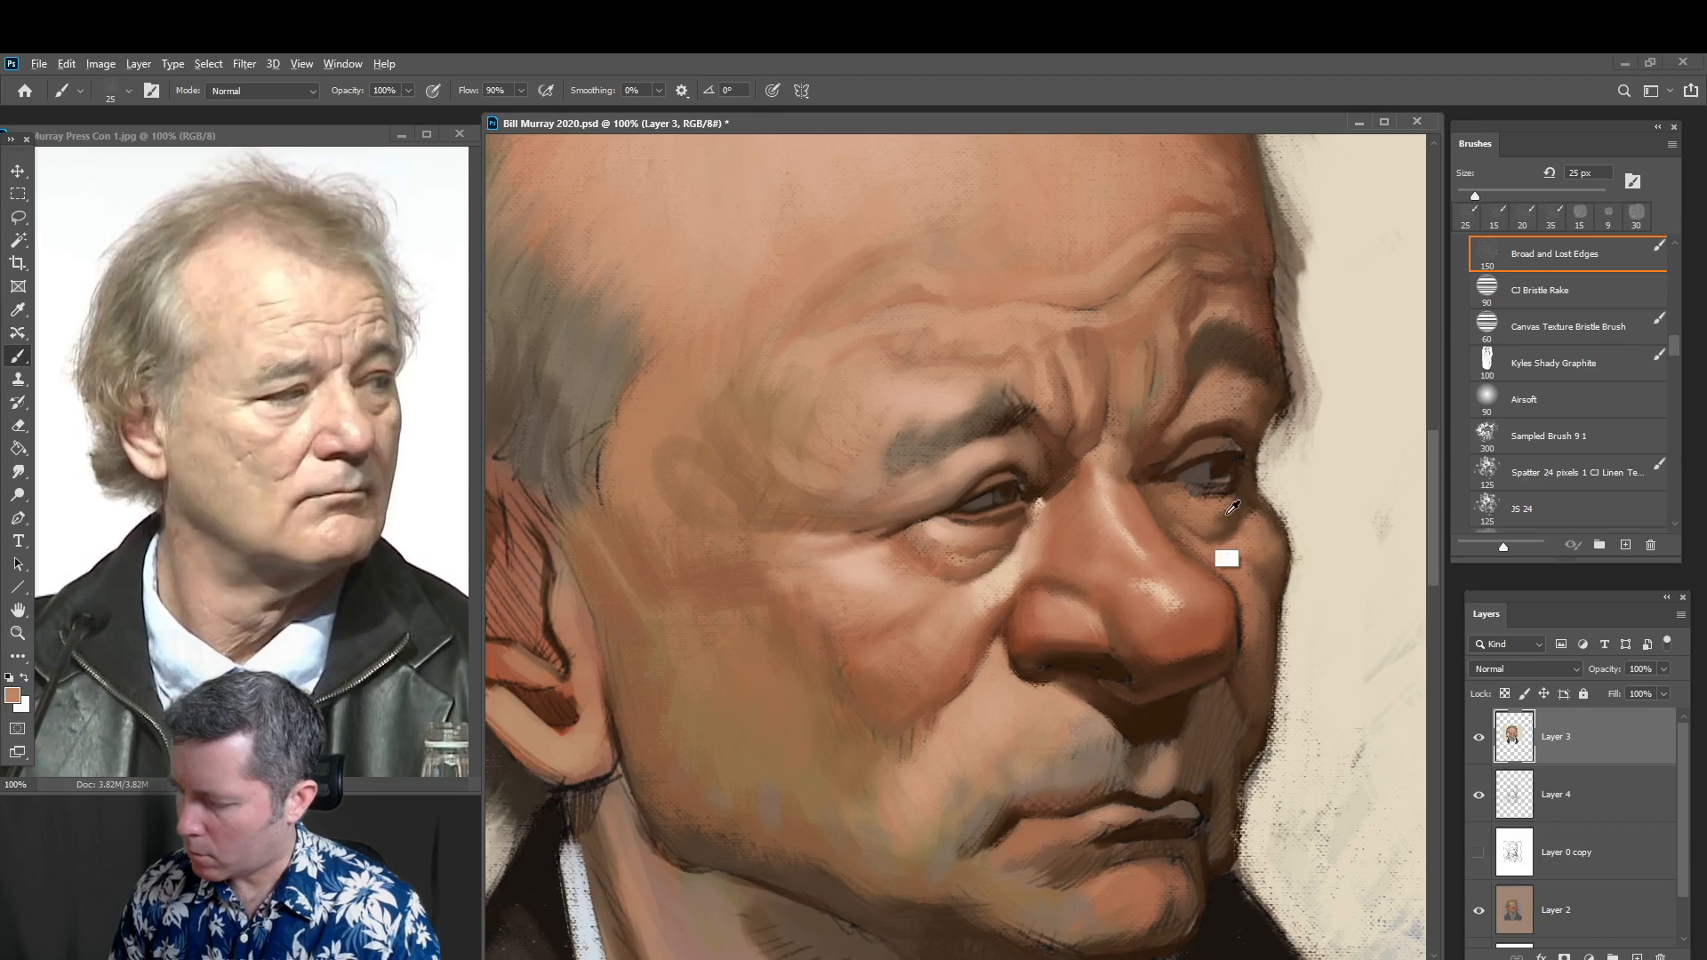
left_click(1027, 523, "alt")
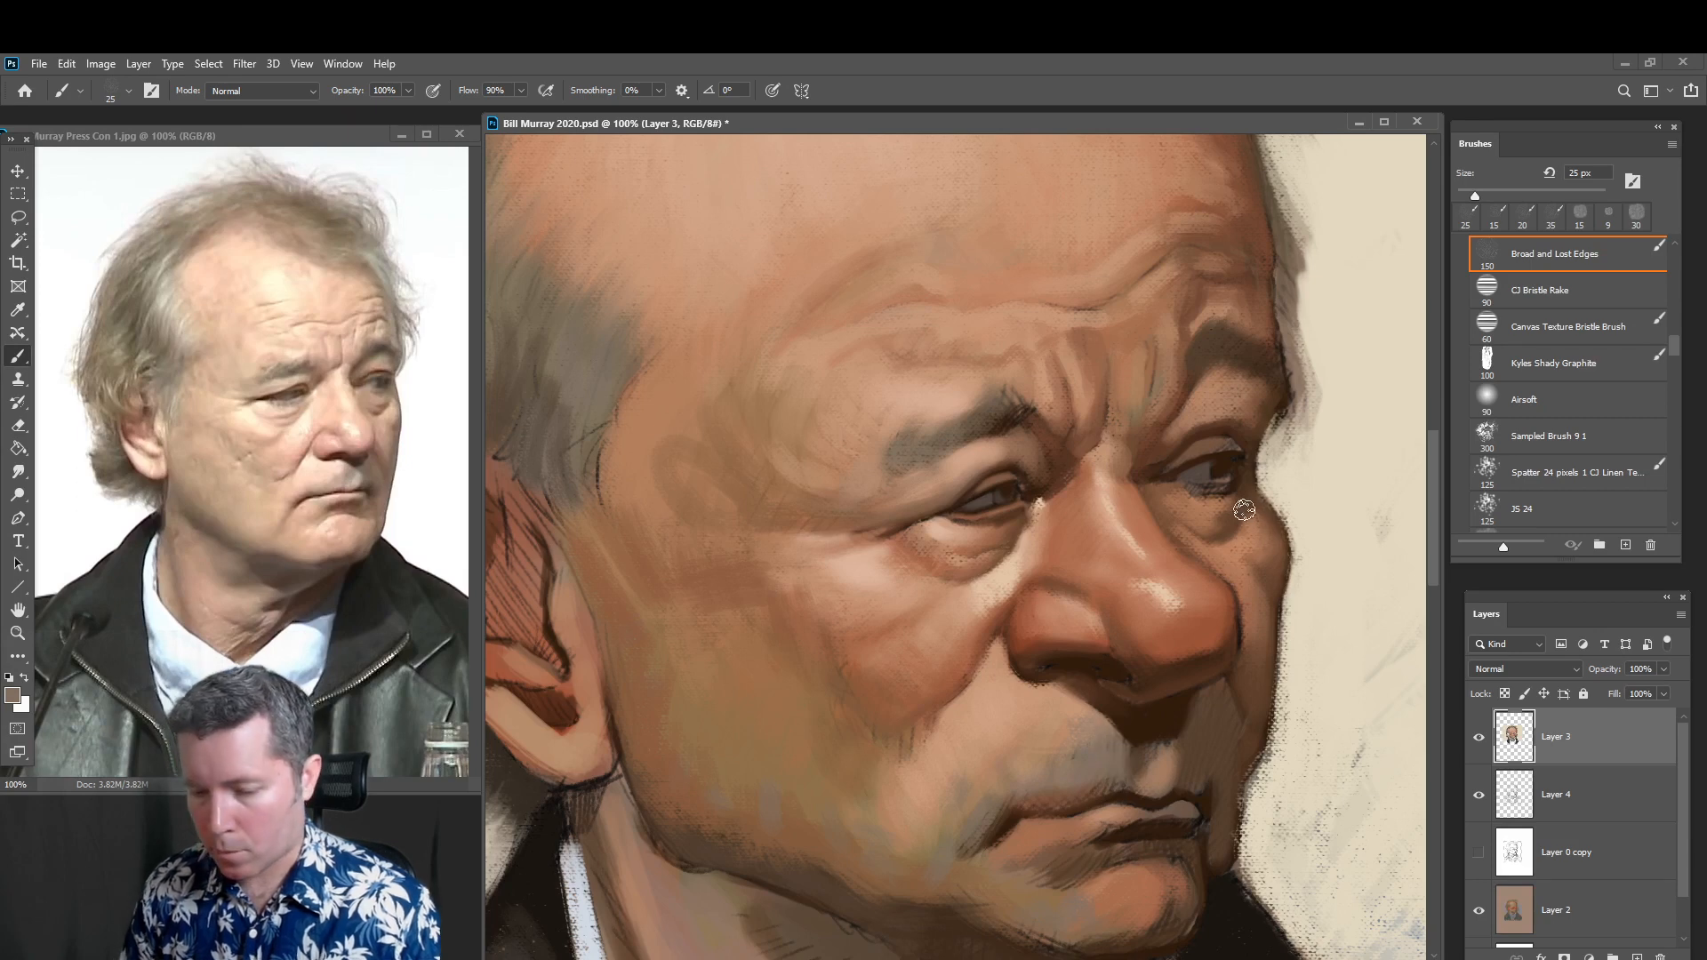
key("alt")
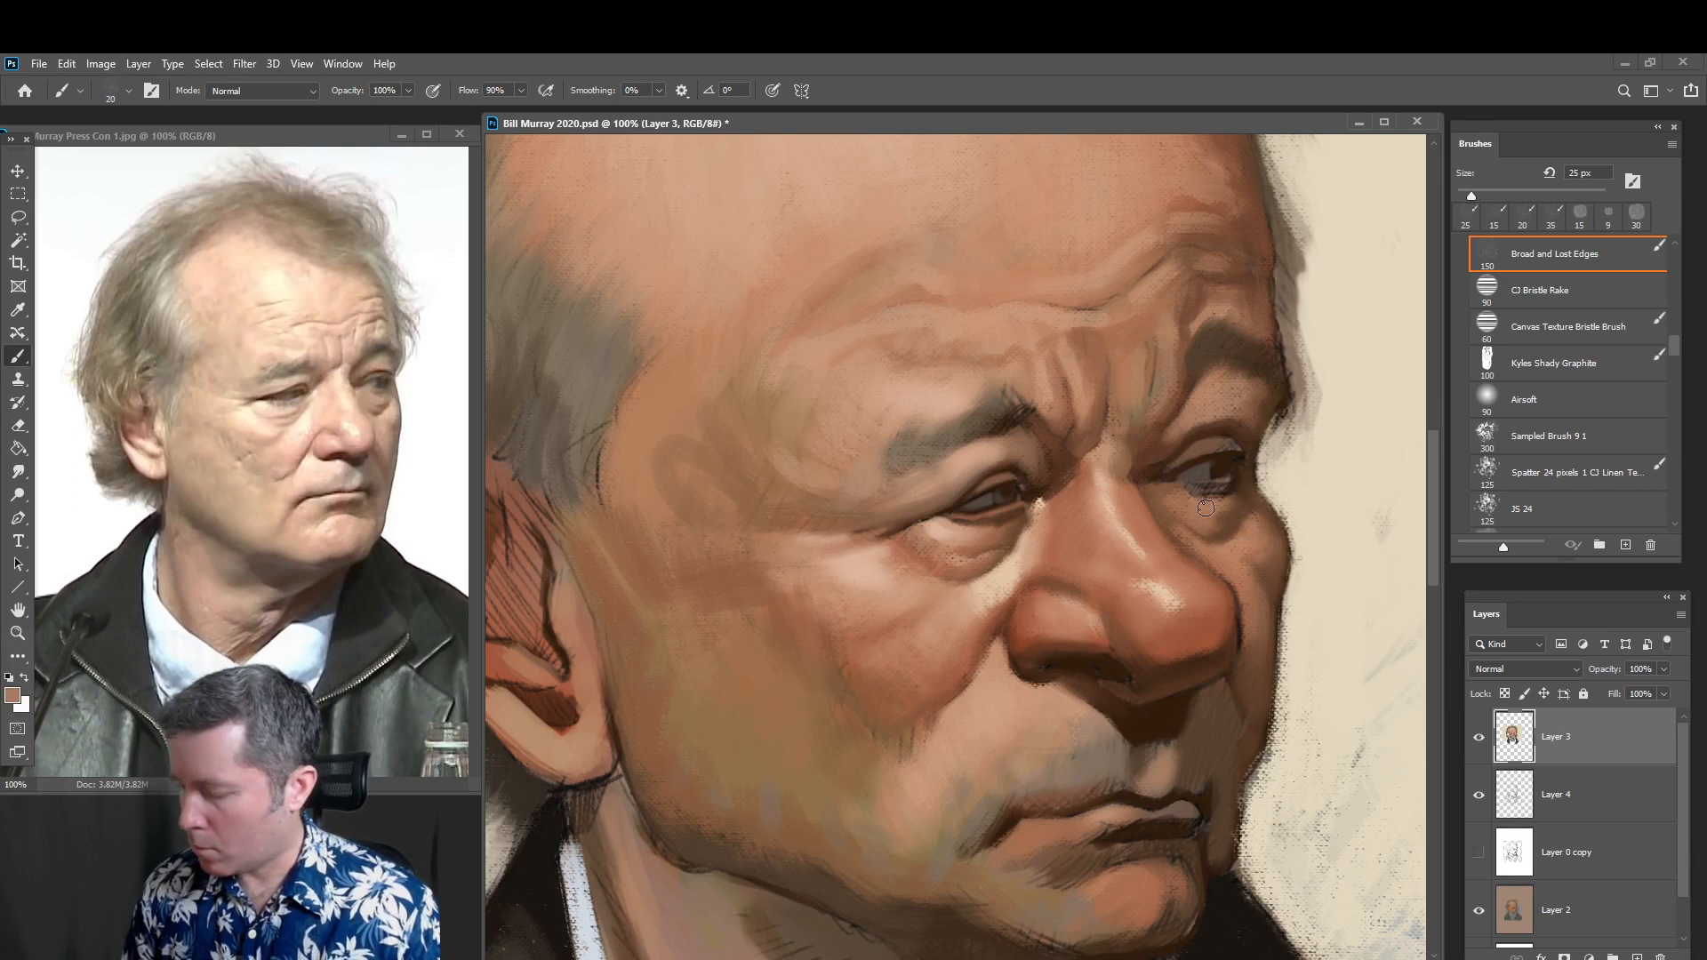
key("bracketleft")
Define the far eye's lower lid and outer corner with sampled dark brown and skin tones at 15 and 10 px
left_click(1224, 538, "alt")
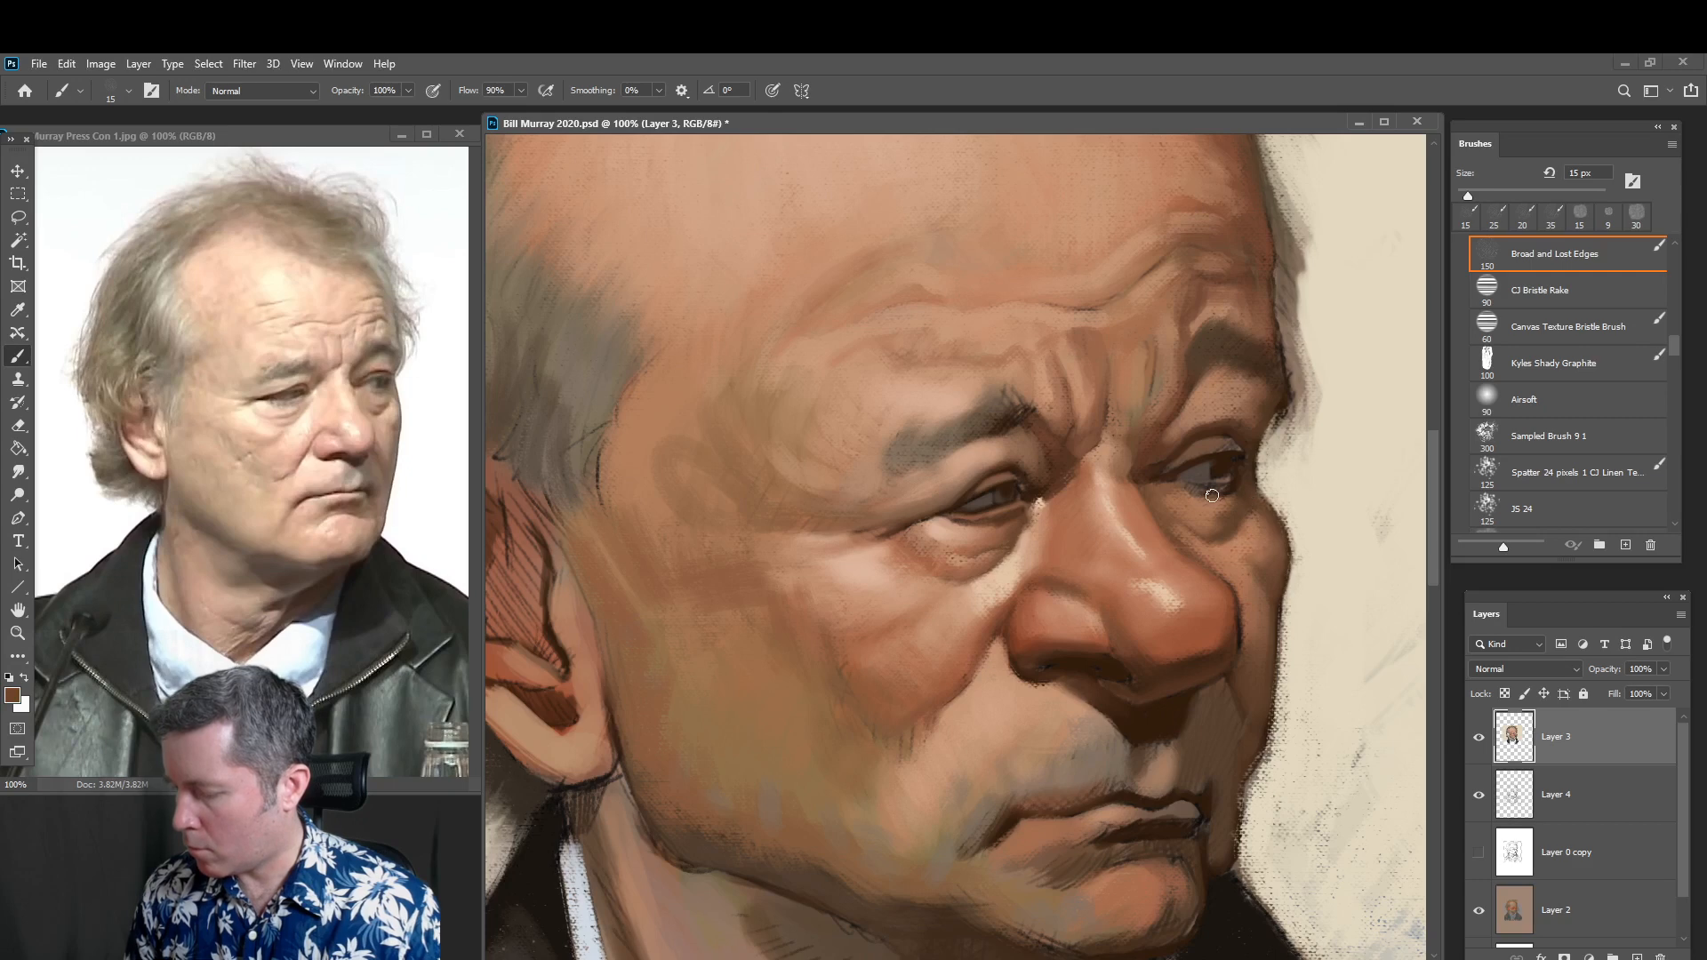
left_click_drag(1236, 459, 1258, 434)
left_click(1231, 469, "alt")
key("bracketleft")
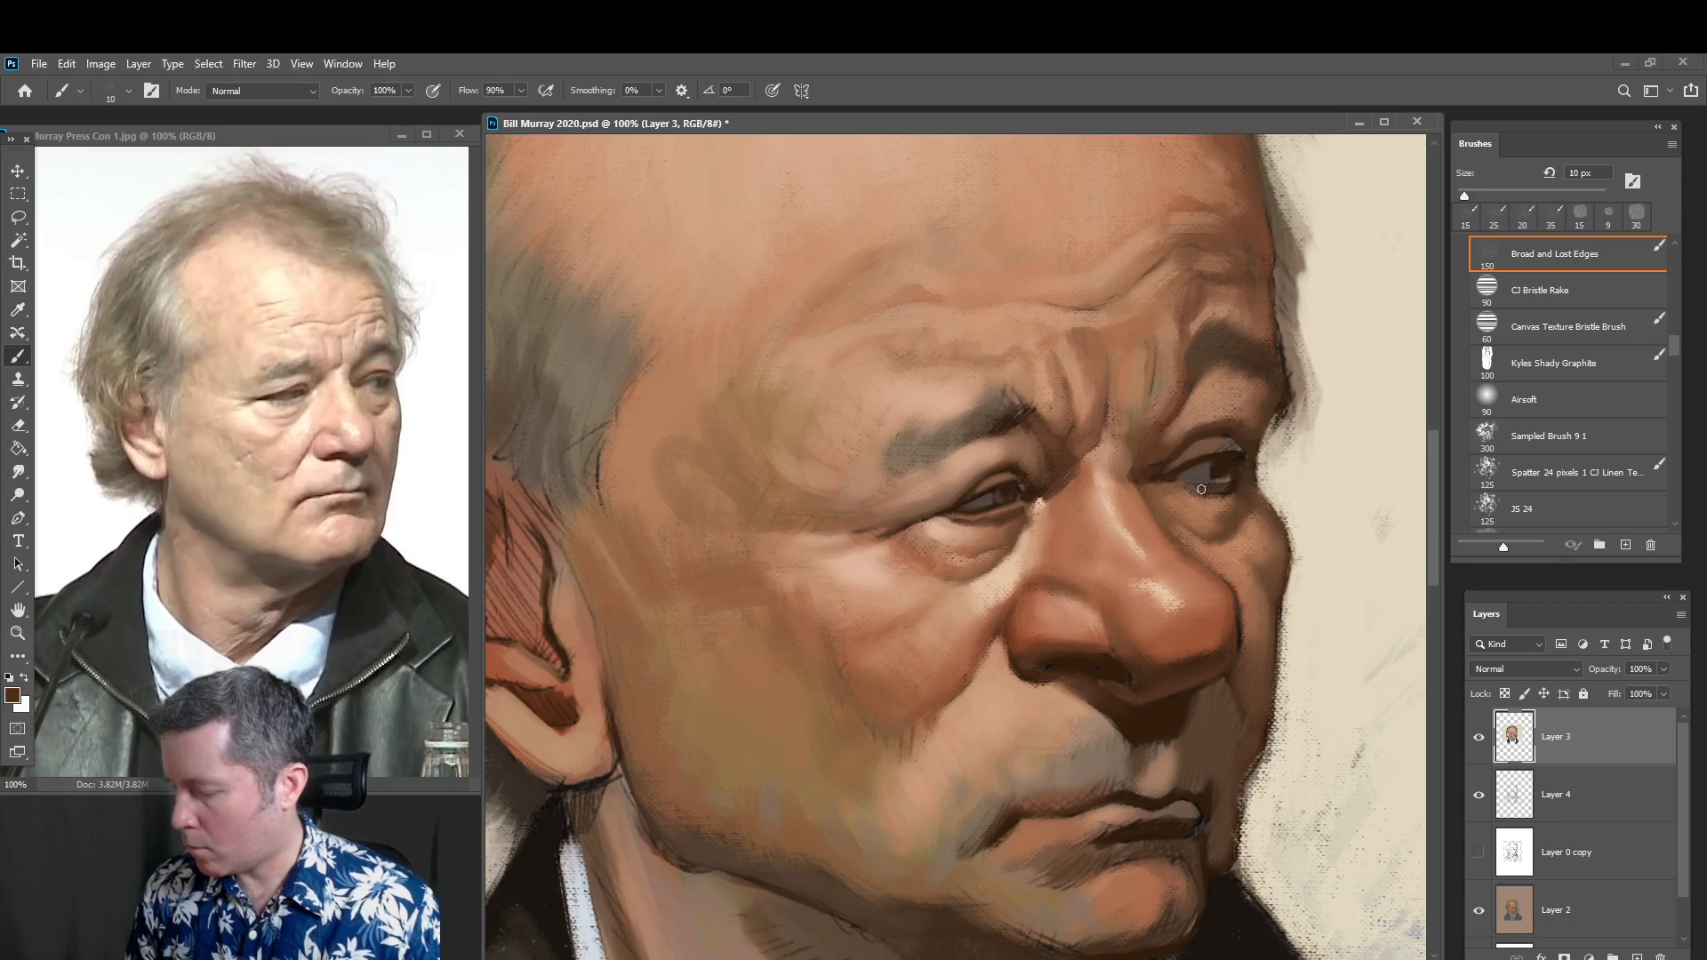
left_click_drag(1191, 487, 1224, 484)
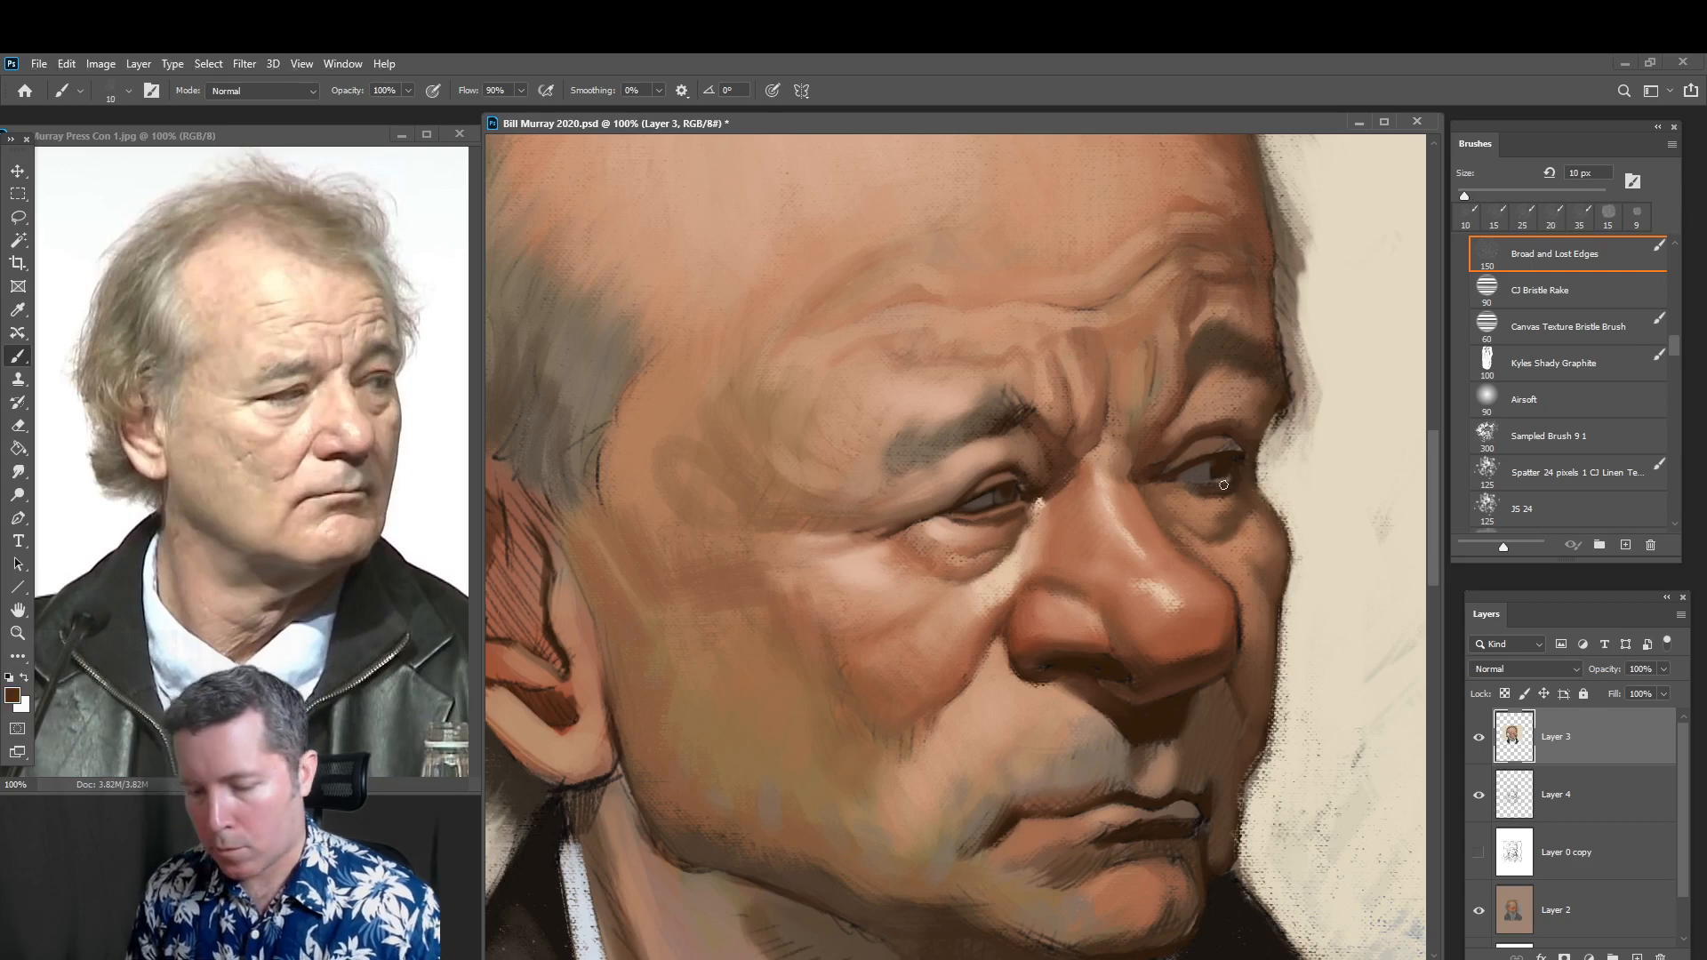
left_click(1178, 486, "alt")
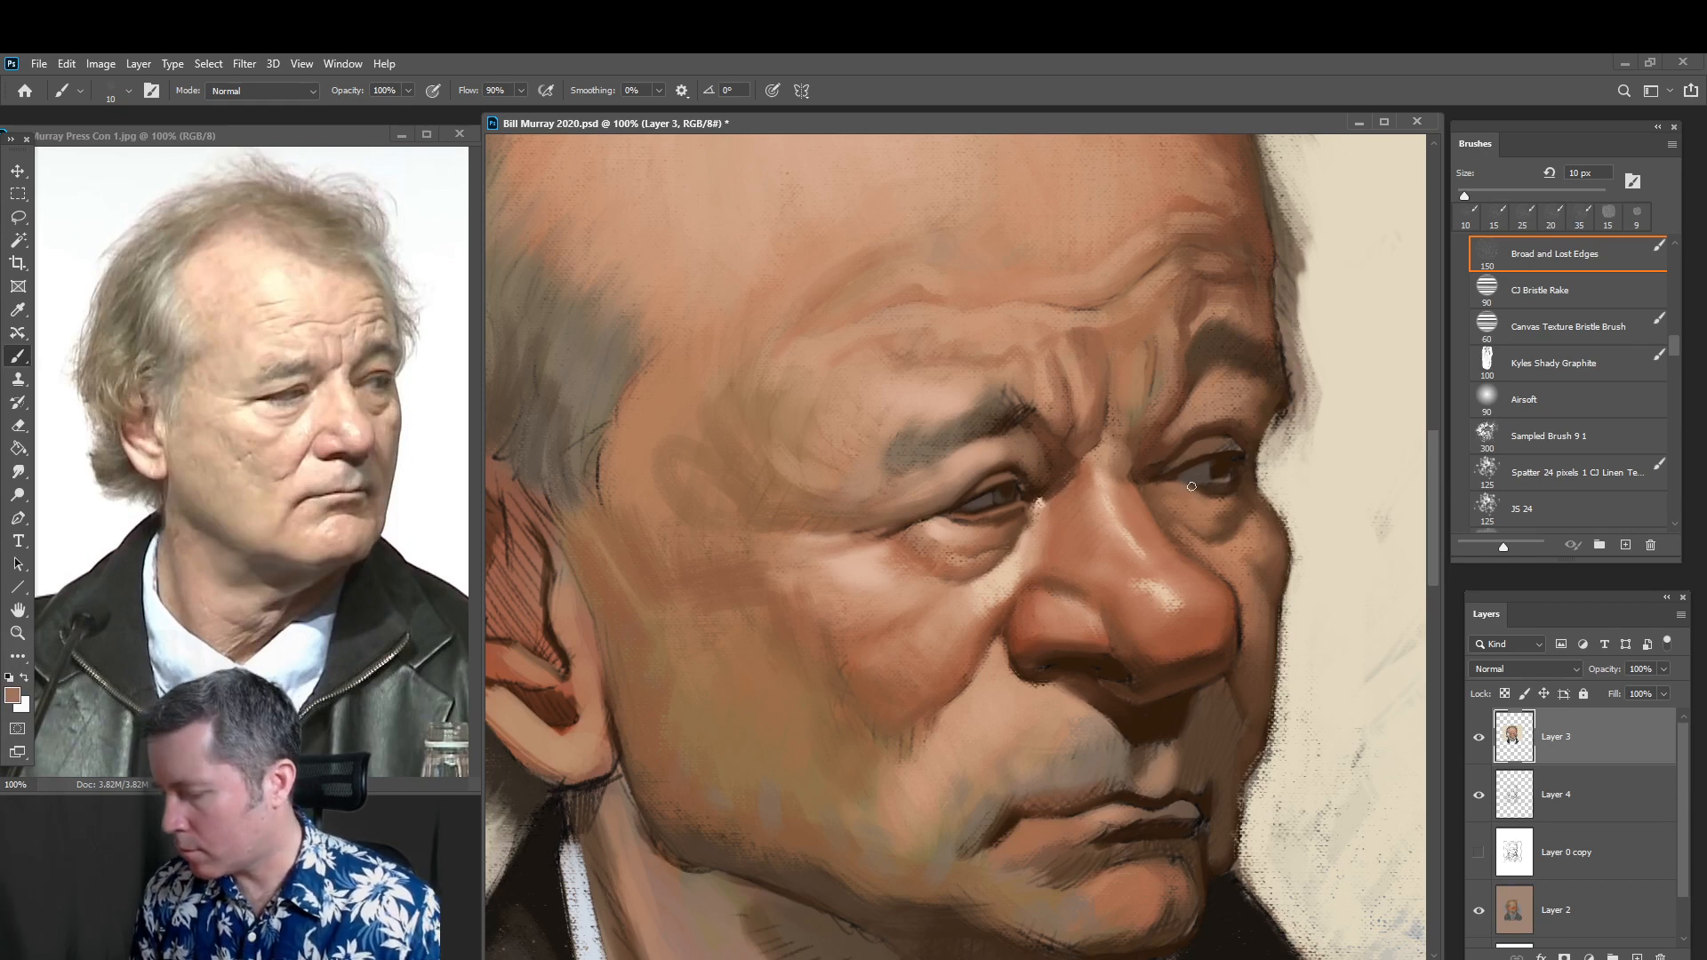
left_click_drag(1226, 482, 1209, 483)
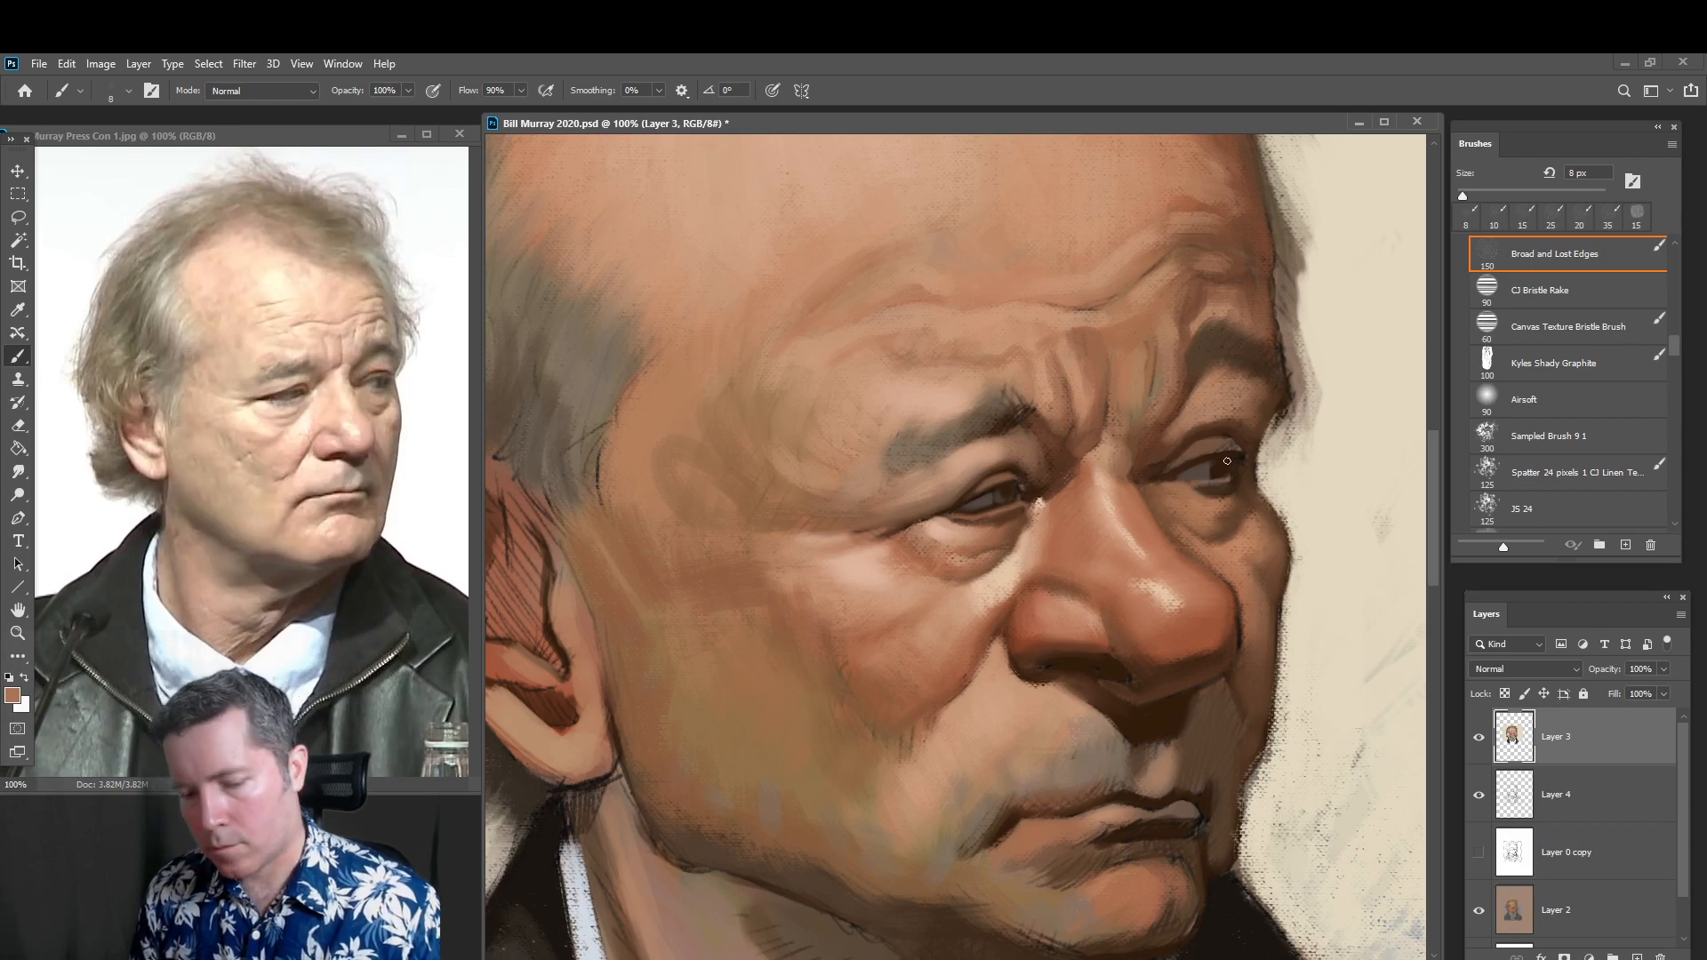
Refine the far eye's upper lid and iris with sampled lid tones and dark brown at 8 to 10 px
left_click(1203, 429, "alt")
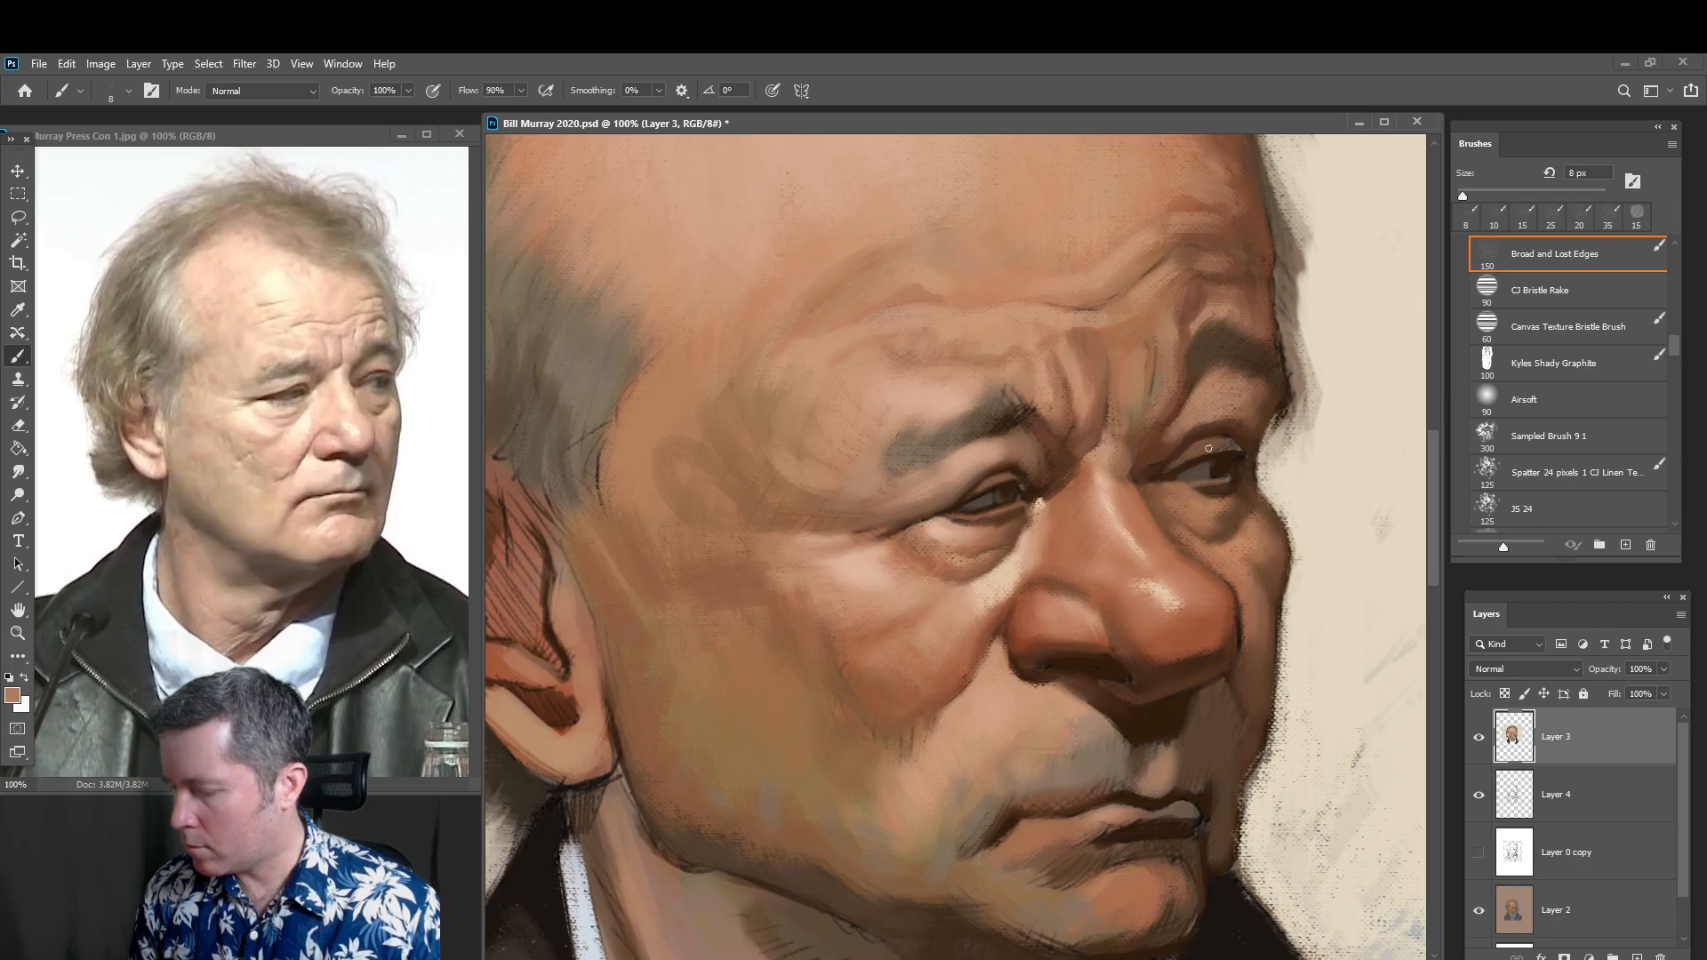
key("bracketright")
key("bracketright")
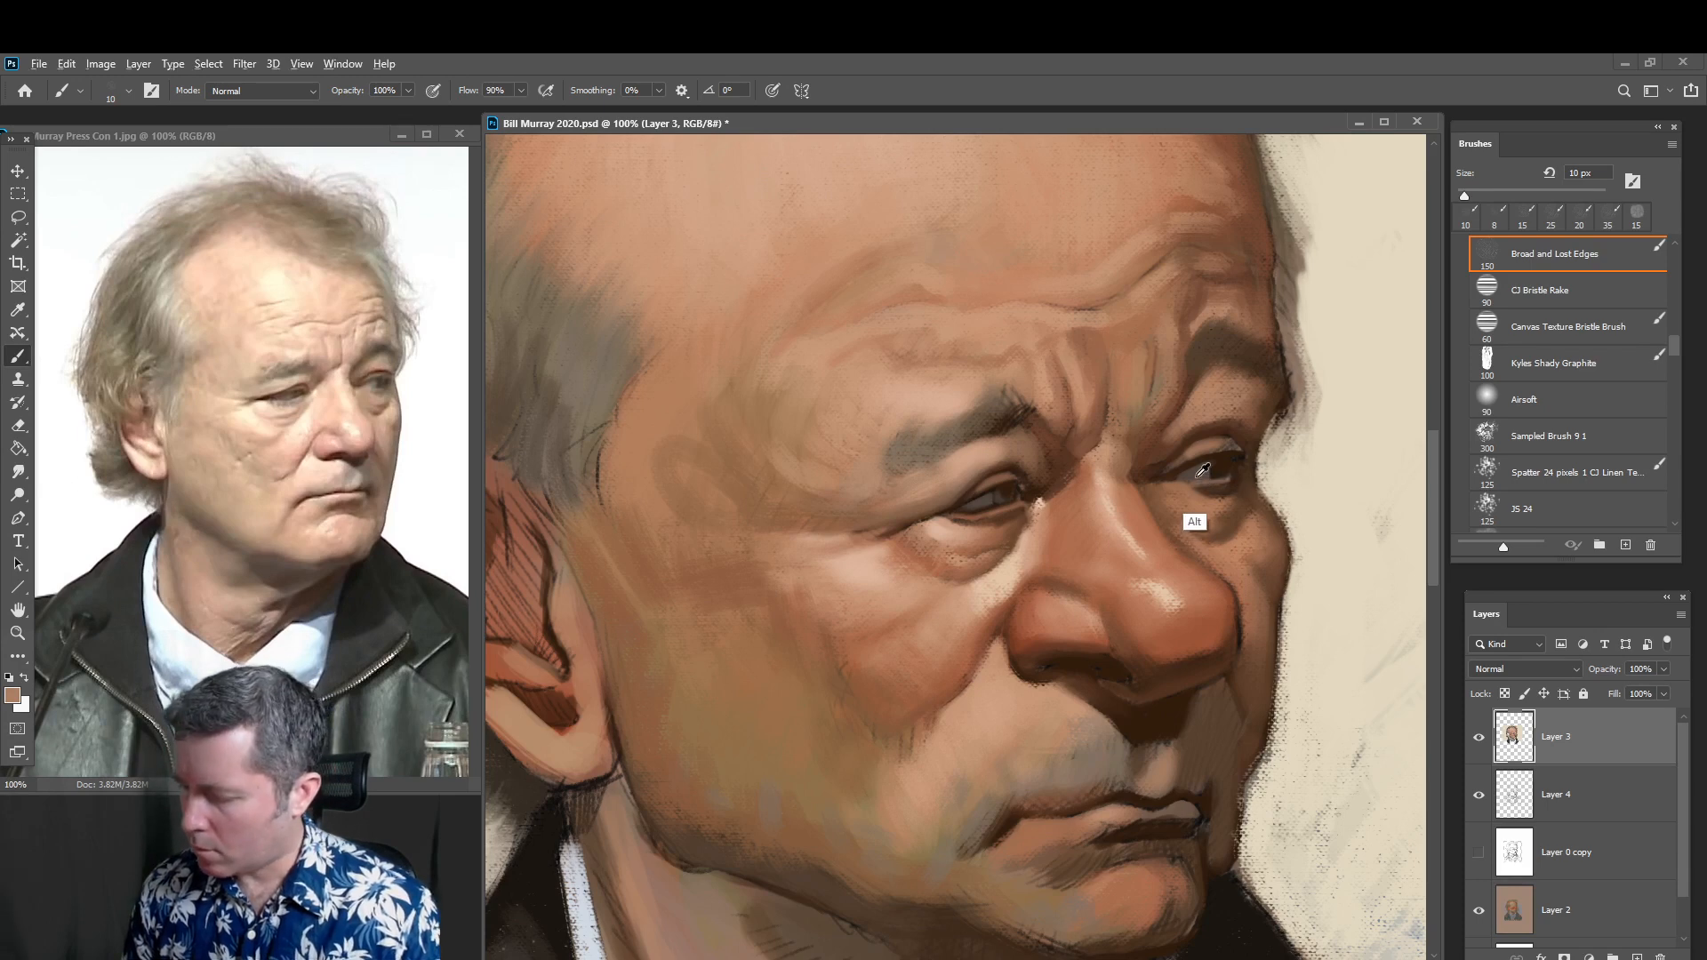
left_click(982, 529, "alt")
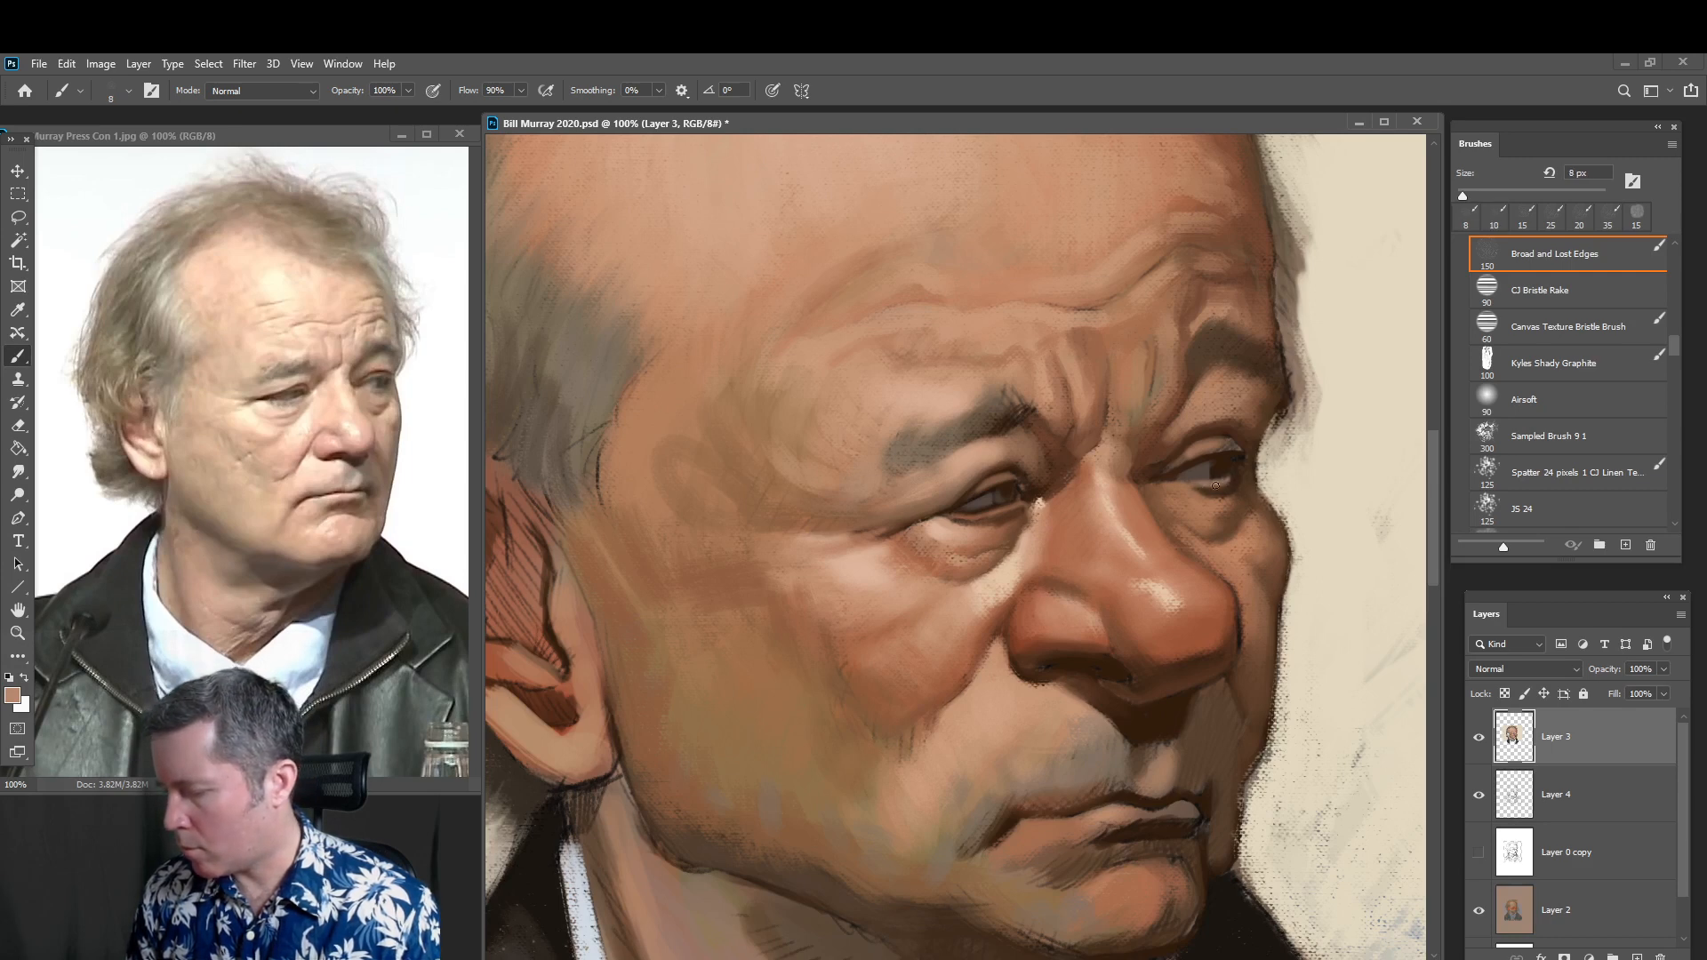
left_click(1215, 482, "alt")
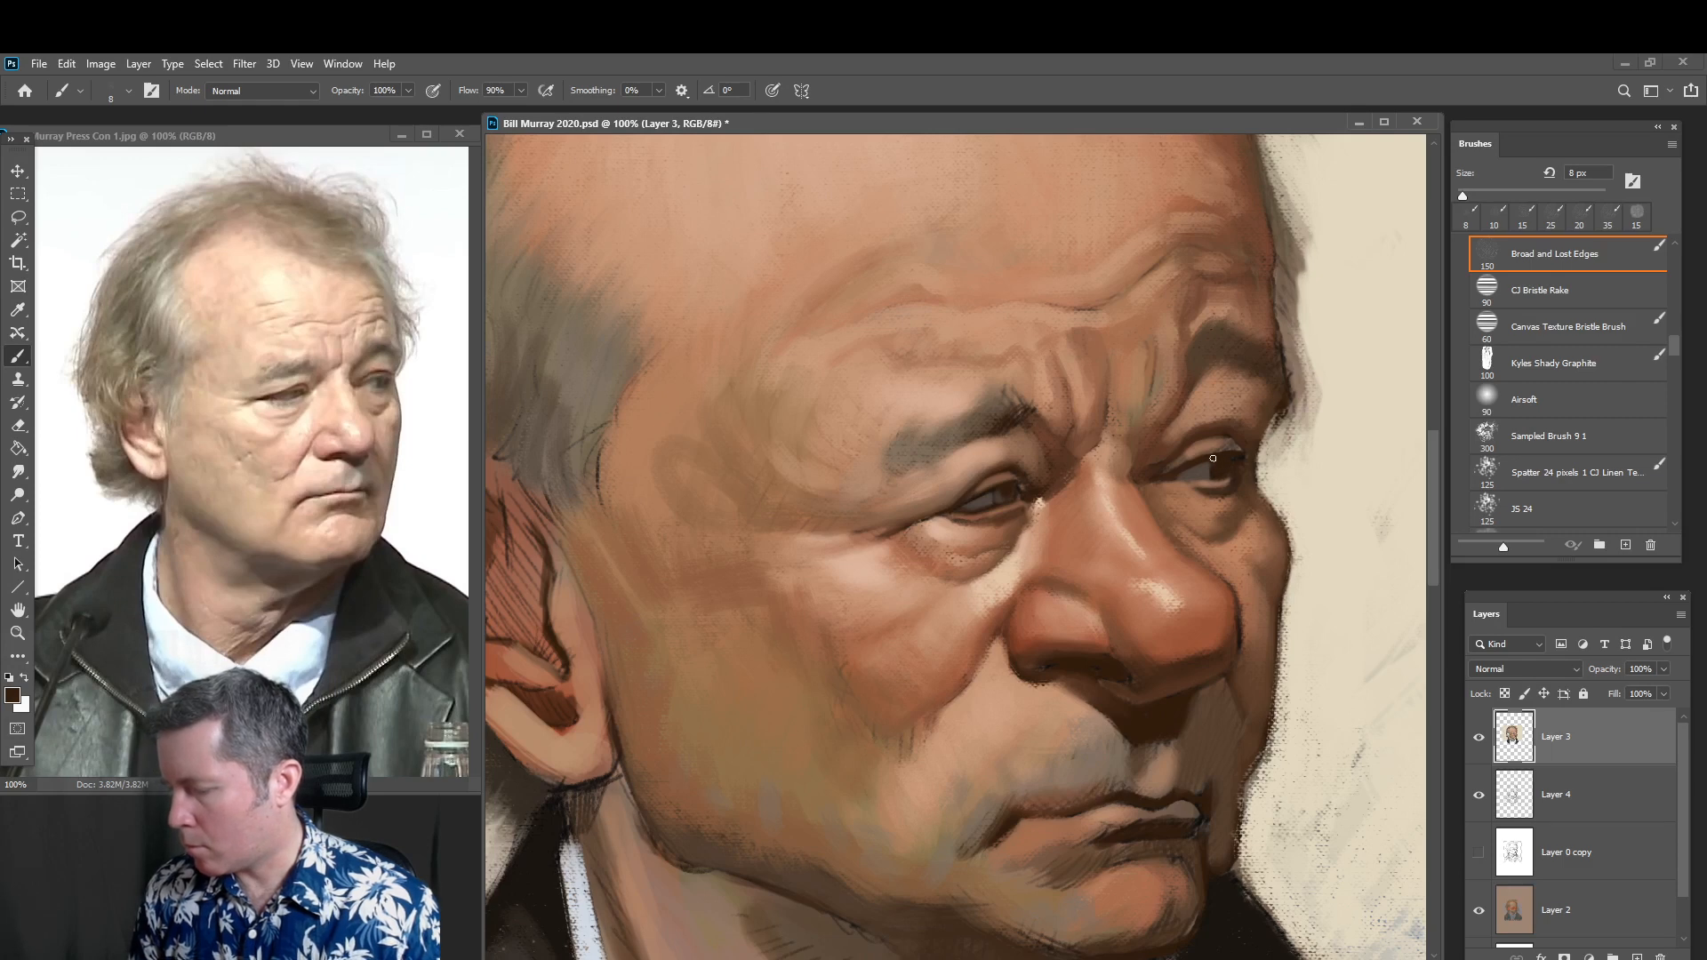
Rework the fold above the far eye and both lid edges with sampled reddish brown and skin tones at 8 to 10 px
left_click(1247, 462, "alt")
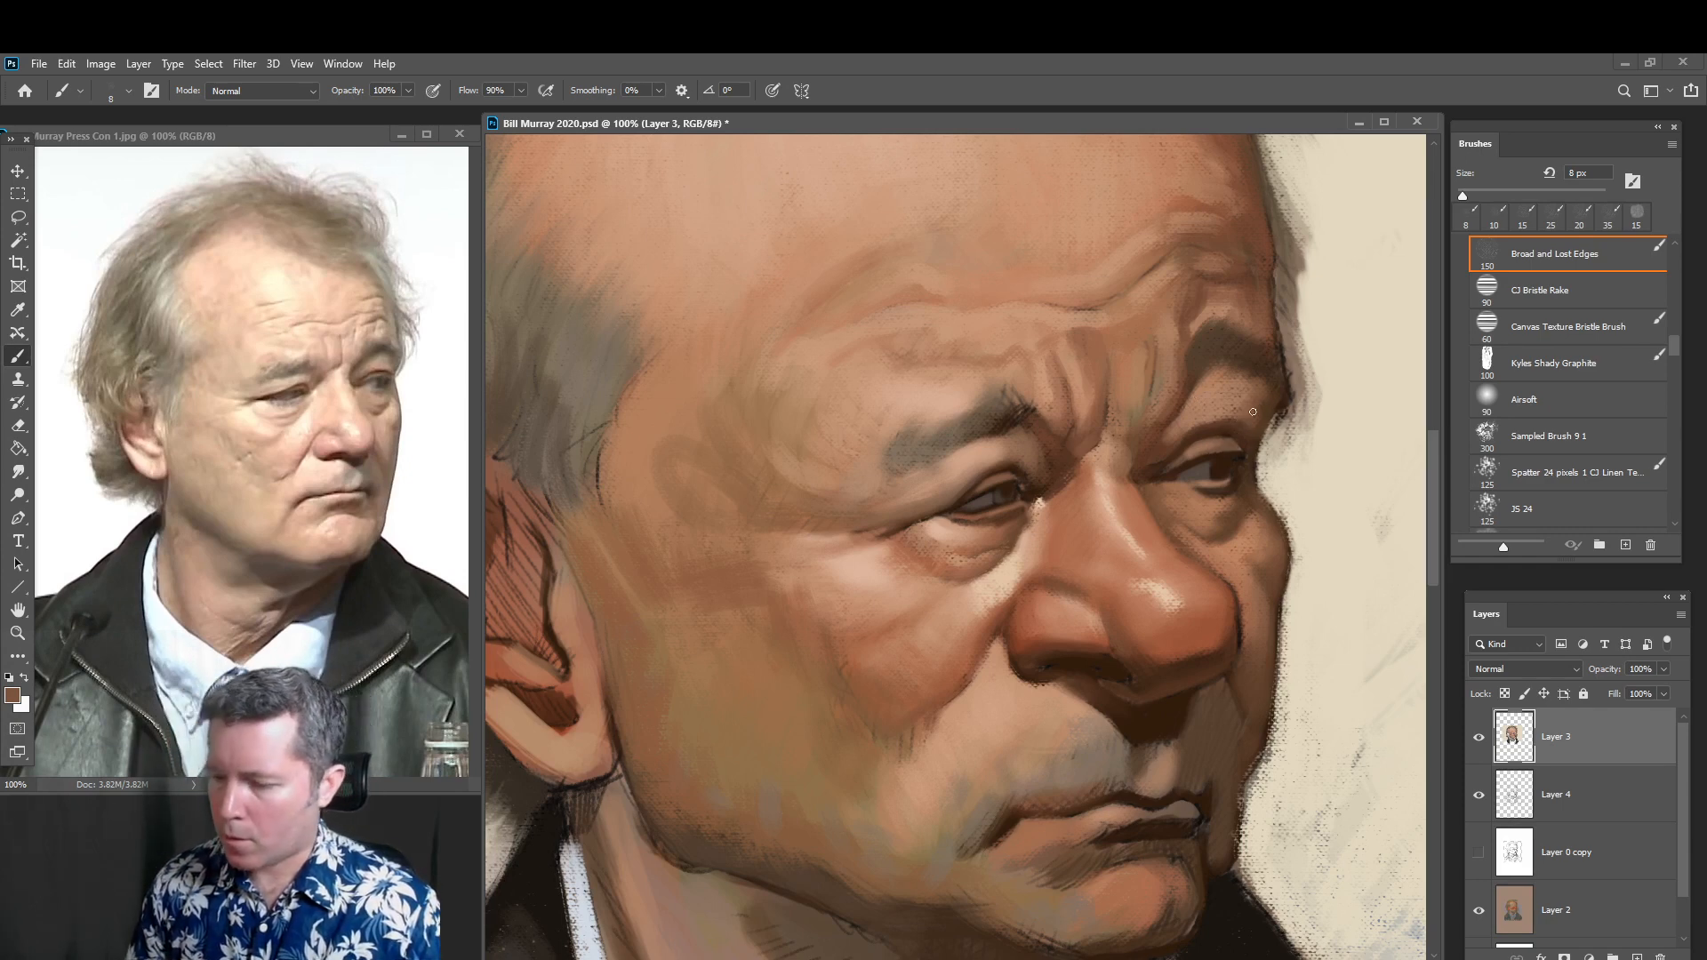
left_click(1199, 444, "alt")
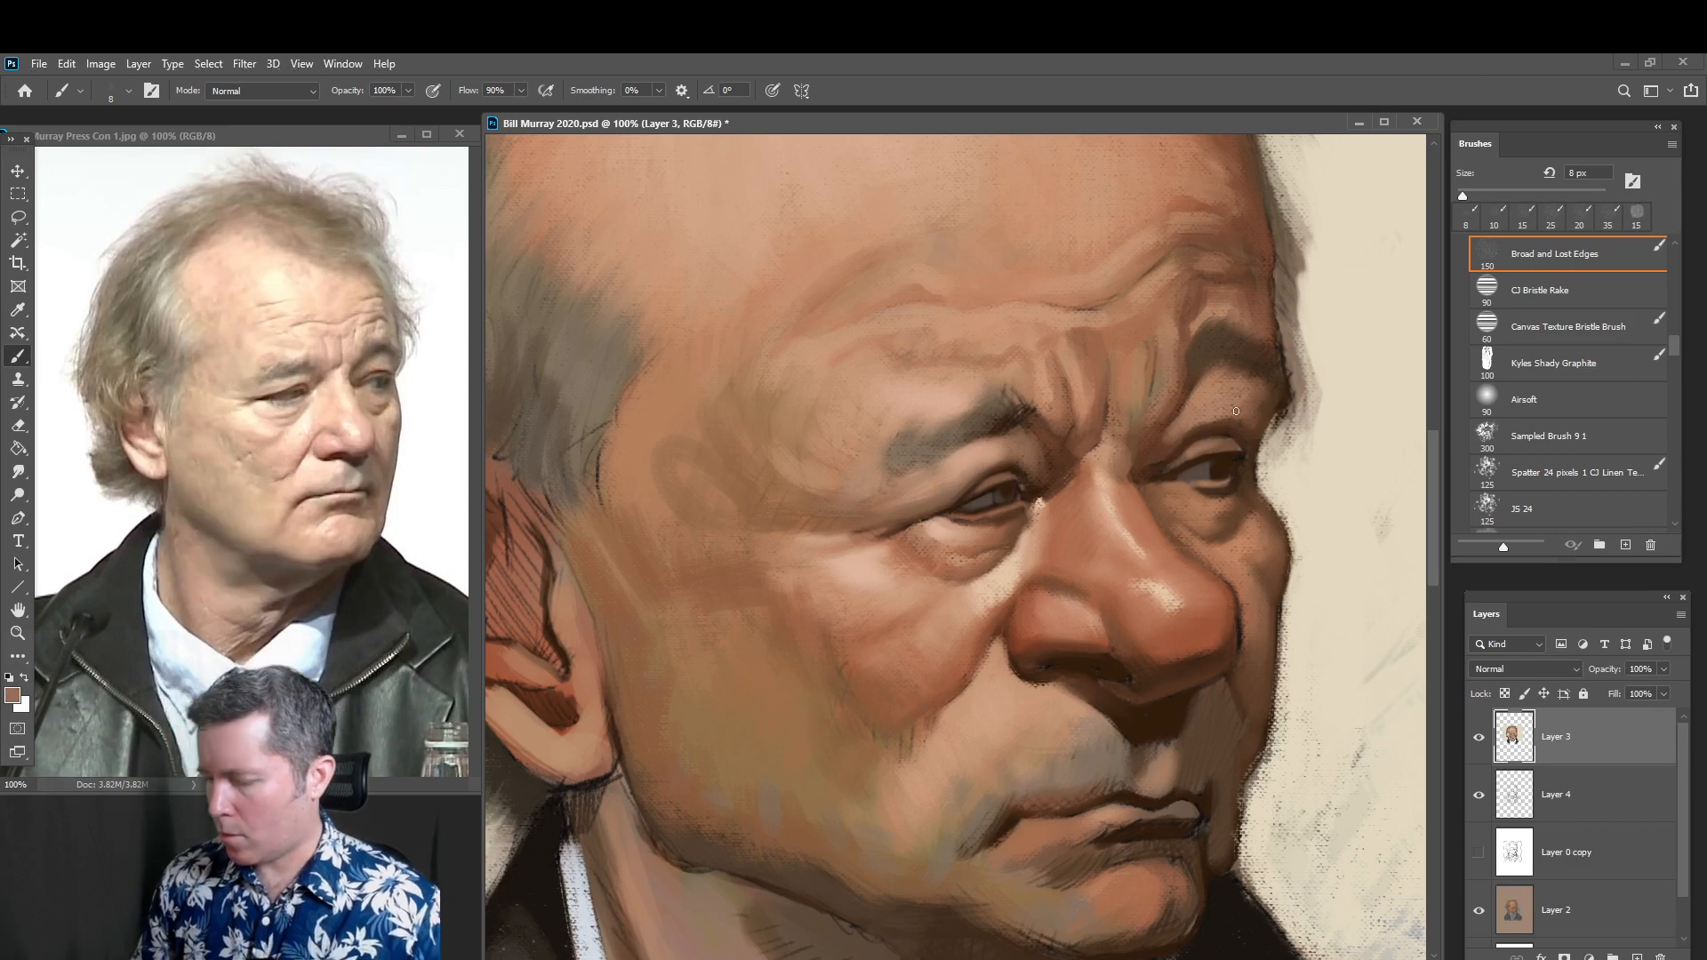
left_click(1204, 547, "alt")
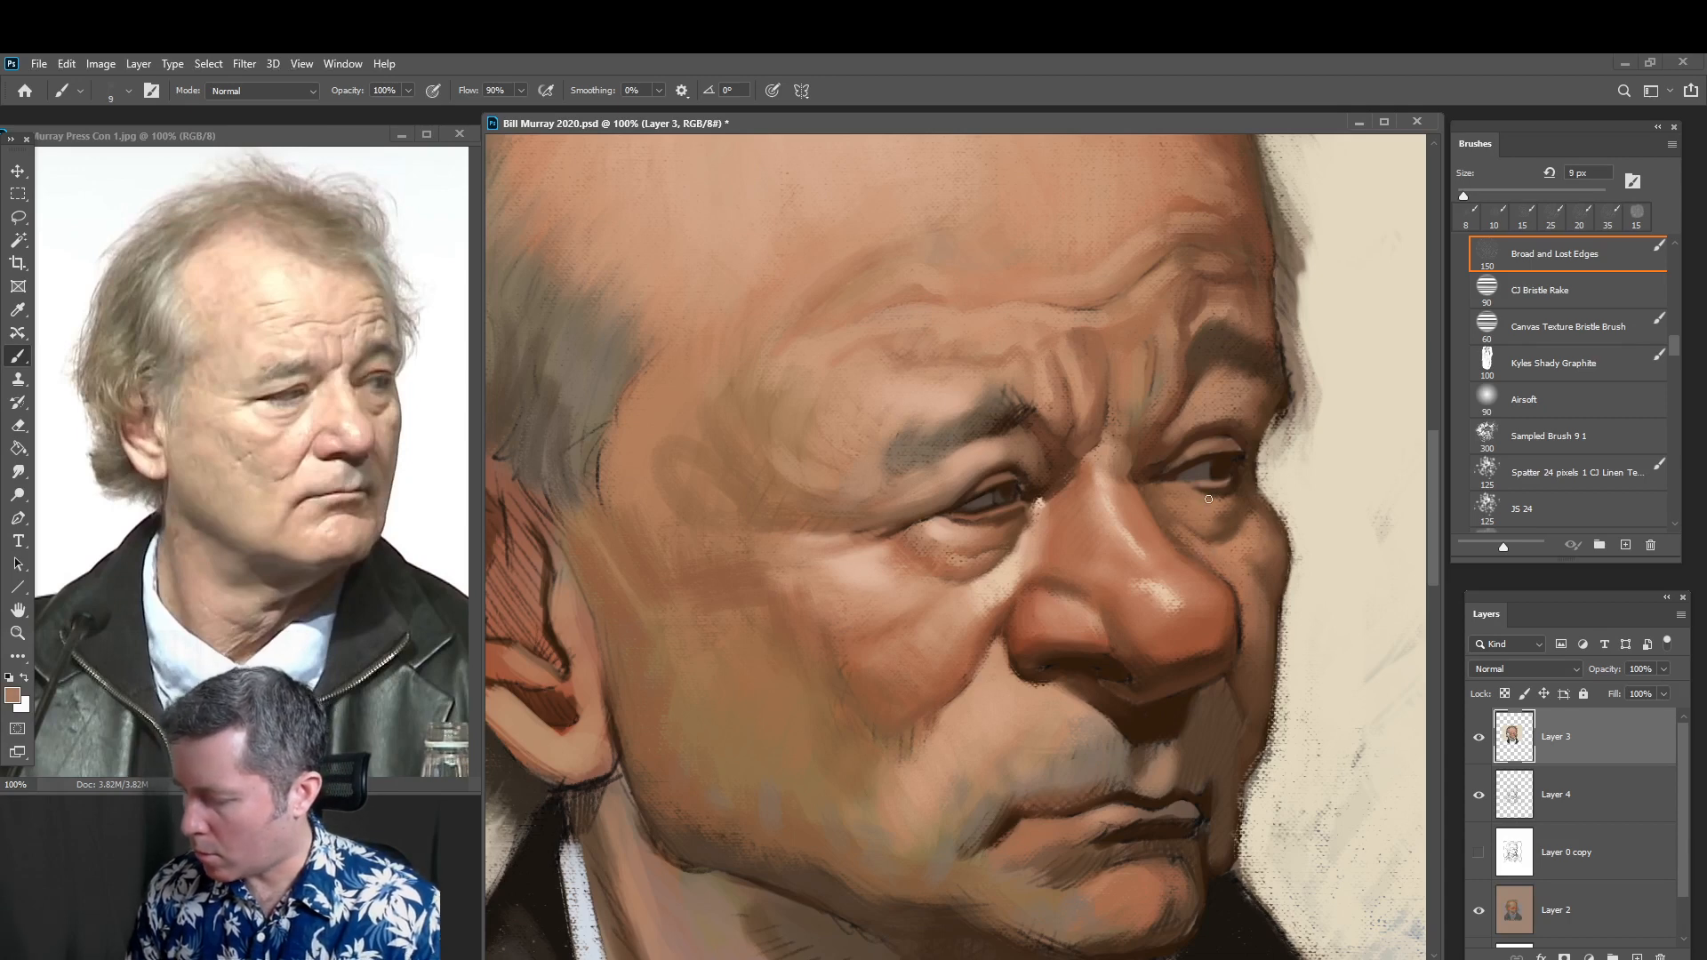
key("bracketright")
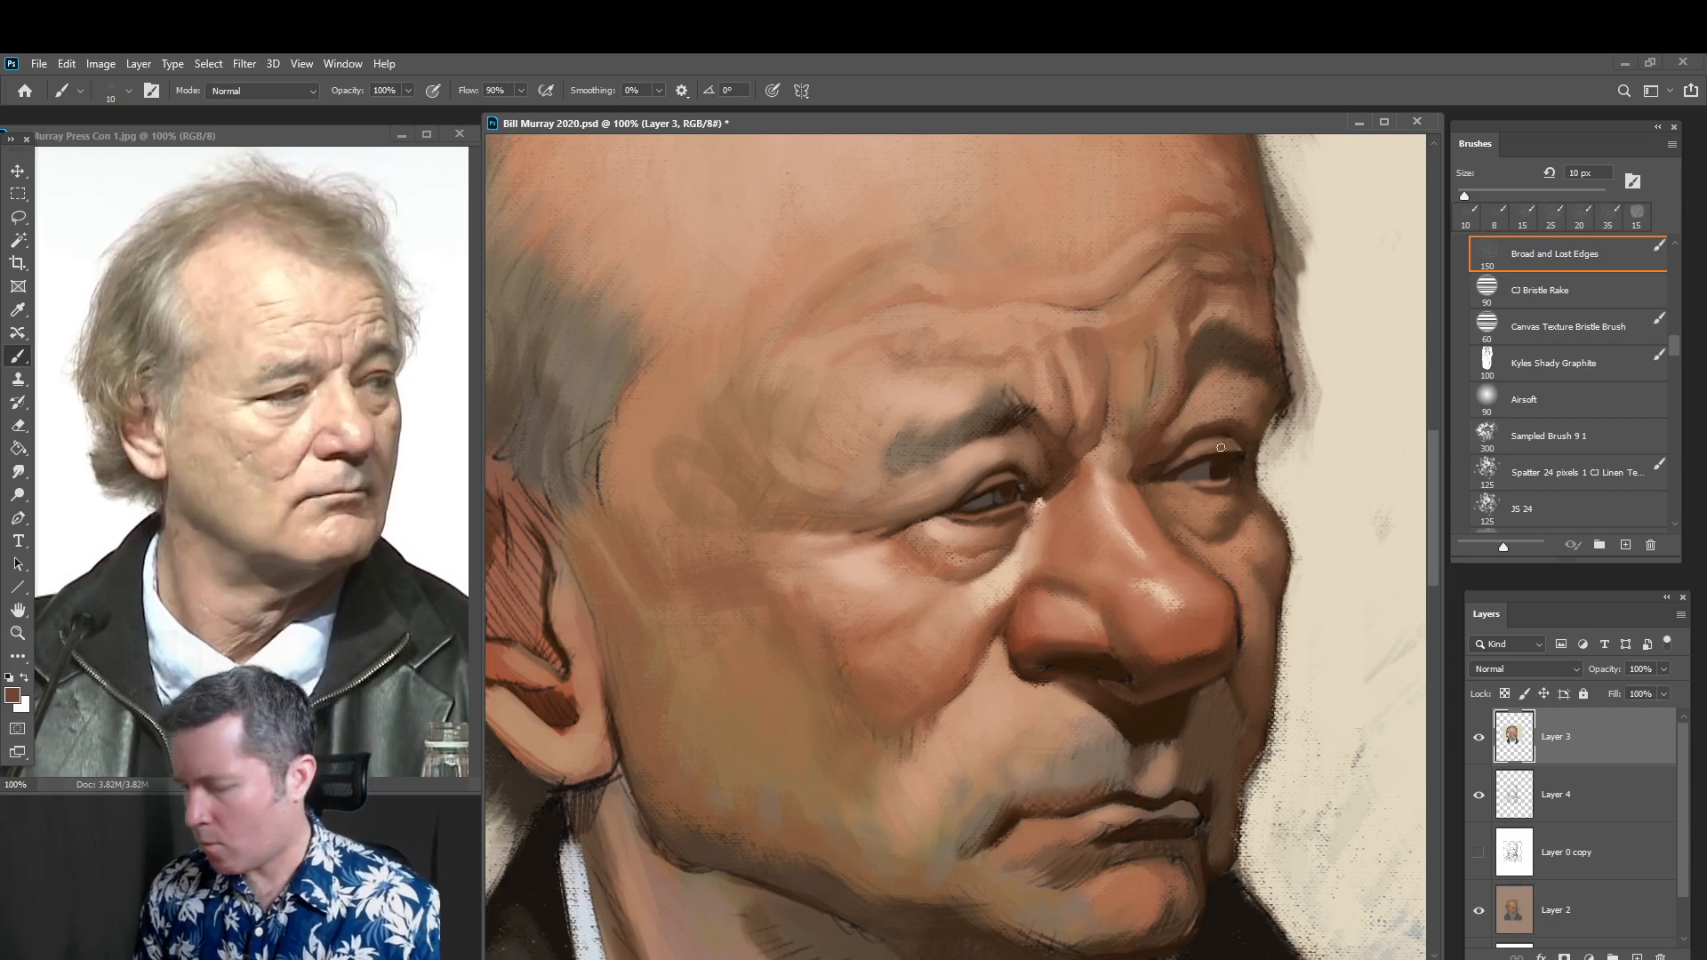
key("alt")
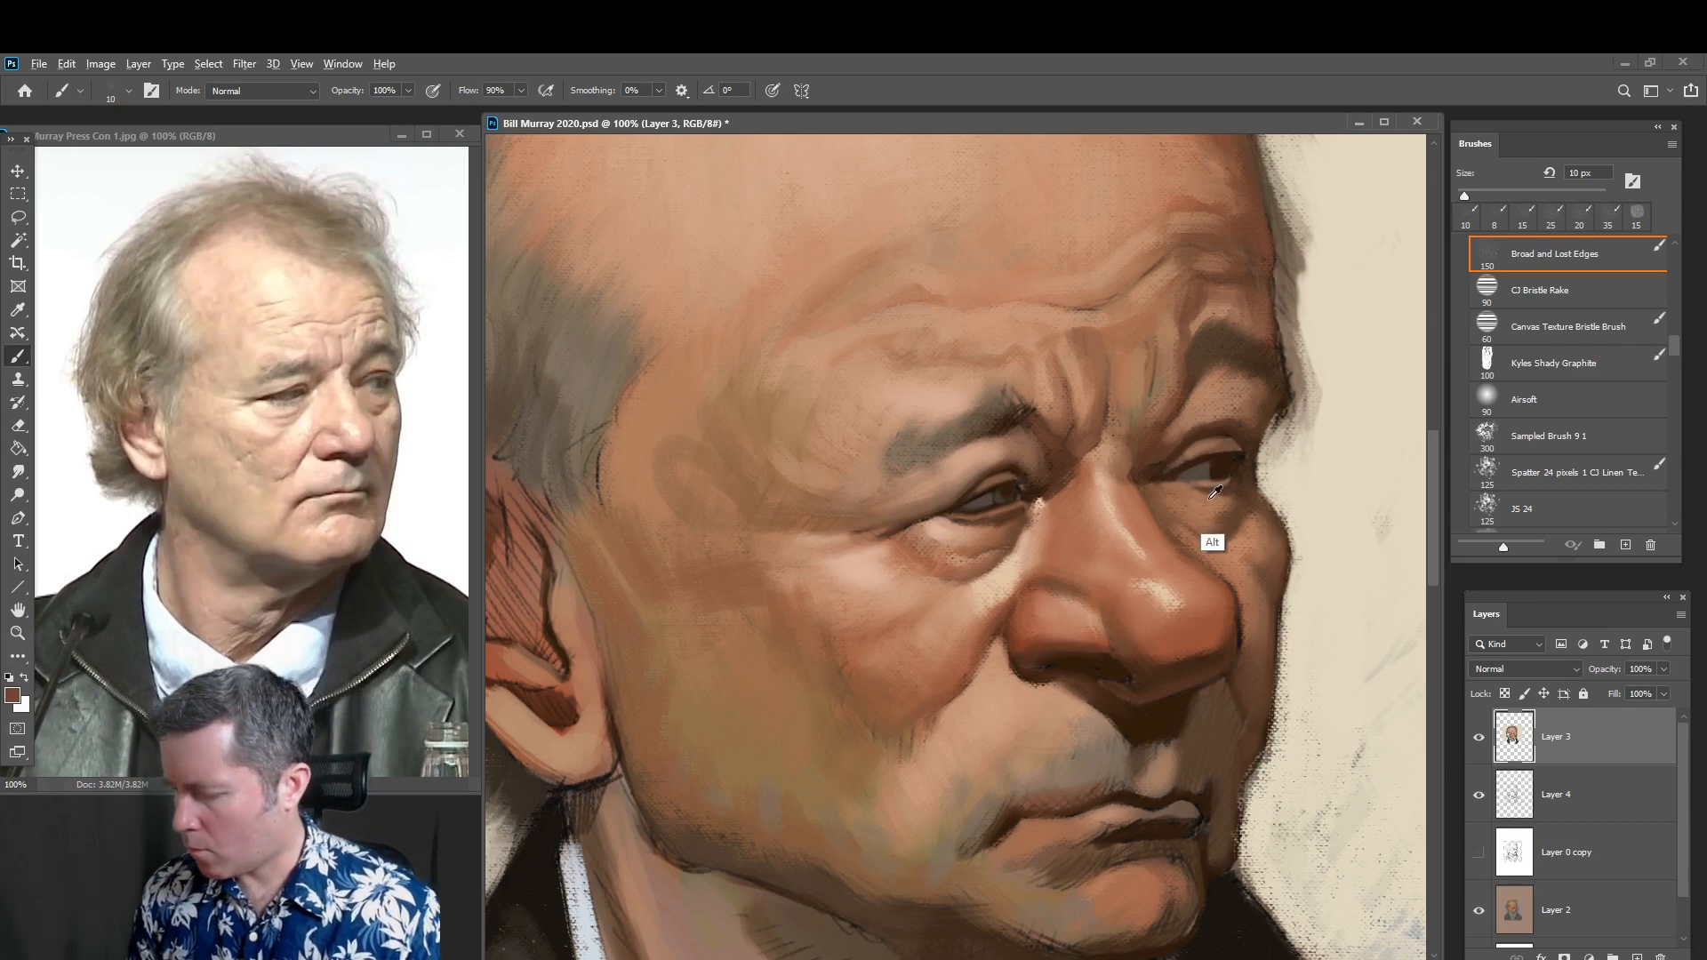
Lighten the far eye's bag and the adjoining cheek with a pale skin tone sampled near the other eye at 20 and 25 px
left_click(984, 452, "alt")
key("bracketright")
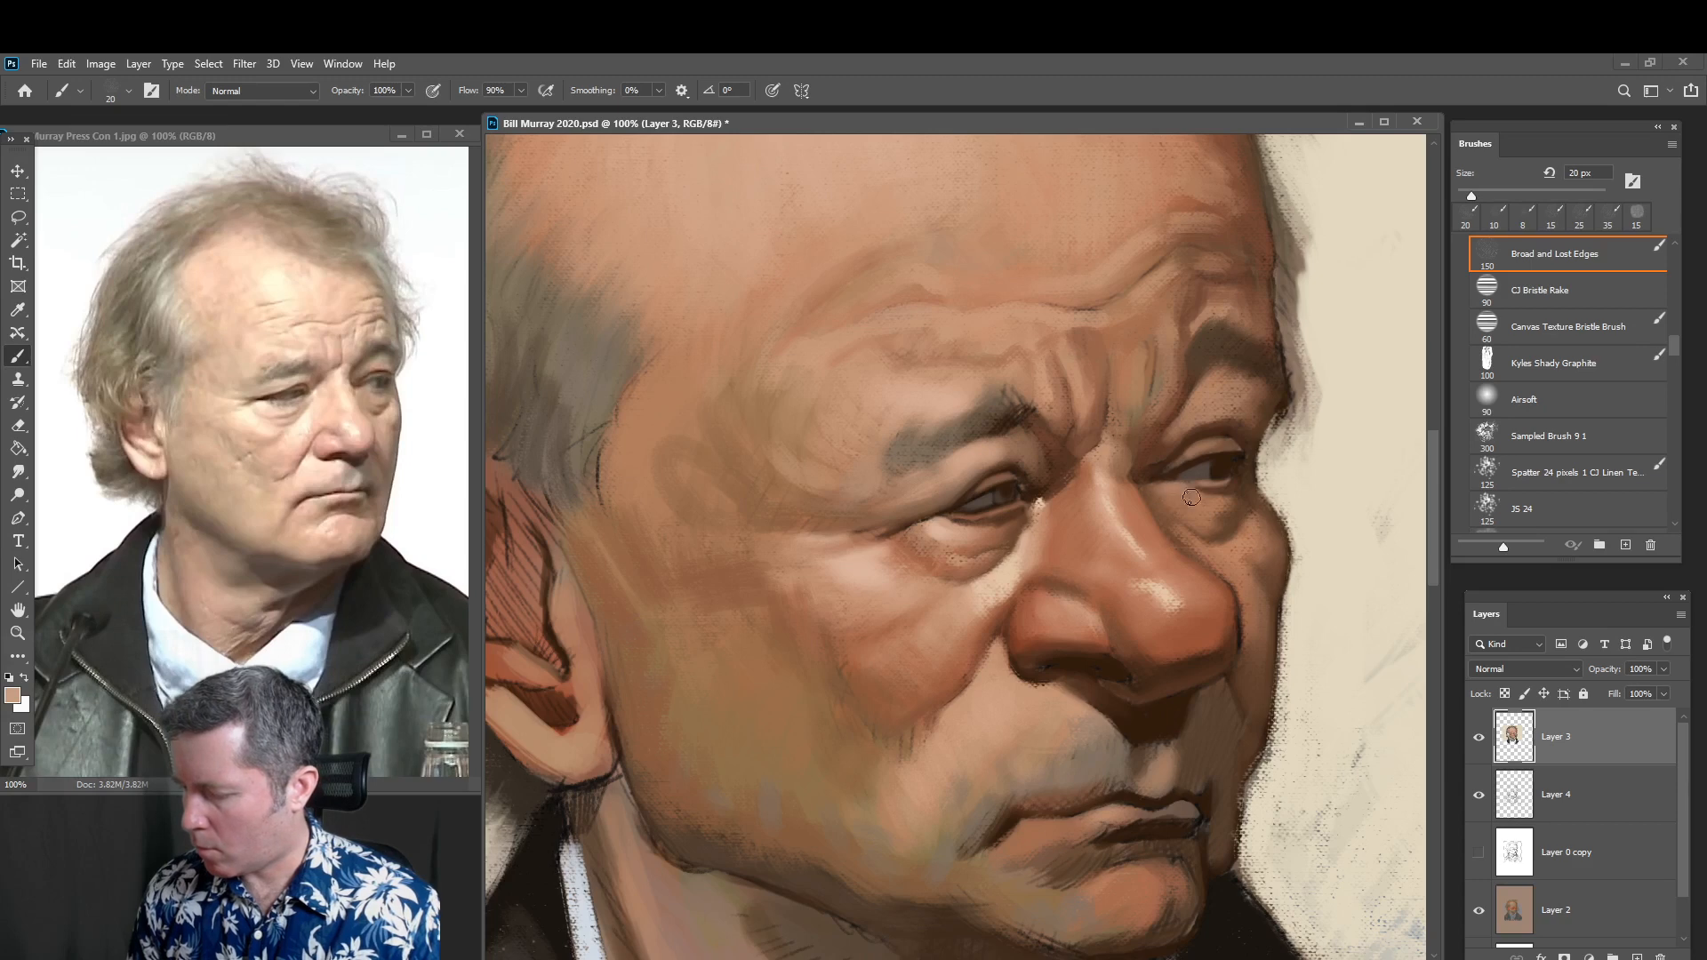
mouse_move(1191, 497)
left_mouse_down()
mouse_move(1205, 507)
mouse_move(1184, 496)
mouse_move(1200, 484)
left_mouse_up()
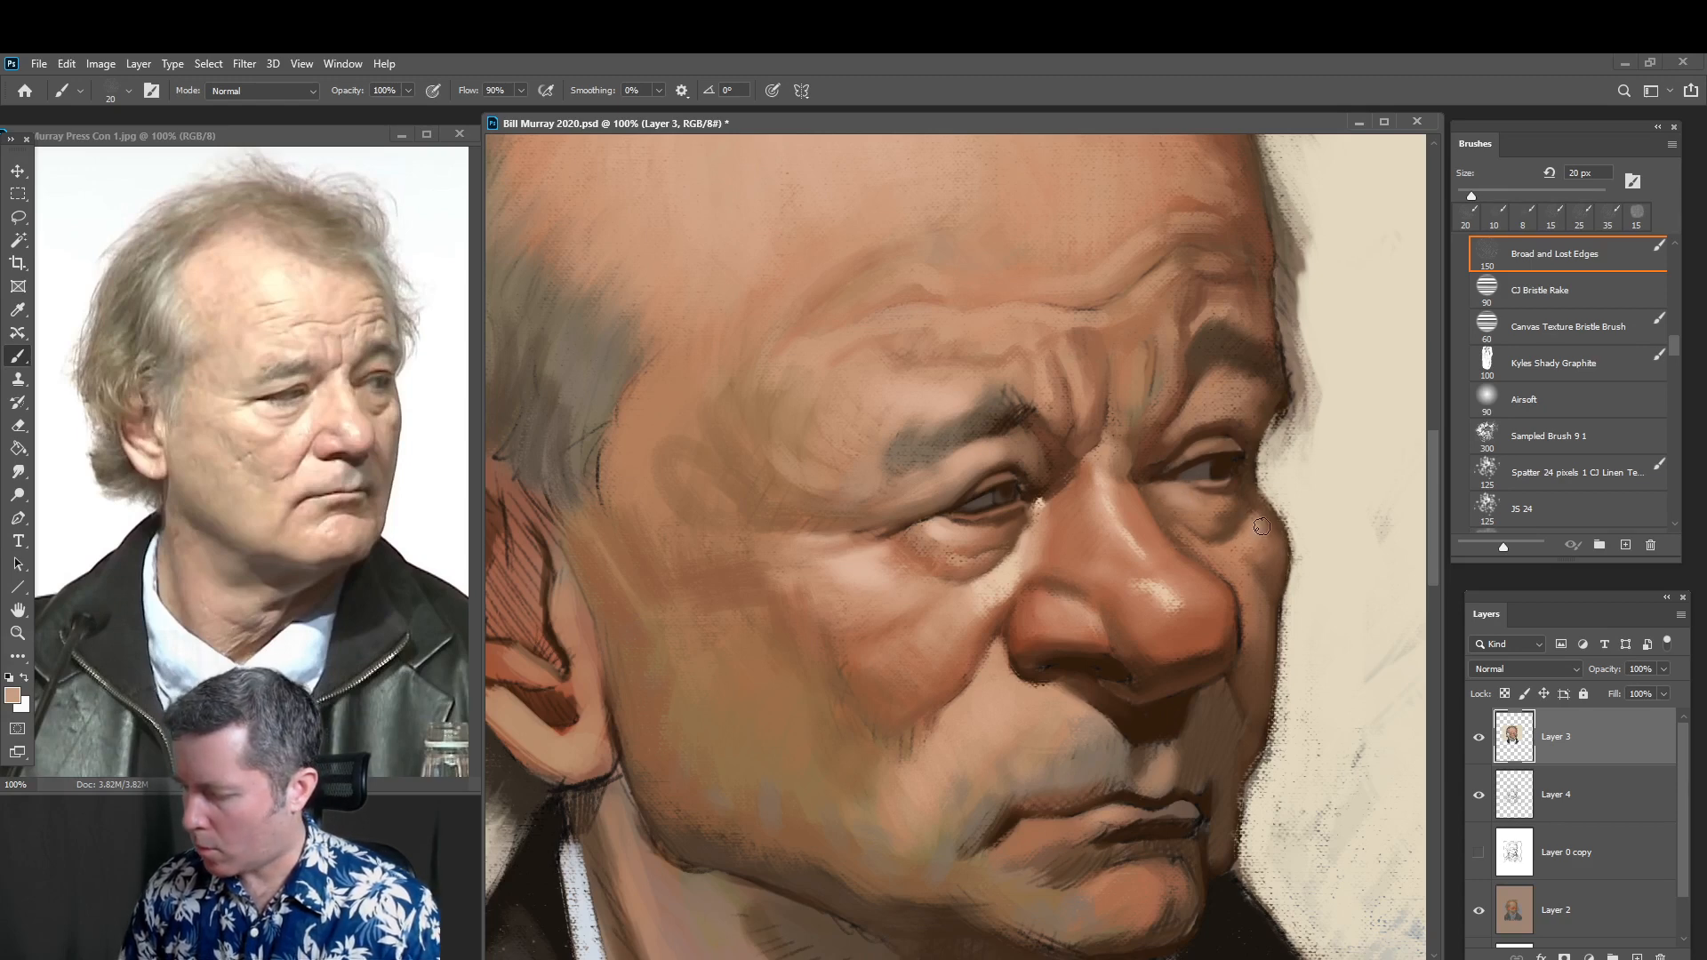
key("bracketright")
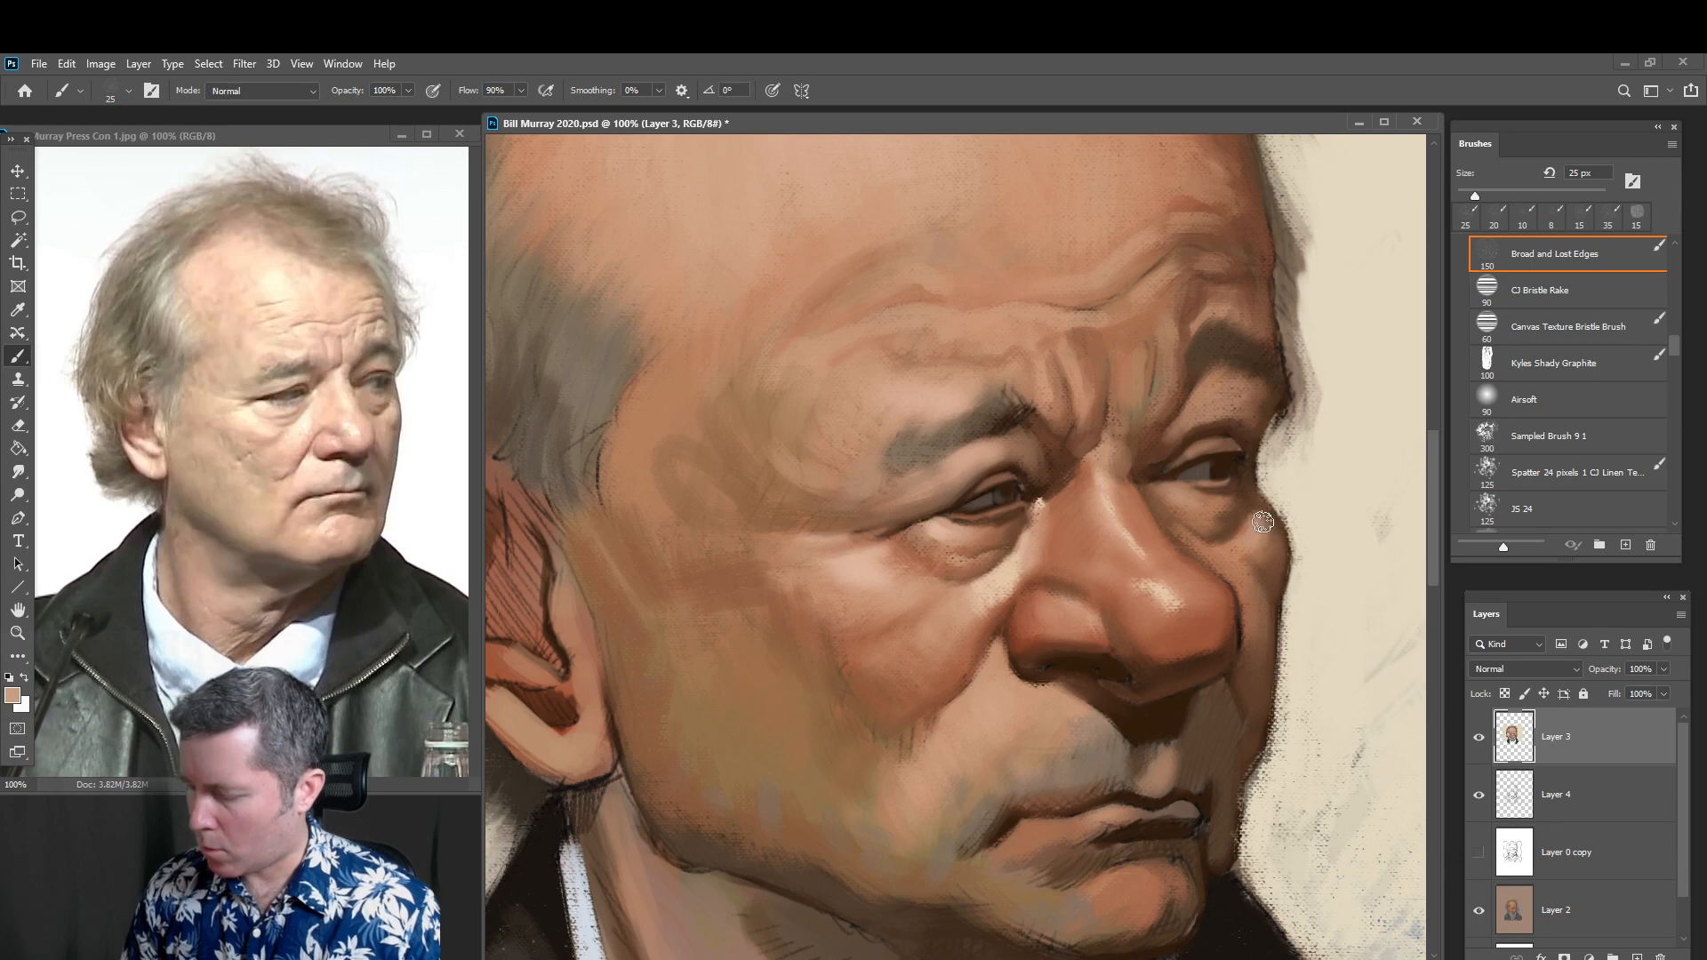
Detail the creases of the bag under the far eye at 9 px with sampled mid-browns and skin tones
key("bracketleft")
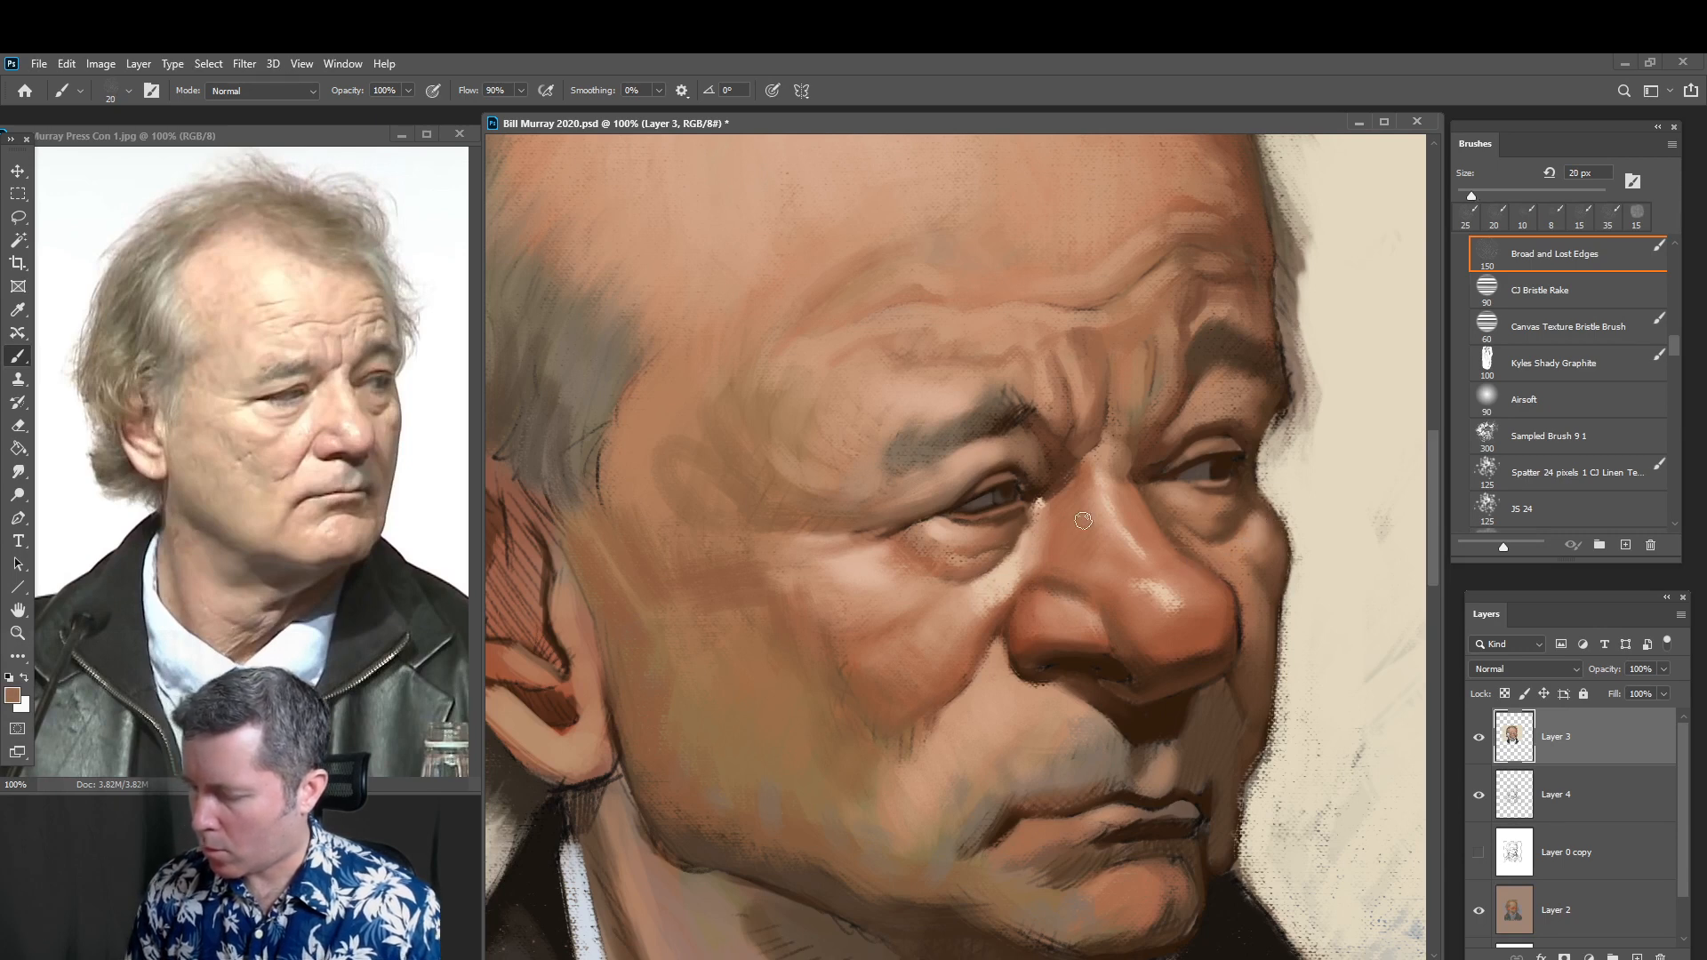
key("bracketleft")
key("bracketleft")
key("bracketleft")
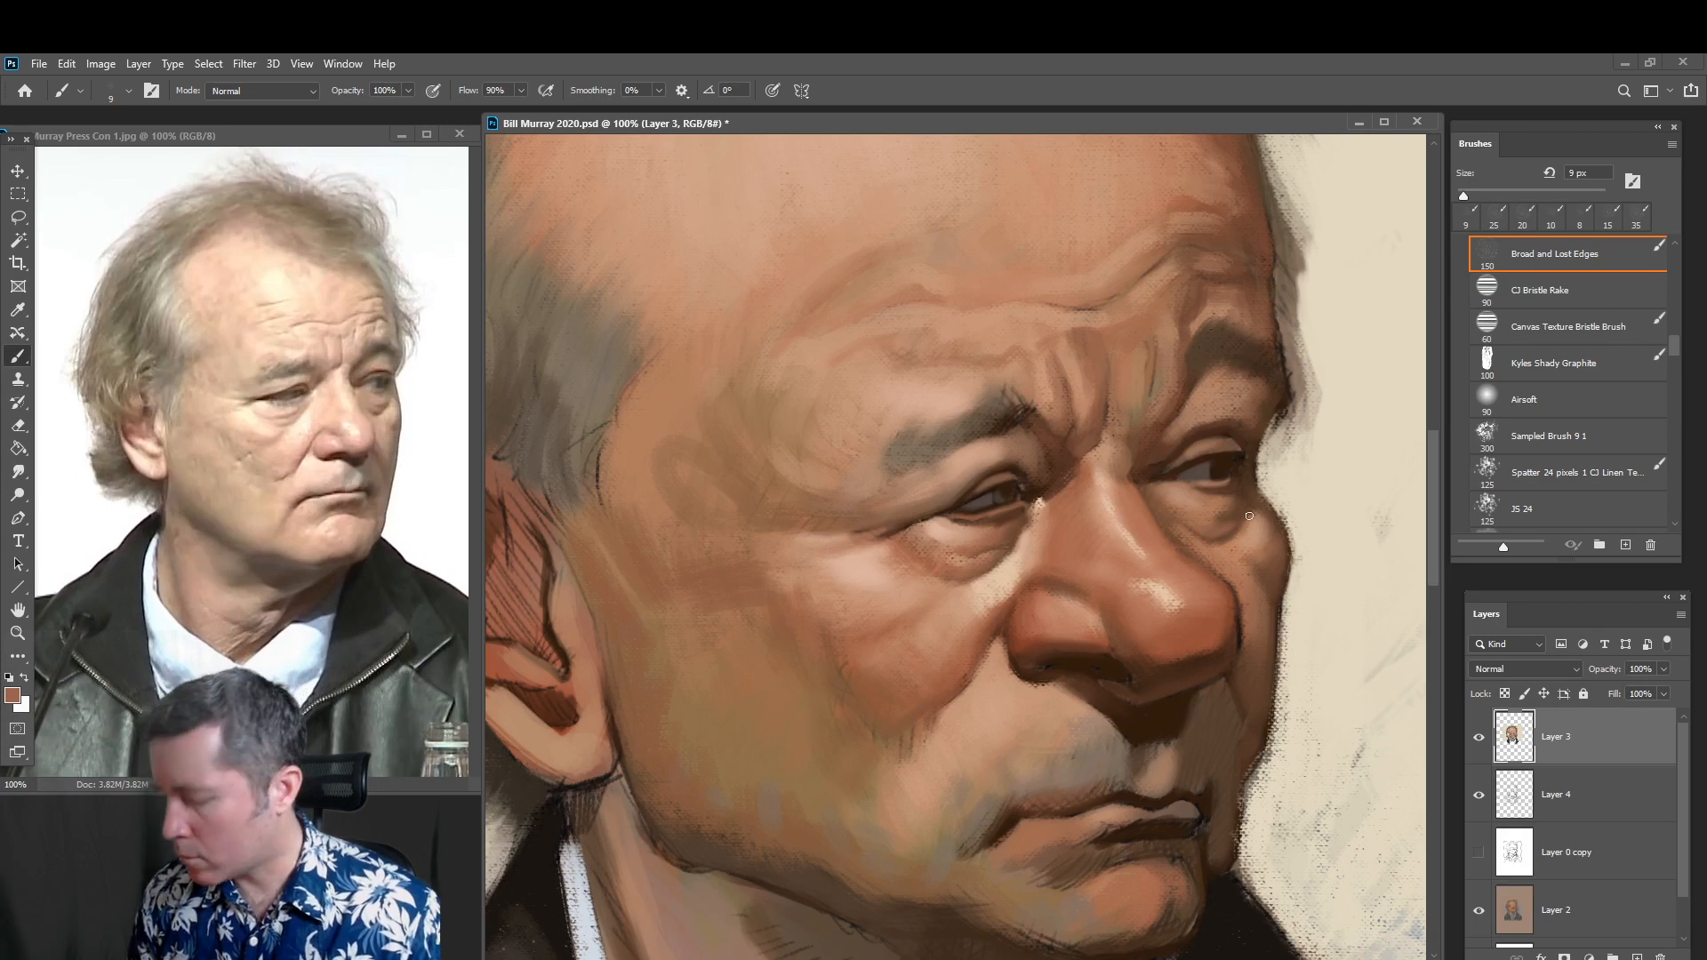
key("alt")
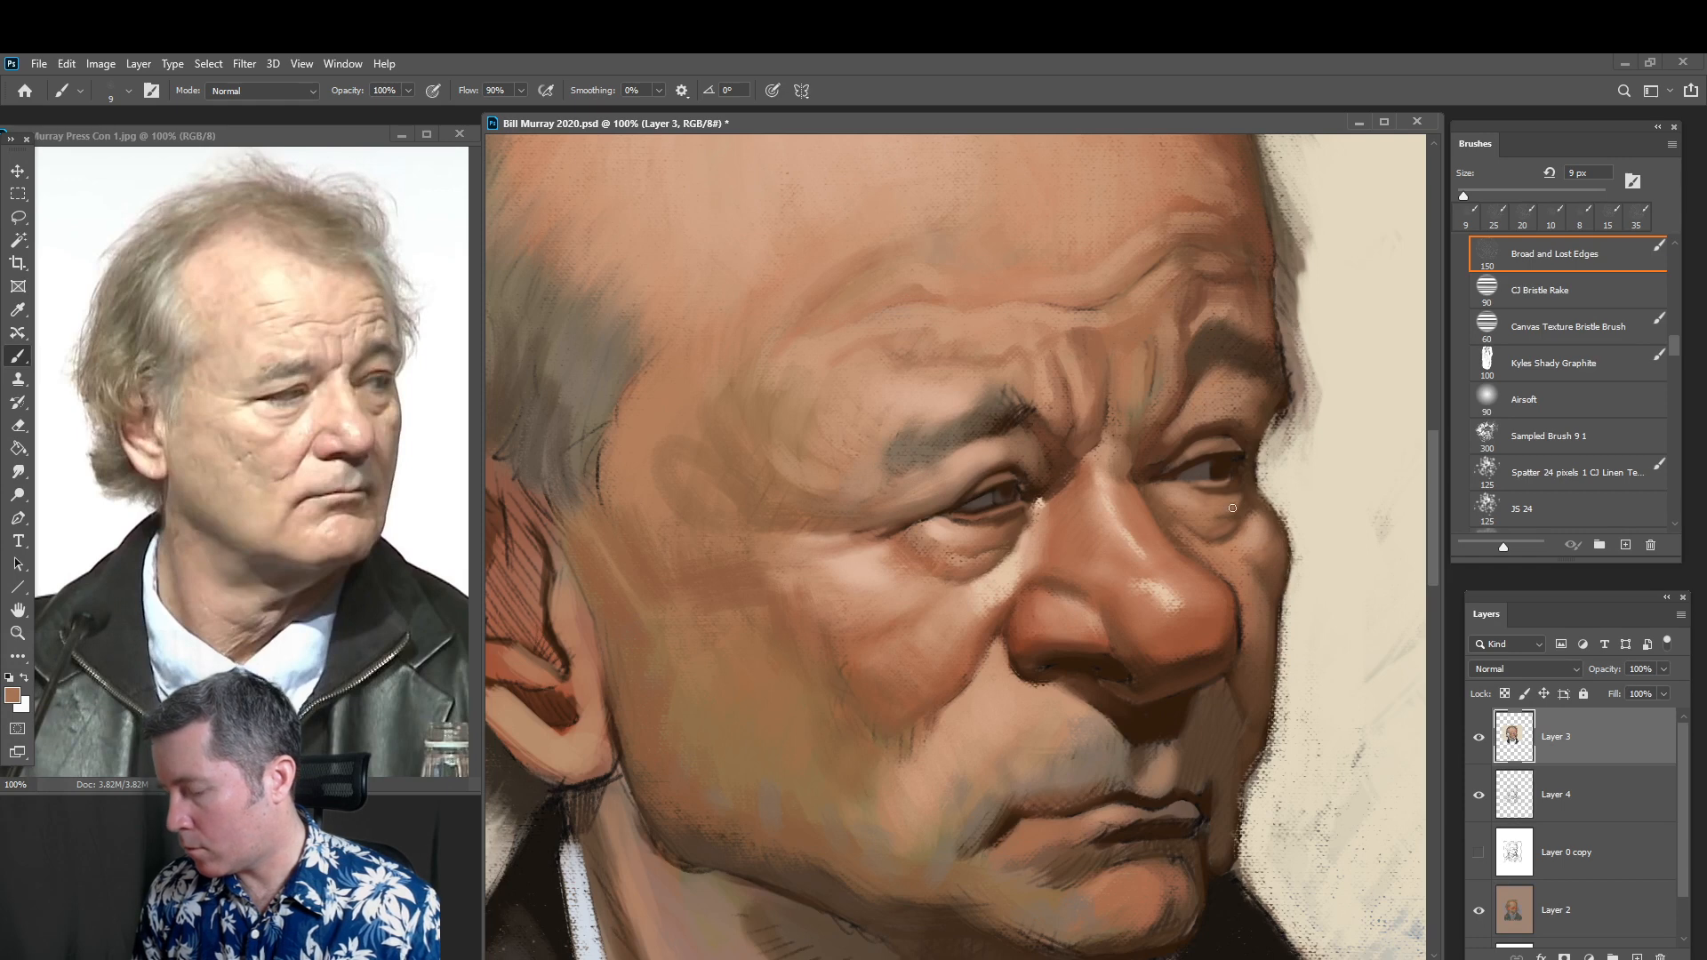
left_click(1223, 538, "alt")
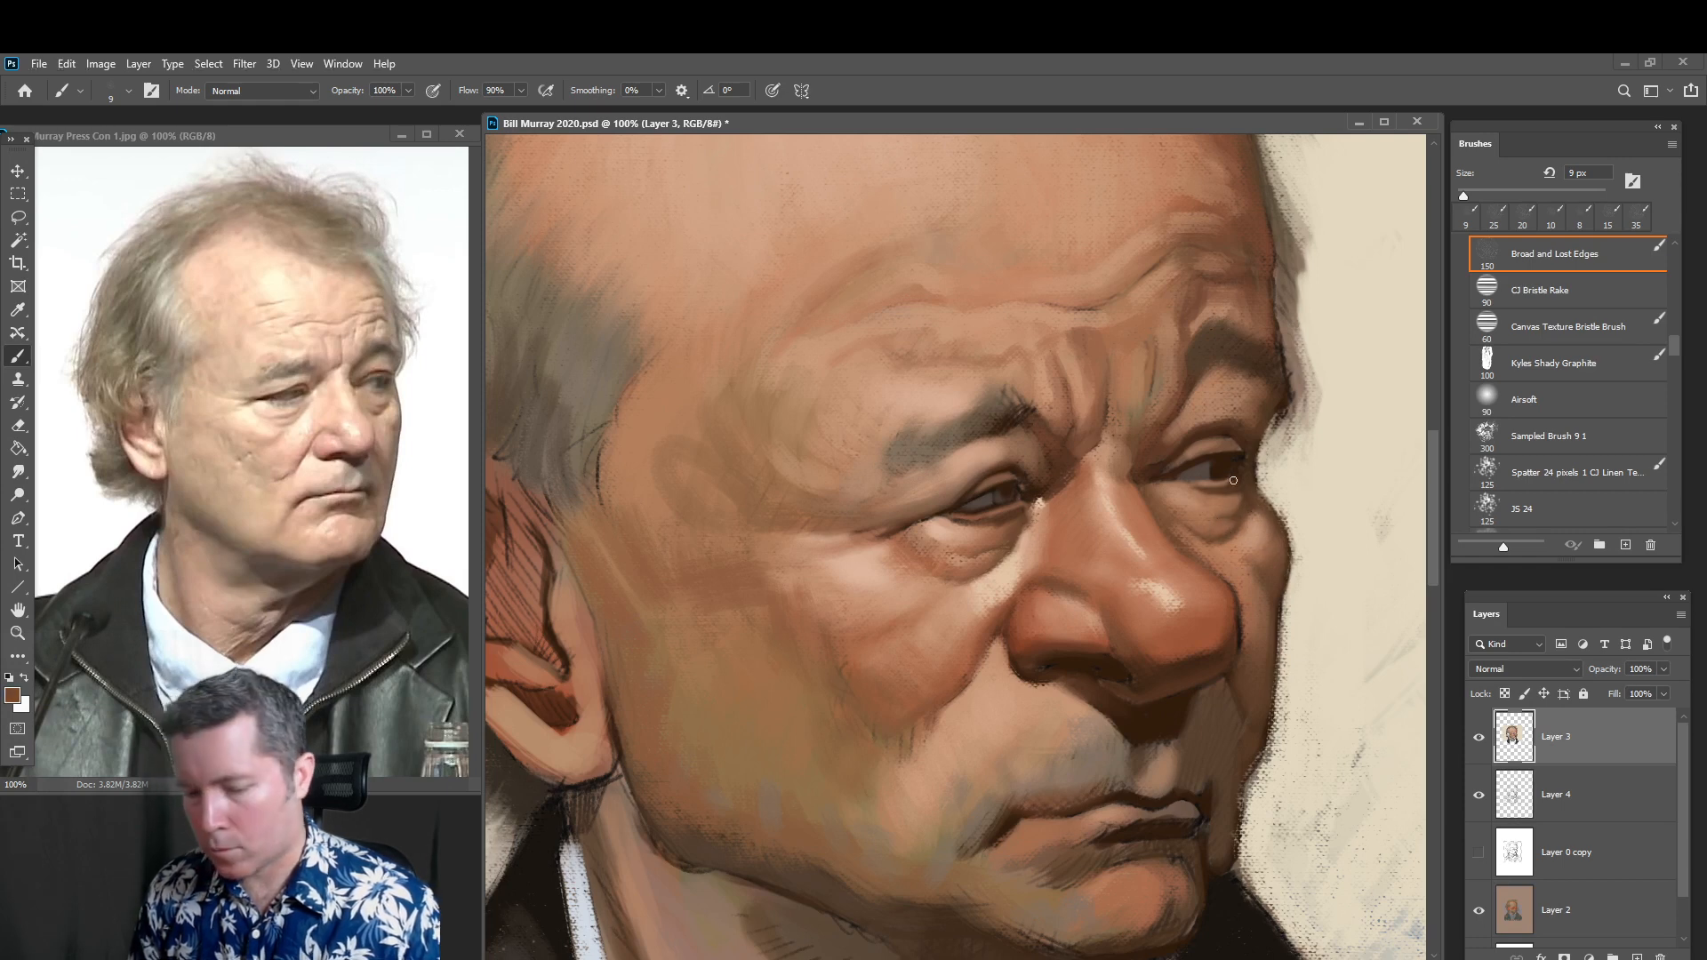
left_click(1187, 533, "alt")
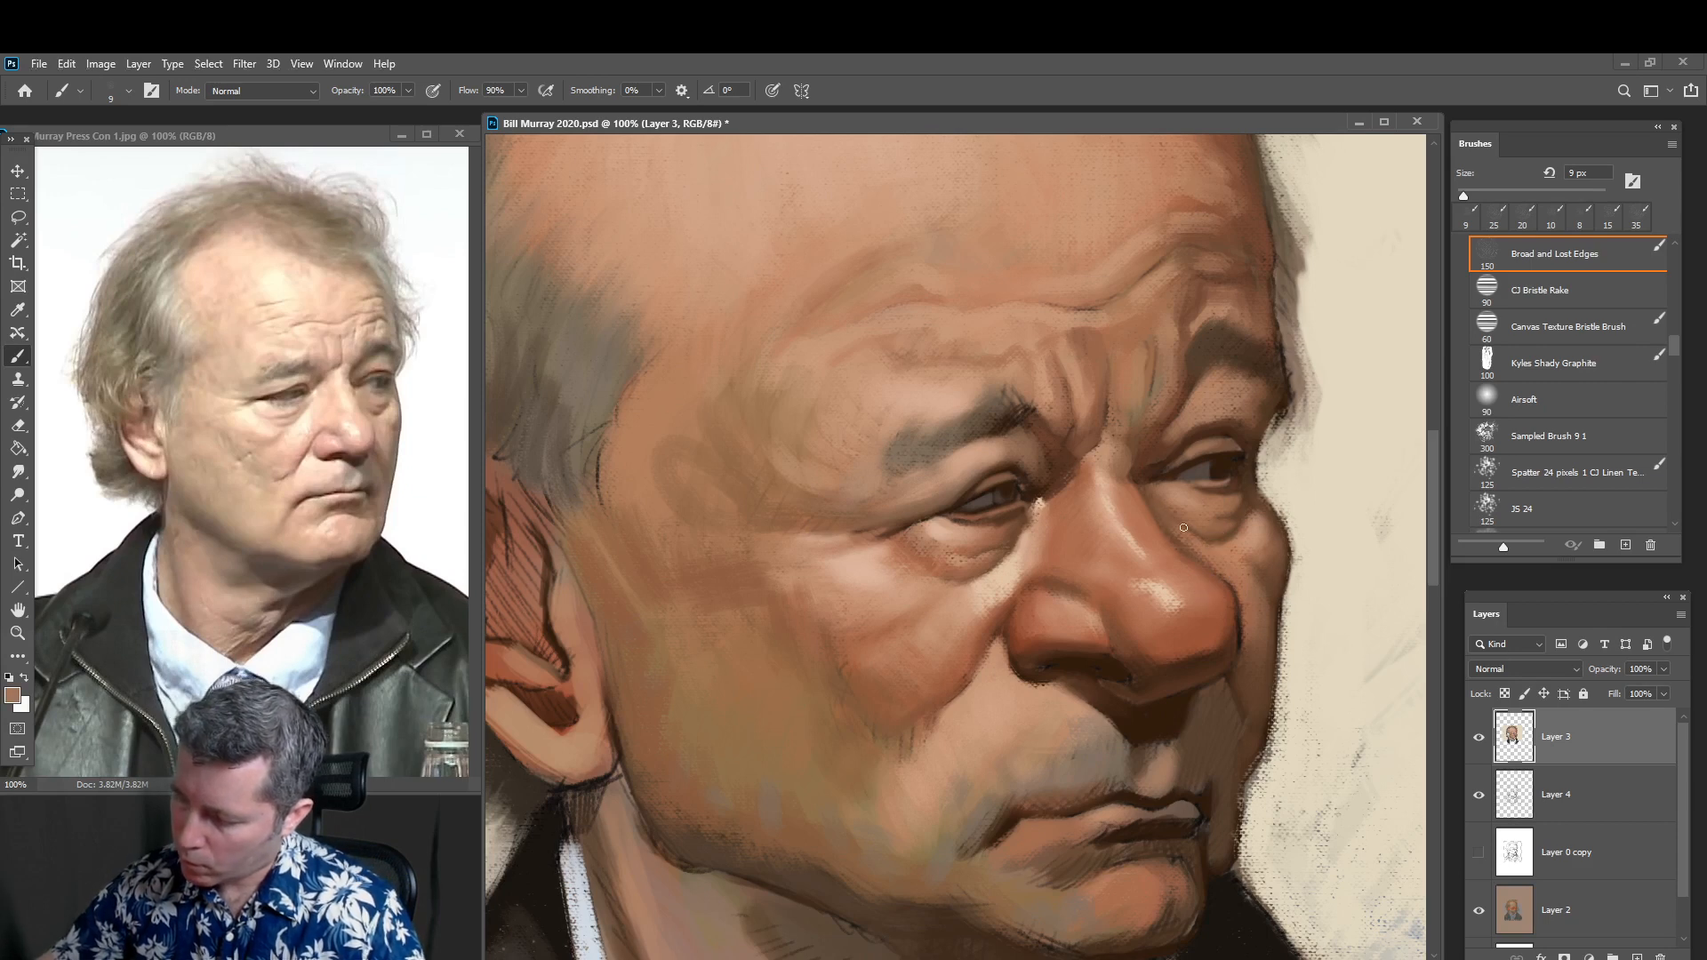
Shade the far eye's inner corner and outer upper lid with sampled skin and dark brown tones at 15 and 9 px
key("bracketright")
key("bracketright")
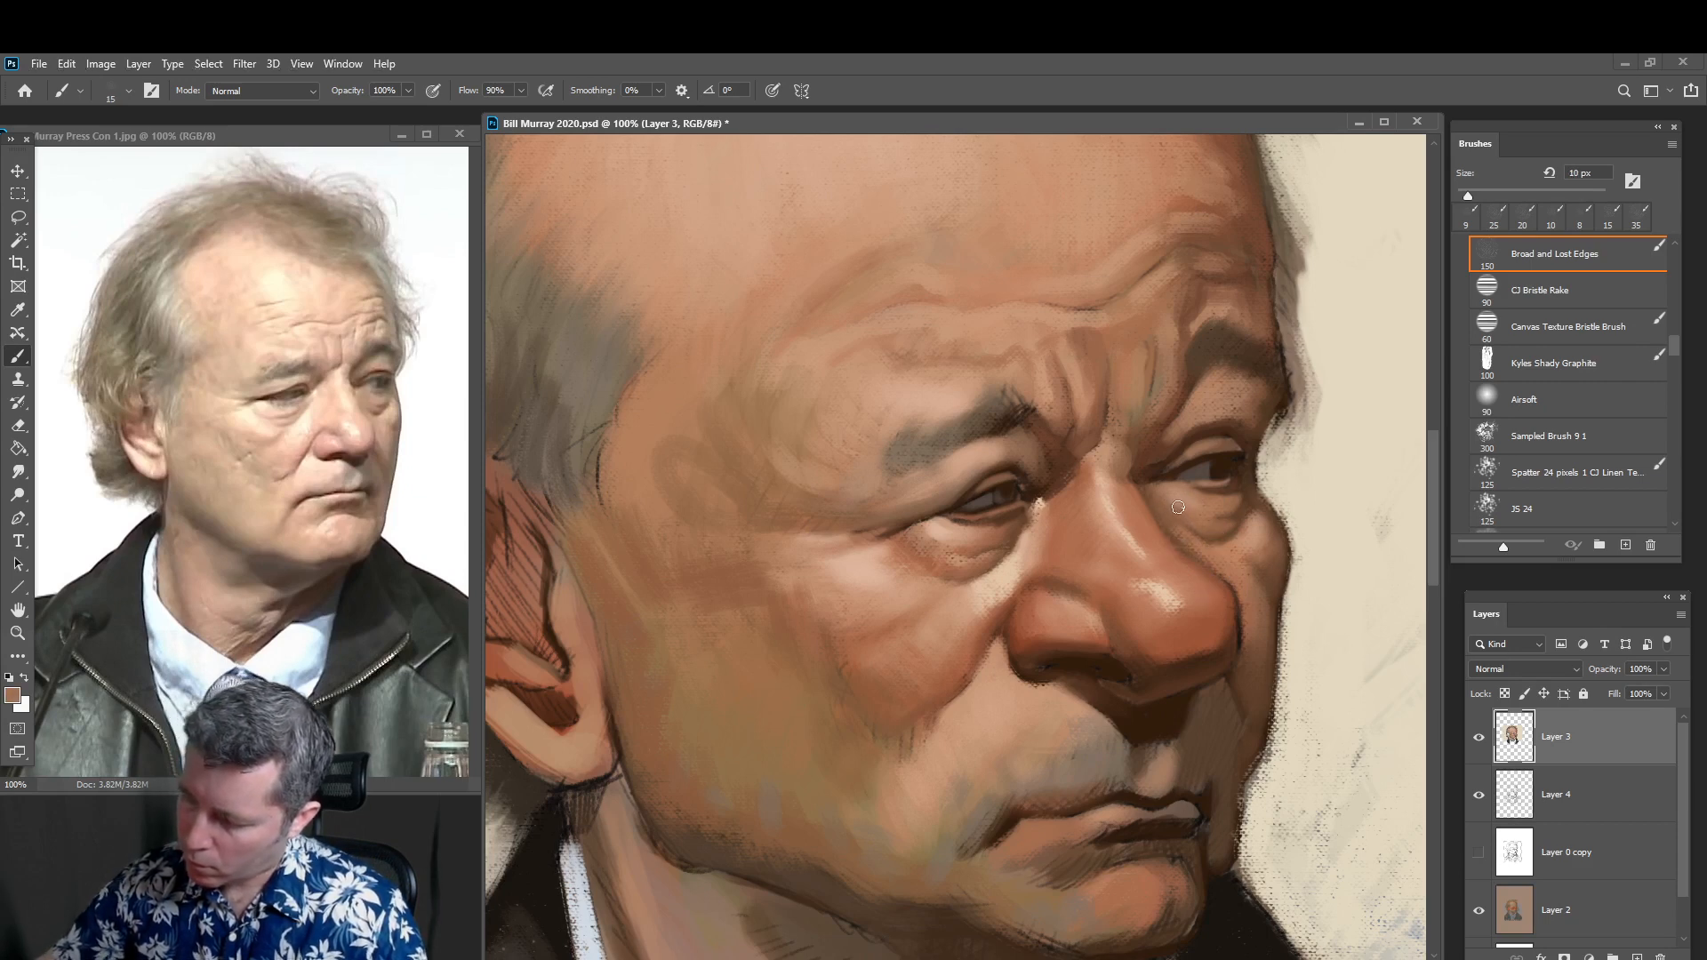
left_click(1141, 476, "alt")
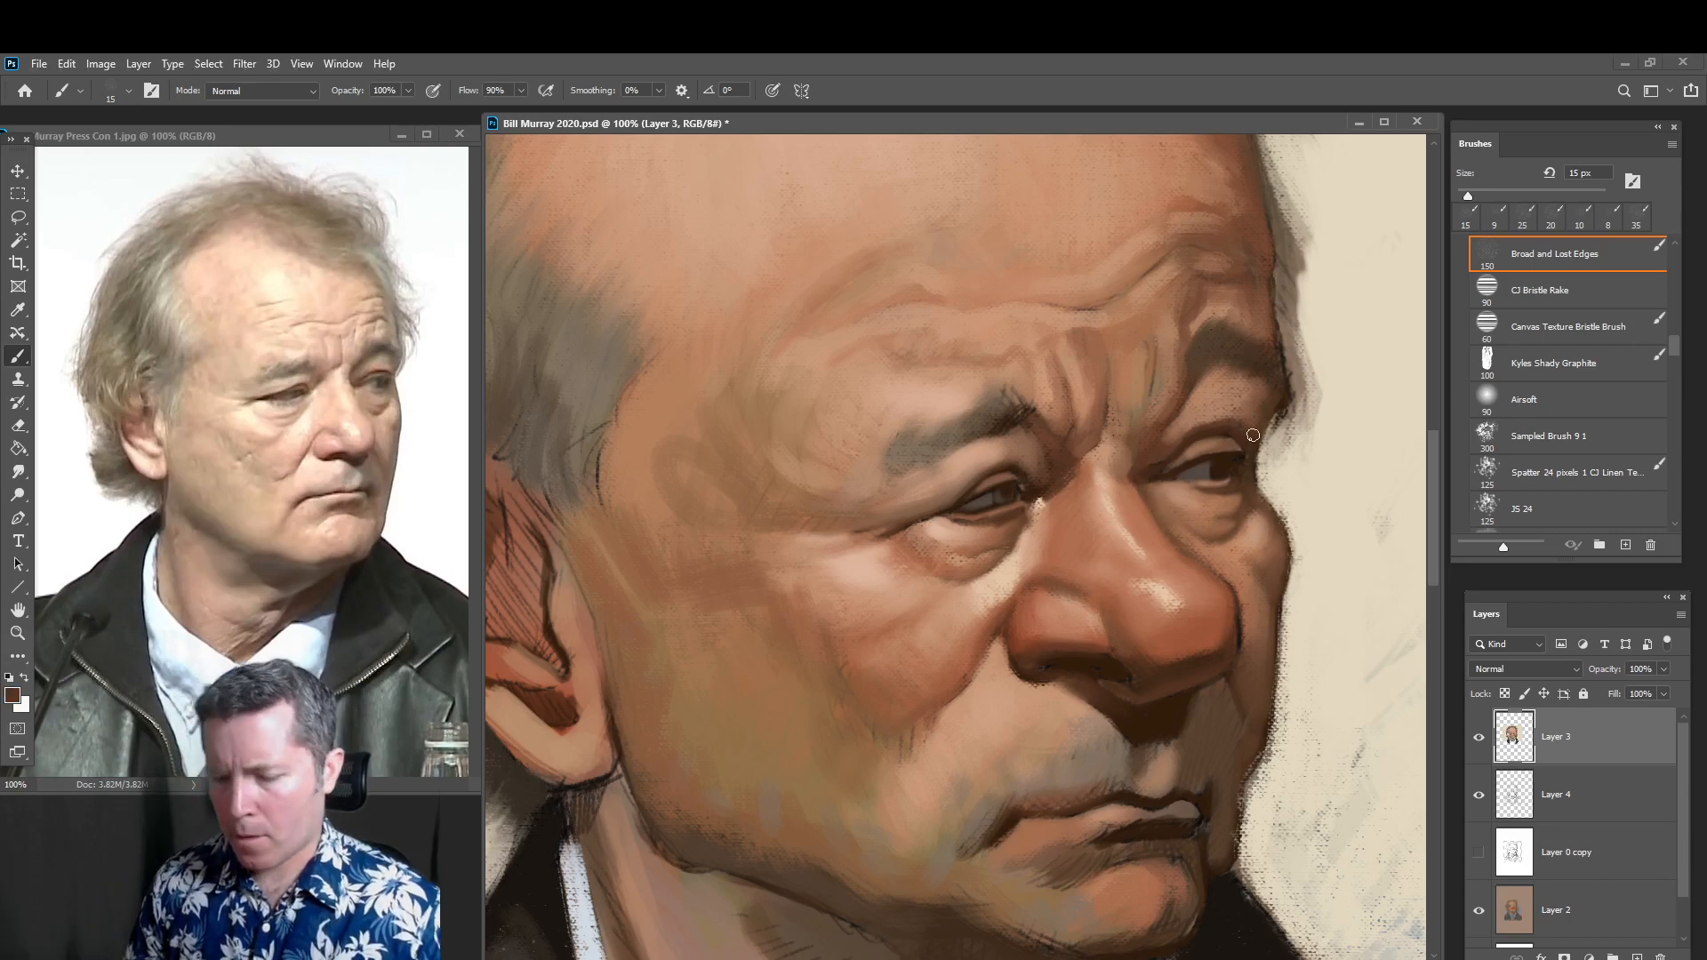
key("bracketleft")
key("bracketleft")
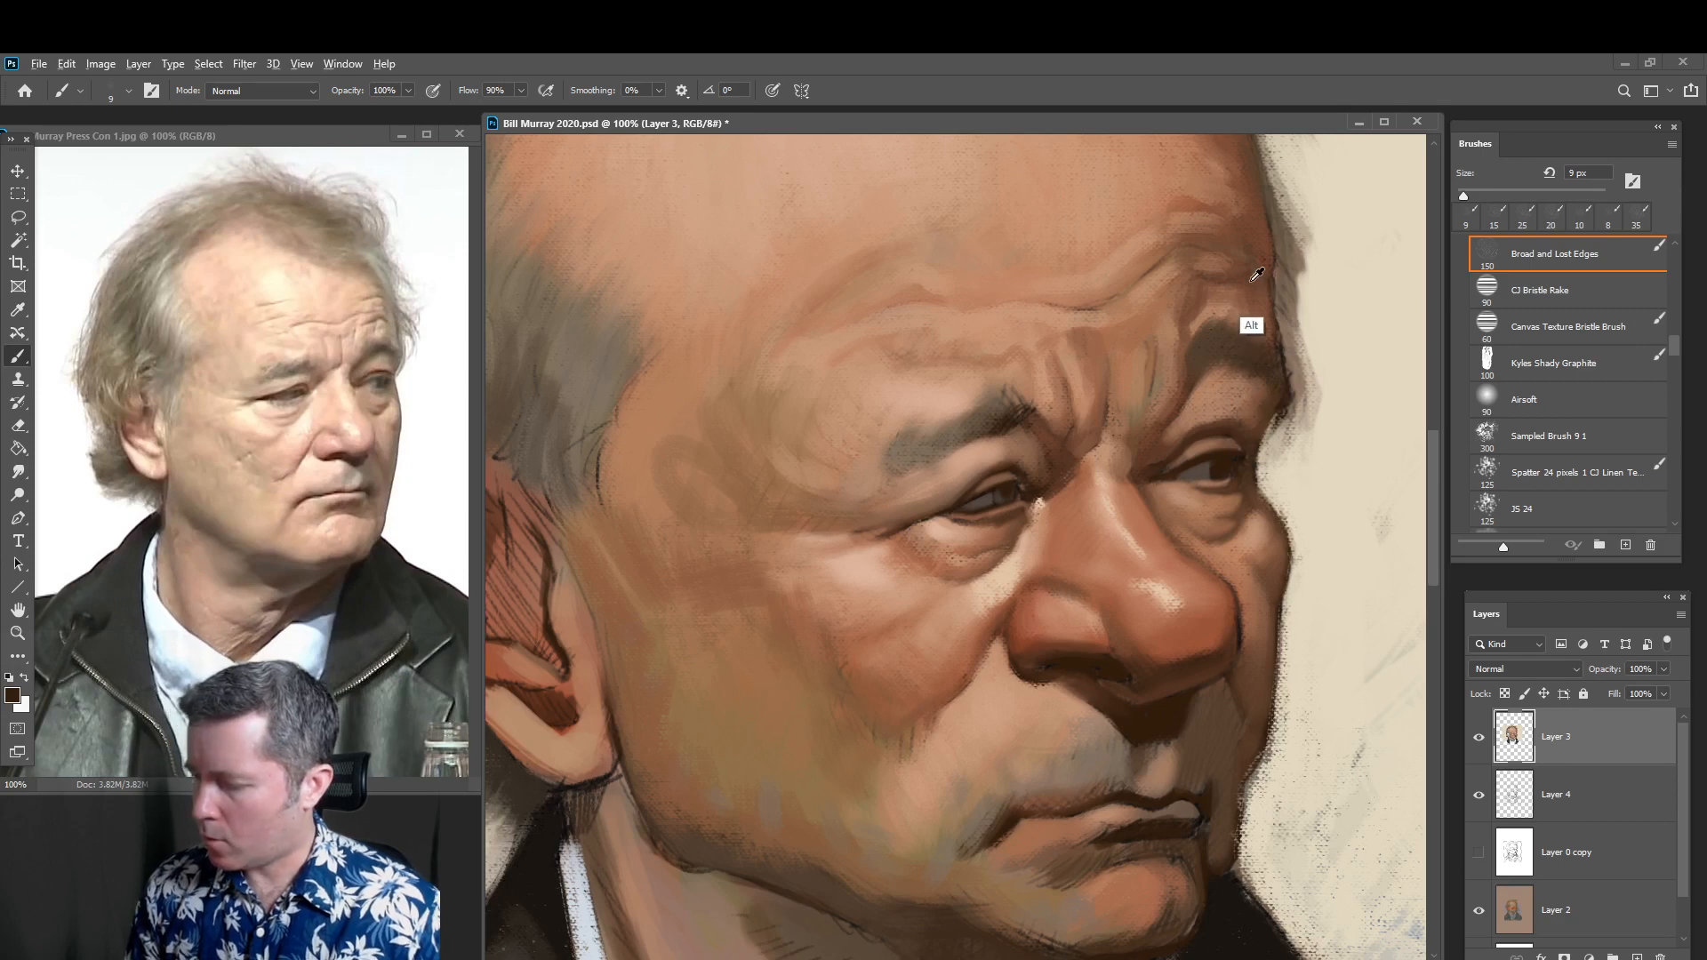
Mix the reddish brown 5a2d19 and shade the fold between the far eye and eyebrow at 15 px, blending with sampled skin tone
left_click(1219, 431, "alt")
left_click(12, 695)
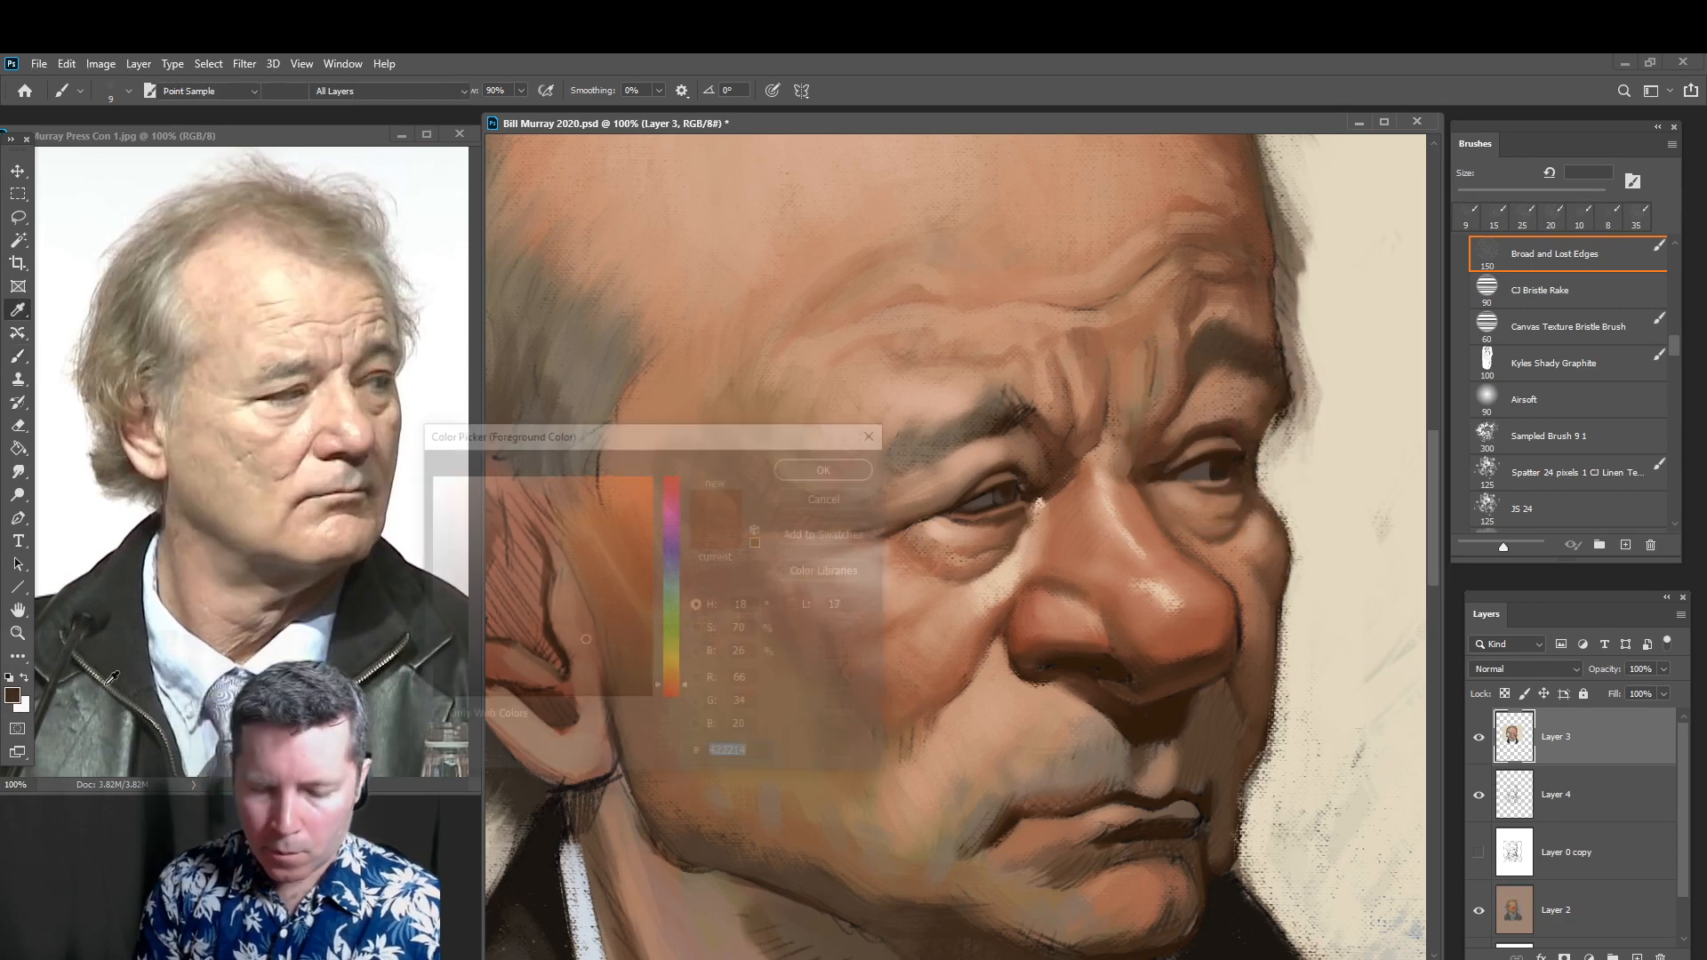
left_click(587, 621)
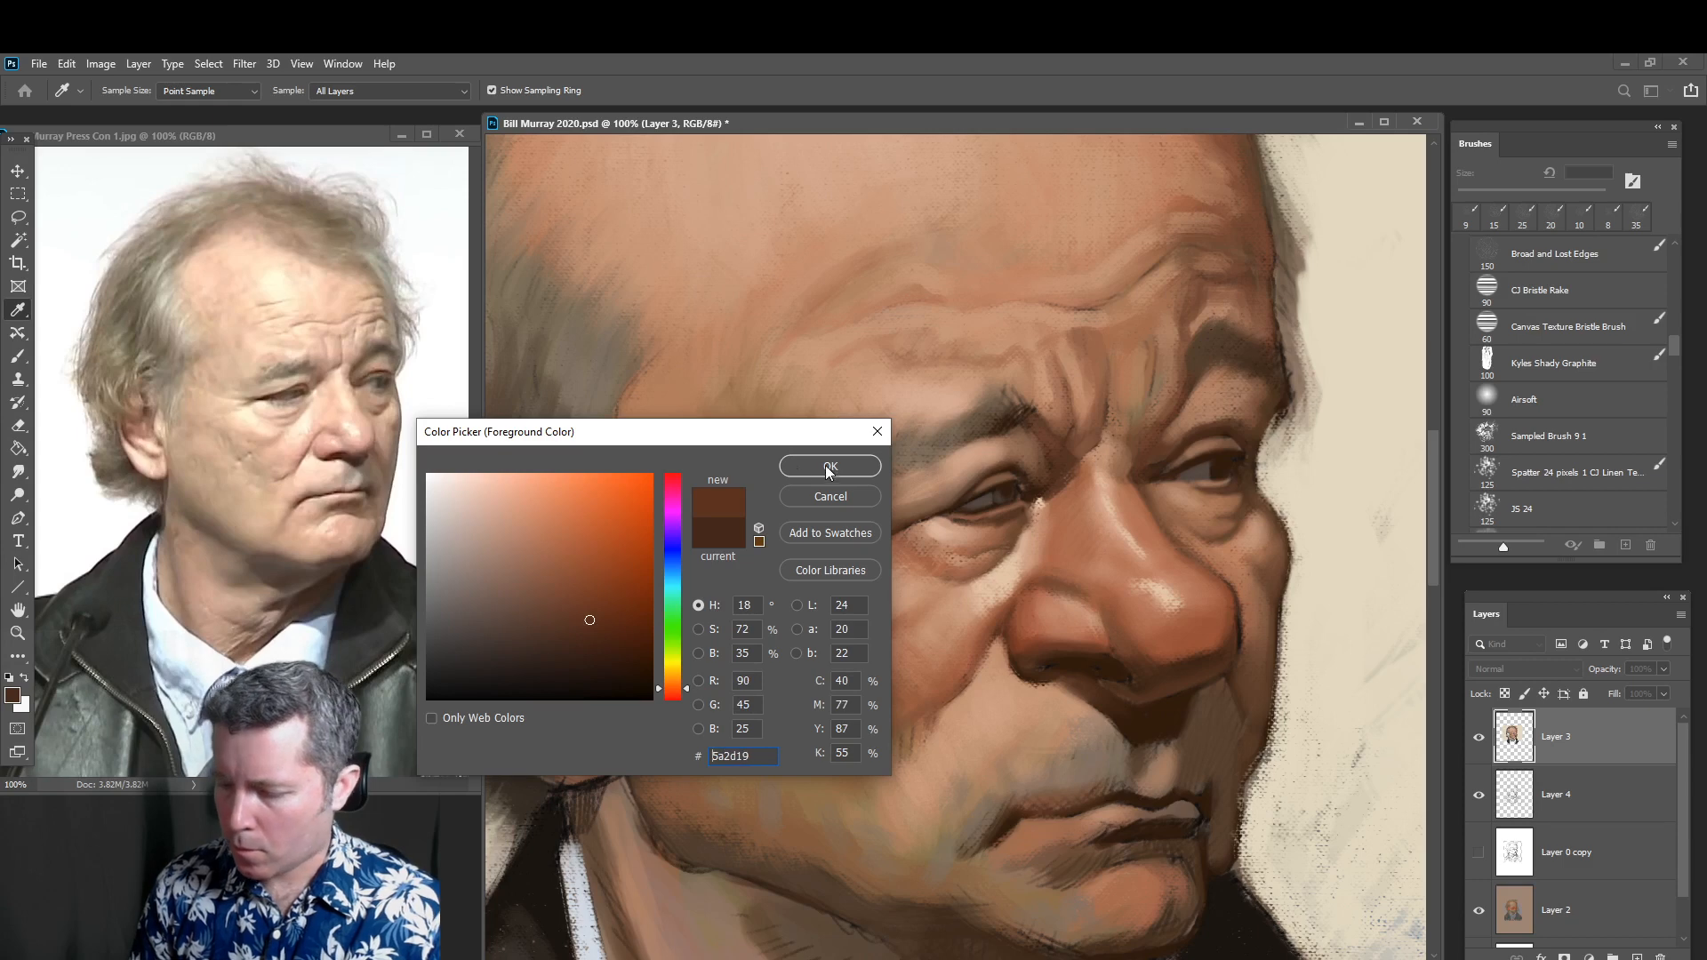
left_click(830, 466)
key("b")
key("bracketright")
key("bracketright")
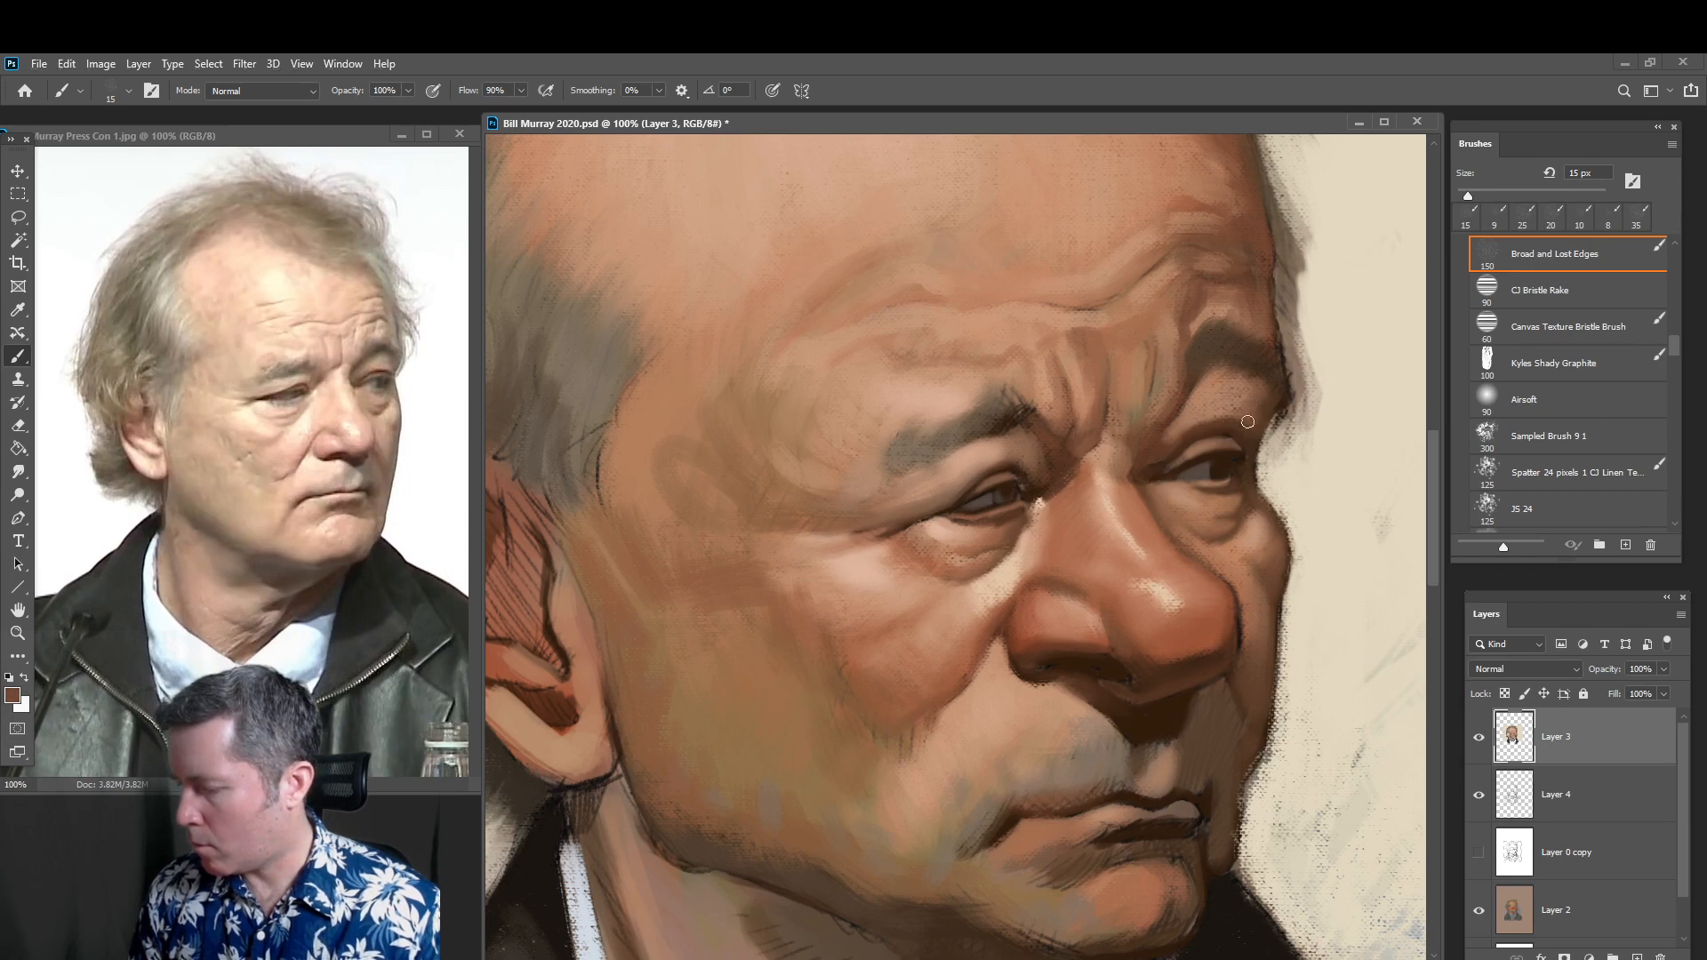
left_click(1221, 406, "alt")
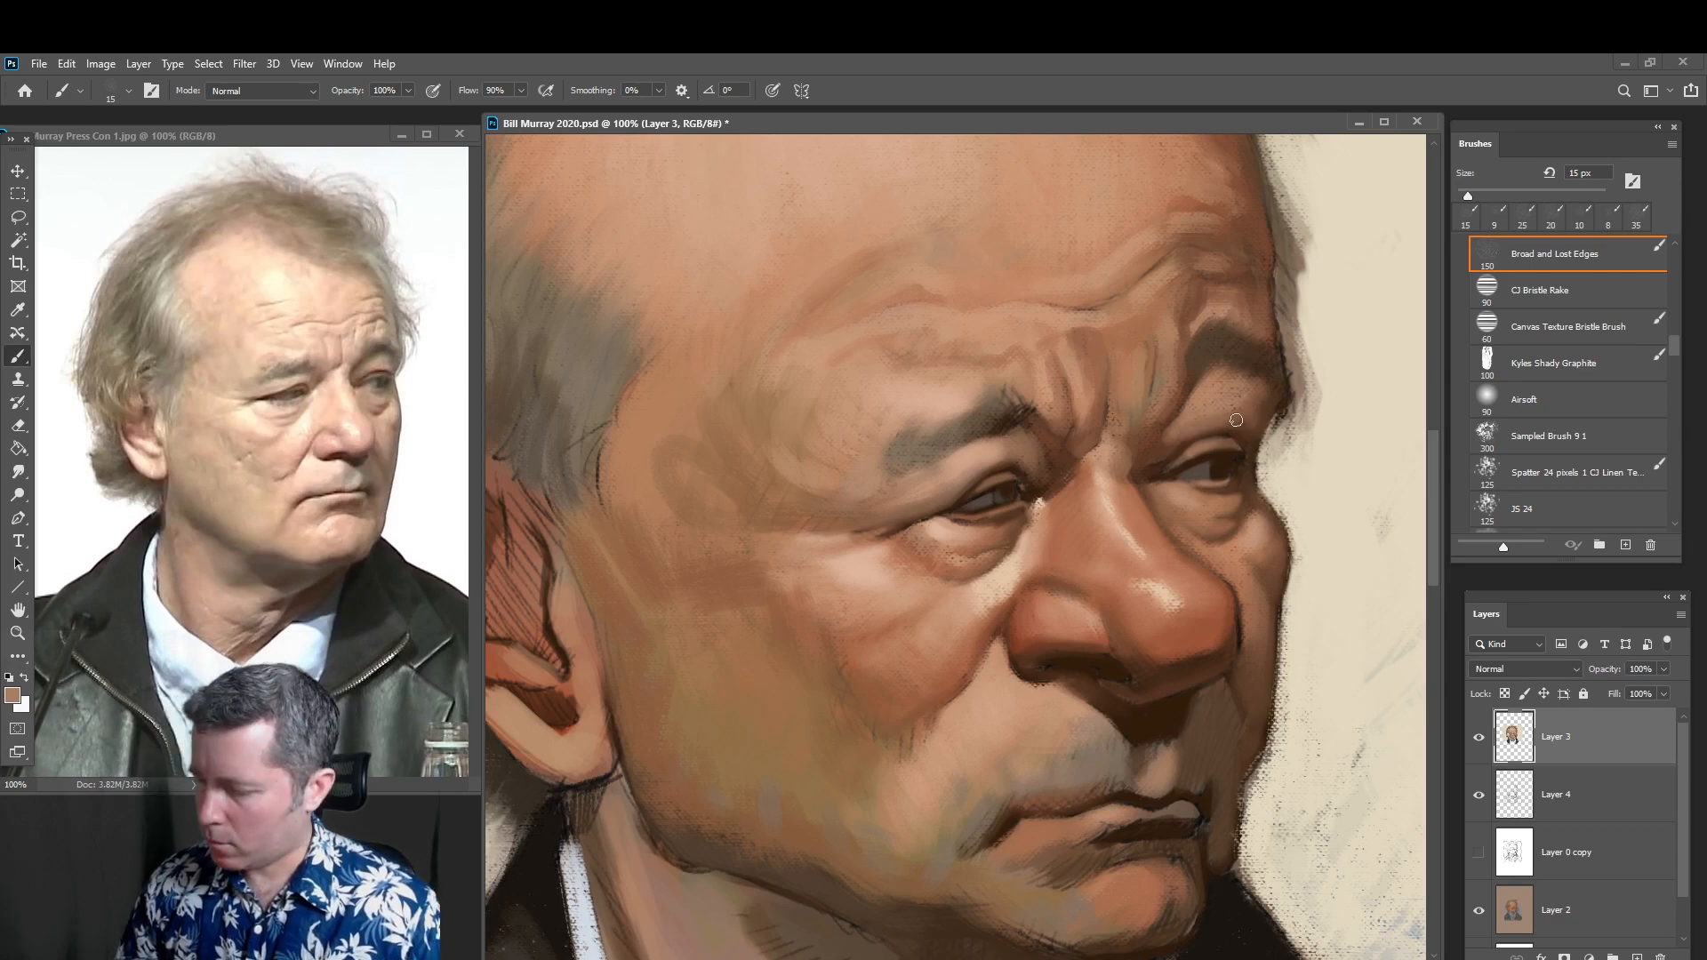
left_click(1221, 406, "alt")
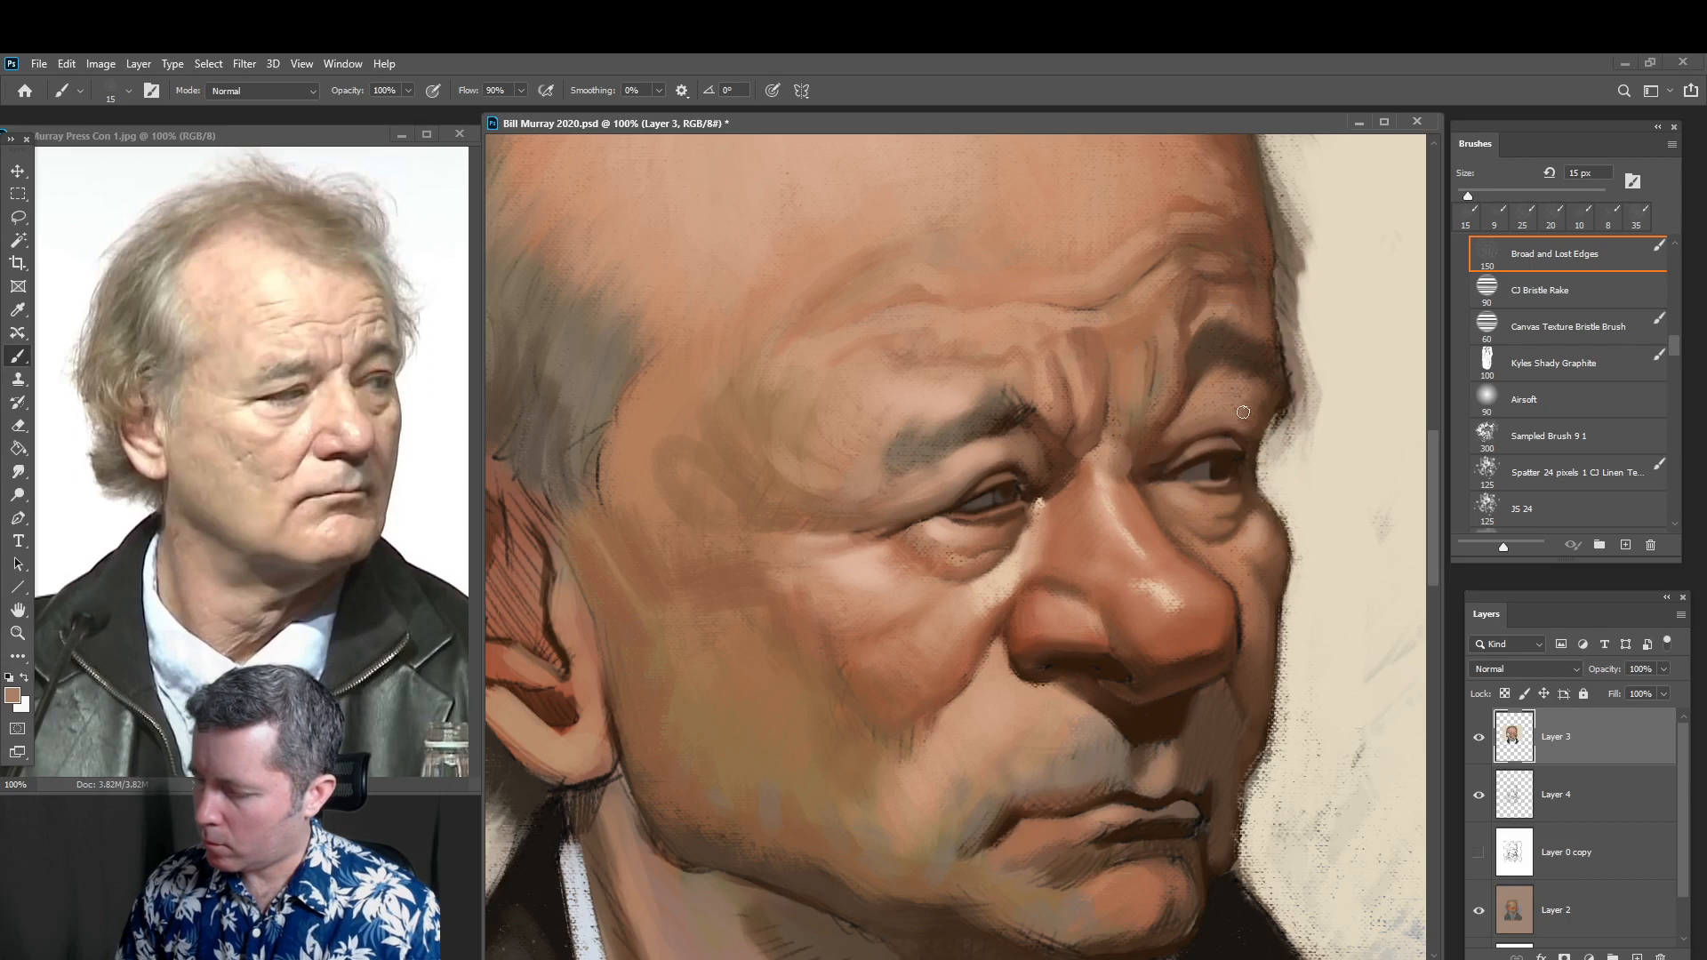
Darken the far eyebrow's outer end with a sampled dark brown at 15 px and sample the pale background tone beside it
left_click(1257, 446, "alt")
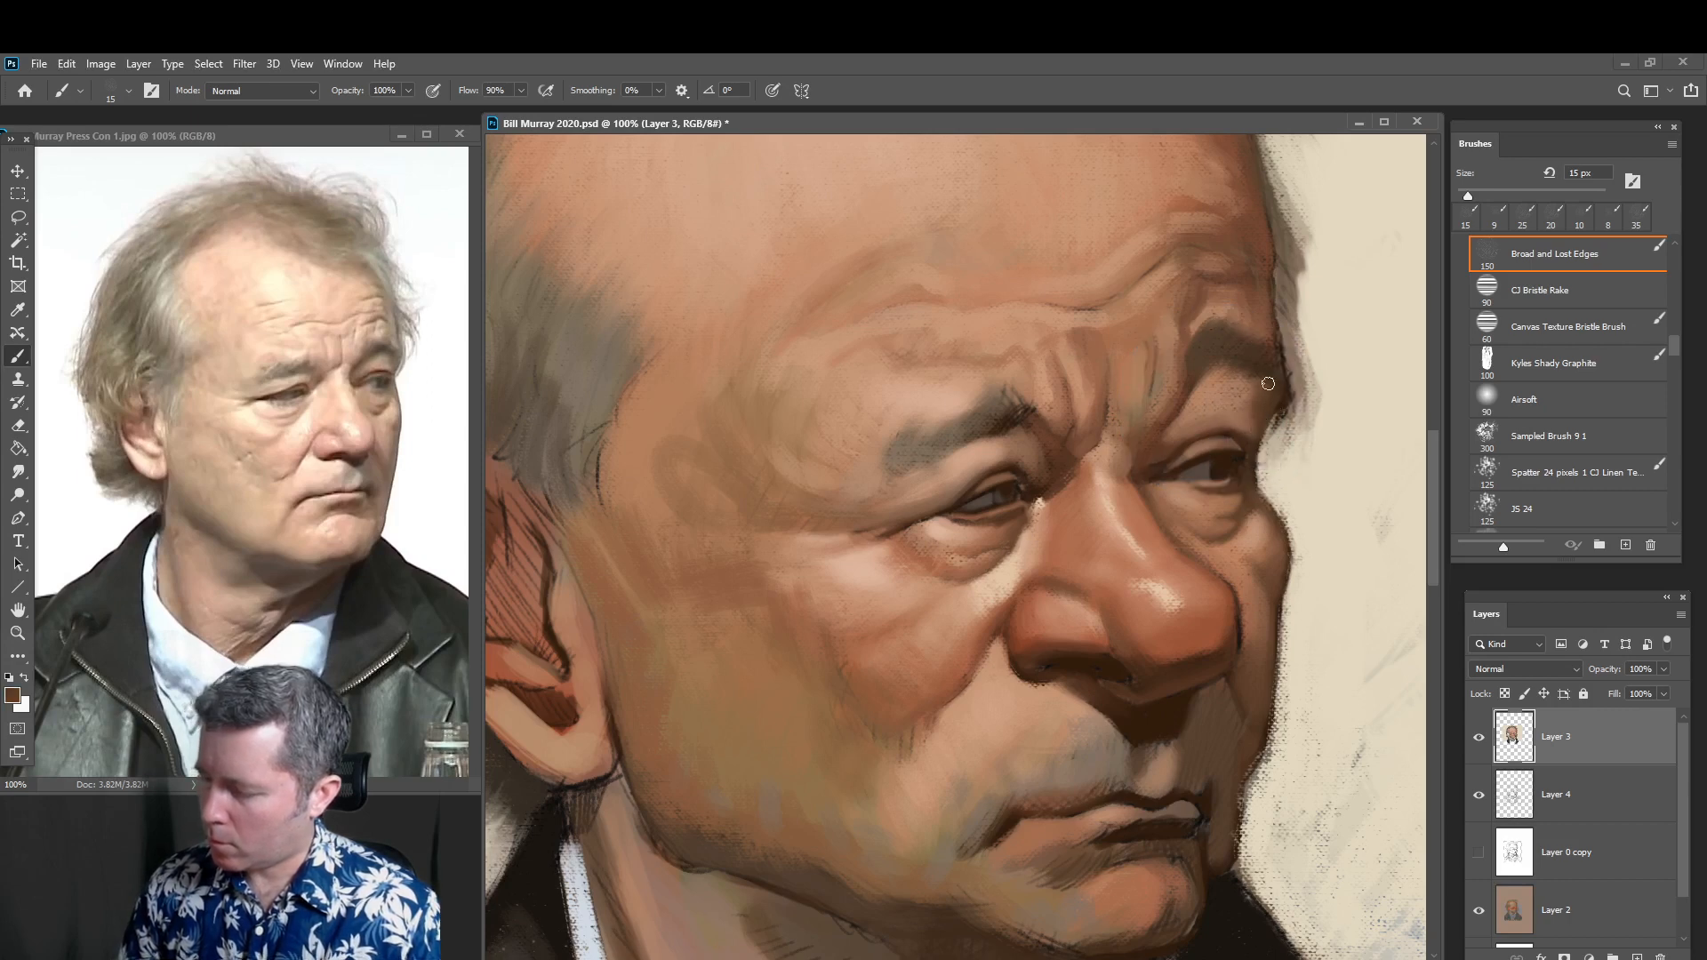
mouse_move(1285, 363)
left_mouse_down()
mouse_move(1271, 429)
mouse_move(1287, 354)
left_mouse_up()
left_click(1276, 432, "alt")
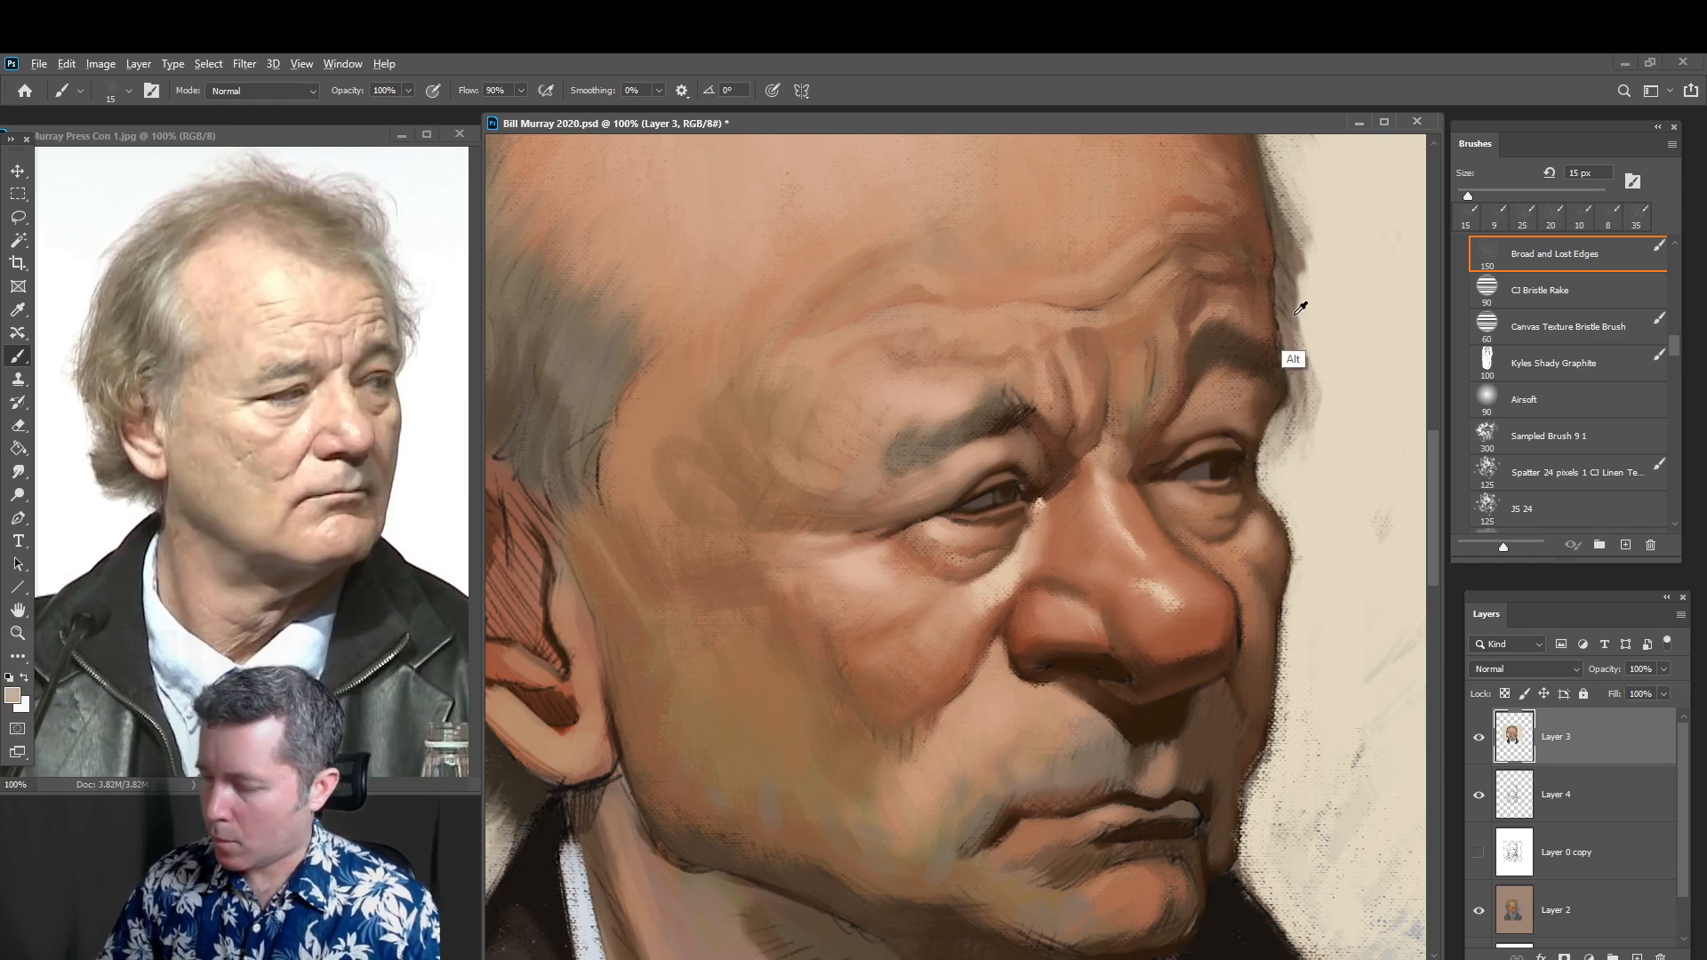
Paint hair wisps hanging outside the far temple with a sampled grey-brown at 25 and 15 px
left_click(1291, 311, "alt")
key("bracketright")
key("bracketright")
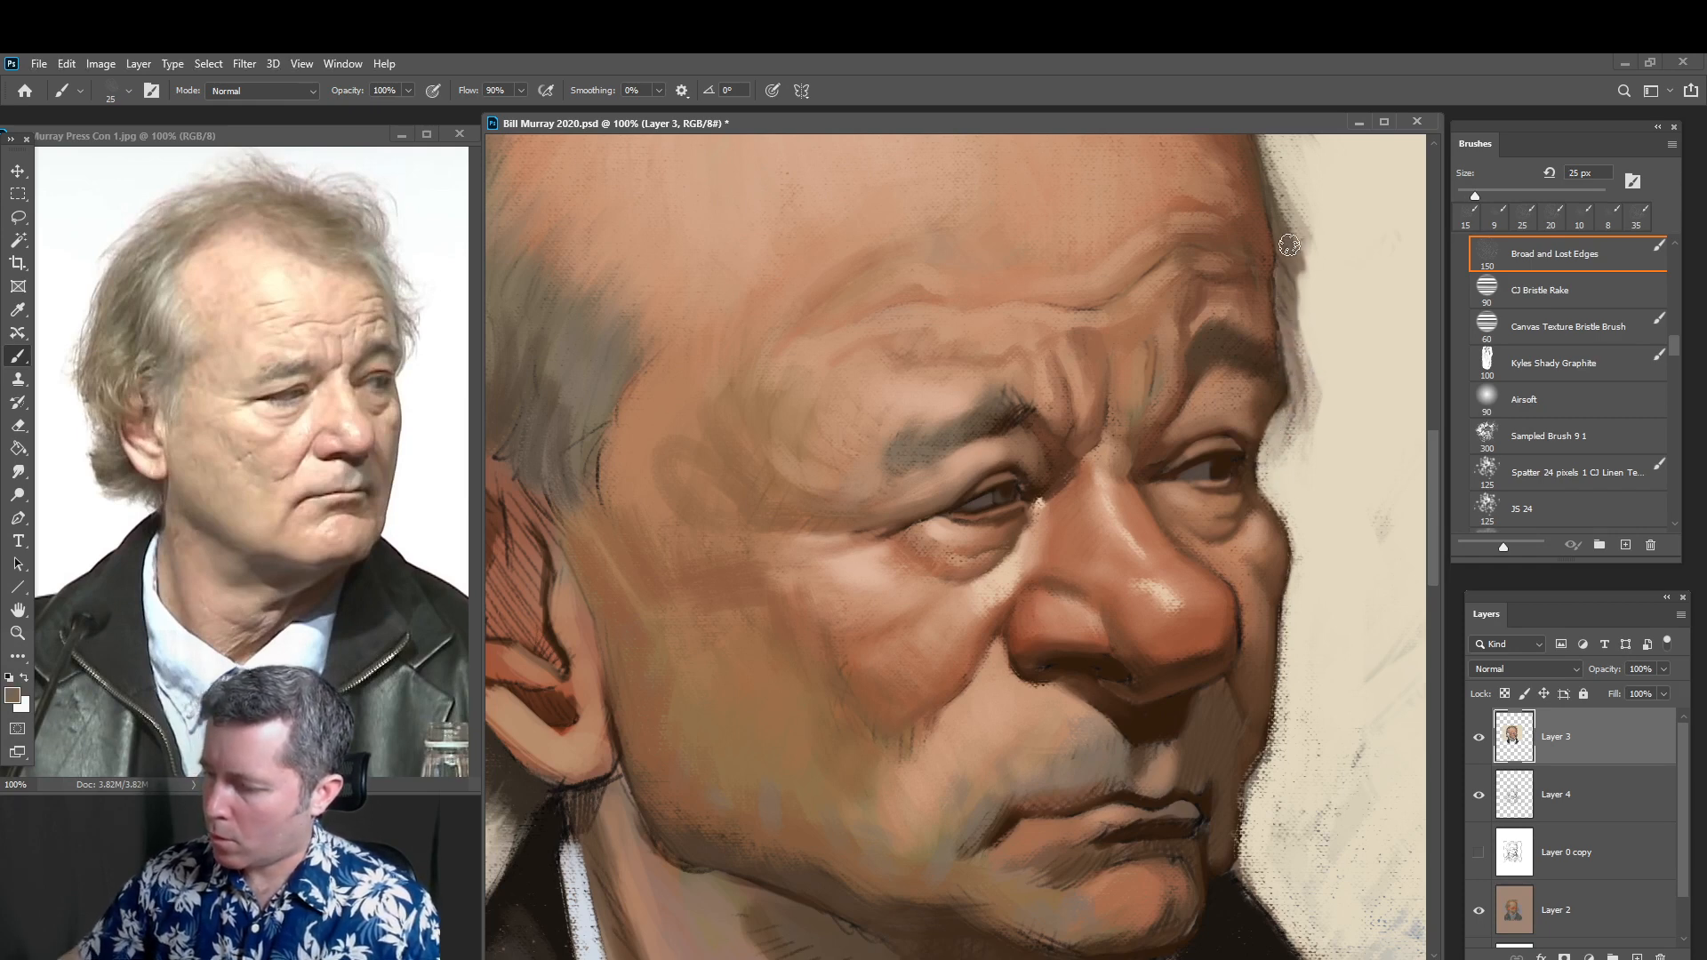
mouse_move(1288, 244)
left_mouse_down()
mouse_move(1345, 331)
mouse_move(1314, 265)
mouse_move(1300, 391)
left_mouse_up()
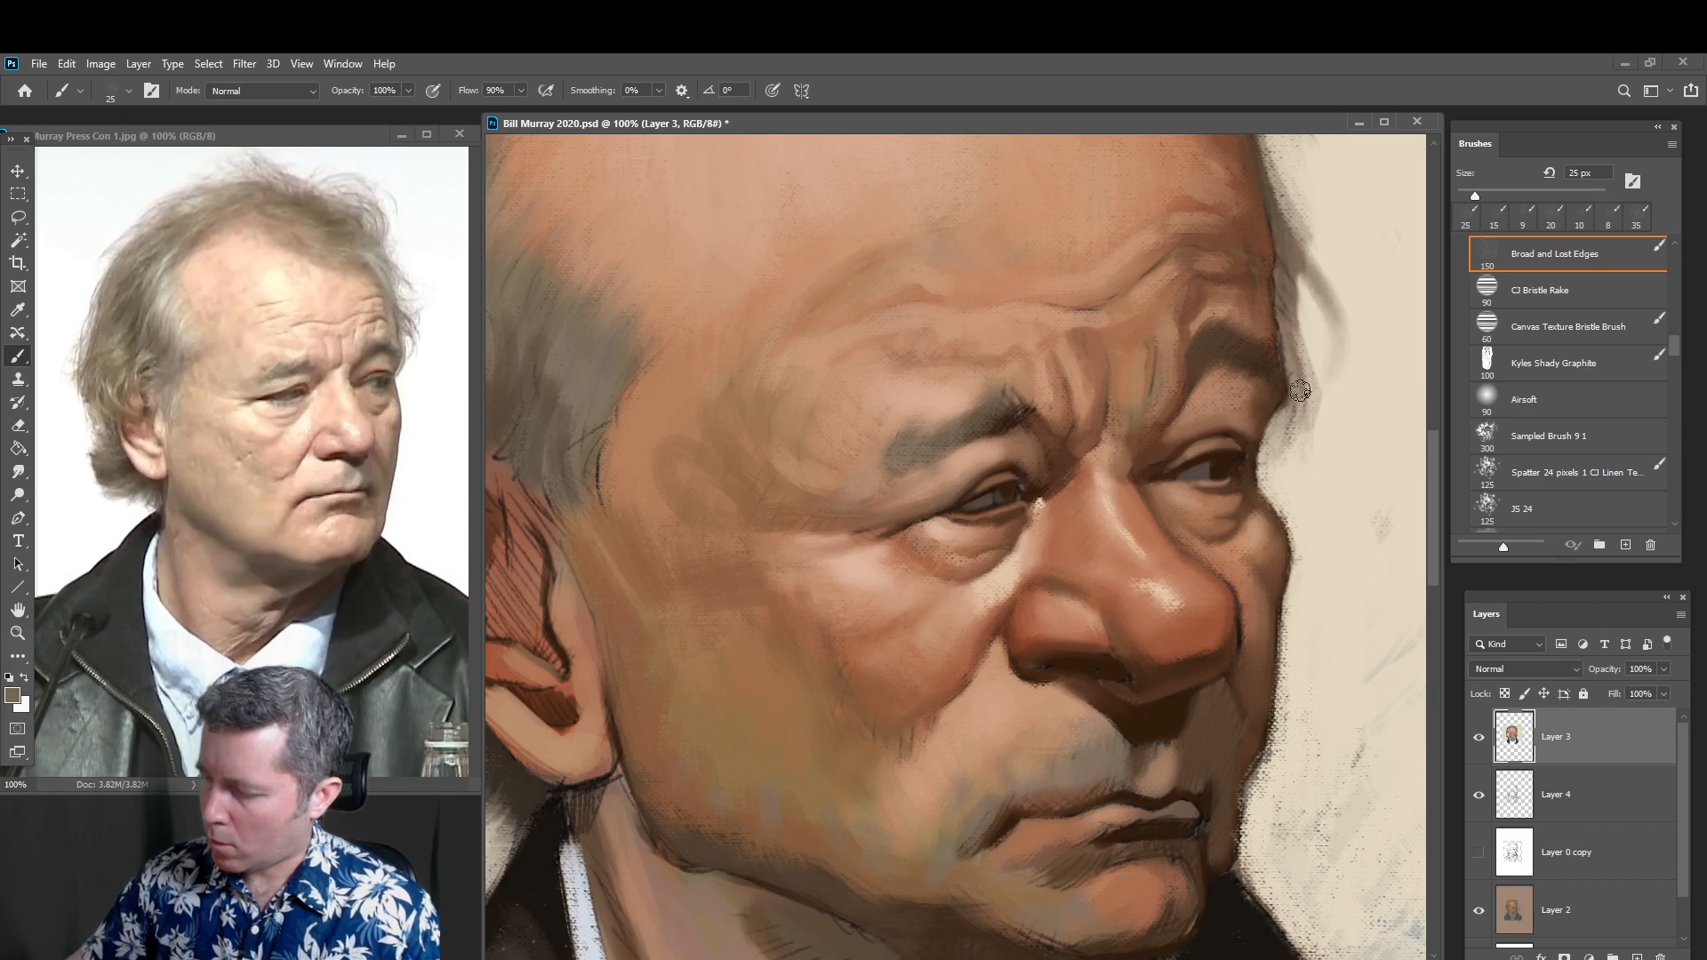
left_click_drag(1314, 279, 1333, 385)
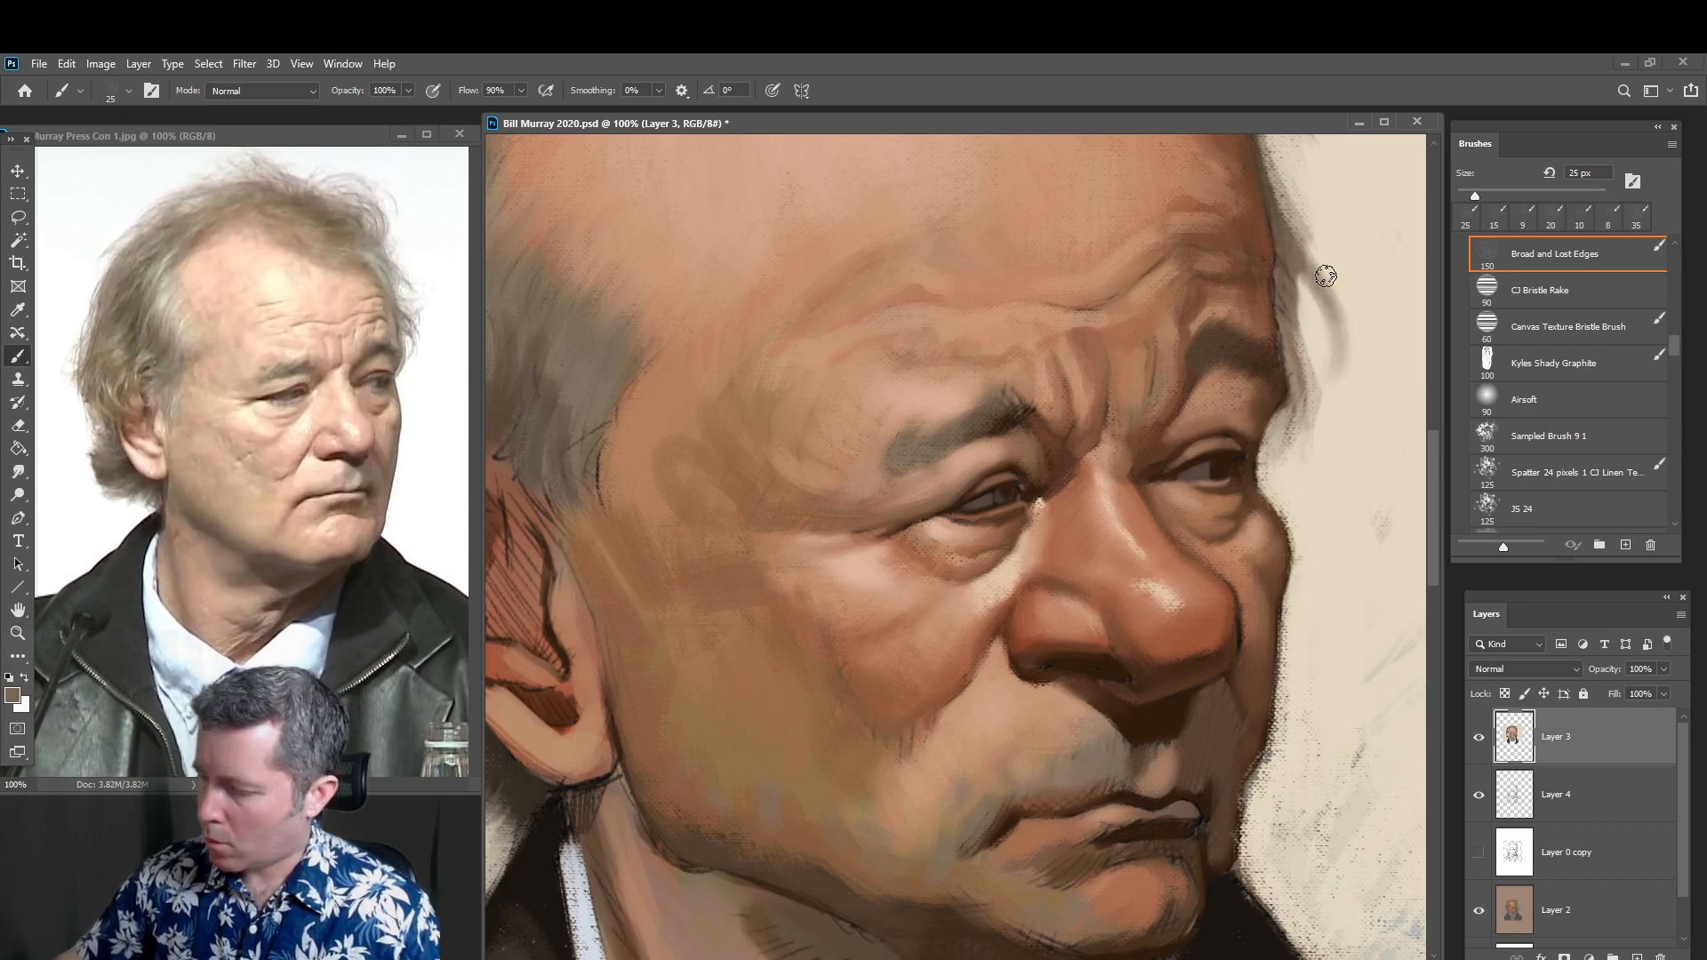
left_click_drag(1295, 204, 1326, 372)
left_click(1305, 329, "alt")
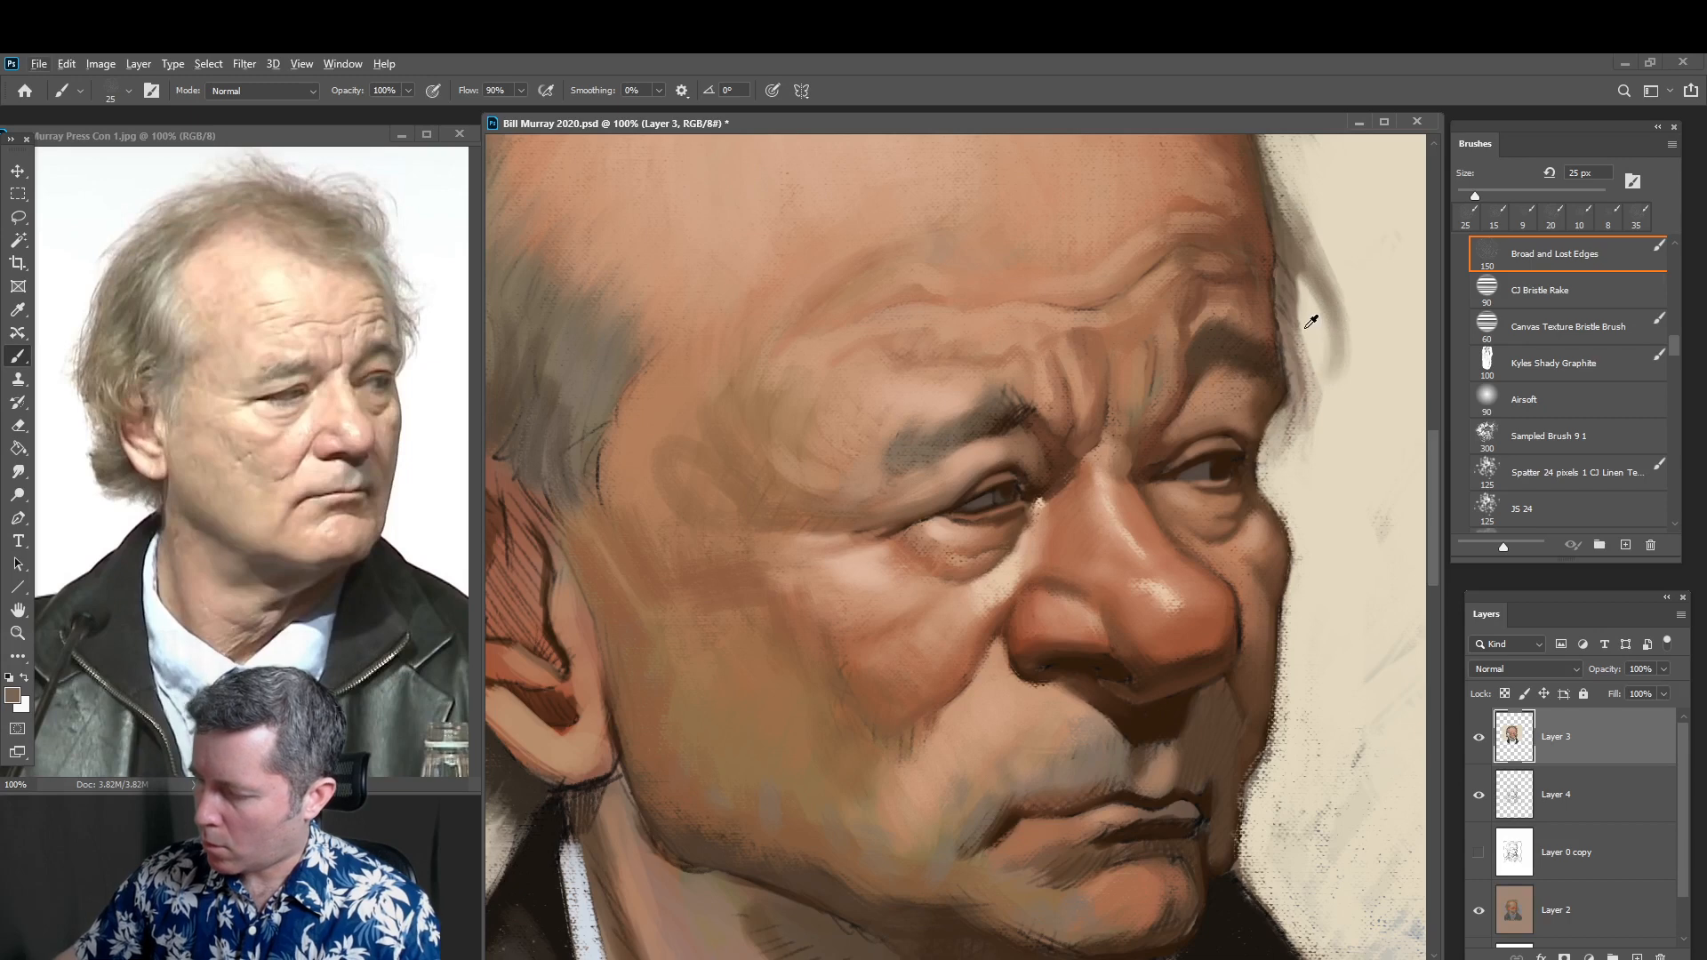
key("bracketleft")
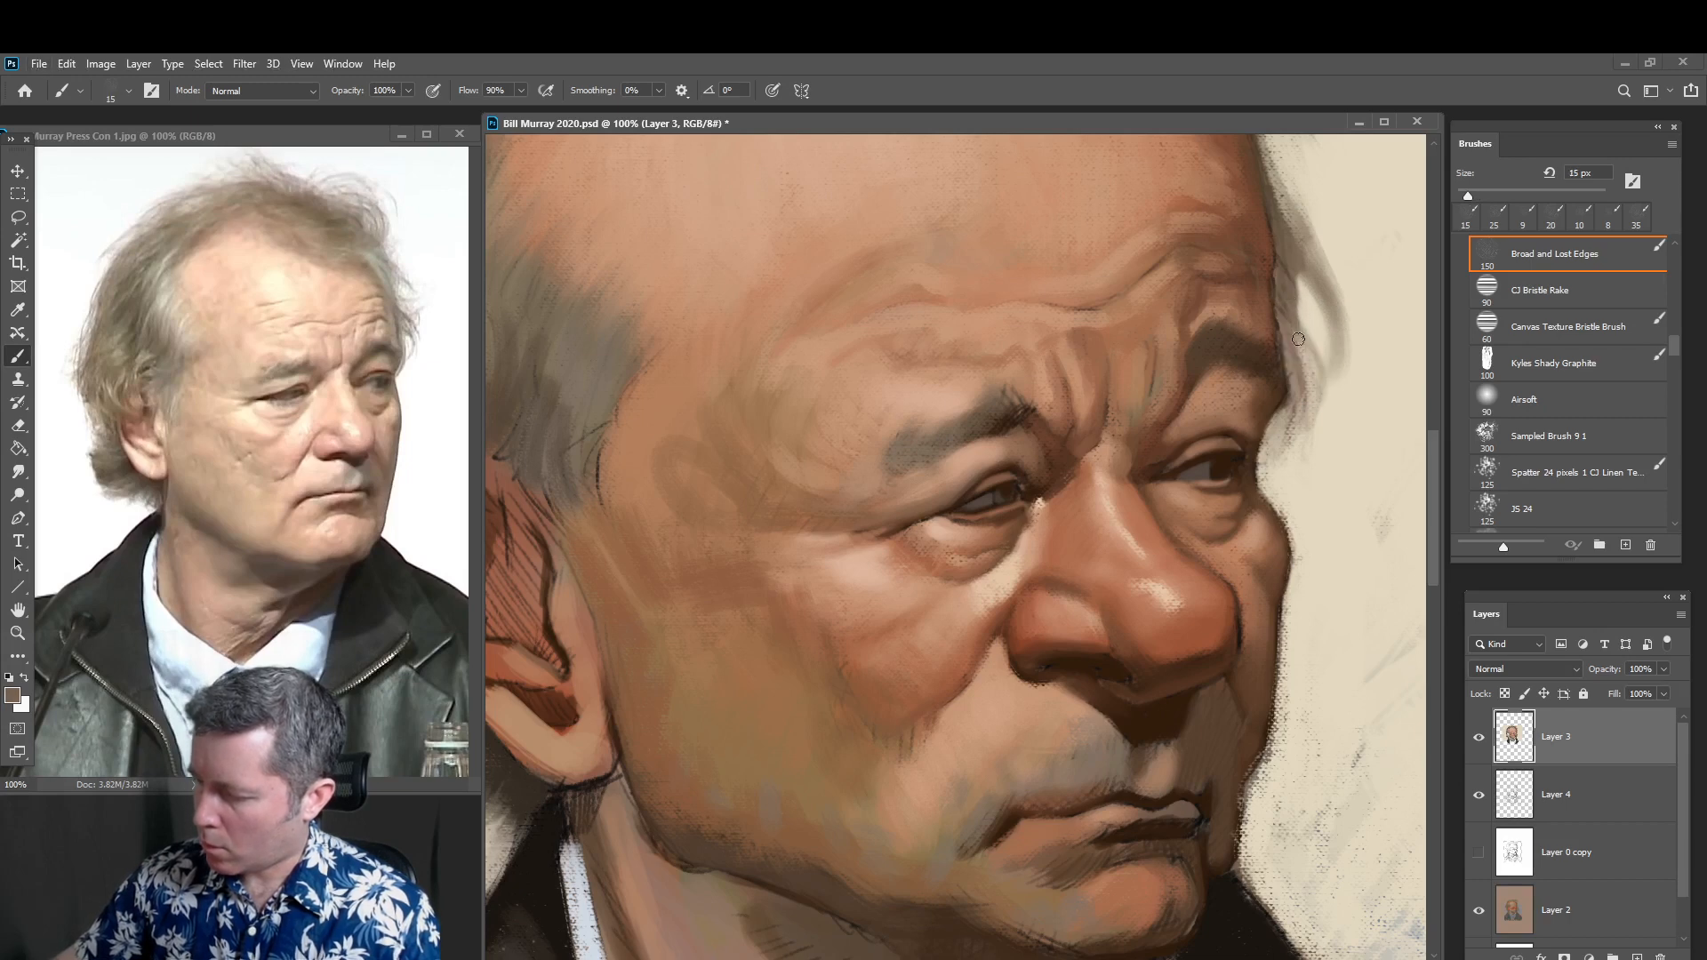
left_click_drag(1299, 339, 1323, 425)
left_click_drag(1299, 336, 1318, 416)
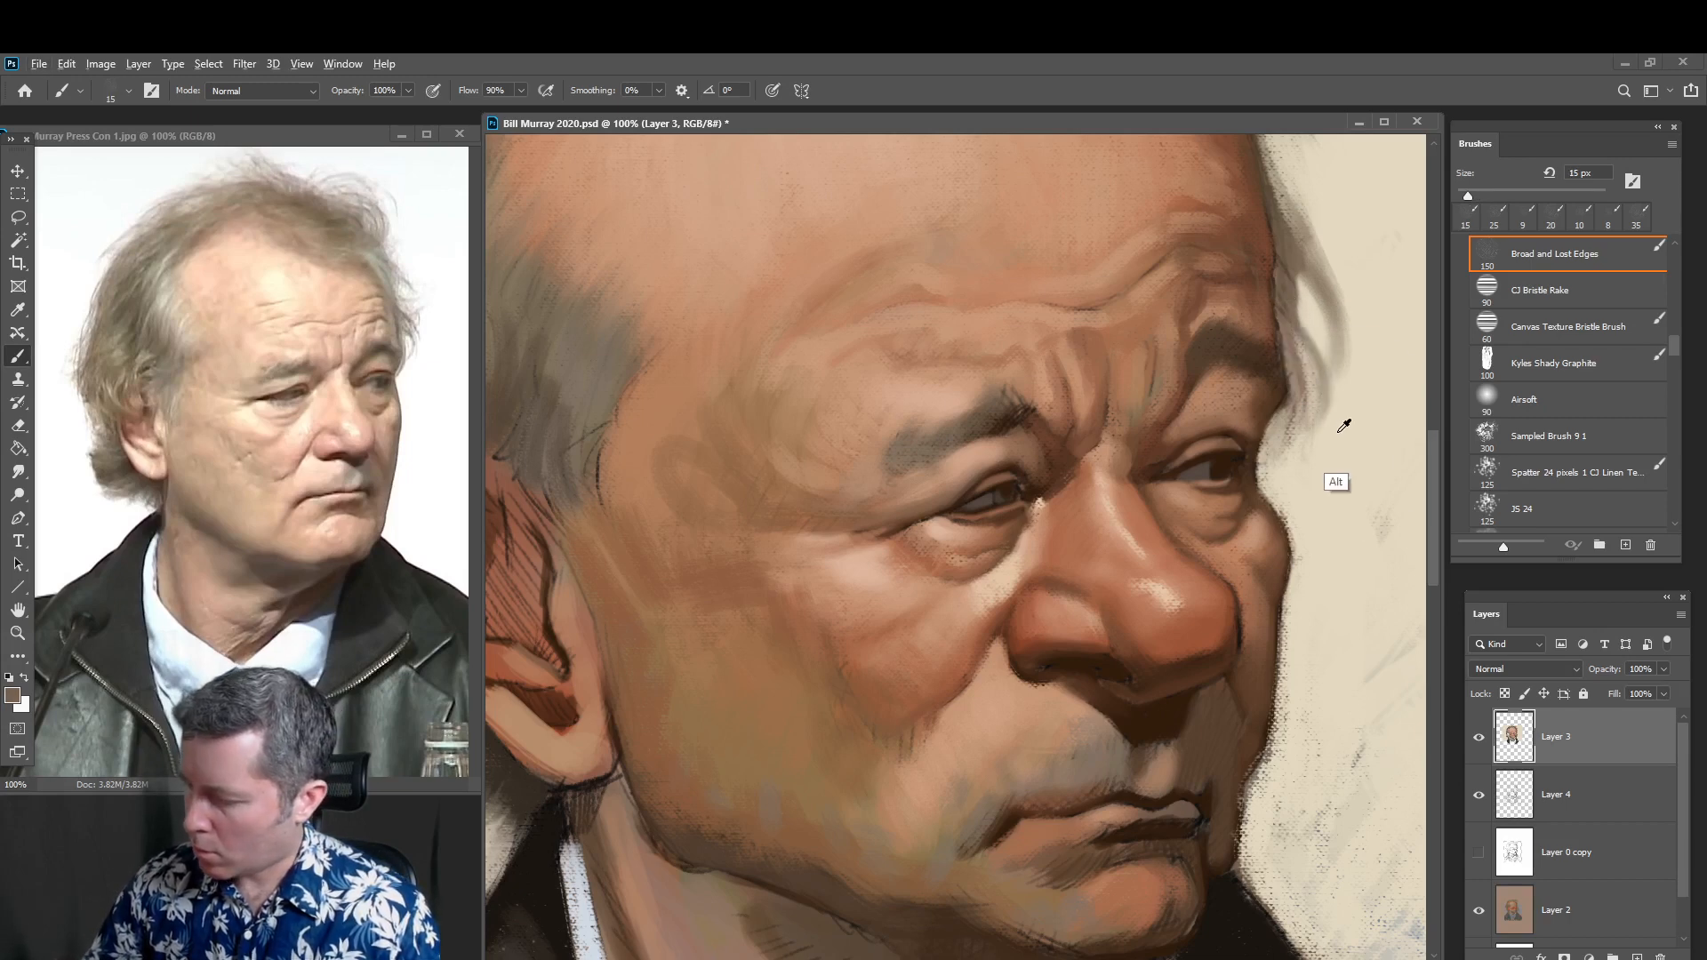
Thin the lower hair wisps beside the far temple with the sampled background beige at 30 px
left_click(1339, 432, "alt")
key("bracketright")
key("bracketright")
key("bracketright")
left_click_drag(1307, 358, 1305, 442)
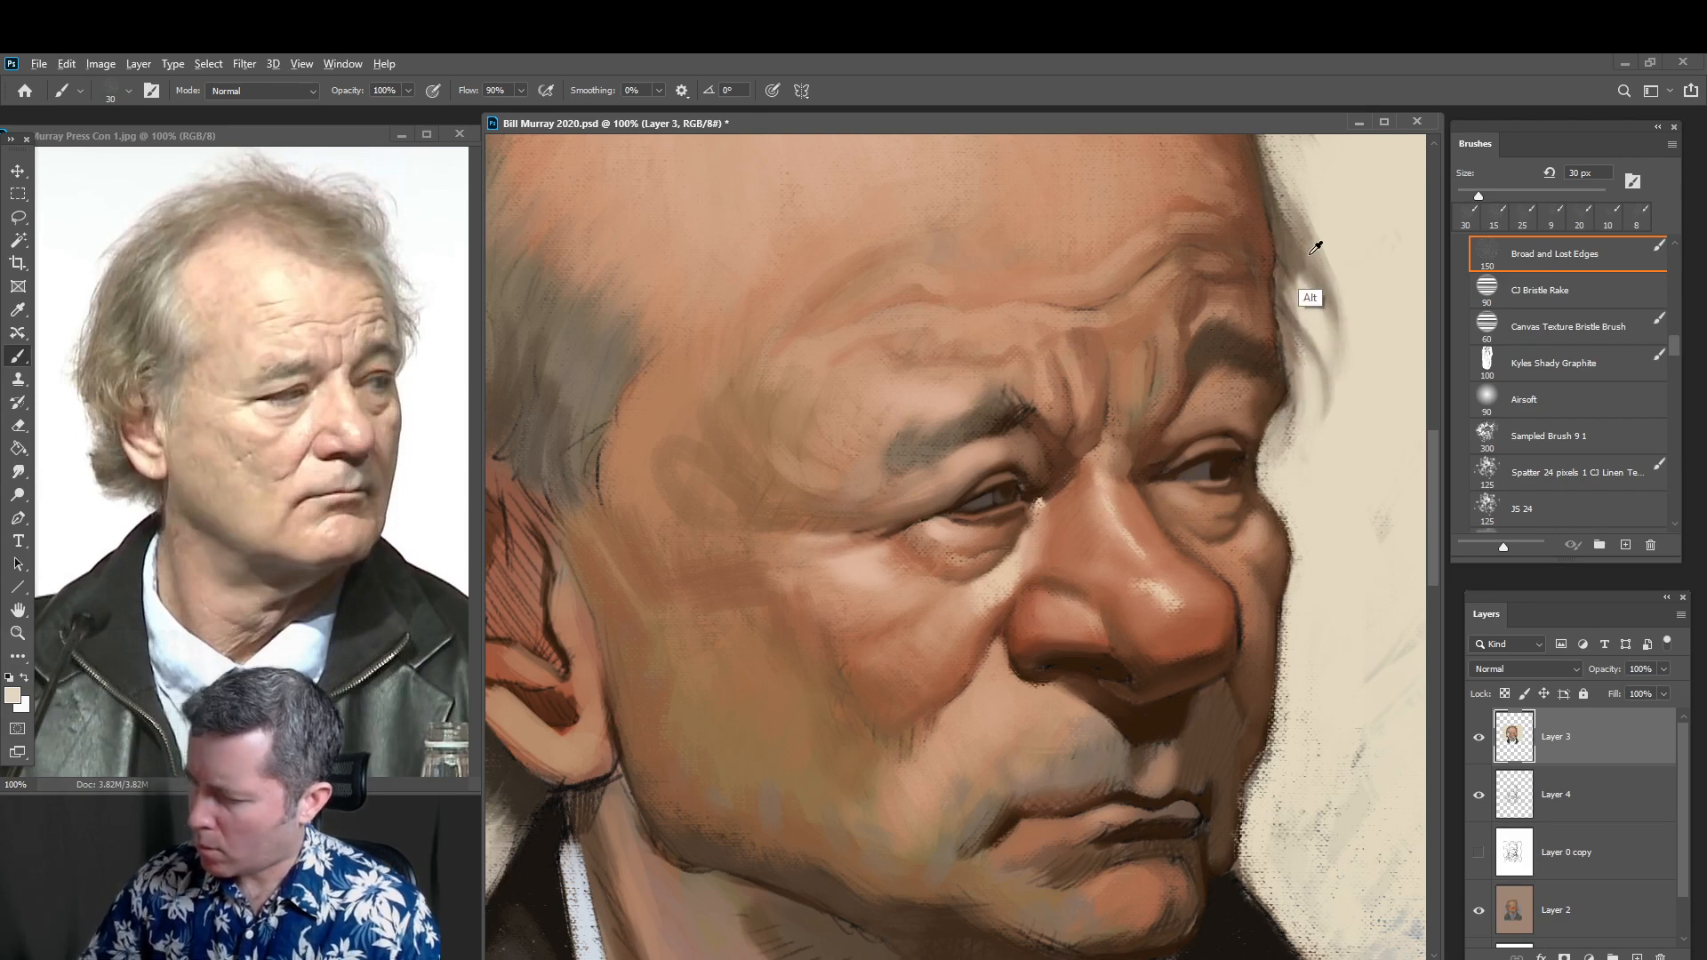
Add a flyaway strand beside the upper forehead at 30 px and a finer wisp down past the far eyebrow in sampled hair brown
left_click(1281, 170, "alt")
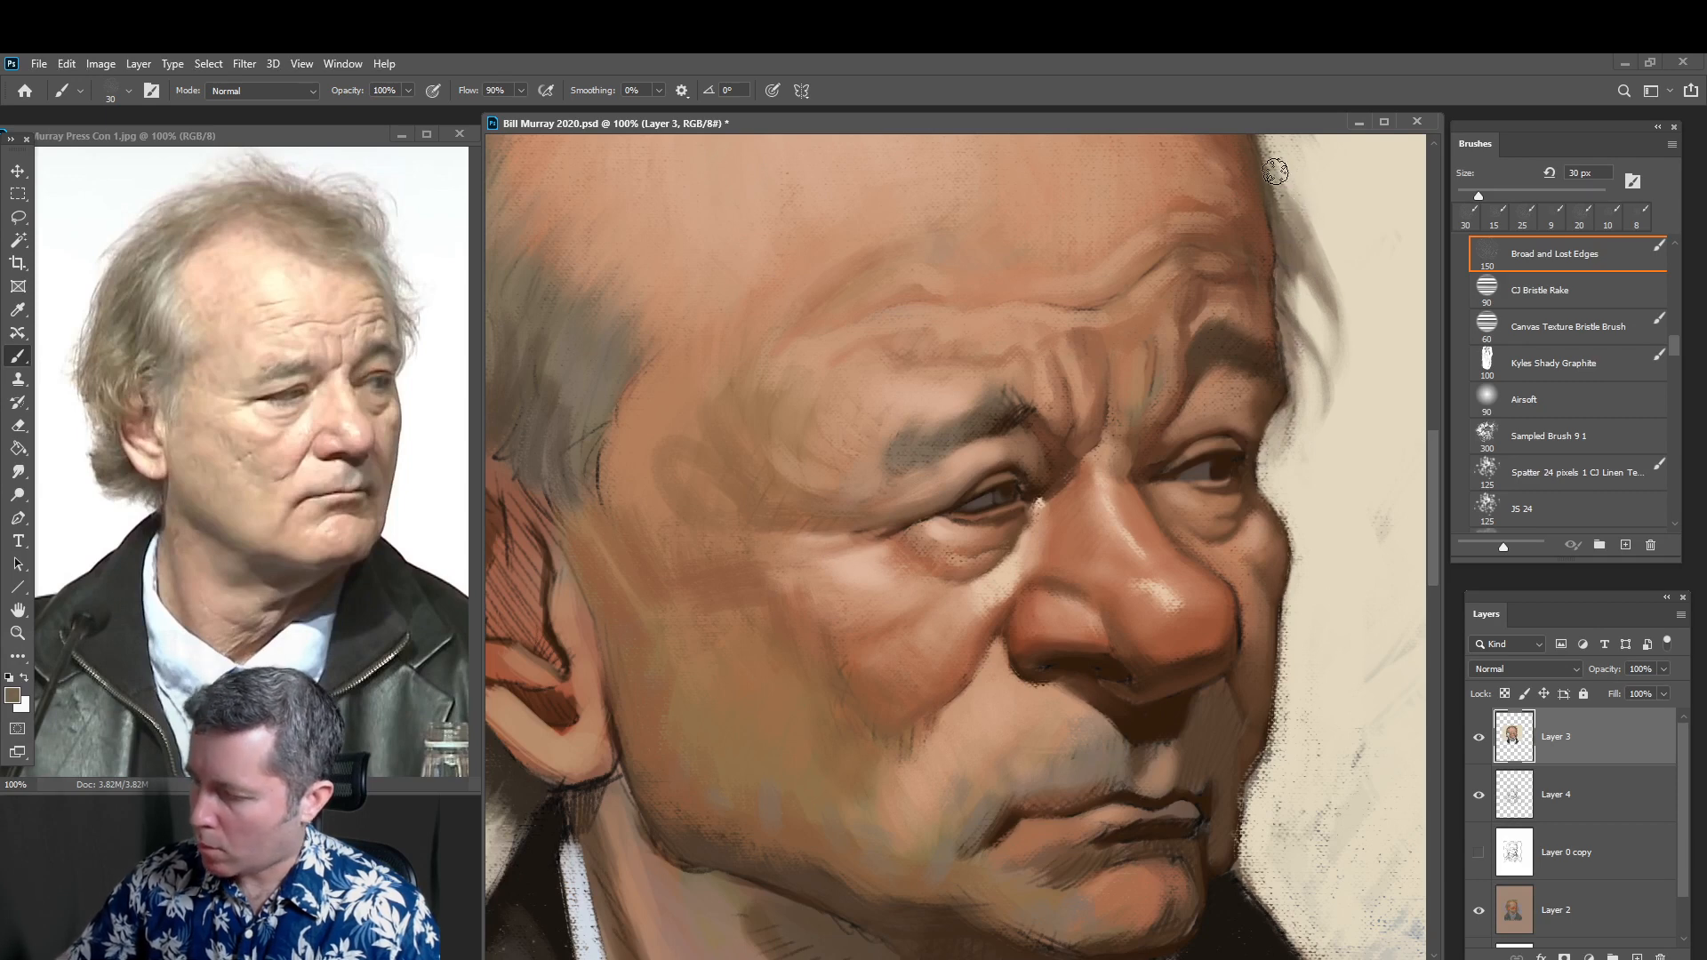
mouse_move(1275, 172)
left_mouse_down()
mouse_move(1340, 222)
mouse_move(1286, 181)
mouse_move(1375, 221)
left_mouse_up()
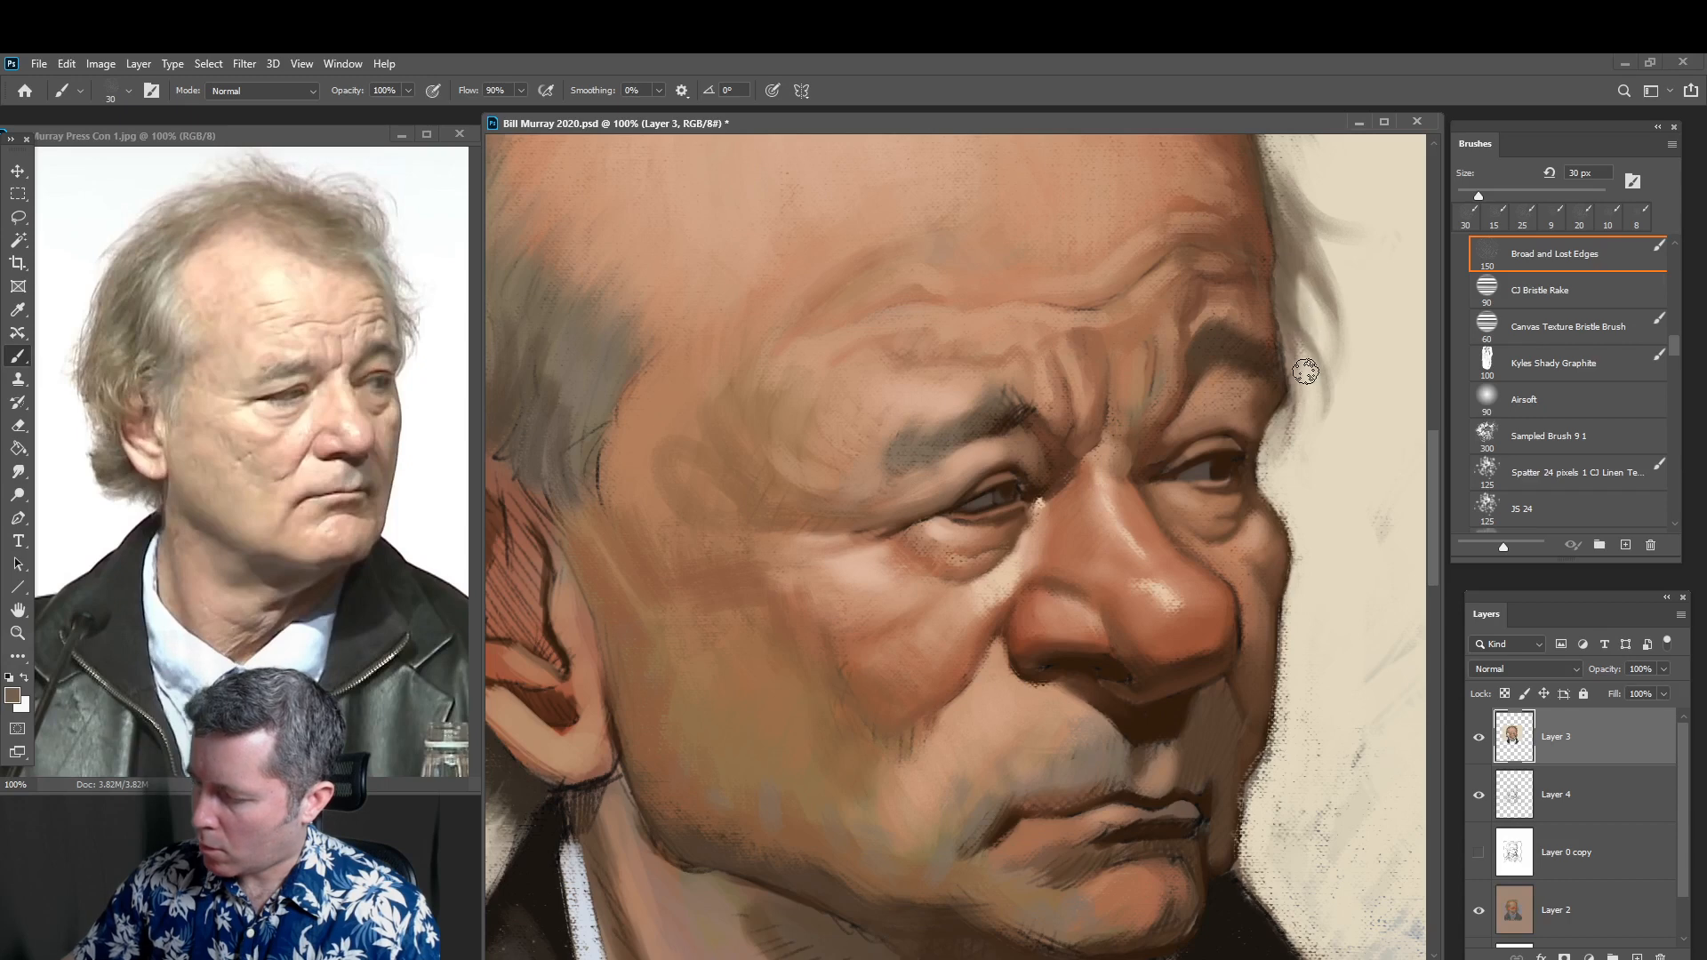
key("[")
left_click_drag(1296, 362, 1262, 472)
Refine the far eye's iris and upper lid line with sampled dark tones at 10 px
key("[")
key("[")
key("[")
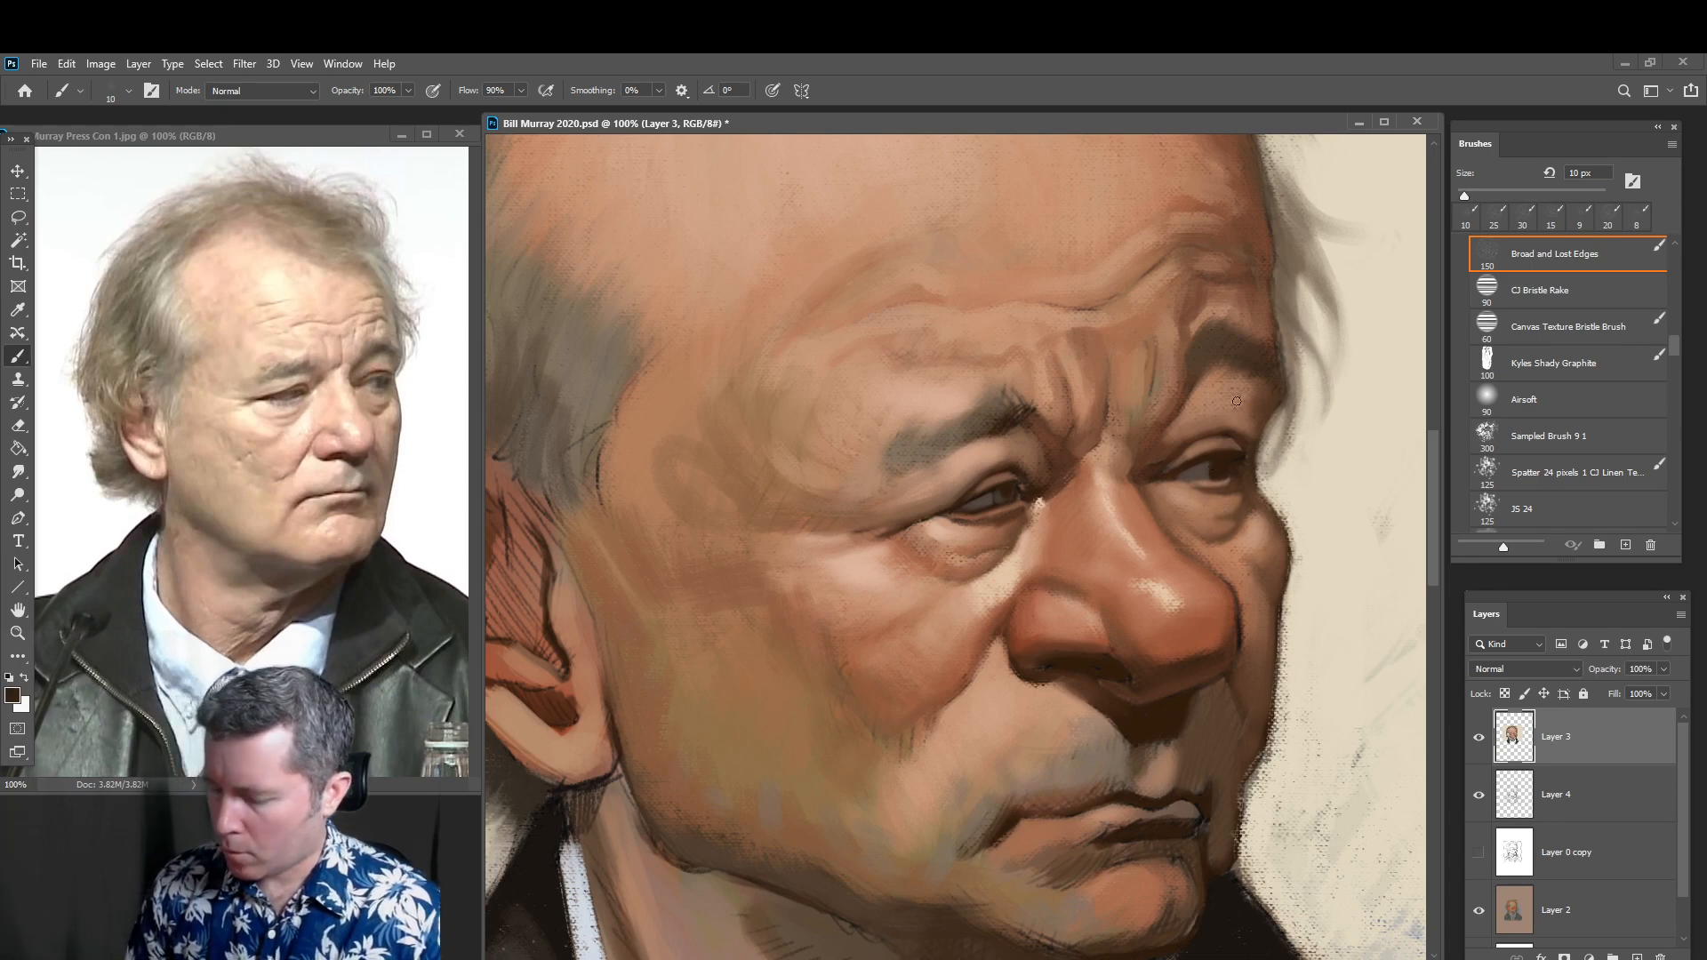
left_click(1003, 498, "alt")
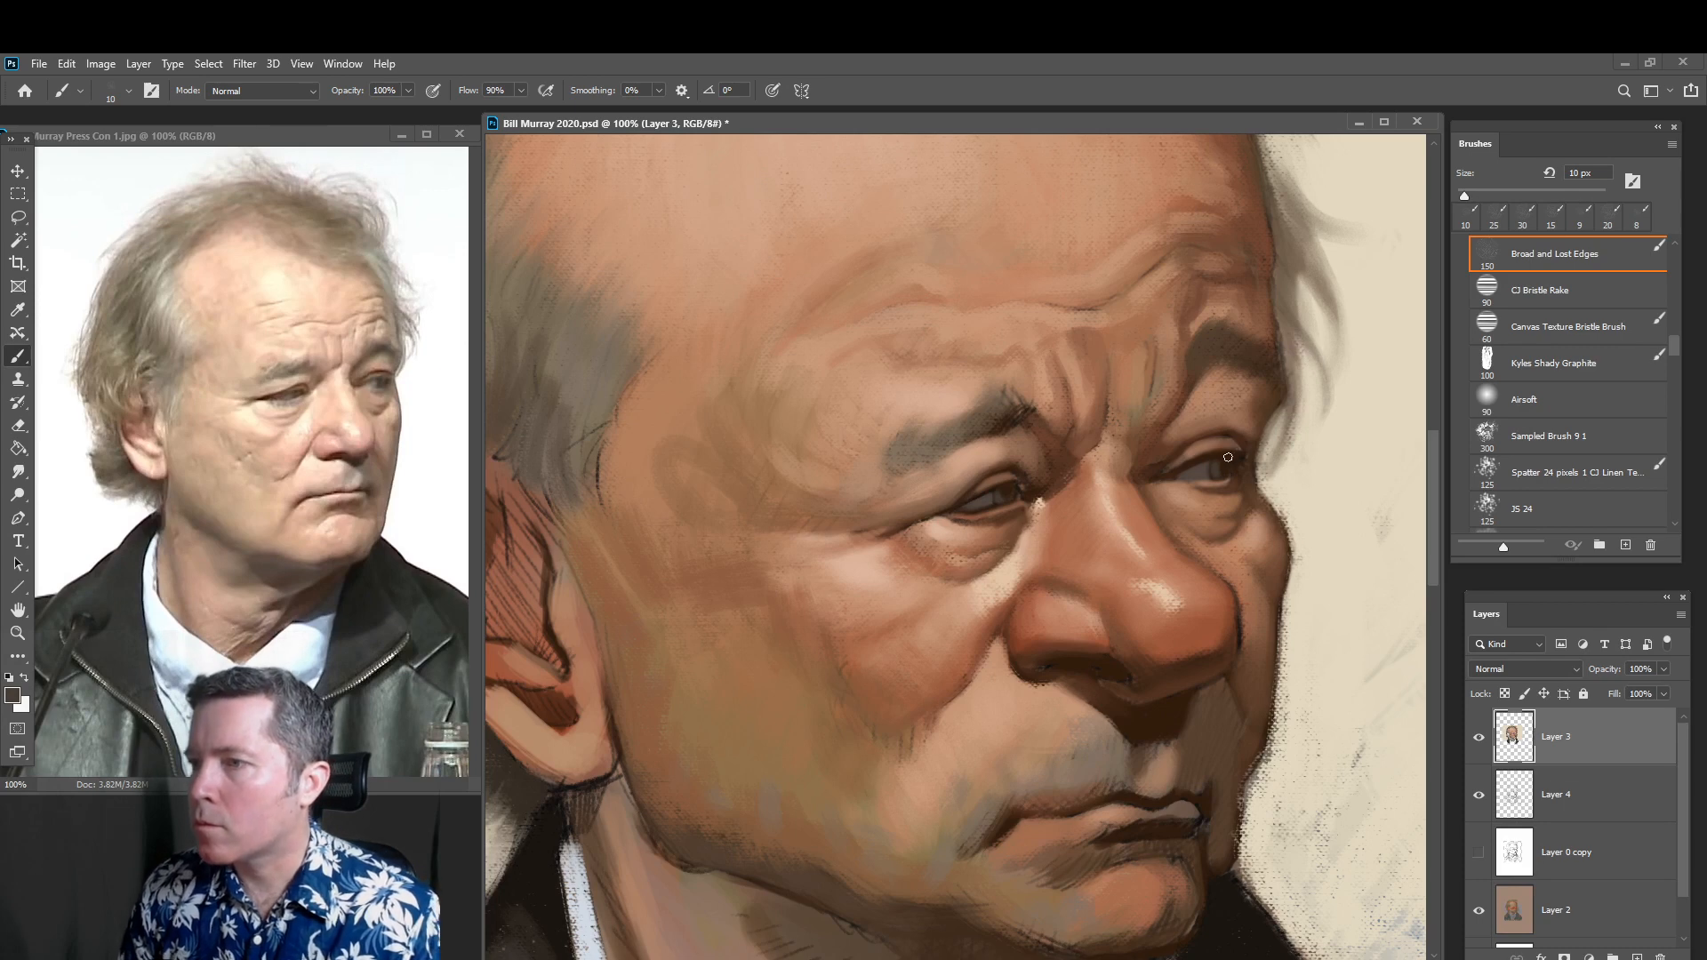
left_click(1232, 462, "alt")
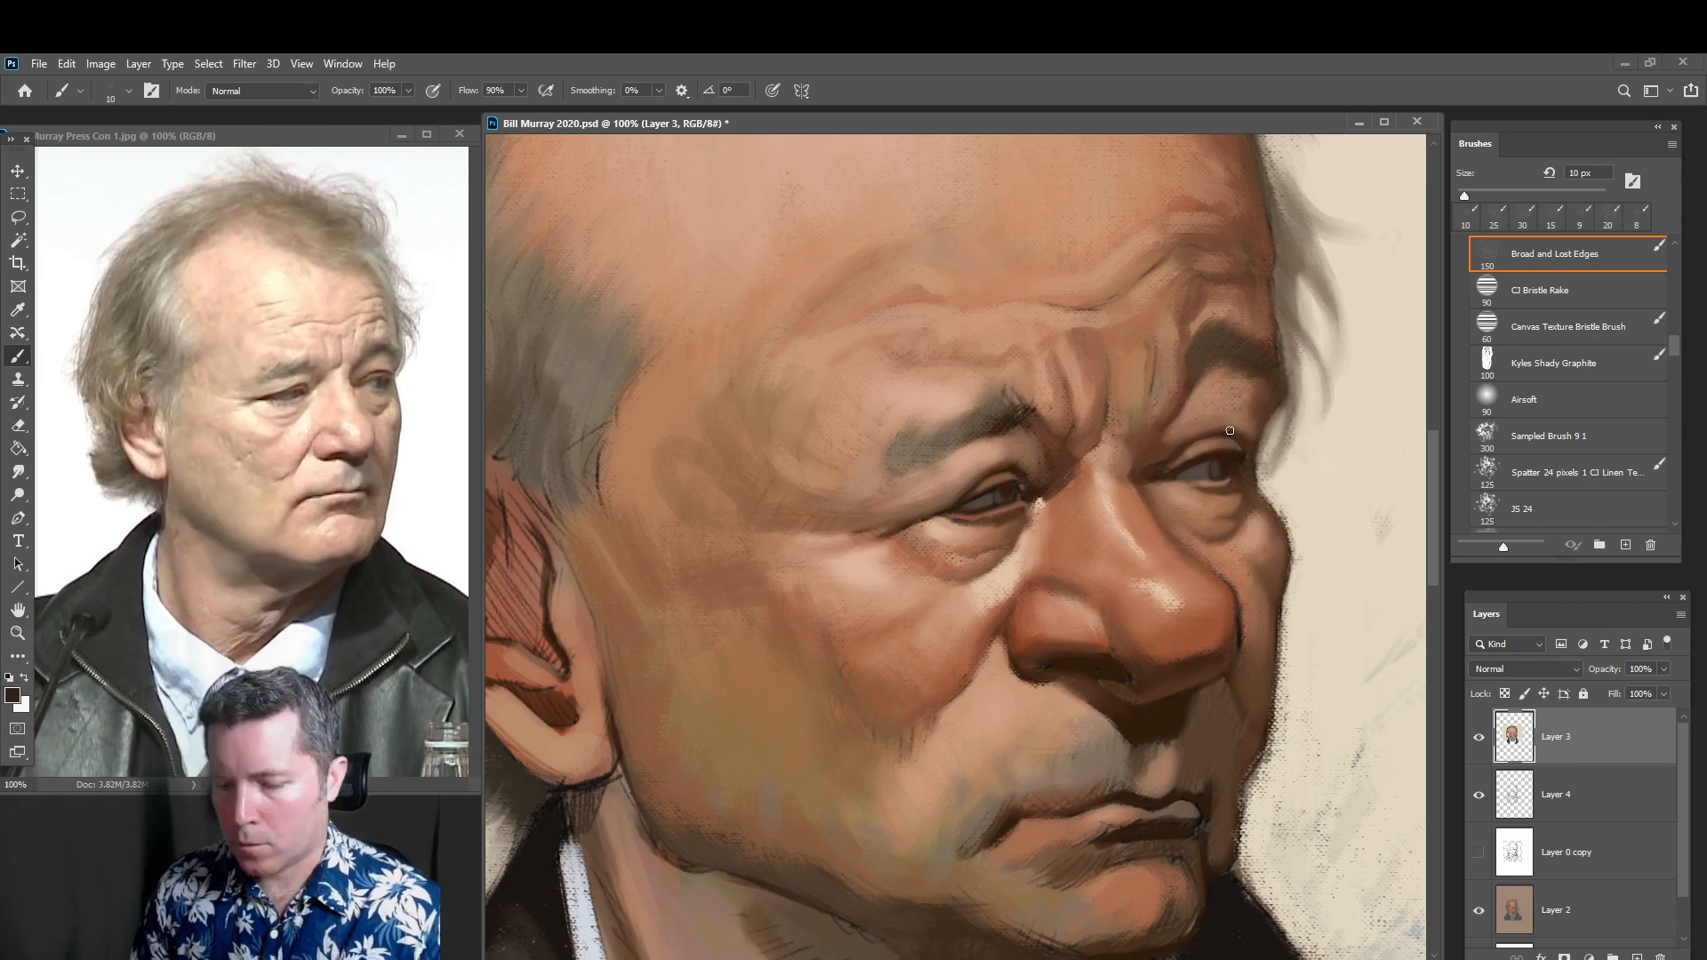
Warm the bag under the far eye with reddish brown sampled from the nose at 15 px, blending with nearby skin tones
left_click(1219, 512, "alt")
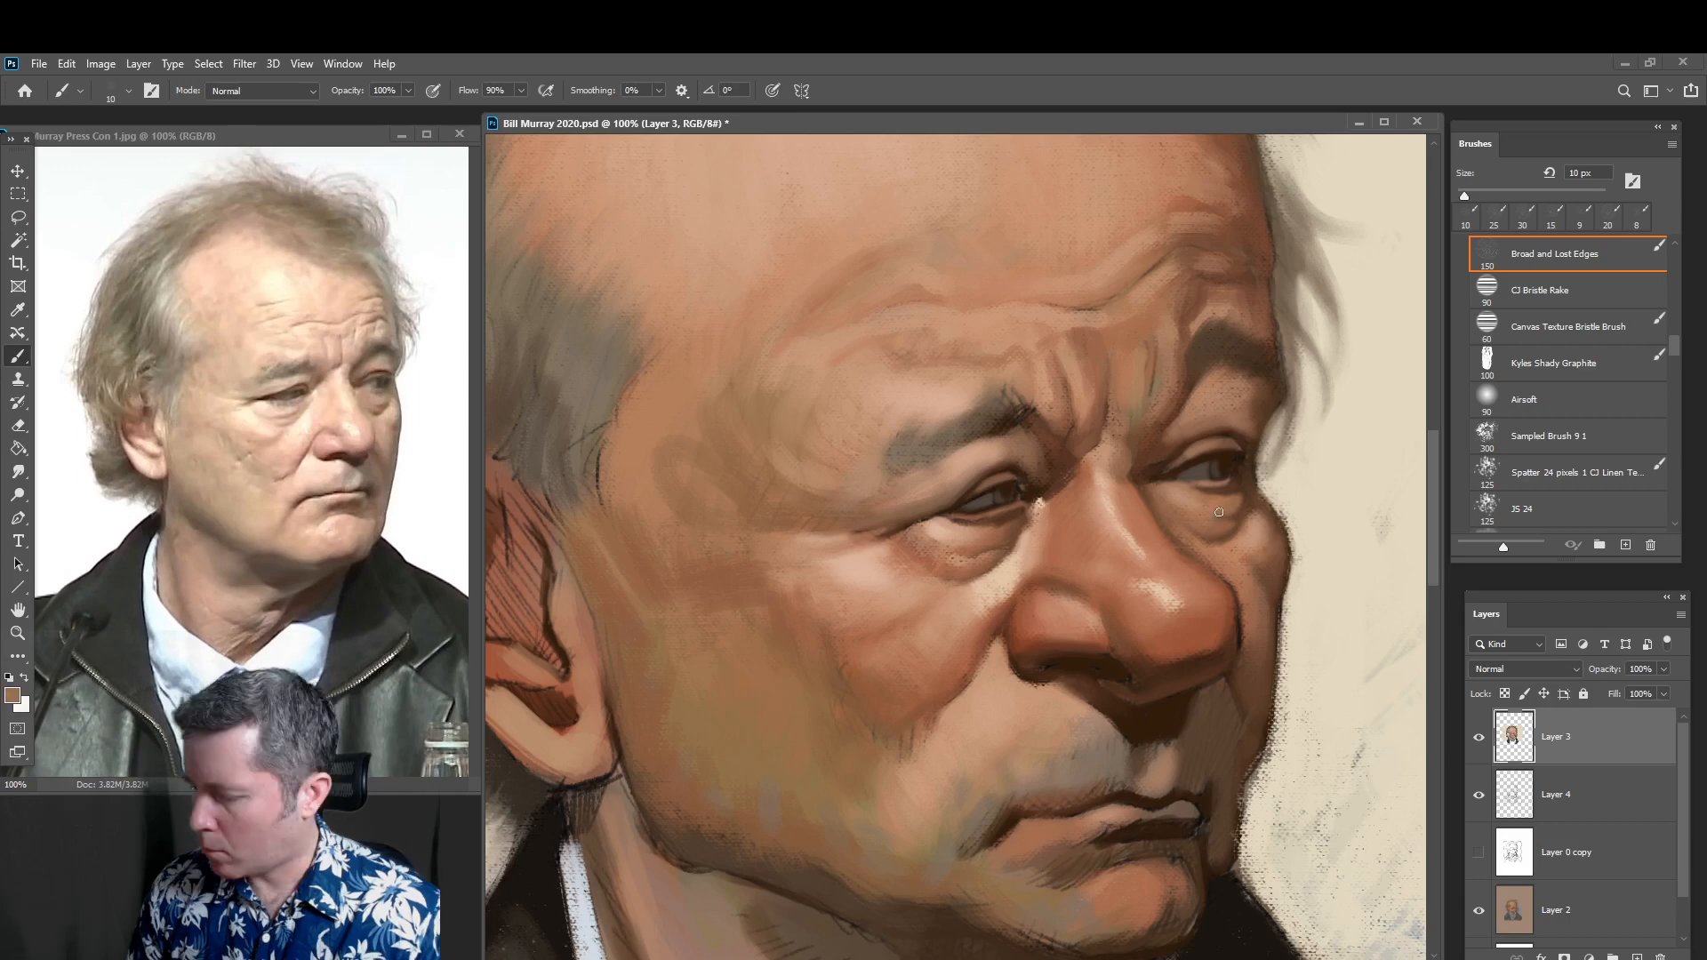
left_click(1257, 528, "alt")
left_click(1215, 610, "alt")
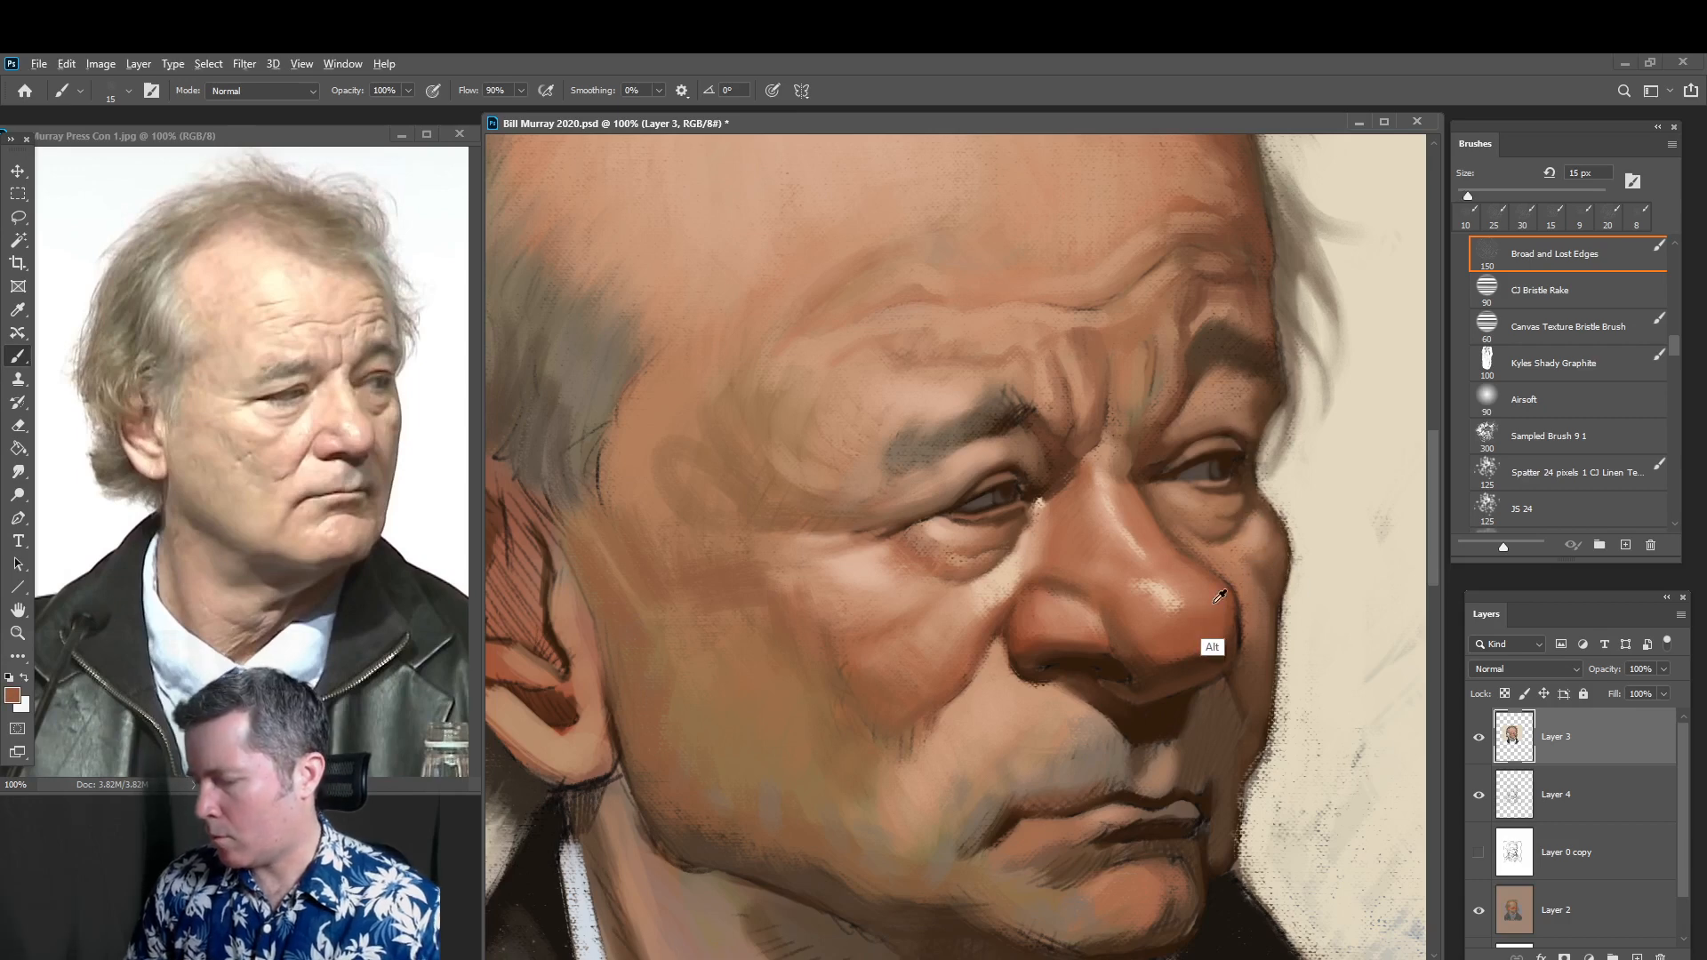
key("bracketright")
left_click_drag(1221, 518, 1242, 499)
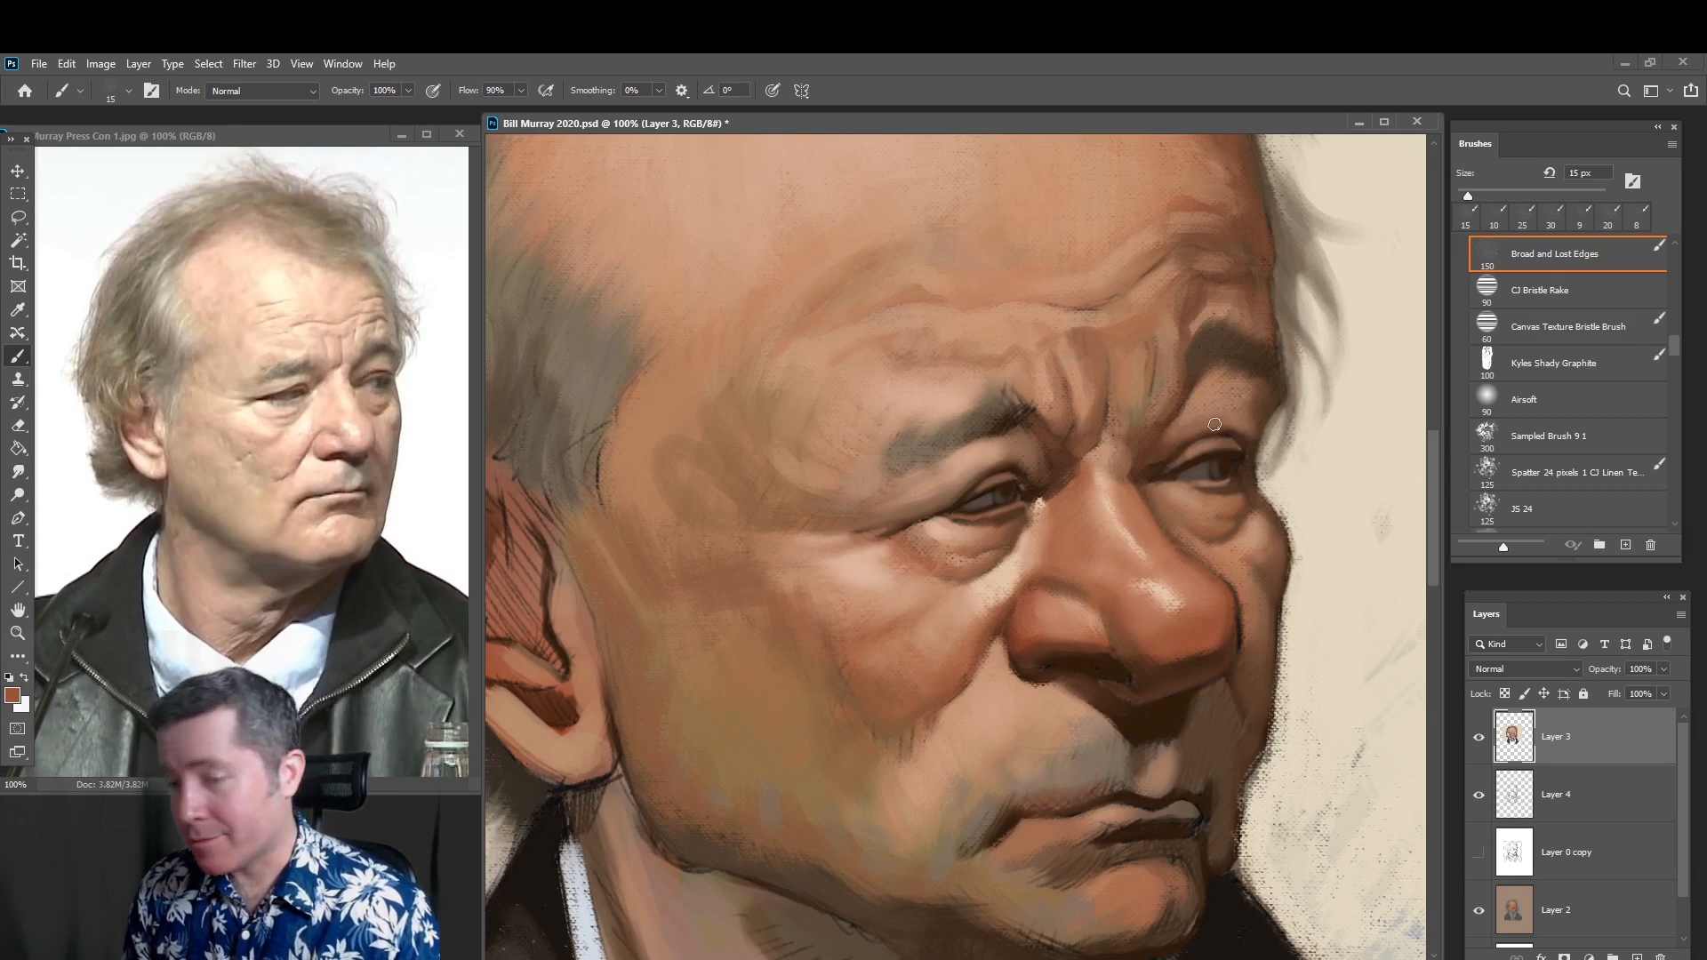
key("alt")
left_click(1258, 525, "alt")
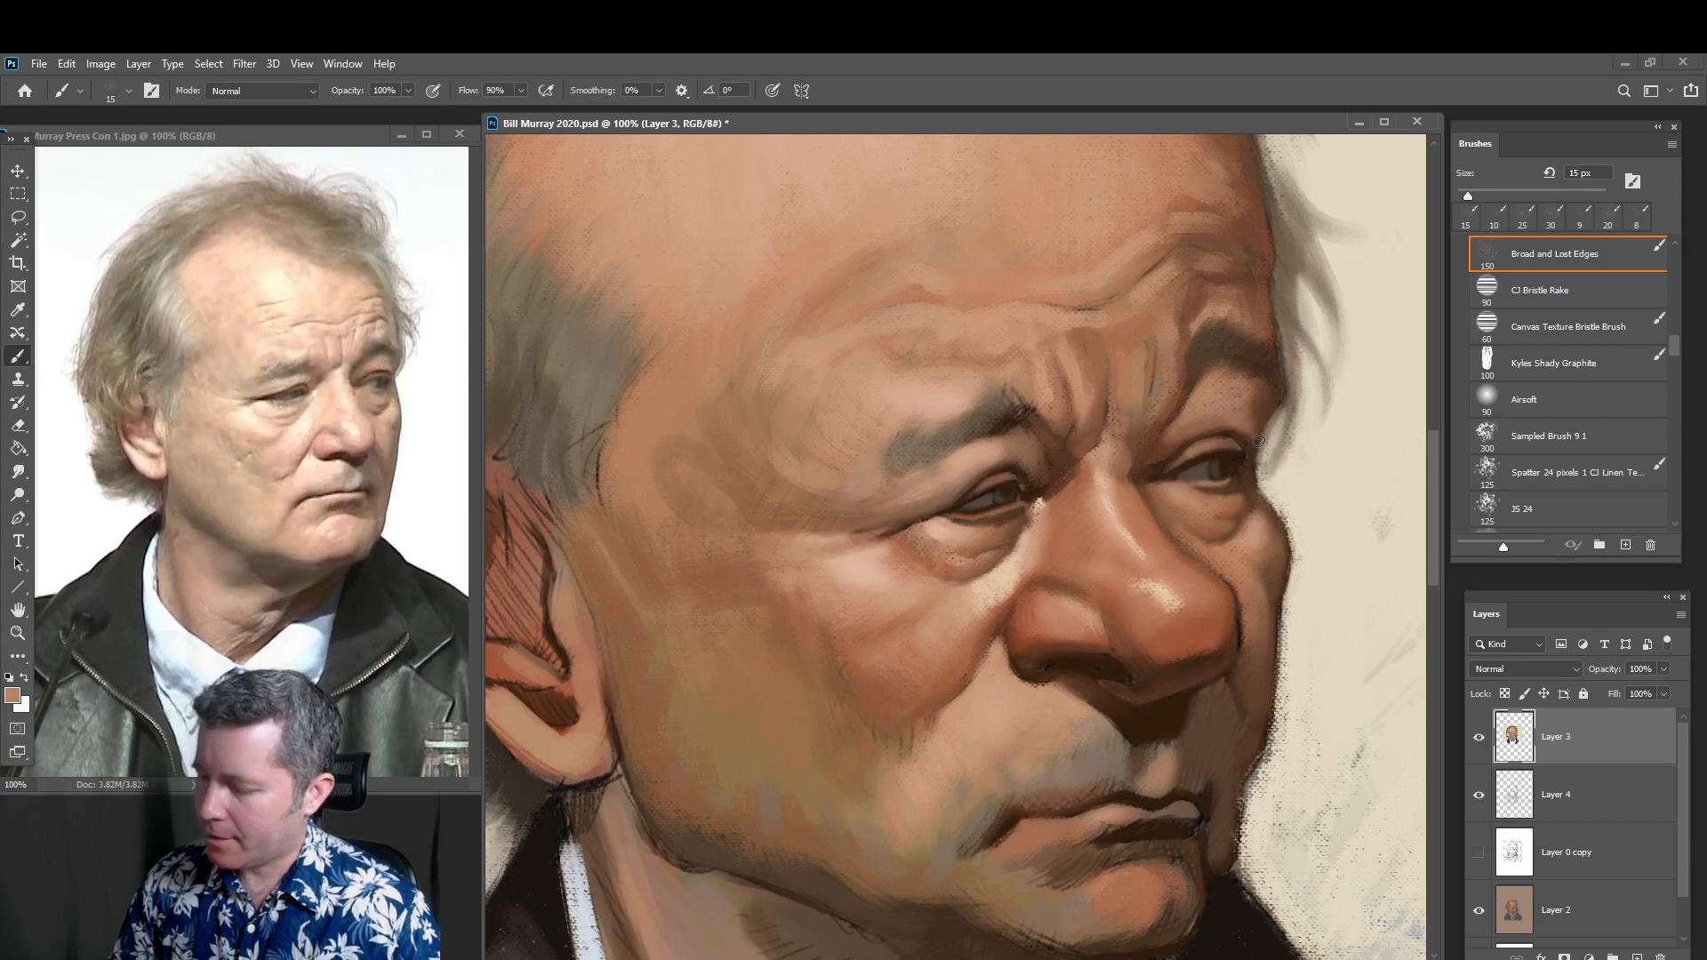
left_click(1236, 502, "alt")
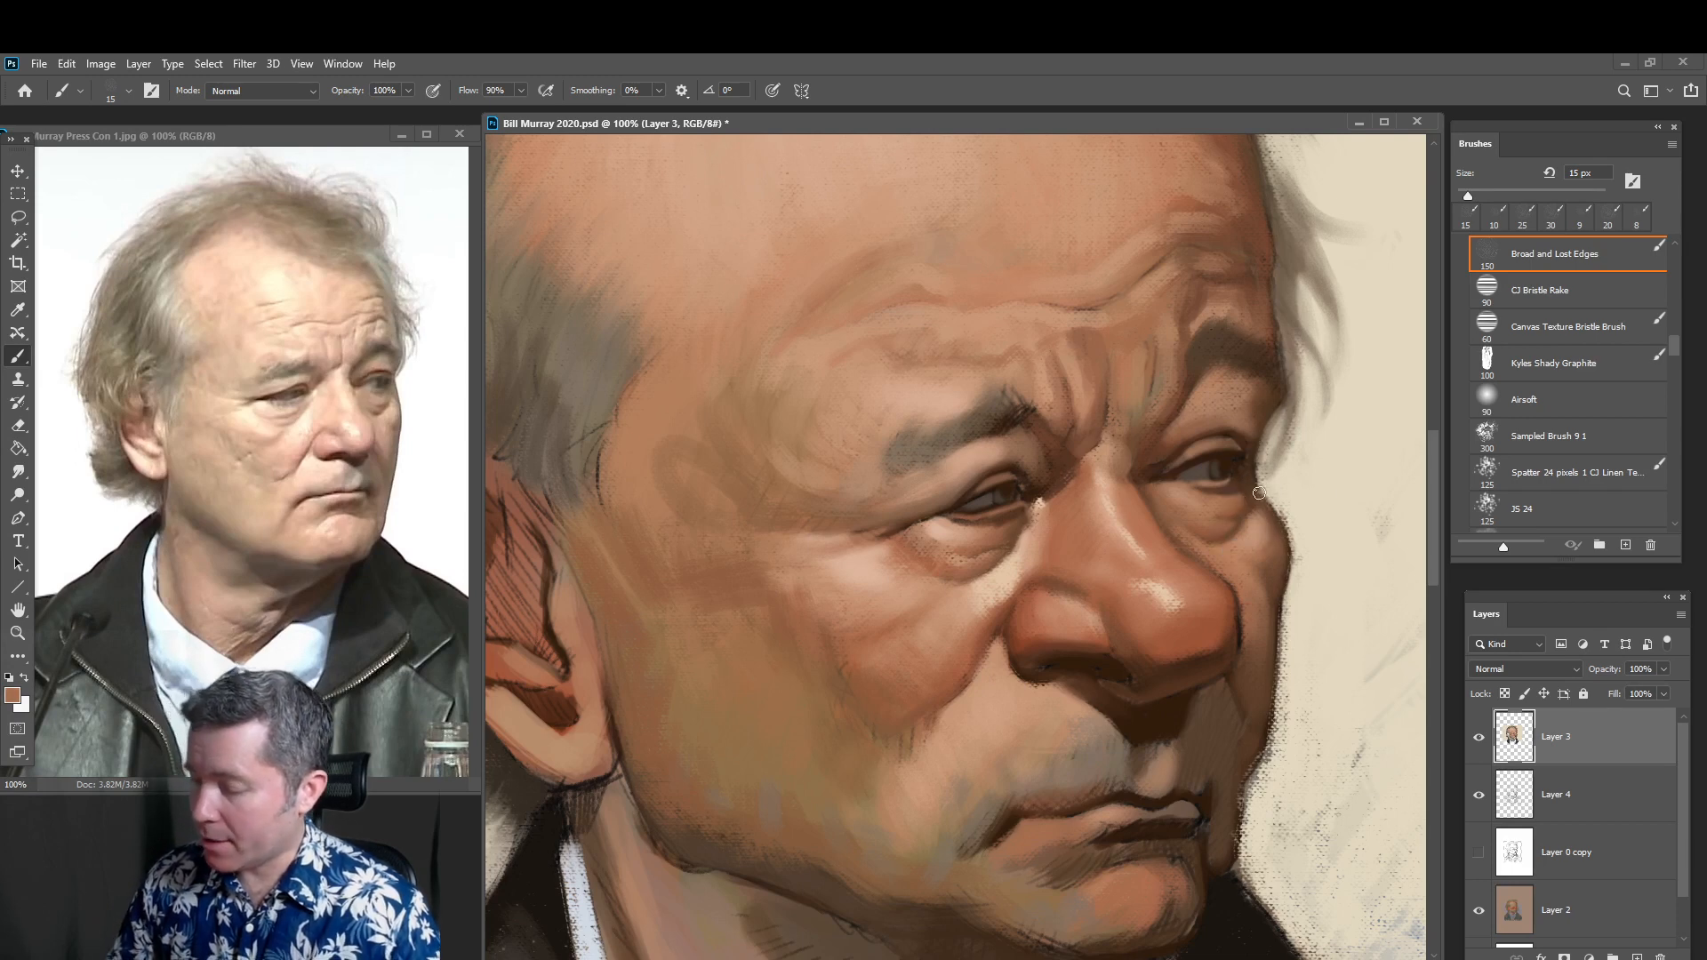
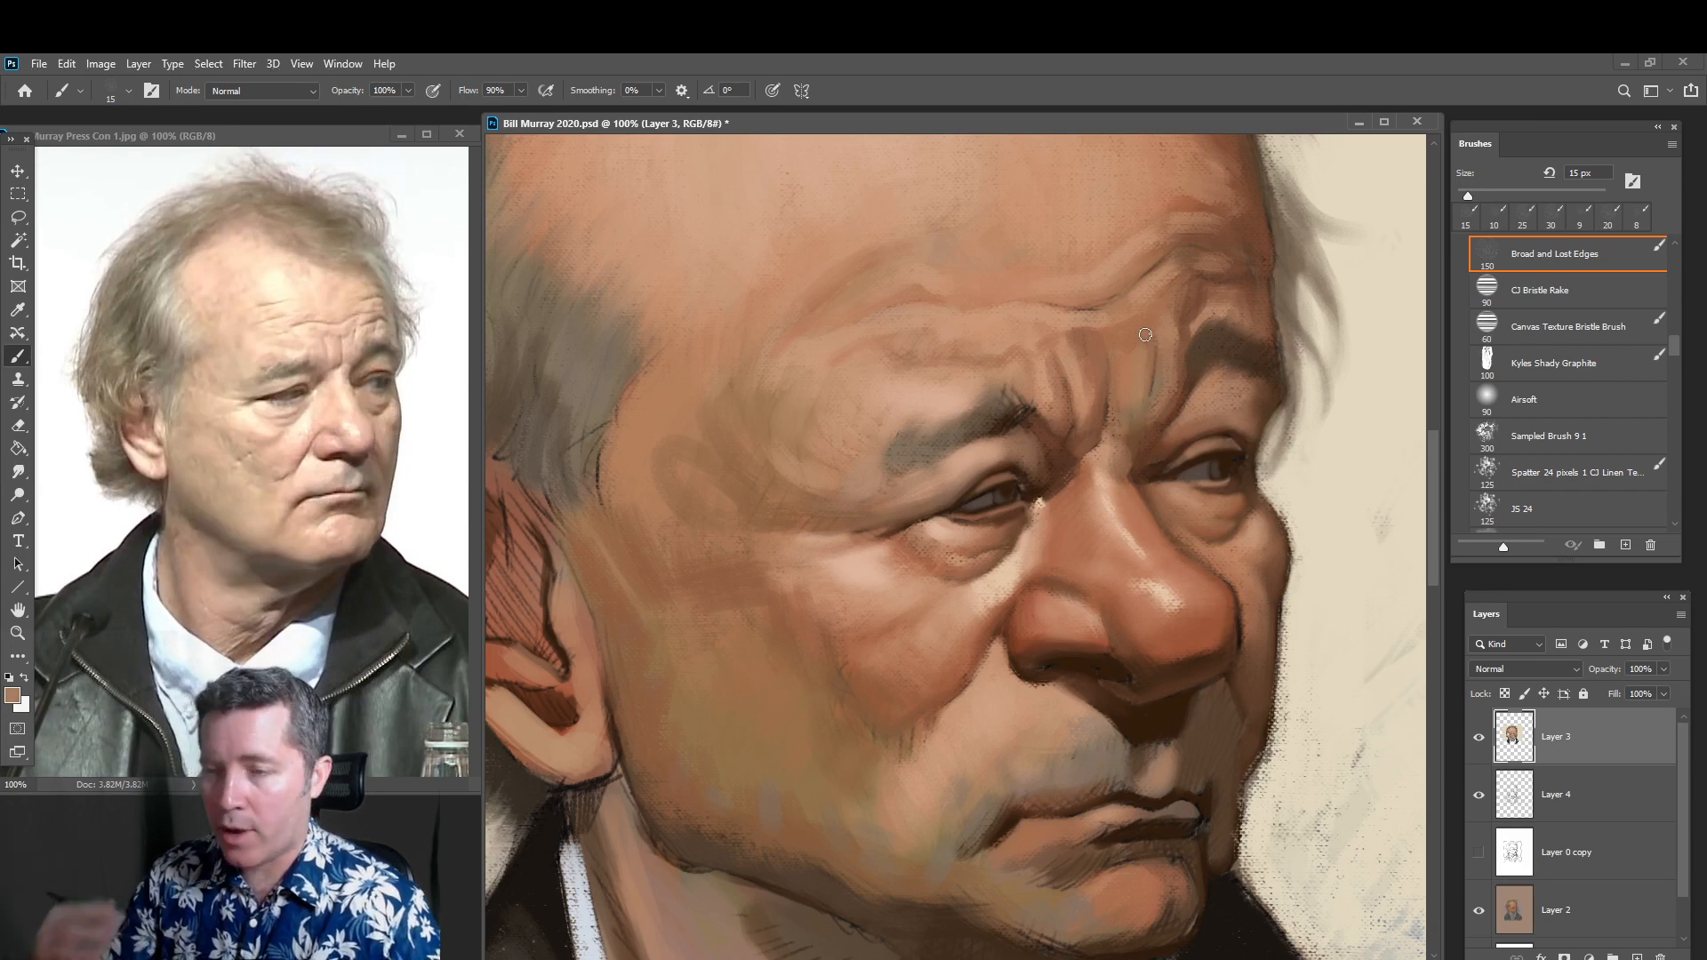
Soften the skin between the eyebrows with a light skin tone at 20 and 30 px, and clean the far temple's edge with background beige
key("bracketright")
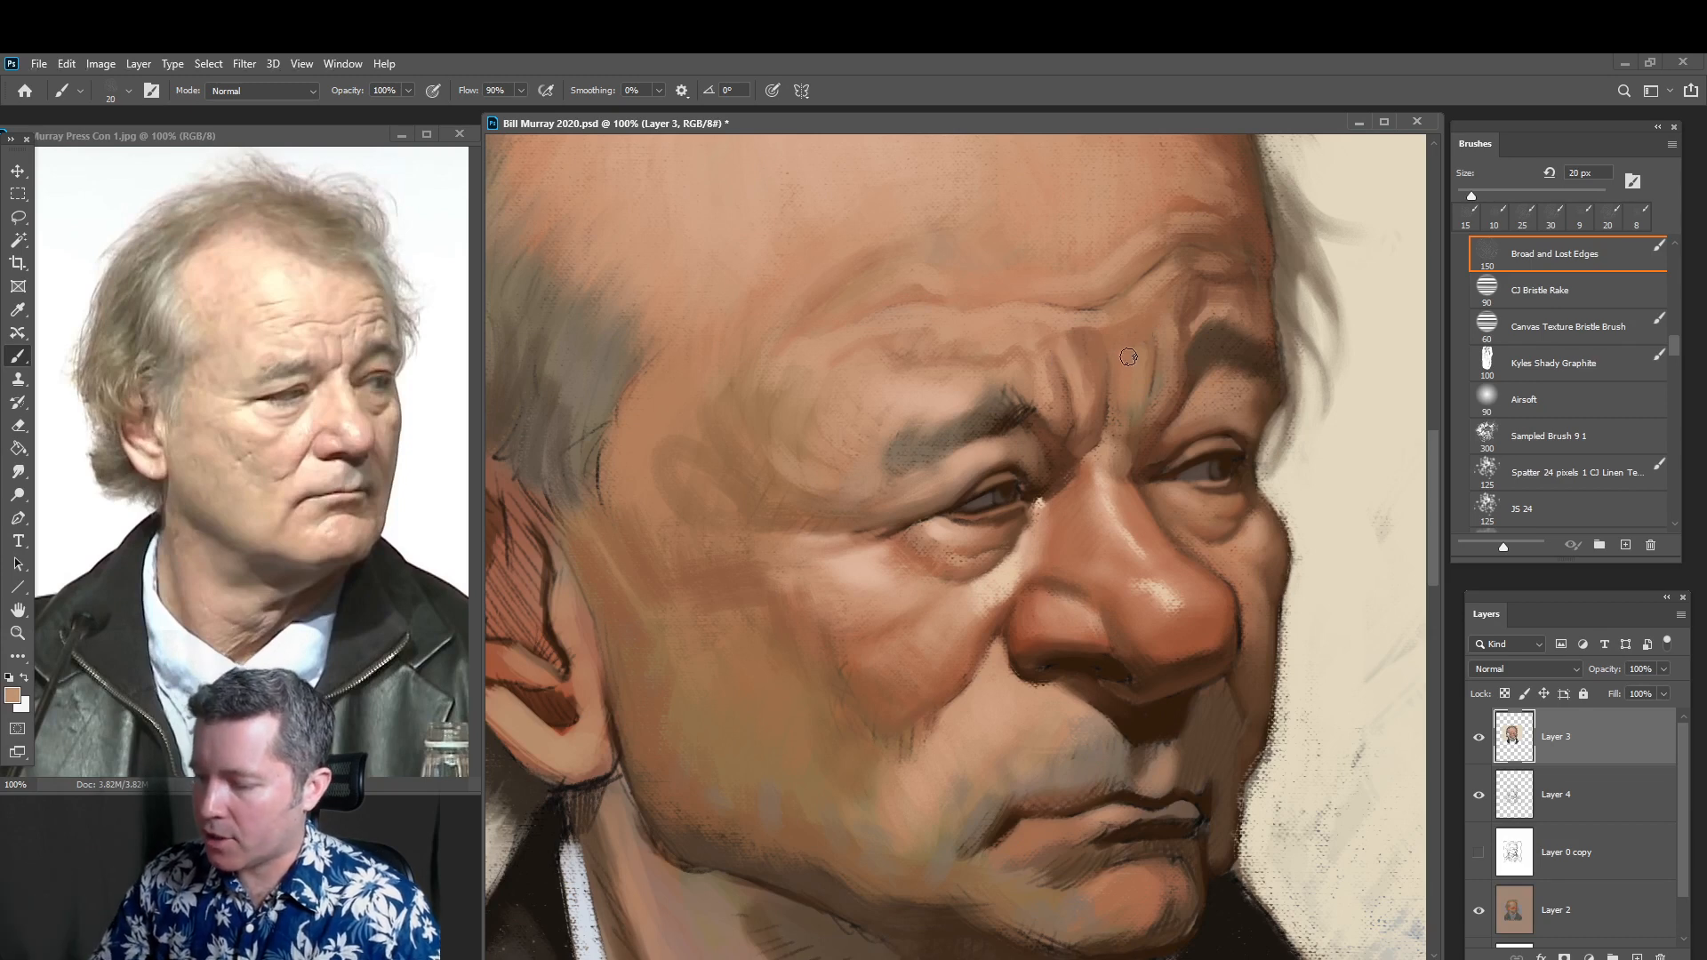
key("bracketright")
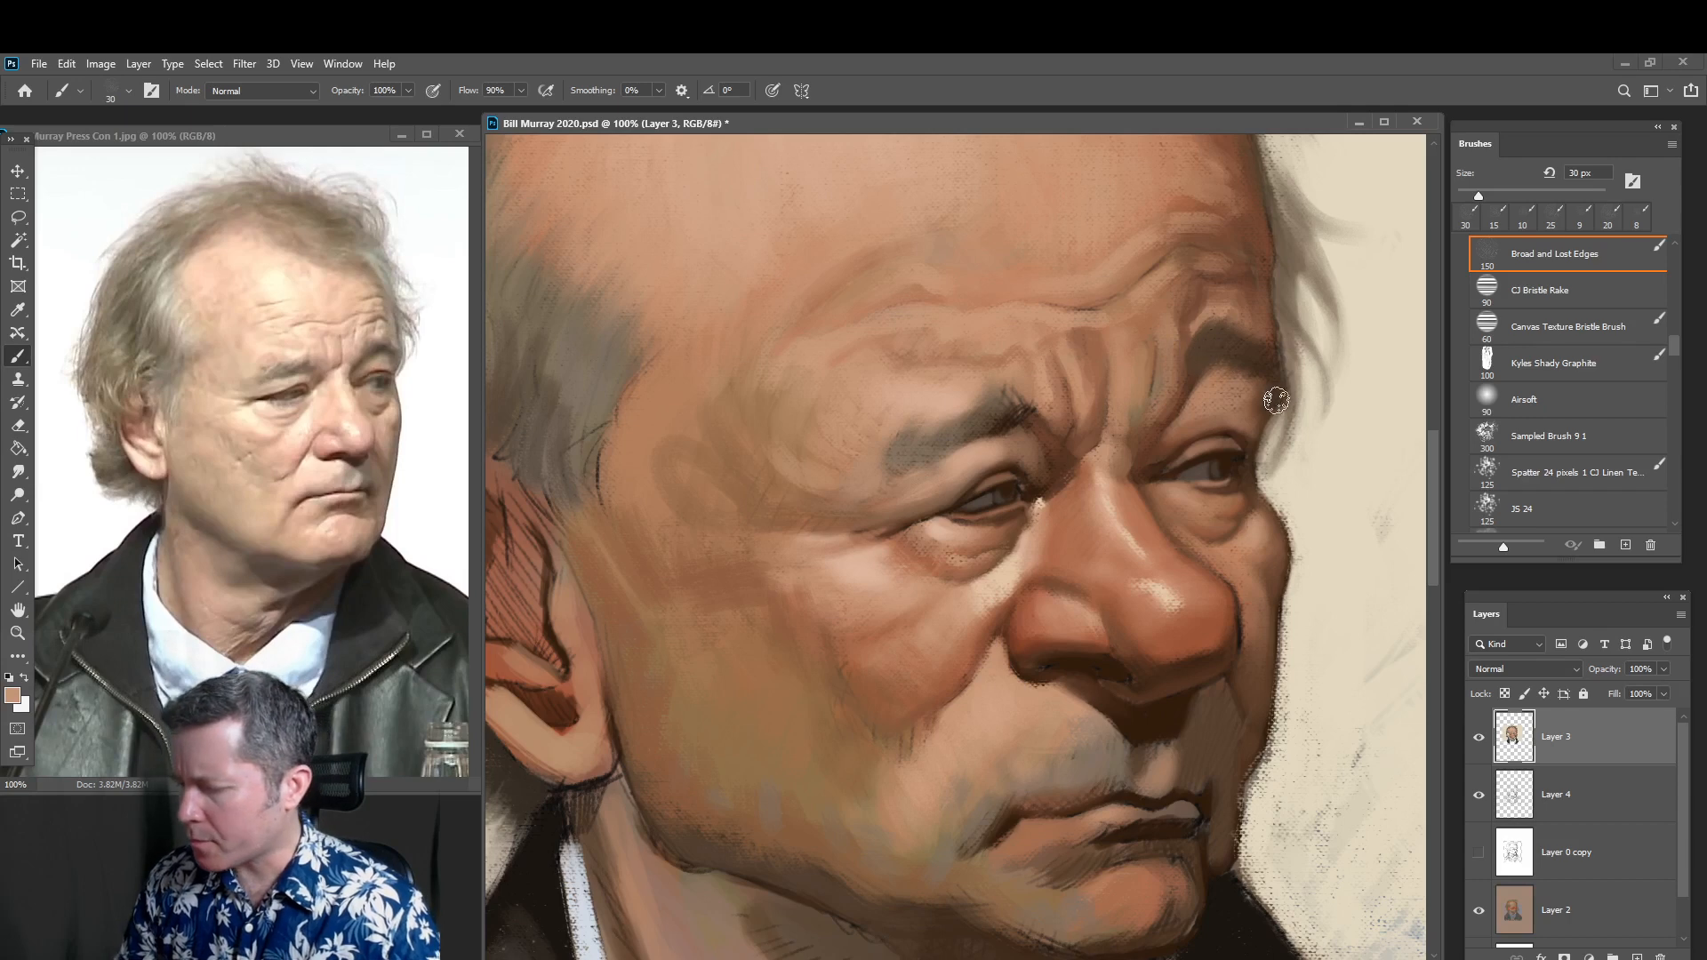
left_click(1300, 490, "alt")
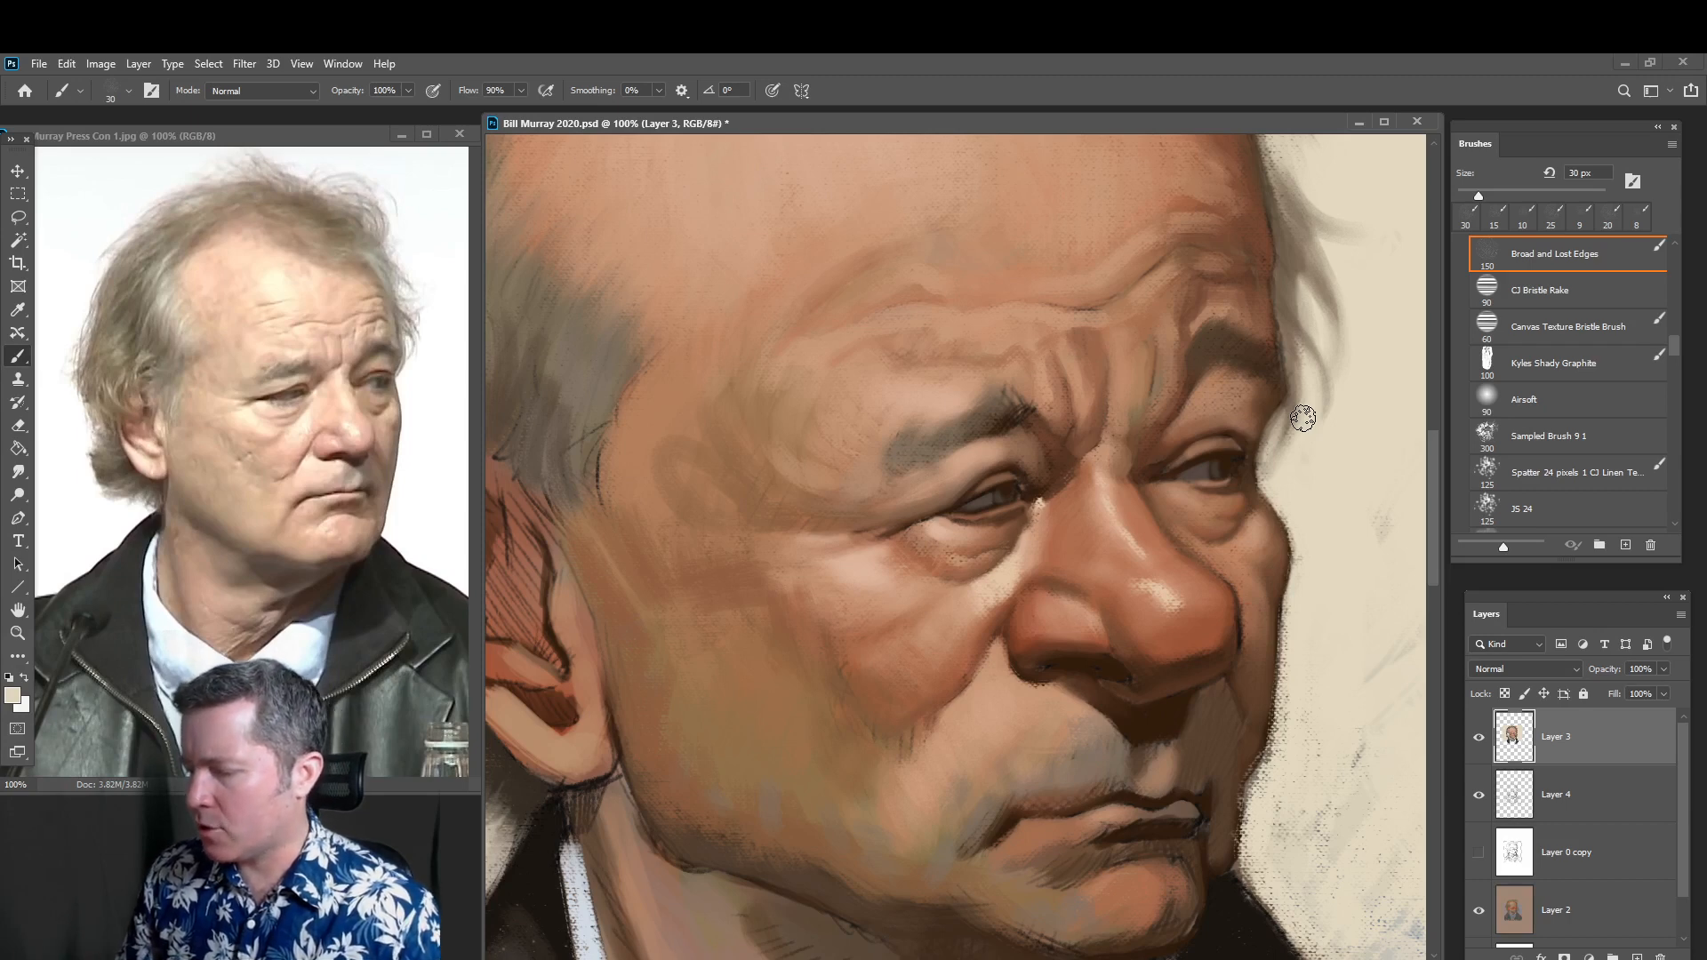
Model the frown furrows between the eyebrows with sampled forehead skin tones at 30 px
left_click(1182, 267, "alt")
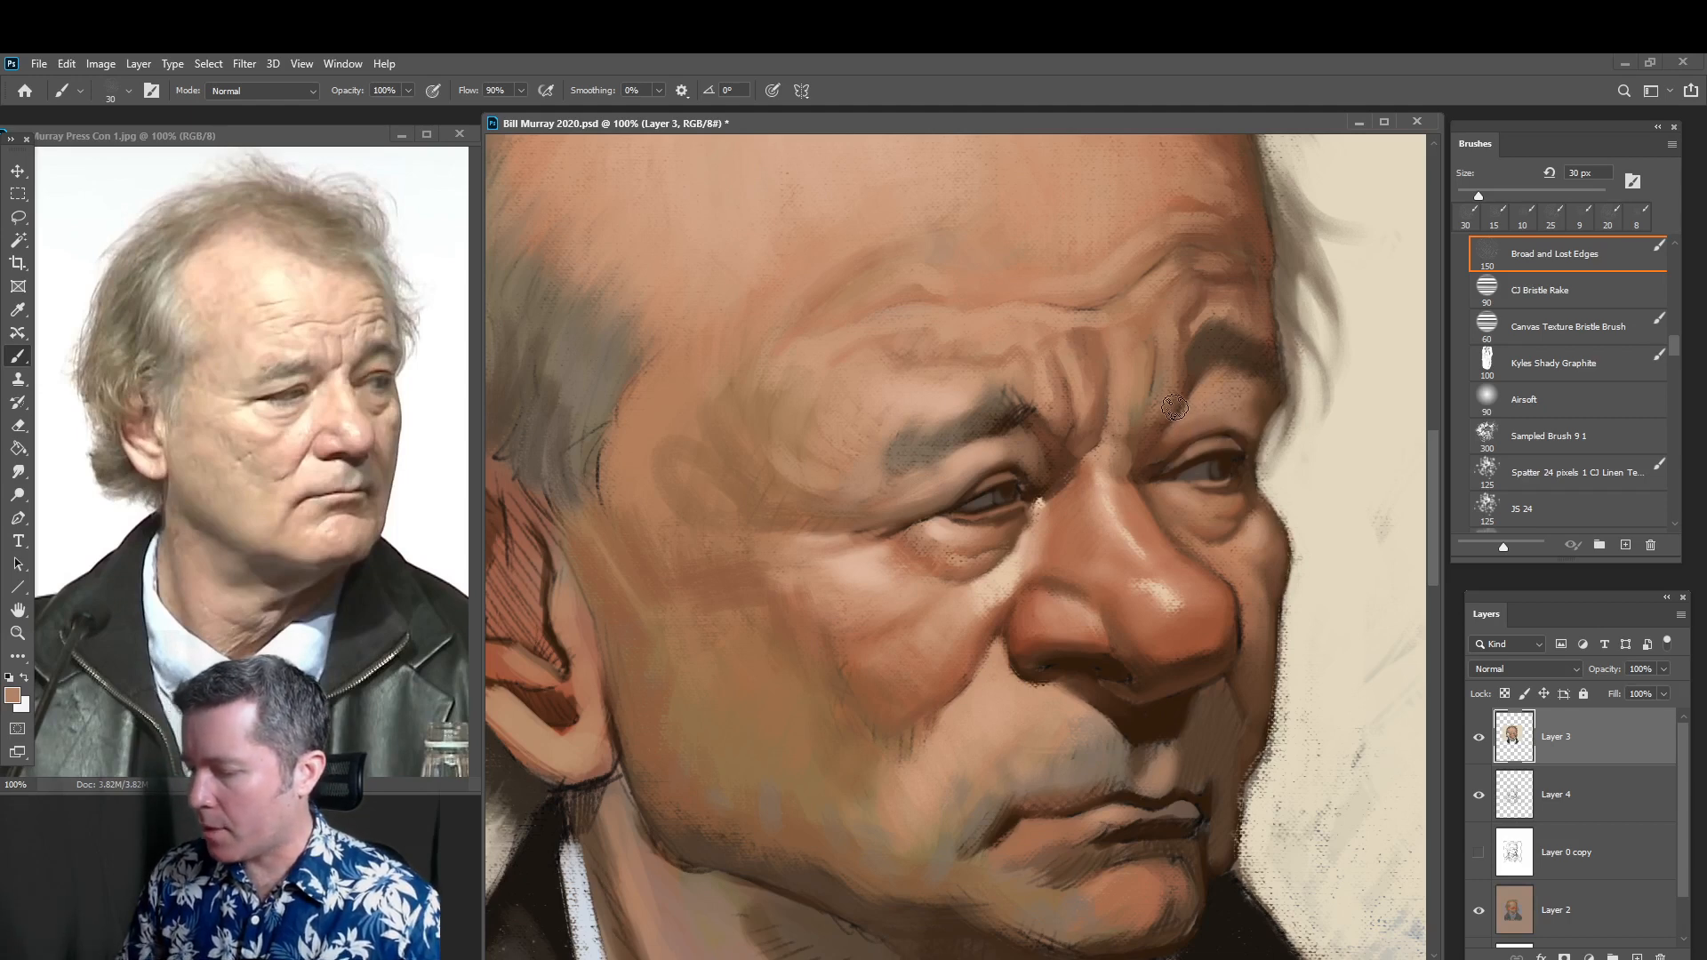
key("alt")
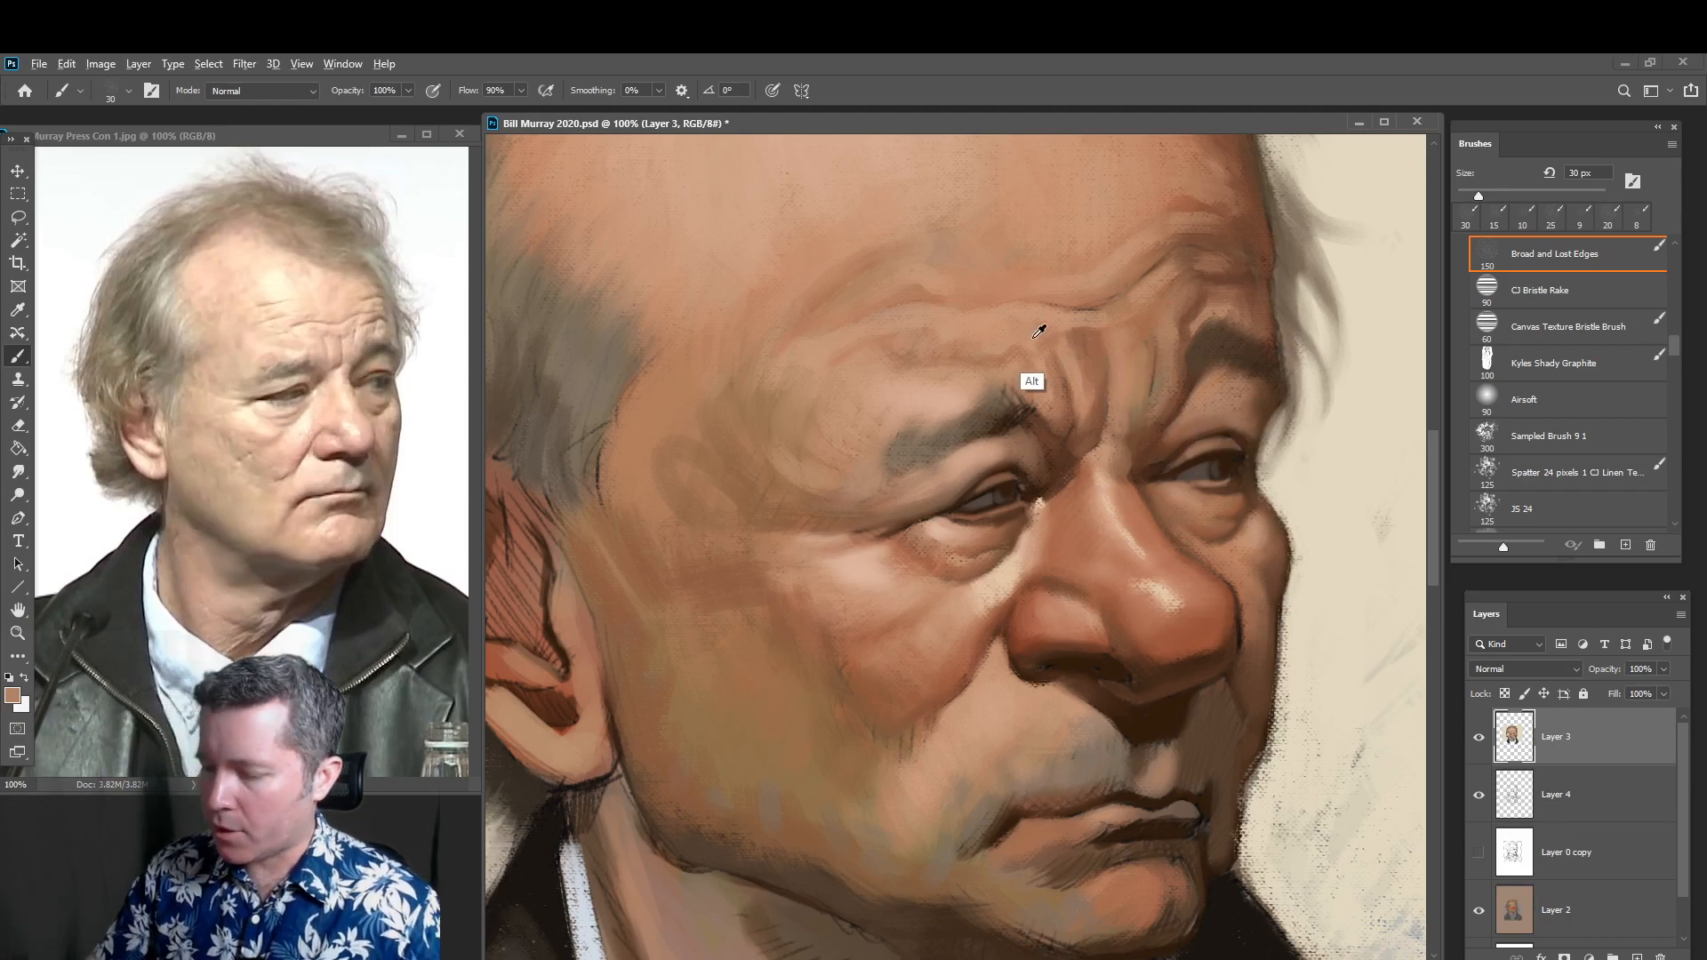
left_click(1036, 382, "alt")
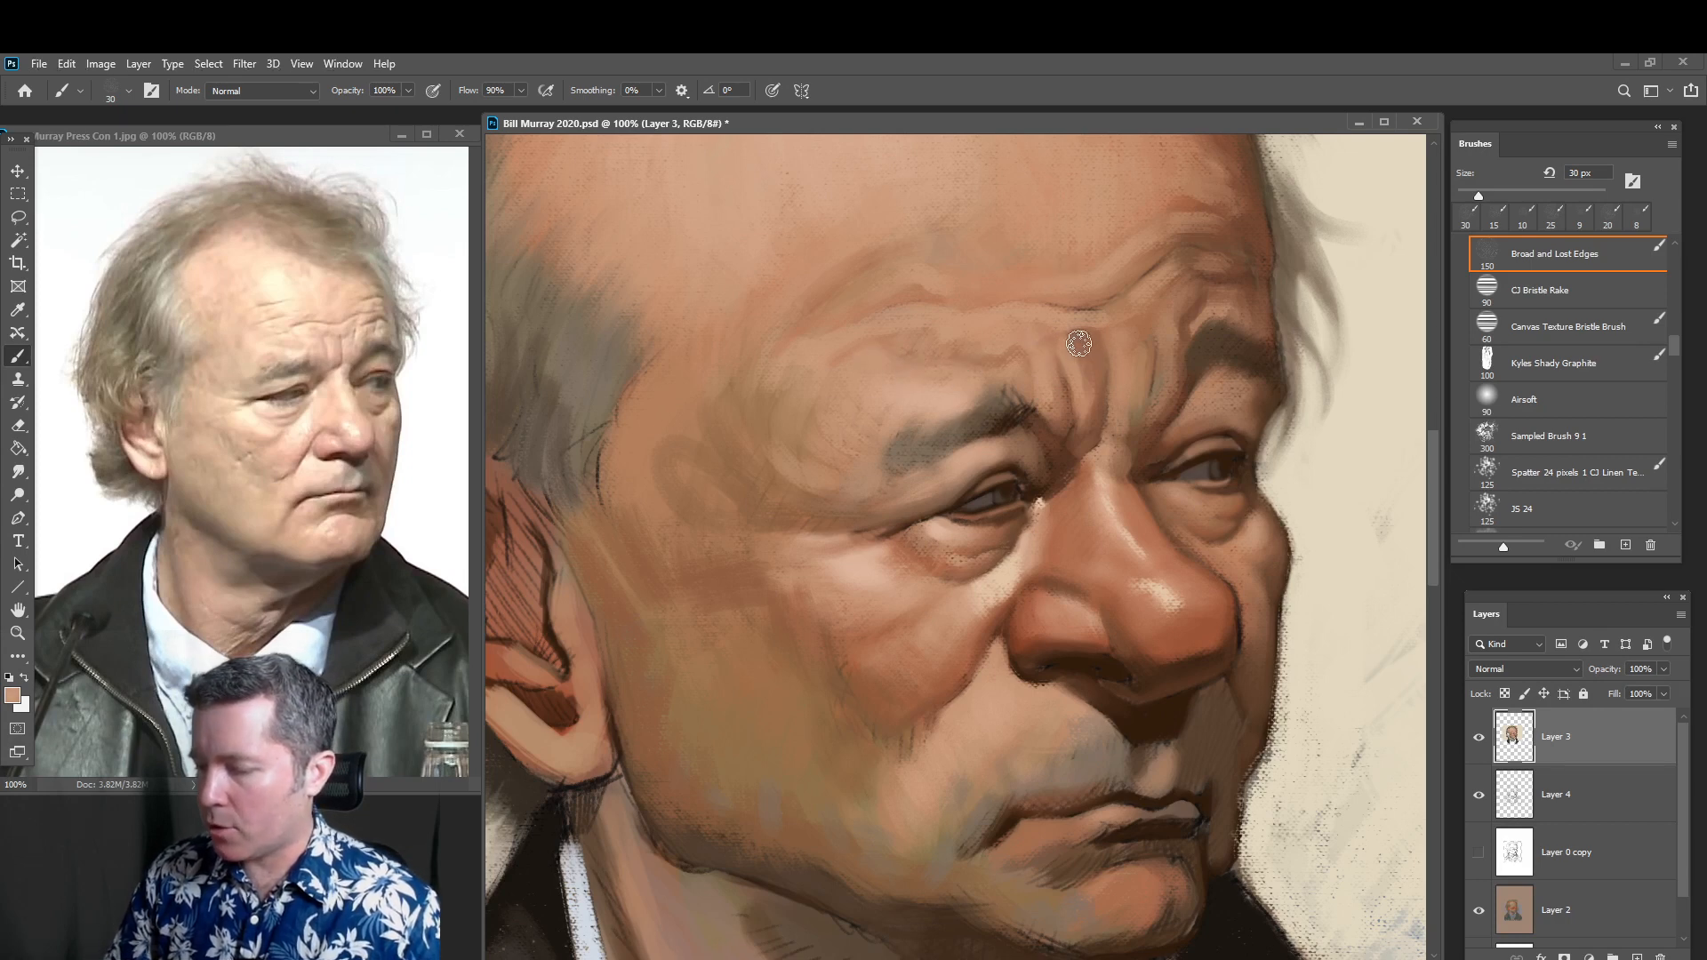
left_click(1075, 311, "alt")
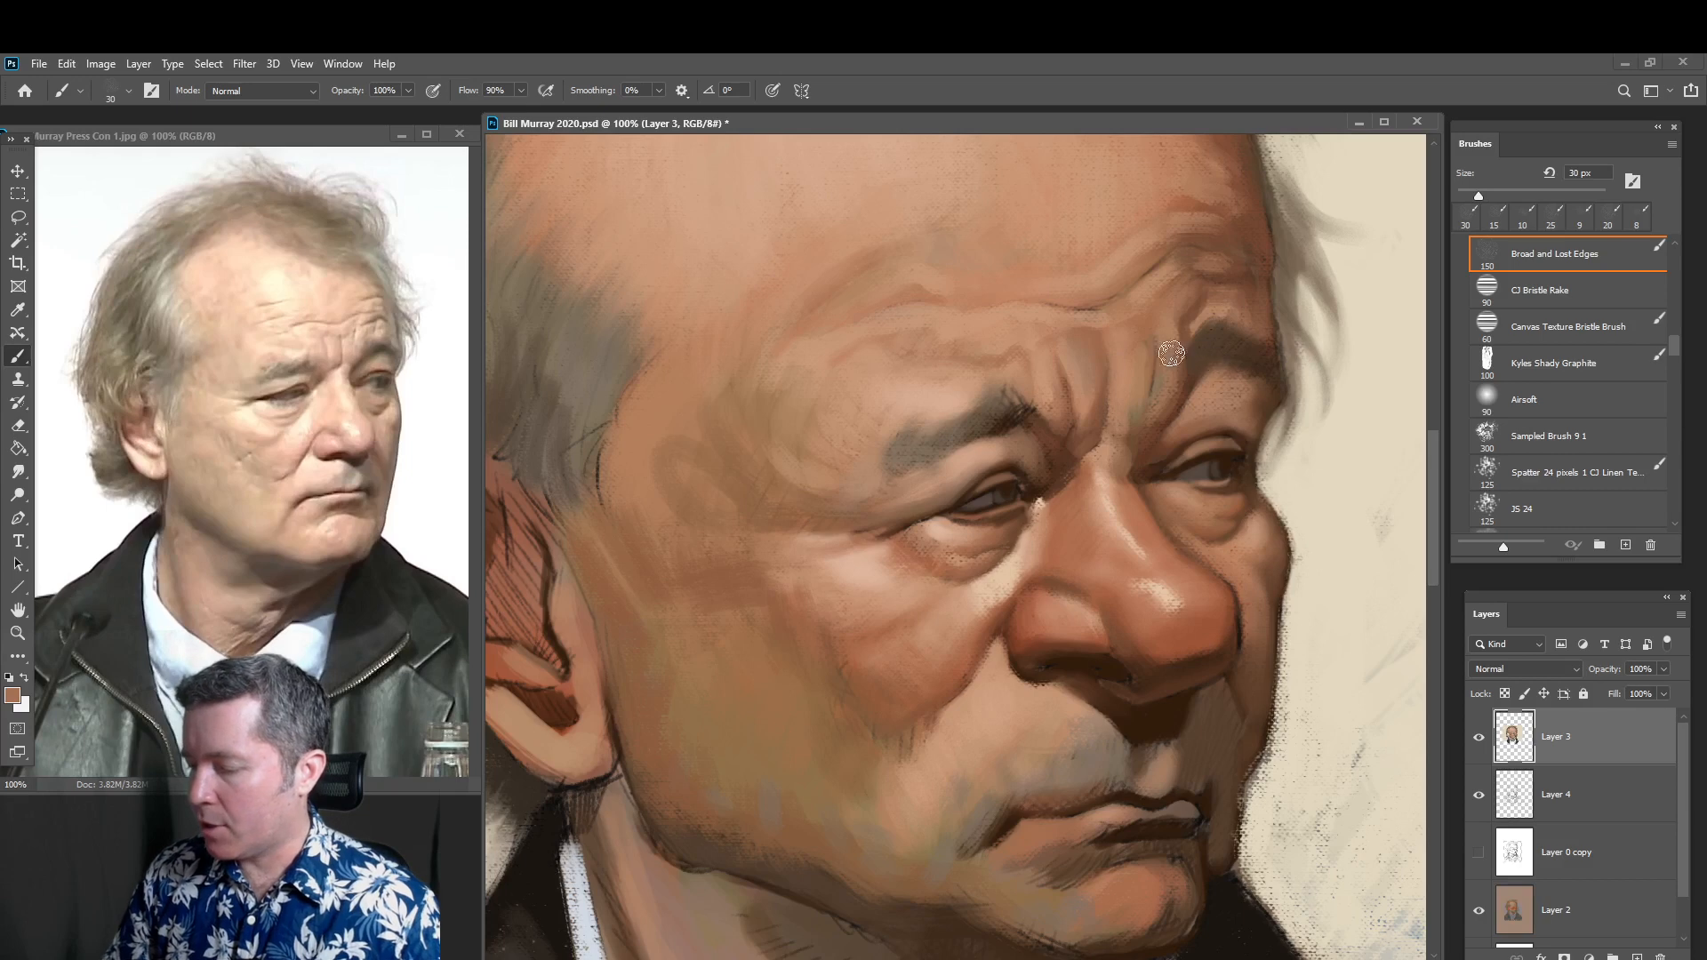
Rework the far eyebrow with sampled grey-brown tones and deepen the forehead creases above both eyebrows in brown at 20 px
key("bracketleft")
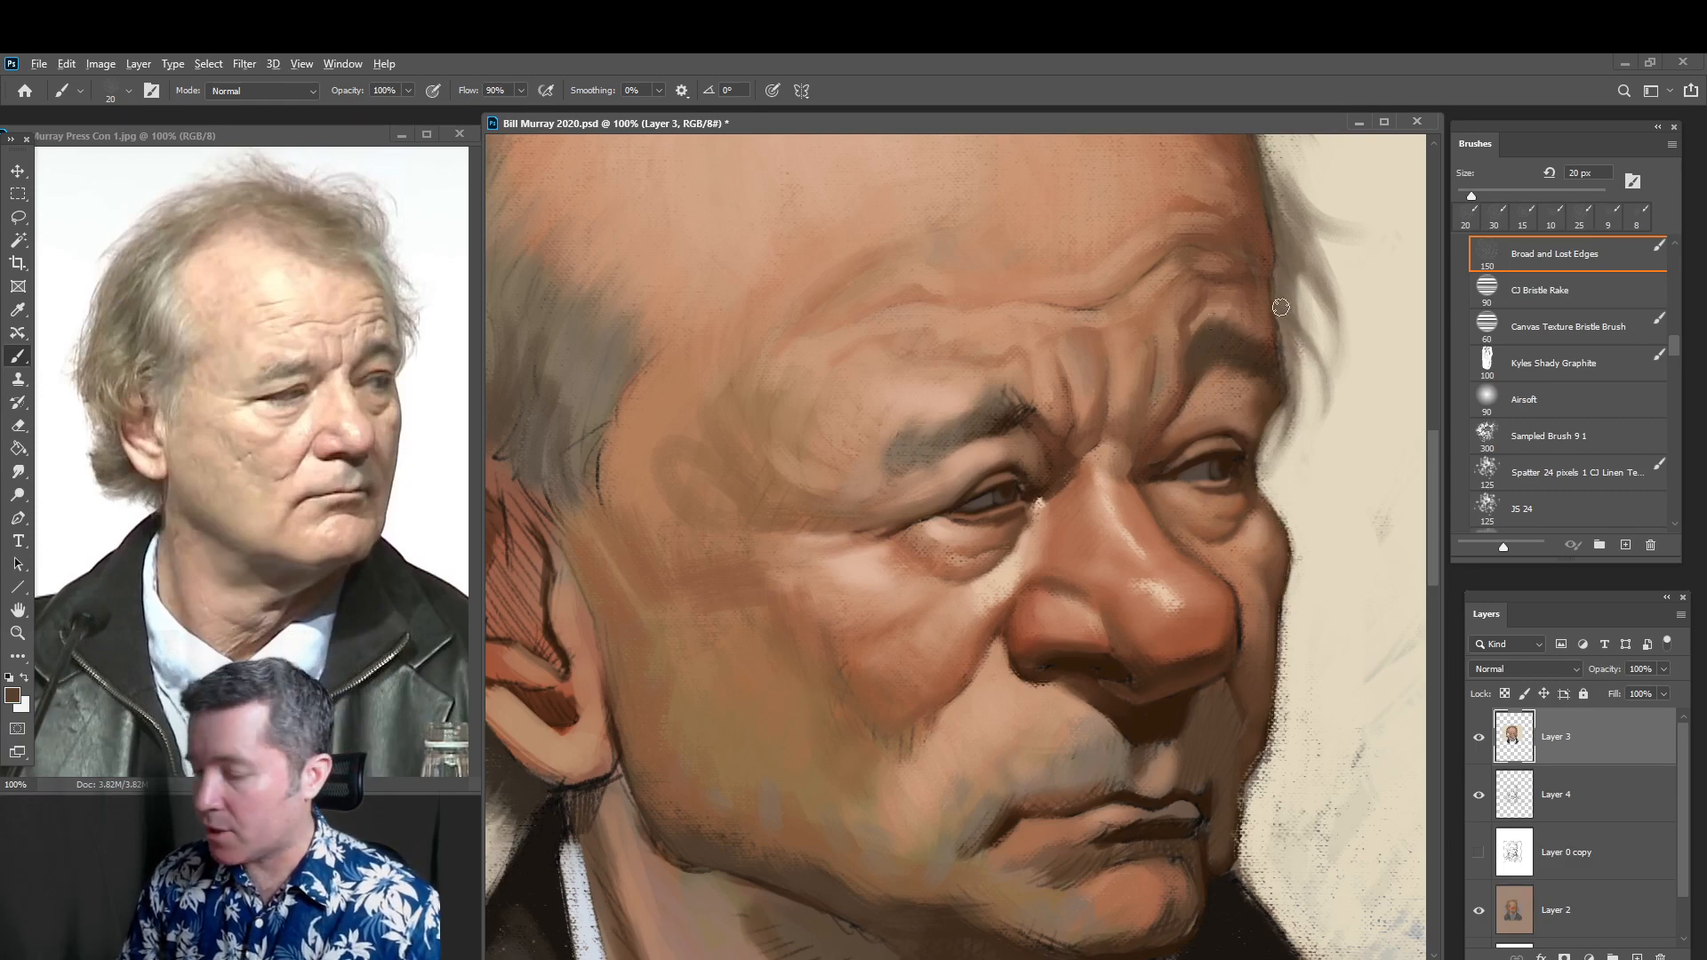
left_click(1222, 348, "alt")
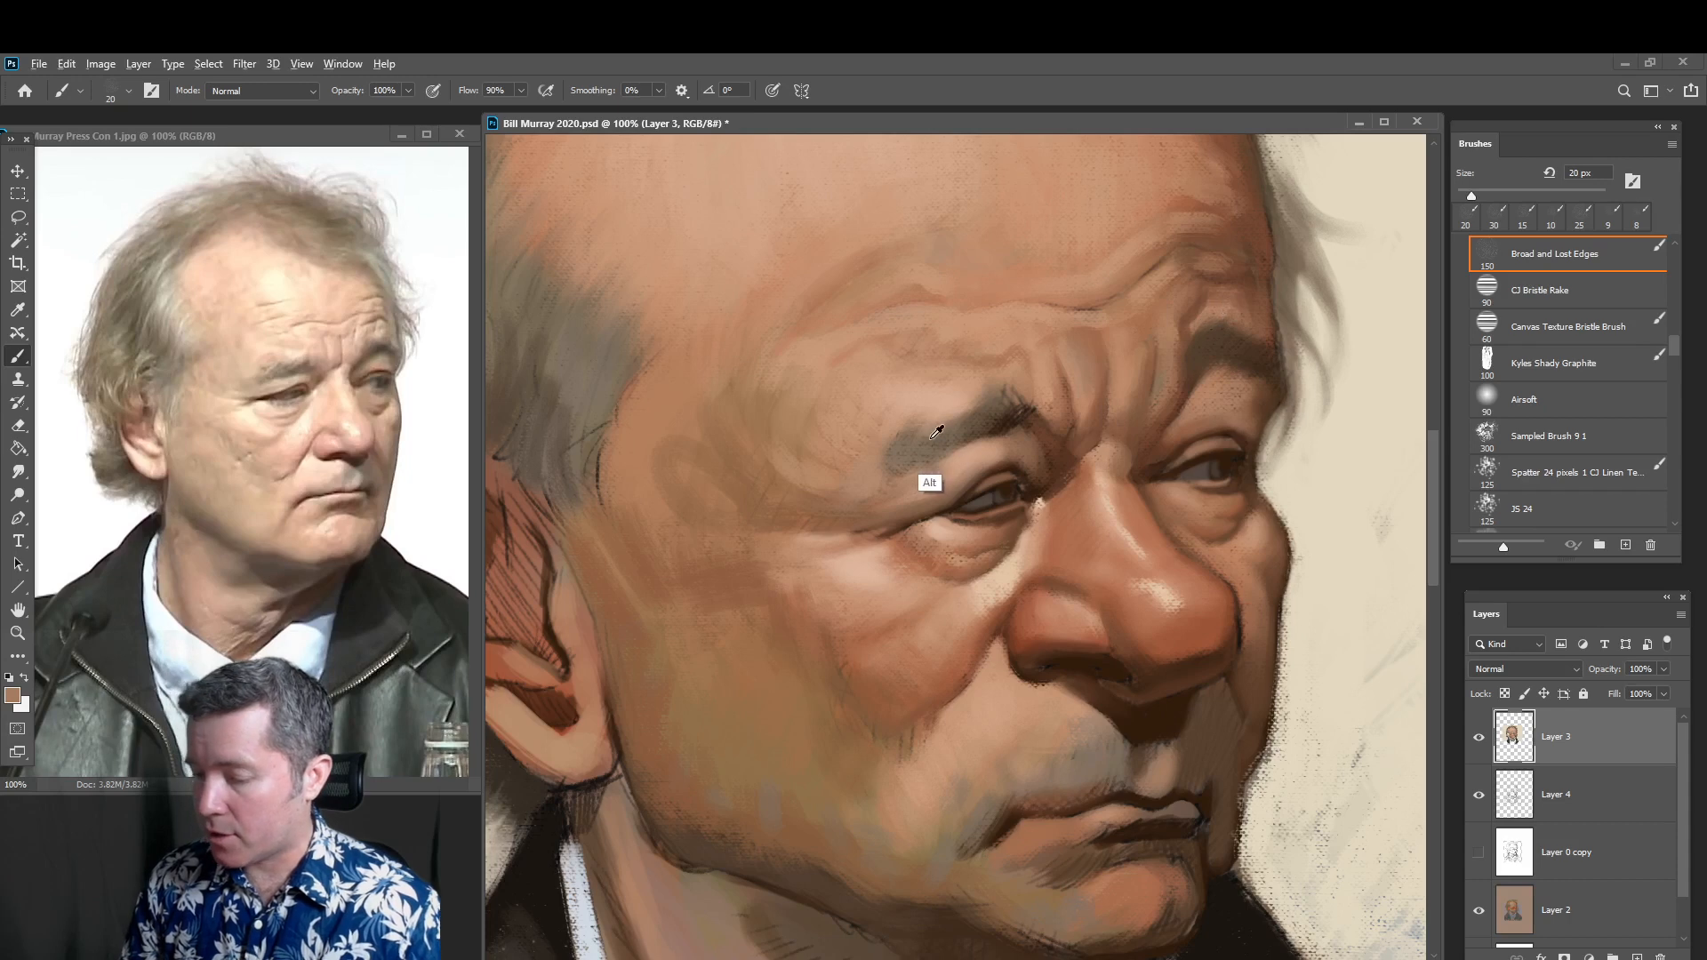
left_click(1202, 364, "alt")
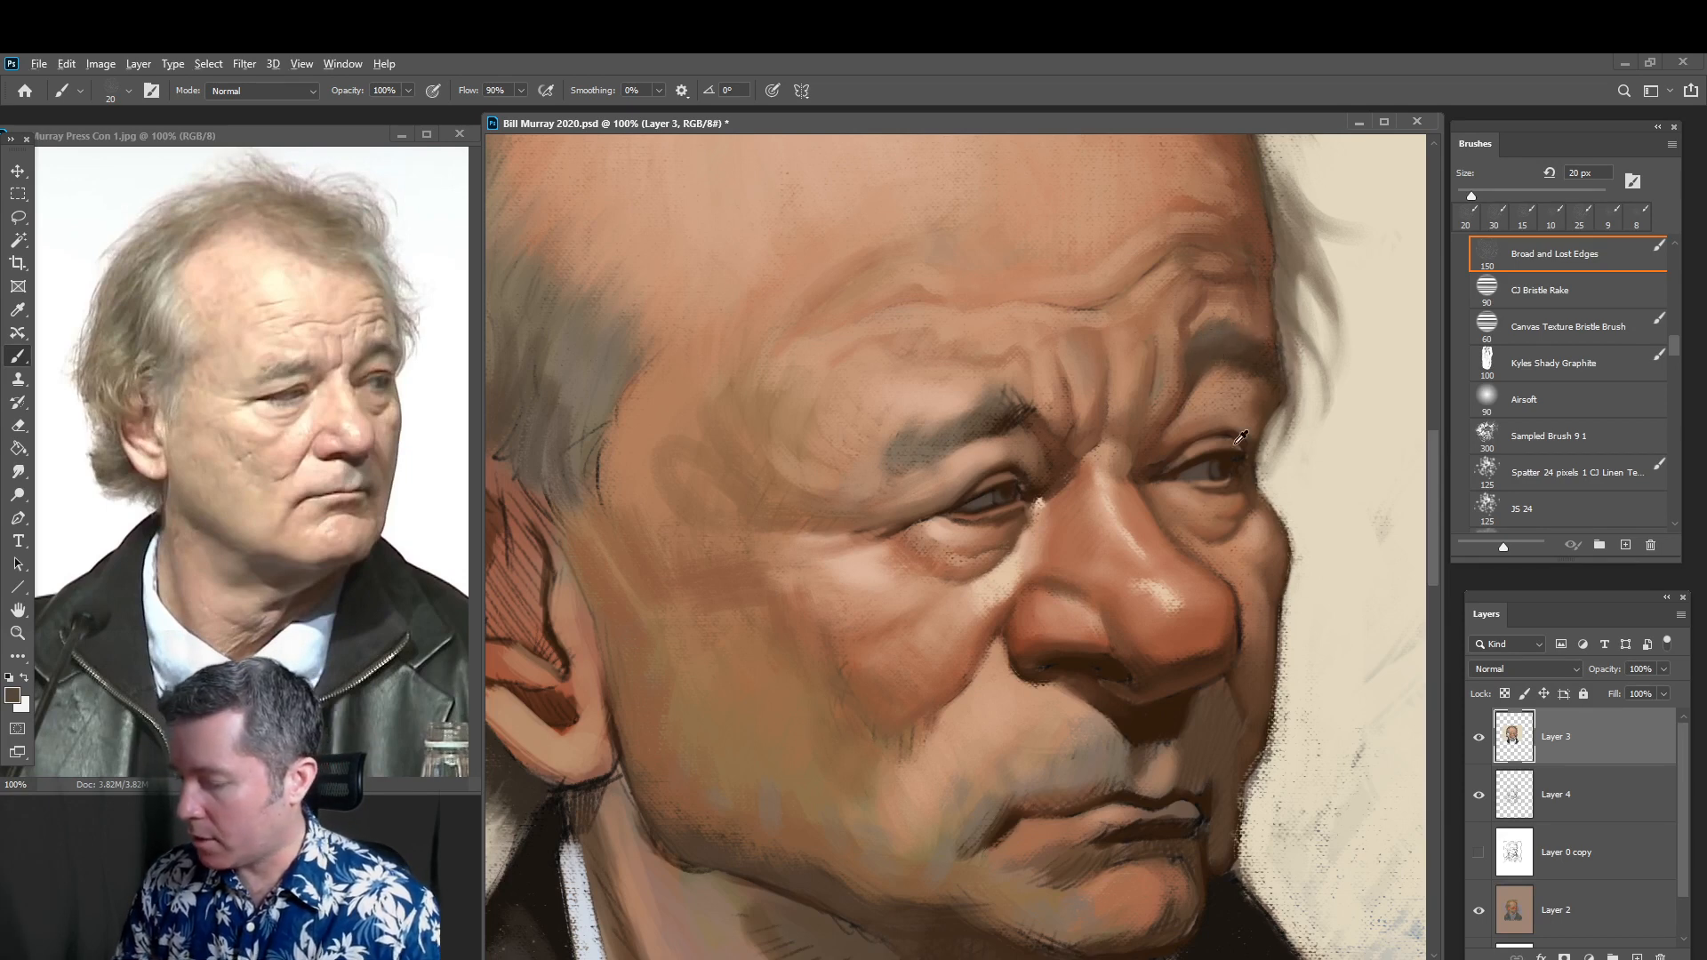
left_click(1230, 471, "alt")
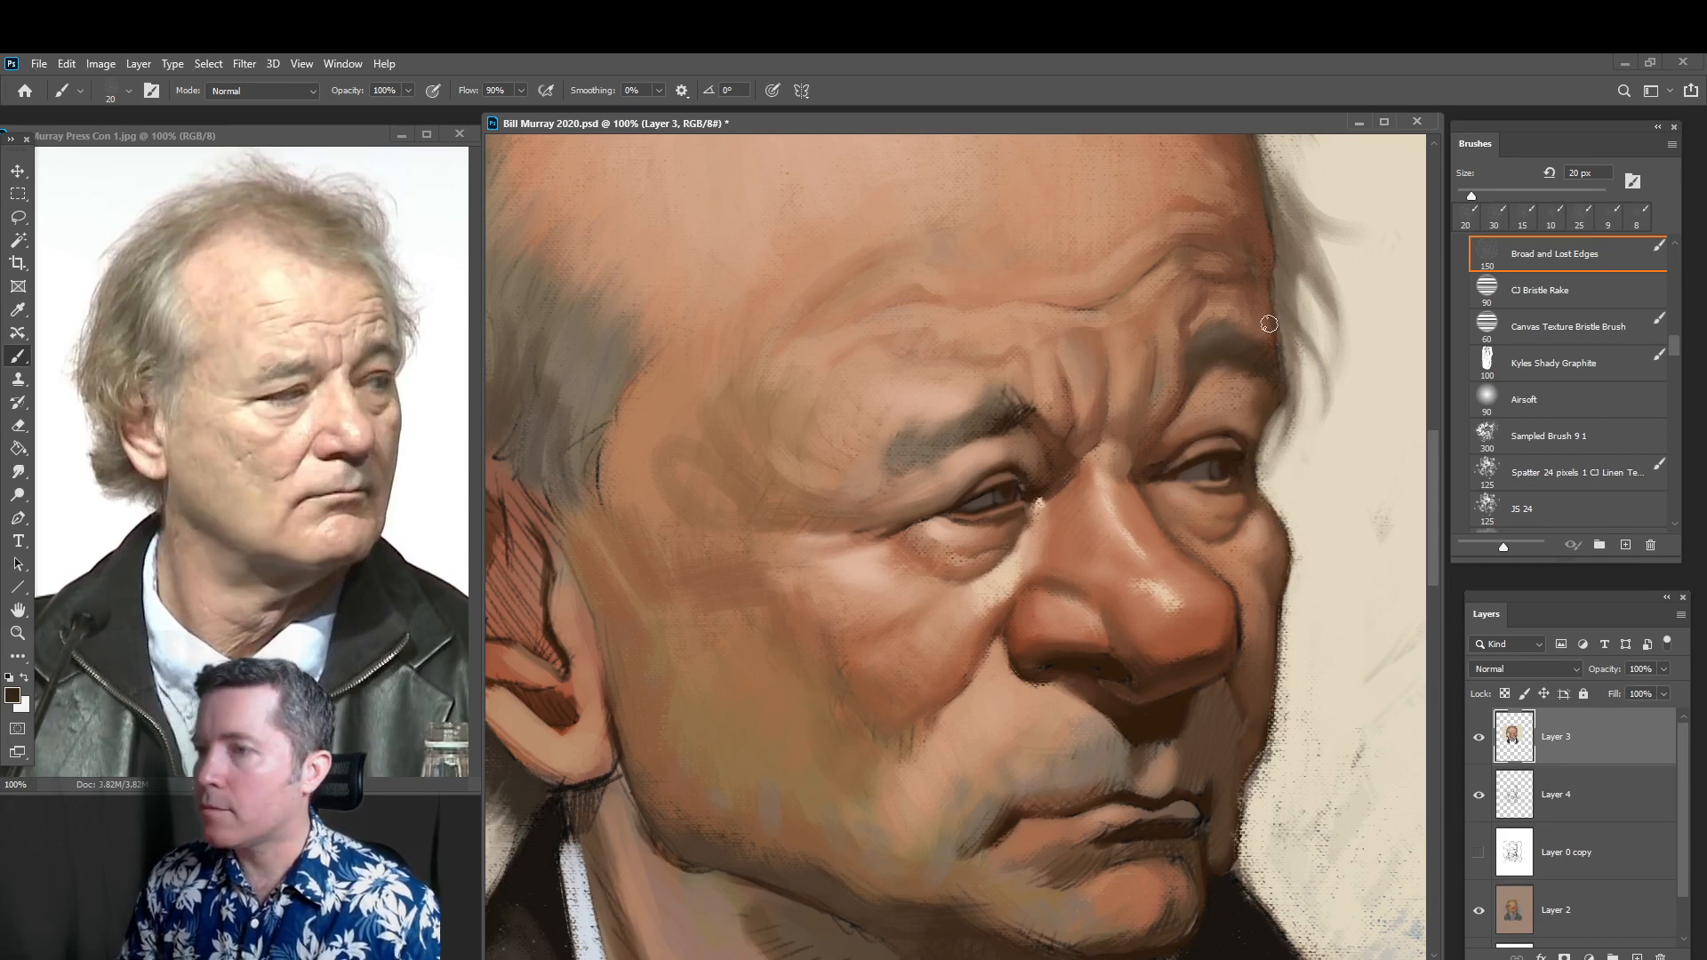
left_click(1187, 307, "alt")
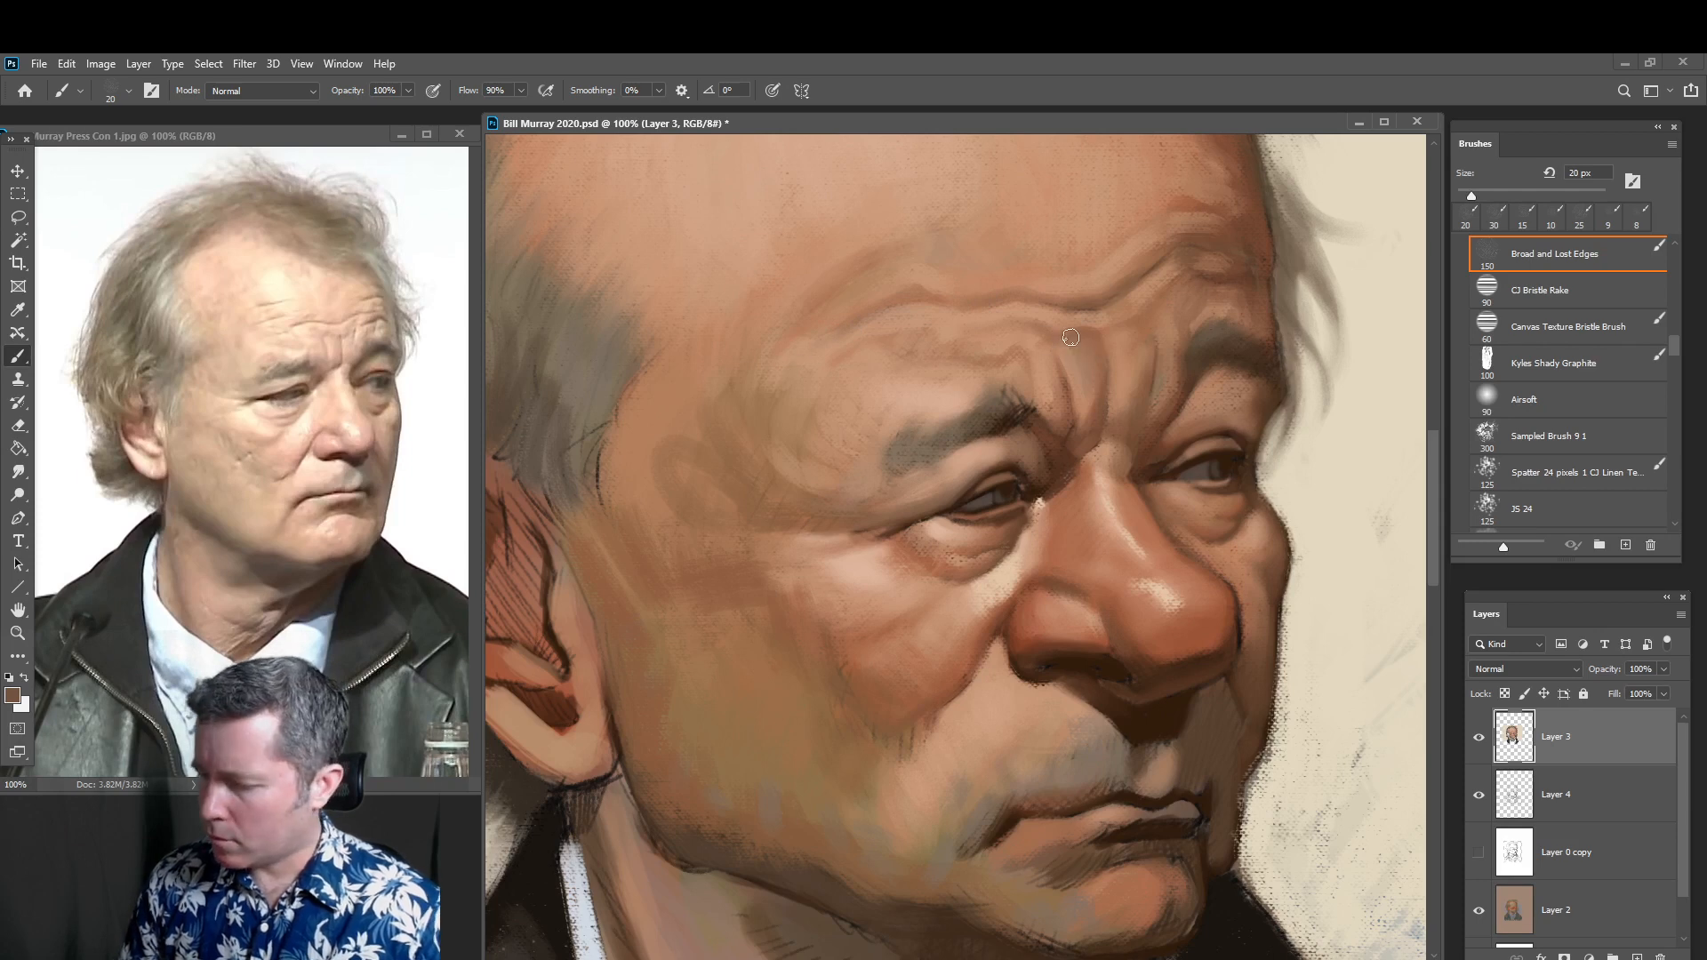
Paint over the forehead folds above the far eyebrow with a sampled skin tone and a 30 px brush
key("bracketleft")
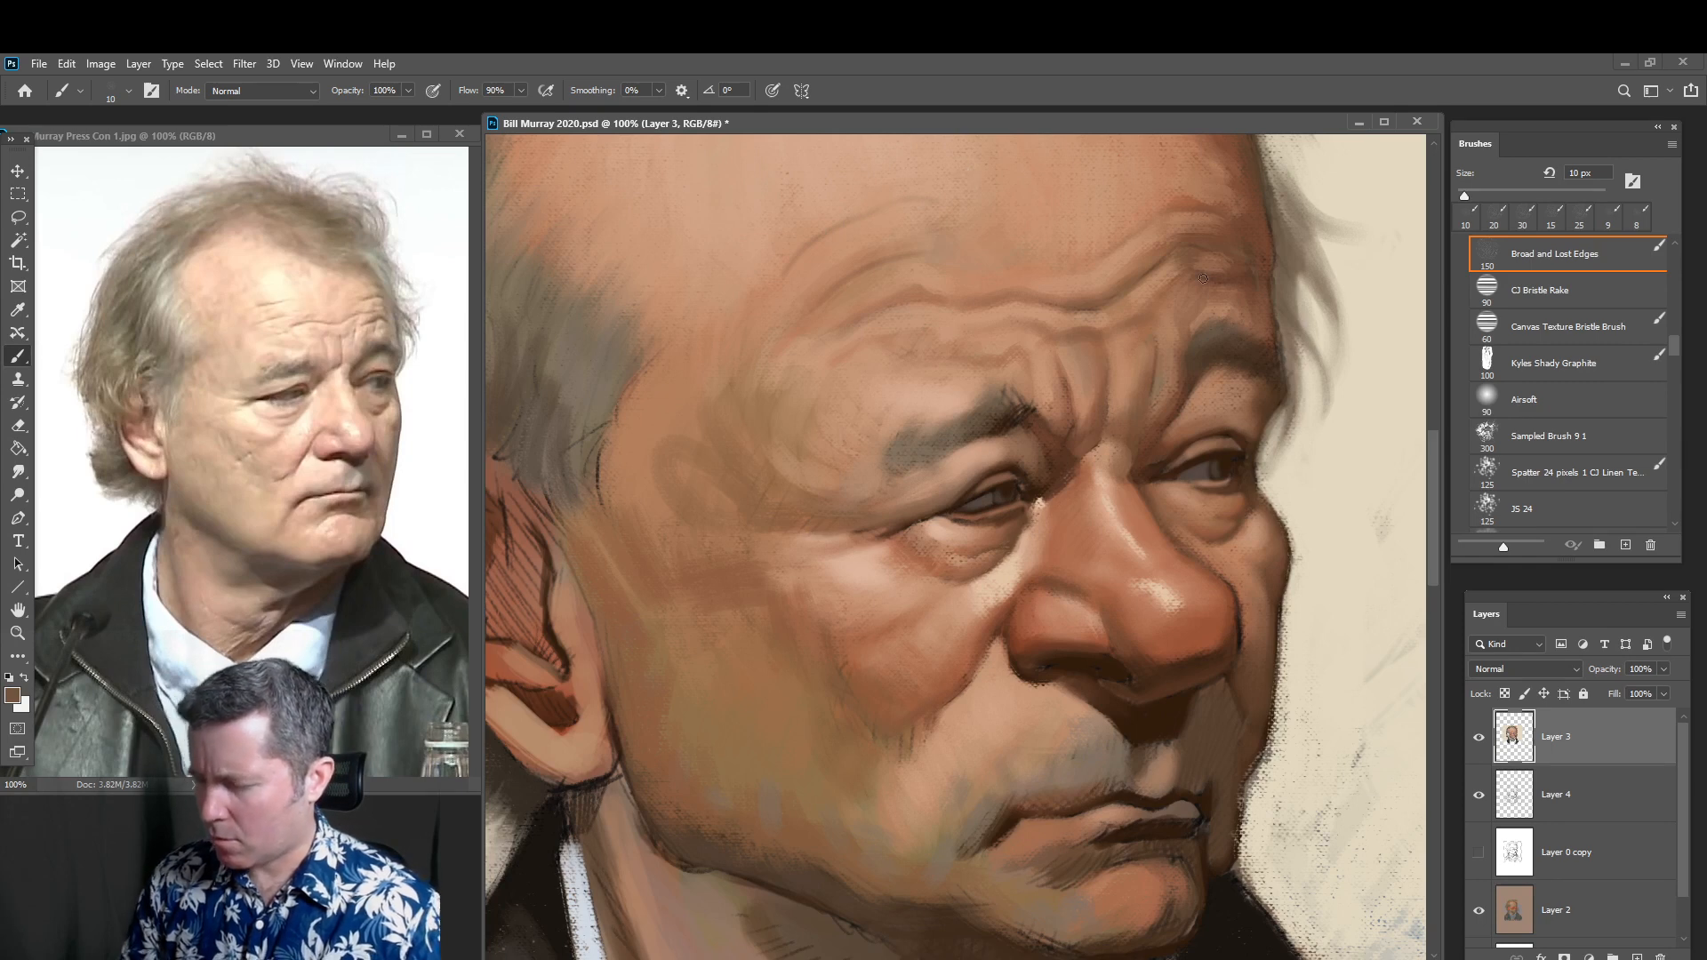
left_click(1145, 285, "alt")
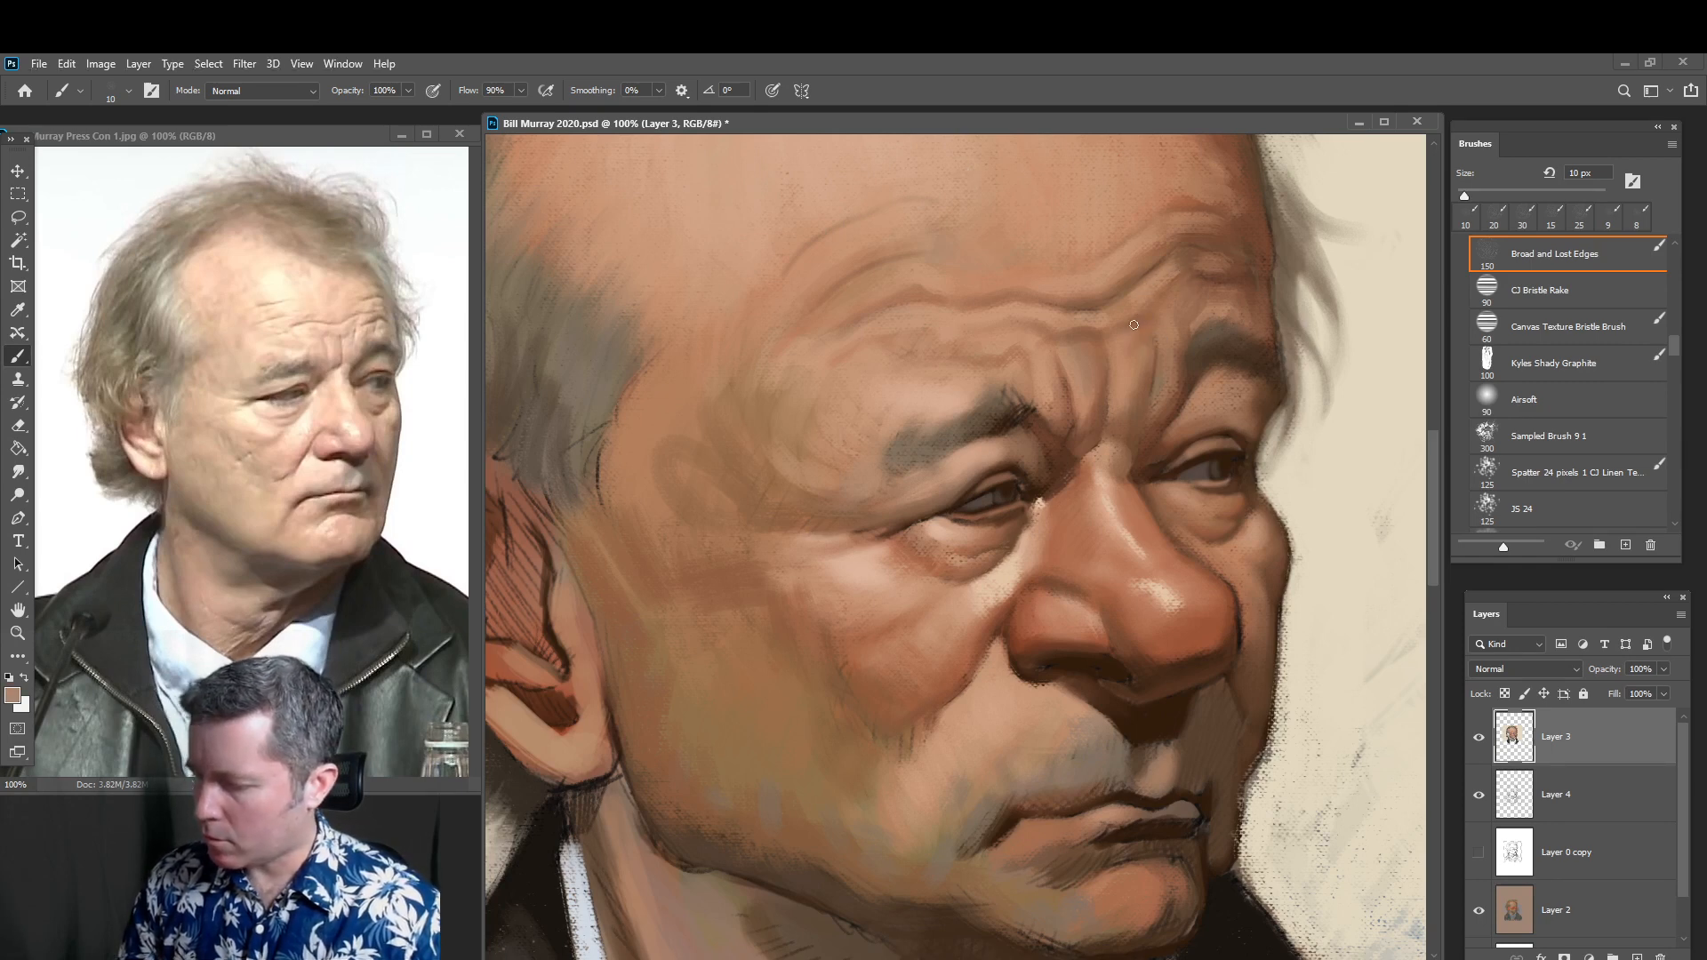
key("bracketright")
key("bracketright")
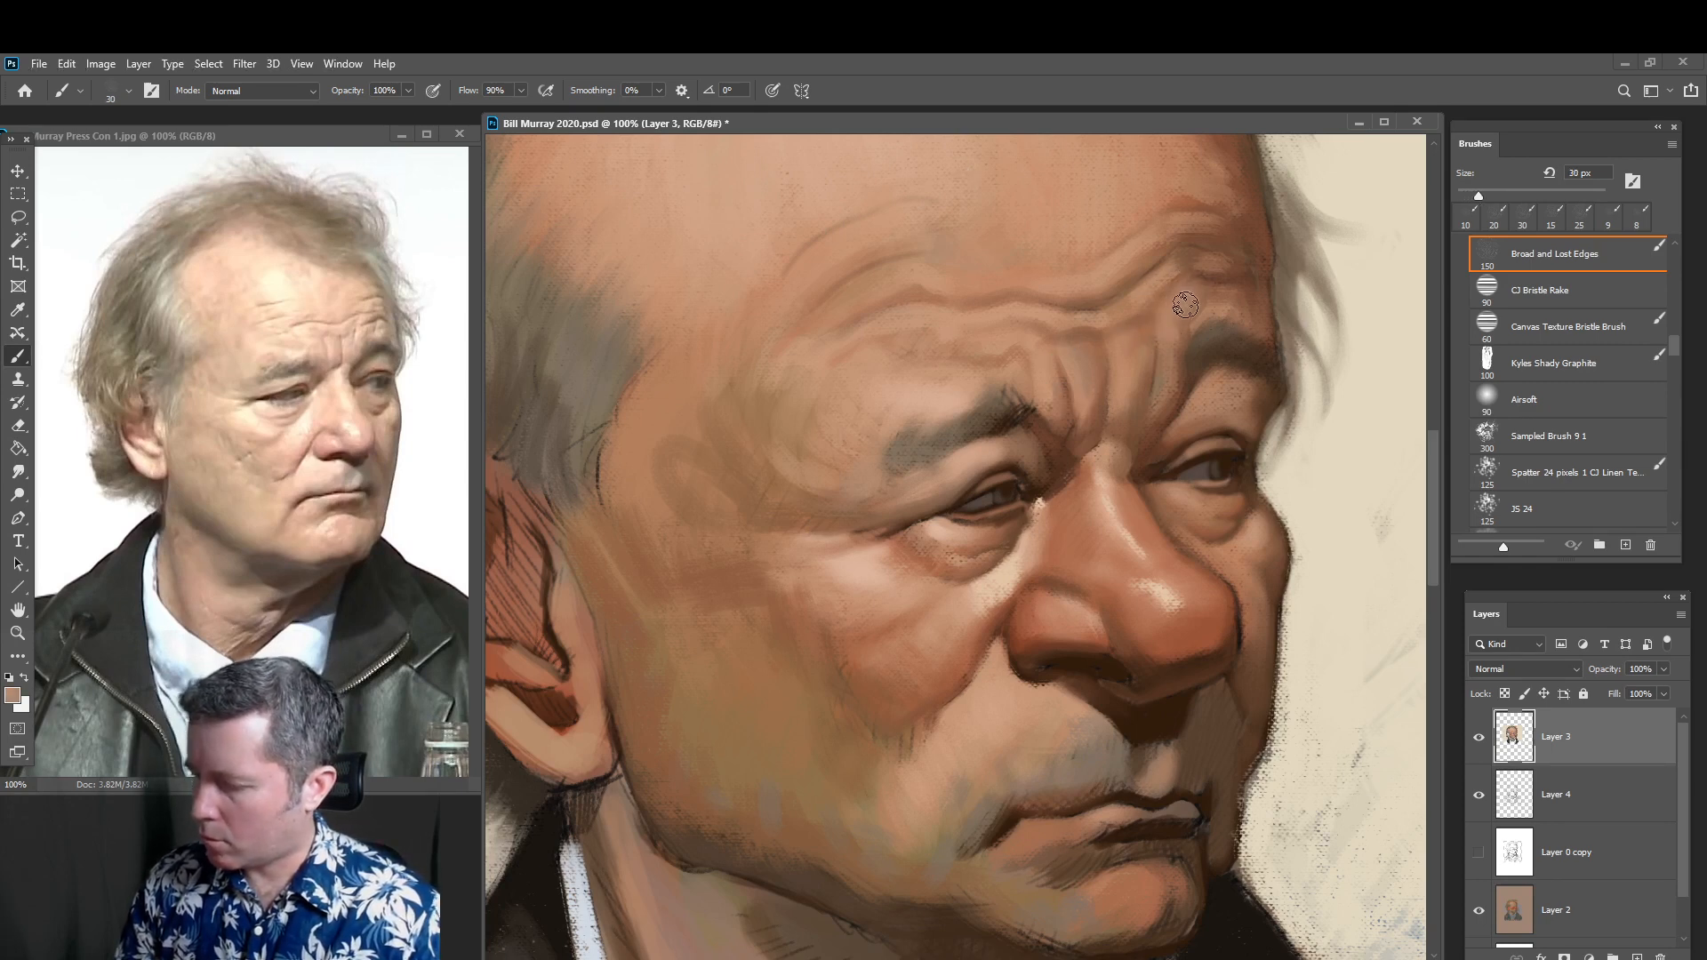
mouse_move(1198, 296)
left_mouse_down()
mouse_move(1182, 259)
mouse_move(1164, 267)
left_mouse_up()
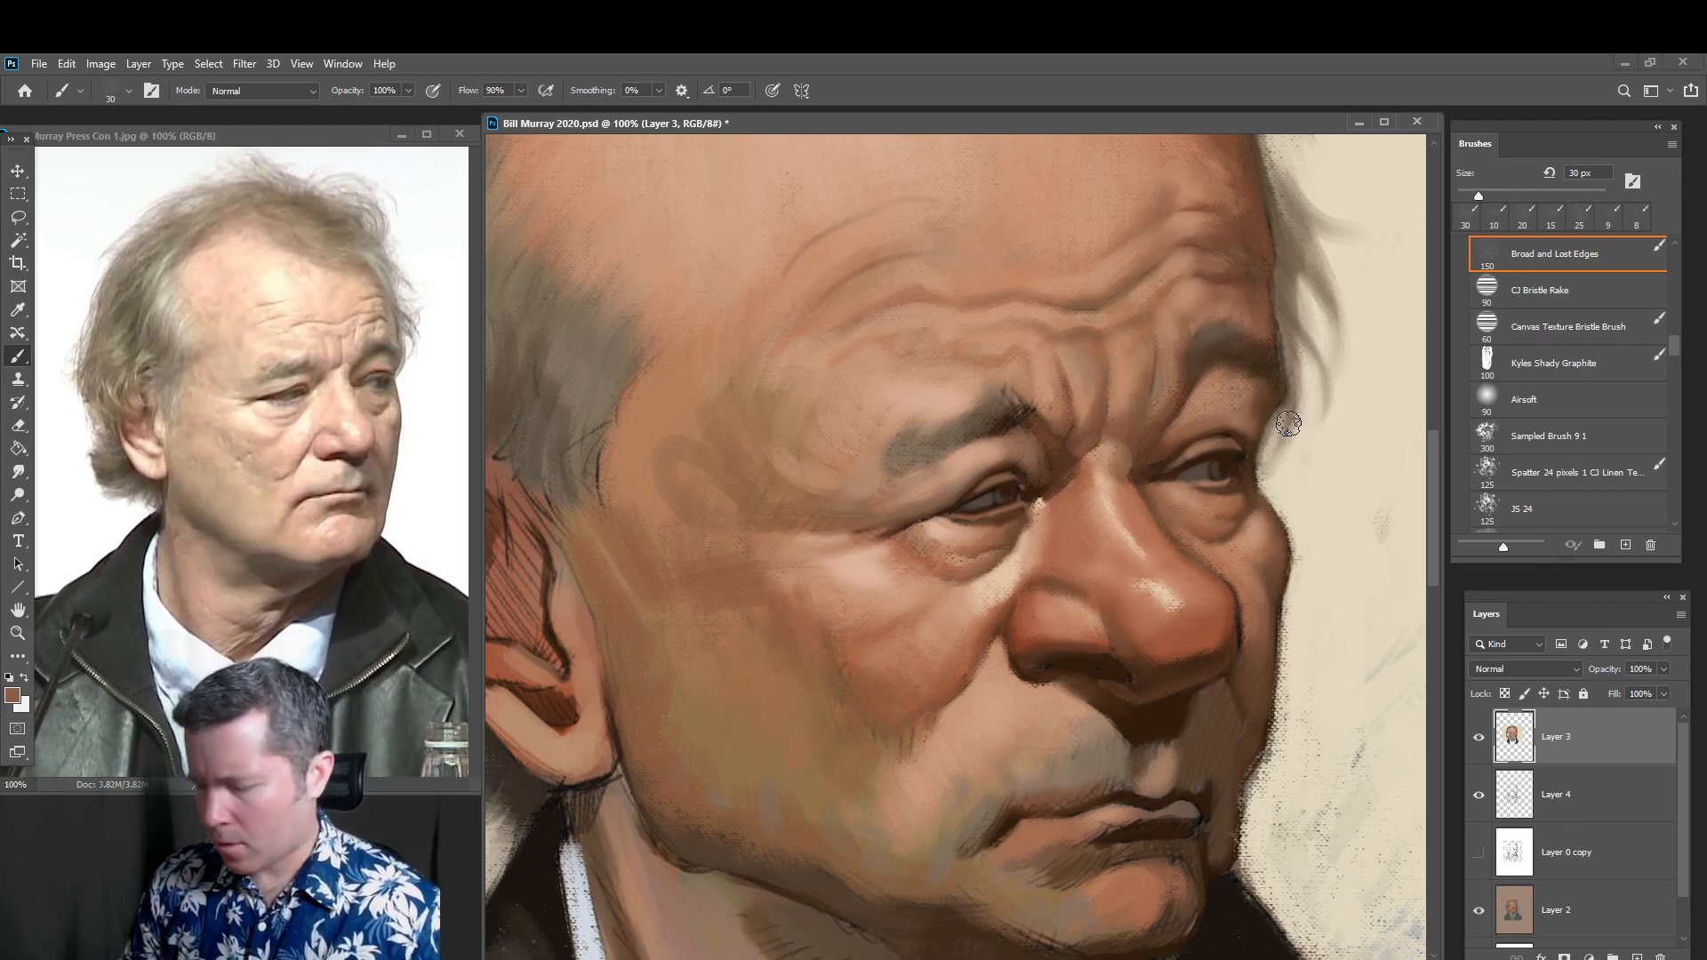
Shade the outer brow area beneath the far eyebrow with a brown sampled from the painting
key("alt")
left_click(1260, 410, "alt")
left_click_drag(1249, 400, 1265, 400)
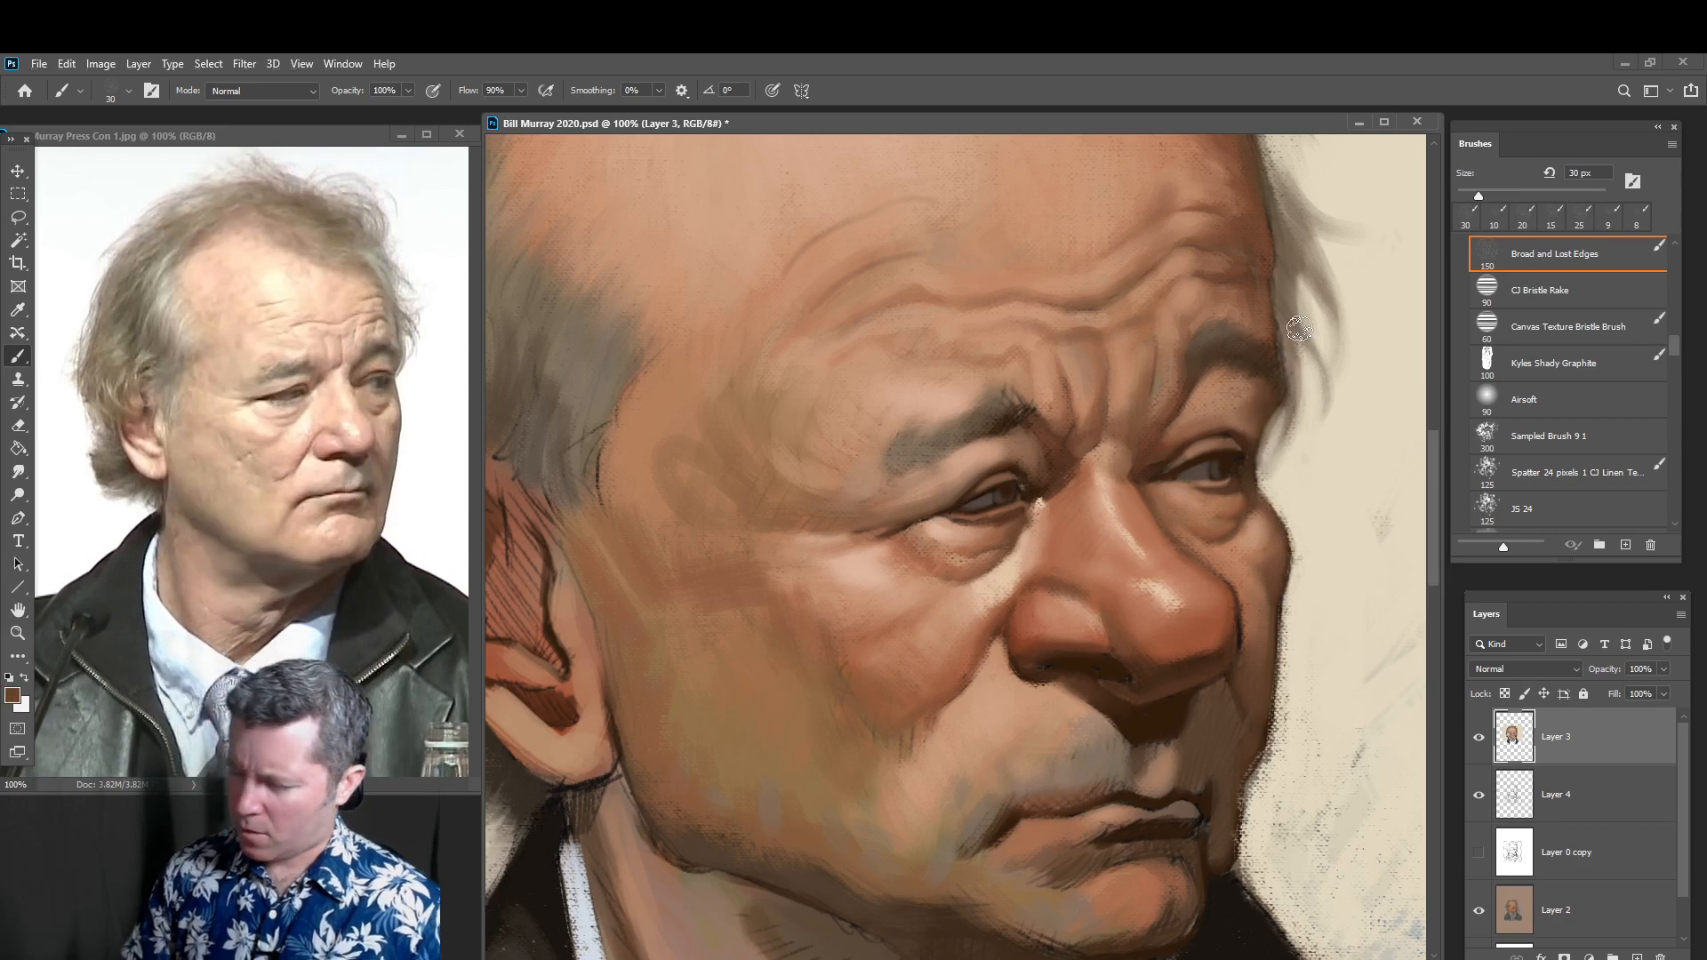
Set a muted grey-brown #796c66 with a 10 px brush, desaturate it slightly and tone the white of the far eye
key("bracketleft")
key("bracketleft")
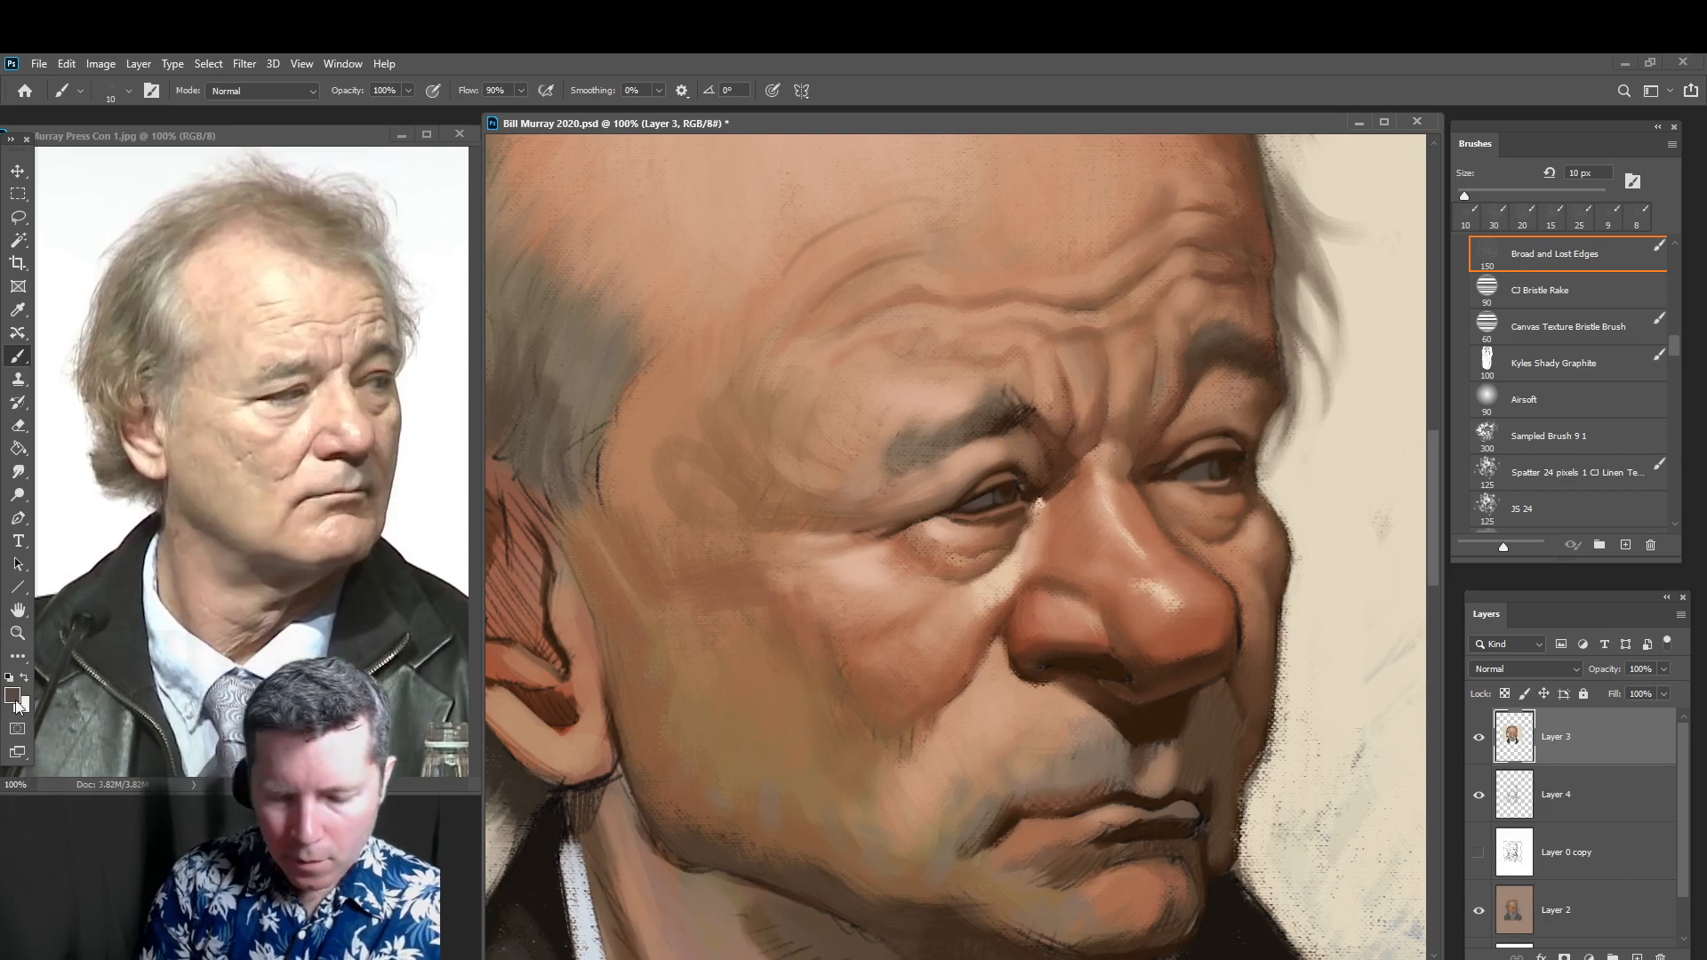
left_click(15, 701)
left_click_drag(484, 582, 462, 594)
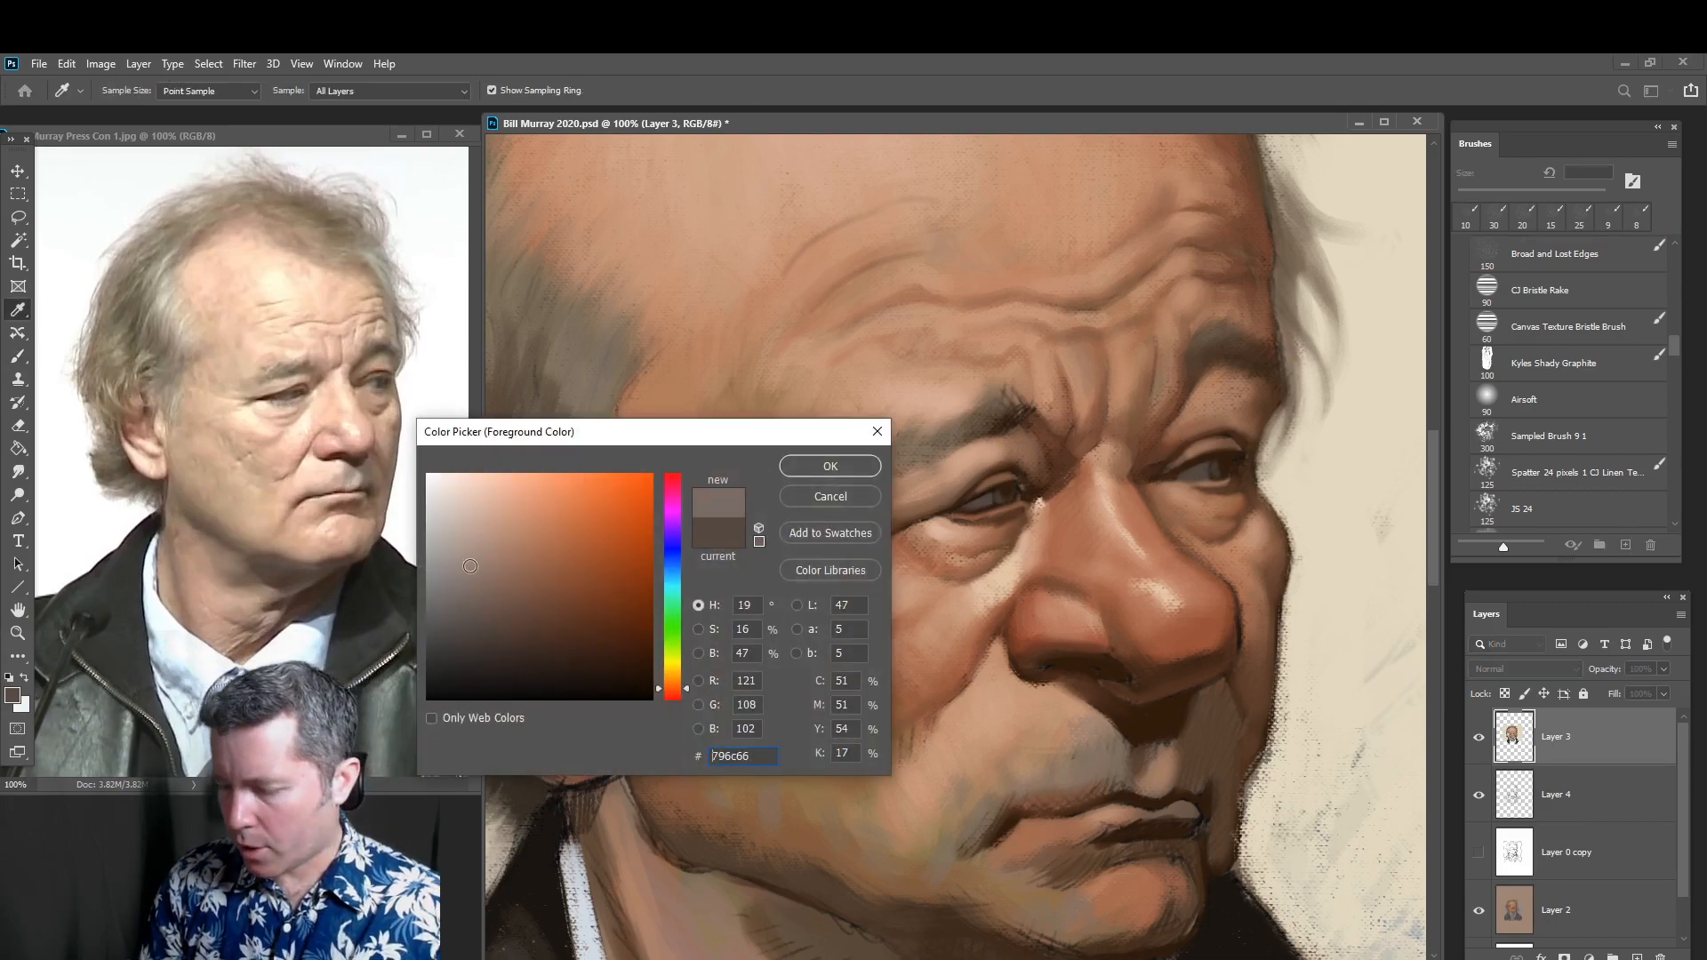
left_click(826, 468)
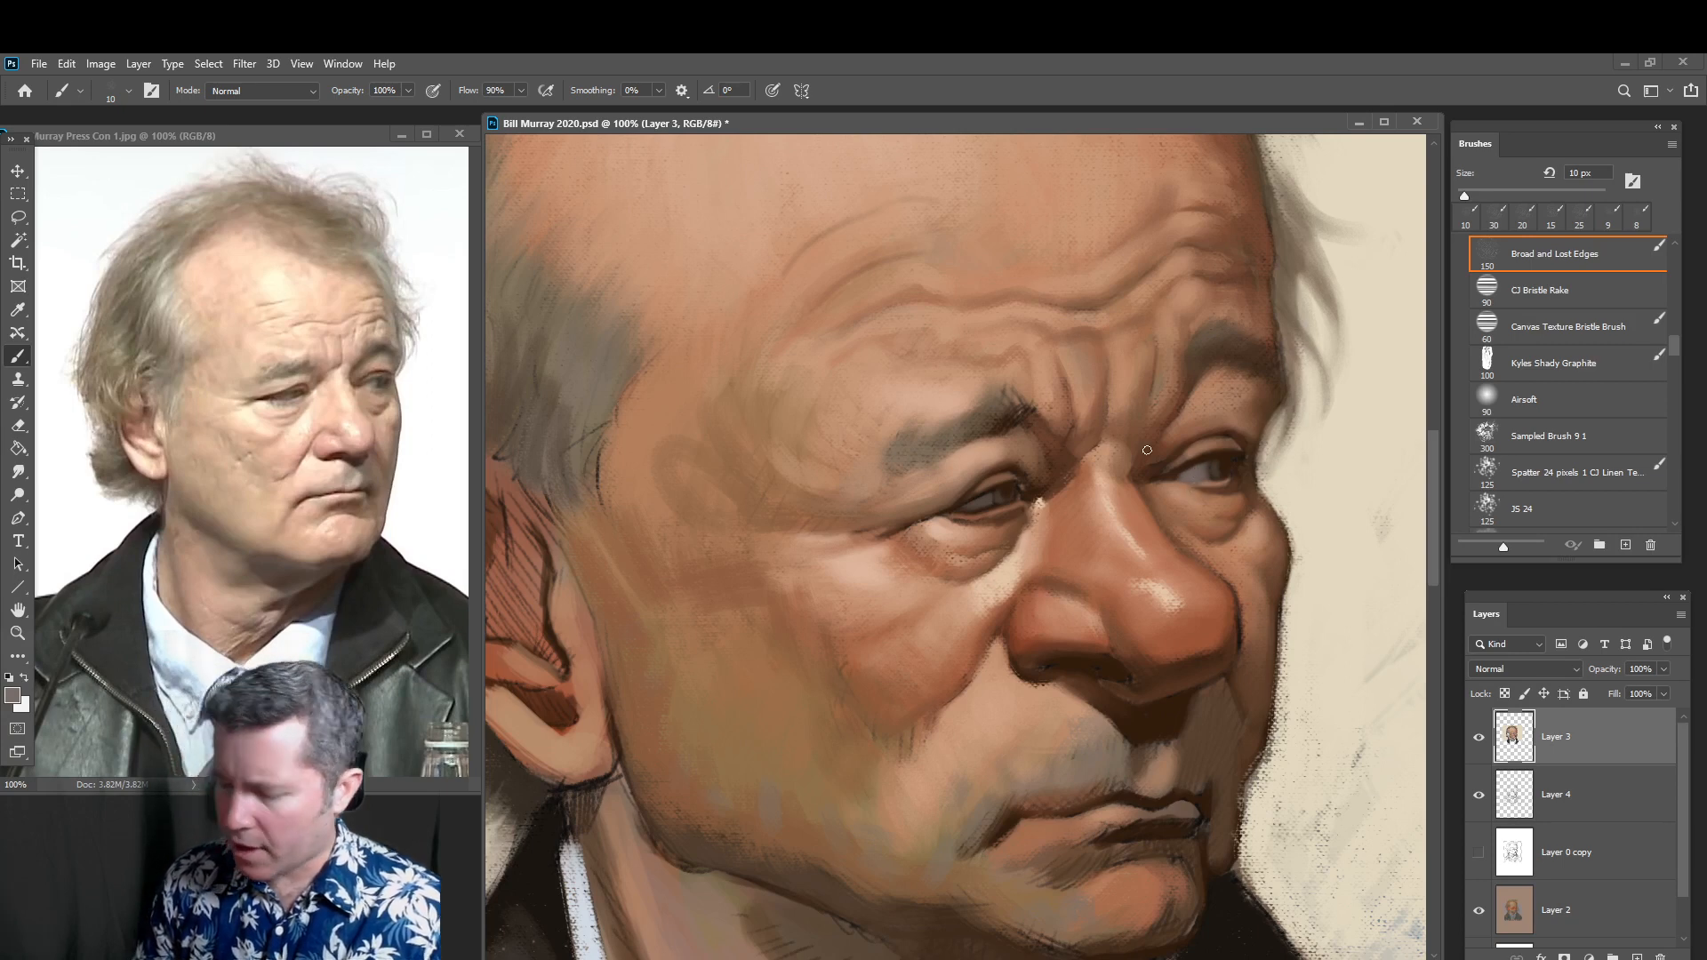
left_click(13, 695)
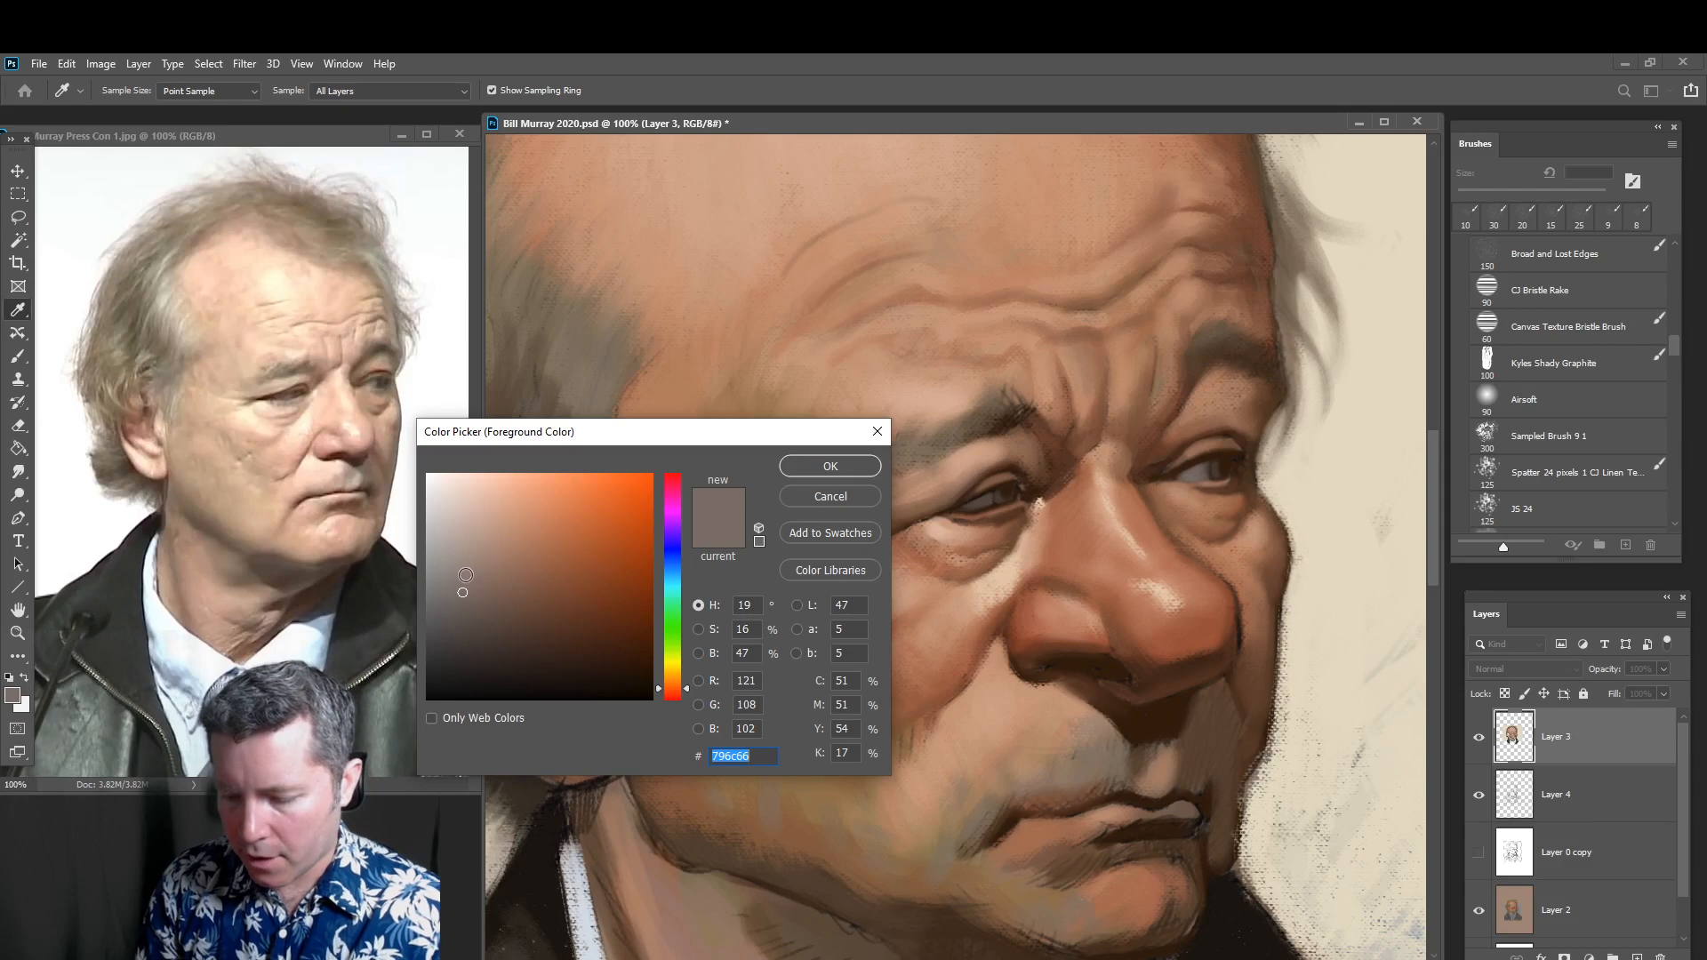
left_click_drag(465, 574, 456, 575)
left_click(837, 472)
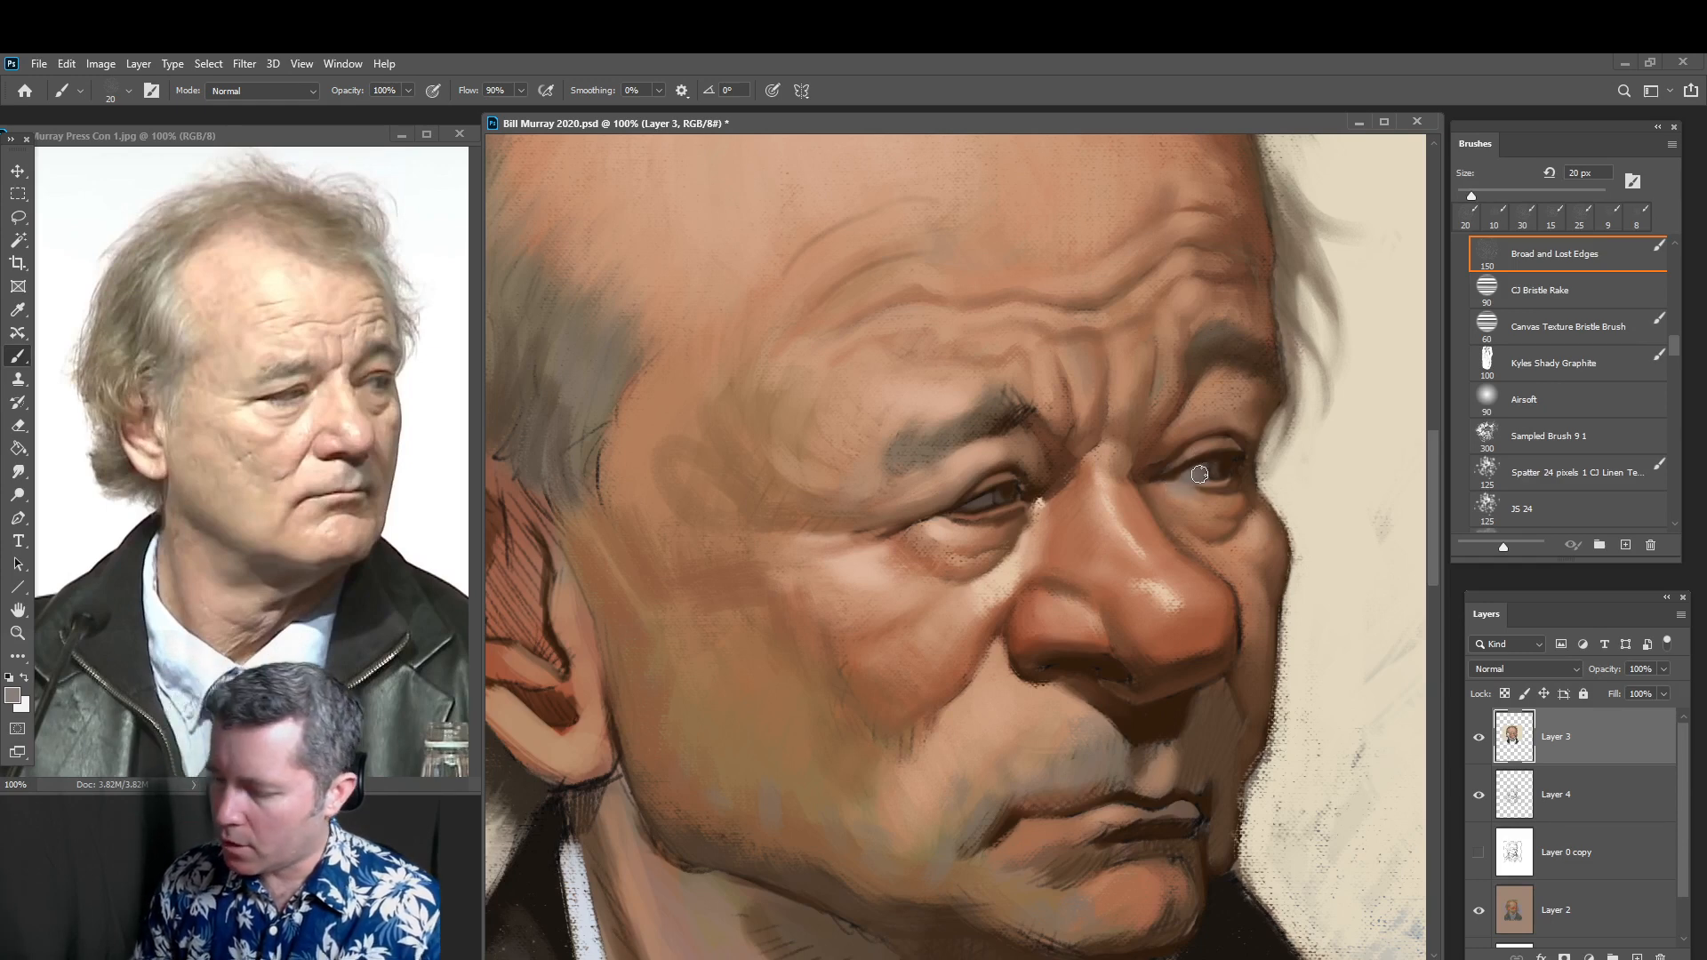
left_click(1196, 464, "alt")
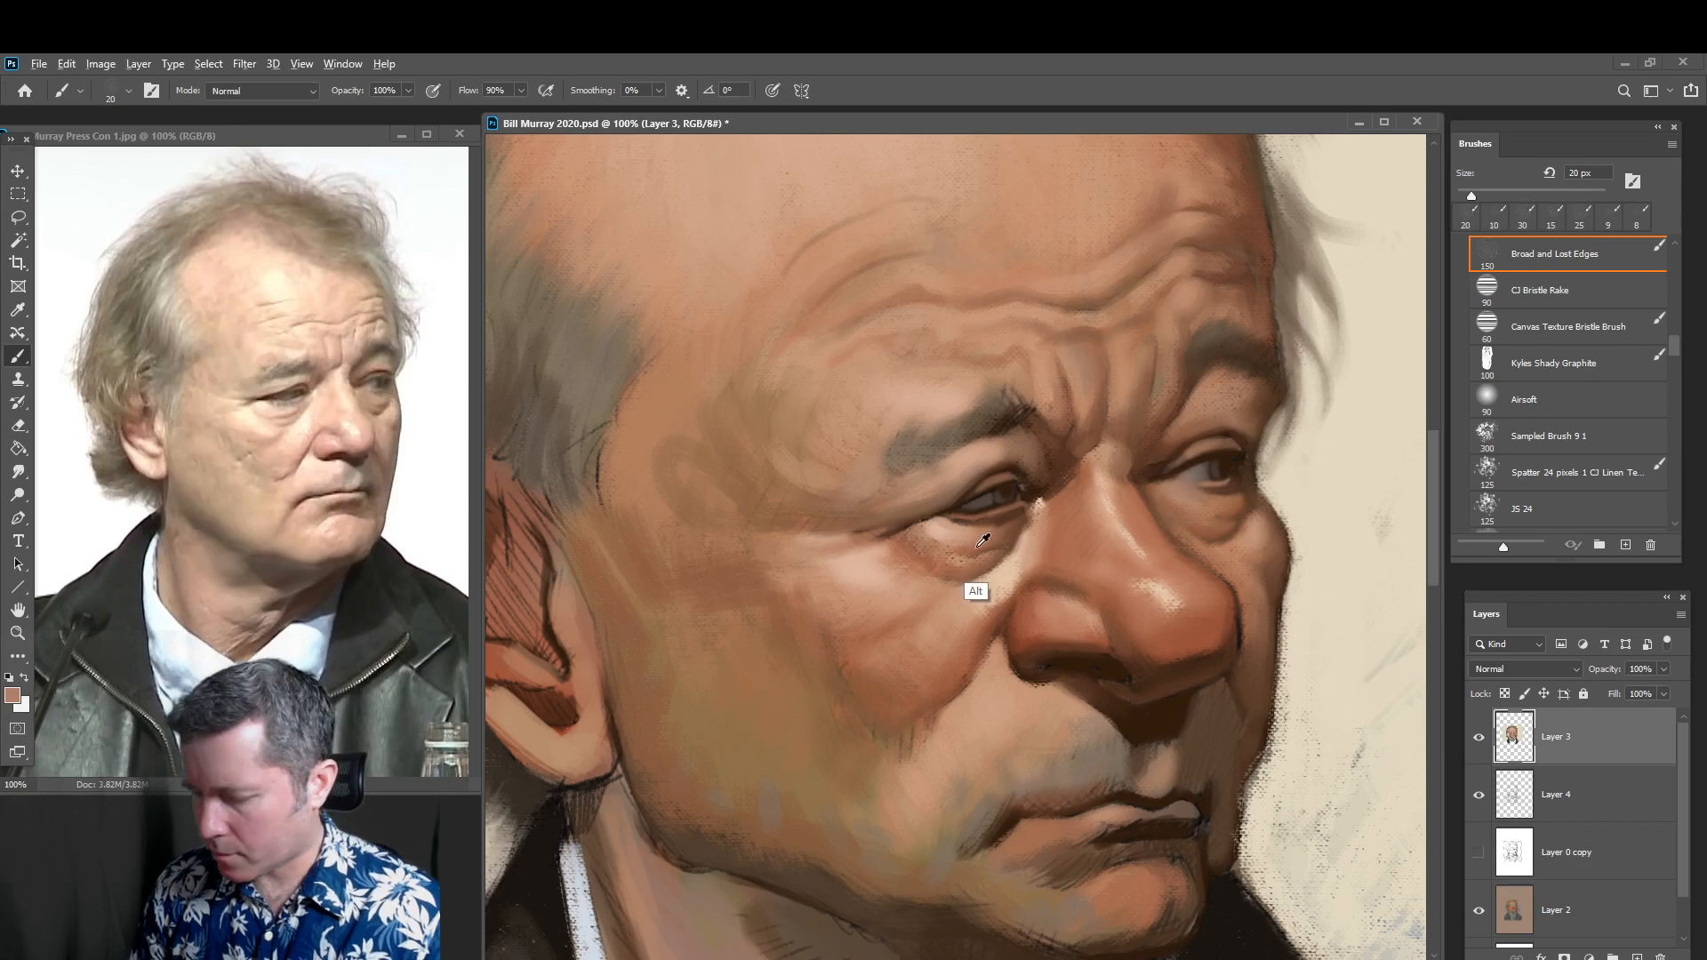
Blend skin tone along the outer contour of the far cheek with a 25 px brush
key("bracketleft")
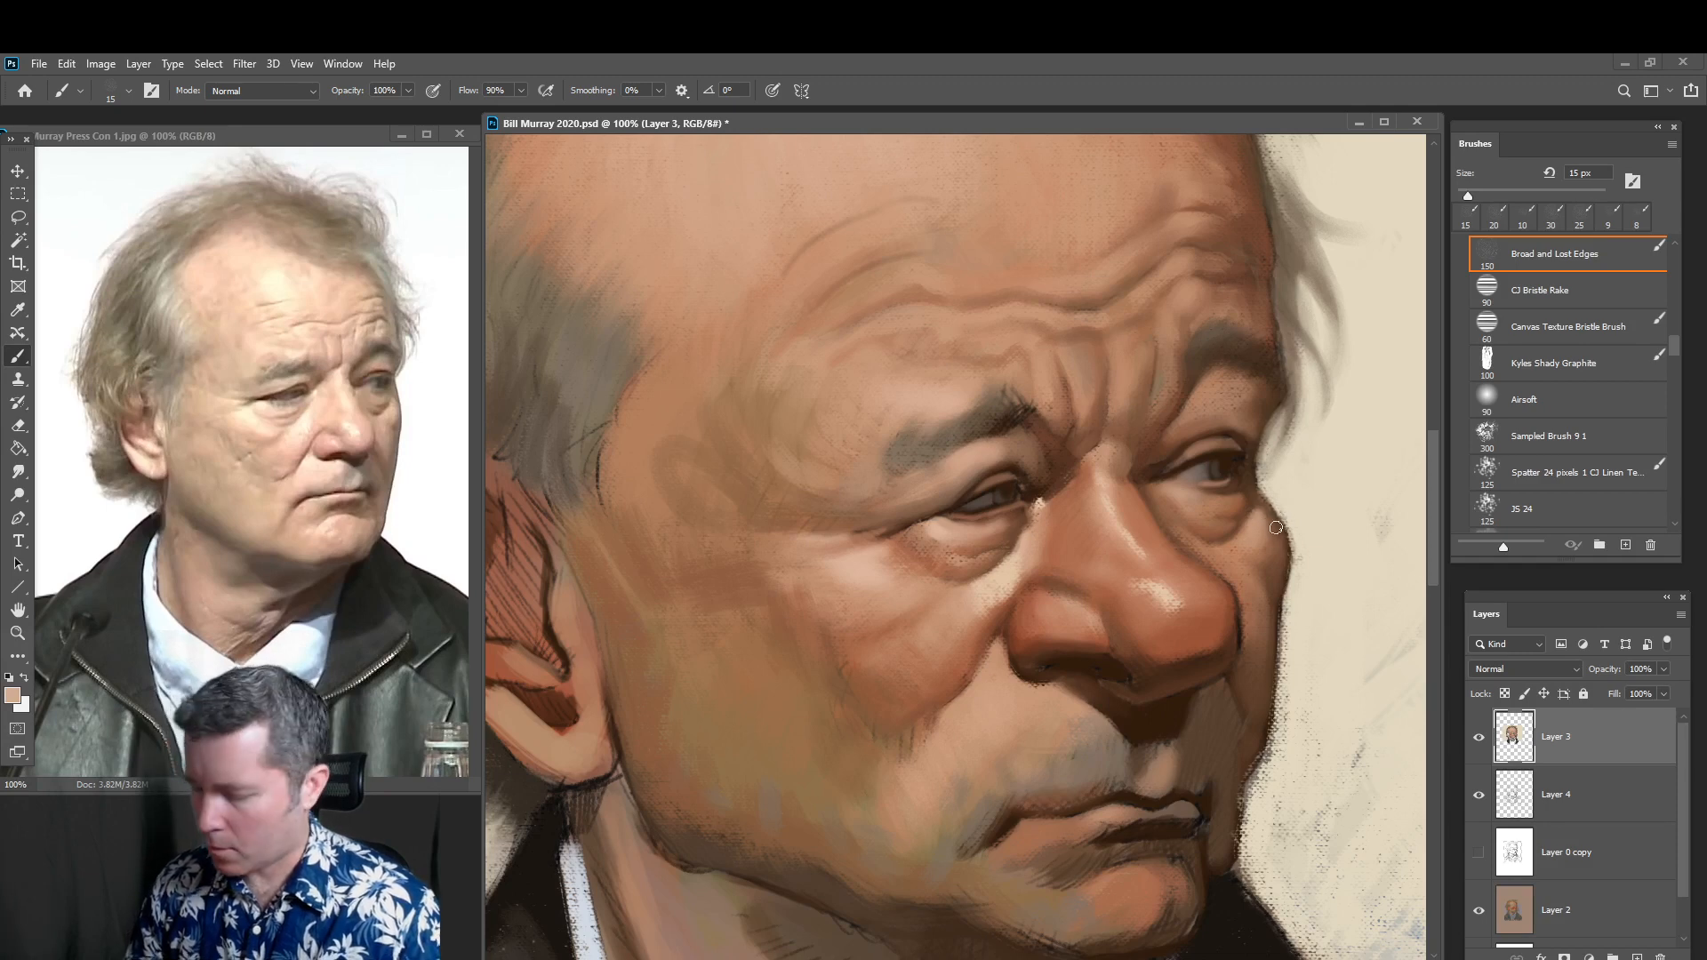
key("bracketright")
key("bracketright")
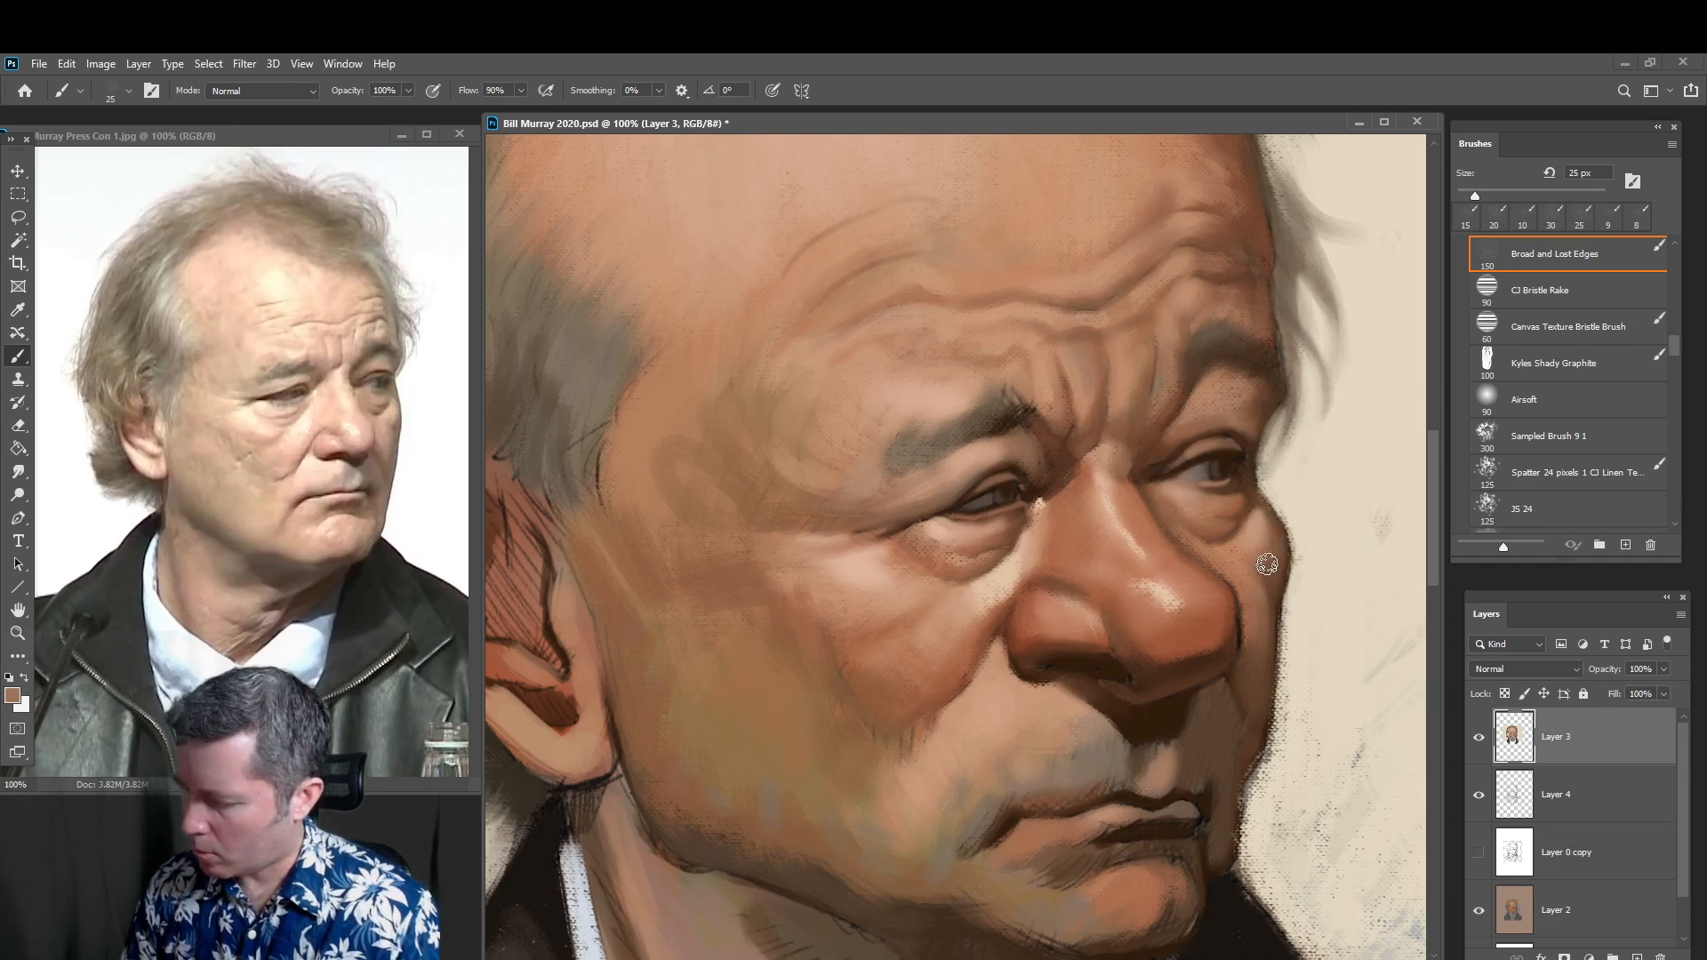
mouse_move(1269, 555)
left_mouse_down()
mouse_move(1270, 534)
mouse_move(1274, 560)
left_mouse_up()
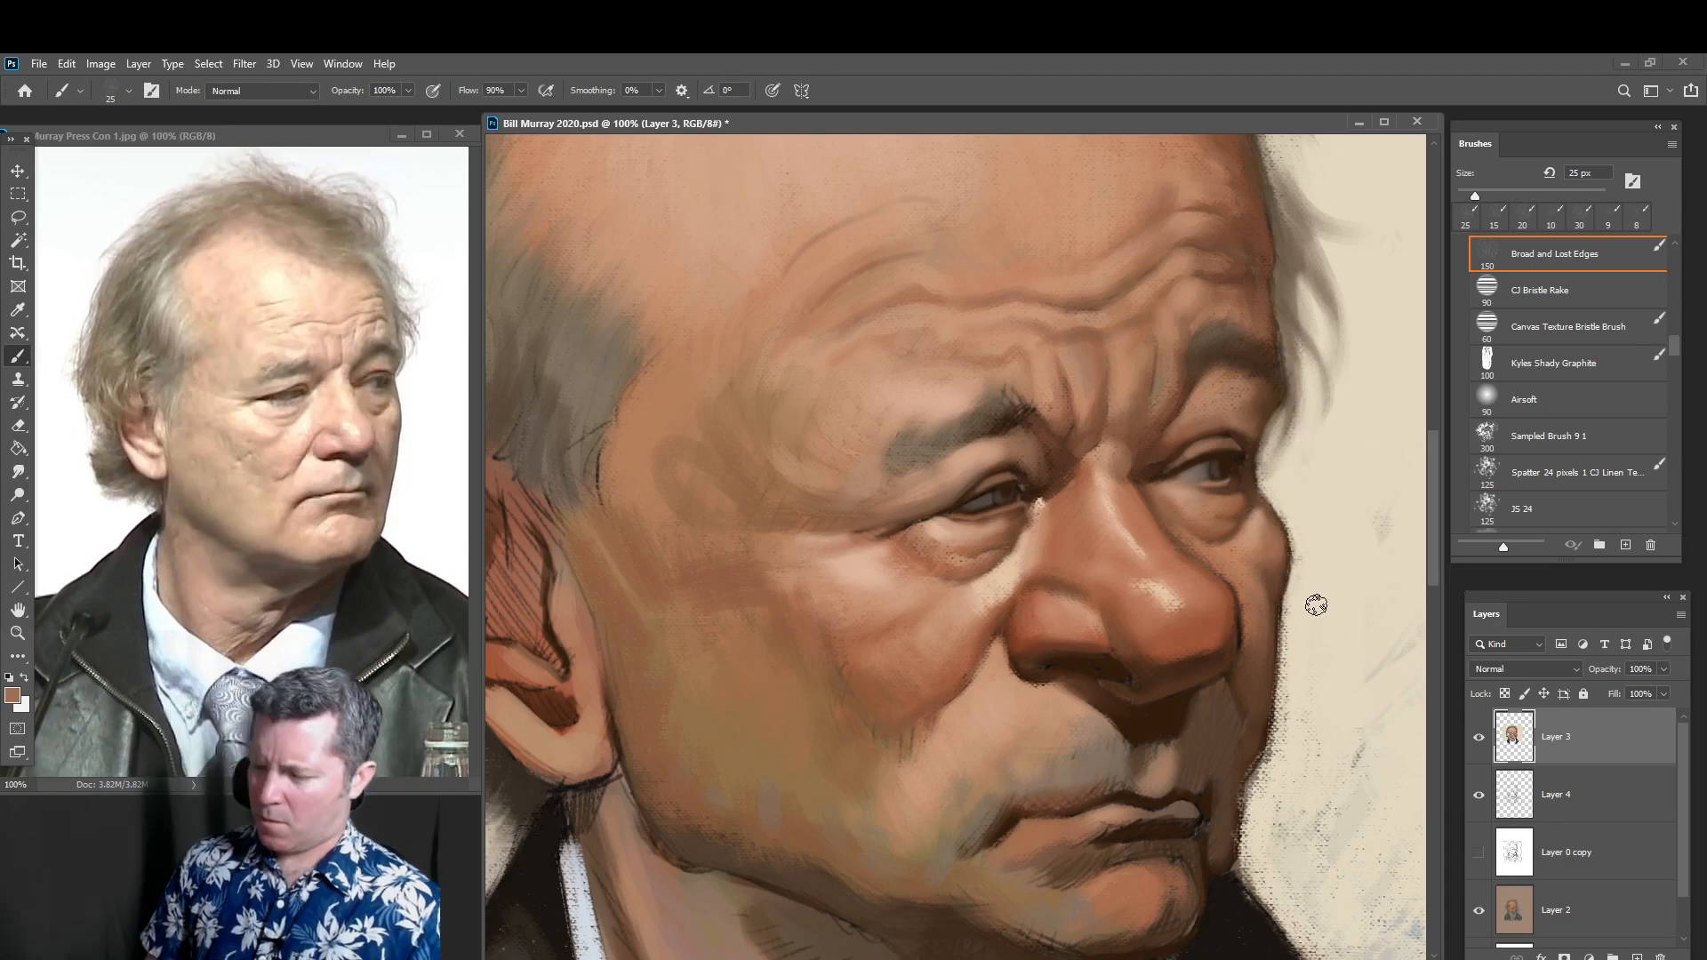
Sample the far iris's dark brown, reduce the brush to 10 px and shift the foreground colour to #403832
left_click(1227, 459, "alt")
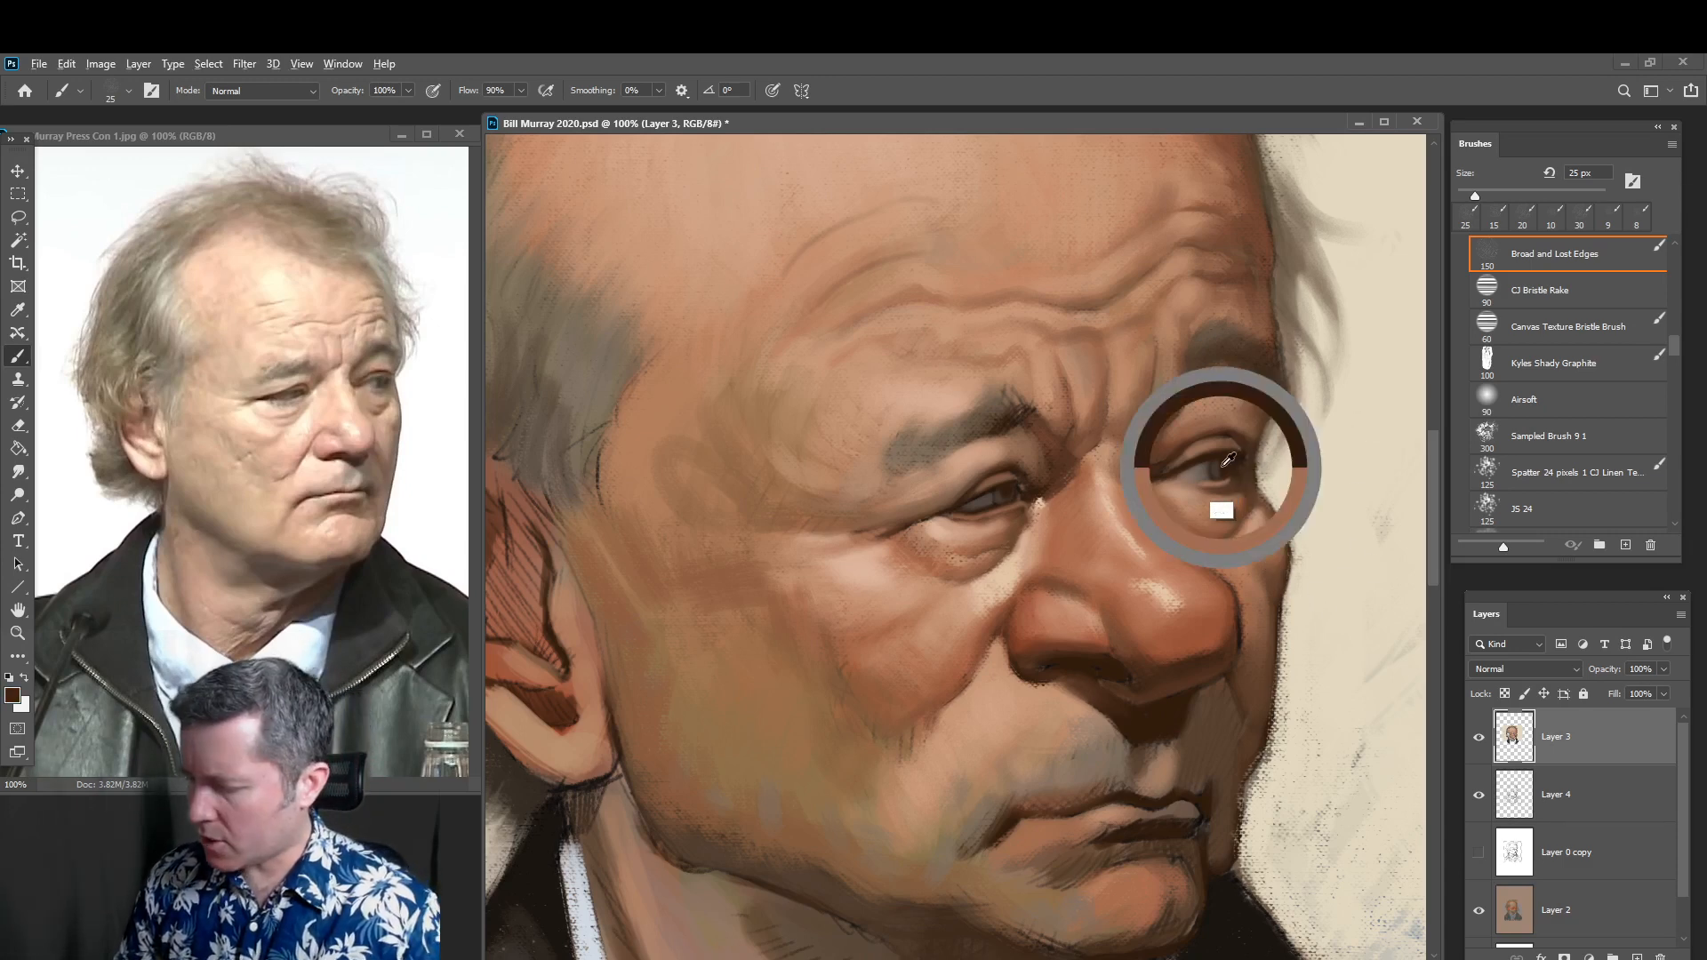
key("bracketleft")
key("bracketleft")
key("bracketleft")
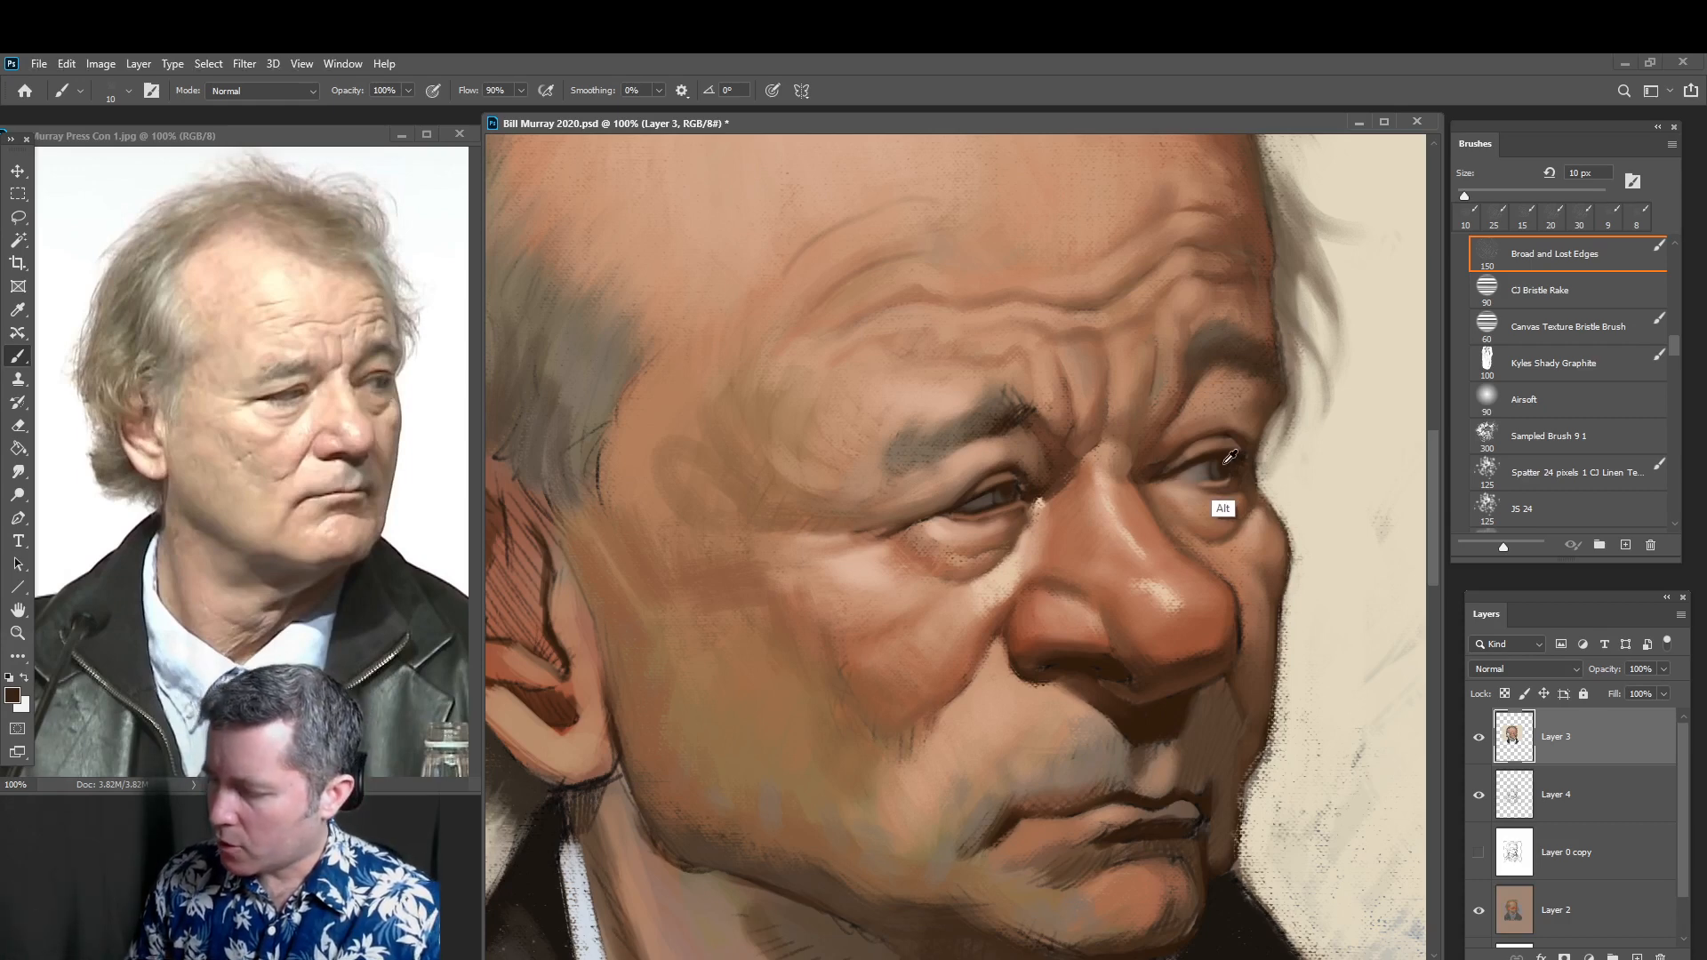
left_click(12, 696)
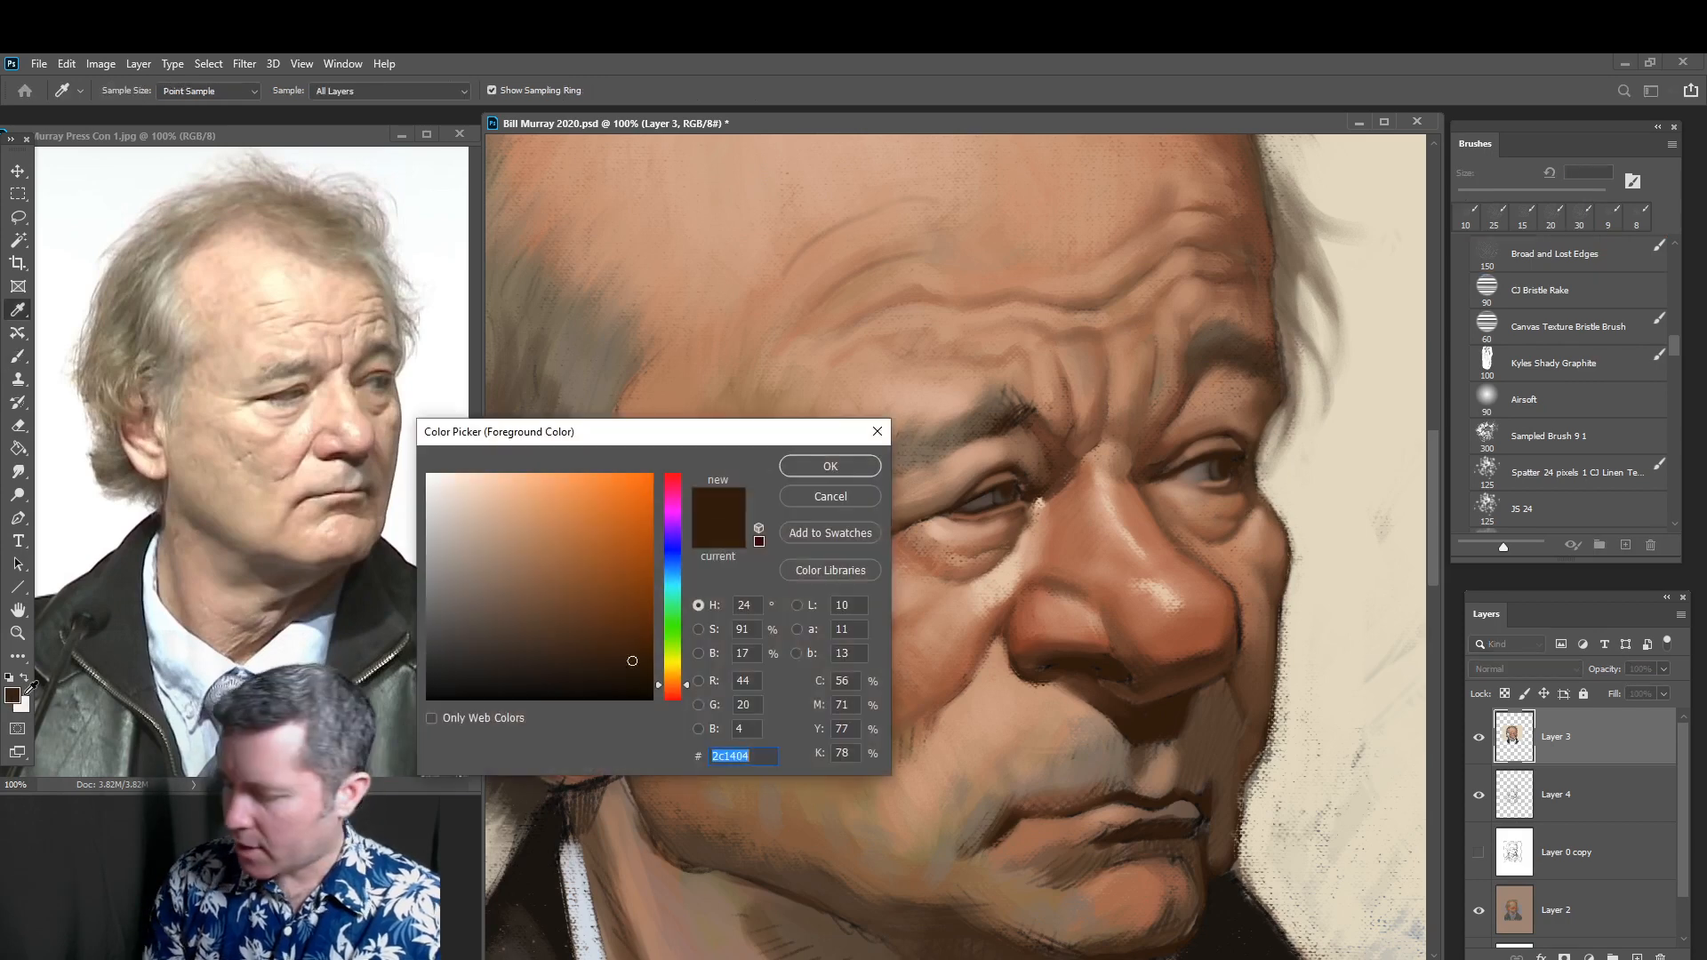
mouse_move(603, 638)
left_mouse_down()
mouse_move(536, 625)
mouse_move(505, 643)
mouse_move(494, 625)
mouse_move(477, 643)
left_mouse_up()
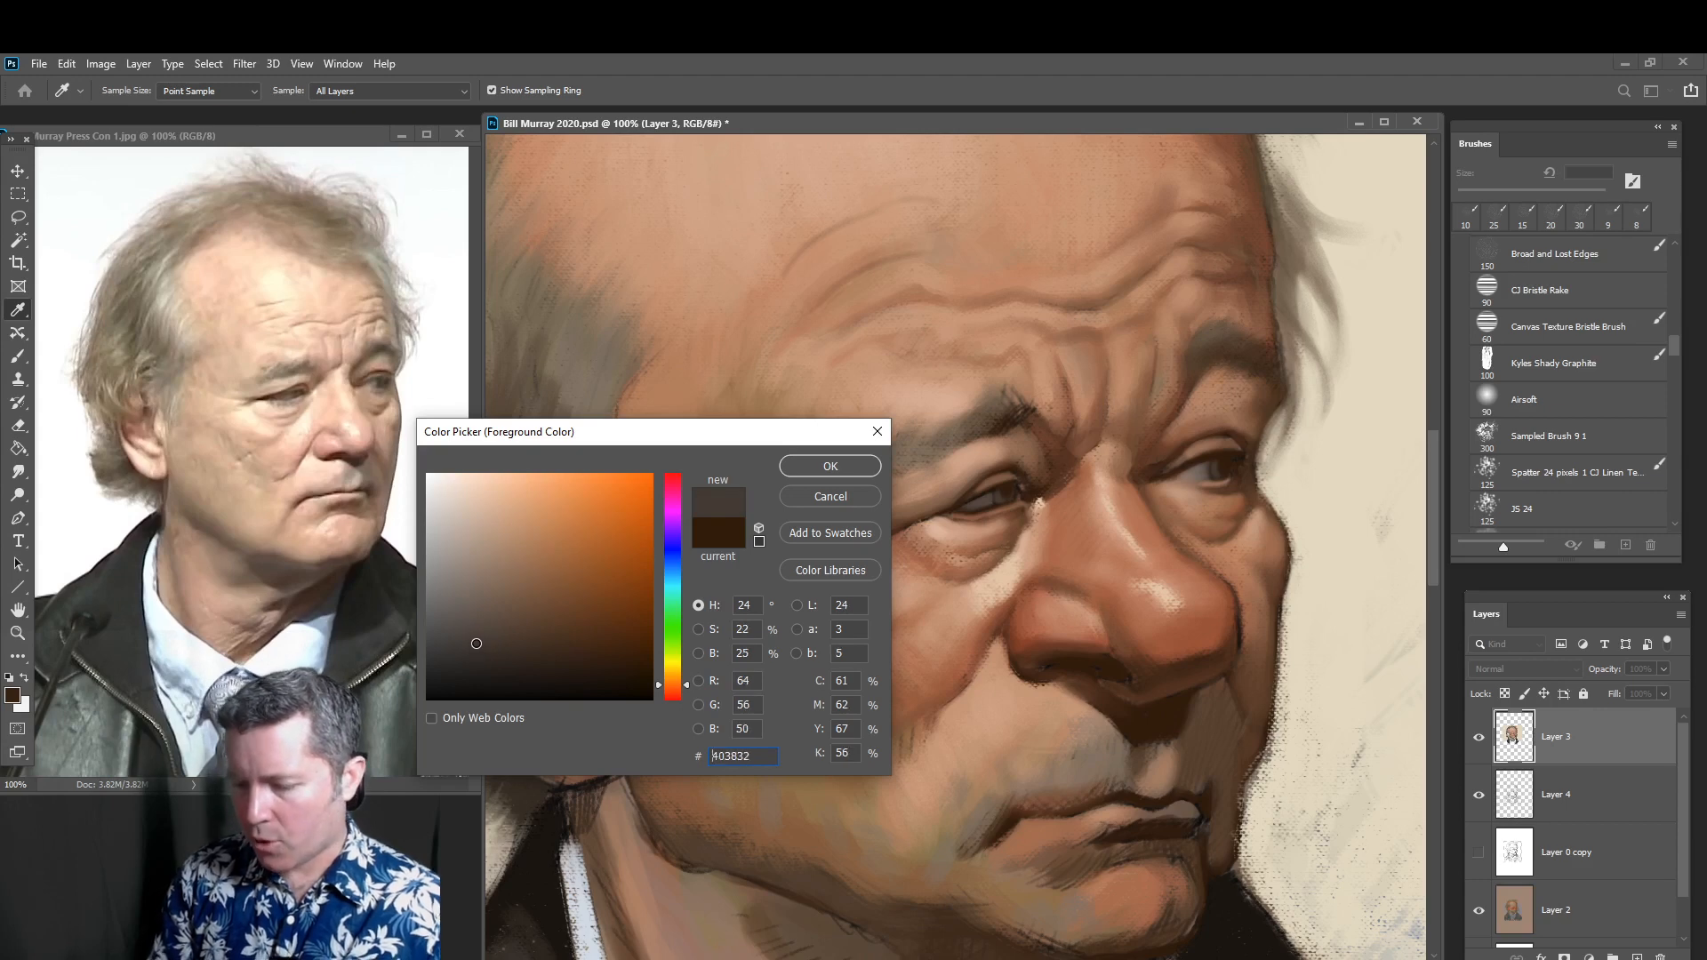
left_click(830, 466)
key("b")
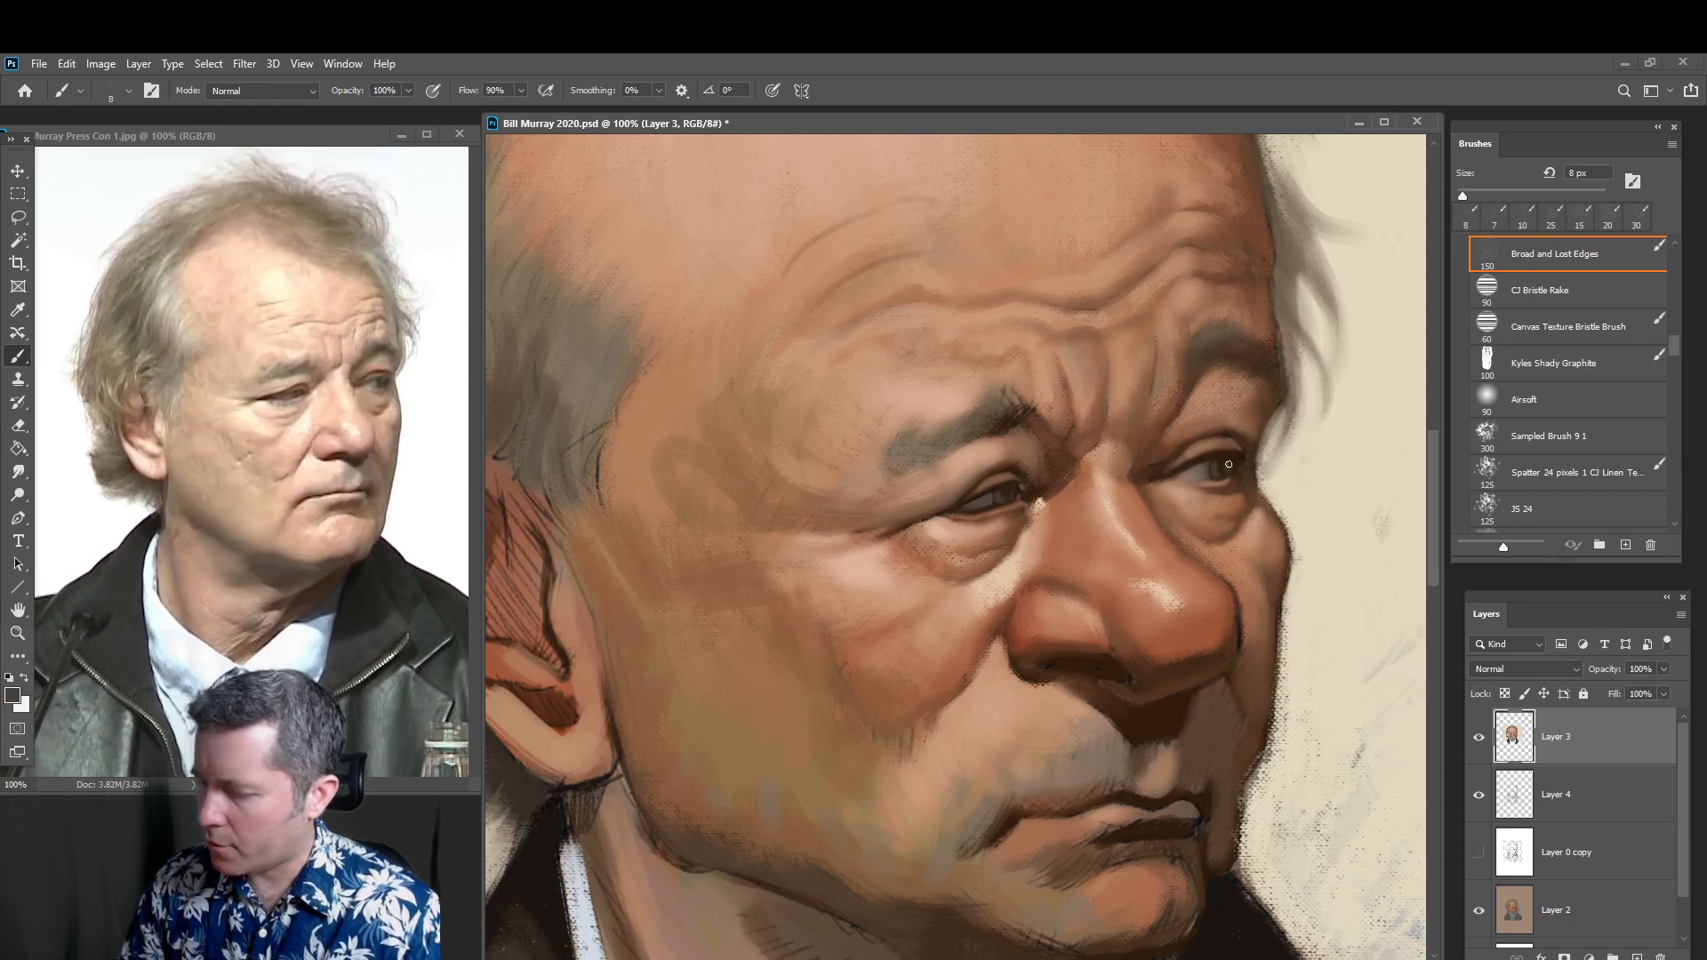
Switch to the Sampled Brush 9 1 and reduce it to 6 px for detailing the far eye
left_click(1566, 442)
key("bracketleft")
key("bracketleft")
key("bracketleft")
key("bracketleft")
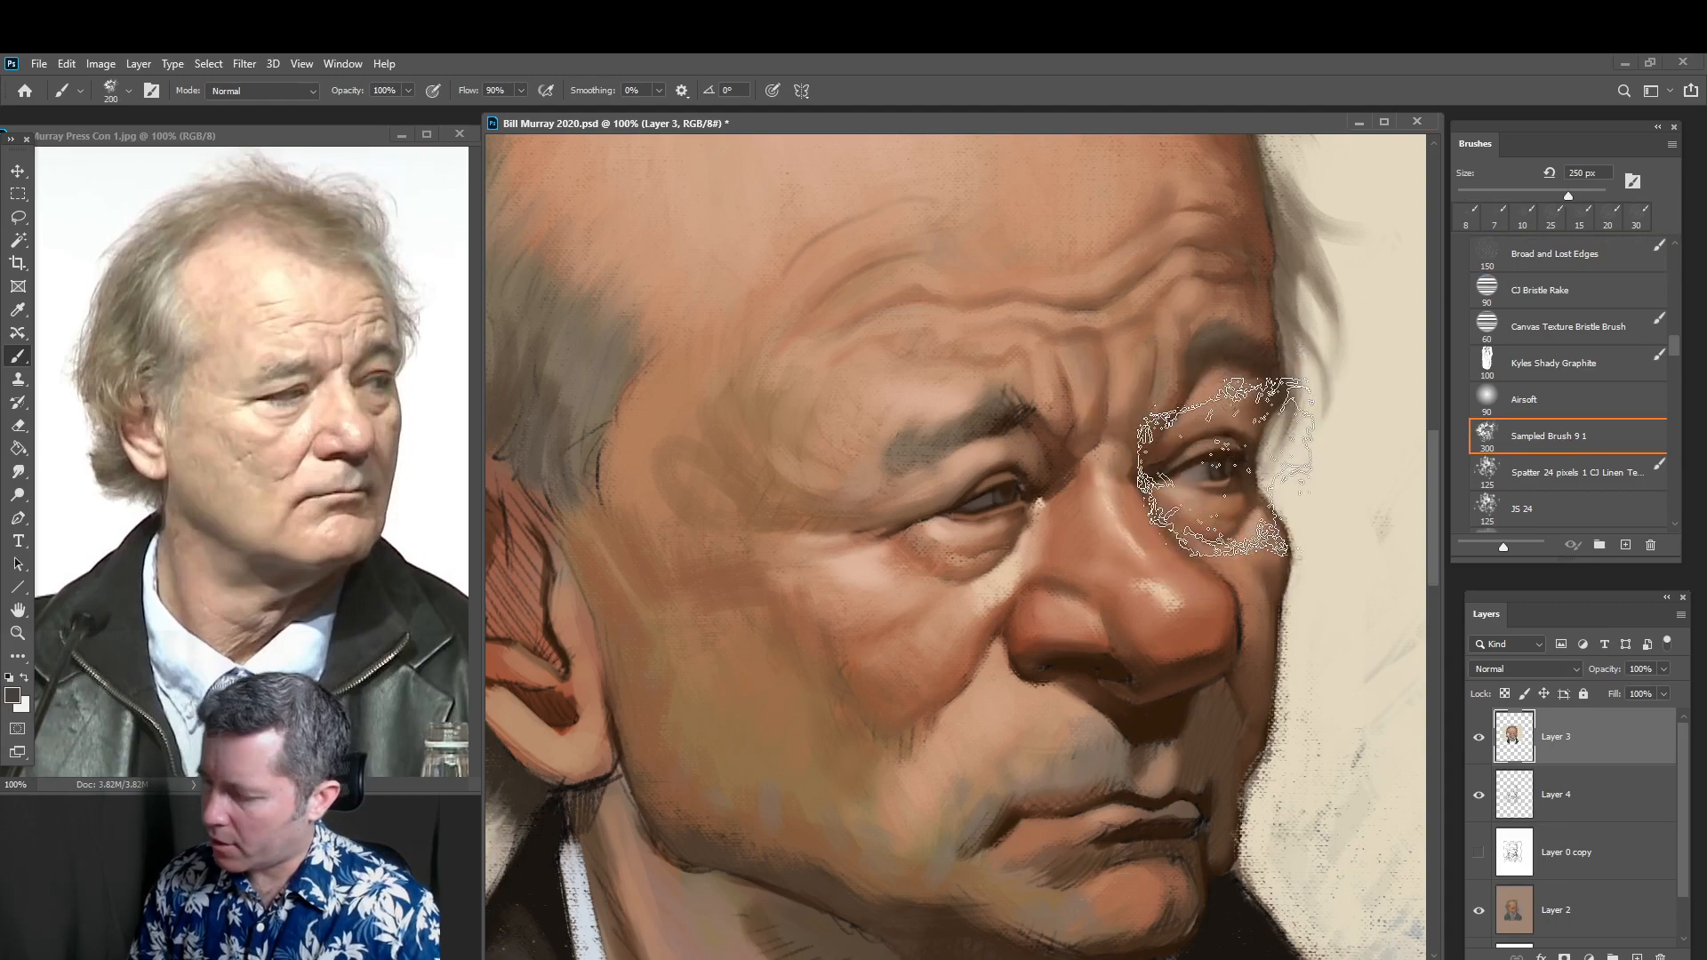
key("bracketleft")
key("bracketleft")
key("bracketleft")
key("bracketleft")
key("bracketleft")
key("bracketleft")
key("bracketleft")
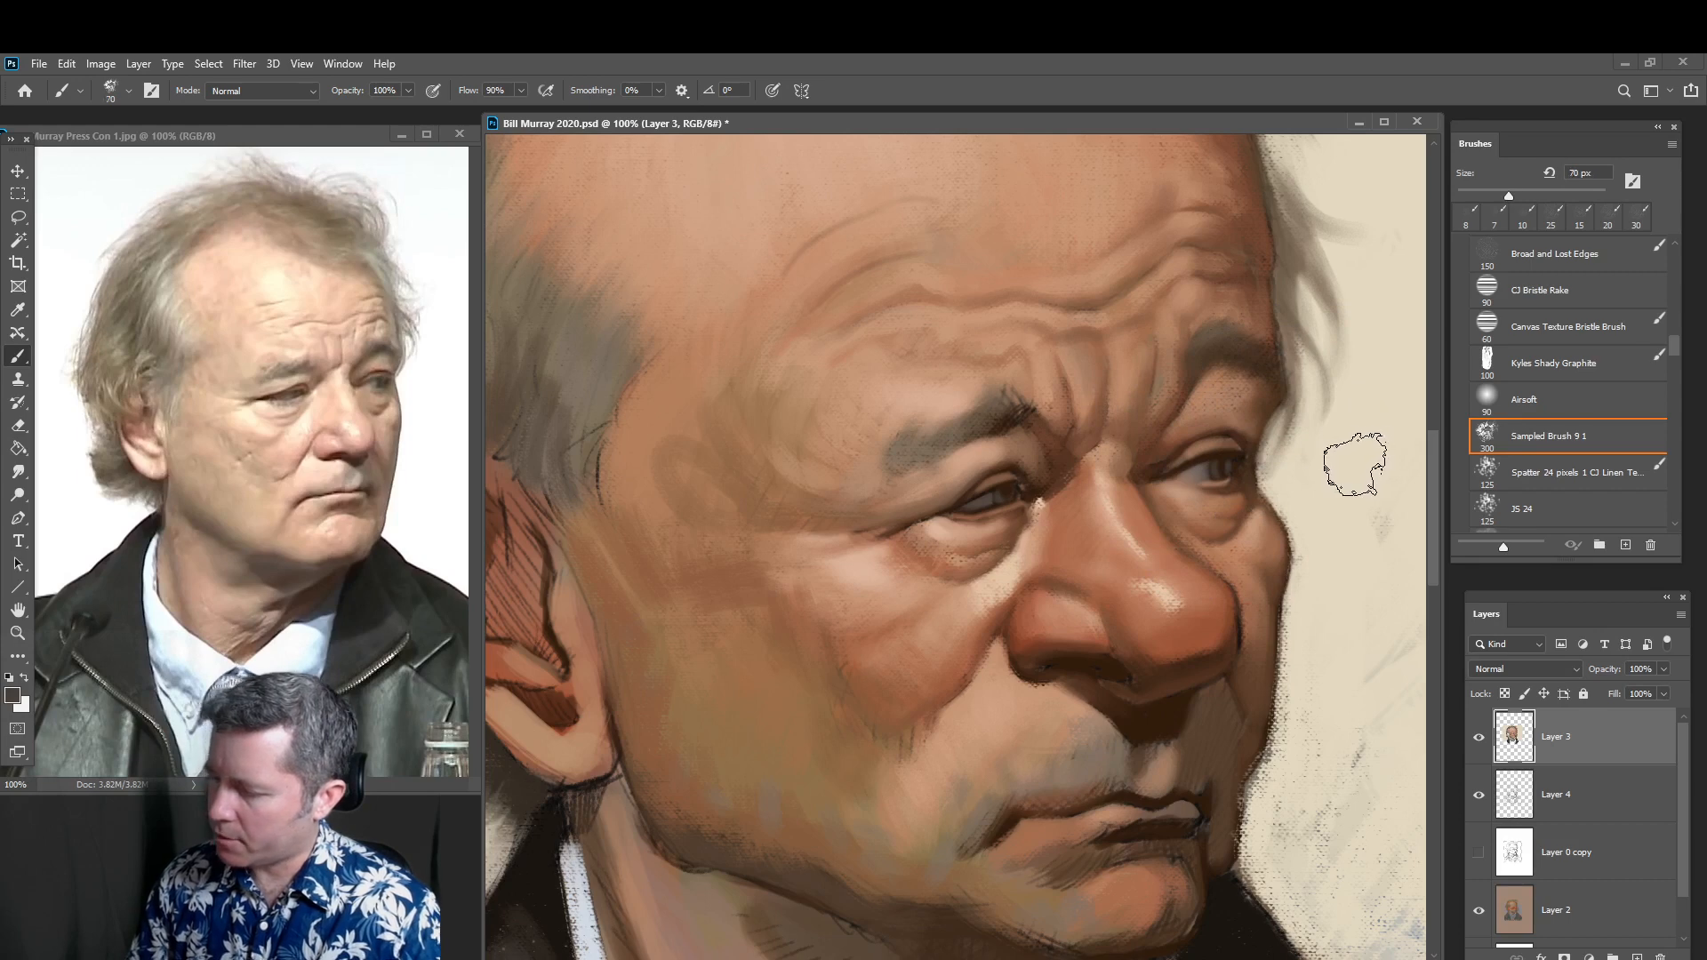
key("bracketleft")
key("bracketleft")
key("bracketleft")
key("bracketleft")
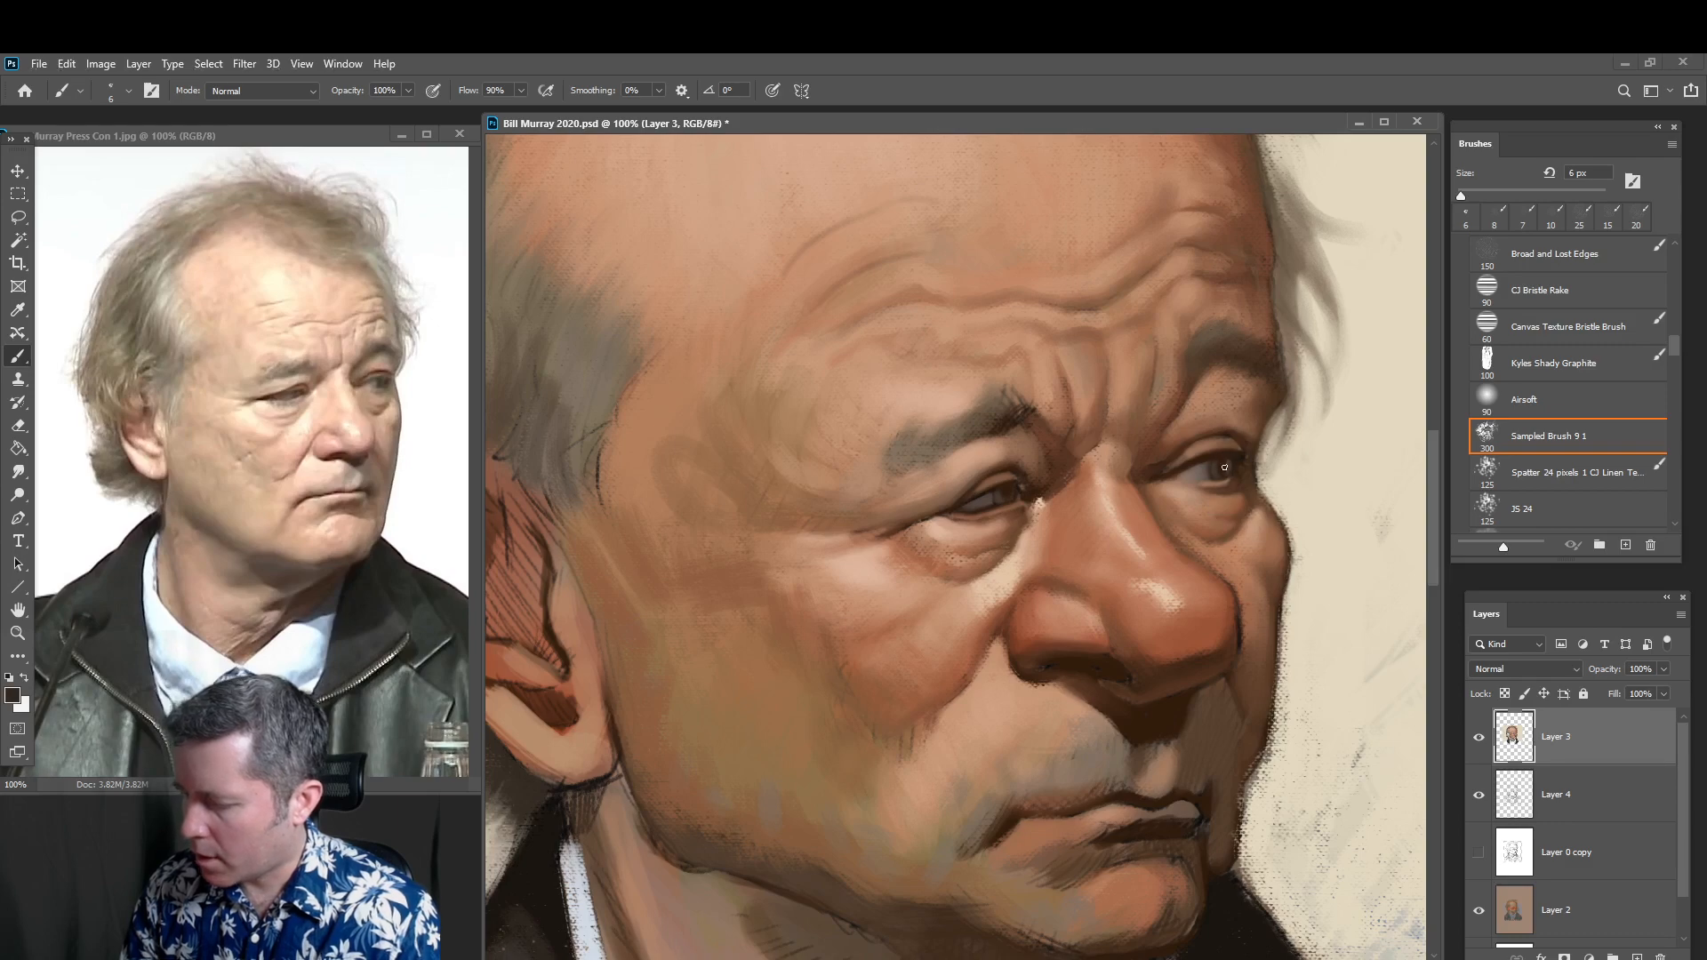
At 300% zoom, refine the far eye's upper lash line and eye white with sampled tones and a 5 px brush
key("z")
left_click(1236, 464)
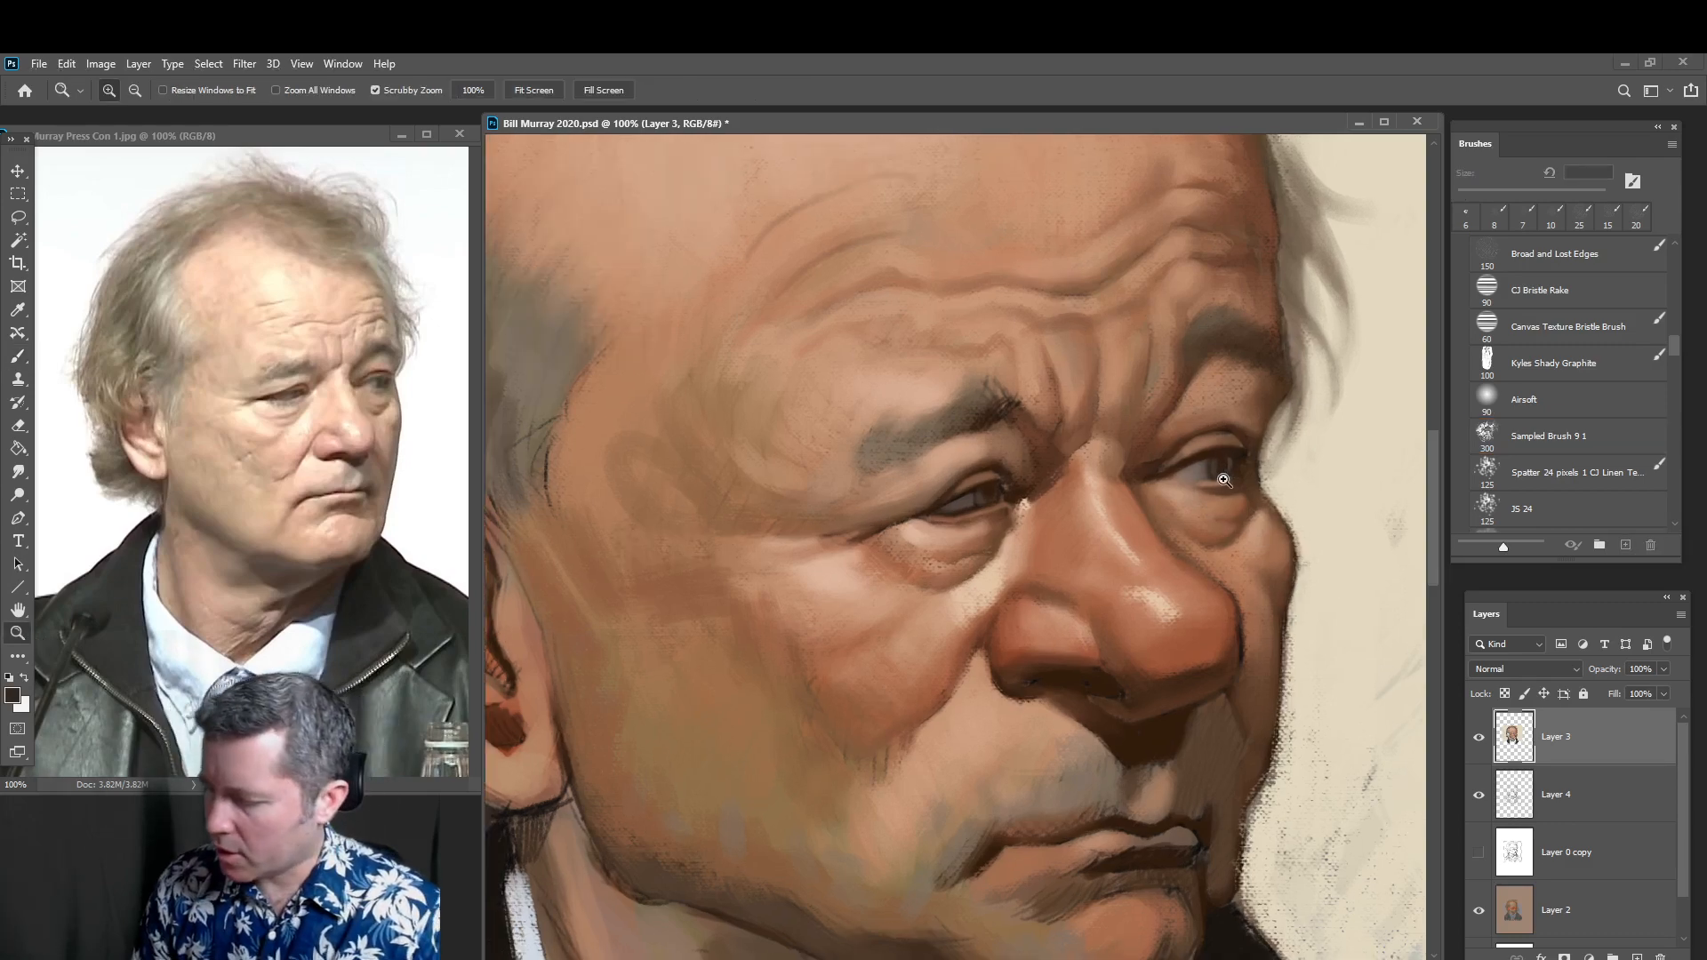
left_click(1236, 470)
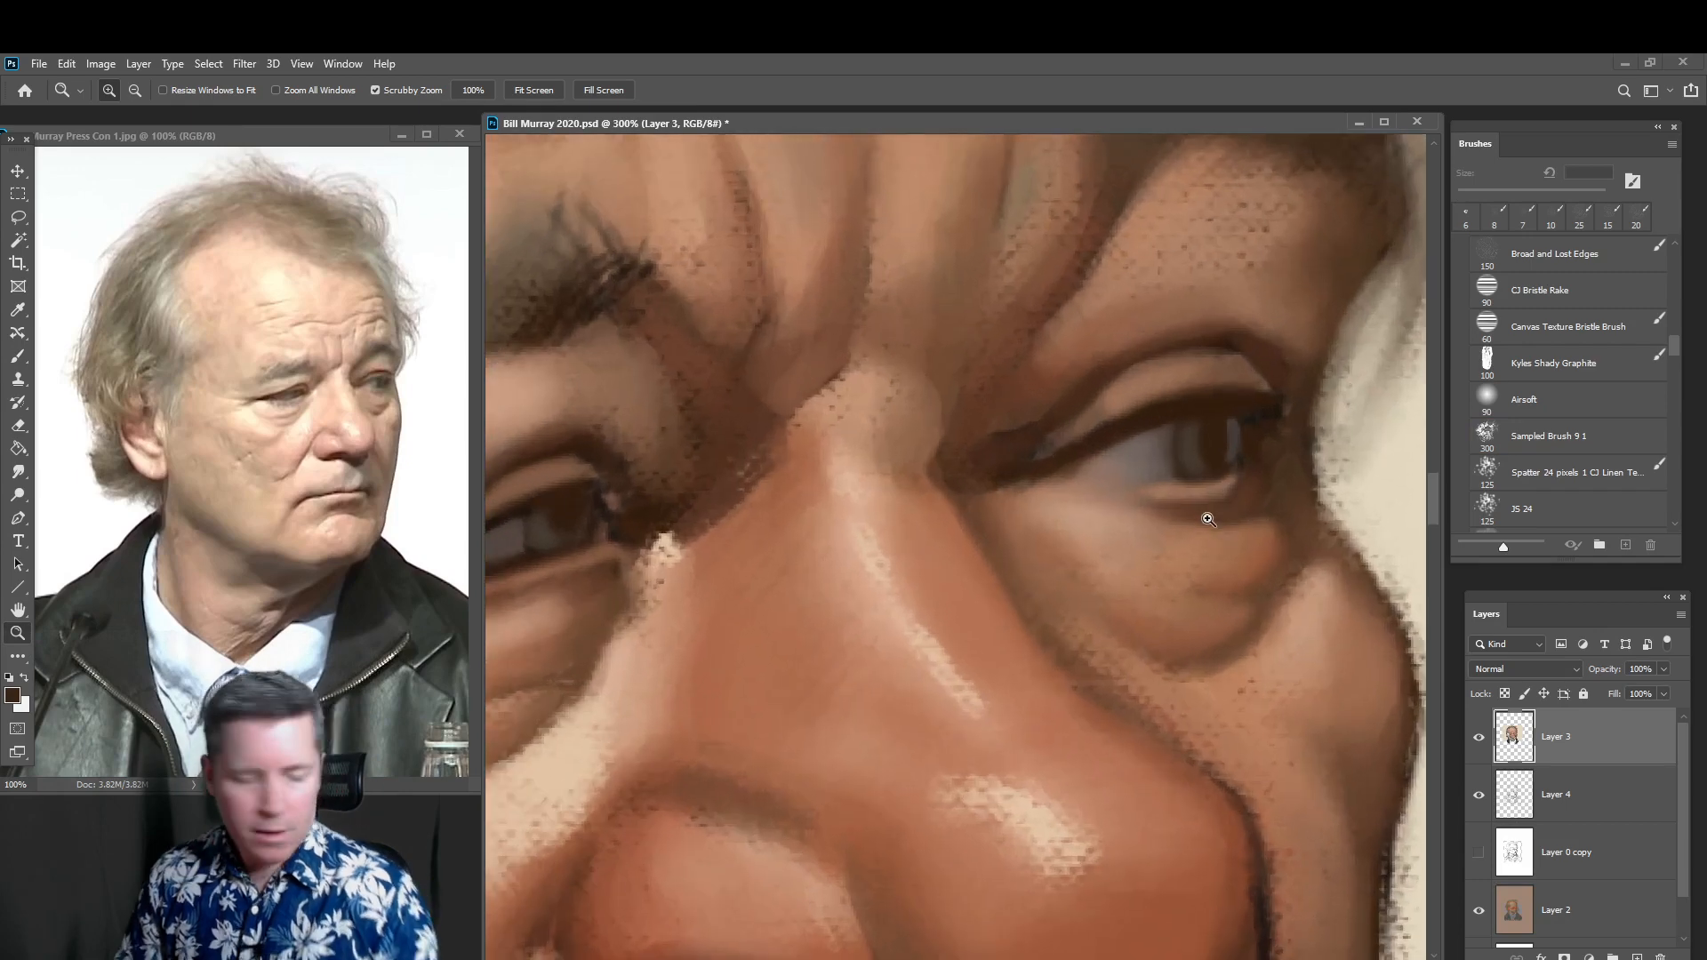
mouse_move(1250, 542)
left_mouse_down()
mouse_move(1162, 552)
mouse_move(1206, 579)
left_mouse_up()
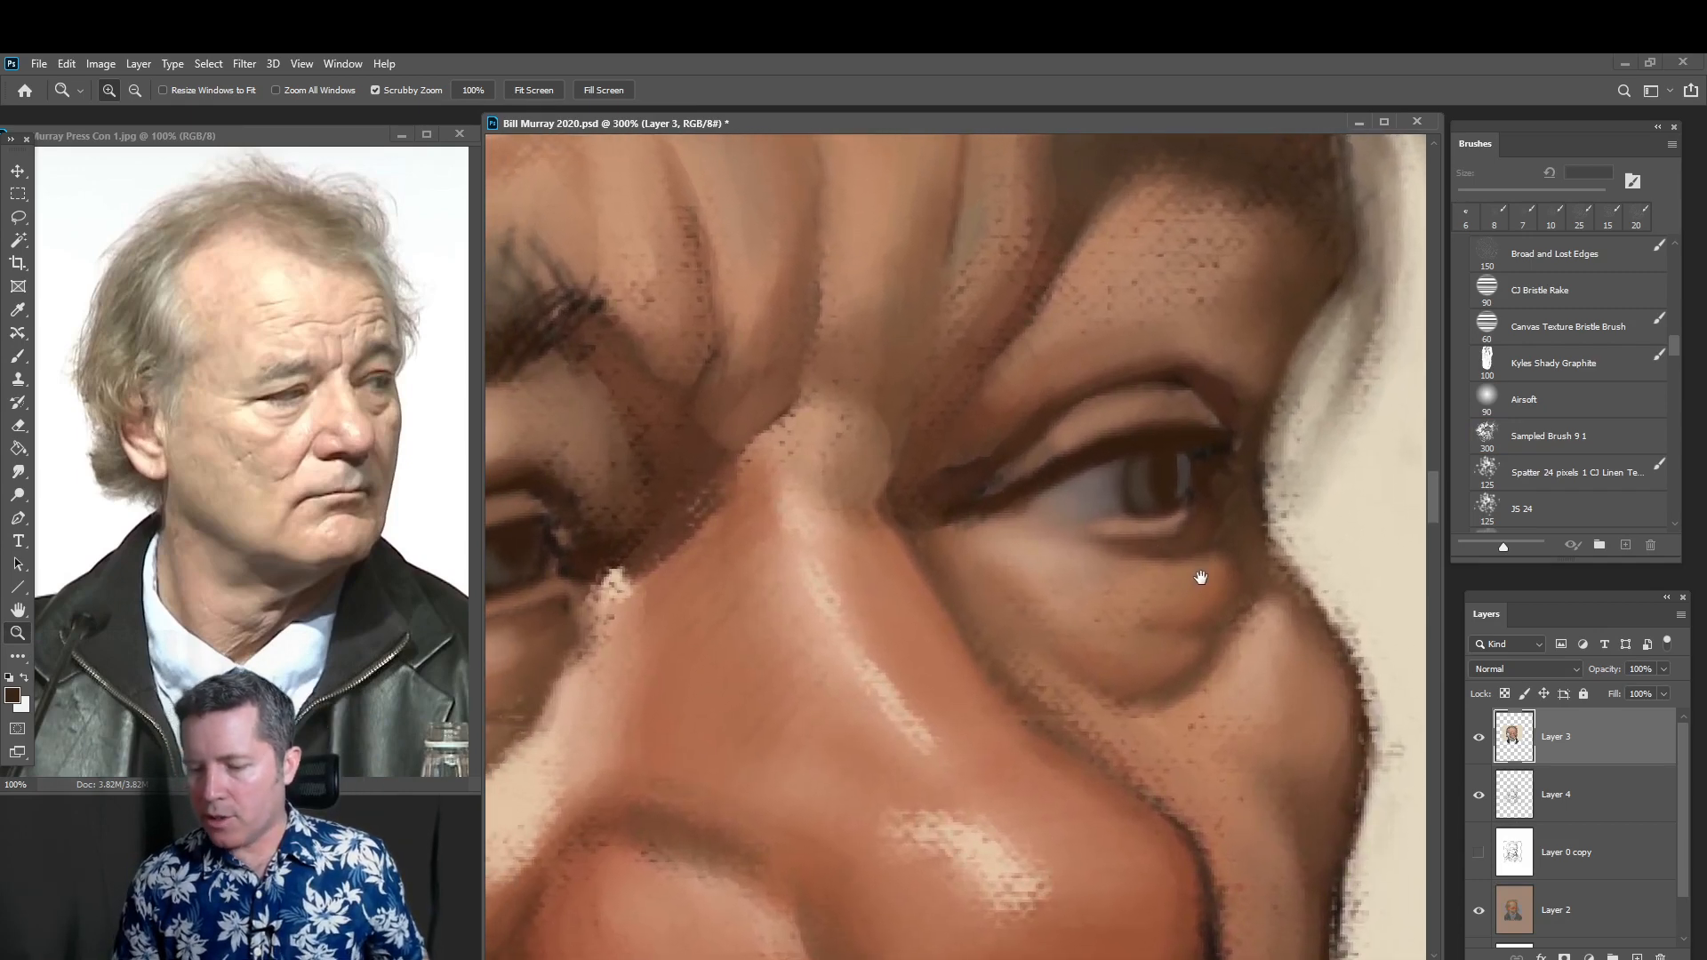
left_click(24, 356)
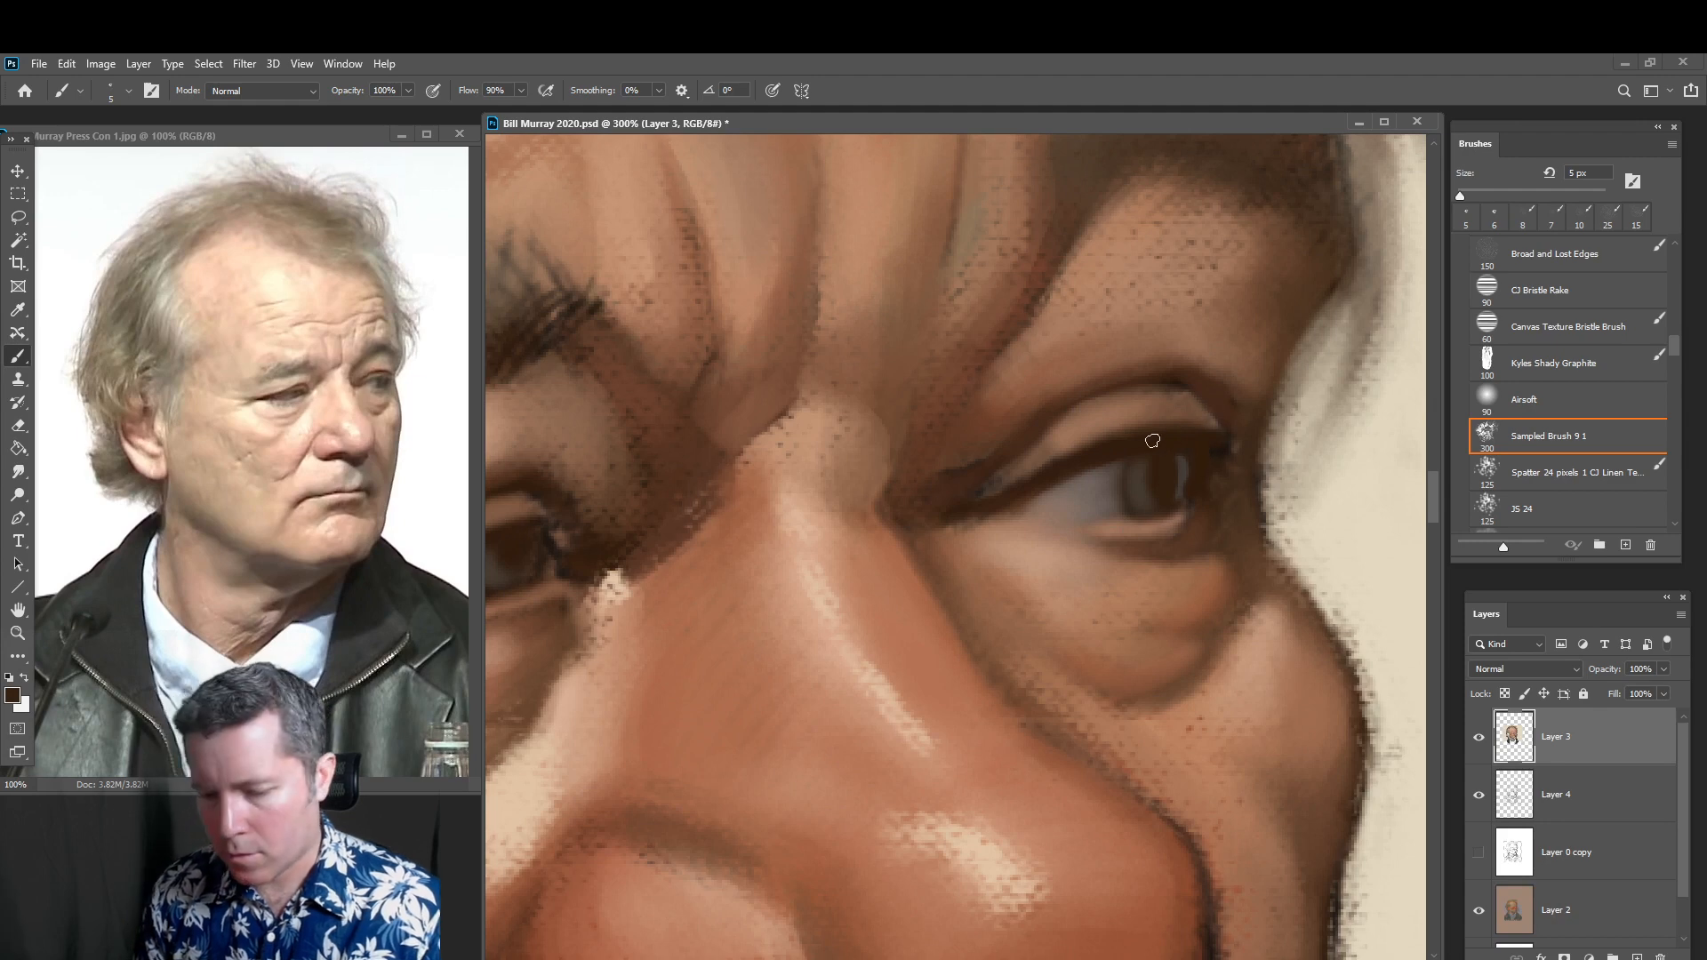
left_click(1100, 523, "alt")
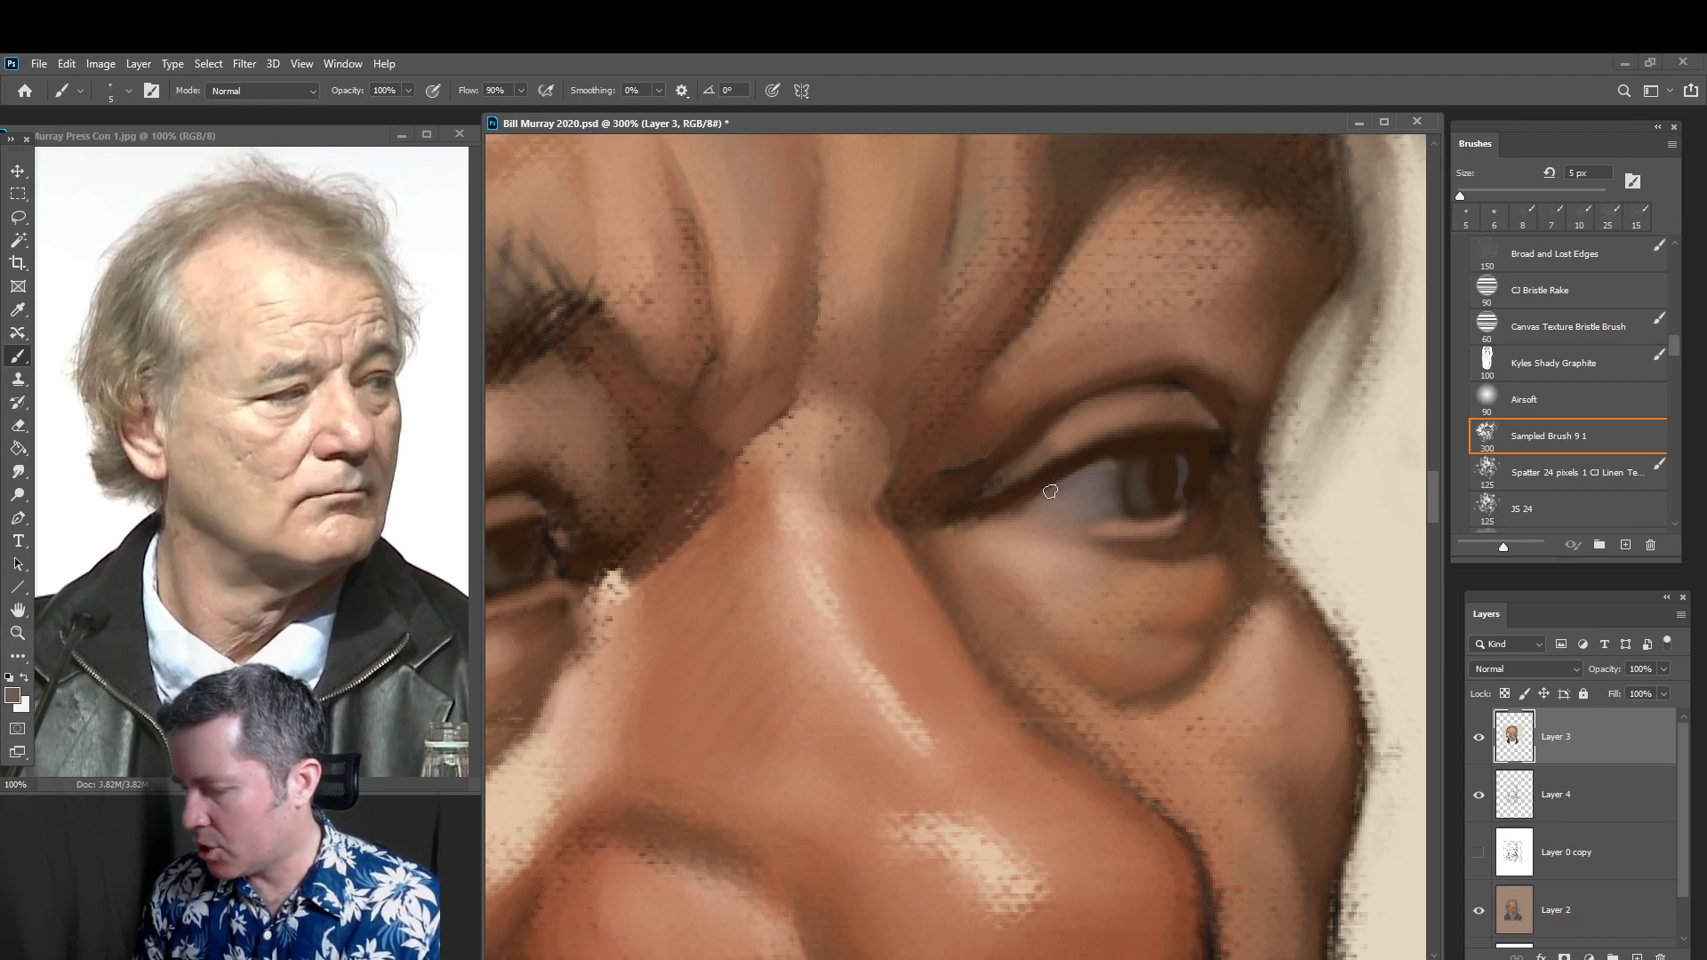
key("alt")
left_click(1083, 432, "alt")
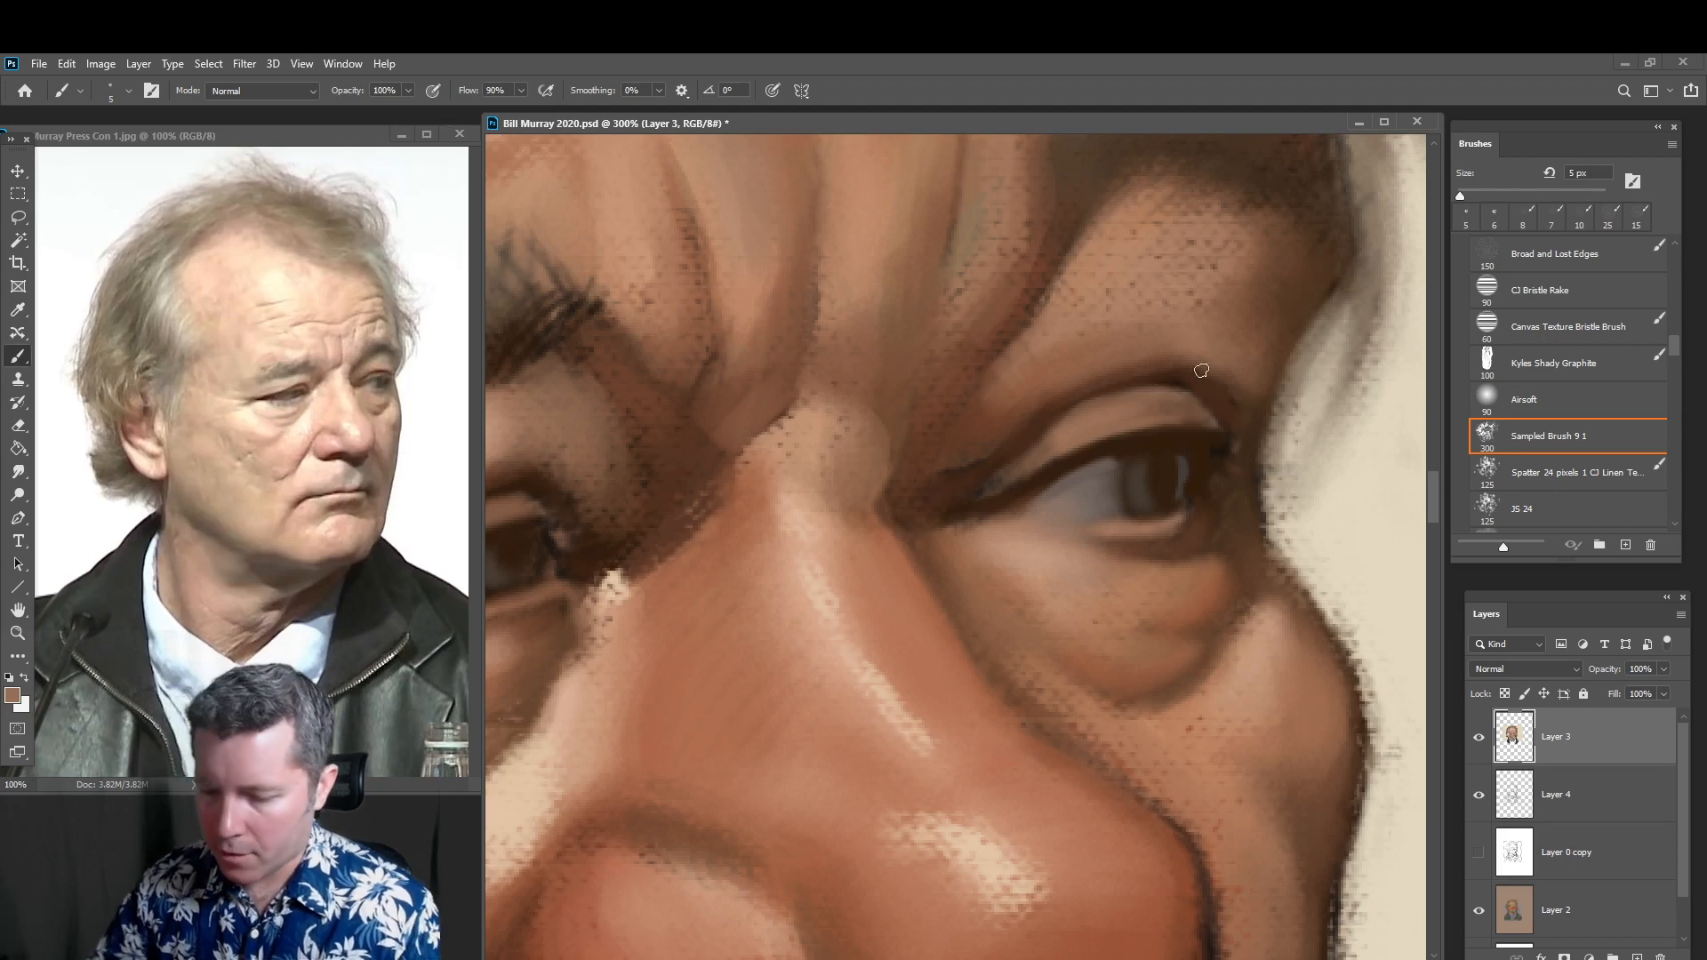
Repaint the inner end of the far eye's upper lid and its crease with sampled browns and a 7 px brush
key("bracketright")
key("bracketright")
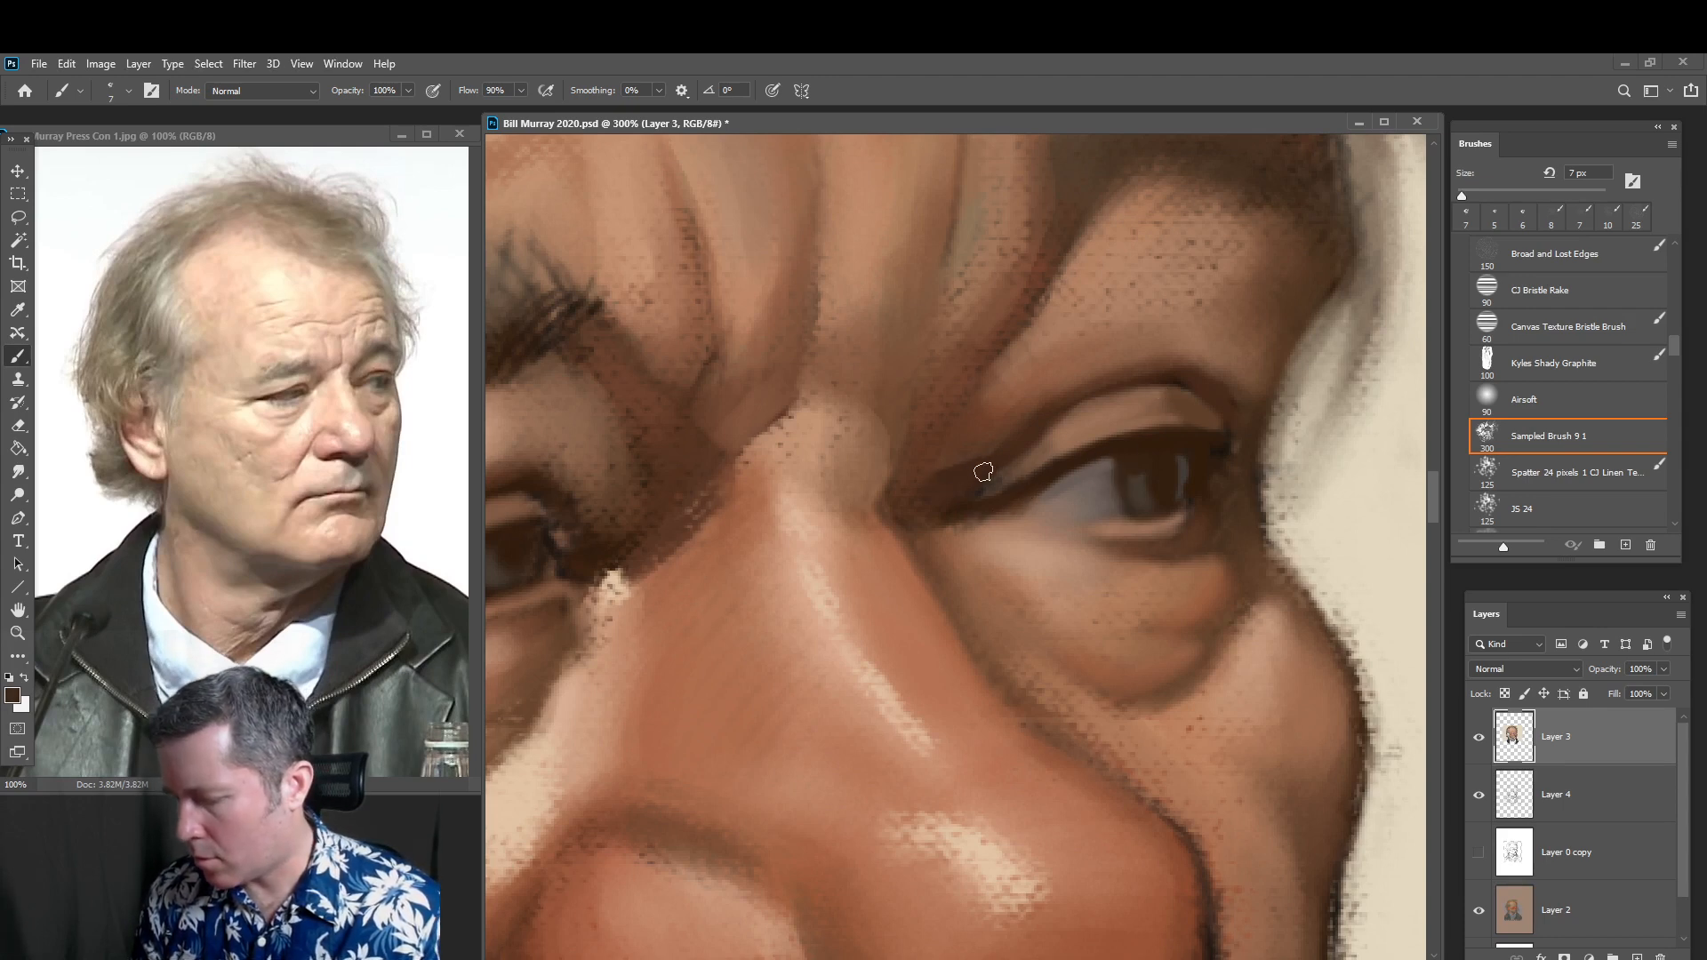
left_click(1064, 431, "alt")
left_click_drag(999, 481, 1048, 445)
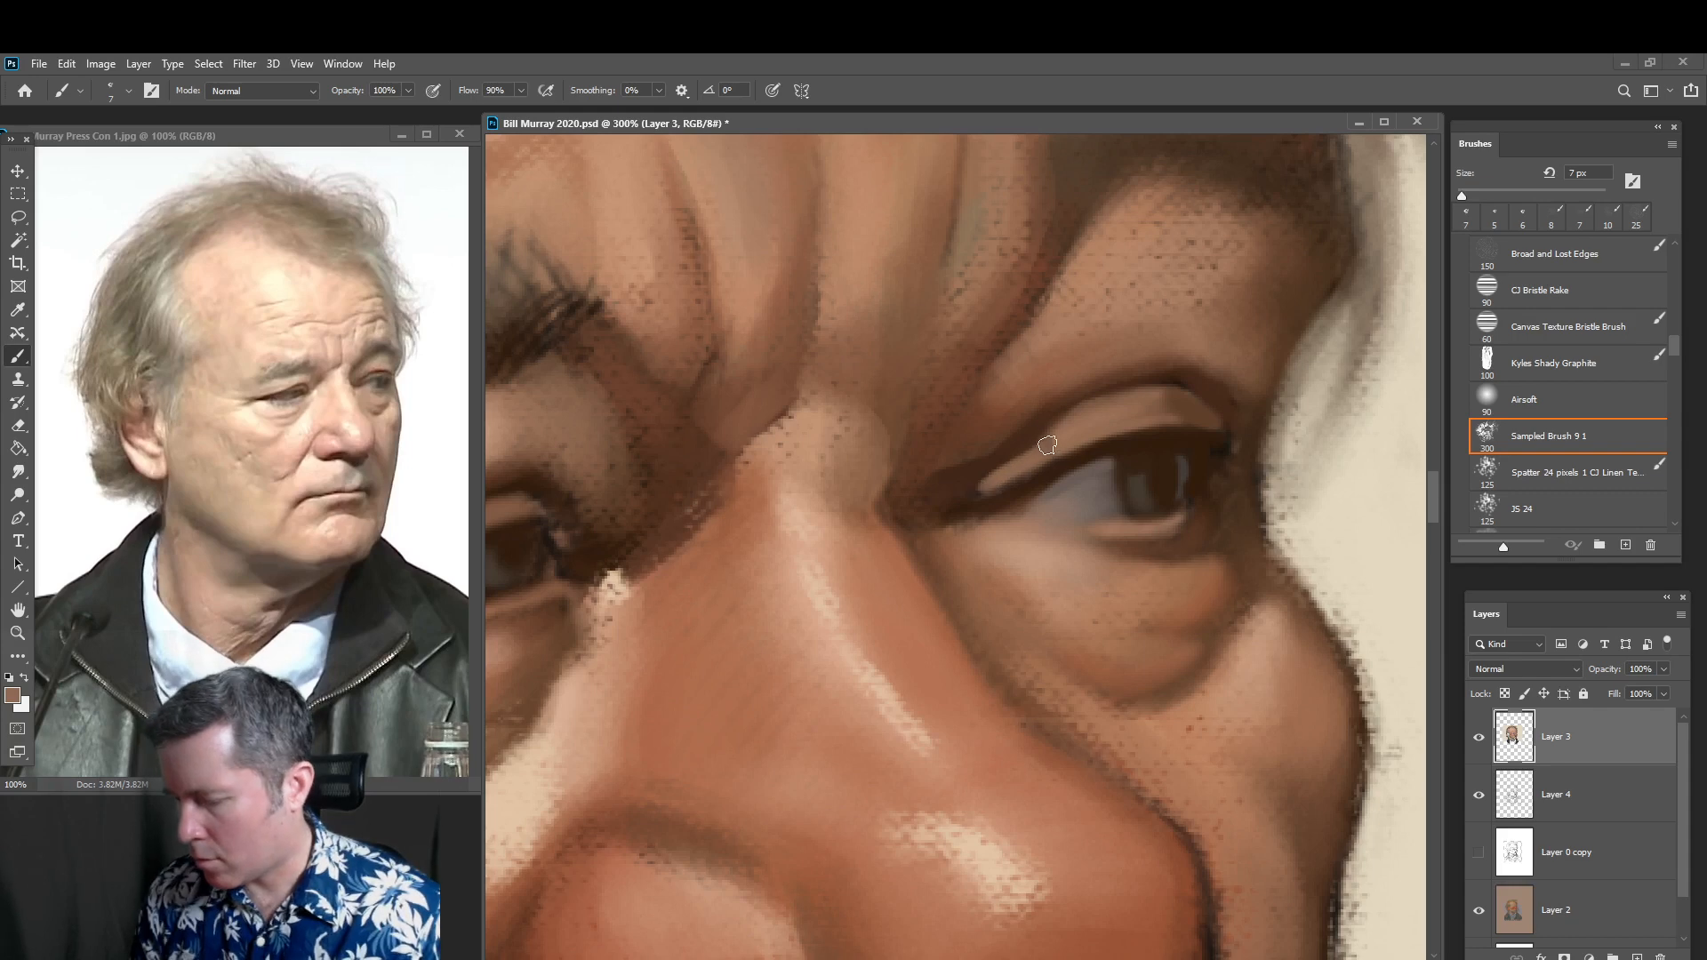
left_click(994, 465, "alt")
left_click_drag(972, 486, 1070, 446)
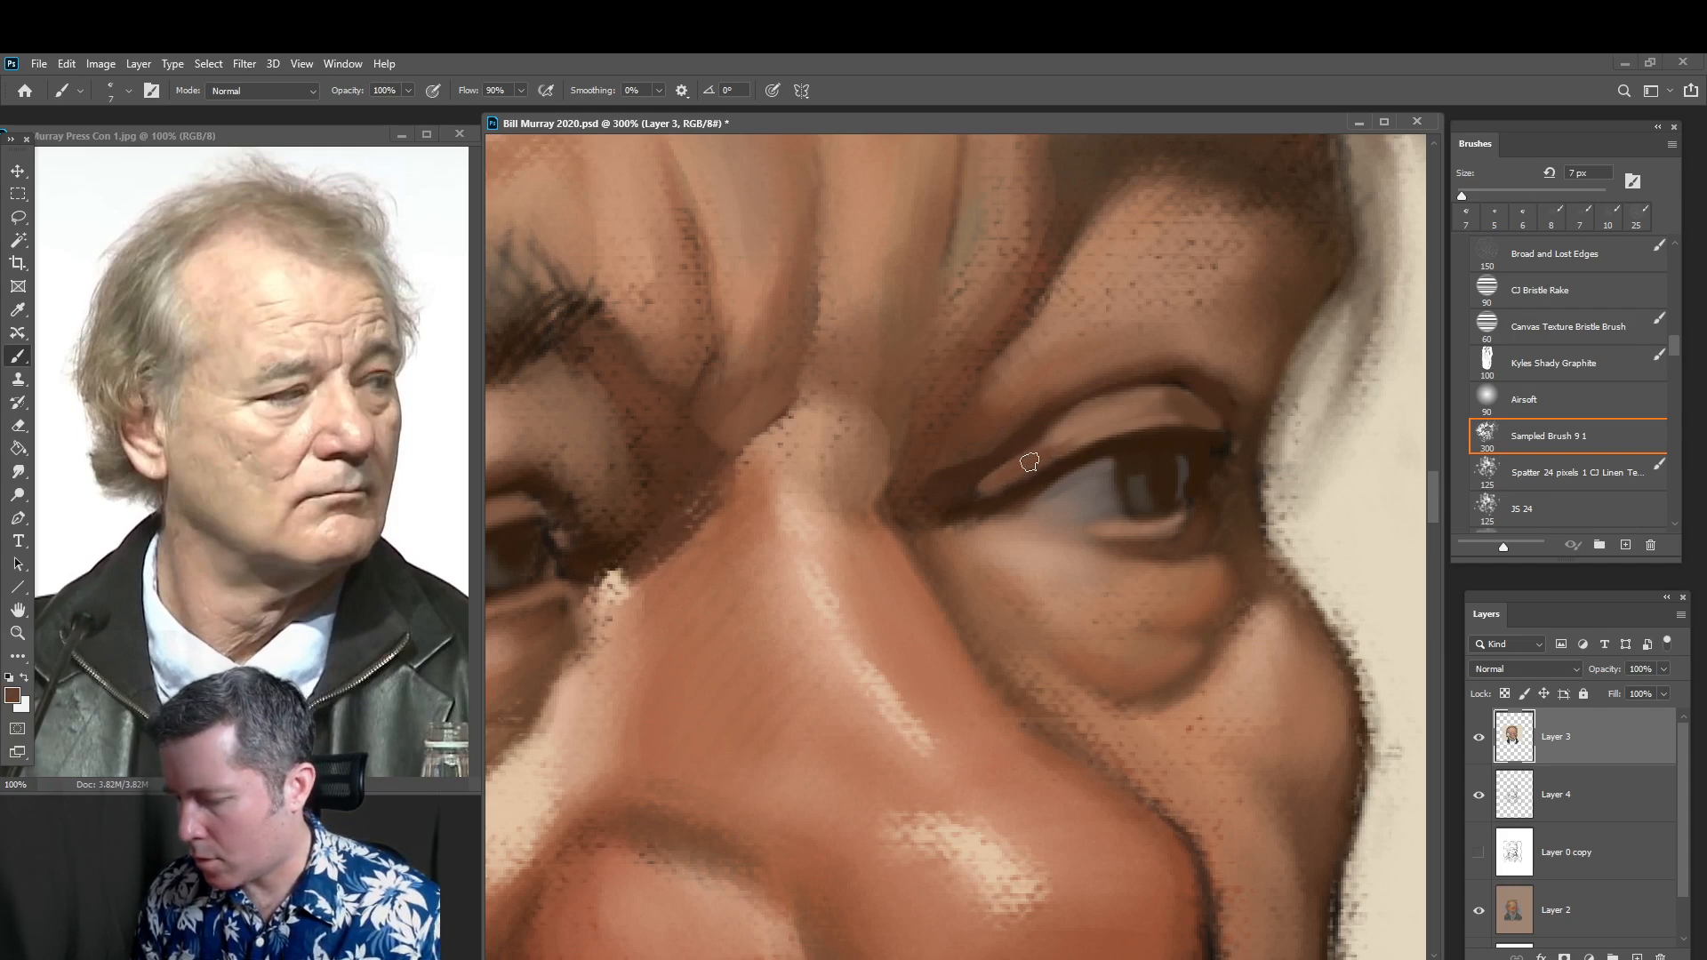
left_click(995, 461, "alt")
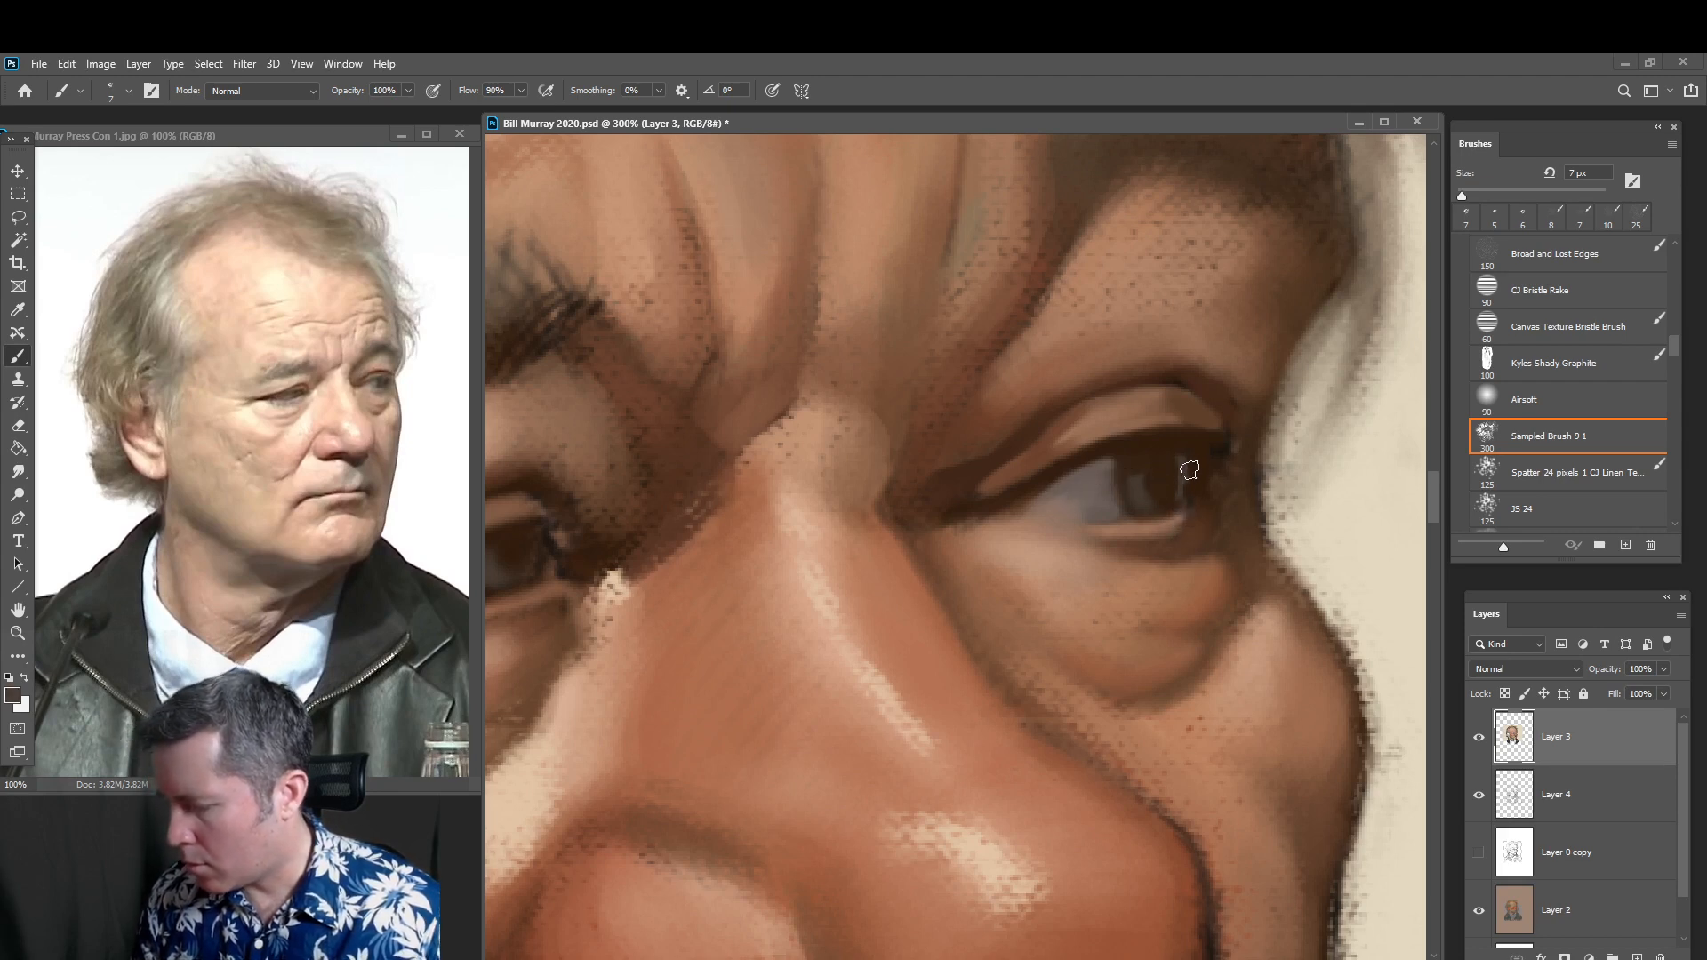
Adjust the dark foreground colour, redefine the far eye's iris and pupil with a 3 px brush, and enlarge the brush to 5 px
left_click(13, 696)
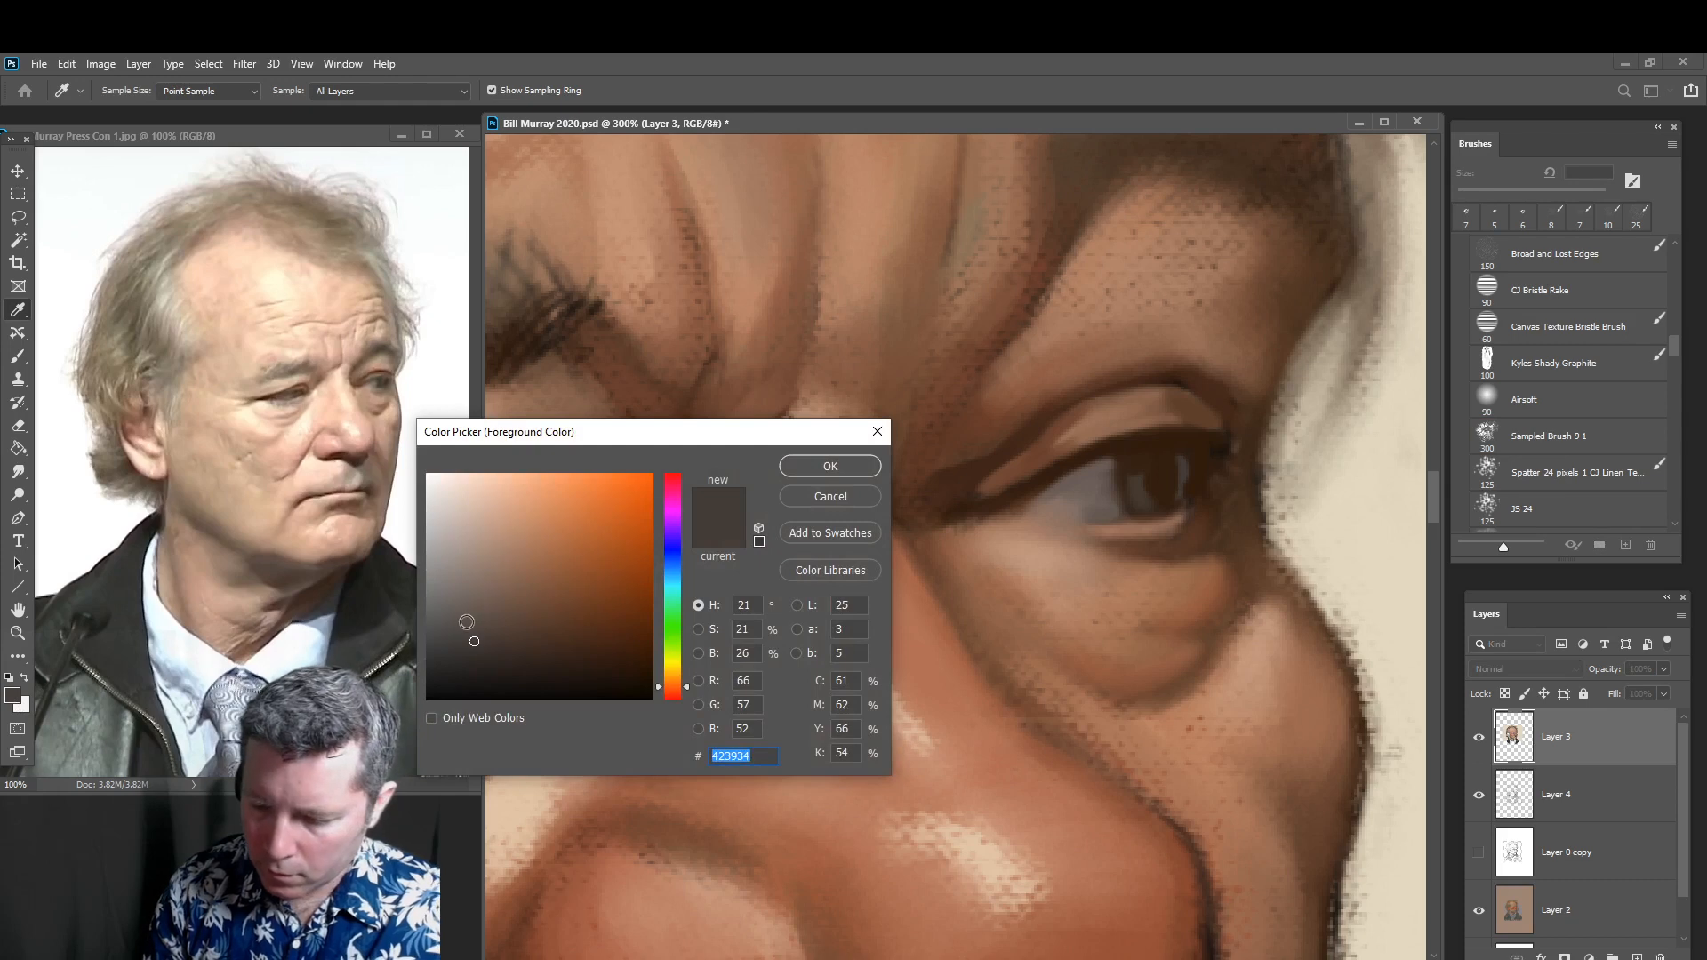
left_click(846, 468)
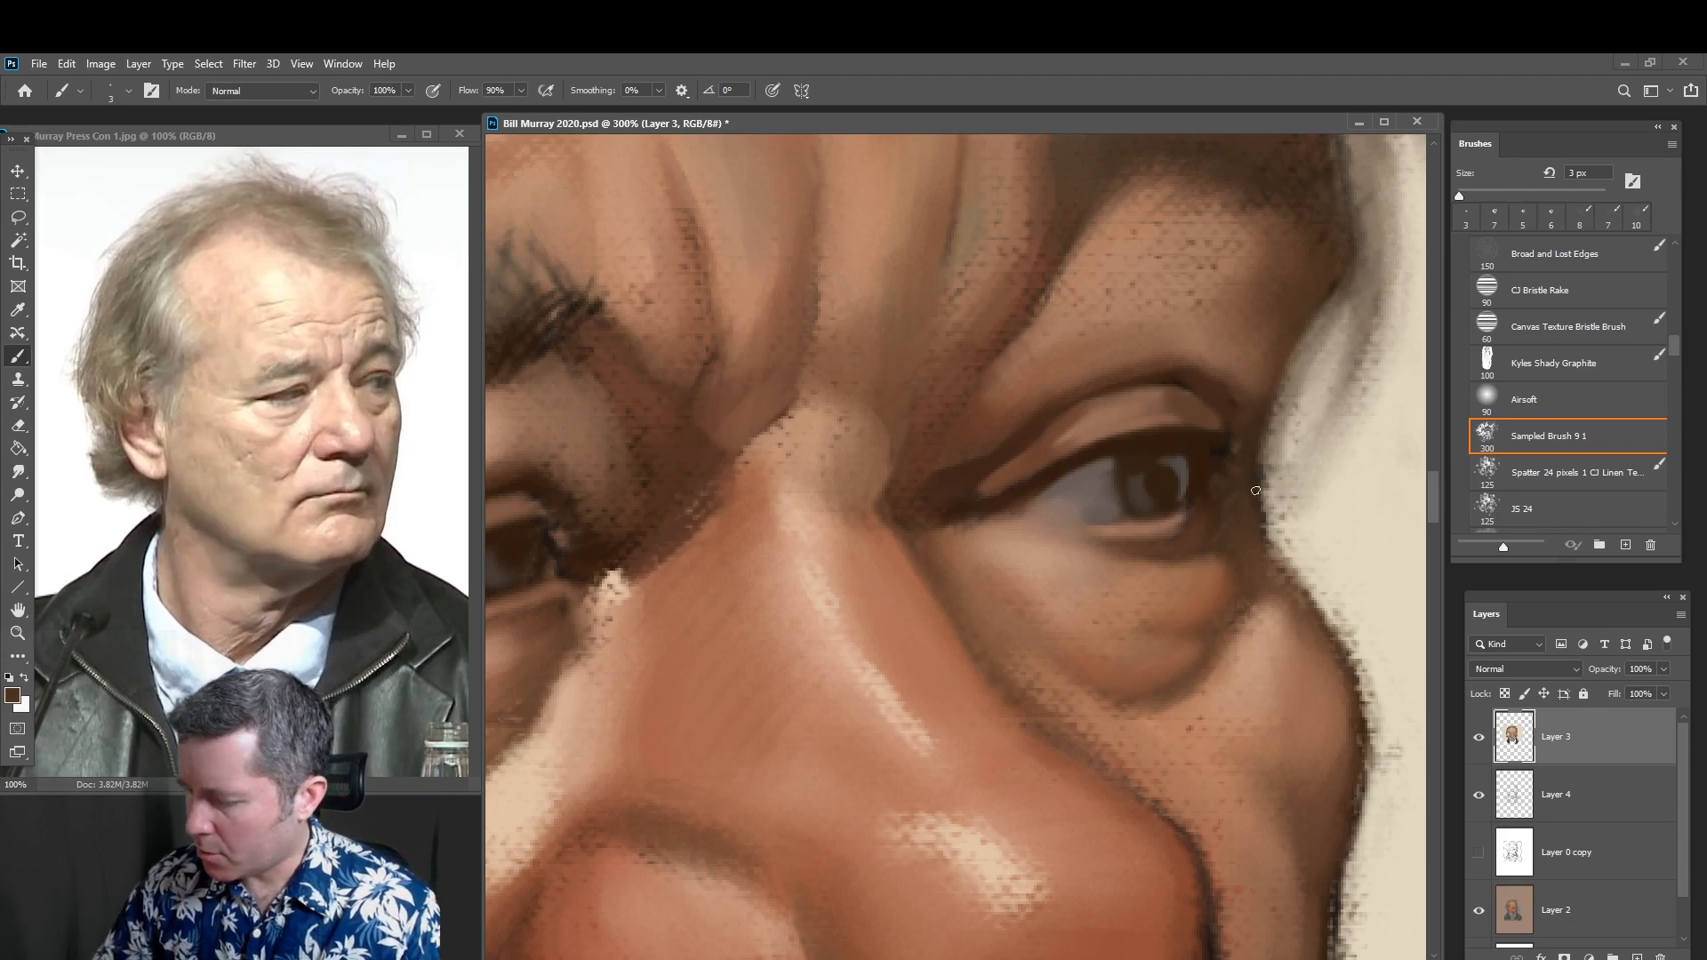
key("bracketright")
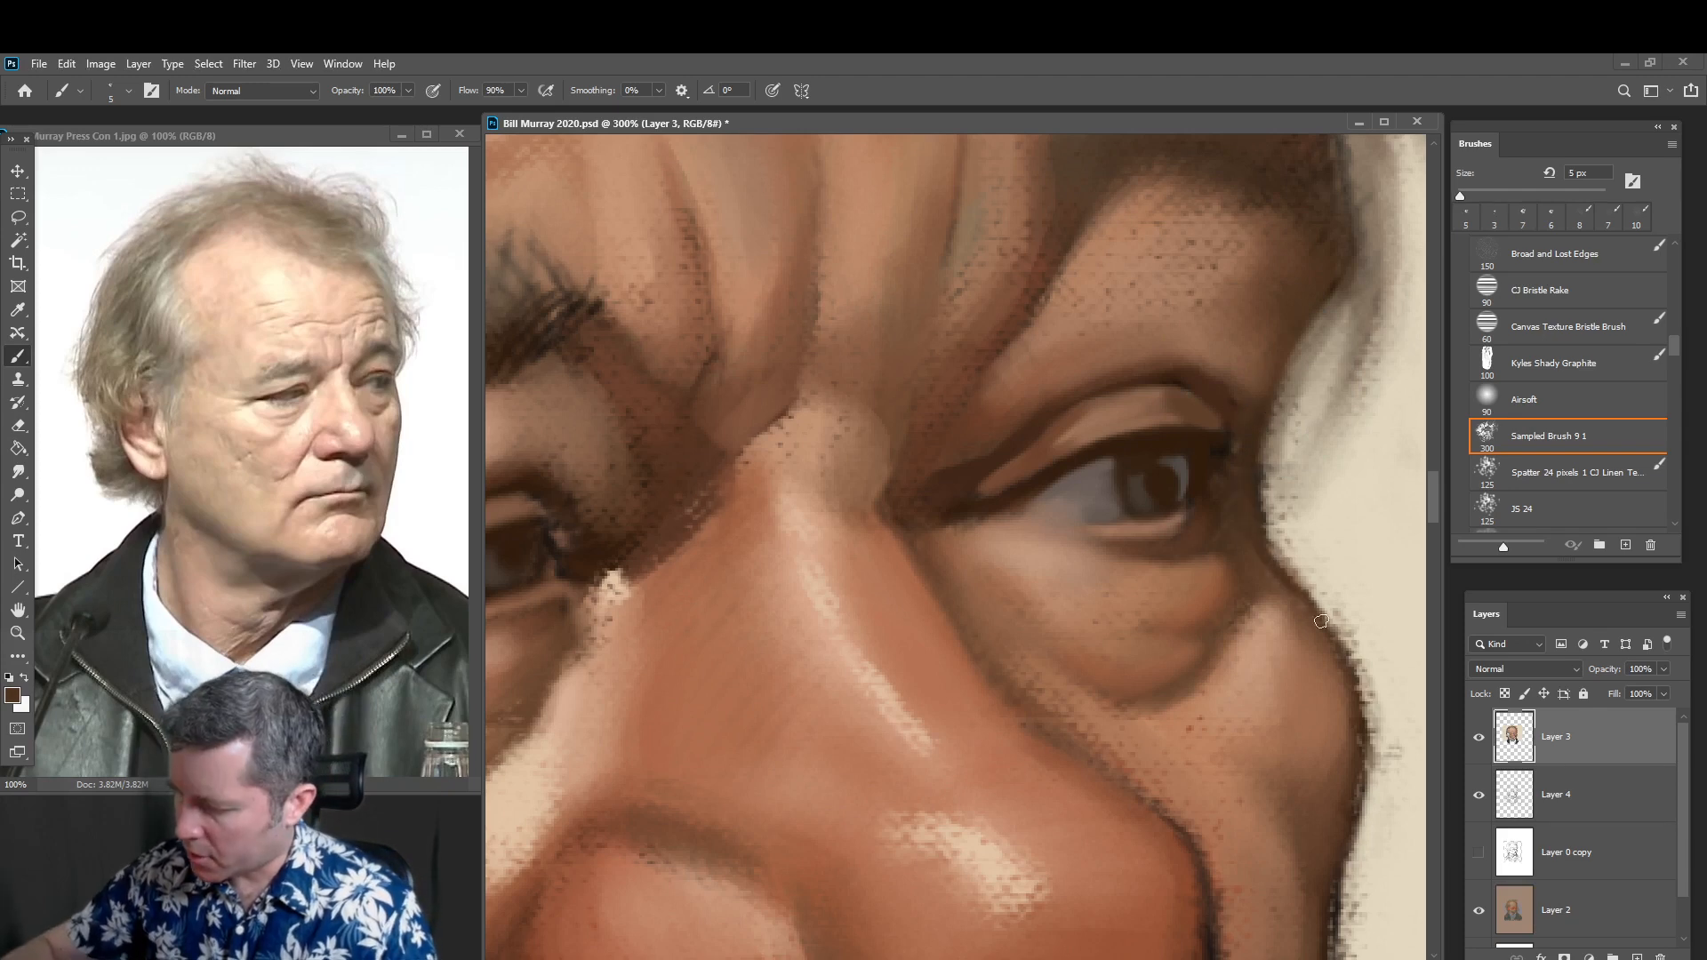
Refine the outer corner and lower lid of the far eye with sampled browns, varying the brush between 5 and 10 px
key("bracketright")
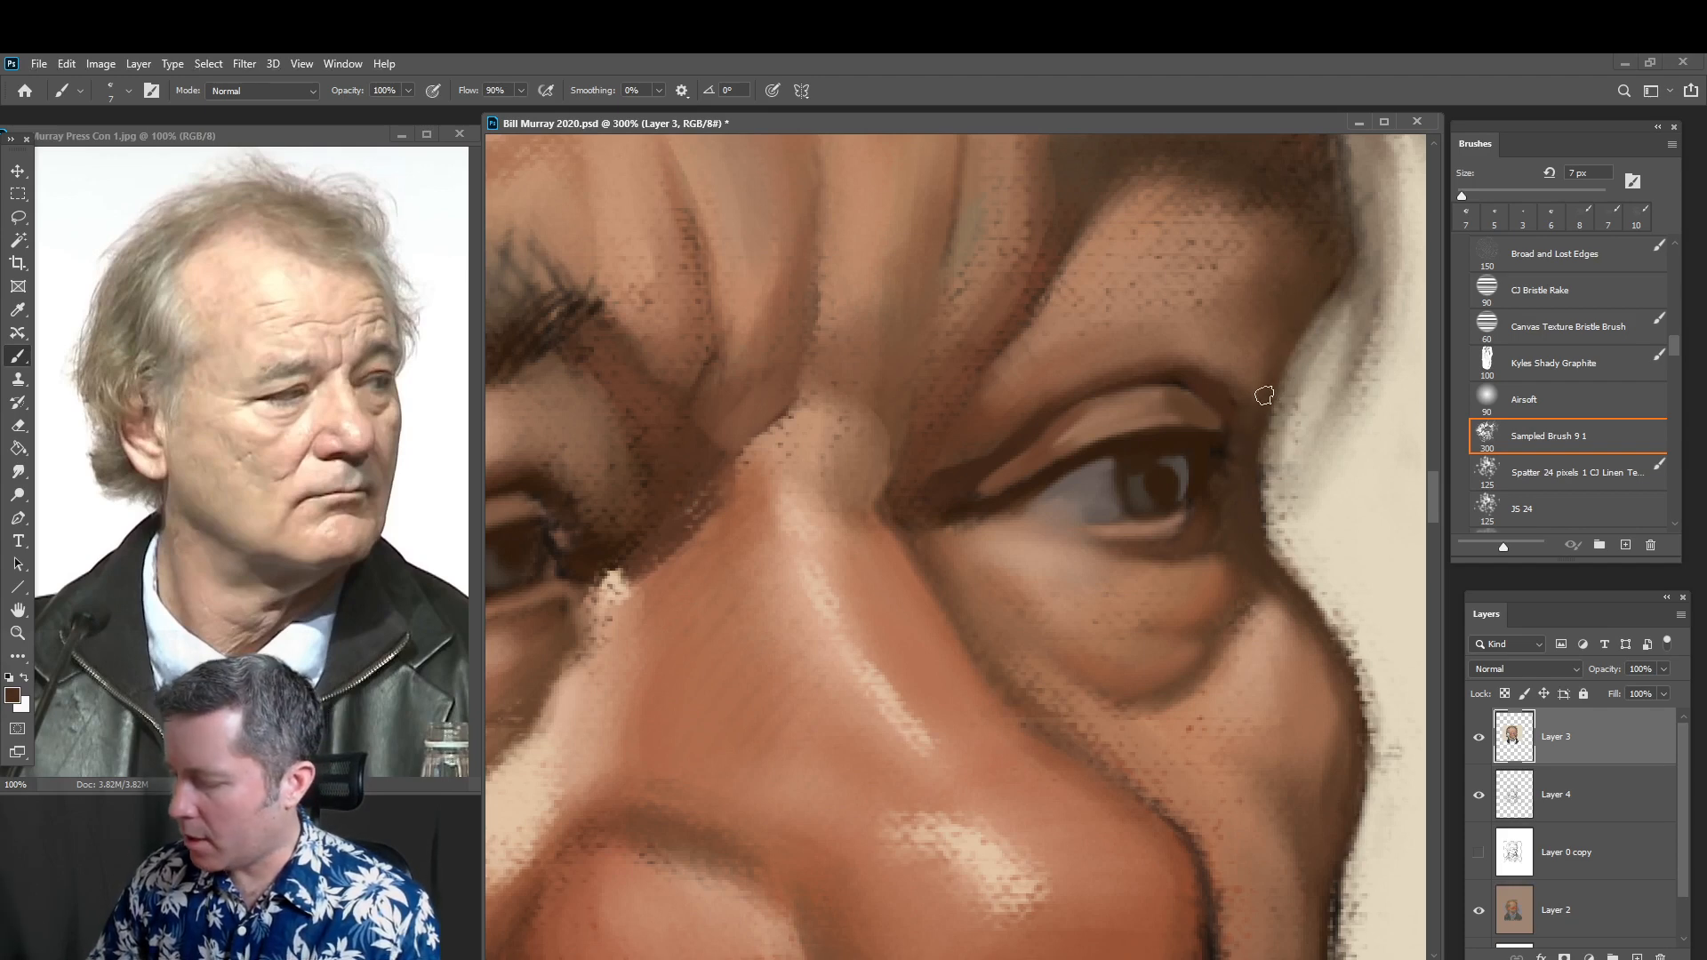
key("bracketright")
key("bracketright")
key("bracketright")
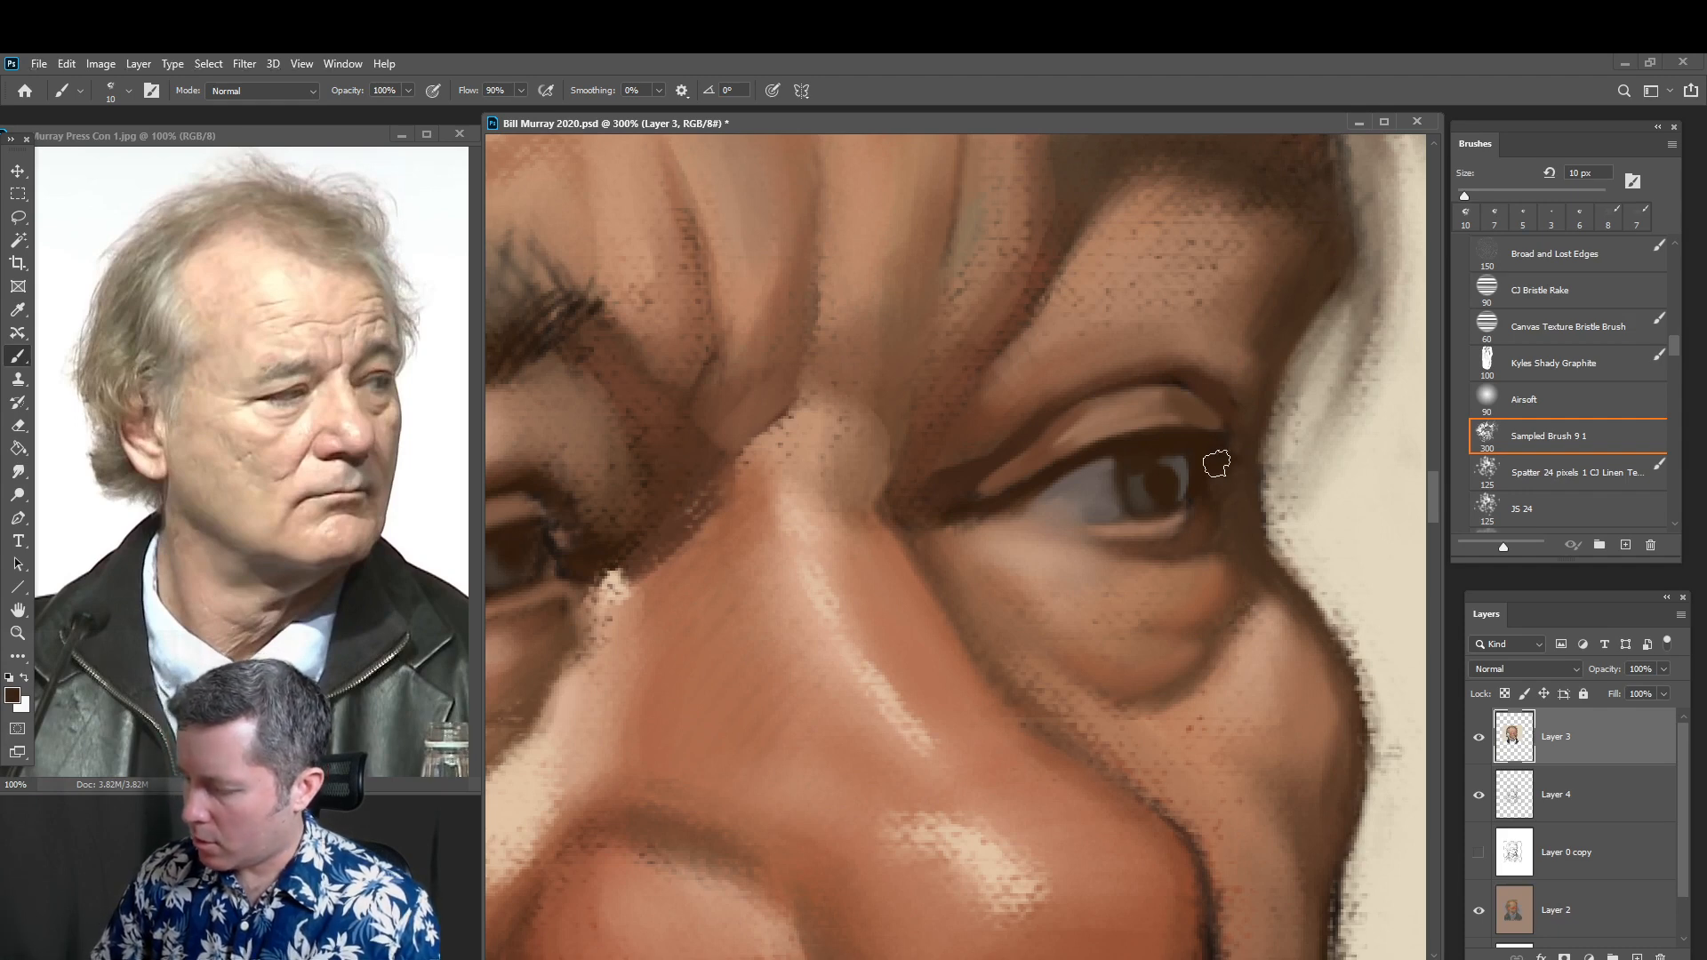
key("bracketleft")
key("bracketleft")
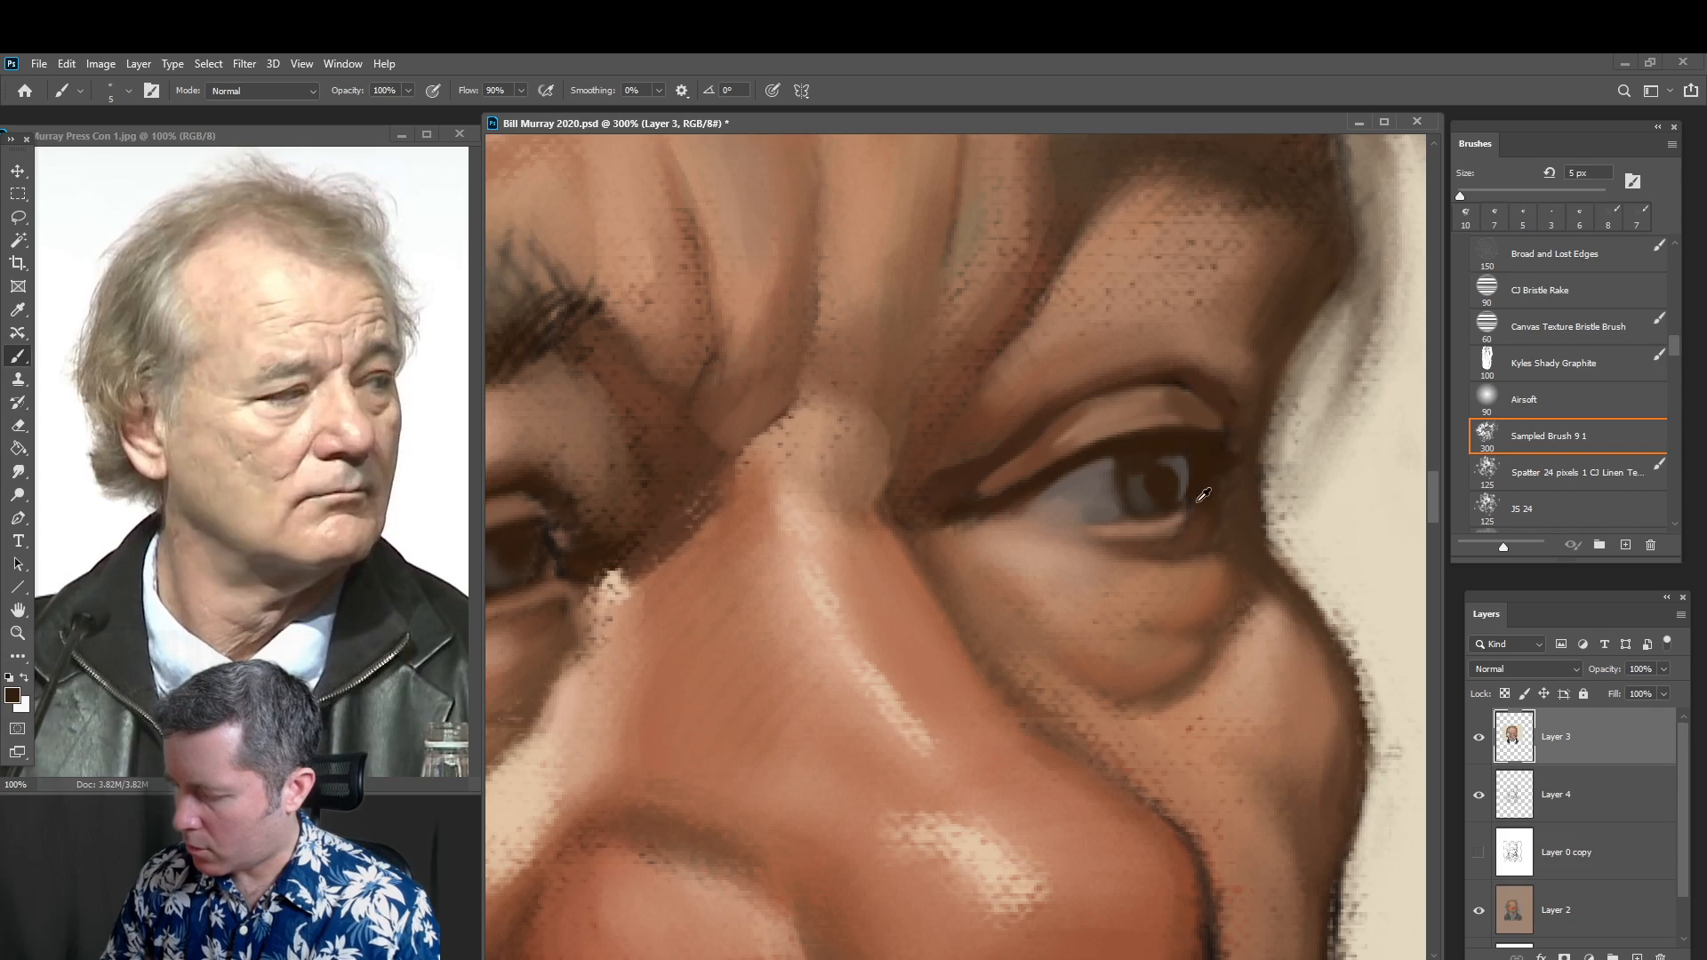
left_click(1172, 572, "alt")
left_click(1162, 529, "alt")
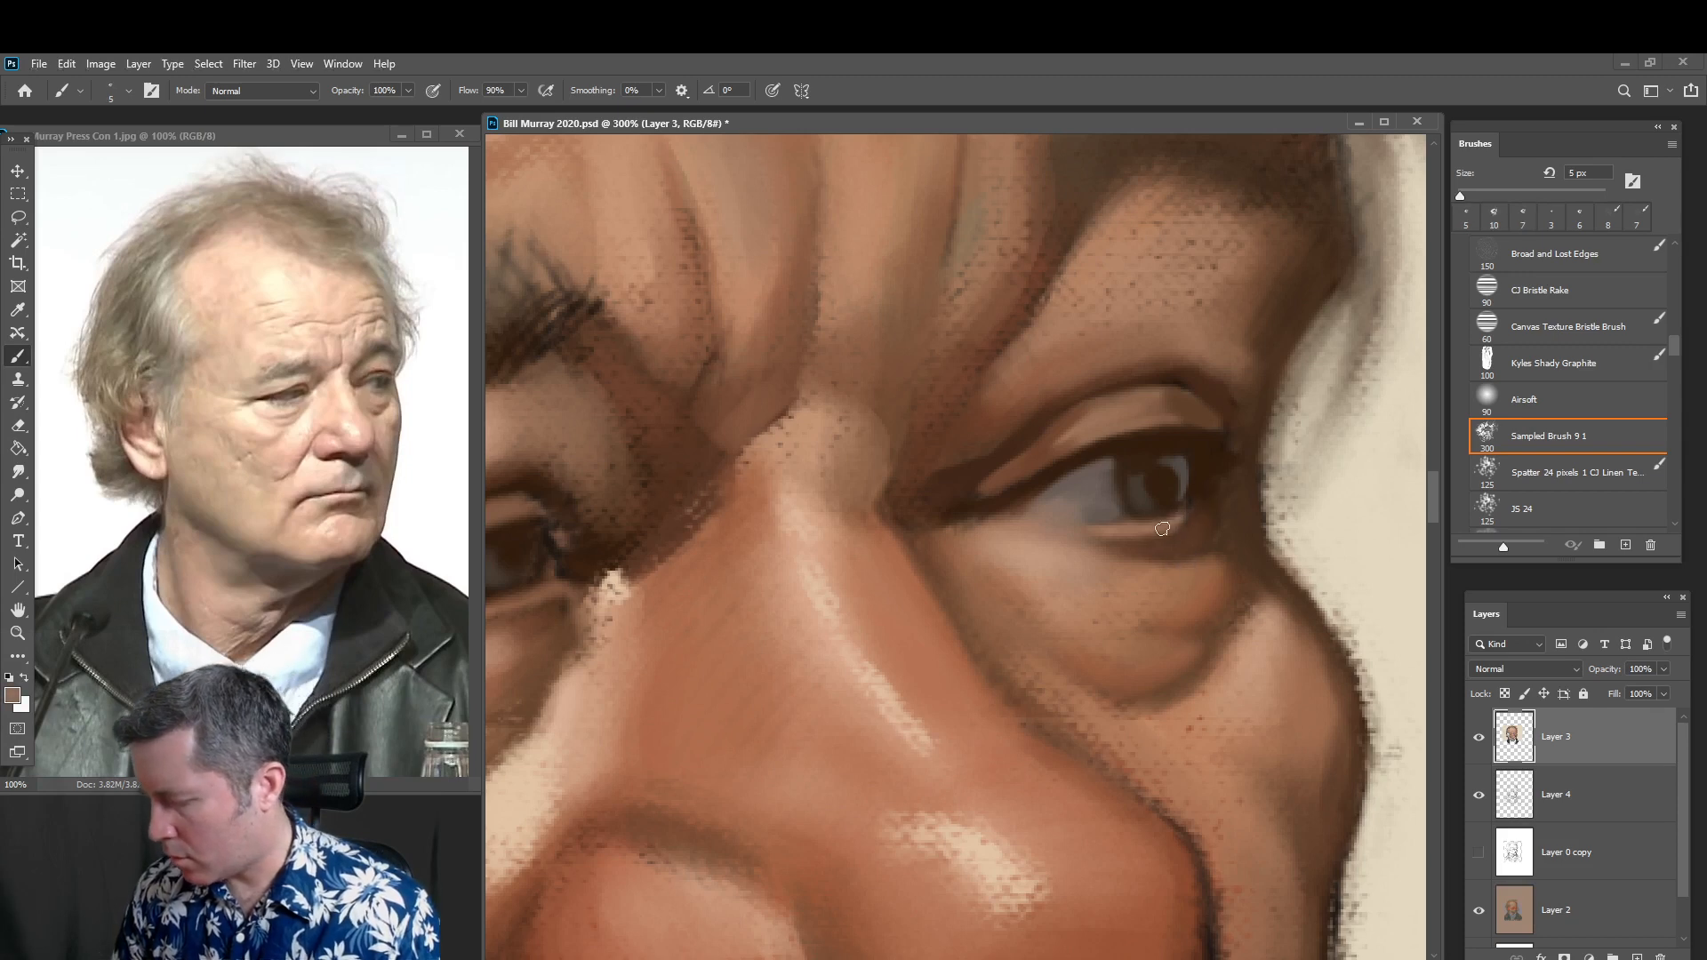
left_click(1200, 493, "alt")
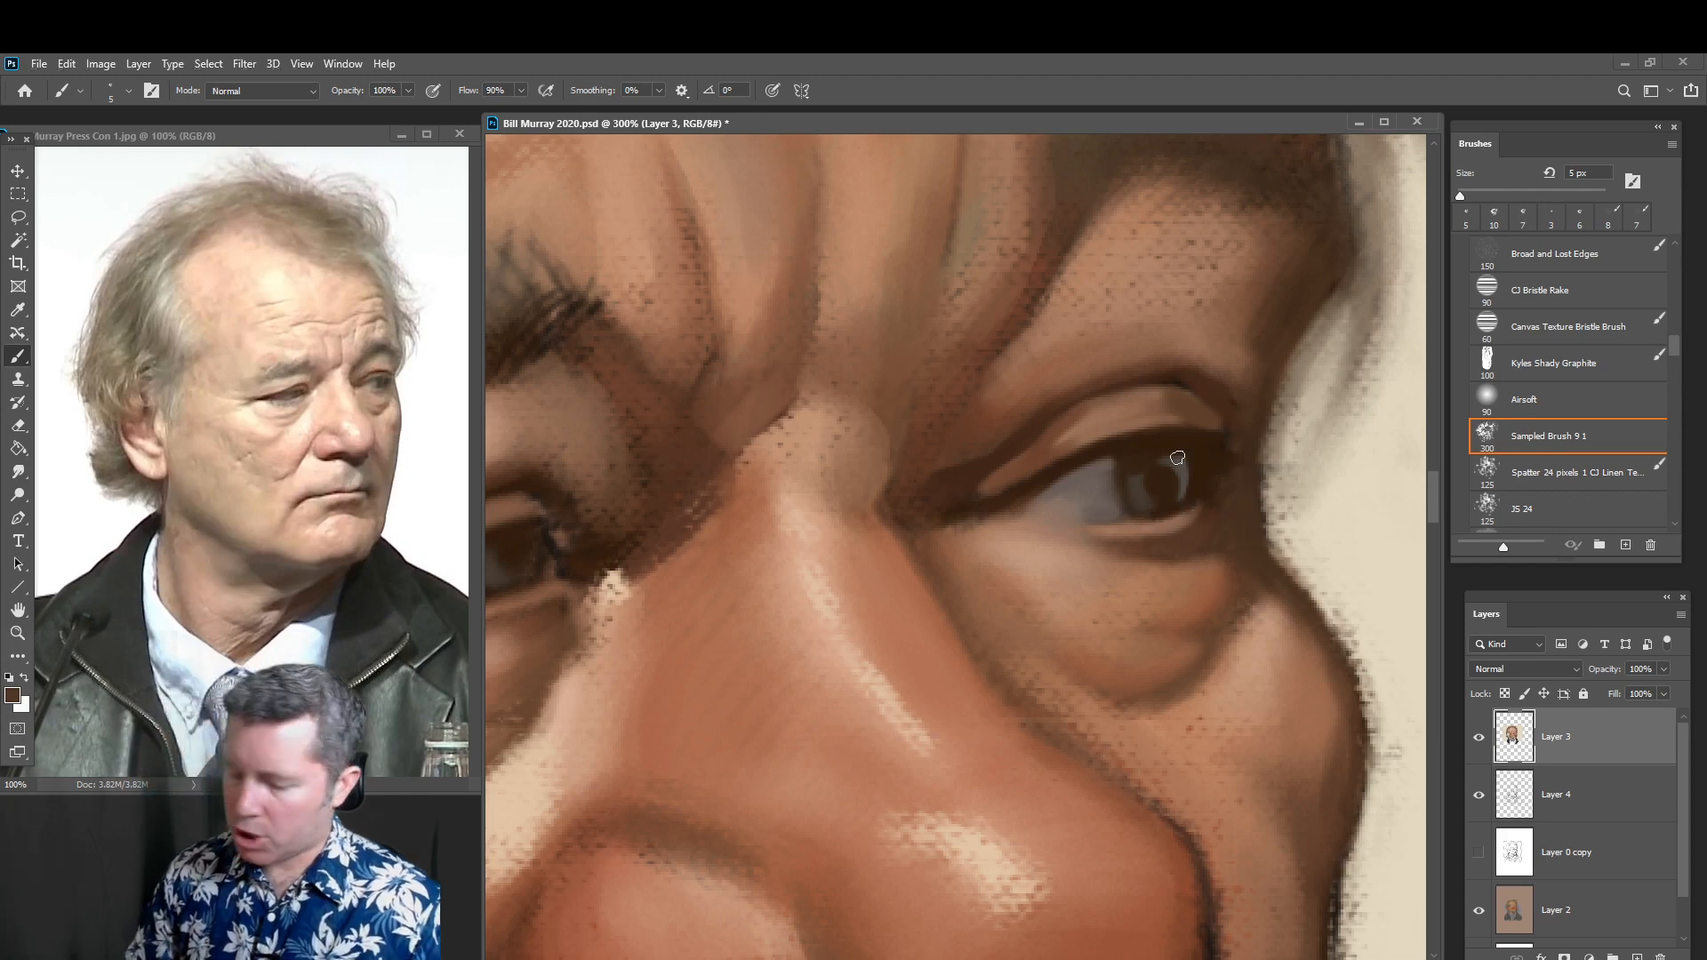
Desaturate the foreground brown to a muted grey-brown and paint cool rim tones along the face edge beside the far eye
left_click(16, 694)
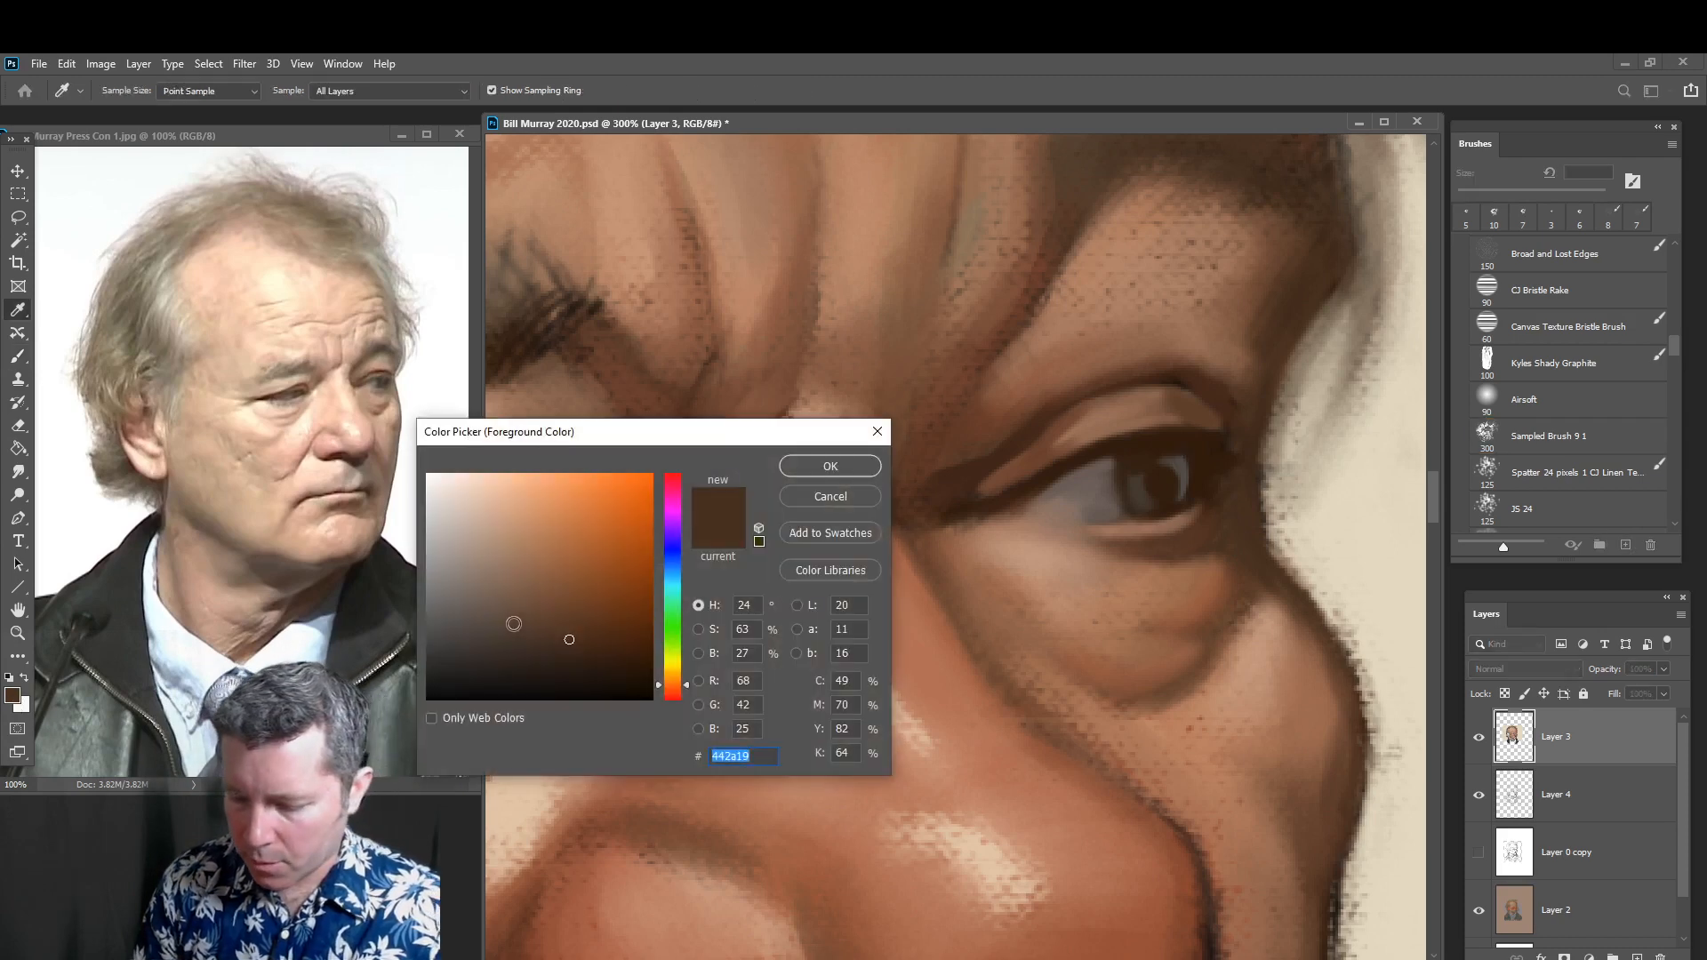
left_click_drag(514, 623, 497, 631)
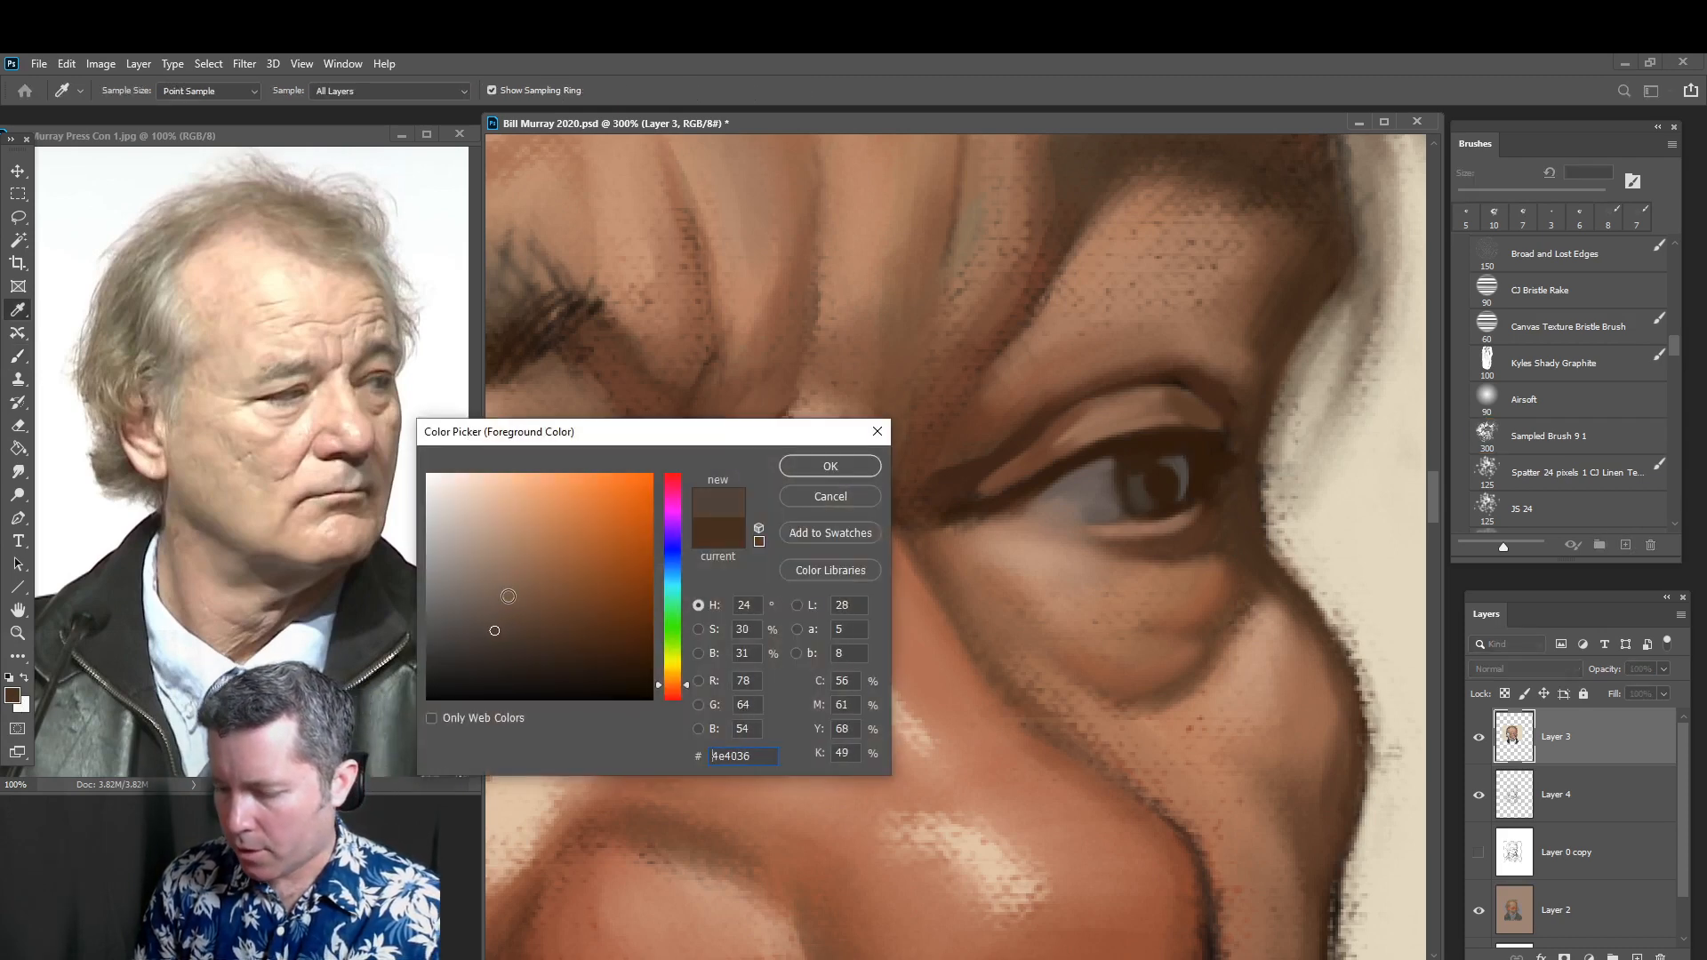
left_click(830, 464)
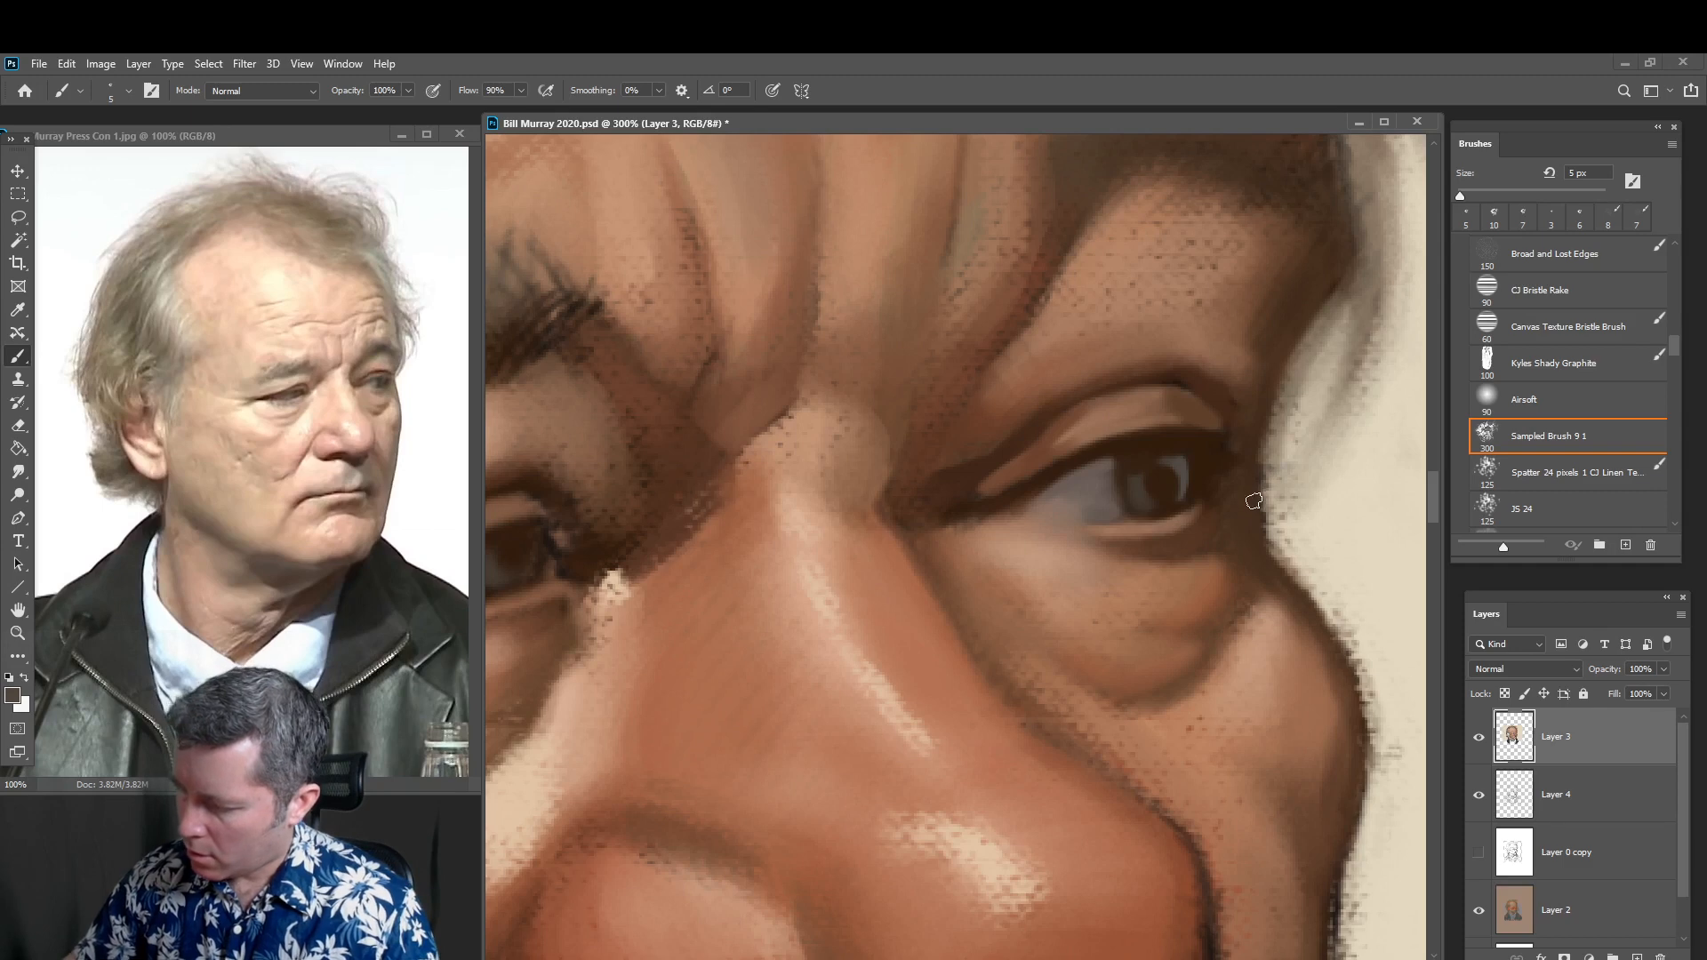
left_click_drag(1251, 490, 1256, 532)
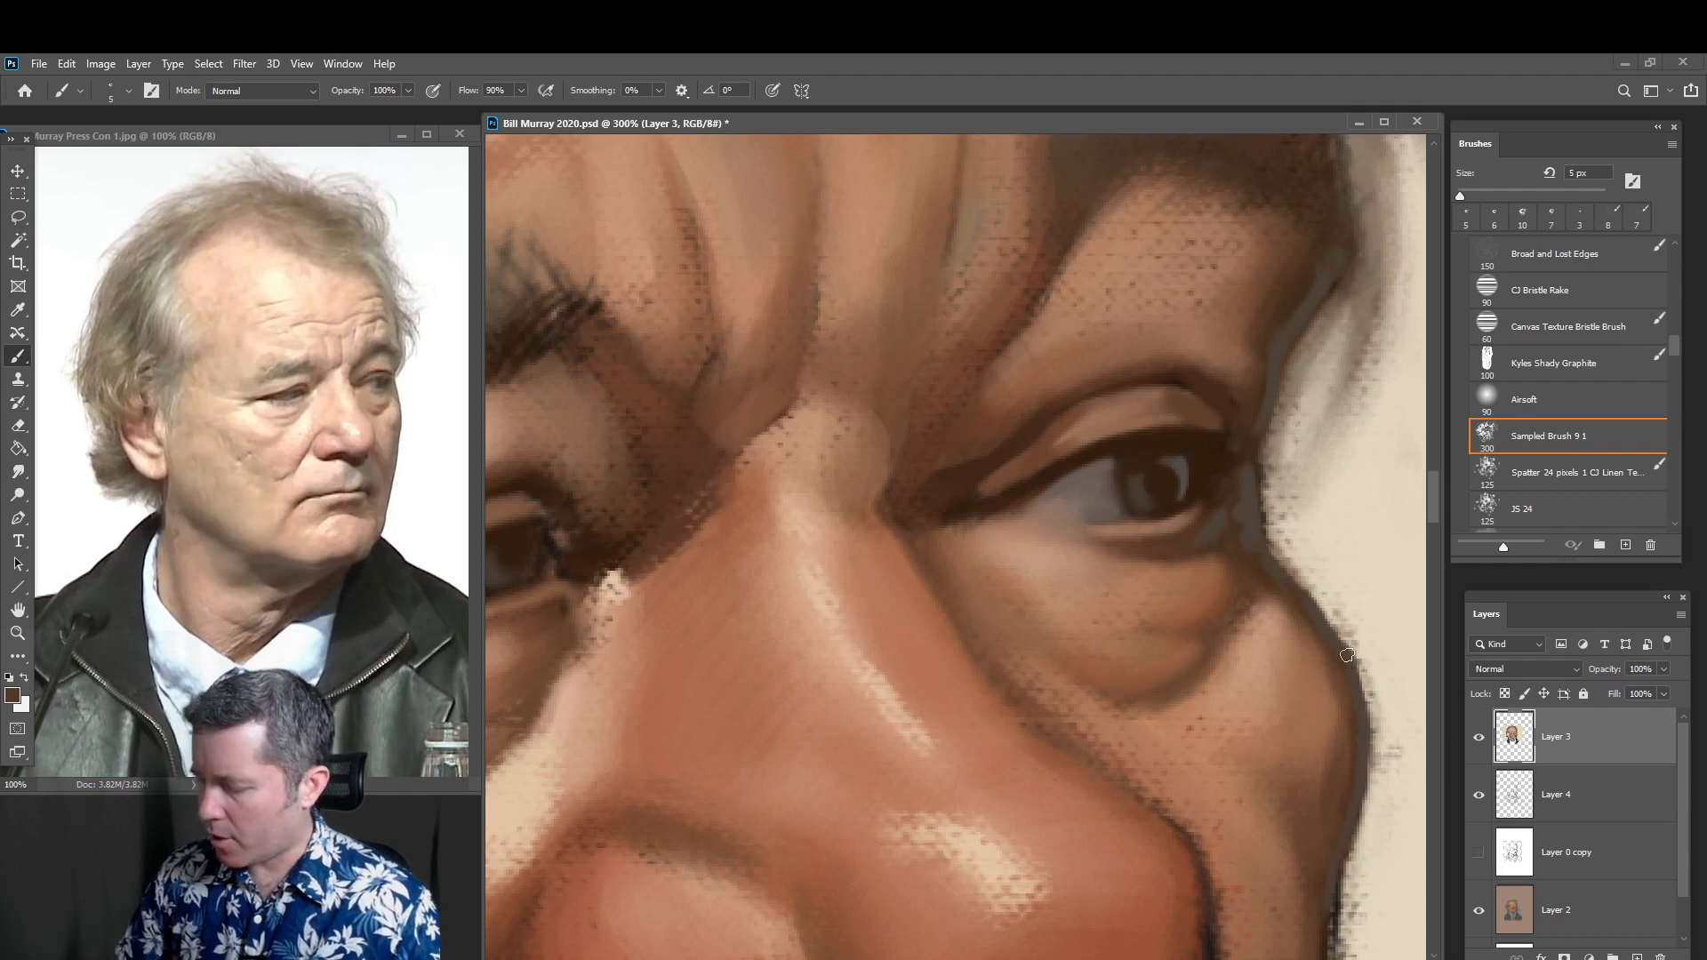
Set the foreground to dark brown 3c2213 and redefine the far cheek's outer contour with a brush up to 7 px
left_click(14, 695)
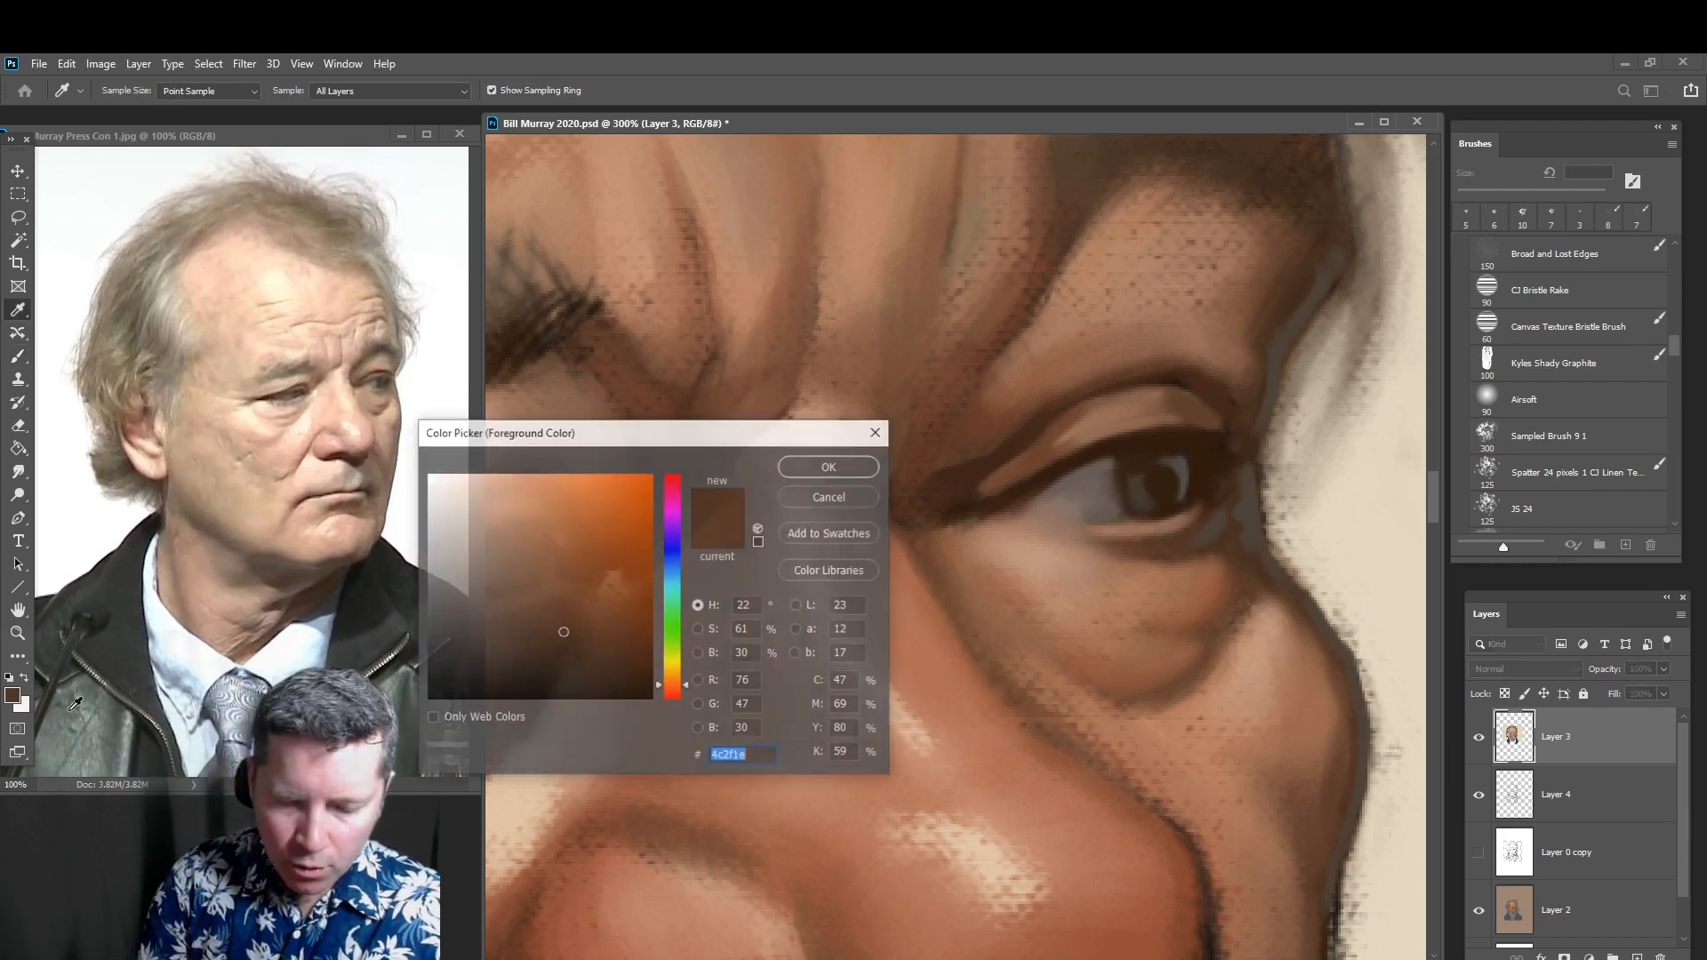
left_click(563, 632)
left_click(822, 472)
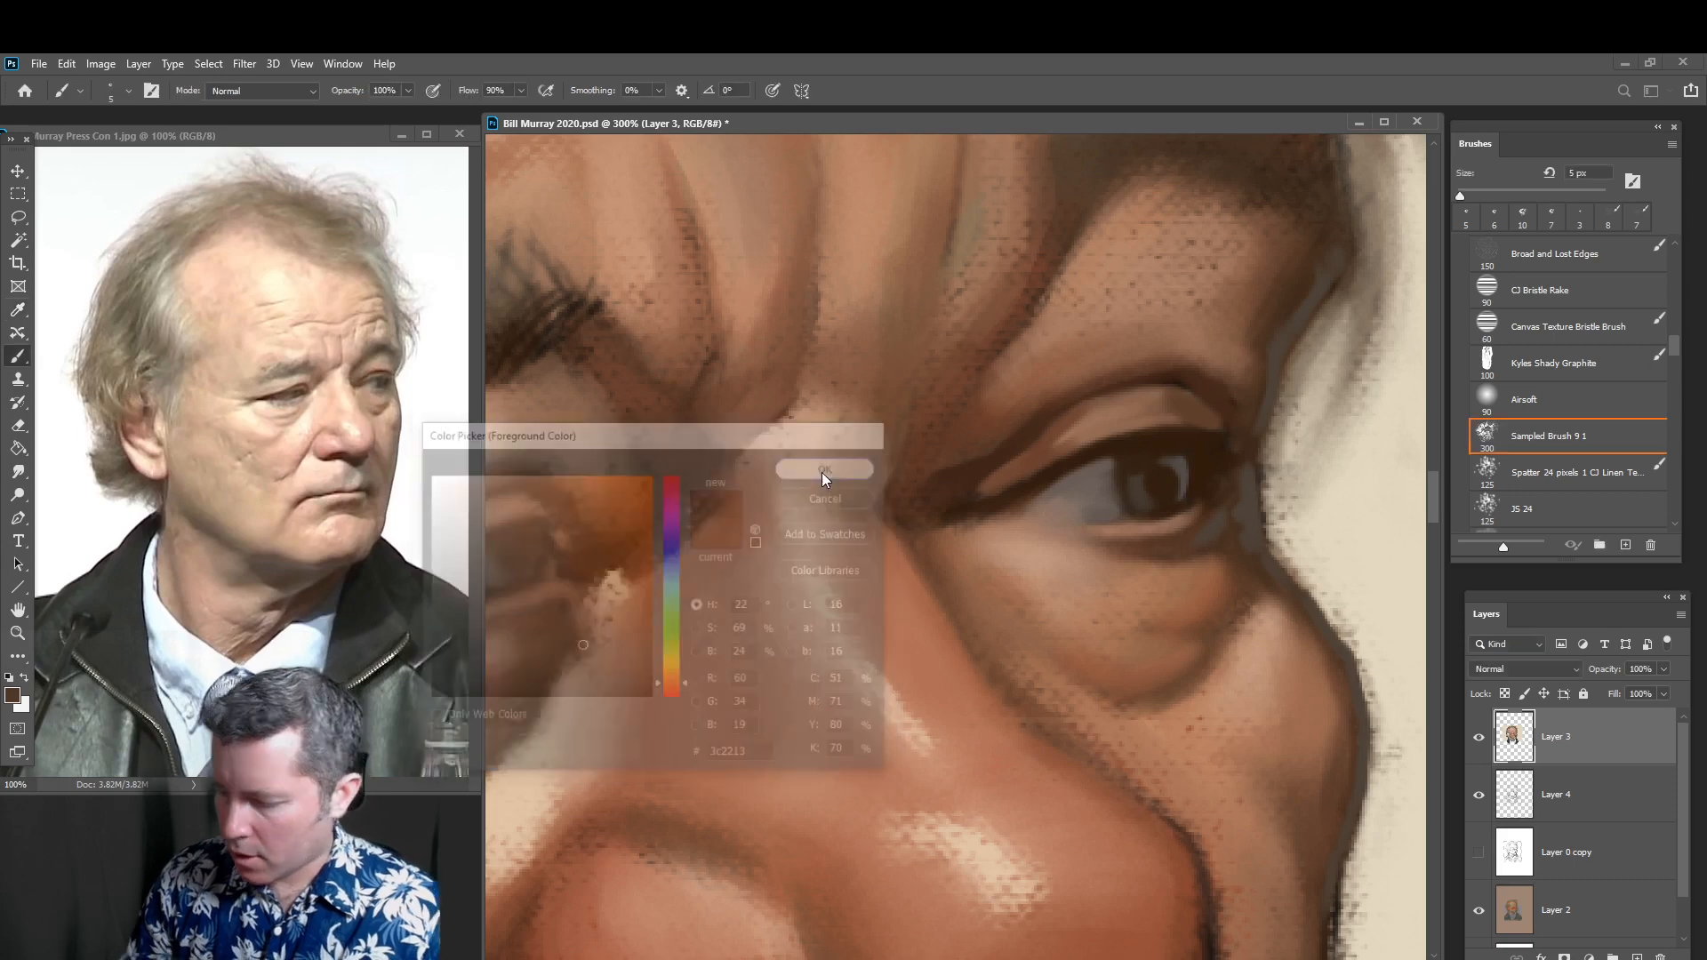
mouse_move(1284, 605)
left_mouse_down()
mouse_move(1314, 635)
mouse_move(1292, 613)
mouse_move(1353, 704)
mouse_move(1322, 657)
mouse_move(1353, 771)
mouse_move(1387, 713)
mouse_move(1352, 736)
mouse_move(1316, 875)
left_mouse_up()
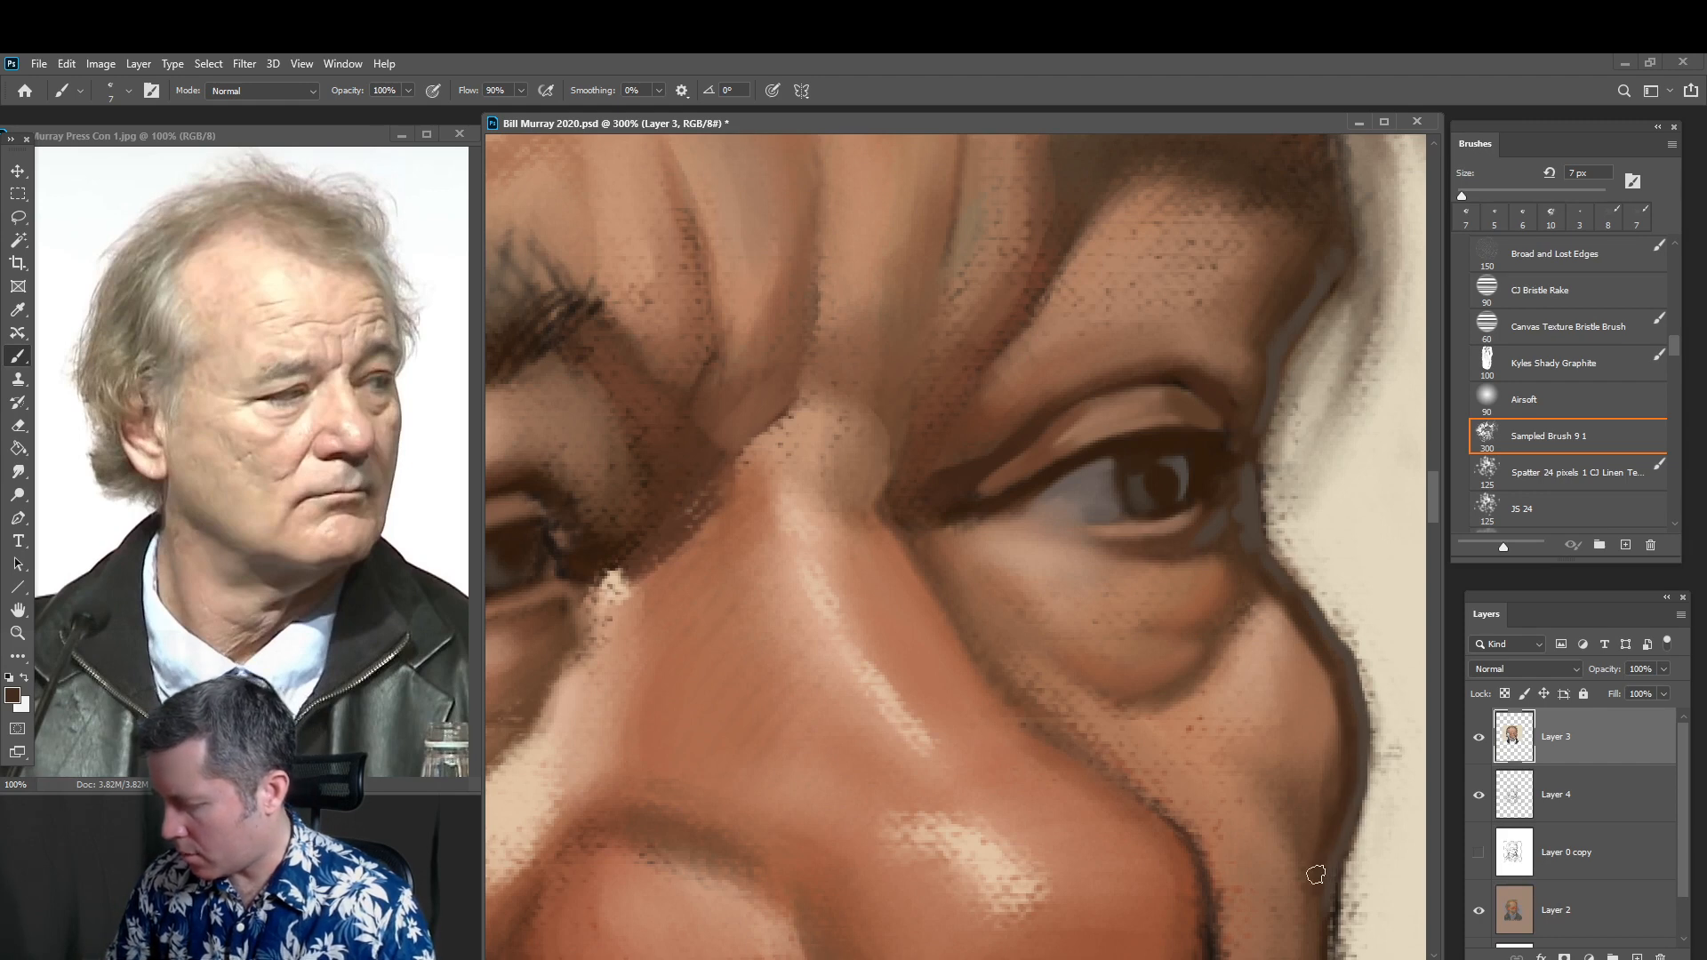
Set the foreground to warm brown 562e16, shade inside the far cheek's edge with a 9 px brush, and sample the adjacent cheek tone
left_click(14, 696)
left_click(593, 623)
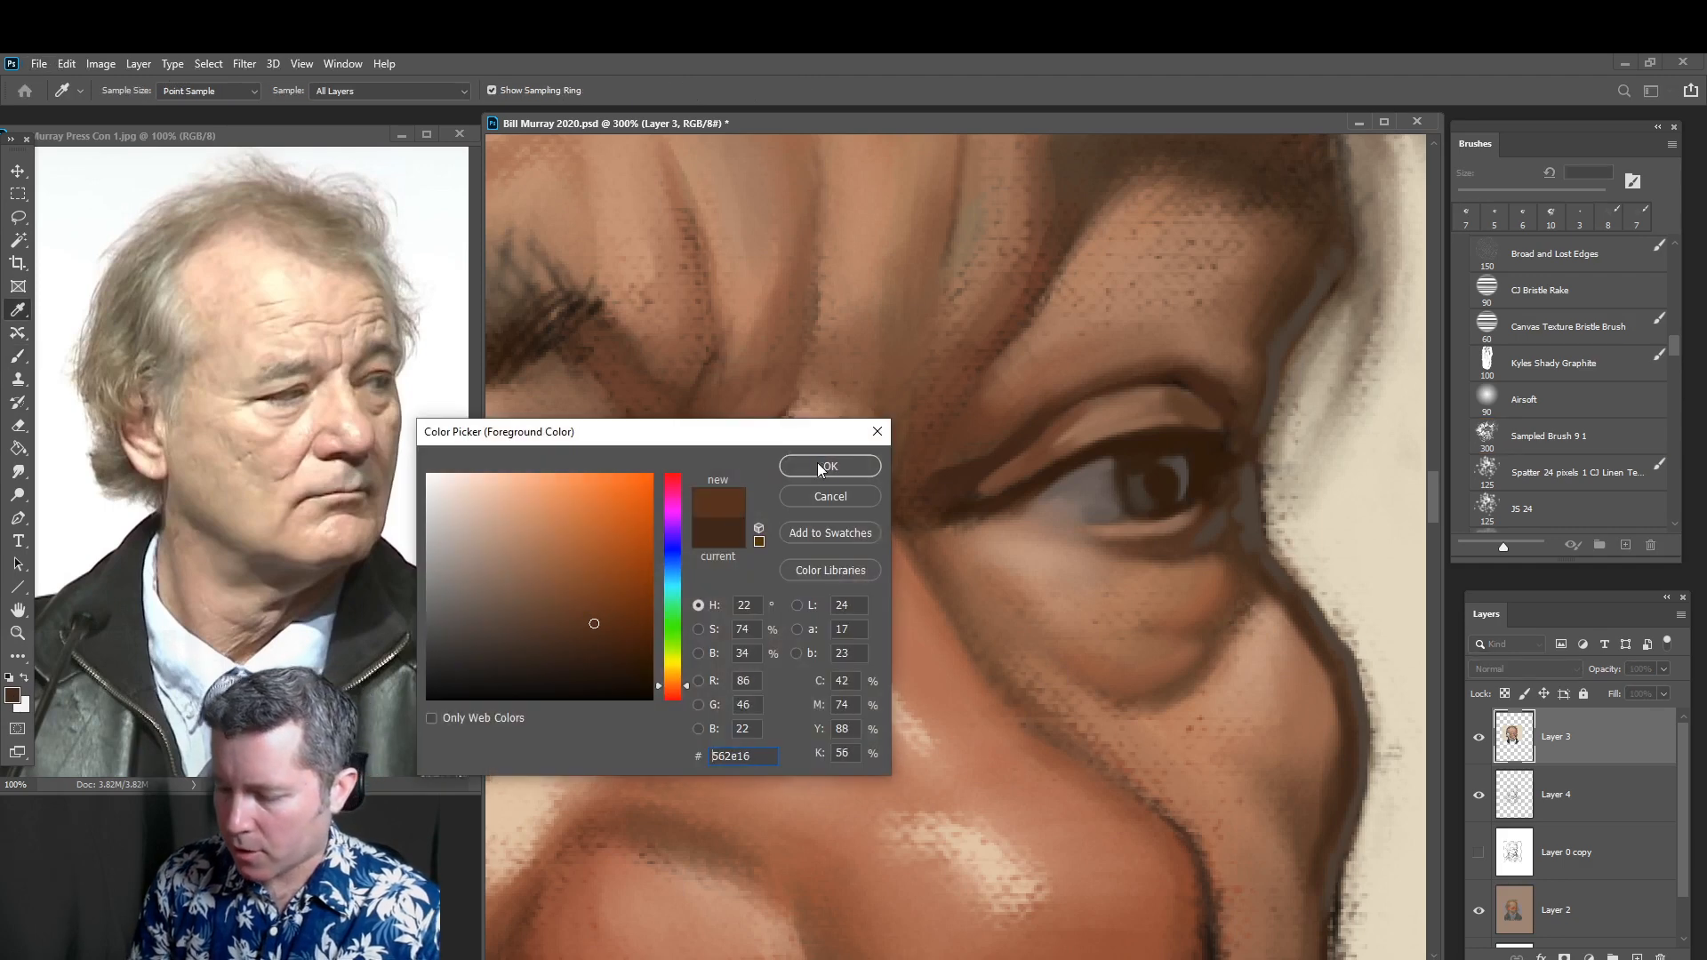
left_click(821, 466)
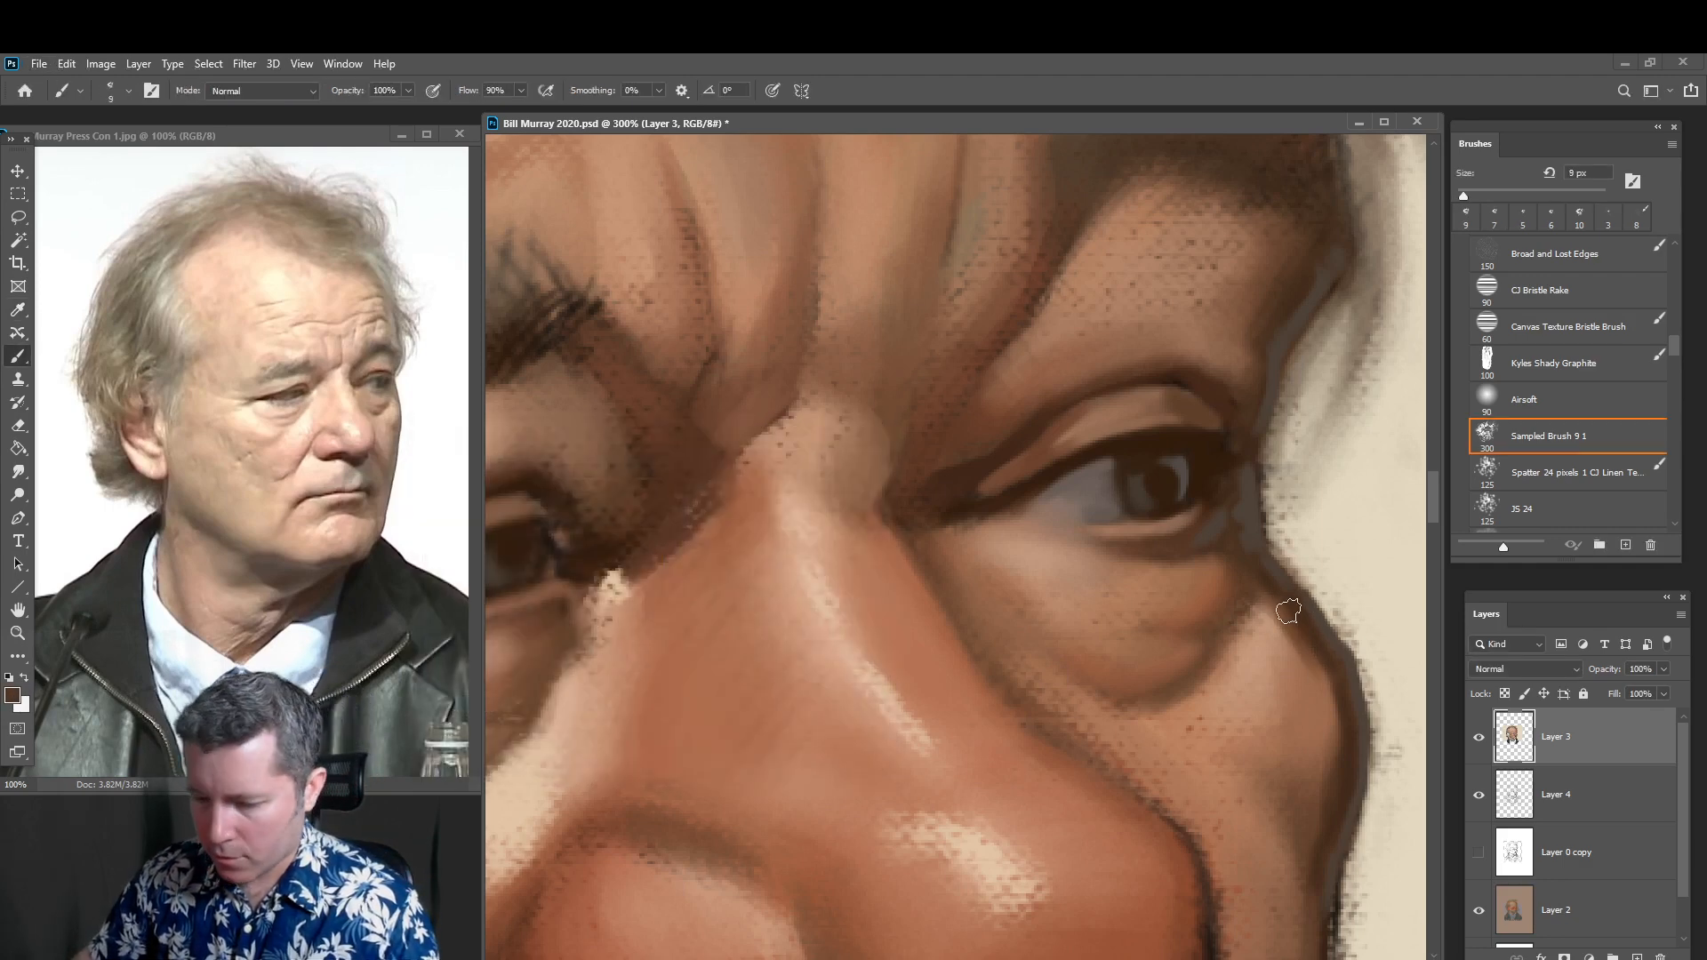
mouse_move(1319, 600)
left_mouse_down()
mouse_move(1341, 747)
mouse_move(1327, 717)
mouse_move(1317, 766)
mouse_move(1338, 749)
mouse_move(1323, 824)
mouse_move(1306, 800)
mouse_move(1305, 875)
left_mouse_up()
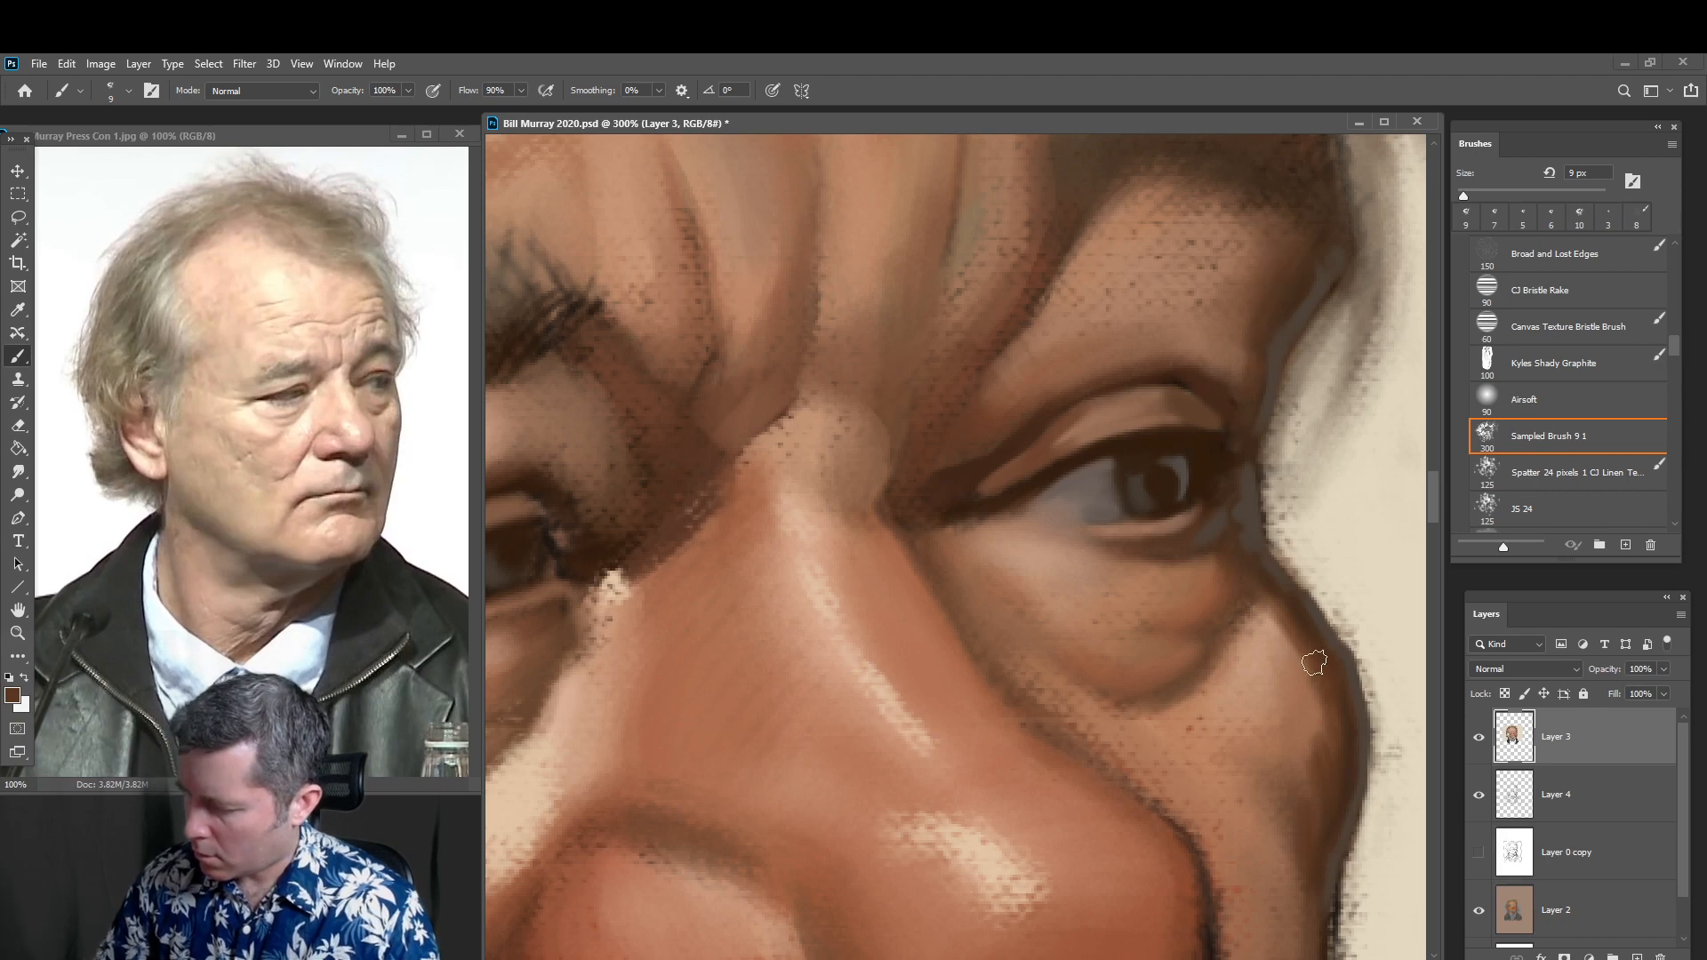
left_click(1290, 724, "alt")
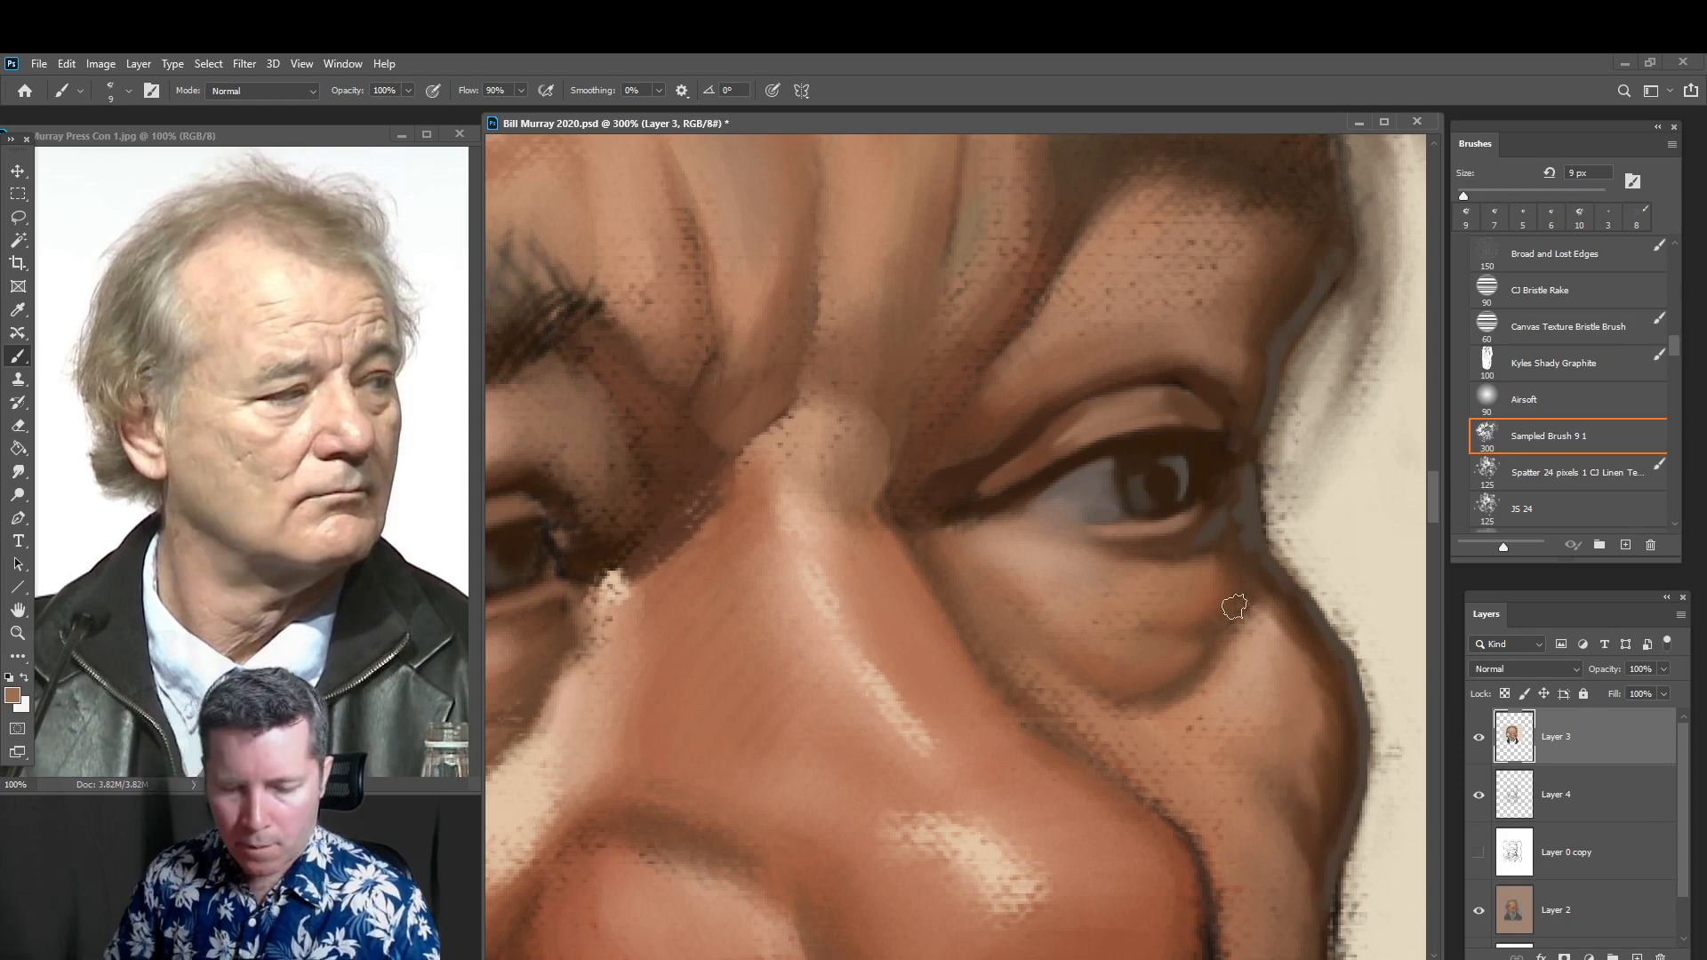
Examine the portrait against the reference photo at 50% to 100% zoom, checking the far eye, cheek and forehead
left_click(18, 633)
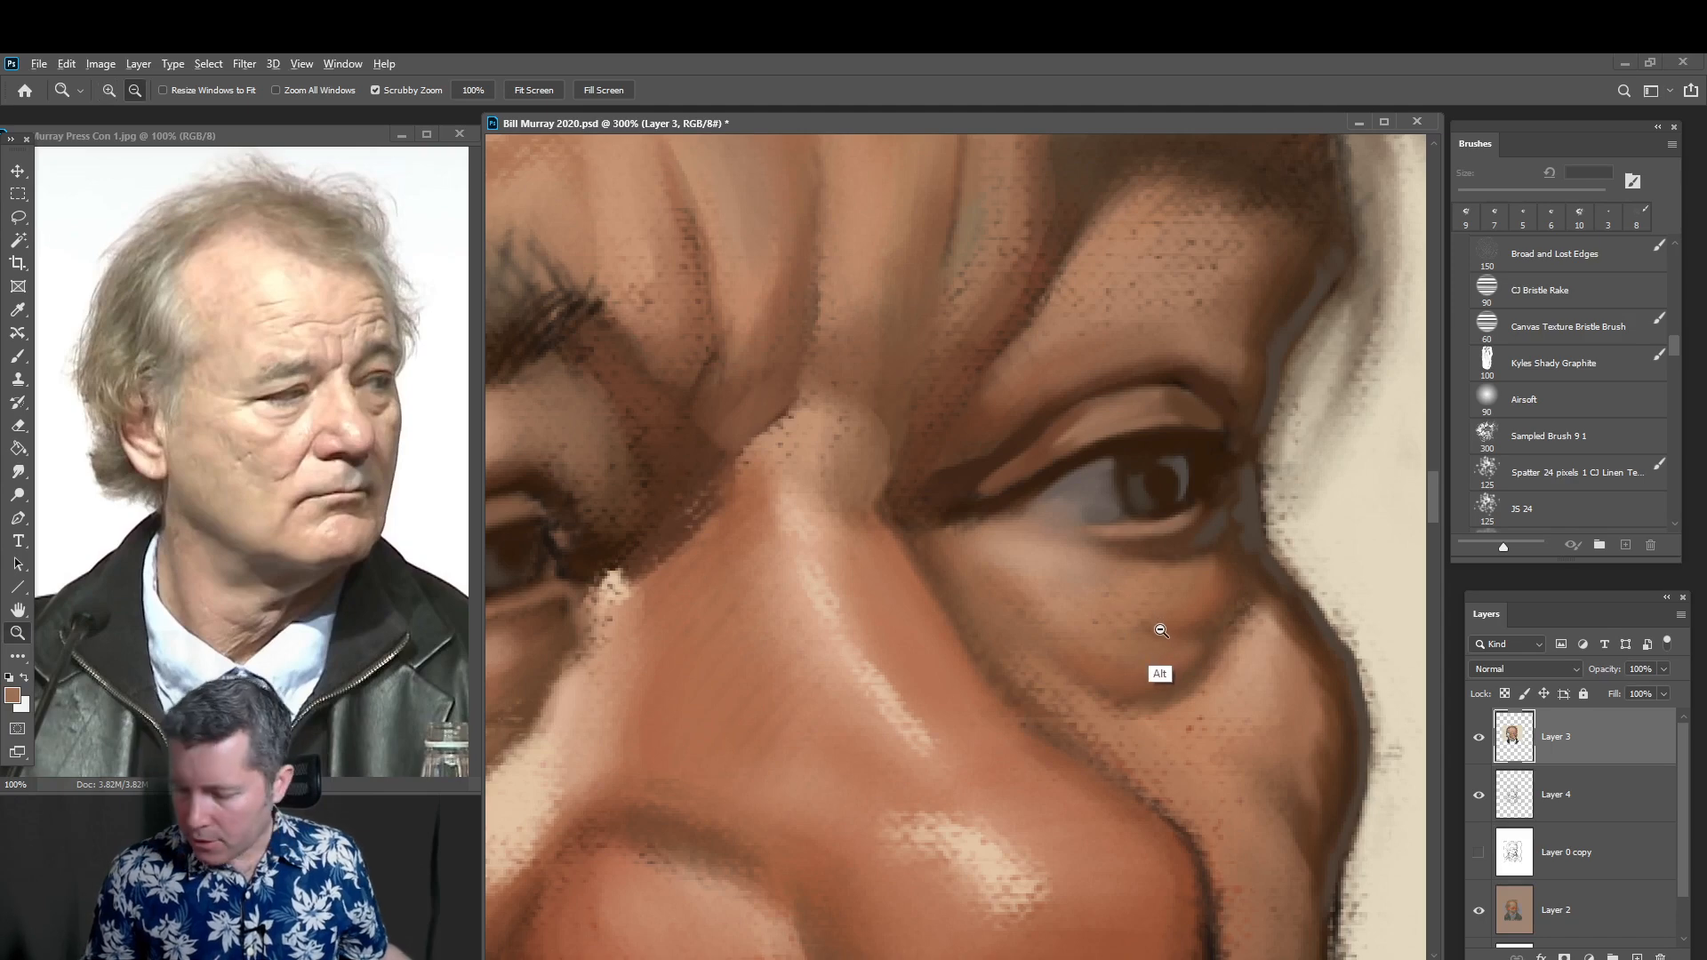
left_click(1154, 627, "alt")
left_click(1158, 691, "alt")
left_click(1159, 691, "alt")
left_click(1160, 686)
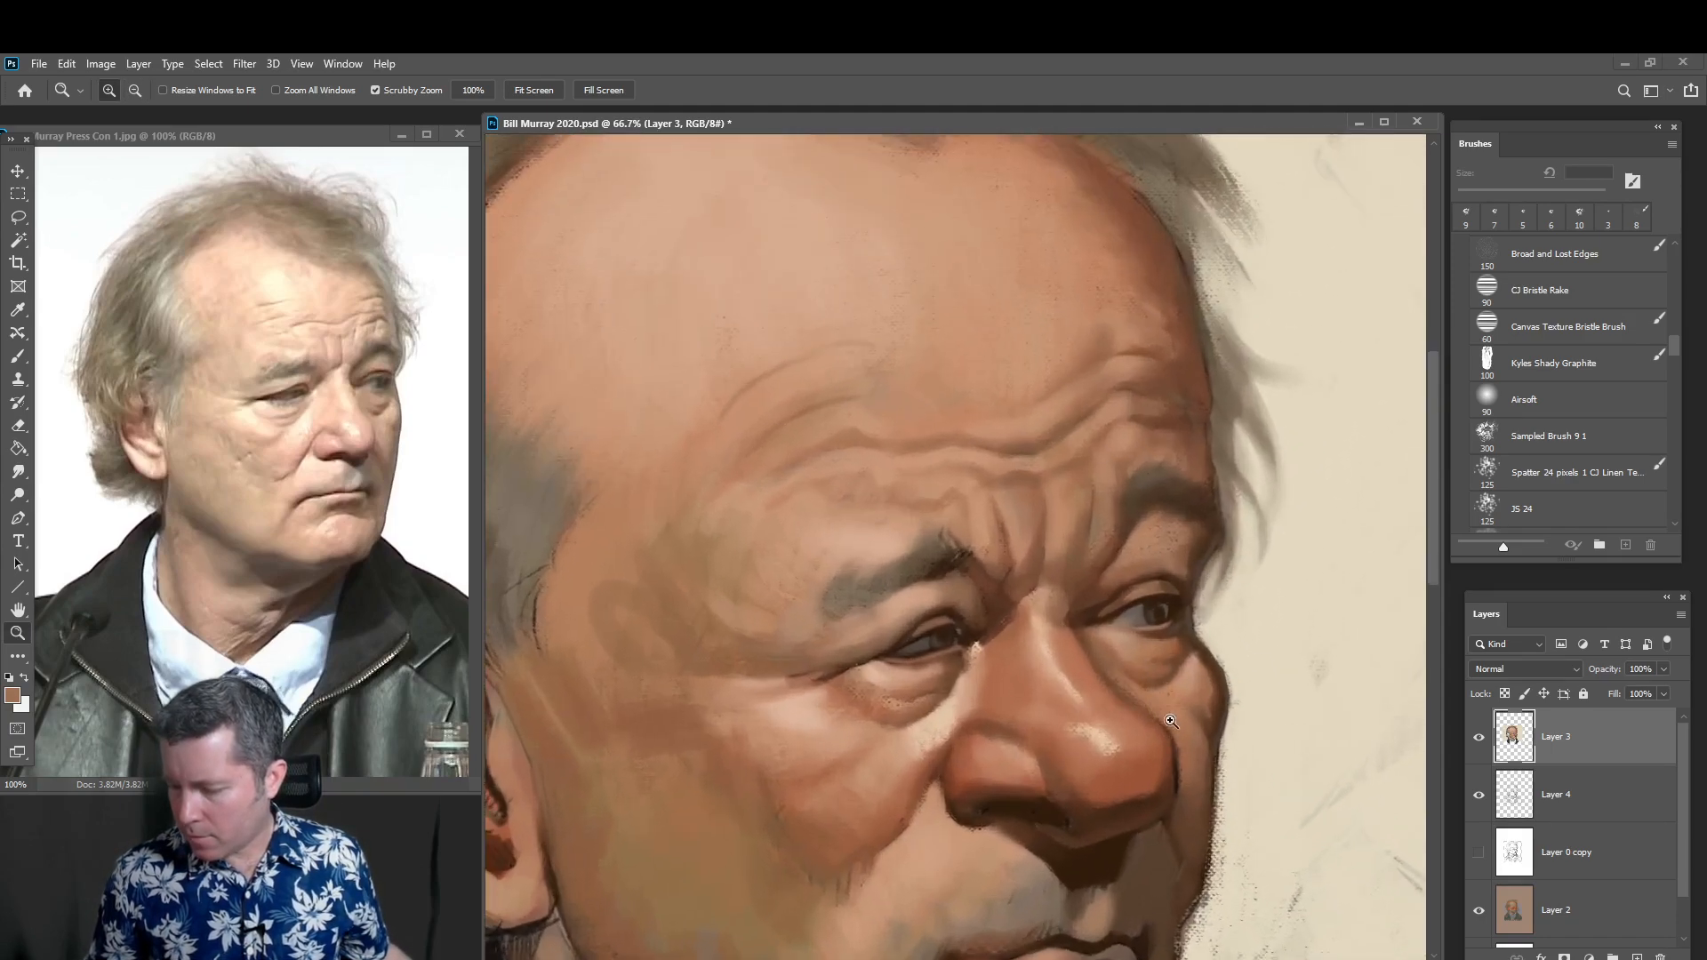
left_click_drag(1211, 695, 1209, 639)
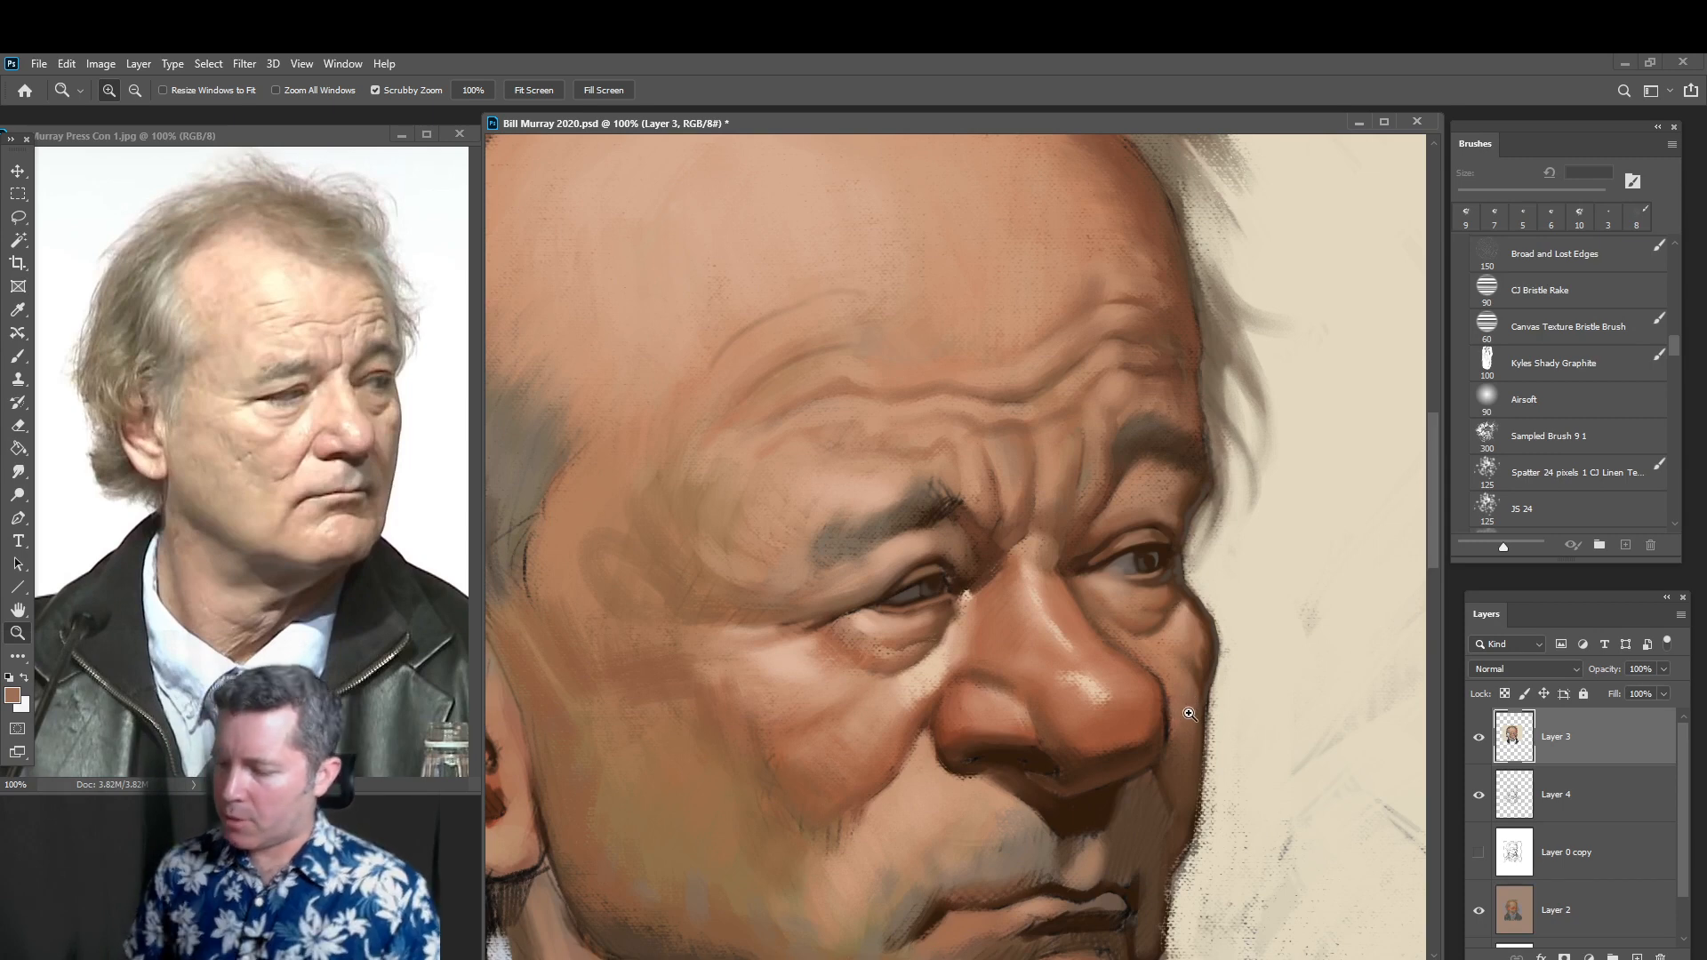
left_click(29, 363)
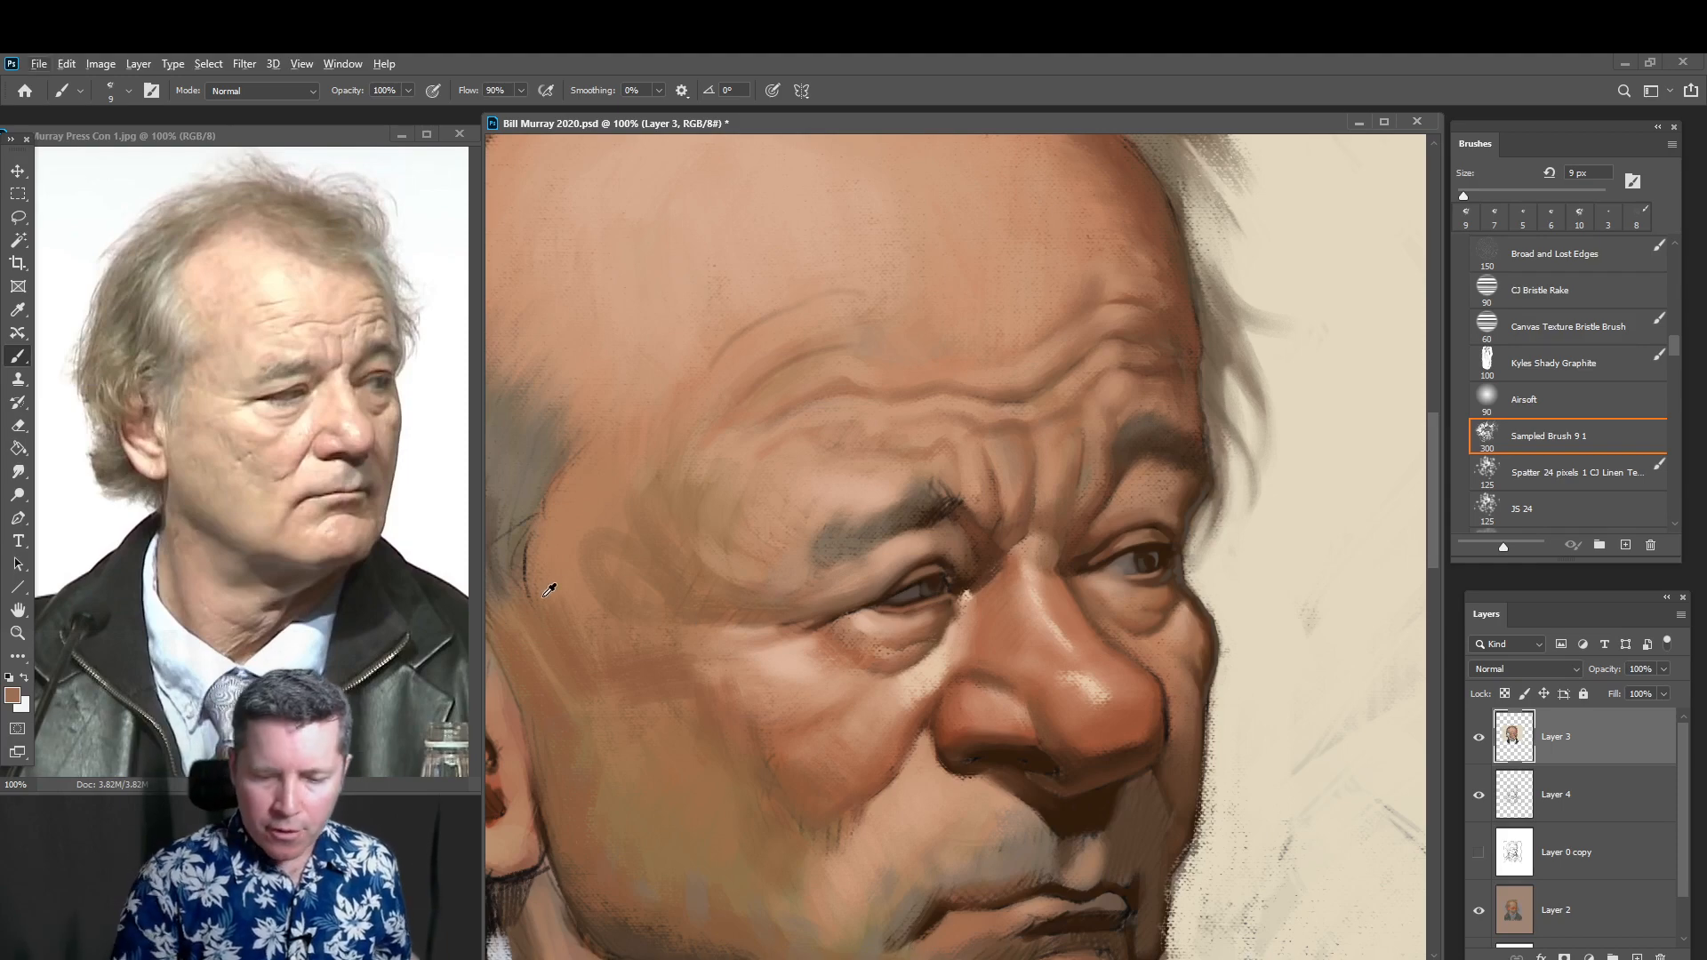
key("z")
left_click(998, 711, "alt")
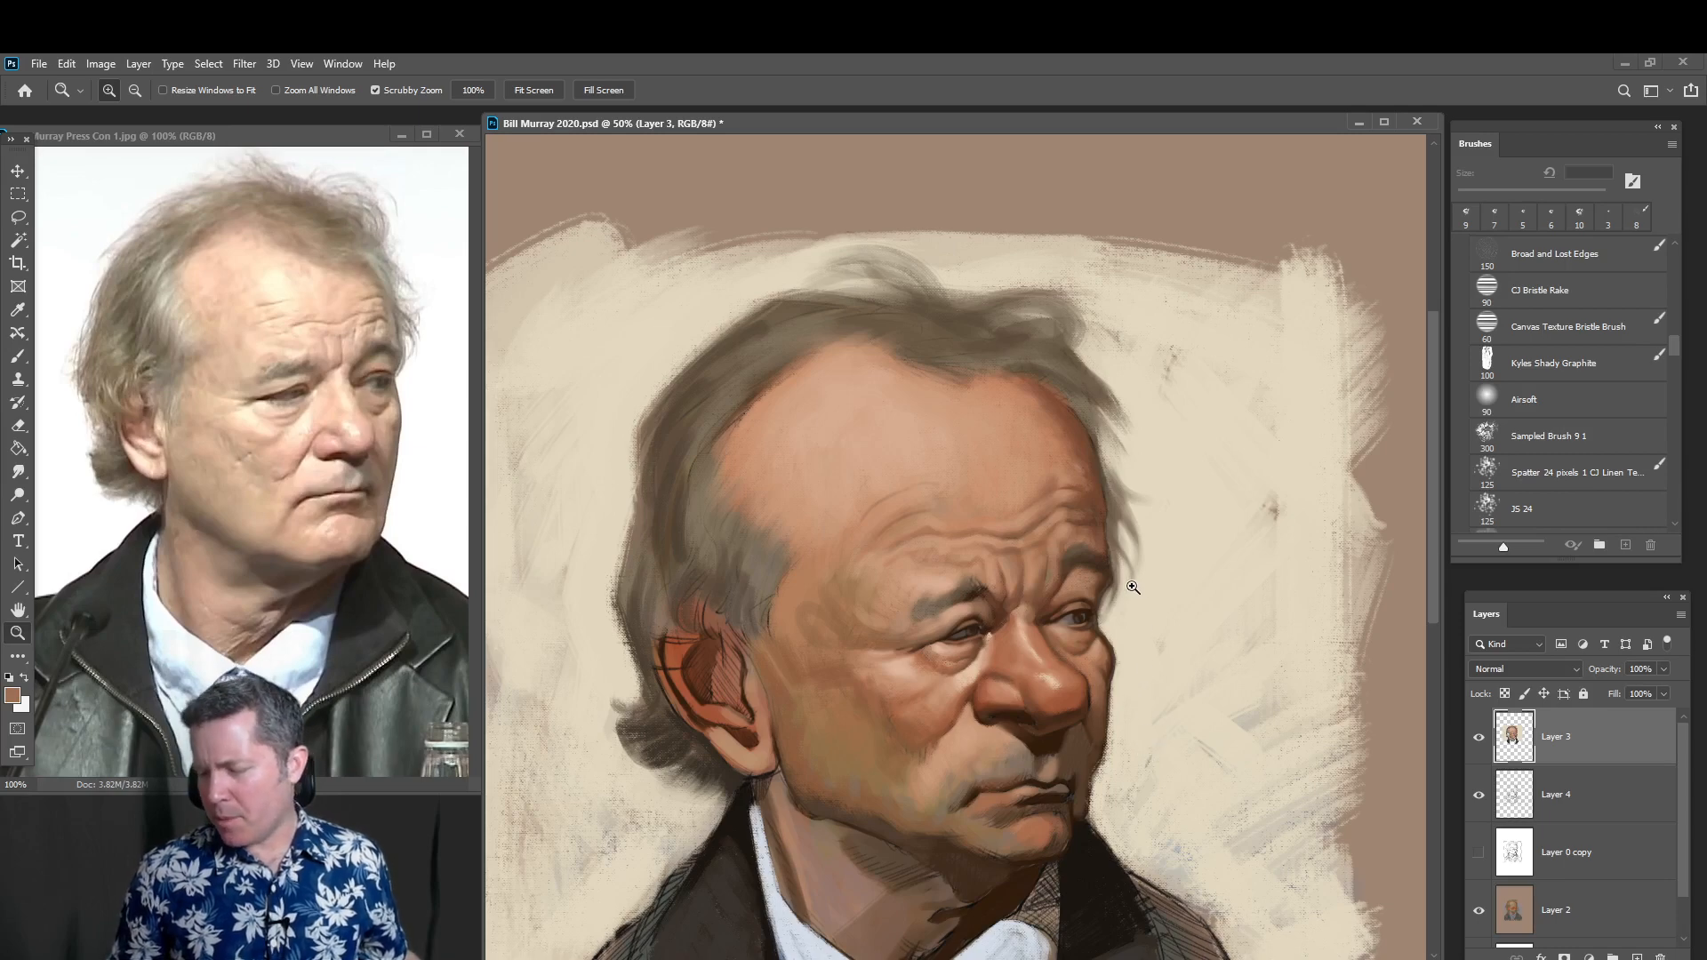
left_click(1105, 592)
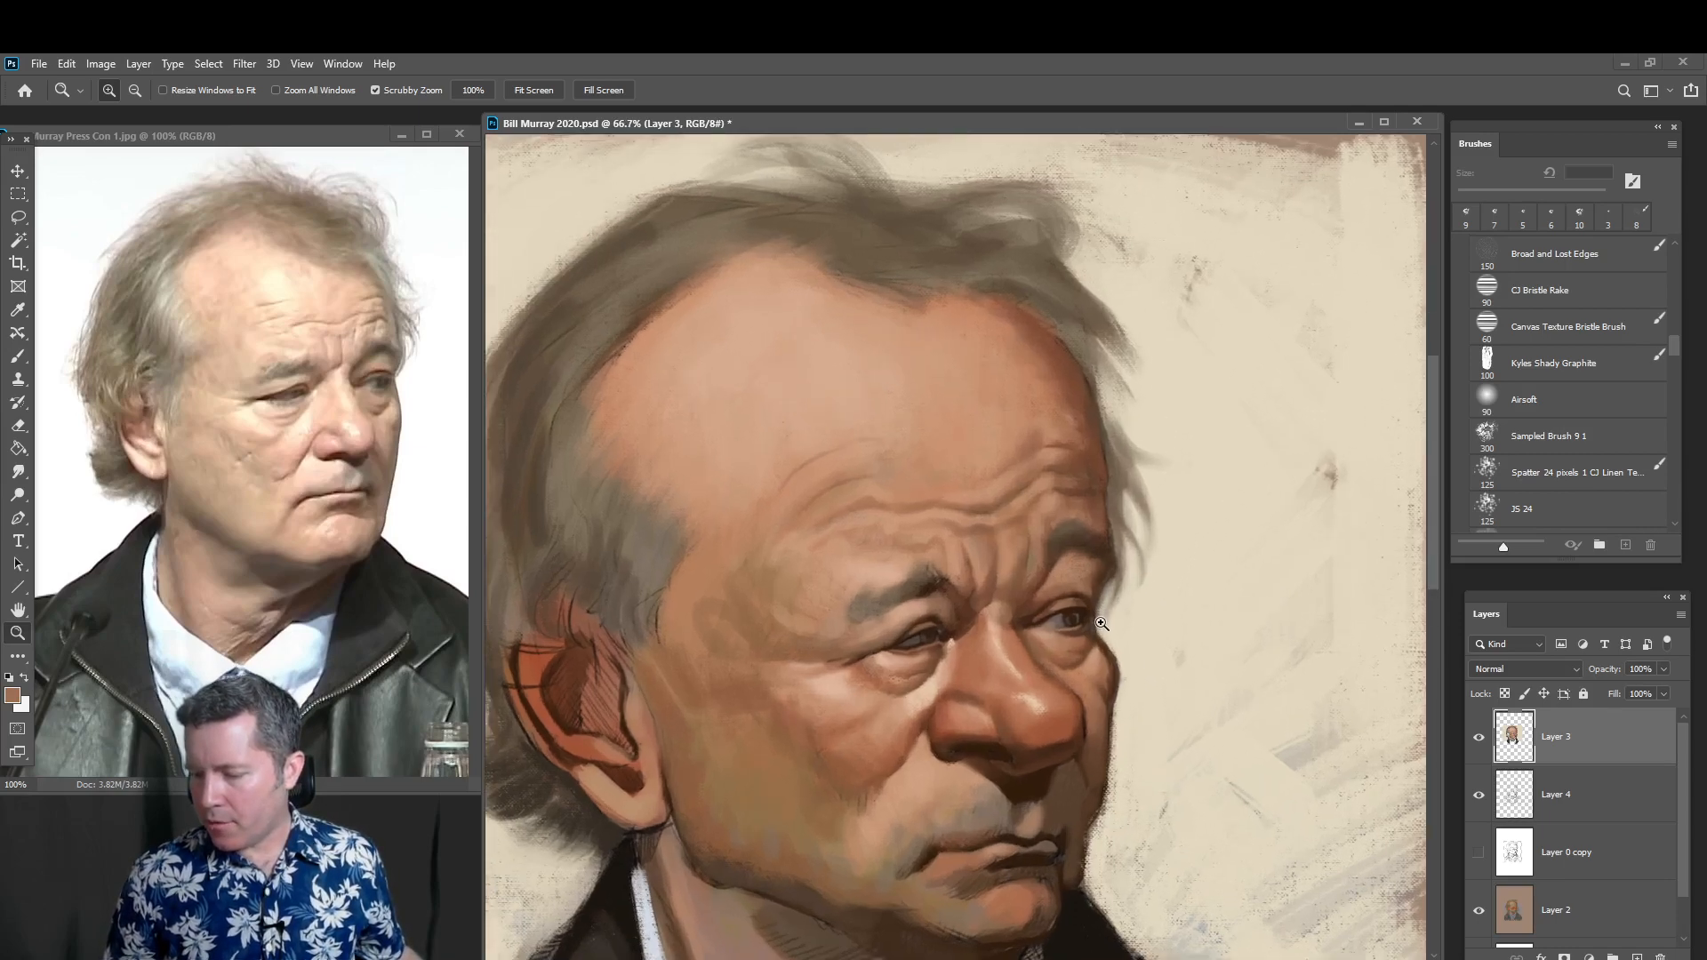
key("b")
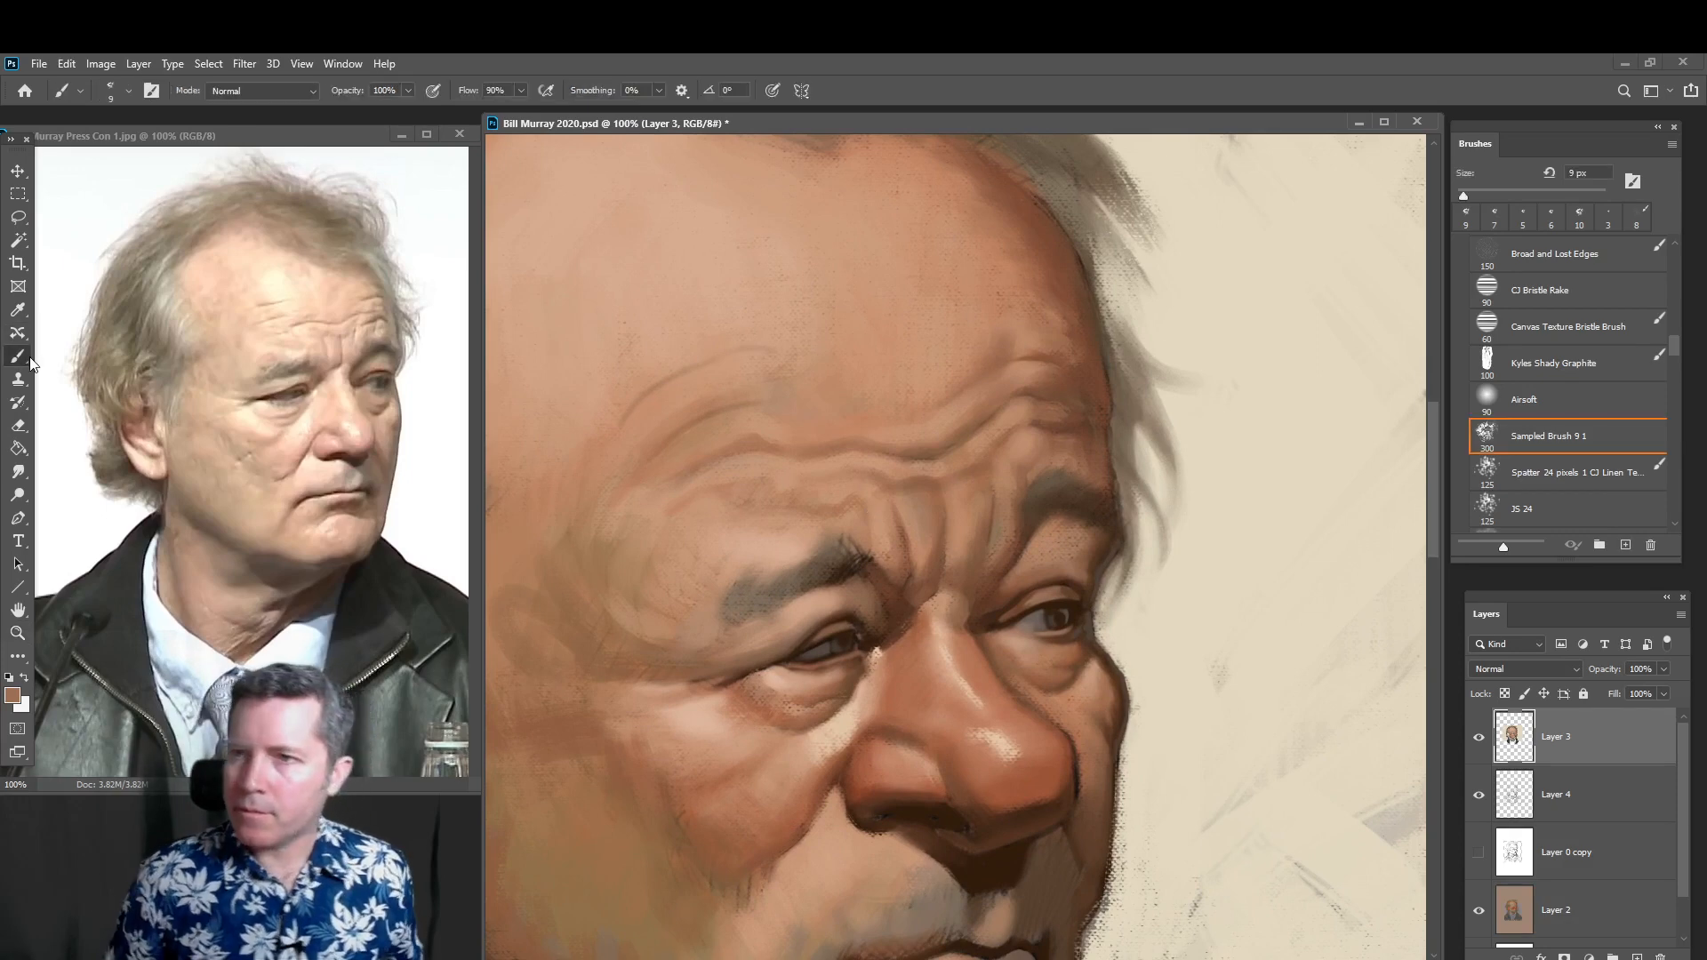
left_click_drag(1135, 481, 1231, 573)
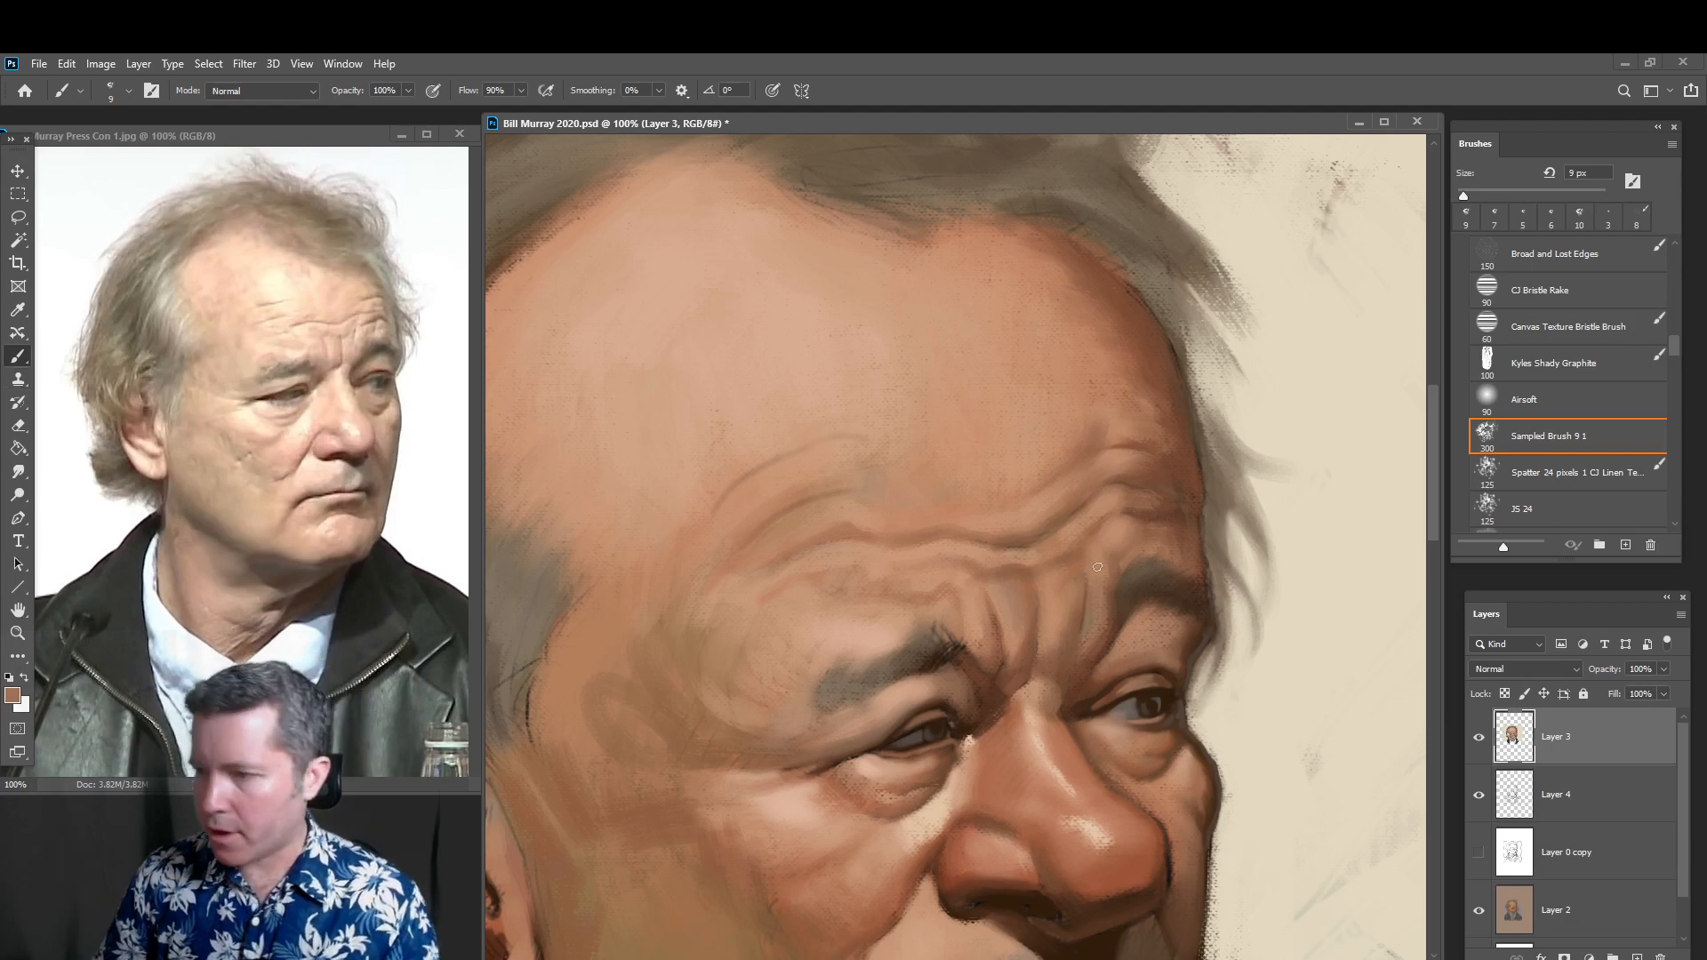
With a 25 px brush and sampled brown darkened to 643c28, shade the face edge beside the far eyebrow
key("bracketright")
key("bracketright")
key("bracketright")
key("bracketright")
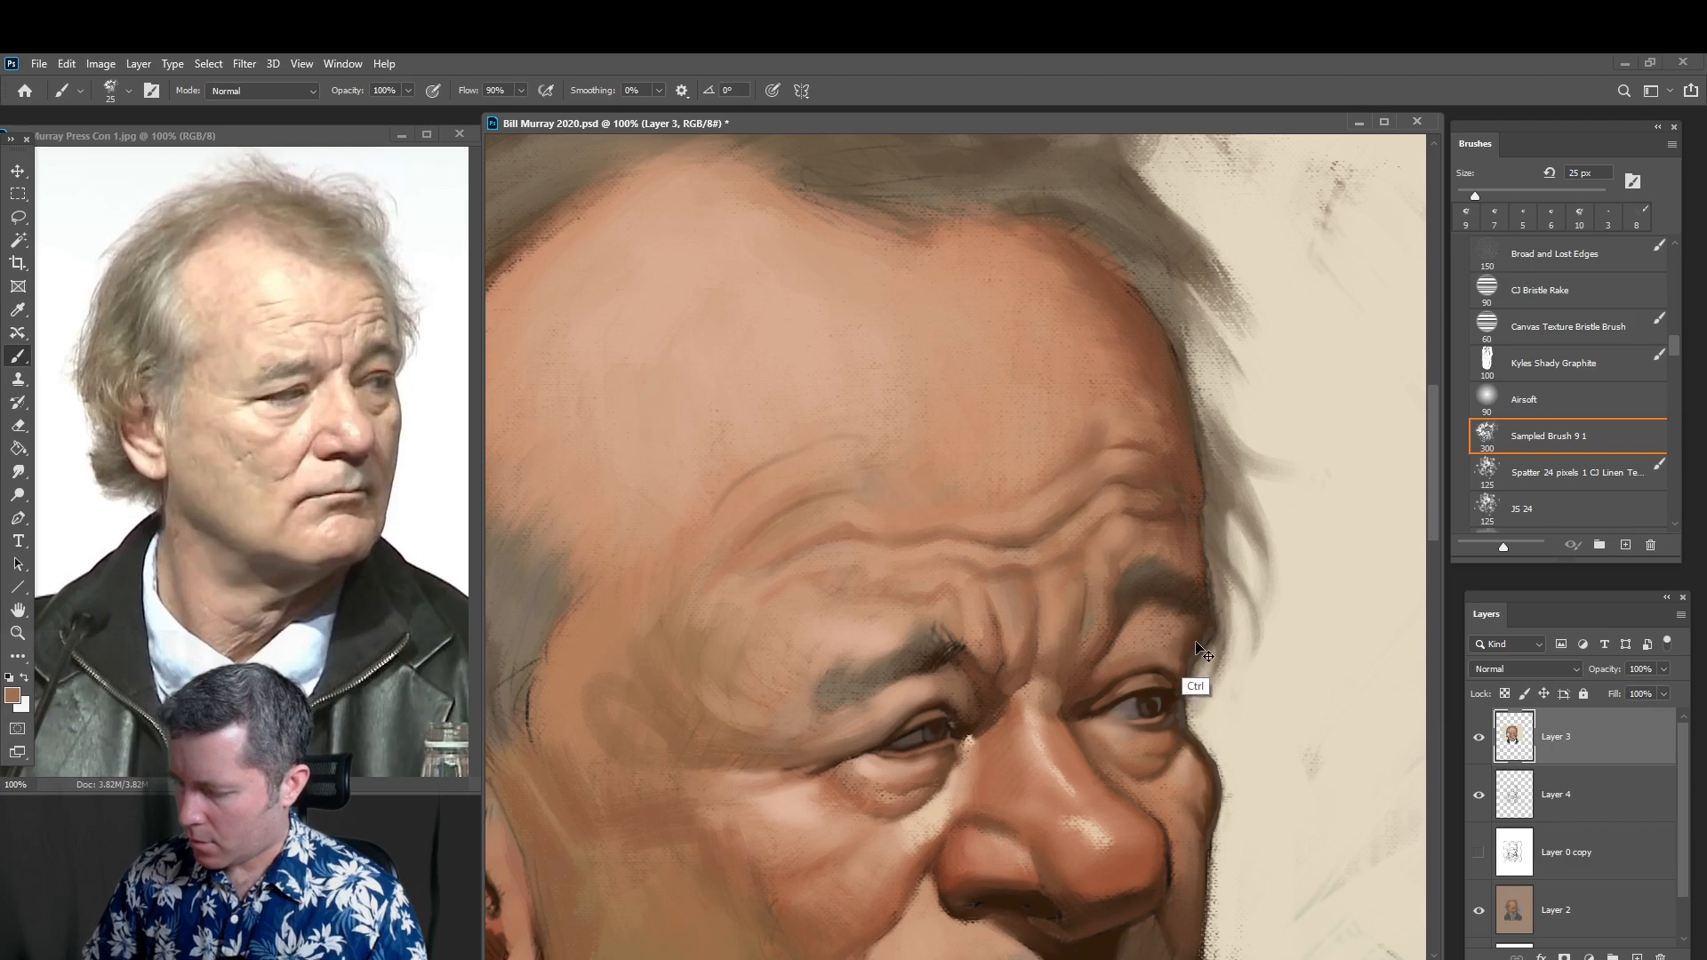
left_click(1205, 634, "alt")
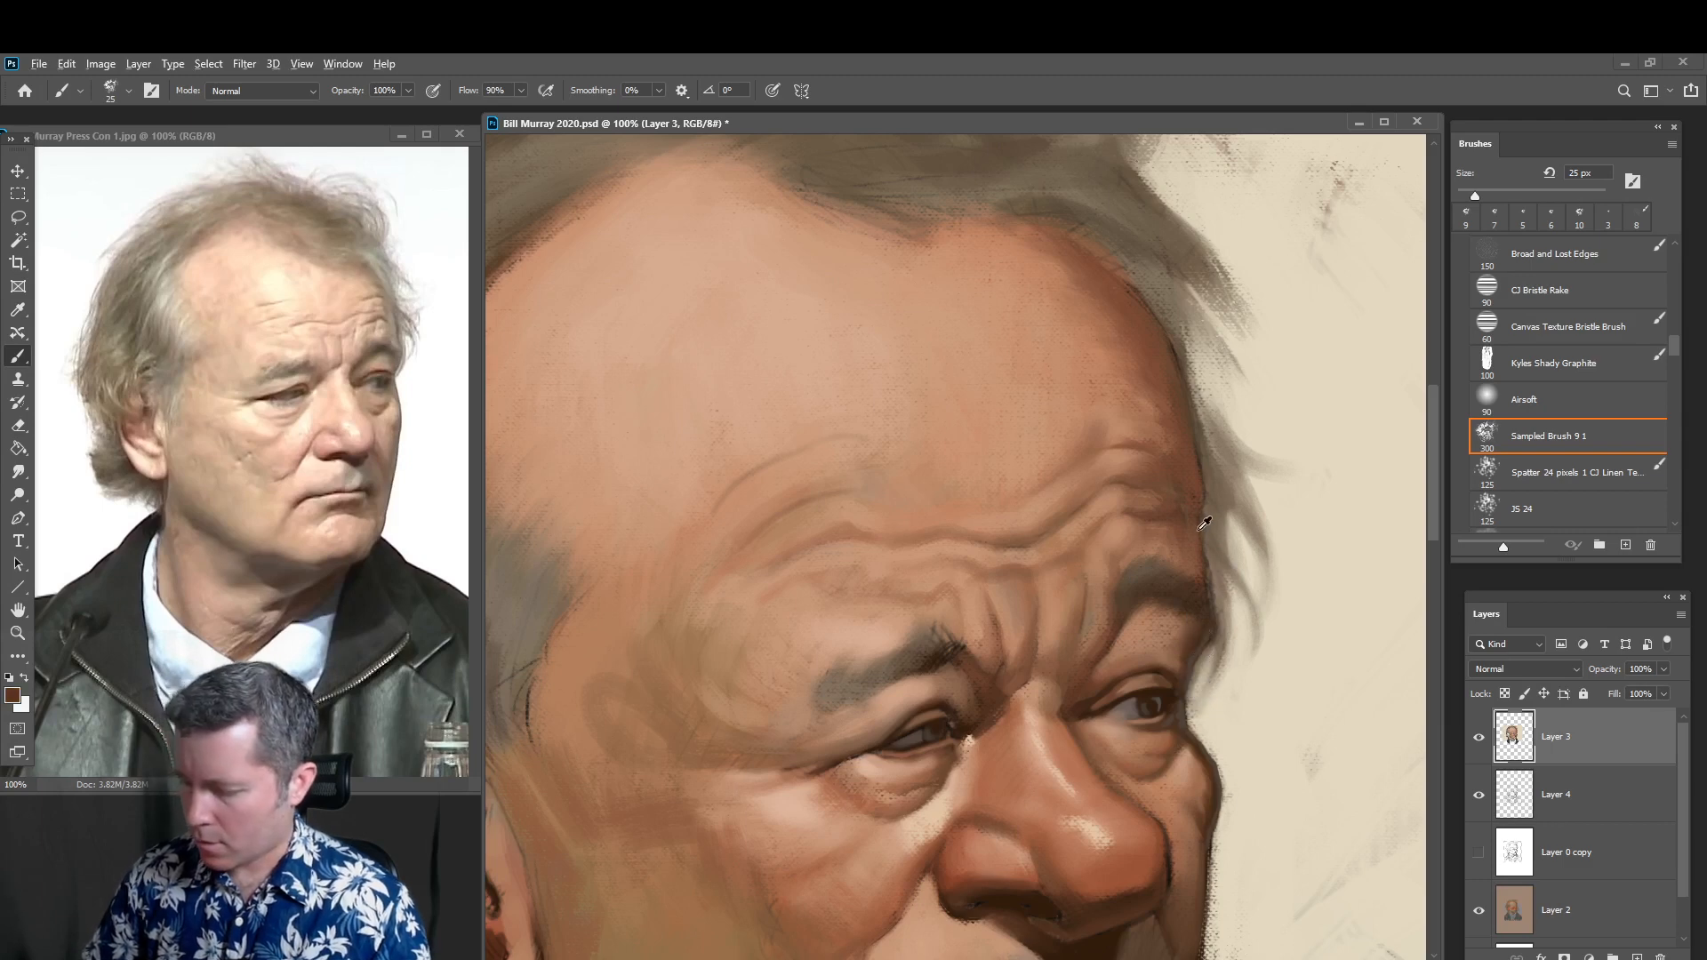
left_click(1202, 531, "alt")
left_click(12, 691)
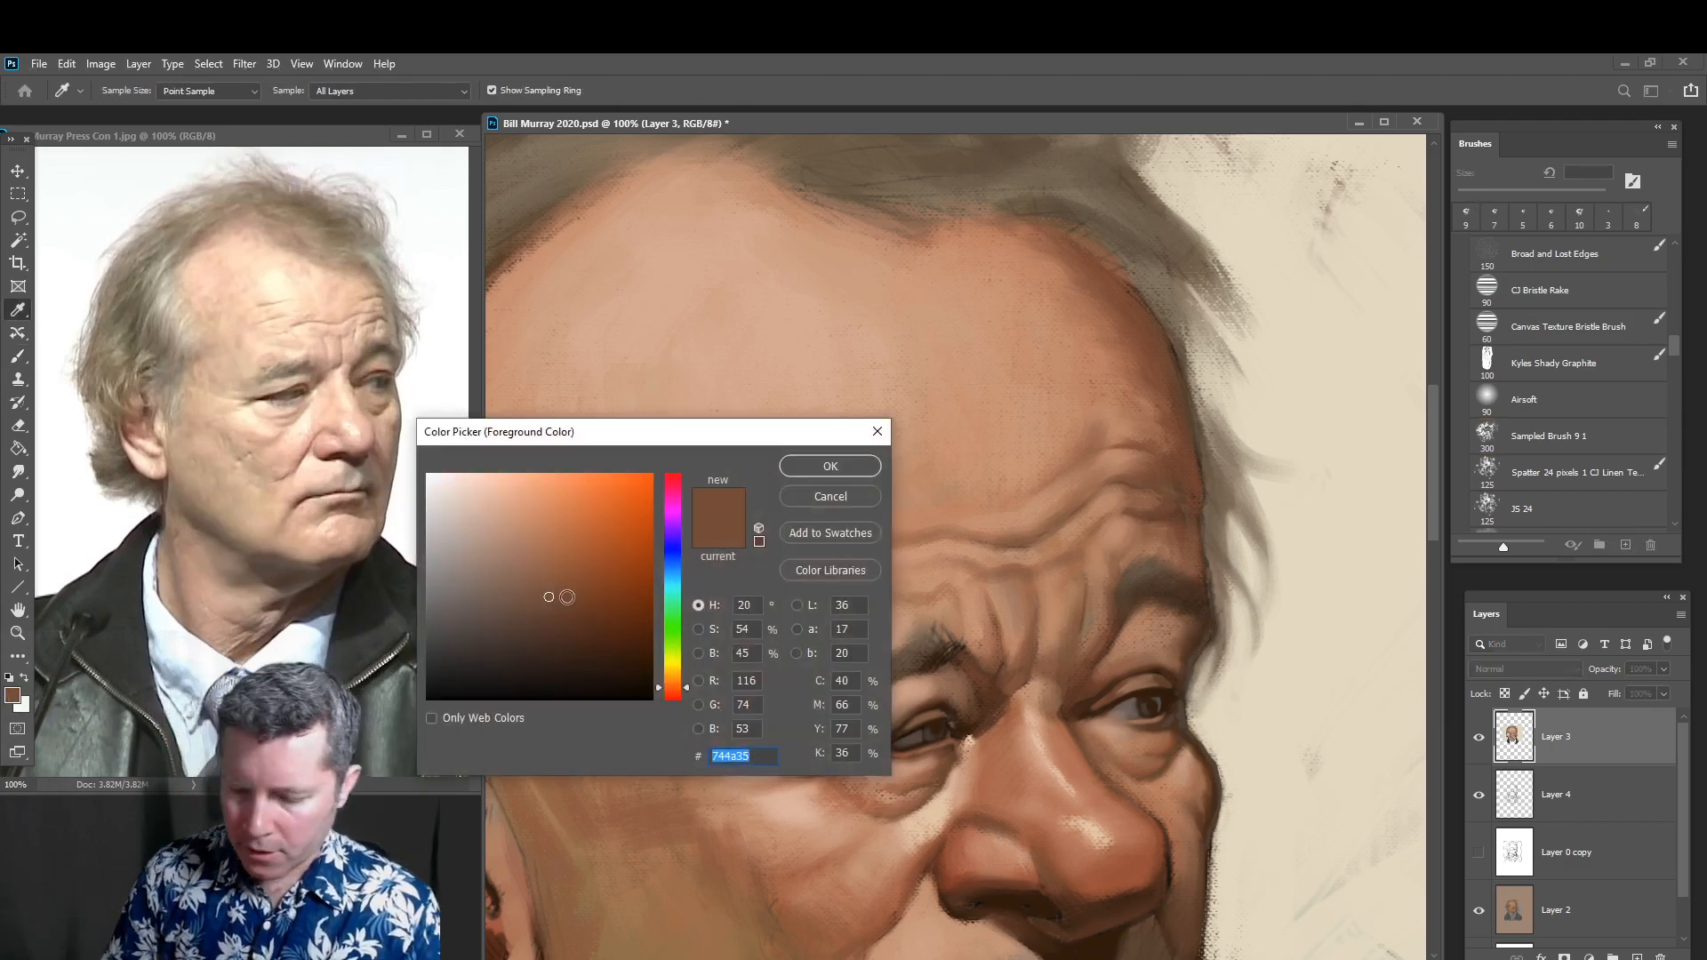
left_click(563, 613)
left_click(830, 466)
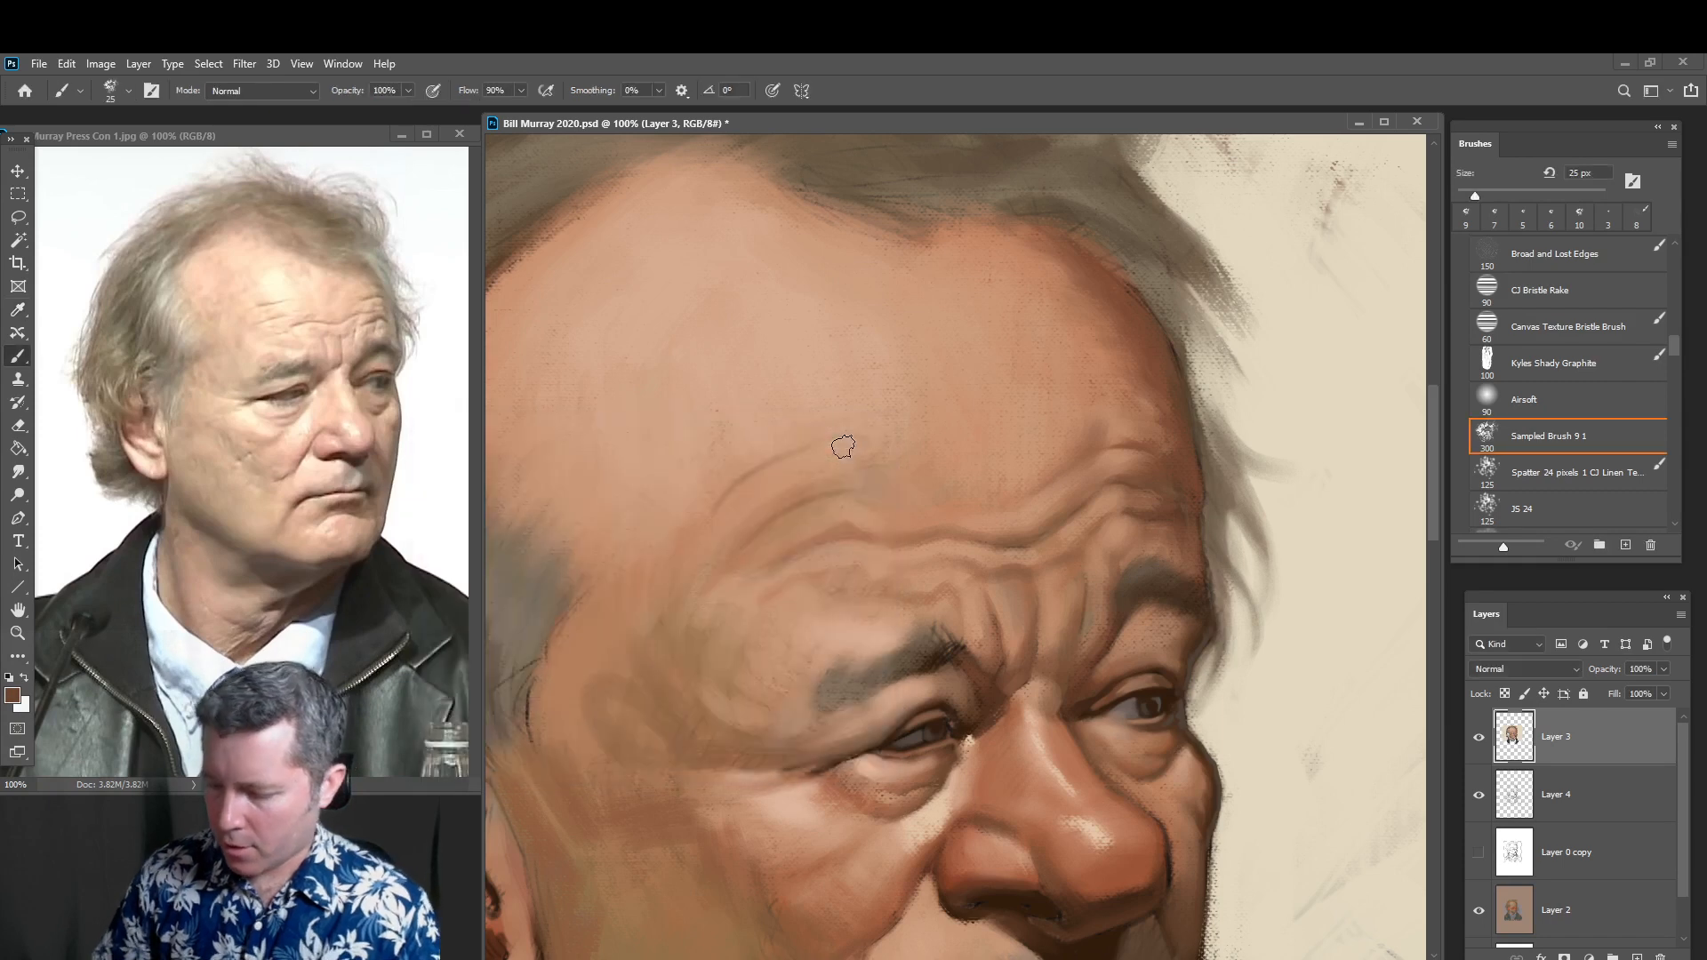
left_click_drag(1202, 603, 1192, 539)
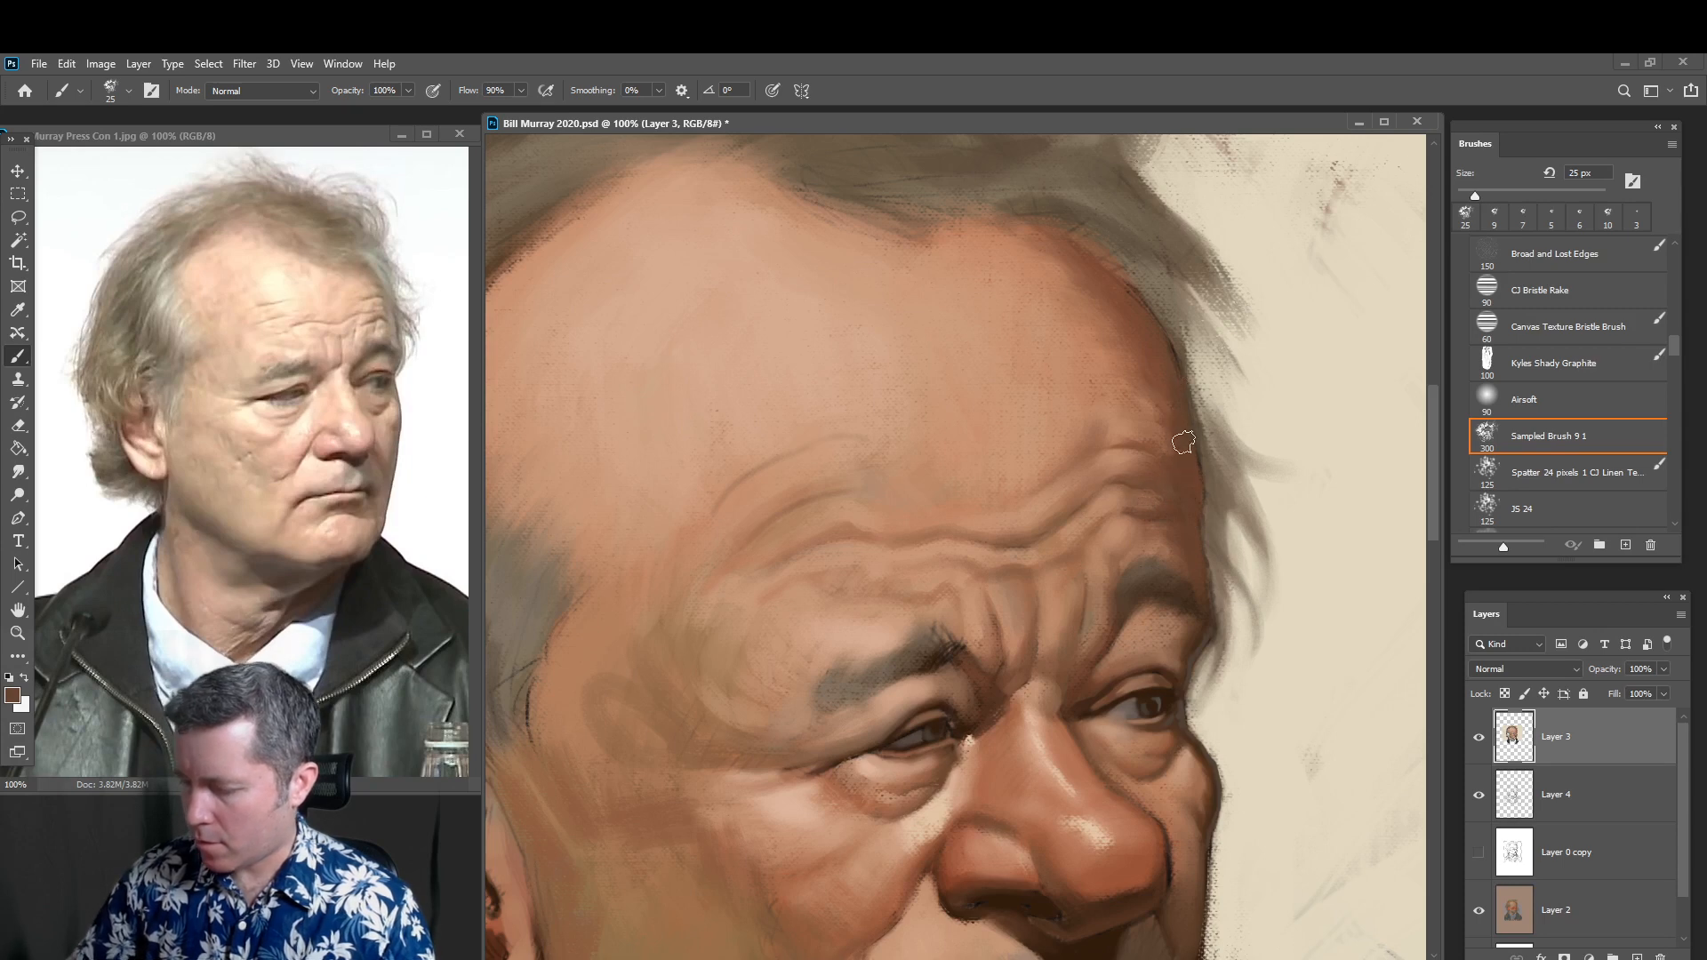
Deepen the foreground brown slightly and darken the forehead's far upper edge below the hairline, enlarging the brush to 45 px
left_click(14, 695)
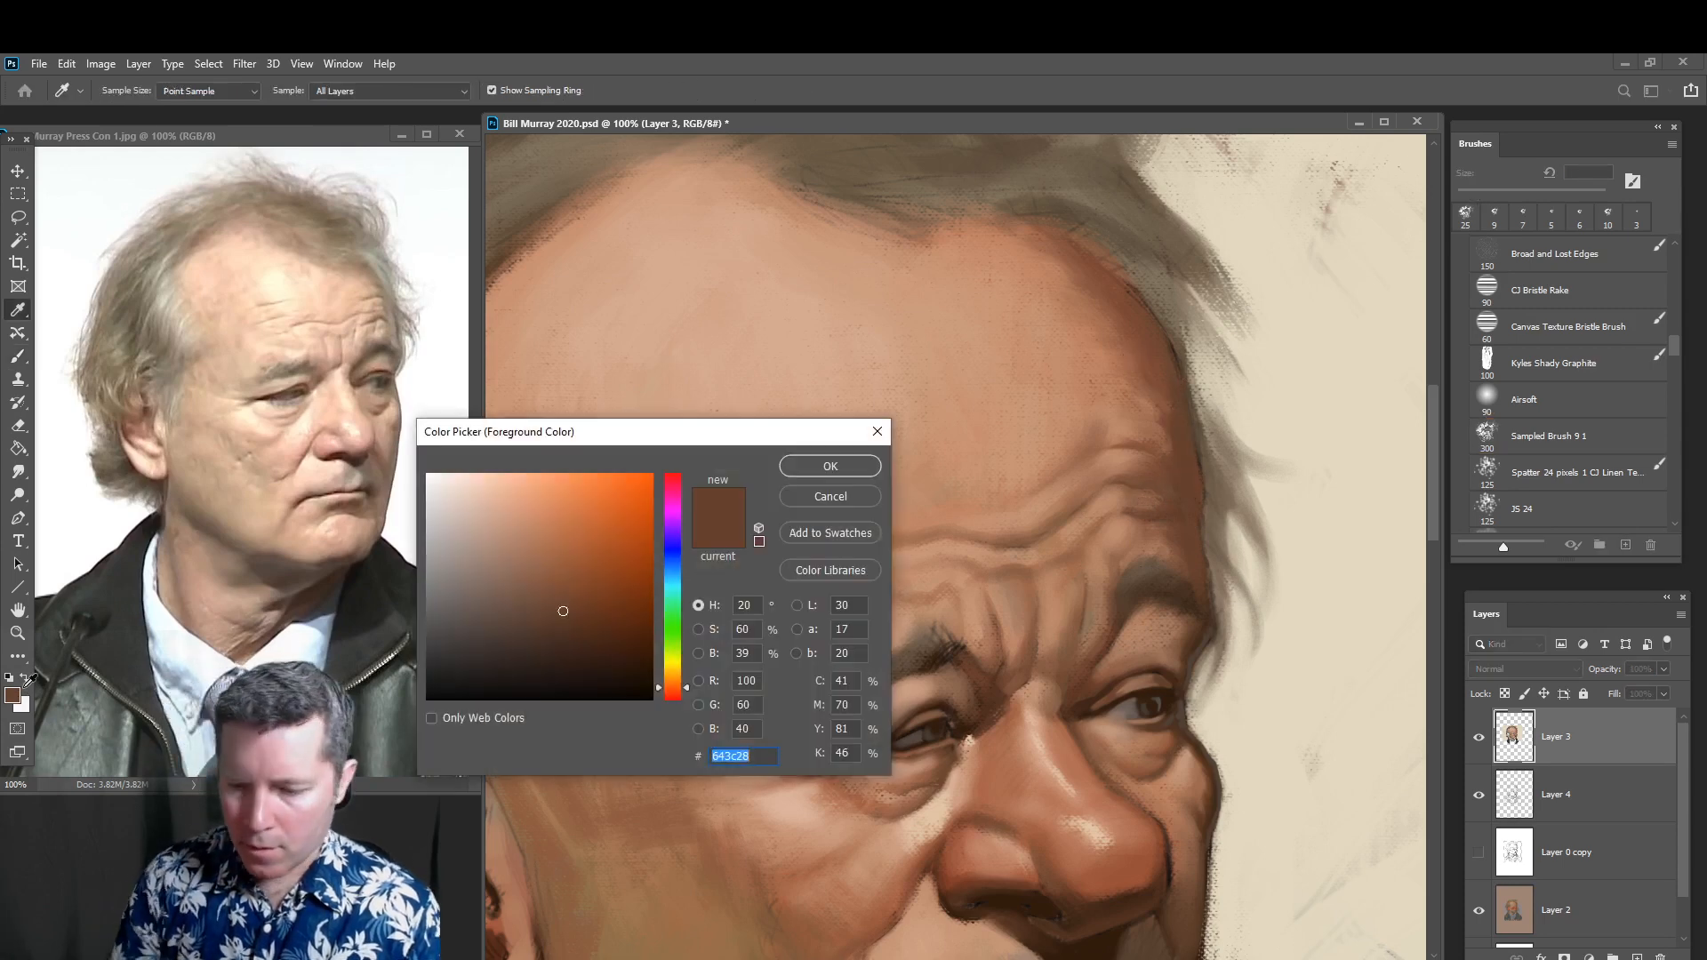
left_click(567, 615)
left_click(829, 466)
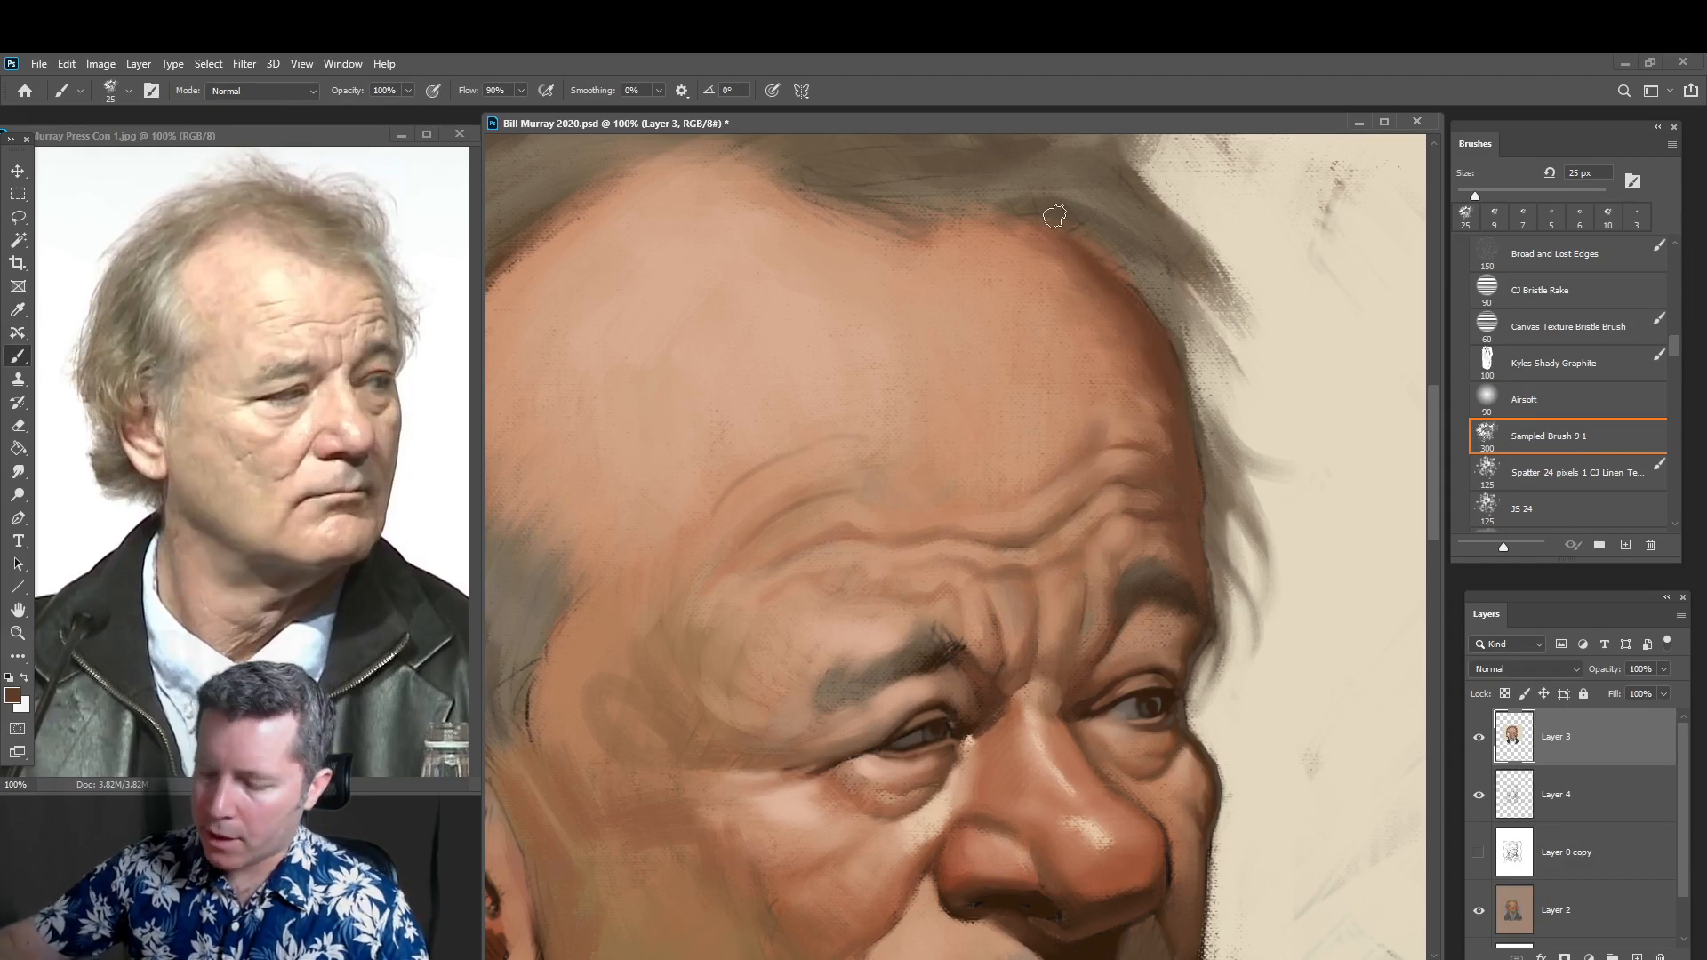
key("bracketright")
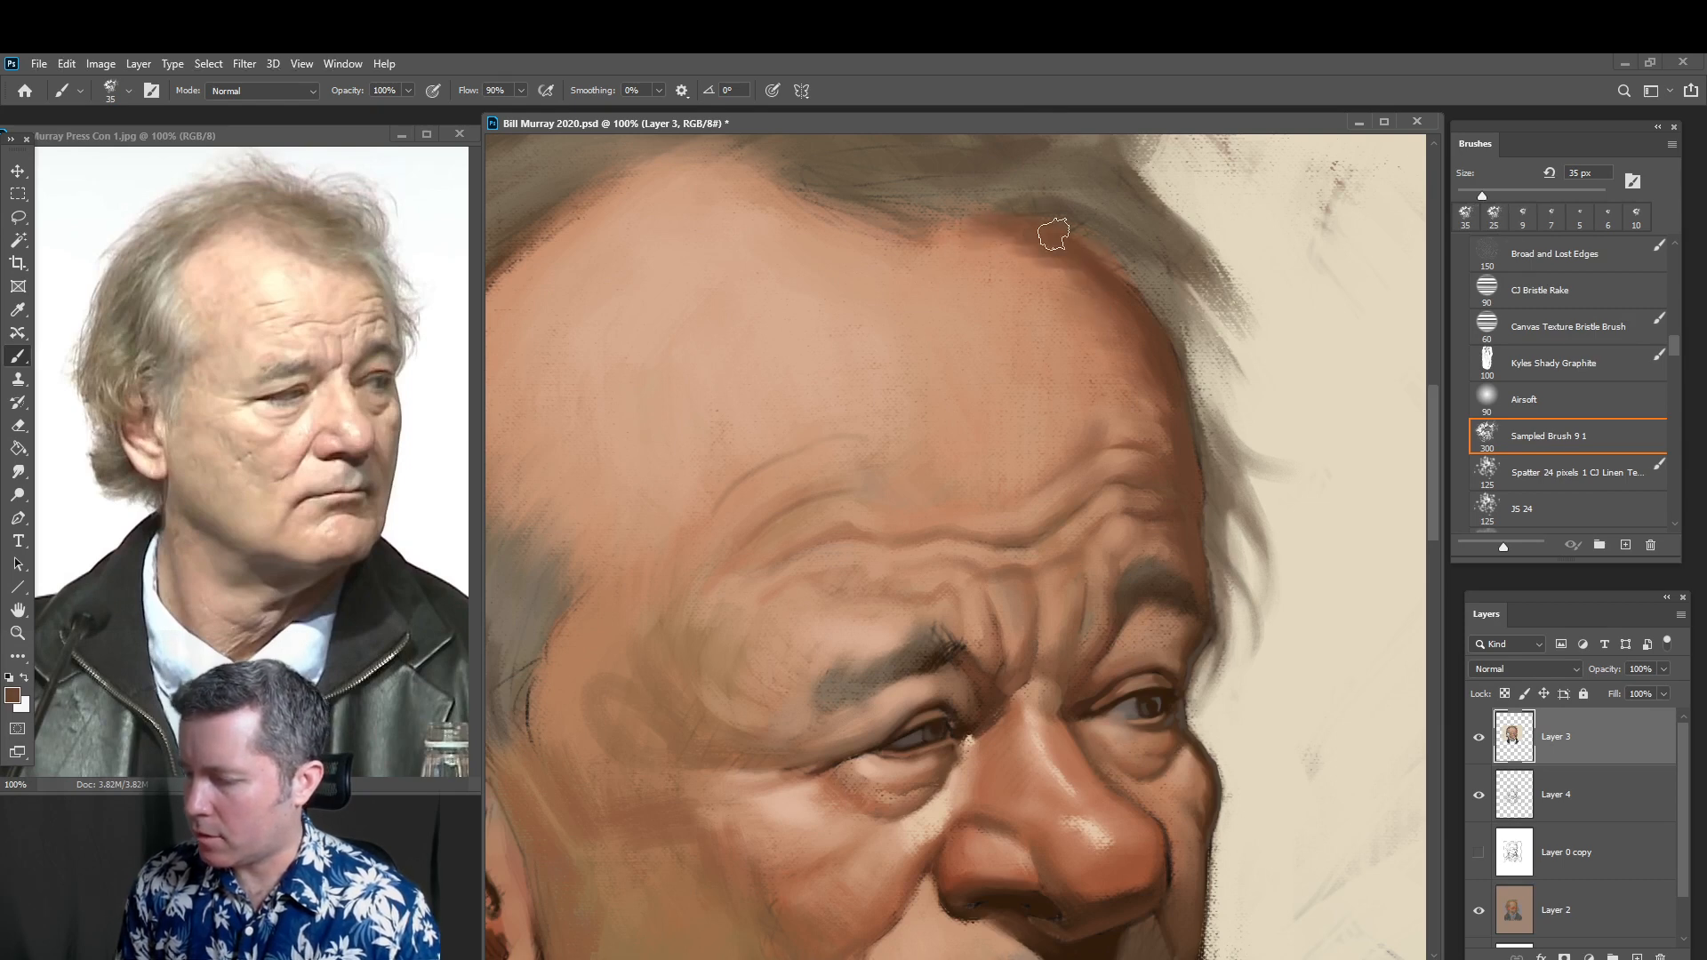
key("alt")
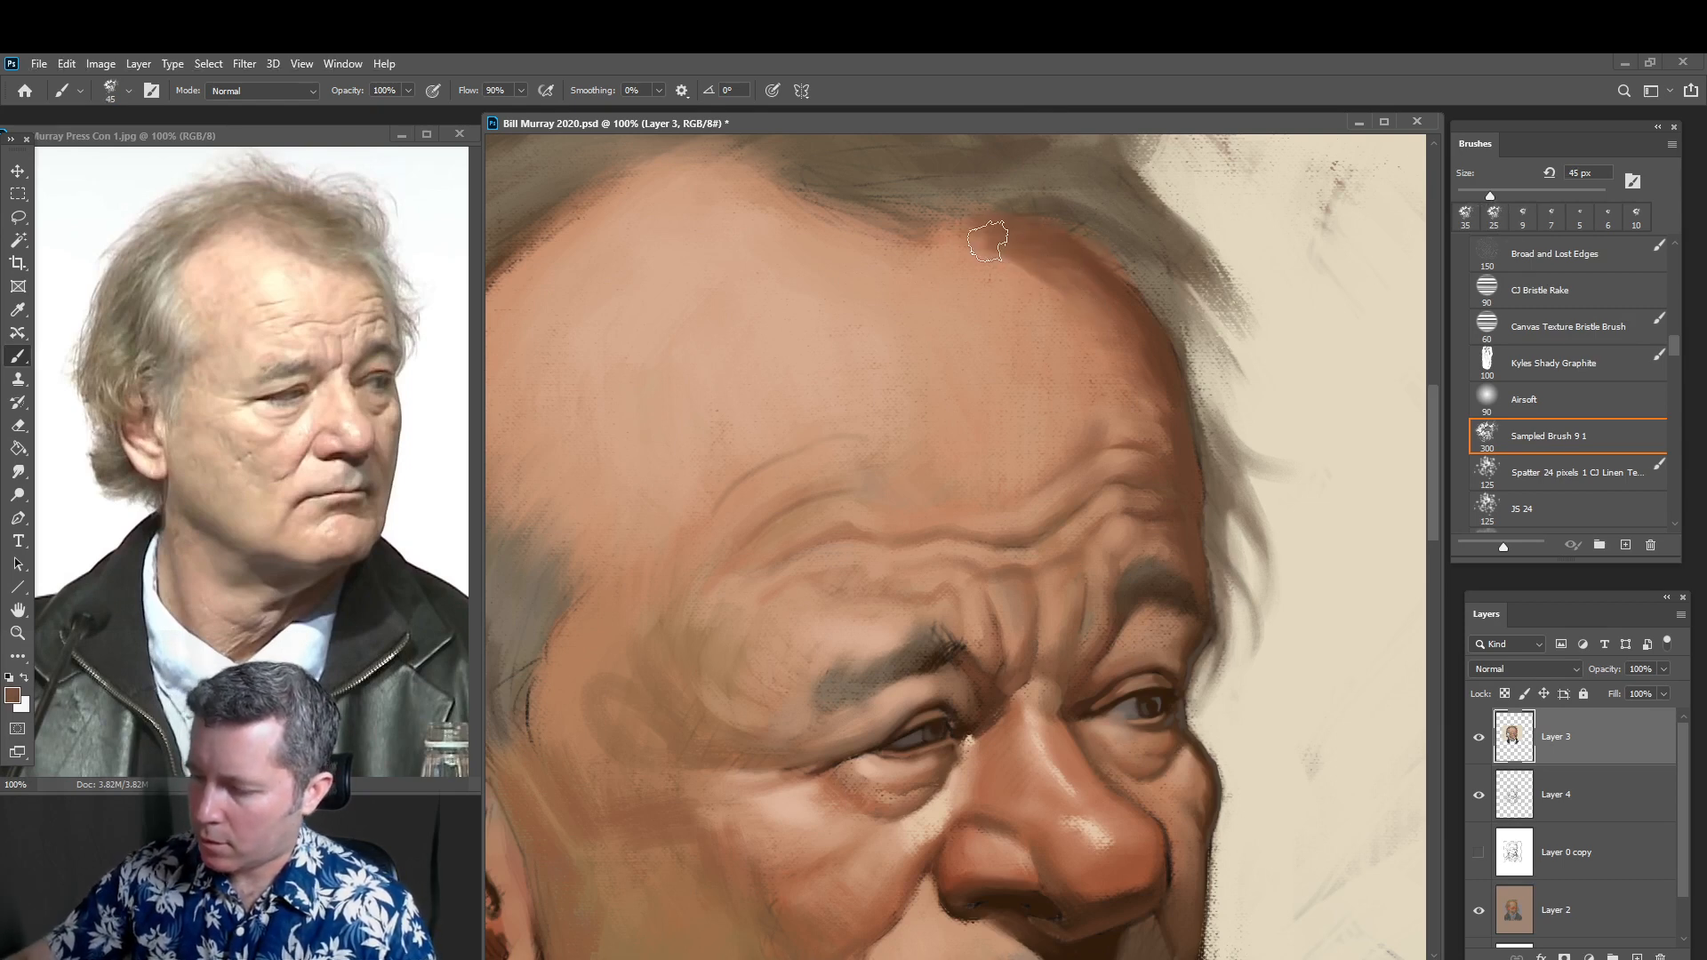
key("bracketright")
Blend the shadow across the far side of the forehead with sampled skin tones, reducing the brush to 40 px
left_click(1095, 291, "alt")
left_click_drag(1074, 282, 1133, 320)
left_click(1108, 302, "alt")
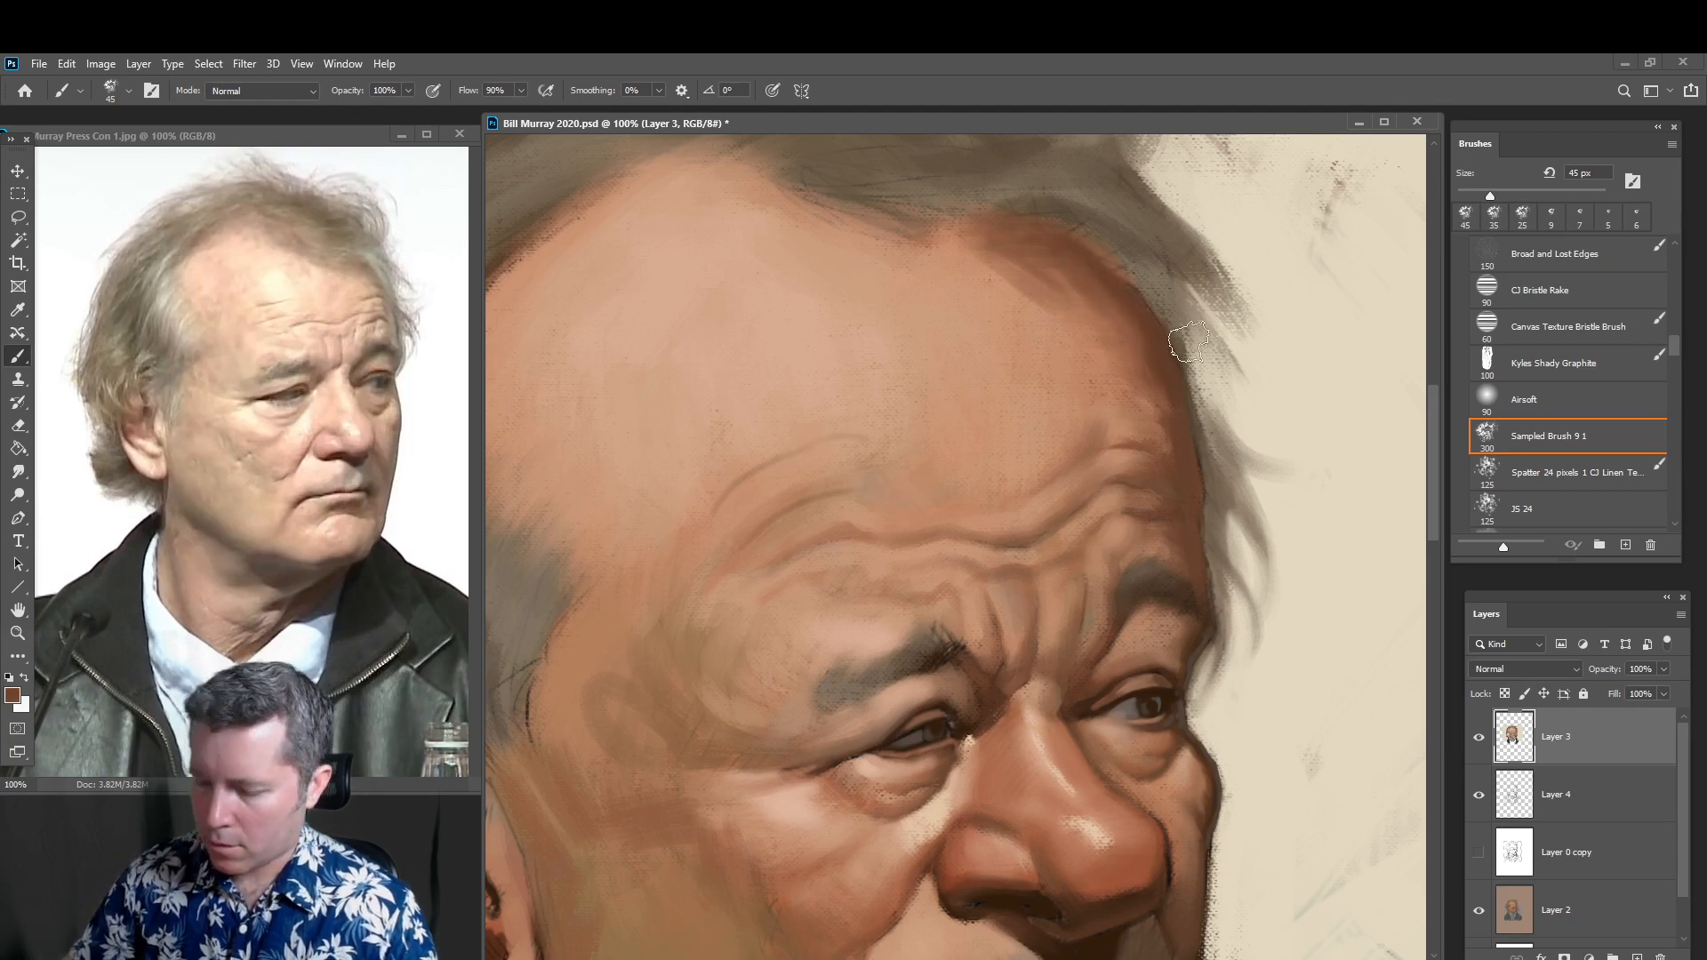
key("alt")
key("bracketleft")
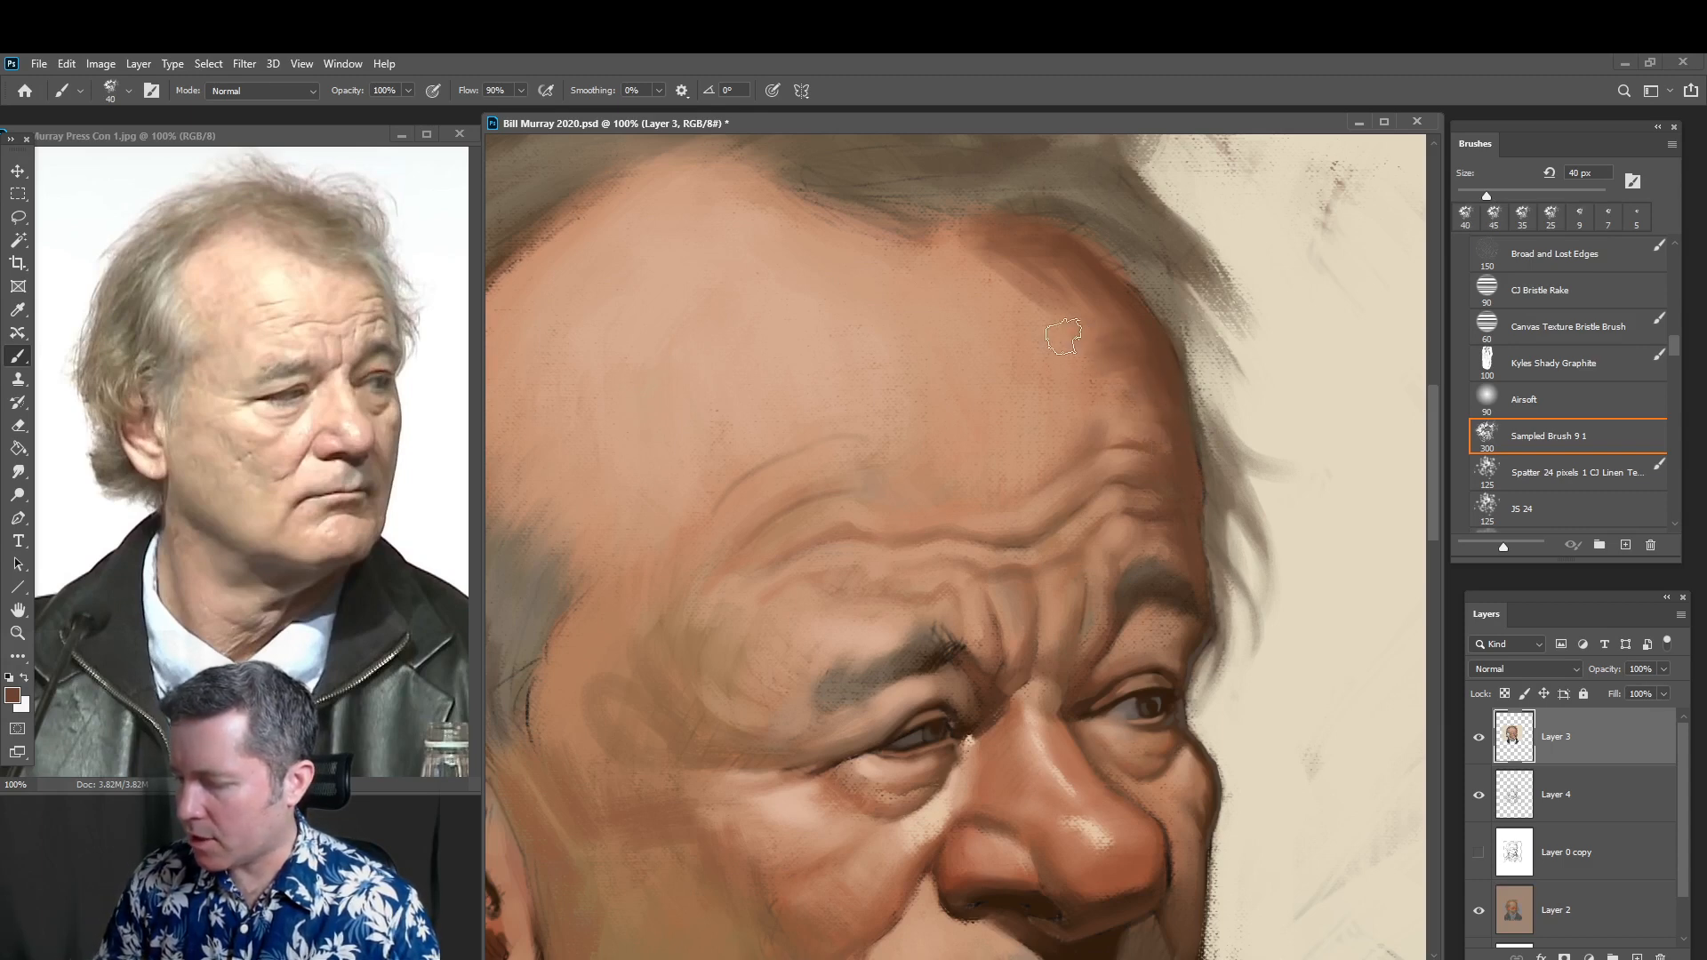
Switch to the Spatter 24 pixels linen-texture brush at 50 px and blend the forehead's far upper shadow with sampled skin tones
key("alt")
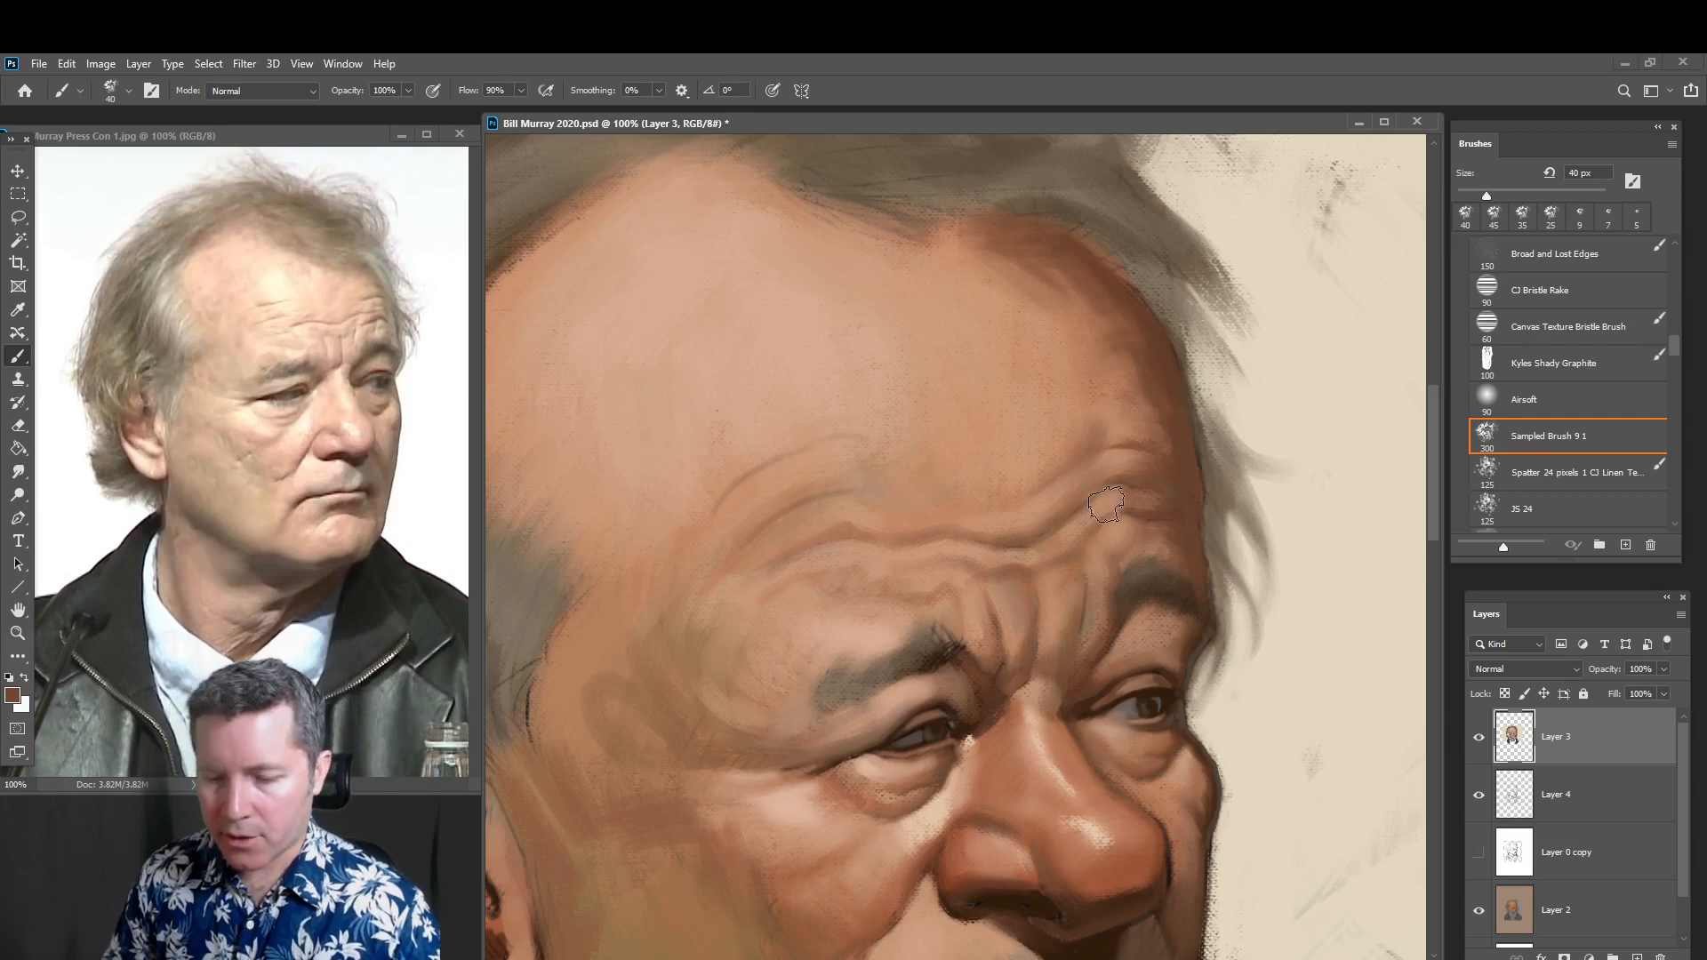
left_click(1594, 476)
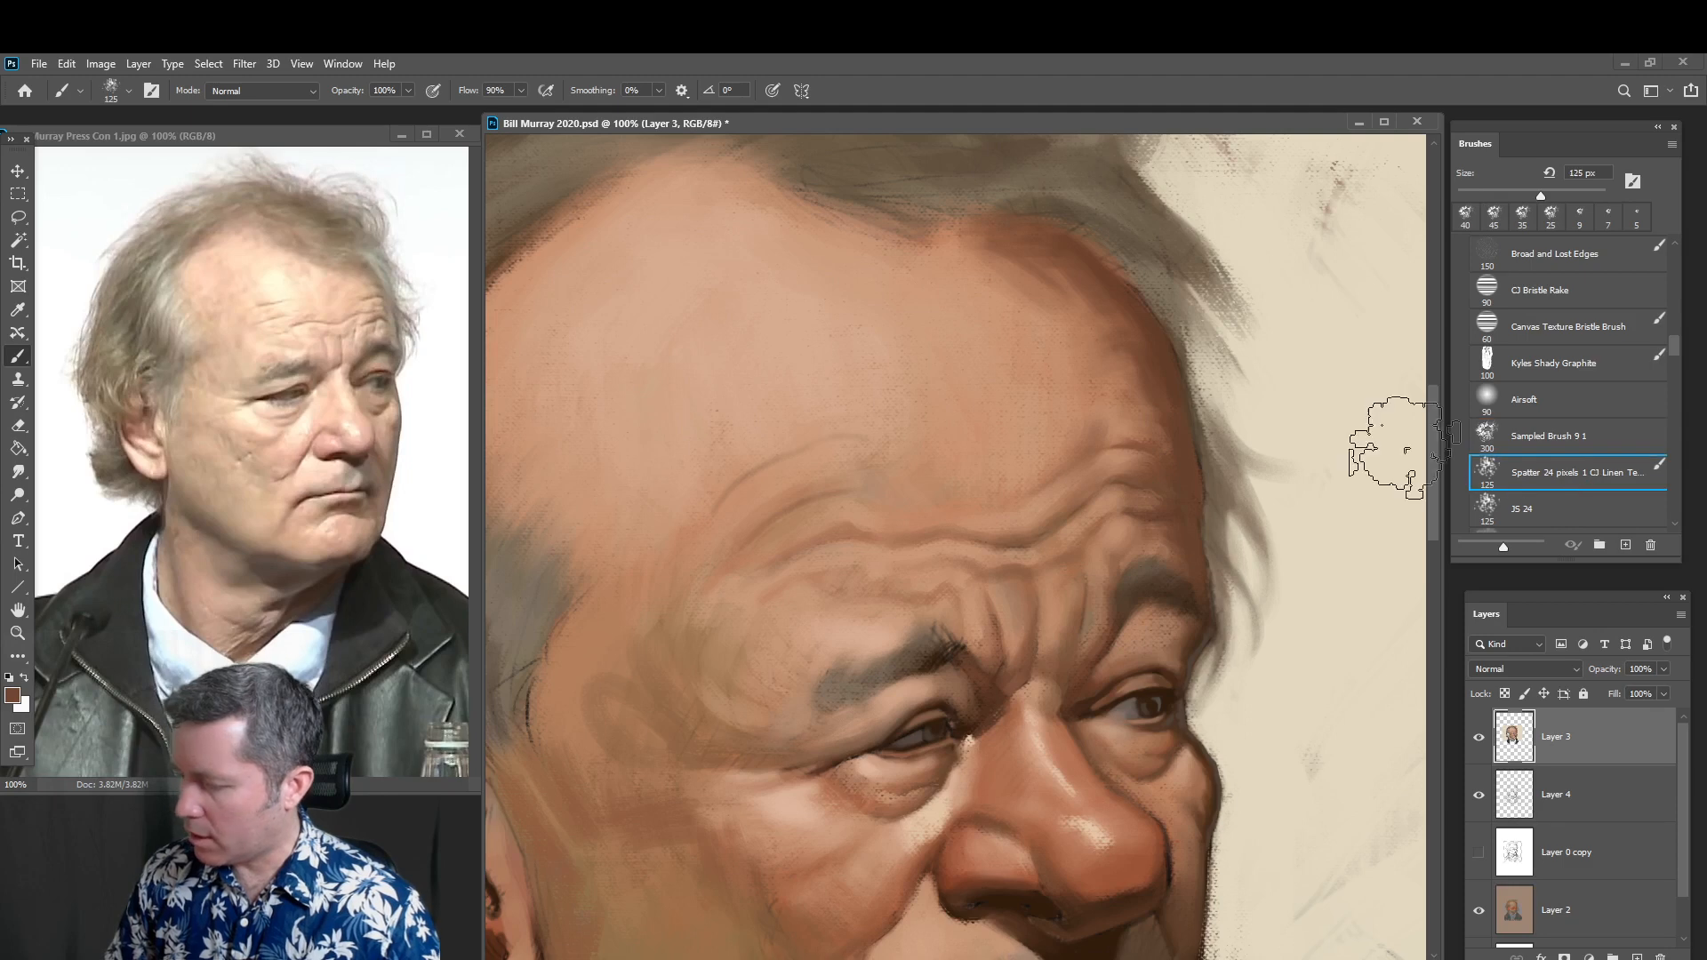
key("bracketleft")
key("bracketleft")
key("bracketleft")
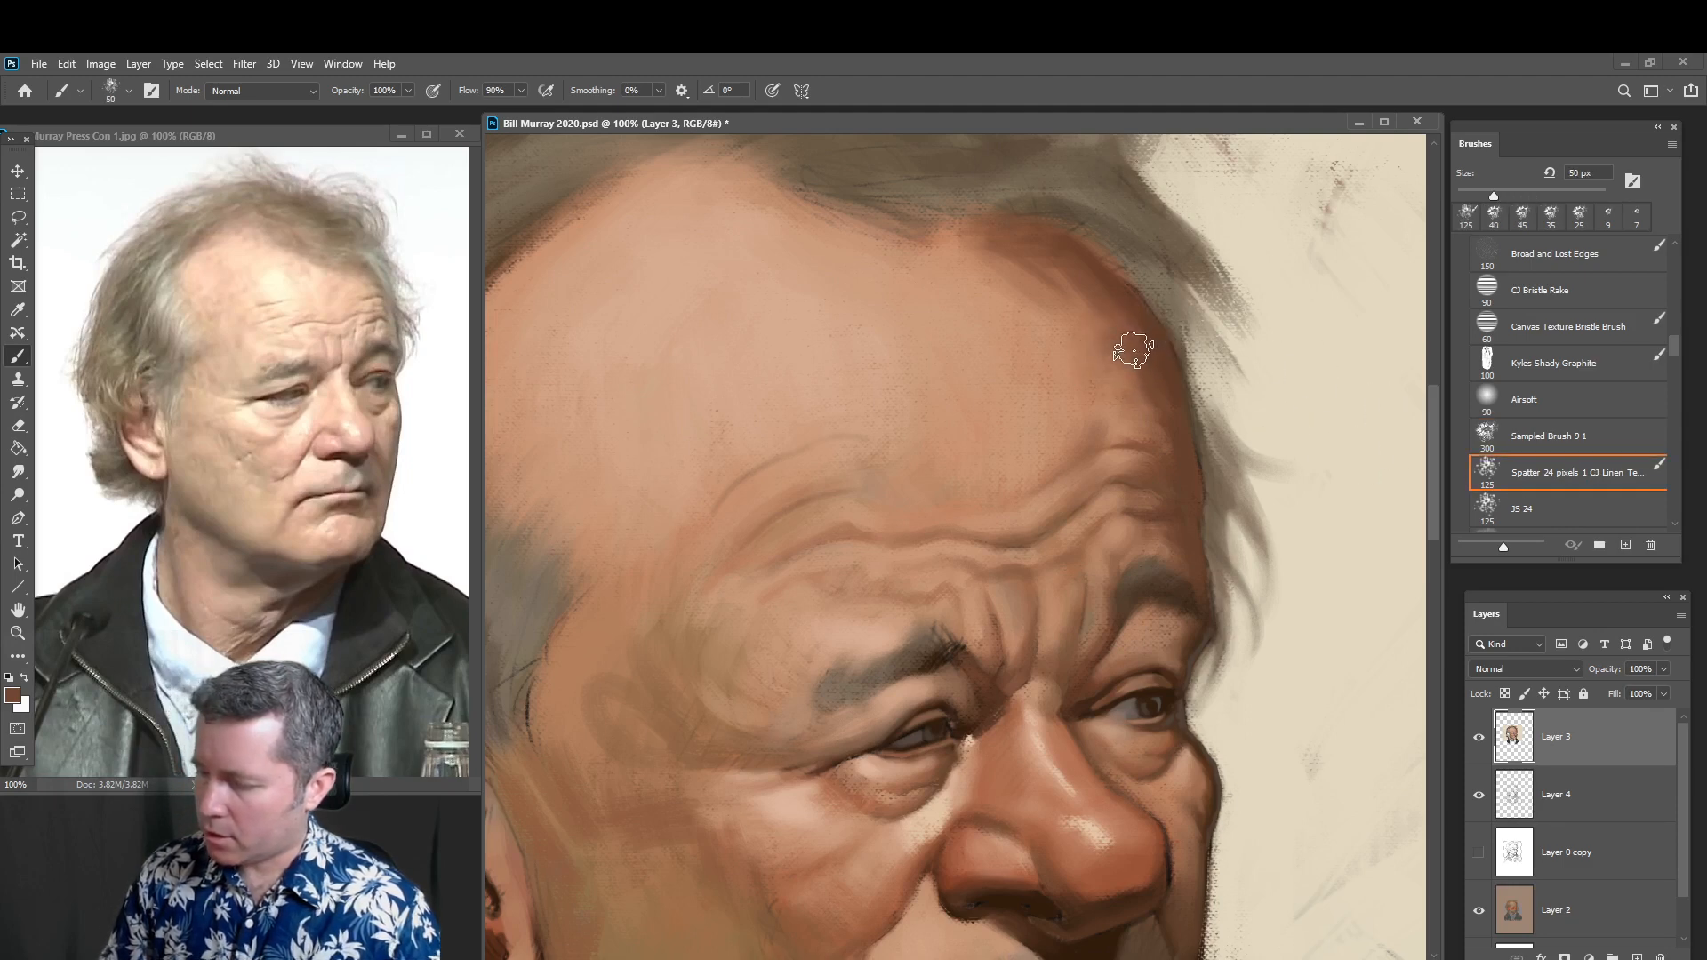
left_click(1059, 319, "alt")
key("bracketright")
mouse_move(1005, 261)
left_mouse_down()
mouse_move(1091, 307)
mouse_move(989, 251)
mouse_move(1100, 313)
mouse_move(1020, 242)
mouse_move(1113, 301)
mouse_move(1095, 268)
mouse_move(1182, 432)
left_mouse_up()
left_click(1117, 343, "alt")
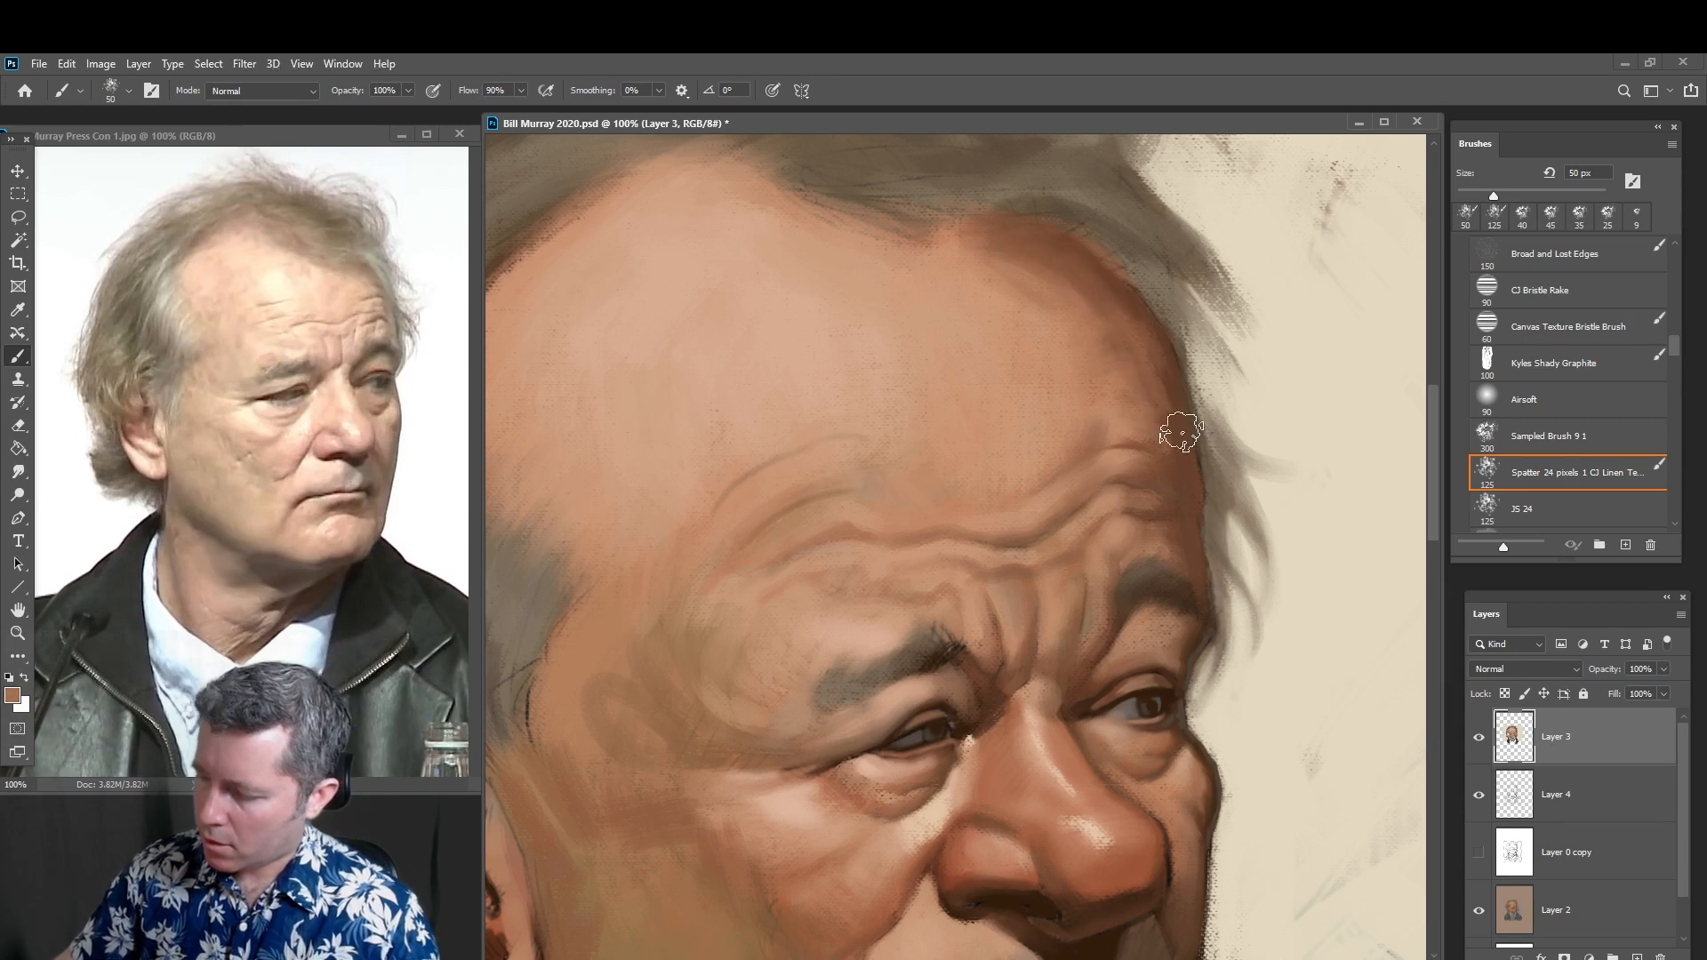
left_click(1158, 367, "alt")
left_click_drag(1147, 360, 1175, 441)
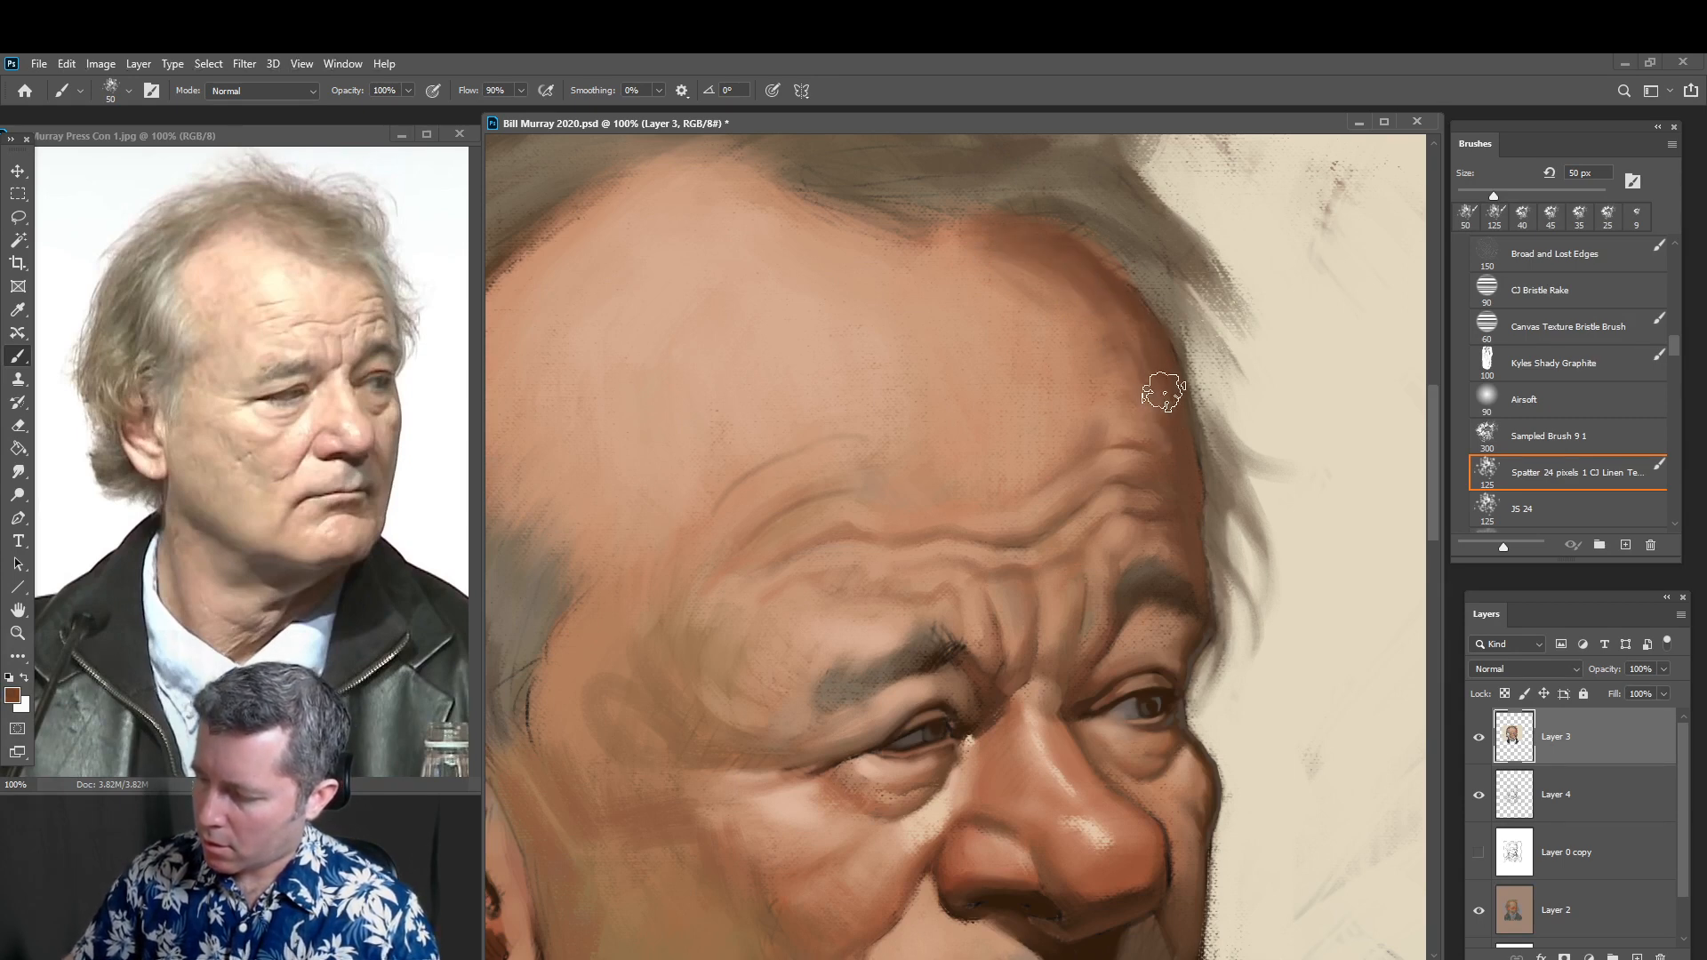
Soften the shadow between the hairline and far temple with sampled browns and skin tones, using a 40 px brush
key("bracketleft")
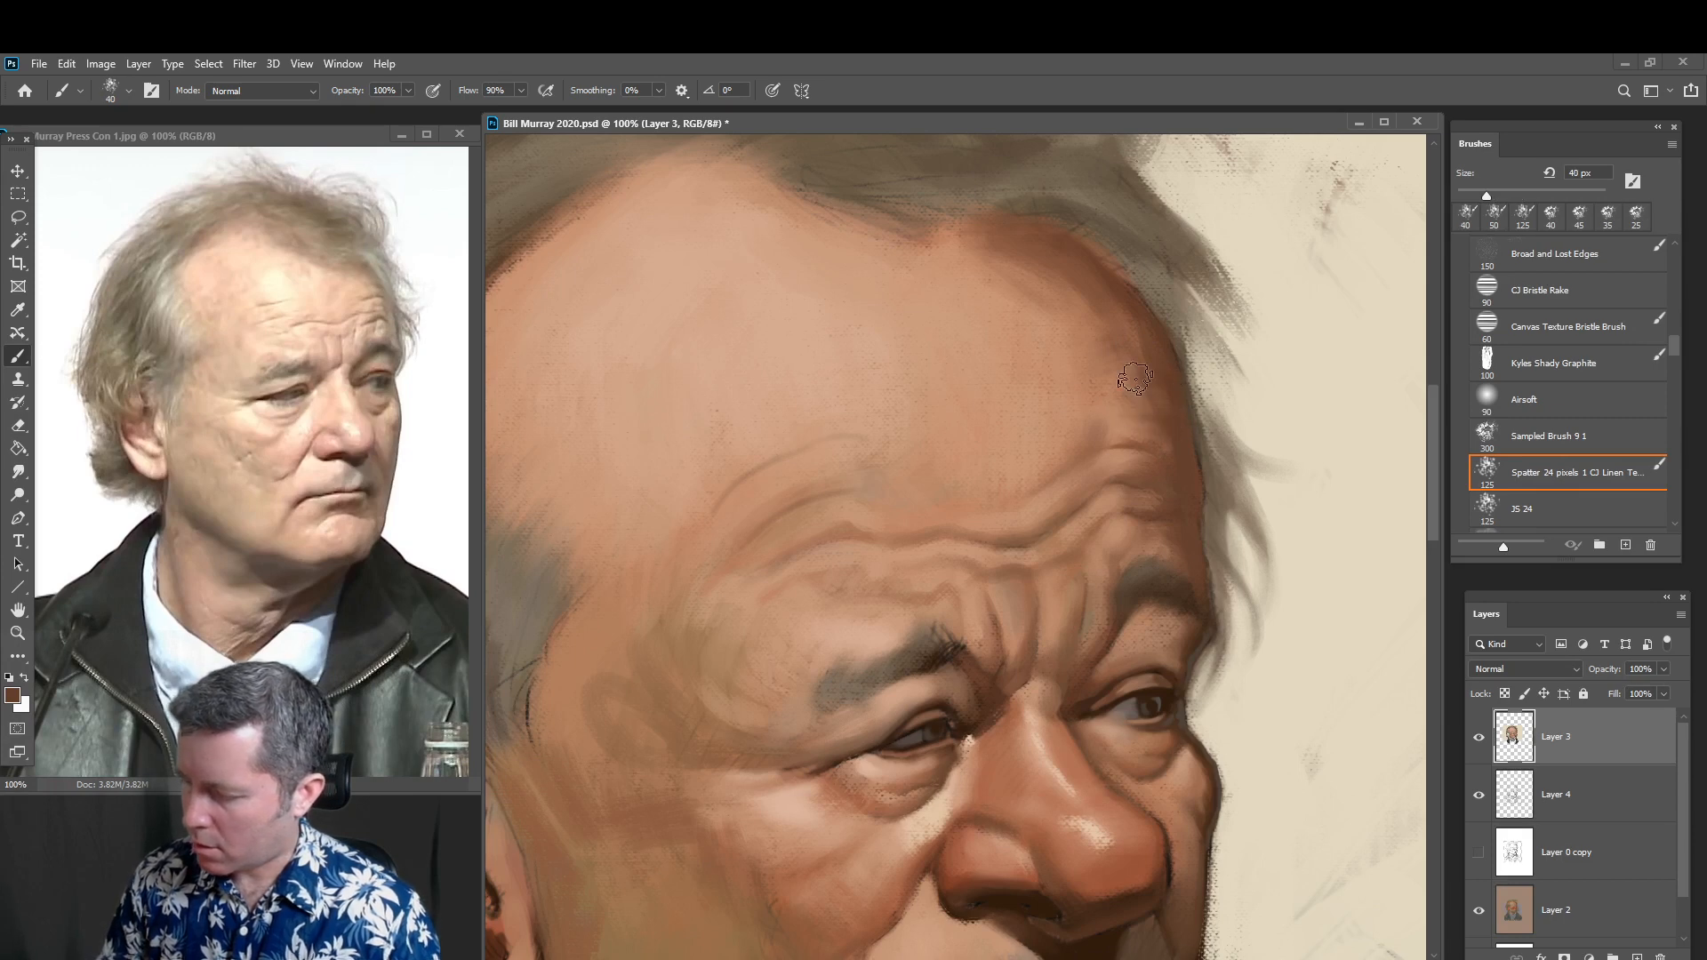
left_click(1118, 399, "alt")
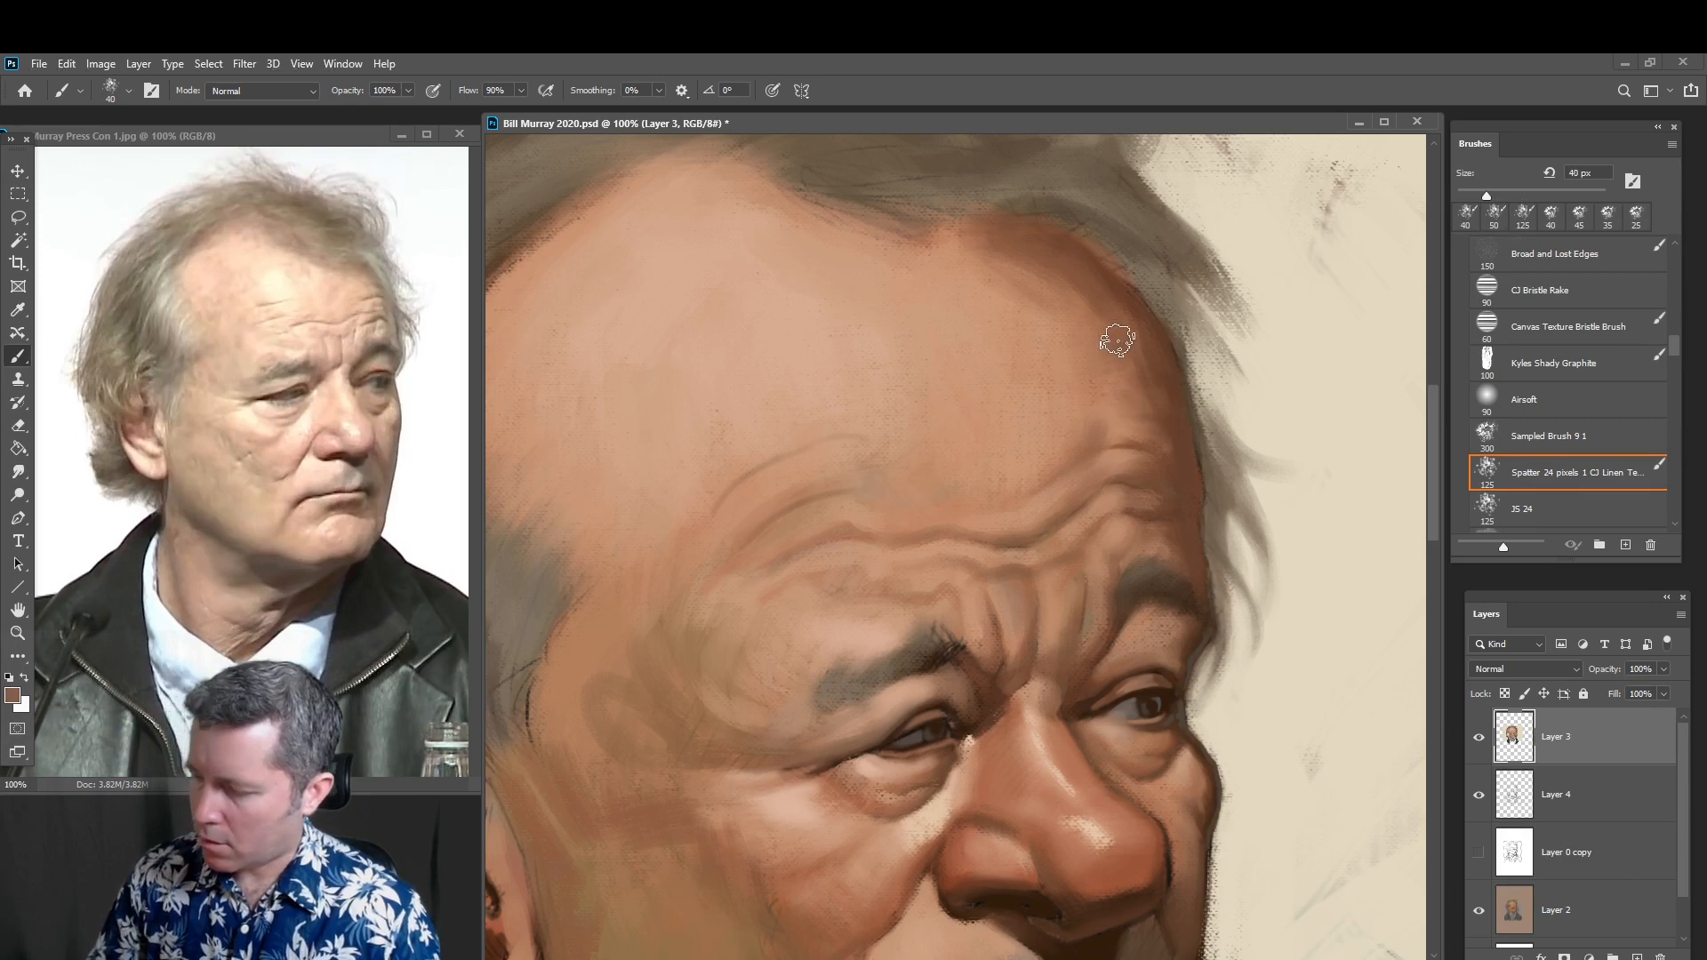
left_click(996, 272, "alt")
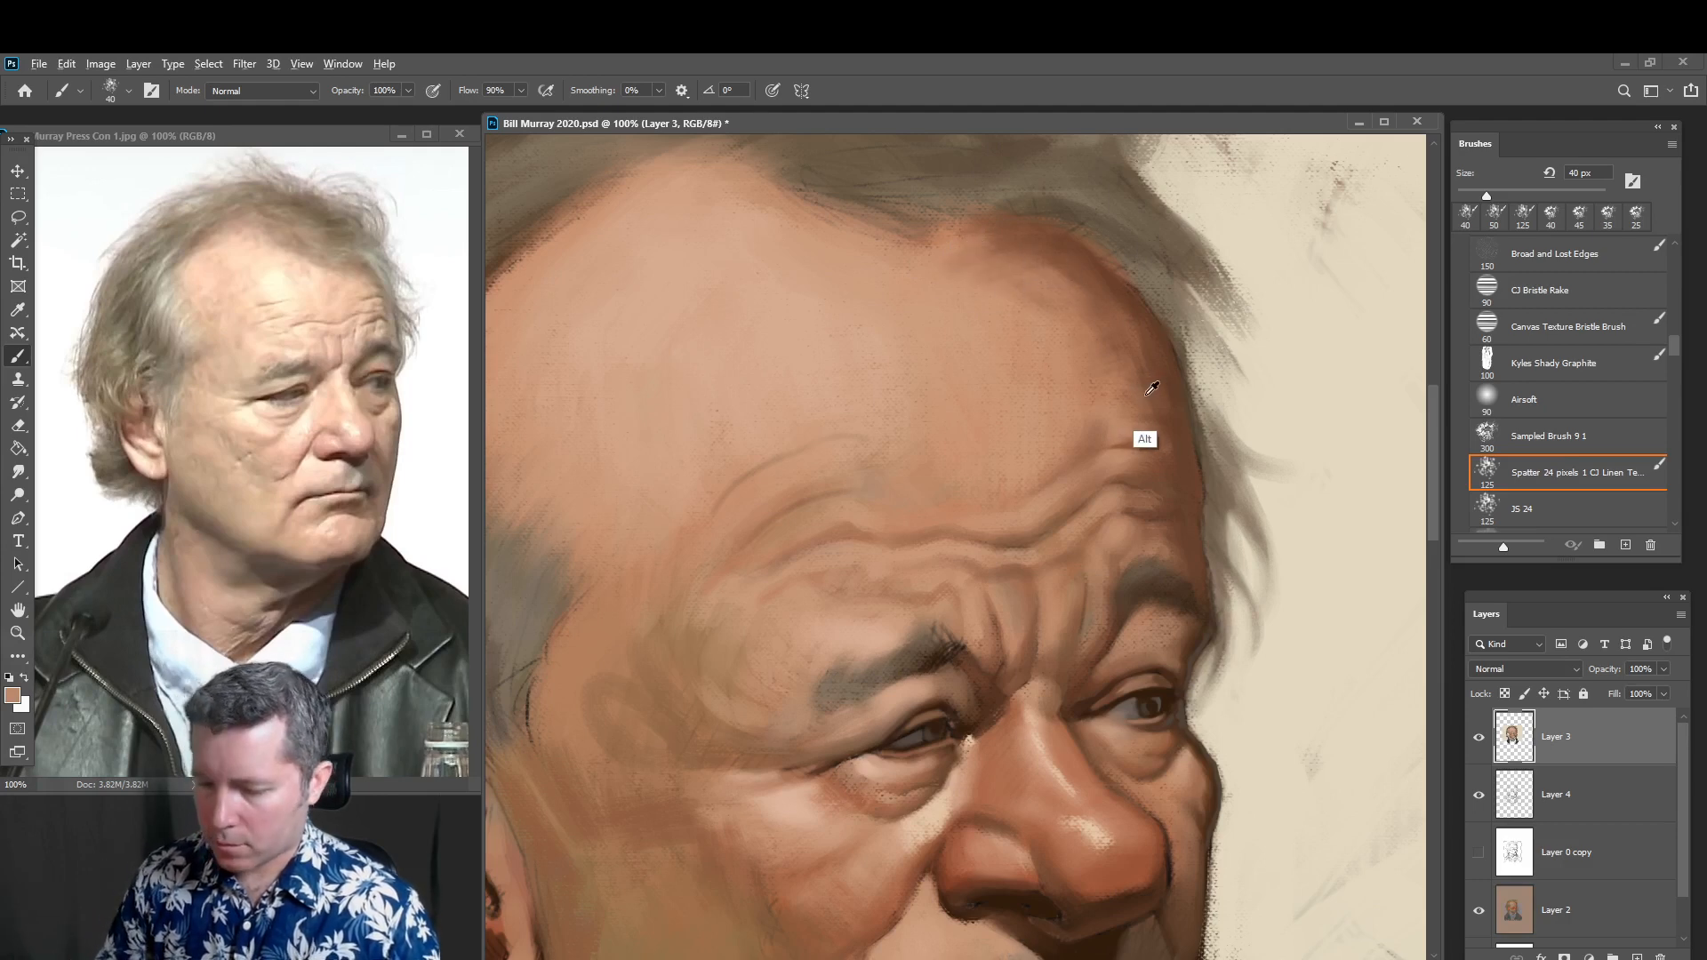
left_click(1161, 434, "alt")
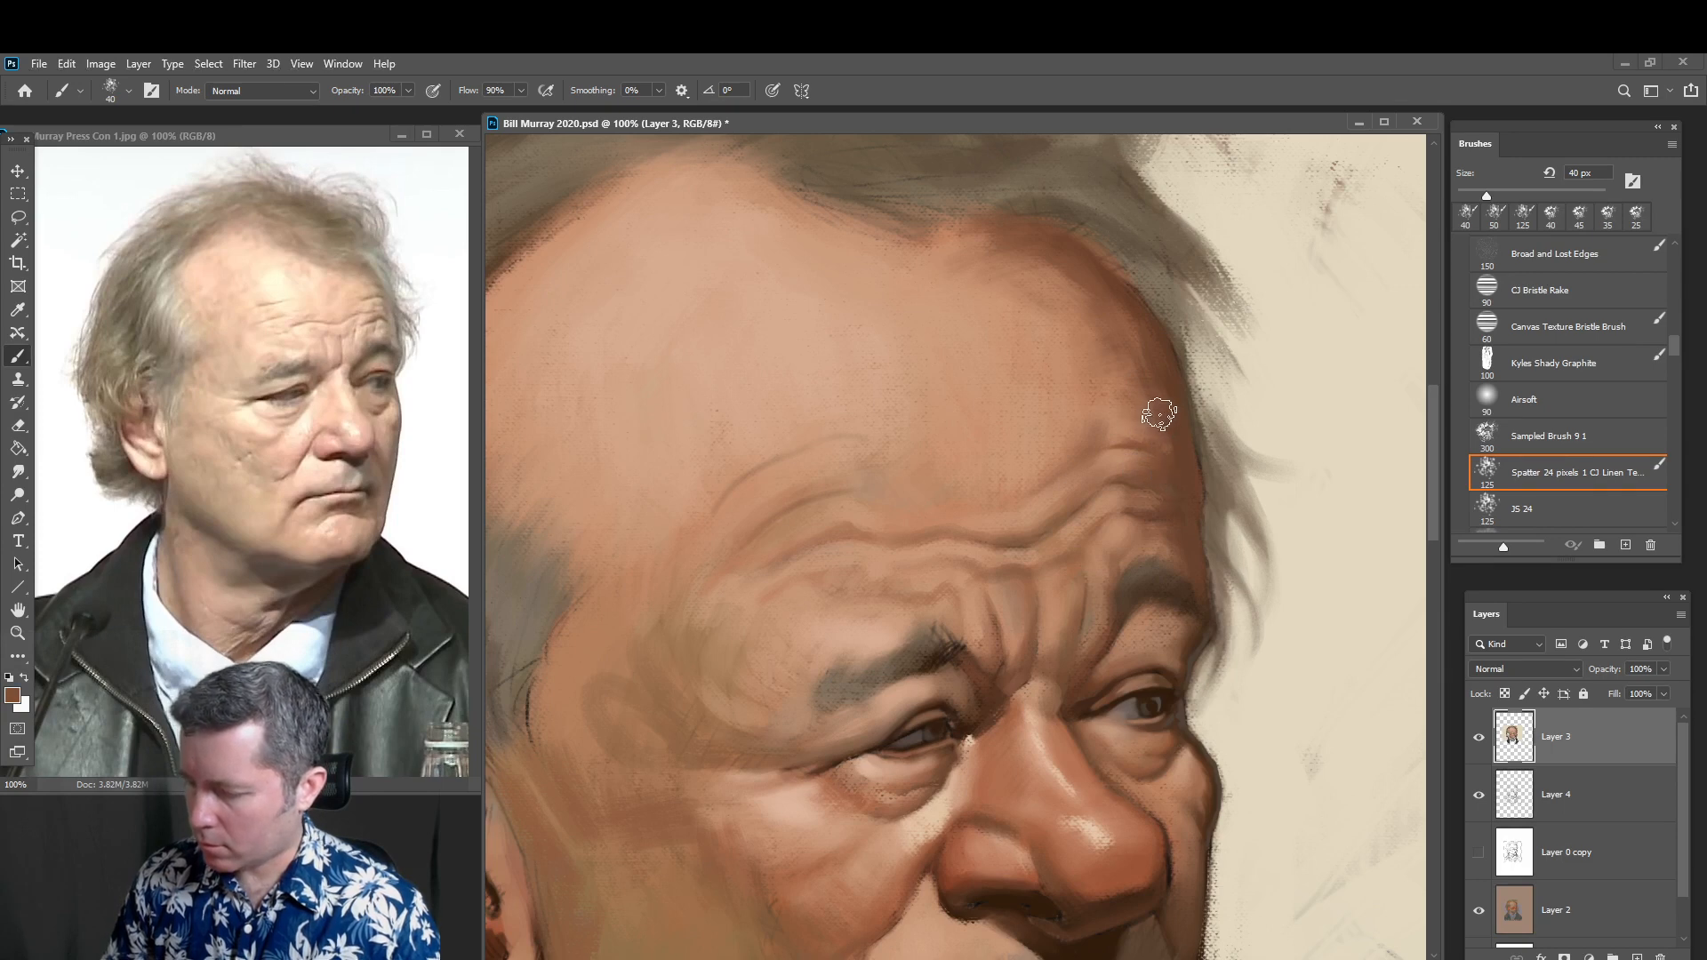
Define the forehead wrinkles above the far eyebrow with a 25 px brush and a sampled lighter skin tone
key("bracketleft")
key("bracketleft")
key("bracketleft")
mouse_move(1107, 420)
left_mouse_down()
mouse_move(1144, 413)
mouse_move(1033, 490)
left_mouse_up()
left_click(1057, 472, "alt")
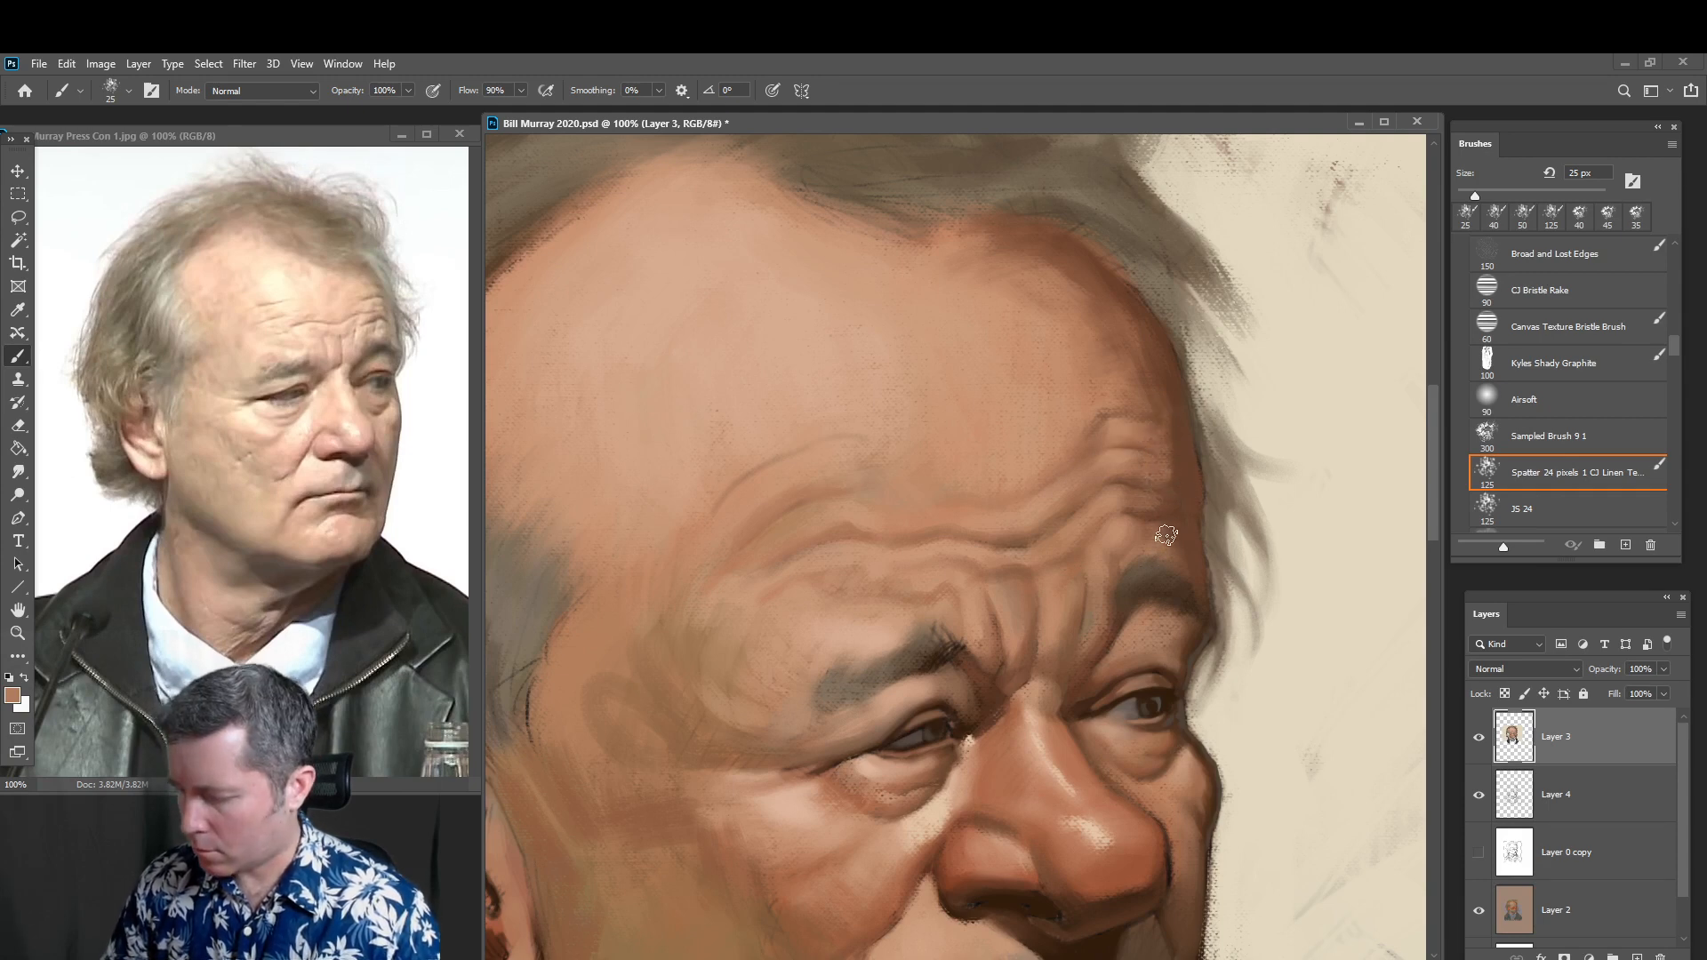
Mute the sampled brown to a less saturated tone and refine the forehead's far edge with a 20 px, then 10 px brush
left_click(1192, 523, "alt")
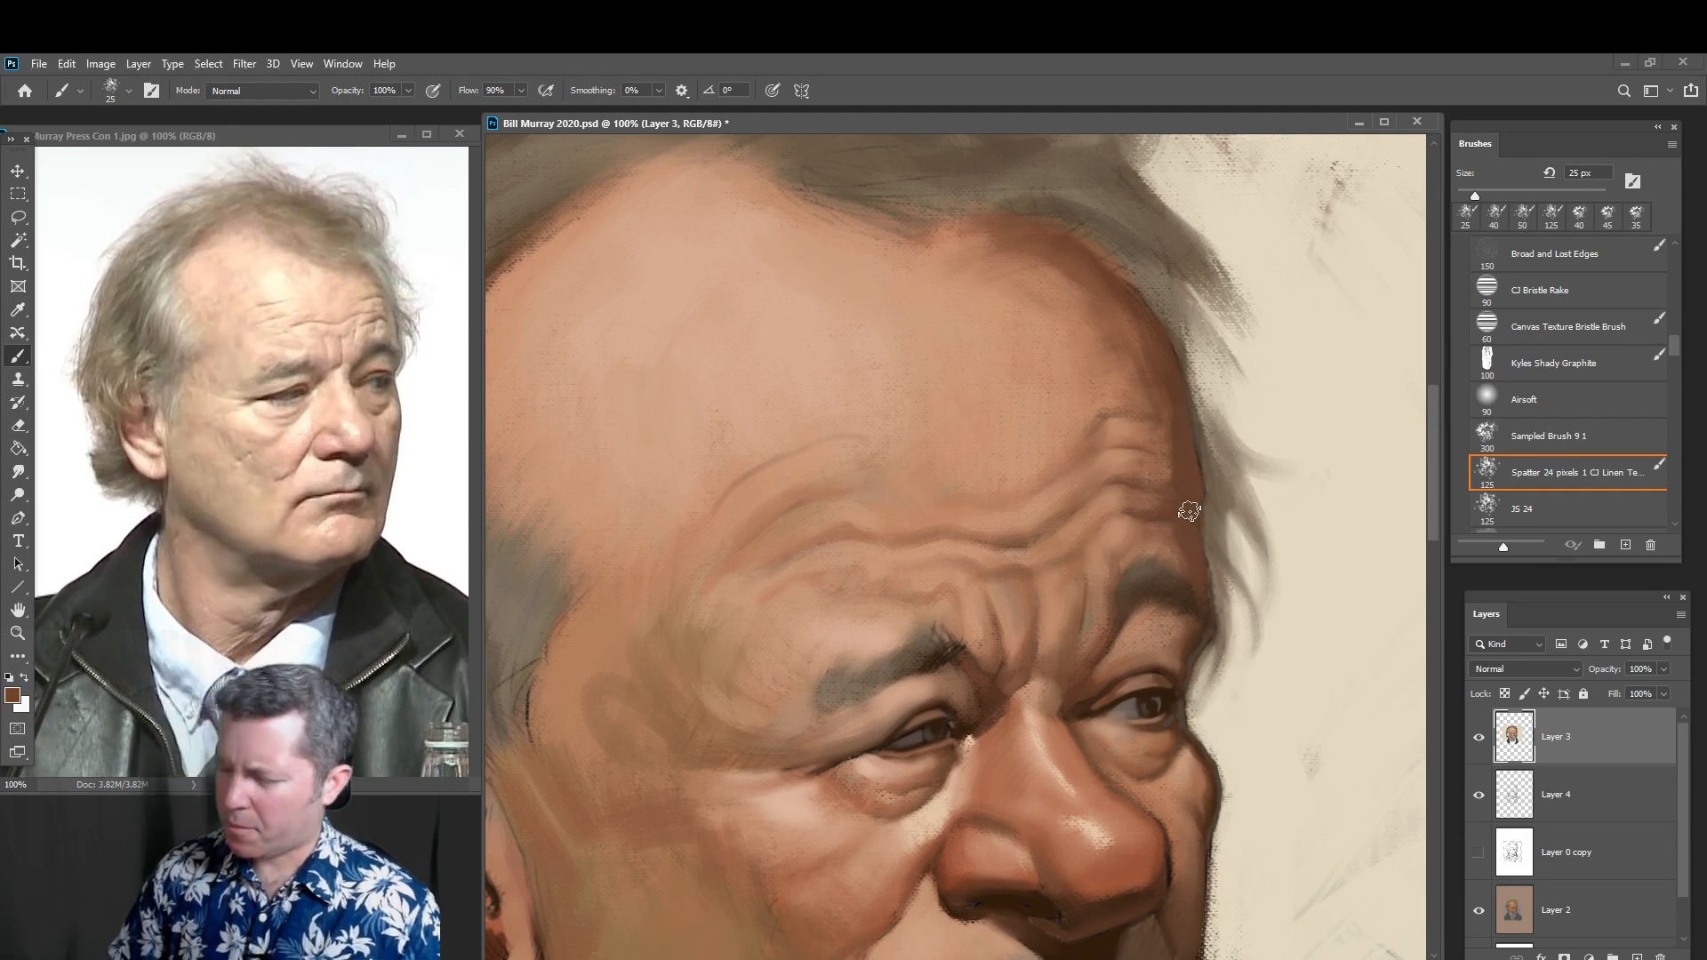
left_click(14, 696)
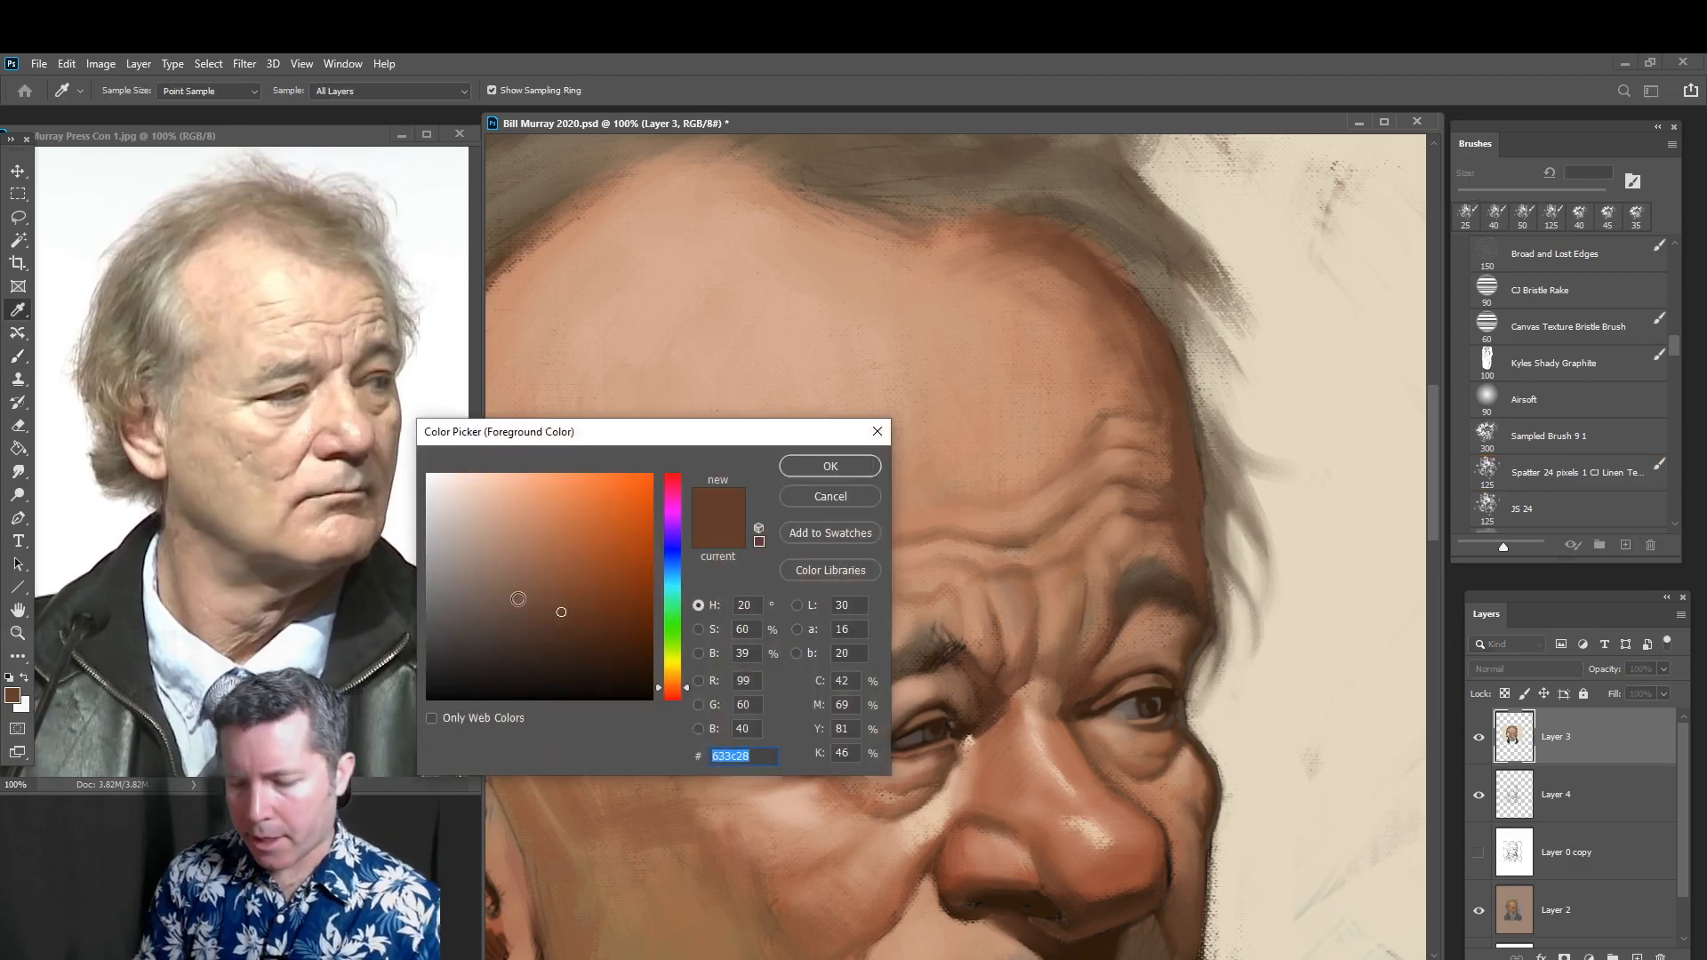
left_click(511, 611)
left_click_drag(511, 611, 514, 609)
left_click(826, 466)
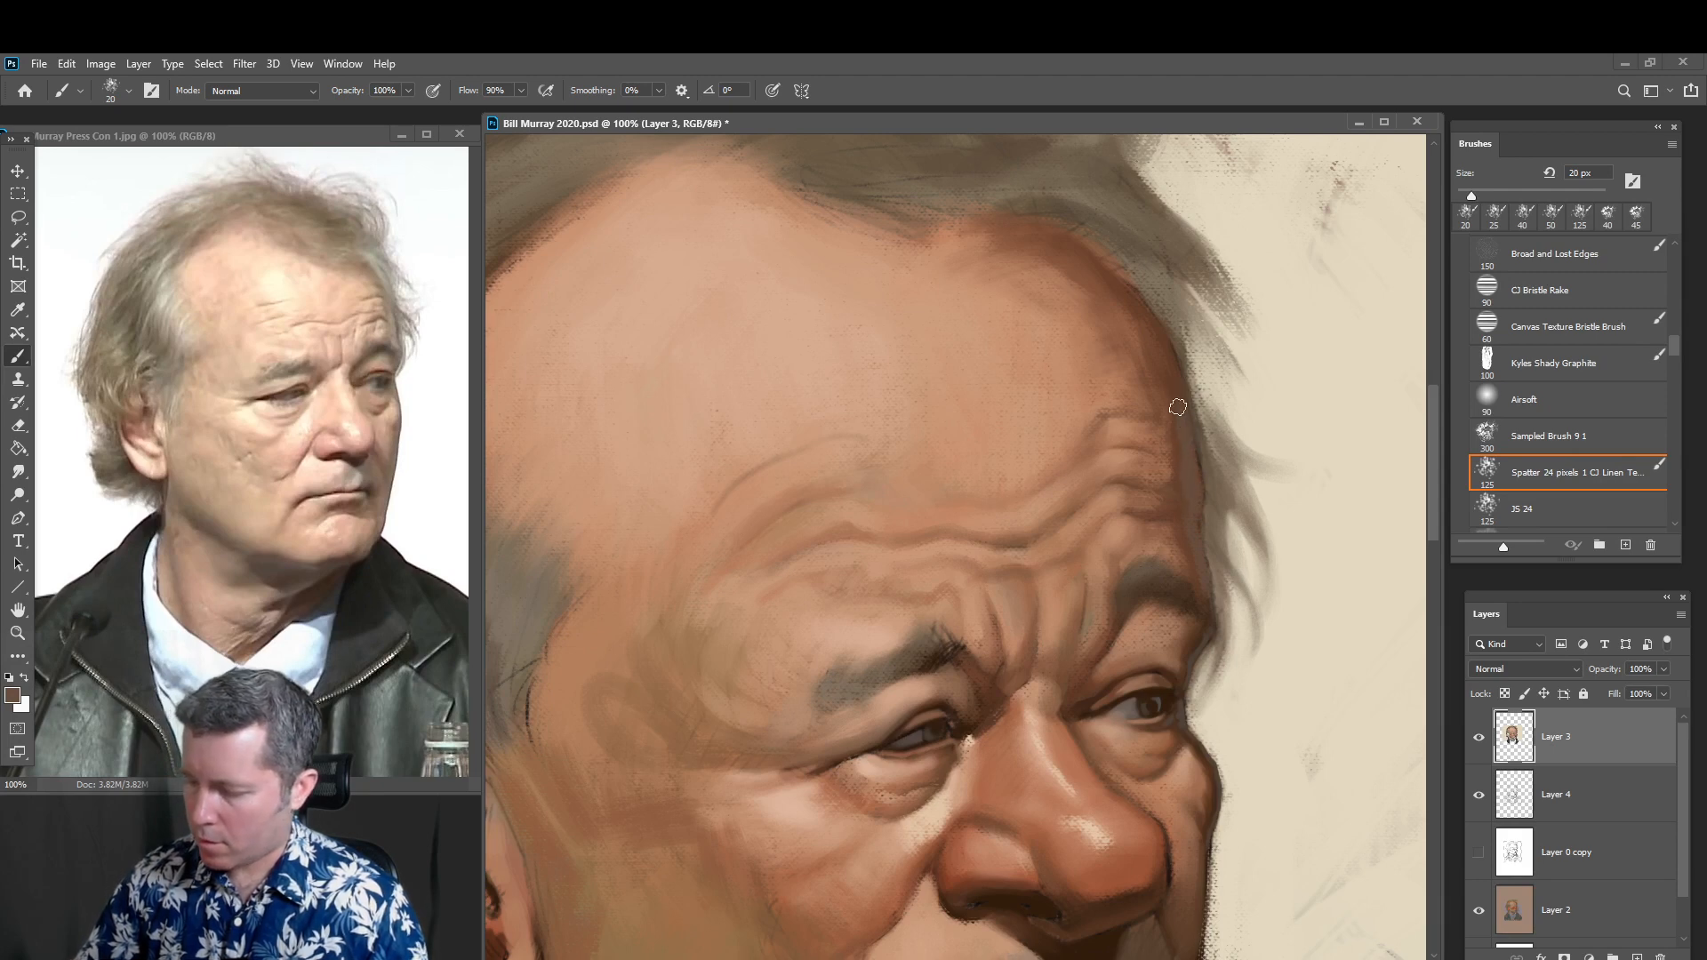
key("bracketleft")
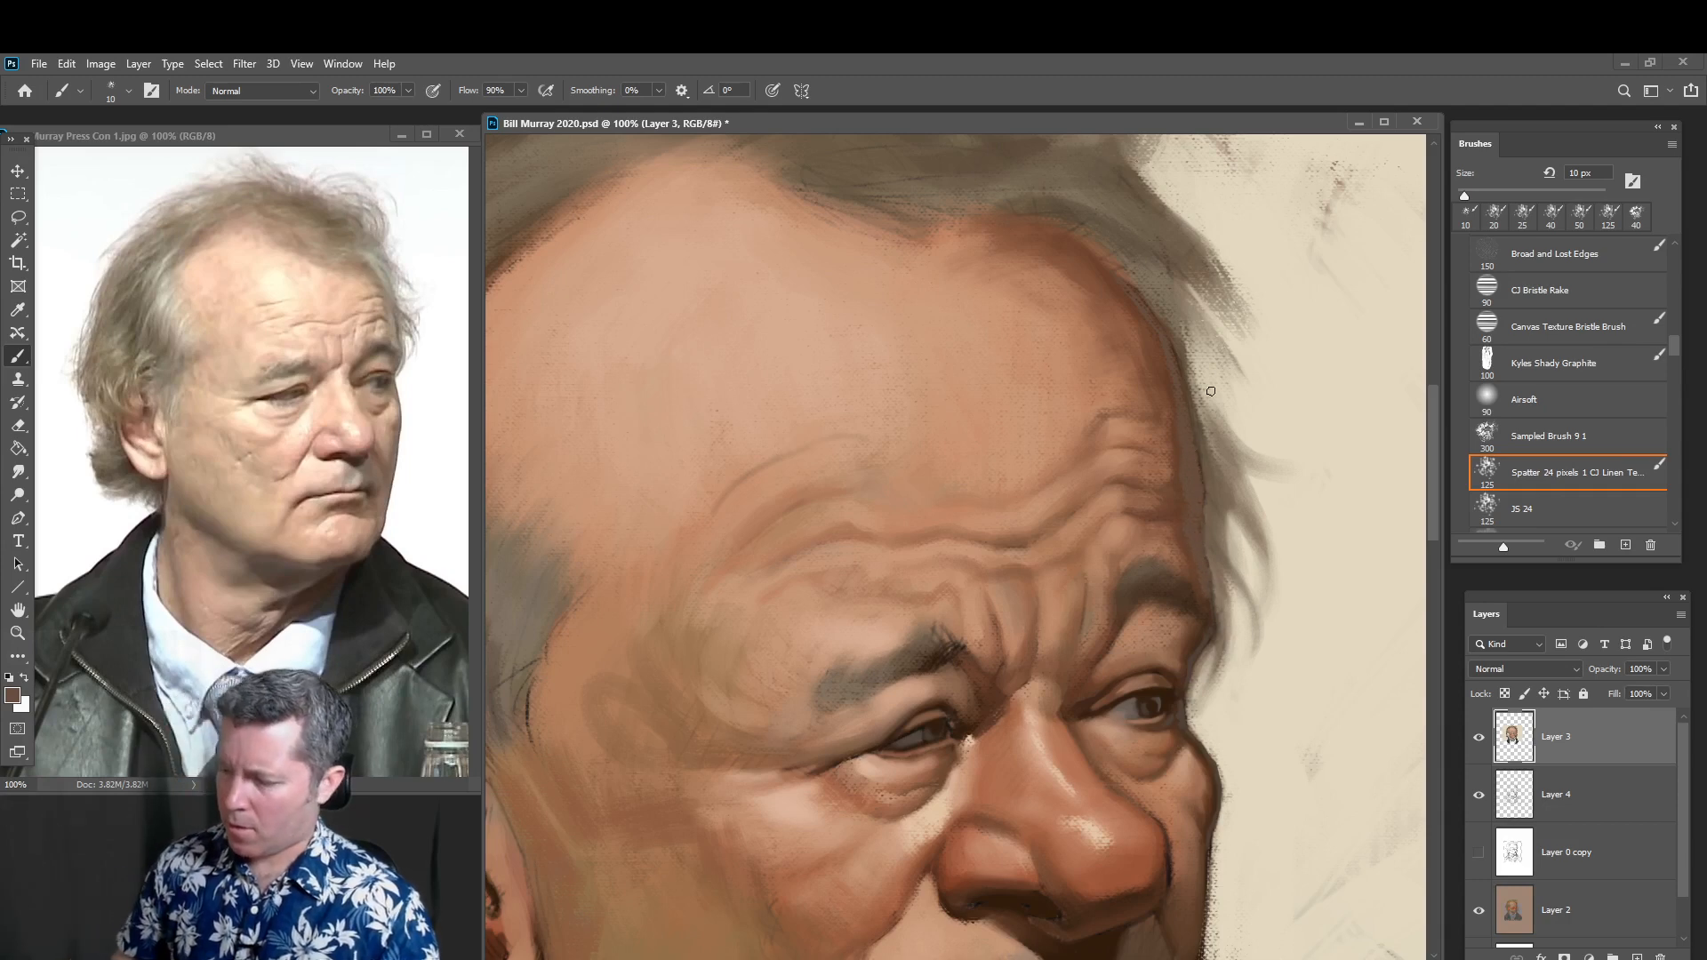
Enlarge the brush to 25 px, darken the foreground brown and deepen the face contour at the far temple
key("bracketright")
key("bracketright")
key("bracketright")
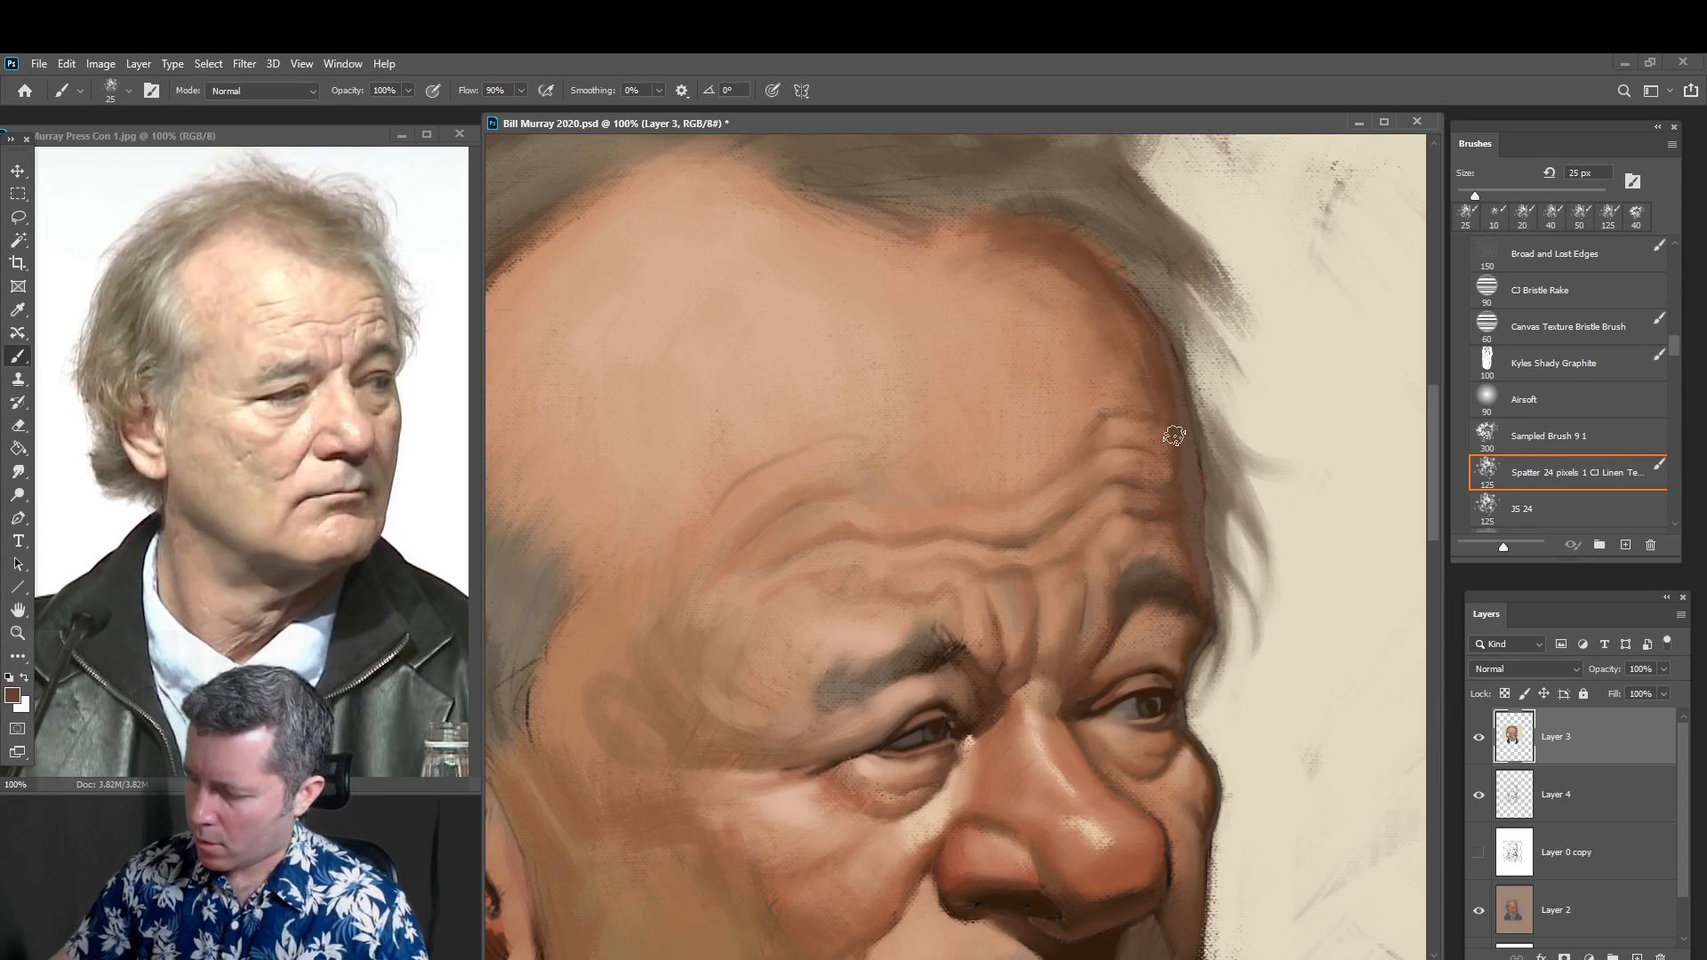
left_click(15, 695)
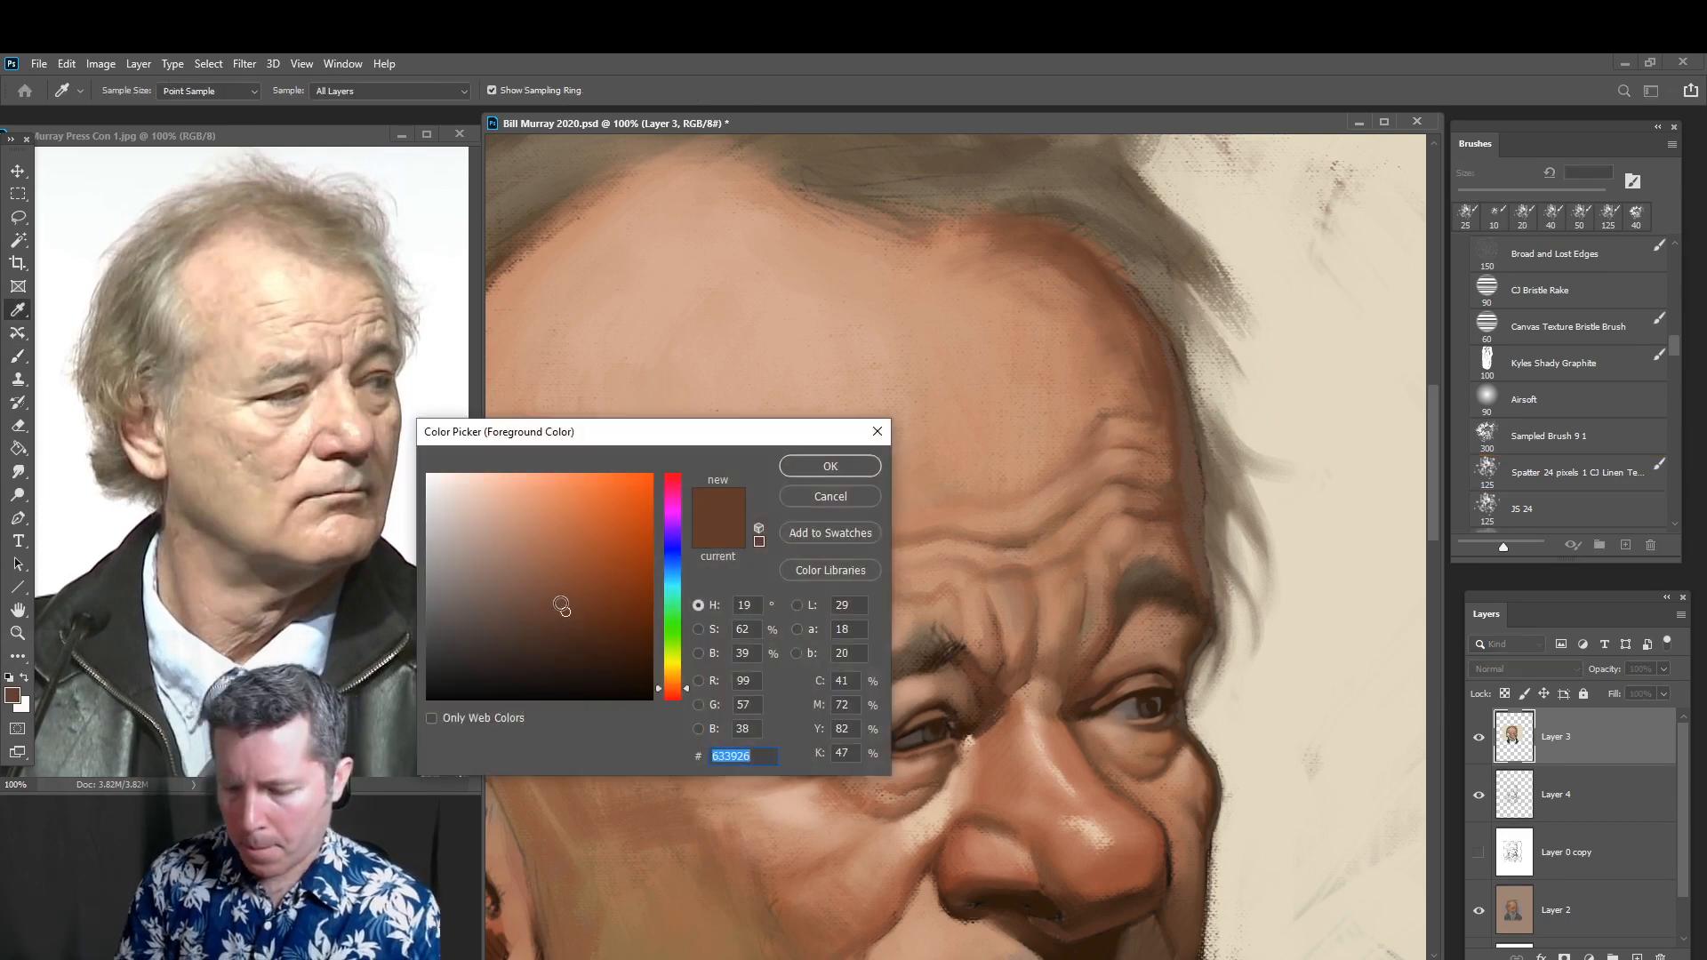
left_click_drag(564, 608, 573, 629)
left_click(830, 466)
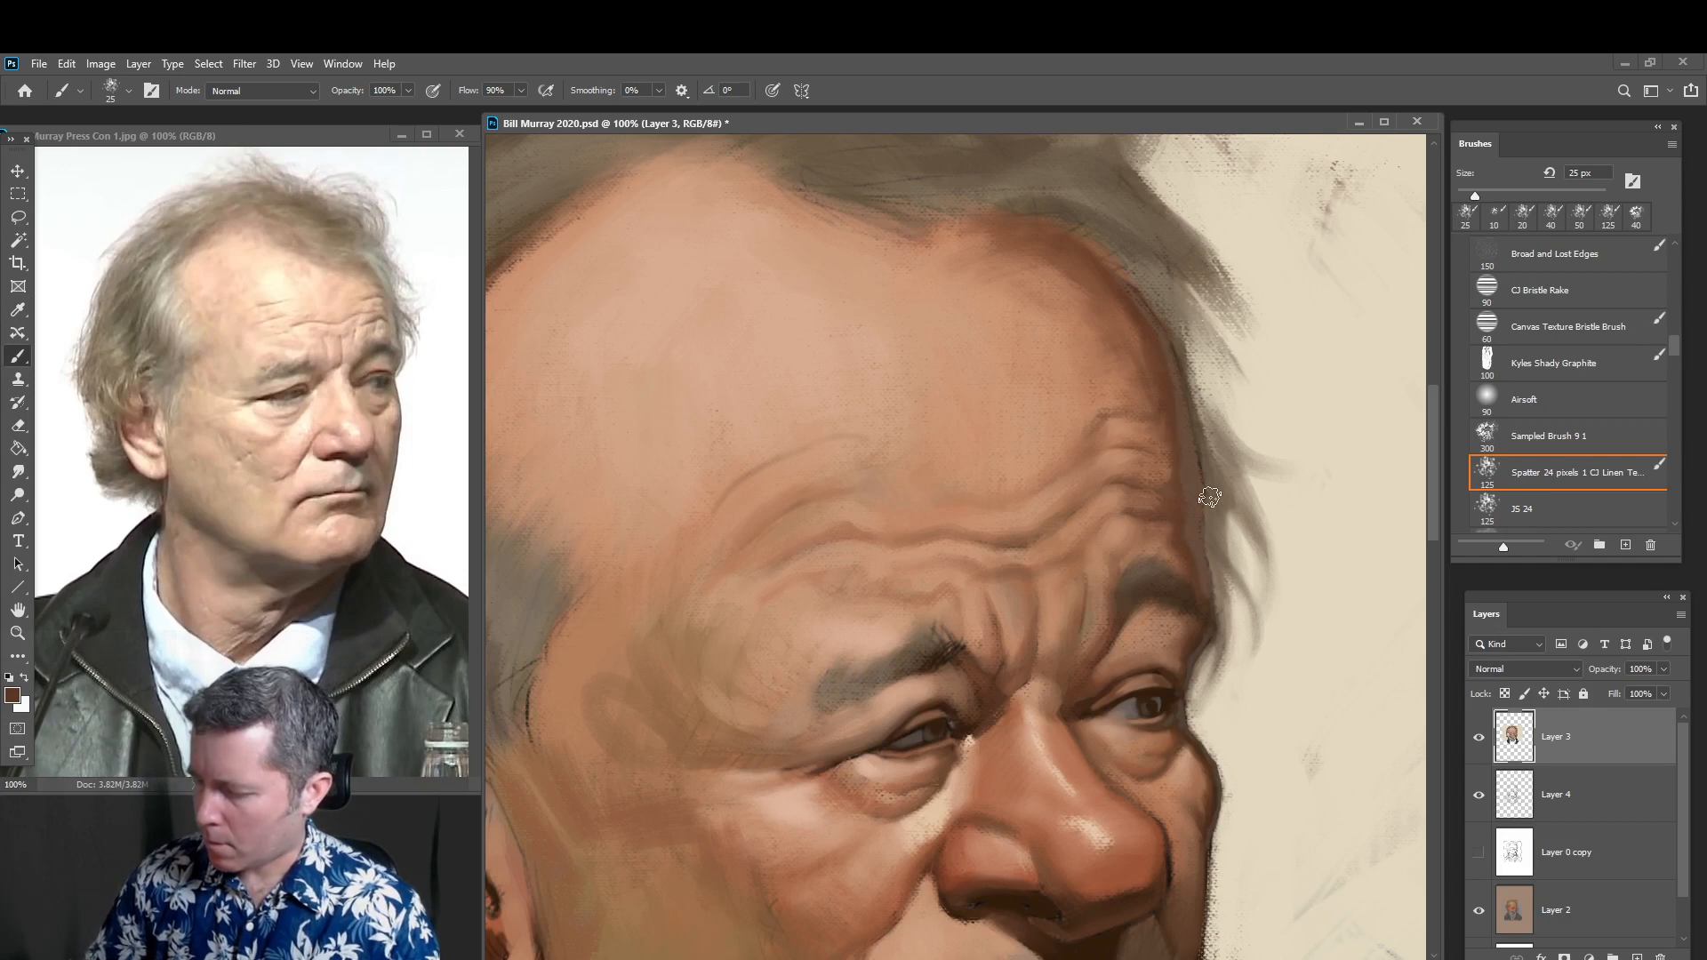
Sample the far hair, darken the foreground to 4b3b2d and paint fine 10 px strokes where the hair meets the forehead
left_click(1196, 347, "alt")
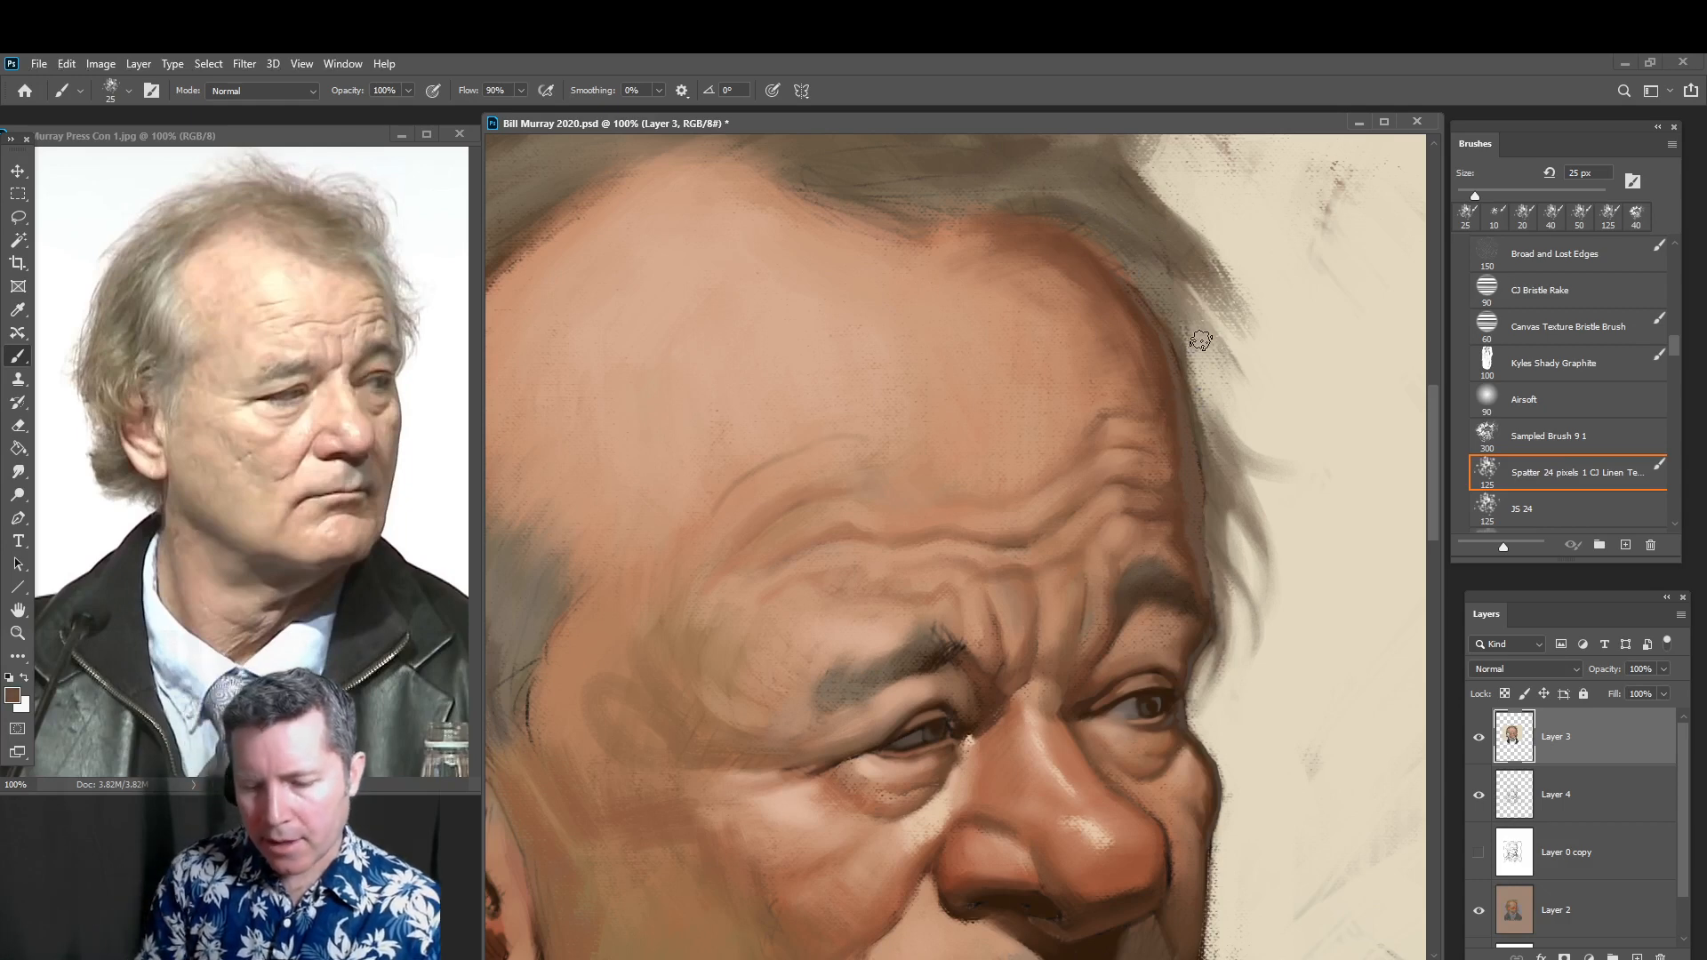
left_click(13, 696)
left_click(517, 634)
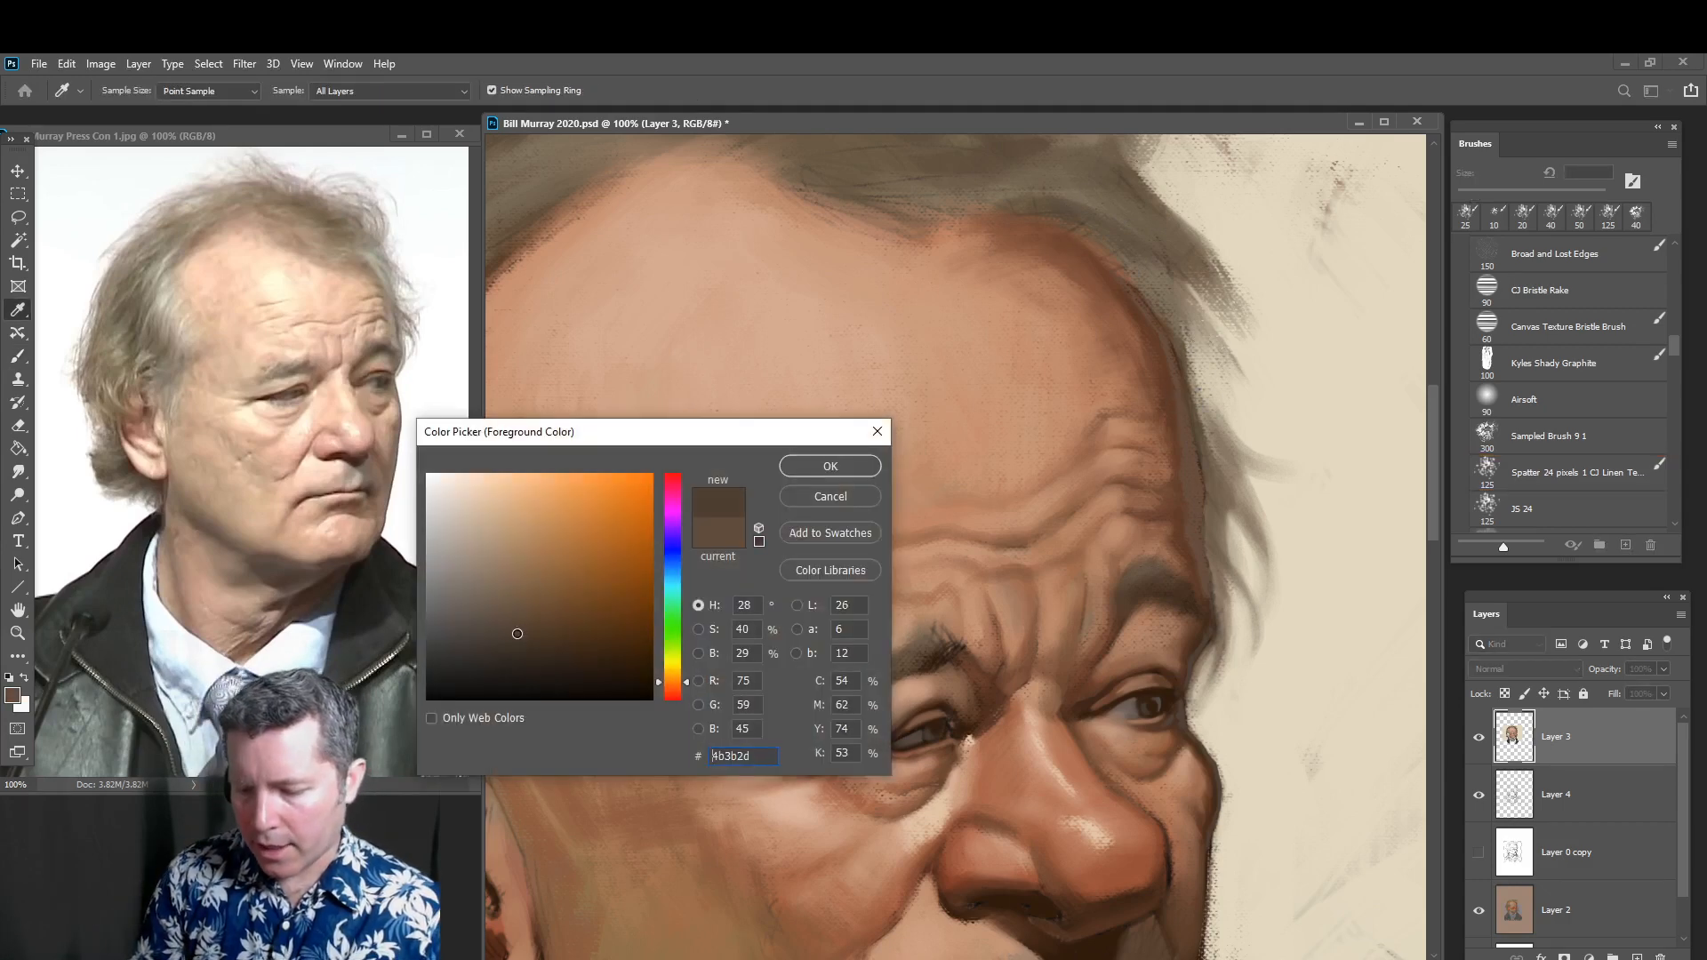
left_click(830, 466)
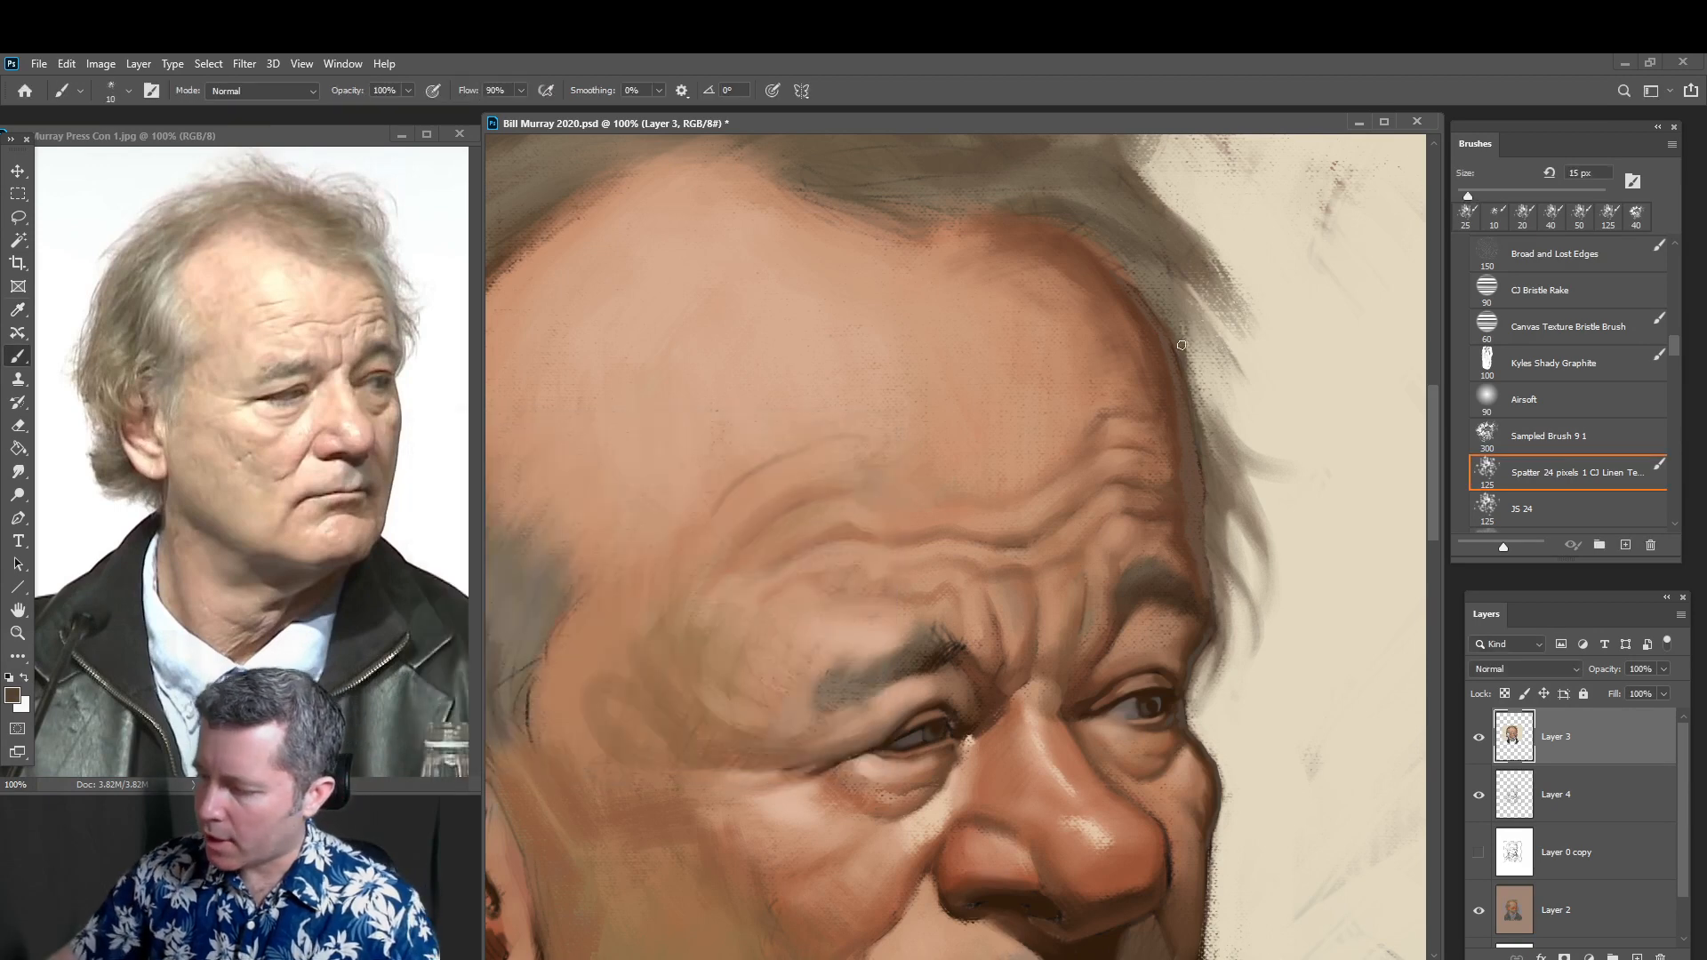
left_click_drag(1171, 337, 1162, 314)
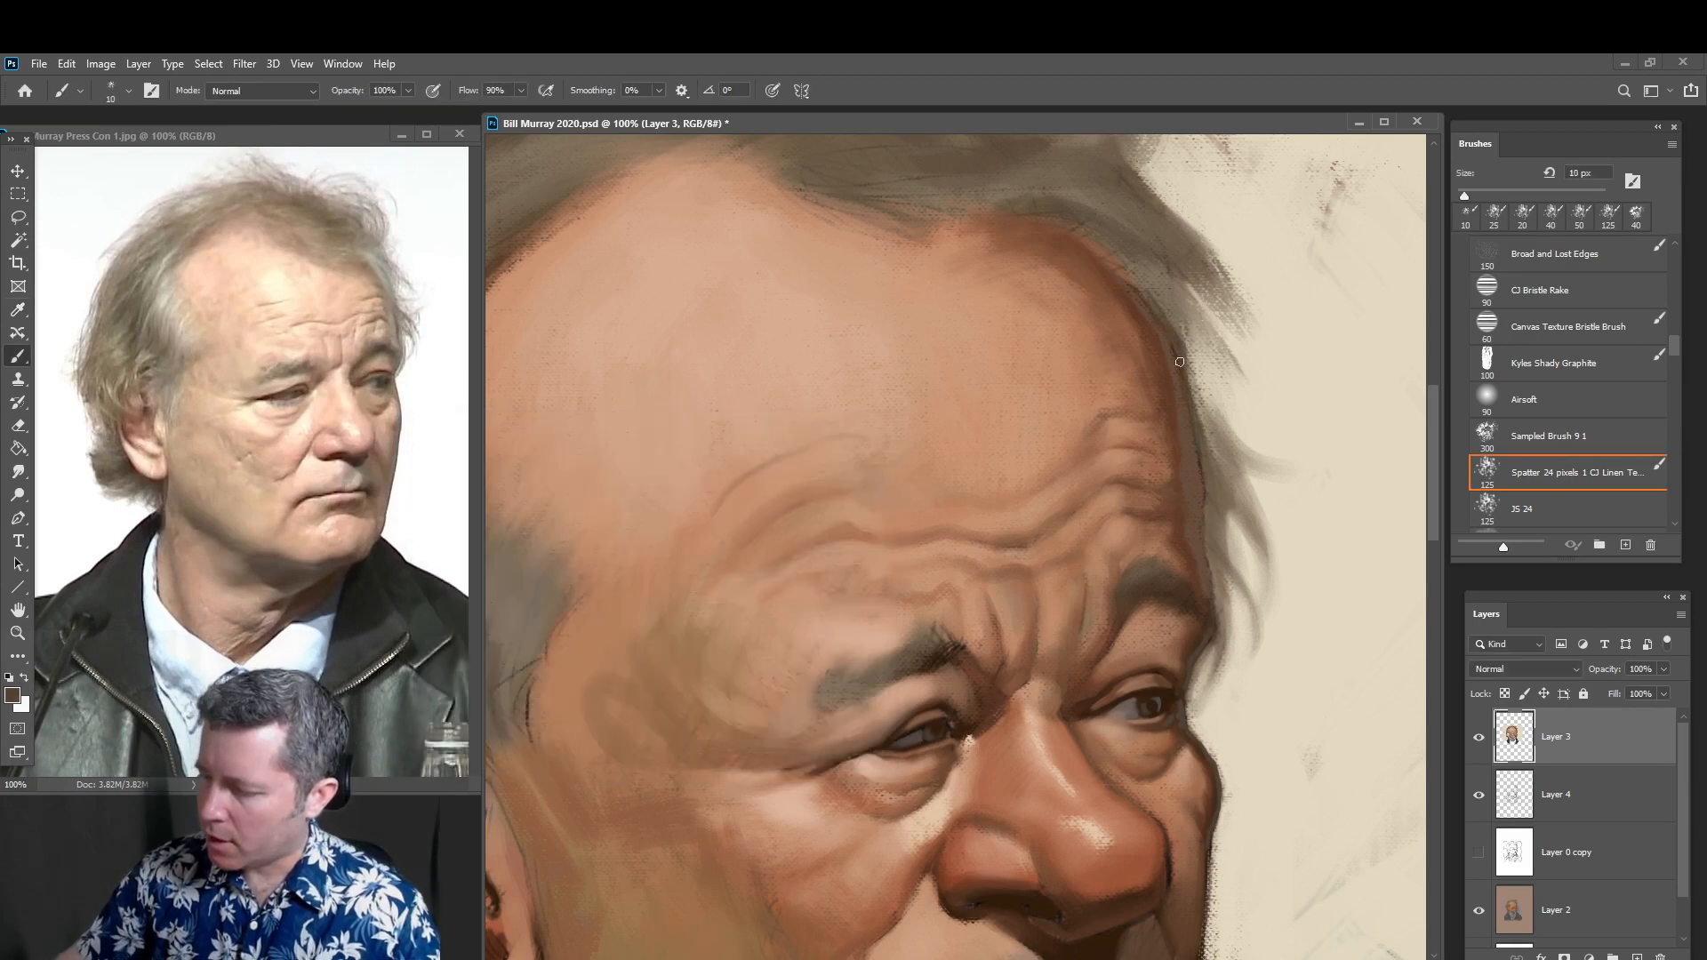
Darken the hair strands along the far temple down past the eyebrow, enlarging the brush from 20 px to 30 px
key("]")
left_click_drag(1200, 434, 1217, 494)
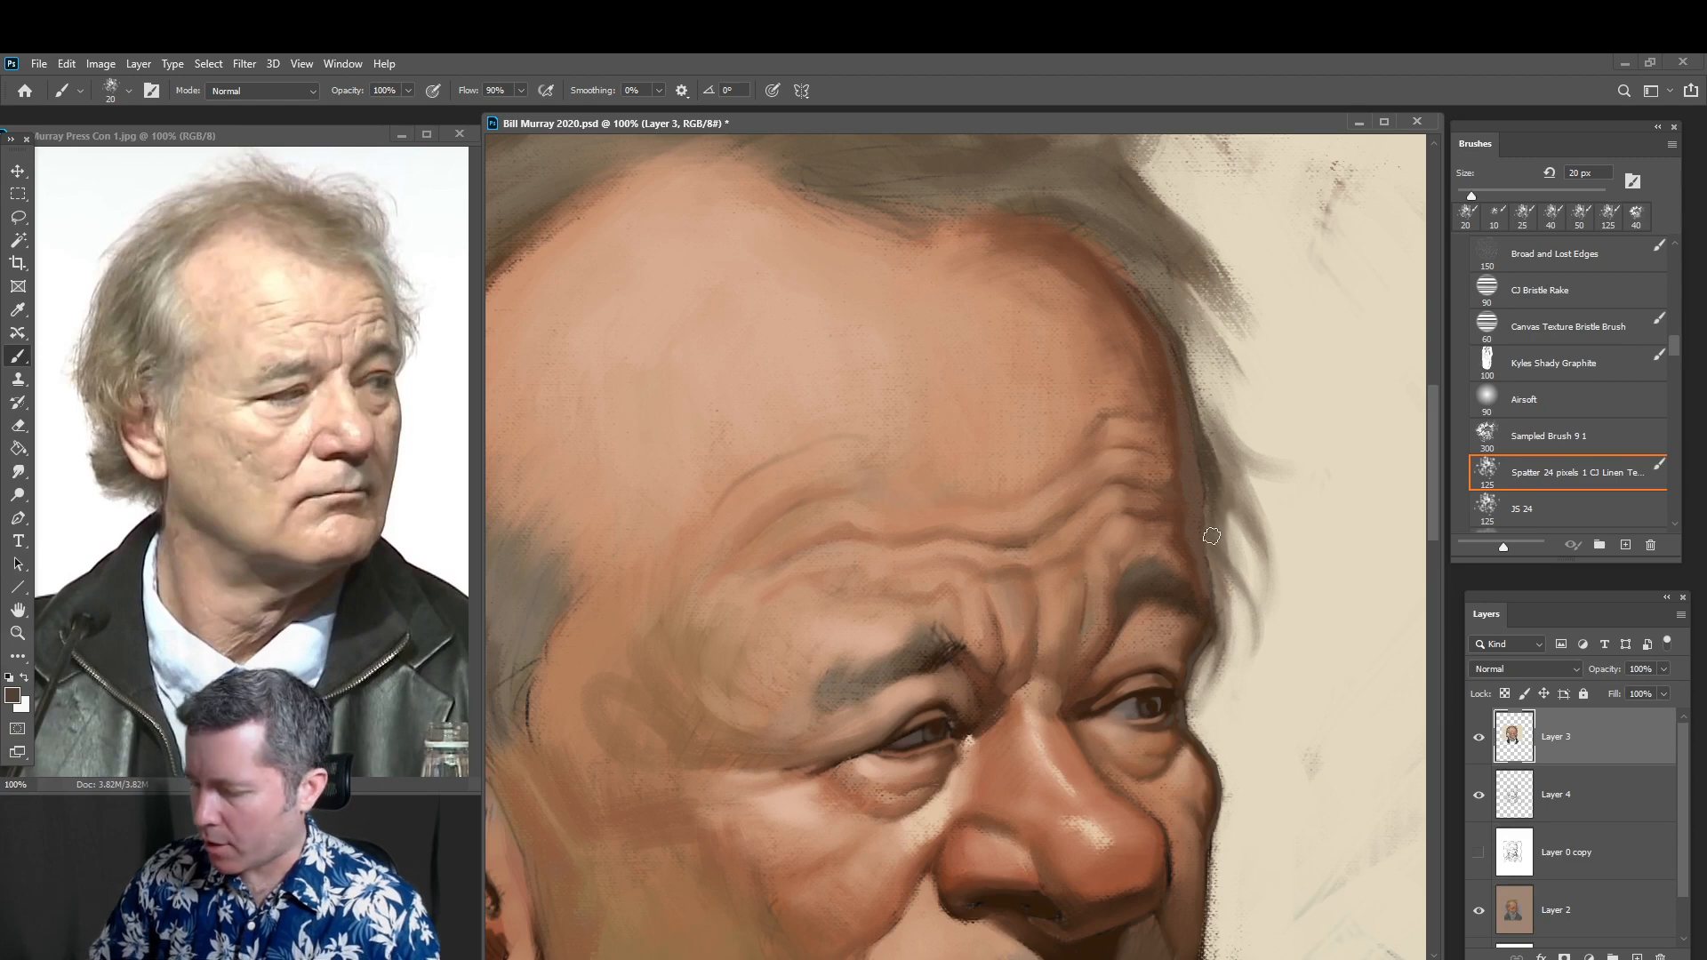
left_click_drag(1192, 383, 1221, 461)
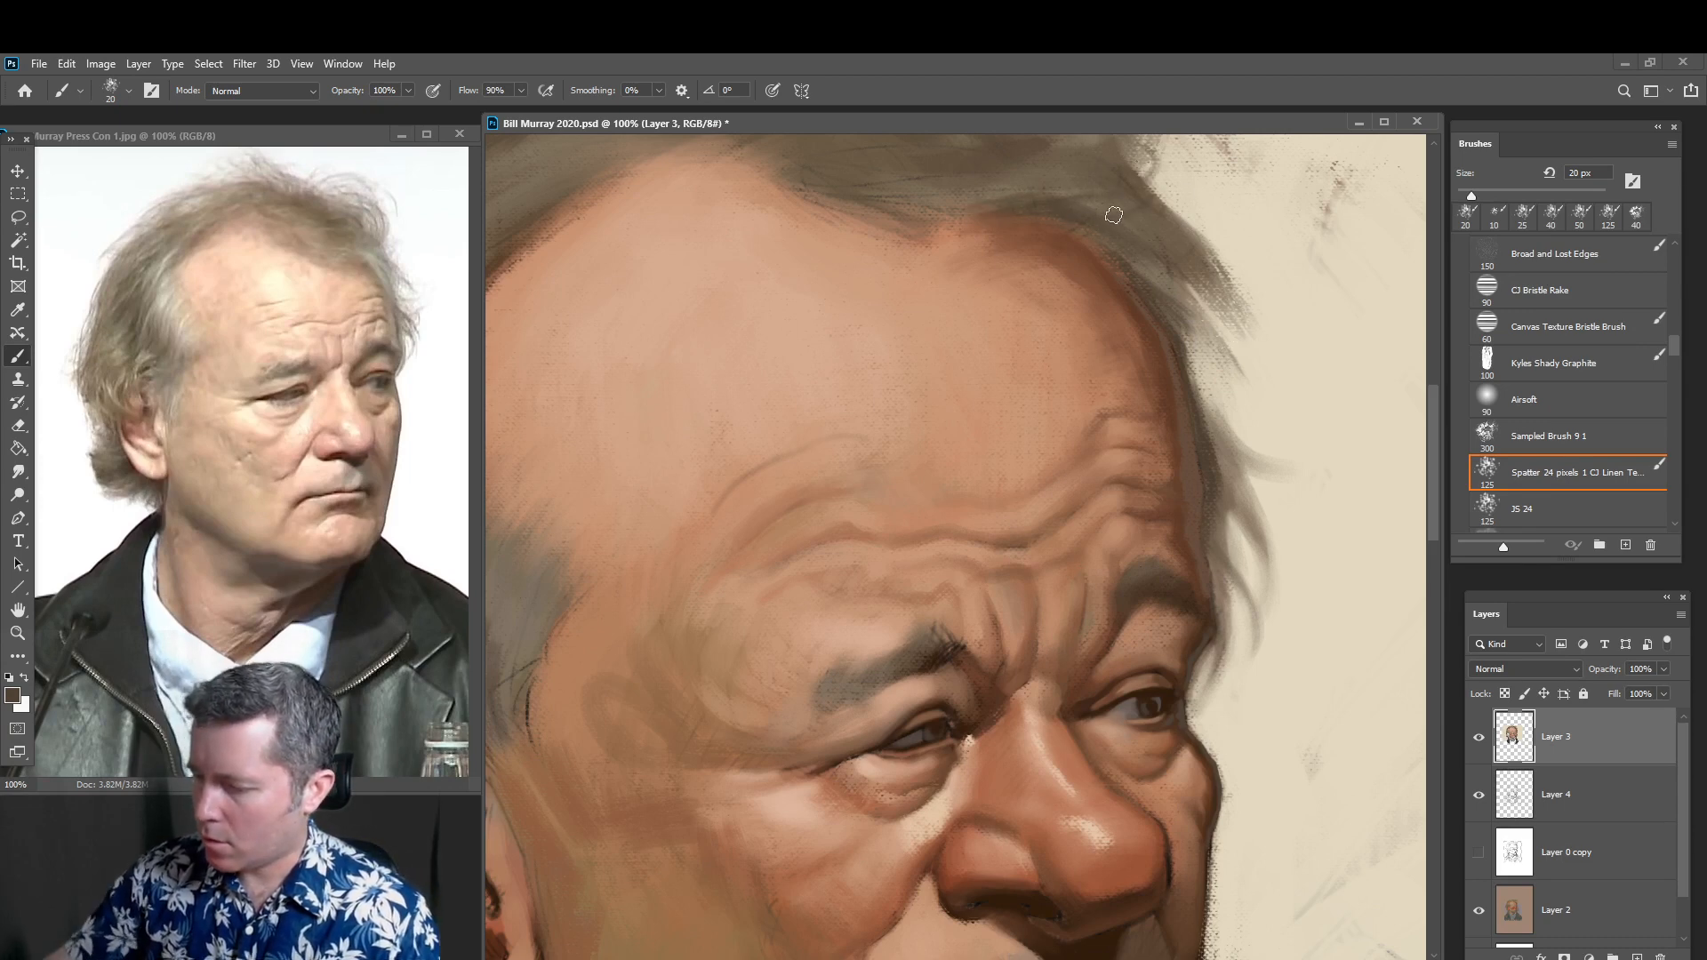
mouse_move(1133, 228)
left_mouse_down()
mouse_move(1218, 307)
mouse_move(1194, 320)
mouse_move(1218, 440)
left_mouse_up()
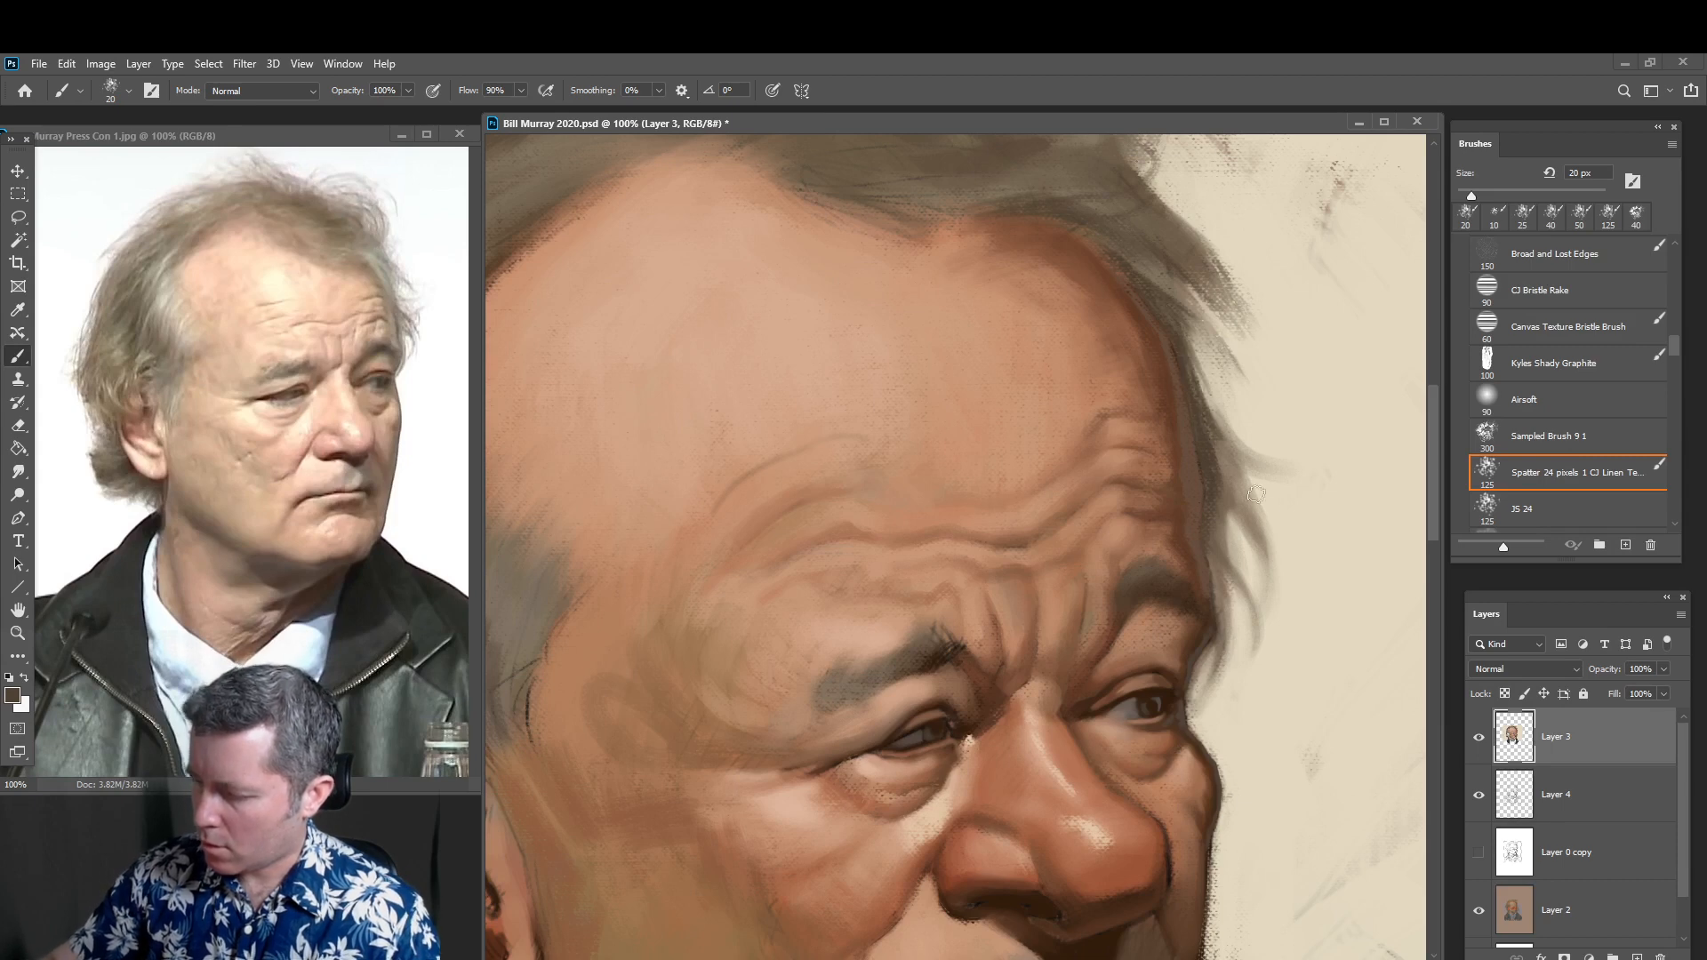
key("bracketright")
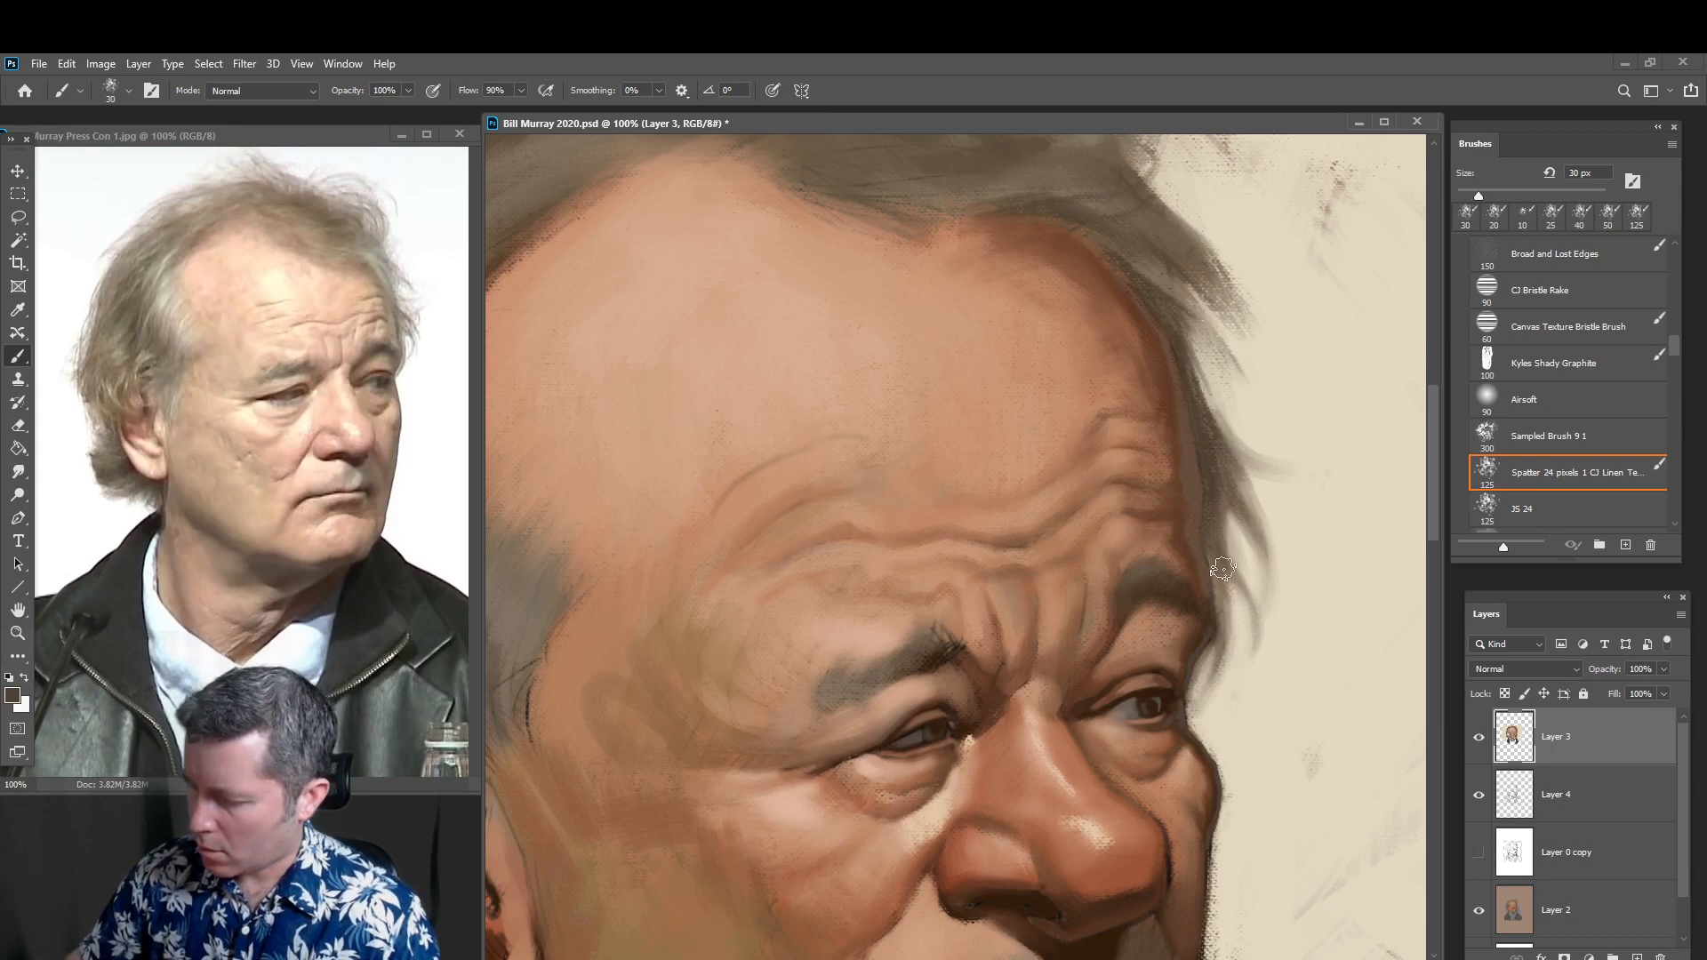
left_click_drag(1216, 495, 1265, 616)
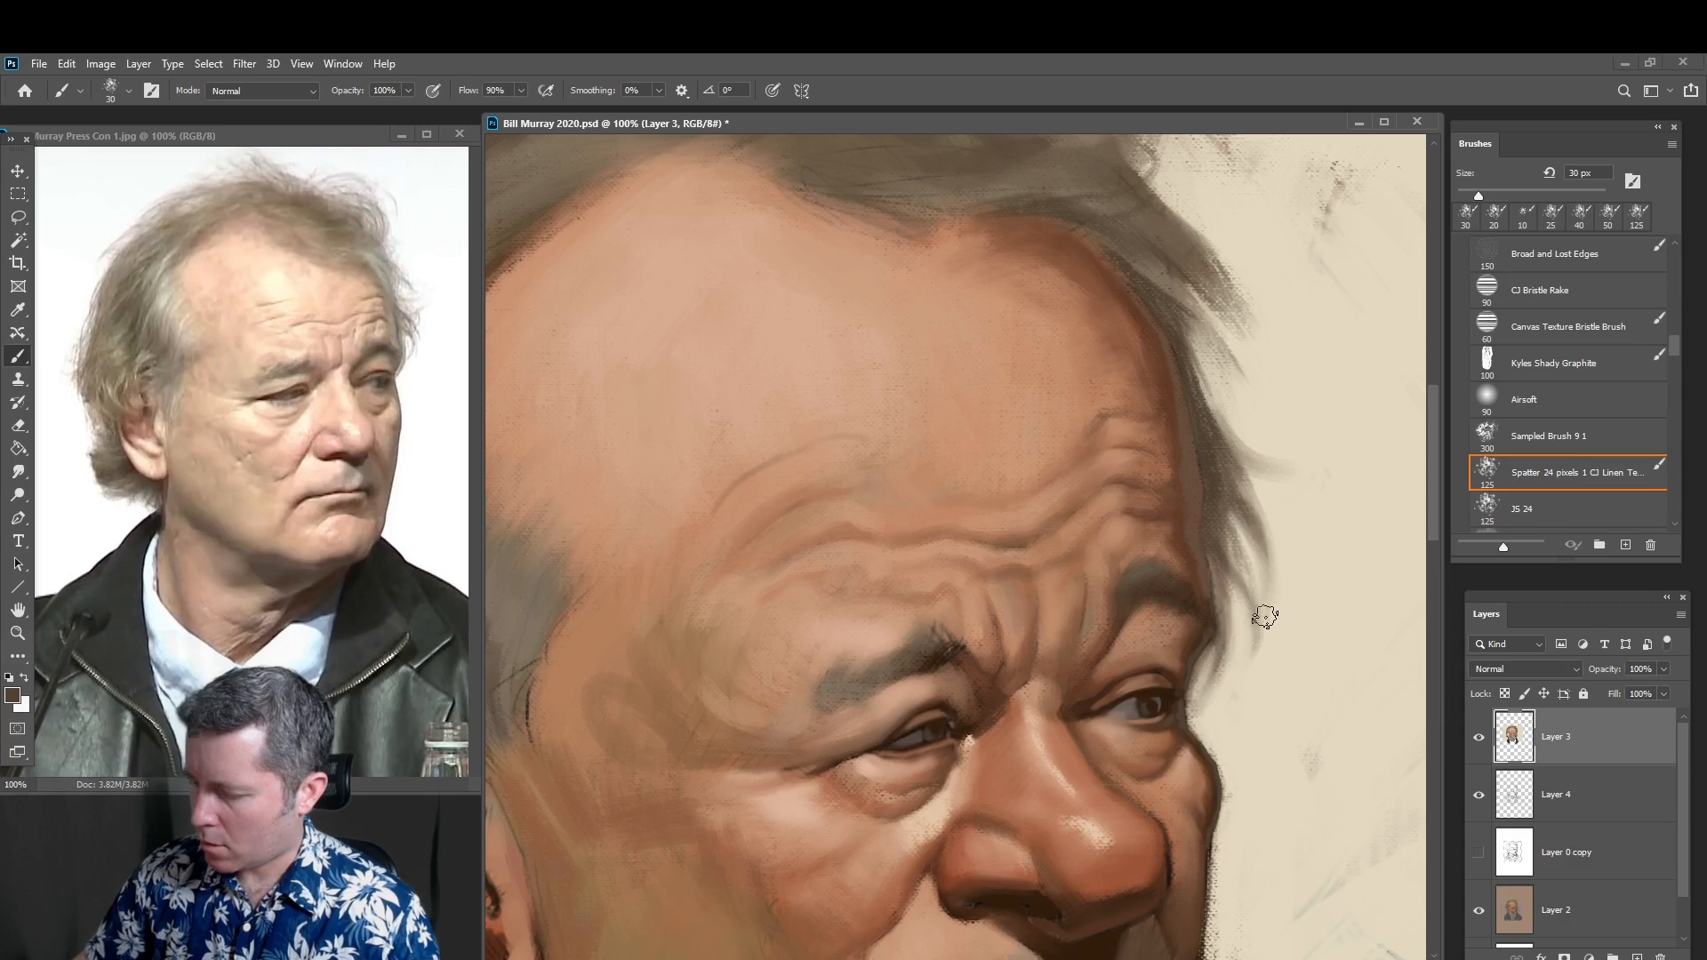
Shape the wispy hair ends beside the far temple, alternating sampled background cream and dark hair color with the 30 px brush
left_click(1261, 477, "alt")
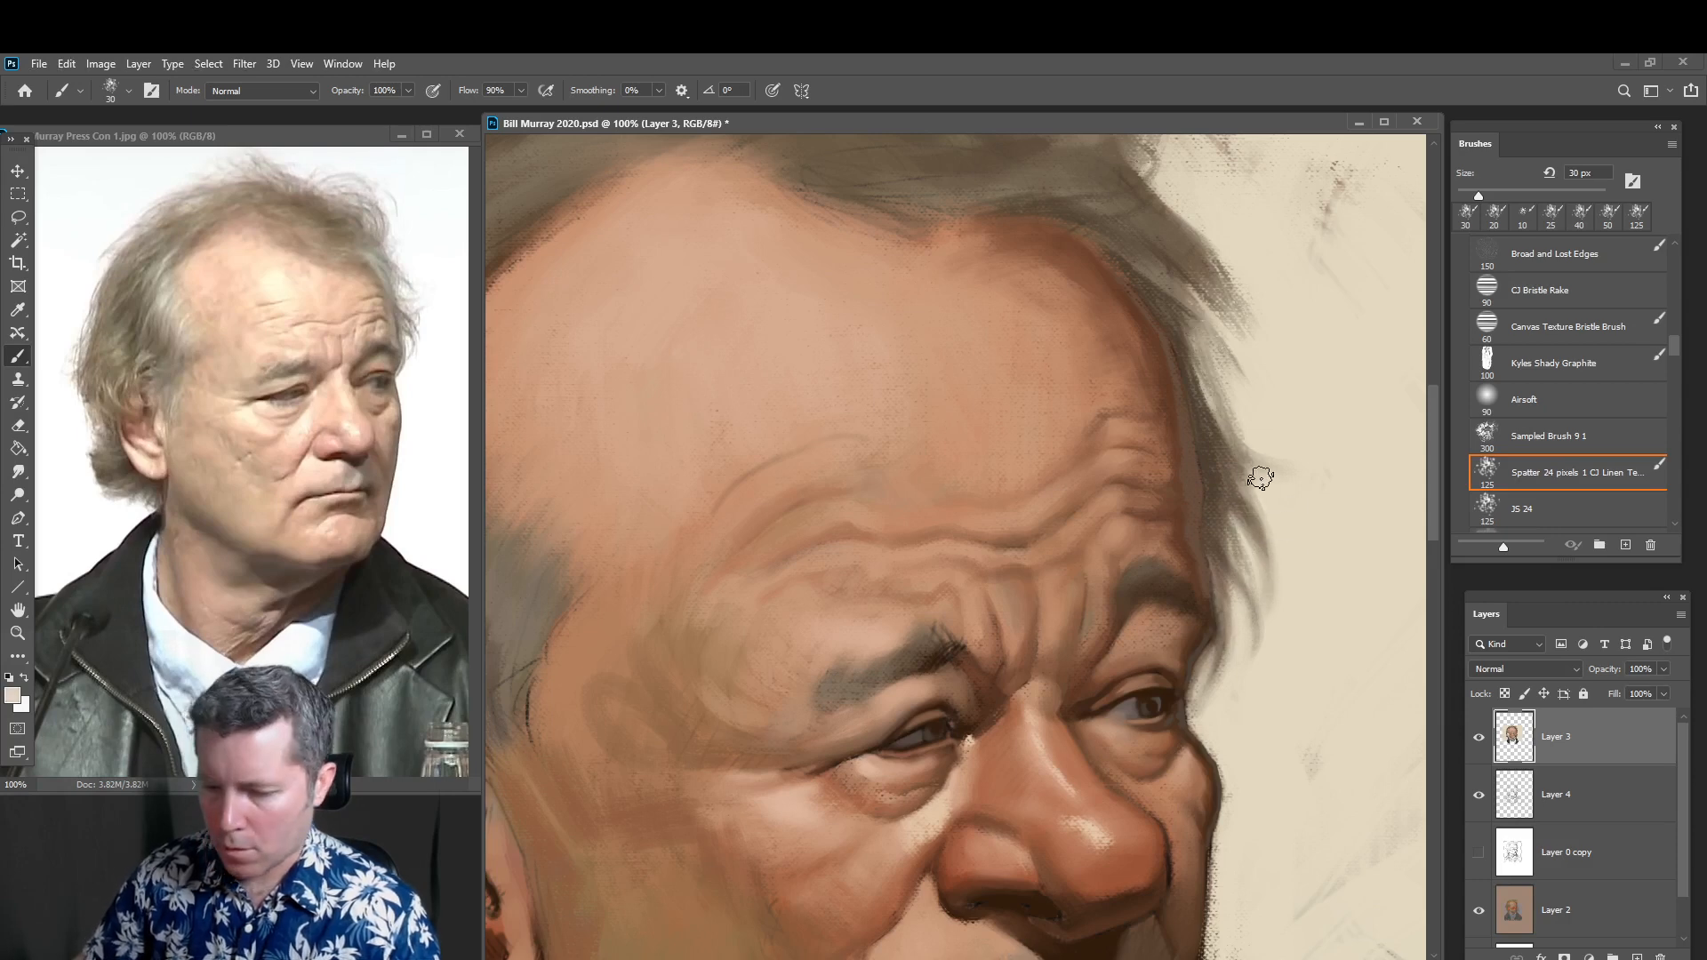
left_click(1180, 347, "alt")
left_click_drag(1189, 329, 1257, 392)
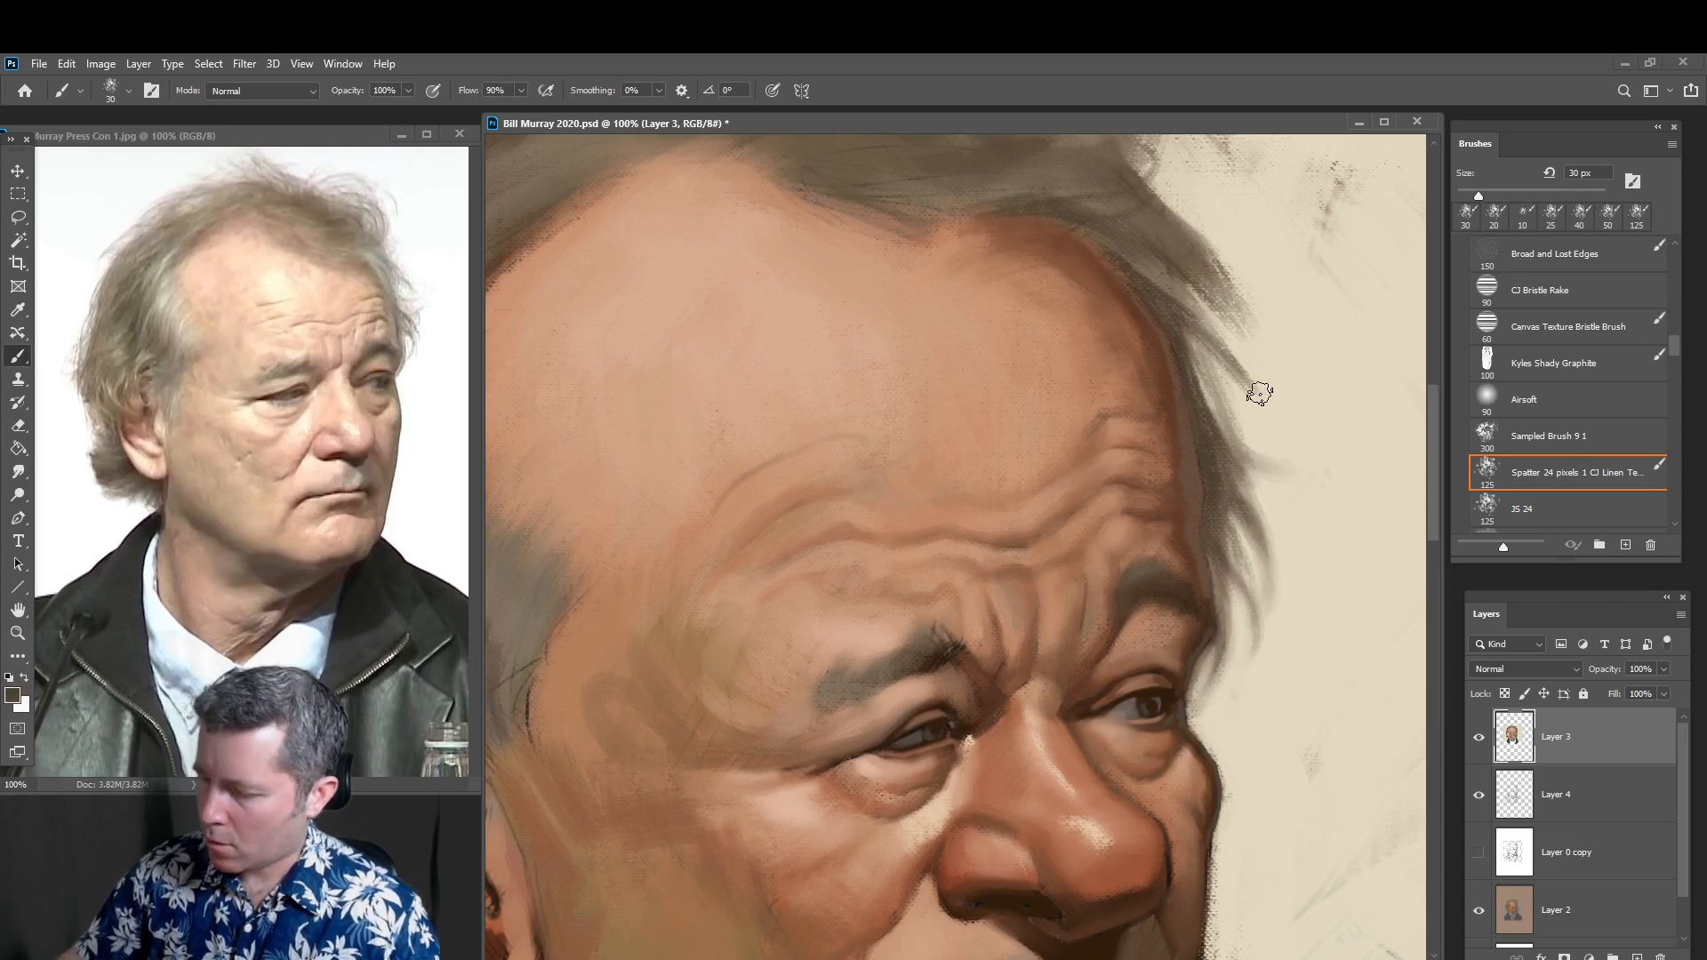
left_click(1288, 559, "alt")
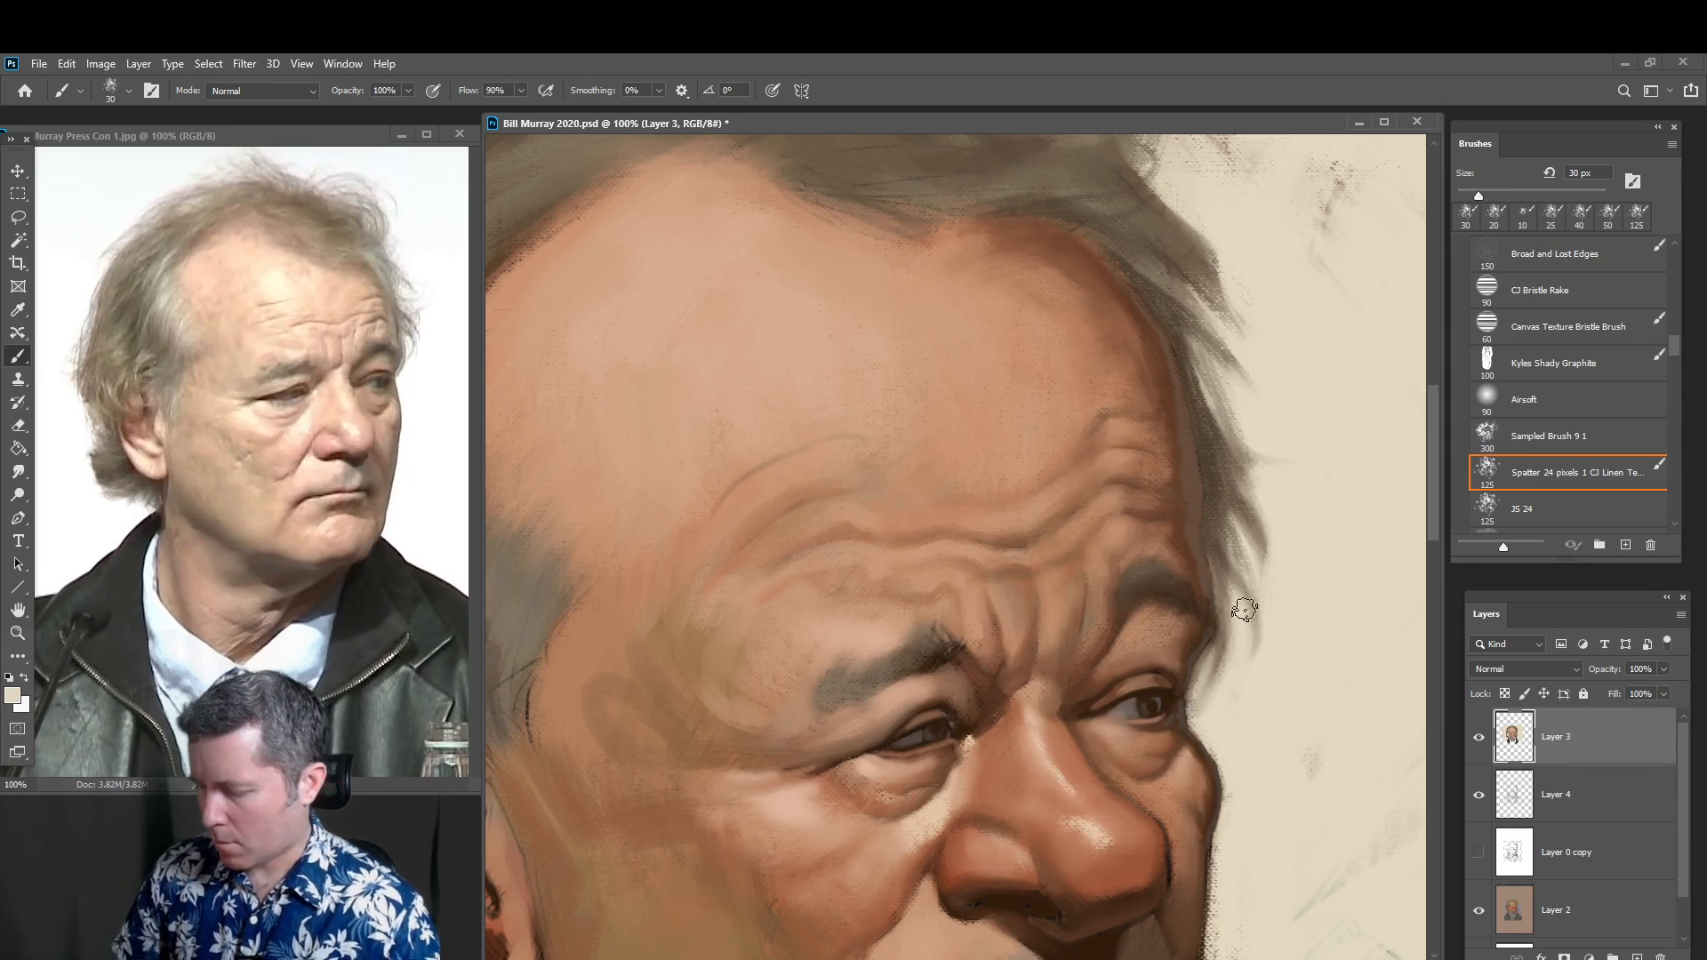
mouse_move(1232, 554)
left_mouse_down()
mouse_move(1246, 496)
mouse_move(1290, 454)
left_mouse_up()
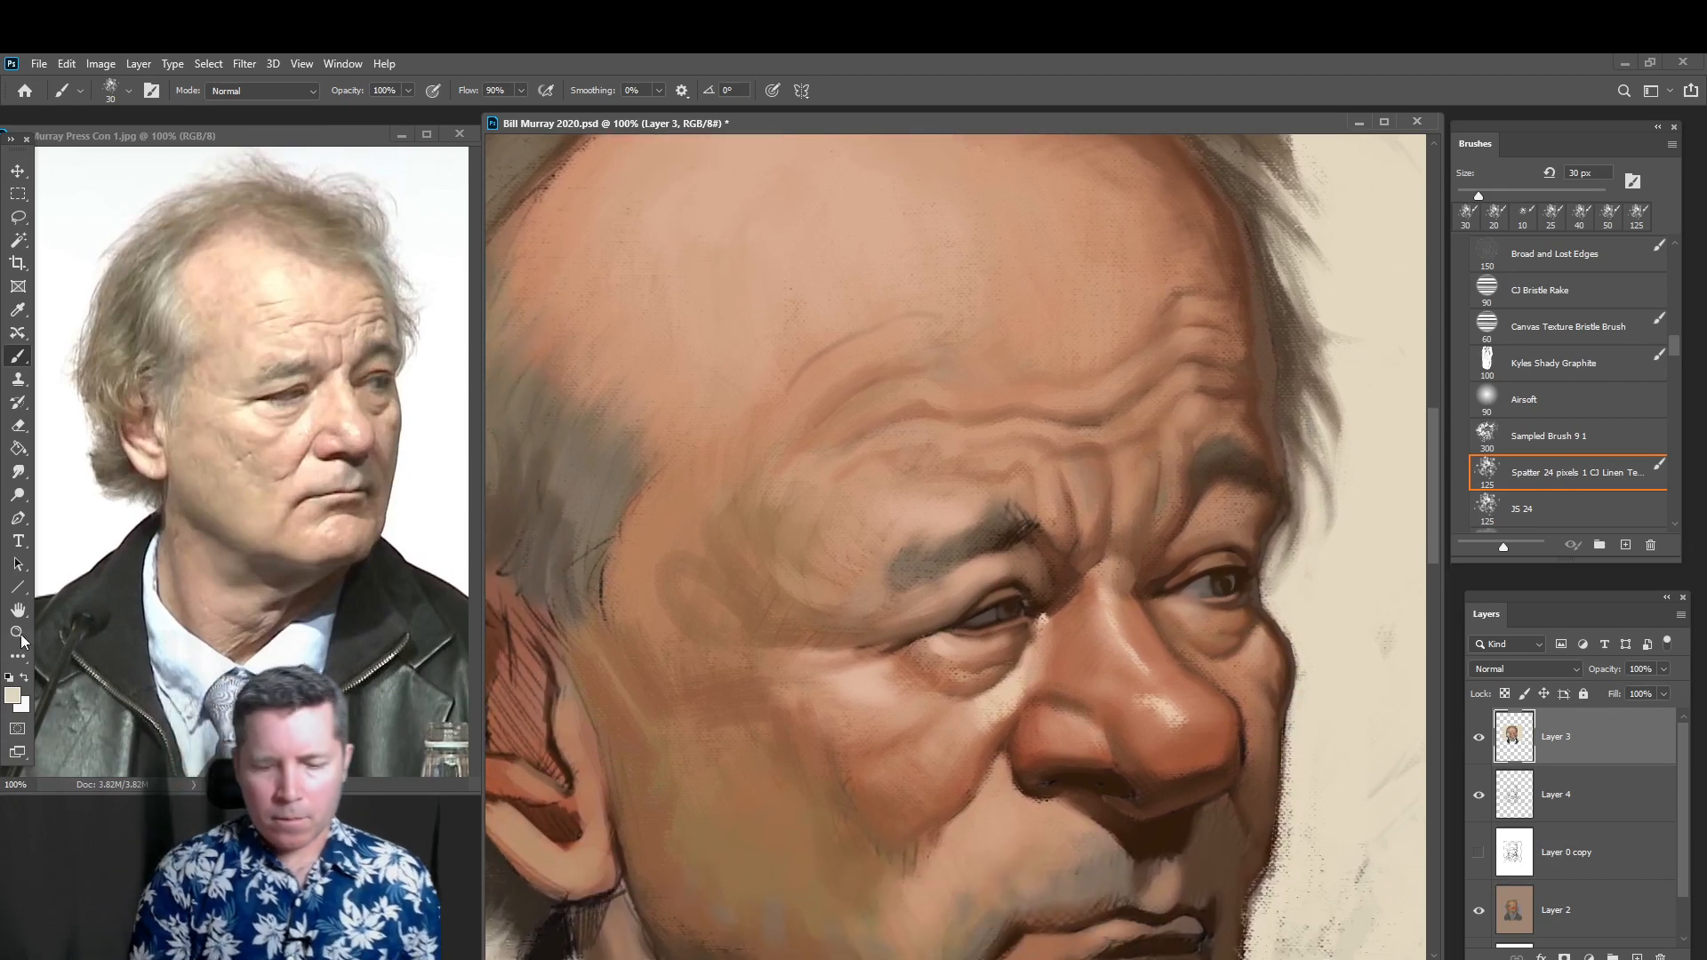
Enlarge the linen-textured spatter brush to 60 px for painting broad strokes on the forehead
left_click(19, 633)
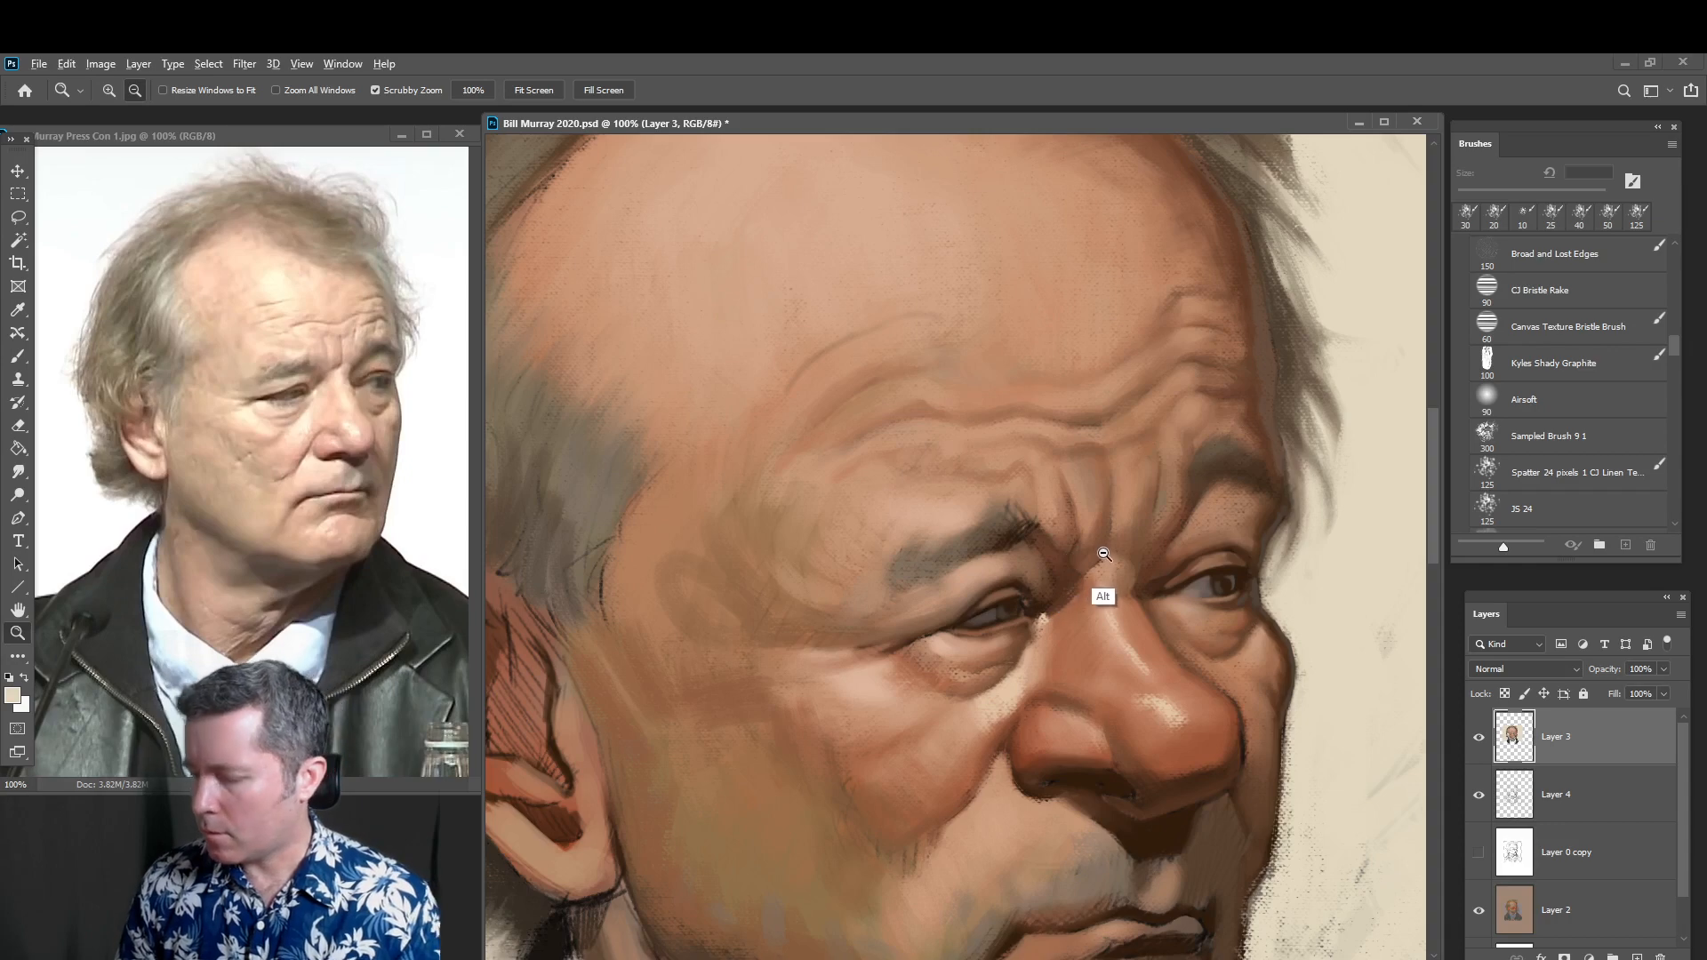
left_click(1105, 596, "alt")
left_click(1113, 674, "alt")
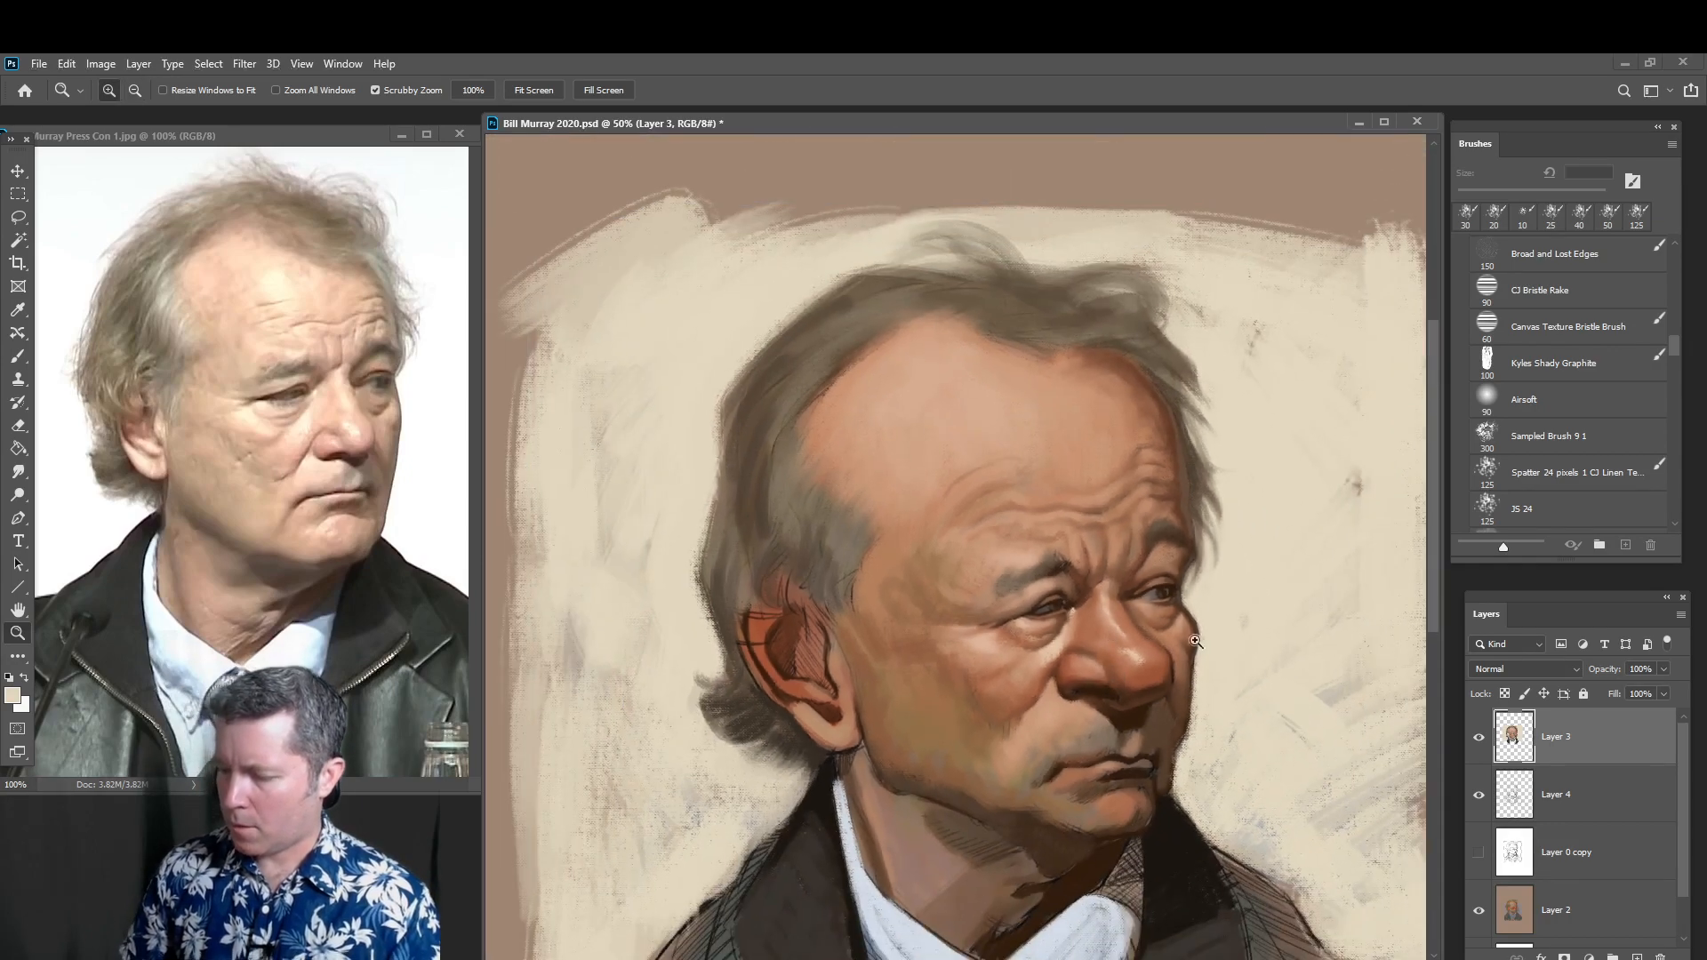
left_click_drag(1173, 553, 1160, 452)
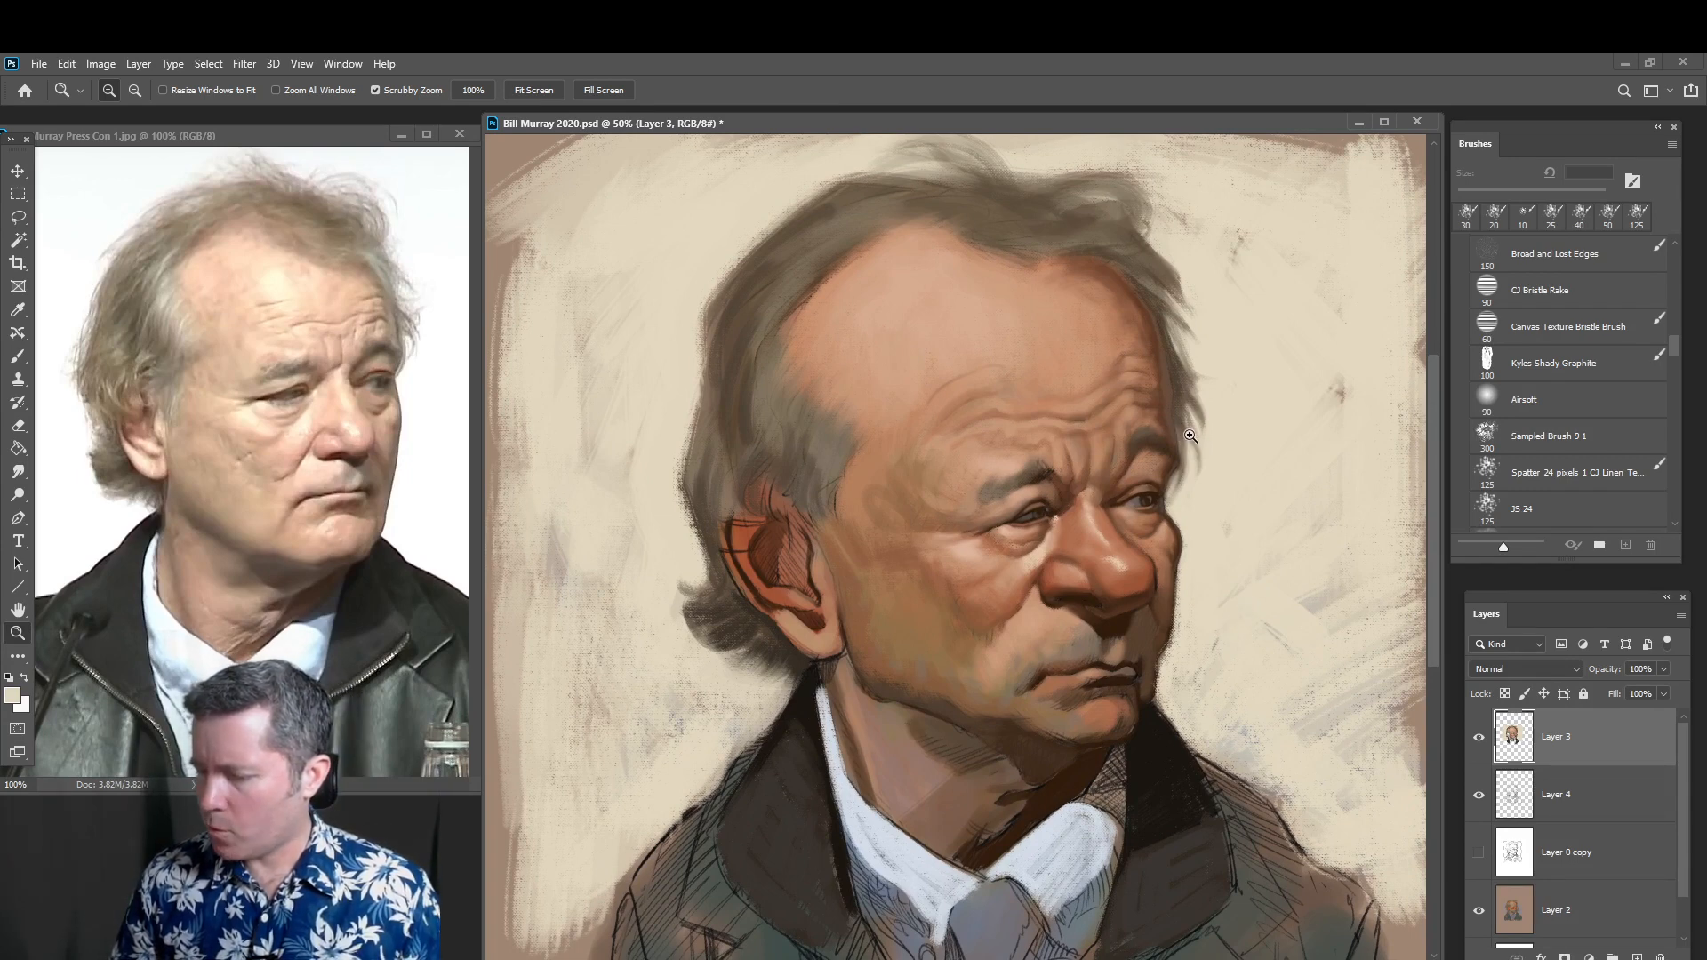
left_click(19, 358)
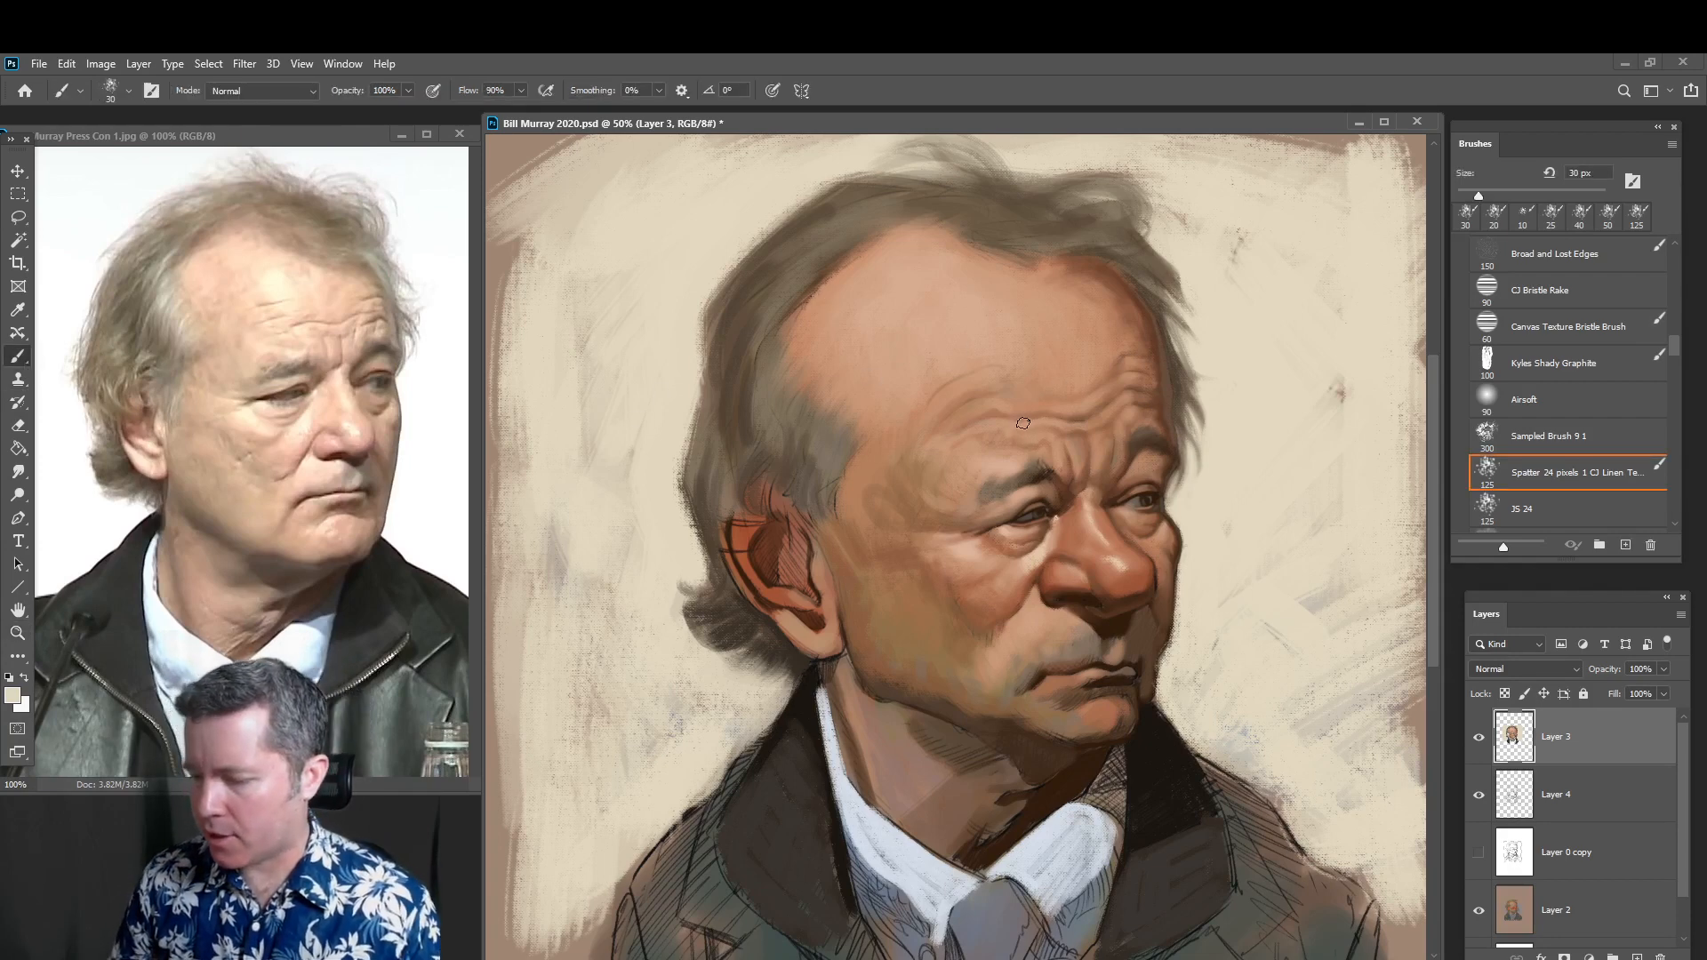
key("bracketright")
key("bracketright")
key("bracketright")
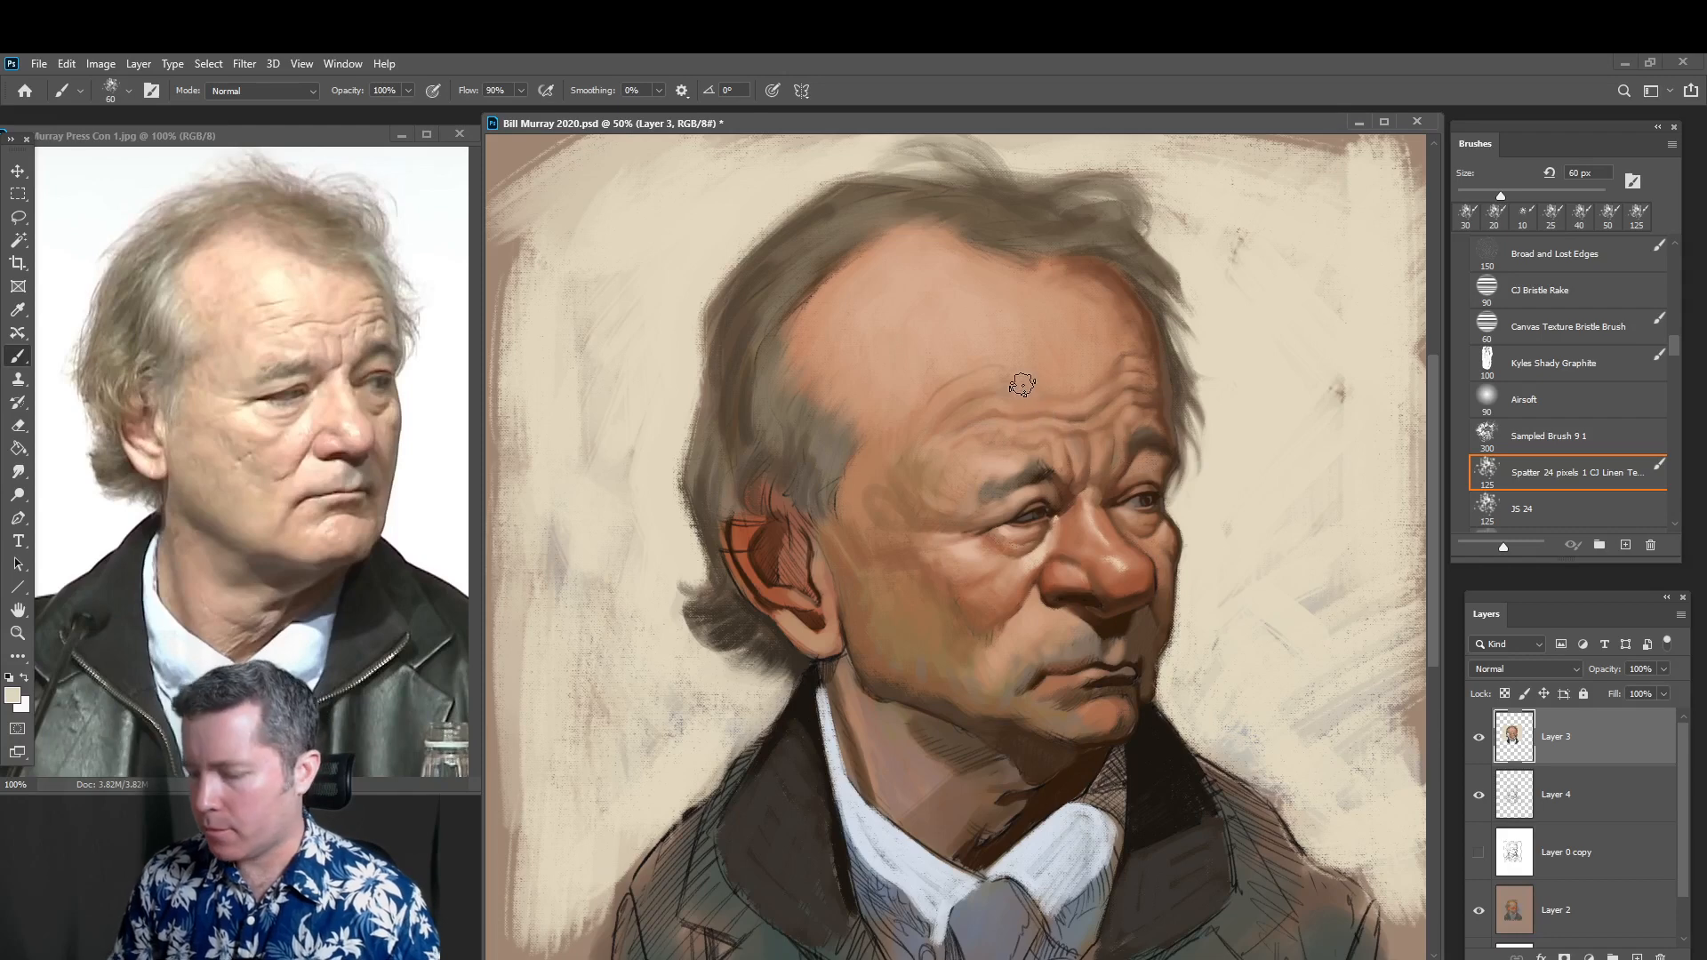
Sample the light skin beneath the near eye and lighten the foreground to the pale highlight color eed4b9
left_click(954, 375, "alt")
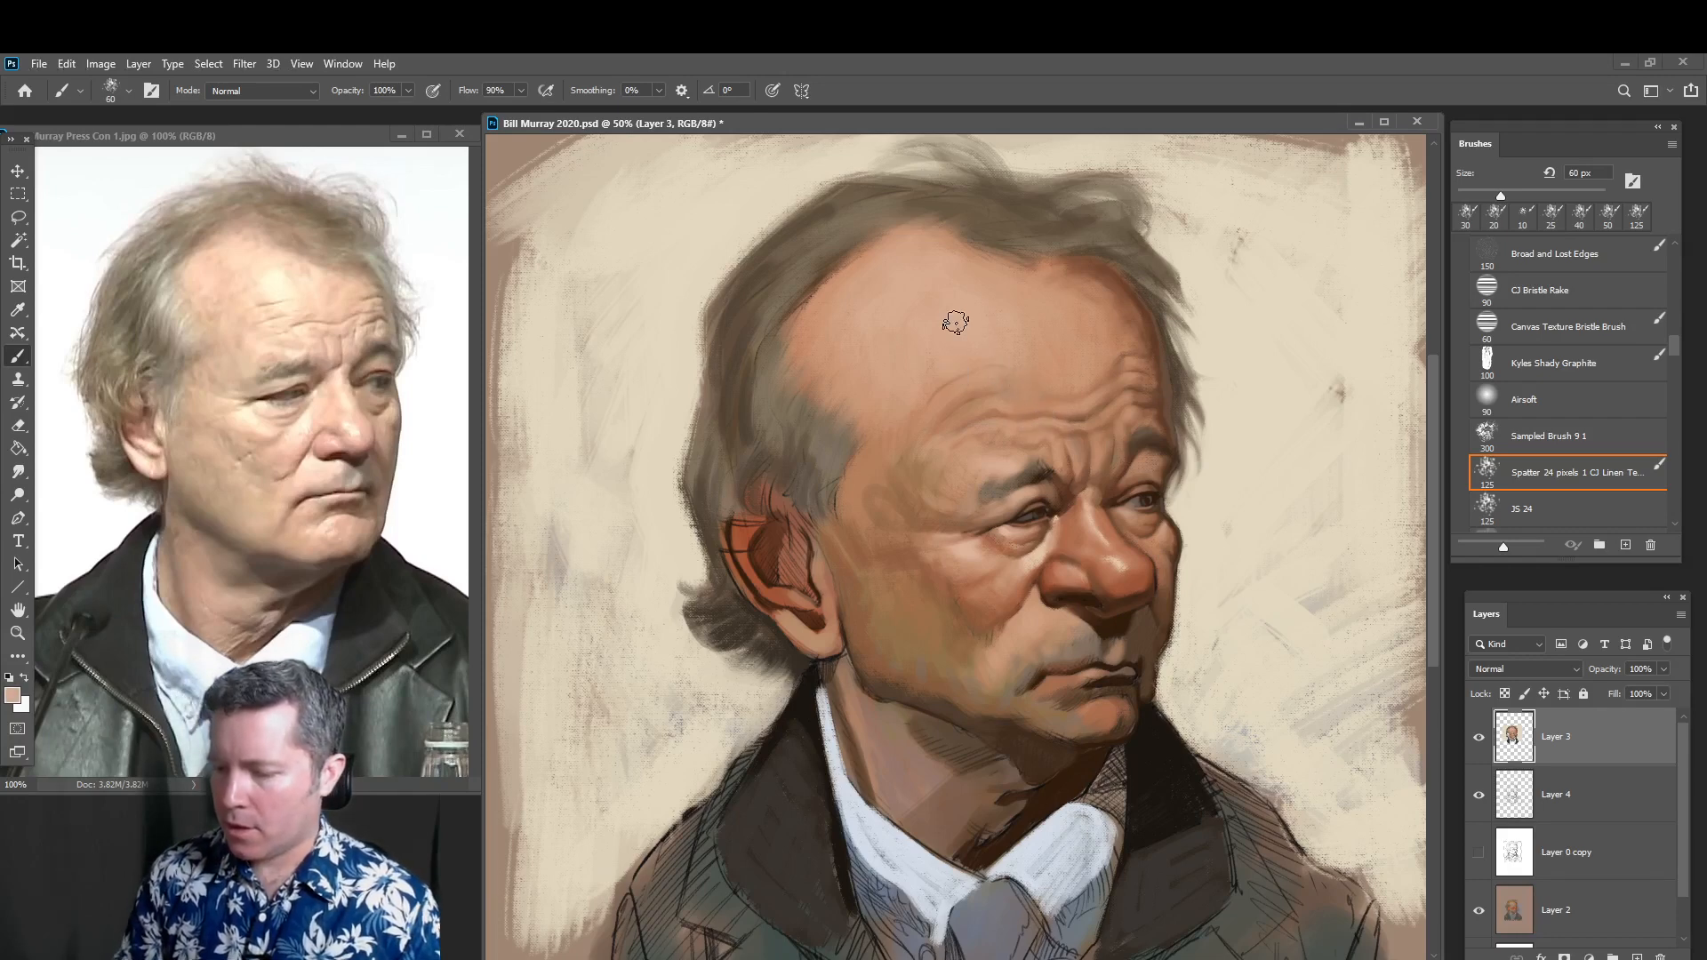
left_click(1040, 552, "alt")
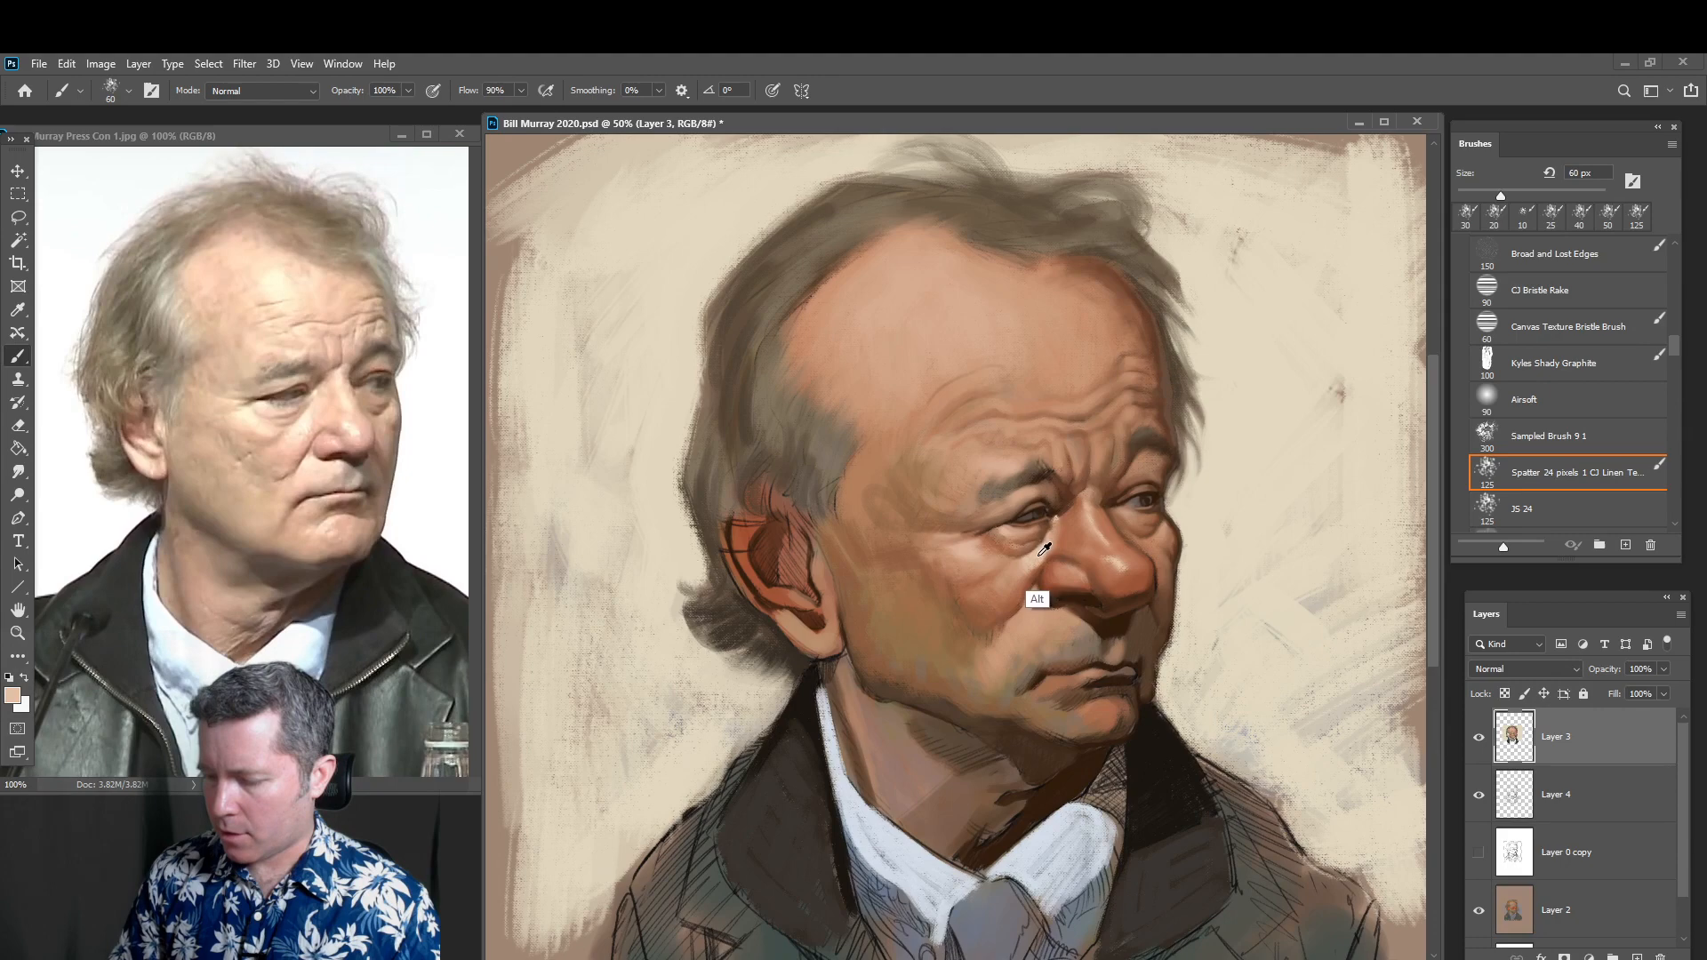
left_click(13, 697)
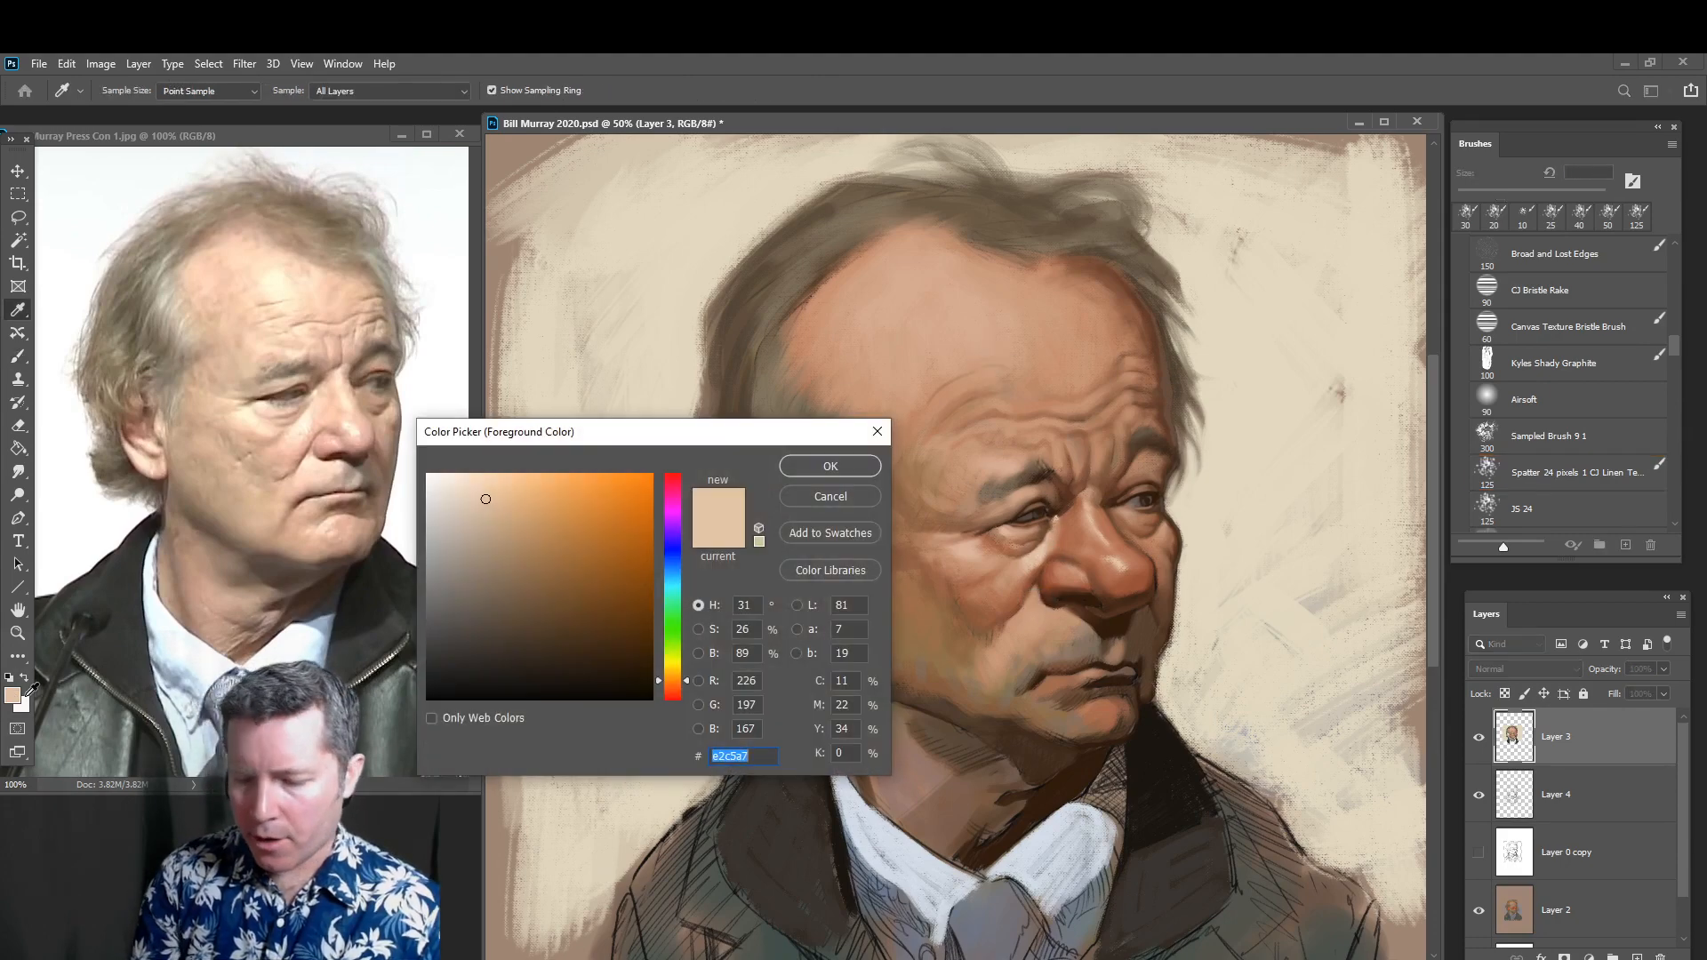
left_click(687, 680)
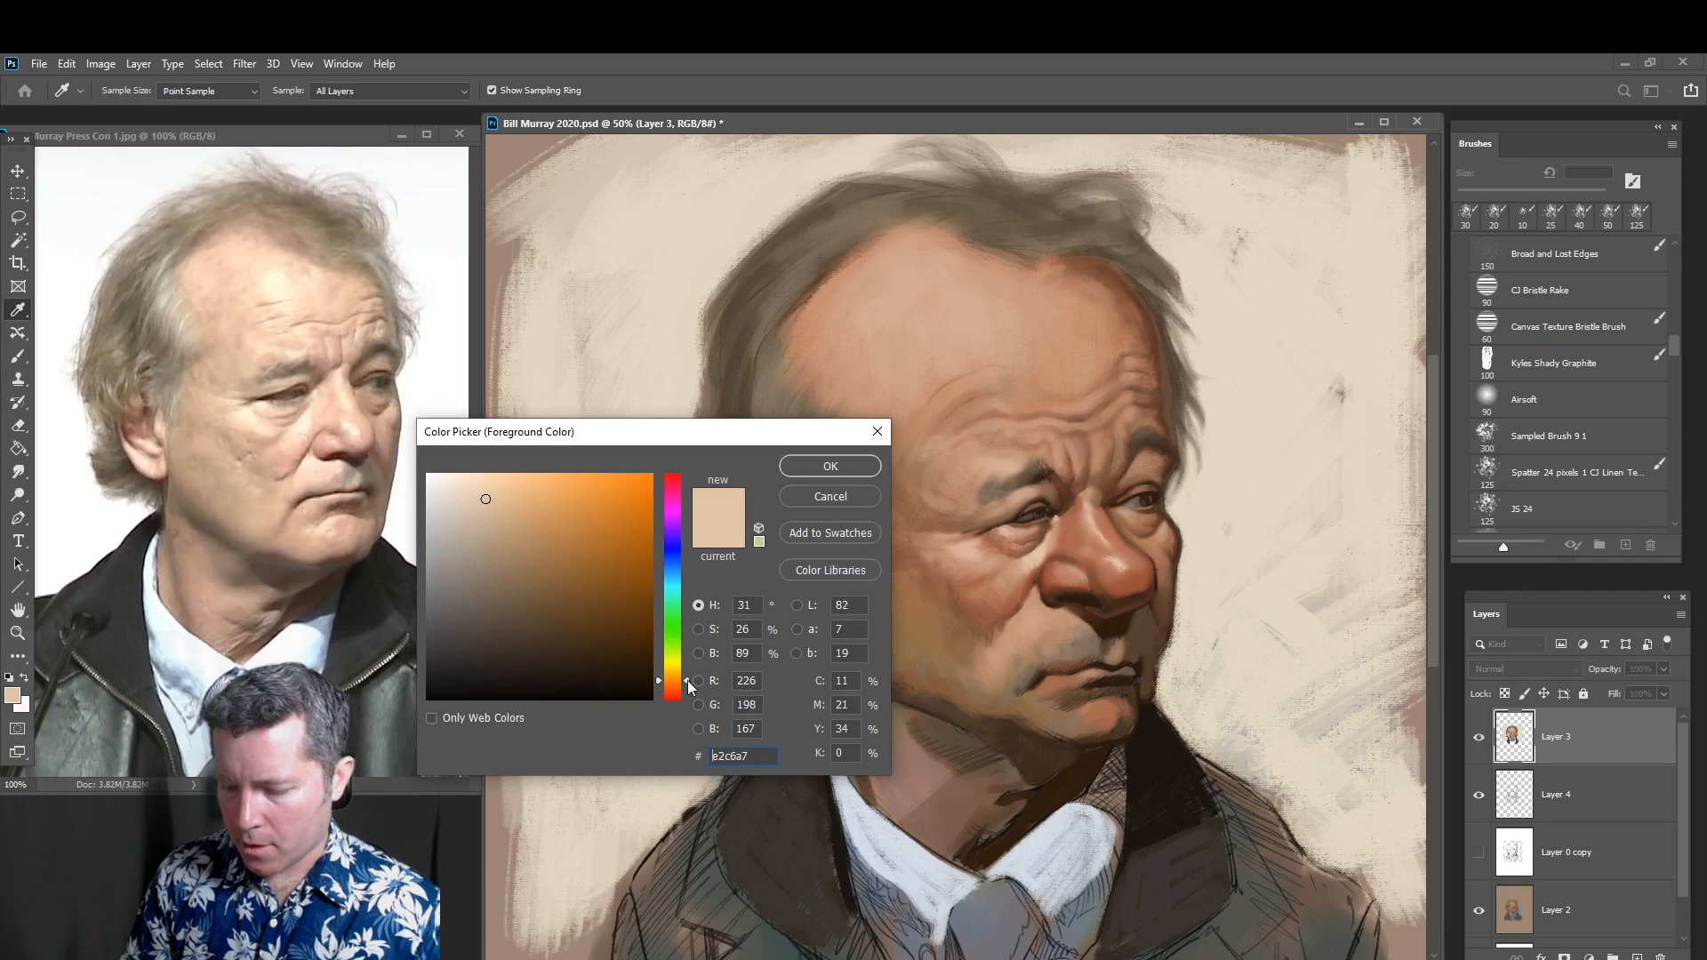
left_click(477, 488)
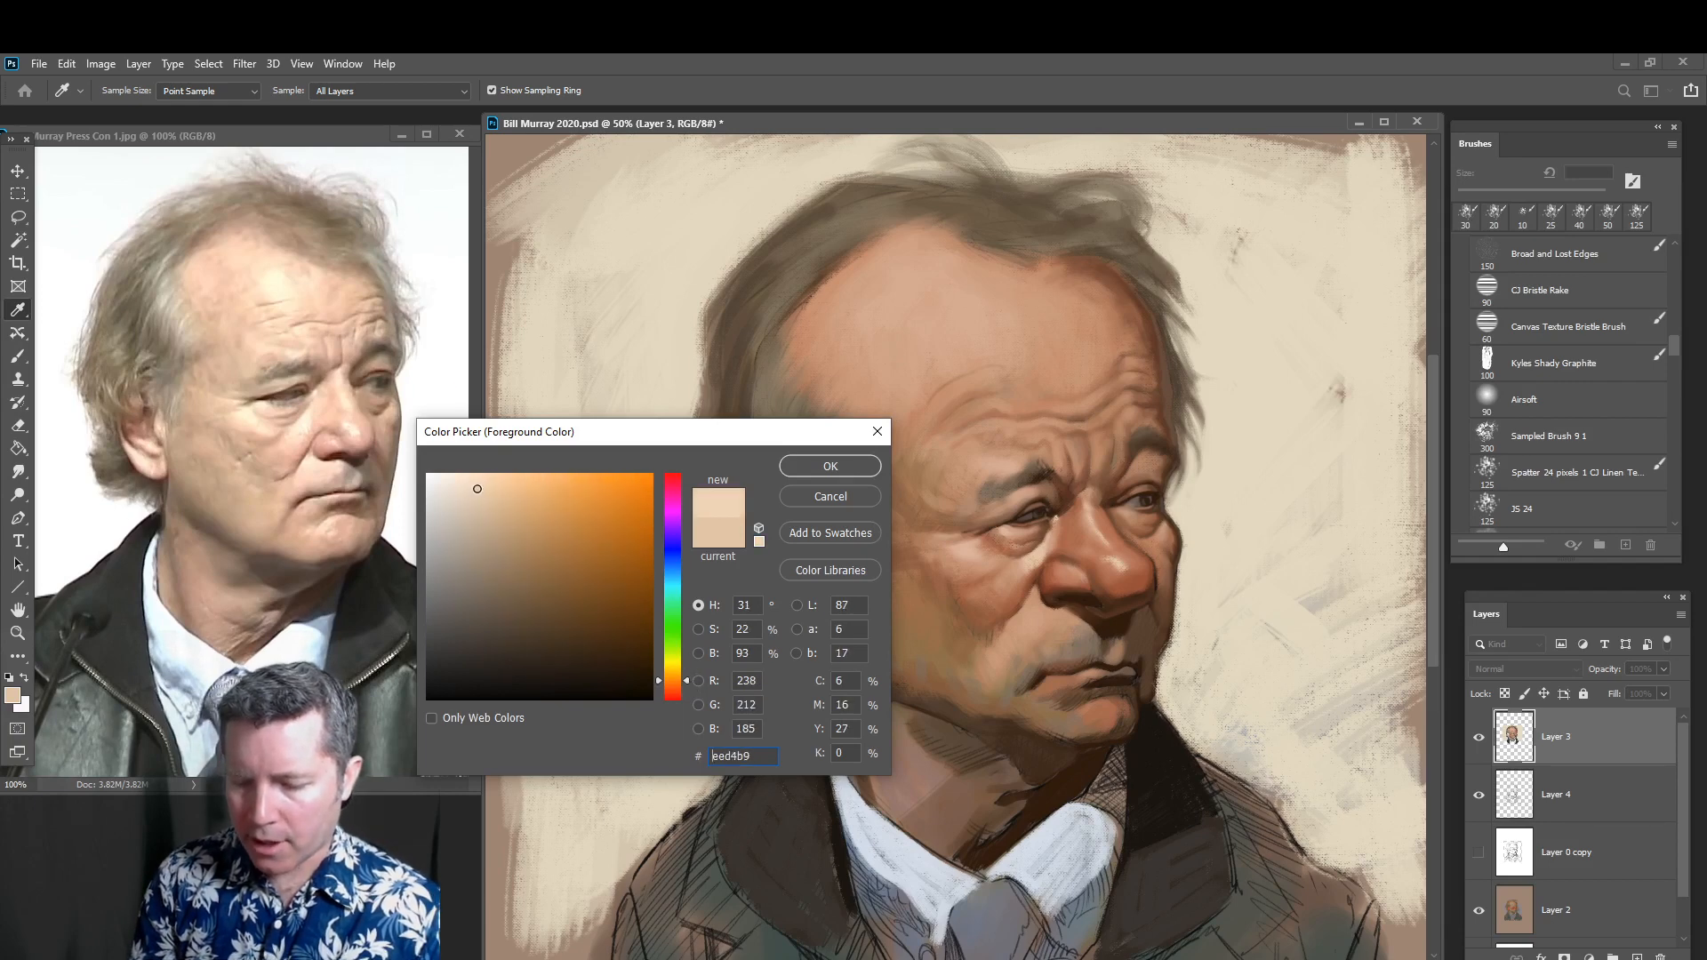
left_click(834, 470)
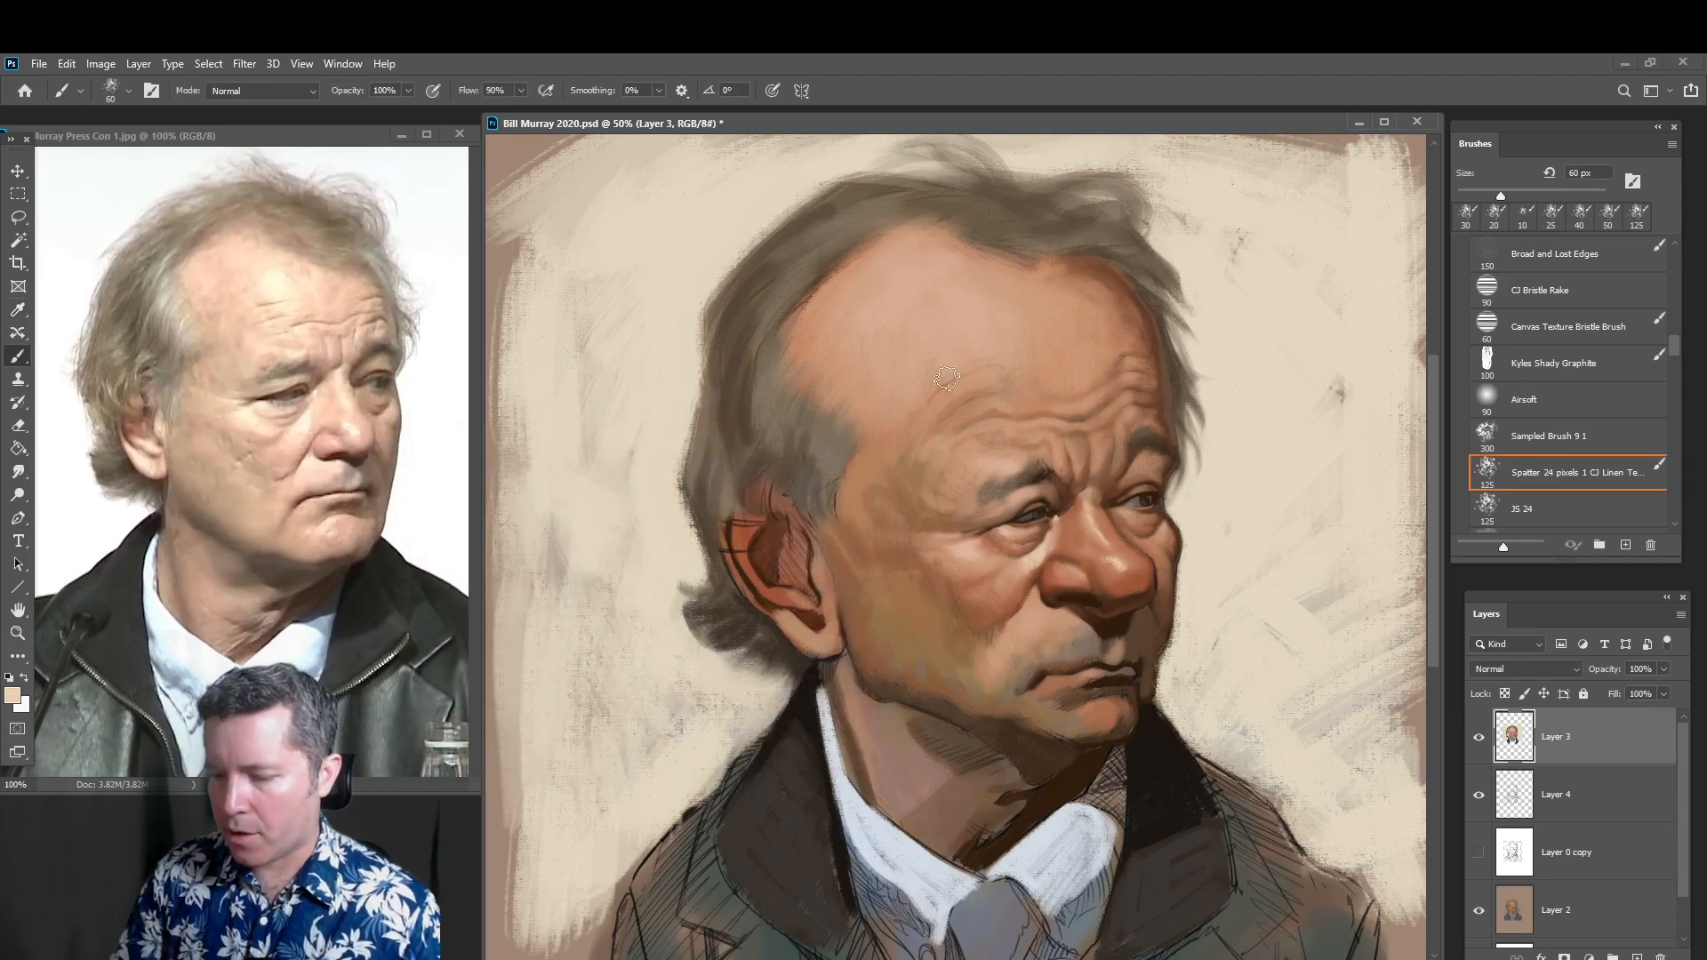
Paint a pale highlight down the middle of the forehead with the brush enlarged to 80 px
key("bracketright")
key("bracketright")
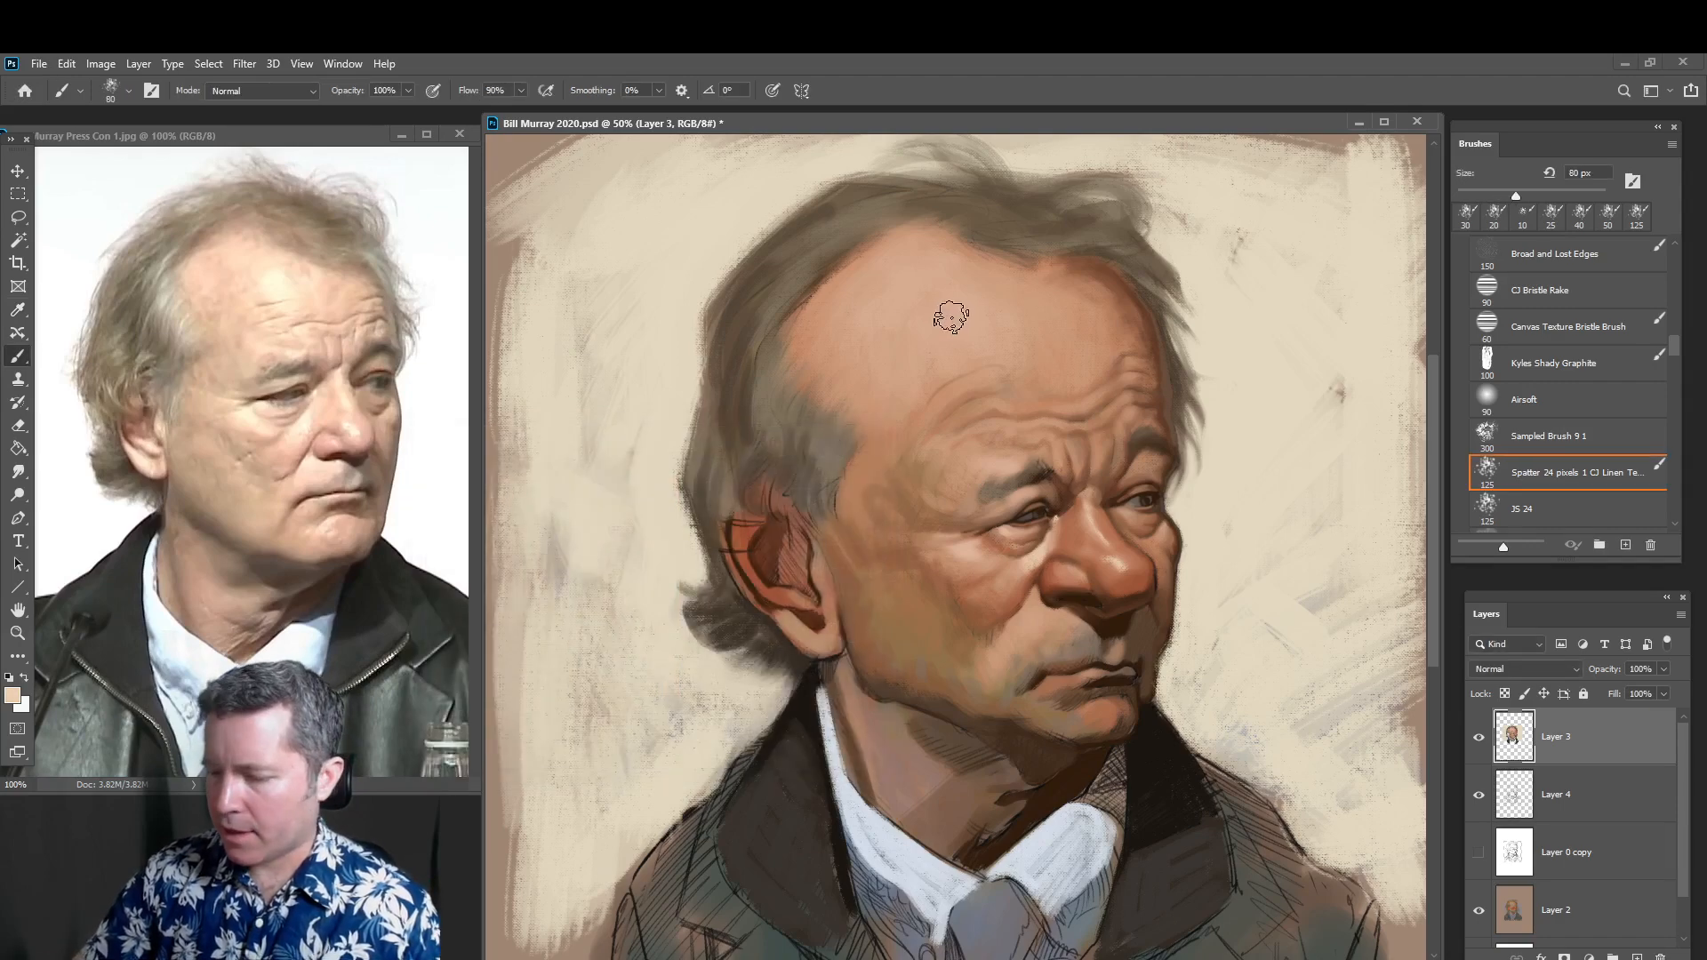
left_click_drag(945, 324, 985, 339)
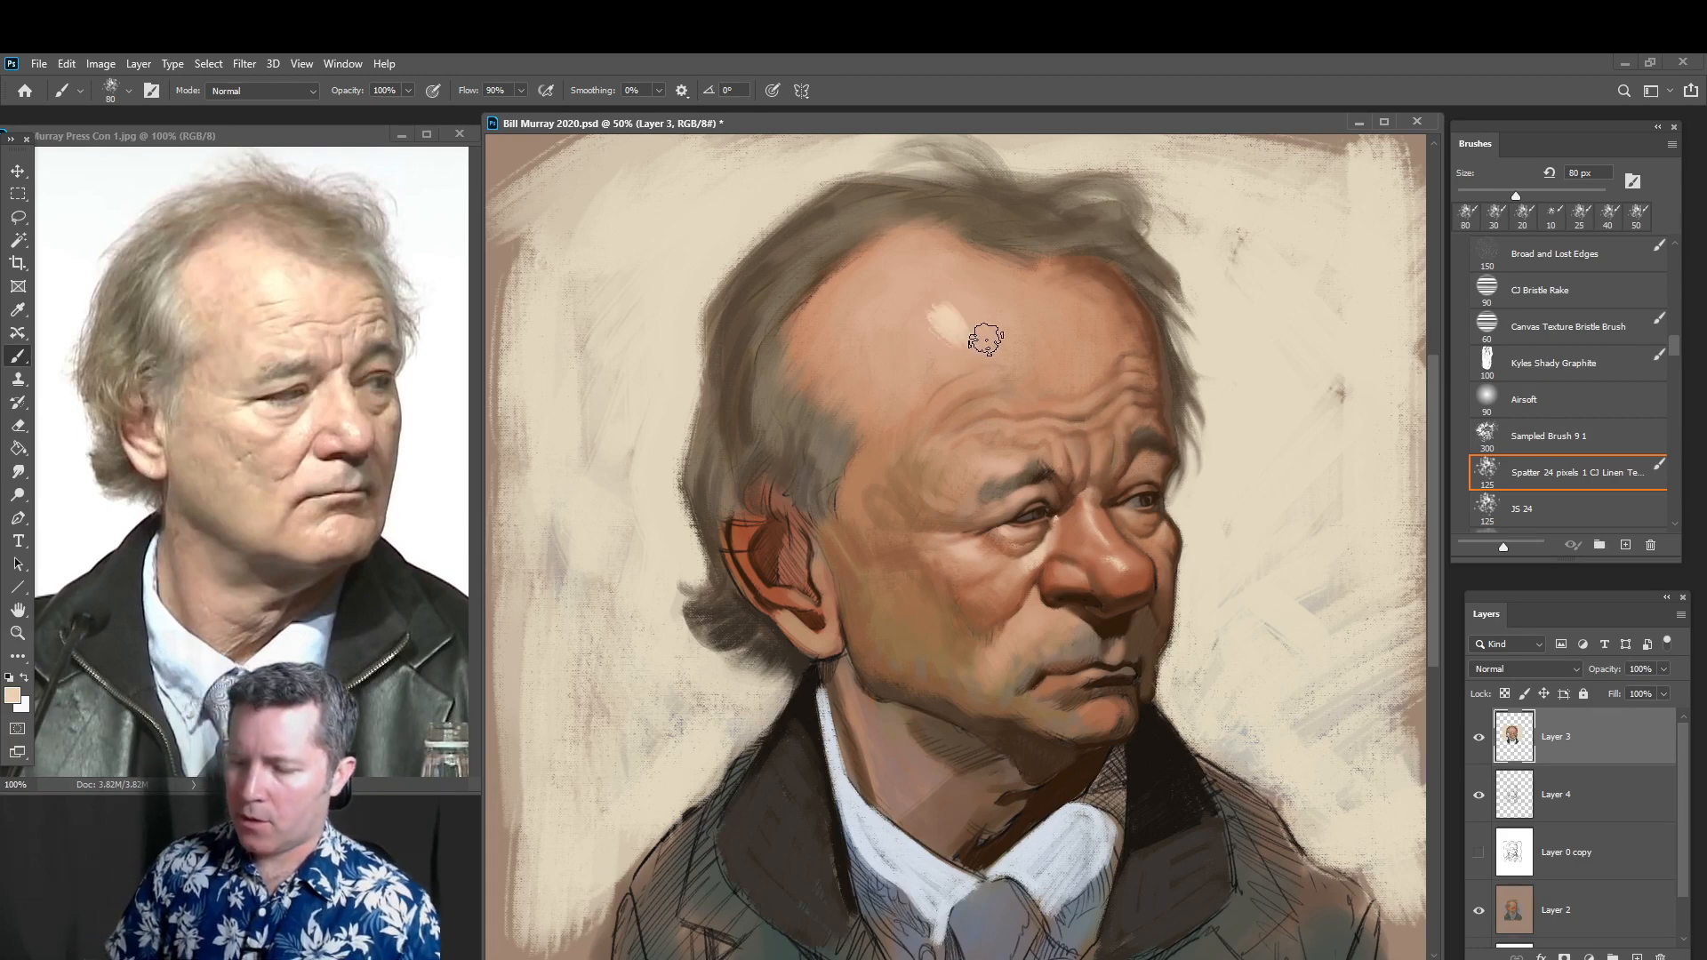
mouse_move(985, 339)
left_mouse_down()
mouse_move(936, 314)
mouse_move(951, 304)
mouse_move(931, 314)
mouse_move(949, 296)
mouse_move(920, 307)
mouse_move(974, 270)
mouse_move(949, 311)
mouse_move(977, 369)
left_mouse_up()
Refine the shape and lower end of the forehead highlight, reducing the brush from 70 px to 40 px
key("bracketleft")
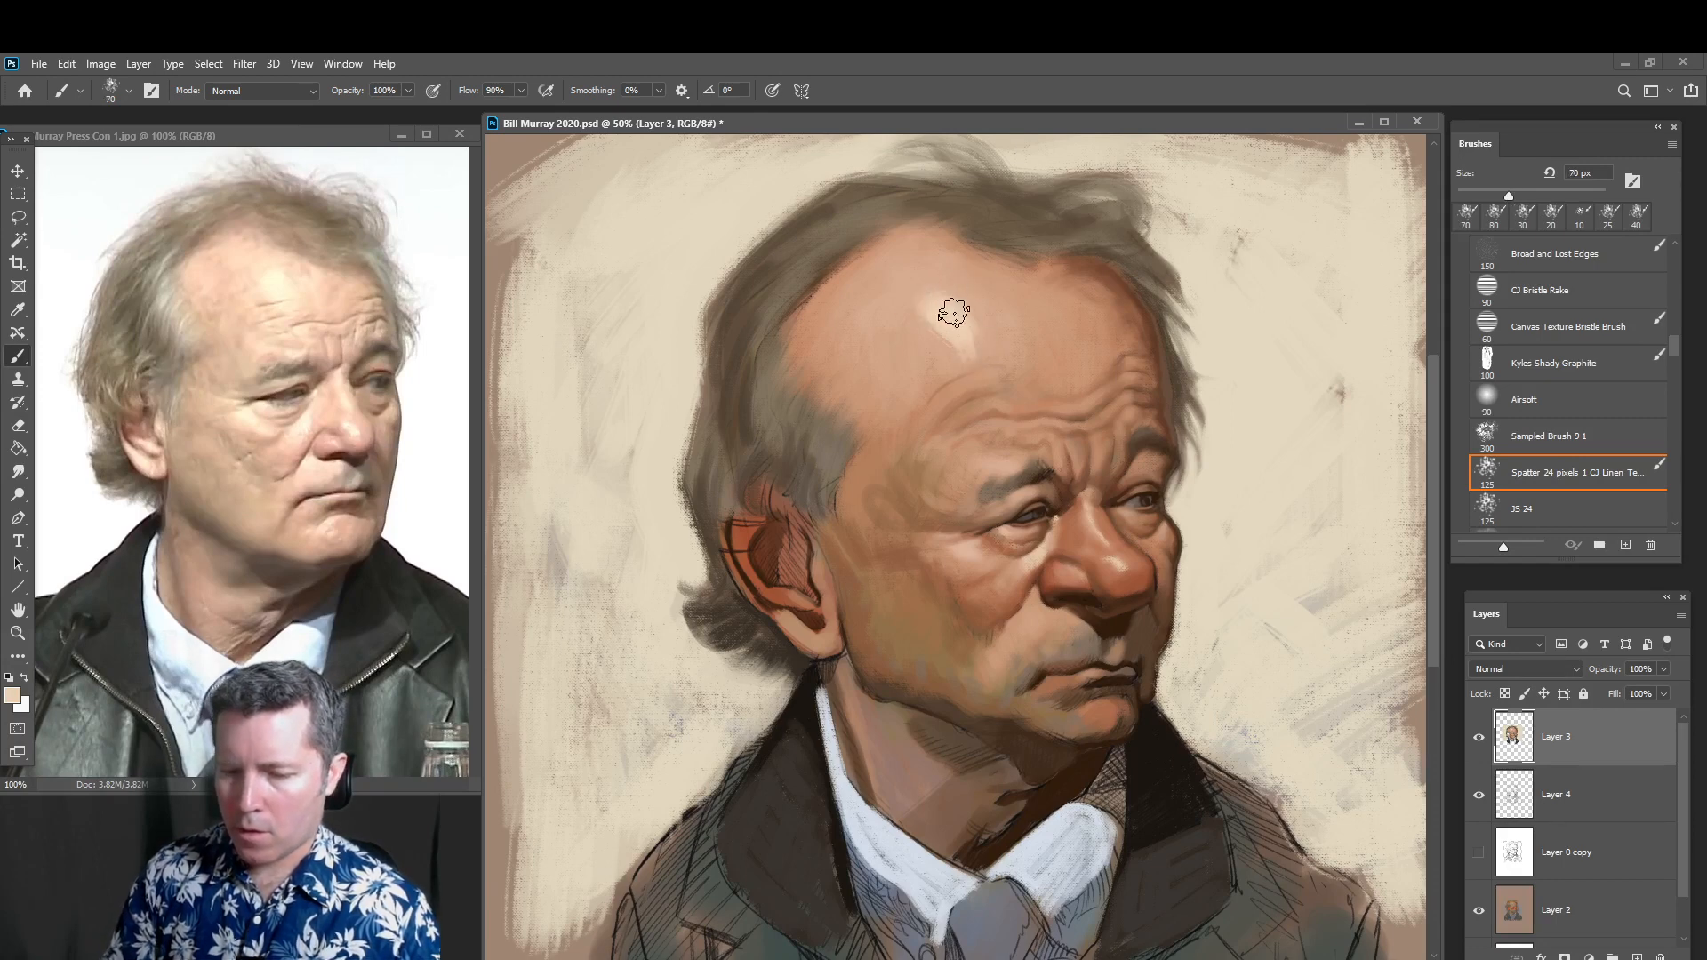
key("bracketleft")
key("bracketleft")
key("bracketleft")
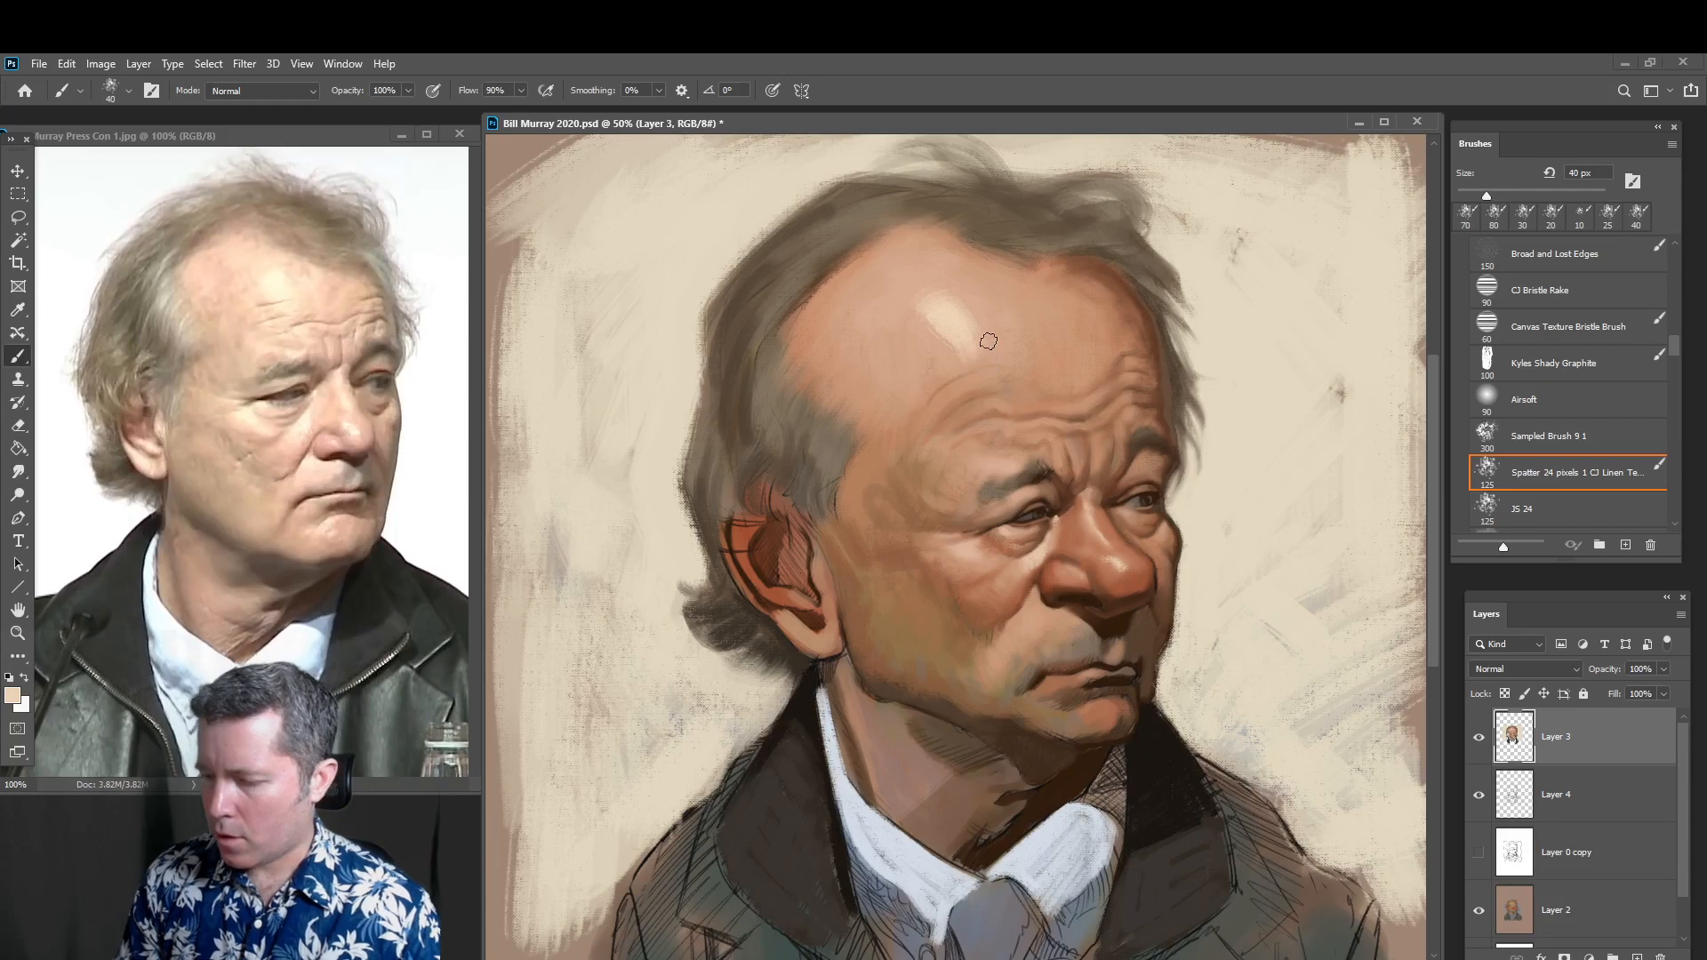
left_click(987, 360)
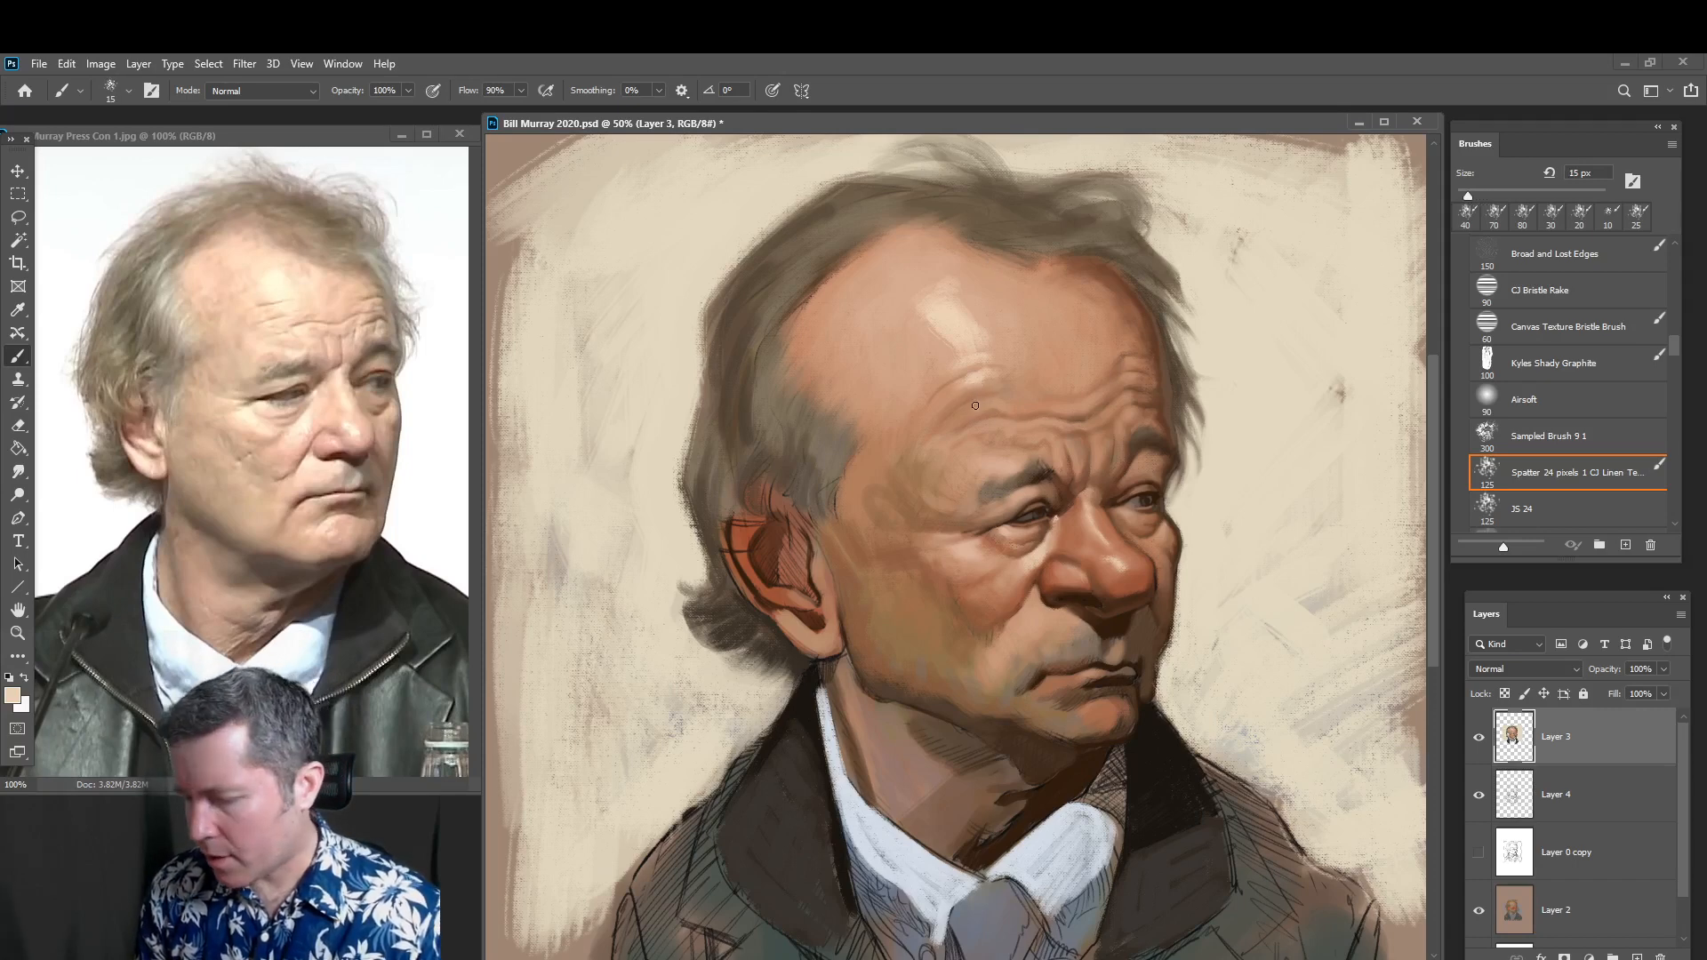
Add light accents along the forehead wrinkles above the near eyebrow, using the brush at 15 px and 25 px
left_click_drag(967, 406, 982, 399)
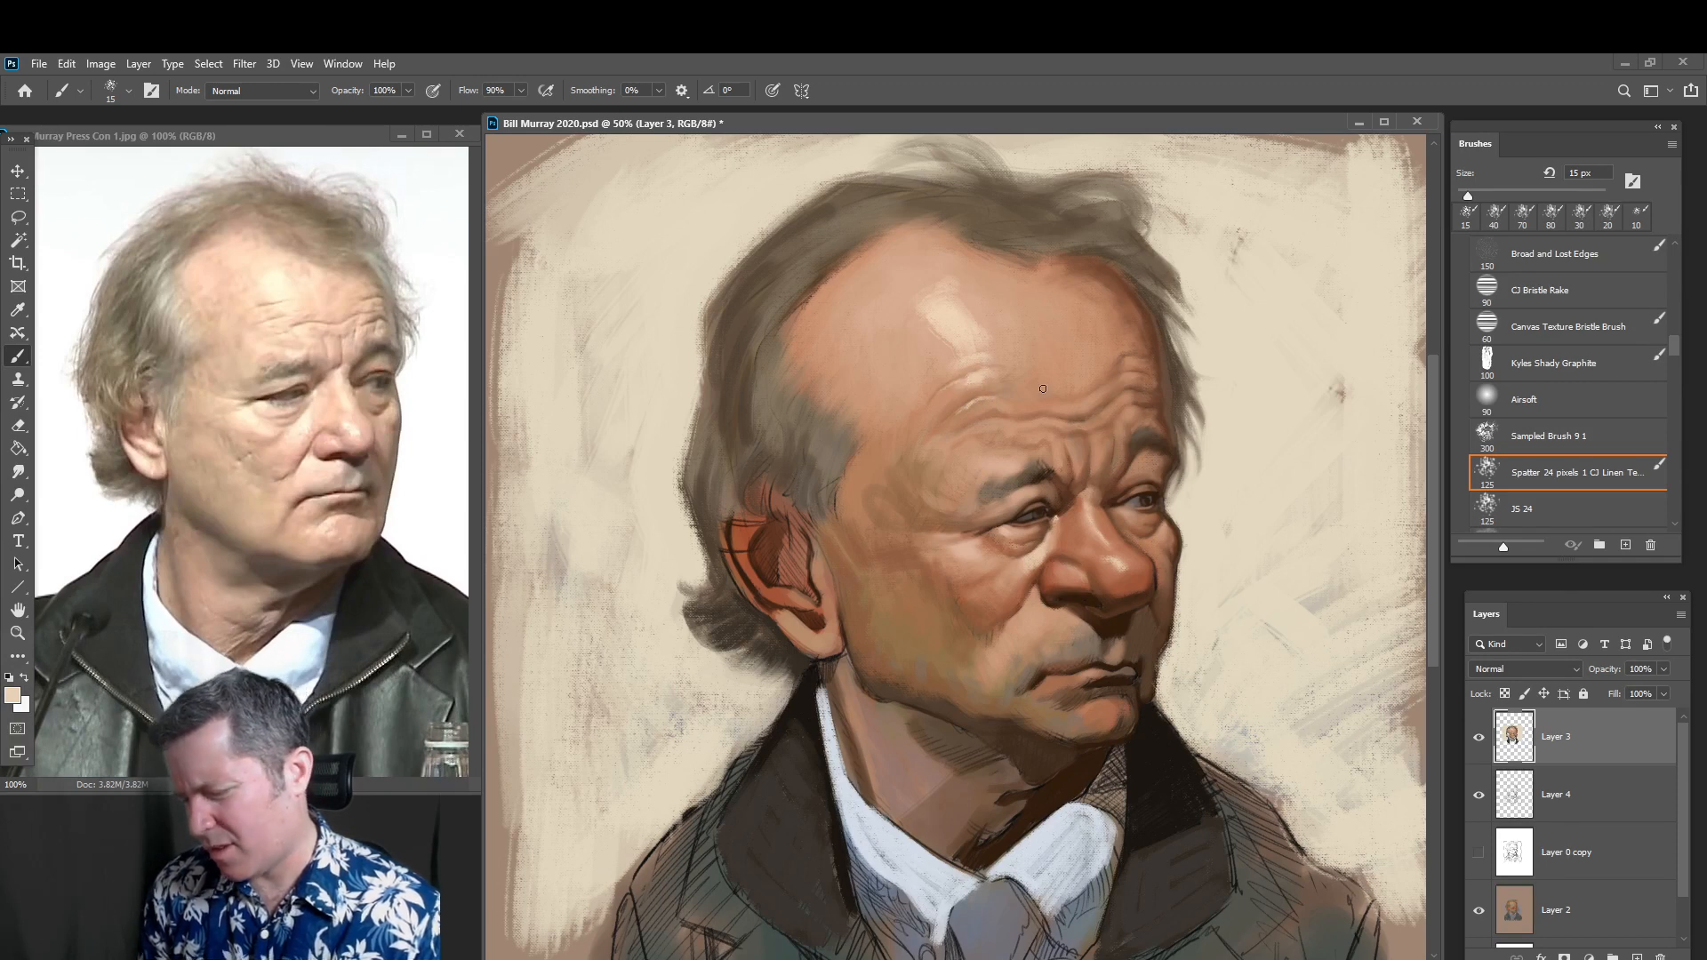
key("bracketright")
left_click_drag(993, 397, 990, 399)
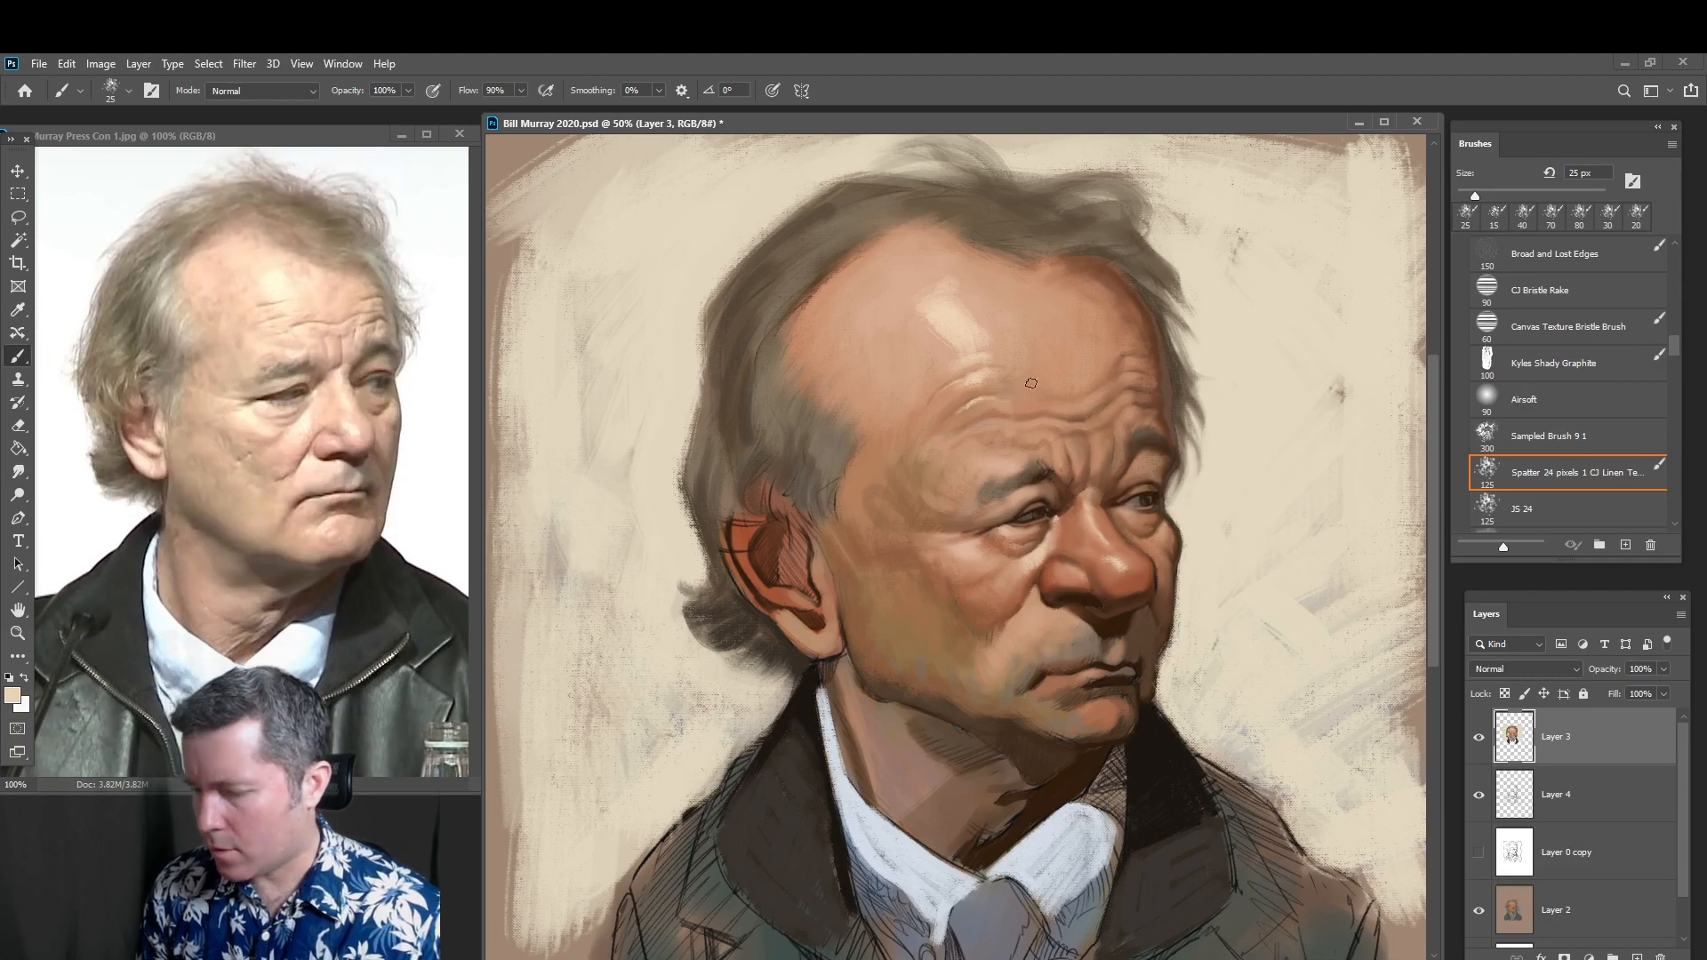
Sample light skin beneath the near eye, shift the foreground to the pinker ddb69f and soften the wrinkle highlights at 25 px
left_click(1039, 557, "alt")
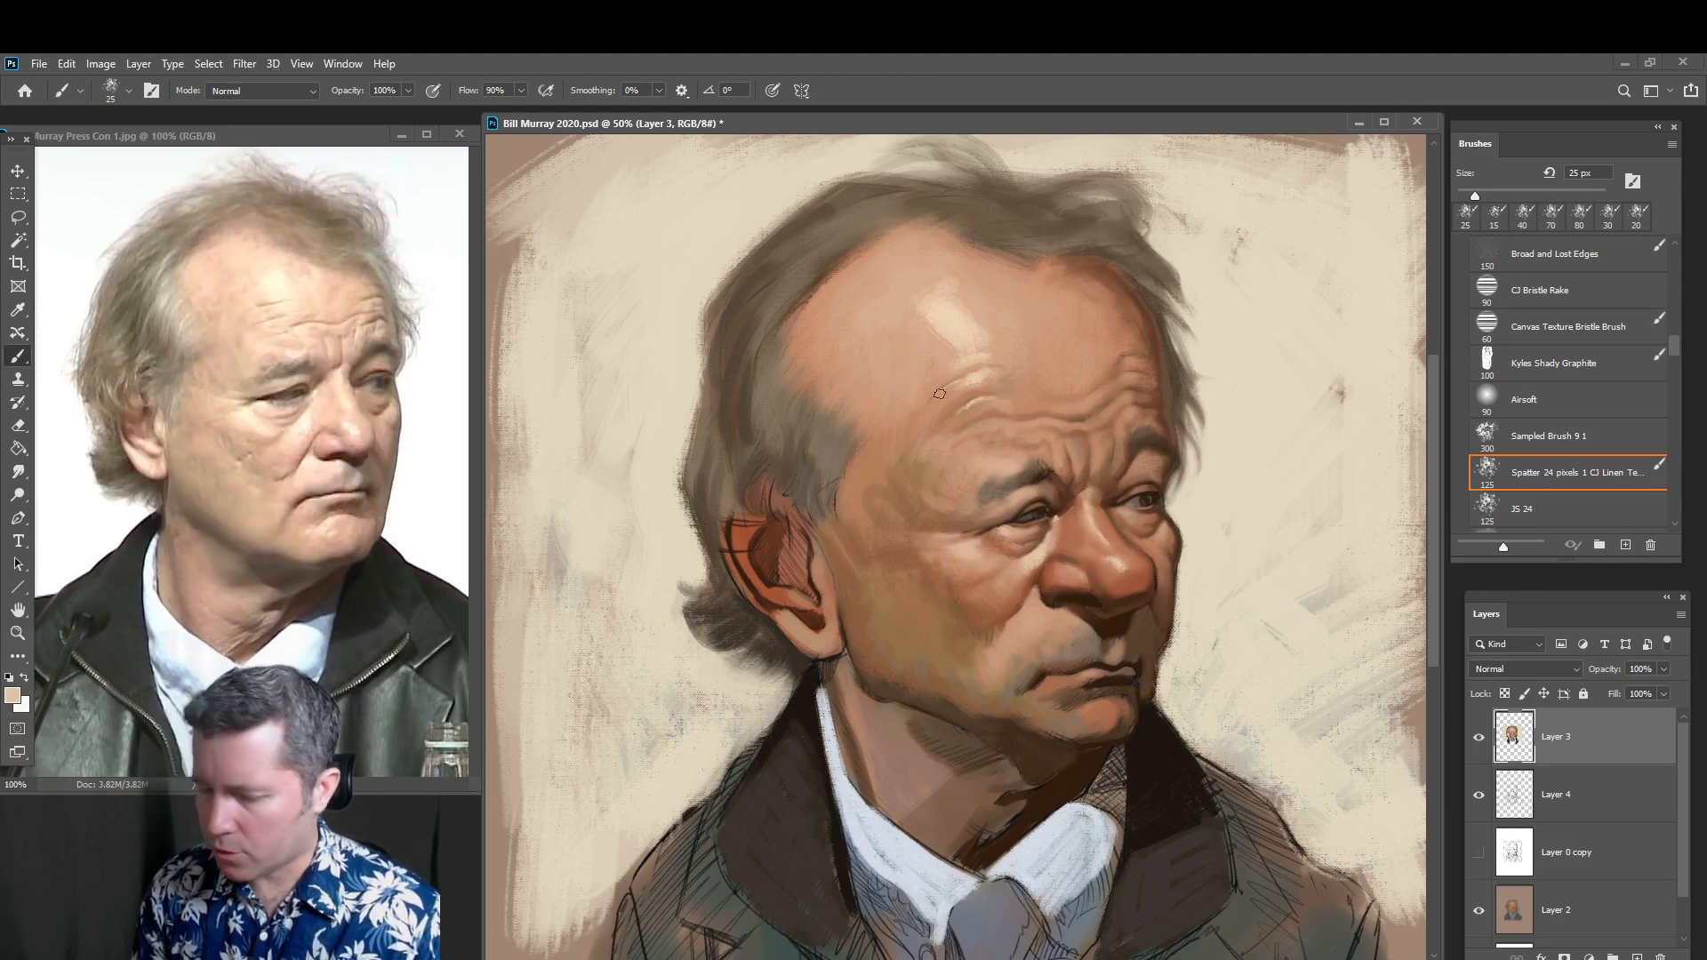
left_click(13, 697)
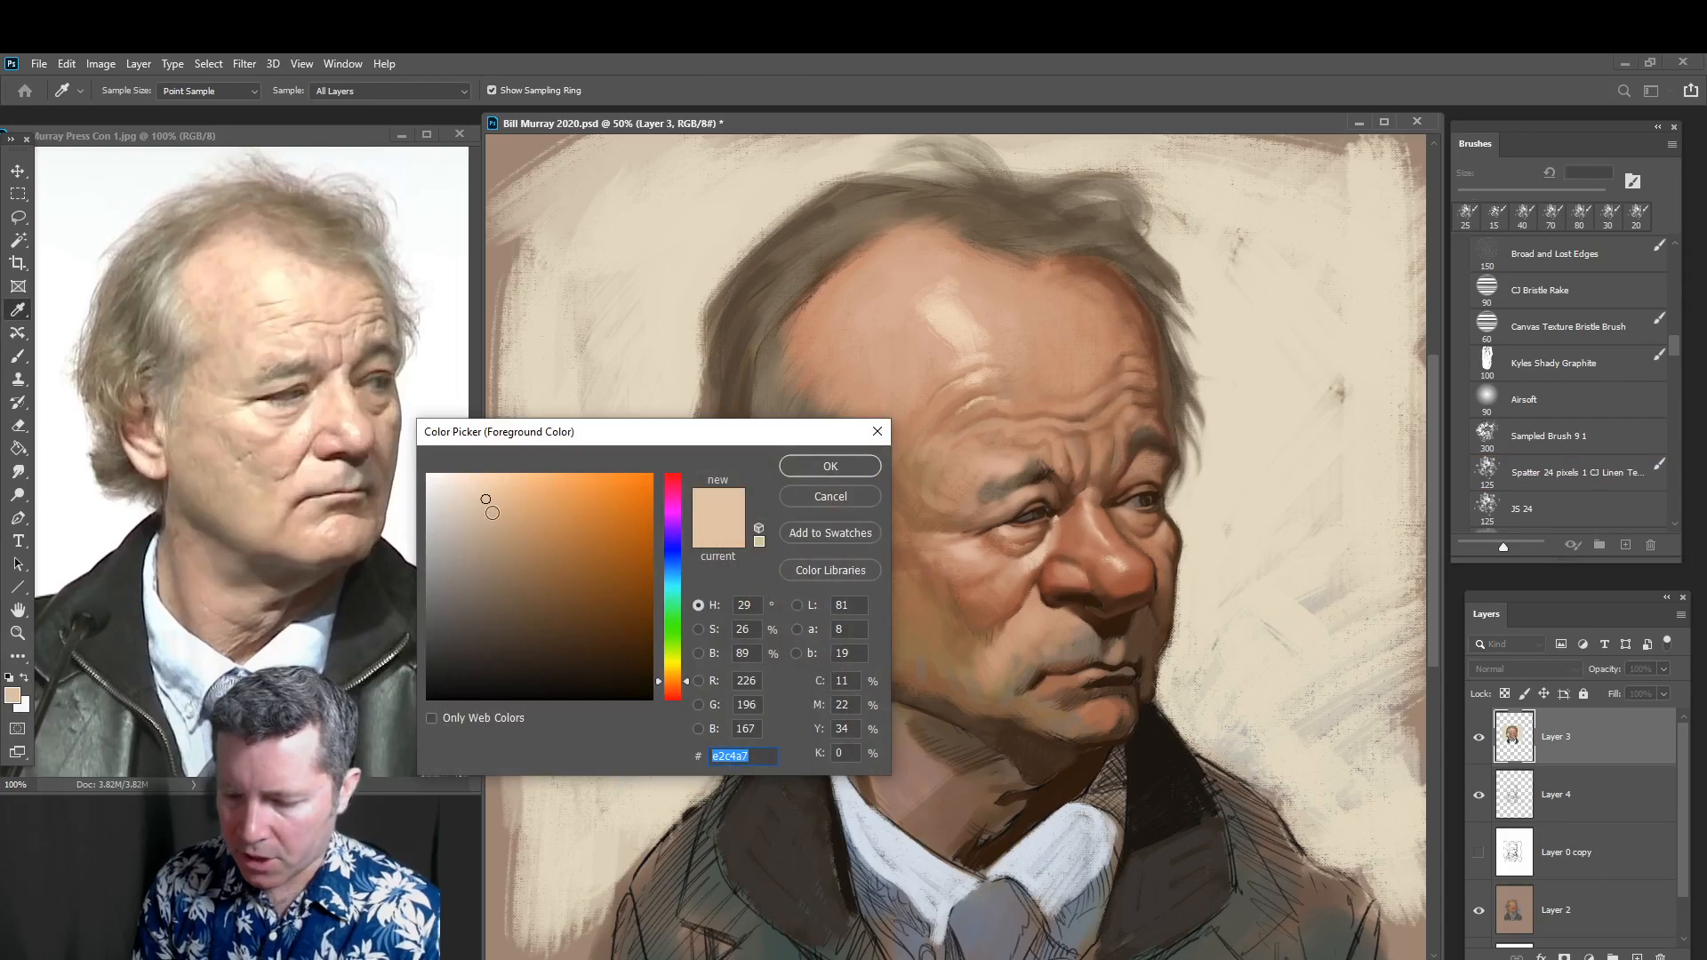
left_click(491, 507)
left_click(684, 686)
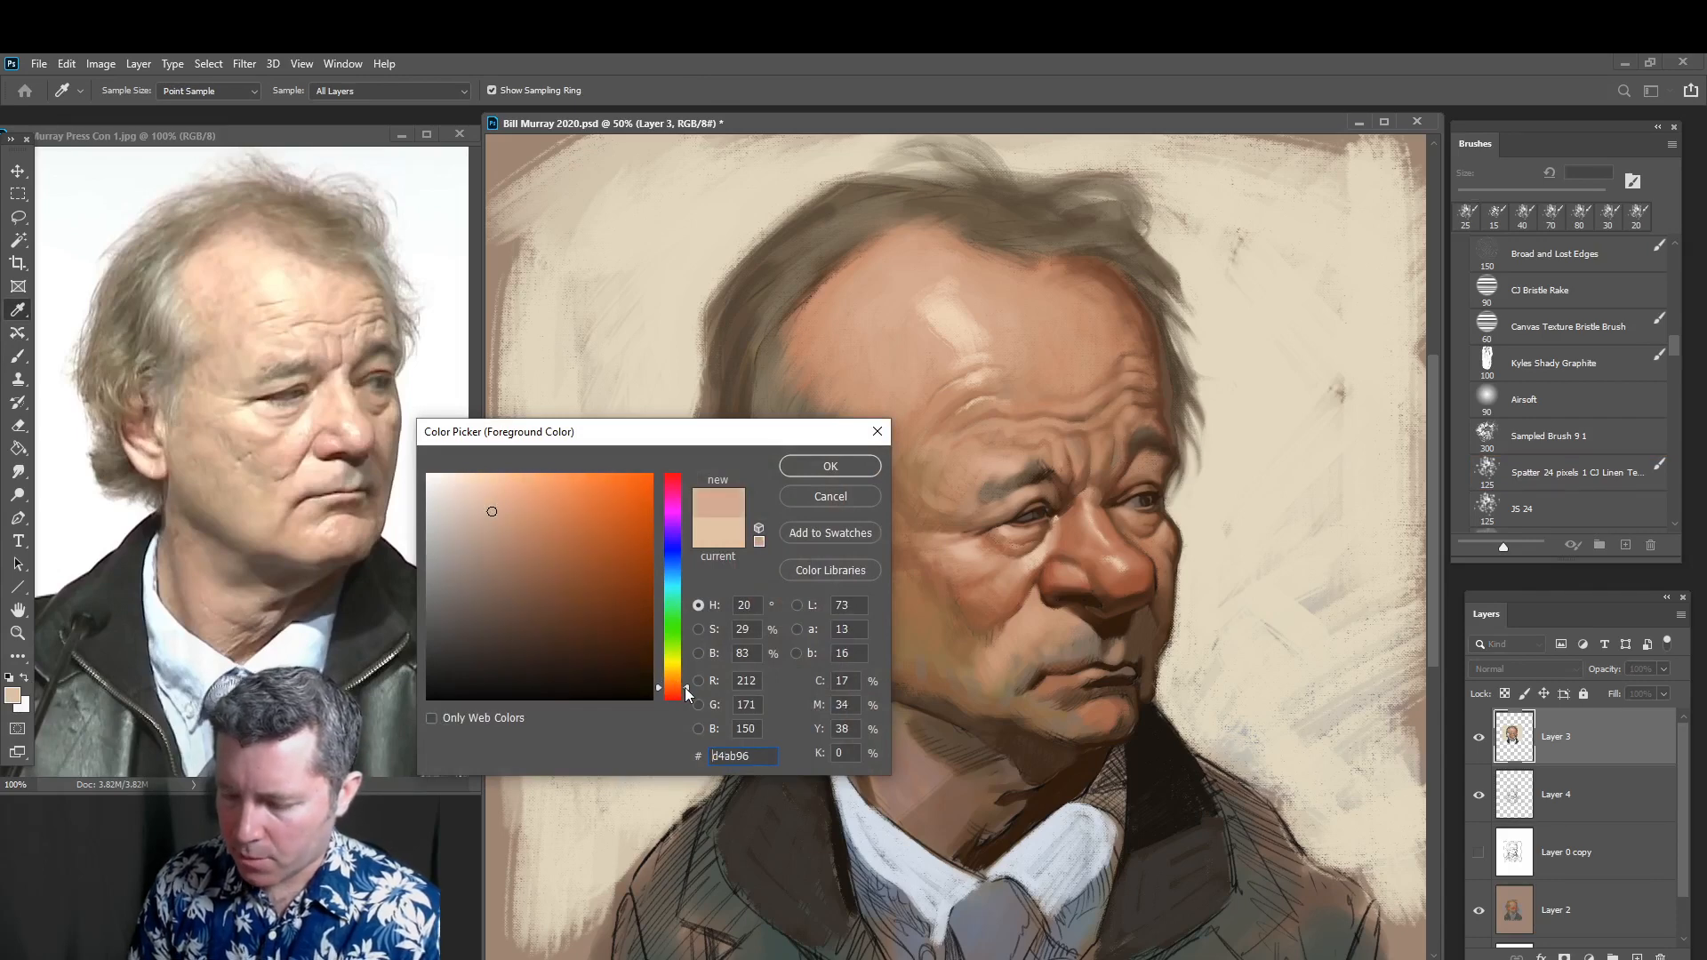
left_click(490, 504)
left_click(687, 686)
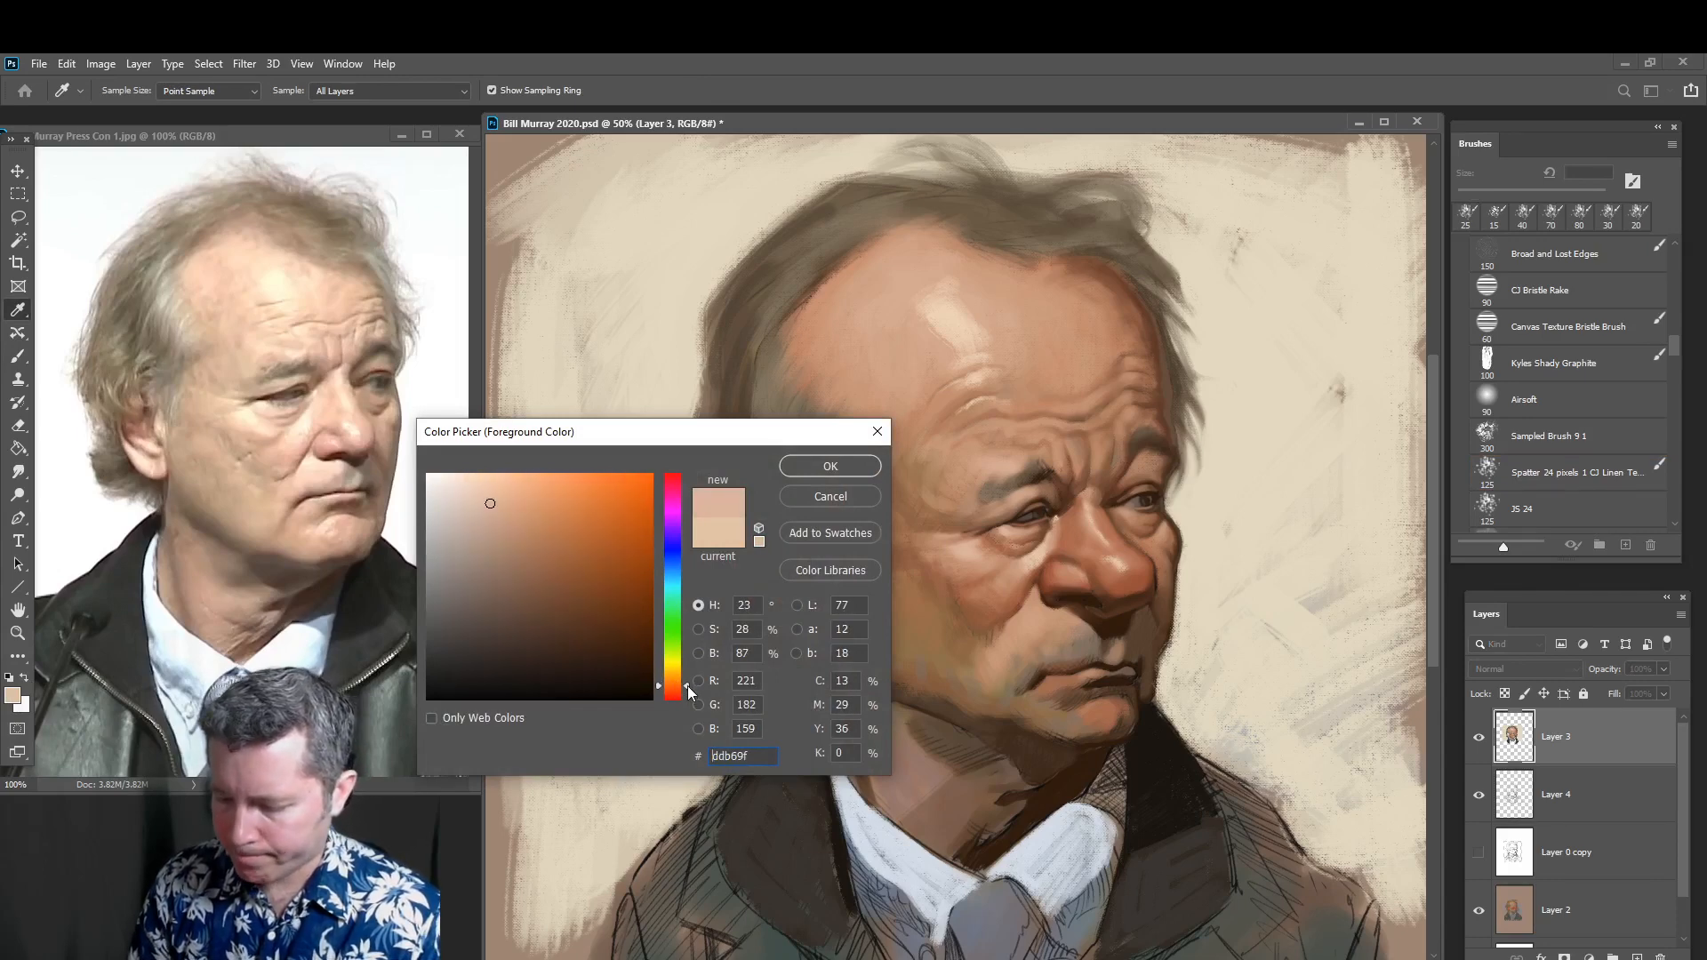
left_click(820, 471)
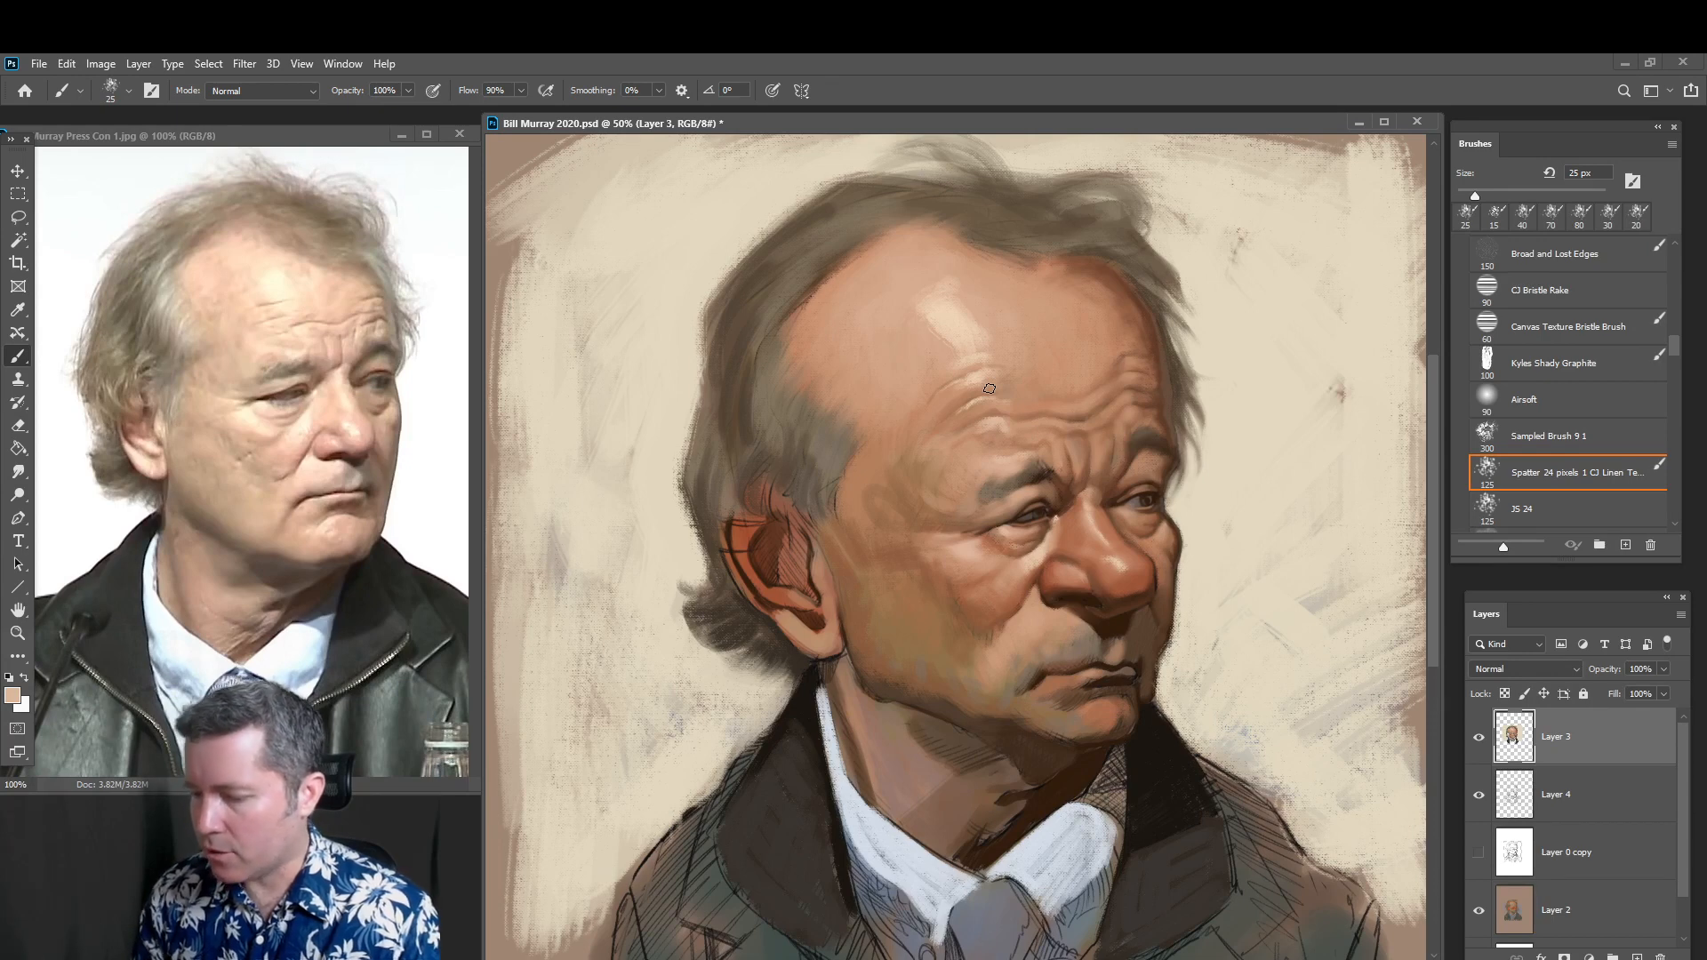
Blend the wrinkles and the edges of the forehead highlight with sampled skin tones, enlarging the brush to 50 px
left_click(999, 449, "alt")
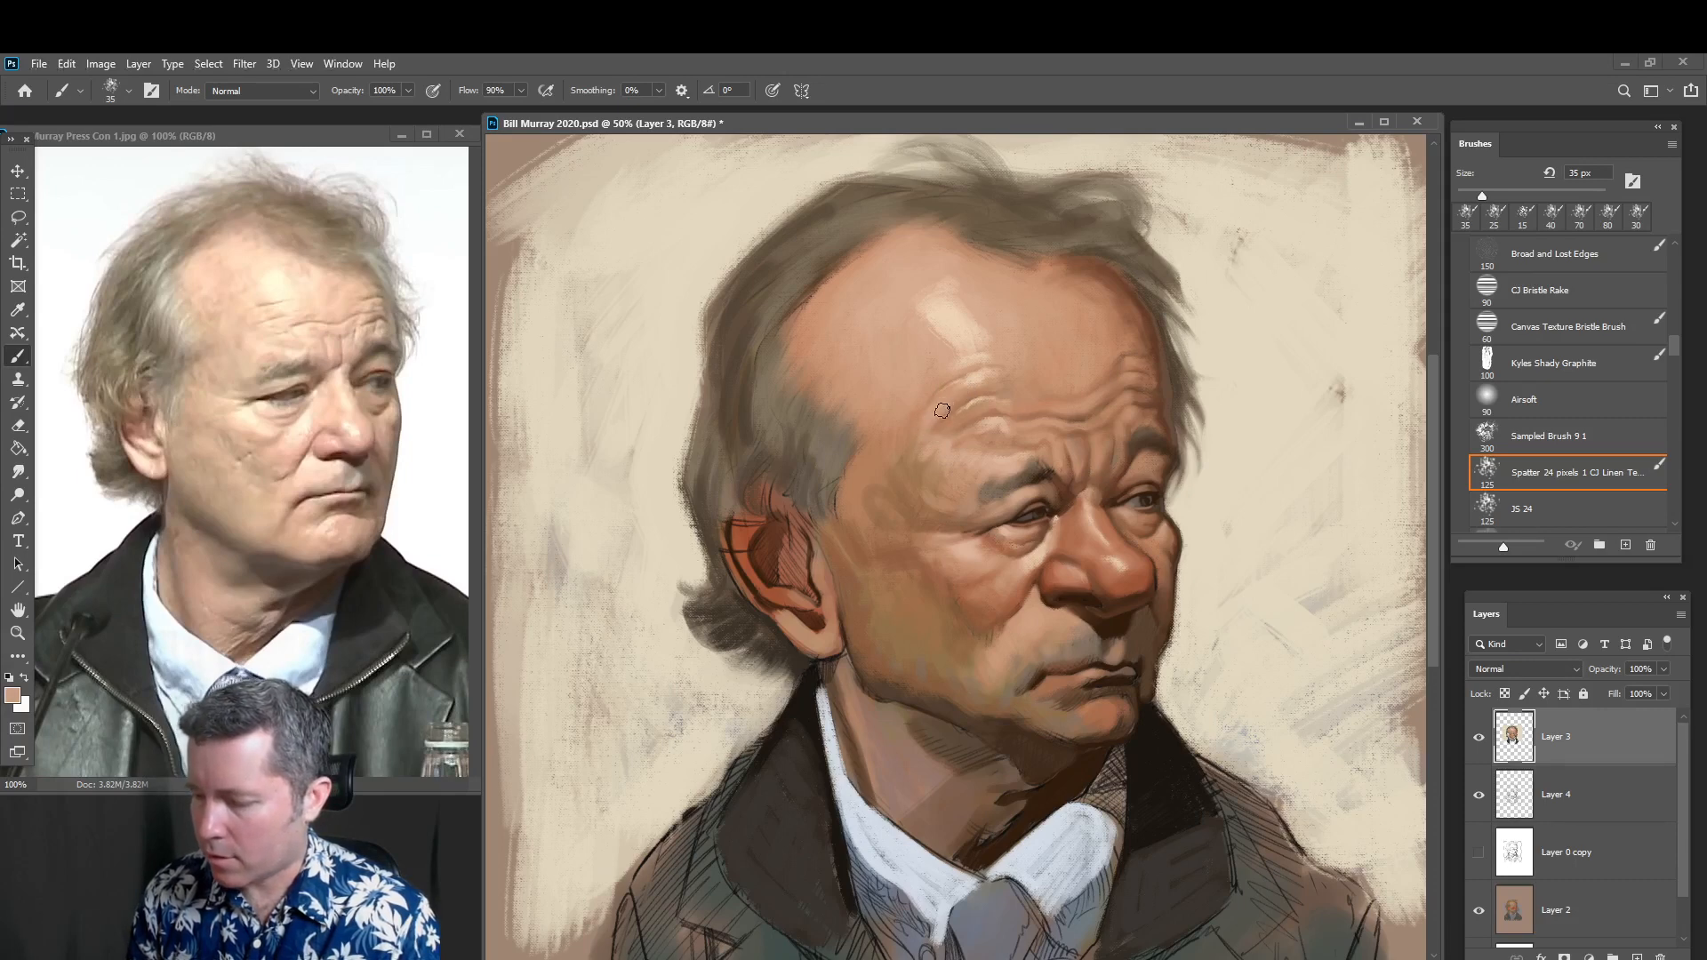
key("bracketright")
key("bracketright")
key("bracketright")
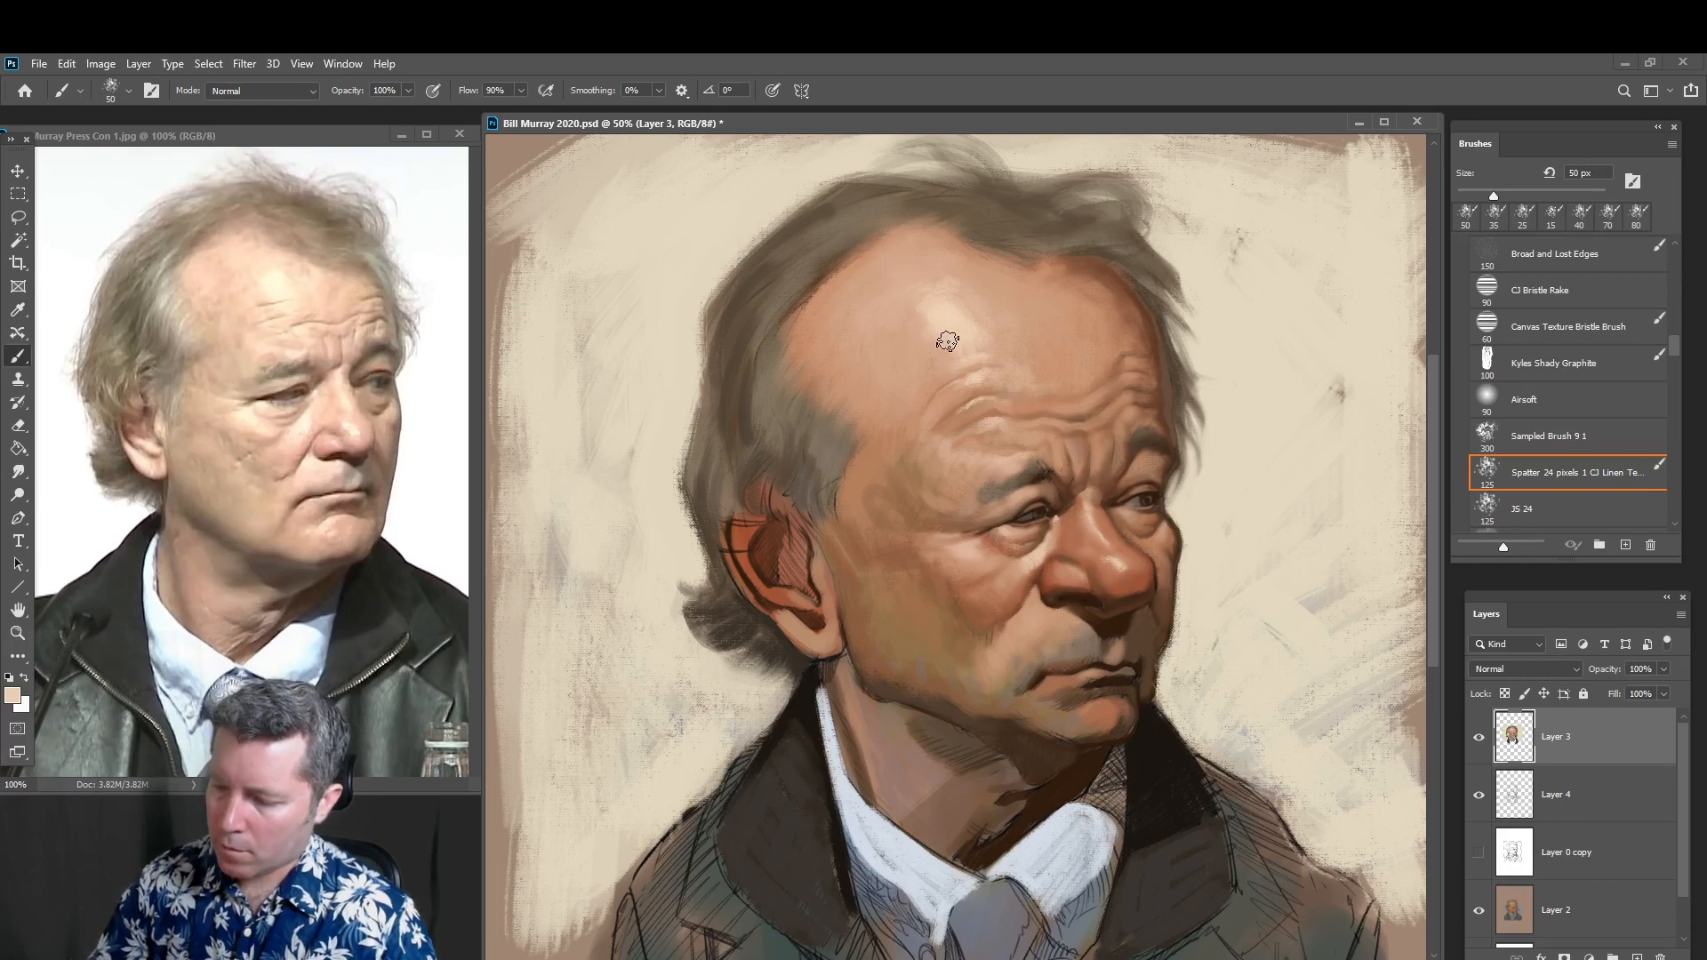
key("alt")
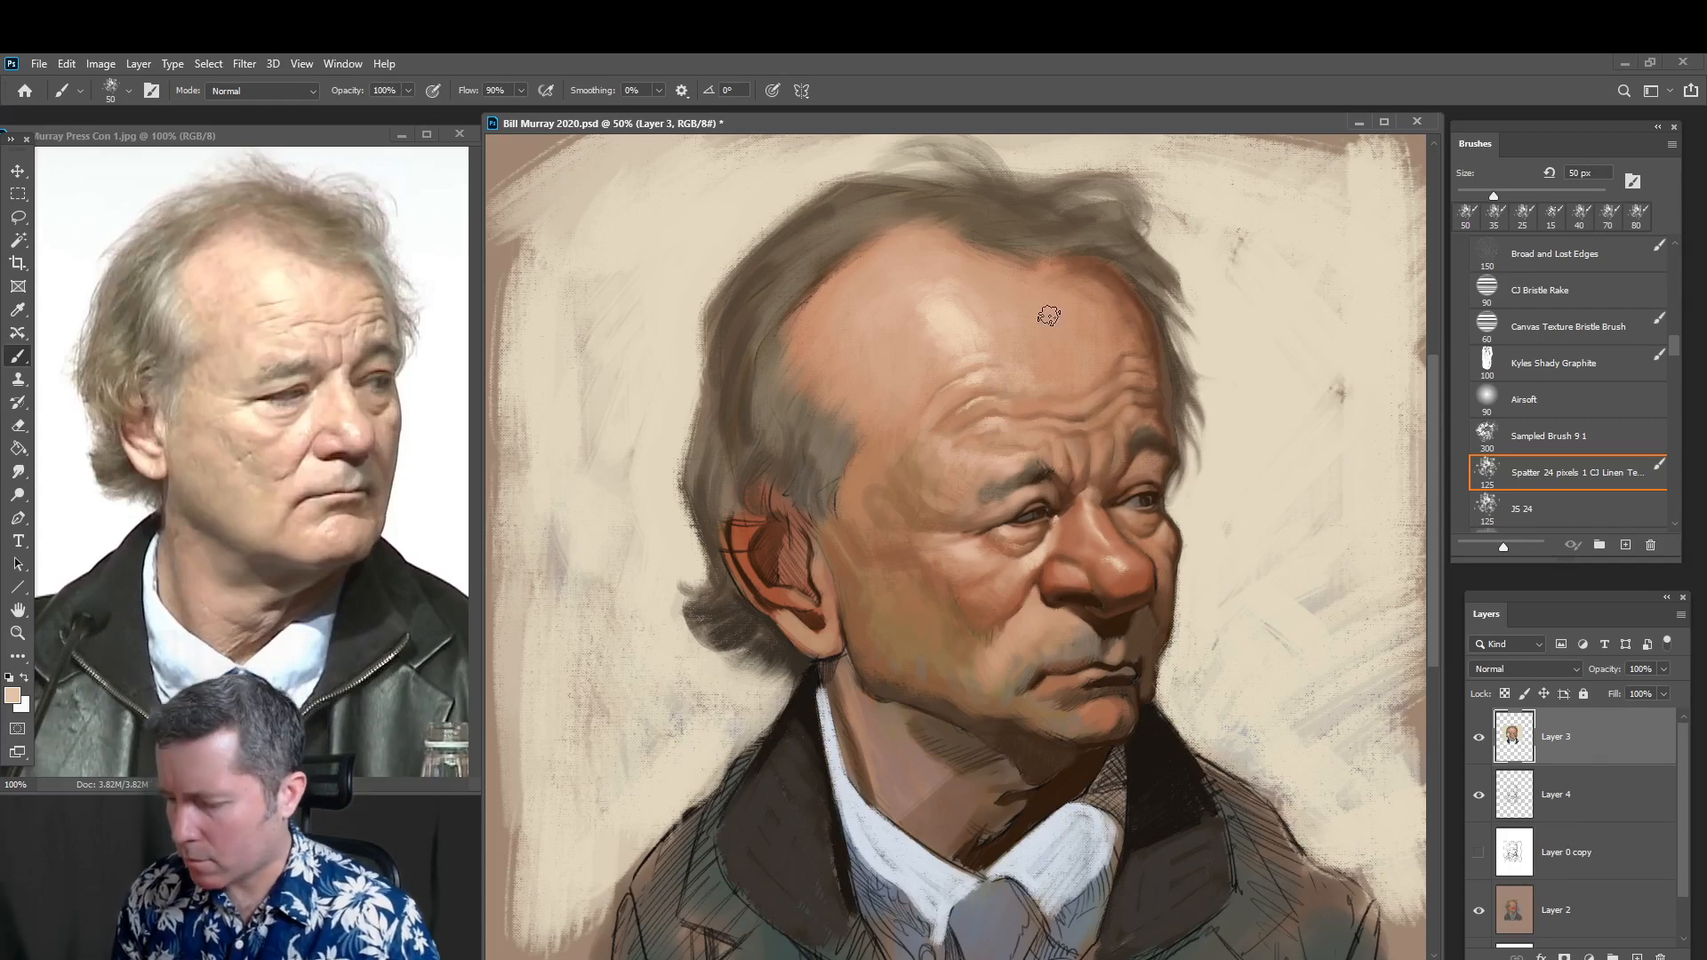
key("alt")
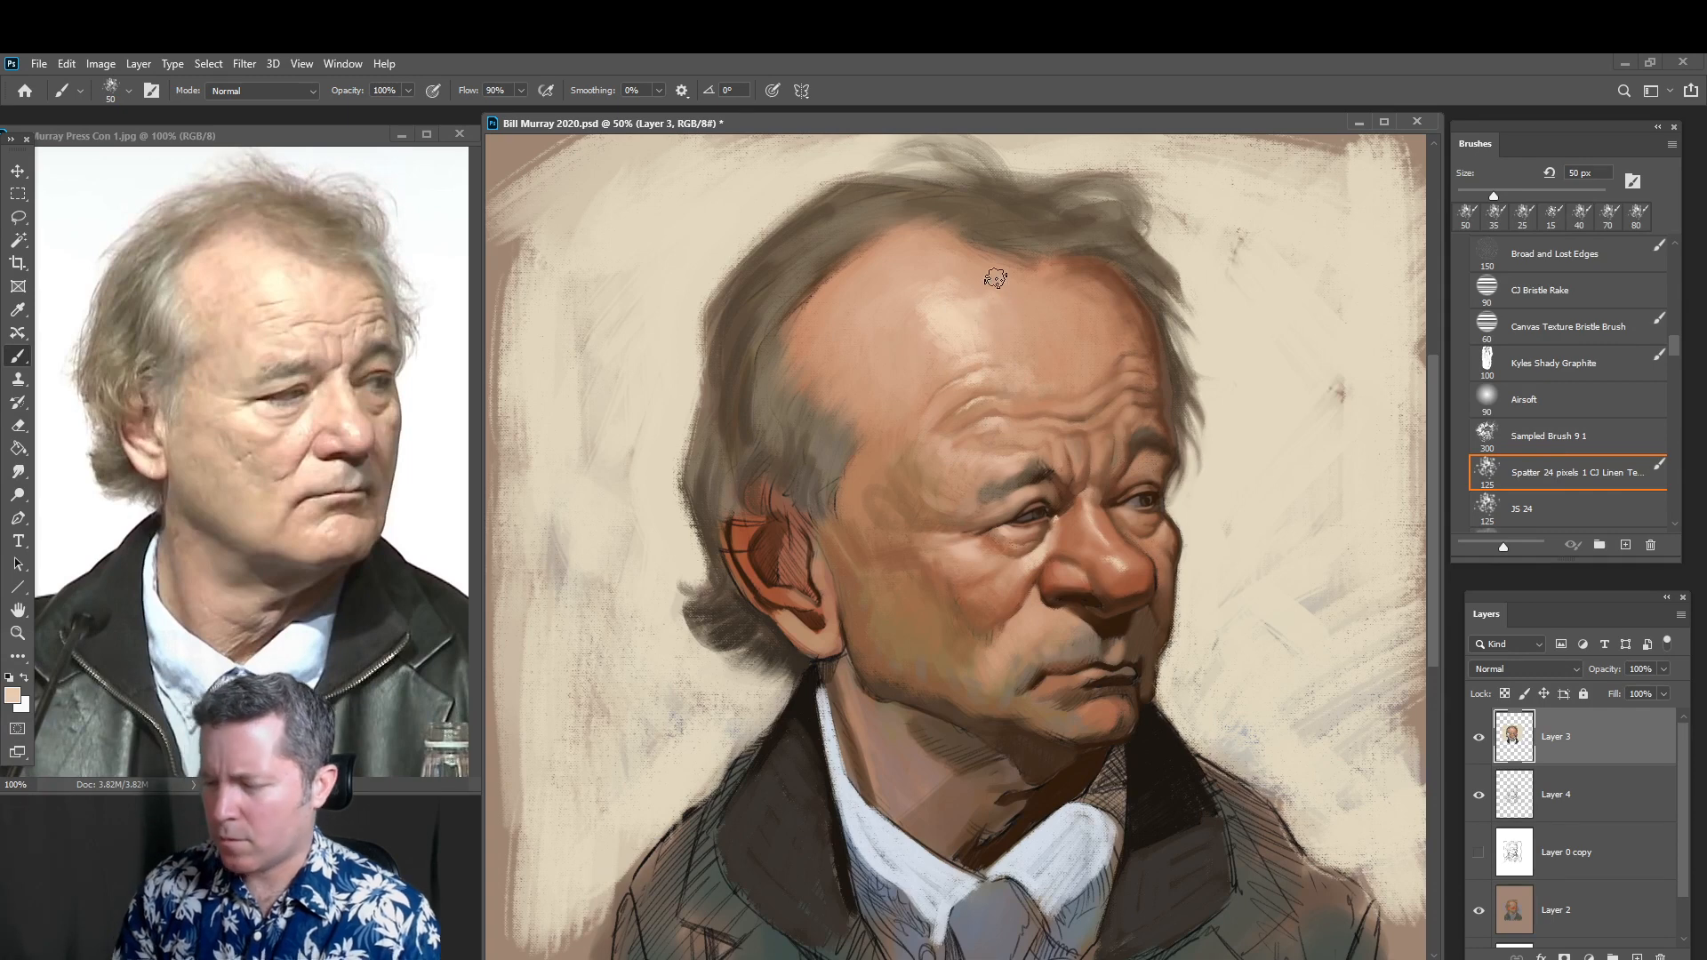
key("alt")
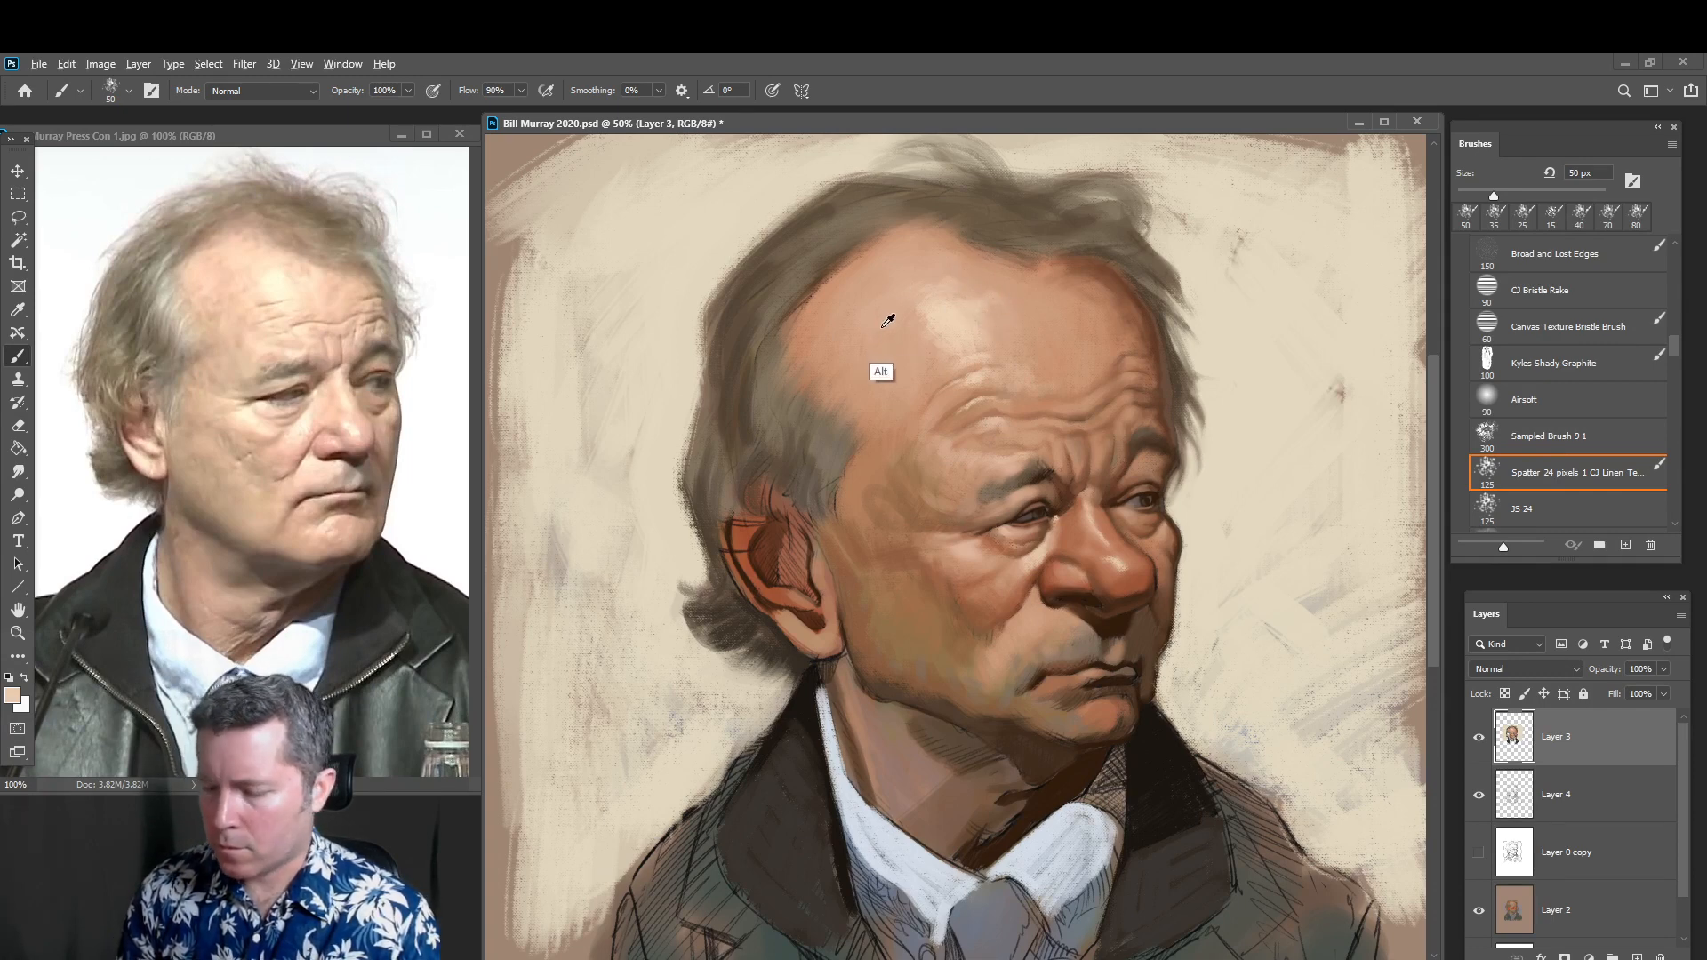
Sample the forehead skin near the far hairline and make the foreground a more saturated orange, ba7655
left_click(876, 329, "alt")
left_click(1091, 278, "alt")
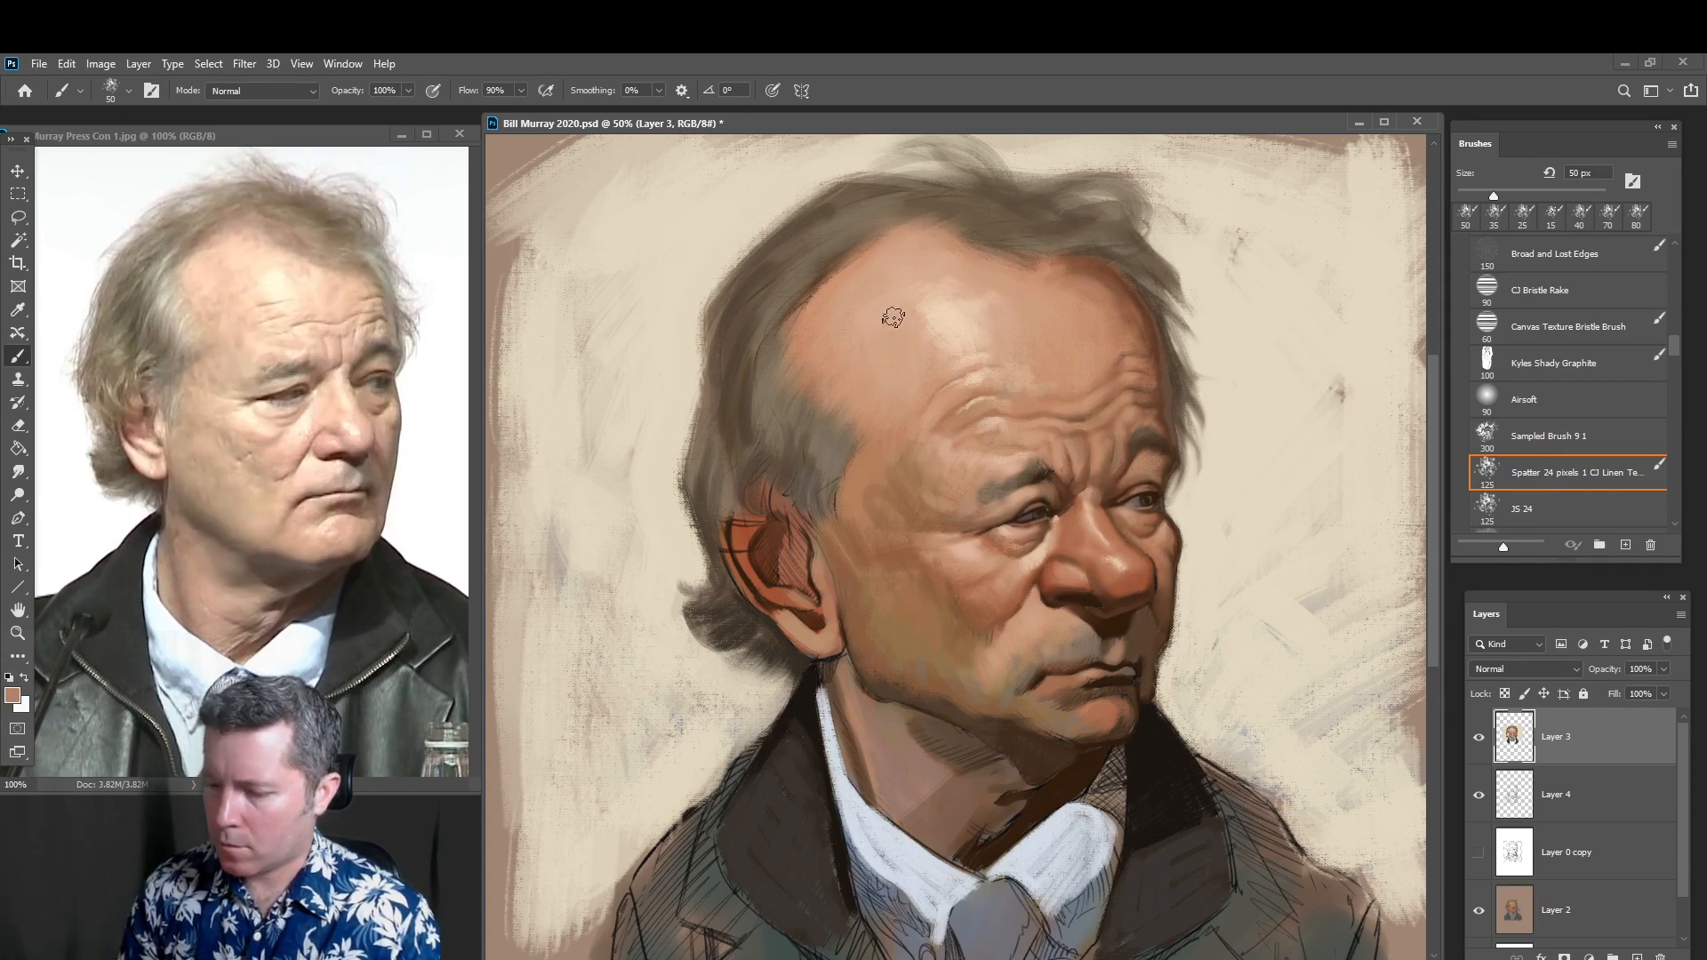
left_click(13, 698)
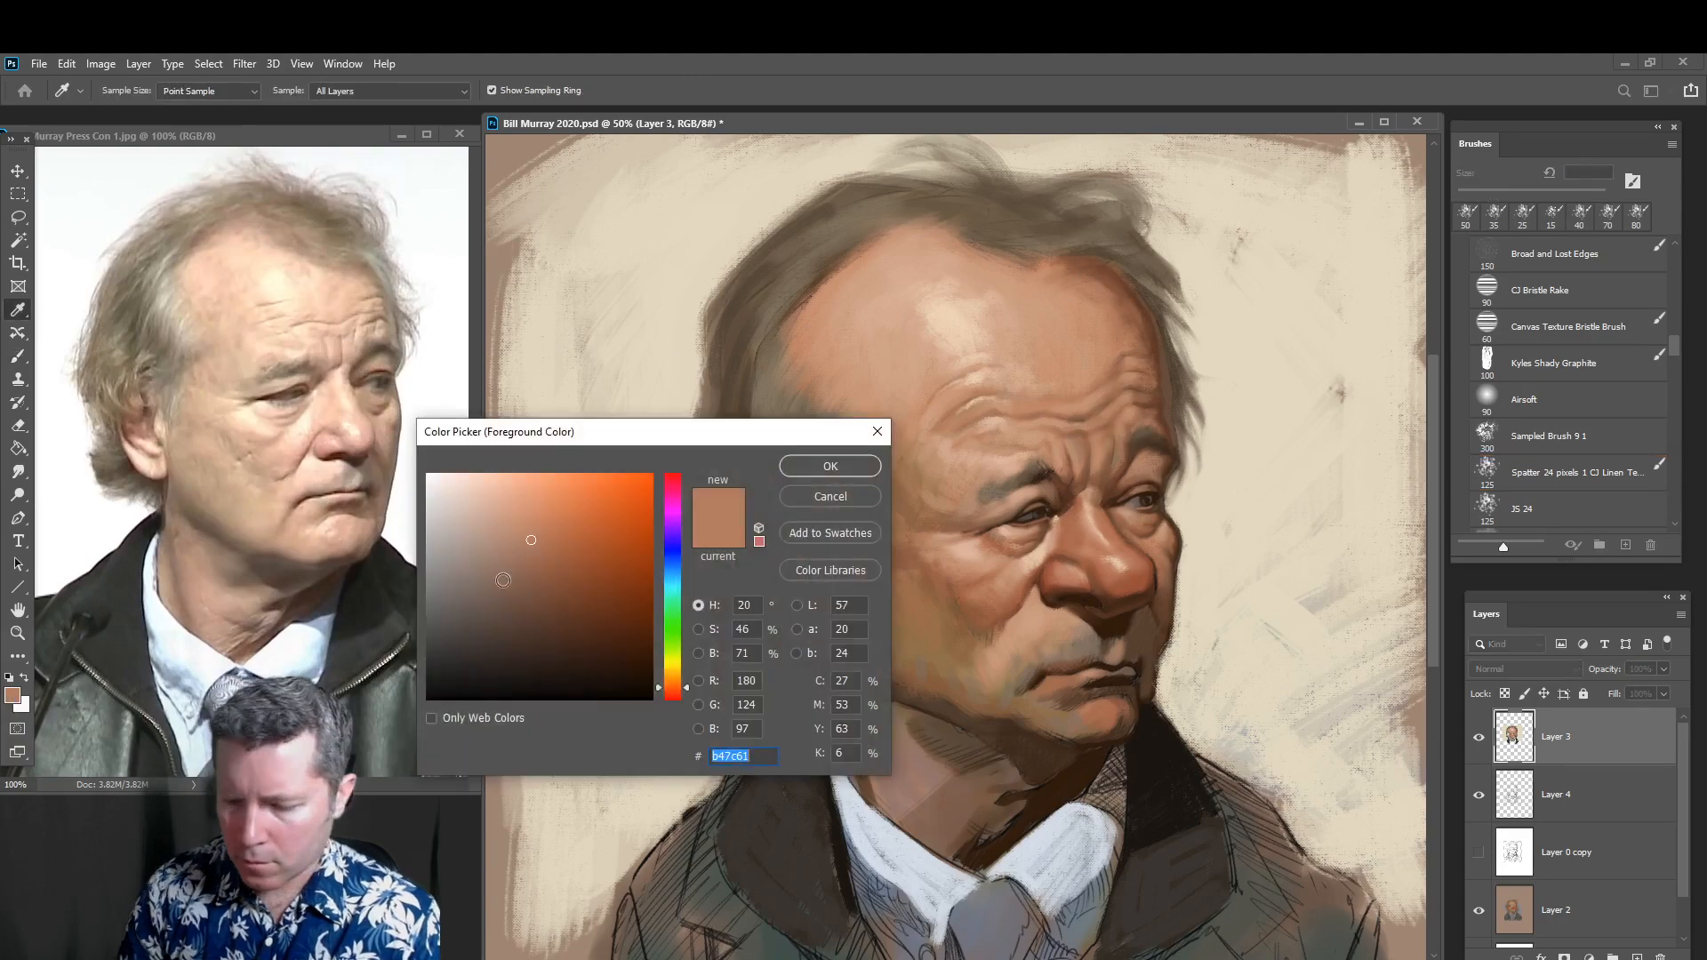
left_click(548, 535)
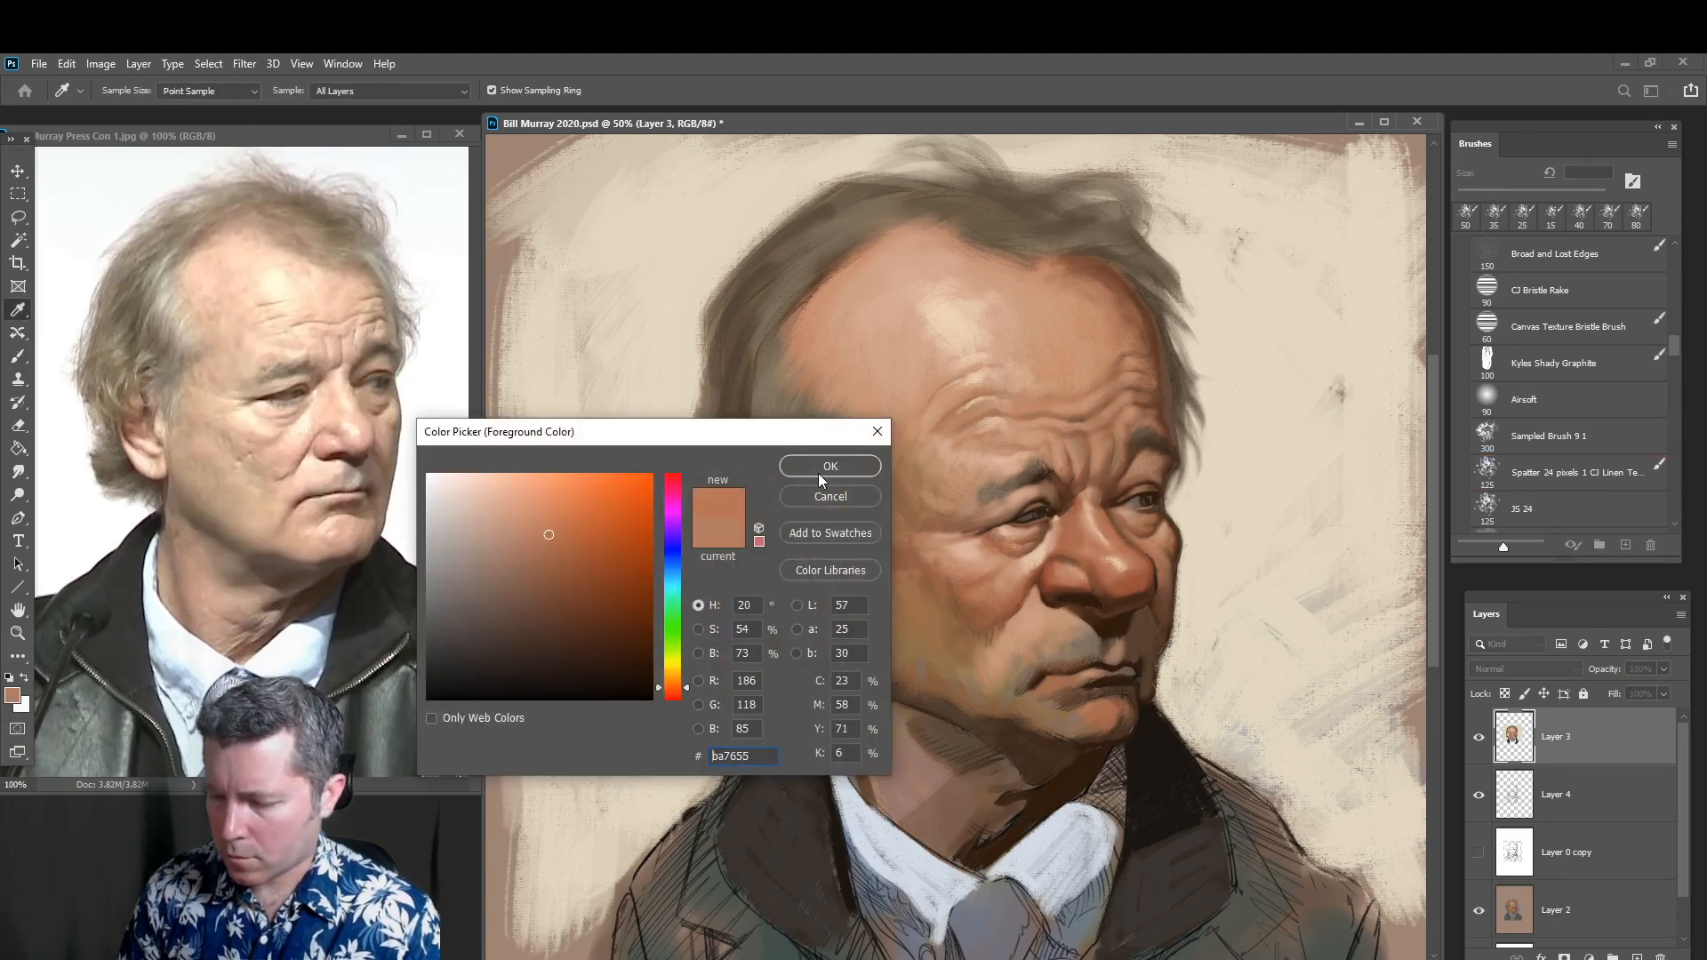
left_click(830, 466)
key("b")
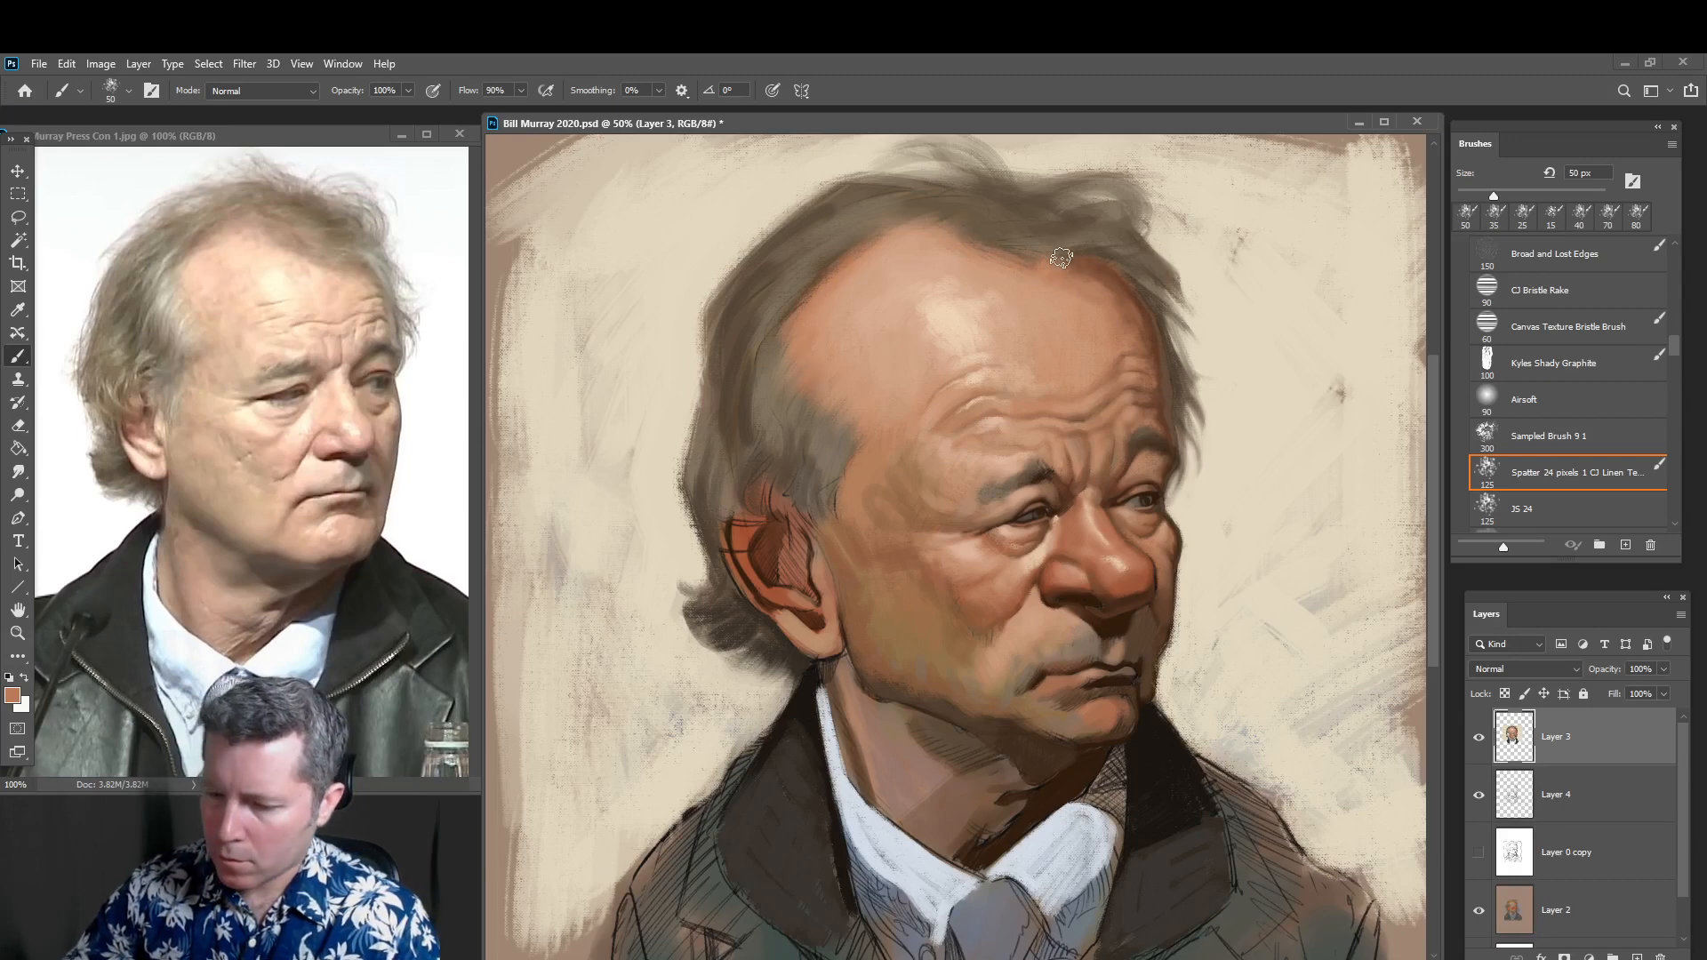
Blend warm sampled skin tones across the upper forehead below the far hairline with the 50 px brush
left_click(1066, 288, "alt")
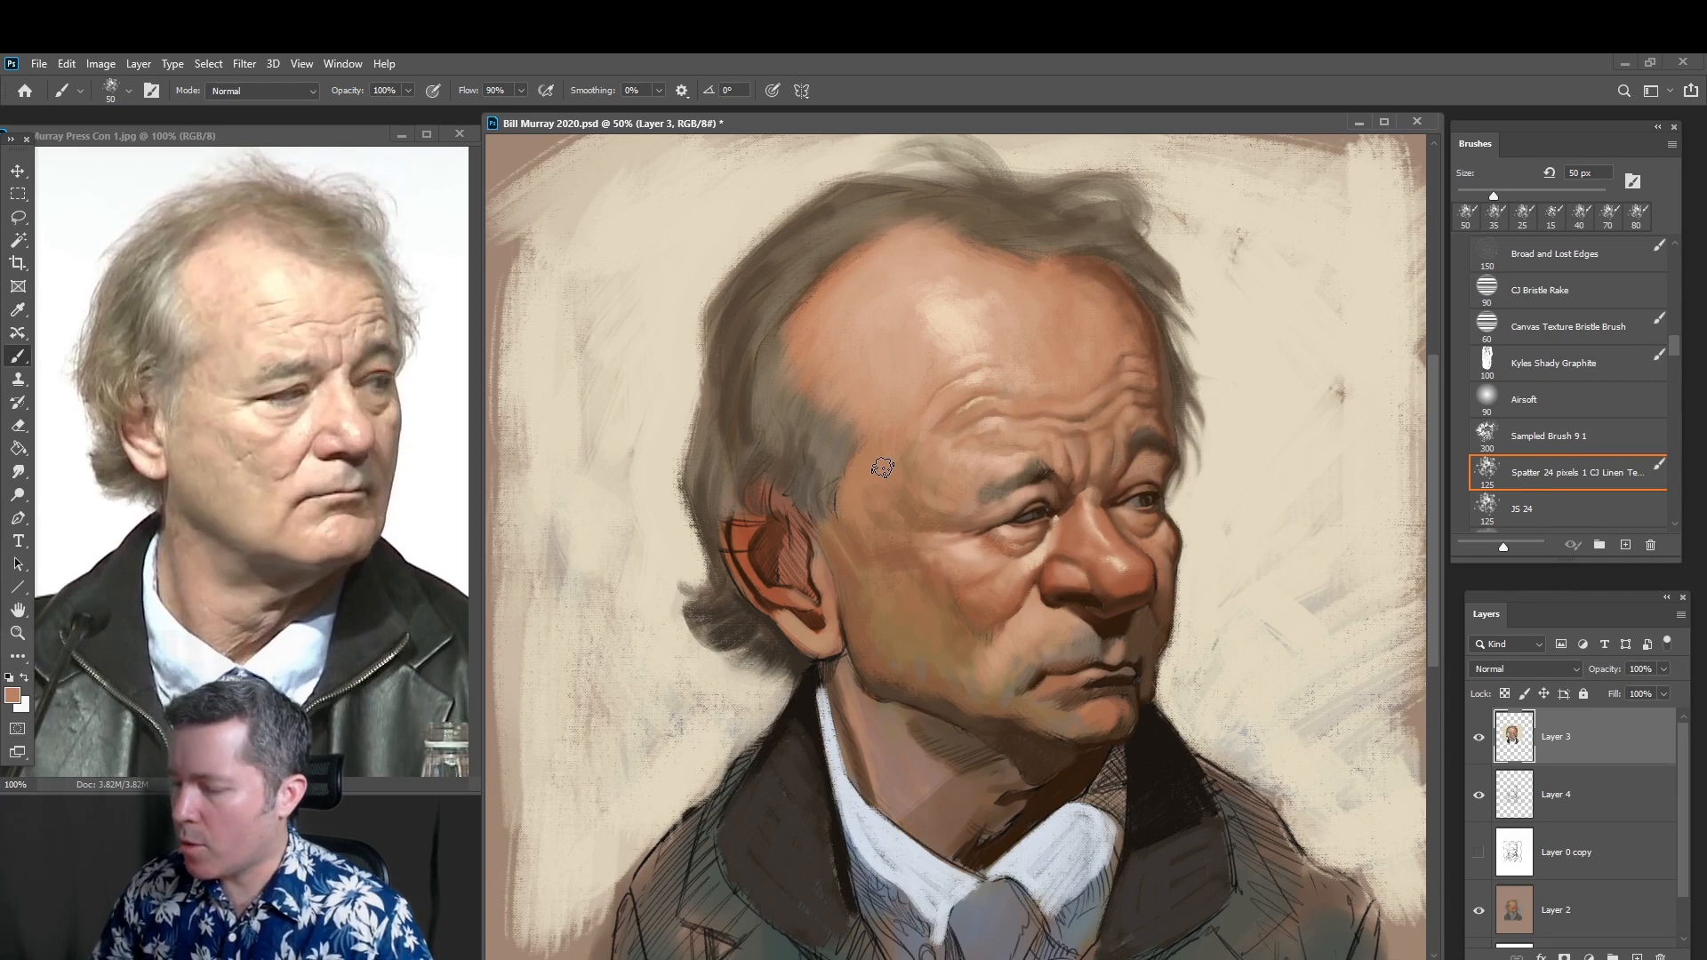
left_click(1145, 321, "alt")
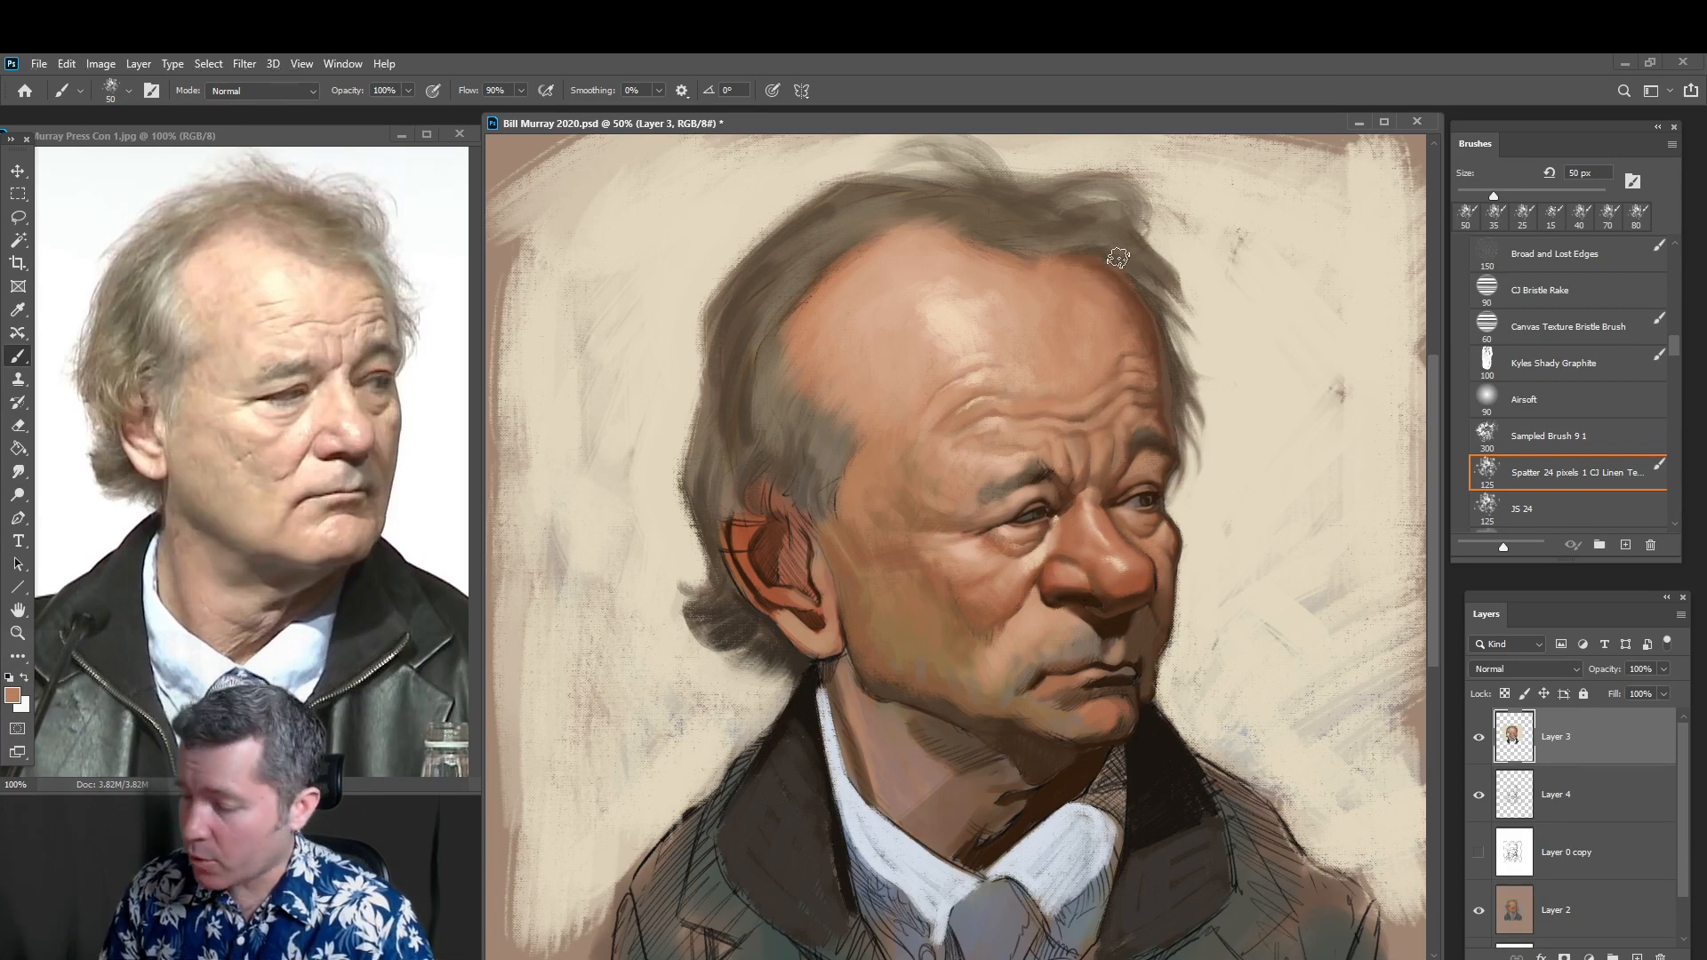
key("alt")
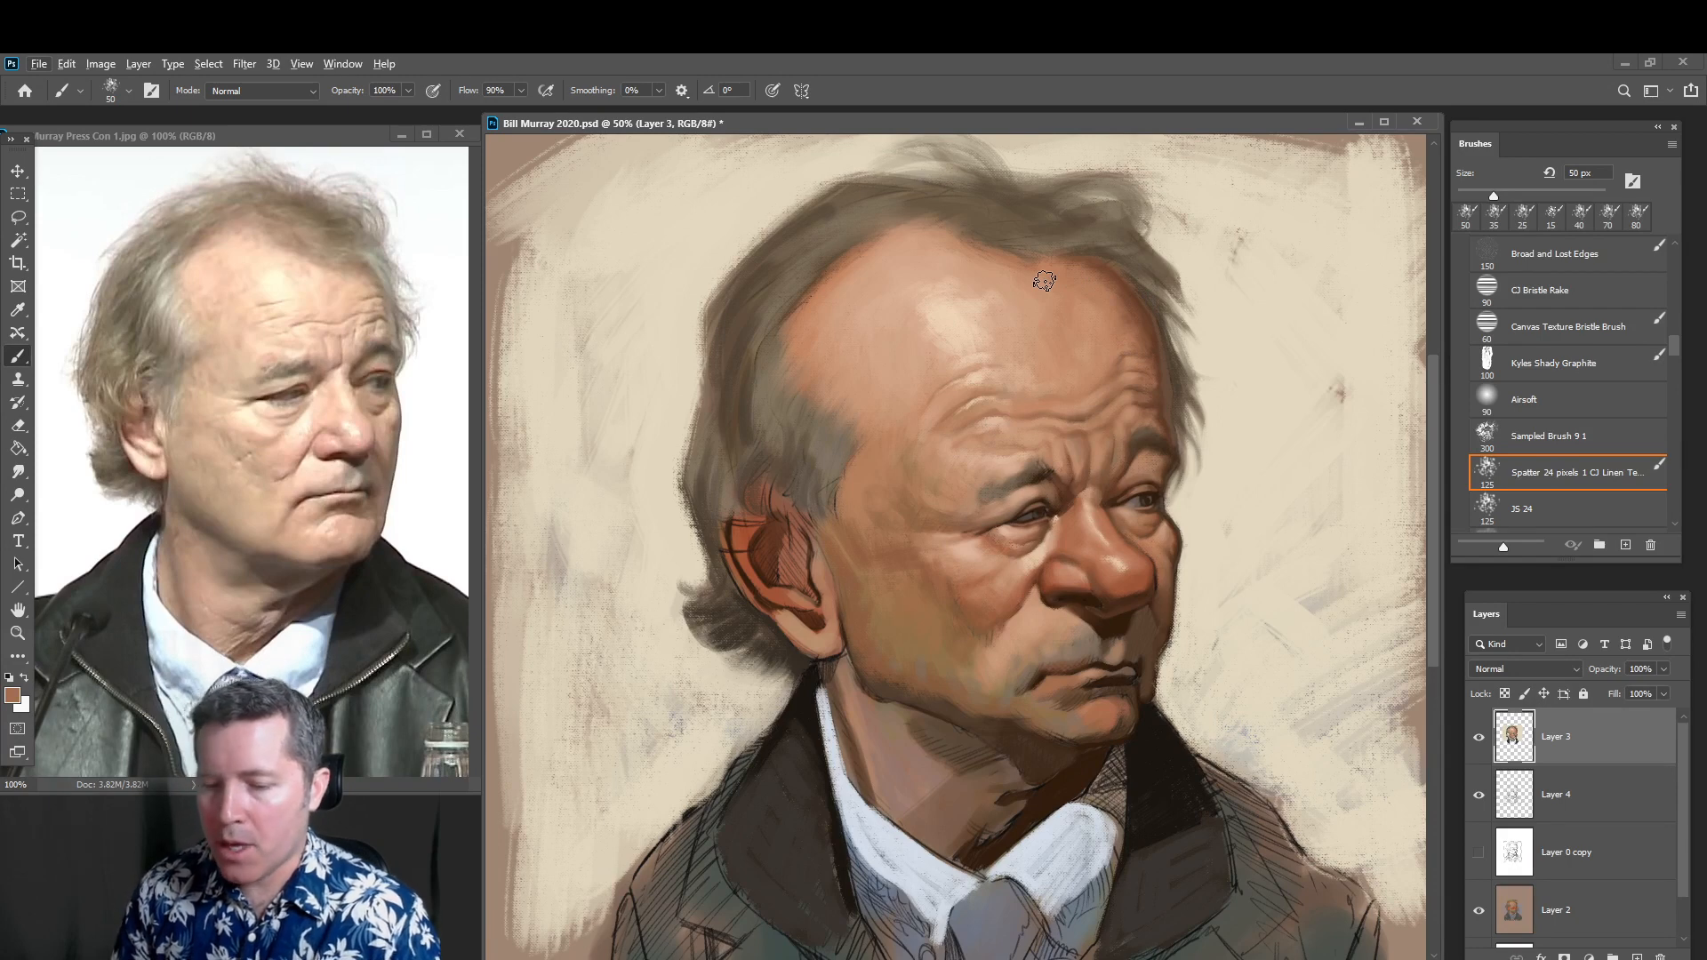
Blend sampled skin tones along the near hairline, from the top of the forehead down to the temple and sideburn edge
left_click(869, 269, "alt")
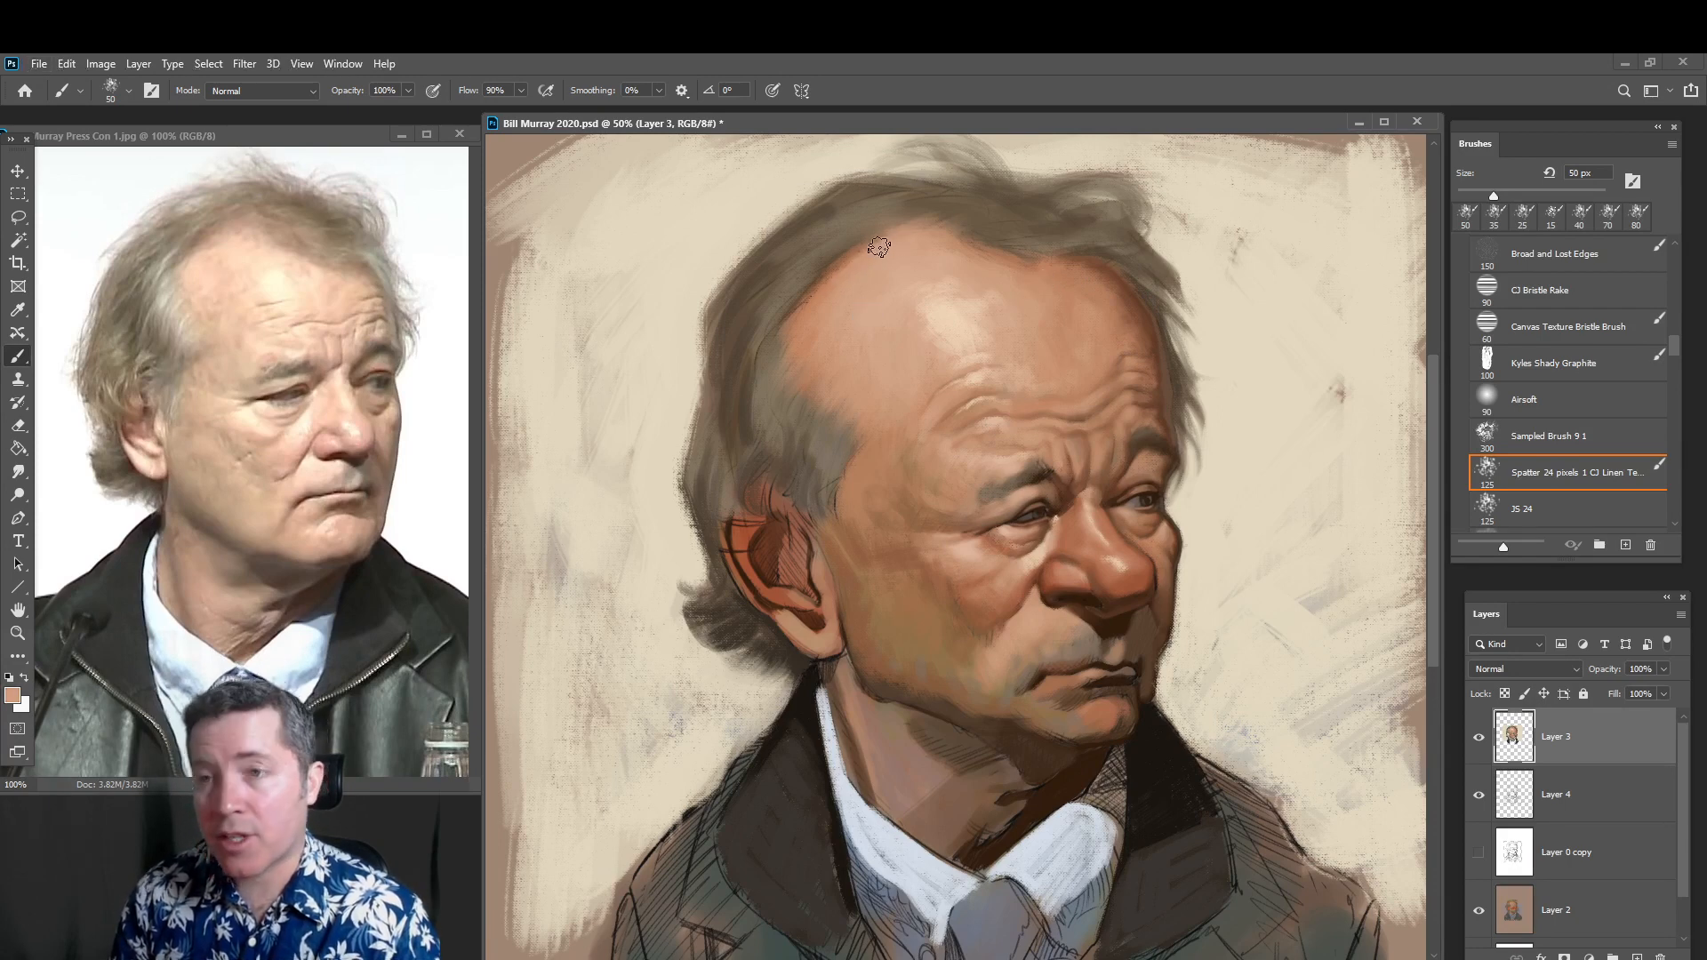
left_click(849, 240, "alt")
left_click(910, 231, "alt")
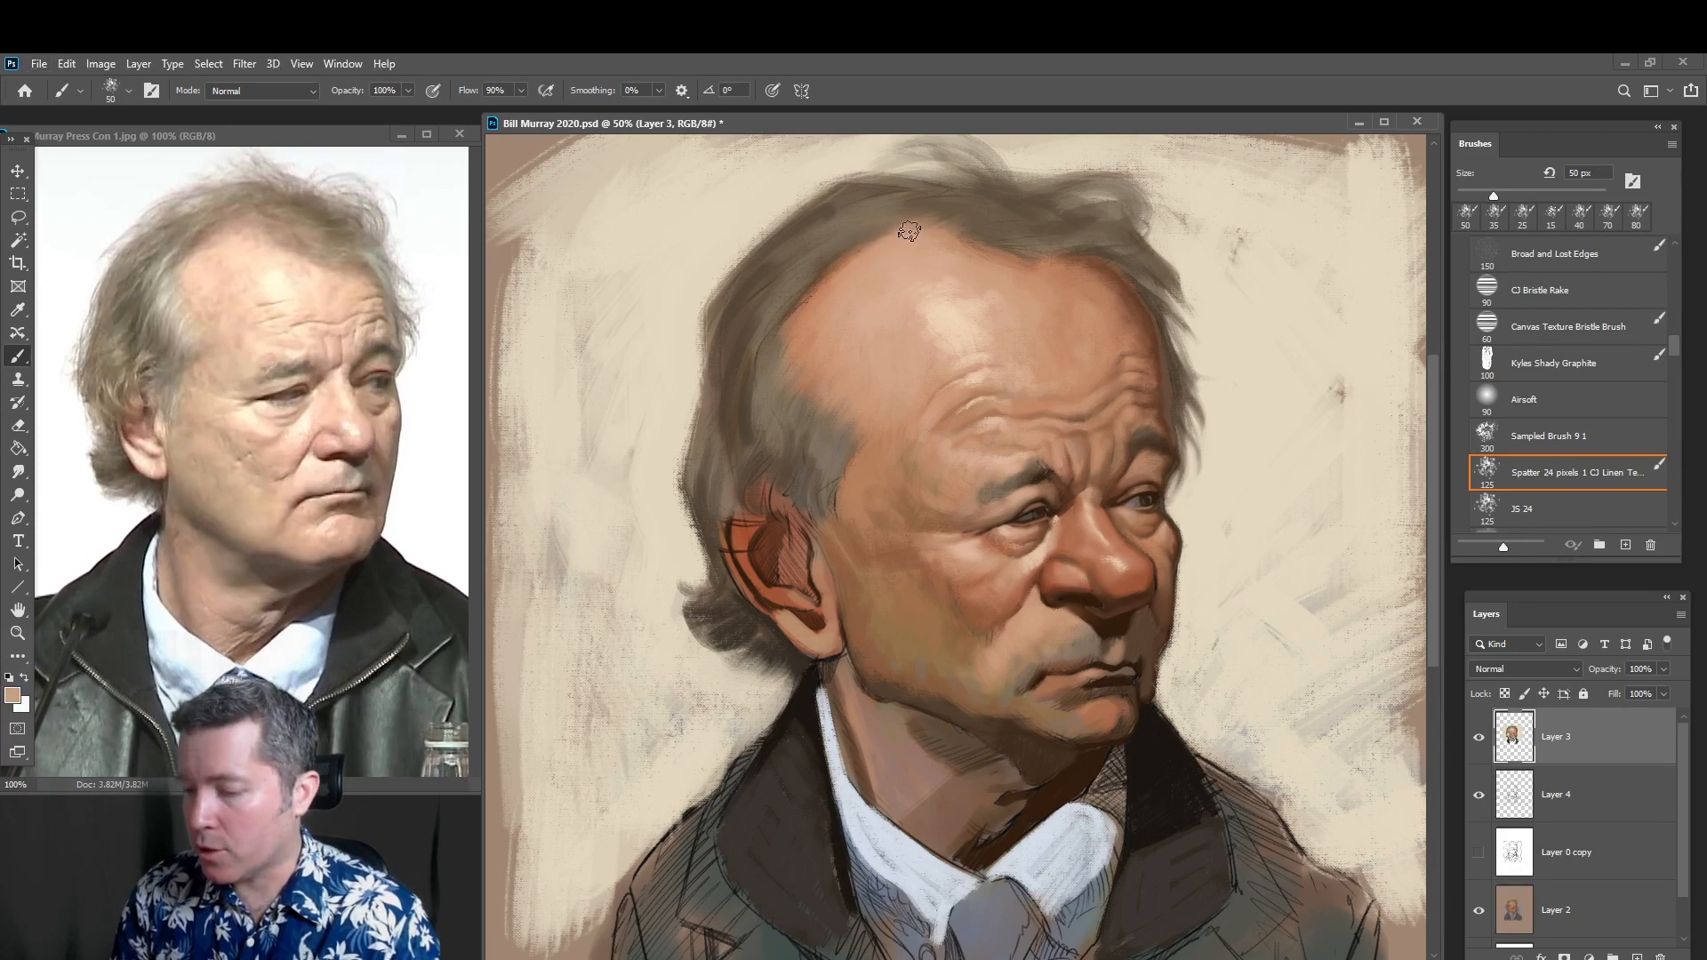
left_click_drag(849, 253, 907, 221)
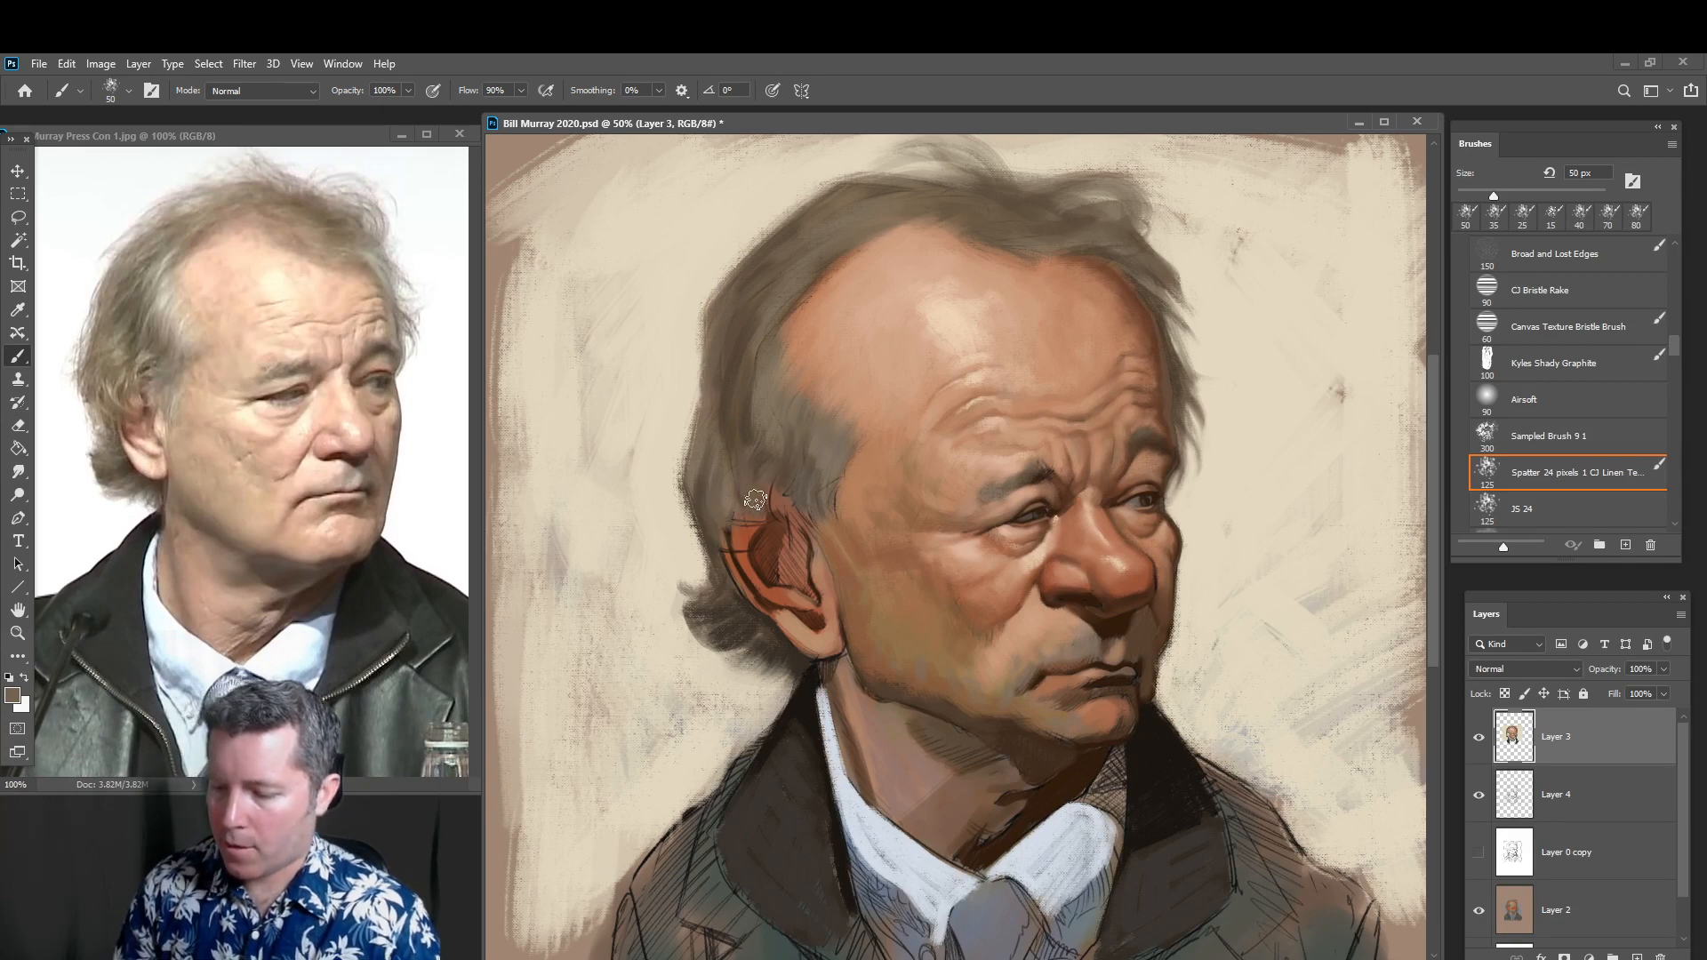
left_click(873, 444, "alt")
mouse_move(863, 457)
left_mouse_down()
mouse_move(839, 505)
mouse_move(818, 481)
mouse_move(820, 498)
left_mouse_up()
Sample the temple hair, shift the foreground to a lighter, warmer grey and paint light strands through the hair at the temple
left_click(838, 451, "alt")
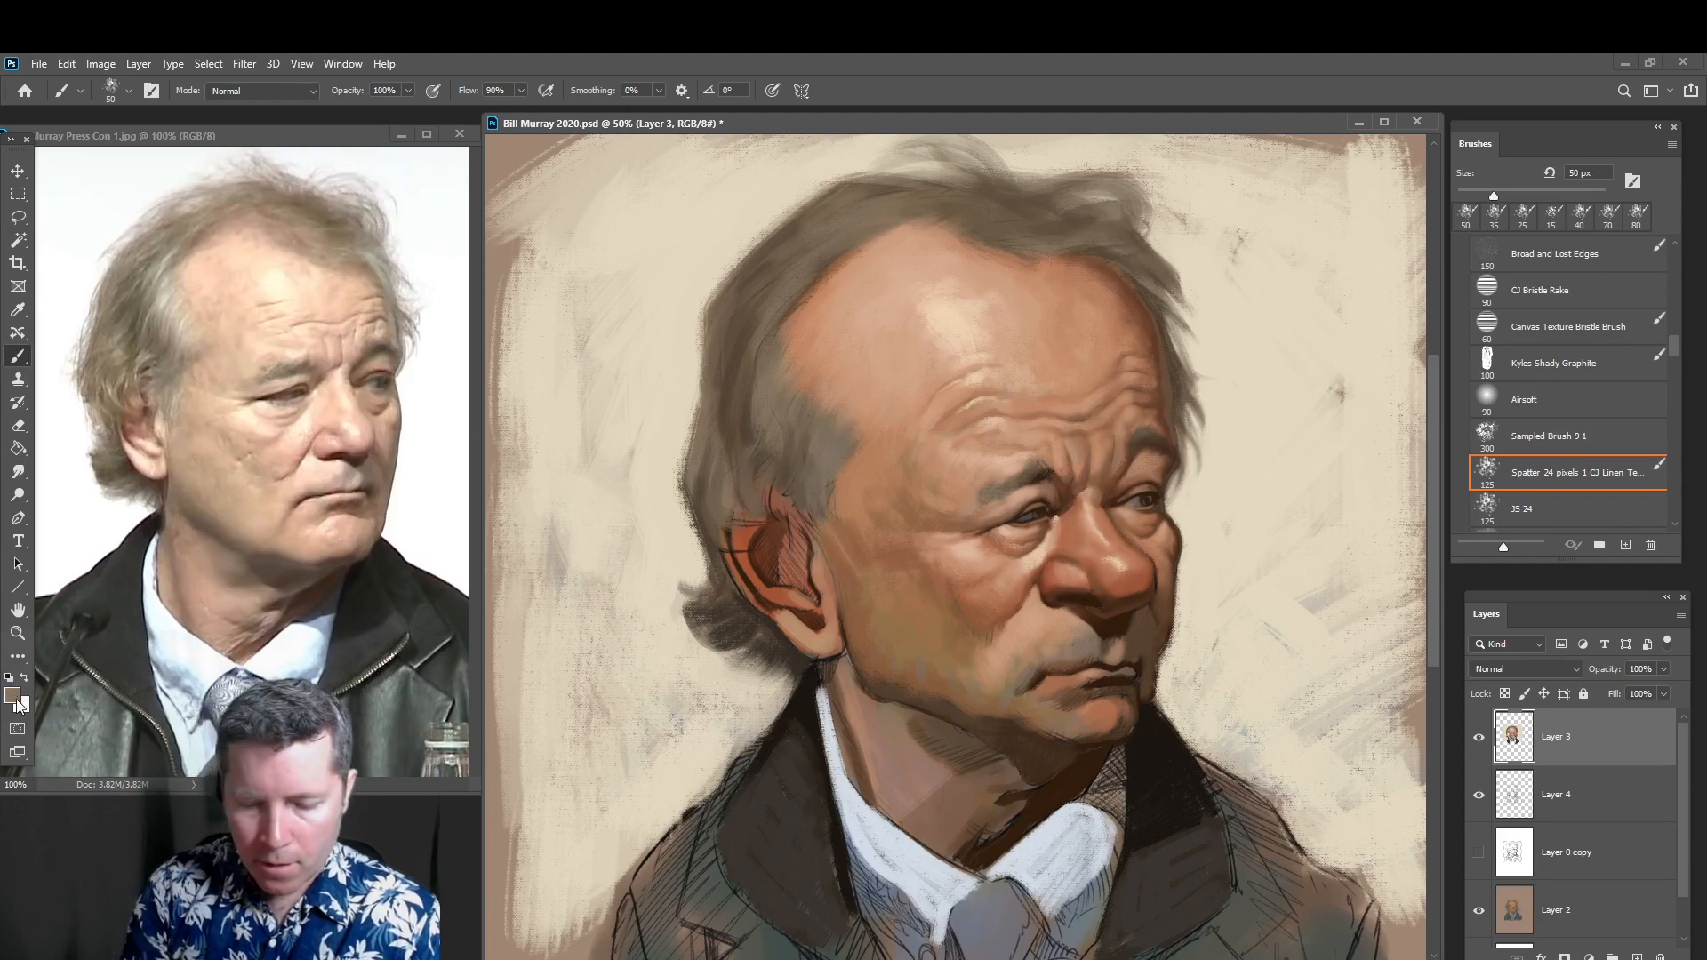
left_click(13, 696)
left_click(462, 554)
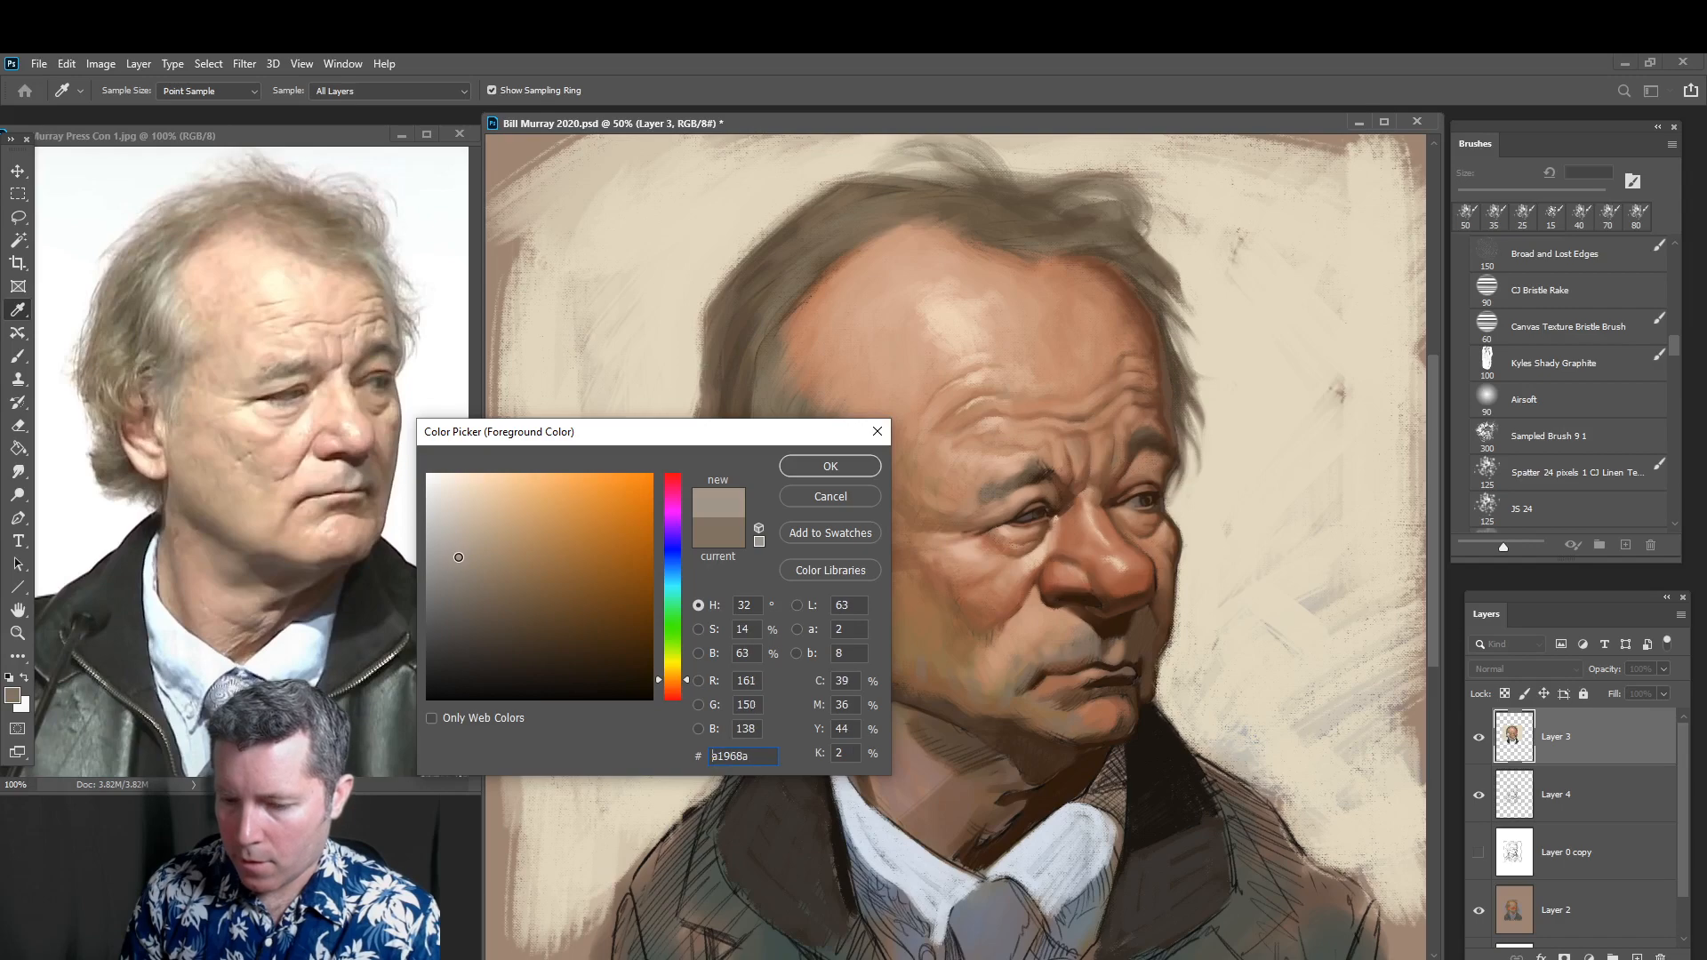
left_click_drag(675, 685, 674, 678)
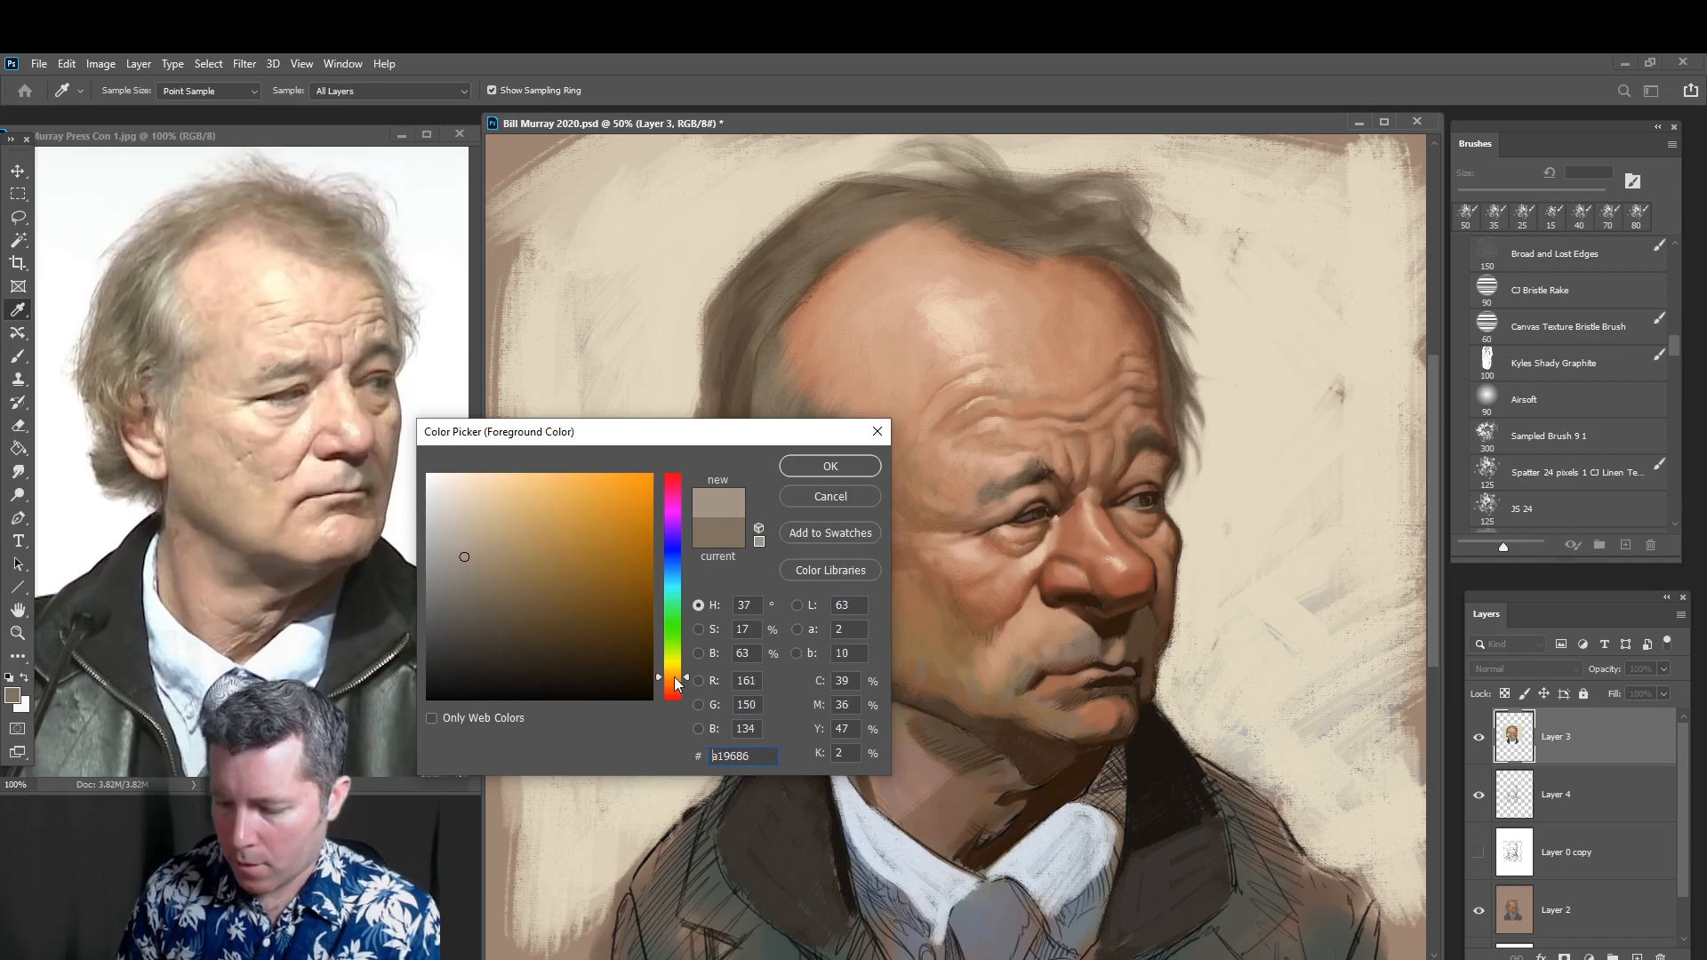
left_click(470, 551)
left_click(807, 473)
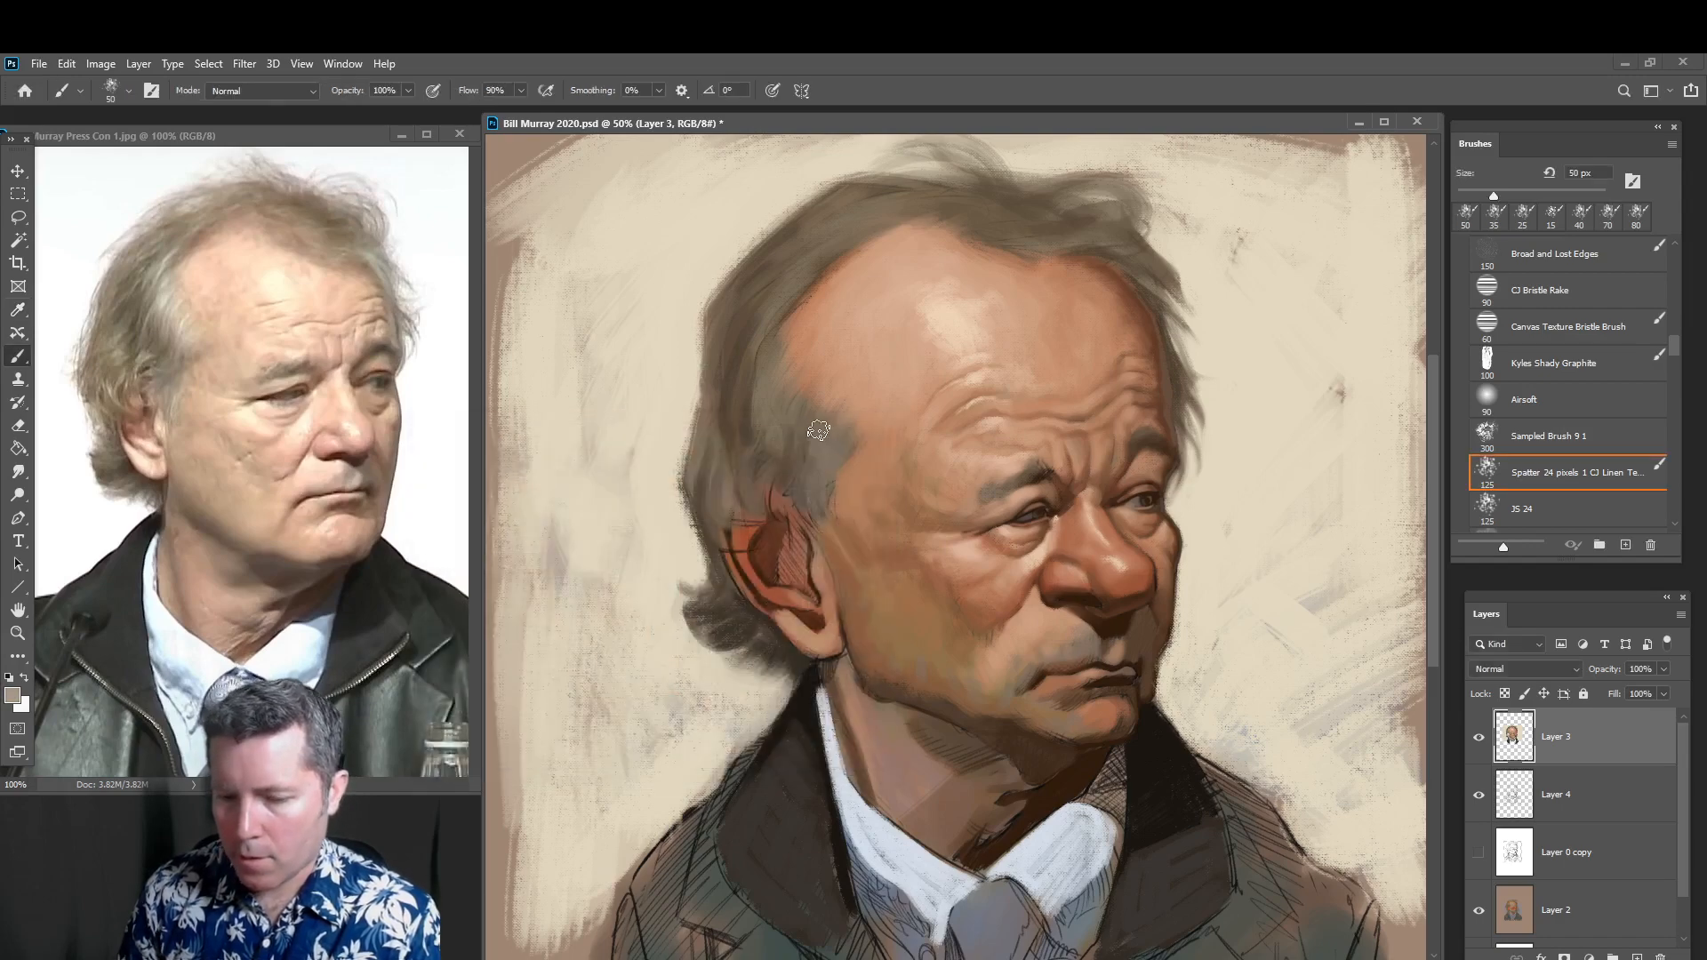
mouse_move(838, 428)
left_mouse_down()
mouse_move(818, 411)
mouse_move(779, 443)
mouse_move(798, 378)
mouse_move(766, 418)
mouse_move(773, 360)
mouse_move(762, 371)
mouse_move(788, 326)
left_mouse_up()
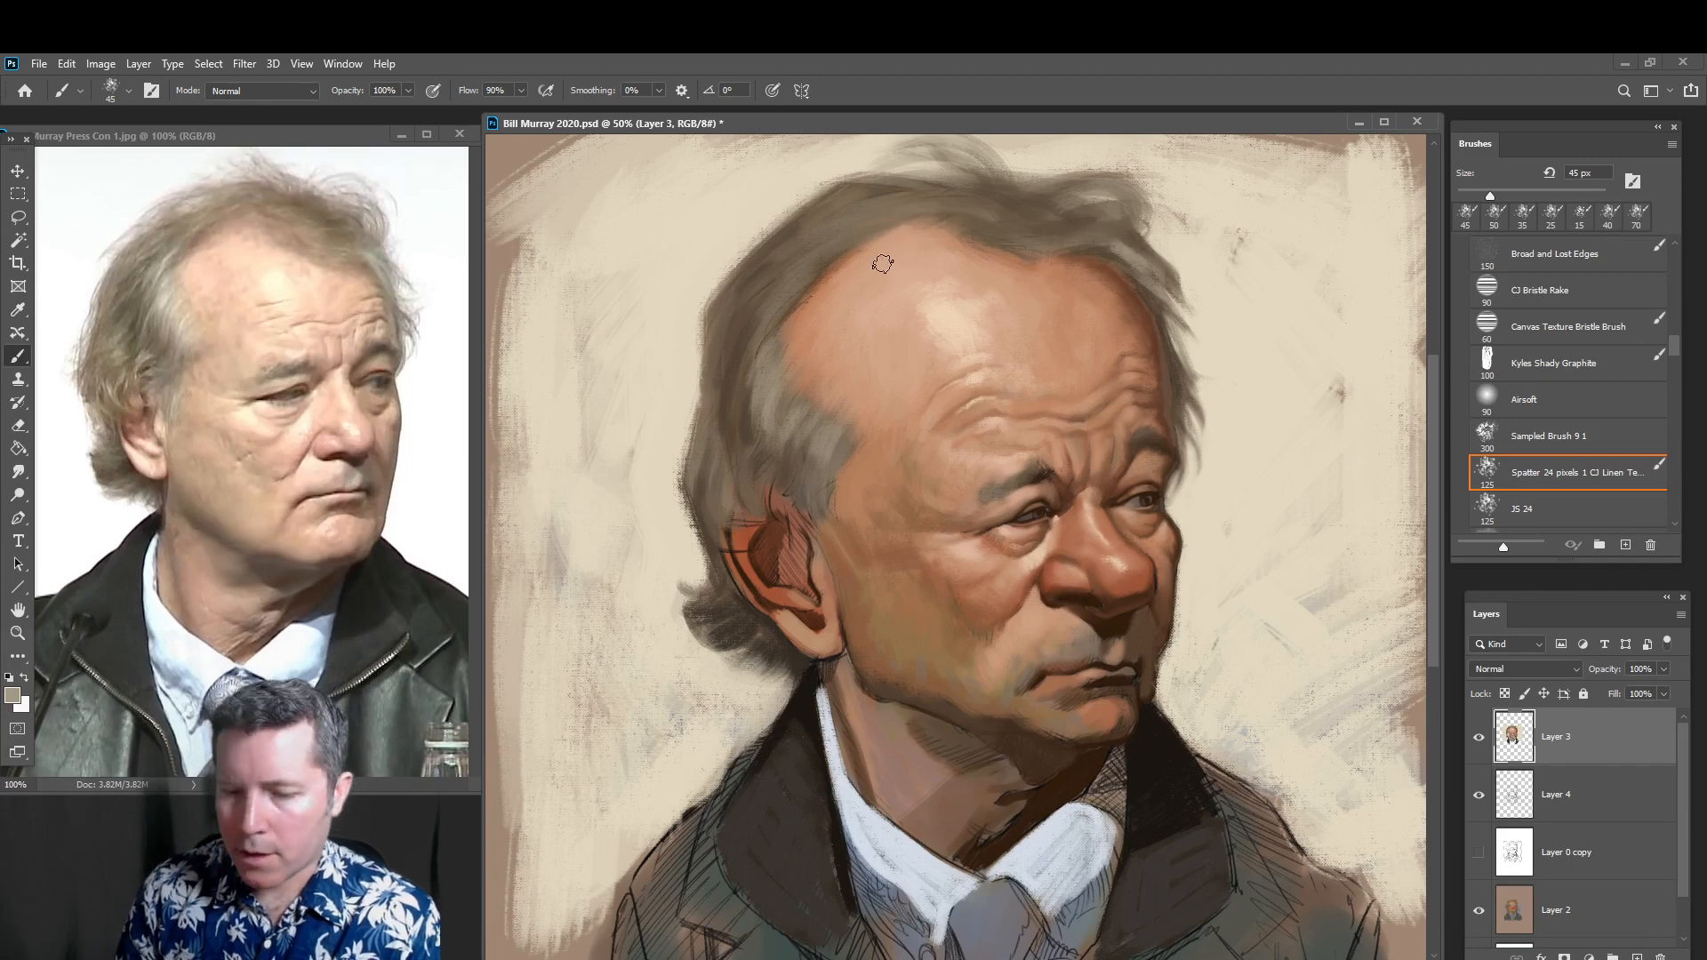
Paint light warm-grey strands across the top and near side of the hair with the brush at 50 px
key("]")
mouse_move(993, 232)
left_mouse_down()
mouse_move(1068, 211)
mouse_move(1068, 236)
left_mouse_up()
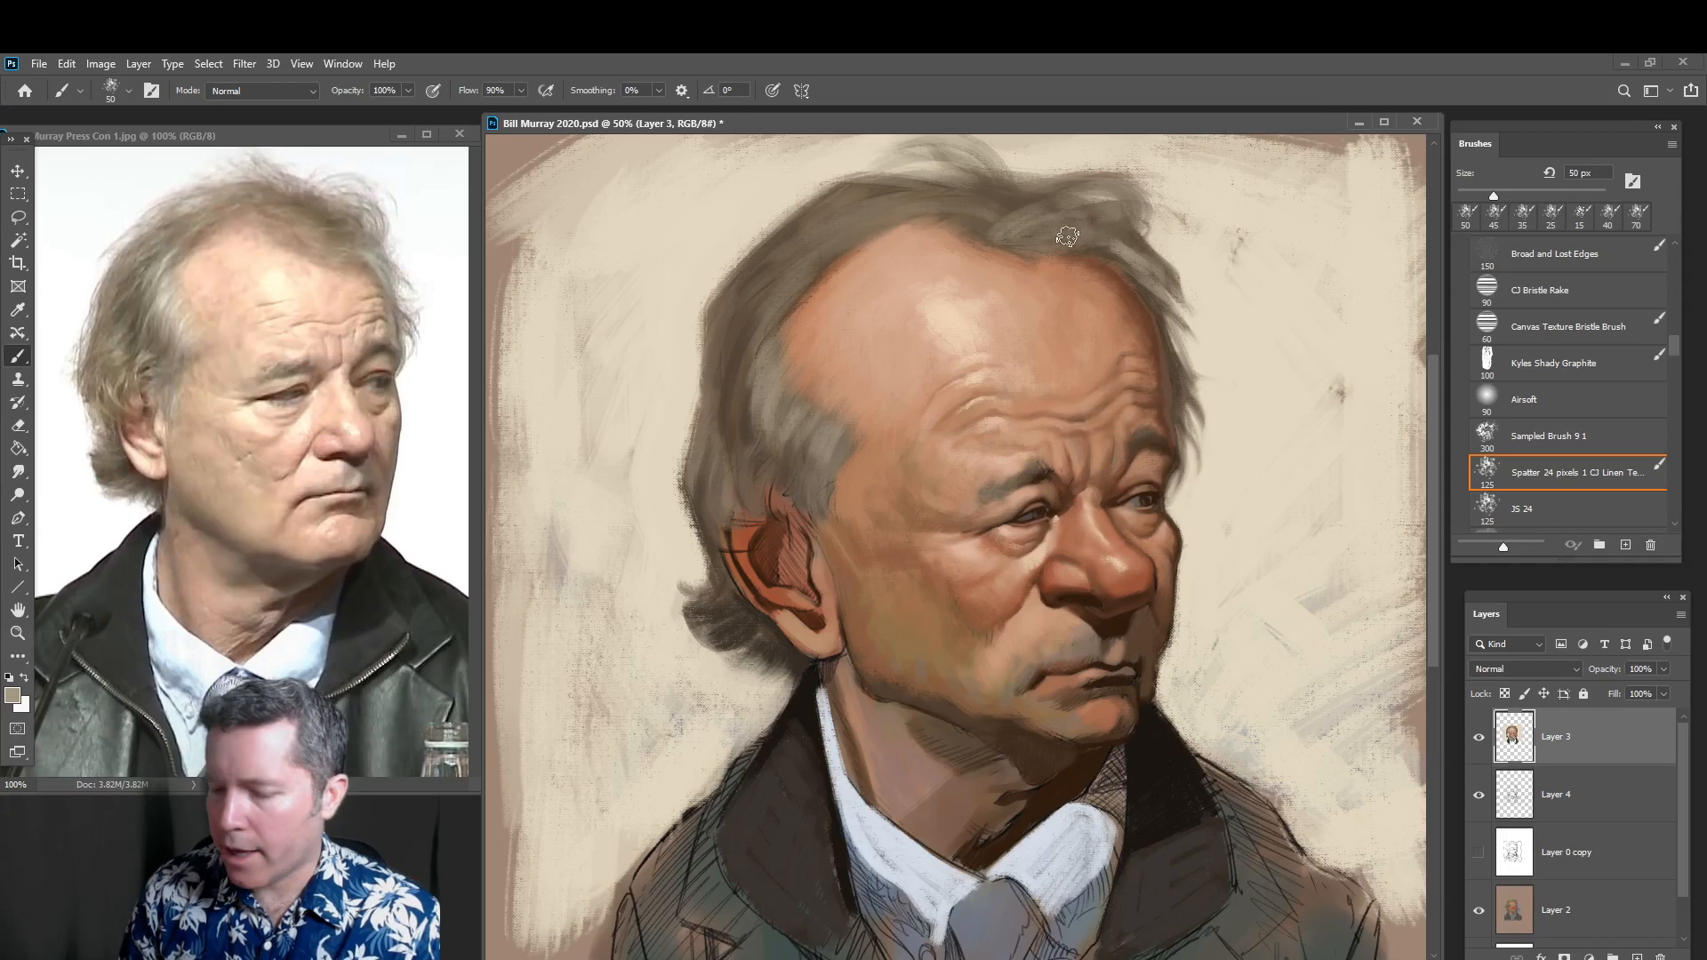
mouse_move(936, 203)
left_mouse_down()
mouse_move(836, 212)
mouse_move(898, 206)
mouse_move(815, 233)
left_mouse_up()
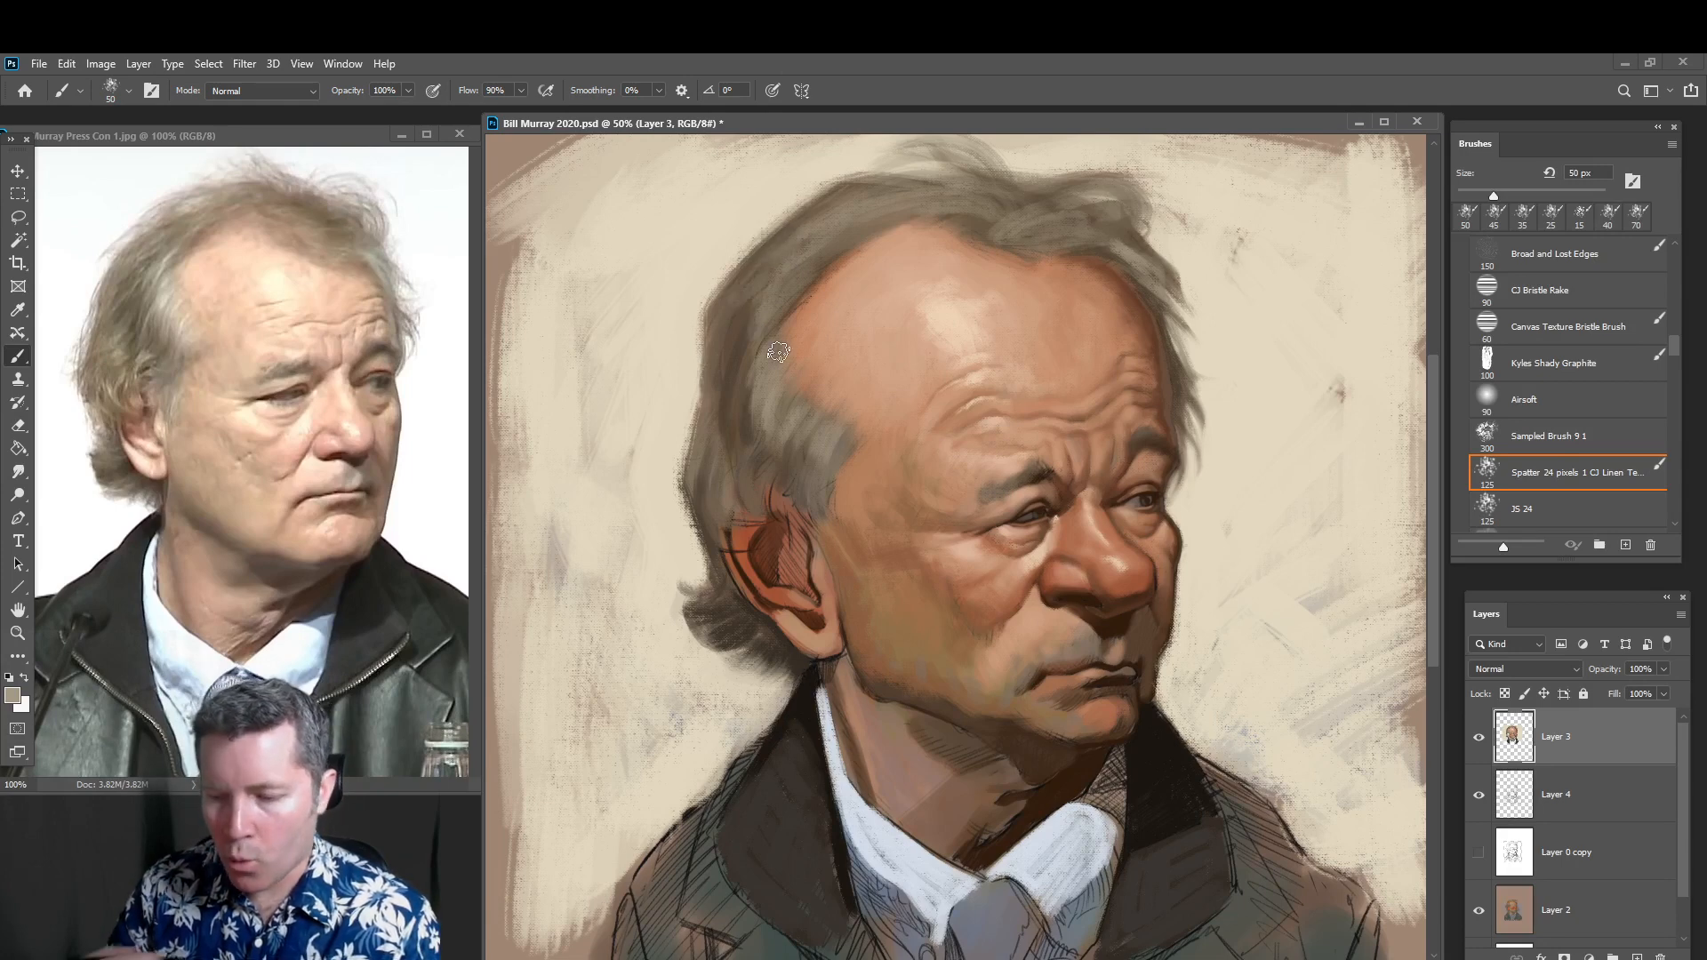
left_click_drag(745, 306, 740, 349)
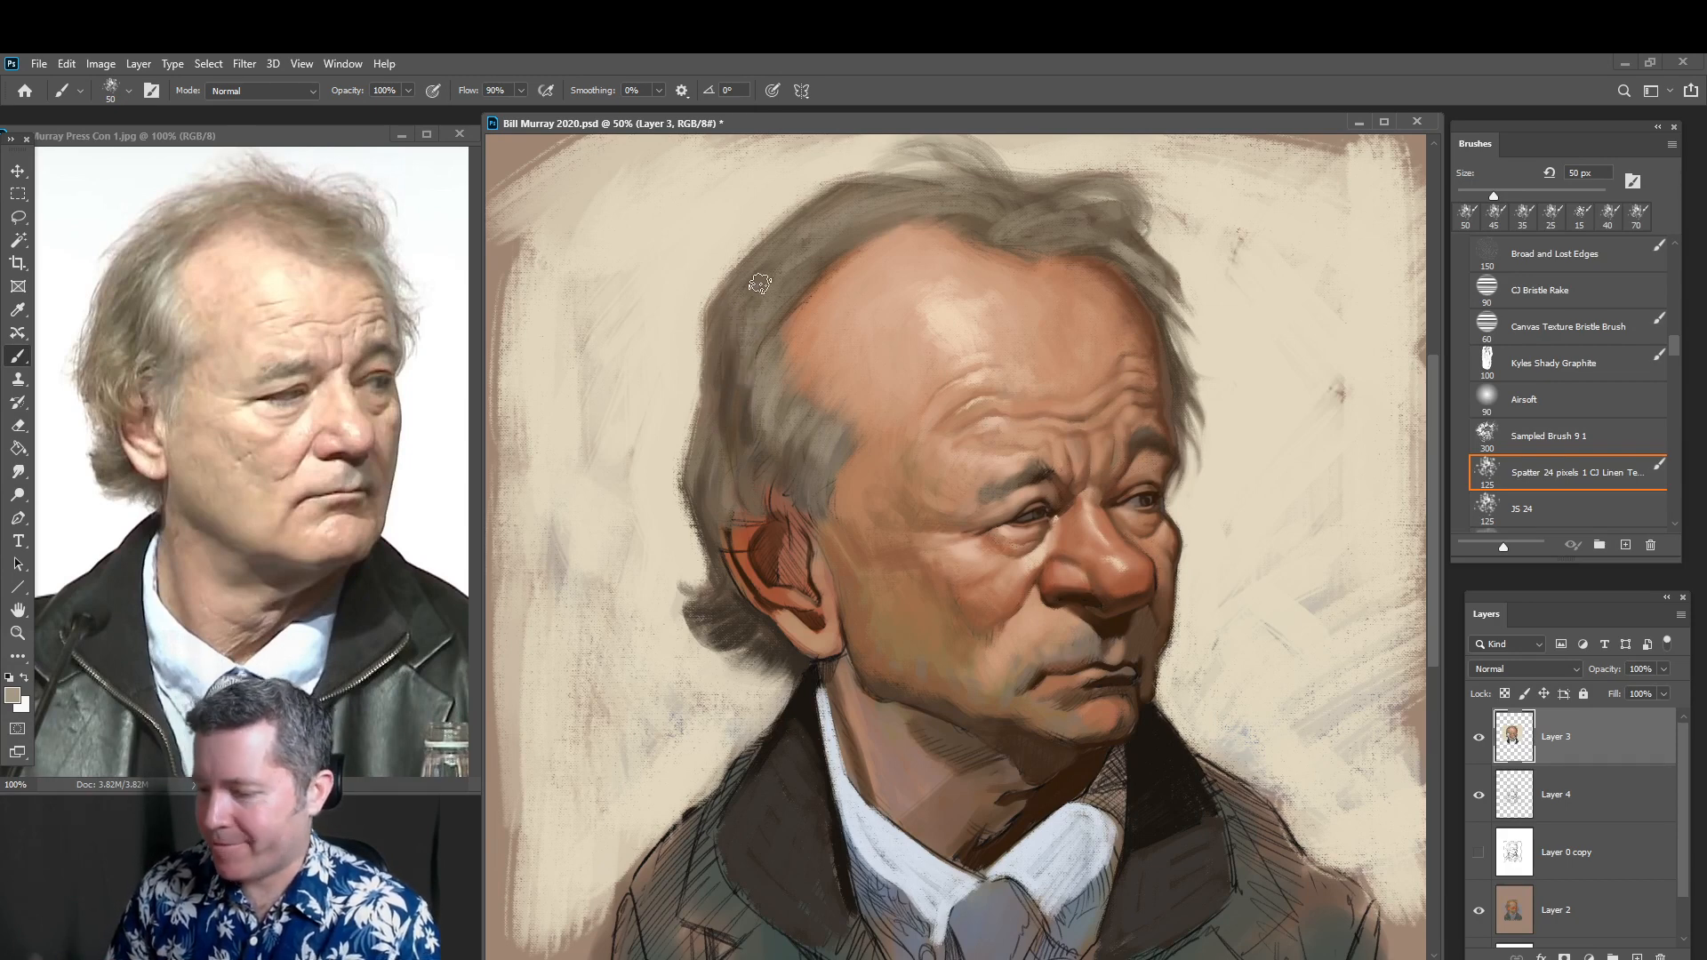
Sample the dark hair colour above the ear and paint darker strands along the back and upper side of the head
left_click(734, 370, "alt")
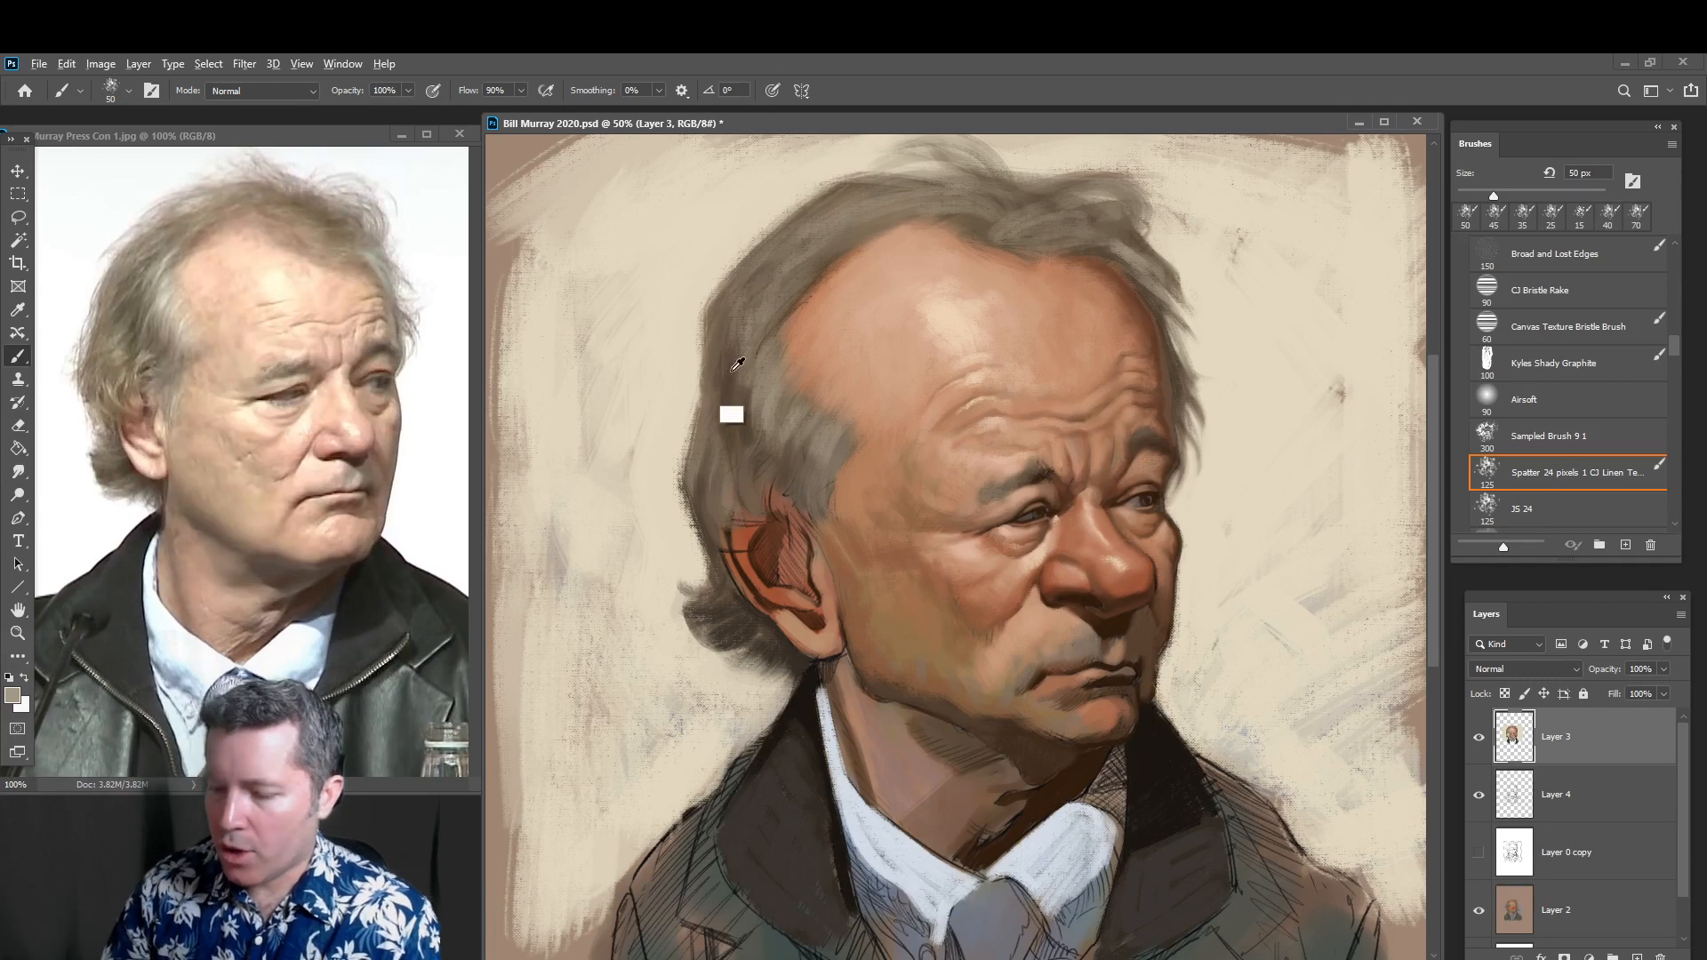
left_click_drag(736, 366, 731, 432)
left_click_drag(738, 323, 738, 397)
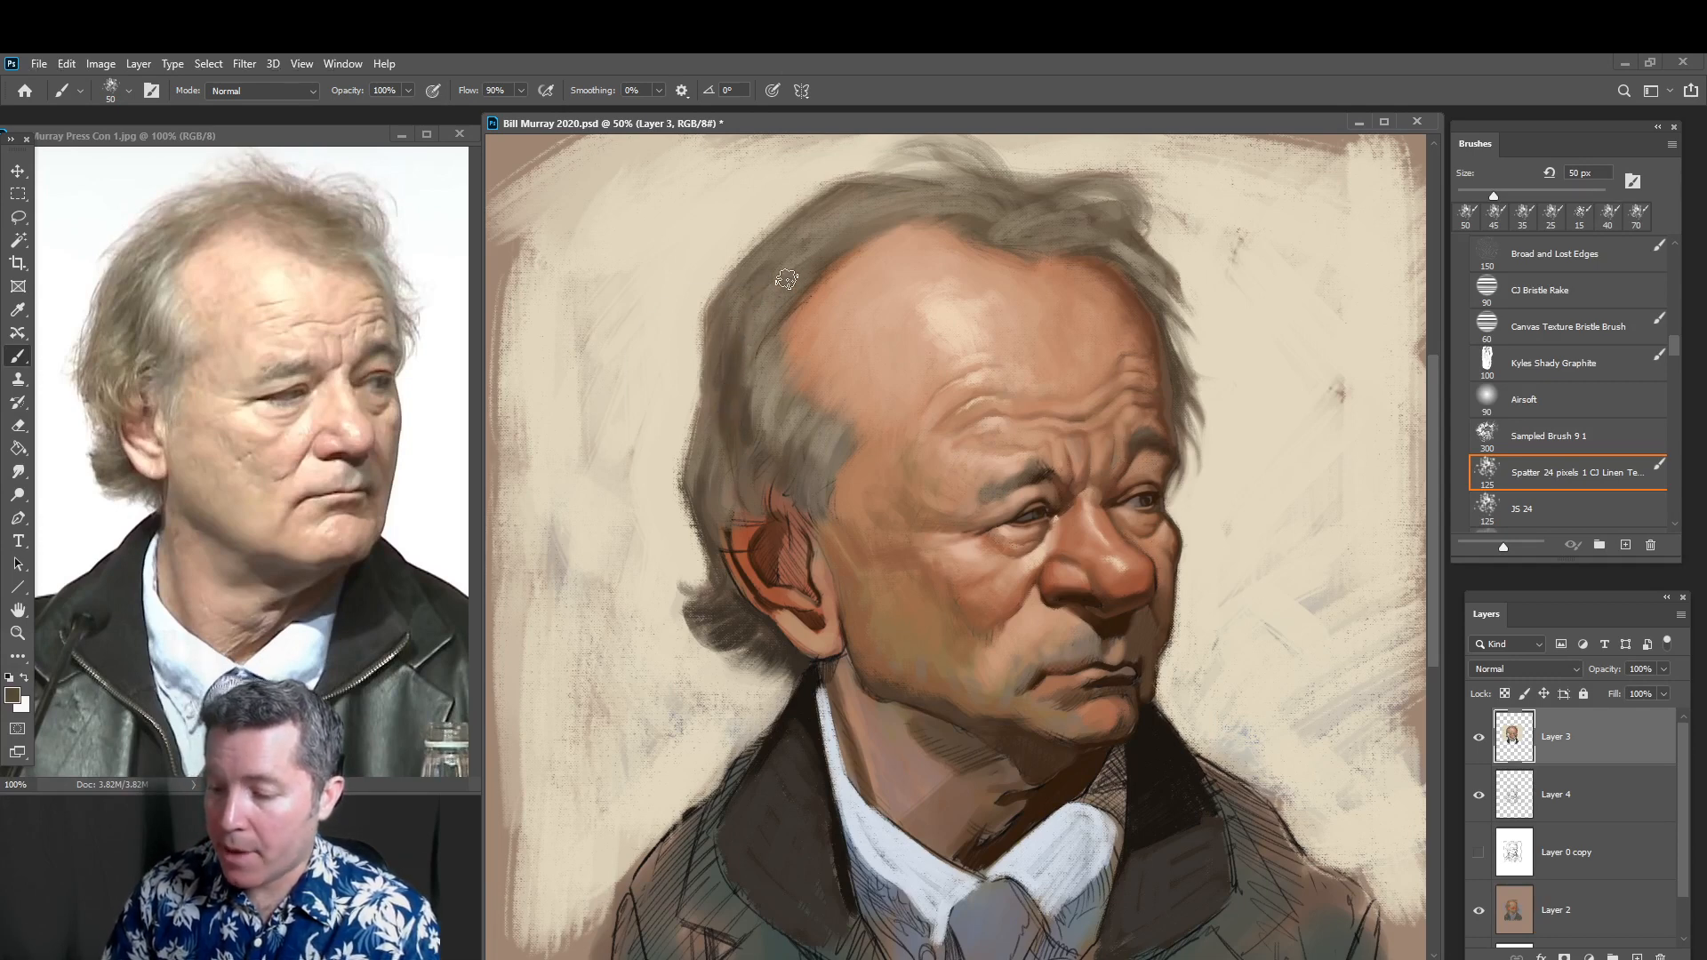
mouse_move(721, 321)
left_mouse_down()
mouse_move(776, 233)
mouse_move(829, 222)
left_mouse_up()
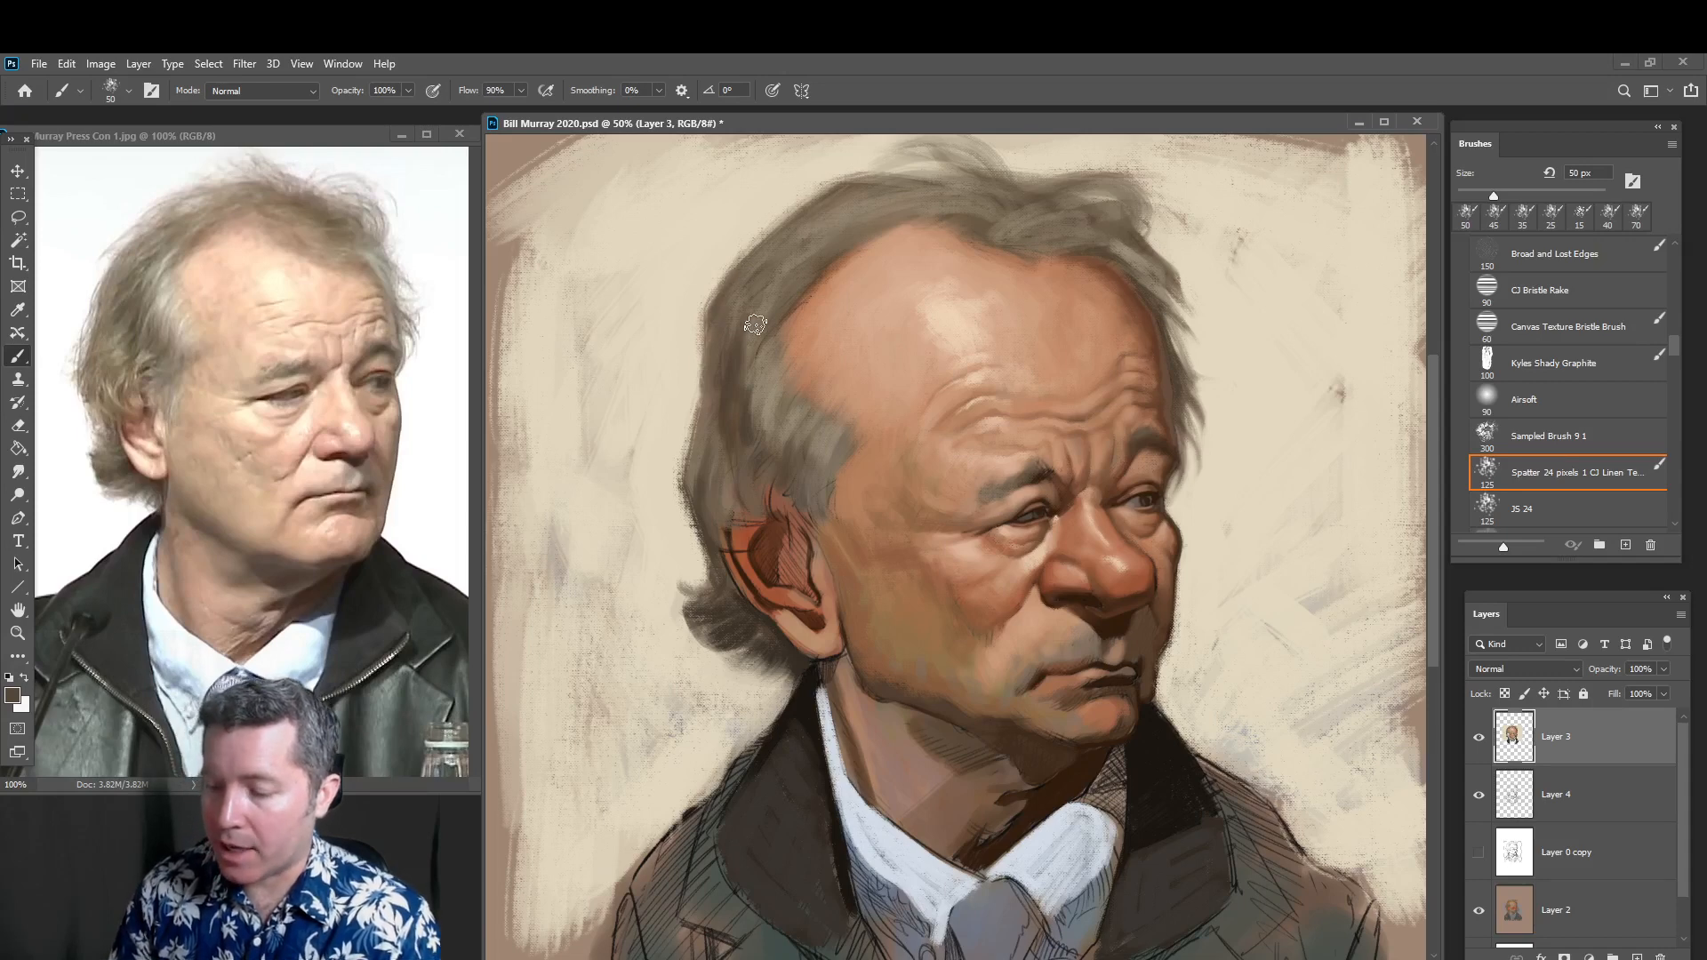
Soften the near hairline and the side hair above the ear with sampled skin and hair tones
left_click(777, 275, "alt")
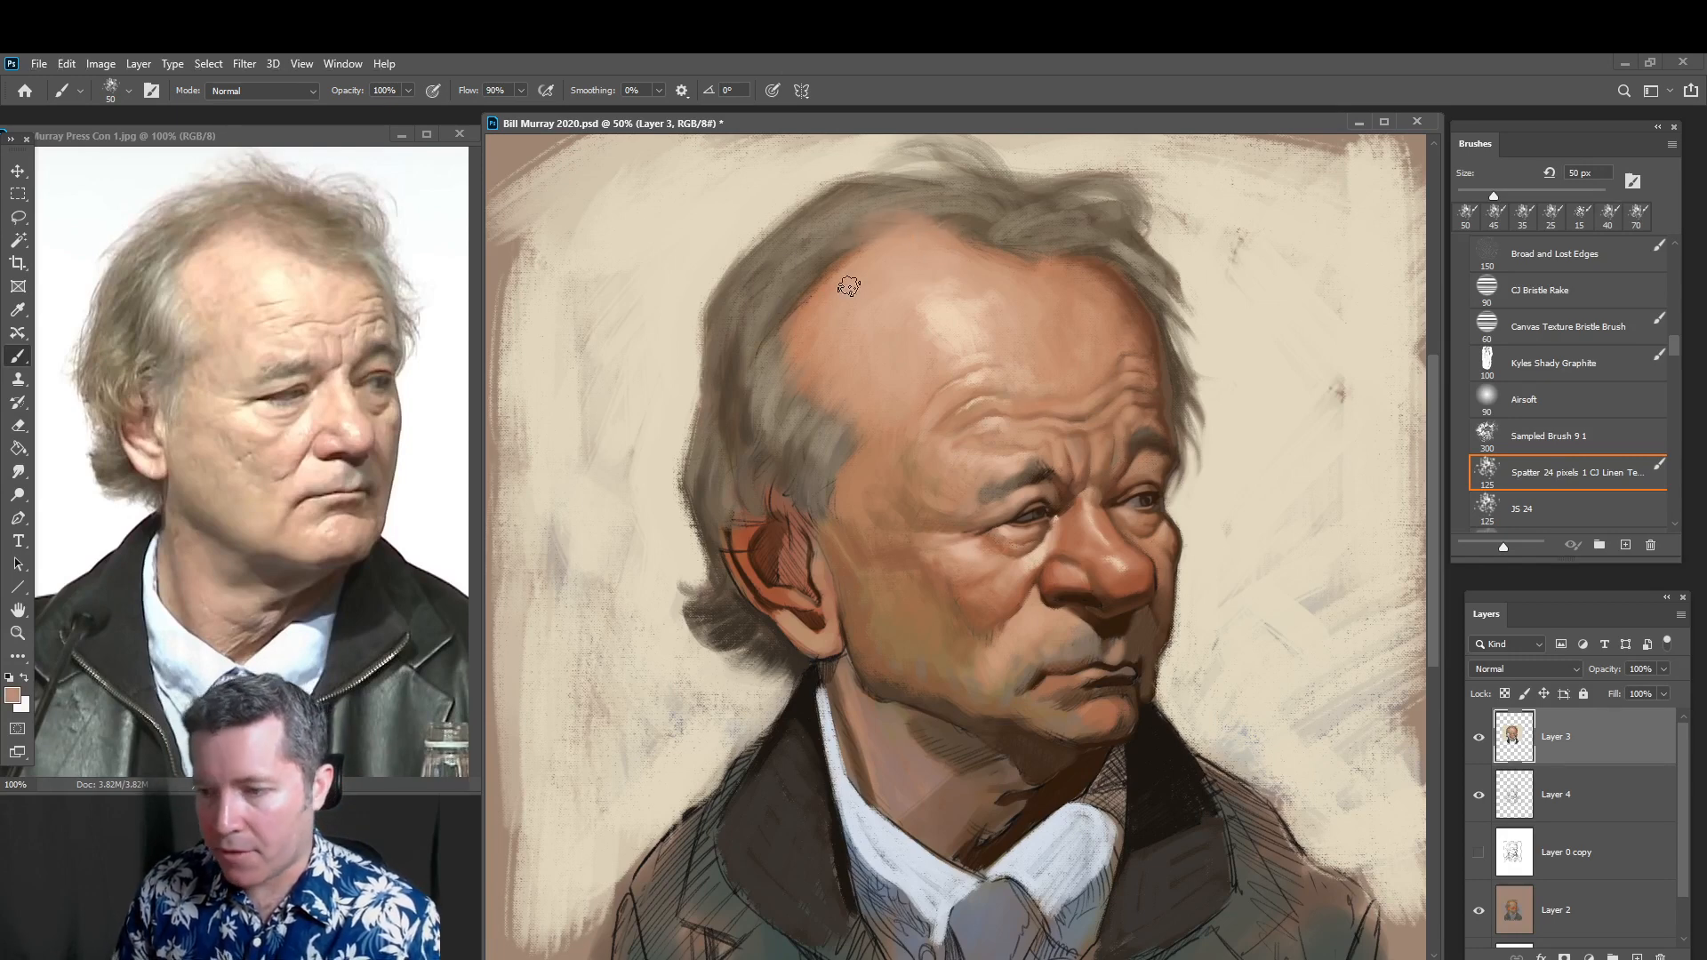
left_click(836, 244, "alt")
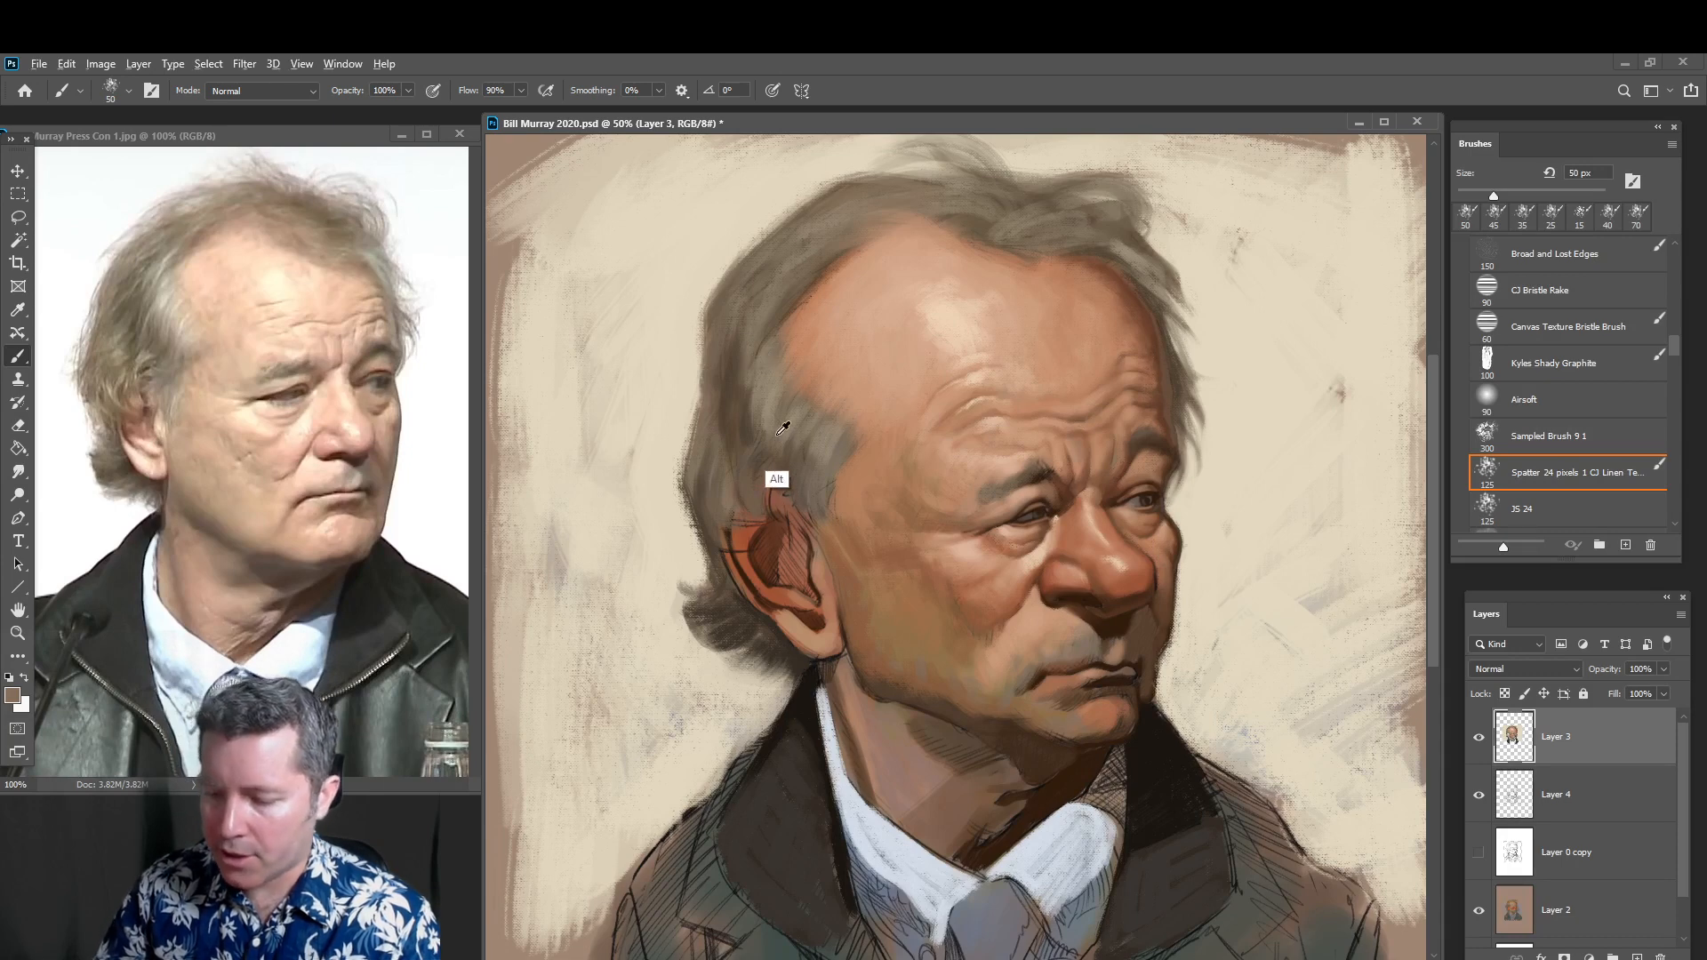
left_click(761, 459, "alt")
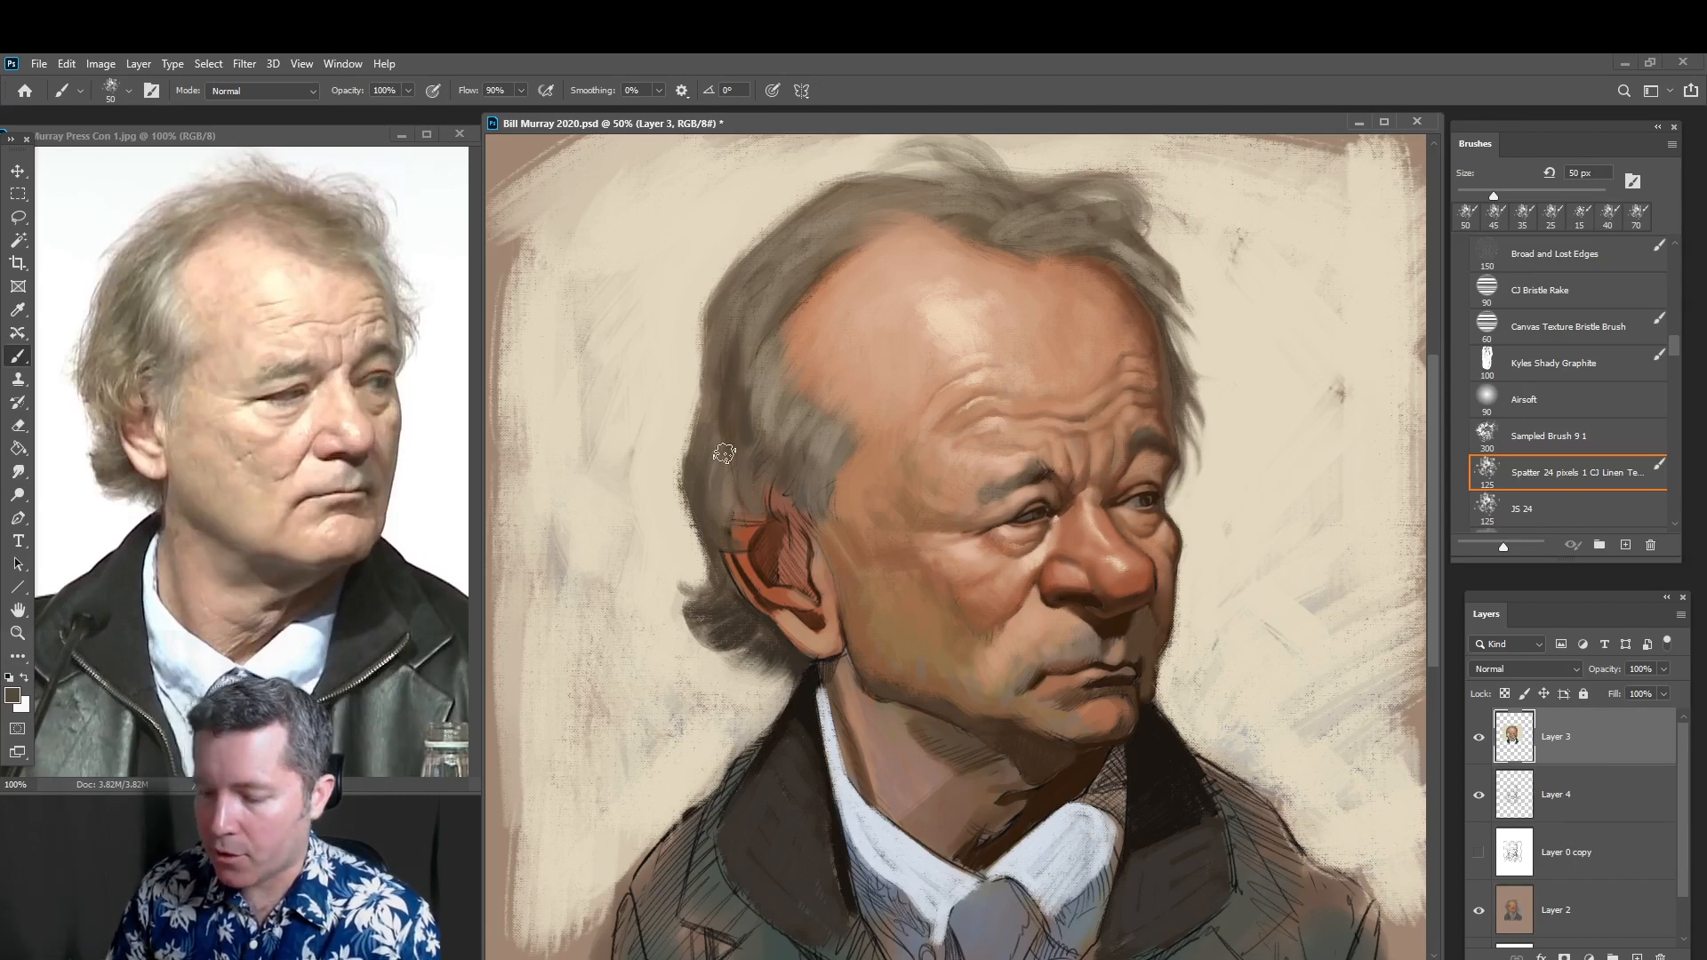
Sample the dark reddish brown inside the ear and paint over the sketch lines in the ear's inner shadow
key("alt")
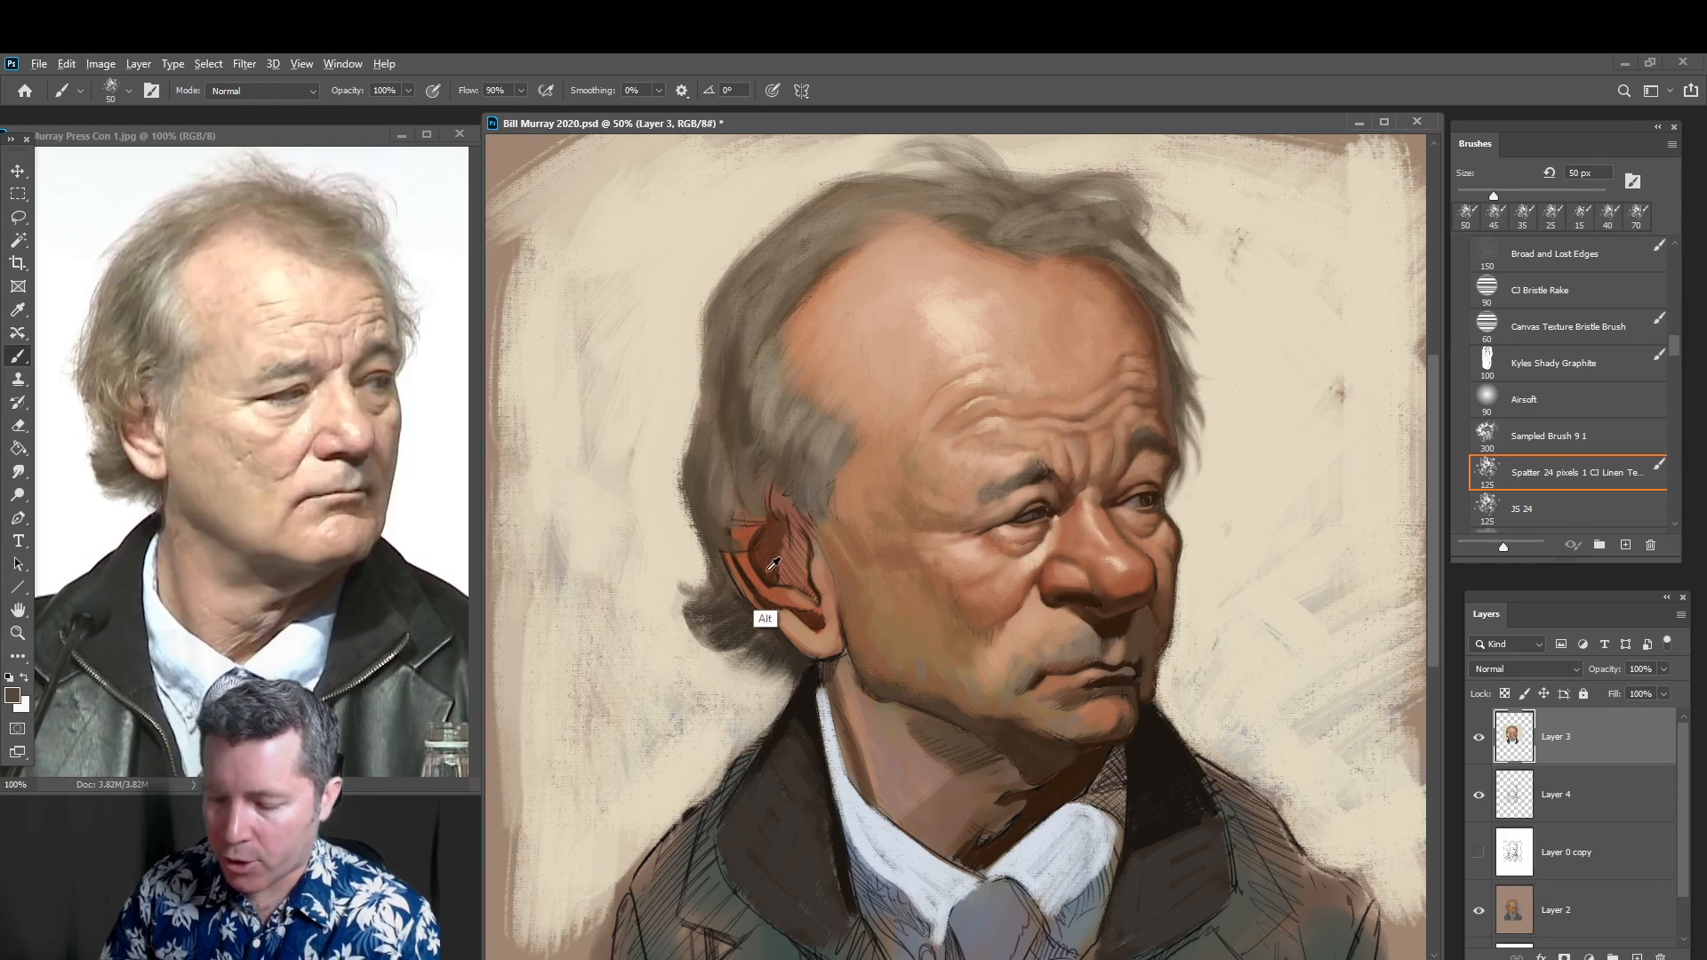
left_click(768, 570, "alt")
mouse_move(771, 567)
left_mouse_down()
mouse_move(796, 533)
mouse_move(786, 579)
mouse_move(787, 513)
mouse_move(807, 540)
mouse_move(771, 509)
mouse_move(790, 587)
left_mouse_up()
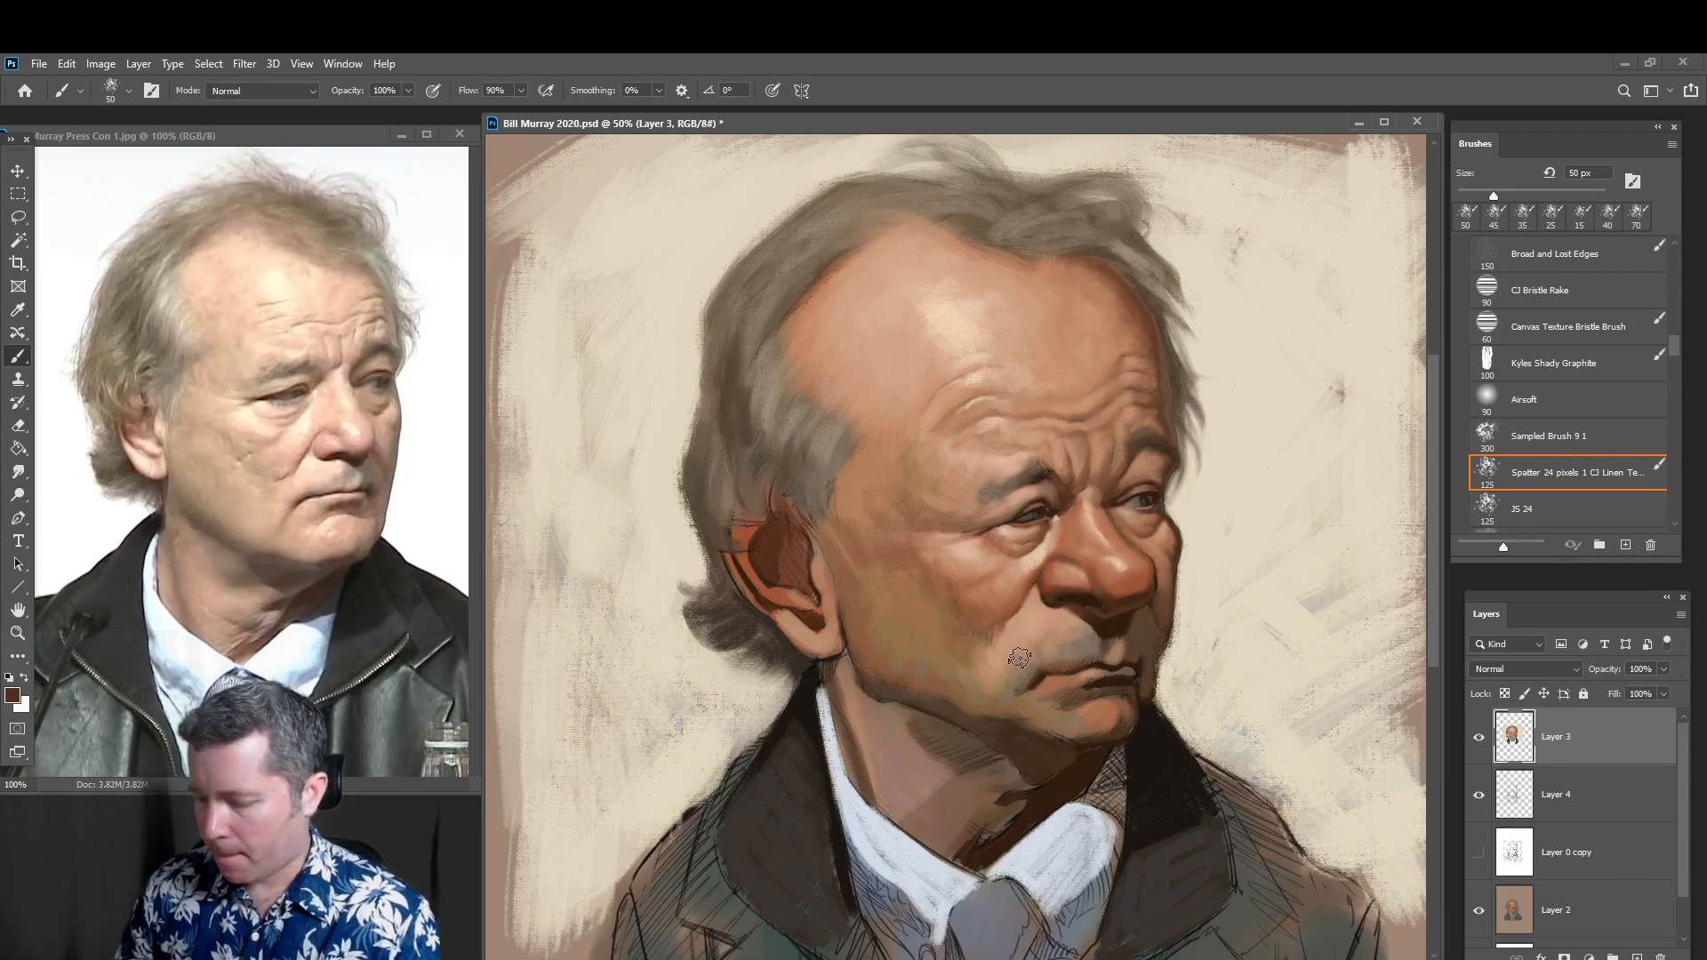
key("alt")
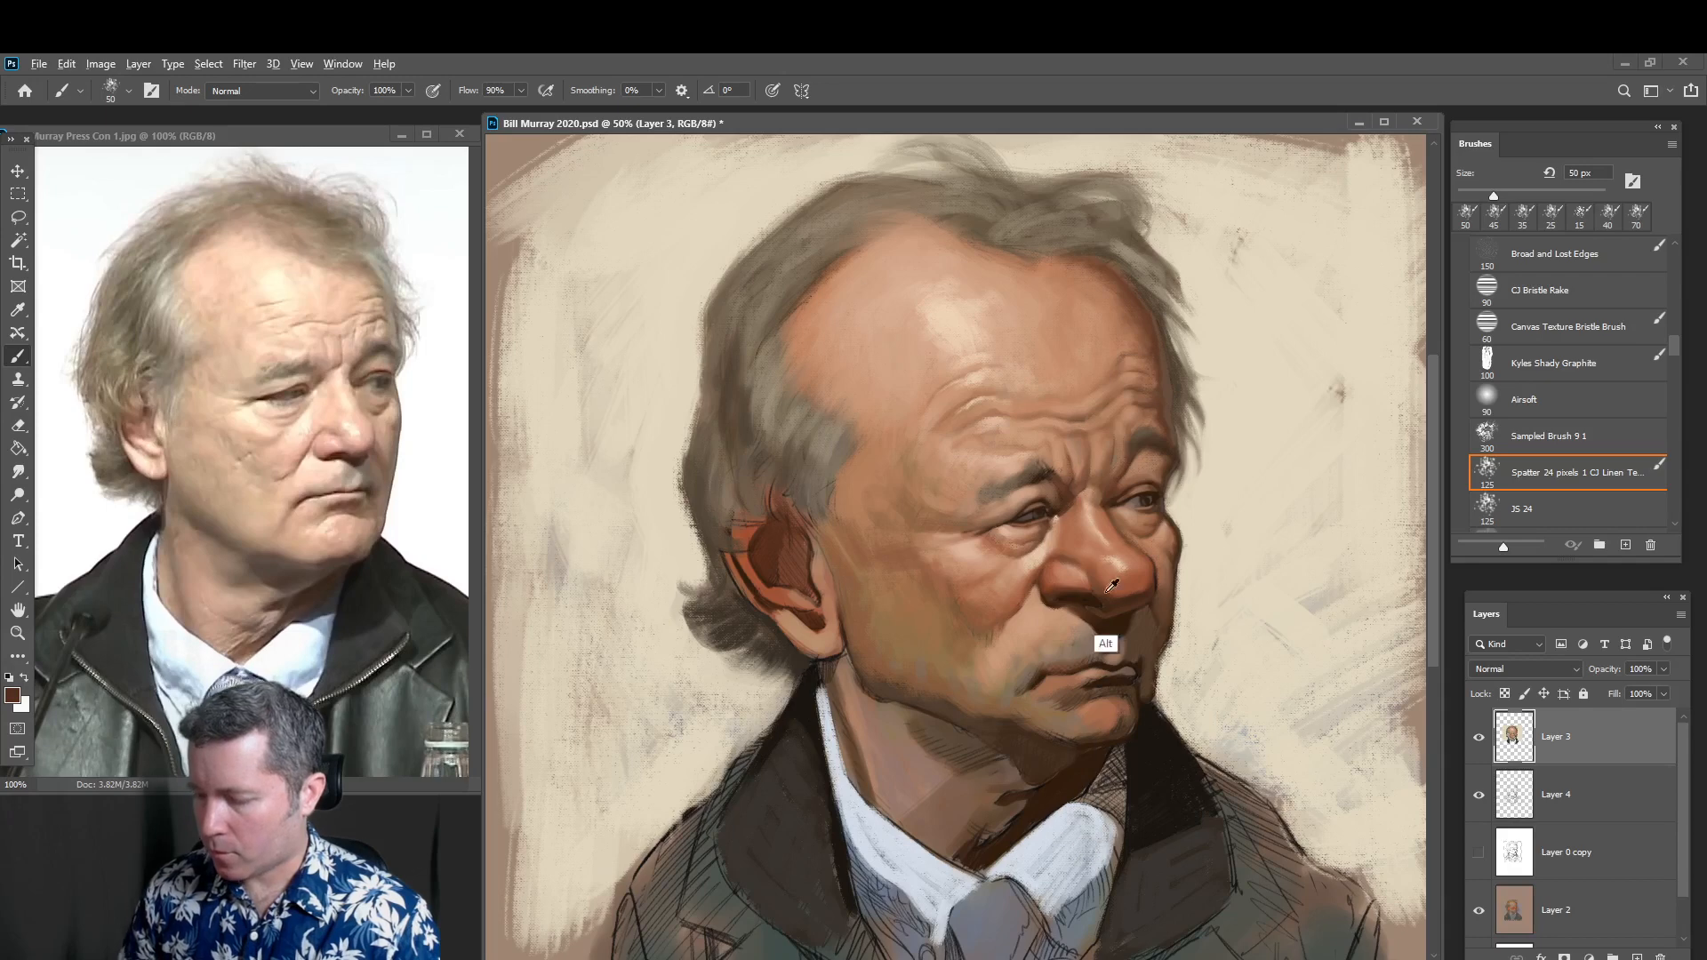
left_click(980, 303, "alt")
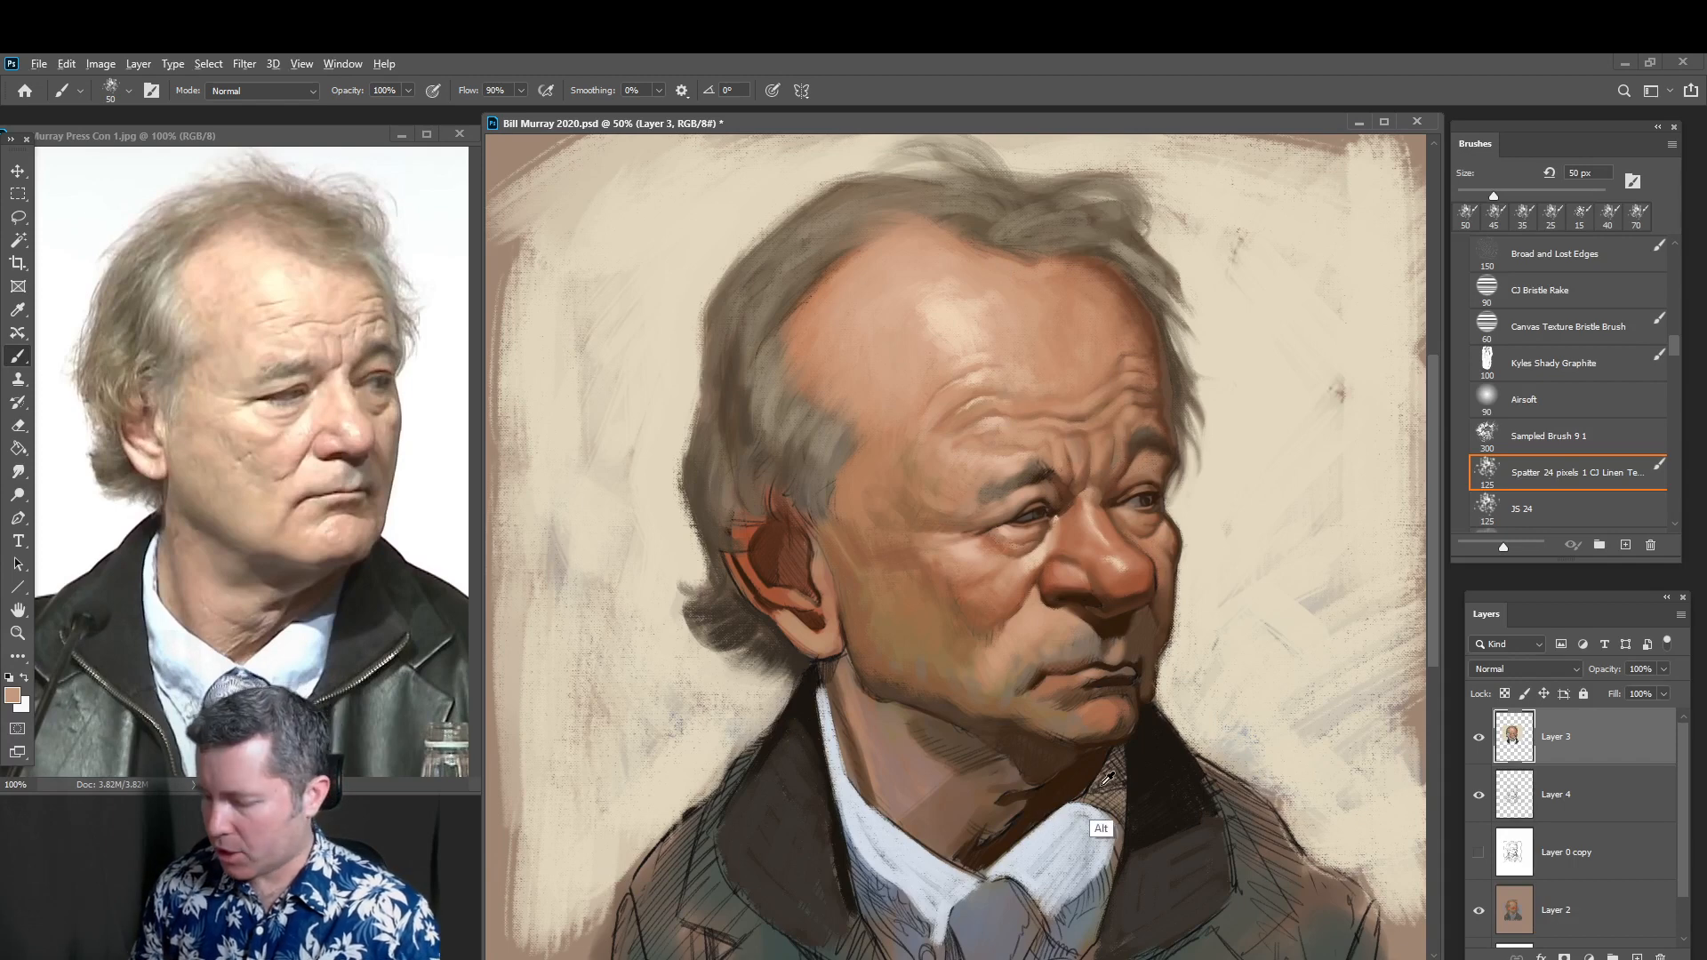
key("alt")
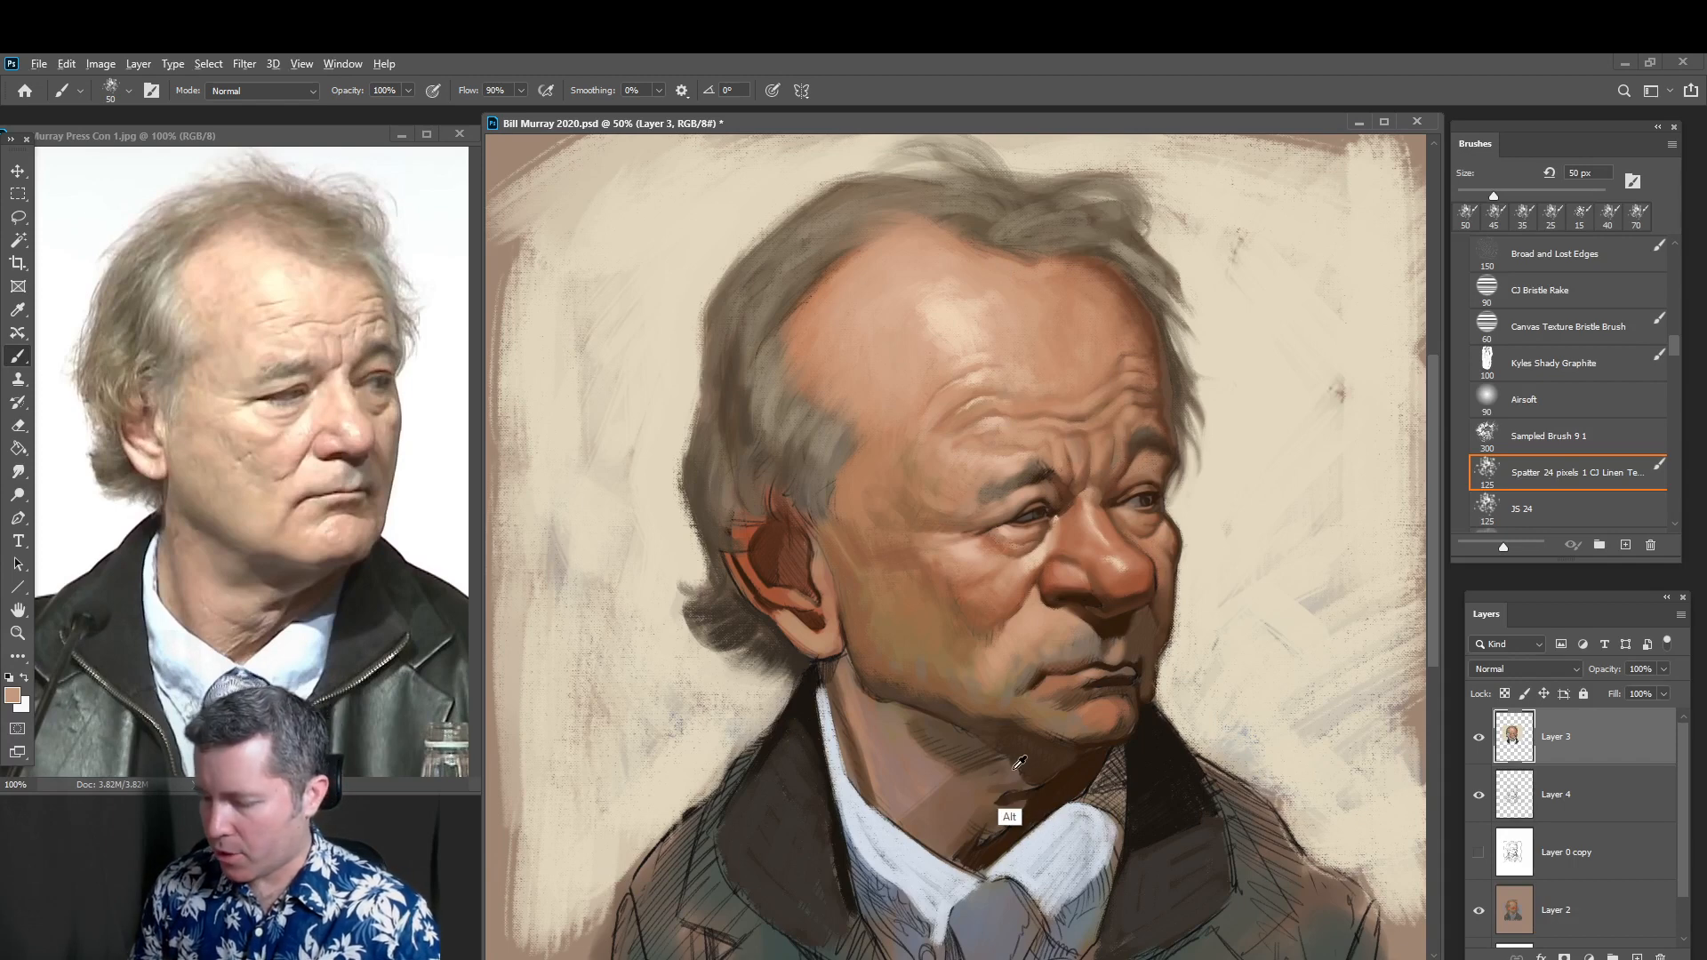
Sample the far shirt collar, set the foreground to slate blue 515d6c and block in the hatched area between the neck and jacket collar
left_click(18, 634)
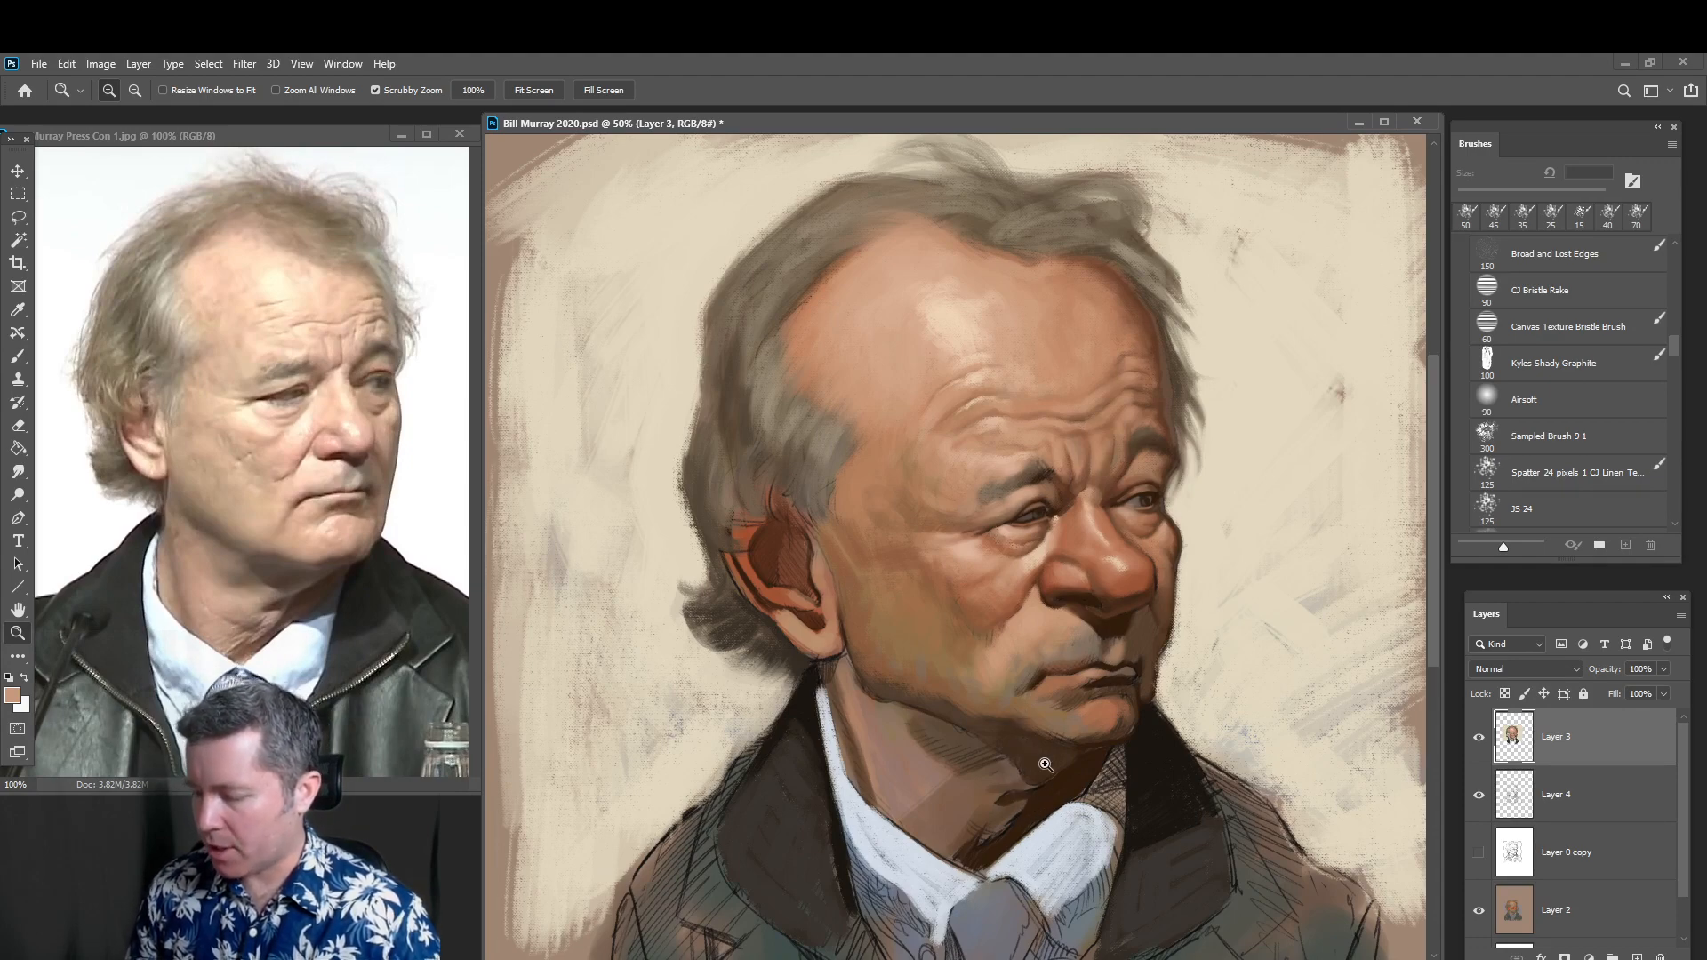
left_click(1031, 832)
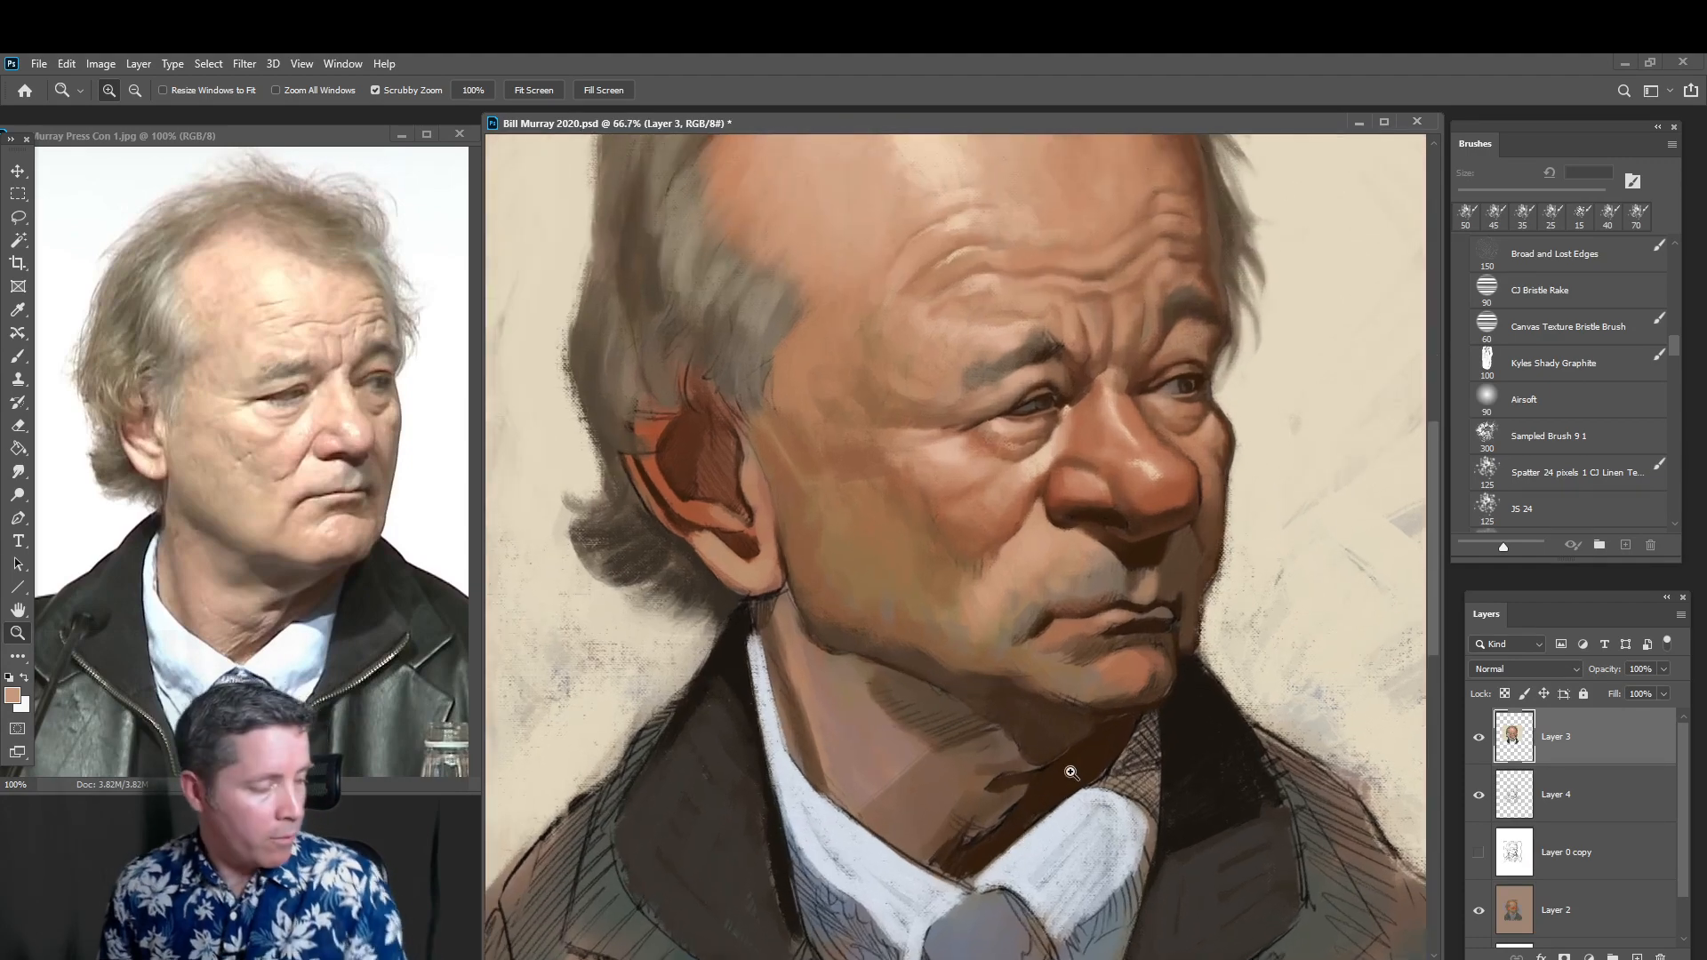
left_click_drag(1086, 737, 1094, 578)
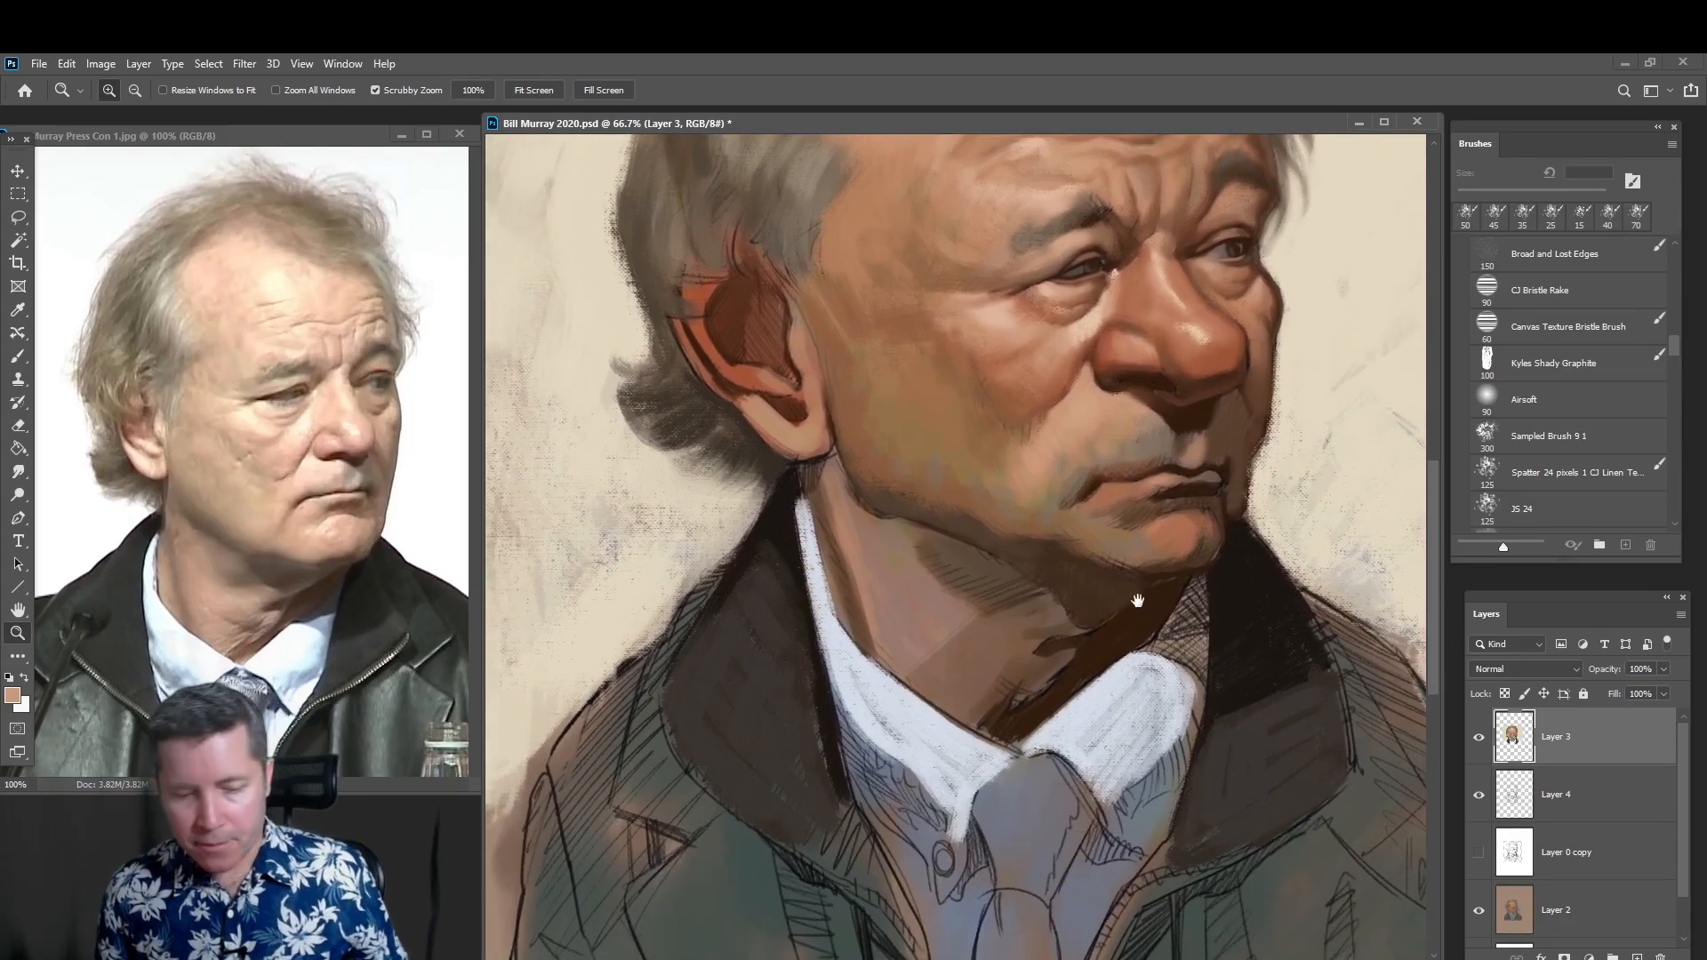
left_click(18, 355)
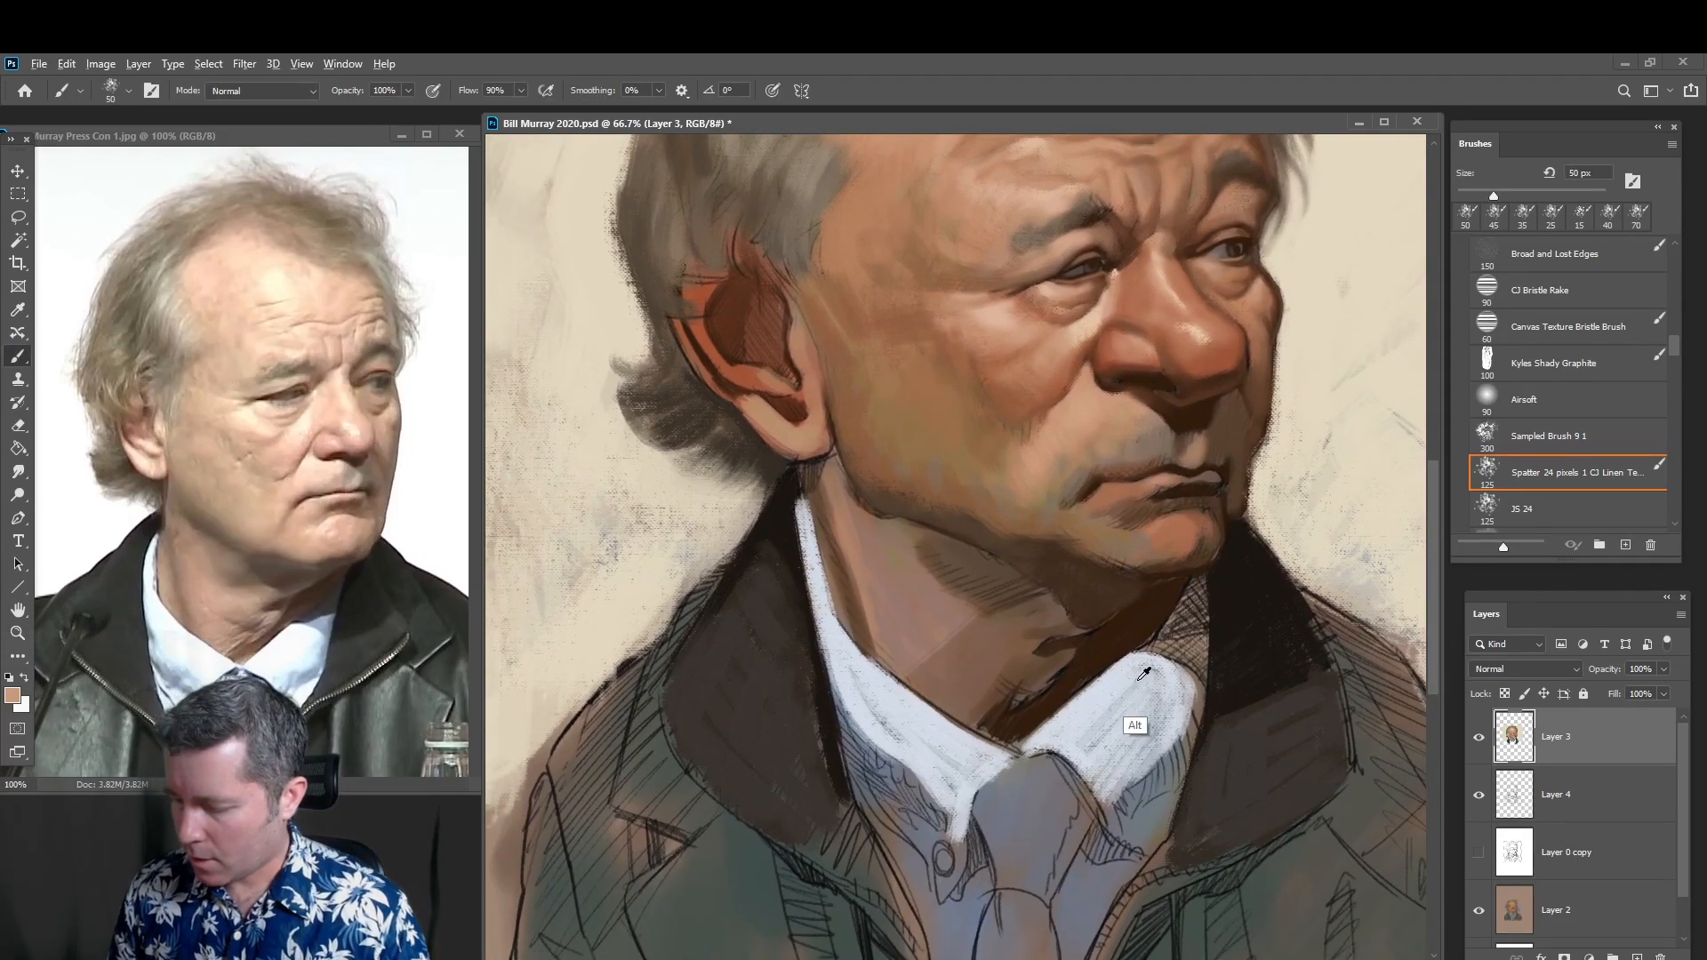
left_click(1160, 657, "alt")
left_click(1150, 662, "alt")
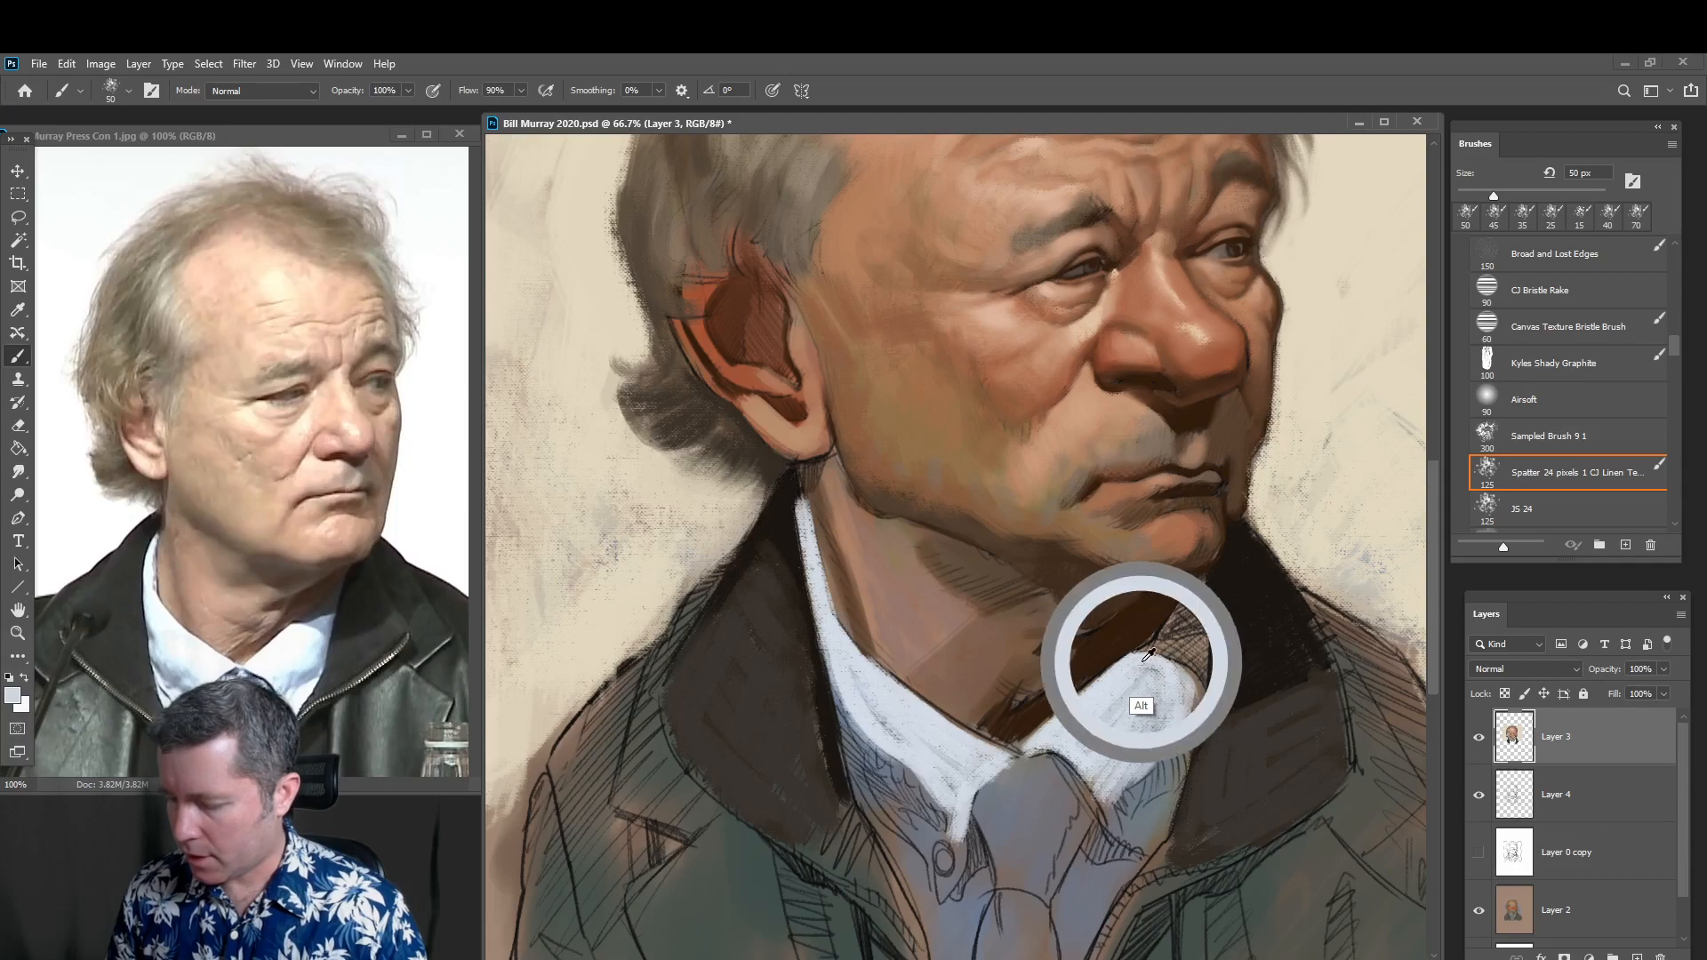
left_click(12, 696)
left_click_drag(552, 586, 468, 595)
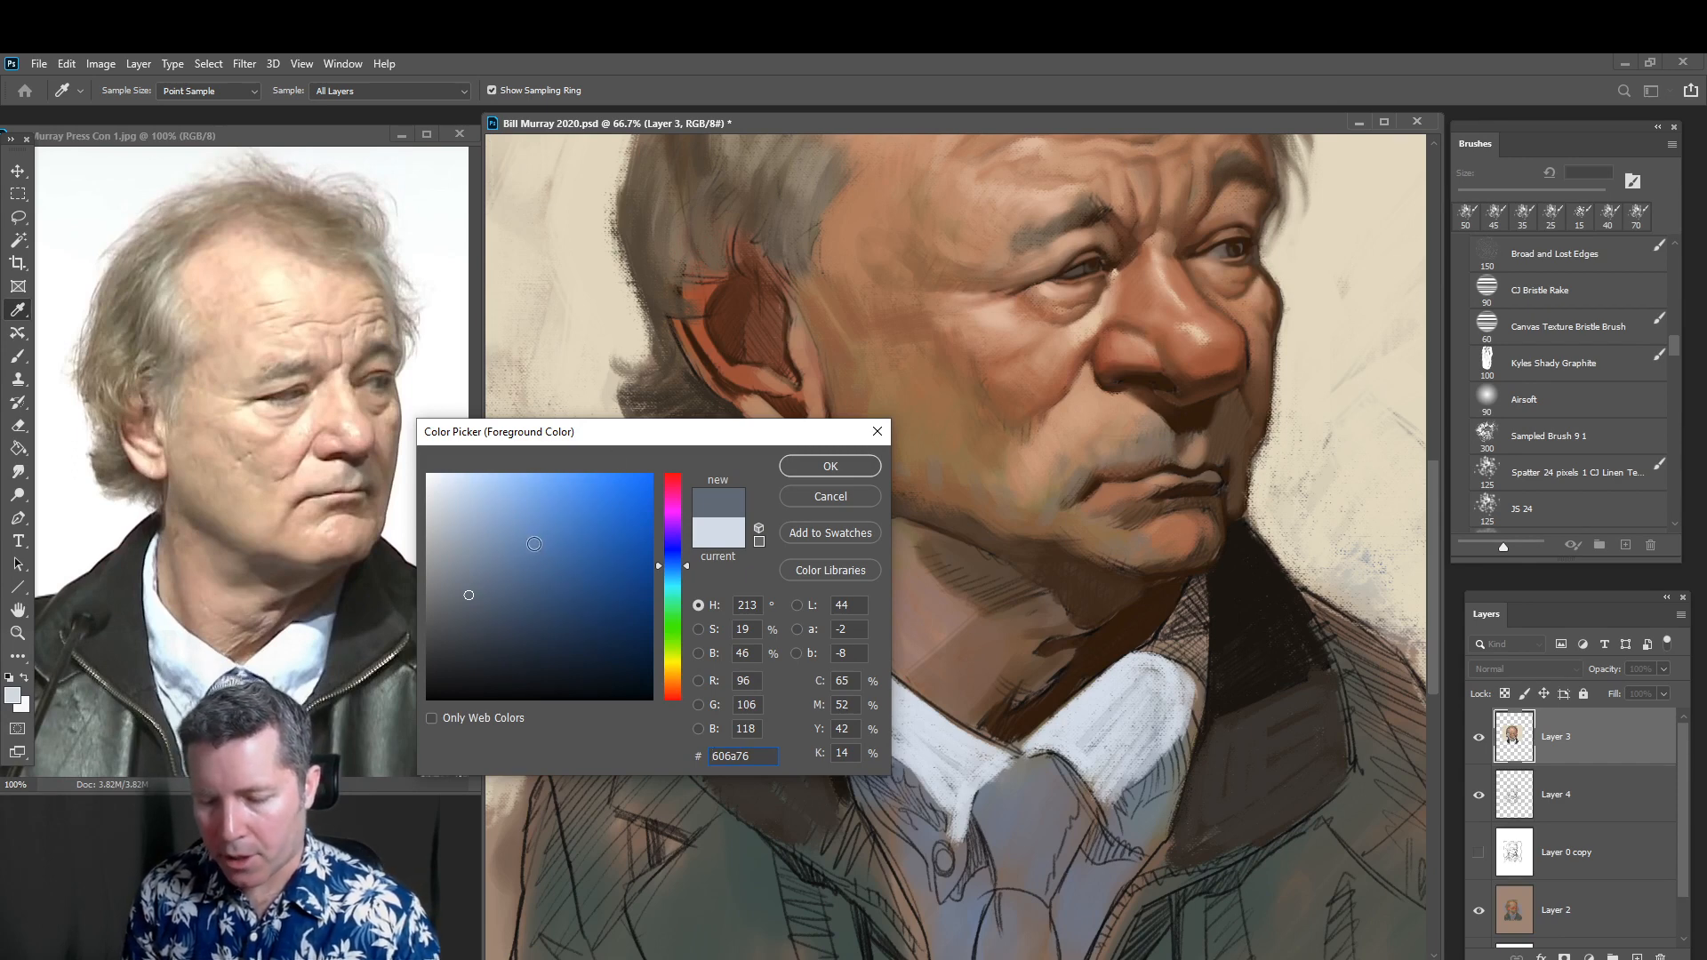
left_click_drag(472, 595, 486, 600)
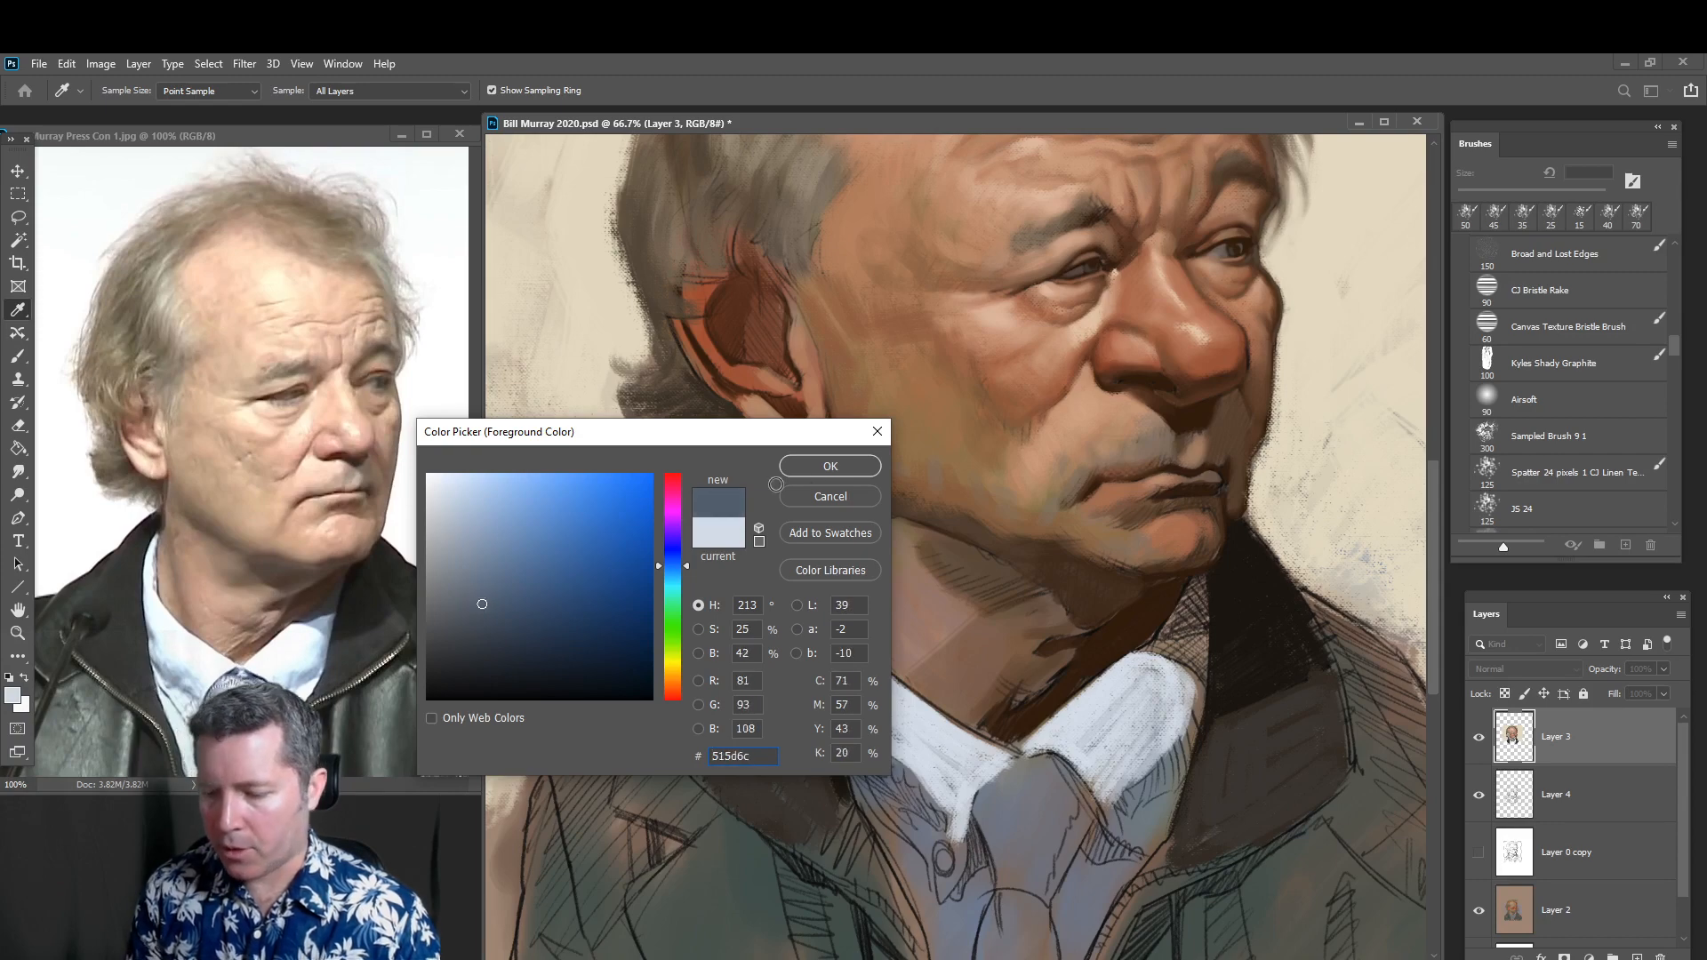
left_click(827, 466)
key("b")
left_click_drag(1166, 643, 1204, 611)
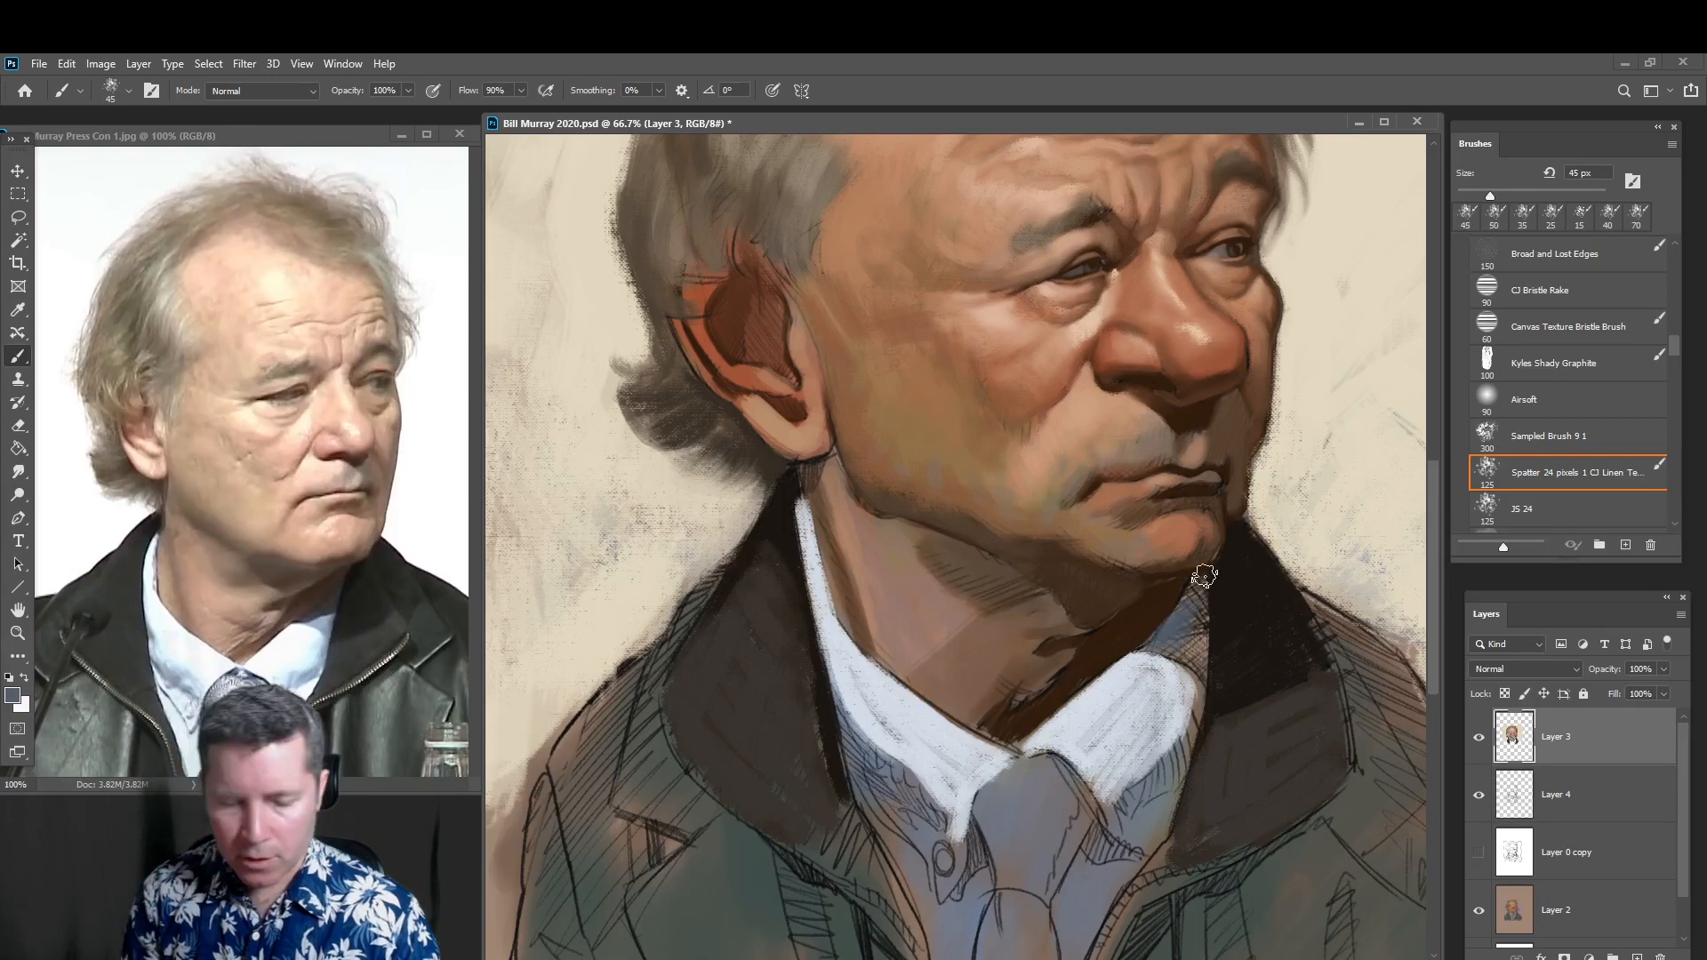
Darken the foreground to 3a424d and deepen the shadow inside the far collar, reducing the brush to 35 px
left_click(13, 696)
left_click(478, 632)
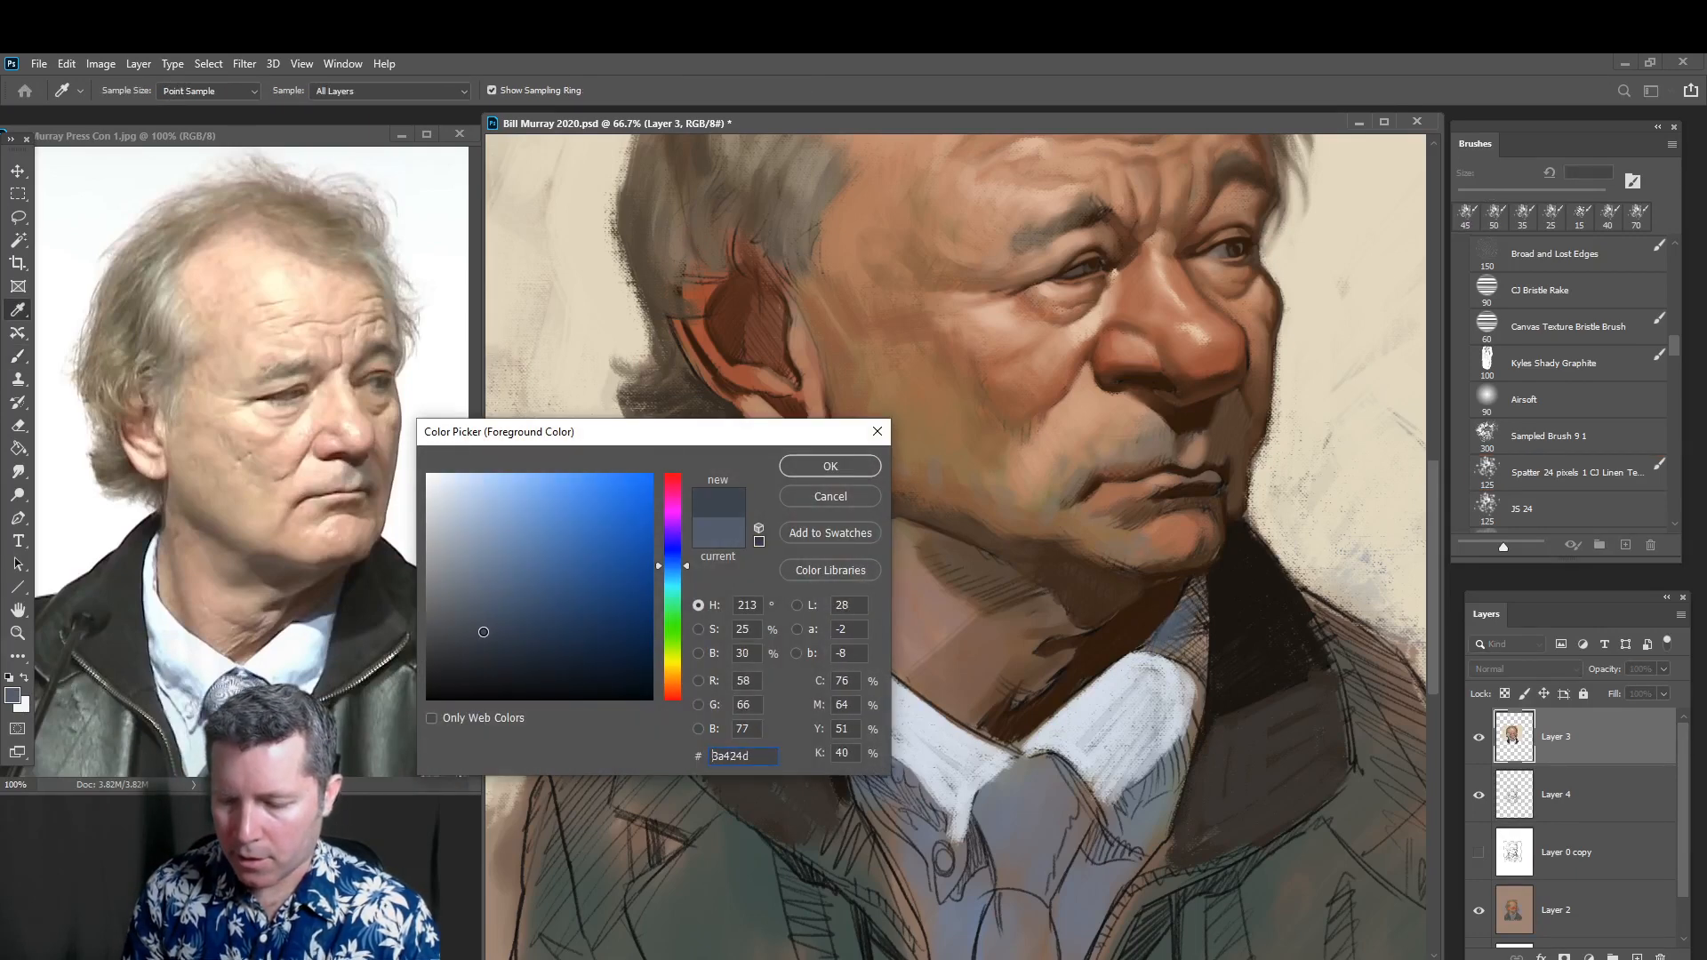
left_click(827, 466)
key("b")
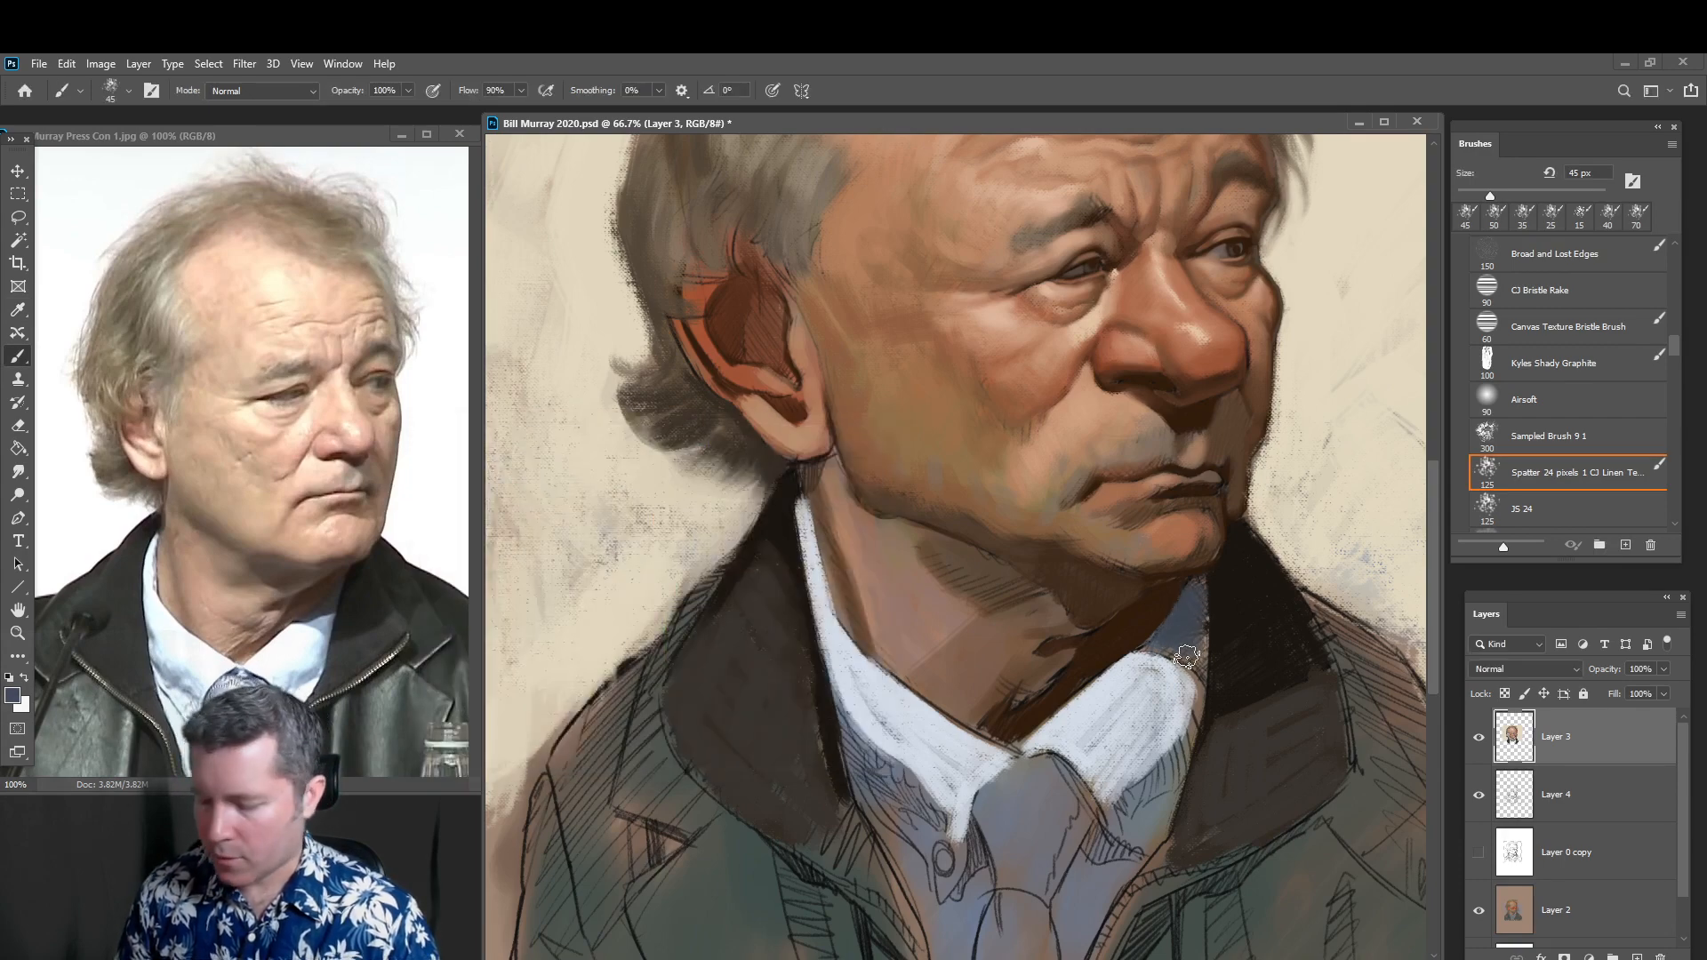
key("bracketleft")
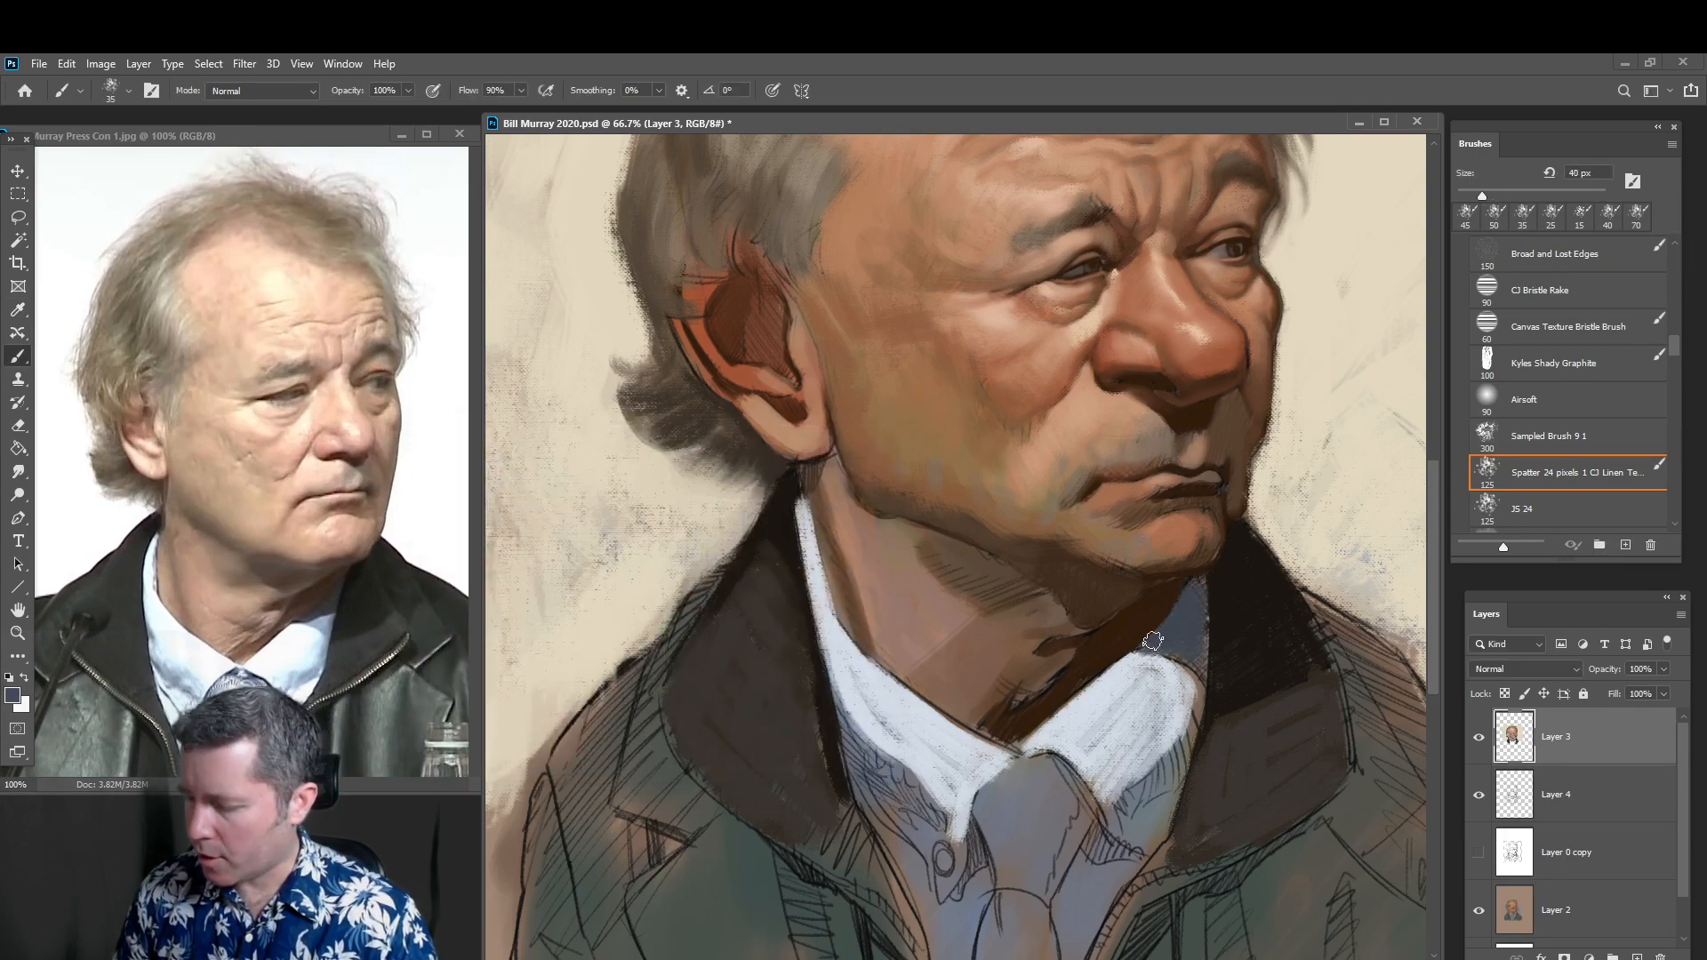
key("bracketleft")
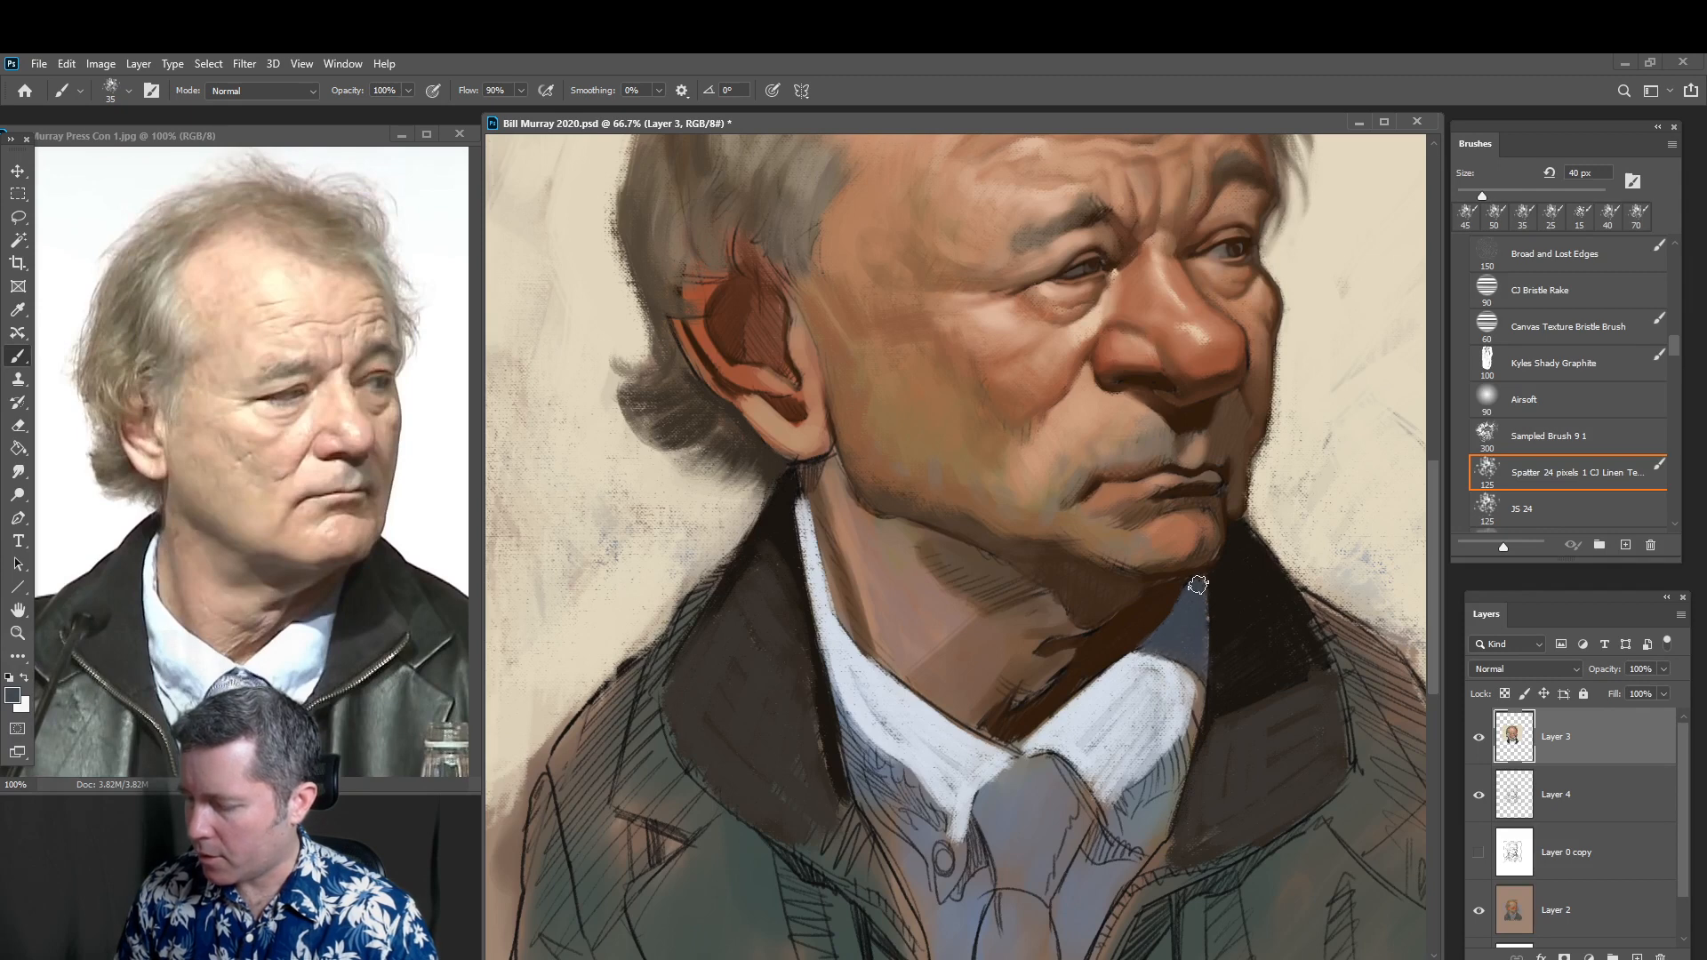
mouse_move(1192, 596)
left_mouse_down()
mouse_move(1204, 662)
mouse_move(1204, 626)
left_mouse_up()
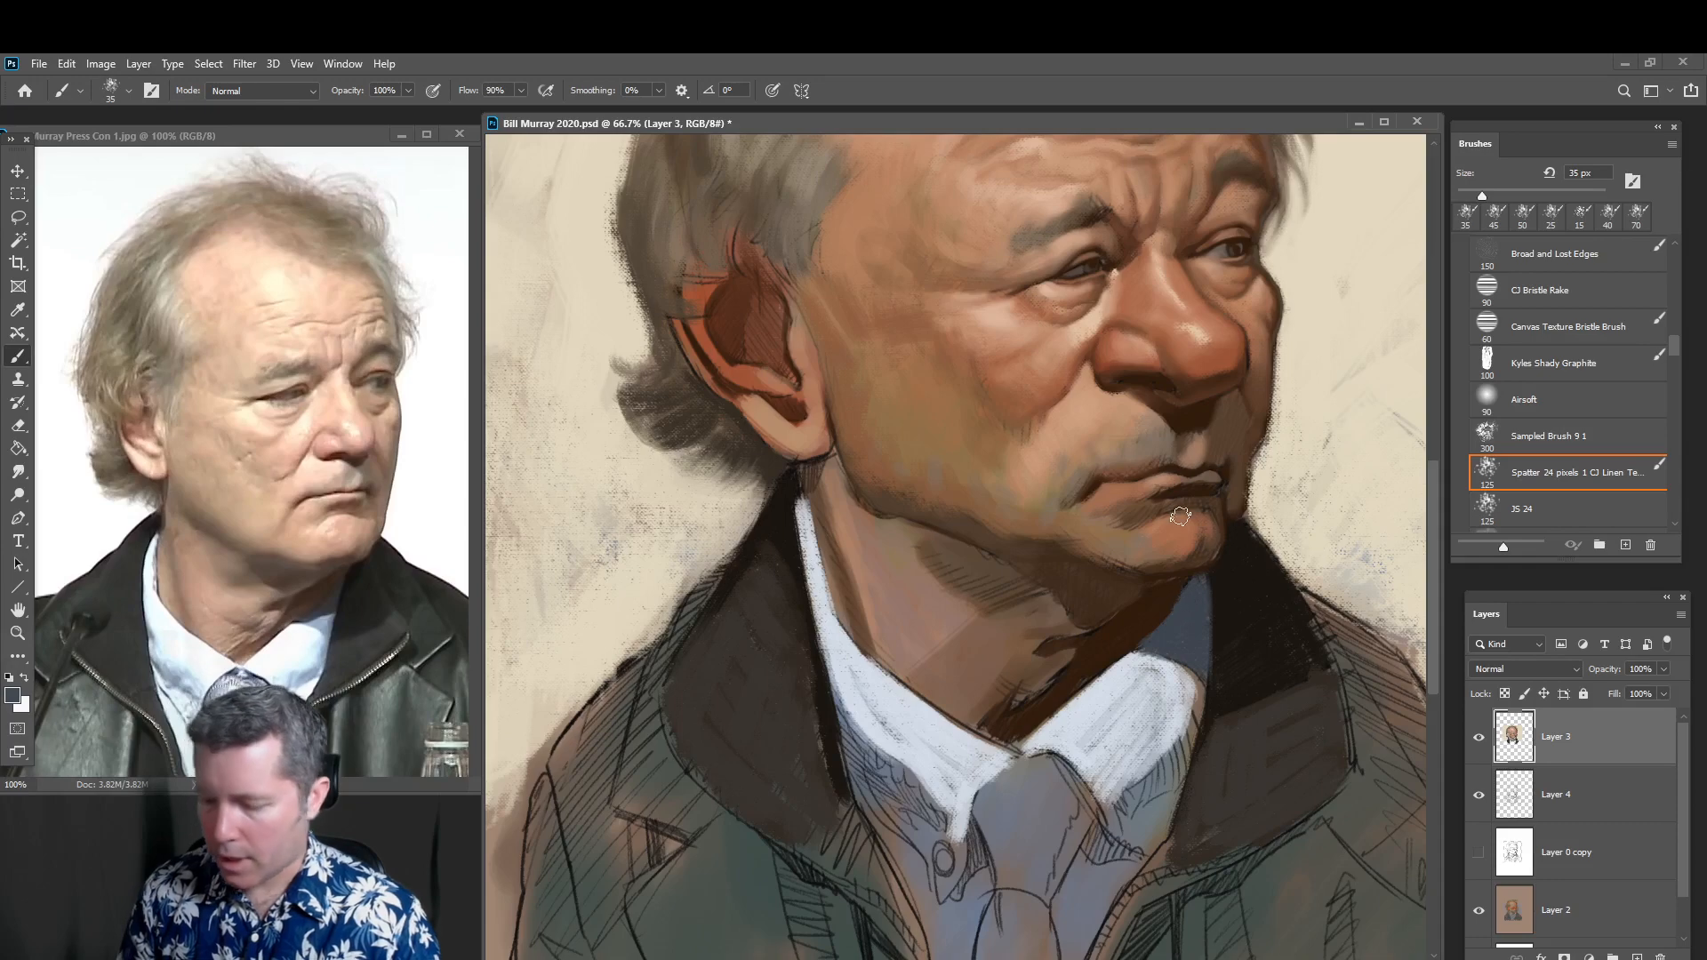
Darken the foreground to 282d32 and deepen the shadow where the far shirt collar meets the jacket collar, reducing the brush to 15 px
left_click(14, 696)
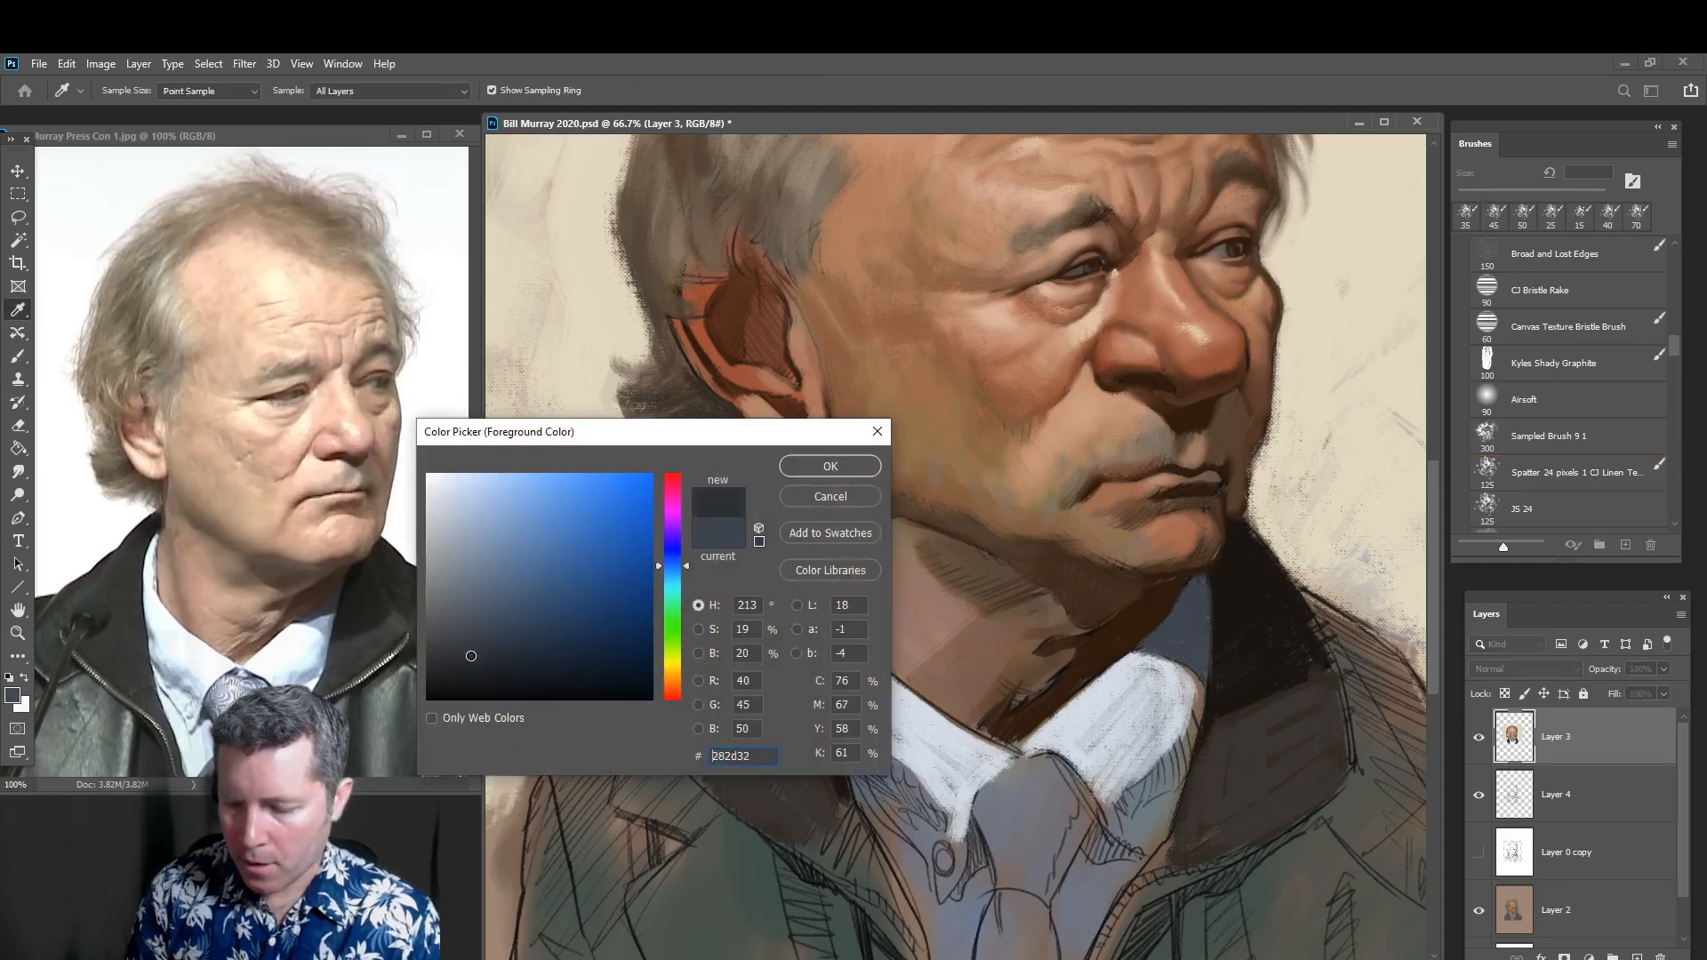
left_click(830, 466)
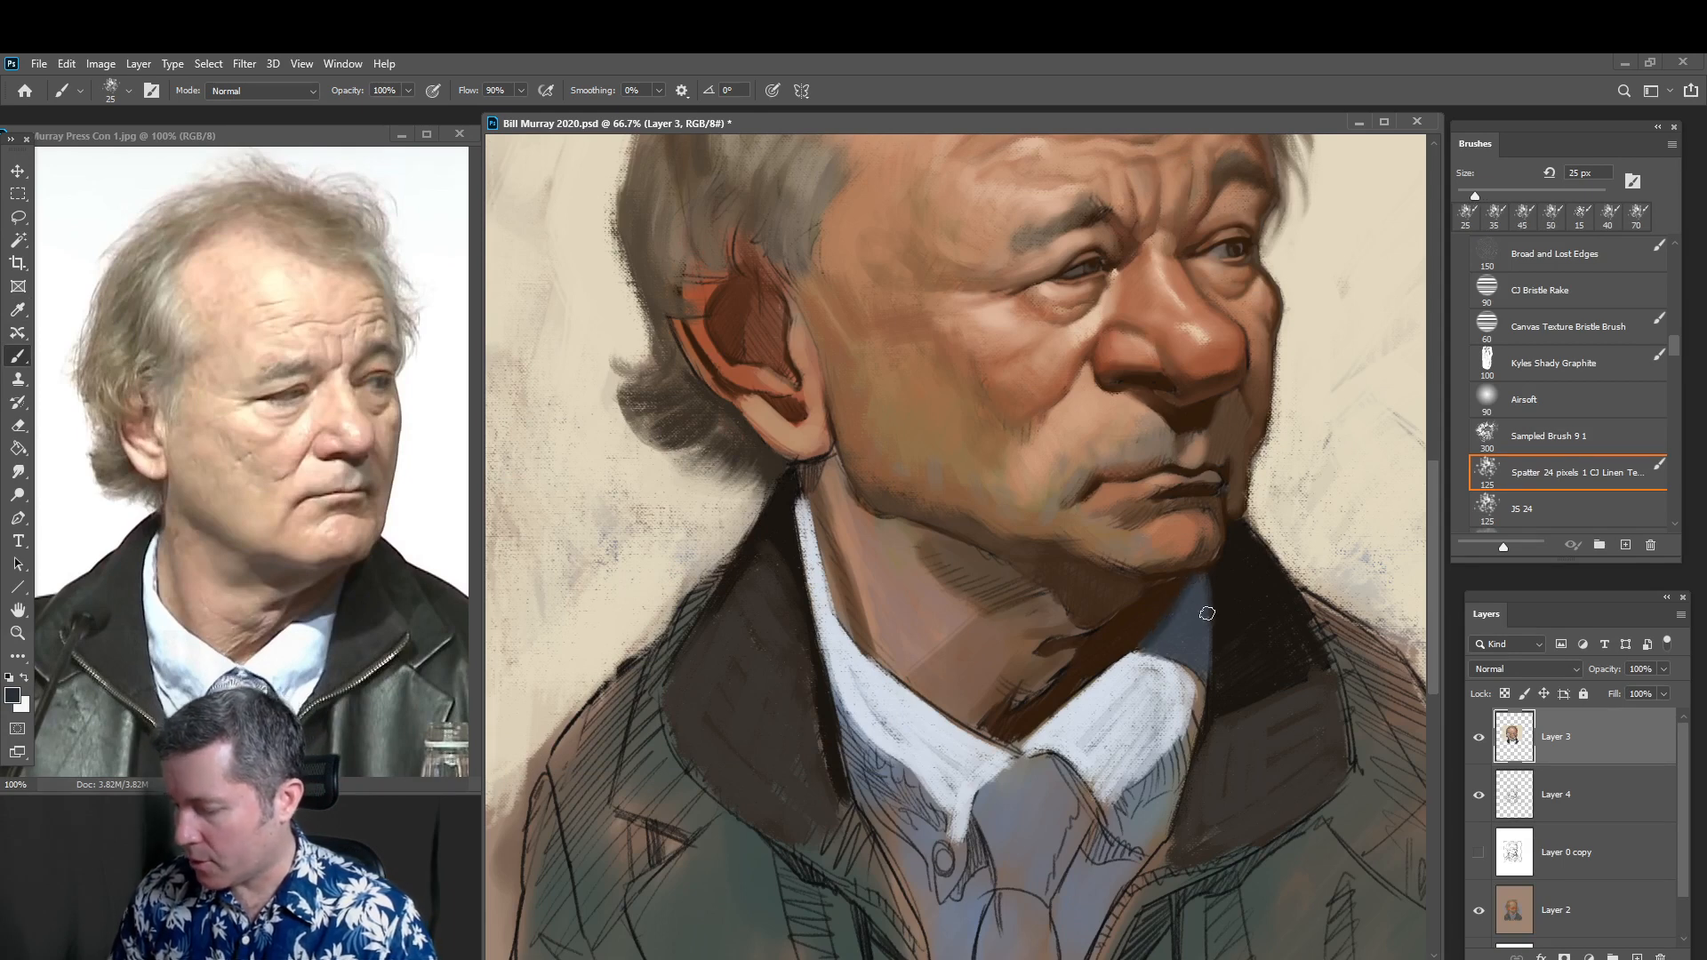
left_click_drag(1207, 614, 1201, 570)
key("bracketright")
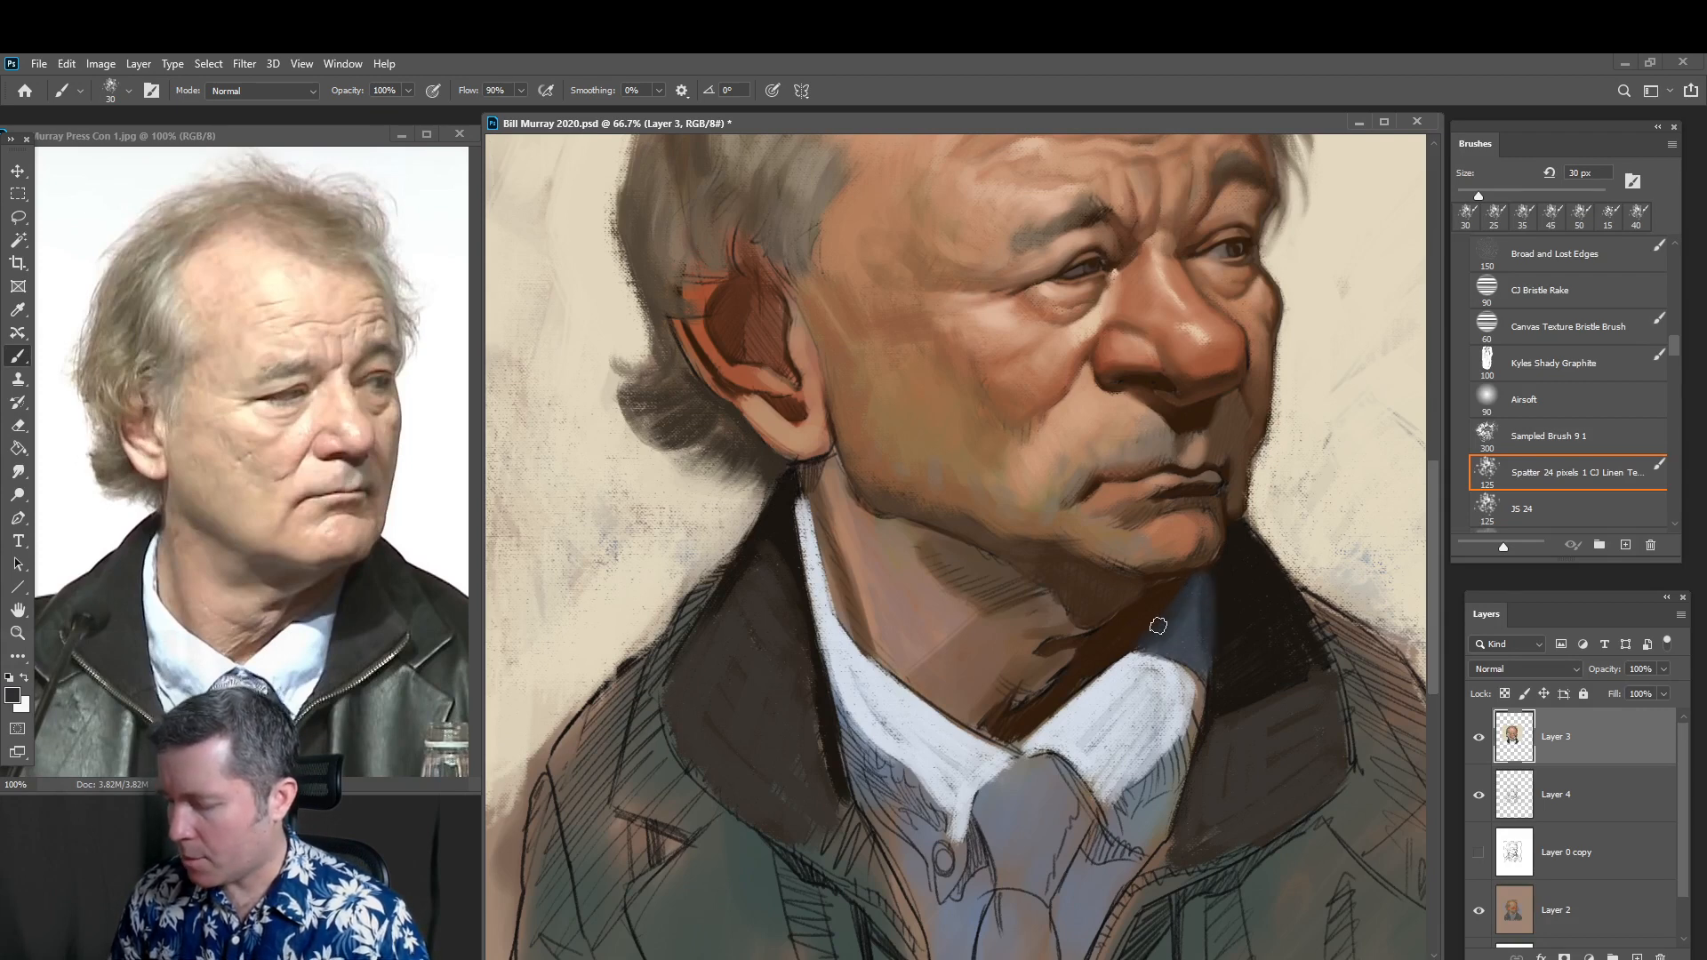
key("bracketleft")
key("bracketleft")
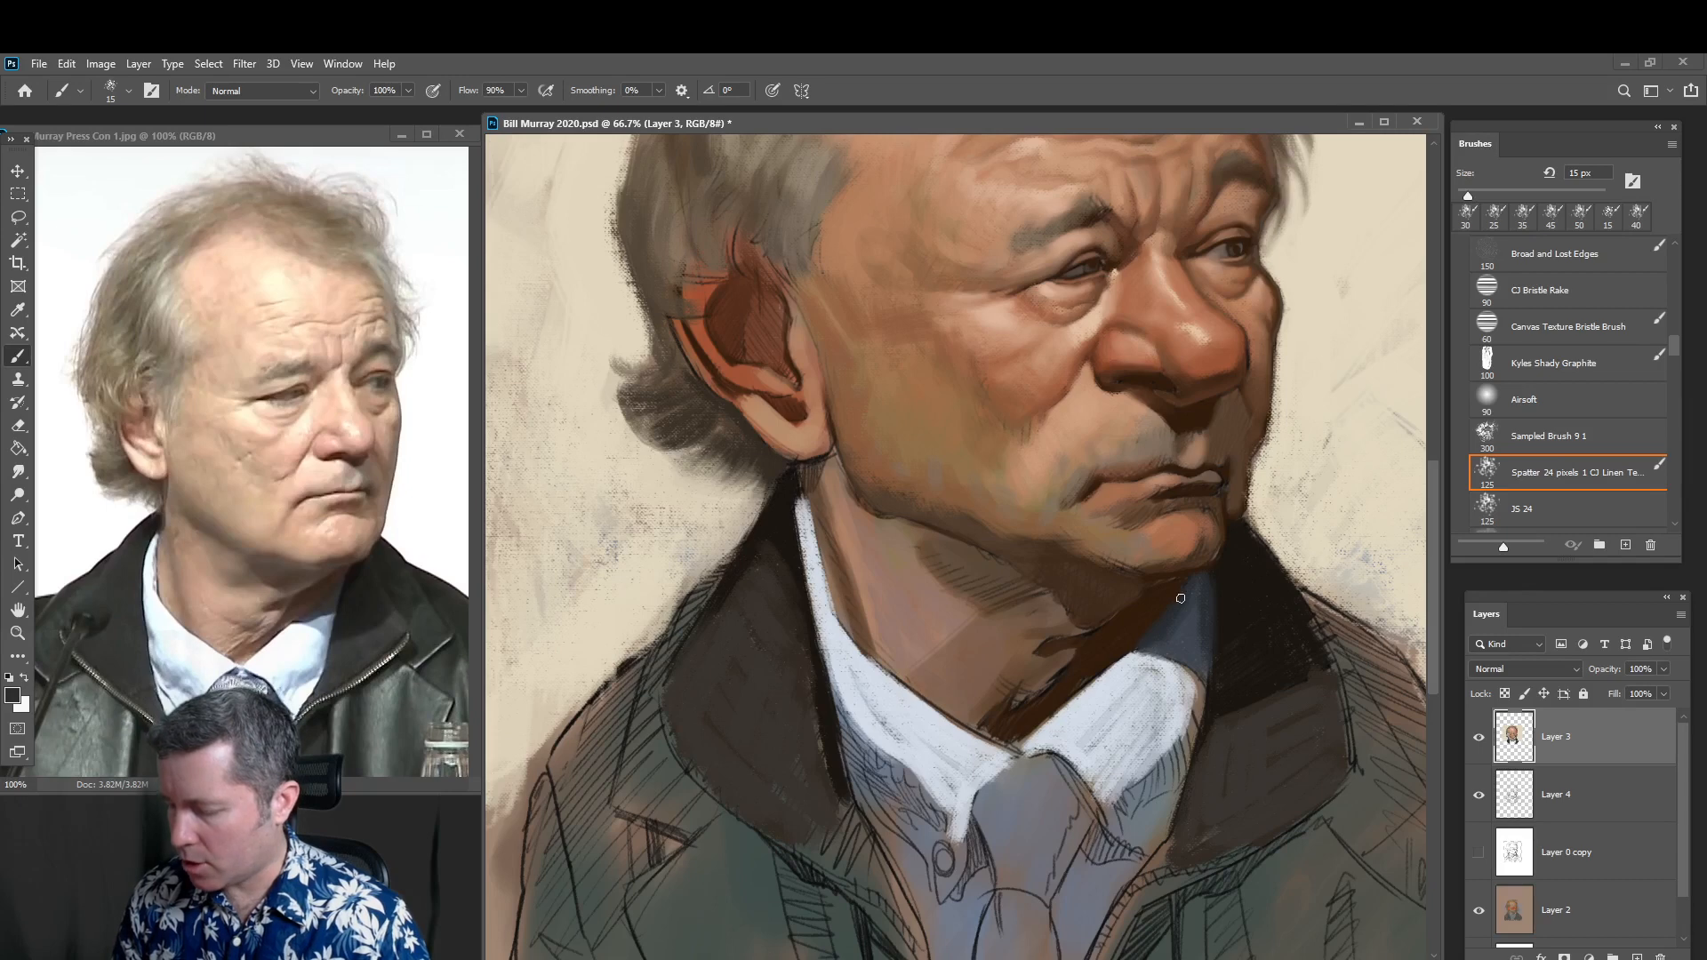
Sample the far shirt collar's shadow and light tones and refine the edge between its fold and the shaded inside
left_click(1187, 629, "alt")
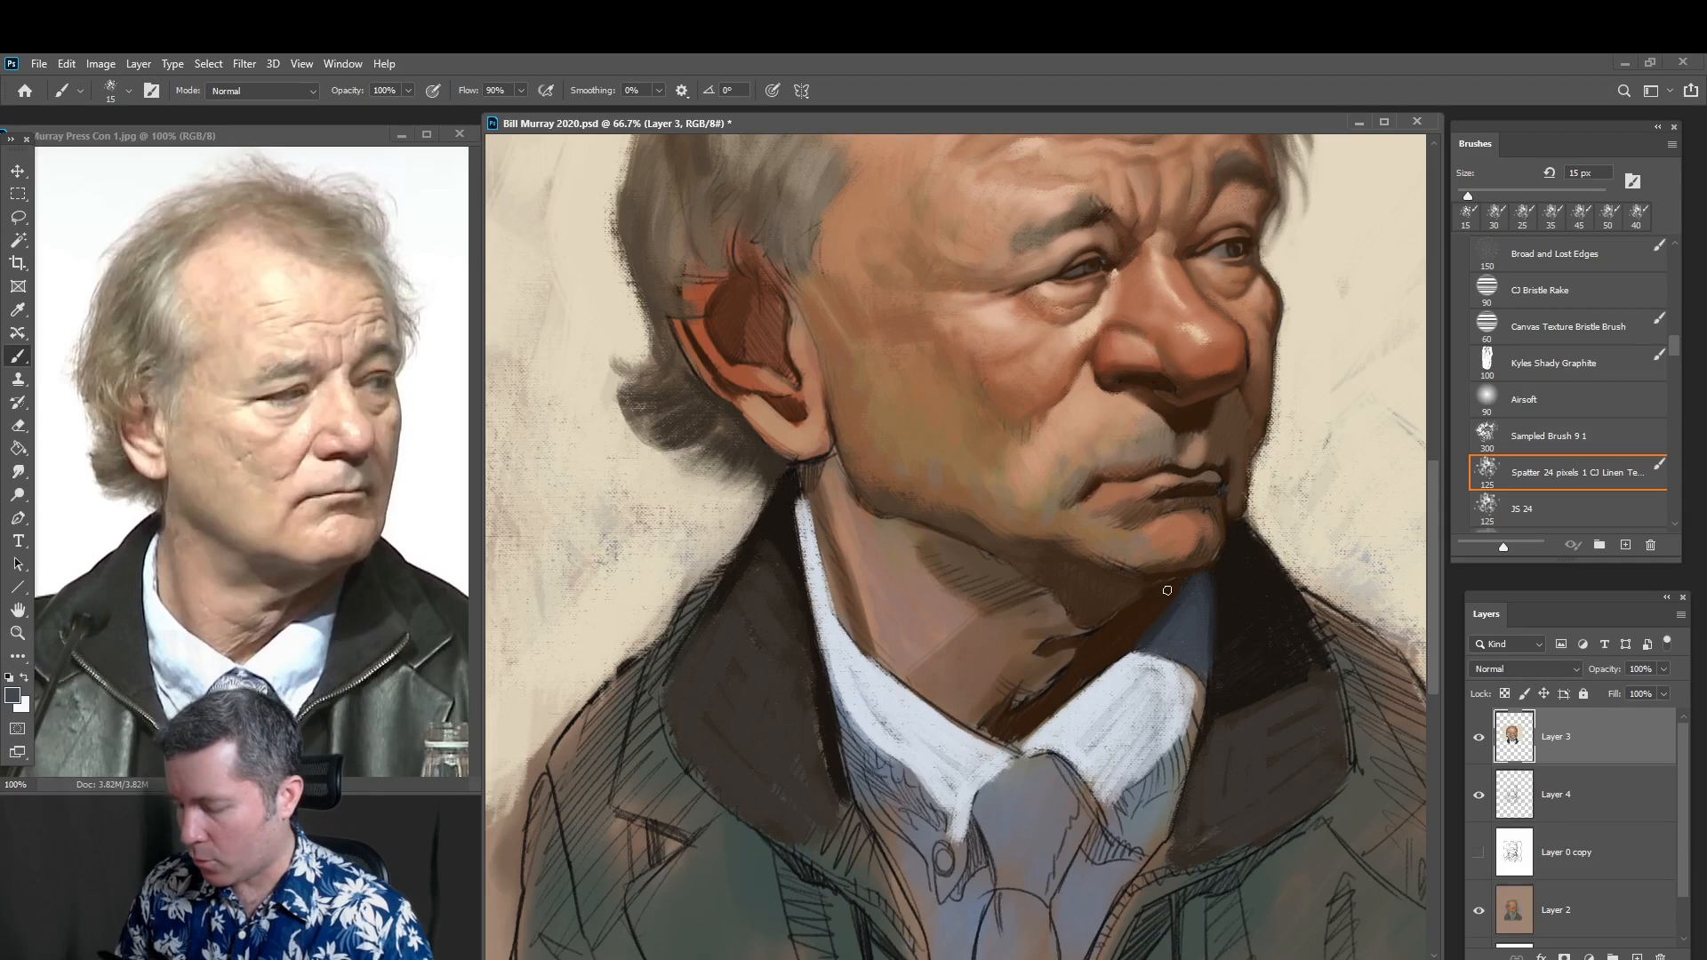
left_click(1144, 660, "alt")
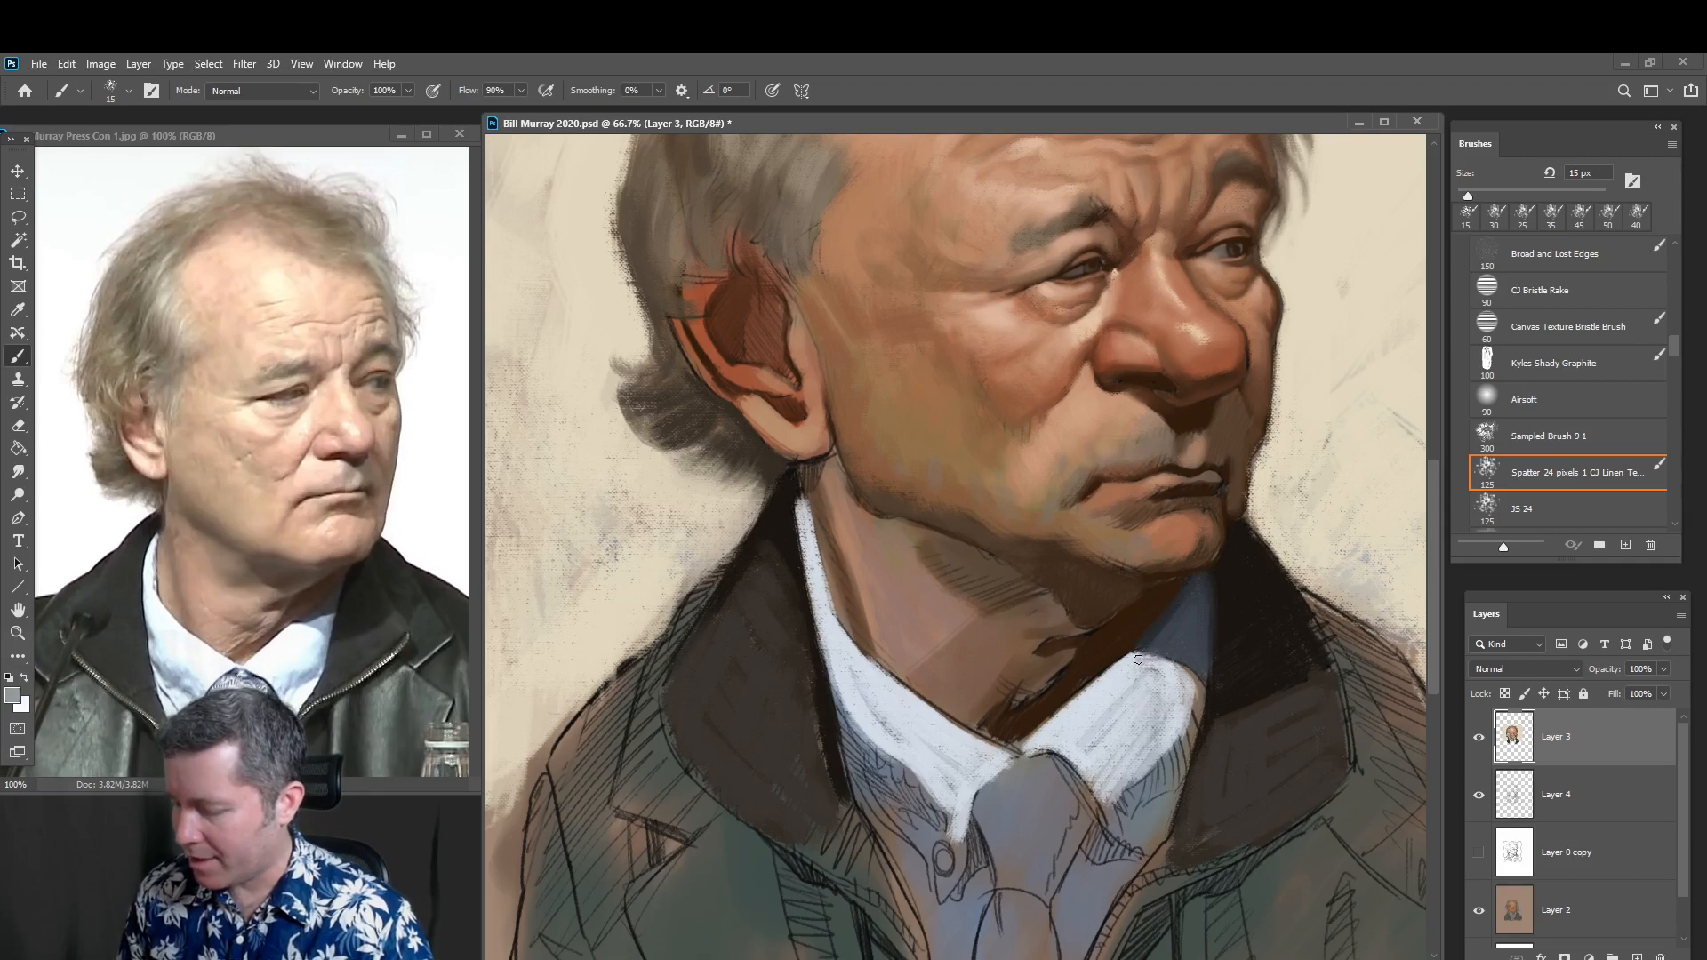
left_click(1119, 698, "alt")
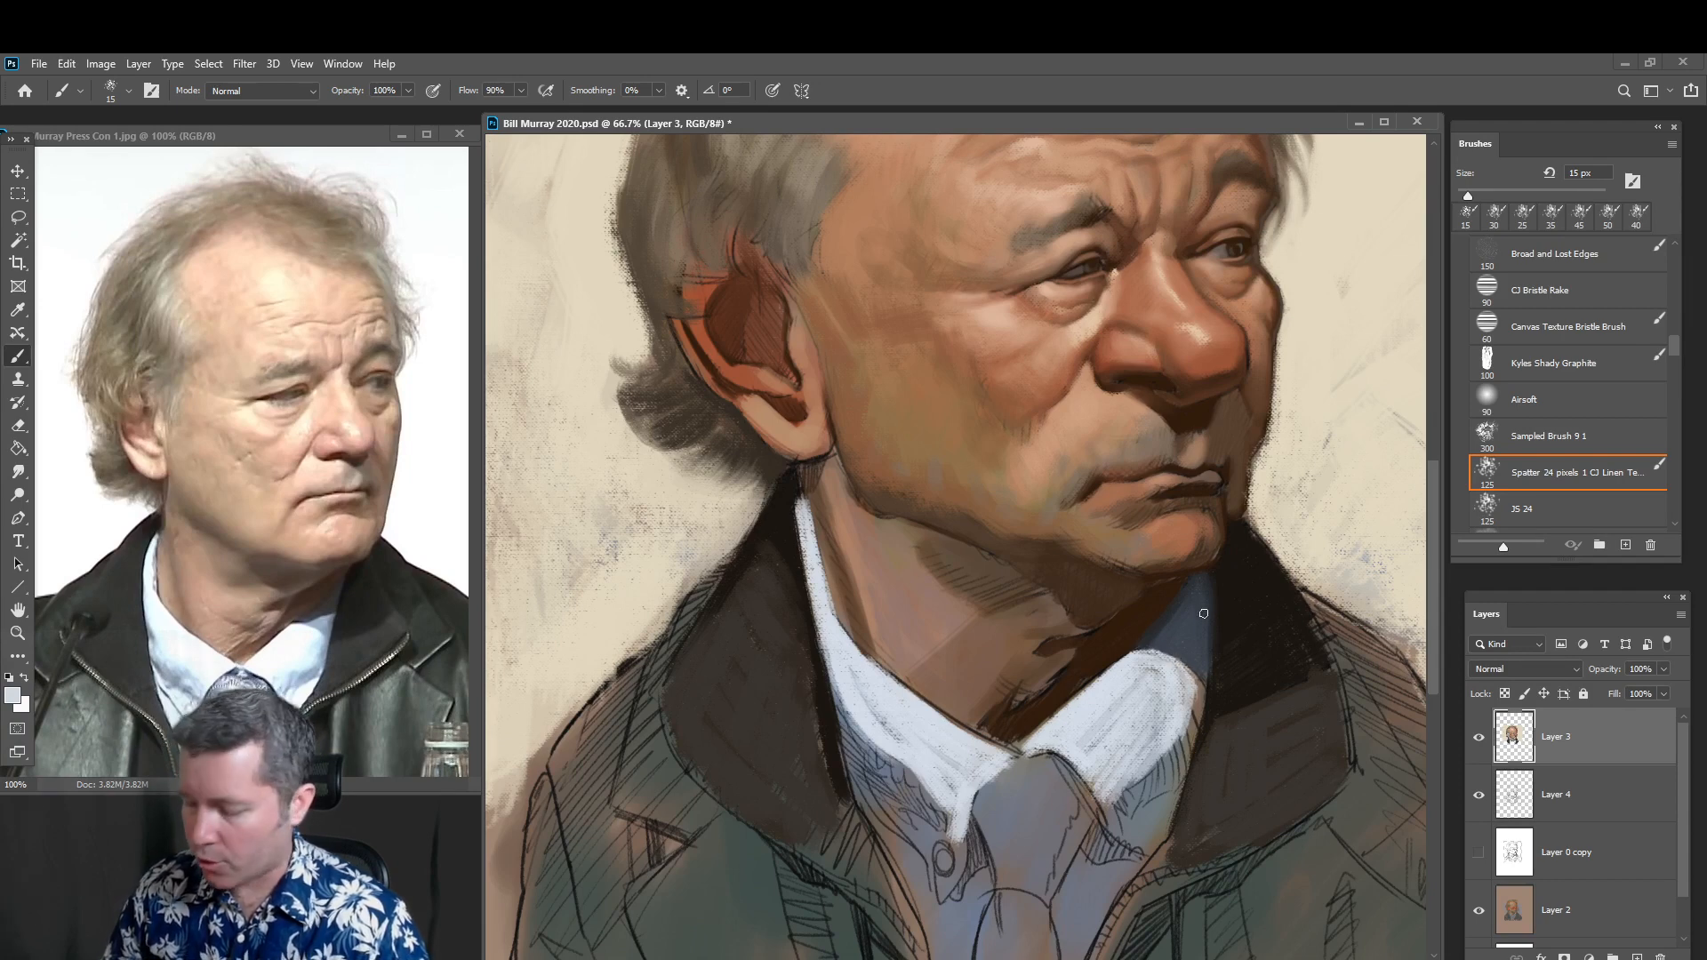
left_click(1176, 648, "alt")
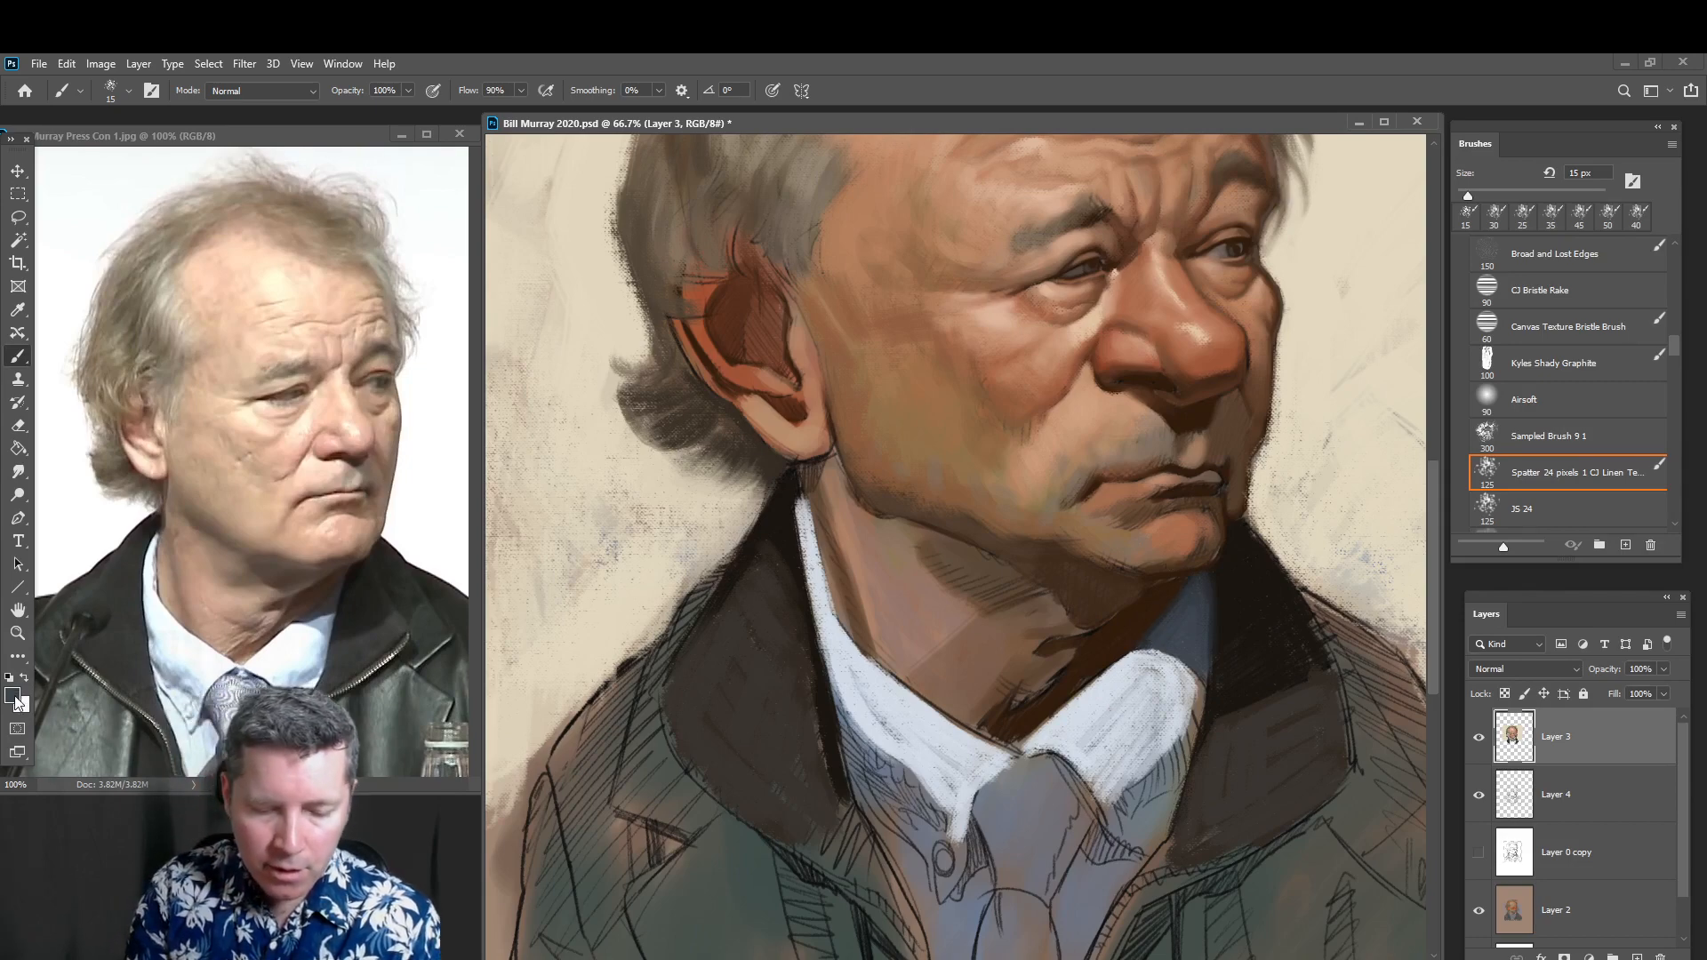
Set the foreground to grey-blue 464d54 and soften the shadow inside the far shirt collar beside the neck
left_click(15, 699)
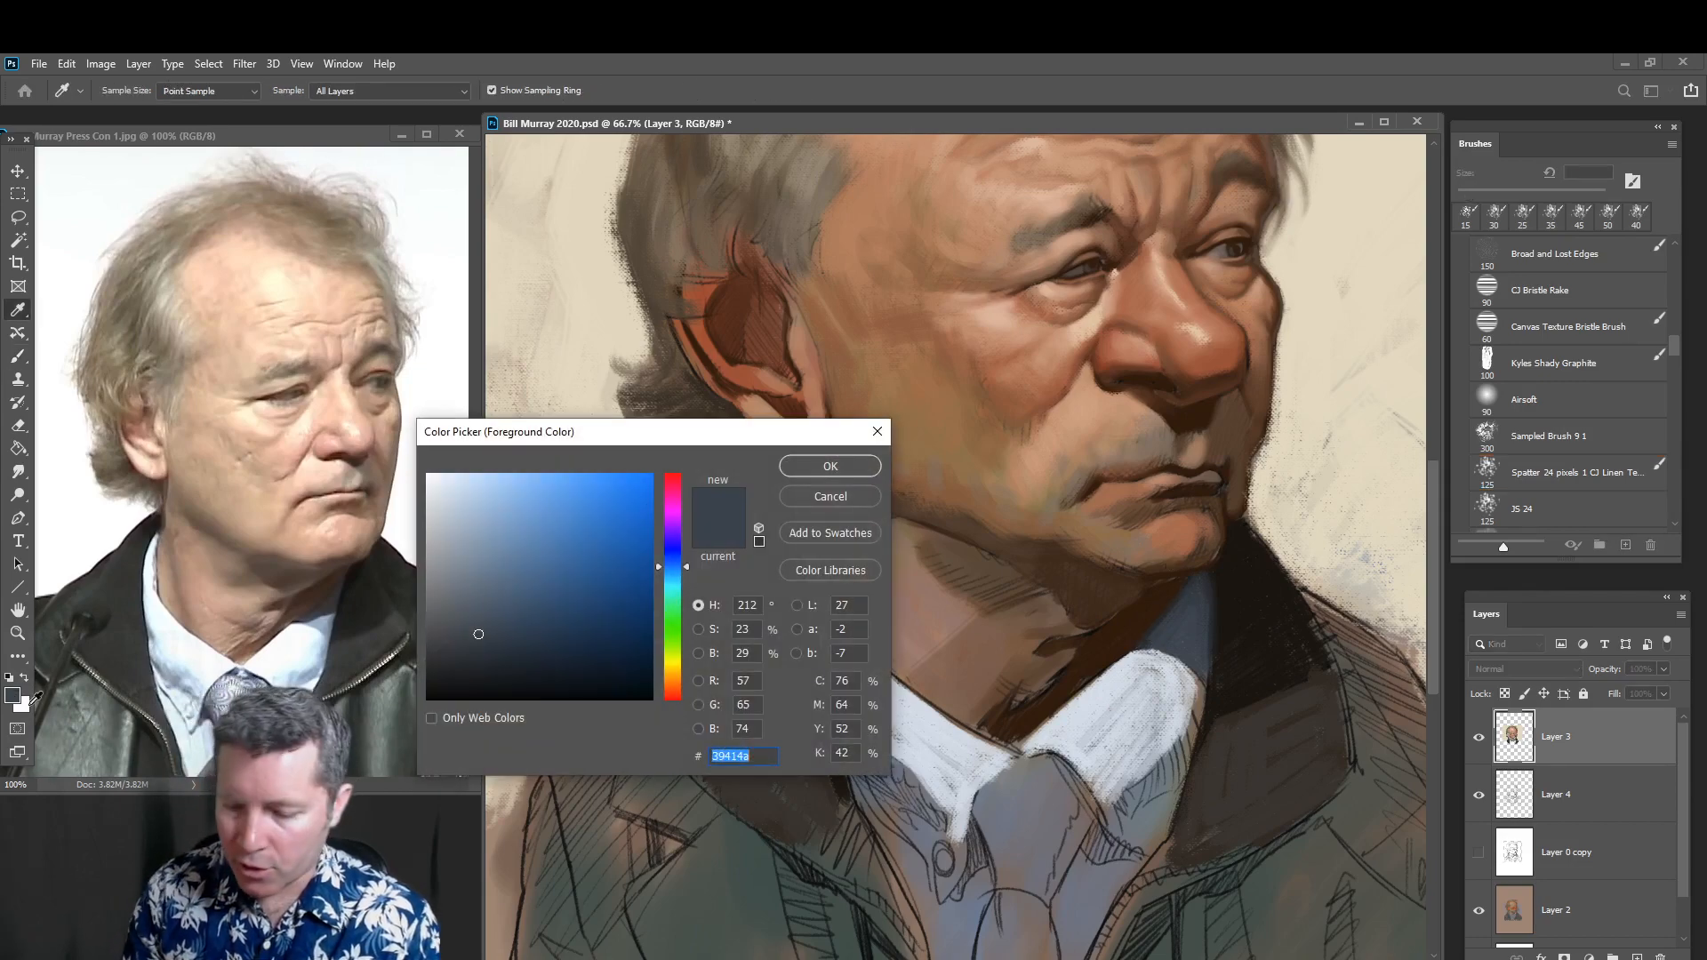
left_click(485, 640)
left_click_drag(478, 642, 470, 624)
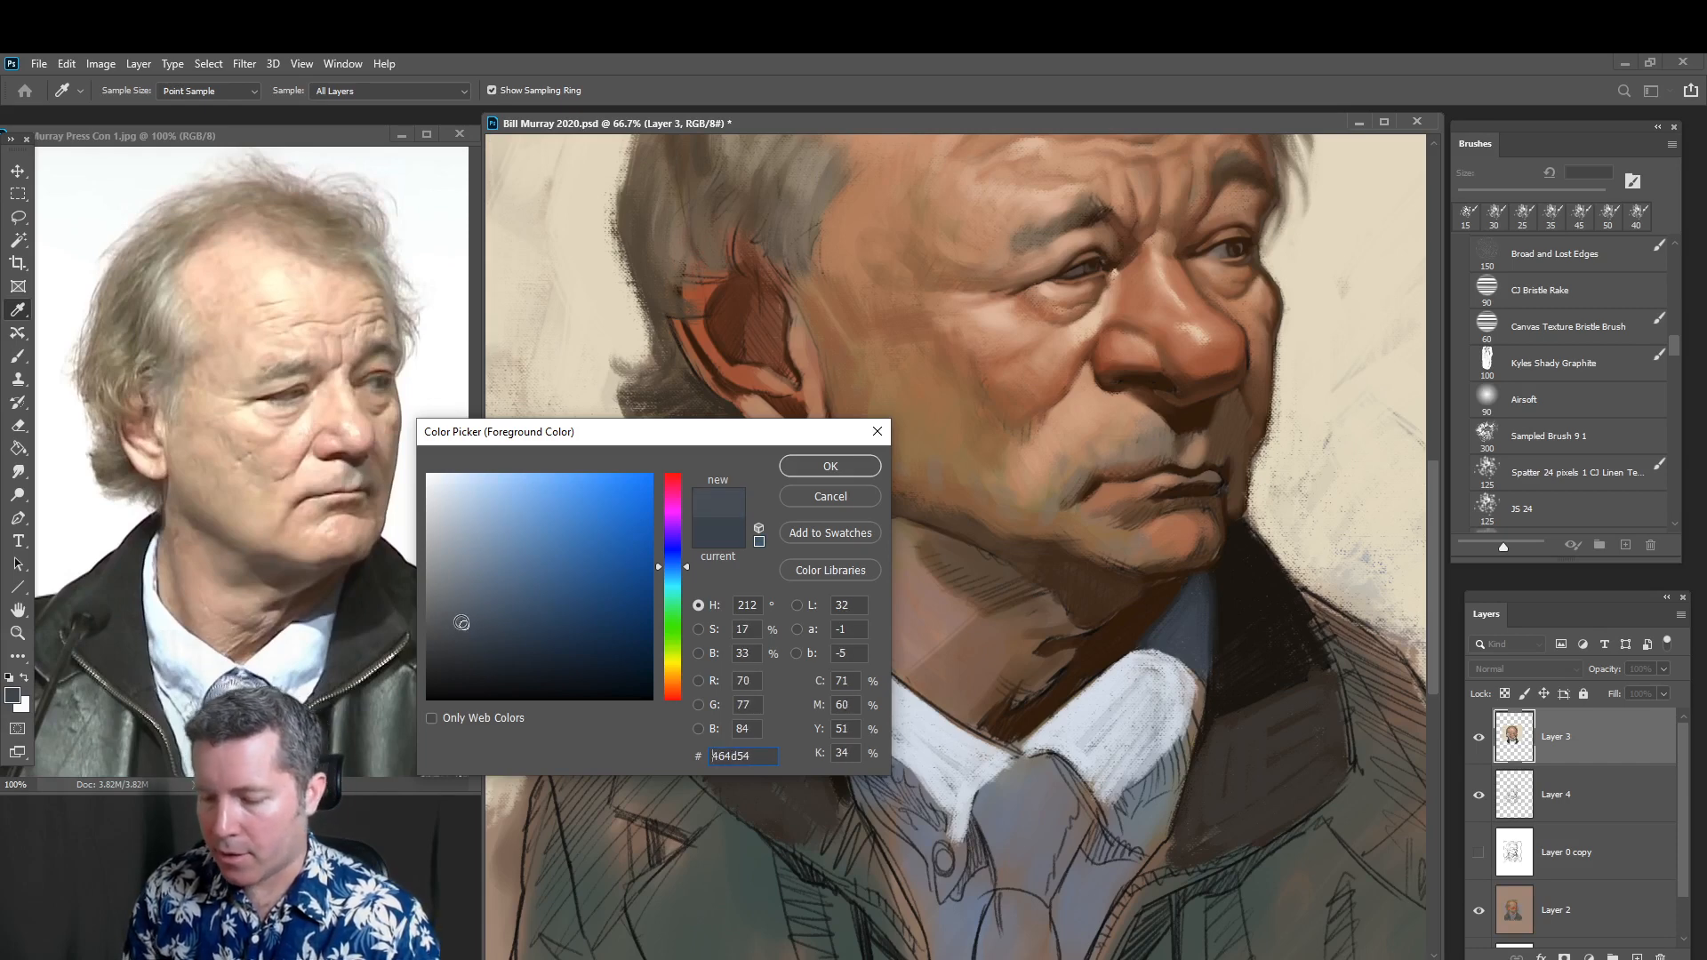
left_click(816, 465)
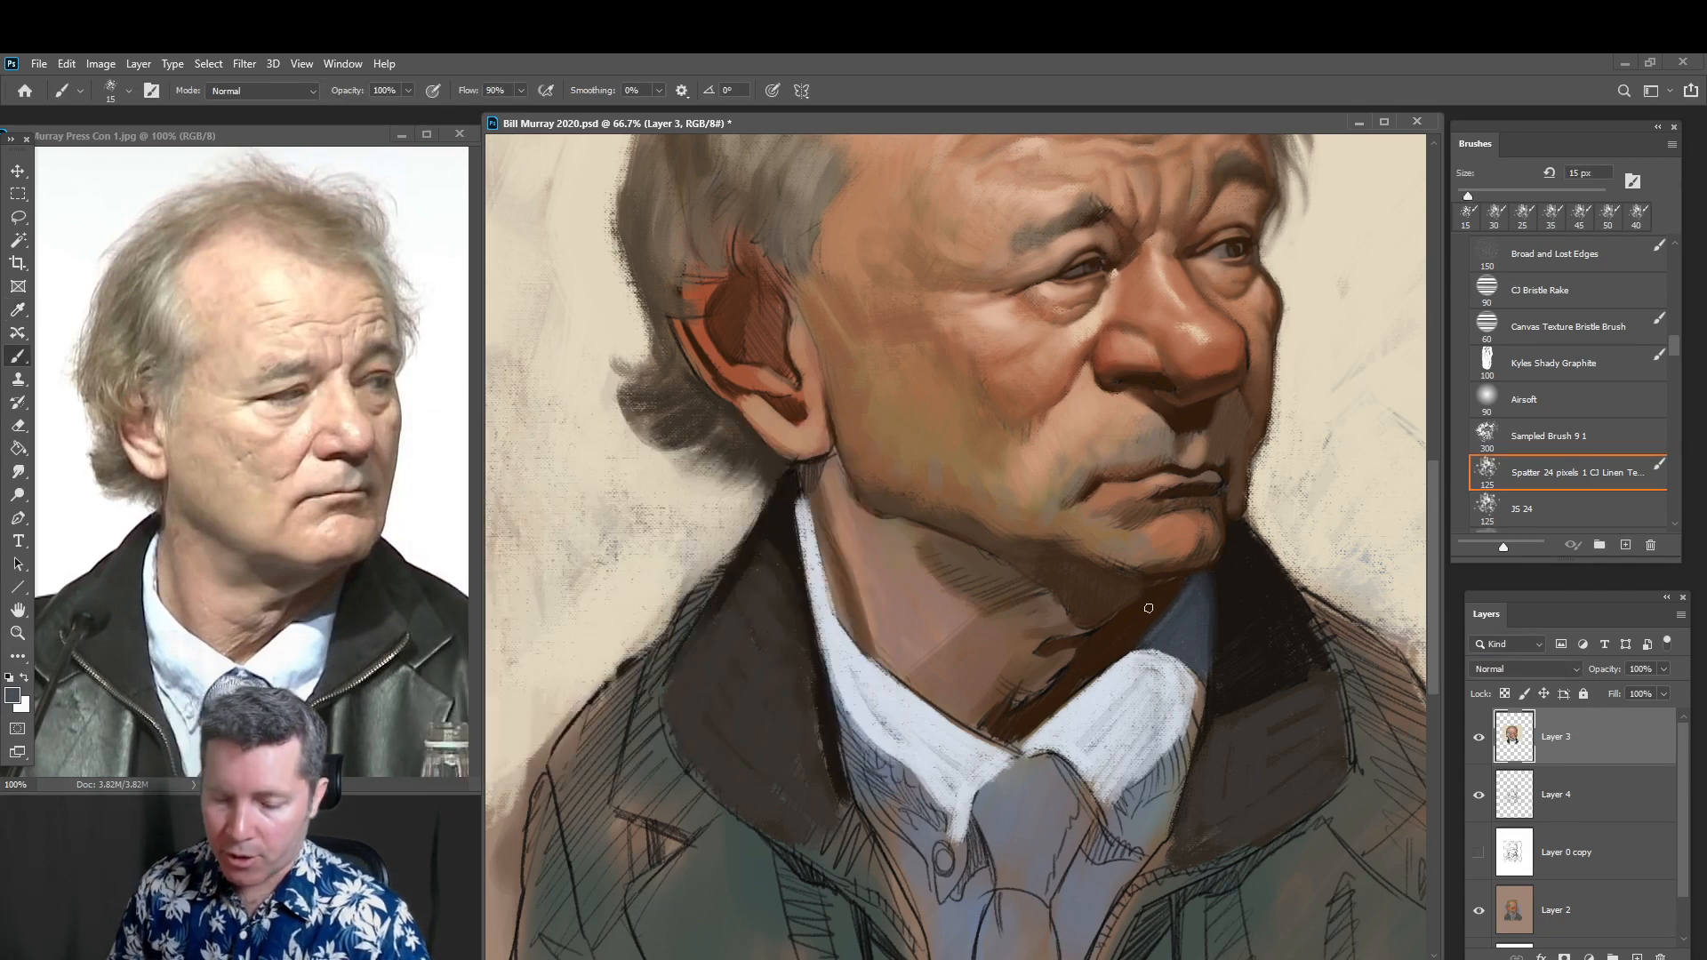
key("alt")
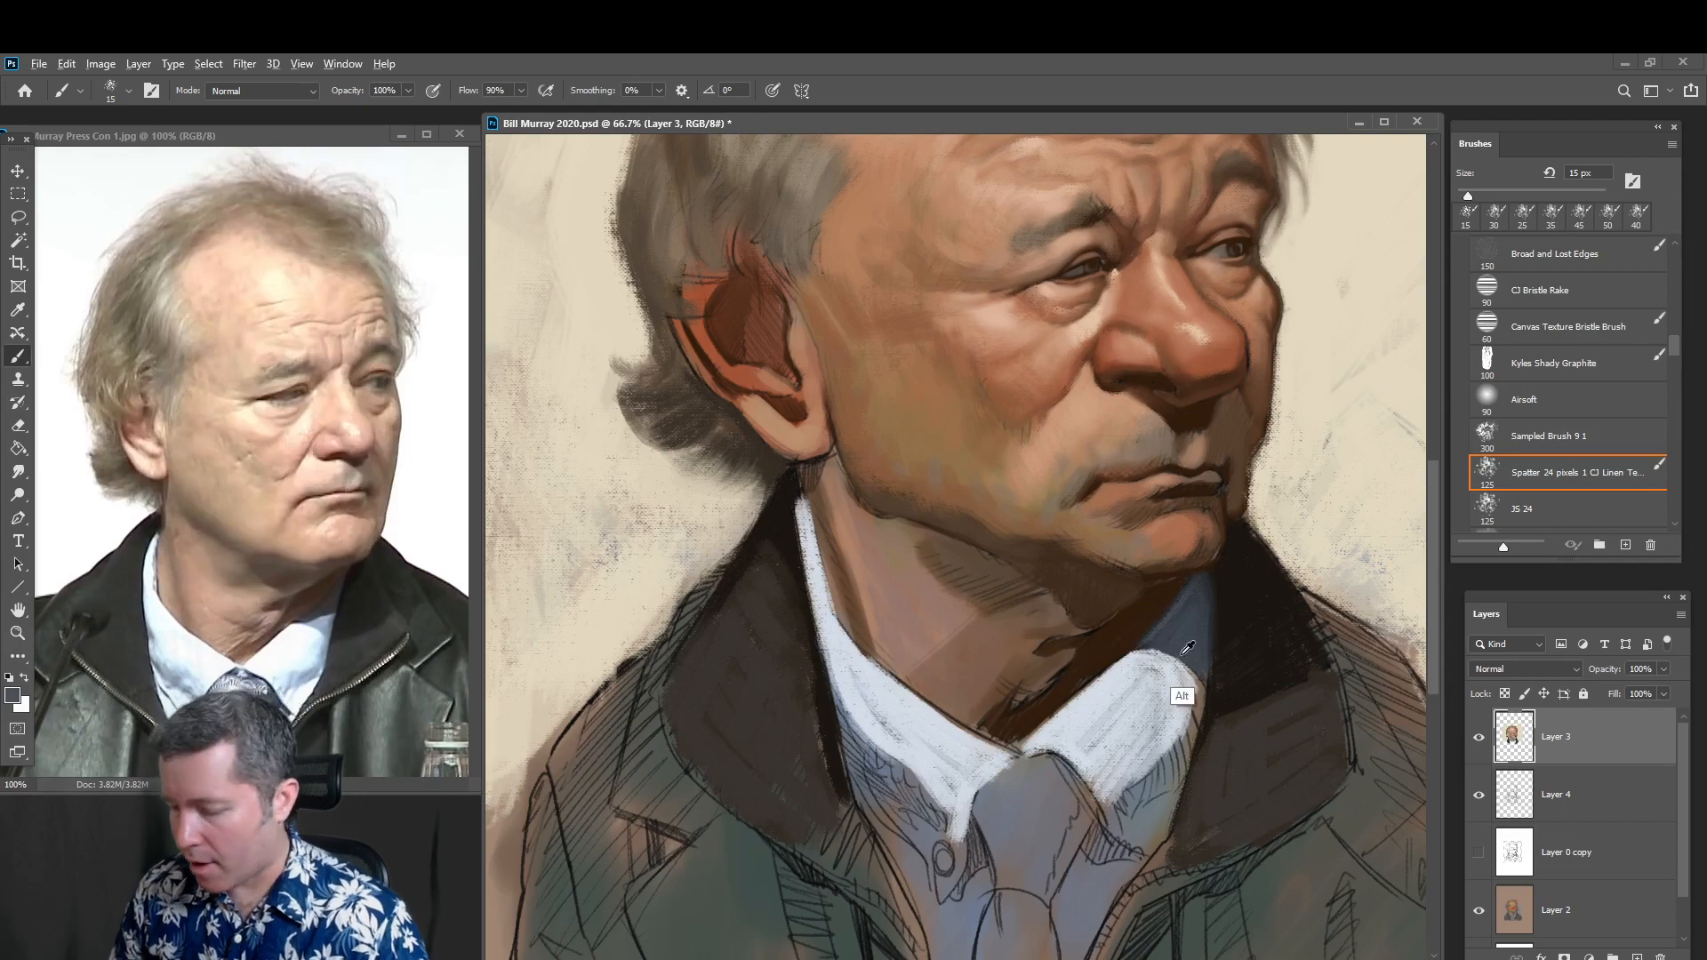
Lighten the foreground to a muted grey-blue, enlarge the brush to 40 px and paint over the hatching on the far collar's flap and tip
left_click(19, 697)
left_click(455, 605)
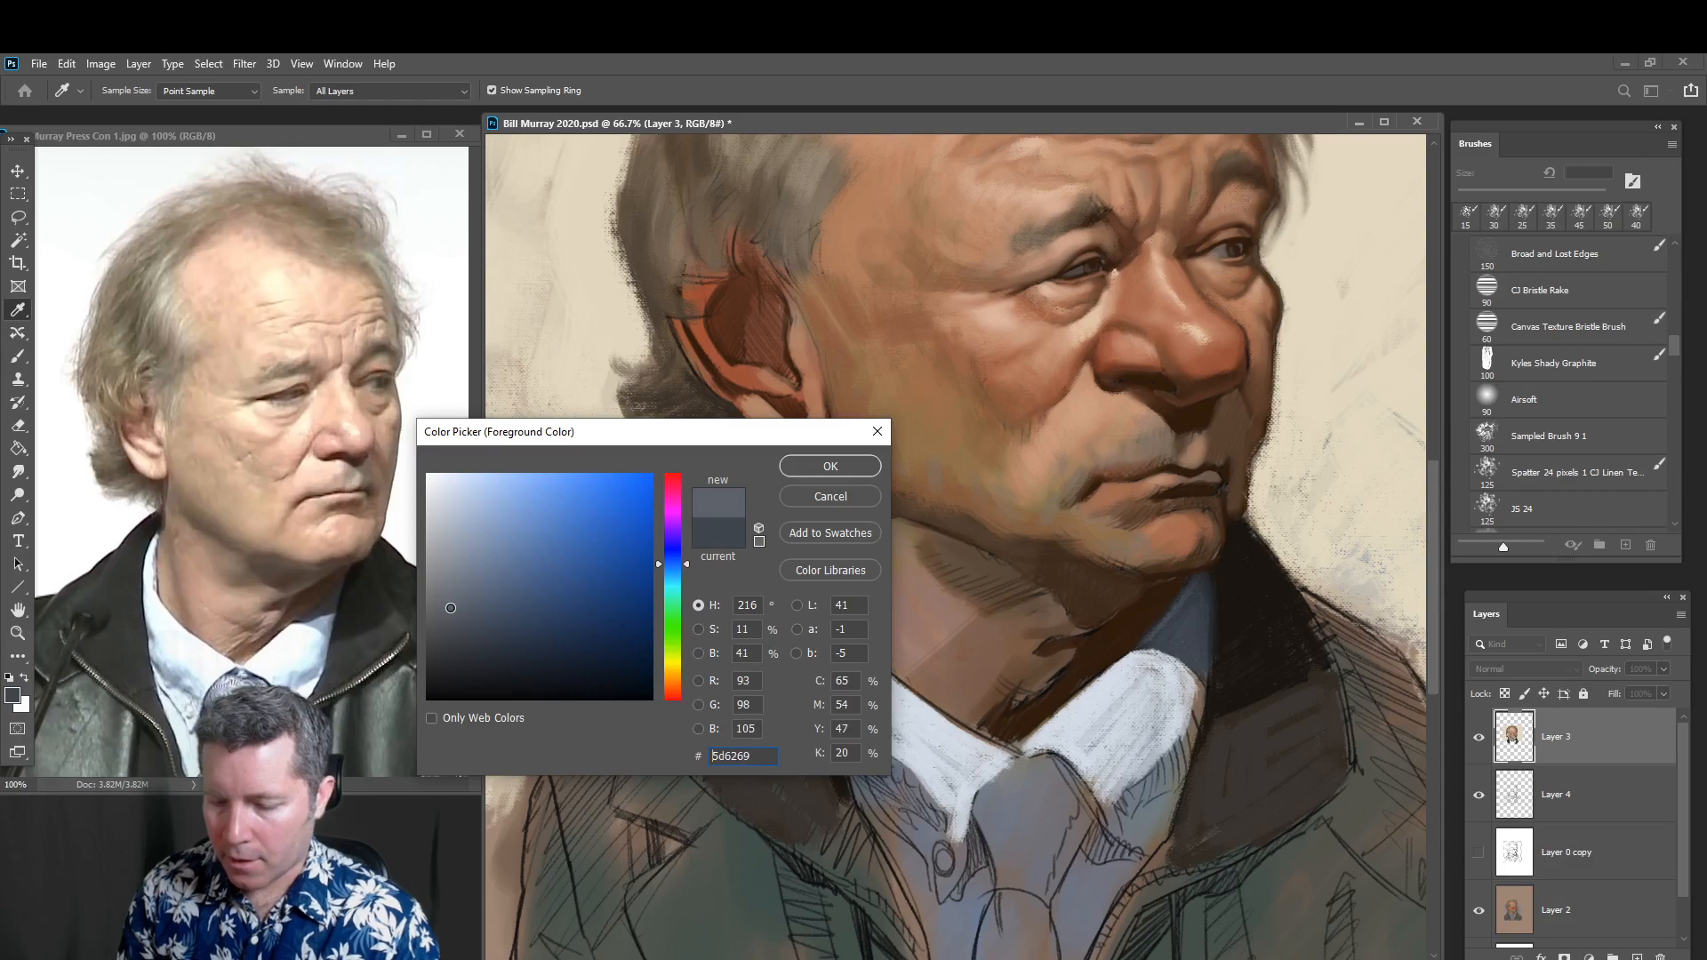
left_click_drag(451, 608, 457, 592)
left_click(822, 469)
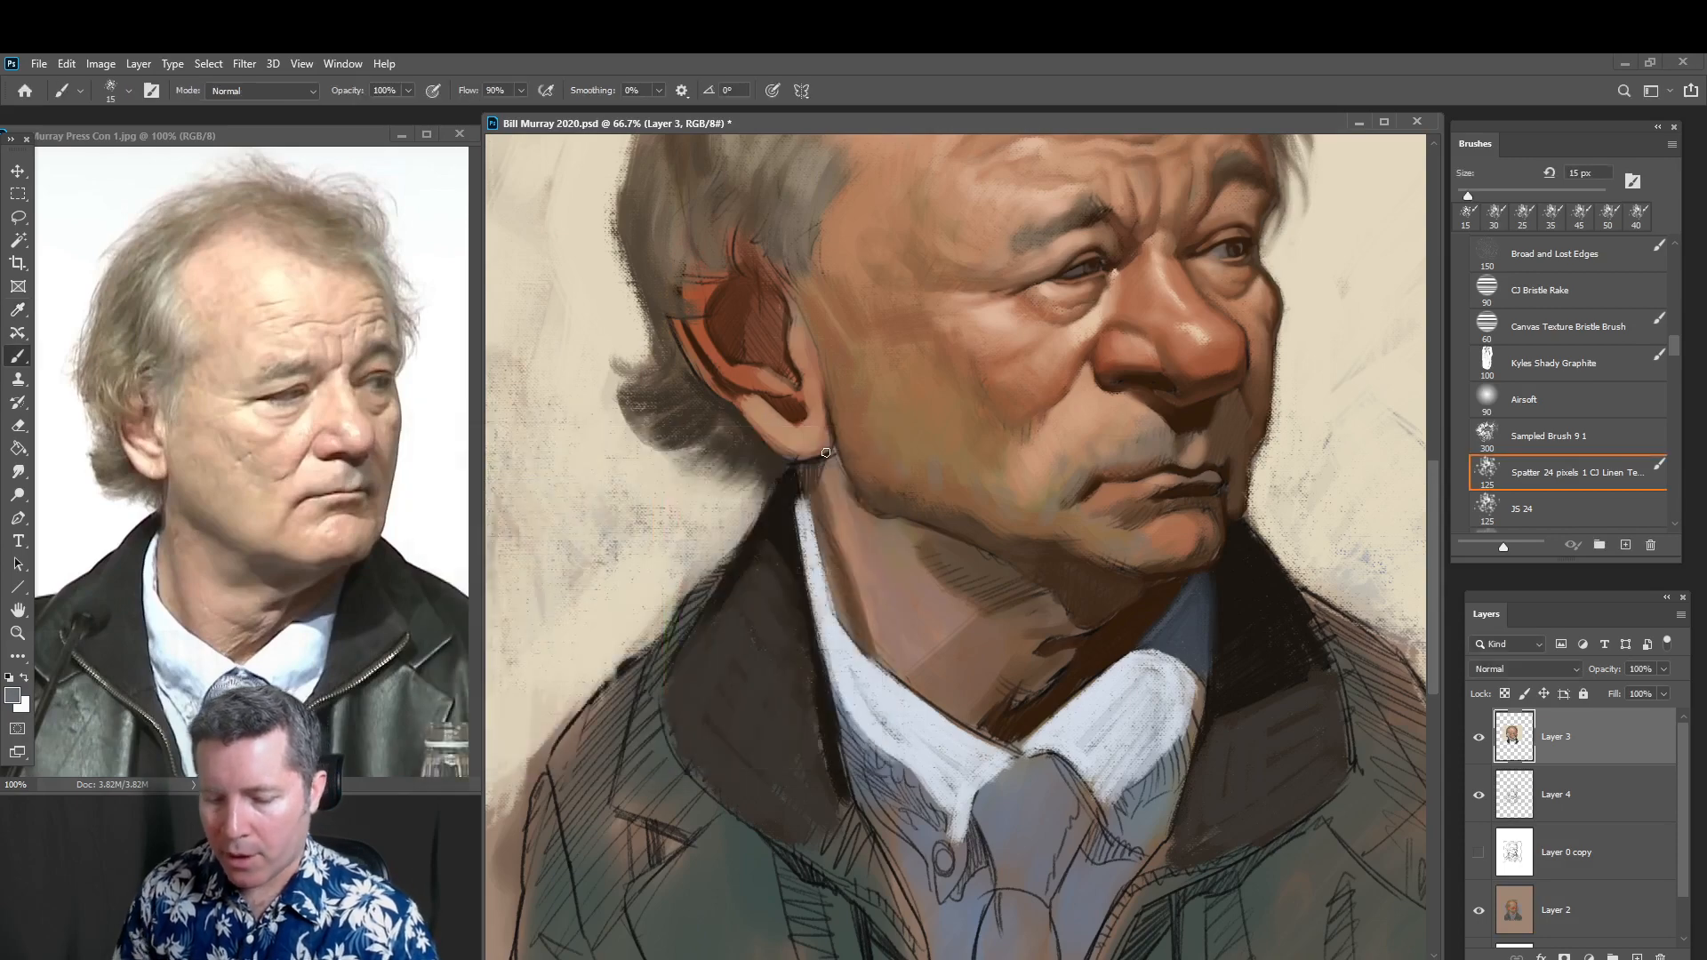
key("bracketright")
key("bracketright")
key("bracketright")
key("bracketright")
key("bracketright")
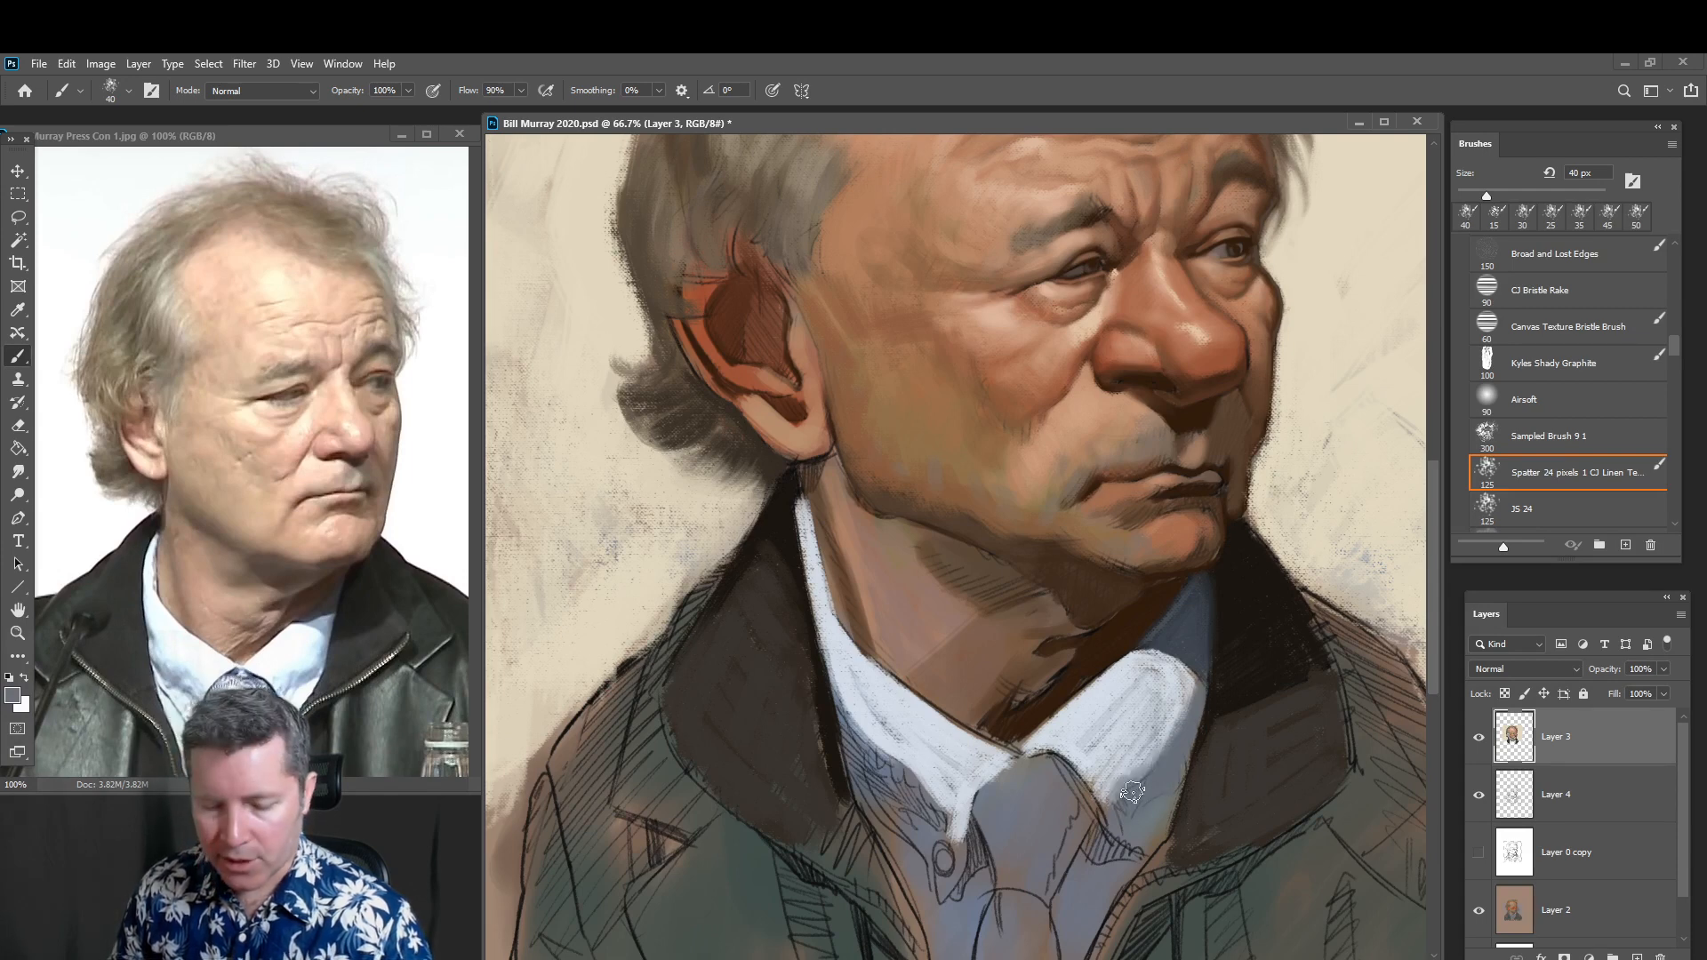
mouse_move(1127, 774)
left_mouse_down()
mouse_move(1163, 754)
mouse_move(1173, 780)
mouse_move(1180, 743)
left_mouse_up()
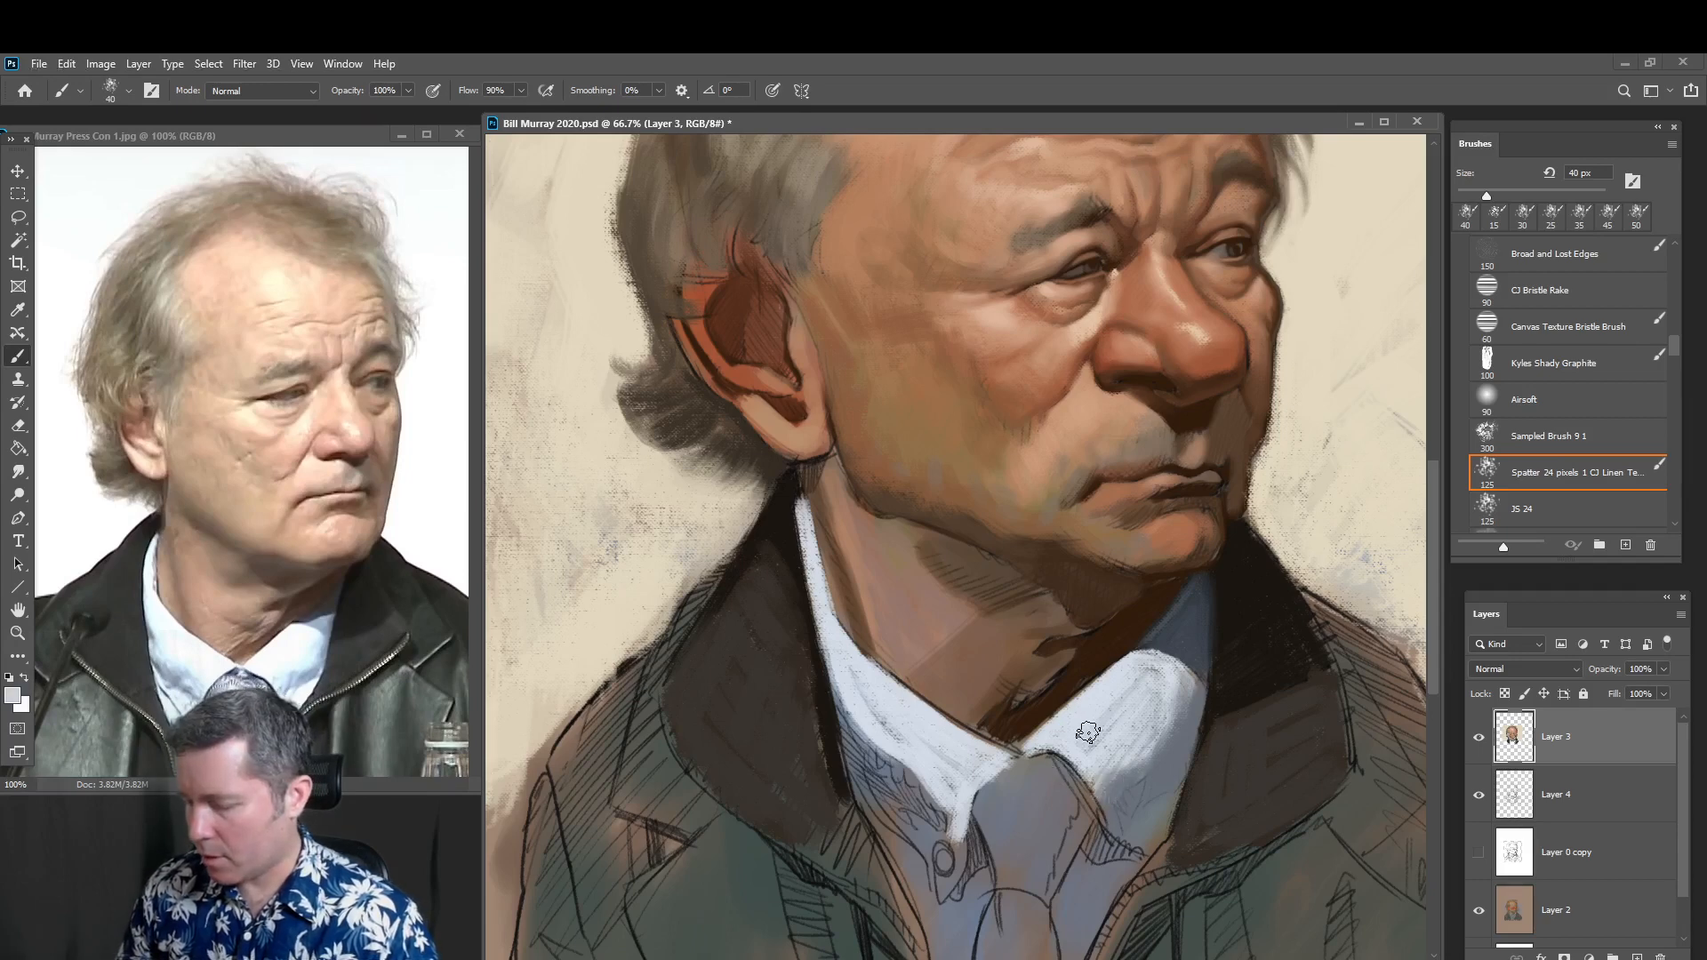
mouse_move(1167, 791)
left_mouse_down()
mouse_move(1127, 832)
mouse_move(1139, 817)
mouse_move(1150, 844)
mouse_move(1136, 790)
mouse_move(1173, 786)
mouse_move(1163, 810)
mouse_move(1180, 775)
mouse_move(1160, 818)
mouse_move(1183, 761)
left_mouse_up()
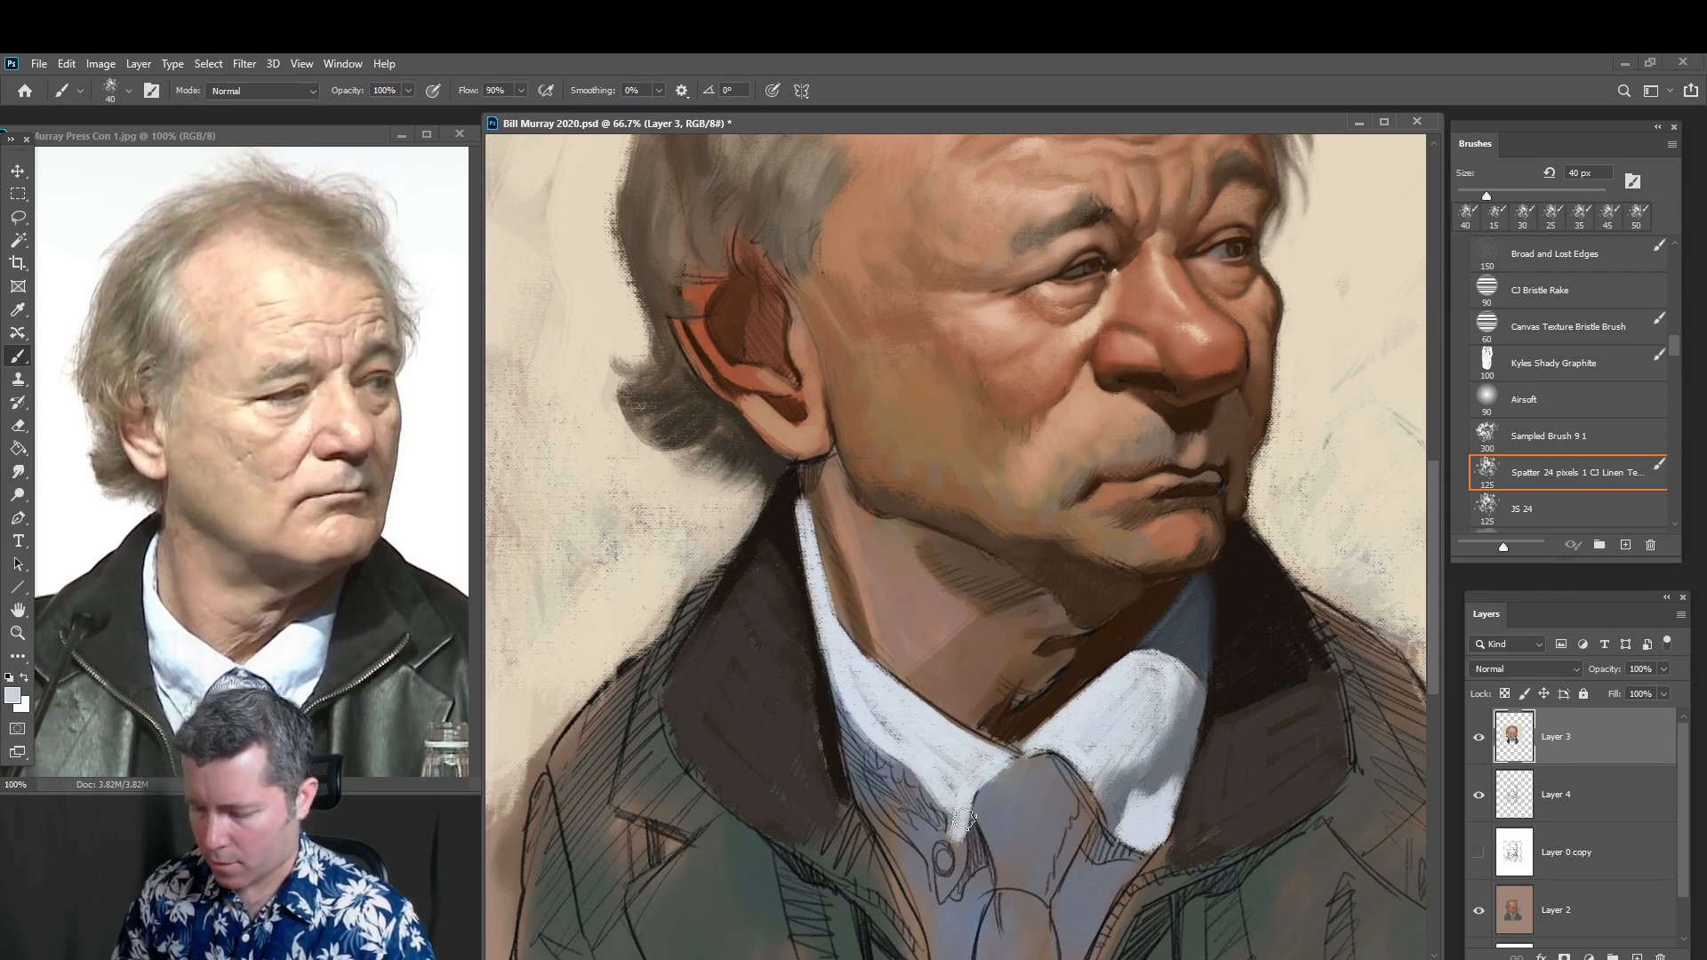
Paint over the sketch lines on the near shirt collar with sampled white and blue-grey tones, and touch up the far collar's light area
mouse_move(942, 849)
left_mouse_down()
mouse_move(947, 876)
mouse_move(867, 752)
mouse_move(863, 766)
mouse_move(911, 800)
mouse_move(914, 776)
mouse_move(941, 817)
left_mouse_up()
left_click(891, 771, "alt")
left_click_drag(900, 750, 935, 782)
mouse_move(867, 720)
left_mouse_down()
mouse_move(954, 800)
mouse_move(932, 758)
mouse_move(949, 821)
mouse_move(843, 690)
mouse_move(850, 649)
left_mouse_up()
left_click(956, 771, "alt")
mouse_move(1172, 698)
left_mouse_down()
mouse_move(1178, 729)
mouse_move(1151, 743)
mouse_move(1125, 717)
left_mouse_up()
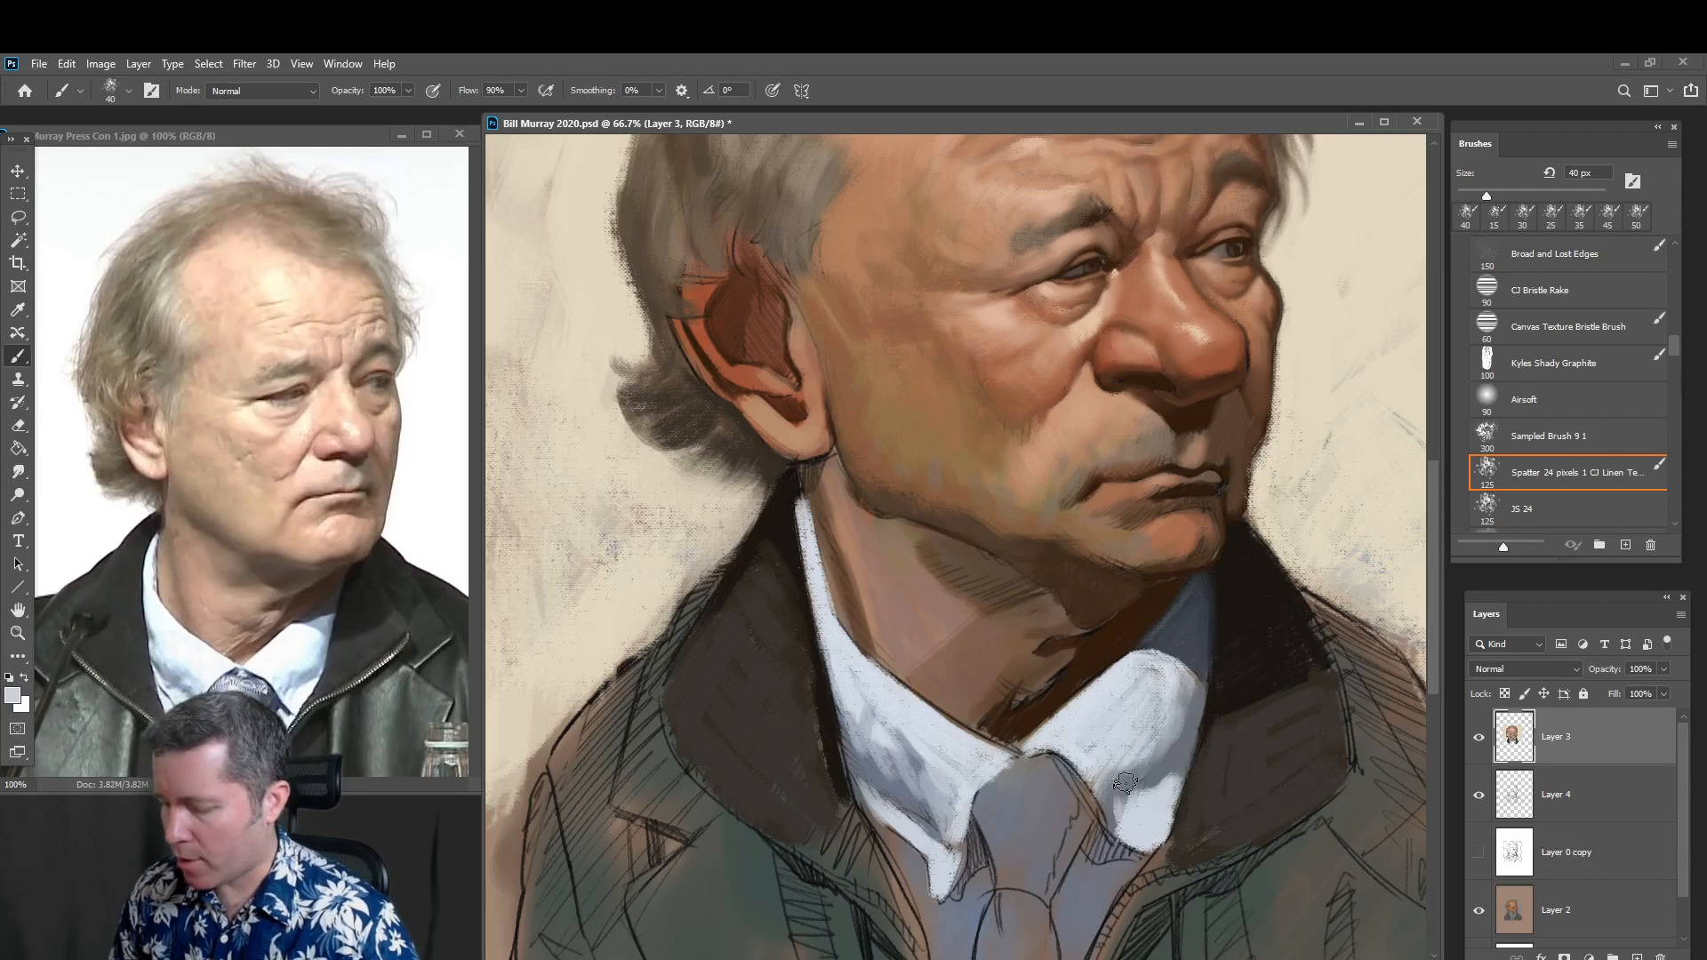
Reduce the brush to 25 px, sample the dark brown neck shadow and fill the gap along the far collar's upper edge
key("bracketleft")
key("bracketleft")
key("bracketleft")
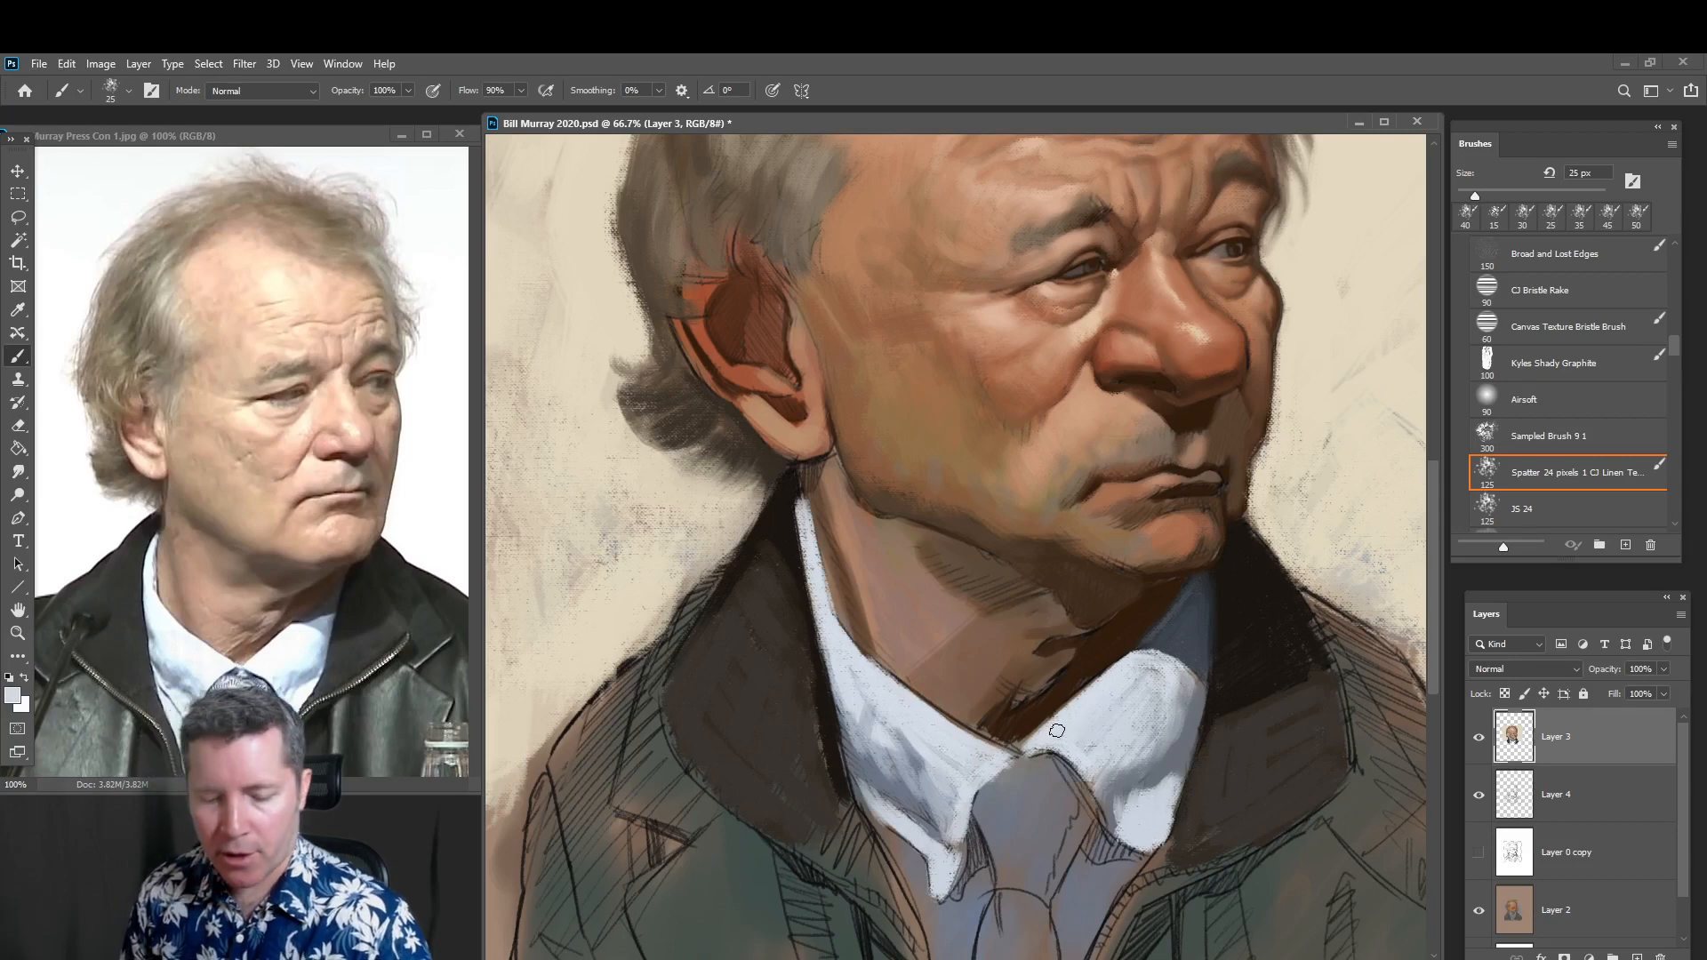
key("alt")
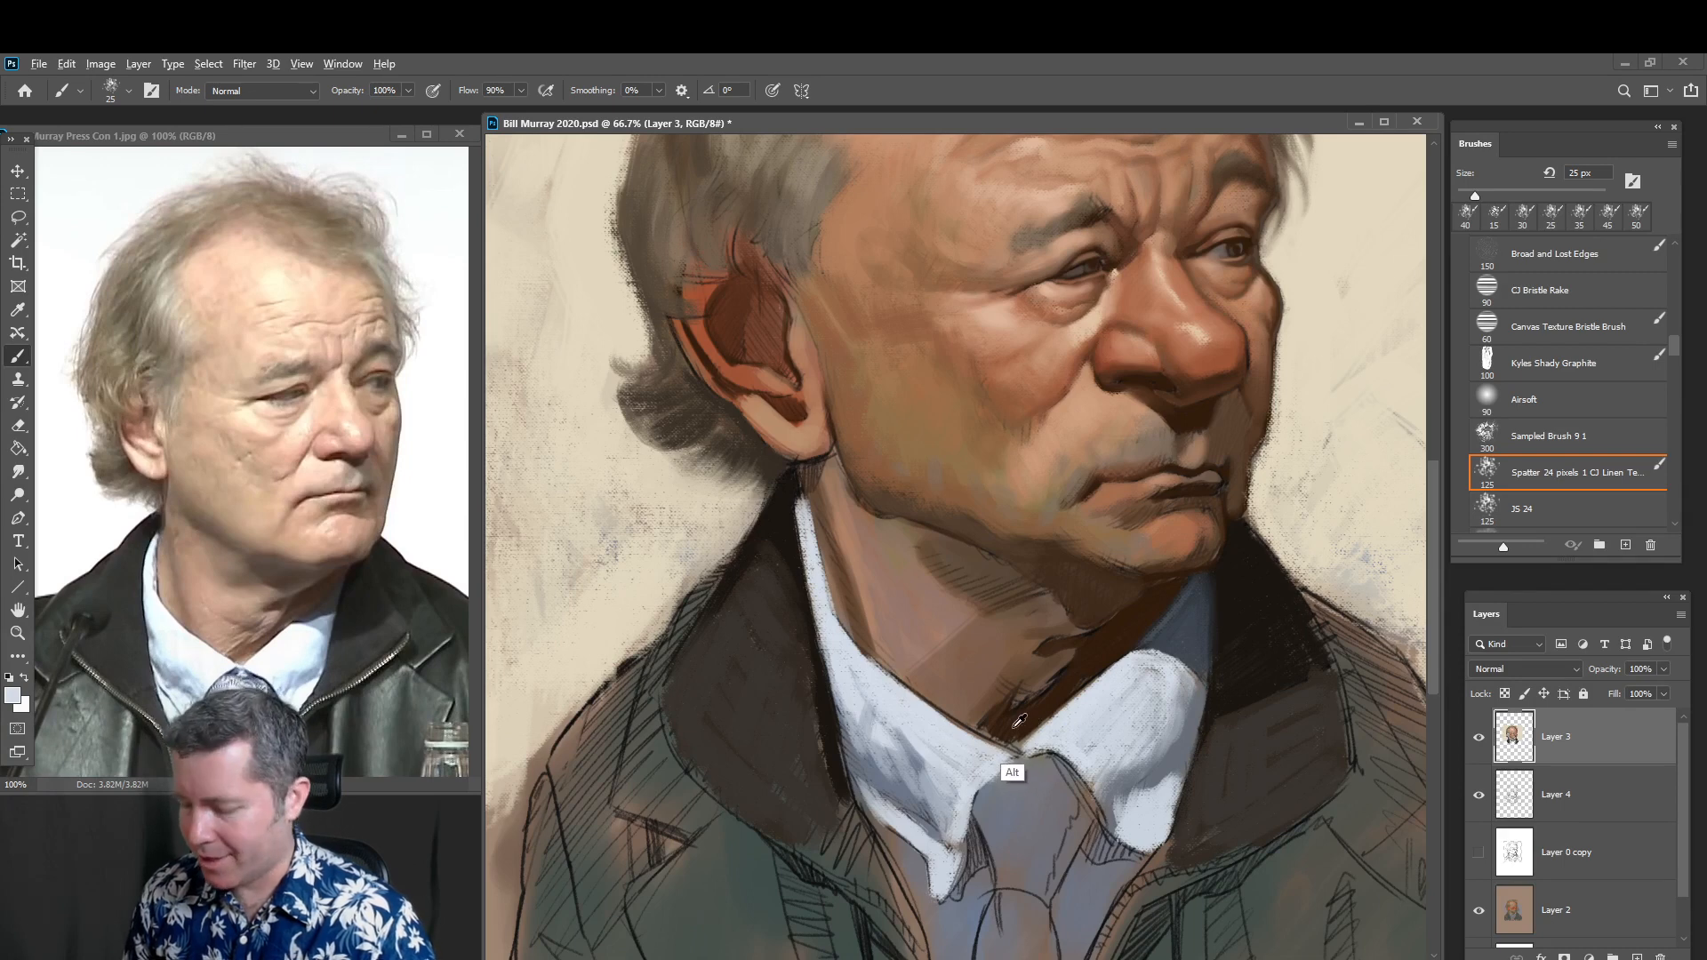
left_click(1019, 731, "alt")
left_click_drag(1020, 744, 1081, 683)
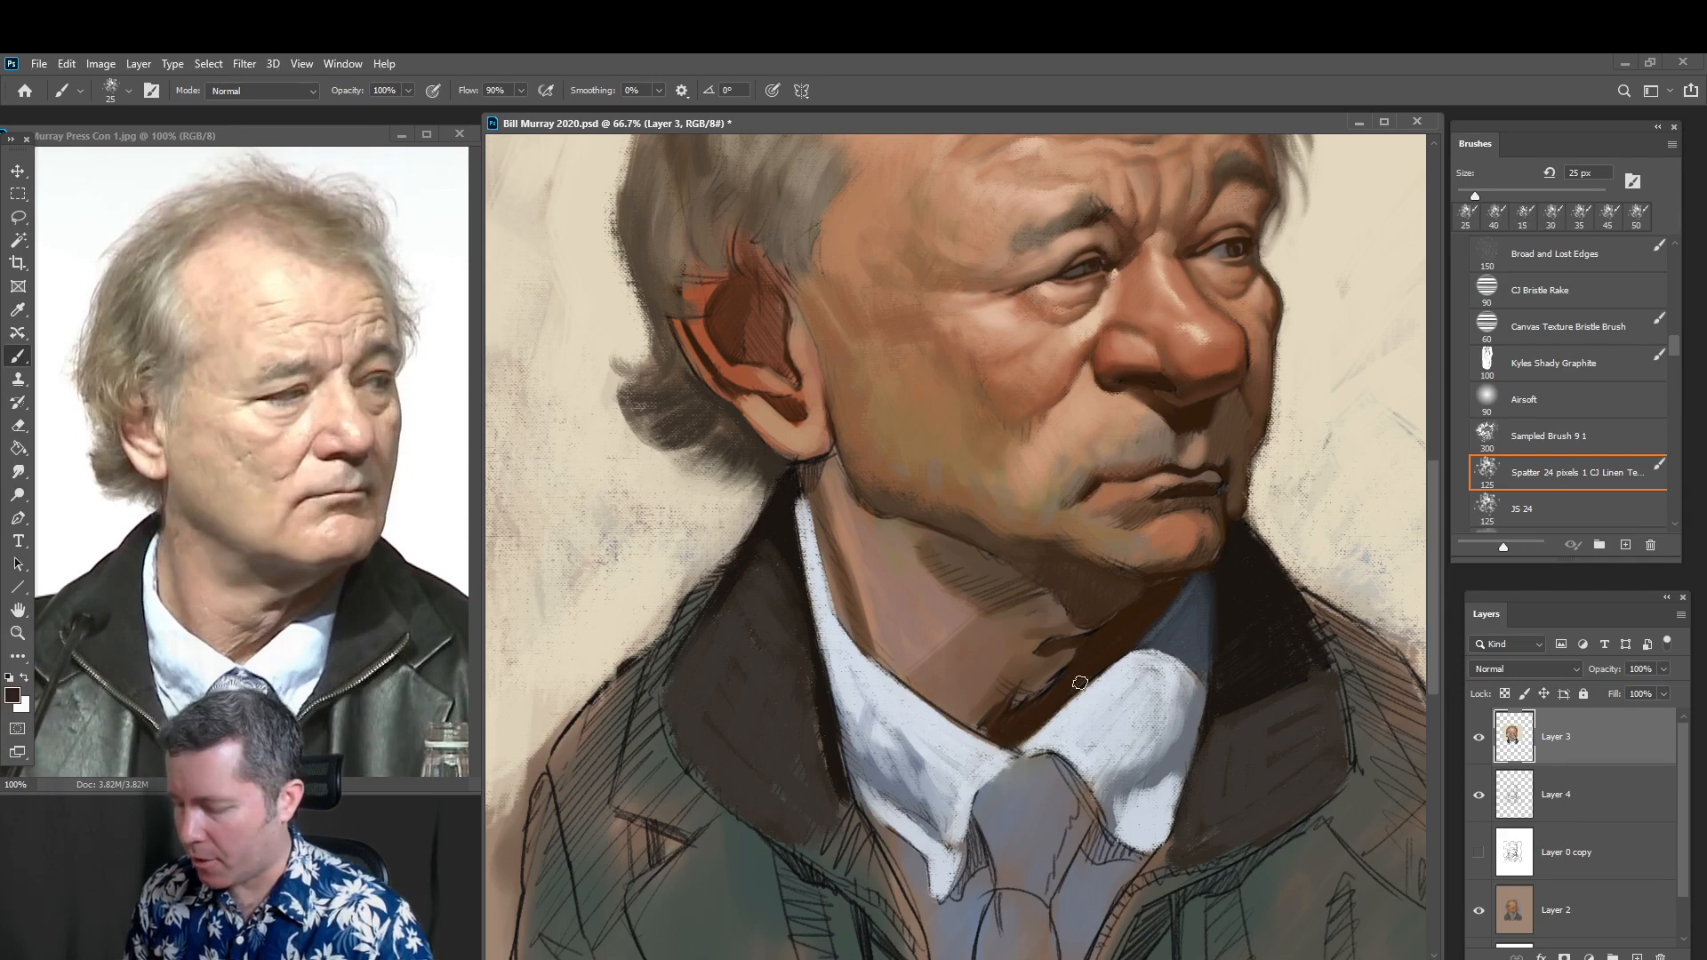
left_click_drag(1024, 745, 1119, 655)
left_click_drag(1056, 716, 1127, 643)
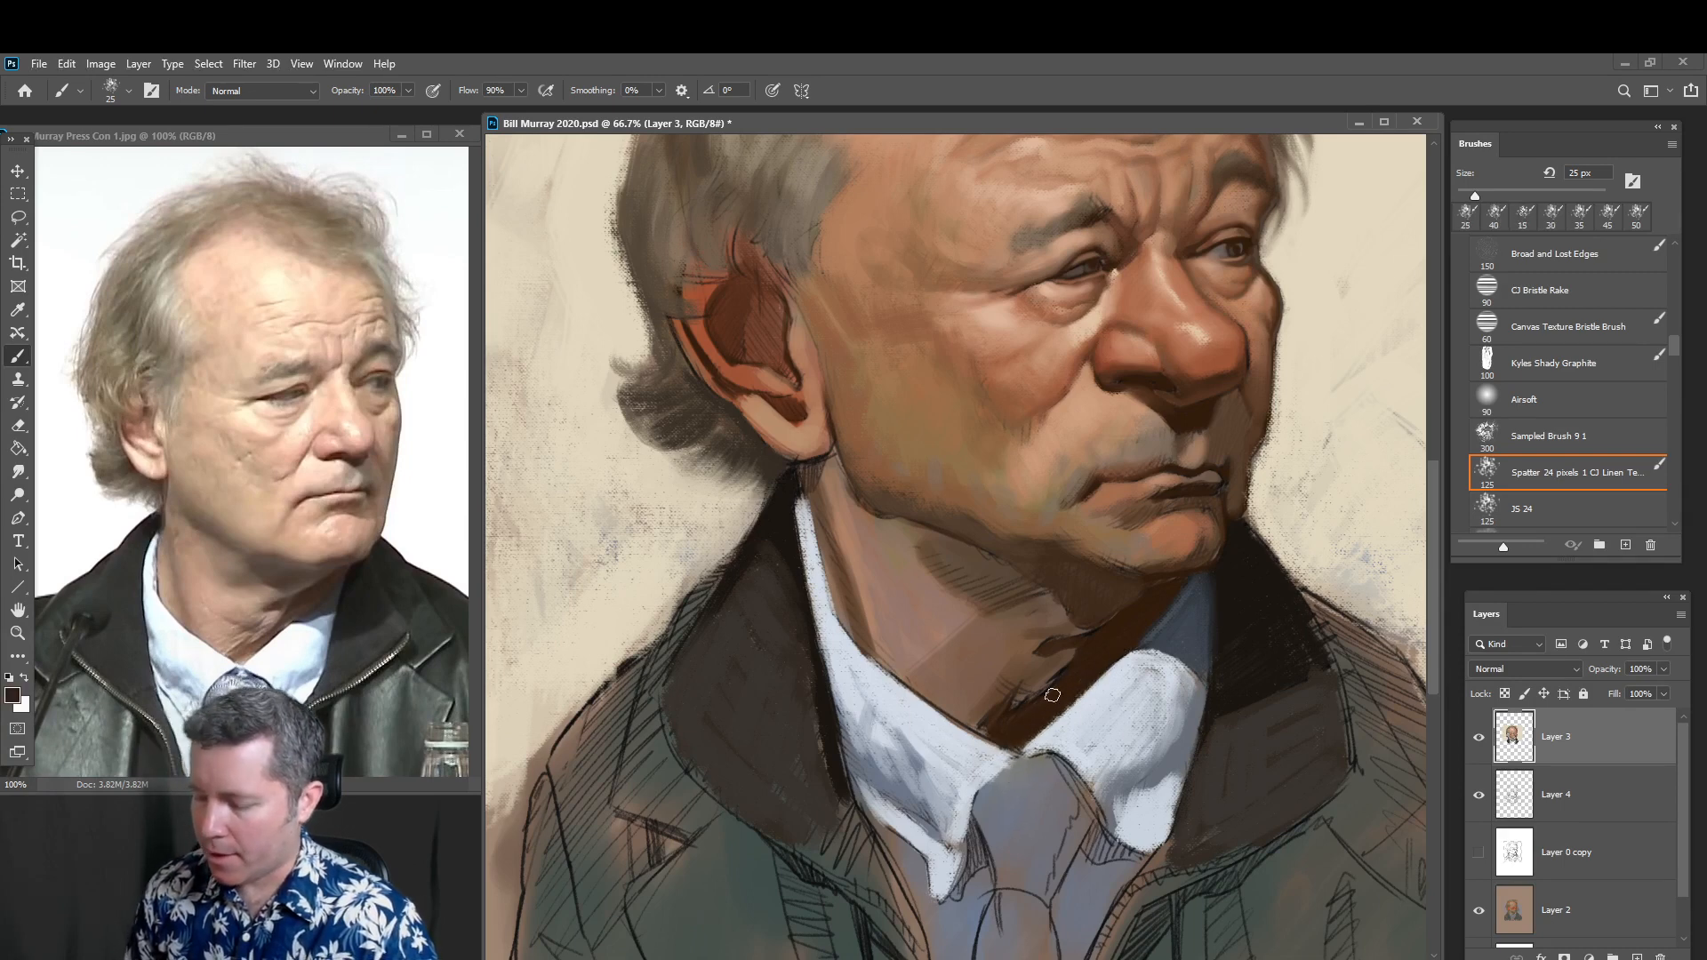
left_click_drag(997, 731, 1001, 717)
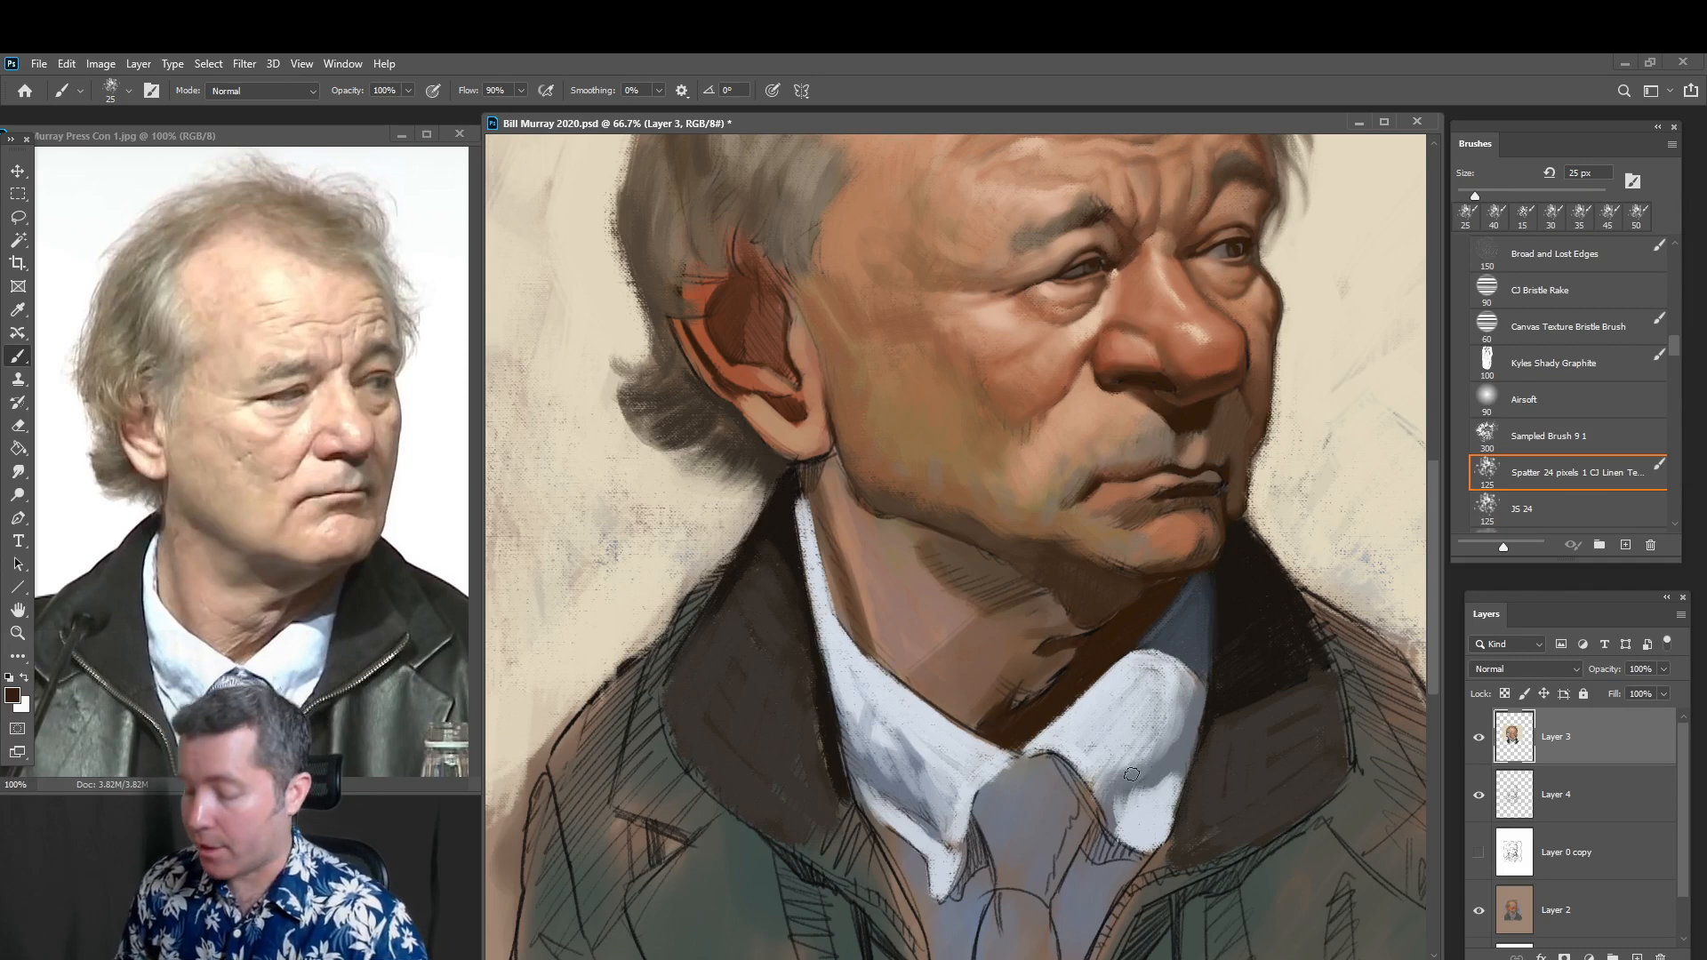
Sample the neck's skin and shadow browns and paint the lower neck edge along the near shirt collar
left_click(864, 612, "alt")
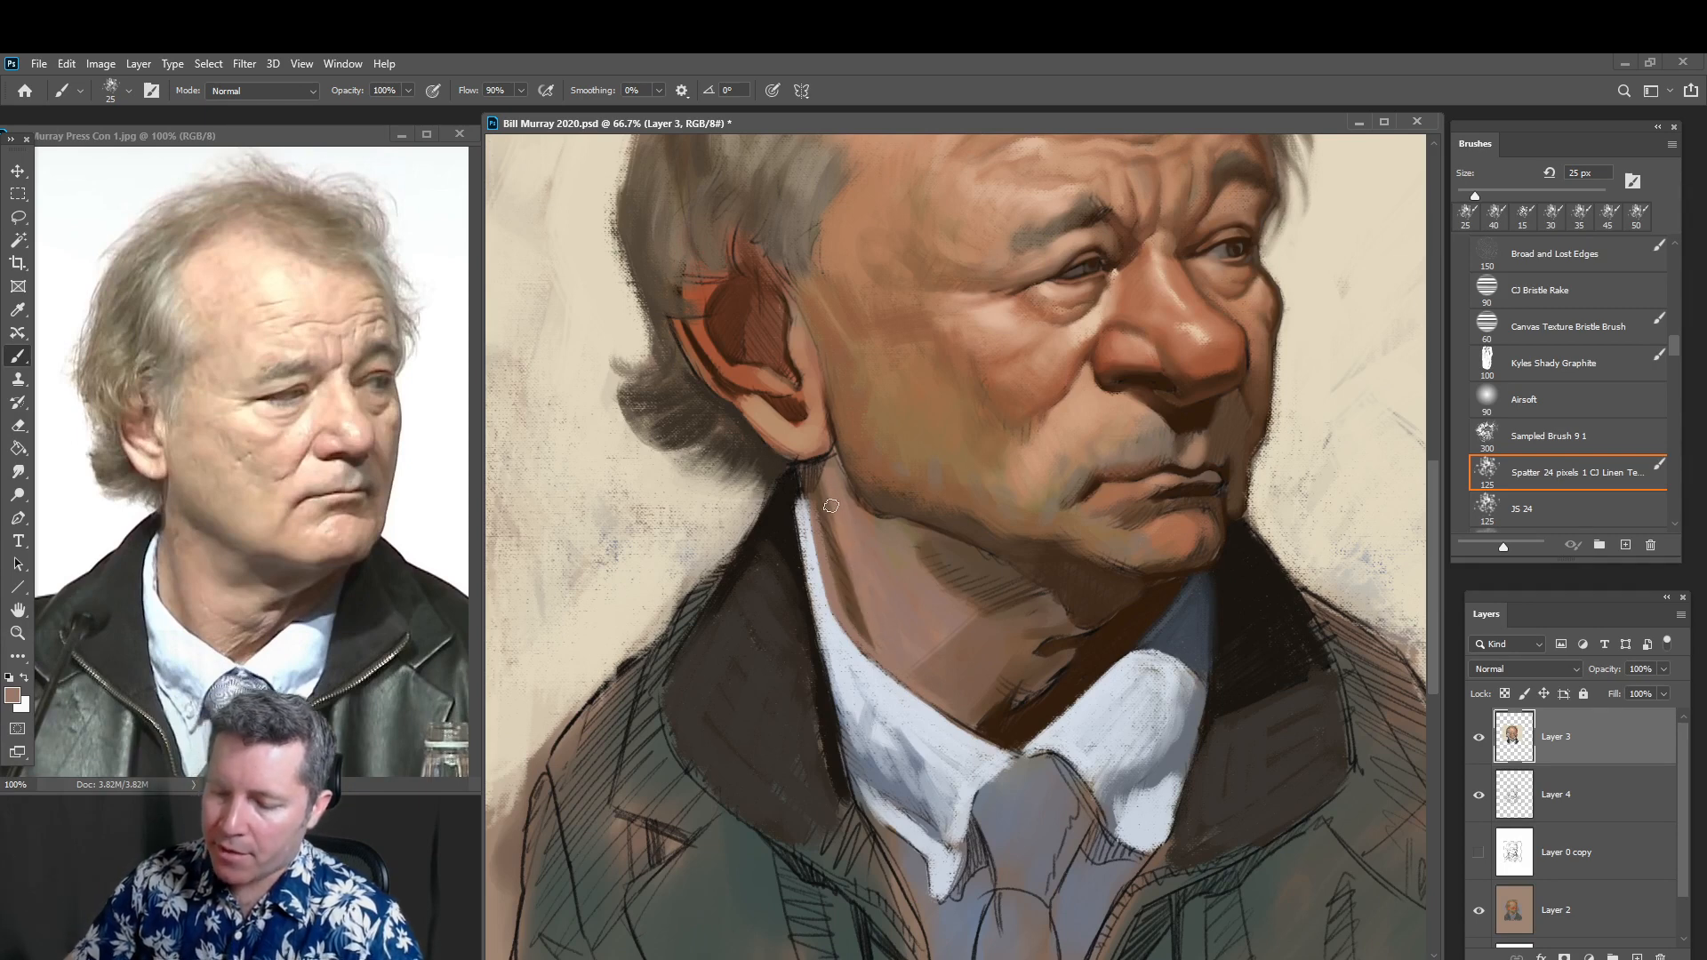
left_click(848, 585, "alt")
left_click_drag(848, 616, 893, 675)
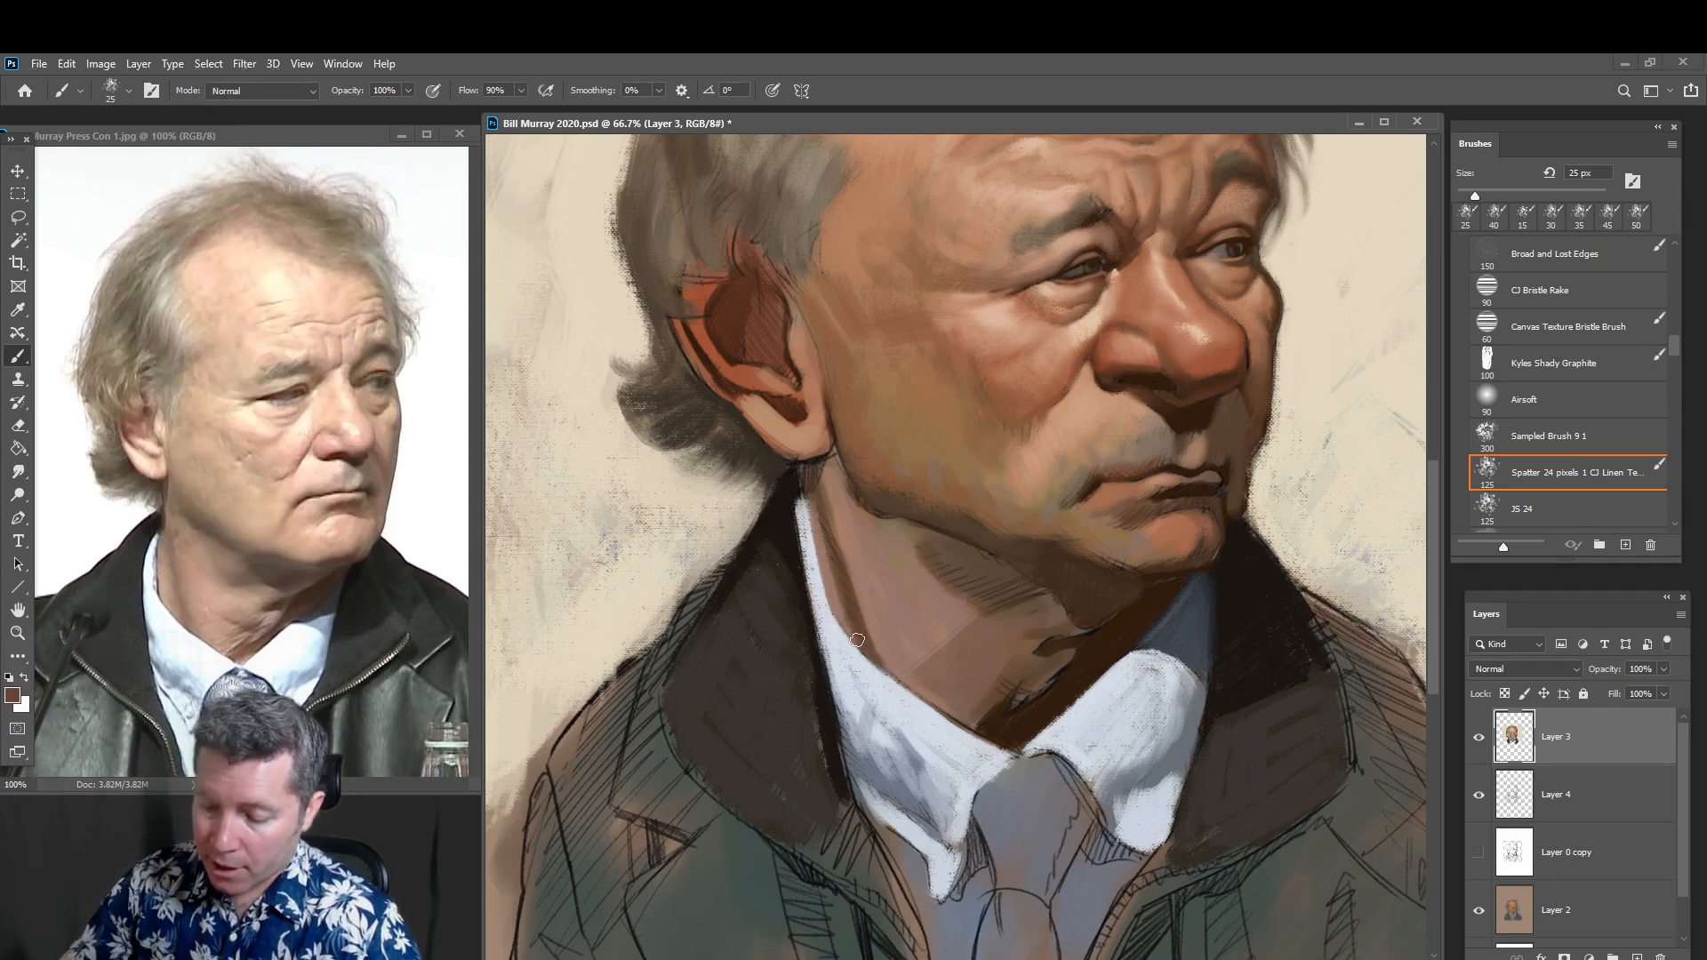
left_click(832, 483, "alt")
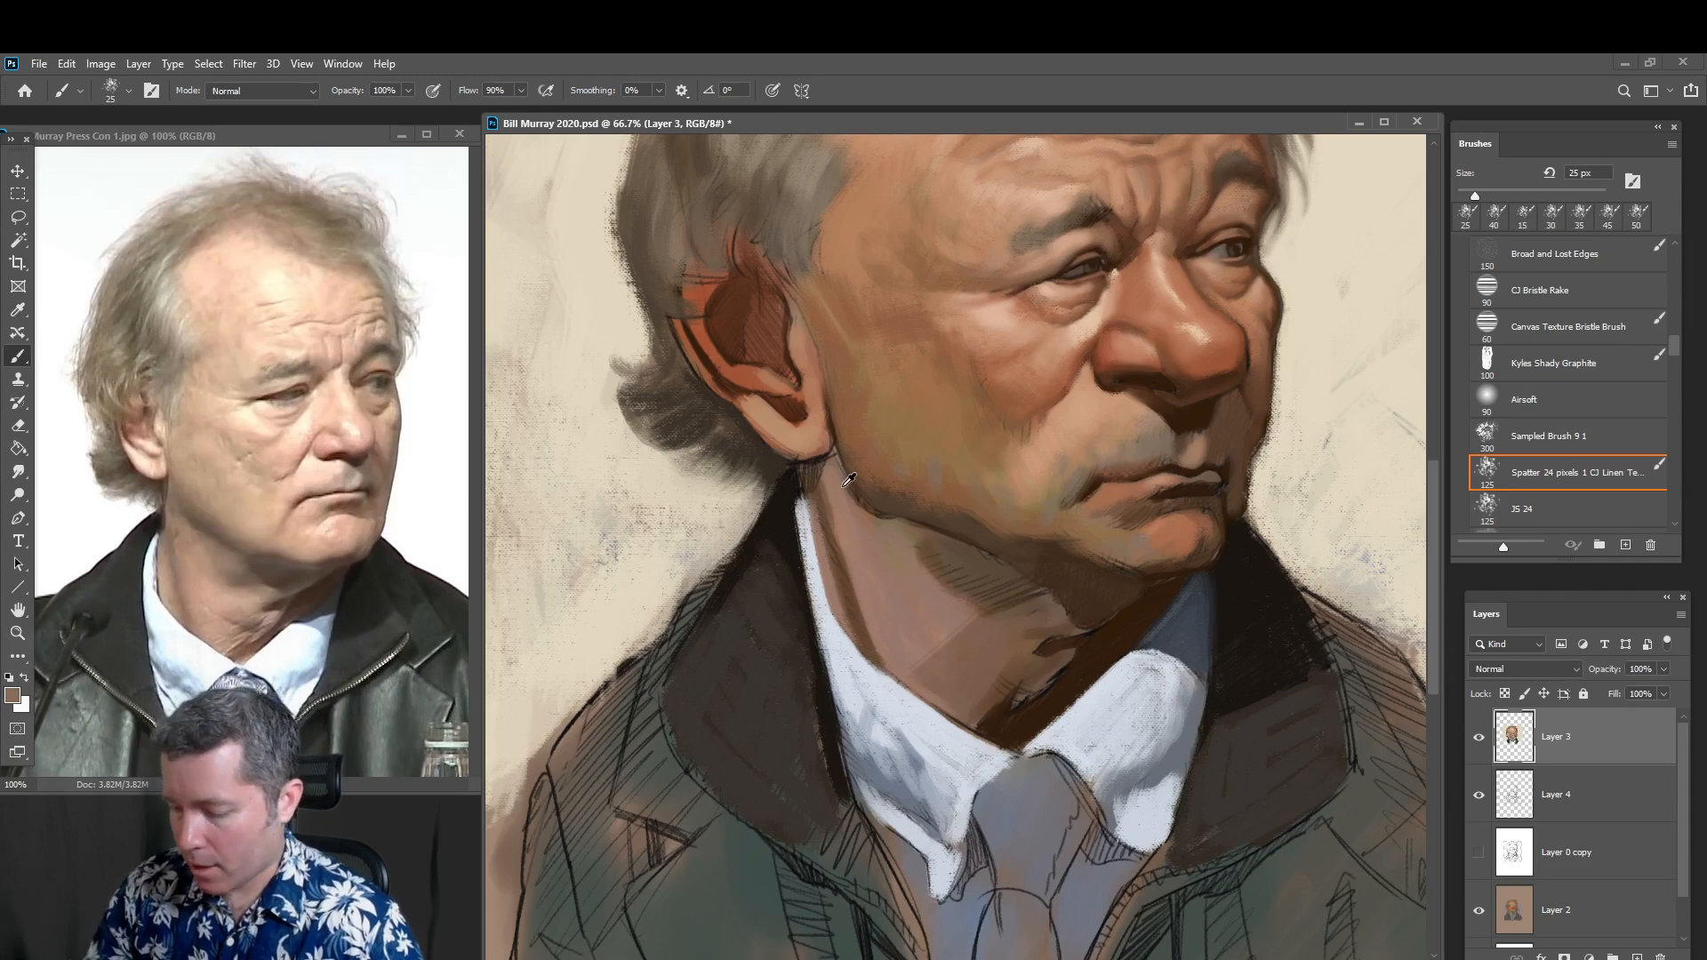
left_click(1086, 669, "alt")
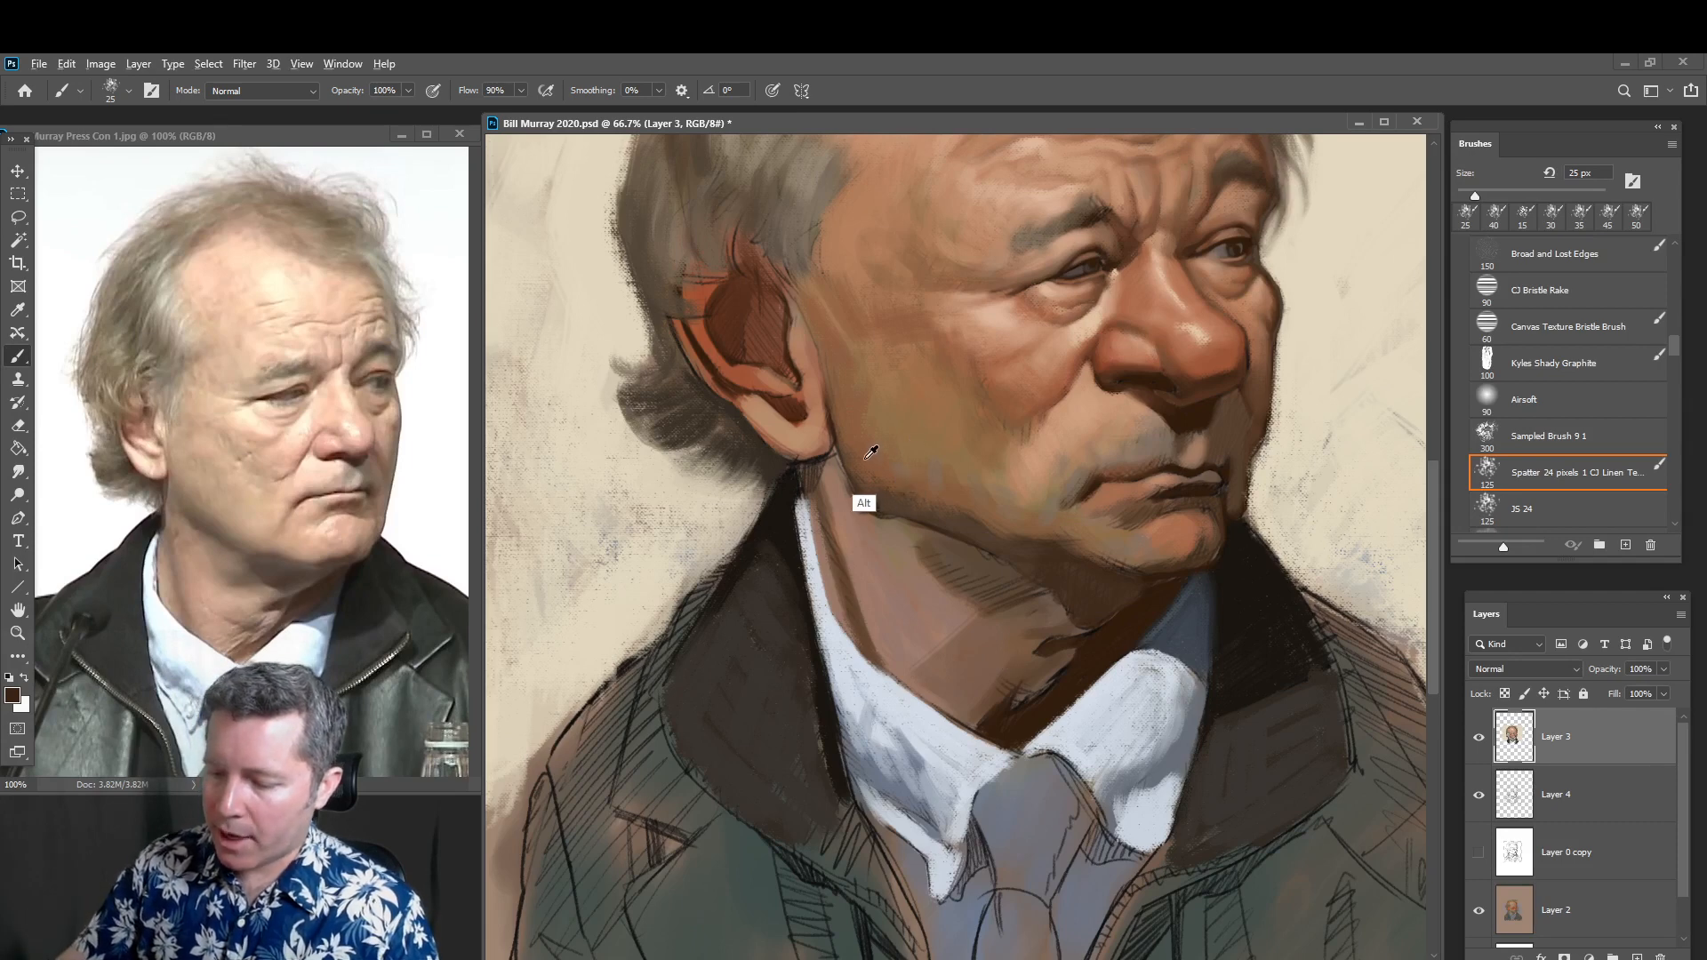
Sample the brown under the jaw, enlarge the brush to 40 px and paint the neck strip beside the near collar
left_click(865, 504, "alt")
key("bracketright")
key("bracketright")
left_click_drag(824, 500, 865, 643)
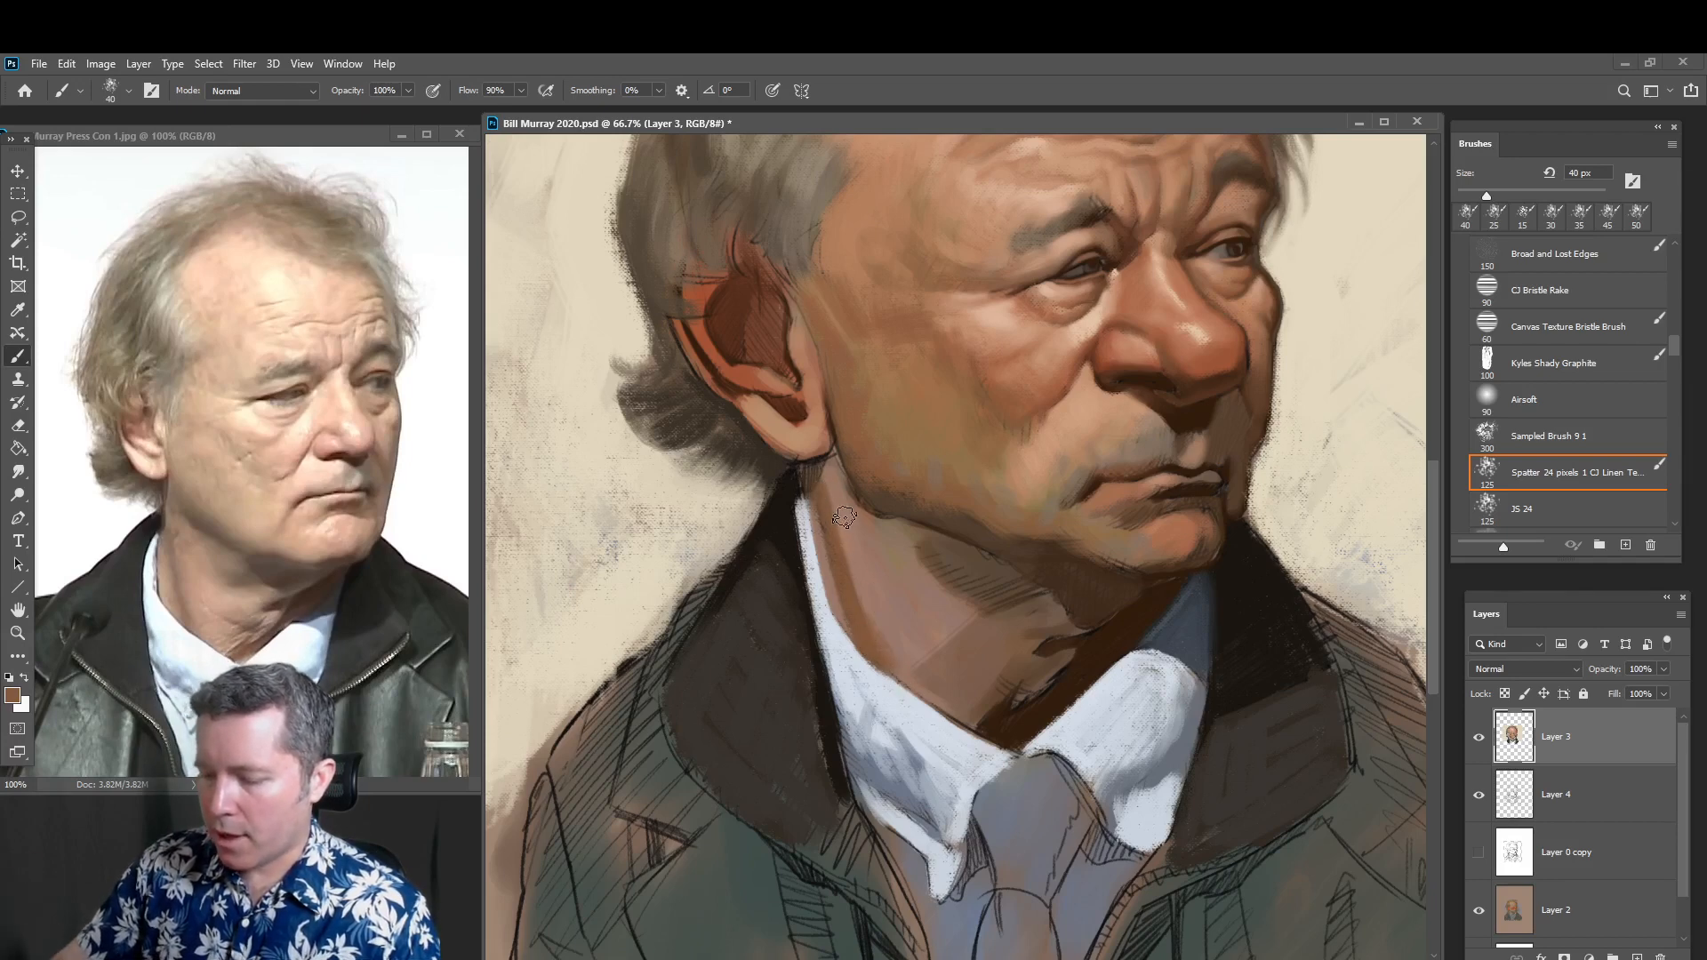
Reduce the brush to 30 px and blend the neck strip beside the near collar with sampled lighter and darker skin tones
key("bracketleft")
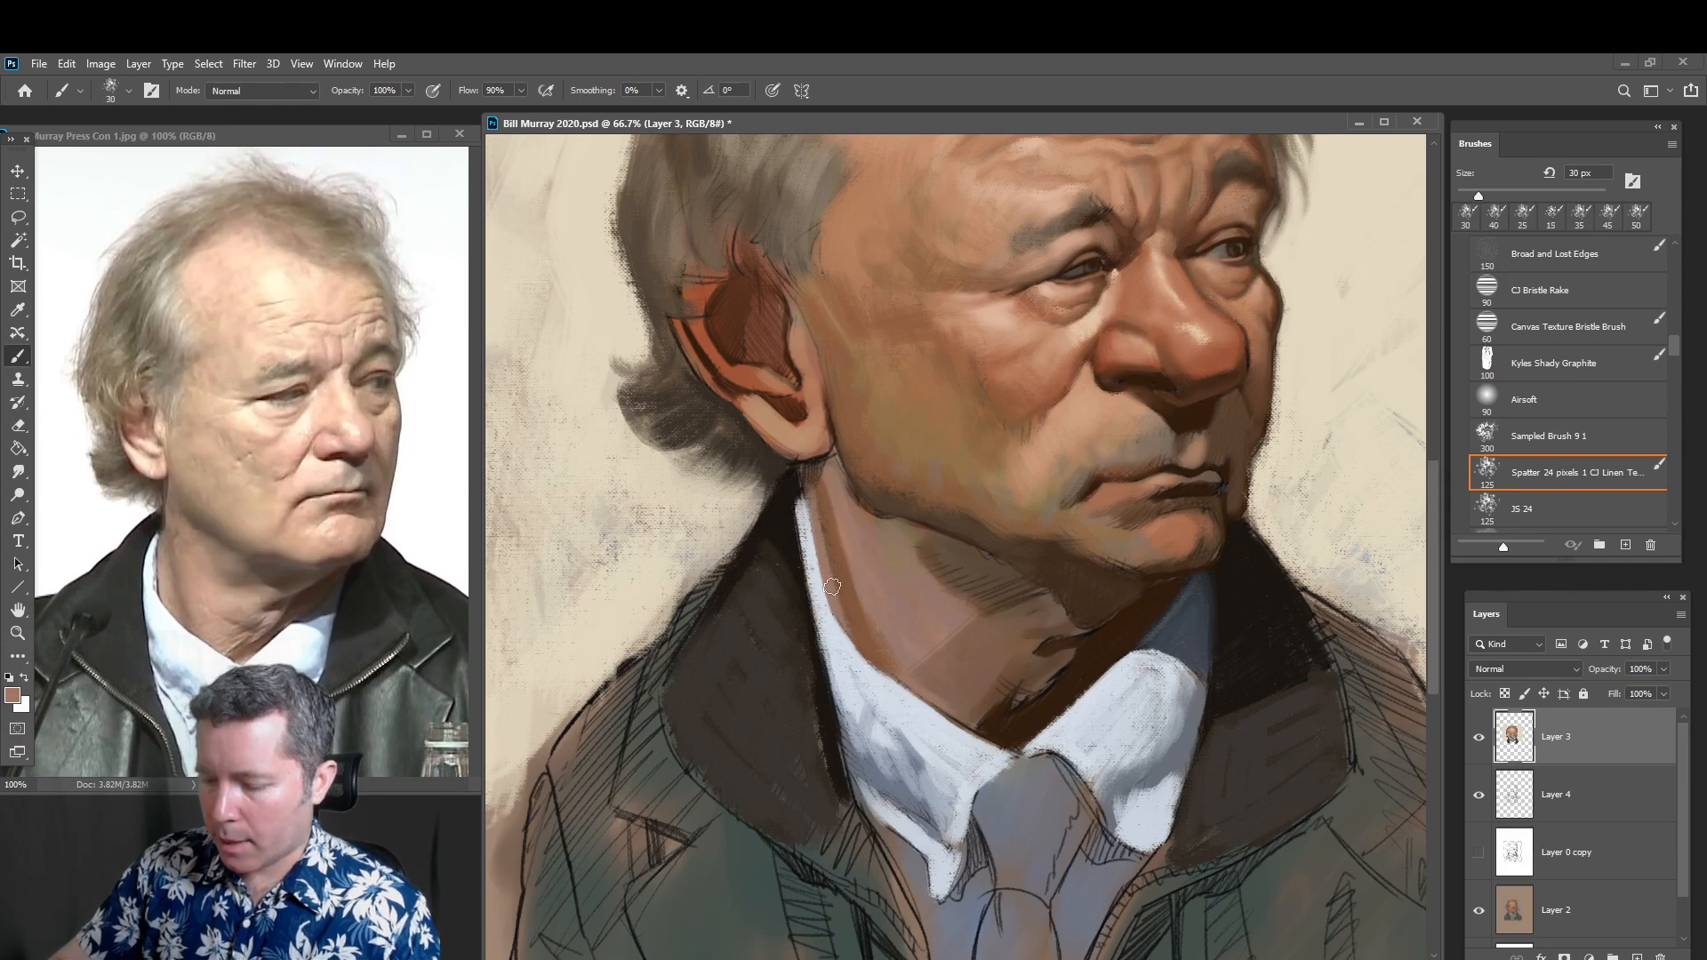
left_click(839, 496, "alt")
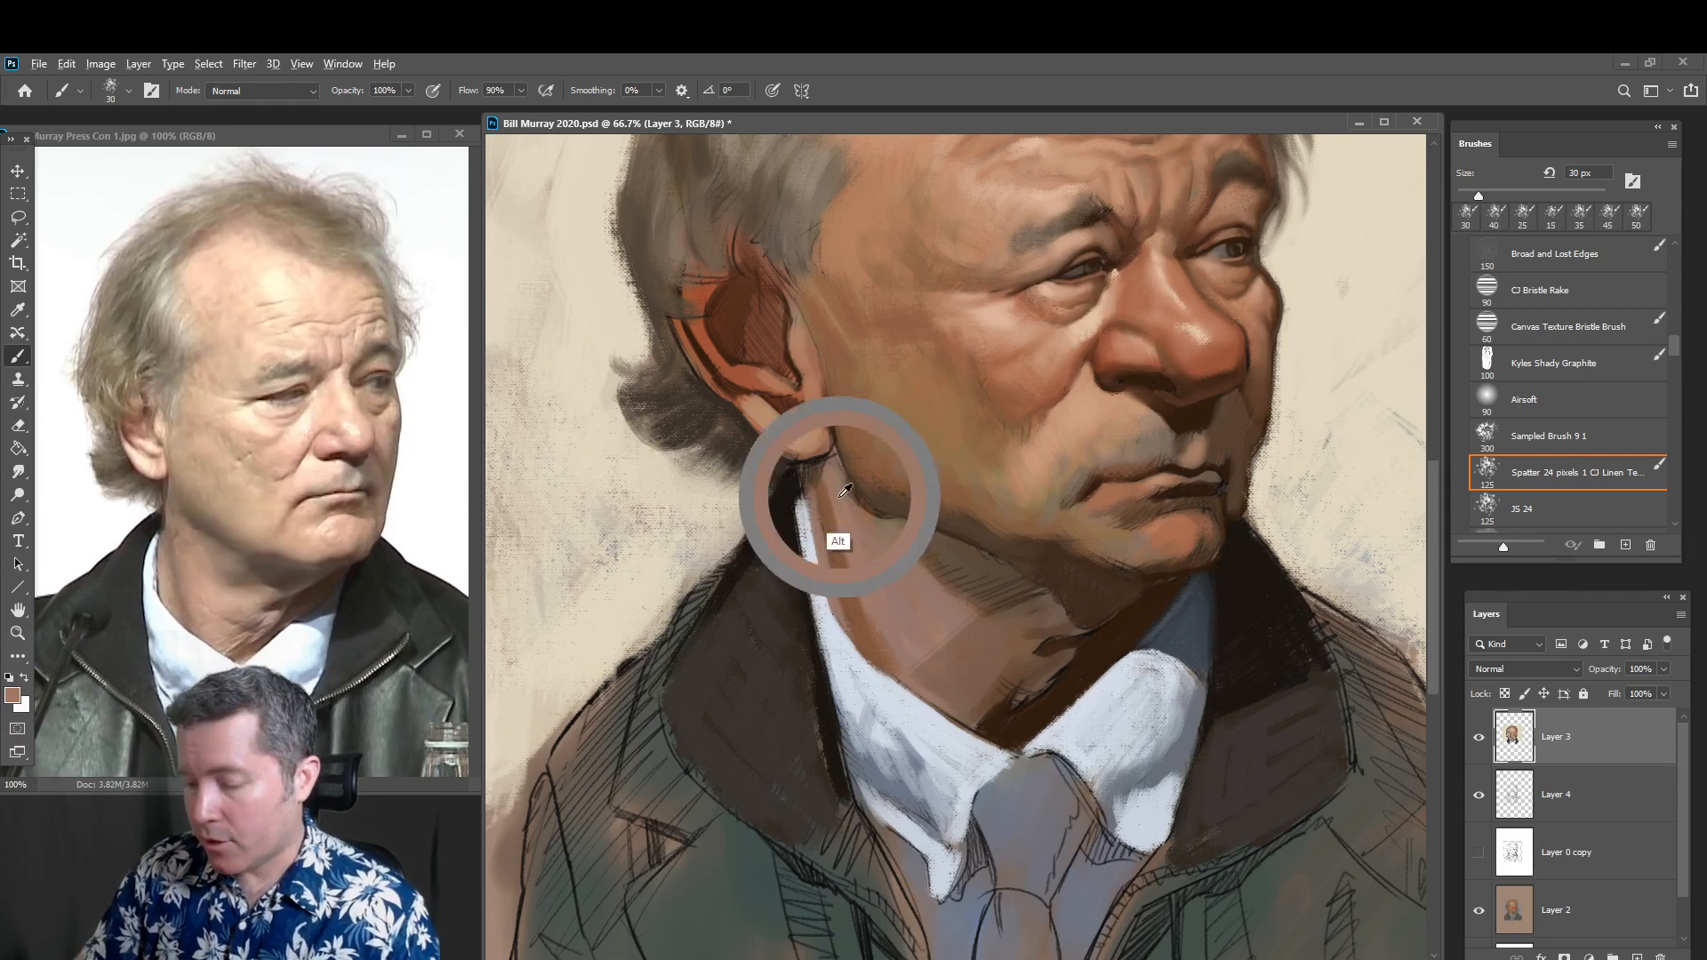
left_click_drag(839, 535, 875, 655)
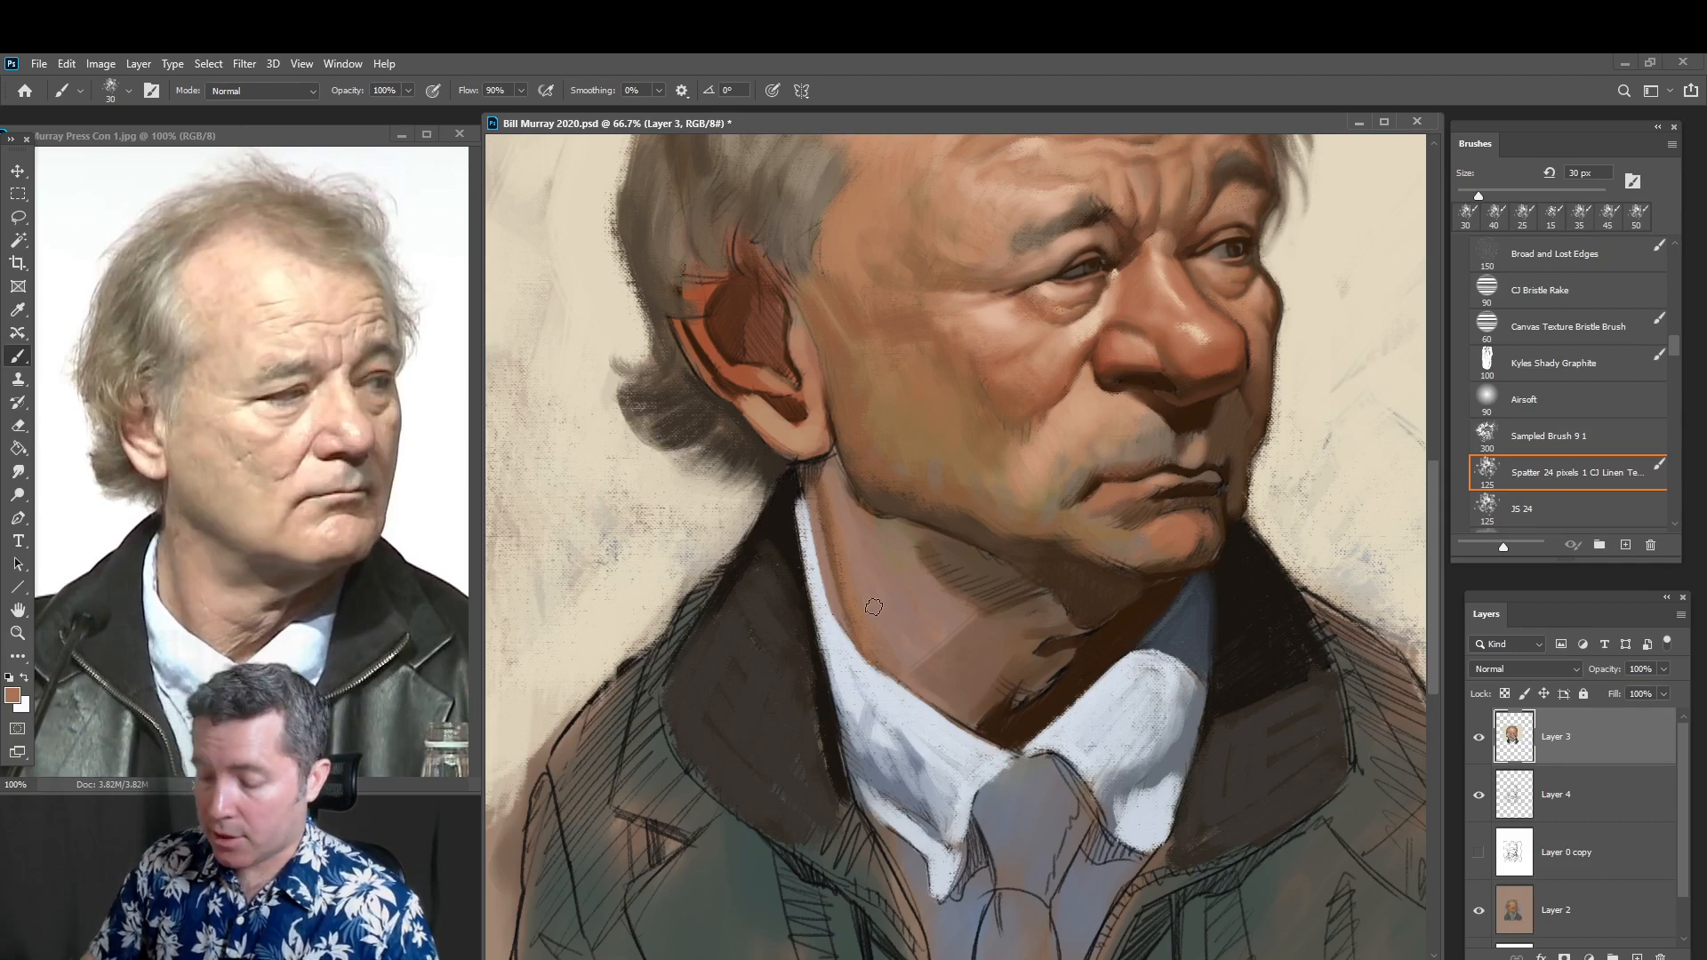
left_click(827, 532, "alt")
left_click_drag(827, 519, 852, 641)
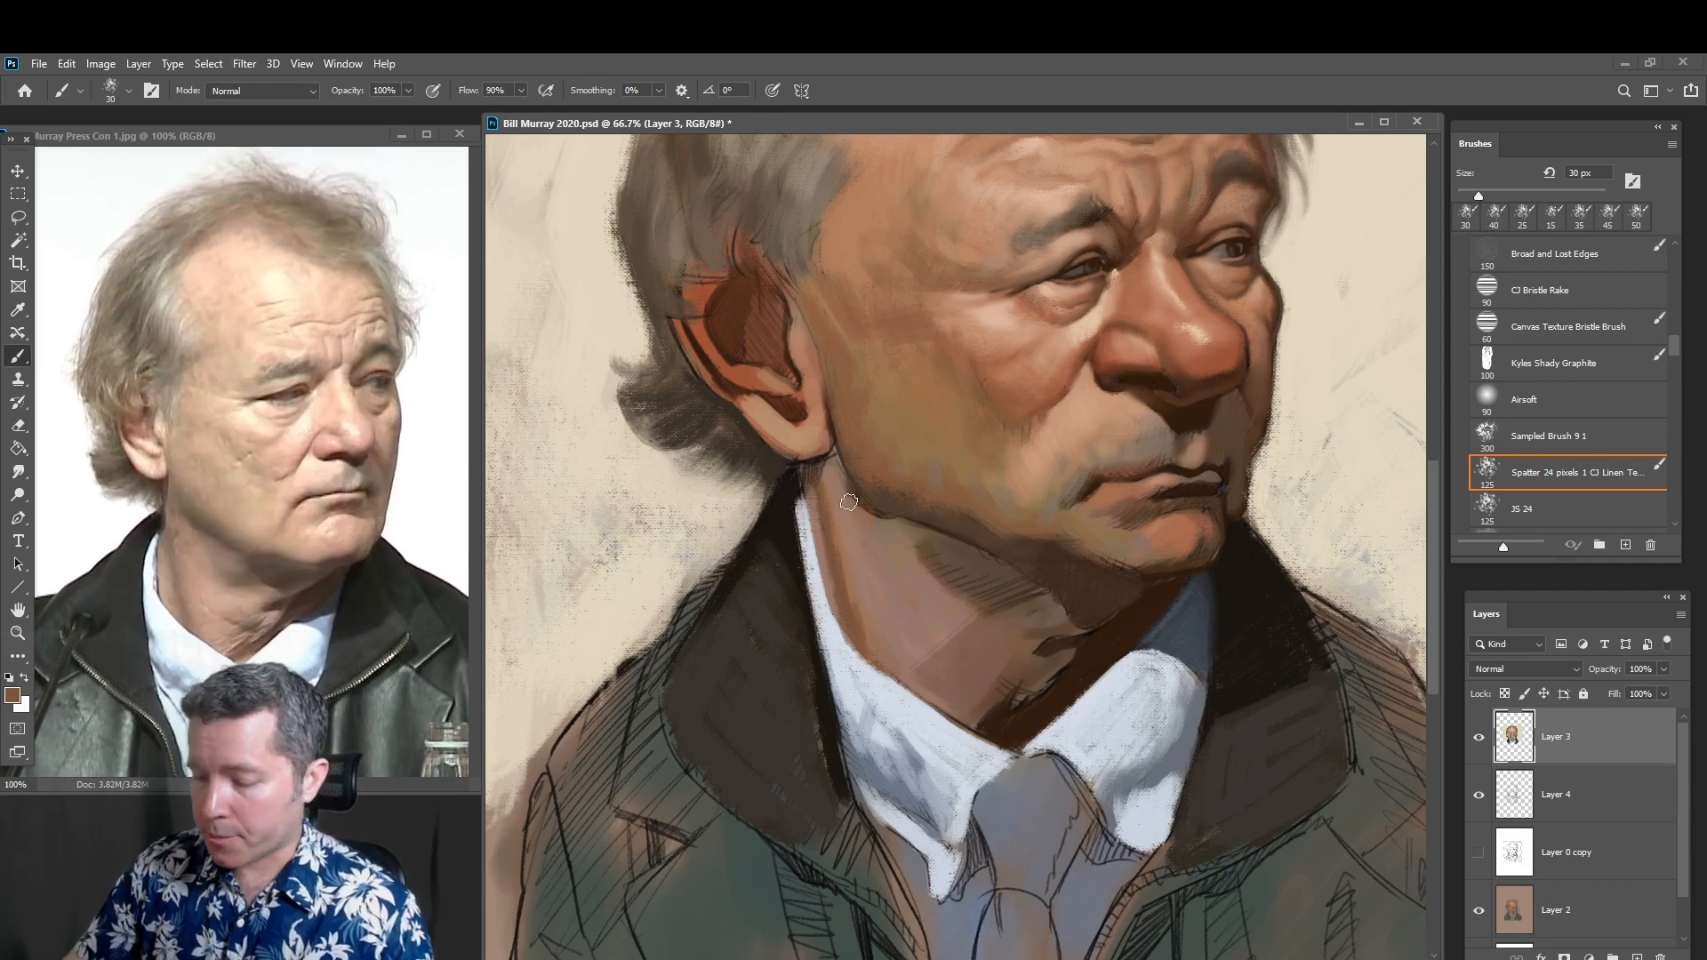
Sample the dark brown neck shadow, reduce the brush to 15 px and paint a thin dark line along the near collar below the ear
key("bracketleft")
key("bracketleft")
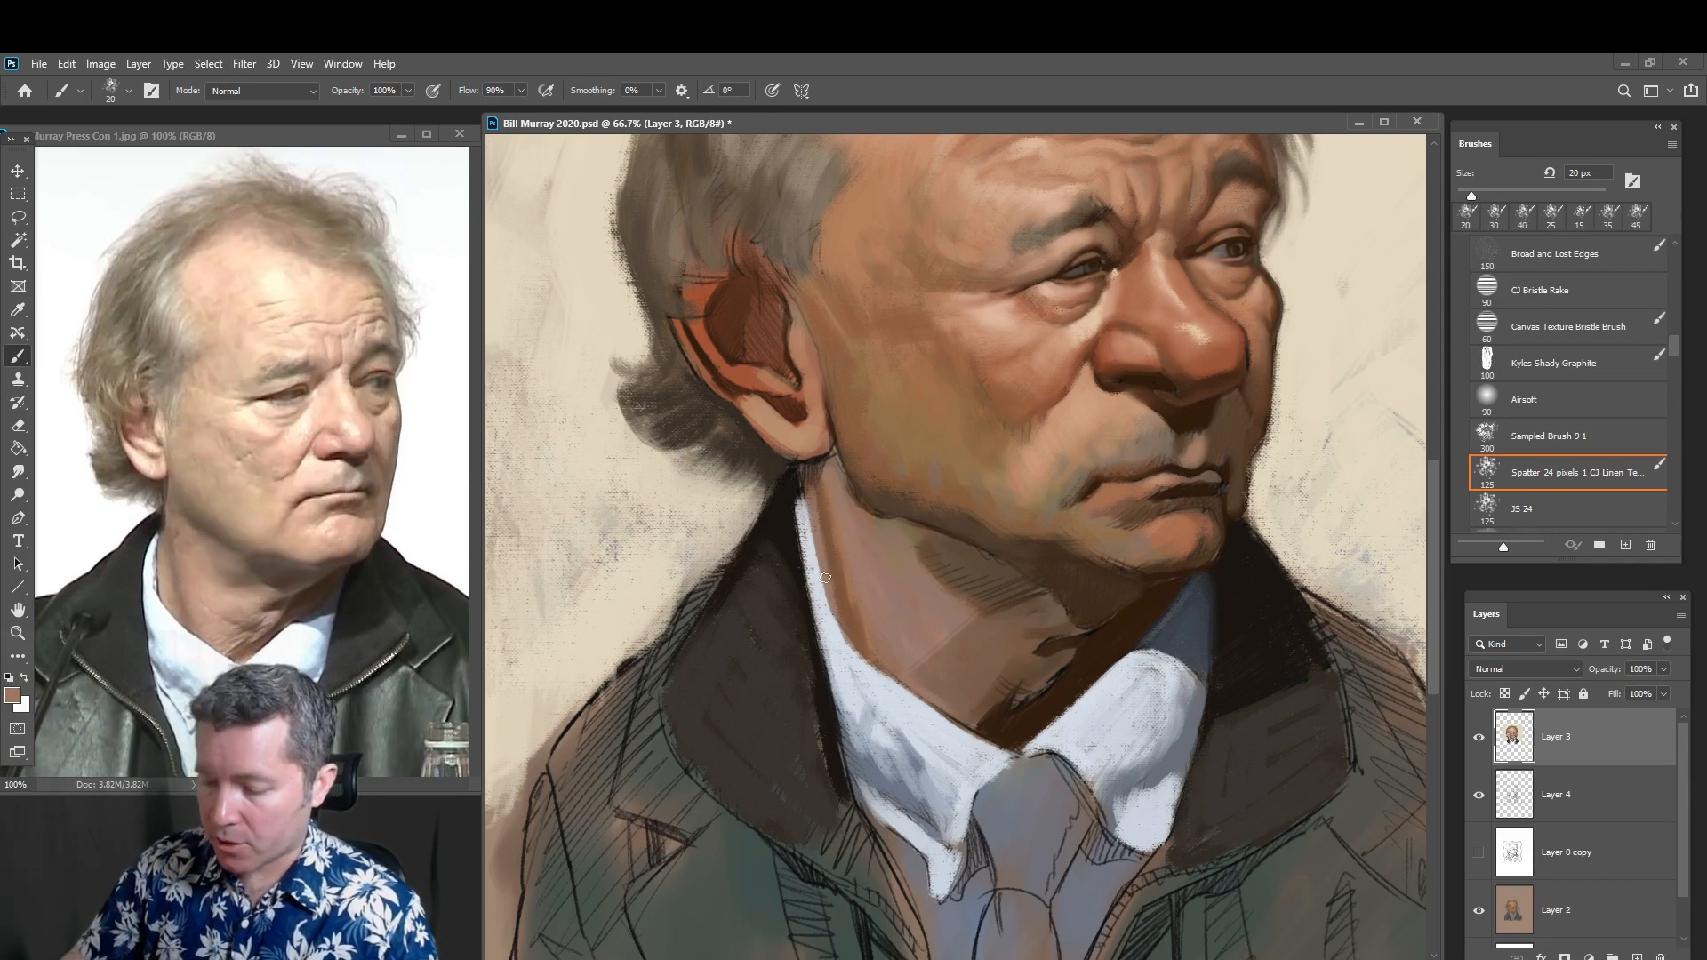
left_click(1018, 760, "alt")
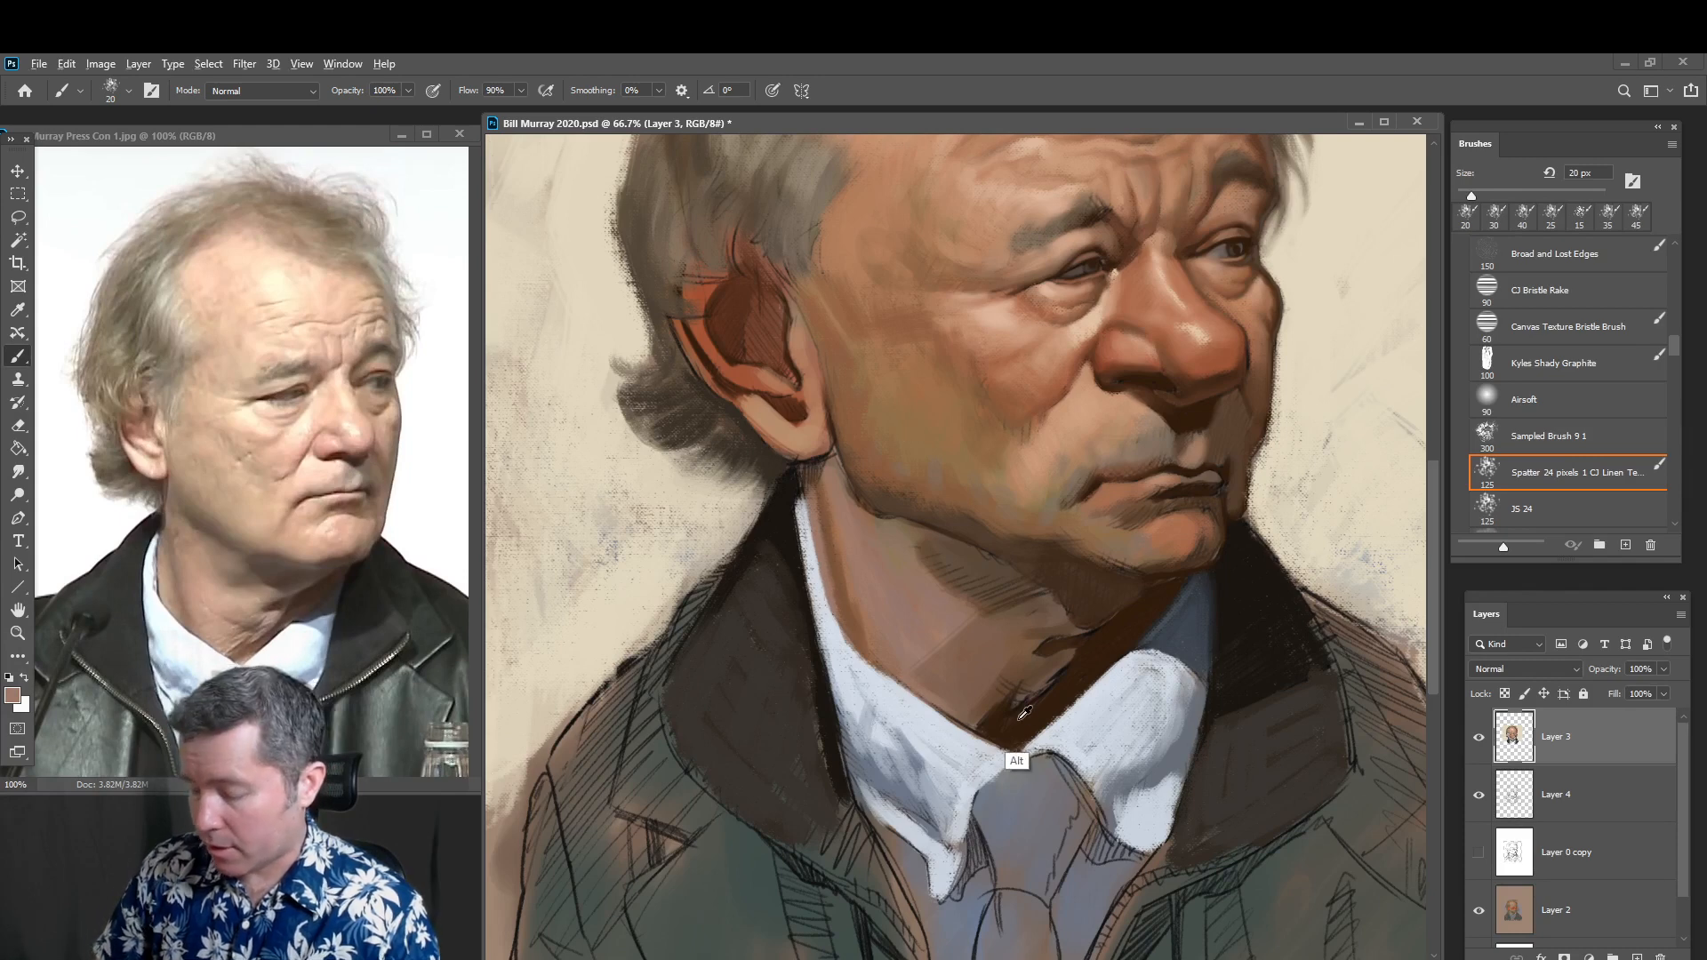
key("bracketleft")
mouse_move(802, 500)
left_mouse_down()
mouse_move(840, 633)
mouse_move(869, 662)
left_mouse_up()
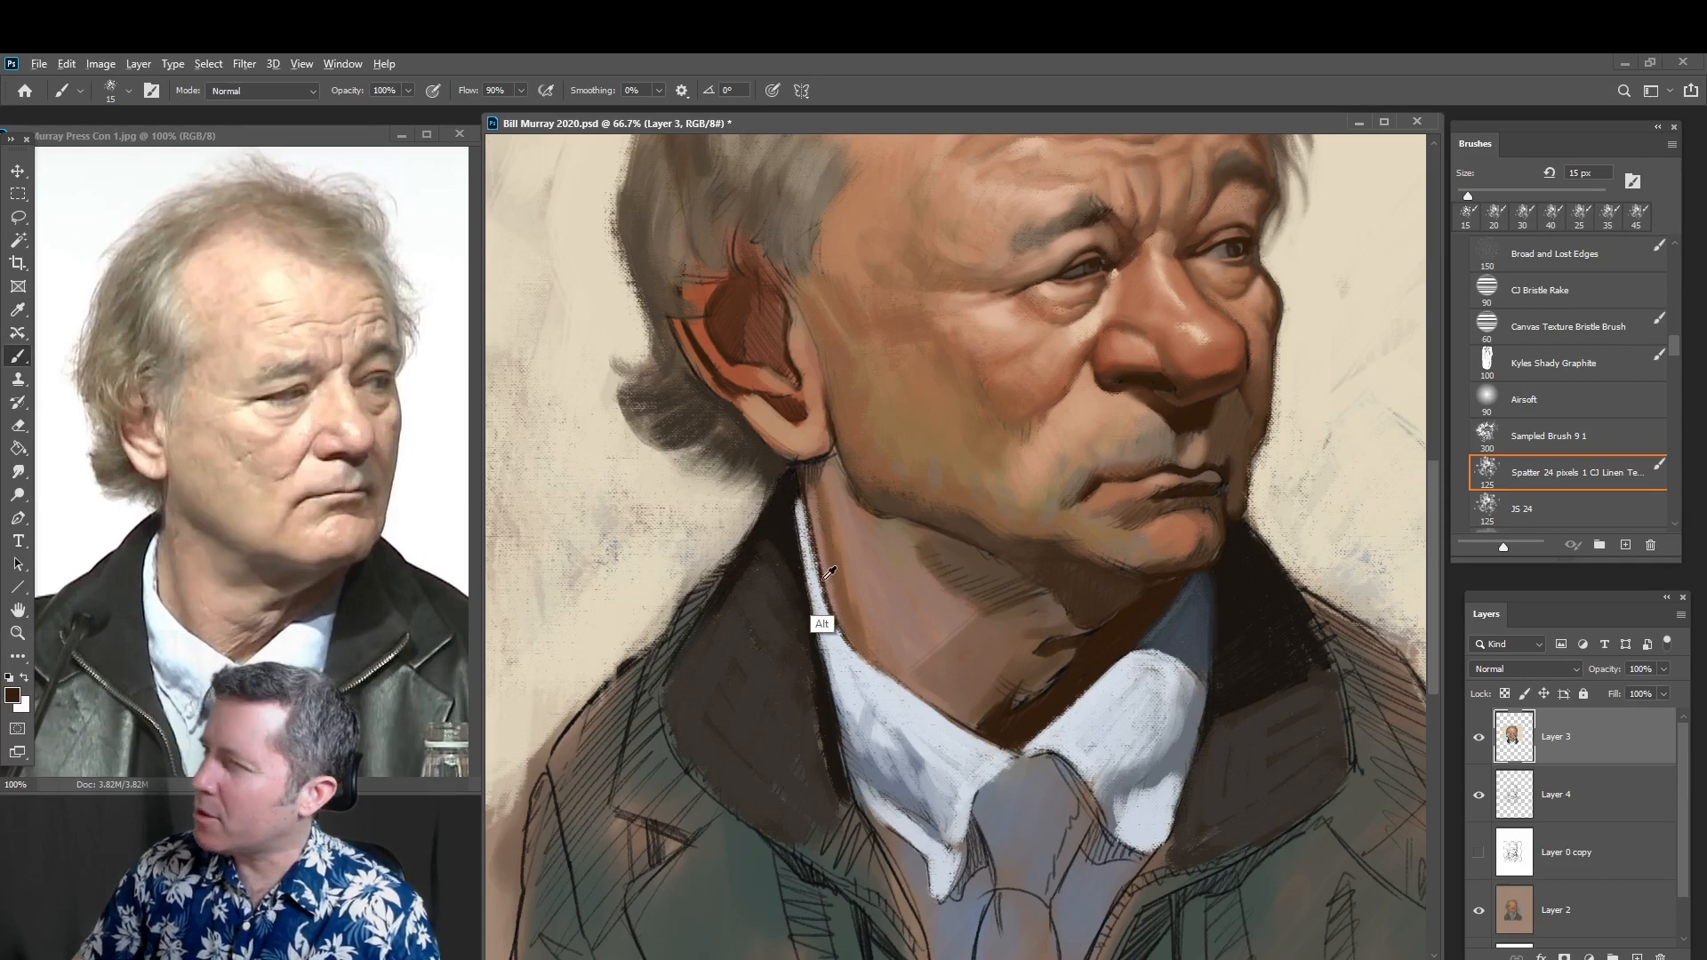
Sample the pale collar tone and clean up the near shirt collar's edge along the neck and around the tie knot
left_click(809, 555, "alt")
mouse_move(813, 559)
left_mouse_down()
mouse_move(828, 619)
mouse_move(878, 673)
left_mouse_up()
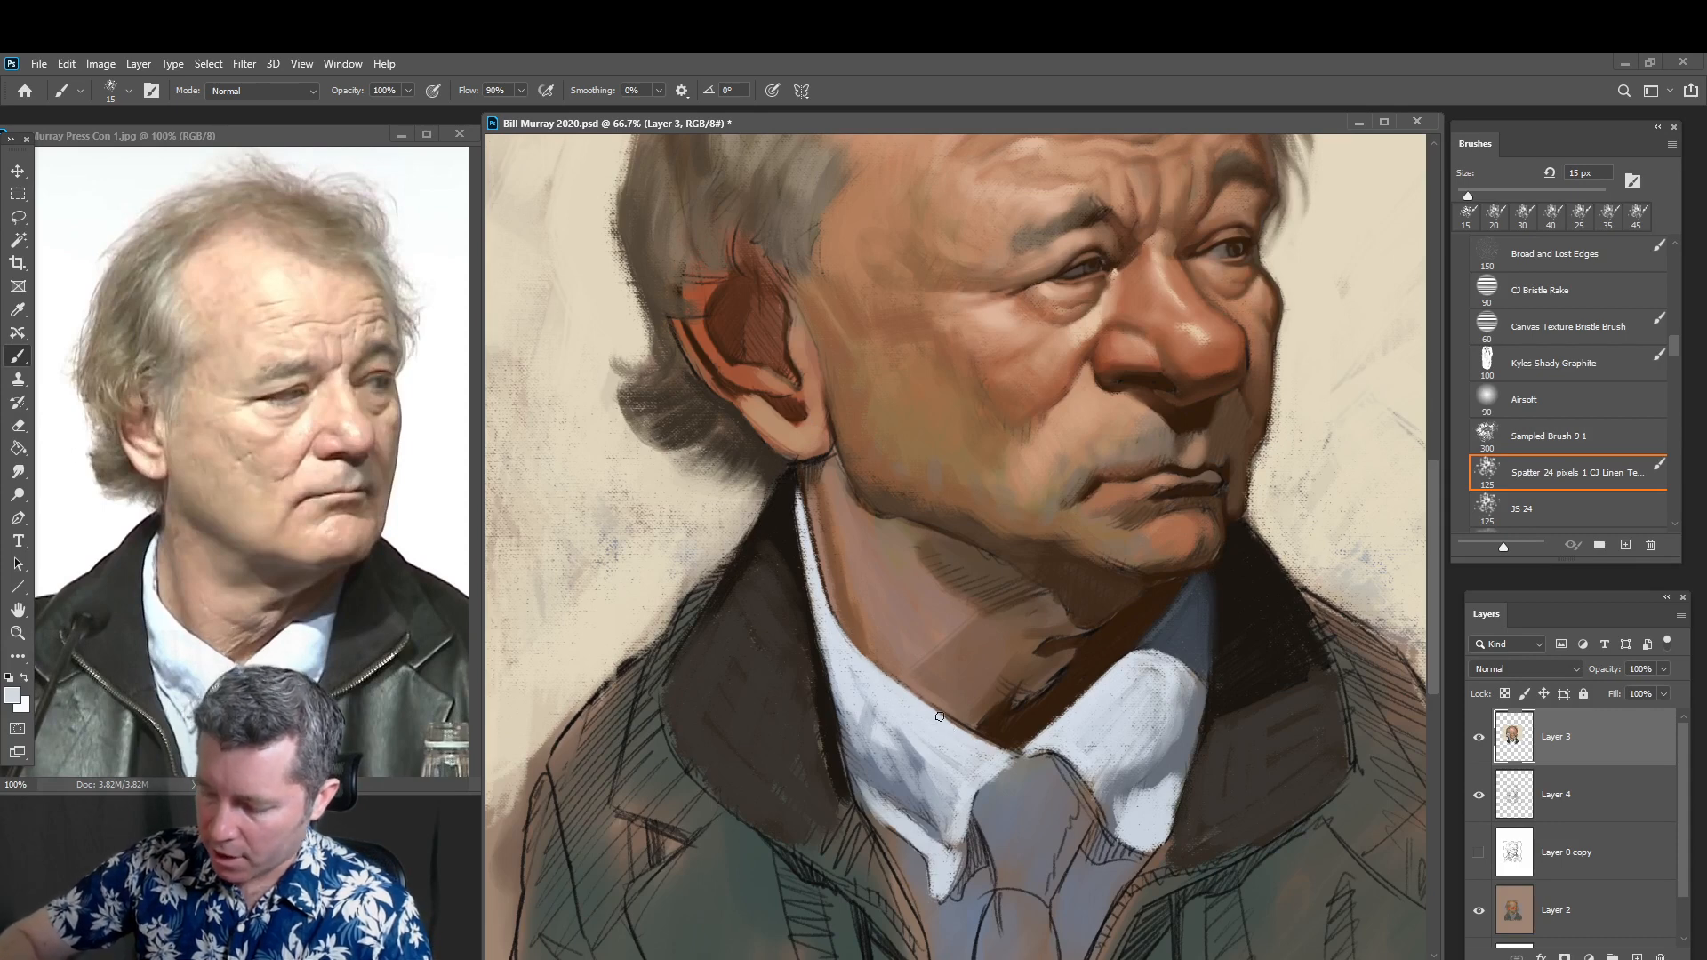
left_click_drag(940, 716, 1009, 753)
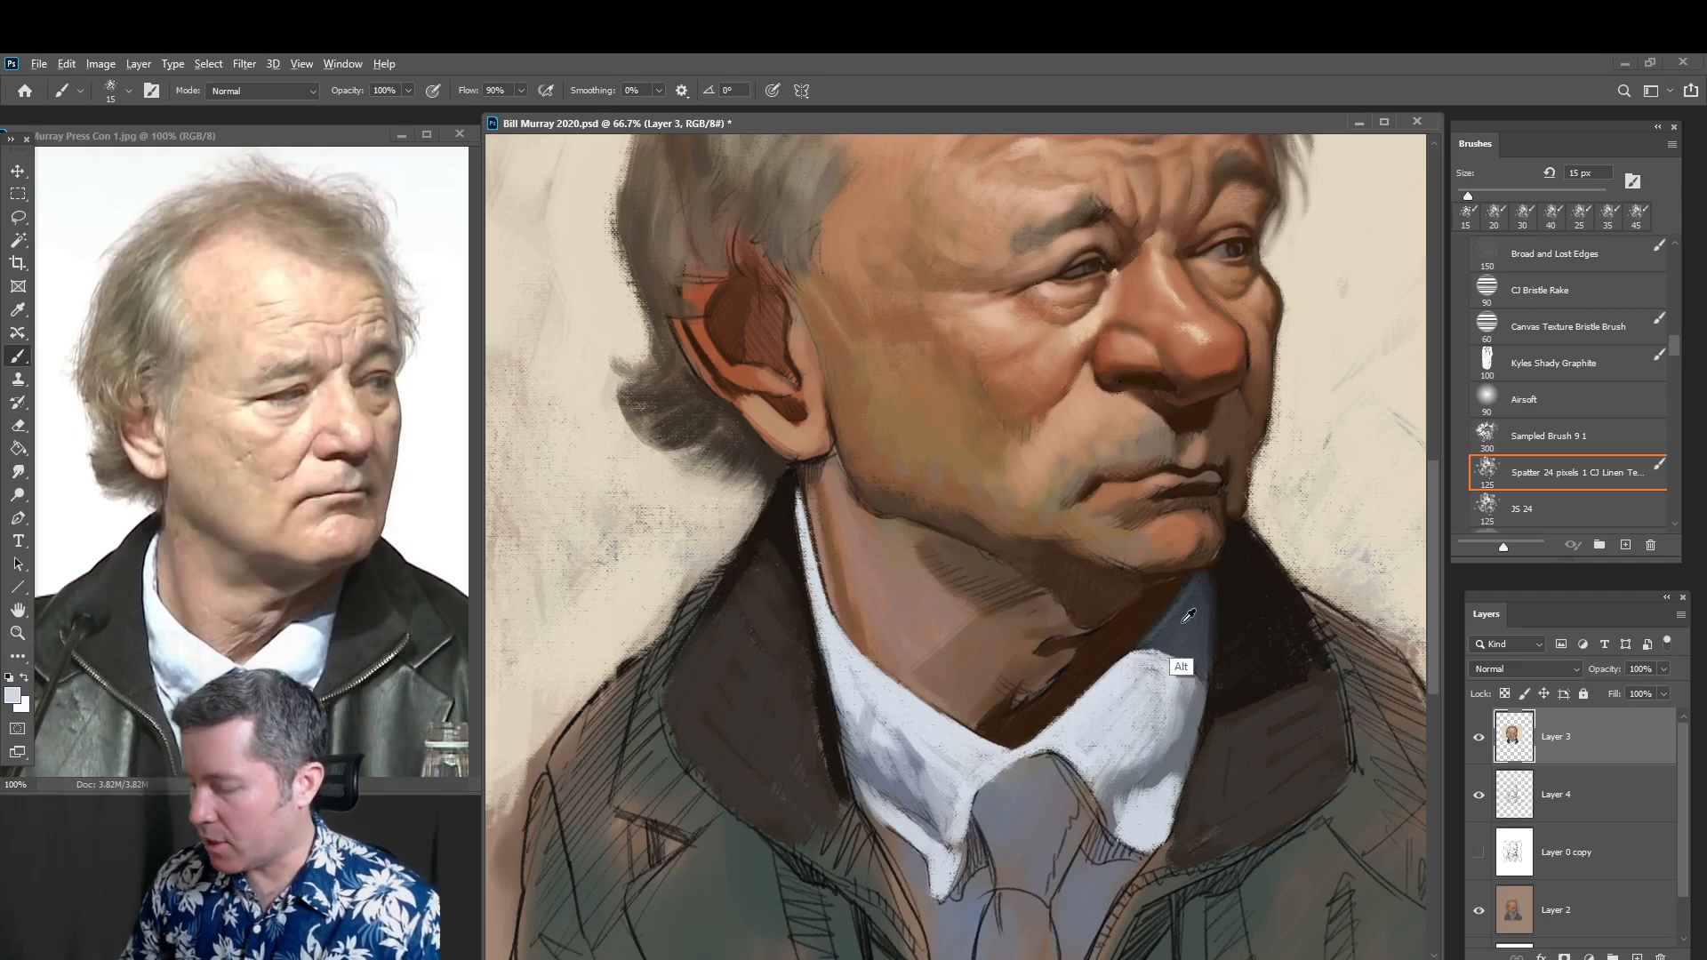
left_click_drag(991, 772, 1034, 759)
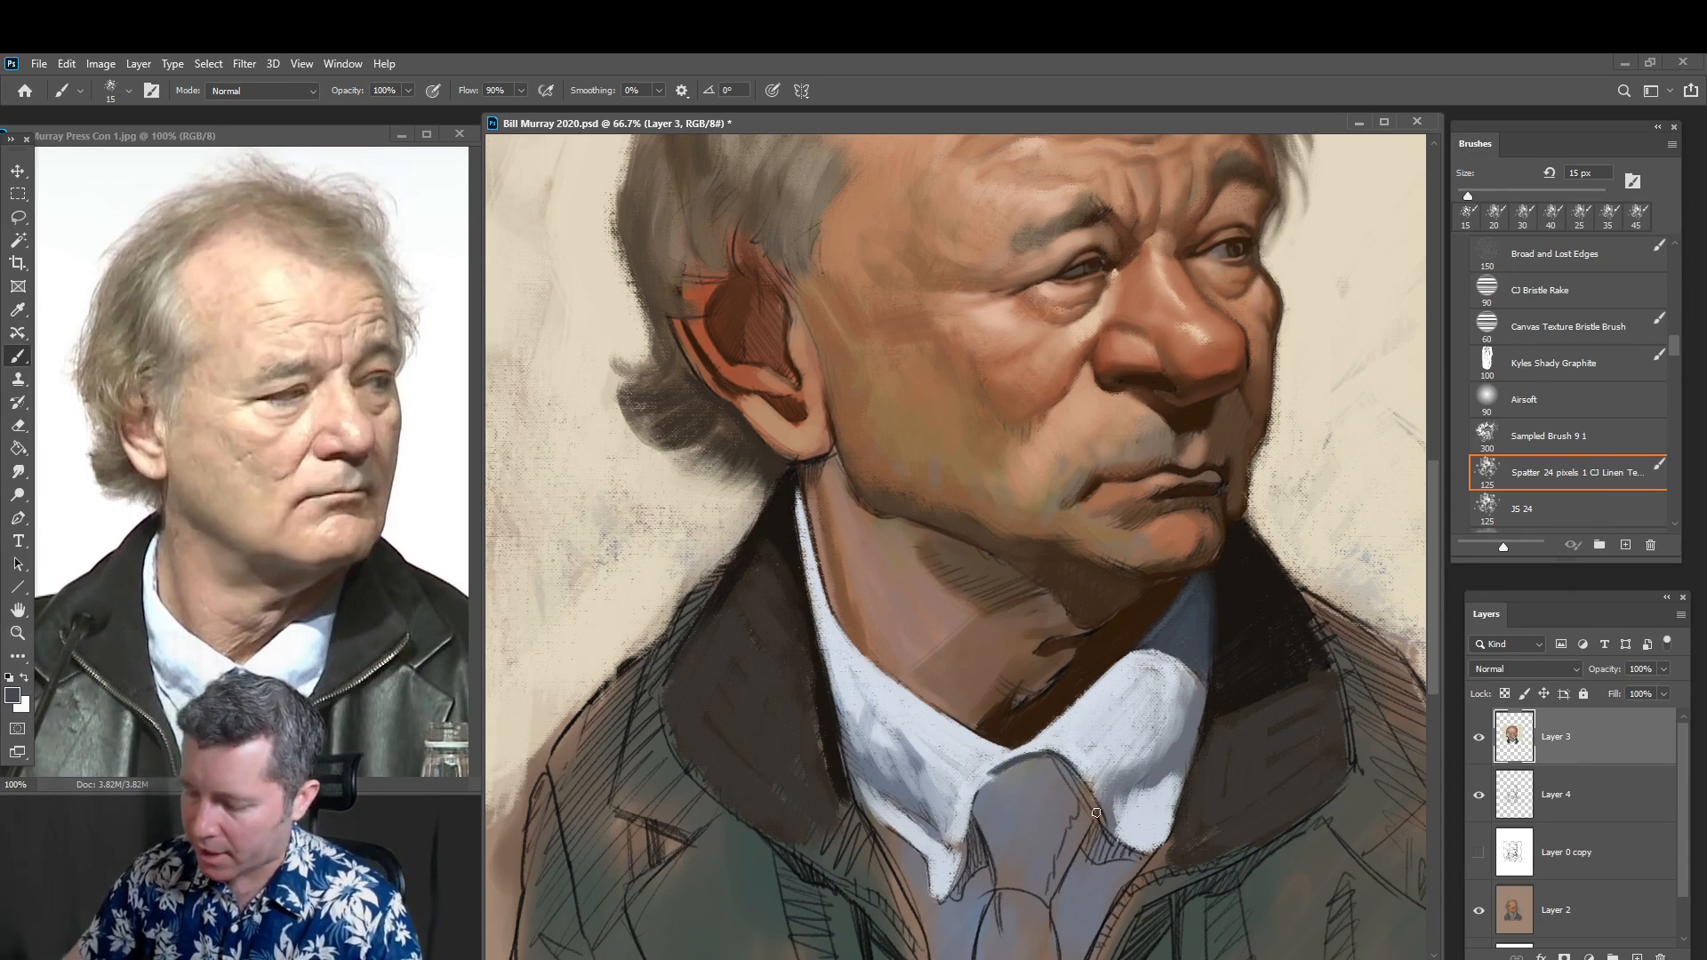
Enlarge the brush to 40 px, sample the brown under the chin and paint over the rough dark marks on the front of the neck
left_click(1205, 587, "alt")
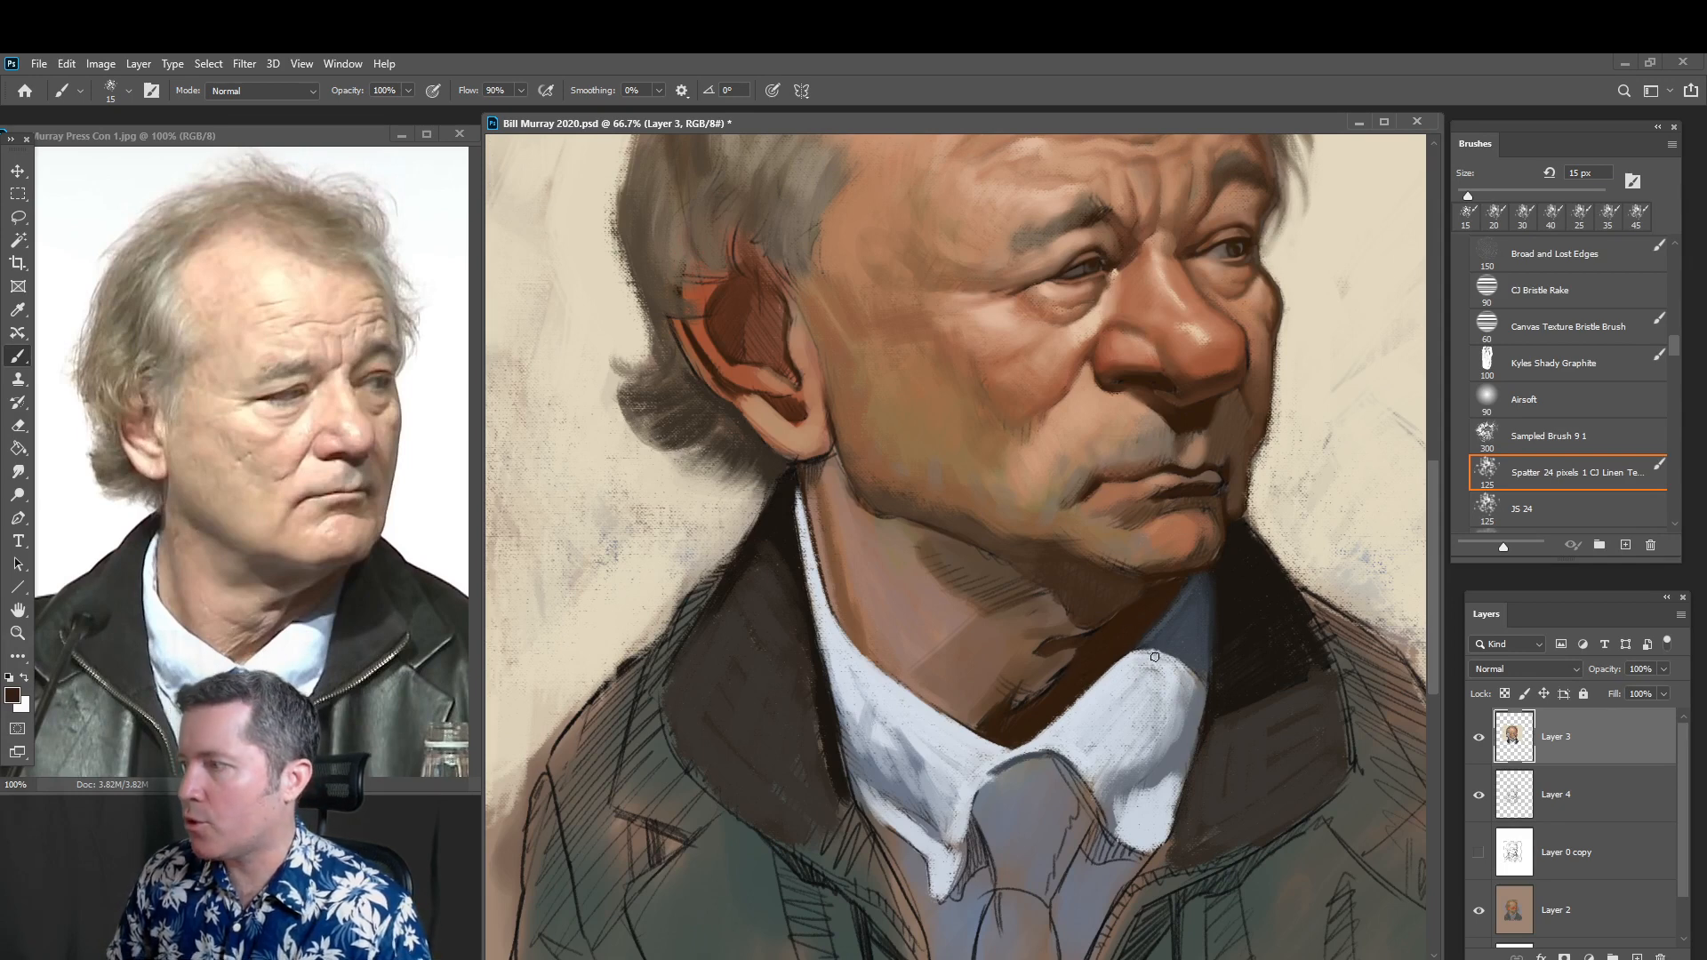
key("bracketright")
key("bracketright")
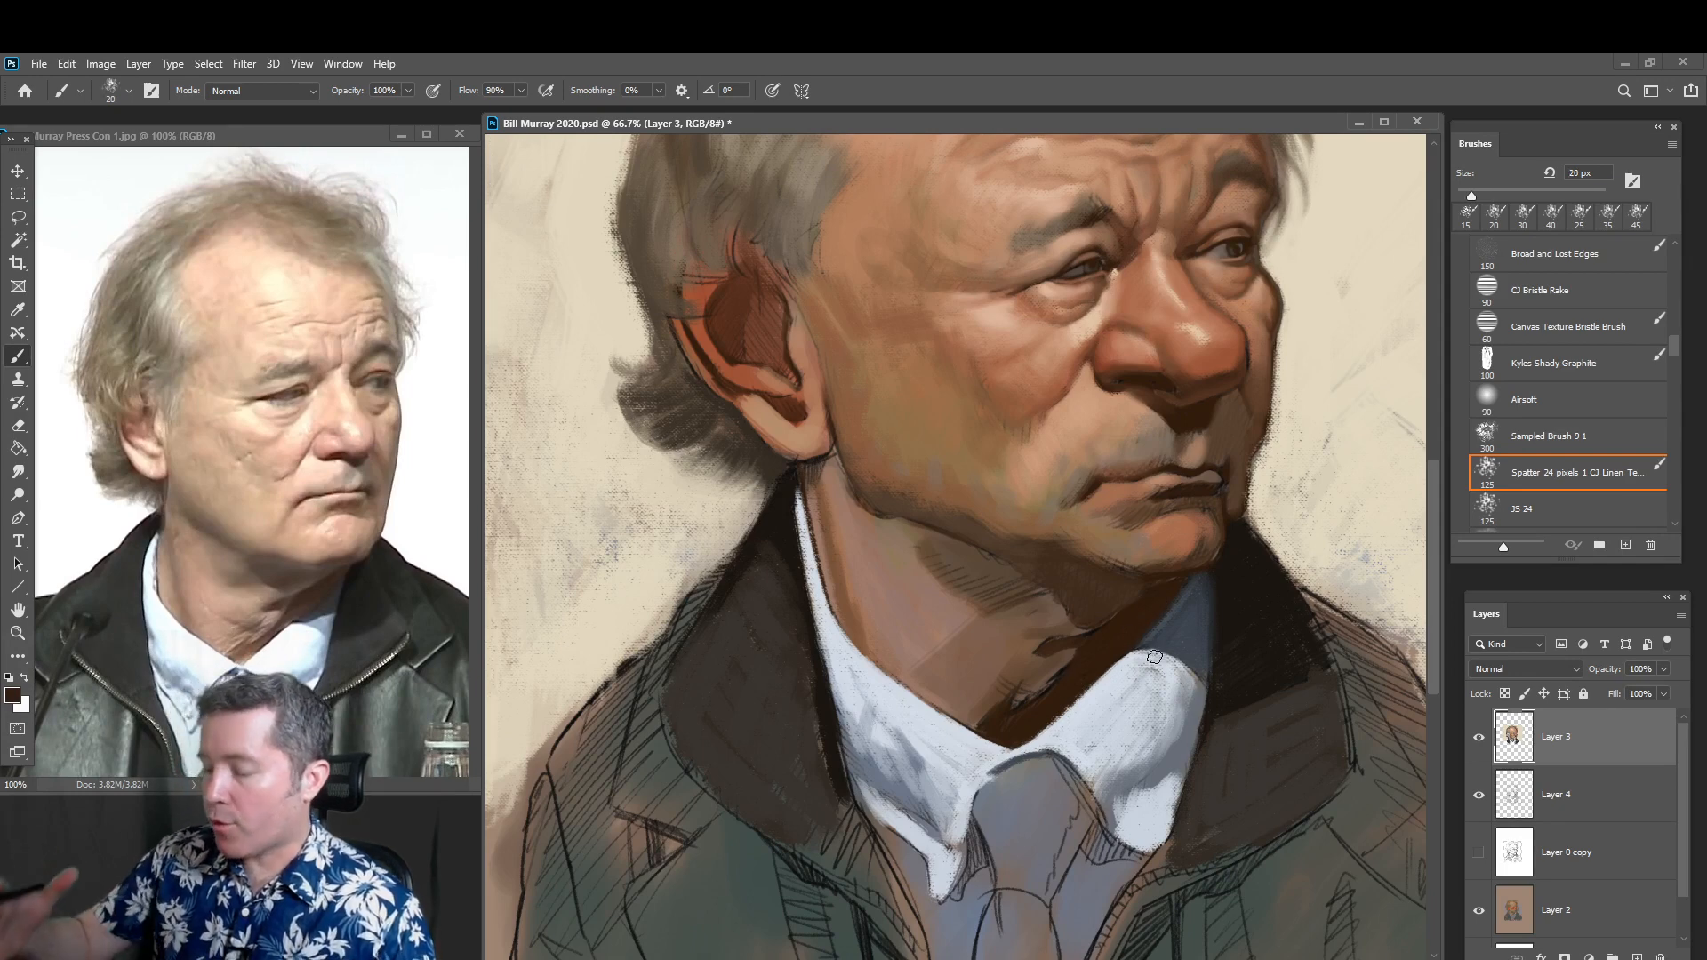
key("bracketright")
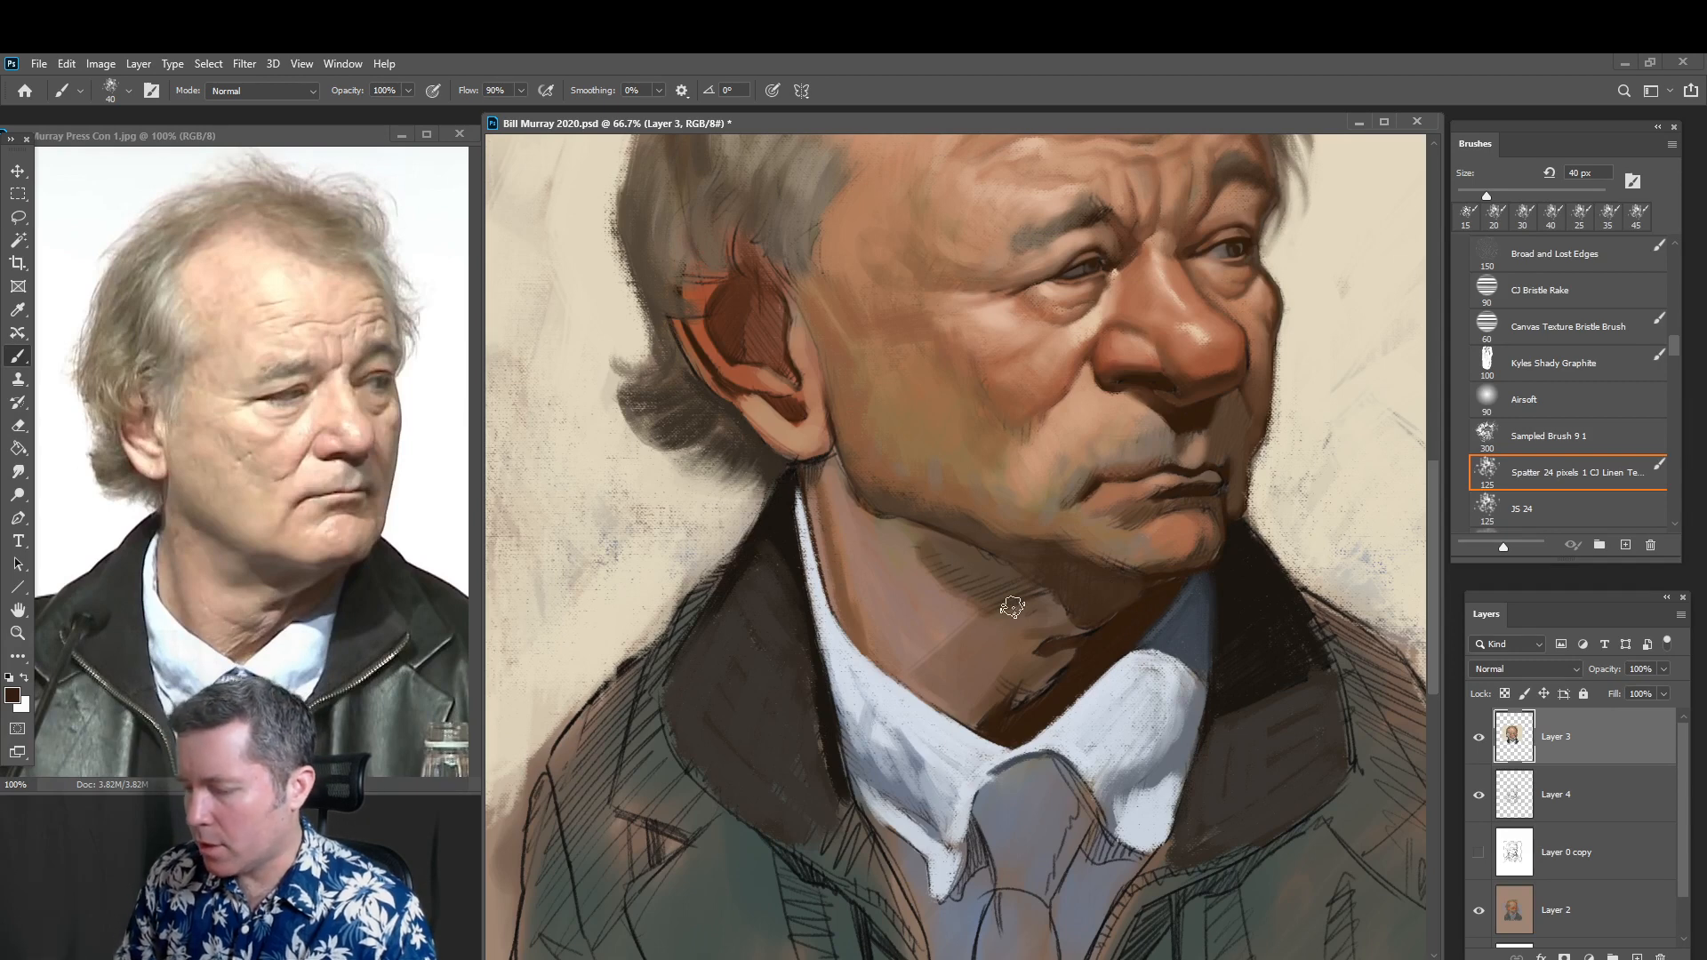
left_click(1128, 586, "alt")
mouse_move(1125, 589)
left_mouse_down()
mouse_move(1112, 637)
mouse_move(1027, 648)
left_mouse_up()
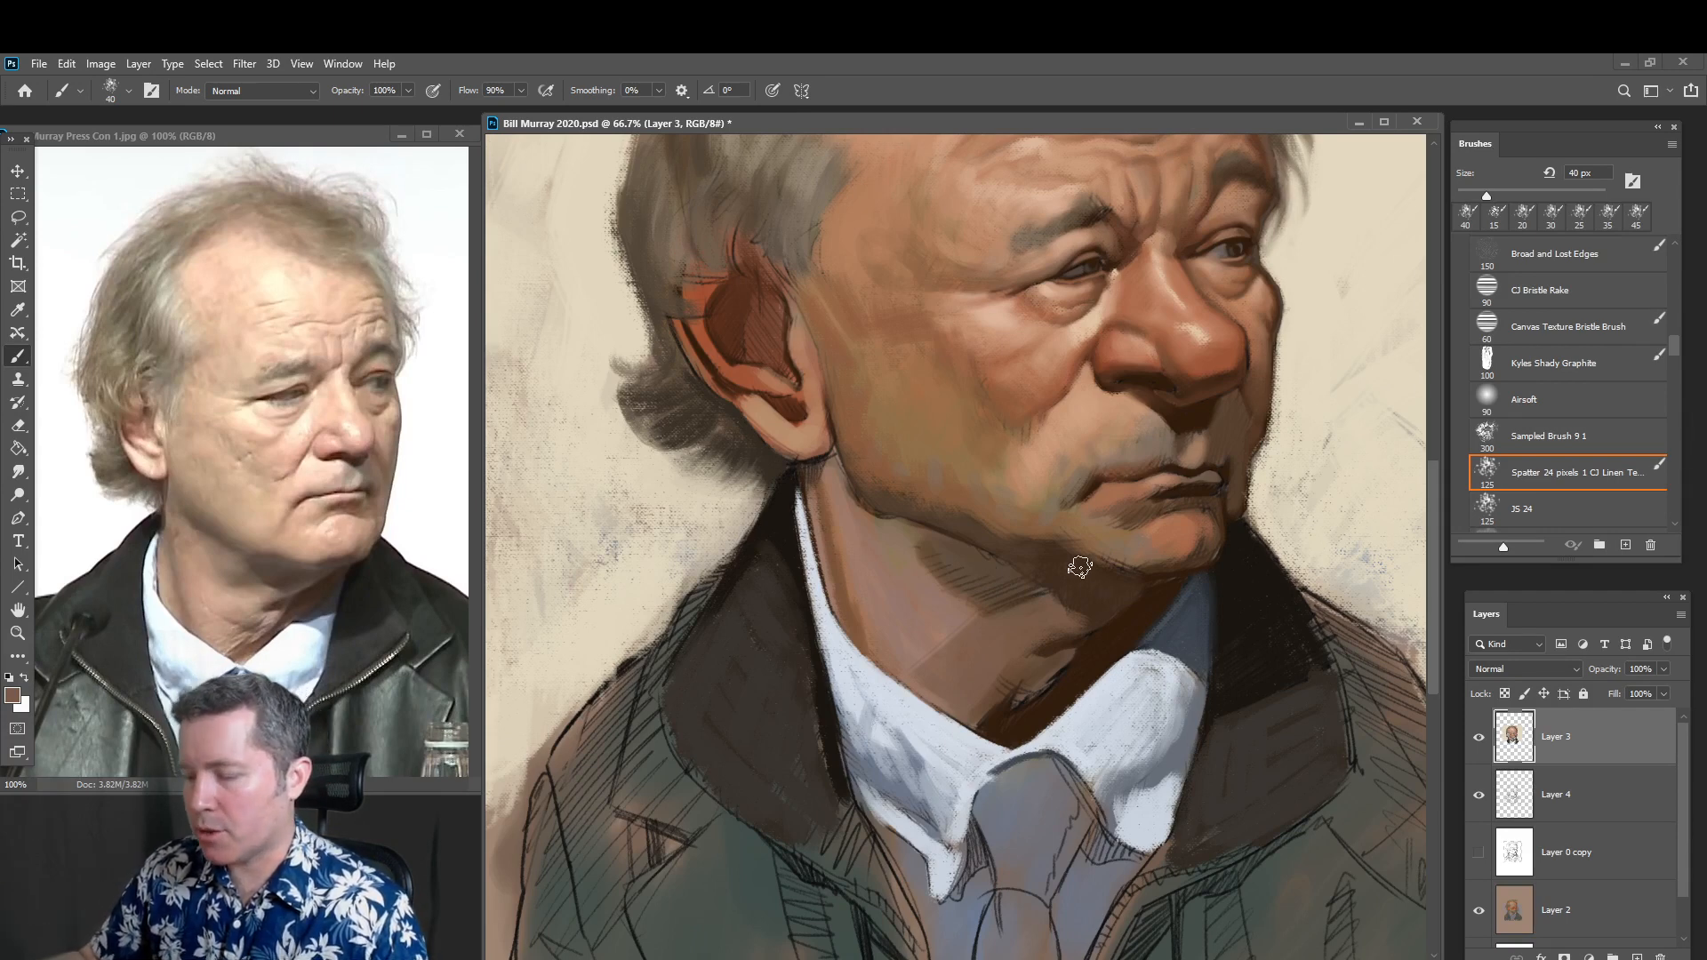
Sample lighter and warmer skin tones from the face and neck and paint the neck beside the near shirt collar
left_click(1071, 461, "alt")
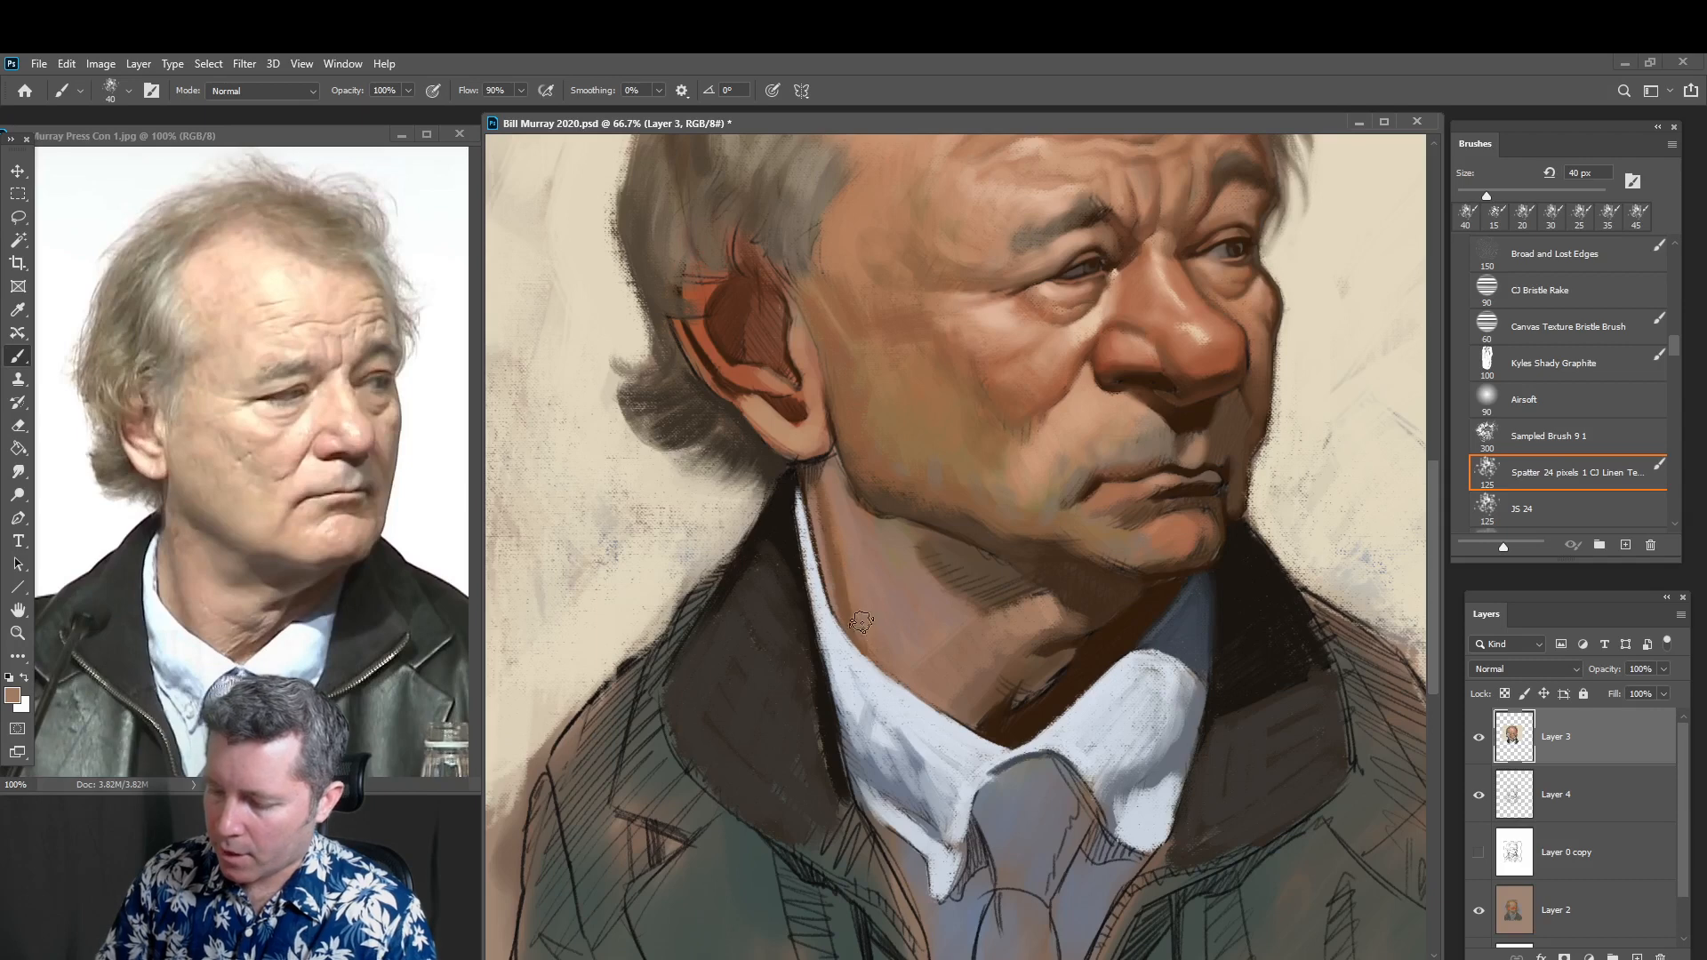
left_click(875, 494, "alt")
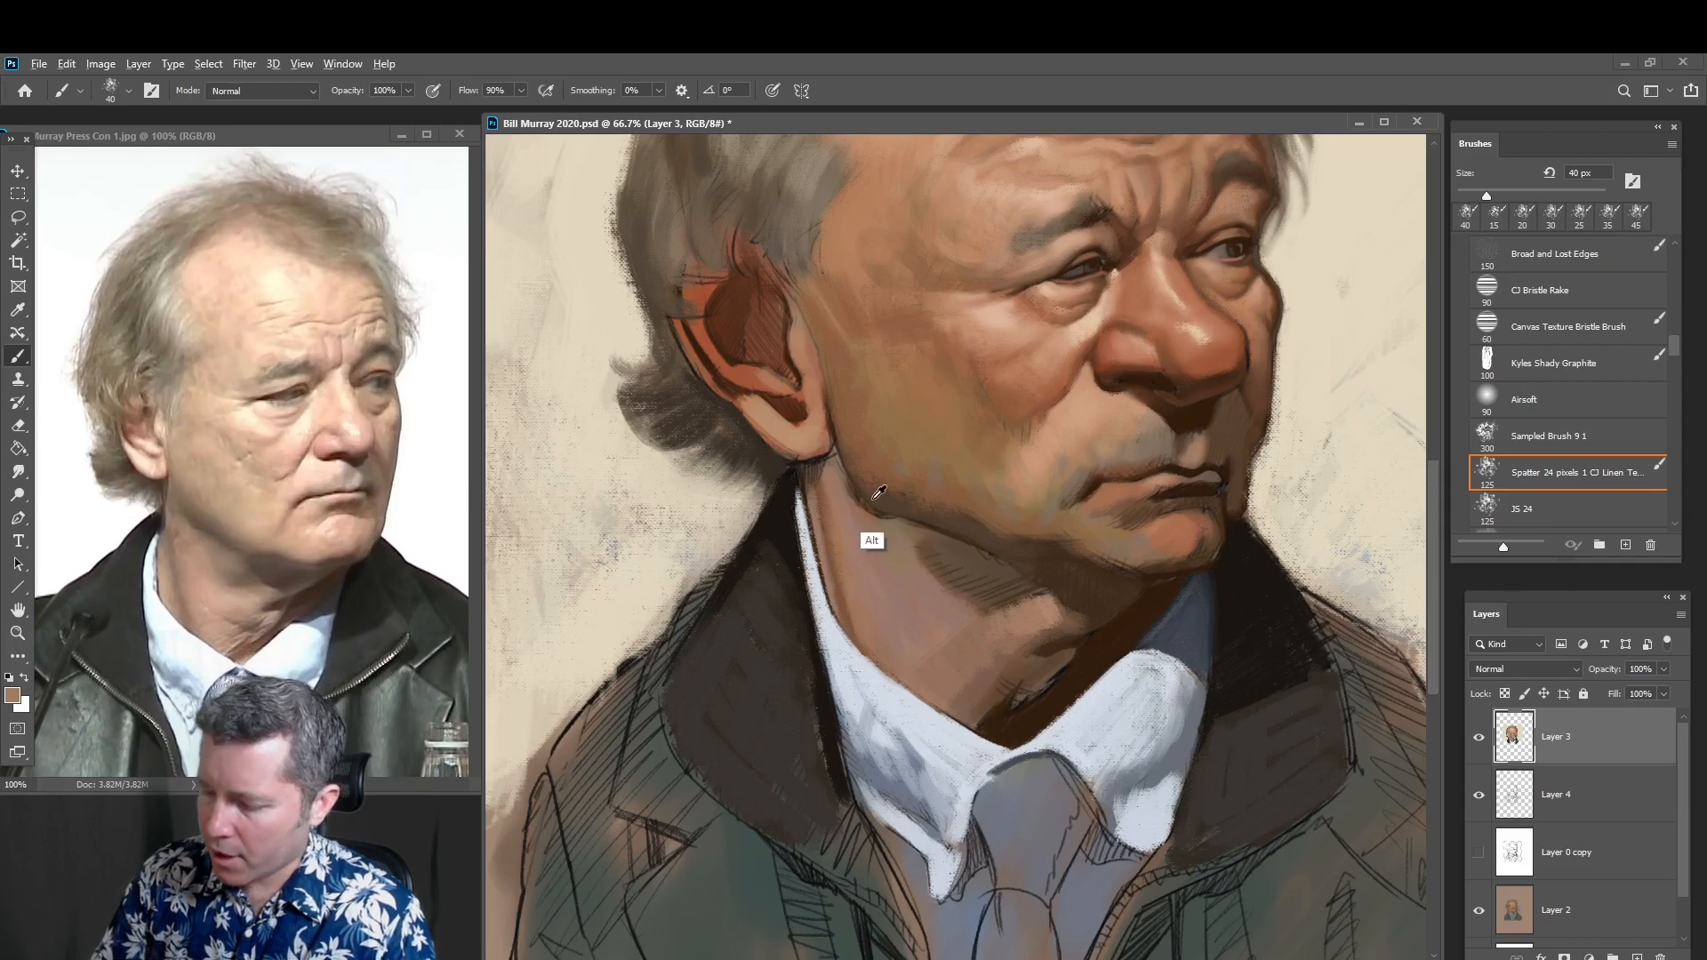
left_click(847, 541, "alt")
left_click(845, 609, "alt")
left_click_drag(839, 557, 881, 663)
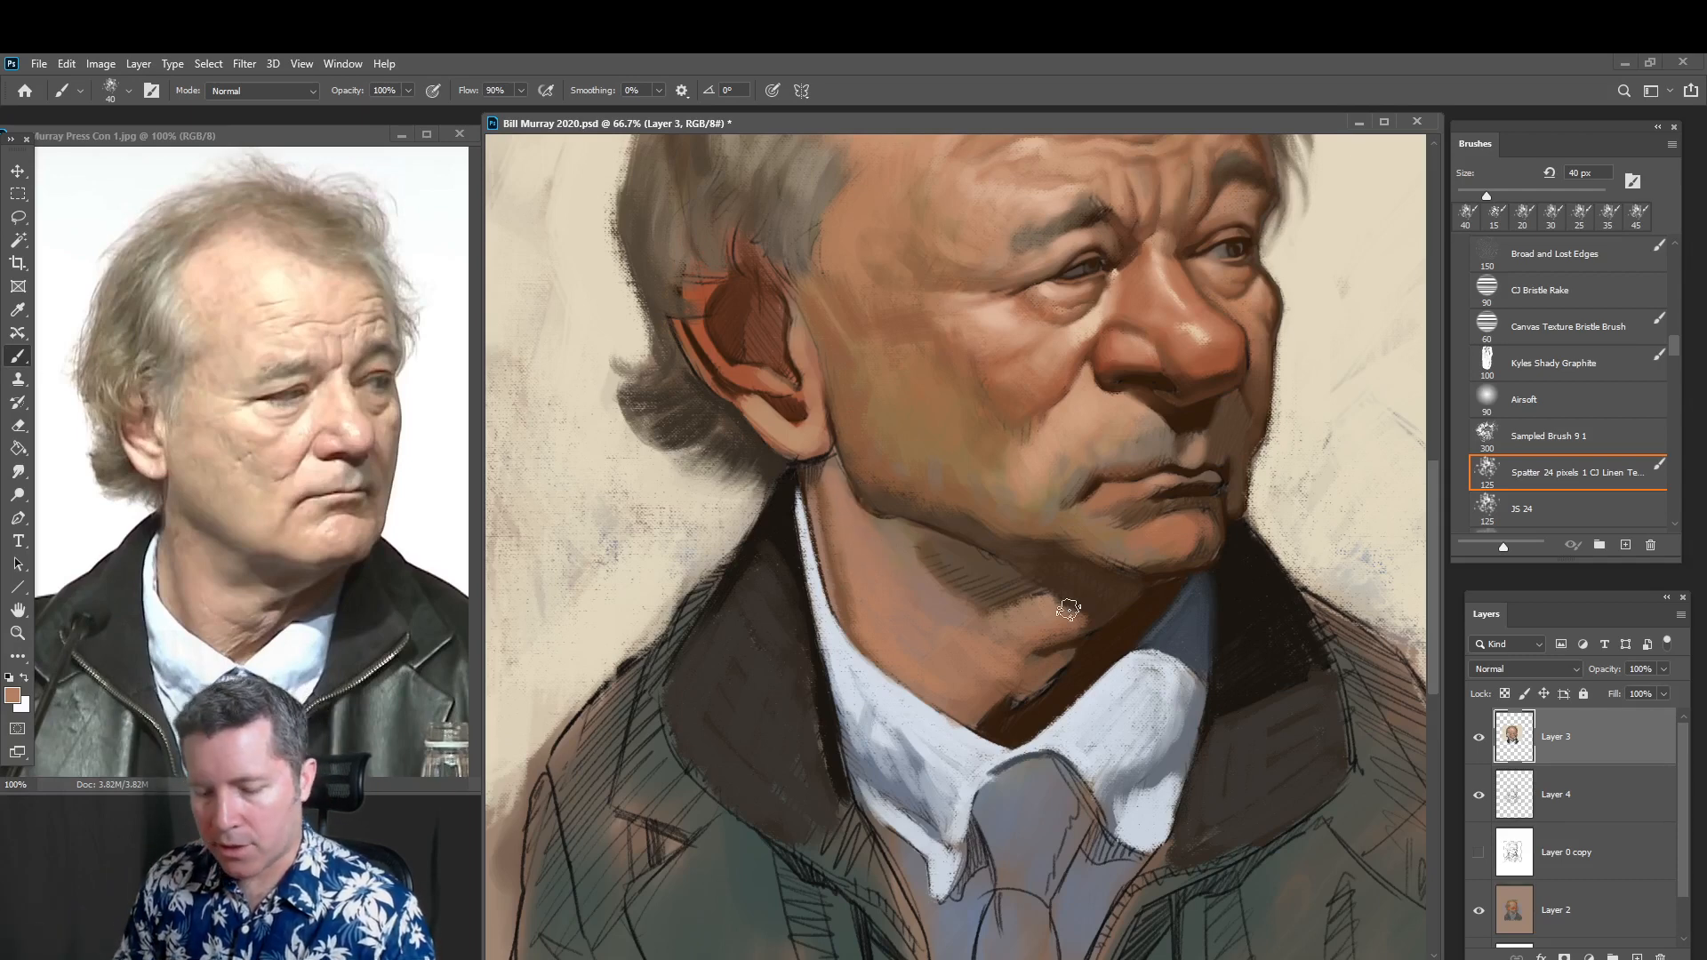
Sample the dark under-chin brown, lighten it to #563b2a, and define the chin's lower contour with a 9 px brush
left_click(1107, 593, "alt")
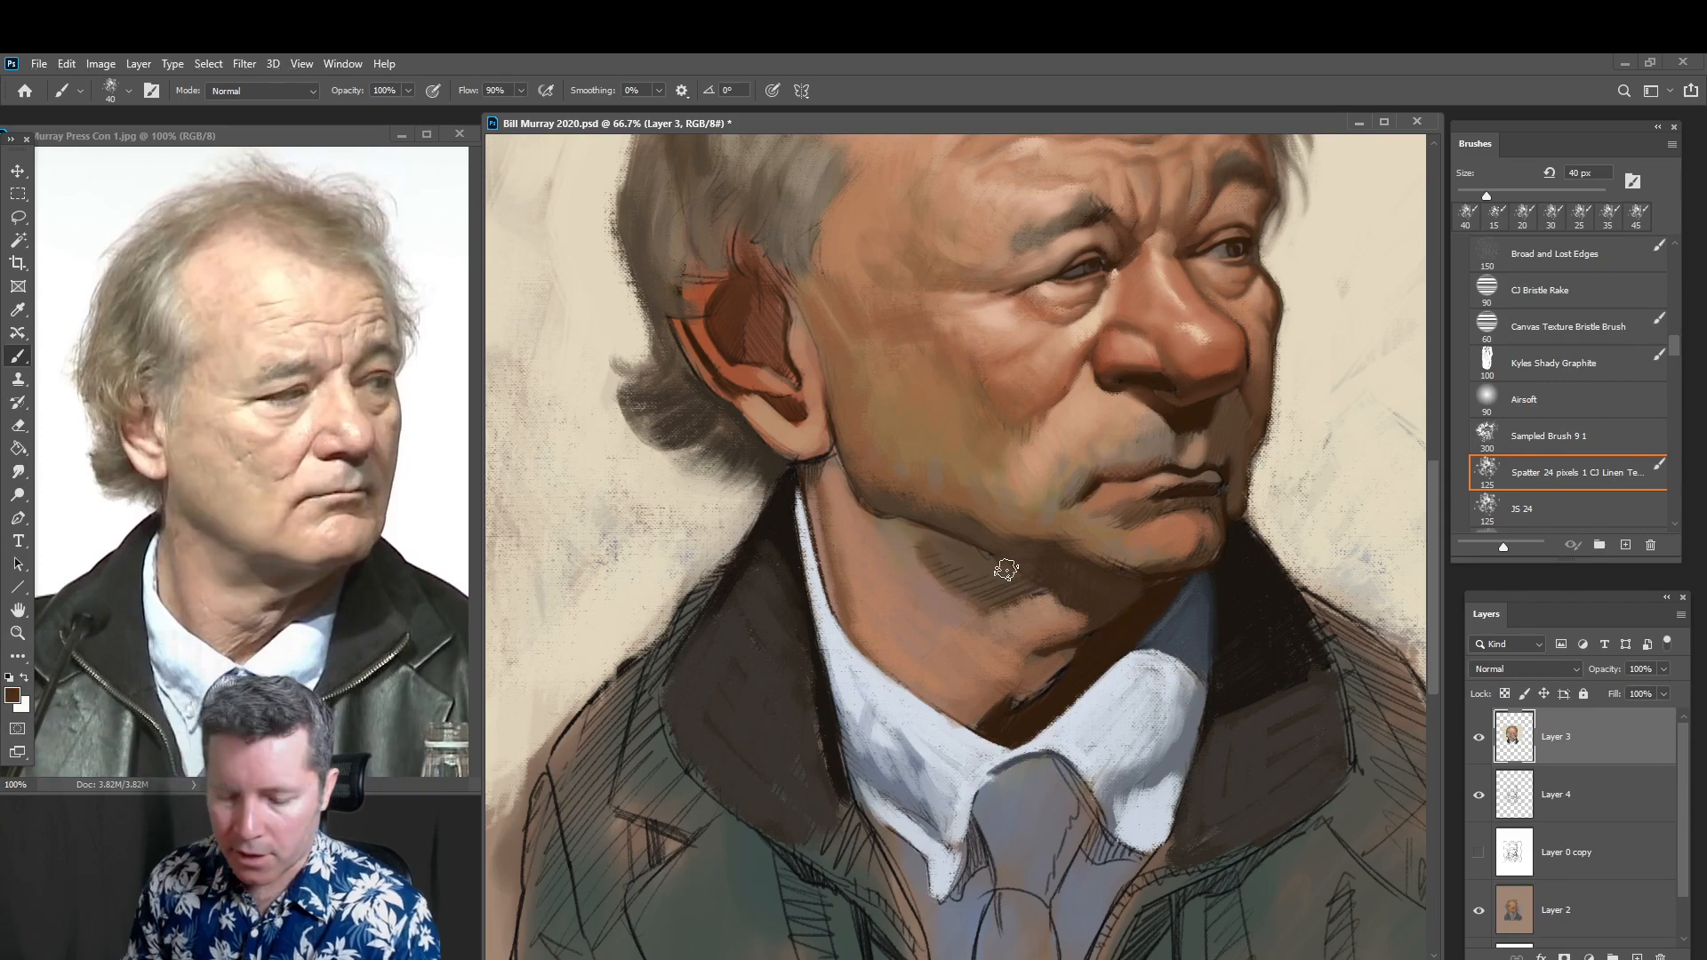
left_click(13, 696)
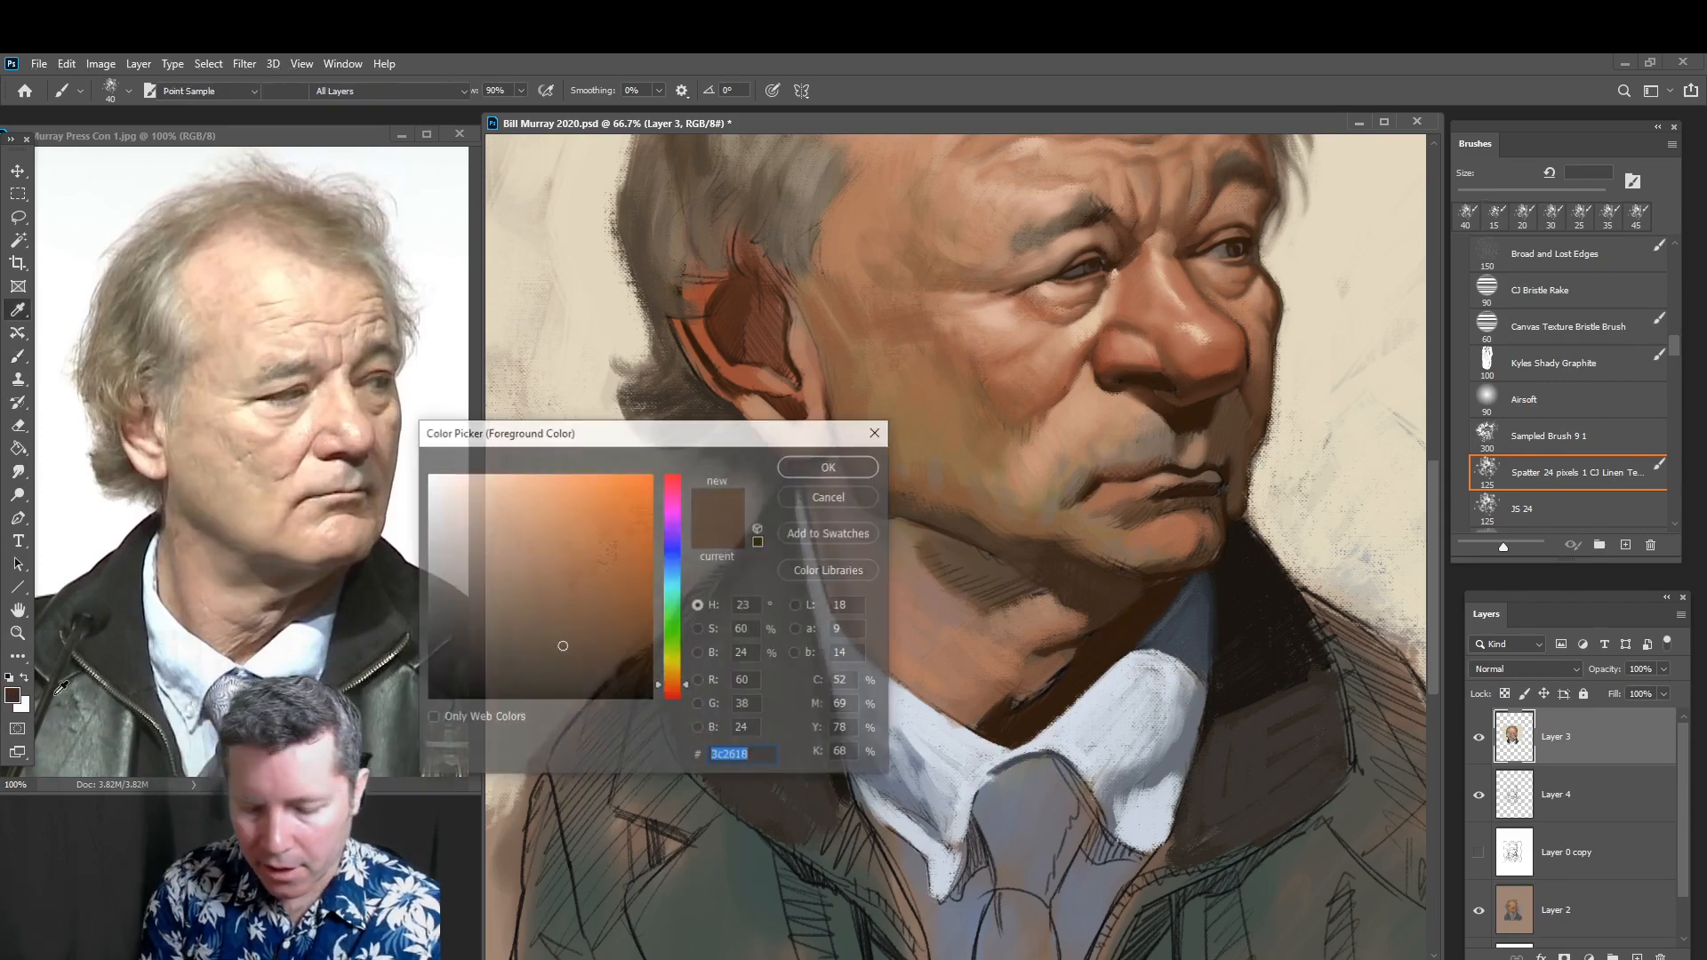
left_click(553, 621)
left_click_drag(548, 624, 541, 624)
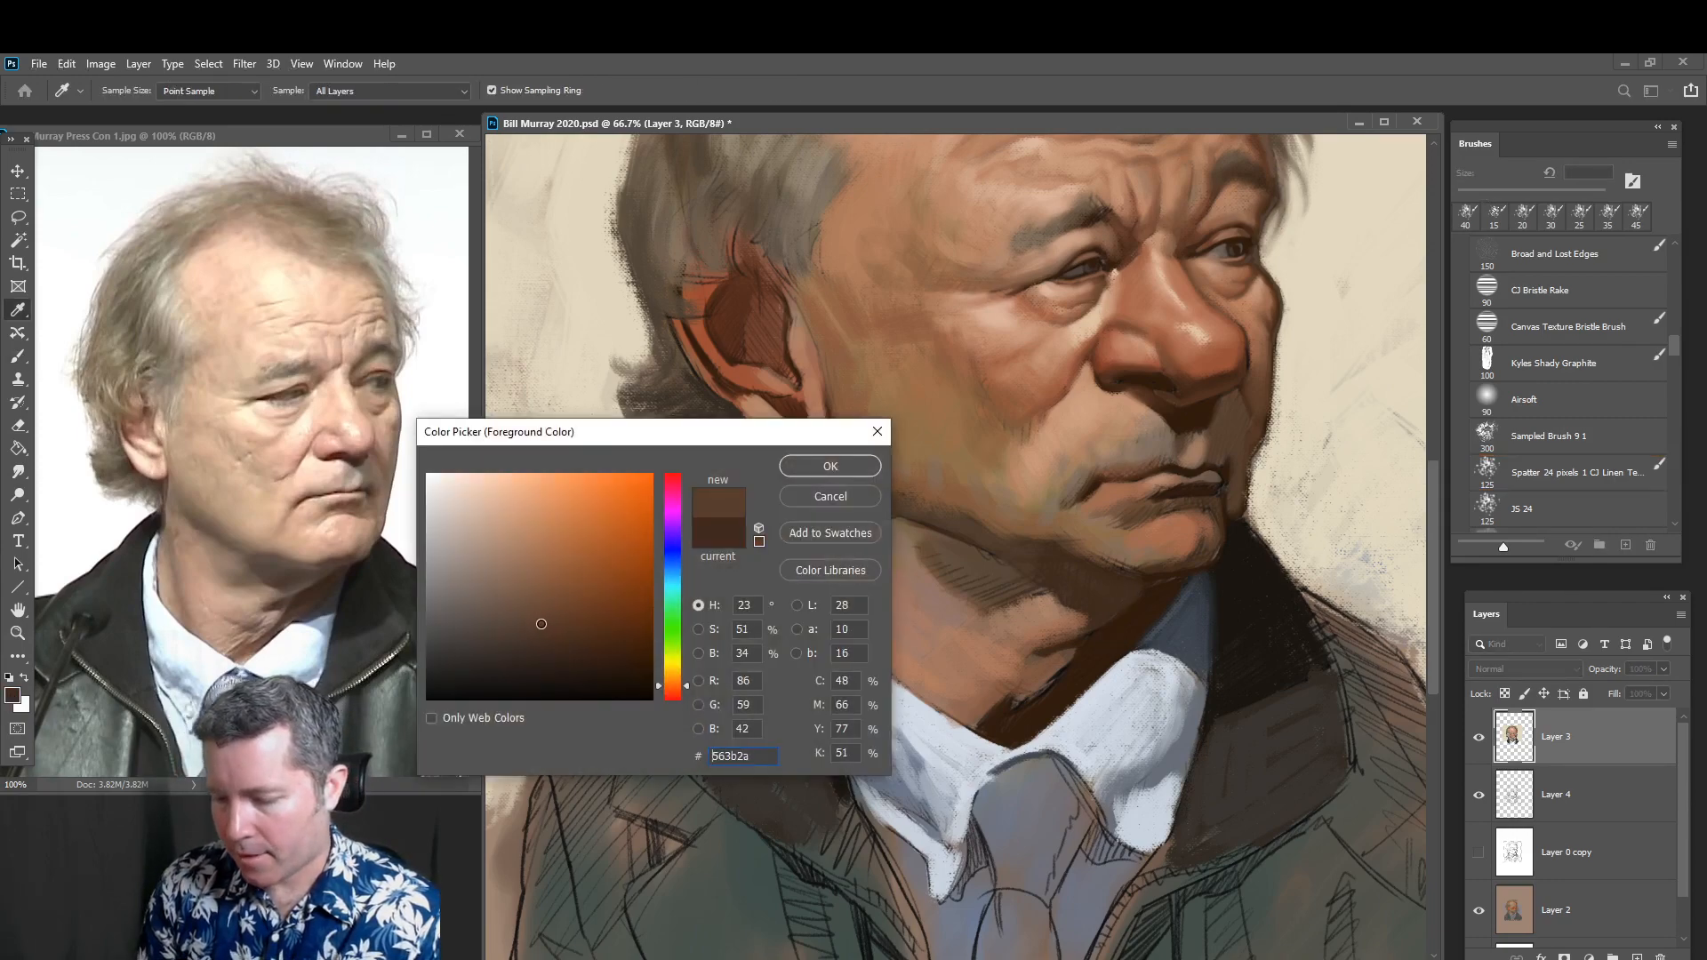
key("b")
left_click(831, 466)
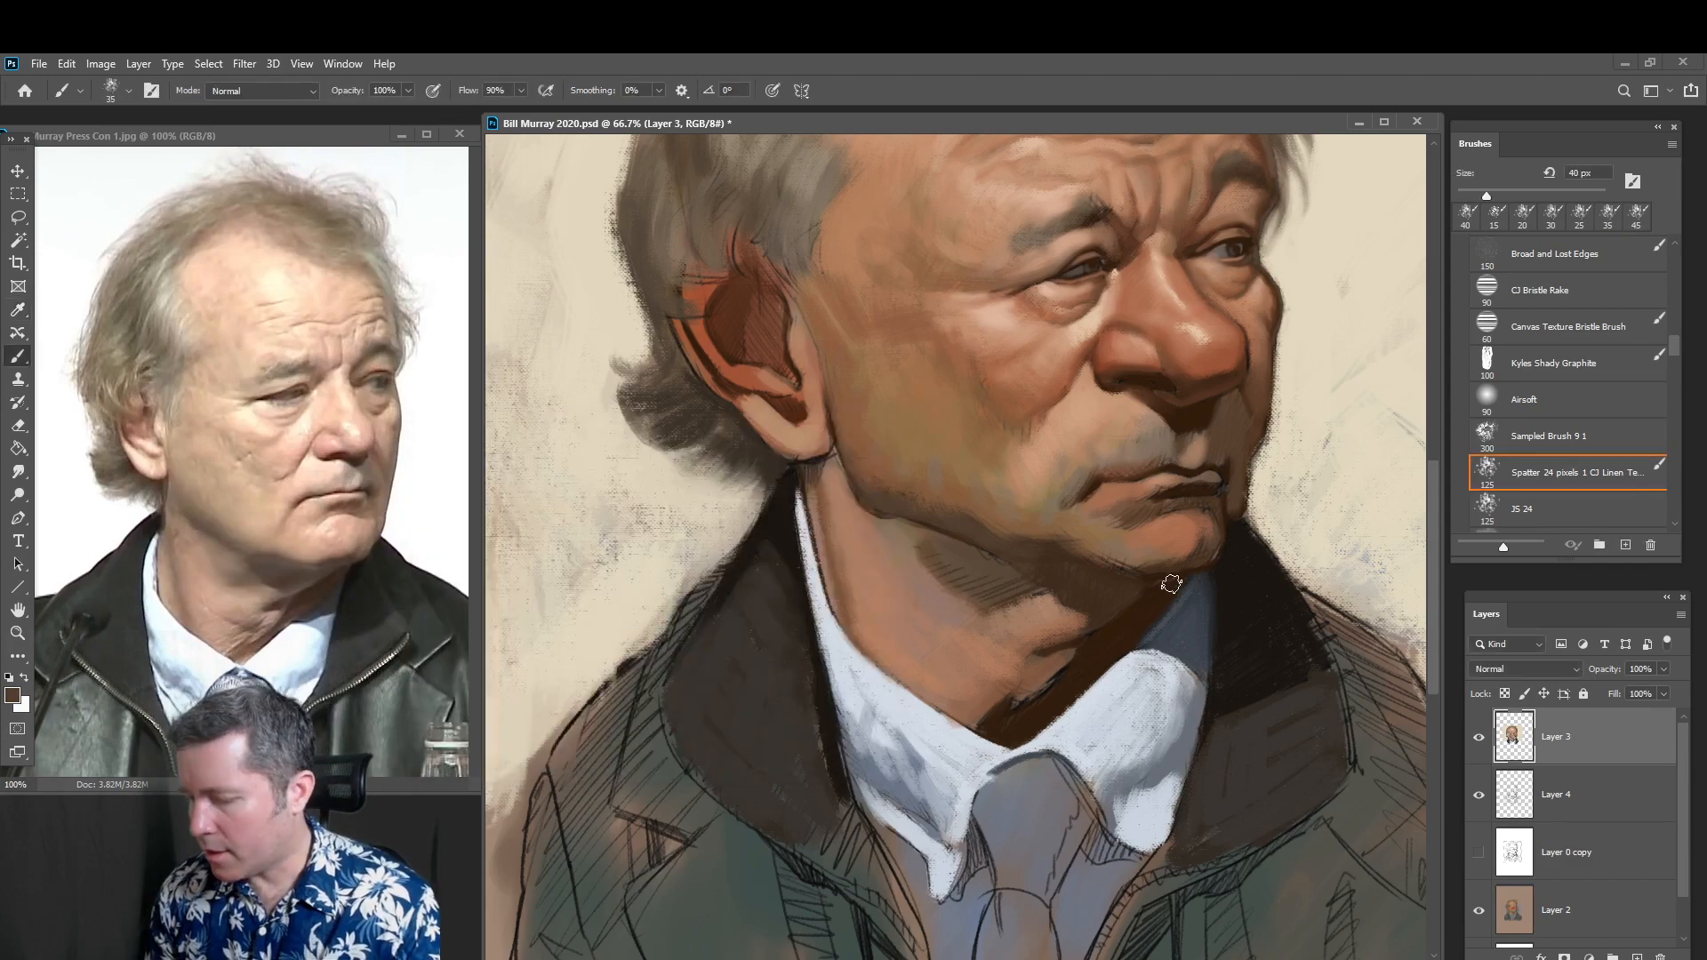
key("bracketleft")
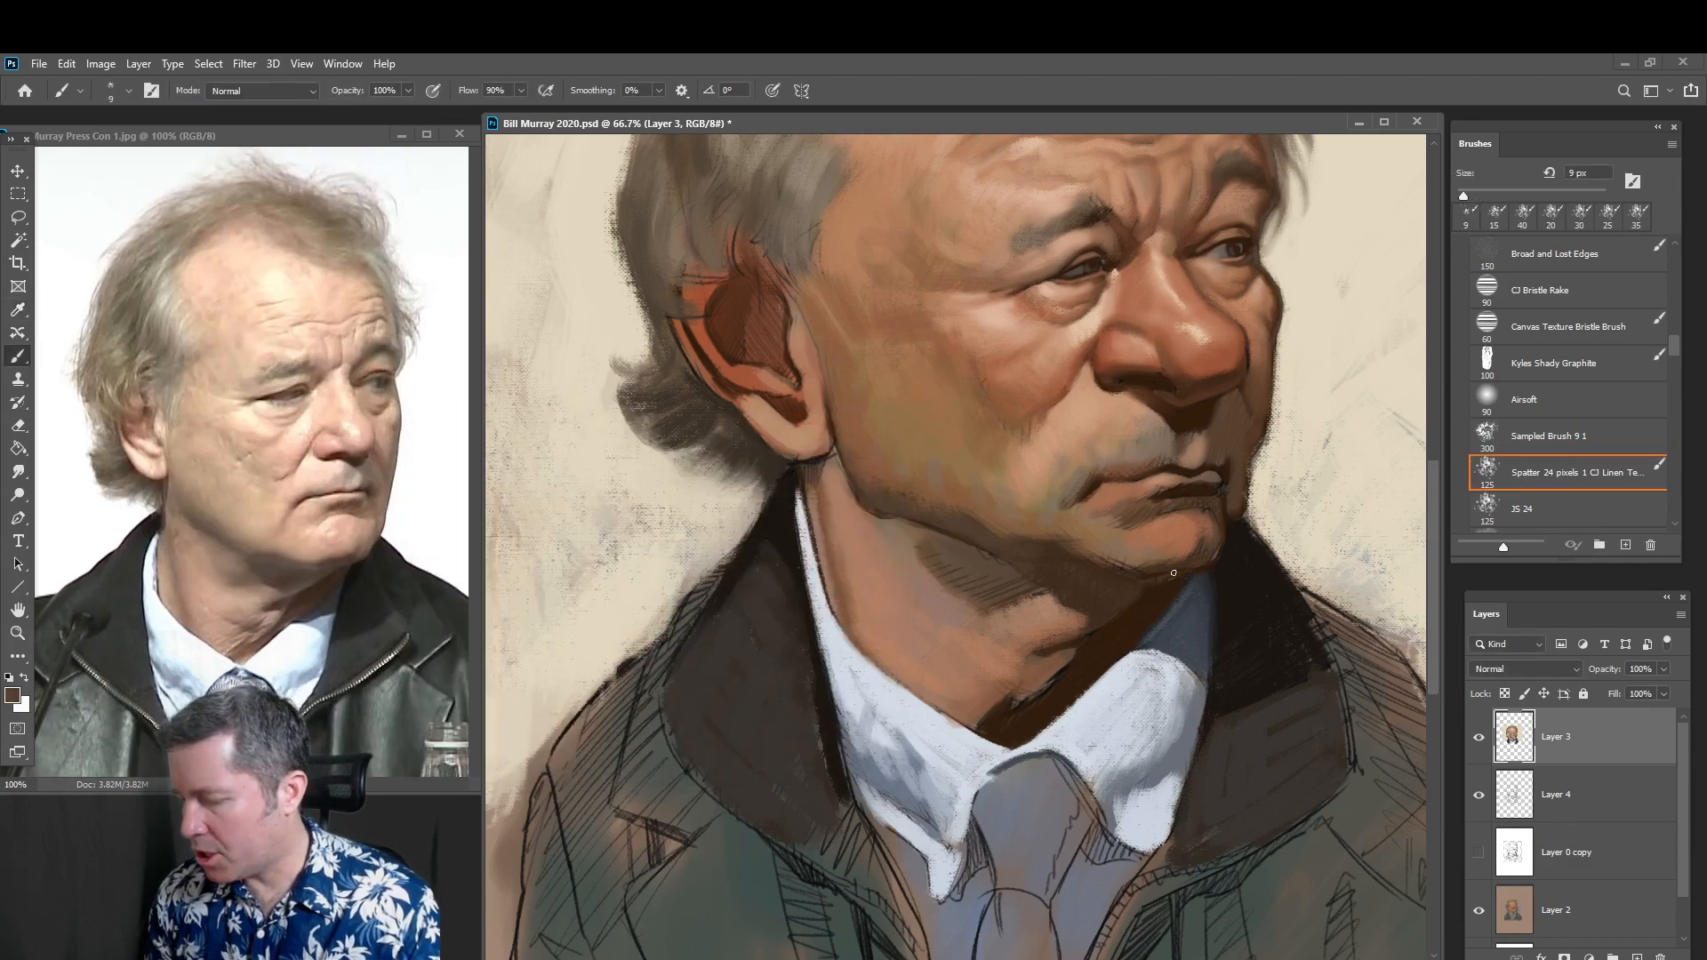
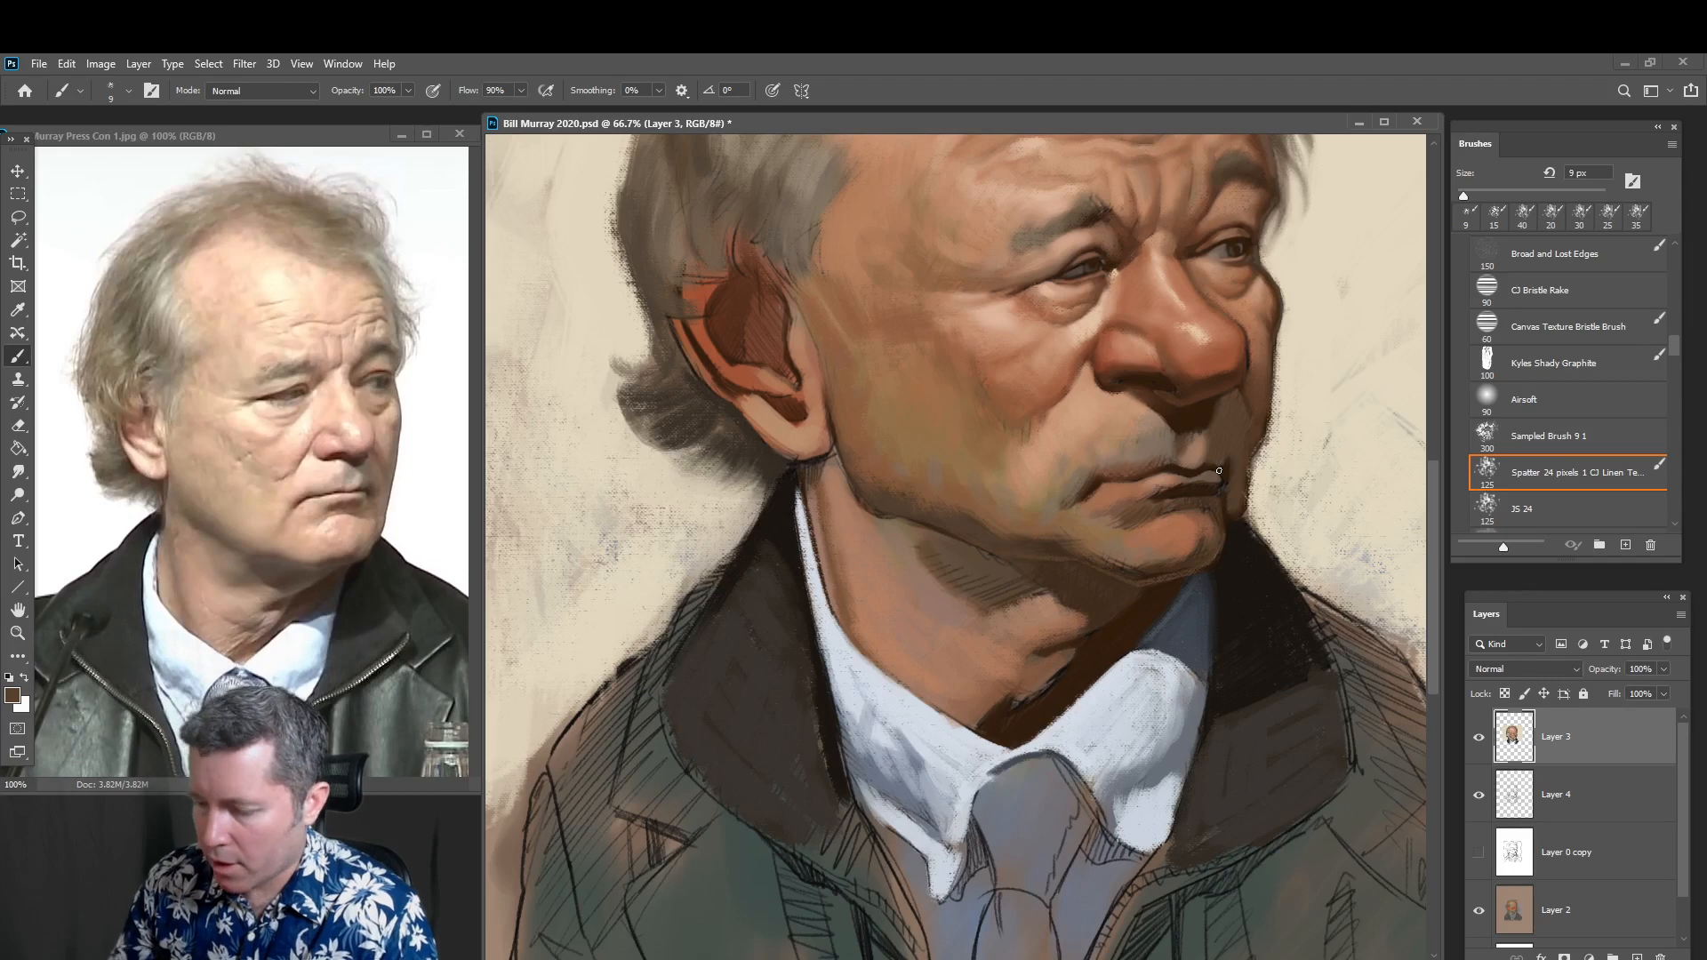
Enlarge the brush to 30 px, mix a dark brown ending at #412d1d and paint the shadow along the jawline below the ear
key("bracketright")
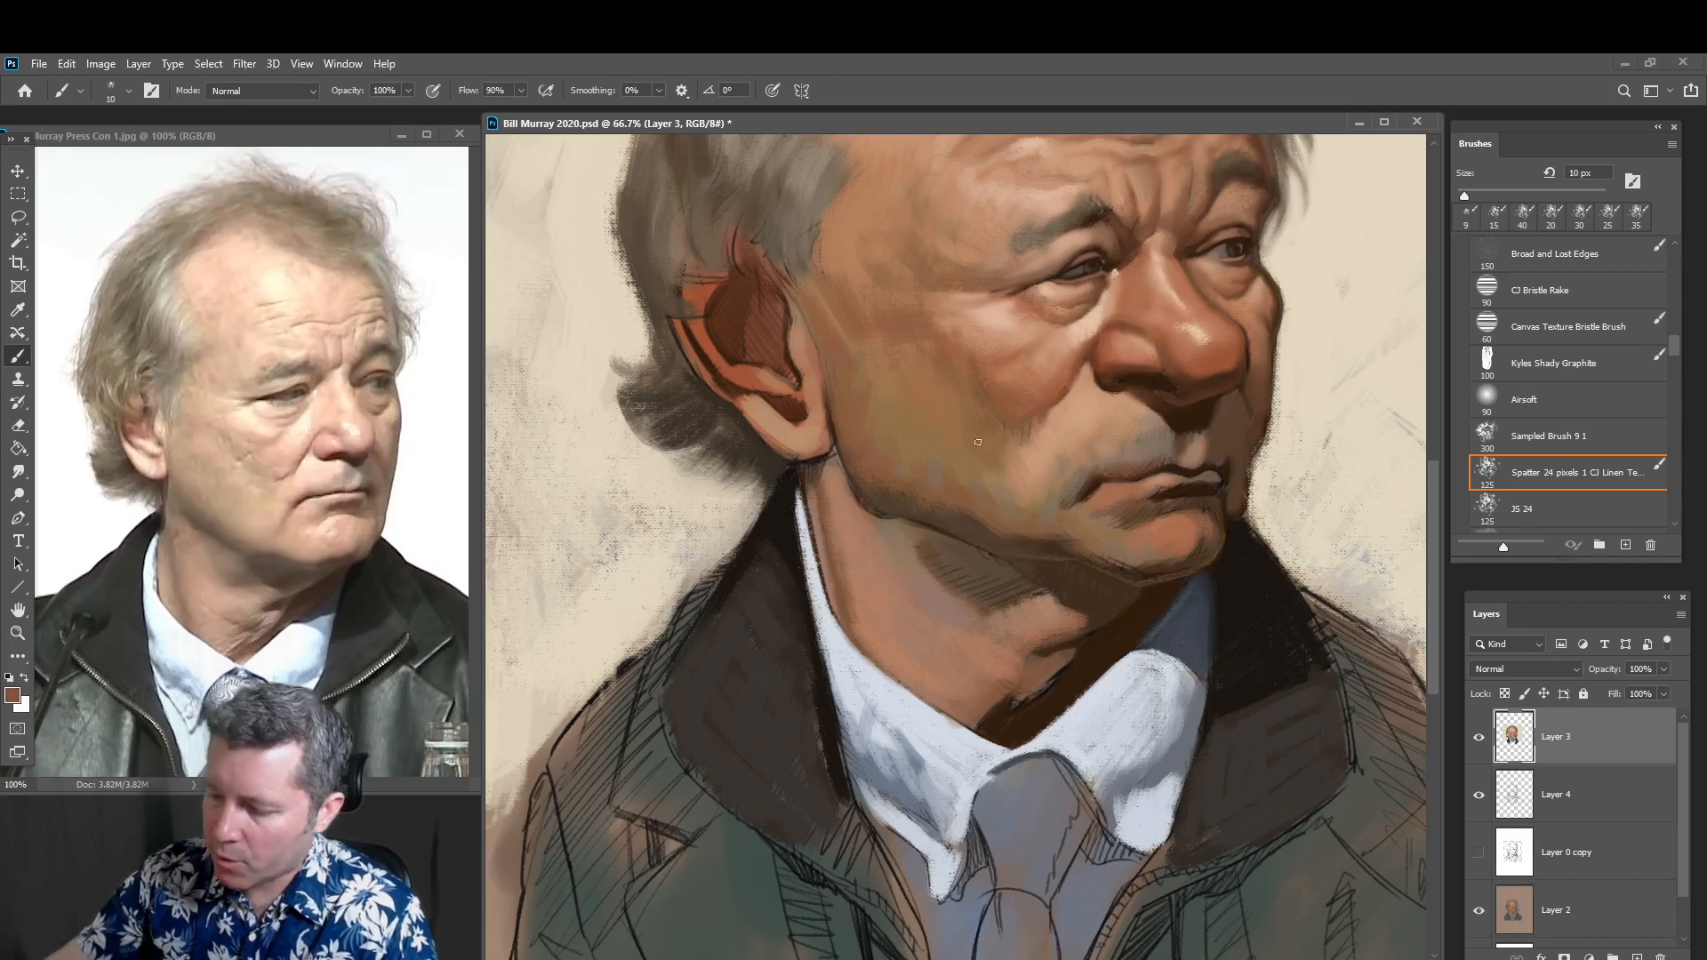
key("bracketright")
key("bracketright")
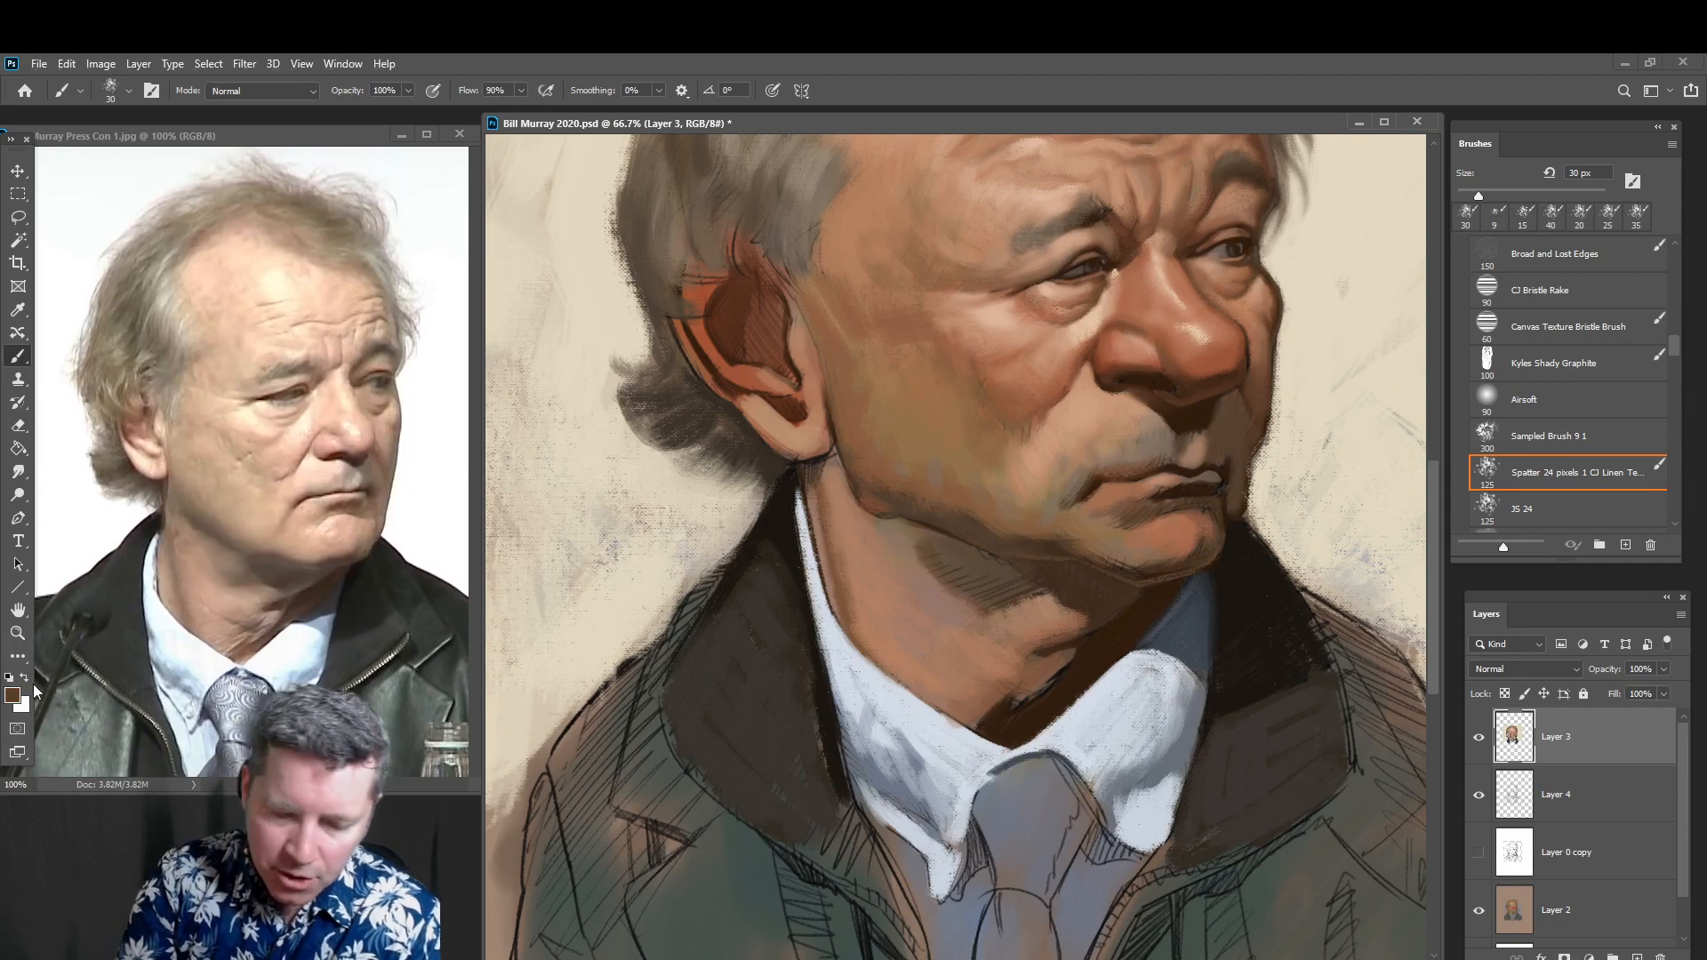
left_click(15, 697)
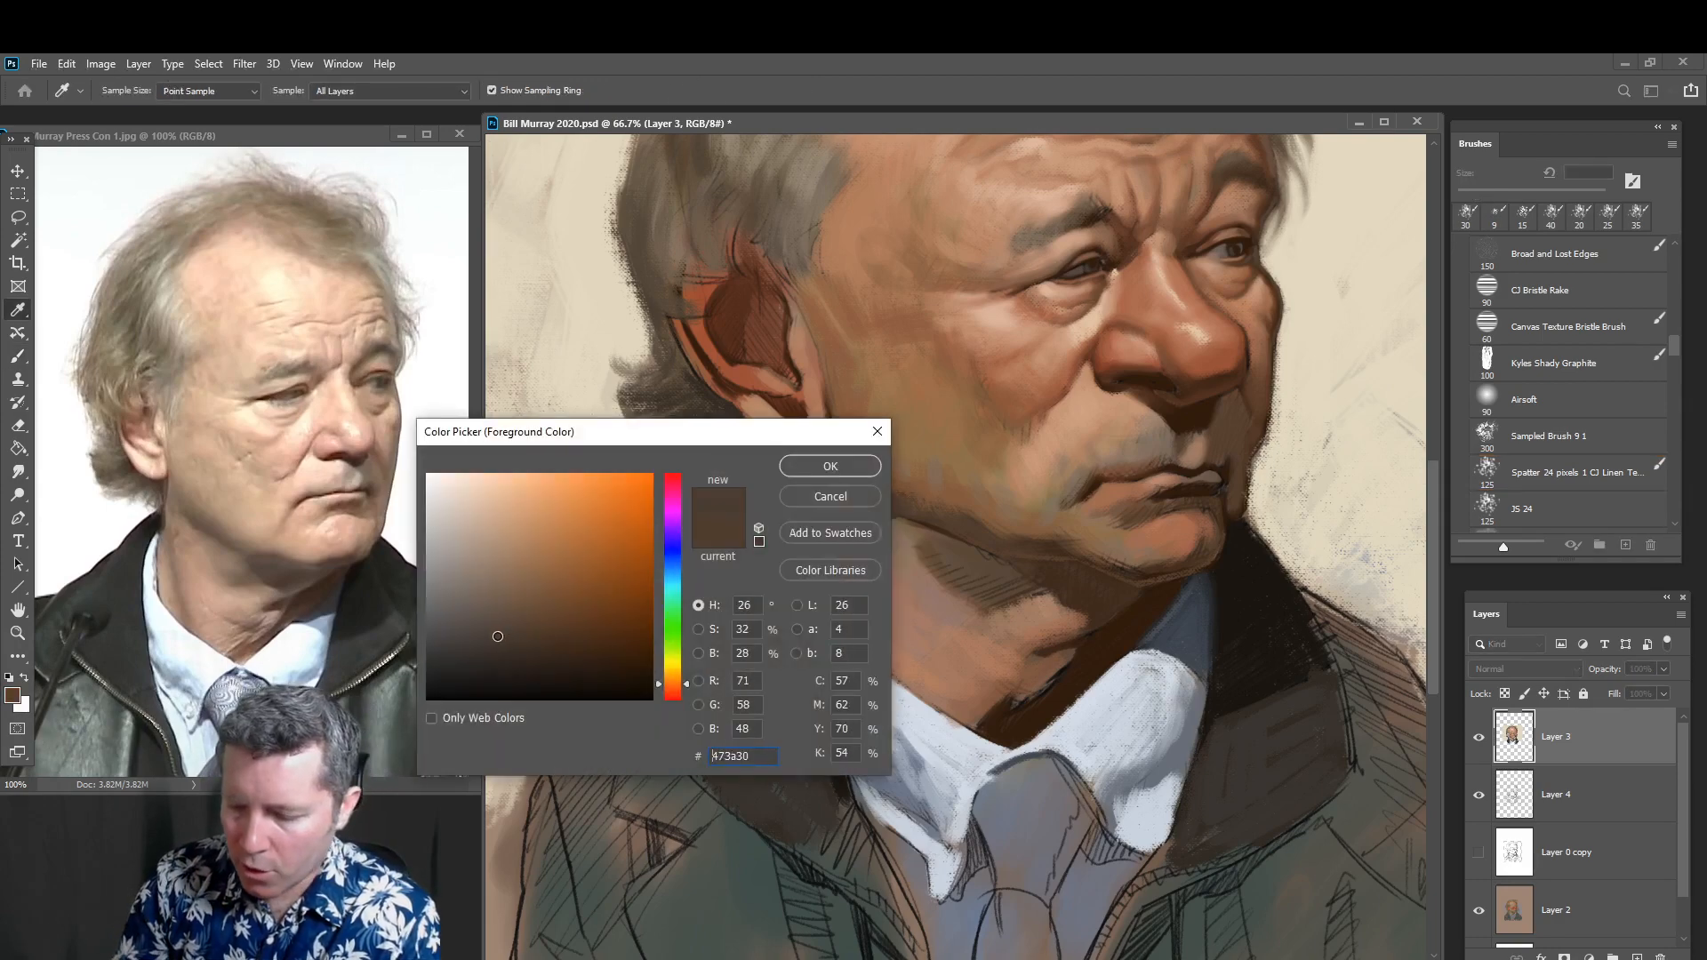
left_click(833, 464)
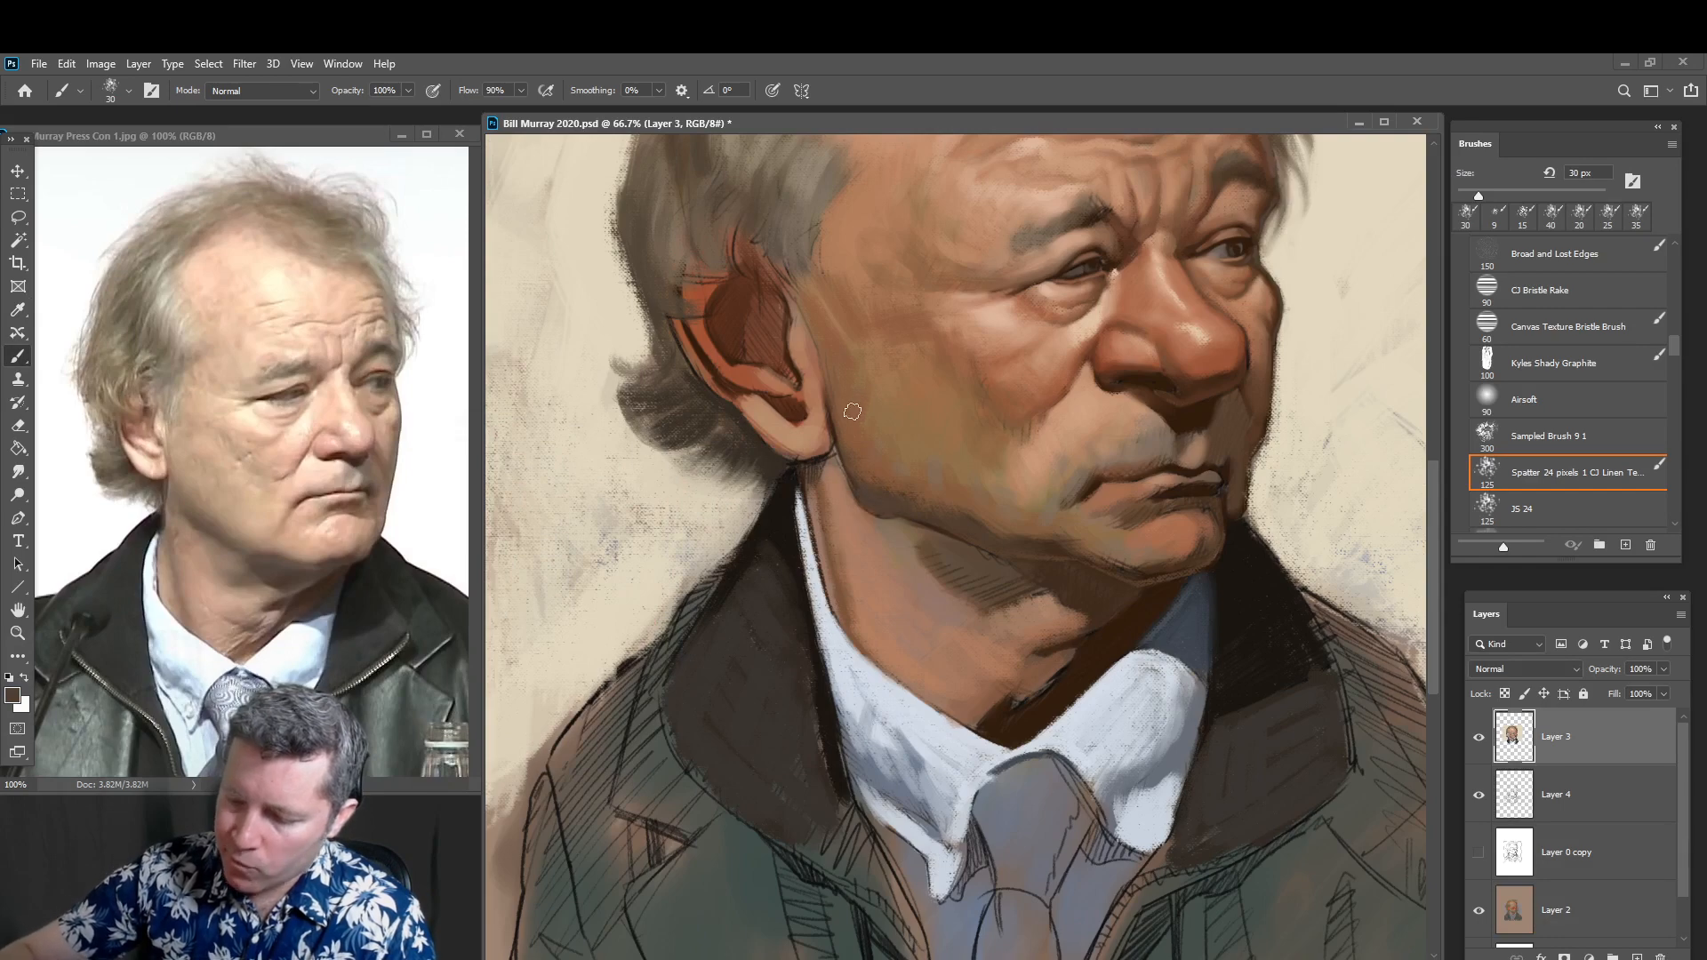
left_click(14, 697)
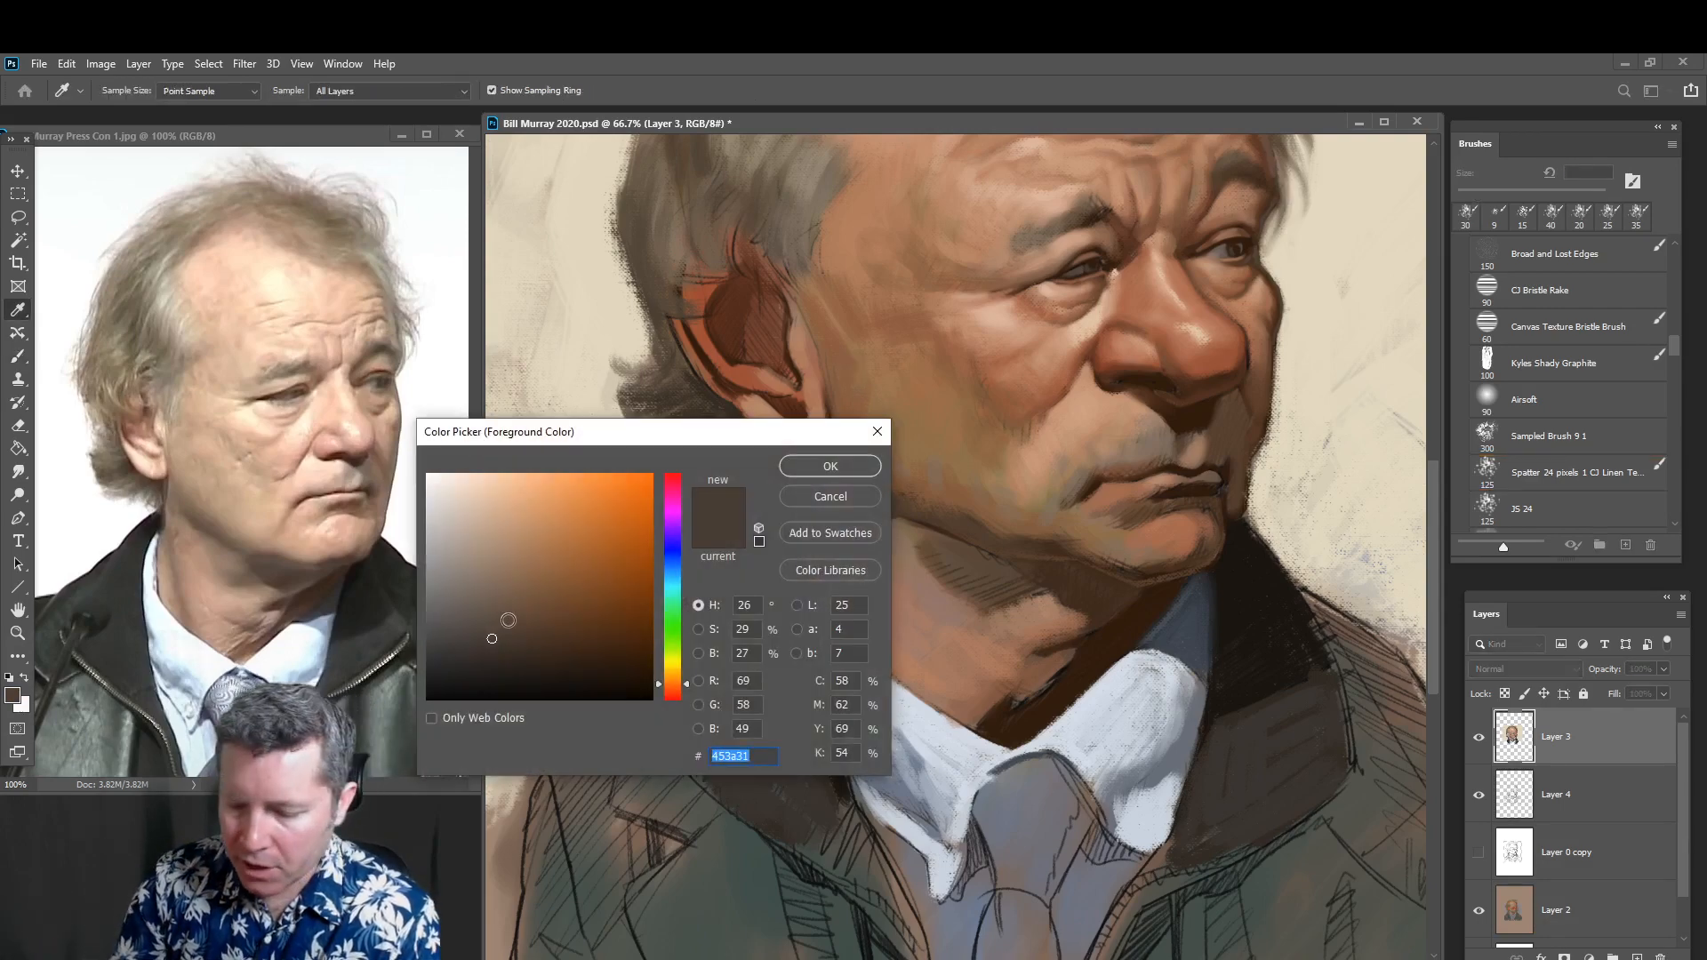
left_click_drag(508, 619, 534, 622)
left_click(827, 466)
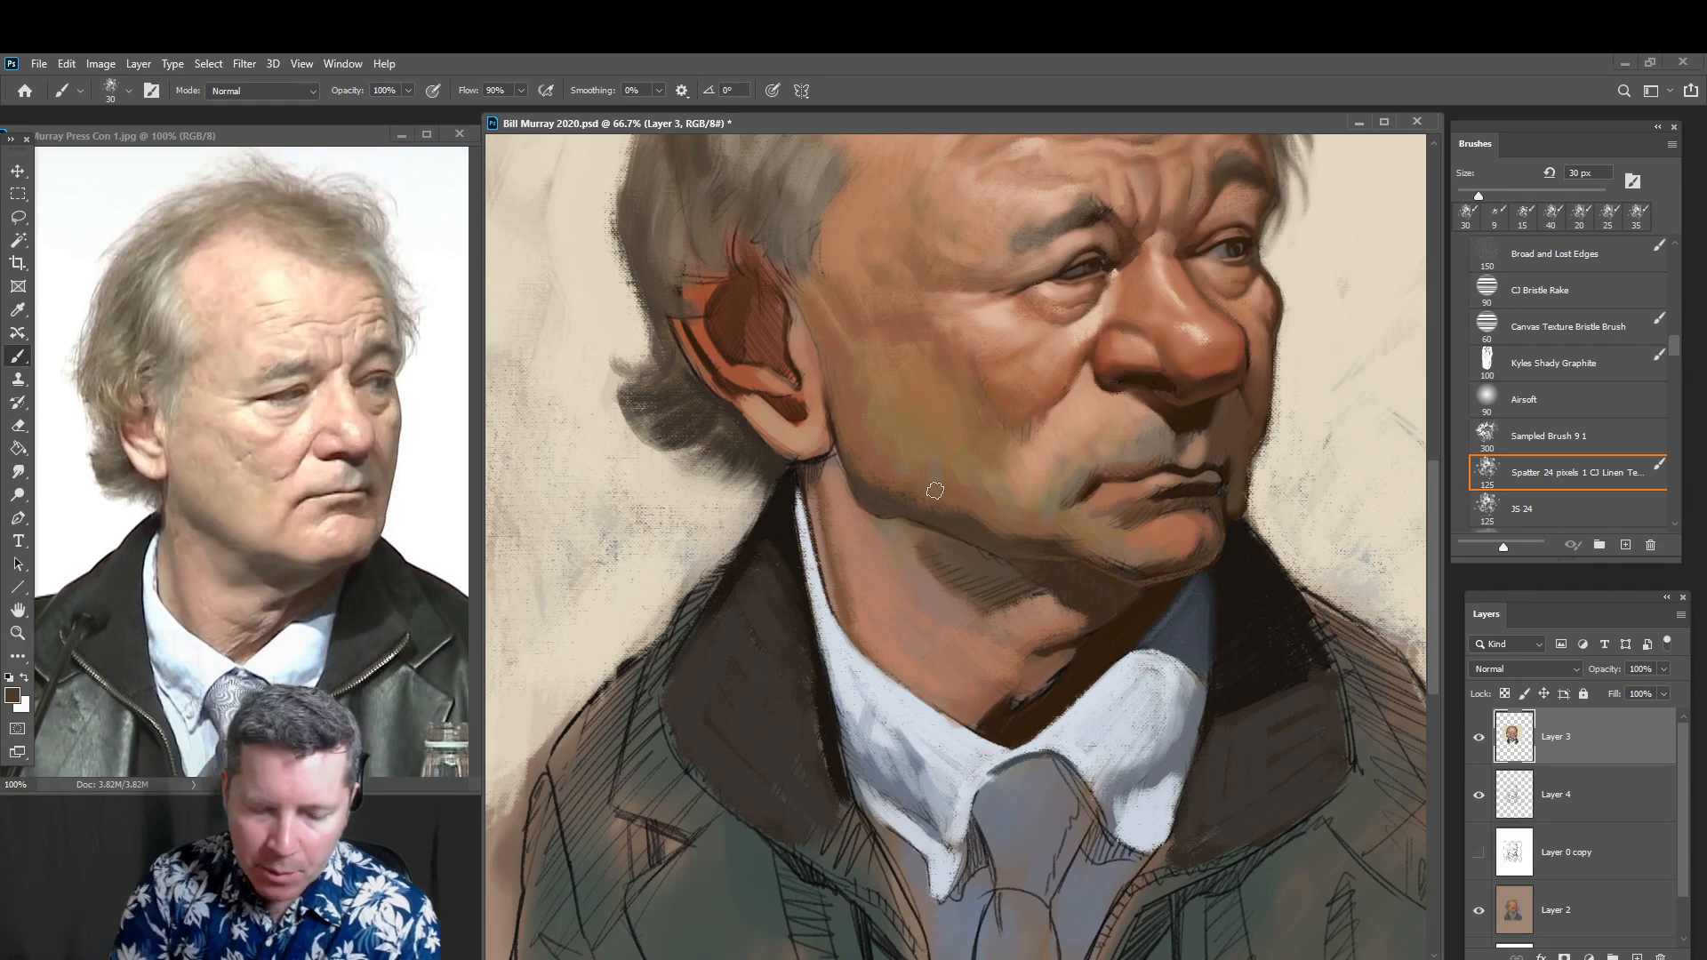
left_click(12, 695)
left_click_drag(544, 639, 553, 643)
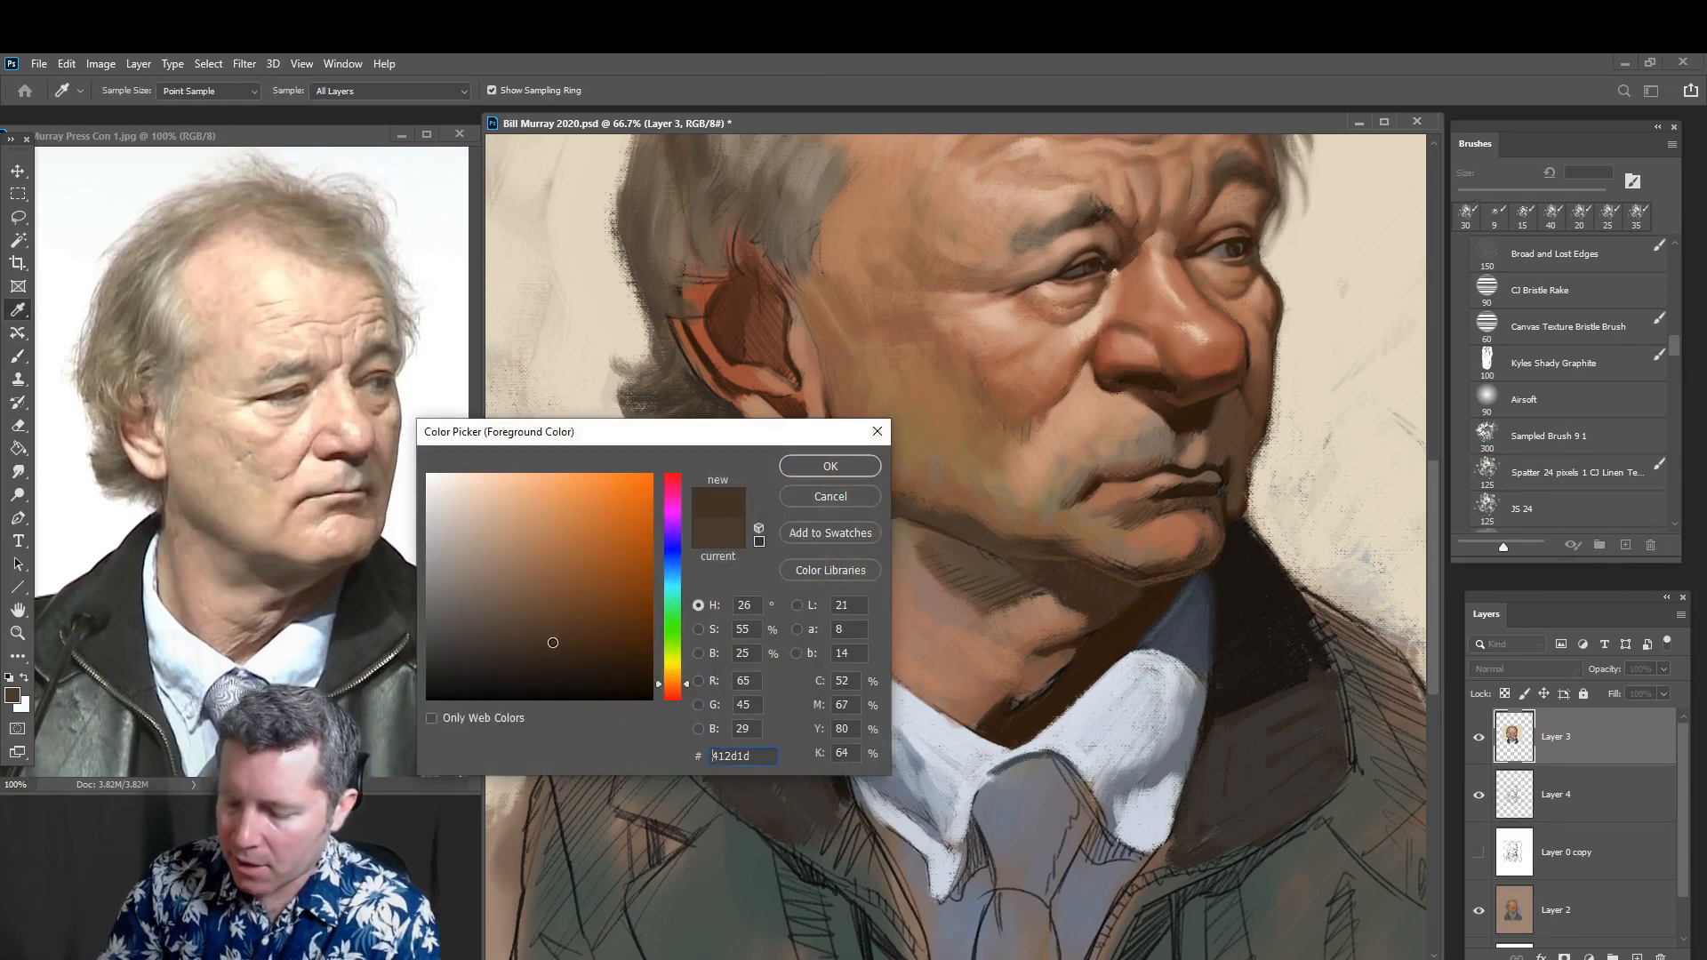
left_click(841, 464)
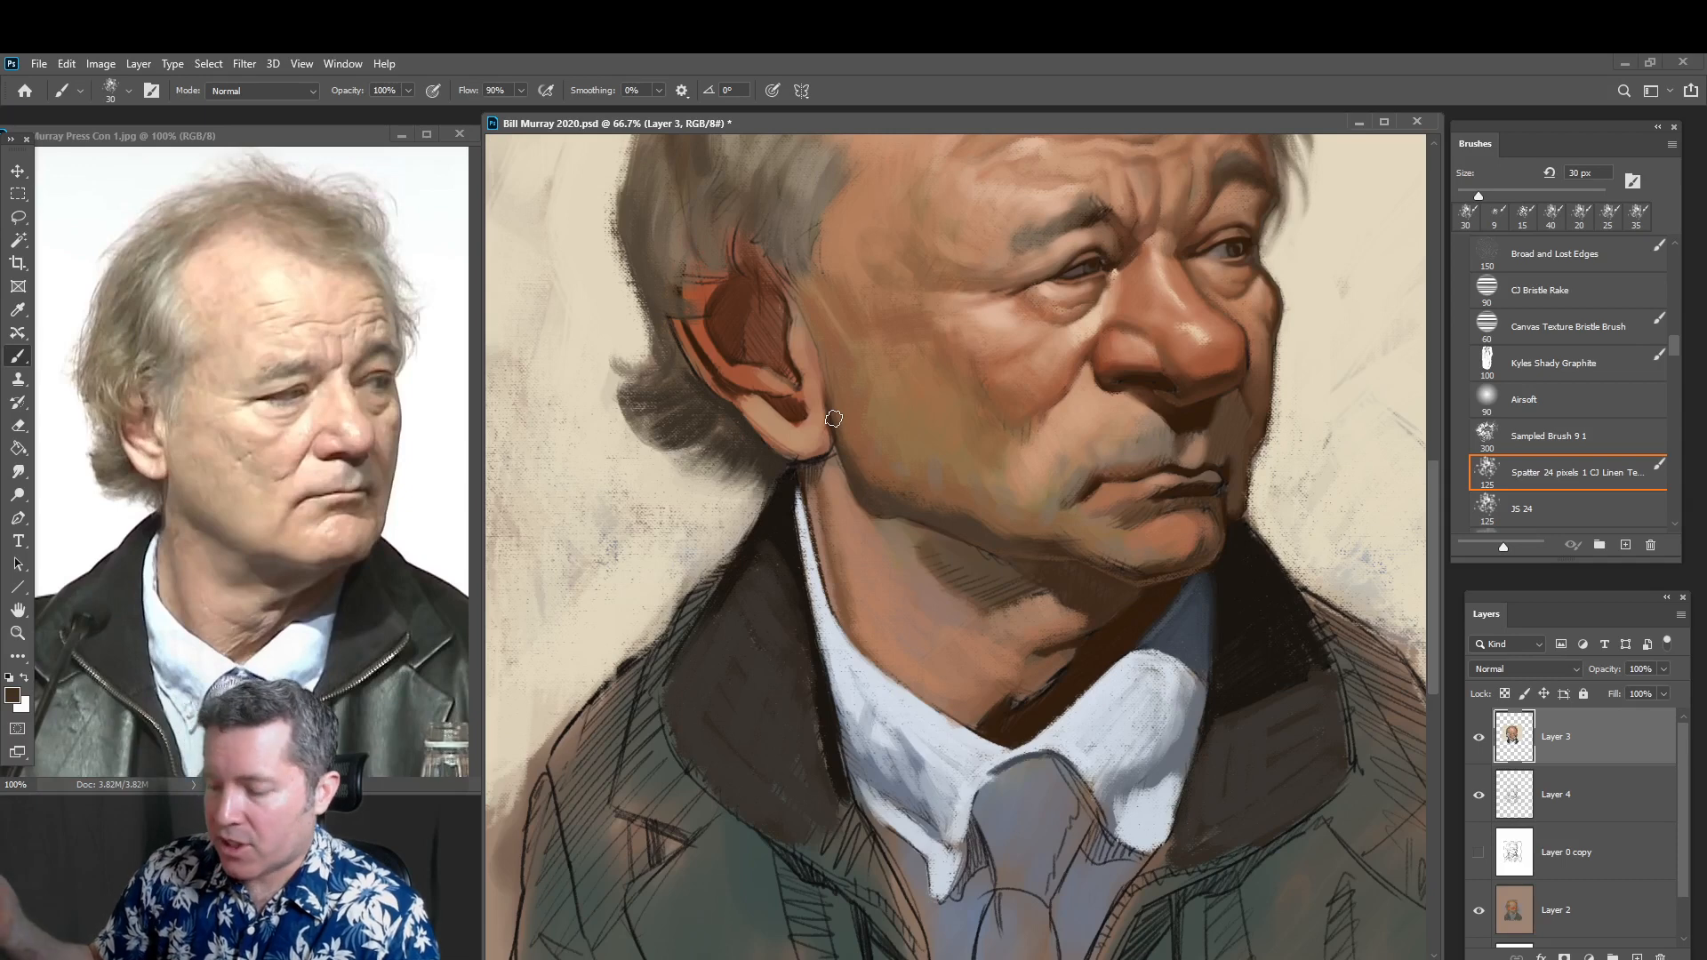
Blend the lower jaw and chin with sampled ear, chin and under-chin tones, and reduce the brush to 20 px for the mouth area
left_click(772, 398, "alt")
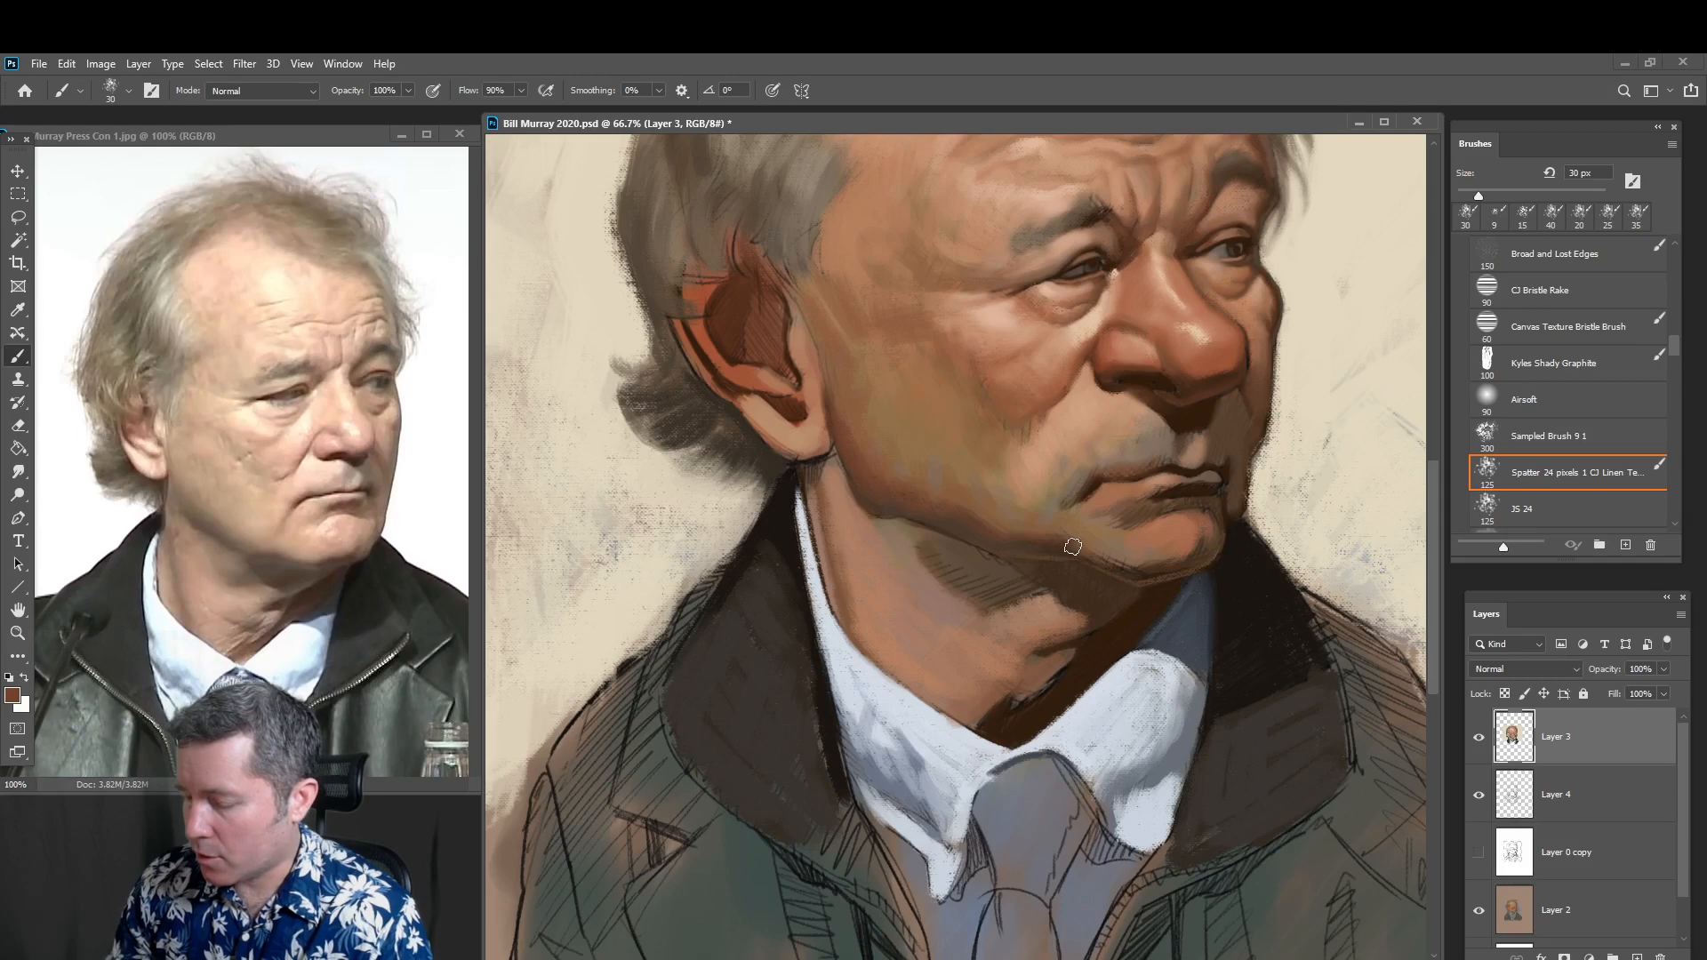
left_click(1182, 528, "alt")
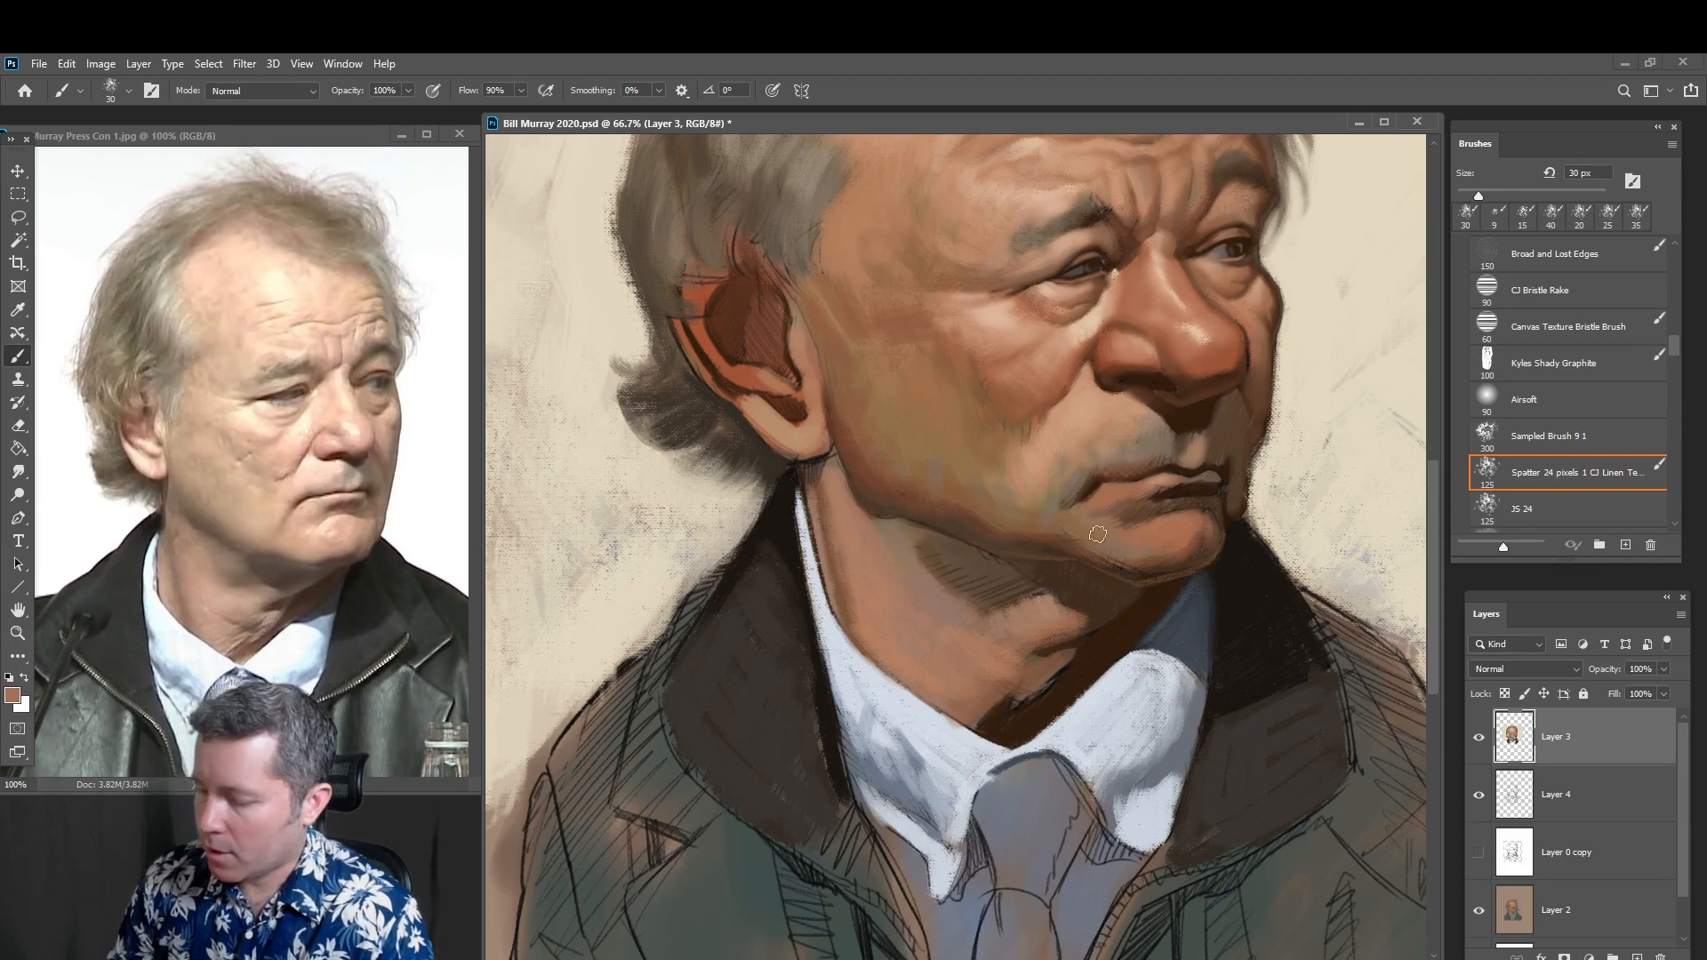
left_click(1162, 600, "alt")
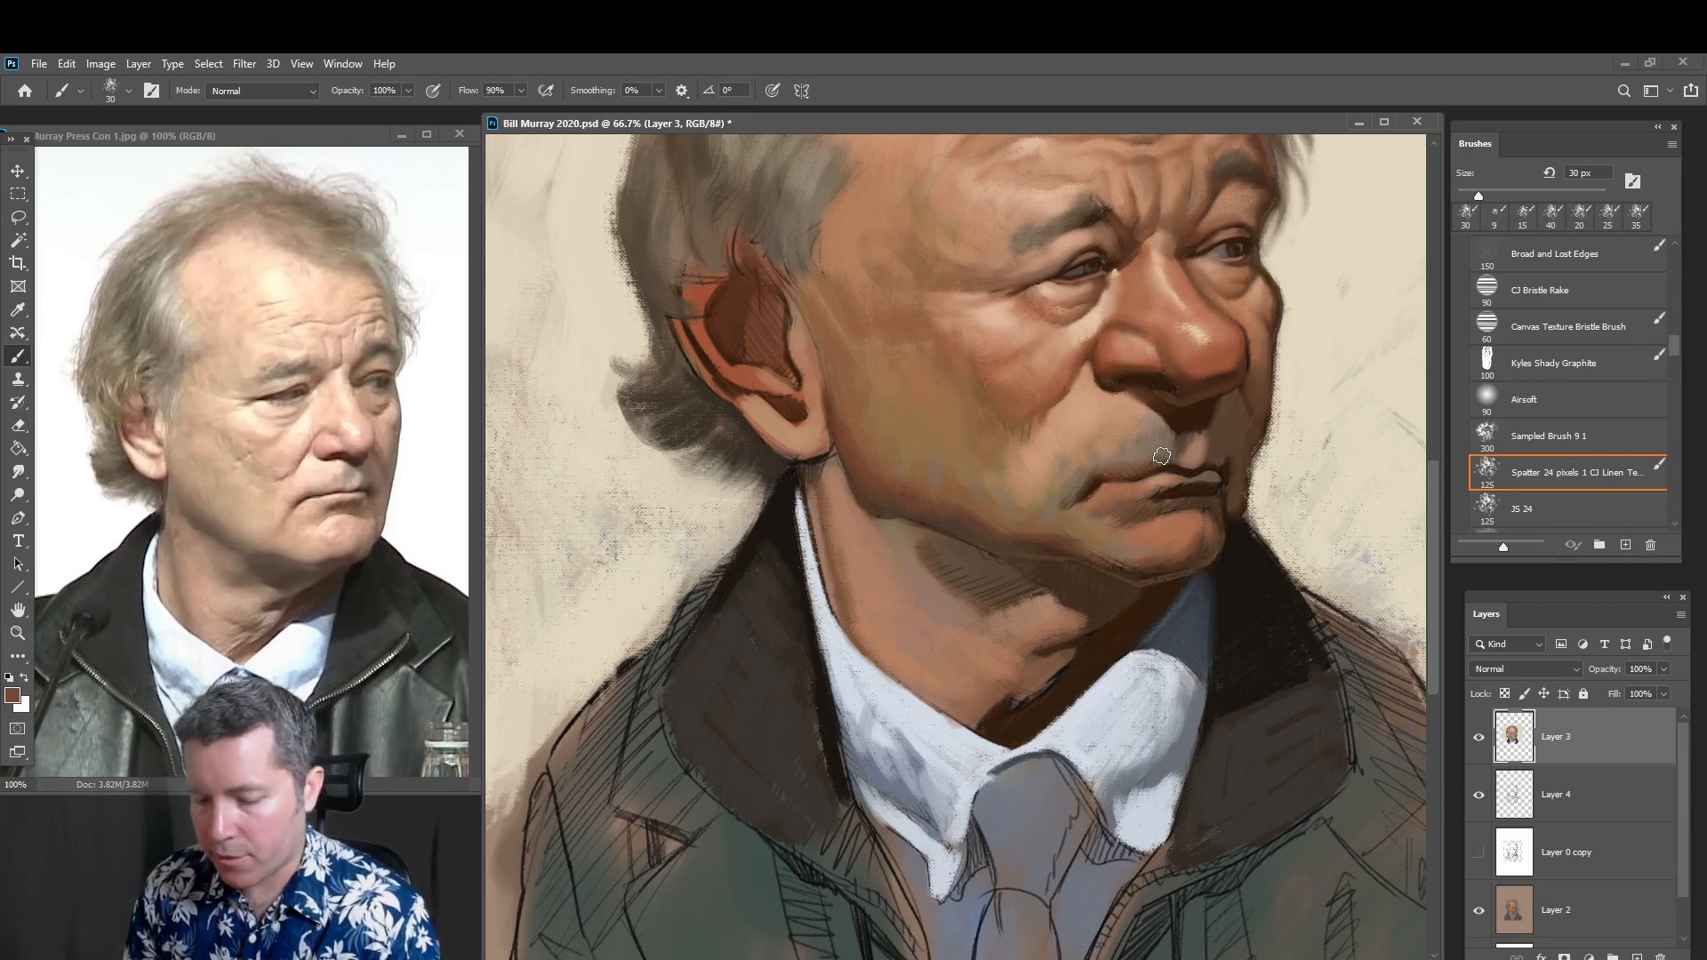
key("bracketleft")
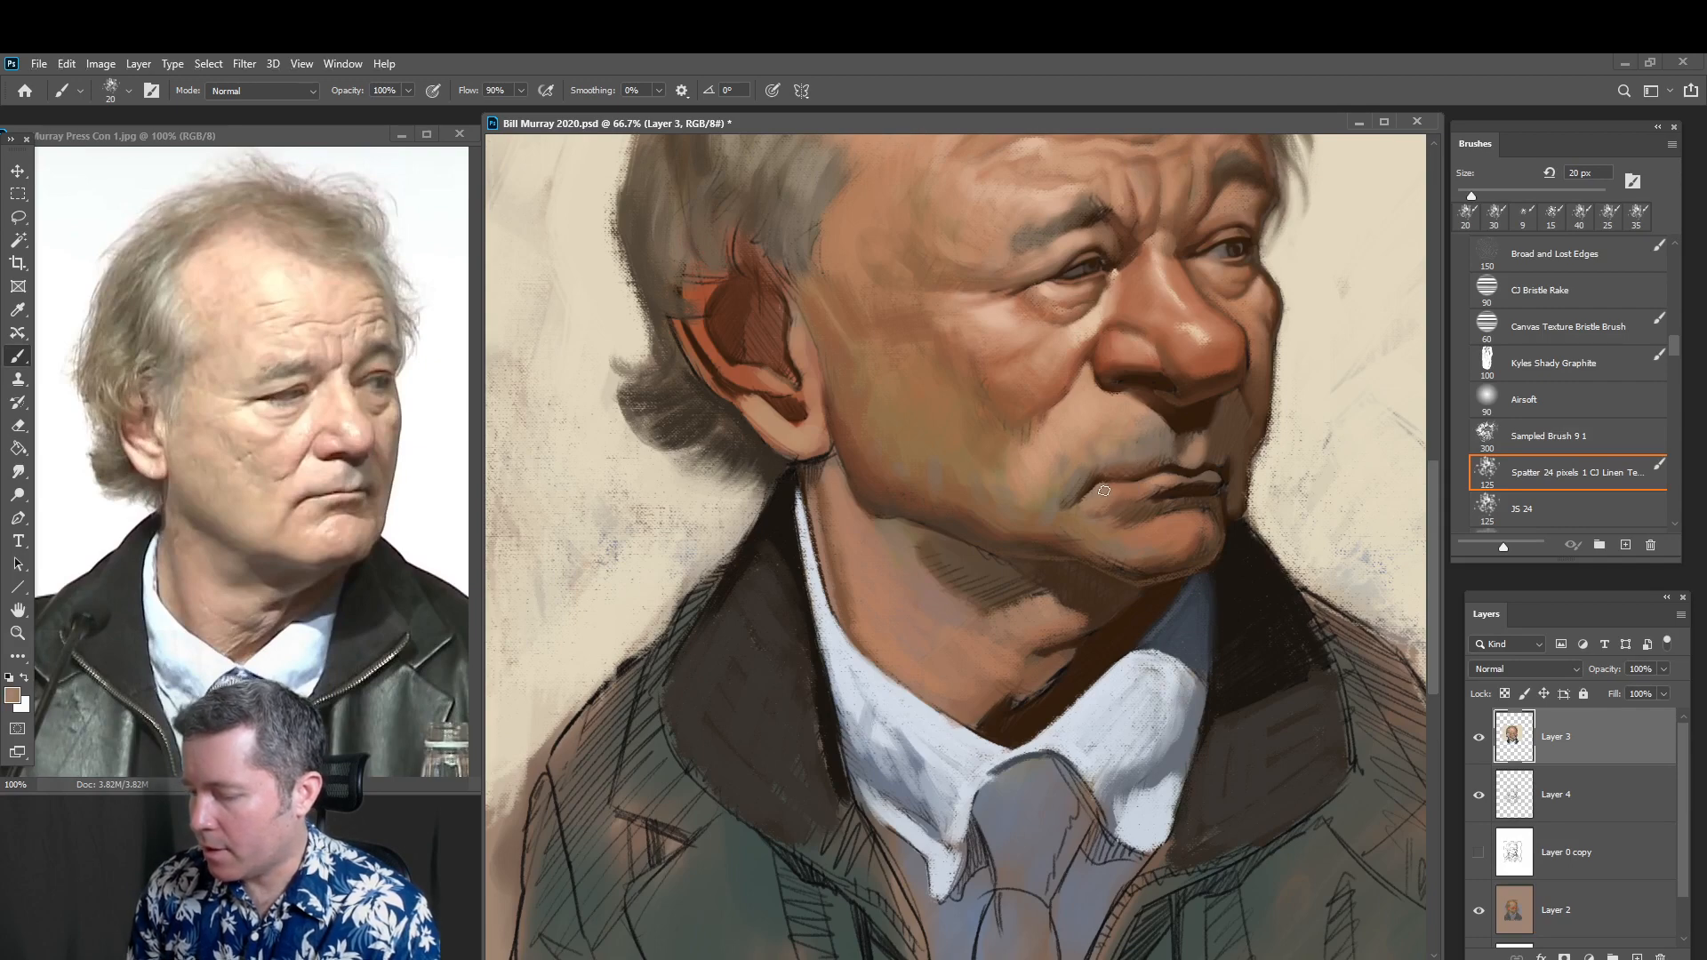
Examine the whole portrait at 33.3%, the cheek and mouth at 200%, and the head and collar at 50%
key("z")
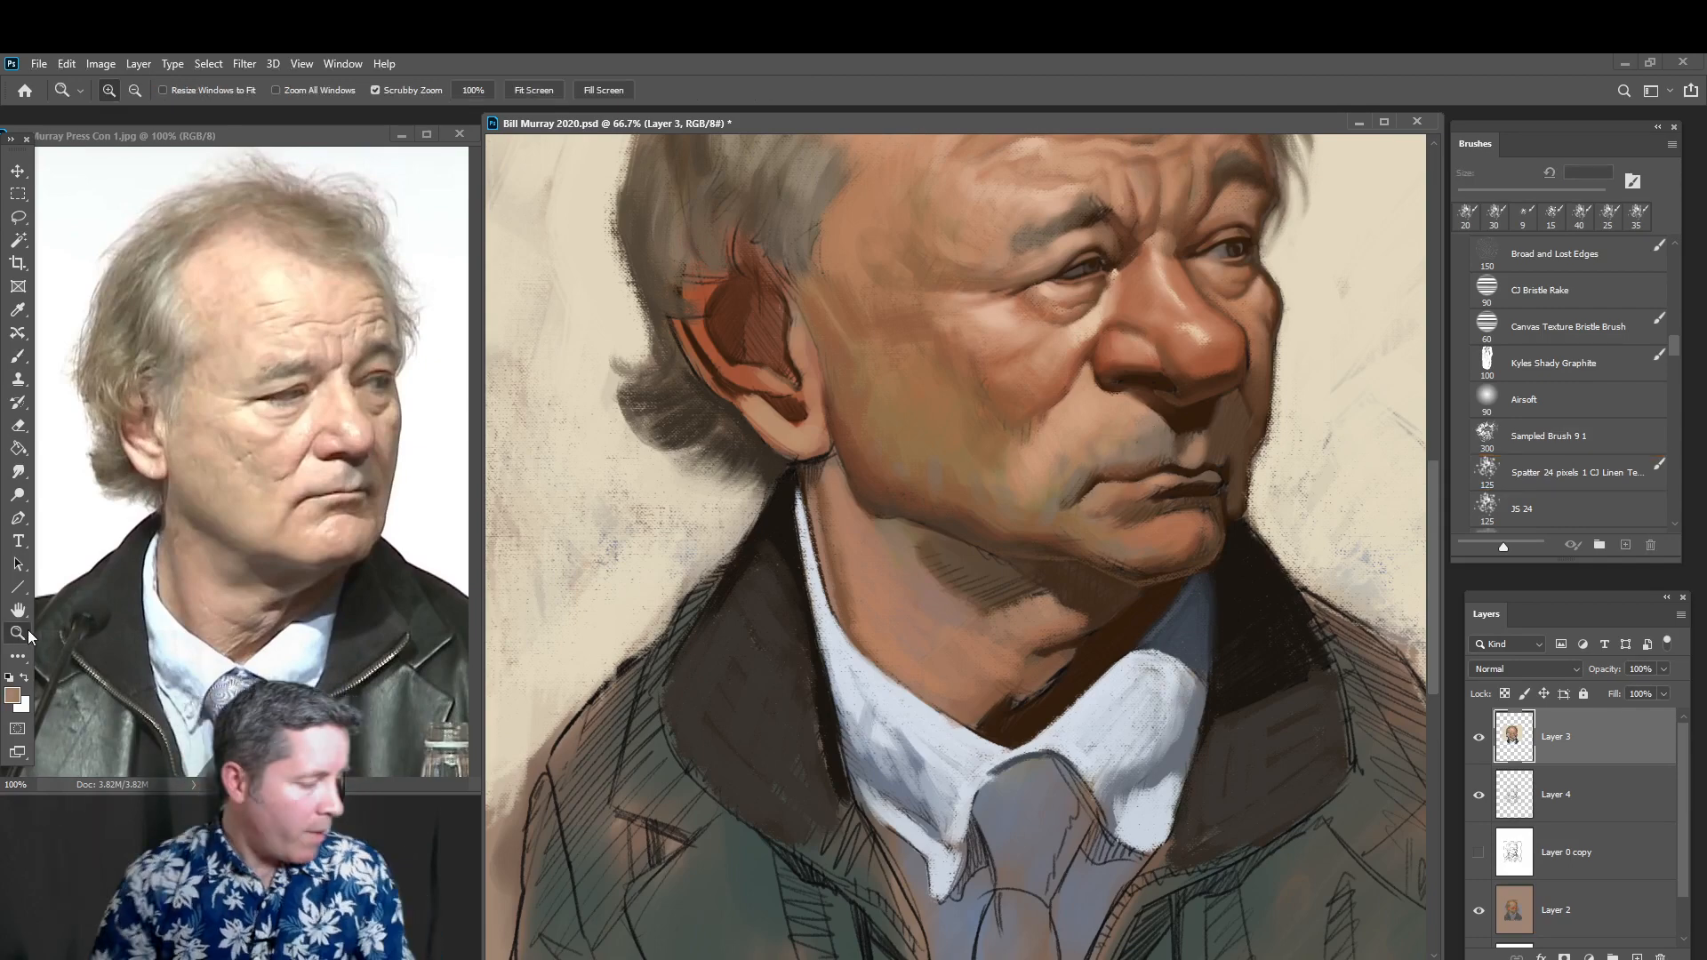
left_click(1085, 539, "alt")
left_click(1085, 540, "alt")
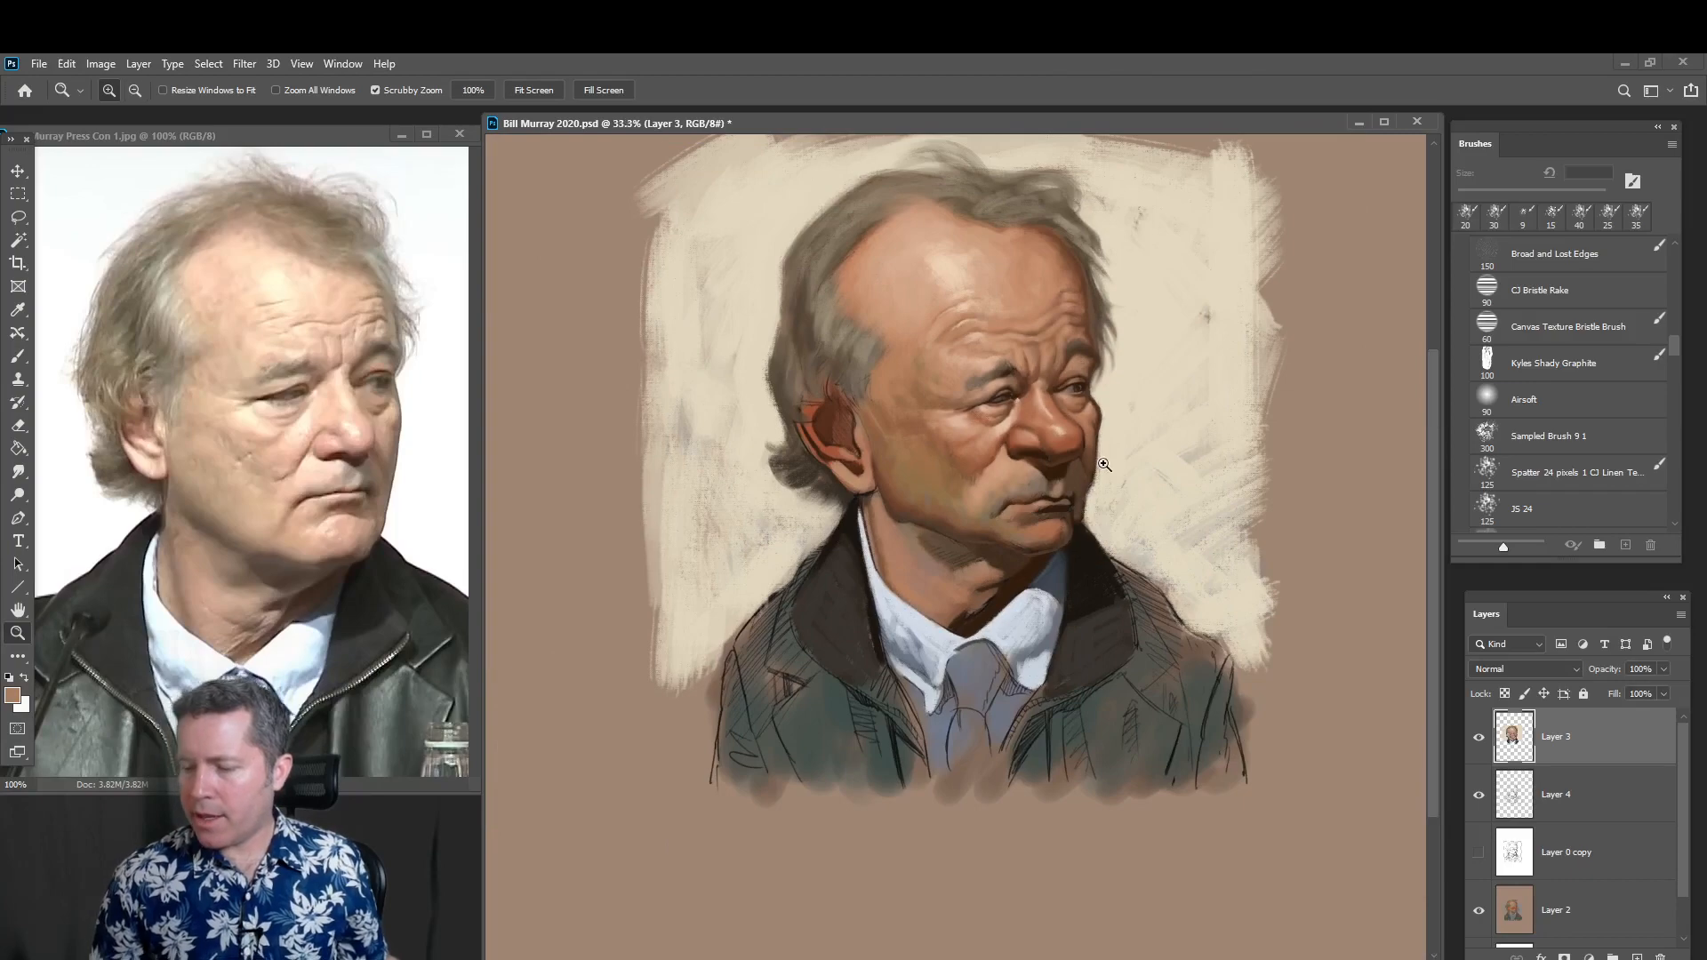
left_click_drag(1103, 454, 1140, 528)
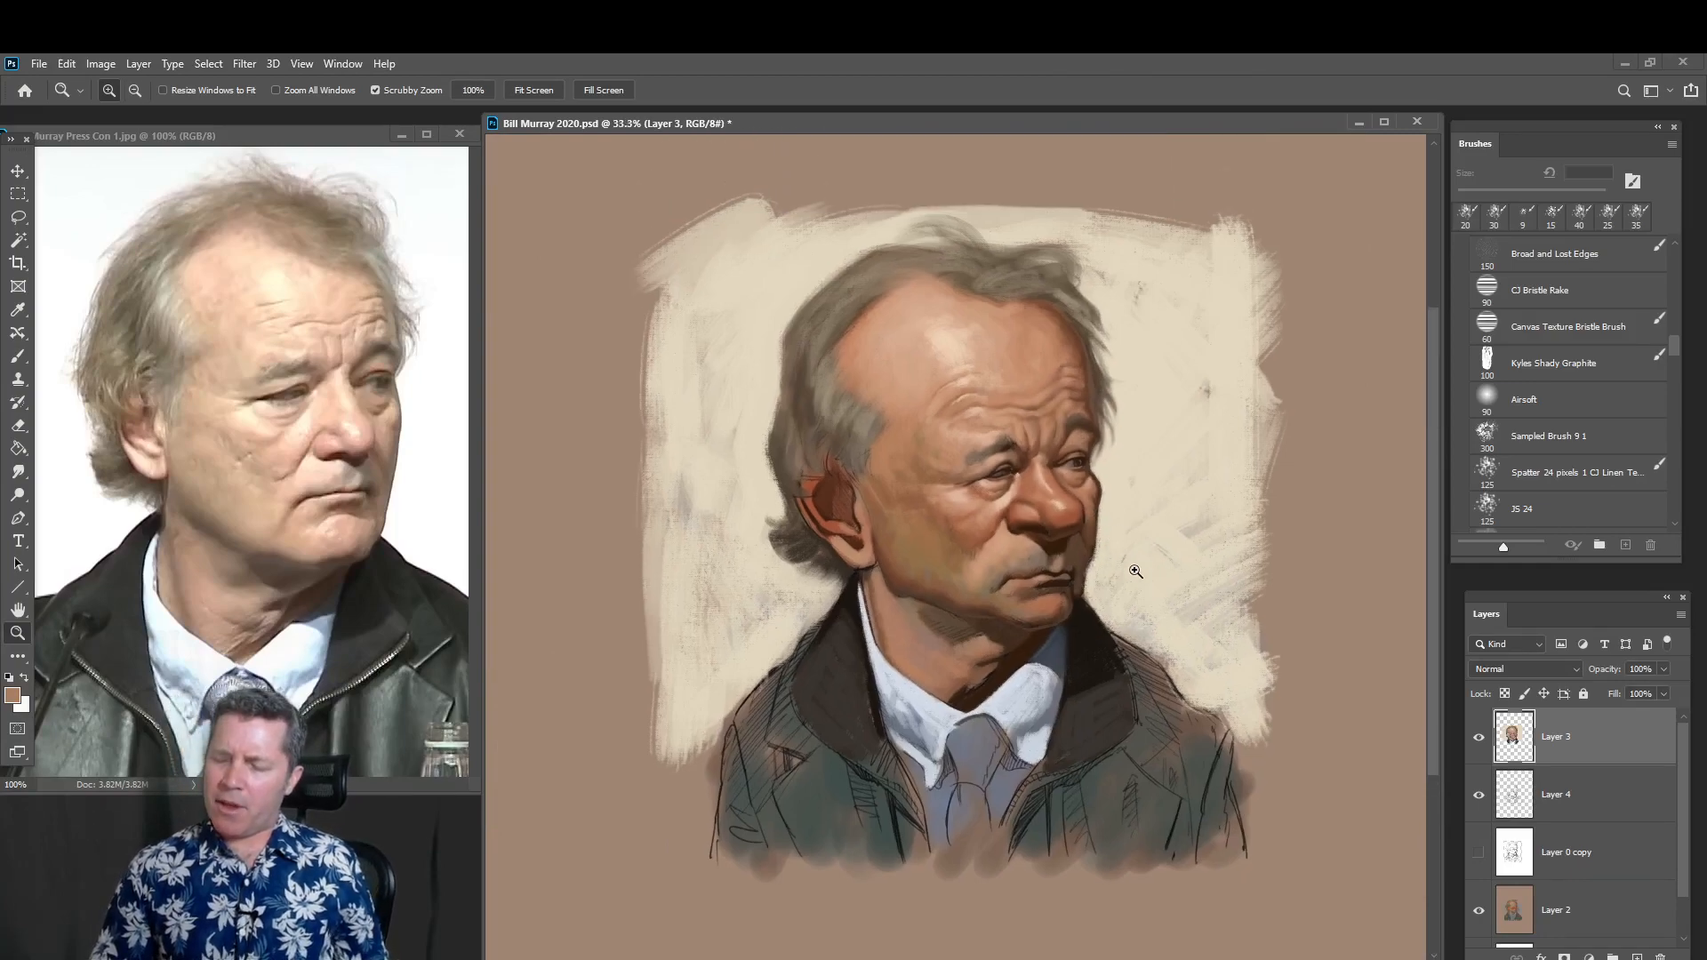
left_click(1006, 541)
left_click(1006, 544)
left_click(1010, 553)
left_click(1013, 562)
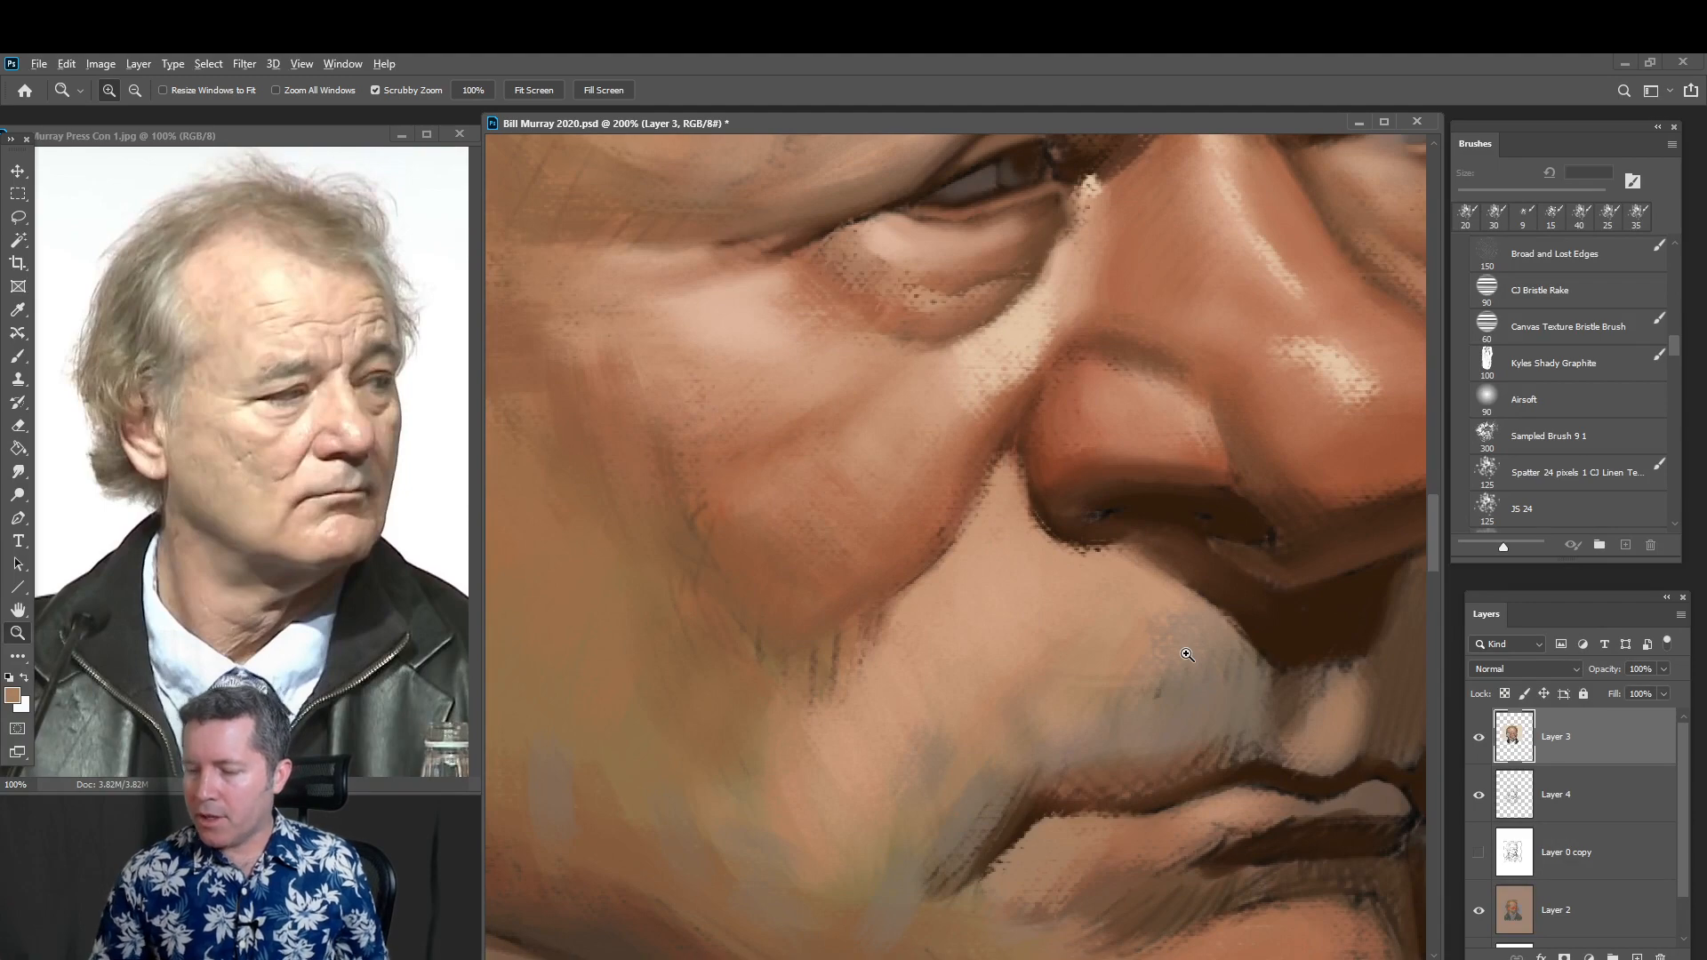
left_click(1071, 564, "alt")
left_click(1070, 574, "alt")
left_click(1073, 576, "alt")
left_click_drag(1093, 492, 1104, 556)
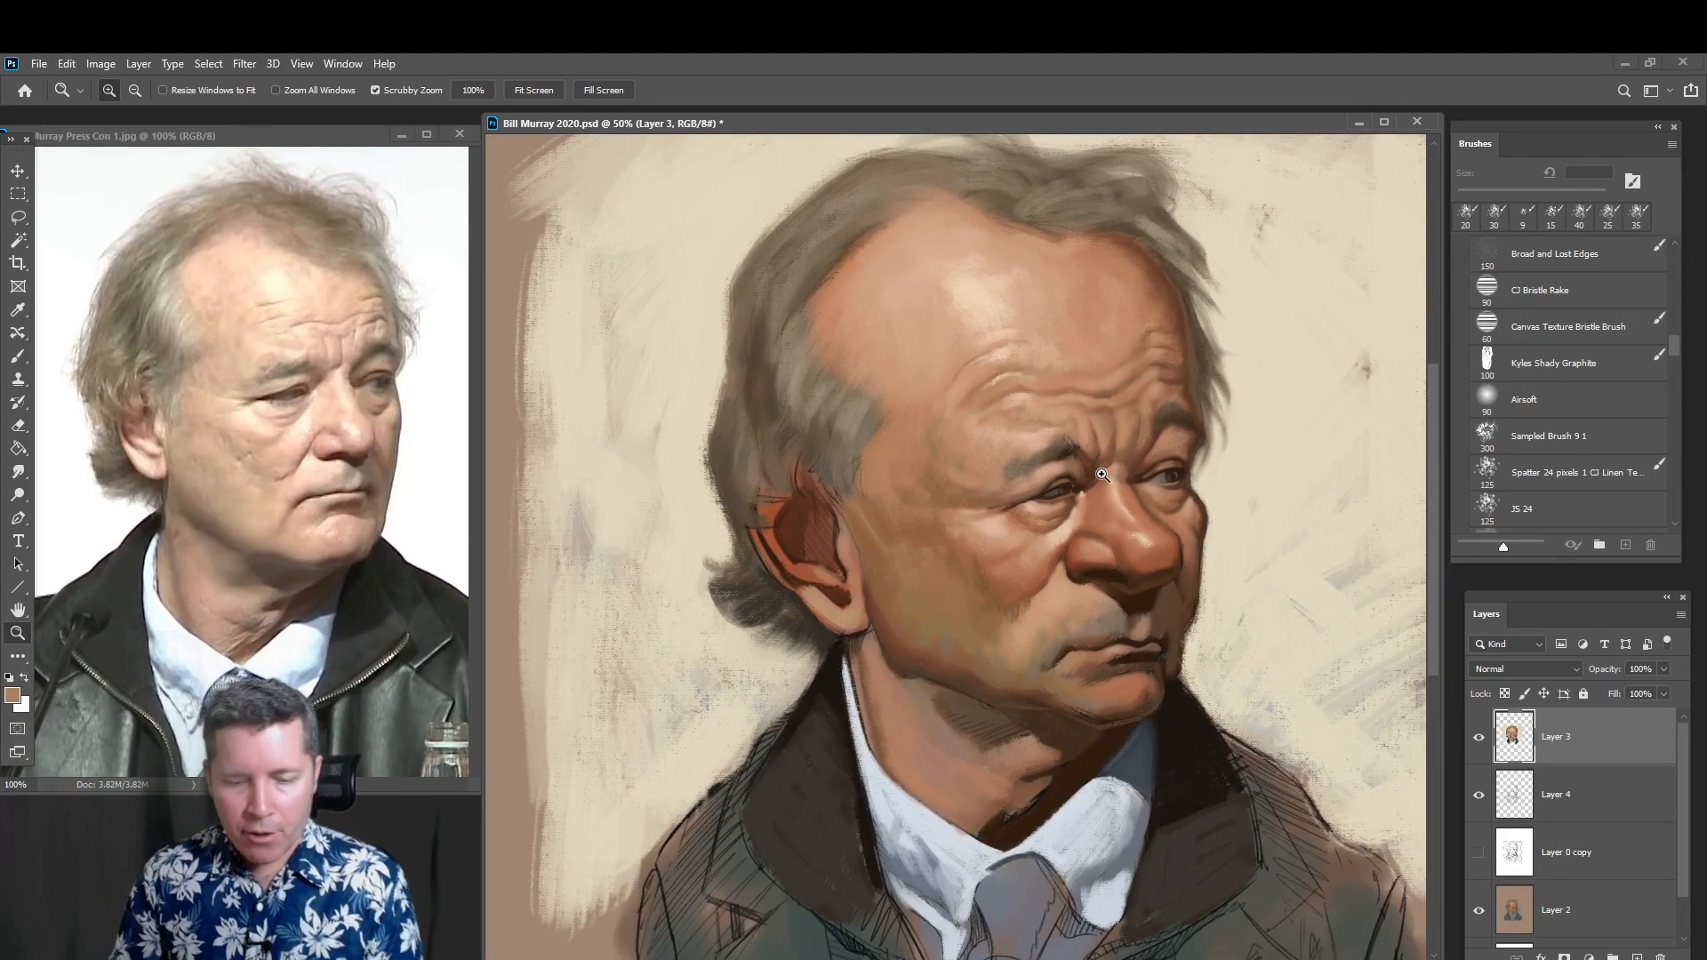
Shade the neck below the jawline with sampled neck tones, using the Brush tool at 40 px and enlarging it to 45 px
left_click(20, 356)
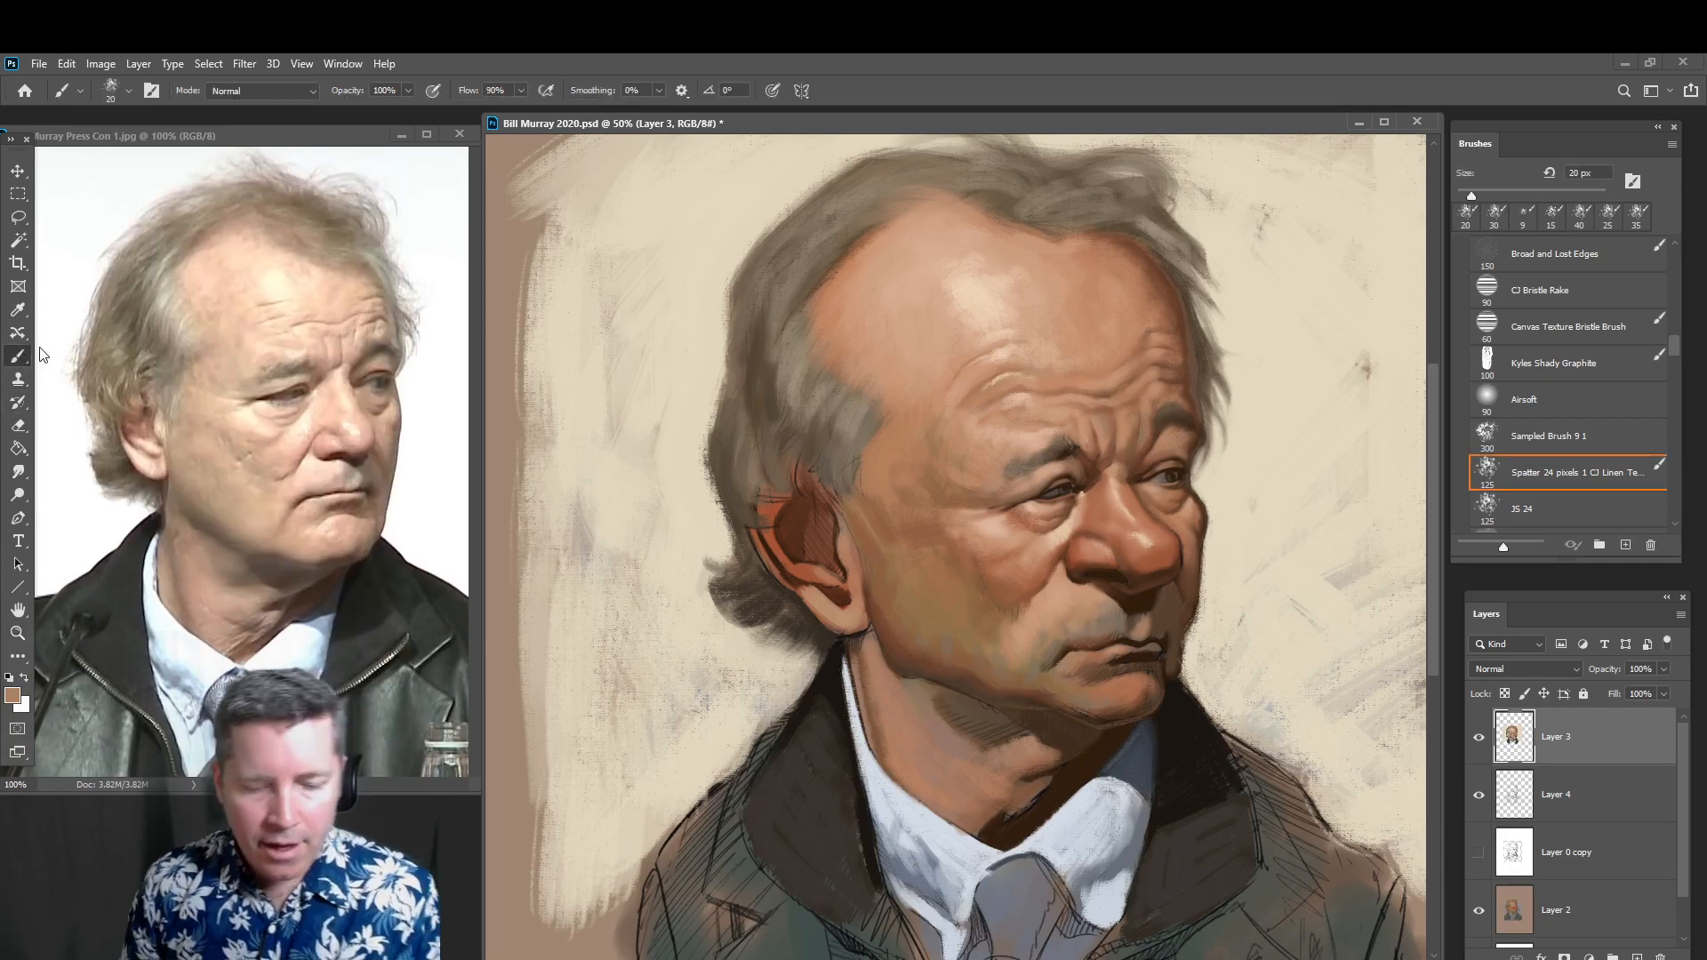
key("bracketright")
key("bracketright")
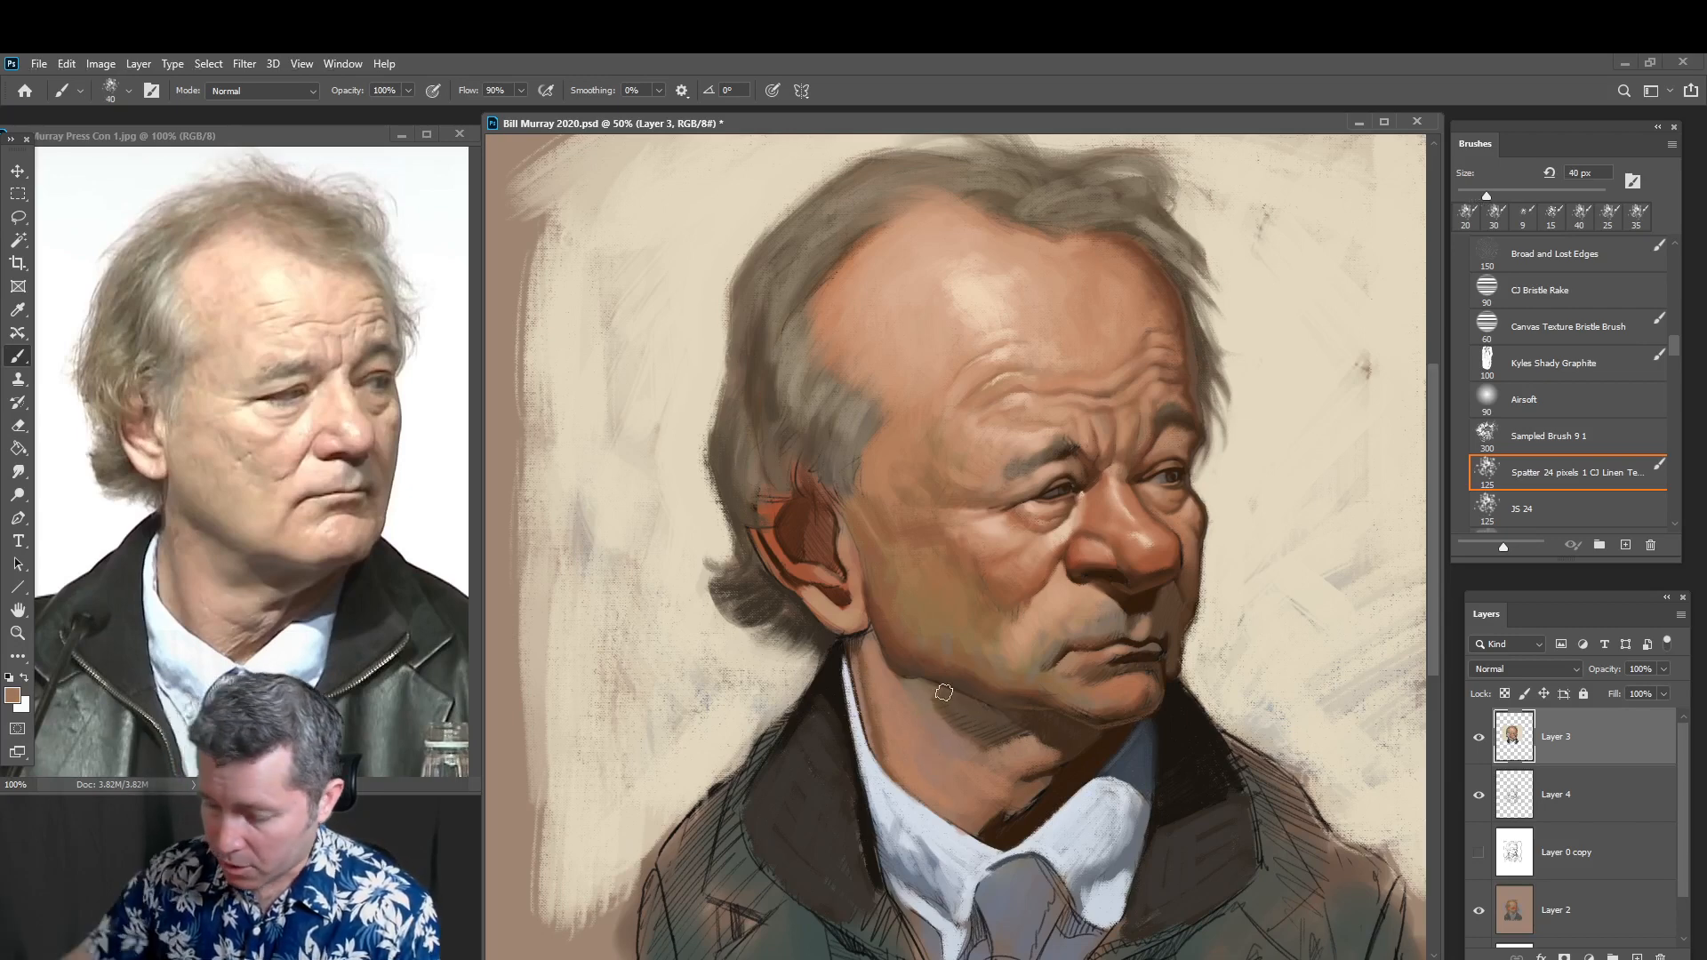
left_click_drag(936, 693, 947, 706)
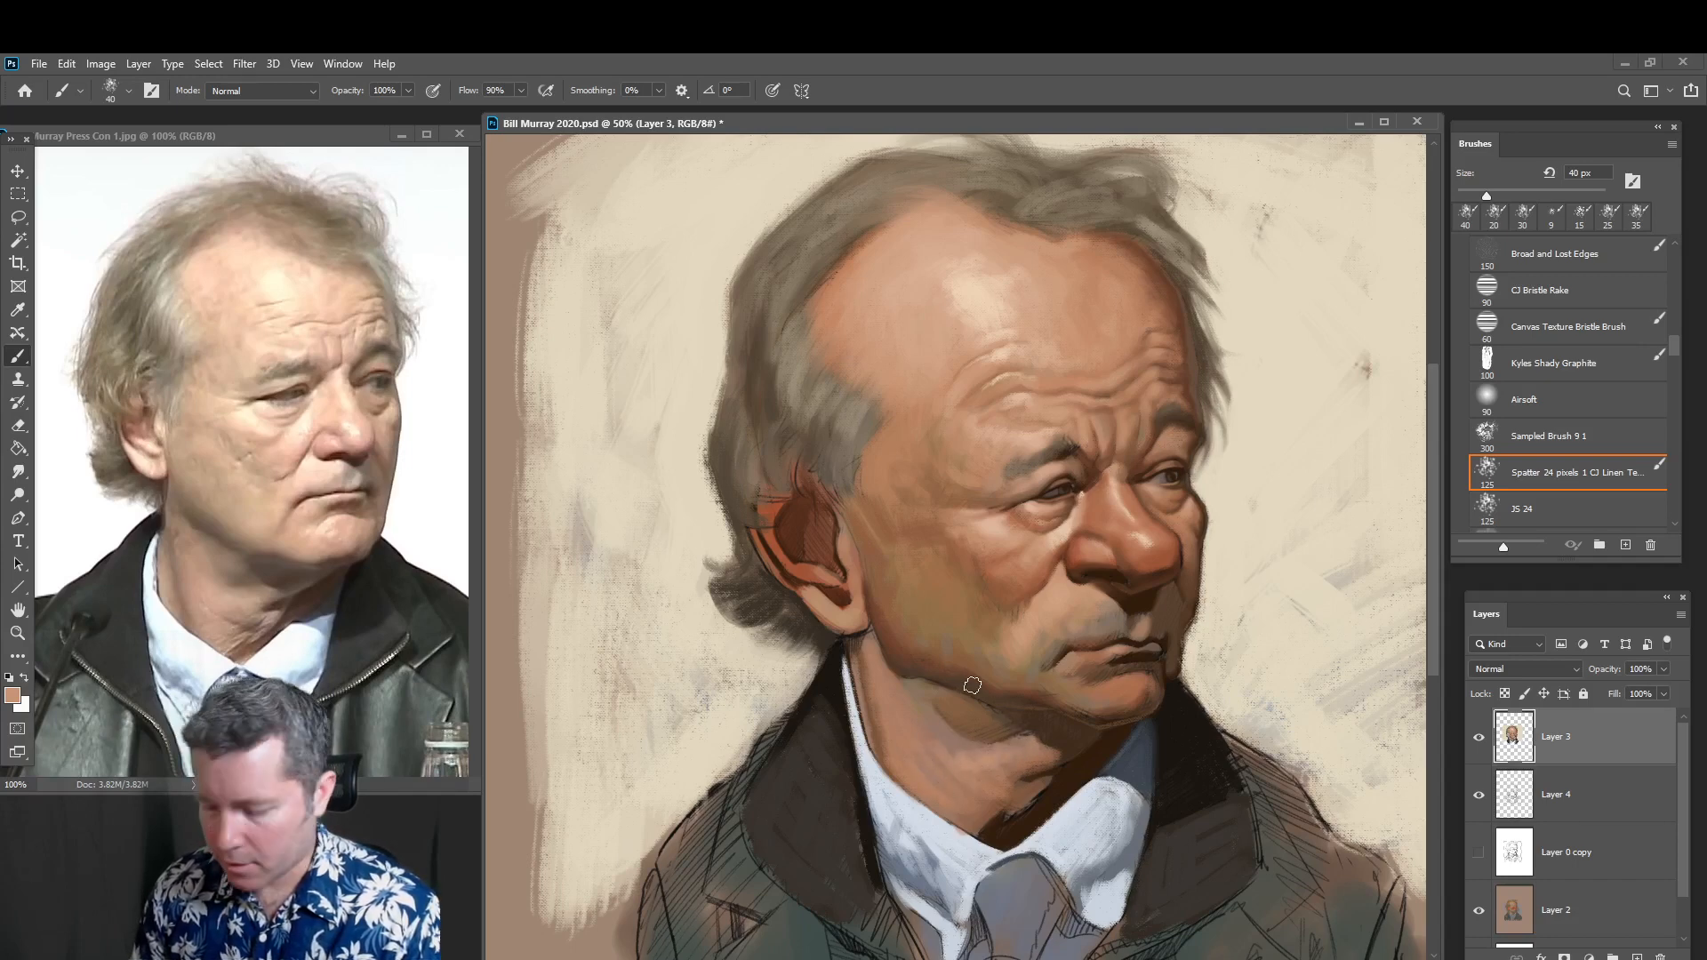
left_click(925, 713, "alt")
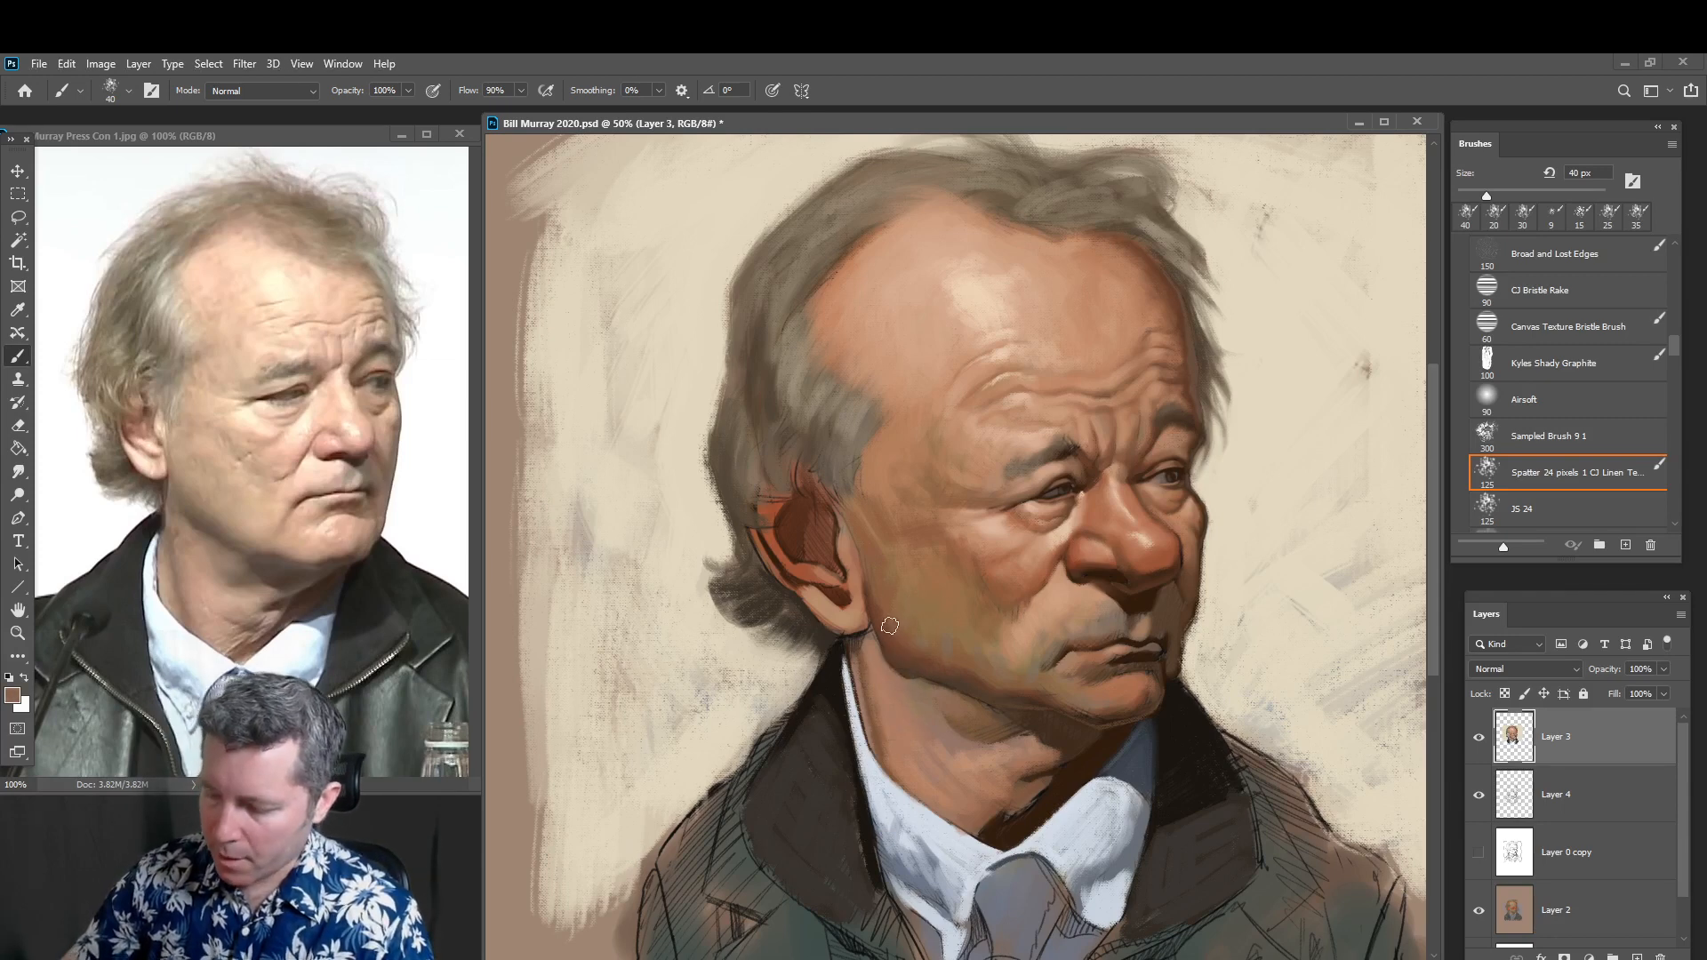
key("bracketright")
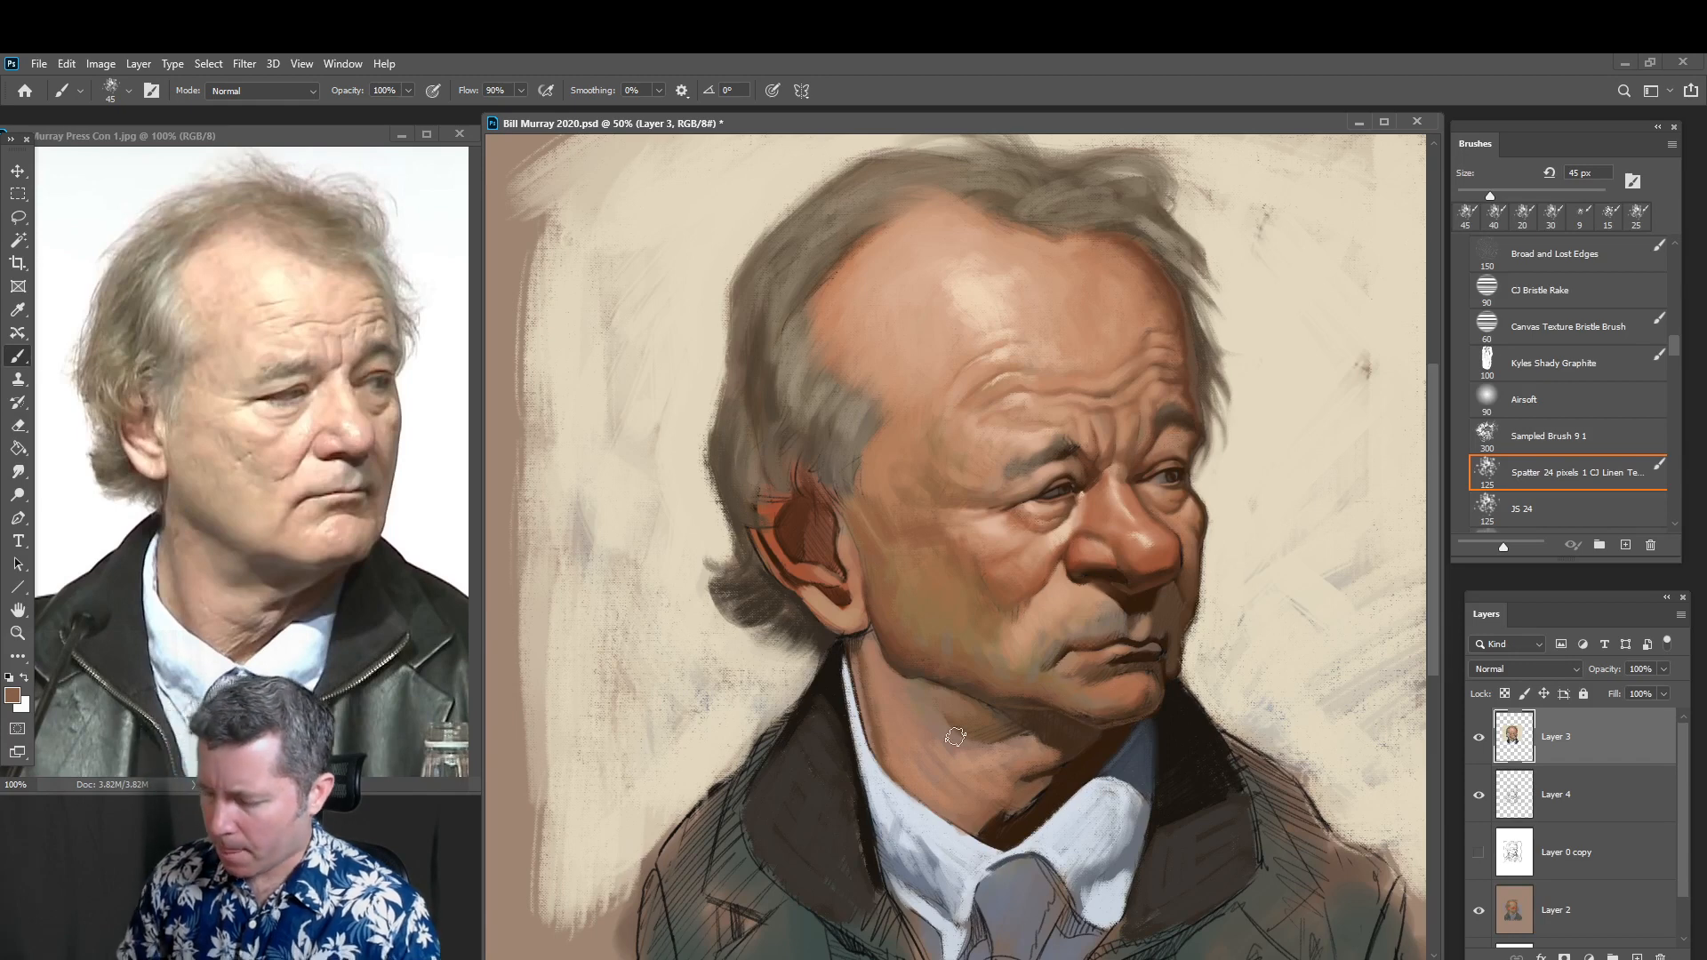
Repaint the ear's lower rim and inner fold with sampled cheek, ear and neck tones, using a brush of 15 to 25 px
left_click(965, 569, "alt")
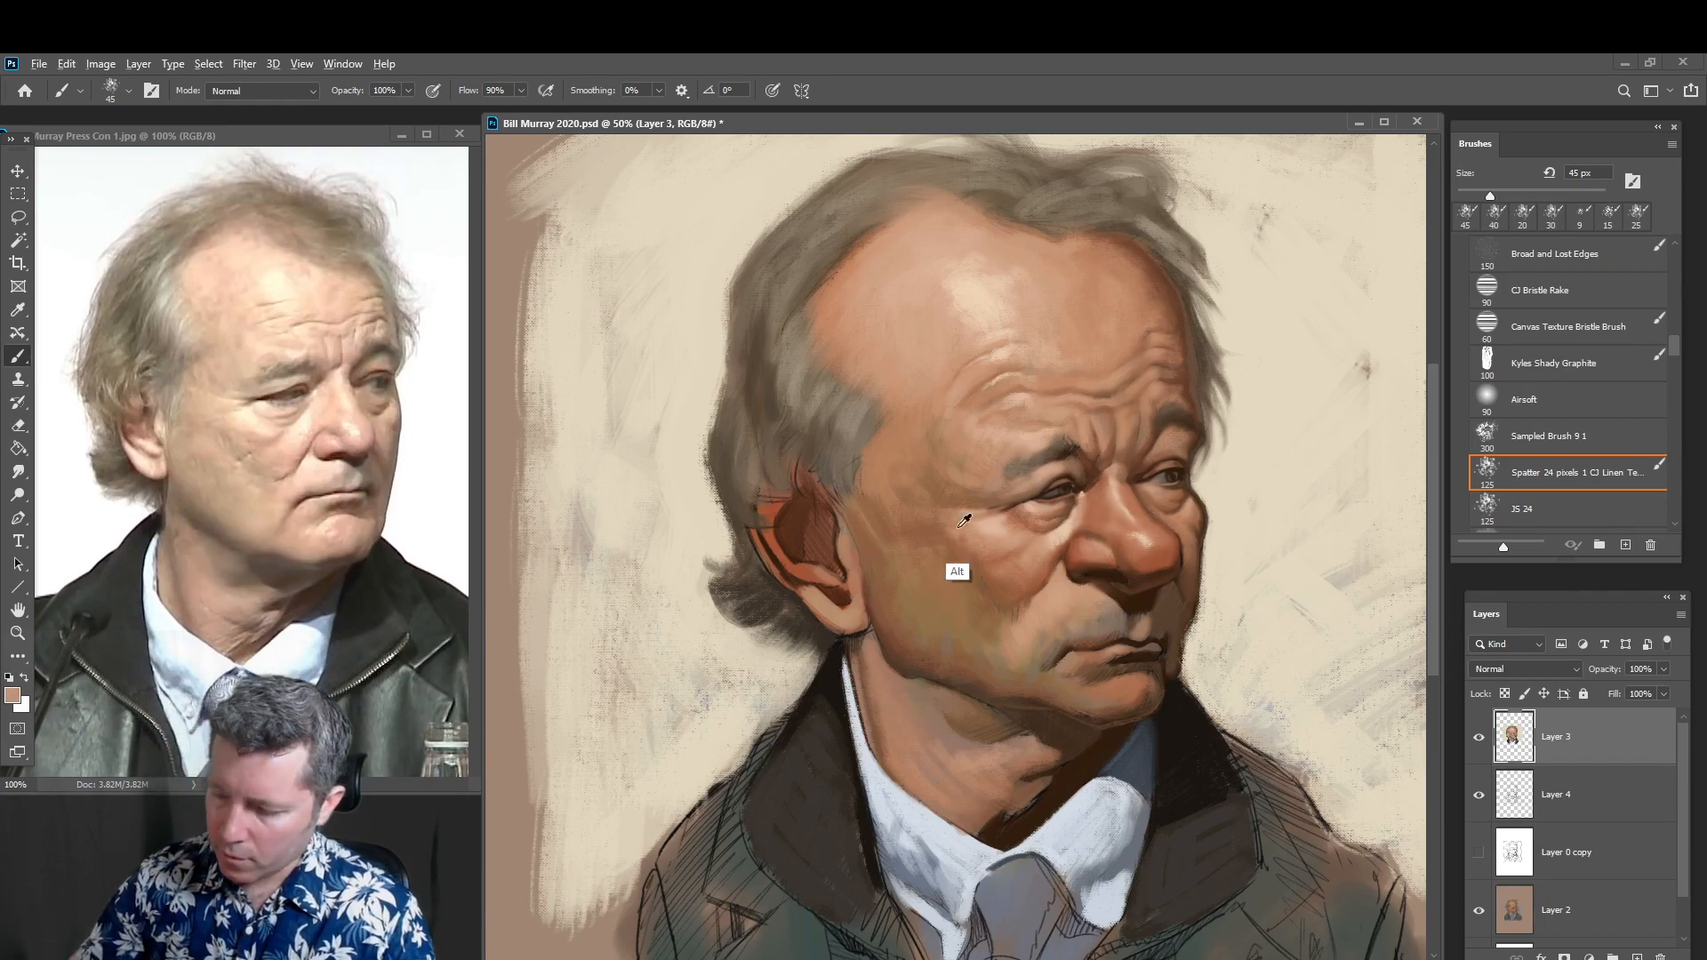
key("bracketleft")
key("bracketleft")
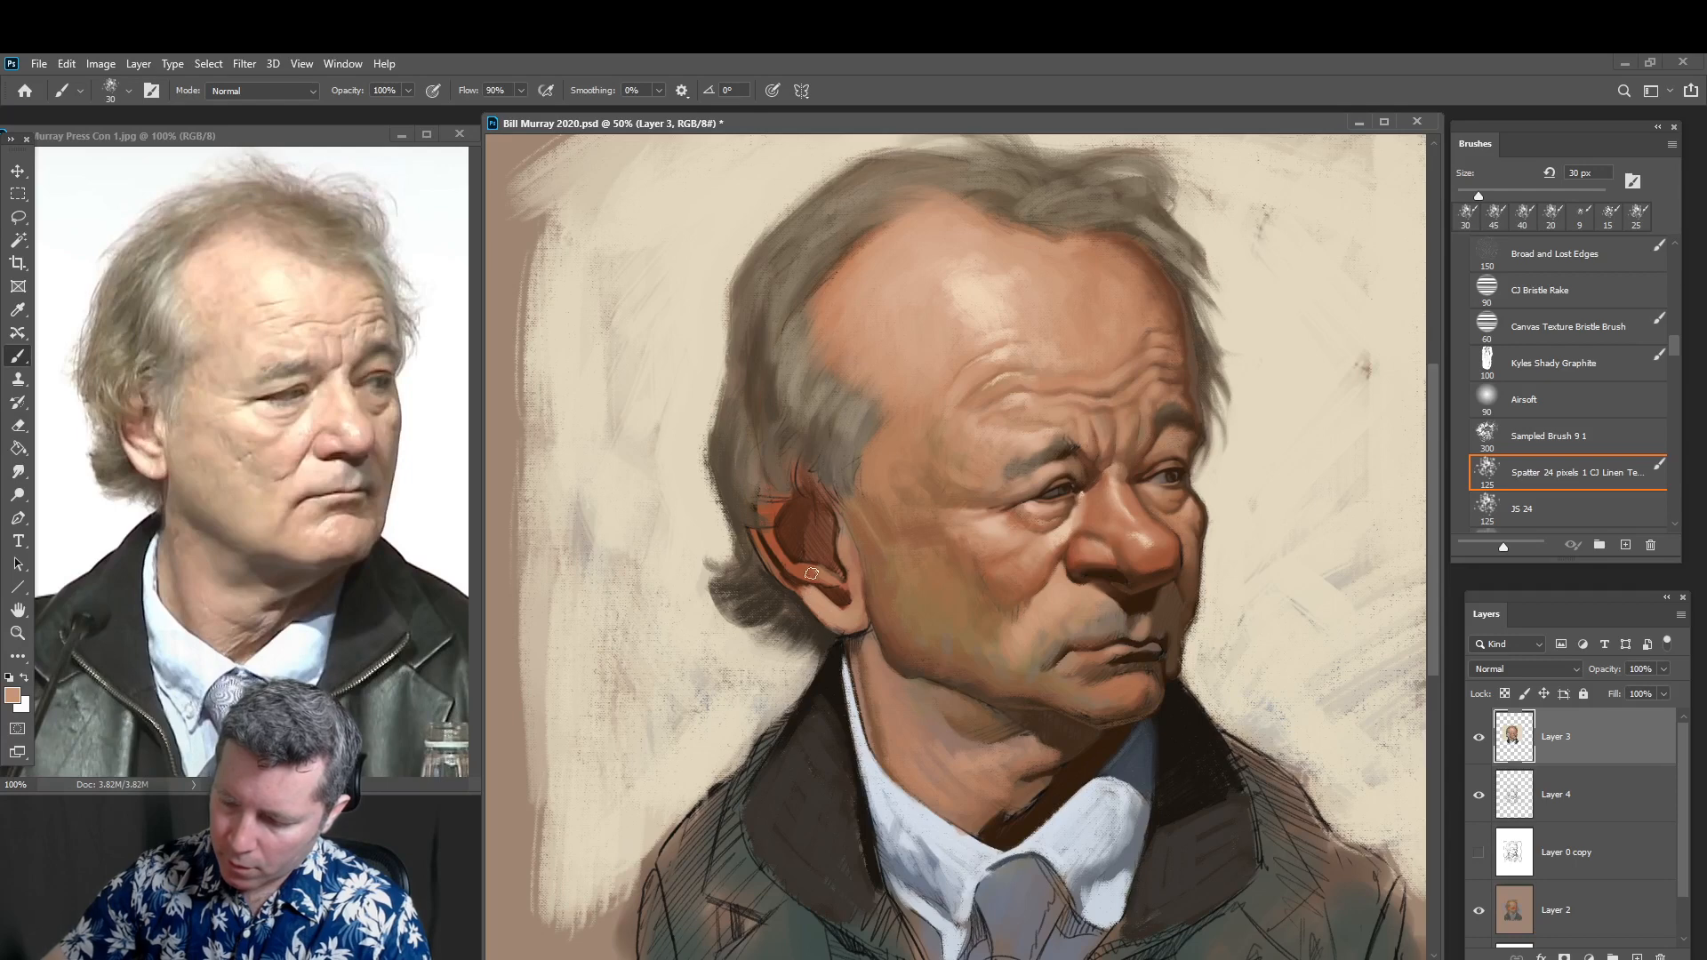
key("bracketleft")
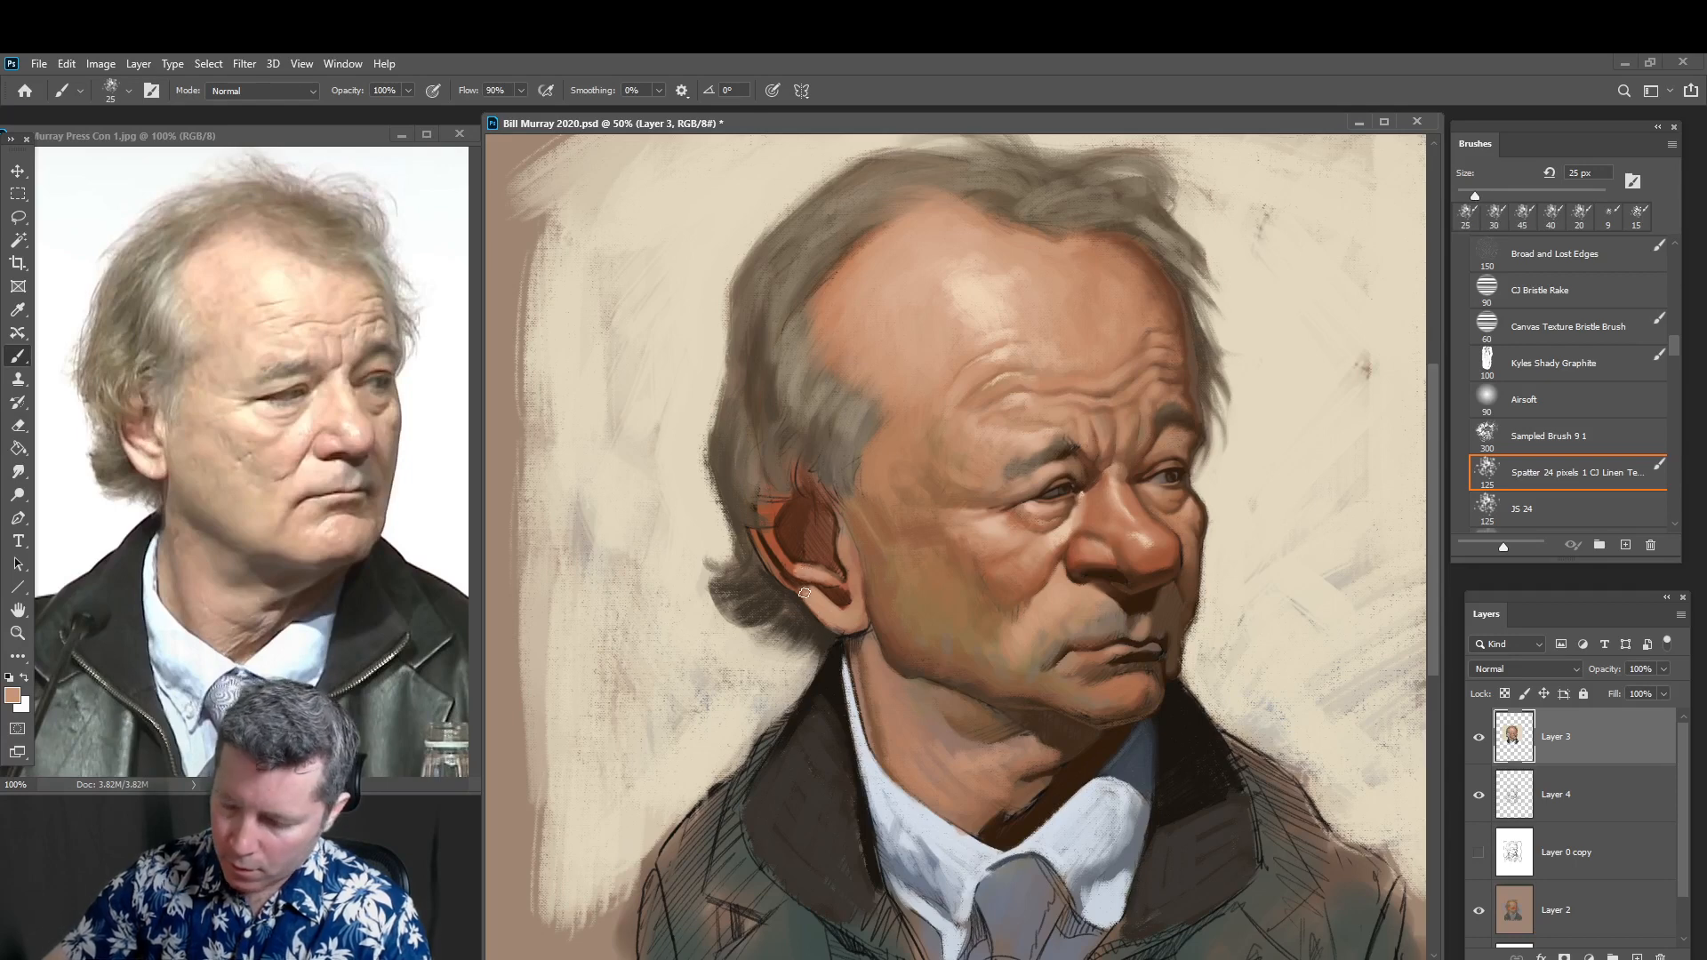
left_click_drag(809, 593, 789, 582)
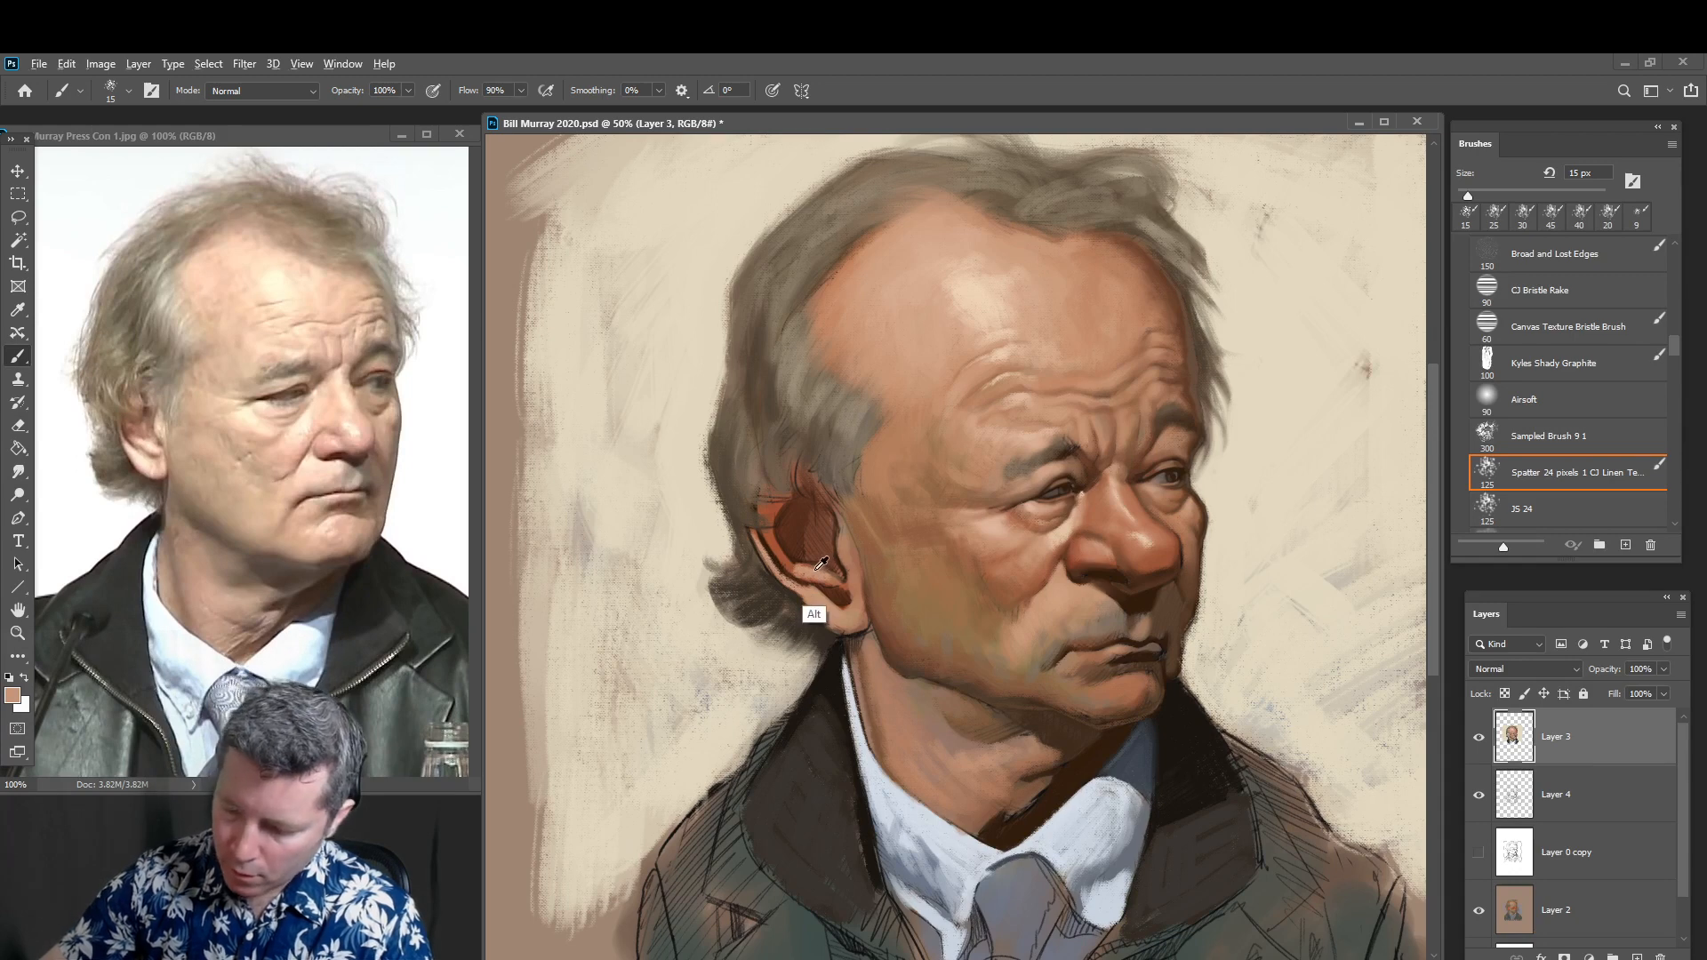
left_click(812, 582, "alt")
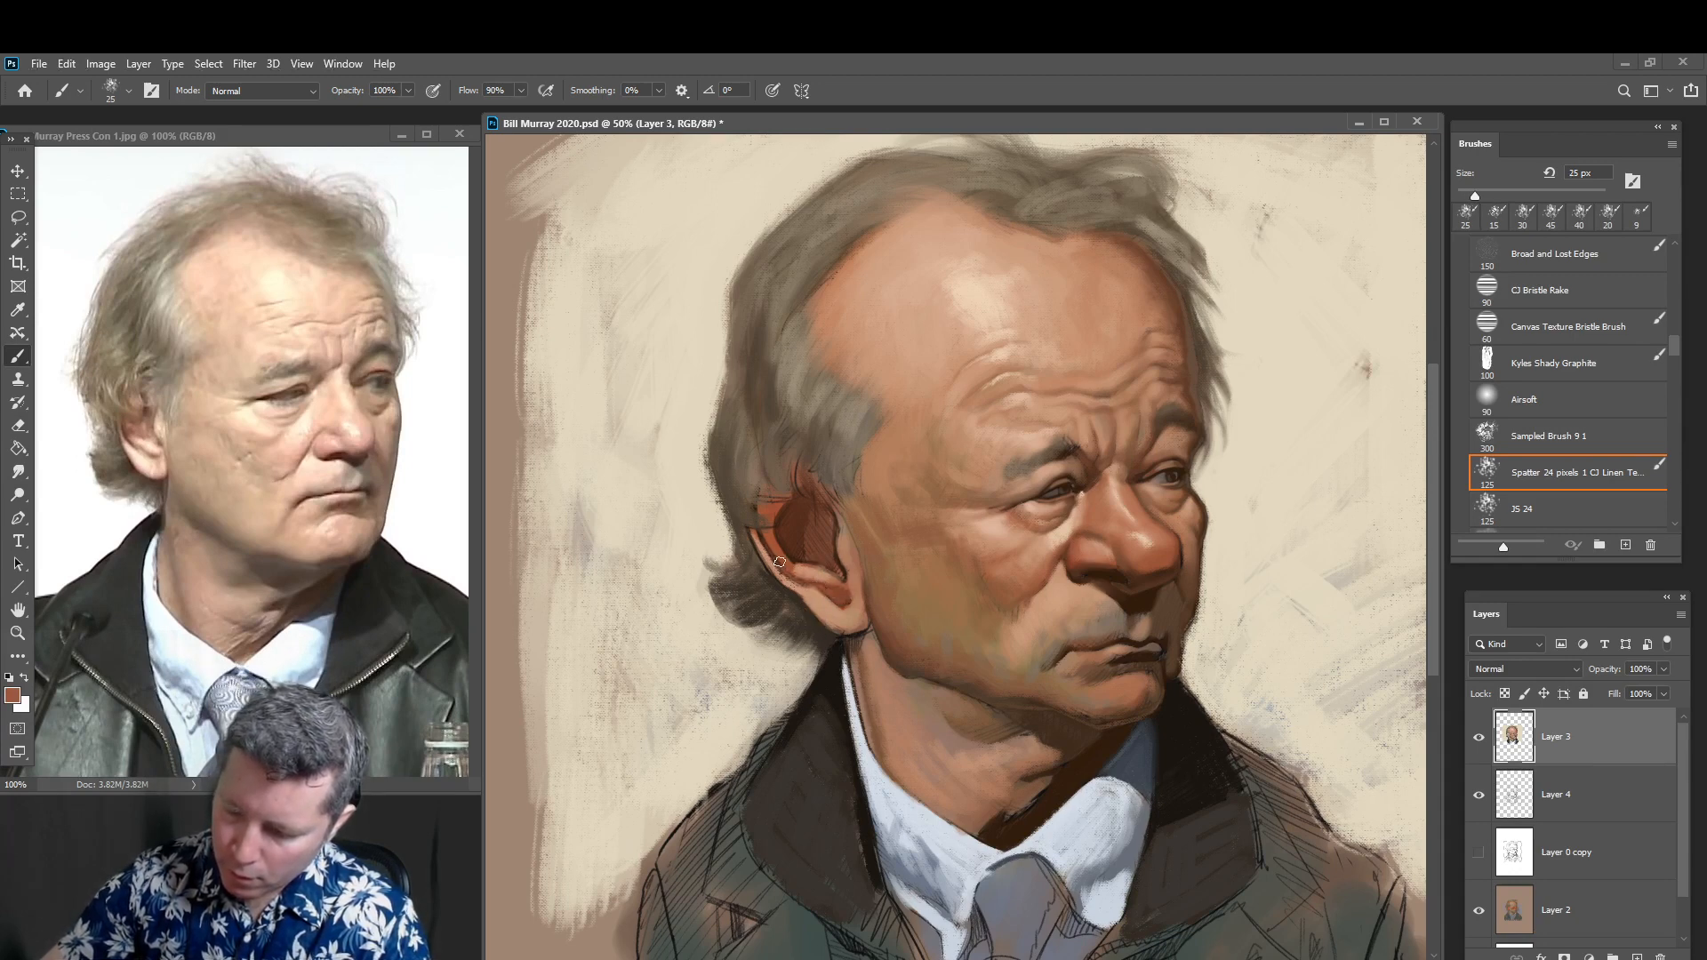
left_click(851, 655, "alt")
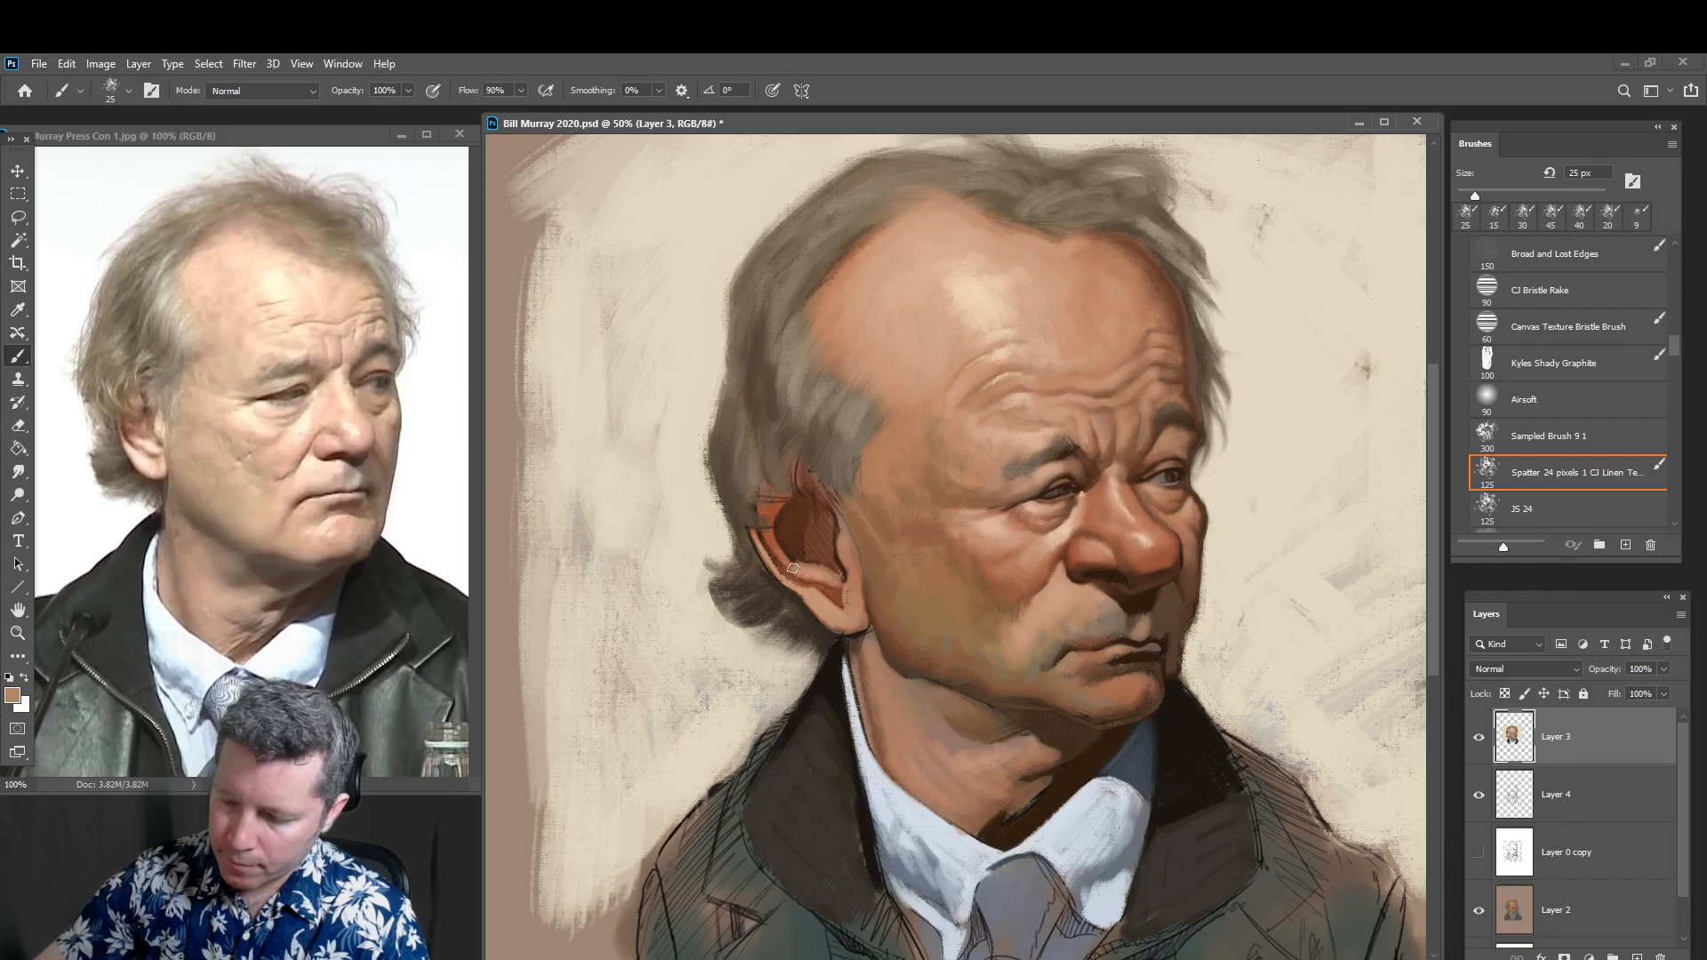
left_click_drag(841, 558, 845, 574)
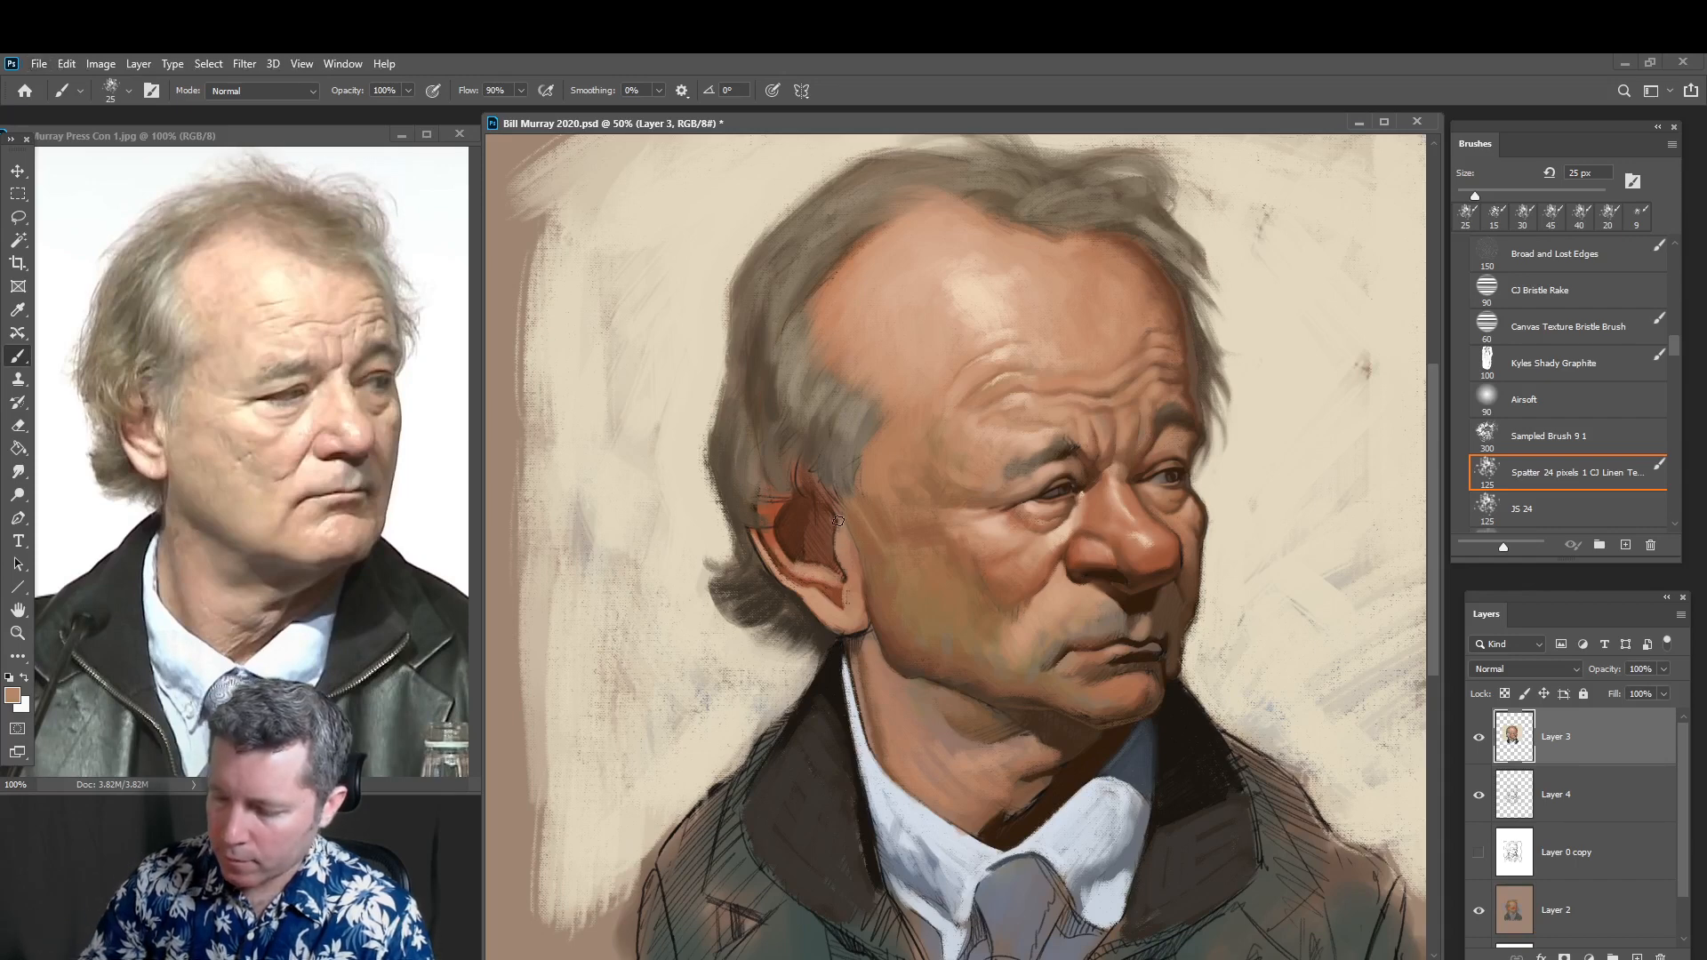
Paint the inner ear with a sampled reddish brown at 35 px, and define the ear's back edge in dark brown at 25 px
left_click(775, 541, "alt")
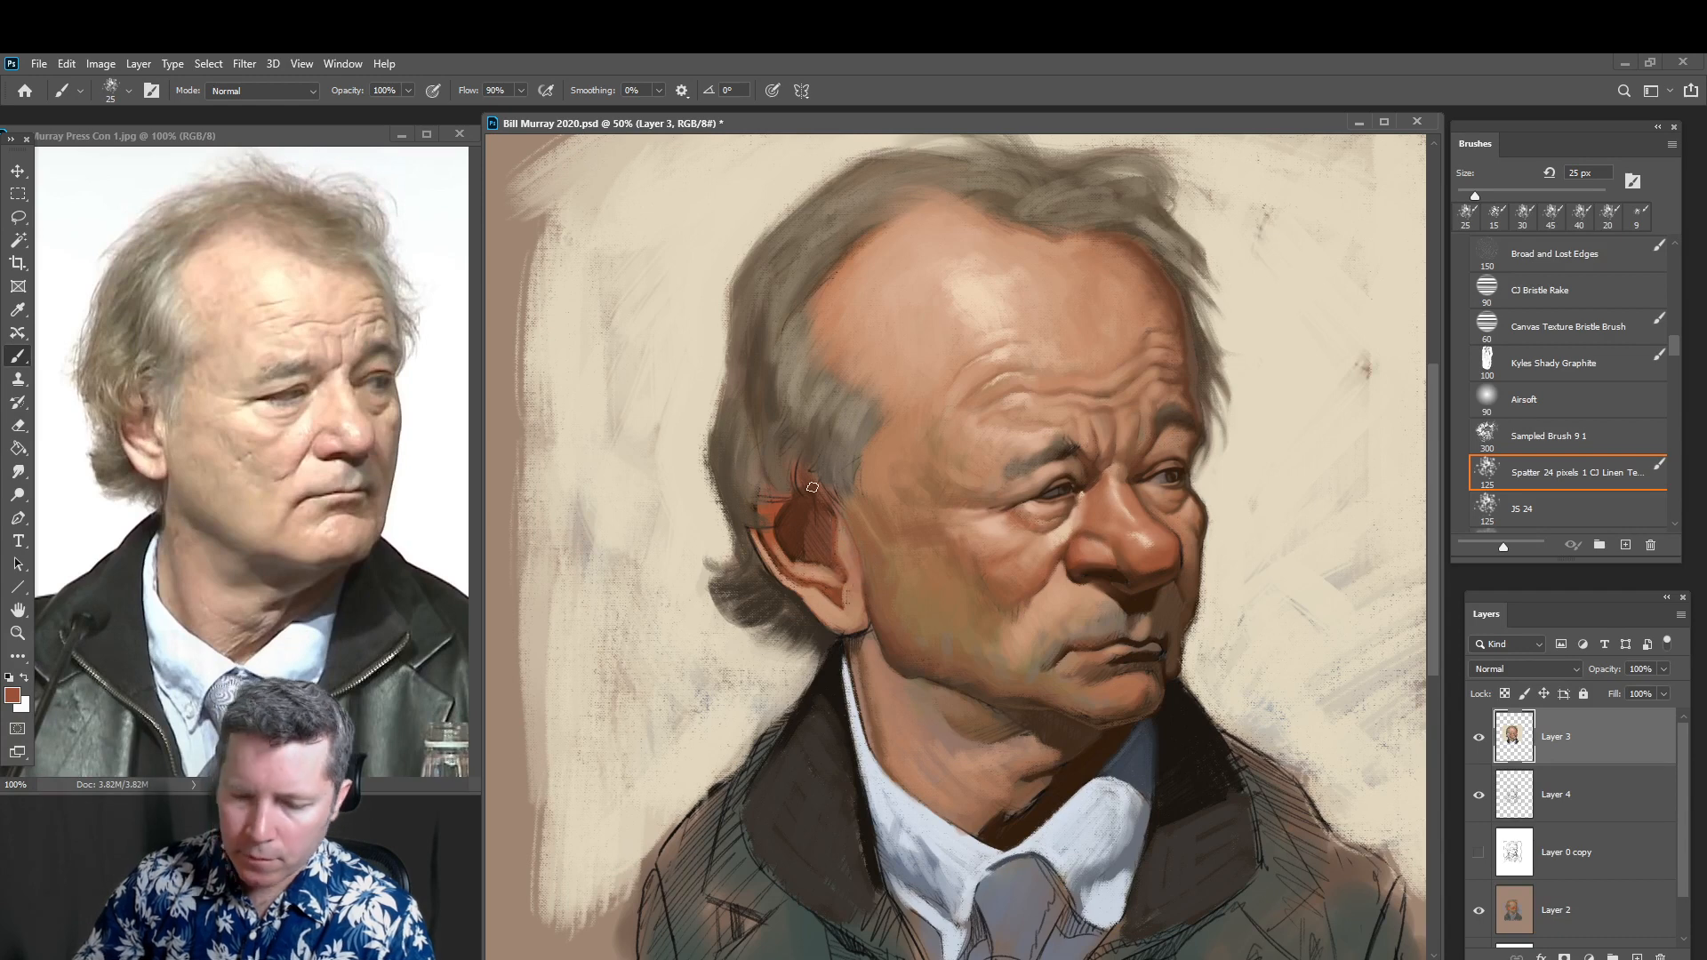
key("bracketright")
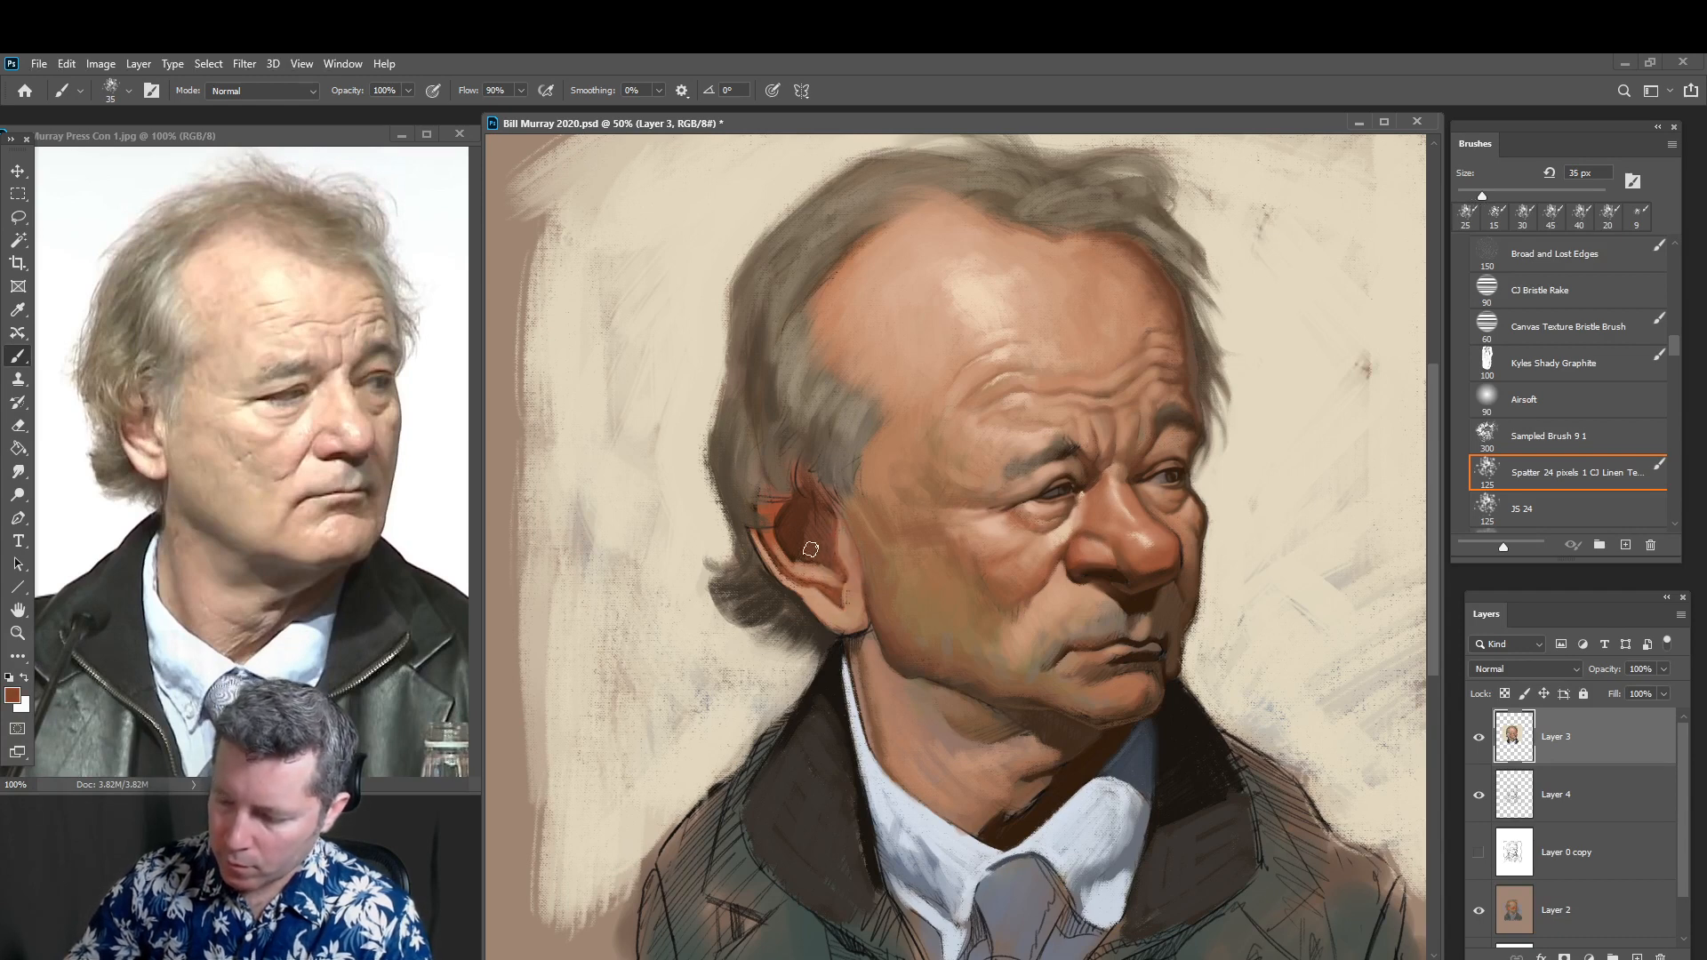
mouse_move(819, 554)
left_mouse_down()
mouse_move(812, 515)
mouse_move(830, 521)
mouse_move(801, 551)
left_mouse_up()
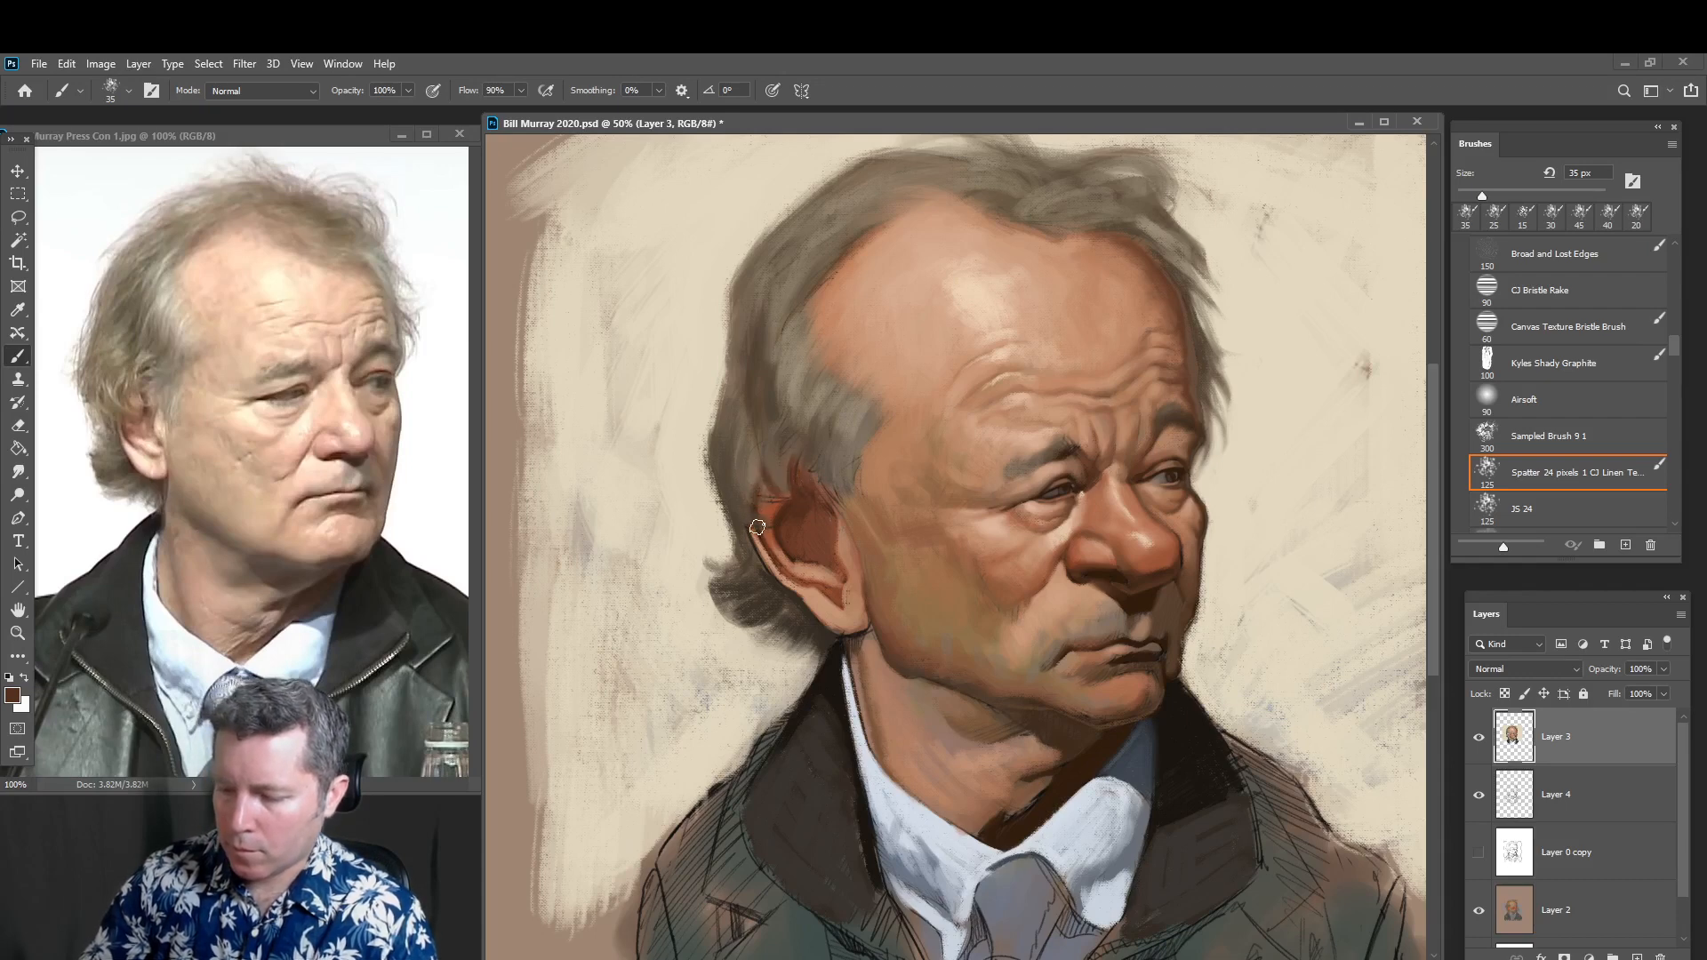
key("bracketleft")
left_click_drag(752, 531, 783, 588)
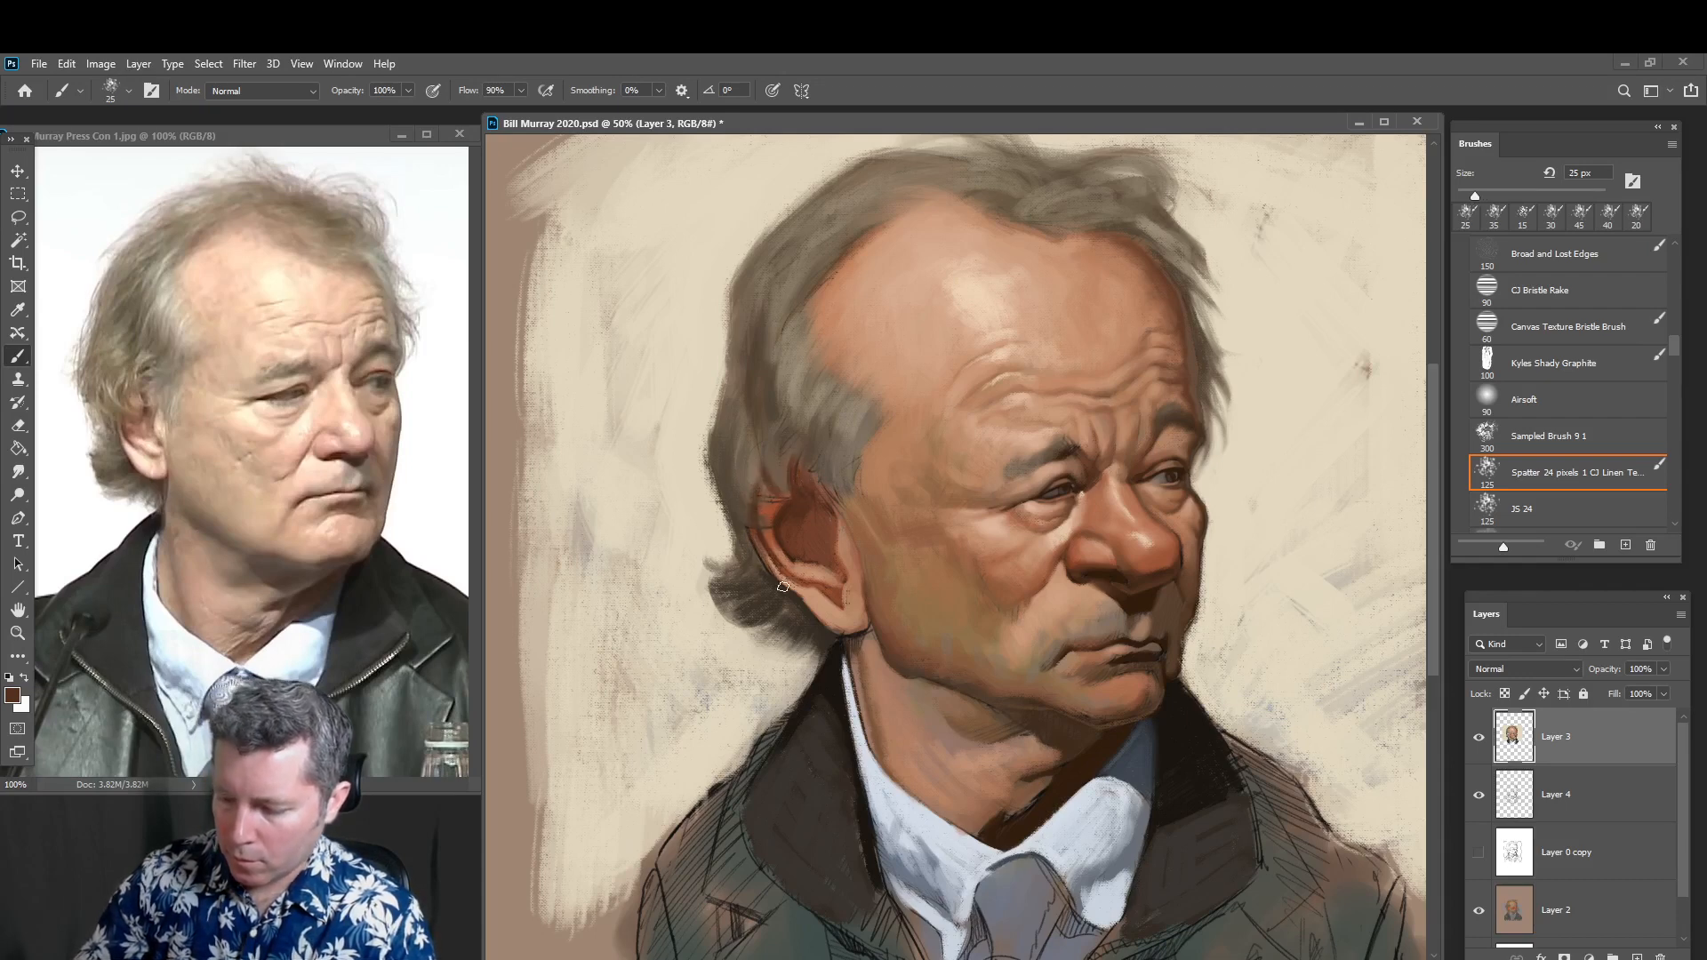
Sample several earlobe tones and blend the earlobe and lower ear fold into the jaw with the 25 px brush
left_click(811, 605, "alt")
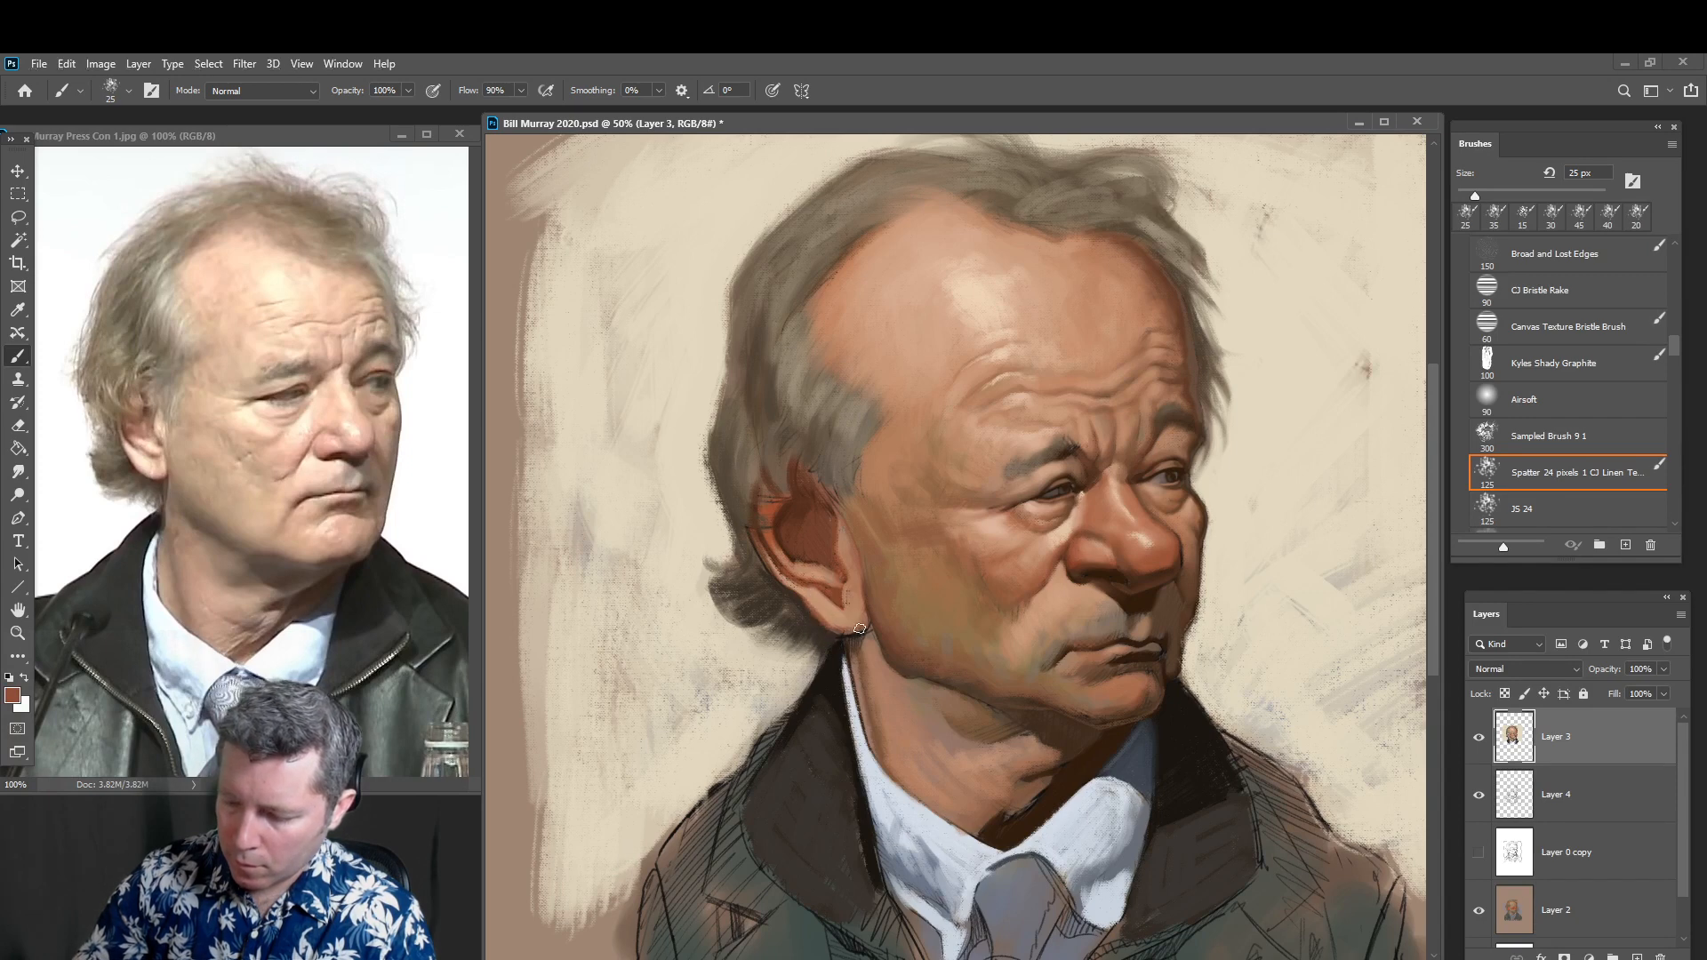
left_click(849, 607, "alt")
left_click_drag(860, 573, 854, 616)
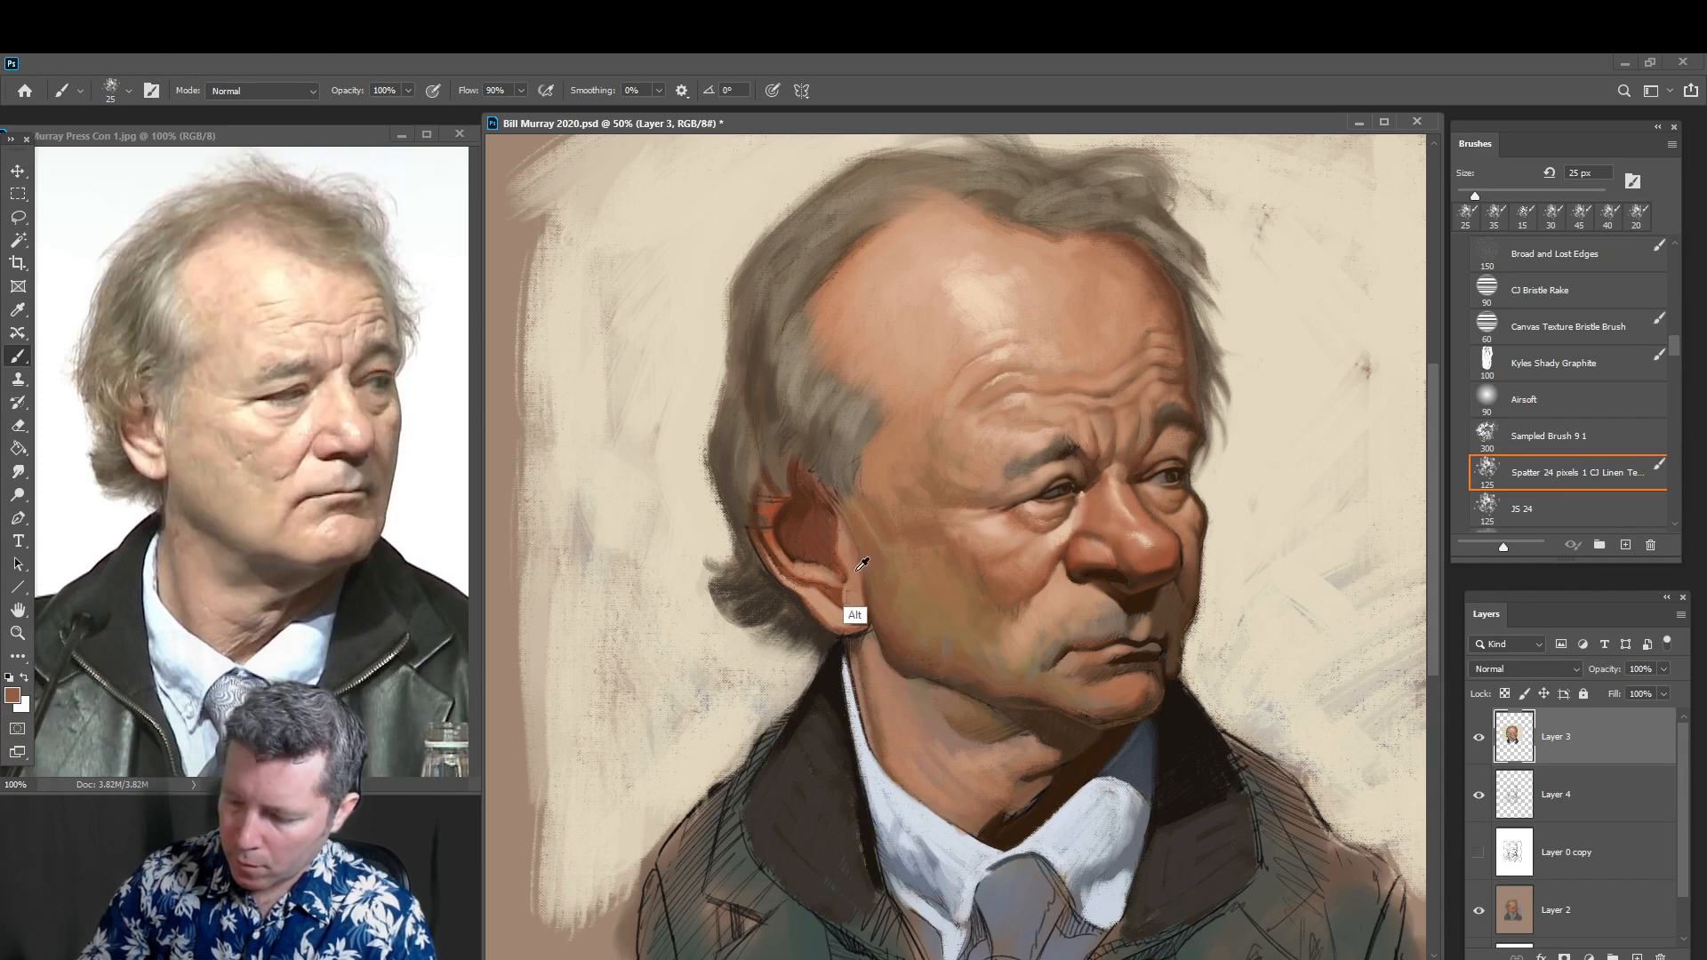
left_click(855, 617, "alt")
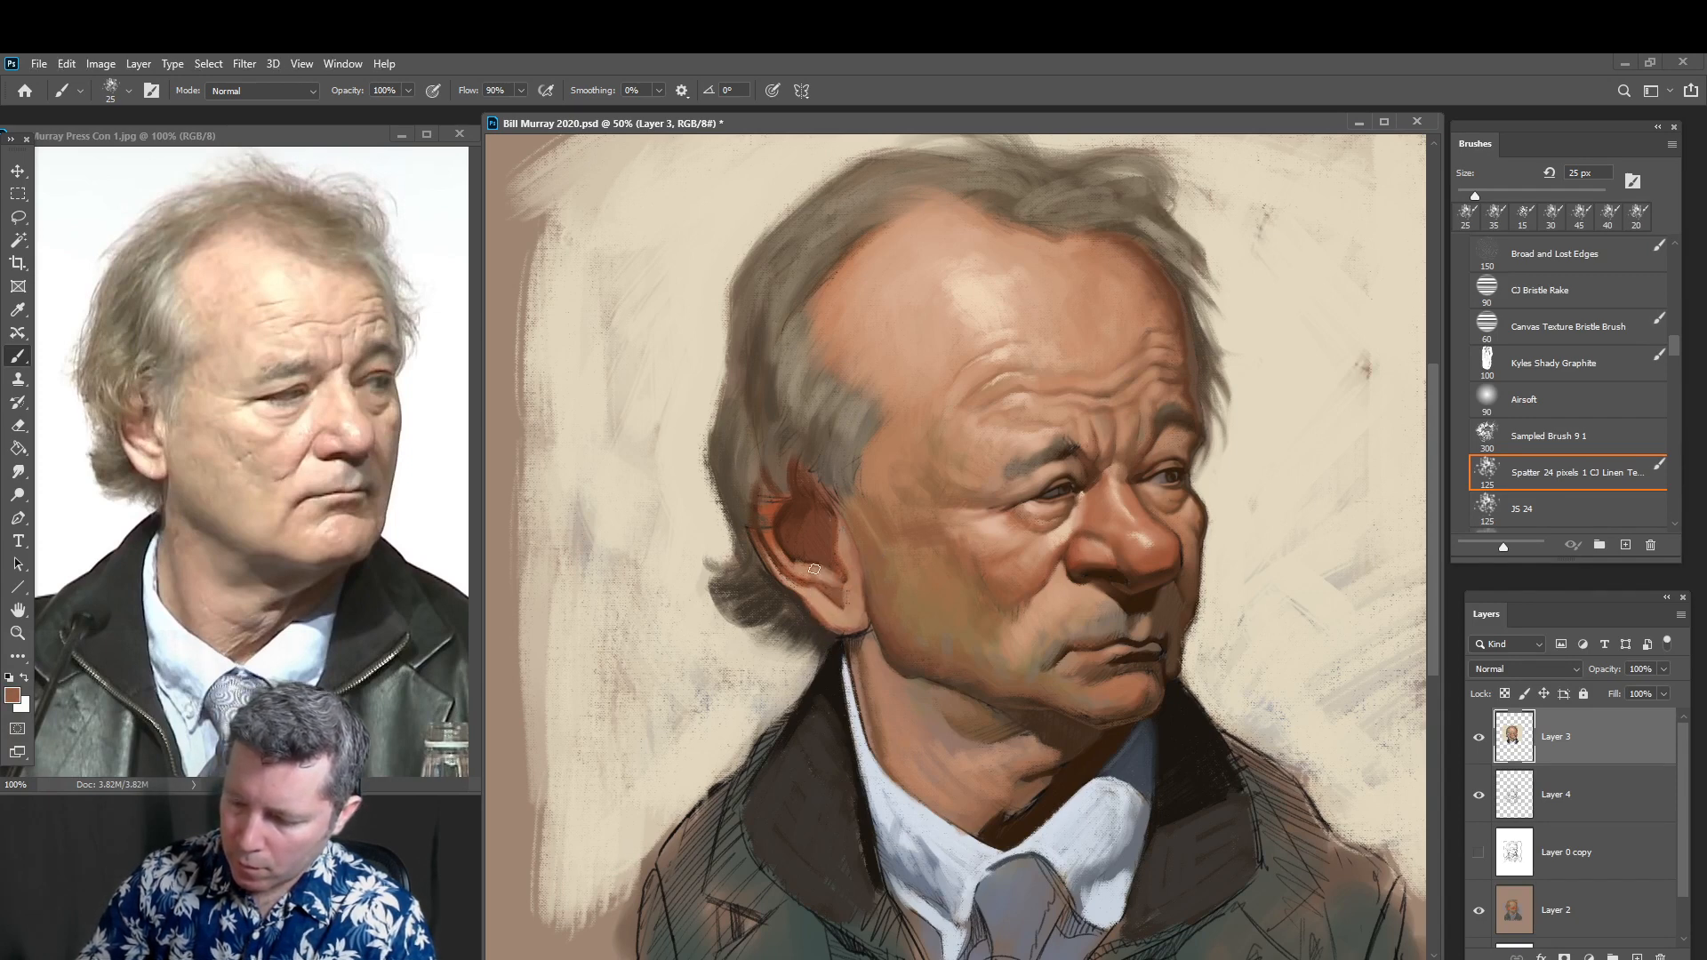
left_click(825, 594, "alt")
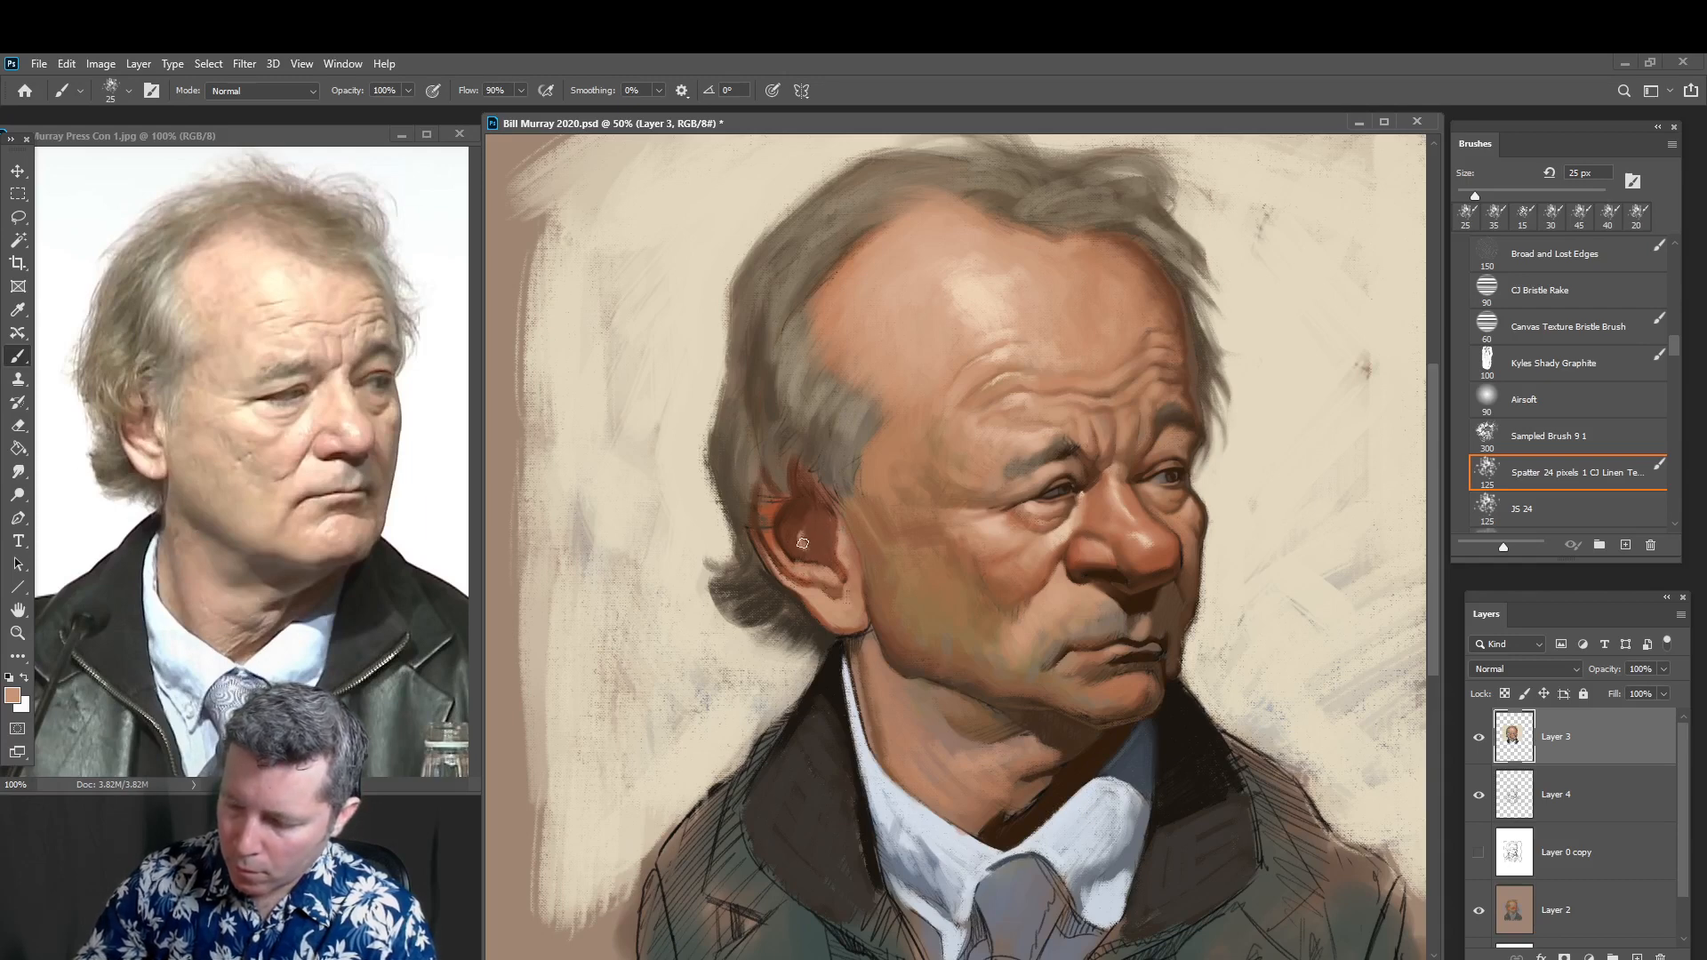
Model the upper ear and its inner ridge with tones sampled from the inner ear, temple and the area below the ear
left_click(805, 542, "alt")
left_click(902, 490, "alt")
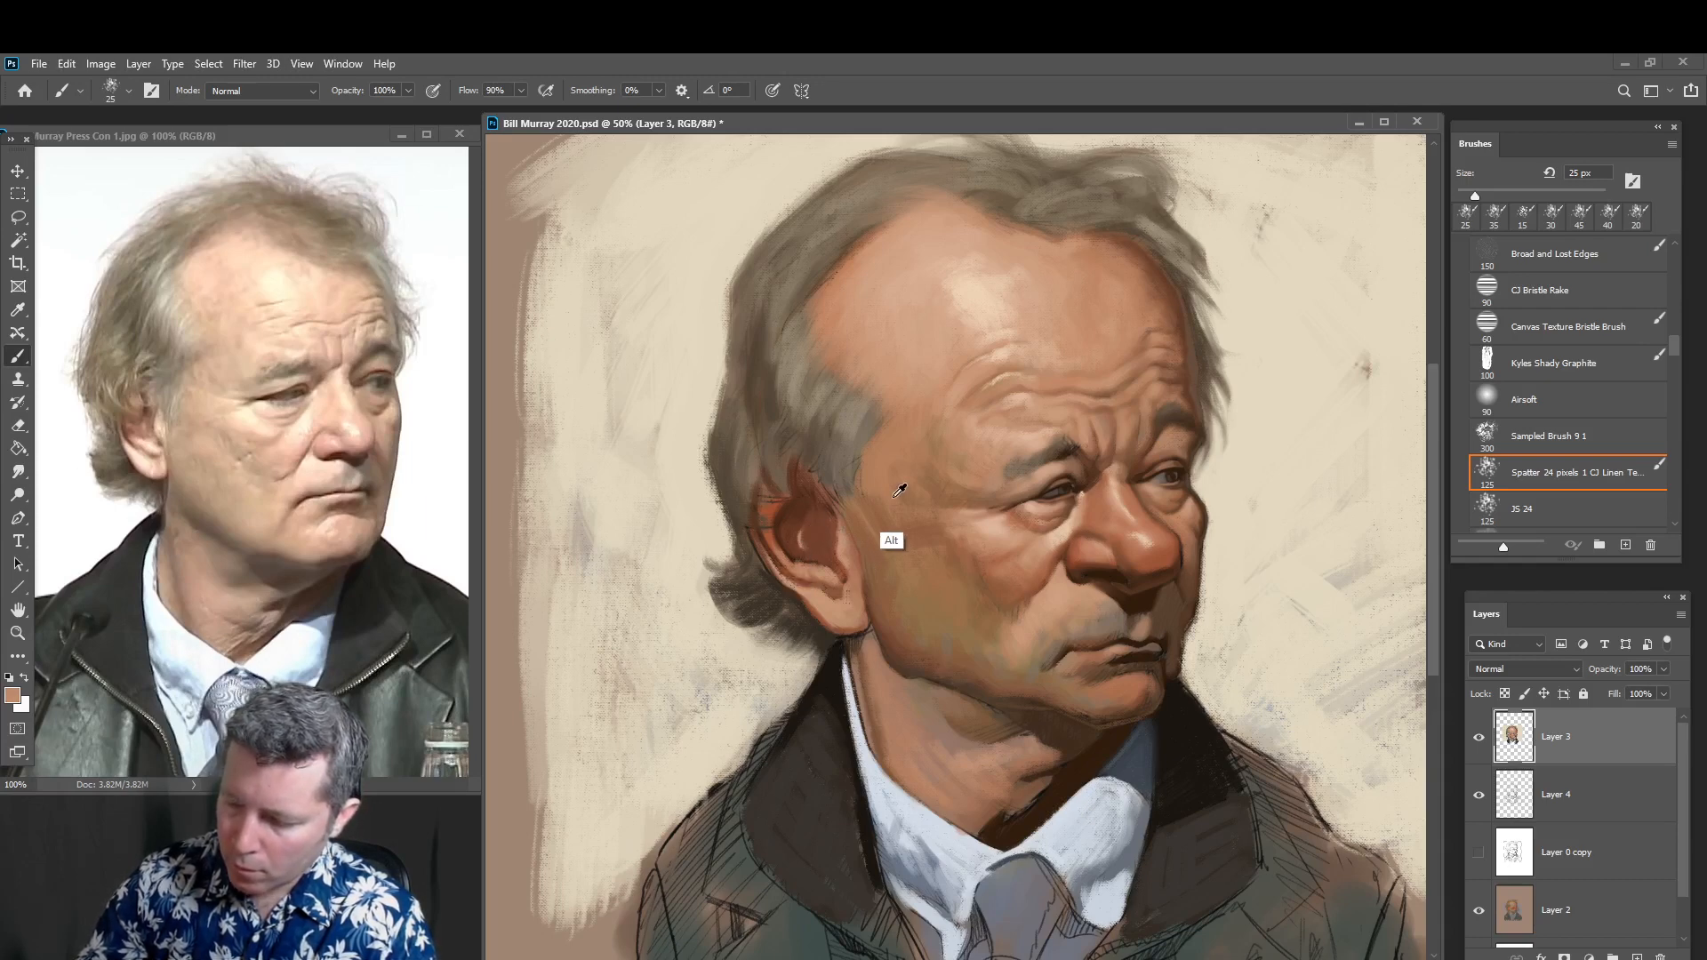
left_click(864, 481, "alt")
left_click(881, 495, "alt")
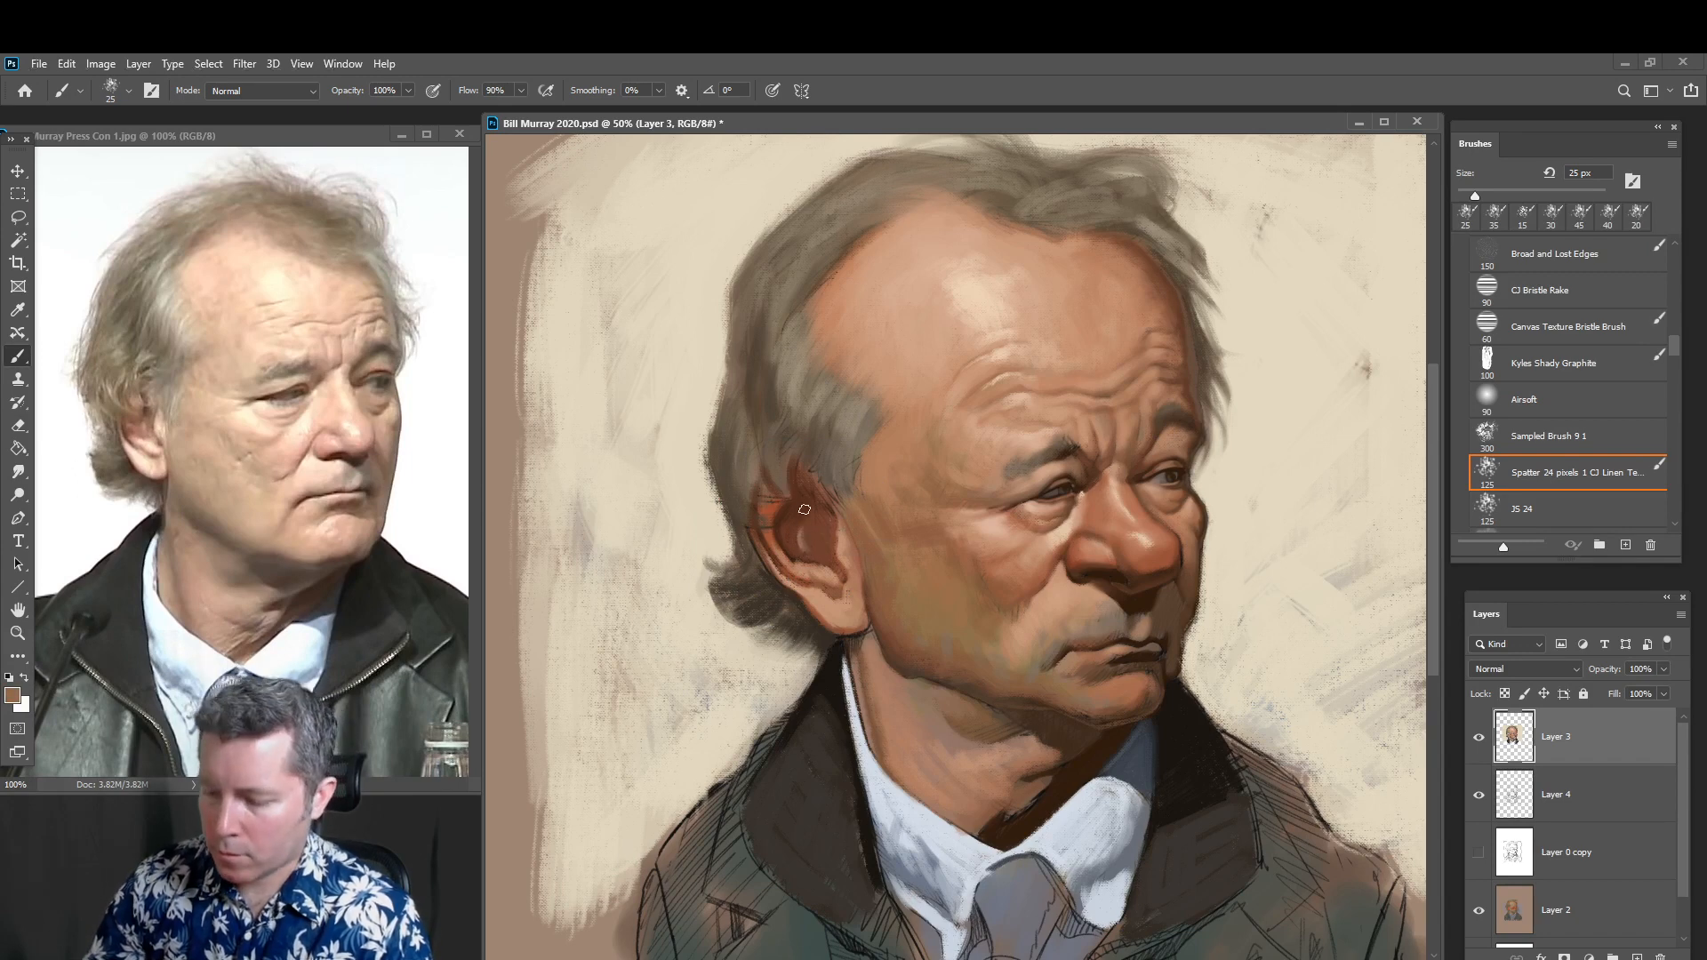
left_click(804, 622, "alt")
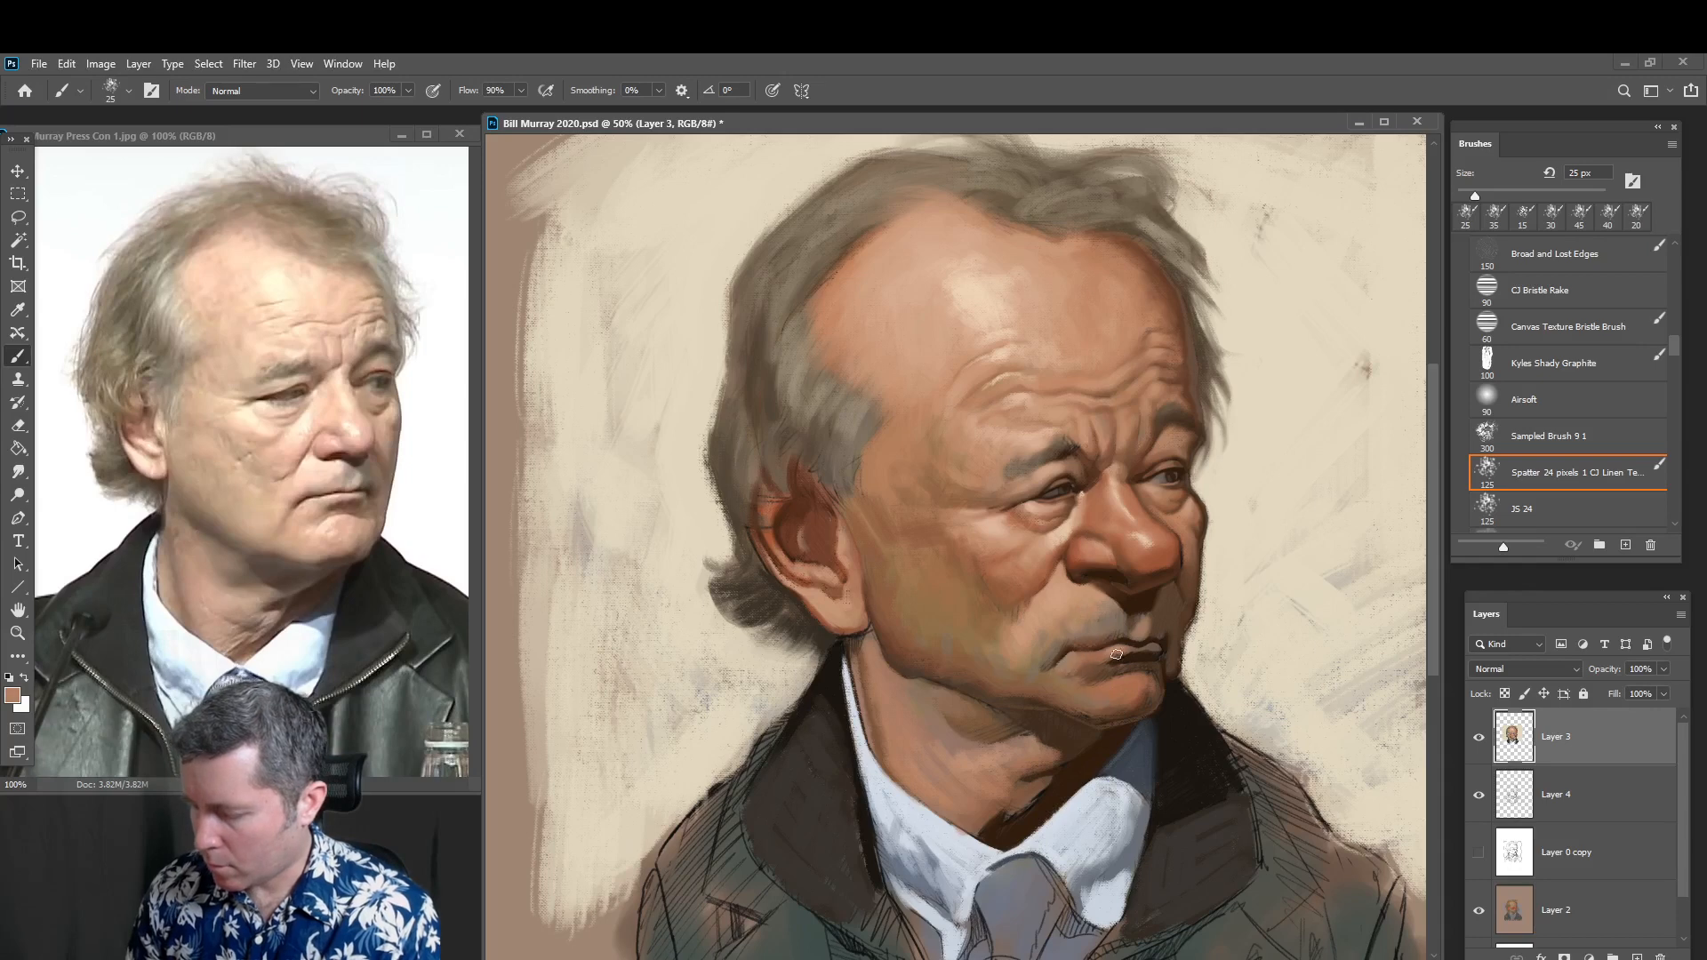
Enlarge the brush to 40 px, set the foreground color to light tan #bf9a7f and work over the chin
key("bracketright")
key("bracketright")
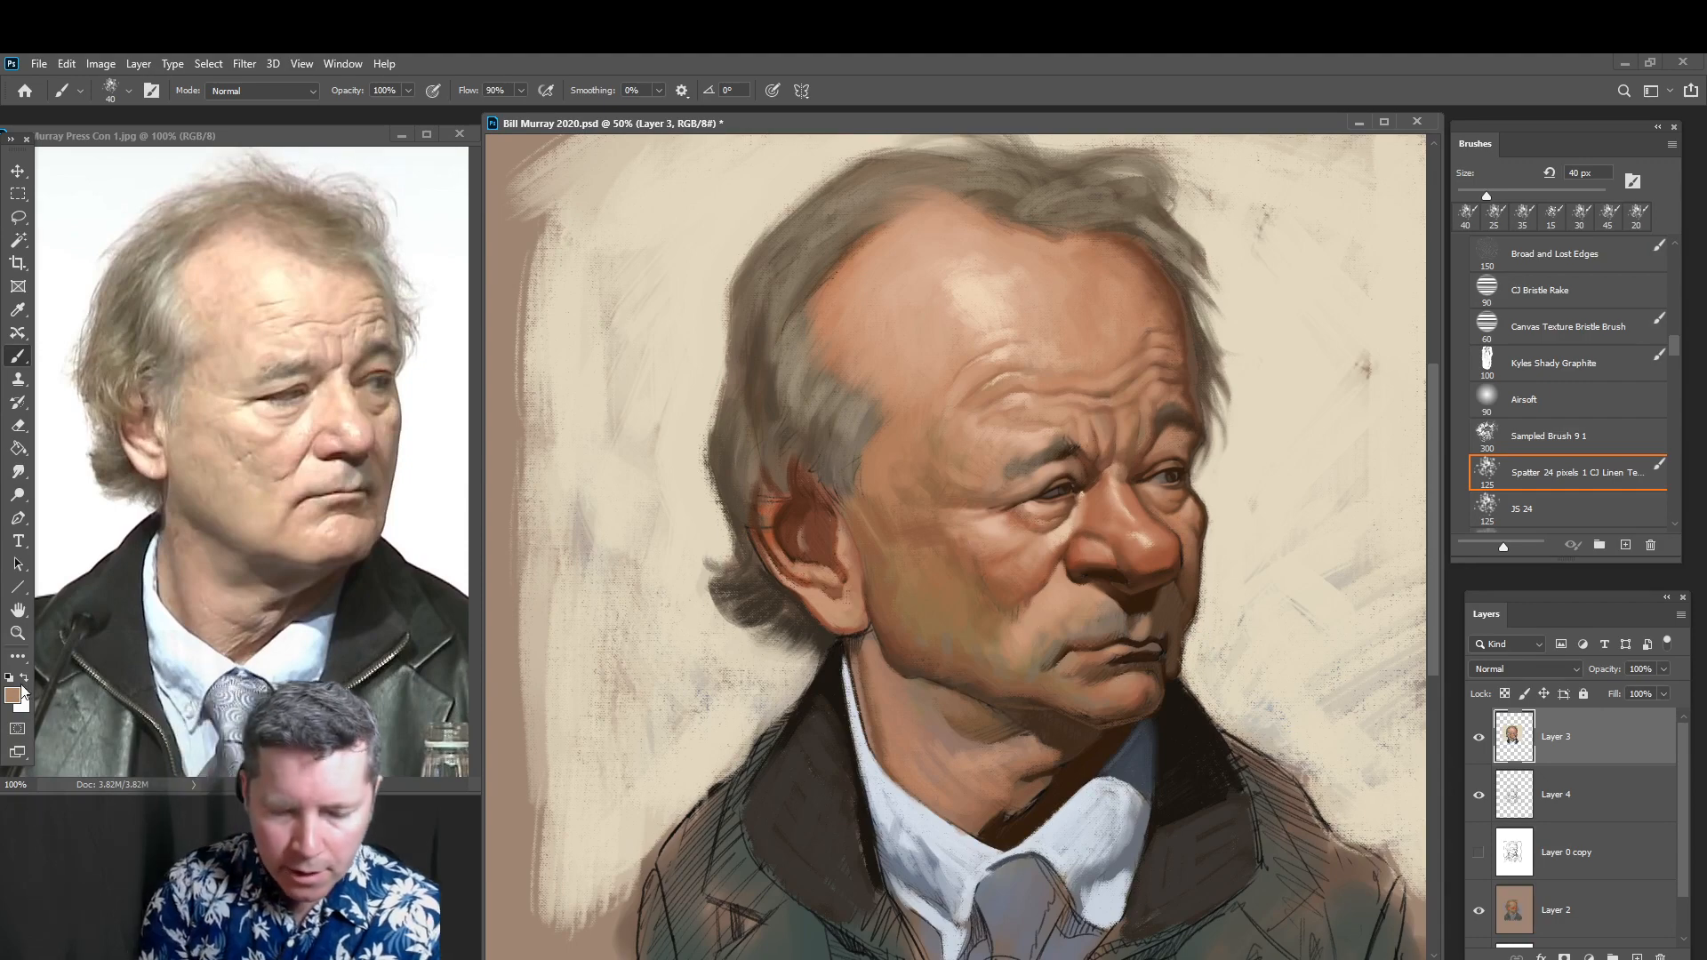
left_click(14, 695)
type("bf9b82")
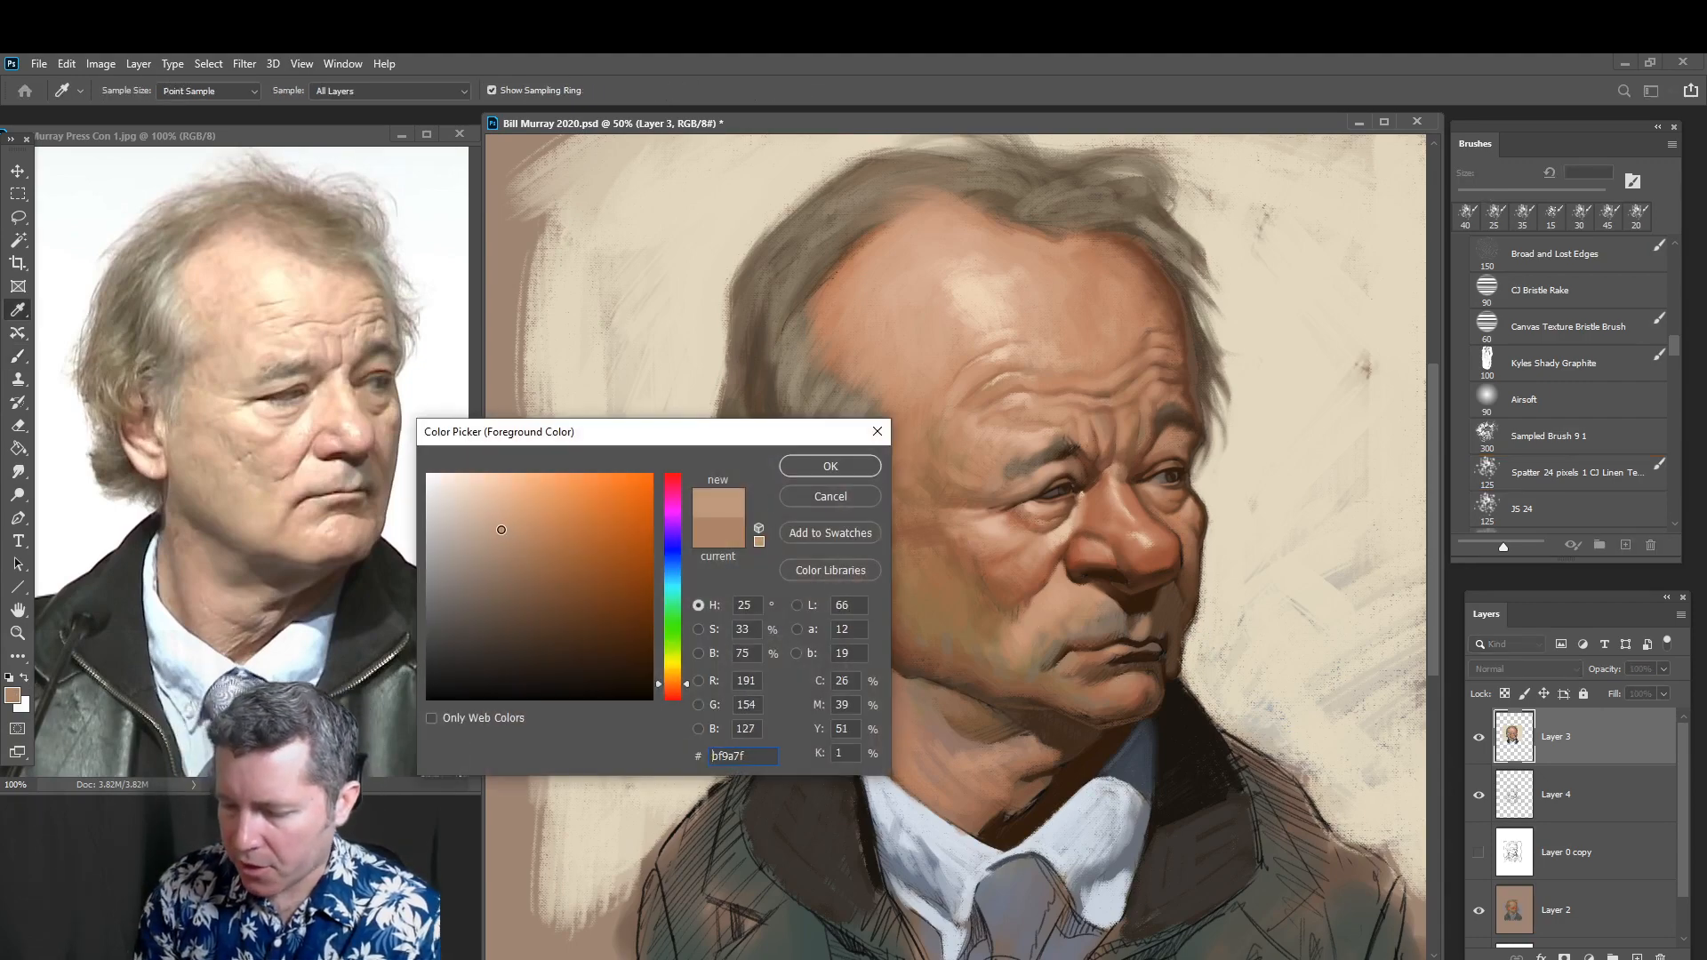
left_click(860, 469)
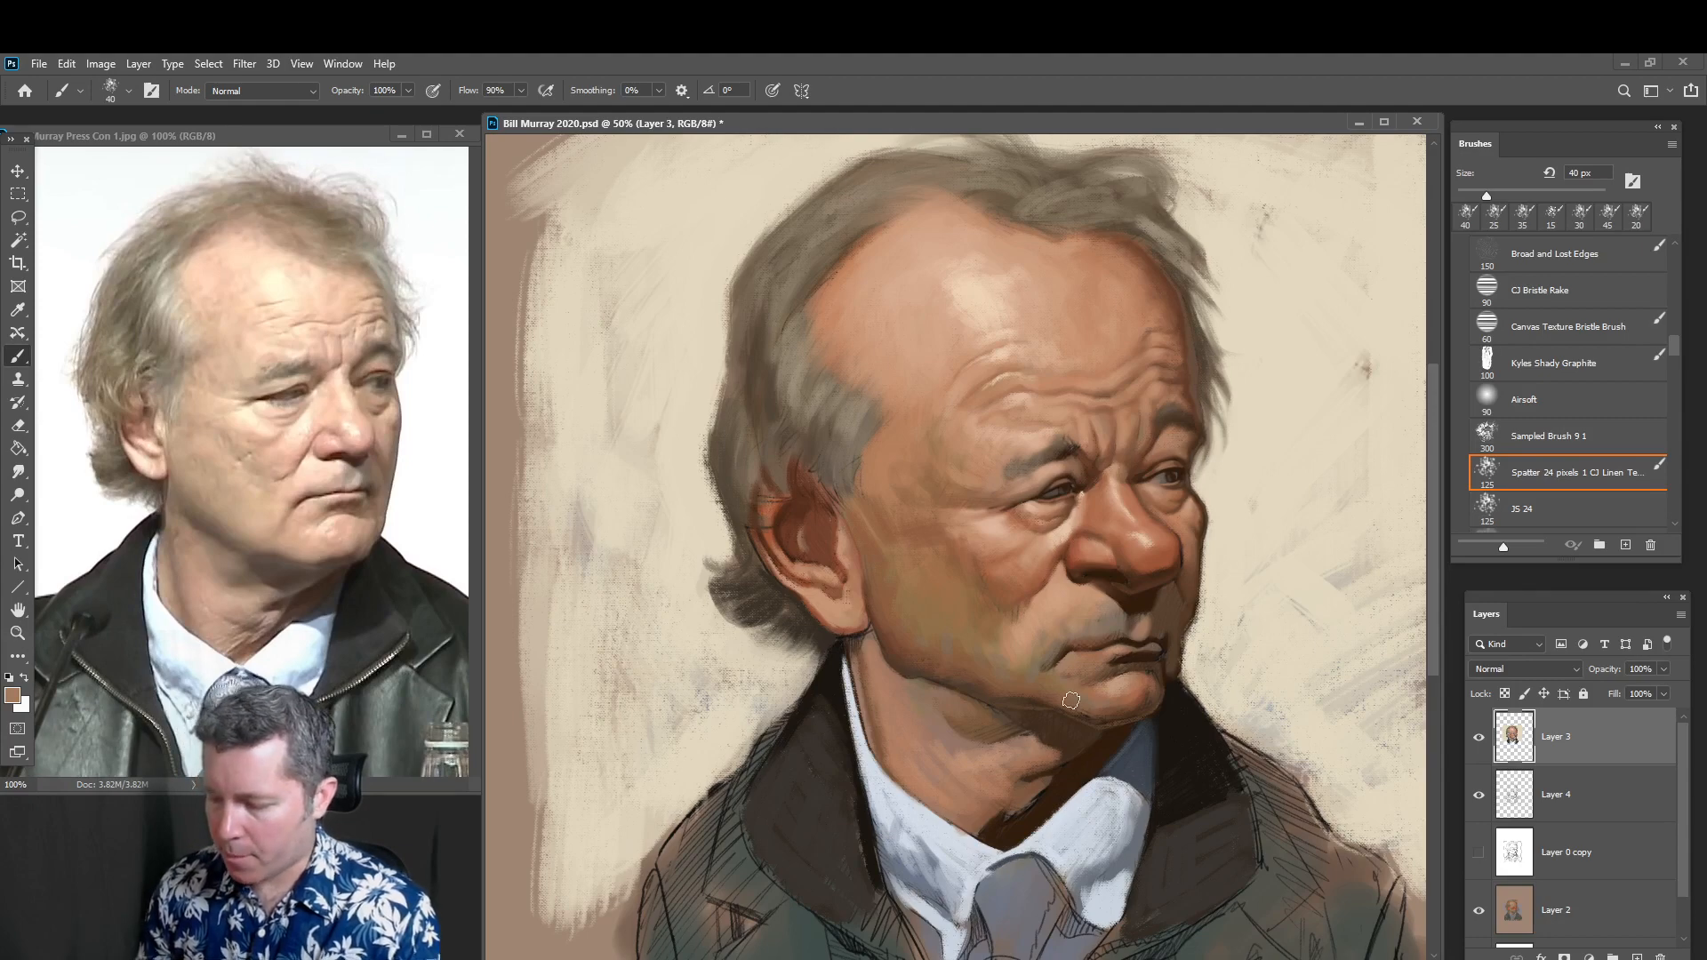
At 66.7% zoom, blend the area between nose and mouth with sampled nose and mouth-corner tones, using a 25 px brush
left_click(25, 633)
left_click(1118, 646)
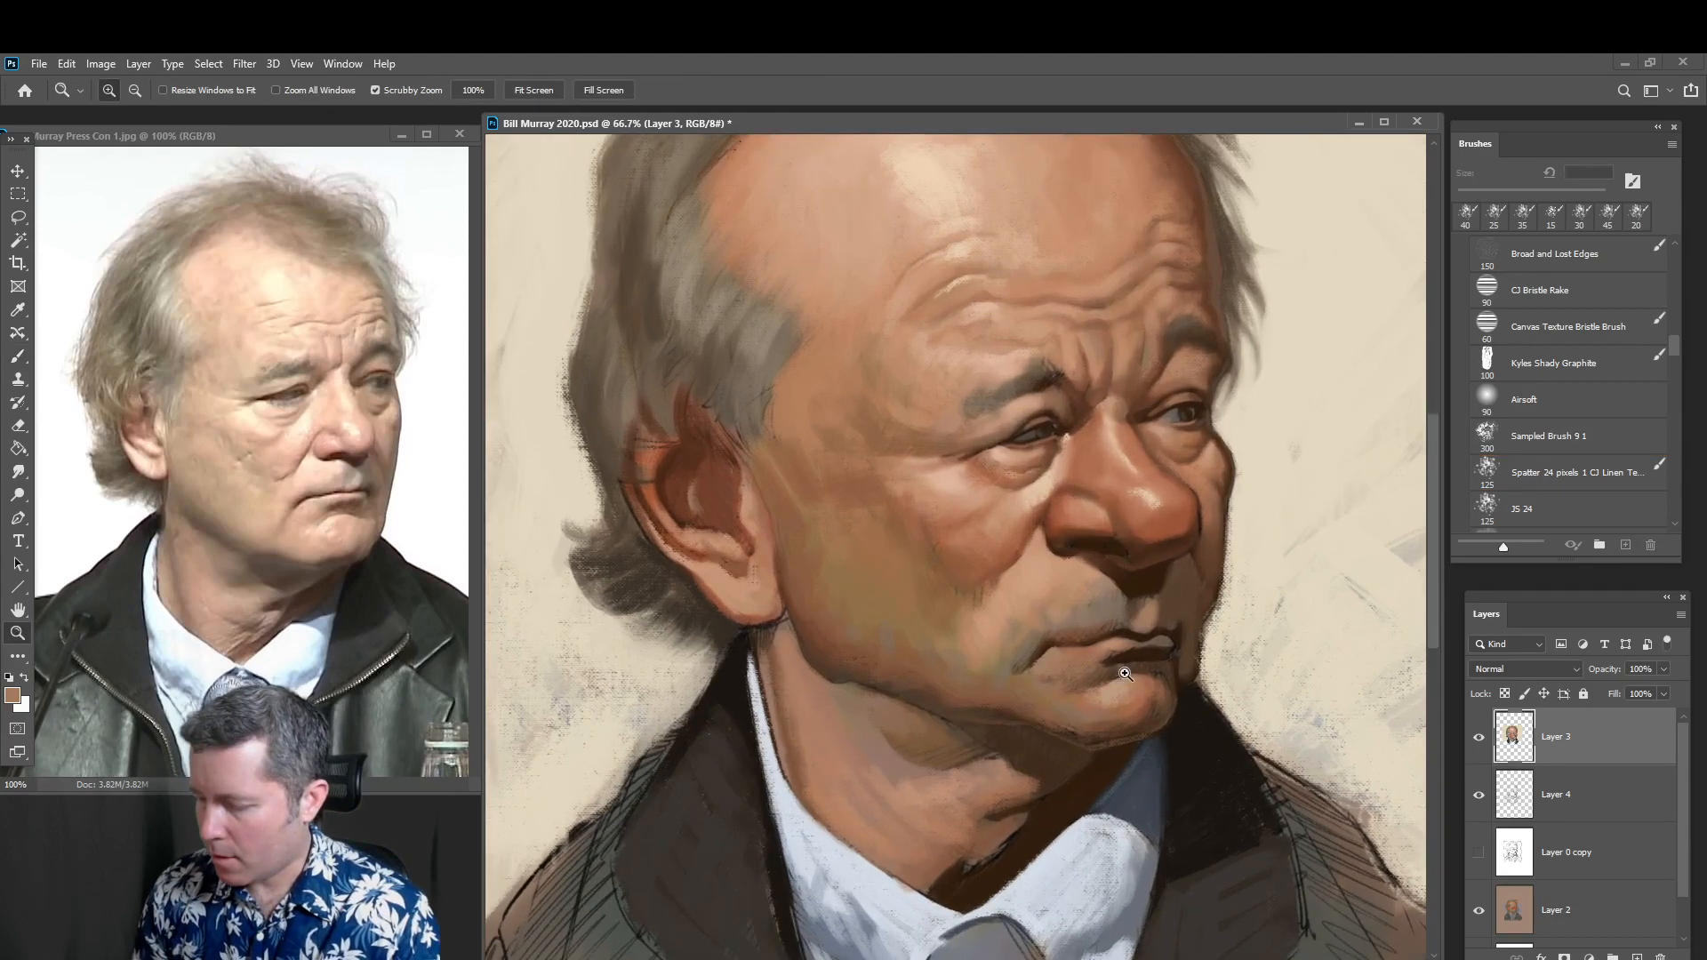
key("b")
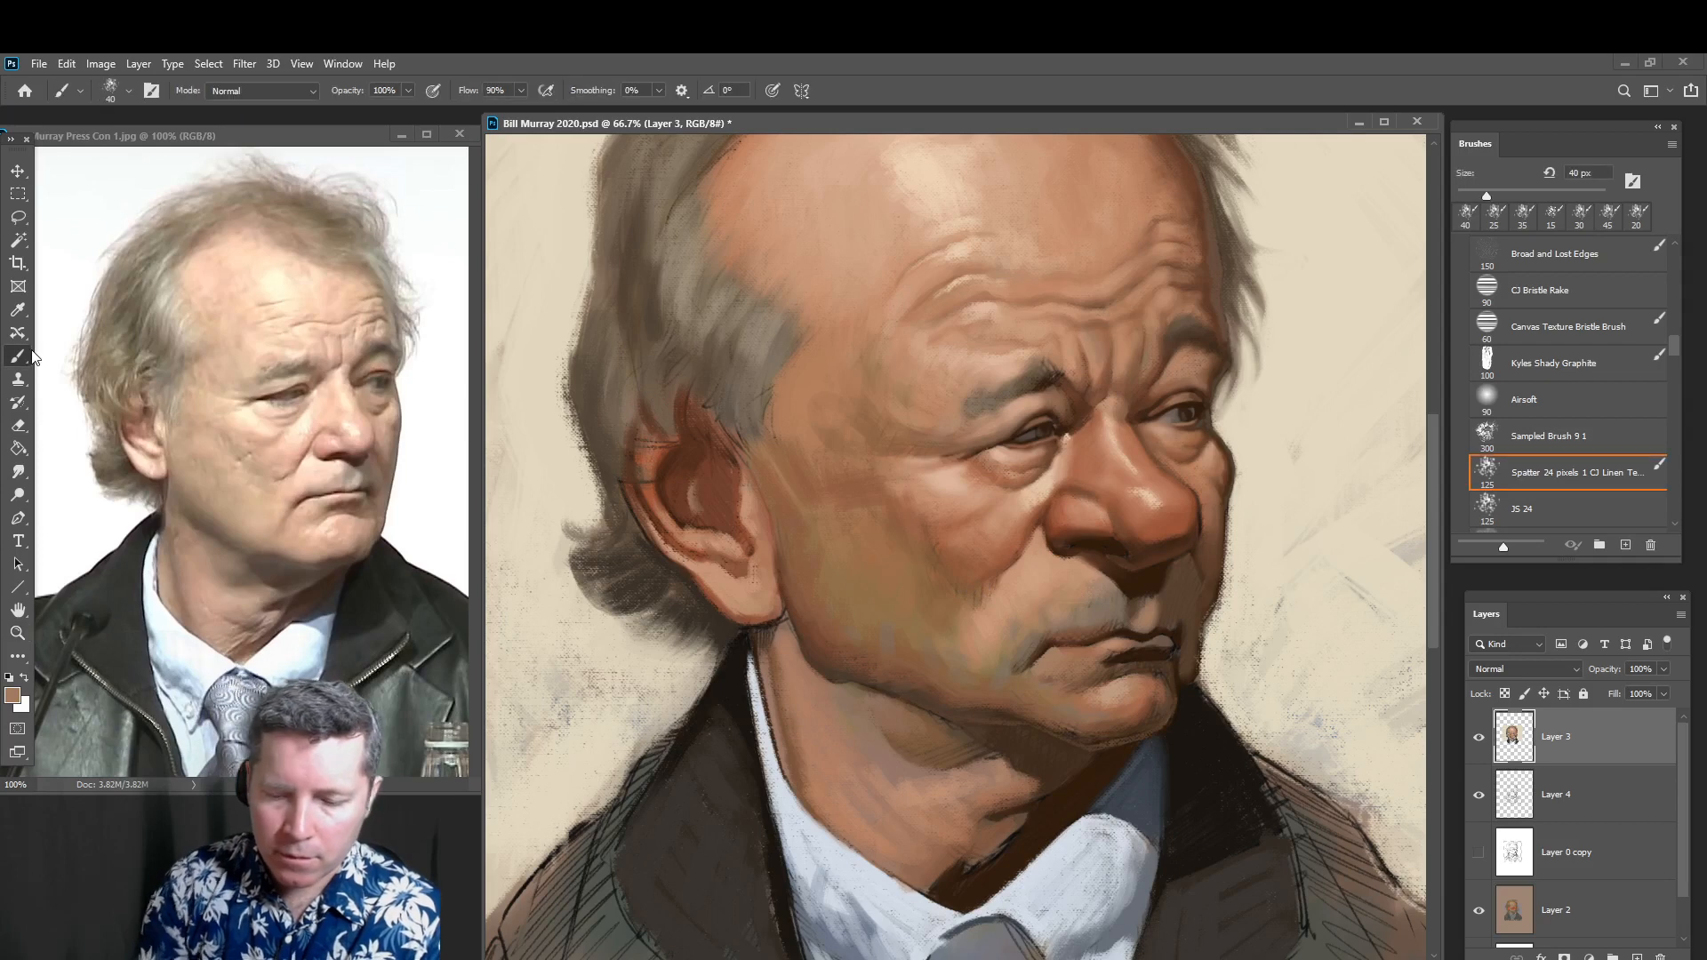
key("alt")
left_click(1058, 520, "alt")
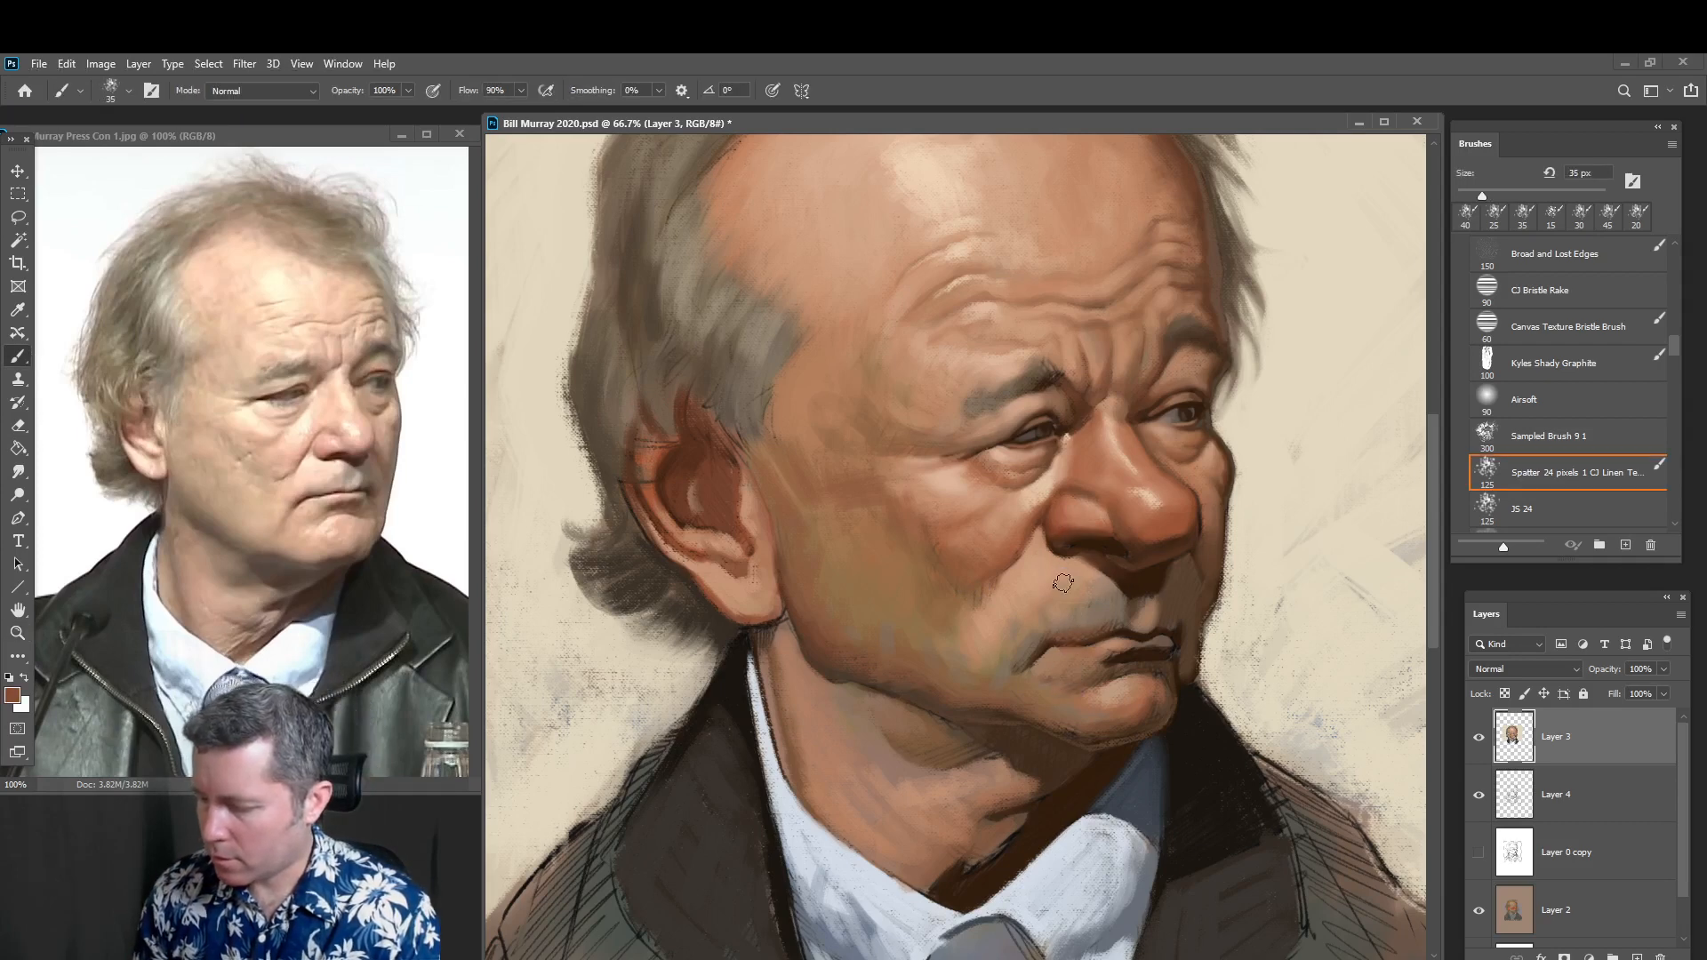
key("bracketleft")
key("bracketleft")
key("bracketleft")
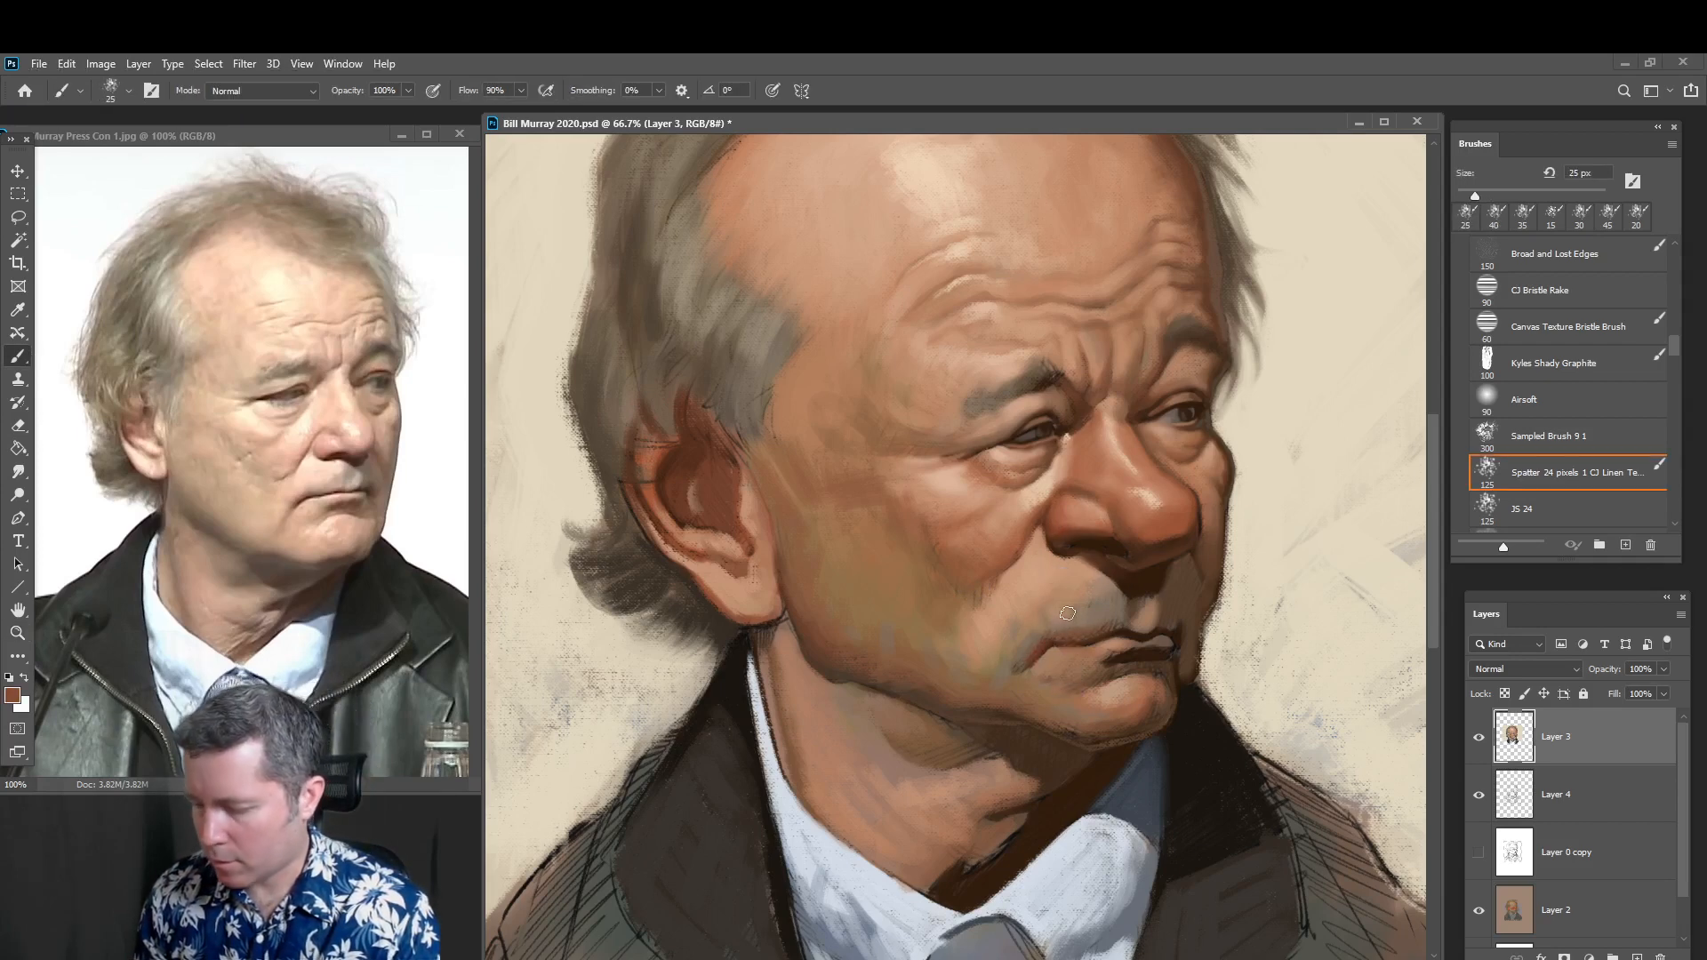
left_click(1028, 635, "alt")
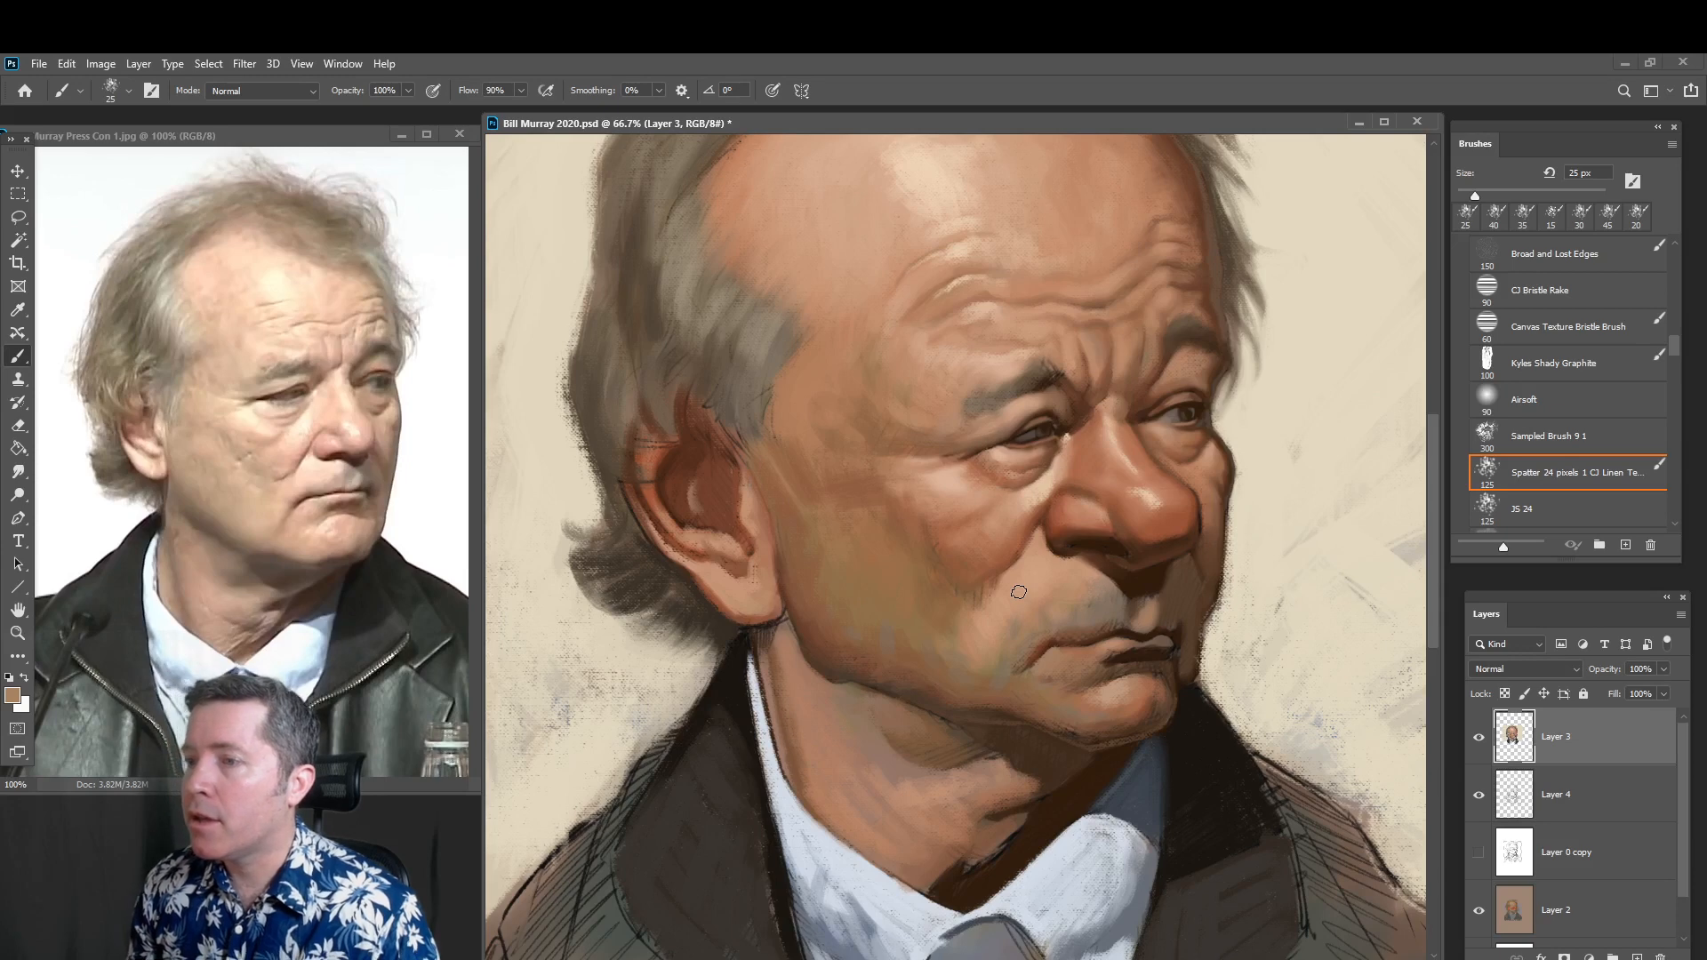
Refine the crease at the mouth corner with a sampled tone and a 2 px brush, and soften the skin beside it at 30 px
key("bracketleft")
key("bracketleft")
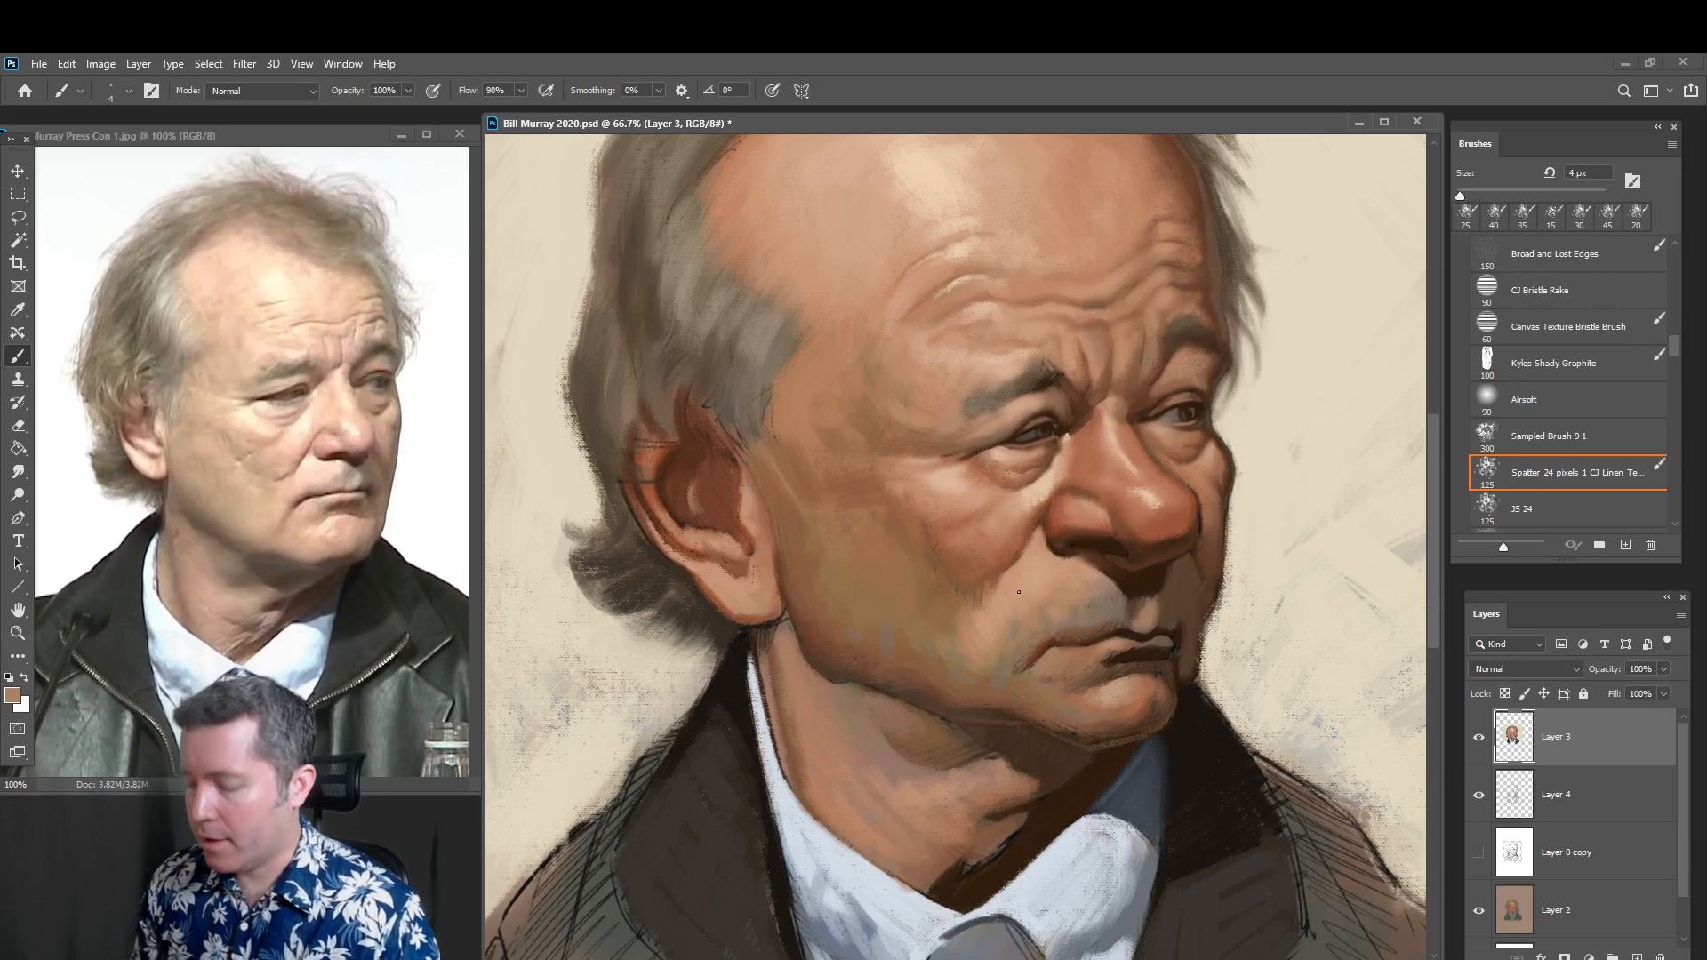
left_click(1022, 656, "alt")
left_click_drag(1035, 657, 1028, 670)
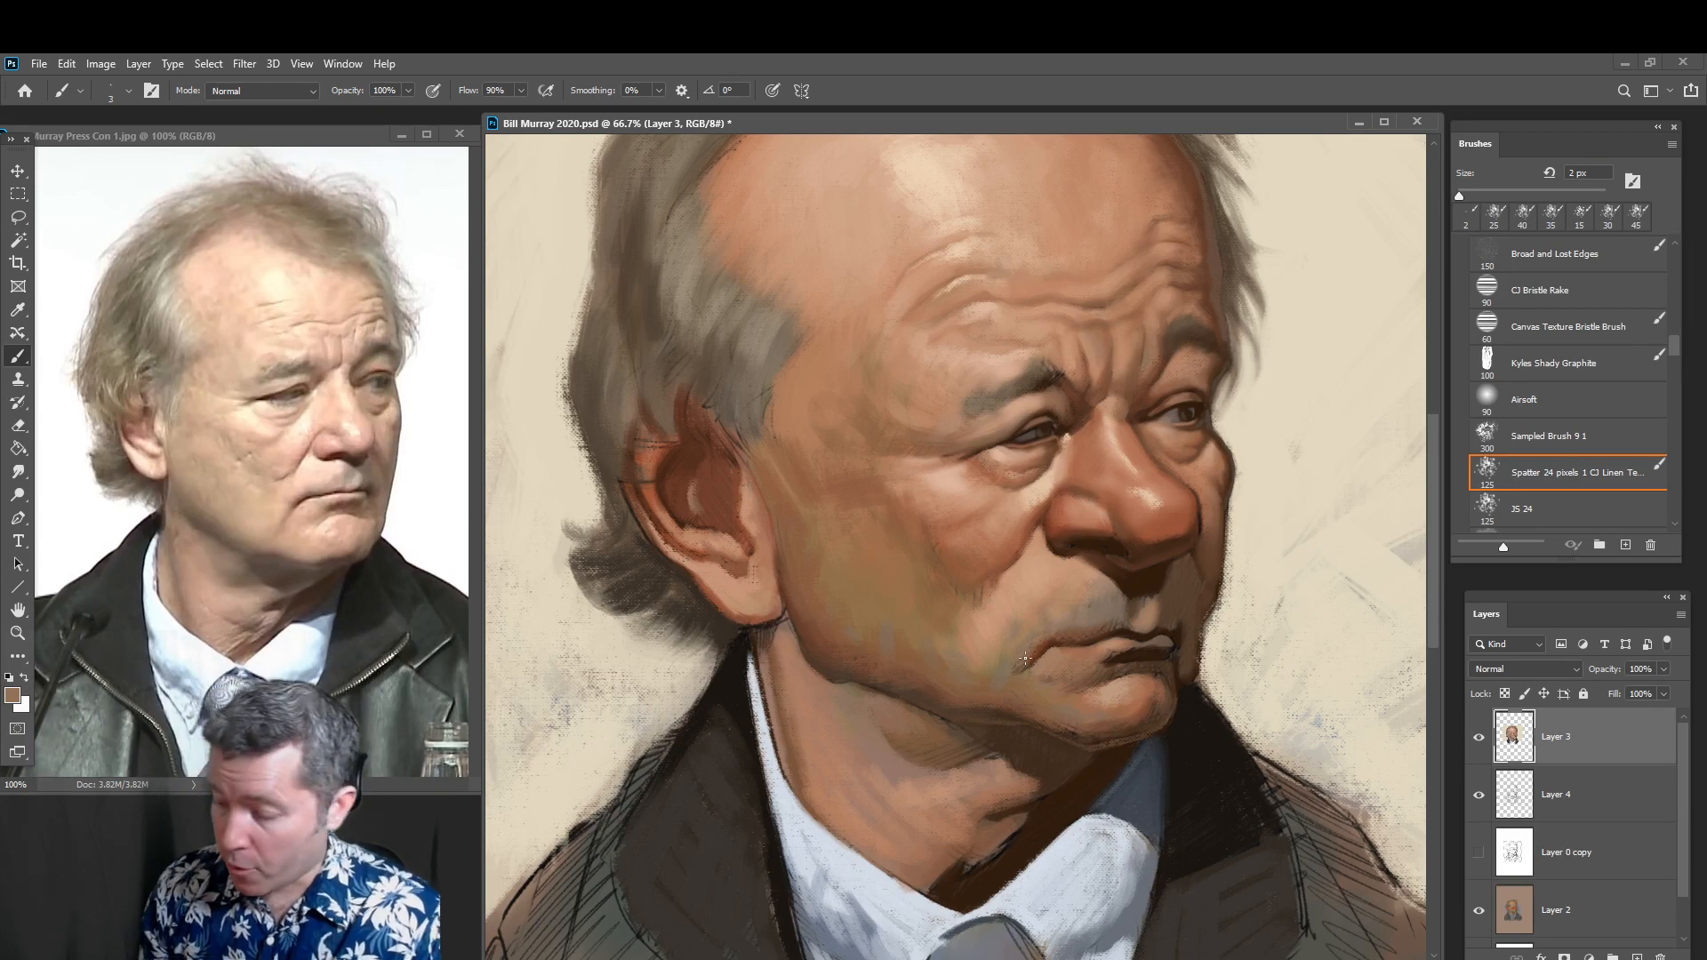
key("bracketright")
key("bracketright")
key("bracketright")
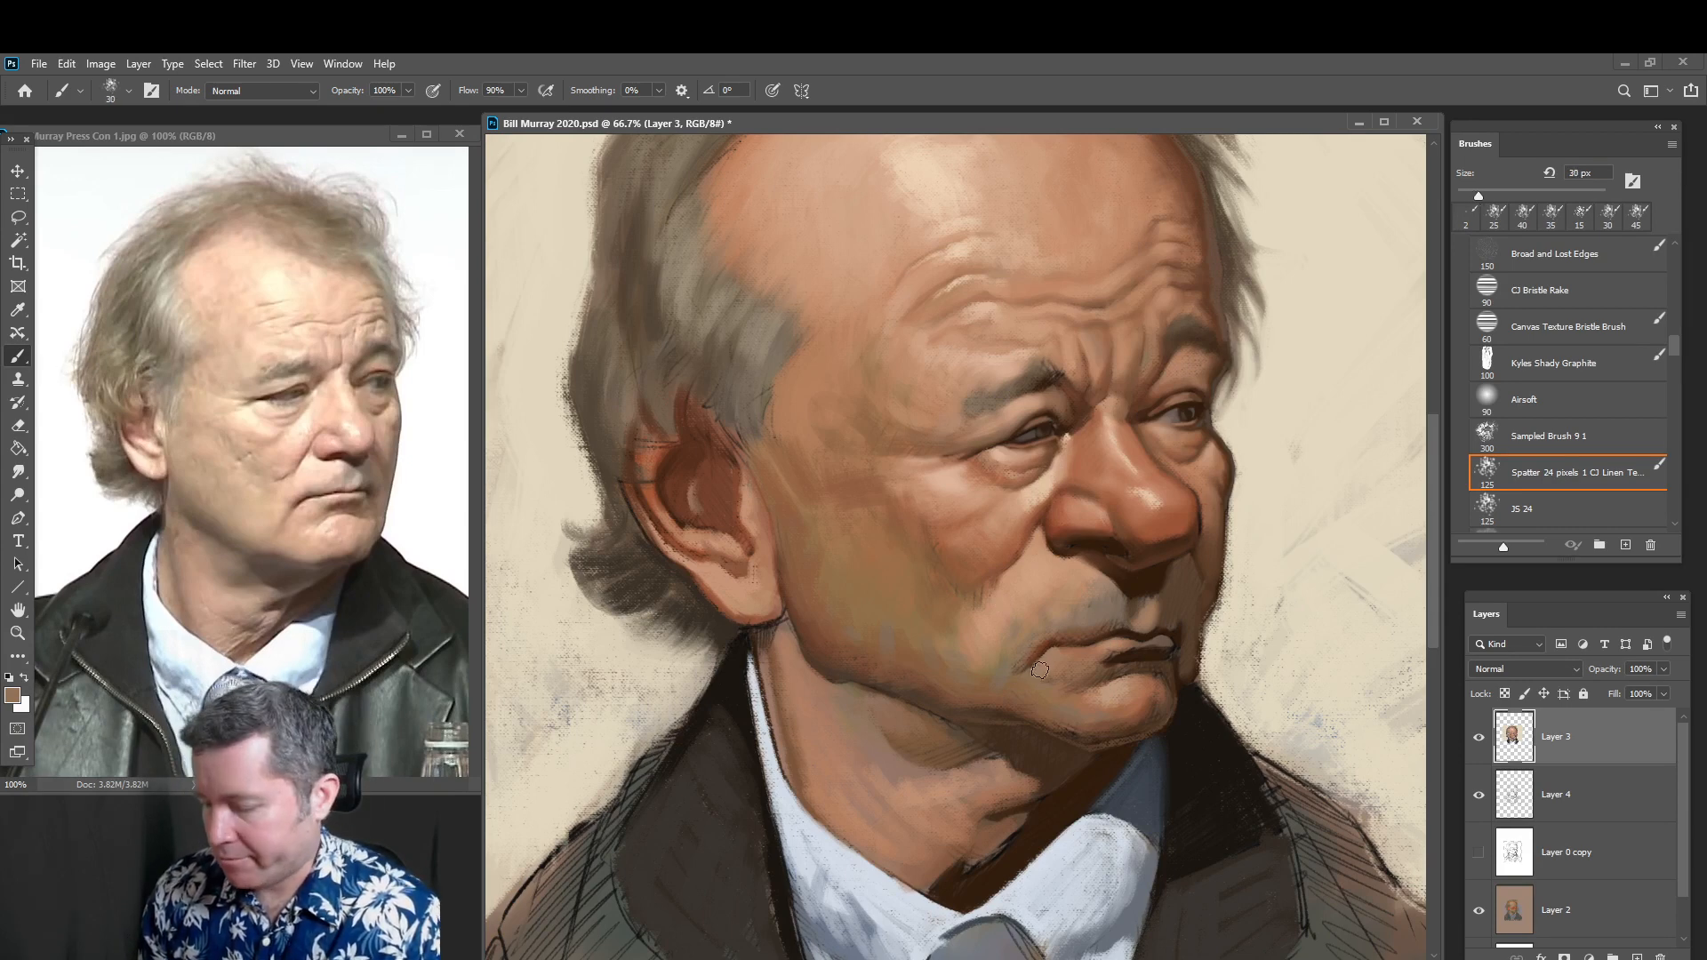
left_click_drag(1018, 673, 1044, 667)
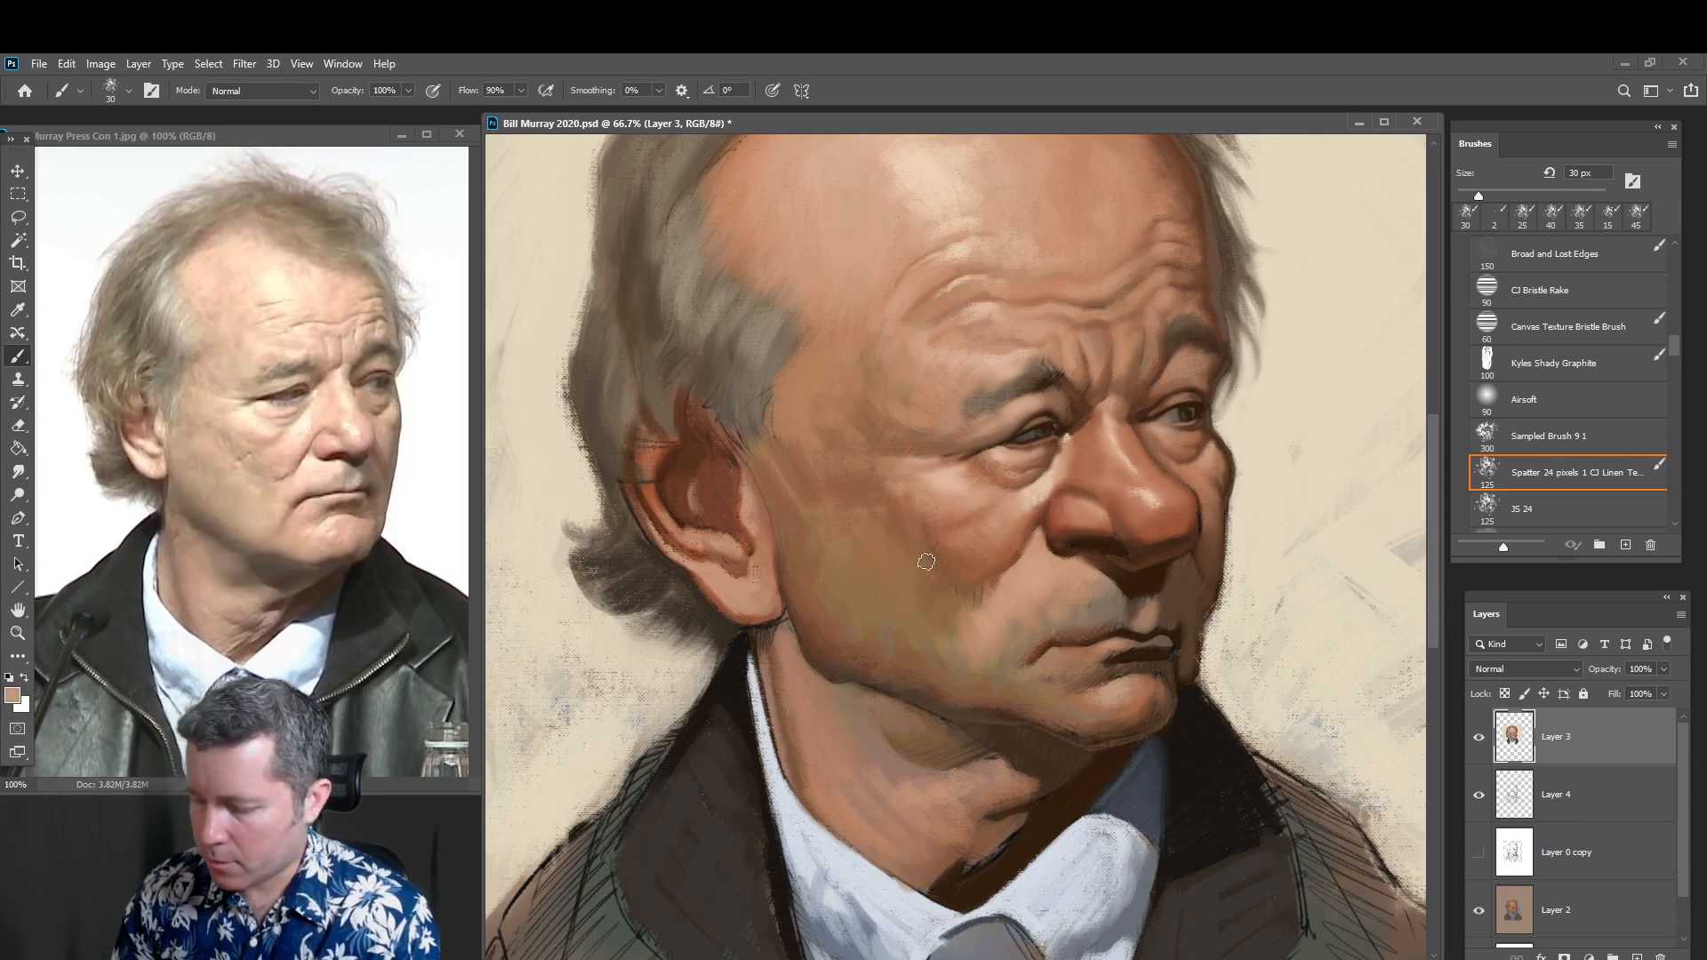
Blend the cheek below the eye using tones sampled from the mid cheek, side of the face and upper cheek with the 30 px brush
key("alt")
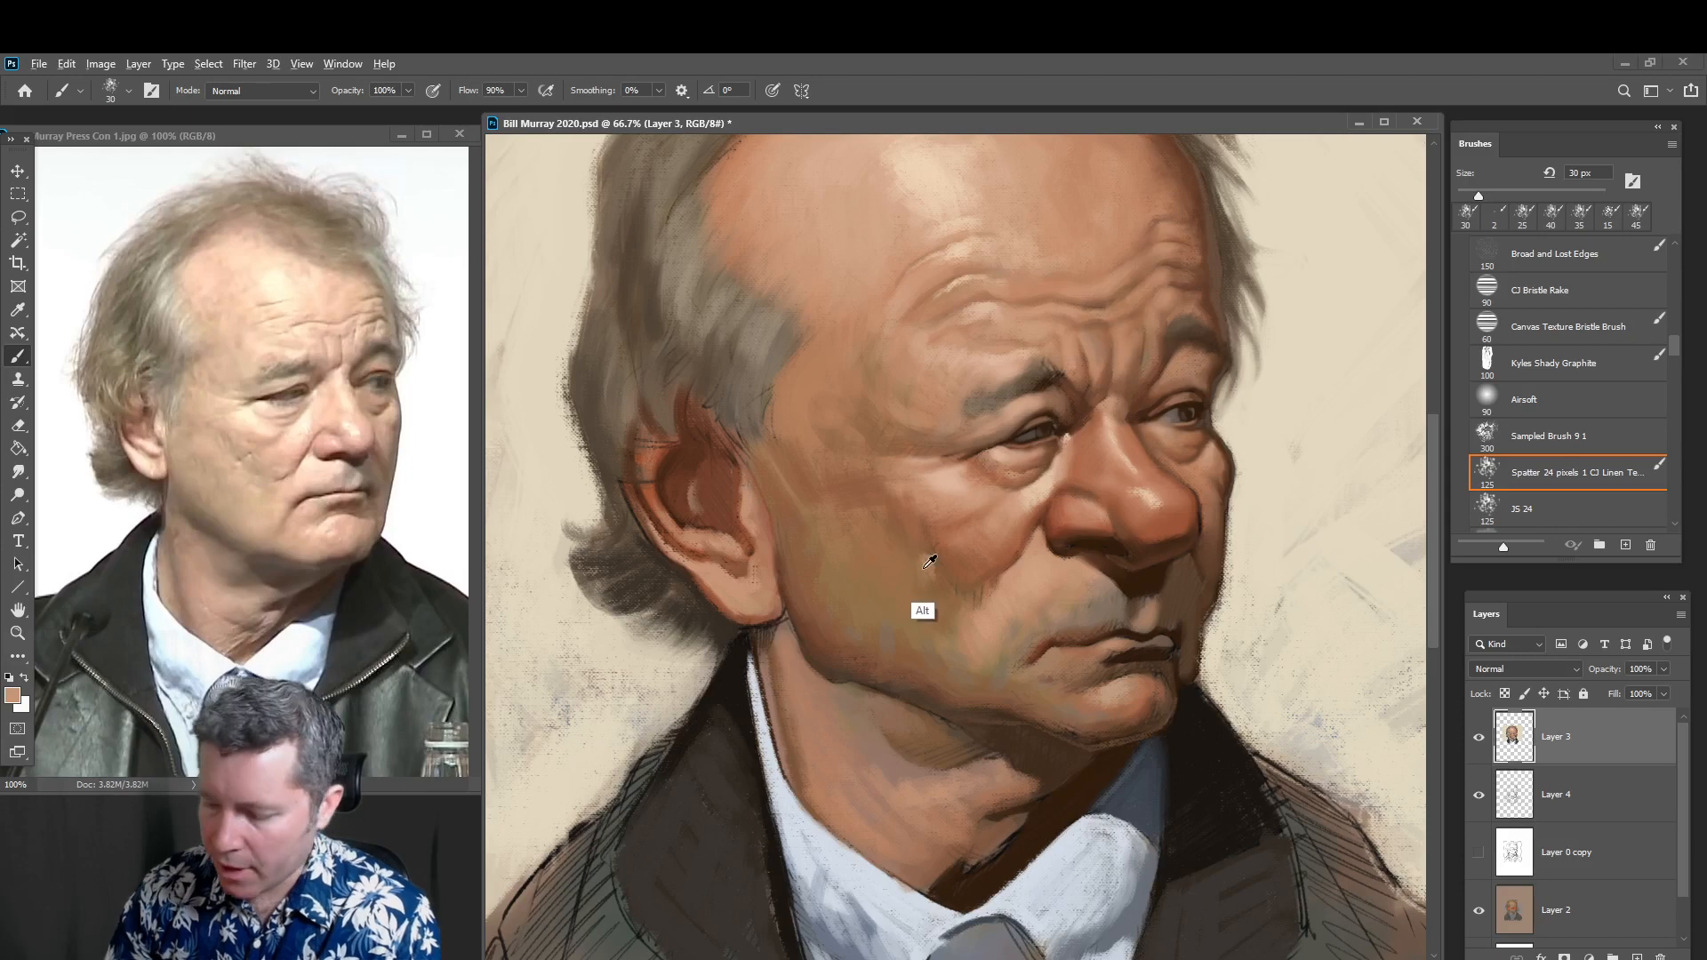
left_click(925, 566, "alt")
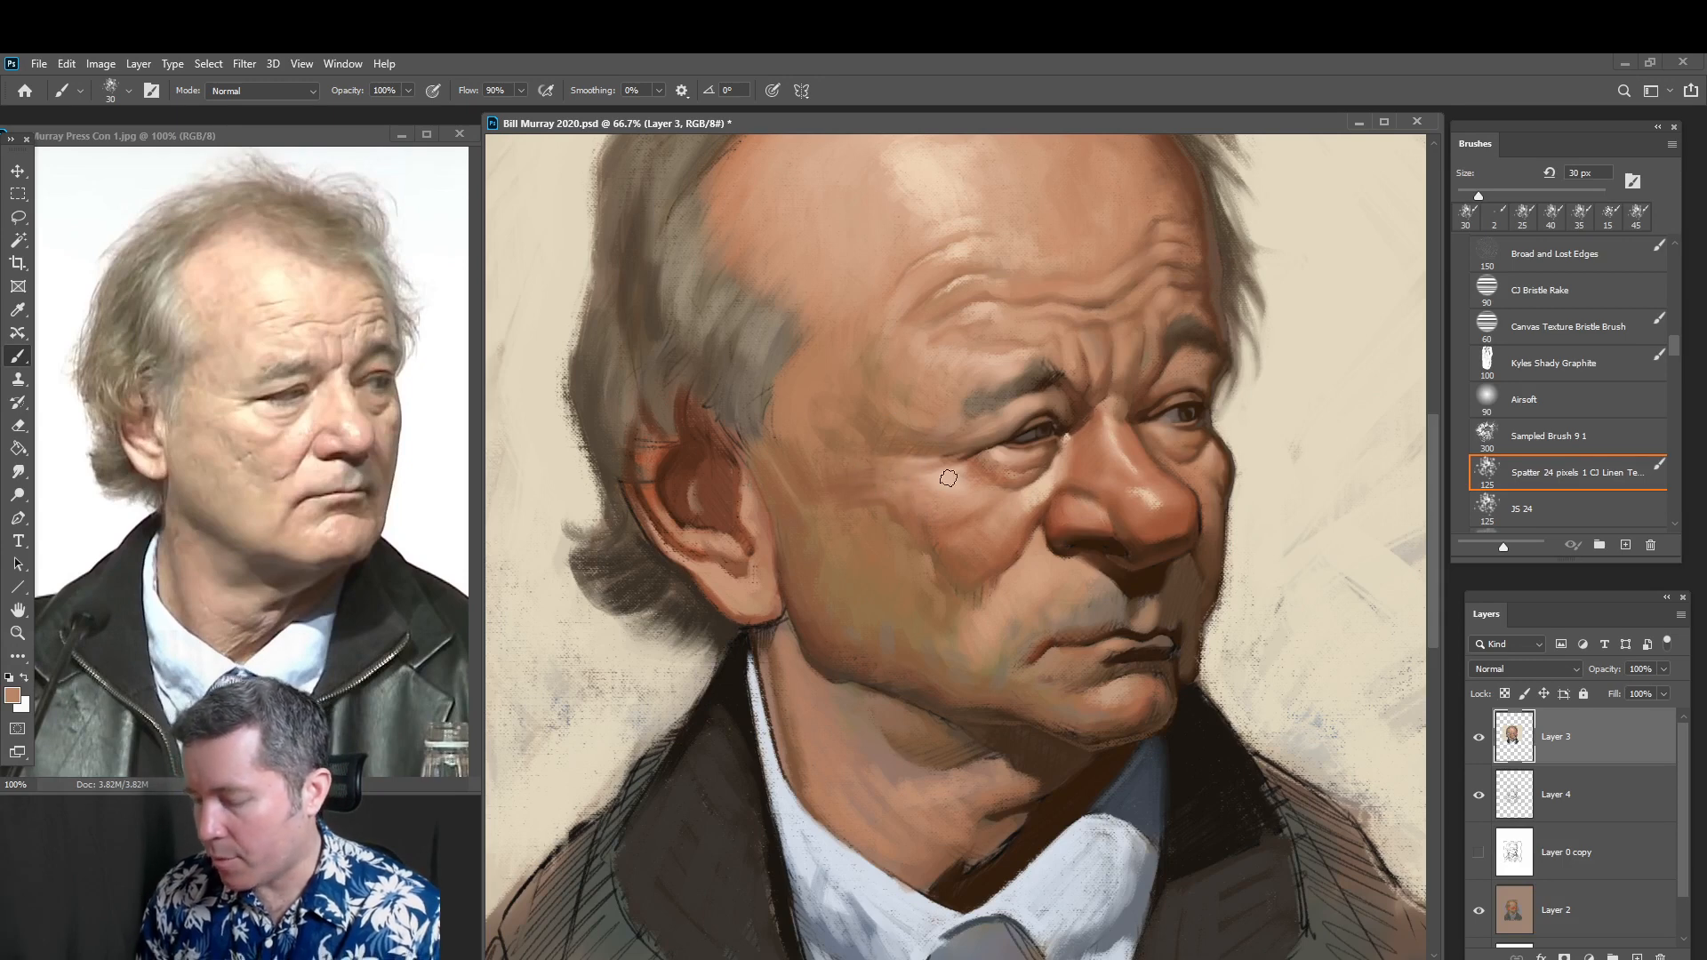
left_click(870, 507, "alt")
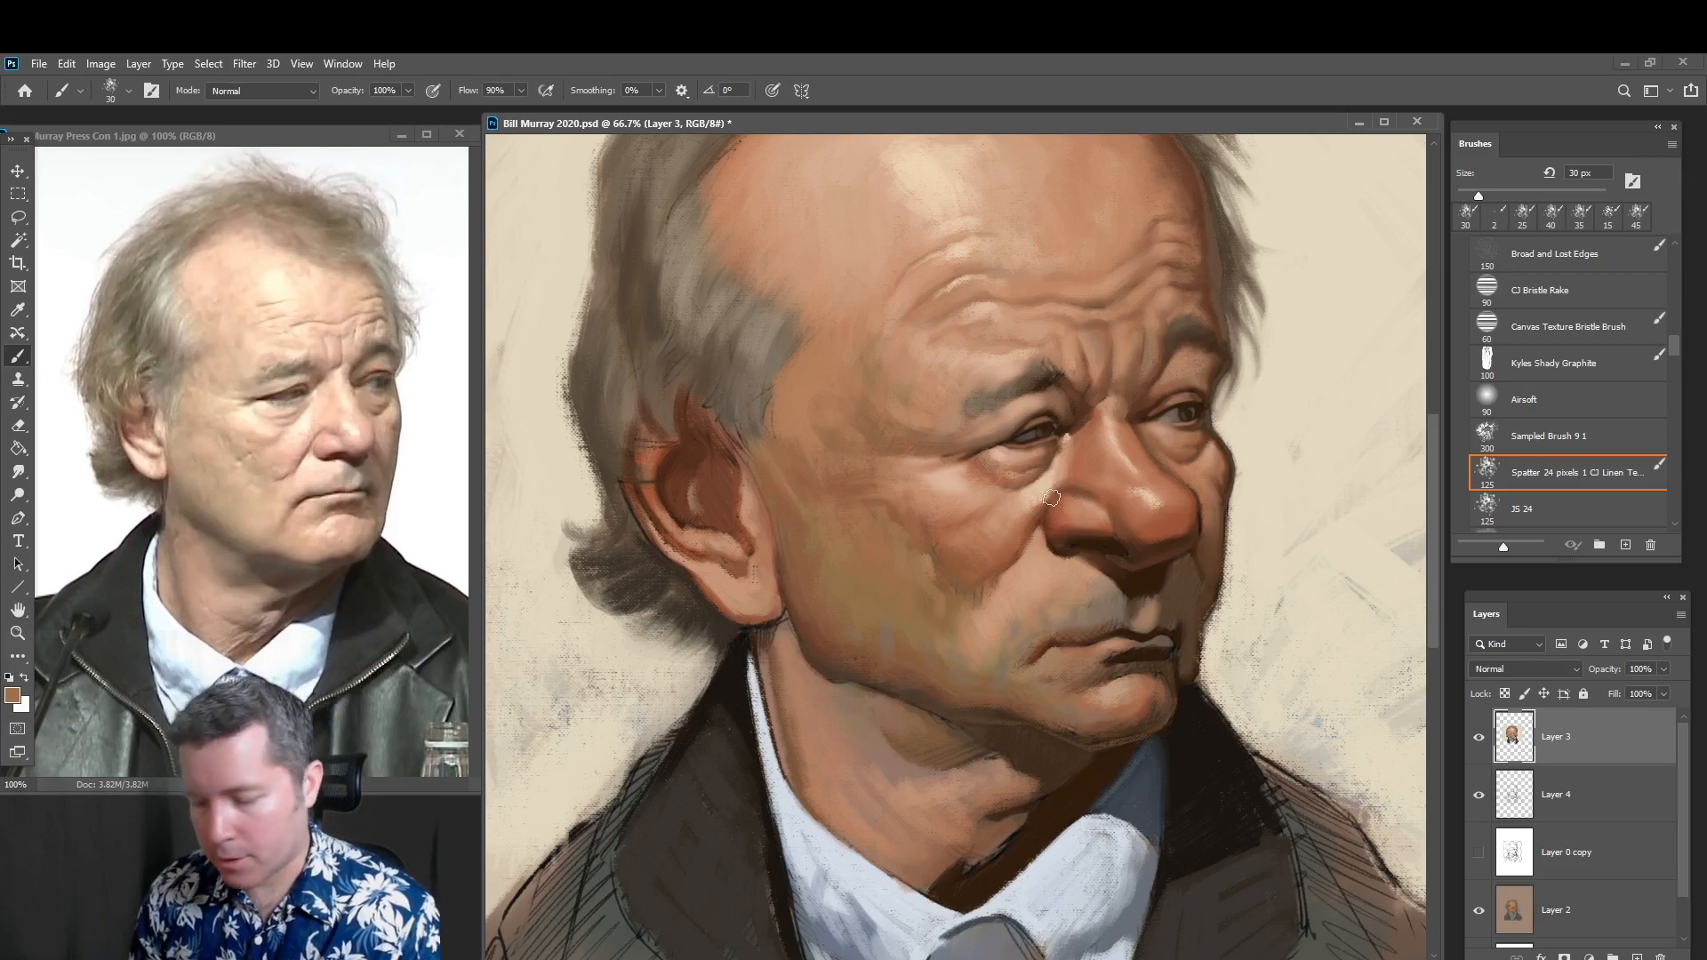
left_click(979, 498, "alt")
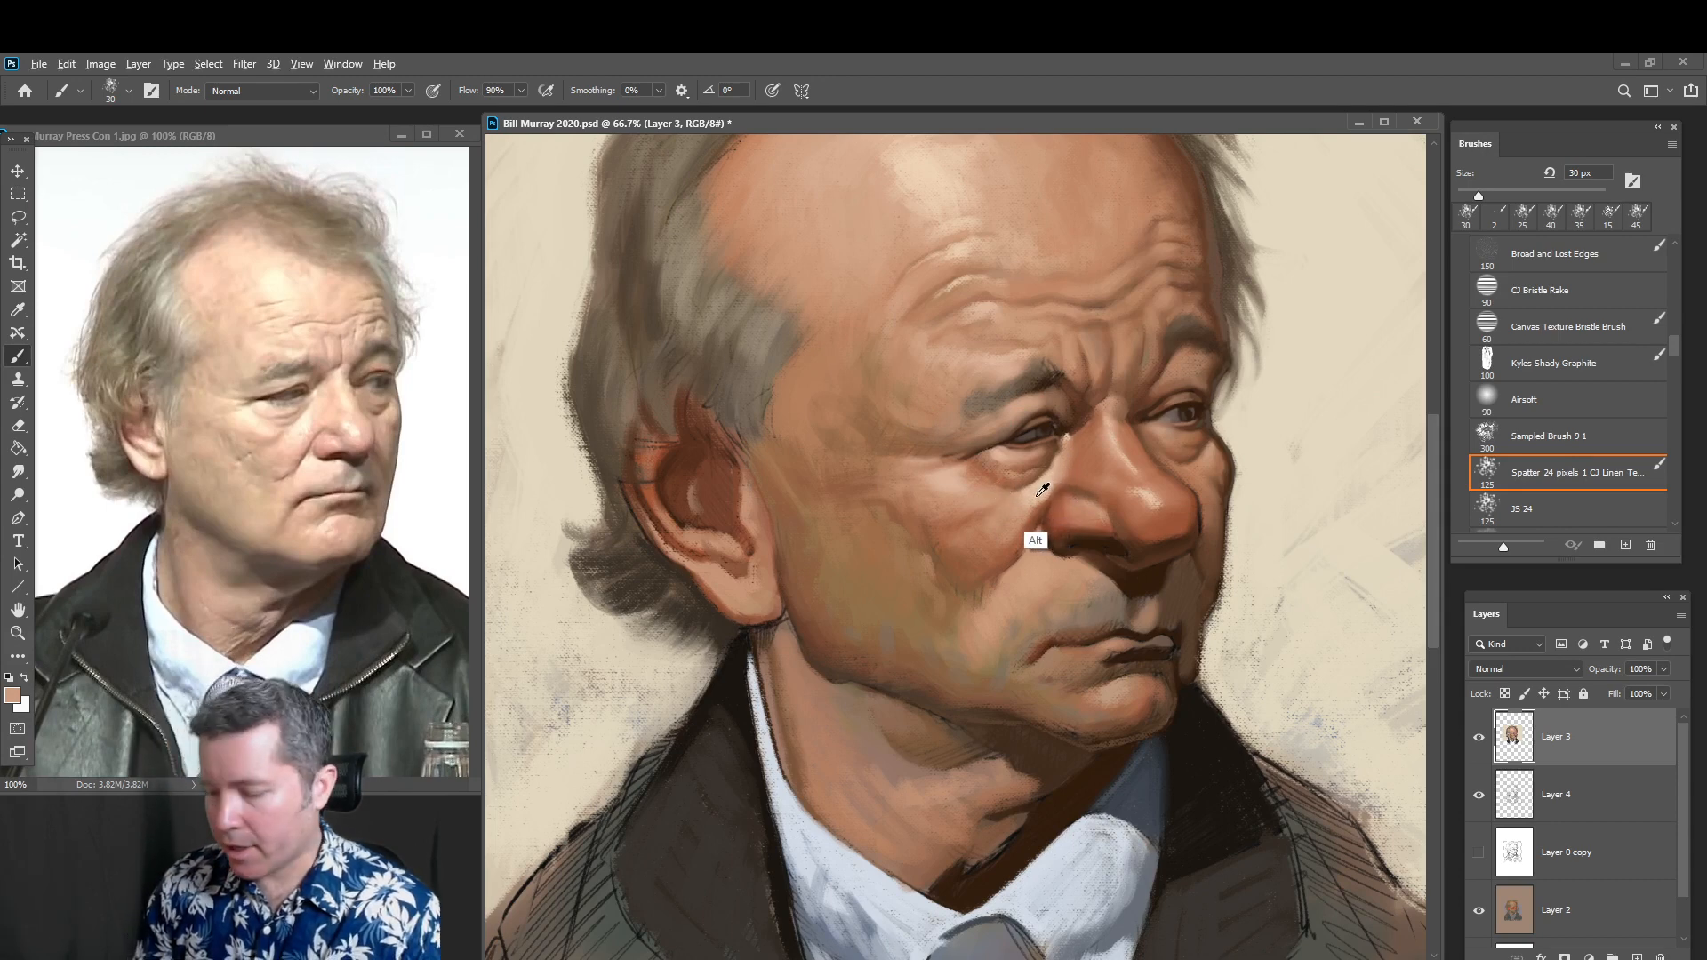
Refine the fold beside the nose with a 15 px brush, and soften it with a sampled lighter tone at 25 px
key("bracketleft")
key("bracketleft")
key("bracketleft")
left_click_drag(1042, 499, 1039, 506)
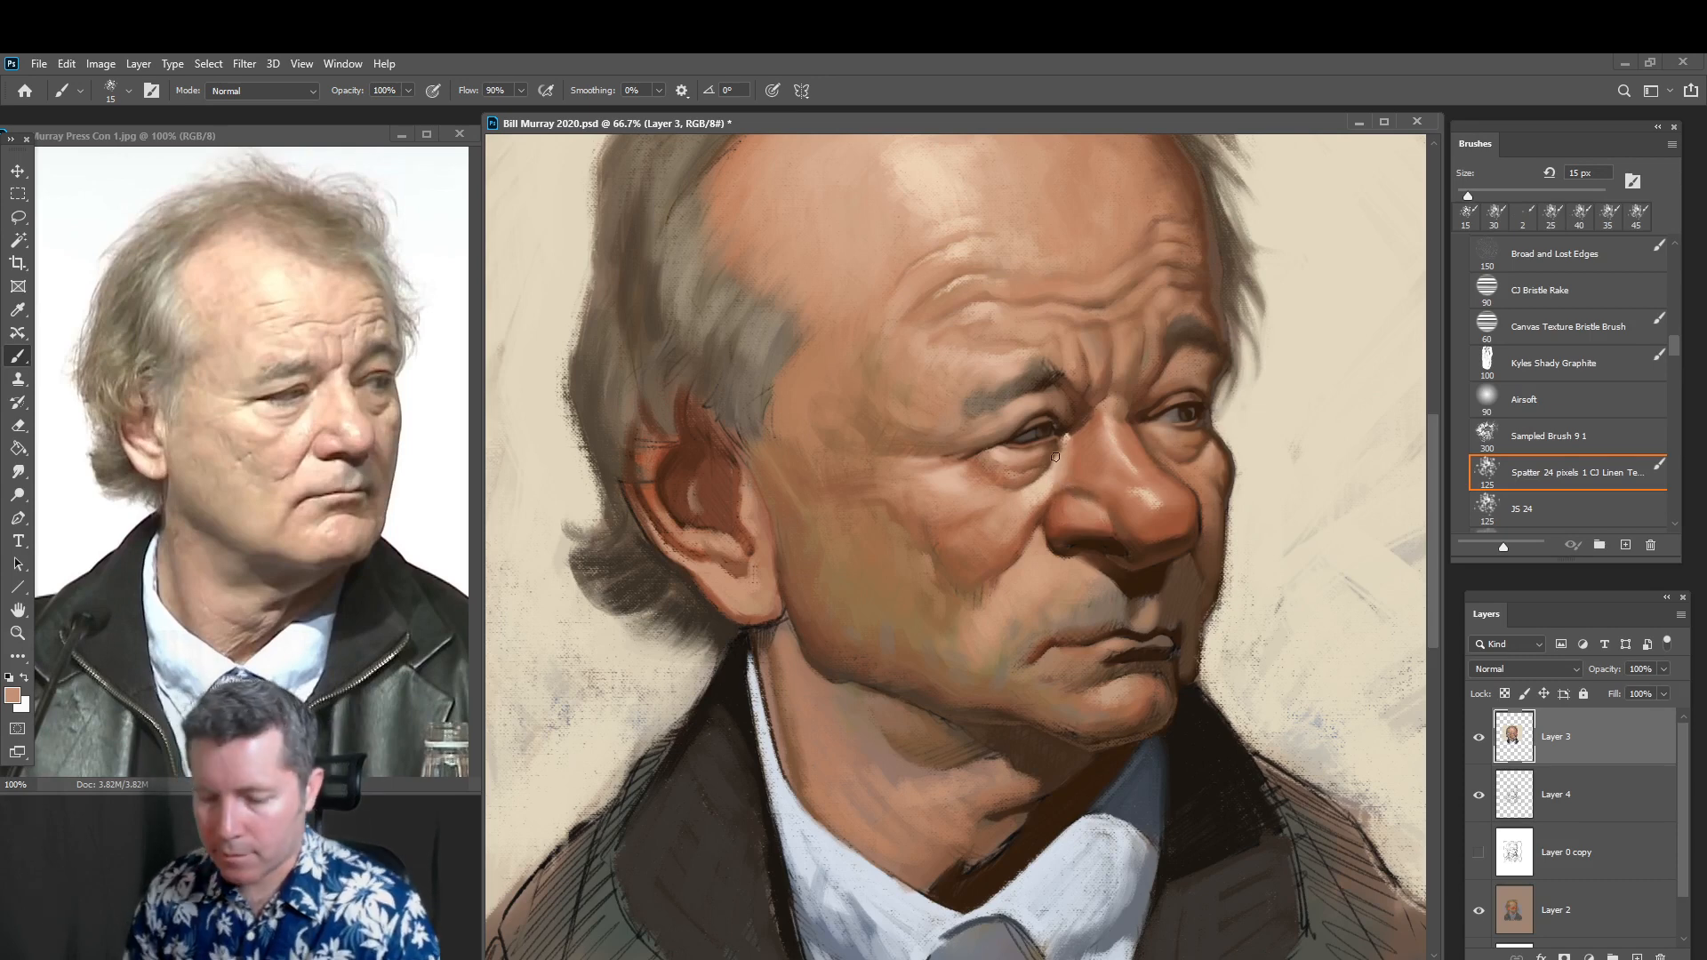
left_click(1035, 563, "alt")
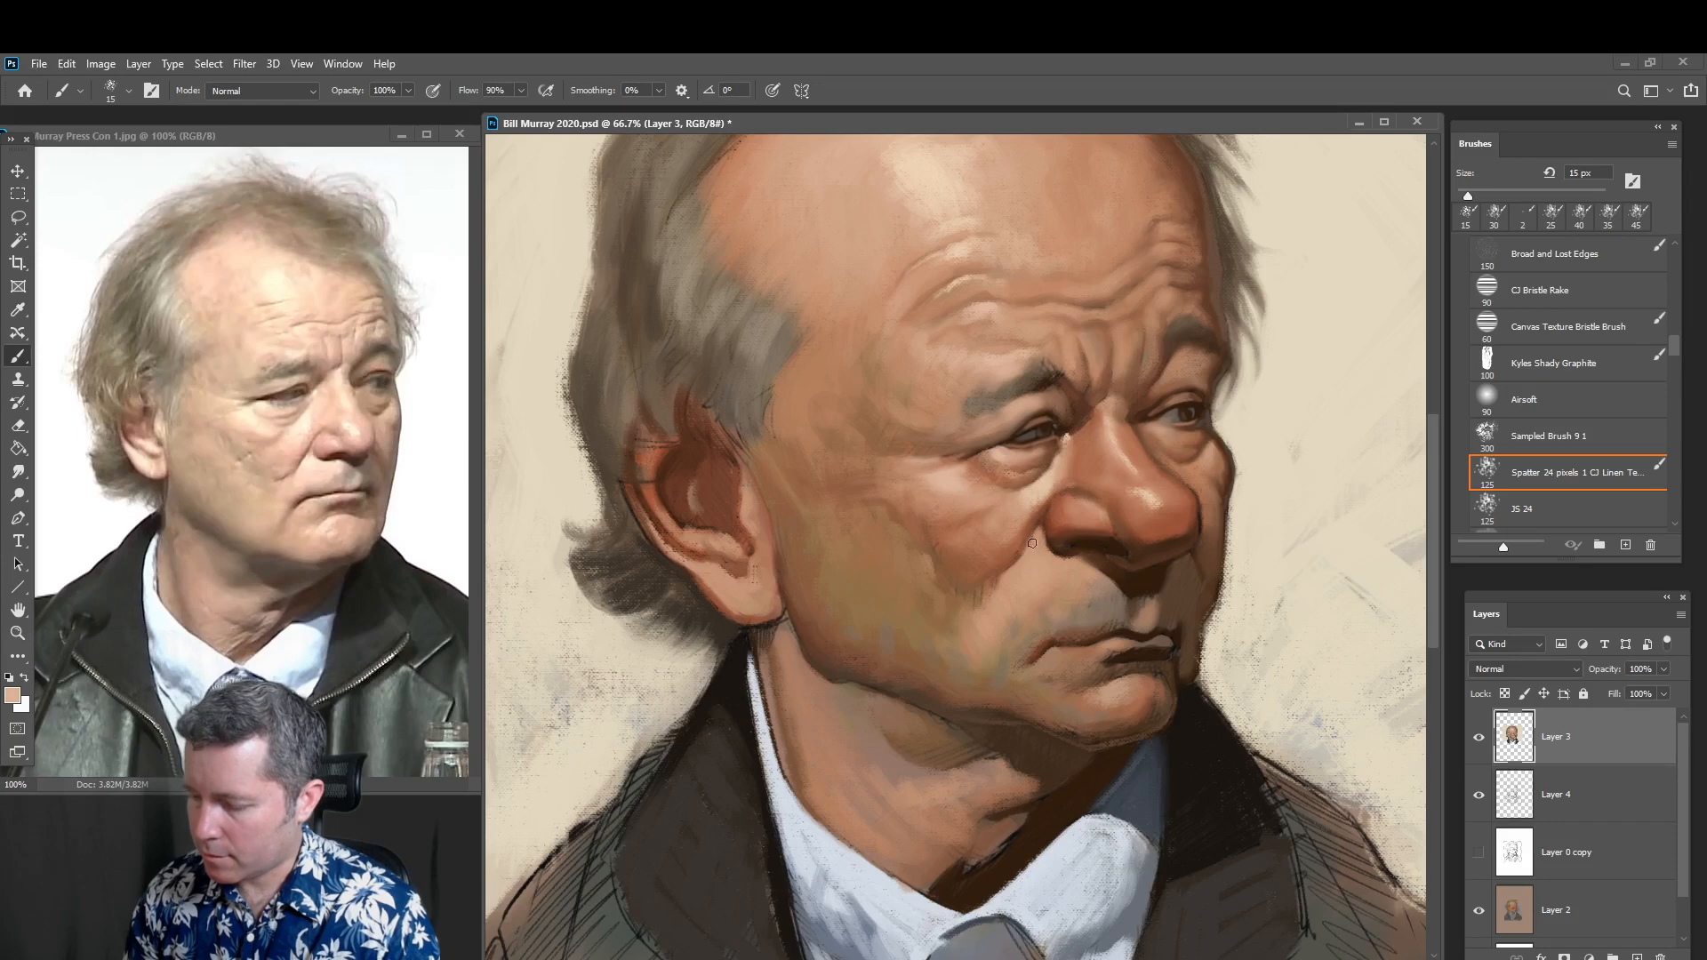
key("bracketright")
key("bracketright")
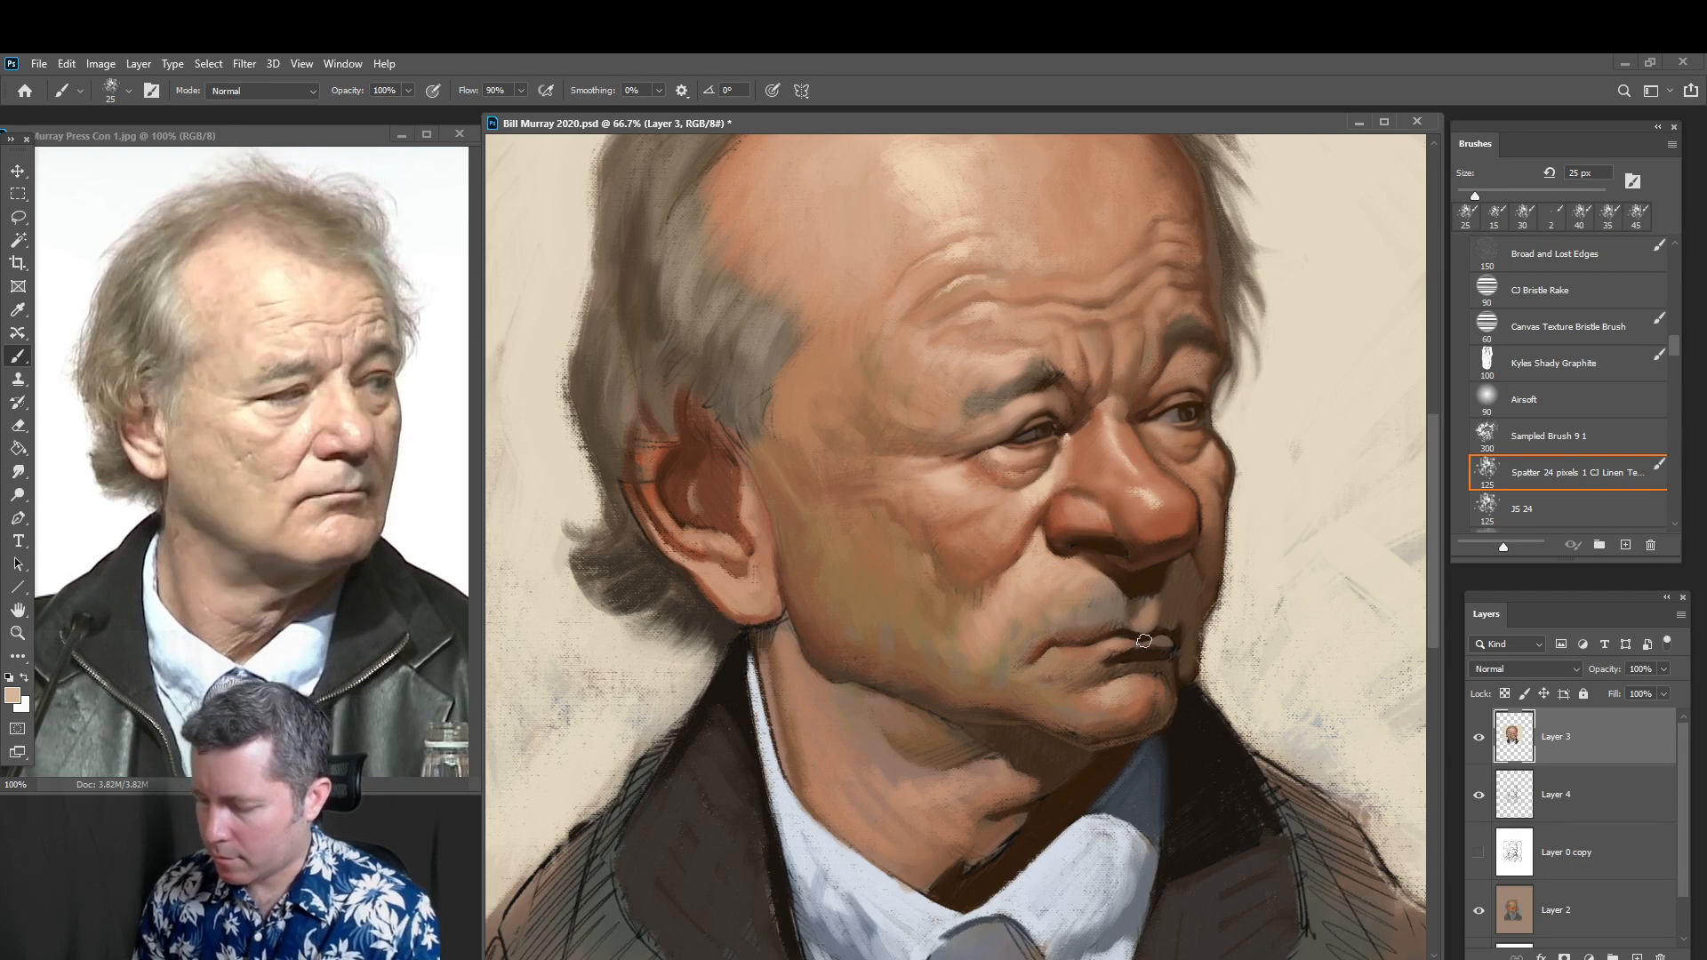
Sample the nose's red tone, adjust it to a slightly darker reddish brown and paint the lips with a 15 px brush
left_click(1163, 529, "alt")
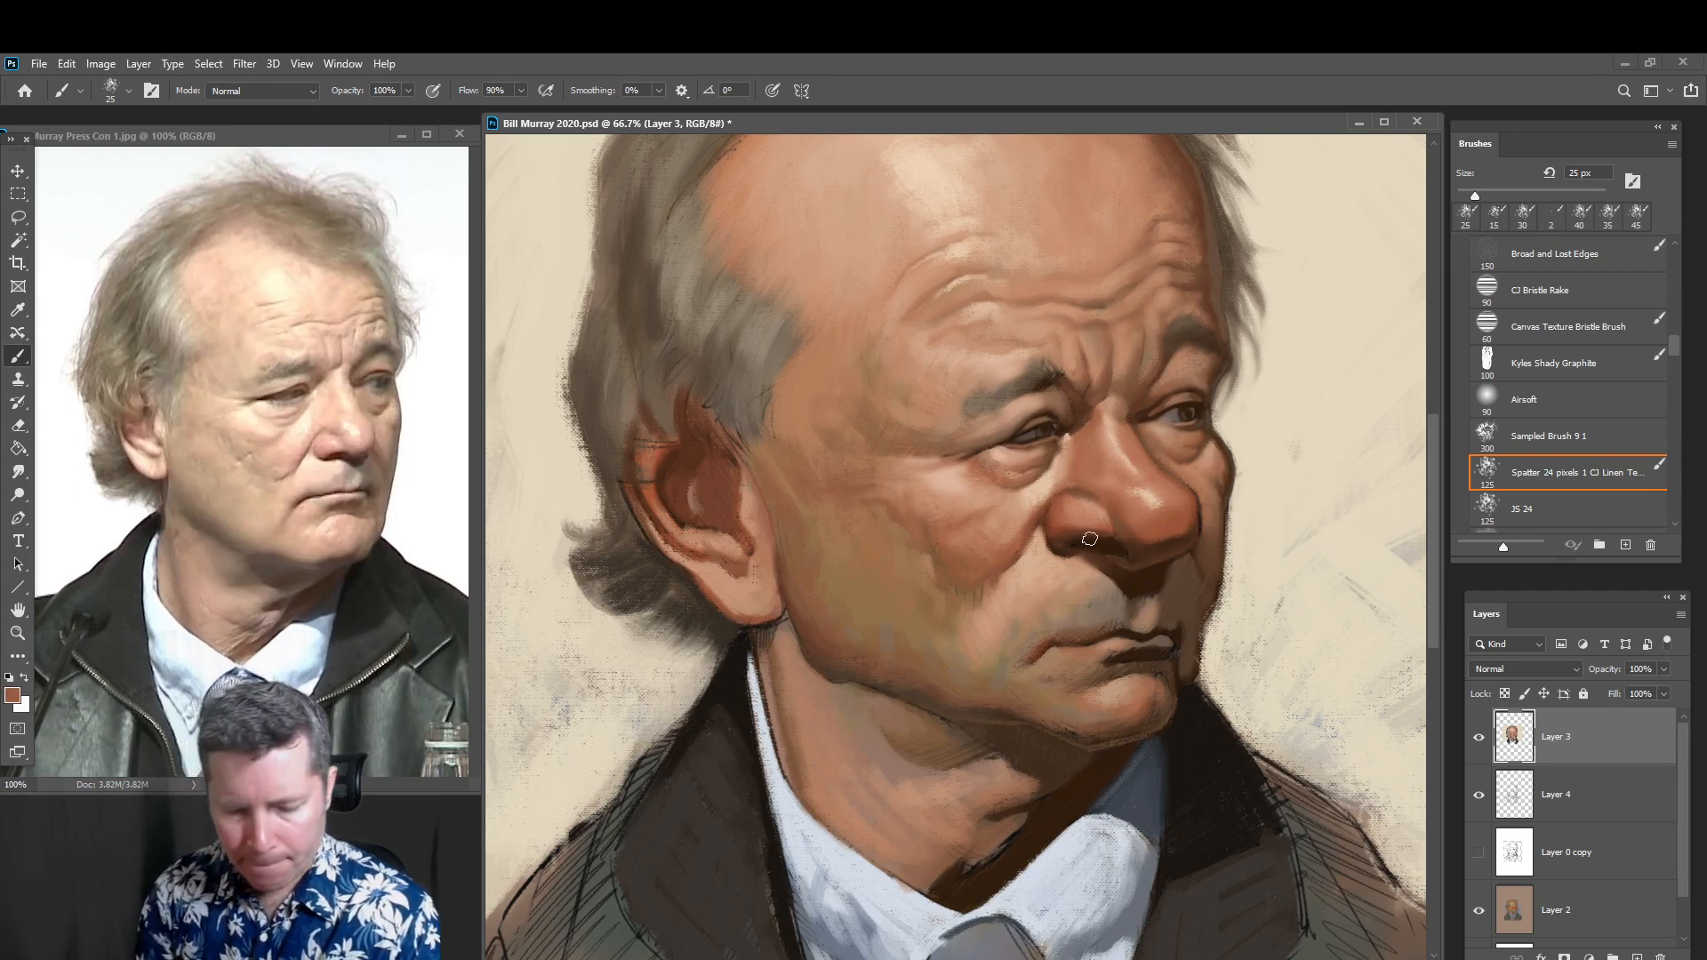
left_click(13, 696)
left_click(686, 693)
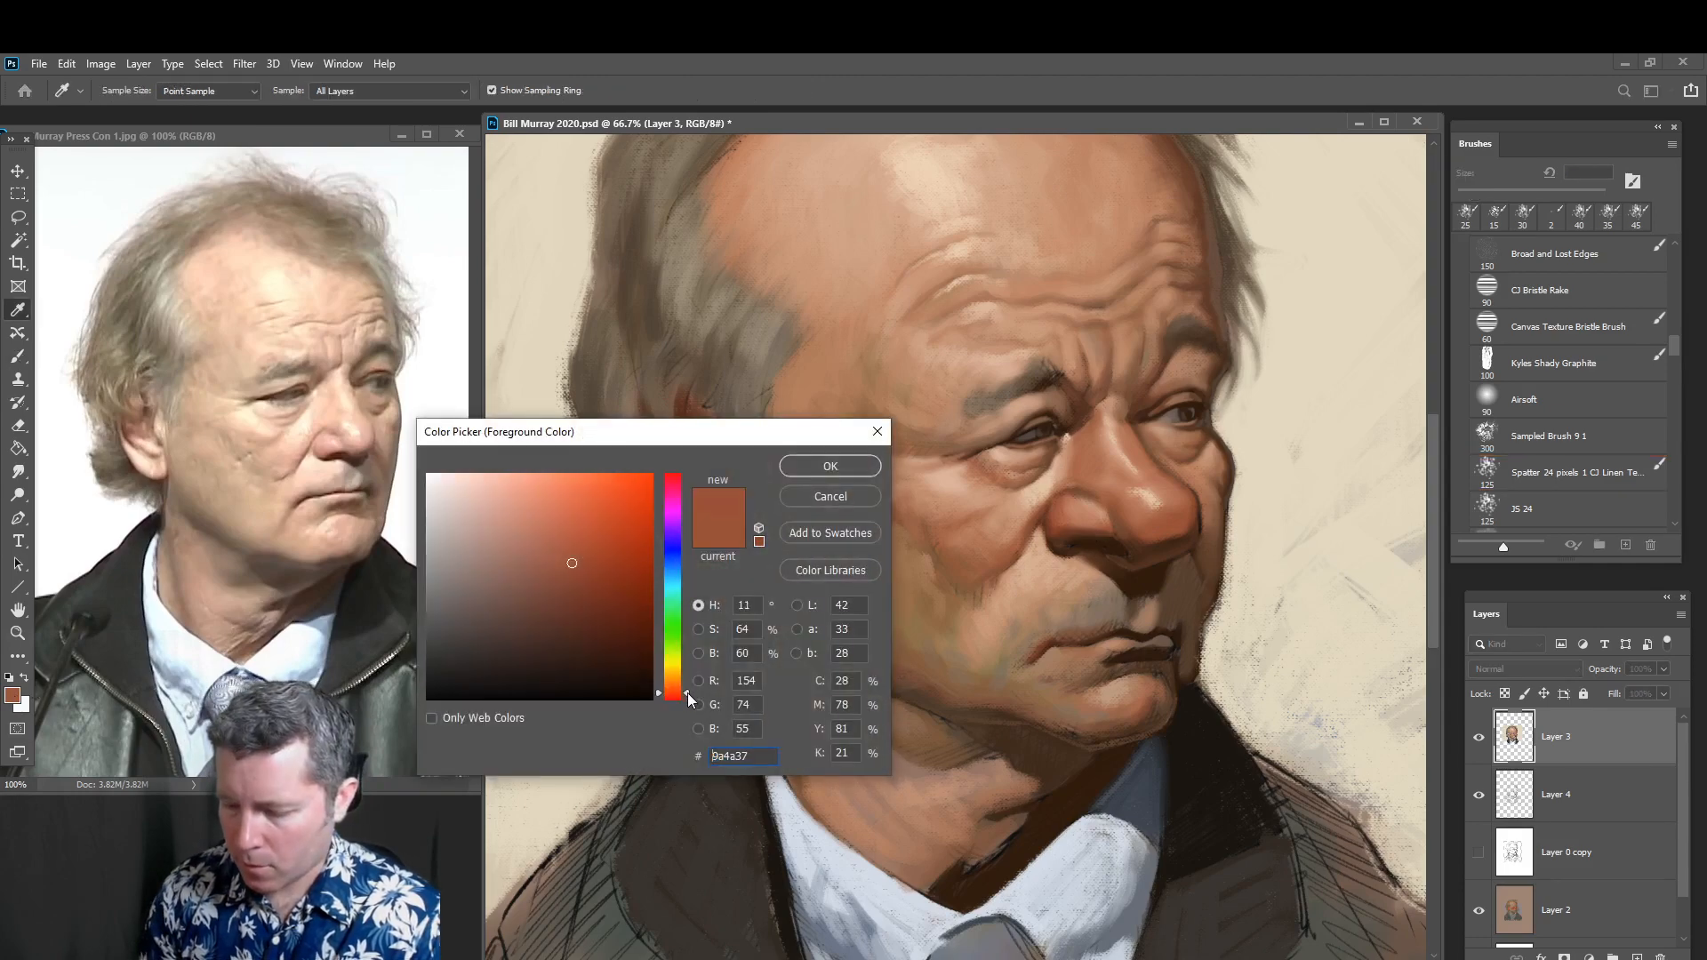
left_click(576, 571)
left_click(827, 471)
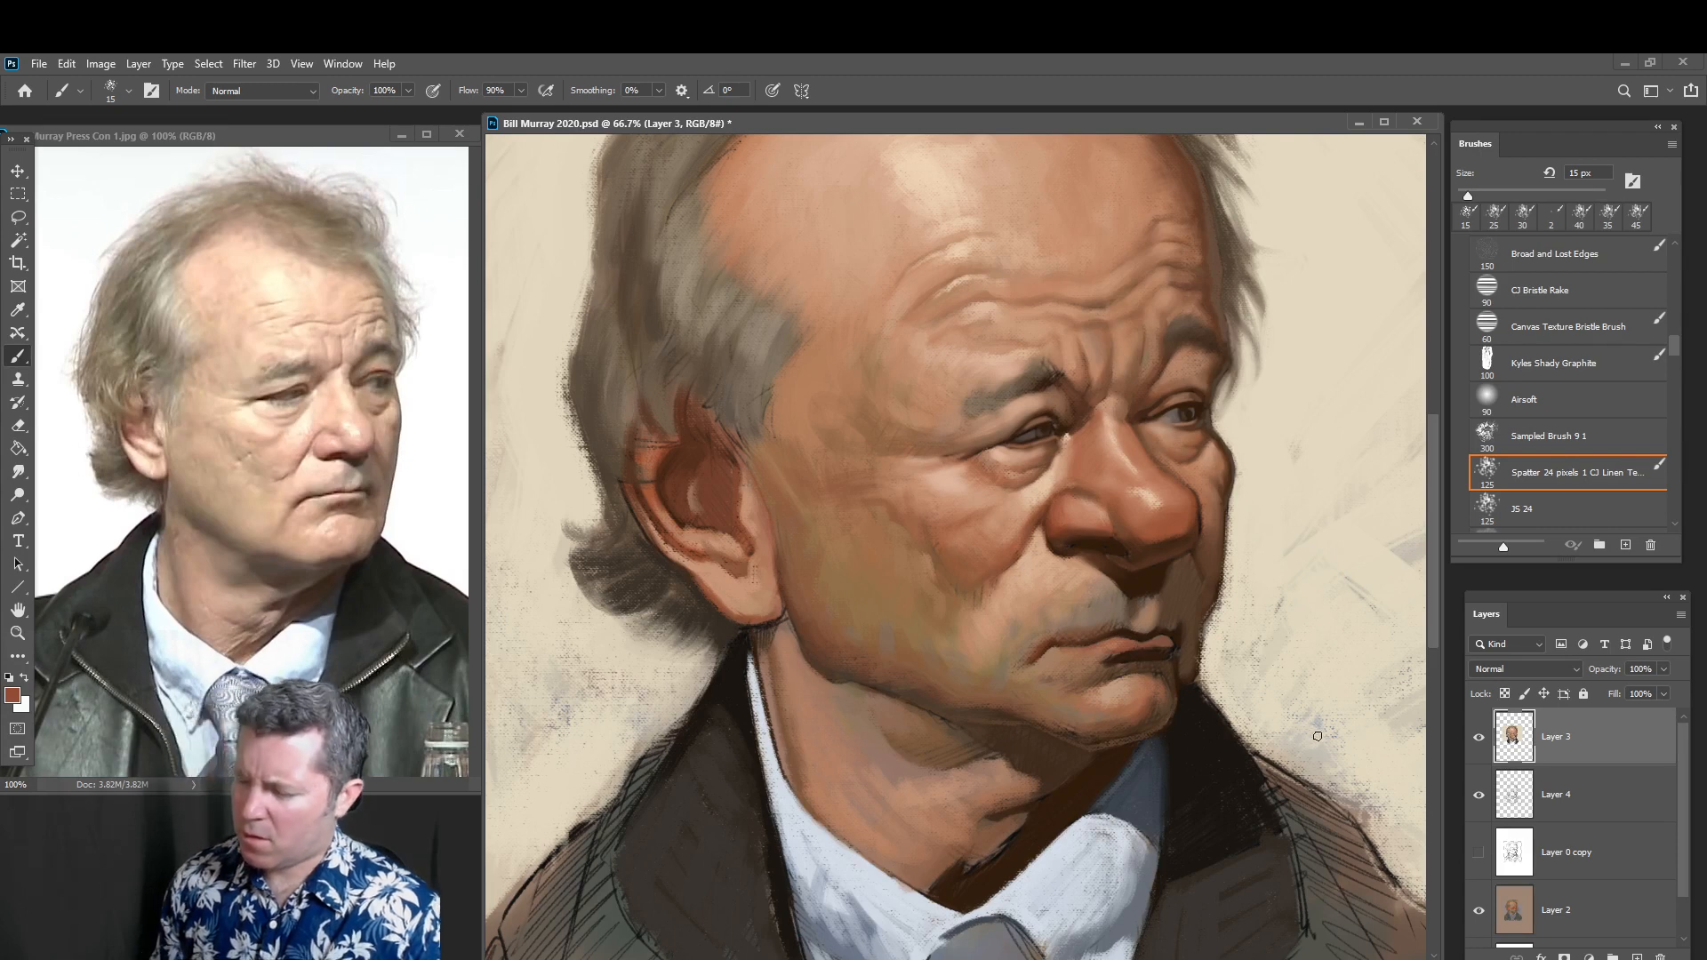
Rework the skin around the lips with tones sampled below the lower lip and under the nose, using 25 px and 15 px brushes
left_click(1105, 656, "alt")
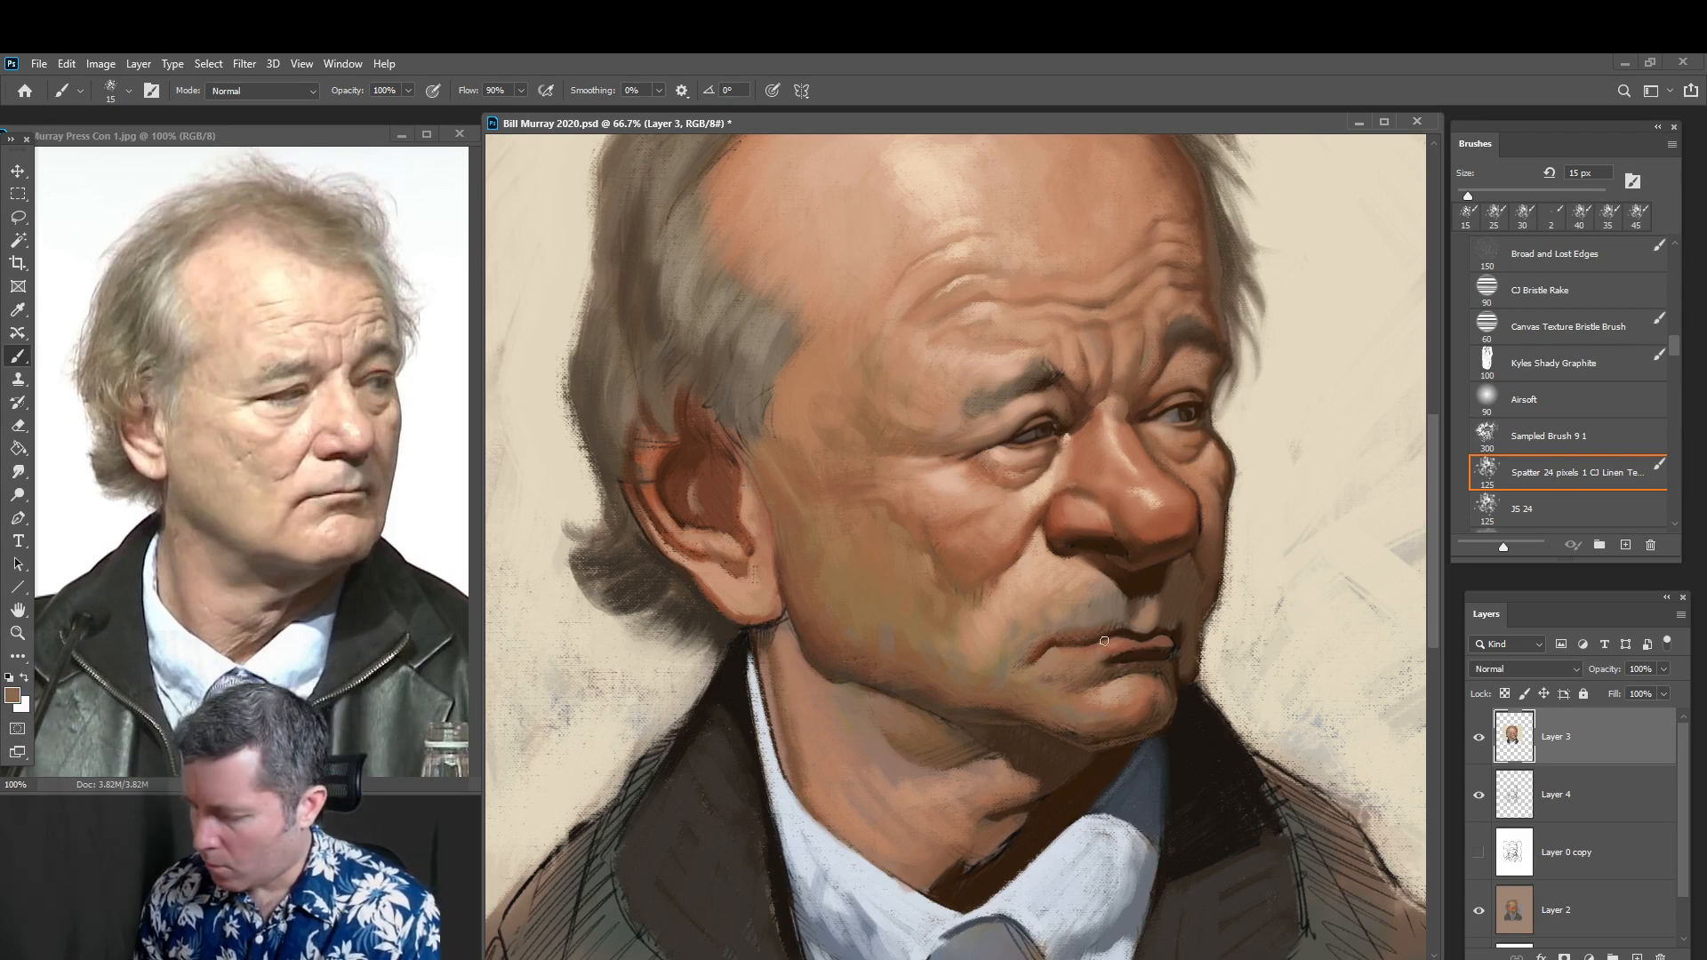
key("bracketright")
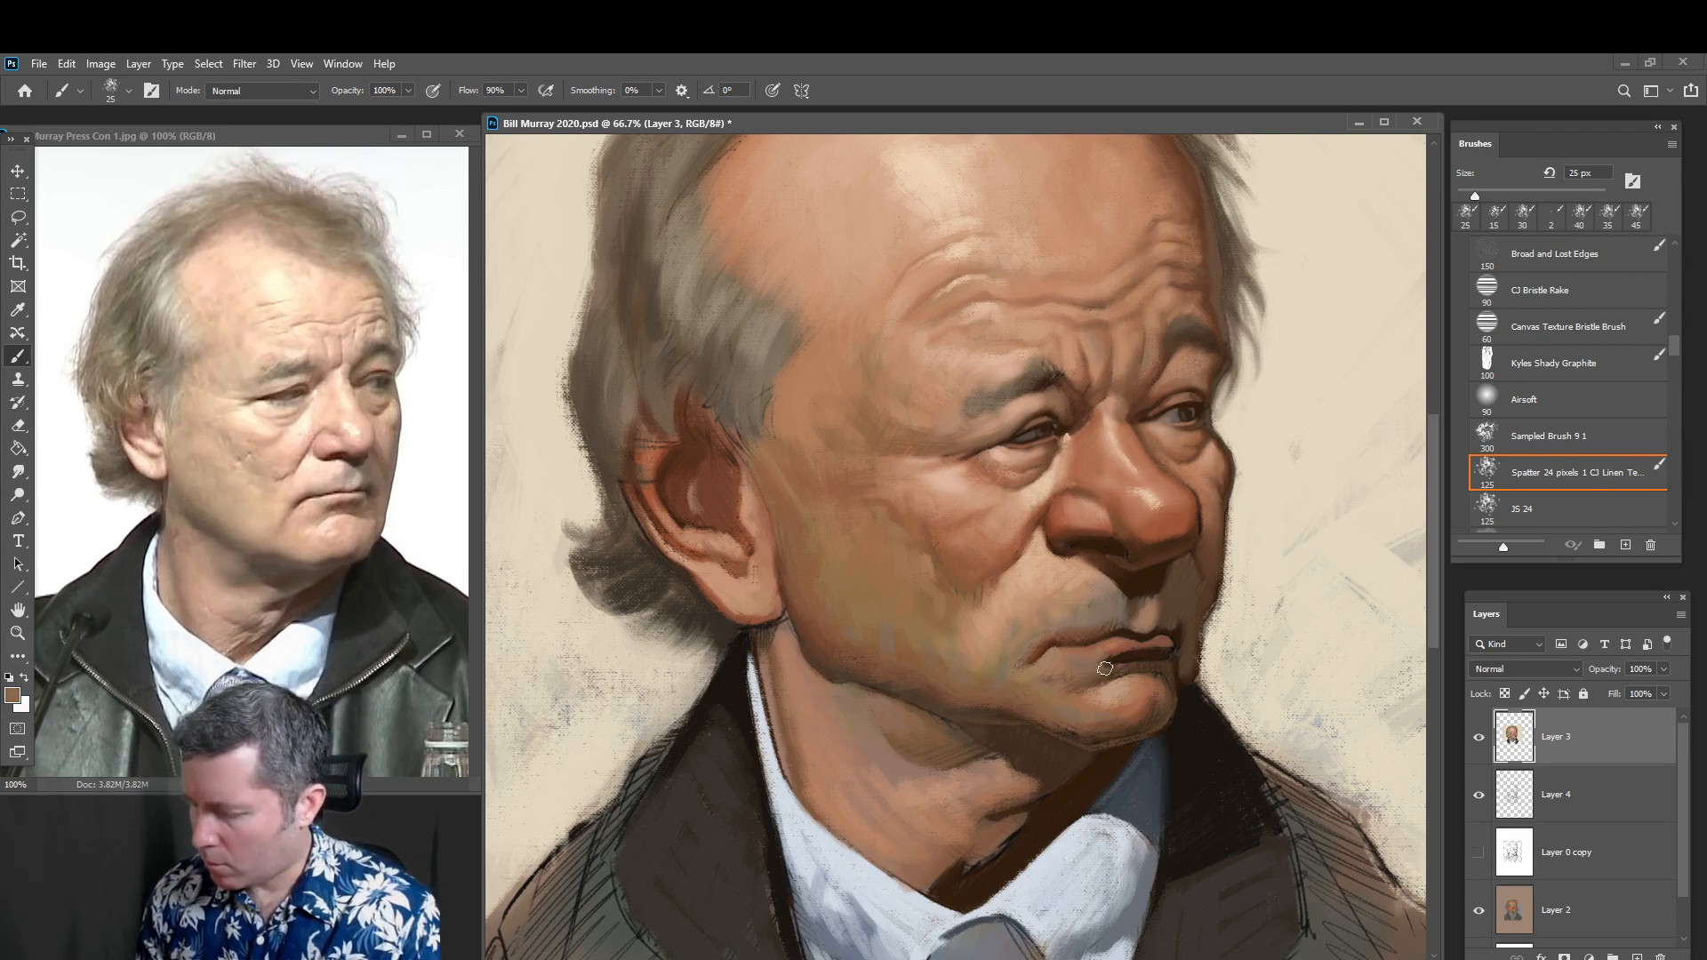
left_click(1148, 567, "alt")
key("bracketleft")
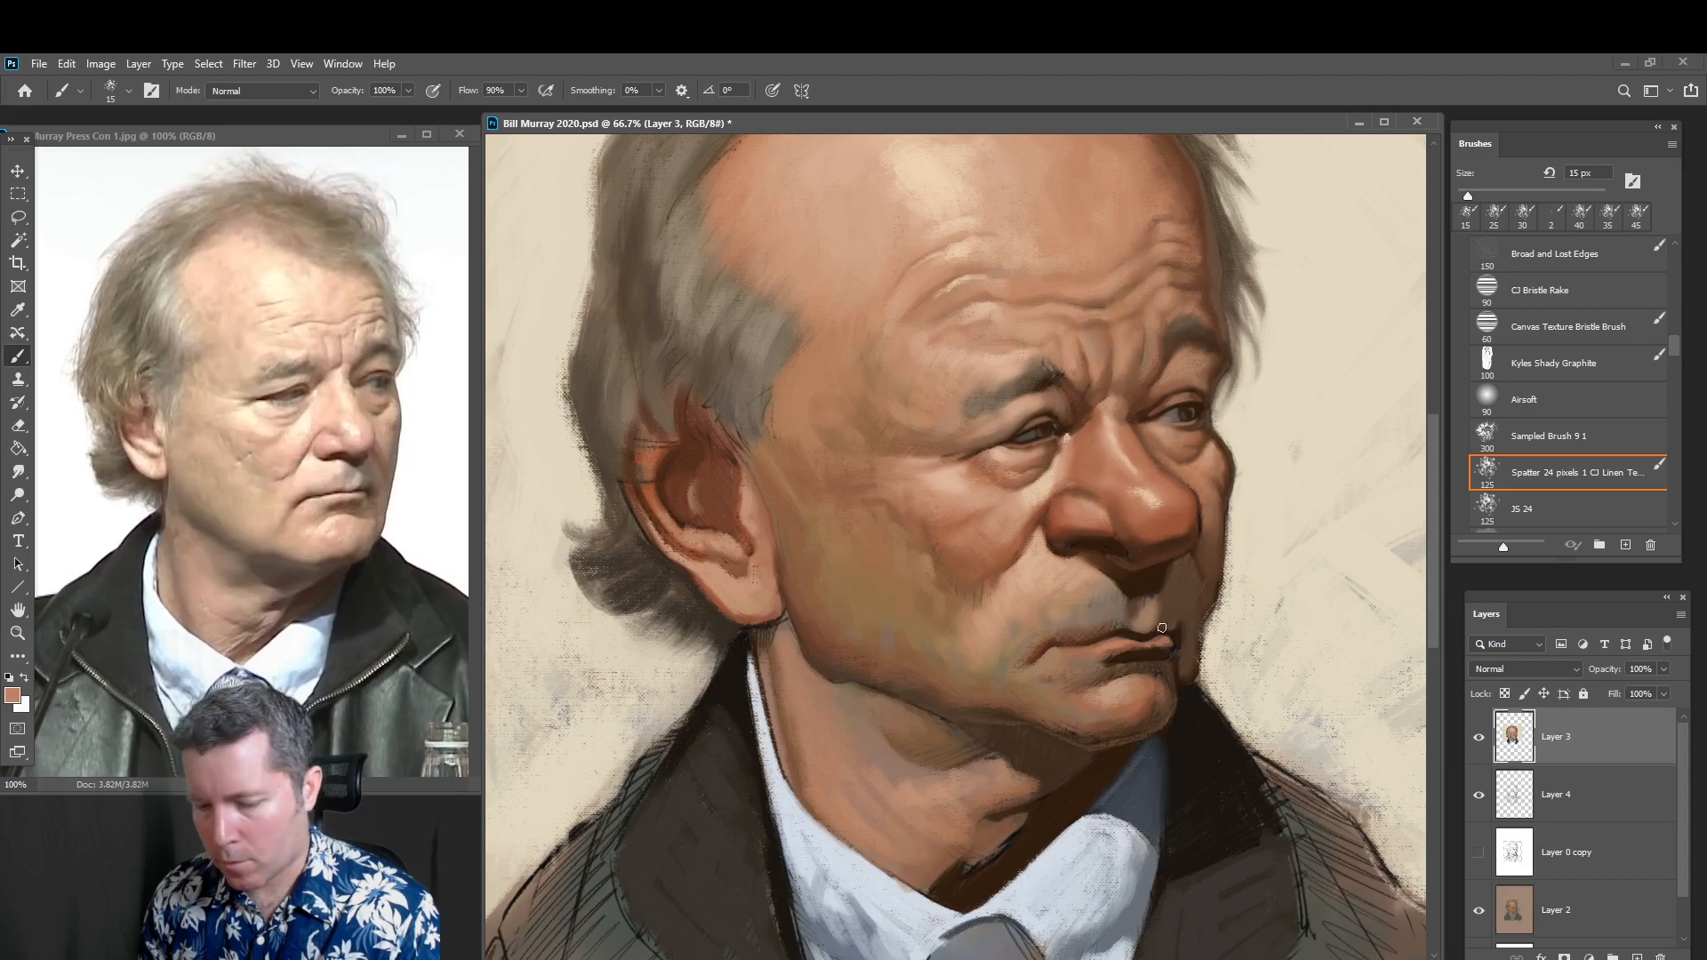
Set the foreground color to dark brown #4d250e and define the line between the lips with a fine brush
left_click(1206, 469, "alt")
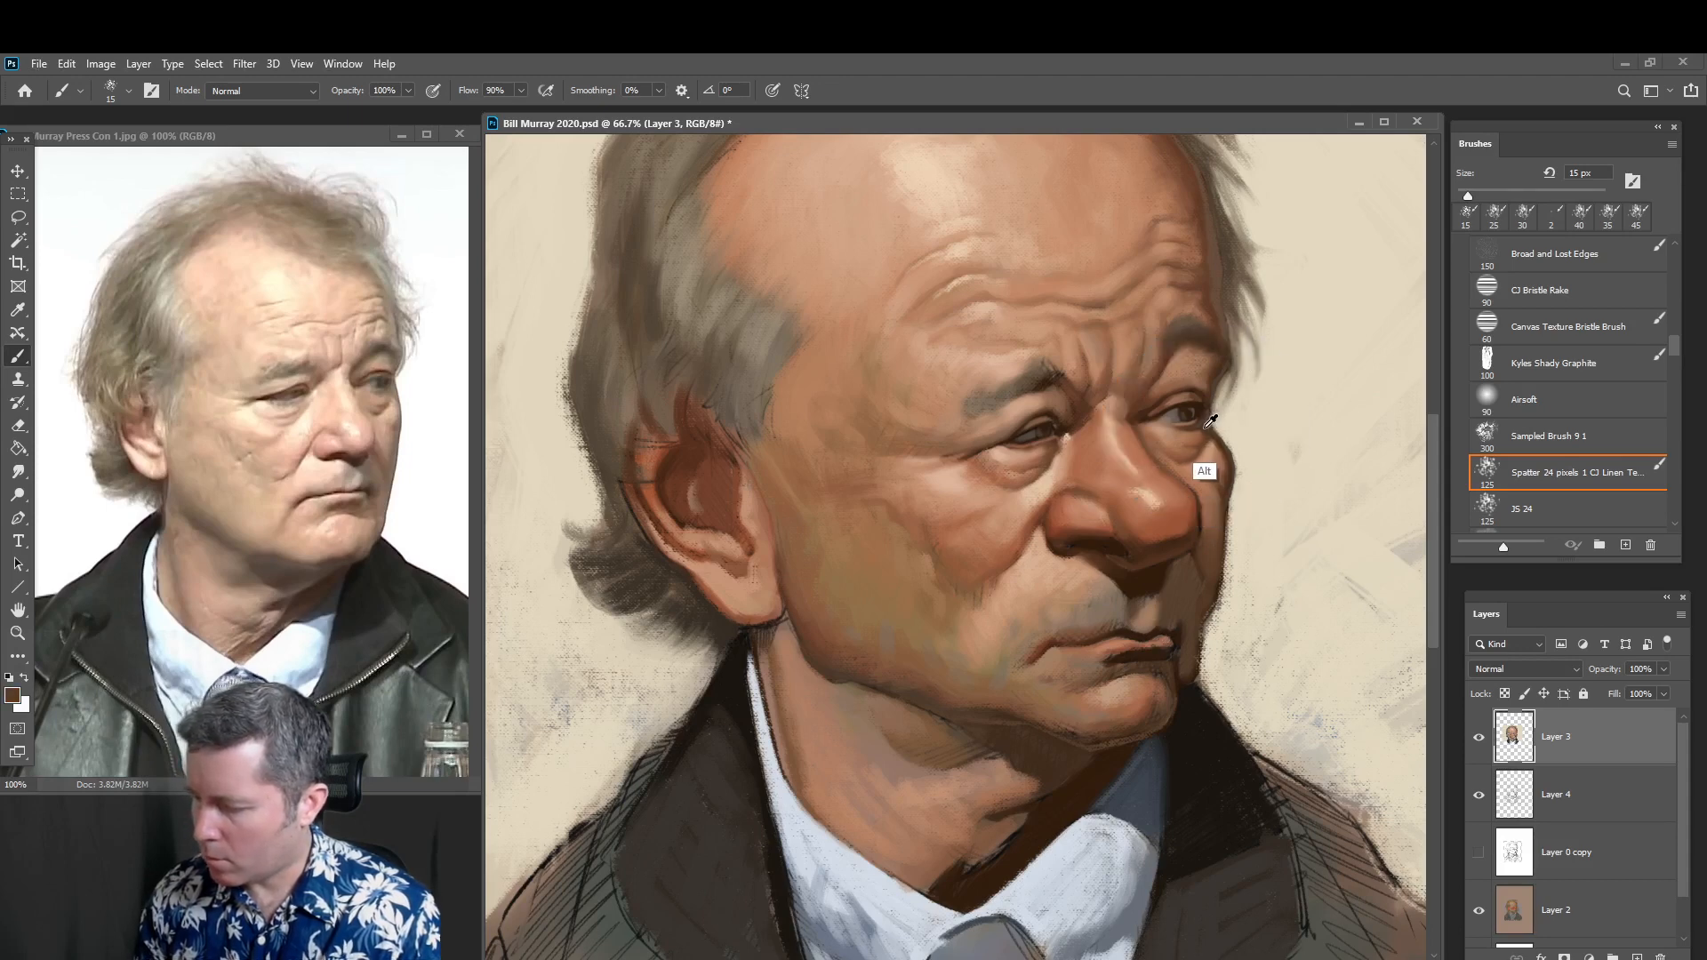
left_click(19, 700)
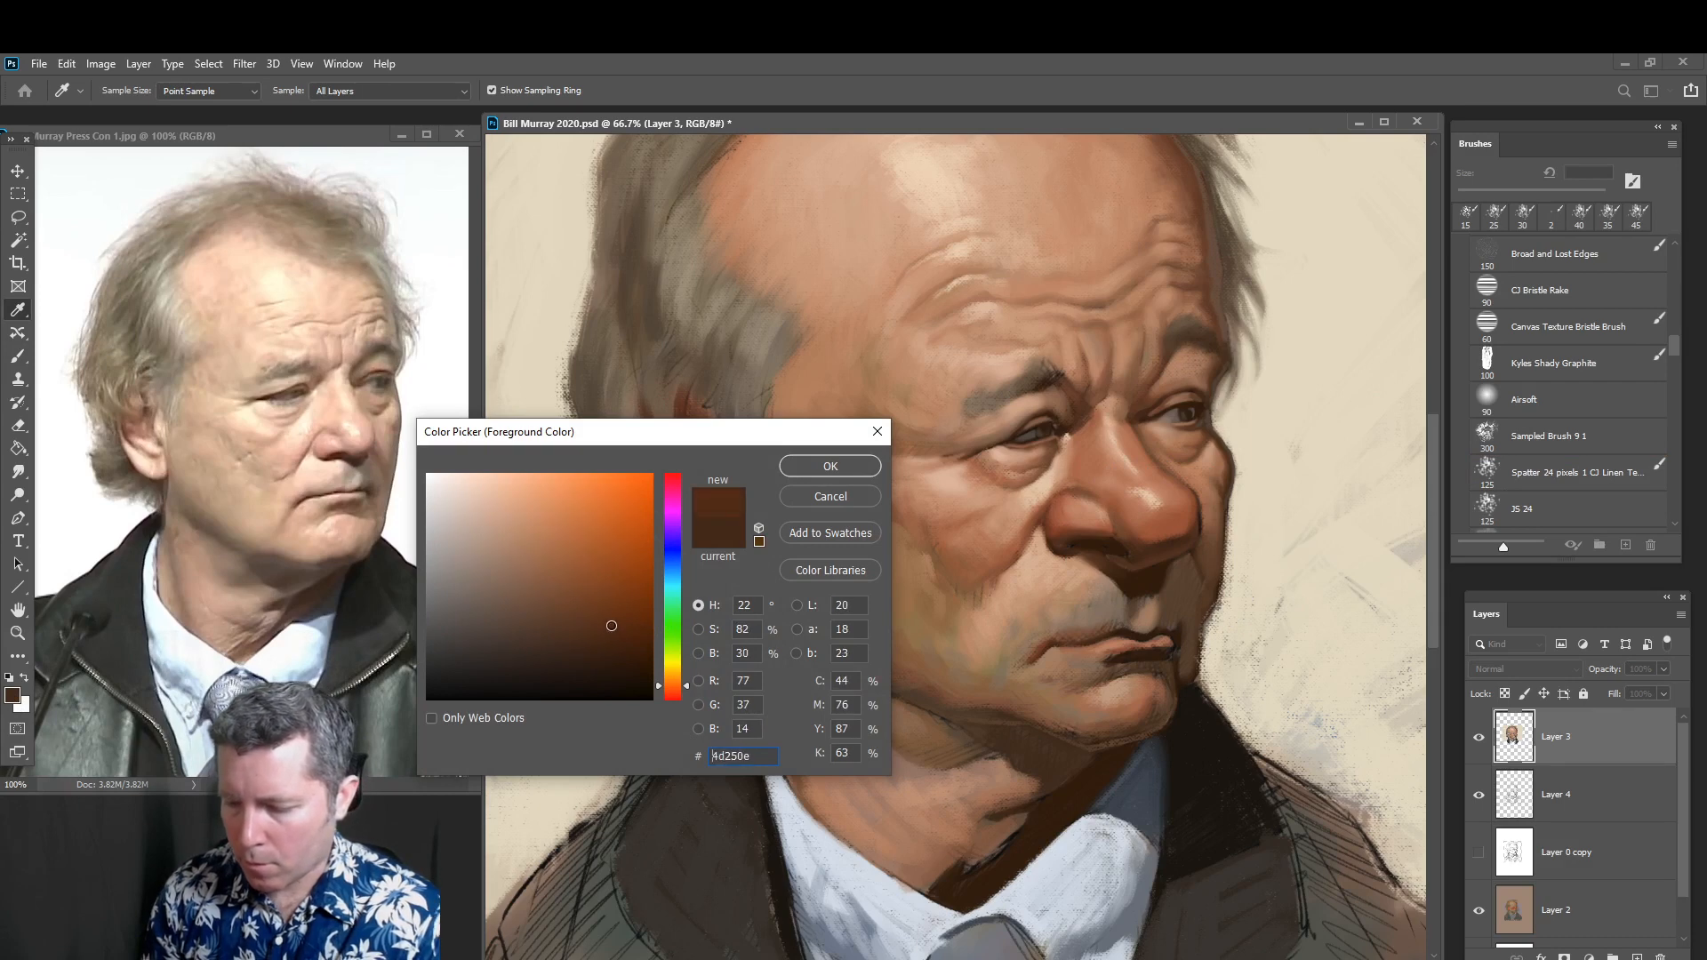
left_click(841, 473)
left_click_drag(1101, 638, 1119, 633)
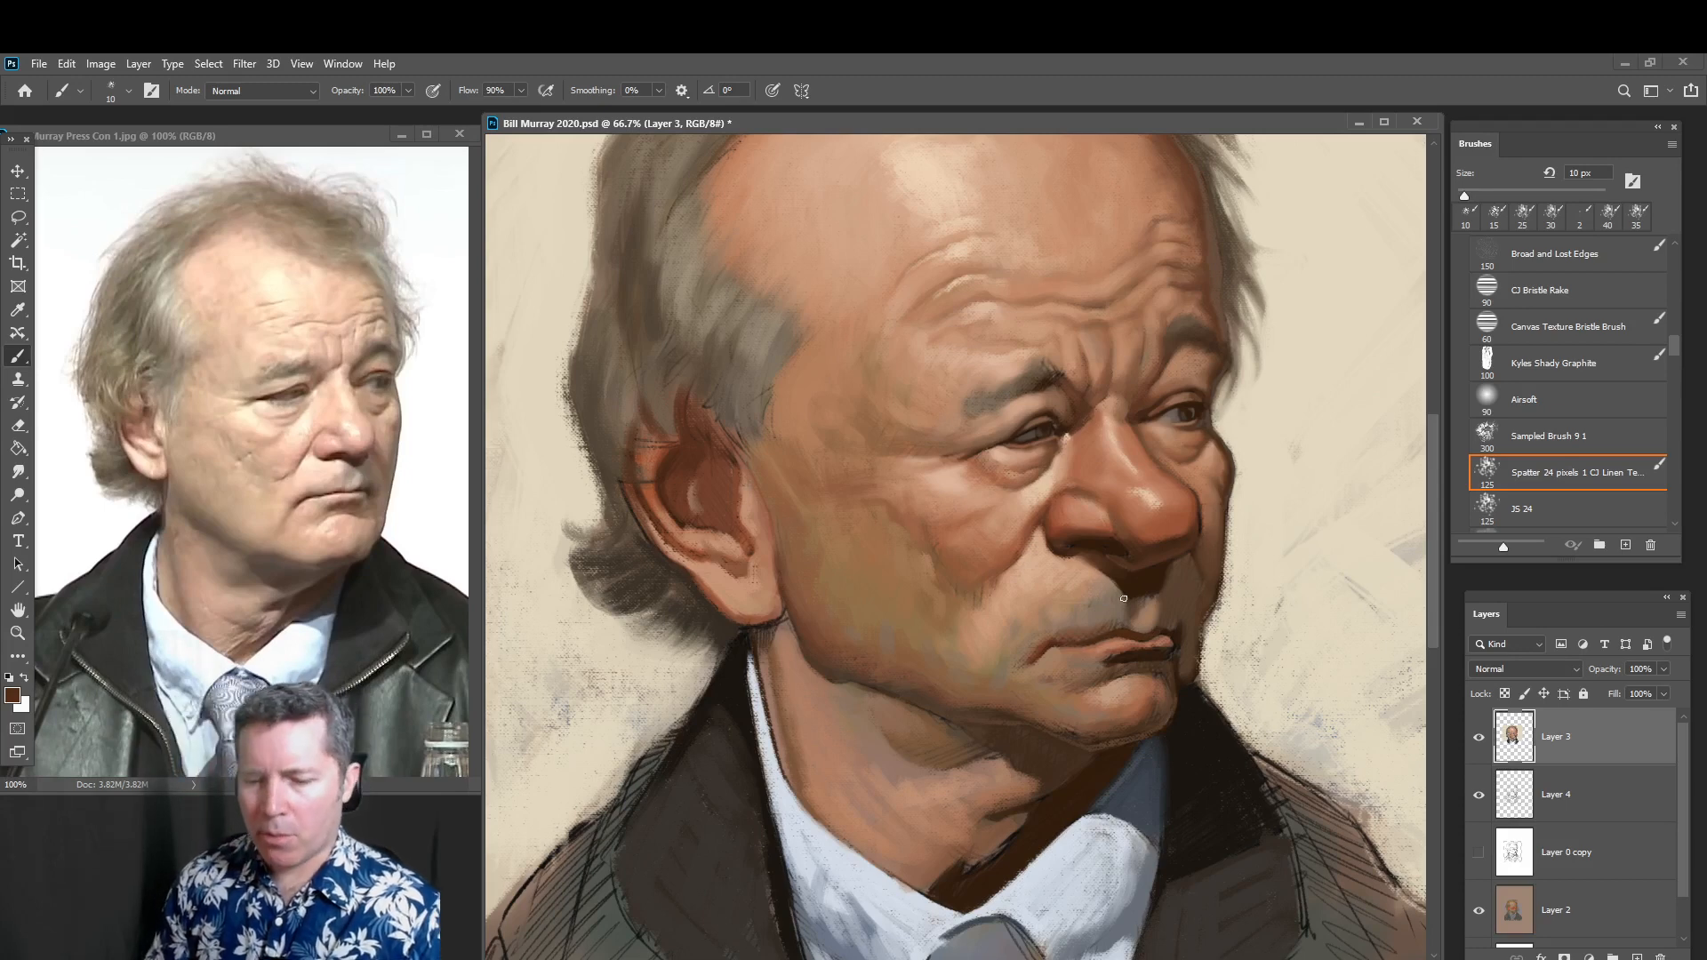
Soften the mouth corner with a sampled skin tone at 40 px, and blend the cheek towards the ear at 50 px
left_click(1046, 673, "alt")
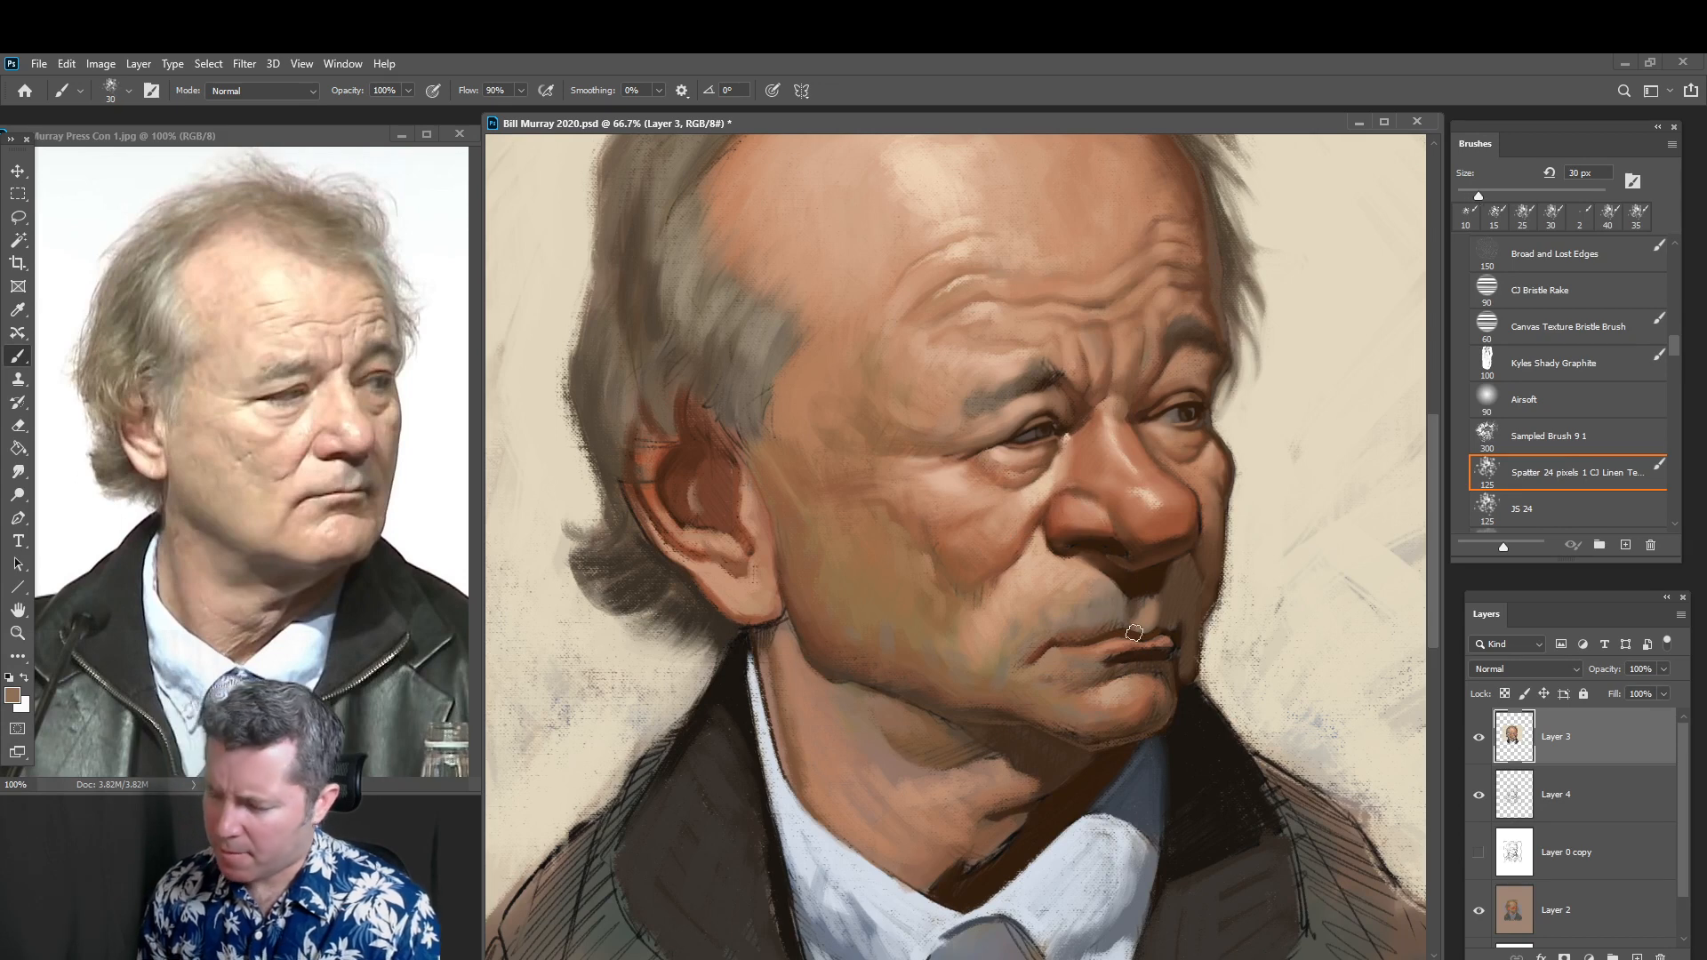
key("bracketright")
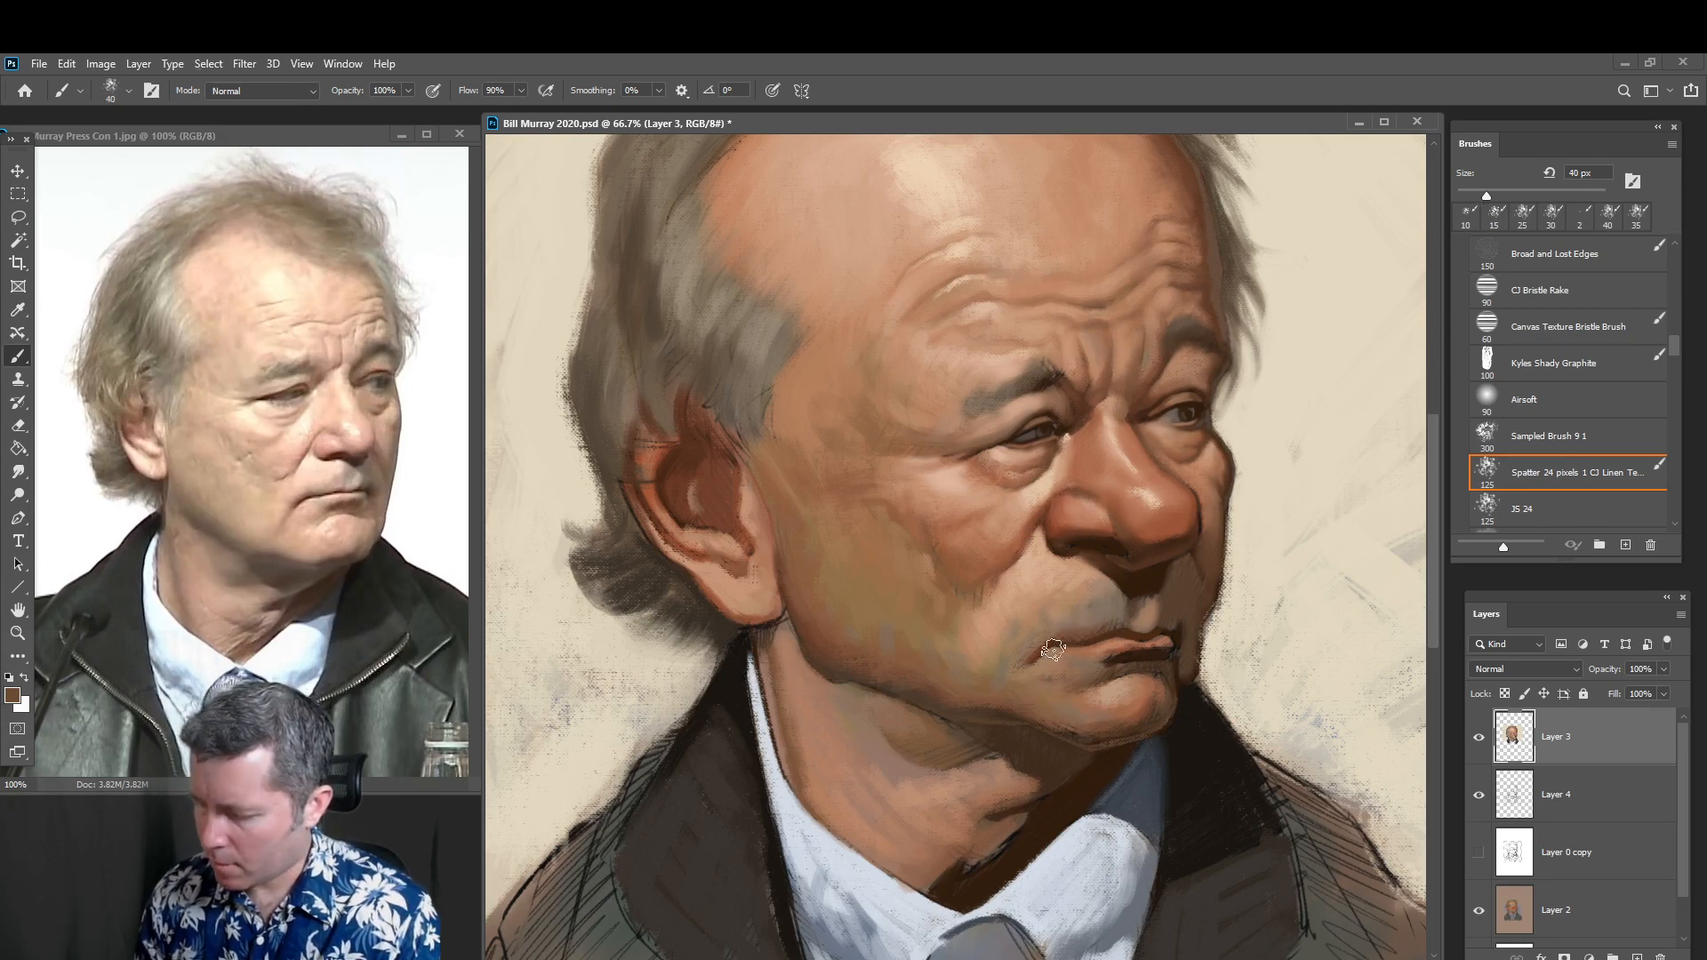
key("bracketright")
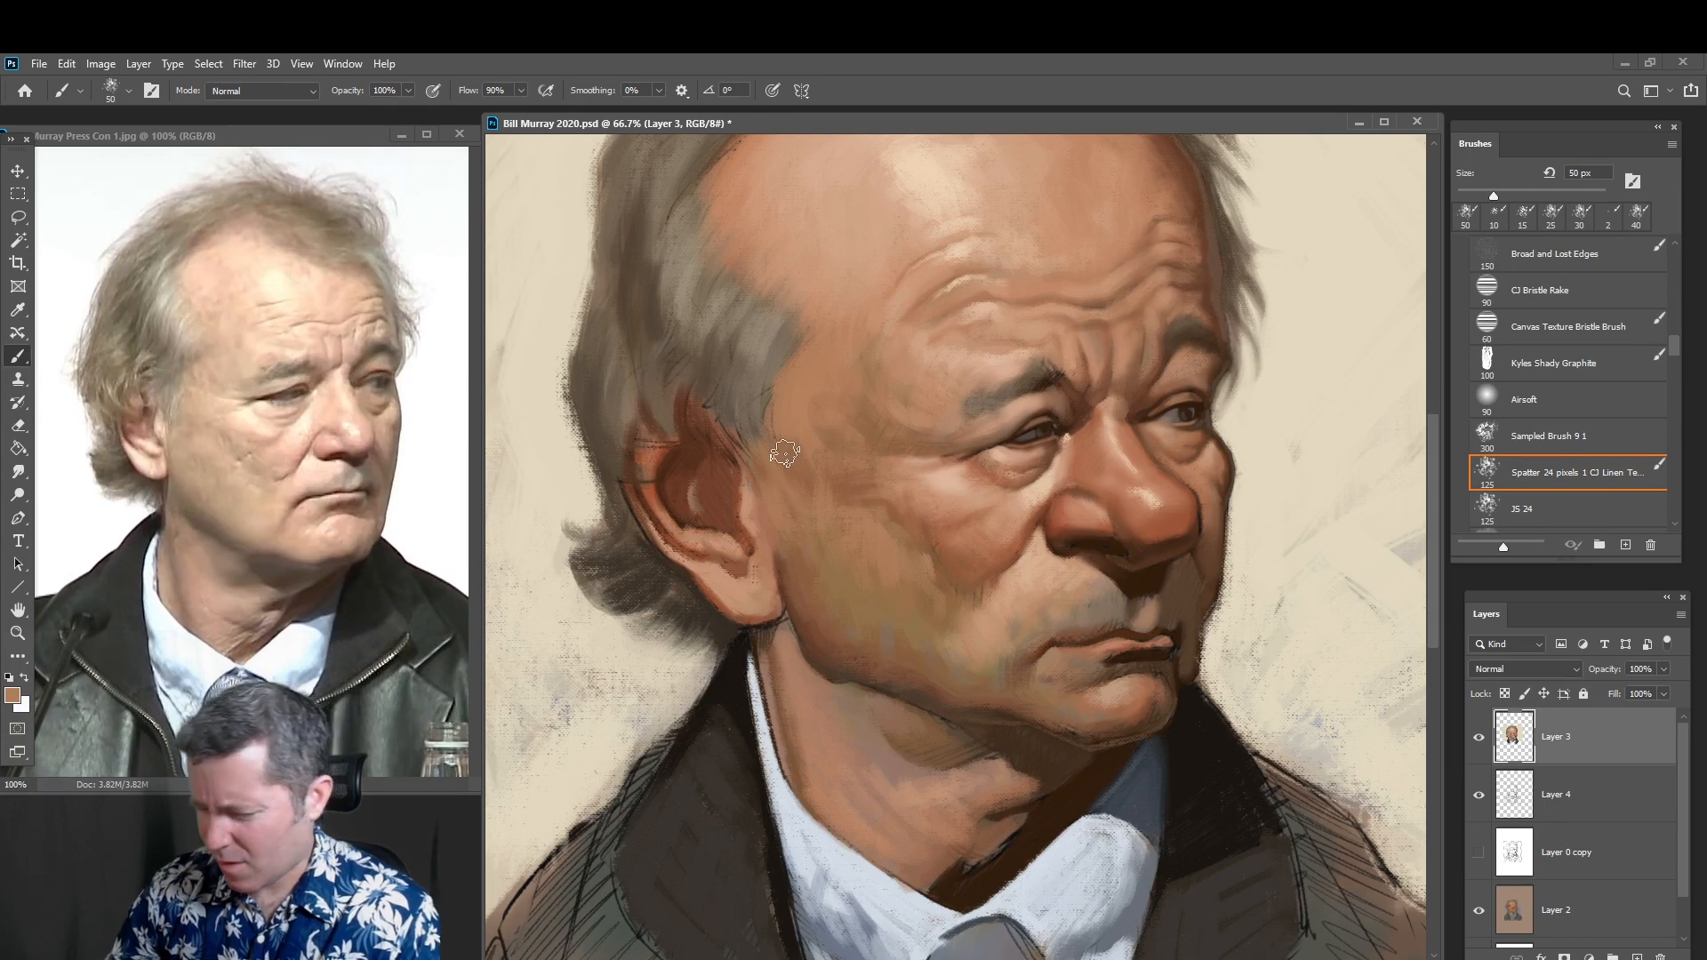
key("alt")
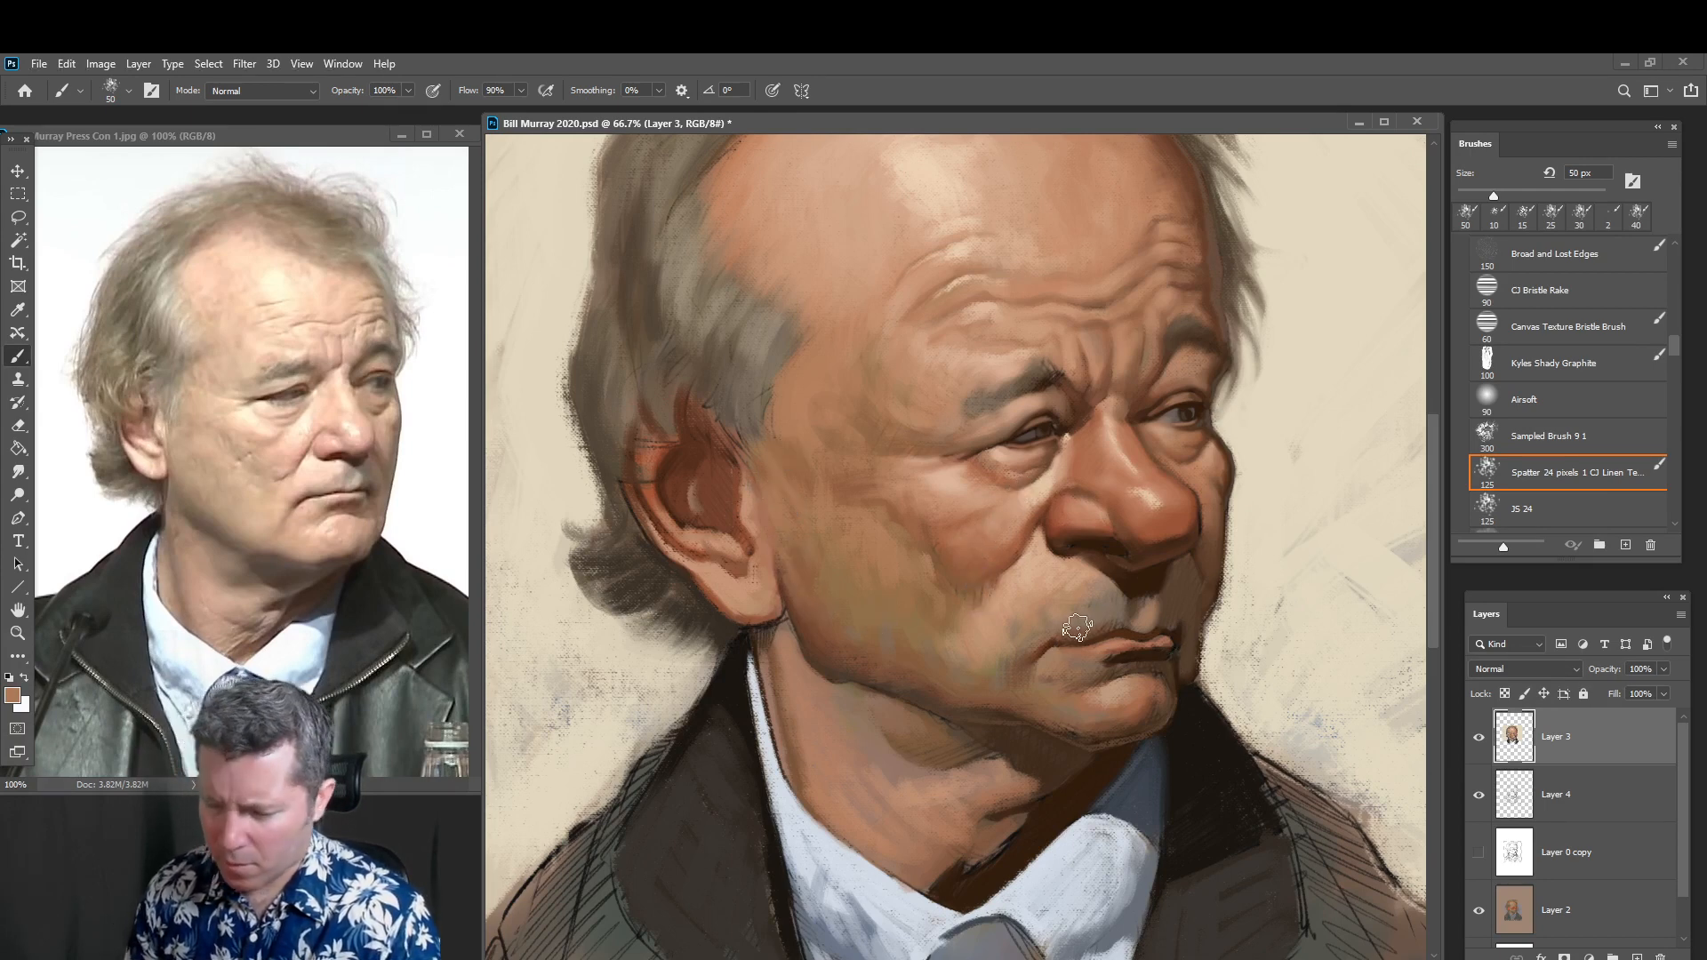
Paint the skin just below the mouth corner with a 35 px brush
key("bracketleft")
key("bracketleft")
key("bracketleft")
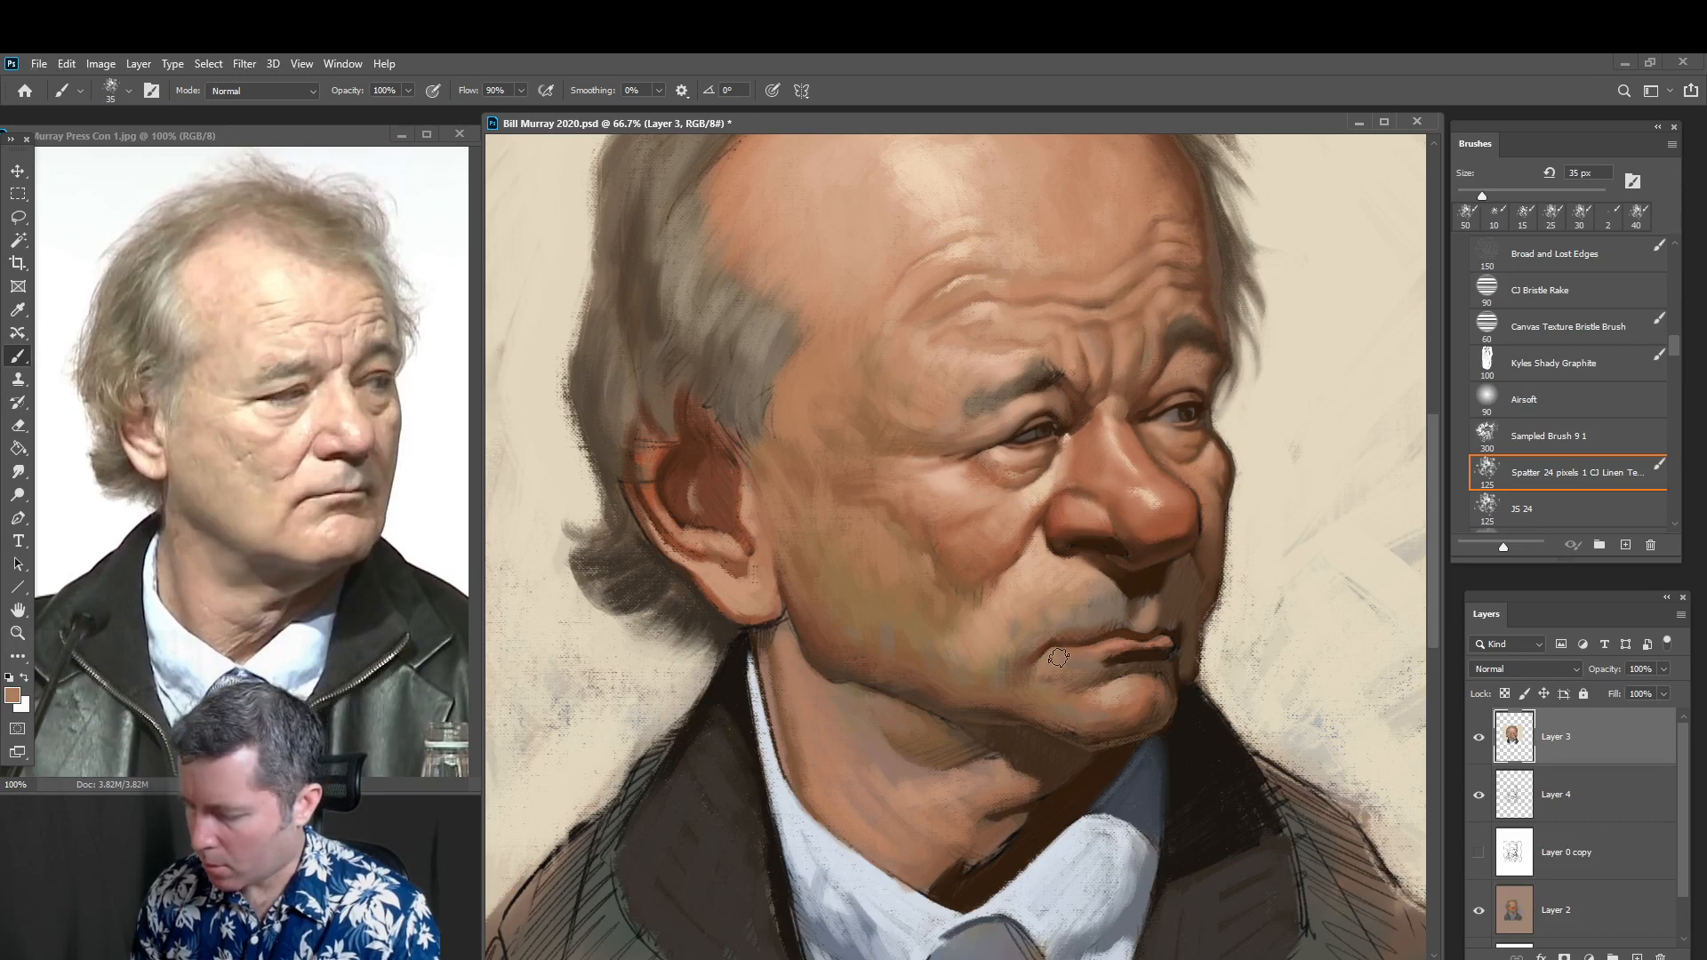
left_click_drag(1062, 658, 1089, 657)
Sample the light chin tone and touch up the lower edge of the mouth with a 15 px brush
left_click(1122, 687, "alt")
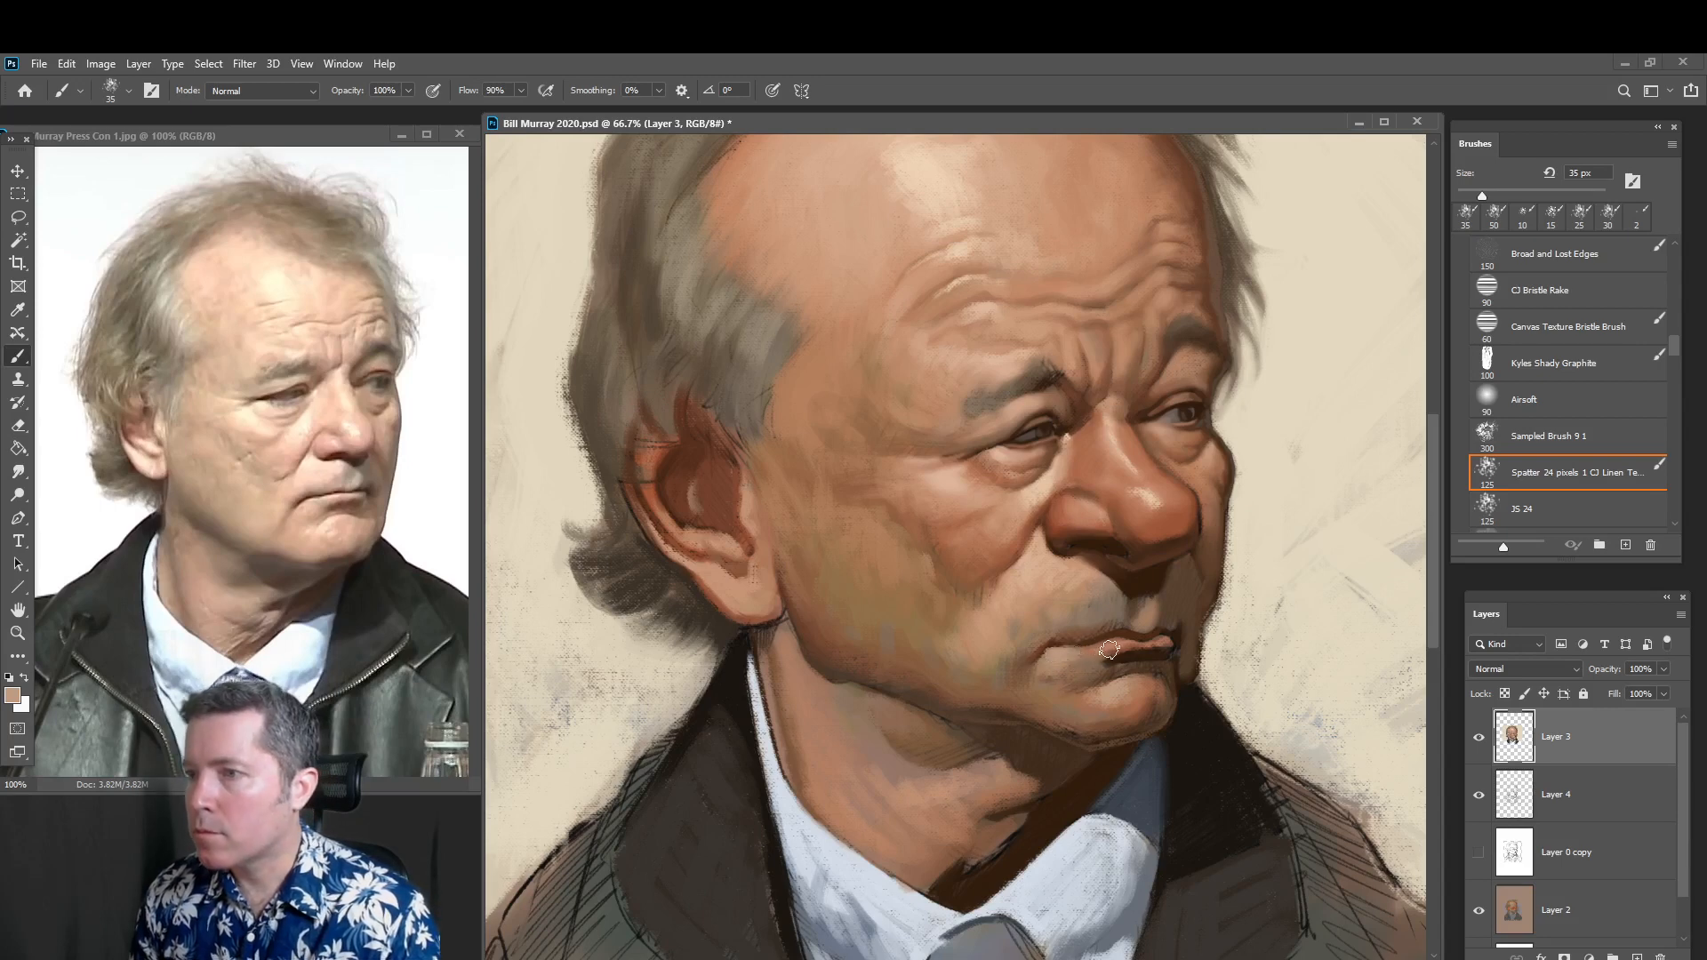
key("bracketleft")
key("bracketleft")
key("bracketleft")
key("bracketleft")
left_click(1096, 651)
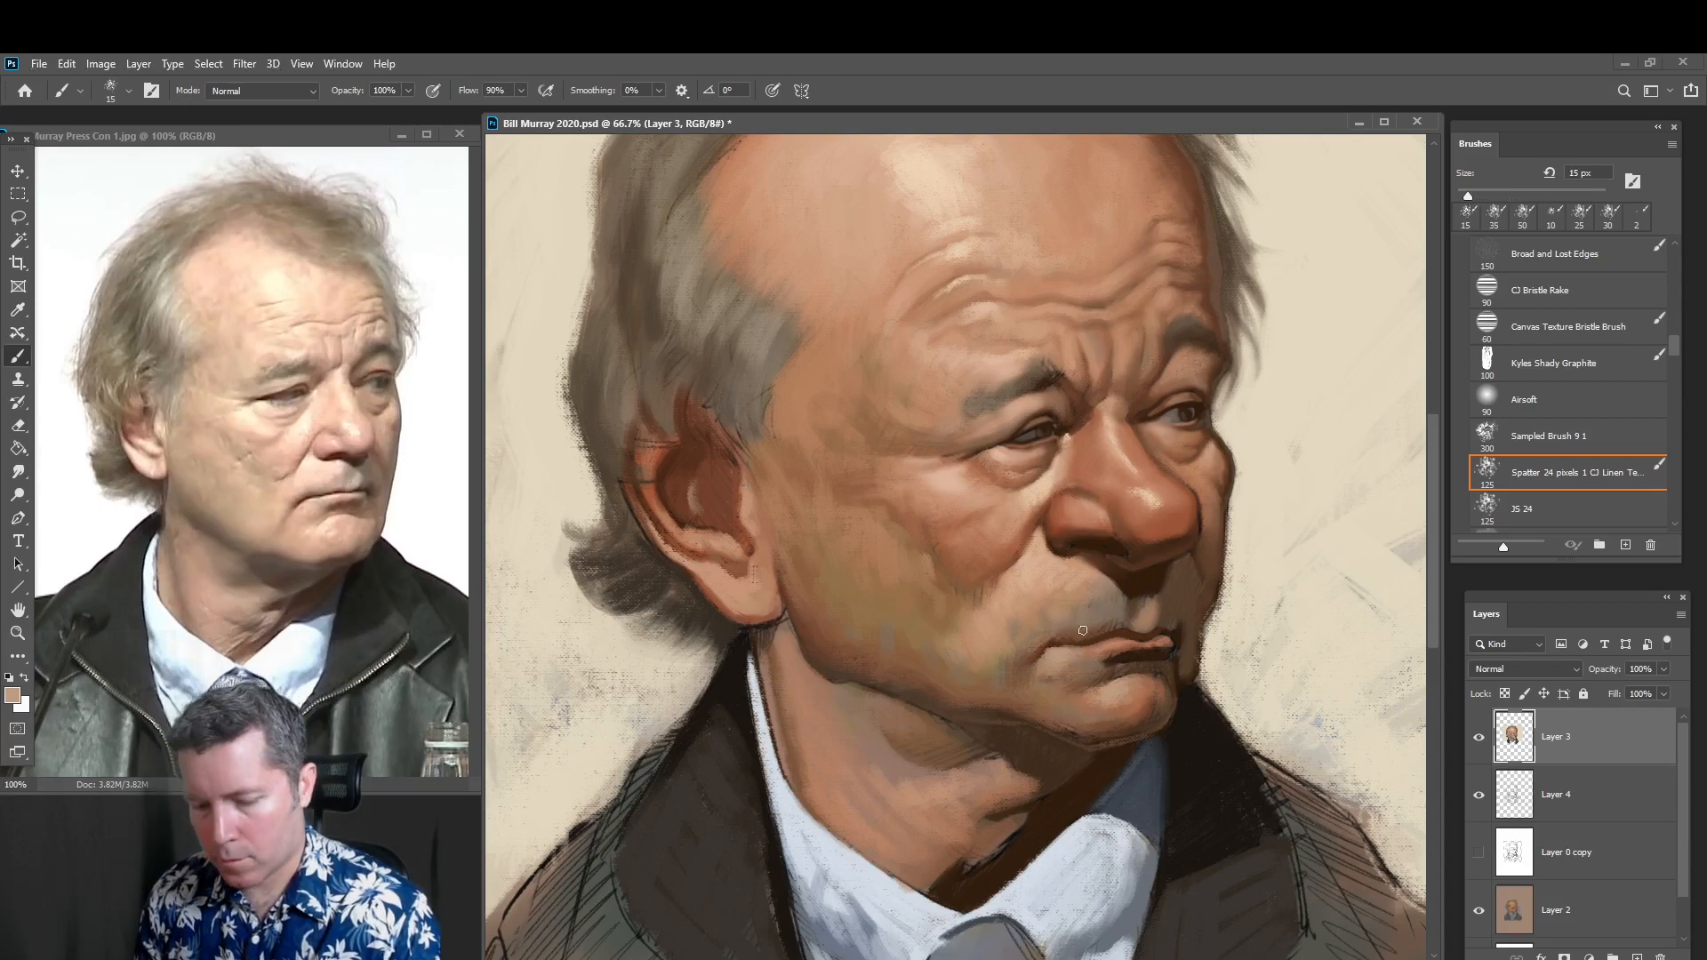
Enlarge the brush to 35 px and warm the gray skin above the upper lip
key("bracketright")
key("bracketright")
key("bracketright")
key("bracketright")
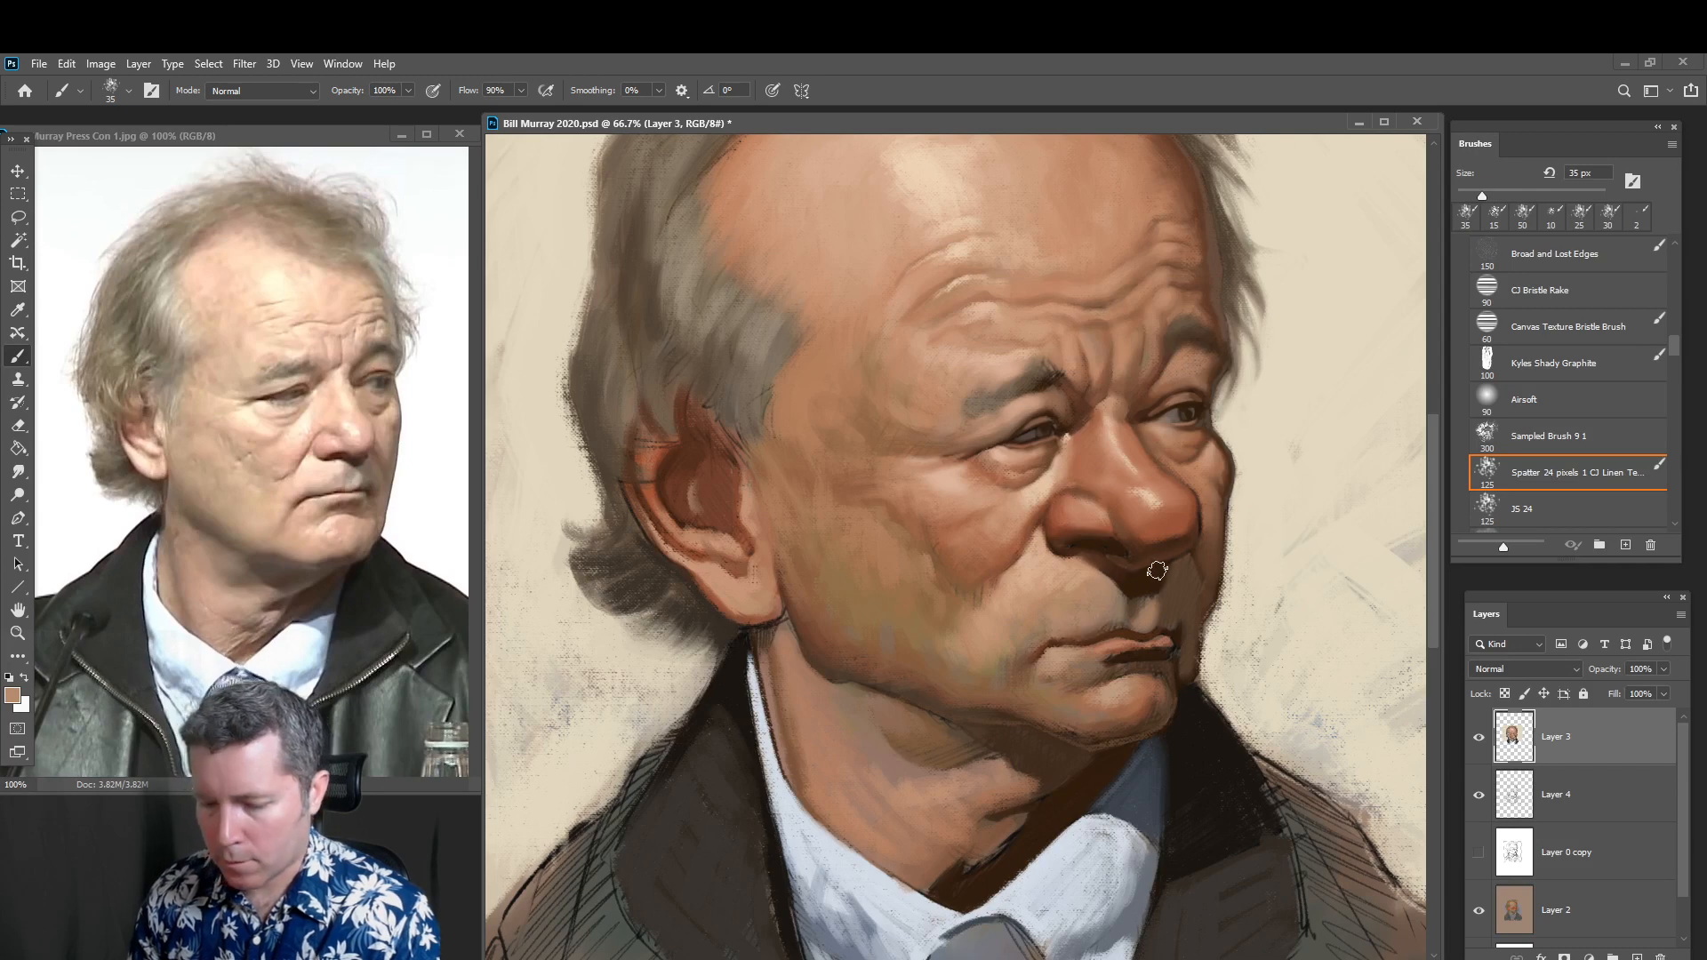
Set the foreground color to muted brown #685040 and shade the far side of the mouth with 20 px and 30 px brushes
left_click(1180, 609, "alt")
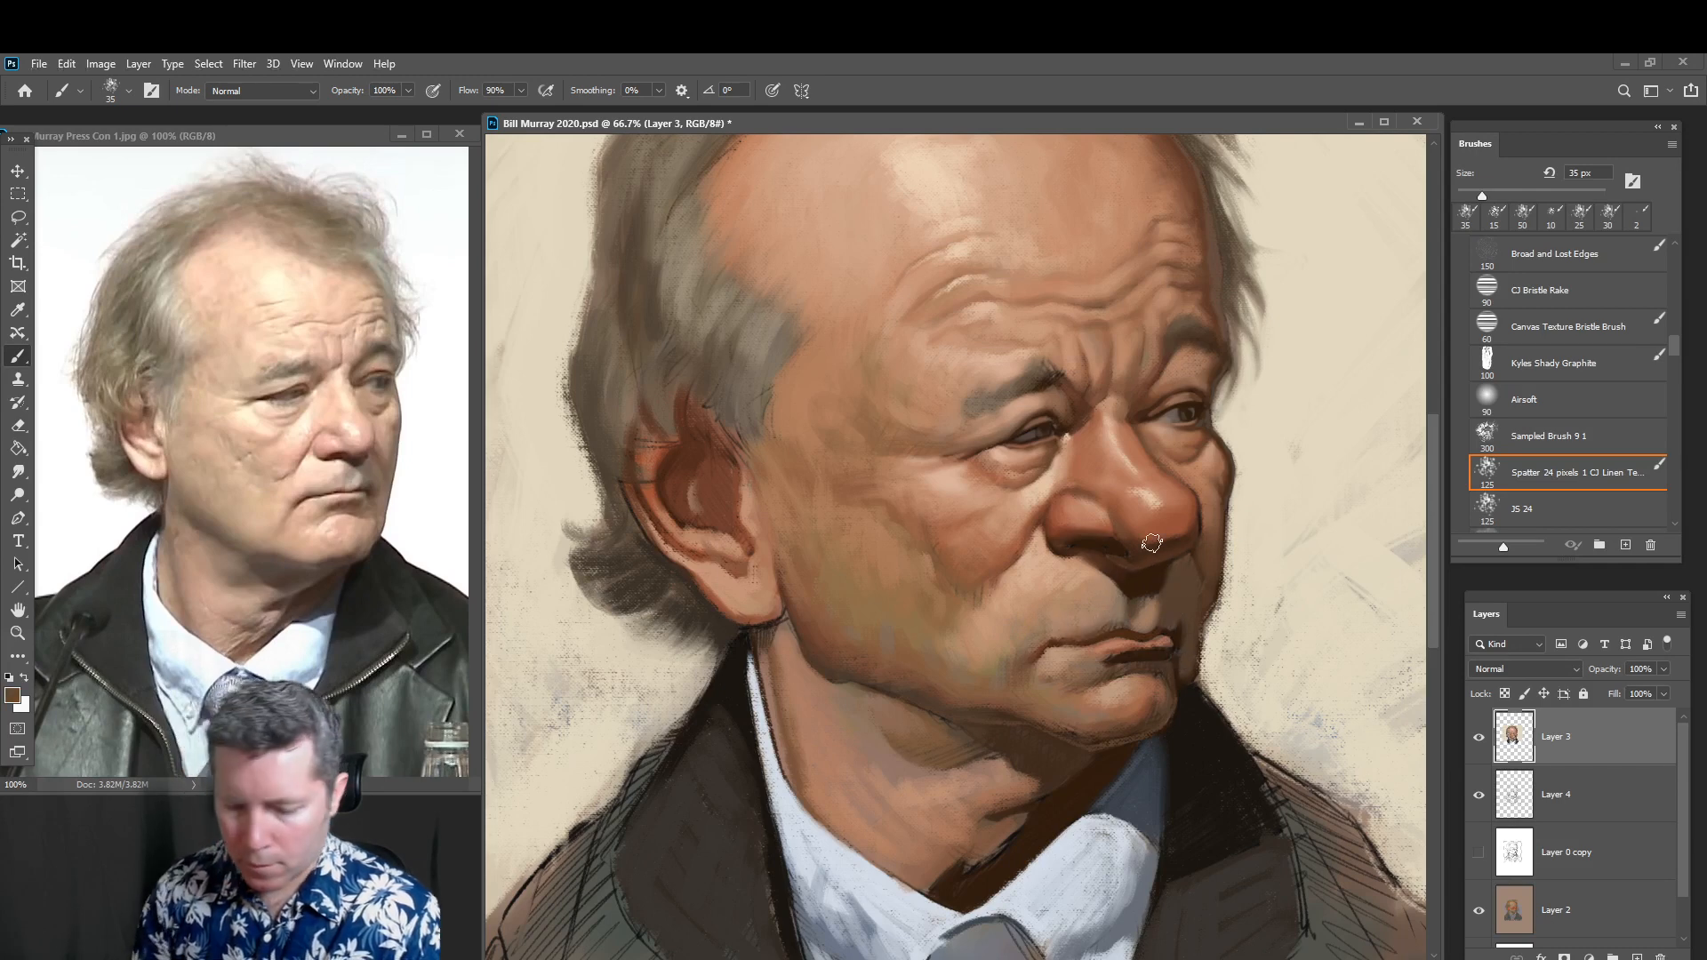
left_click(12, 694)
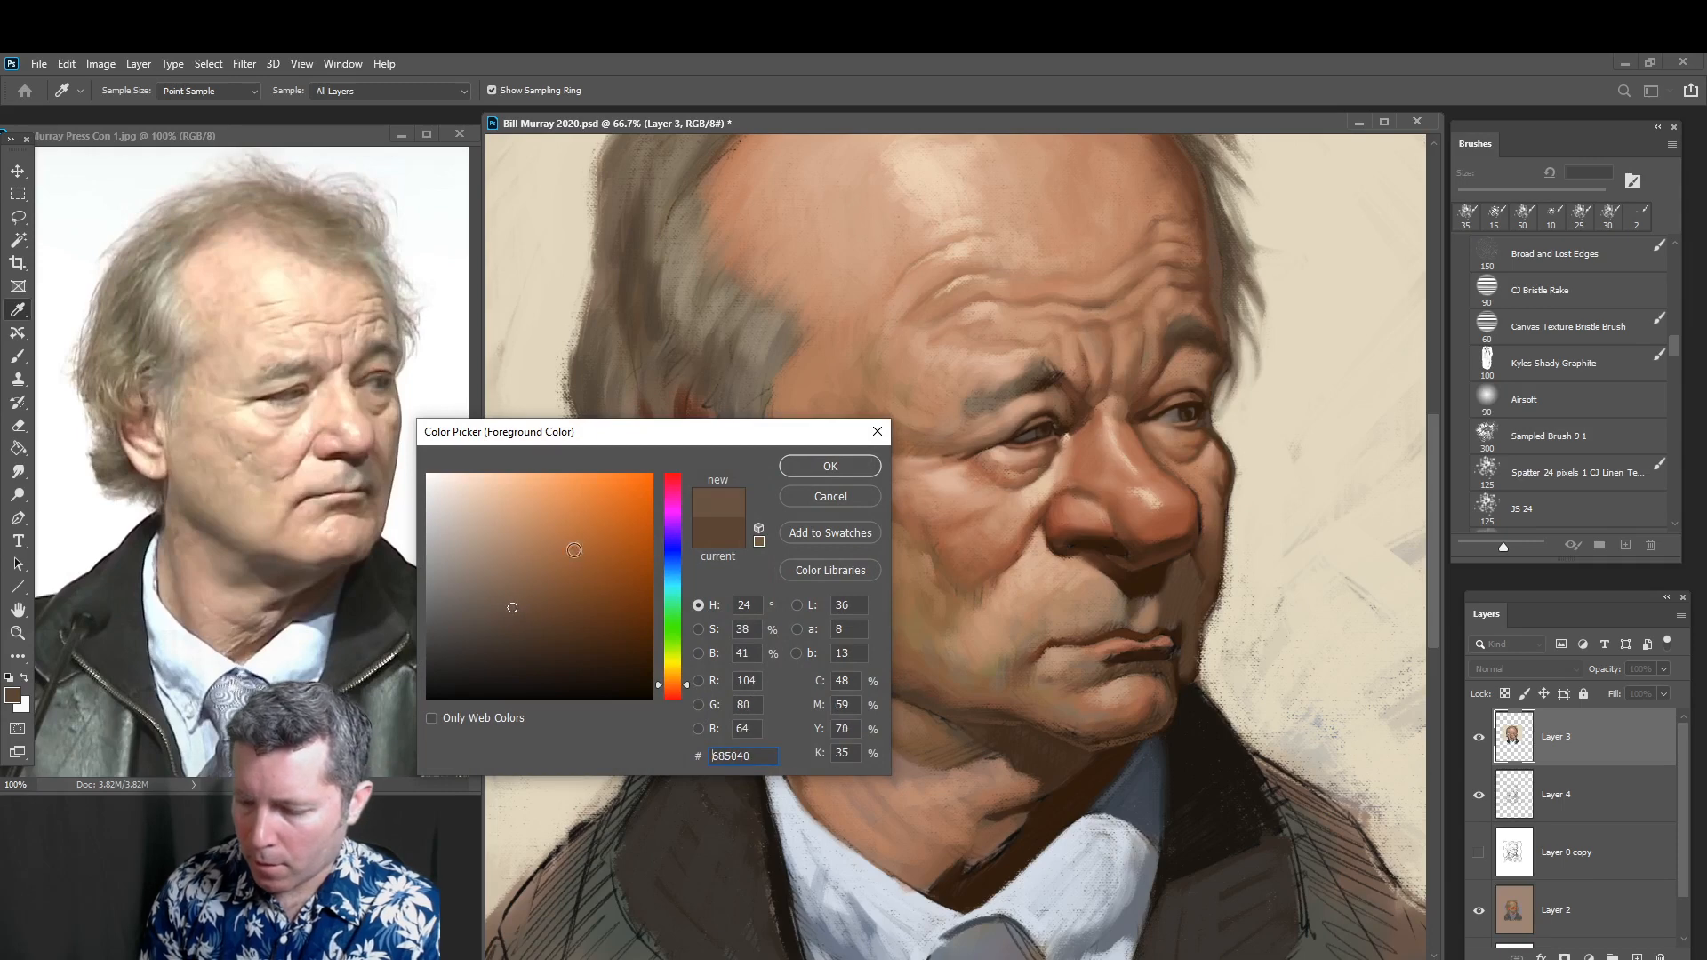
left_click(822, 473)
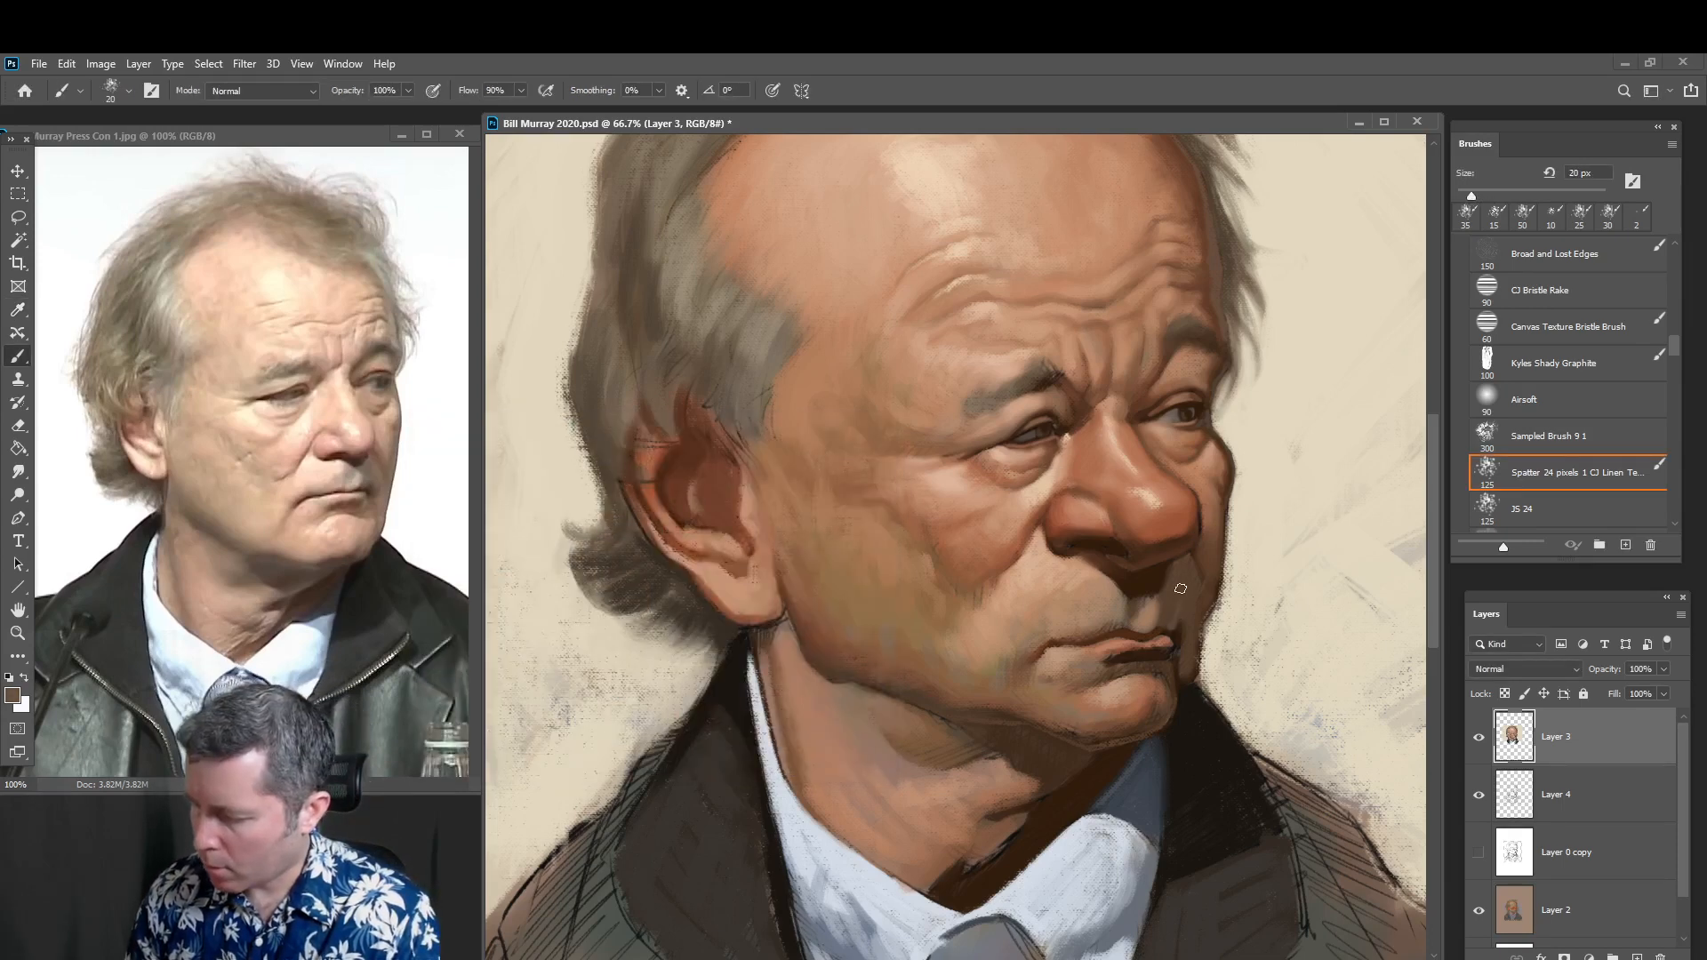
key("bracketright")
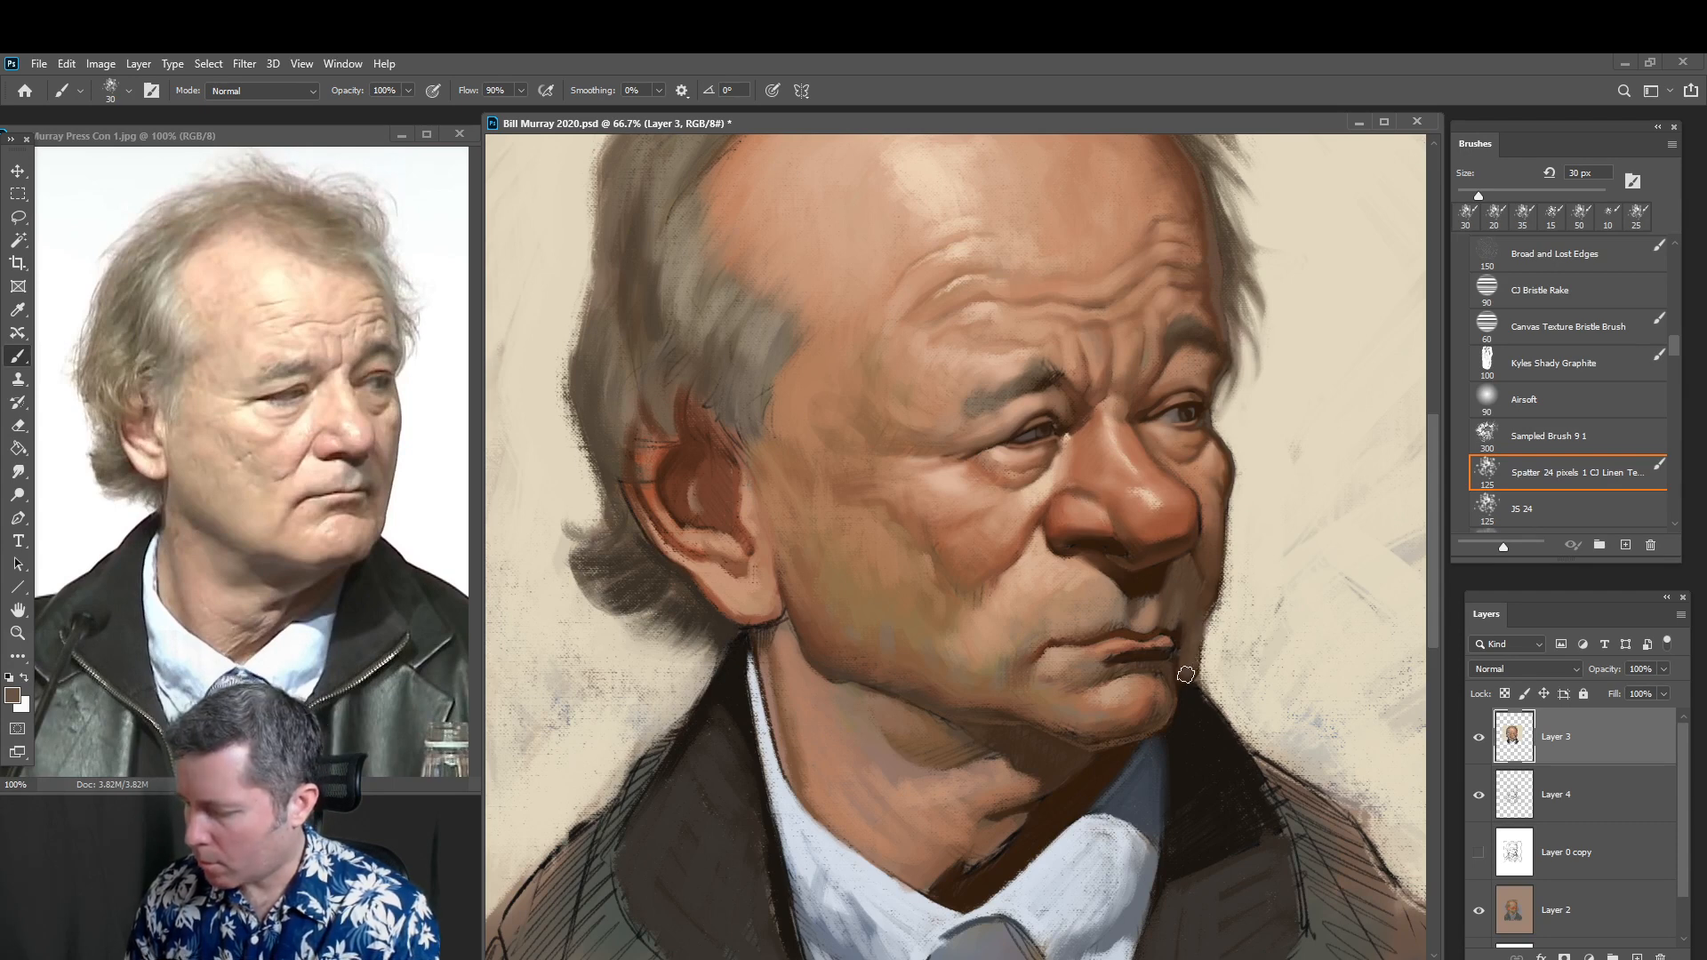
Refine the far mouth corner and the shadow above it with a 10 px brush, widening to 20 px for the upper lip shadow
key("bracketleft")
key("bracketleft")
key("bracketleft")
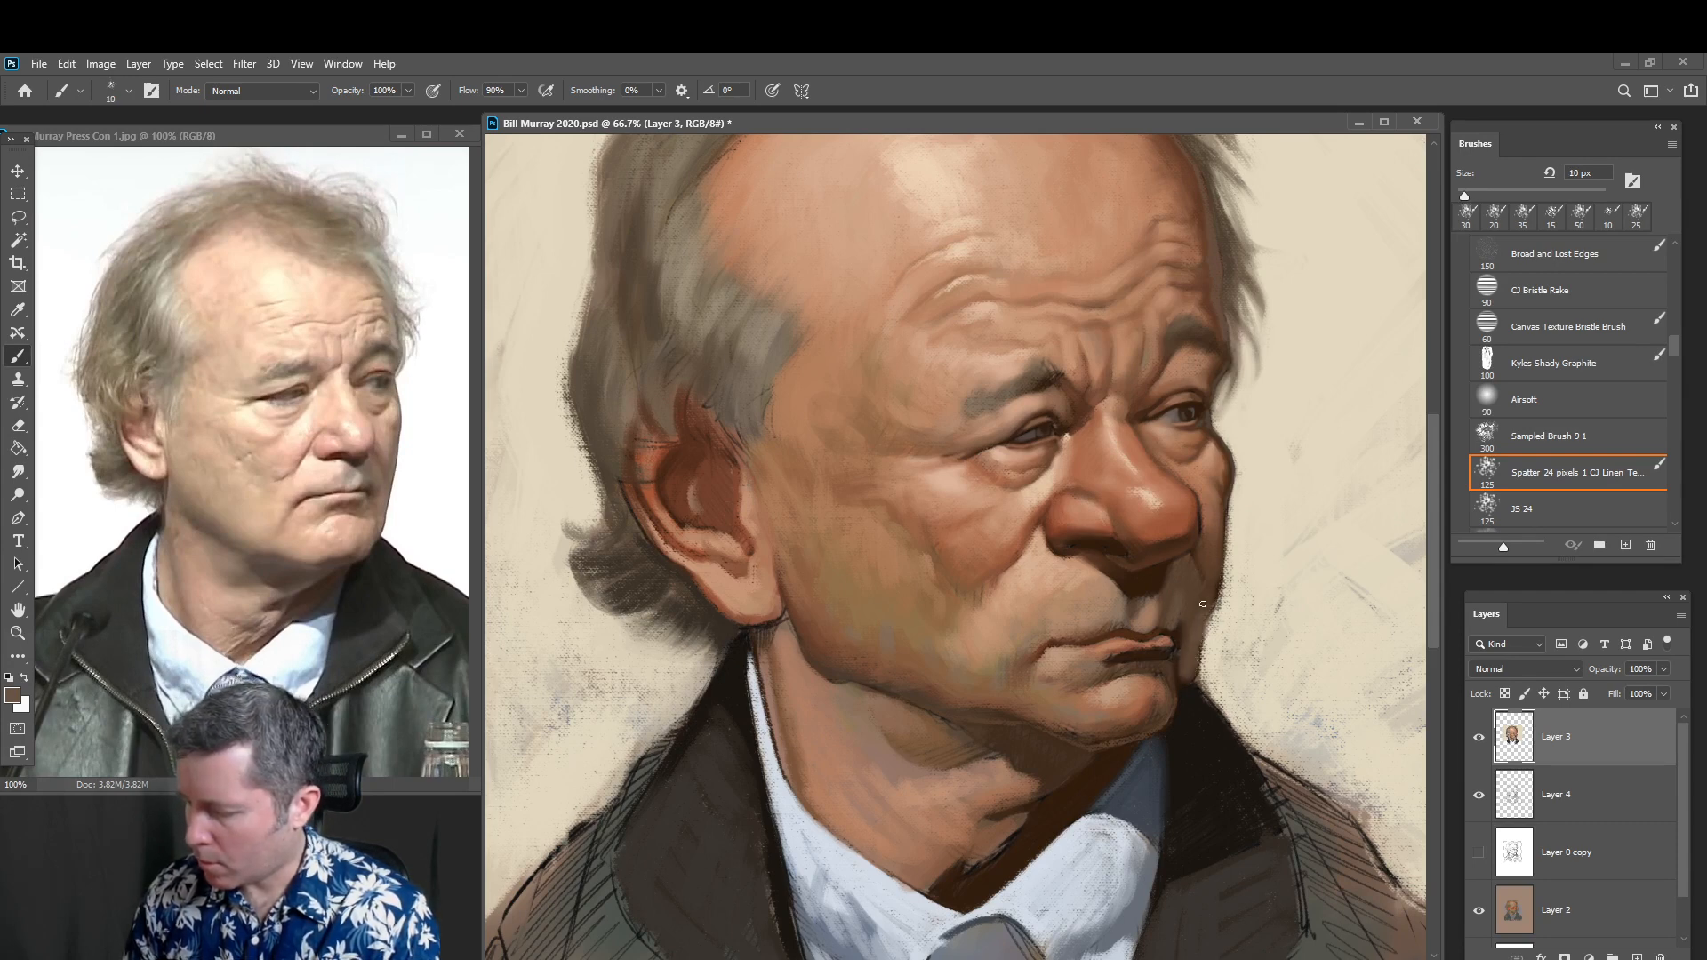
left_click_drag(1203, 604, 1195, 613)
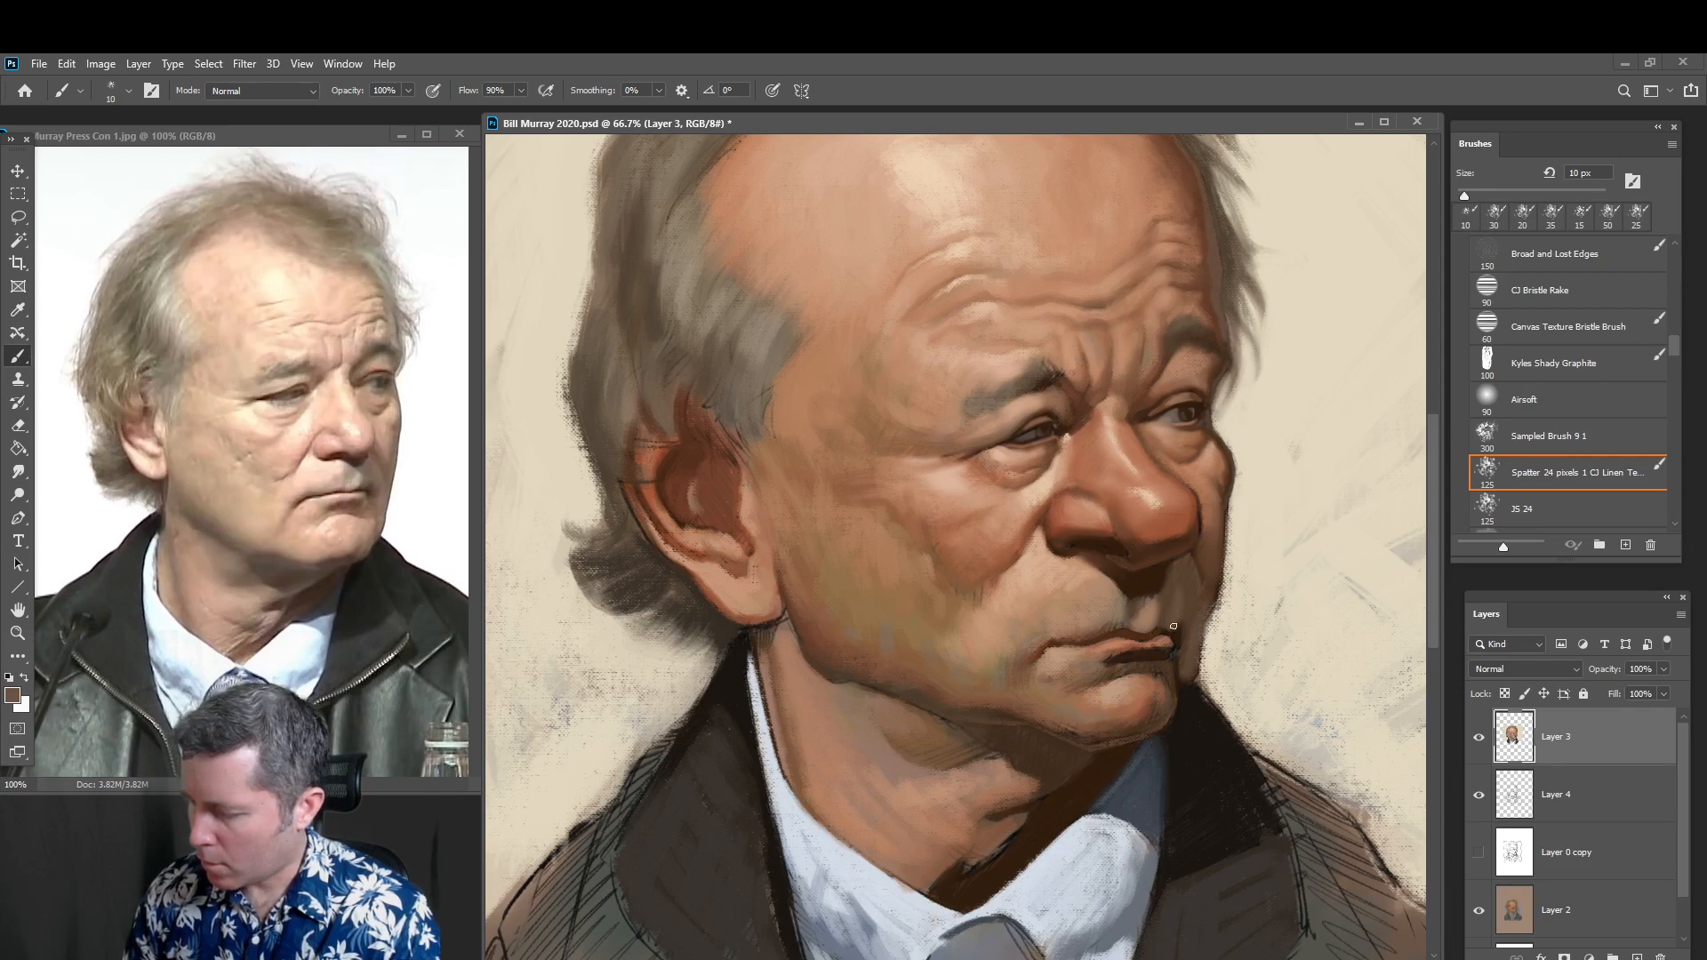
key("bracketright")
key("bracketright")
left_click_drag(1186, 620, 1185, 583)
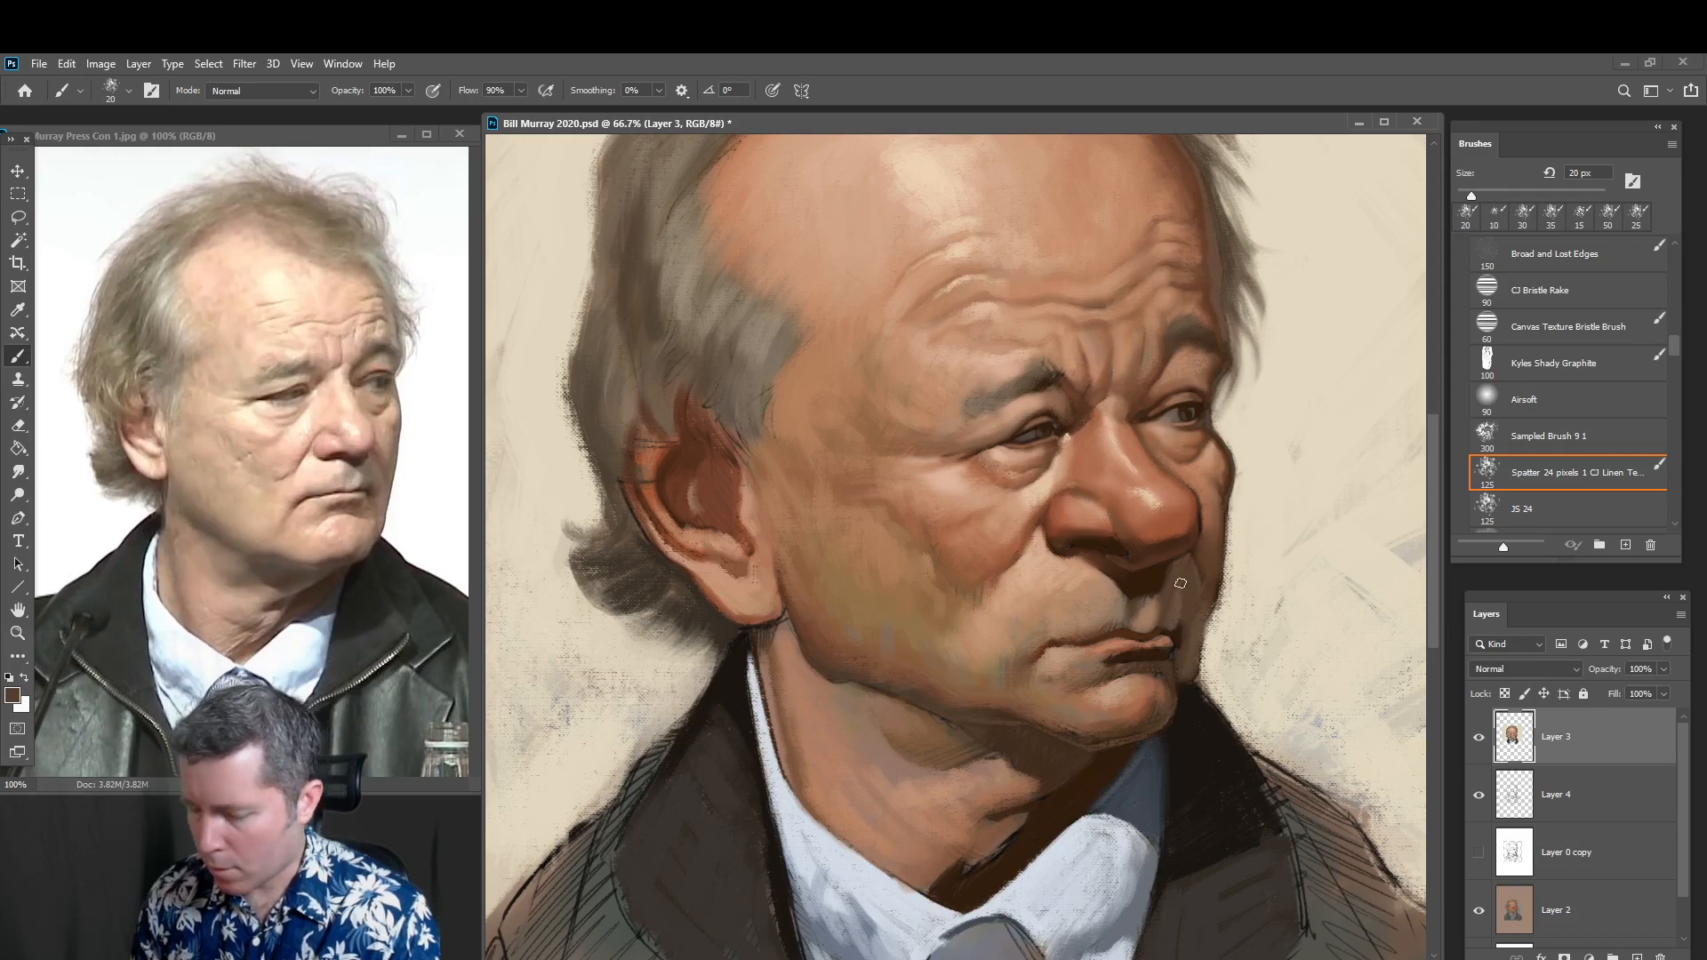
Model the area under the lower lip with tones sampled below the nose and lip at 20 px, enlarging the brush to 35 px
left_click(1165, 550, "alt")
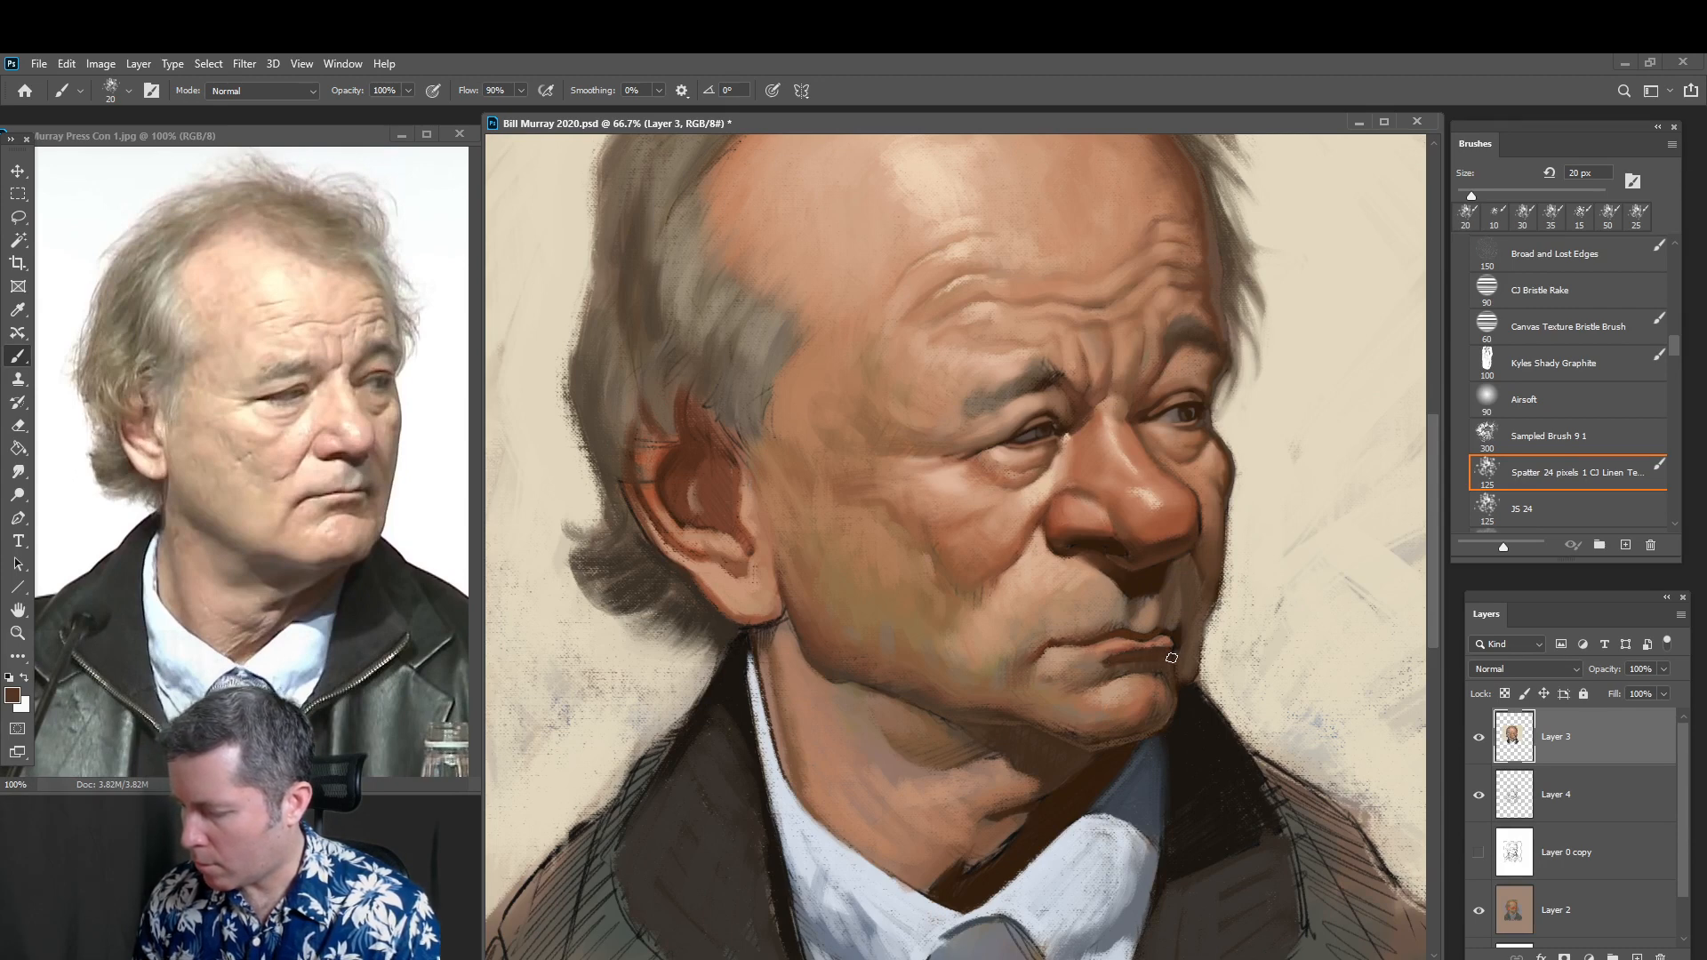
left_click(1144, 671, "alt")
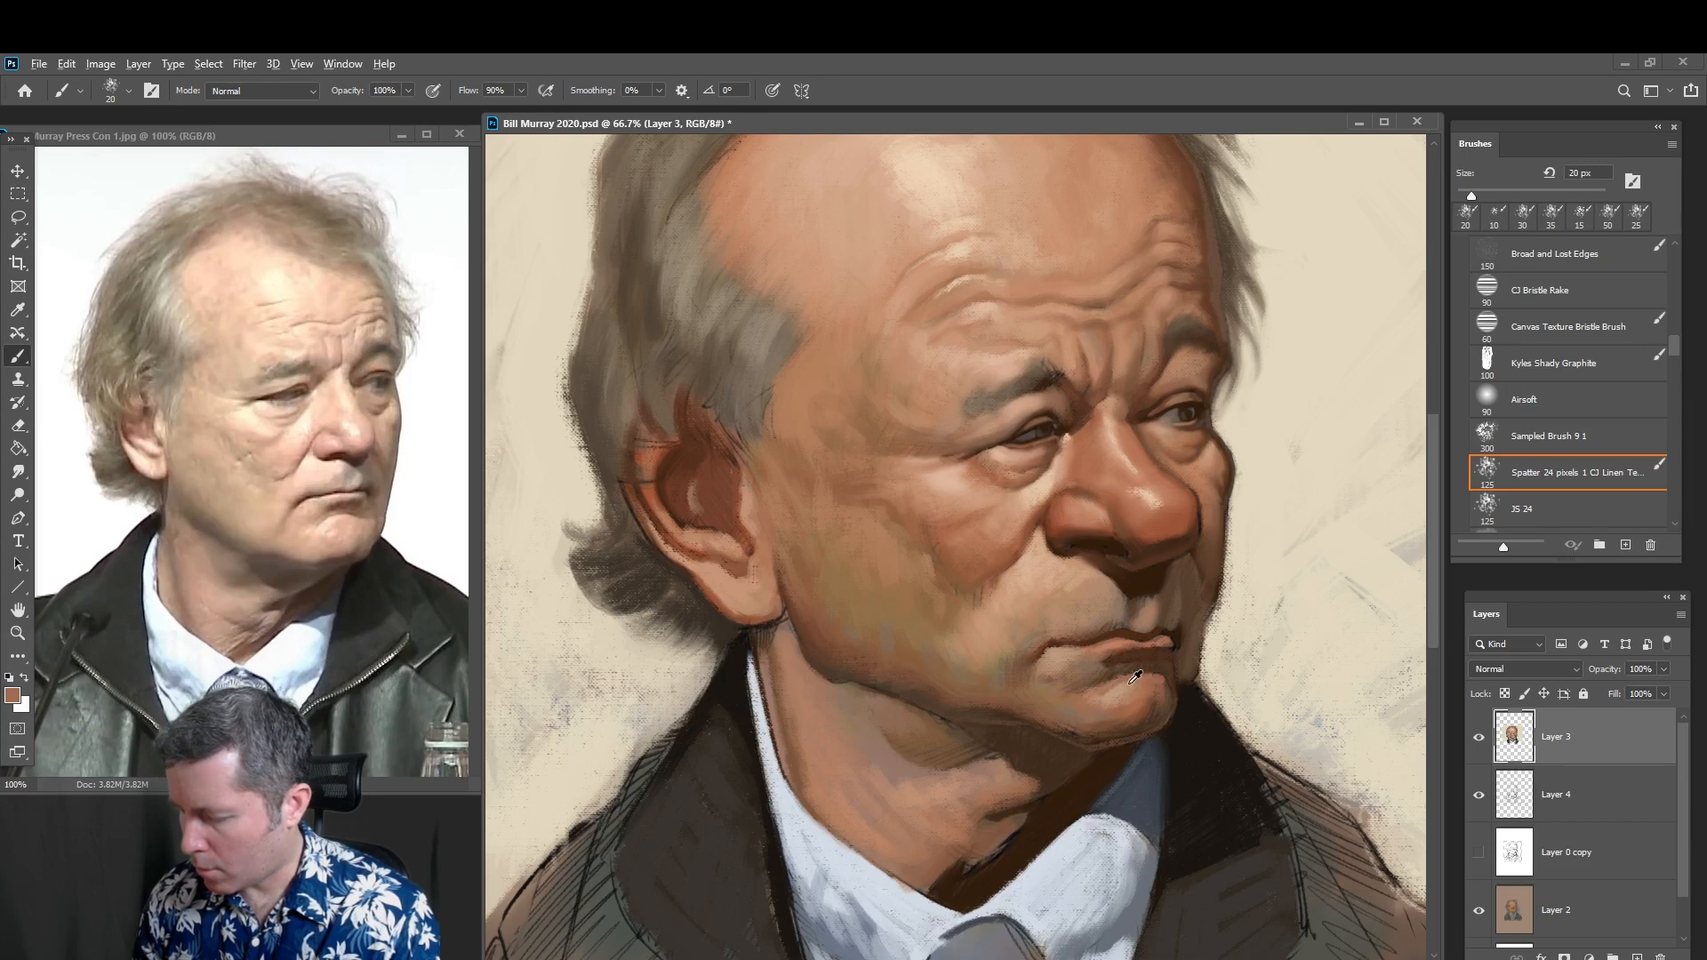
left_click(1130, 678, "alt")
left_click(1106, 669, "alt")
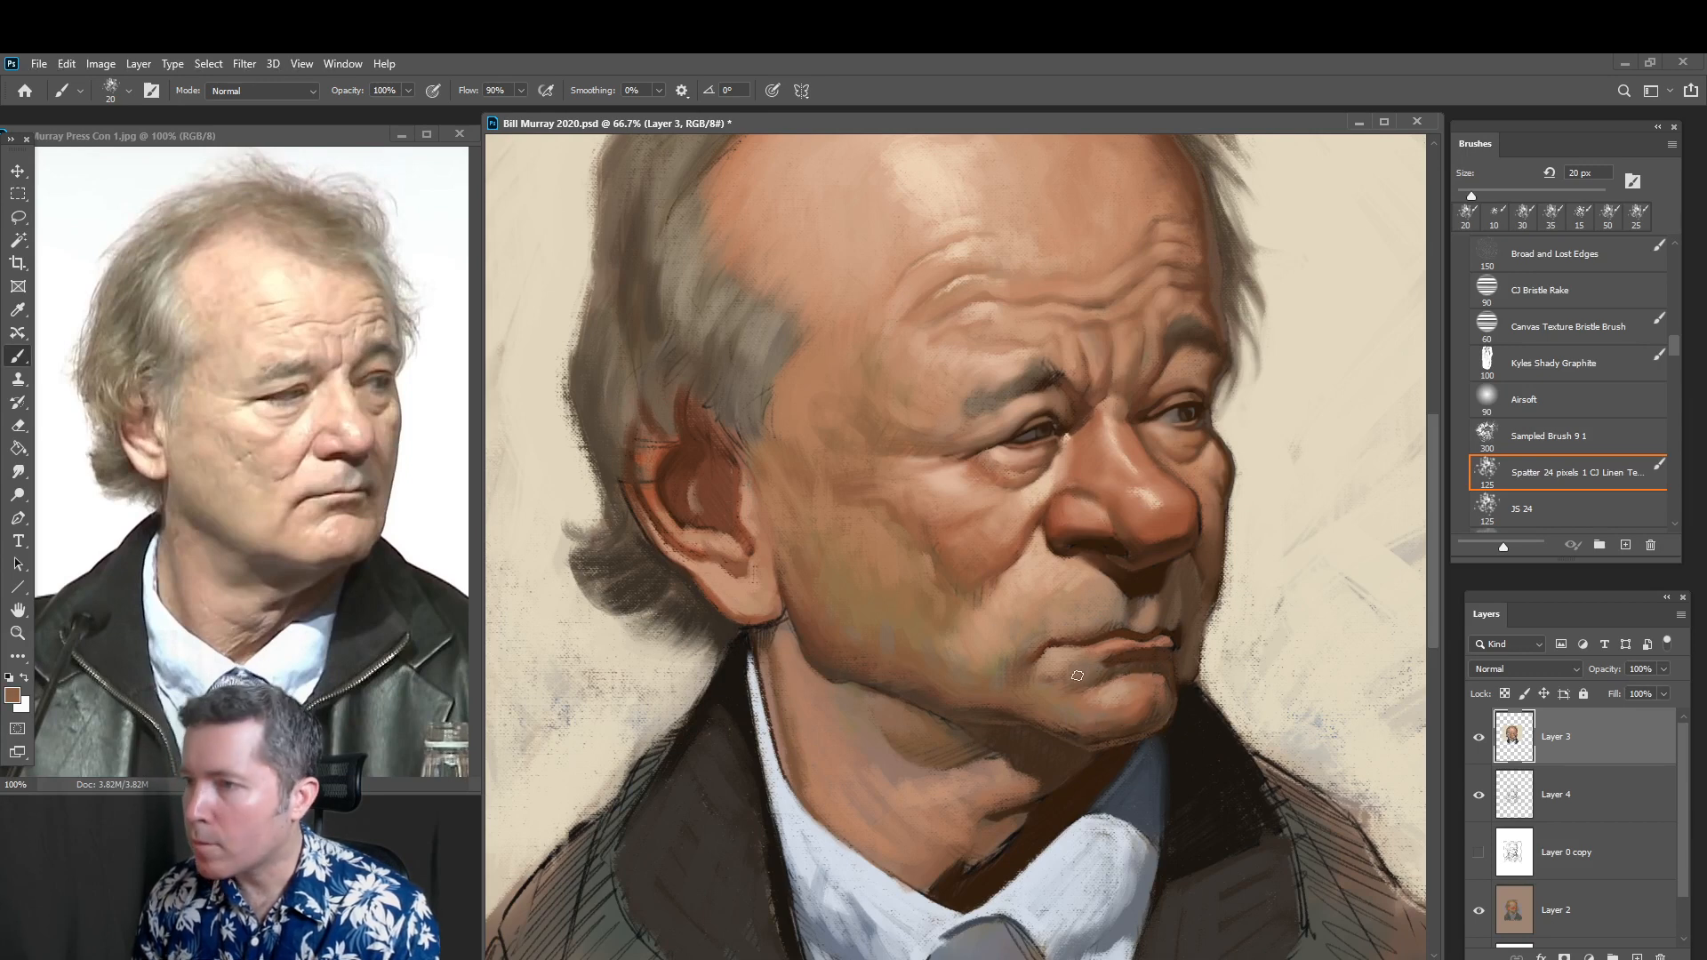
key("bracketright")
key("bracketright")
key("bracketright")
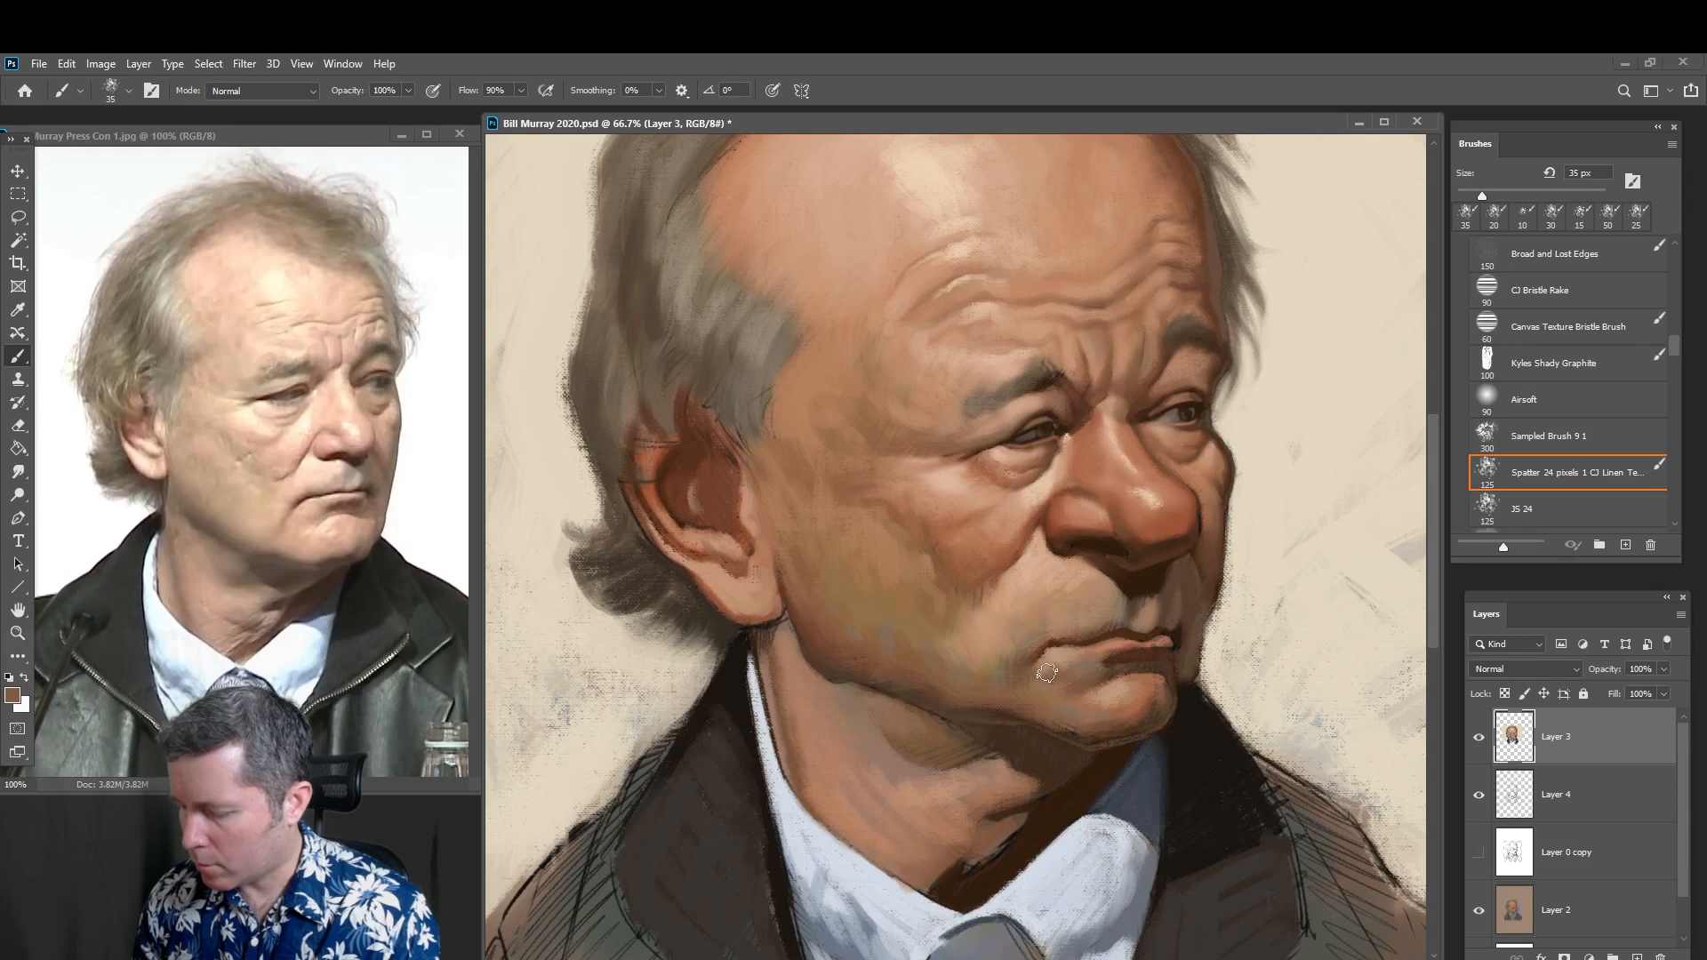
Blend the skin around the near mouth corner with tones sampled beside and below the mouth, using the 35 px brush
left_click(1054, 663, "alt")
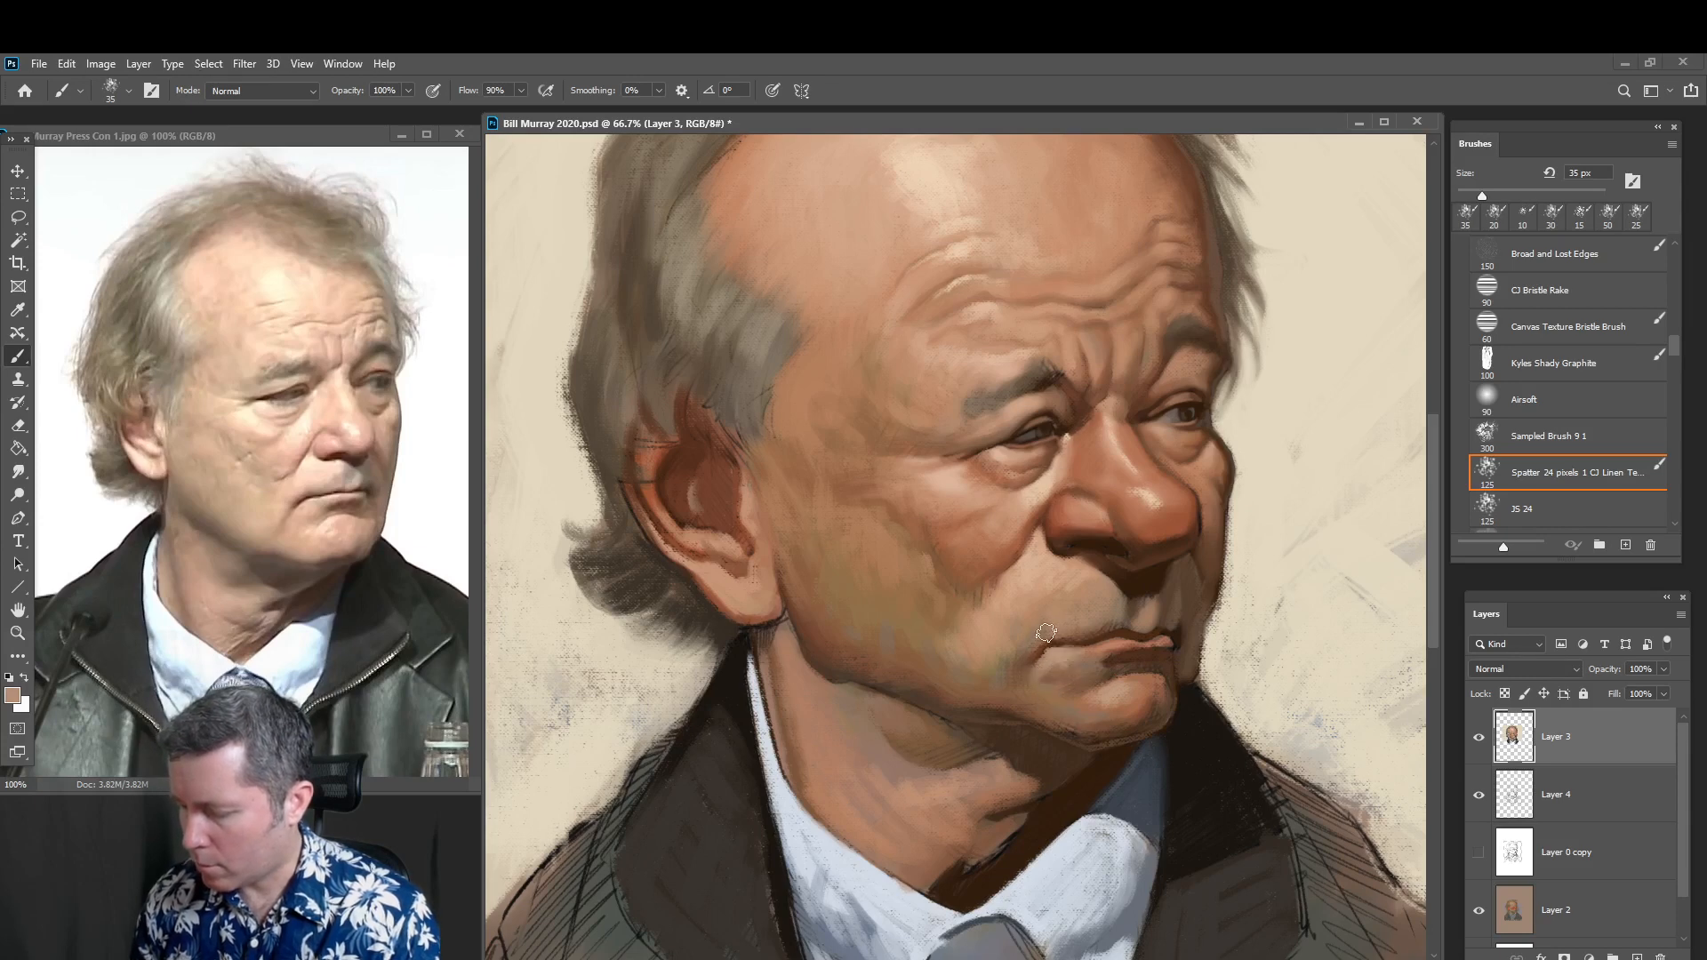
left_click(1056, 685, "alt")
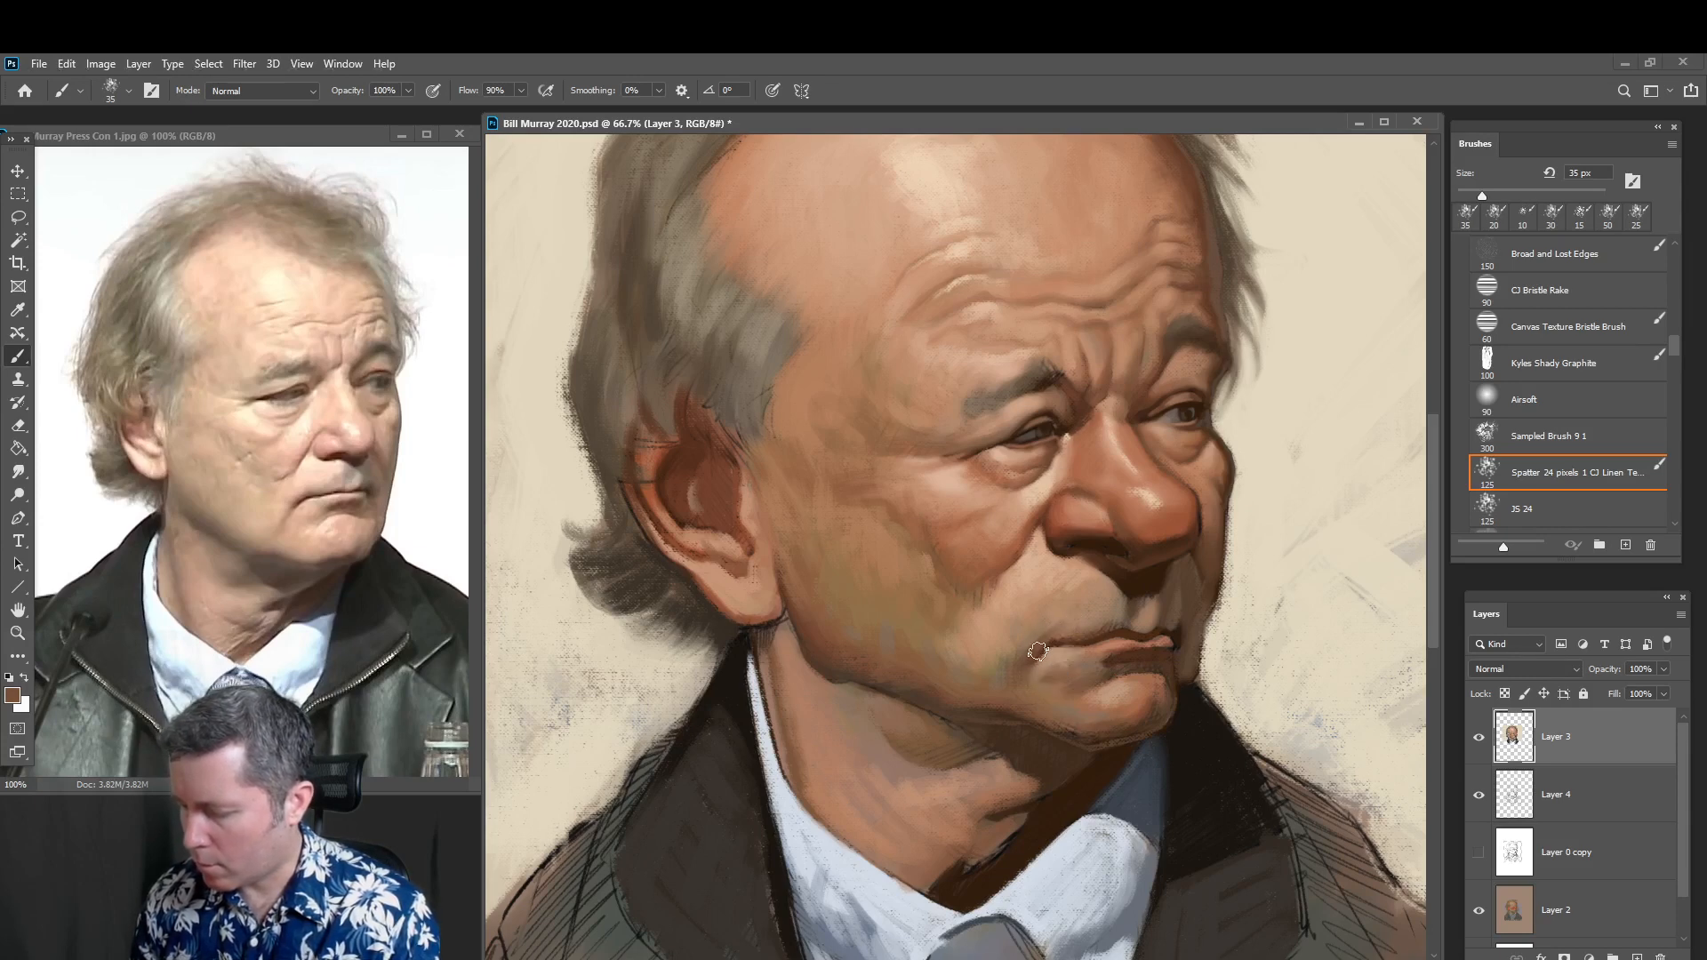
left_click(1059, 604, "alt")
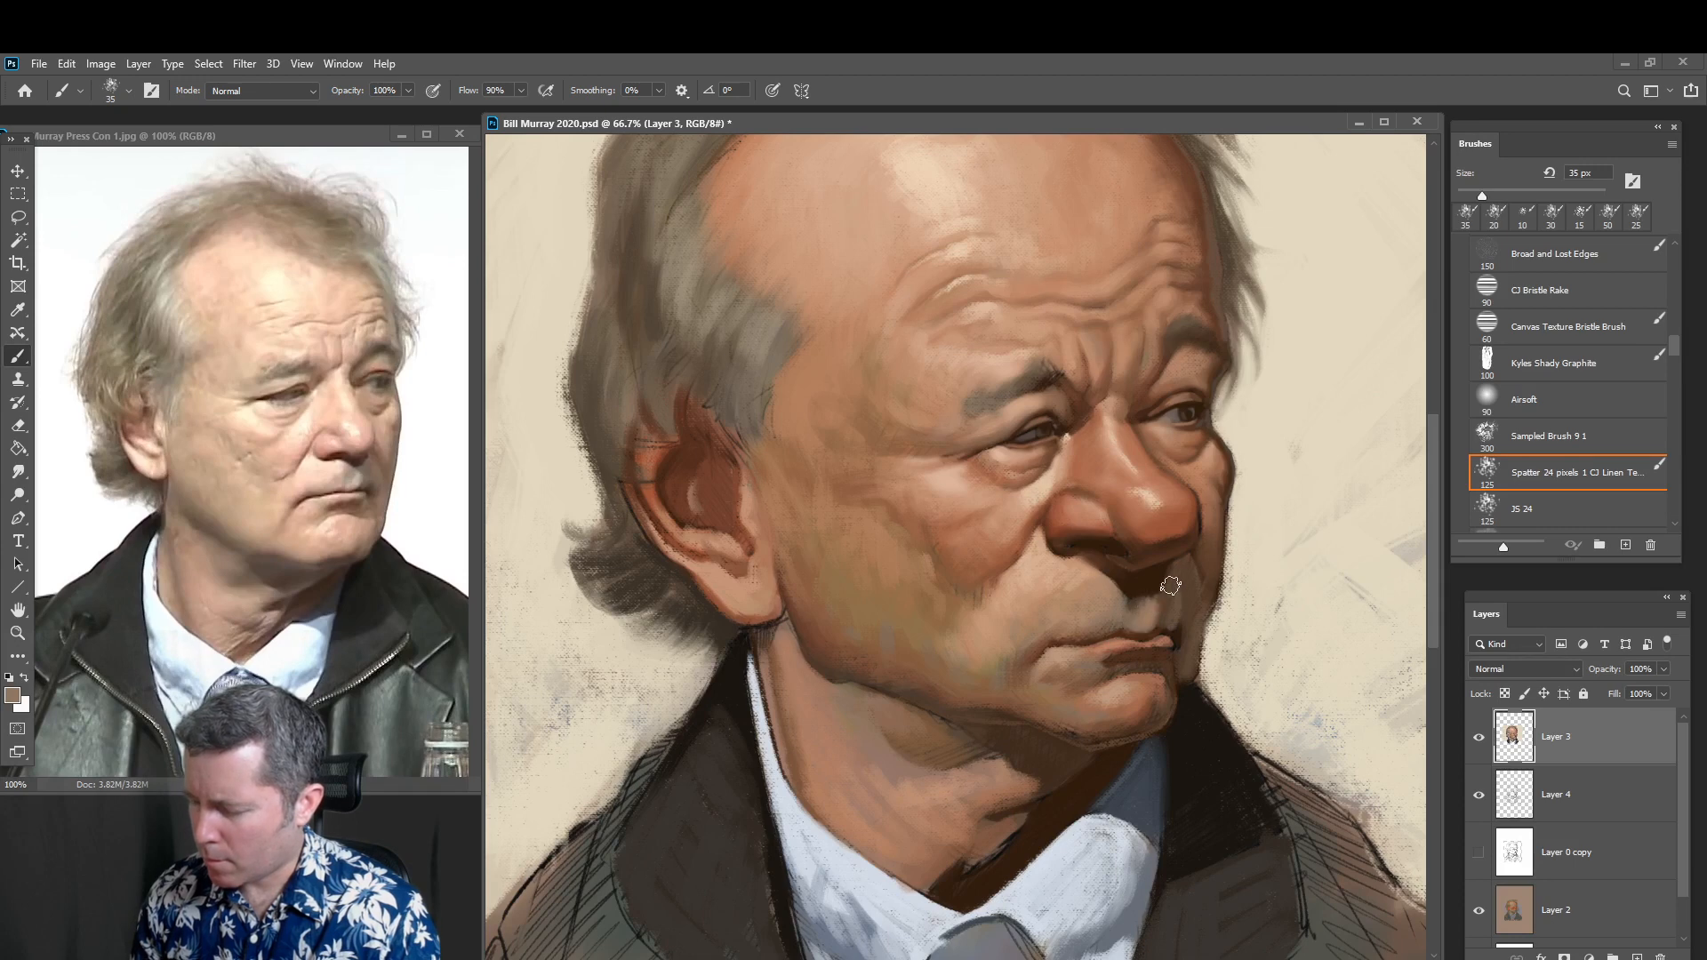
Reduce the brush to 25 px and paint the upper lip area with a slightly lighter, less saturated skin tone
key("bracketleft")
key("bracketleft")
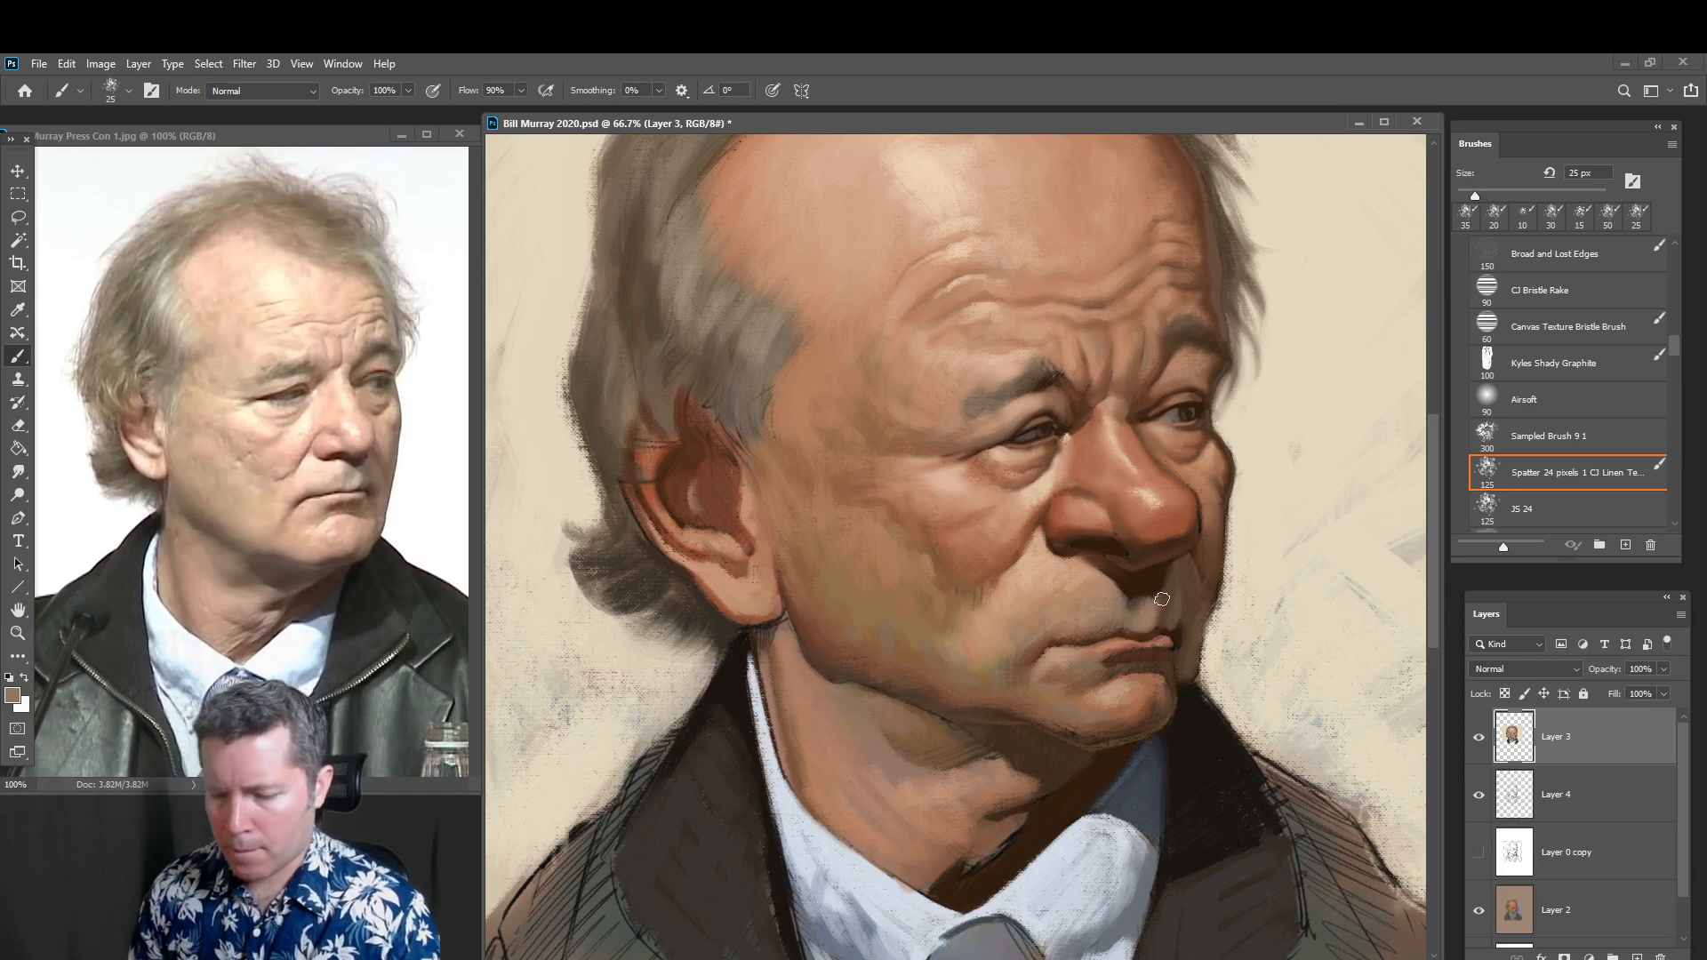
left_click(15, 696)
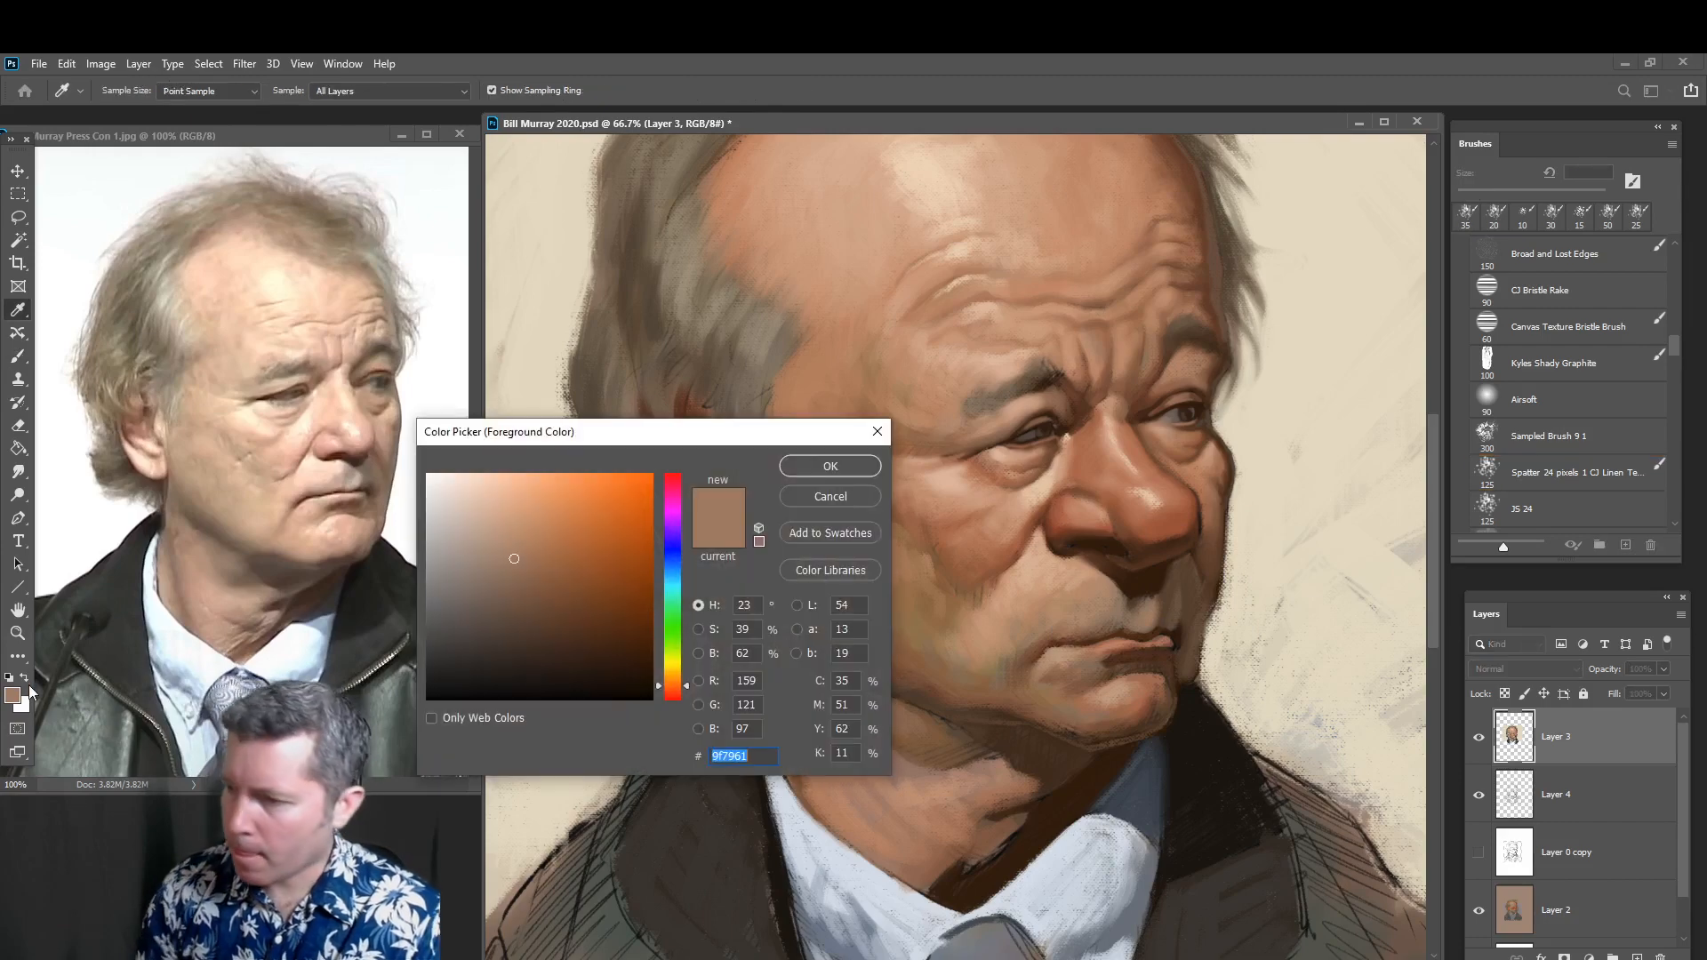
left_click(484, 554)
left_click(840, 466)
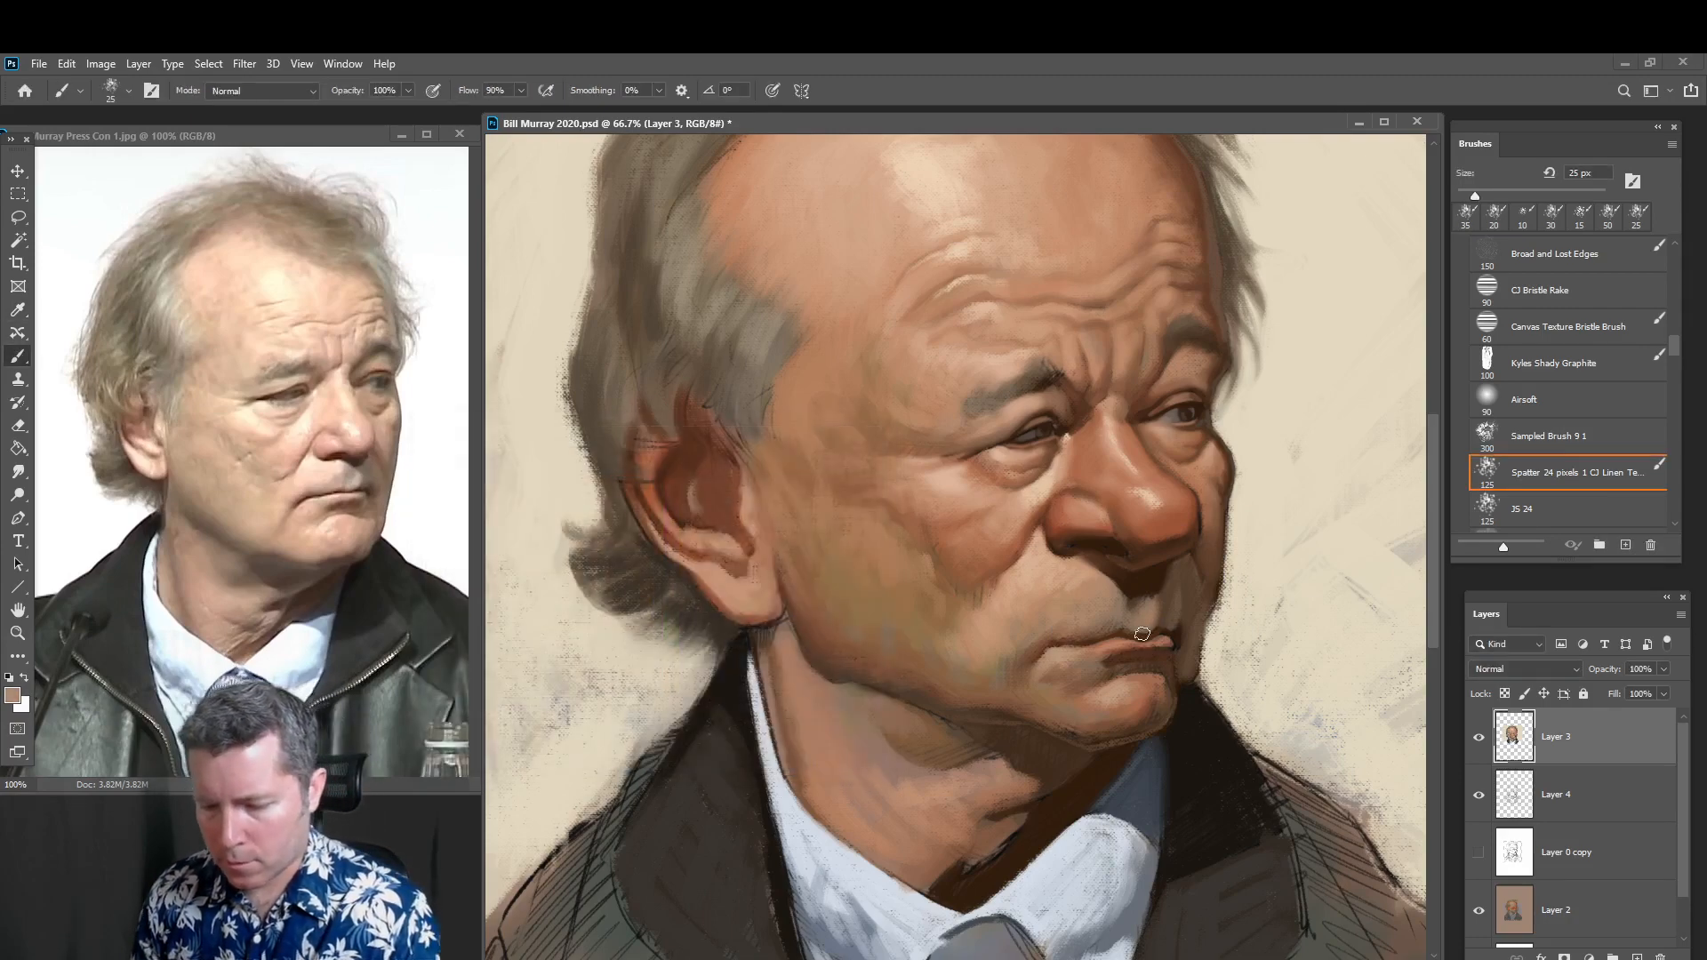
Model the lower lip and chin with a 15 px brush, widening to 25 px and sampling a tone from the chin
key("bracketleft")
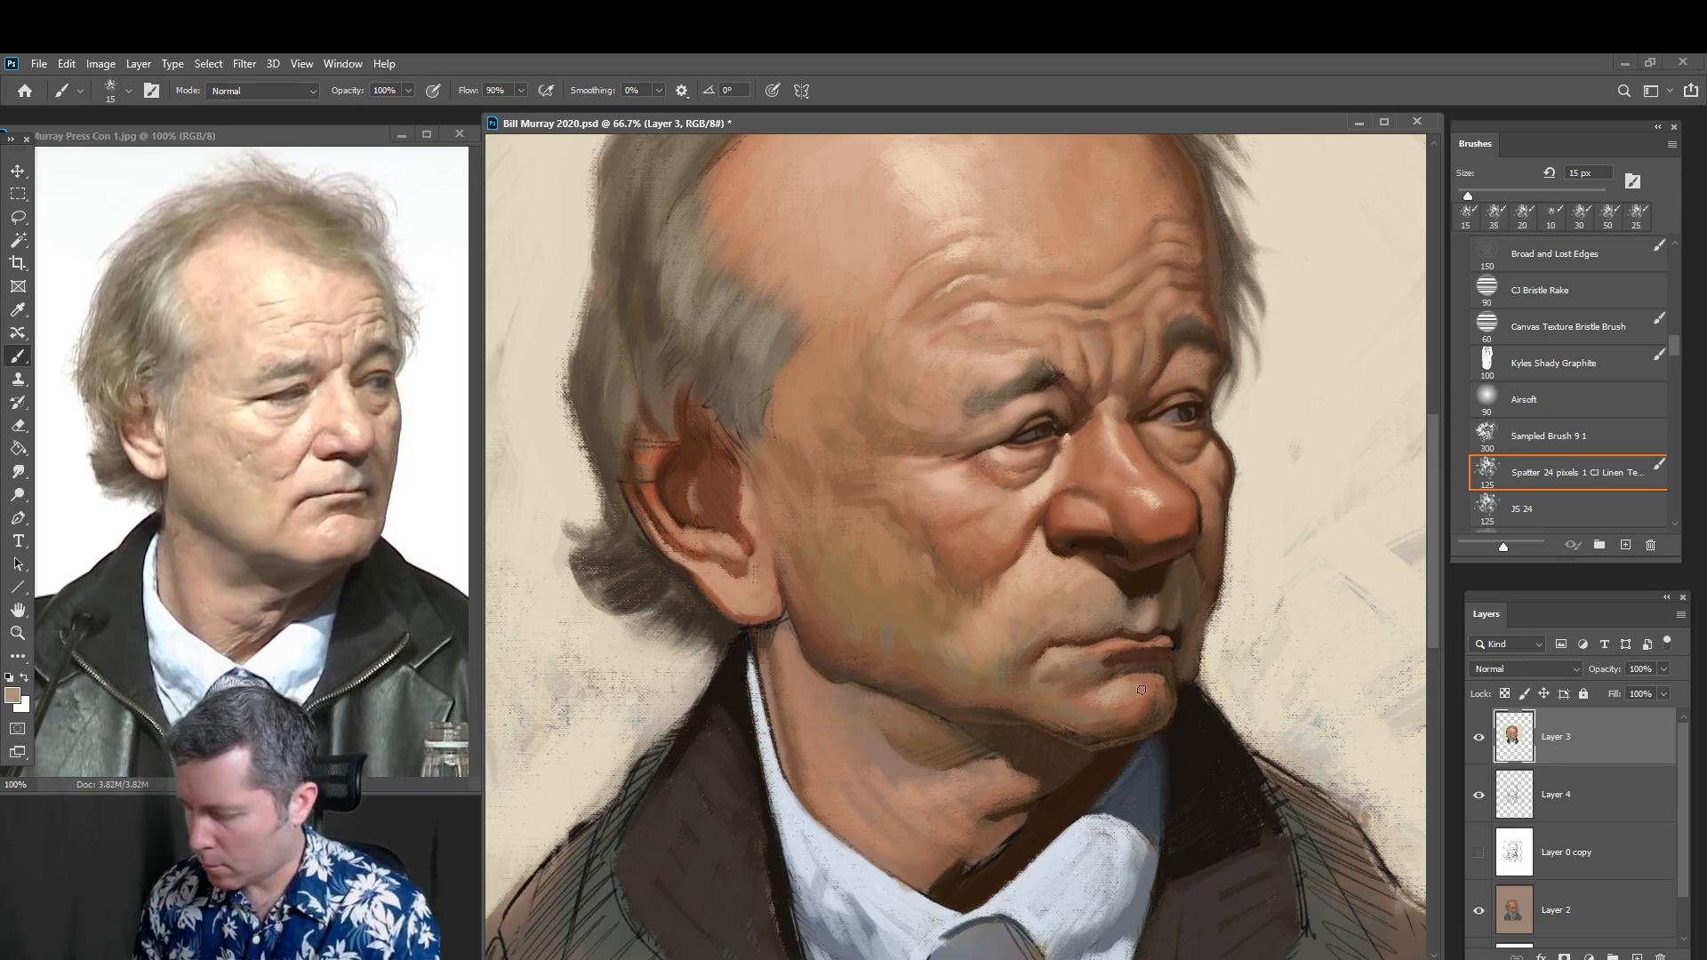
key("bracketright")
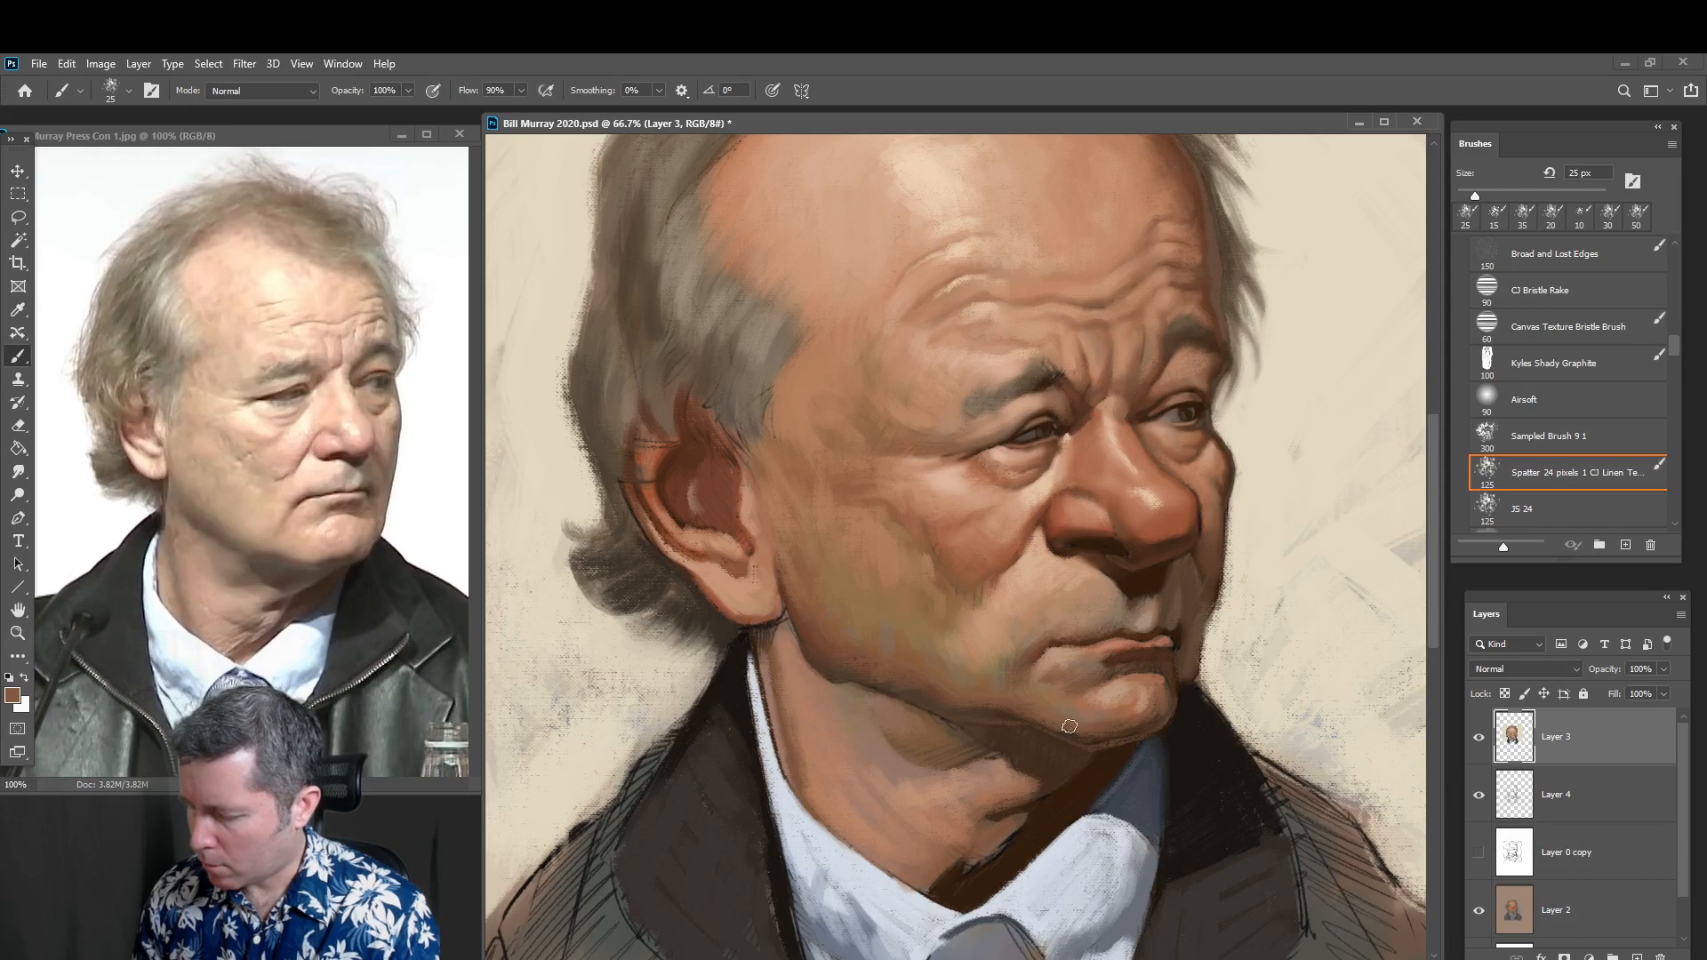
left_click(1122, 710, "alt")
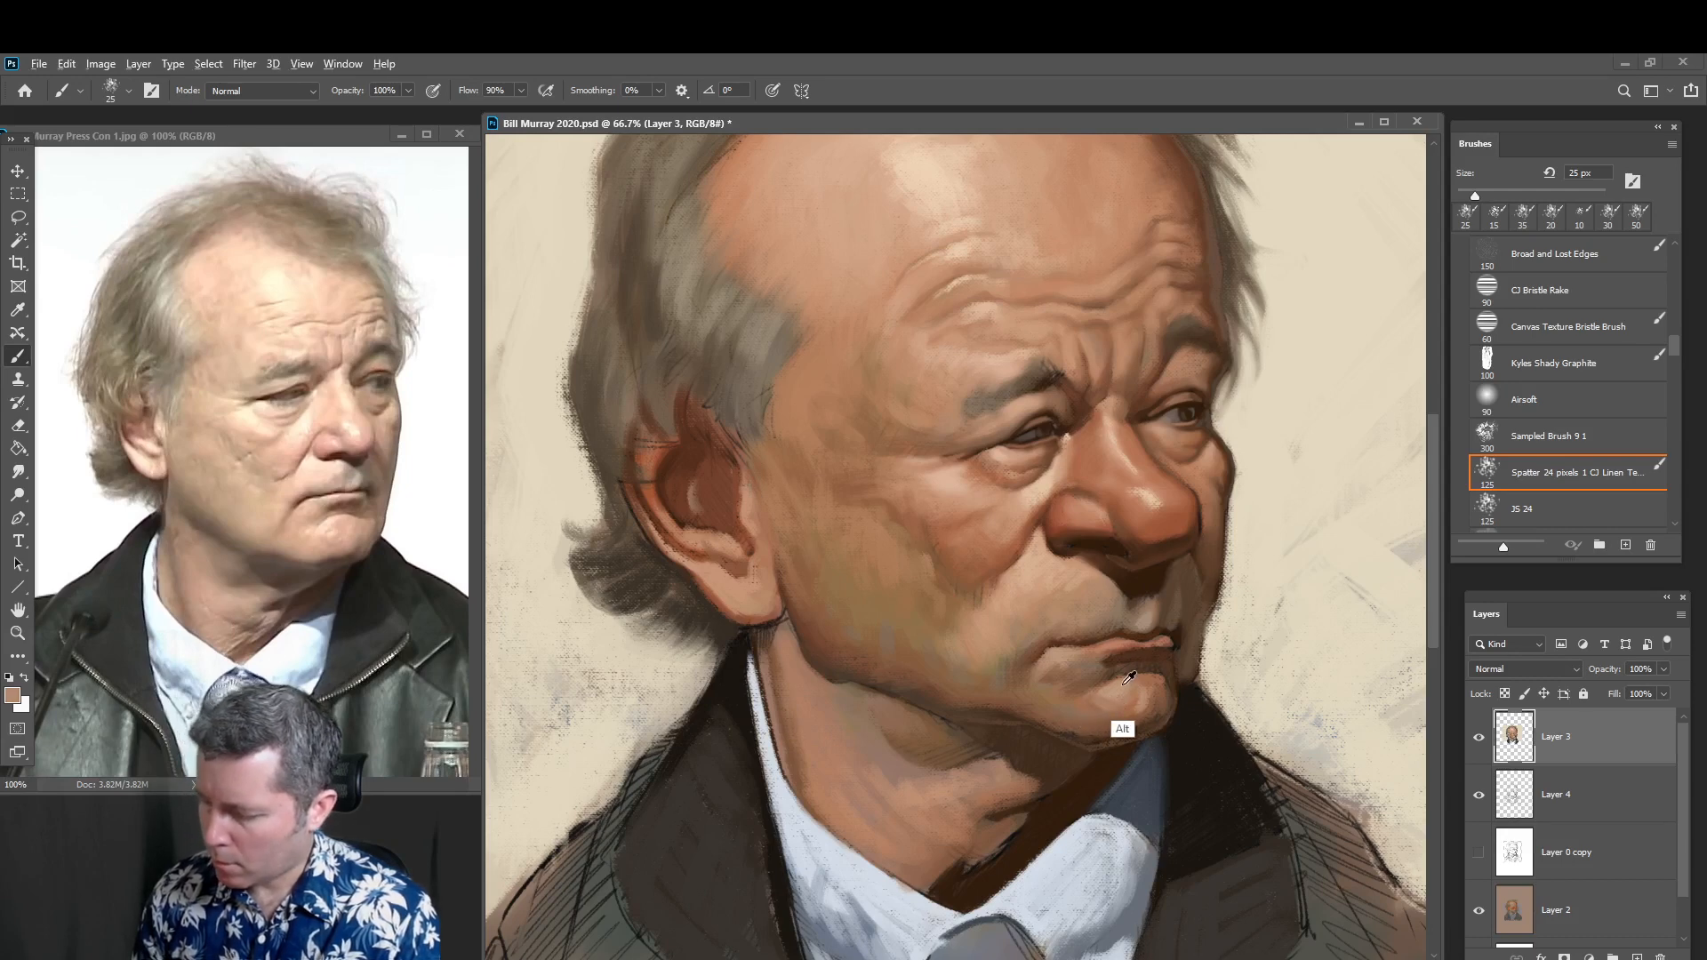
Set the foreground color to a paler skin tone and highlight the ridge above the upper lip, reducing the brush to 10 px
left_click(12, 696)
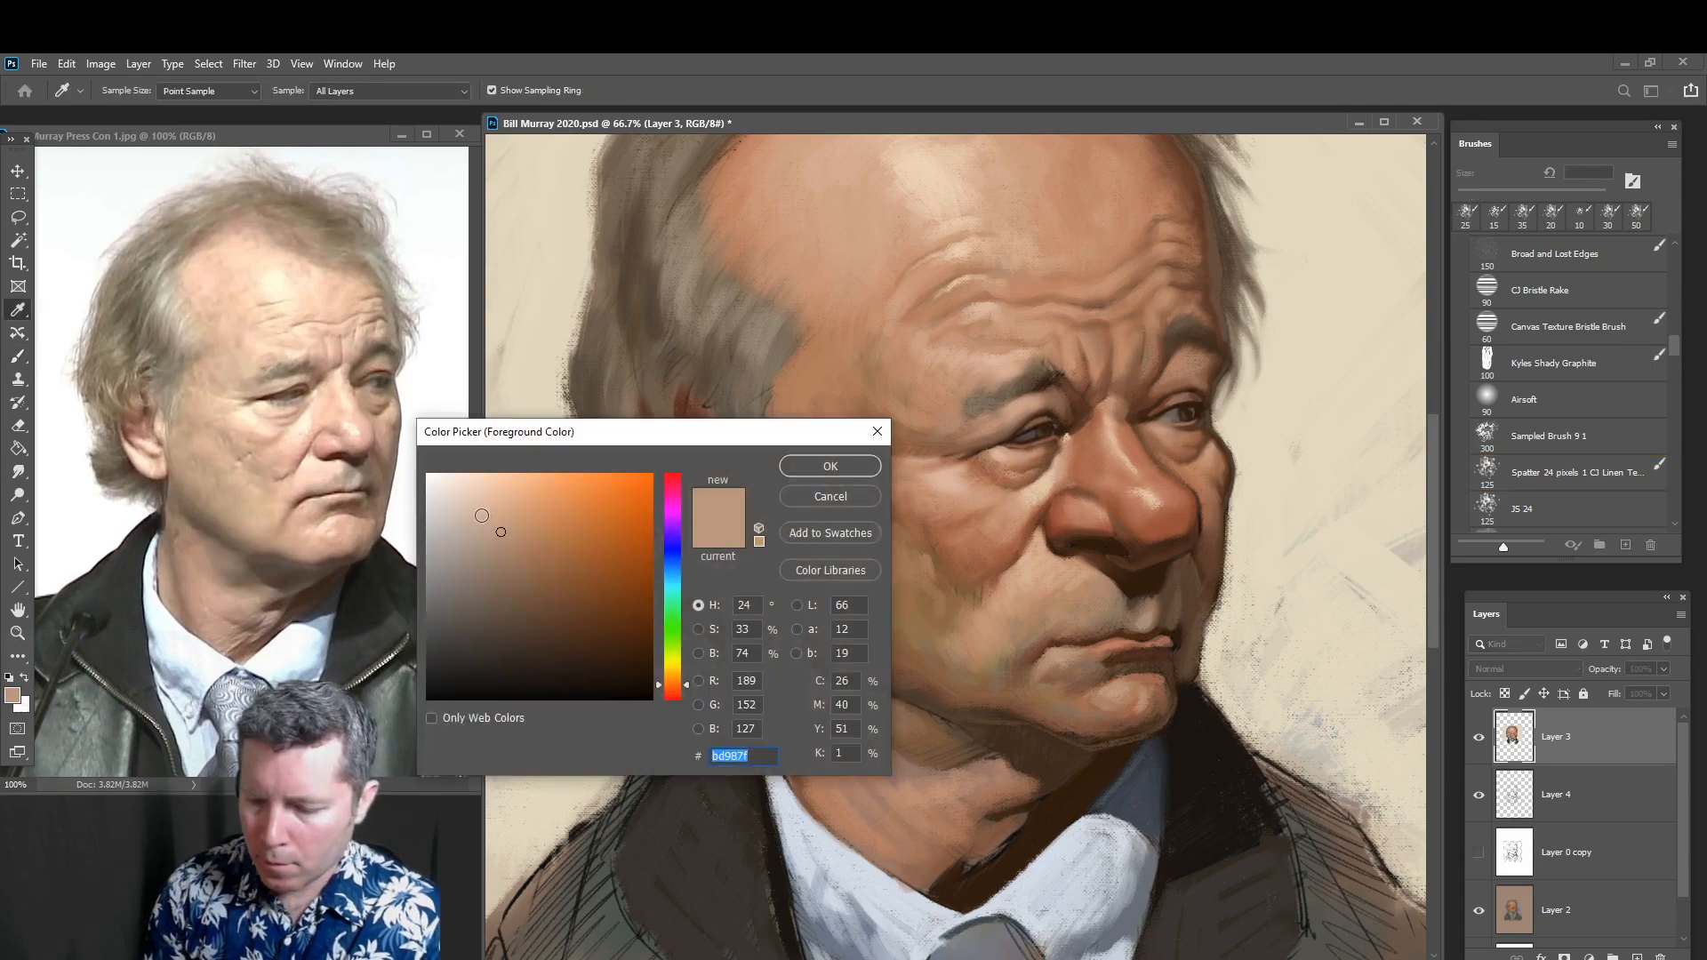
left_click(484, 500)
left_click(818, 470)
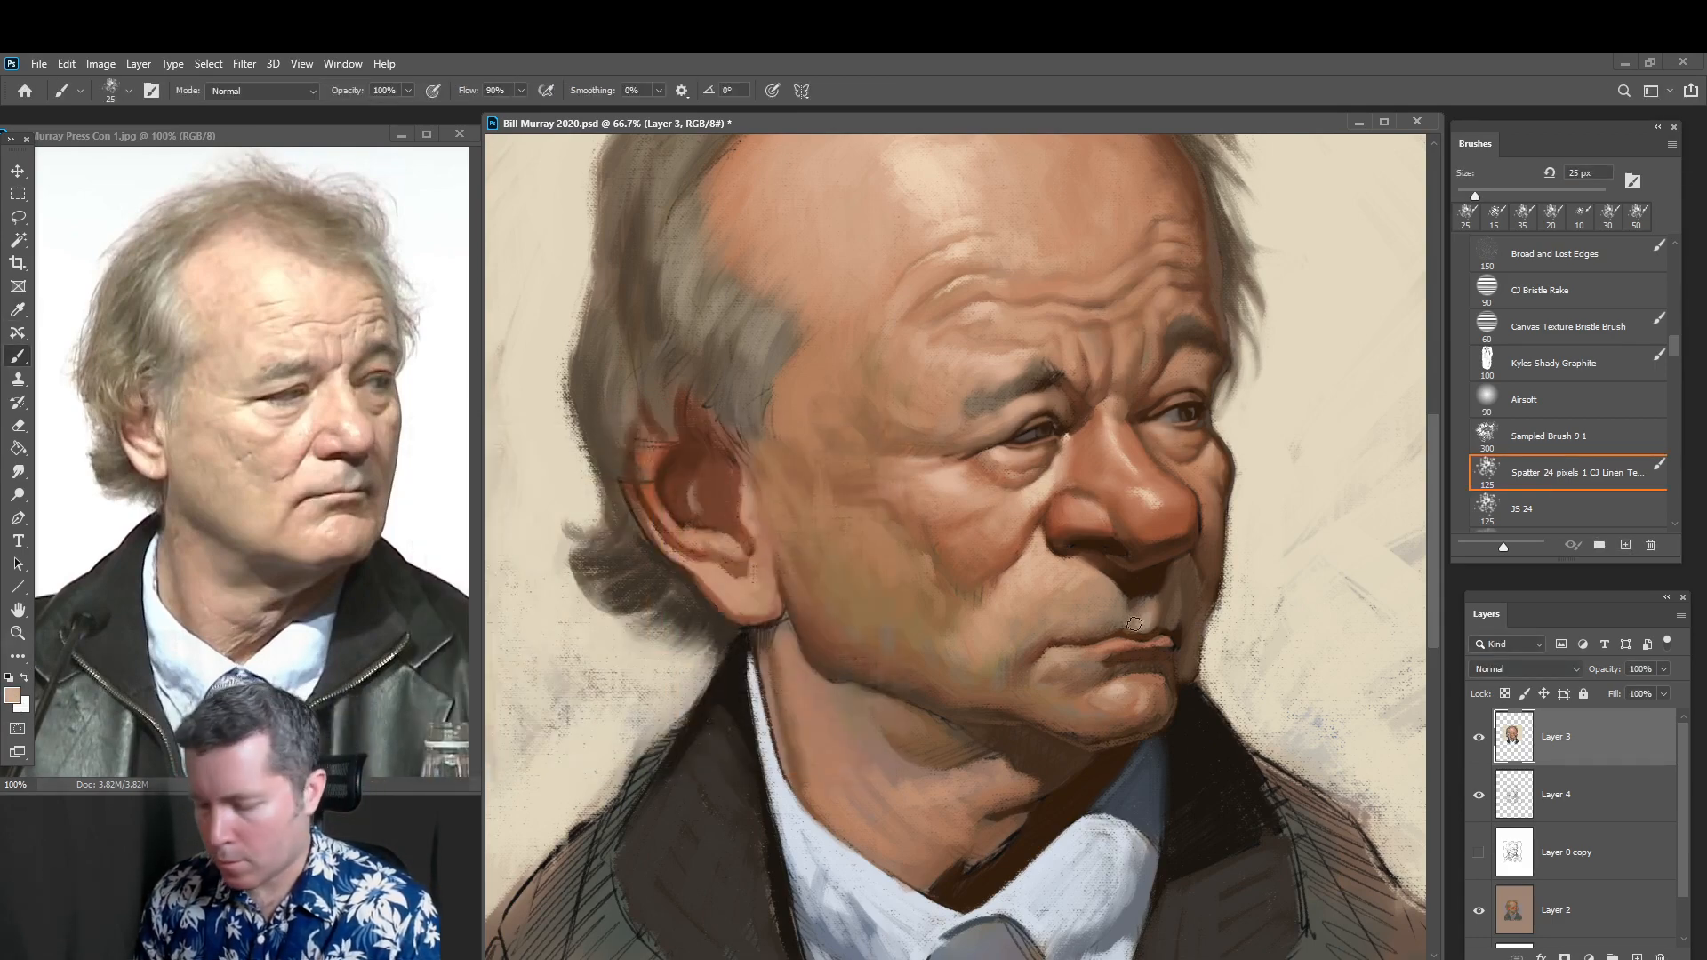
key("bracketleft")
key("bracketleft")
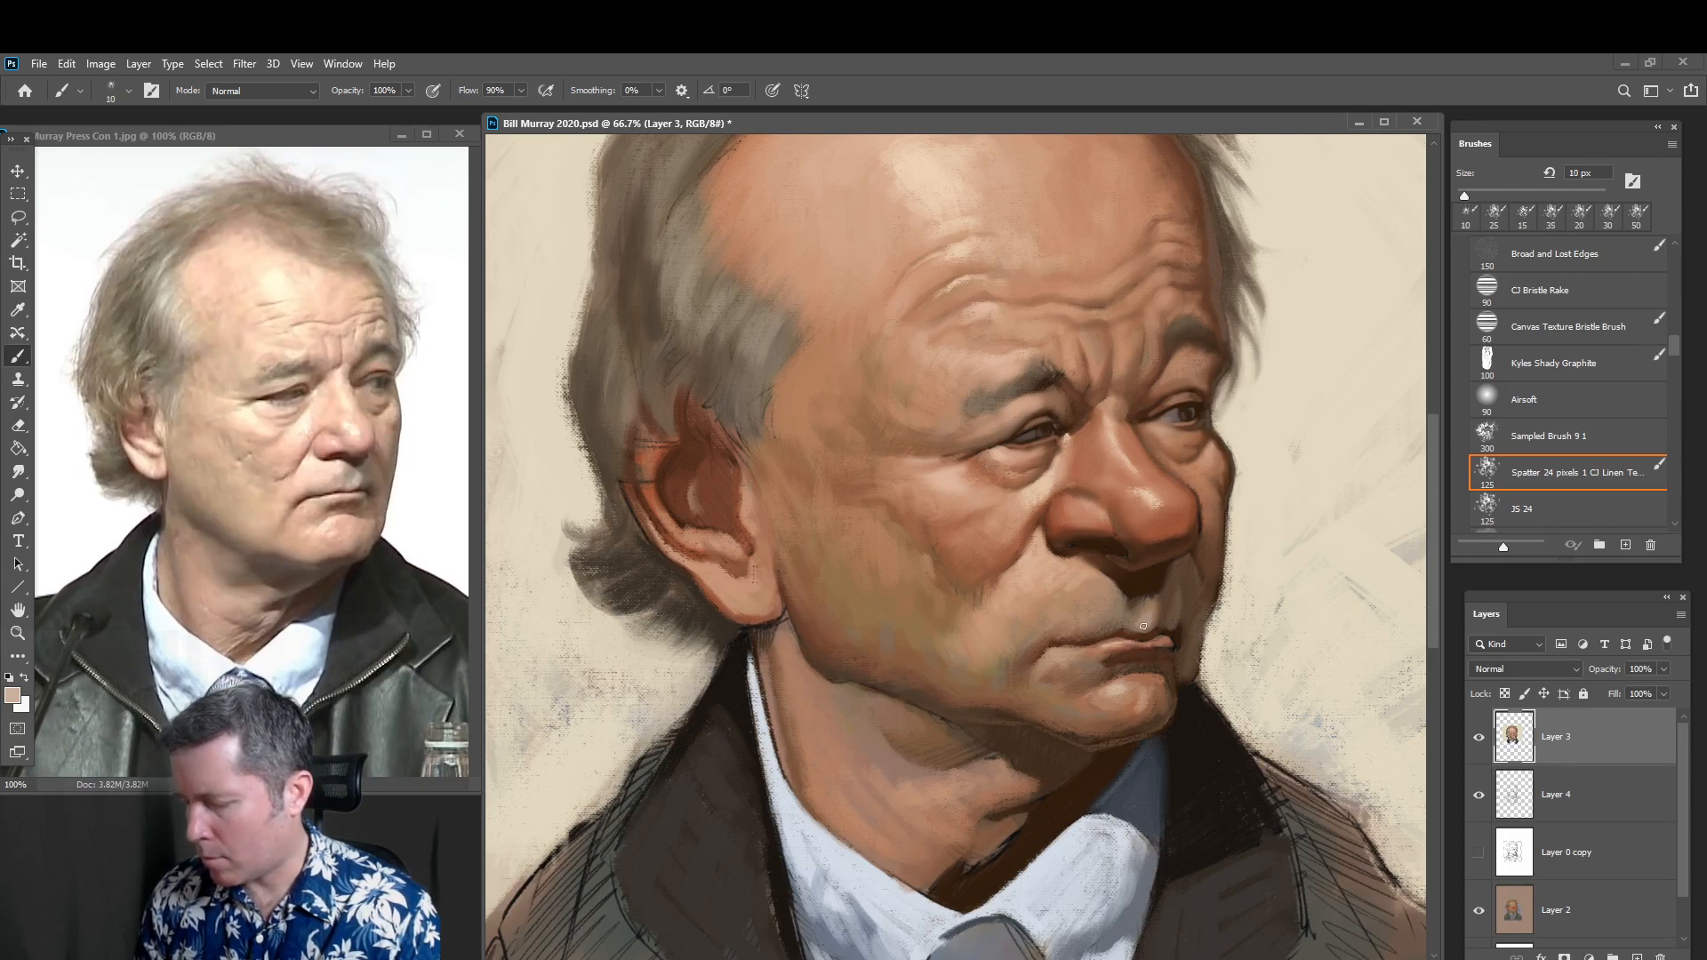
Refine the lips, mouth line and shadow under the nose at 10 px with light and dark tones sampled around the mouth
left_click(1116, 627, "alt")
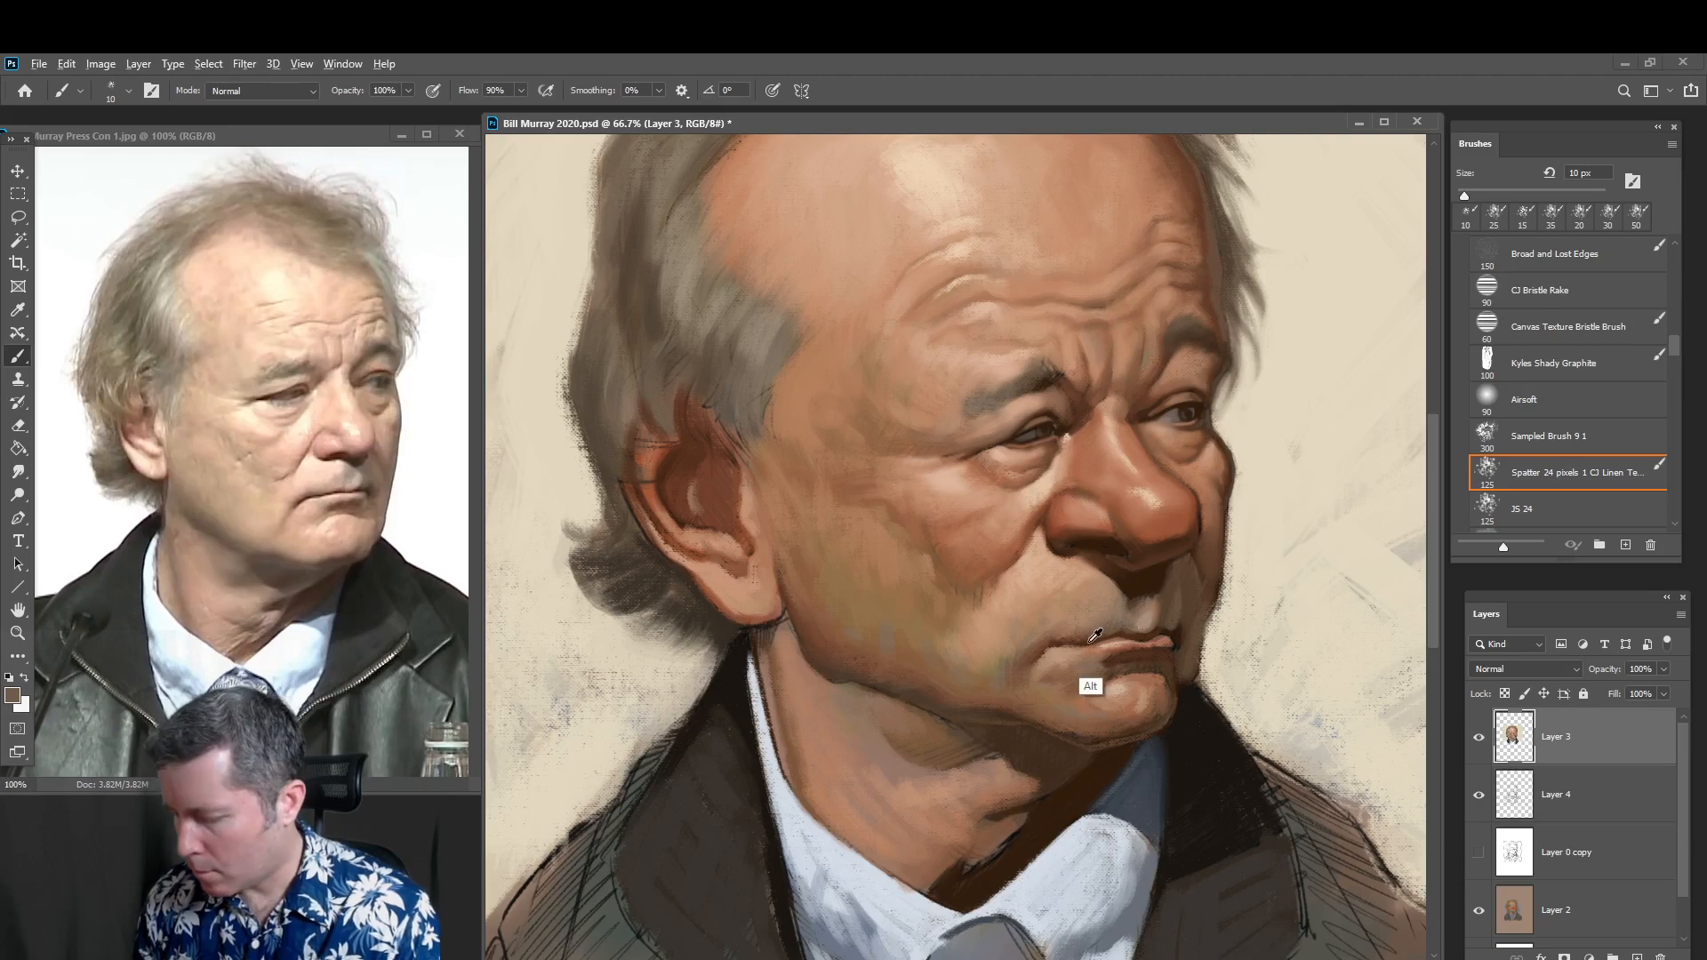
left_click(1156, 676, "alt")
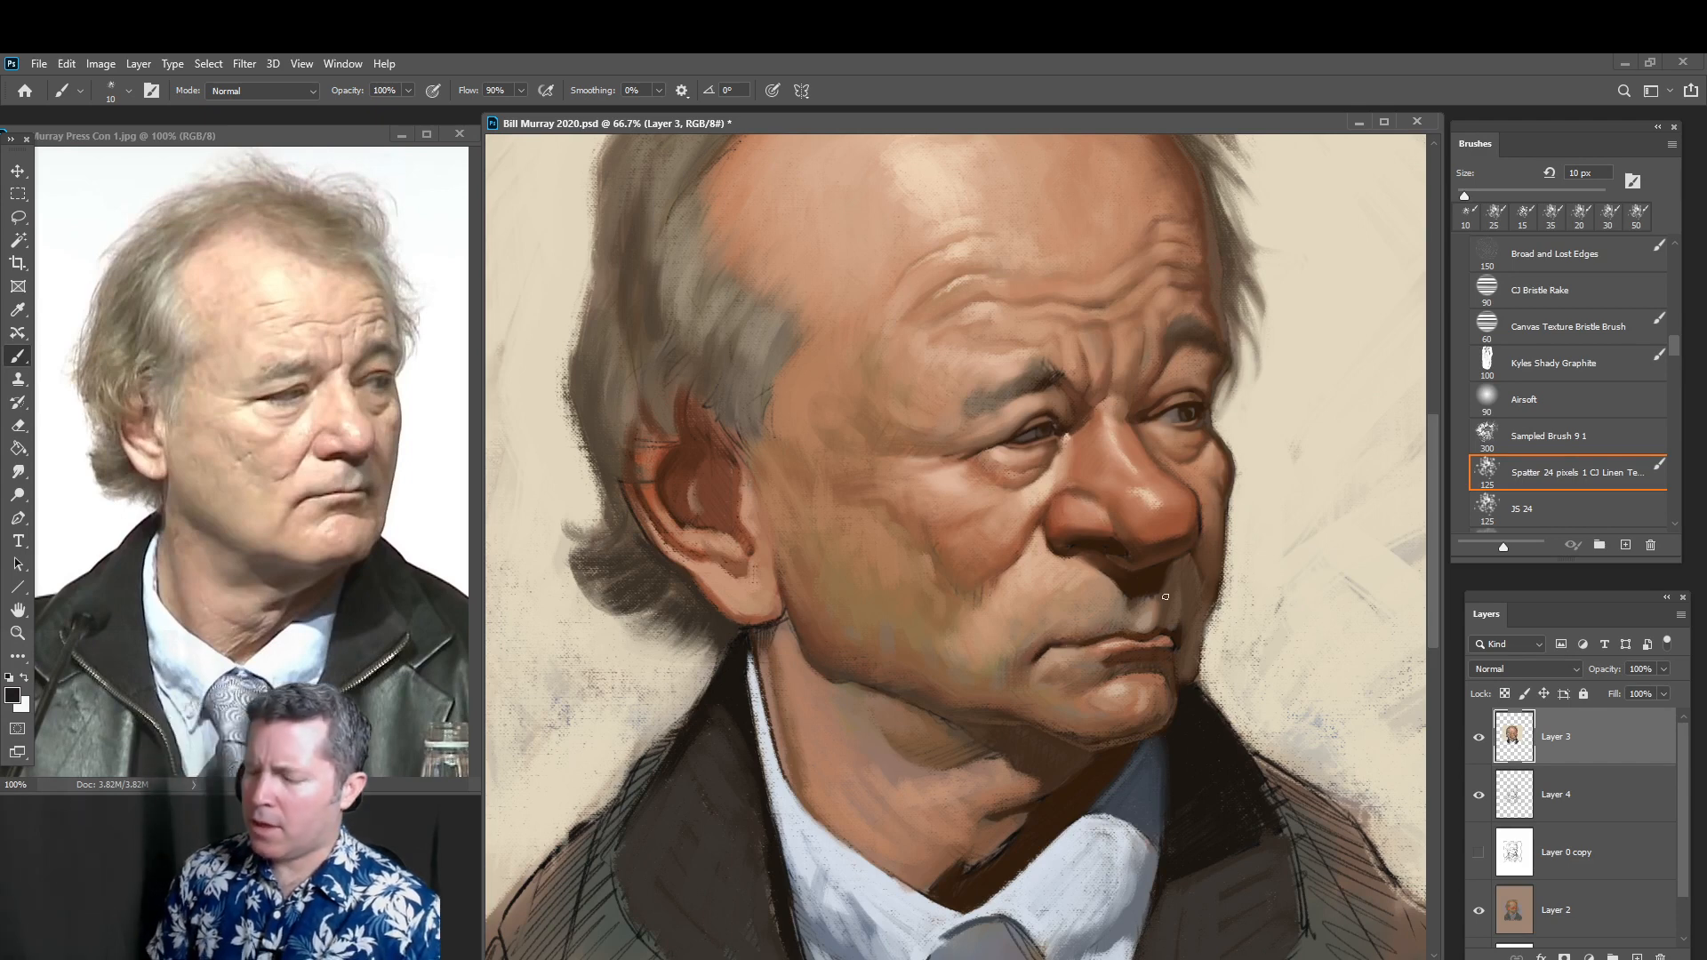
left_click(1065, 652, "alt")
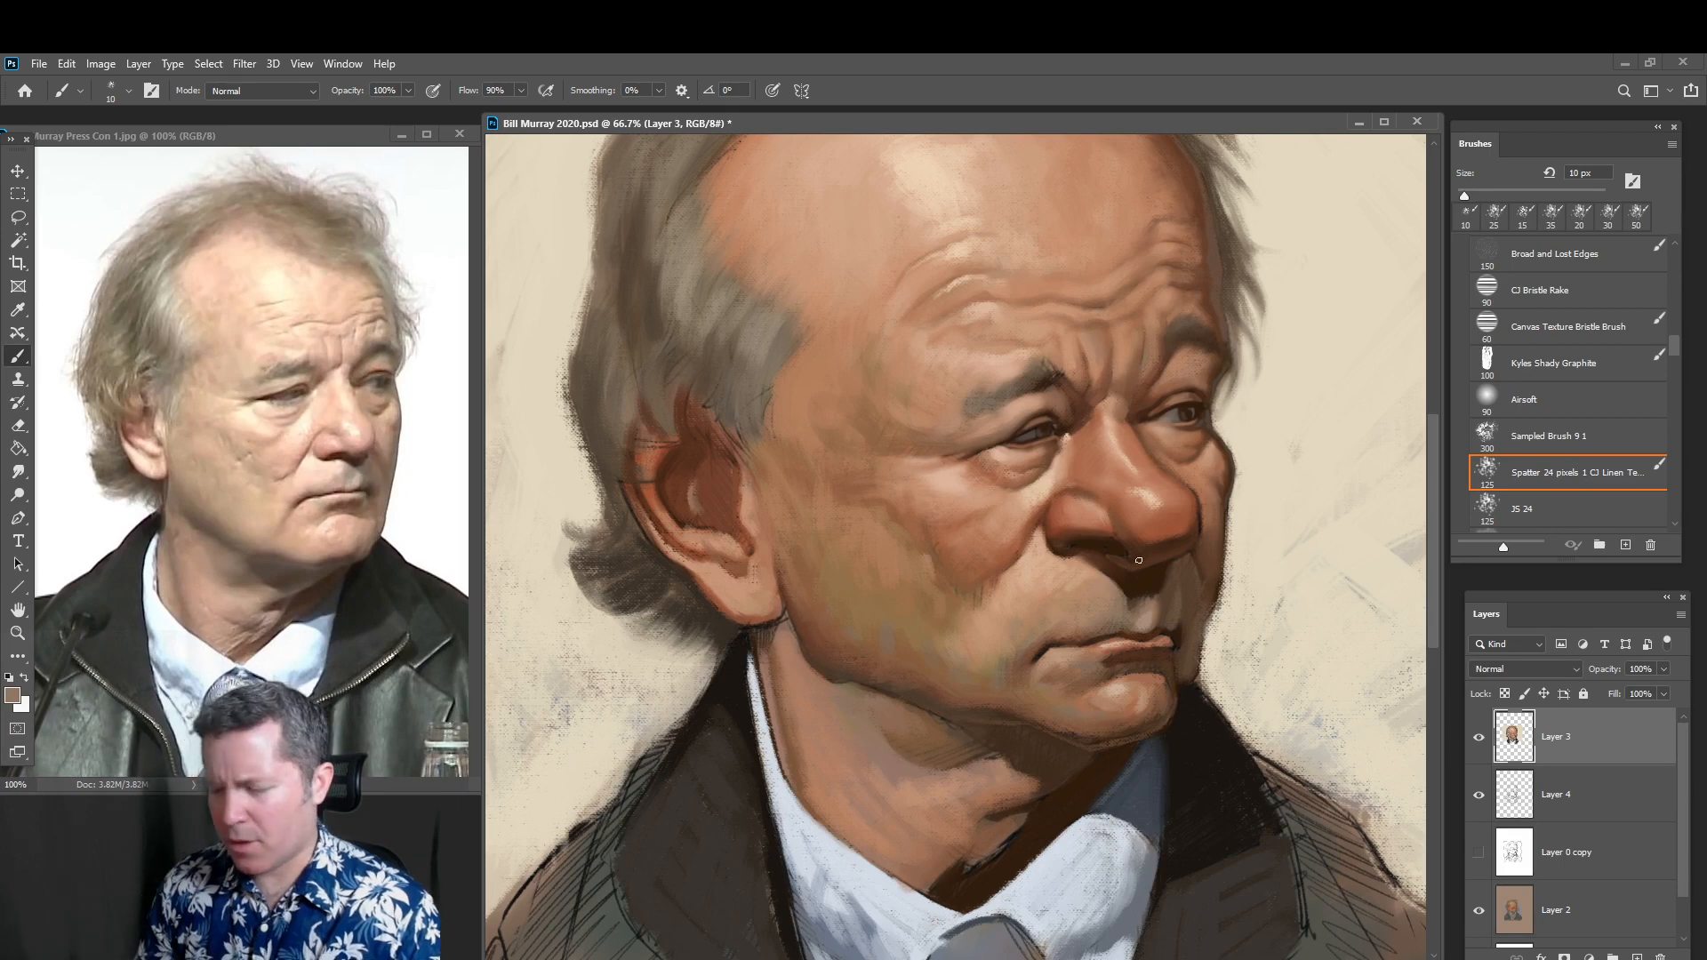
left_click(1099, 641, "alt")
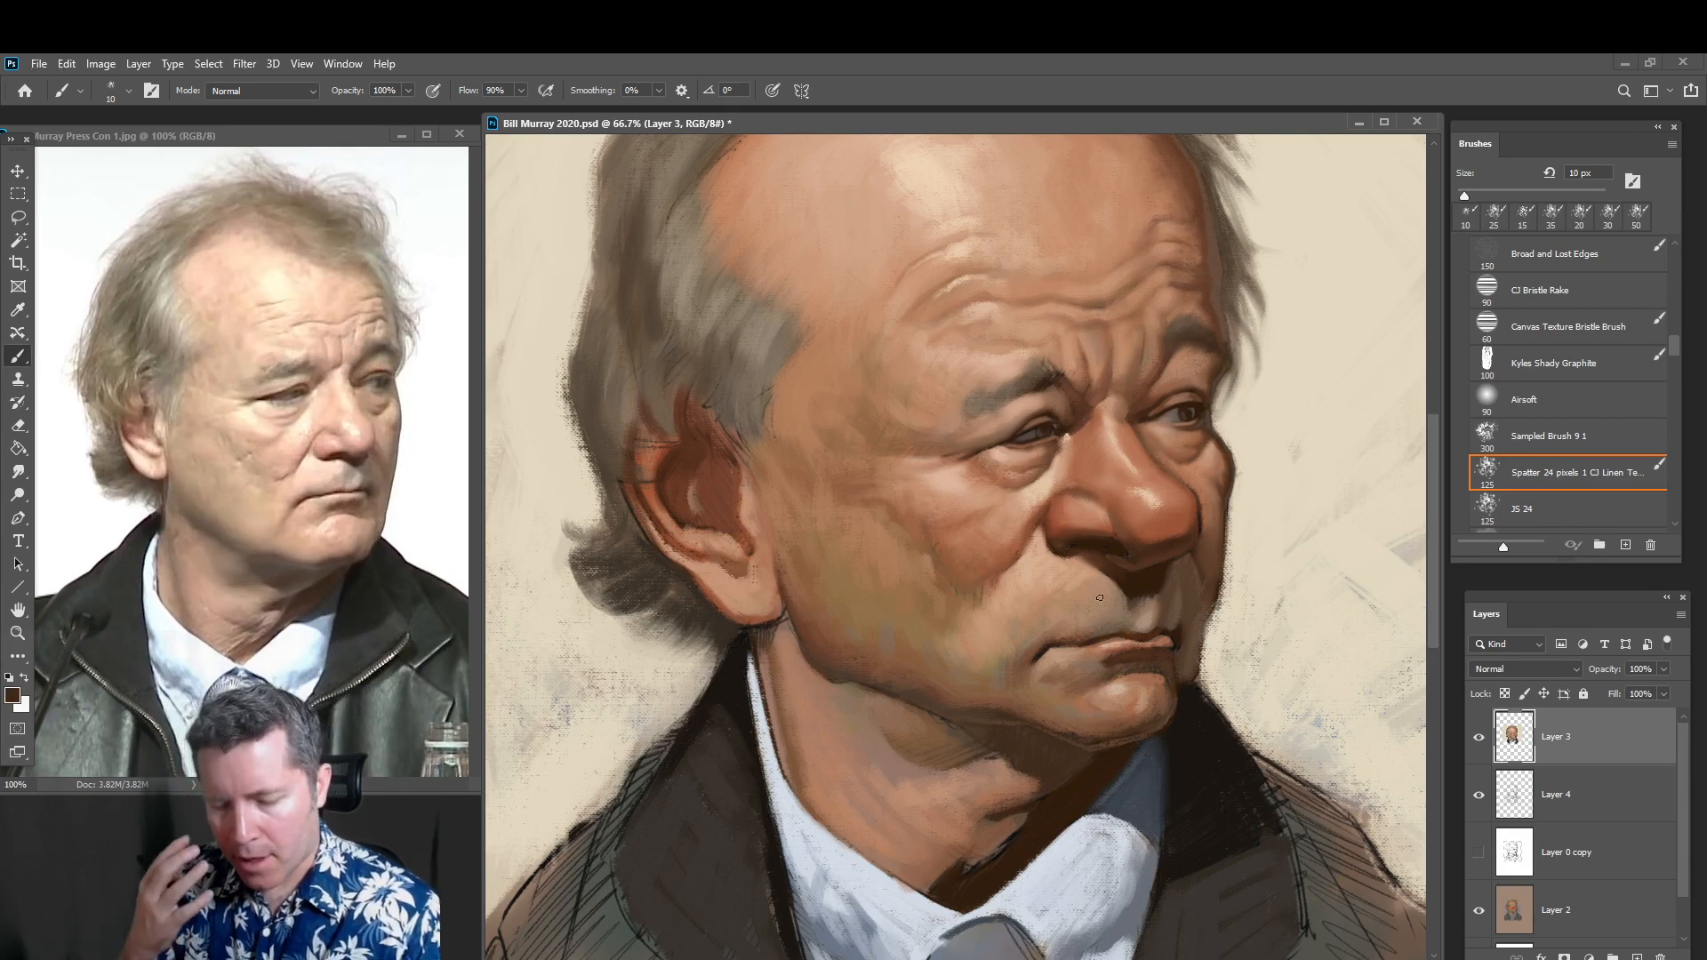
Sample a brown at the near mouth corner and soften that corner with the brush enlarged to 25 px
left_click(1040, 645, "alt")
key("bracketright")
key("bracketright")
key("bracketright")
left_click_drag(1040, 650, 1044, 644)
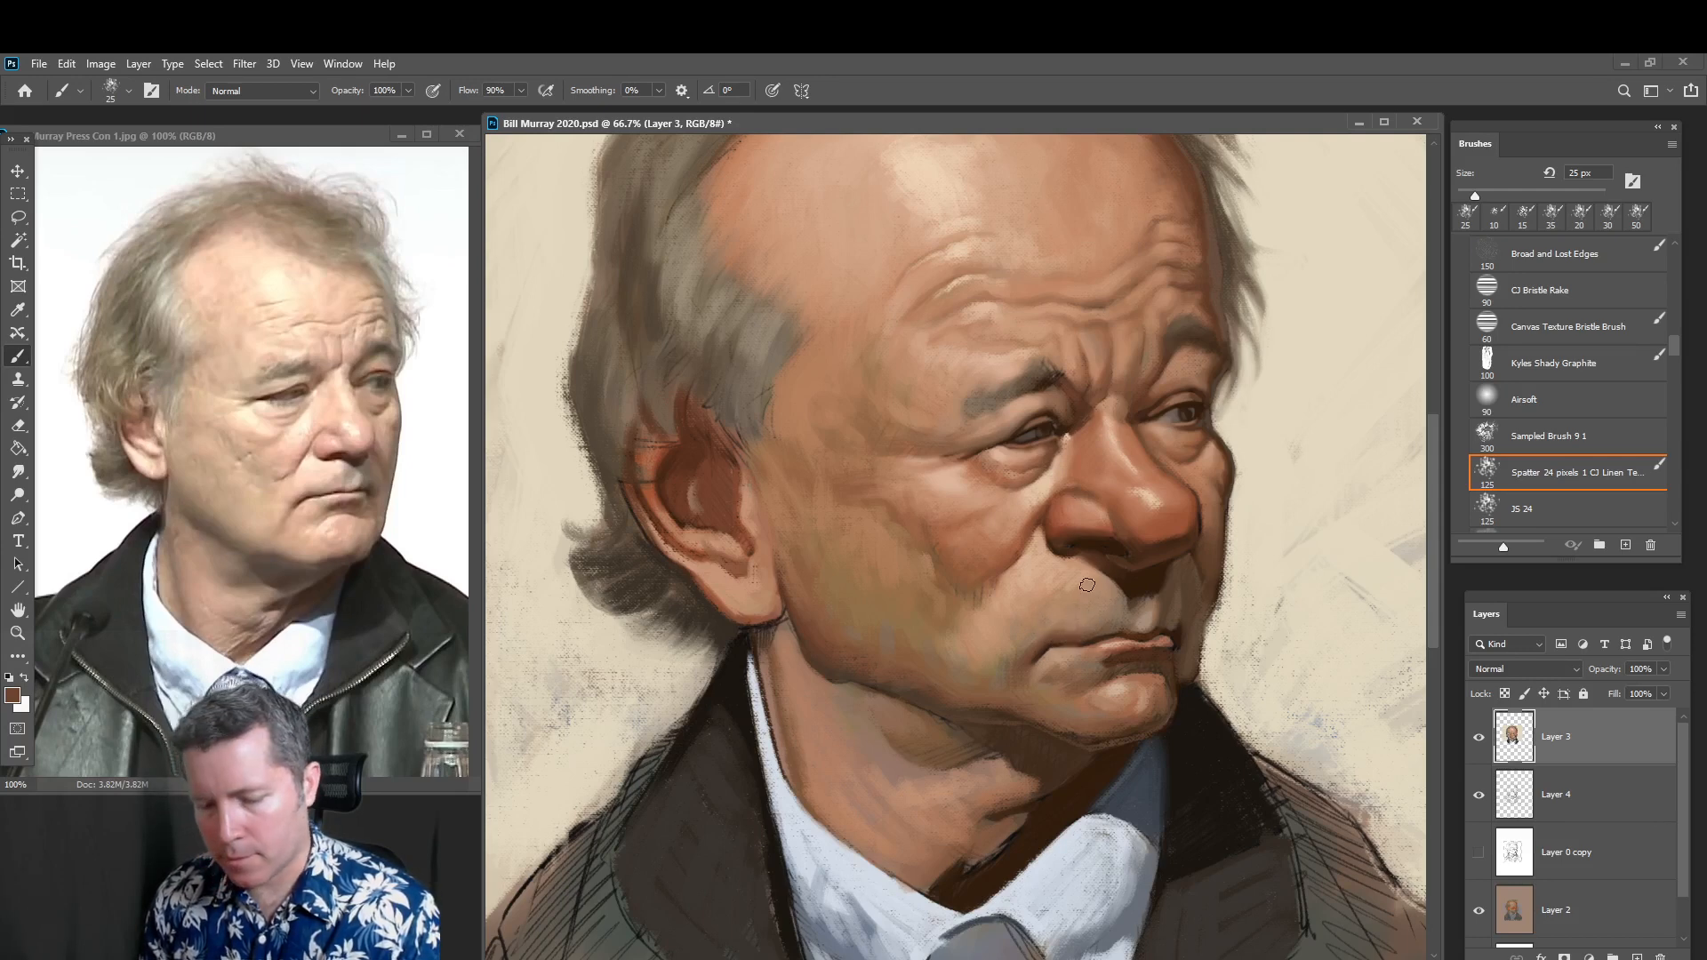
Smooth the smile fold and near cheek with skin tones sampled beside the upper lip, enlarging the brush from 25 to 35 px
left_click(1047, 613, "alt")
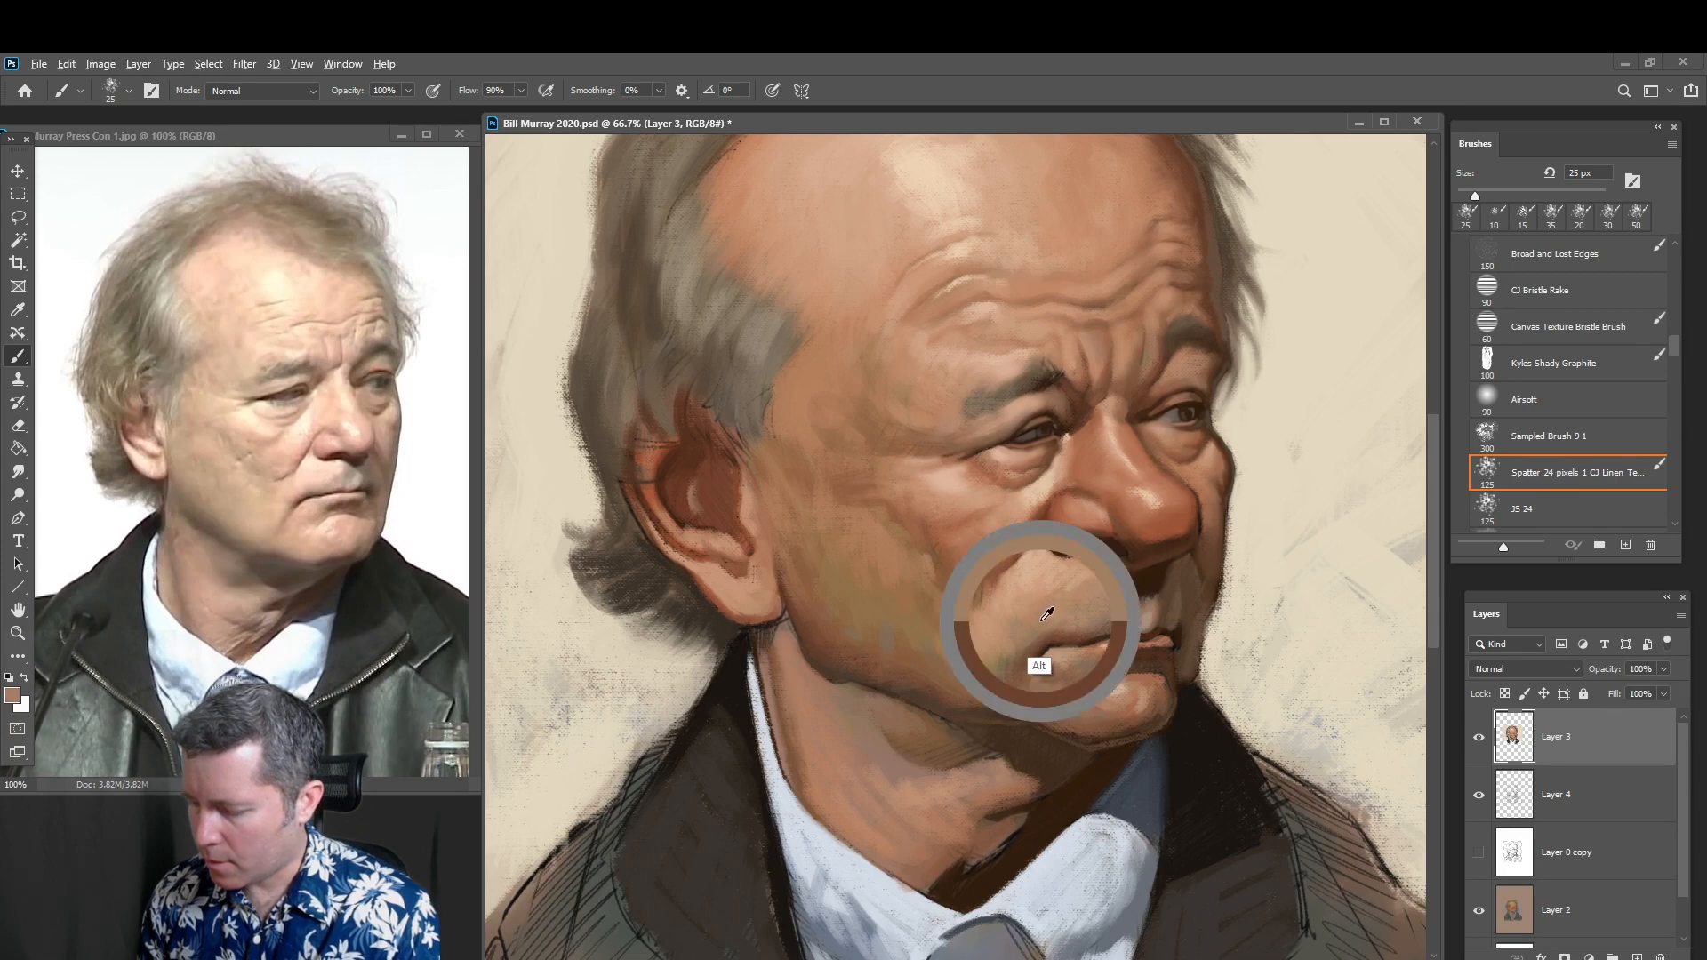
left_click(1055, 574, "alt")
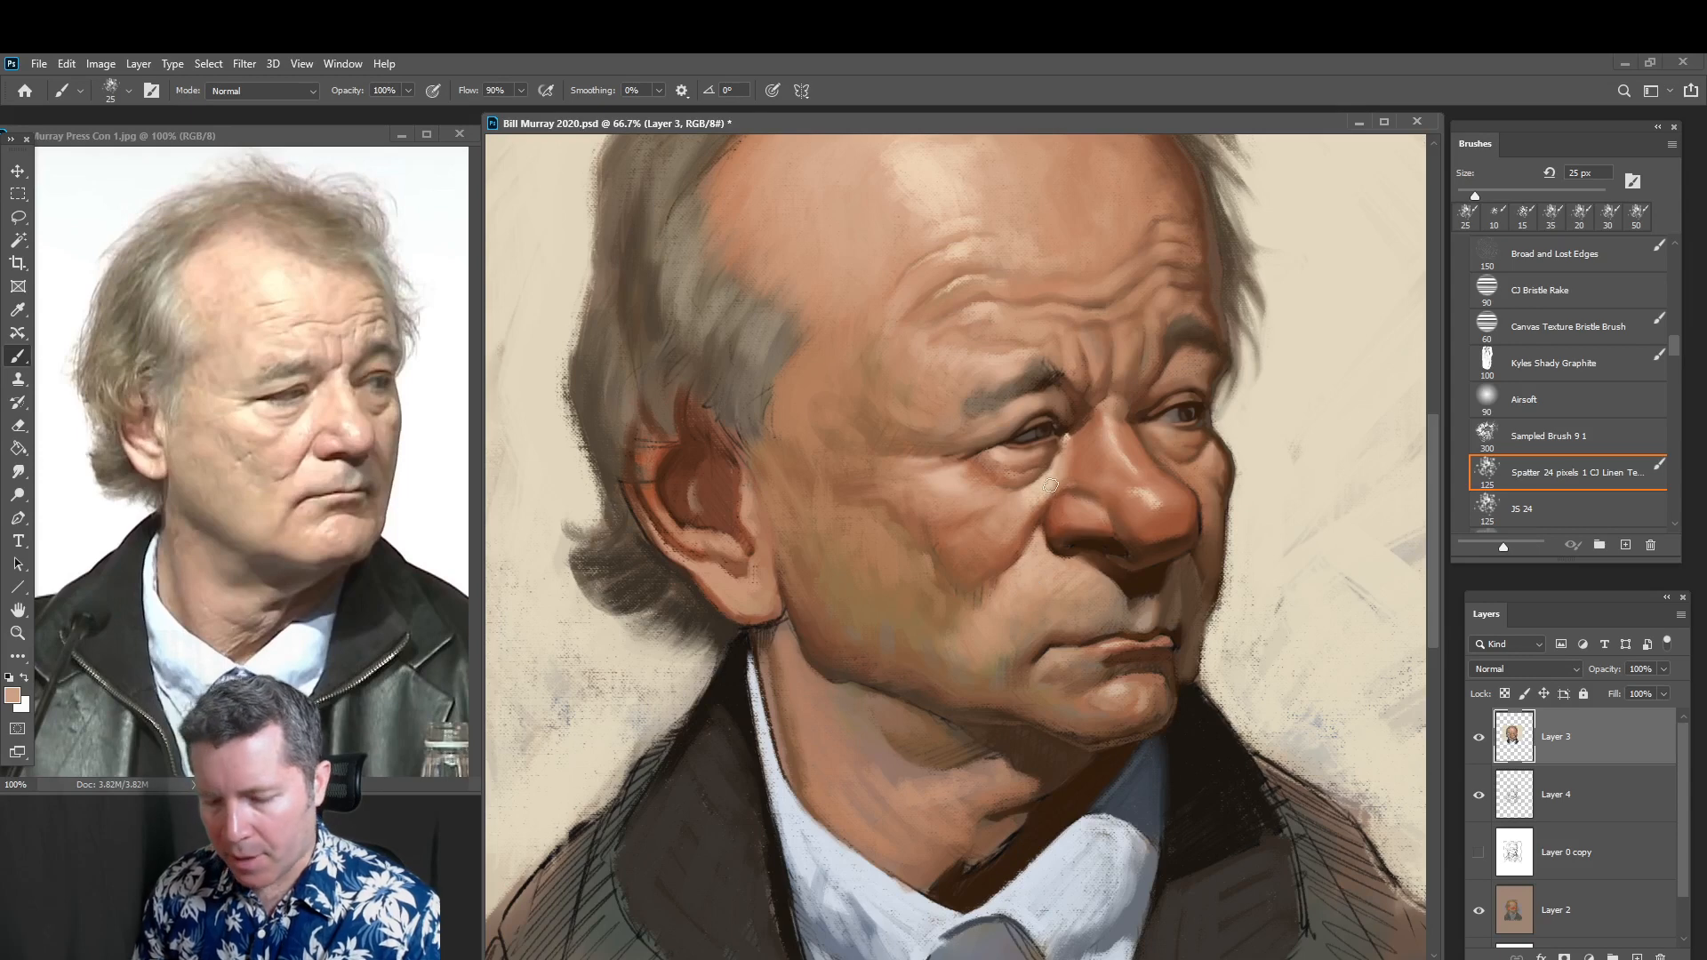
key("bracketright")
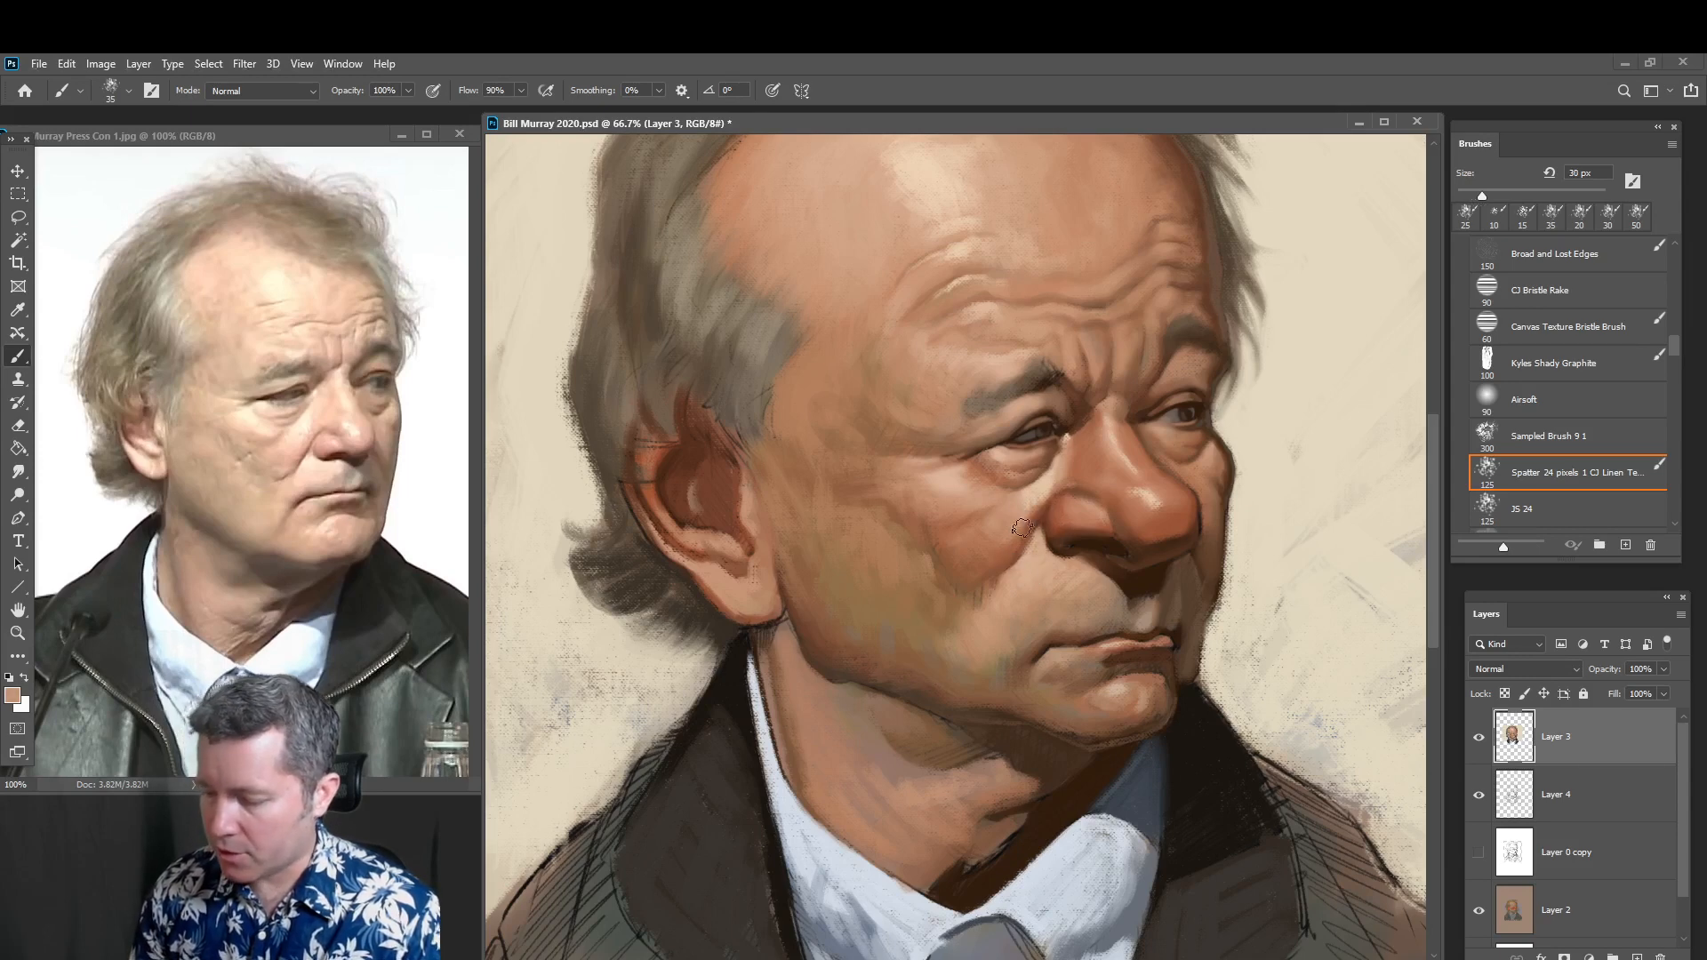
key("bracketright")
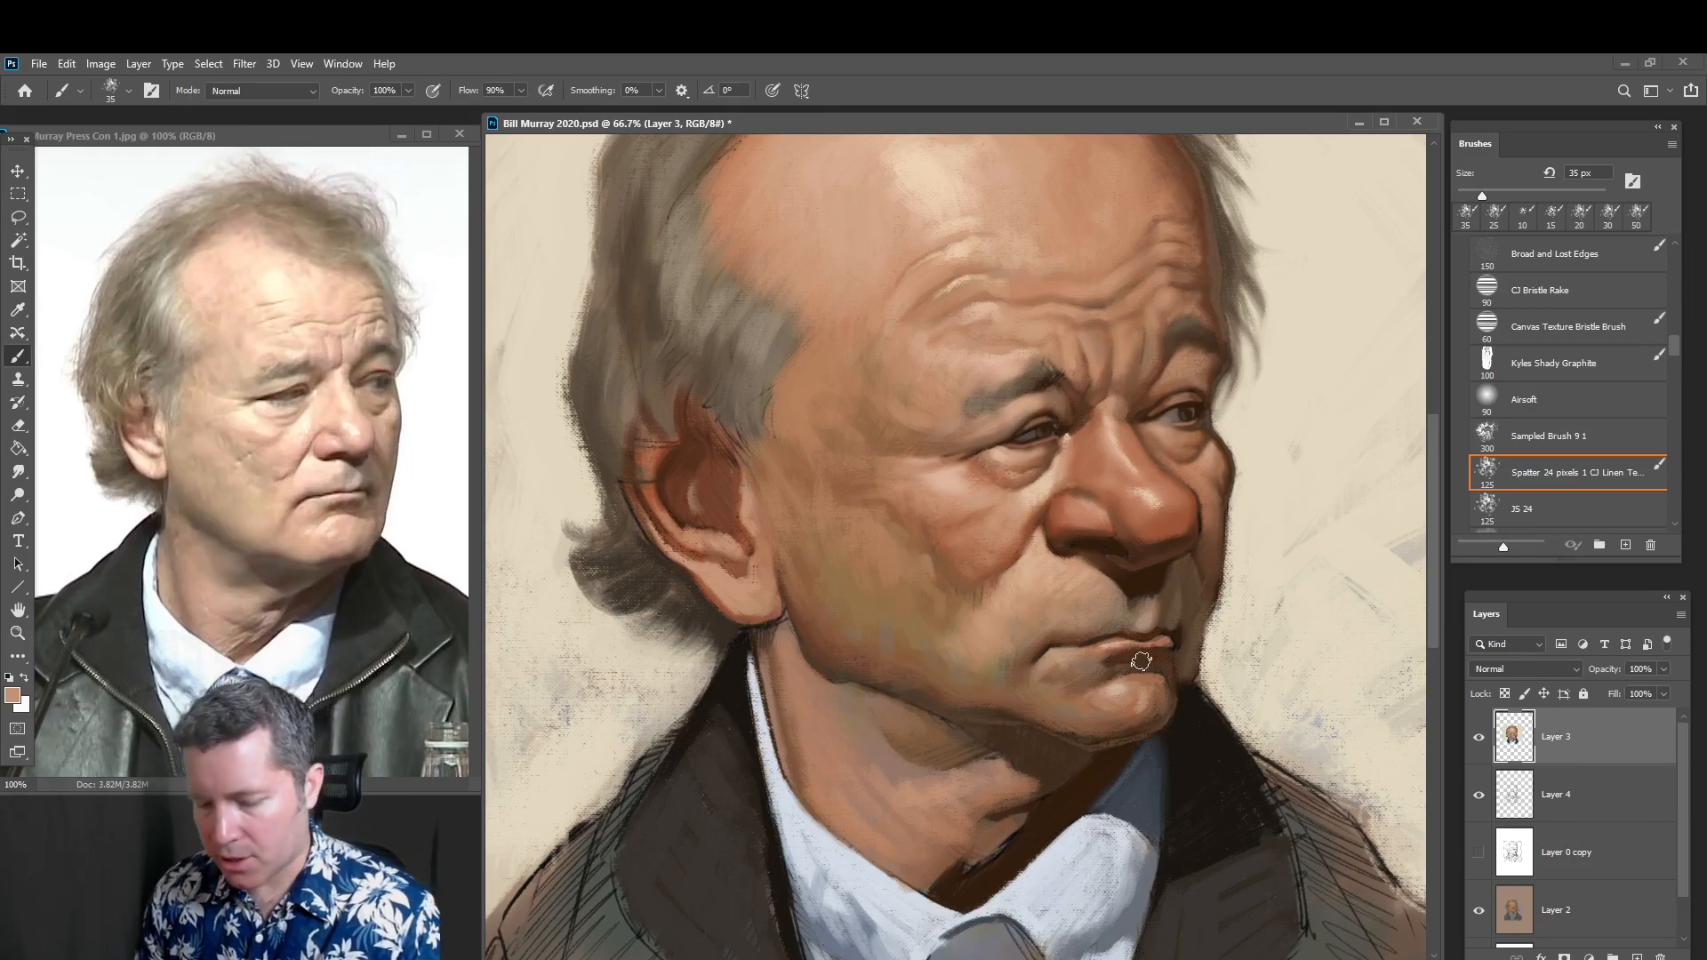
Sample the tone under the lower lip and define the lip's lower edge with brushes reduced to 20 px and 10 px
left_click(1099, 660, "alt")
key("bracketleft")
key("bracketleft")
key("bracketleft")
key("bracketleft")
key("bracketleft")
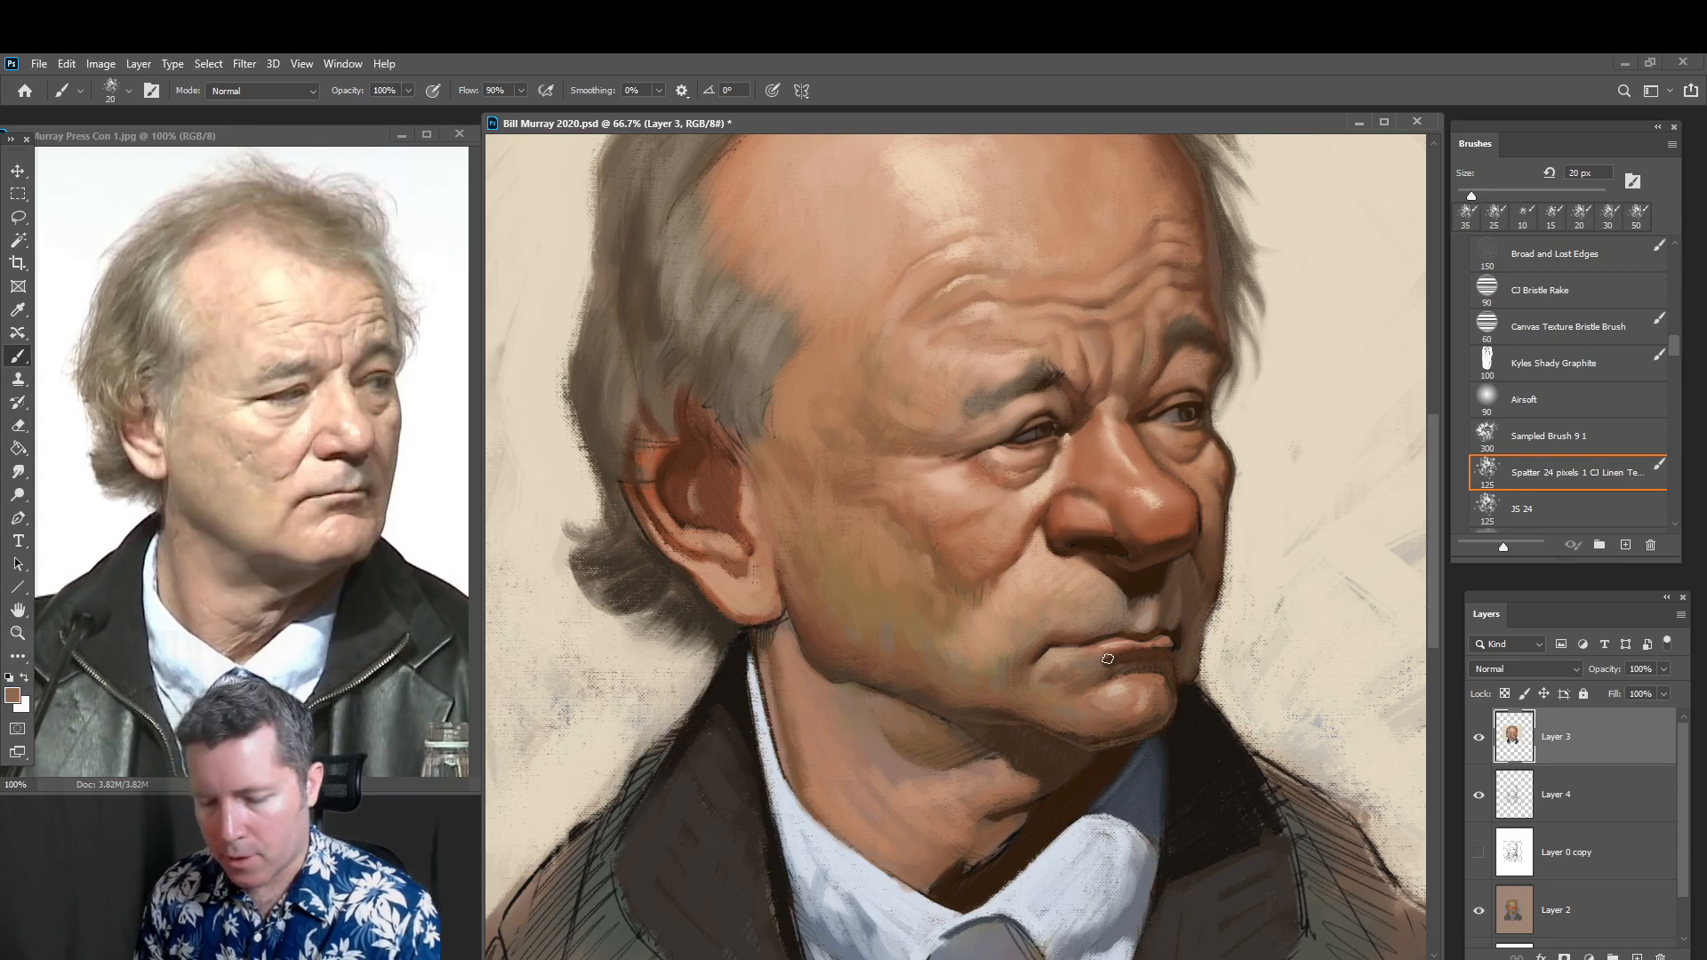
left_click(1107, 659)
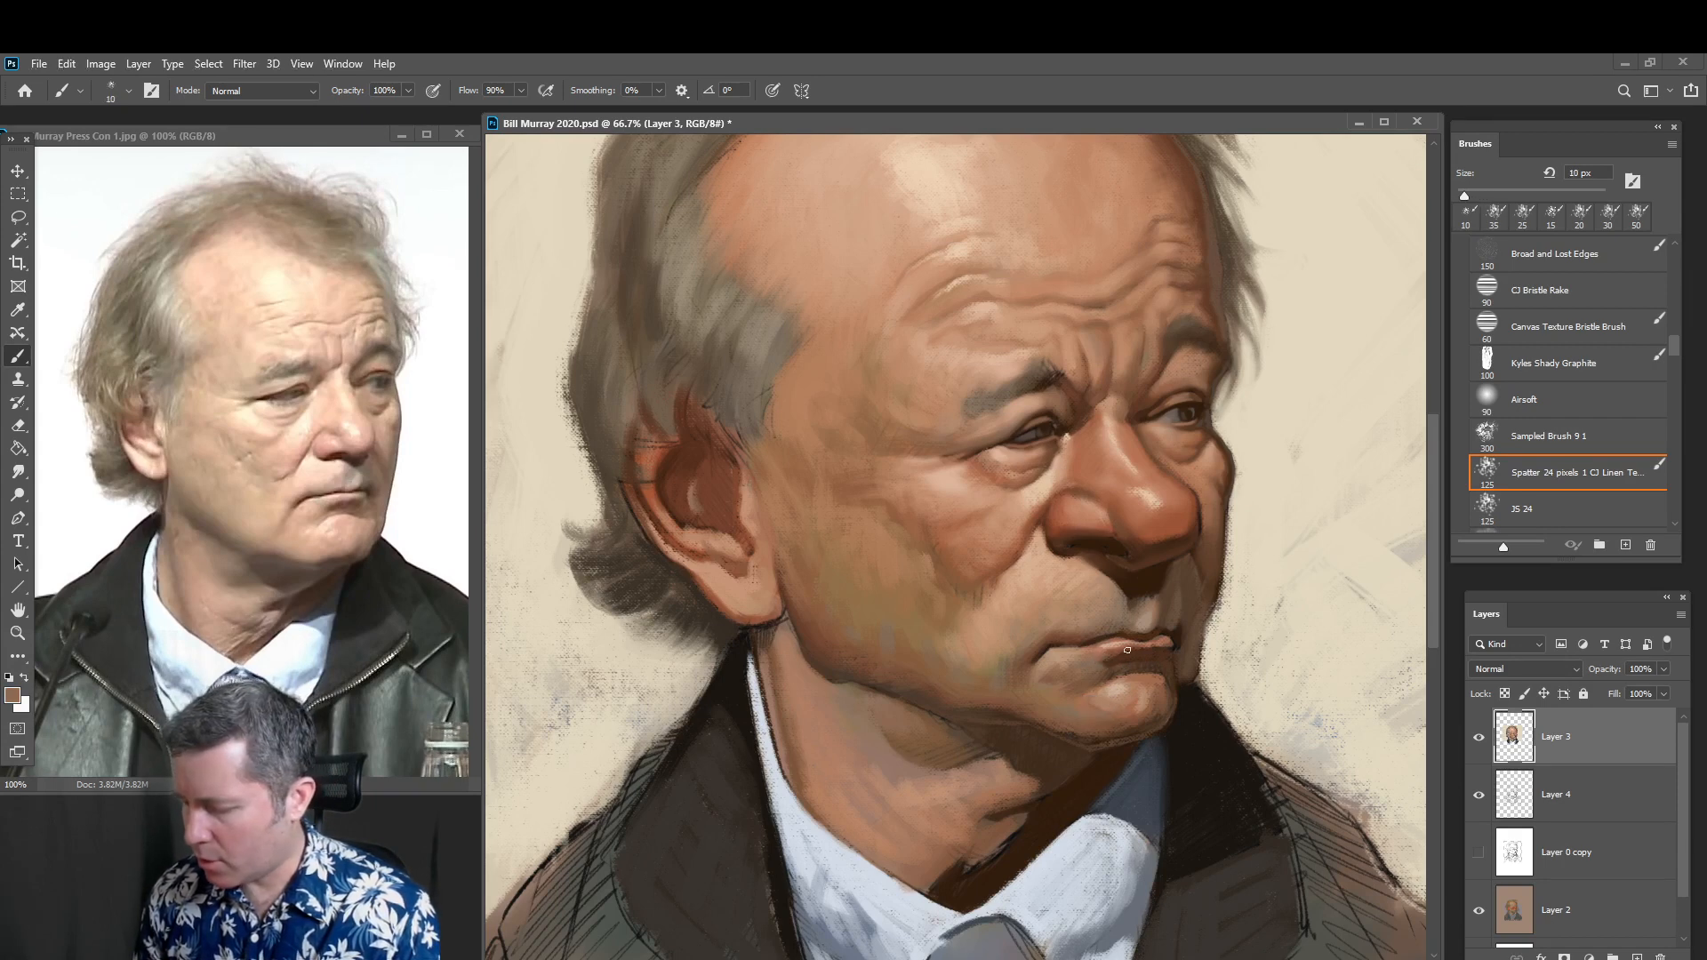
Darken the far mouth corner and far cheek contour with a dark brown using a 20 px brush
left_click(1108, 667, "alt")
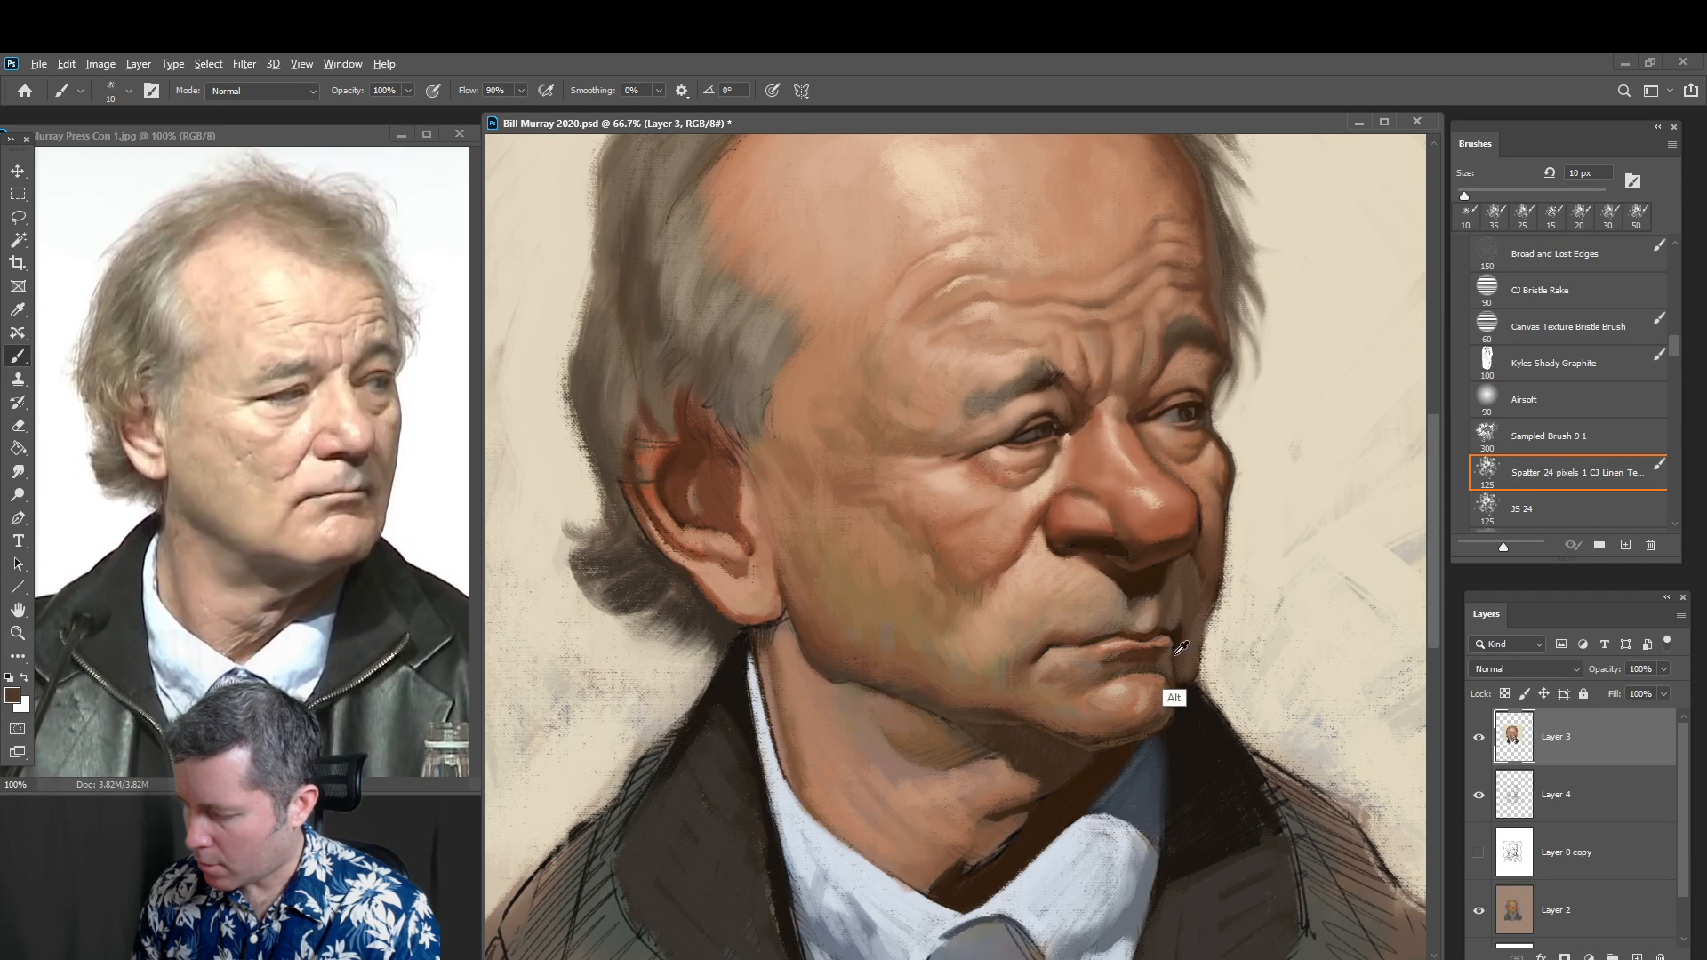
key("bracketright")
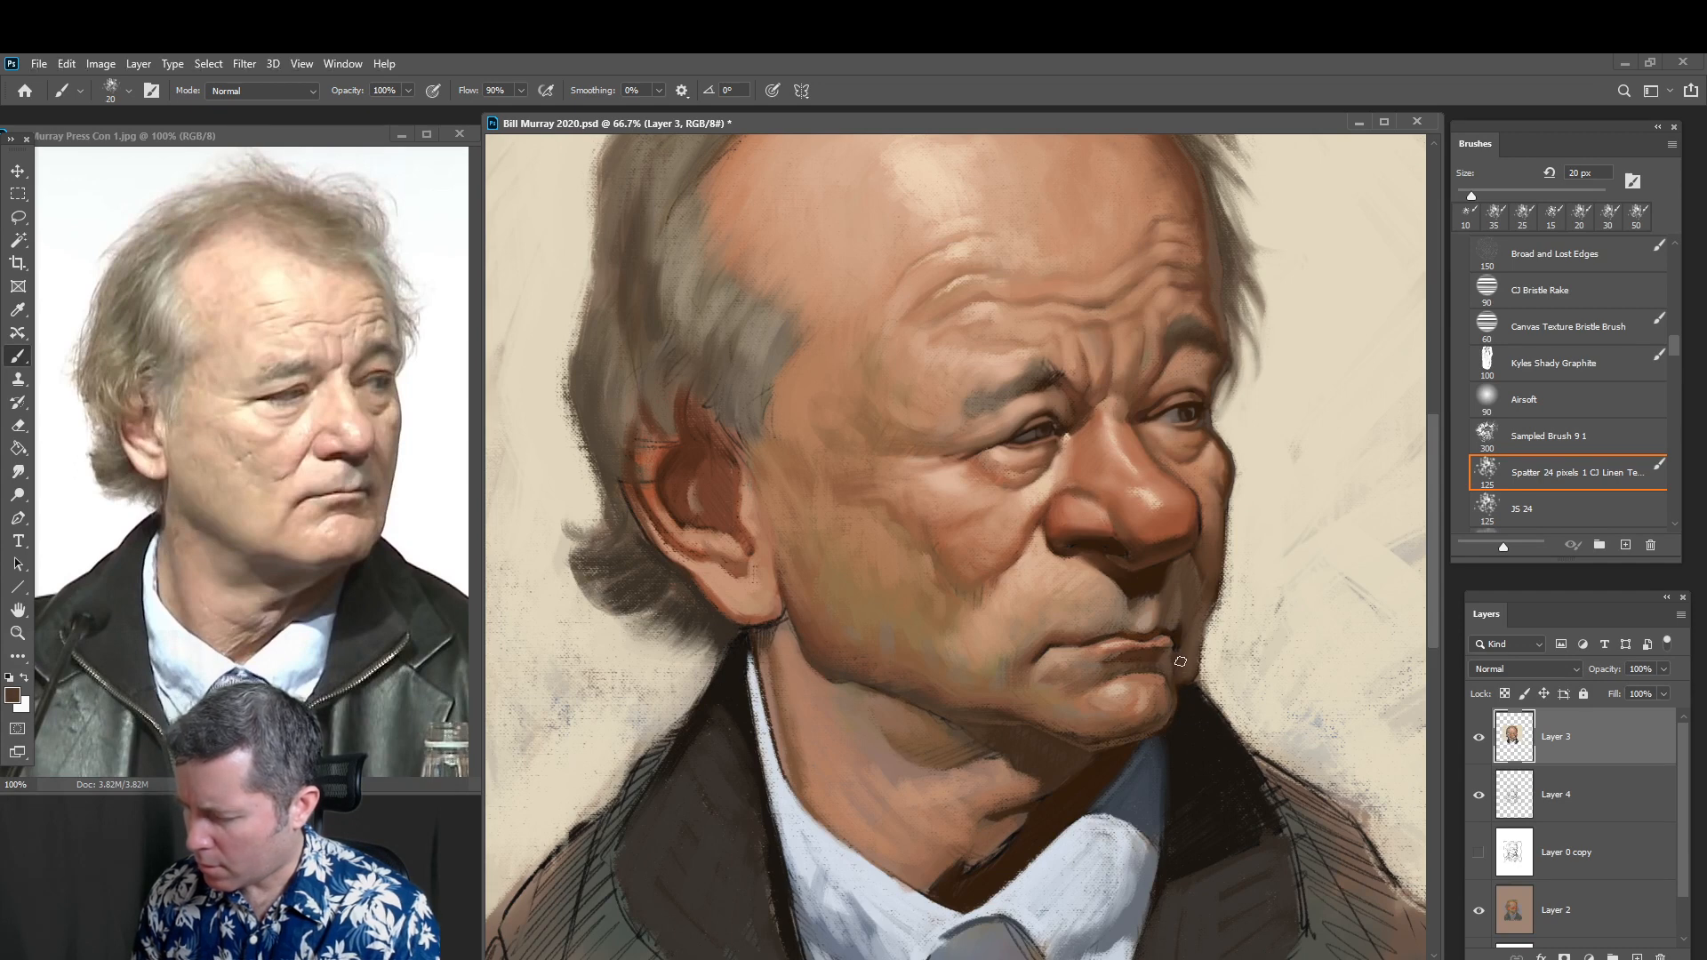
left_click_drag(1180, 661, 1225, 571)
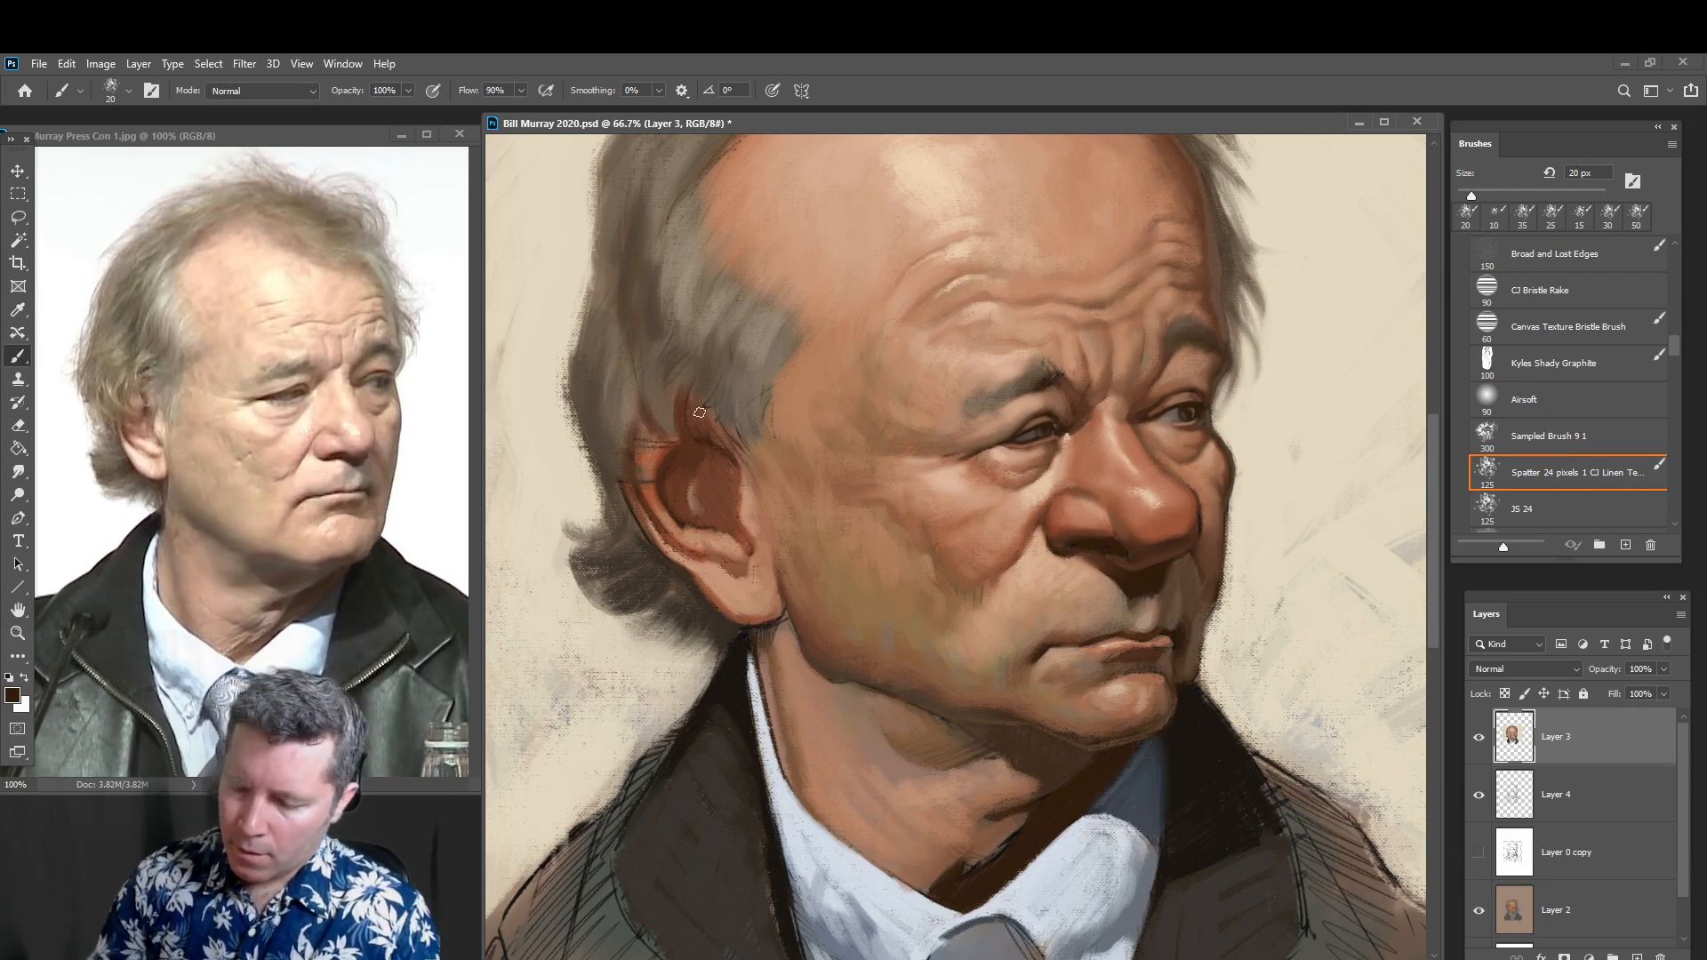
Shade the inner hollow of the ear with a 30 px brush and sample its reddish brown
key("bracketright")
left_click_drag(708, 448, 712, 456)
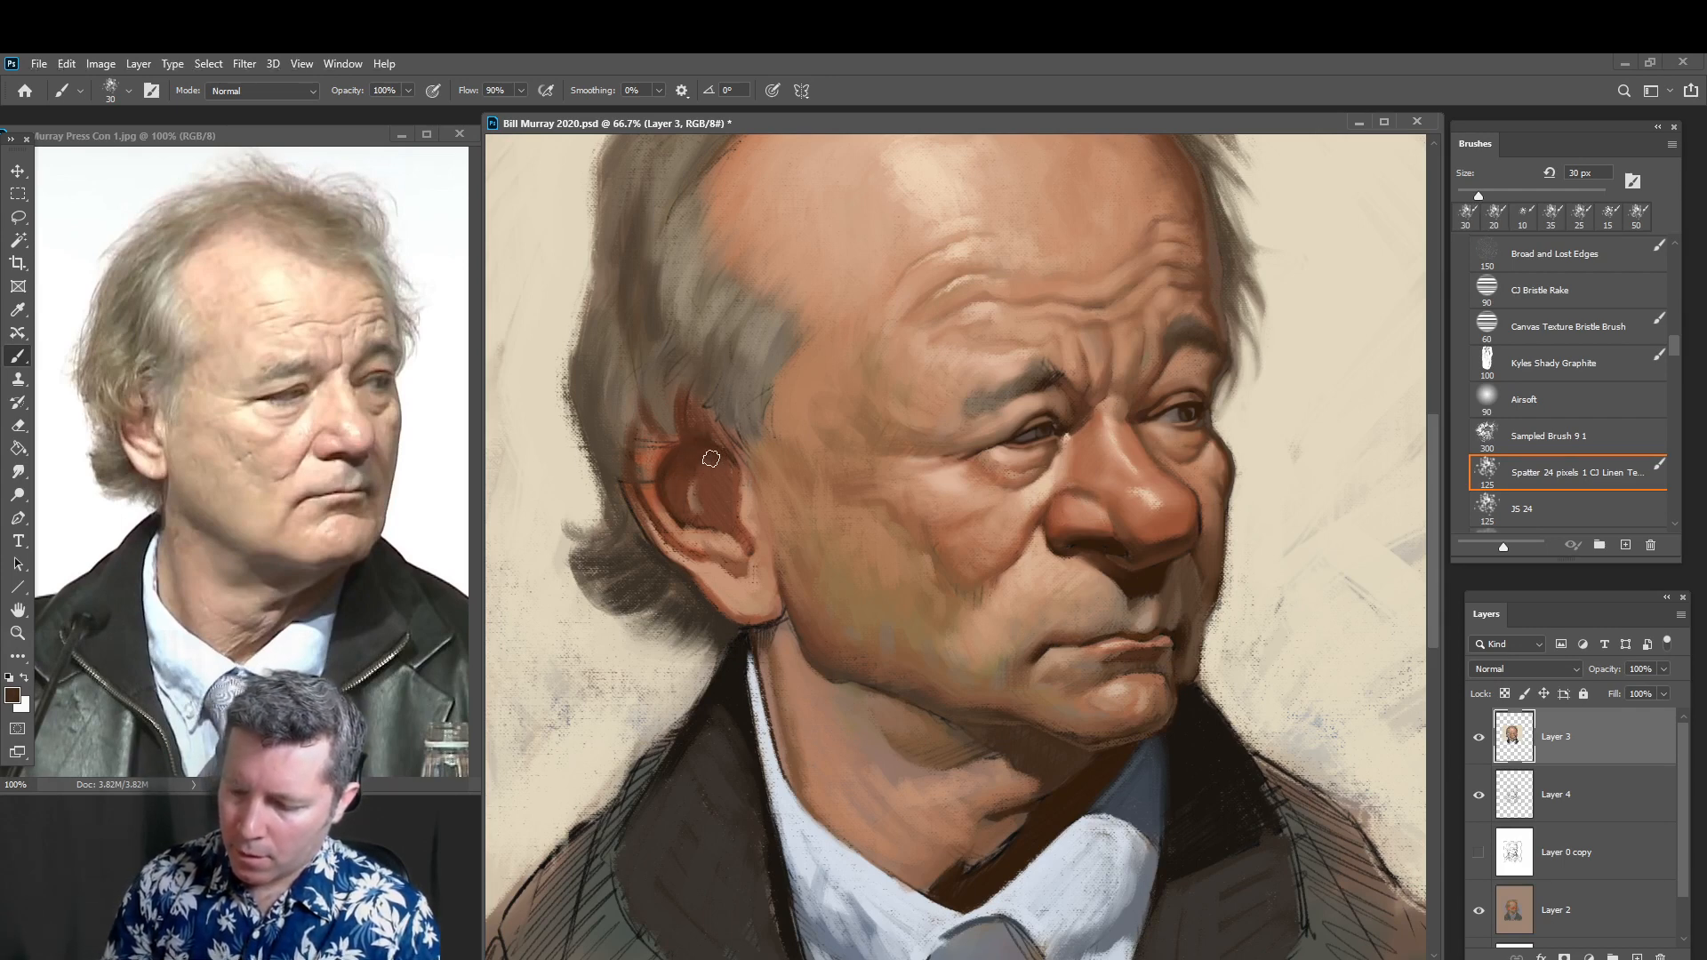
left_click(717, 456, "alt")
Compare the whole caricature with the ear and cheek in the reference photo at different magnifications
key("z")
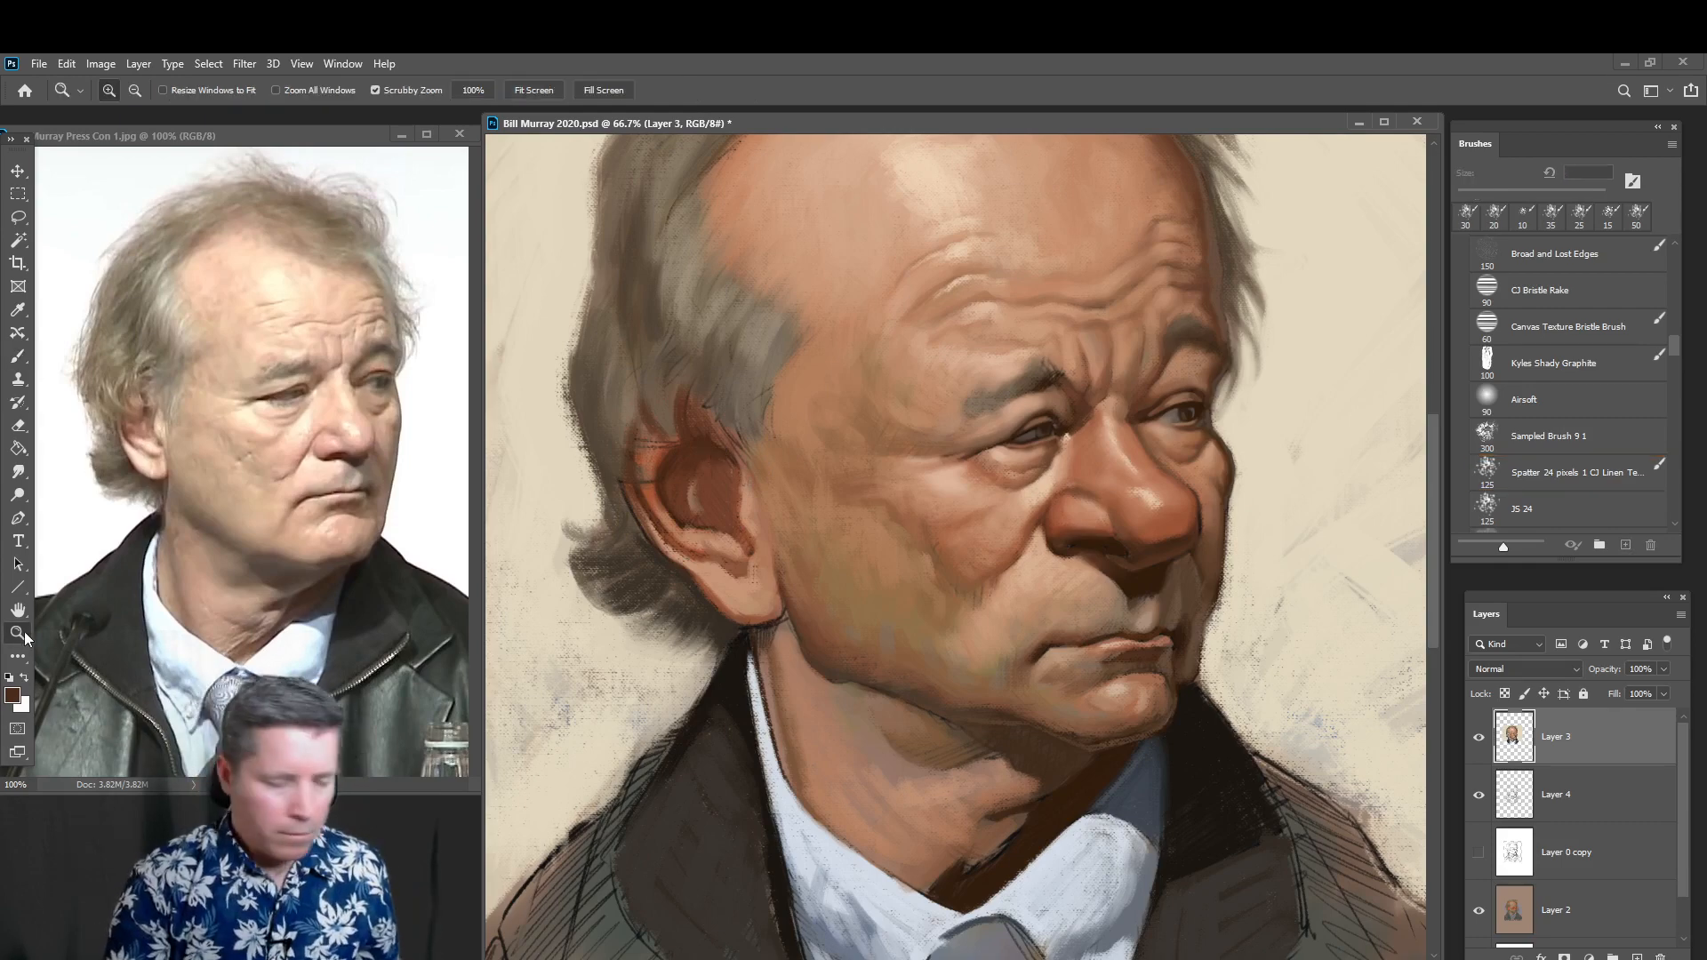
left_click(943, 588, "alt")
left_click(1034, 599, "alt")
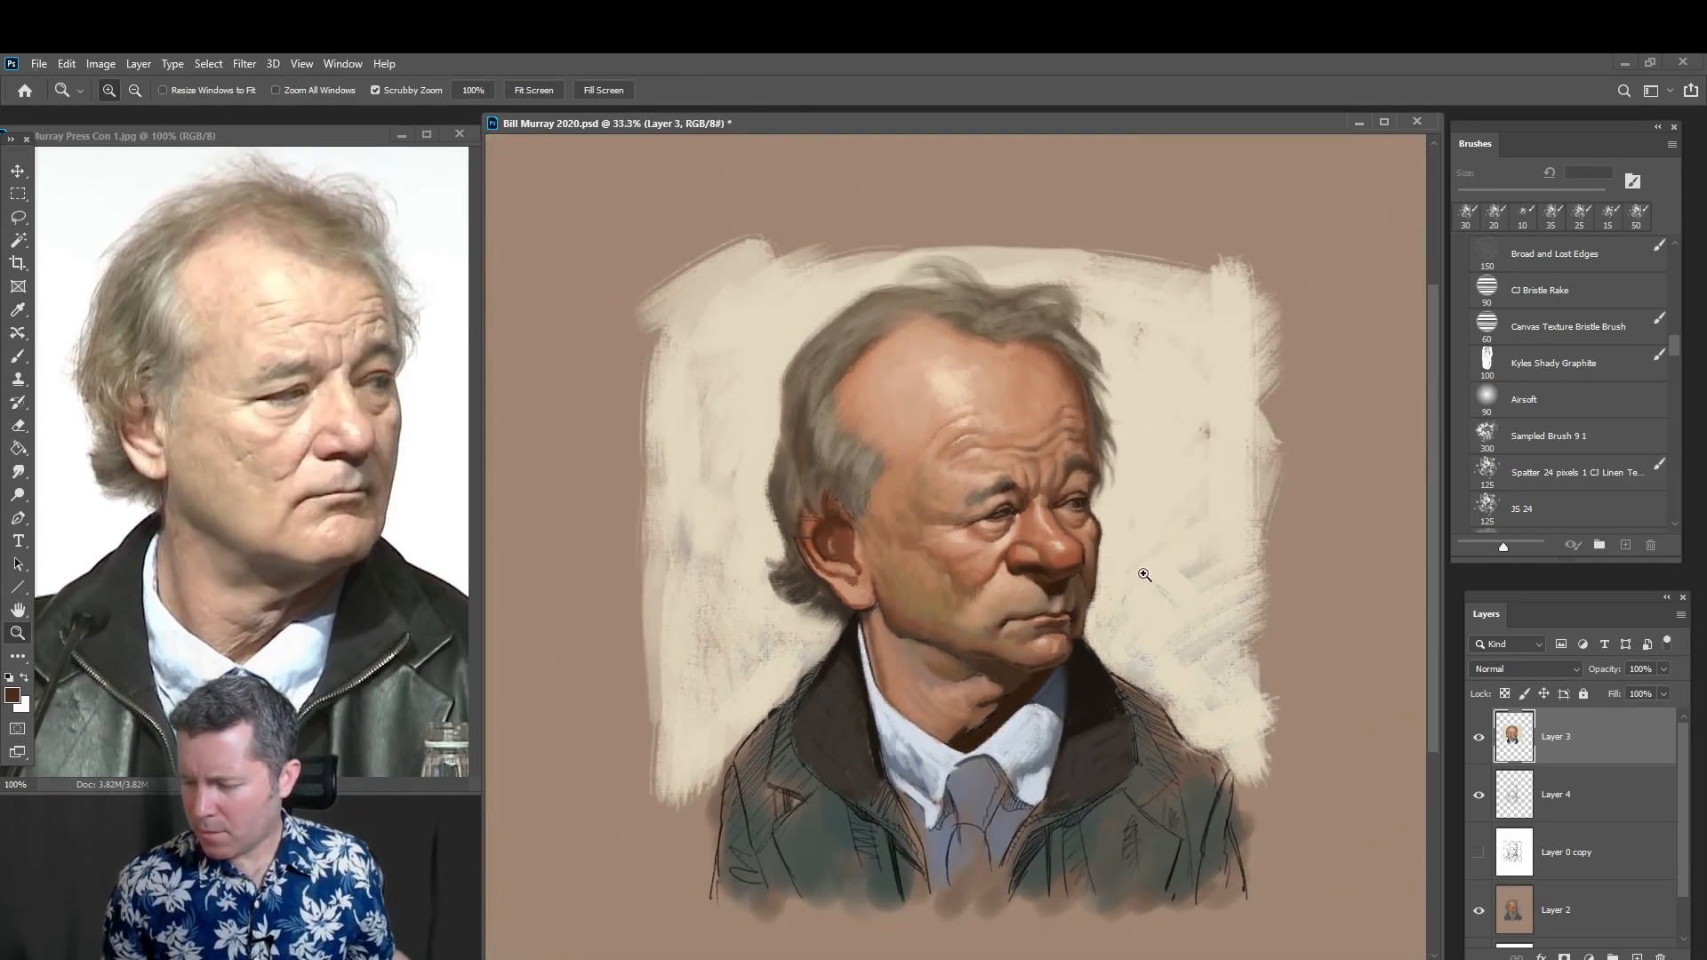
left_click(1080, 605)
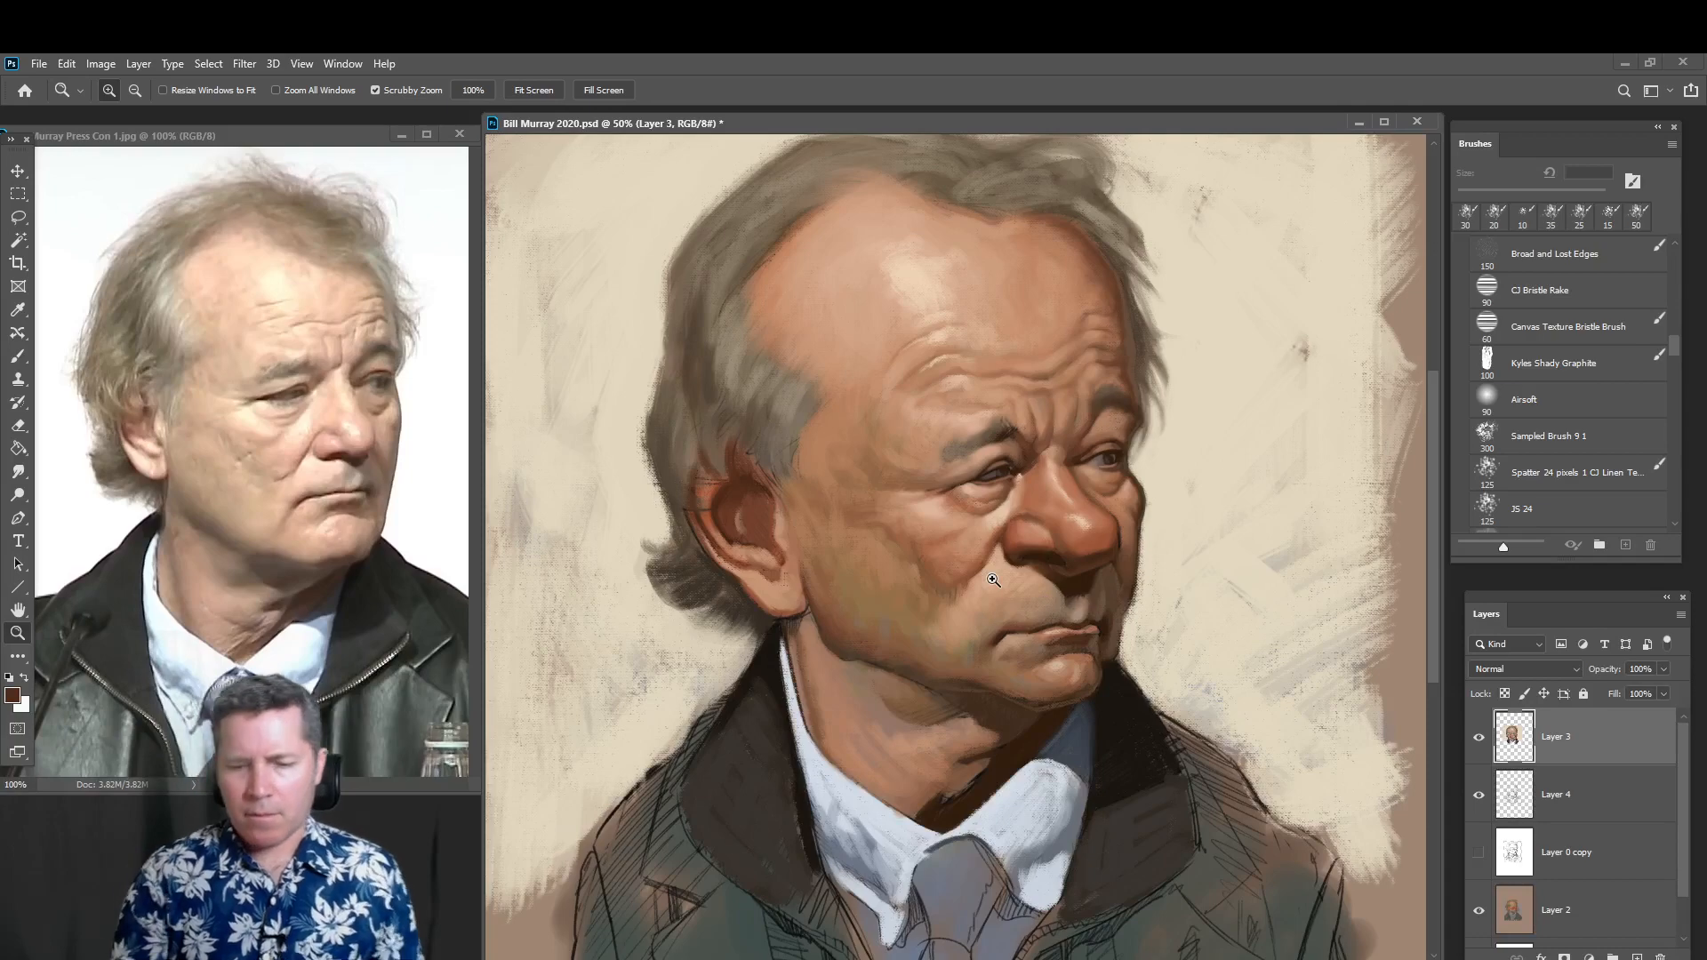
left_click(144, 482)
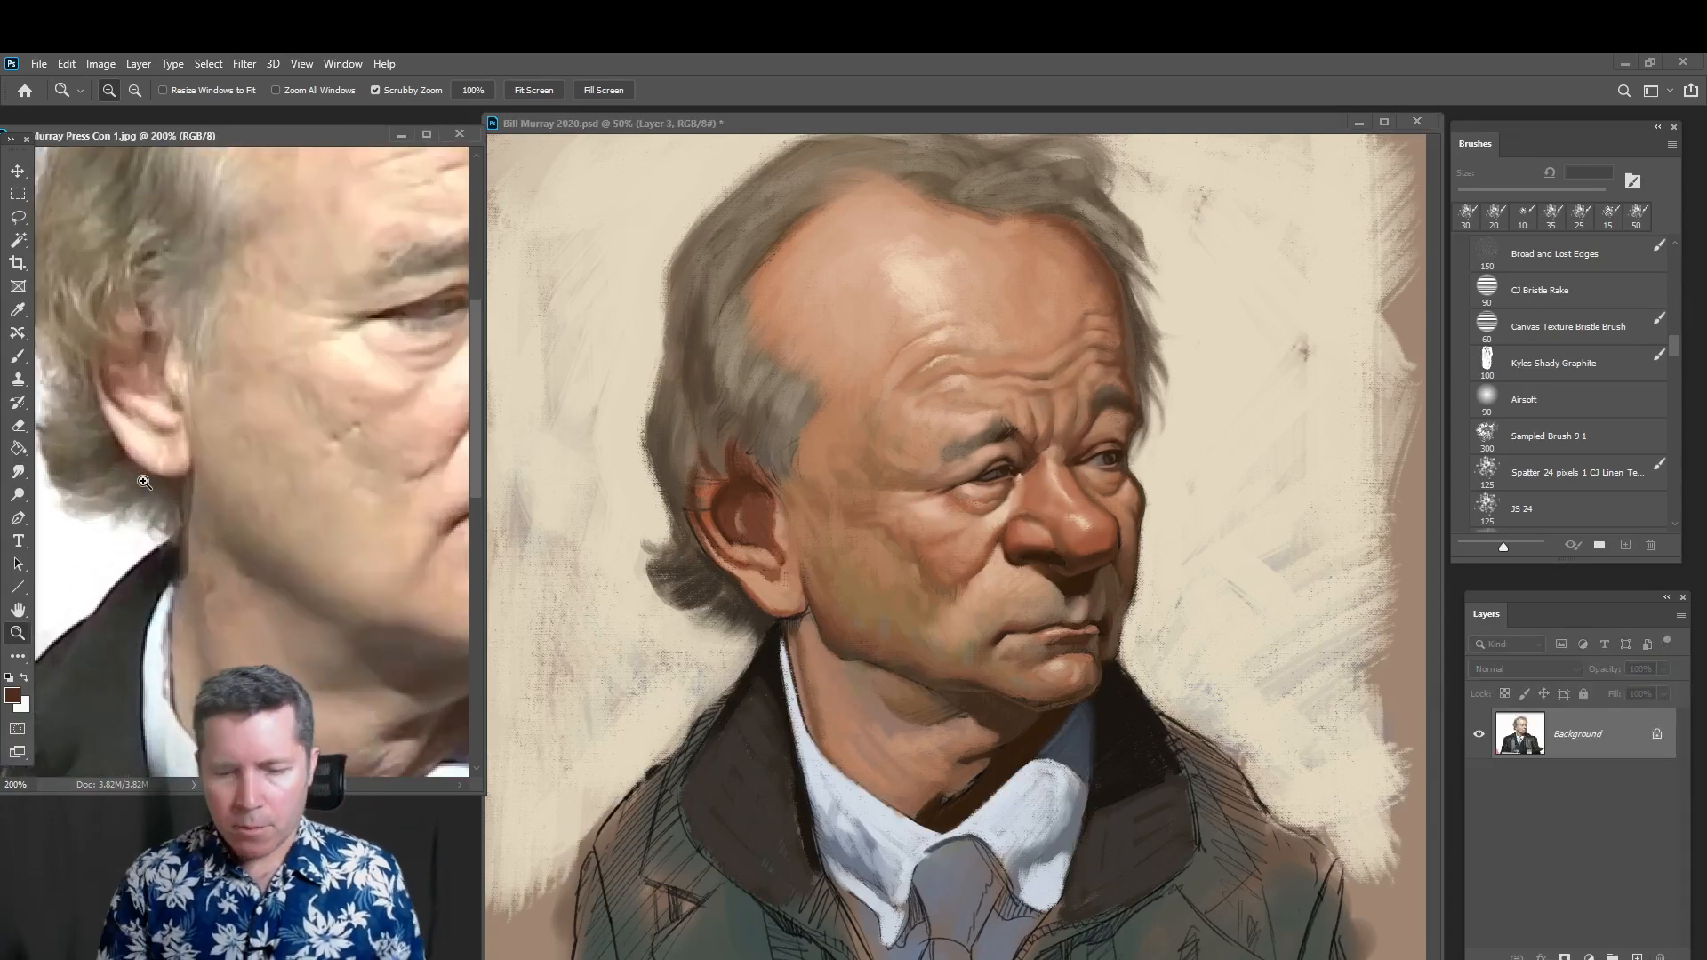
left_click(343, 435, "alt")
left_click_drag(347, 440, 282, 412)
Sample the near cheek's skin tone and blend the area below the eye with the brush enlarged to 80 px
left_click(22, 356)
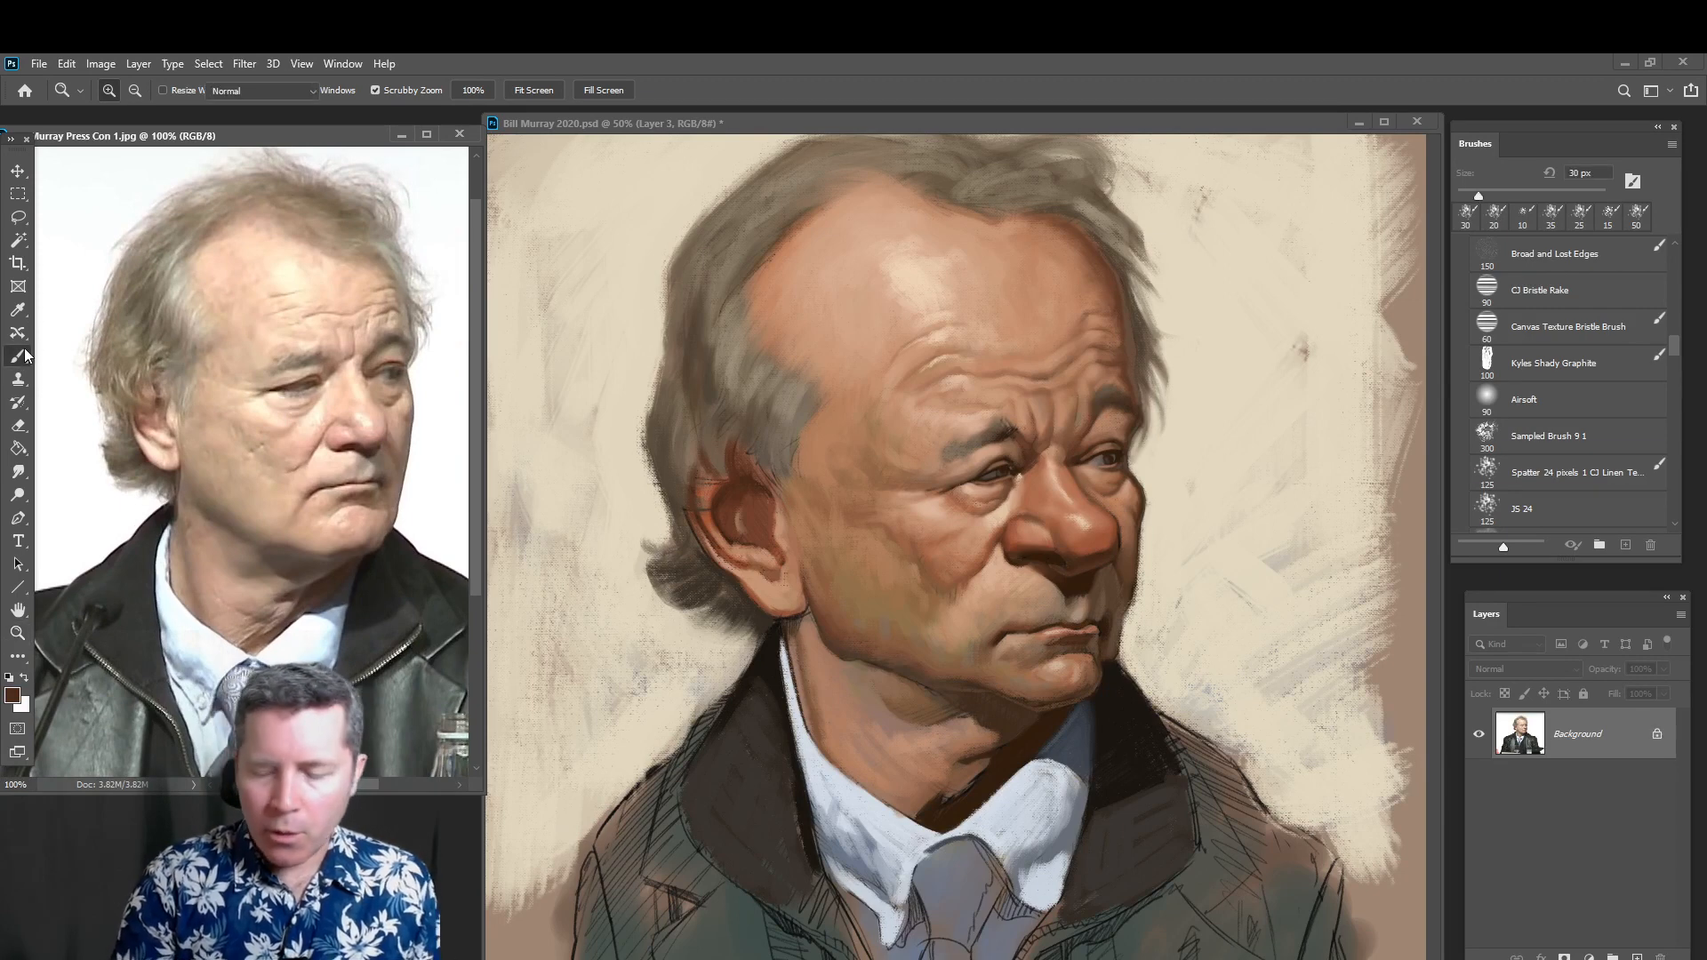
key("bracketright")
key("bracketright")
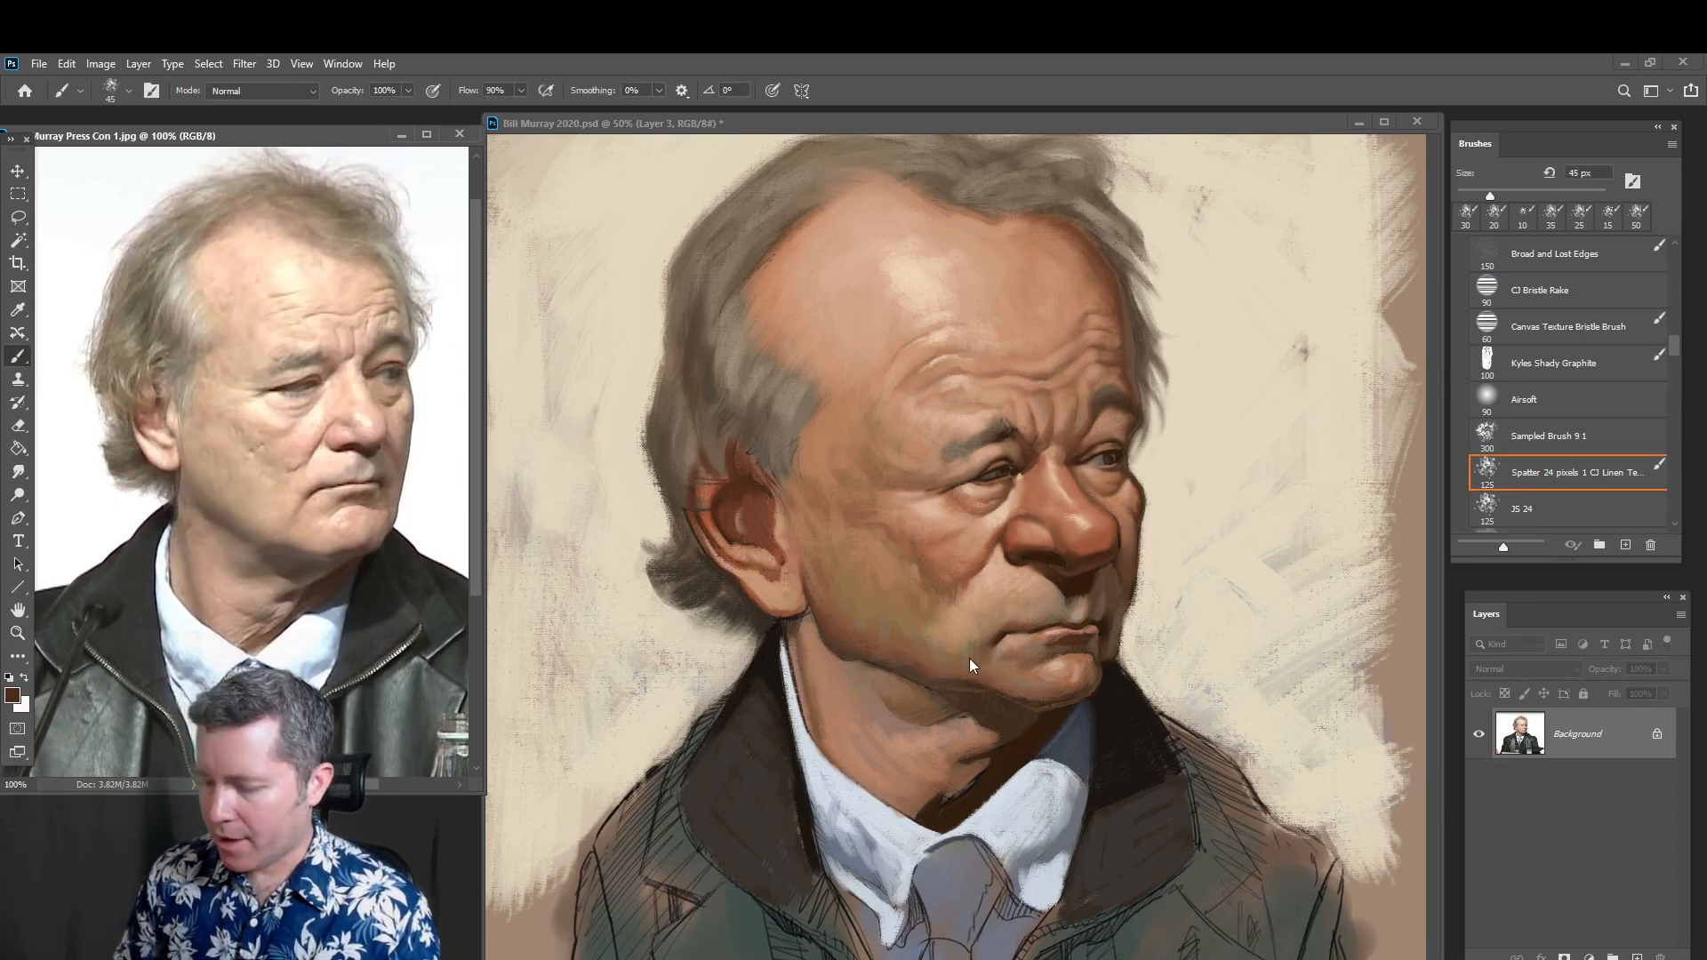
left_click(1133, 128)
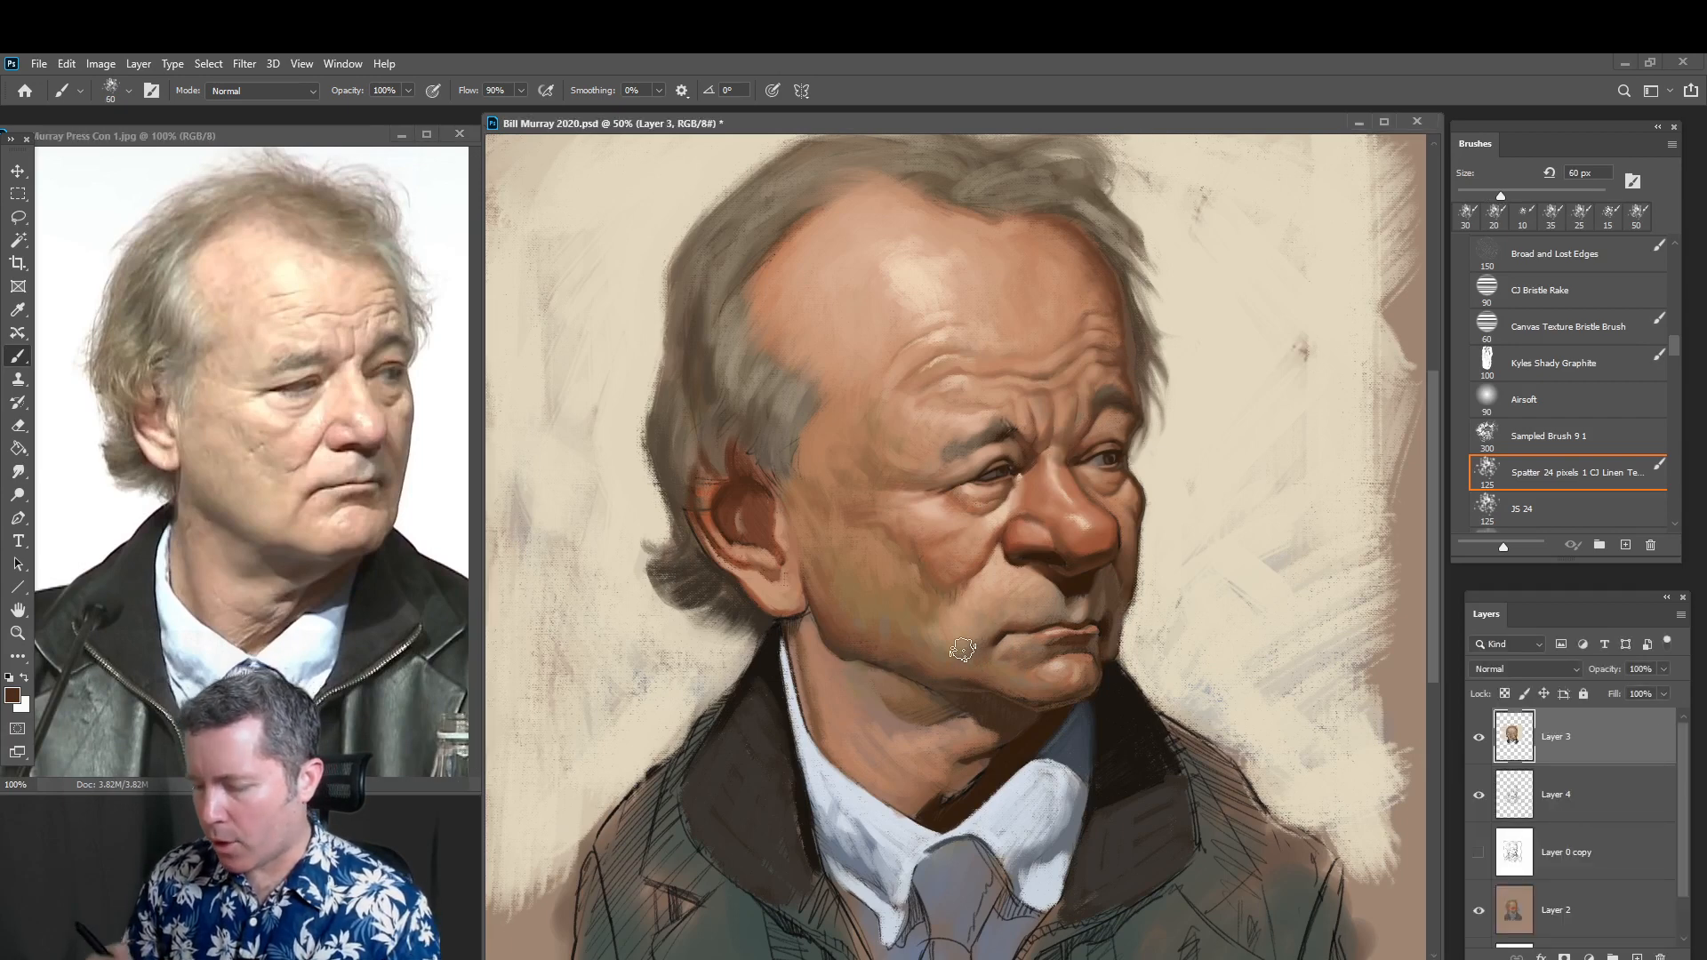
left_click(925, 565, "alt")
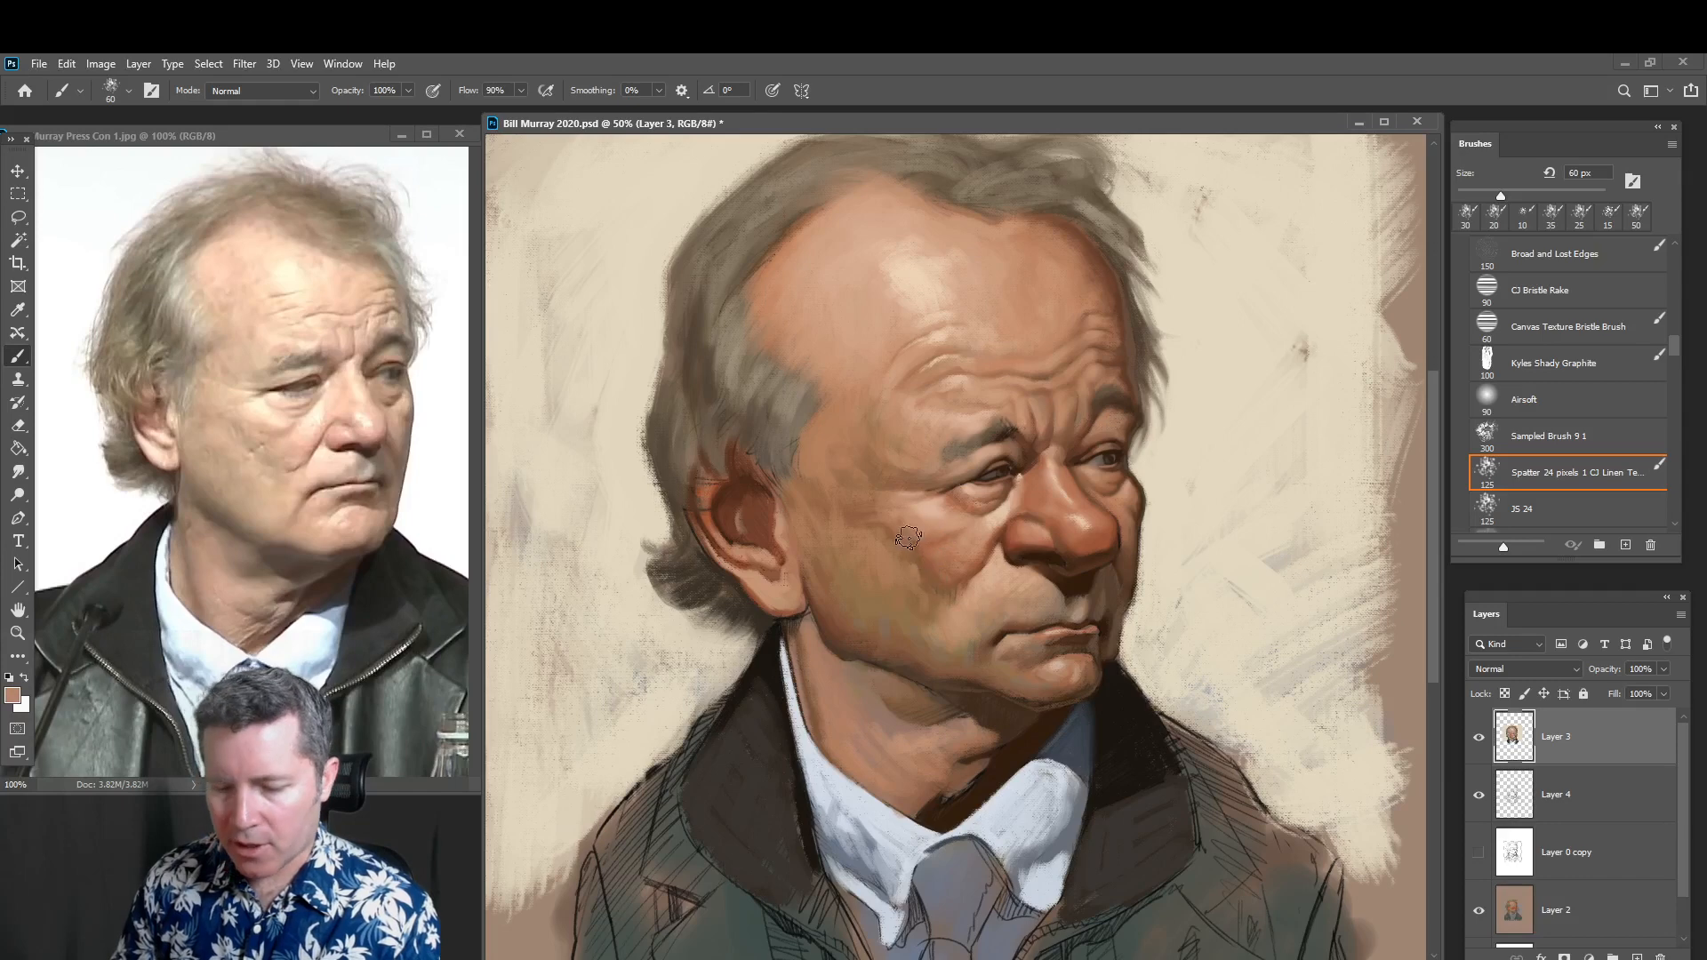
key("bracketright")
key("bracketright")
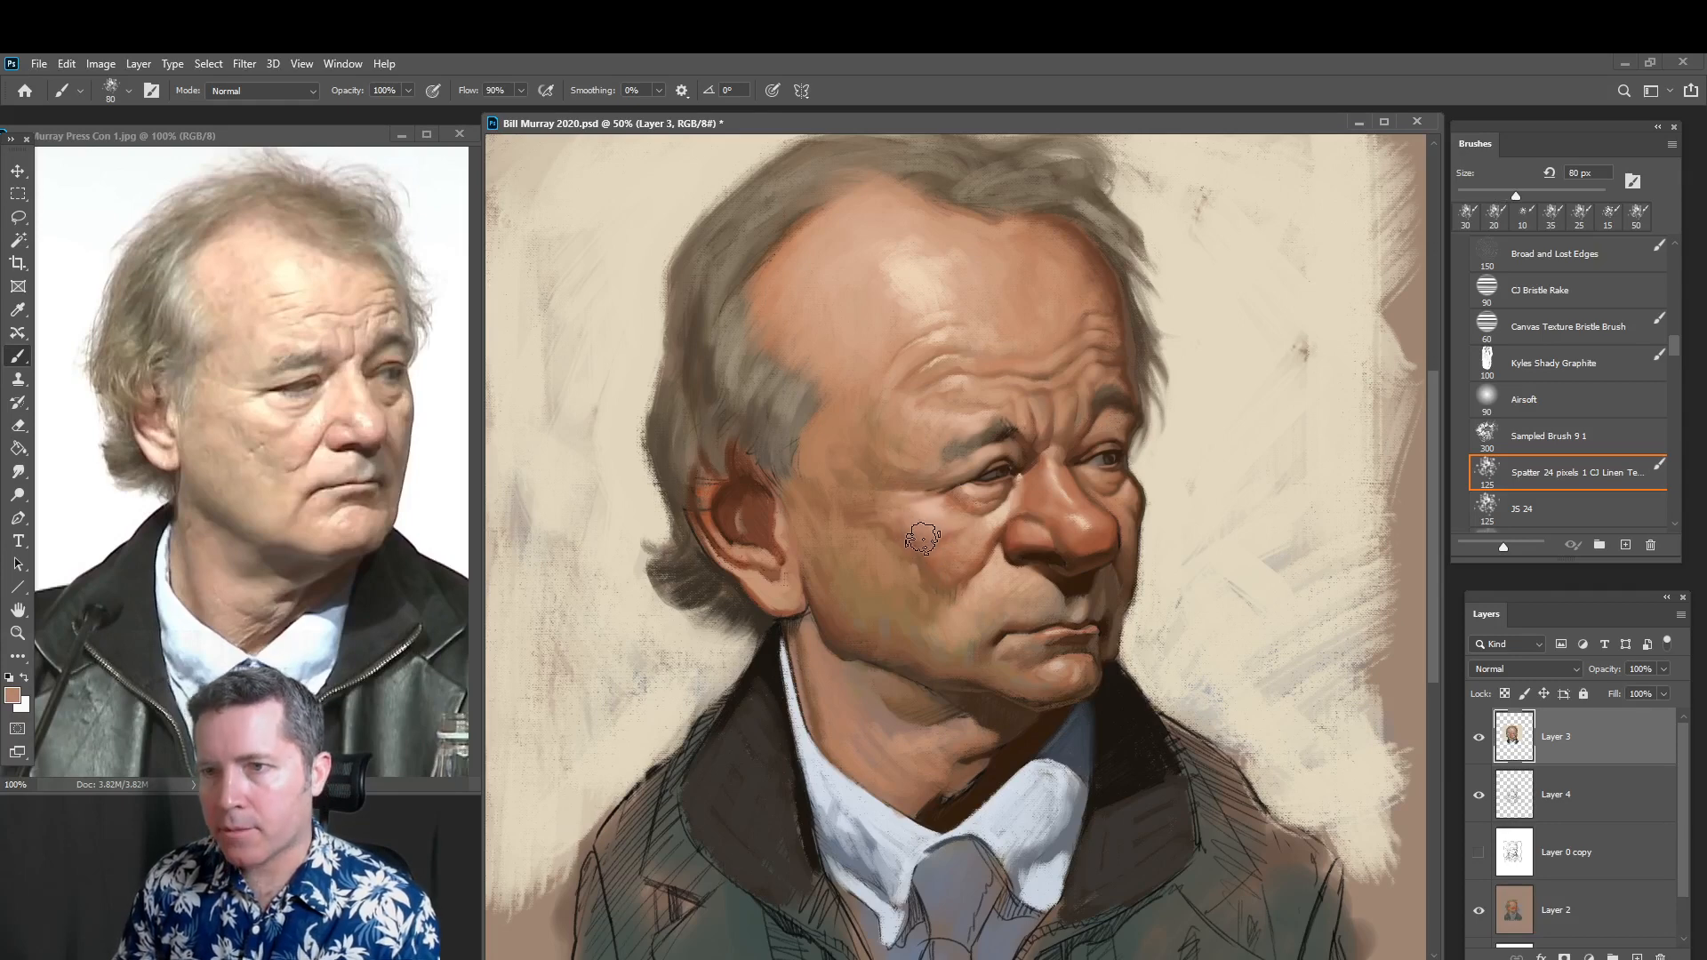
left_click(902, 525, "alt")
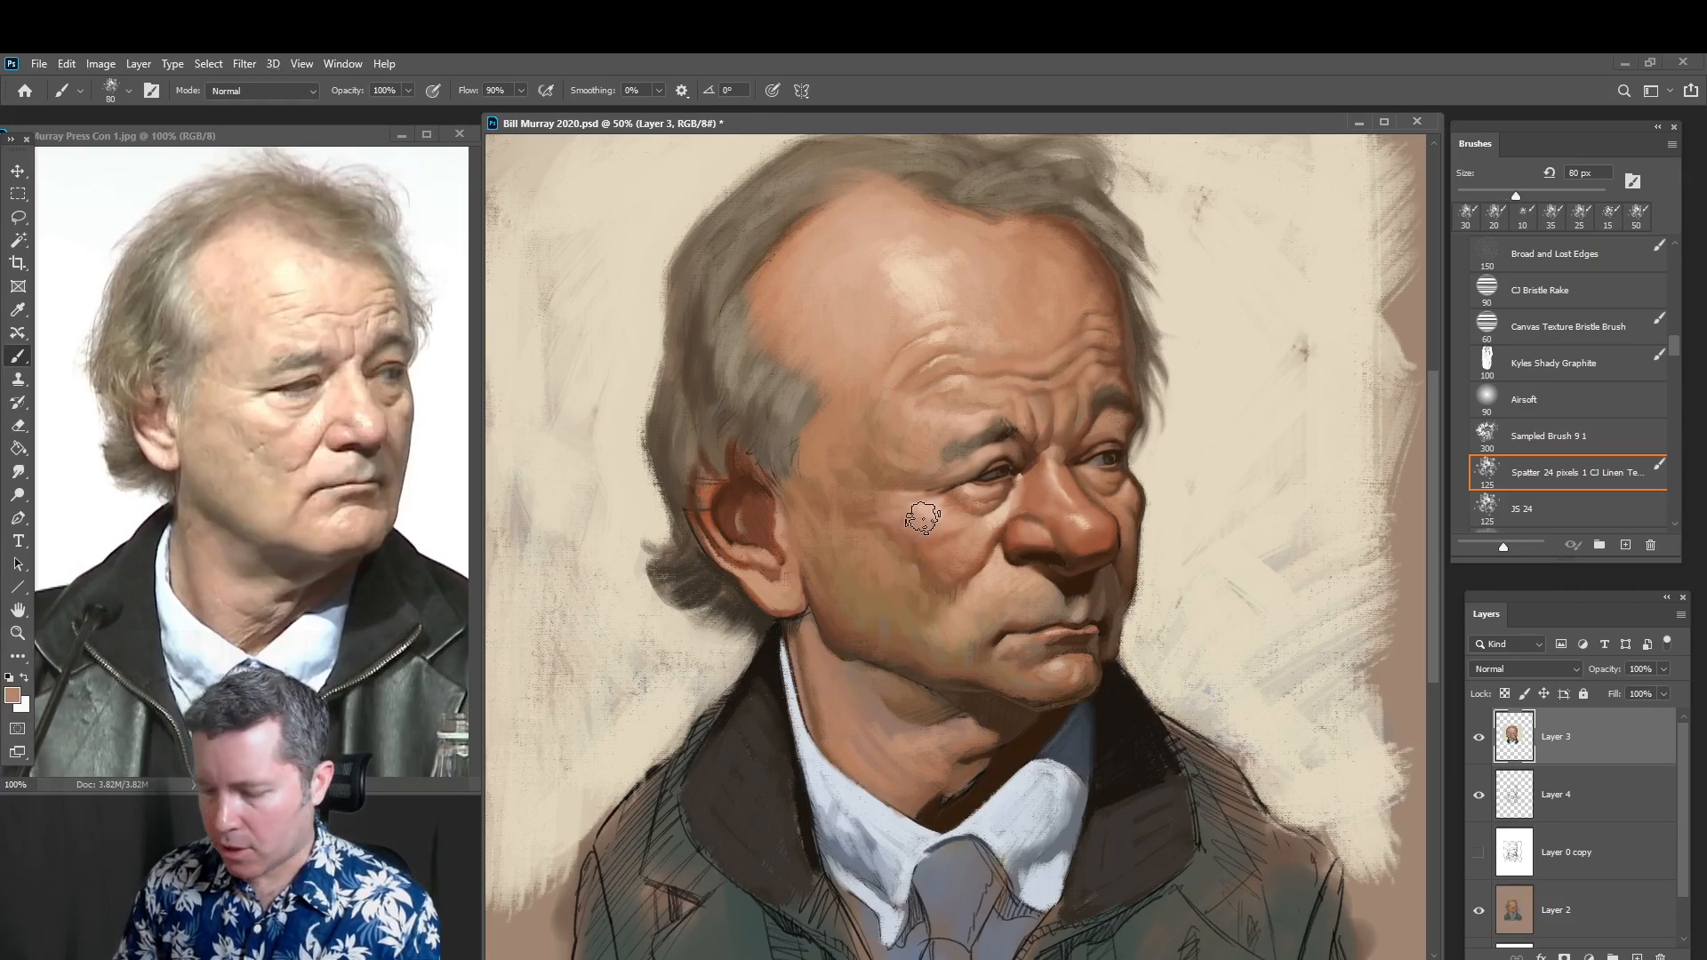
left_click_drag(925, 515, 903, 540)
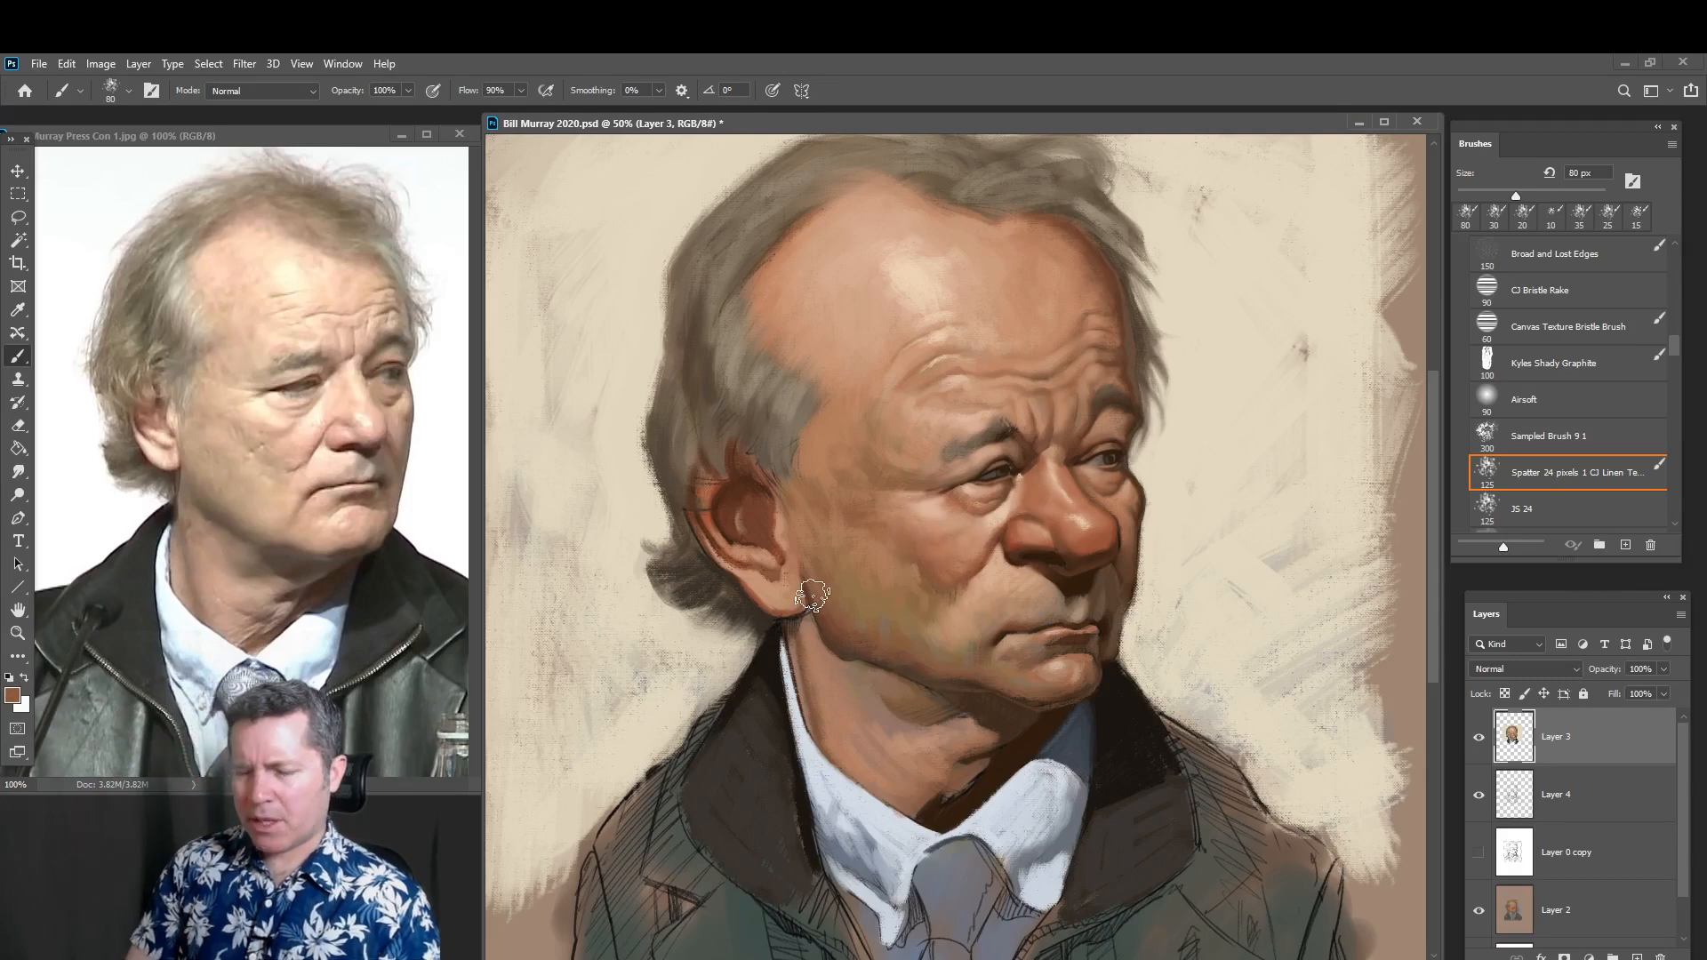
Soften the near temple and brow area with broad strokes, changing the brush from 60 to 90 px
key("z")
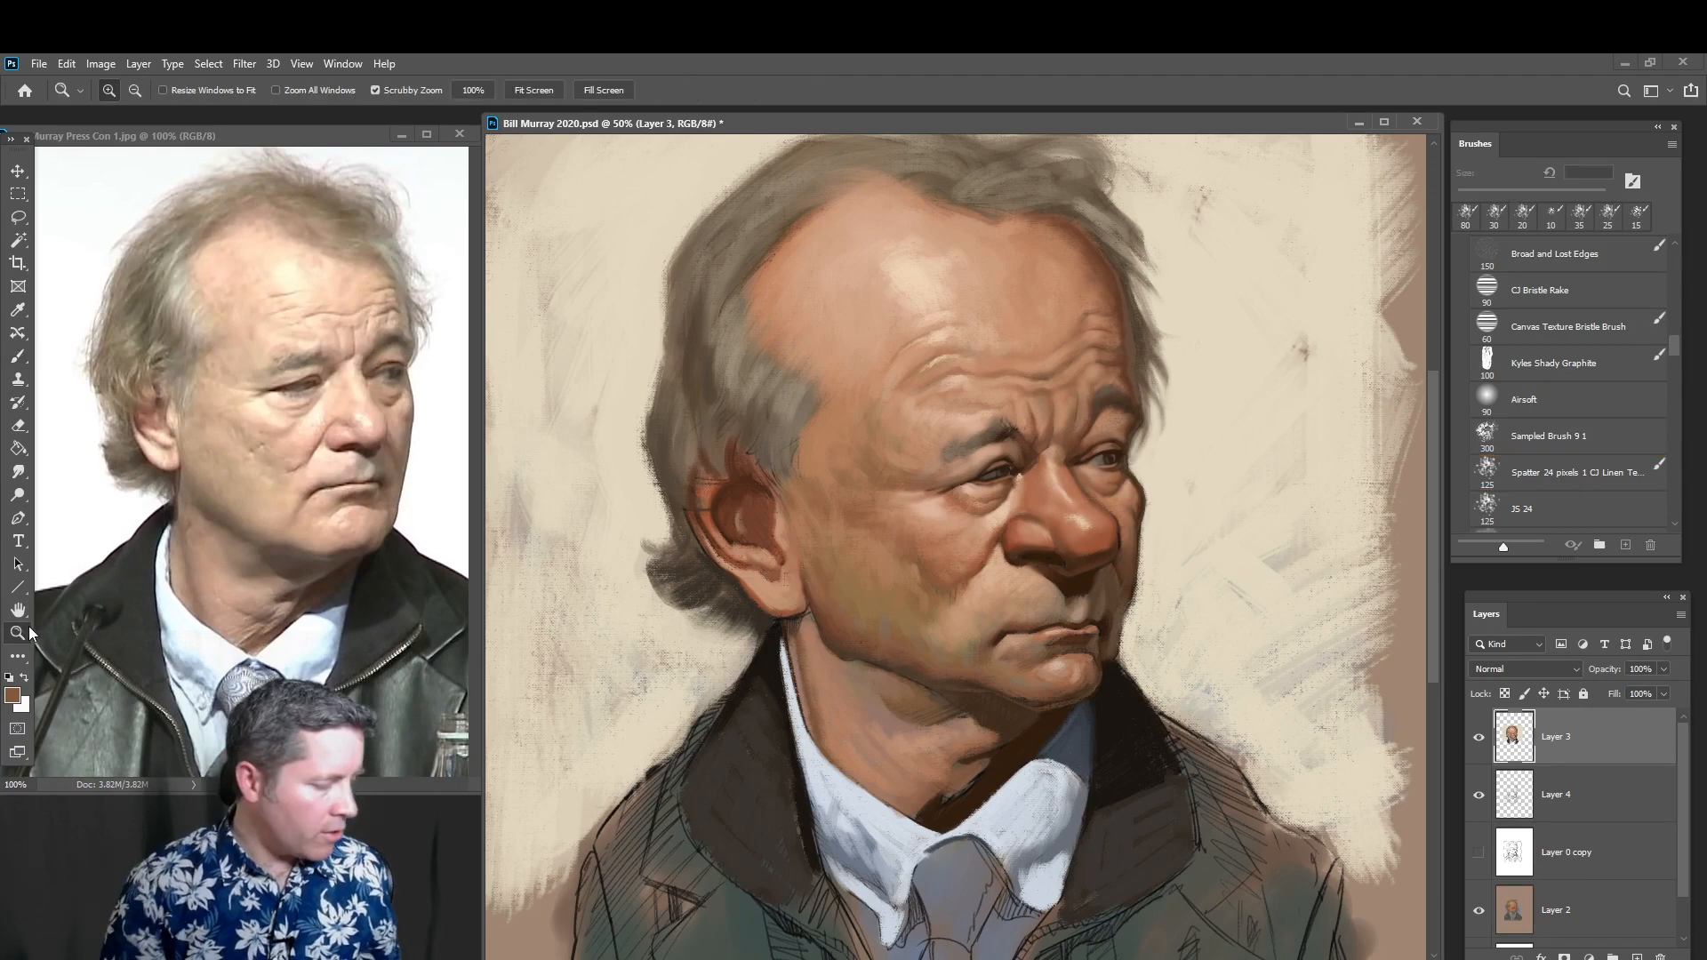
left_click(957, 517, "alt")
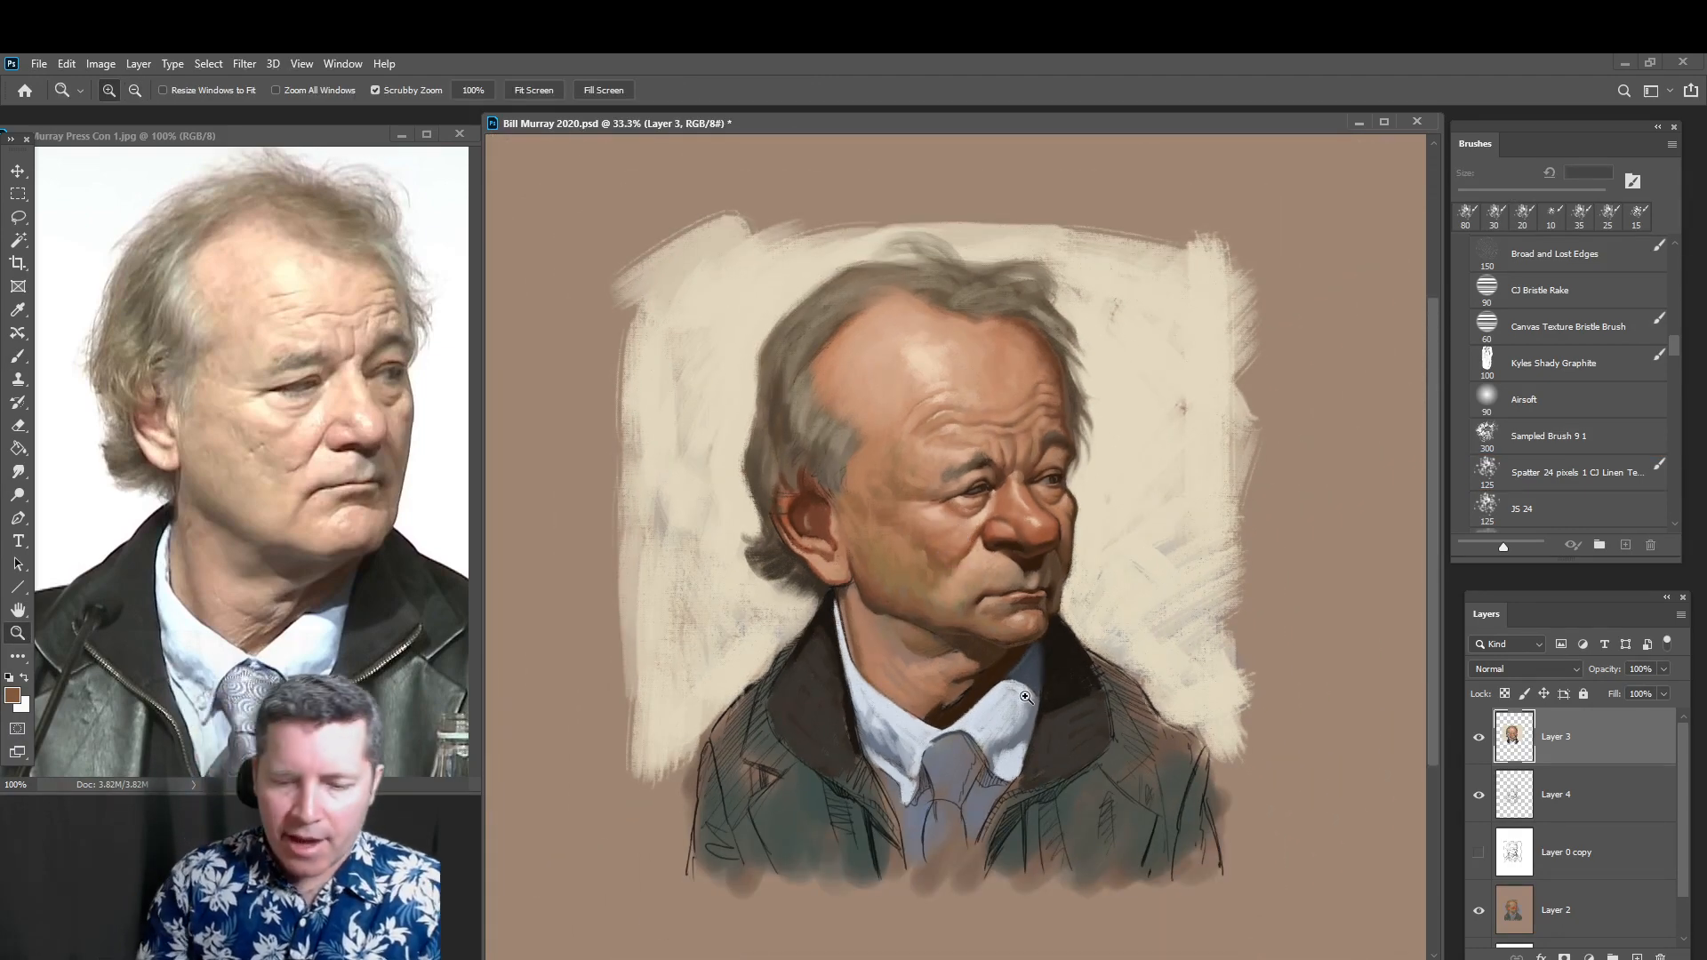
key("b")
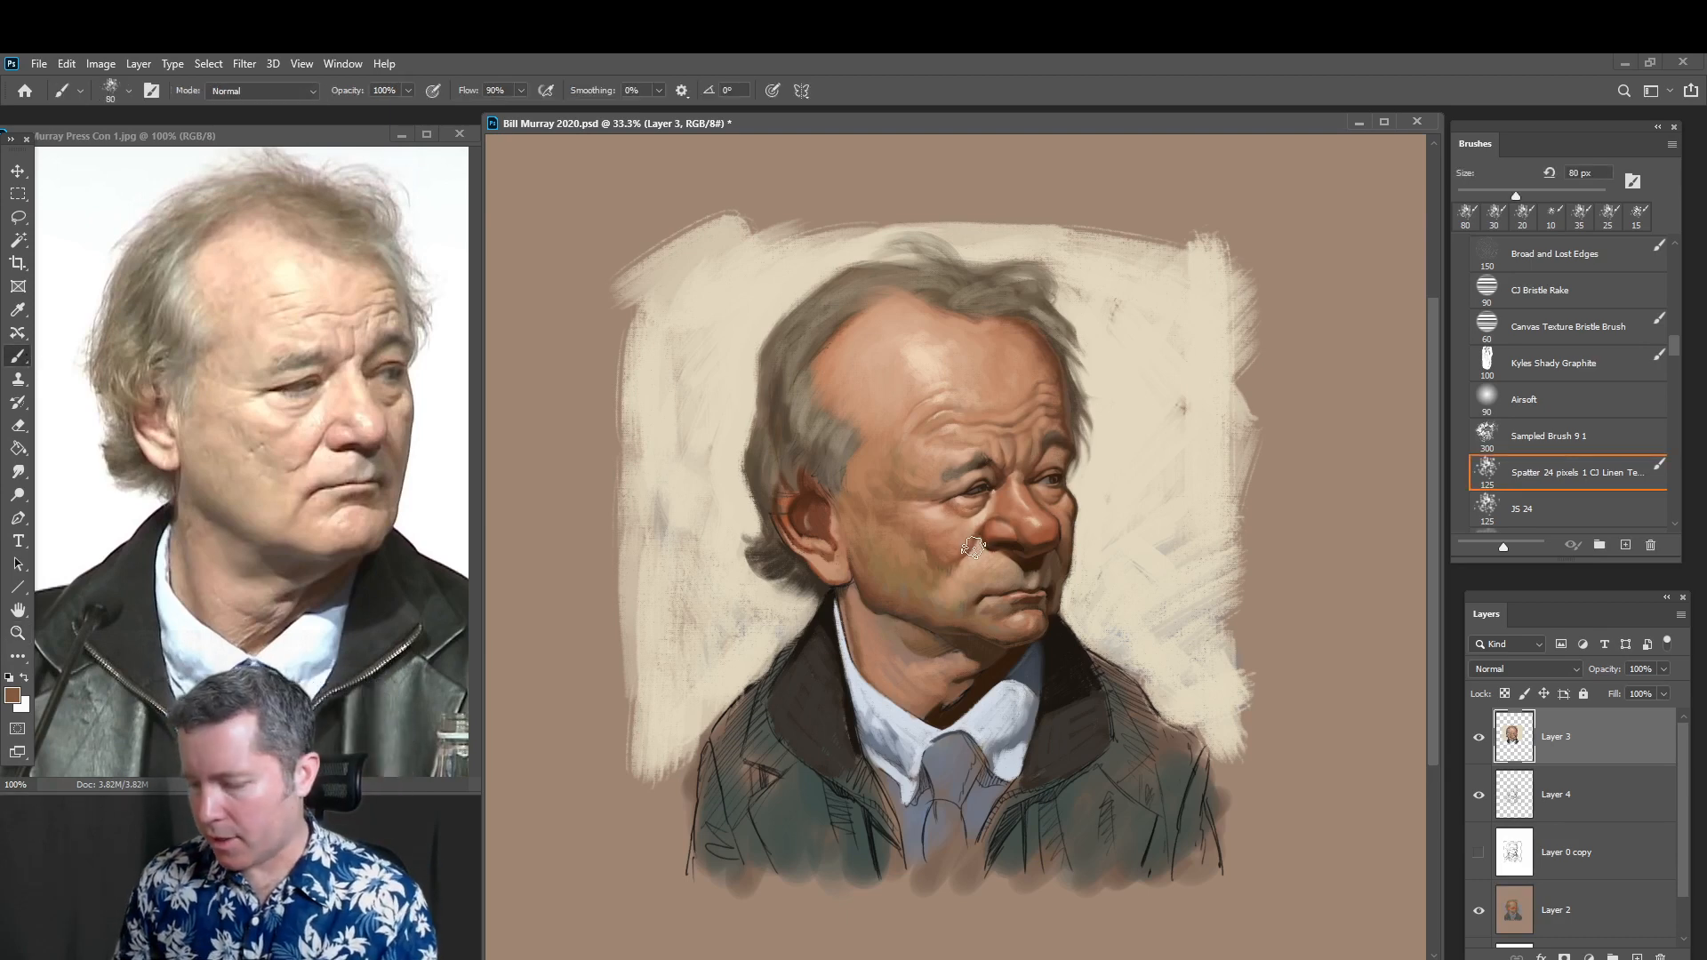
key("bracketleft")
key("bracketleft")
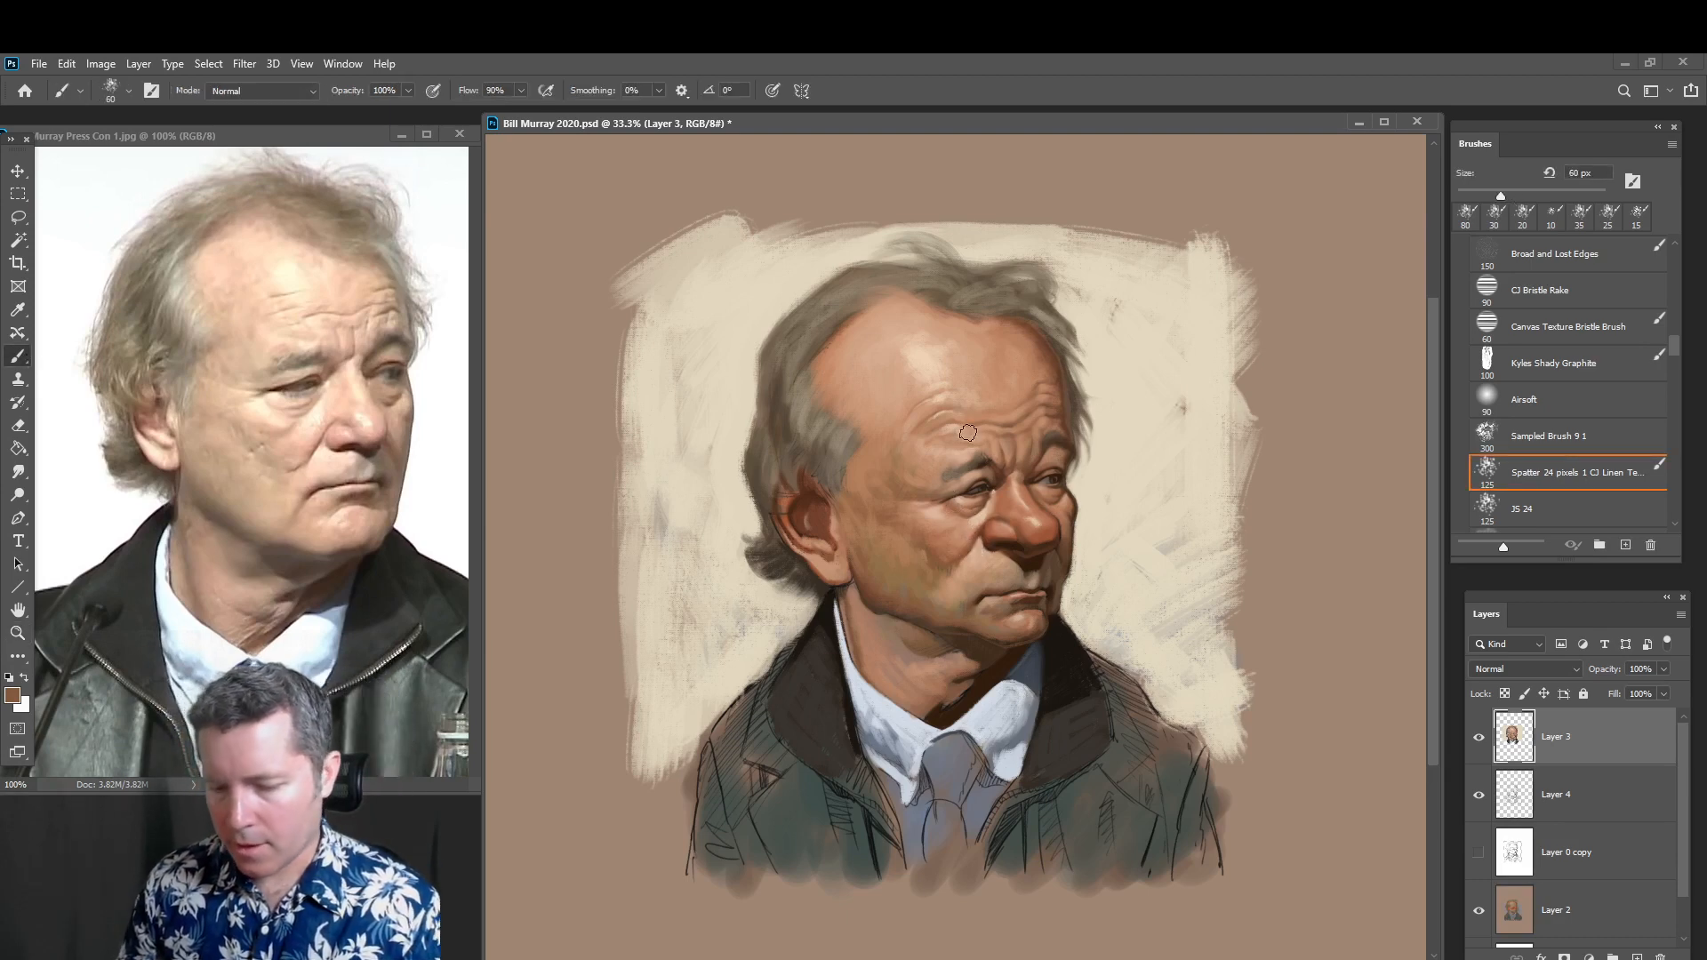
key("ctrl")
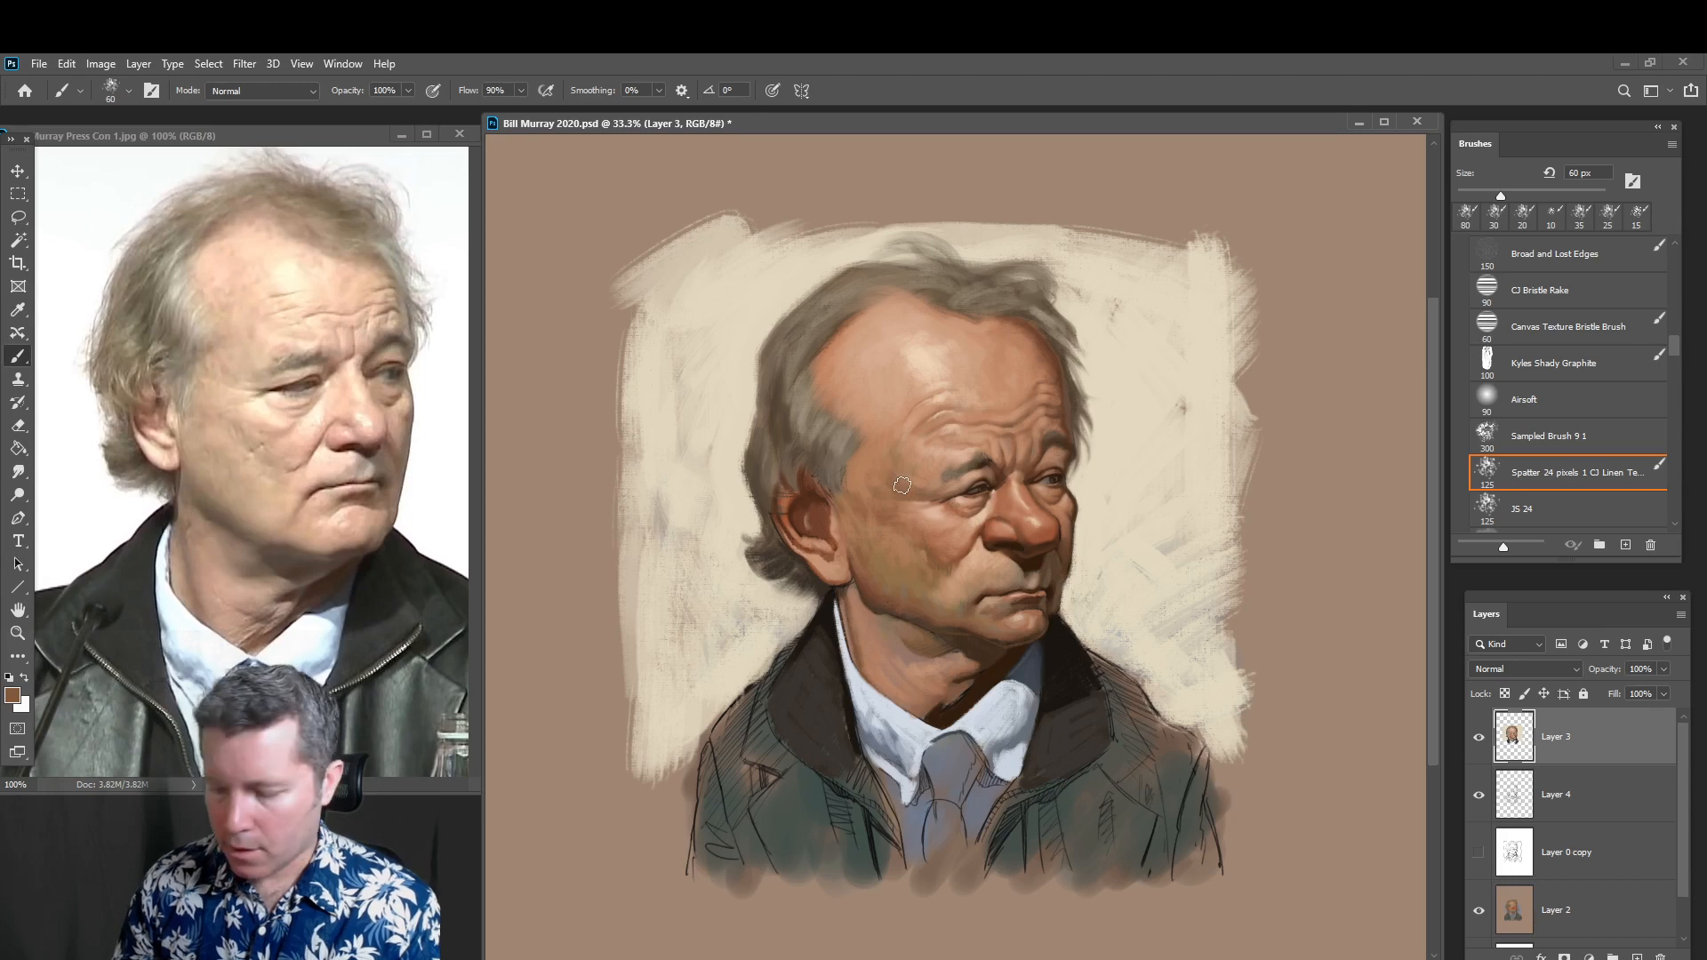
key("bracketright")
key("bracketright")
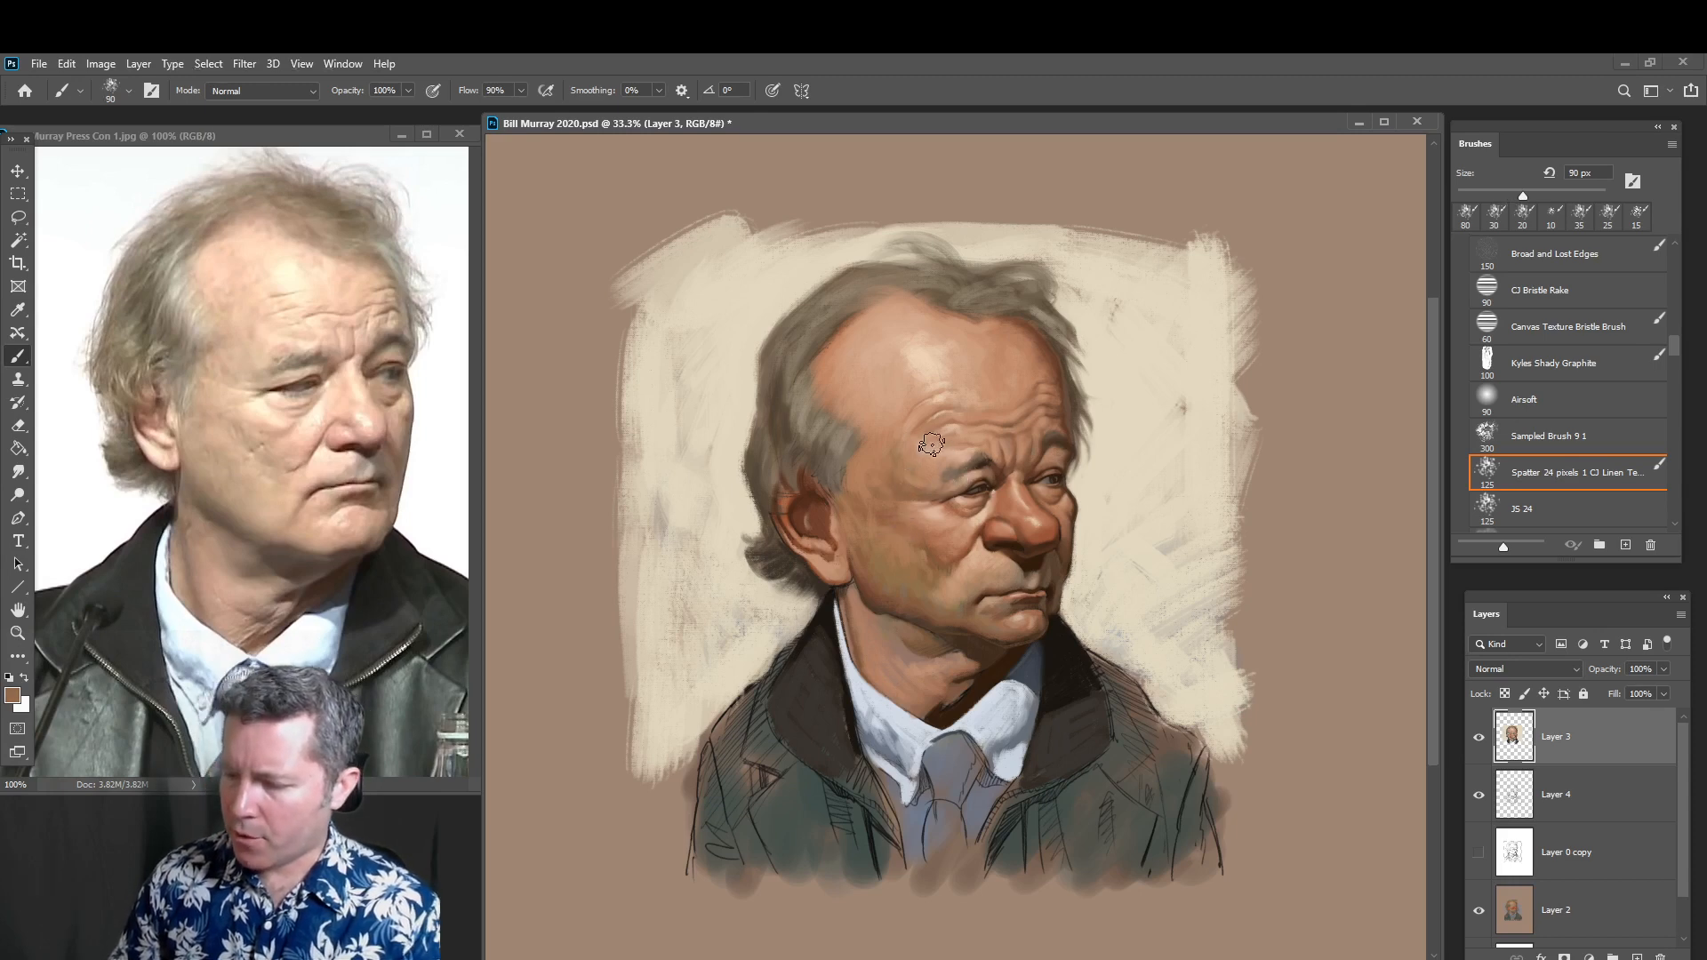
key("bracketright")
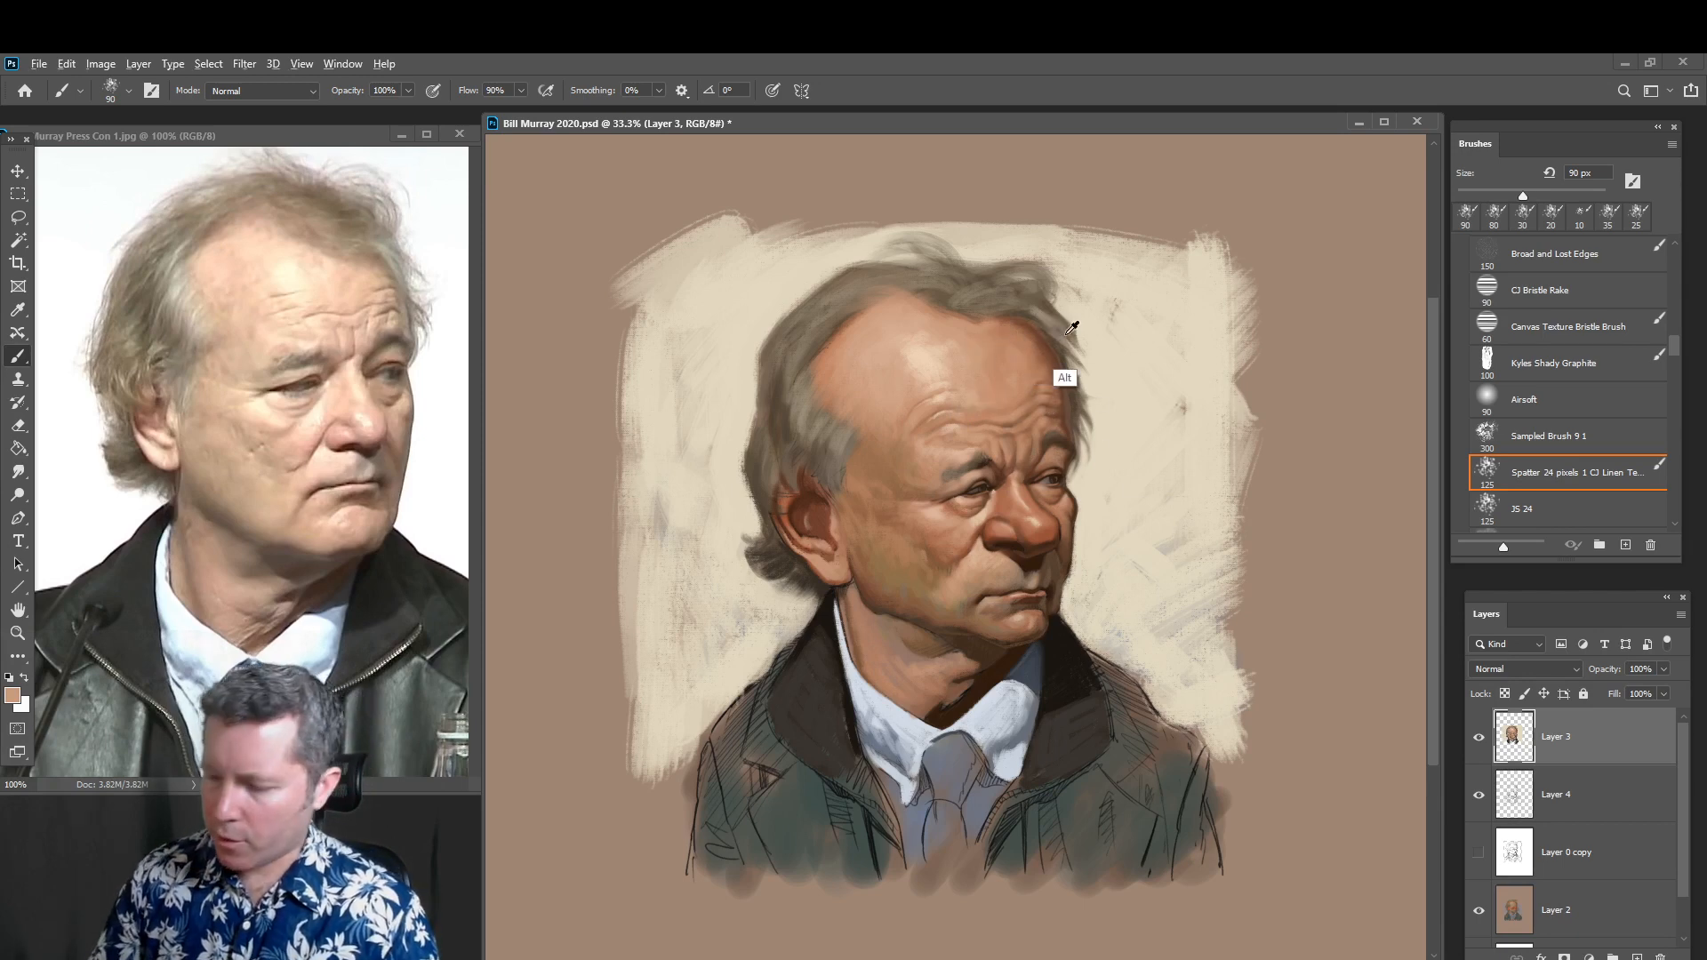
Reduce the brush to 70 px and sample a warm skin tone beside the nose
key("bracketleft")
key("bracketleft")
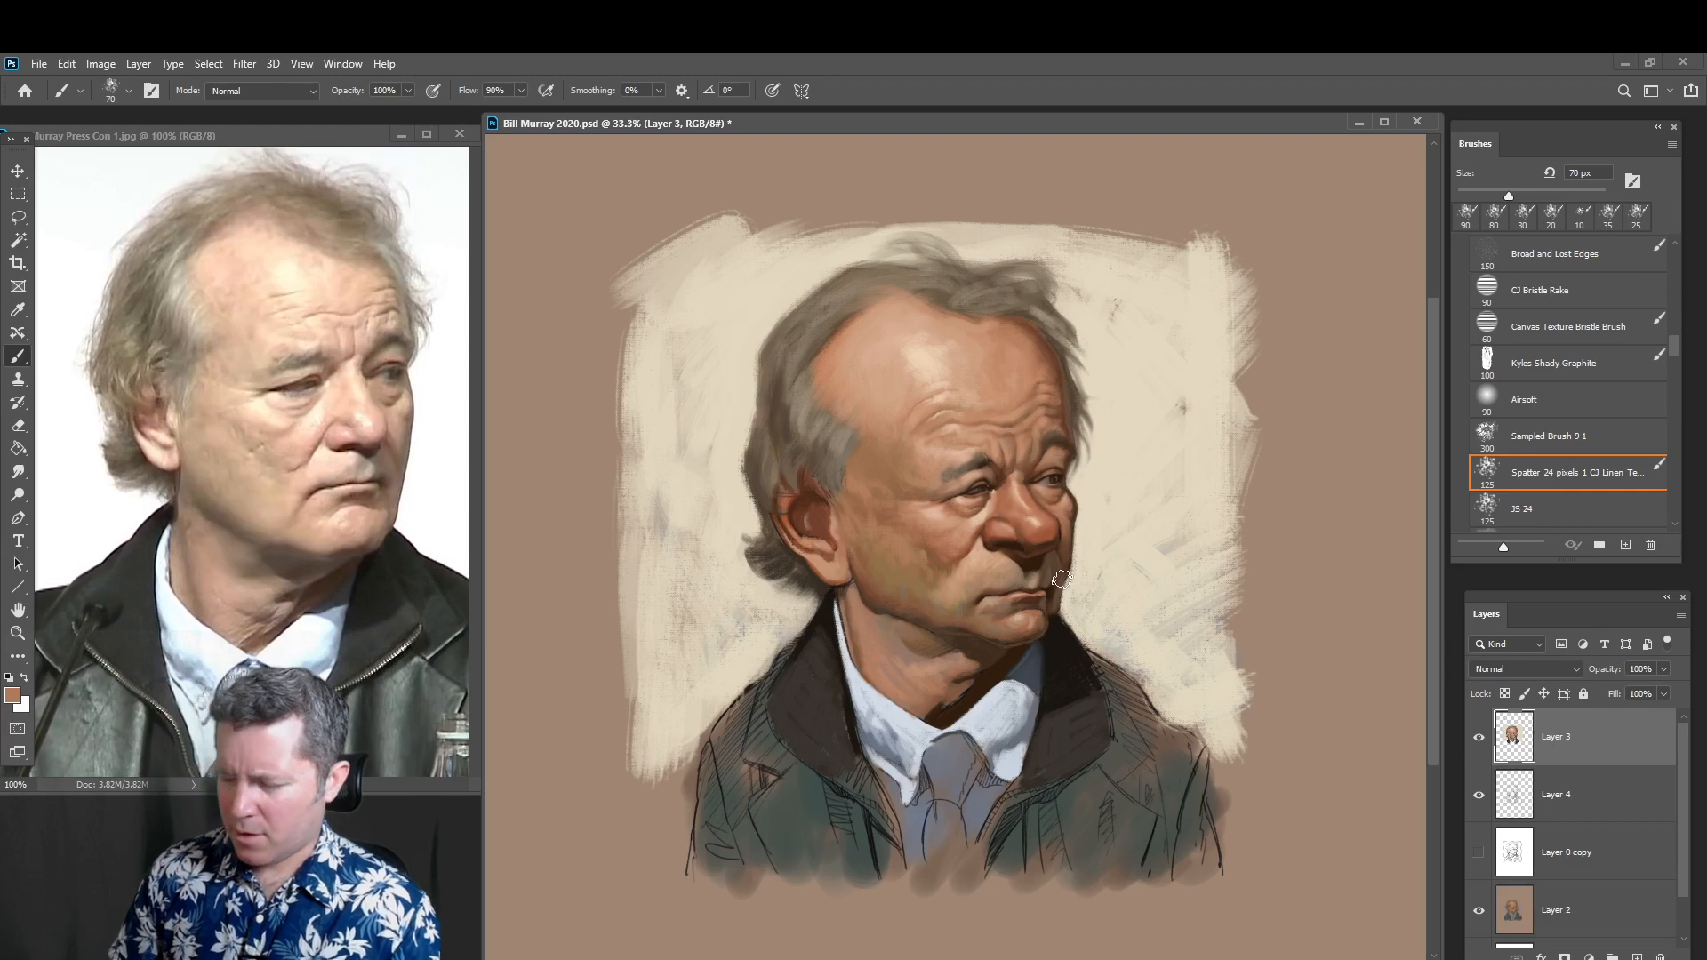
key("alt")
left_click(1005, 501, "alt")
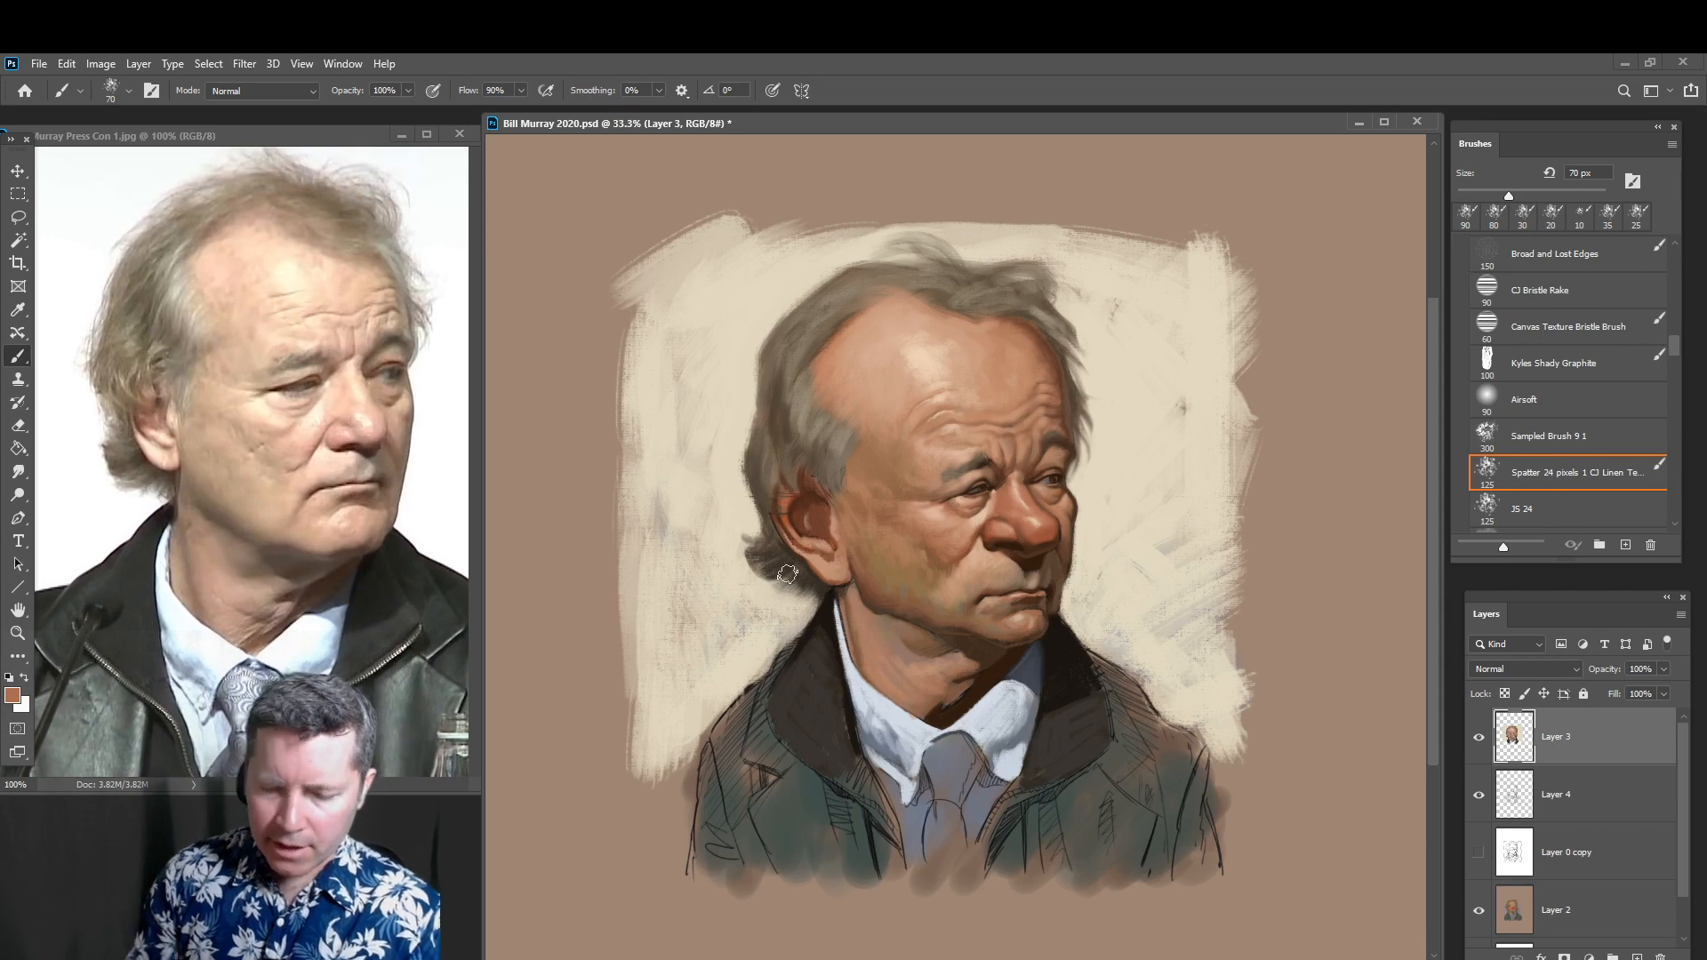
key("z")
left_click(998, 523)
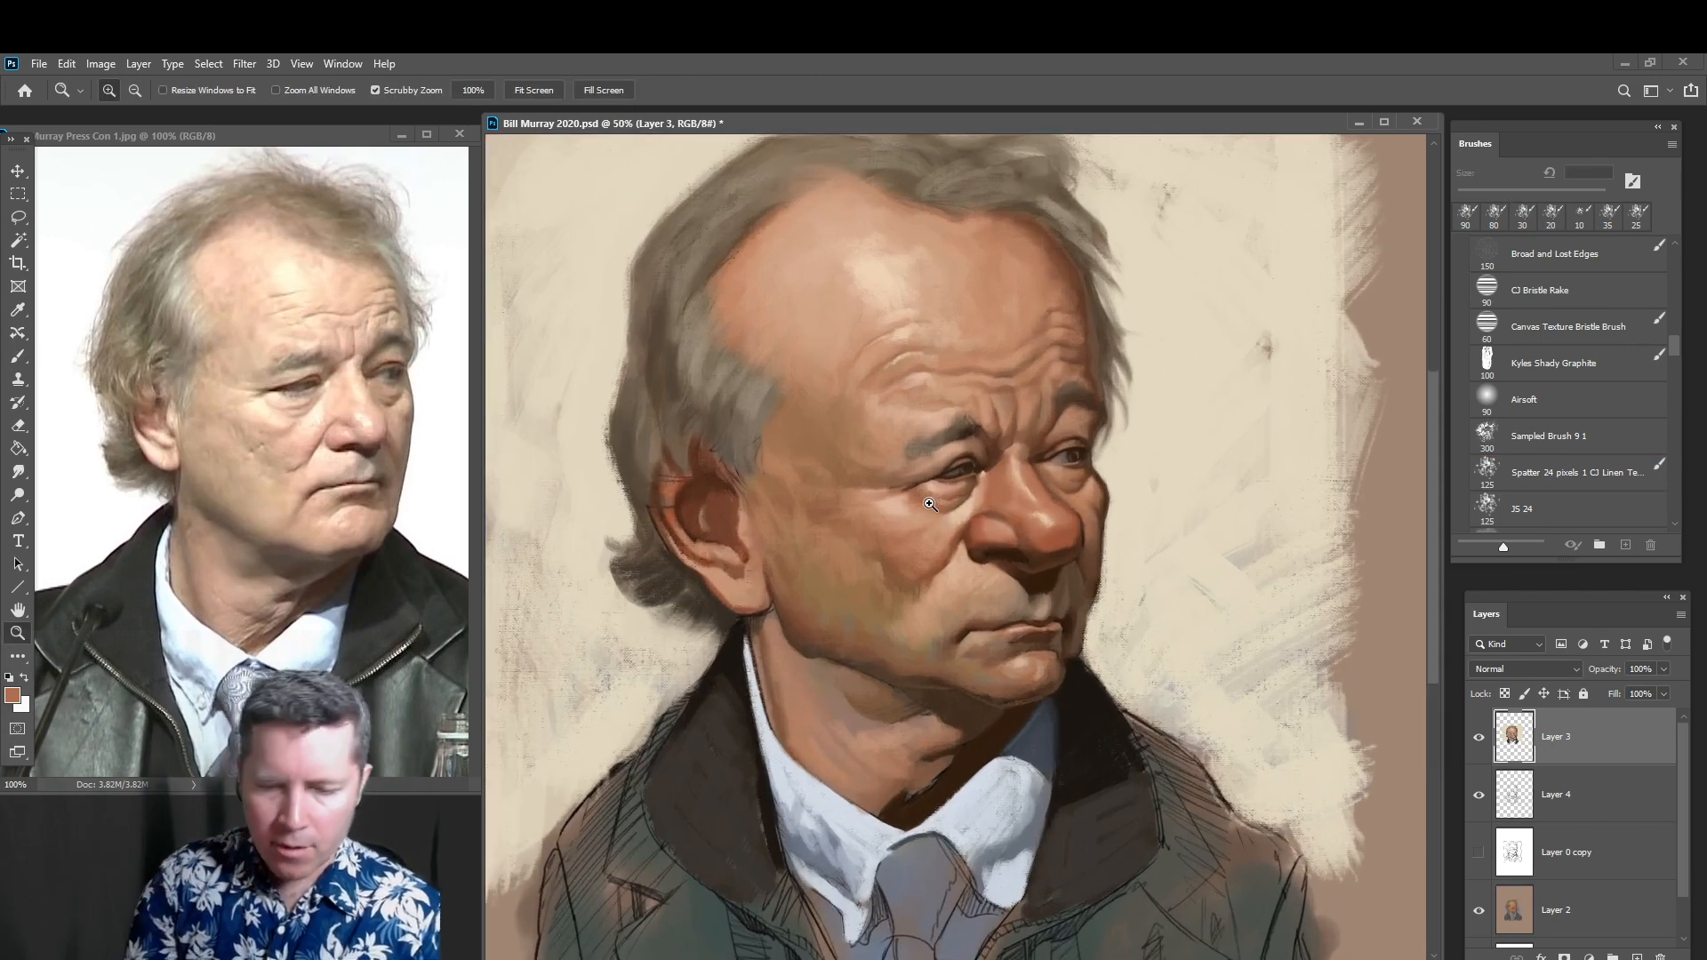
key("b")
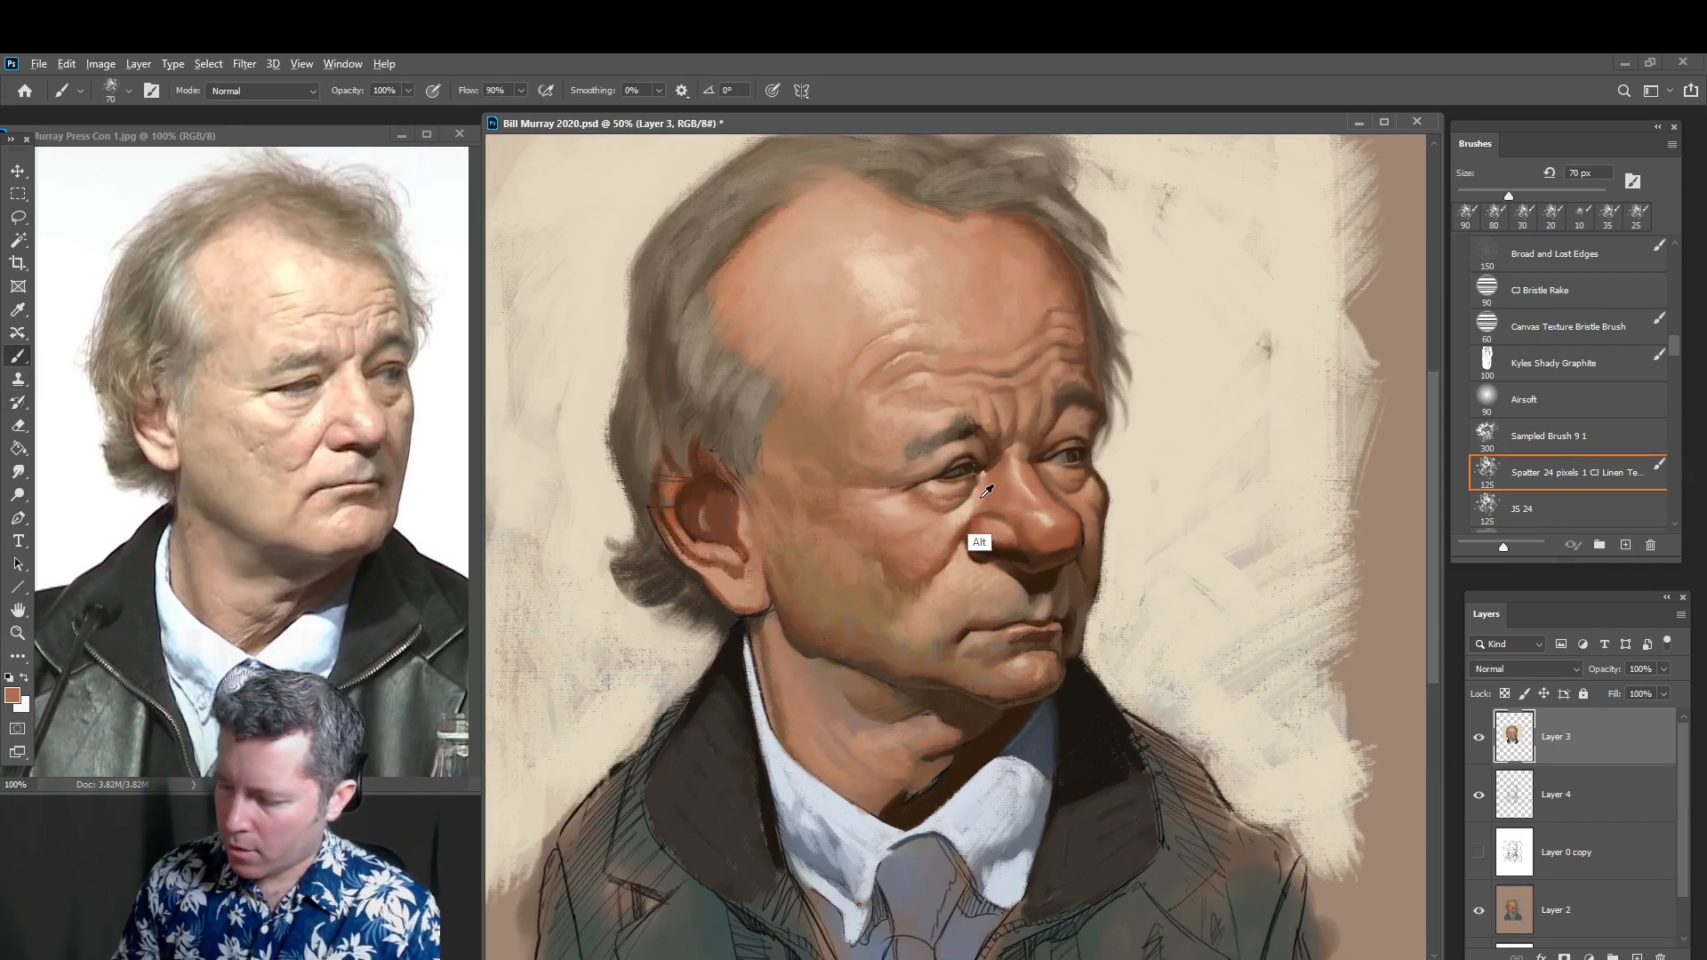
Sample the nose bridge, lighten the tone to a soft orange, and paint the near side of the nose at 50 px
left_click(1002, 484, "alt")
left_click(12, 695)
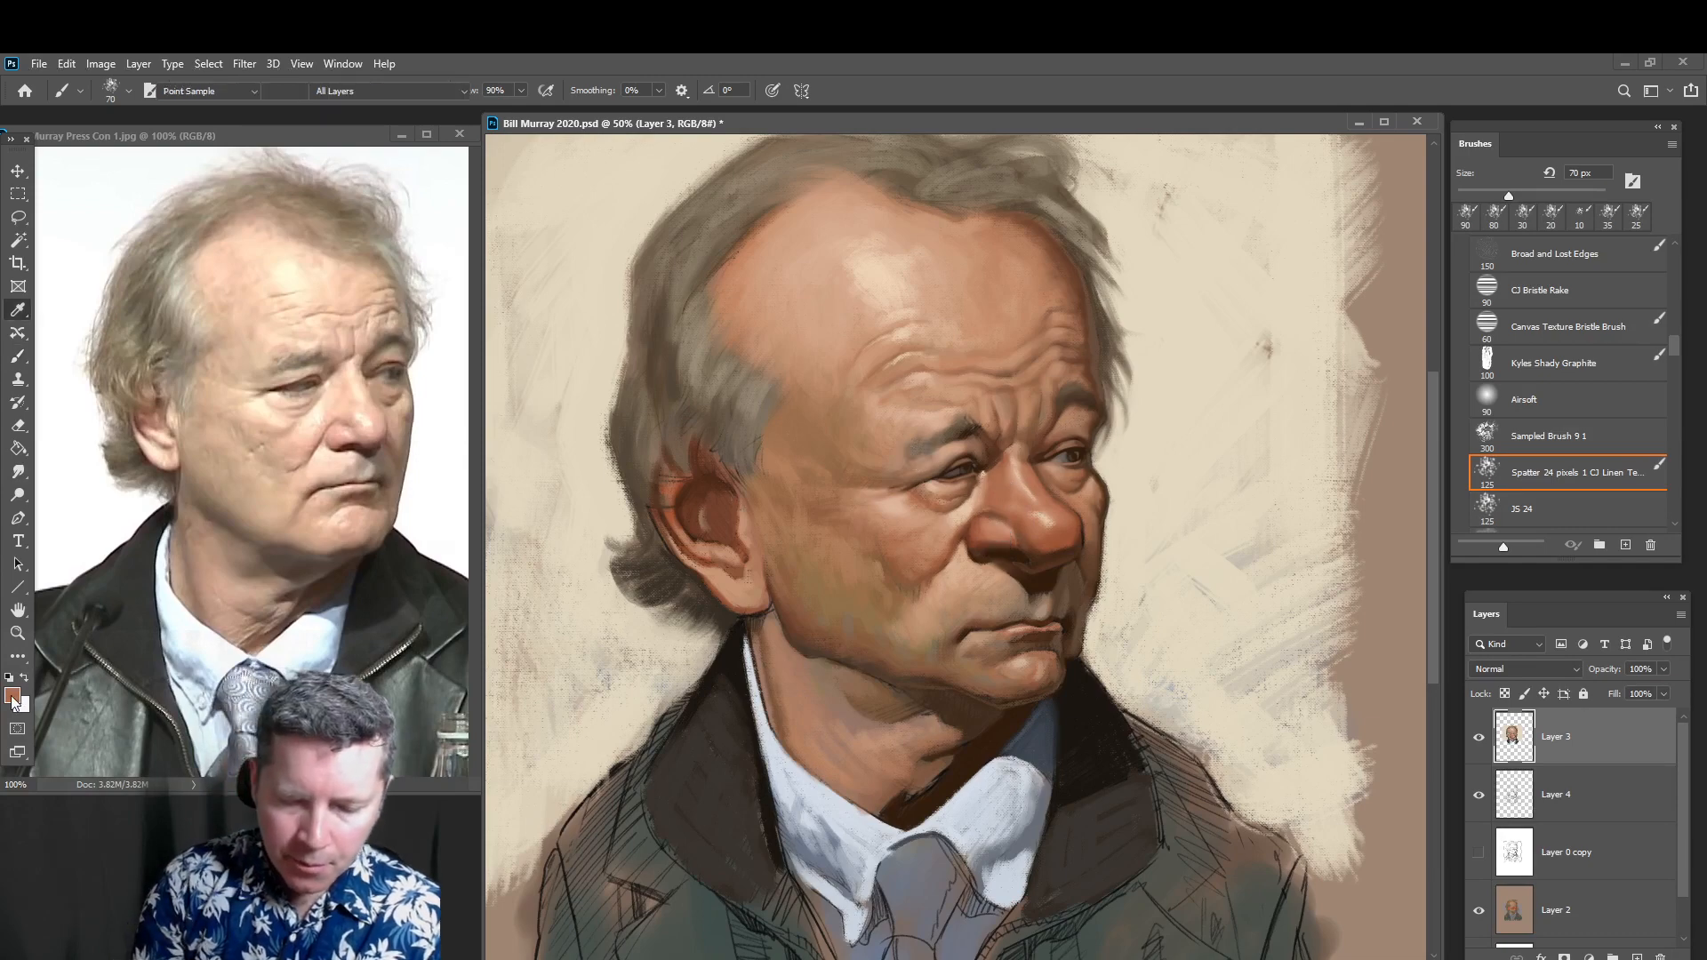
left_click_drag(548, 534, 537, 534)
left_click_drag(689, 691, 686, 686)
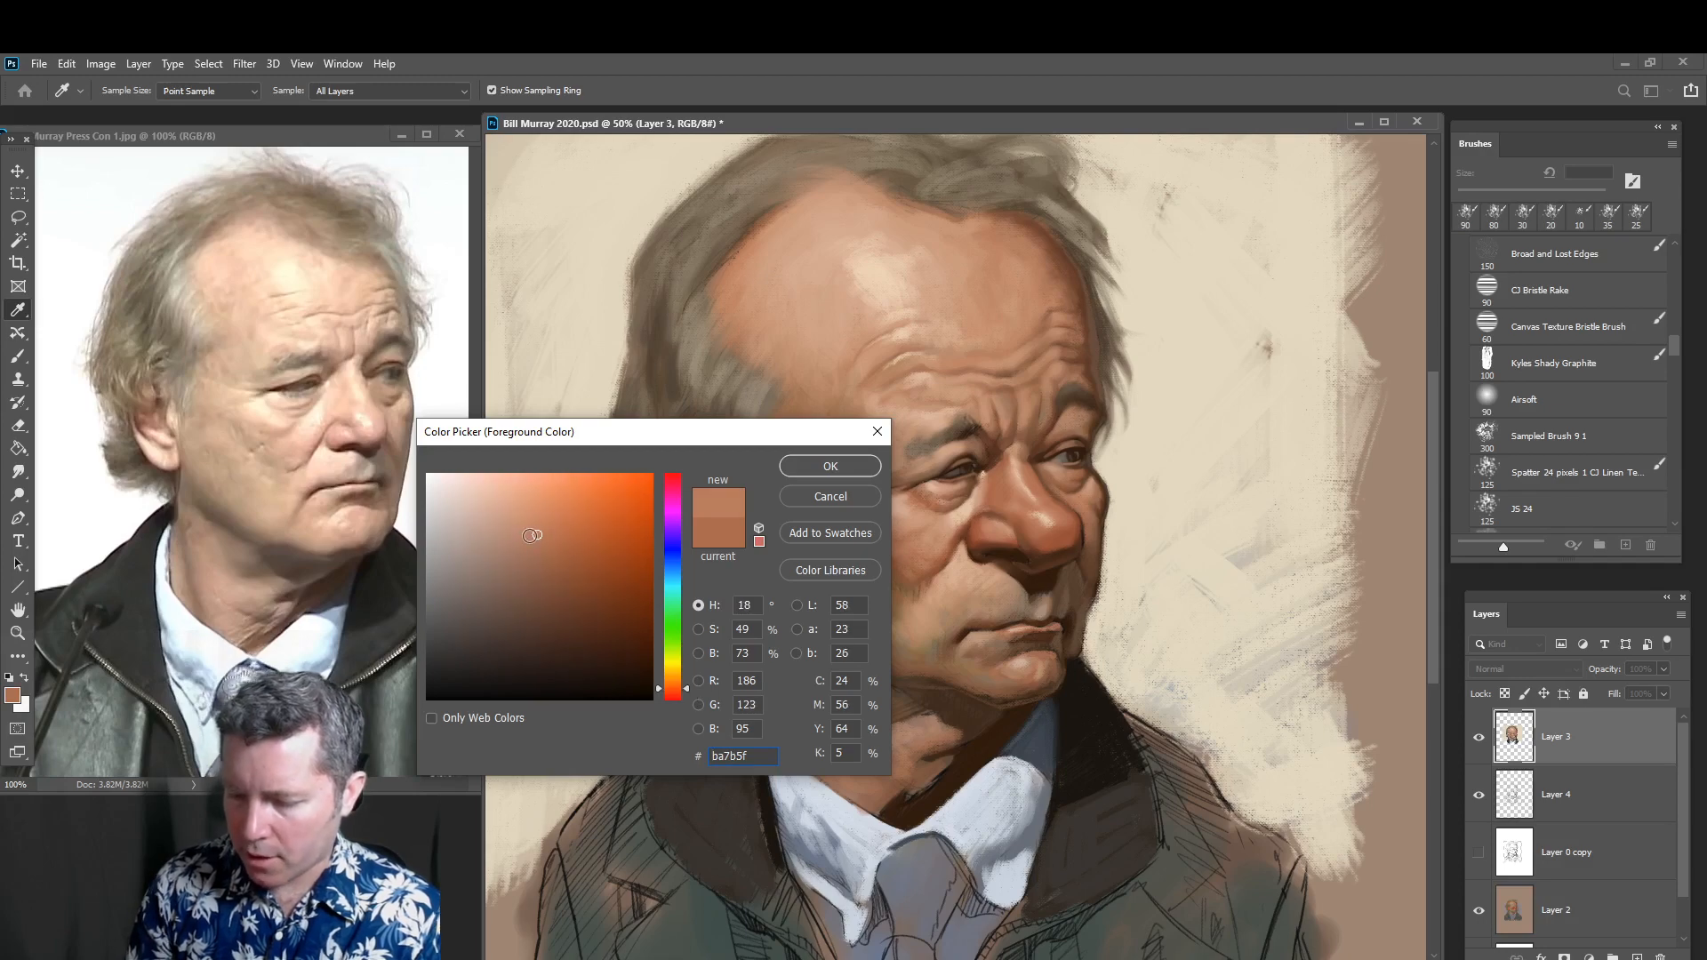
left_click_drag(533, 536, 530, 538)
left_click(828, 466)
key("b")
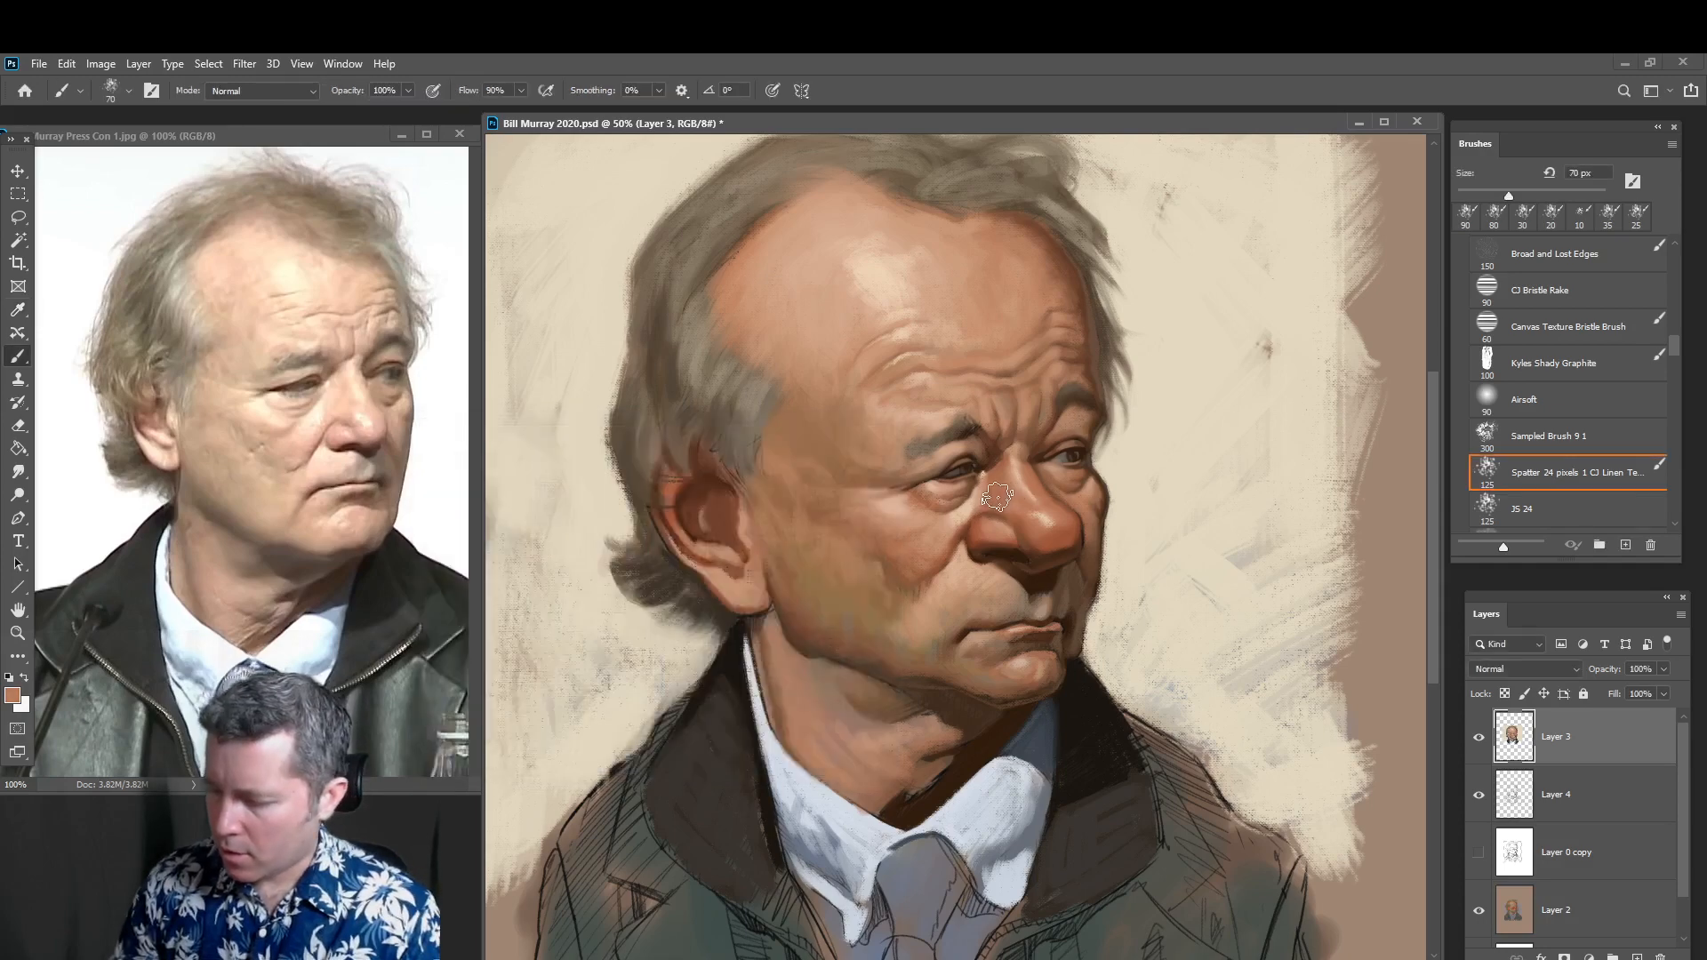
key("bracketleft")
key("bracketleft")
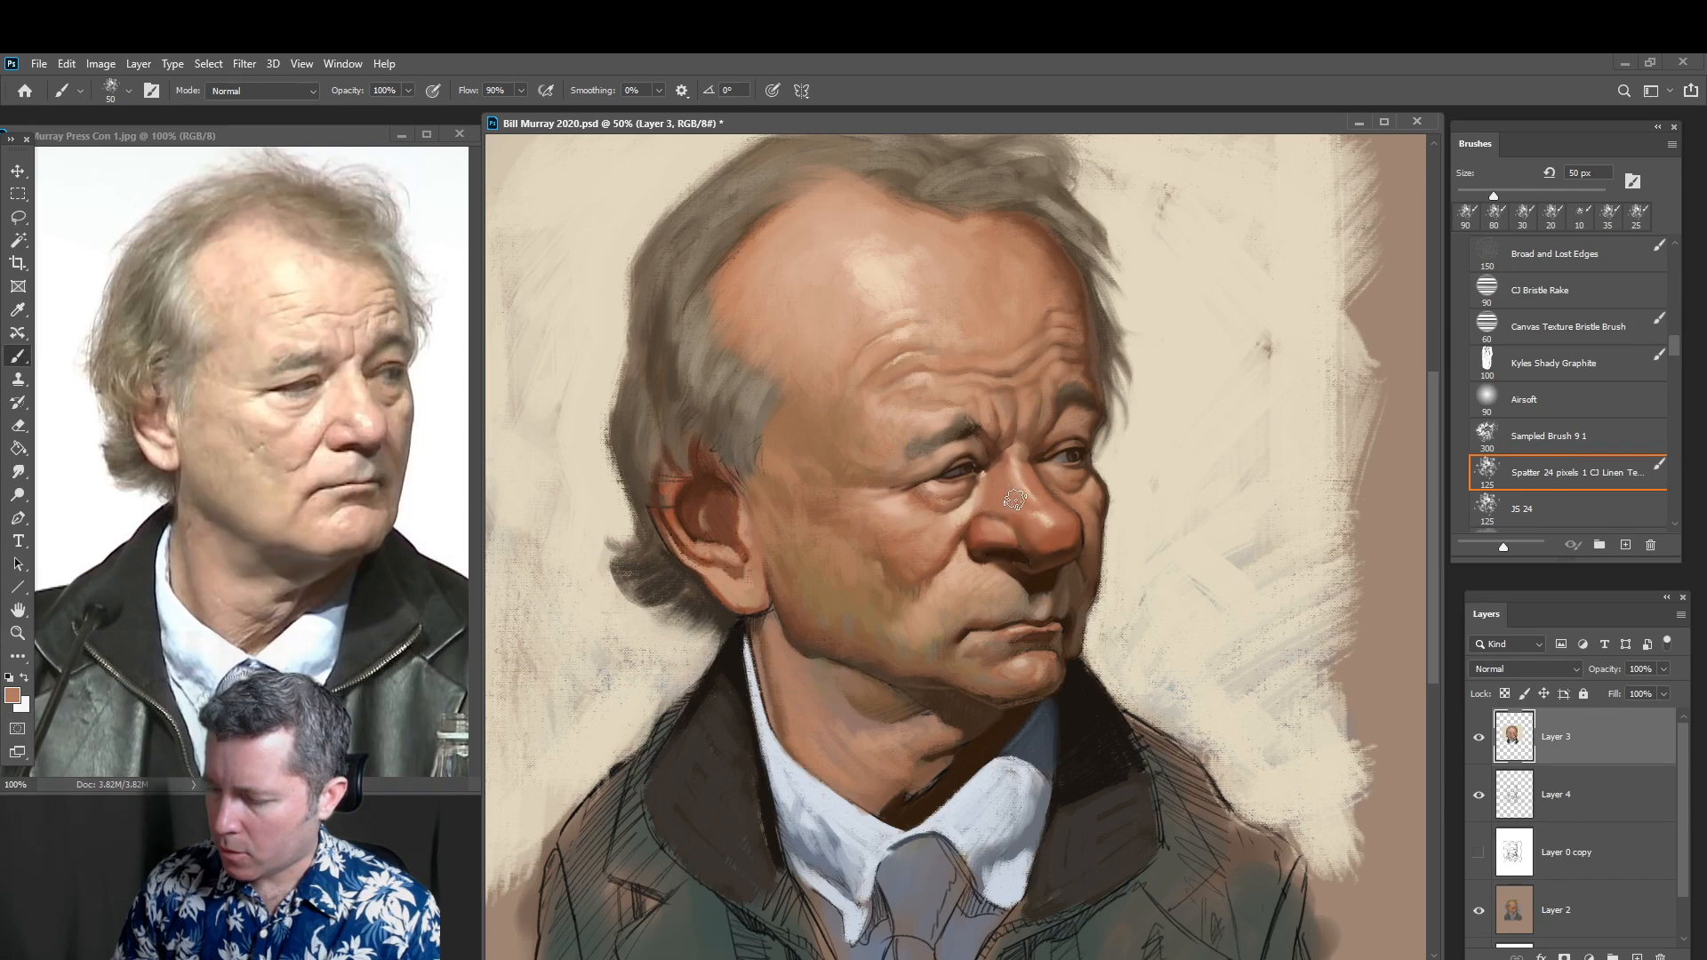
left_click_drag(1015, 501, 988, 503)
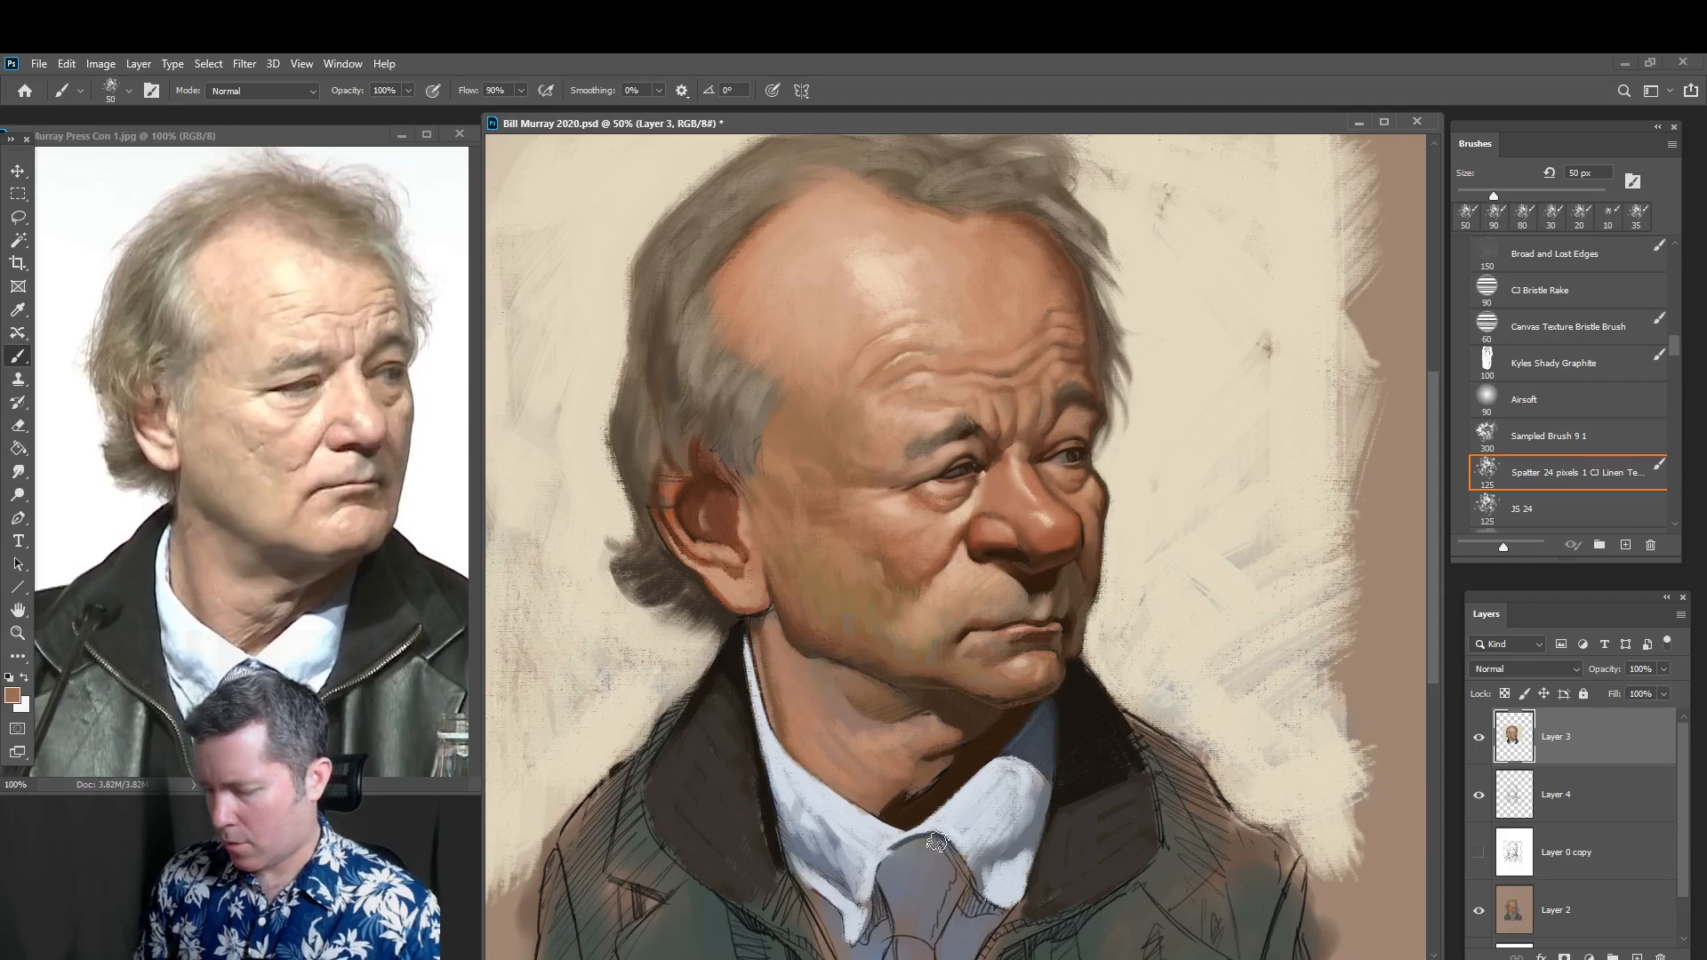
Mix dark brown #5a351c and rework the neck shadow's edge above the collar at 25 px, sampling a neighbouring neck tone
left_click(13, 694)
left_click_drag(611, 605, 580, 621)
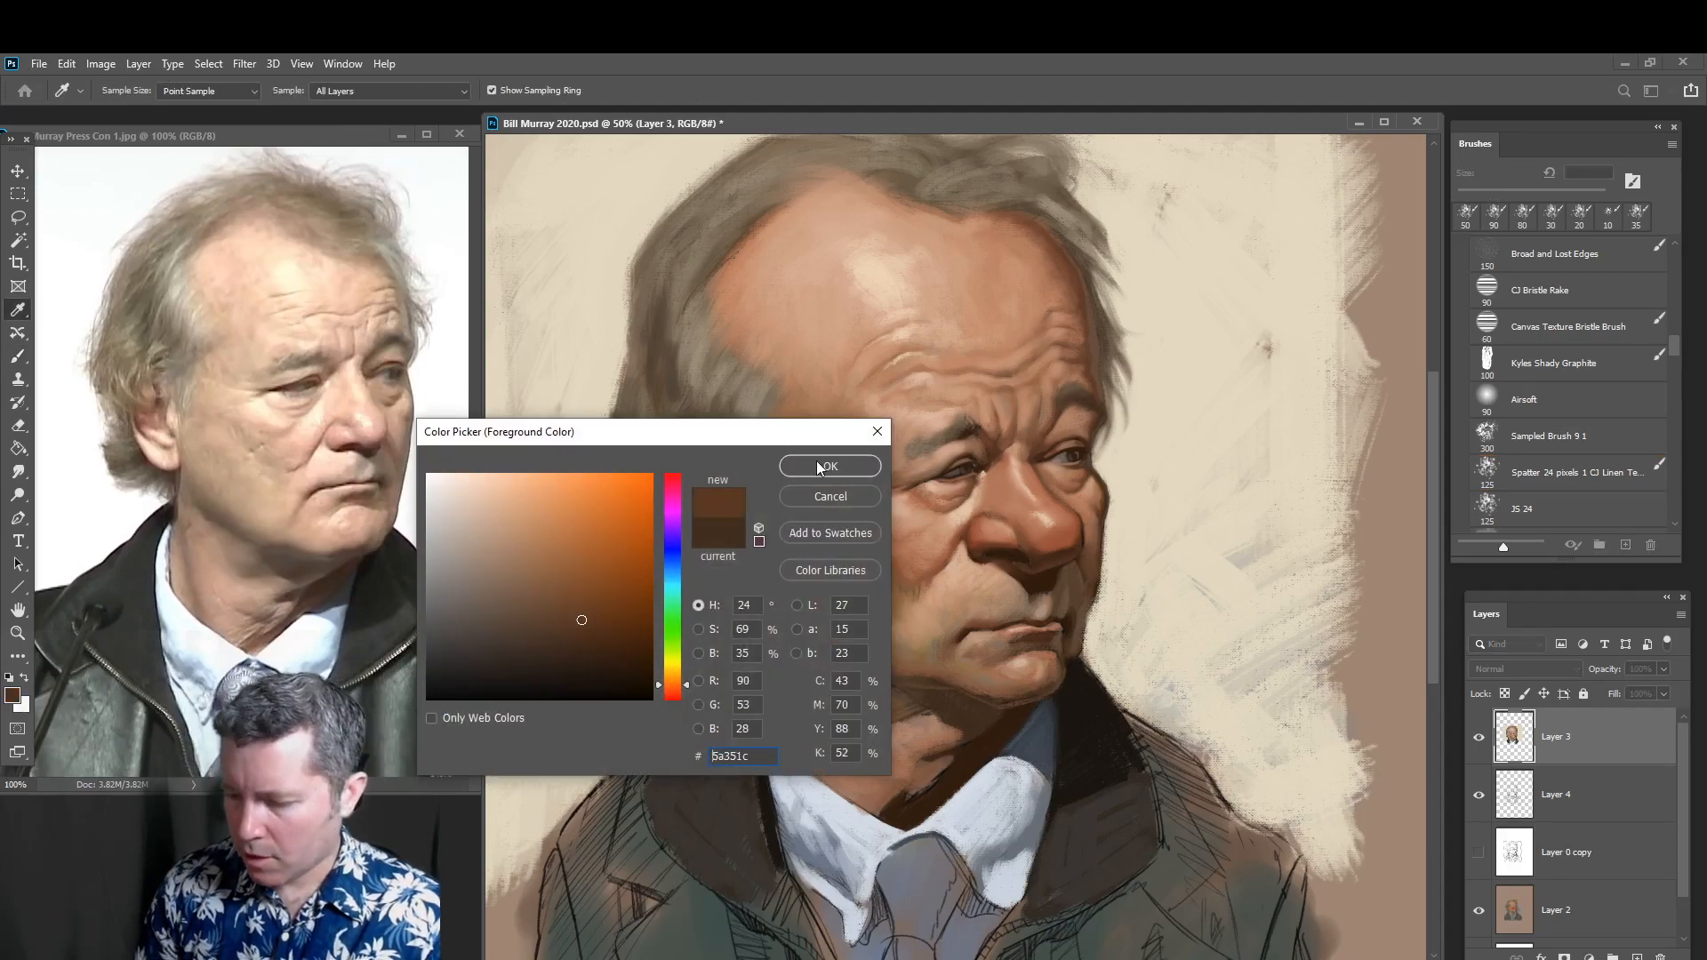
left_click(830, 466)
key("bracketleft")
key("bracketleft")
key("bracketleft")
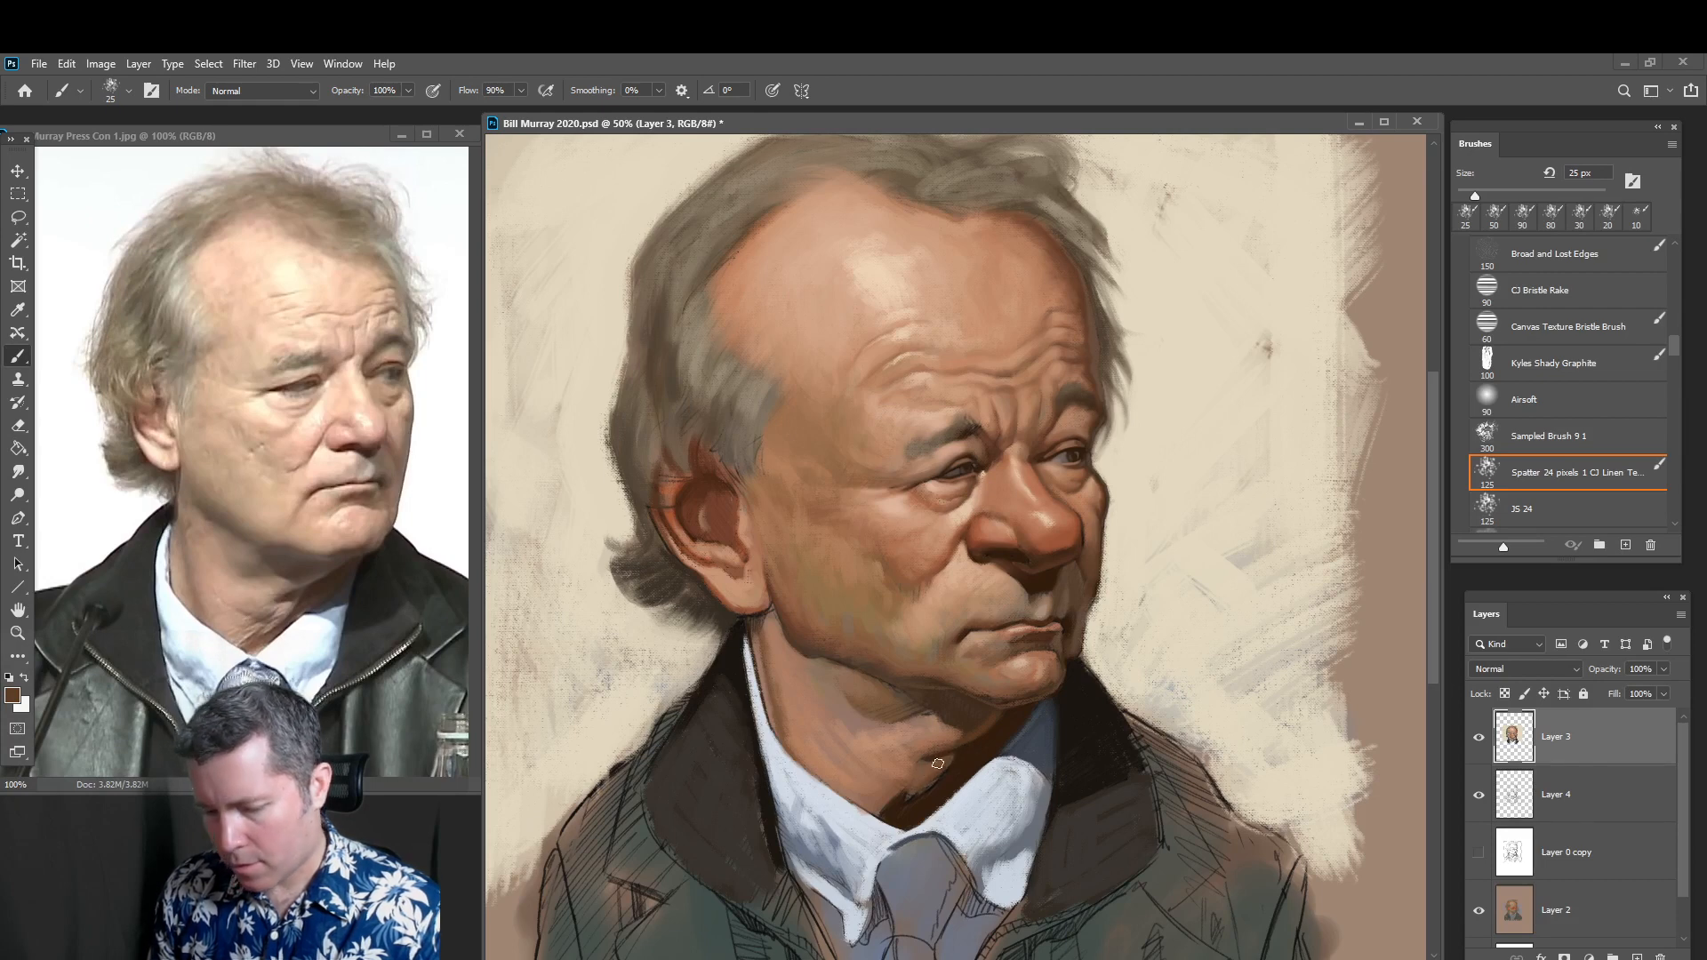
left_click(915, 798, "alt")
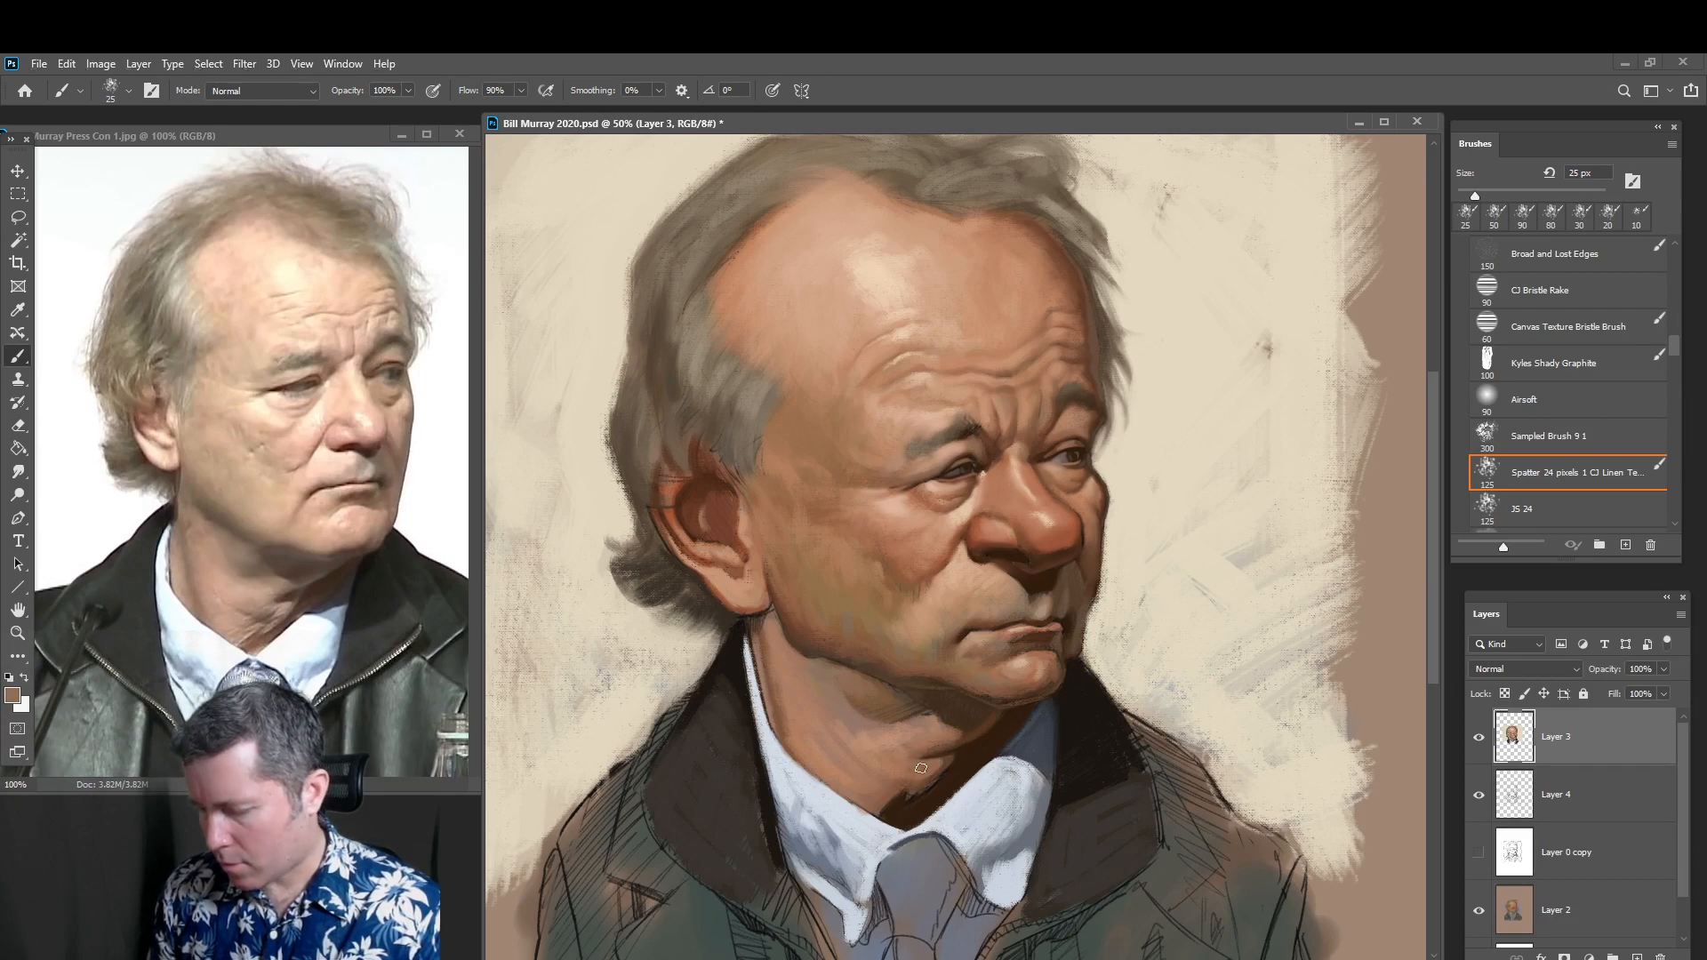
Refine the far cheek contour and far side of the nose with sampled dark and reddish browns, using 15 px and 20 px brushes
left_click(980, 714, "alt")
key("bracketleft")
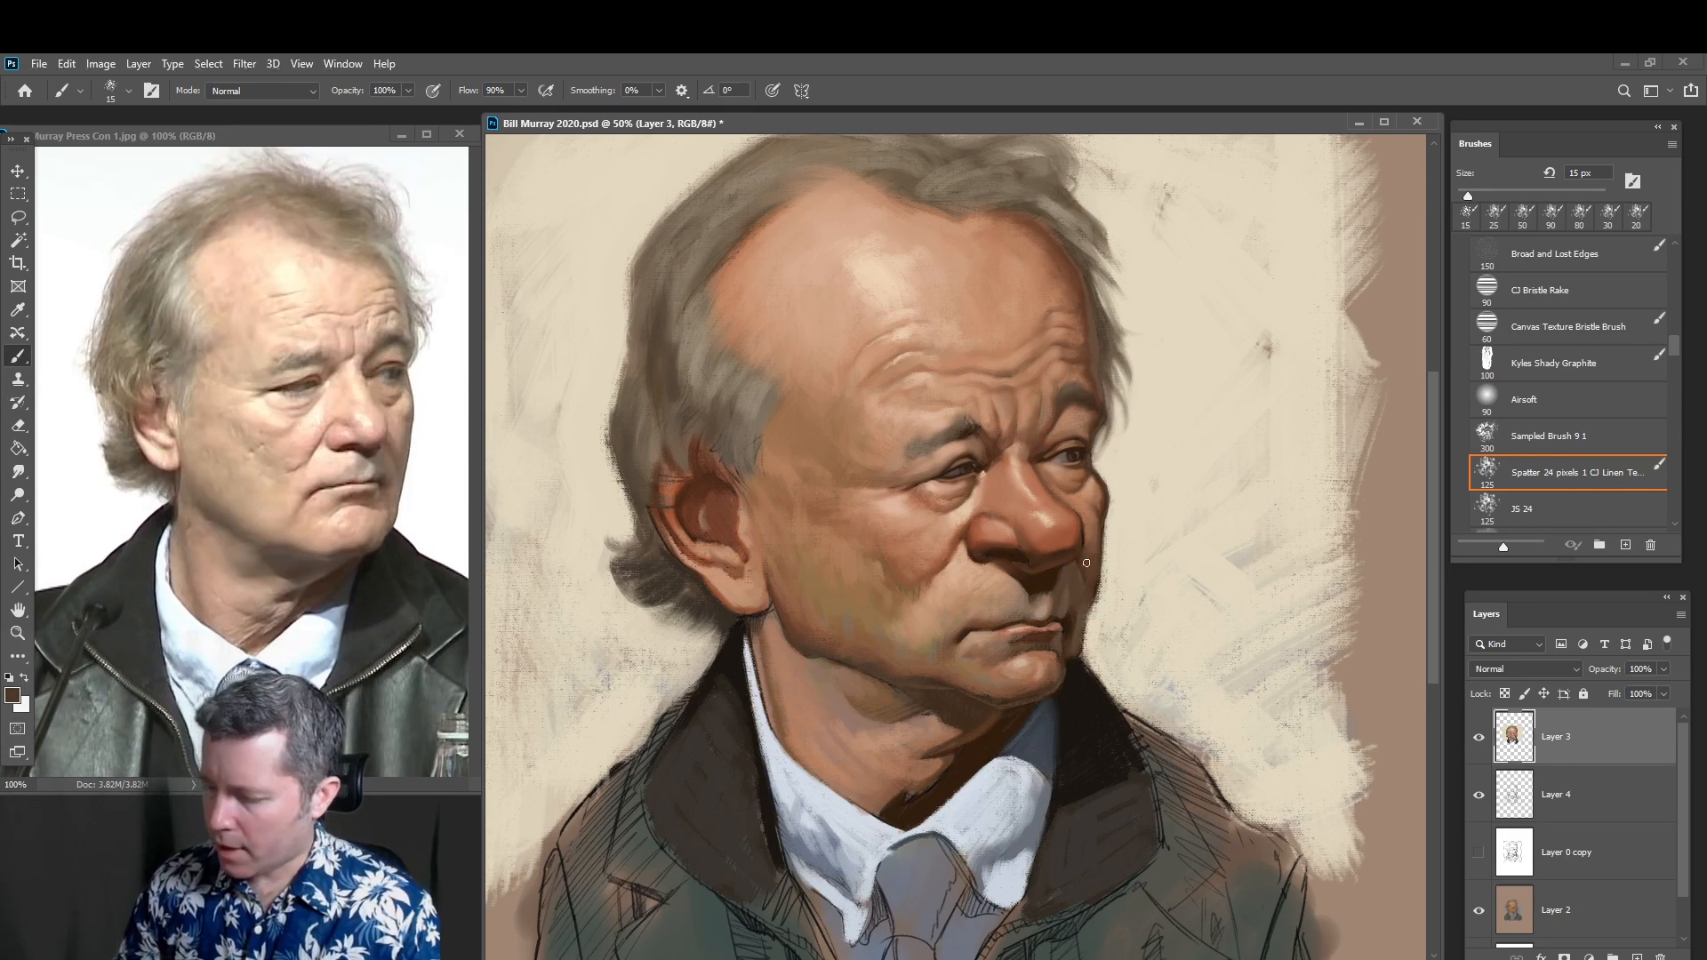
left_click(1056, 582, "alt")
key("bracketright")
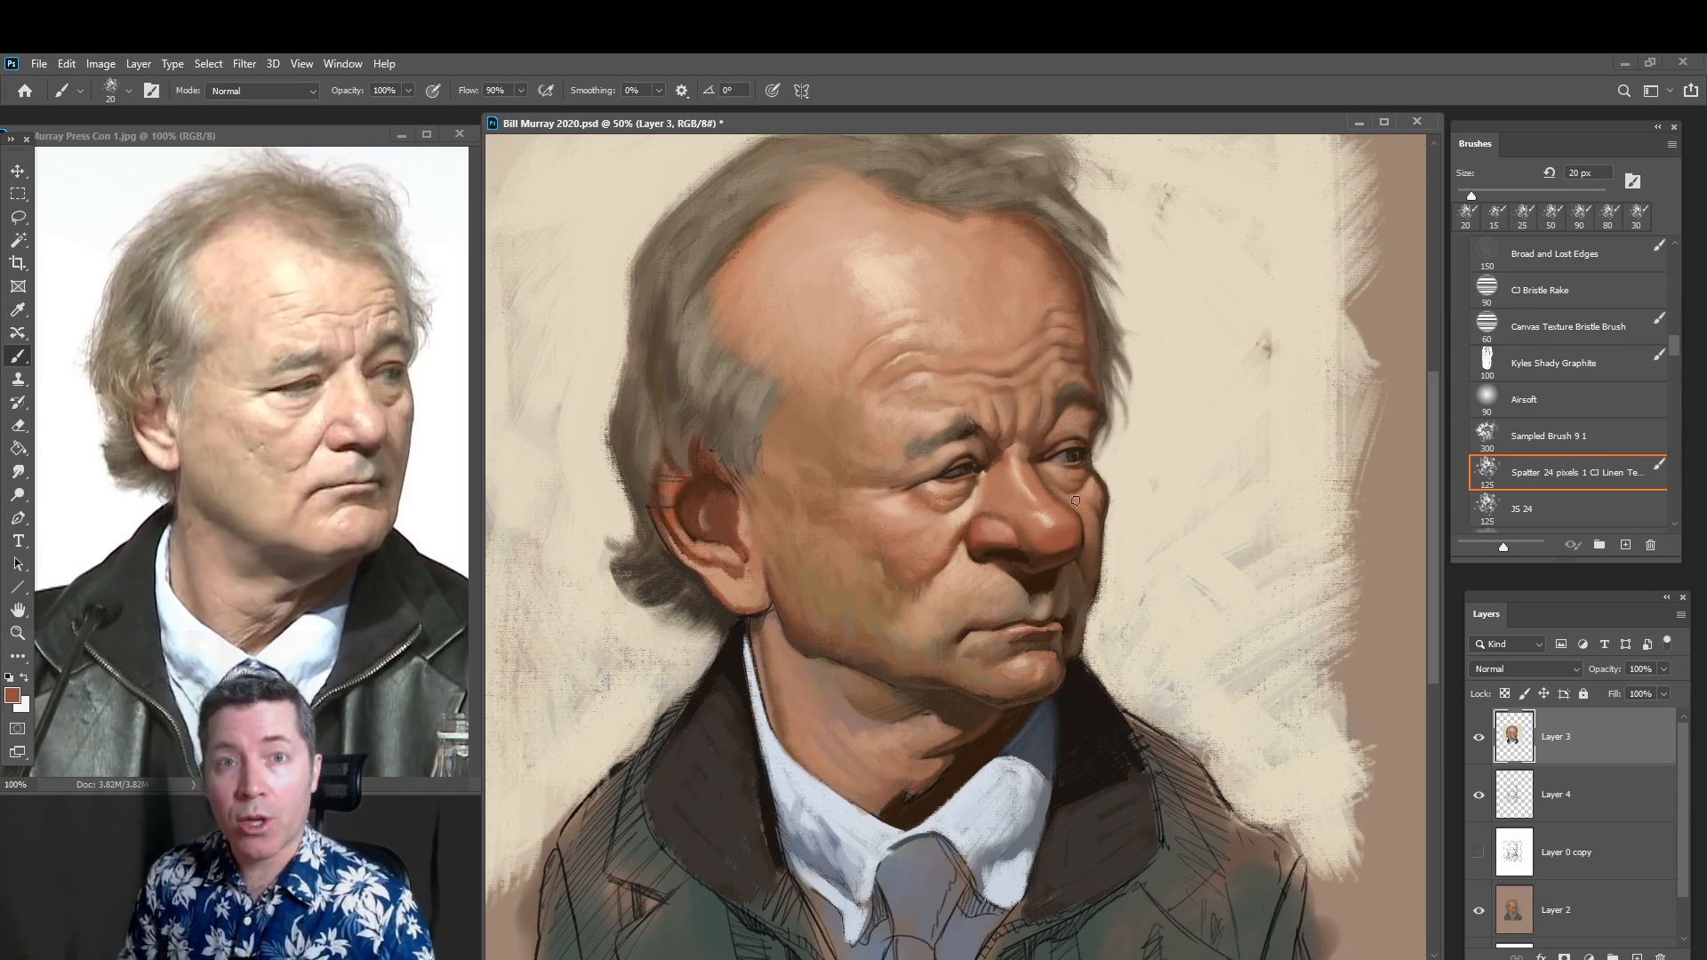
left_click(1037, 563, "alt")
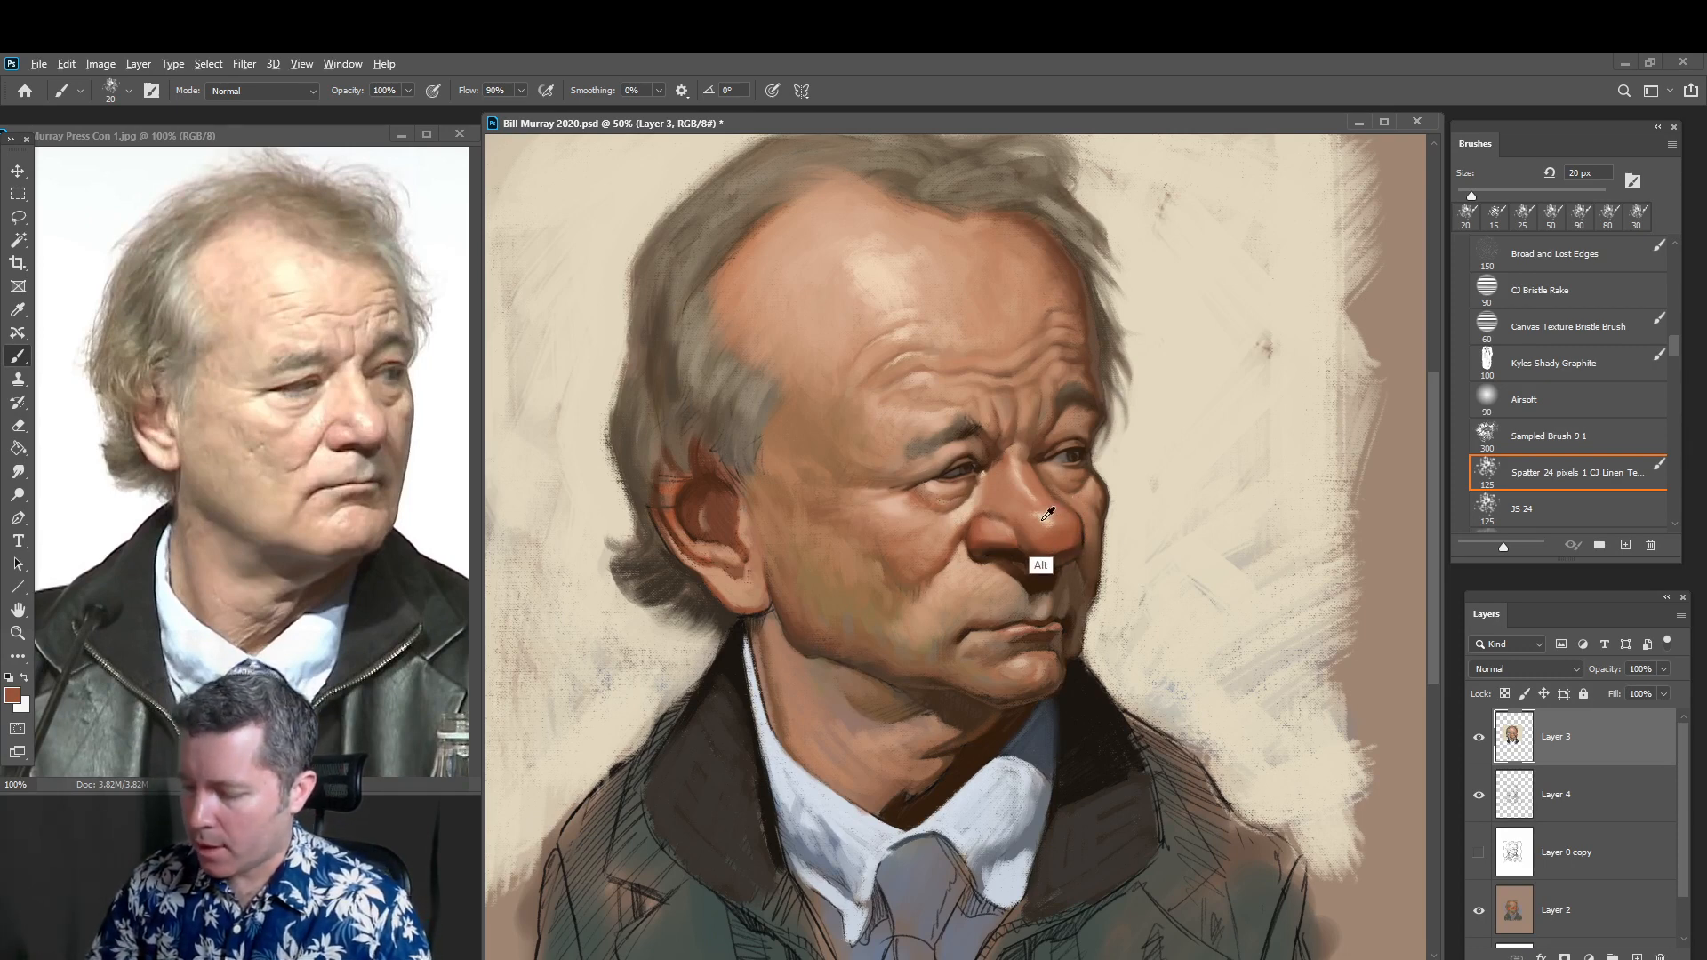